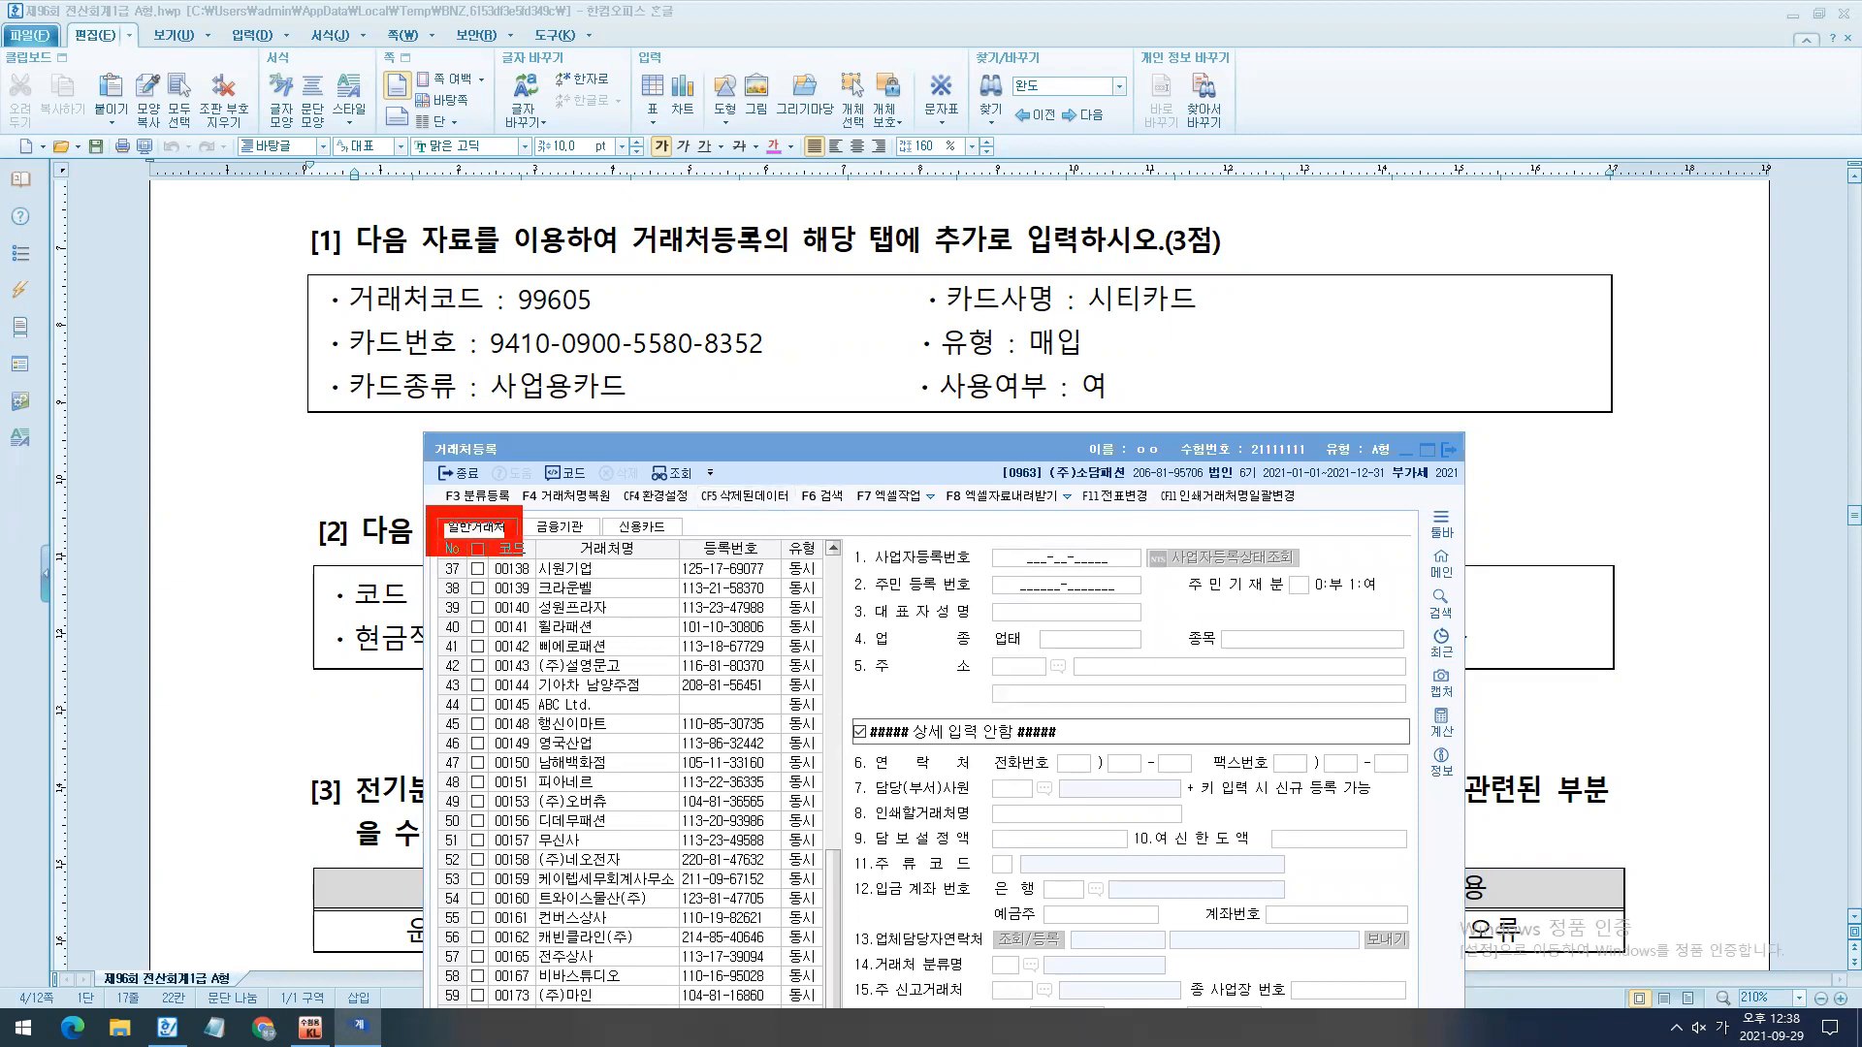
- Move the 거래처등록 window clear of the question text and display its 신용카드 client list
{"action": "key", "text": "Escape"}
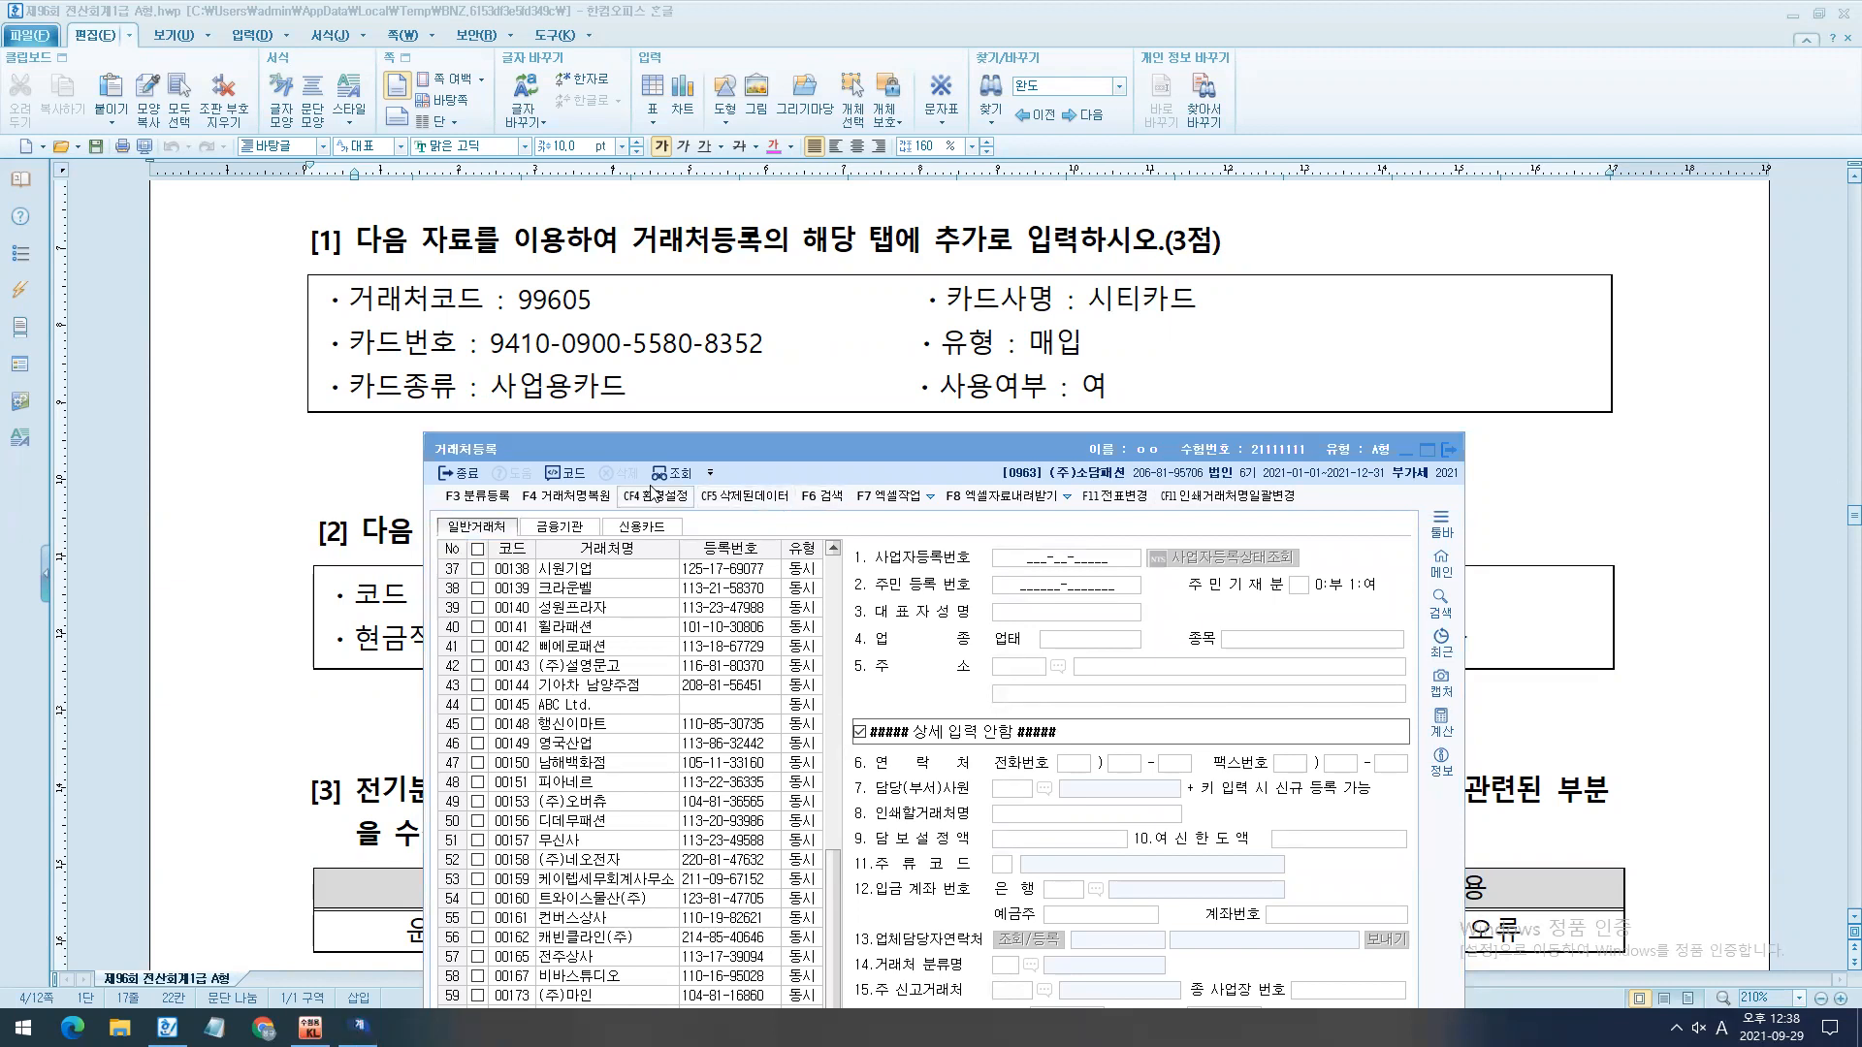
{"action": "left_click", "coordinate": [853, 465]}
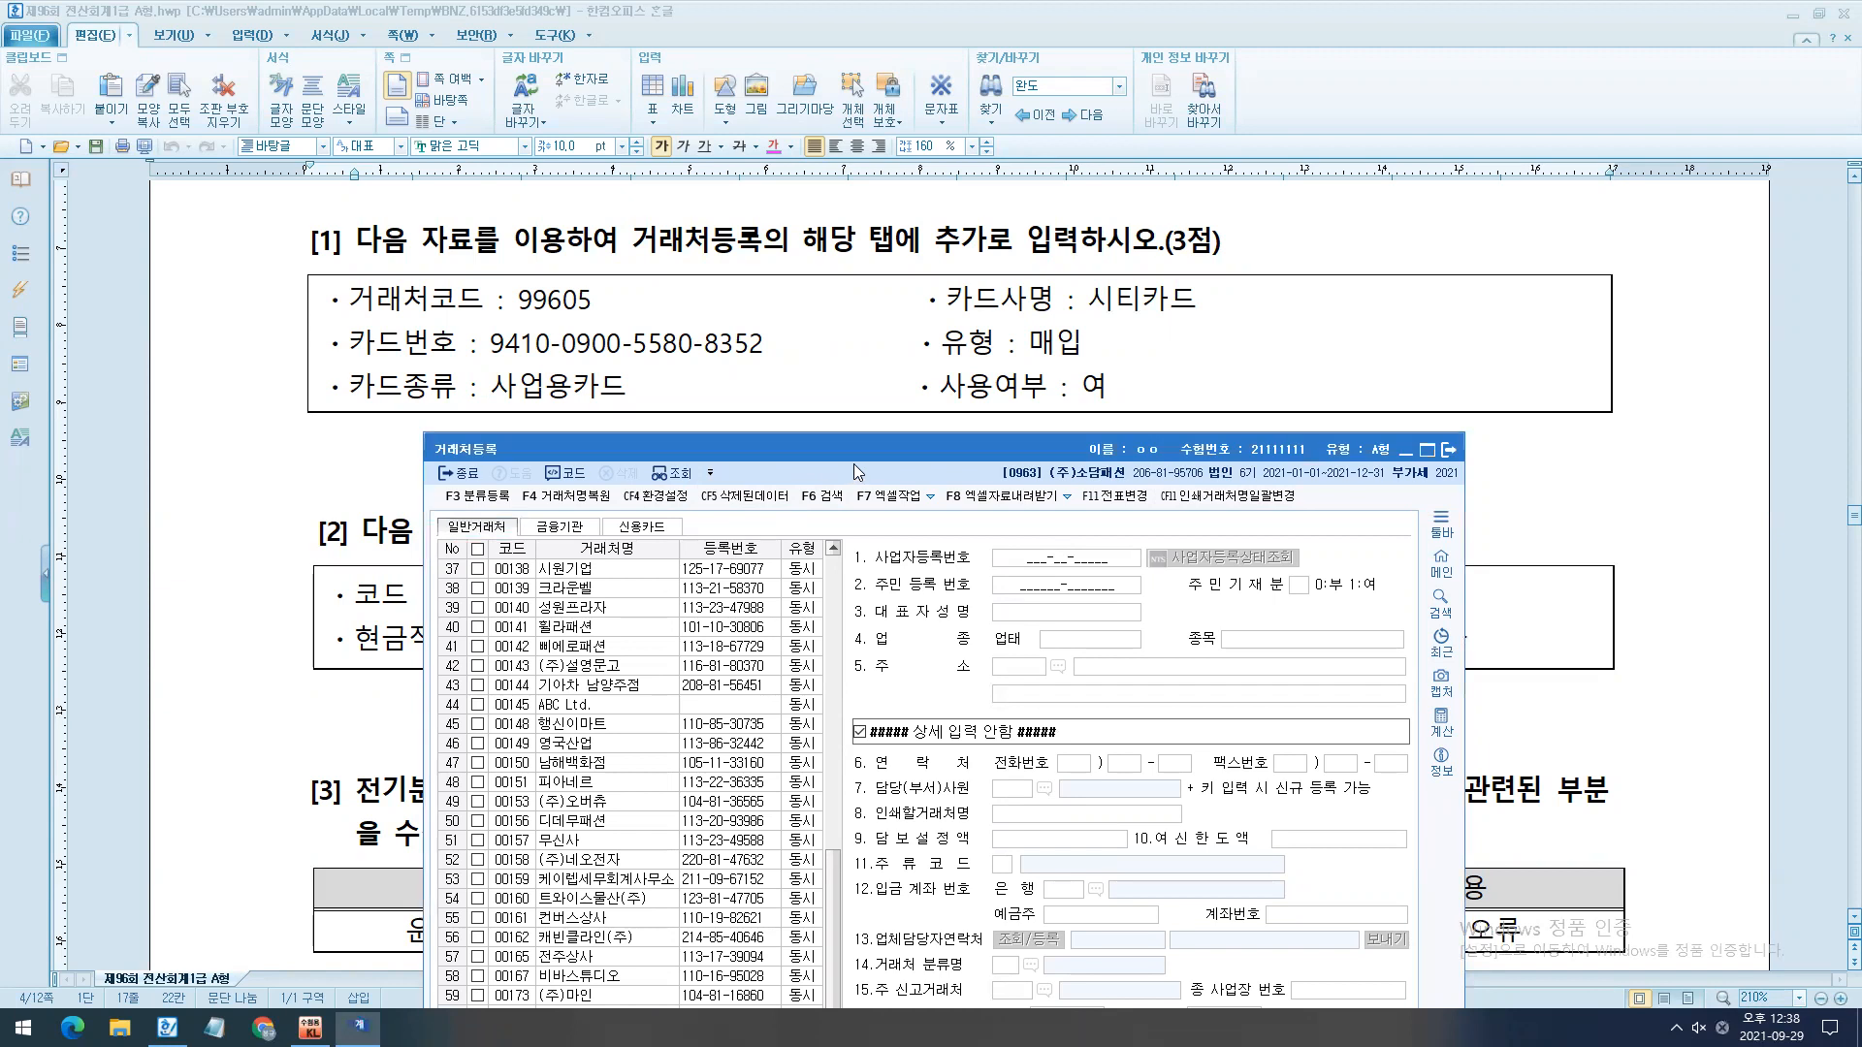
{"action": "left_click_drag", "start_coordinate": [853, 464], "coordinate": [867, 444]}
{"action": "left_click_drag", "start_coordinate": [939, 256], "coordinate": [1113, 338]}
{"action": "key", "text": "Escape"}
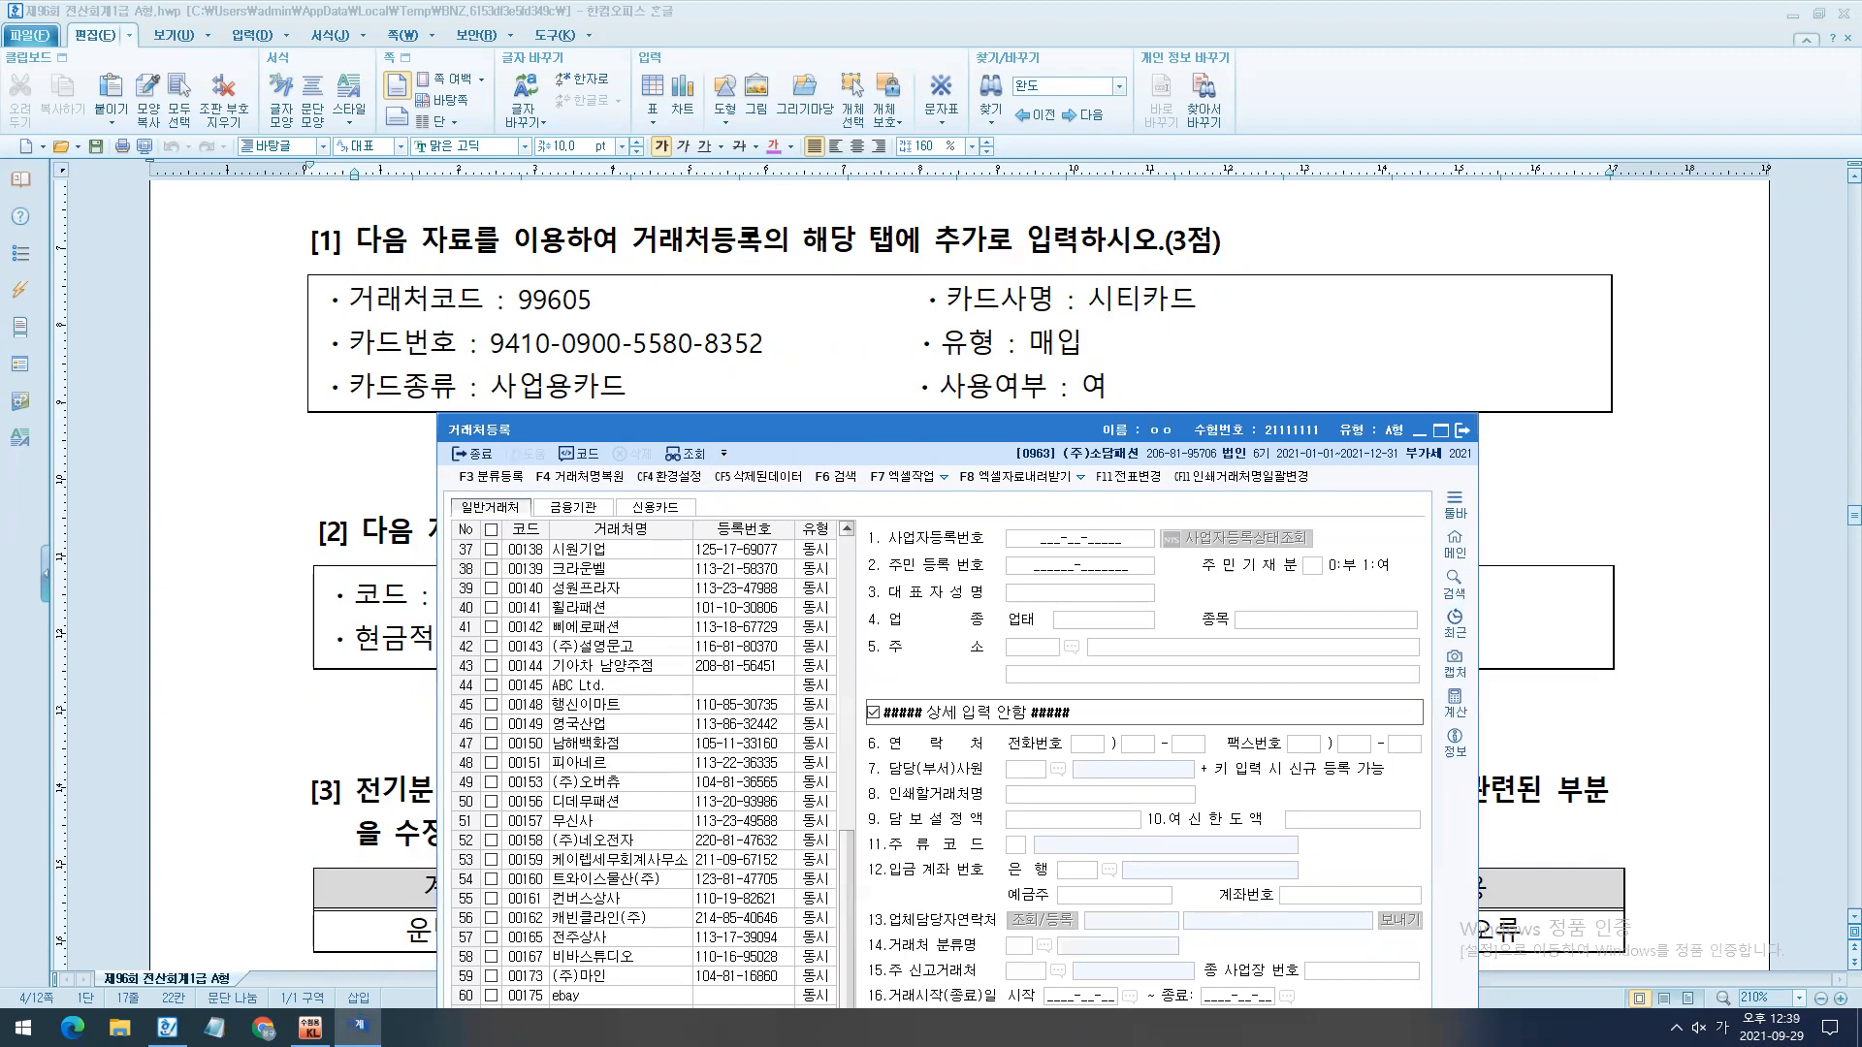
{"action": "left_click", "coordinate": [677, 506]}
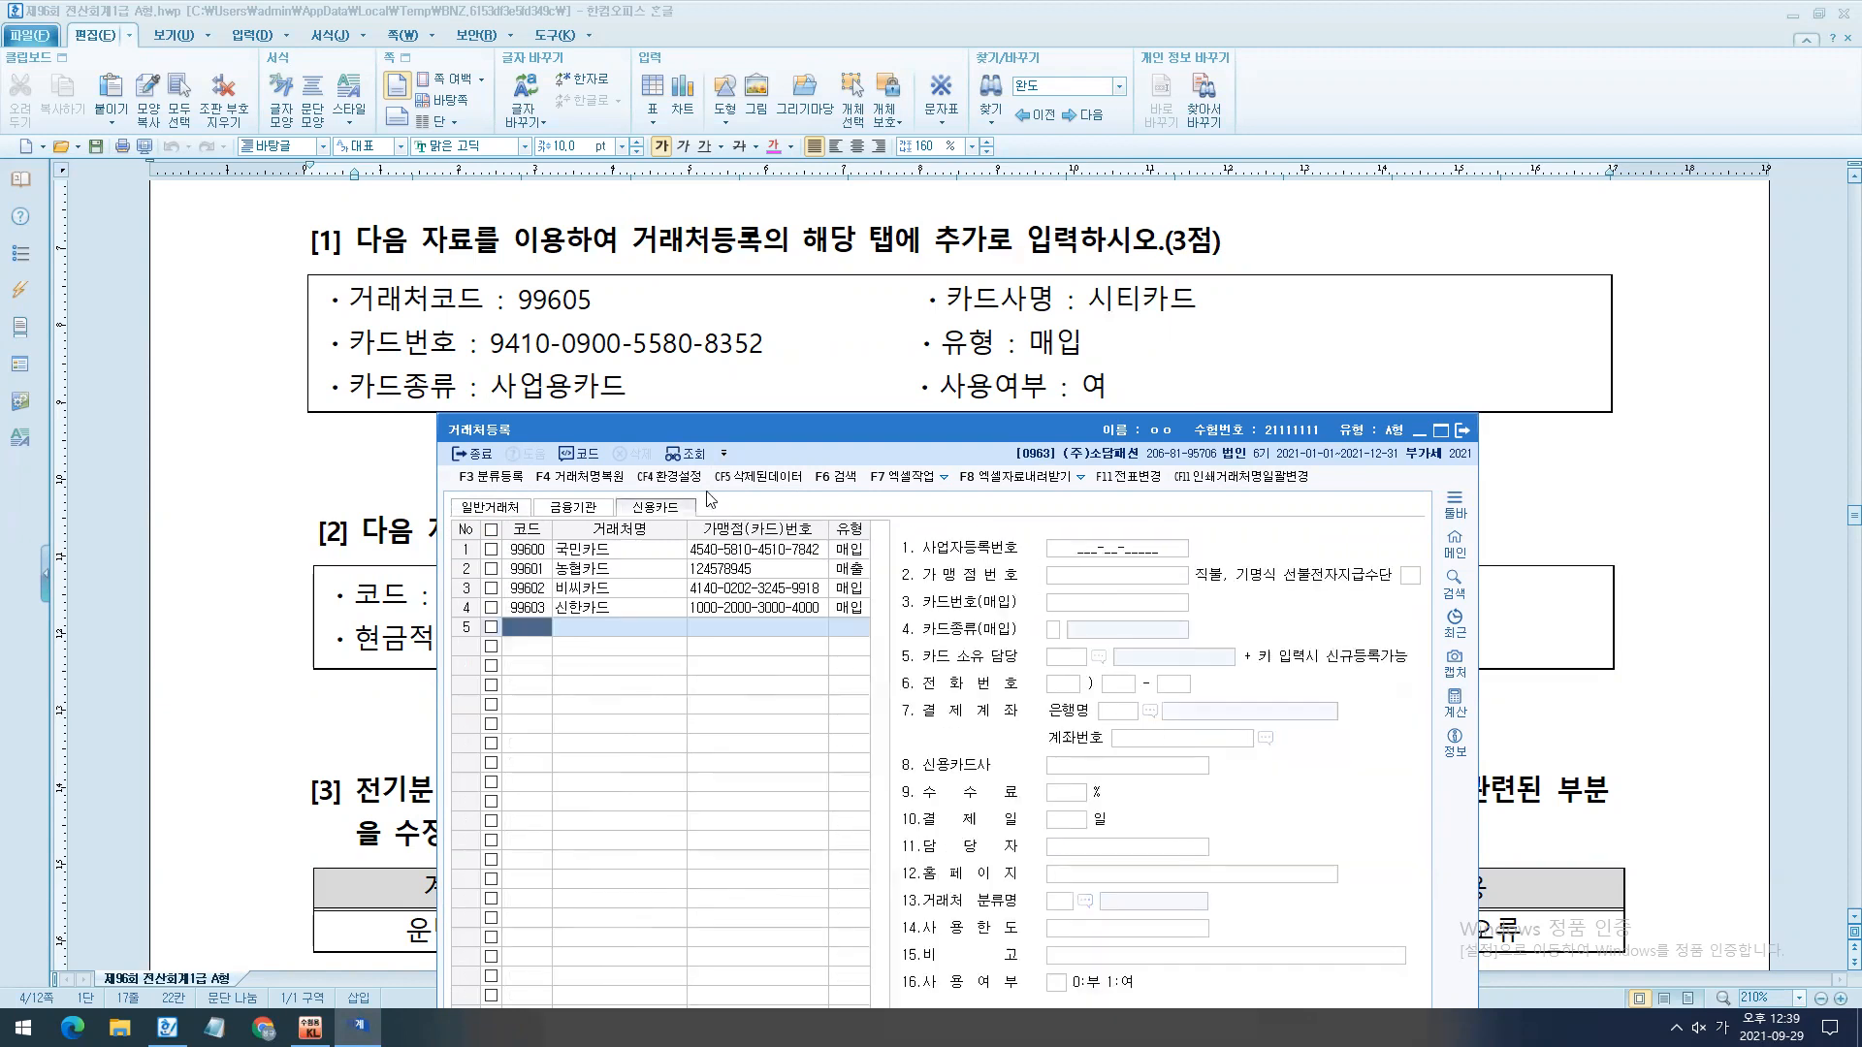
- Register a new credit card client with code 99605, name 시티카드 and type 매입
{"action": "left_click_drag", "start_coordinate": [922, 464], "coordinate": [1090, 472]}
{"action": "type", "text": "99605"}
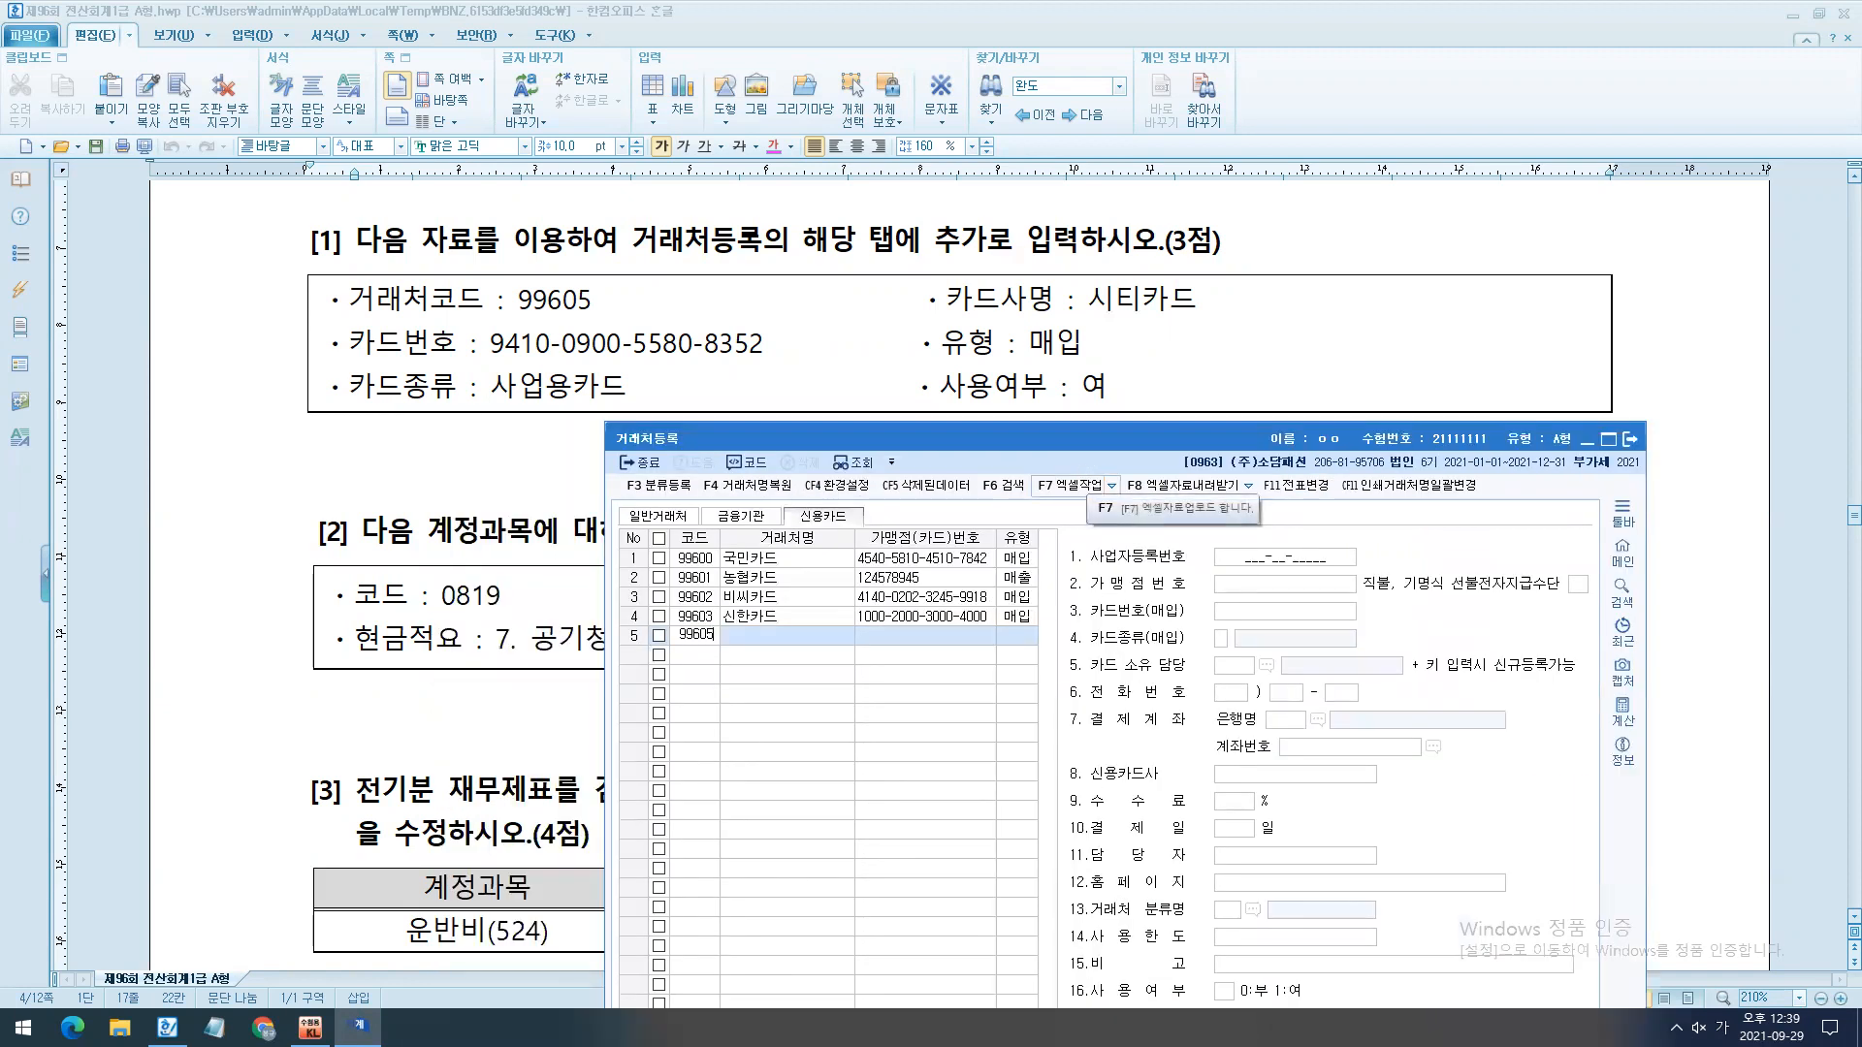
{"action": "key", "text": "Return"}
{"action": "type", "text": "시티카드"}
{"action": "key", "text": "Return"}
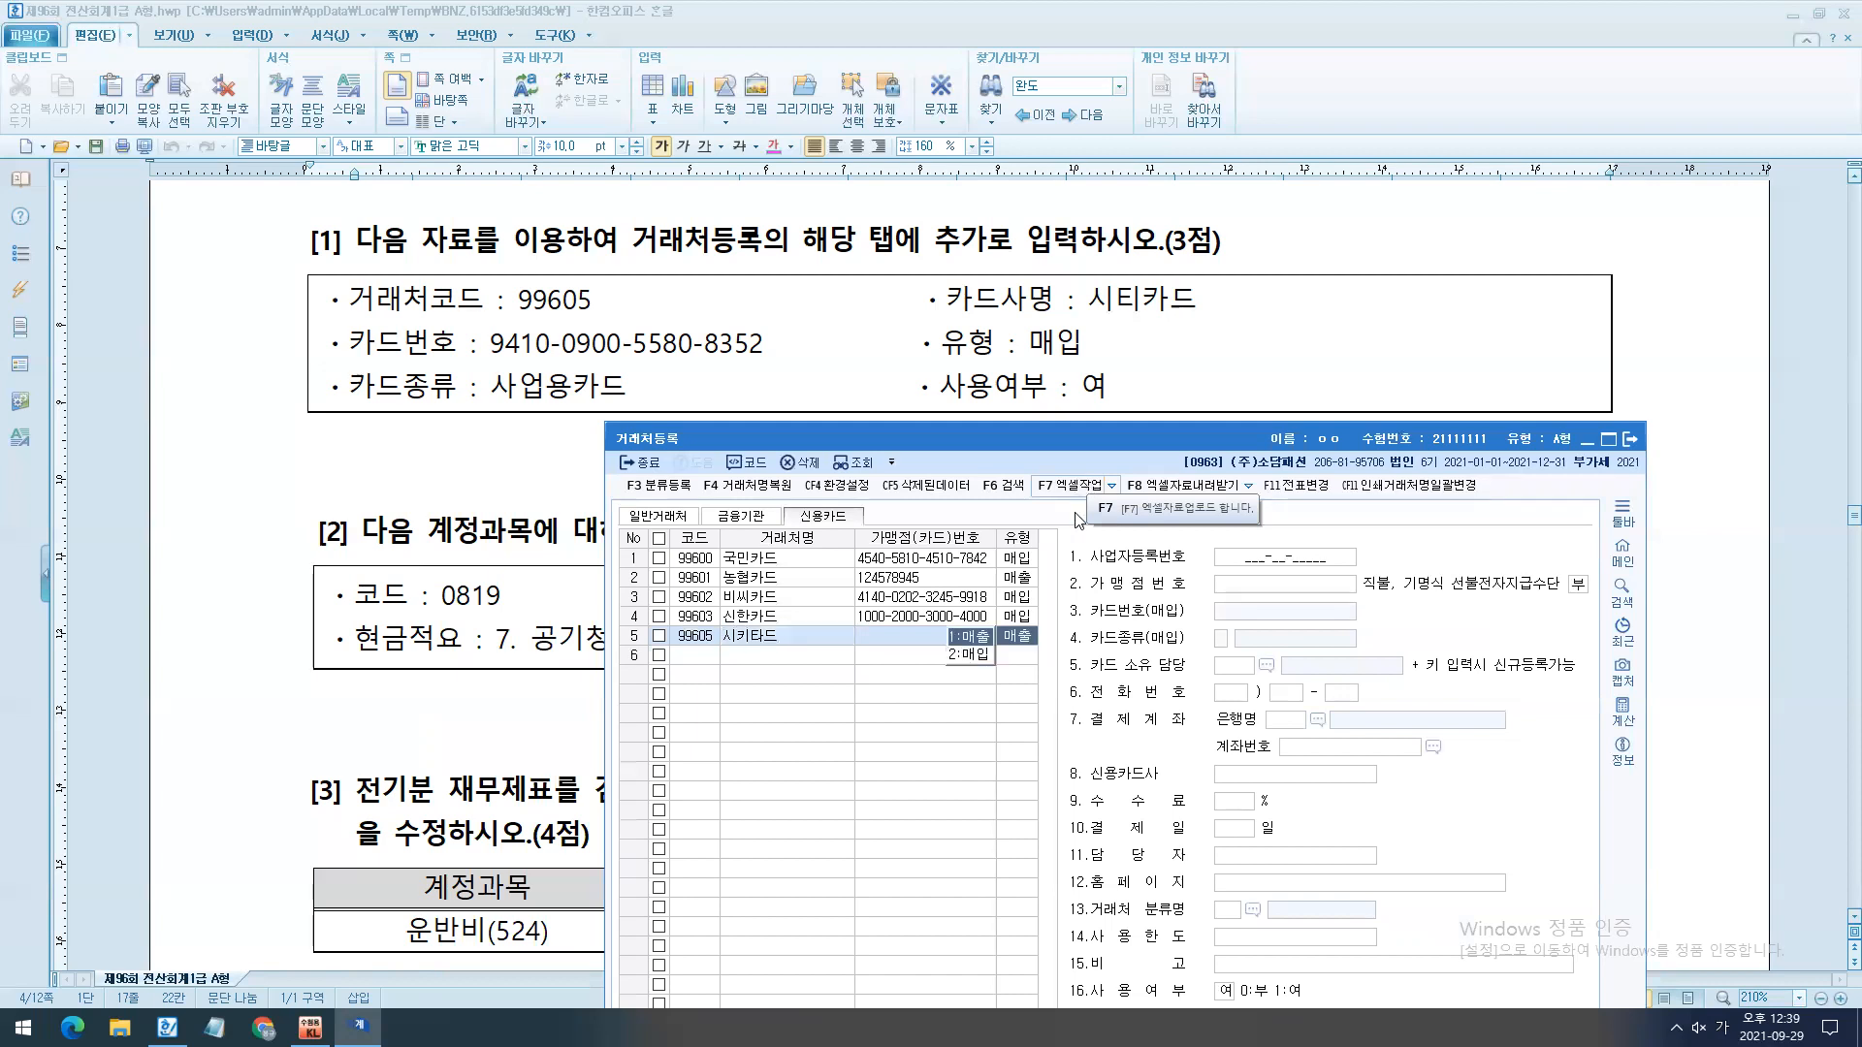
{"action": "left_click", "coordinate": [981, 658]}
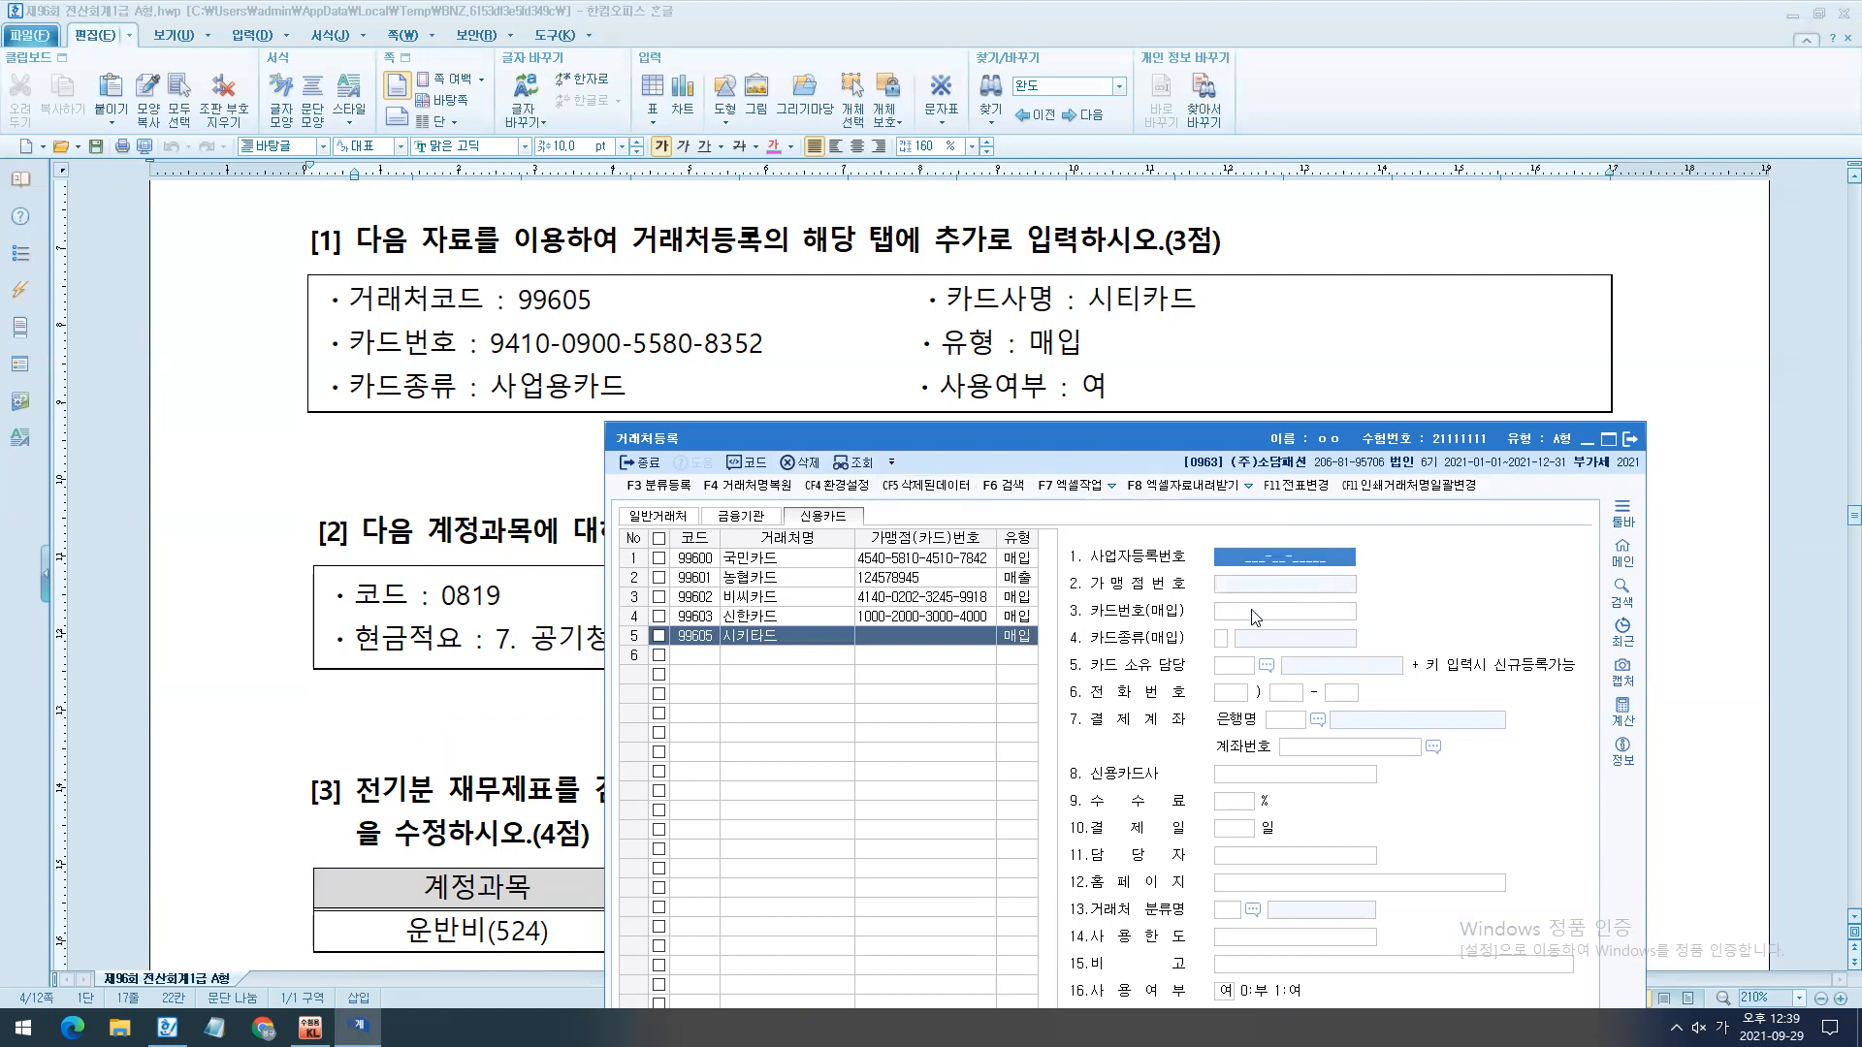
- Enter the purchase card number given in question [1] for the new client and set its card type to 3.사업용카드
{"action": "key", "text": "Return"}
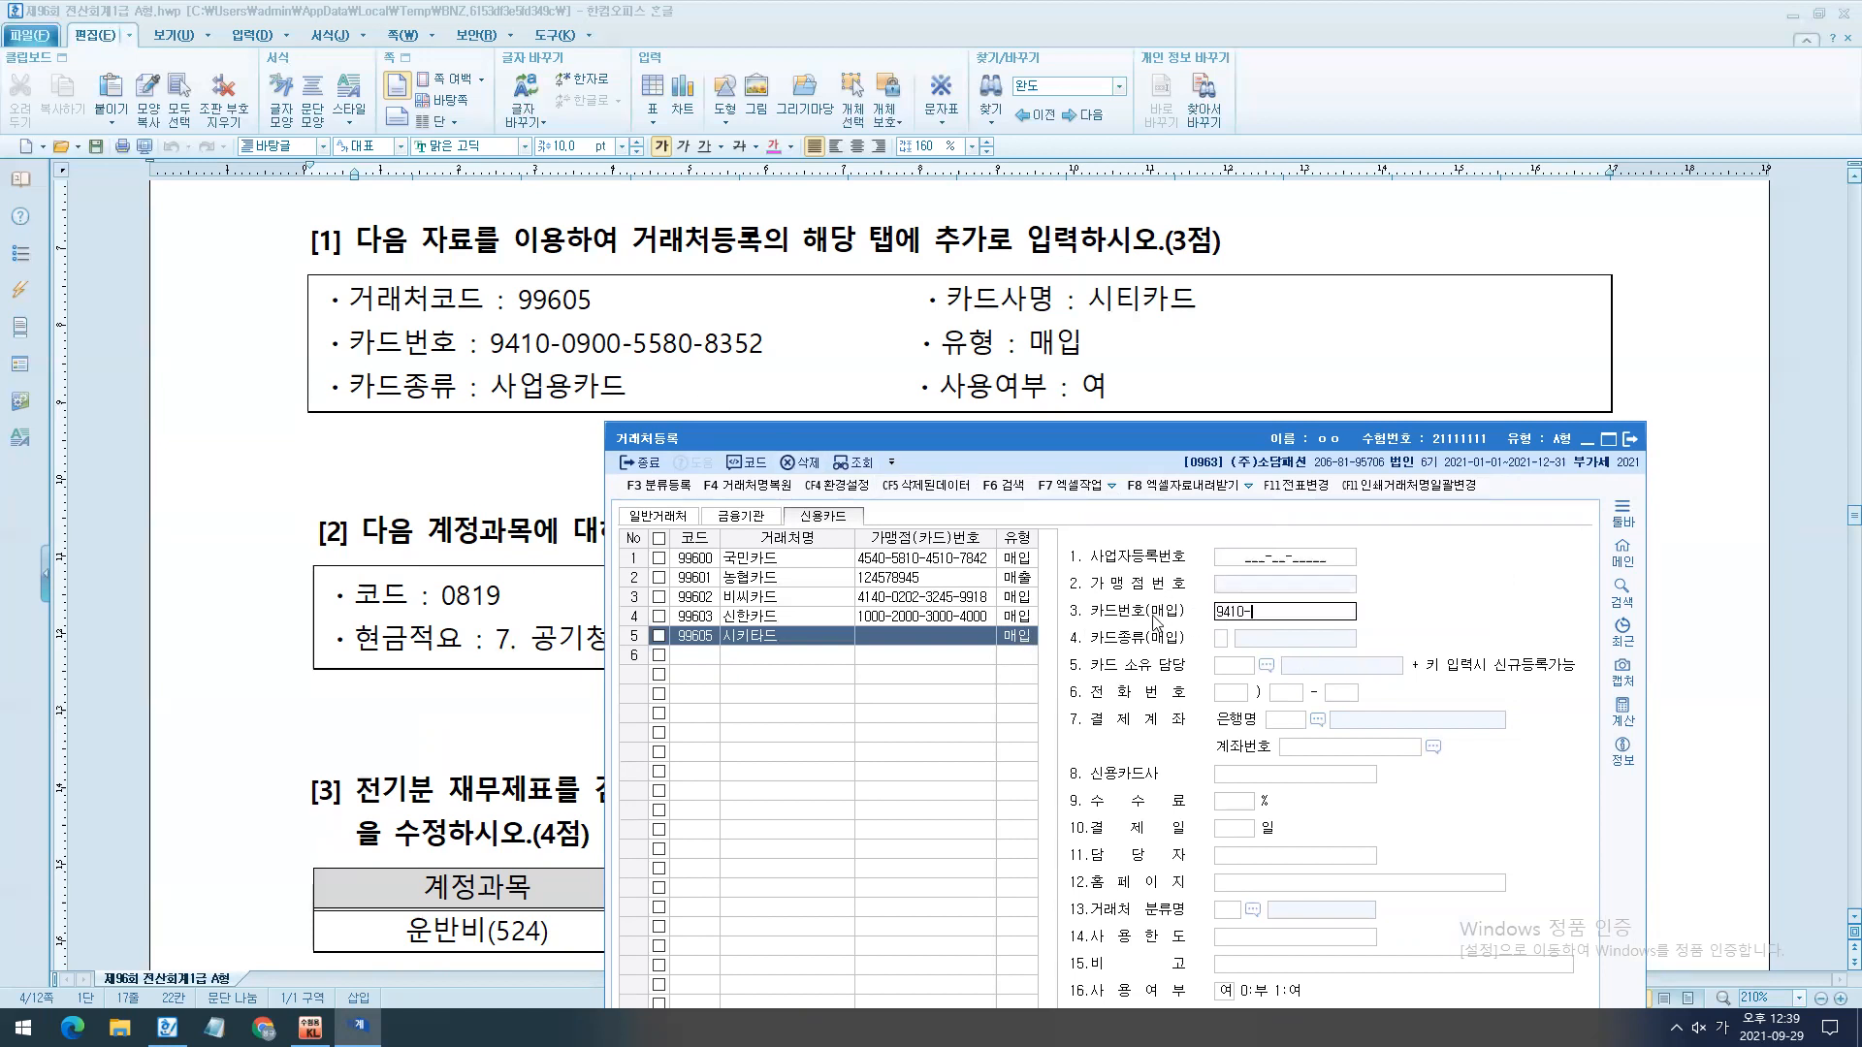
{"action": "key", "text": "Return"}
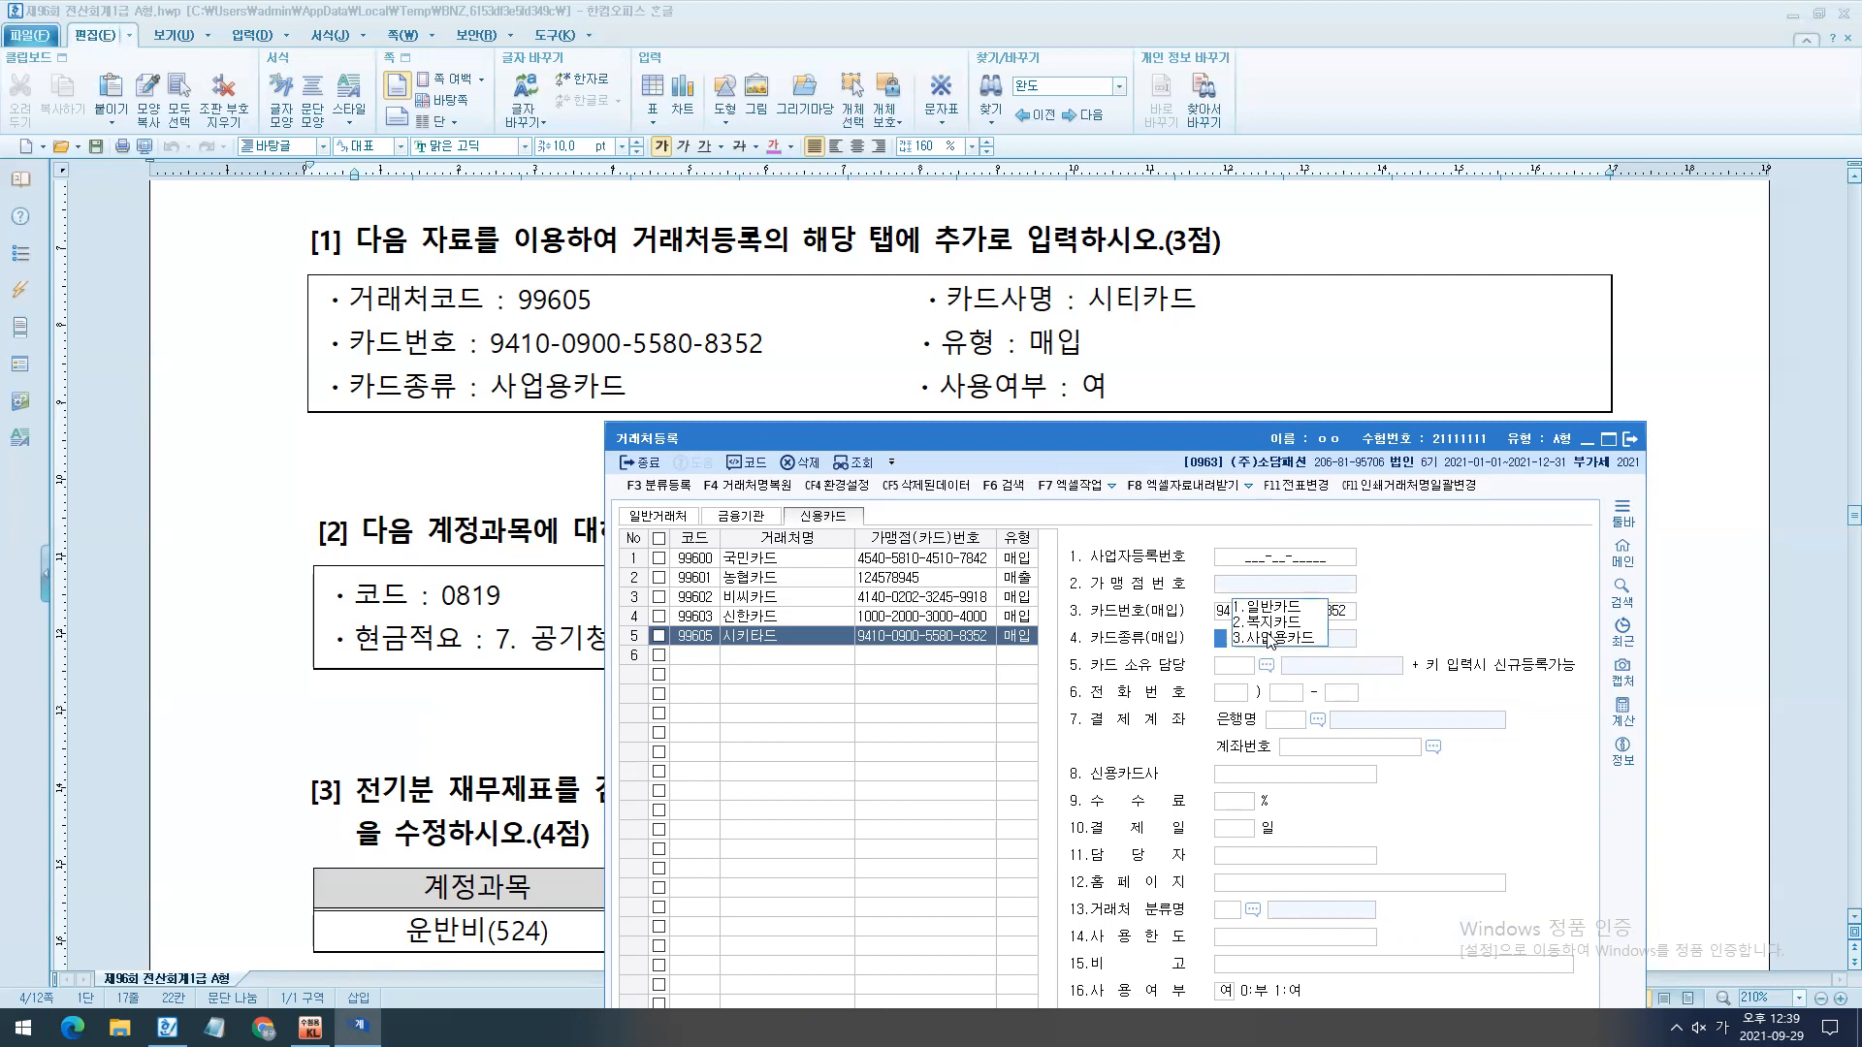
{"action": "type", "text": "3"}
{"action": "key", "text": "Return"}
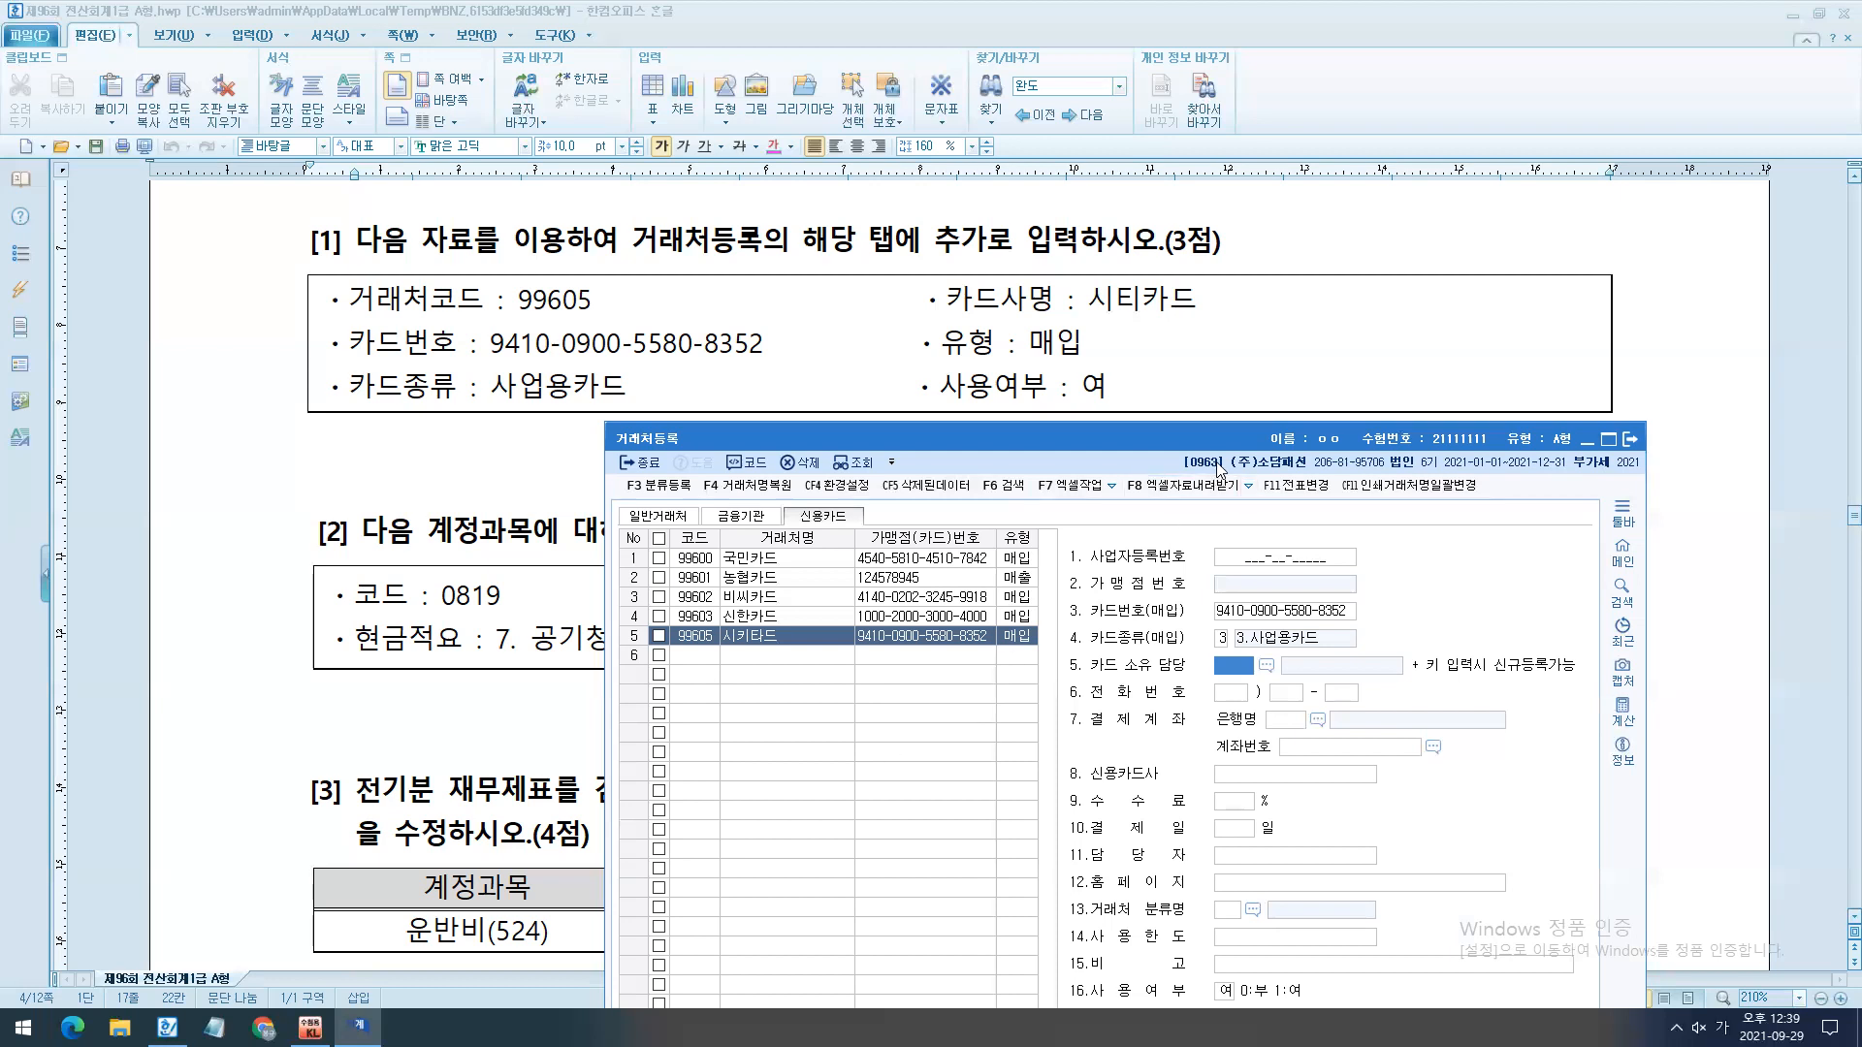
- Reposition the 거래처등록 window to check the new card client's 사용여부 setting, and close the window
{"action": "left_click_drag", "start_coordinate": [1219, 433], "coordinate": [1184, 50]}
{"action": "left_click_drag", "start_coordinate": [979, 583], "coordinate": [1379, 676]}
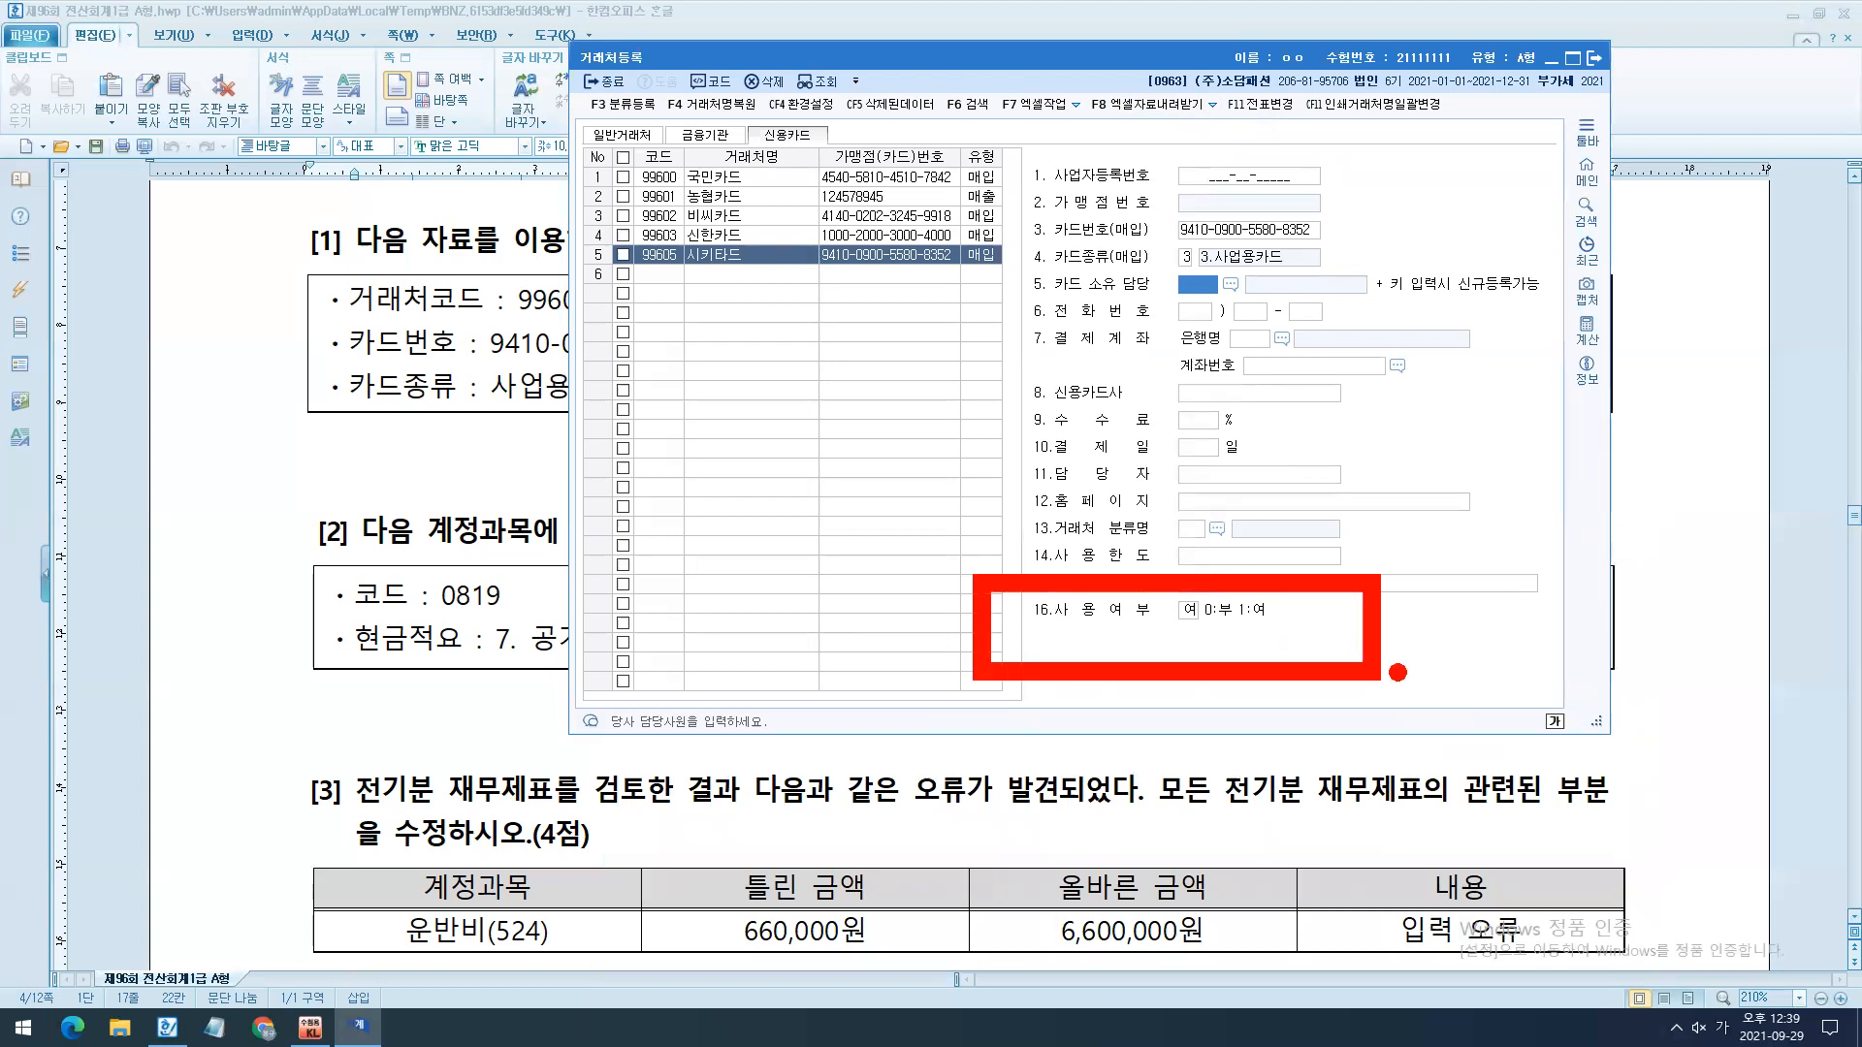
{"action": "mouse_move", "coordinate": [1321, 257]}
{"action": "left_mouse_down"}
{"action": "mouse_move", "coordinate": [1062, 320]}
{"action": "mouse_move", "coordinate": [1404, 233]}
{"action": "mouse_move", "coordinate": [1292, 323]}
{"action": "left_mouse_up"}
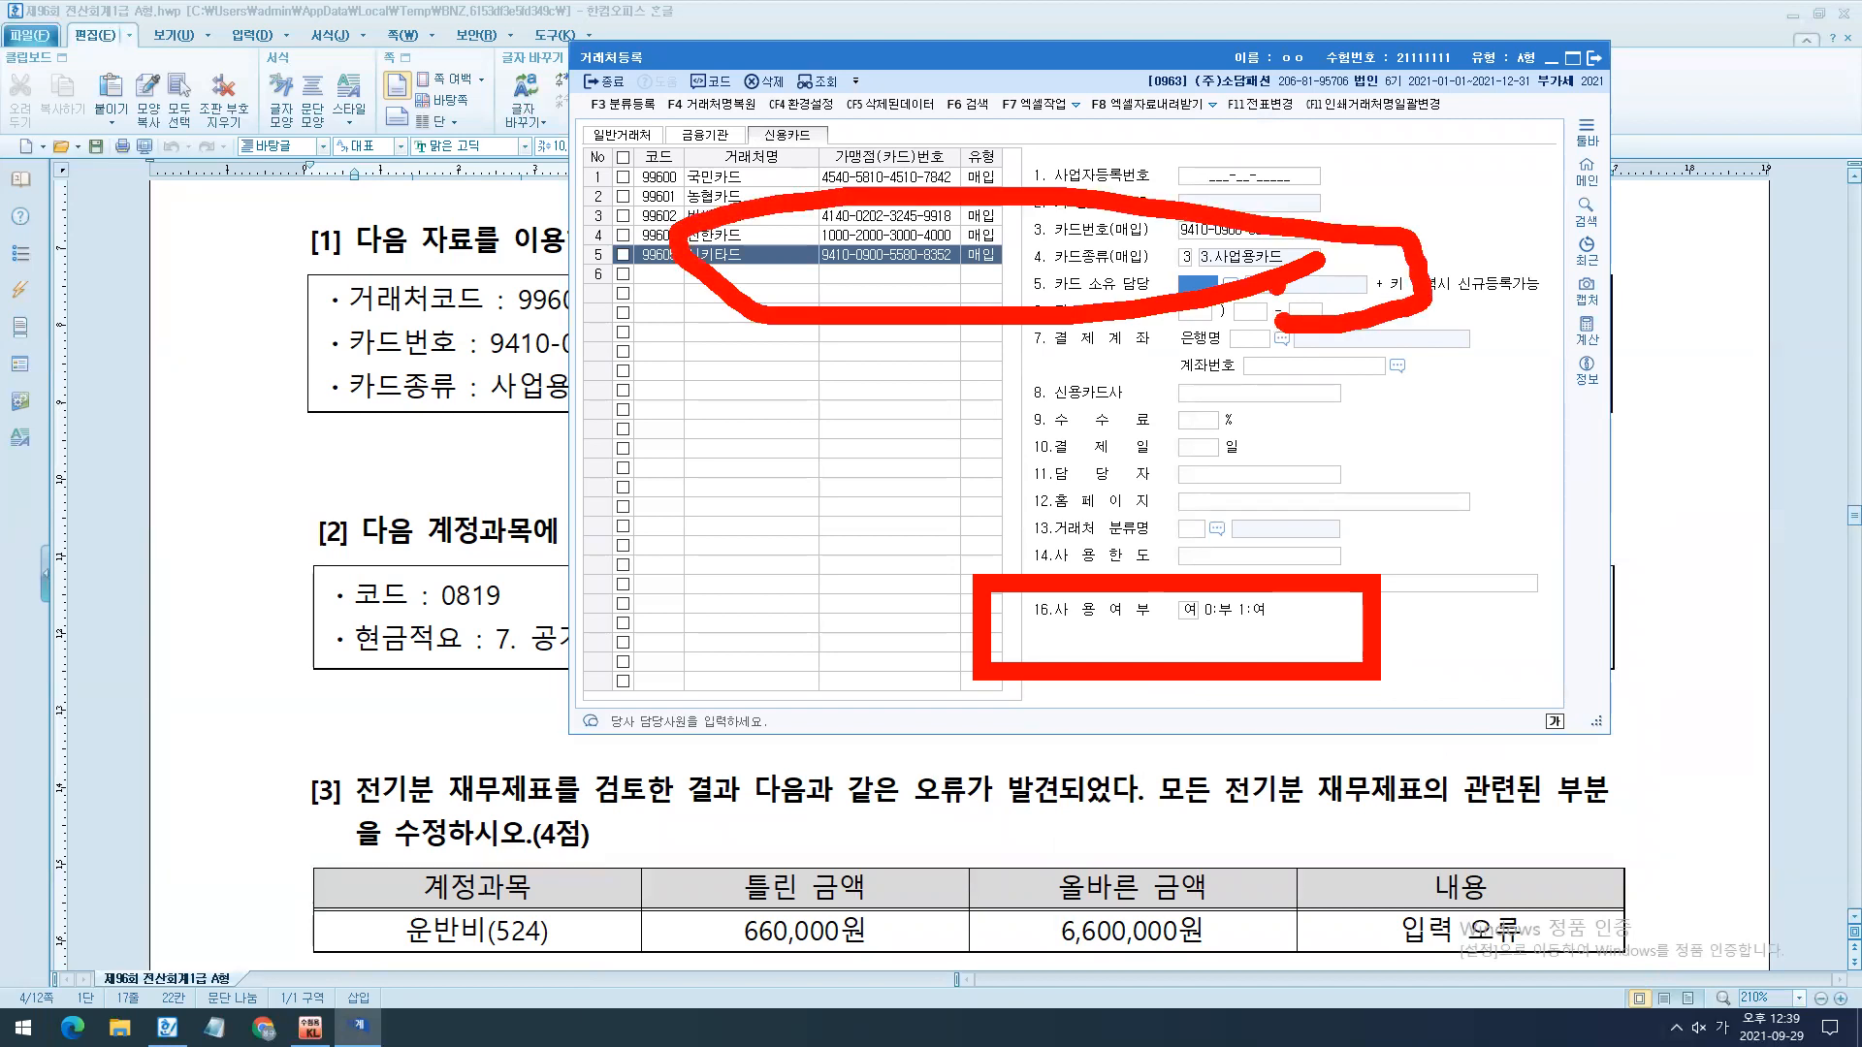
{"action": "key", "text": "Escape"}
{"action": "left_click", "coordinate": [845, 280]}
{"action": "key", "text": "Escape"}
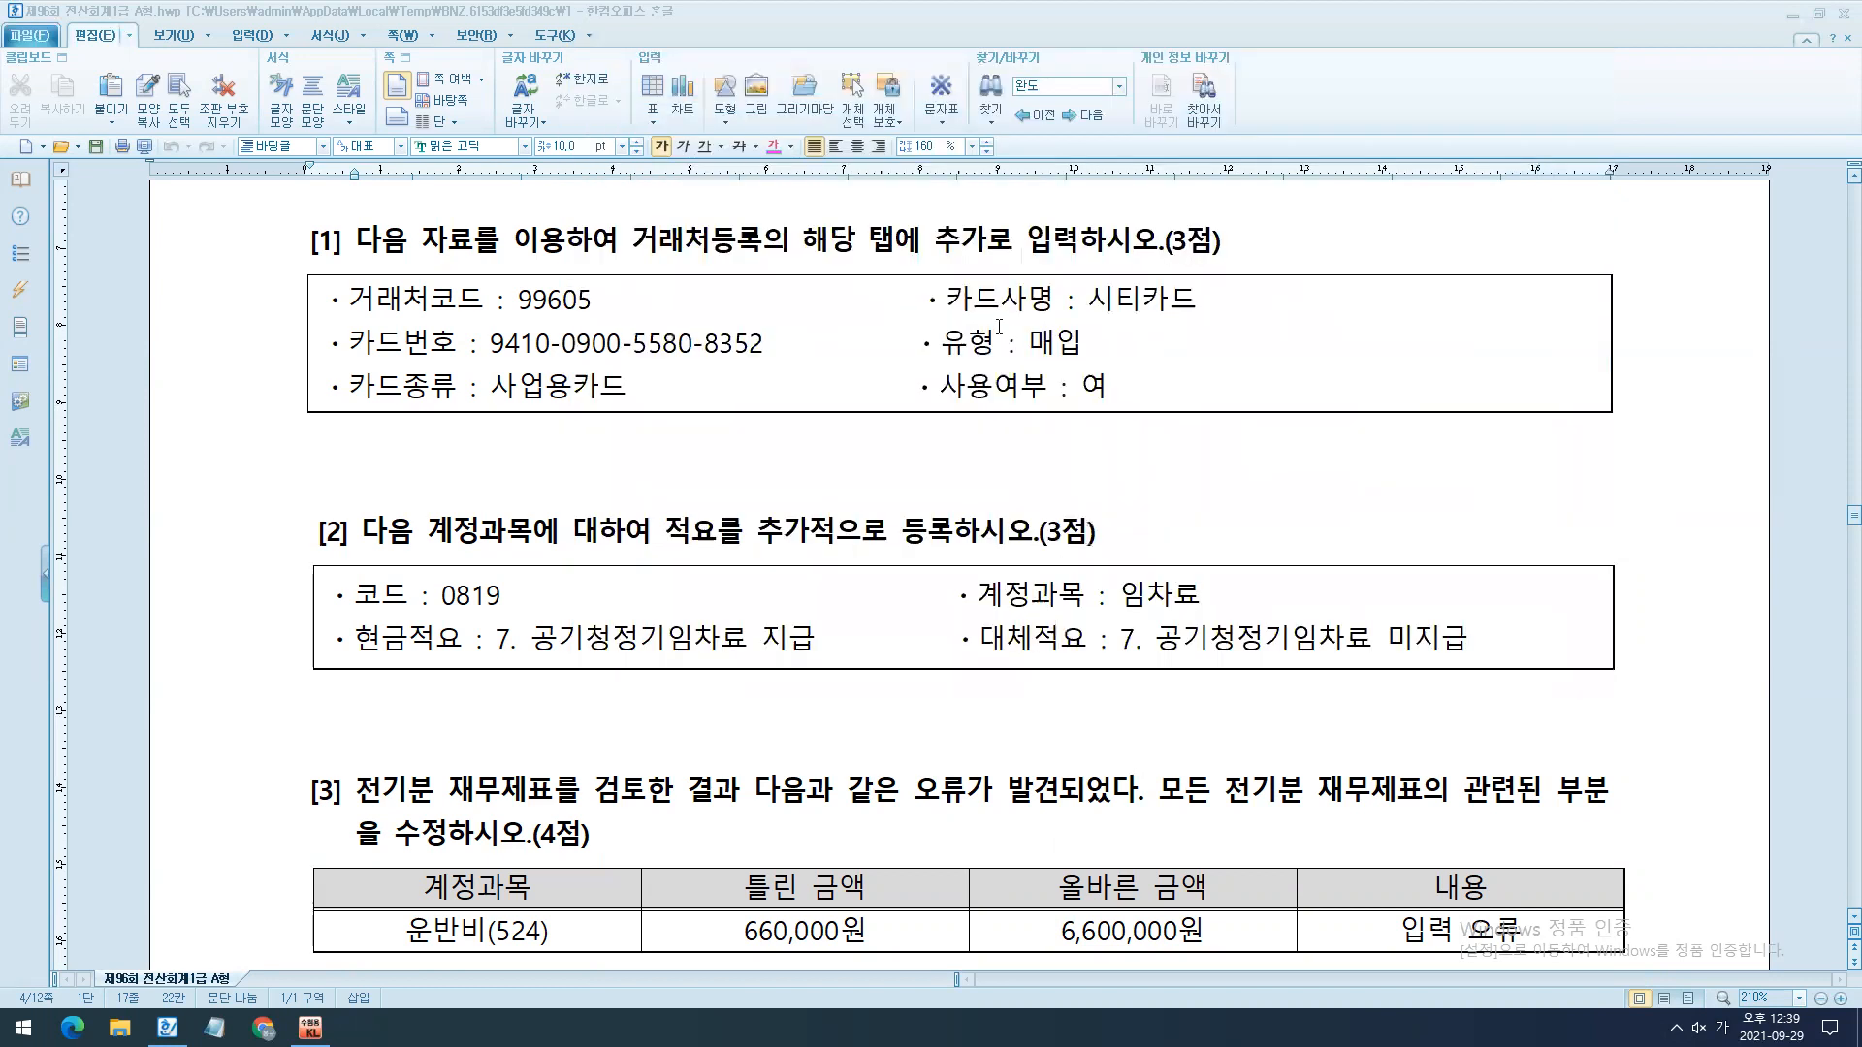
- Go to question [2] in the exam document, switch to KcLep and open 계정과목및적요등록
{"action": "left_click", "coordinate": [999, 326]}
{"action": "scroll", "coordinate": [960, 447], "scroll_direction": "down", "scroll_amount": 5}
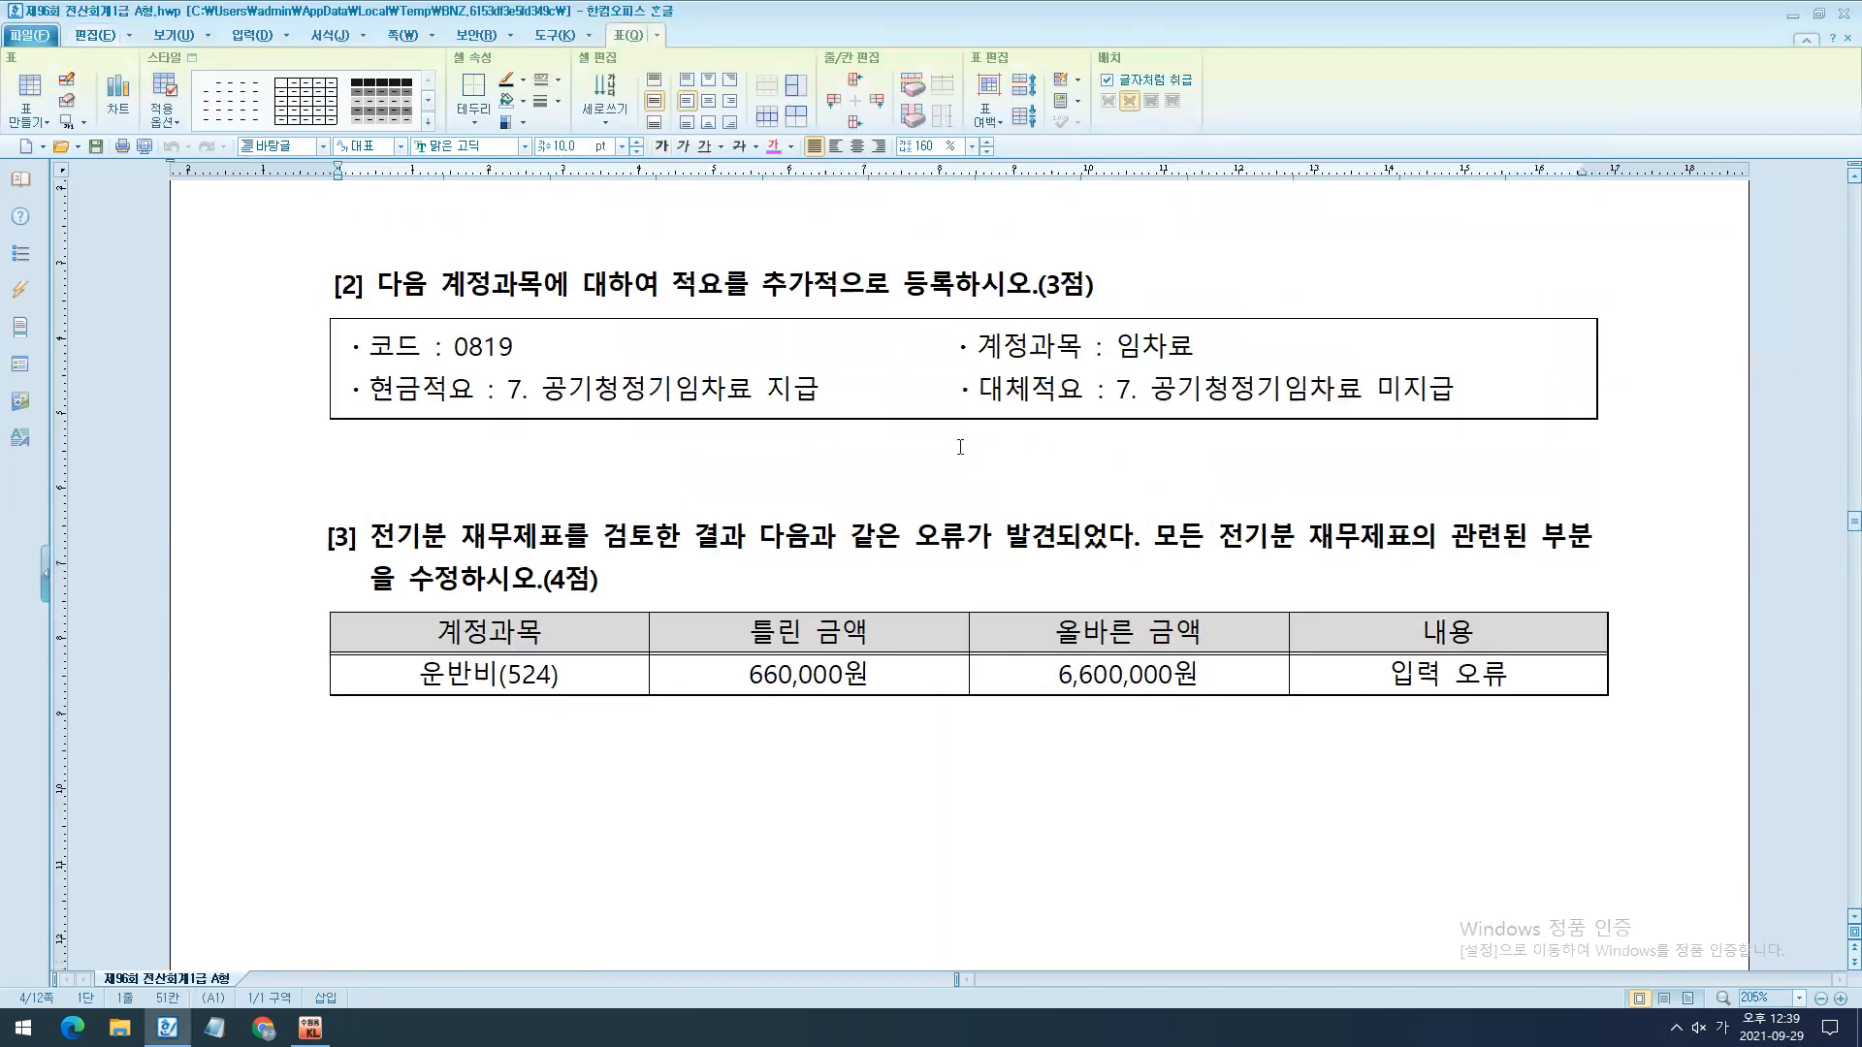
{"action": "scroll", "coordinate": [689, 579], "scroll_direction": "down", "scroll_amount": 1}
{"action": "left_click", "coordinate": [310, 1027]}
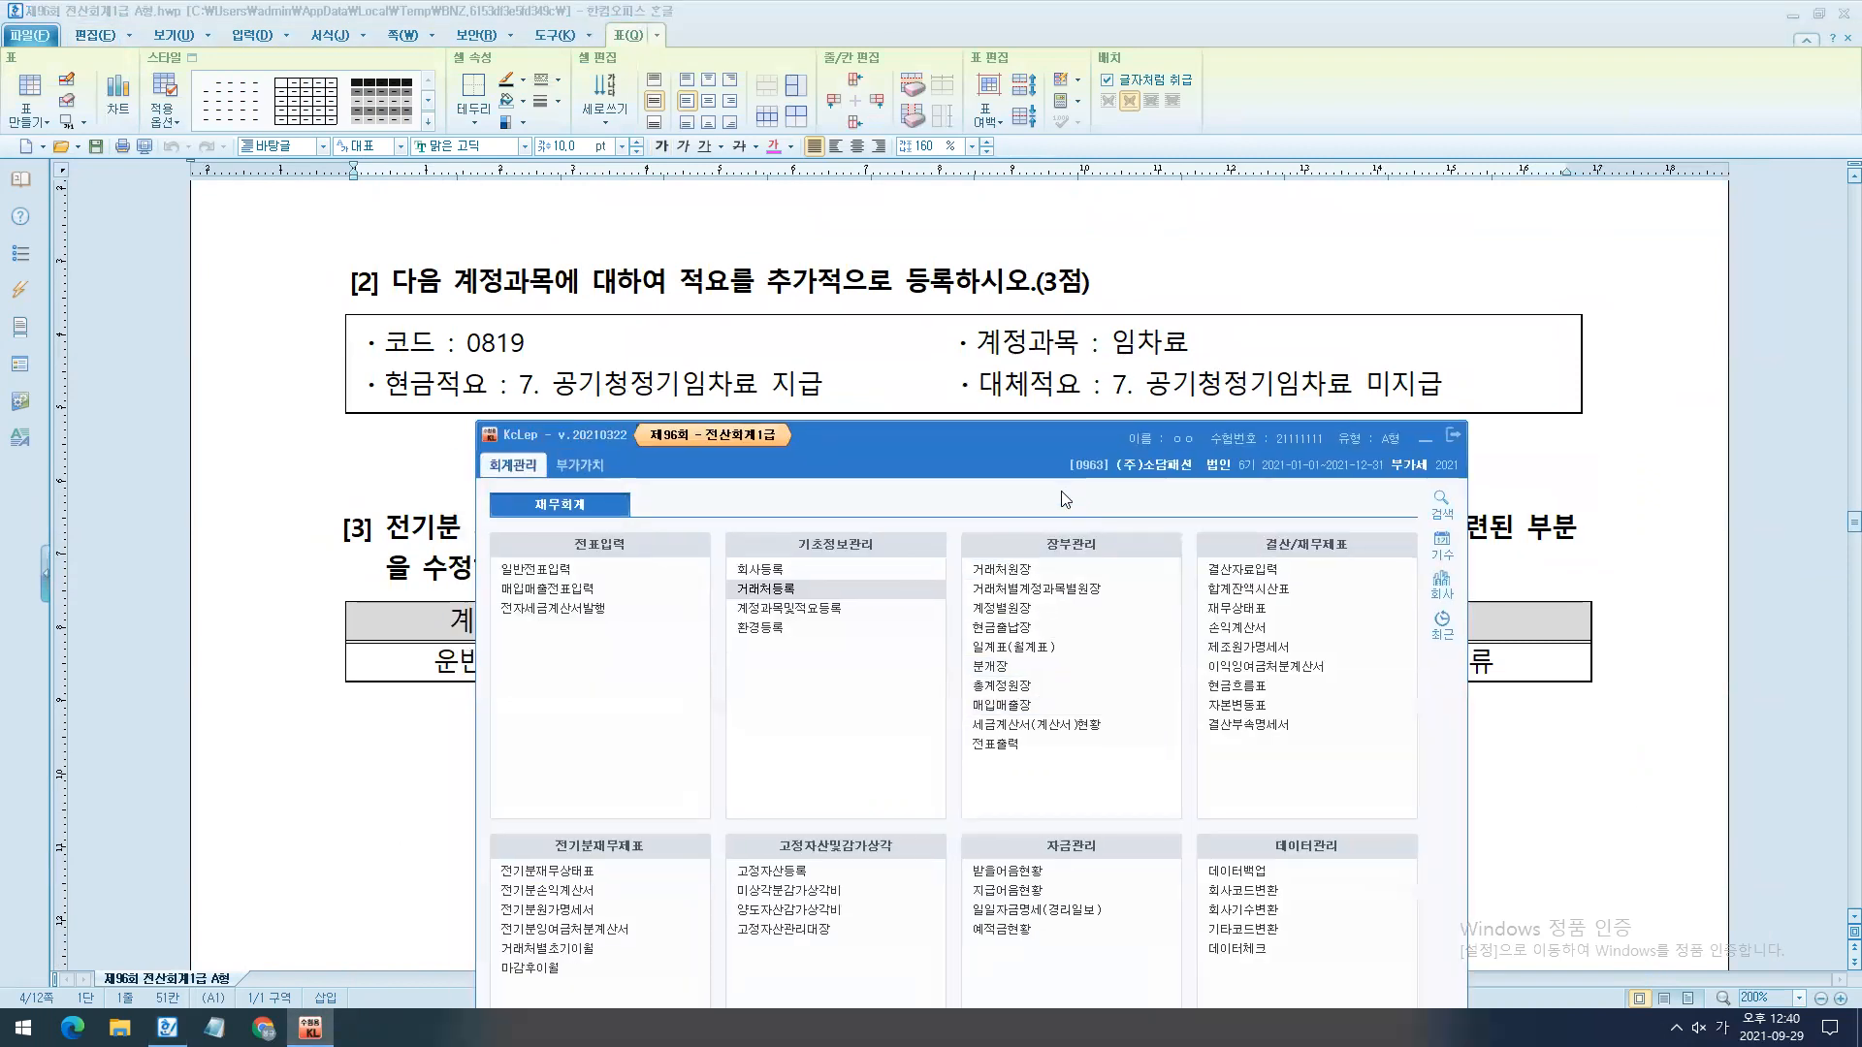
{"action": "left_click", "coordinate": [811, 611]}
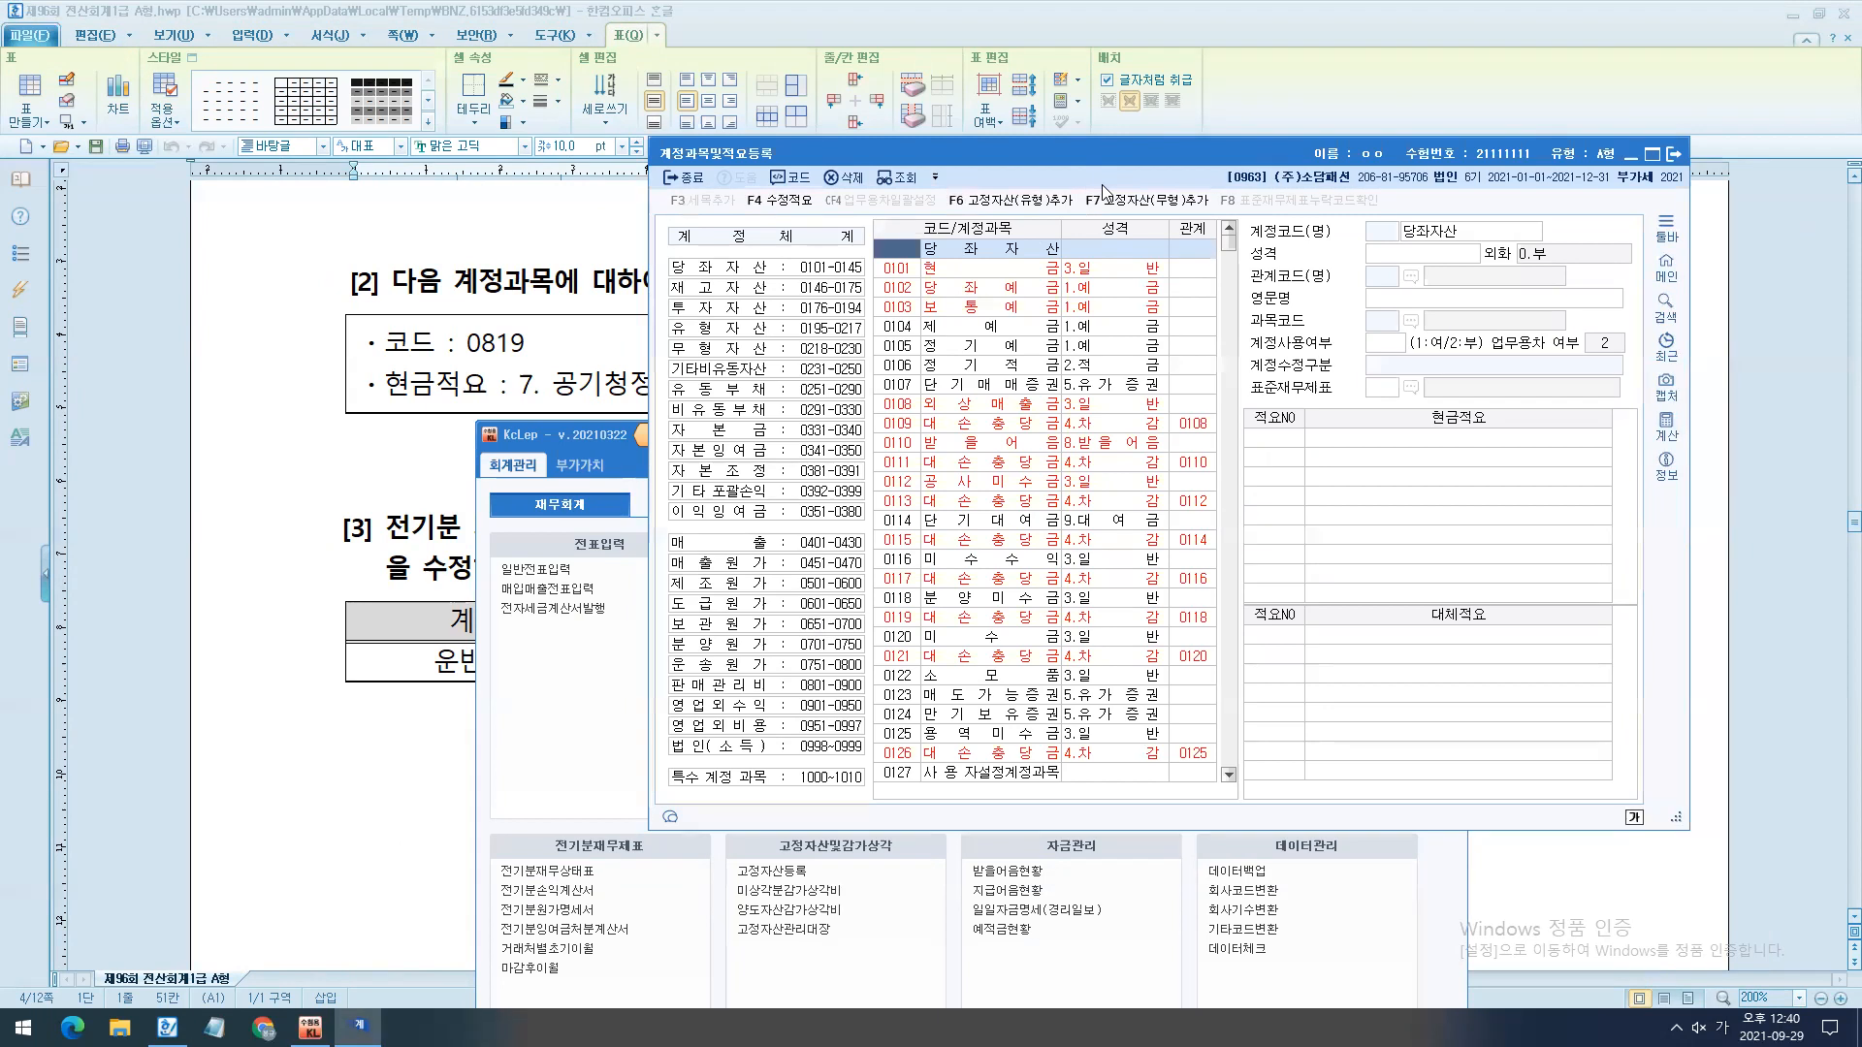
- Find account code 0819 in the account list, keeping the question's memo text visible above the window
{"action": "left_click_drag", "start_coordinate": [1103, 155], "coordinate": [977, 430]}
{"action": "key", "text": "ctrl+2"}
{"action": "left_click_drag", "start_coordinate": [752, 519], "coordinate": [520, 370]}
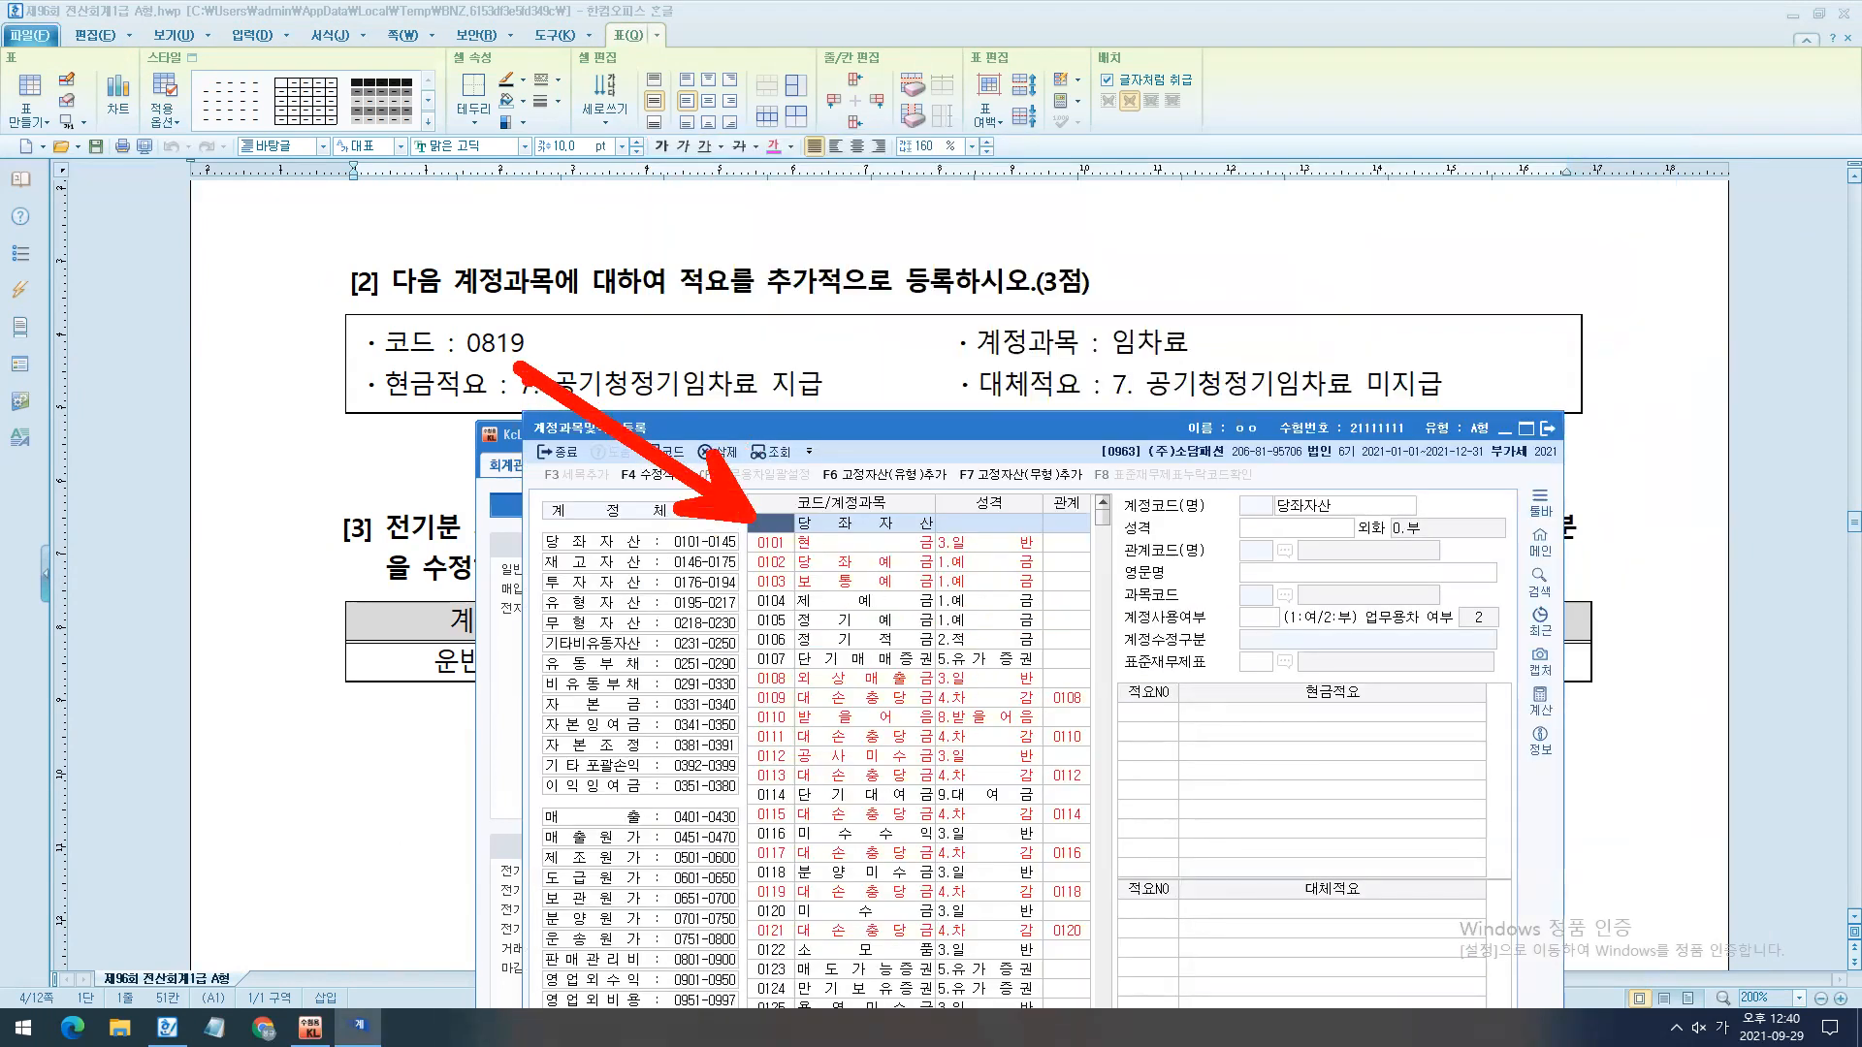
{"action": "key", "text": "Escape"}
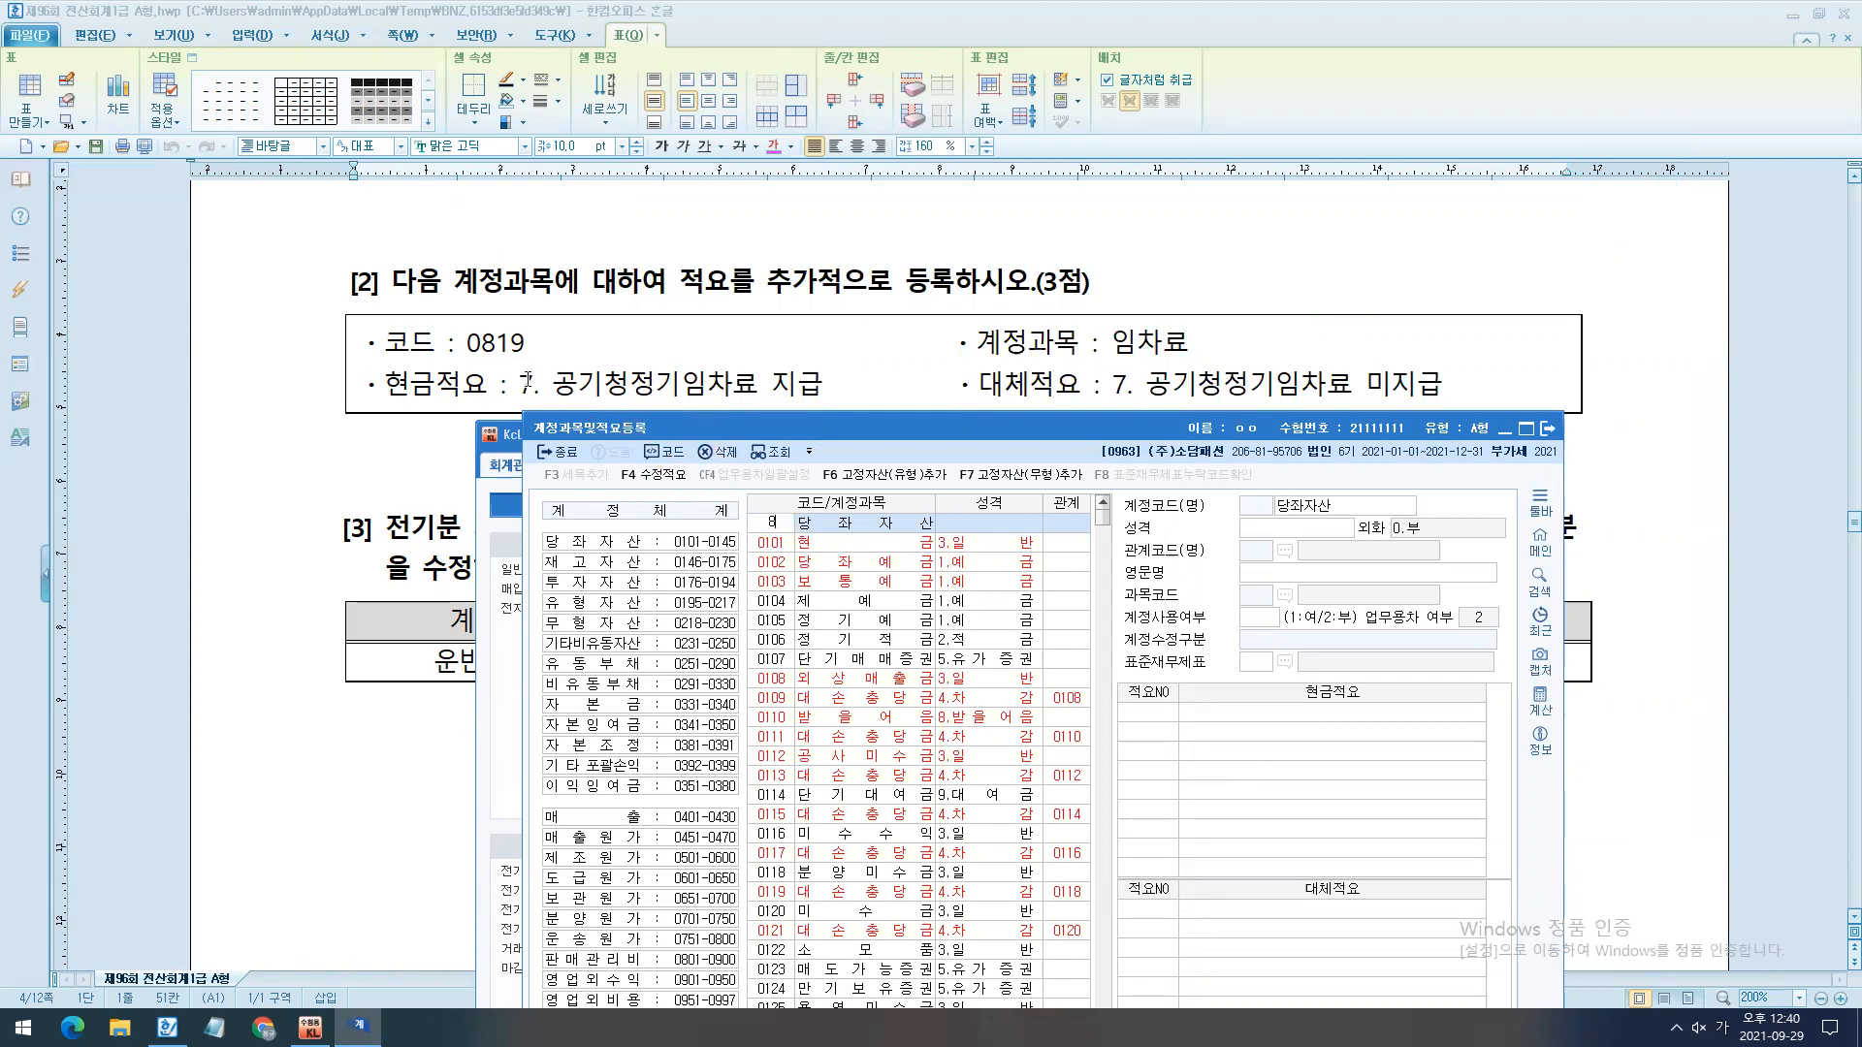
{"action": "type", "text": "0819"}
{"action": "scroll", "coordinate": [1072, 368], "scroll_direction": "down", "scroll_amount": 1}
{"action": "left_click_drag", "start_coordinate": [1086, 423], "coordinate": [1096, 310]}
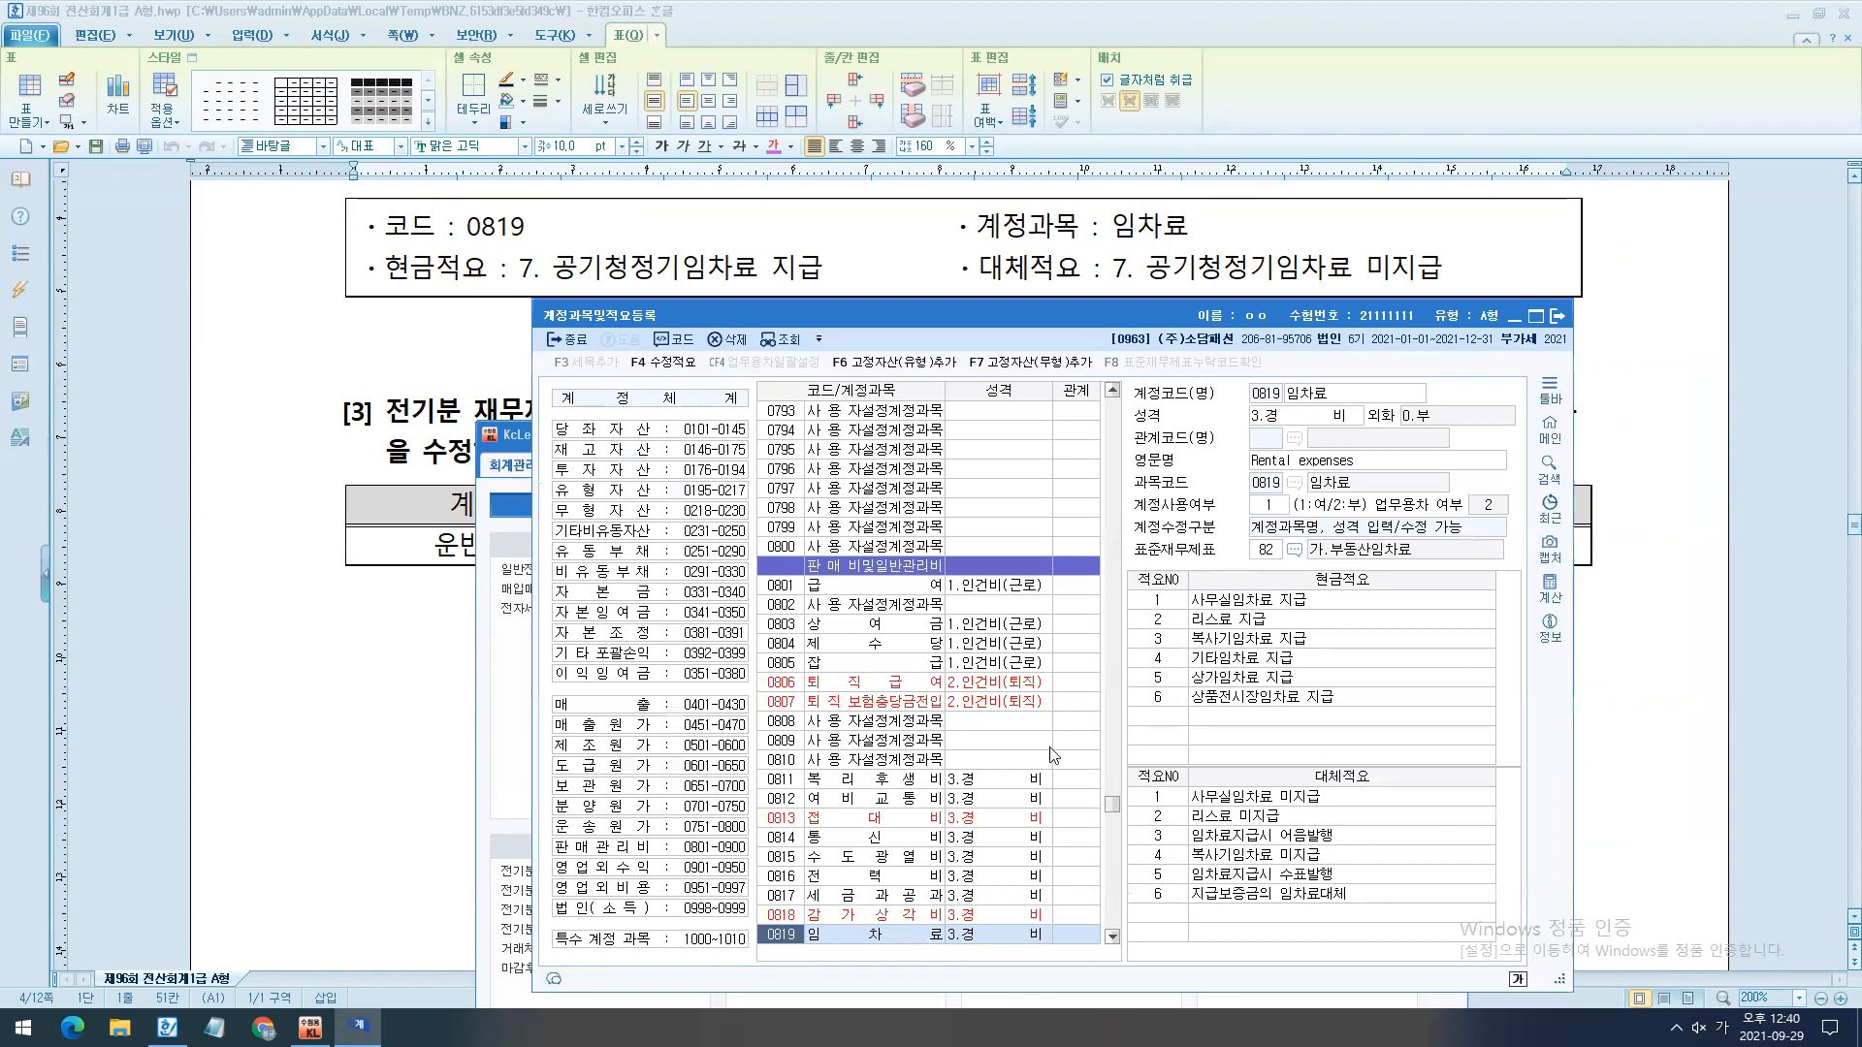
{"action": "key", "text": "ctrl+2"}
{"action": "mouse_move", "coordinate": [364, 230]}
{"action": "left_mouse_down"}
{"action": "mouse_move", "coordinate": [760, 324]}
{"action": "mouse_move", "coordinate": [934, 326]}
{"action": "mouse_move", "coordinate": [866, 323]}
{"action": "left_mouse_up"}
{"action": "left_click_drag", "start_coordinate": [866, 320], "coordinate": [1133, 626]}
{"action": "mouse_move", "coordinate": [971, 245]}
{"action": "left_mouse_down"}
{"action": "mouse_move", "coordinate": [1509, 303]}
{"action": "mouse_move", "coordinate": [1396, 831]}
{"action": "left_mouse_up"}
{"action": "left_click_drag", "start_coordinate": [1426, 746], "coordinate": [1450, 860]}
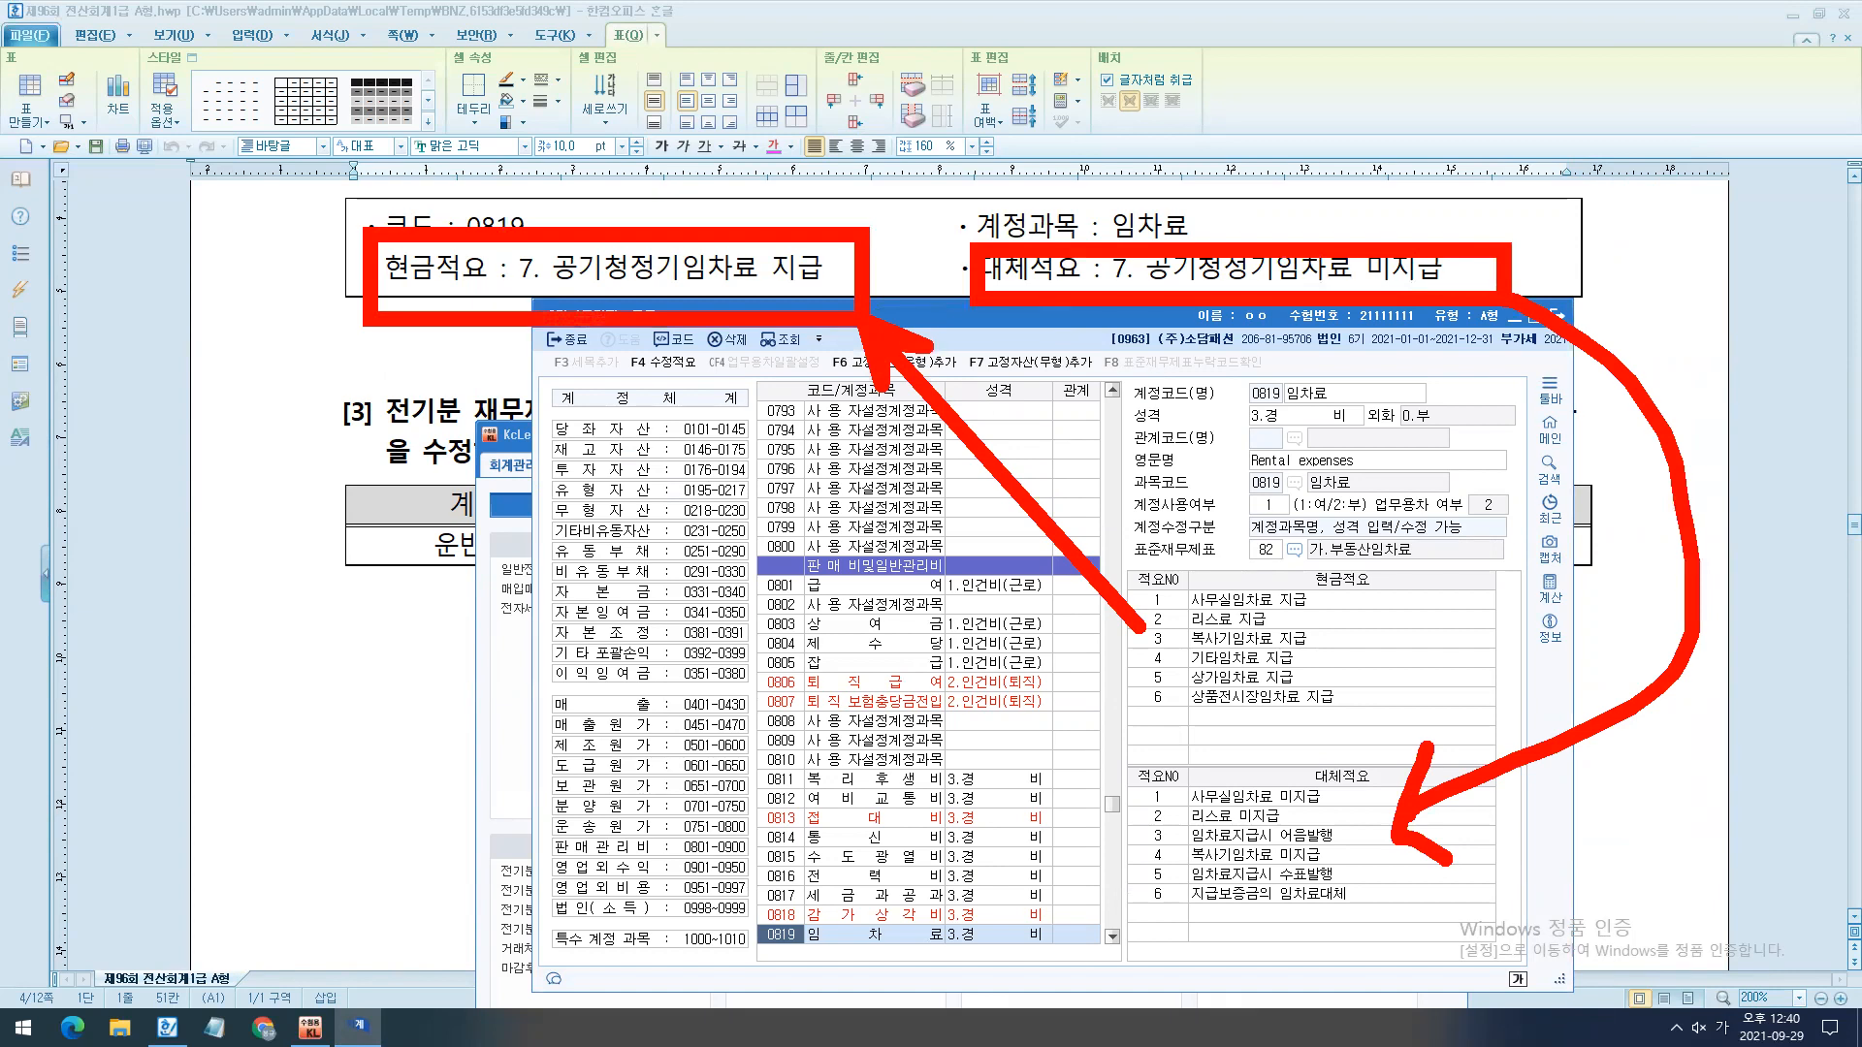
{"action": "key", "text": "Escape"}
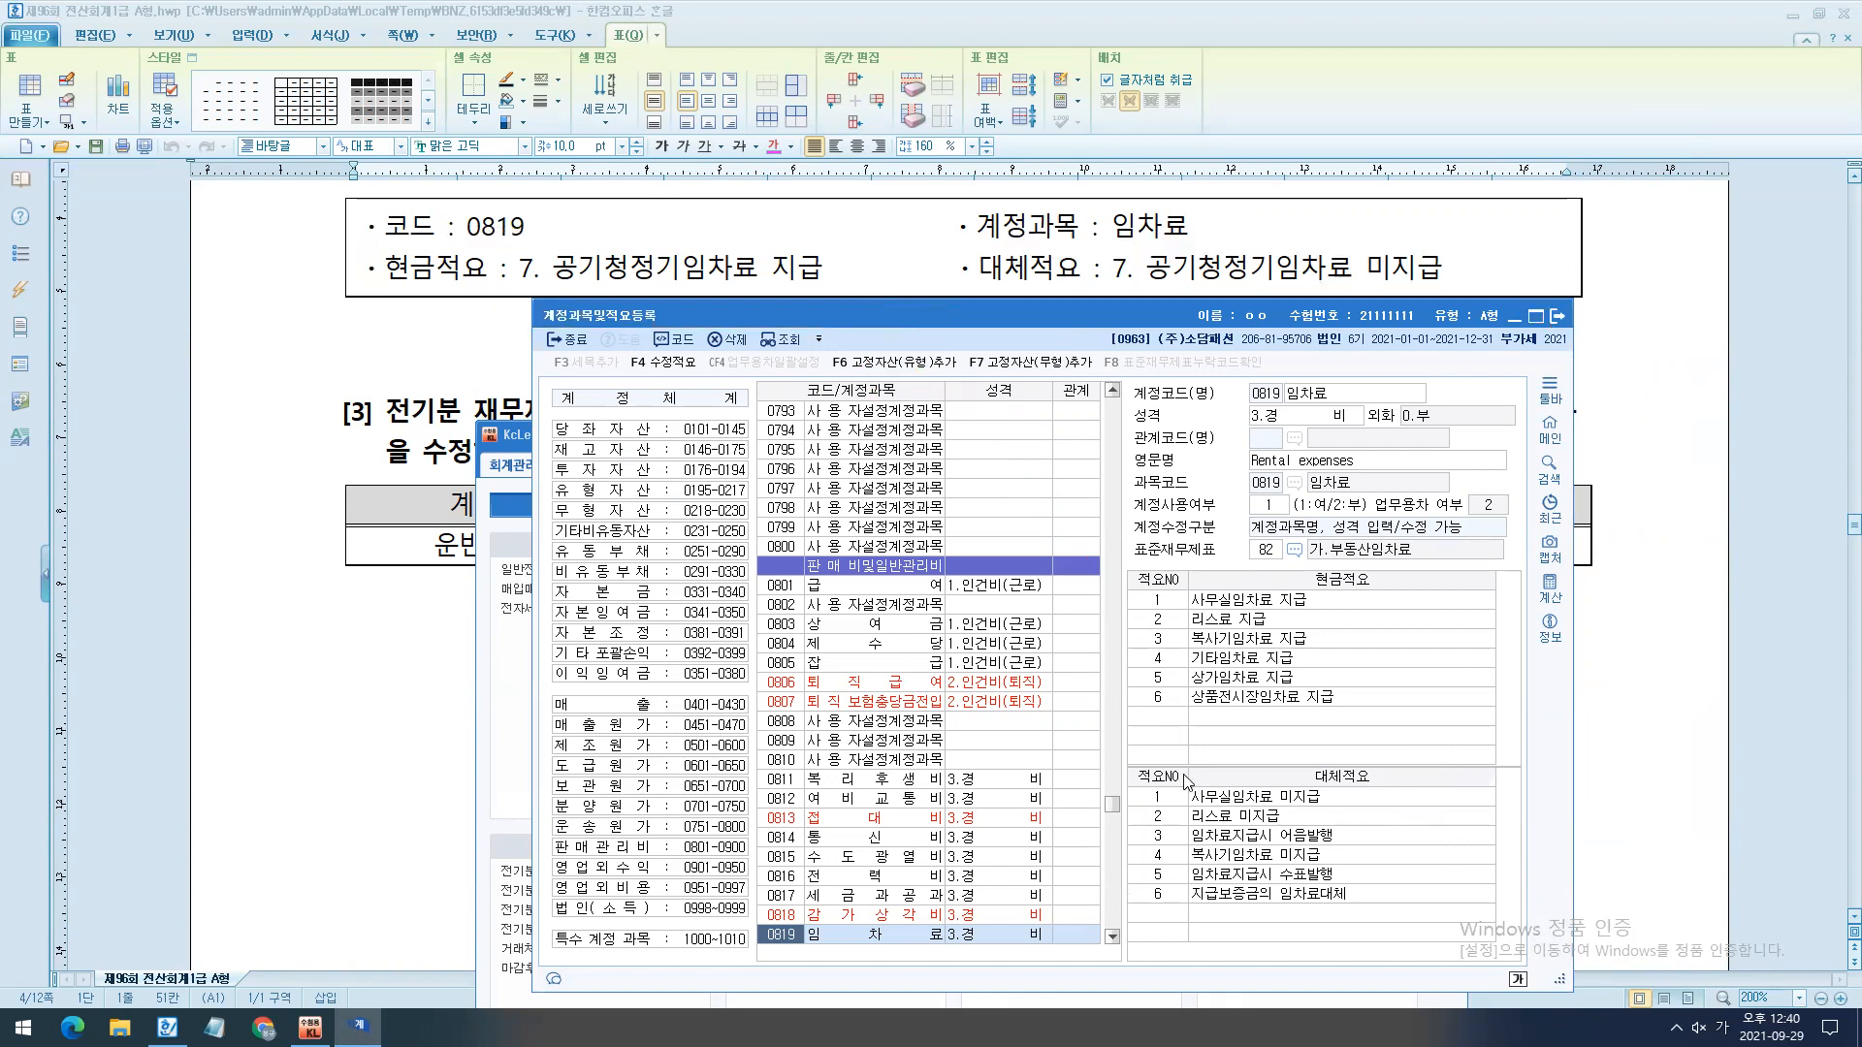
- Add cash memo (현금적요) number 7 to account 0819 as "공기청정기 임차료 지급"
{"action": "left_click", "coordinate": [1158, 720]}
{"action": "type", "text": "공기청ㅈ정기 임차료 지"}
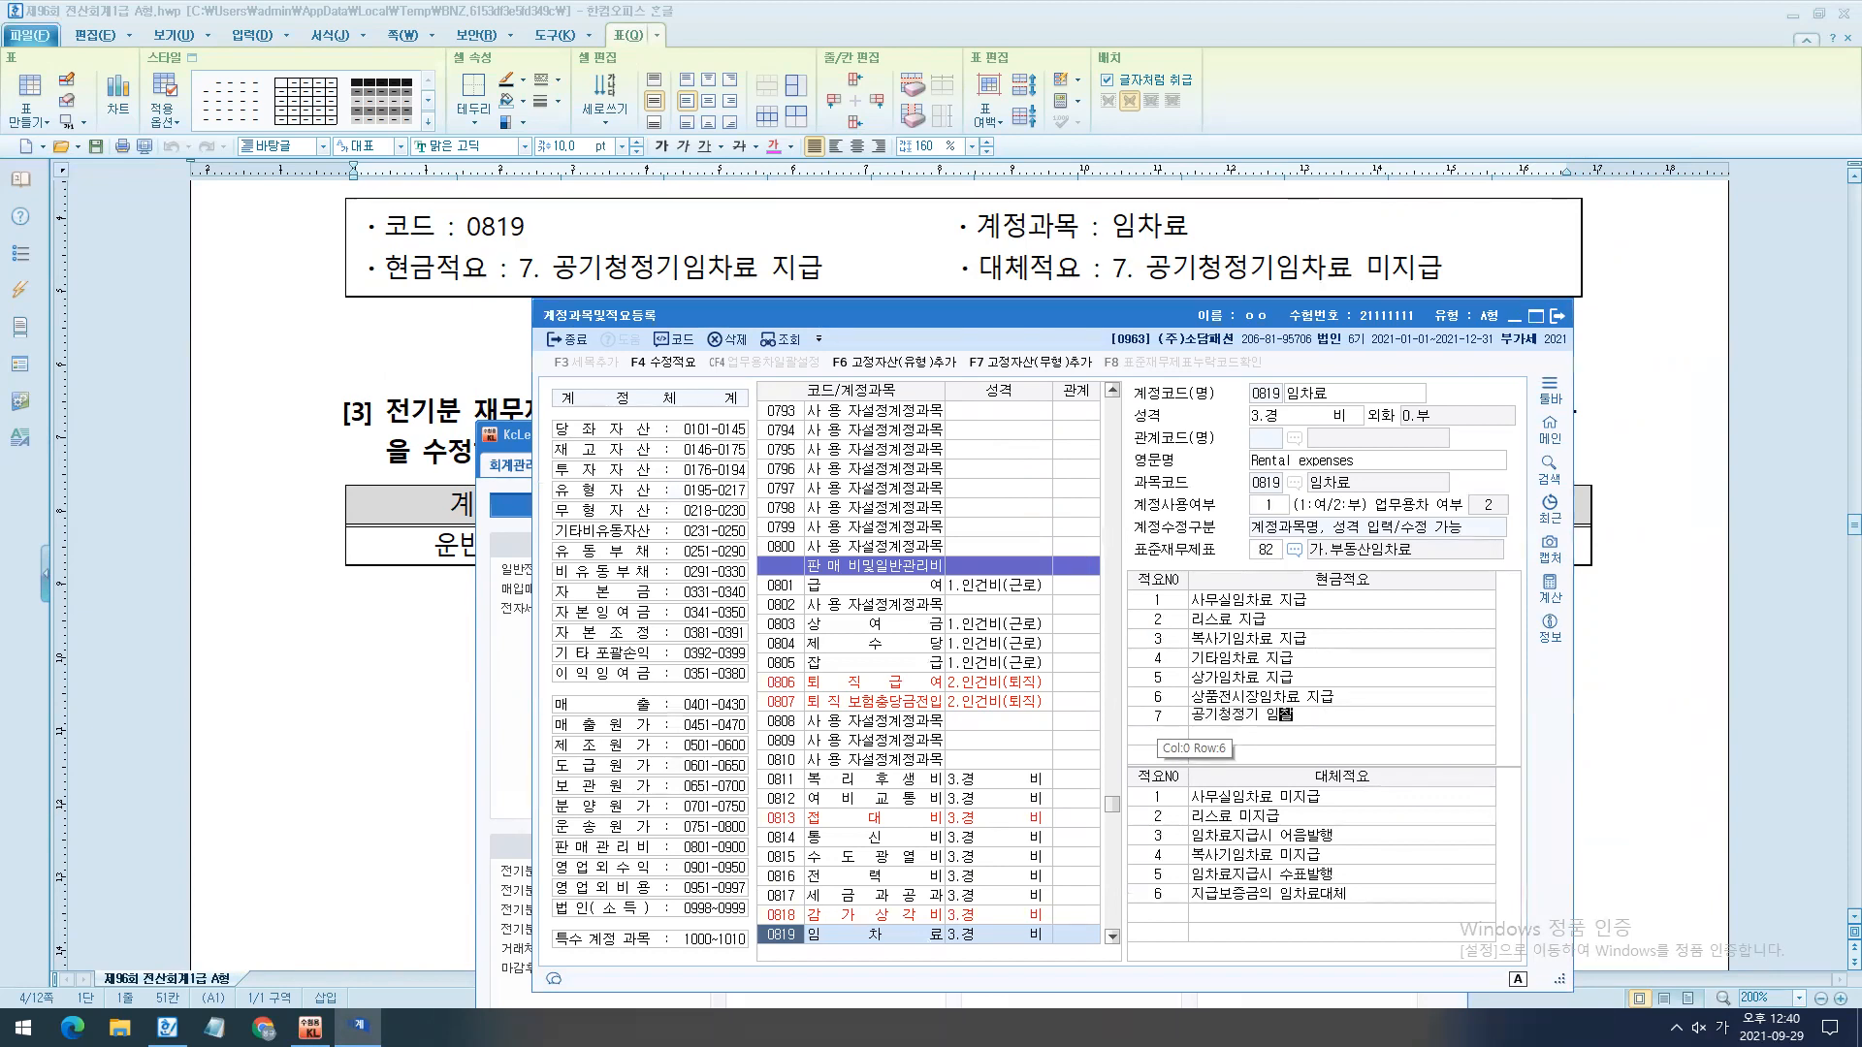
{"action": "type", "text": "급"}
{"action": "key", "text": "Return"}
- Add transfer memo (대체적요) number 7 to account 0819 as "공기청정기임차료 미지급"
{"action": "left_click", "coordinate": [1182, 921]}
{"action": "type", "text": "공기"}
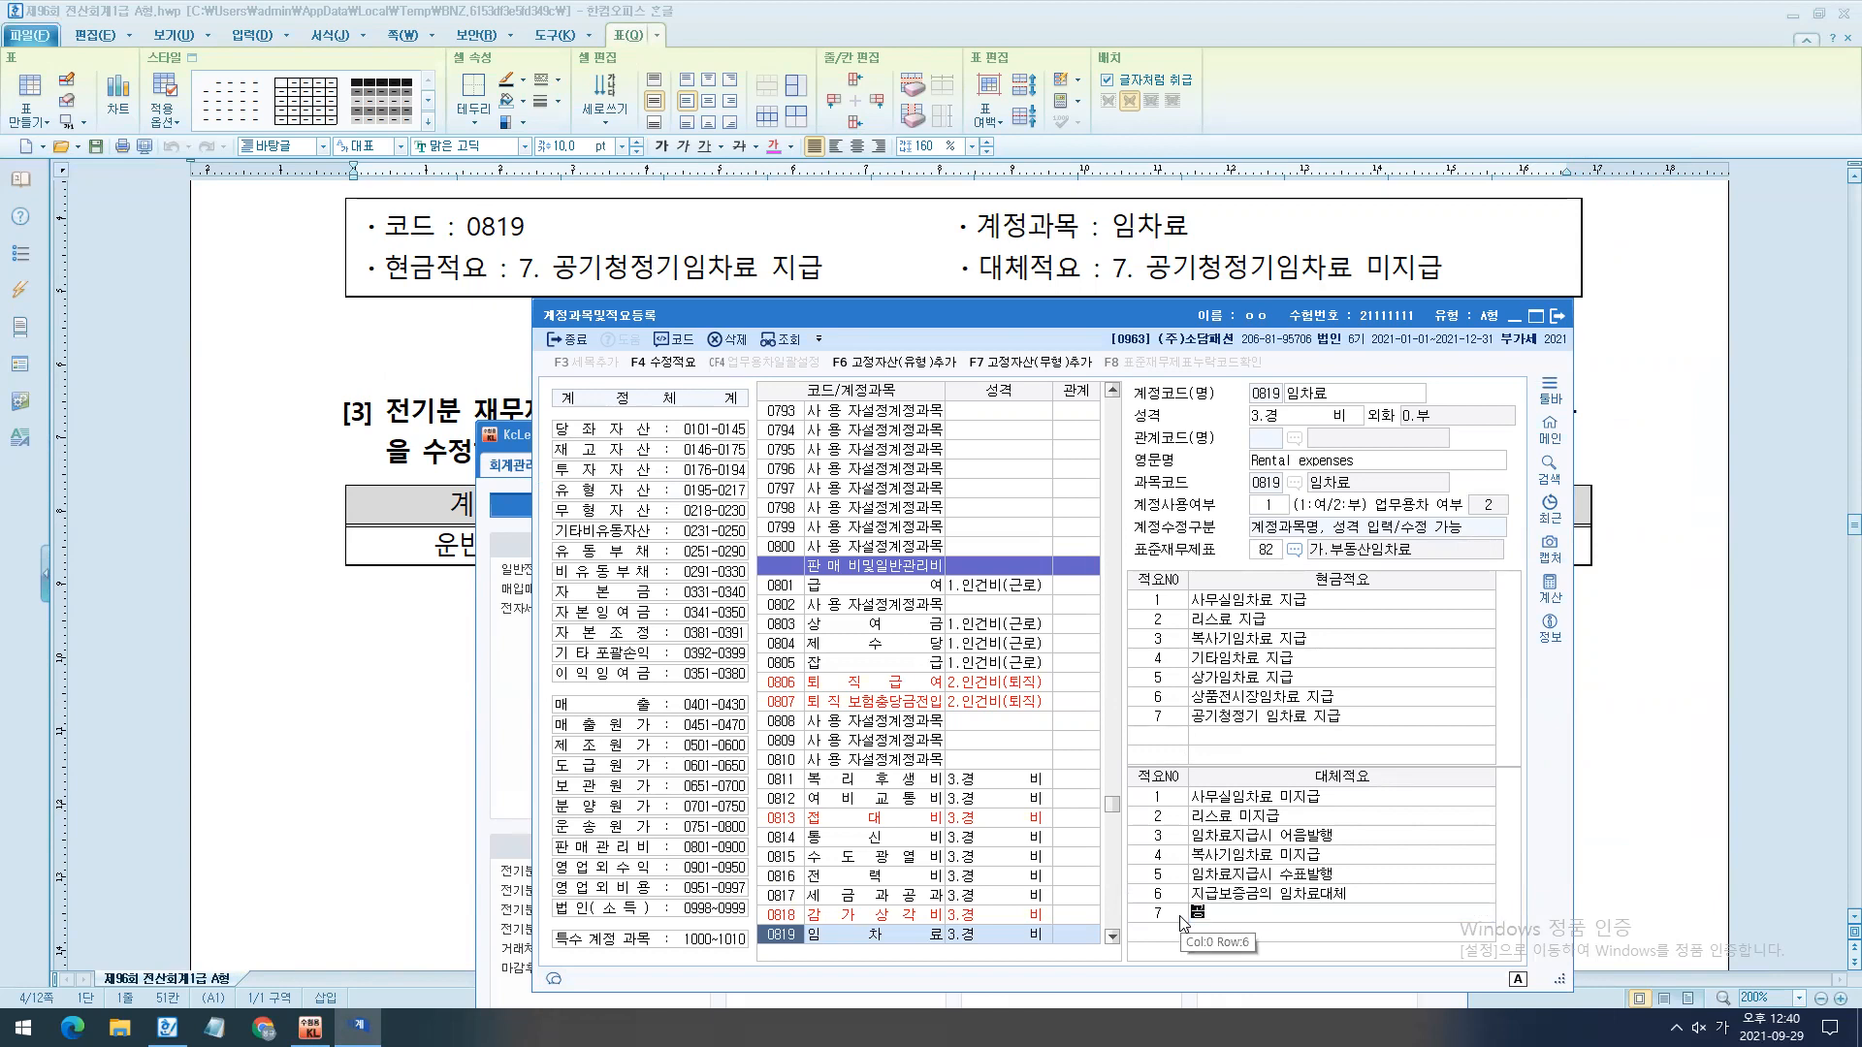
{"action": "type", "text": "청정기임"}
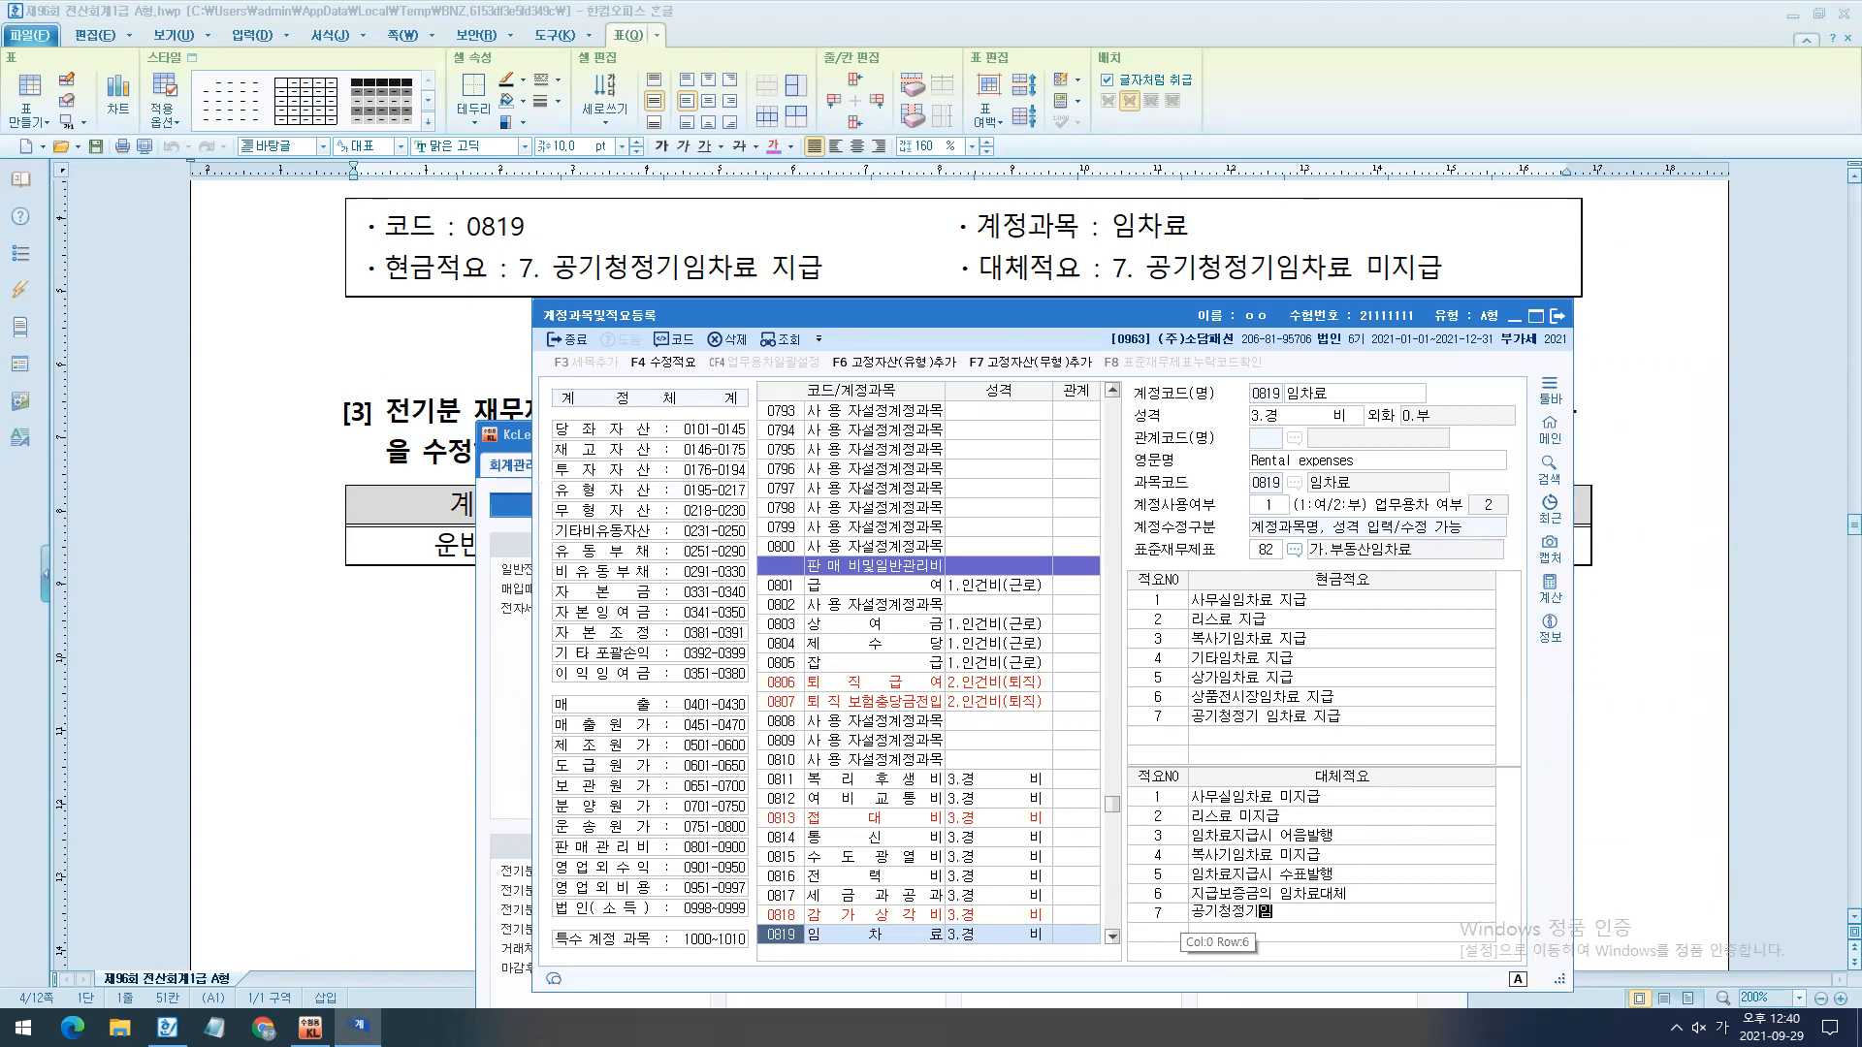
{"action": "type", "text": "차료 미지급"}
{"action": "key", "text": "Return"}
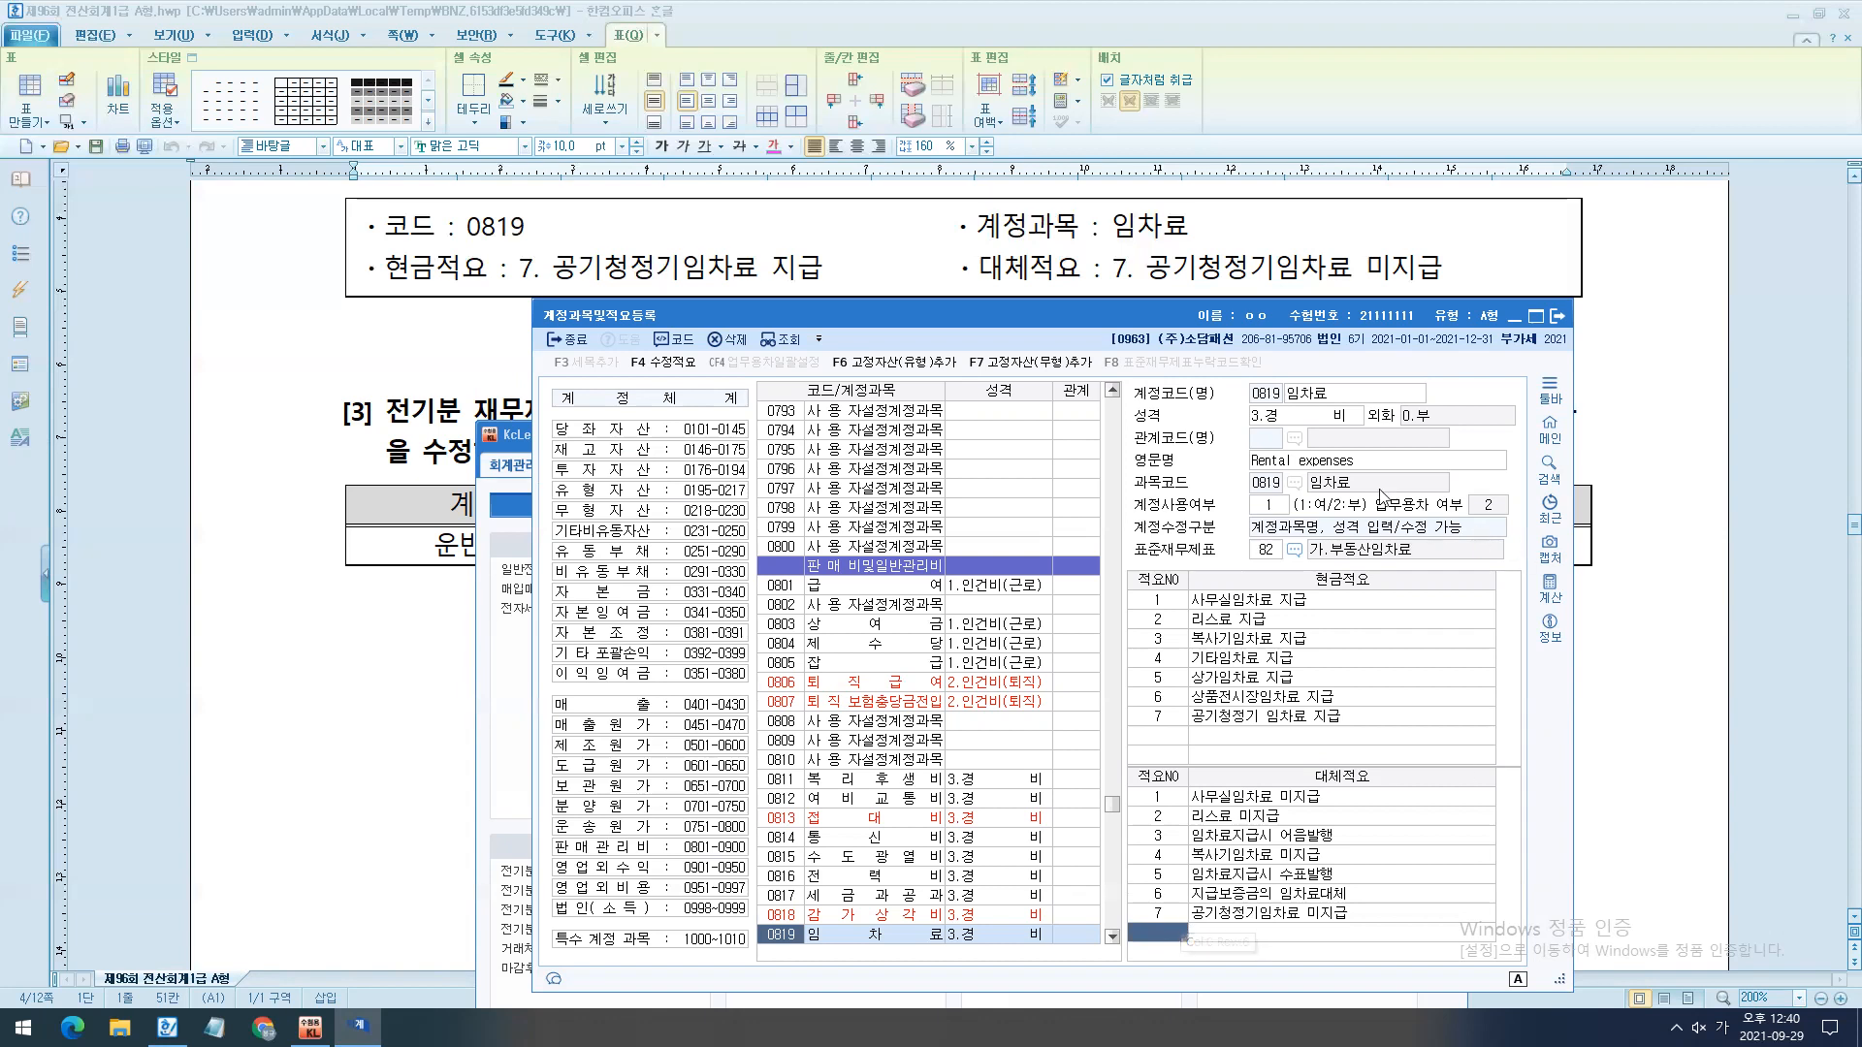
- Check the cash and transfer memo lists of account 0819 and close the 계정과목및적요등록 window
{"action": "left_click_drag", "start_coordinate": [980, 315], "coordinate": [876, 77]}
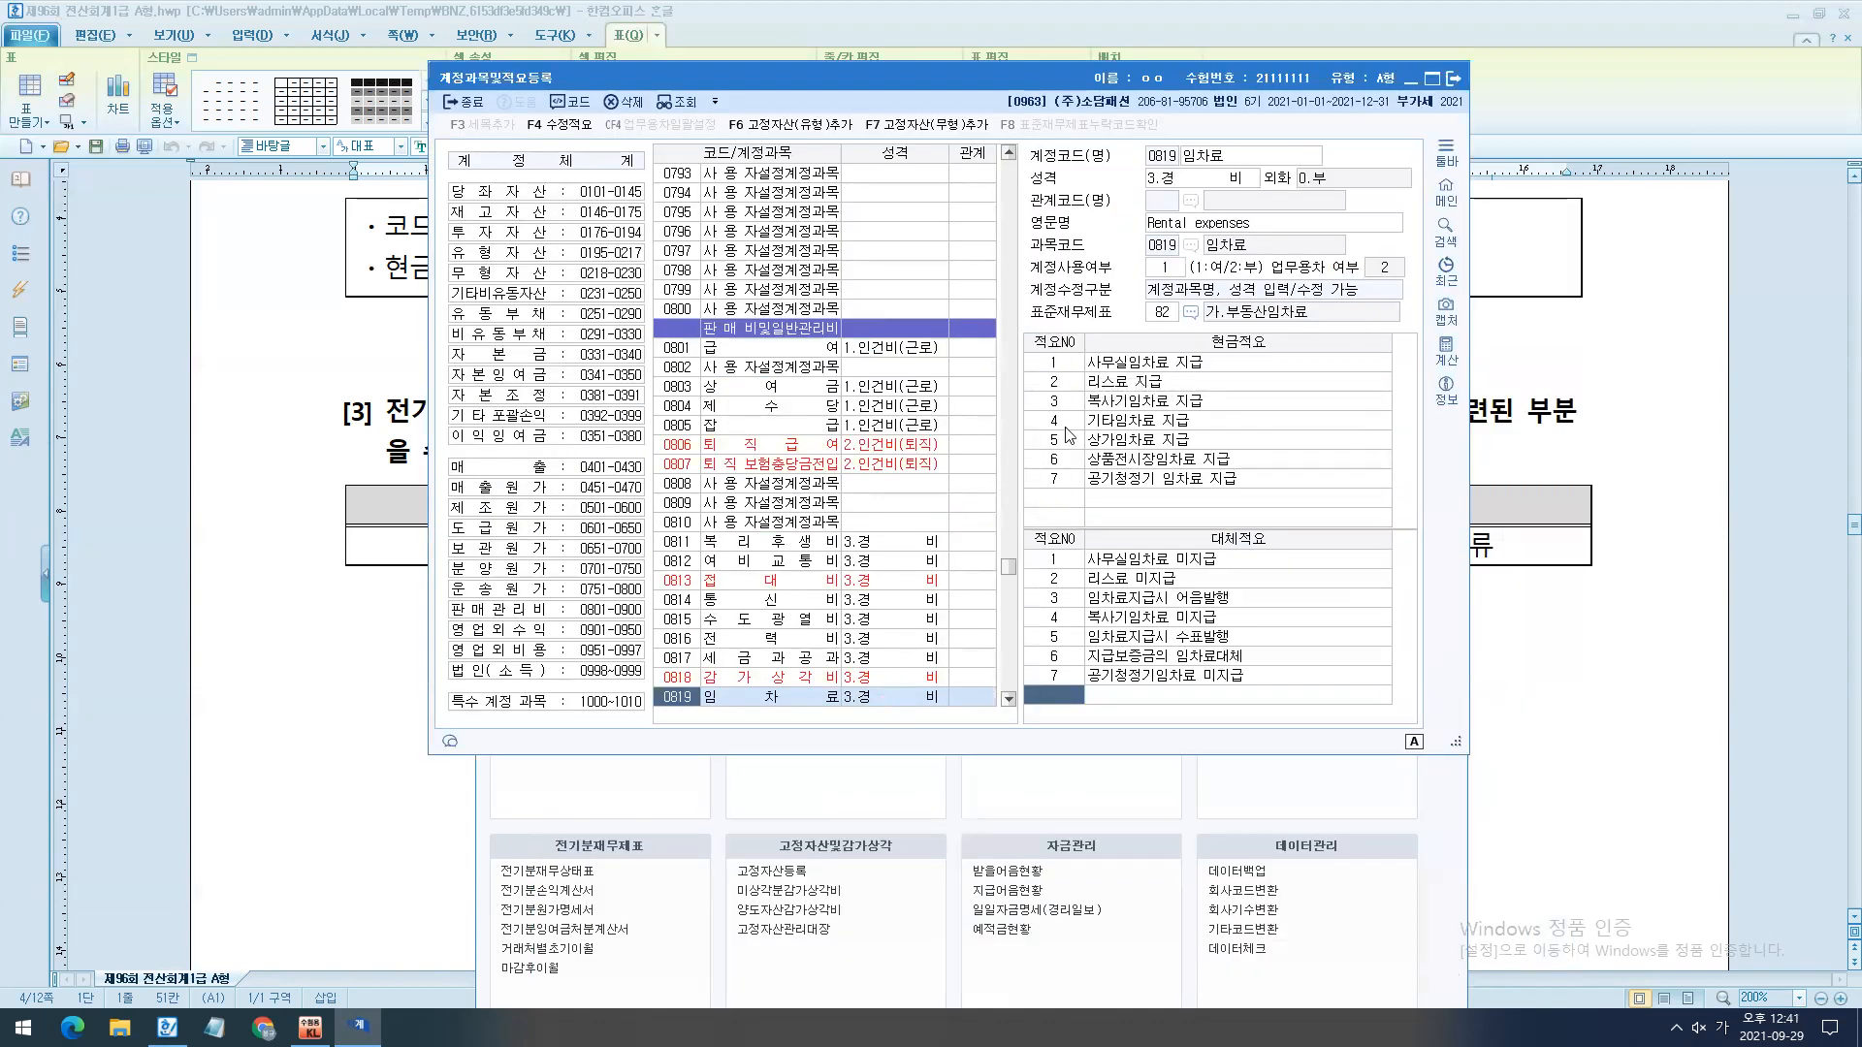
{"action": "mouse_move", "coordinate": [1008, 317]}
{"action": "left_mouse_down"}
{"action": "mouse_move", "coordinate": [1411, 531]}
{"action": "mouse_move", "coordinate": [1468, 511]}
{"action": "mouse_move", "coordinate": [1054, 807]}
{"action": "mouse_move", "coordinate": [1000, 800]}
{"action": "left_mouse_up"}
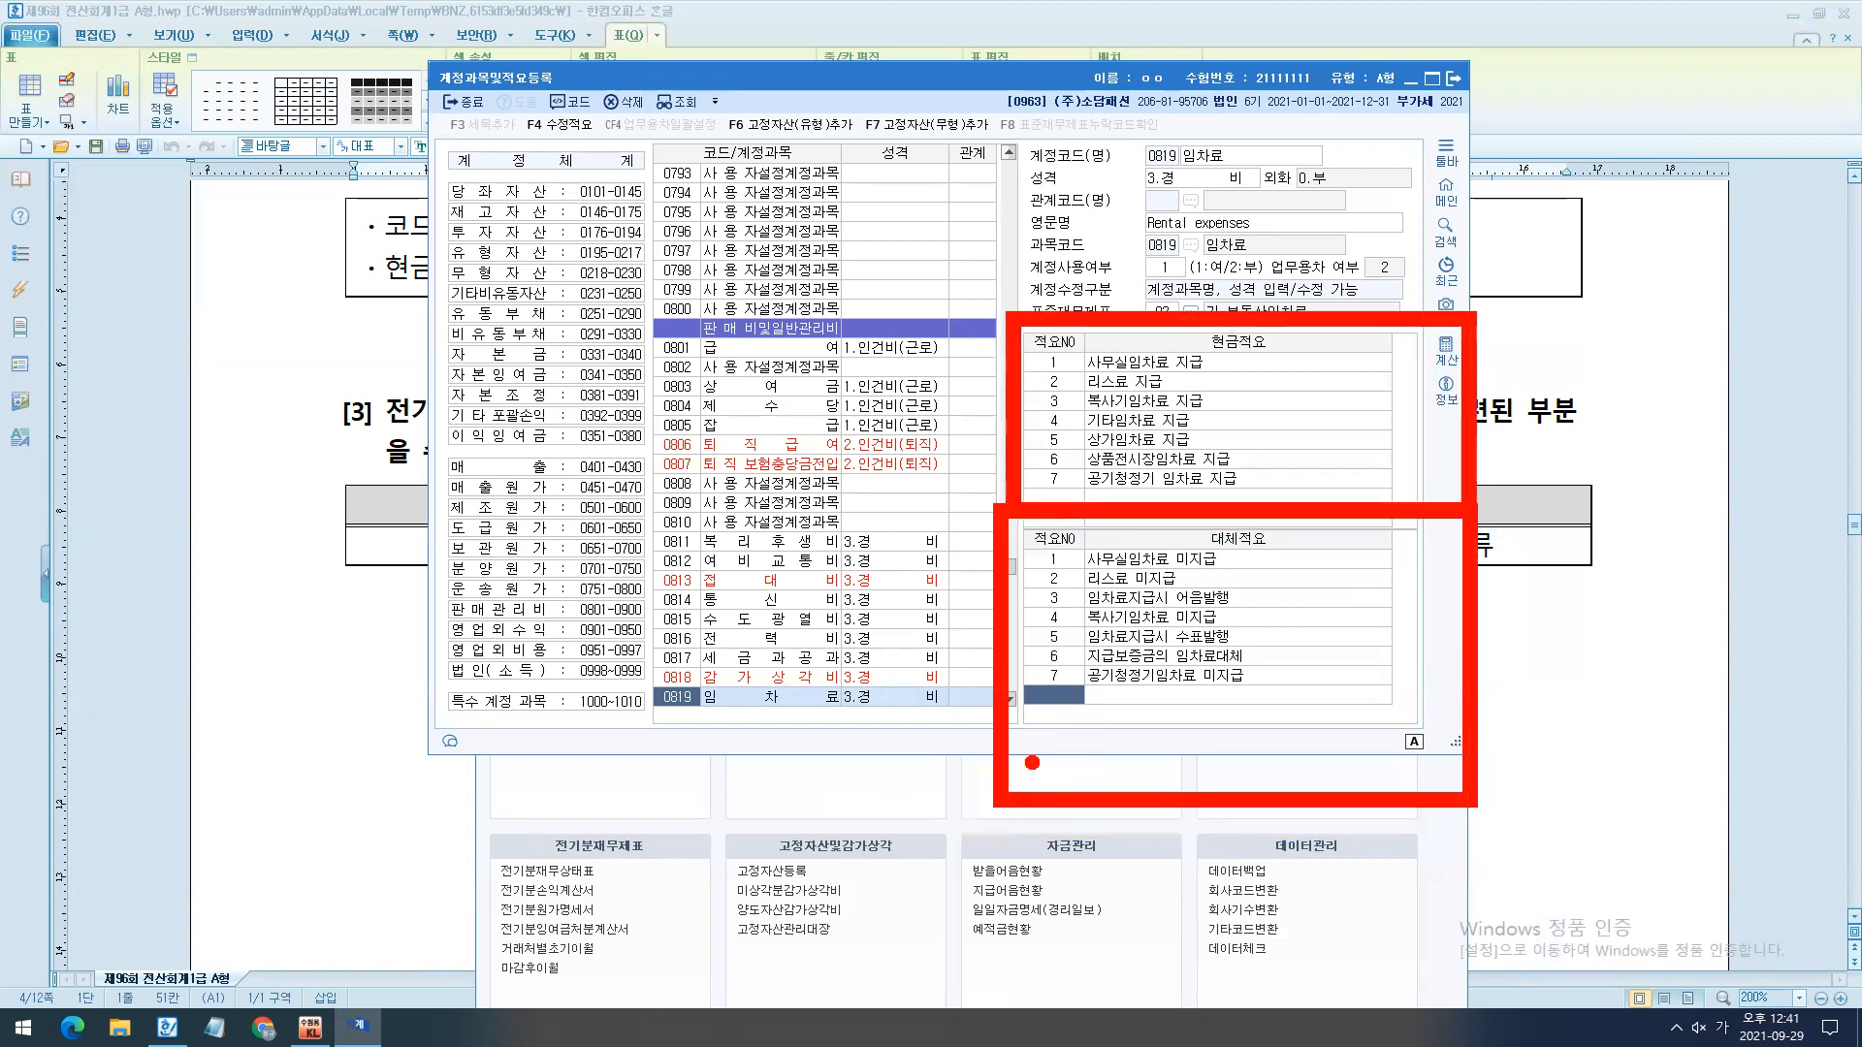
{"action": "key", "text": "e"}
{"action": "mouse_move", "coordinate": [1006, 300]}
{"action": "left_mouse_down"}
{"action": "mouse_move", "coordinate": [1202, 437]}
{"action": "mouse_move", "coordinate": [1471, 534]}
{"action": "left_mouse_up"}
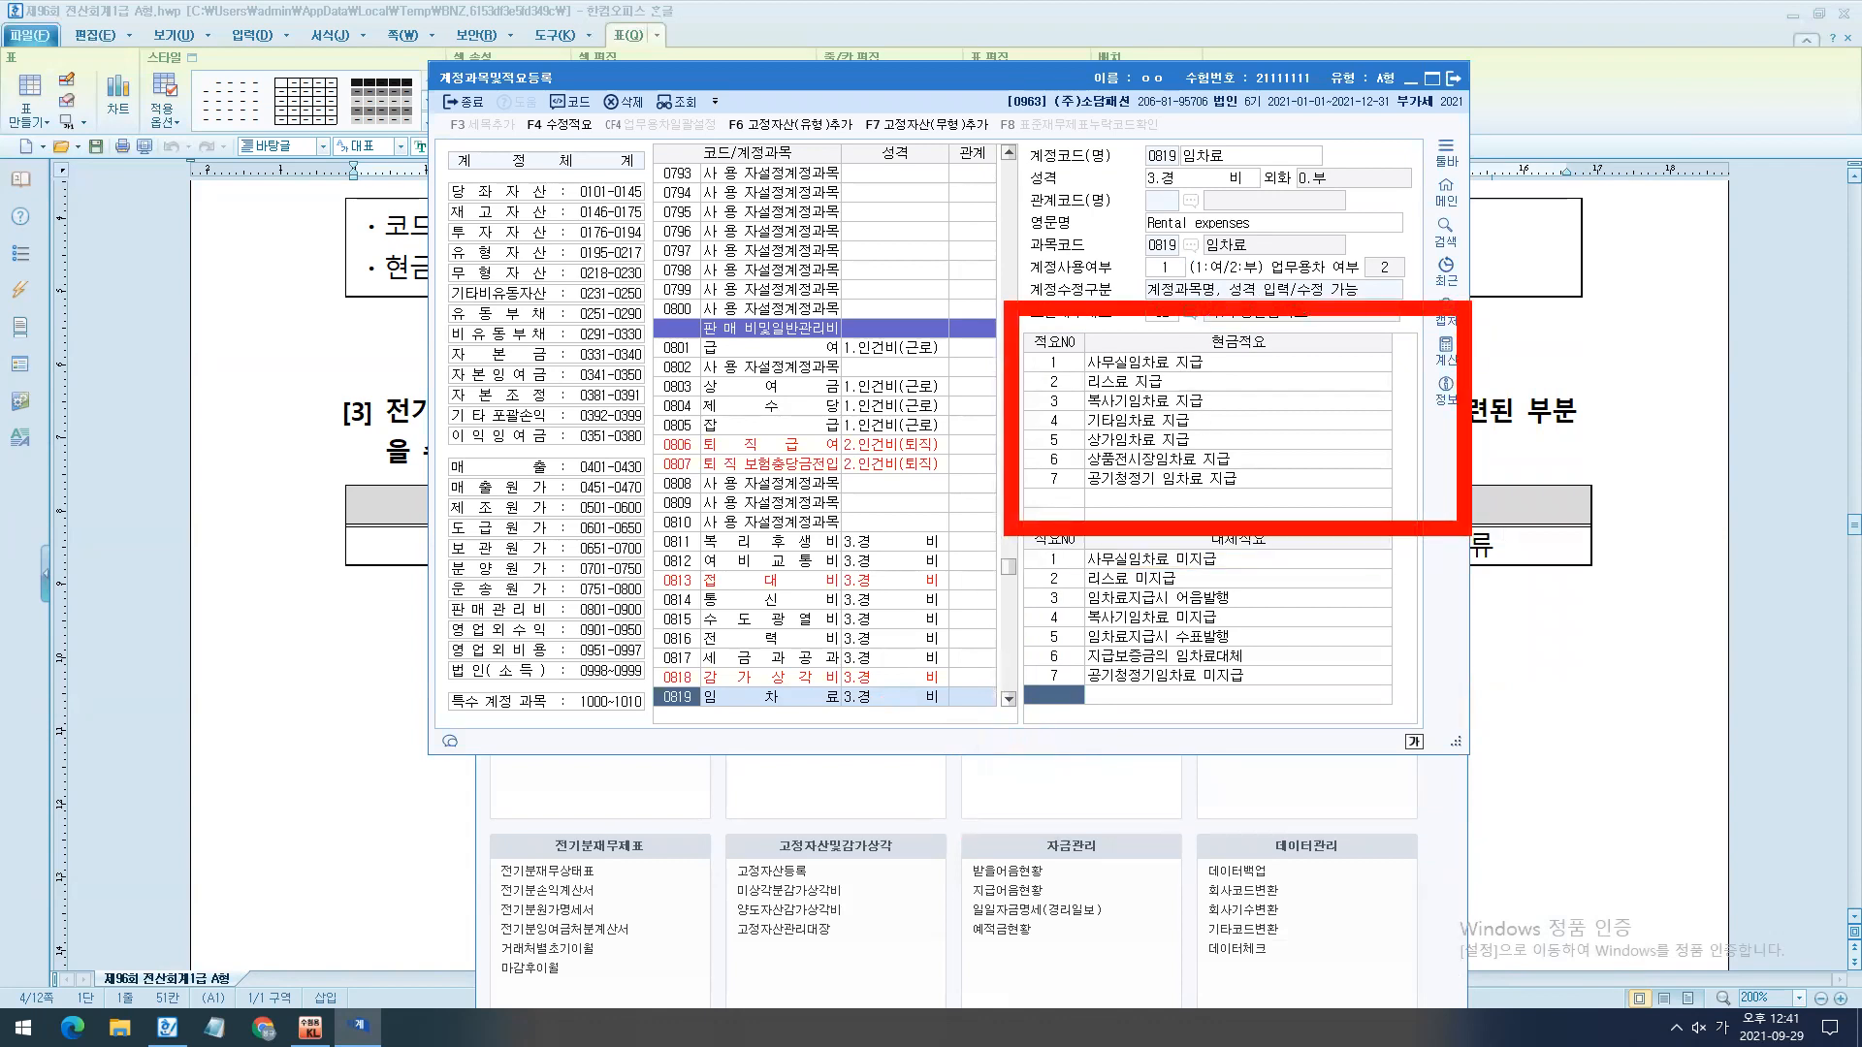
{"action": "left_click_drag", "start_coordinate": [951, 494], "coordinate": [1476, 875]}
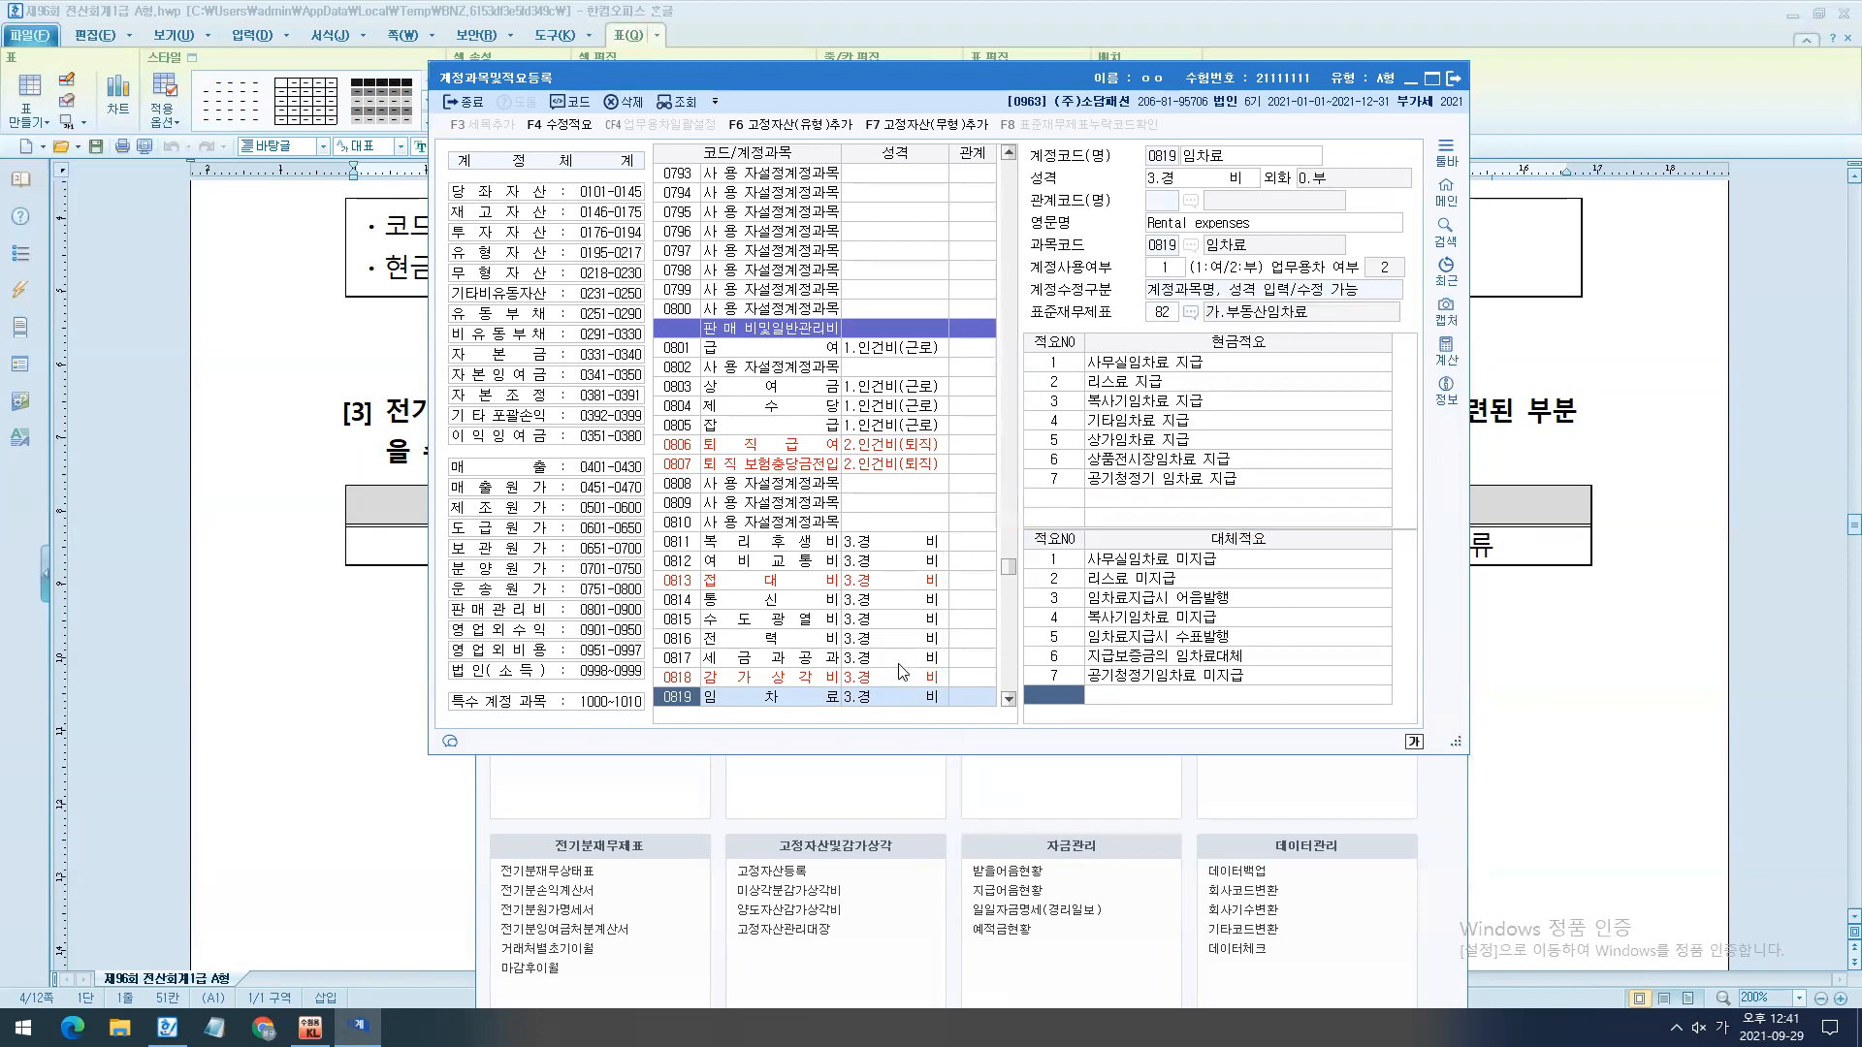
{"action": "key", "text": "Escape"}
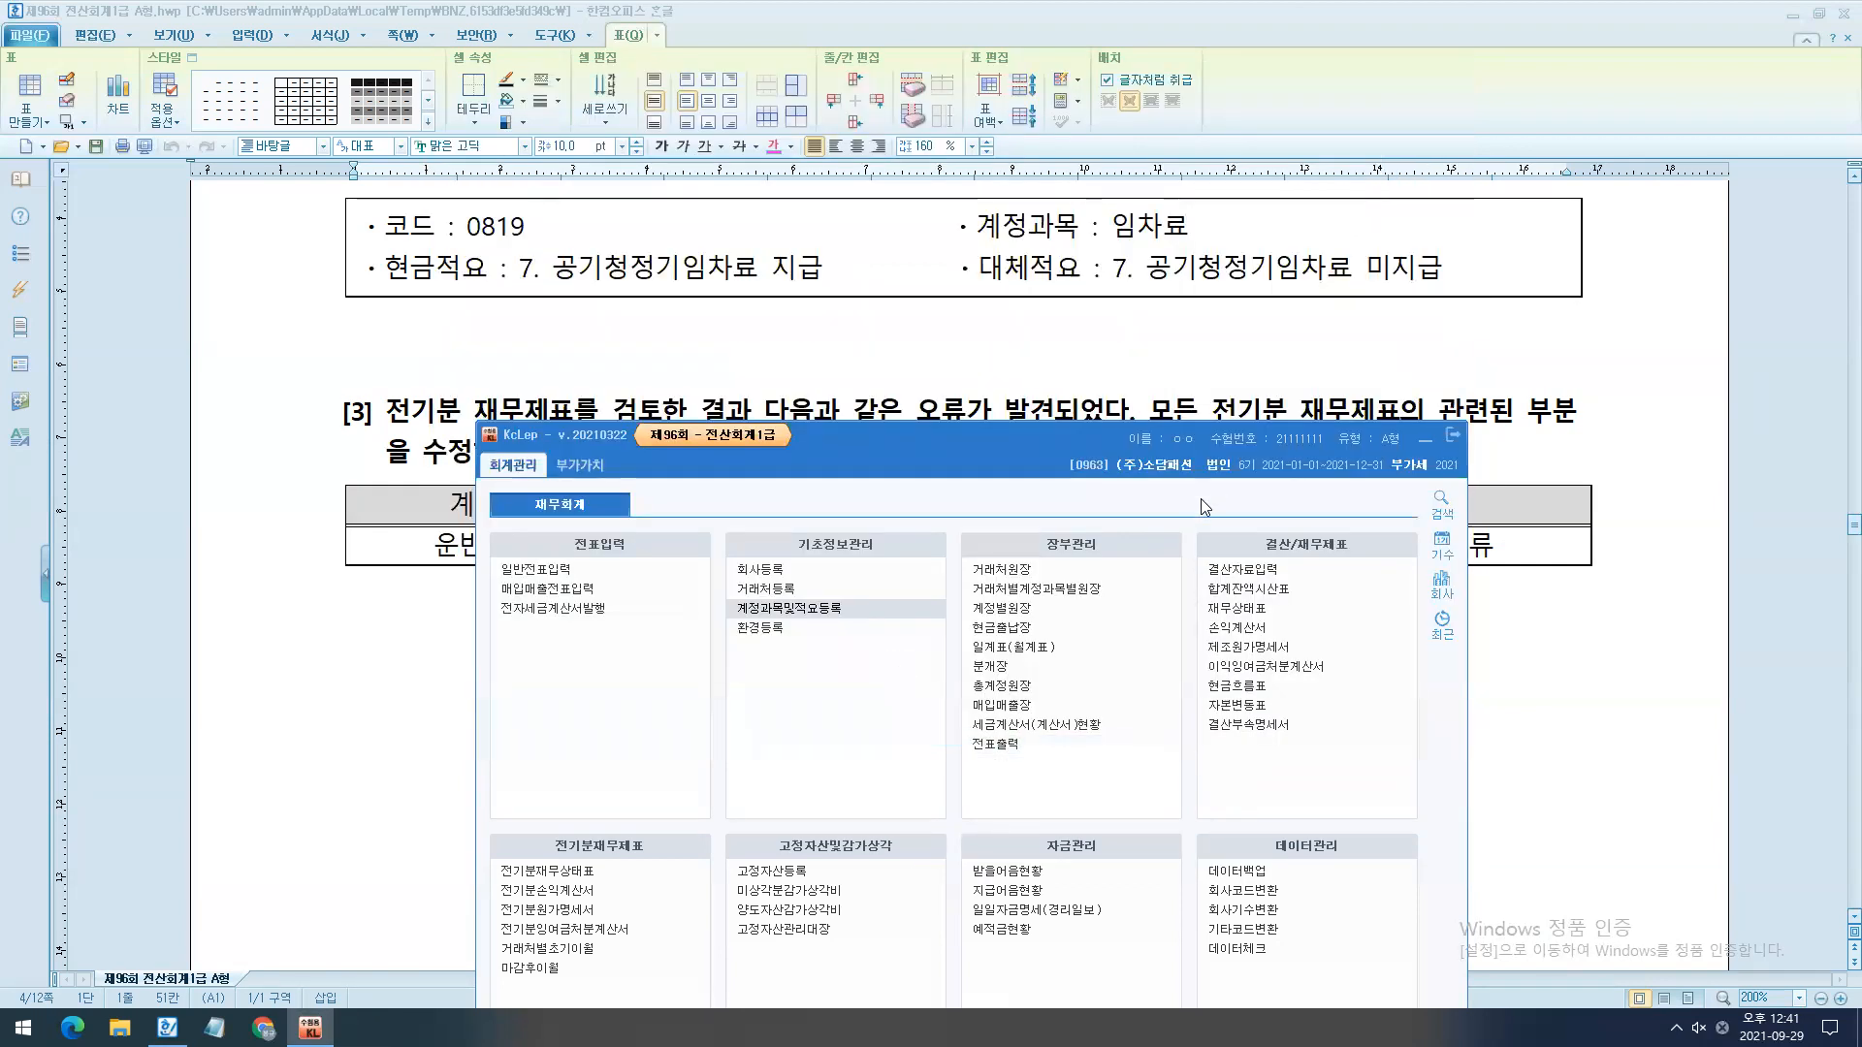
- Write 원, 손, 잉 and 재 on four separate lines below question [3]'s table in the exam document
{"action": "left_click_drag", "start_coordinate": [1201, 498], "coordinate": [1266, 669]}
{"action": "scroll", "coordinate": [500, 591], "scroll_direction": "down", "scroll_amount": 2}
{"action": "left_click", "coordinate": [500, 591]}
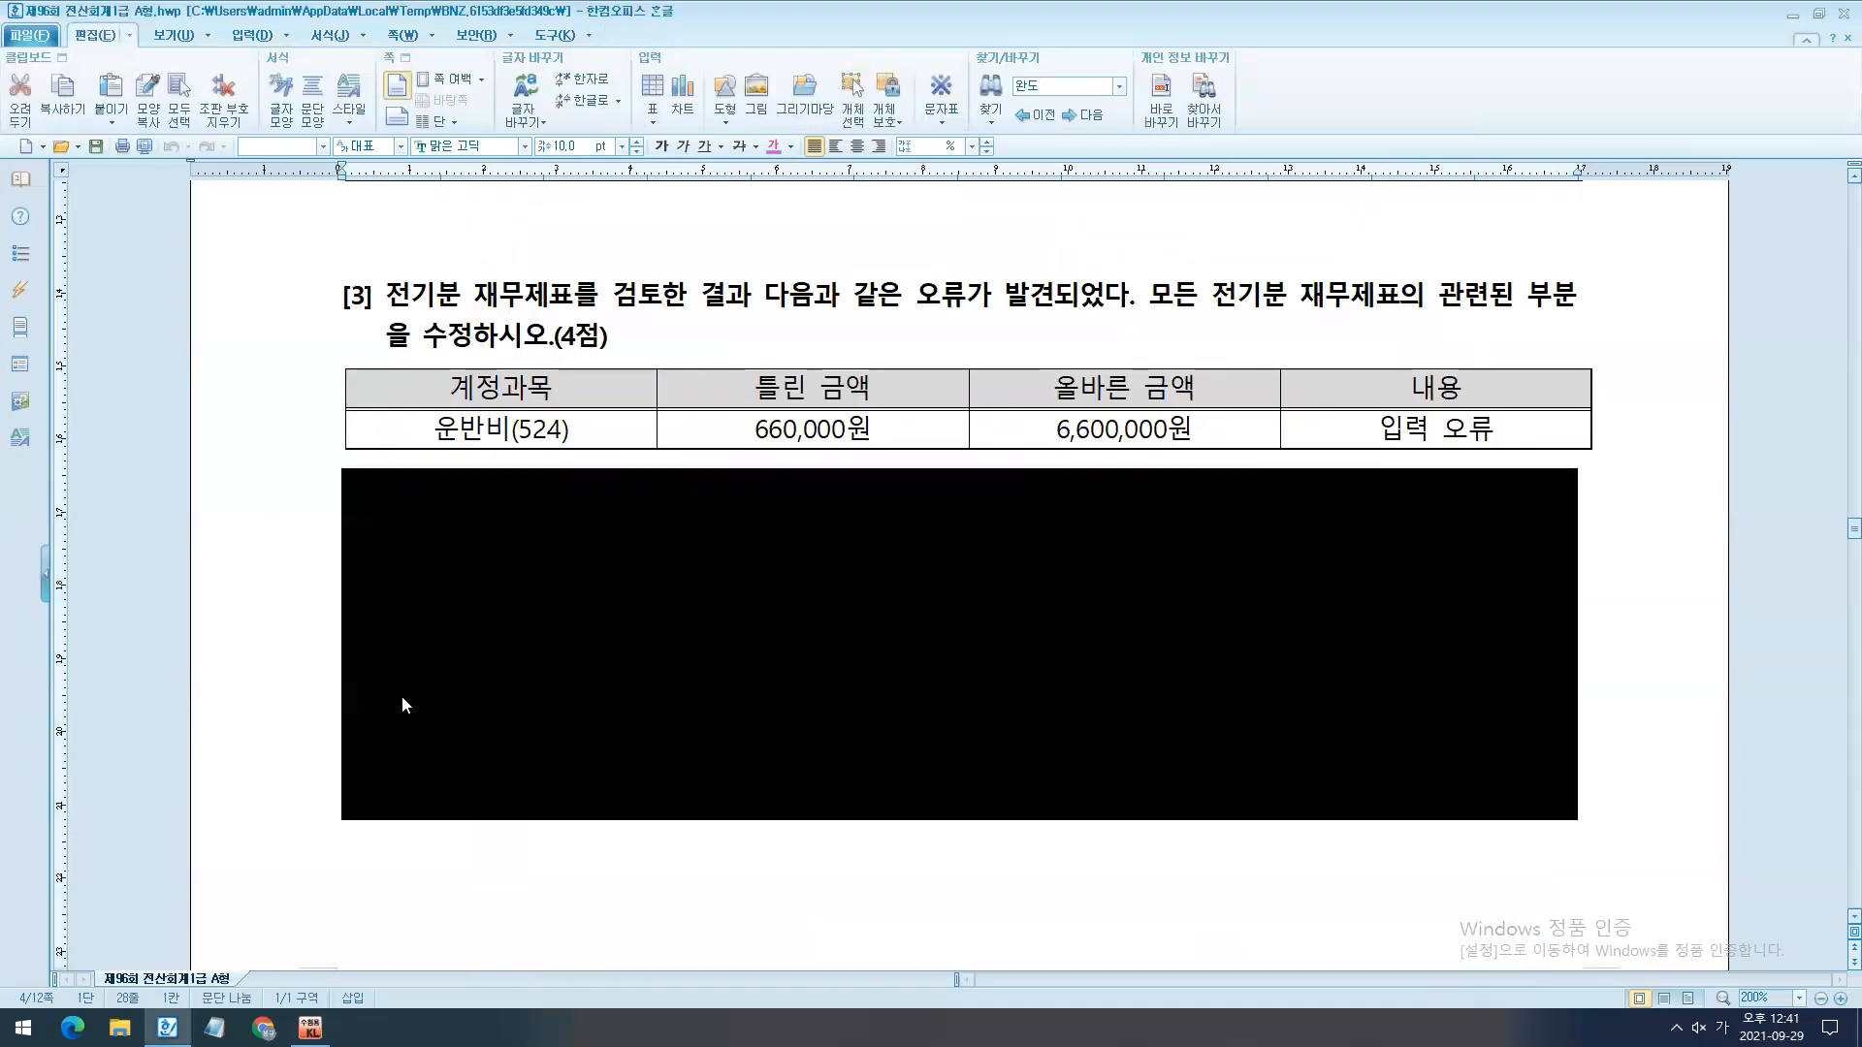
{"action": "type", "text": "원"}
{"action": "key", "text": "Return"}
{"action": "type", "text": "손"}
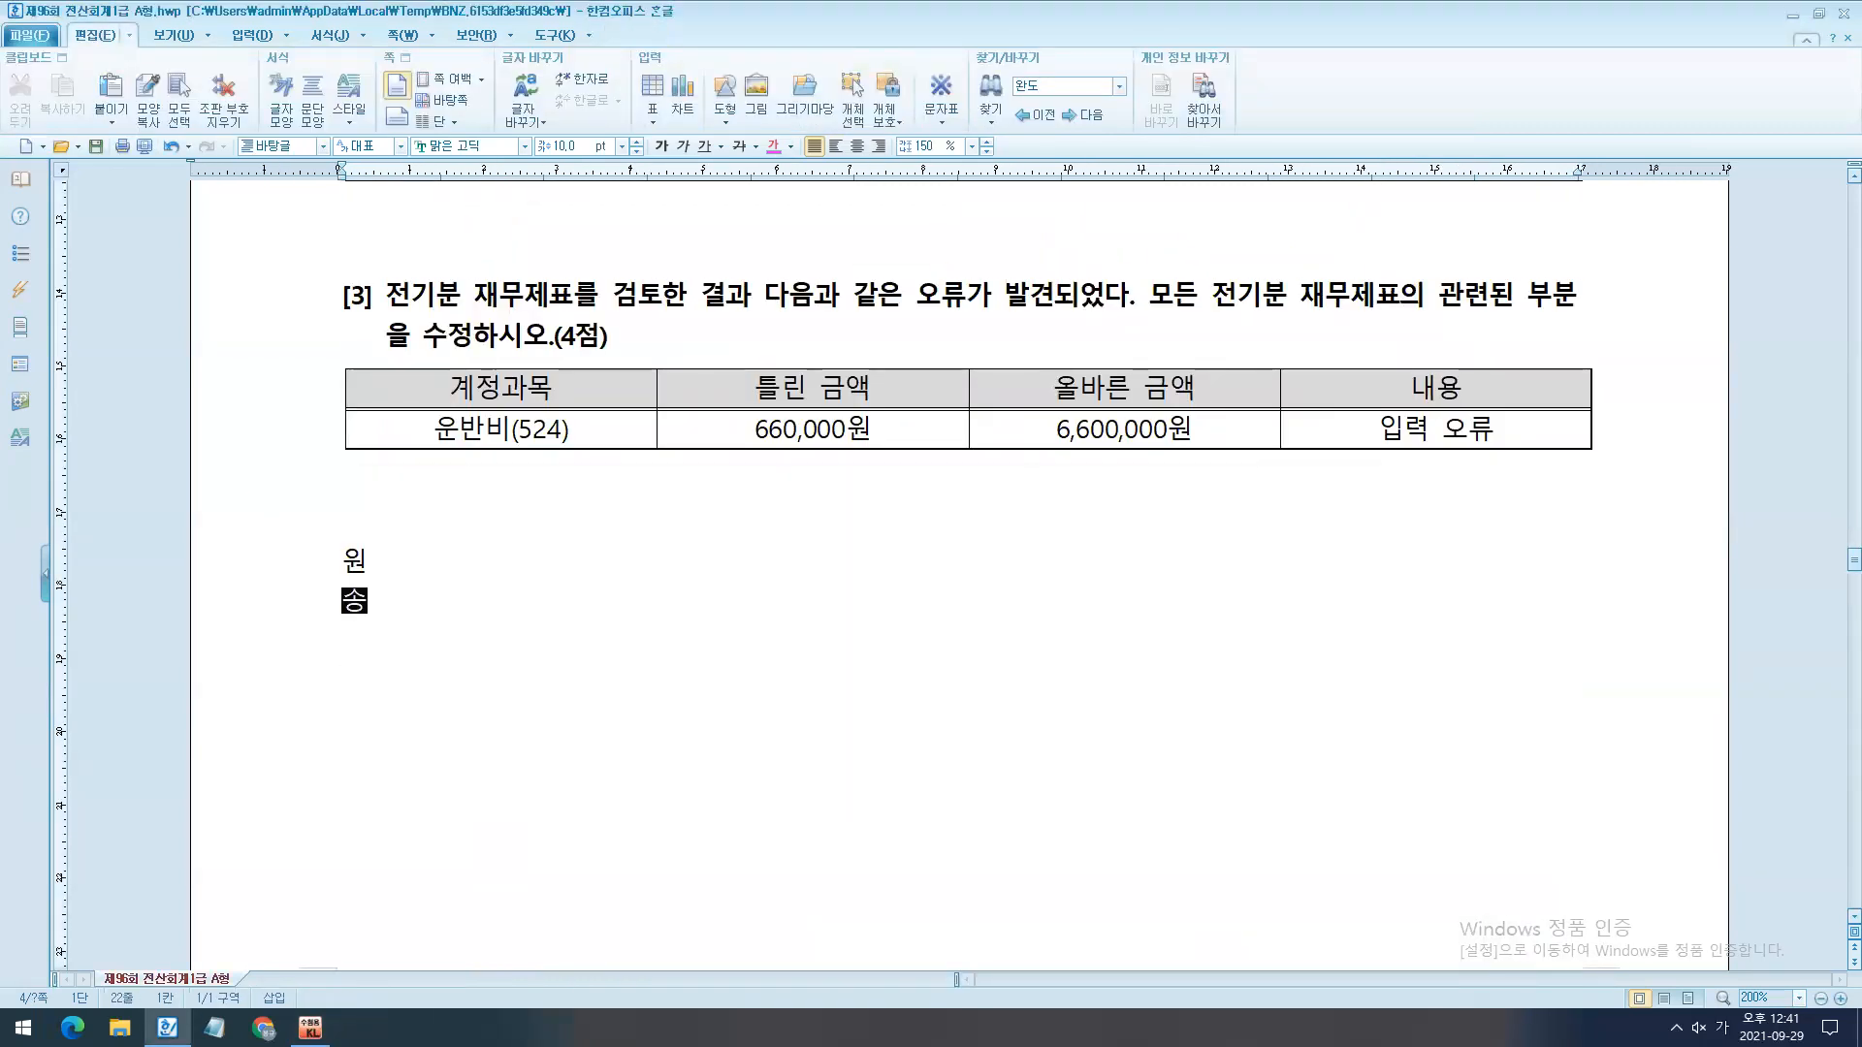
{"action": "key", "text": "Return"}
{"action": "type", "text": "ㅇ잉"}
{"action": "key", "text": "Return"}
{"action": "type", "text": "재"}
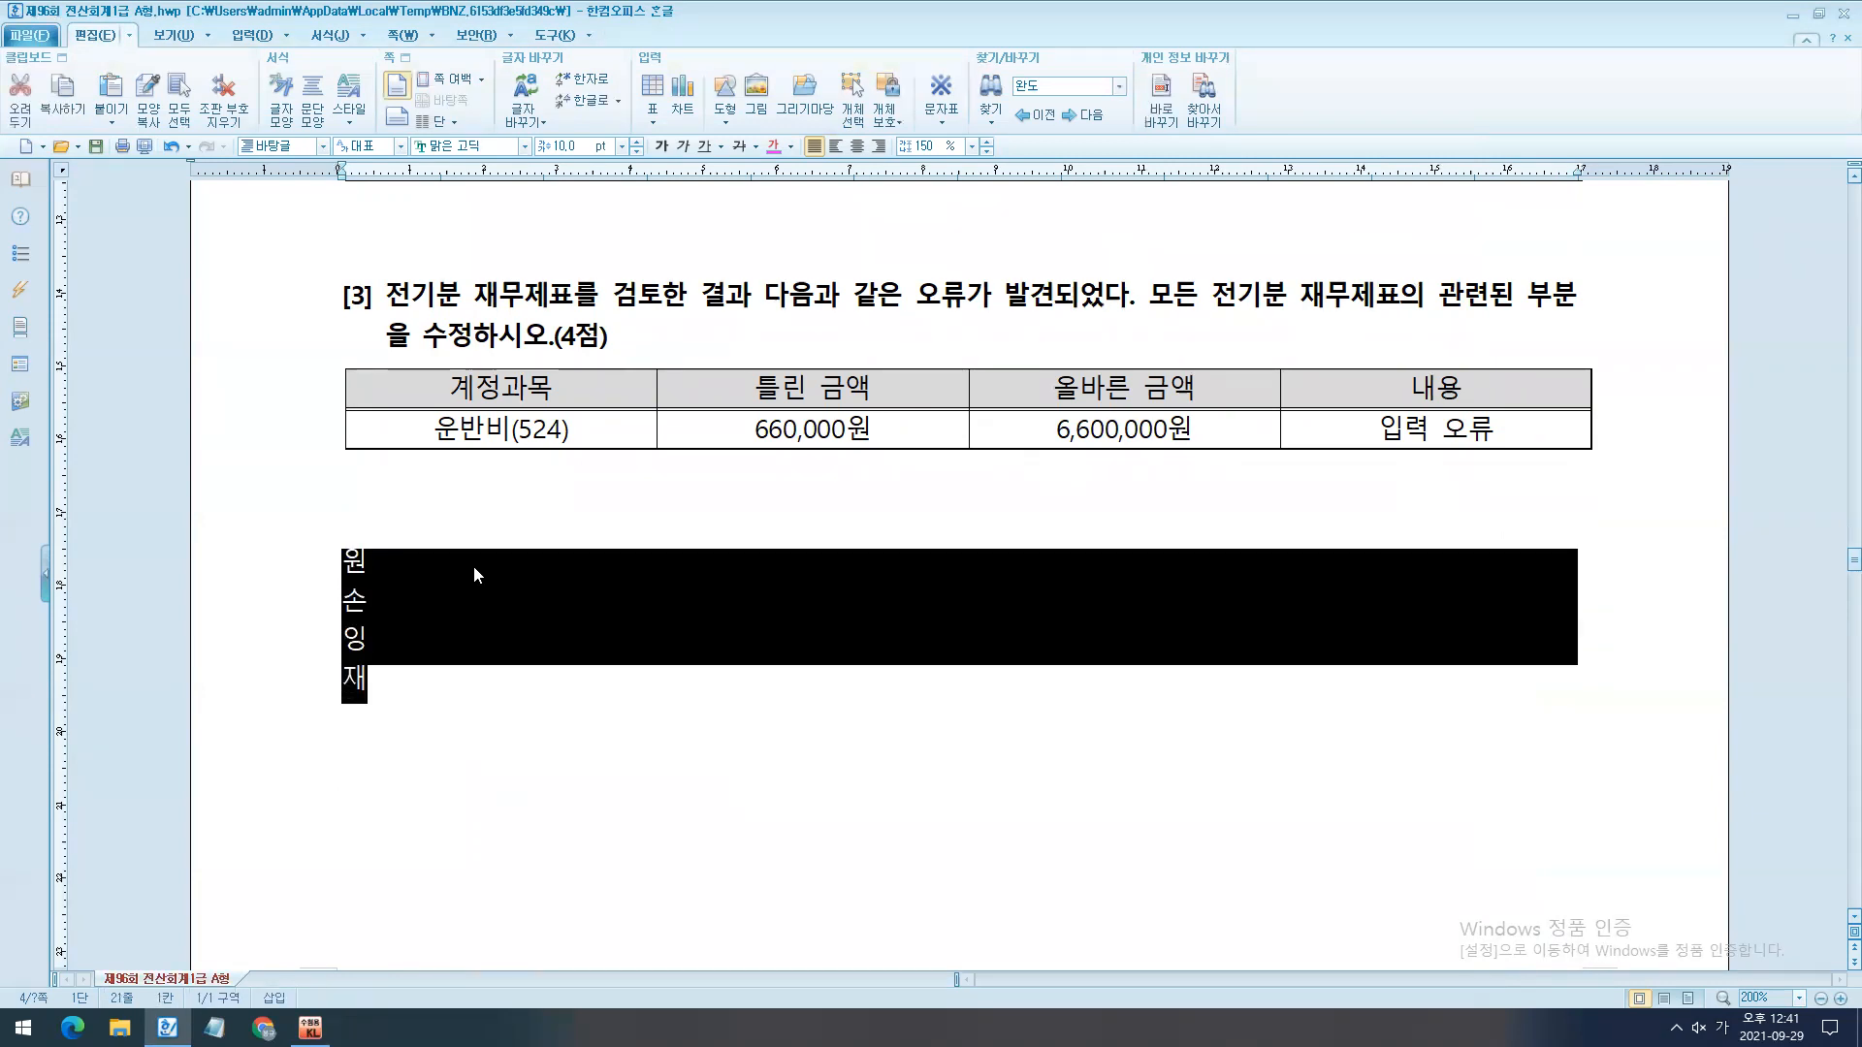
- Format the four lines below question [3]'s table as bold 한컴 쿨재즈 B at 15 pt
{"action": "scroll", "coordinate": [467, 562], "scroll_direction": "up", "scroll_amount": 3}
{"action": "scroll", "coordinate": [620, 291], "scroll_direction": "down", "scroll_amount": 2}
{"action": "left_click", "coordinate": [662, 147]}
{"action": "left_click", "coordinate": [637, 142]}
{"action": "left_click", "coordinate": [636, 142]}
{"action": "left_click", "coordinate": [636, 142]}
{"action": "left_click", "coordinate": [636, 141]}
{"action": "left_click", "coordinate": [520, 148]}
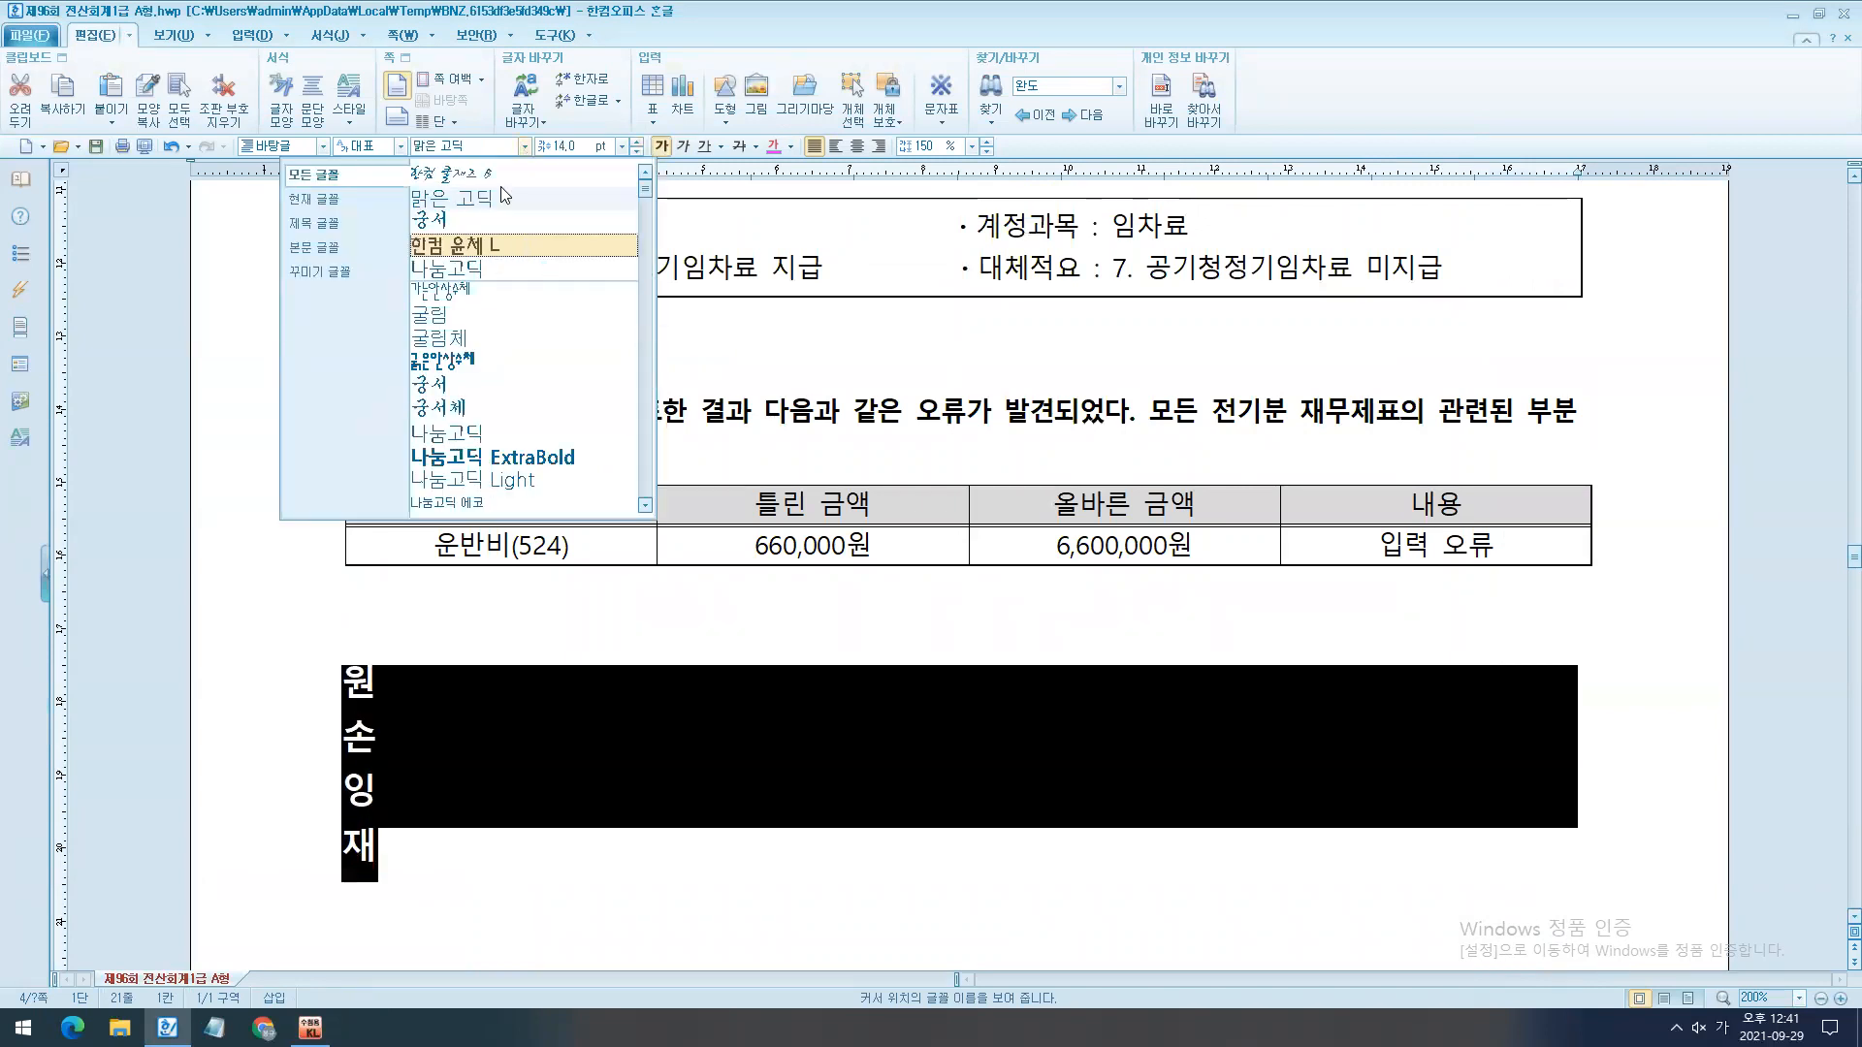
{"action": "left_click", "coordinate": [466, 184]}
{"action": "left_click", "coordinate": [636, 142]}
{"action": "left_click", "coordinate": [500, 751]}
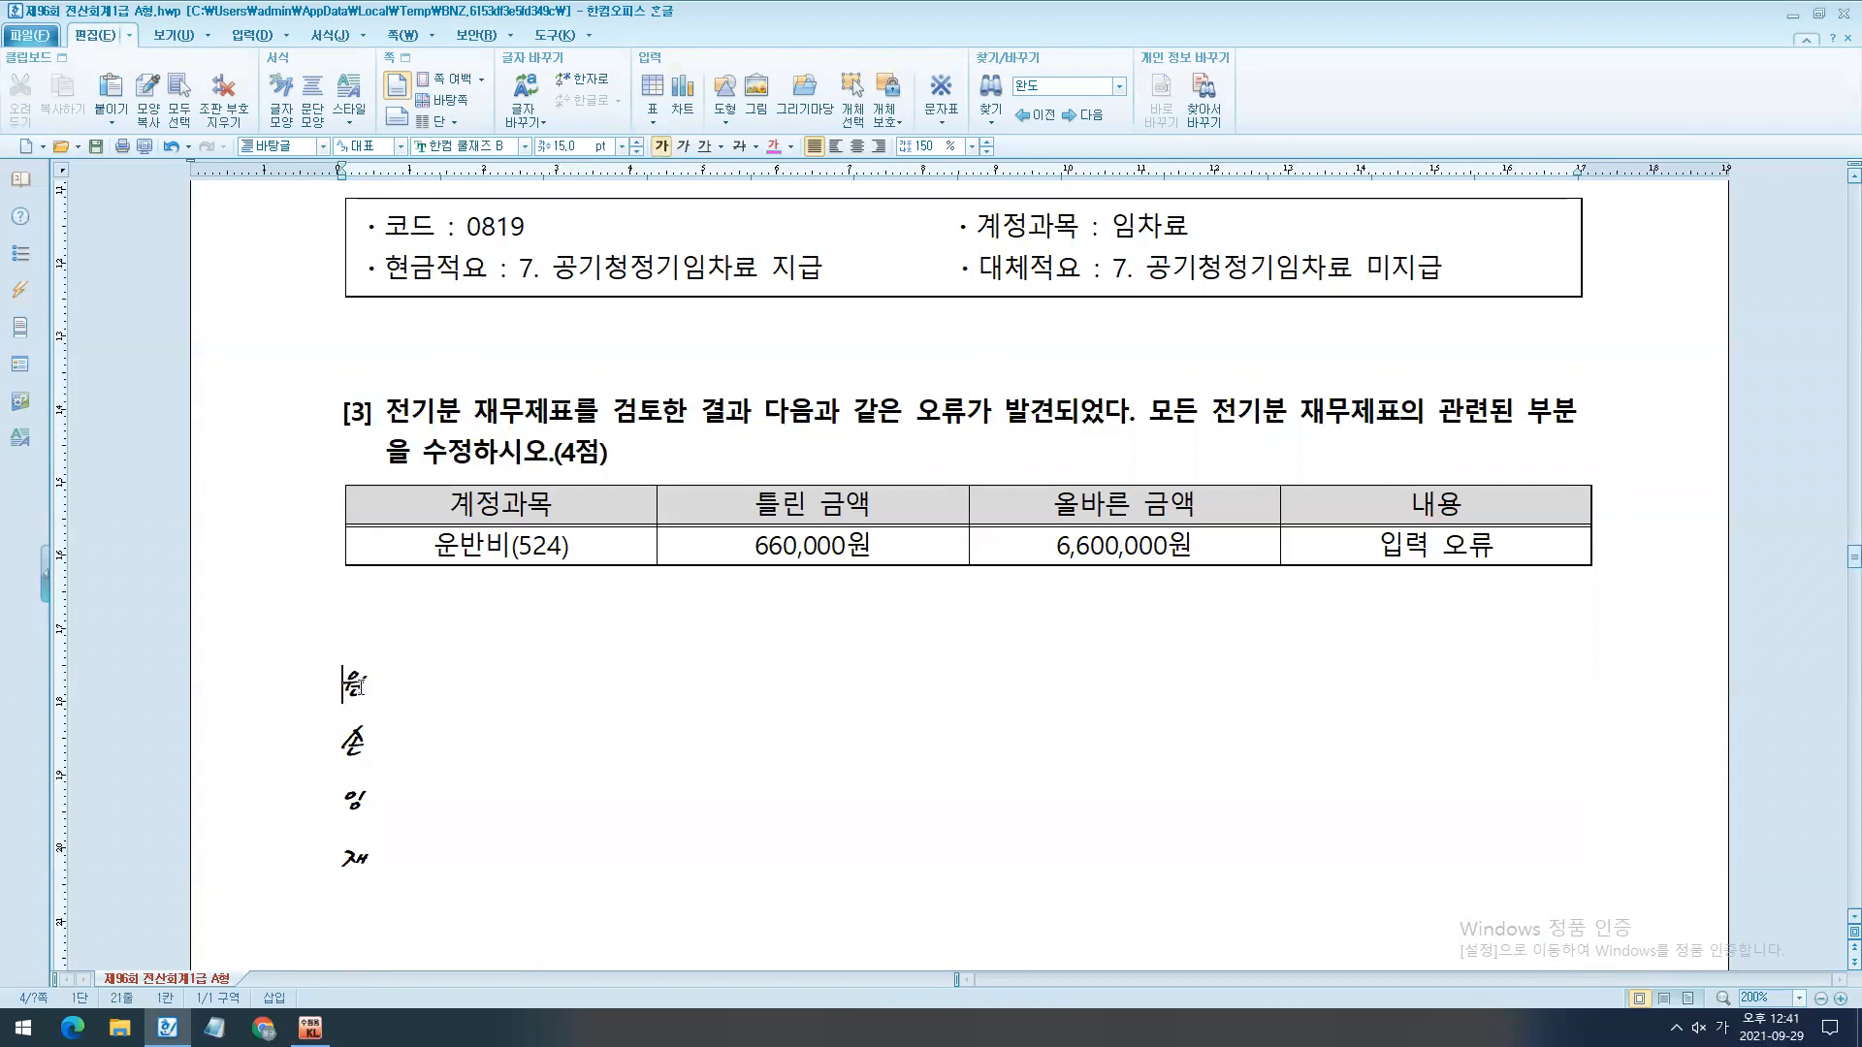
- Switch to KcLep and set account 0524 운반비 to 6,600,000 in the 전기분원가명세서
{"action": "key", "text": "alt+c"}
{"action": "left_click", "coordinate": [964, 470]}
{"action": "left_click", "coordinate": [1072, 432]}
{"action": "scroll", "coordinate": [586, 868], "scroll_direction": "down", "scroll_amount": 1}
{"action": "left_click", "coordinate": [310, 1028]}
{"action": "left_click_drag", "start_coordinate": [933, 619], "coordinate": [991, 386]}
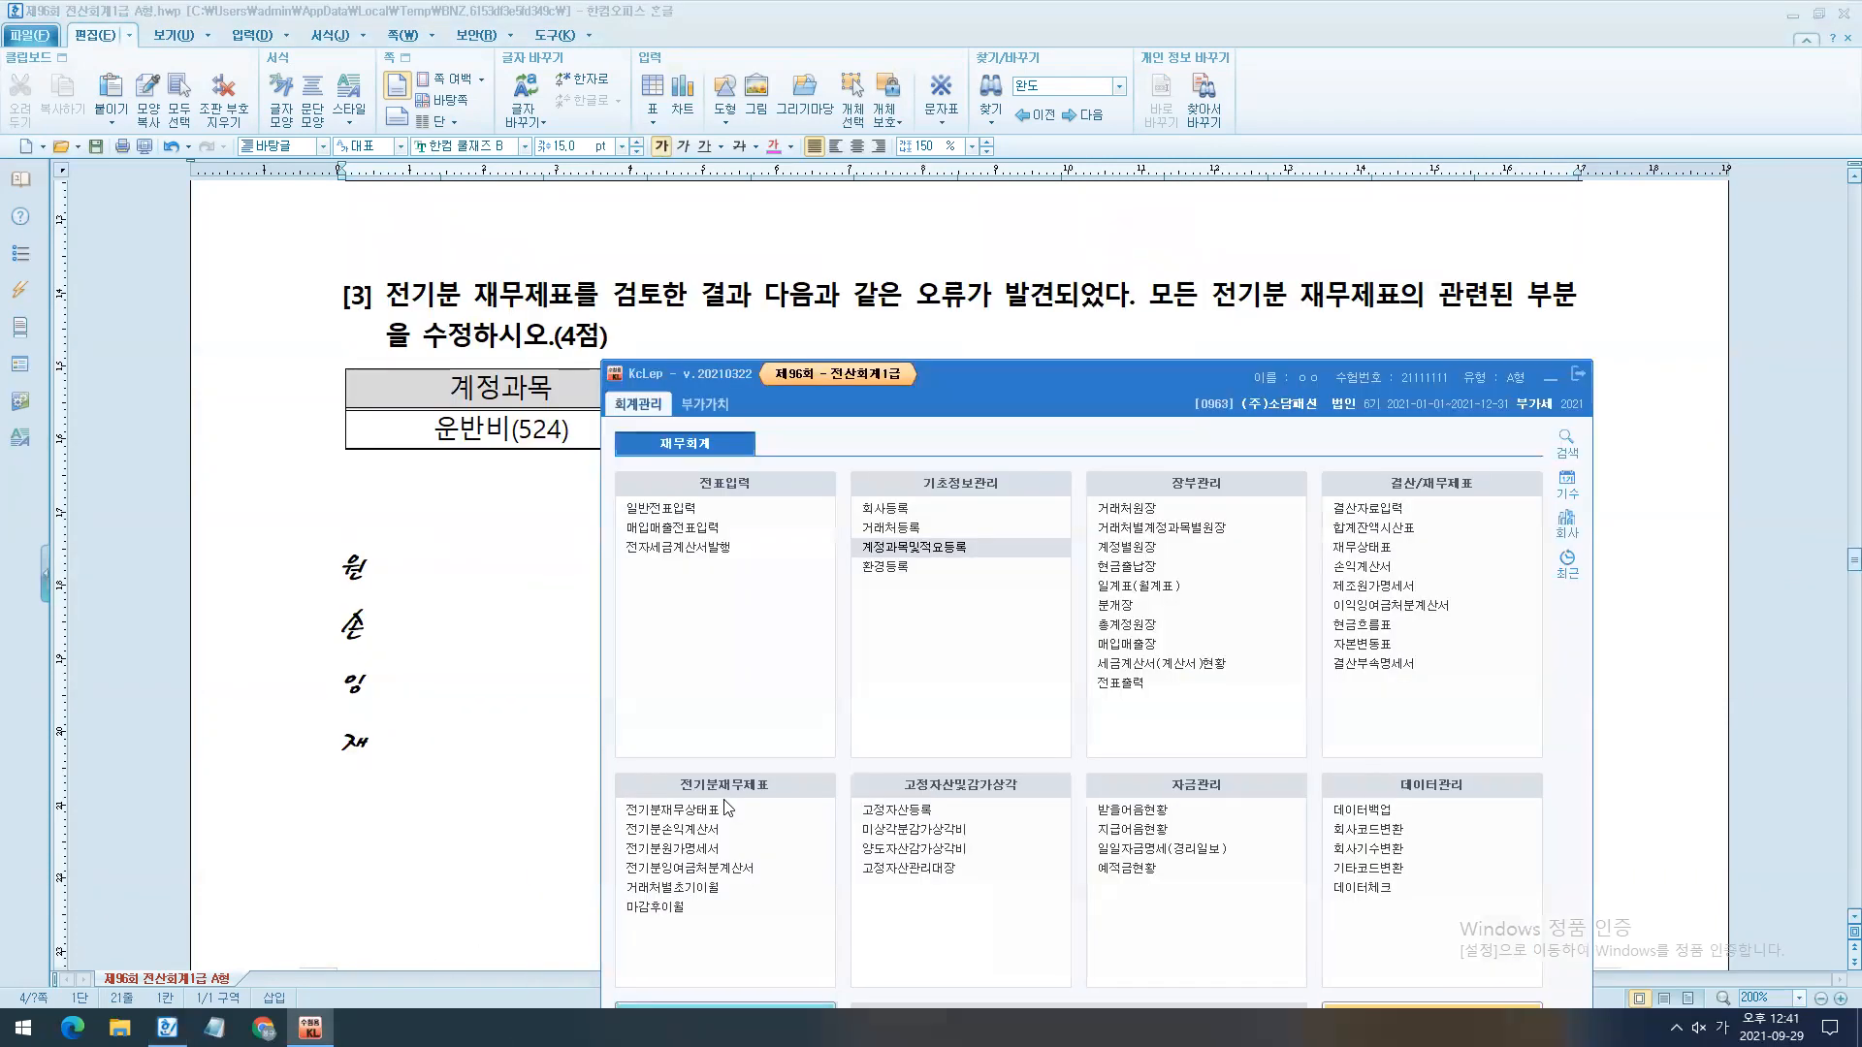
{"action": "left_click", "coordinate": [672, 849]}
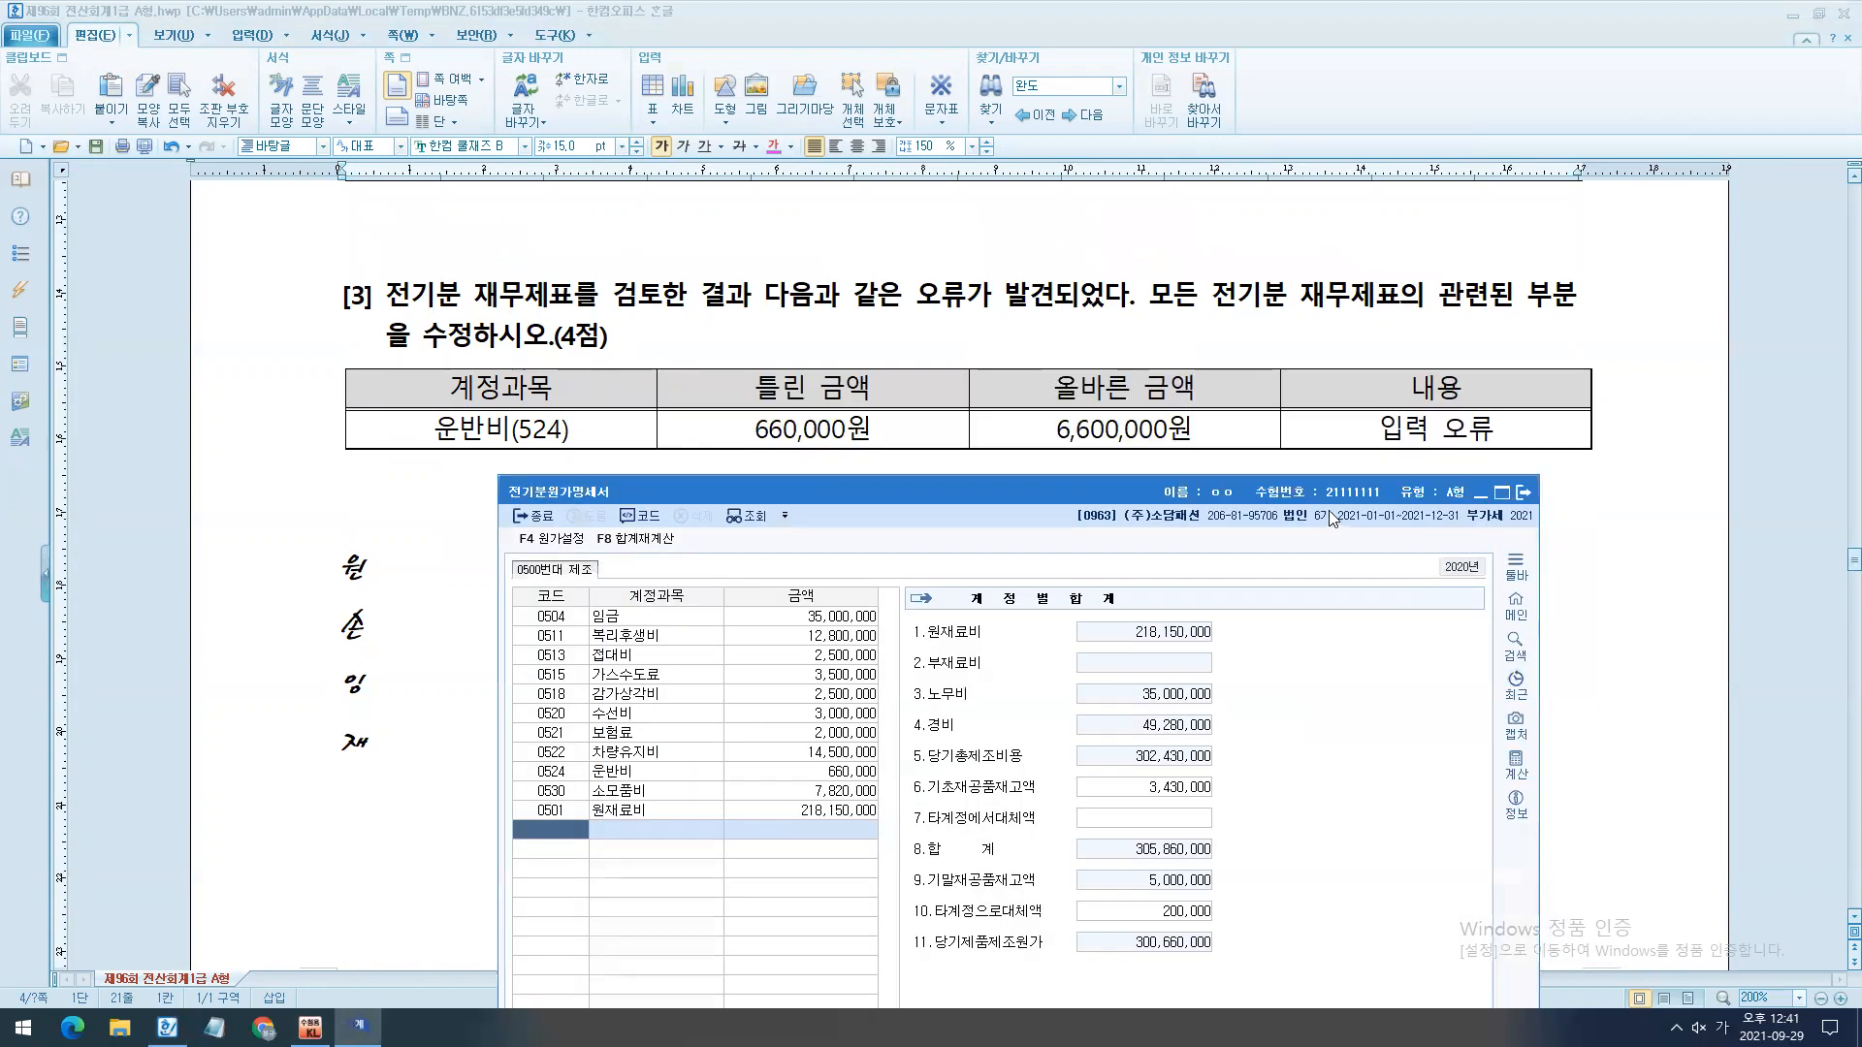
{"action": "left_click", "coordinate": [679, 749]}
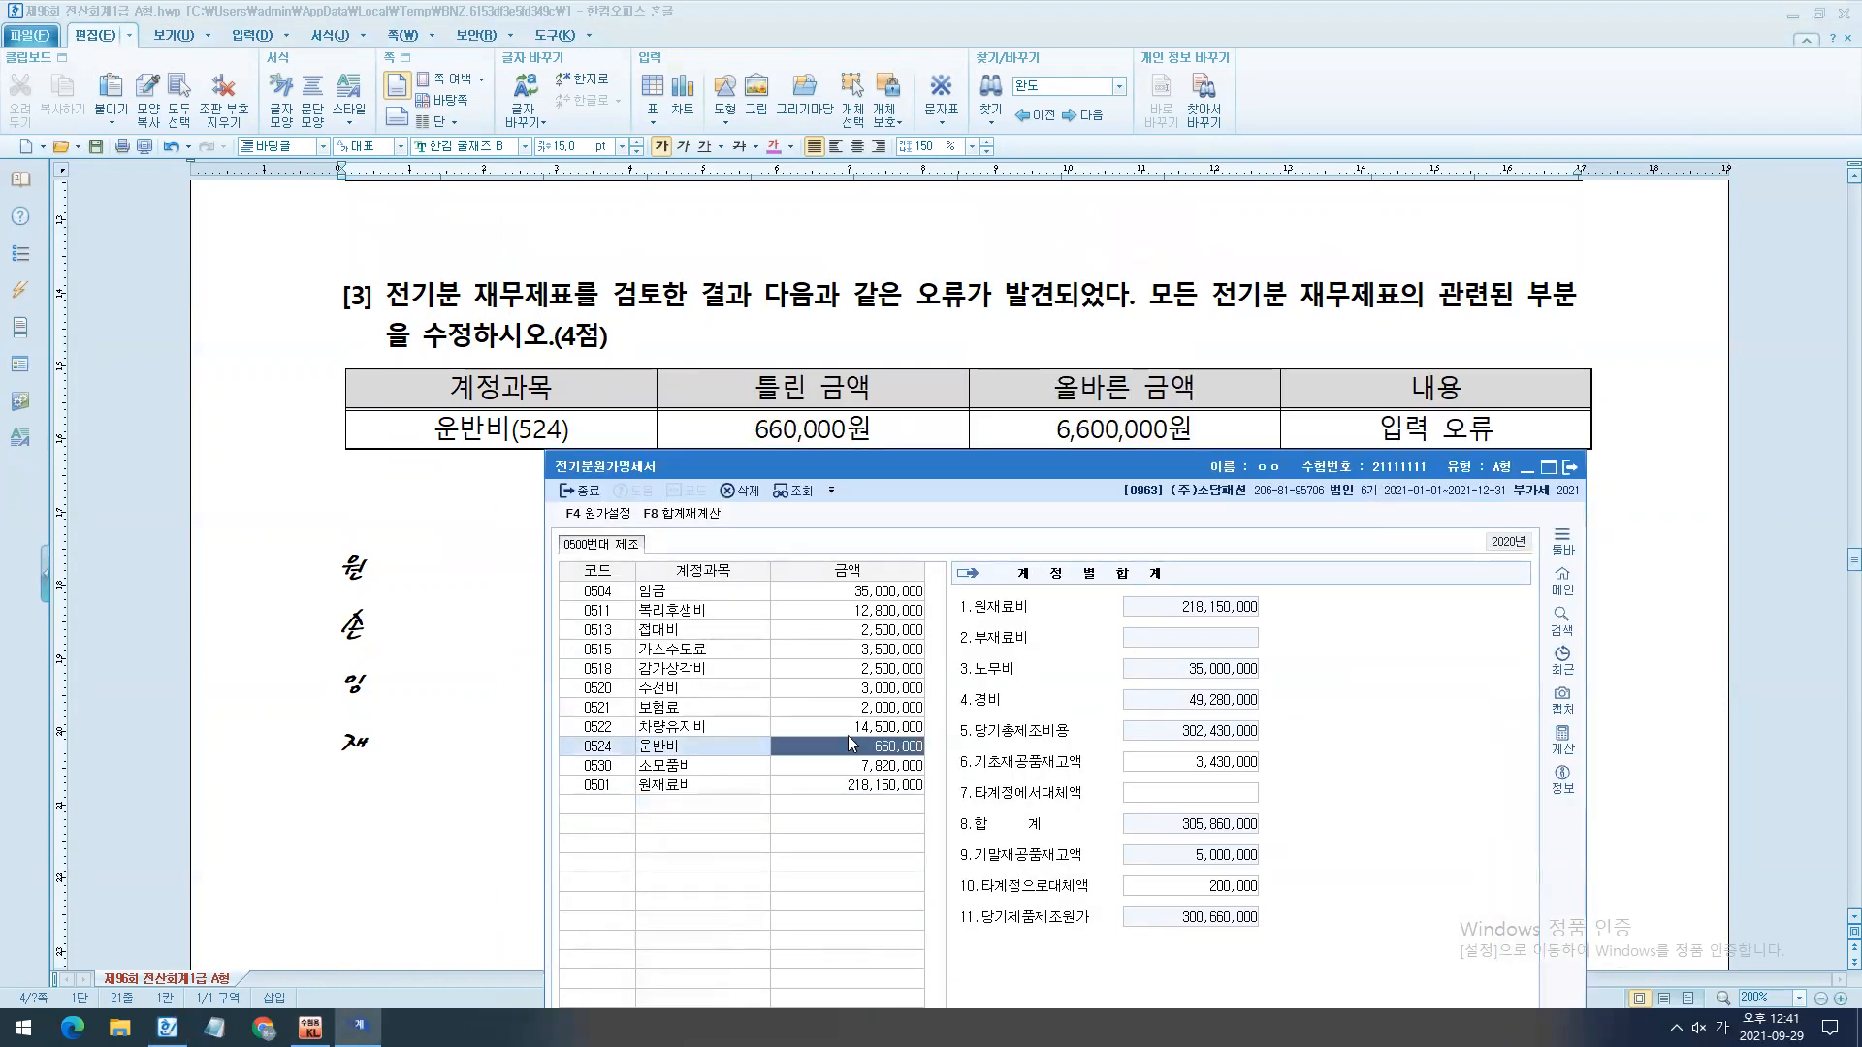
{"action": "type", "text": "6600000"}
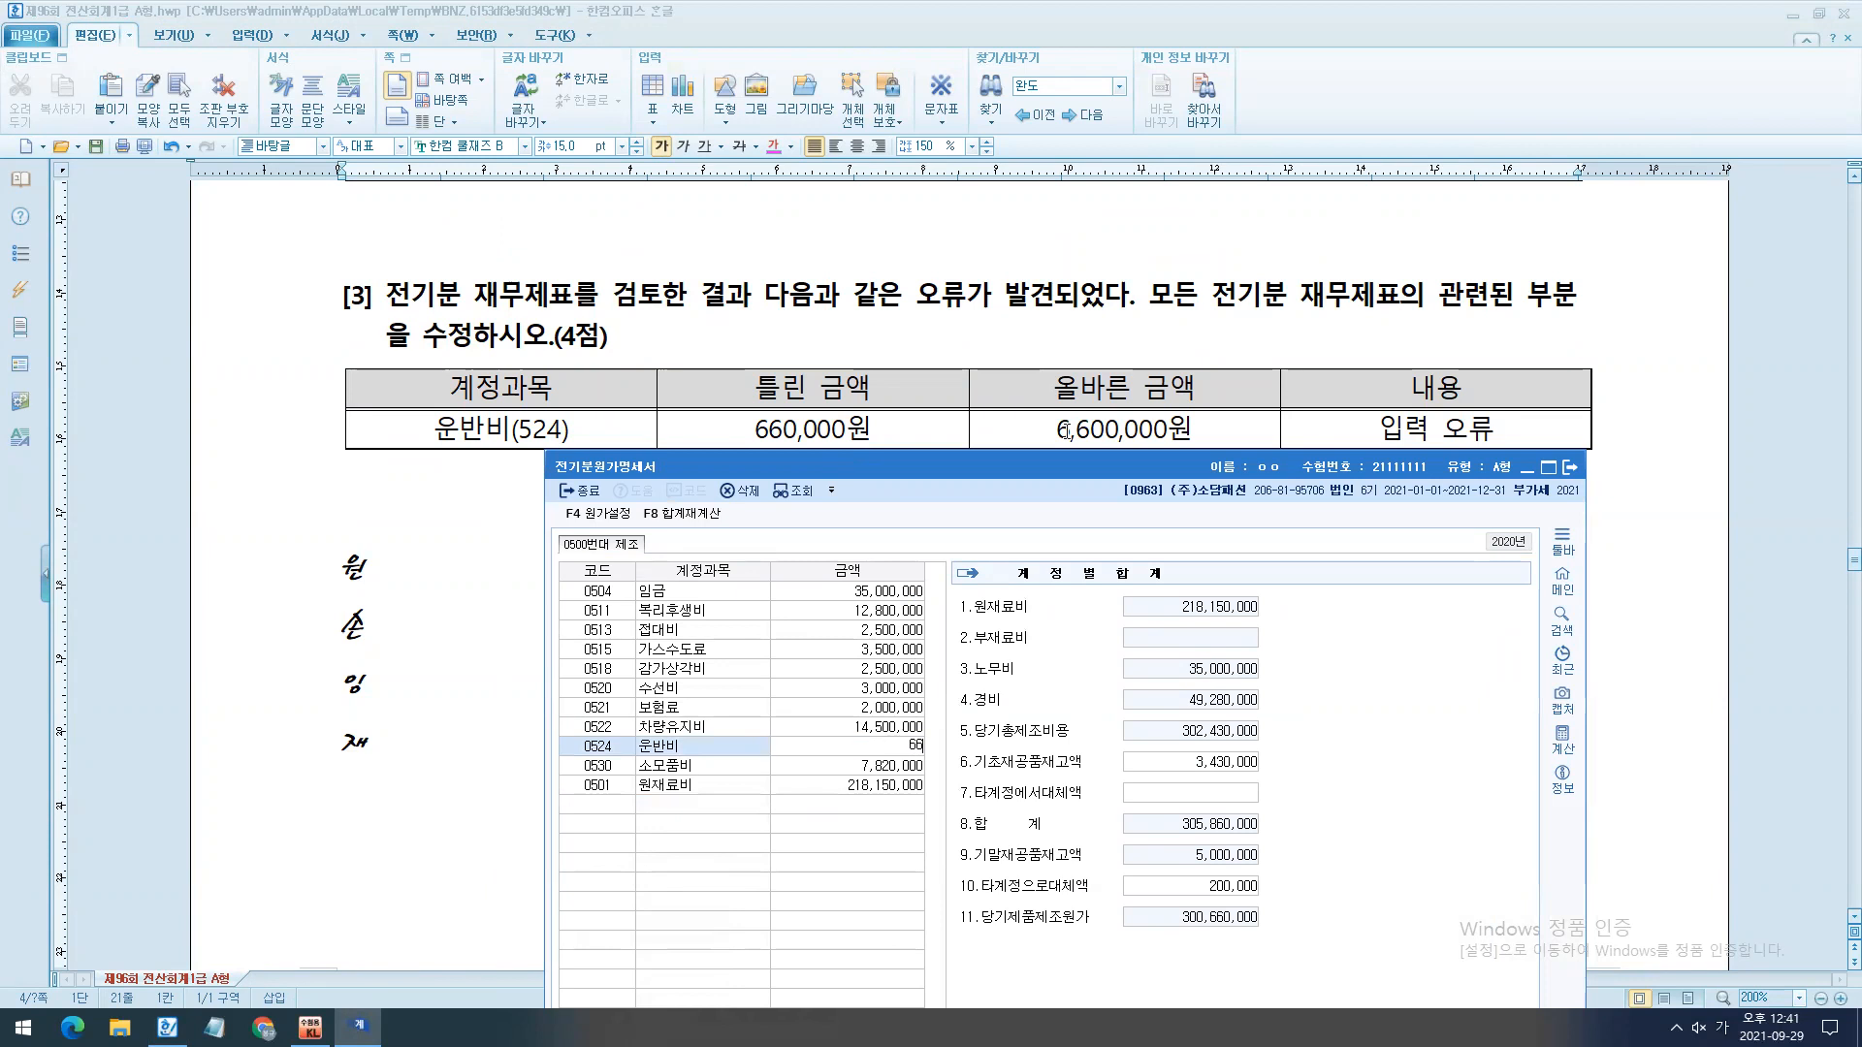
{"action": "key", "text": "Return"}
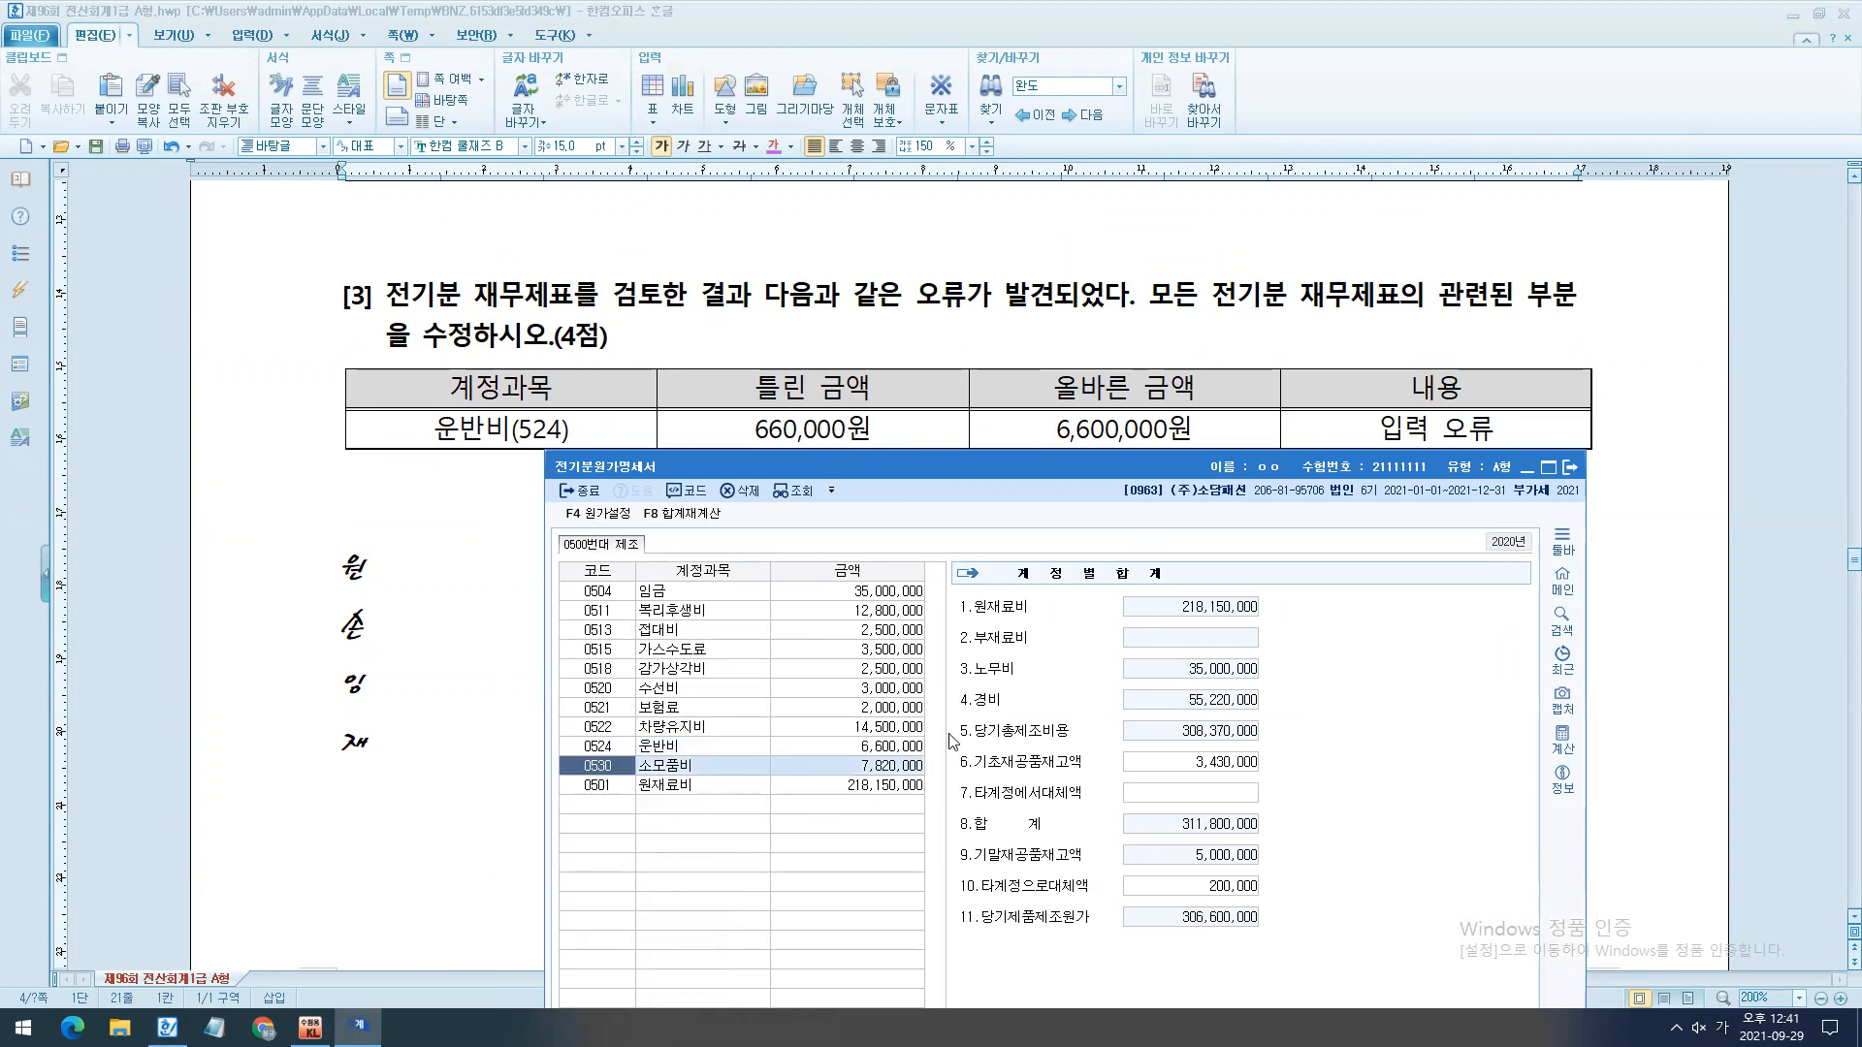
{"action": "left_click", "coordinate": [923, 749]}
- Add "-> 우측하단(당기제품제조원가 306,600,000)" after 원 in the notes below question [3]'s table in the exam document
{"action": "left_click", "coordinate": [469, 578]}
{"action": "type", "text": "->"}
{"action": "type", "text": " 우측하단"}
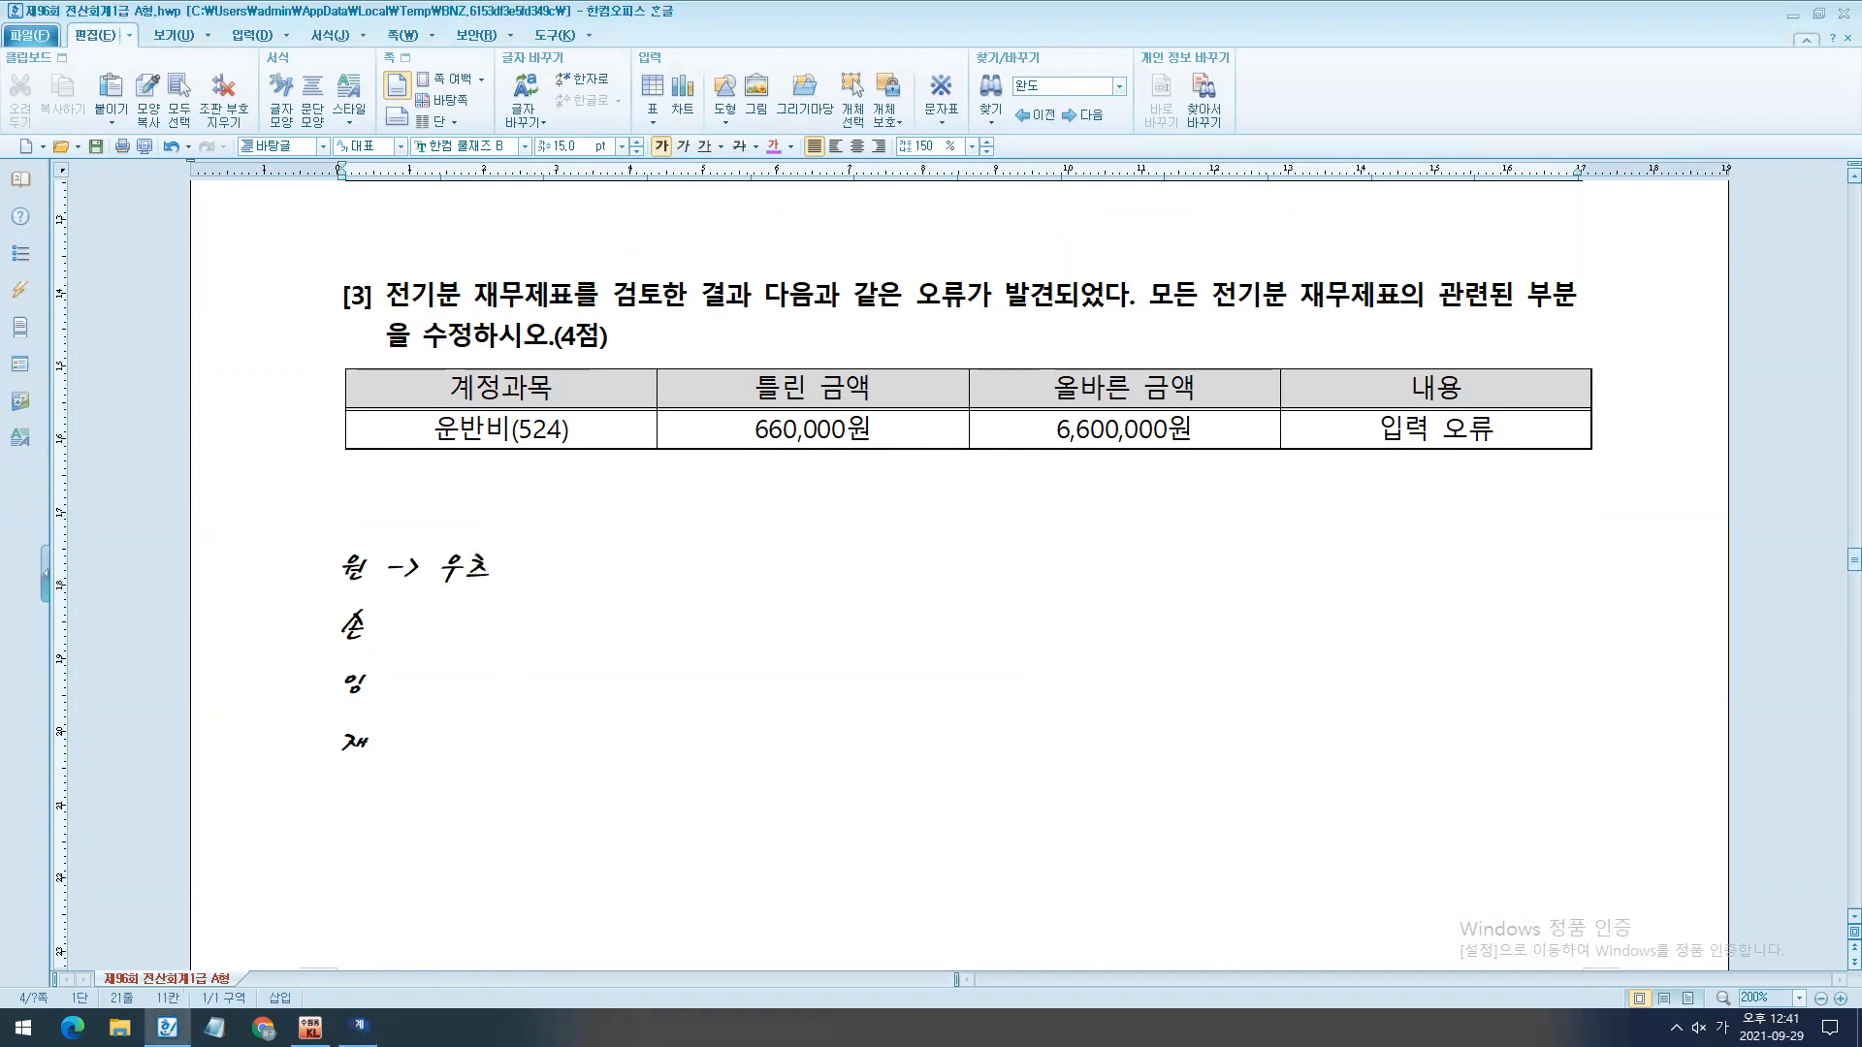
{"action": "type", "text": "(당기제품제조원가"}
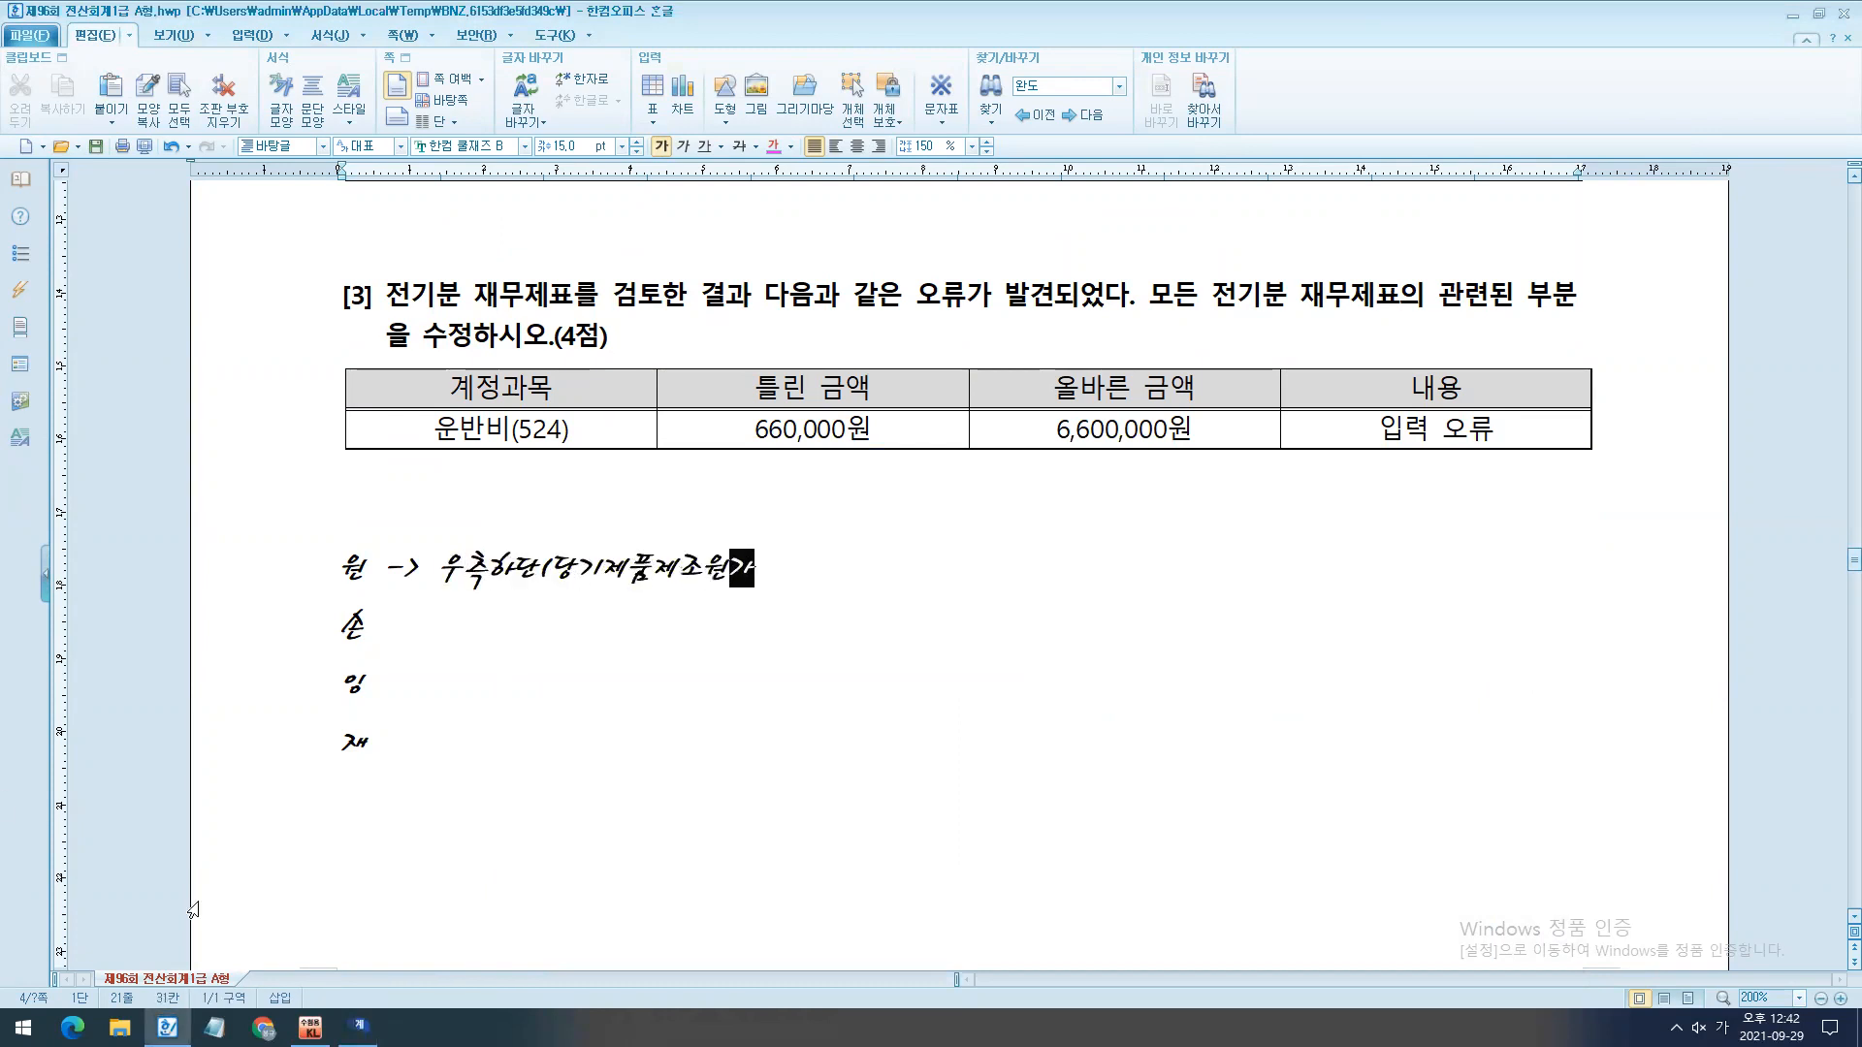
{"action": "left_click", "coordinate": [358, 1025]}
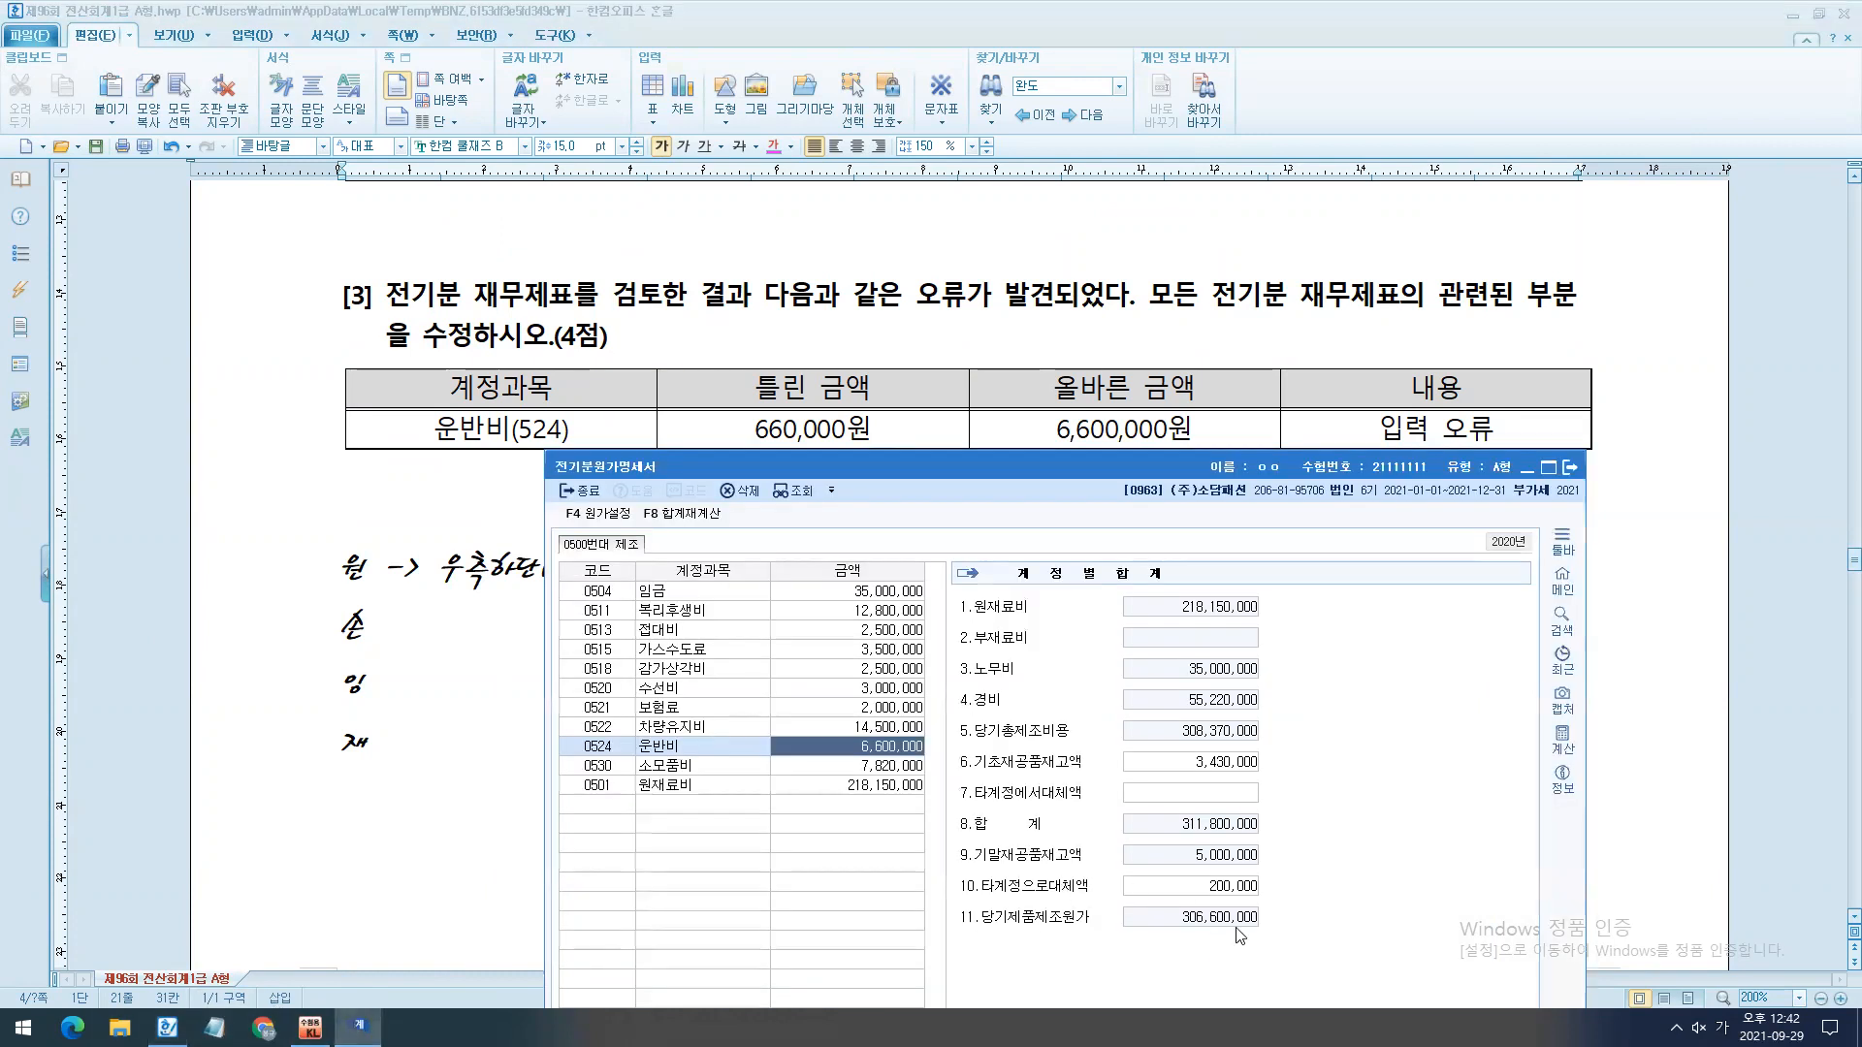
{"action": "key", "text": "alt+Tab"}
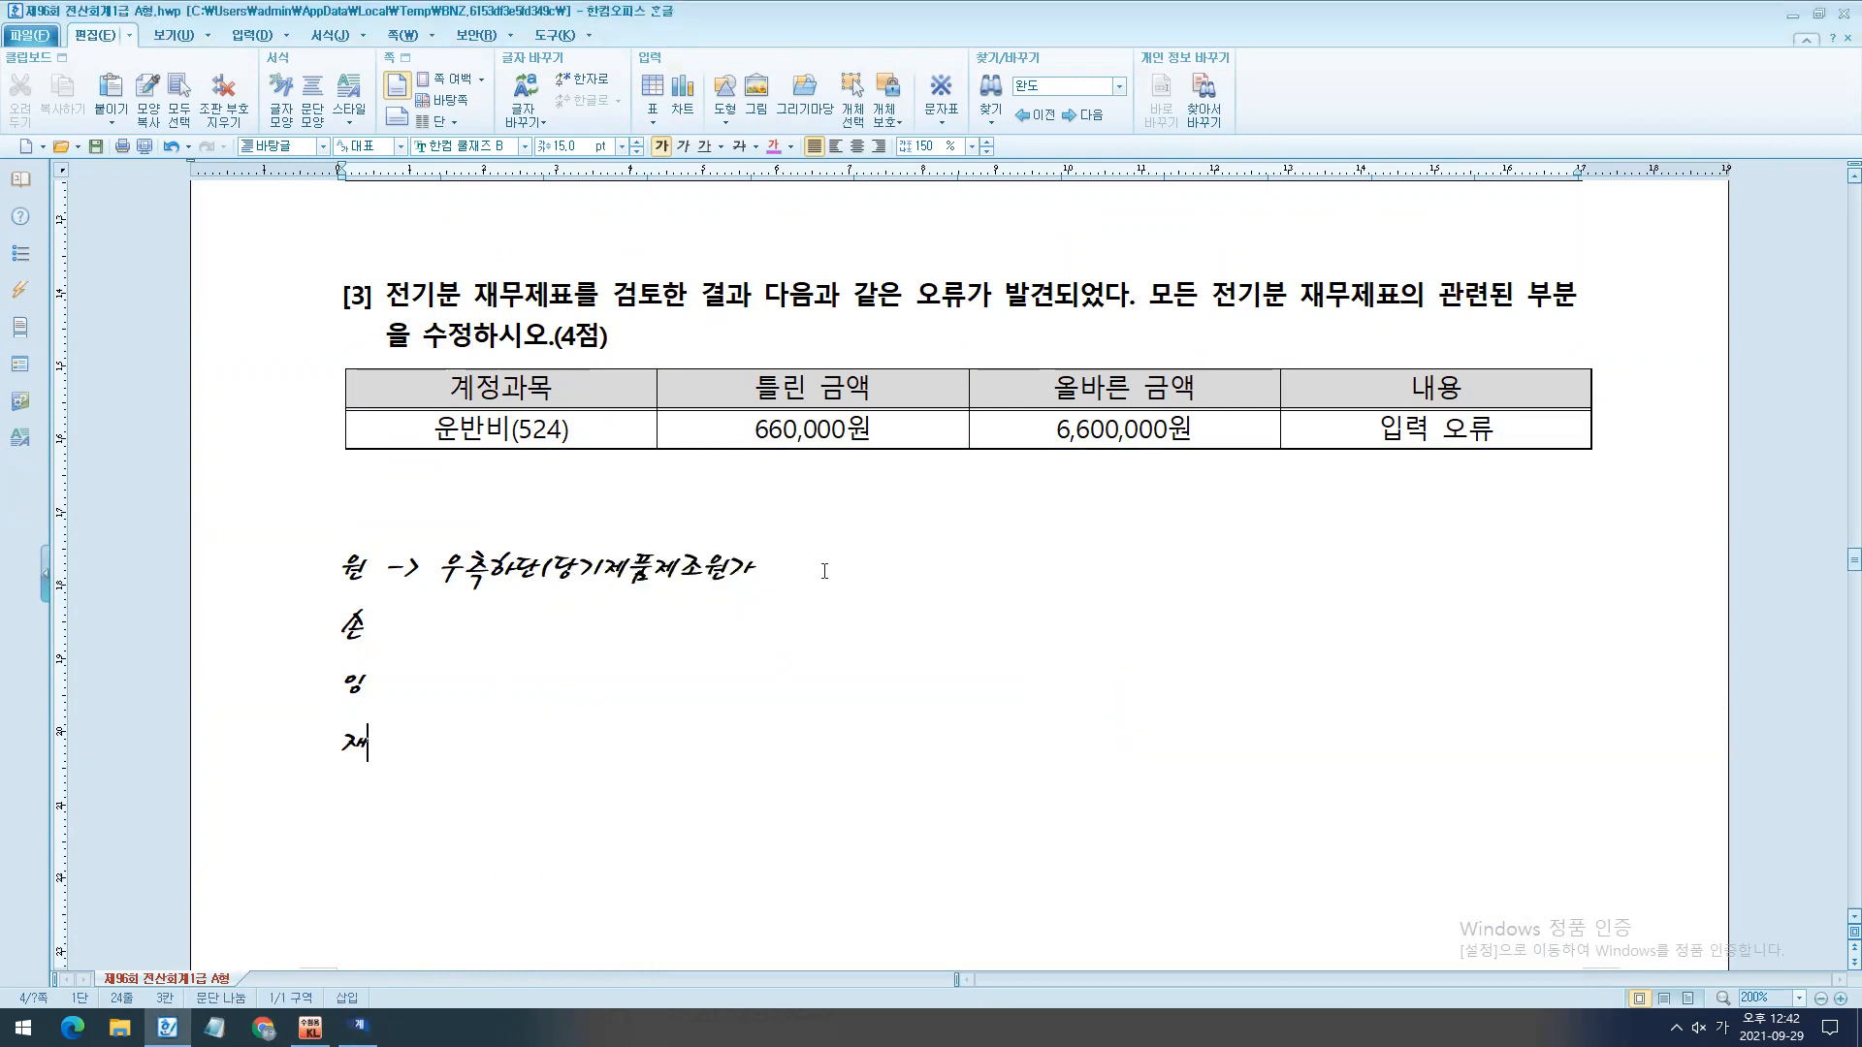
{"action": "type", "text": "30"}
{"action": "type", "text": "00,000)"}
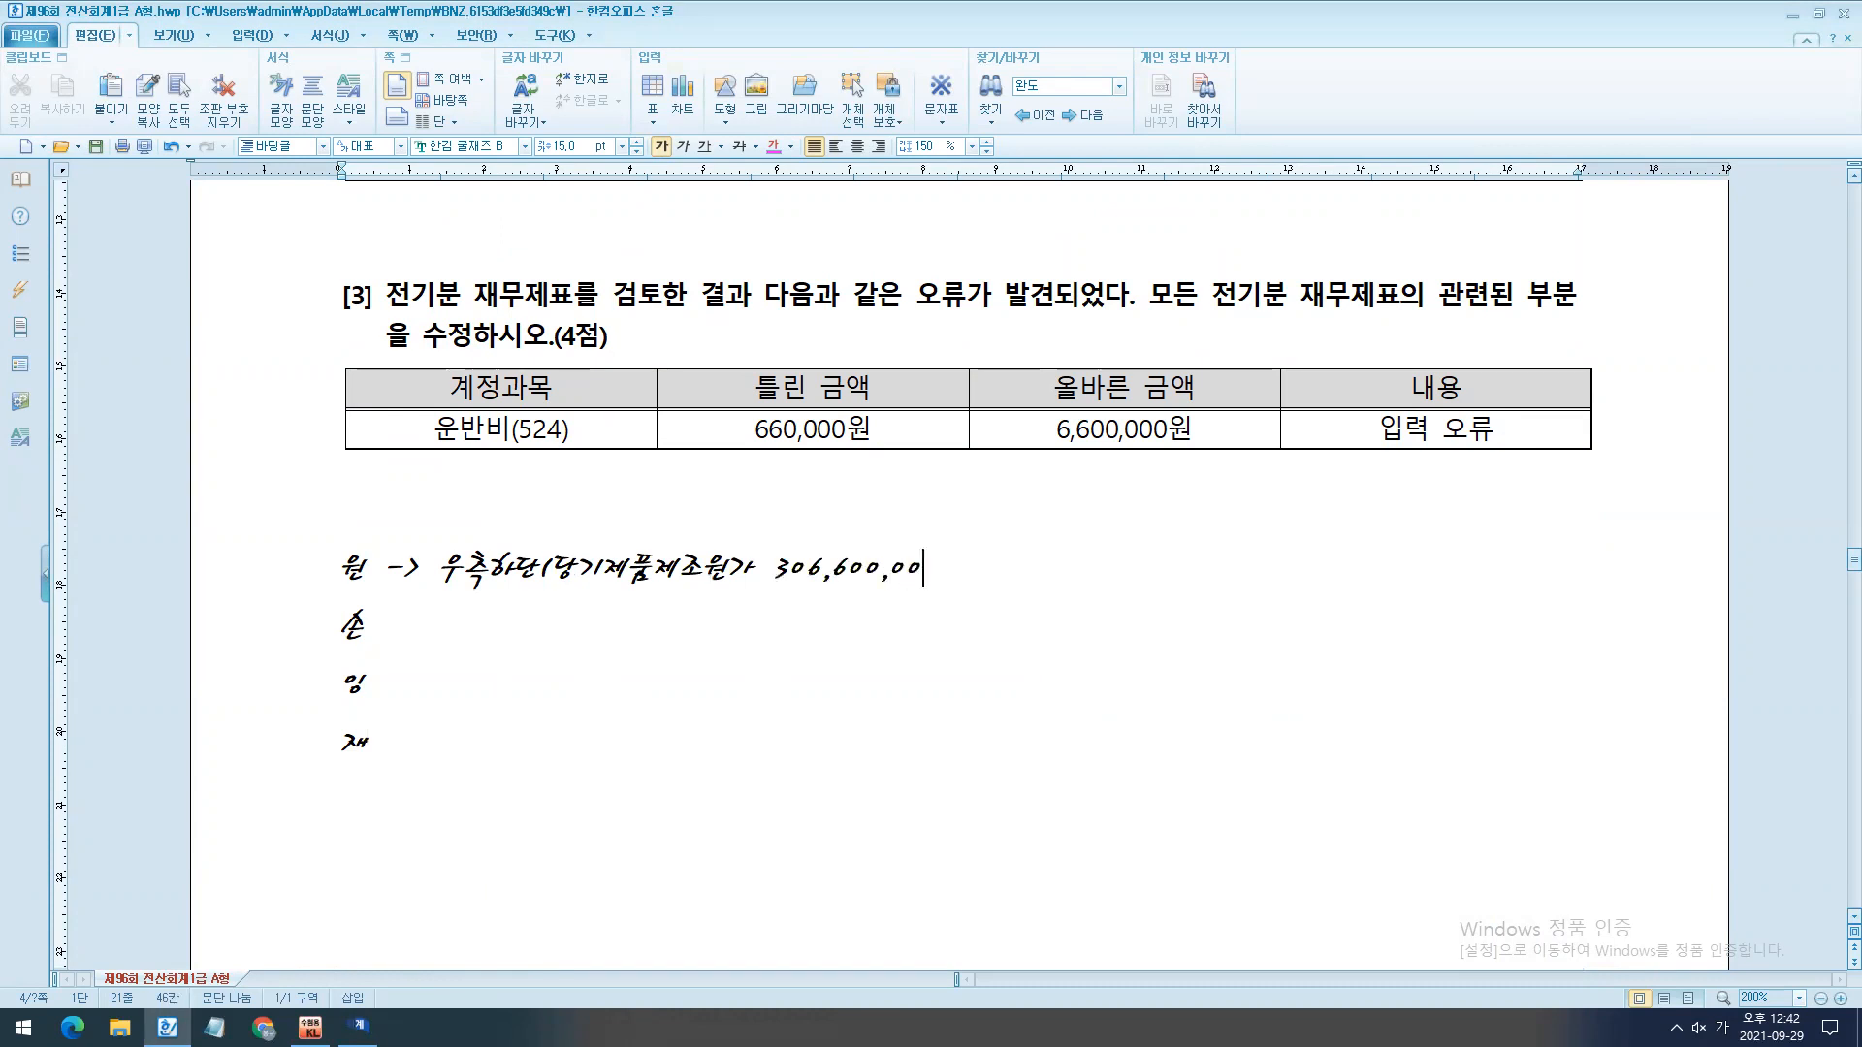
{"action": "scroll", "coordinate": [369, 938], "scroll_direction": "down", "scroll_amount": 2}
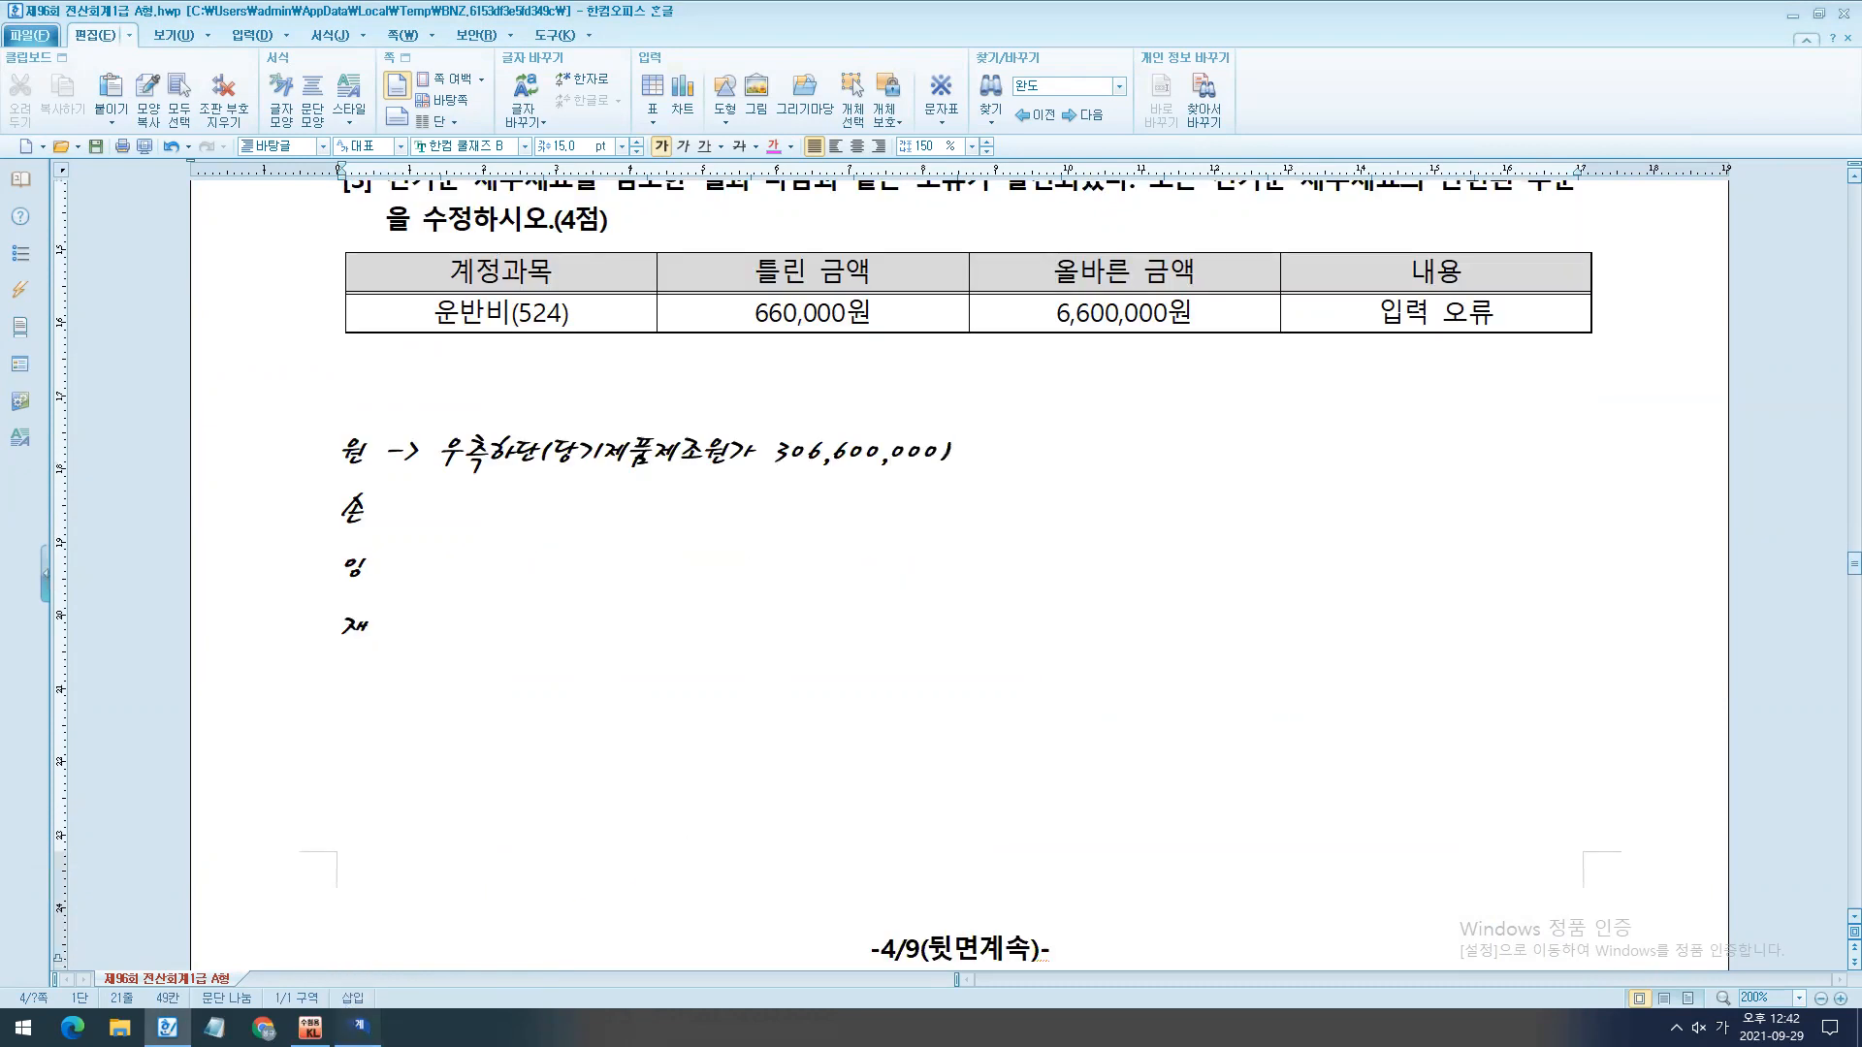
- Close the 전기분원가명세서 and open the 전기분손익계산서 in KcLep alongside the exam notes
{"action": "left_click", "coordinate": [357, 1026]}
{"action": "key", "text": "Escape"}
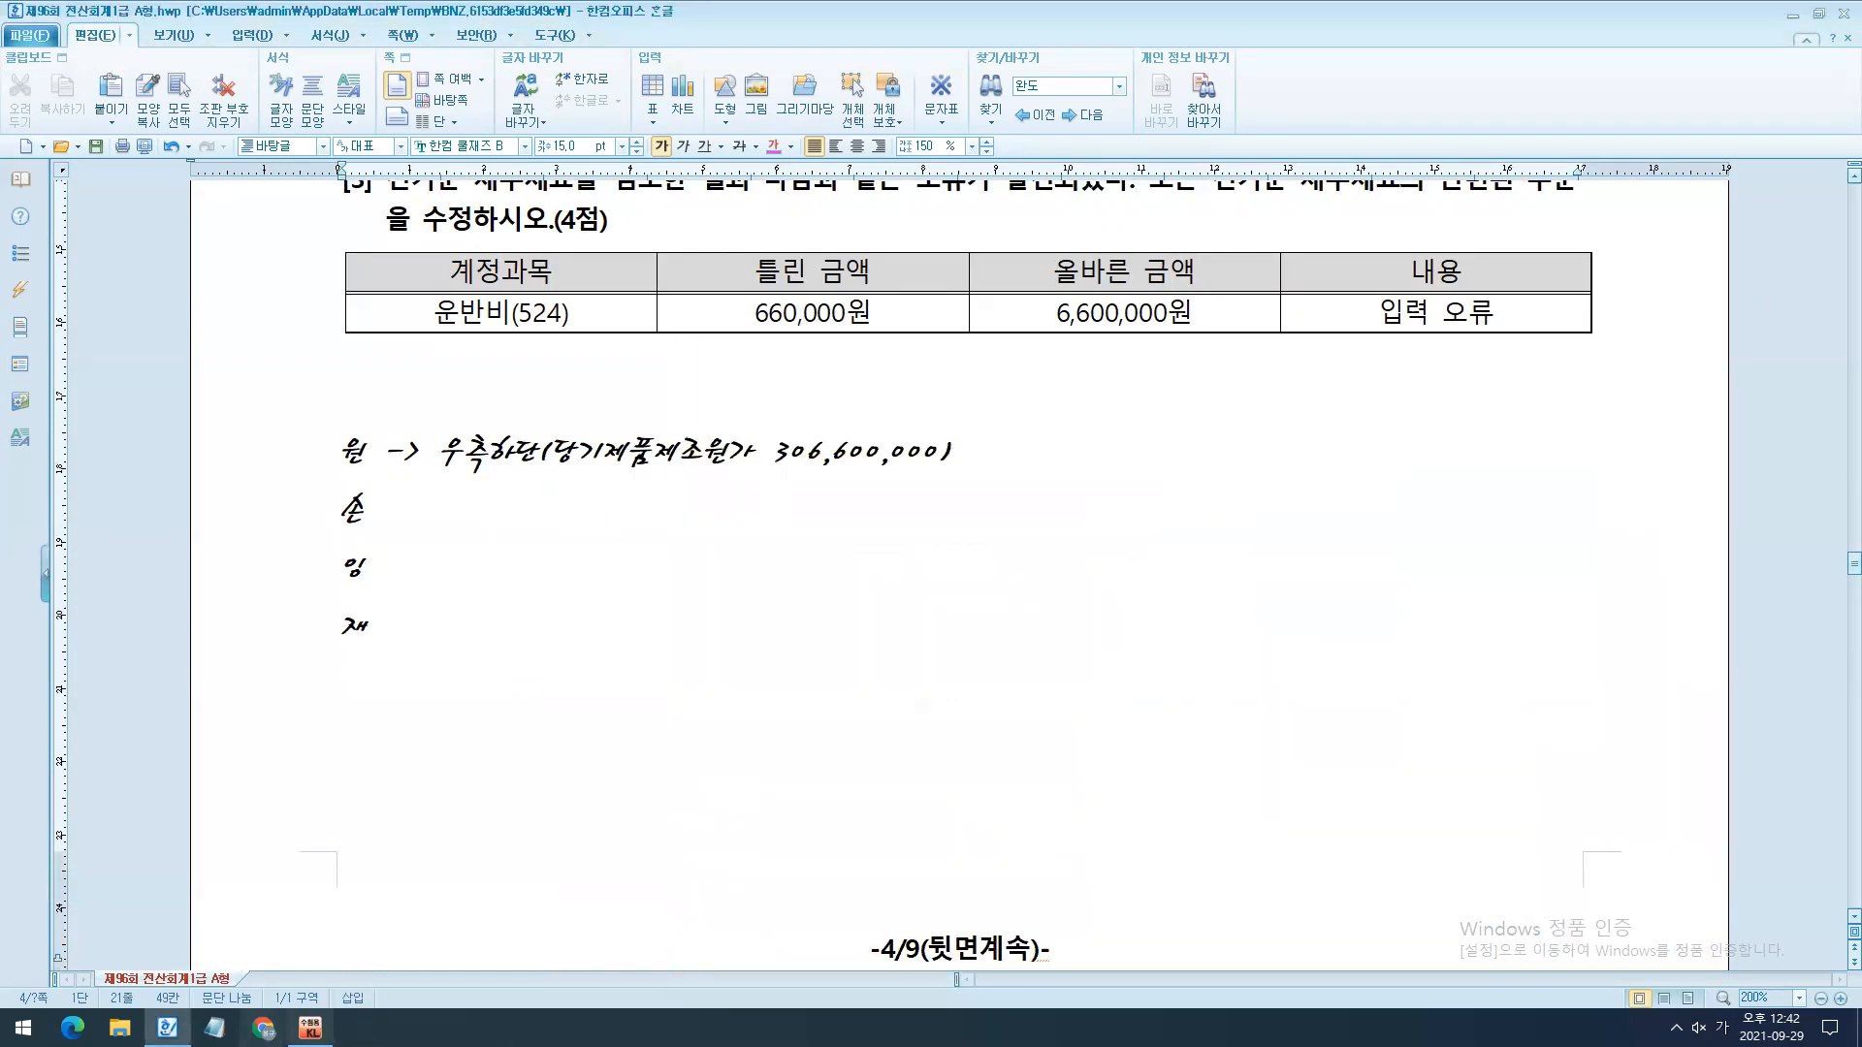
{"action": "left_click", "coordinate": [310, 1028]}
{"action": "left_click", "coordinate": [955, 657]}
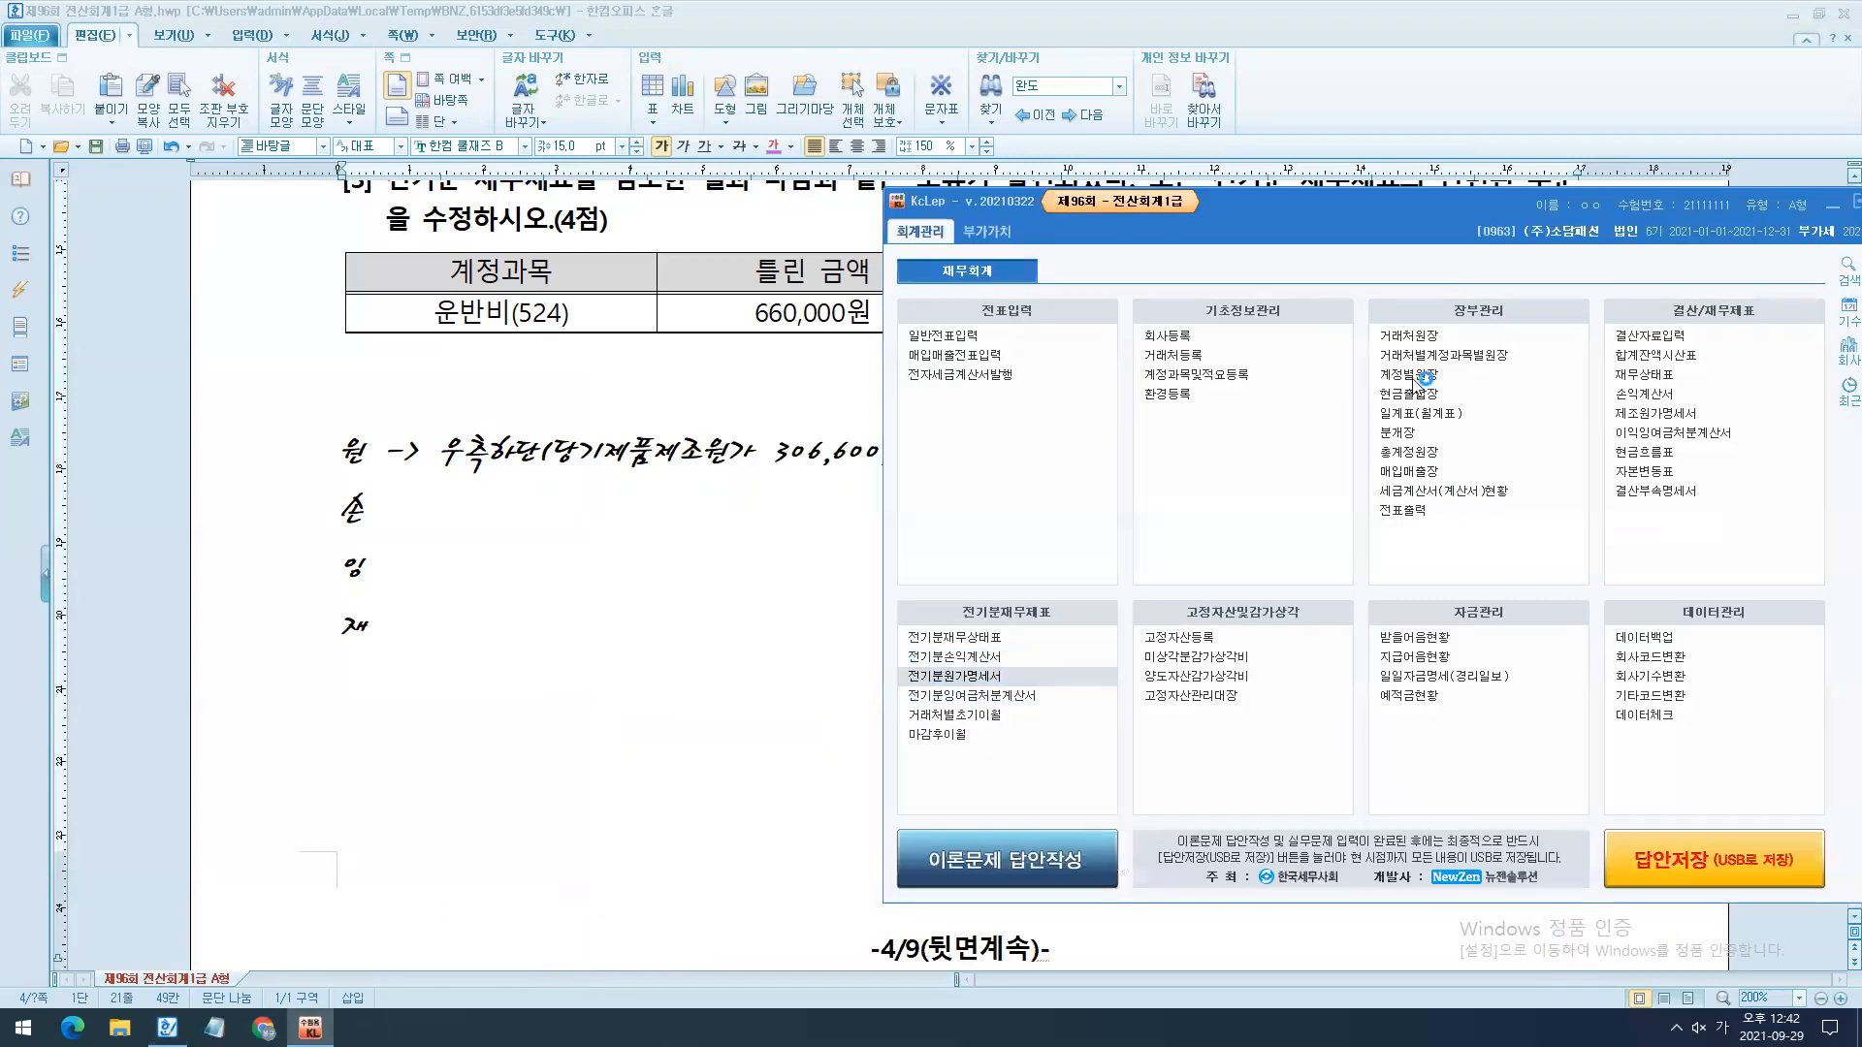
{"action": "left_click_drag", "start_coordinate": [1338, 512], "coordinate": [1313, 502]}
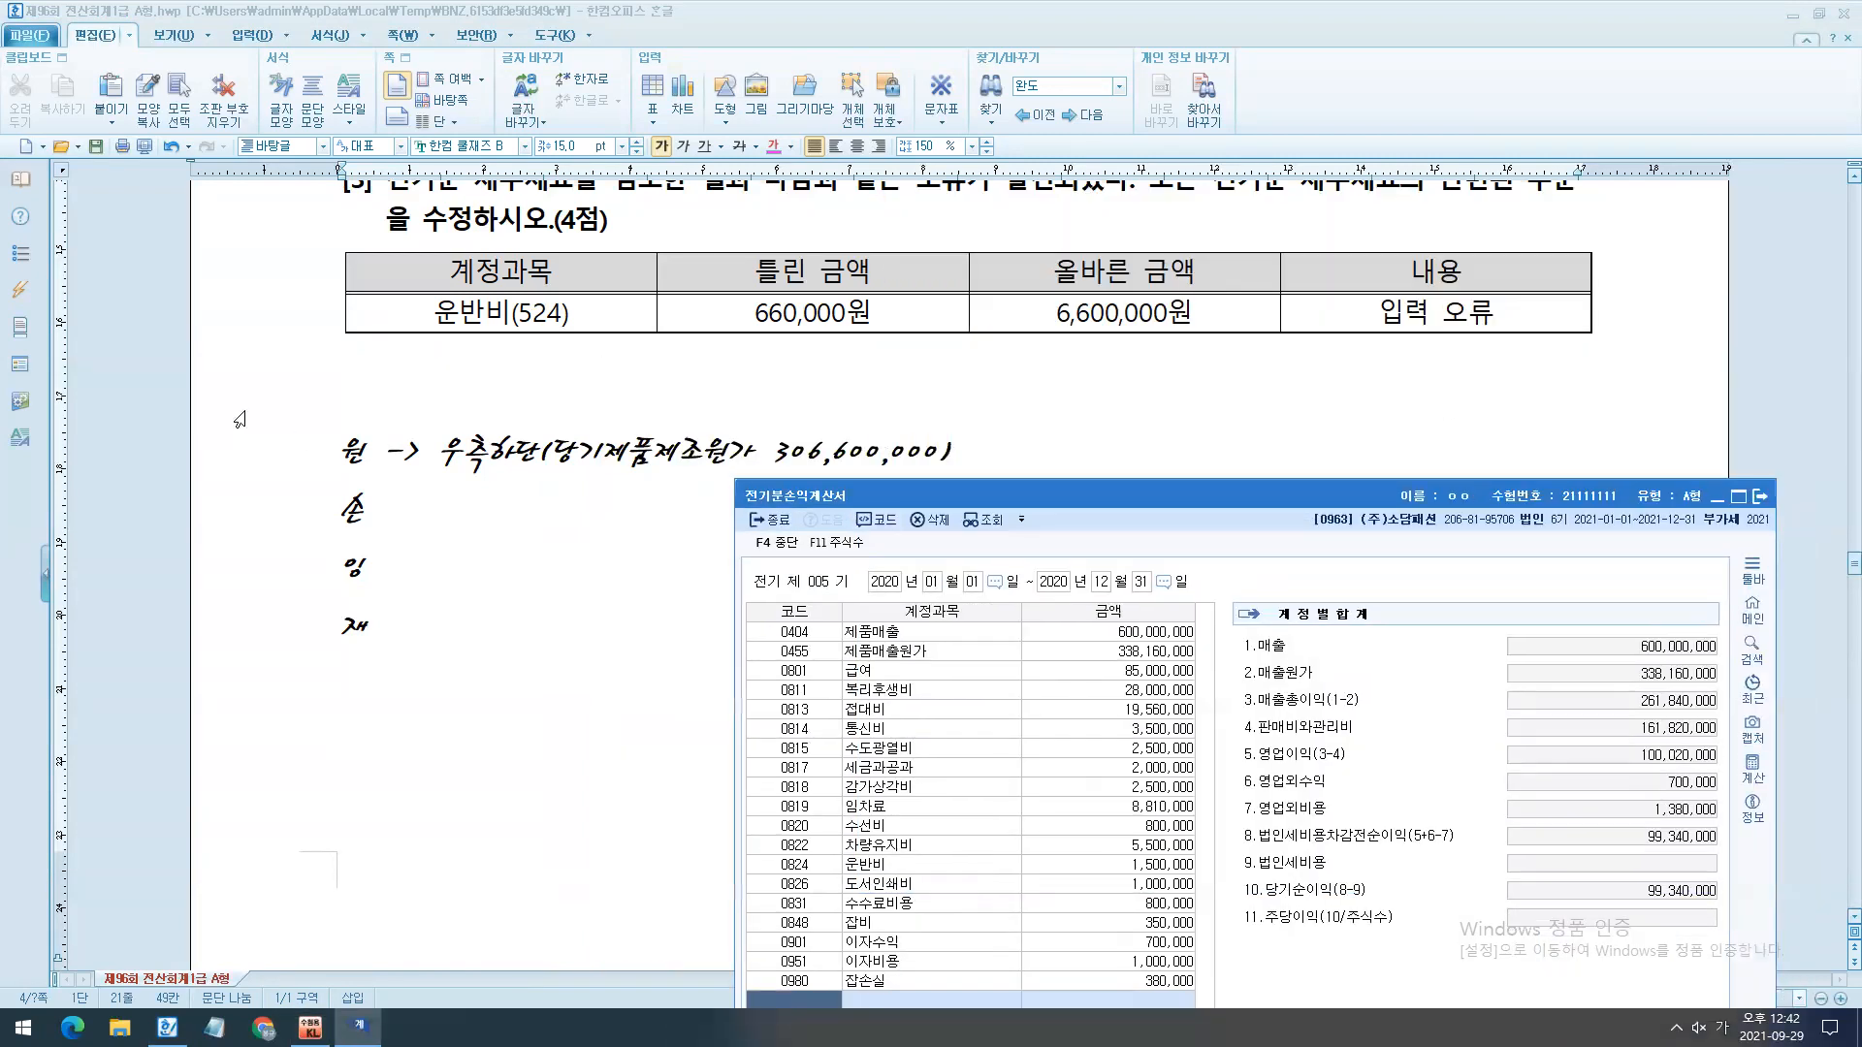
{"action": "scroll", "coordinate": [987, 475], "scroll_direction": "down", "scroll_amount": 3}
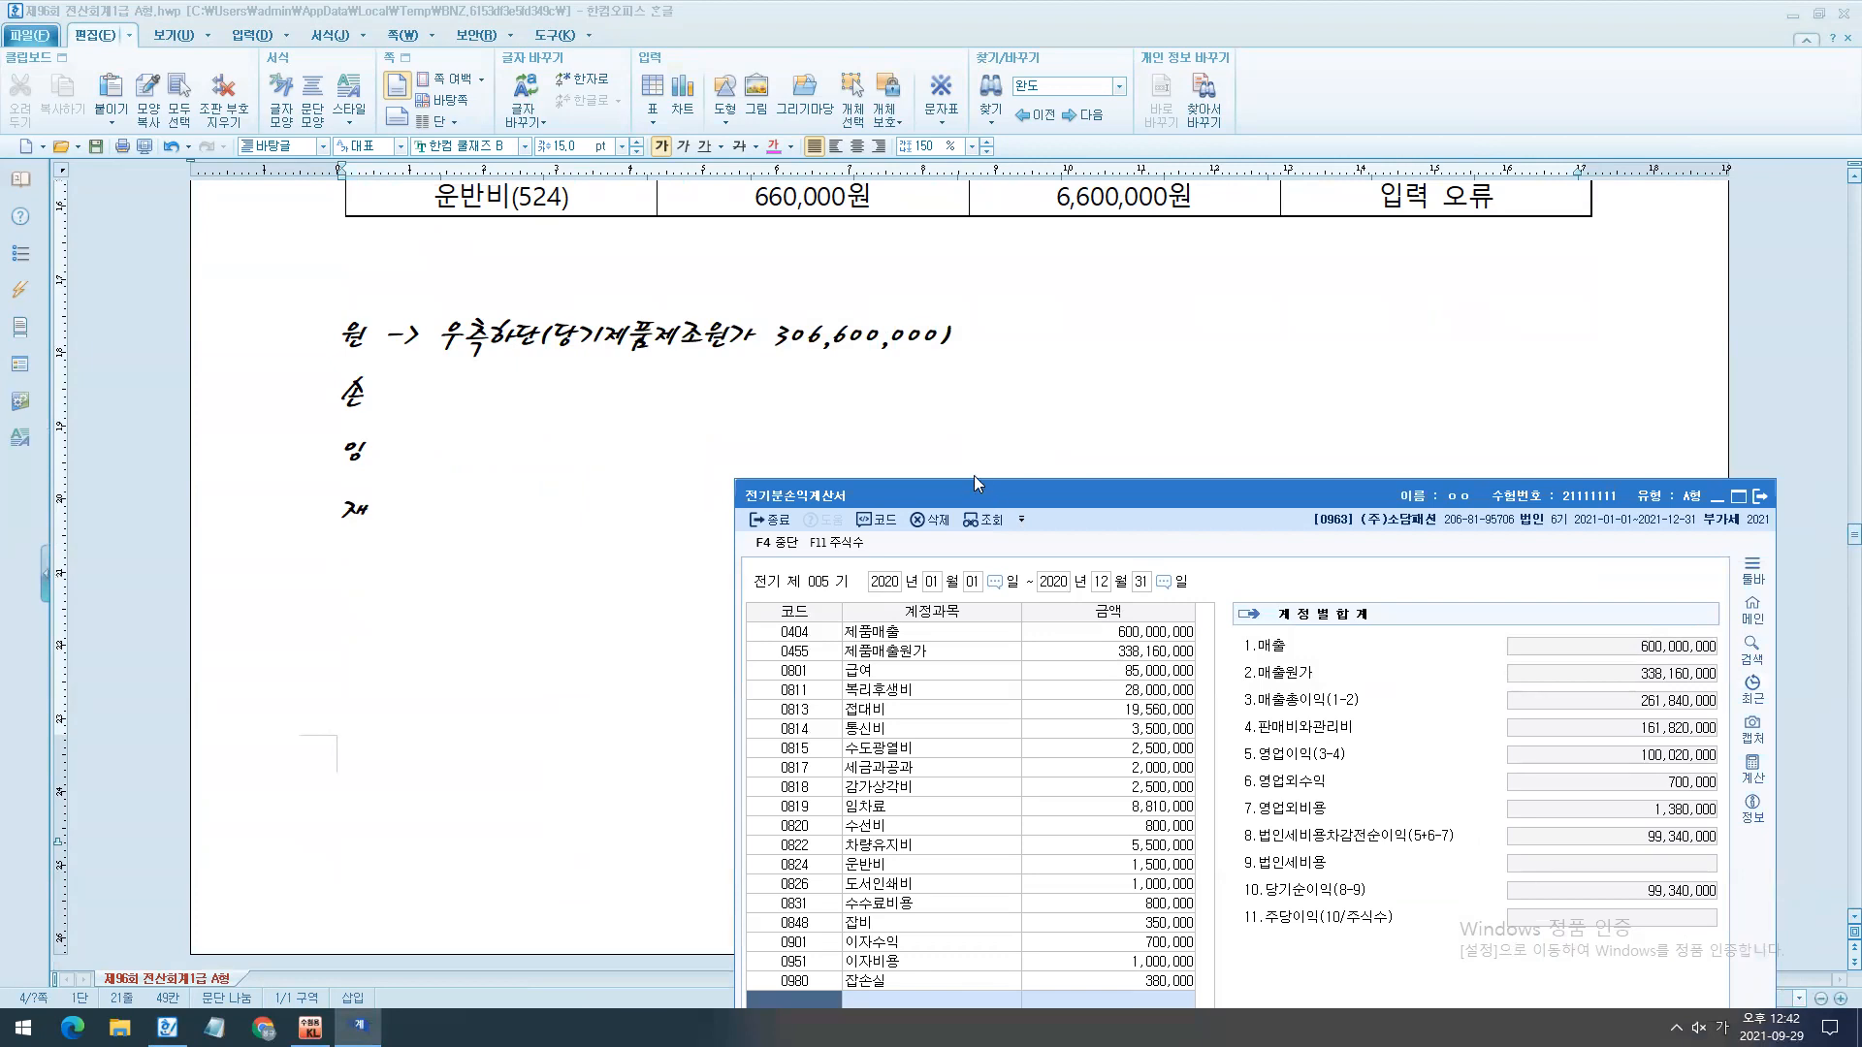
{"action": "left_click_drag", "start_coordinate": [974, 483], "coordinate": [917, 378]}
{"action": "left_click_drag", "start_coordinate": [1106, 531], "coordinate": [1159, 499]}
{"action": "mouse_move", "coordinate": [835, 355]}
{"action": "left_mouse_down"}
{"action": "mouse_move", "coordinate": [622, 335]}
{"action": "mouse_move", "coordinate": [1014, 365]}
{"action": "mouse_move", "coordinate": [805, 388]}
{"action": "left_mouse_up"}
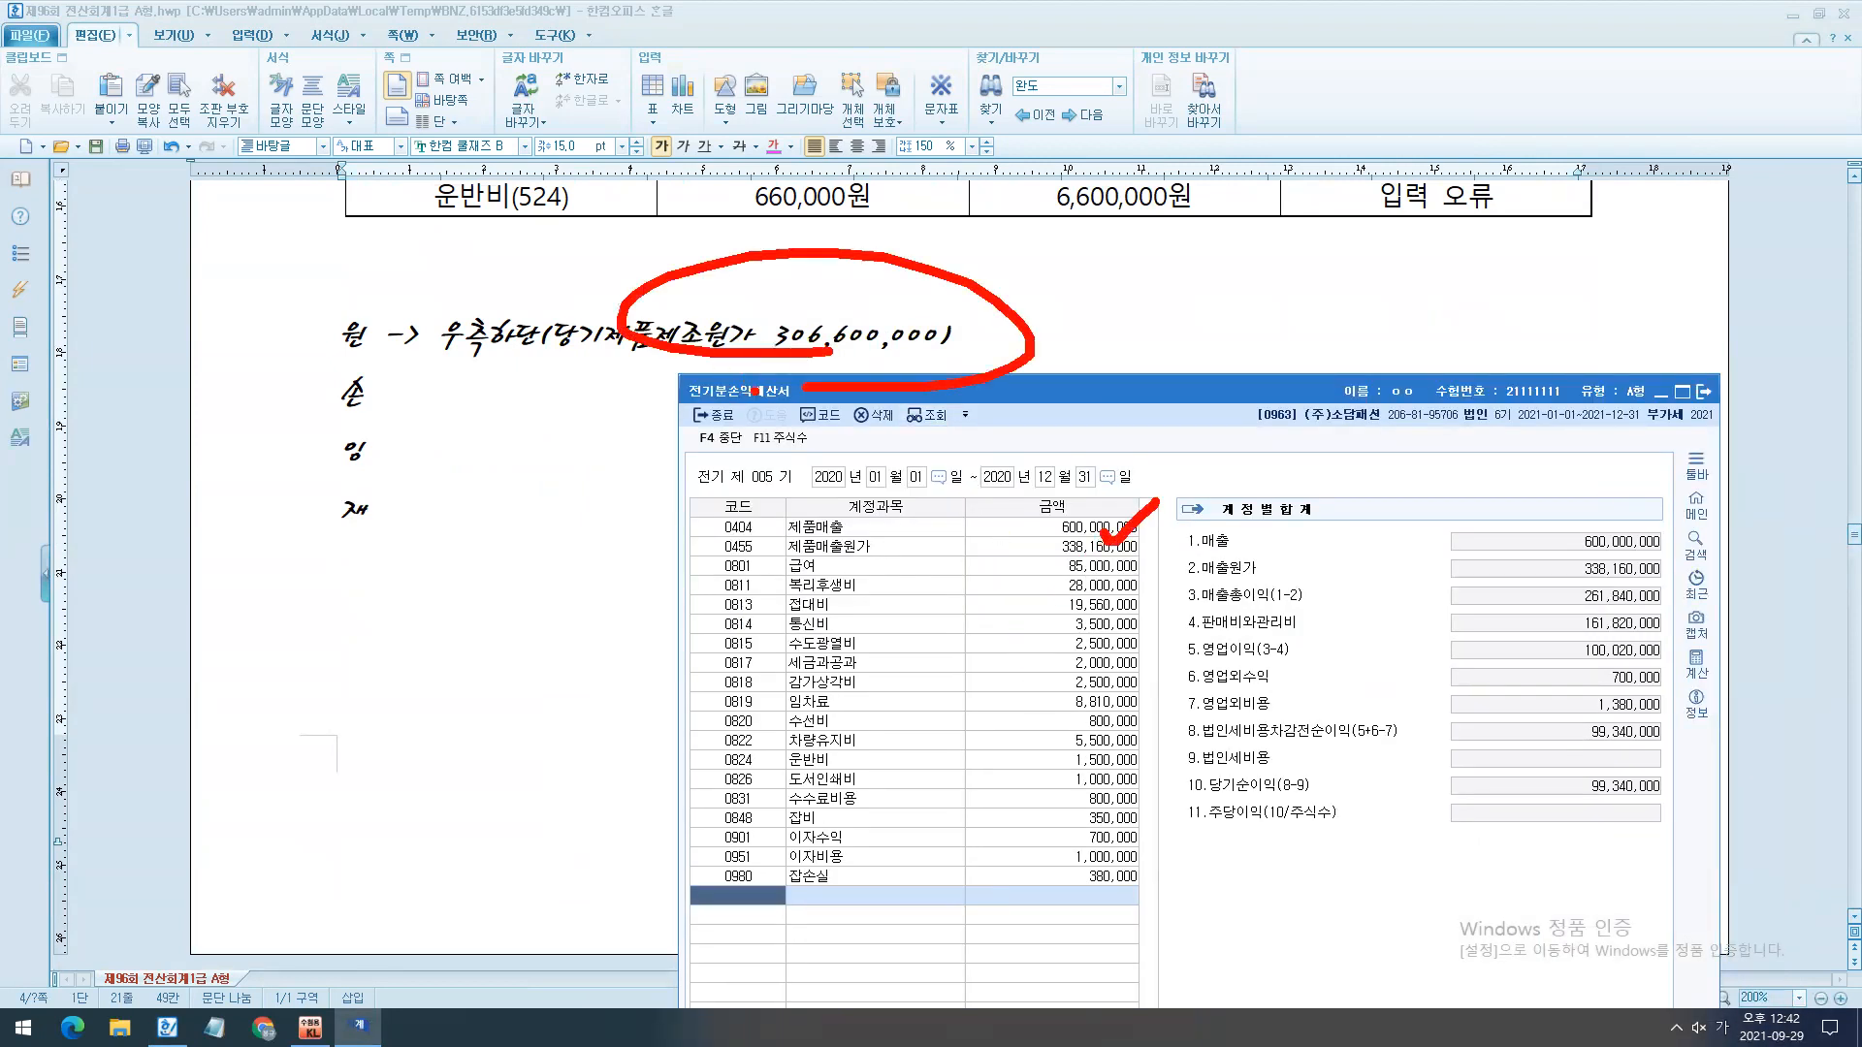
{"action": "key", "text": "Escape"}
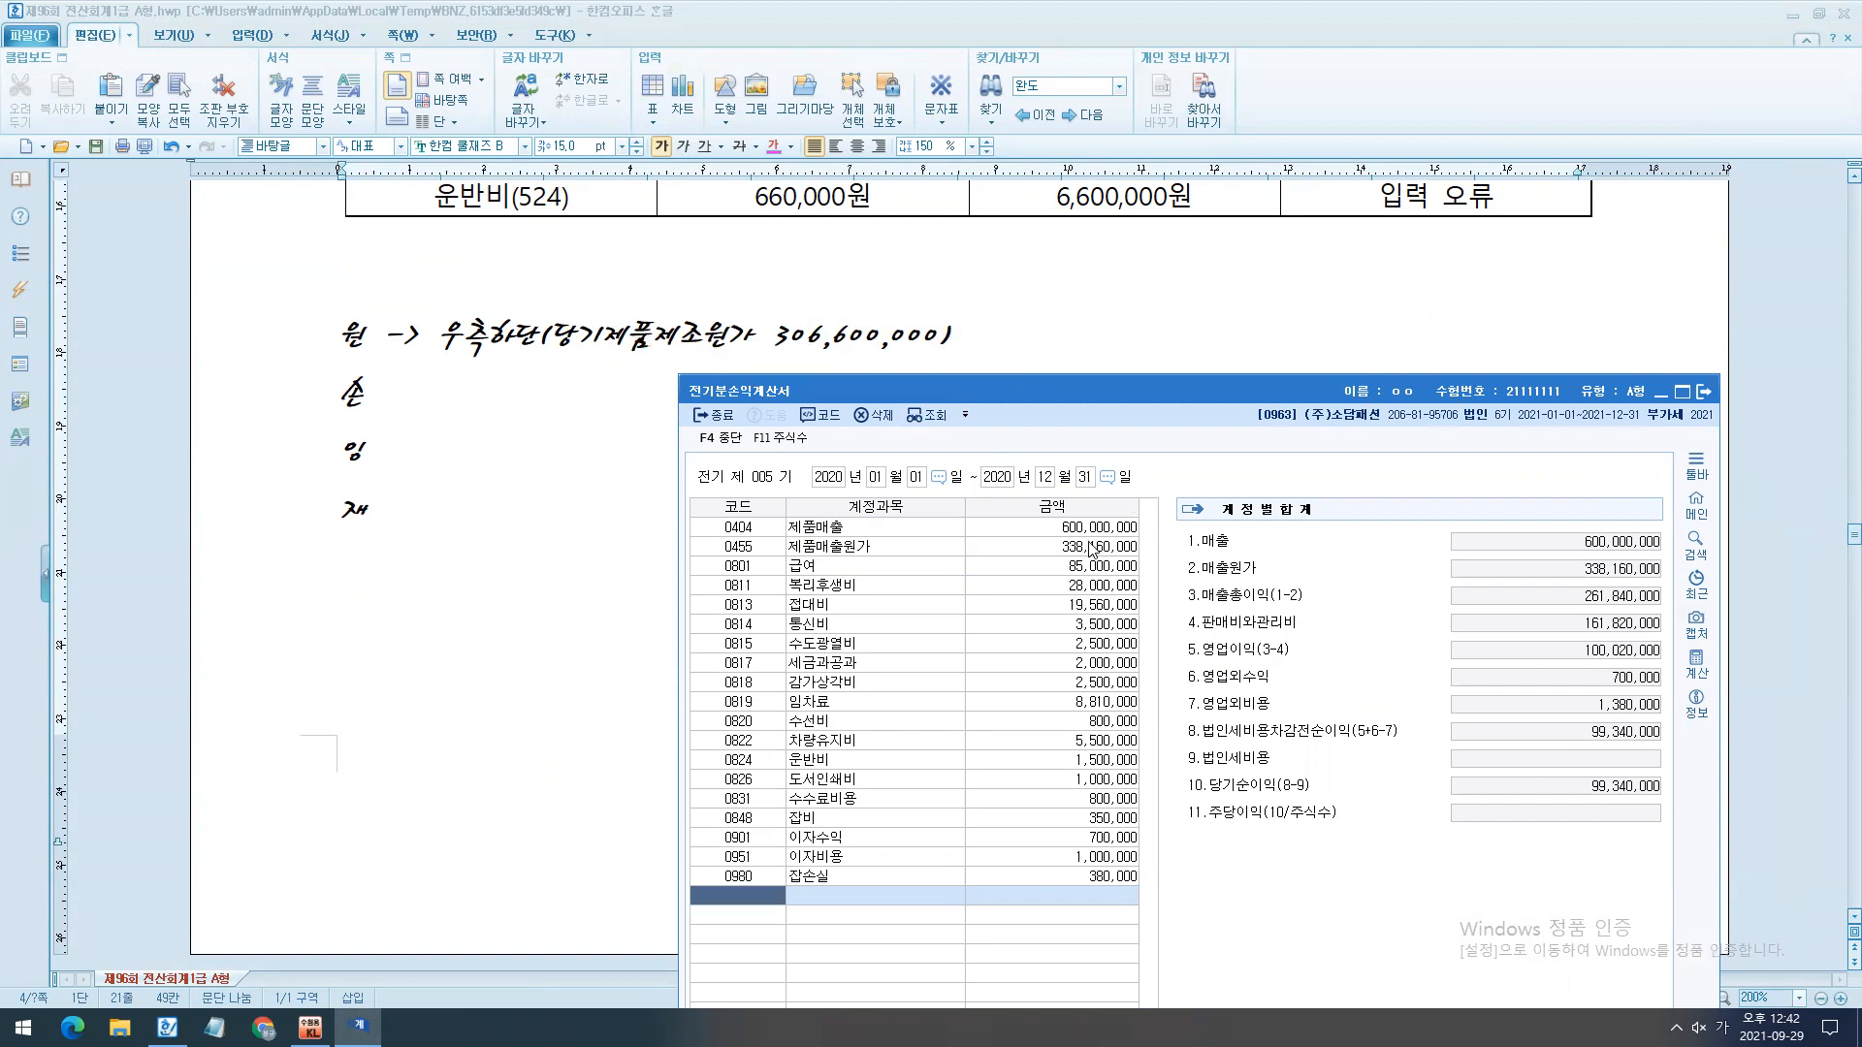
- Set 당기제품제조원가 to 306,600,000 in the cost-of-sales details of account 0455 제품매출원가
{"action": "left_click", "coordinate": [1093, 549]}
{"action": "left_click_drag", "start_coordinate": [996, 609], "coordinate": [1367, 647]}
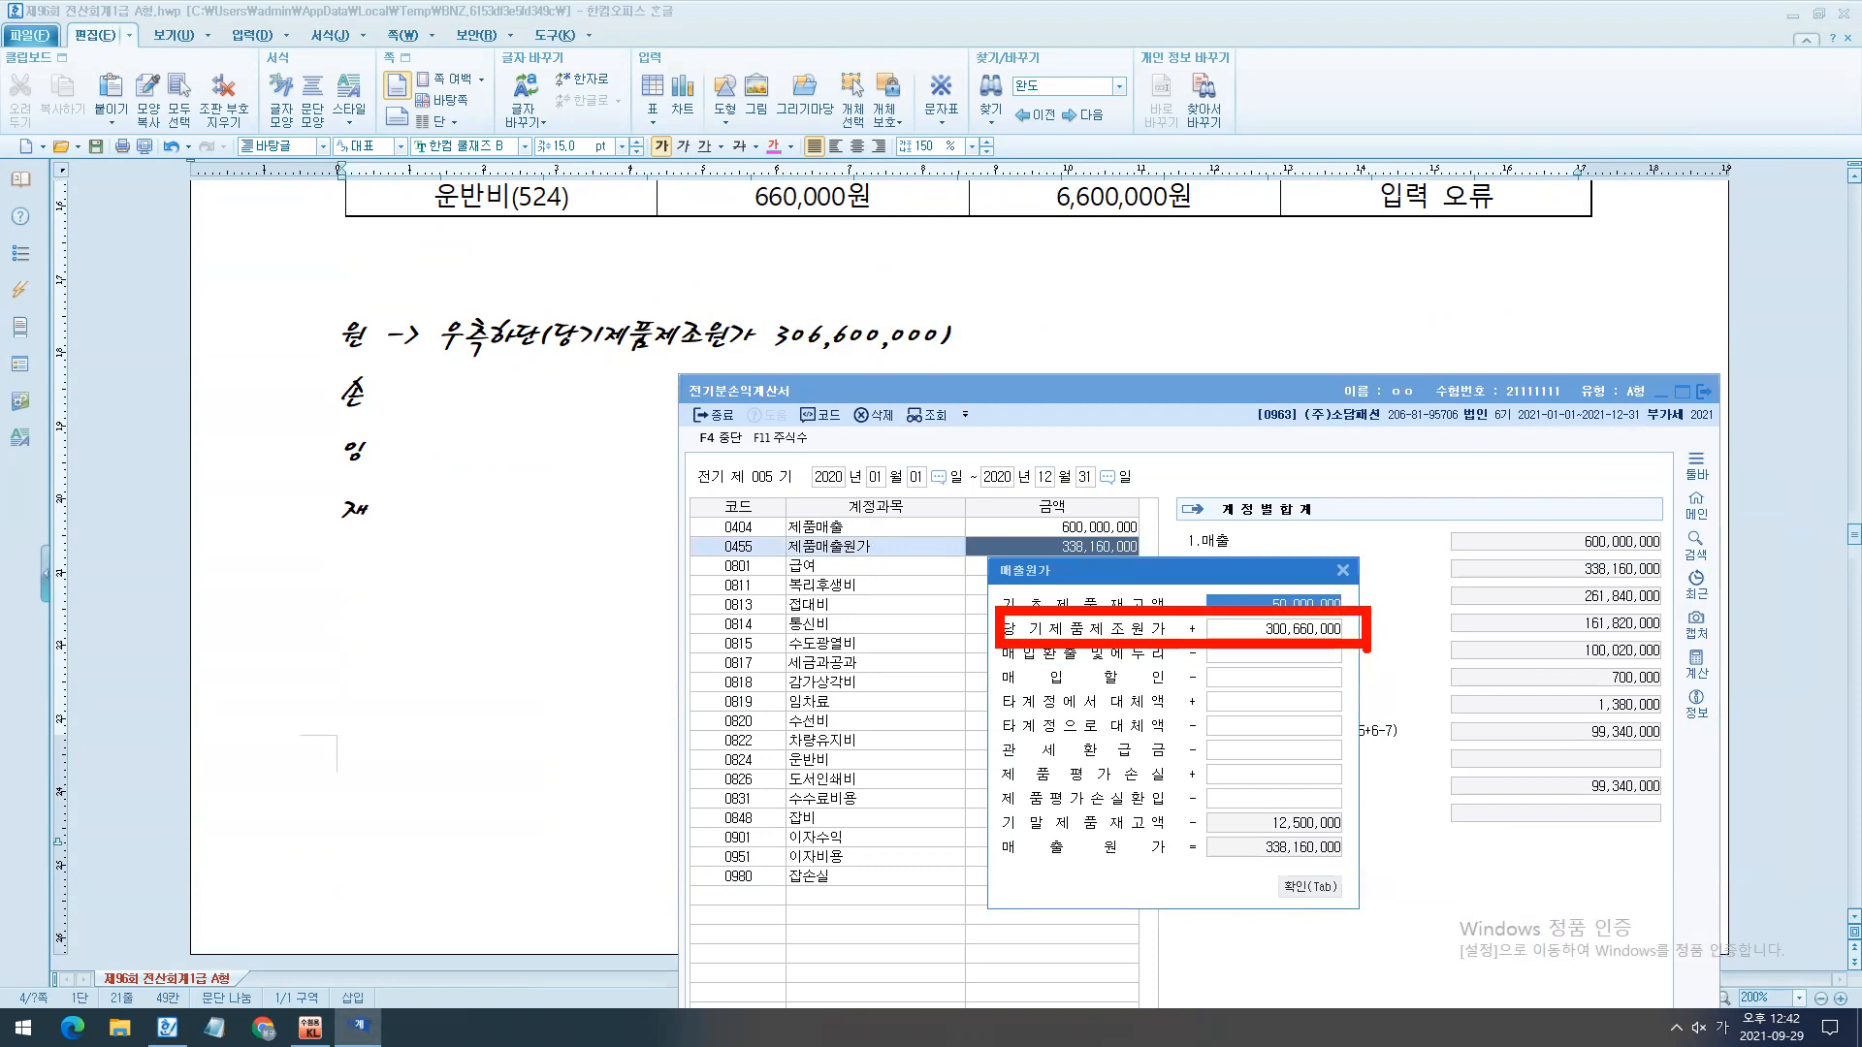
{"action": "key", "text": "Escape"}
{"action": "key", "text": "Return"}
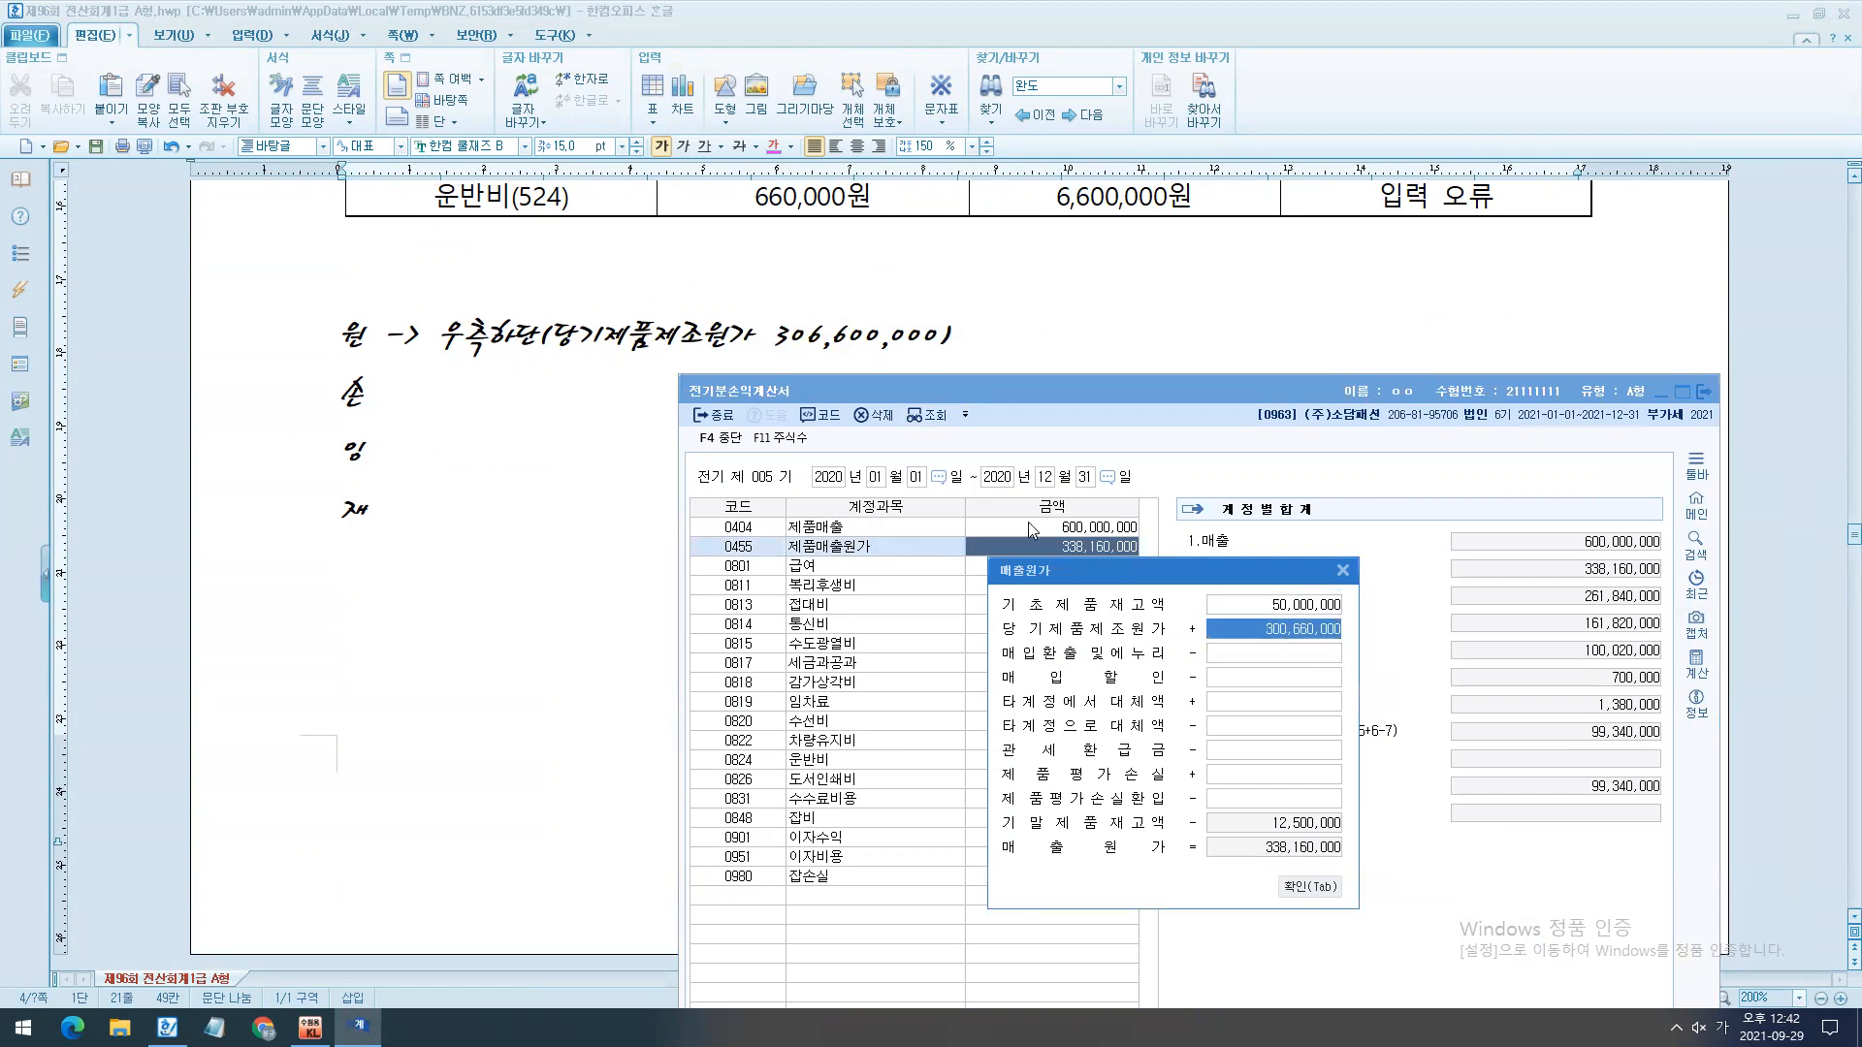
{"action": "type", "text": "306600000"}
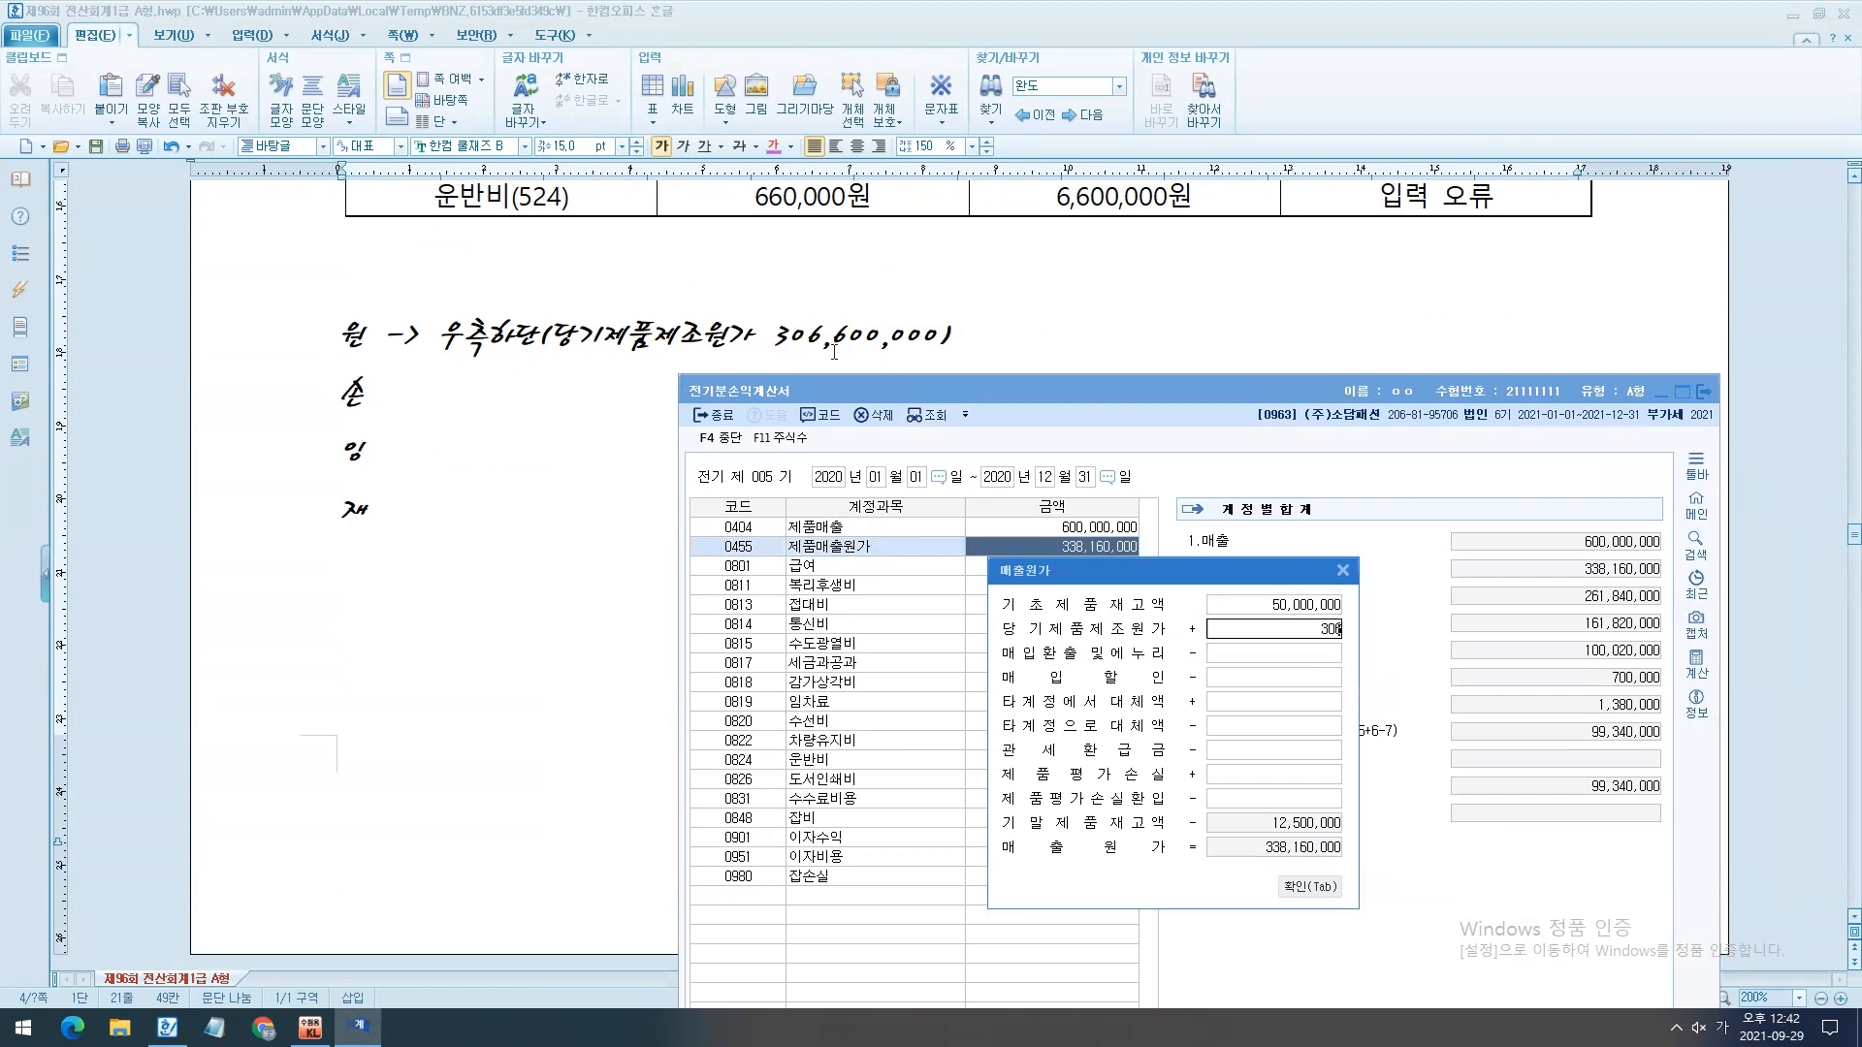
{"action": "key", "text": "Return"}
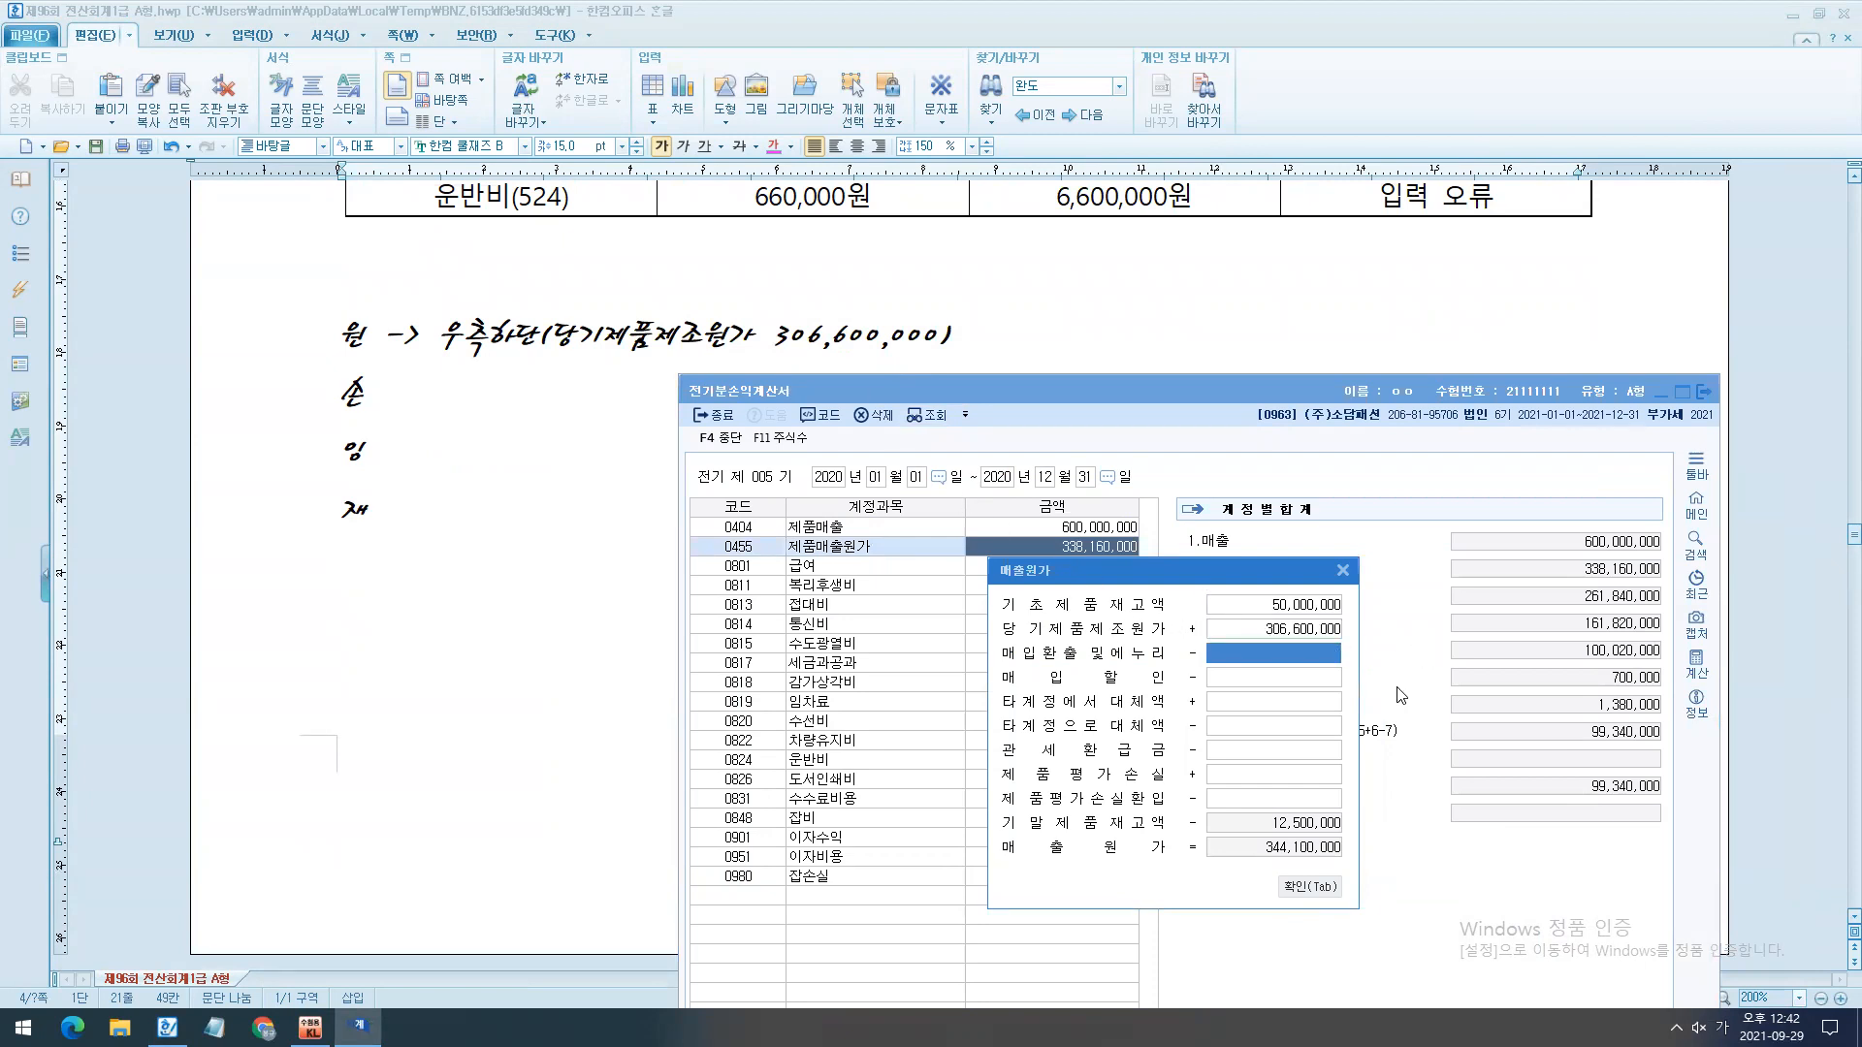
{"action": "left_click", "coordinate": [1309, 886]}
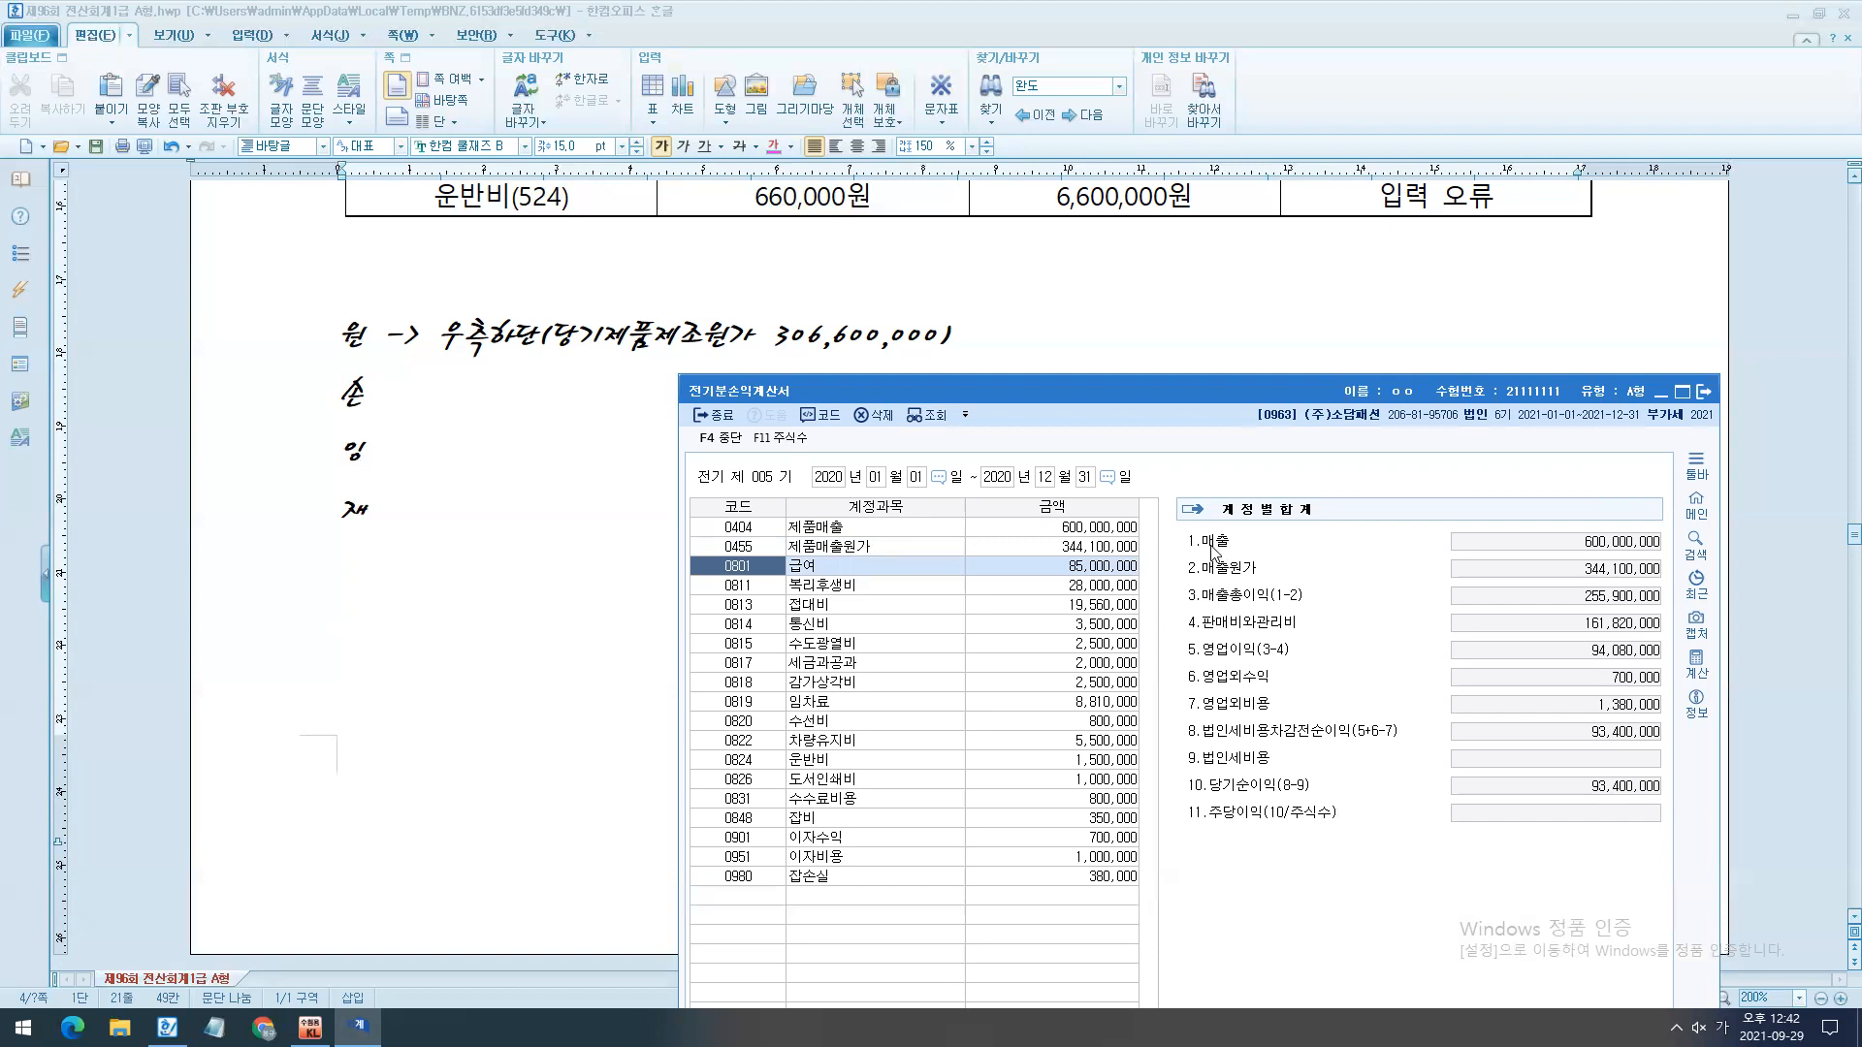
- Close the 전기분손익계산서 and load its 당기순이익 into the 전기분잉여금처분계산서
{"action": "key", "text": "Escape"}
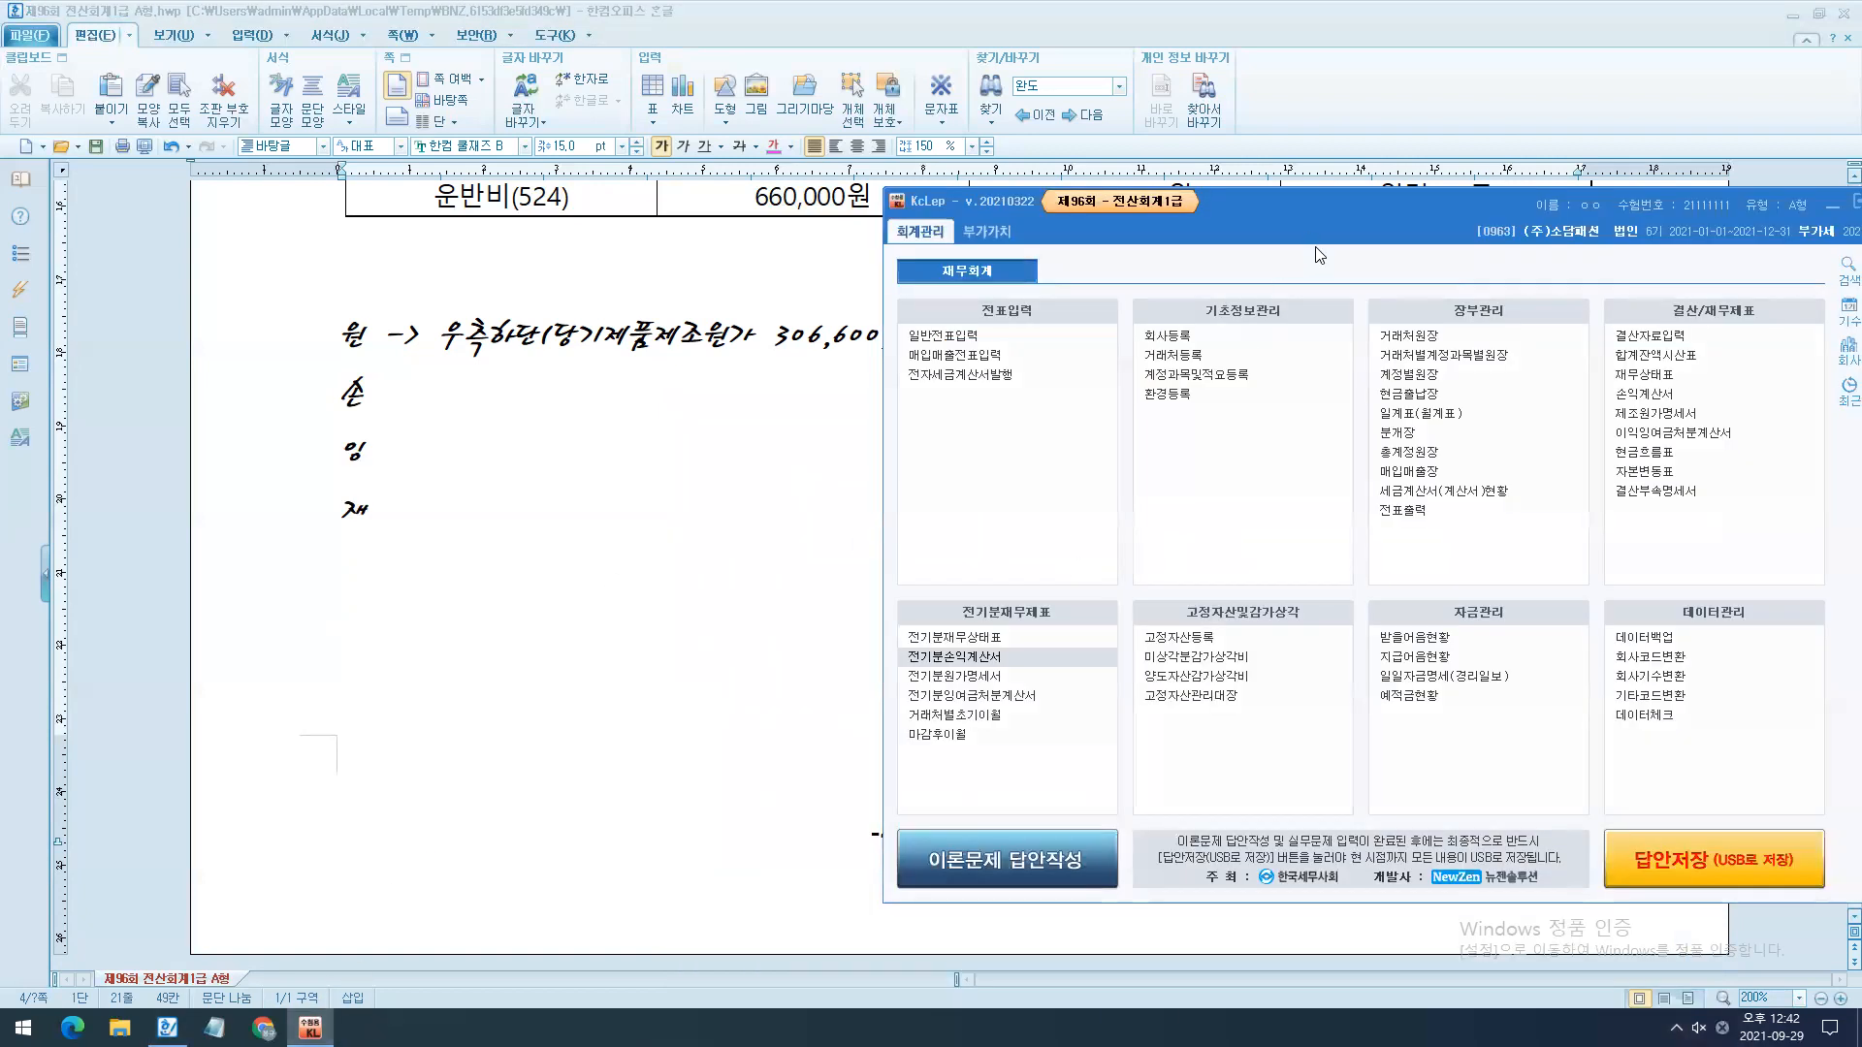
{"action": "left_click_drag", "start_coordinate": [1316, 240], "coordinate": [1344, 219]}
{"action": "left_click", "coordinate": [1028, 679]}
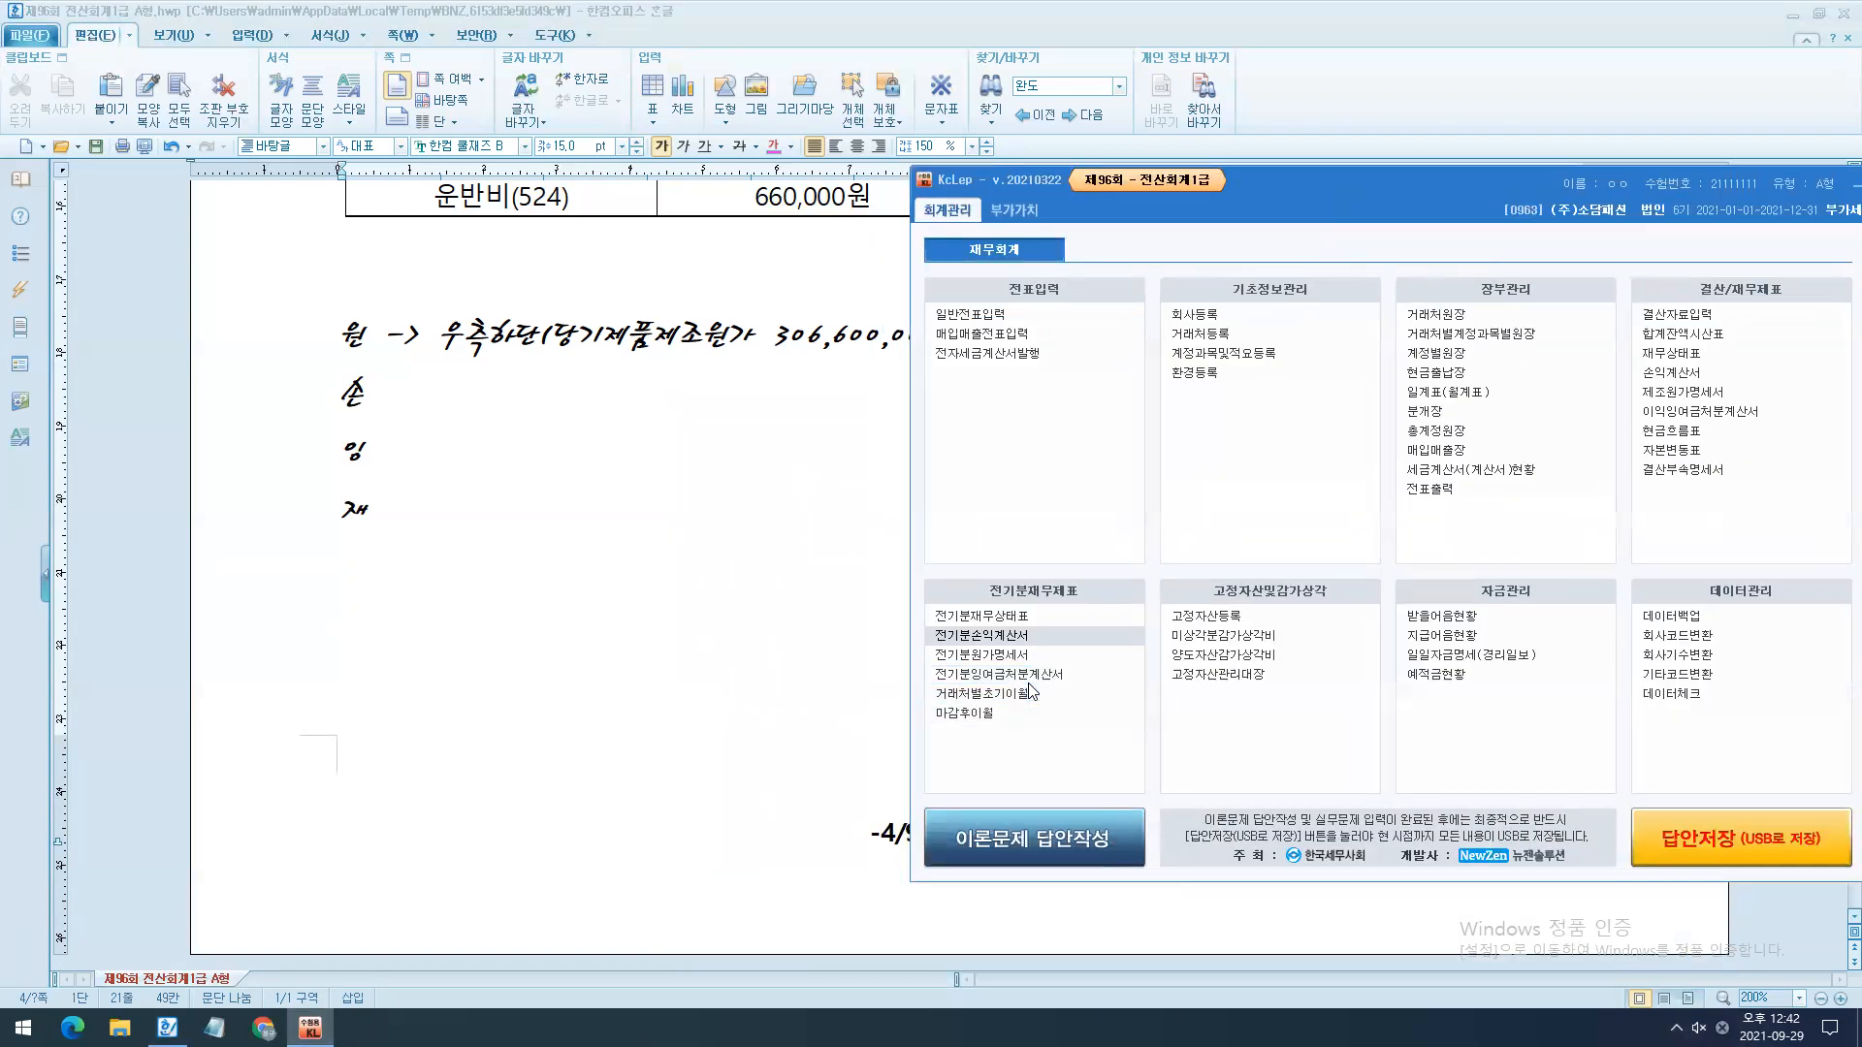
{"action": "left_click_drag", "start_coordinate": [1030, 728], "coordinate": [1060, 233]}
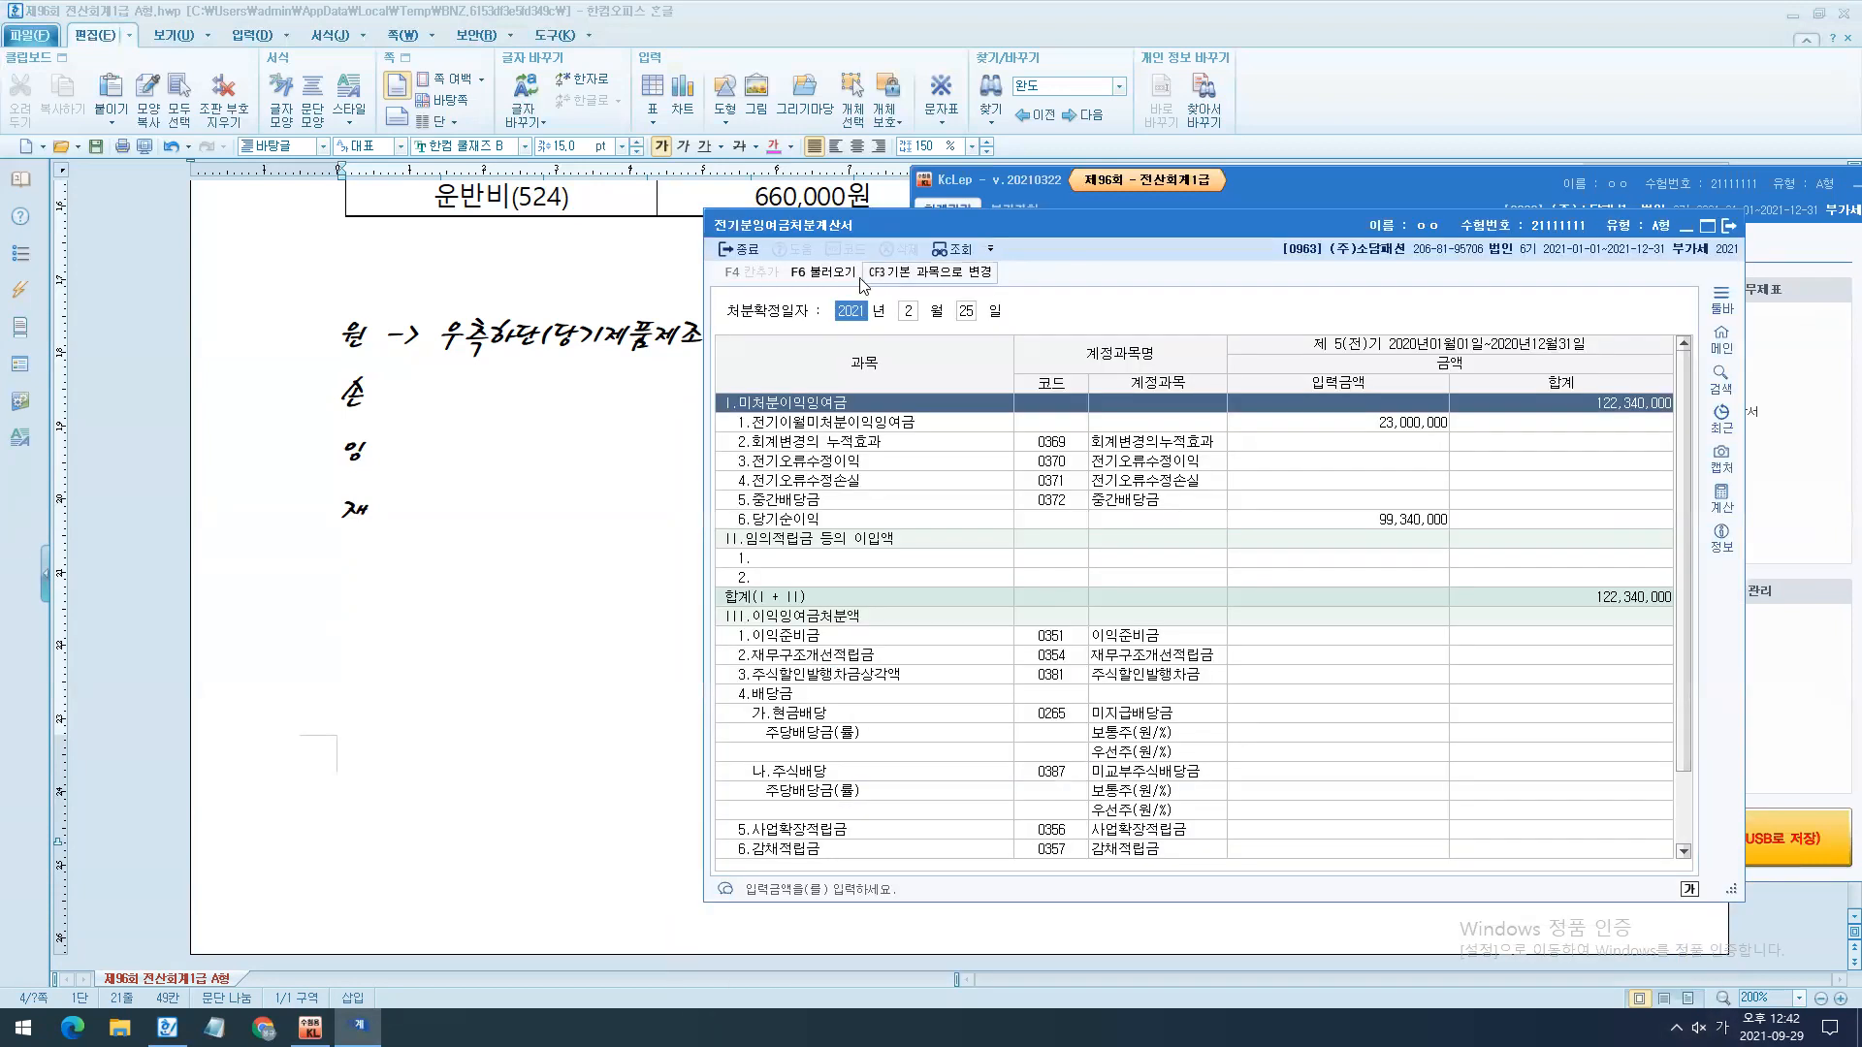
{"action": "left_click", "coordinate": [855, 276]}
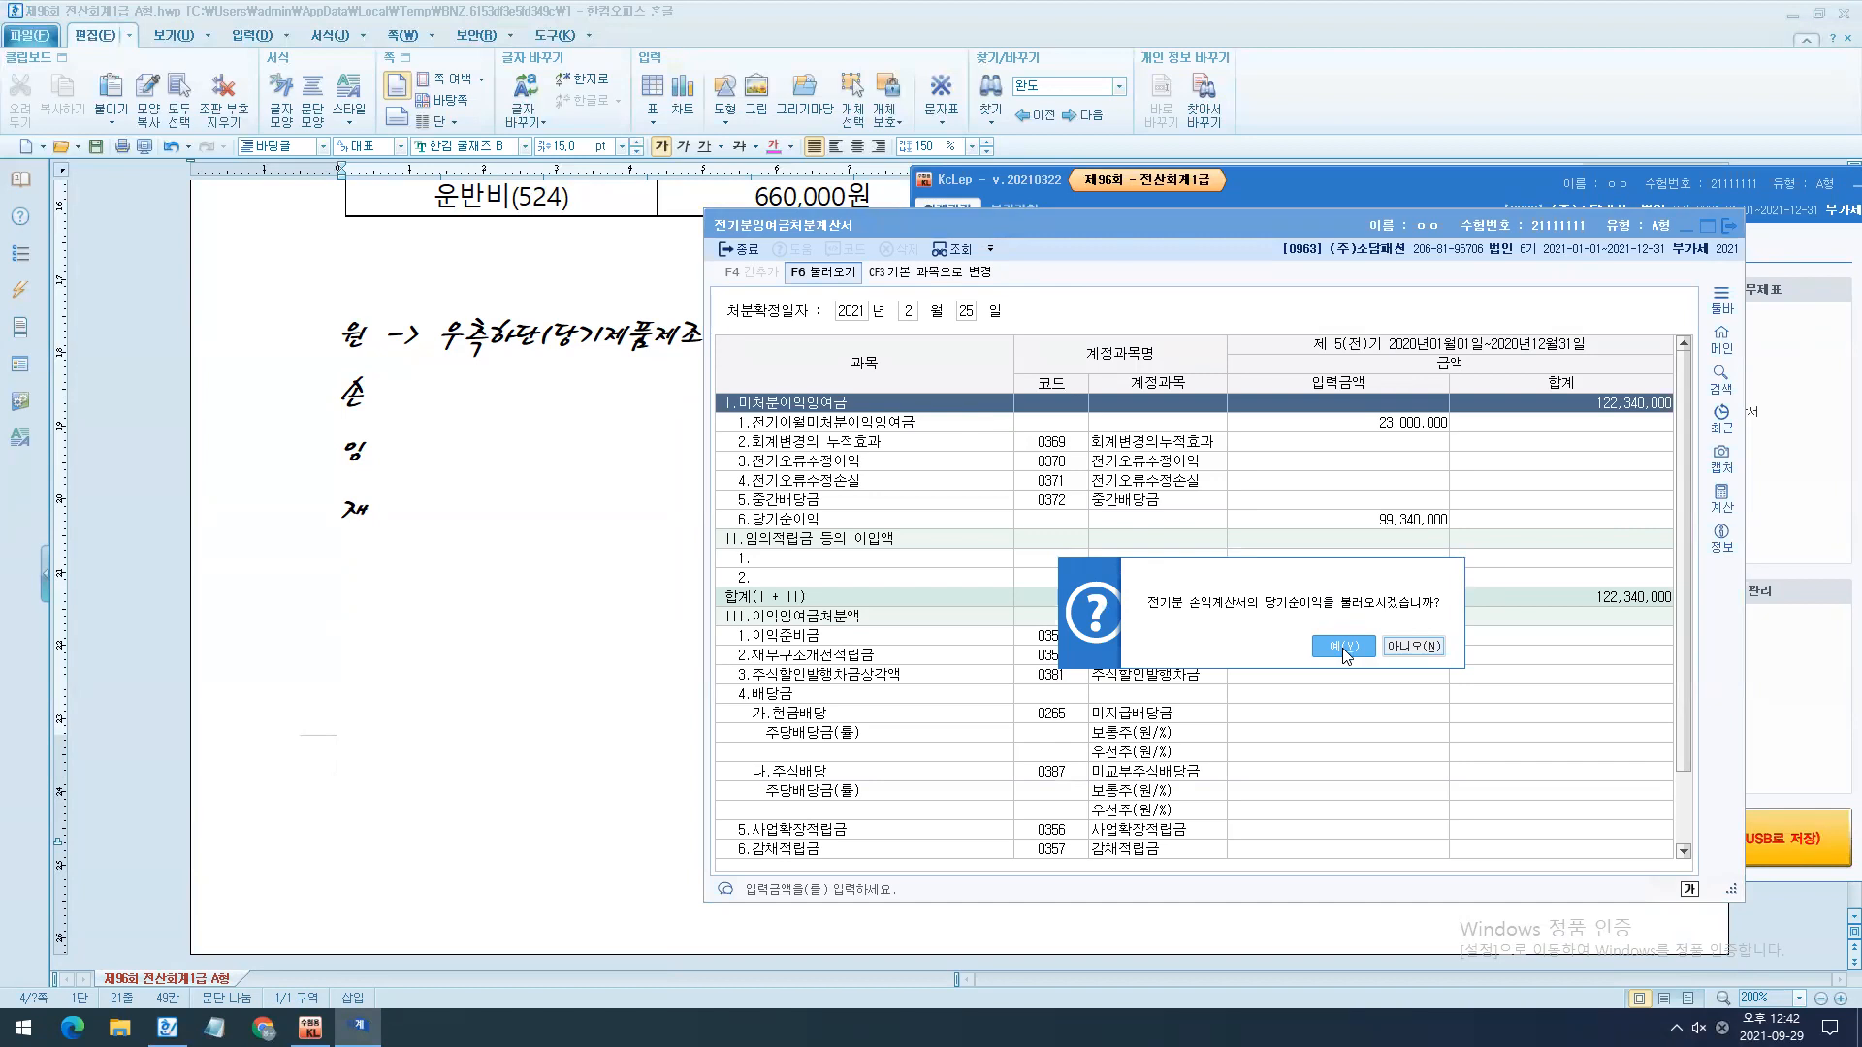
{"action": "left_click", "coordinate": [1342, 646]}
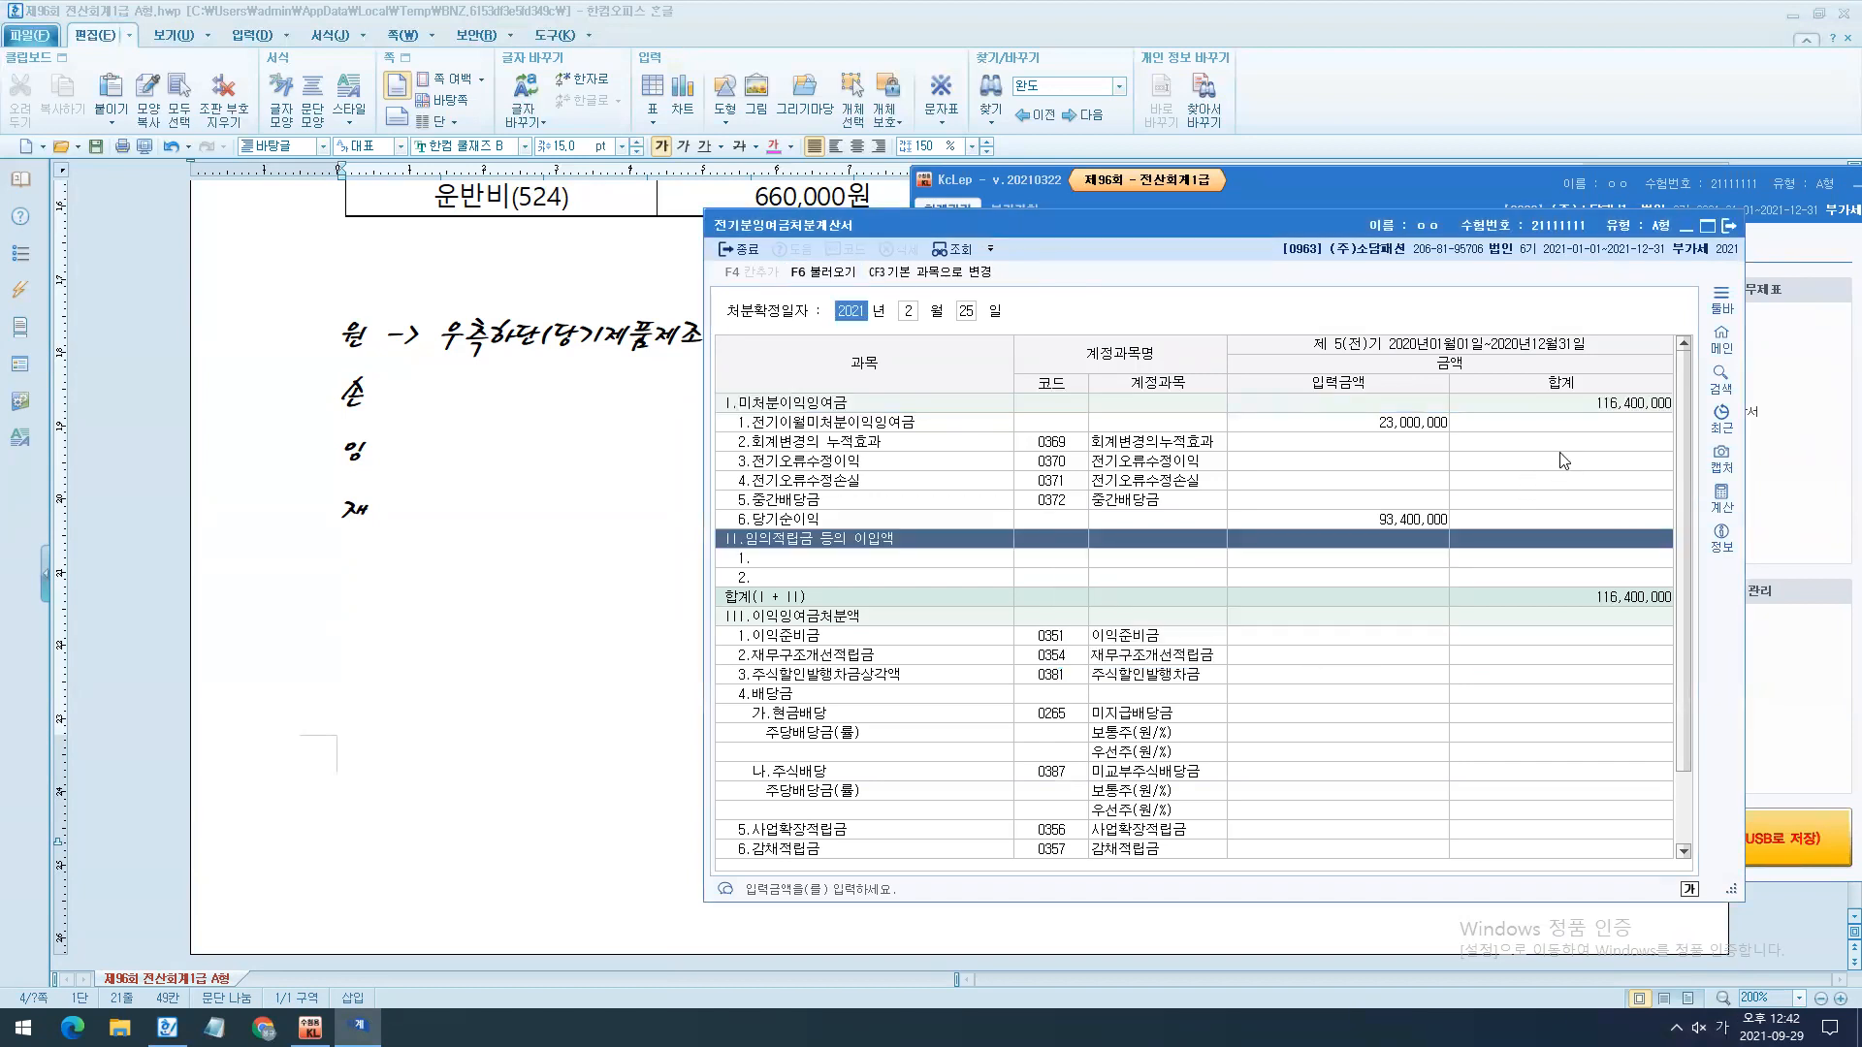
{"action": "left_click", "coordinate": [1605, 407]}
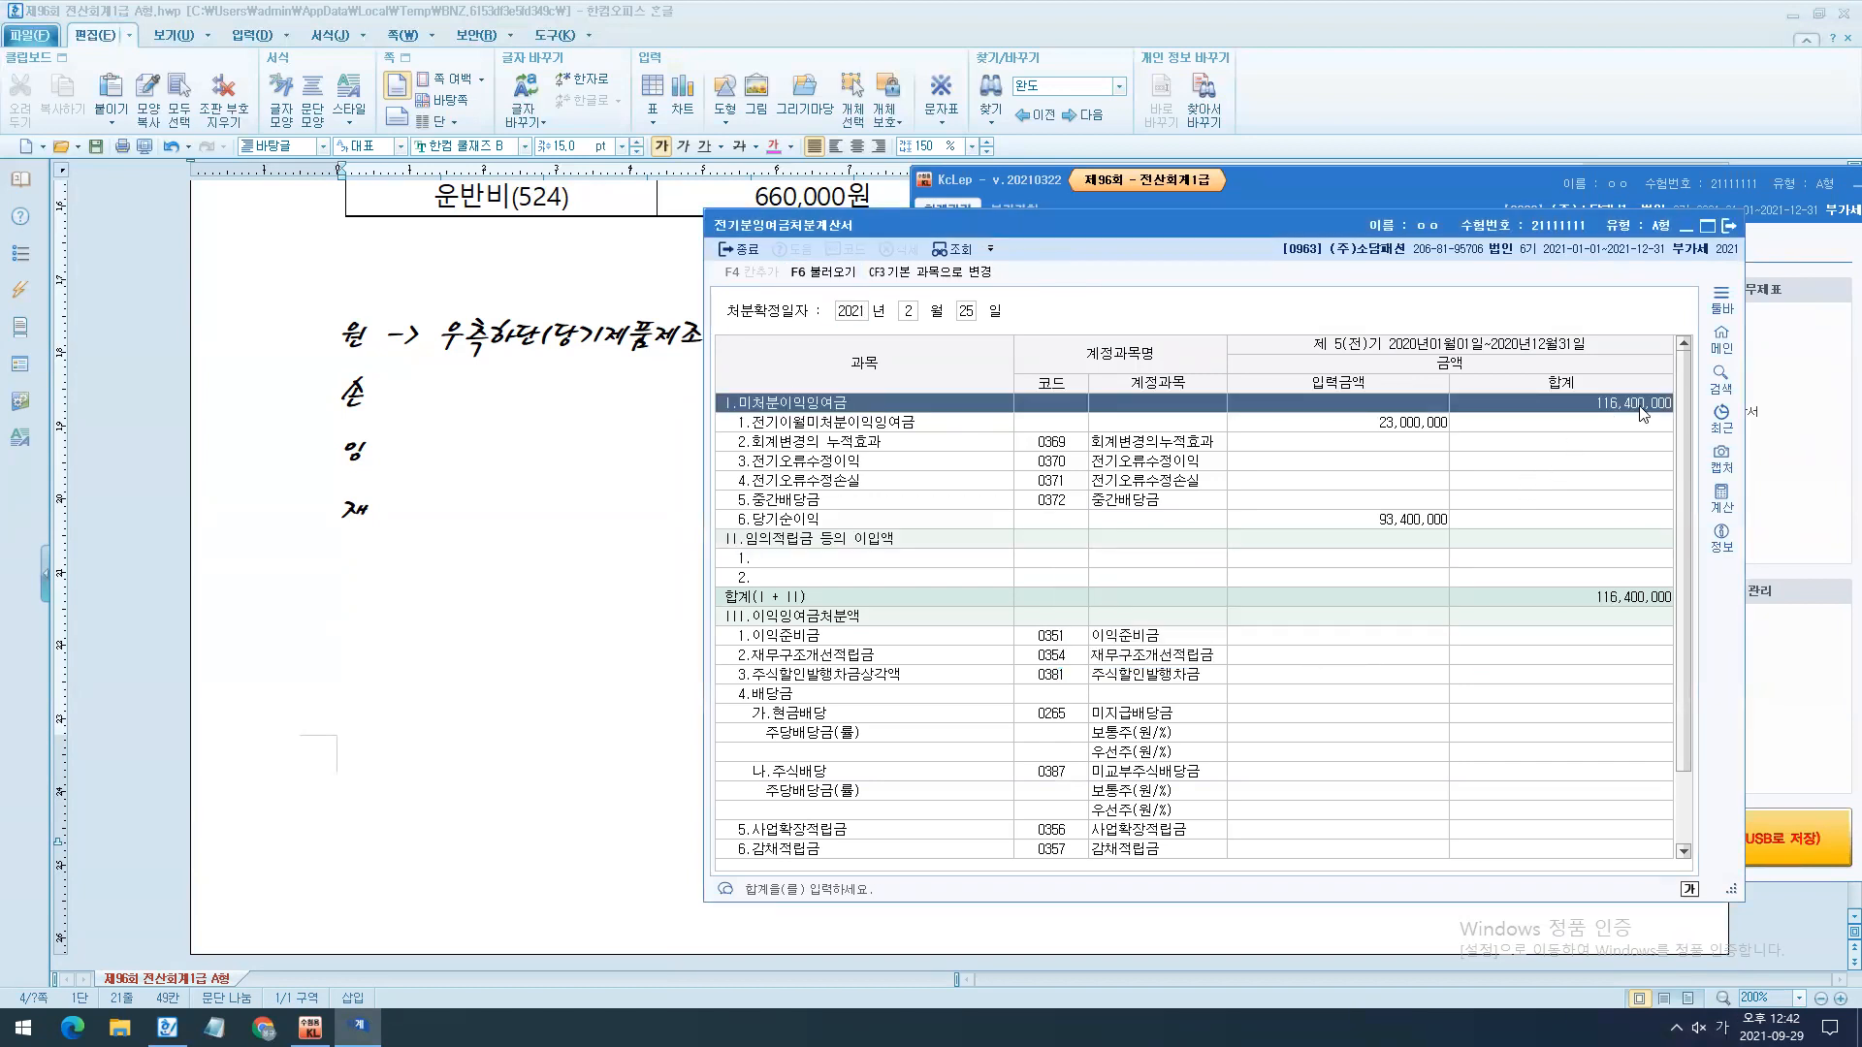
- Close the 전기분잉여금처분계산서 and check account 0375 이월이익잉여금 in the 전기분재무상태표
{"action": "left_click", "coordinate": [1724, 229]}
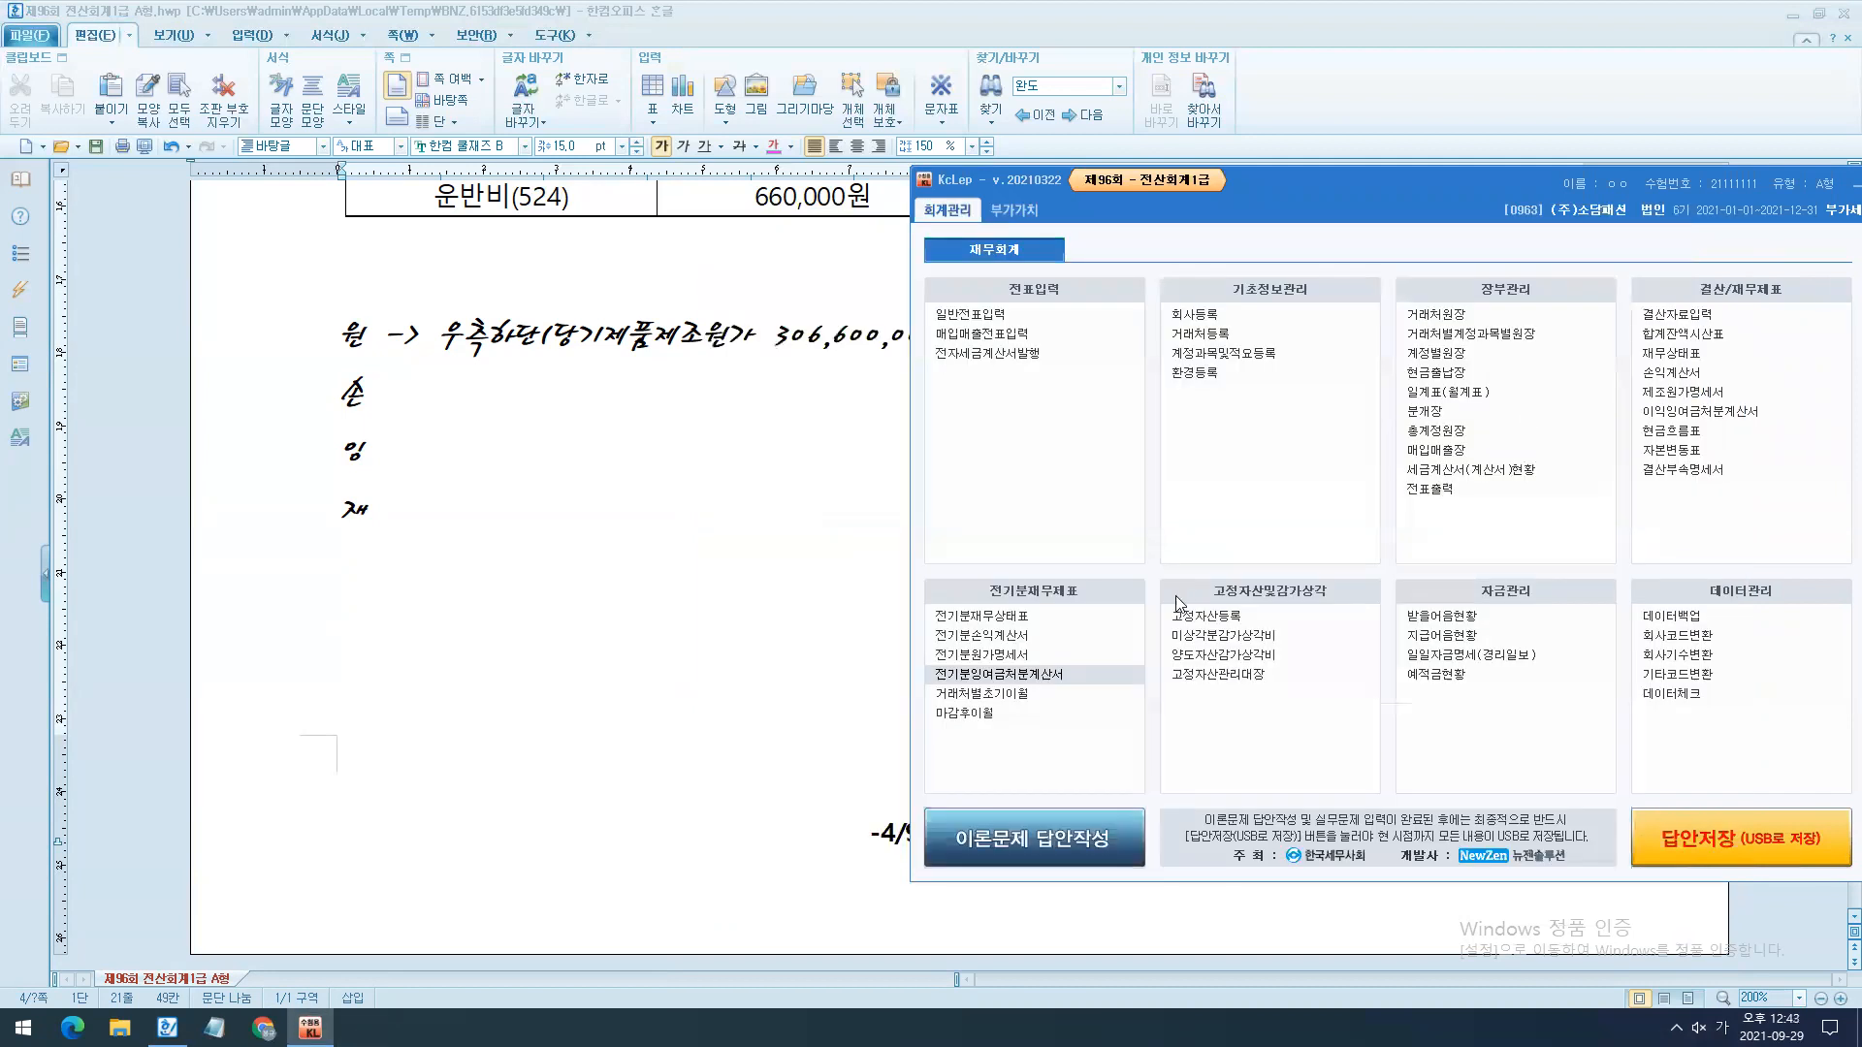
{"action": "left_click", "coordinate": [1092, 617]}
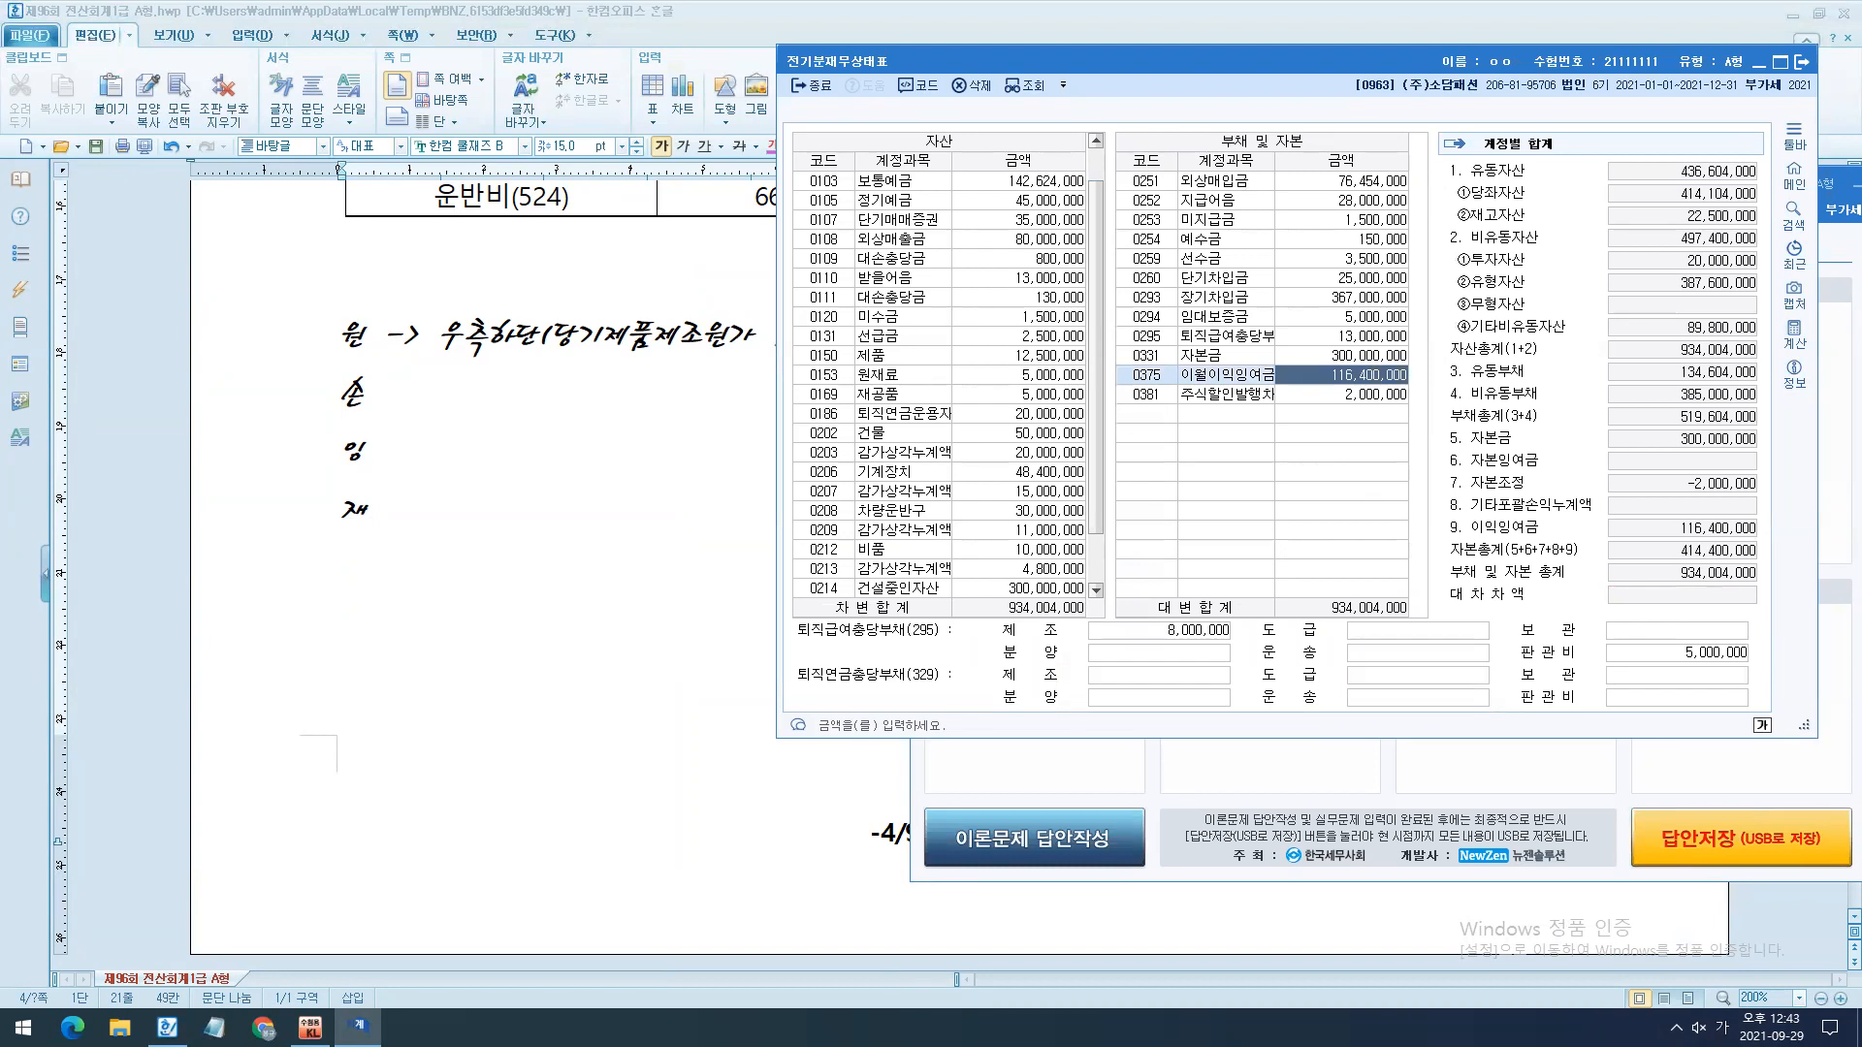
{"action": "key", "text": "Escape"}
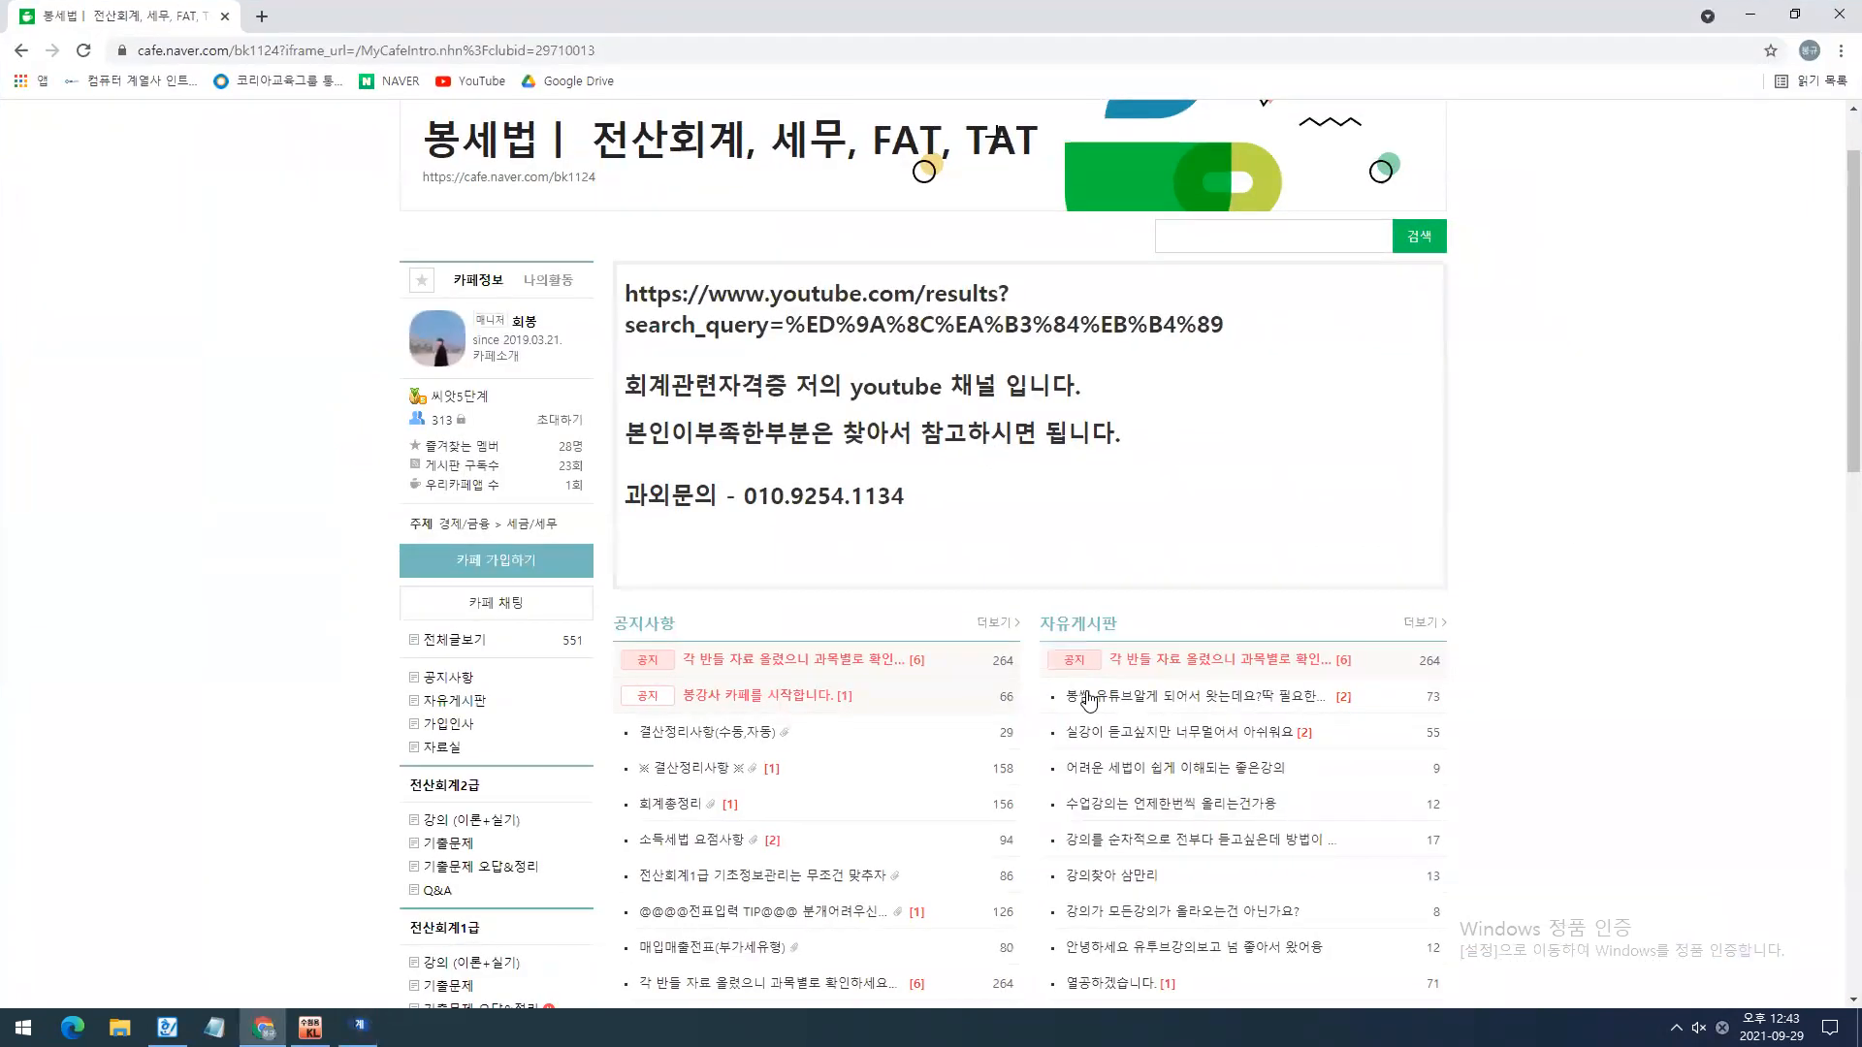
- Look through the Naver cafe's 공지사항 list in Chrome, then close the browser and the 전기분재무상태표
{"action": "scroll", "coordinate": [1076, 689], "scroll_direction": "down", "scroll_amount": 4}
{"action": "scroll", "coordinate": [737, 475], "scroll_direction": "down", "scroll_amount": 1}
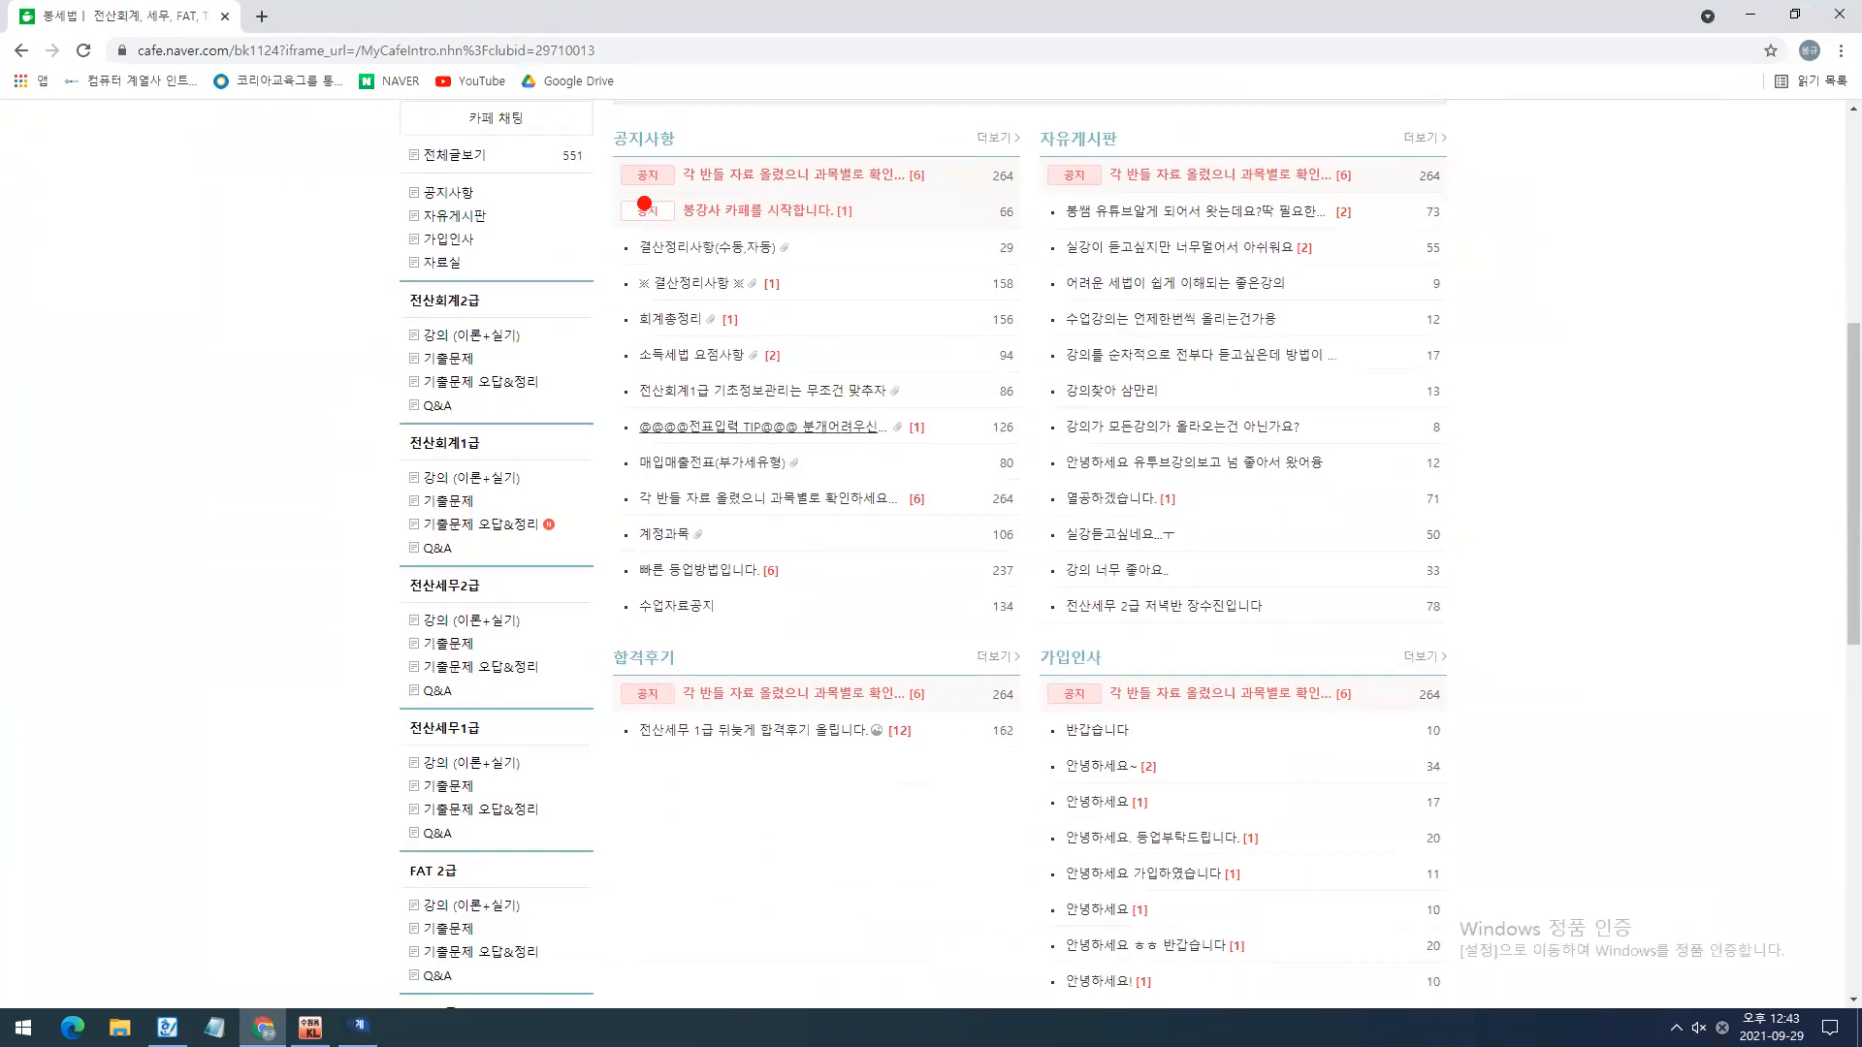
{"action": "left_click_drag", "start_coordinate": [588, 114], "coordinate": [697, 159]}
{"action": "left_click_drag", "start_coordinate": [607, 369], "coordinate": [947, 430]}
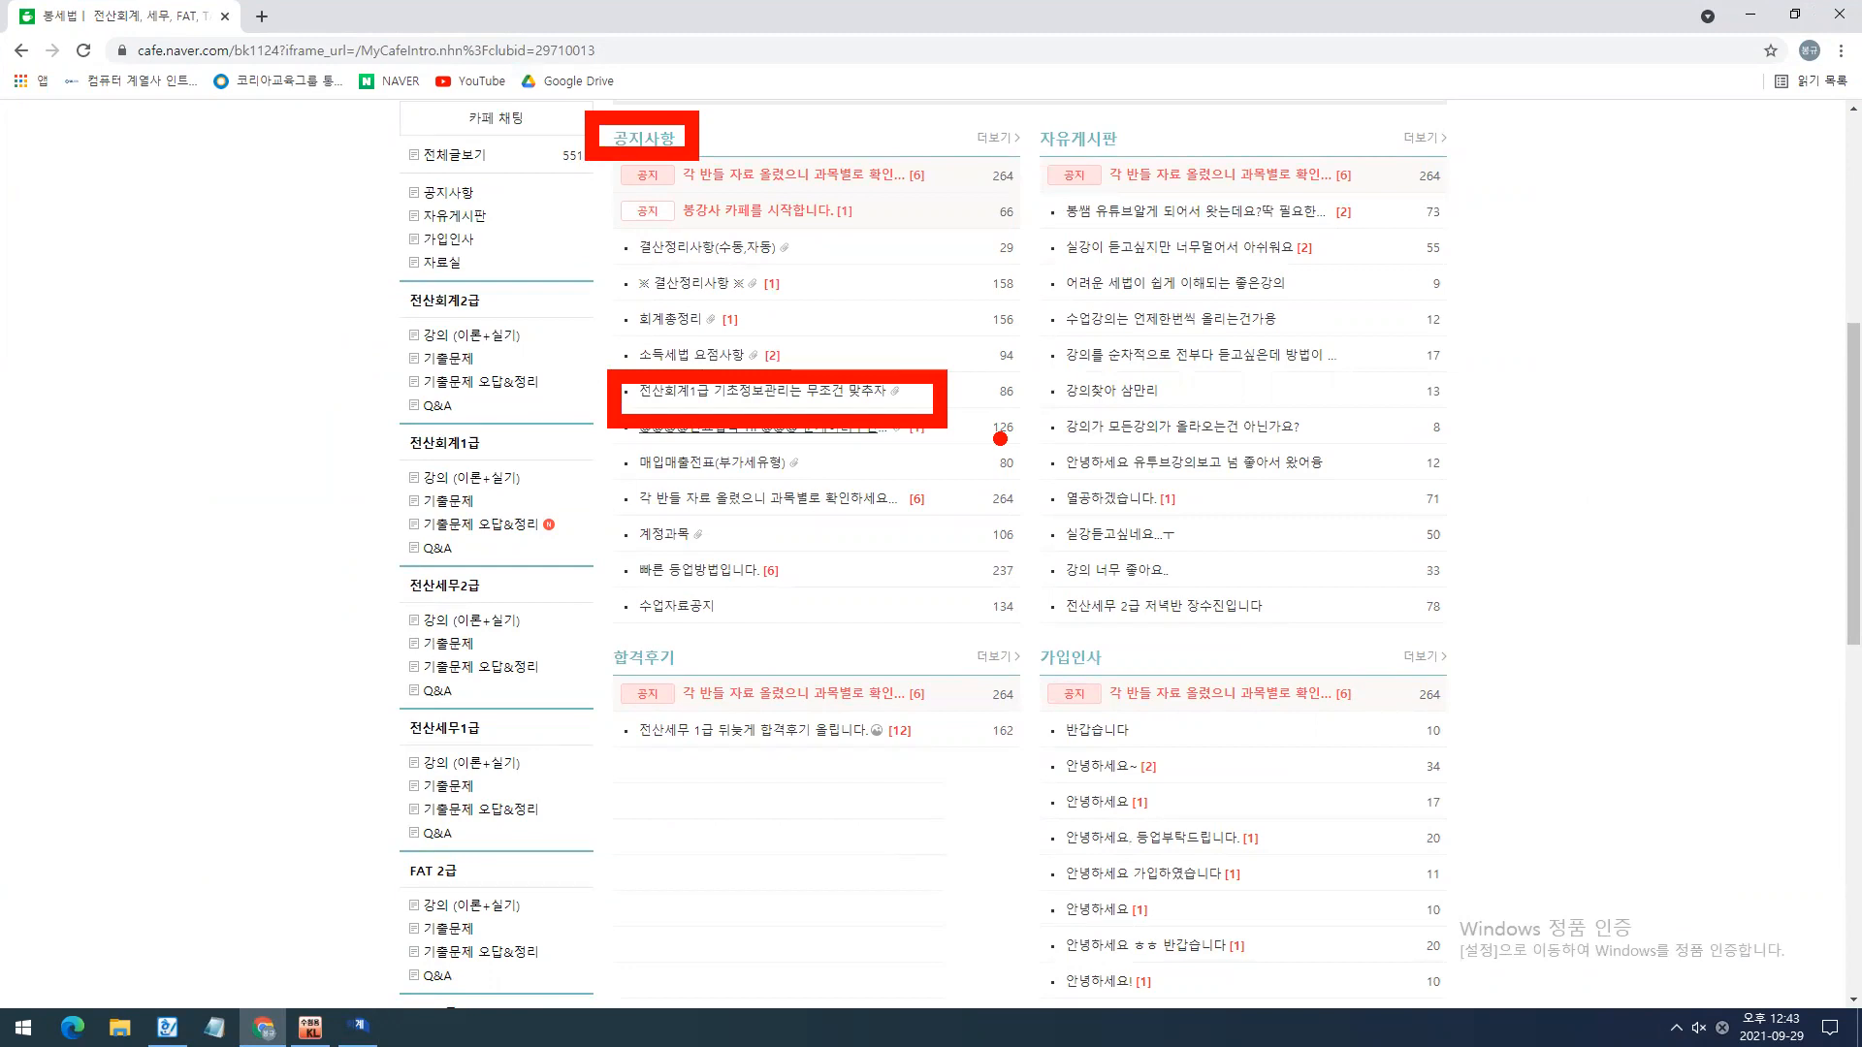
{"action": "key", "text": "Escape"}
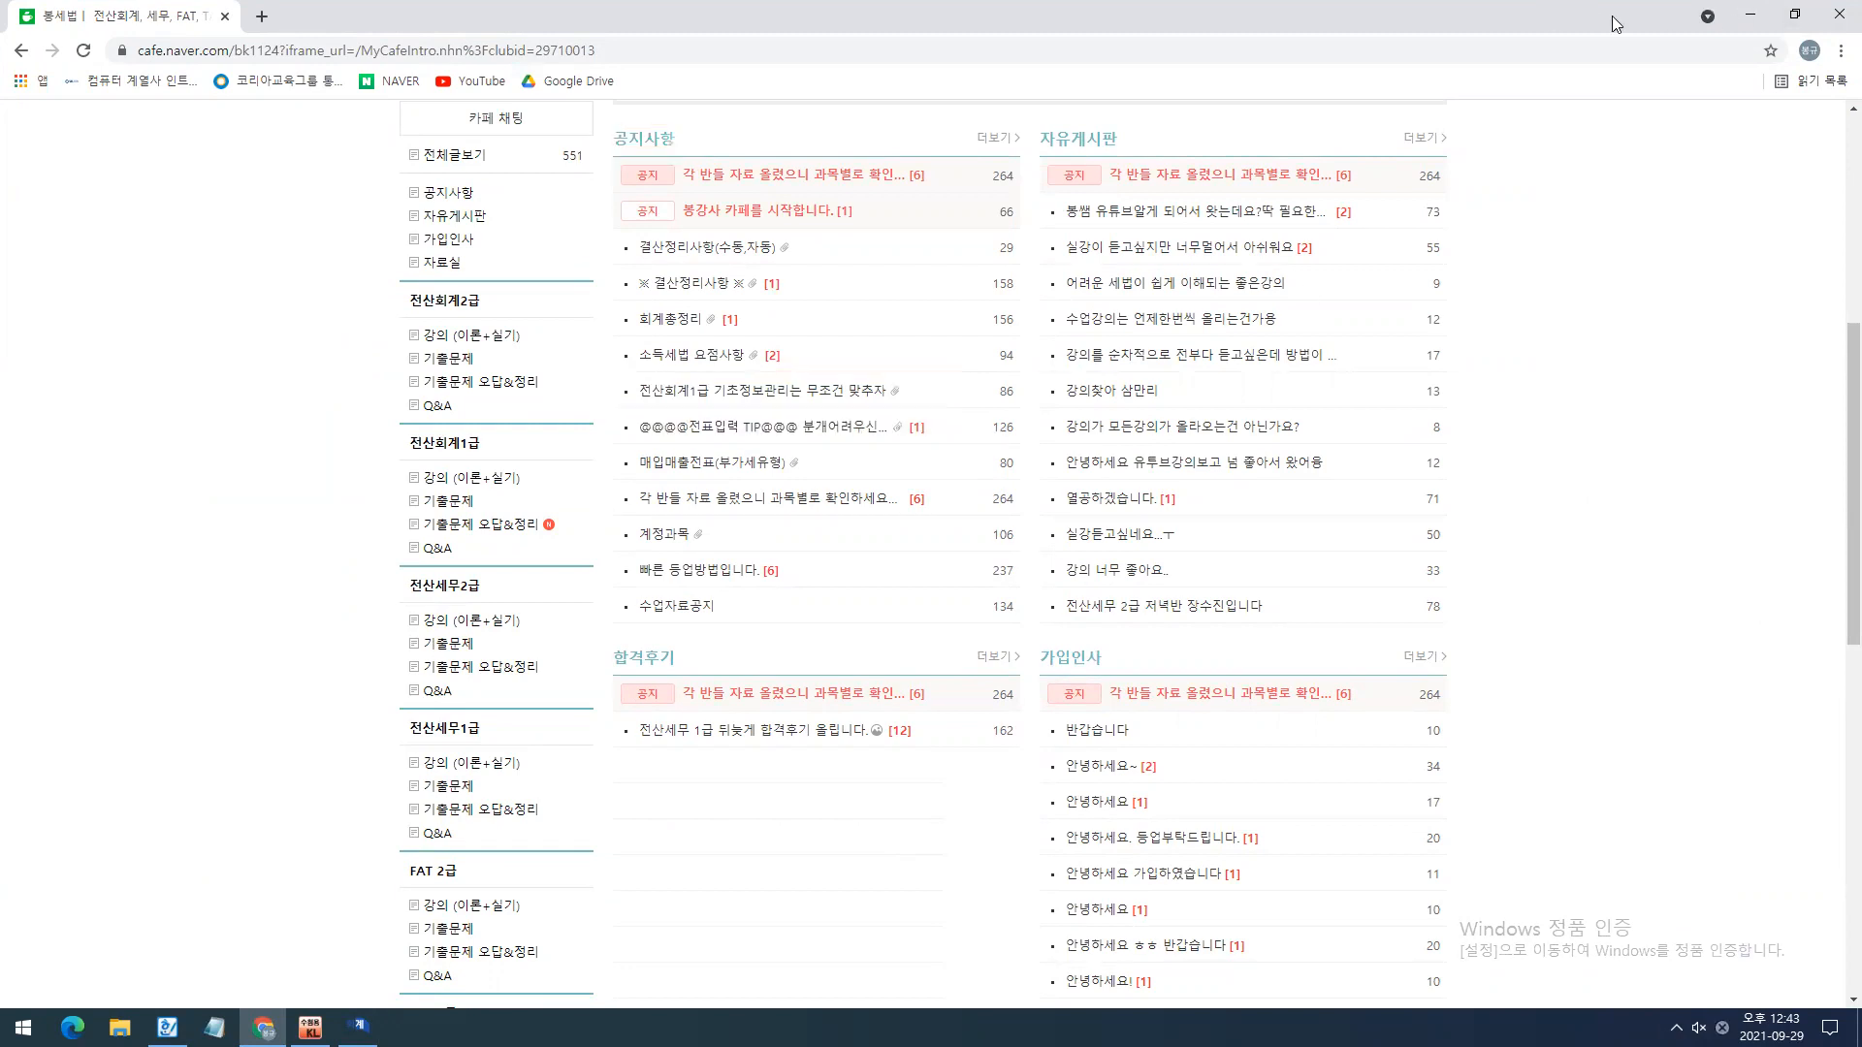
{"action": "left_click", "coordinate": [1839, 15]}
{"action": "left_click", "coordinate": [1793, 66]}
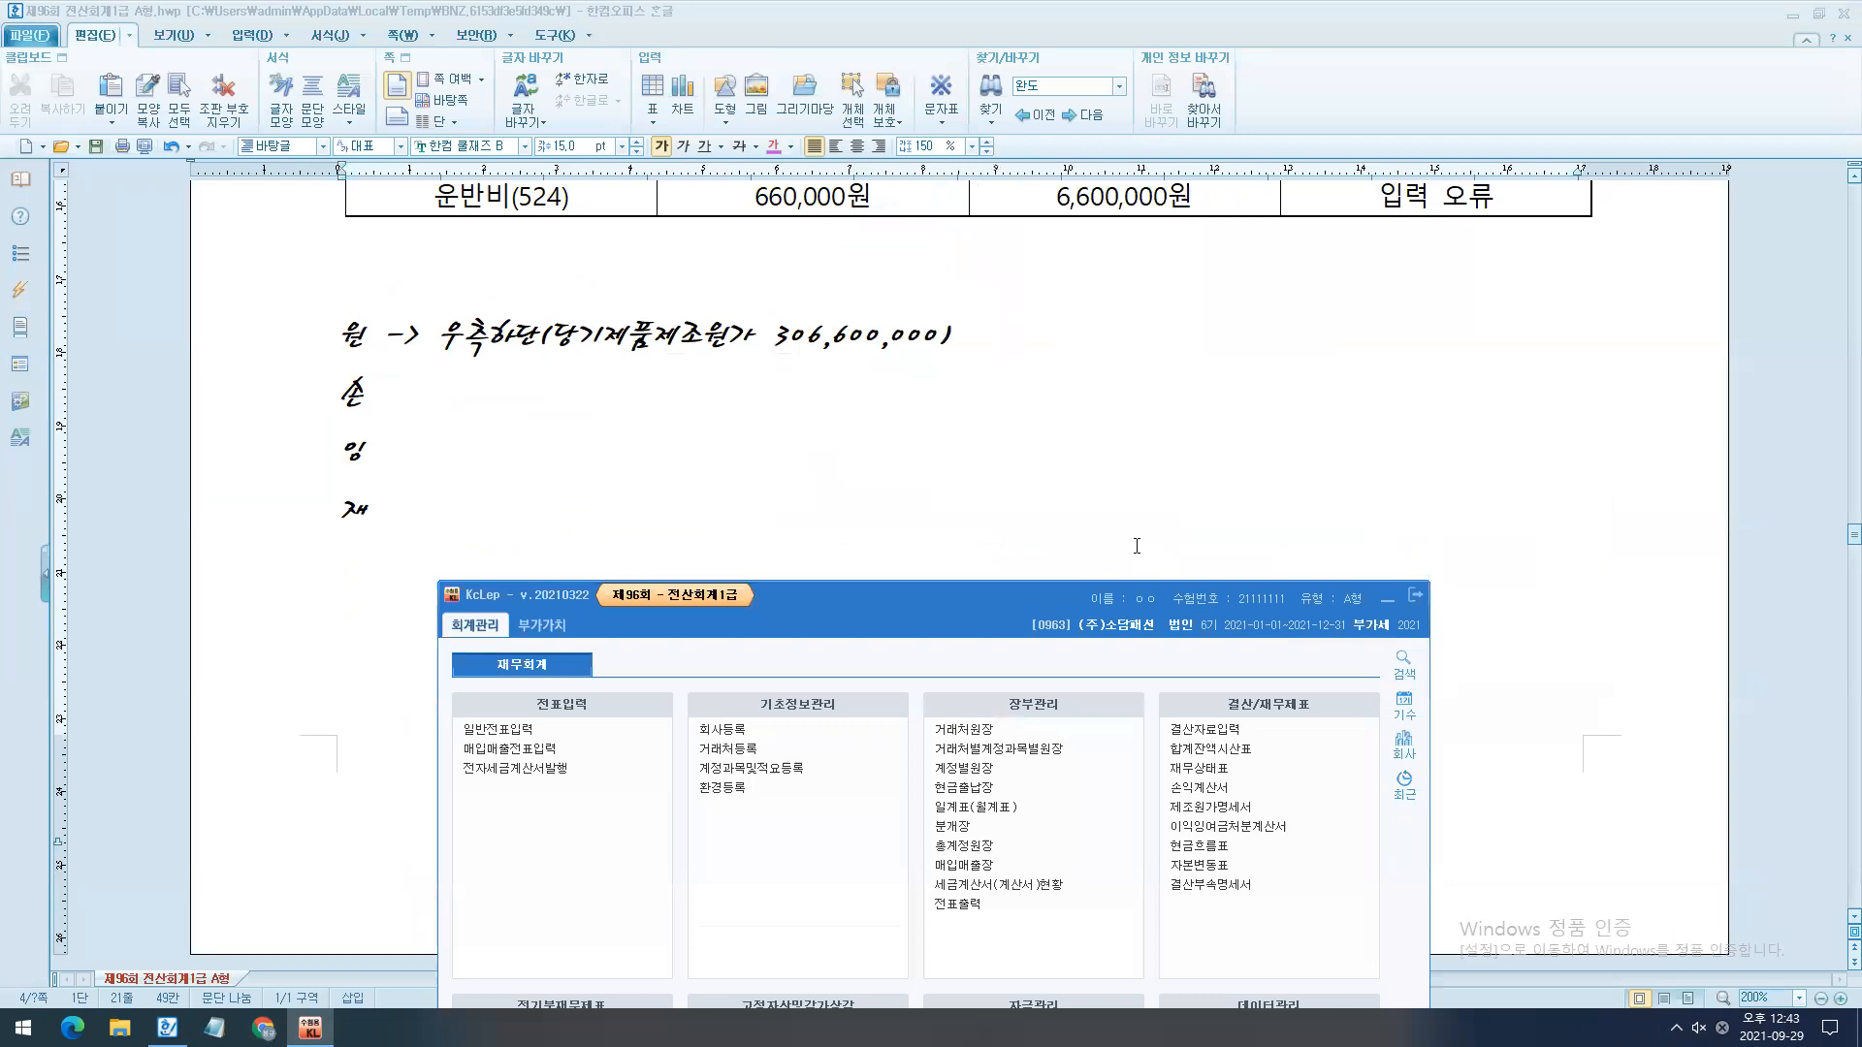
- Open 일반전표입력 in KcLep and go to question [1] of 문제2 in the exam document
{"action": "scroll", "coordinate": [1136, 545], "scroll_direction": "down", "scroll_amount": 1}
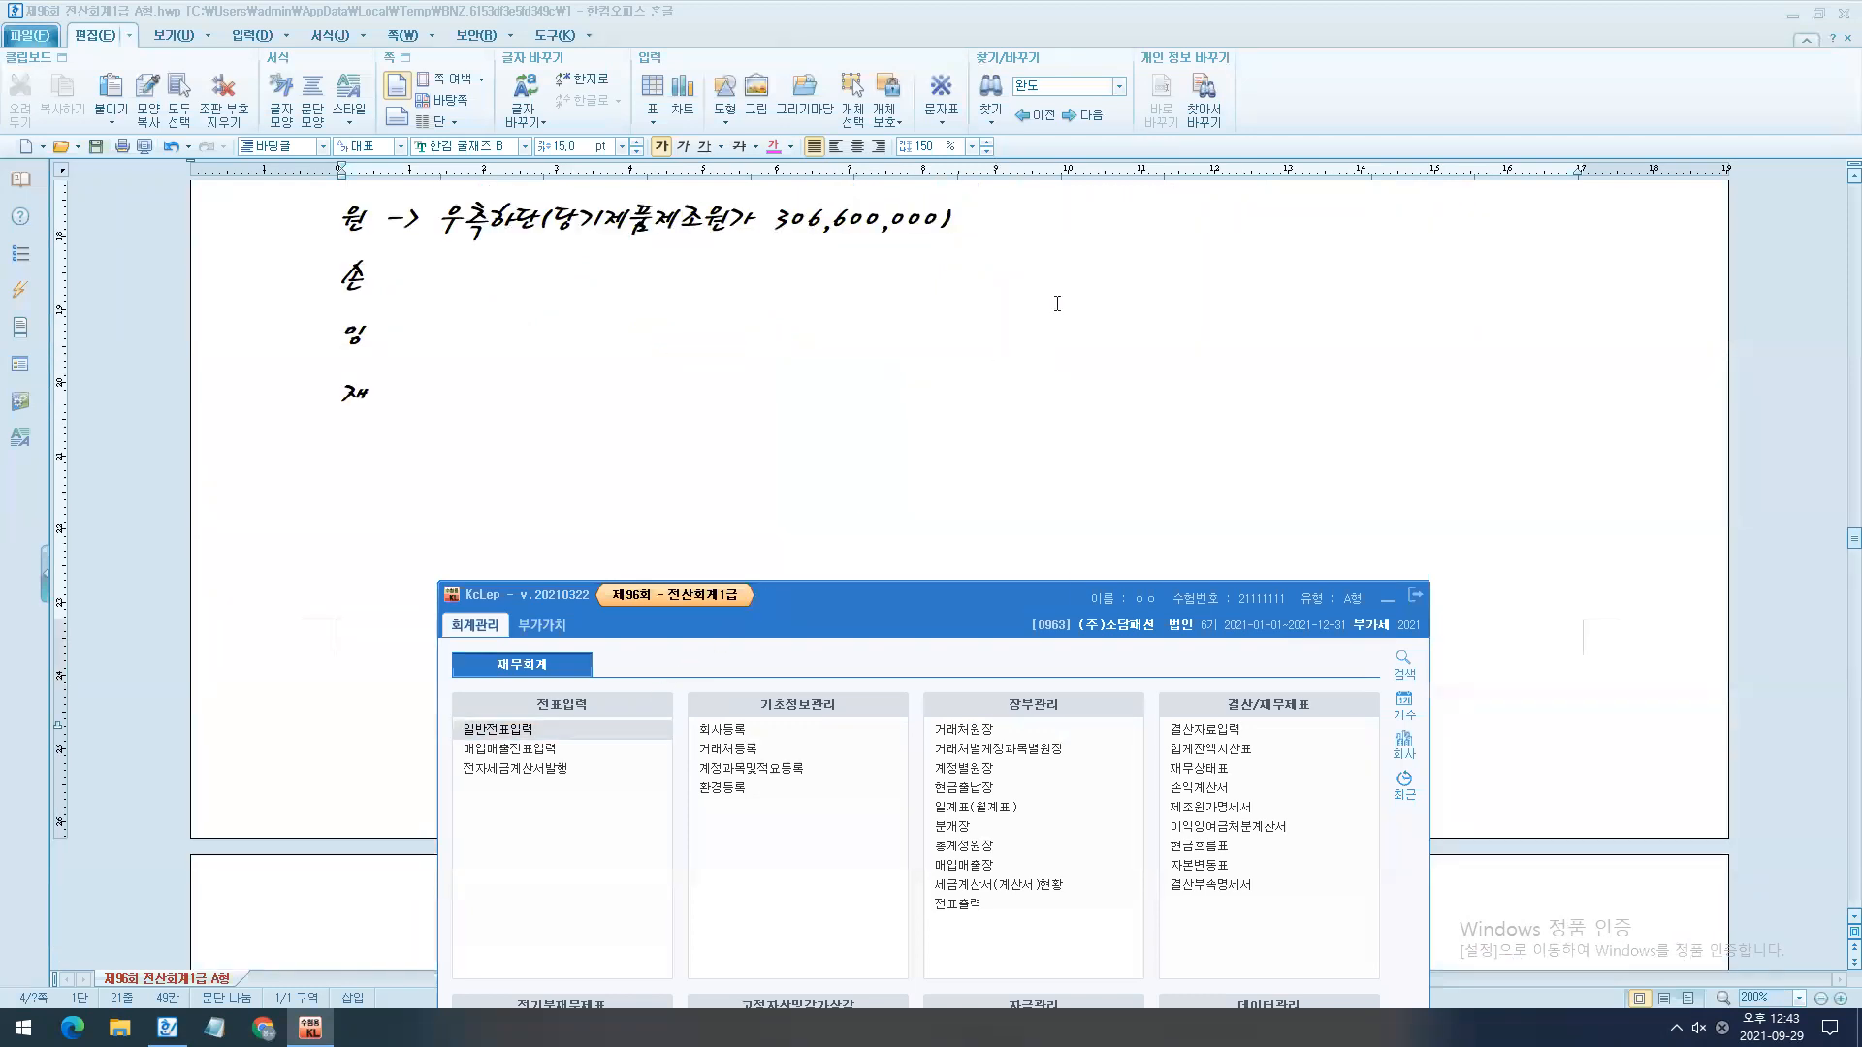
{"action": "left_click", "coordinate": [1386, 600]}
{"action": "scroll", "coordinate": [1076, 514], "scroll_direction": "down", "scroll_amount": 7}
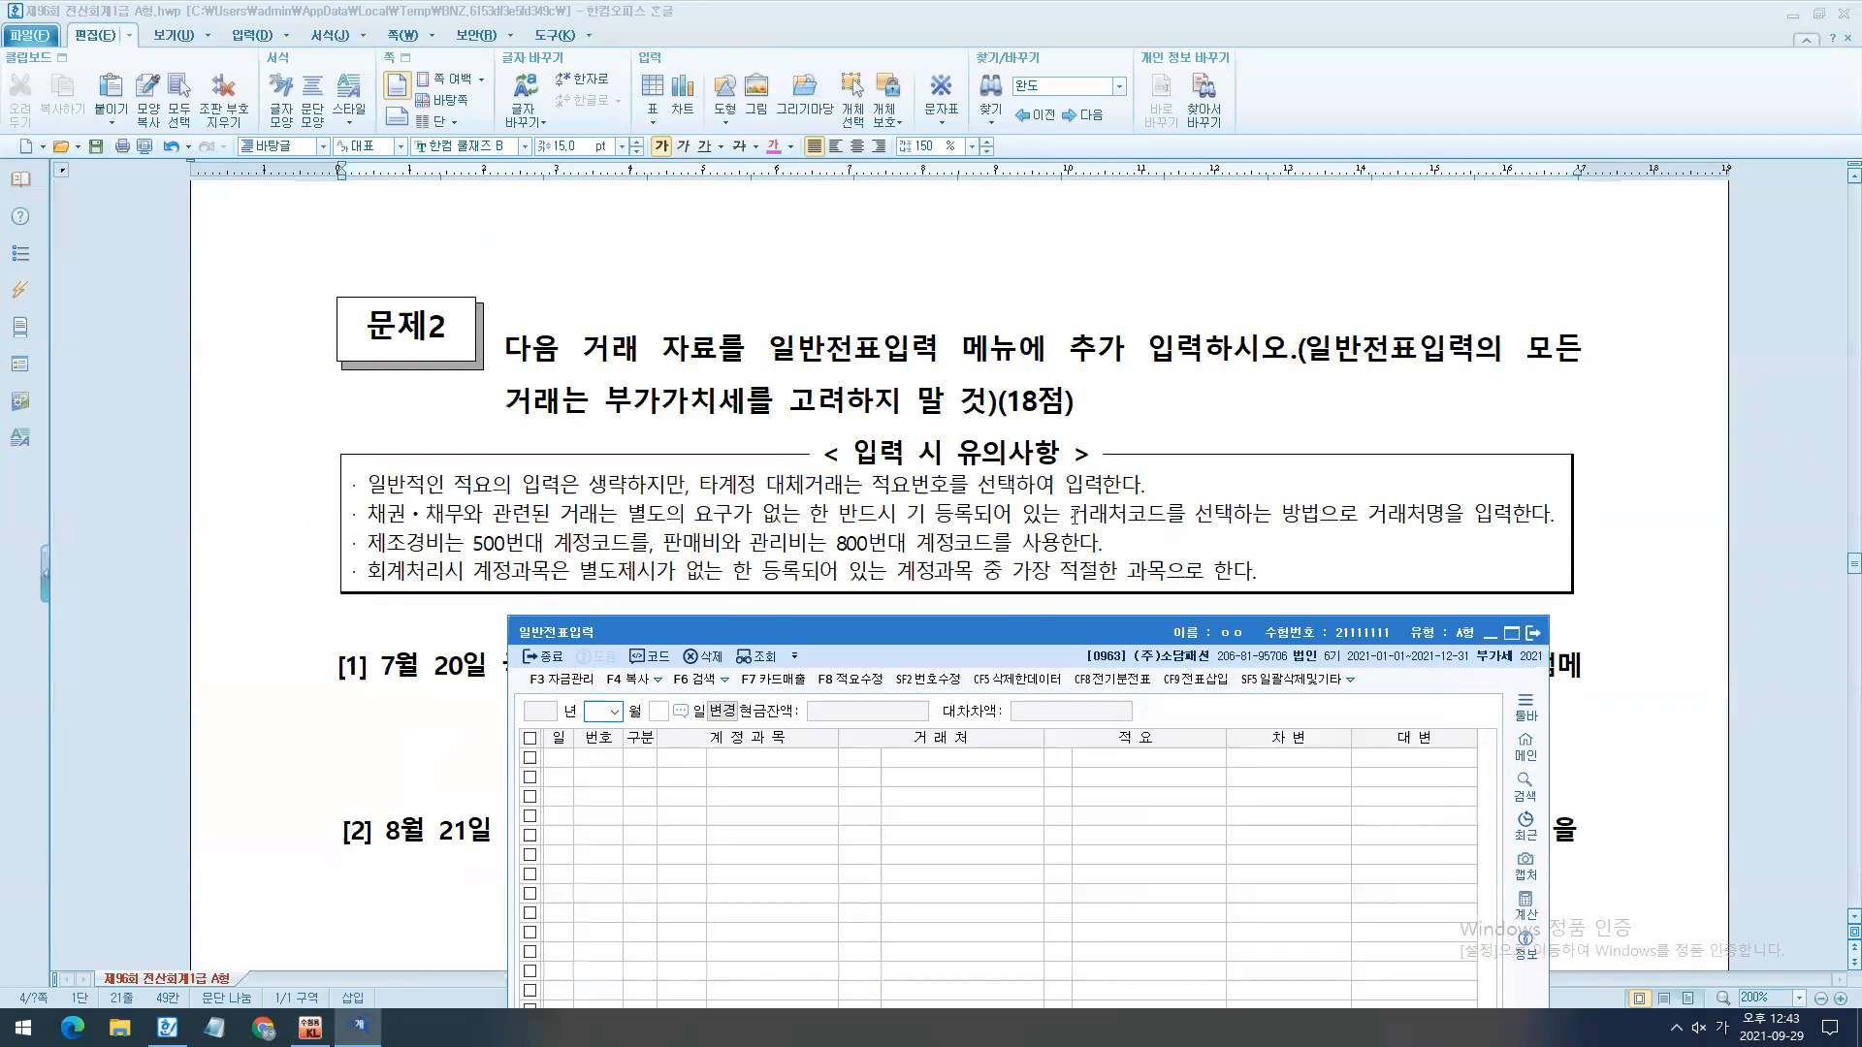
{"action": "scroll", "coordinate": [1073, 514], "scroll_direction": "up", "scroll_amount": 2}
{"action": "left_click", "coordinate": [657, 427]}
{"action": "scroll", "coordinate": [667, 543], "scroll_direction": "down", "scroll_amount": 2}
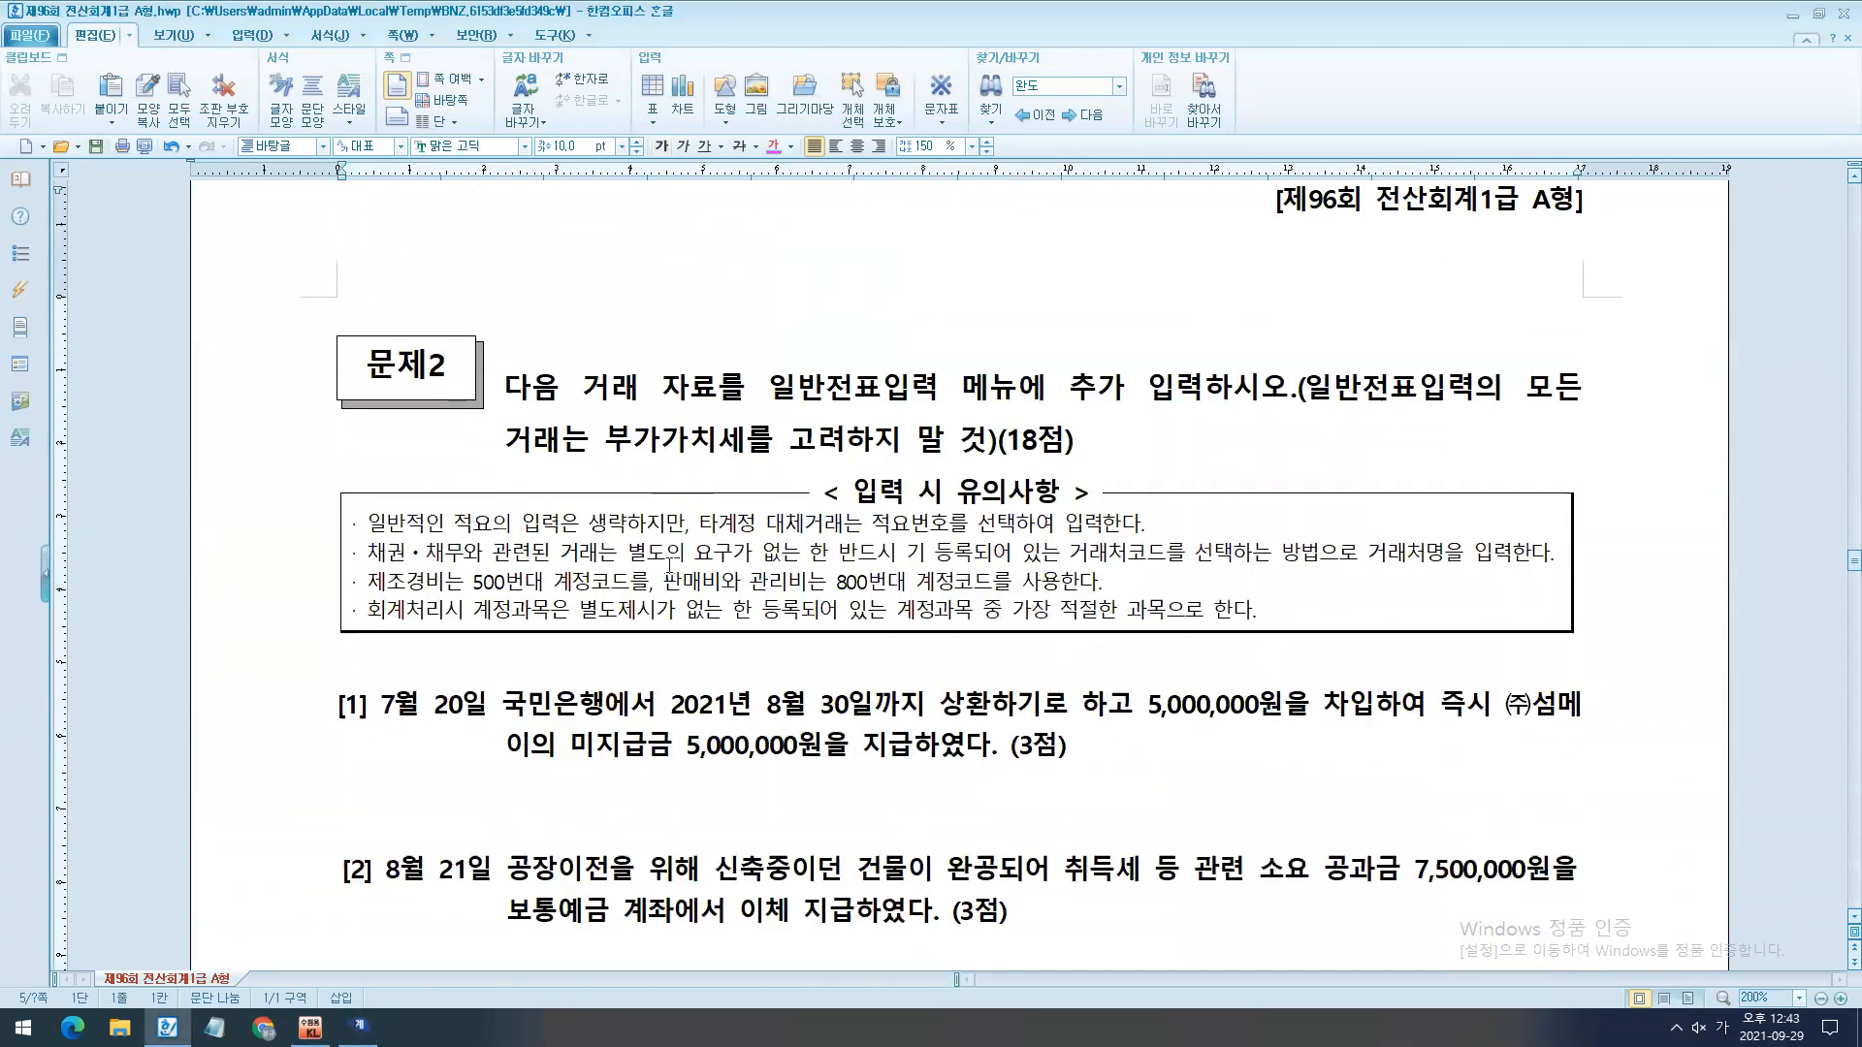
{"action": "scroll", "coordinate": [670, 565], "scroll_direction": "down", "scroll_amount": 2}
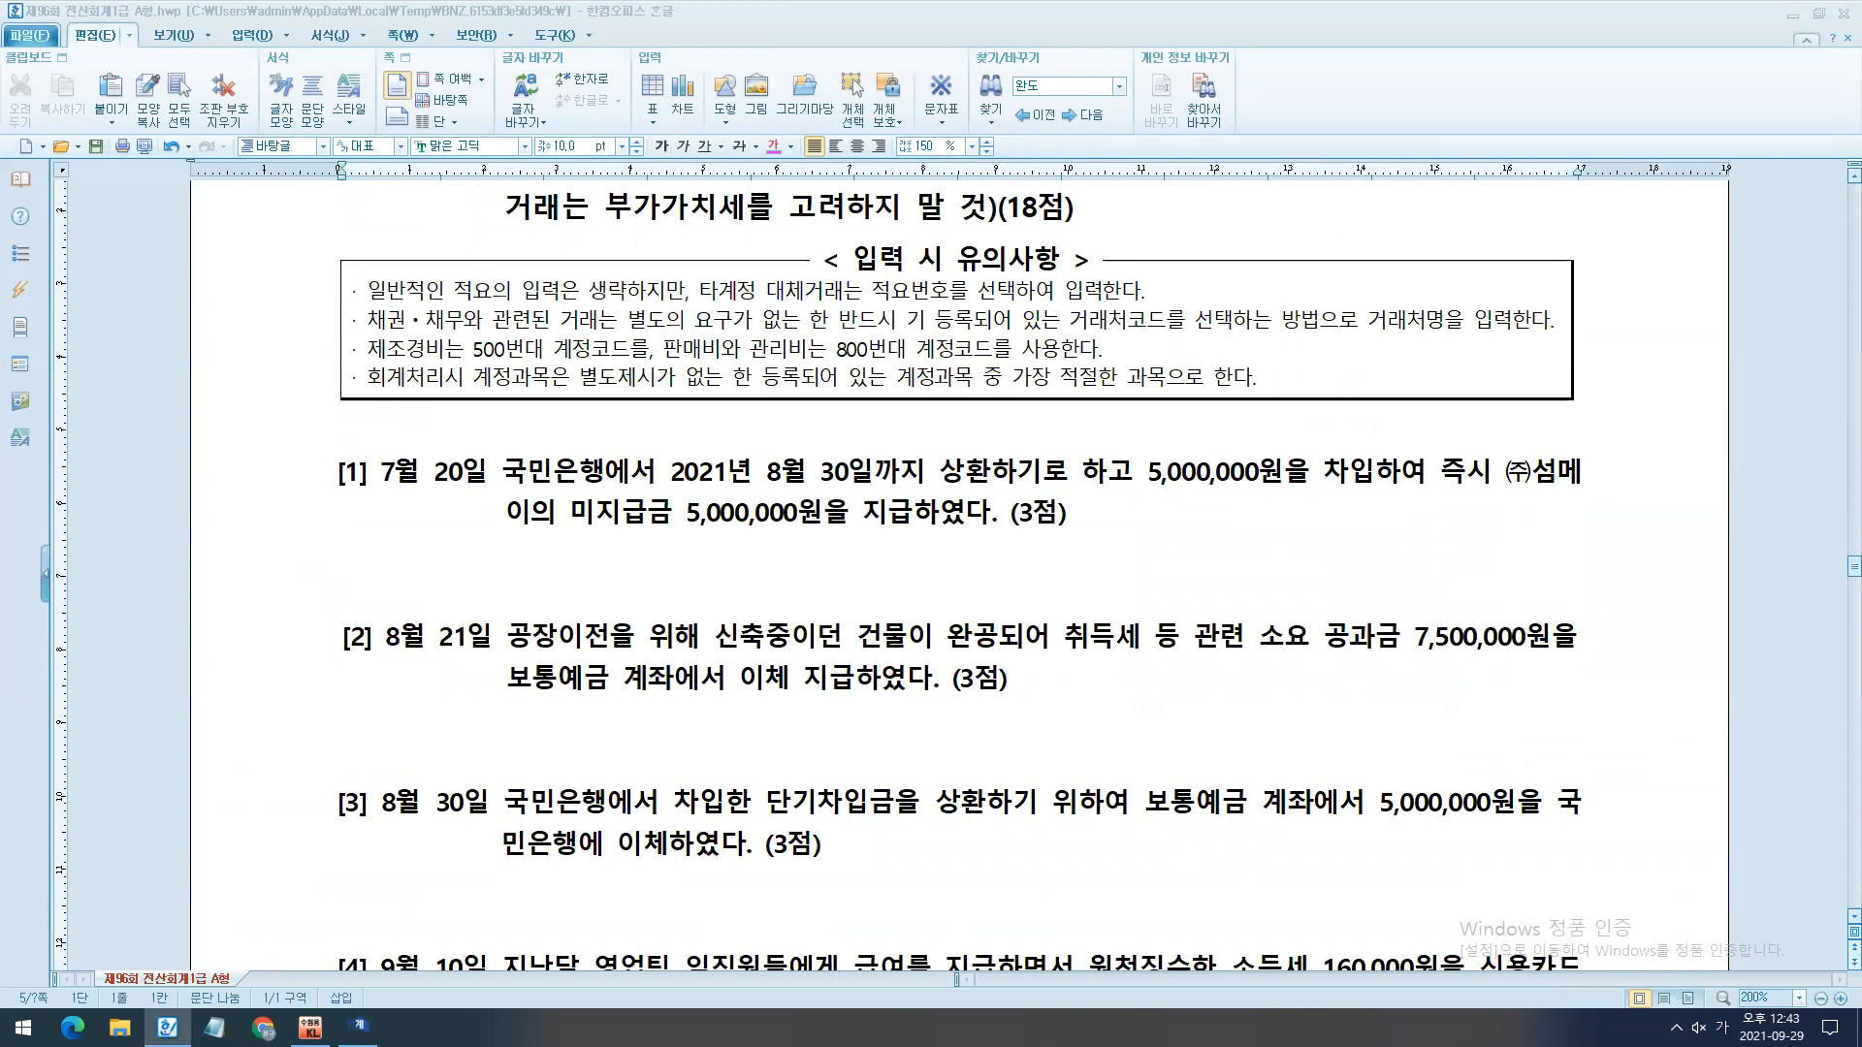
- Set the voucher date in 일반전표입력 to month 07, day 20
{"action": "left_click", "coordinate": [359, 1026]}
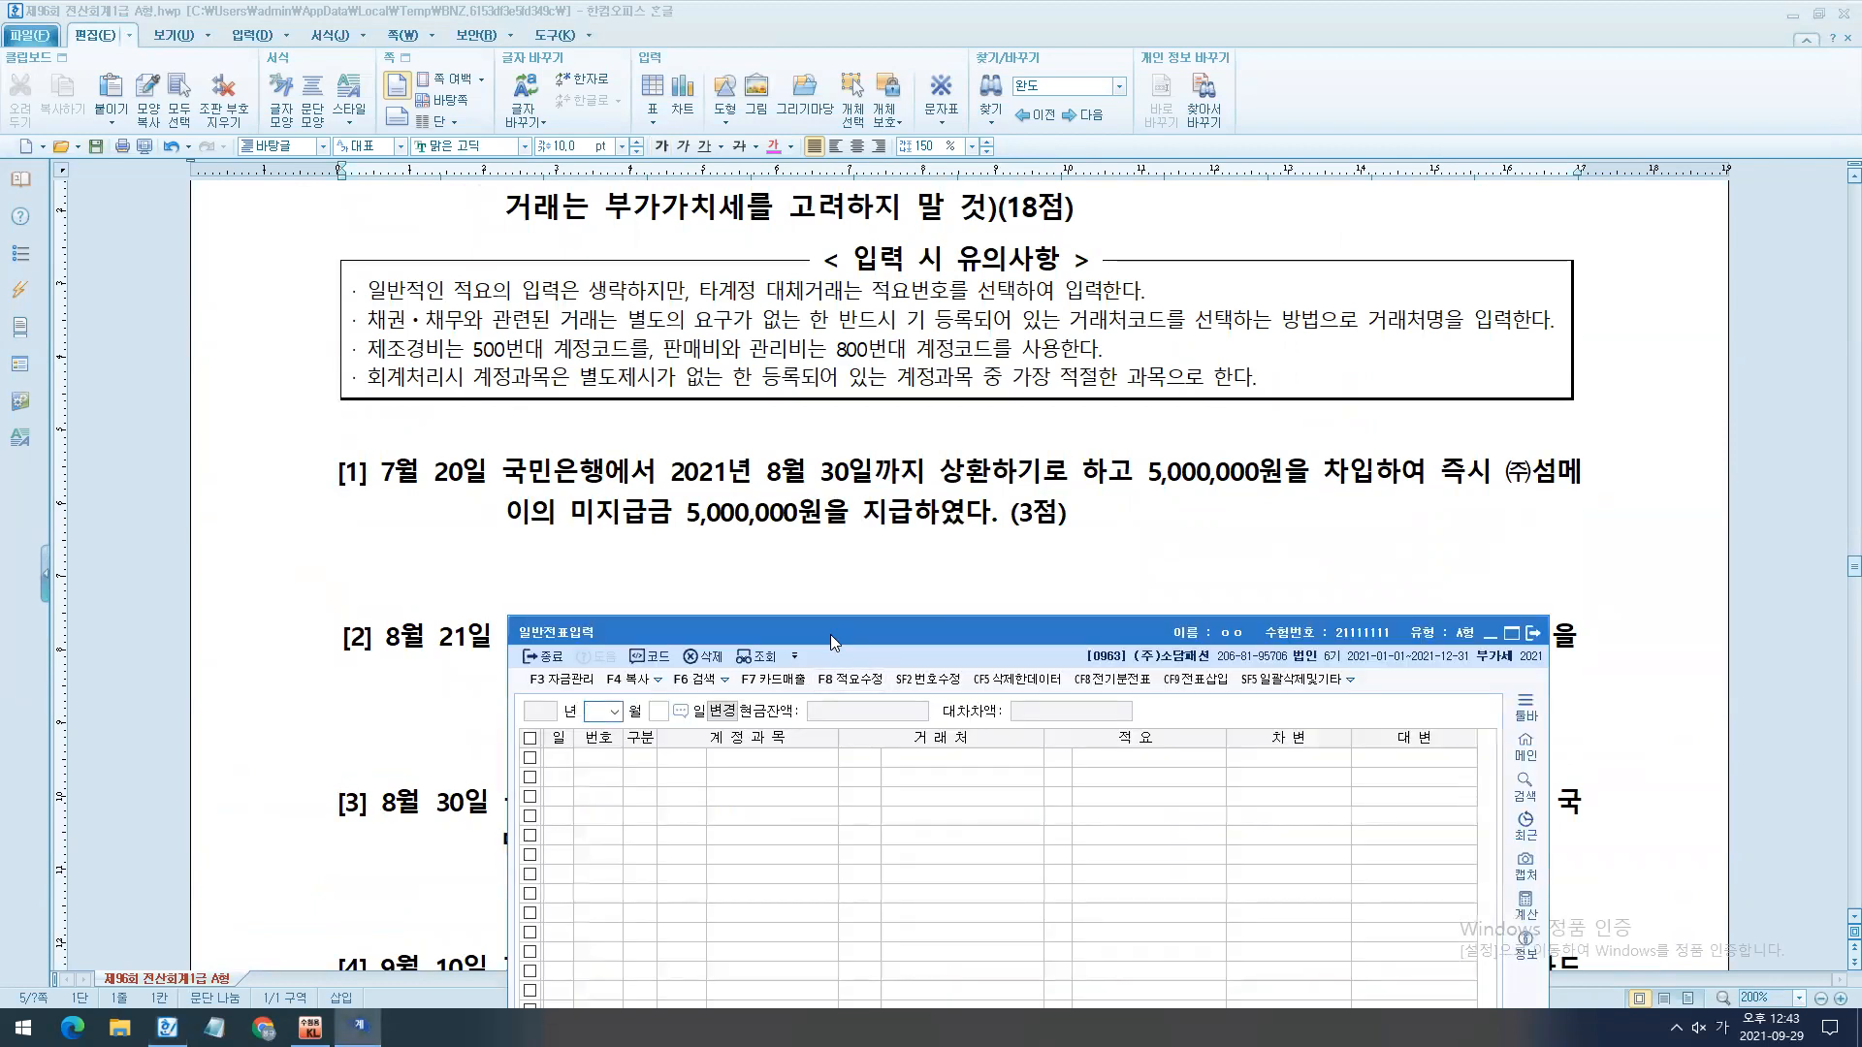
{"action": "type", "text": "07"}
{"action": "key", "text": "Return"}
{"action": "type", "text": "20"}
{"action": "key", "text": "Return"}
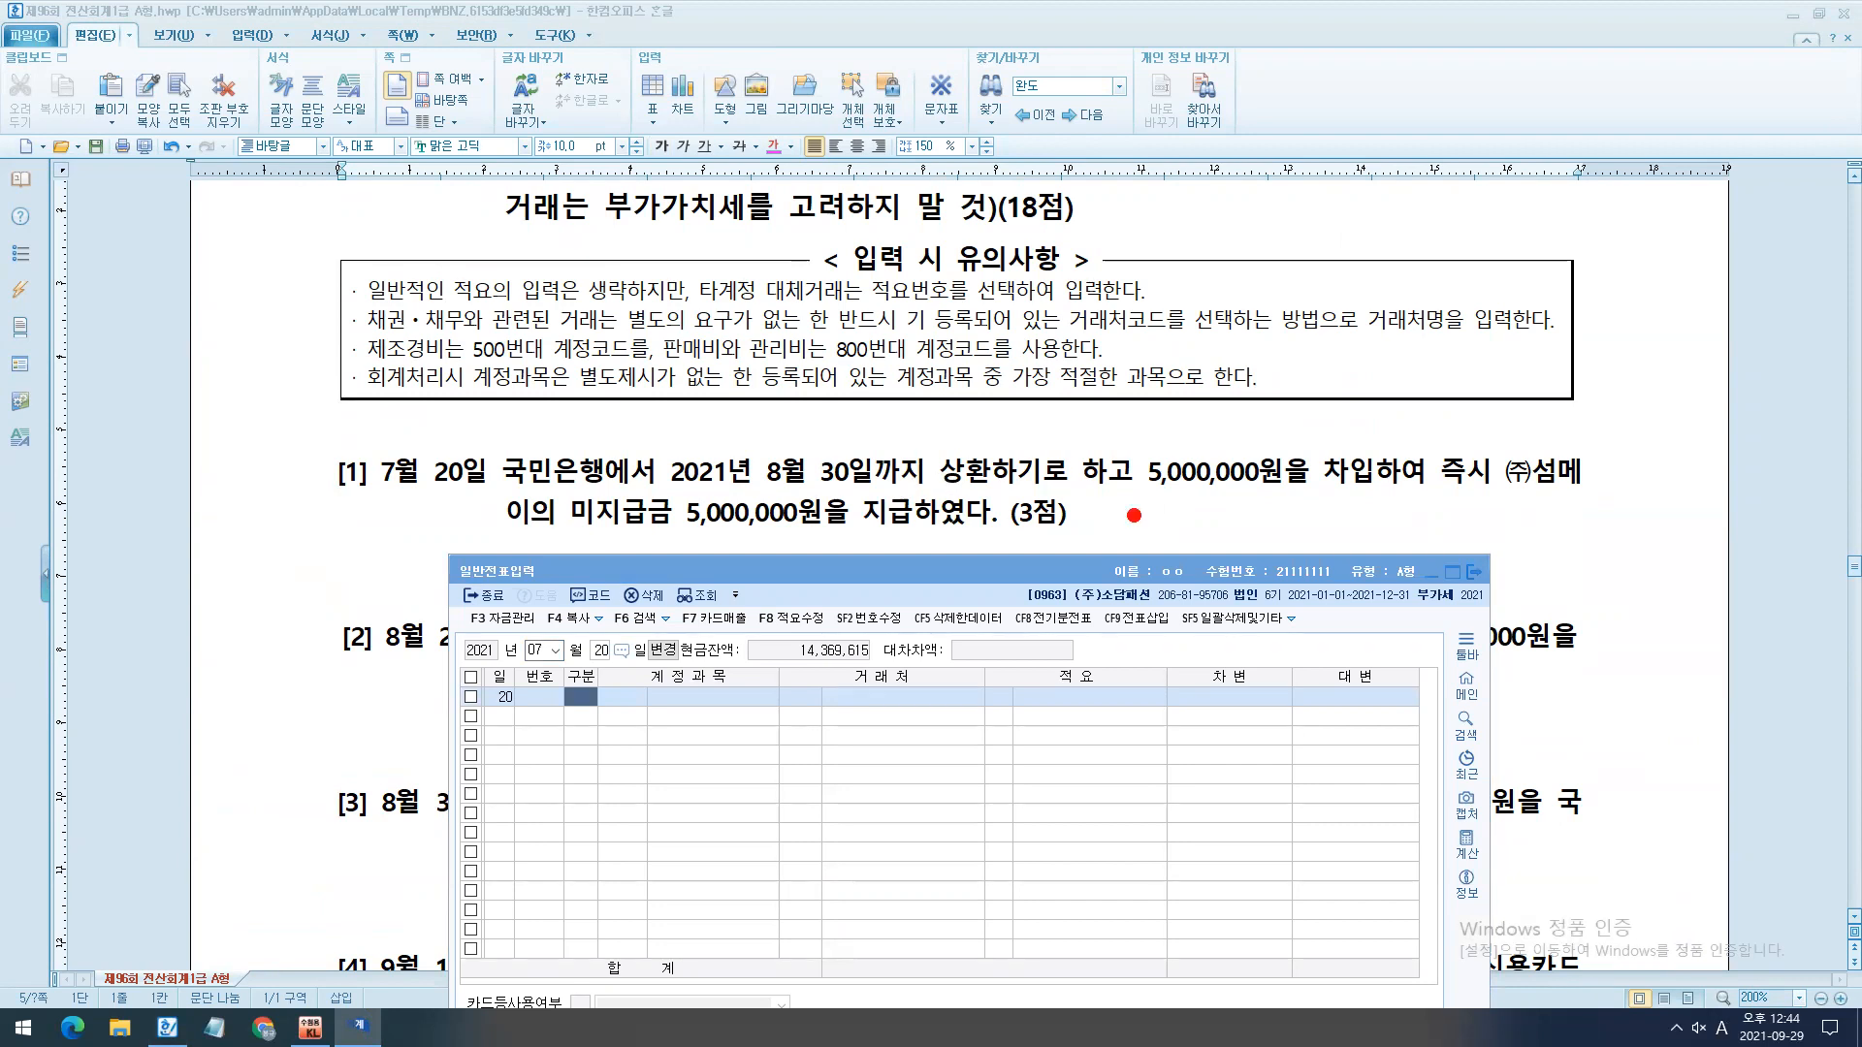
- Examine the repayment date, the borrowed amount and the 미지급금 wording in question [1], marking them temporarily
{"action": "mouse_move", "coordinate": [638, 444]}
{"action": "left_mouse_down"}
{"action": "mouse_move", "coordinate": [855, 514]}
{"action": "mouse_move", "coordinate": [1106, 499]}
{"action": "left_mouse_up"}
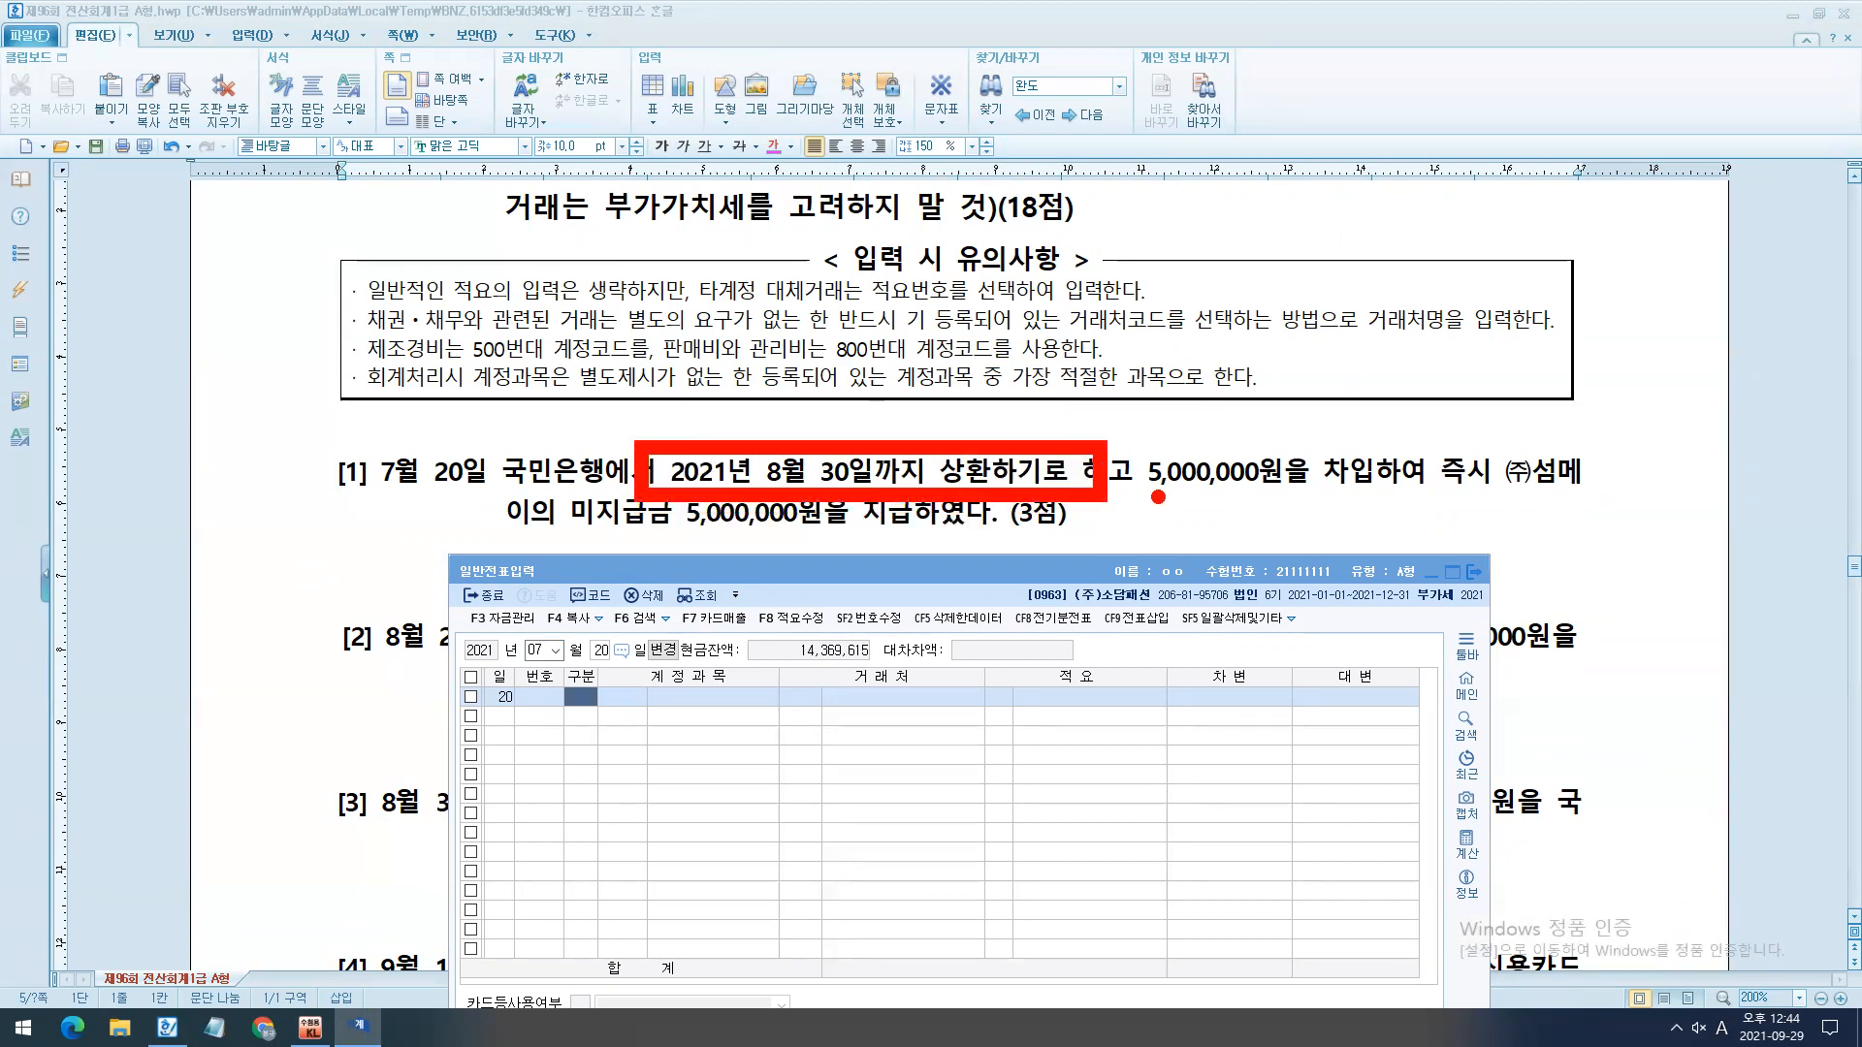
{"action": "left_click_drag", "start_coordinate": [1139, 502], "coordinate": [1464, 502]}
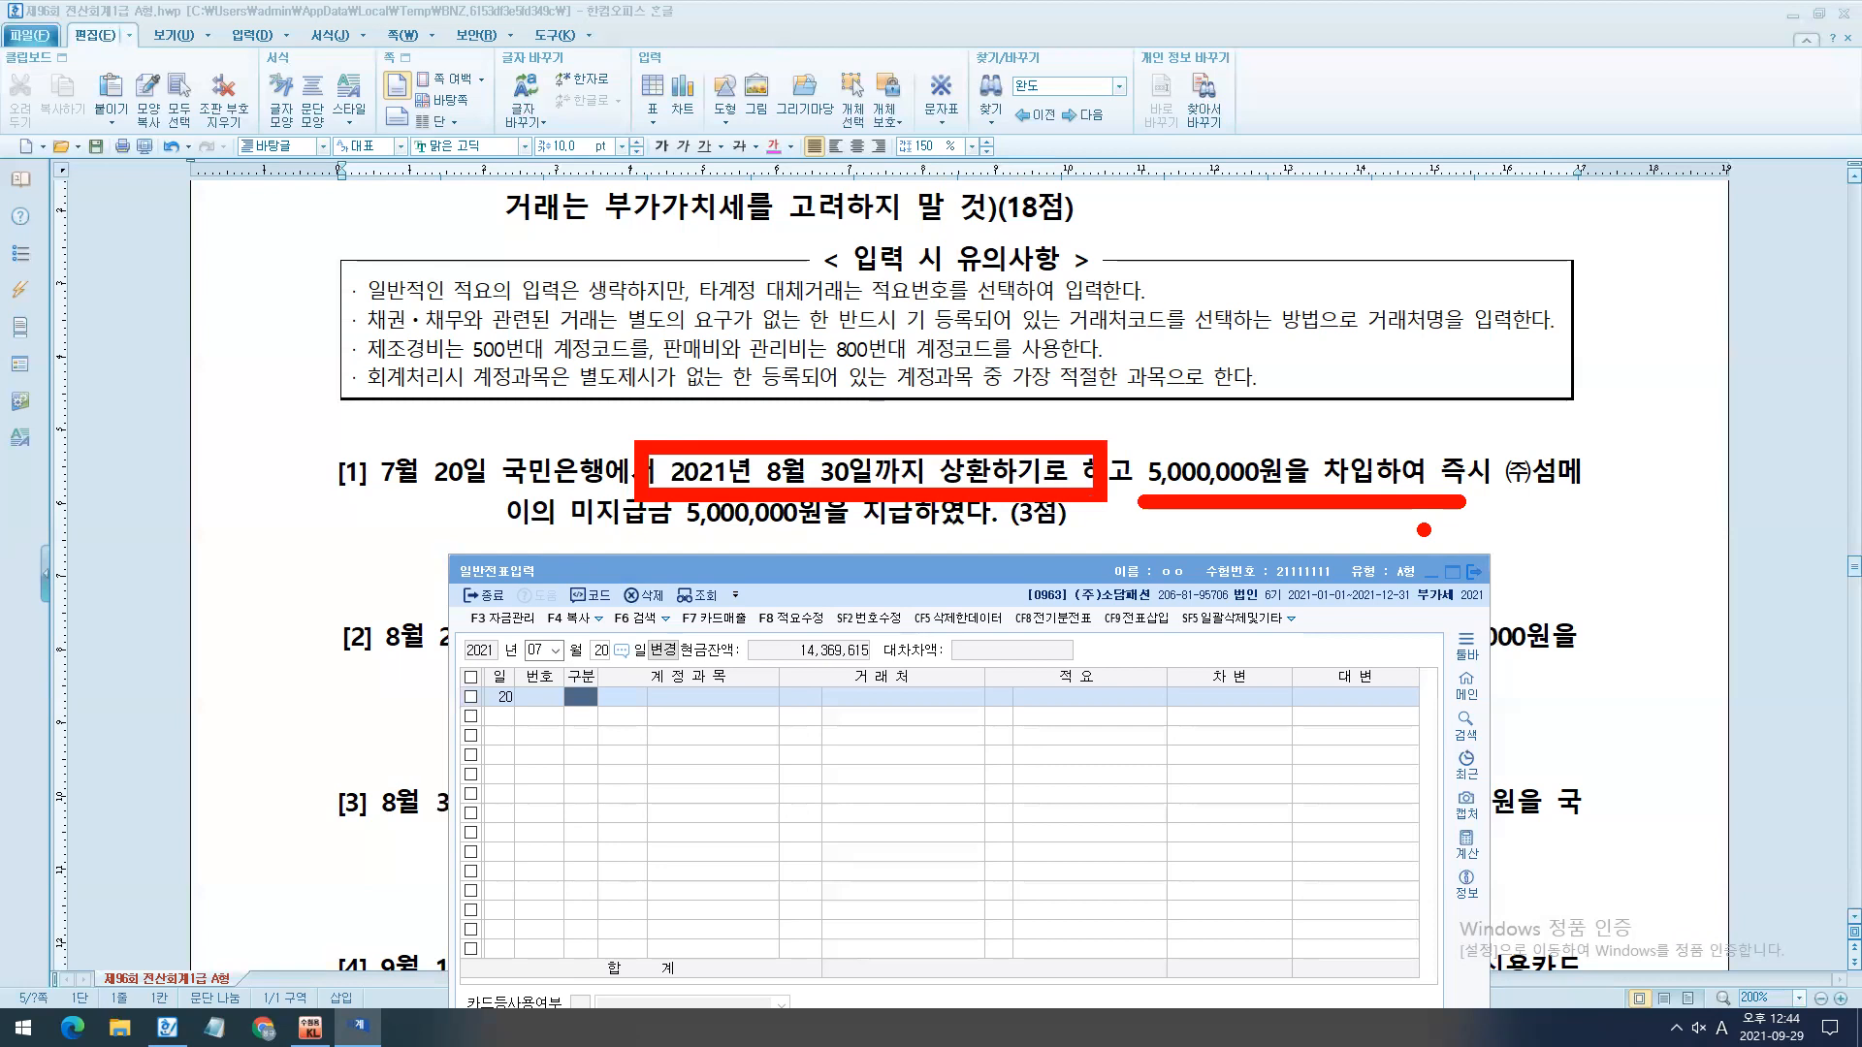
{"action": "key", "text": "Escape"}
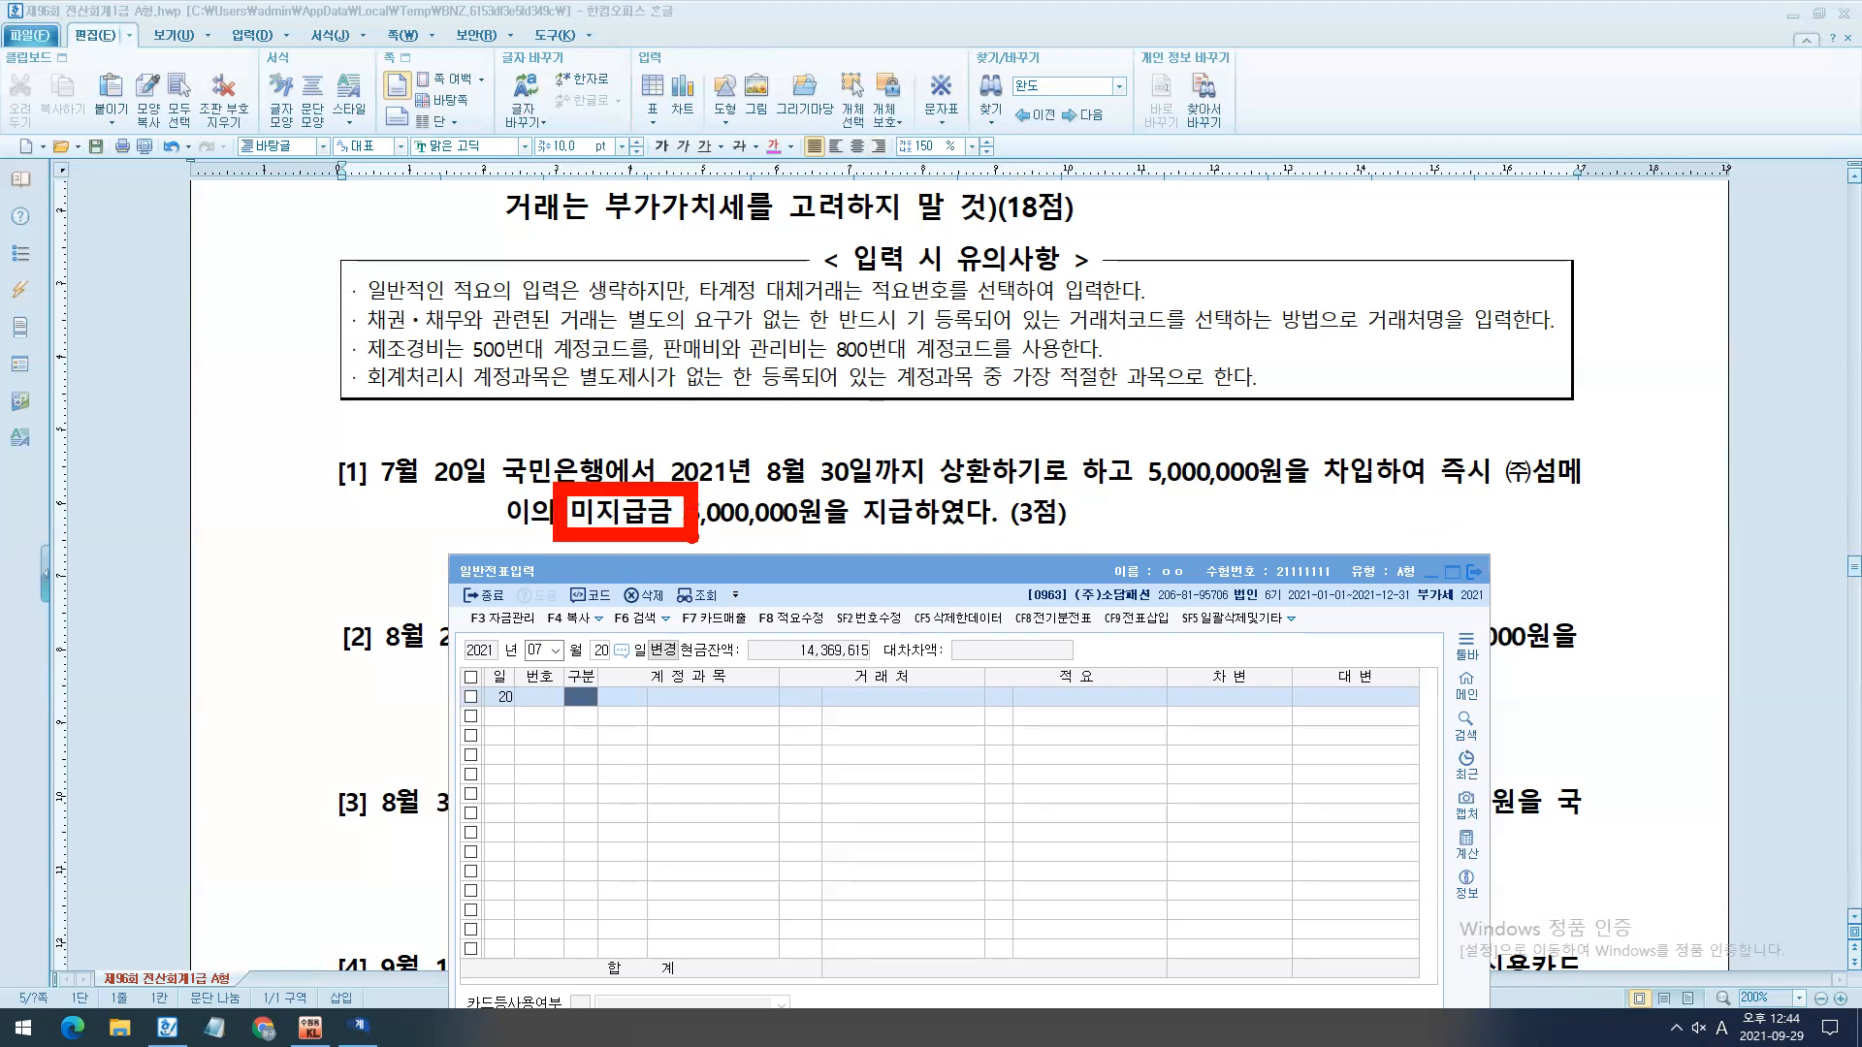
{"action": "key", "text": "Escape"}
- Below question [1], write the note "미지급금 -> 원재료,제품,상품 말고 다른자산을 외상으로 구입" in the handwriting-style font
{"action": "left_click_drag", "start_coordinate": [254, 568], "coordinate": [221, 600]}
{"action": "key", "text": "alt+c"}
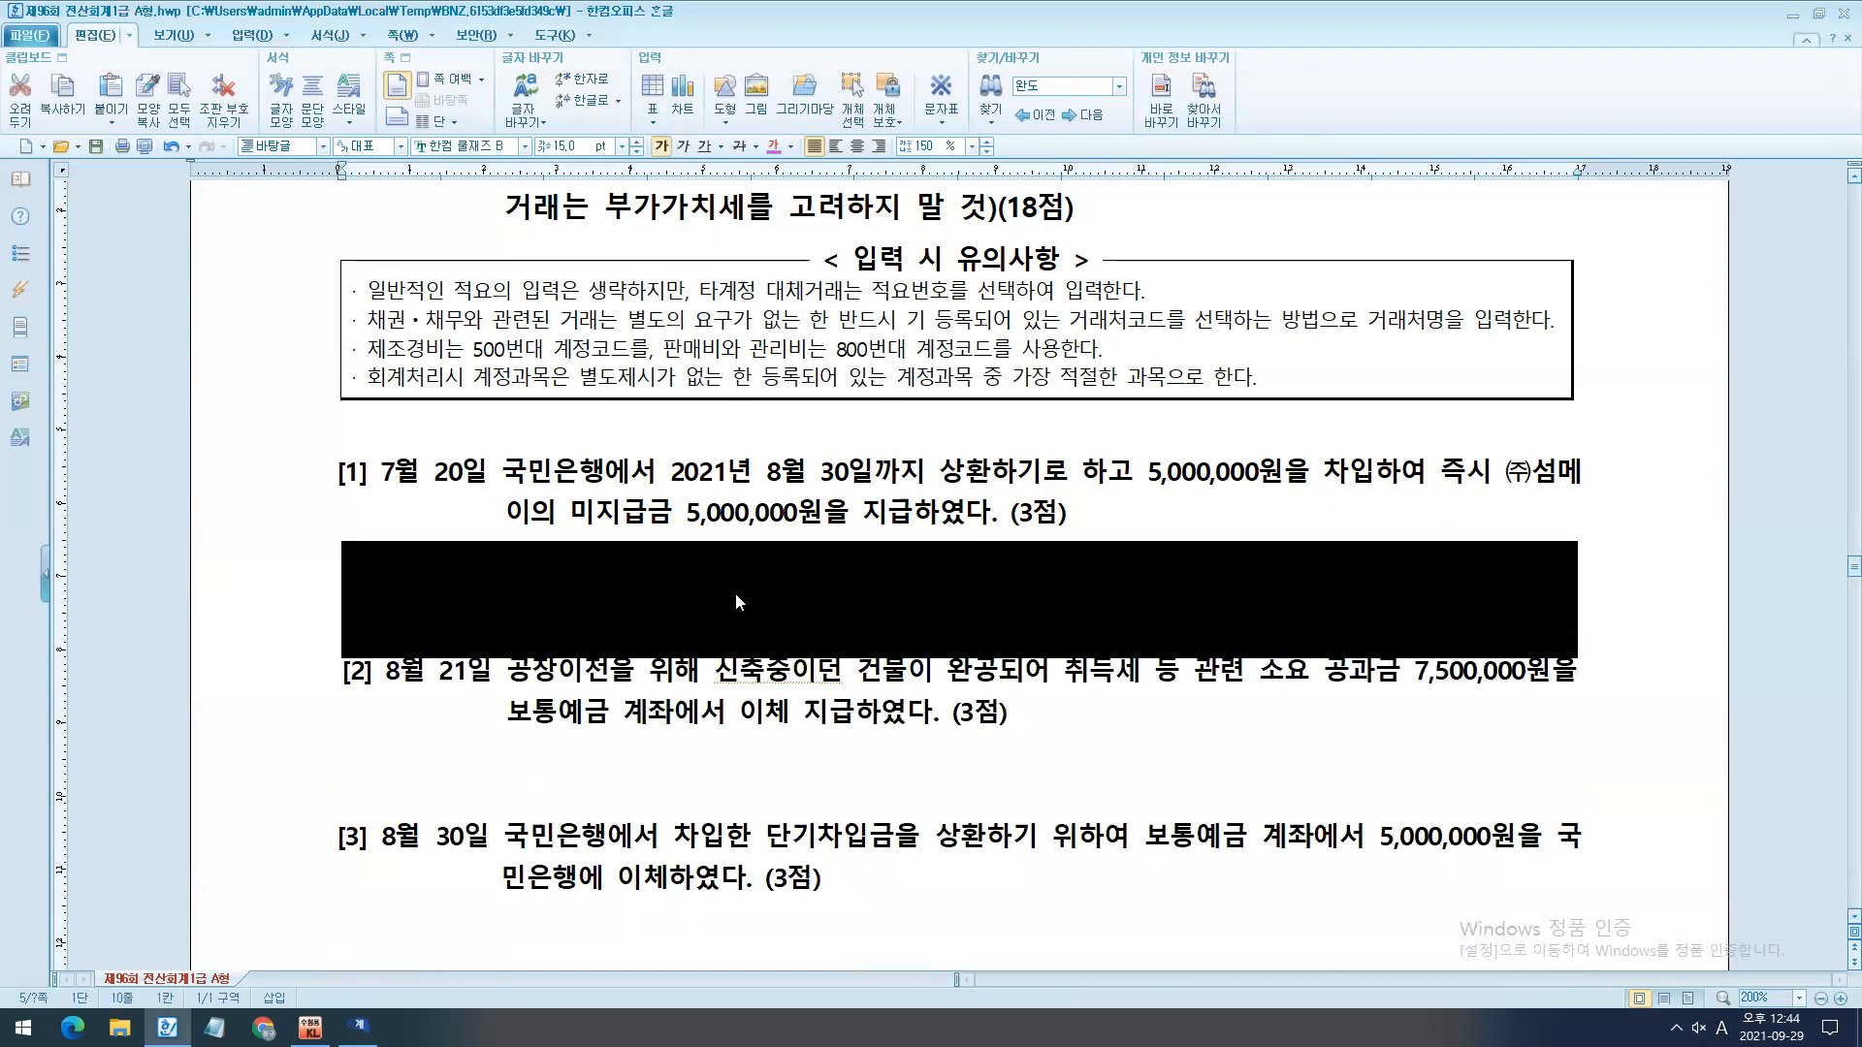
{"action": "left_click", "coordinate": [744, 589]}
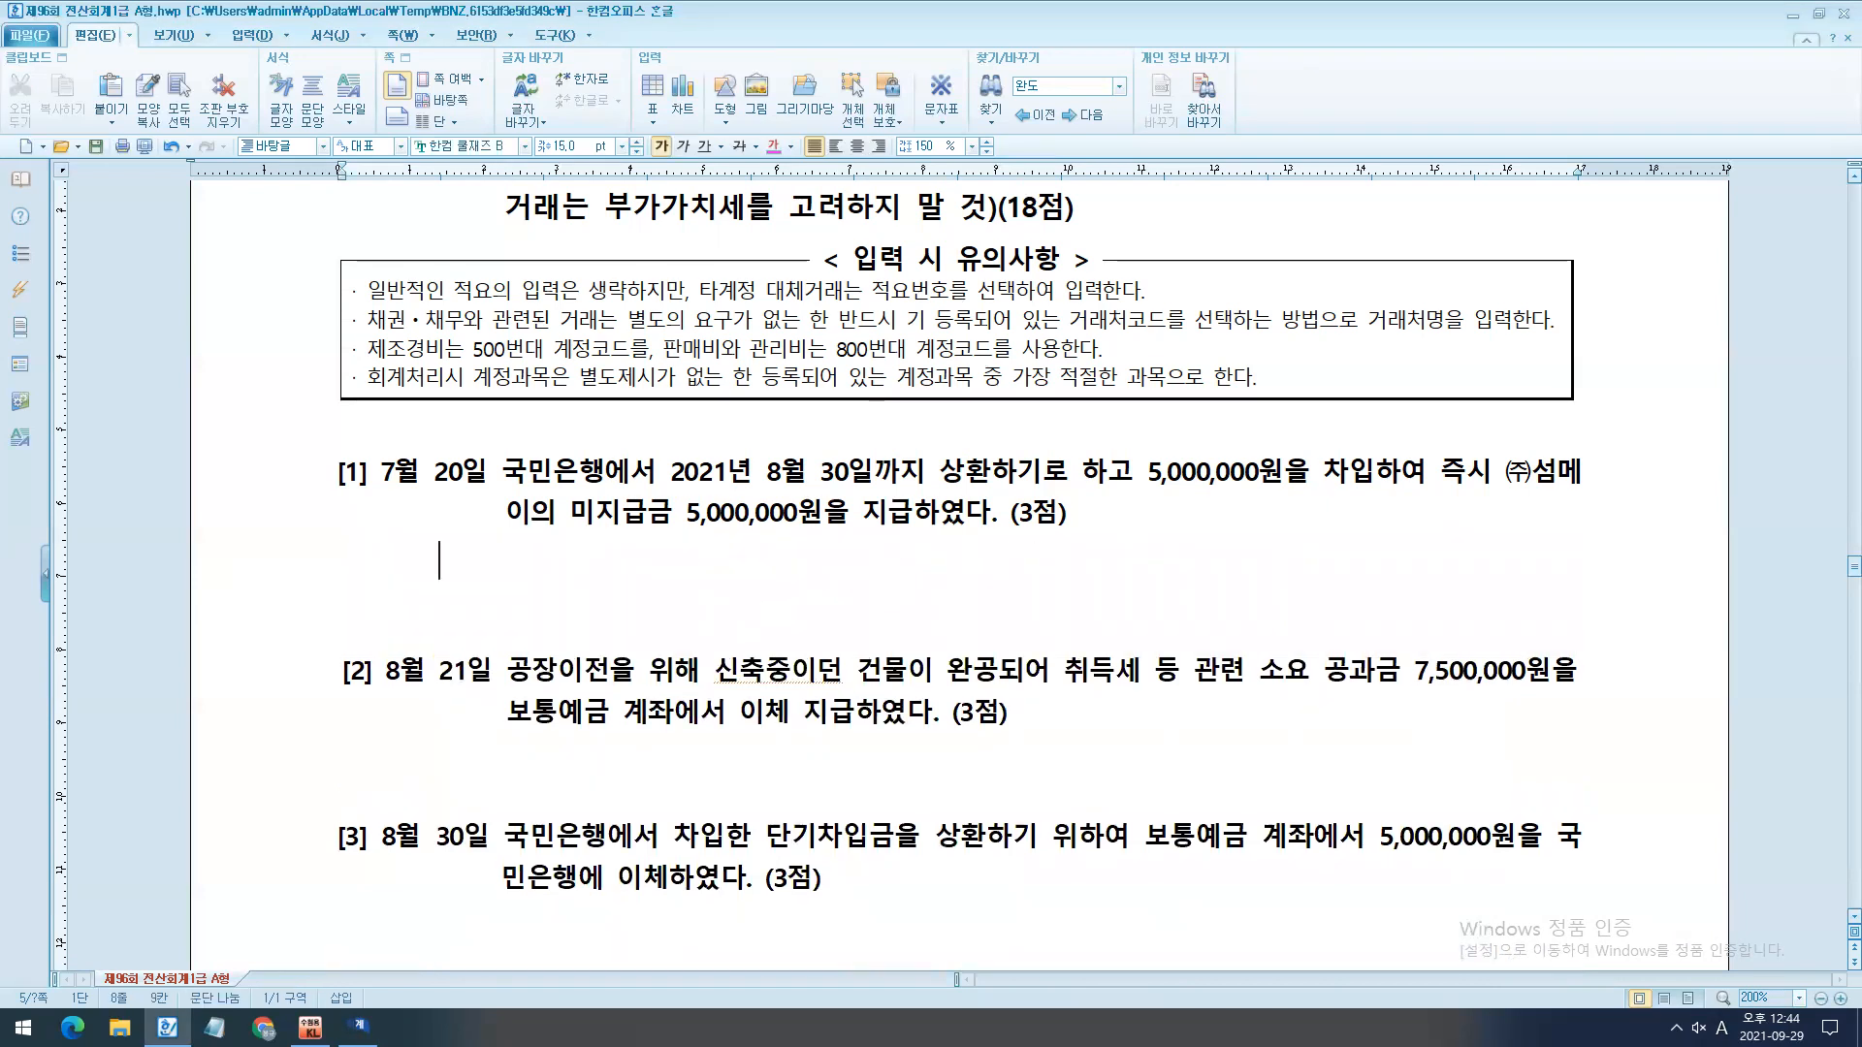
{"action": "key", "text": "Return"}
{"action": "type", "text": "미지급금 -> 원재료,제품,상품 말고 다른자산을 ㅇ외상으로 귀"}
{"action": "type", "text": "입"}
{"action": "key", "text": "Return"}
- Add a second note line reading "차입금 -> 은행에서 돈을 빌릴 때"
{"action": "type", "text": "차입금 -> 은행에서 "}
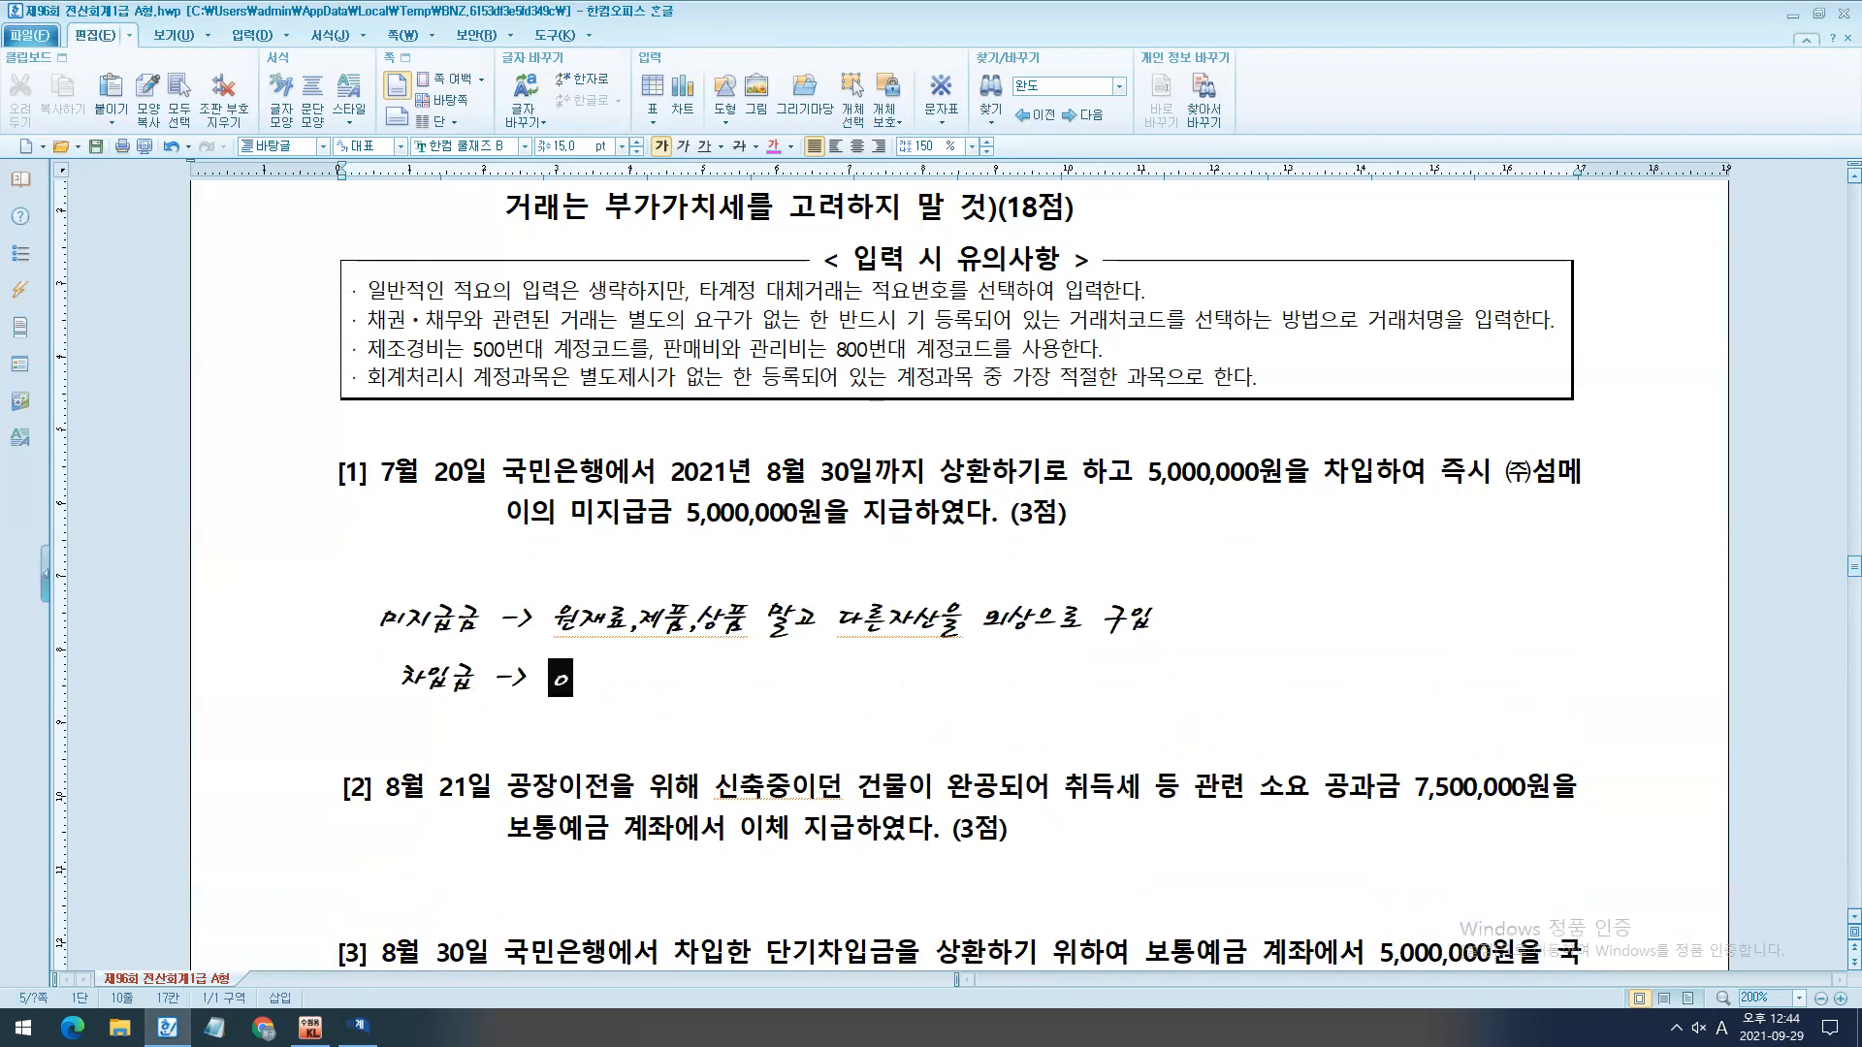
{"action": "type", "text": "돈을 빌릴 때"}
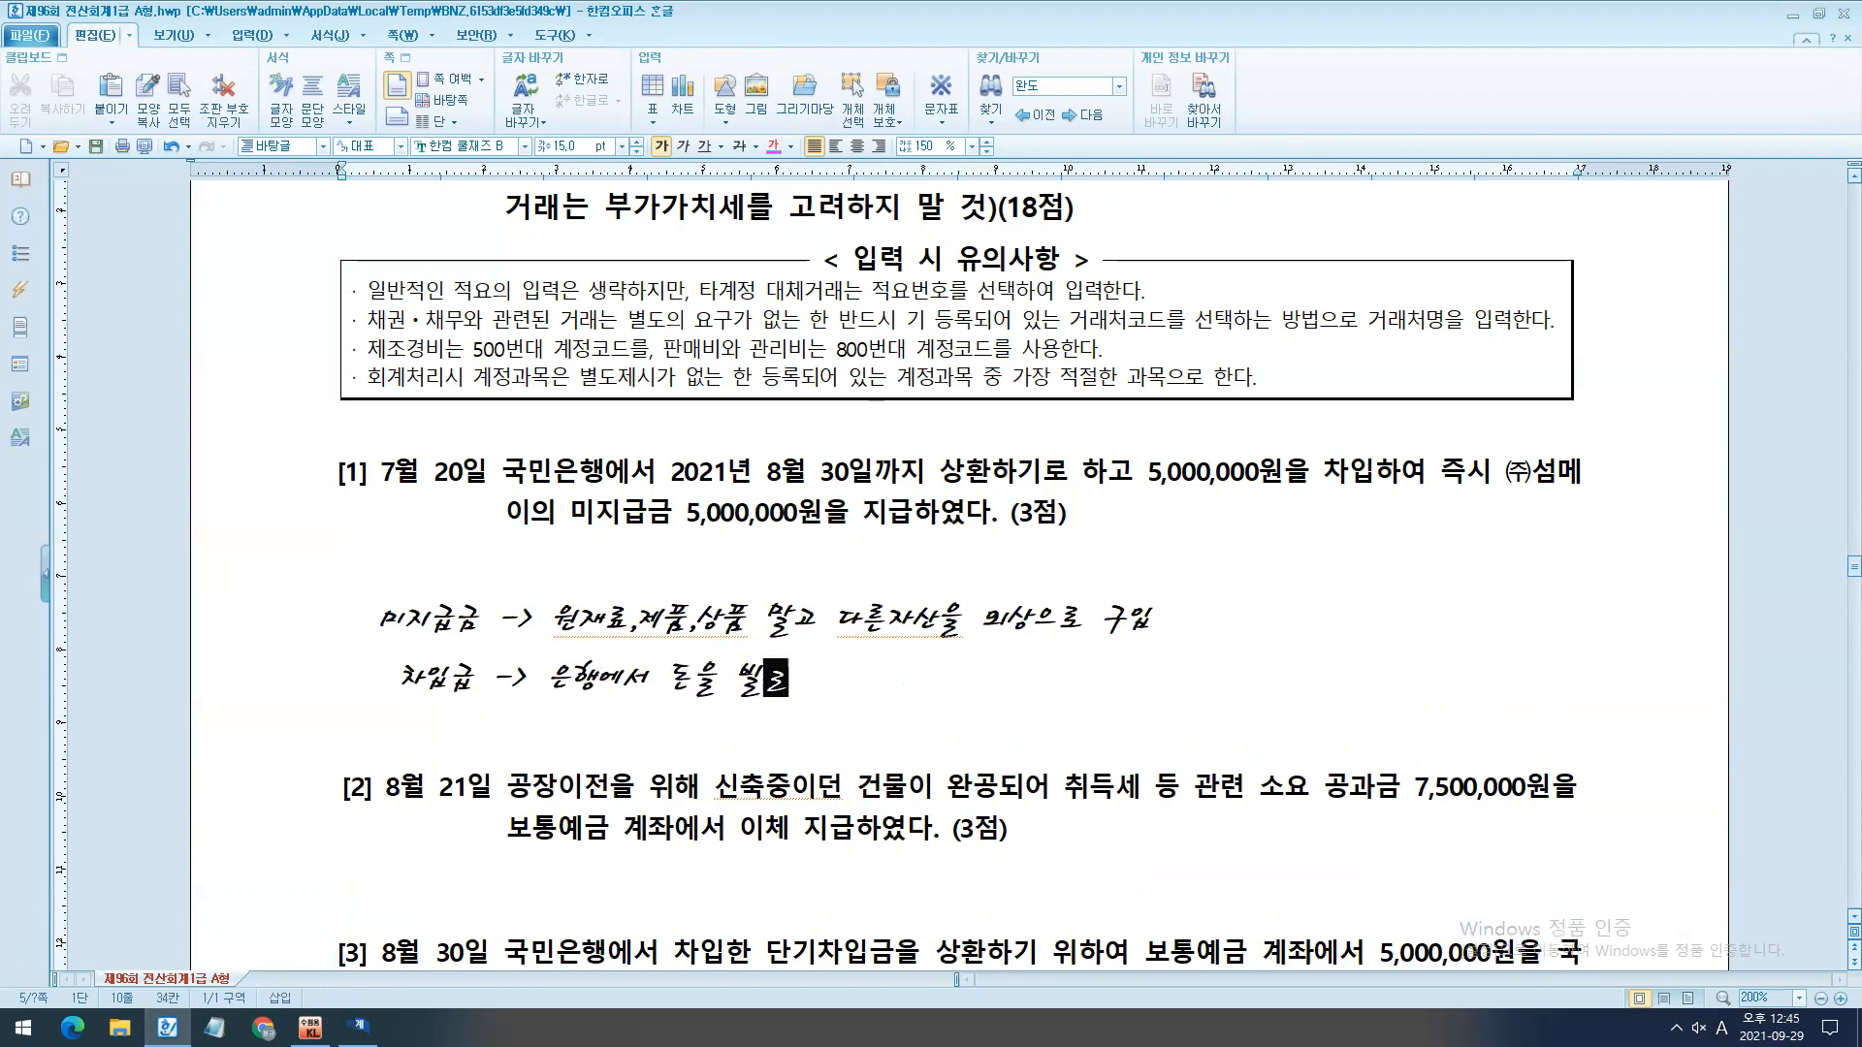
{"action": "key", "text": "Return"}
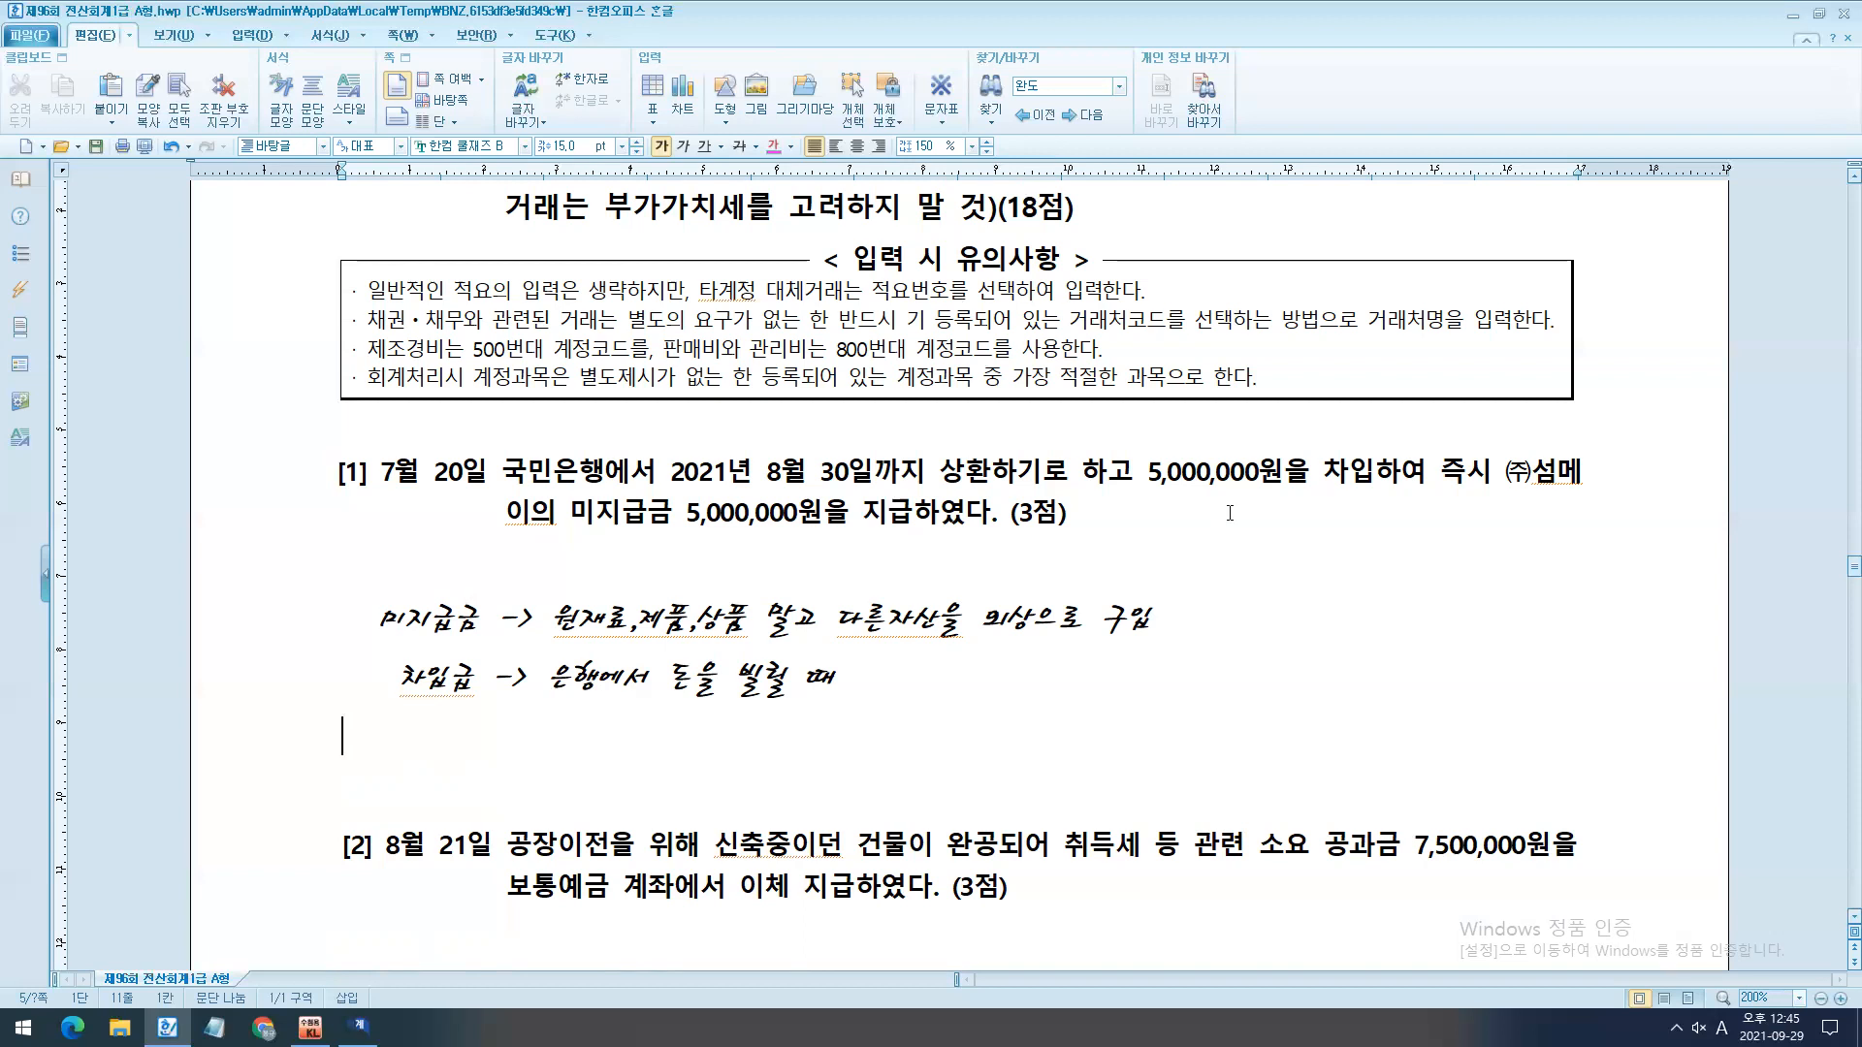
- Examine the payee ㈜섬메이, the 미지급금 account and the 5,000,000원 payment in question [1] with temporary markings, then clear them
{"action": "key", "text": "alt+Tab"}
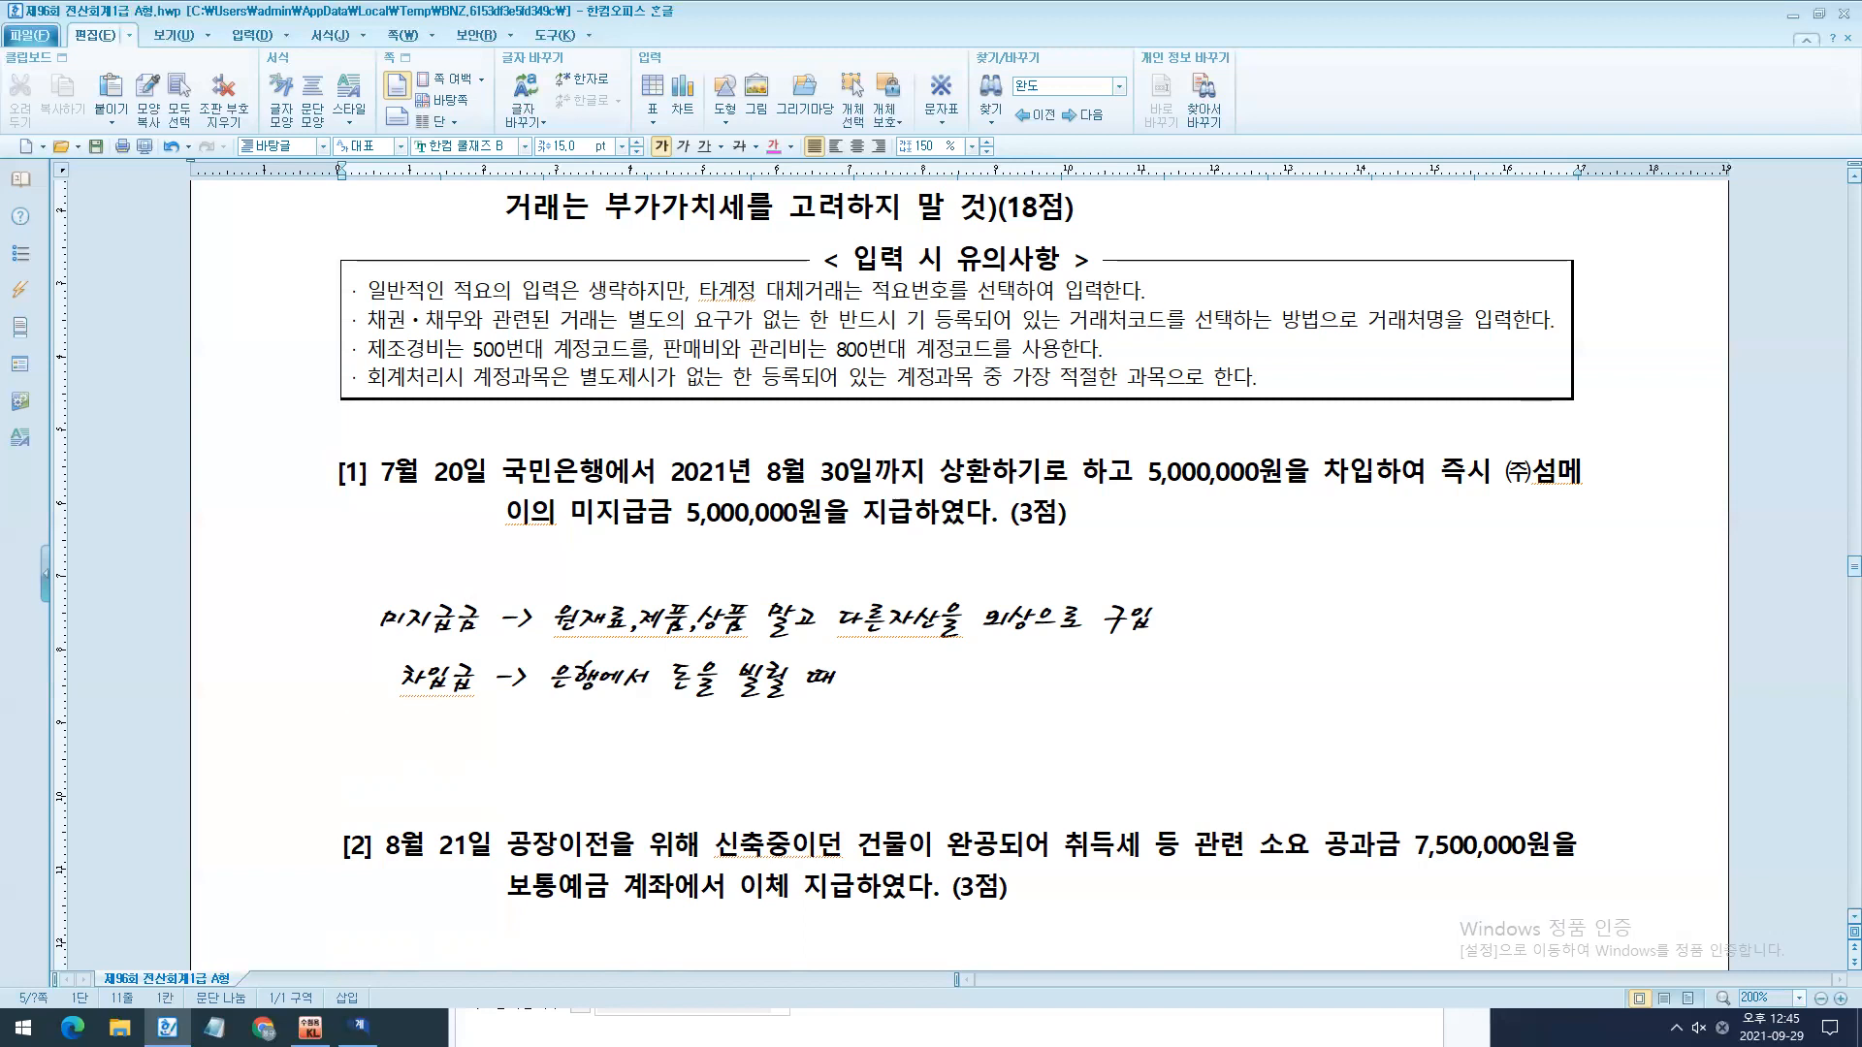
{"action": "left_click_drag", "start_coordinate": [1513, 518], "coordinate": [1734, 504]}
{"action": "left_click_drag", "start_coordinate": [440, 544], "coordinate": [785, 536]}
{"action": "left_click_drag", "start_coordinate": [928, 553], "coordinate": [1169, 545]}
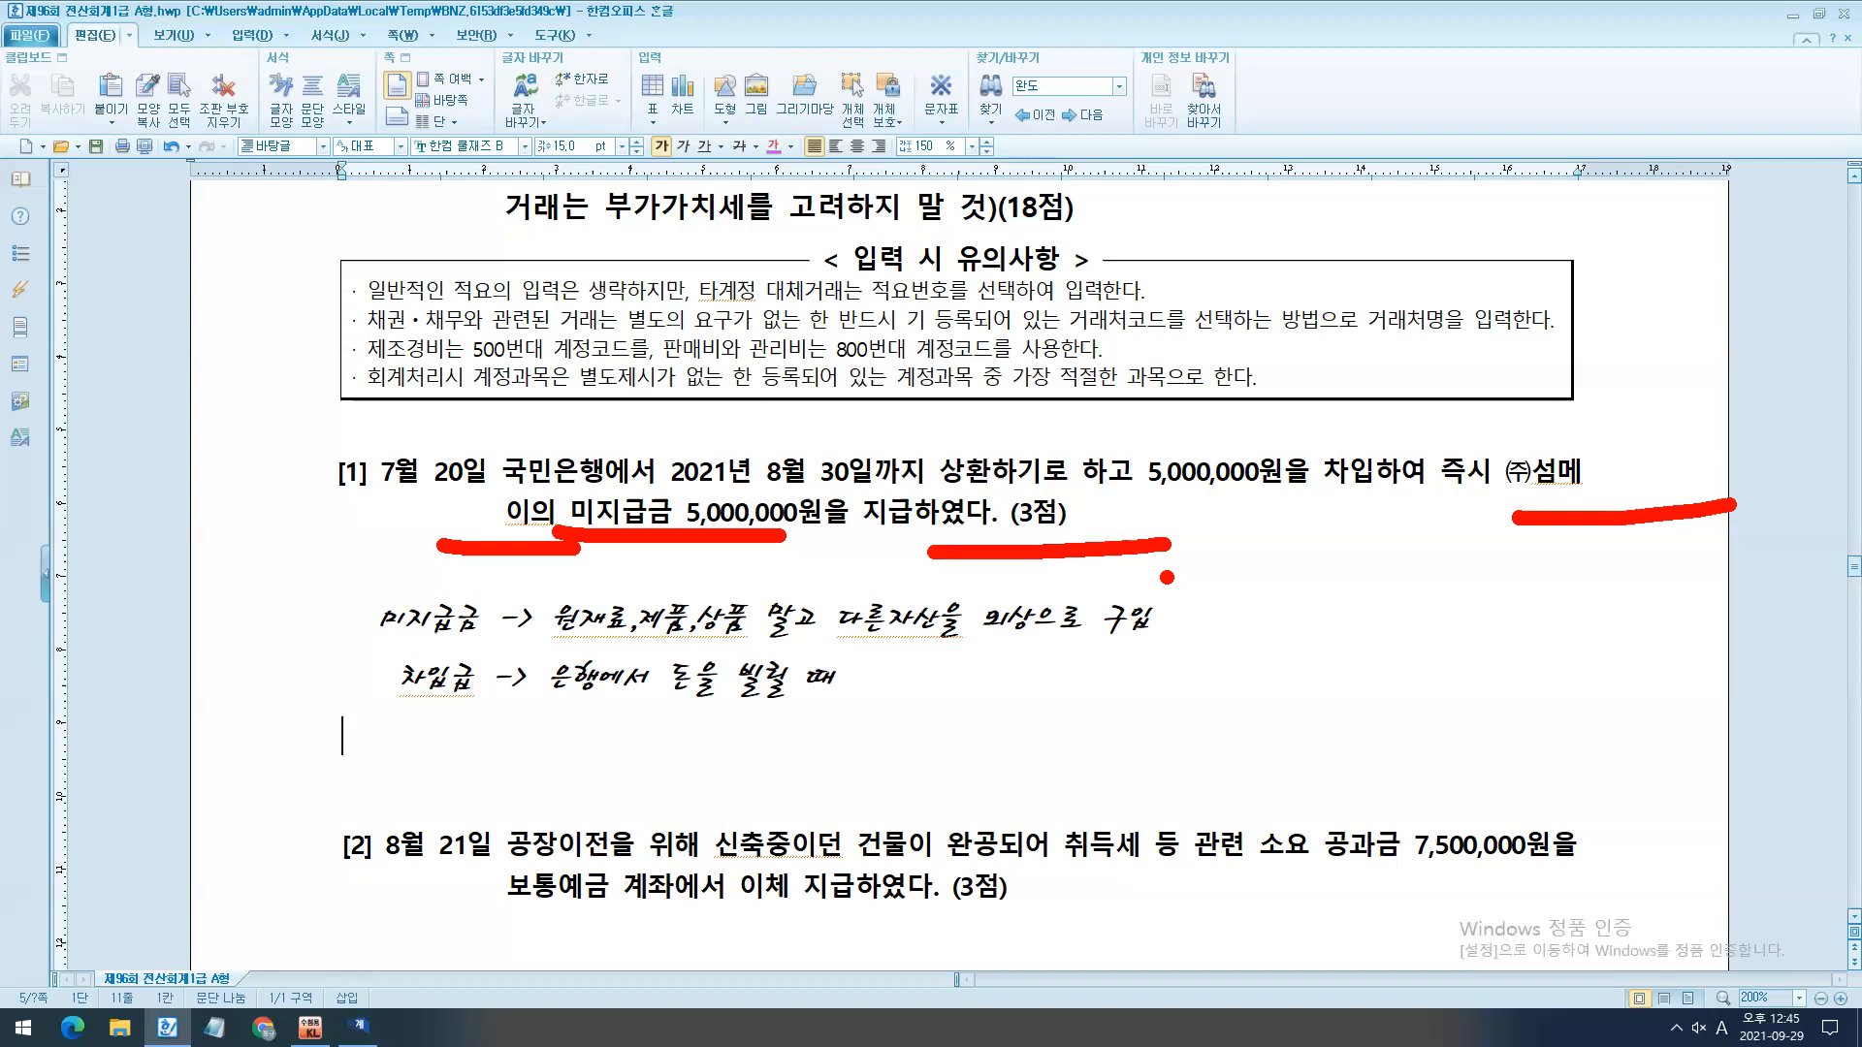
{"action": "scroll", "coordinate": [1199, 500], "scroll_direction": "down", "scroll_amount": 3}
{"action": "left_click_drag", "start_coordinate": [540, 363], "coordinate": [702, 435]}
{"action": "left_click_drag", "start_coordinate": [1536, 379], "coordinate": [1716, 380]}
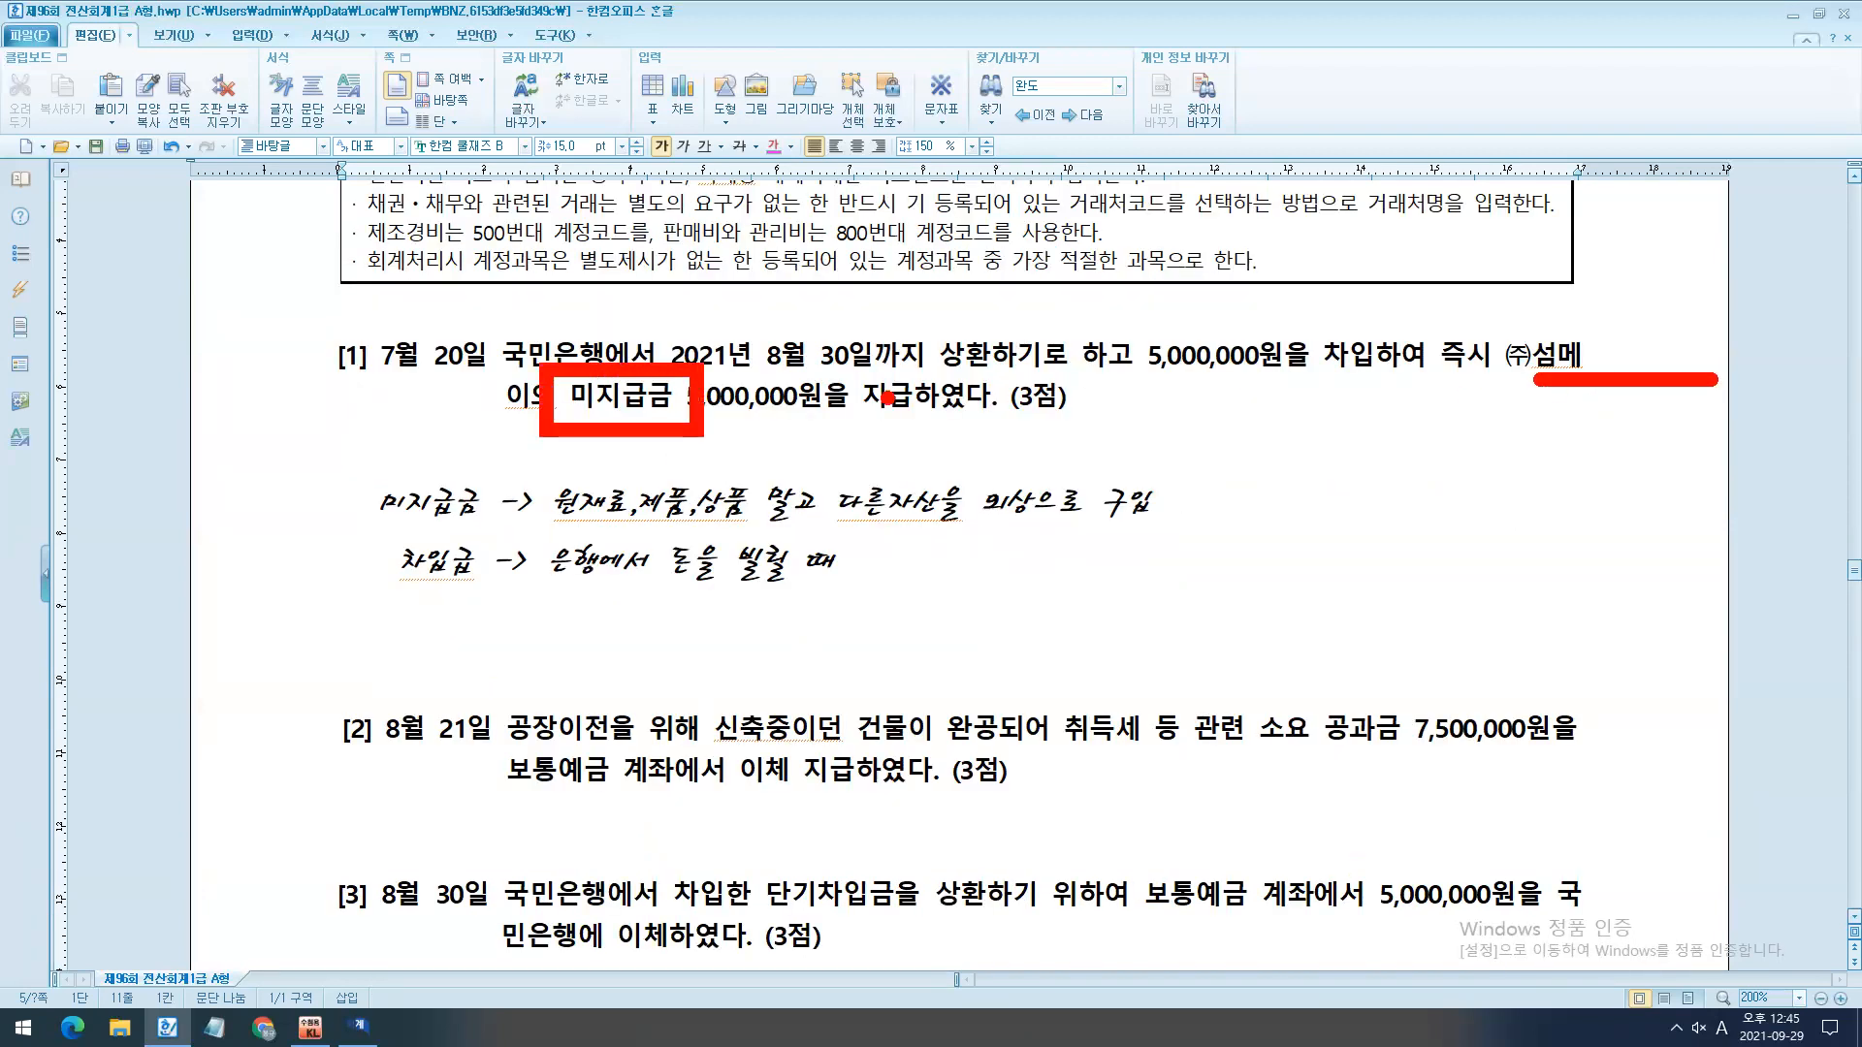
{"action": "left_click_drag", "start_coordinate": [706, 414], "coordinate": [870, 414]}
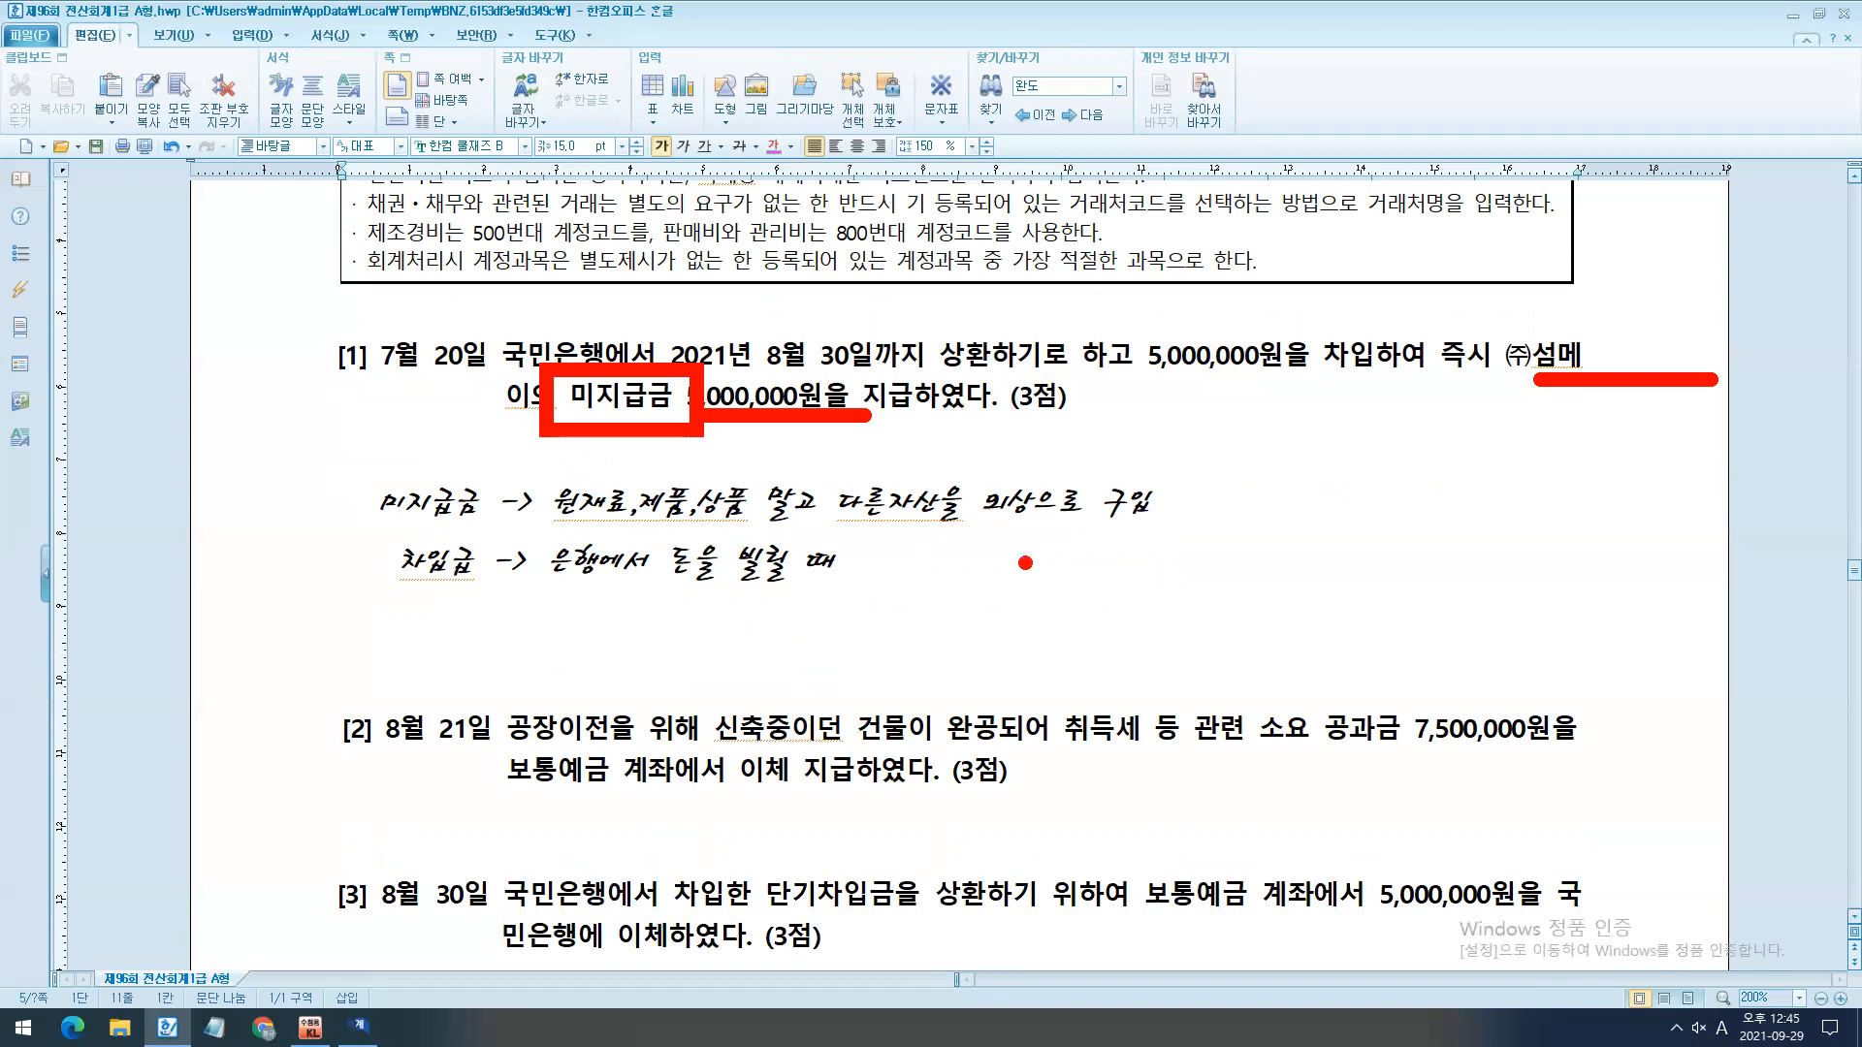
{"action": "key", "text": "Escape"}
- Write the debit side of the journal entry, "미지급금 5,000,000", beneath the two notes
{"action": "left_click", "coordinate": [985, 573]}
{"action": "key", "text": "Return"}
{"action": "key", "text": "Return"}
{"action": "type", "text": "미지급금("}
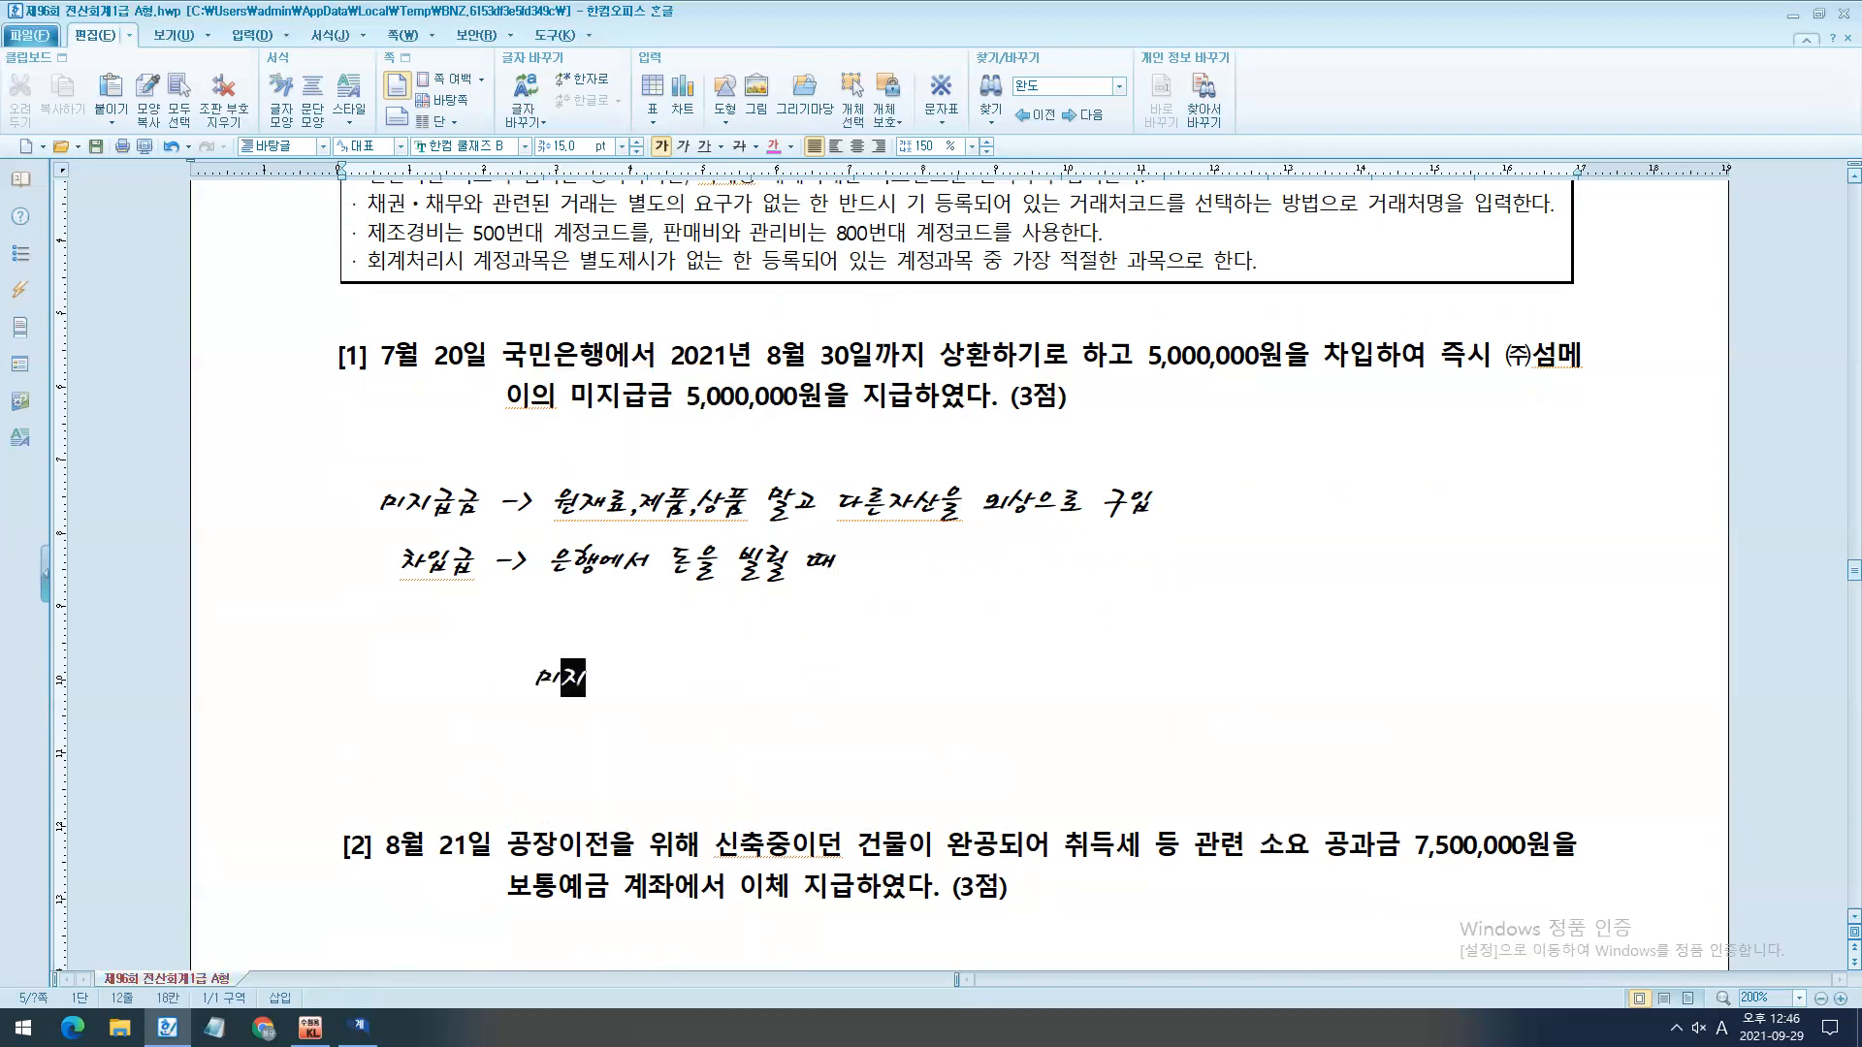
{"action": "key", "text": "BackSpace"}
{"action": "type", "text": "5,000,000"}
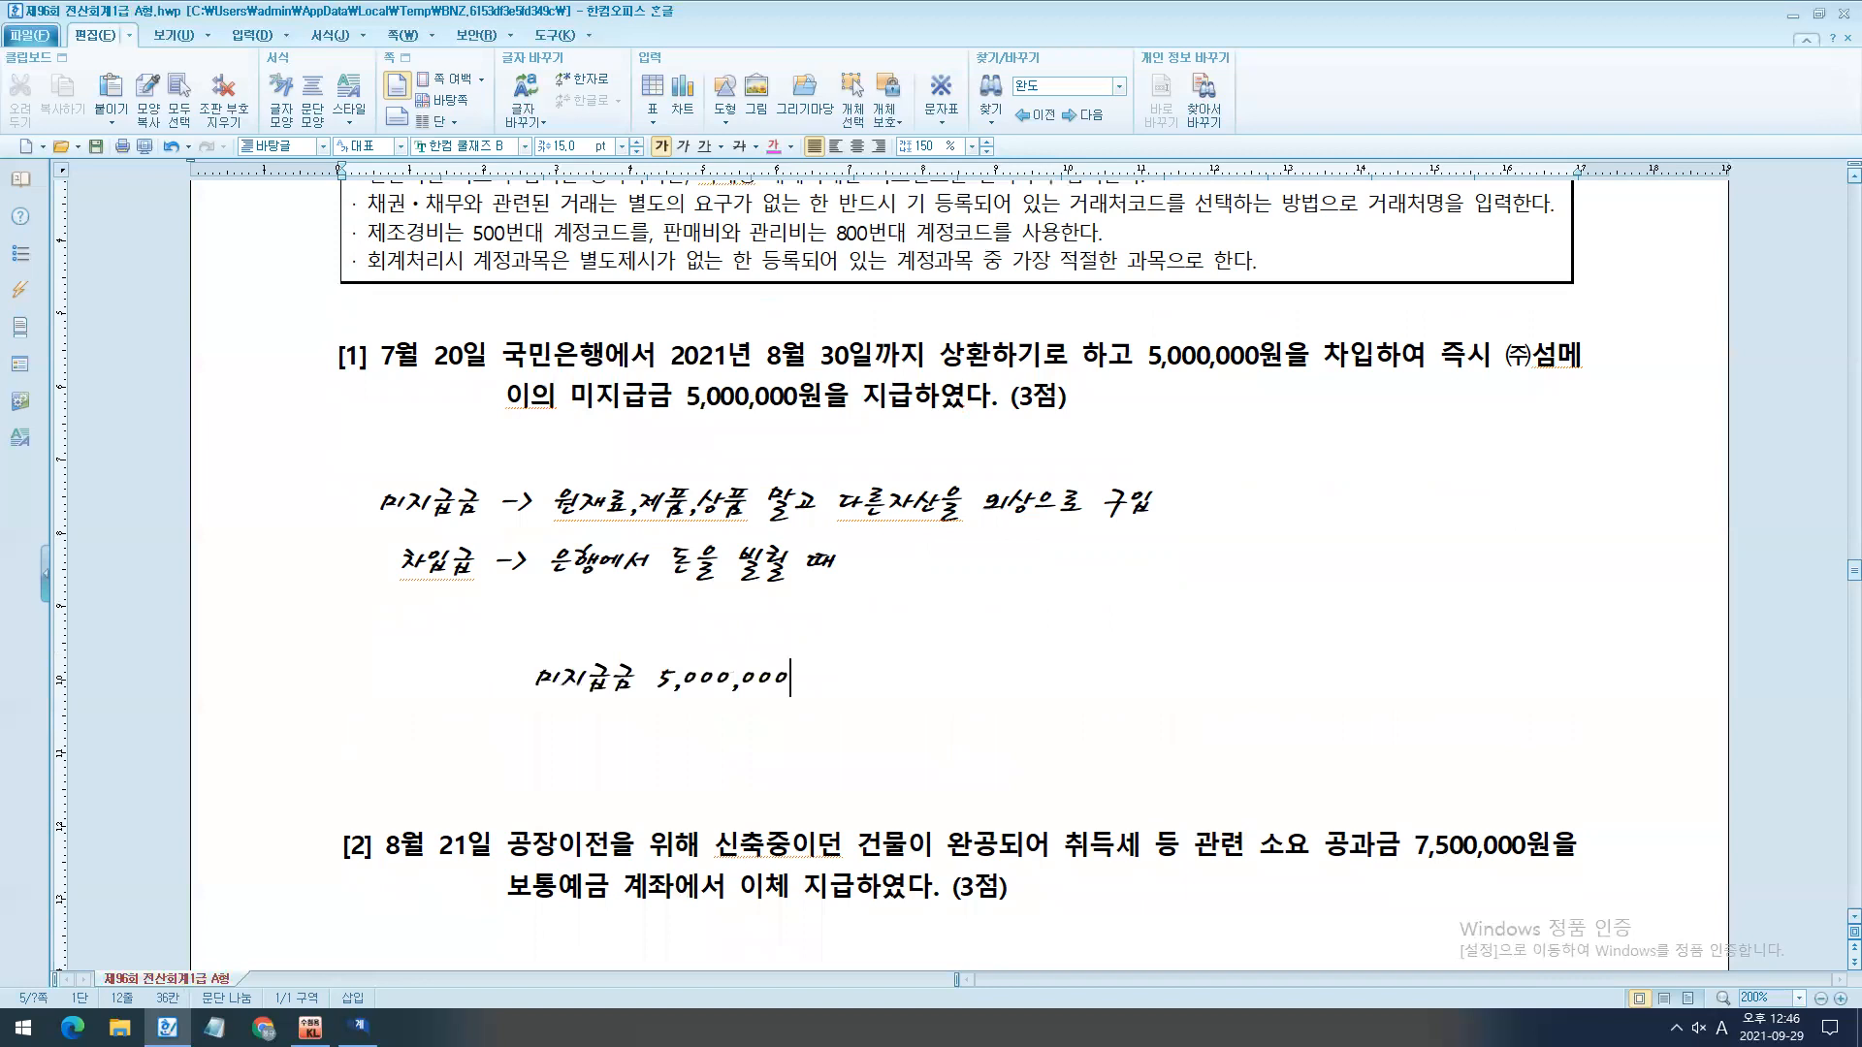
{"action": "key", "text": "alt+Tab"}
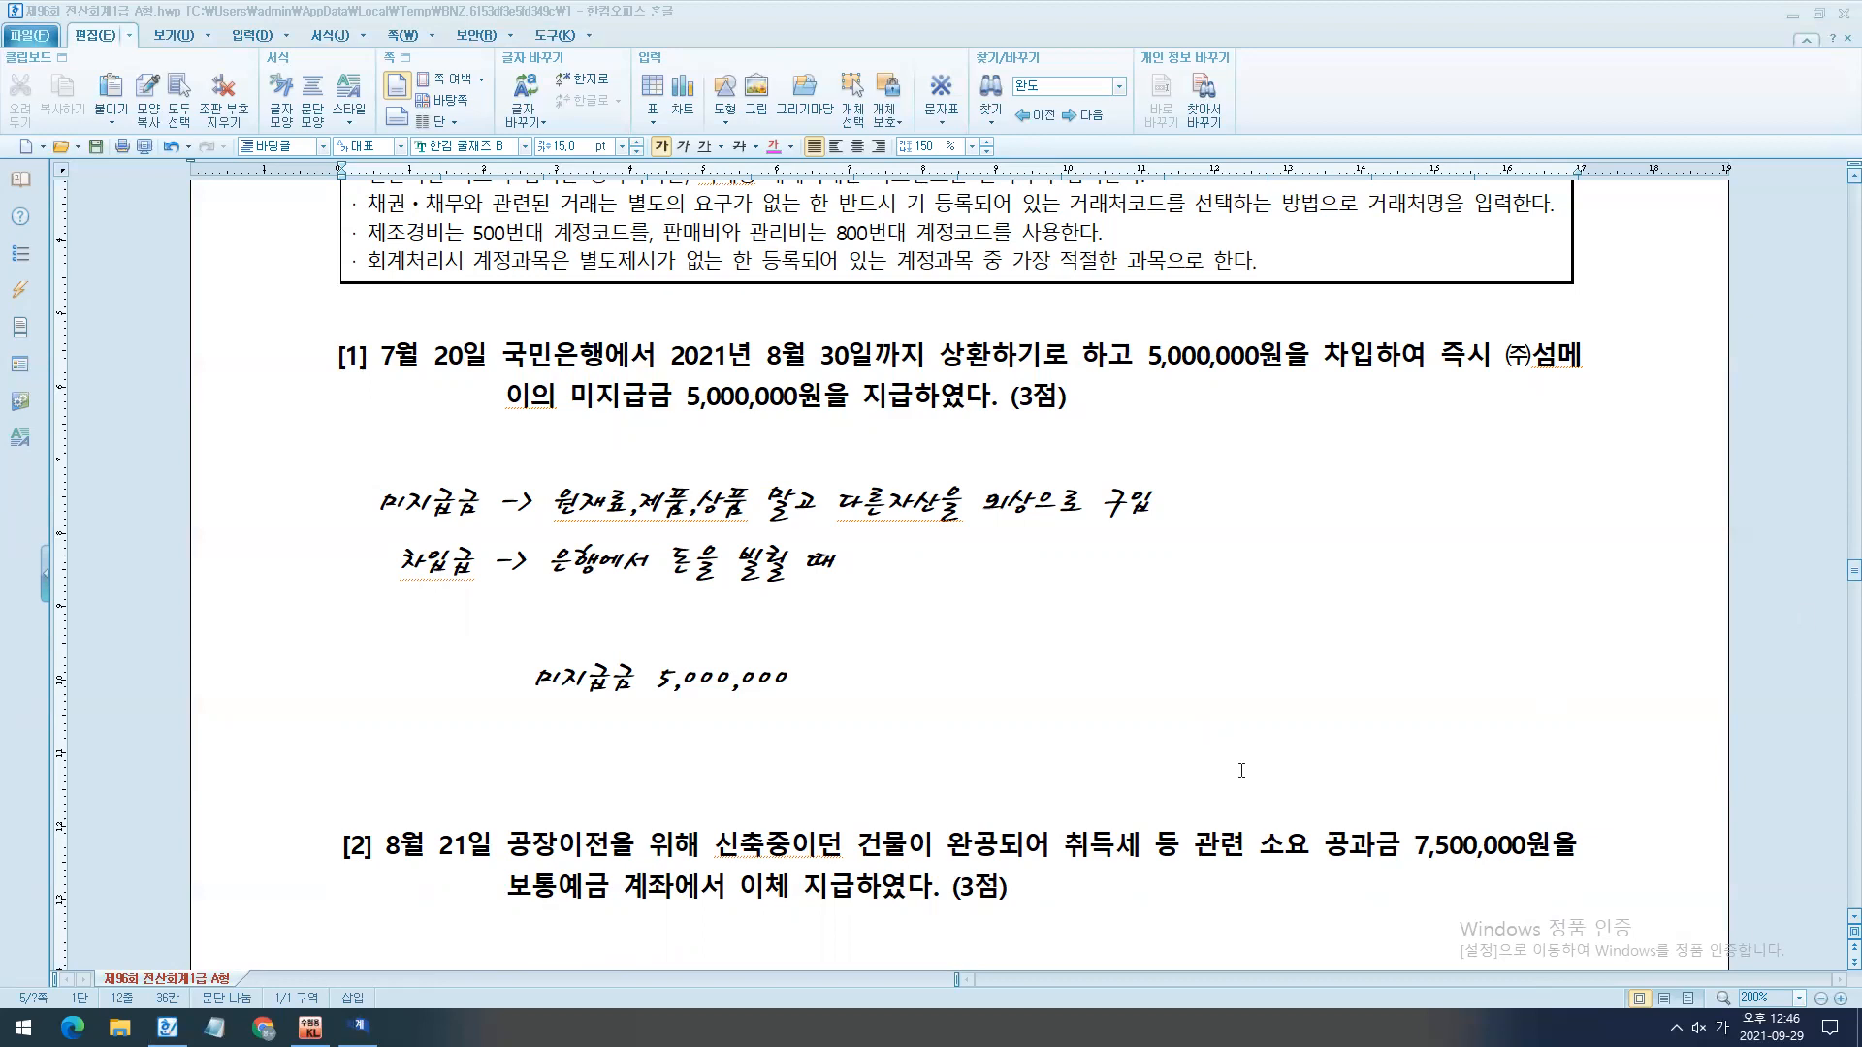
- Complete the journal entry with a slash and the credit side "단기차입금 5,000,000"
{"action": "left_click", "coordinate": [966, 697]}
{"action": "type", "text": "/"}
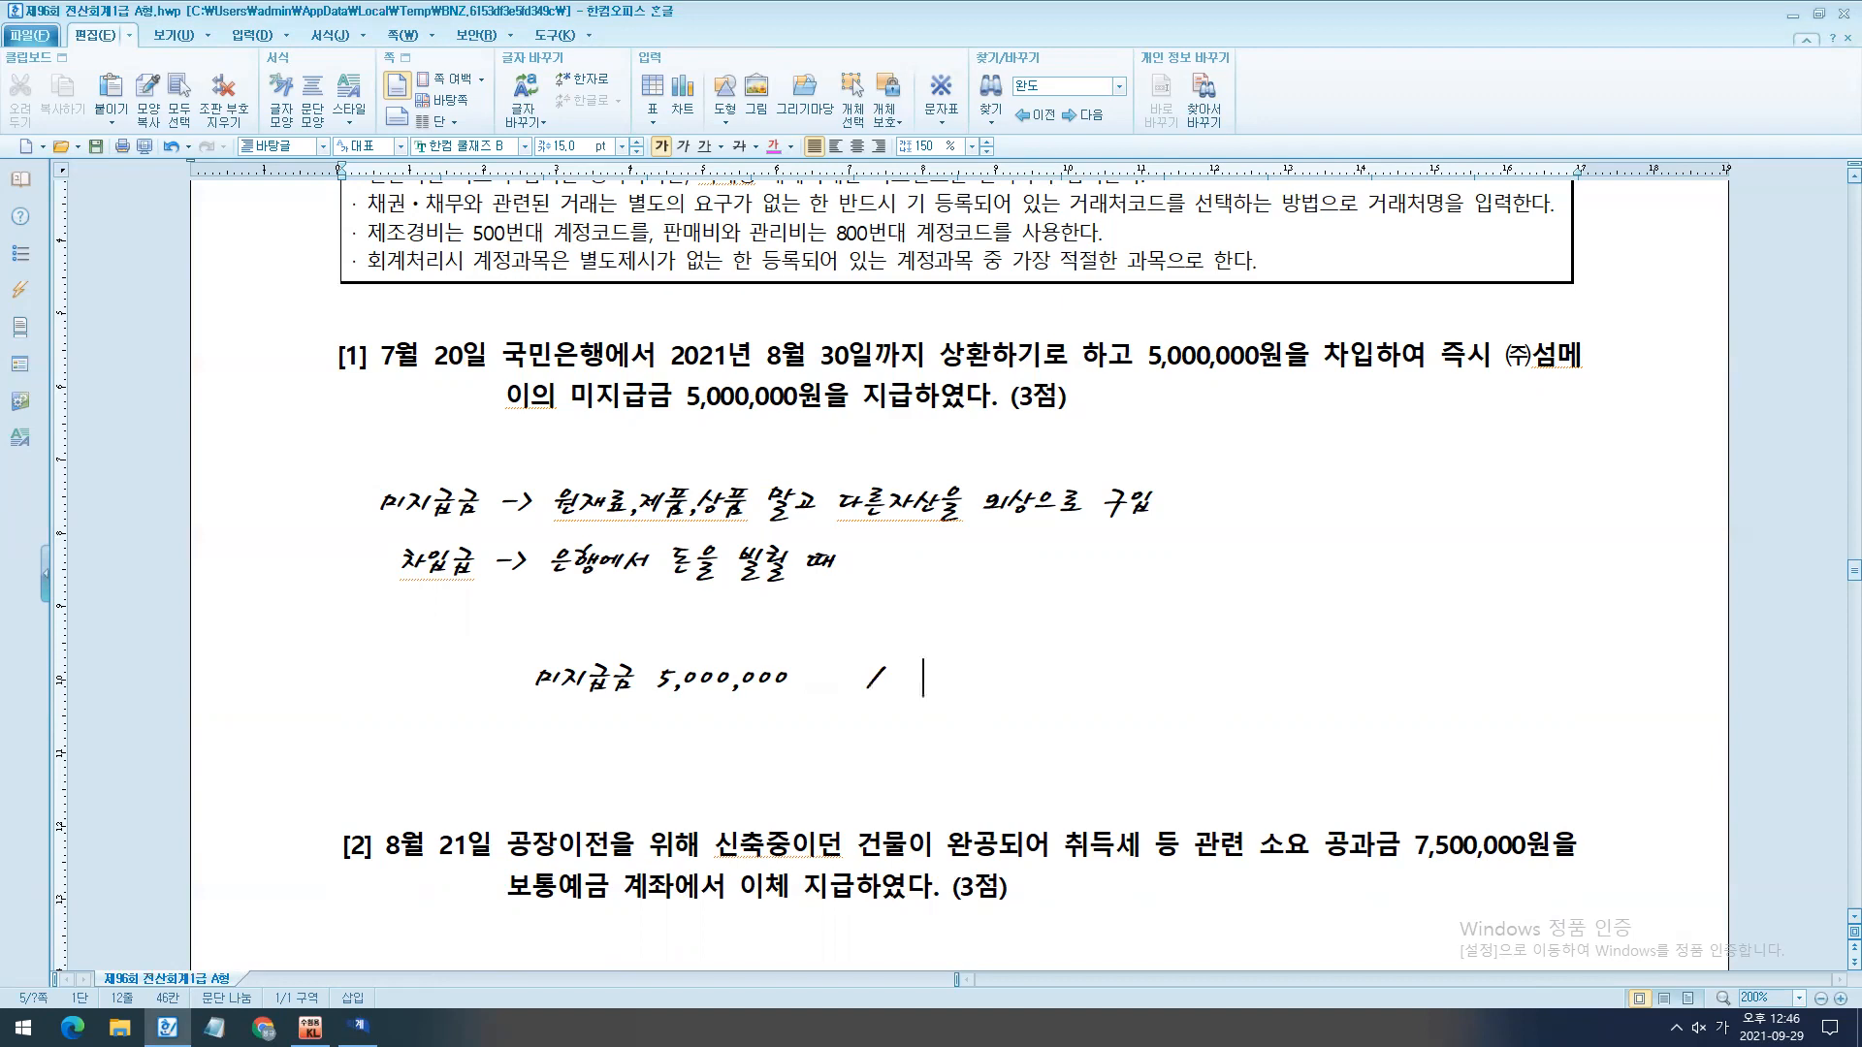
{"action": "mouse_move", "coordinate": [468, 328]}
{"action": "left_mouse_down"}
{"action": "mouse_move", "coordinate": [897, 324]}
{"action": "mouse_move", "coordinate": [981, 288]}
{"action": "left_mouse_up"}
{"action": "key", "text": "Escape"}
{"action": "type", "text": "단ㄱ기차입금"}
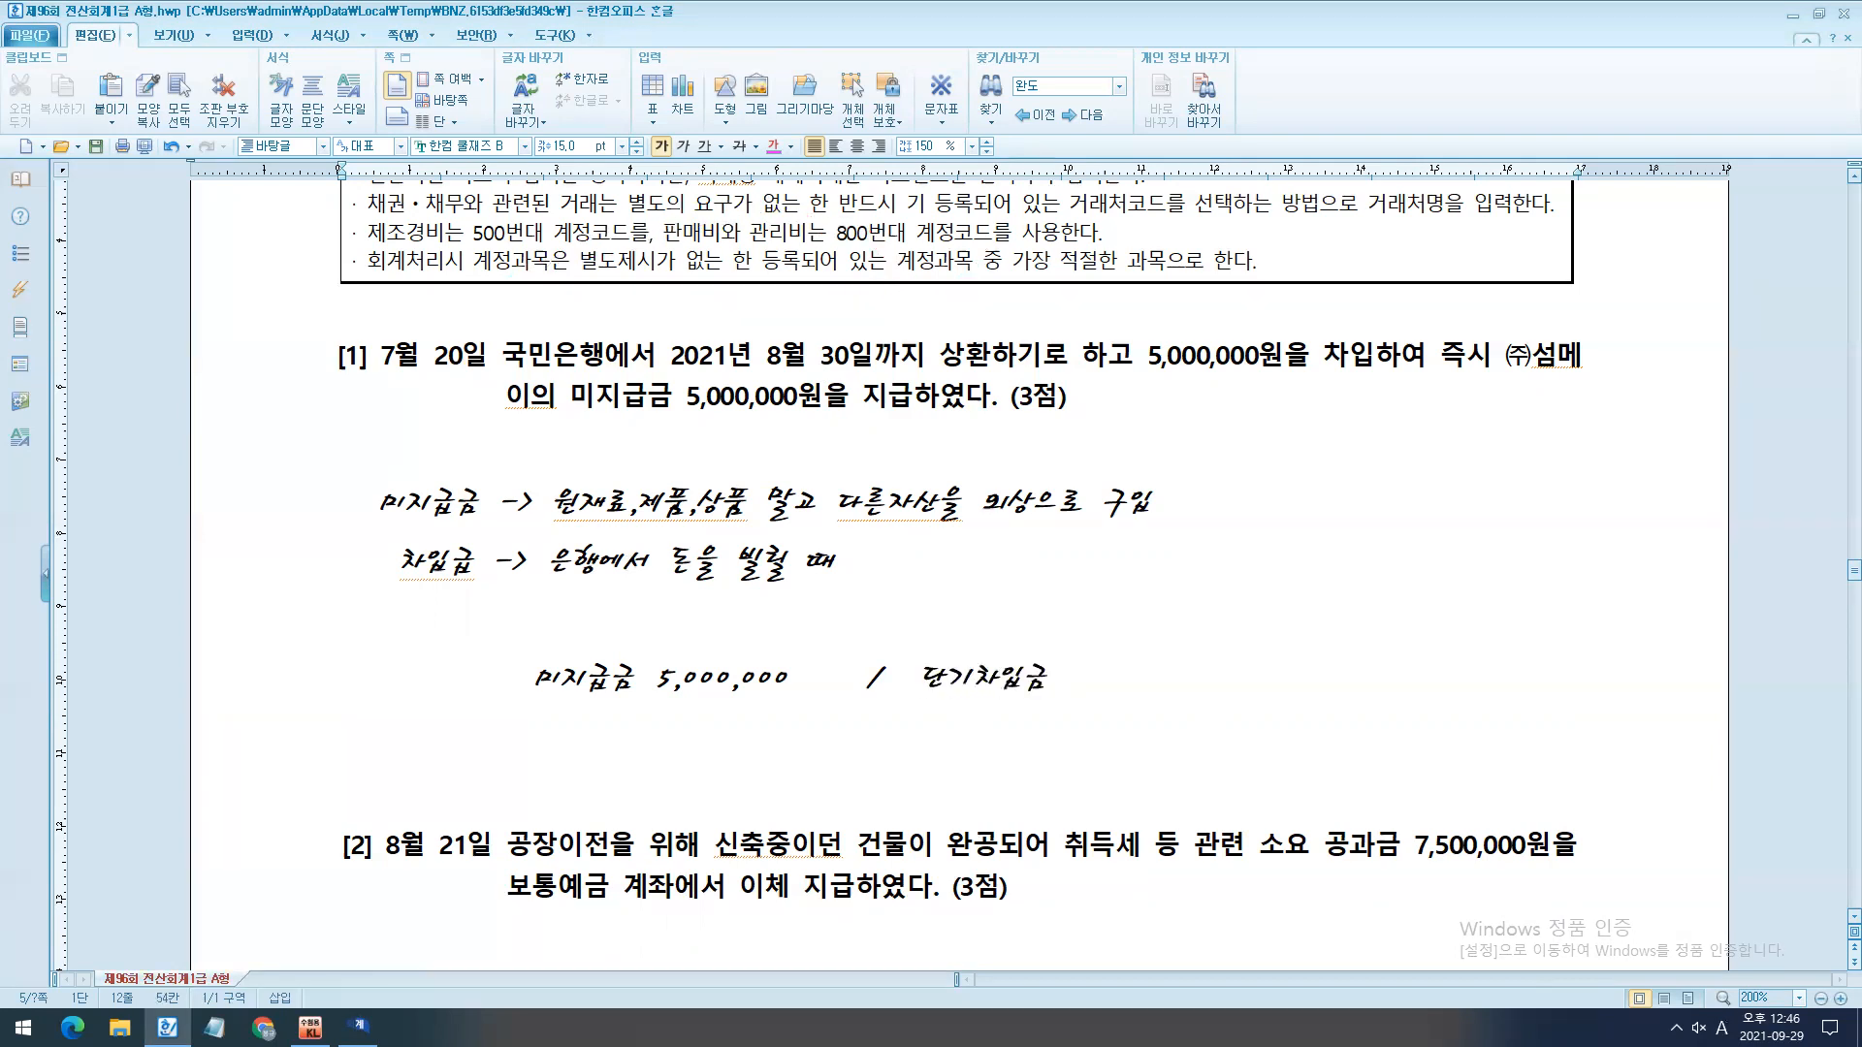
{"action": "type", "text": " 5,000,000"}
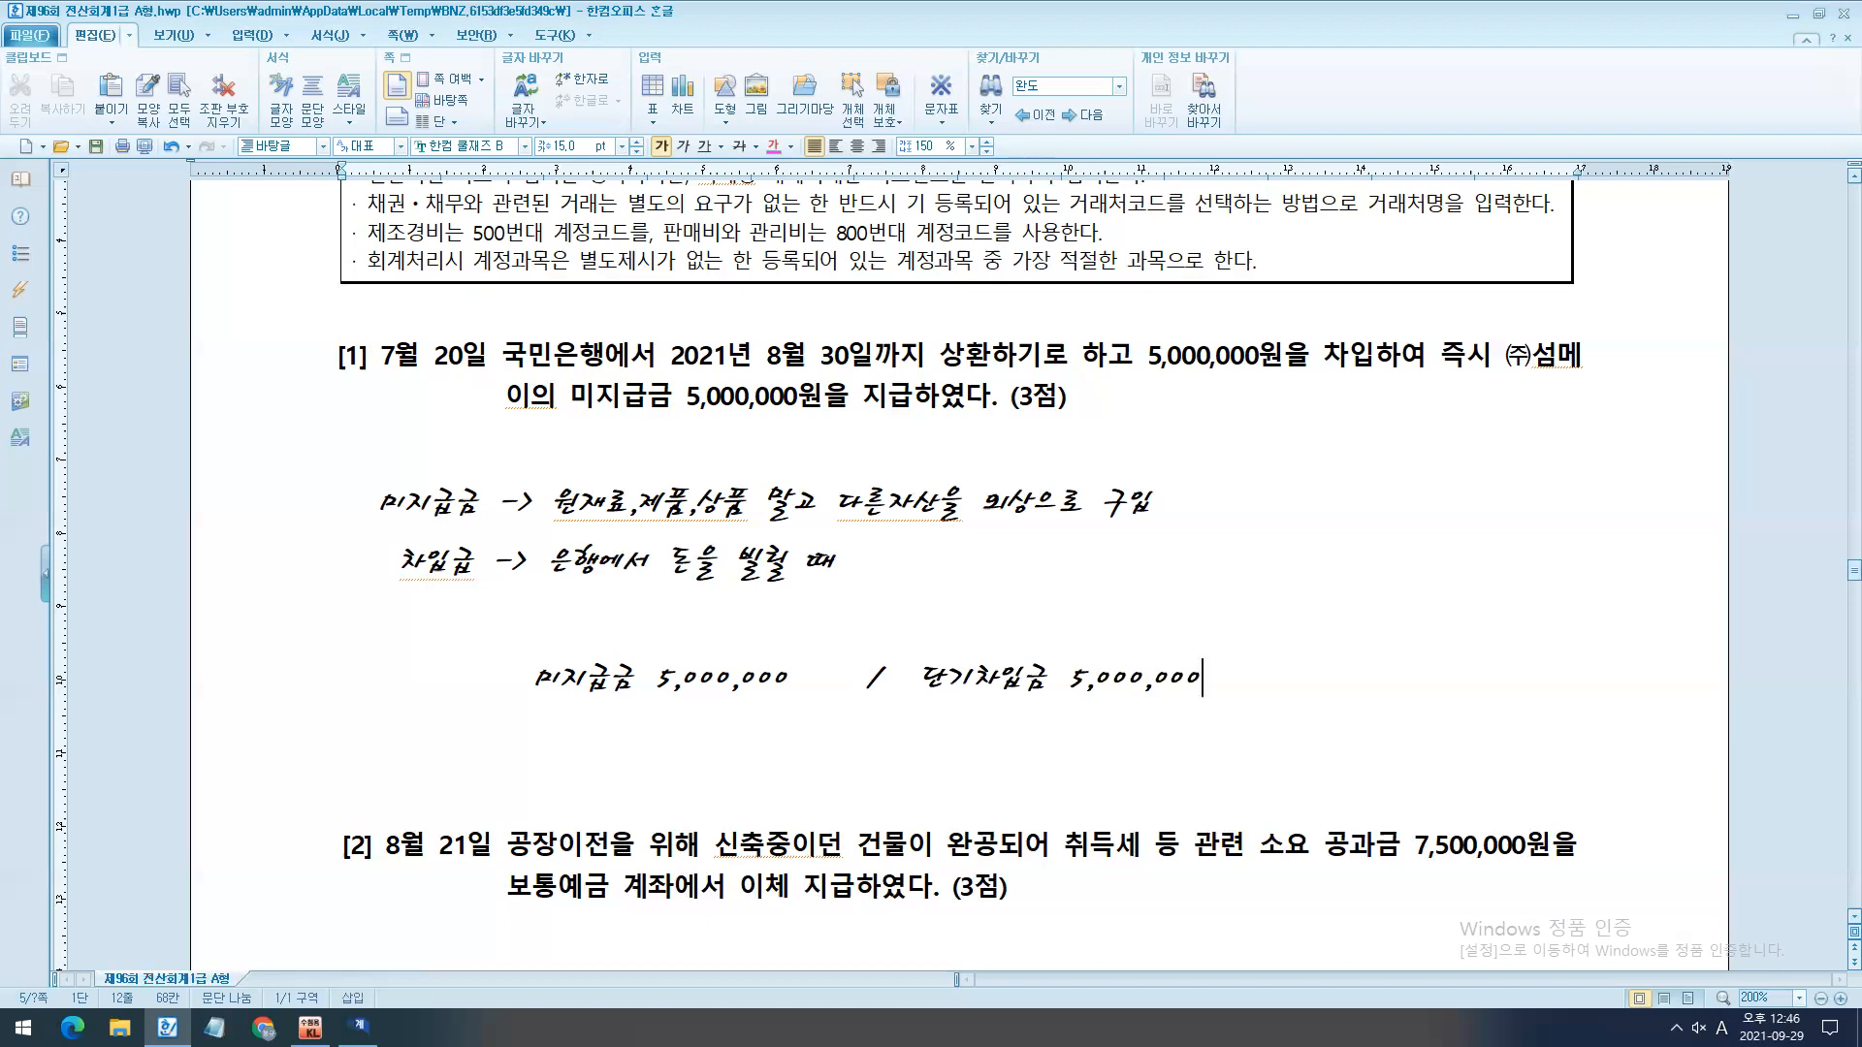
- Add the counterparties to the journal entry: (섬메이) after 미지급금 and (국민은행) after 단기차입금
{"action": "scroll", "coordinate": [1367, 306], "scroll_direction": "down", "scroll_amount": 2}
{"action": "left_click", "coordinate": [676, 572]}
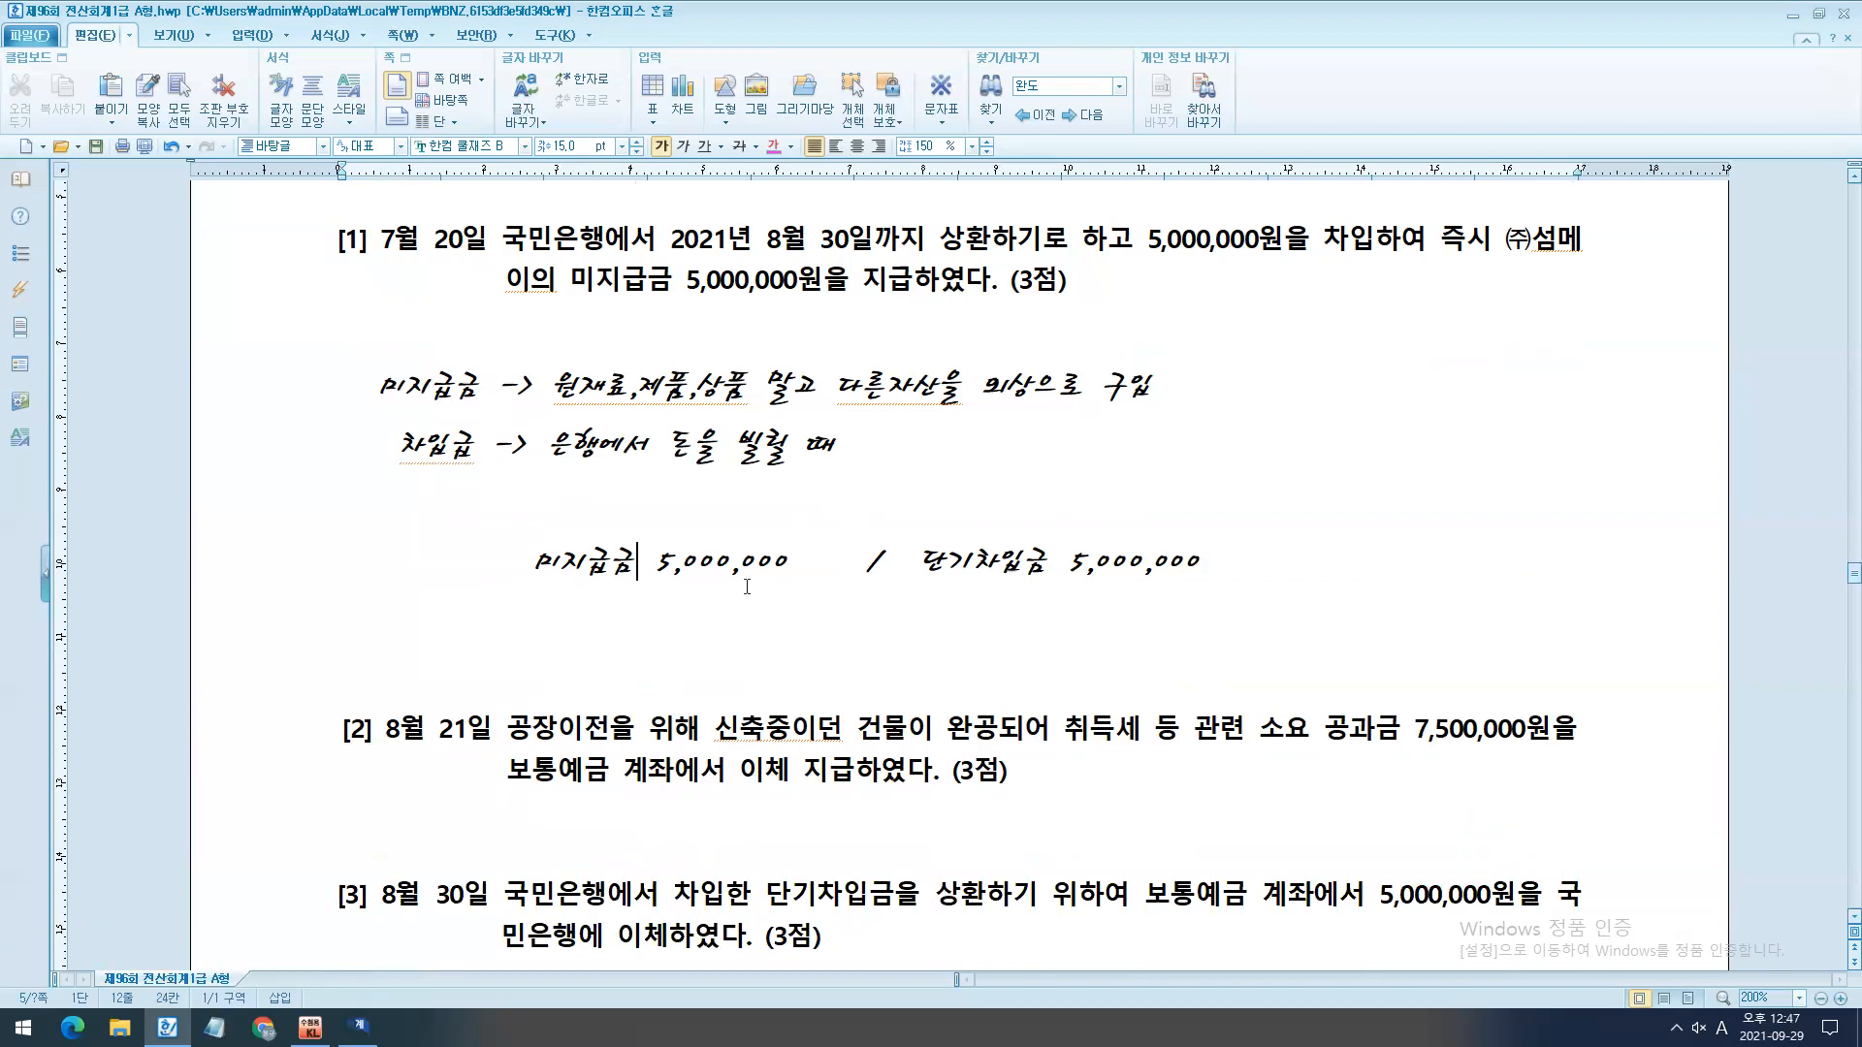
{"action": "mouse_move", "coordinate": [514, 508]}
{"action": "left_mouse_down"}
{"action": "mouse_move", "coordinate": [844, 641]}
{"action": "mouse_move", "coordinate": [1258, 508]}
{"action": "left_mouse_up"}
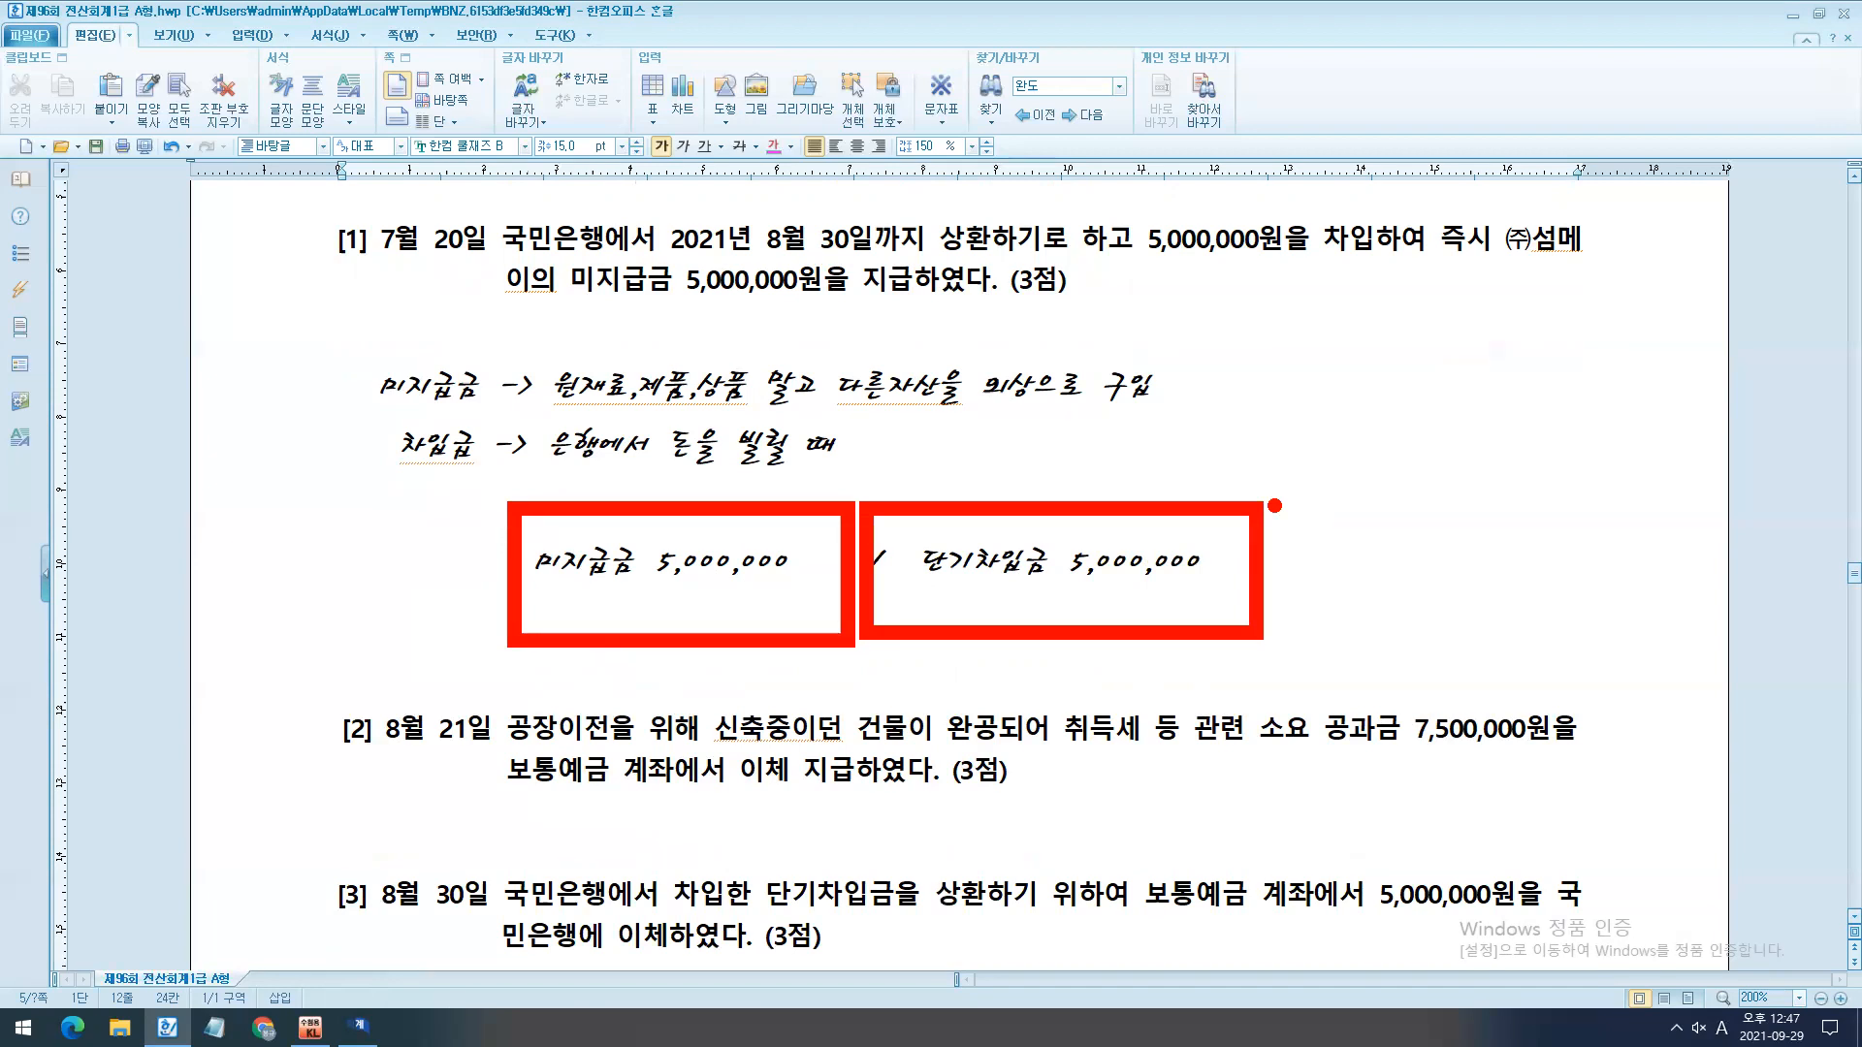
{"action": "key", "text": "Escape"}
{"action": "type", "text": "(섬메이)"}
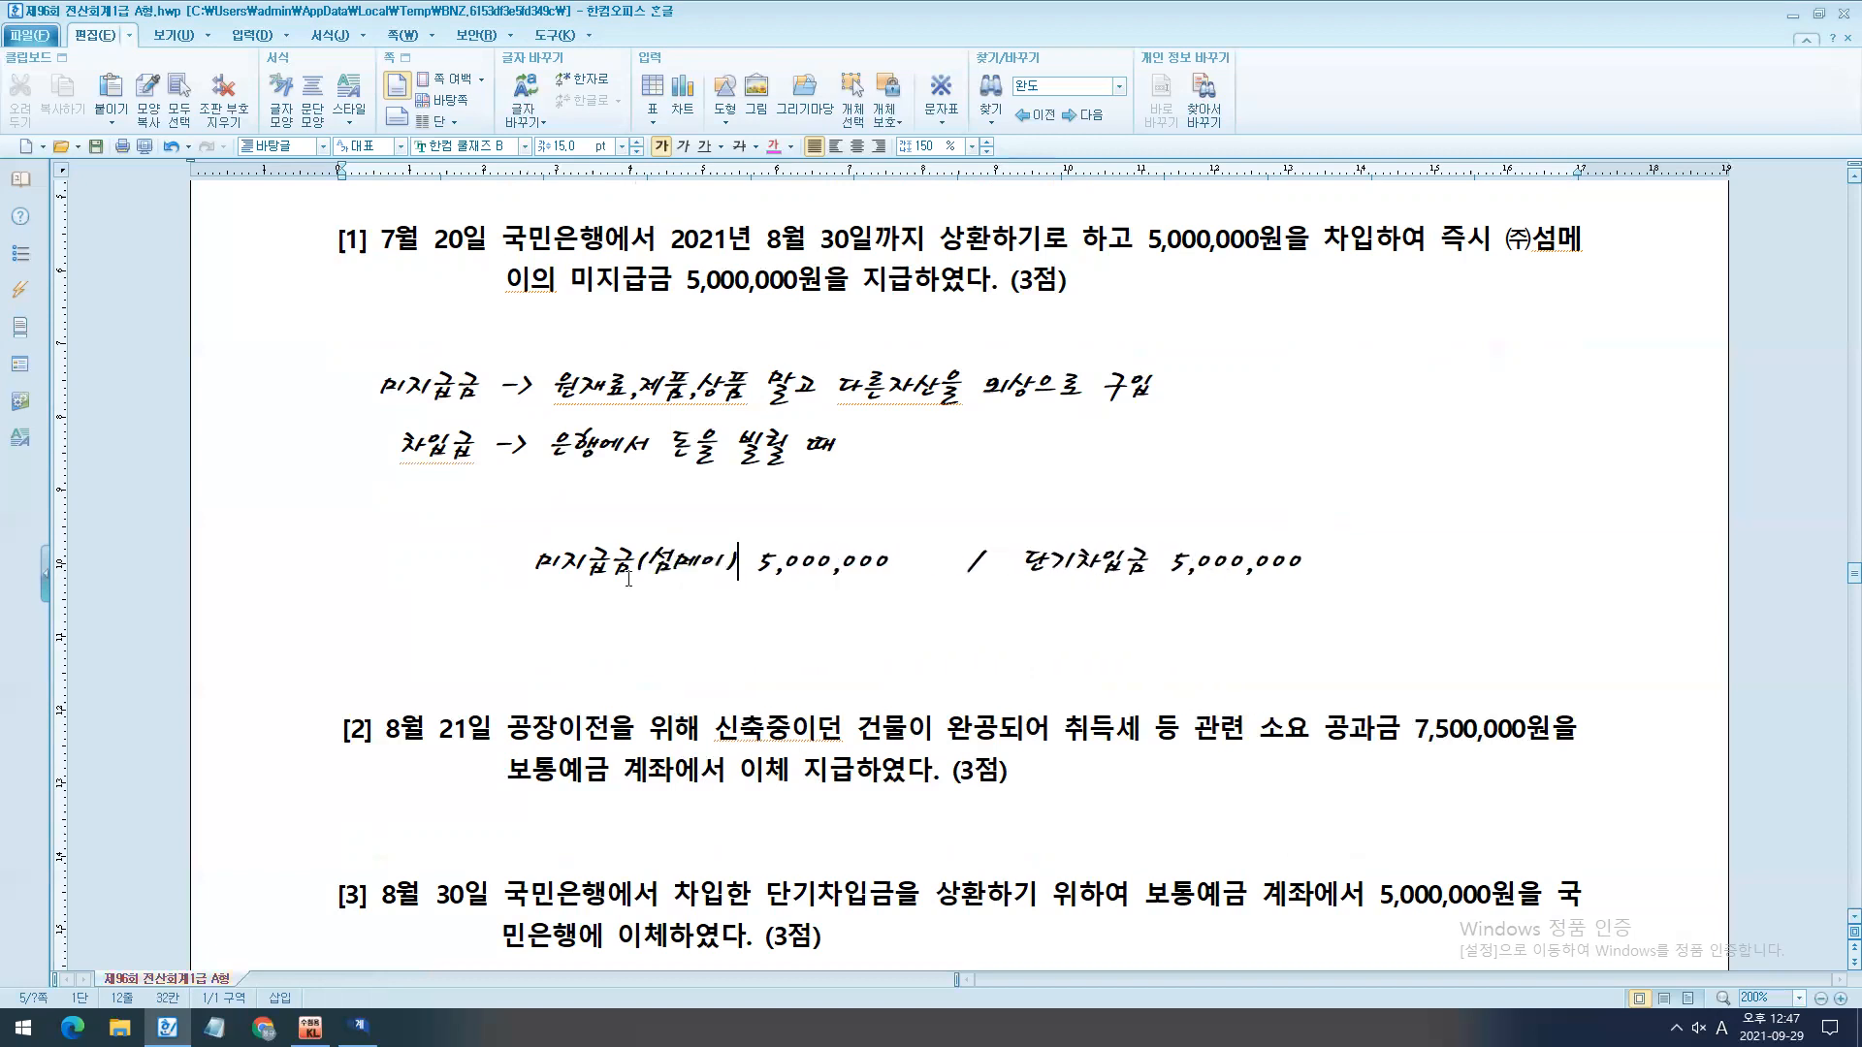
{"action": "left_click", "coordinate": [1144, 578]}
{"action": "type", "text": "(국민은행)"}
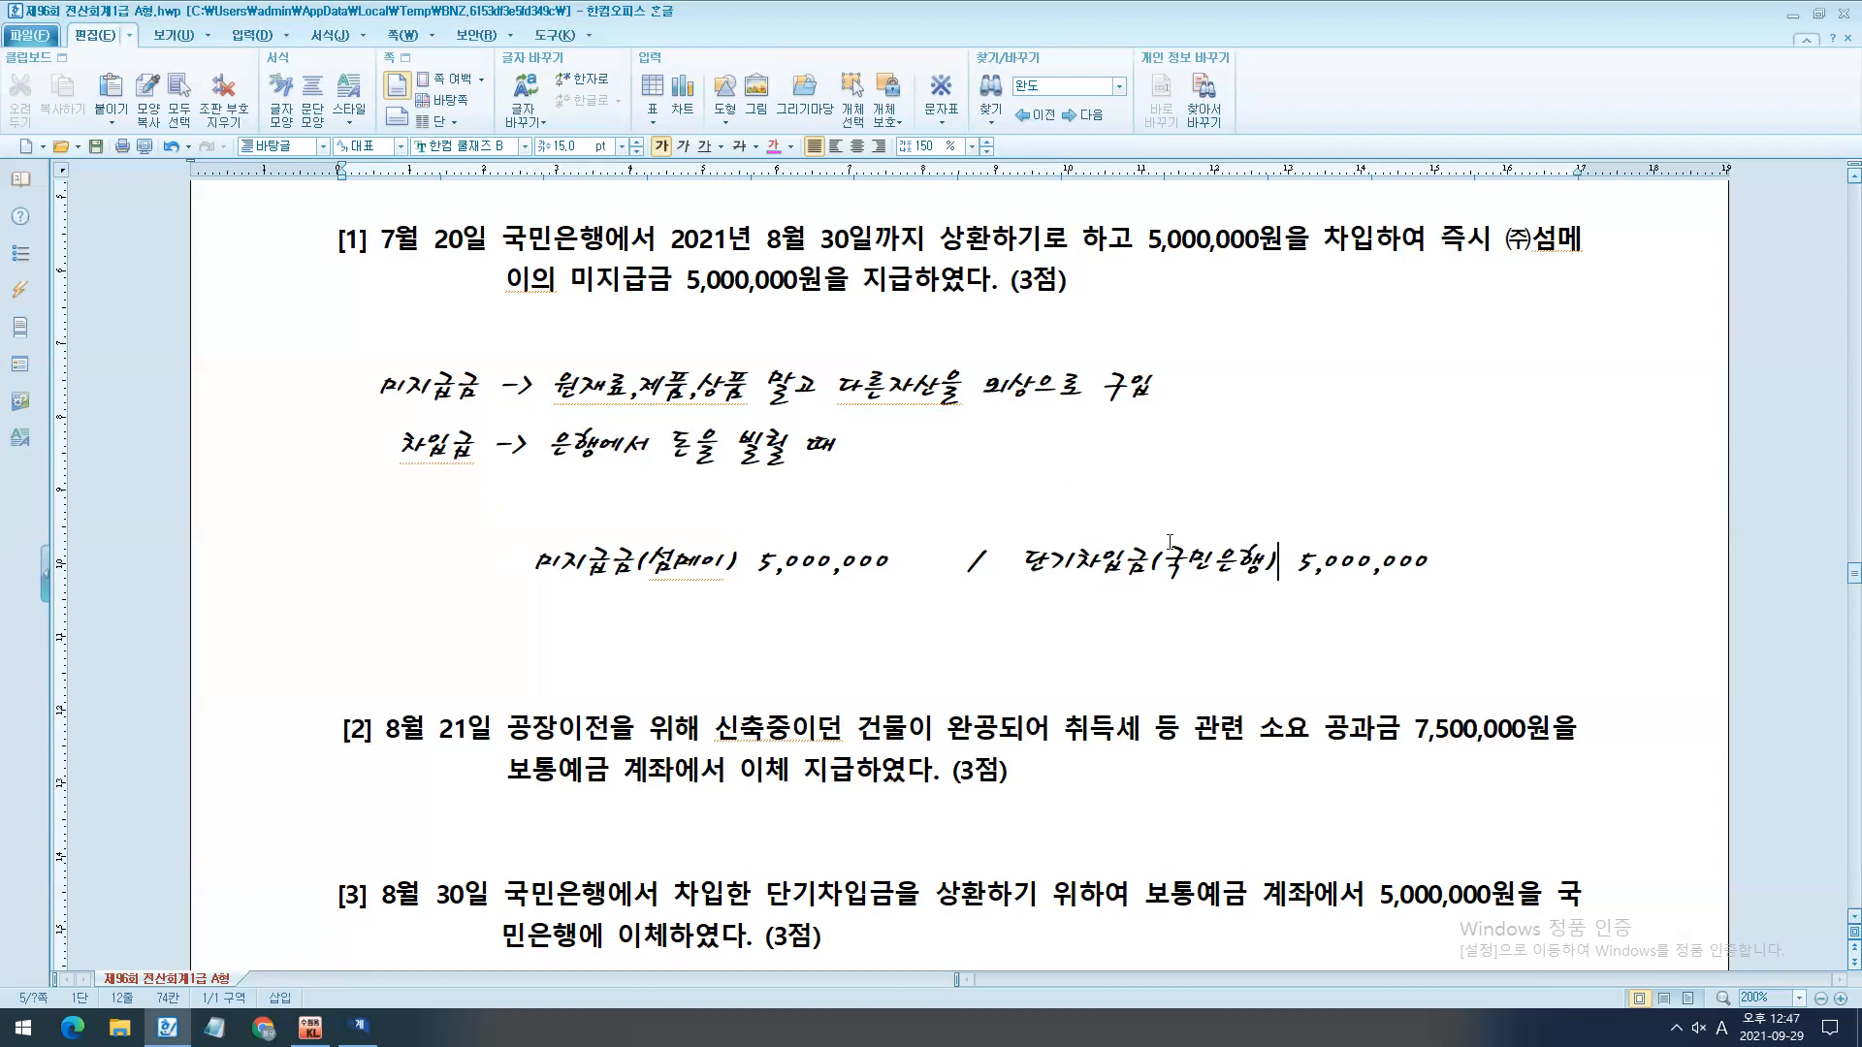
- Switch to KcLep, close the 거래처별초기이월 window and reread question [1] beside 일반전표입력
{"action": "left_click", "coordinate": [310, 1027]}
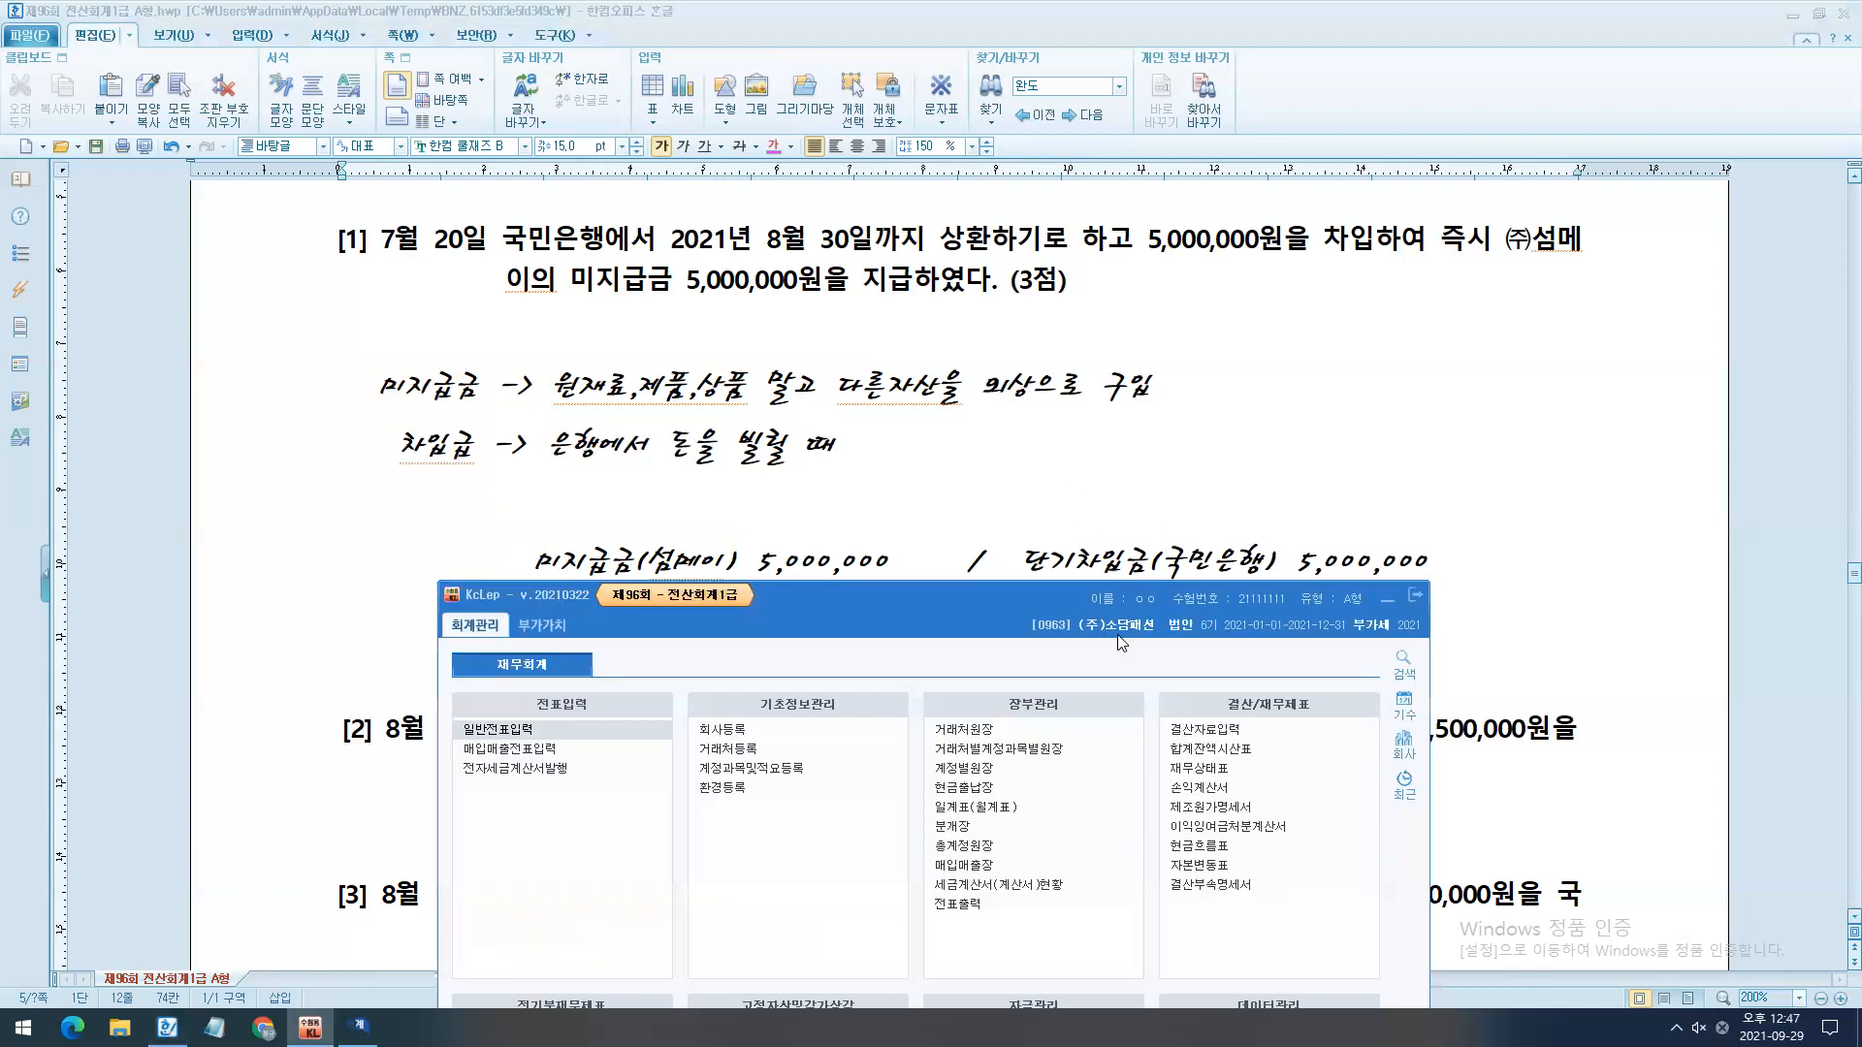
{"action": "left_click", "coordinate": [1416, 590]}
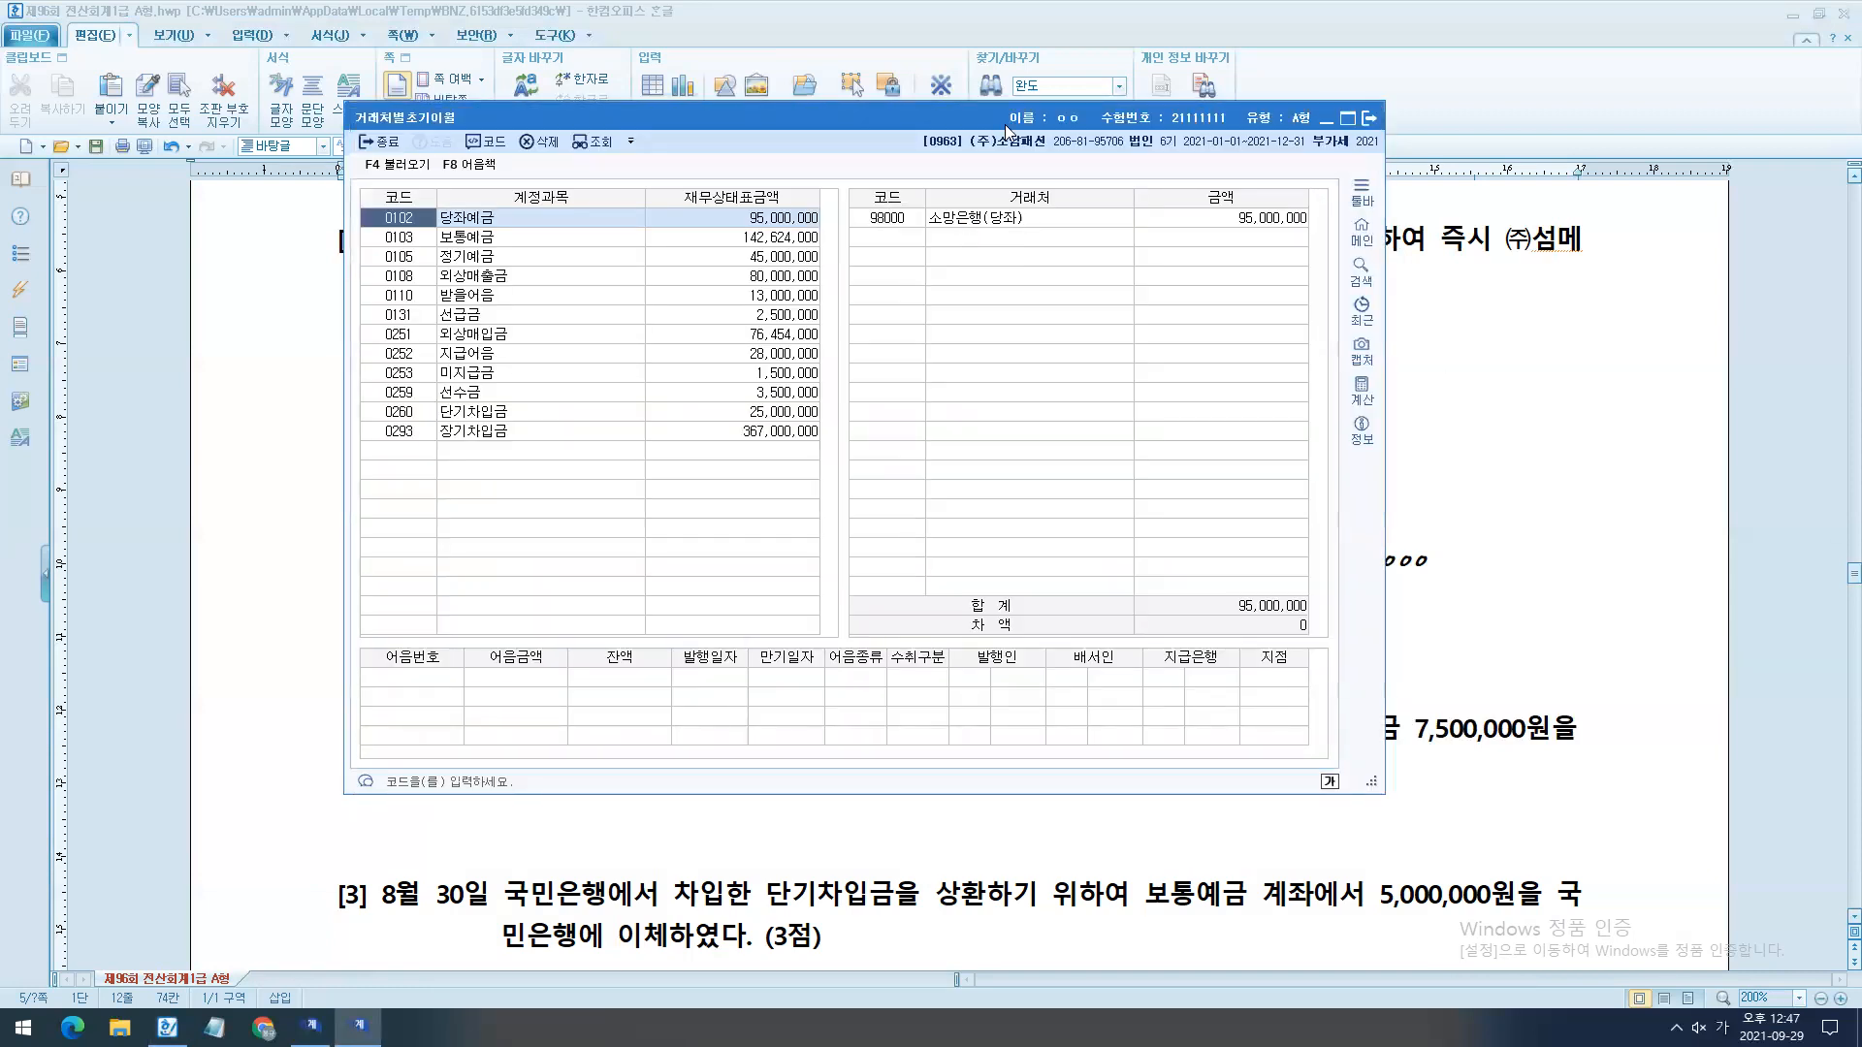
{"action": "key", "text": "Escape"}
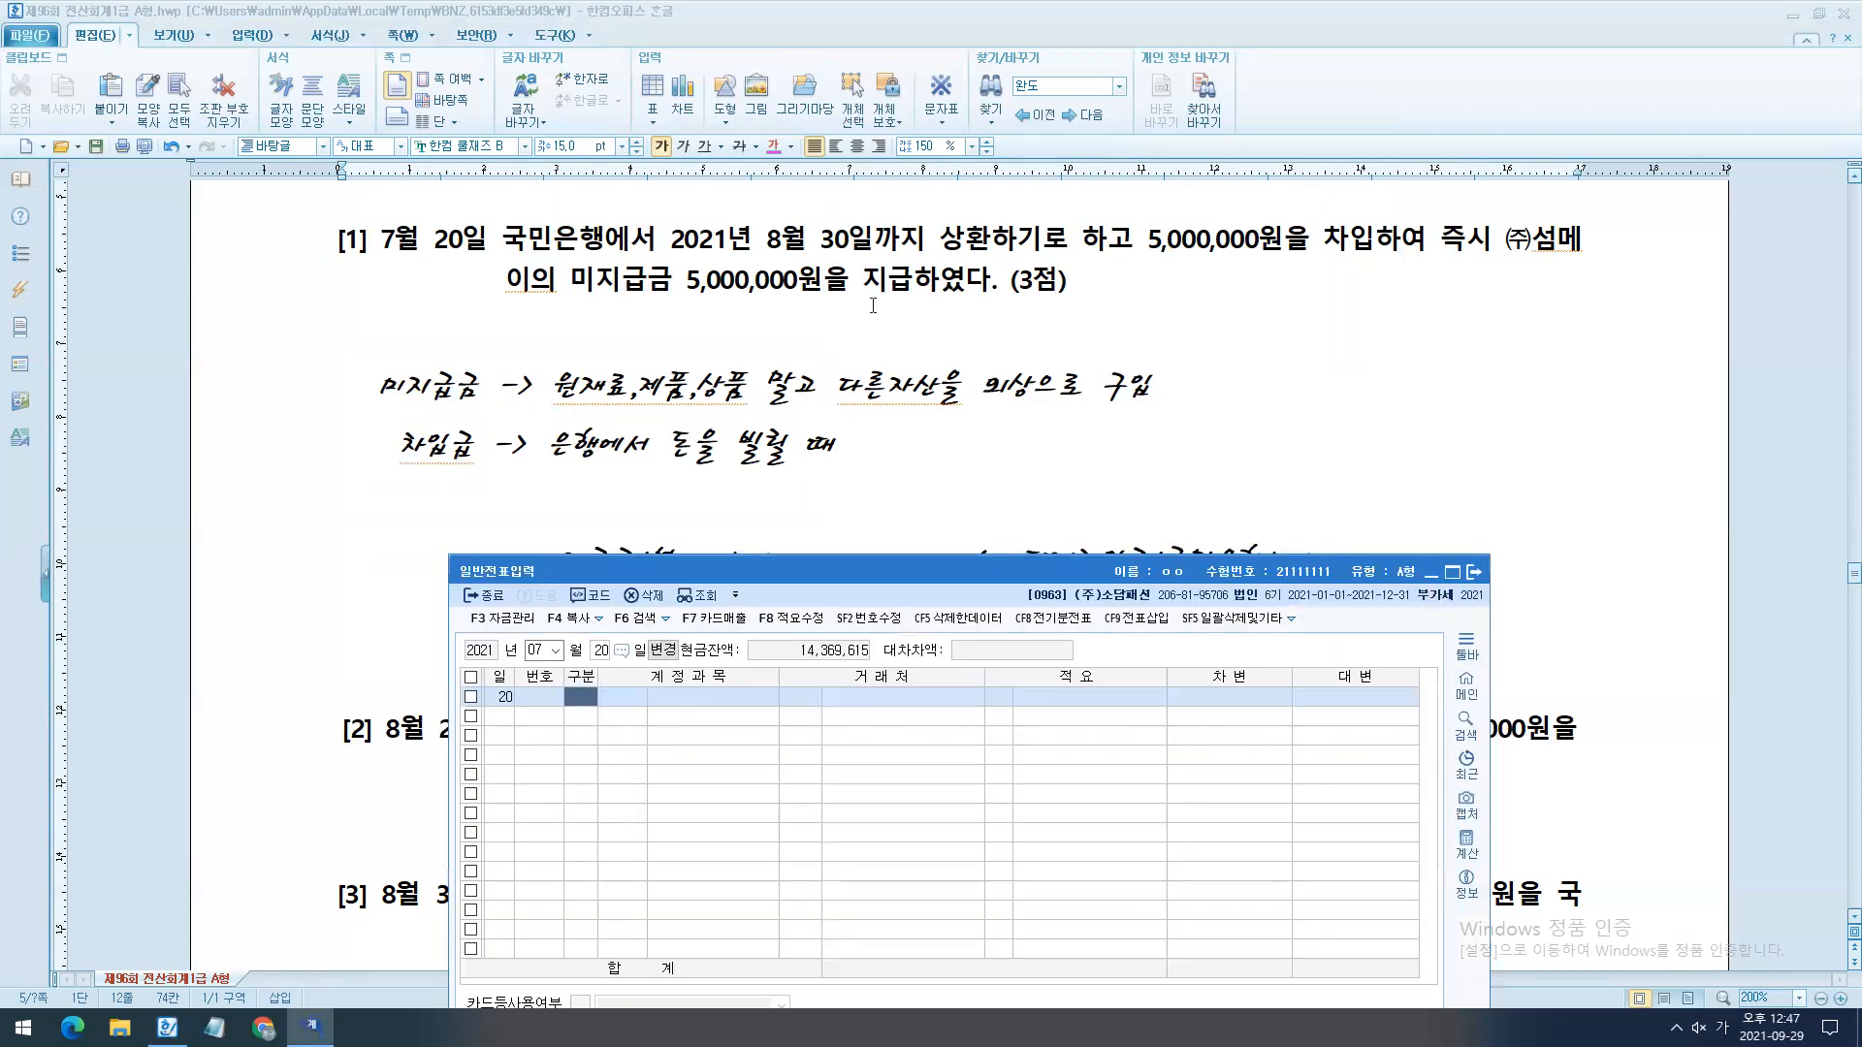
{"action": "left_click_drag", "start_coordinate": [475, 199], "coordinate": [1660, 360]}
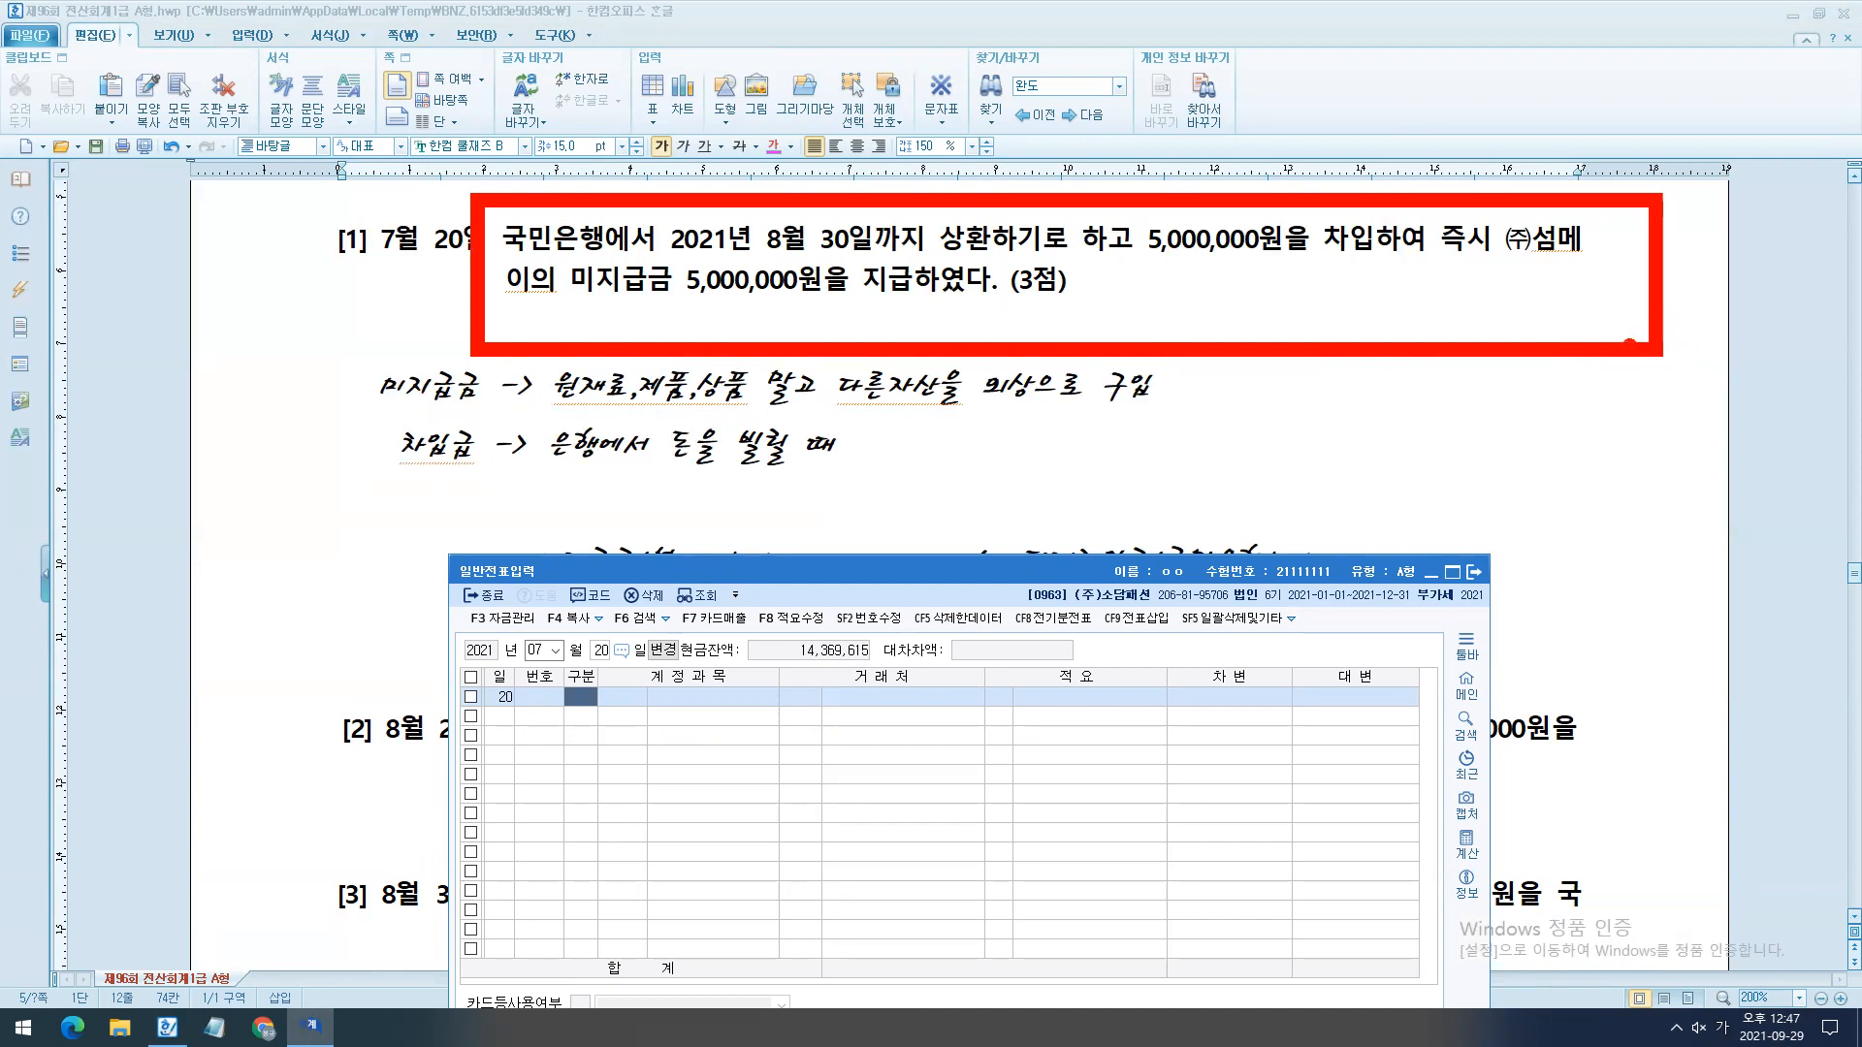
{"action": "key", "text": "Escape"}
- Bring up the KcLep main screen and locate 거래처별초기이월 under 전기분재무제표
{"action": "left_click", "coordinate": [1466, 685]}
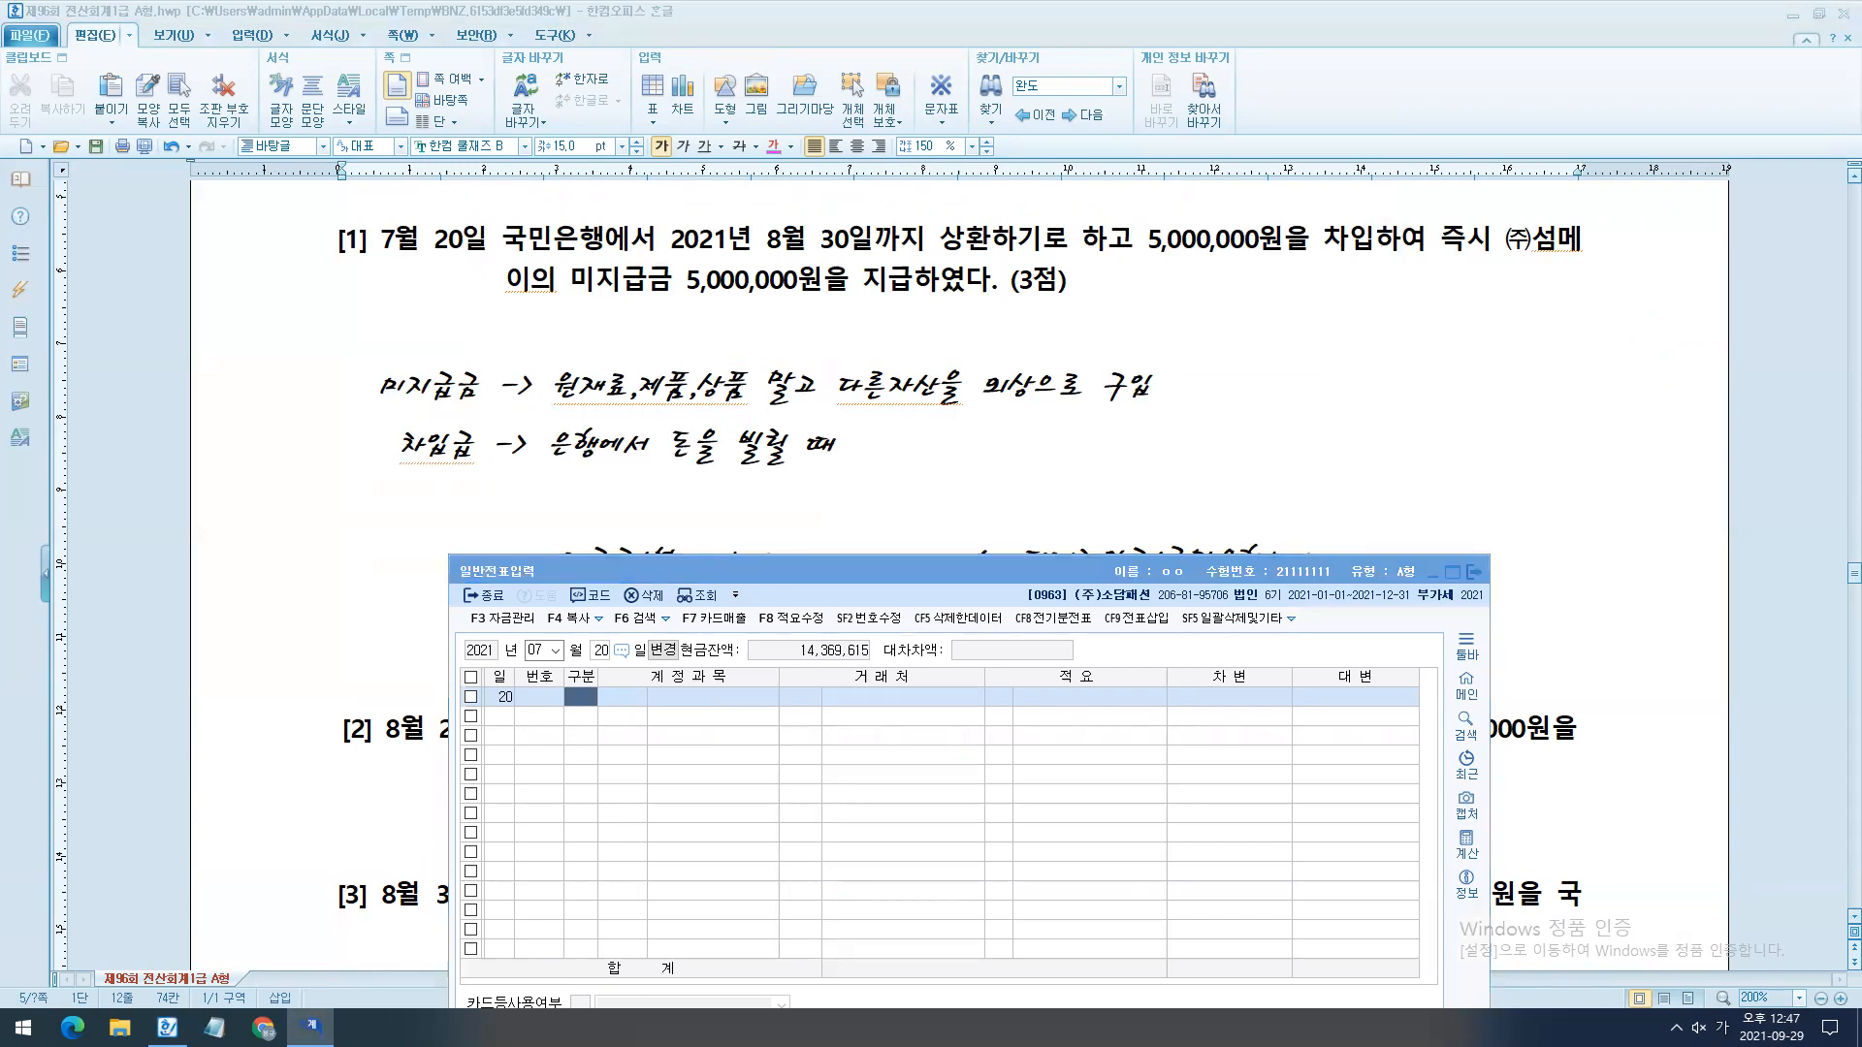
{"action": "key", "text": "ctrl+2"}
{"action": "left_click_drag", "start_coordinate": [1030, 566], "coordinate": [1178, 606]}
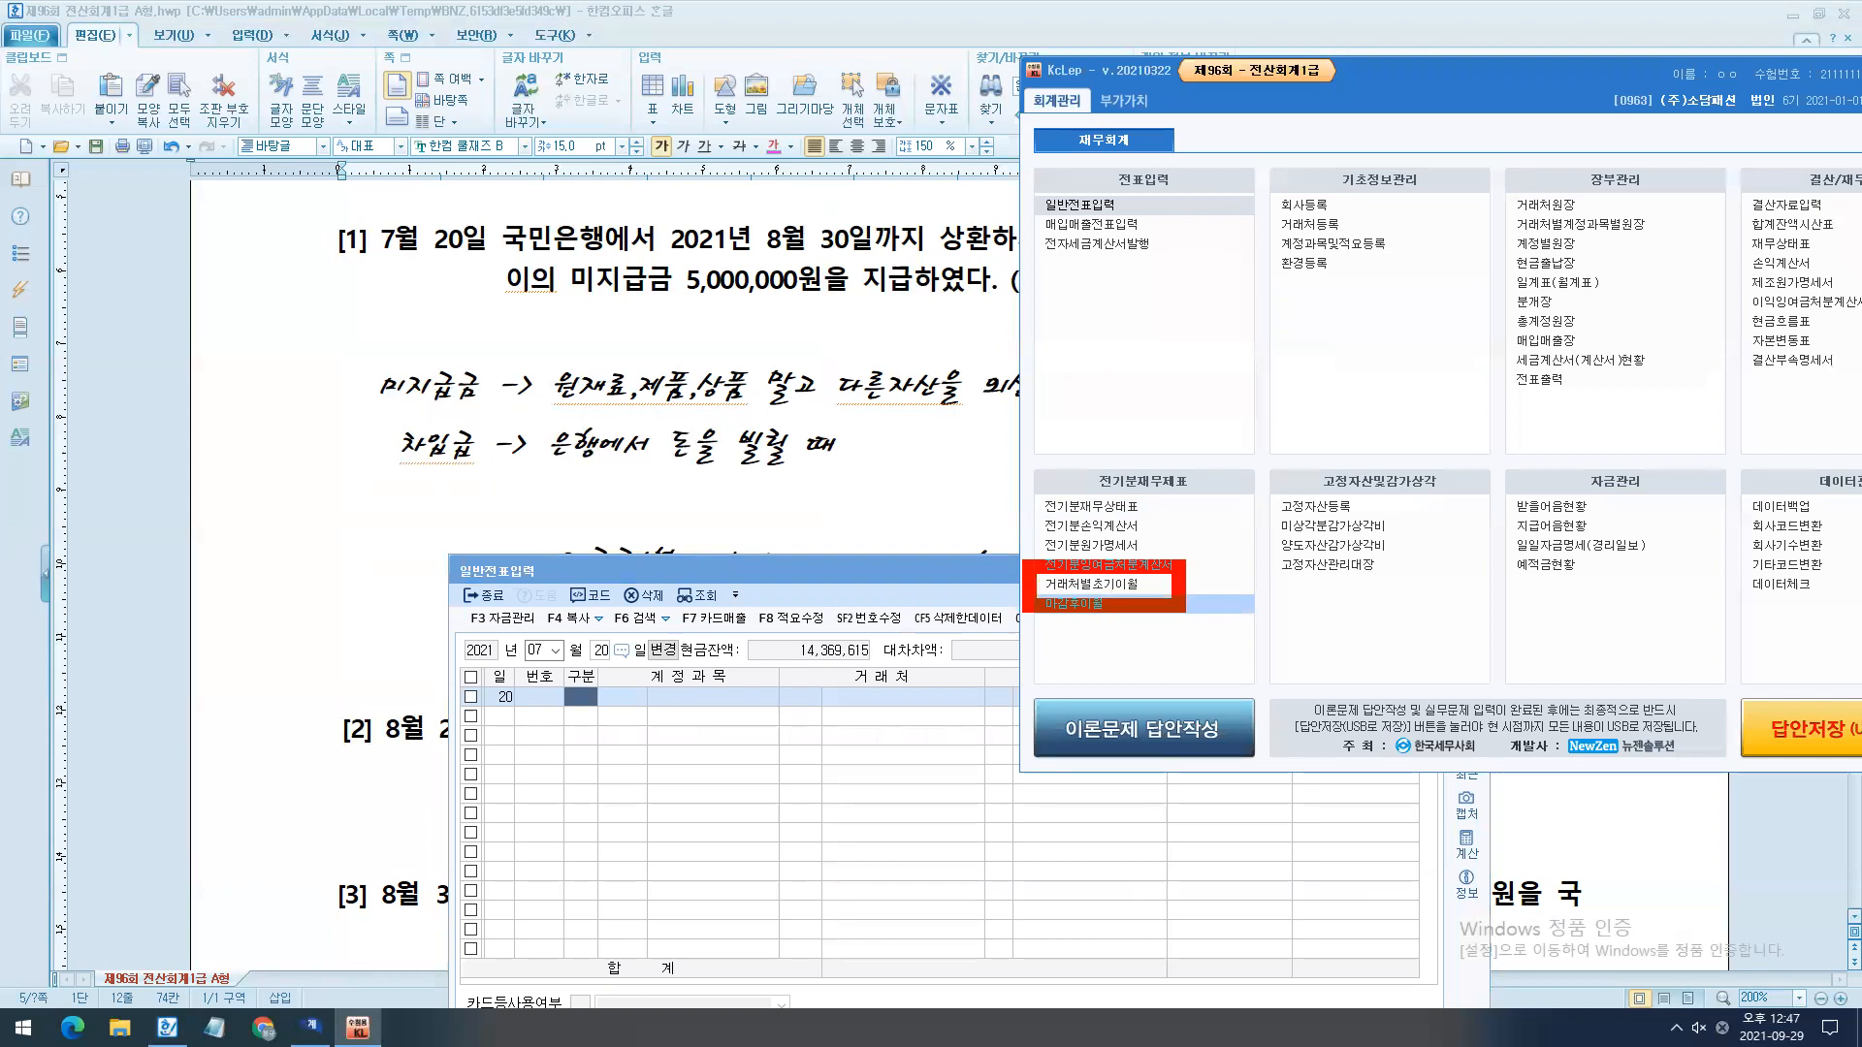
{"action": "key", "text": "Escape"}
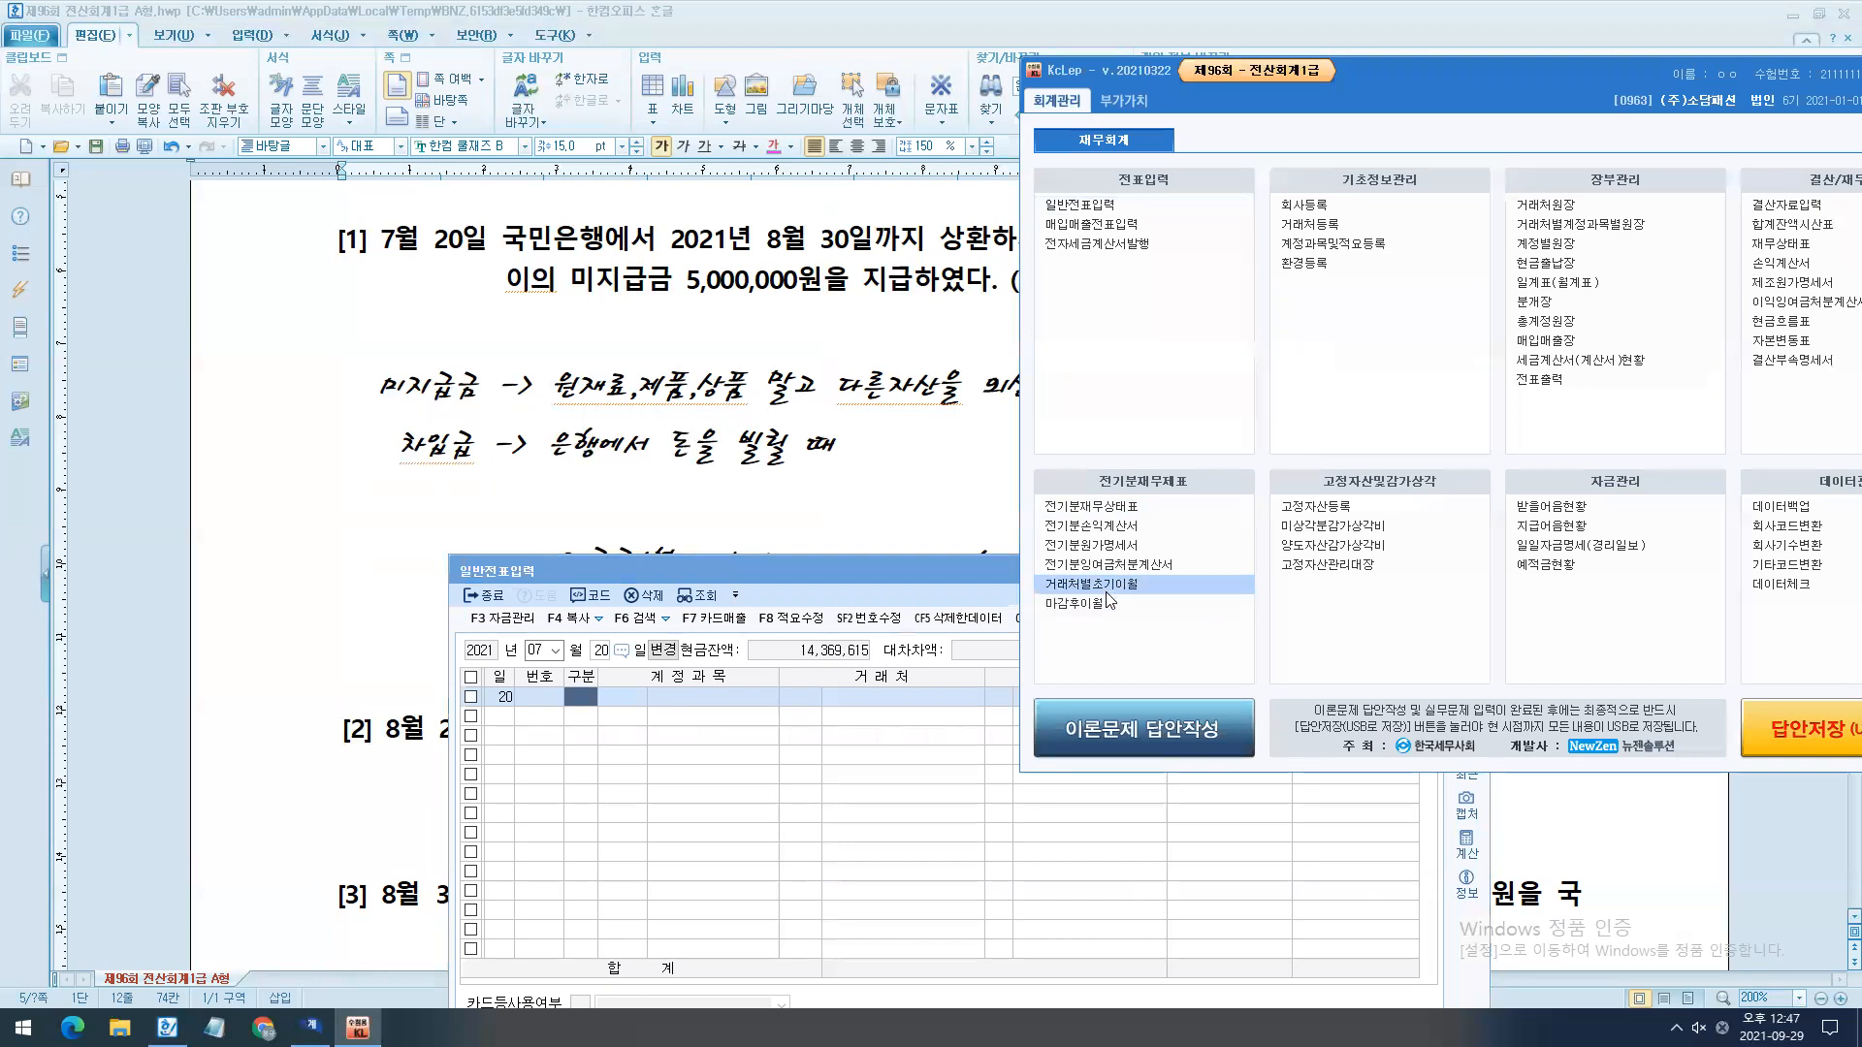
- Open 거래처별초기이월, check its account list for 미지급금 and 단기차입금, and close it and put the KcLep main window out of the way
{"action": "left_click", "coordinate": [1115, 585]}
{"action": "key", "text": "ctrl+2"}
{"action": "mouse_move", "coordinate": [606, 306]}
{"action": "left_mouse_down"}
{"action": "mouse_move", "coordinate": [1155, 681]}
{"action": "mouse_move", "coordinate": [1133, 649]}
{"action": "left_mouse_up"}
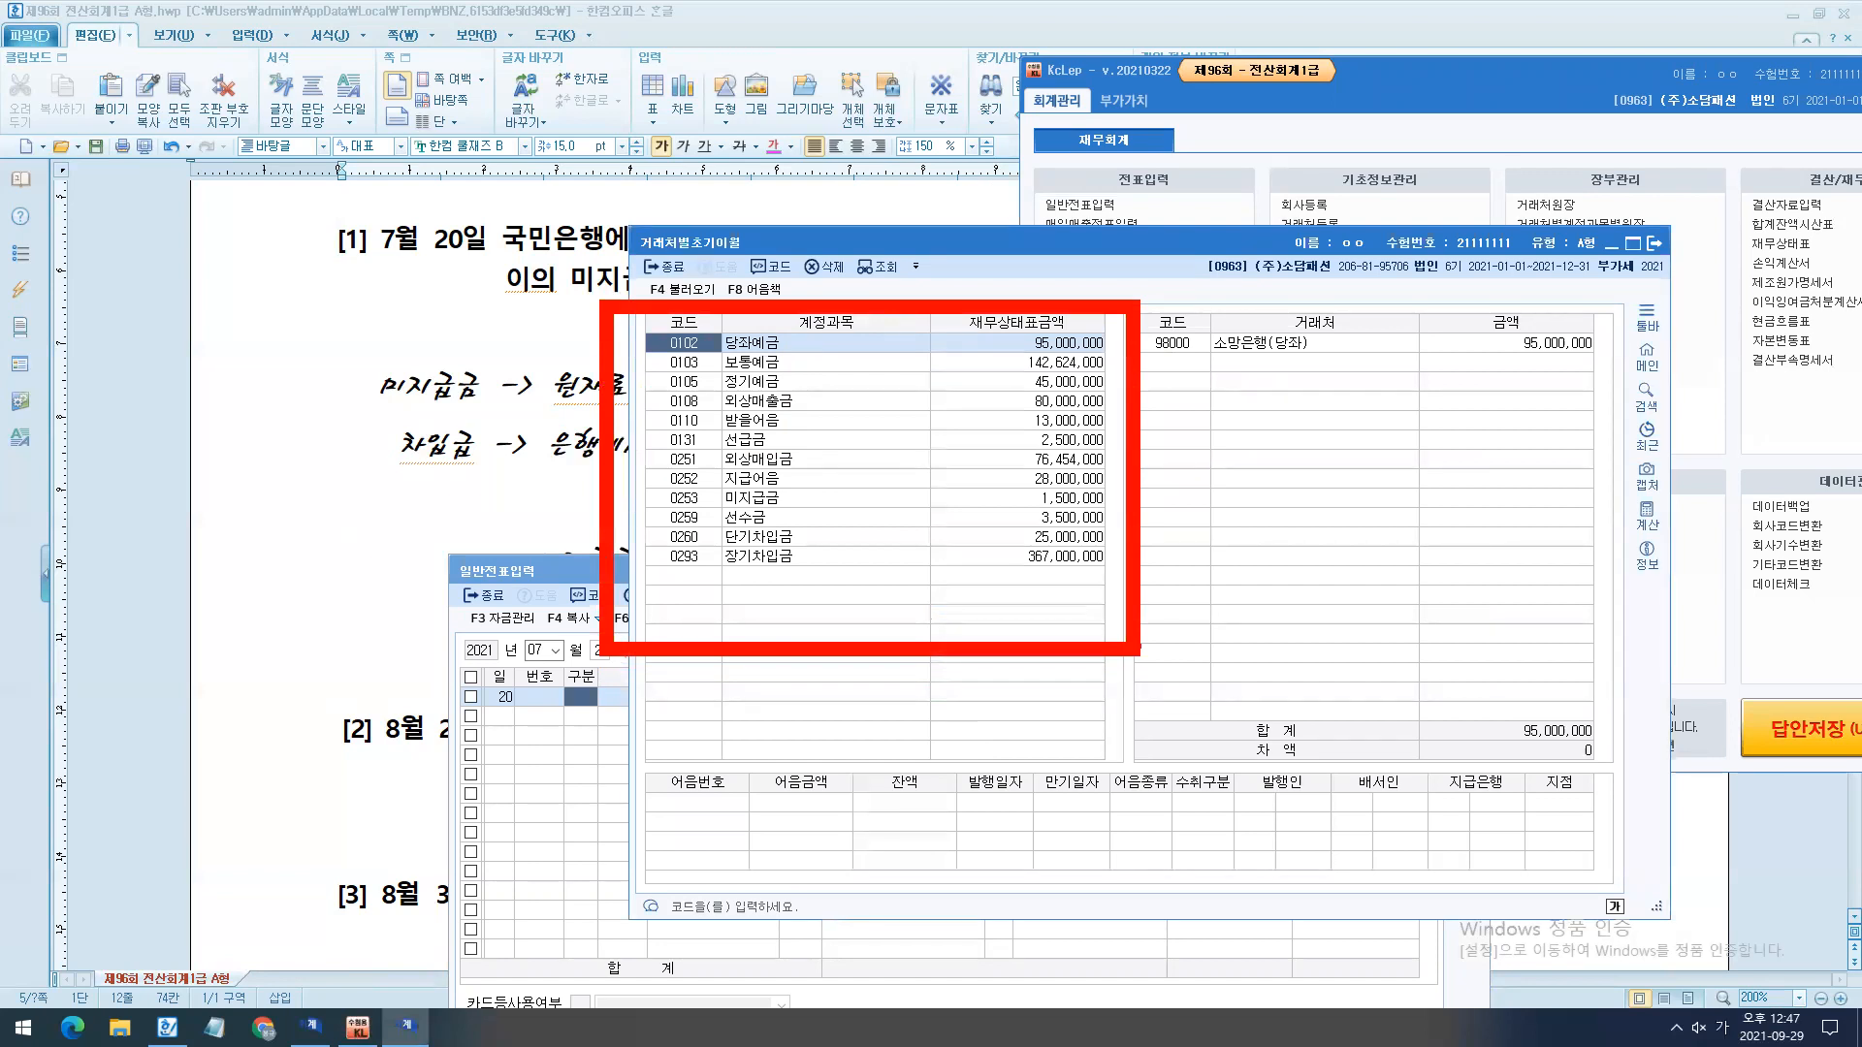
{"action": "mouse_move", "coordinate": [955, 495]}
{"action": "left_mouse_down"}
{"action": "mouse_move", "coordinate": [827, 451]}
{"action": "mouse_move", "coordinate": [795, 495]}
{"action": "mouse_move", "coordinate": [932, 541]}
{"action": "left_mouse_up"}
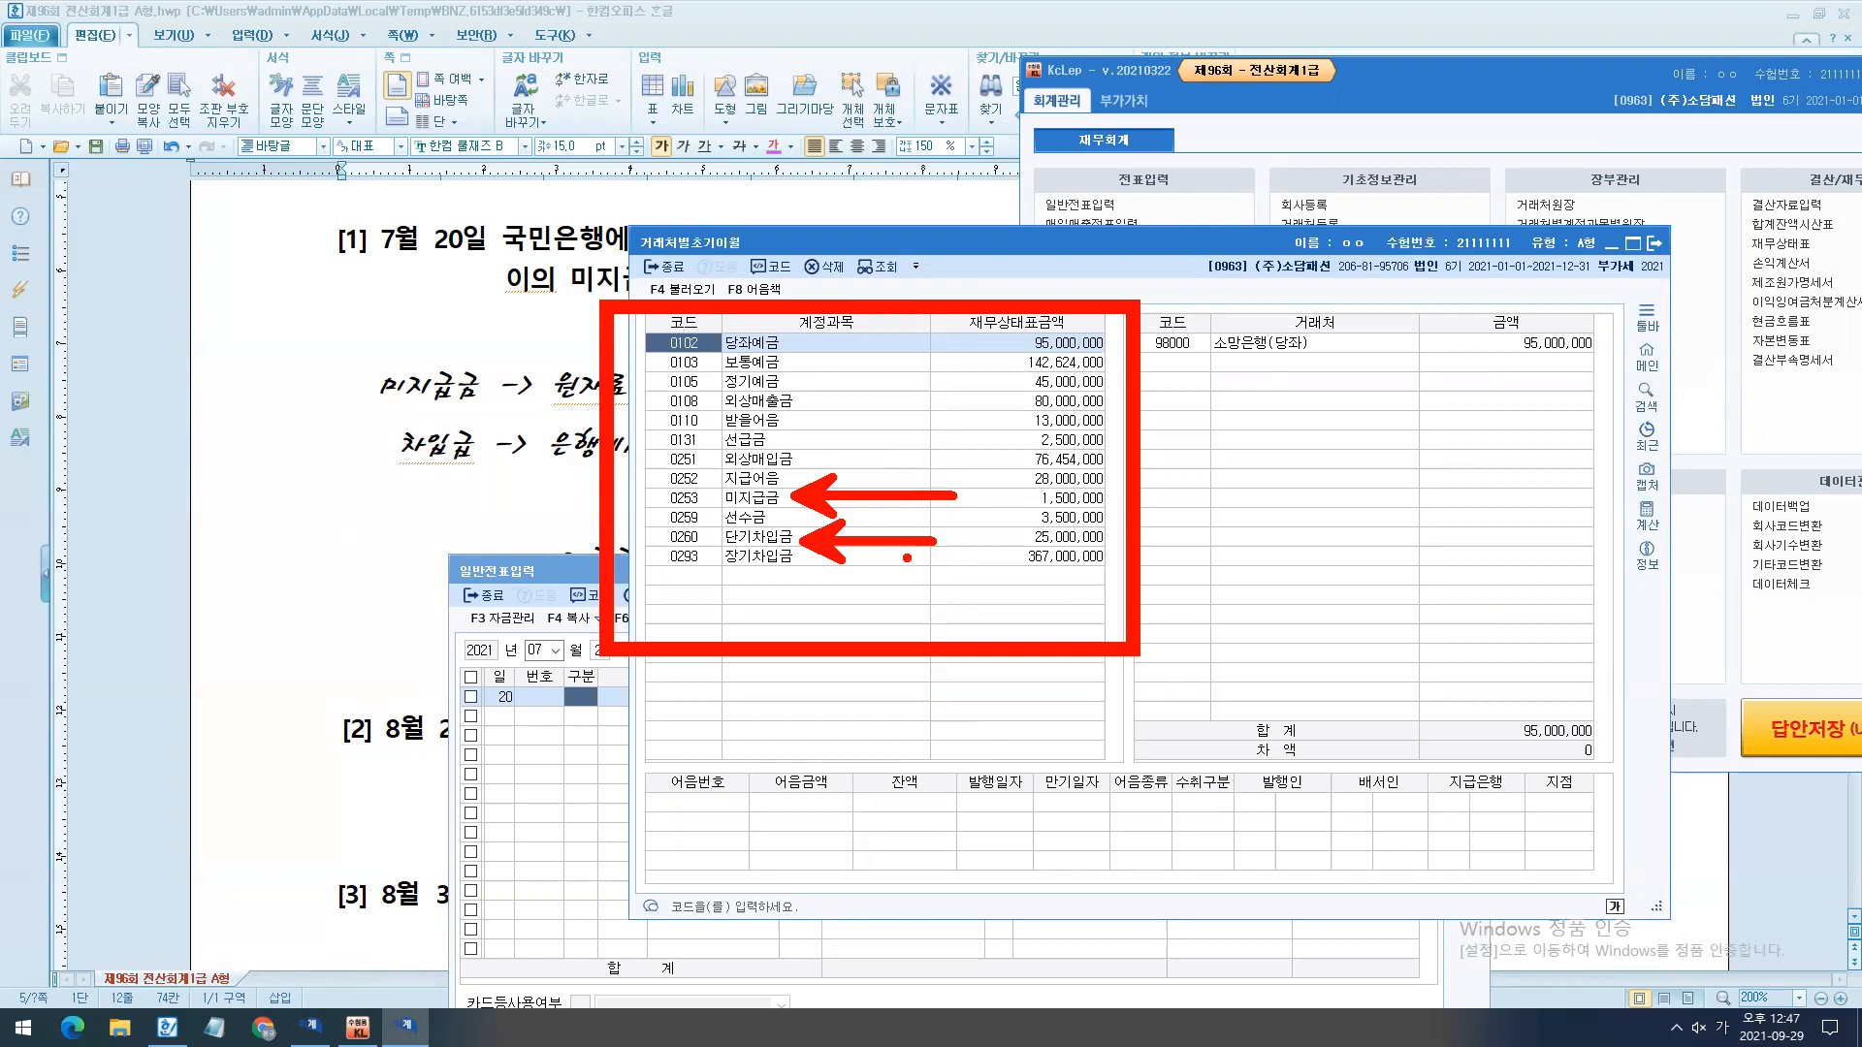
{"action": "key", "text": "Escape"}
{"action": "key", "text": "Escape"}
{"action": "left_click_drag", "start_coordinate": [1346, 104], "coordinate": [1121, 149]}
{"action": "left_click", "coordinate": [1742, 123]}
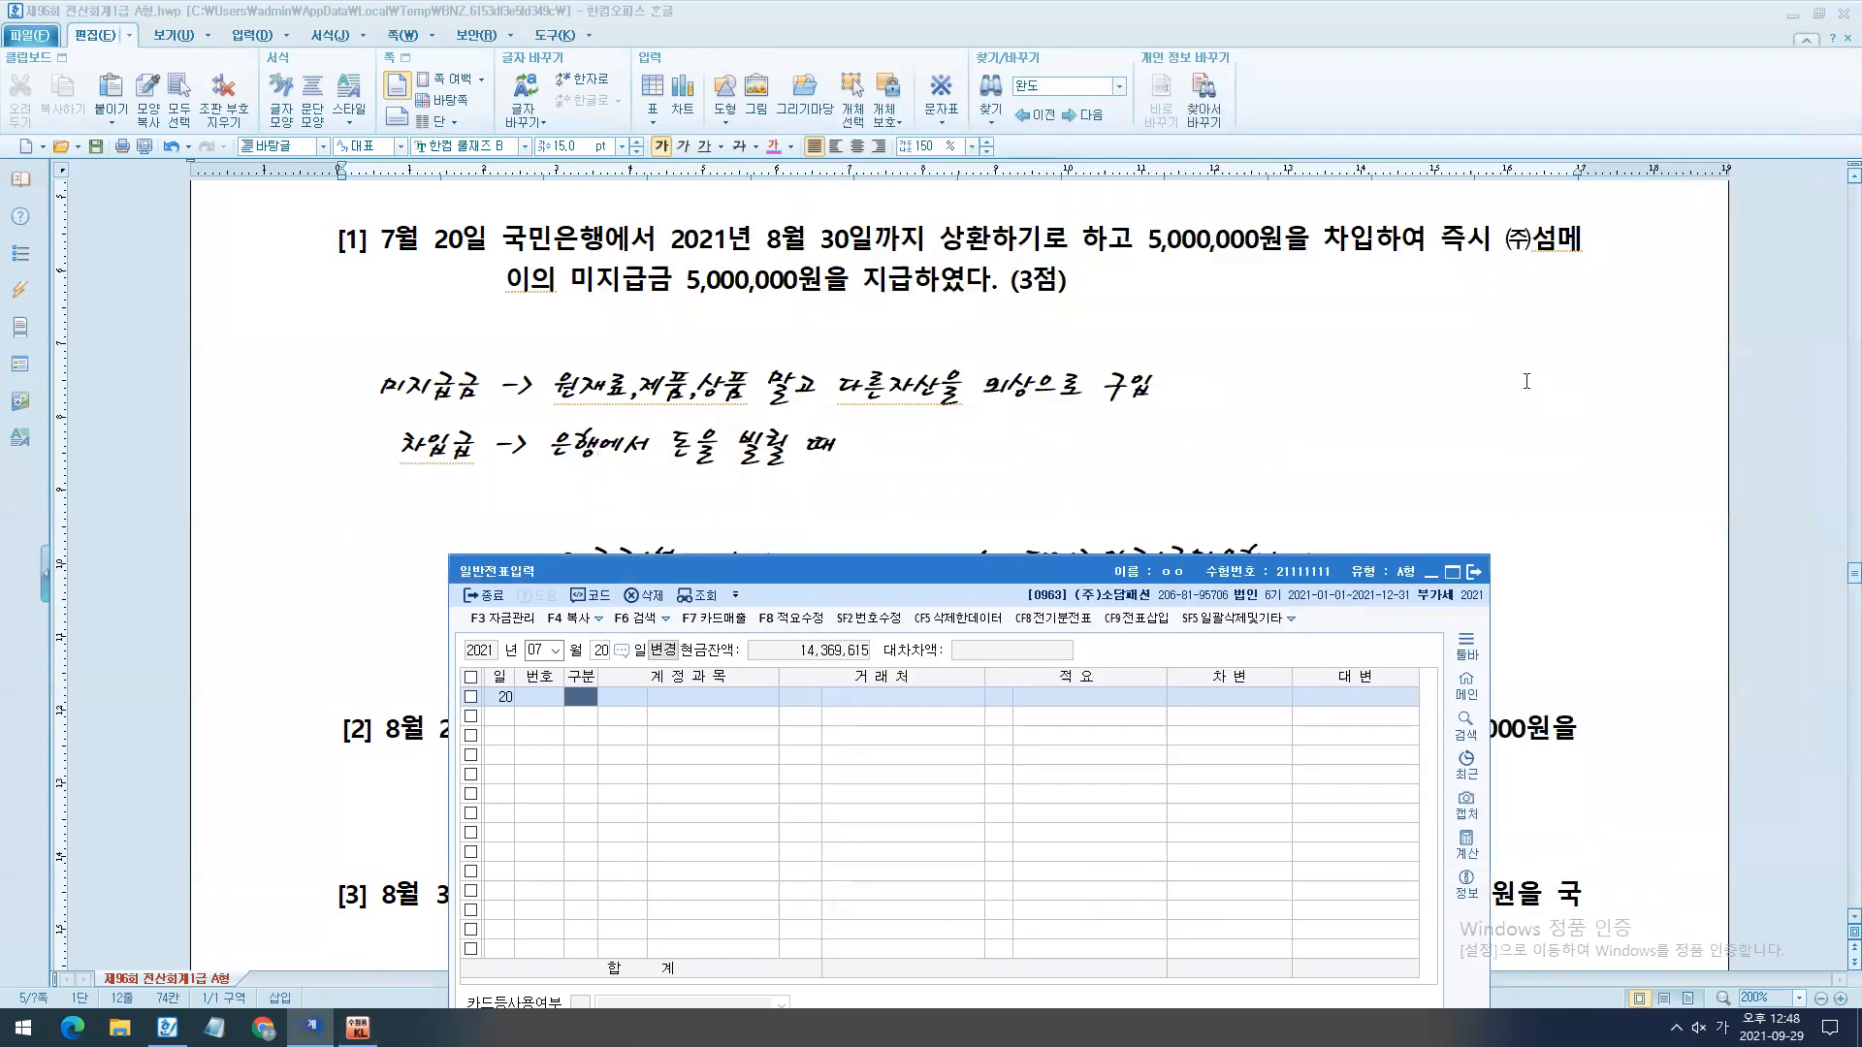
- Remove a blank line above question [2] and insert blank lines beneath it for the working
{"action": "scroll", "coordinate": [1365, 533], "scroll_direction": "down", "scroll_amount": 3}
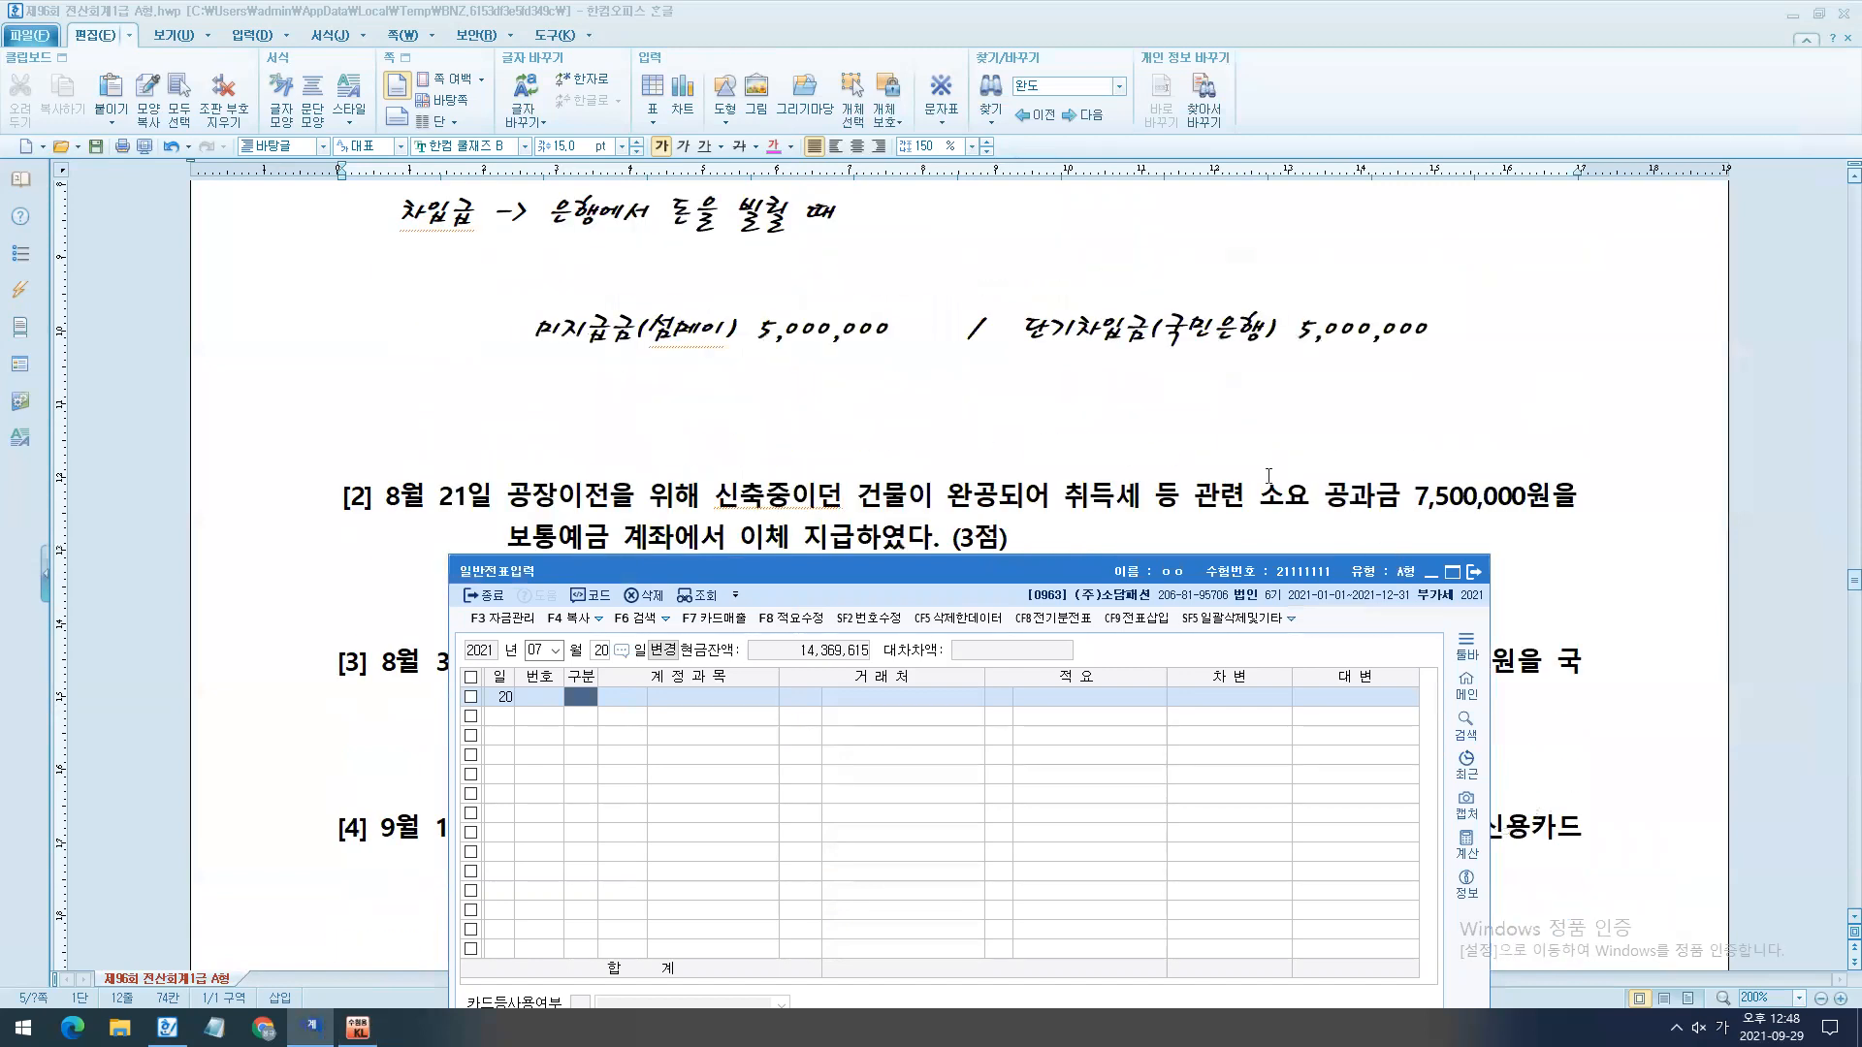
{"action": "left_click", "coordinate": [1168, 457]}
{"action": "key", "text": "BackSpace"}
{"action": "left_click", "coordinate": [1130, 523]}
{"action": "key", "text": "Return"}
{"action": "key", "text": "Return"}
{"action": "key", "text": "Return"}
- Switch to KcLep and set the 일반전표입력 voucher date to August 21
{"action": "left_click", "coordinate": [311, 1027]}
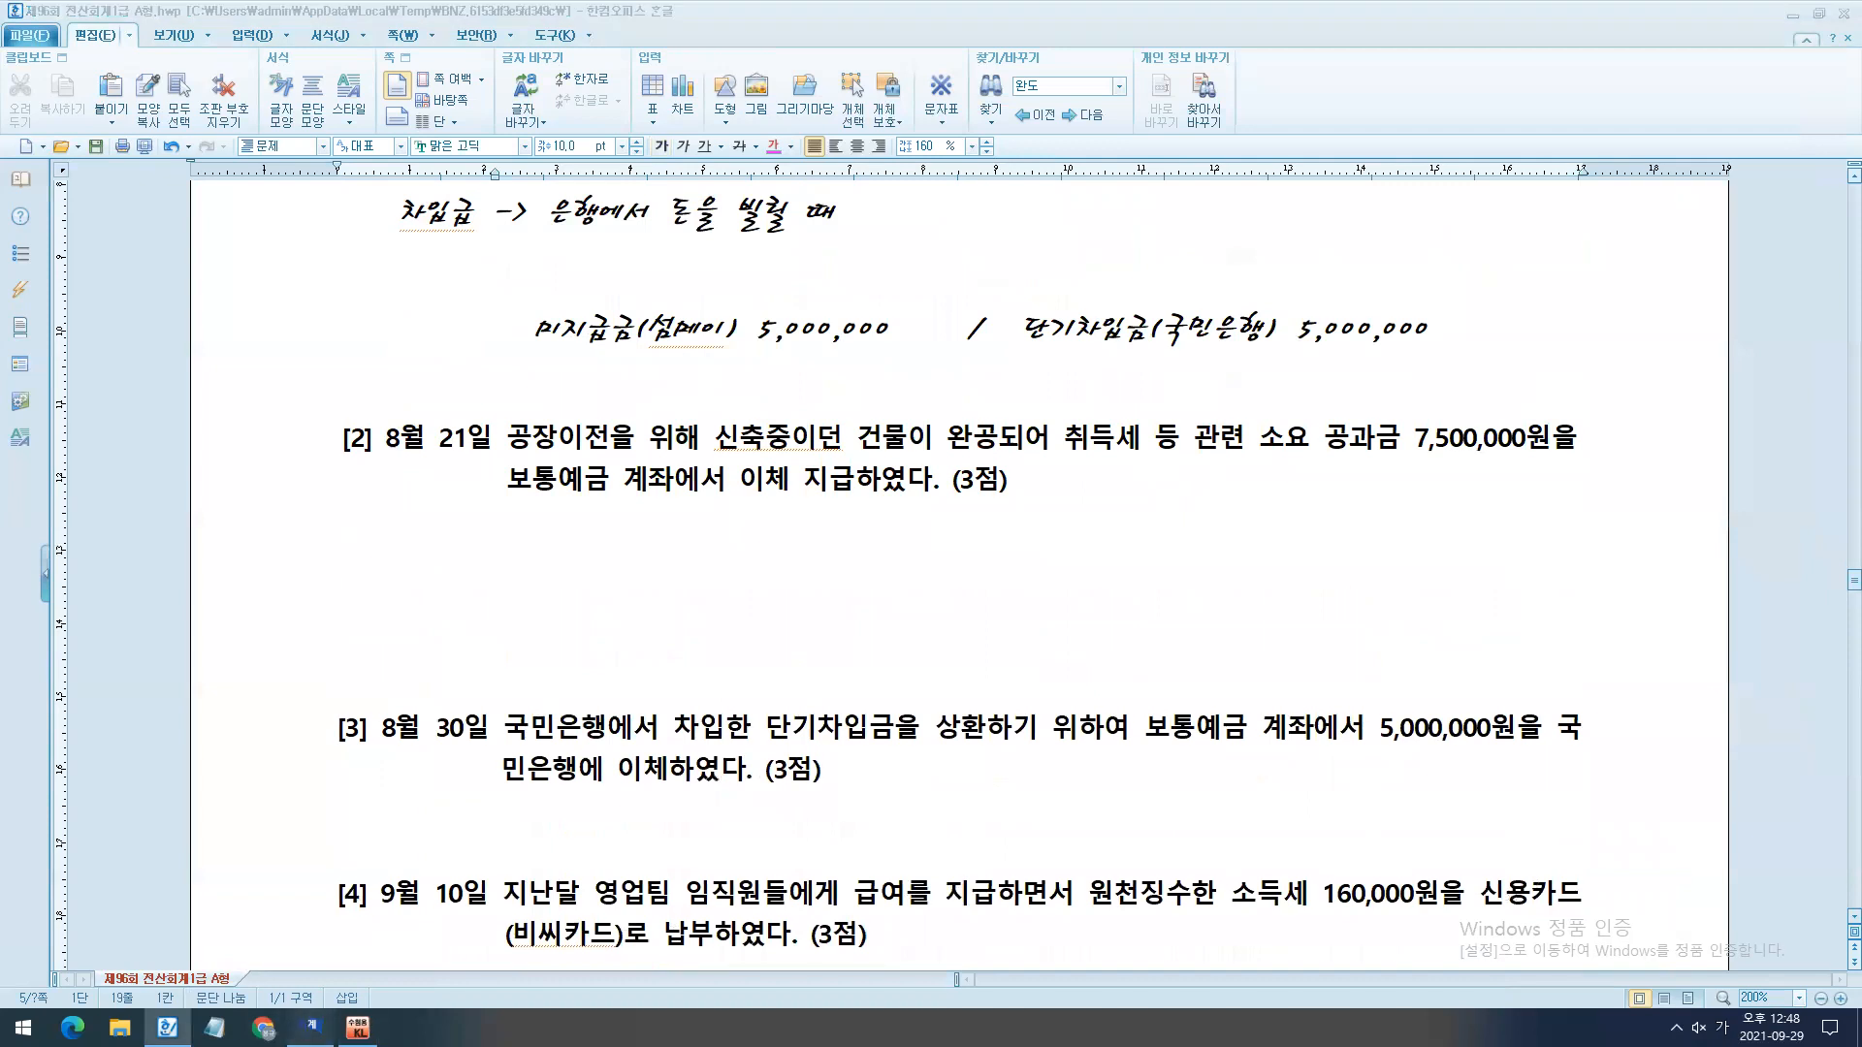
{"action": "key", "text": "Escape"}
{"action": "key", "text": "Escape"}
{"action": "type", "text": "0821"}
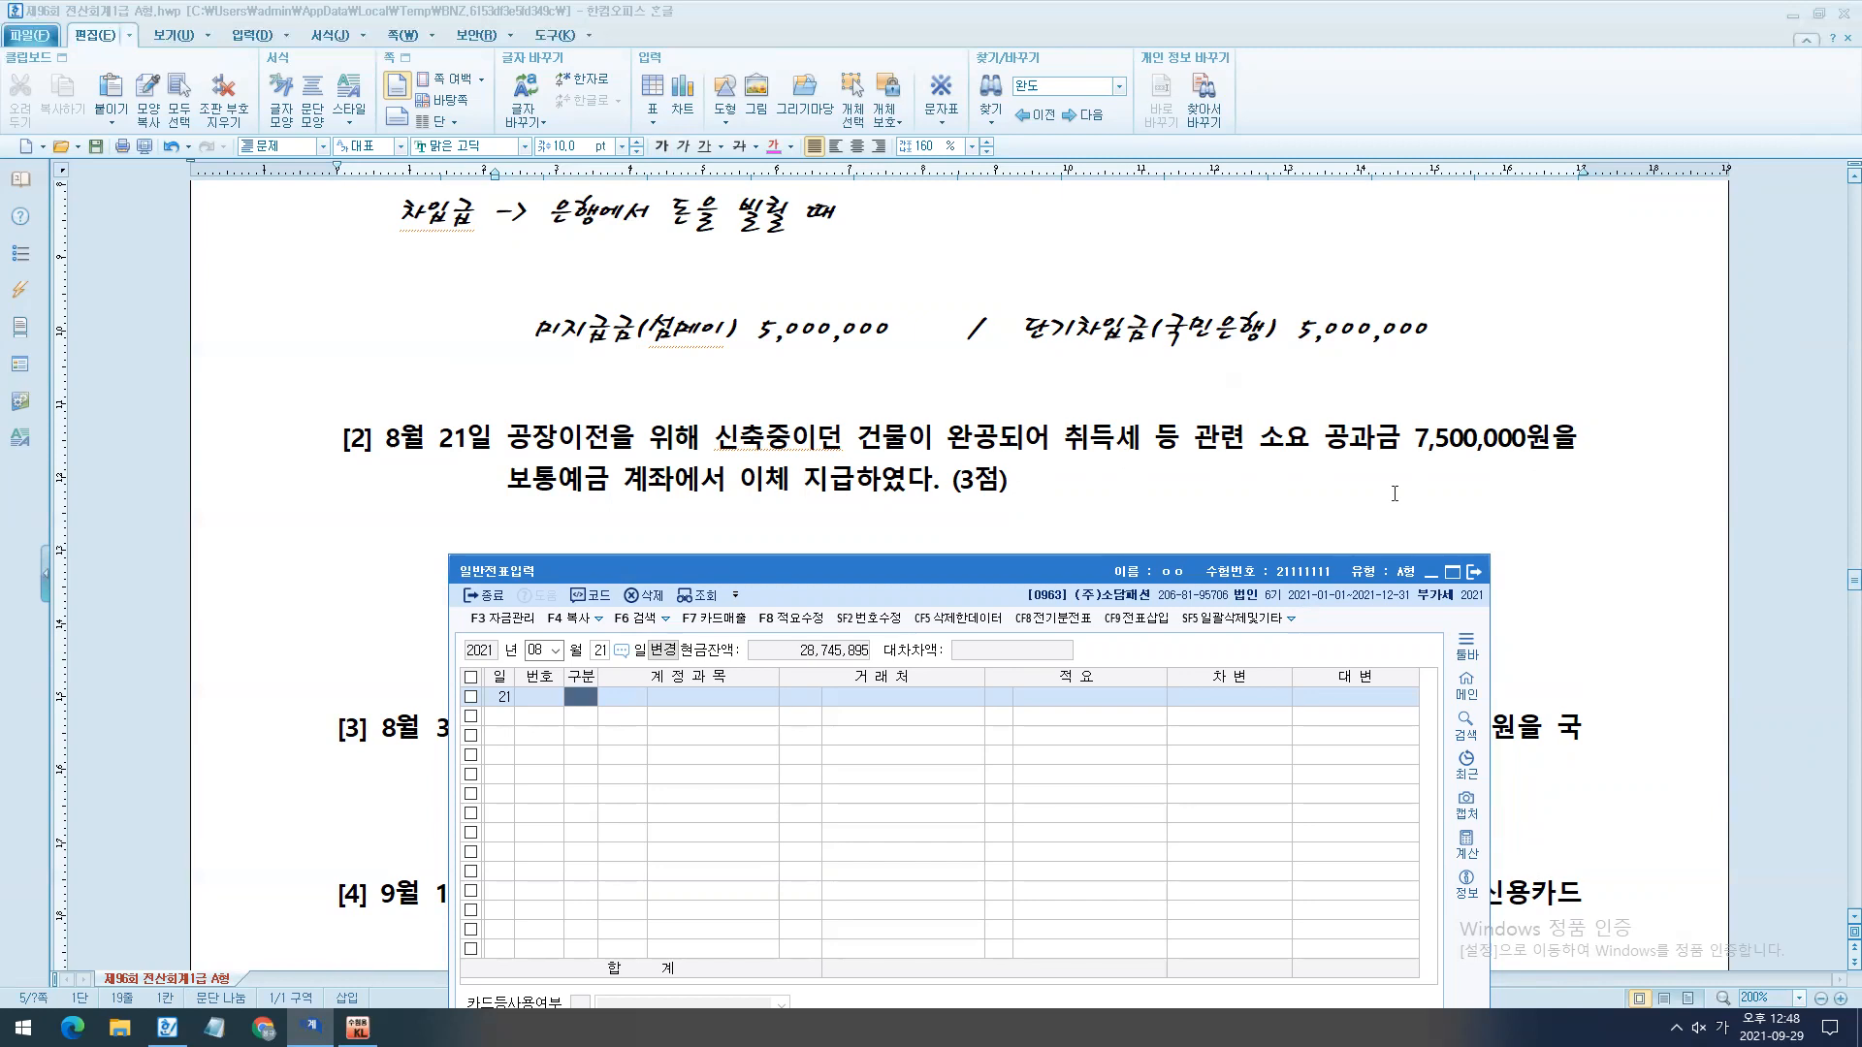
- Read how question [2] was paid and write the credit side "/ 보통예금 7,500,000" beneath it in the exam document
{"action": "left_click_drag", "start_coordinate": [491, 452], "coordinate": [658, 516]}
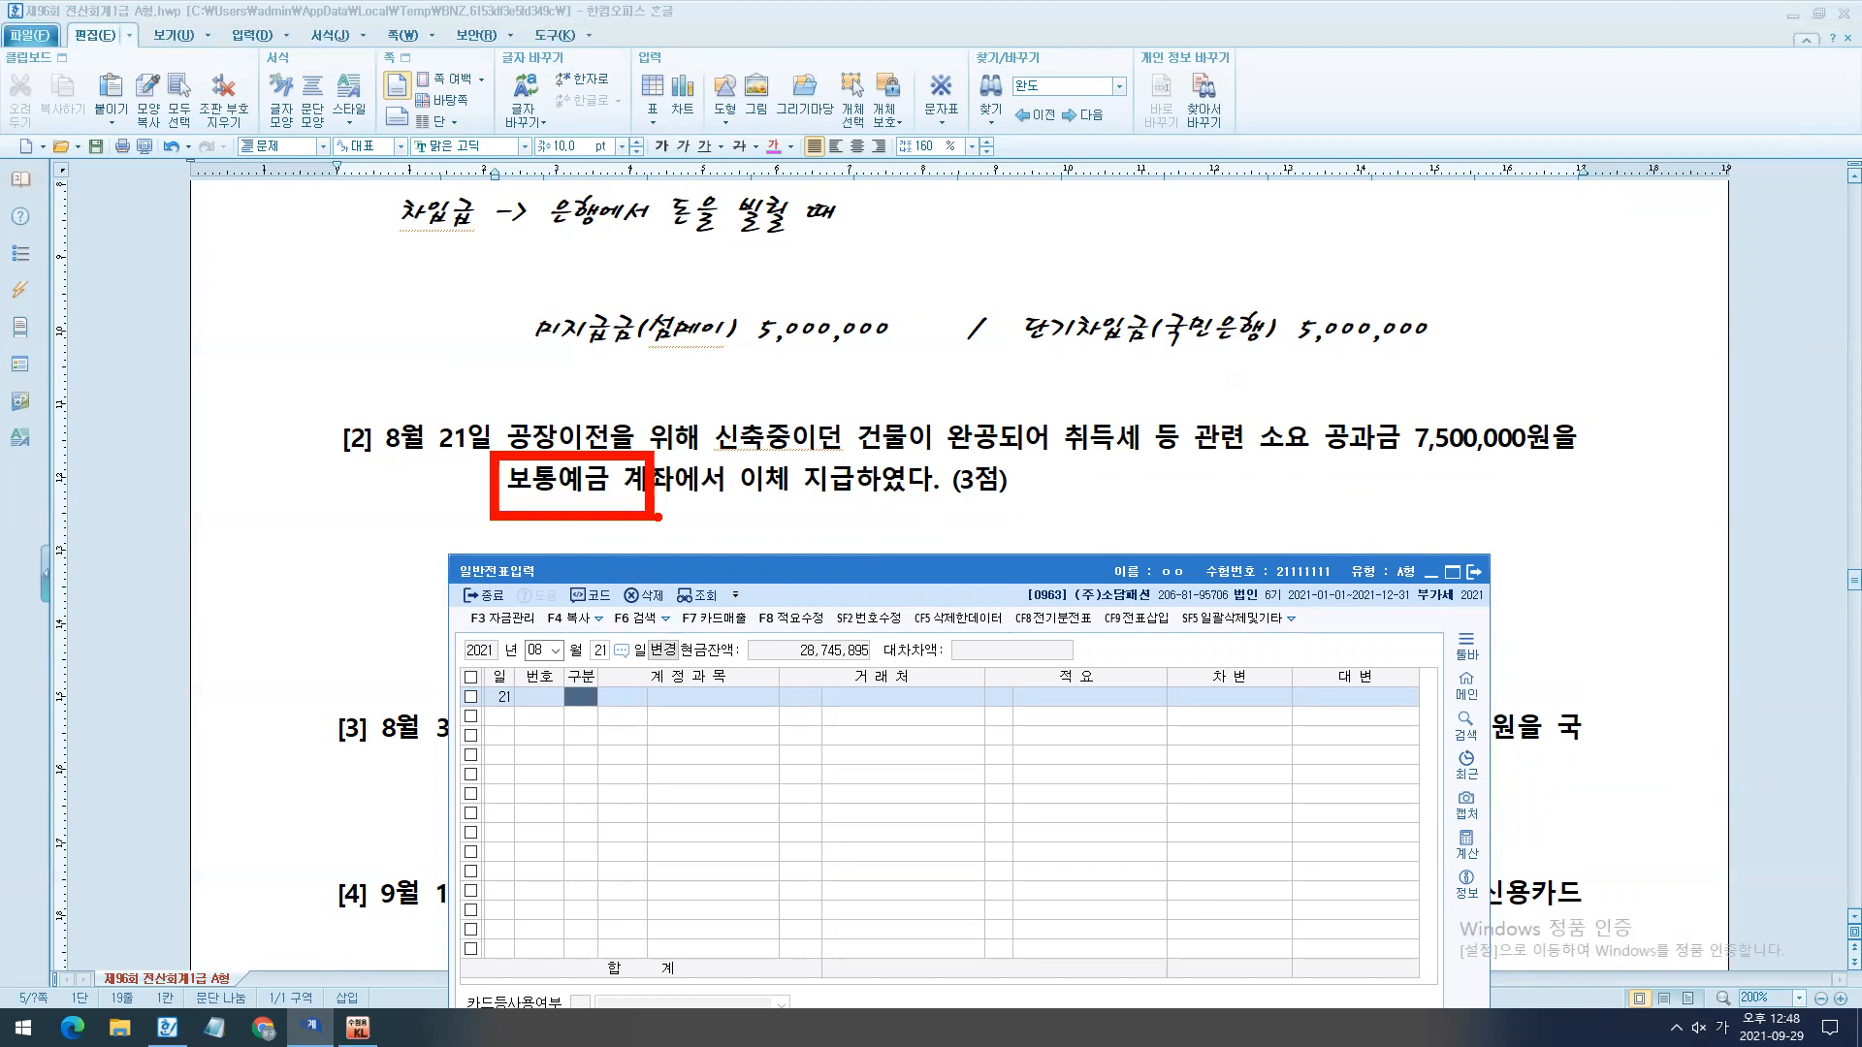
{"action": "left_click_drag", "start_coordinate": [791, 500], "coordinate": [979, 498]}
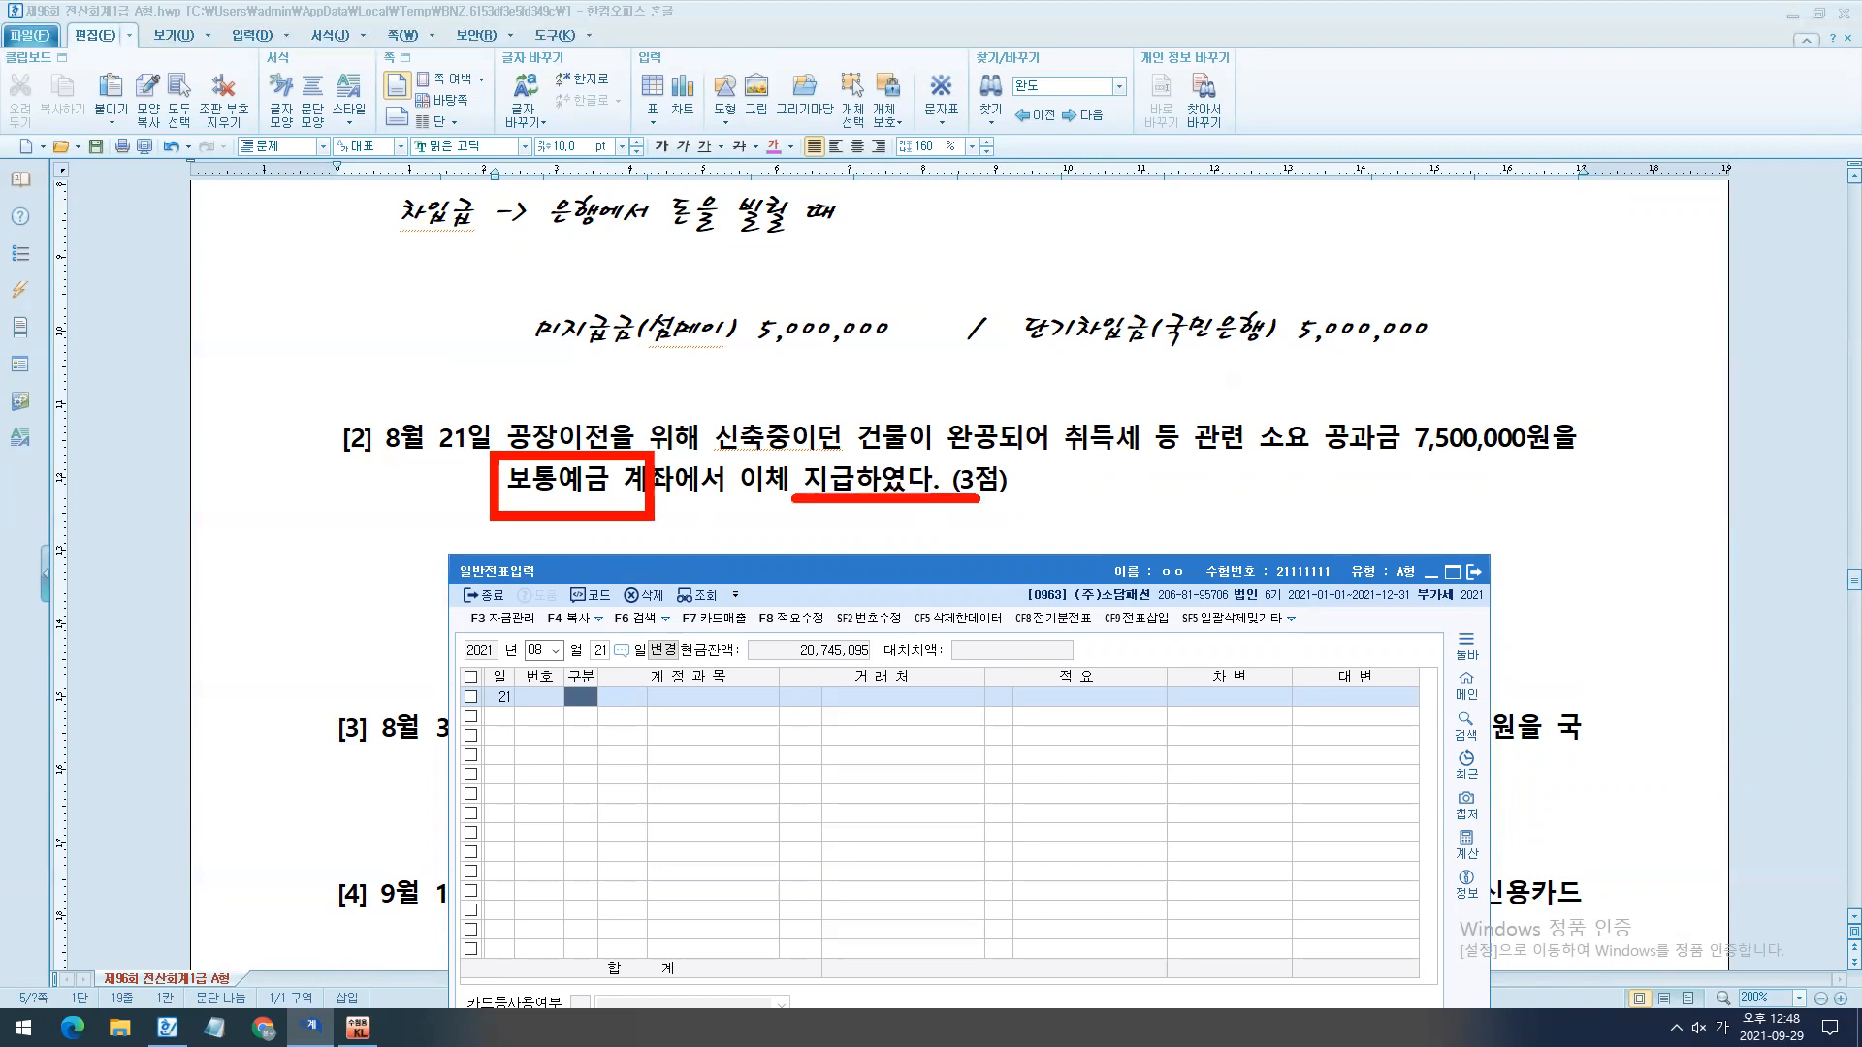
{"action": "key", "text": "Escape"}
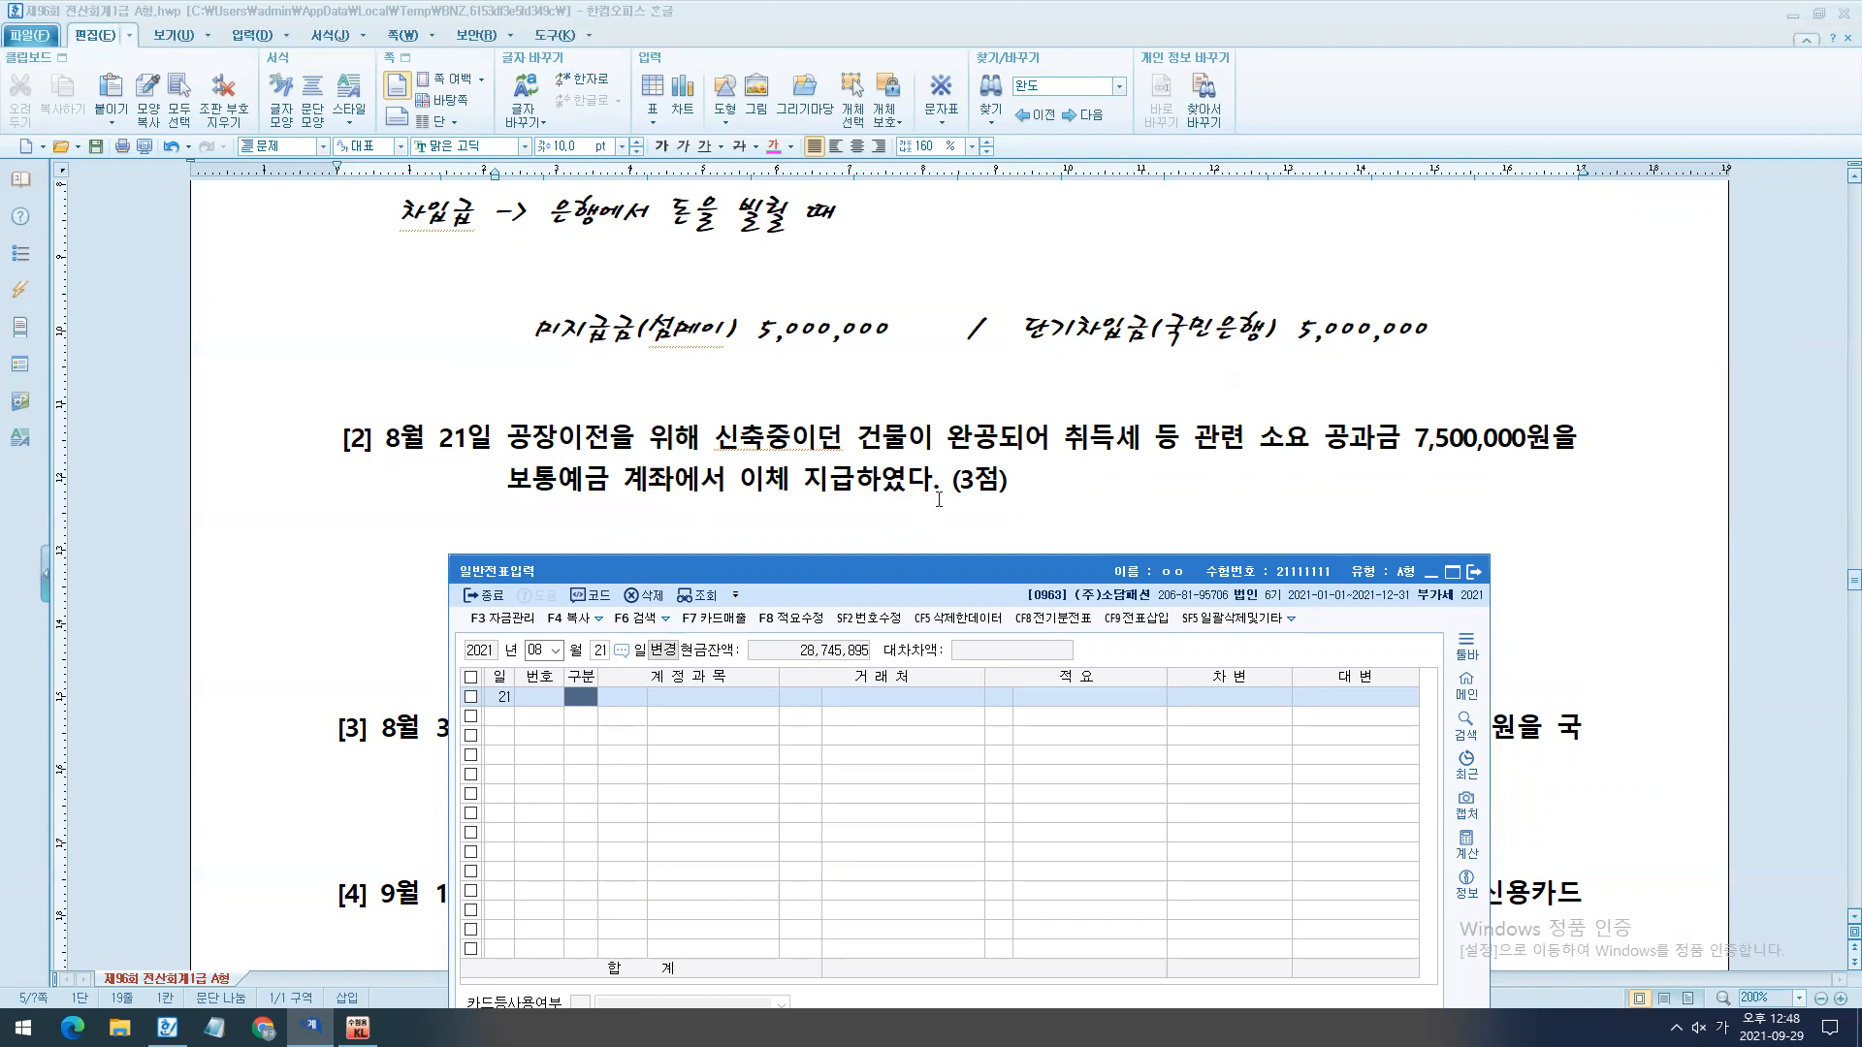
{"action": "left_click", "coordinate": [884, 506]}
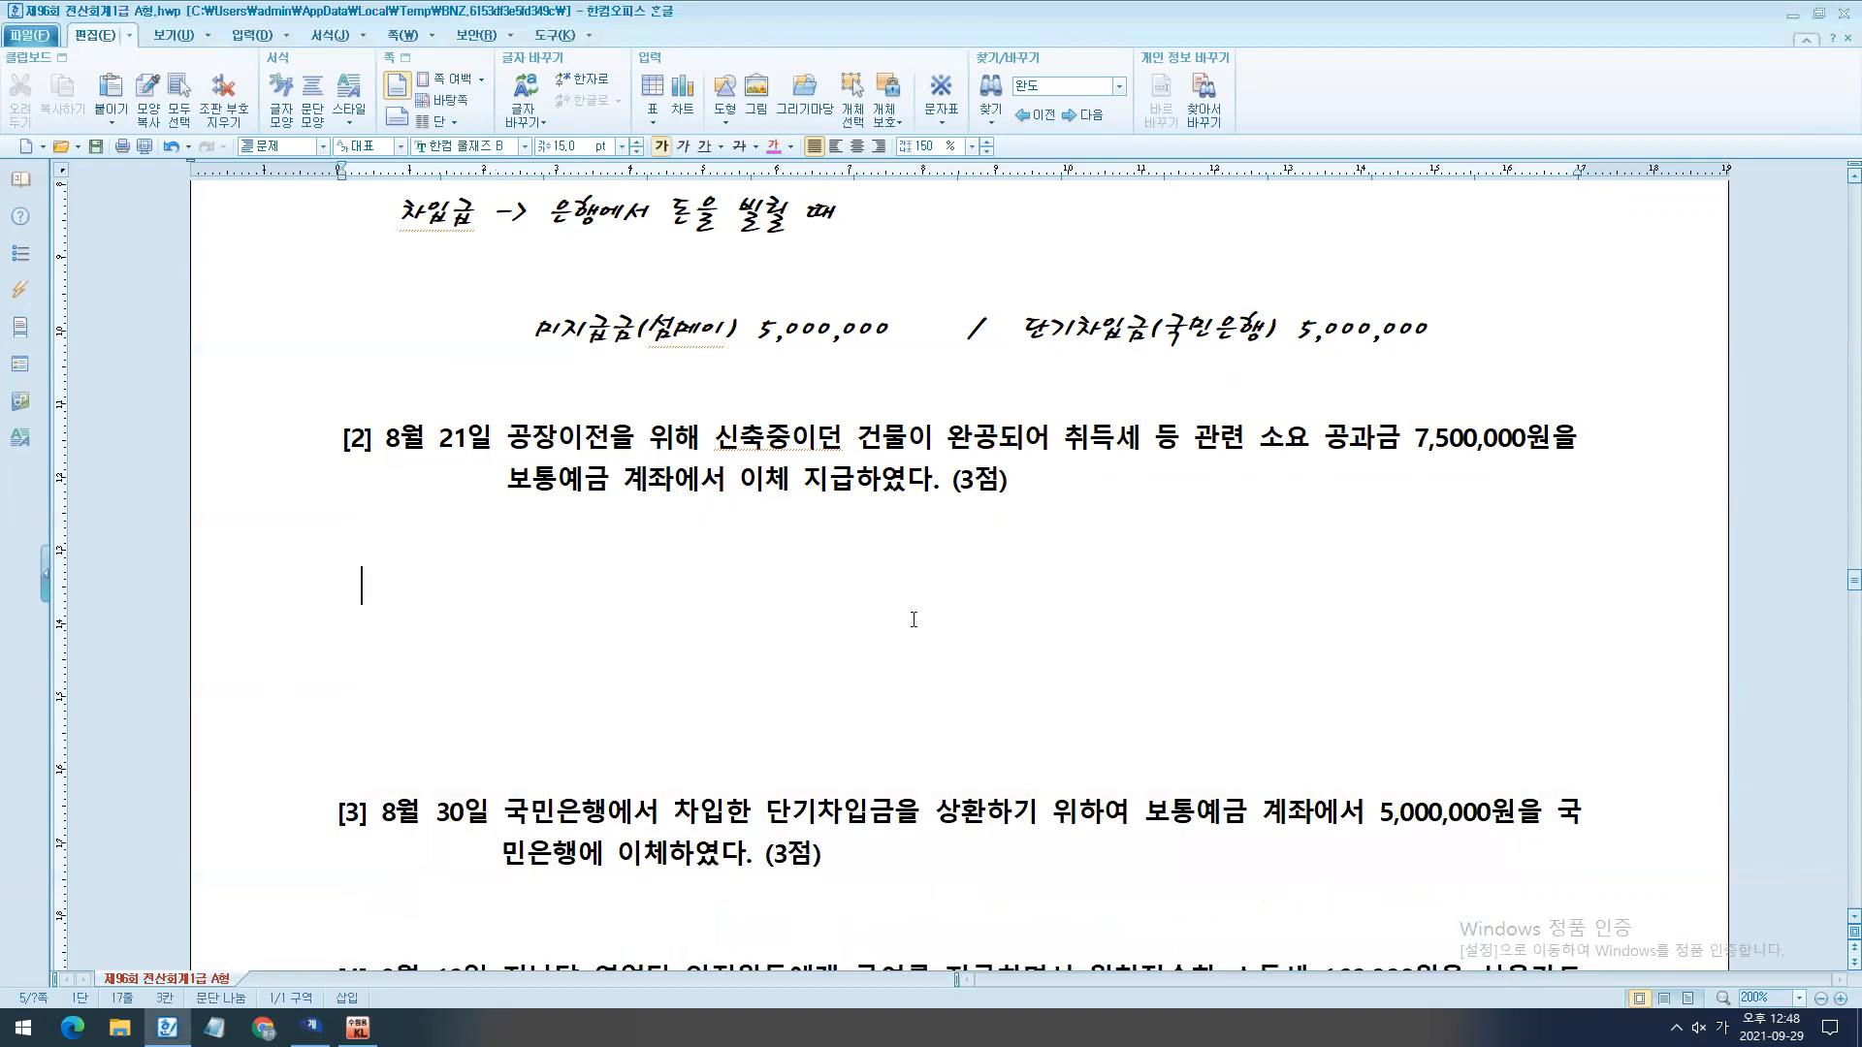
{"action": "type", "text": "/"}
{"action": "key", "text": "BackSpace"}
{"action": "type", "text": "/ 보통예금"}
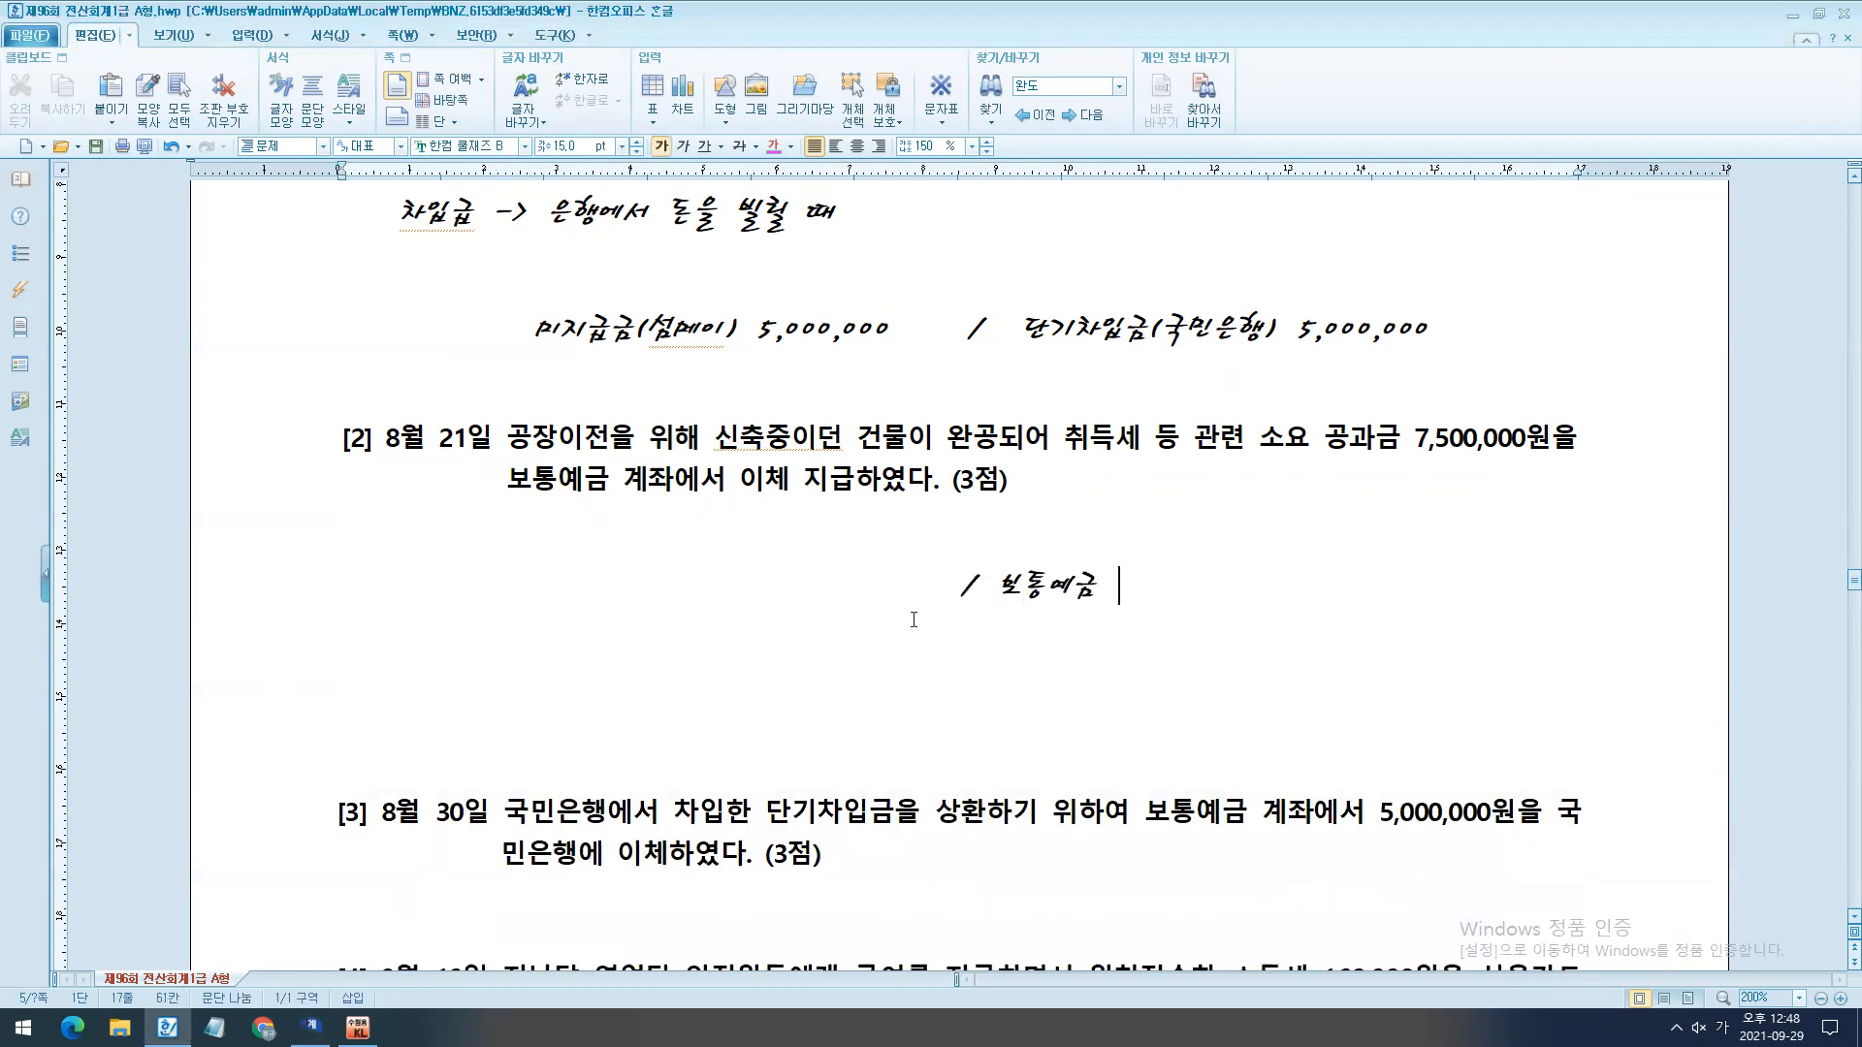
{"action": "type", "text": " 7,500,000"}
- Write the debit side "건물 7,500,000" in front of the slash under question [2]
{"action": "left_click_drag", "start_coordinate": [950, 587], "coordinate": [732, 606]}
{"action": "type", "text": "기"}
{"action": "key", "text": "BackSpace"}
{"action": "type", "text": "7,500,000"}
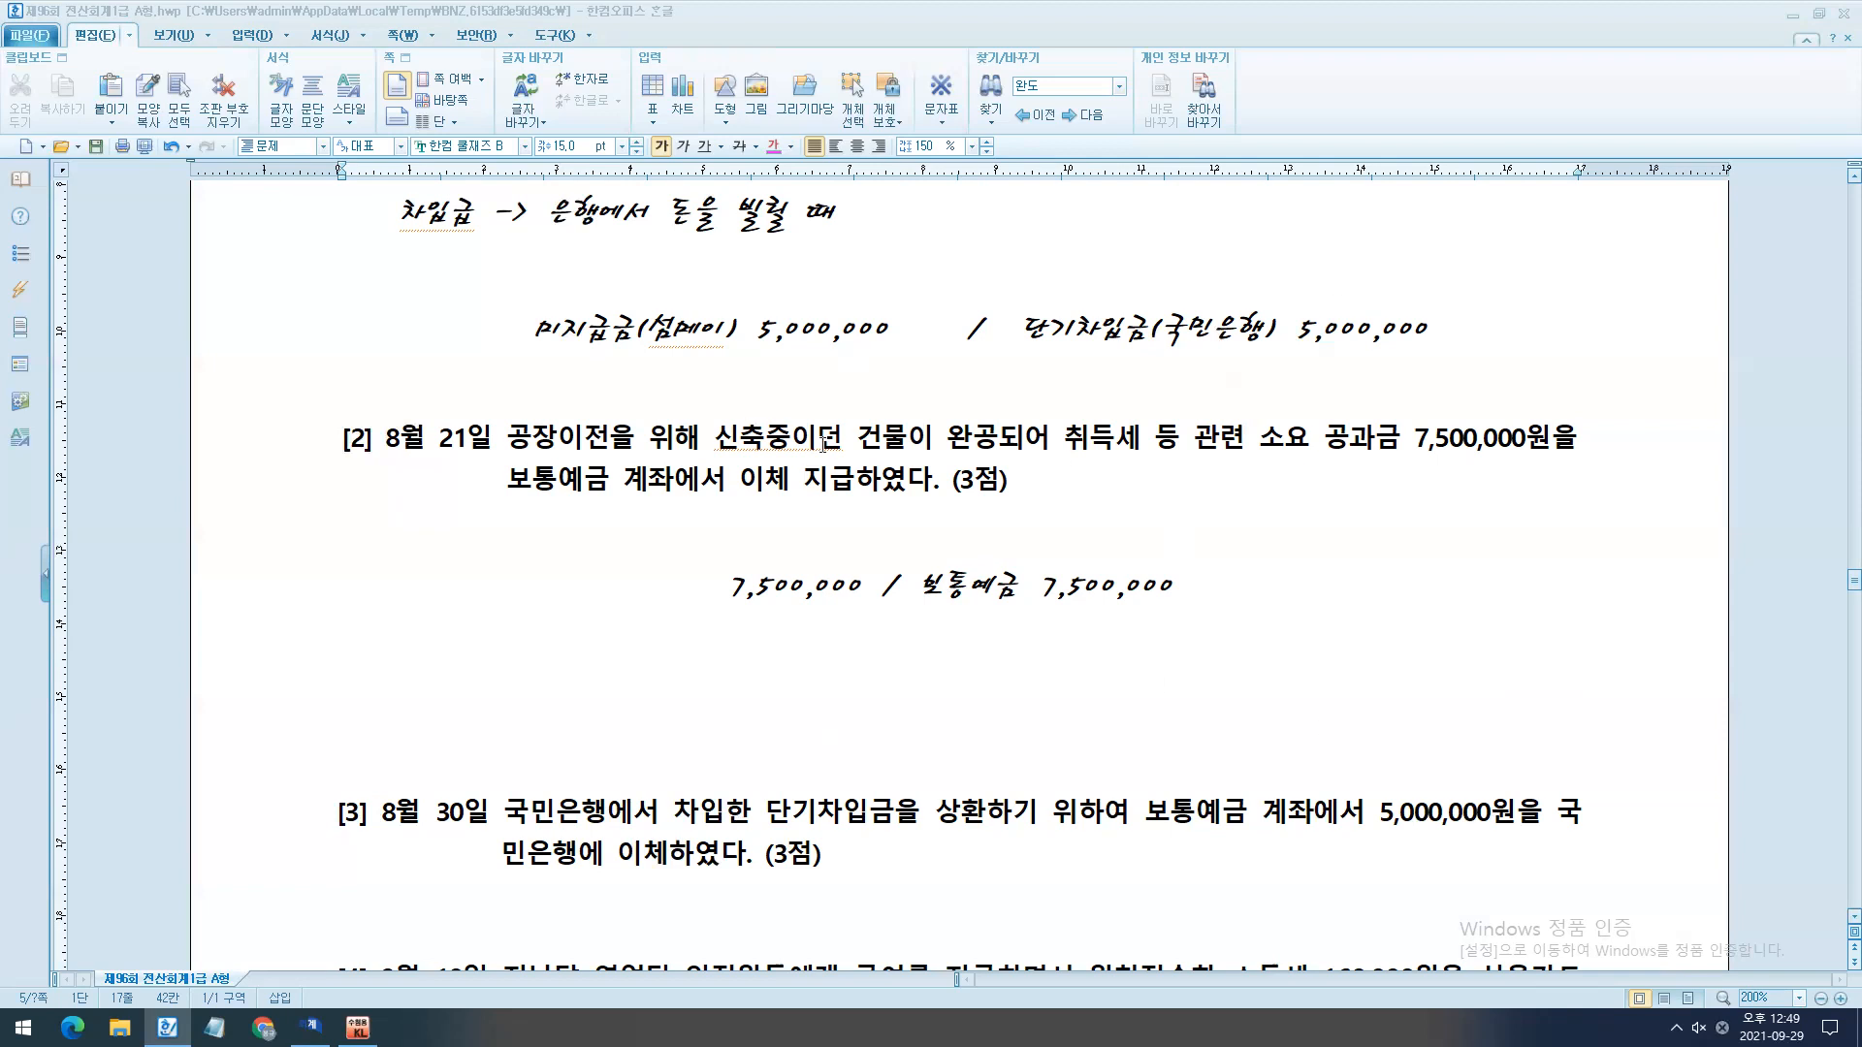
{"action": "left_click_drag", "start_coordinate": [828, 407], "coordinate": [958, 524]}
{"action": "key", "text": "Escape"}
{"action": "left_click_drag", "start_coordinate": [710, 599], "coordinate": [579, 603]}
{"action": "type", "text": "건무ㄹ"}
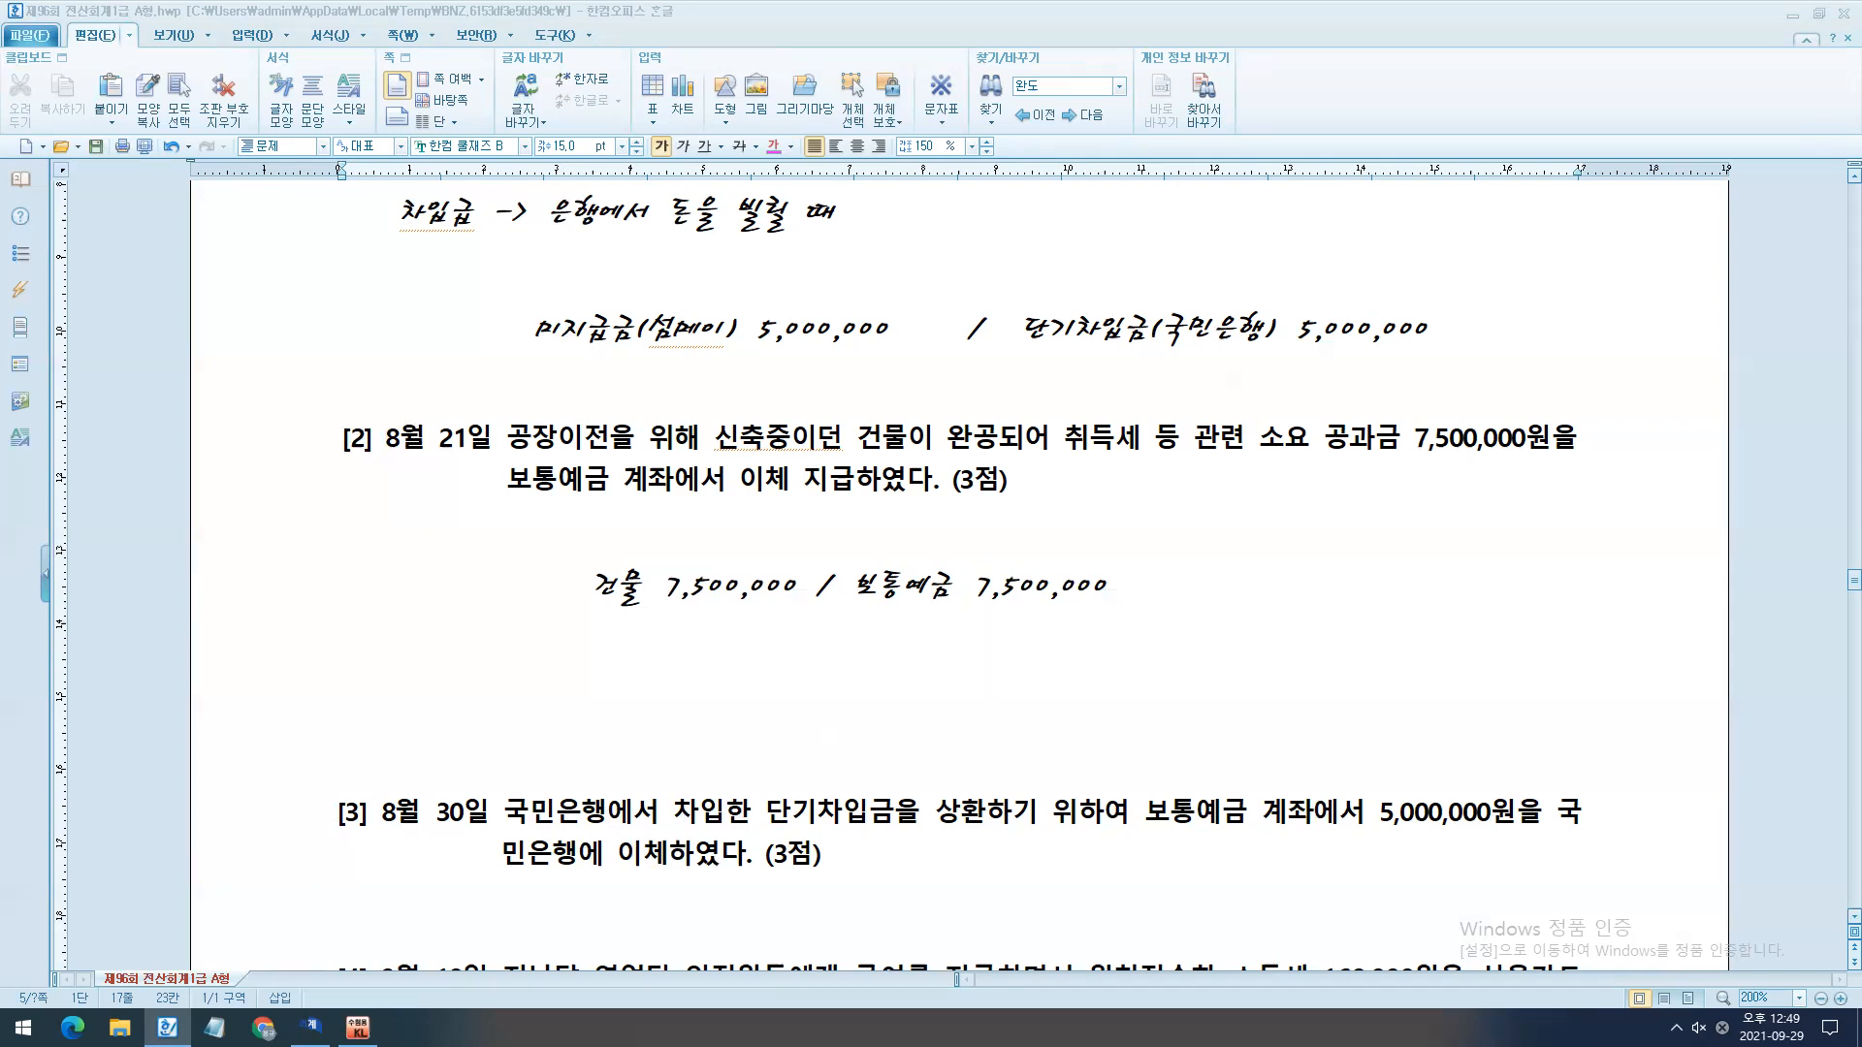
- Switch to KcLep and enter the August 21 debit line with account 0202 건물 and amount 7,500,000
{"action": "scroll", "coordinate": [859, 705], "scroll_direction": "down", "scroll_amount": 3}
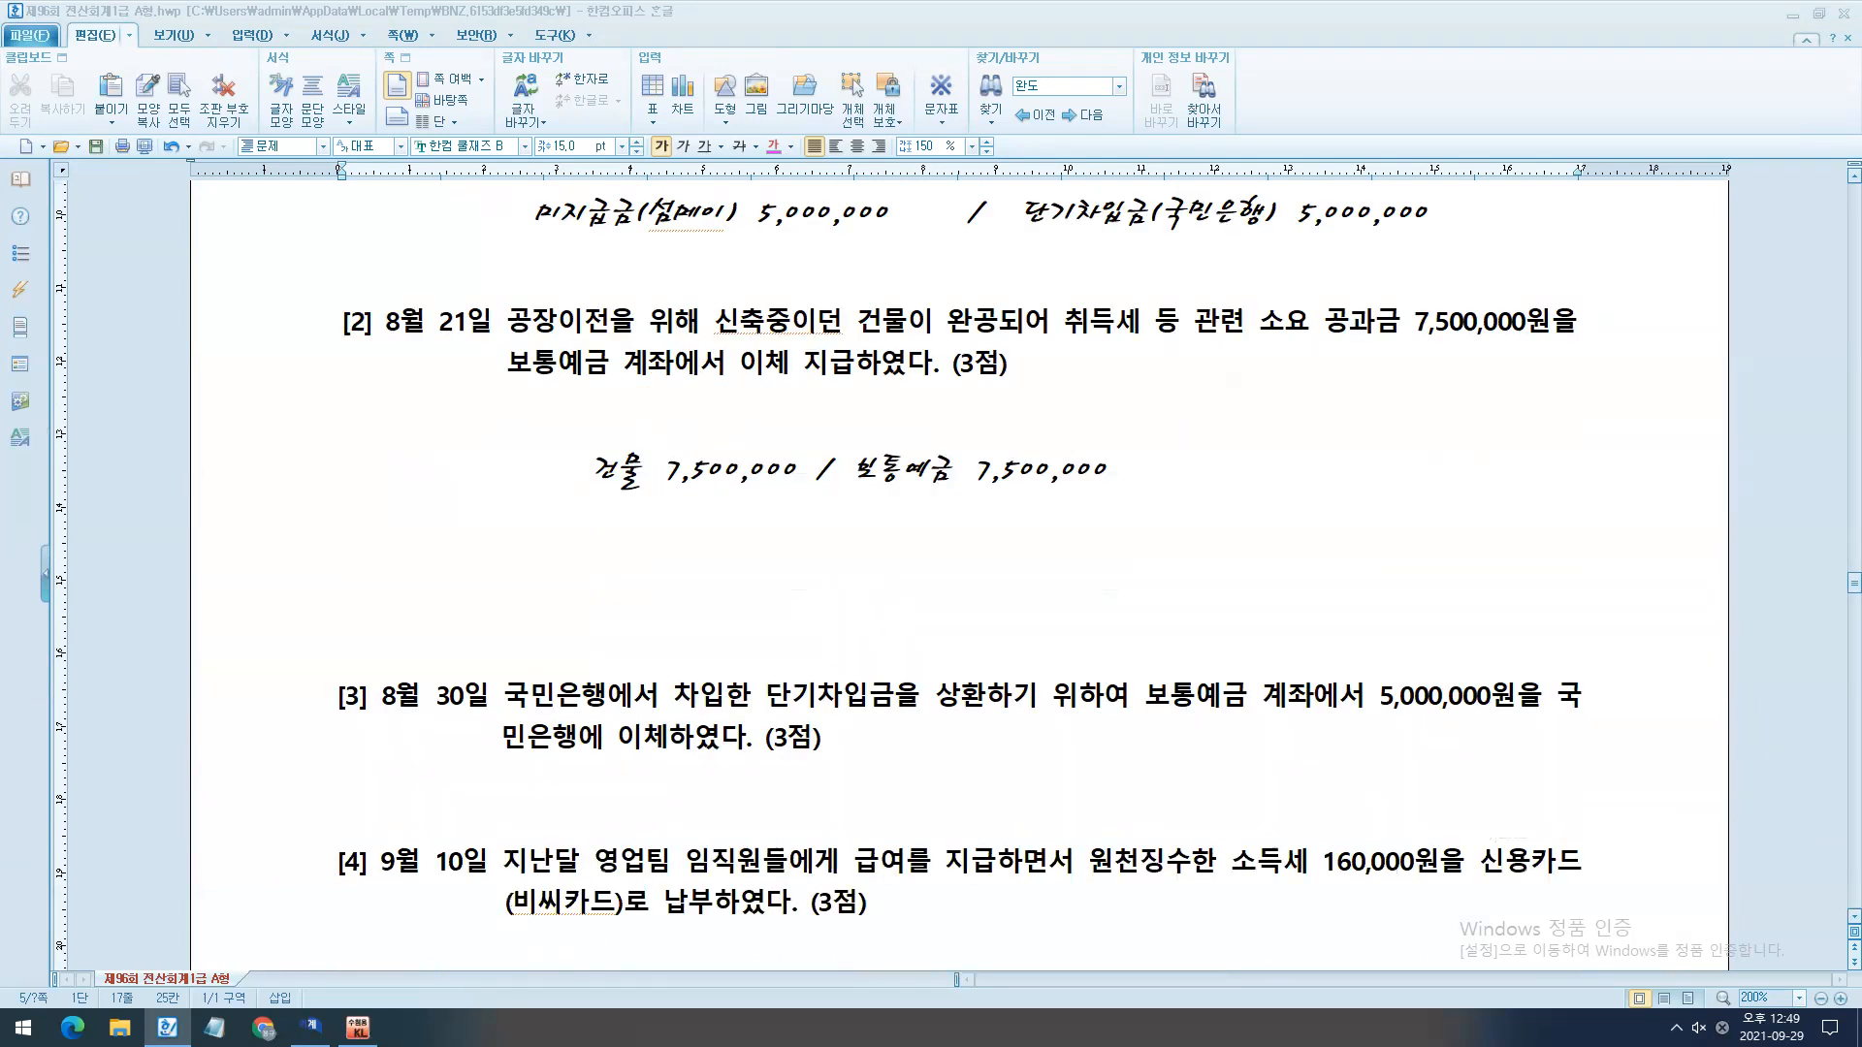
{"action": "left_click", "coordinate": [311, 1028]}
{"action": "type", "text": "3"}
{"action": "key", "text": "Return"}
{"action": "type", "text": "202"}
{"action": "key", "text": "Return"}
{"action": "key", "text": "Return"}
{"action": "key", "text": "Return"}
{"action": "key", "text": "Return"}
{"action": "type", "text": "7500000"}
- Enter the August 21 credit line with account 0103 보통예금 for 7,500,000
{"action": "key", "text": "Return"}
{"action": "type", "text": "4"}
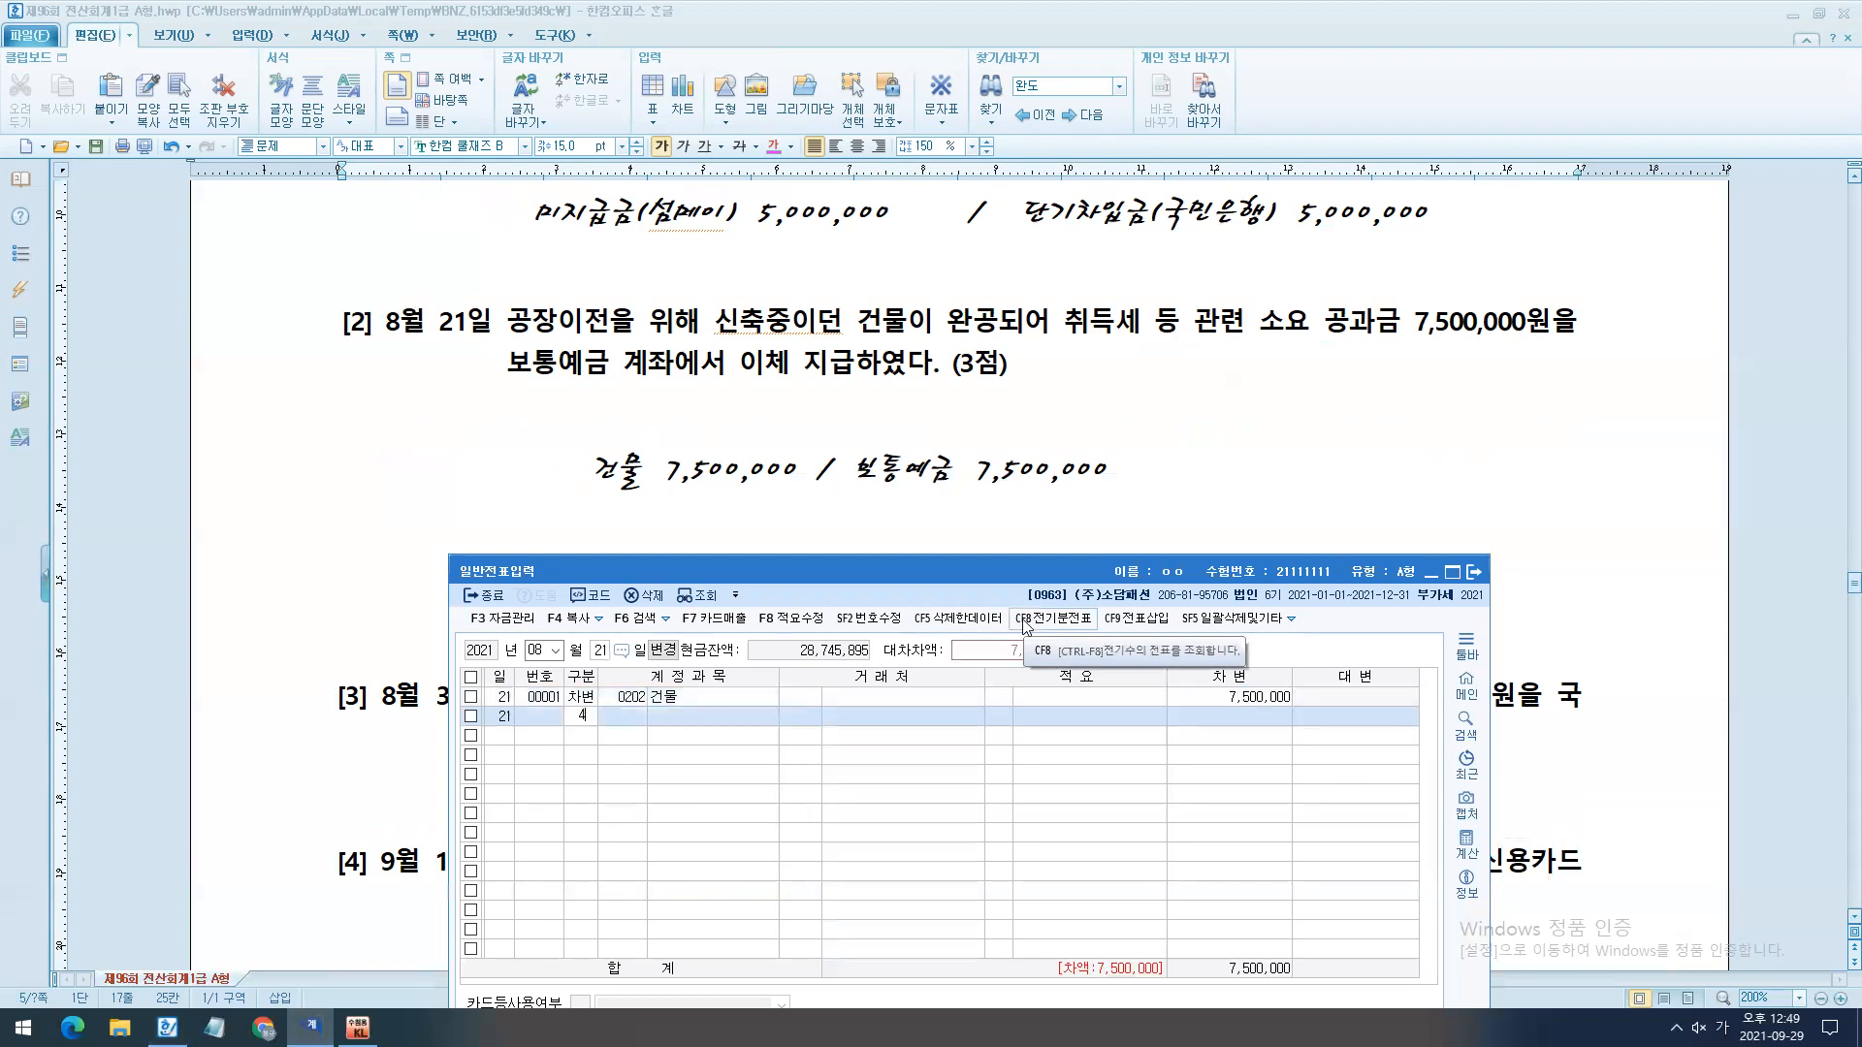
{"action": "key", "text": "Return"}
{"action": "type", "text": "103"}
{"action": "key", "text": "Return"}
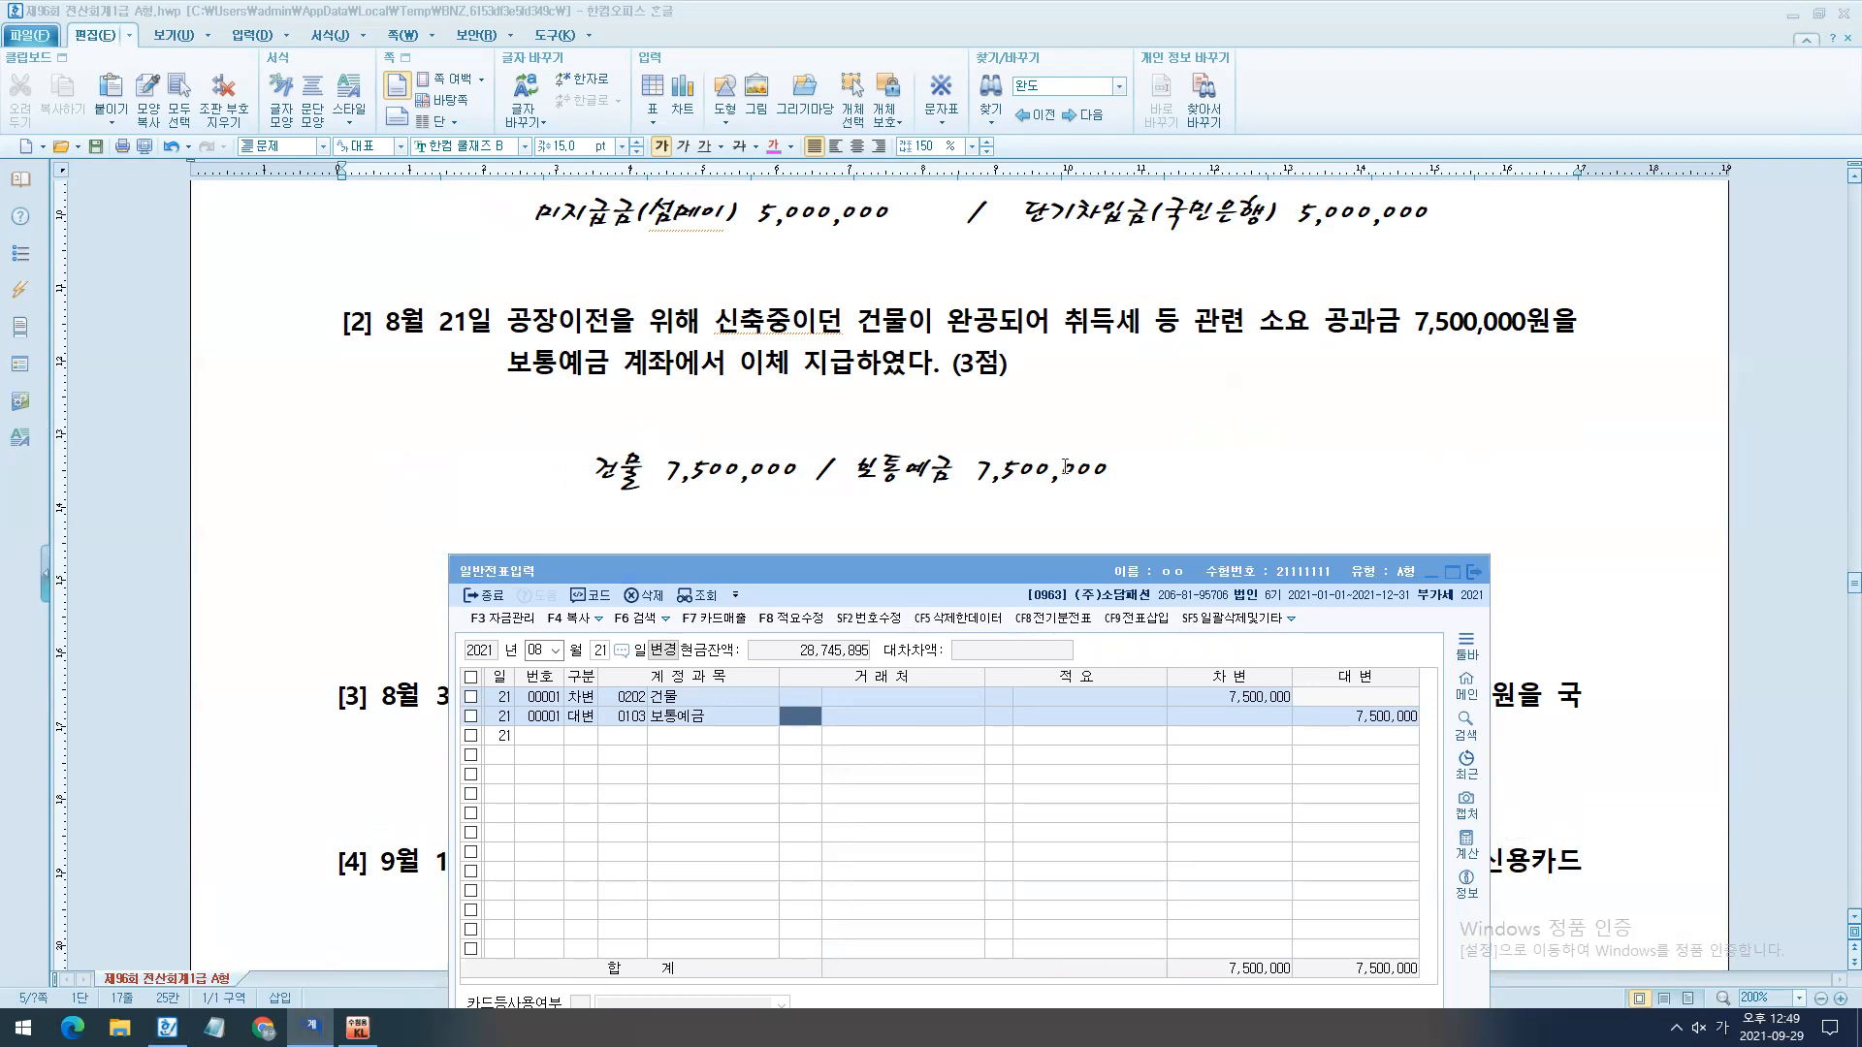
- Compare the borrowing date and repayment deadline in question [1] with the August 30 transaction in question [3] of the exam document
{"action": "scroll", "coordinate": [1064, 467], "scroll_direction": "down", "scroll_amount": 3}
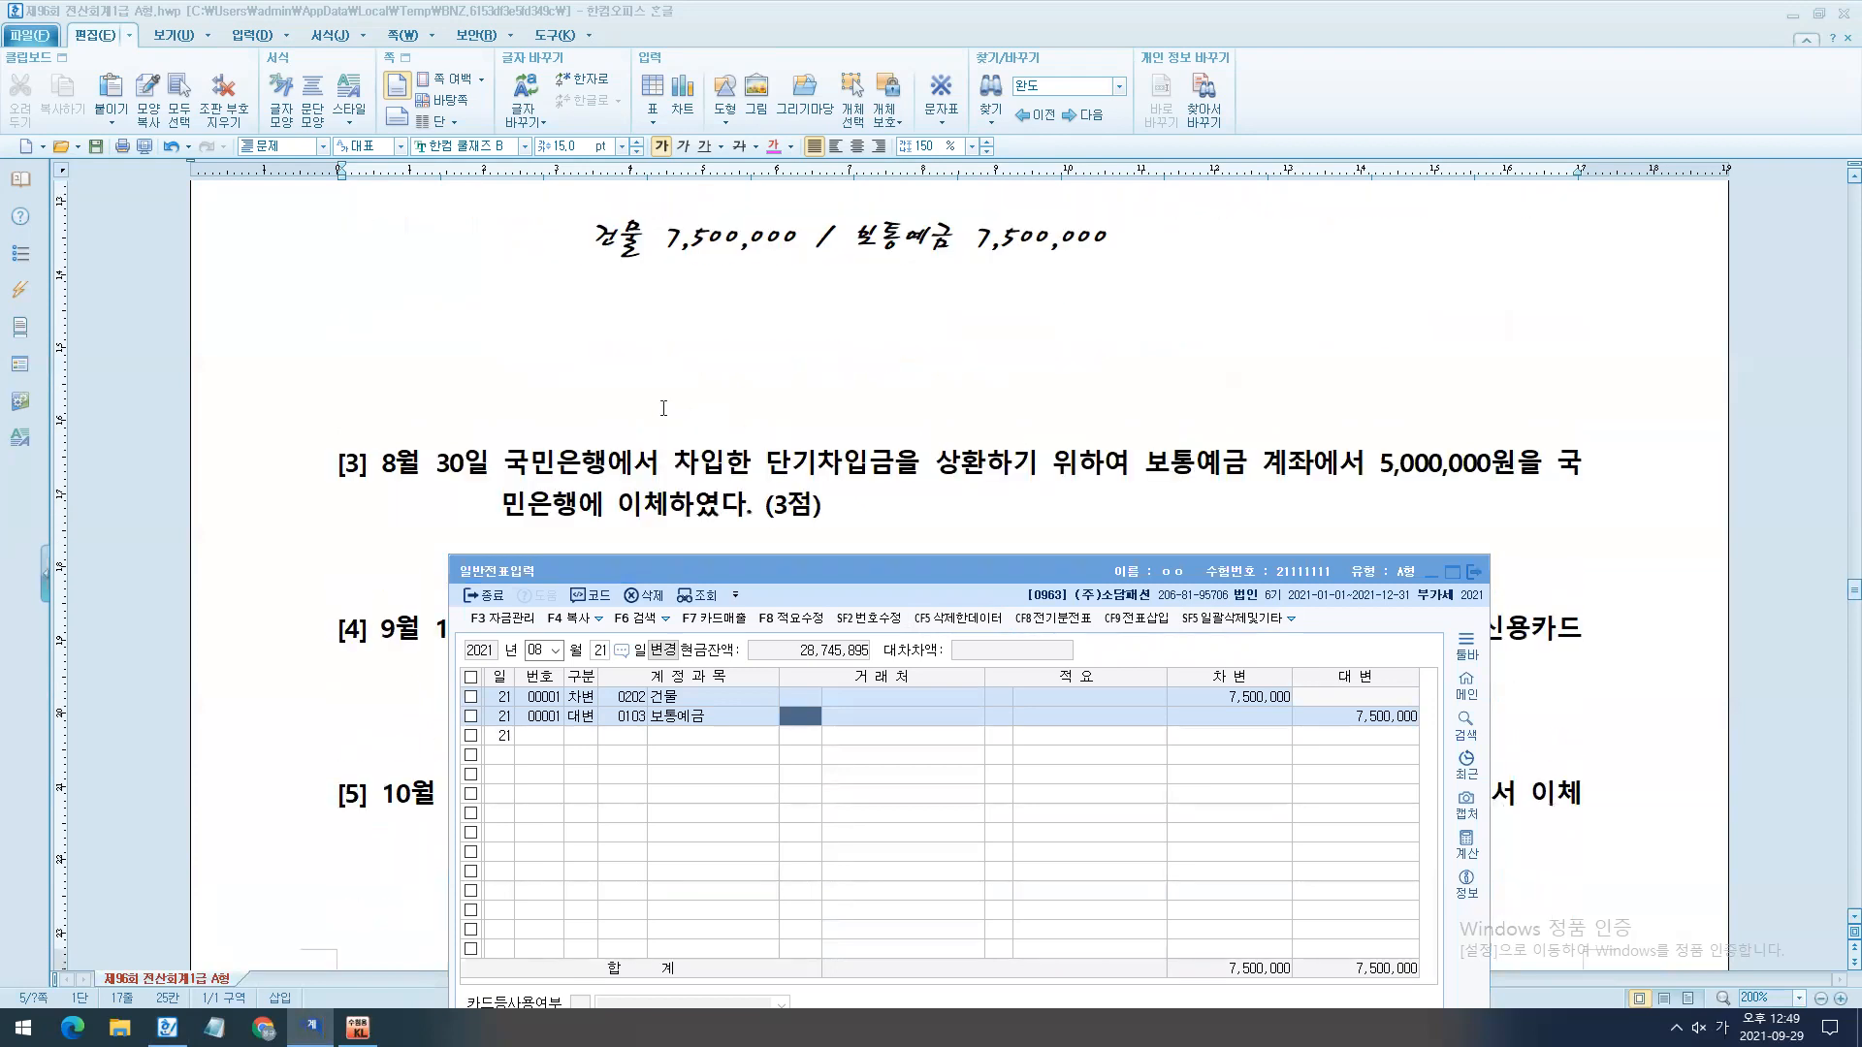
{"action": "left_click", "coordinate": [663, 409]}
{"action": "scroll", "coordinate": [1039, 465], "scroll_direction": "down", "scroll_amount": 1}
{"action": "scroll", "coordinate": [1123, 495], "scroll_direction": "up", "scroll_amount": 7}
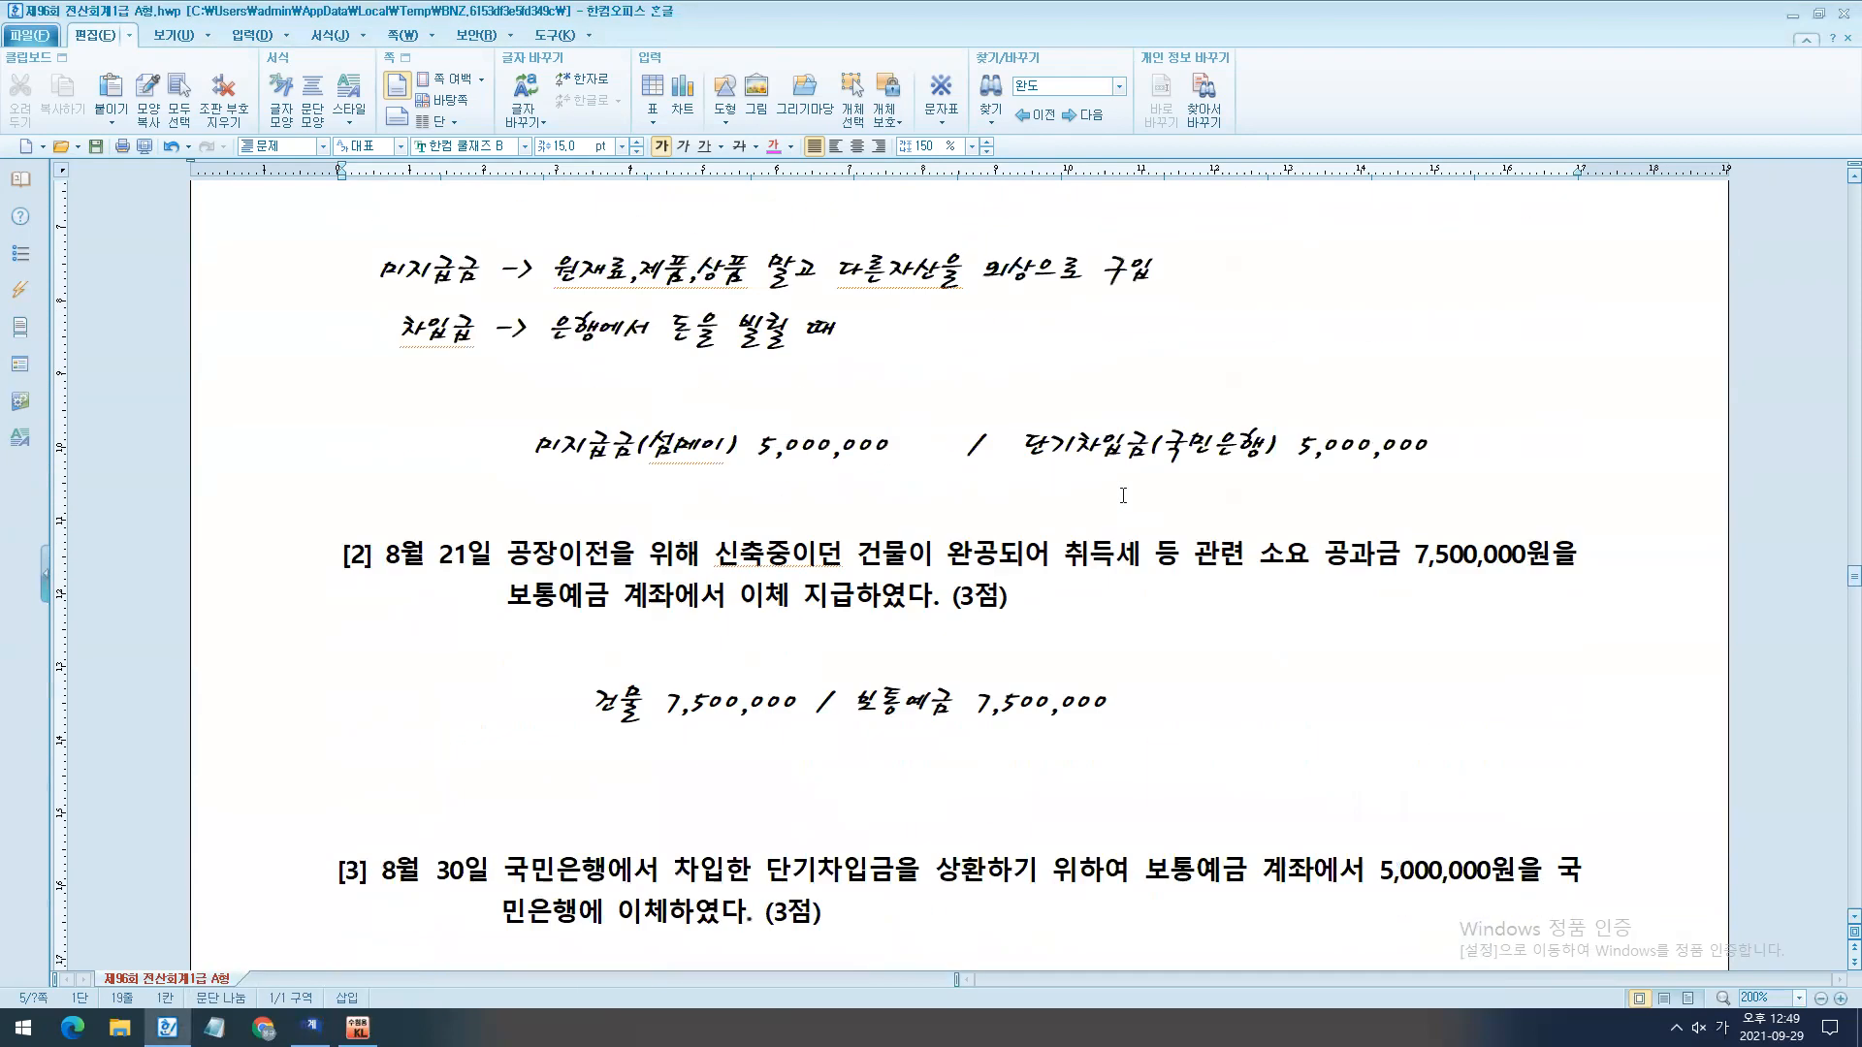
{"action": "scroll", "coordinate": [1125, 497], "scroll_direction": "down", "scroll_amount": 7}
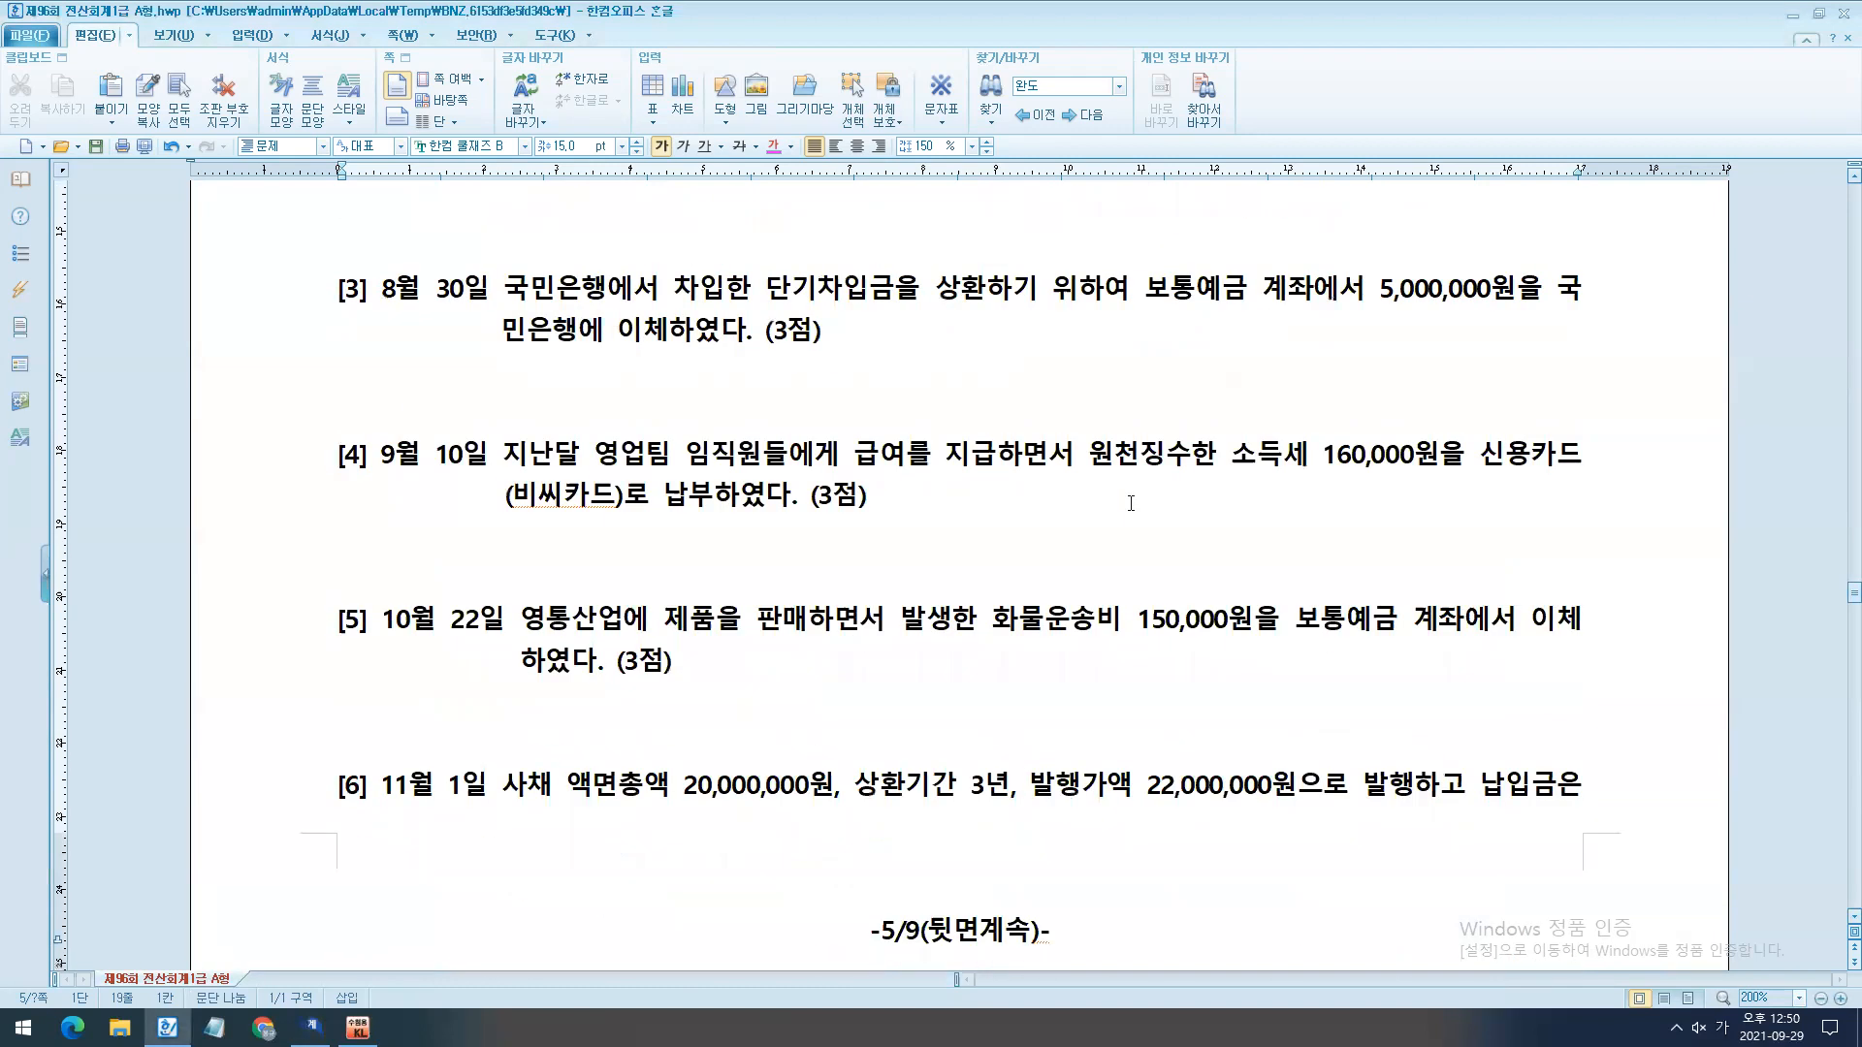
{"action": "scroll", "coordinate": [1130, 503], "scroll_direction": "up", "scroll_amount": 8}
{"action": "scroll", "coordinate": [1237, 552], "scroll_direction": "down", "scroll_amount": 4}
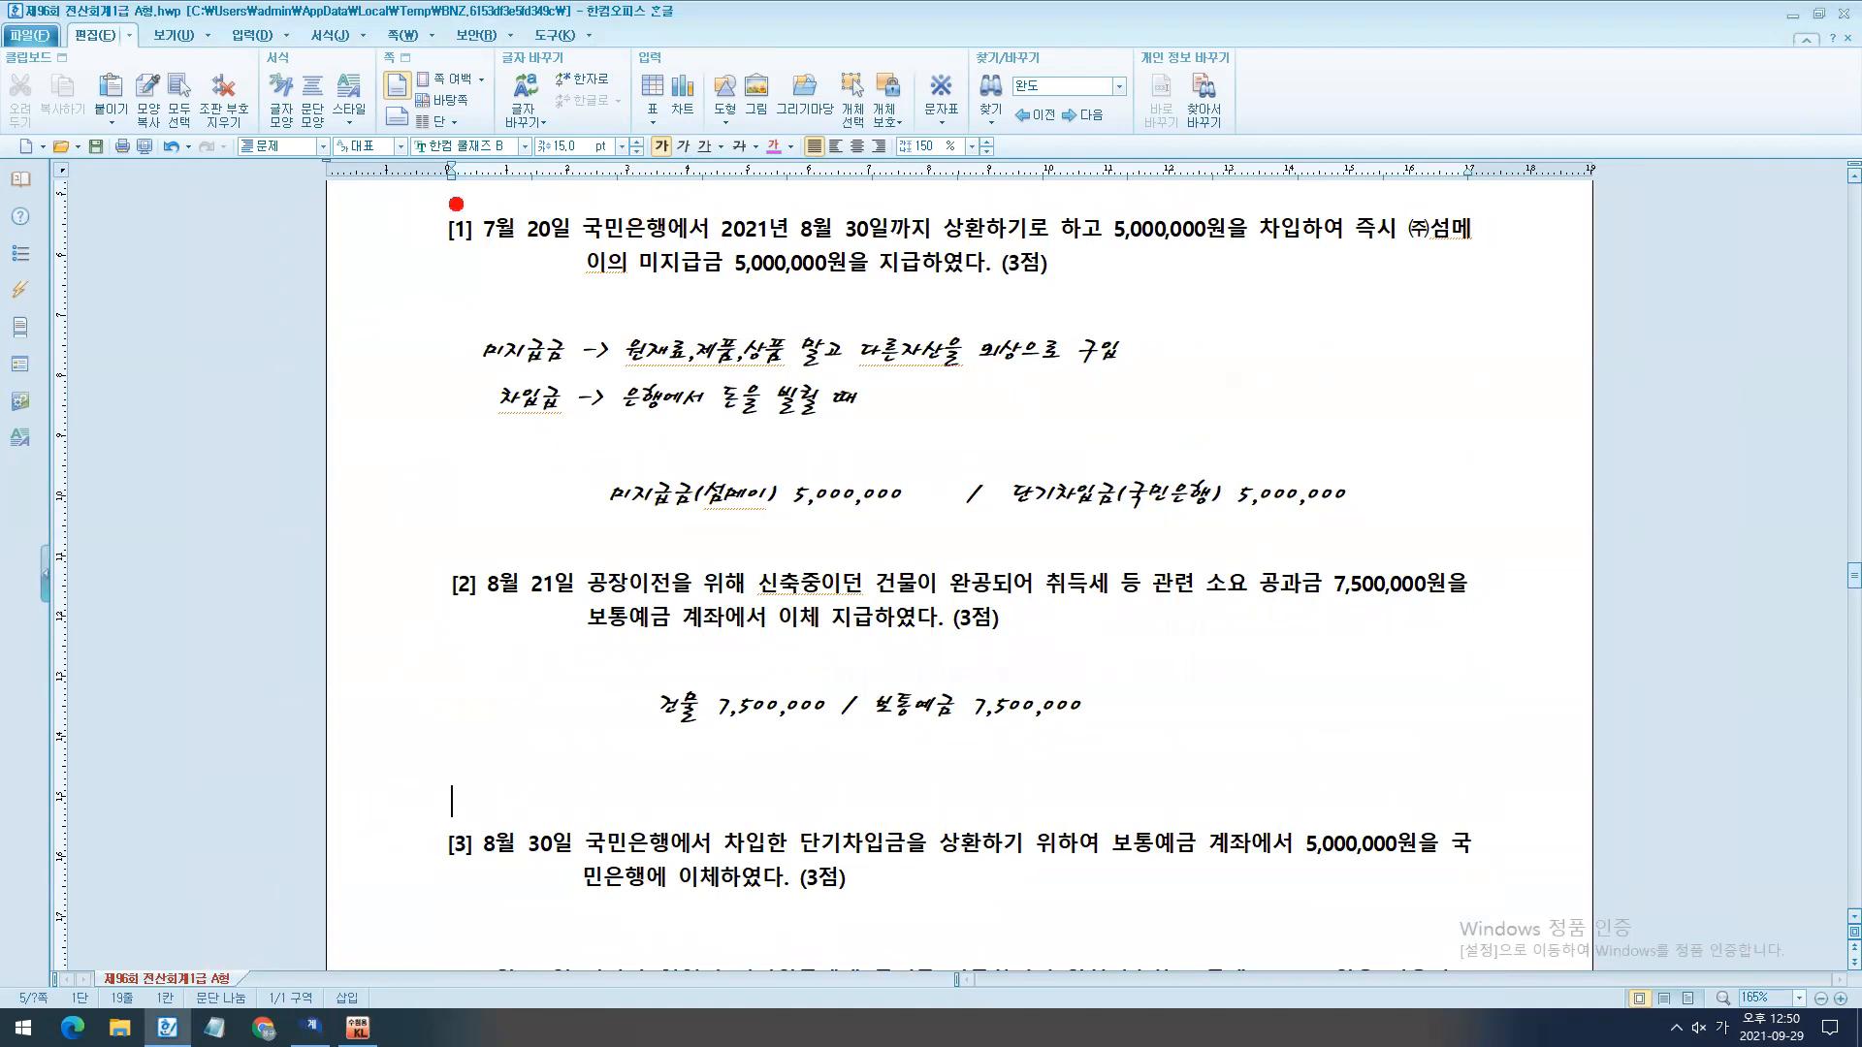
{"action": "left_click_drag", "start_coordinate": [435, 201], "coordinate": [582, 260]}
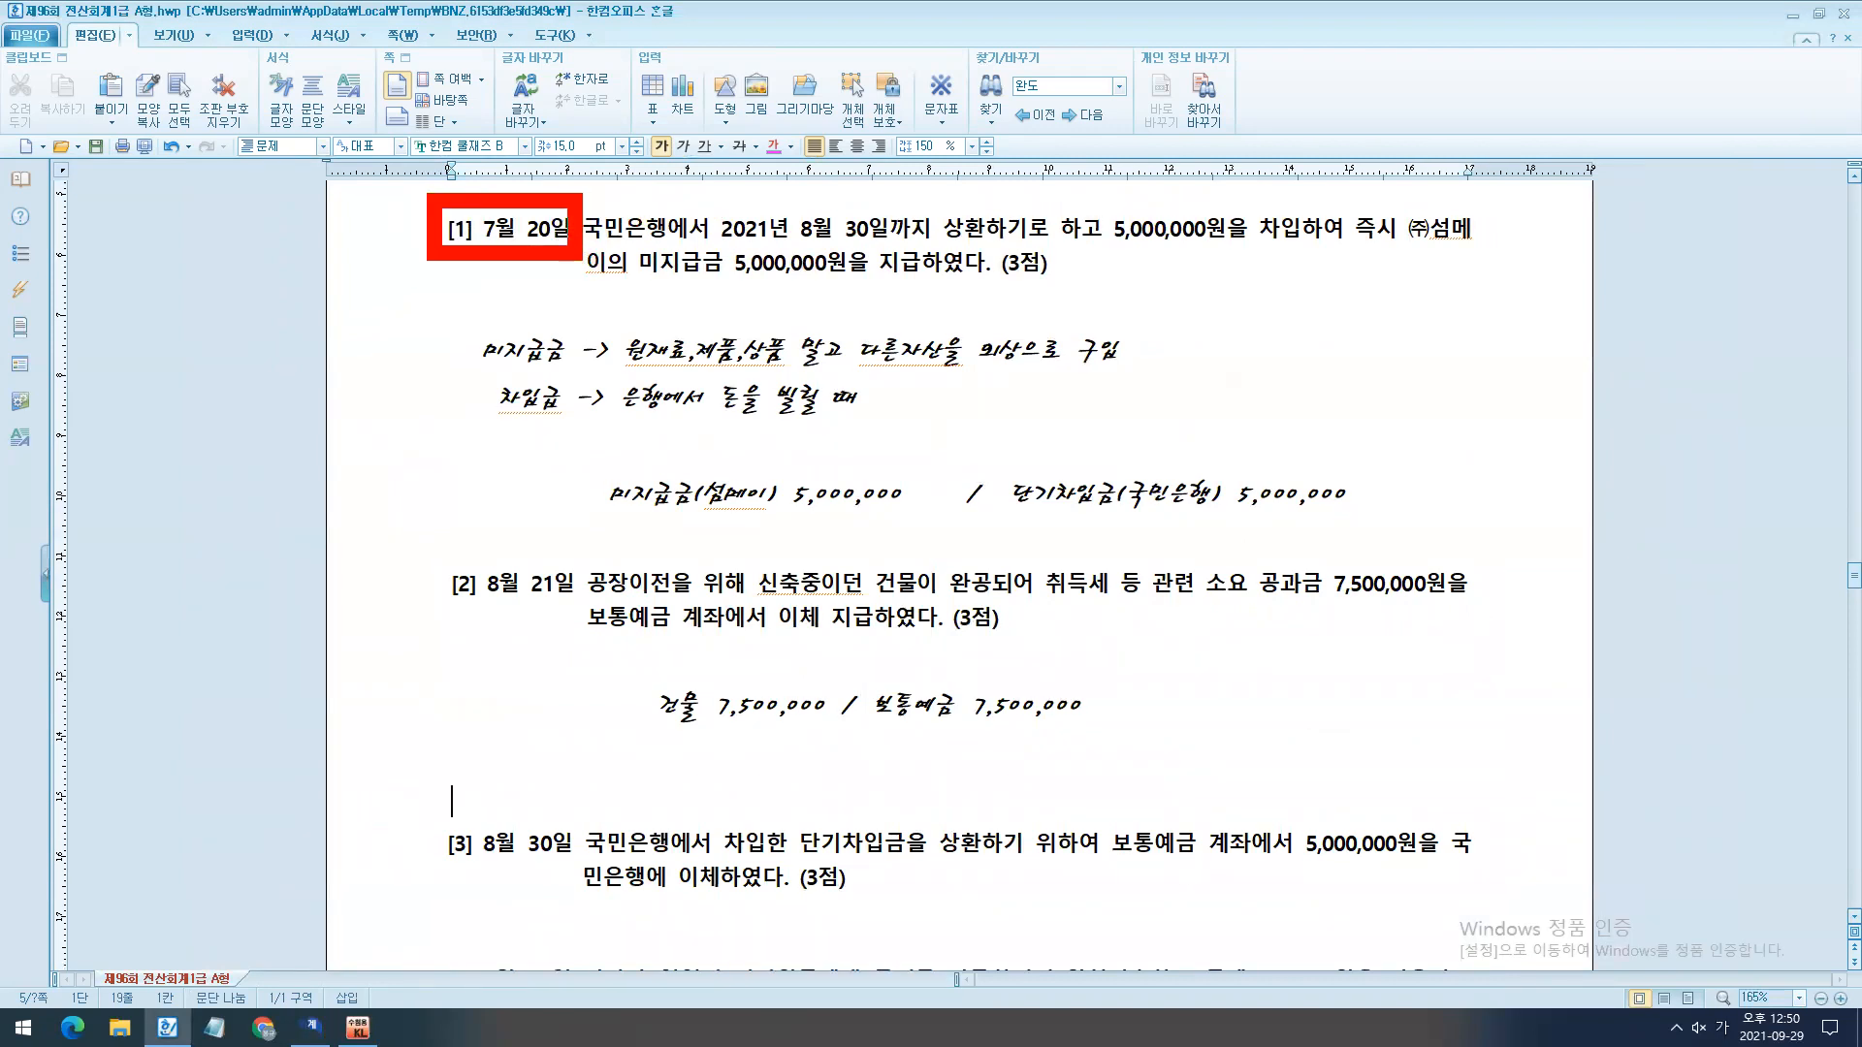
{"action": "left_click_drag", "start_coordinate": [707, 199], "coordinate": [996, 276]}
{"action": "left_click_drag", "start_coordinate": [884, 279], "coordinate": [555, 812]}
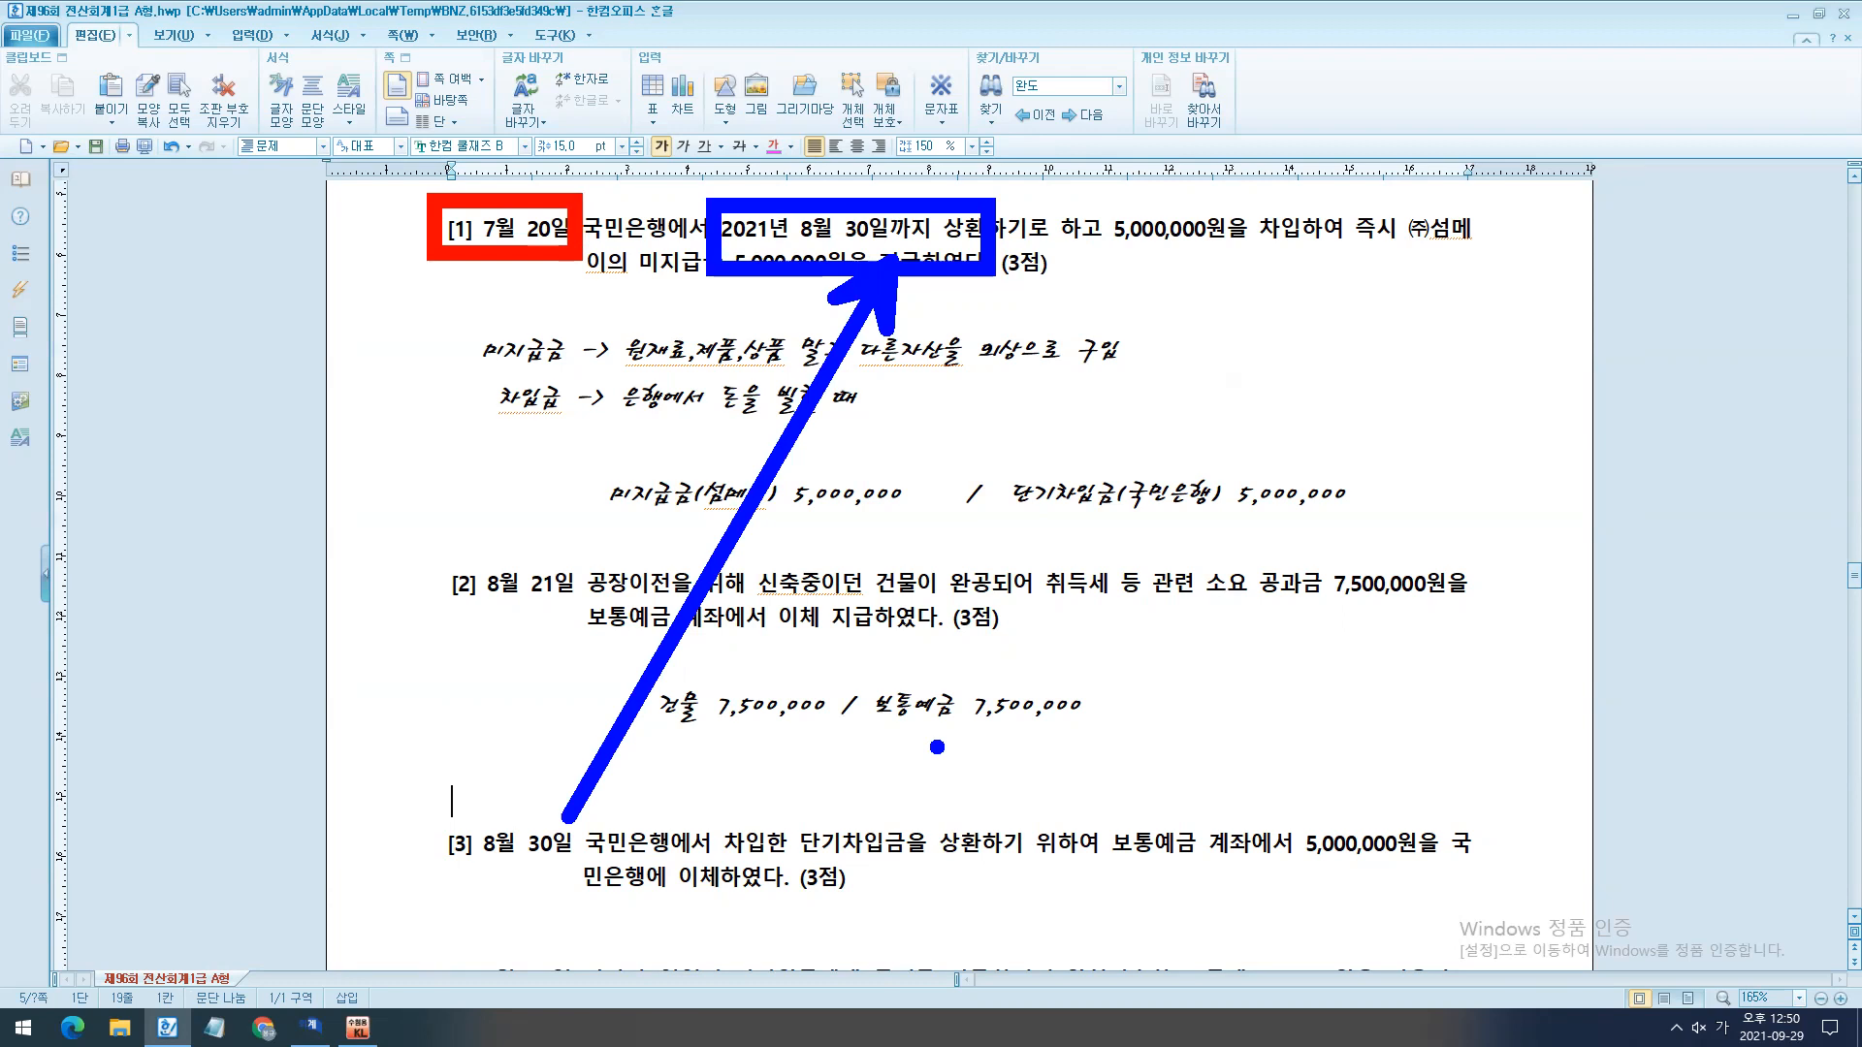
{"action": "key", "text": "Escape"}
- Apply the 한컴 쿨재즈 B 15 pt answer formatting to the blank lines under question [3] and insert extra blank lines there
{"action": "scroll", "coordinate": [940, 745], "scroll_direction": "down", "scroll_amount": 3}
{"action": "left_click_drag", "start_coordinate": [355, 630], "coordinate": [383, 654]}
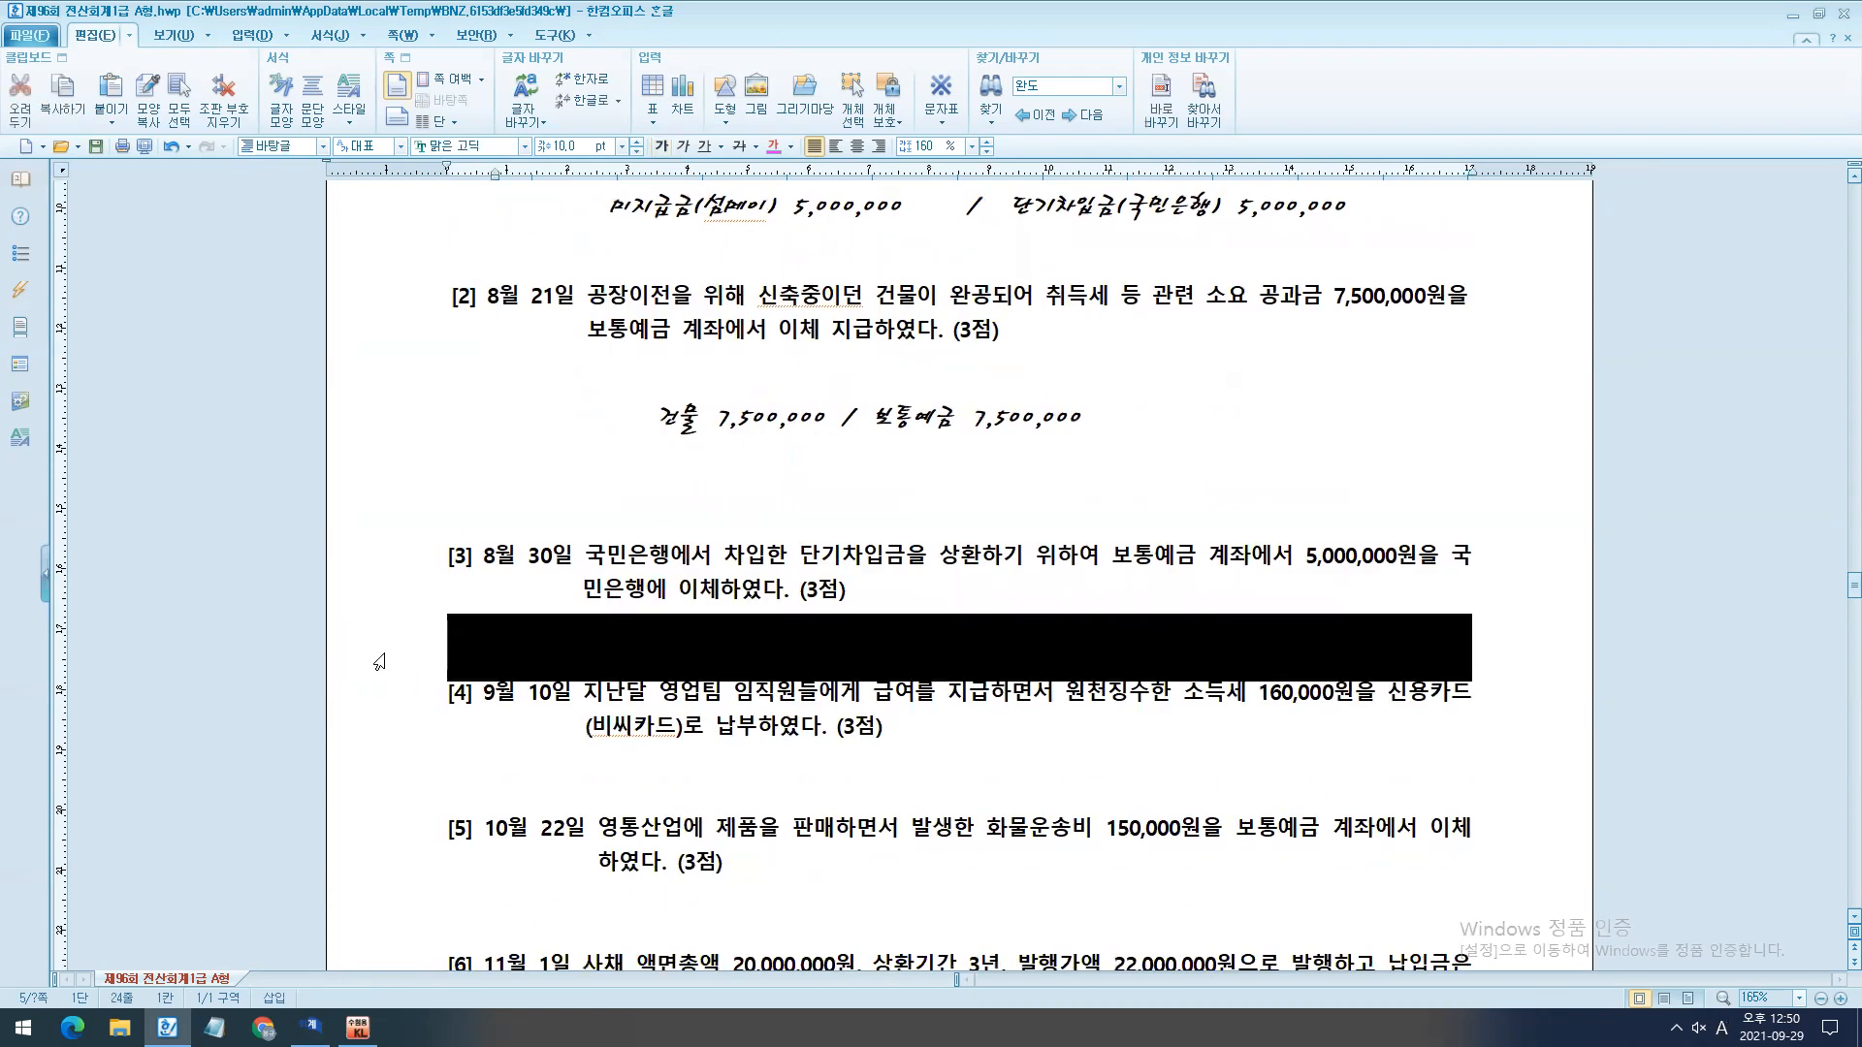
{"action": "key", "text": "alt+c"}
{"action": "left_click", "coordinate": [691, 687]}
{"action": "key", "text": "Return"}
{"action": "key", "text": "Return"}
{"action": "key", "text": "Up"}
{"action": "key", "text": "Up"}
- Write the journal entry "단기차입금(국민은행) 5,000,000 / 보통예금 5,000,000" under question [3] and adjust its indentation
{"action": "type", "text": "단기"}
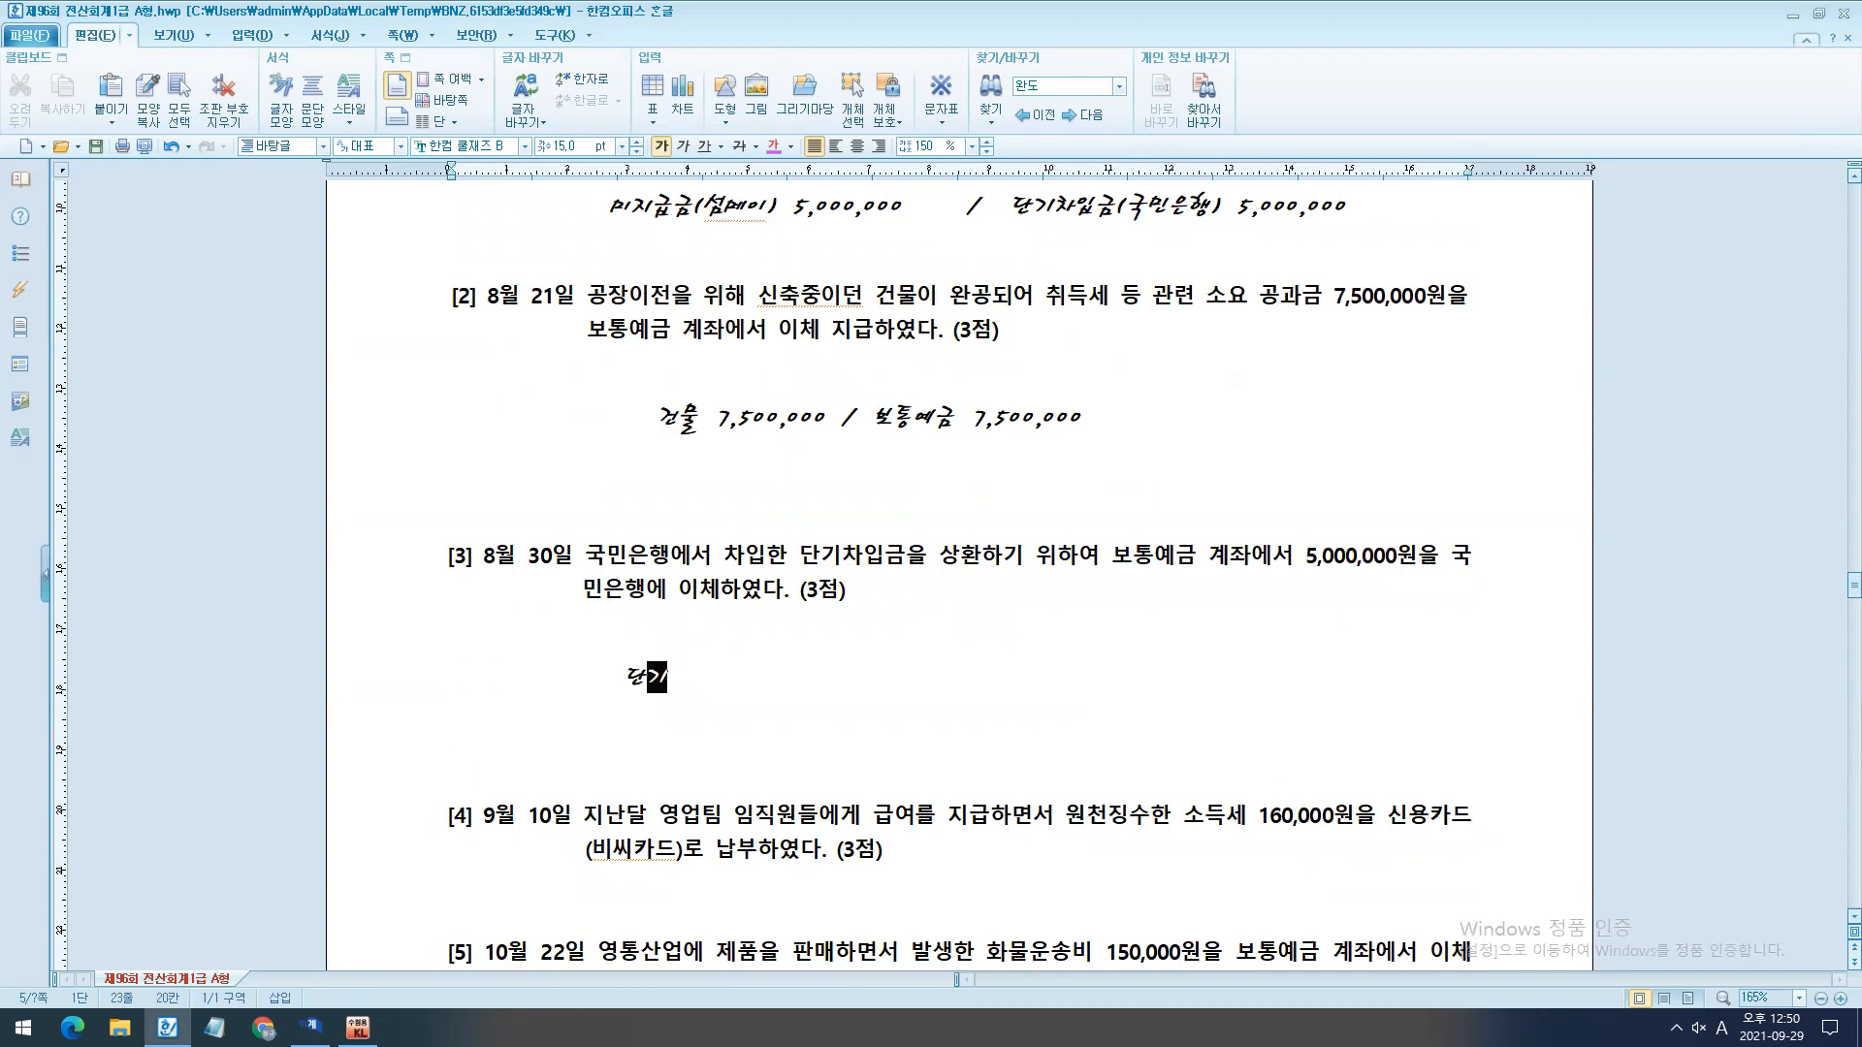
{"action": "type", "text": "차입금(국민은행) 5,000,000    /   "}
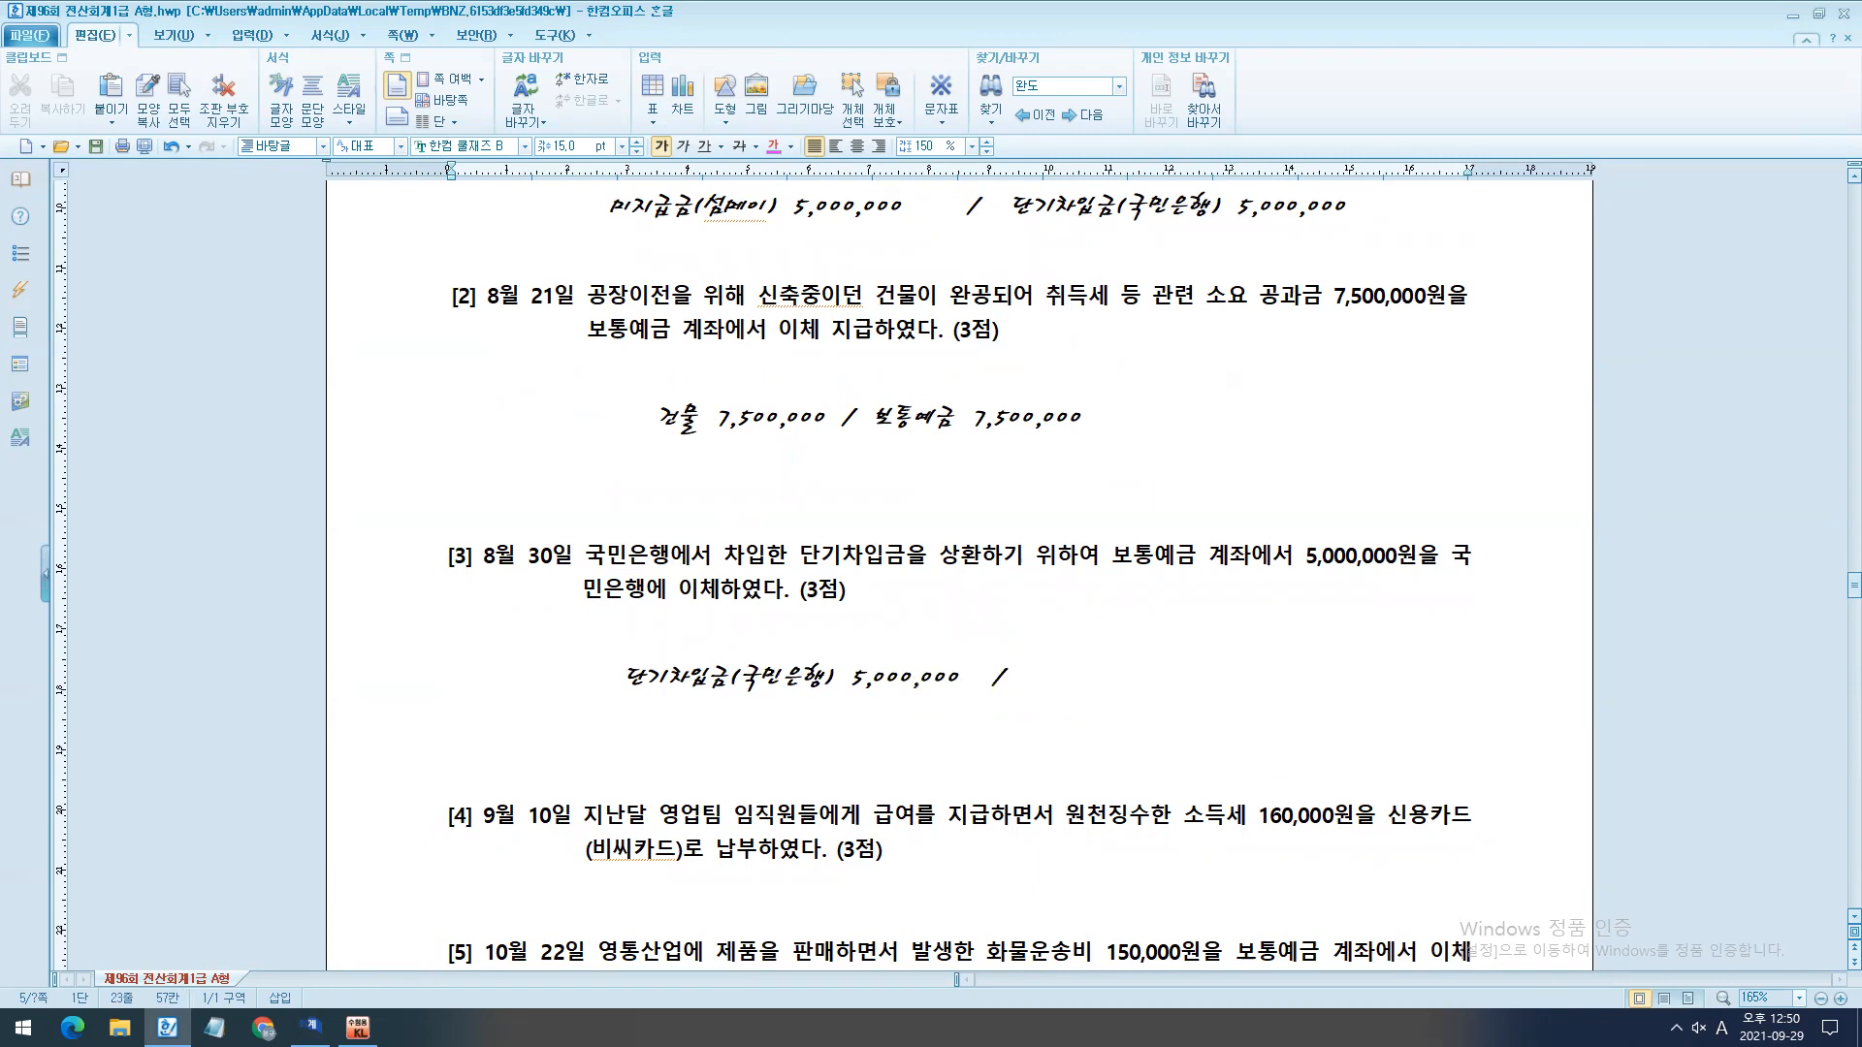
{"action": "type", "text": "보통예금 "}
{"action": "type", "text": "5,000,000"}
{"action": "key", "text": "Home"}
{"action": "key", "text": "Delete"}
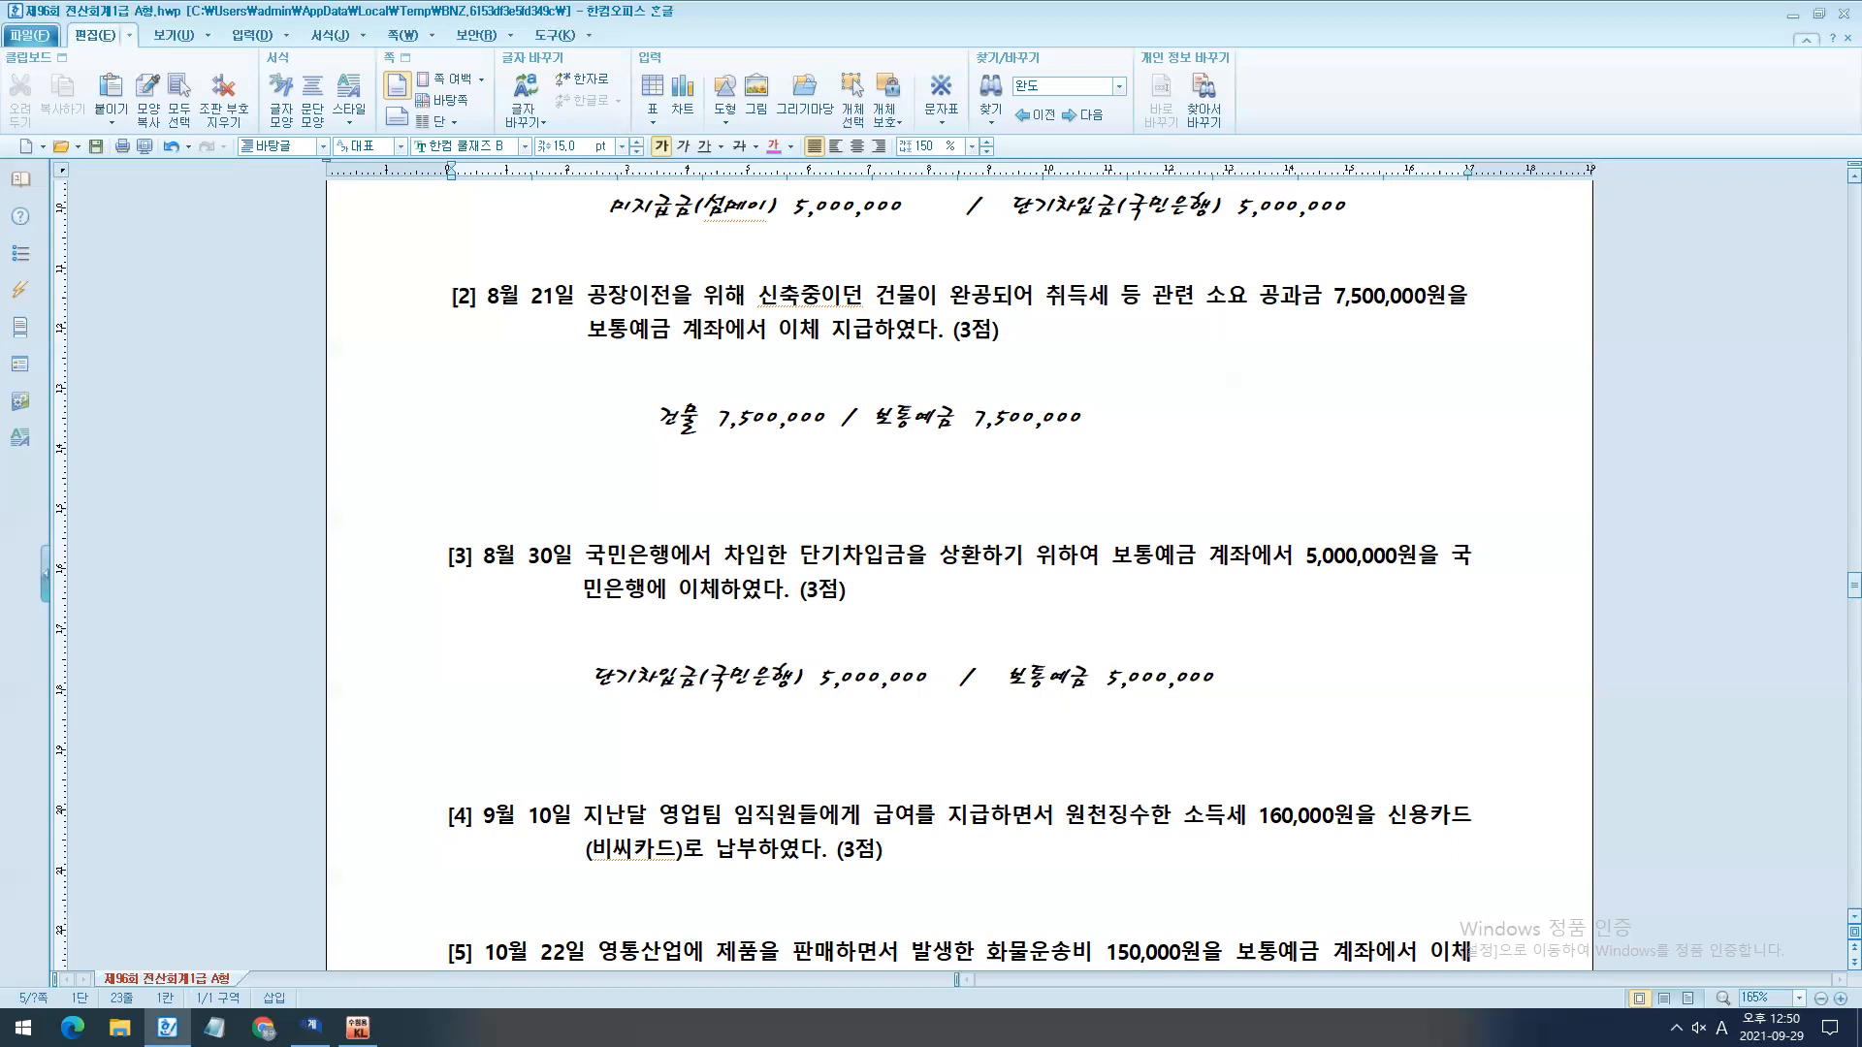
- Switch to KcLep, move the 일반전표입력 window clear of the journal entry and set the voucher date to August 30
{"action": "scroll", "coordinate": [605, 808], "scroll_direction": "down", "scroll_amount": 1}
{"action": "key", "text": "alt+Tab"}
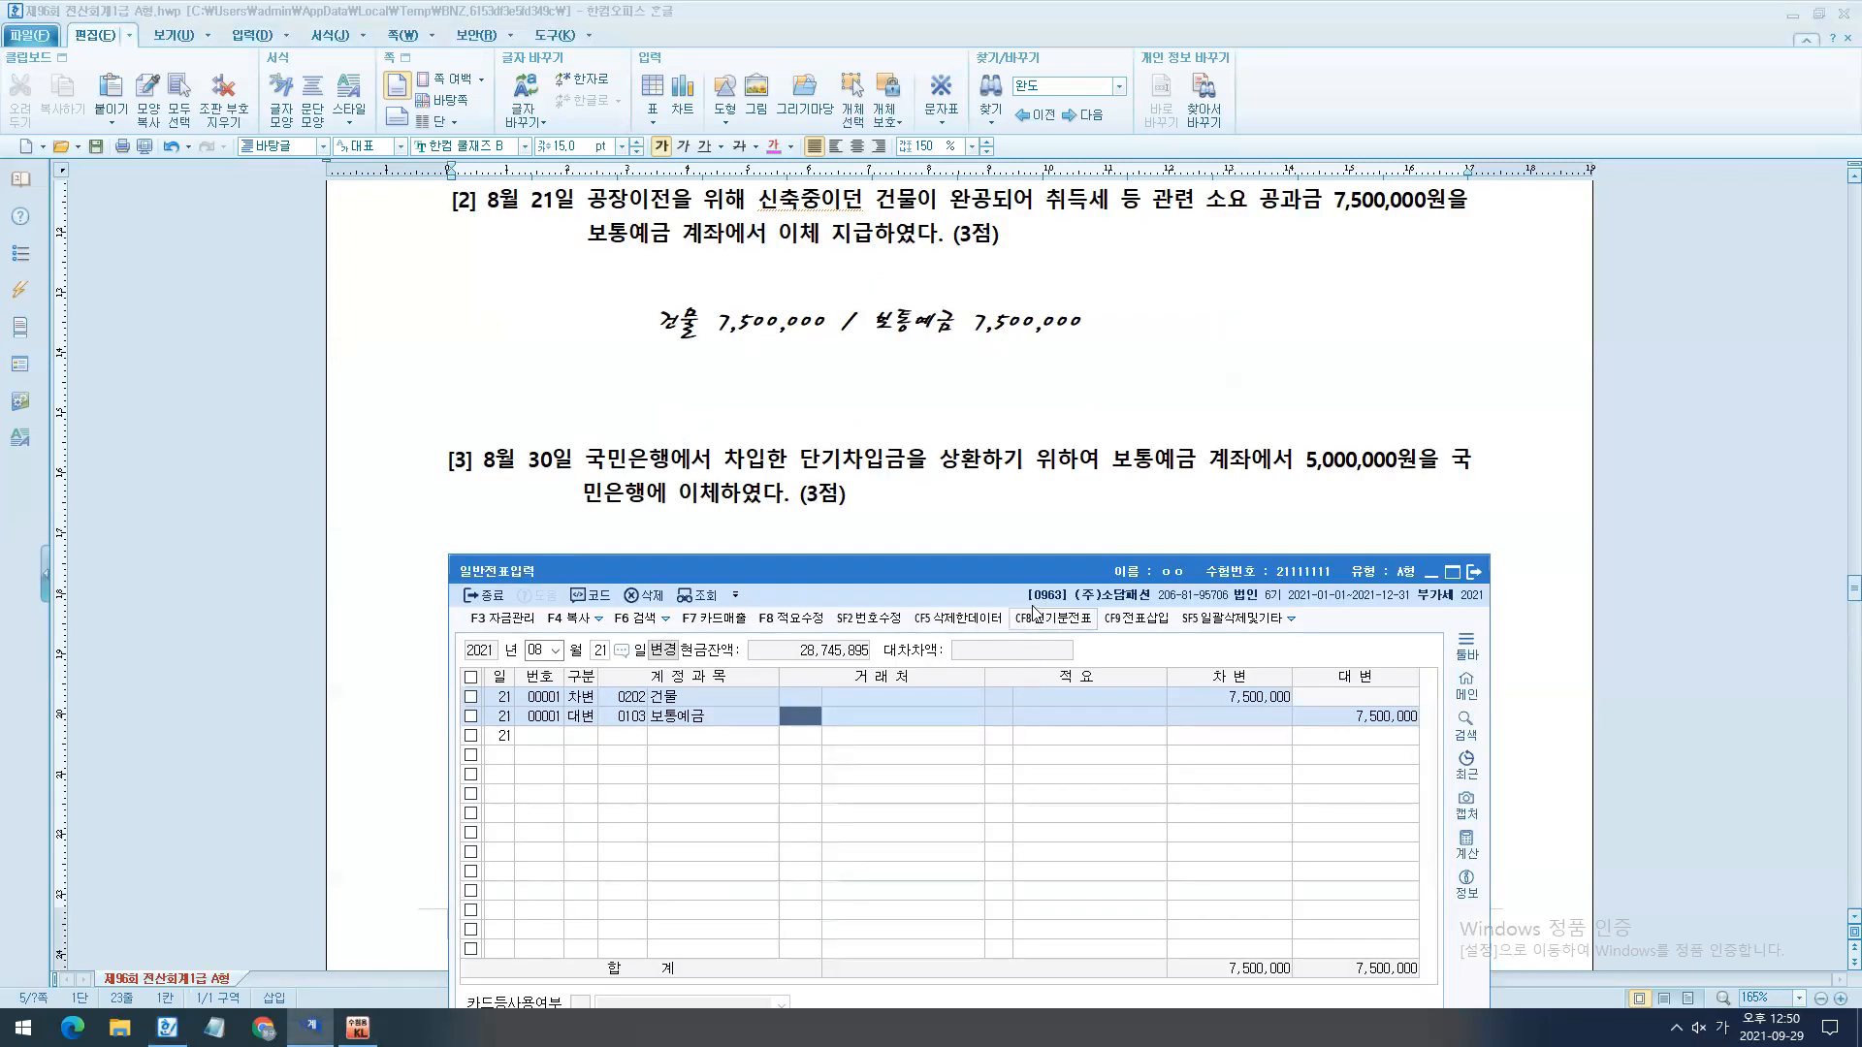
{"action": "scroll", "coordinate": [1156, 571], "scroll_direction": "down", "scroll_amount": 1}
{"action": "left_click_drag", "start_coordinate": [1053, 587], "coordinate": [1117, 563]}
{"action": "type", "text": "3"}
{"action": "key", "text": "Escape"}
{"action": "key", "text": "Escape"}
{"action": "key", "text": "Escape"}
{"action": "key", "text": "Return"}
{"action": "type", "text": "30"}
{"action": "key", "text": "Return"}
- Enter the August 30 debit line with account 0260 단기차입금, counterparty 98004 국민은행 and amount 5,000,000
{"action": "type", "text": "3"}
{"action": "key", "text": "Return"}
{"action": "type", "text": "260"}
{"action": "key", "text": "Return"}
{"action": "type", "text": "98004"}
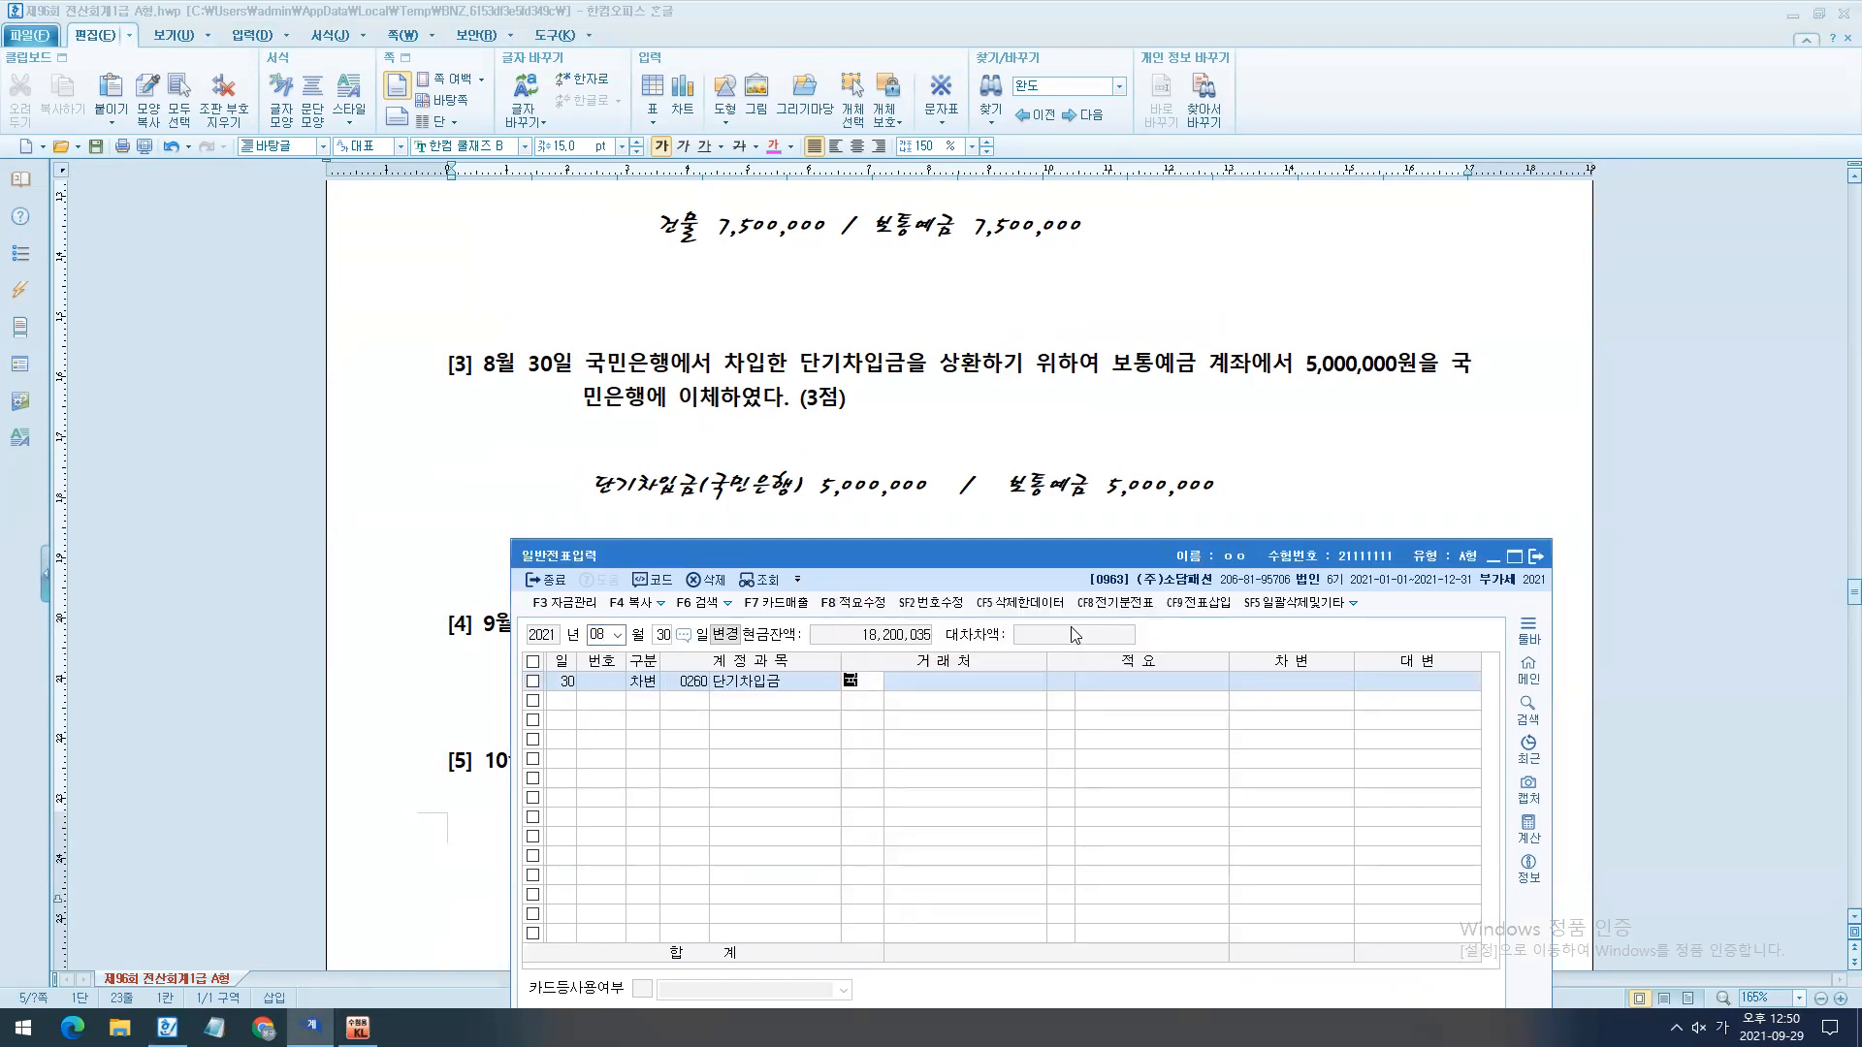
{"action": "key", "text": "Return"}
{"action": "key", "text": "Return"}
{"action": "type", "text": "5000000"}
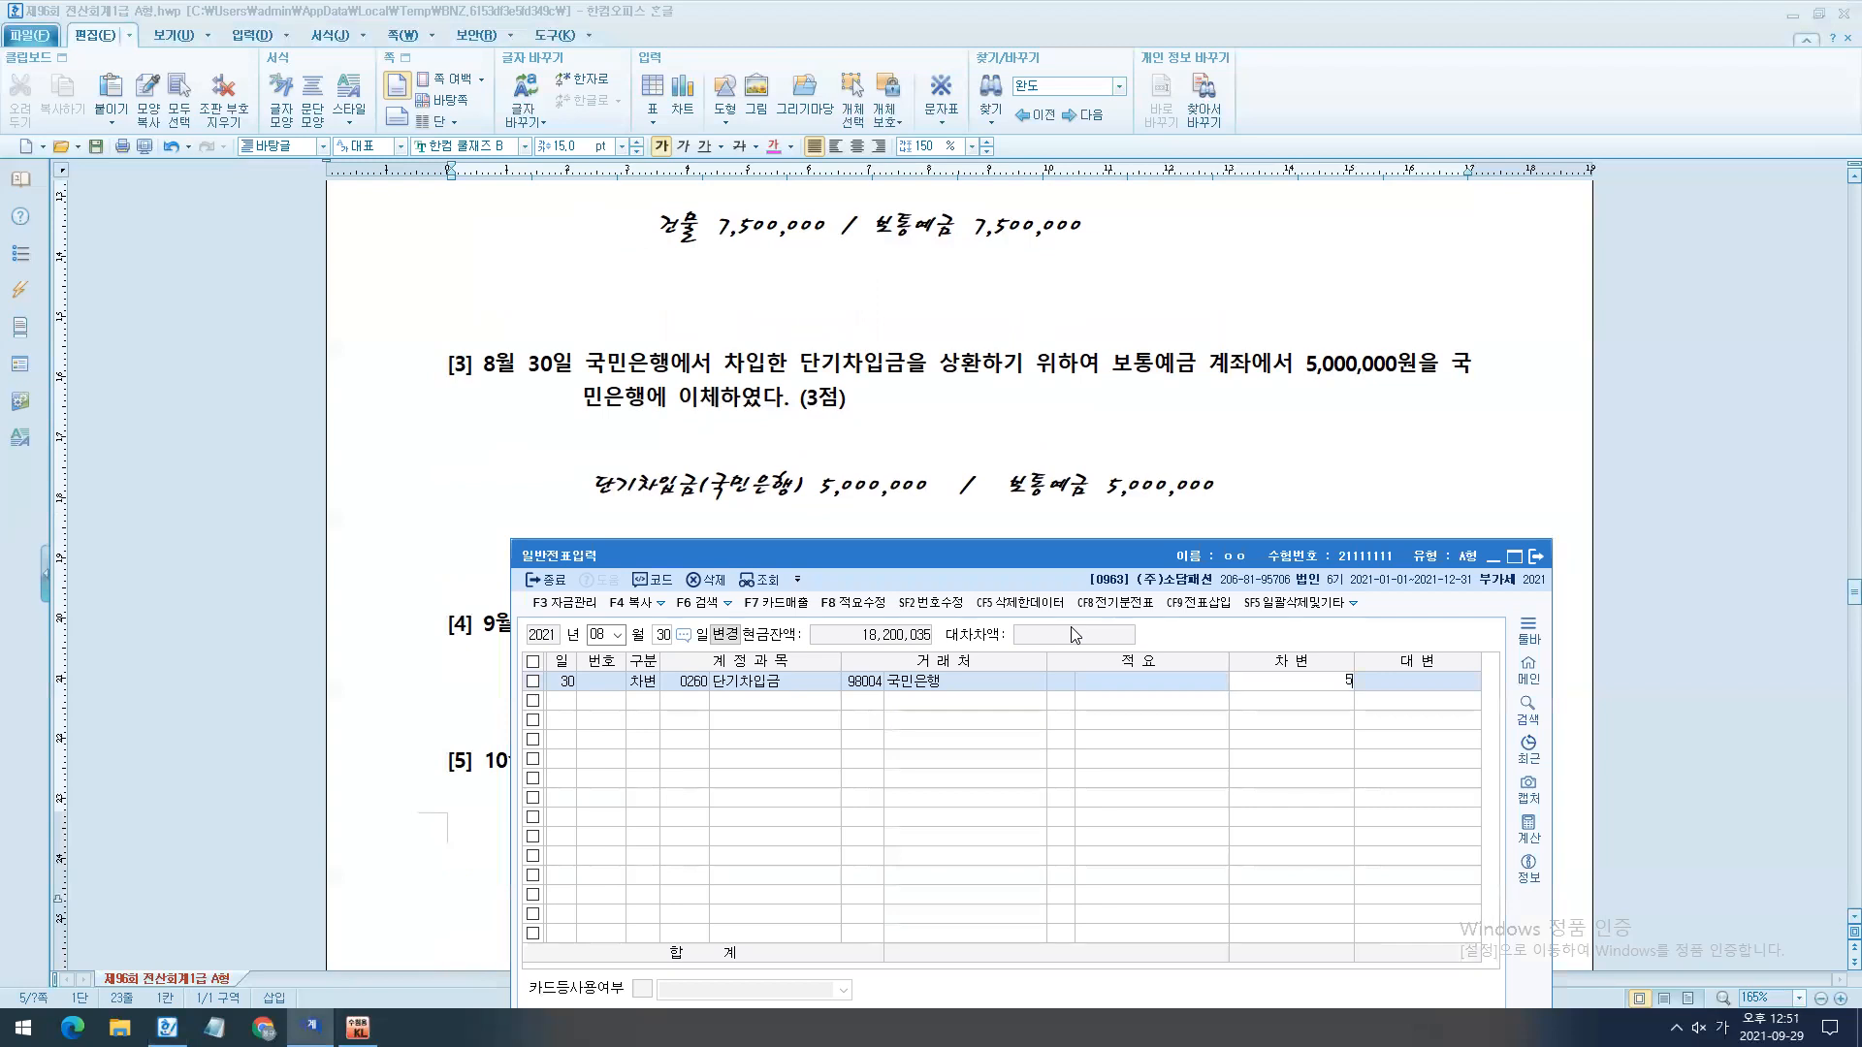
{"action": "key", "text": "Return"}
- Enter the August 30 credit line with account 0103 보통예금 for 5,000,000
{"action": "type", "text": "4"}
{"action": "key", "text": "Return"}
{"action": "type", "text": "103"}
{"action": "key", "text": "Return"}
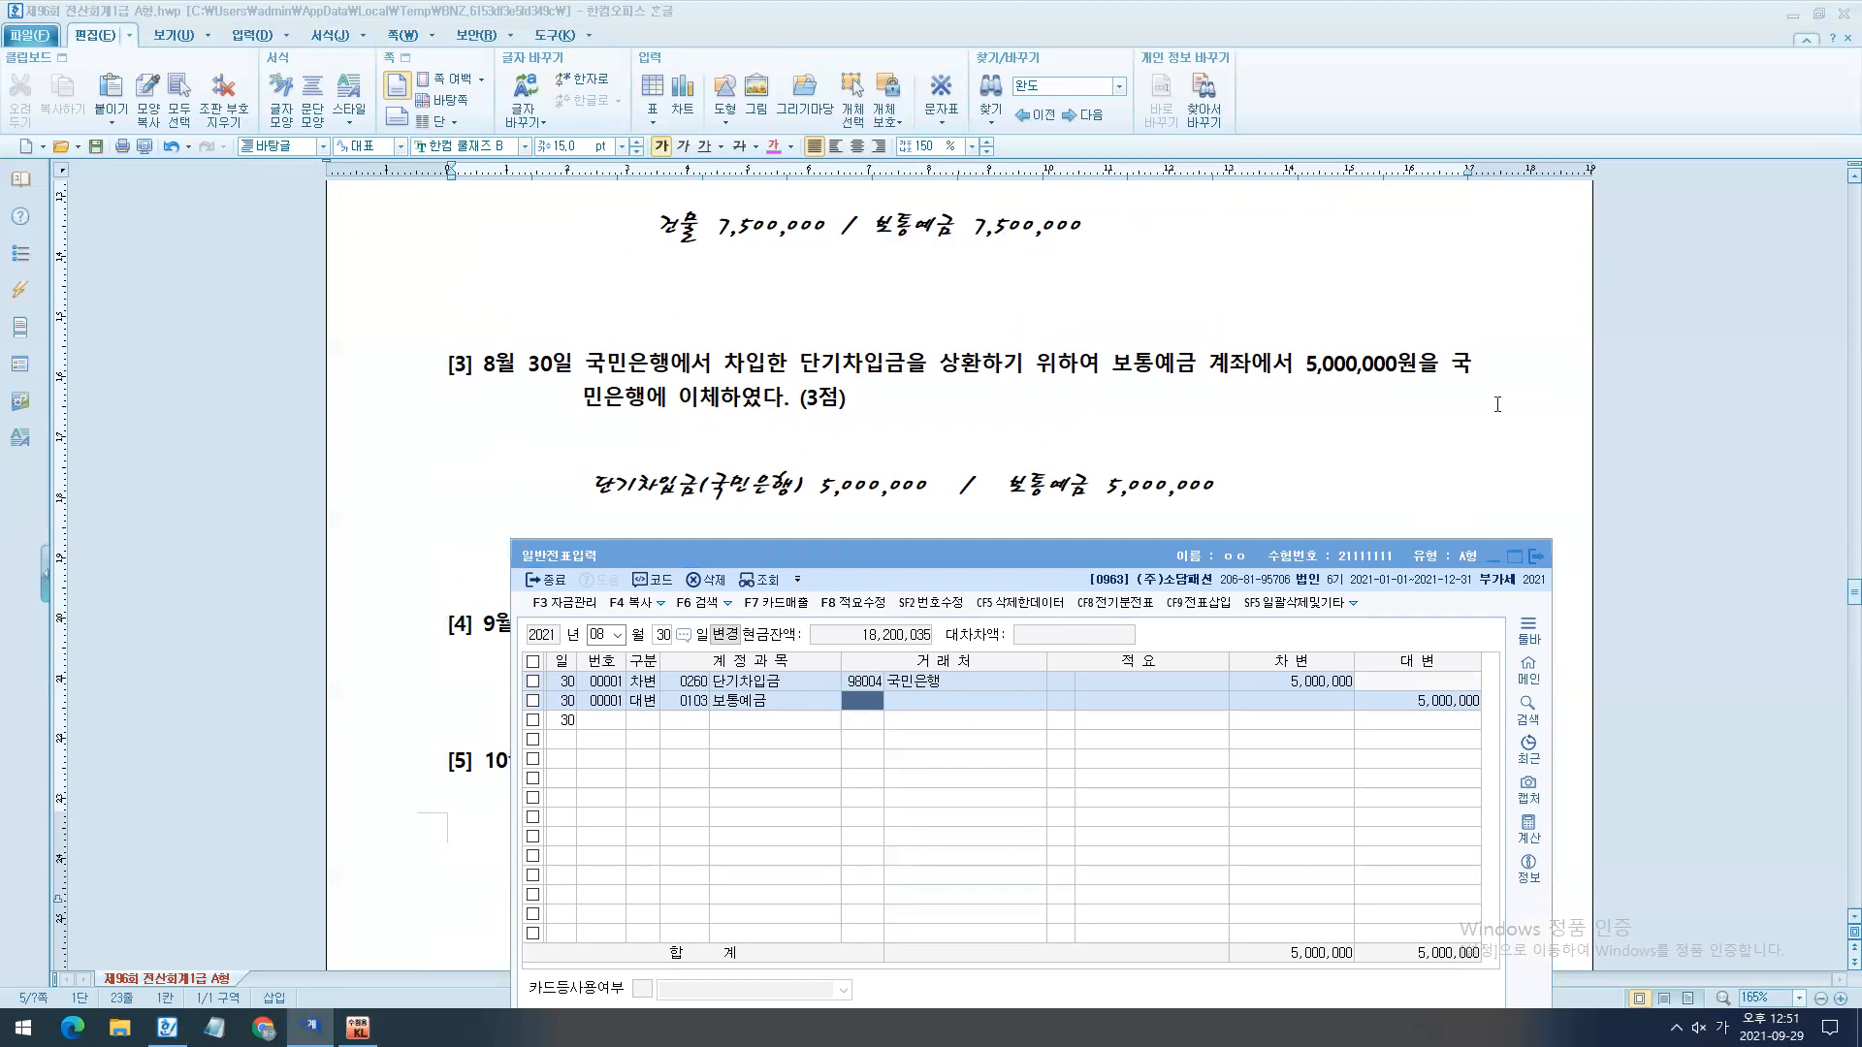
- Open the exam document's page setup and set the left, right, bottom and header margins to 5 mm
{"action": "scroll", "coordinate": [1497, 404], "scroll_direction": "down", "scroll_amount": 3}
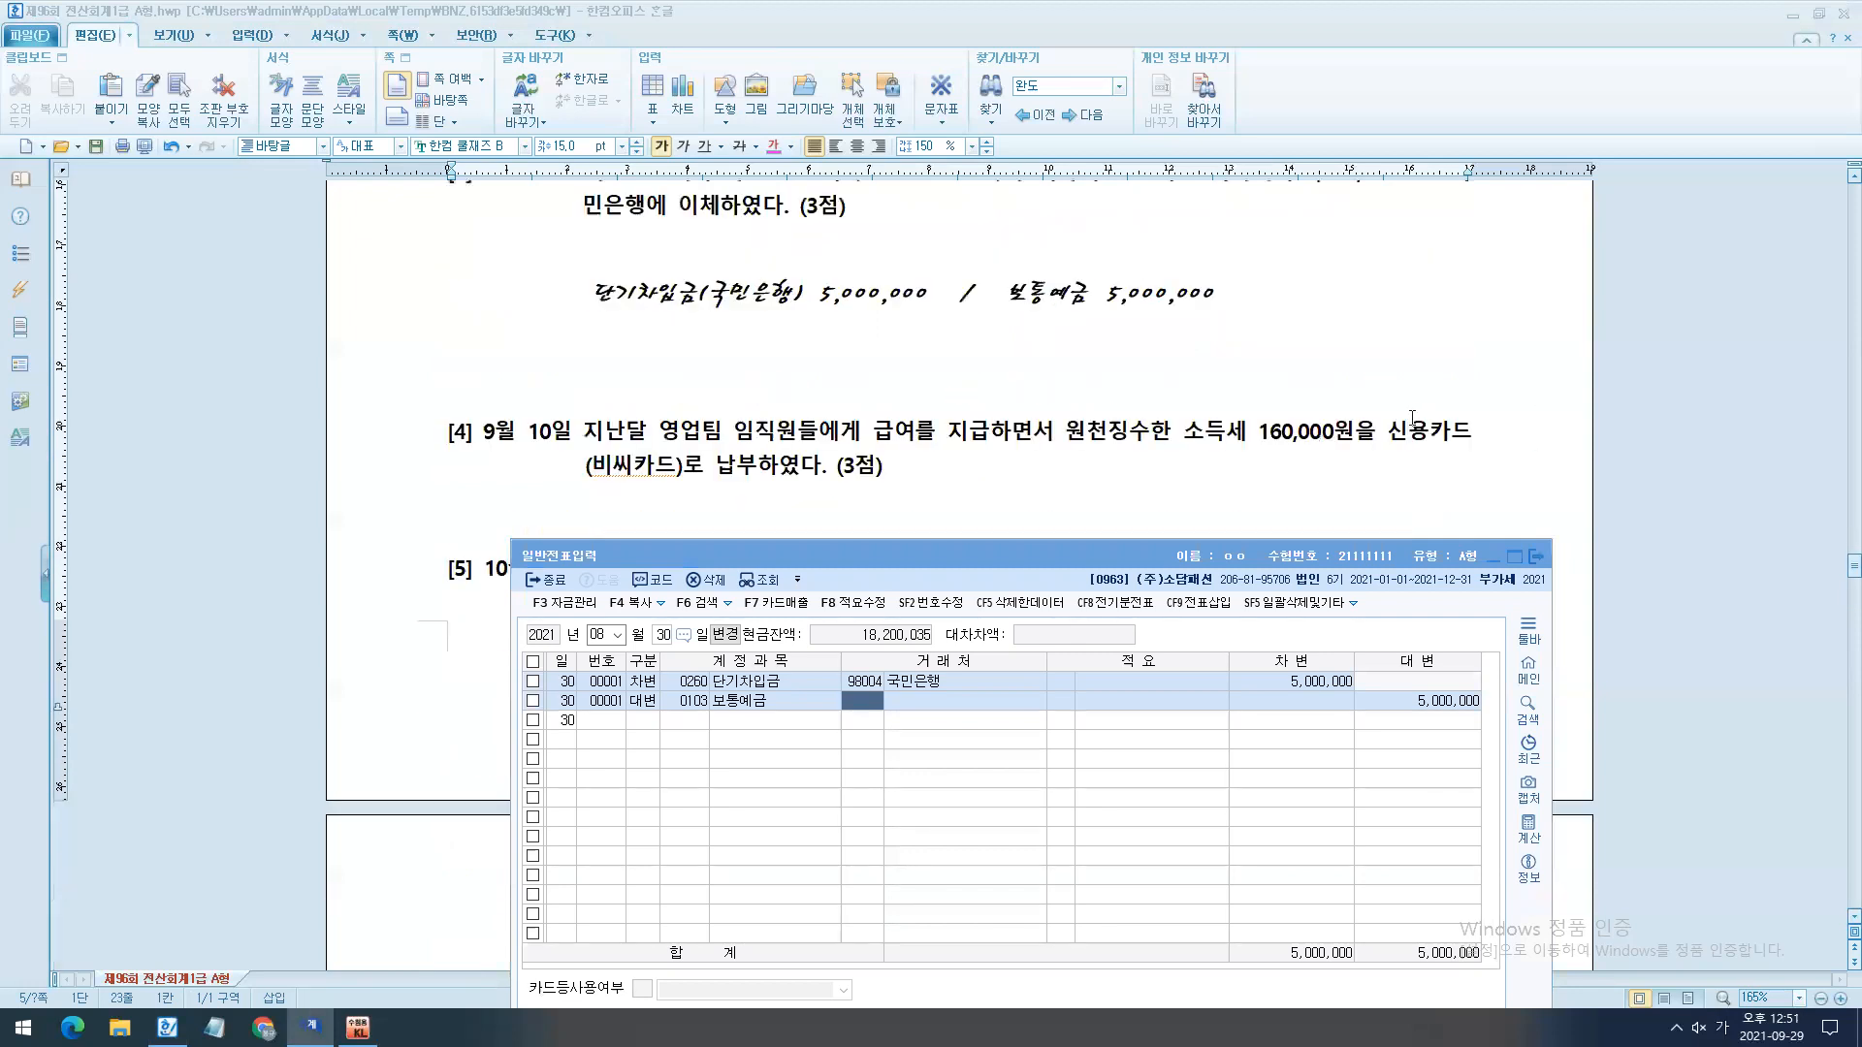
{"action": "left_click", "coordinate": [754, 512]}
{"action": "key", "text": "F7"}
{"action": "key", "text": "Tab"}
{"action": "key", "text": "Tab"}
{"action": "key", "text": "Tab"}
{"action": "key", "text": "Tab"}
{"action": "type", "text": "5"}
{"action": "key", "text": "Tab"}
{"action": "type", "text": "5"}
{"action": "key", "text": "Tab"}
- Set the gutter and footer margins to 5 mm and apply the page setup to the whole document
{"action": "type", "text": "5"}
{"action": "key", "text": "Tab"}
{"action": "type", "text": "5"}
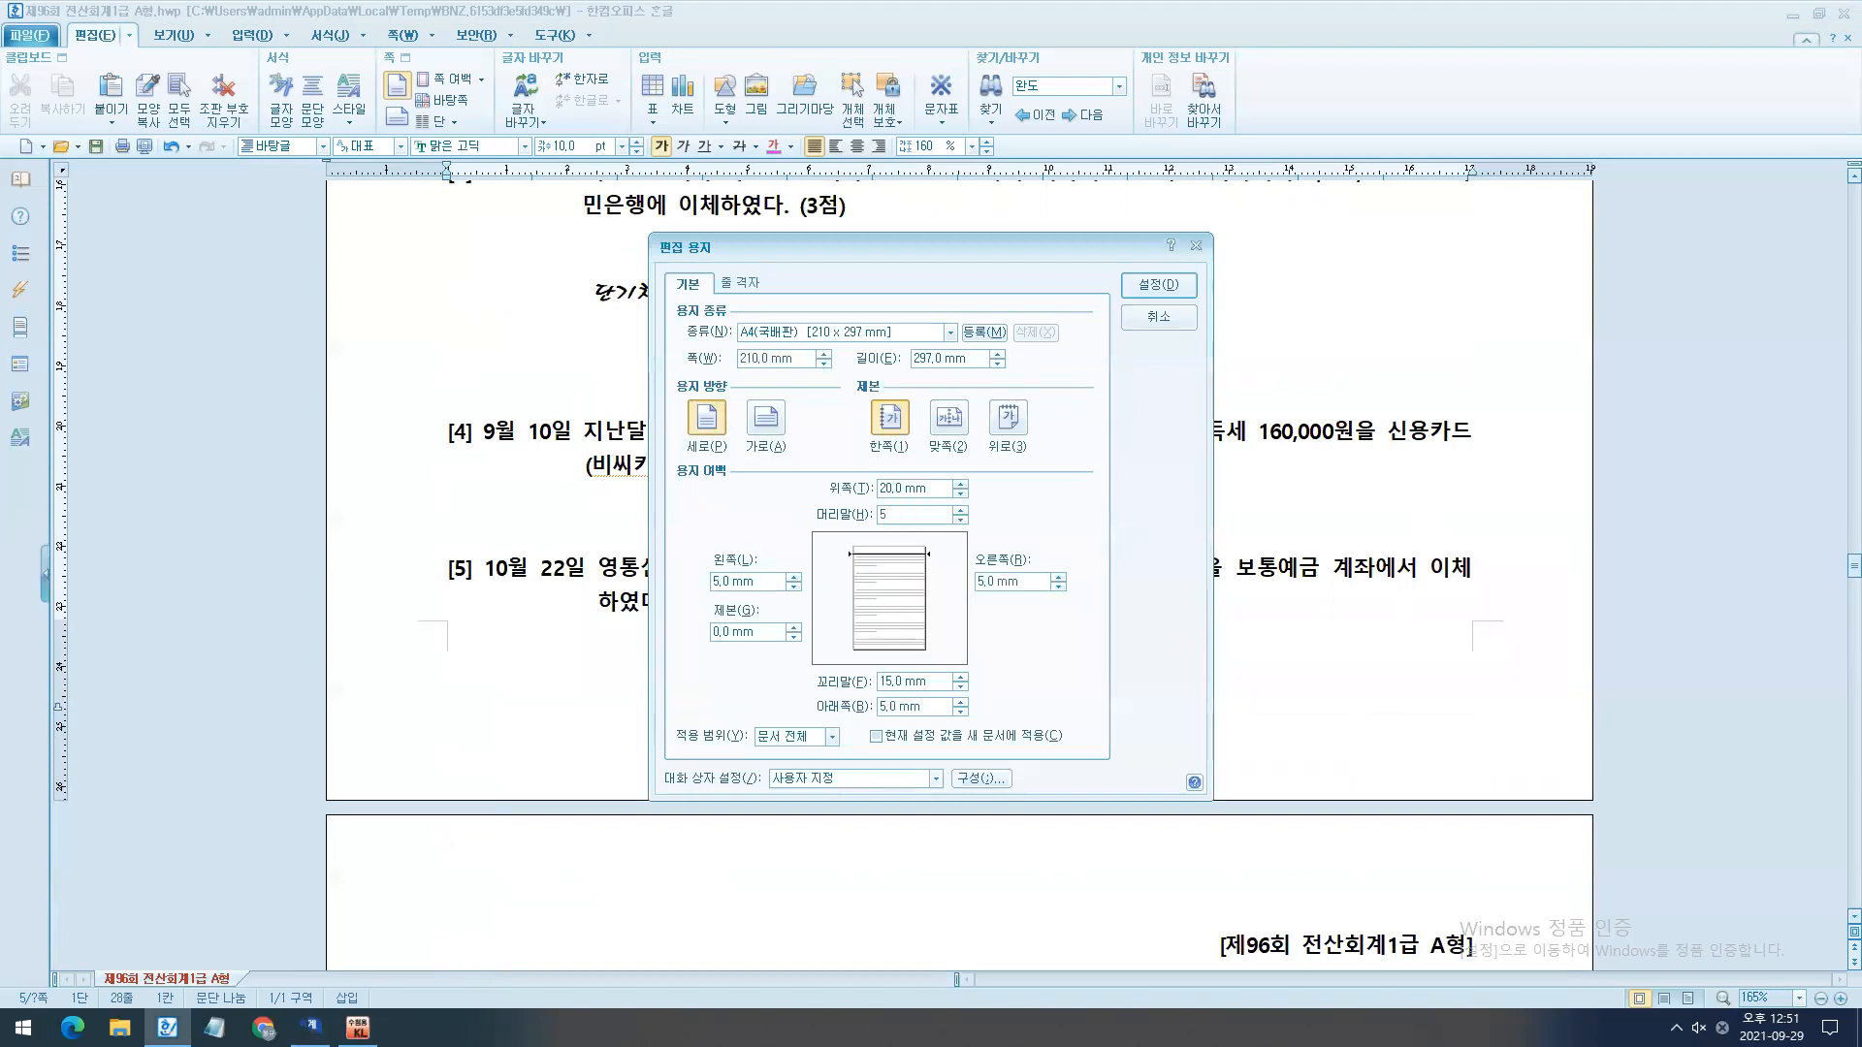
{"action": "key", "text": "Tab"}
{"action": "type", "text": "5"}
{"action": "key", "text": "Tab"}
{"action": "type", "text": "5"}
{"action": "key", "text": "Tab"}
{"action": "key", "text": "Tab"}
{"action": "key", "text": "Tab"}
{"action": "key", "text": "Tab"}
{"action": "key", "text": "Tab"}
{"action": "key", "text": "Tab"}
{"action": "key", "text": "Tab"}
{"action": "key", "text": "Tab"}
{"action": "key", "text": "Tab"}
{"action": "key", "text": "Tab"}
{"action": "key", "text": "Tab"}
{"action": "key", "text": "Tab"}
{"action": "key", "text": "Tab"}
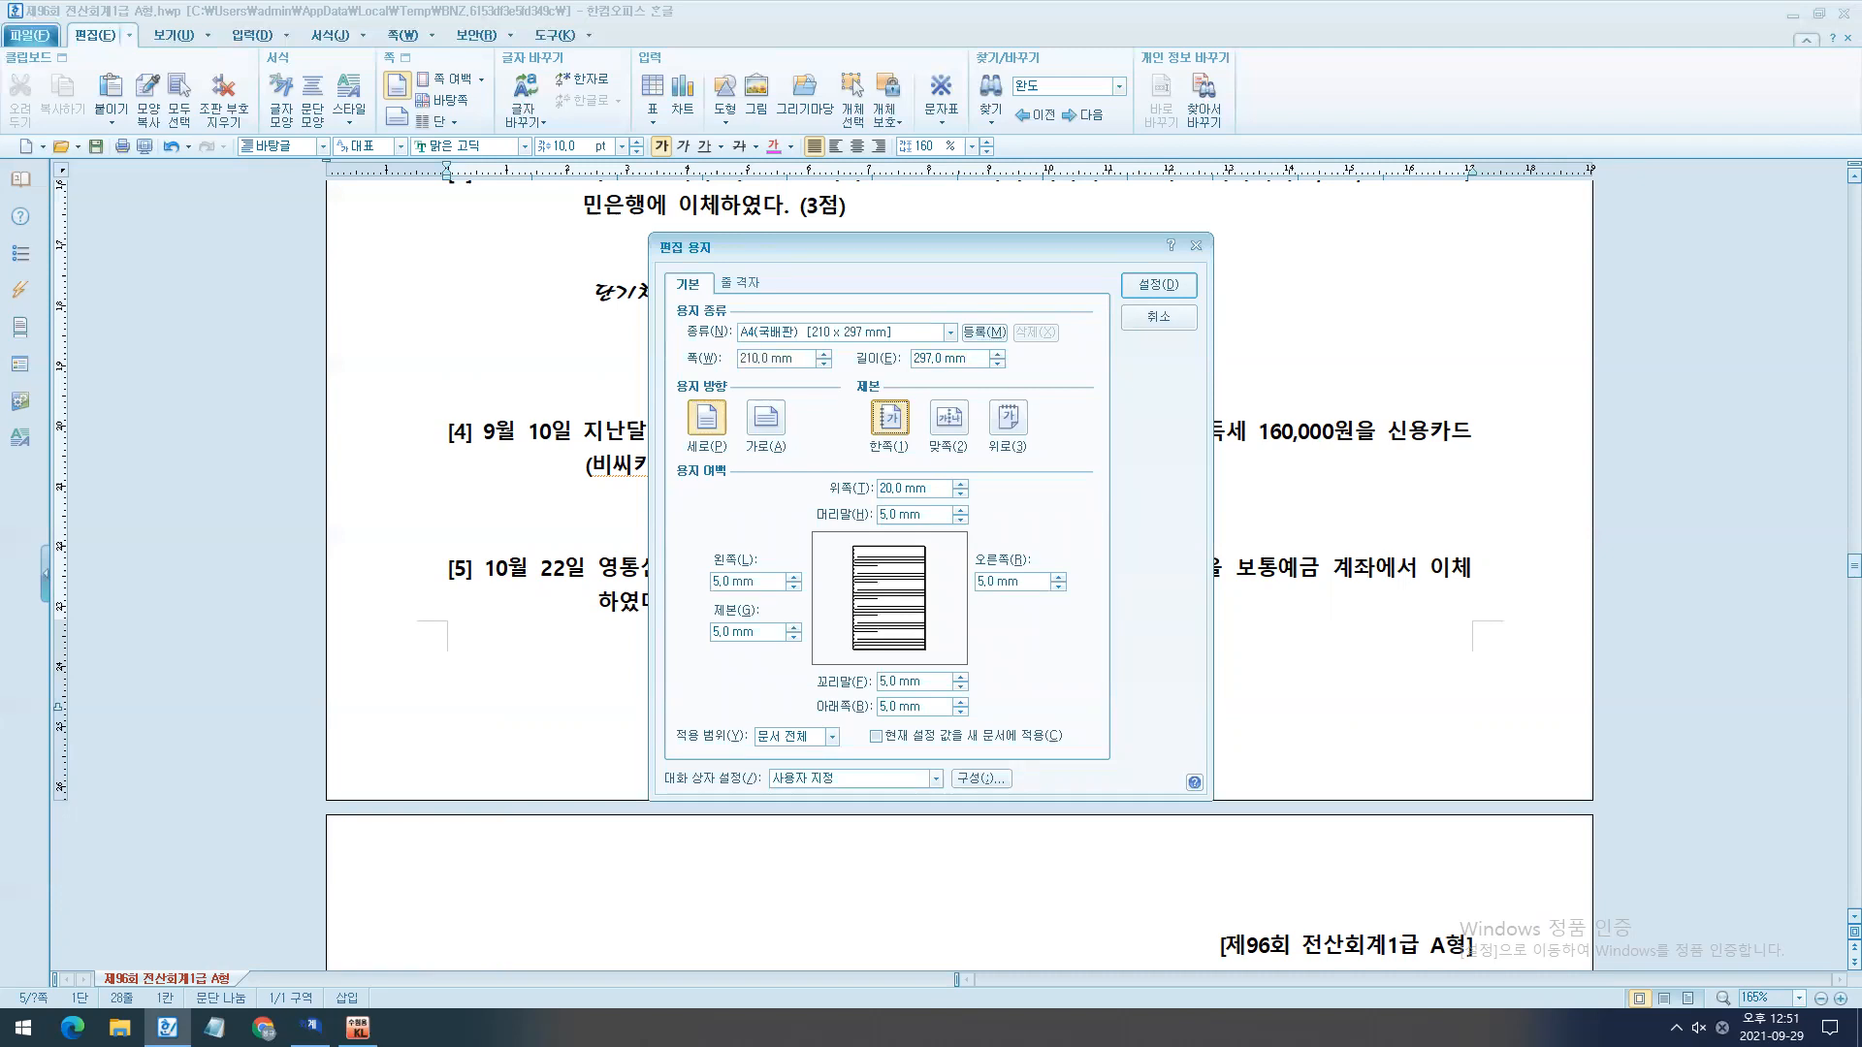
{"action": "key", "text": "Return"}
- Insert three blank lines beneath question [4] for the working
{"action": "scroll", "coordinate": [786, 557], "scroll_direction": "up", "scroll_amount": 5}
{"action": "key", "text": "Return"}
{"action": "key", "text": "Return"}
{"action": "key", "text": "Return"}
{"action": "key", "text": "Return"}
{"action": "key", "text": "Return"}
{"action": "key", "text": "Return"}
{"action": "key", "text": "Return"}
- Switch to KcLep, set the voucher date to September 10 and choose 입금 as the first line's type
{"action": "left_click", "coordinate": [299, 1013]}
{"action": "key", "text": "Escape"}
{"action": "key", "text": "Escape"}
{"action": "type", "text": "0910"}
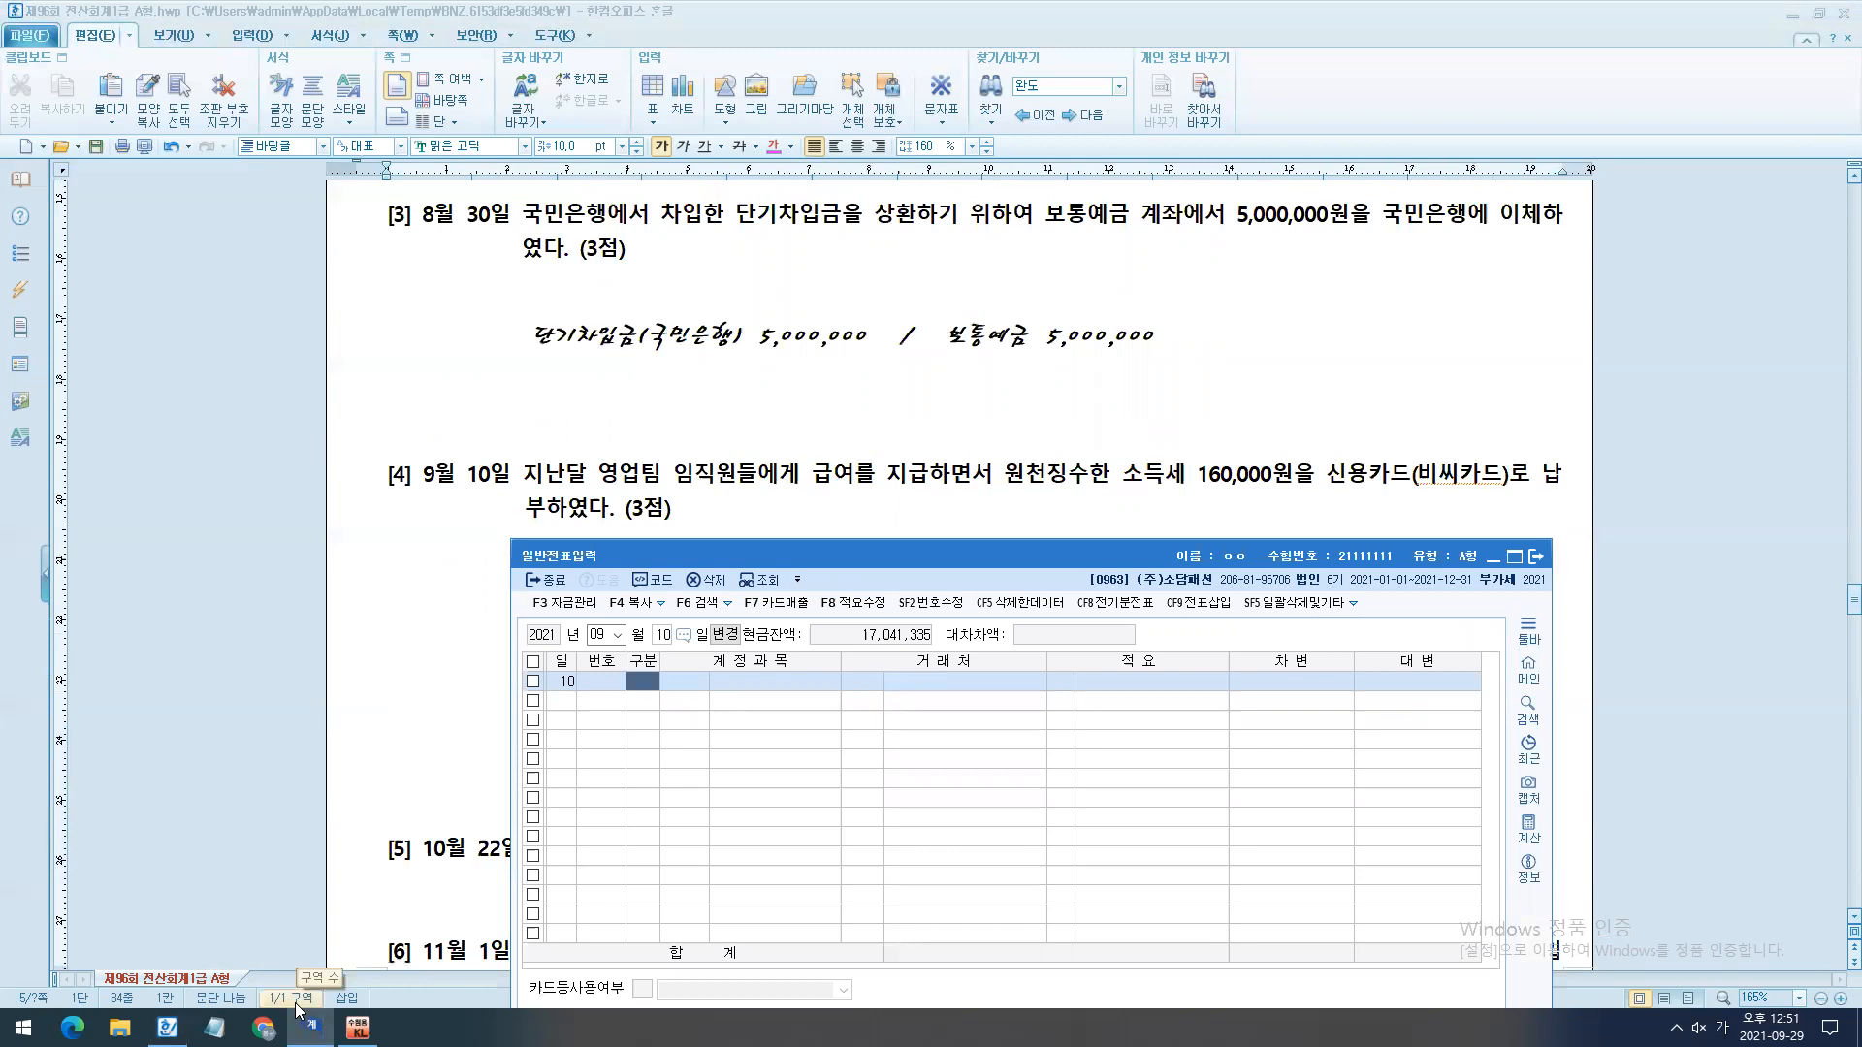
{"action": "type", "text": "2"}
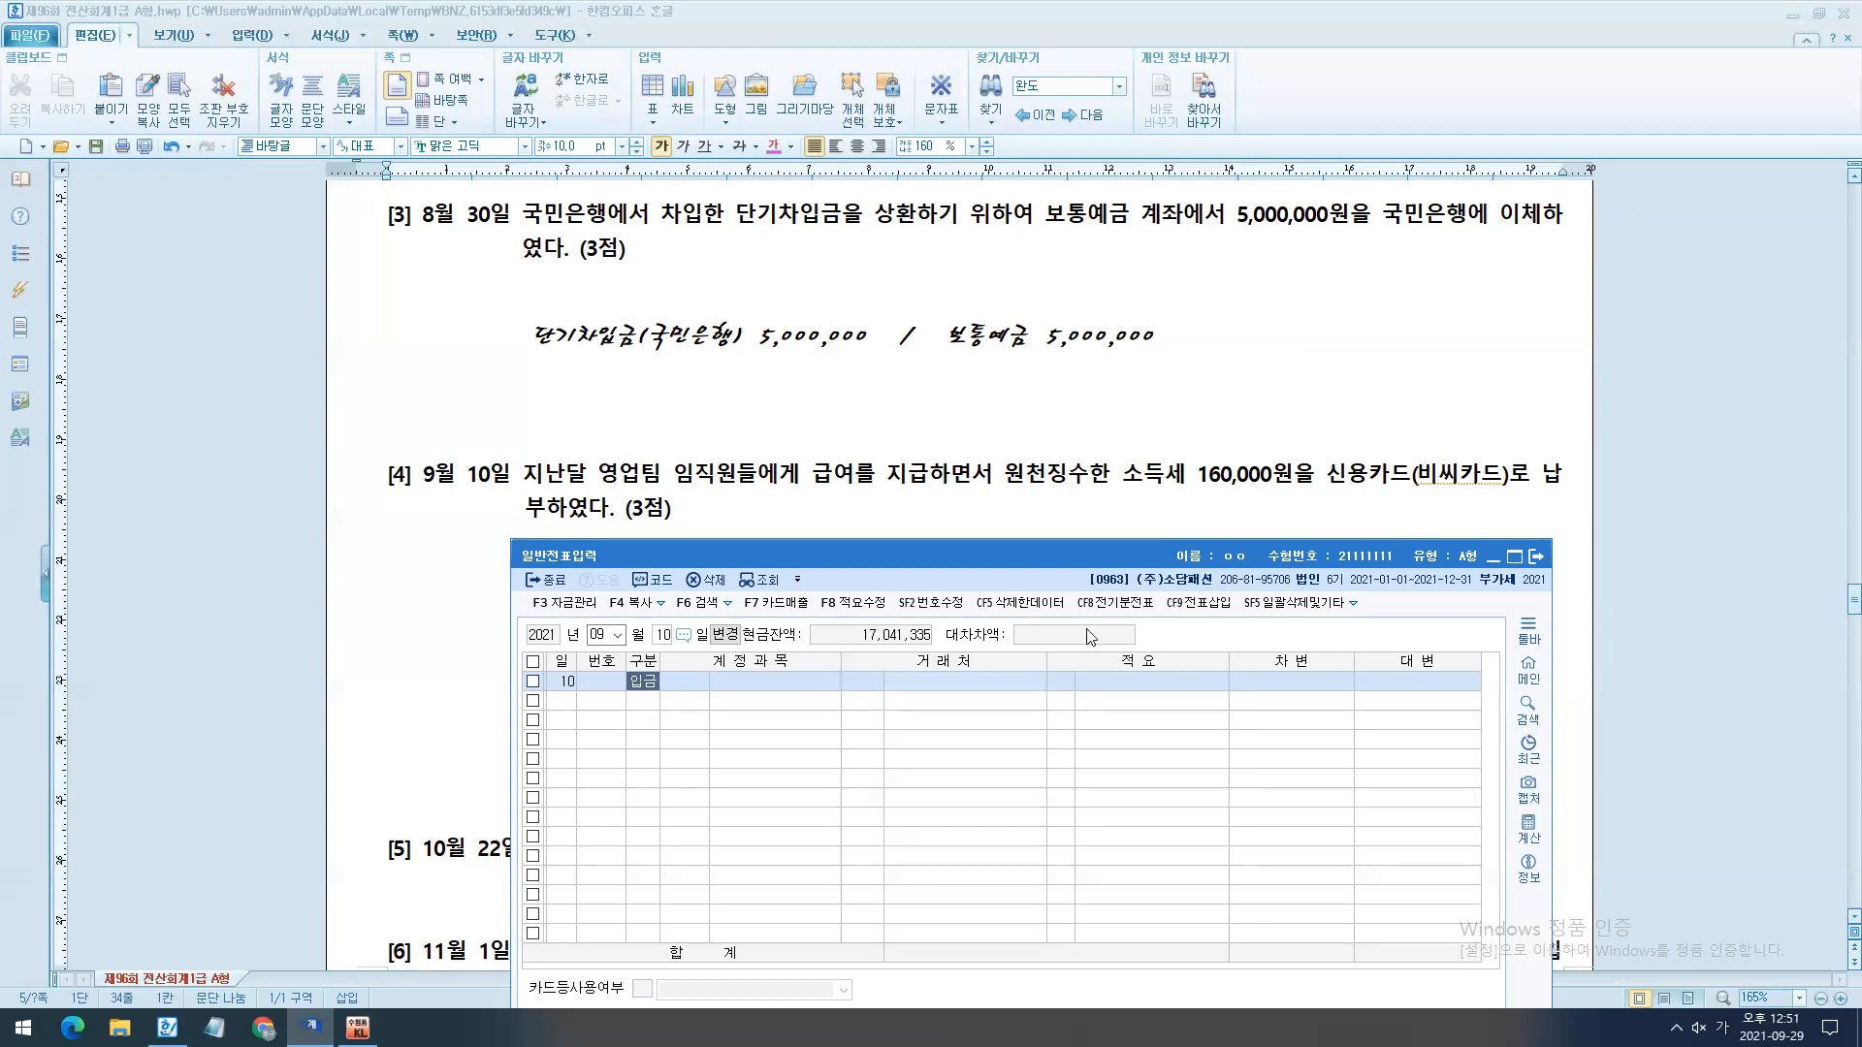
- Move the voucher window beneath question [4] and underline the question's credit card payment wording with temporary screen marks
{"action": "scroll", "coordinate": [1089, 491], "scroll_direction": "down", "scroll_amount": 1}
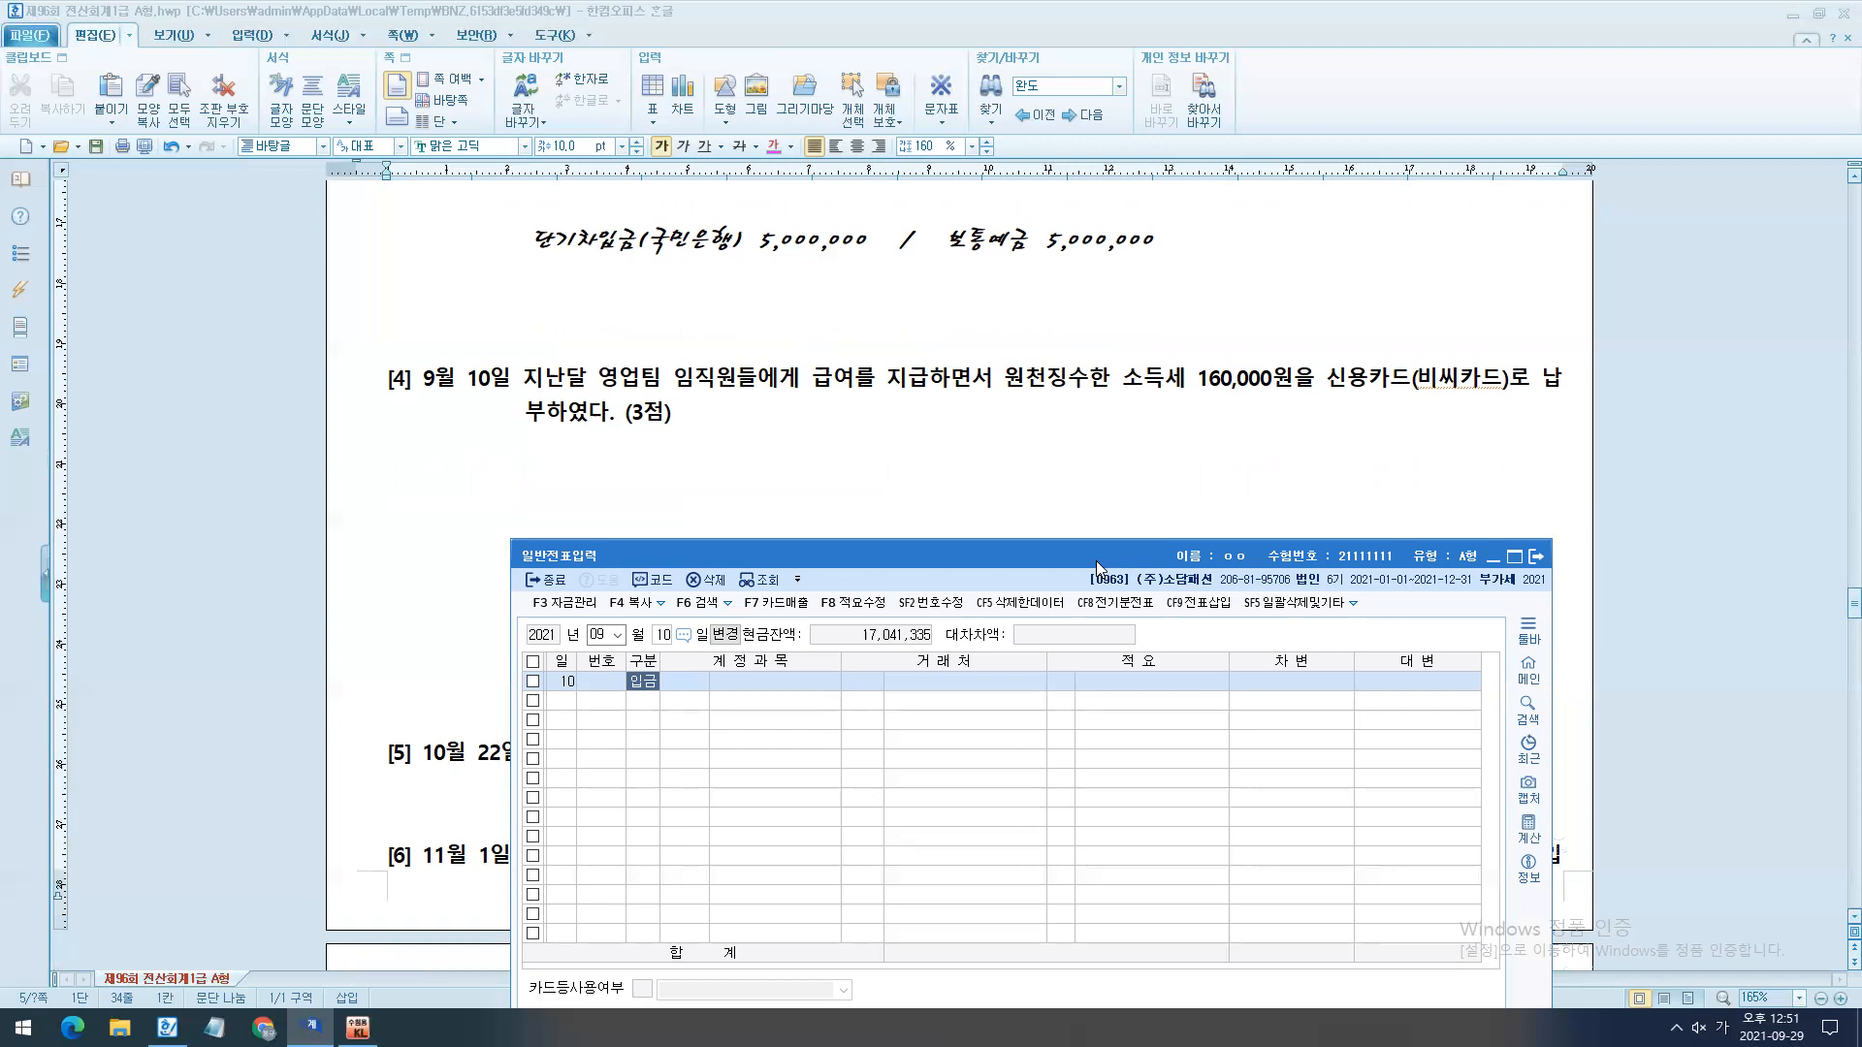
{"action": "left_click_drag", "start_coordinate": [1095, 561], "coordinate": [1072, 488]}
{"action": "key", "text": "ctrl+2"}
{"action": "left_click_drag", "start_coordinate": [1310, 395], "coordinate": [1662, 406]}
{"action": "left_click_drag", "start_coordinate": [464, 437], "coordinate": [729, 449]}
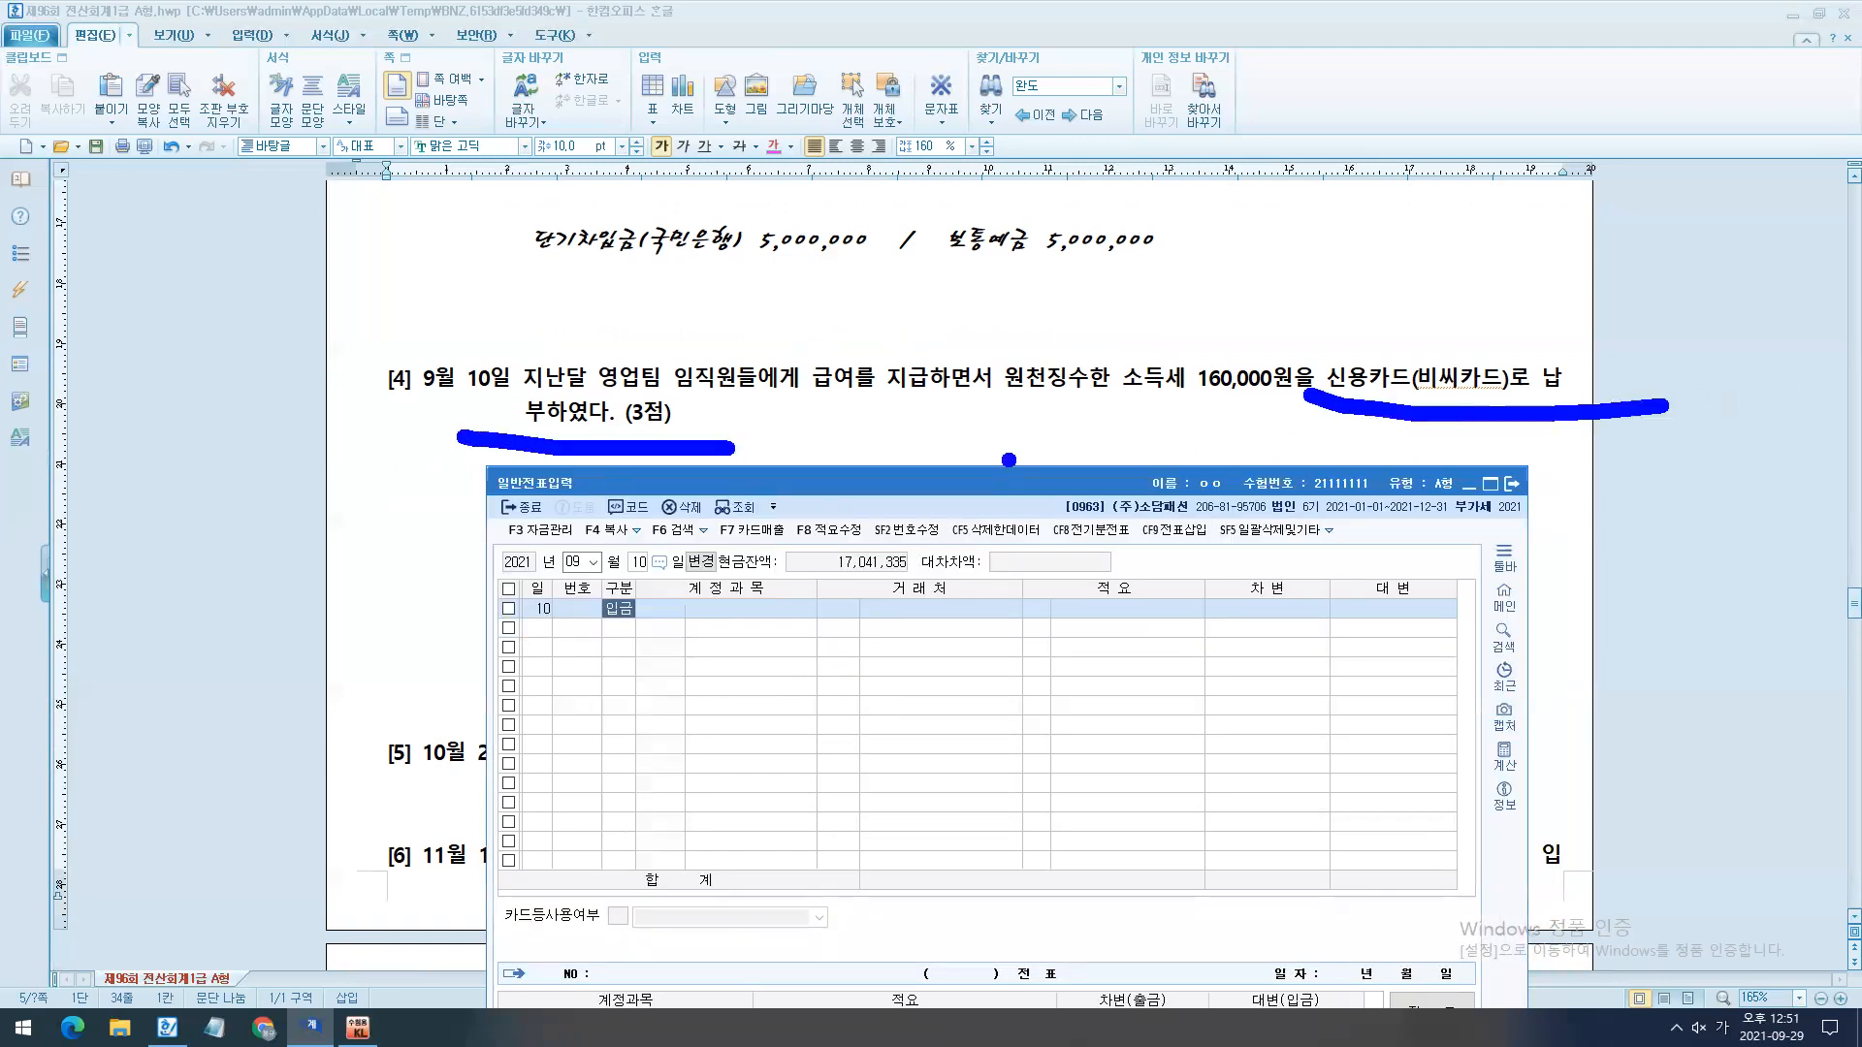
{"action": "key", "text": "Escape"}
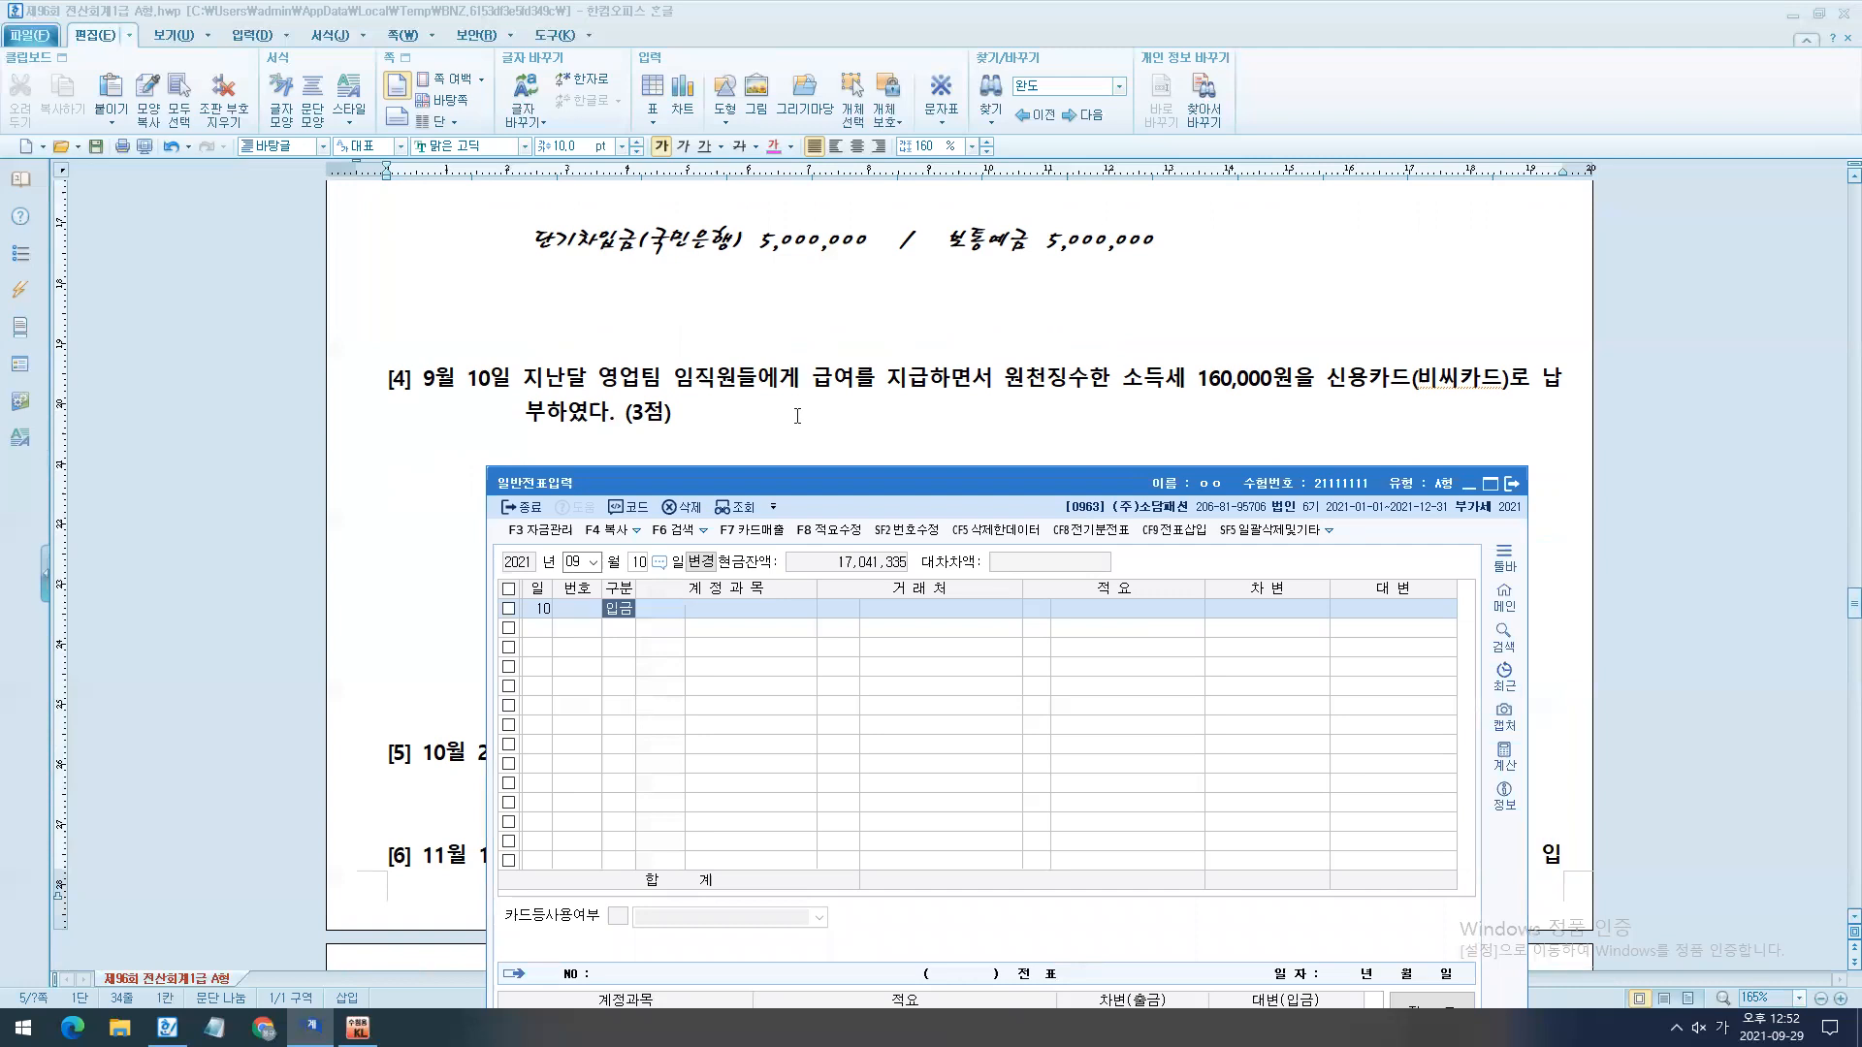
- Enter the September 10 credit line (대변) with account 0253 미지급금, vendor 비씨카드 and amount 160,000
{"action": "type", "text": "4"}
{"action": "type", "text": "253"}
{"action": "key", "text": "Return"}
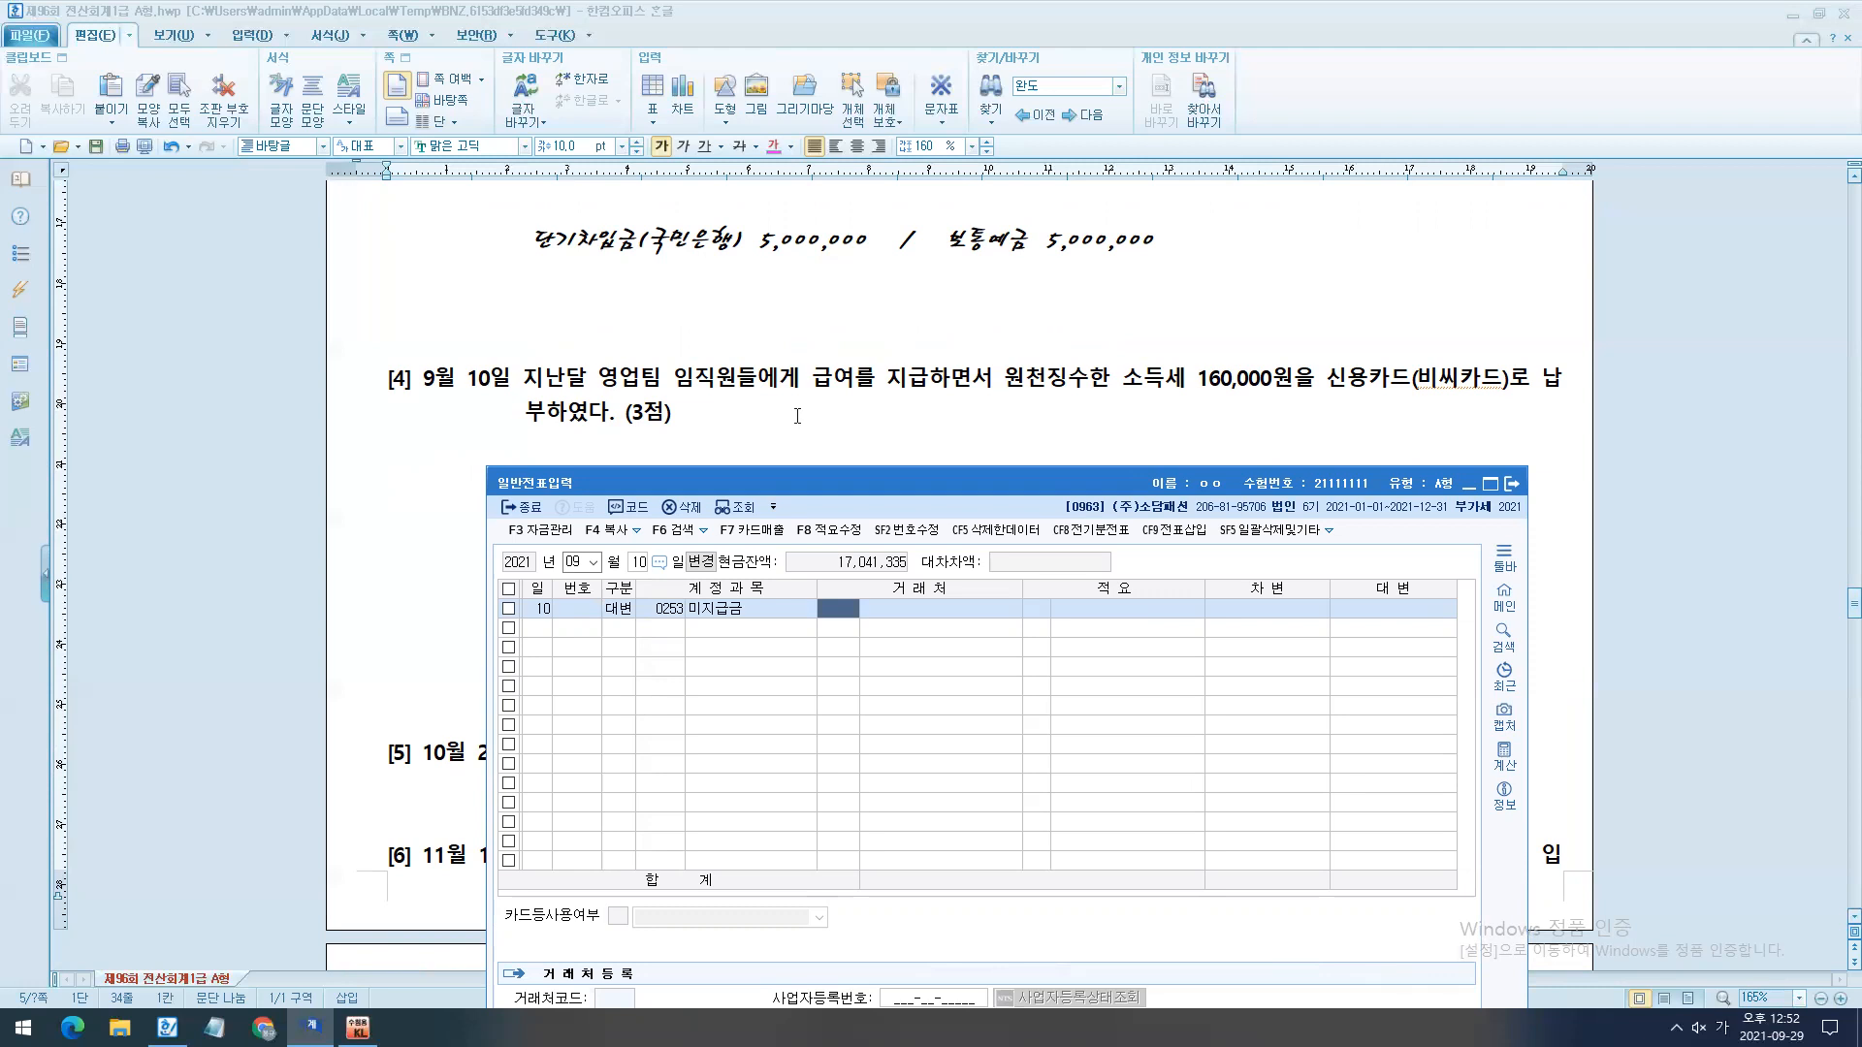
{"action": "type", "text": "빘ㅣ"}
{"action": "key", "text": "Return"}
{"action": "key", "text": "Return"}
{"action": "key", "text": "Return"}
{"action": "type", "text": "160000"}
{"action": "key", "text": "Return"}
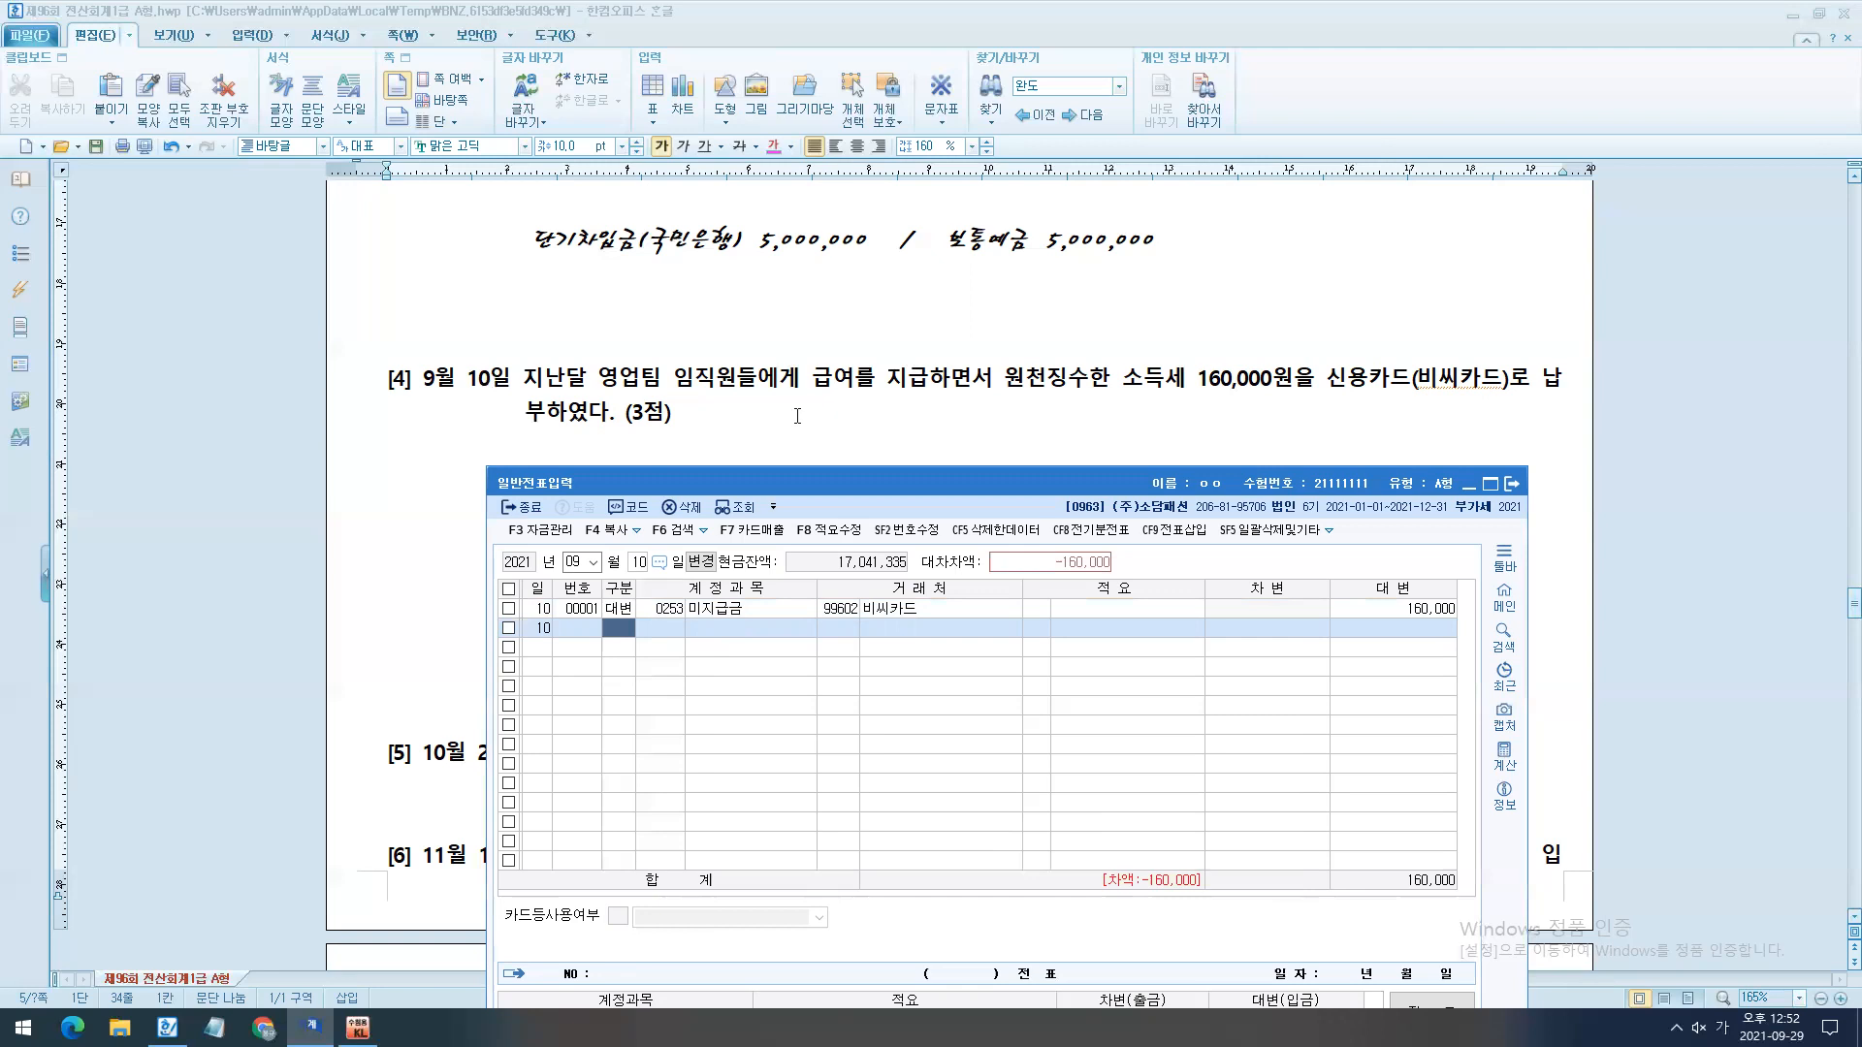
- Enter the September 10 debit line (차변) with account 0254 예수금 for 160,000
{"action": "type", "text": "3"}
{"action": "key", "text": "Return"}
{"action": "type", "text": "254"}
{"action": "key", "text": "Return"}
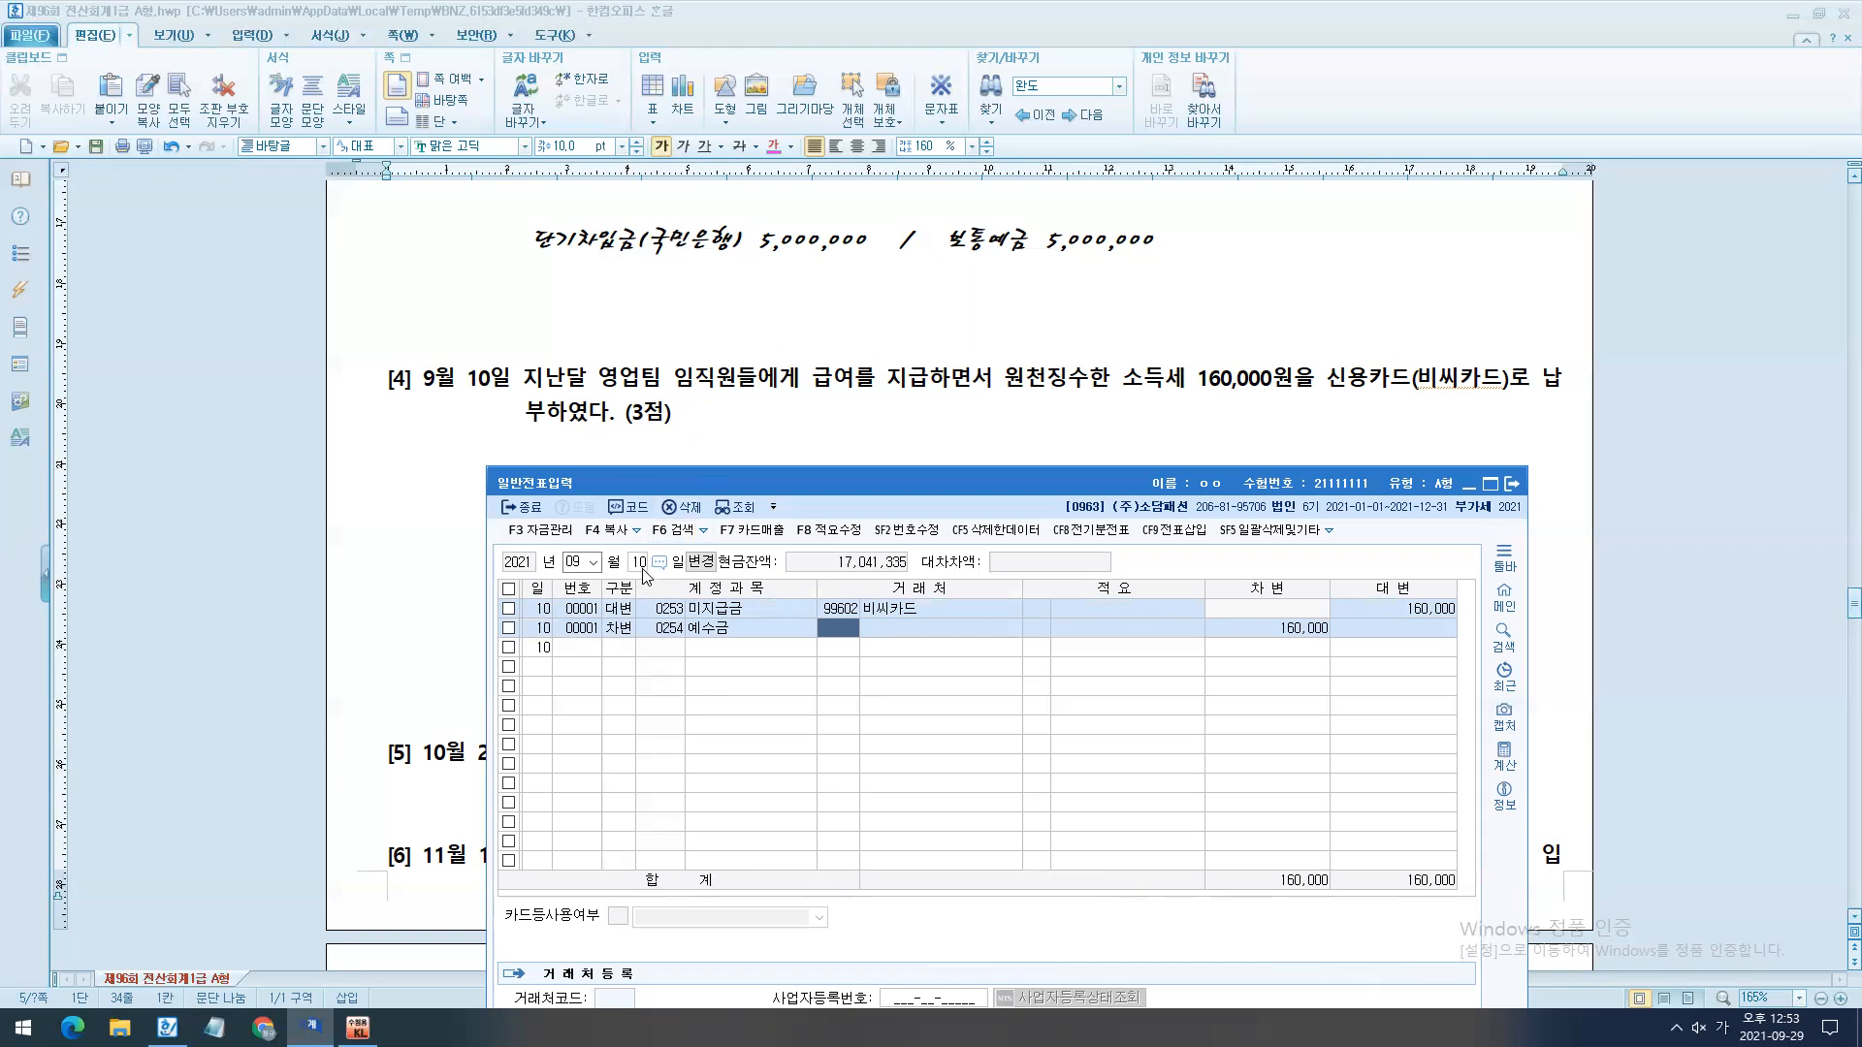
- Move the voucher window clear of question [4] and temporarily mark 지난달 in the question and the voucher's month
{"action": "left_click_drag", "start_coordinate": [857, 489], "coordinate": [918, 414]}
{"action": "scroll", "coordinate": [892, 436], "scroll_direction": "down", "scroll_amount": 3}
{"action": "key", "text": "ctrl+2"}
{"action": "left_click_drag", "start_coordinate": [510, 250], "coordinate": [609, 321]}
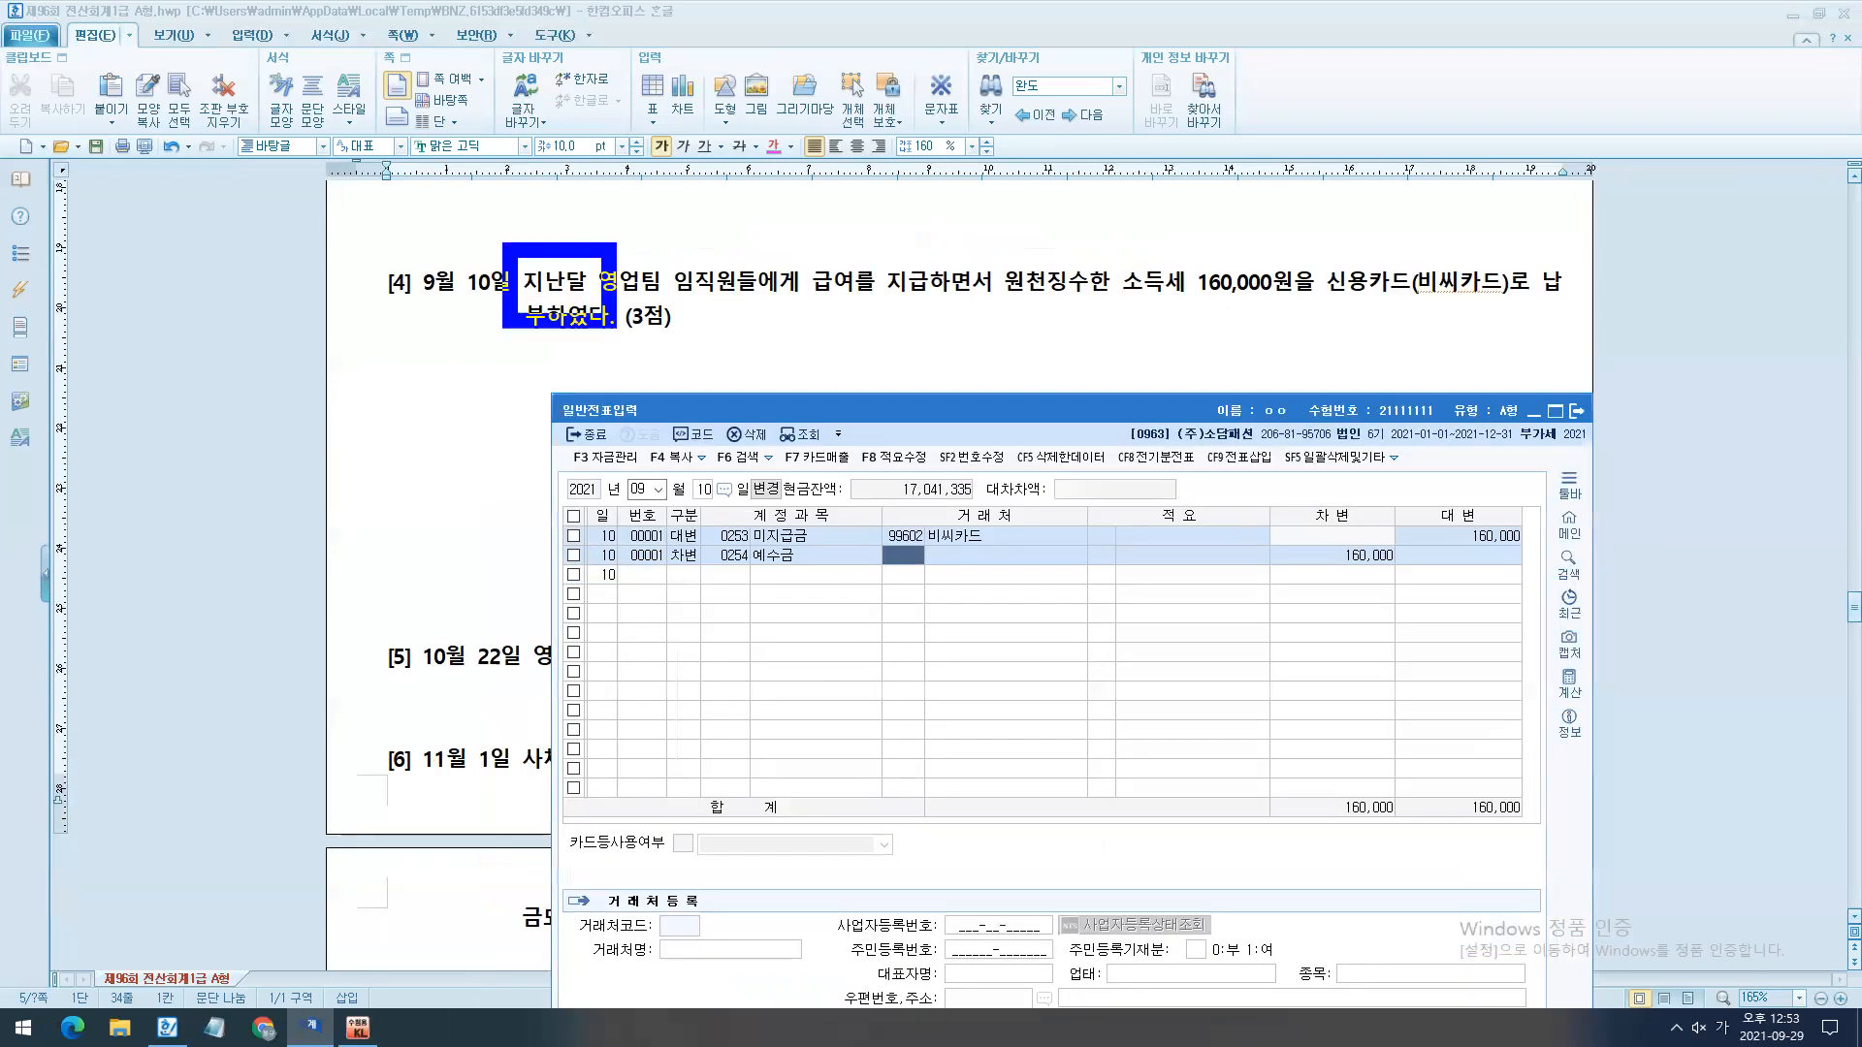
{"action": "left_click_drag", "start_coordinate": [655, 470], "coordinate": [651, 462]}
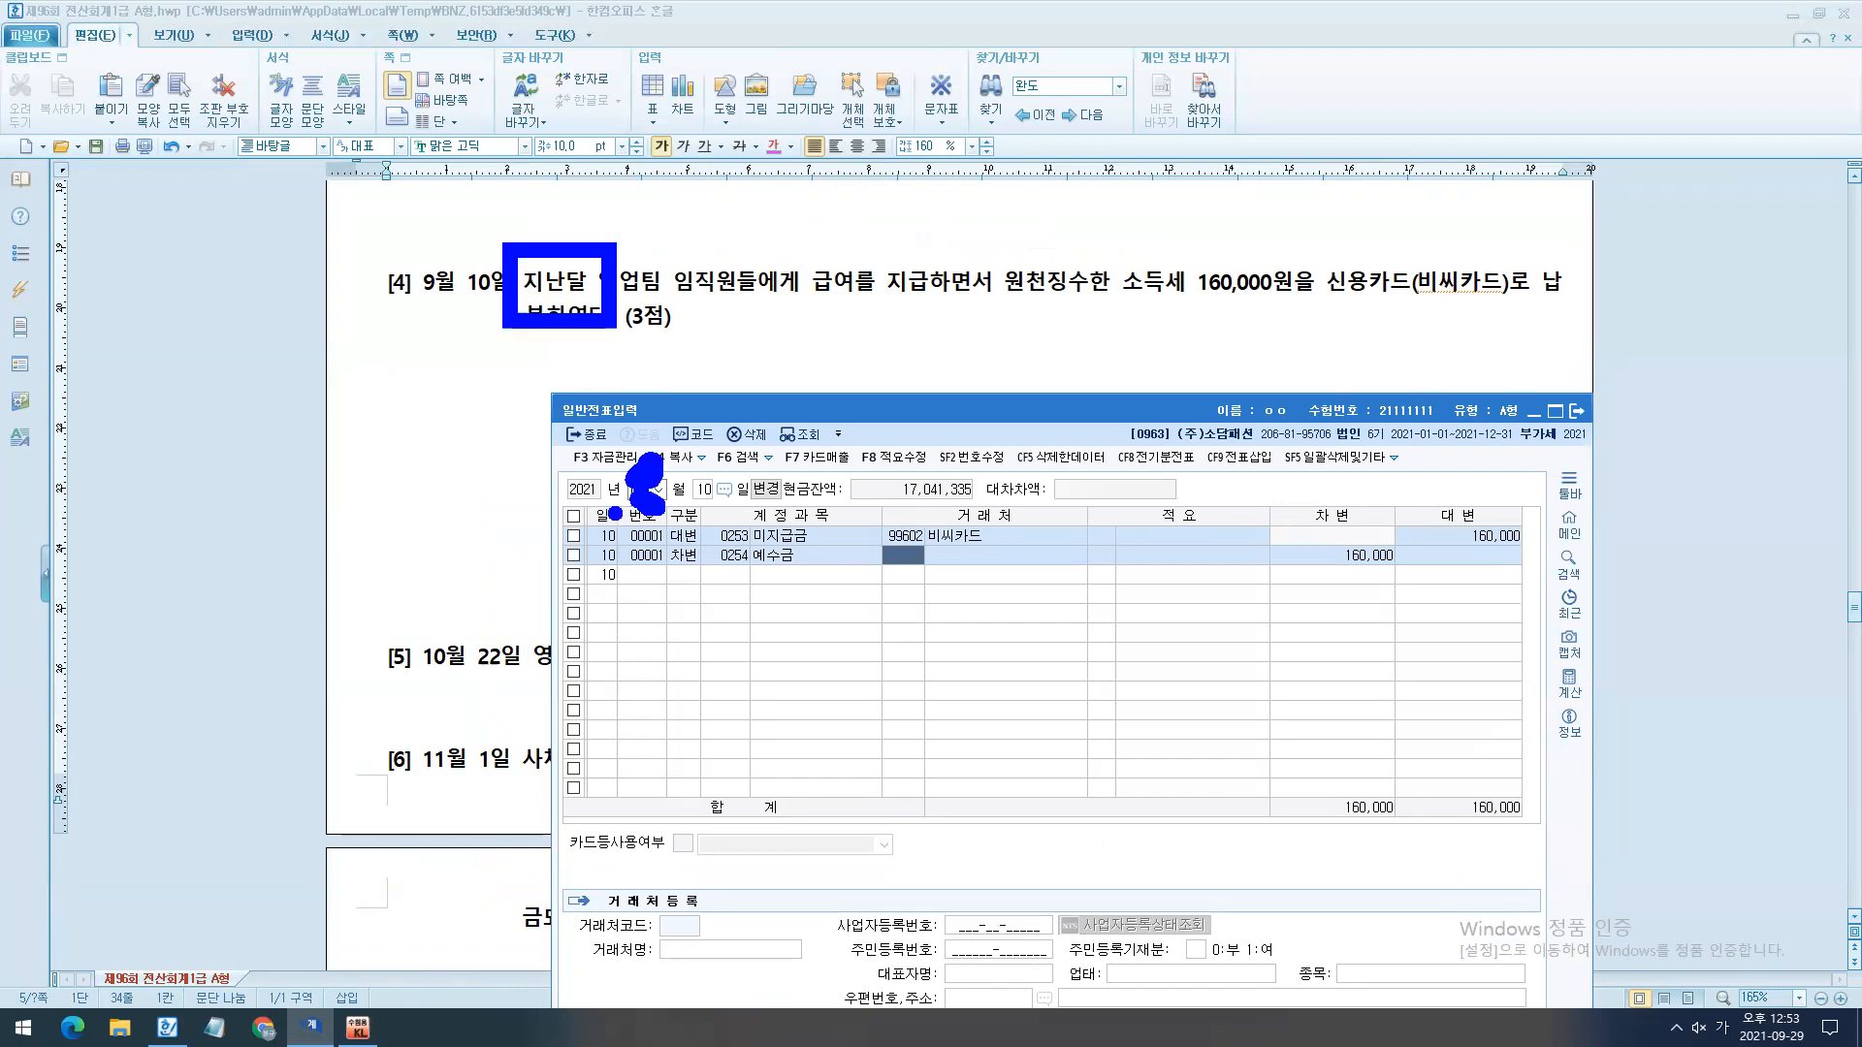
{"action": "key", "text": "Escape"}
{"action": "key", "text": "Escape"}
- Show the vouchers for month 08 and examine the 예수금 credit line of the August 25 salary entry
{"action": "type", "text": "08"}
{"action": "key", "text": "Return"}
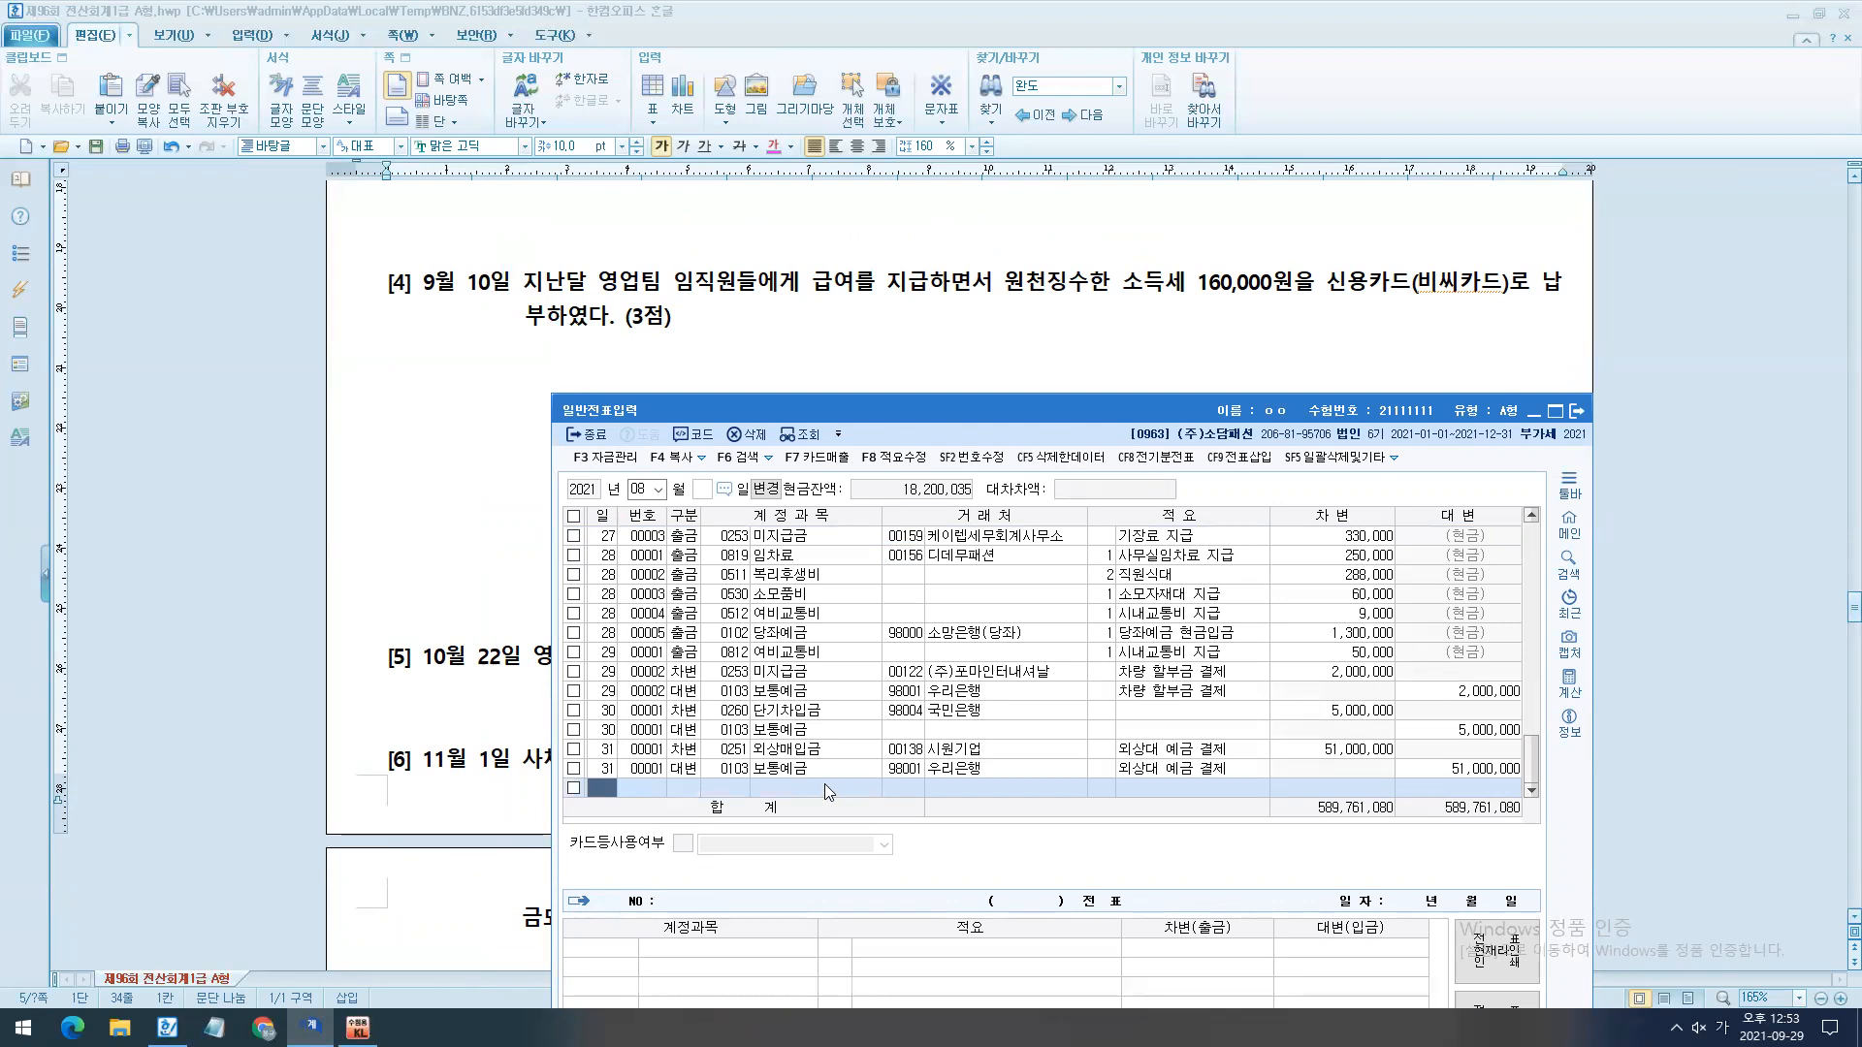
{"action": "left_click_drag", "start_coordinate": [1530, 761], "coordinate": [1530, 727]}
{"action": "left_click", "coordinate": [1491, 653]}
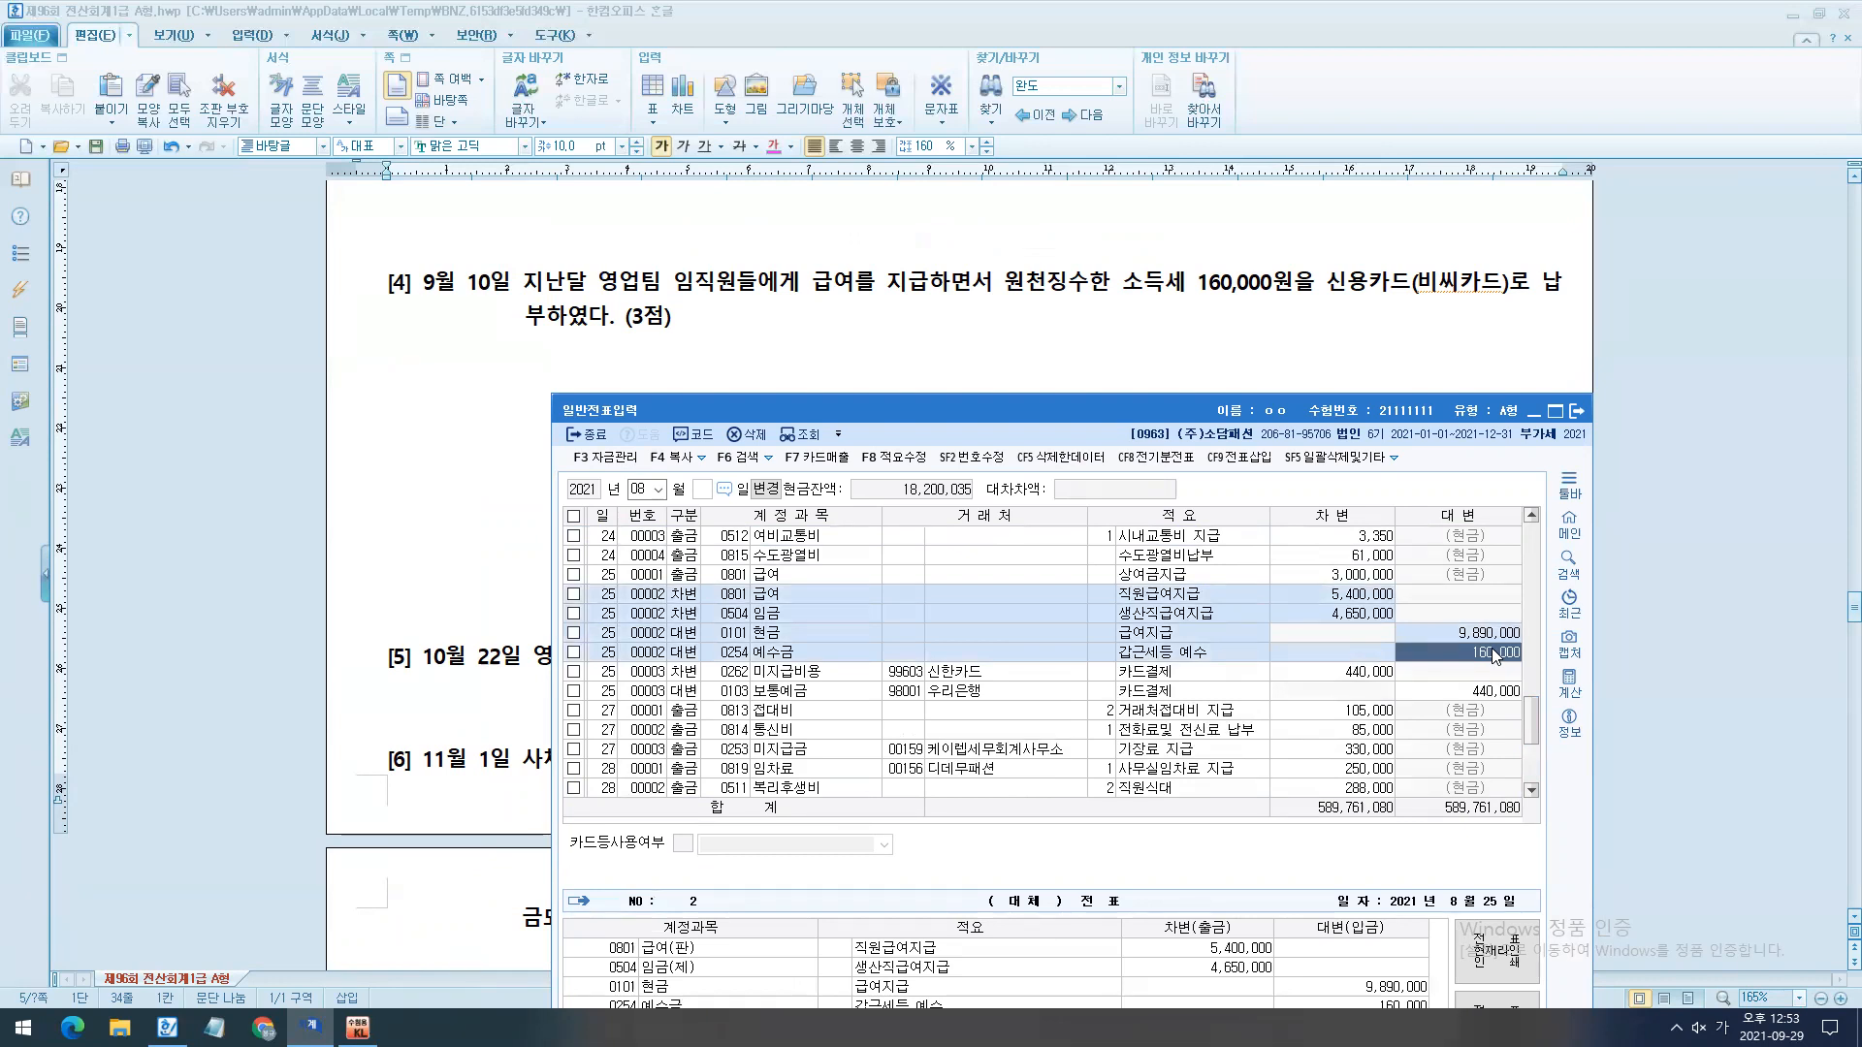
- Switch to the exam document and remove the surplus blank lines between questions [4] and [5]
{"action": "left_click", "coordinate": [841, 381]}
{"action": "scroll", "coordinate": [904, 453], "scroll_direction": "down", "scroll_amount": 3}
{"action": "scroll", "coordinate": [903, 453], "scroll_direction": "up", "scroll_amount": 2}
{"action": "left_click", "coordinate": [835, 486]}
{"action": "key", "text": "BackSpace"}
{"action": "key", "text": "BackSpace"}
{"action": "key", "text": "BackSpace"}
{"action": "key", "text": "BackSpace"}
{"action": "key", "text": "BackSpace"}
{"action": "key", "text": "BackSpace"}
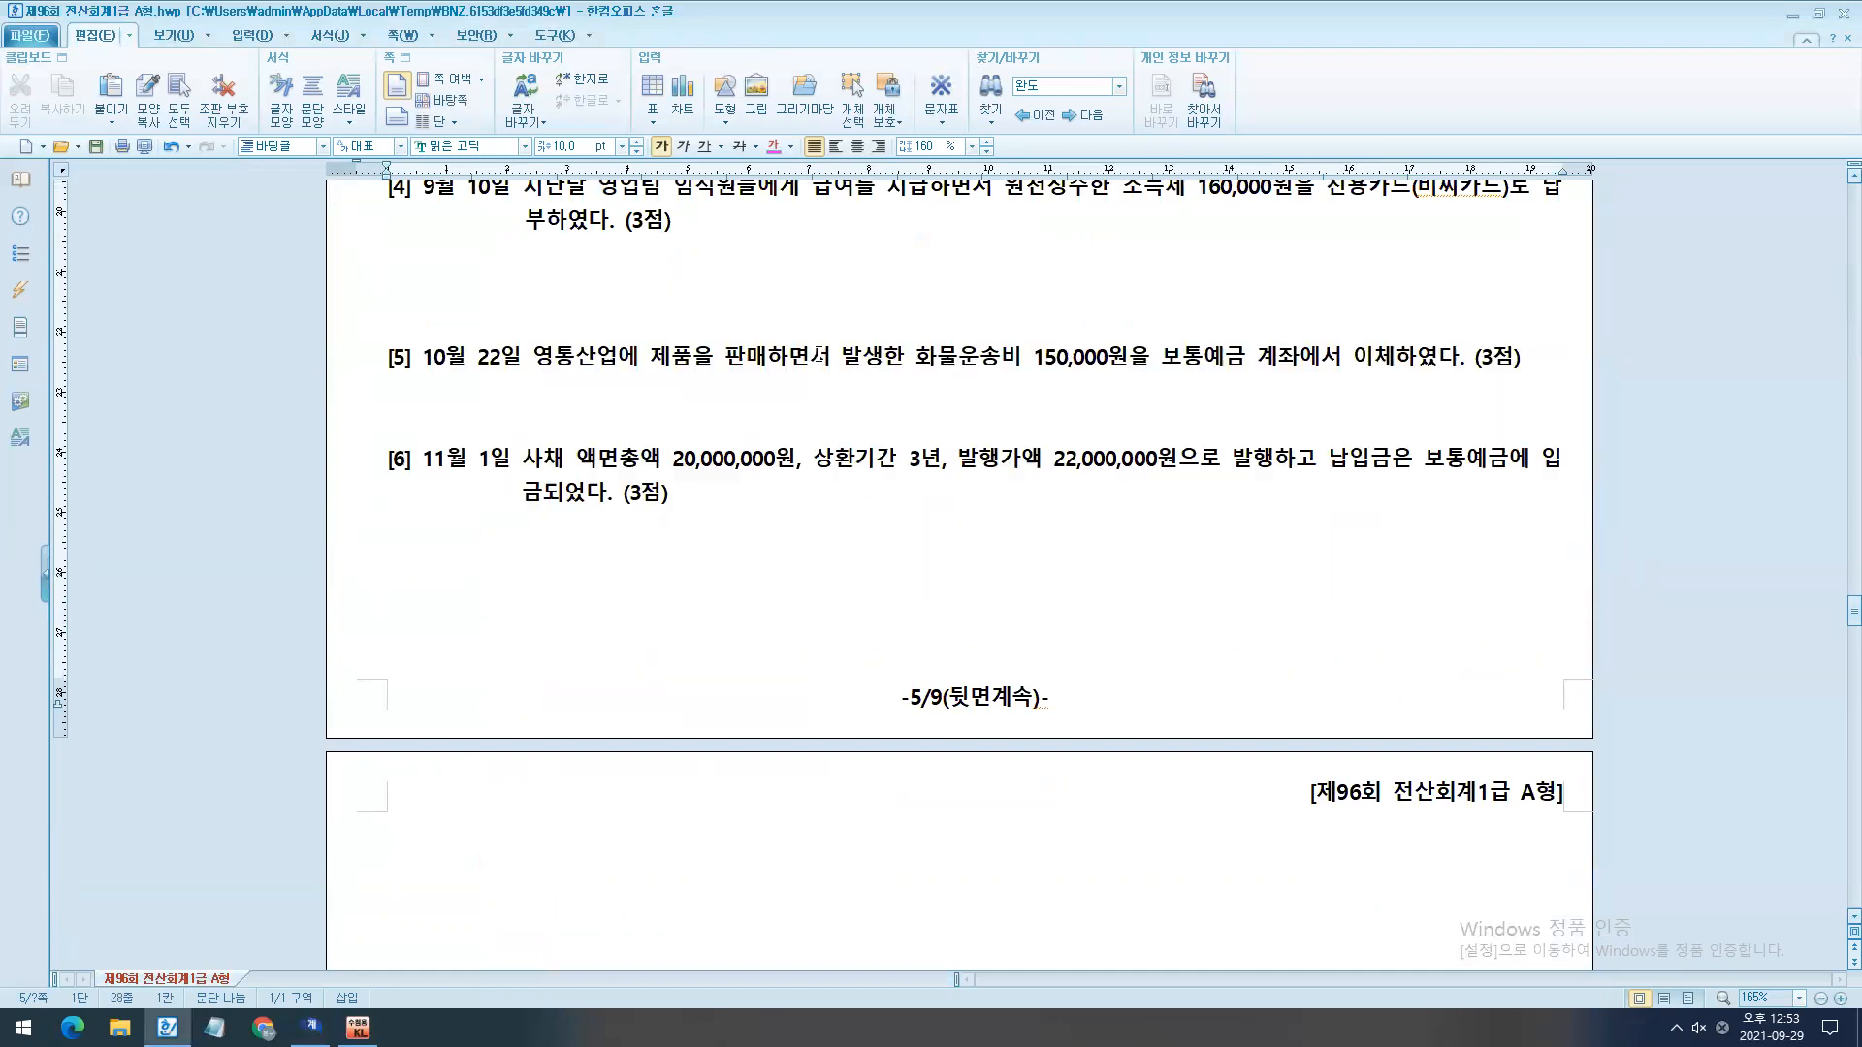
- Switch to KcLep and set the voucher date to October 22
{"action": "left_click", "coordinate": [312, 1027]}
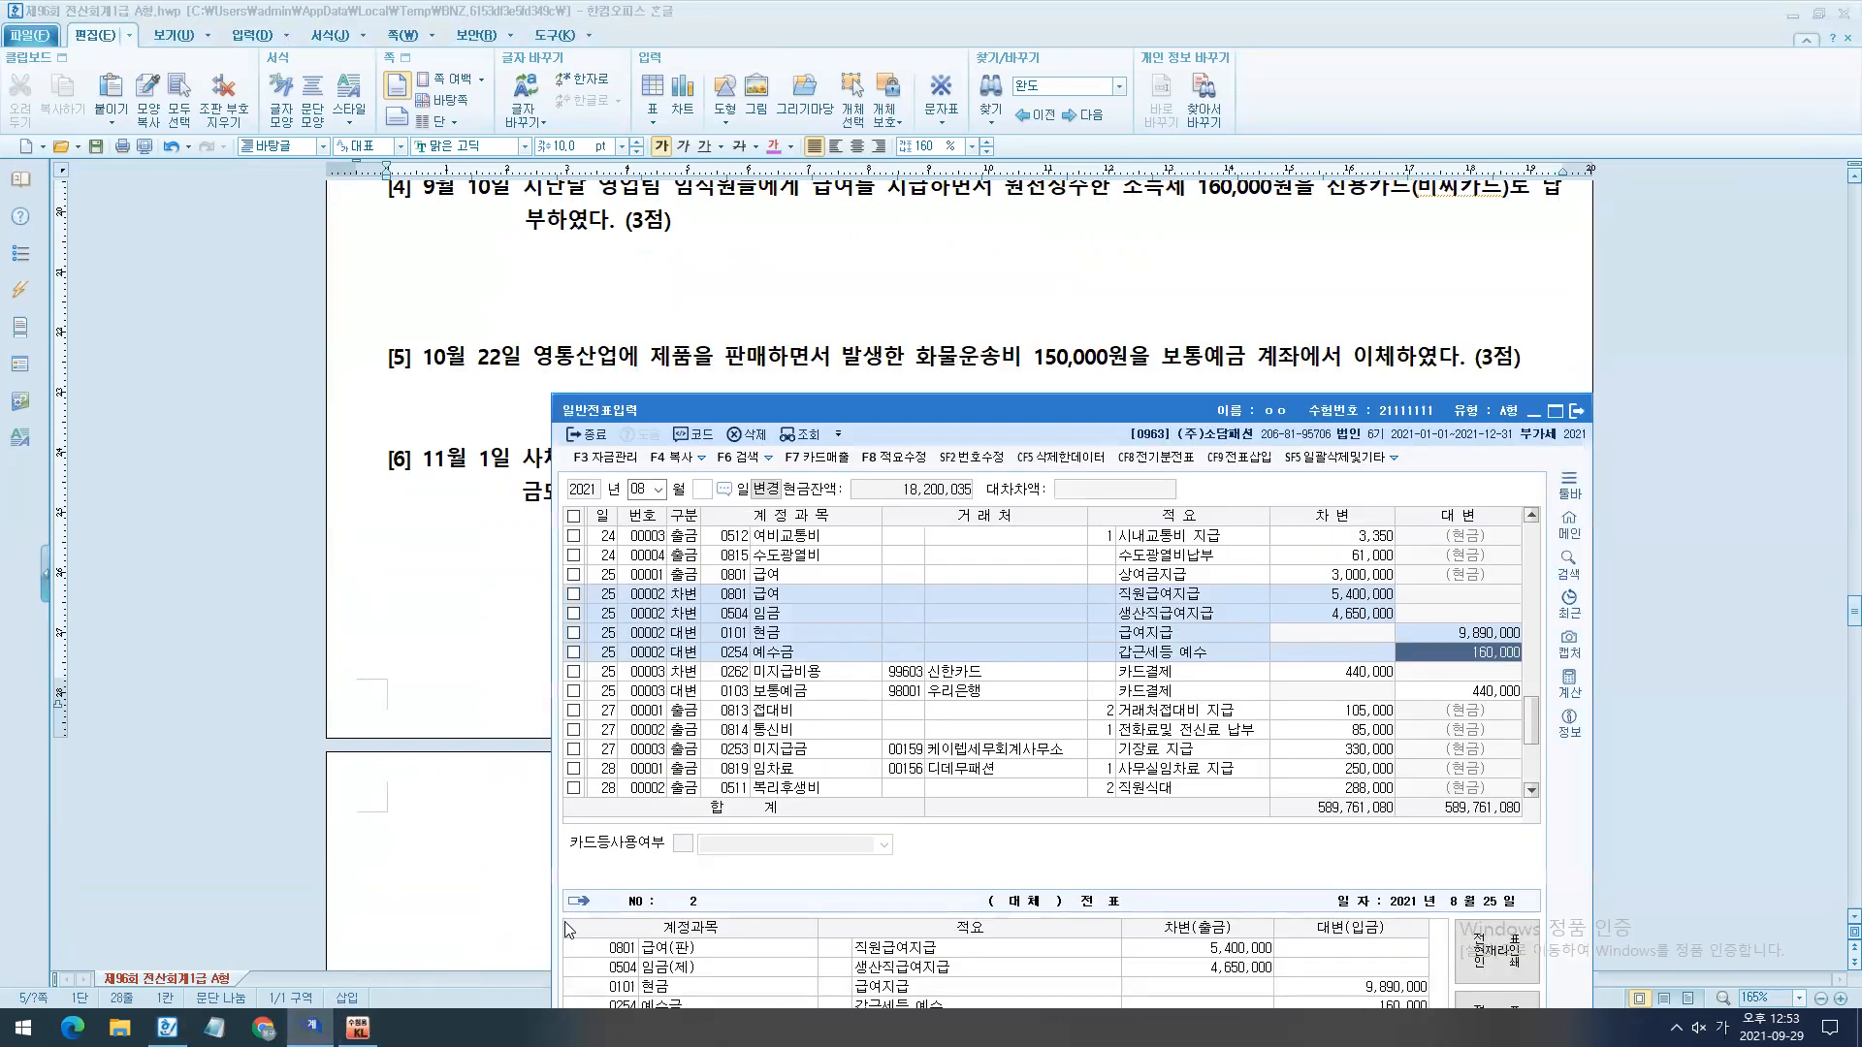
{"action": "key", "text": "Return"}
{"action": "type", "text": "22"}
{"action": "key", "text": "Return"}
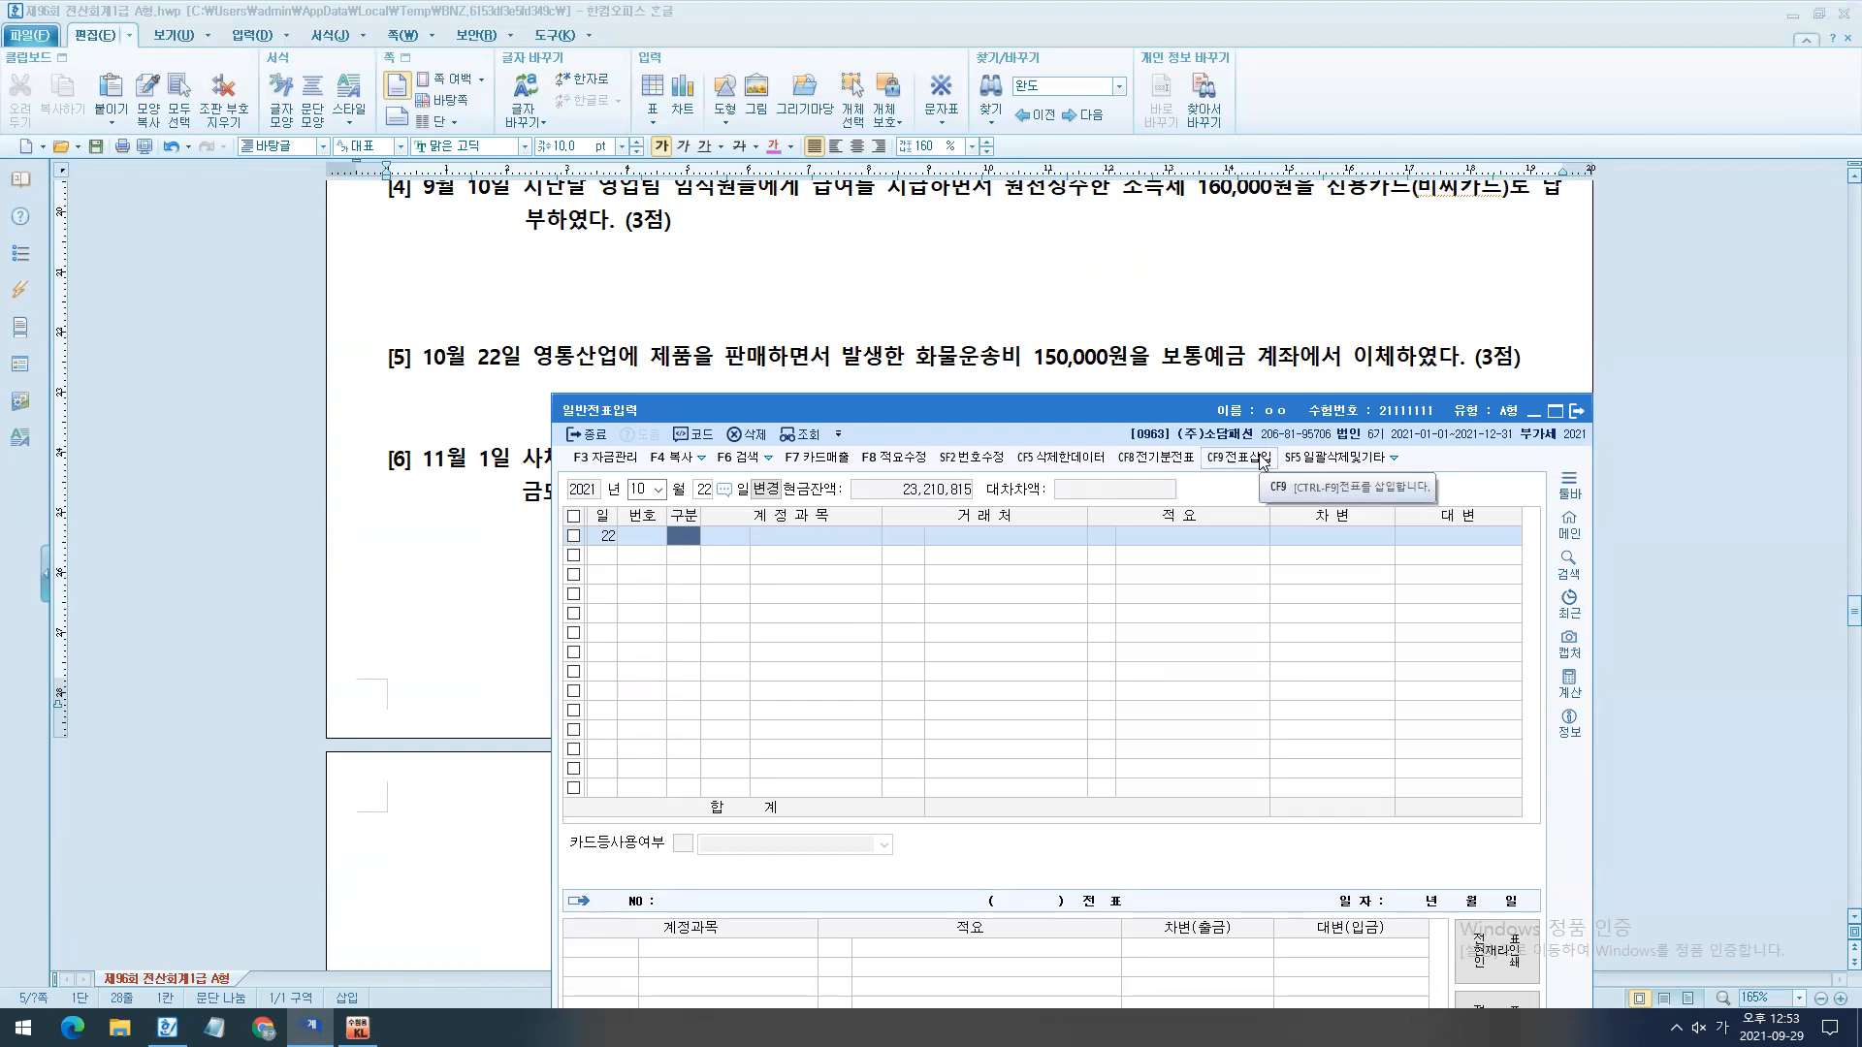
- Enter the October 22 credit line (대변) with account 0103 보통예금 and amount 150,000
{"action": "type", "text": "4103"}
{"action": "key", "text": "Return"}
{"action": "key", "text": "Return"}
{"action": "key", "text": "Return"}
{"action": "type", "text": "1500000"}
{"action": "key", "text": "Return"}
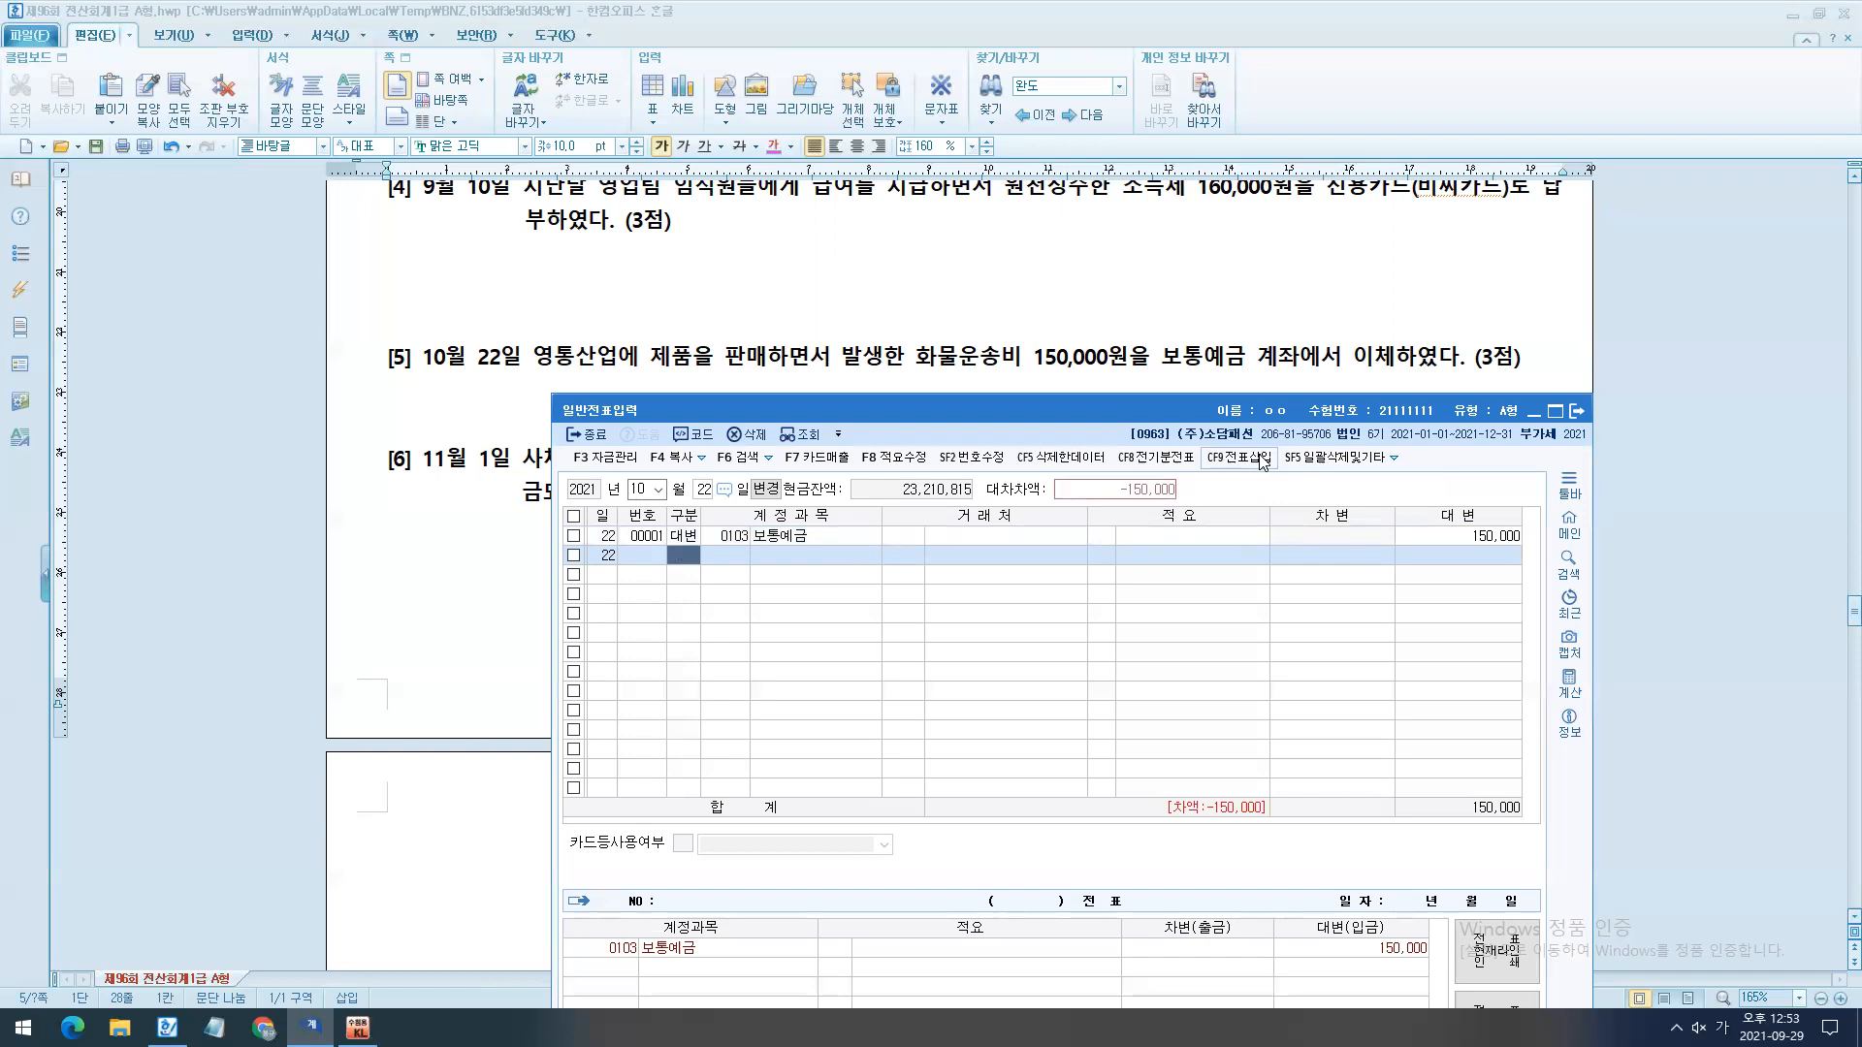
- Enter the October 22 debit line (차변) for 150,000, looking up 운반비 and choosing account 0824 under 판매관리비
{"action": "key", "text": "3"}
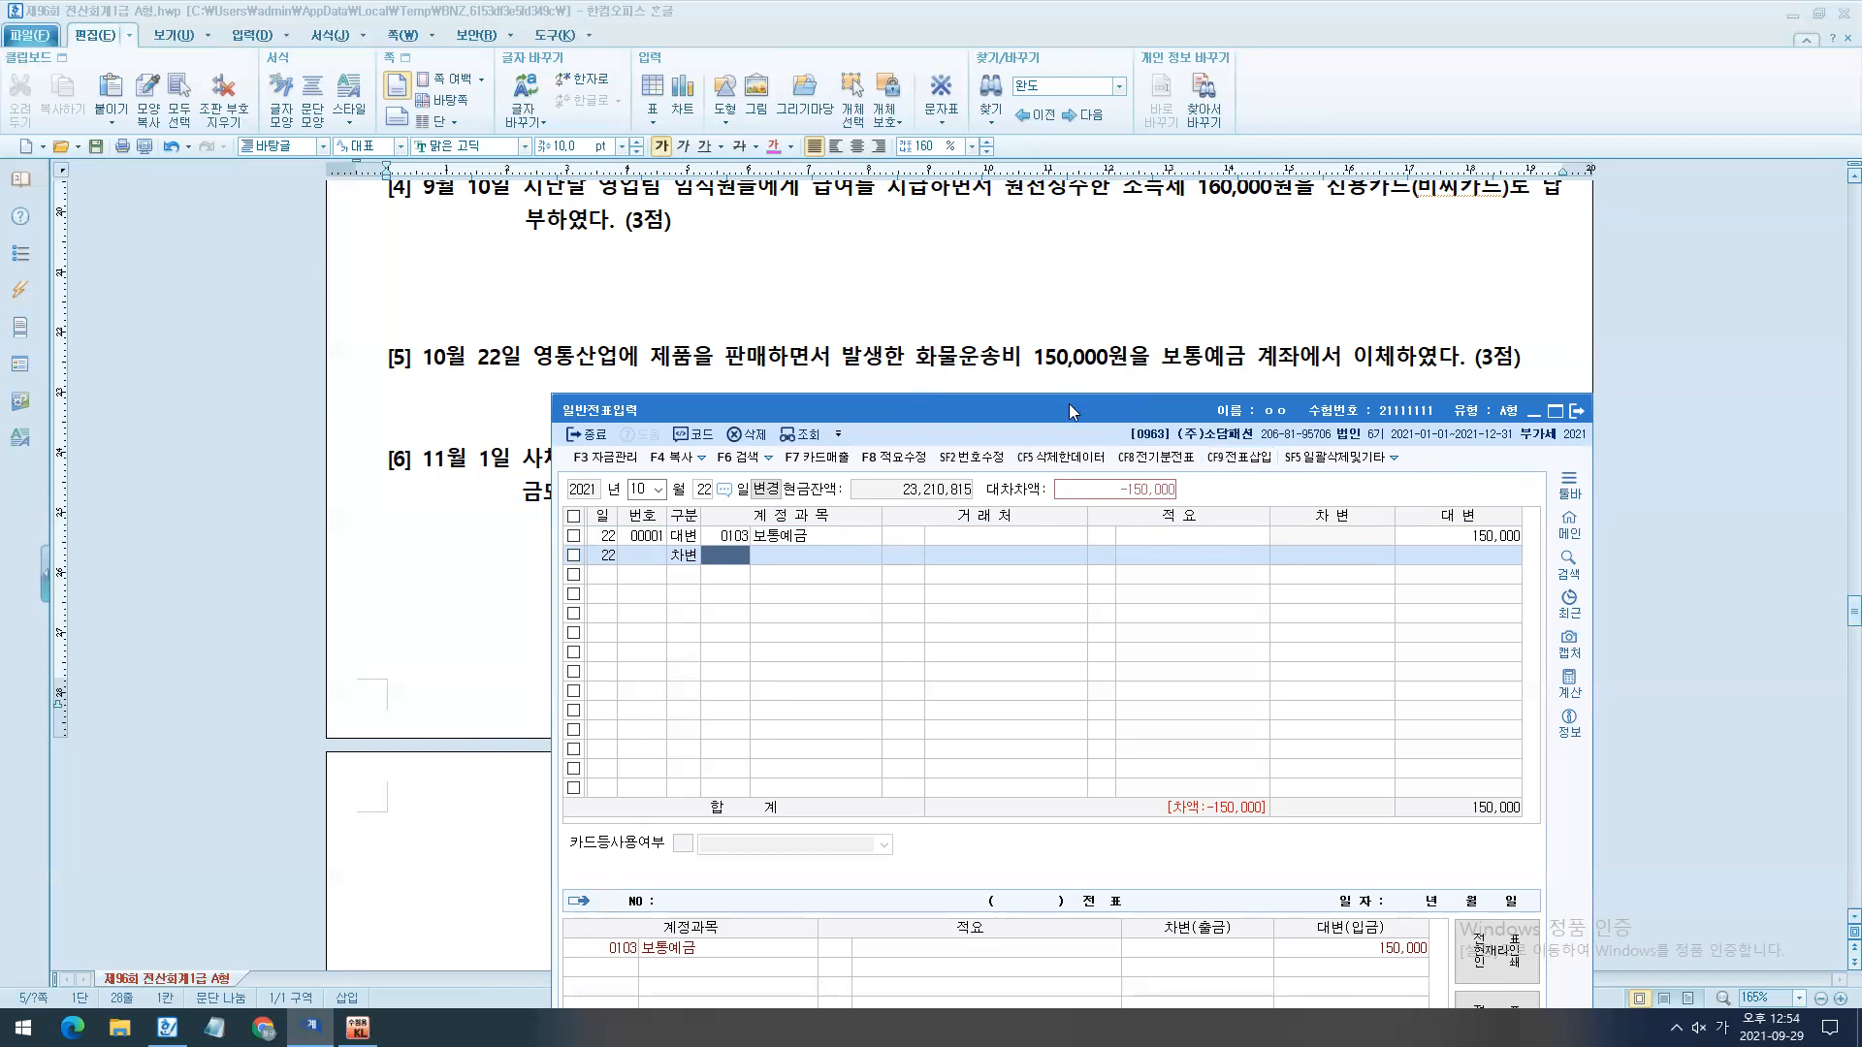
{"action": "type", "text": "운송ㅂ"}
{"action": "key", "text": "BackSpace"}
{"action": "type", "text": "ㅅㅗㅇ"}
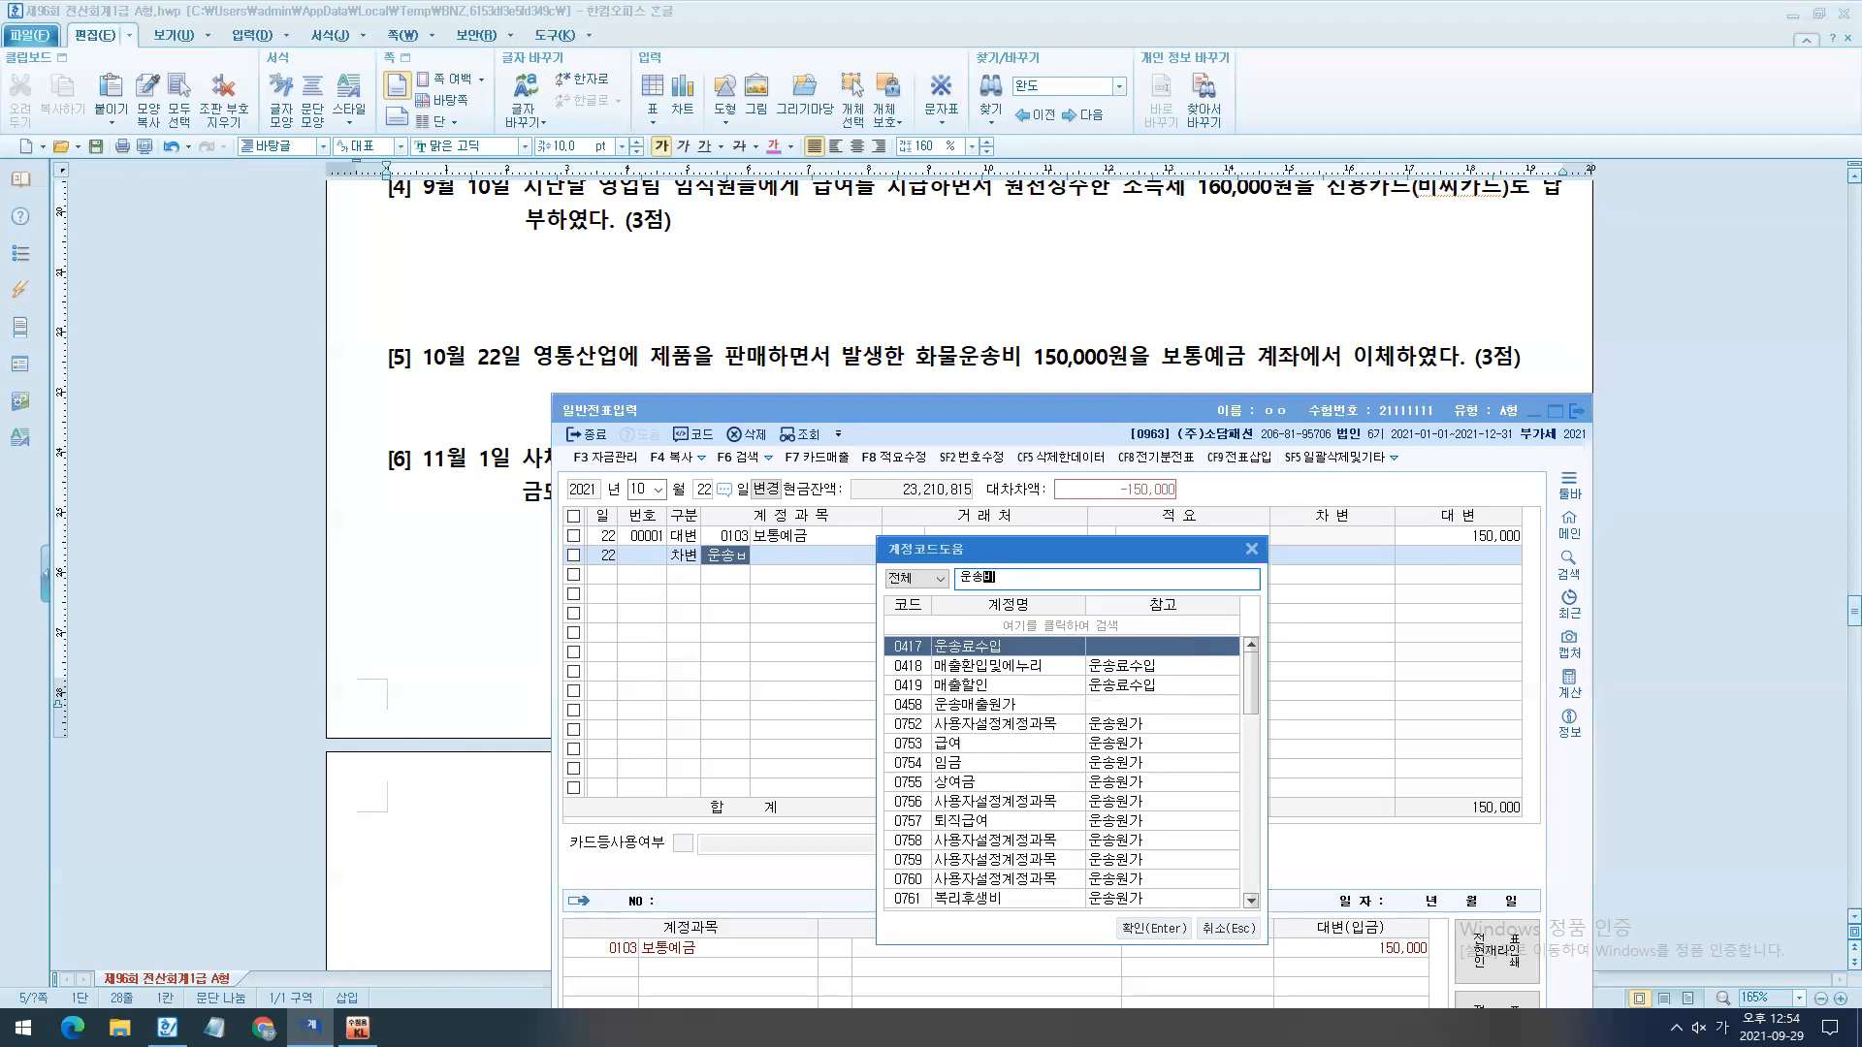
{"action": "key", "text": "BackSpace"}
{"action": "type", "text": "반비"}
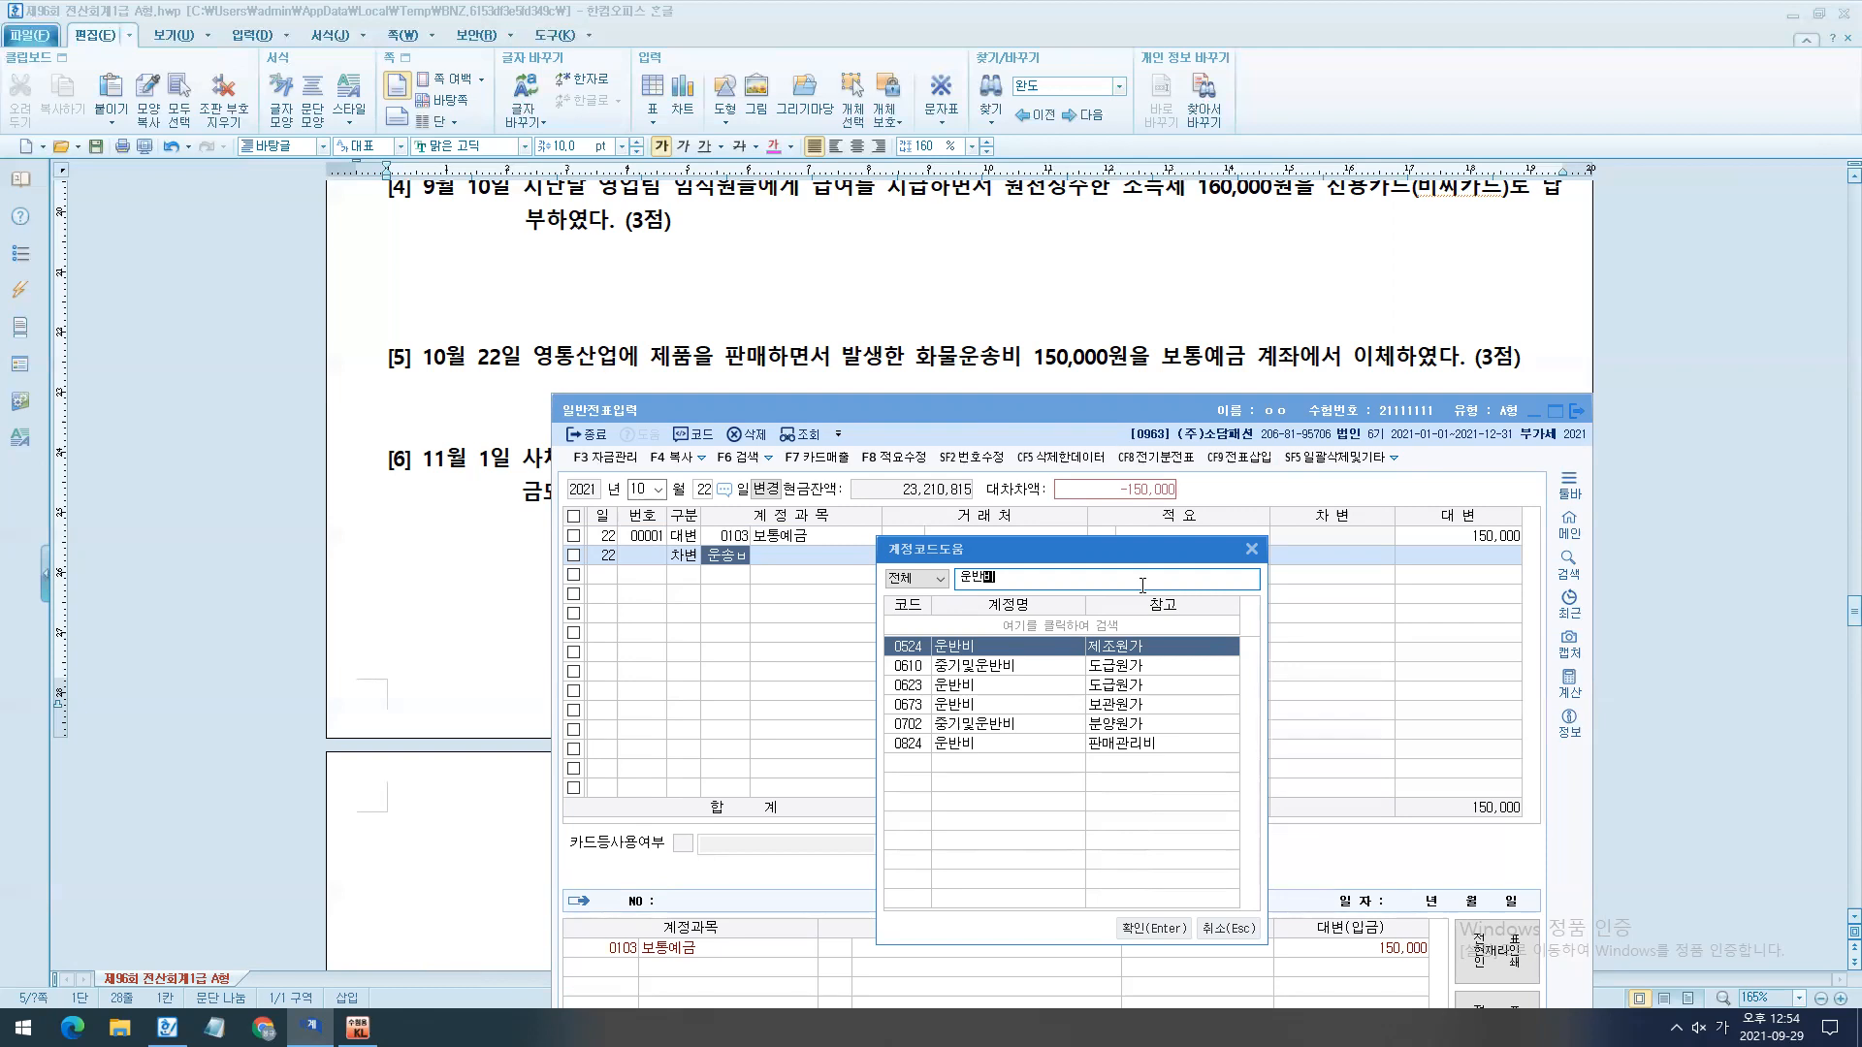
{"action": "key", "text": "Down"}
{"action": "key", "text": "Down"}
{"action": "key", "text": "Down"}
{"action": "key", "text": "Down"}
{"action": "key", "text": "Down"}
{"action": "key", "text": "Return"}
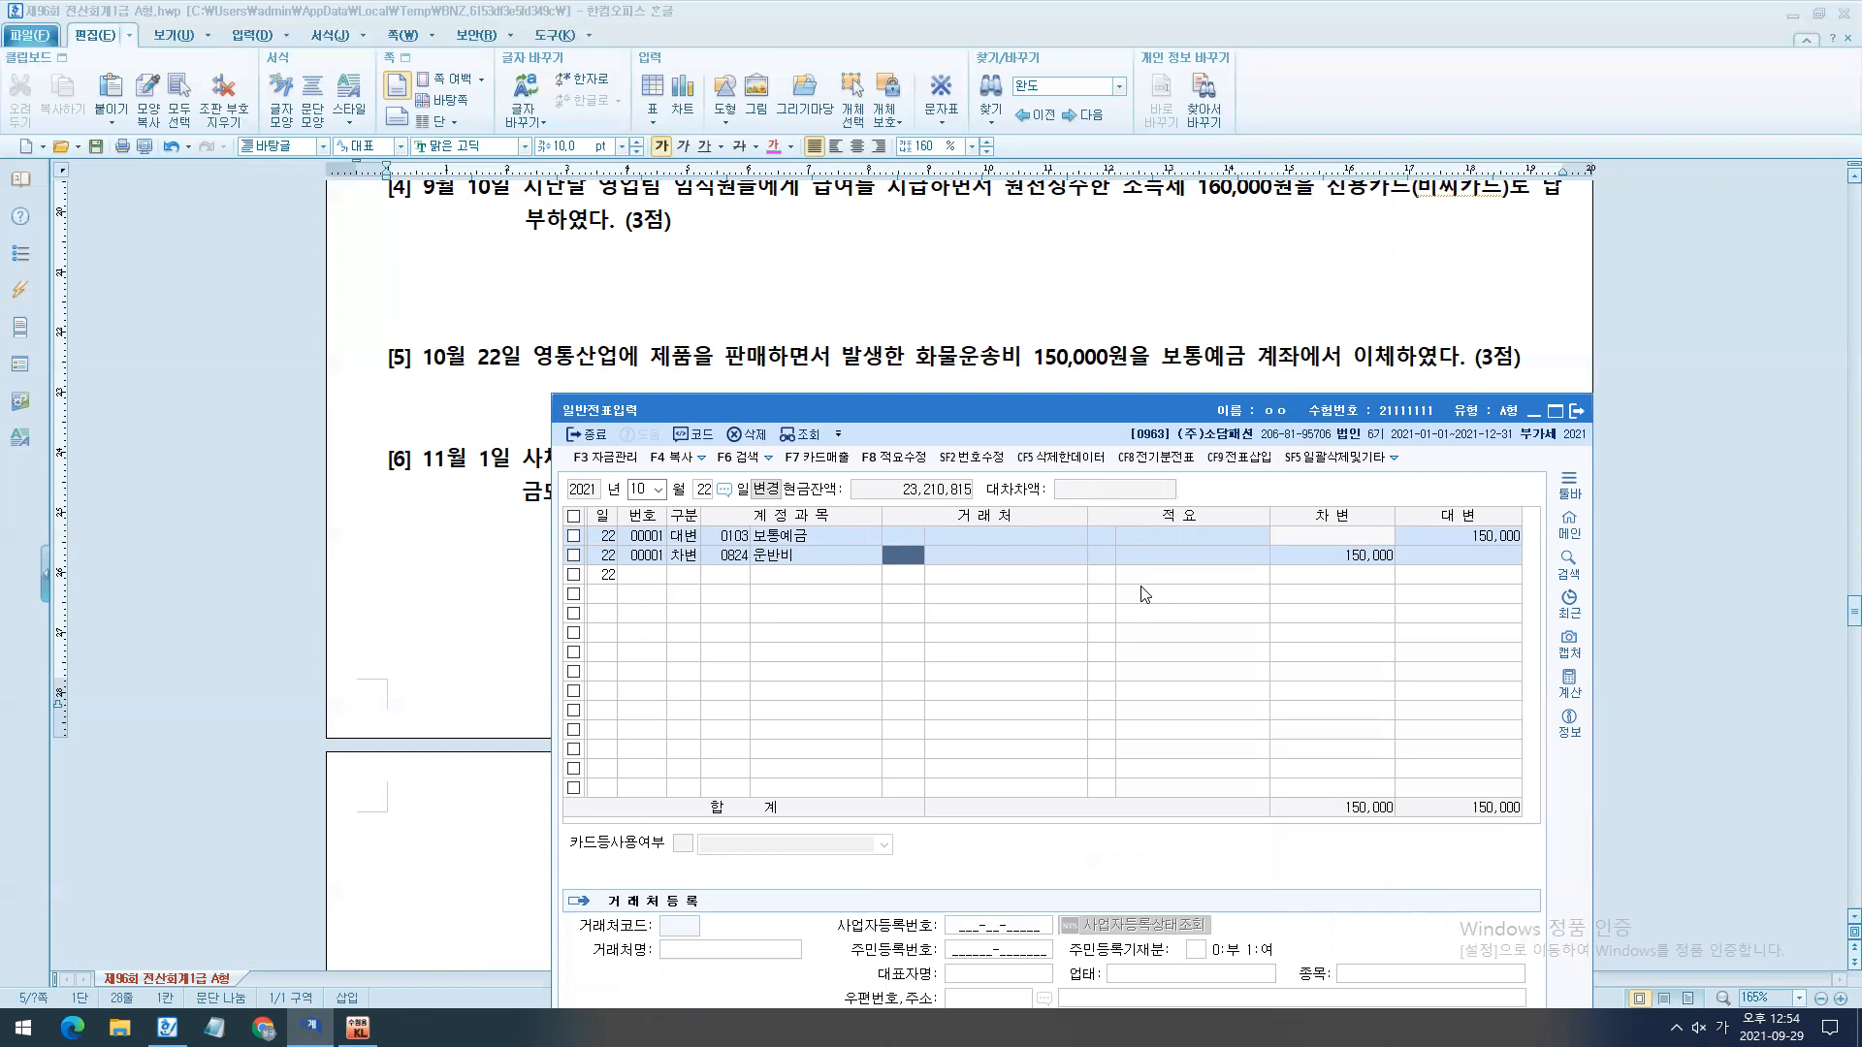
- Move the voucher window beneath question [6] and set the voucher date to November 1
{"action": "scroll", "coordinate": [1184, 390], "scroll_direction": "down", "scroll_amount": 2}
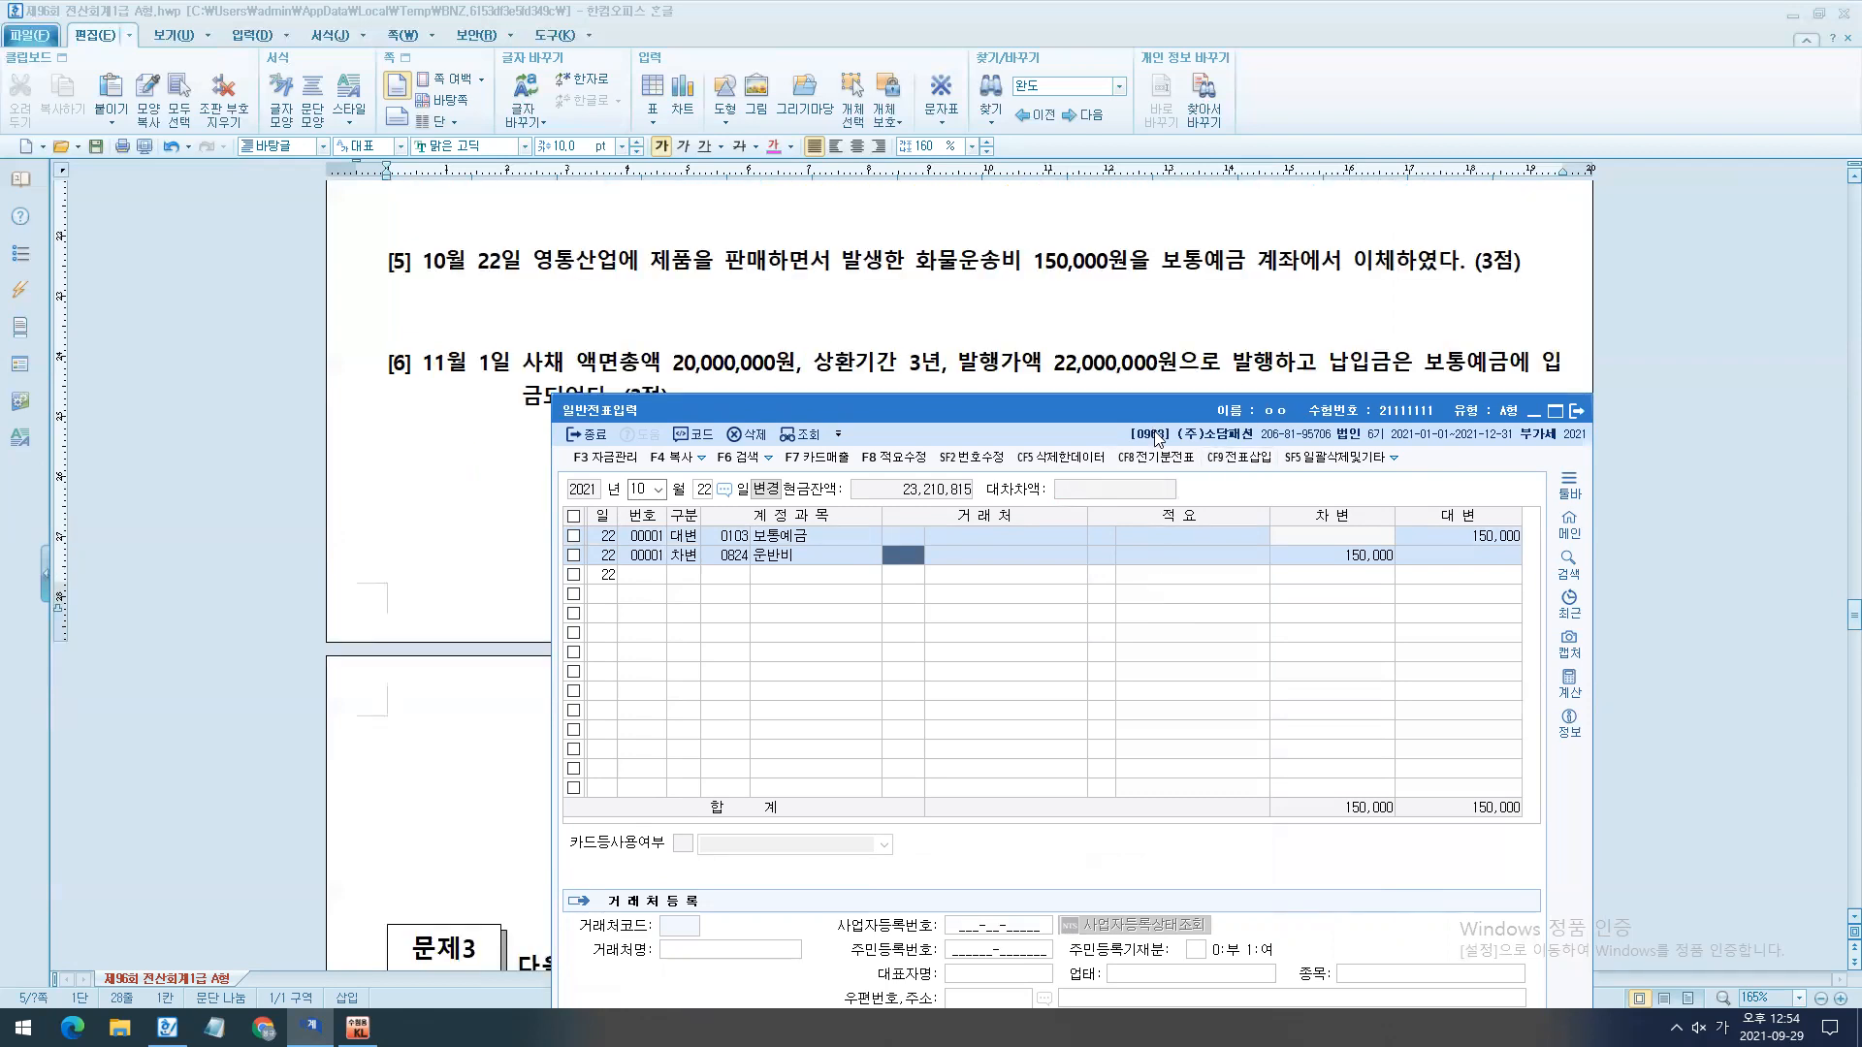
{"action": "left_click_drag", "start_coordinate": [1148, 420], "coordinate": [1131, 527]}
{"action": "key", "text": "Escape"}
{"action": "key", "text": "Escape"}
{"action": "type", "text": "1"}
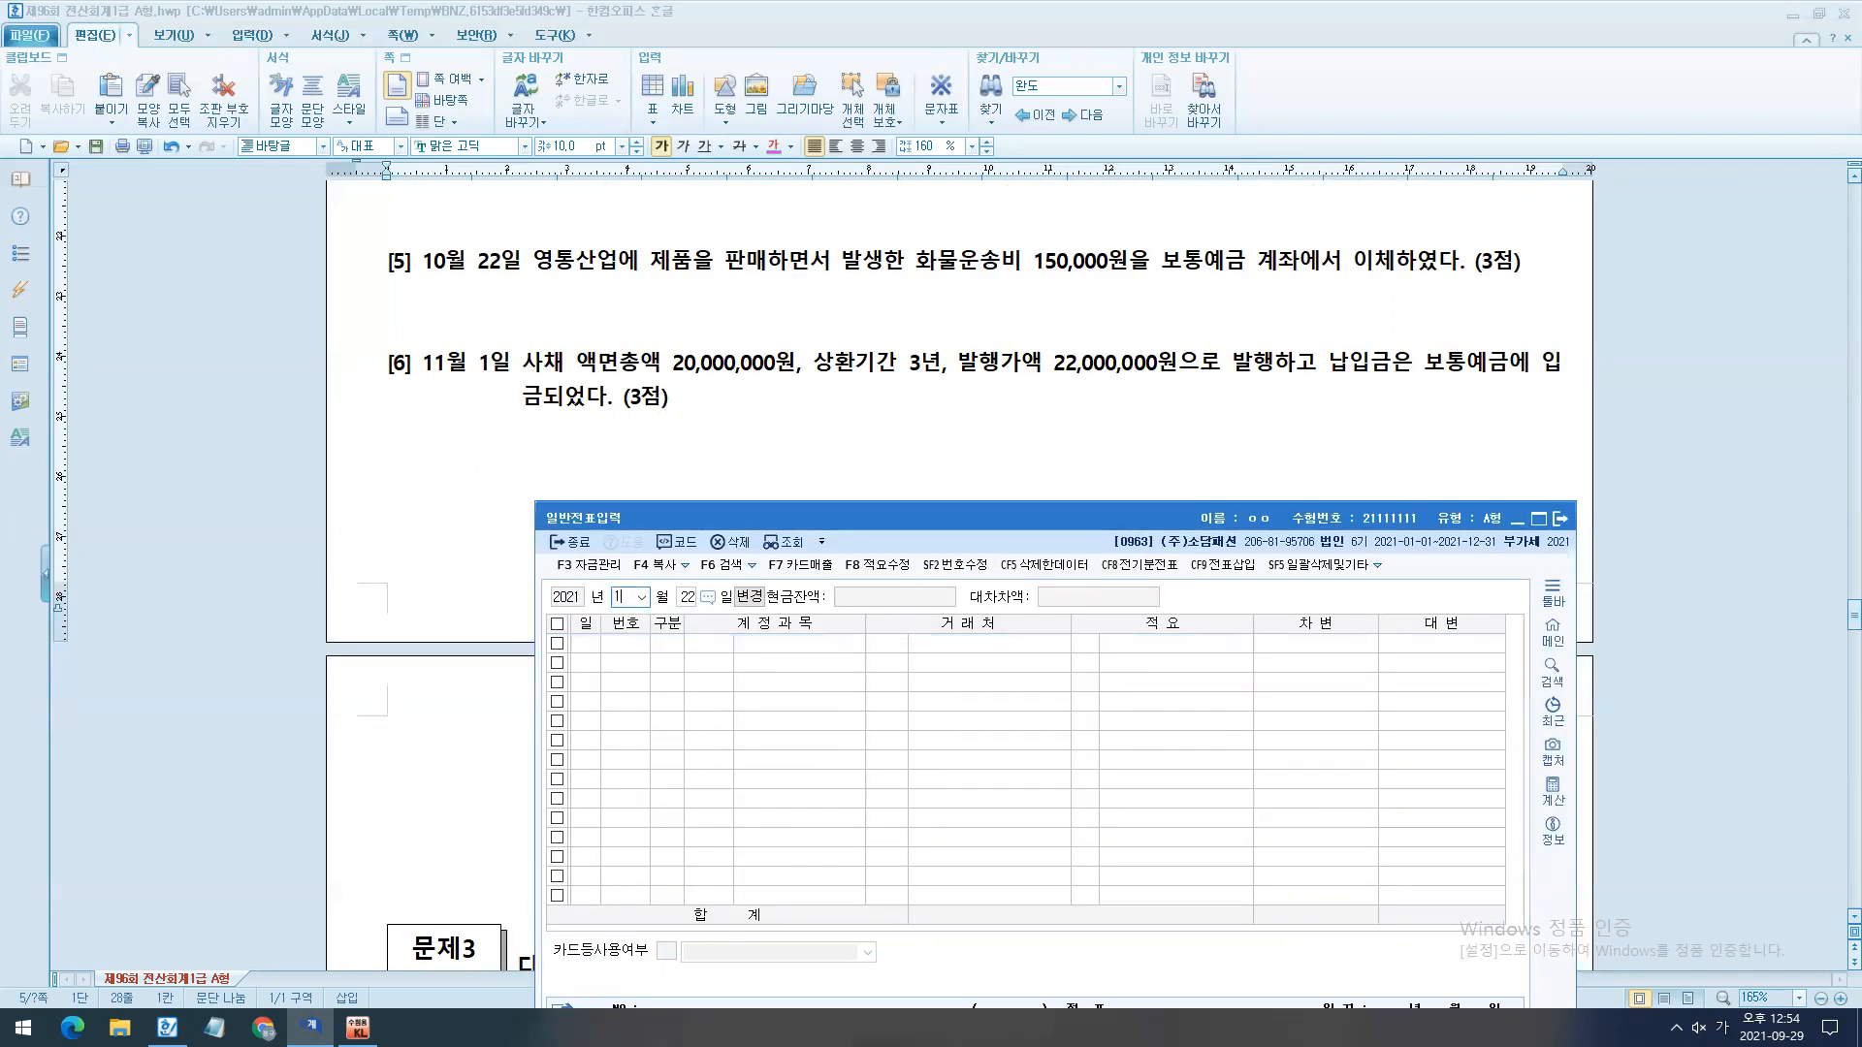
{"action": "type", "text": "1"}
{"action": "key", "text": "Return"}
{"action": "type", "text": "1"}
{"action": "key", "text": "Return"}
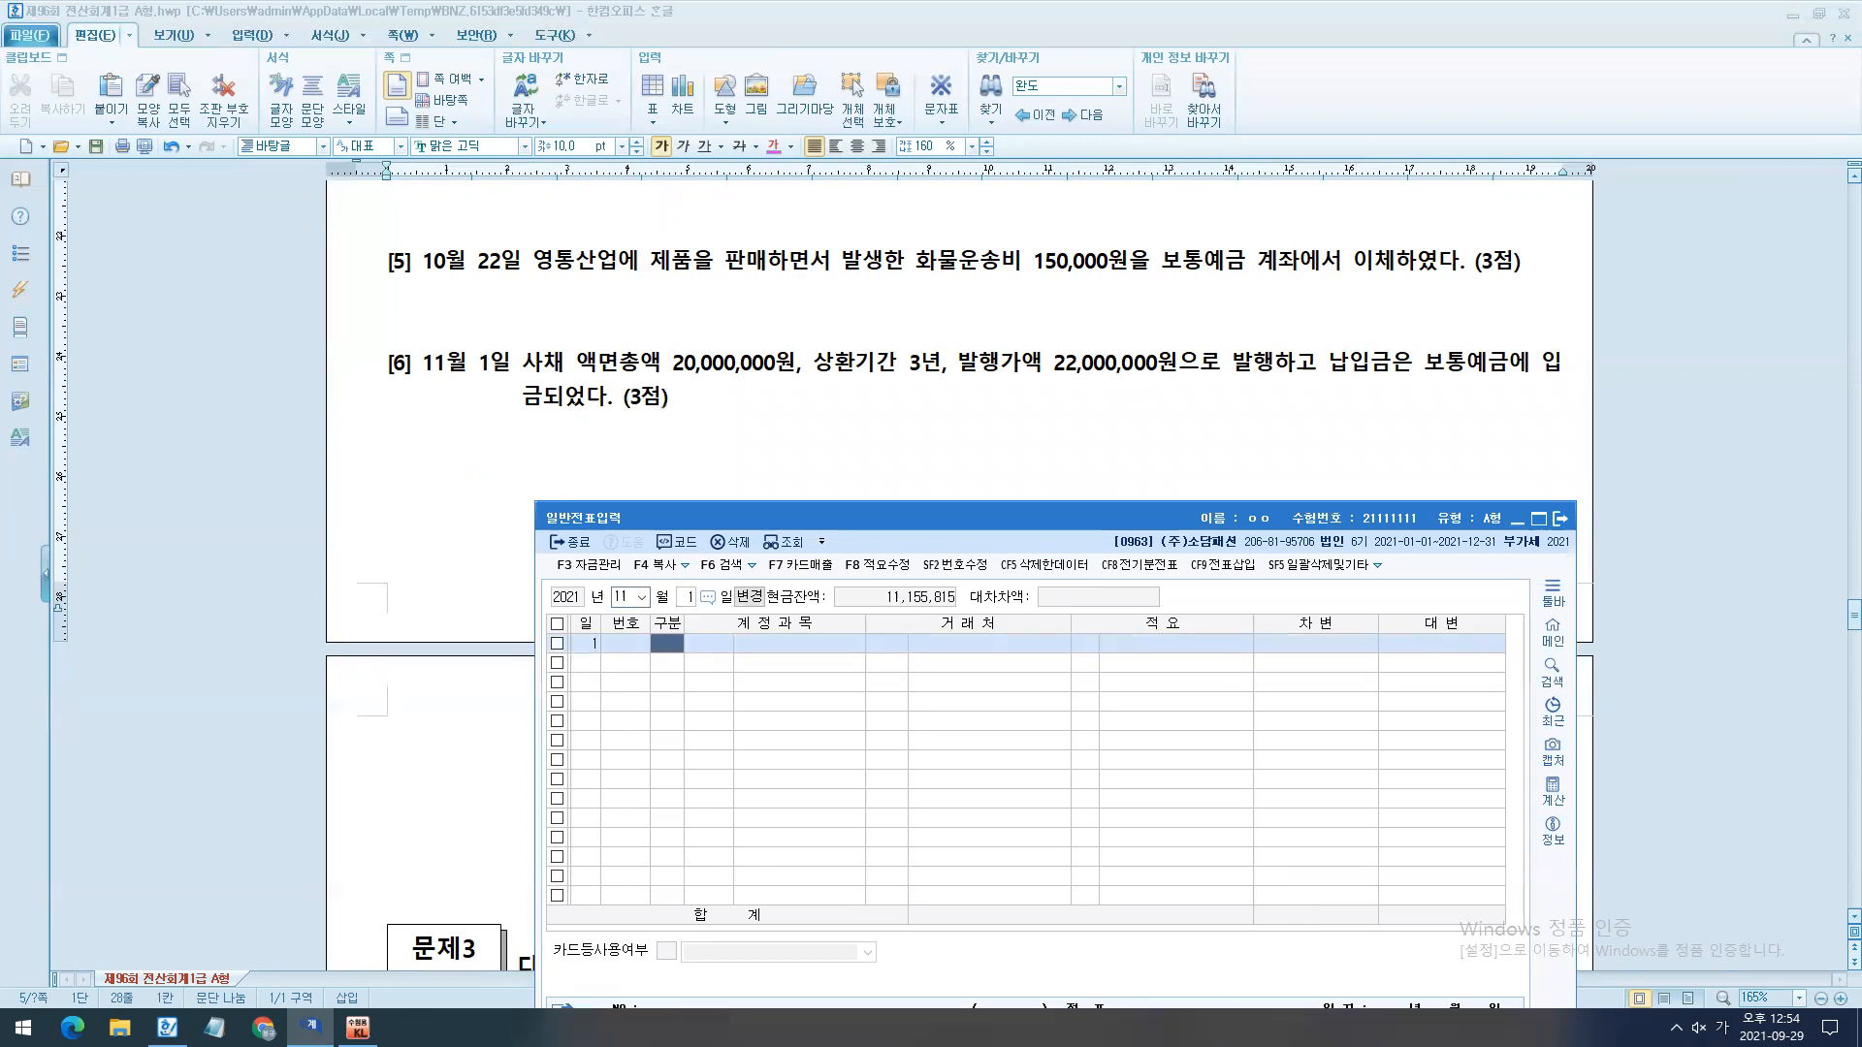
- Switch to the exam document and insert blank lines between questions [5] and [6]
{"action": "left_click", "coordinate": [669, 327]}
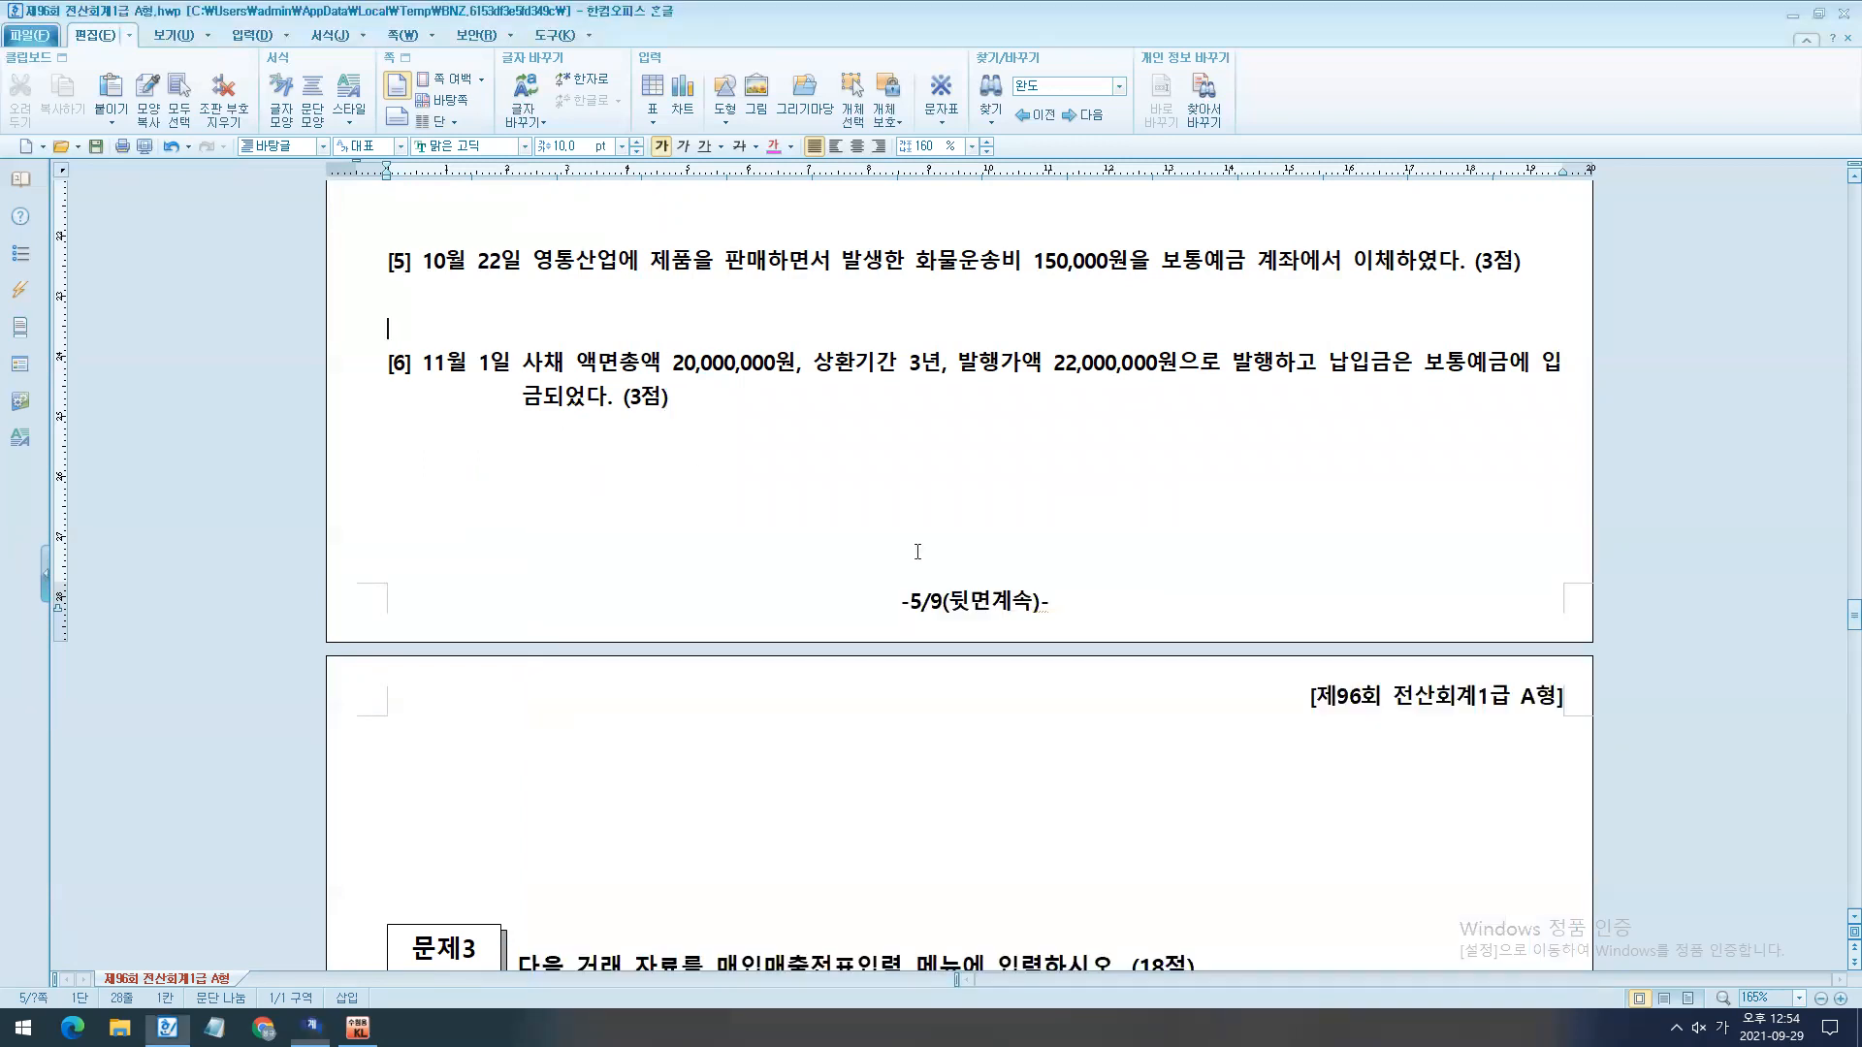
{"action": "key", "text": "Return"}
{"action": "key", "text": "Return"}
{"action": "key", "text": "Return"}
{"action": "key", "text": "Return"}
{"action": "key", "text": "Return"}
{"action": "key", "text": "Return"}
{"action": "key", "text": "Return"}
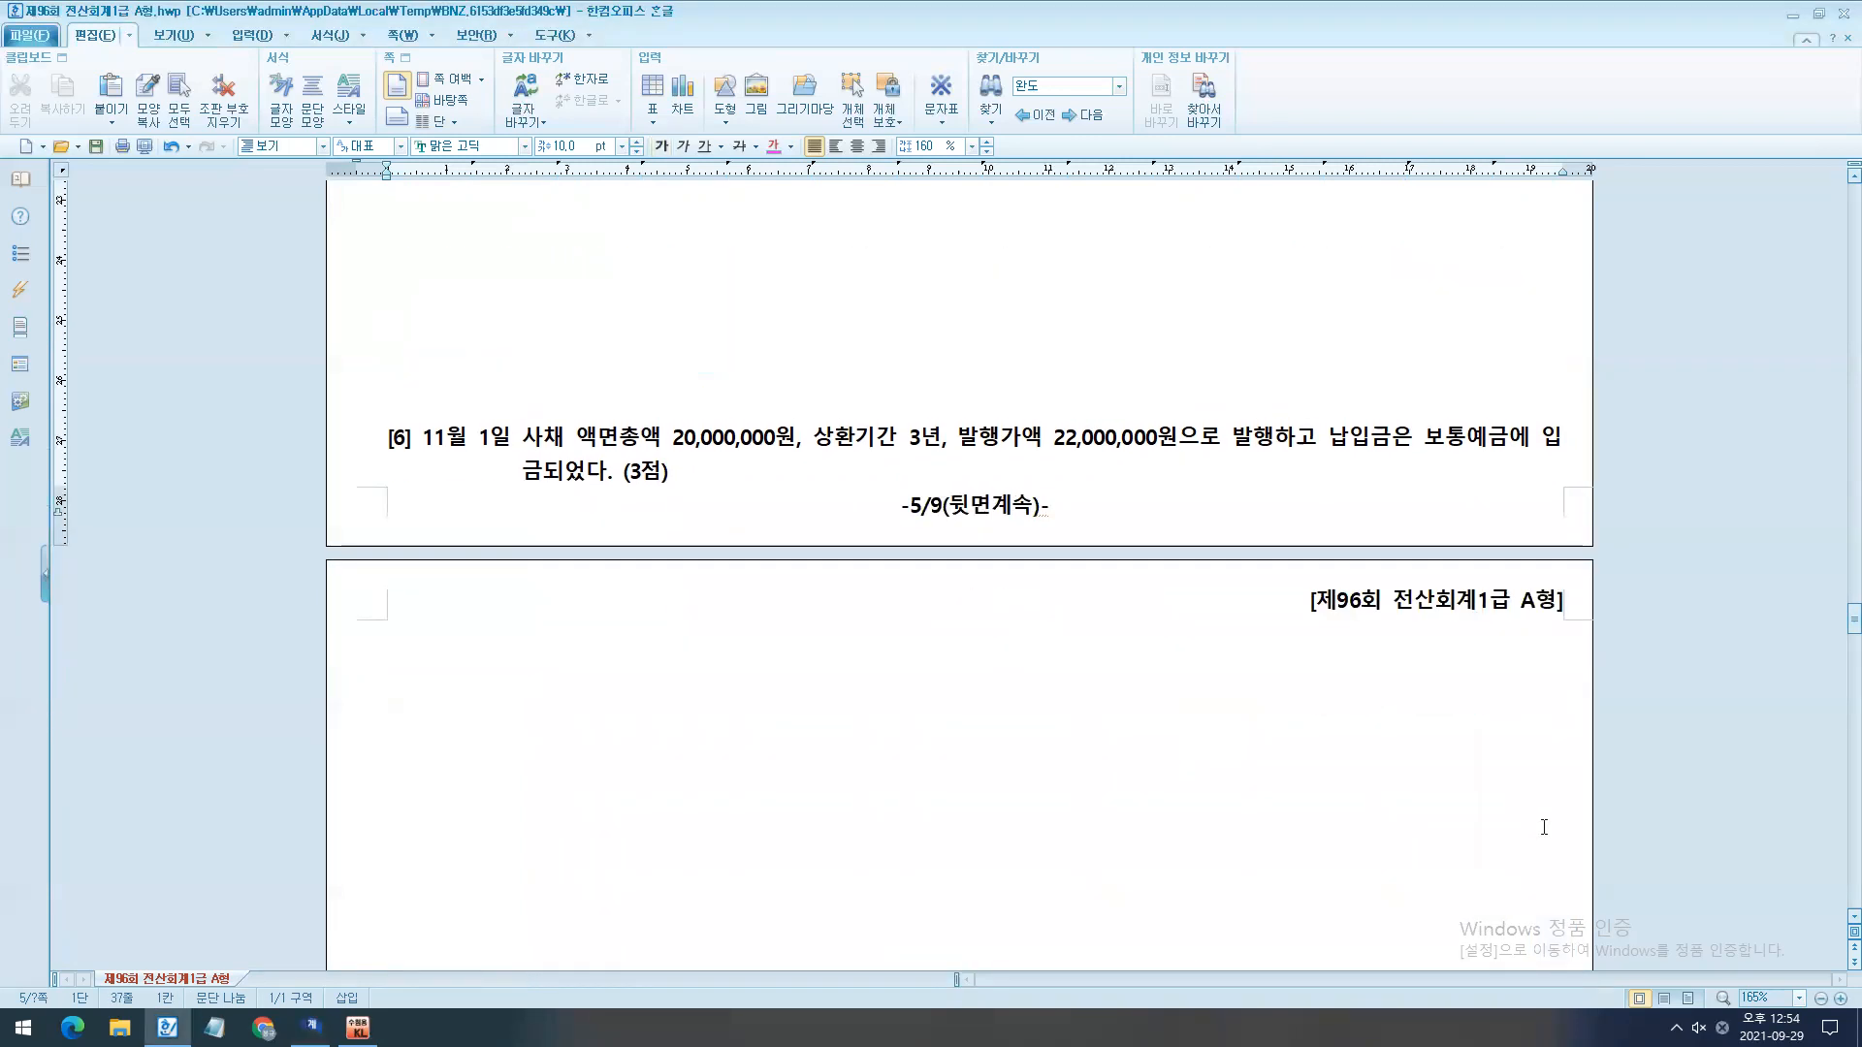
- Write the working line "액면금액 -------> 주식을 발행" beneath question [6] in the handwriting-style font 한컴 쿨재즈 B at 15 pt
{"action": "left_click_drag", "start_coordinate": [359, 541], "coordinate": [455, 752]}
{"action": "key", "text": "alt+c"}
{"action": "left_click", "coordinate": [589, 591]}
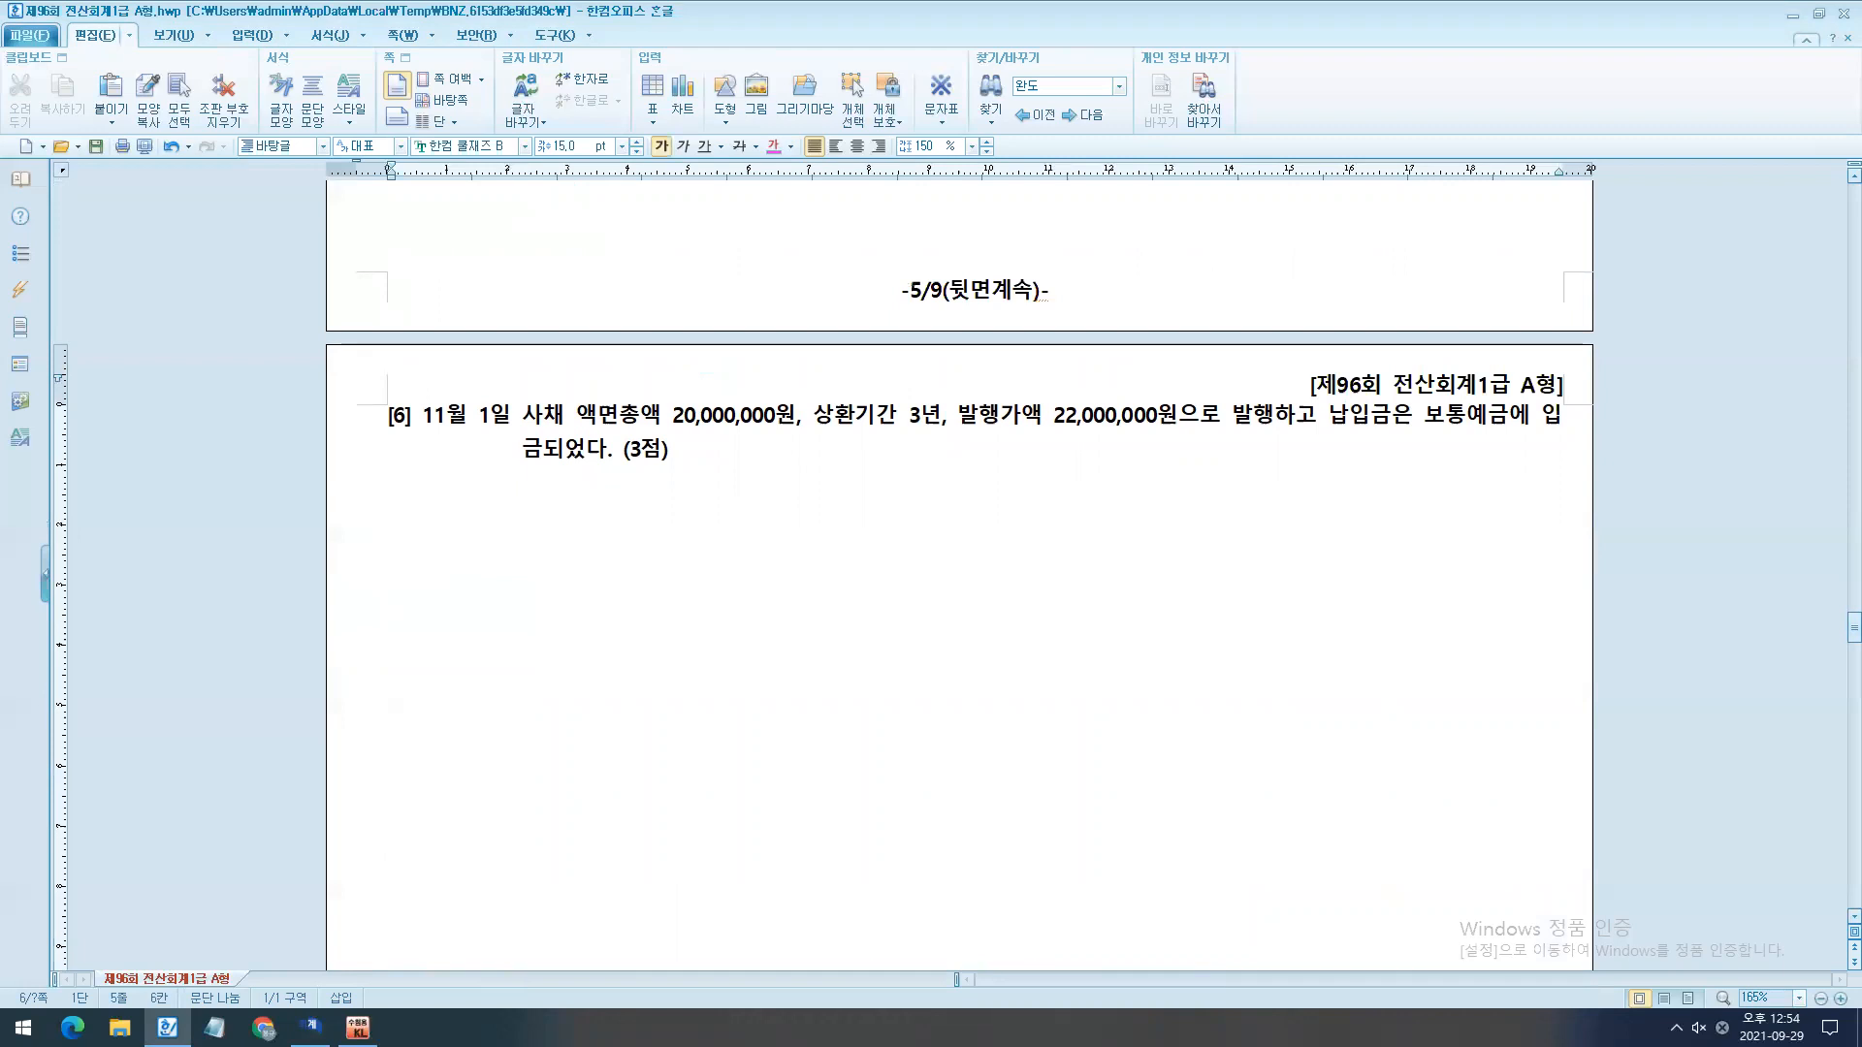
{"action": "type", "text": "액ㅕㅁㄴ가"}
{"action": "key", "text": "BackSpace"}
{"action": "key", "text": "BackSpace"}
{"action": "key", "text": "BackSpace"}
{"action": "key", "text": "BackSpace"}
{"action": "key", "text": "BackSpace"}
{"action": "type", "text": "액면ㄱㅡㅁ액"}
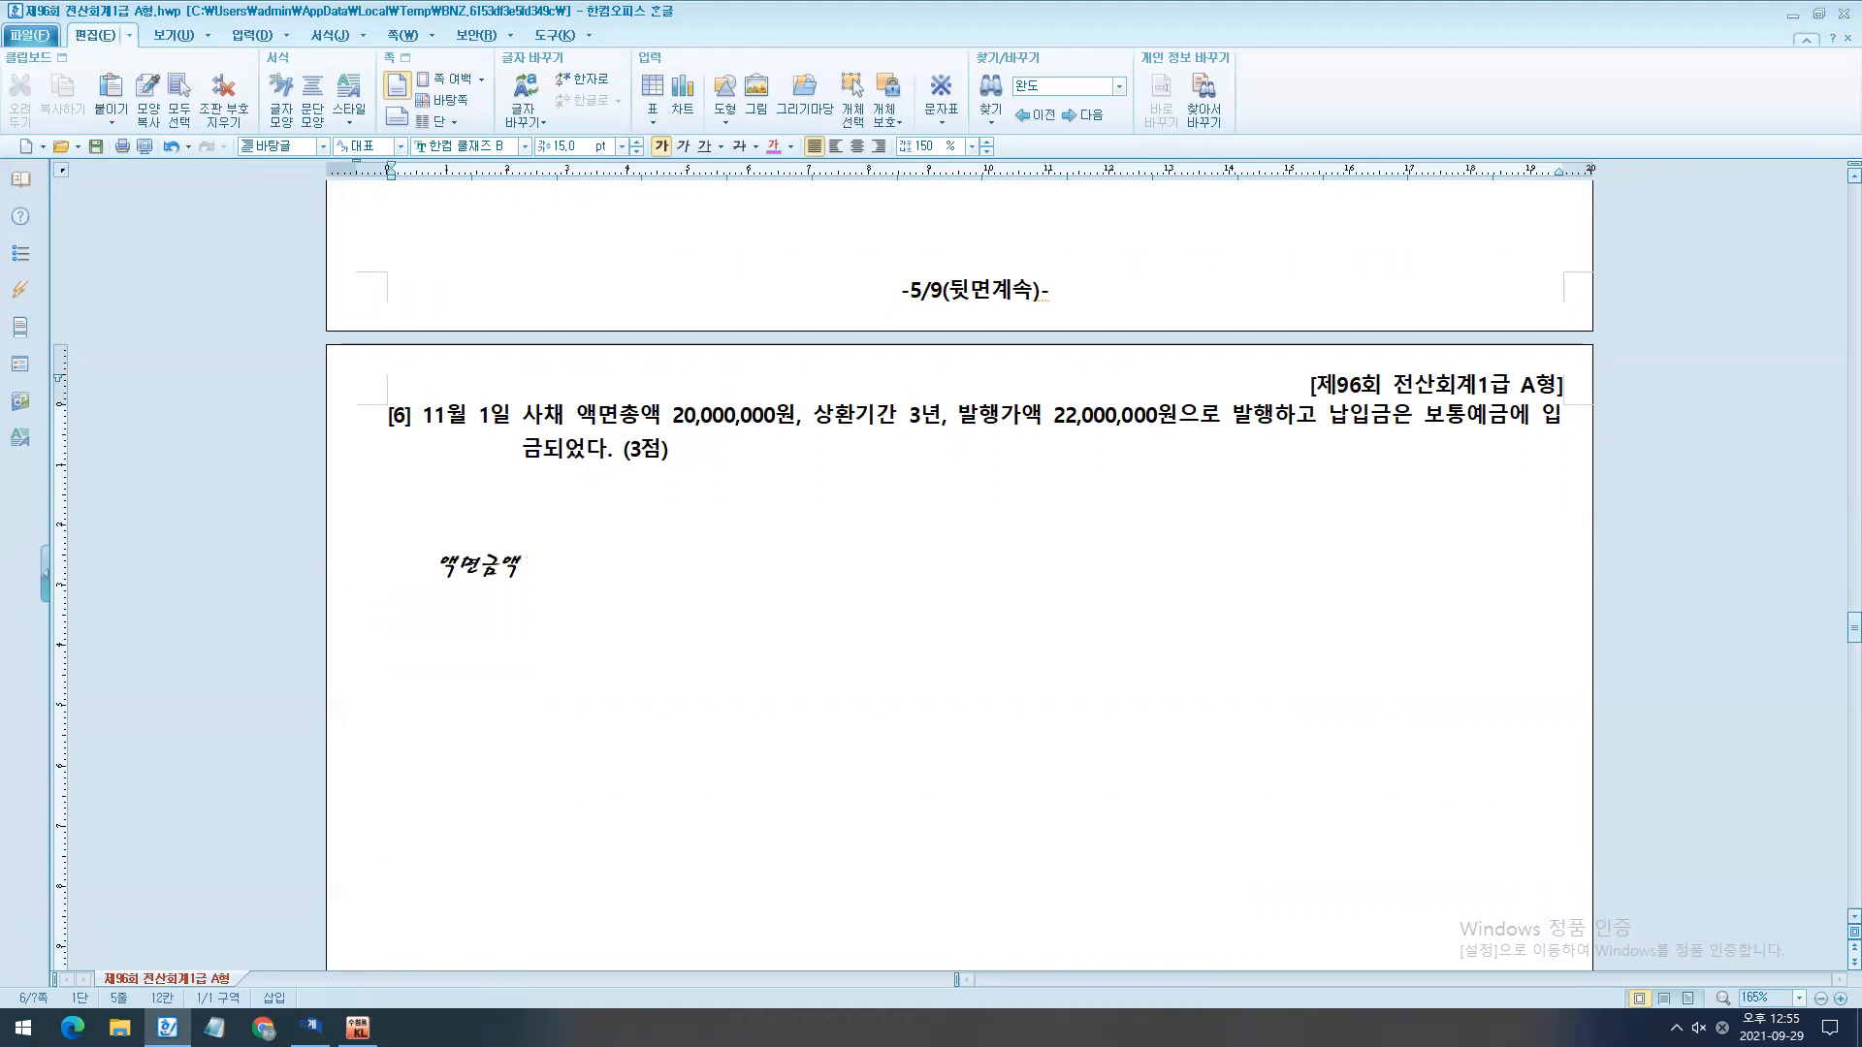
{"action": "type", "text": "  ----------->                  주식을 발행"}
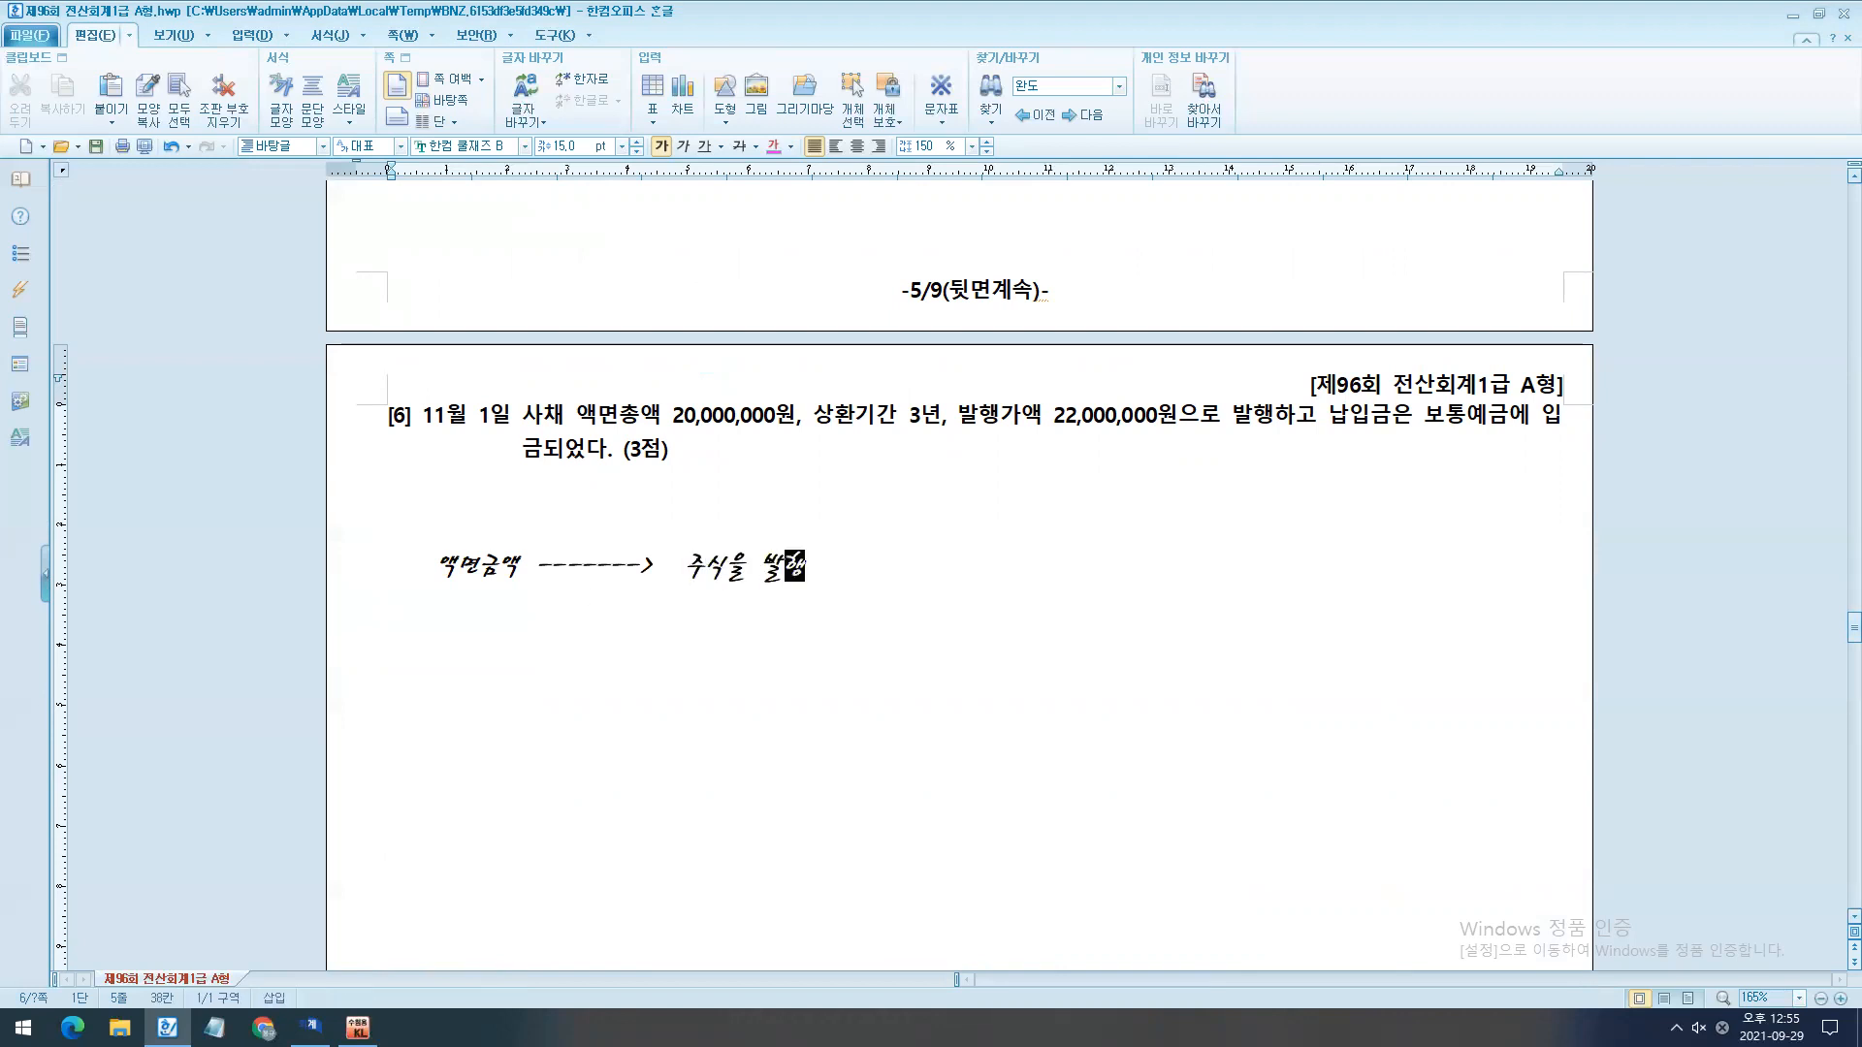
- Add a second line reading "사채를 발행" beneath "주식을 발행"
{"action": "key", "text": "Return"}
{"action": "type", "text": "사"}
{"action": "key", "text": "BackSpace"}
{"action": "key", "text": "BackSpace"}
{"action": "type", "text": "사채를 발행"}
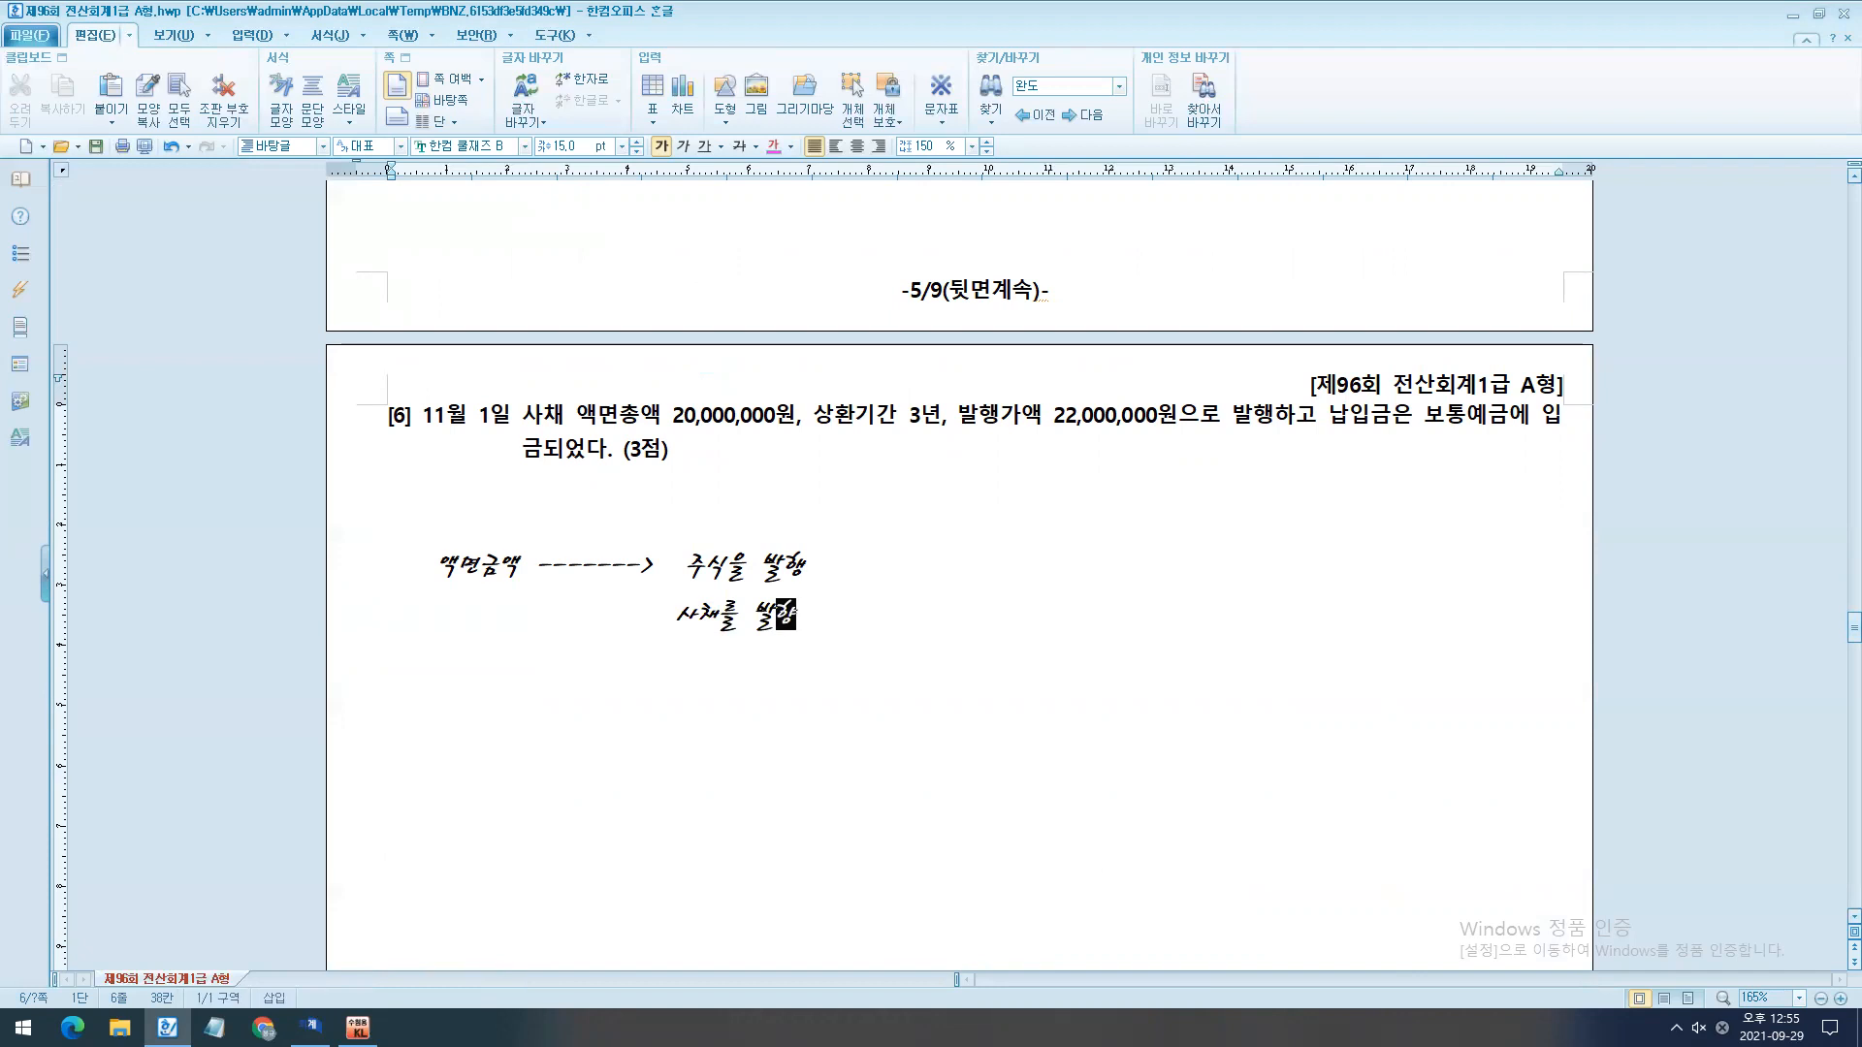
- Temporarily box 액면 in question [6], underline the two issuance notes beneath it, and clear the marks
{"action": "mouse_move", "coordinate": [568, 388]}
{"action": "left_mouse_down"}
{"action": "mouse_move", "coordinate": [625, 445]}
{"action": "mouse_move", "coordinate": [521, 553]}
{"action": "mouse_move", "coordinate": [625, 545]}
{"action": "mouse_move", "coordinate": [718, 589]}
{"action": "left_mouse_up"}
{"action": "left_click_drag", "start_coordinate": [675, 648], "coordinate": [828, 649]}
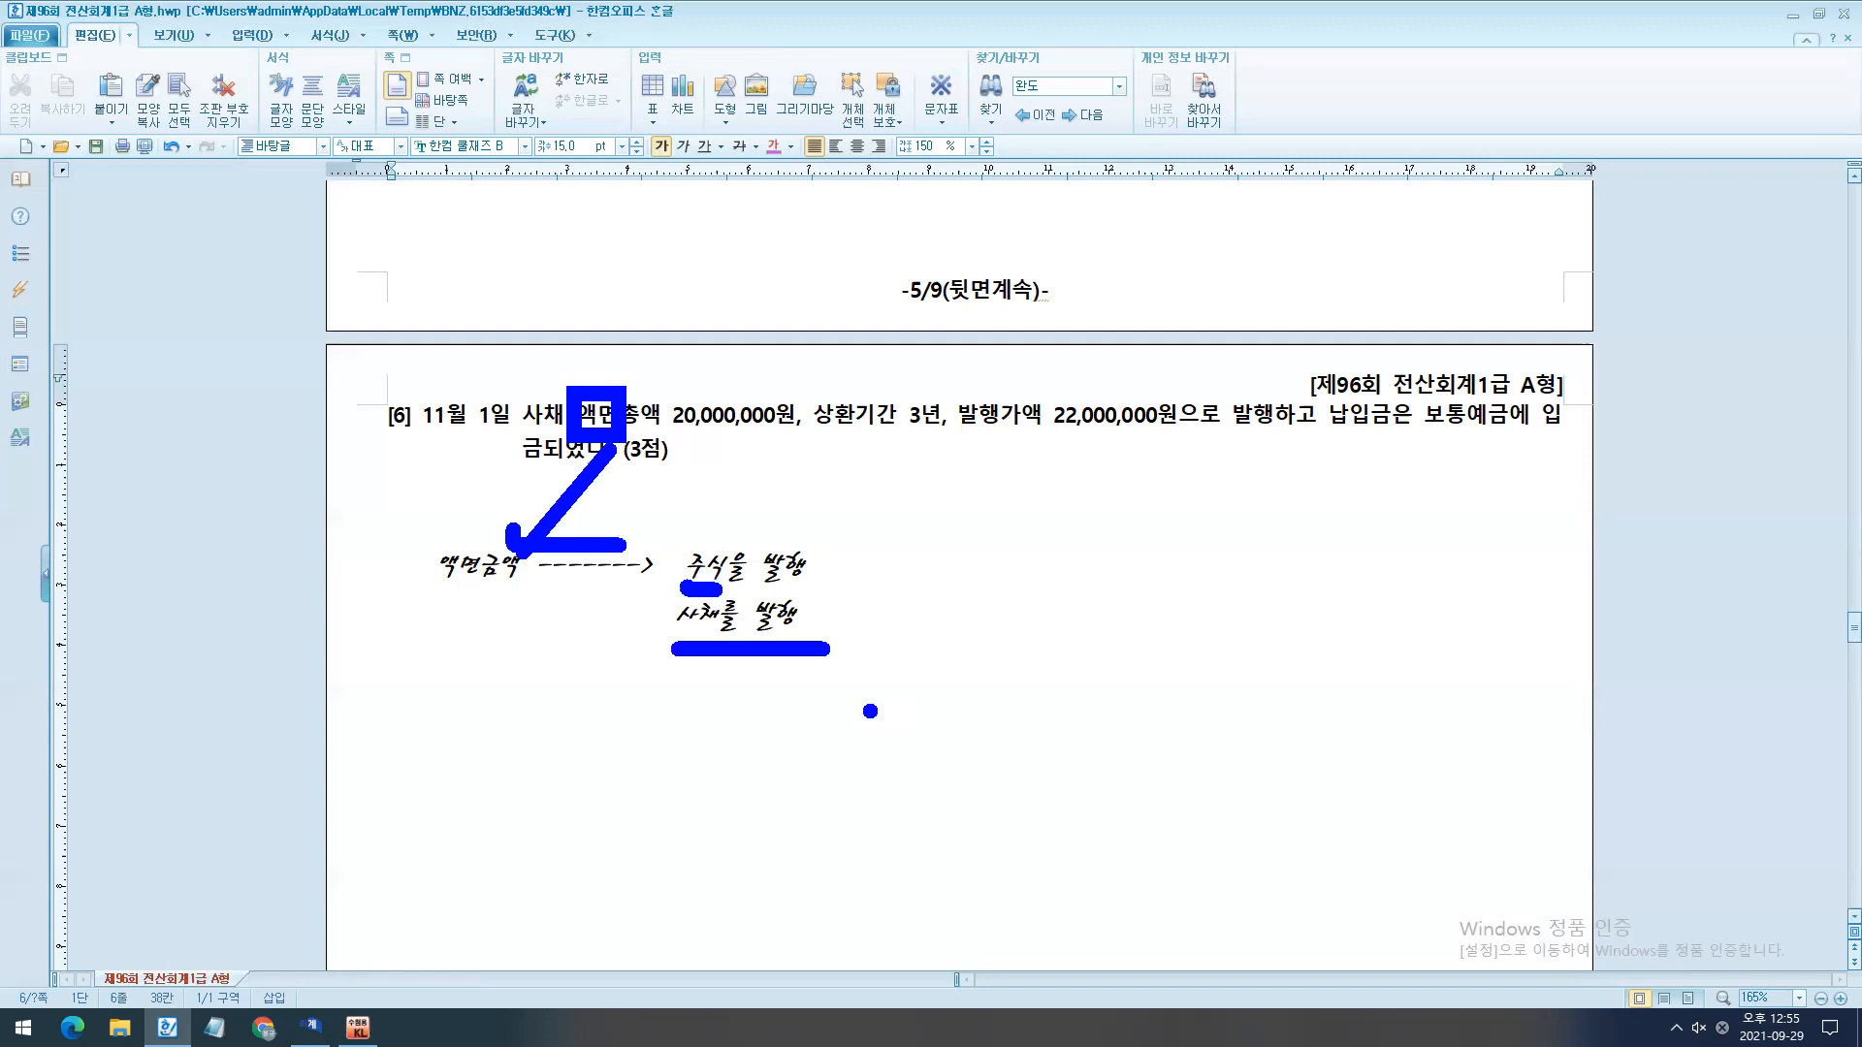
{"action": "left_click_drag", "start_coordinate": [506, 348], "coordinate": [587, 275]}
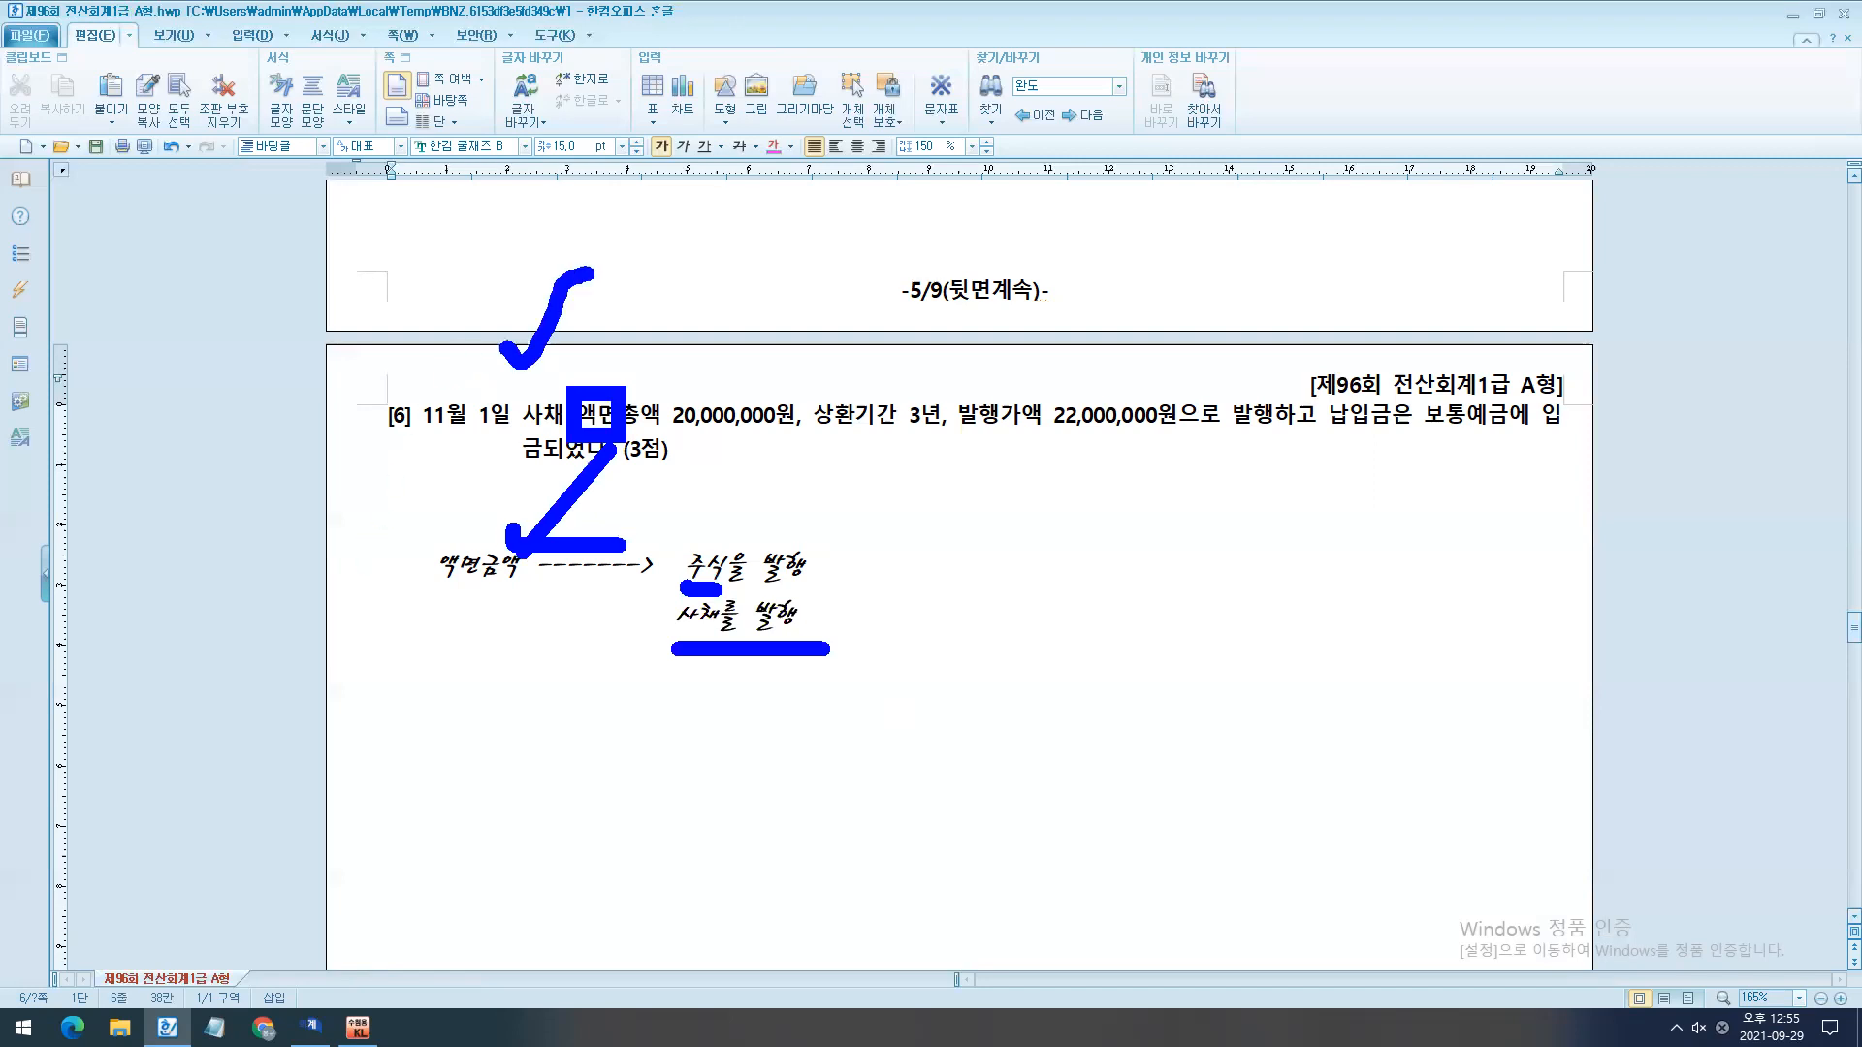
{"action": "key", "text": "Escape"}
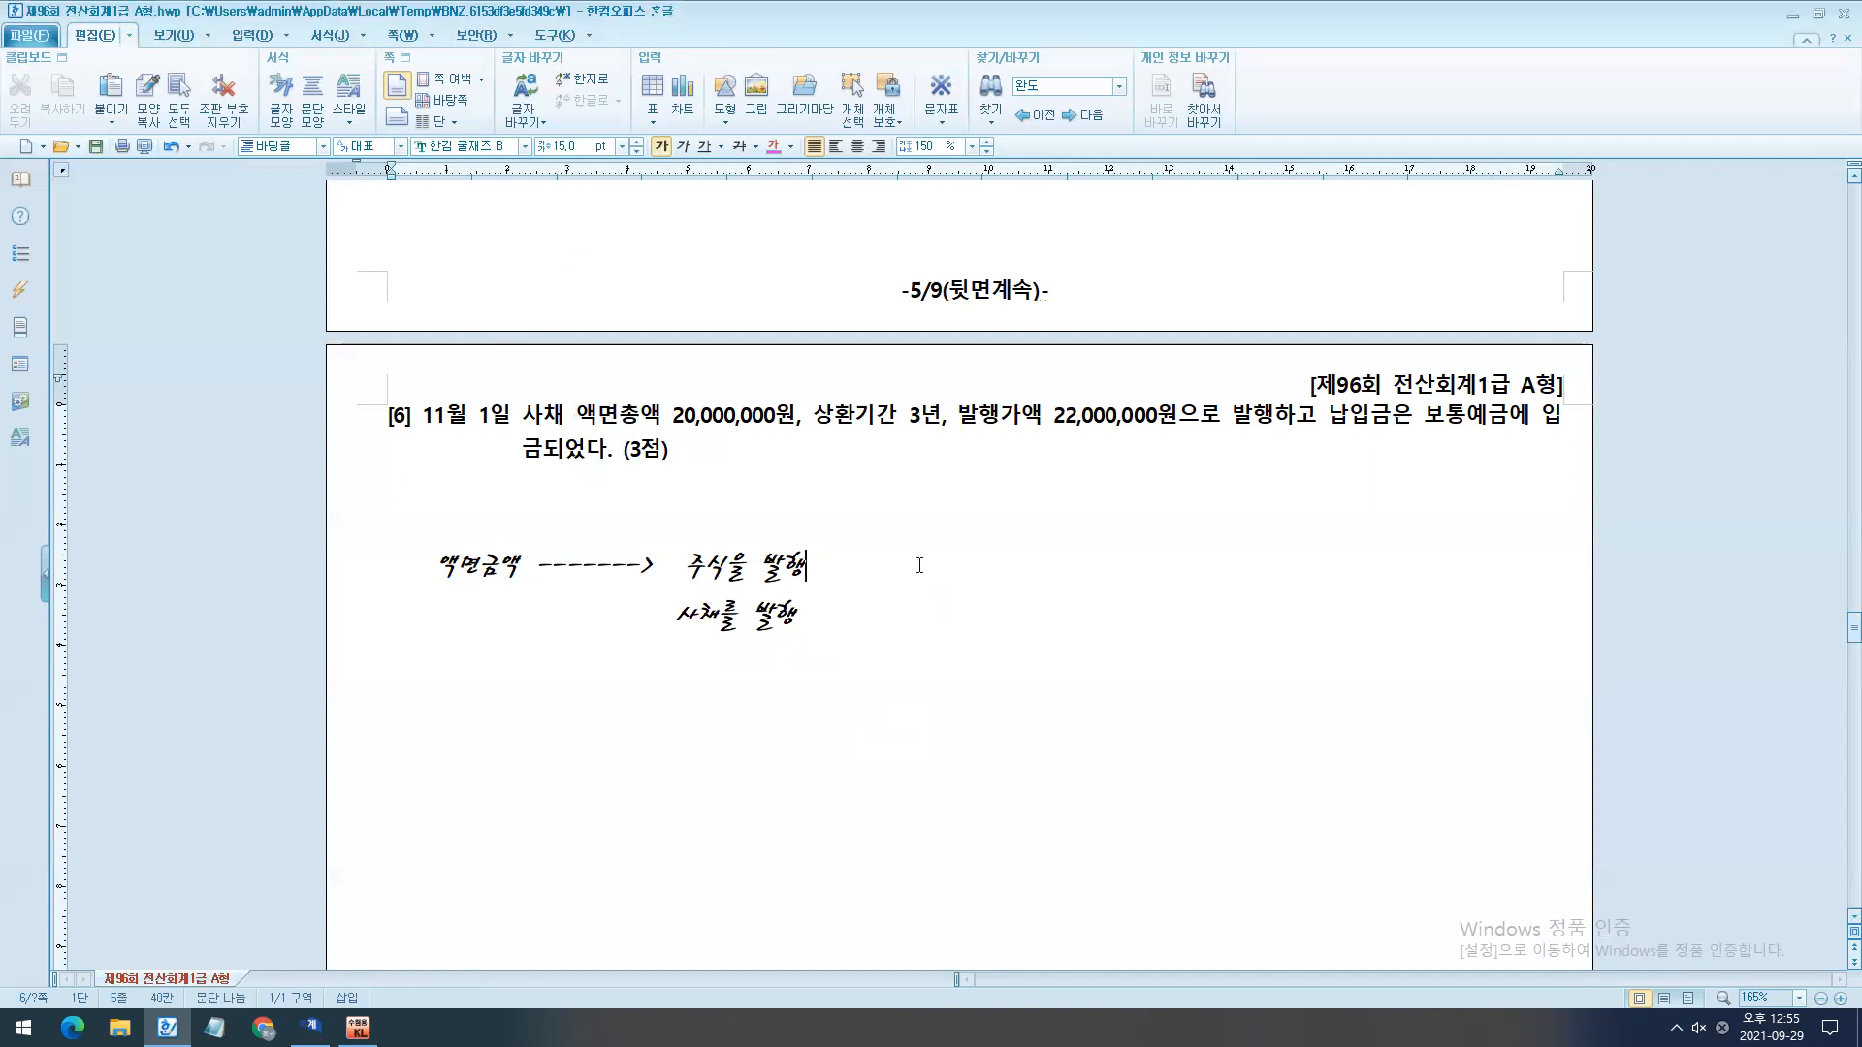
- Add a blank line between the two notes and complete the 주식을 발행 line with "= 돈 xxx / 자본금 xxx"
{"action": "key", "text": "Return"}
{"action": "left_click", "coordinate": [920, 565]}
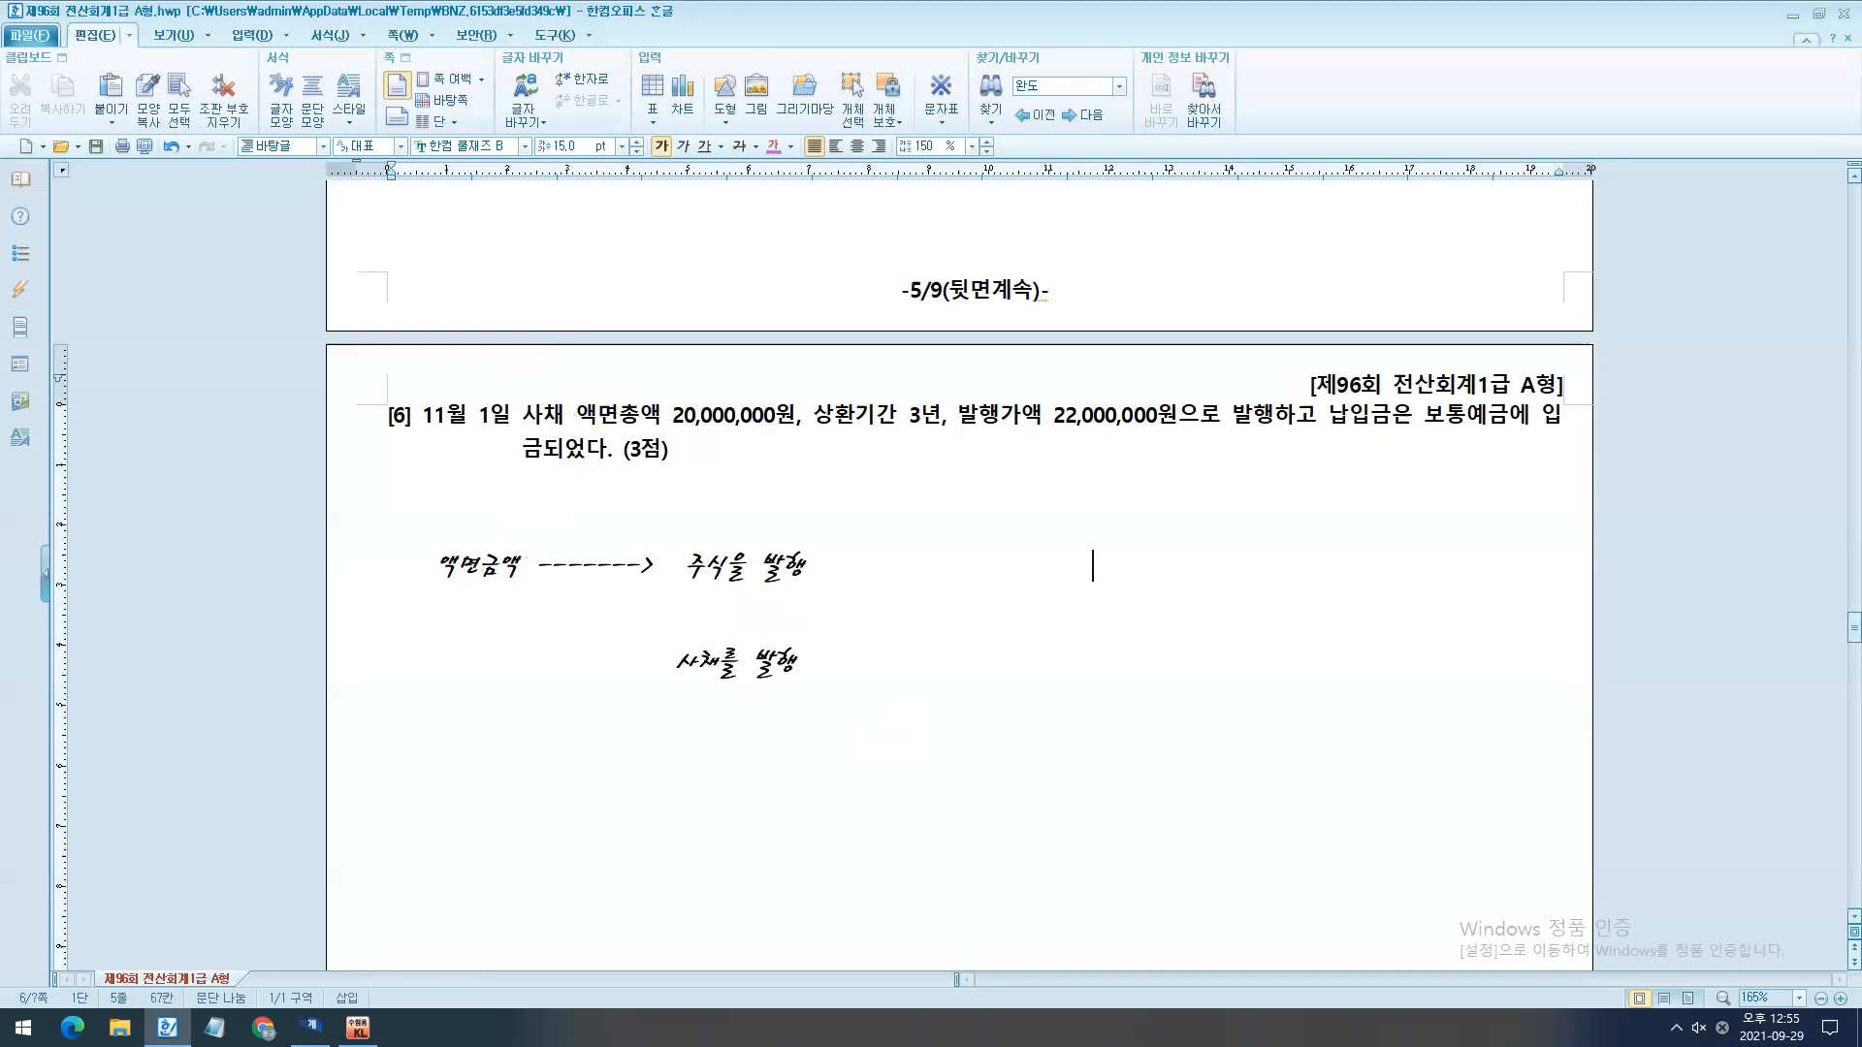
{"action": "key", "text": "BackSpace"}
{"action": "key", "text": "BackSpace"}
{"action": "key", "text": "BackSpace"}
{"action": "key", "text": "BackSpace"}
{"action": "key", "text": "BackSpace"}
{"action": "key", "text": "BackSpace"}
{"action": "key", "text": "BackSpace"}
{"action": "key", "text": "BackSpace"}
{"action": "key", "text": "BackSpace"}
{"action": "key", "text": "BackSpace"}
{"action": "key", "text": "BackSpace"}
{"action": "key", "text": "BackSpace"}
{"action": "key", "text": "BackSpace"}
{"action": "key", "text": "BackSpace"}
{"action": "key", "text": "BackSpace"}
{"action": "key", "text": "BackSpace"}
{"action": "key", "text": "BackSpace"}
{"action": "key", "text": "BackSpace"}
{"action": "key", "text": "BackSpace"}
{"action": "key", "text": "BackSpace"}
{"action": "type", "text": "=                   / 자본금 ㅌ"}
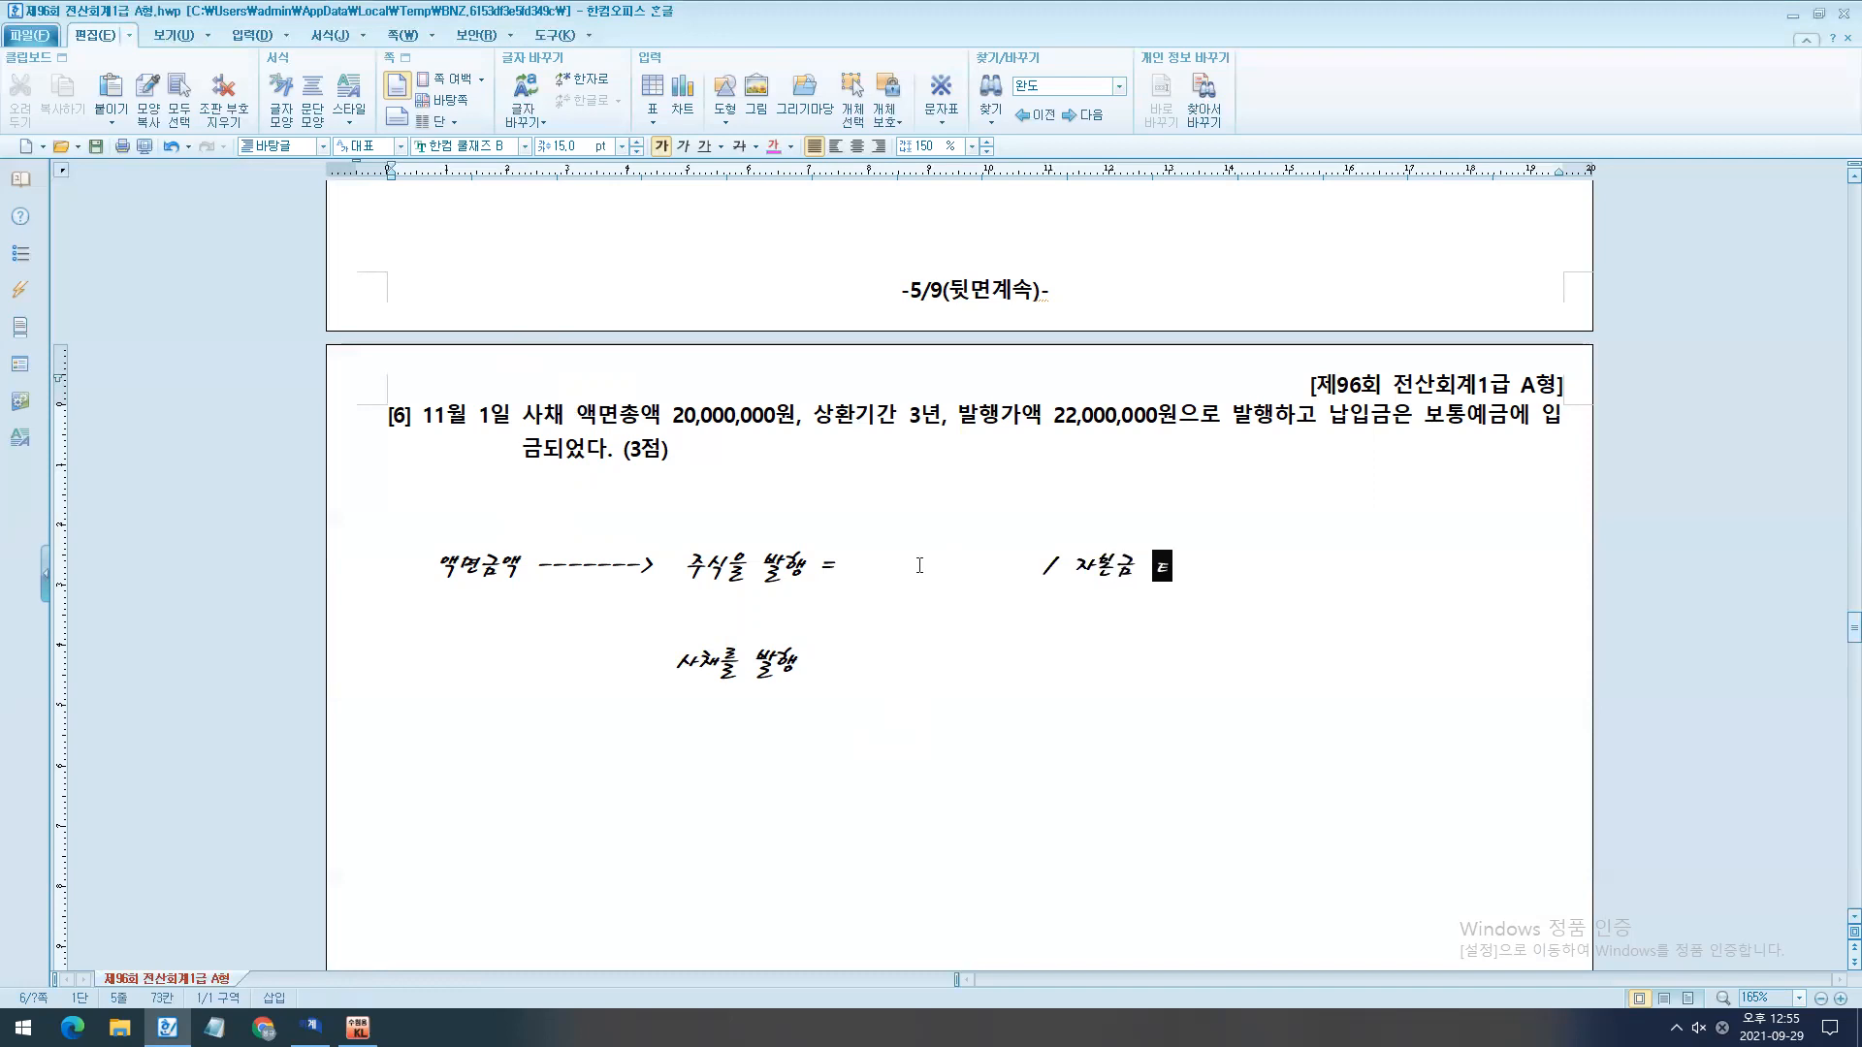
{"action": "key", "text": "BackSpace"}
{"action": "key", "text": "Hangul"}
{"action": "type", "text": "xxx"}
{"action": "left_click_drag", "start_coordinate": [1014, 559], "coordinate": [917, 570]}
{"action": "type", "text": "돈"}
{"action": "key", "text": "Hangul"}
{"action": "type", "text": "xxx"}
- Complete the 사채를 발행 line with "= 돈 xxx / 사채 xxx"
{"action": "left_click", "coordinate": [811, 666]}
{"action": "type", "text": "=          /"}
{"action": "key", "text": "Hangul"}
{"action": "type", "text": "사채"}
{"action": "key", "text": "Hangul"}
{"action": "type", "text": "xxx"}
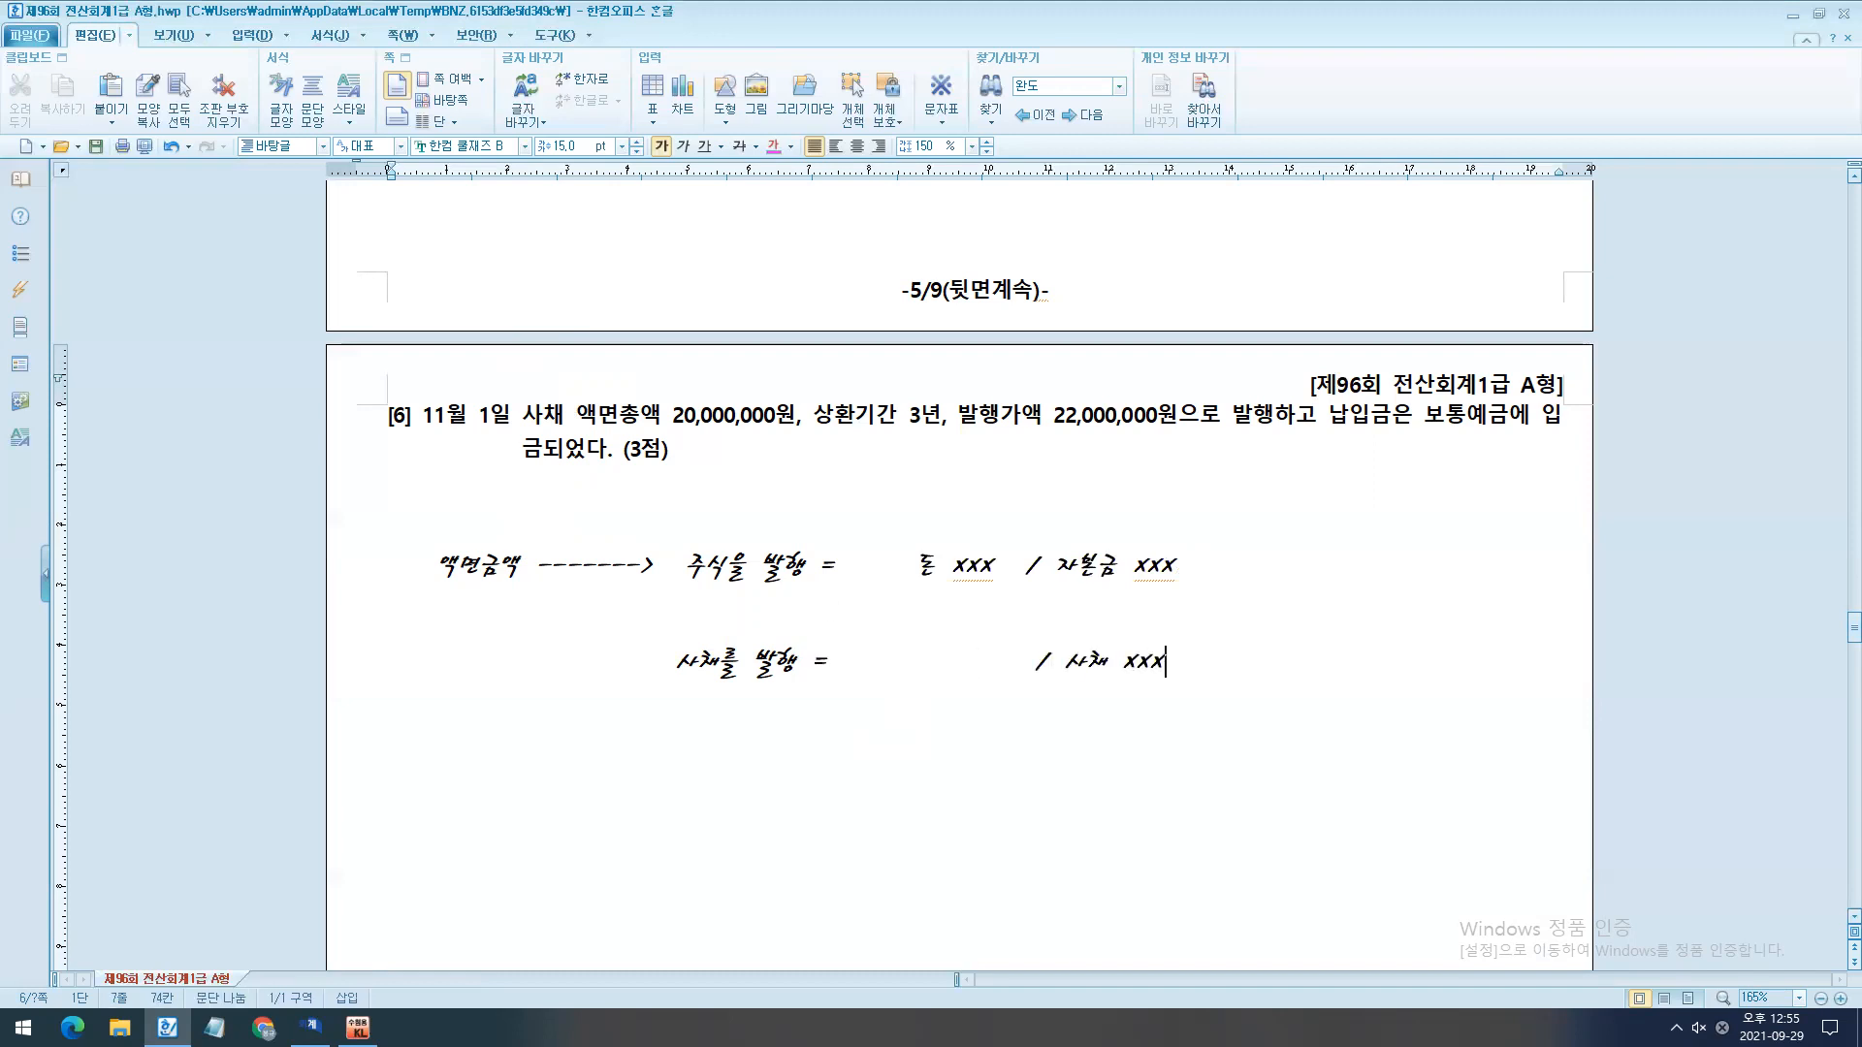
{"action": "left_click_drag", "start_coordinate": [1026, 669], "coordinate": [917, 669]}
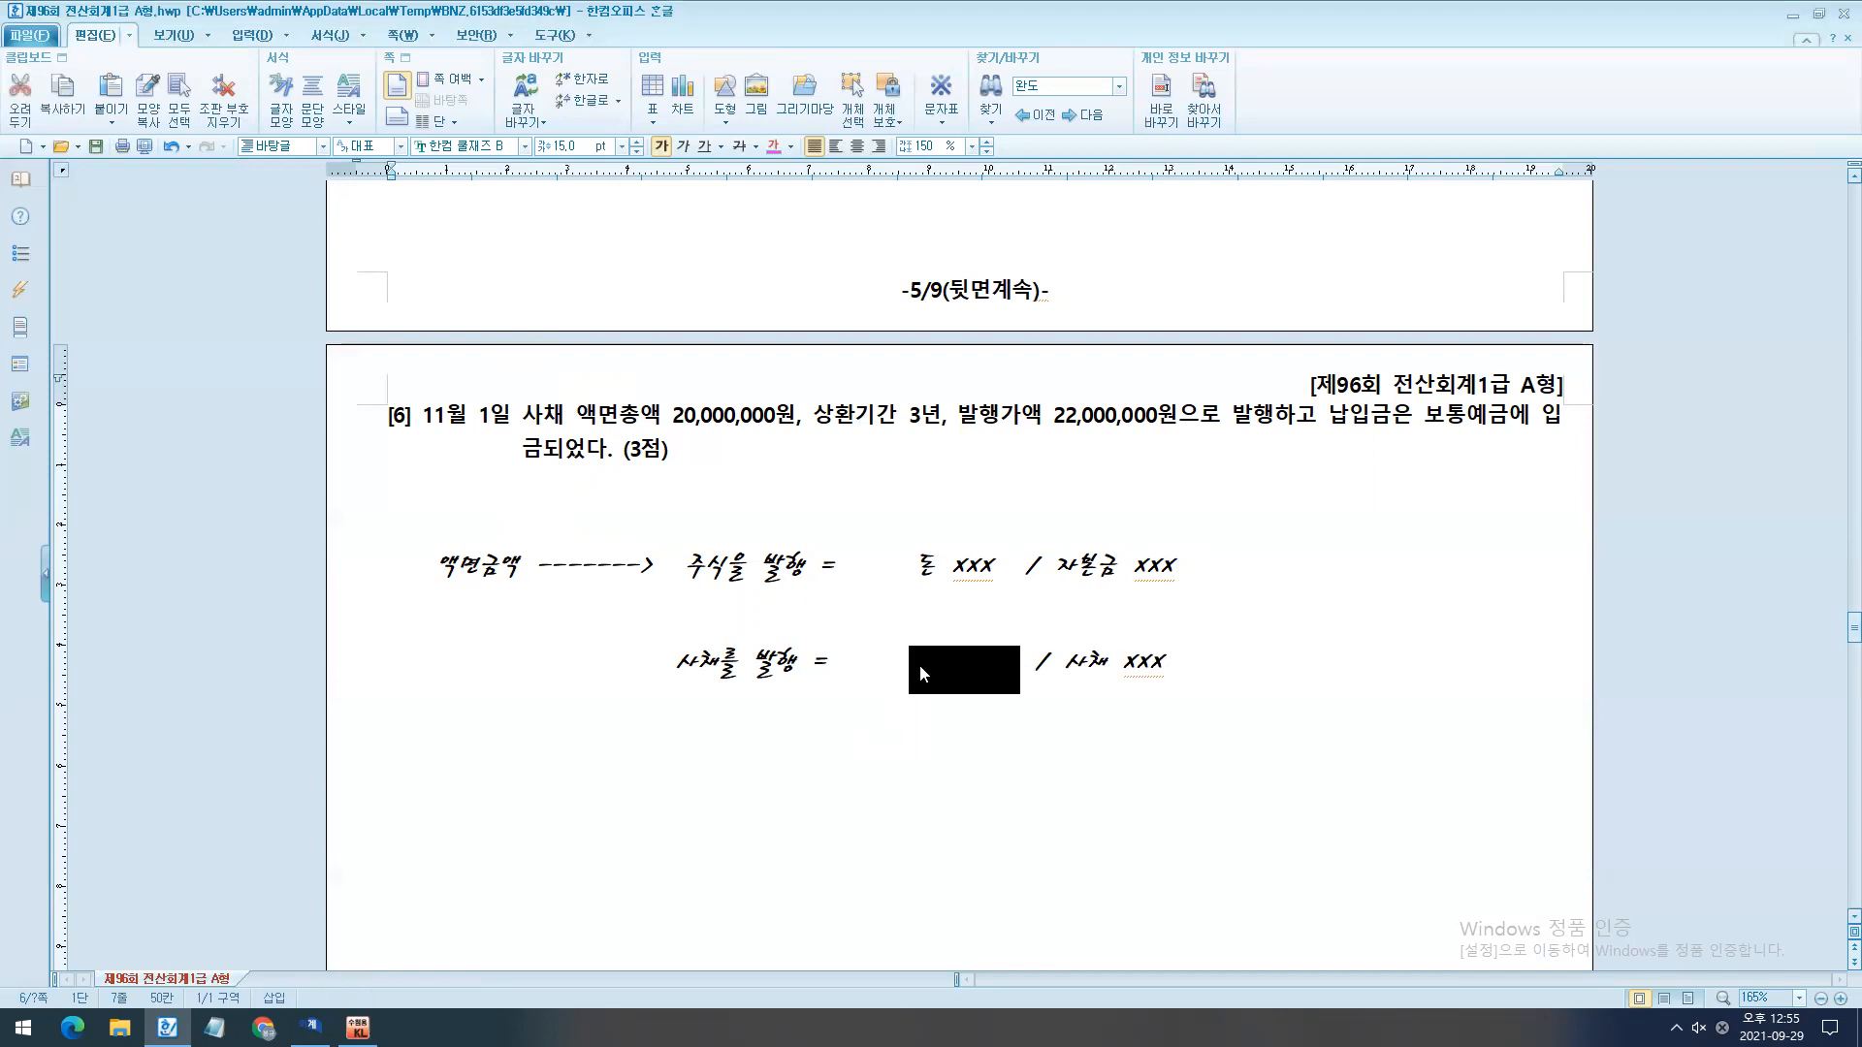
{"action": "type", "text": "돈"}
{"action": "key", "text": "Hangul"}
{"action": "type", "text": "xxx"}
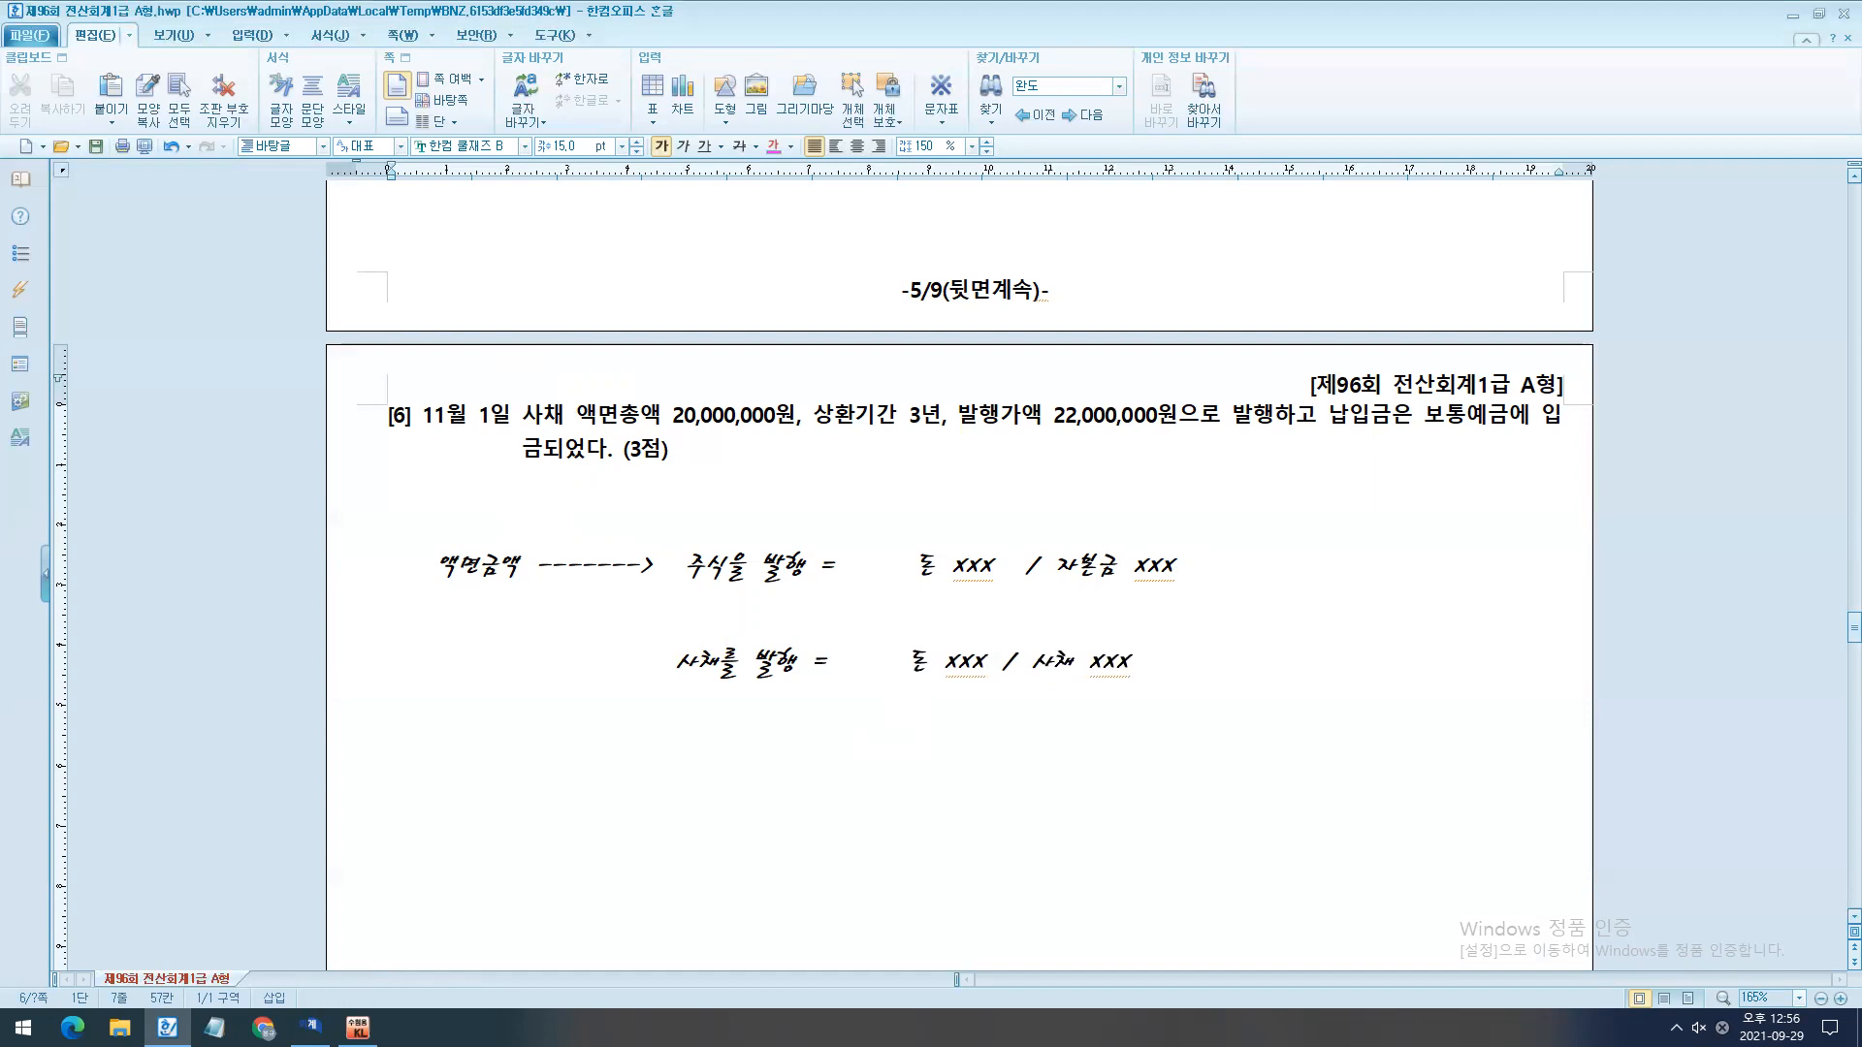
- Briefly mark the 액면총액 in question [6], and replace "xxx" after 사채 in the 사채를 발행 line with "20,000,000"
{"action": "left_click_drag", "start_coordinate": [1145, 669], "coordinate": [669, 676]}
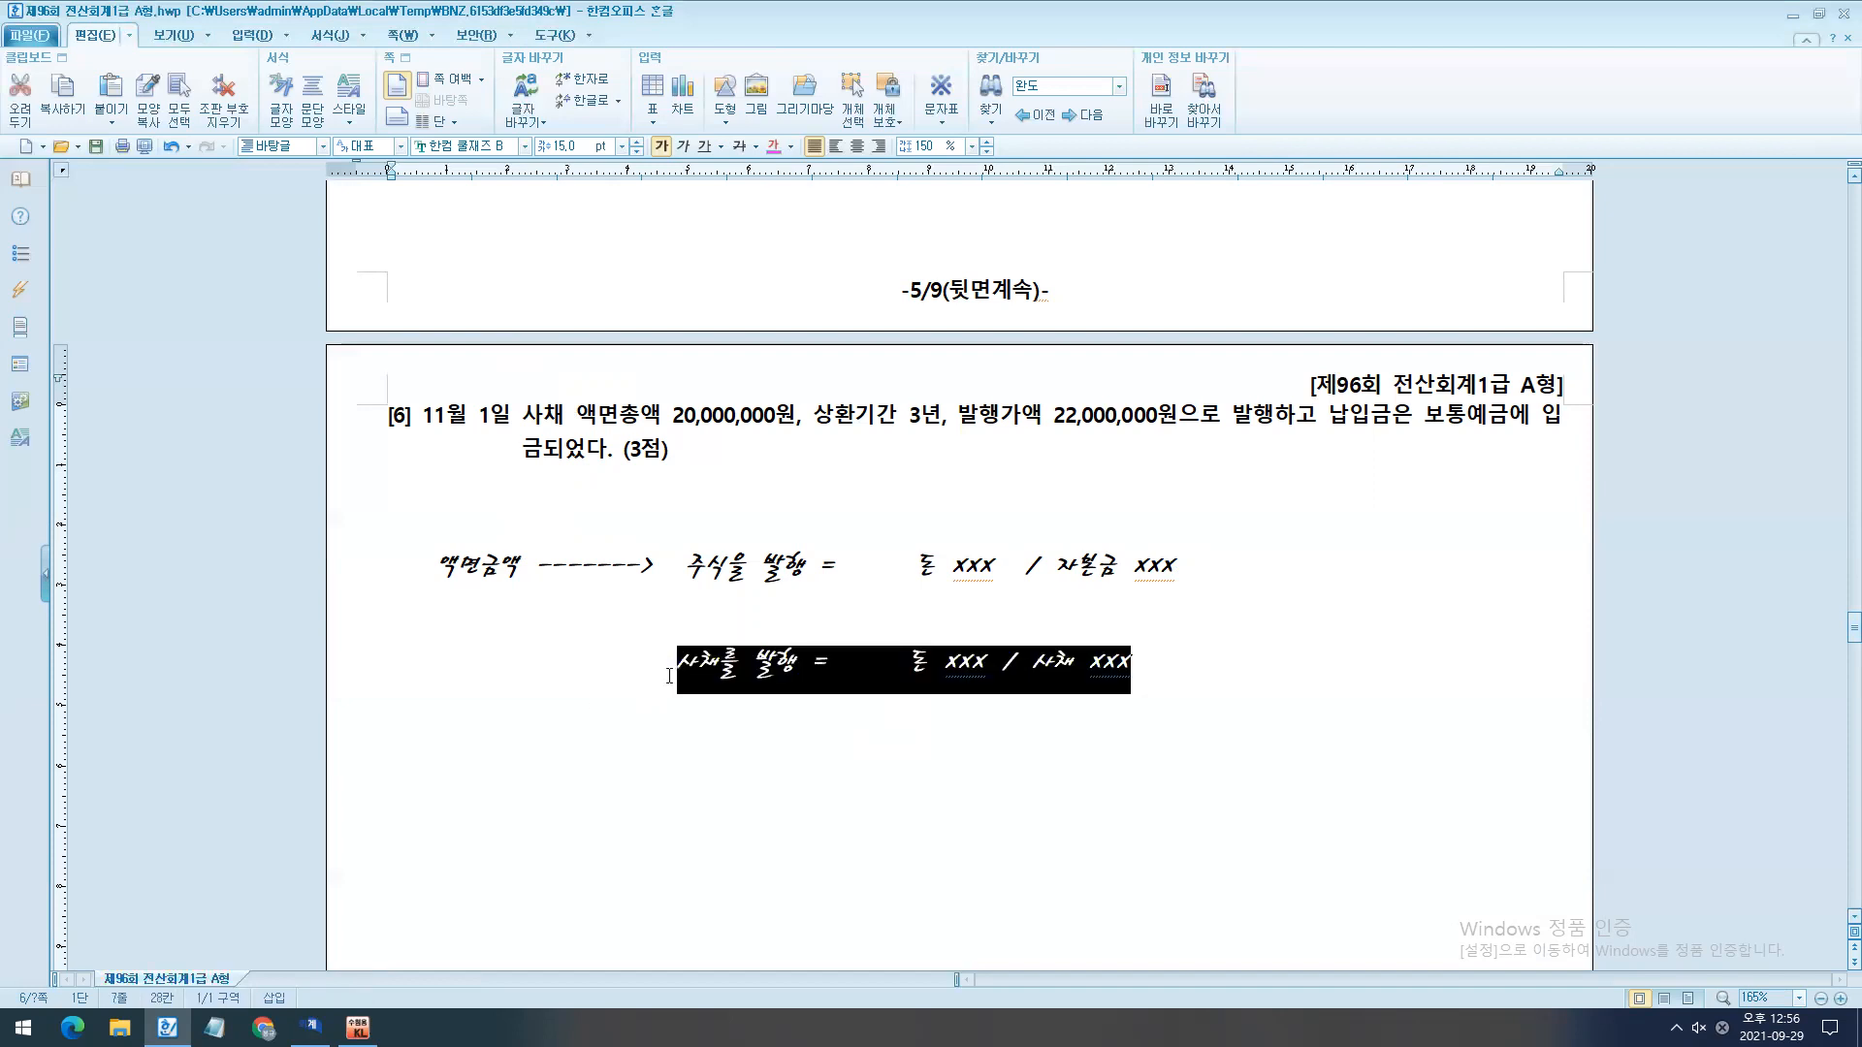
{"action": "key", "text": "ctrl+2"}
{"action": "mouse_move", "coordinate": [568, 379]}
{"action": "left_mouse_down"}
{"action": "mouse_move", "coordinate": [902, 452]}
{"action": "mouse_move", "coordinate": [779, 447]}
{"action": "left_mouse_up"}
{"action": "key", "text": "Escape"}
{"action": "left_click", "coordinate": [1144, 708]}
{"action": "left_click_drag", "start_coordinate": [1097, 673], "coordinate": [1139, 725]}
{"action": "type", "text": "20,000,000"}
- Replace "xxx" after 자본금 in the 주식을 발행 line with "20,000,000"
{"action": "key", "text": "Up"}
{"action": "key", "text": "Up"}
{"action": "key", "text": "BackSpace"}
{"action": "key", "text": "BackSpace"}
{"action": "key", "text": "BackSpace"}
{"action": "type", "text": "20,"}
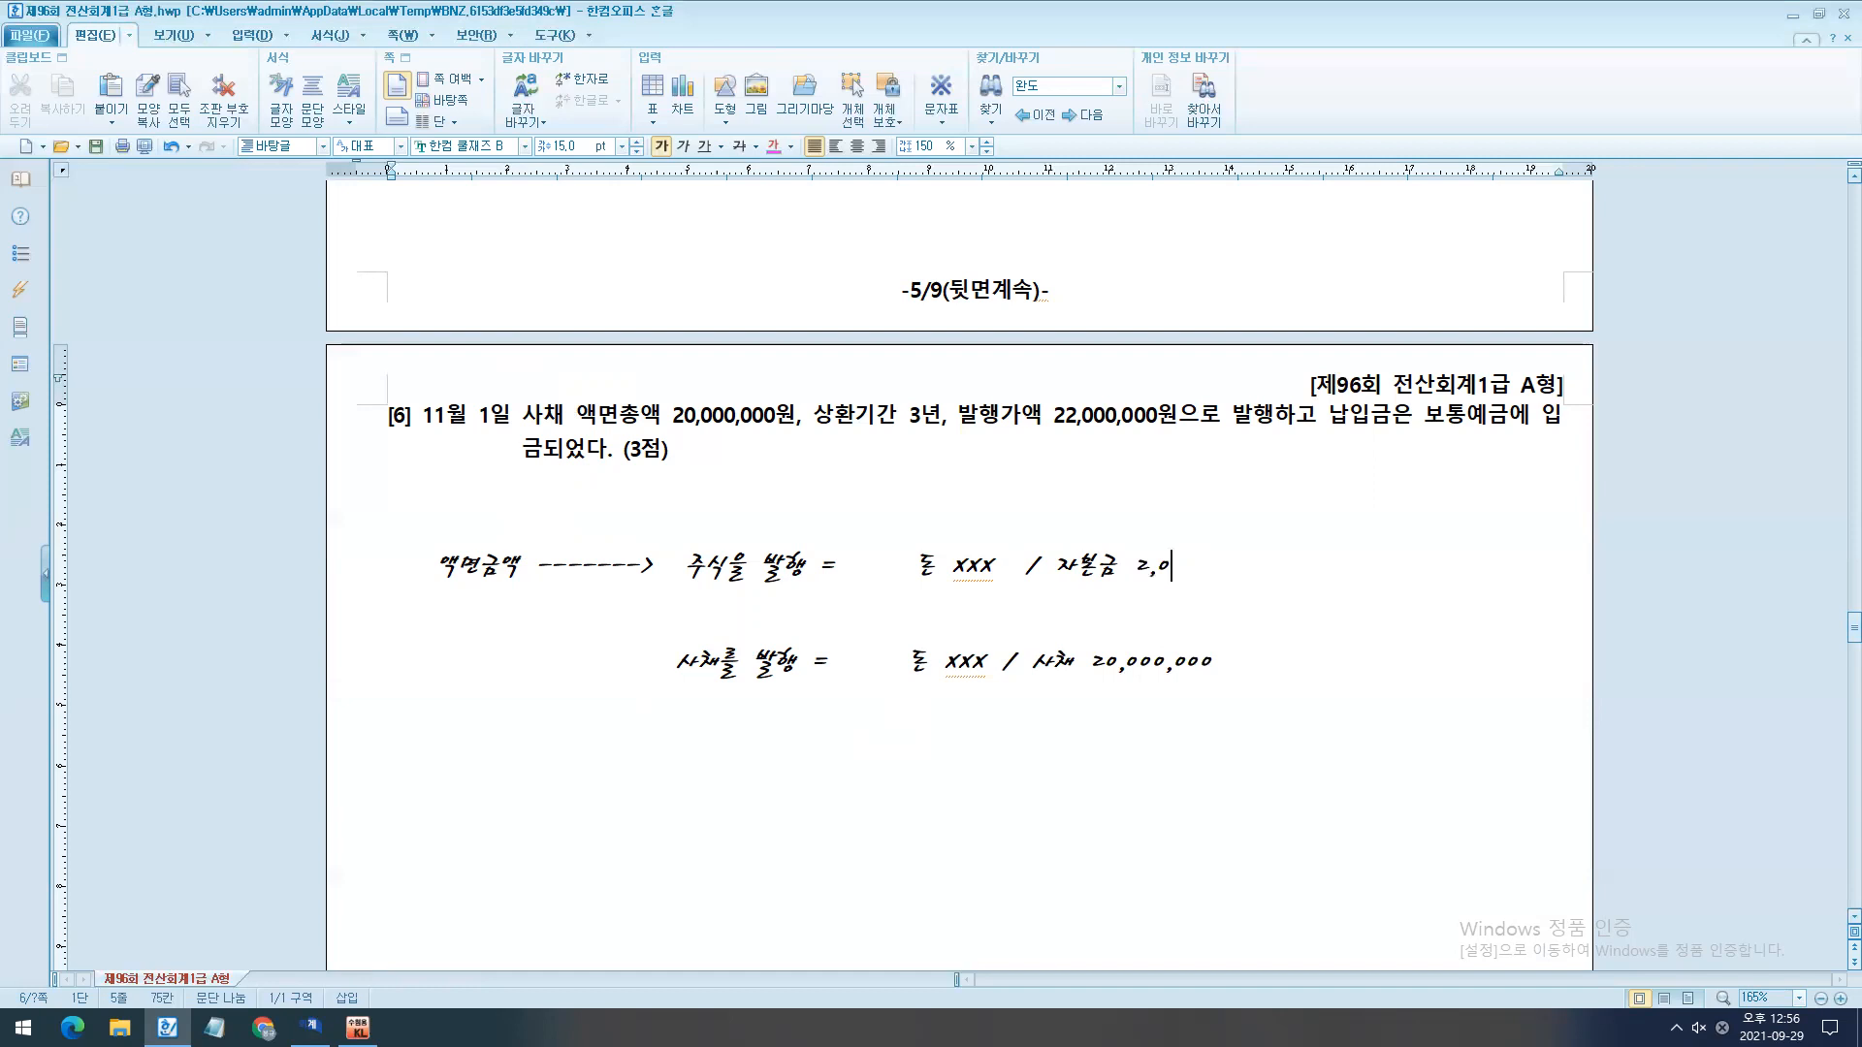
{"action": "type", "text": "000,000"}
- Briefly mark the issue price and deposit wording, and replace "돈 xxx" in the 주식을 발행 line with "보통예금 22,000,000"
{"action": "mouse_move", "coordinate": [945, 380]}
{"action": "left_mouse_down"}
{"action": "mouse_move", "coordinate": [1248, 442]}
{"action": "mouse_move", "coordinate": [1568, 417]}
{"action": "left_mouse_up"}
{"action": "left_click_drag", "start_coordinate": [534, 457], "coordinate": [655, 457]}
{"action": "key", "text": "Escape"}
{"action": "left_click_drag", "start_coordinate": [994, 579], "coordinate": [916, 572]}
{"action": "type", "text": "보통옉금 22,000,000"}
- Replace "돈 xxx" in the 사채를 발행 line with "보통예금 22,000,000"
{"action": "left_click_drag", "start_coordinate": [989, 664], "coordinate": [910, 664]}
{"action": "type", "text": "보통ㅇ예금 22,000,000"}
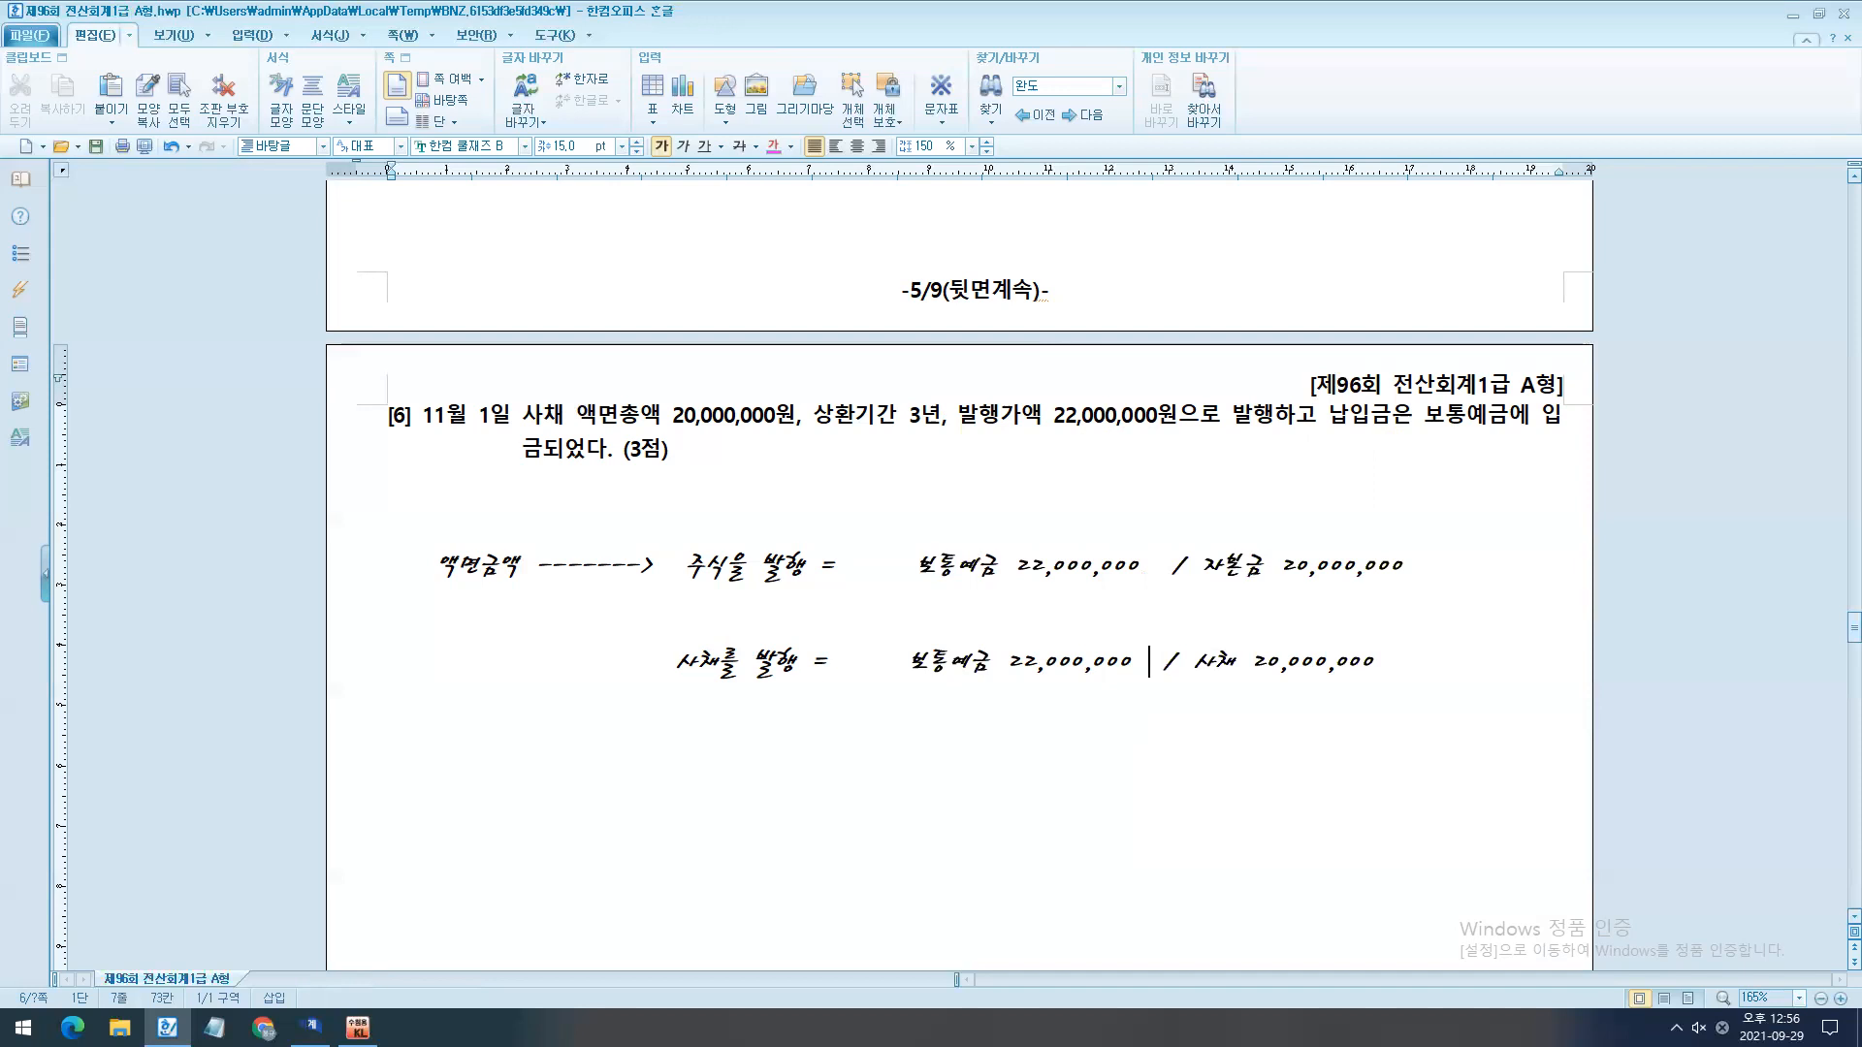
- Add "주식발행초과금 2,000,000" on the line beneath 자본금 20,000,000
{"action": "left_click", "coordinate": [391, 615]}
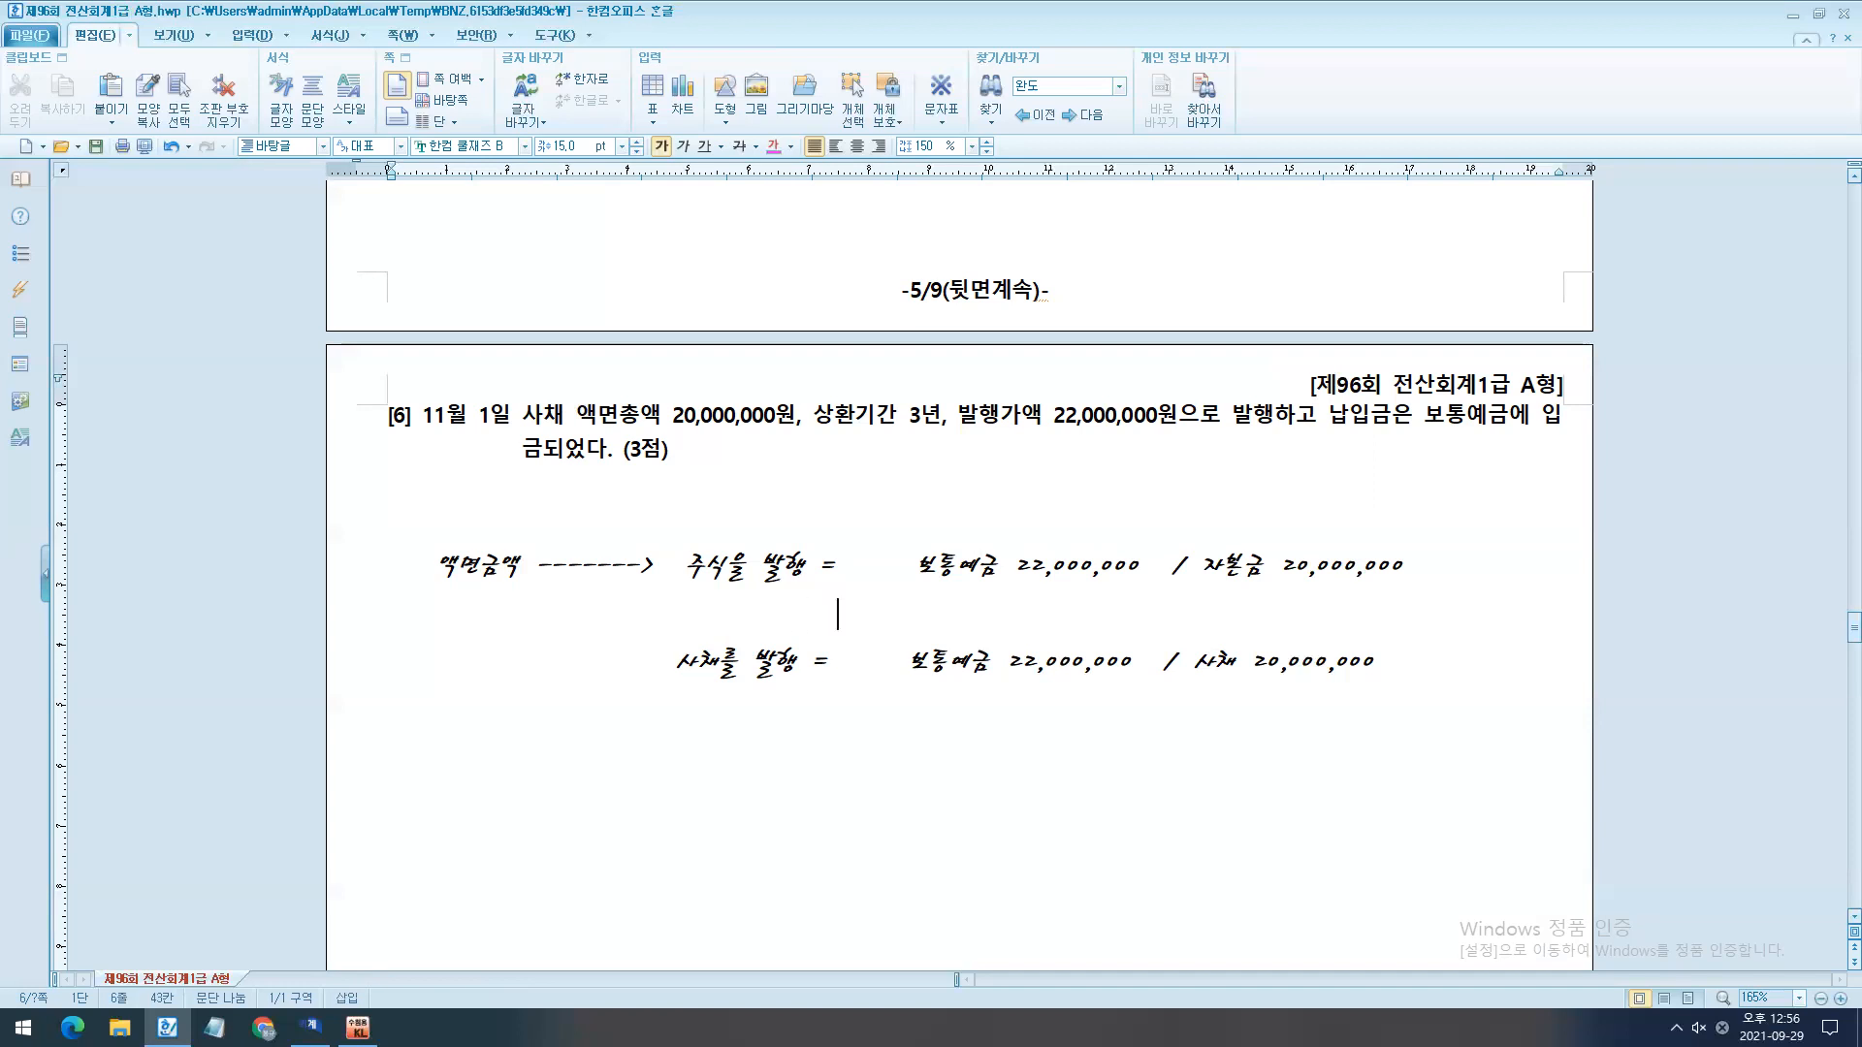
{"action": "type", "text": "주식발행초과"}
{"action": "type", "text": "금 2,"}
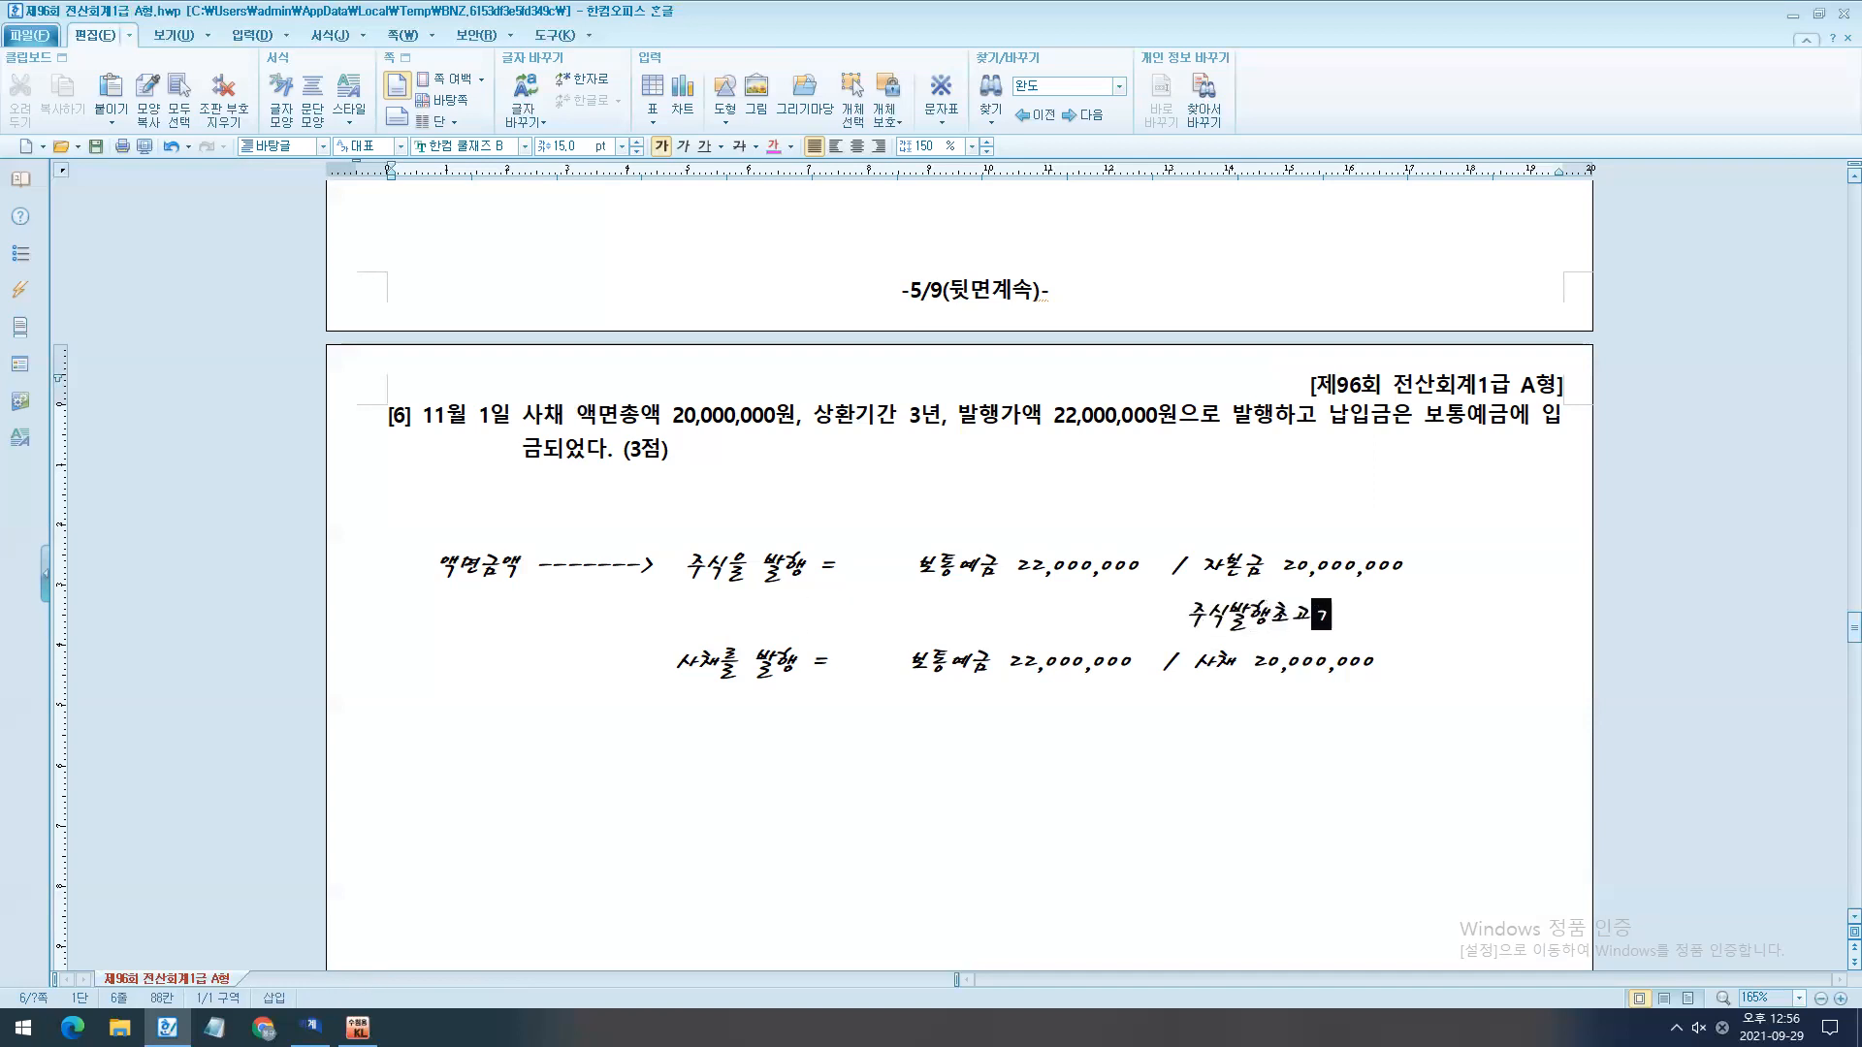
{"action": "type", "text": "000,000"}
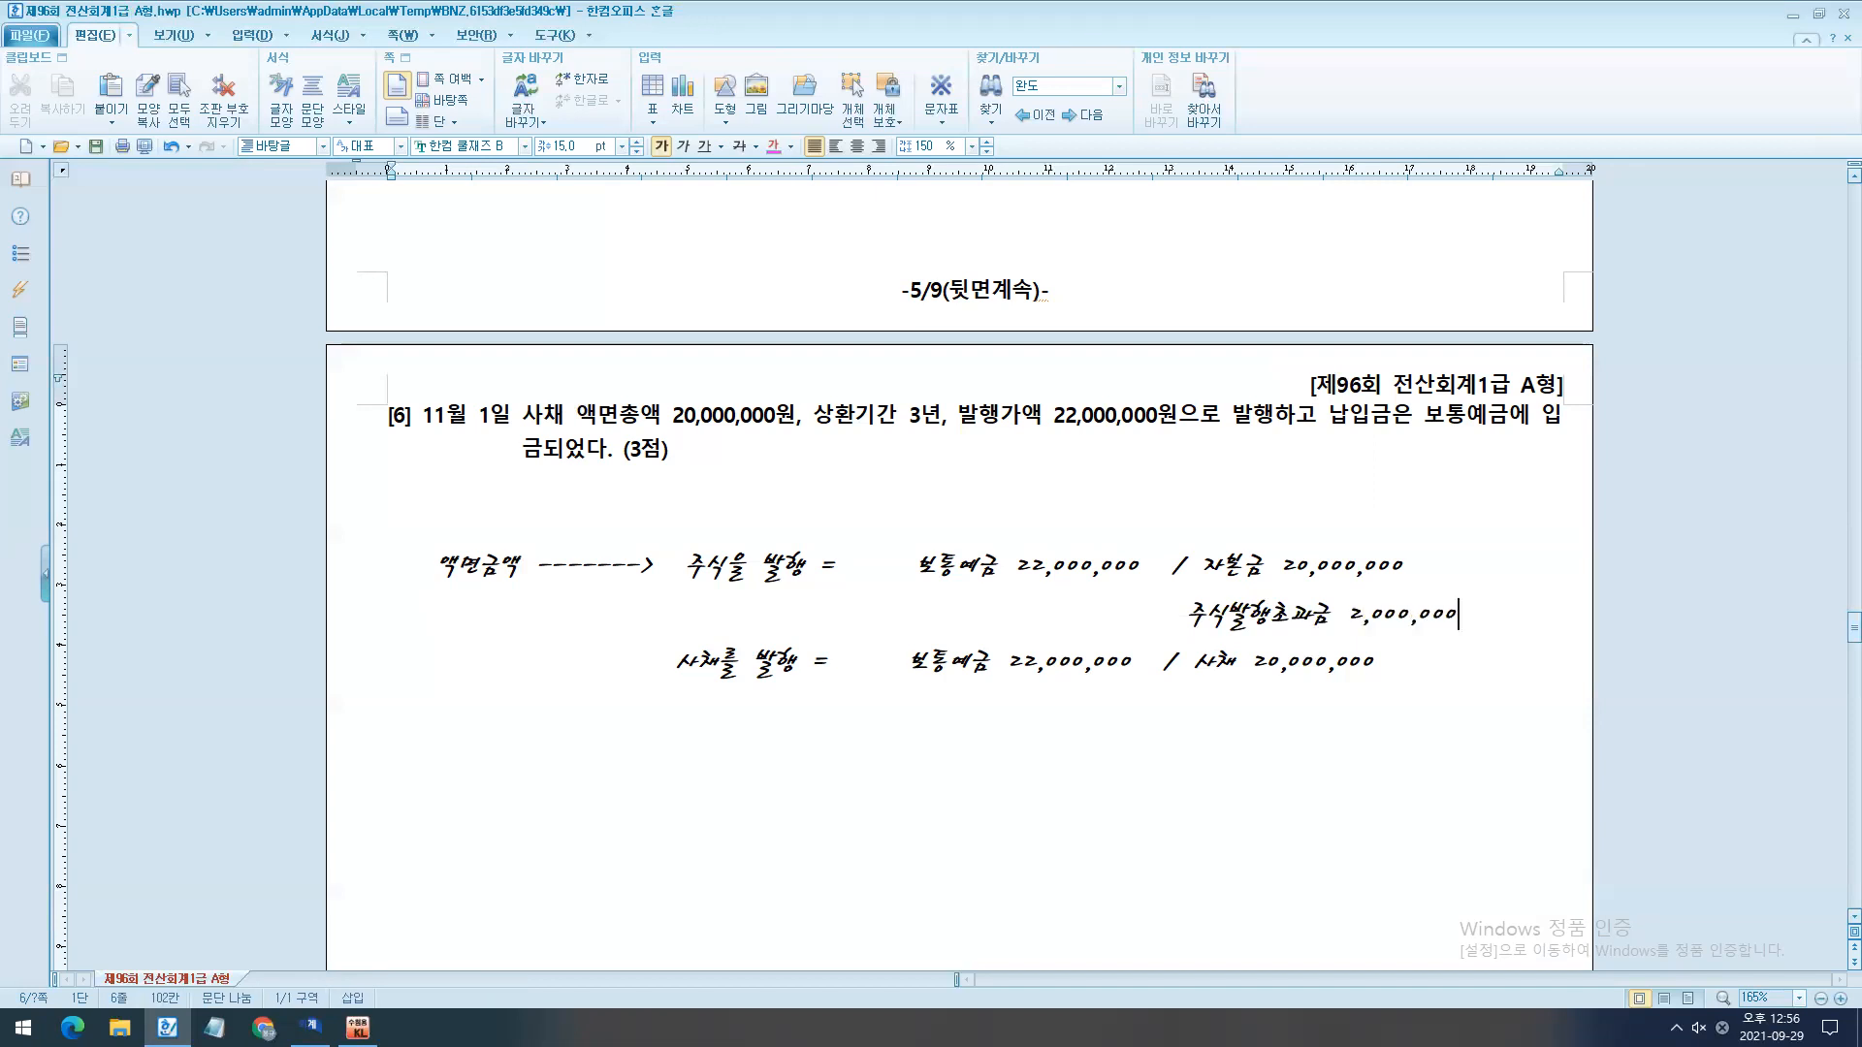
- Add "사채할증발행차금 2,000,000" on a new line beneath 사채 20,000,000
{"action": "key", "text": "Down"}
{"action": "key", "text": "Return"}
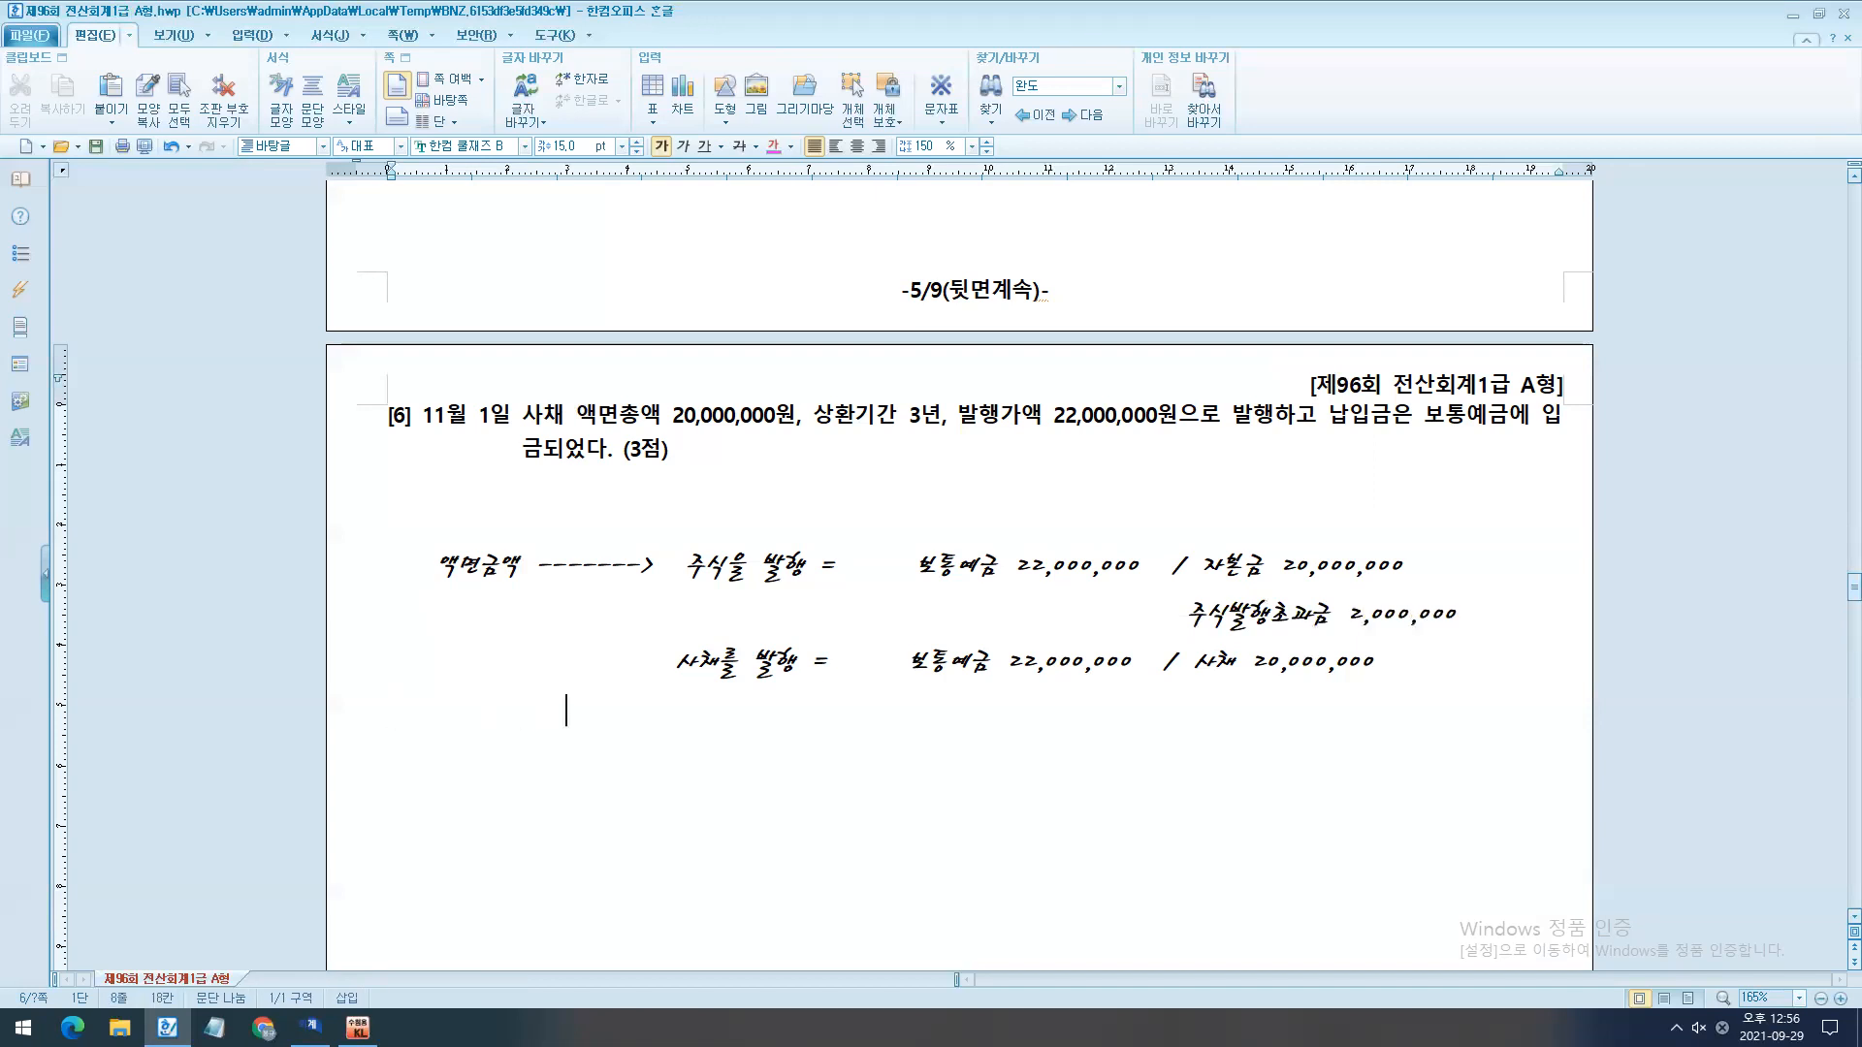
{"action": "type", "text": "사채할증발행차금 2,000,000"}
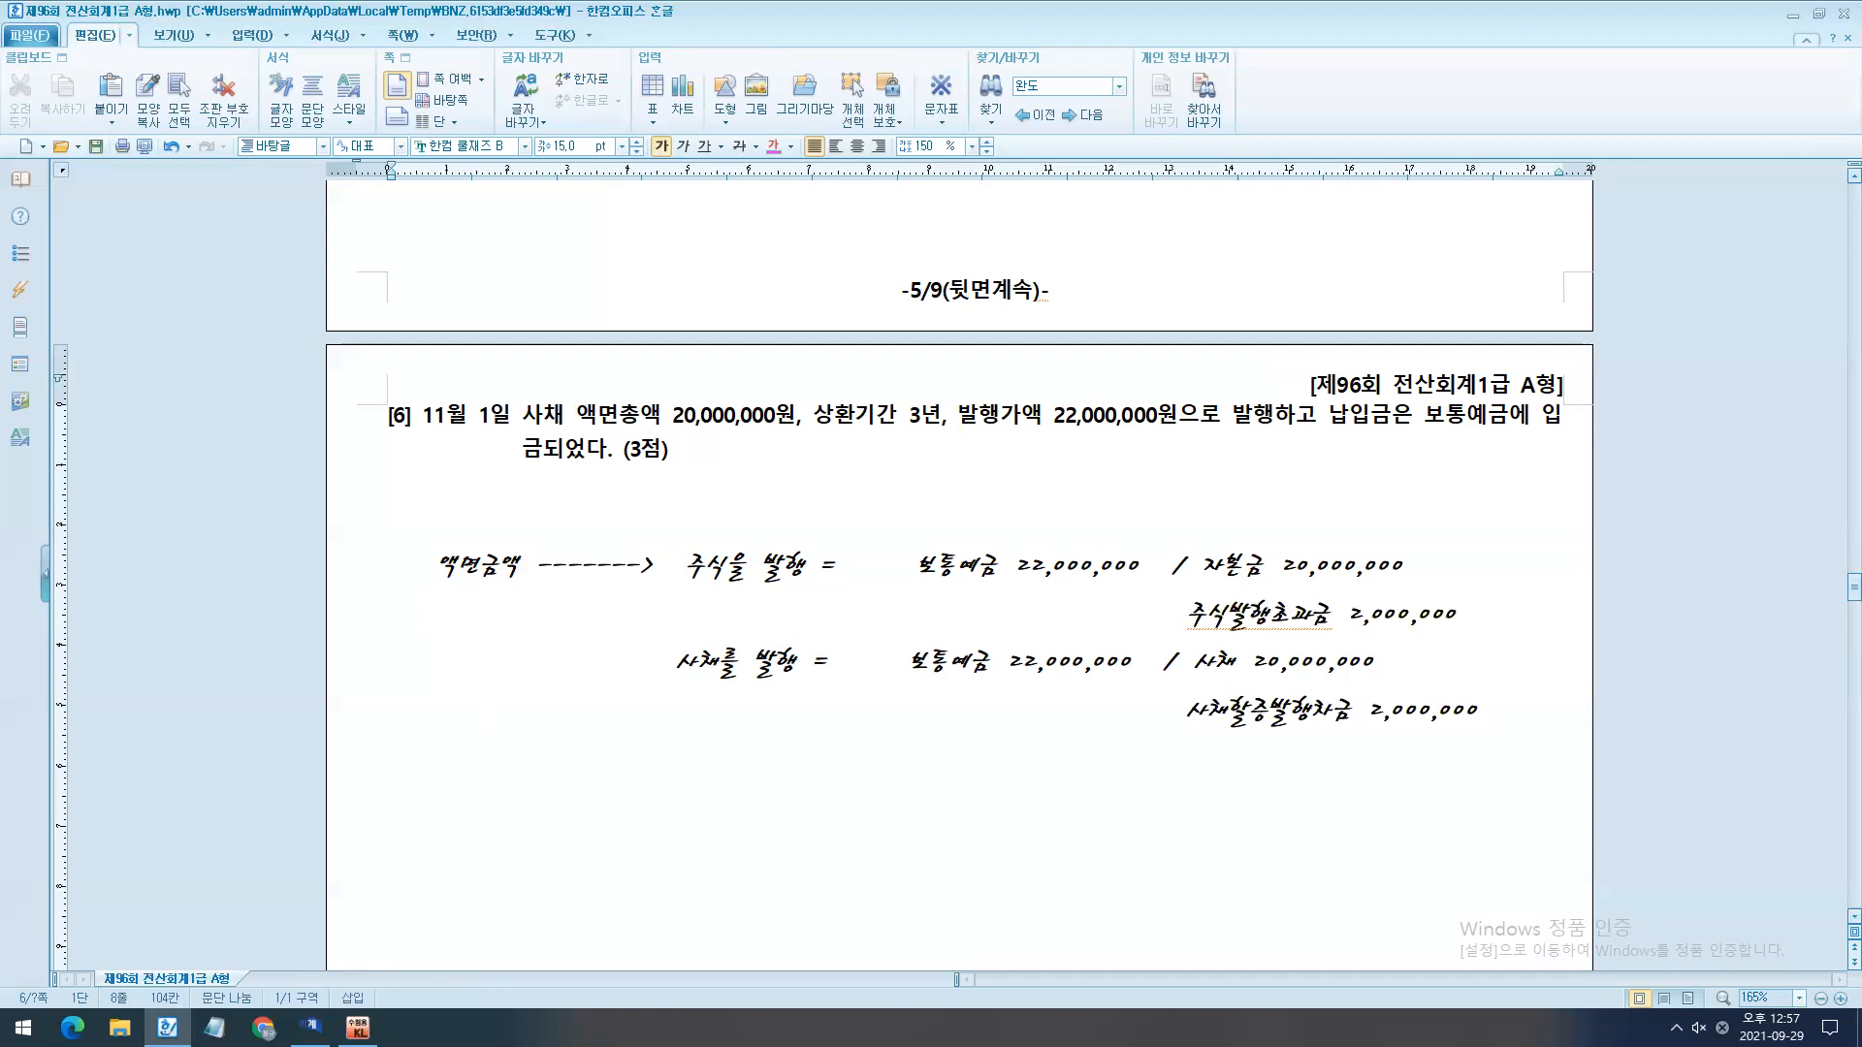
- Temporarily draw a stroke between the debit and credit sides of the two entries and clear it
{"action": "scroll", "coordinate": [883, 571], "scroll_direction": "down", "scroll_amount": 1}
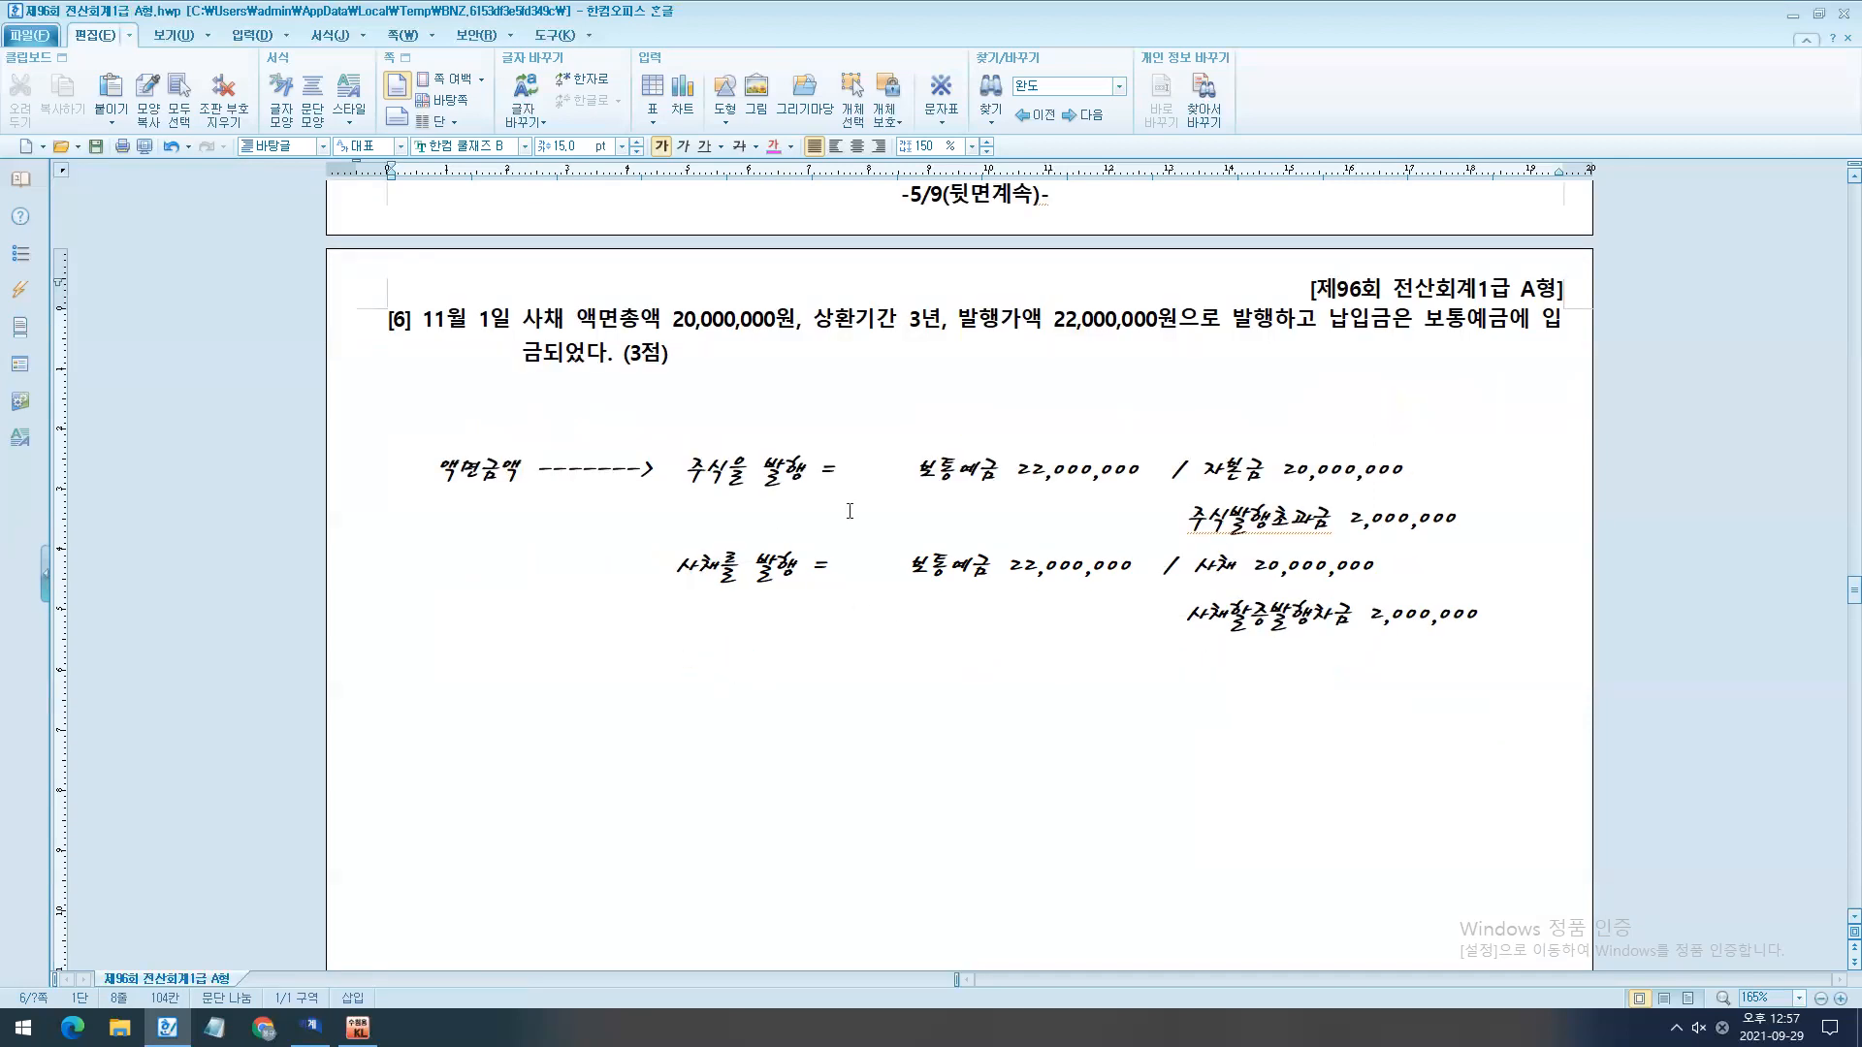
{"action": "left_click_drag", "start_coordinate": [1131, 417], "coordinate": [1099, 699]}
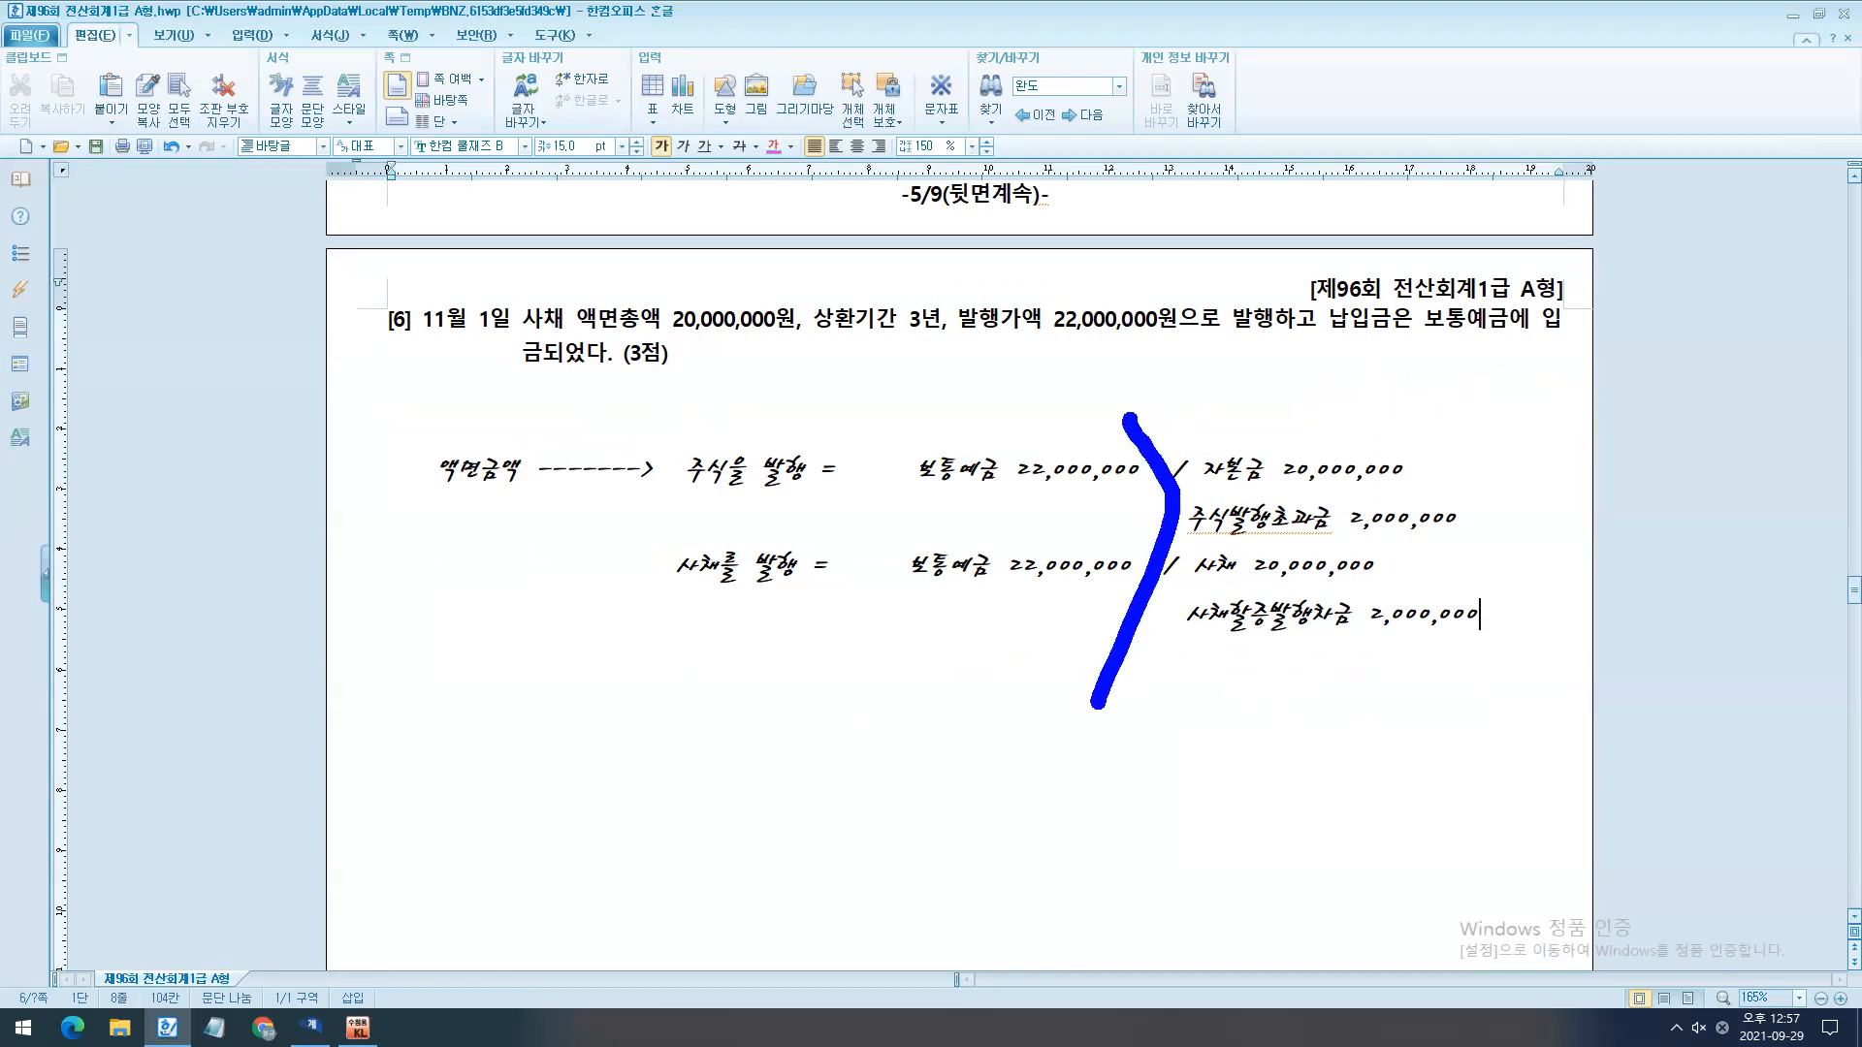
{"action": "key", "text": "Escape"}
- Copy the whole block of stock and bond issuance entries and paste it a few lines below the original
{"action": "key", "text": "Return"}
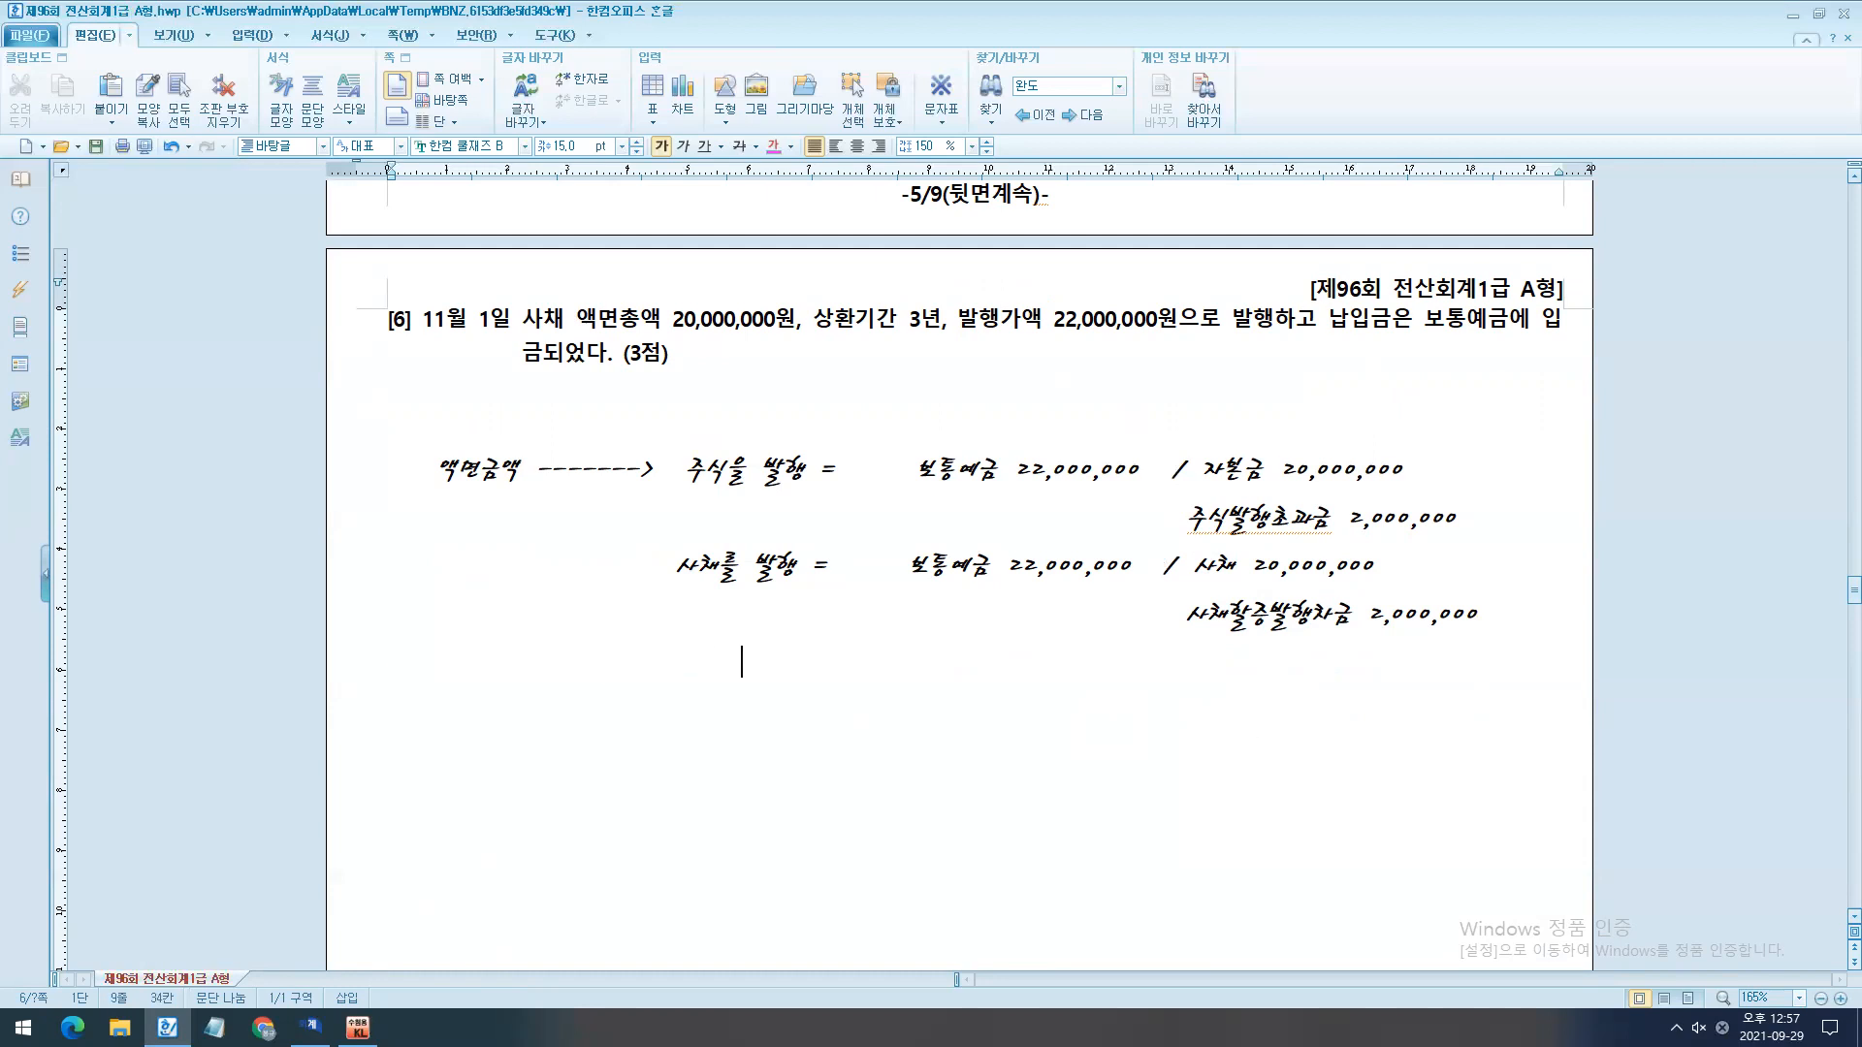
{"action": "key", "text": "Return"}
{"action": "left_click_drag", "start_coordinate": [686, 472], "coordinate": [1633, 658]}
{"action": "left_click_drag", "start_coordinate": [368, 456], "coordinate": [393, 642]}
{"action": "key", "text": "ctrl+c"}
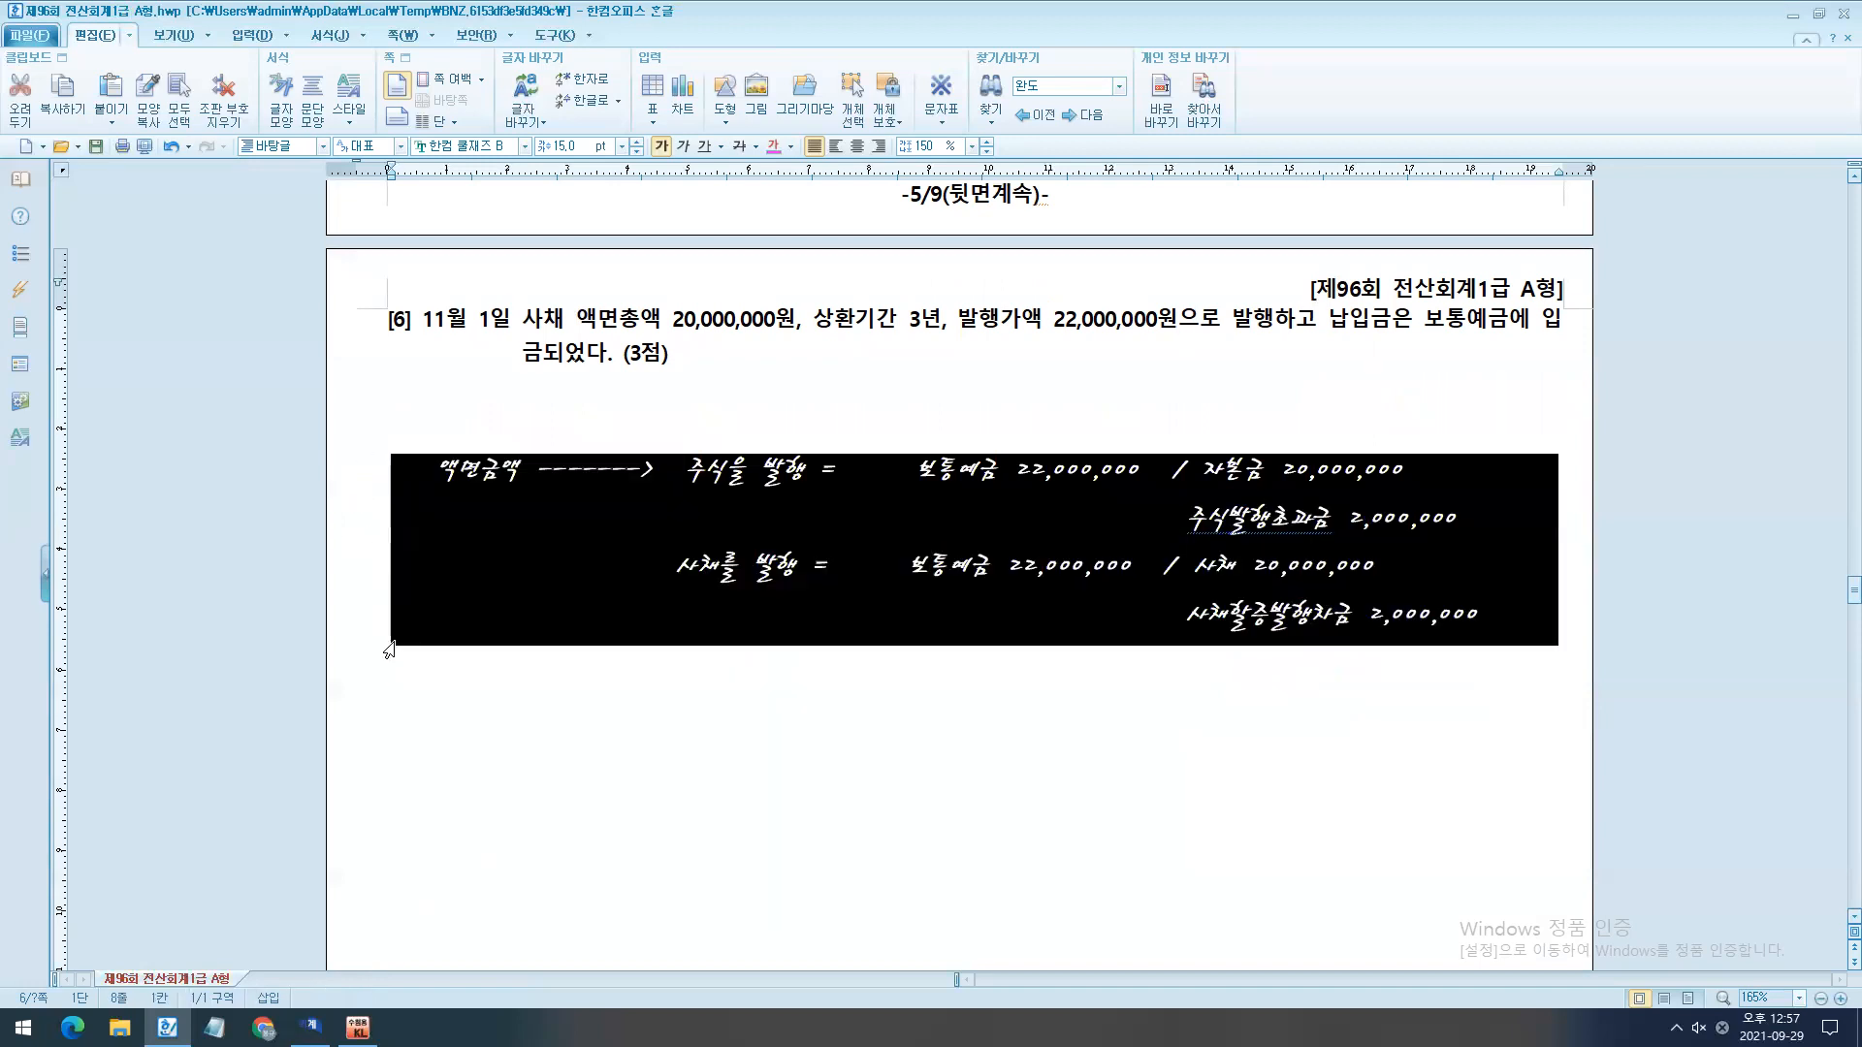
{"action": "left_click", "coordinate": [1491, 660]}
{"action": "key", "text": "Return"}
{"action": "key", "text": "Return"}
{"action": "key", "text": "ctrl+v"}
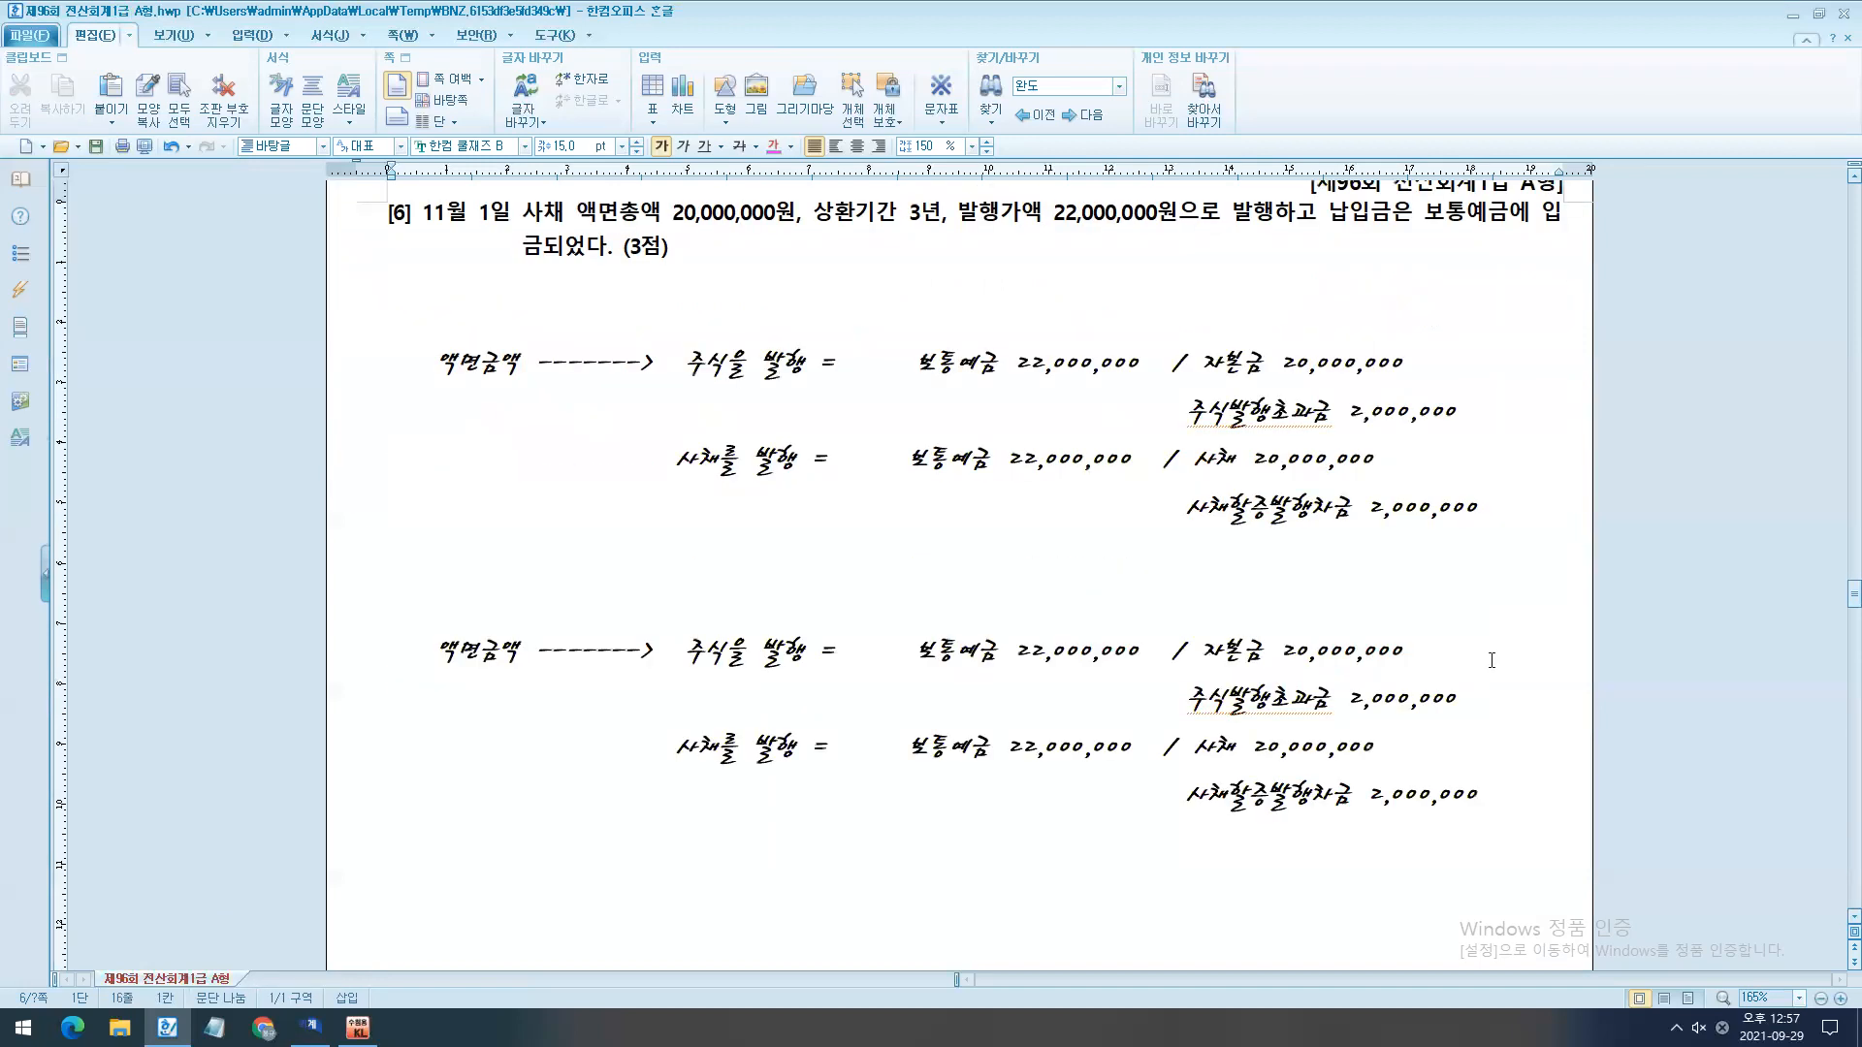
- In the copied 주식을 발행 entry, set 보통예금 to 15,000,000 and delete the 주식발행초과금 line's text
{"action": "left_click", "coordinate": [1031, 656]}
{"action": "key", "text": "BackSpace"}
{"action": "type", "text": "15"}
{"action": "key", "text": "Delete"}
{"action": "left_click_drag", "start_coordinate": [1464, 704], "coordinate": [1187, 708]}
{"action": "key", "text": "Delete"}
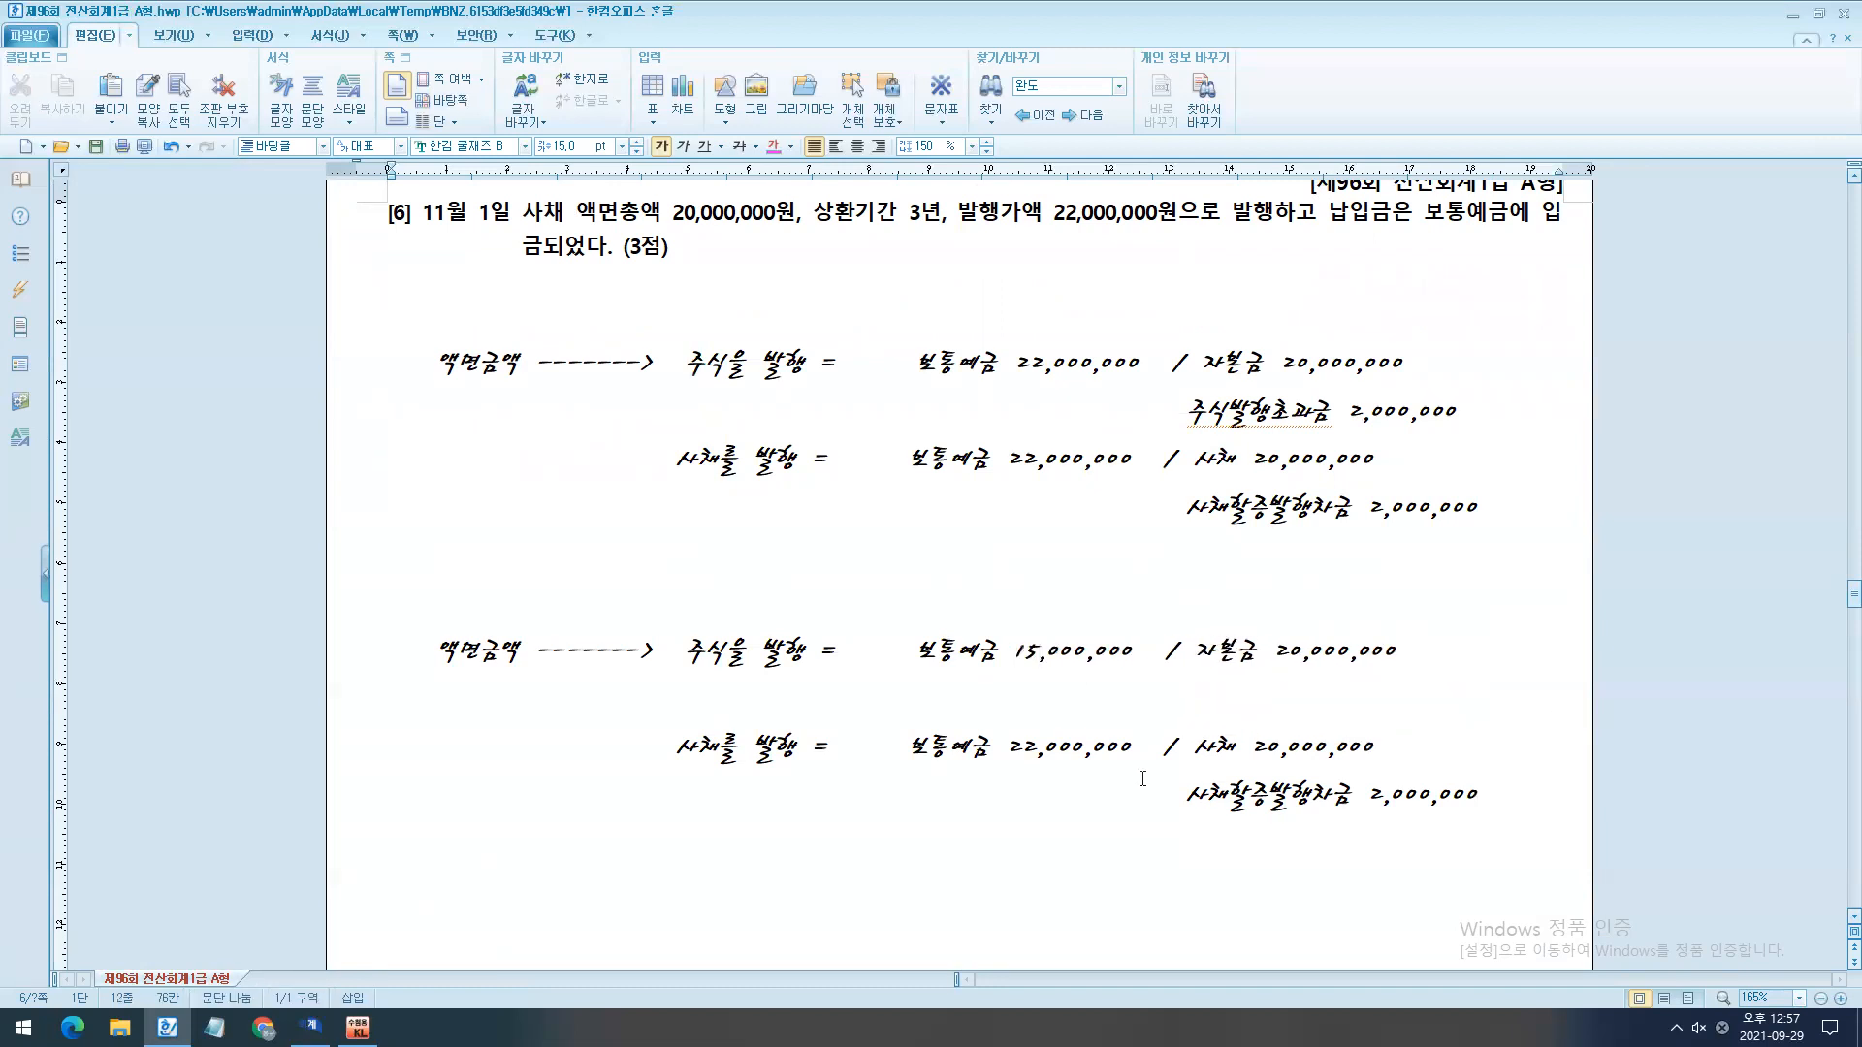
- In the copied 사채를 발행 entry, set 보통예금 to 15,000,000 and delete the 사채할증발행차금 line's text
{"action": "left_click", "coordinate": [1012, 749]}
{"action": "key", "text": "shift+Right"}
{"action": "key", "text": "shift+Right"}
{"action": "type", "text": "15"}
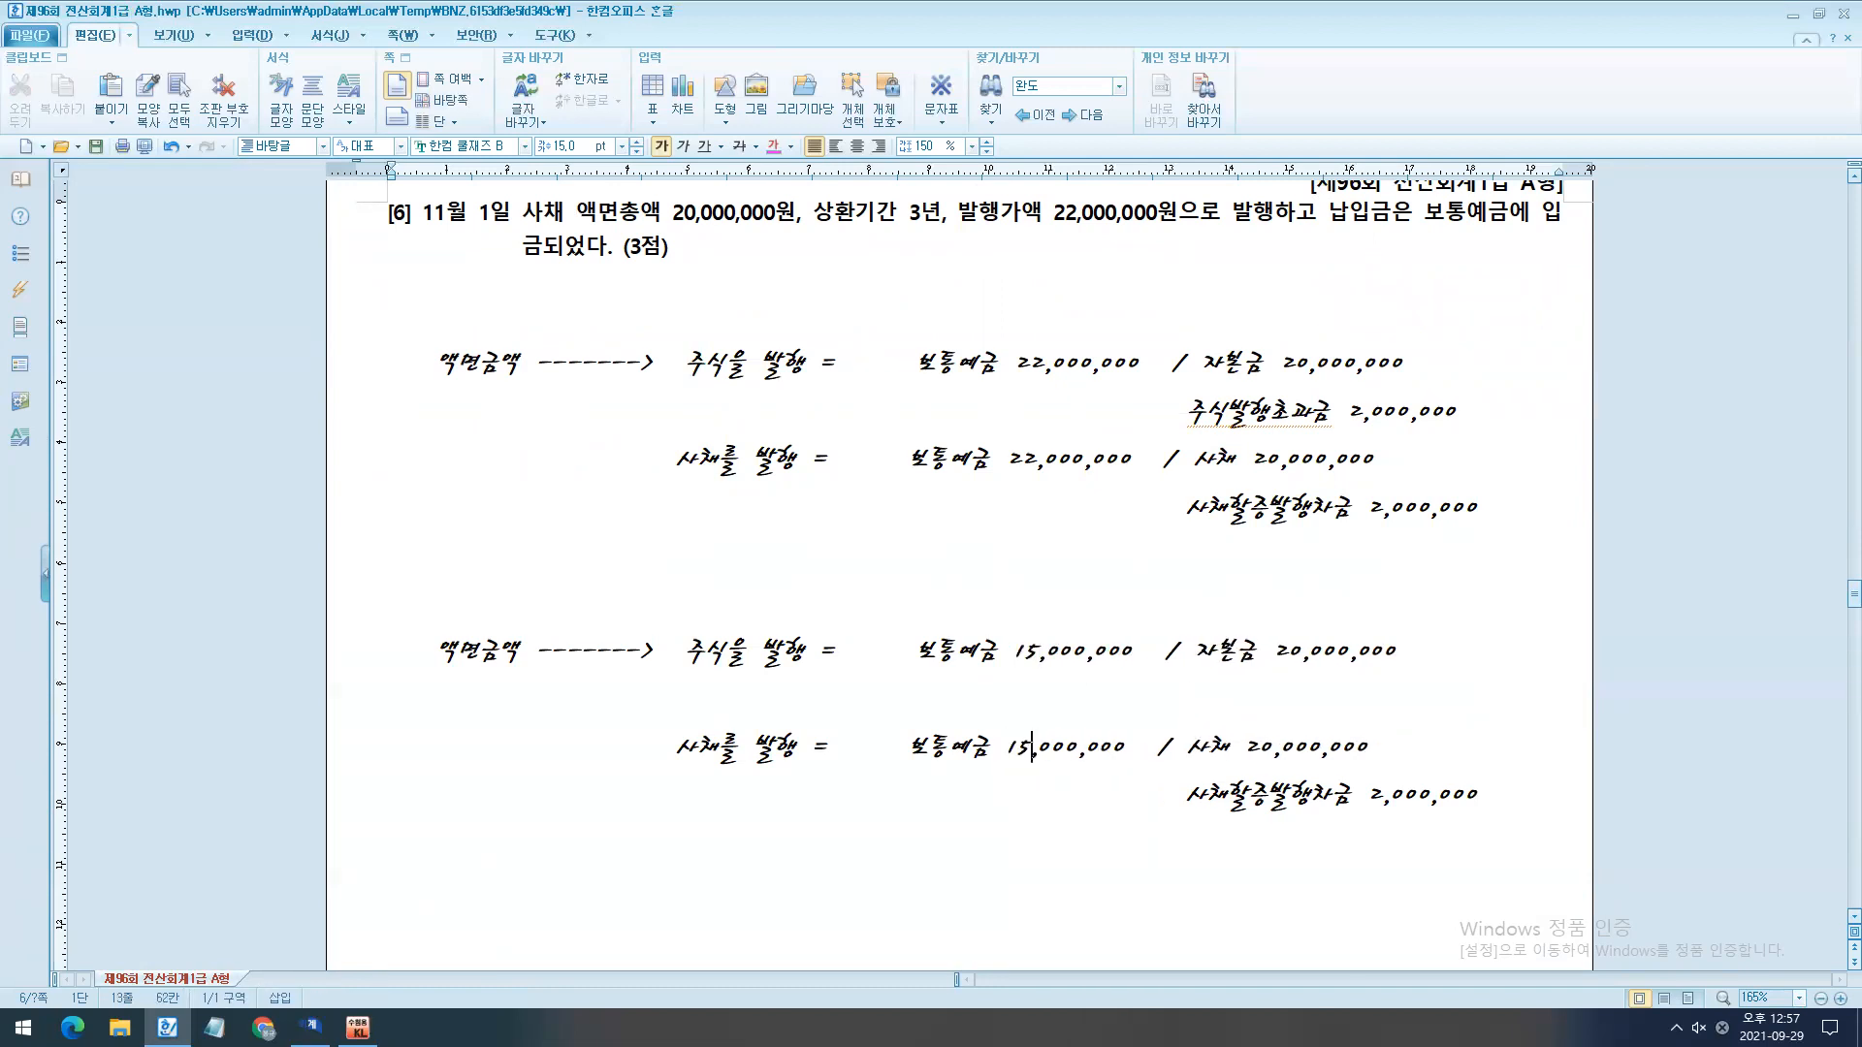
{"action": "left_click_drag", "start_coordinate": [1187, 797], "coordinate": [1474, 797]}
{"action": "key", "text": "Delete"}
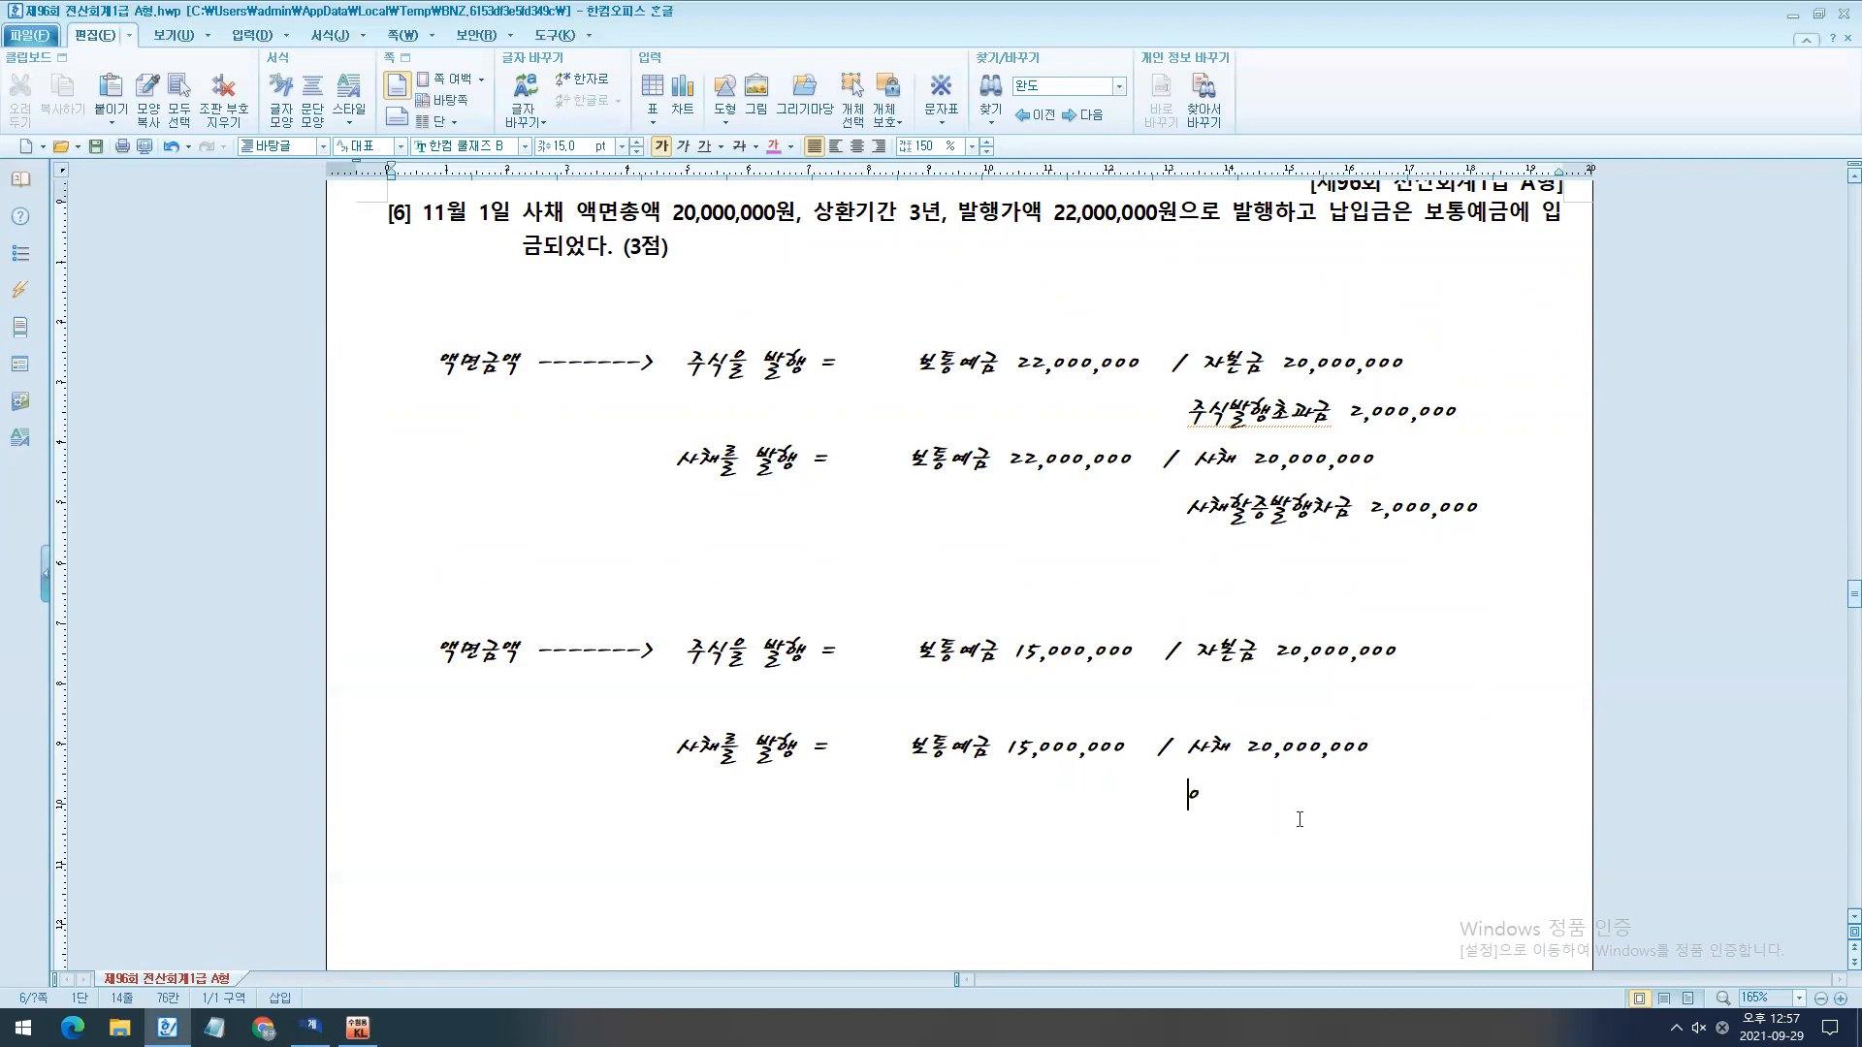
- Briefly box the copied entries, and add "주식할인발행차금 5,000,000" on the debit side beneath the 주식을 발행 line
{"action": "scroll", "coordinate": [1212, 784], "scroll_direction": "up", "scroll_amount": 4}
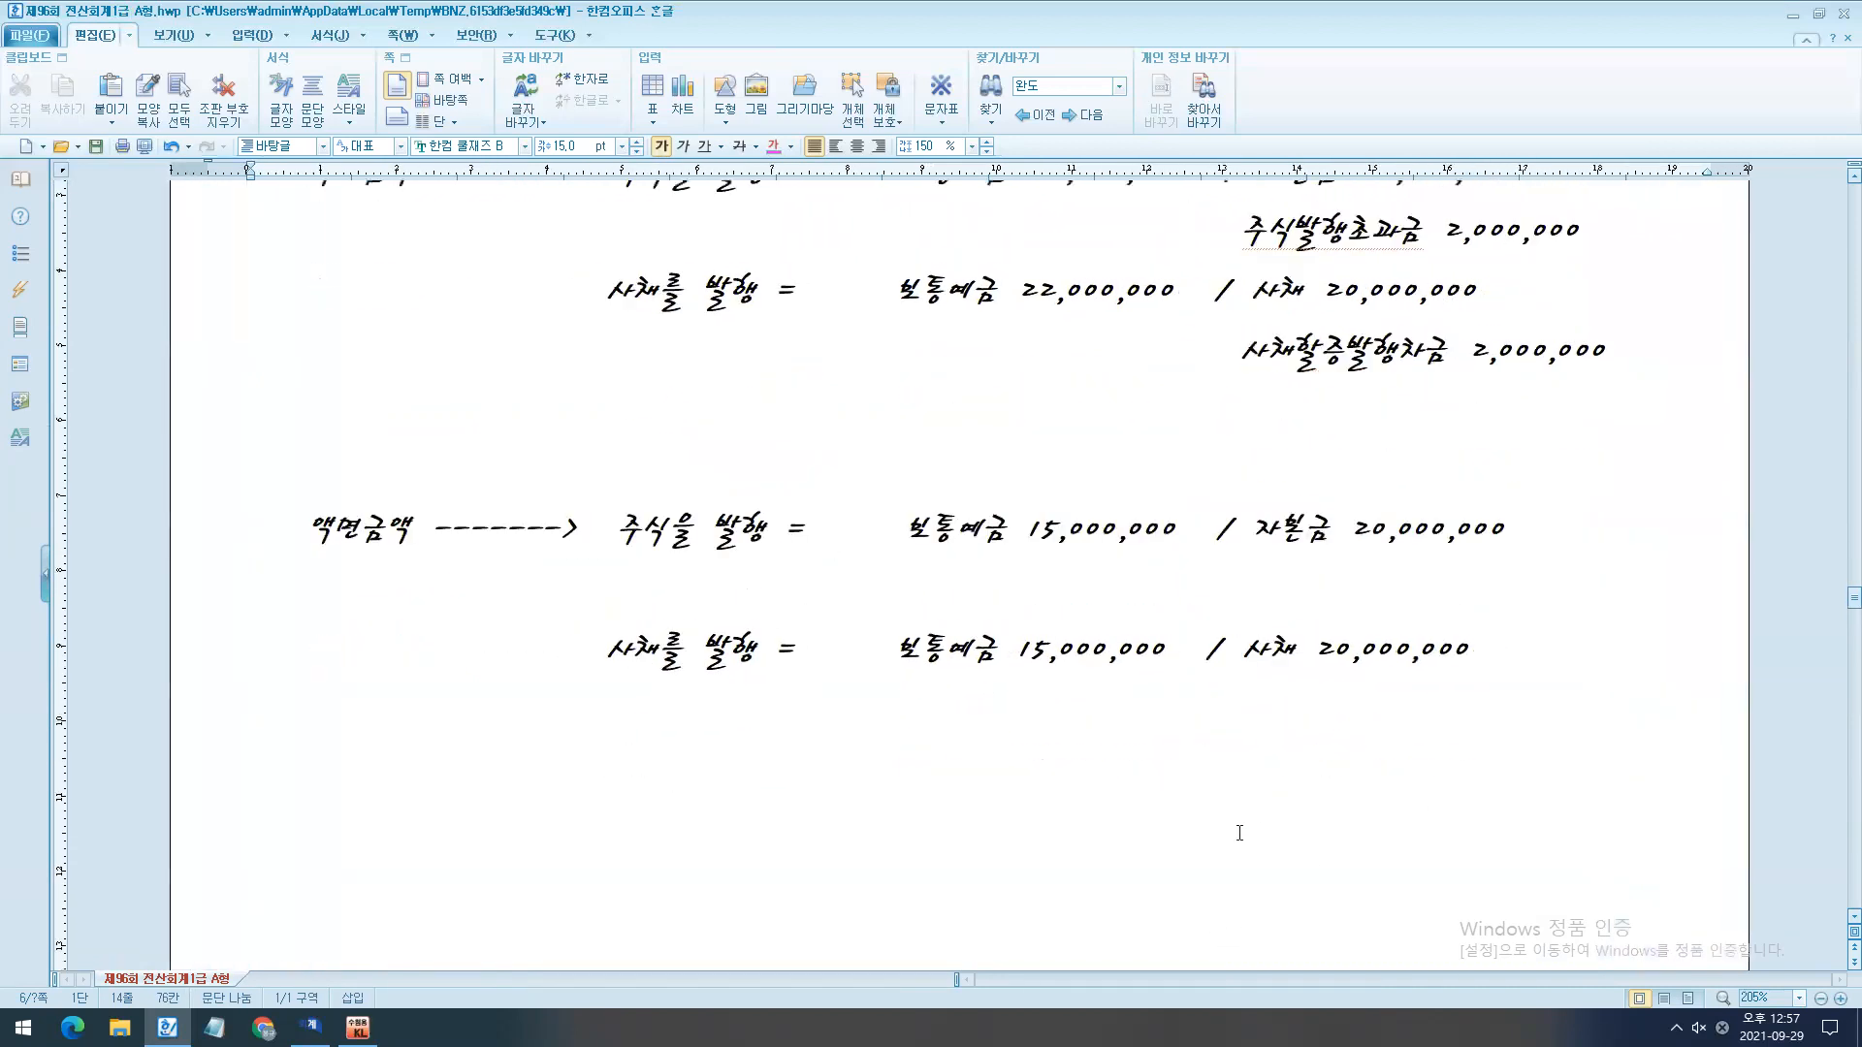
{"action": "key", "text": "ctrl+2"}
{"action": "left_click_drag", "start_coordinate": [846, 483], "coordinate": [1556, 747]}
{"action": "key", "text": "Escape"}
{"action": "left_click", "coordinate": [823, 589]}
{"action": "key", "text": "BackSpace"}
{"action": "key", "text": "BackSpace"}
{"action": "type", "text": "주식할인발"}
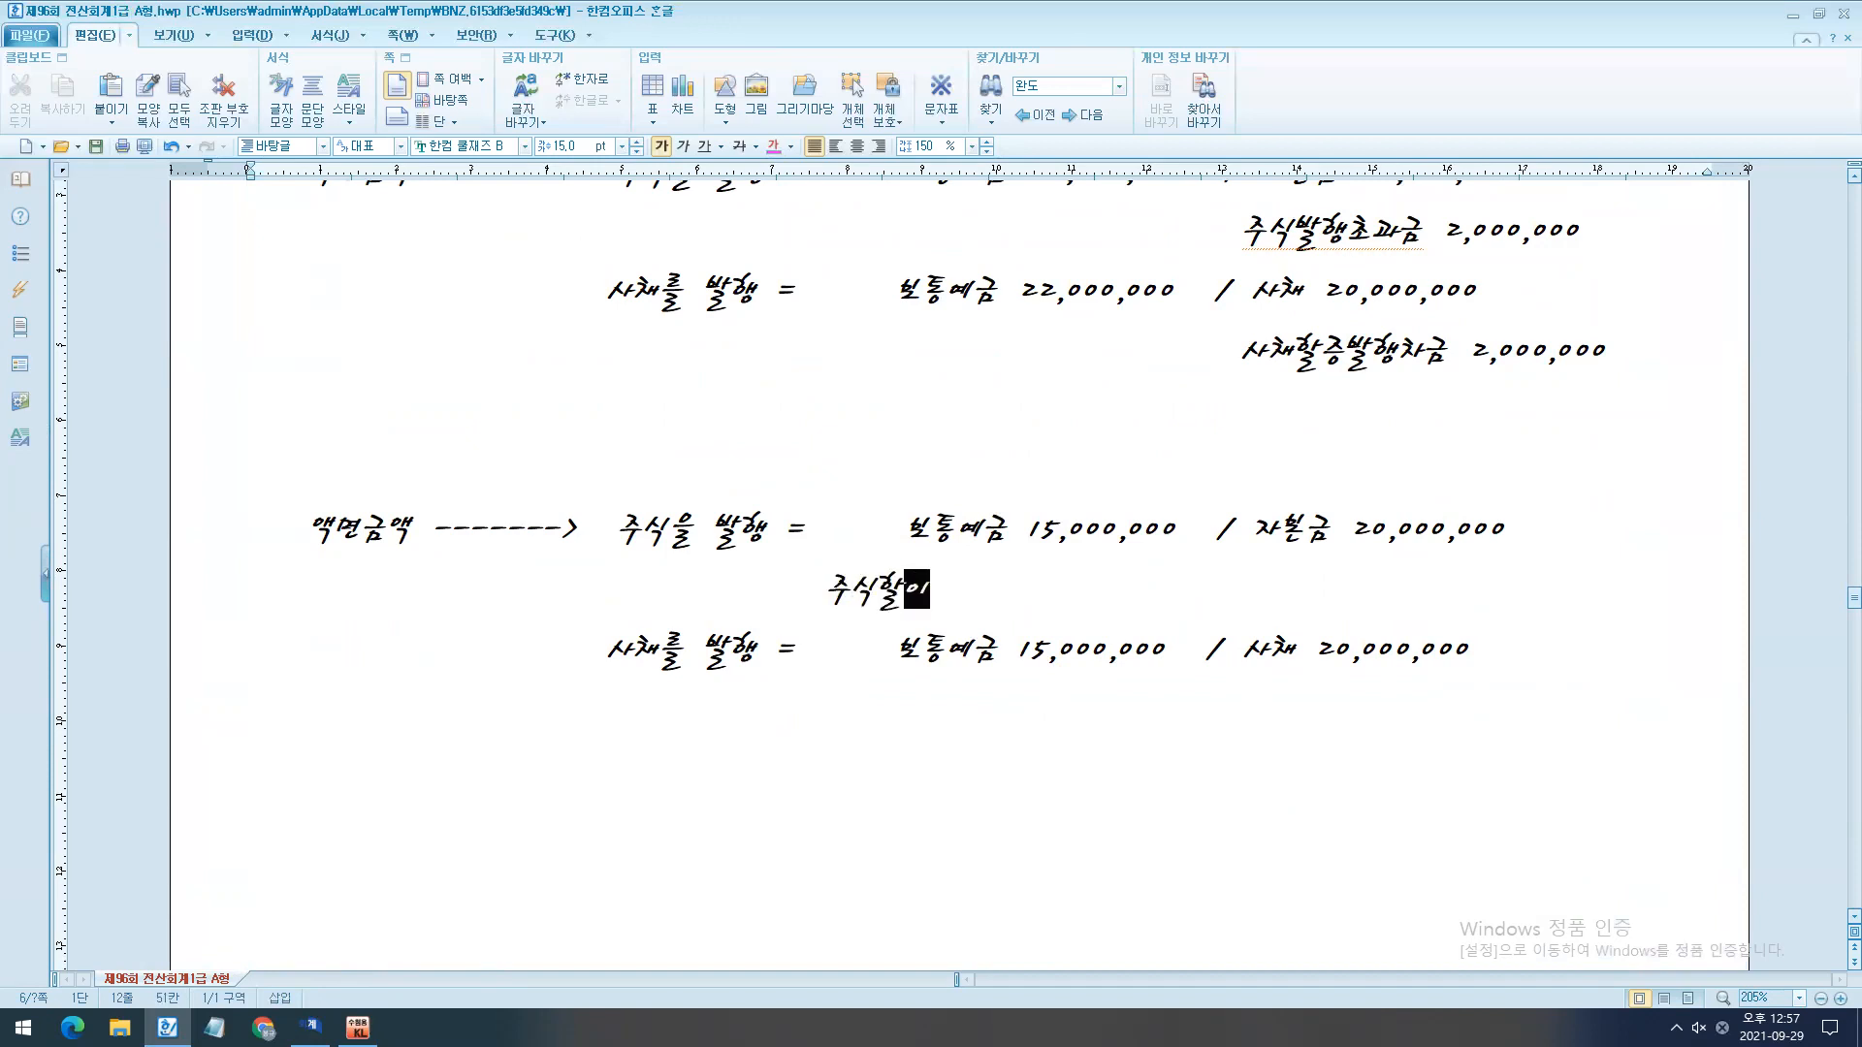
{"action": "type", "text": "행"}
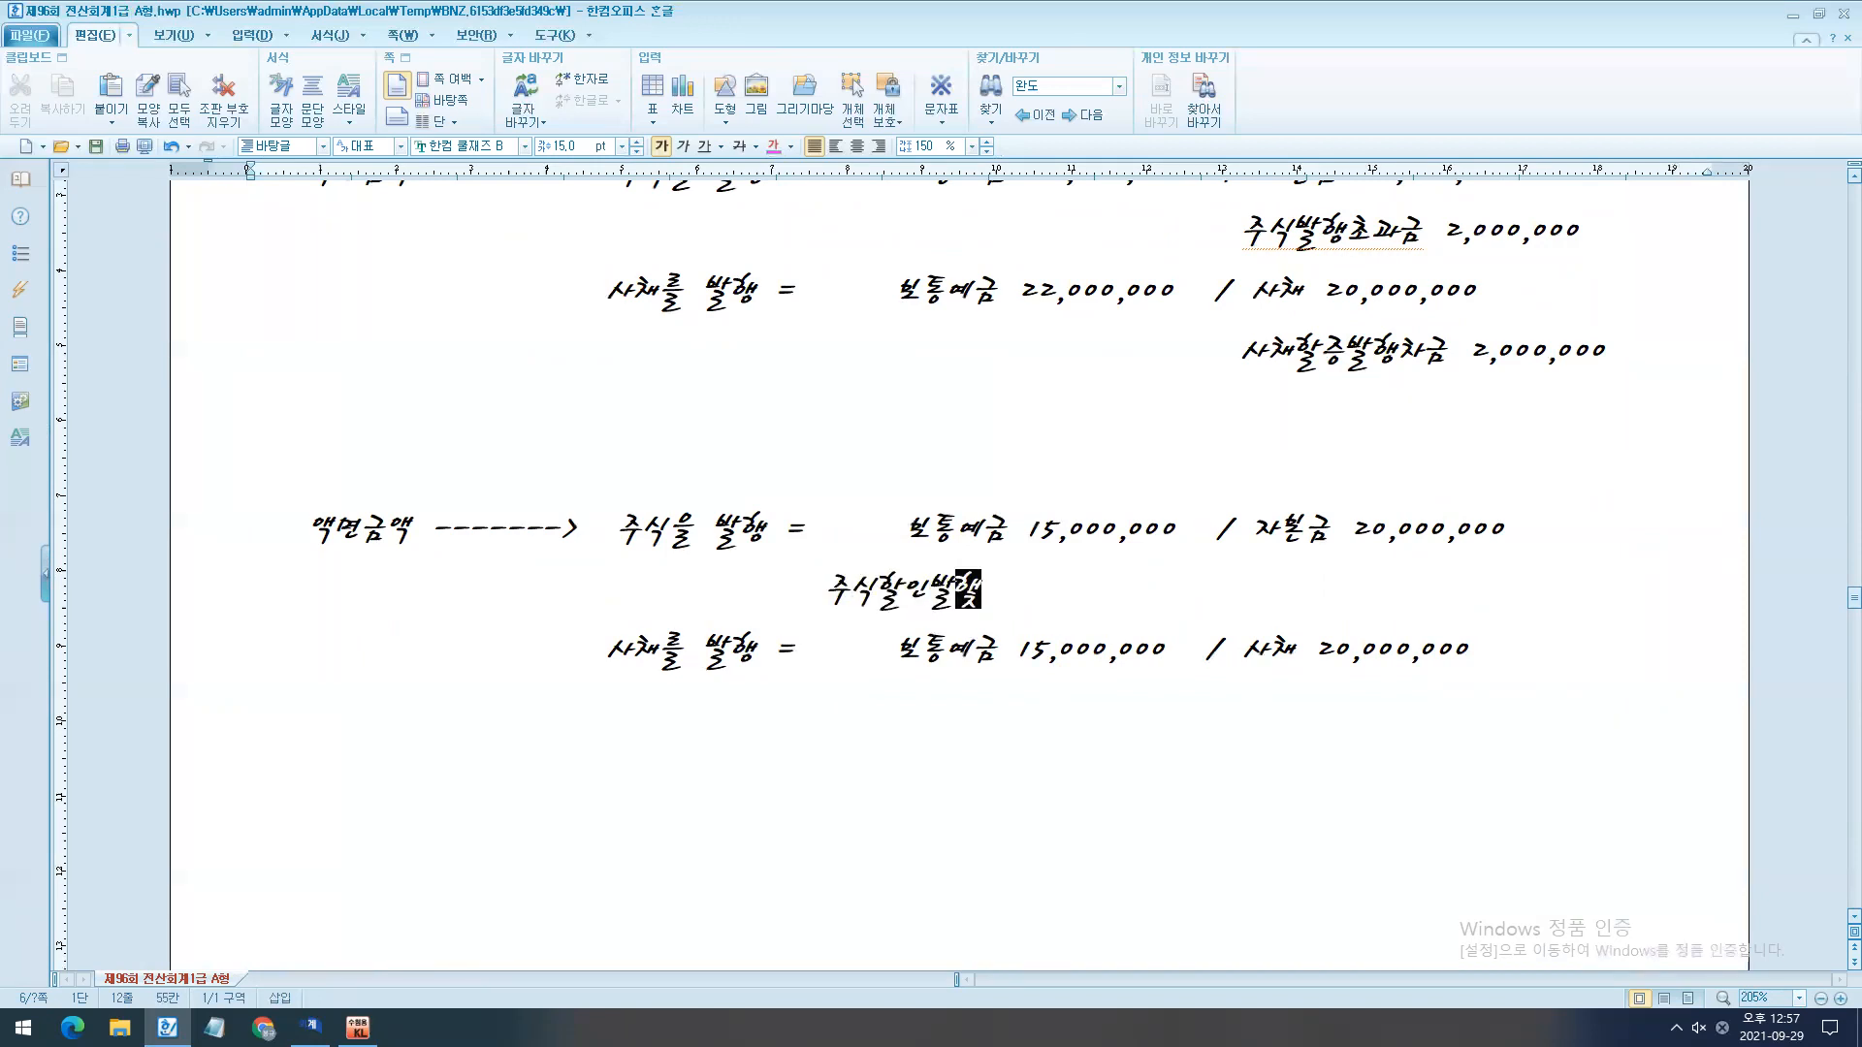
{"action": "type", "text": "차금 5,00"}
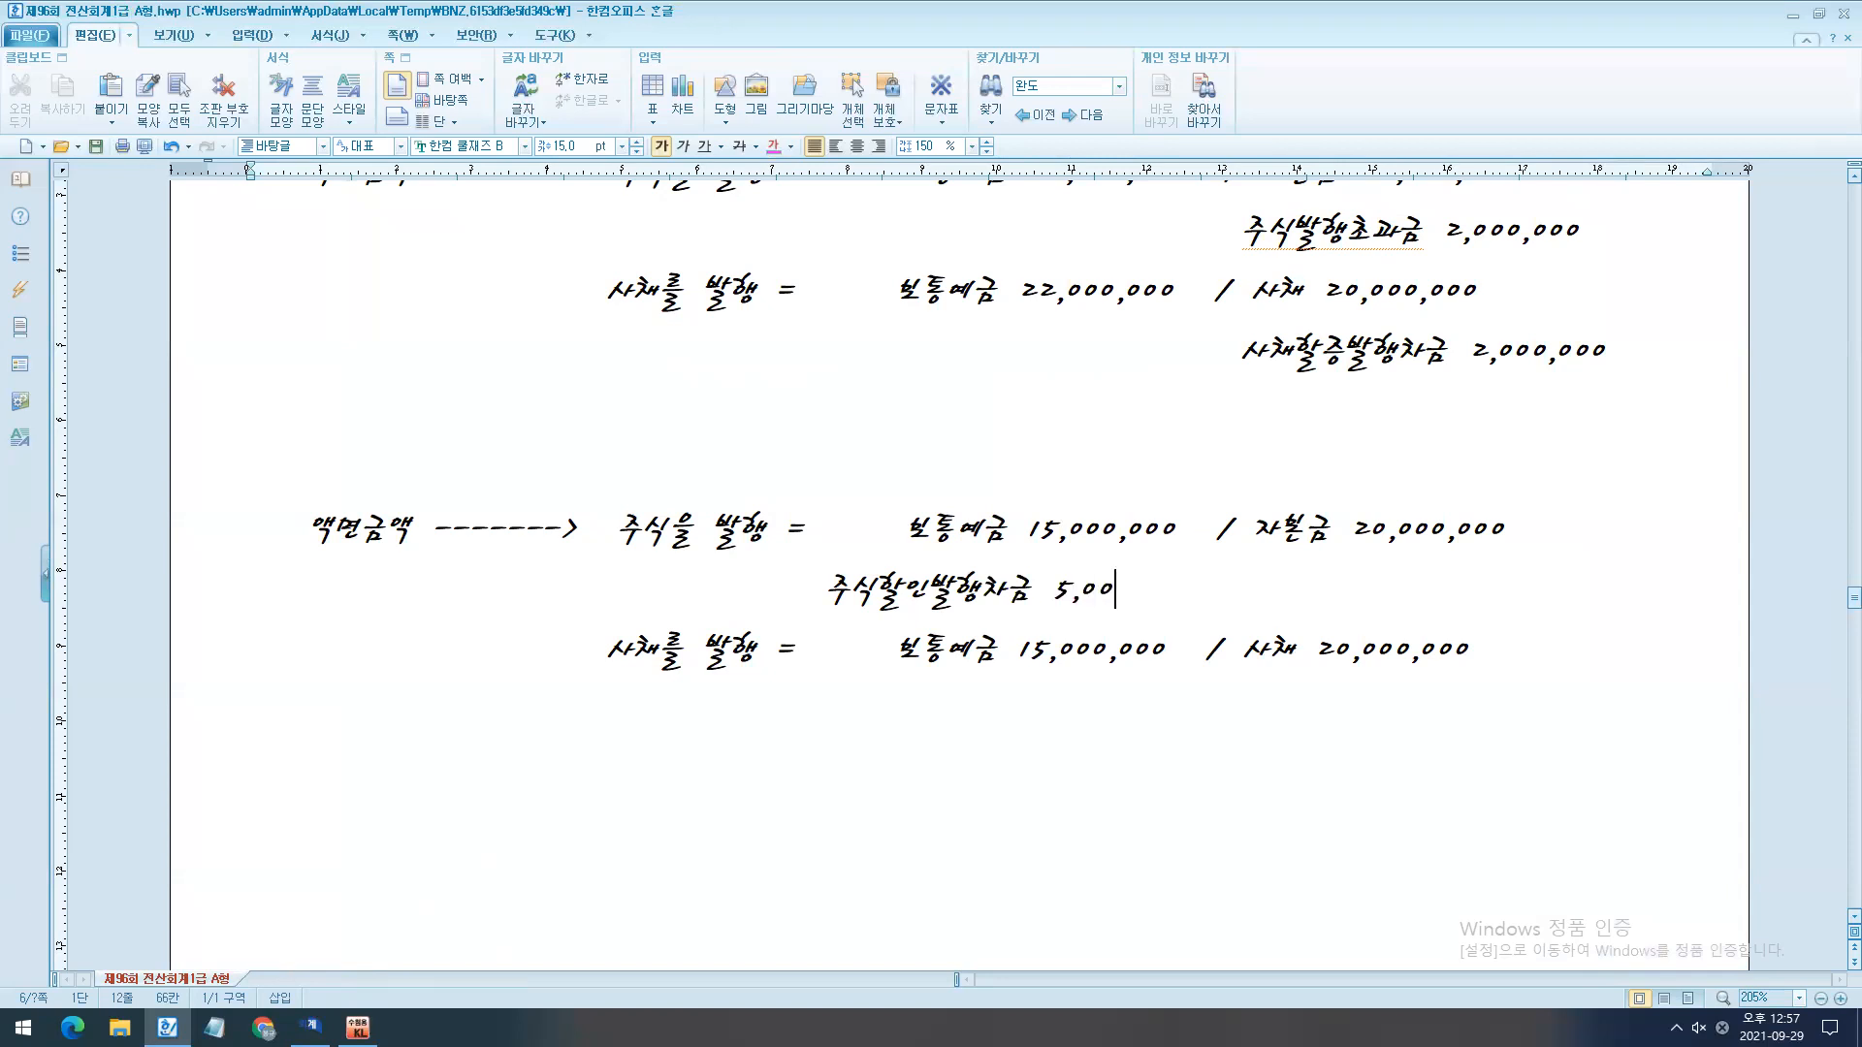
{"action": "type", "text": "0,000"}
- Add "사채할인발행차금 5,000,000" on the debit side beneath the copied 사채를 발행 line
{"action": "key", "text": "Down"}
{"action": "key", "text": "End"}
{"action": "key", "text": "Return"}
{"action": "type", "text": "사채할인ㅂ"}
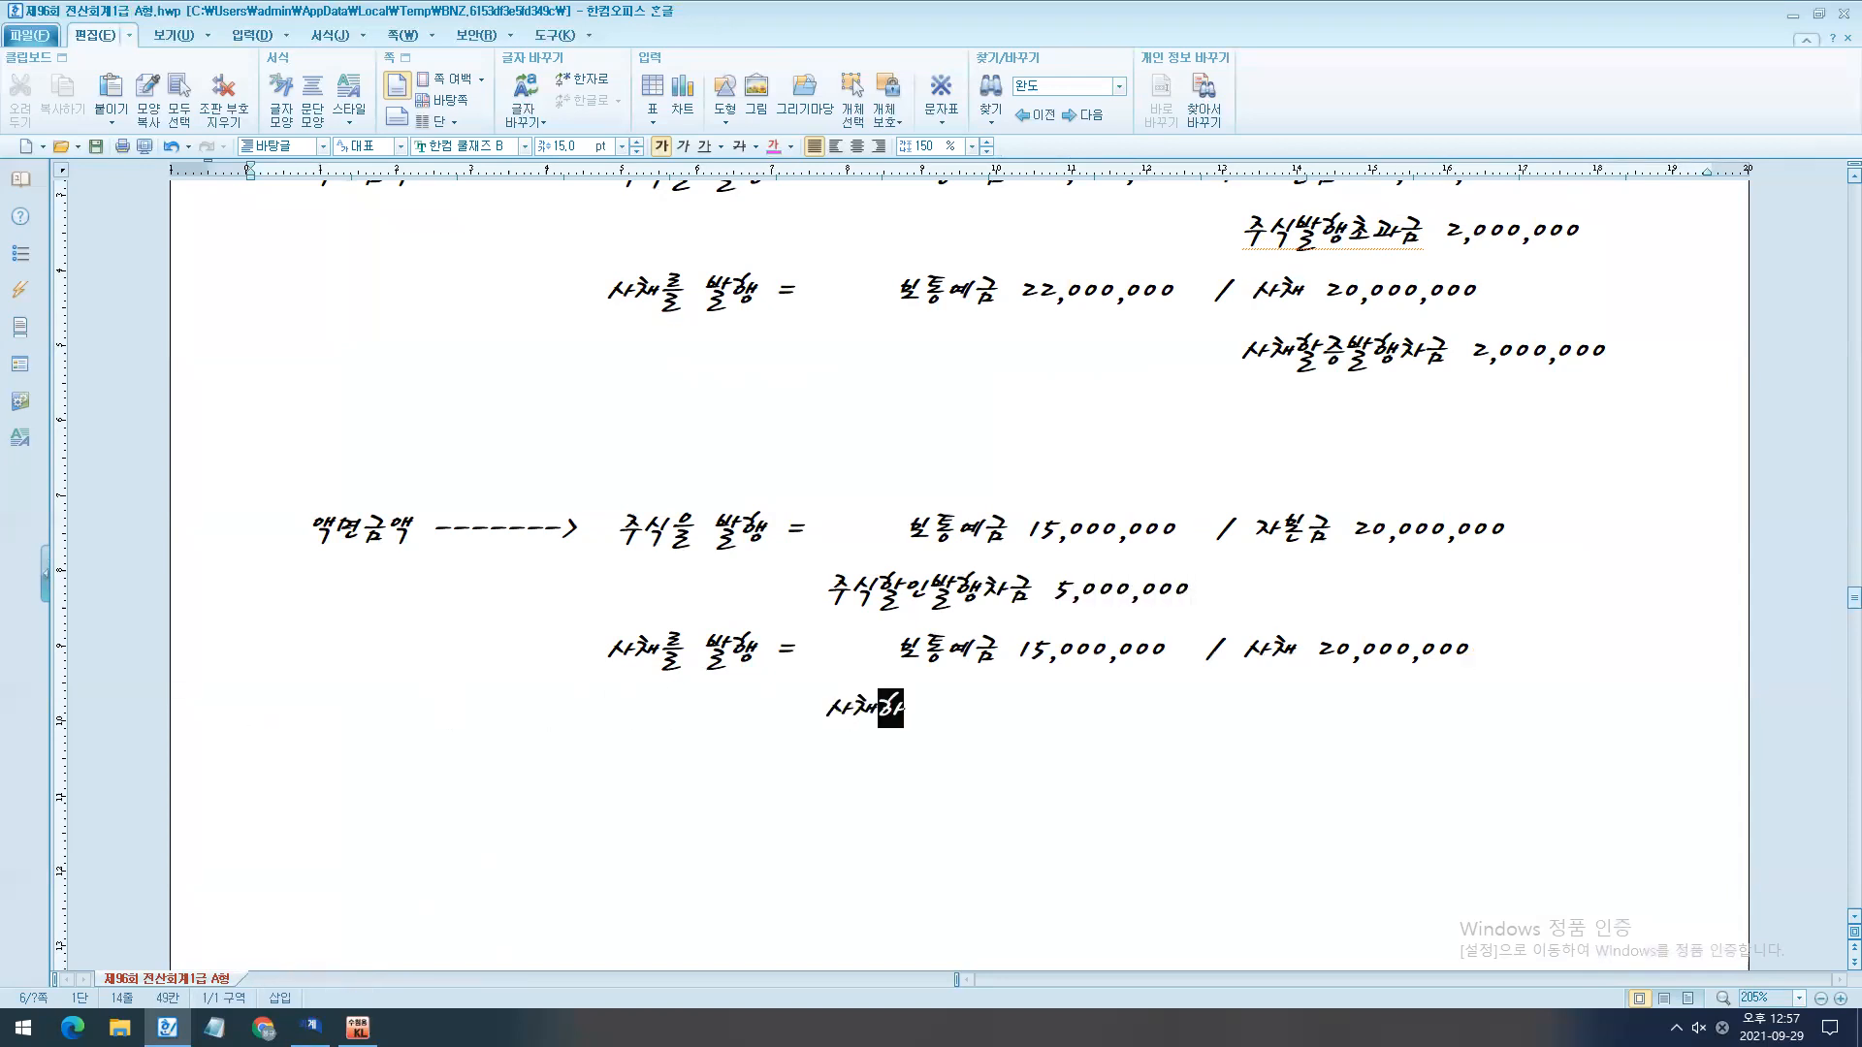
{"action": "type", "text": "발행차금 "}
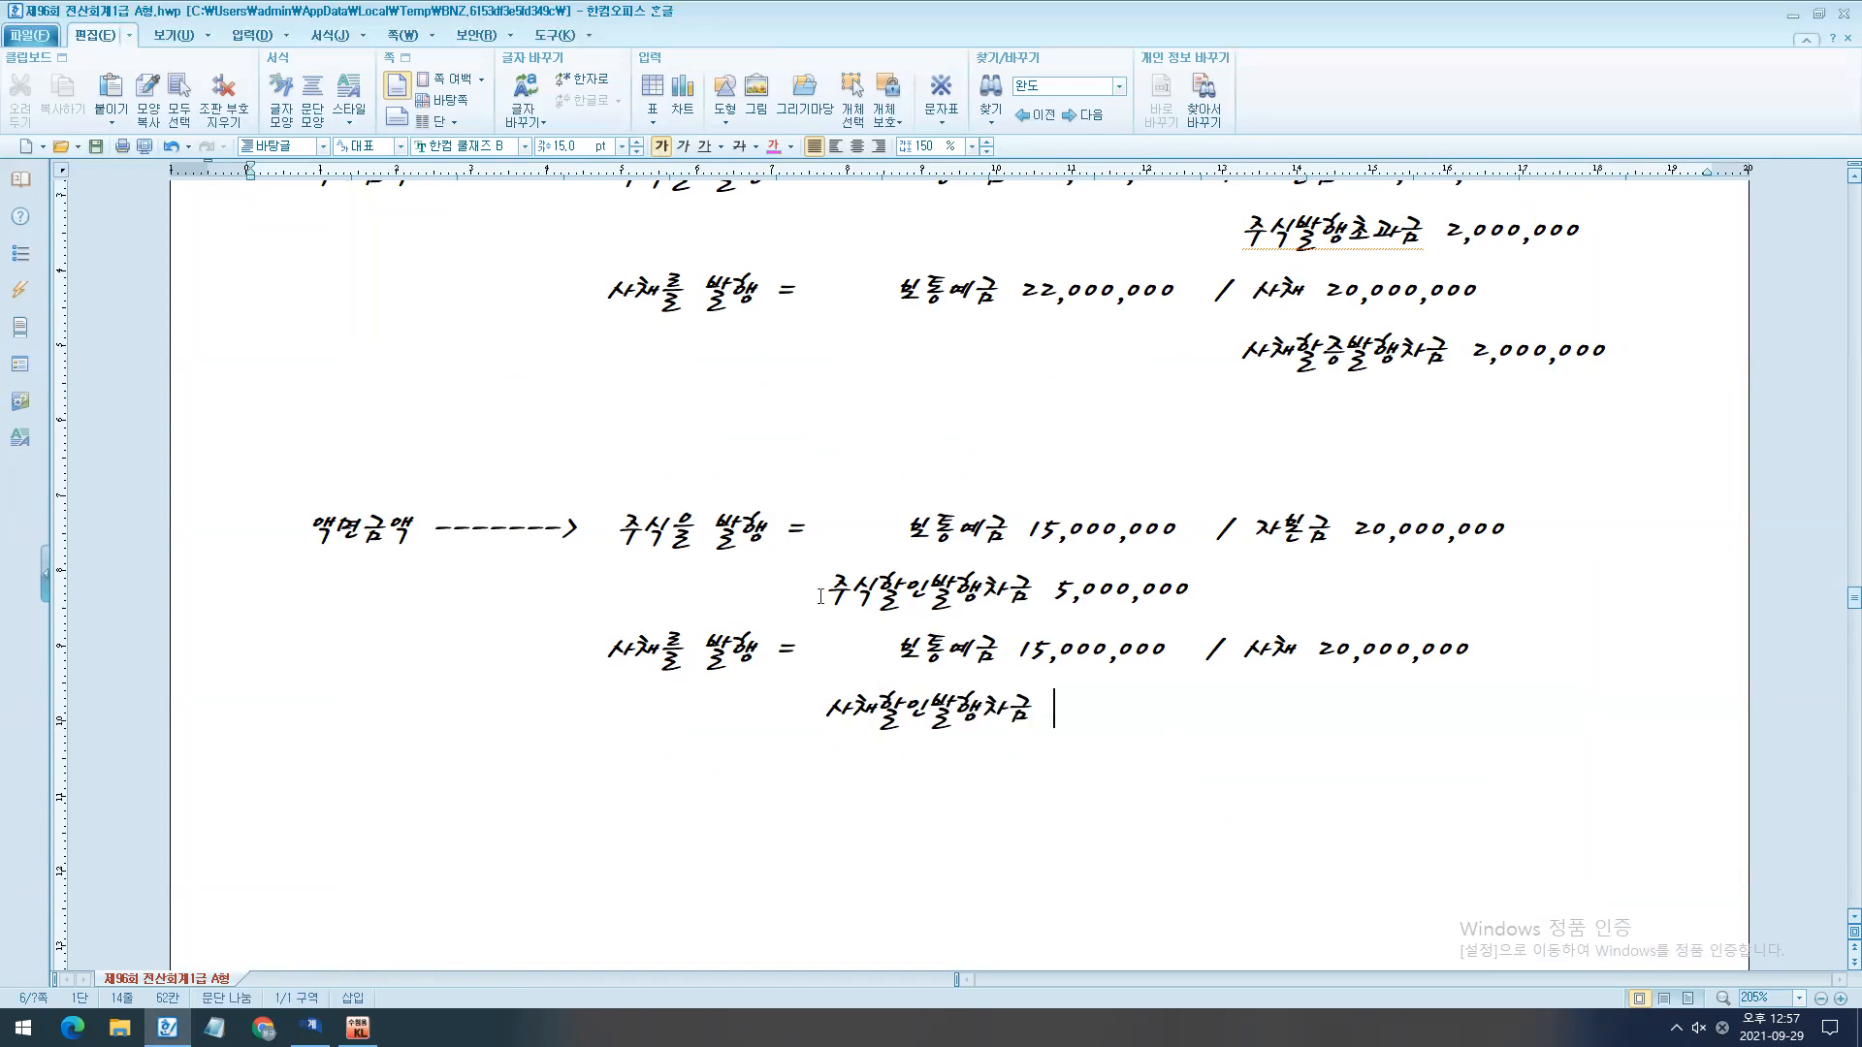
{"action": "type", "text": "5,000,000"}
- Temporarily box the upper 사채를 발행 entry with its 사채할증발행차금 line and clear the box
{"action": "scroll", "coordinate": [910, 727], "scroll_direction": "up", "scroll_amount": 3}
{"action": "scroll", "coordinate": [909, 727], "scroll_direction": "down", "scroll_amount": 3}
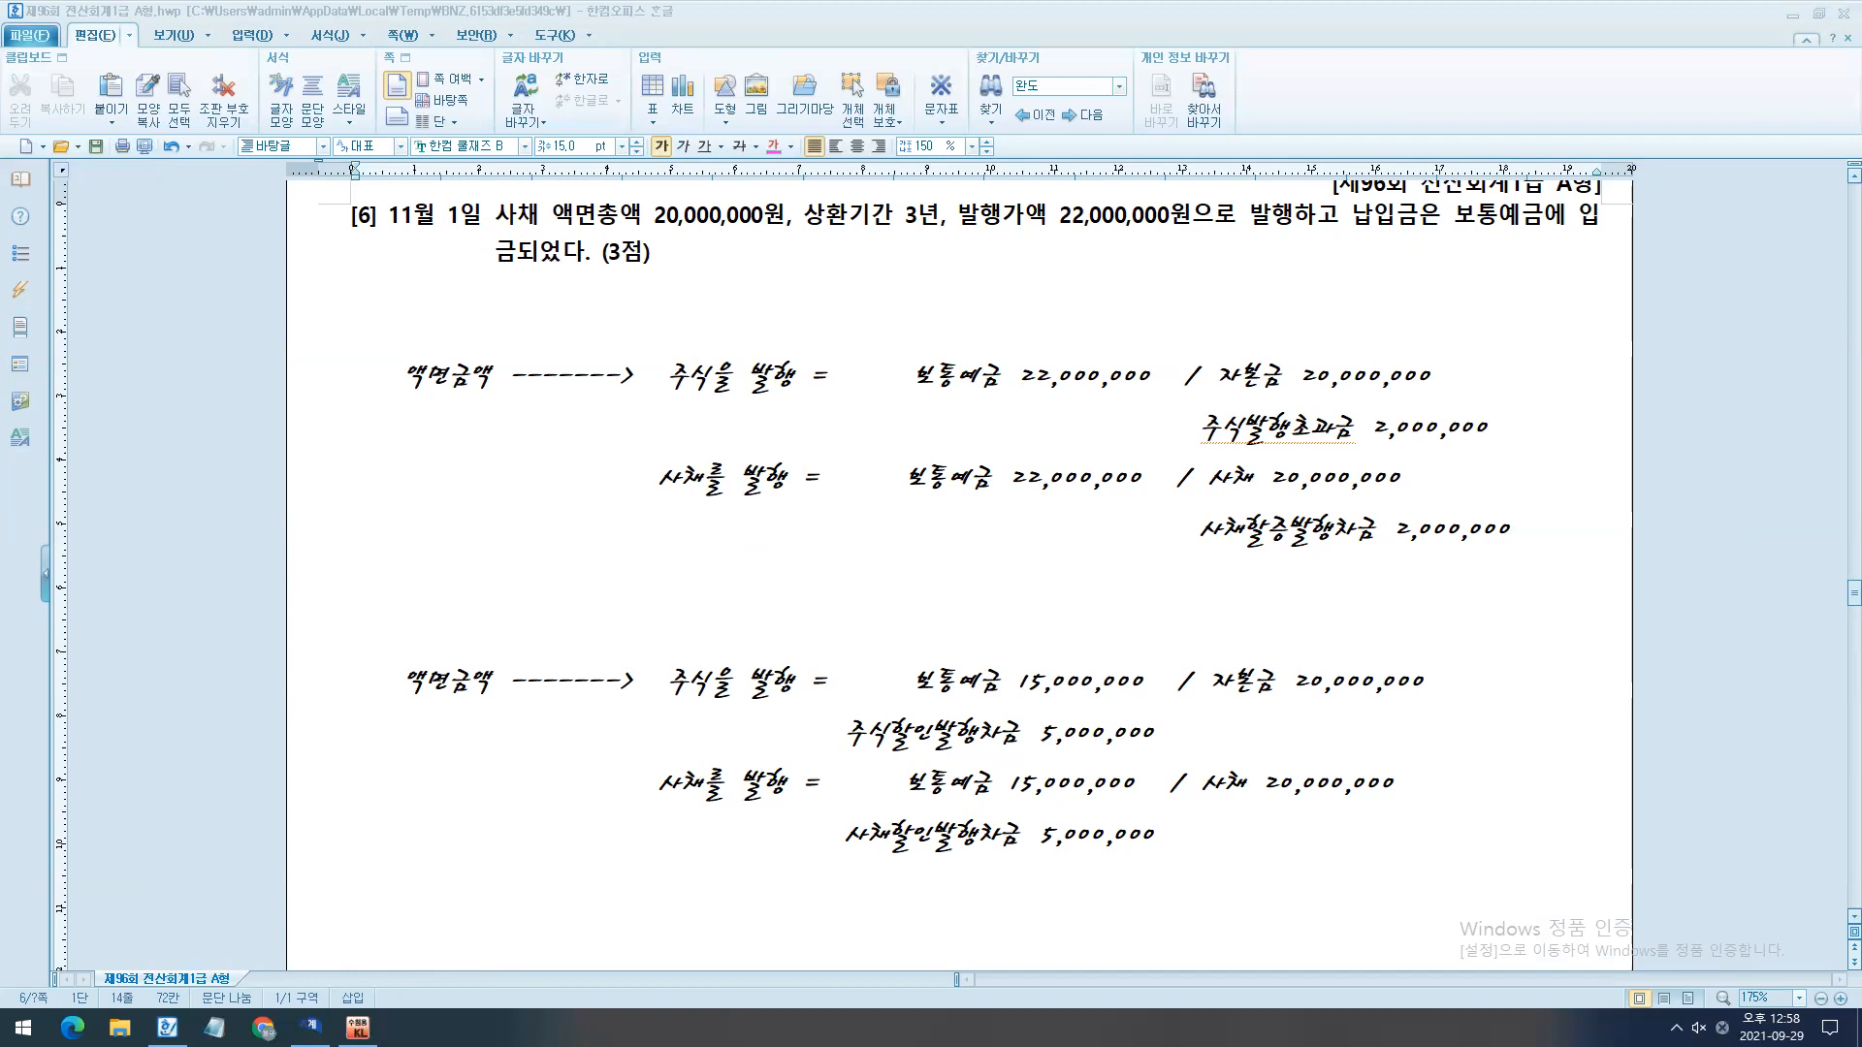
{"action": "mouse_move", "coordinate": [640, 455]}
{"action": "left_mouse_down"}
{"action": "mouse_move", "coordinate": [987, 512]}
{"action": "mouse_move", "coordinate": [1420, 702]}
{"action": "mouse_move", "coordinate": [1557, 569]}
{"action": "left_mouse_up"}
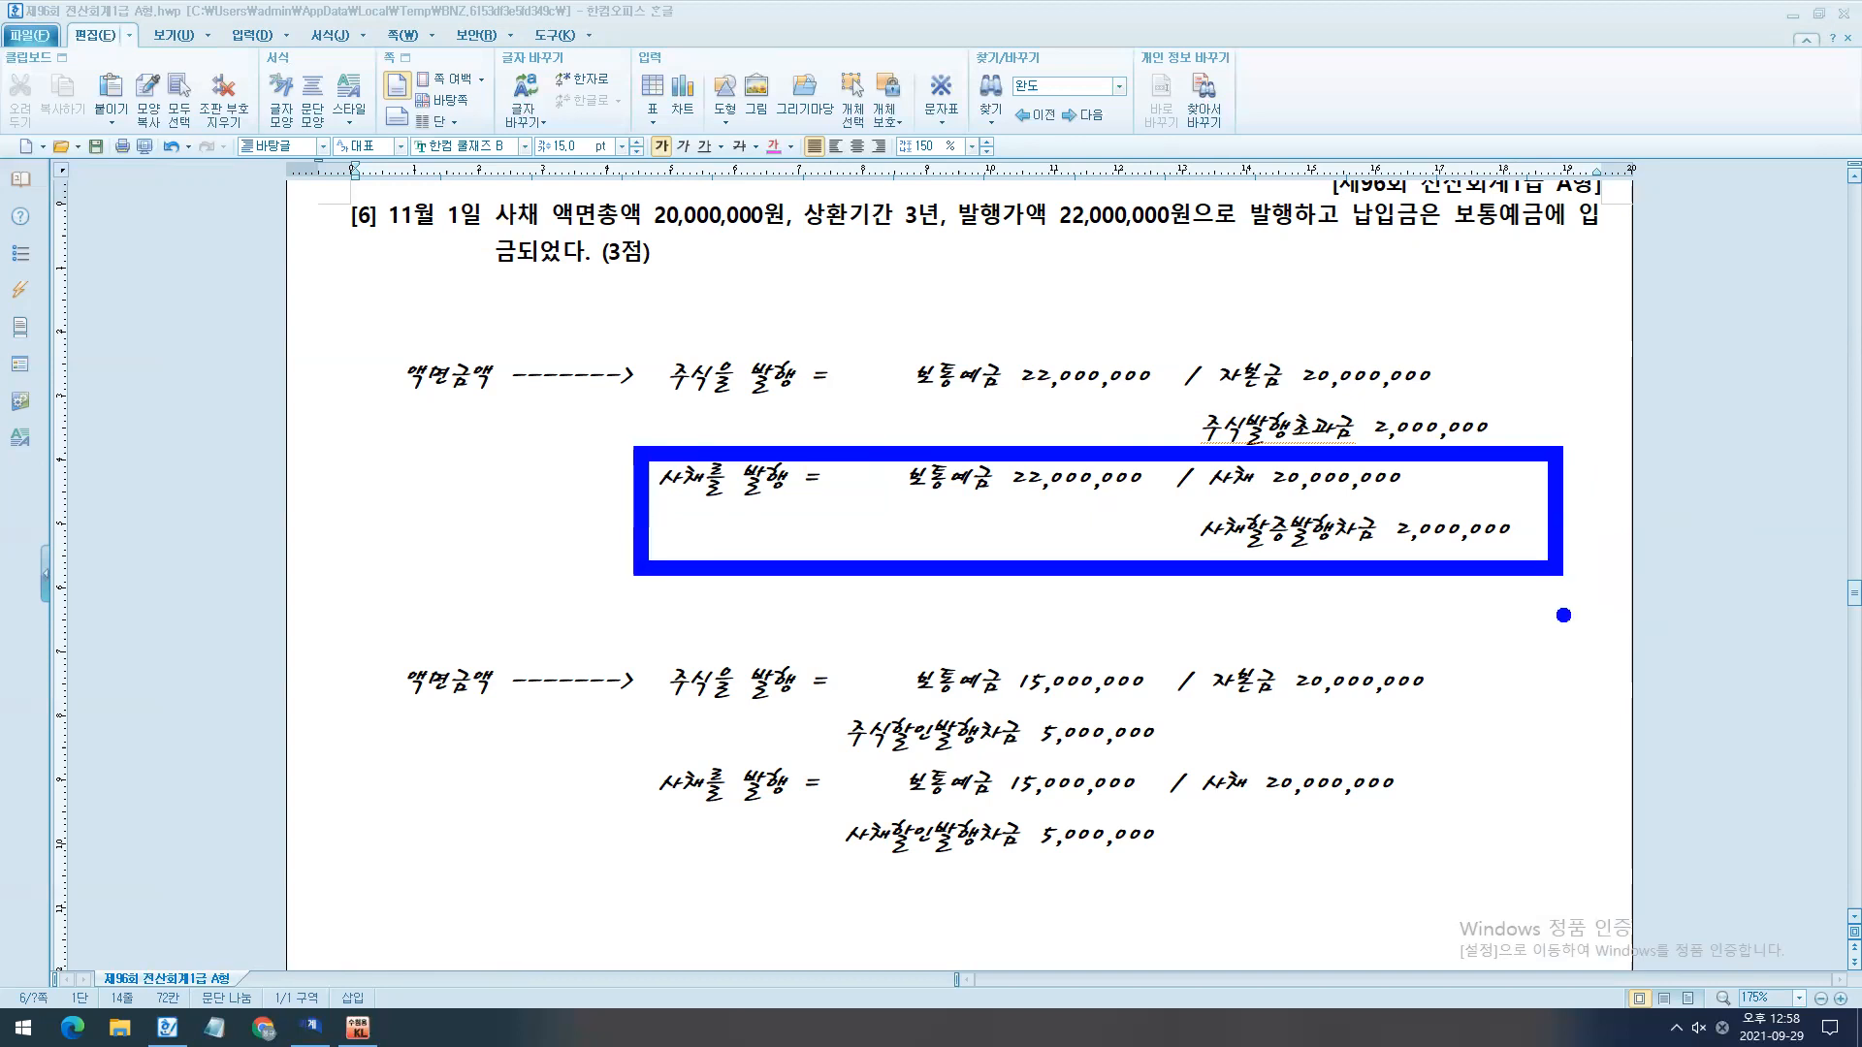
{"action": "key", "text": "Escape"}
- Switch to KcLep's 일반전표입력 and enter a November 1 credit line for account 0291 사채 with 20,000,000
{"action": "left_click", "coordinate": [310, 1027]}
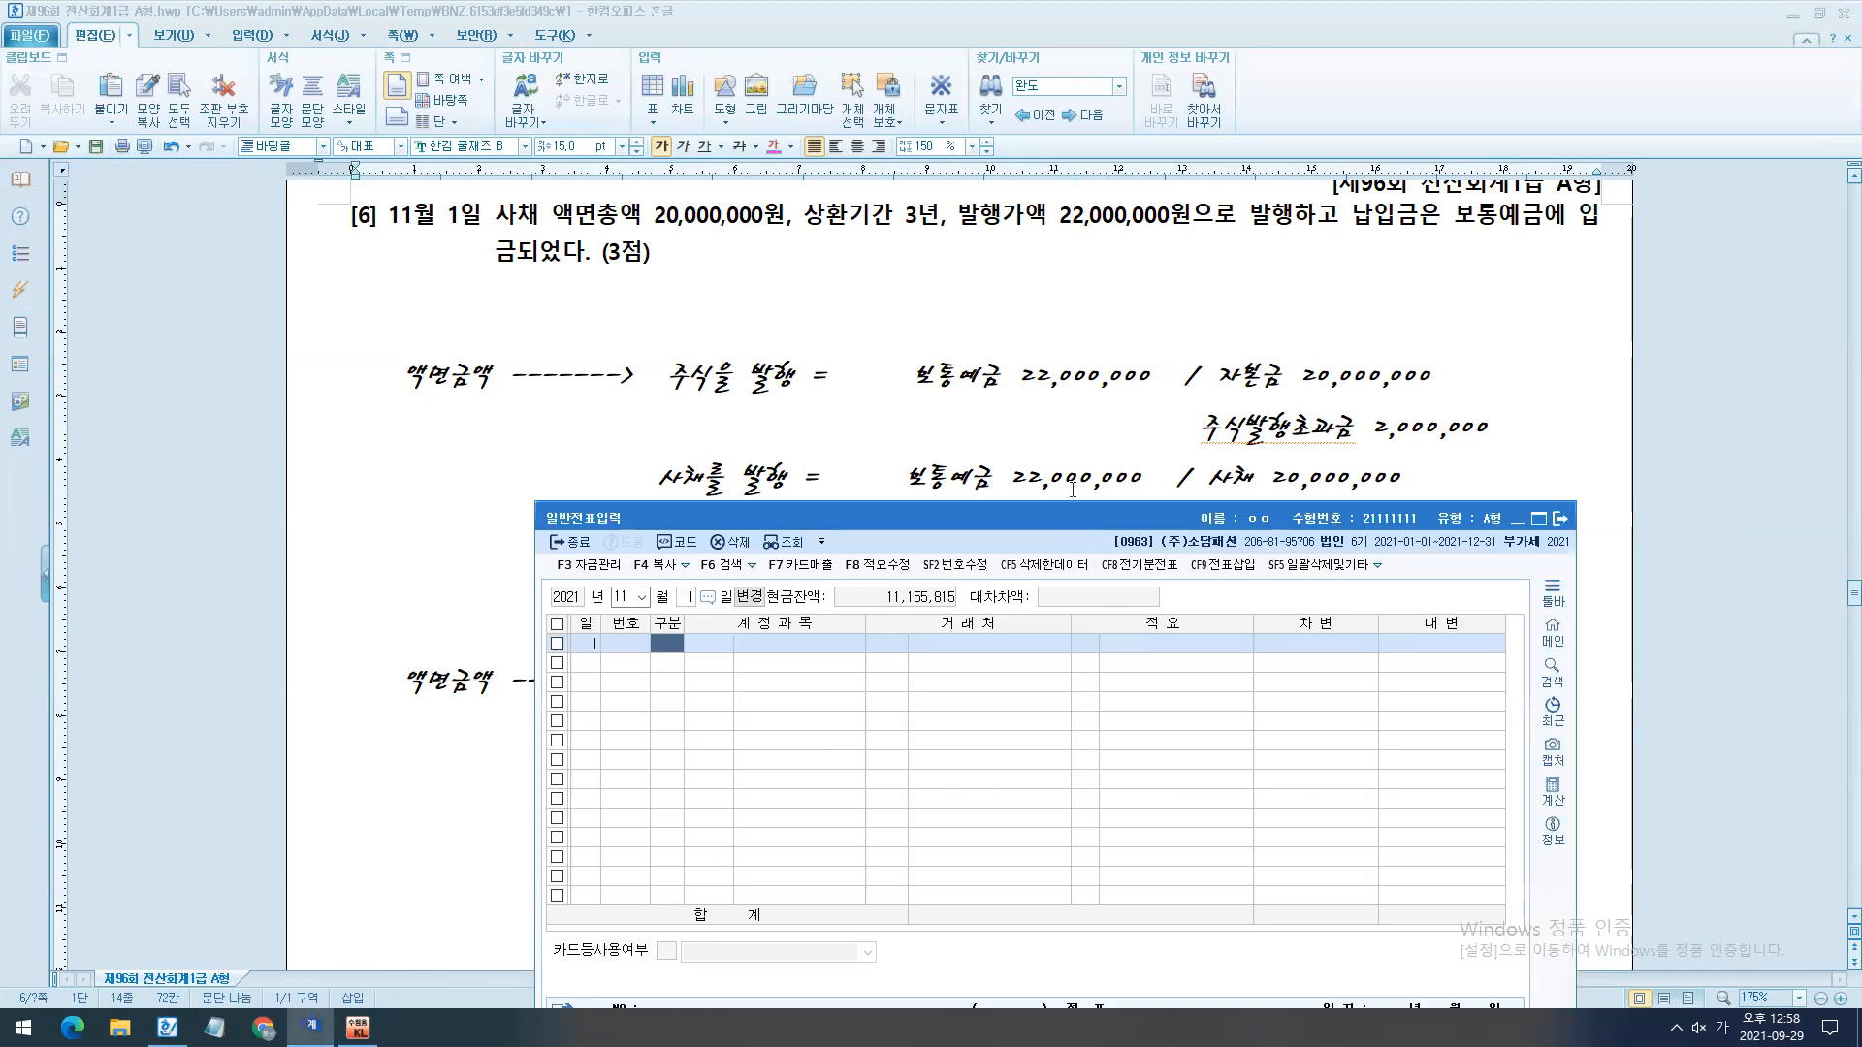
{"action": "left_click_drag", "start_coordinate": [1080, 531], "coordinate": [1115, 616]}
{"action": "type", "text": "4"}
{"action": "type", "text": "291"}
{"action": "key", "text": "Return"}
{"action": "key", "text": "Return"}
{"action": "key", "text": "Return"}
{"action": "type", "text": "20000000"}
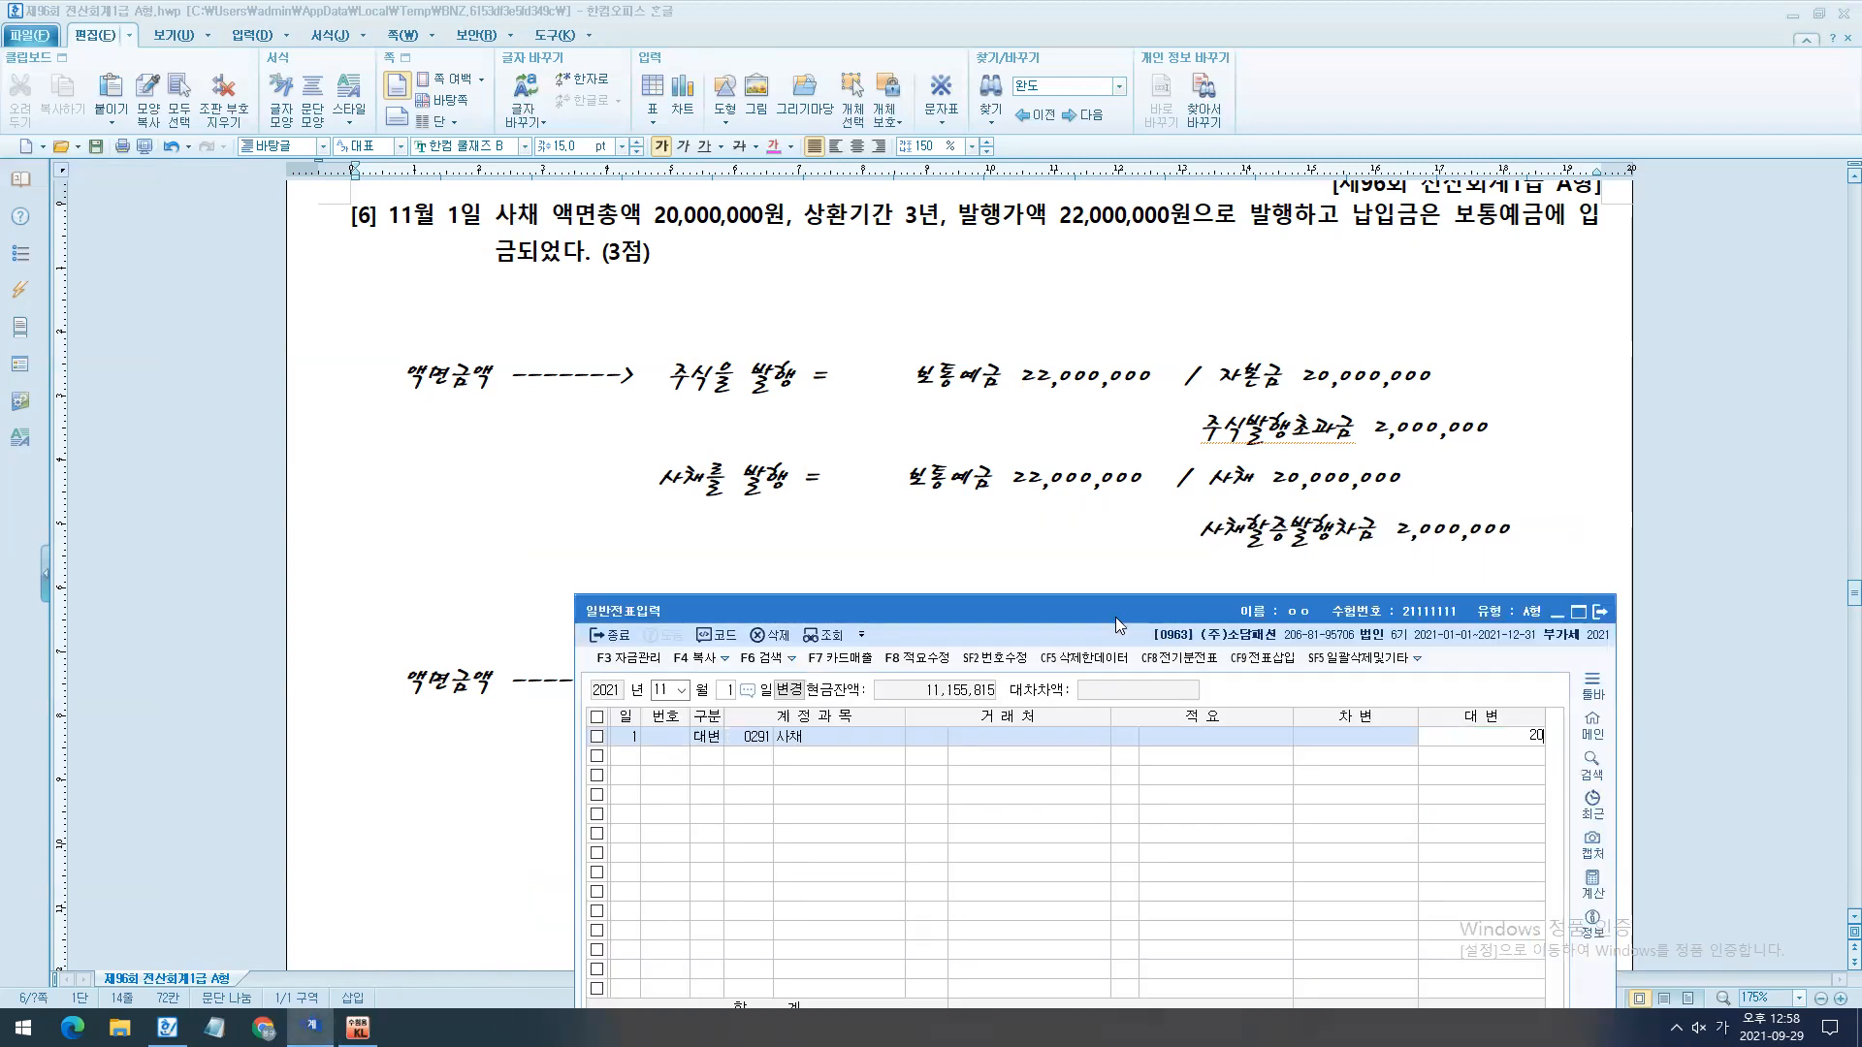
{"action": "key", "text": "Return"}
- Add a debit line for account 0103 보통예금 with 22,000,000 to the November 1 voucher
{"action": "type", "text": "3103"}
{"action": "key", "text": "Return"}
{"action": "key", "text": "Return"}
{"action": "key", "text": "Return"}
{"action": "type", "text": "22000000"}
{"action": "key", "text": "Return"}
- Add a credit line for account 0313 사채할증발행차금 with 2,000,000 to the November 1 voucher
{"action": "type", "text": "사채할"}
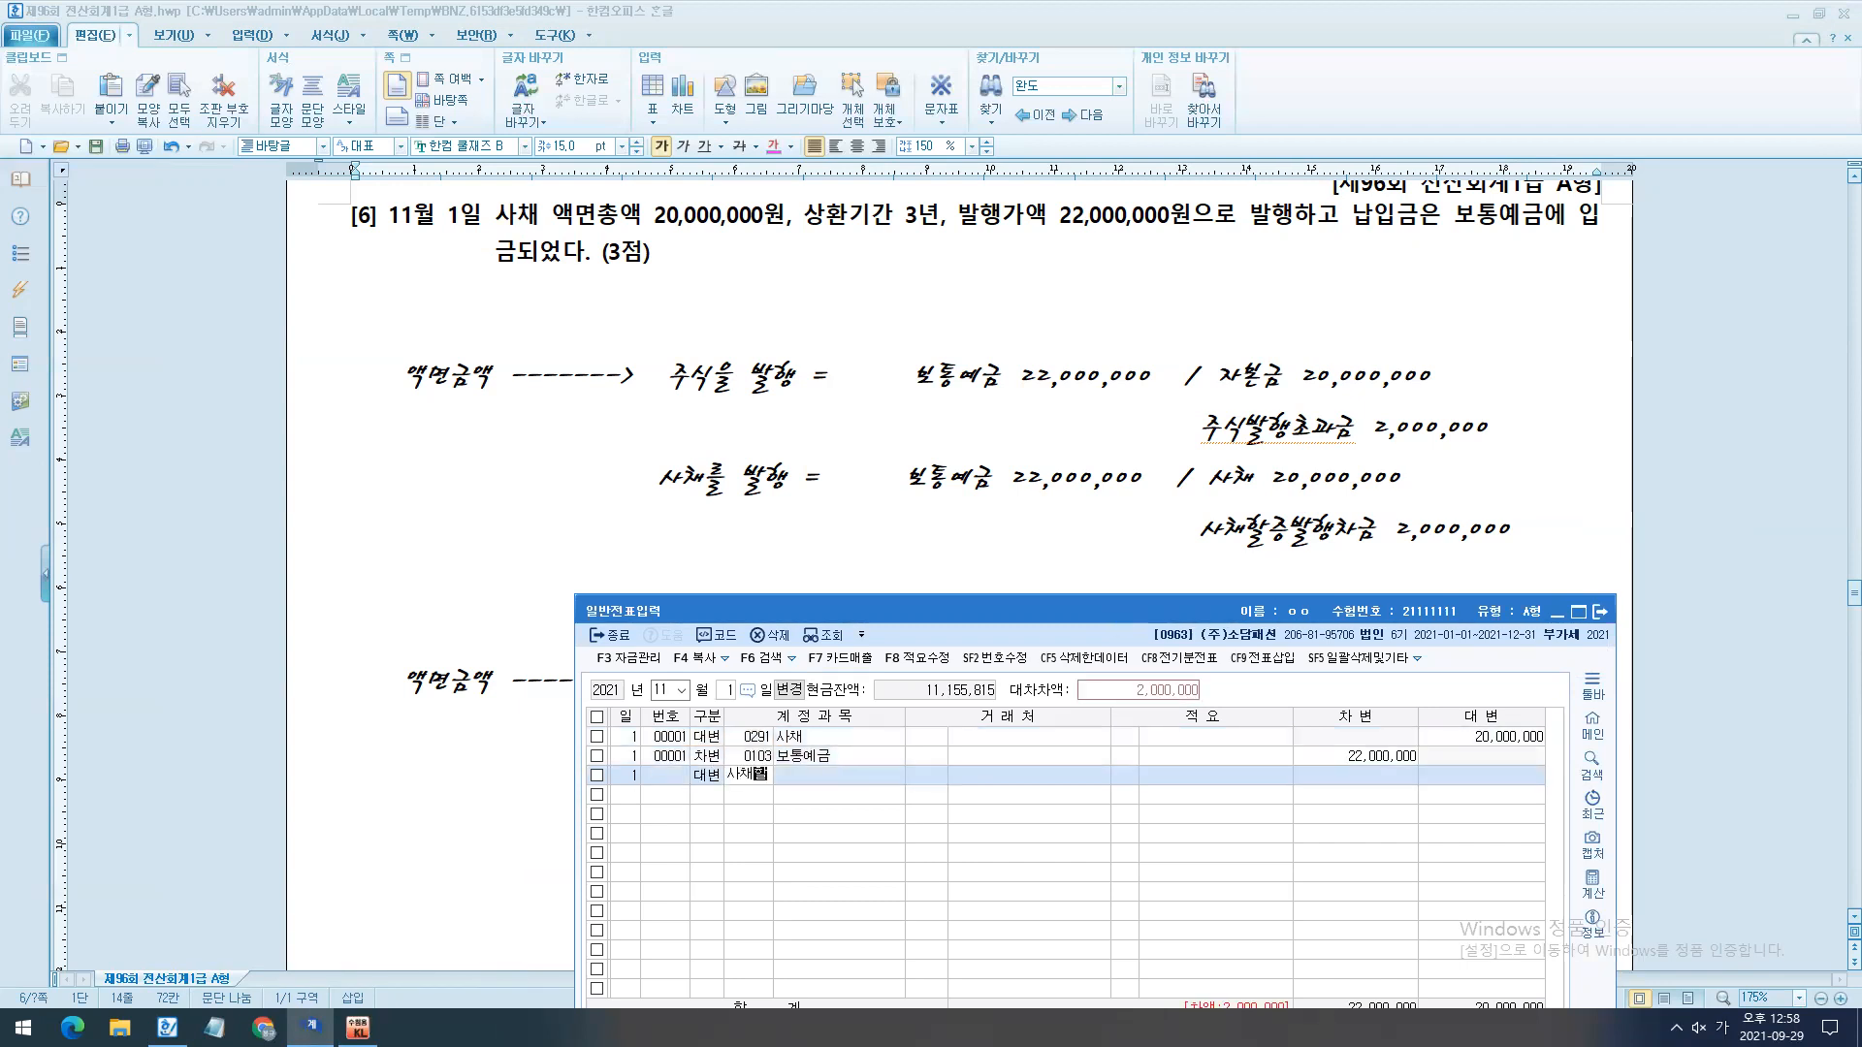
{"action": "key", "text": "Return"}
{"action": "key", "text": "Down"}
{"action": "key", "text": "Return"}
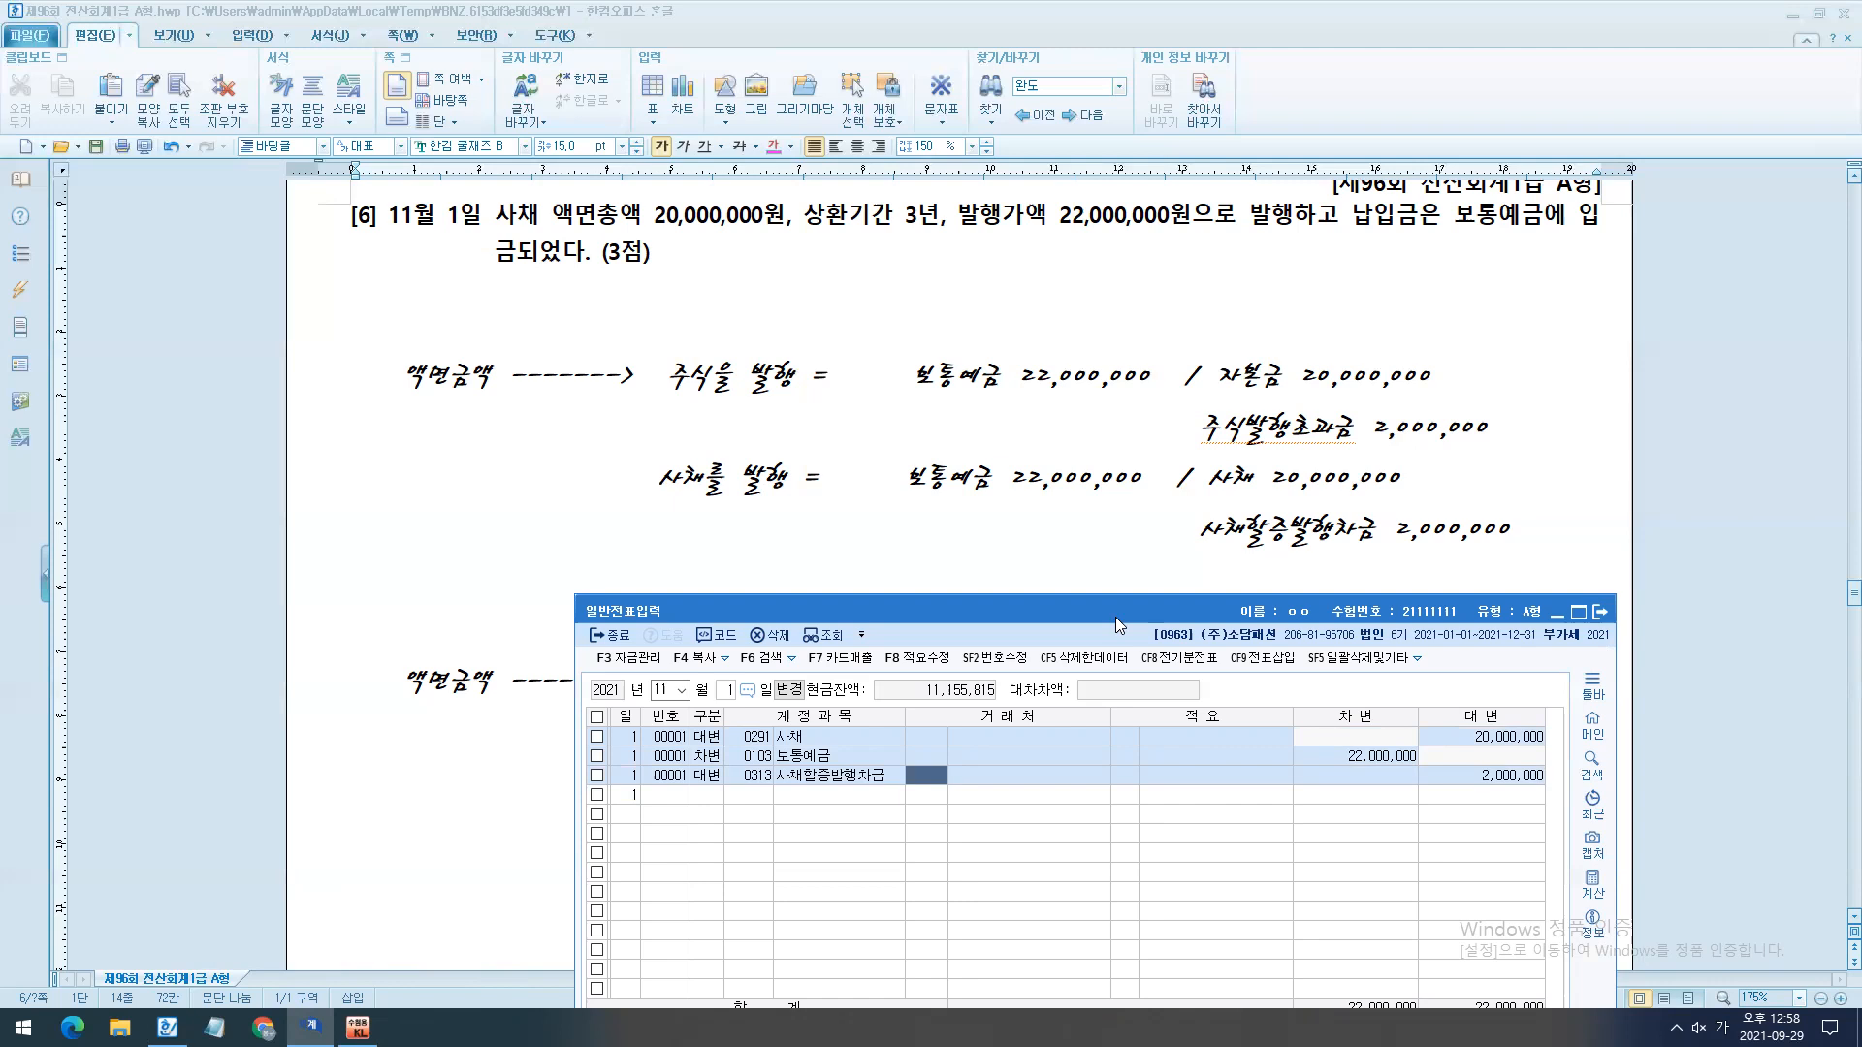
- Return to the exam document and read the 문제3 instructions and its question [1] dated August 3
{"action": "left_click", "coordinate": [1158, 557]}
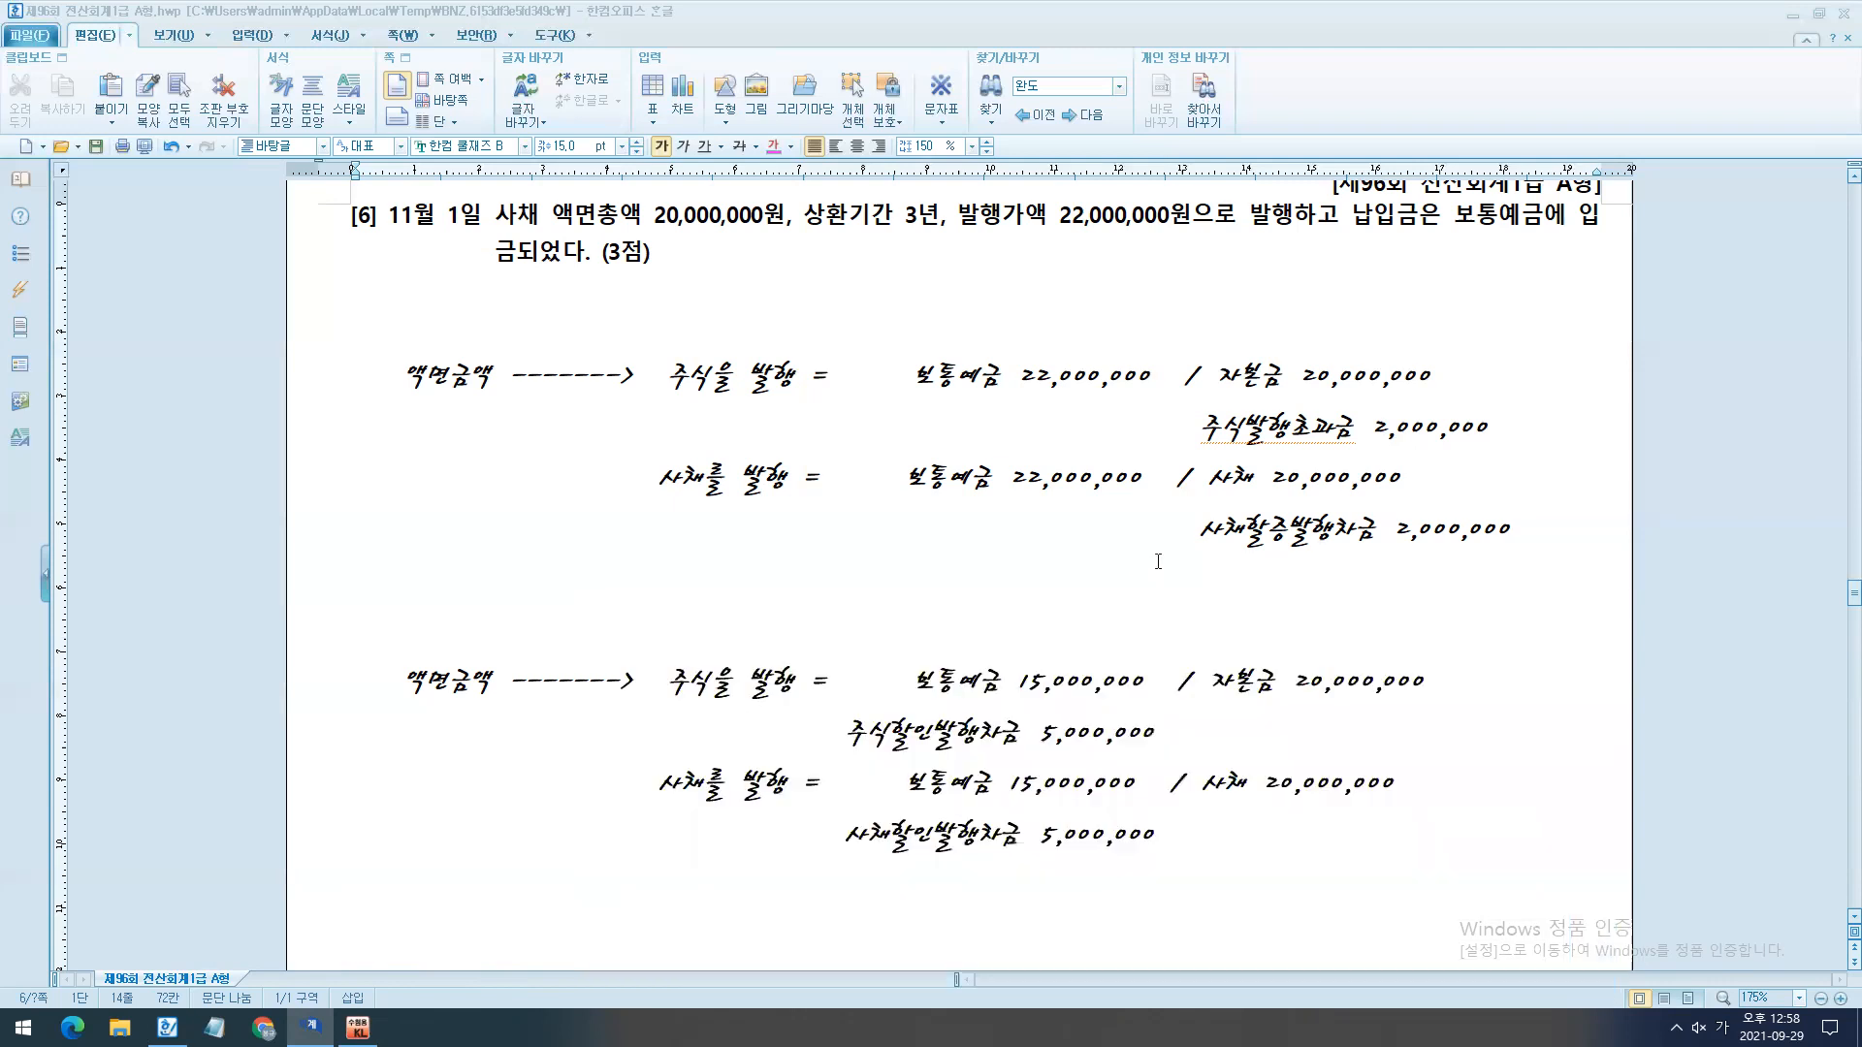
{"action": "scroll", "coordinate": [1212, 713], "scroll_direction": "down", "scroll_amount": 9}
{"action": "scroll", "coordinate": [1134, 761], "scroll_direction": "up", "scroll_amount": 5}
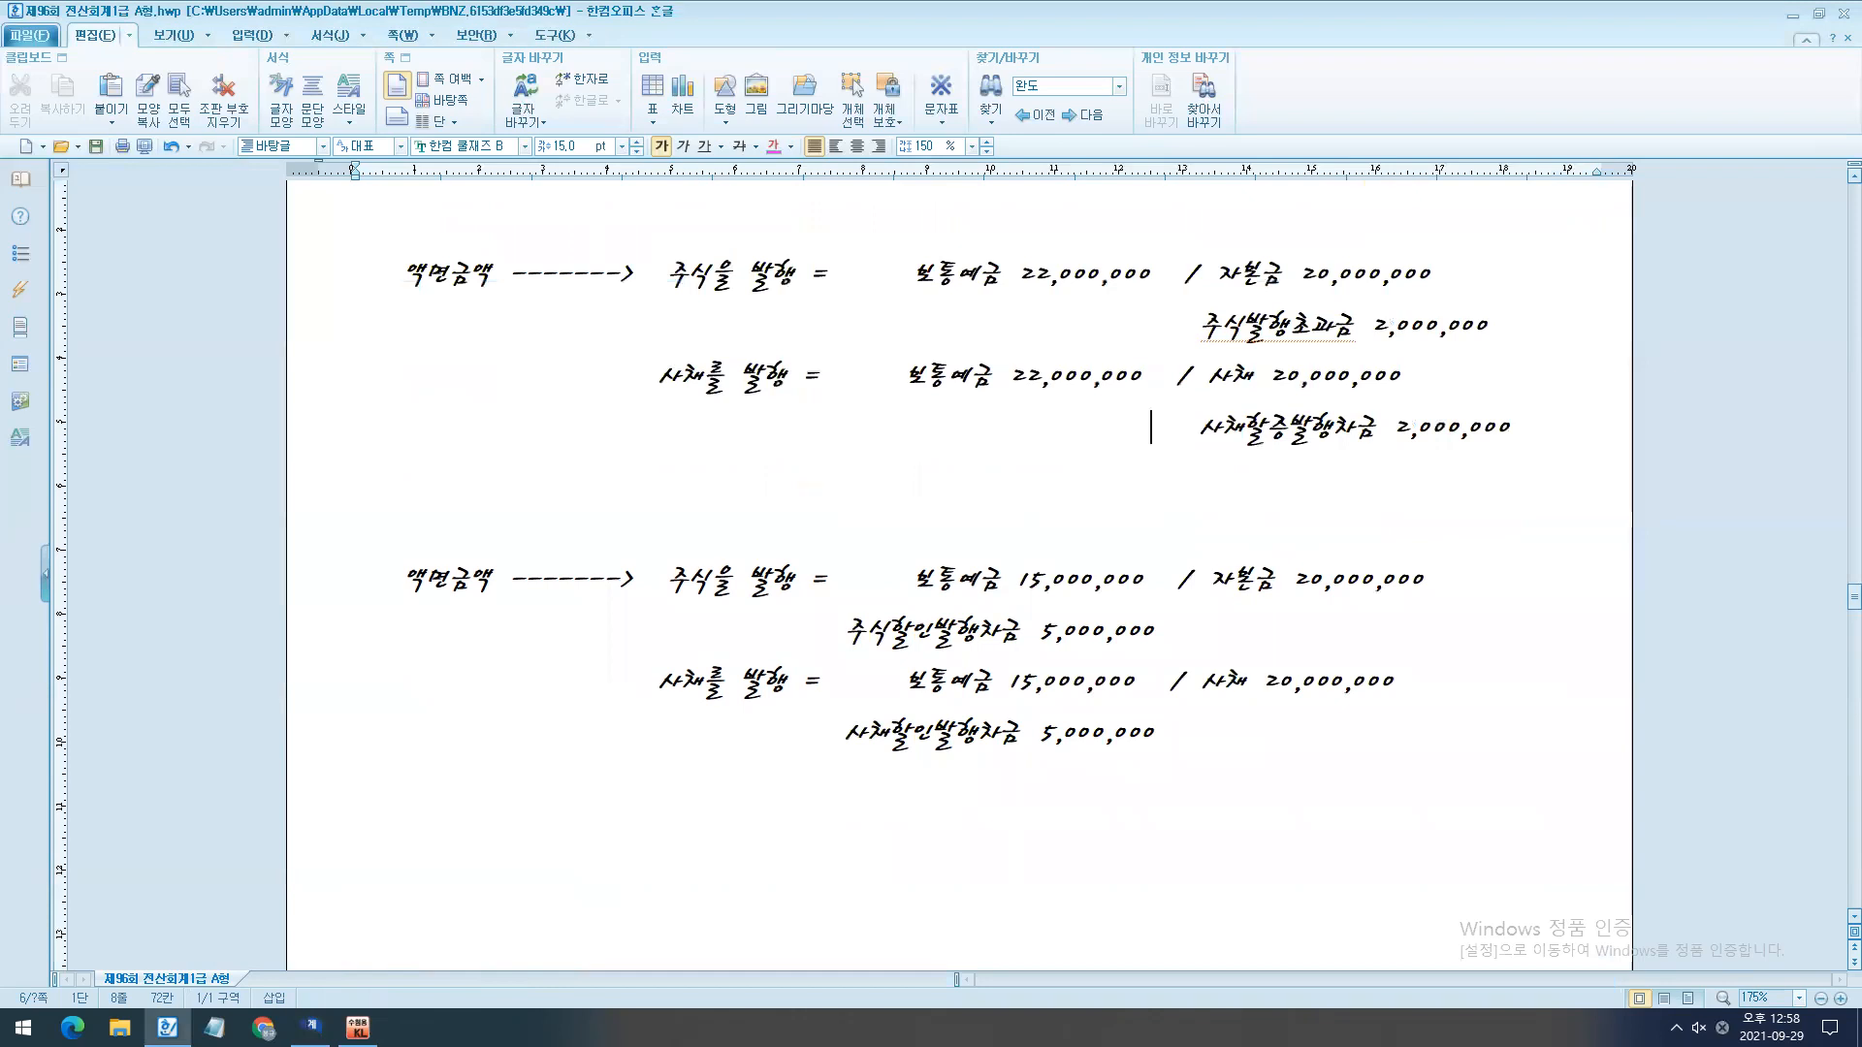
{"action": "key", "text": "alt+Tab"}
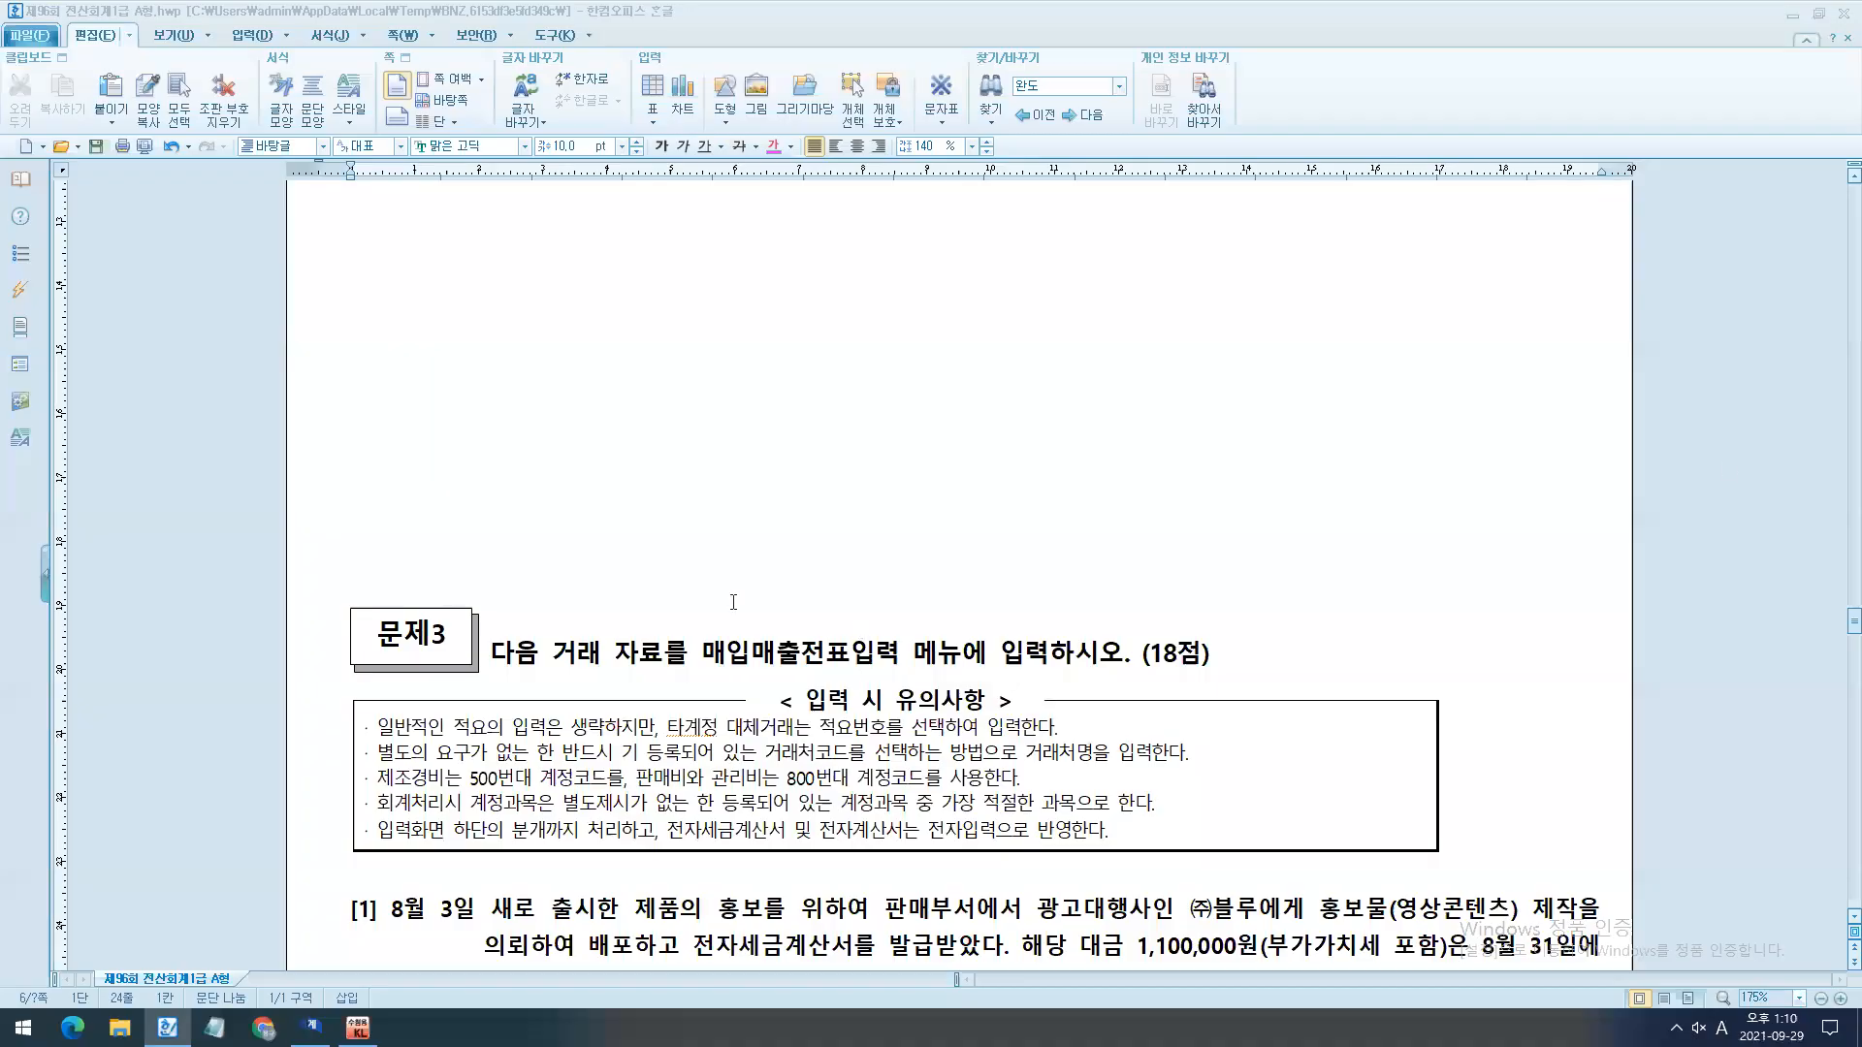
{"action": "key", "text": "alt+Tab"}
{"action": "scroll", "coordinate": [960, 582], "scroll_direction": "down", "scroll_amount": 7}
{"action": "scroll", "coordinate": [960, 582], "scroll_direction": "up", "scroll_amount": 5}
{"action": "scroll", "coordinate": [519, 771], "scroll_direction": "down", "scroll_amount": 3}
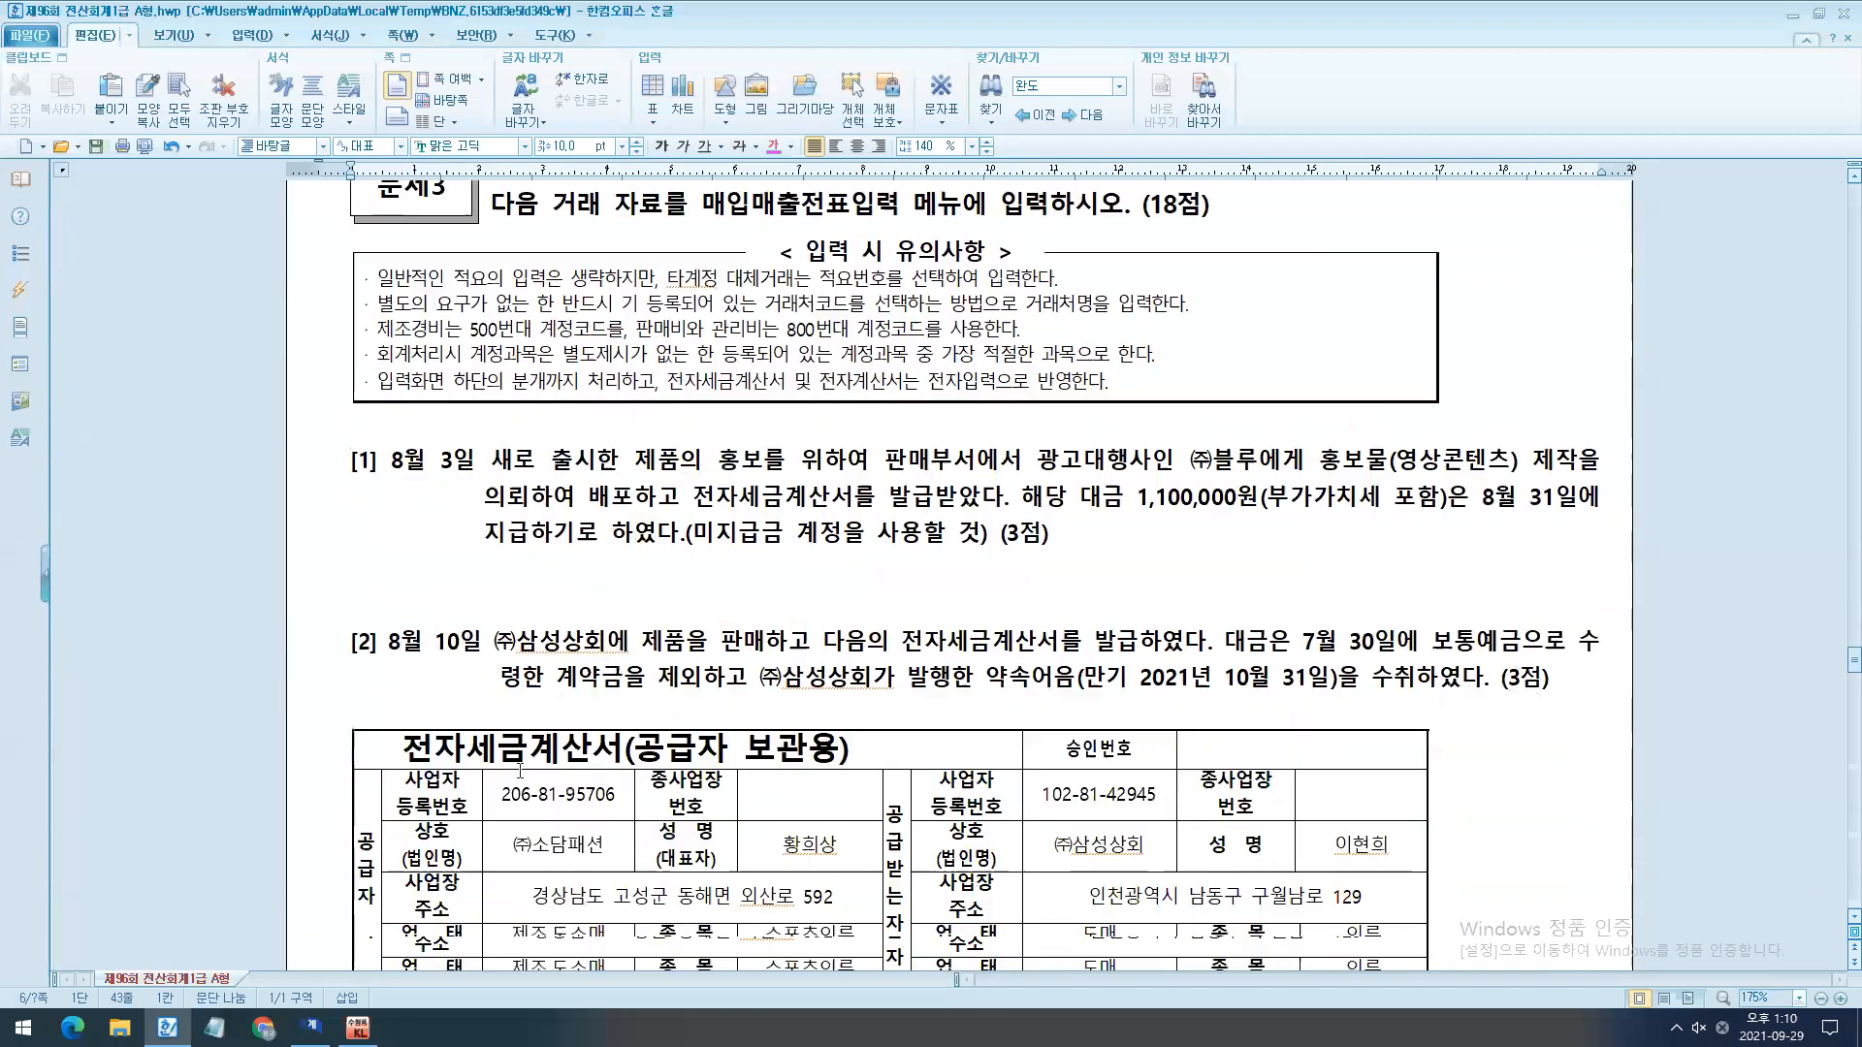
{"action": "scroll", "coordinate": [520, 770], "scroll_direction": "up", "scroll_amount": 1}
- Switch to KcLep, close 일반전표입력, and open 매입매출전표입력 from the 전표입력 group
{"action": "left_click", "coordinate": [312, 1028]}
{"action": "key", "text": "Escape"}
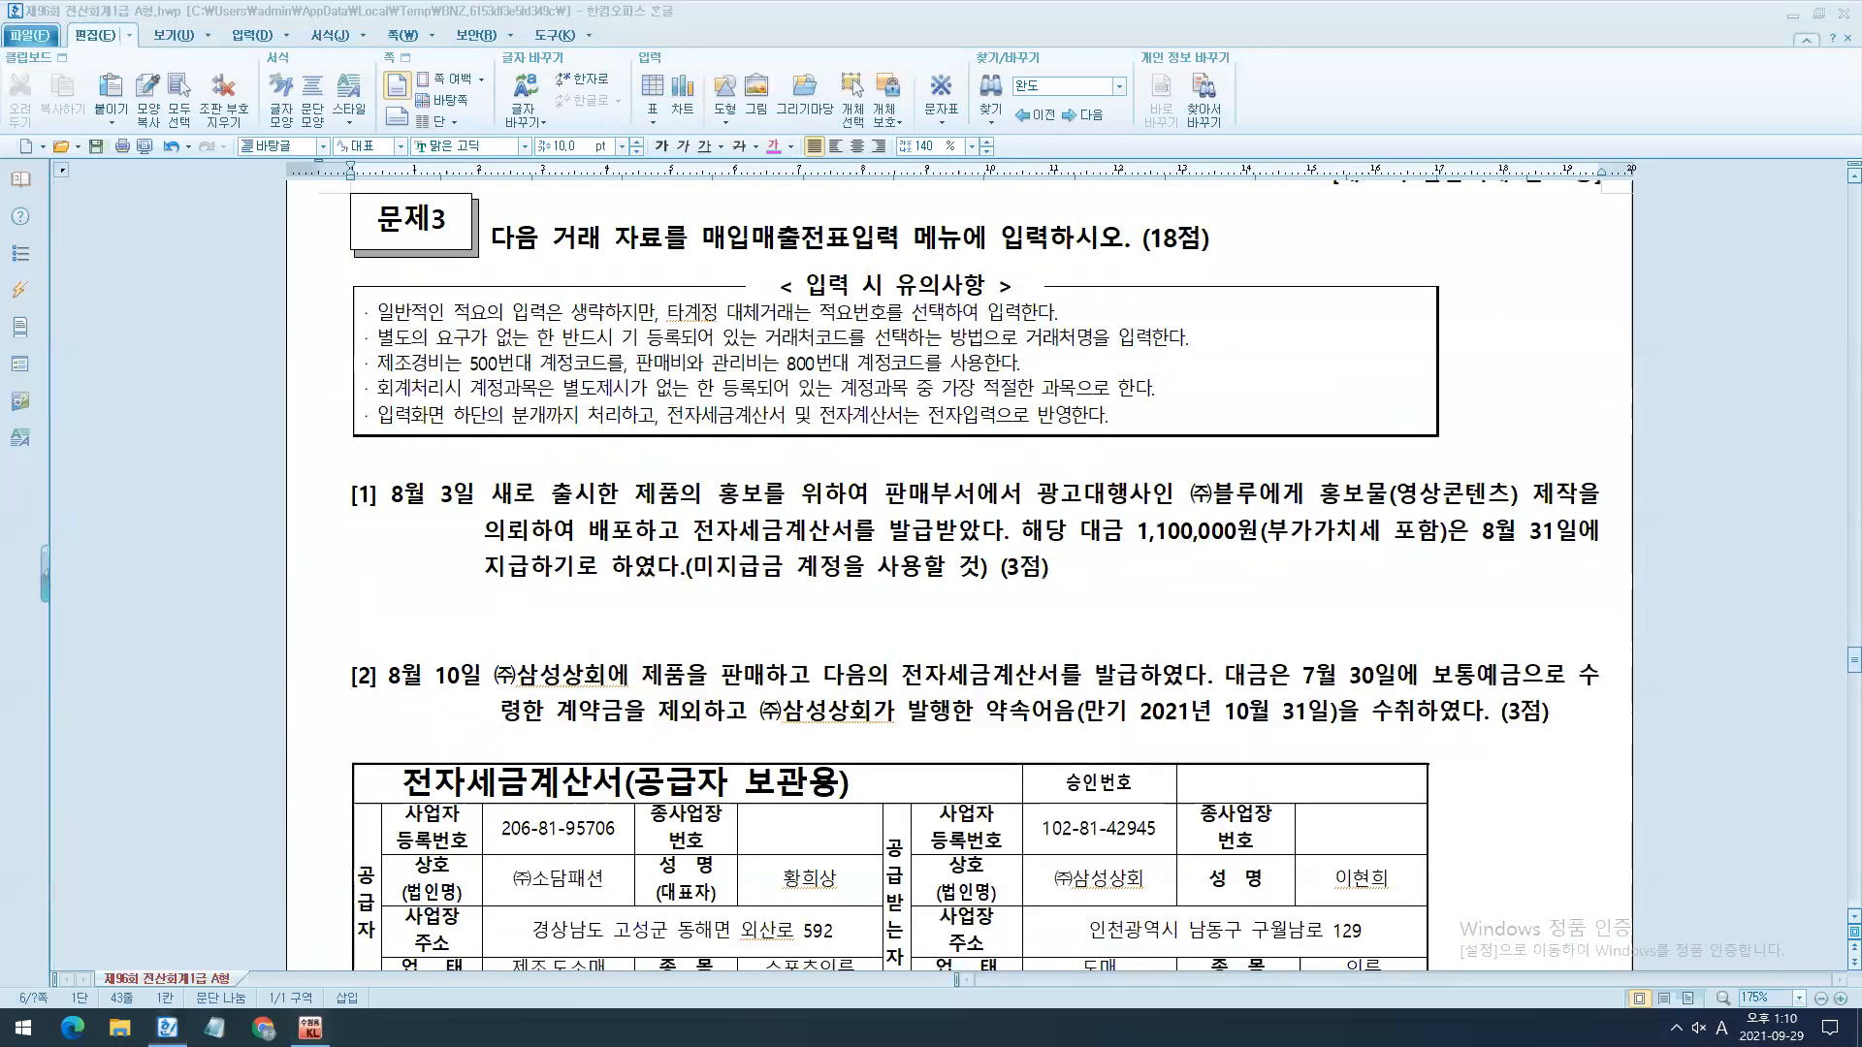
{"action": "left_click", "coordinate": [311, 1028]}
{"action": "left_click_drag", "start_coordinate": [1152, 160], "coordinate": [850, 761]}
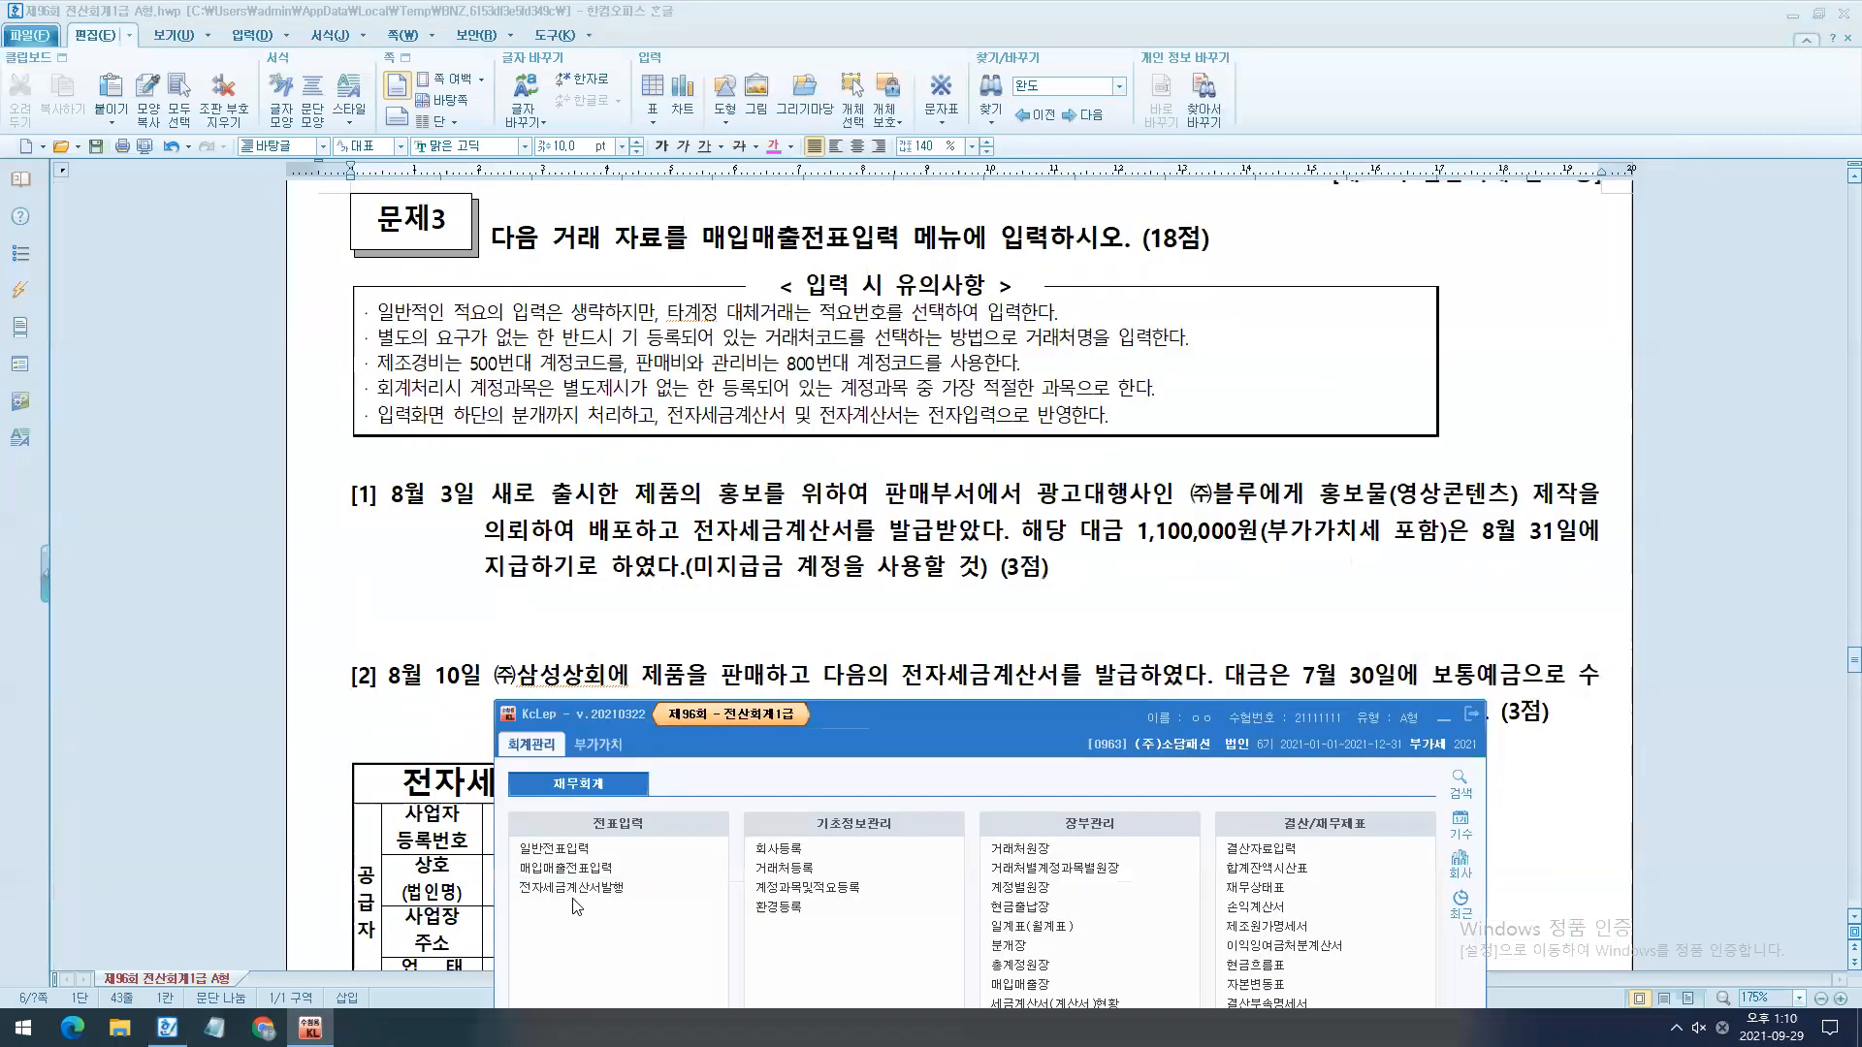
{"action": "left_click", "coordinate": [565, 868]}
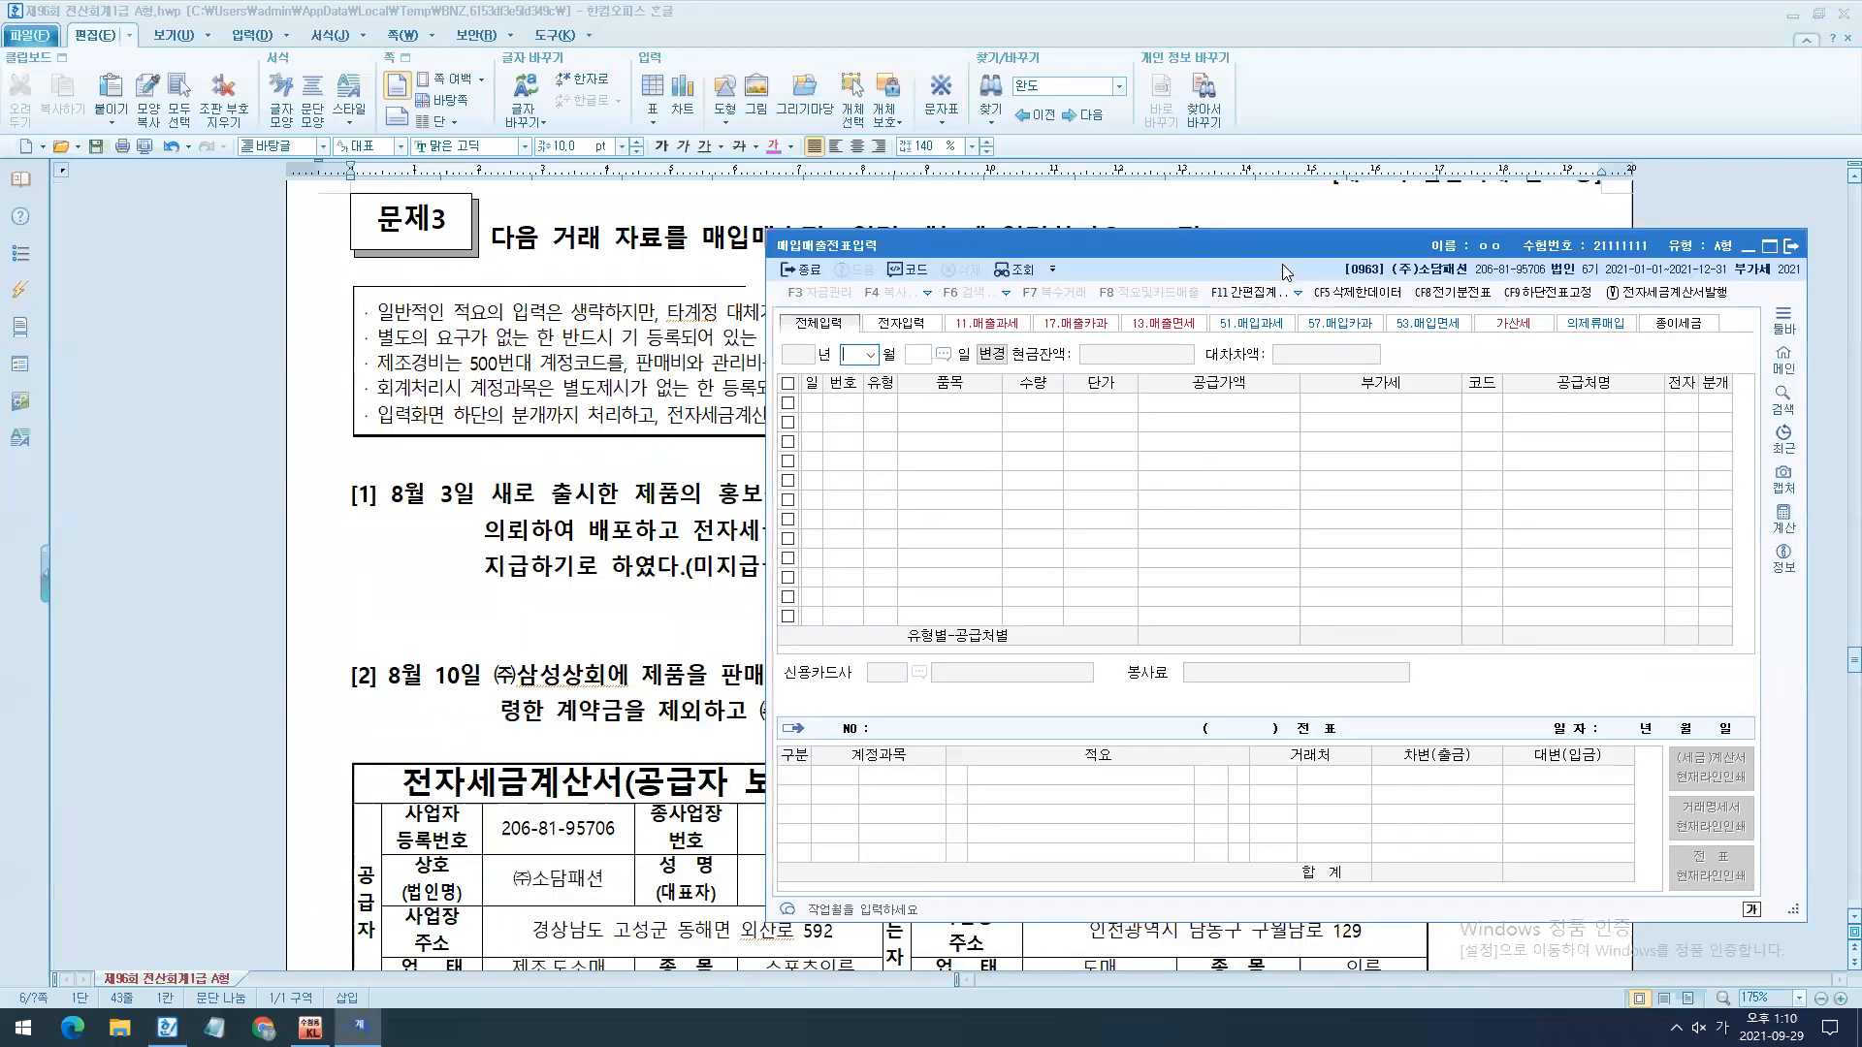
- Set the 매입매출전표입력 date to August 3 and start a new entry line for that day
{"action": "left_click_drag", "start_coordinate": [1282, 271], "coordinate": [904, 654]}
{"action": "type", "text": "8"}
{"action": "key", "text": "Return"}
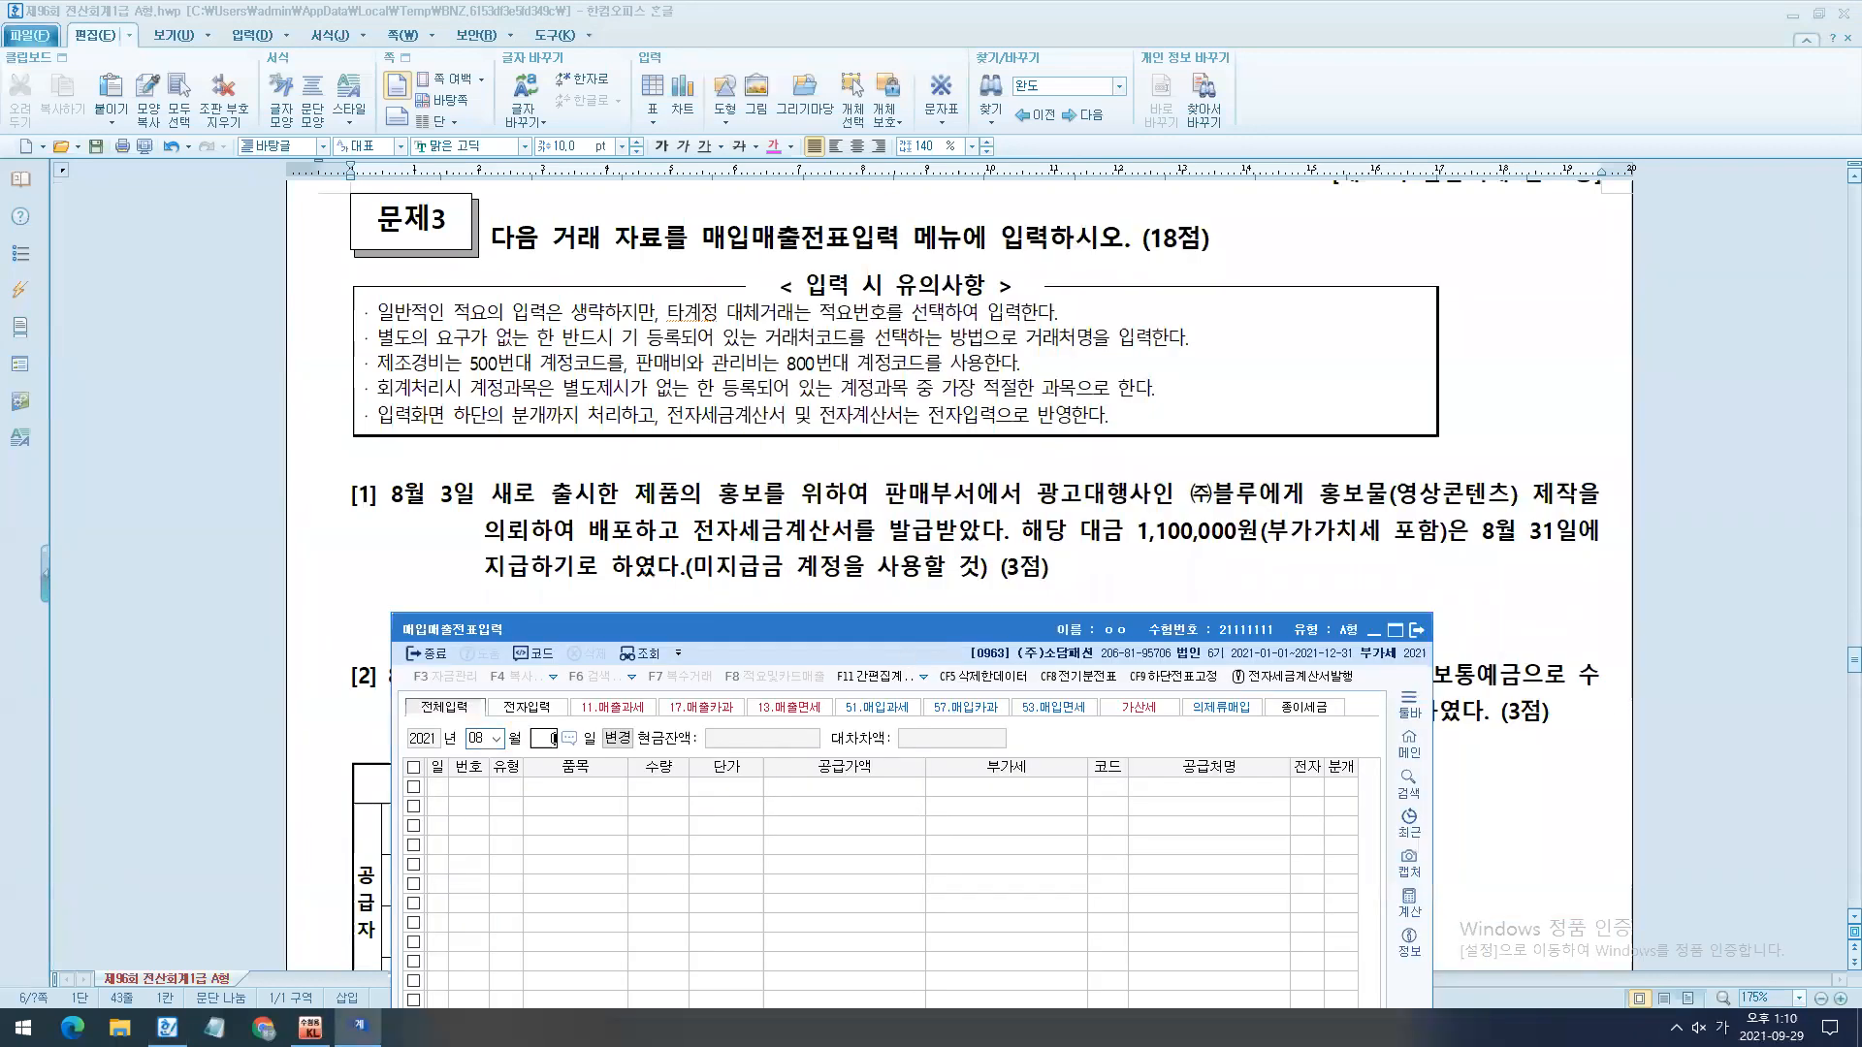
{"action": "type", "text": "3"}
{"action": "key", "text": "Return"}
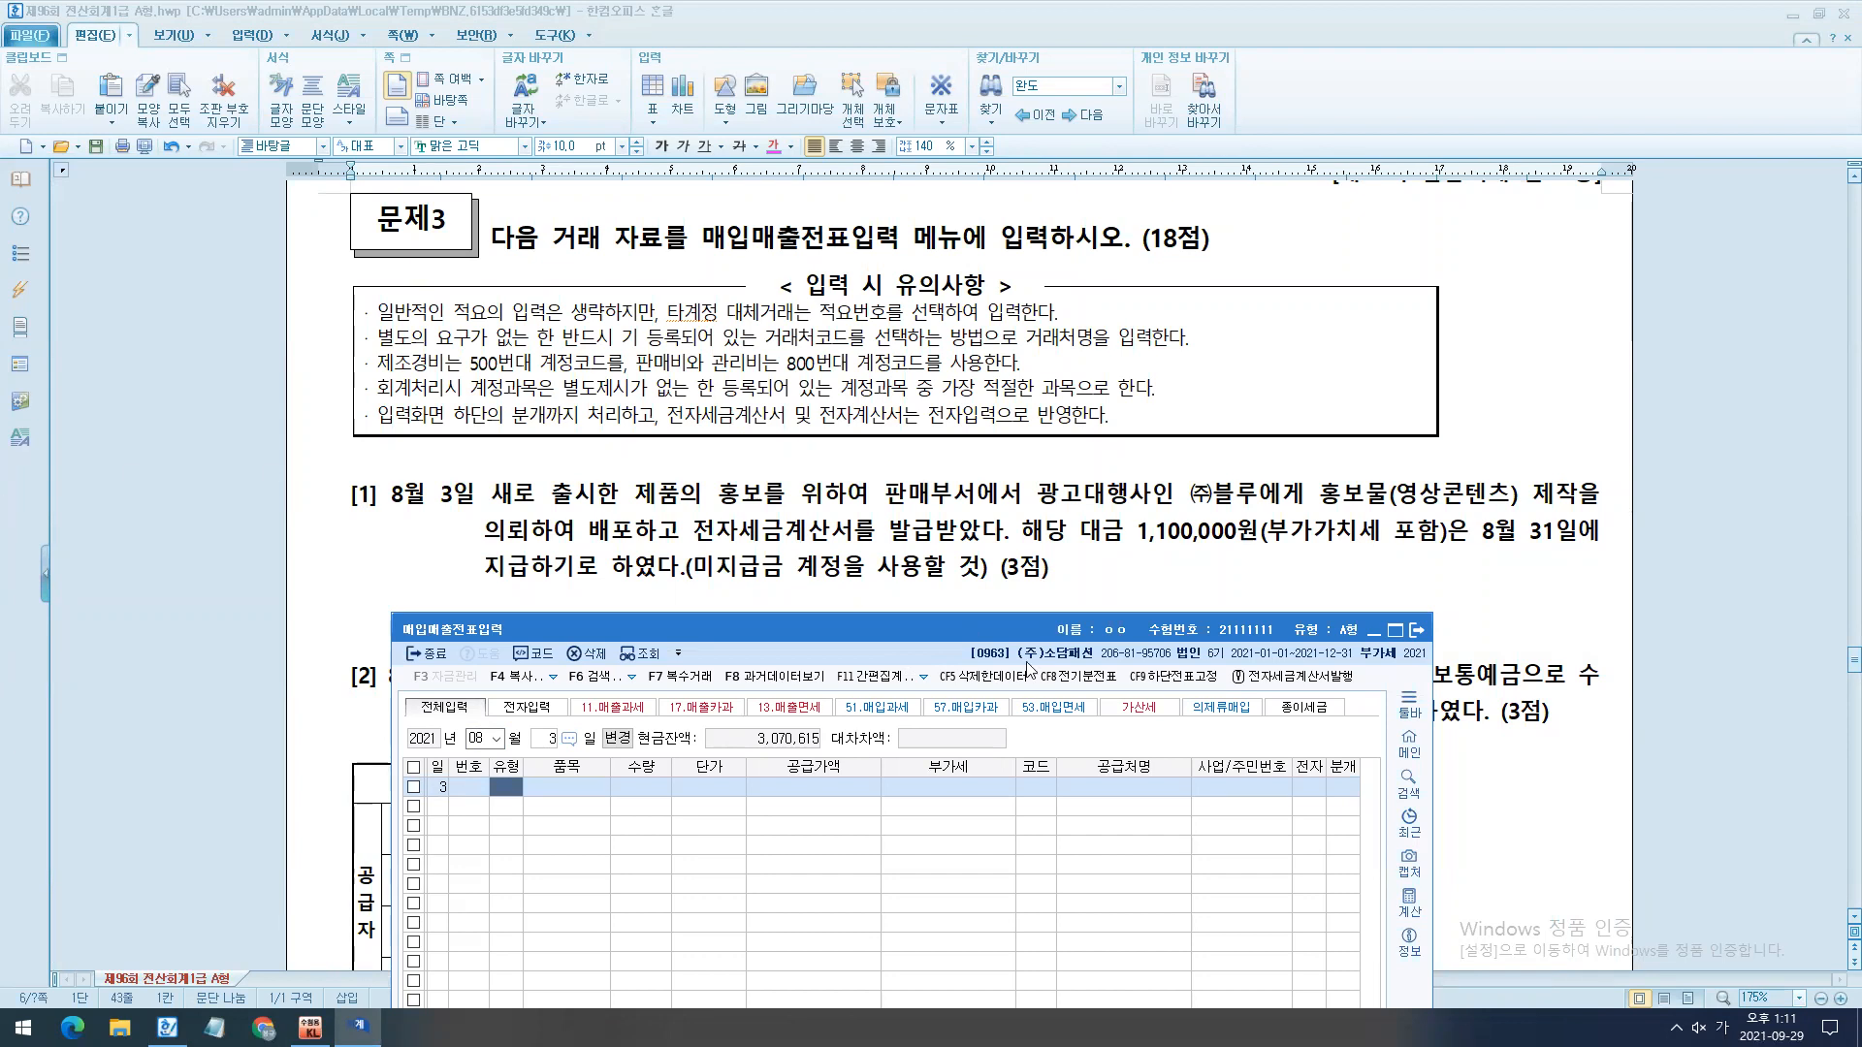
- Colour the words 전자세금계산서 and 받았다 magenta in question [1] of the exam document
{"action": "left_click_drag", "start_coordinate": [692, 532], "coordinate": [851, 535]}
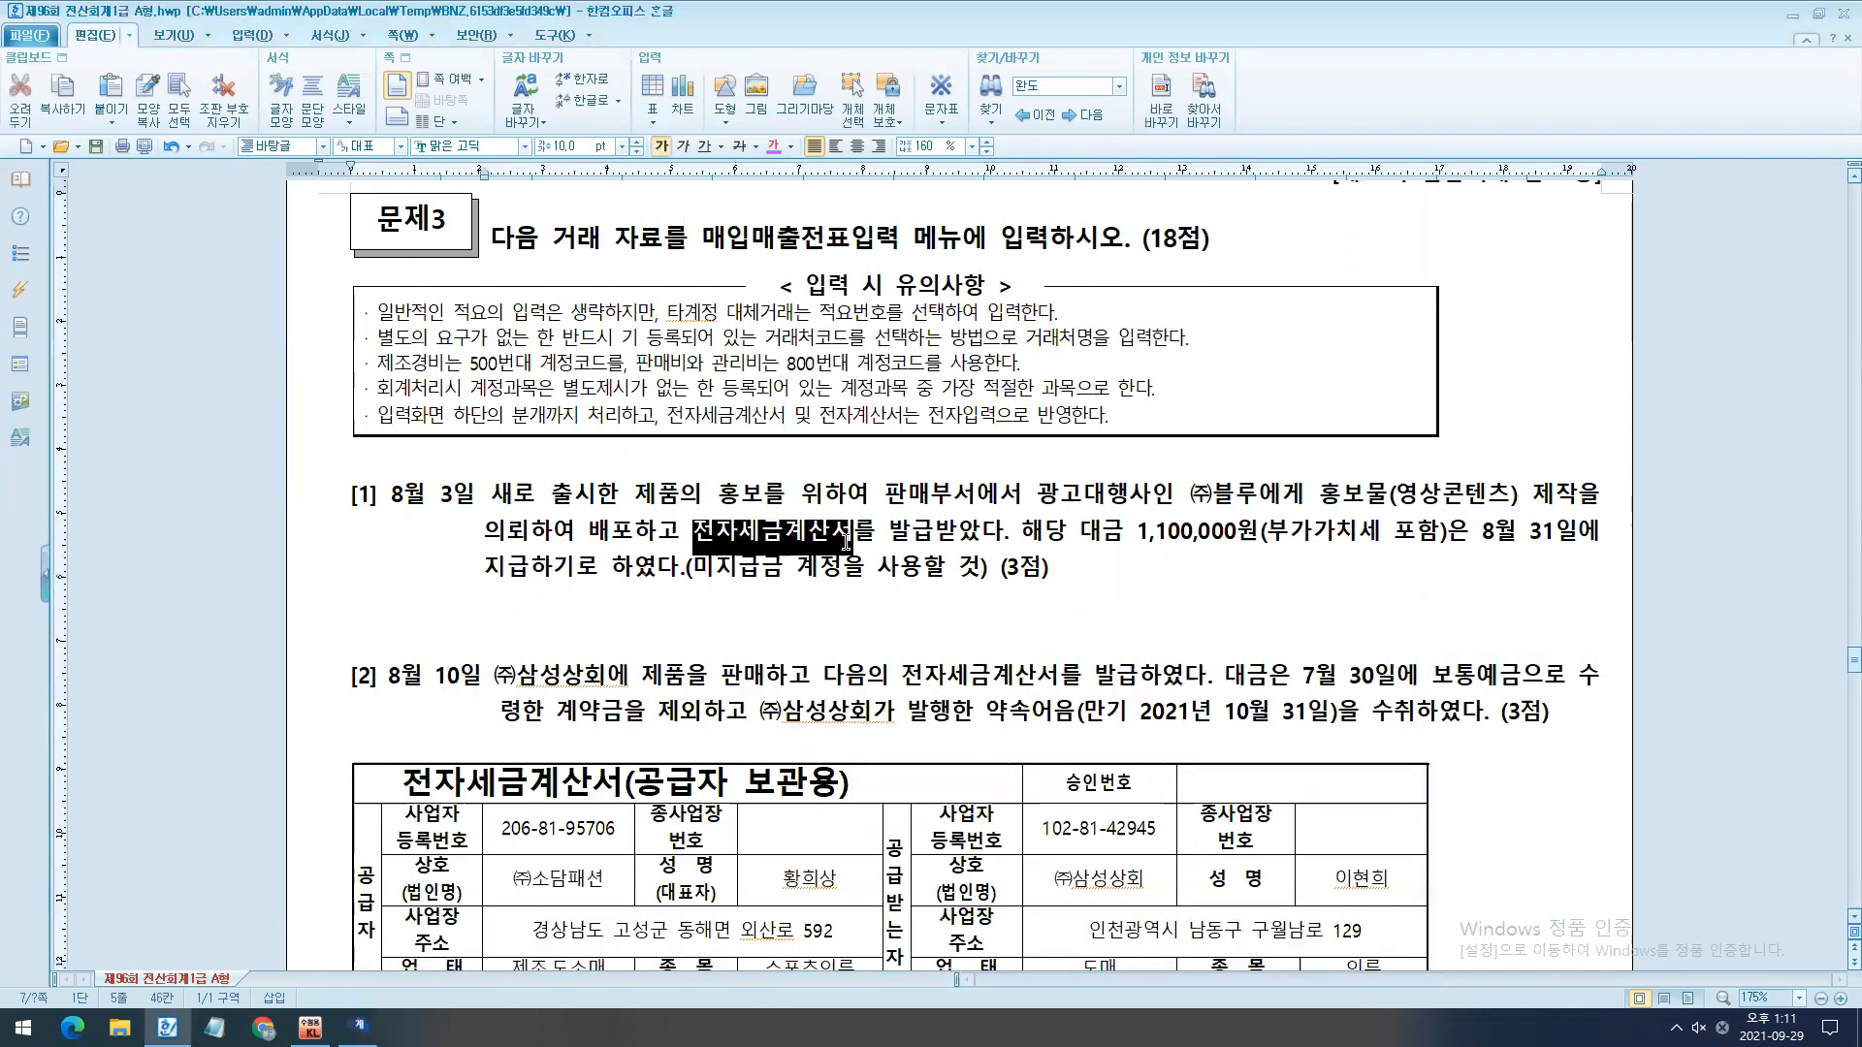
{"action": "left_click", "coordinate": [772, 146]}
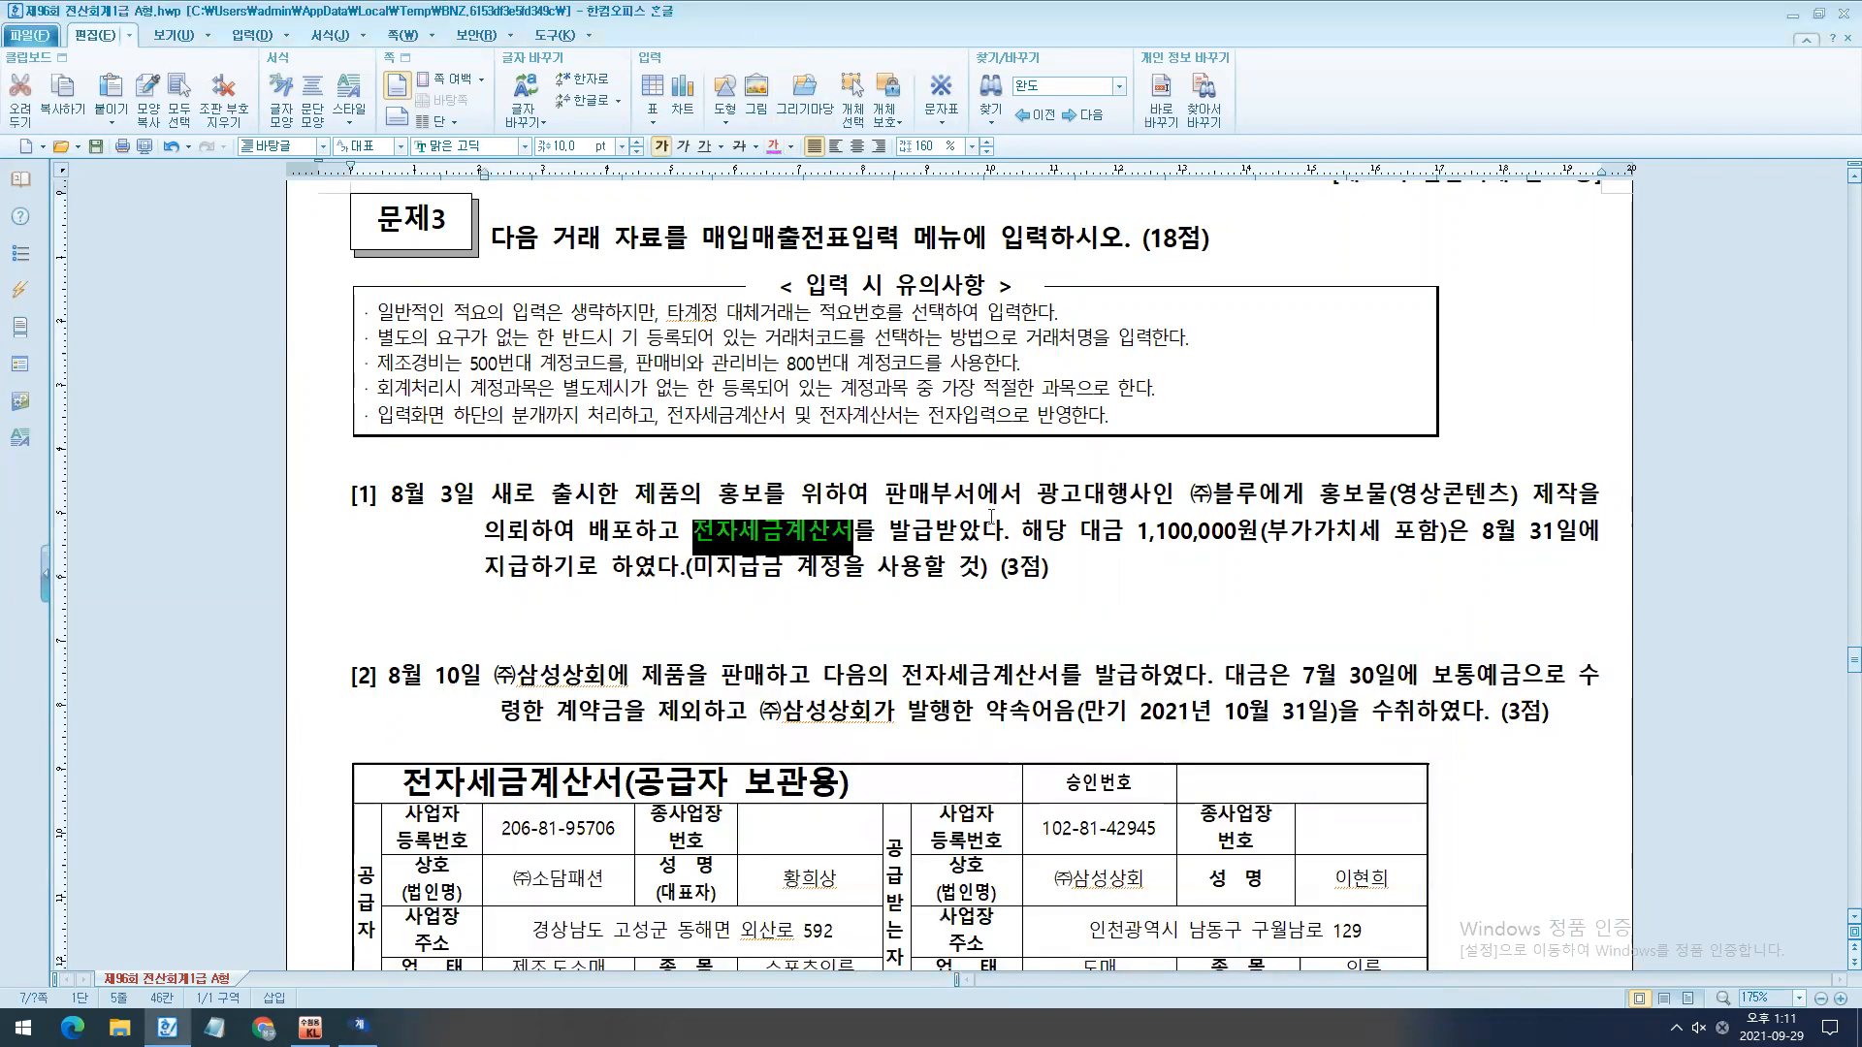
{"action": "left_click_drag", "start_coordinate": [935, 533], "coordinate": [1004, 536]}
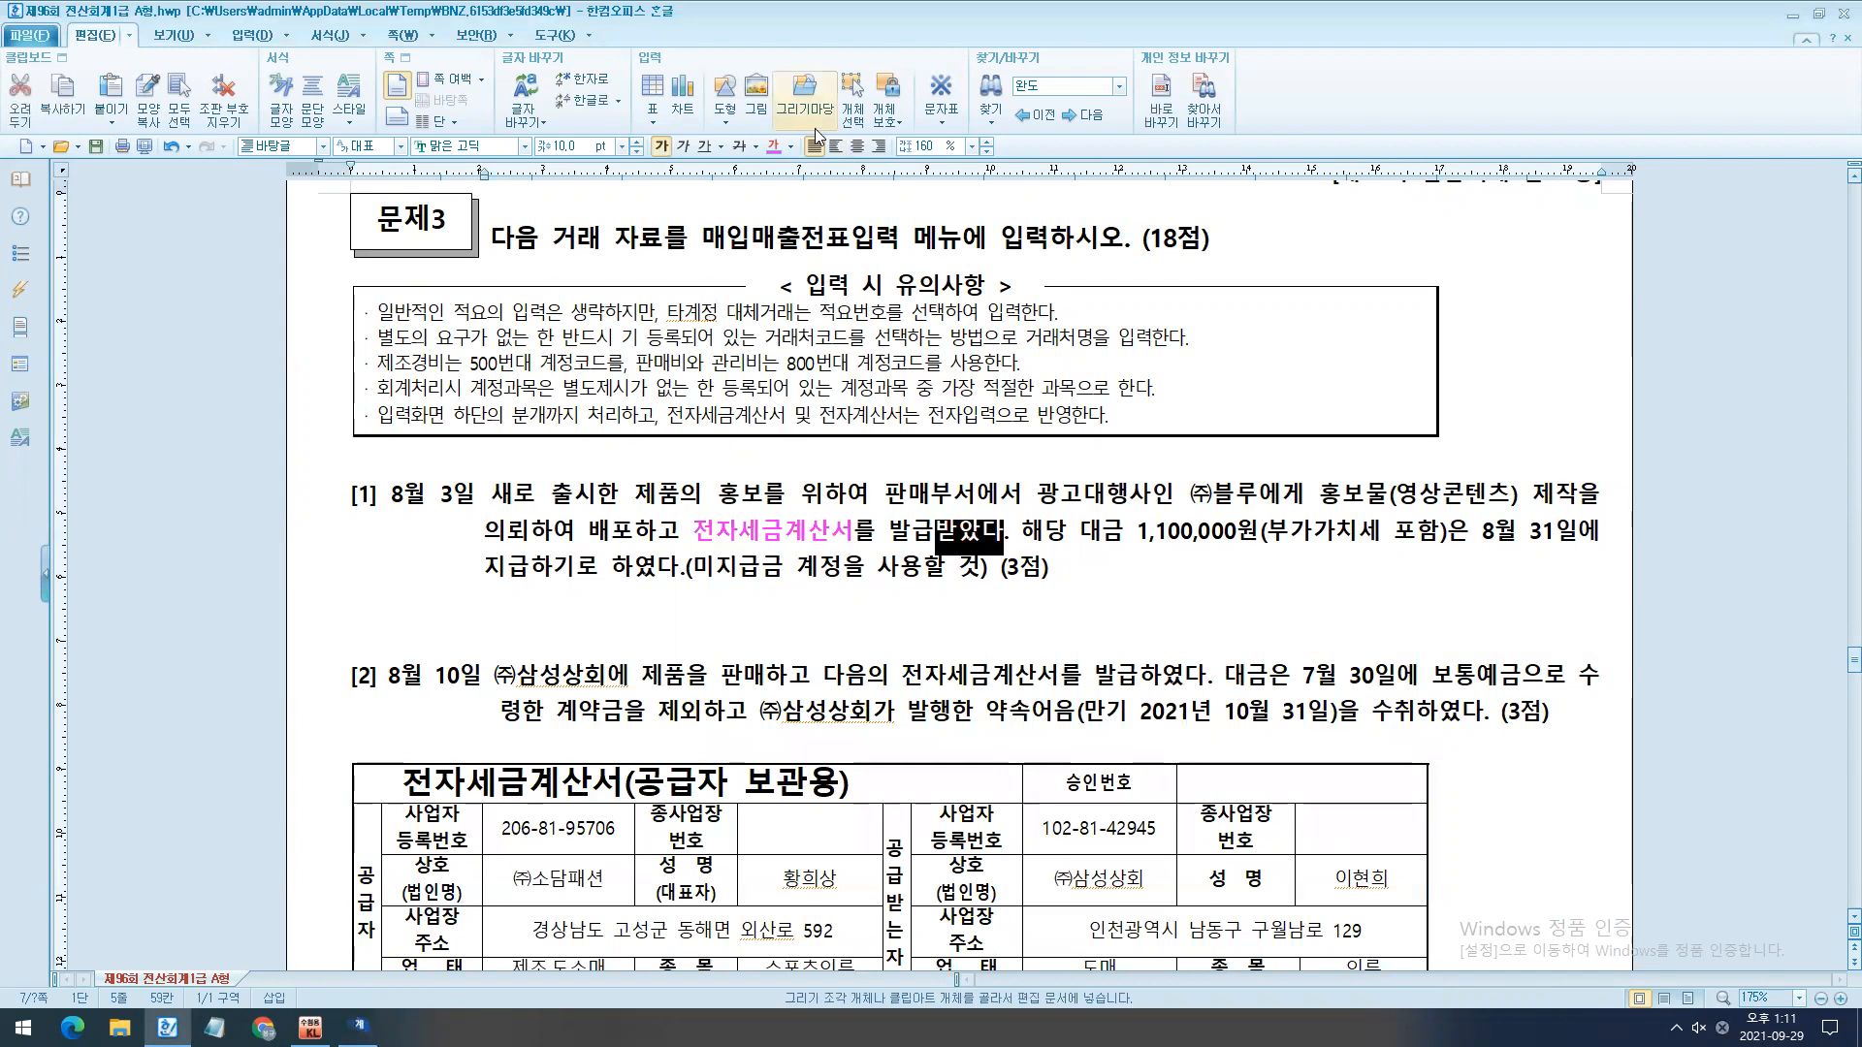
{"action": "left_click", "coordinate": [773, 147]}
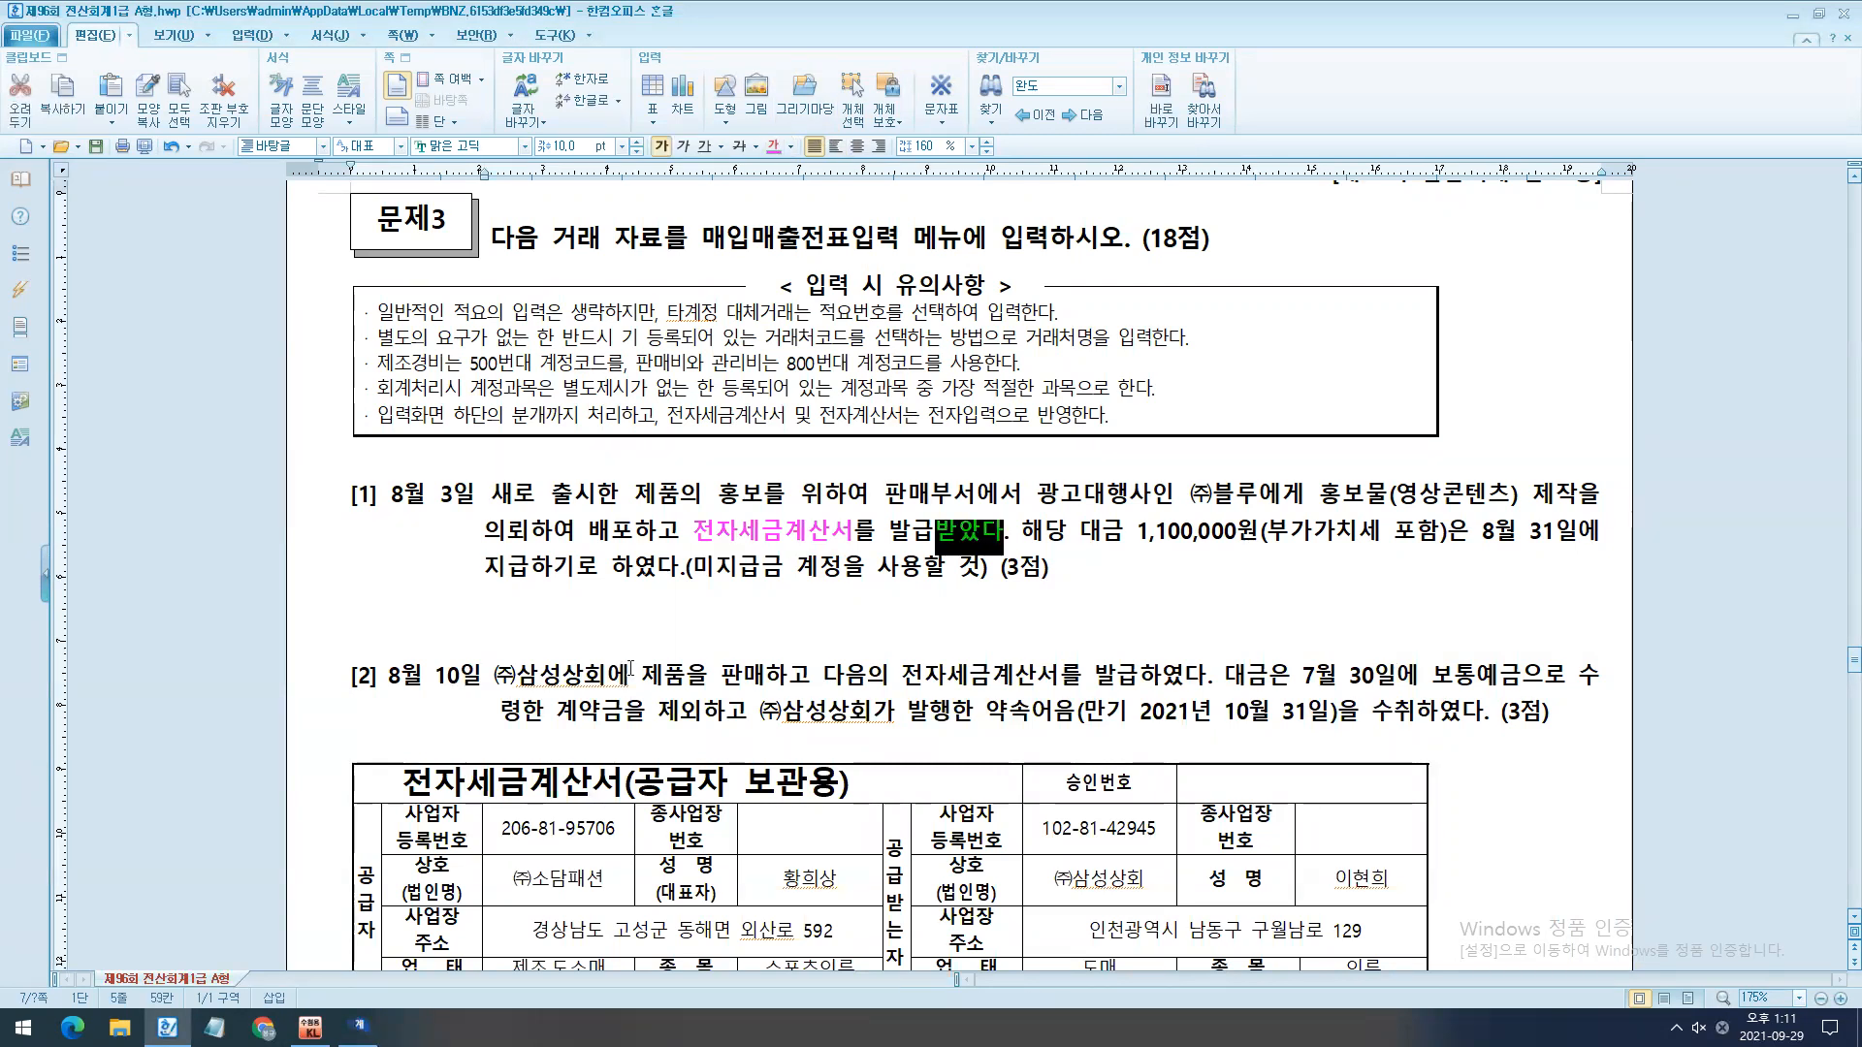
- Write the note "매입 + 세금계산서 수취 = 51과세매입" in the handwriting-style font below question [1]
{"action": "left_click_drag", "start_coordinate": [301, 628], "coordinate": [318, 674]}
{"action": "key", "text": "alt+c"}
{"action": "left_click", "coordinate": [660, 653]}
{"action": "key", "text": "Up"}
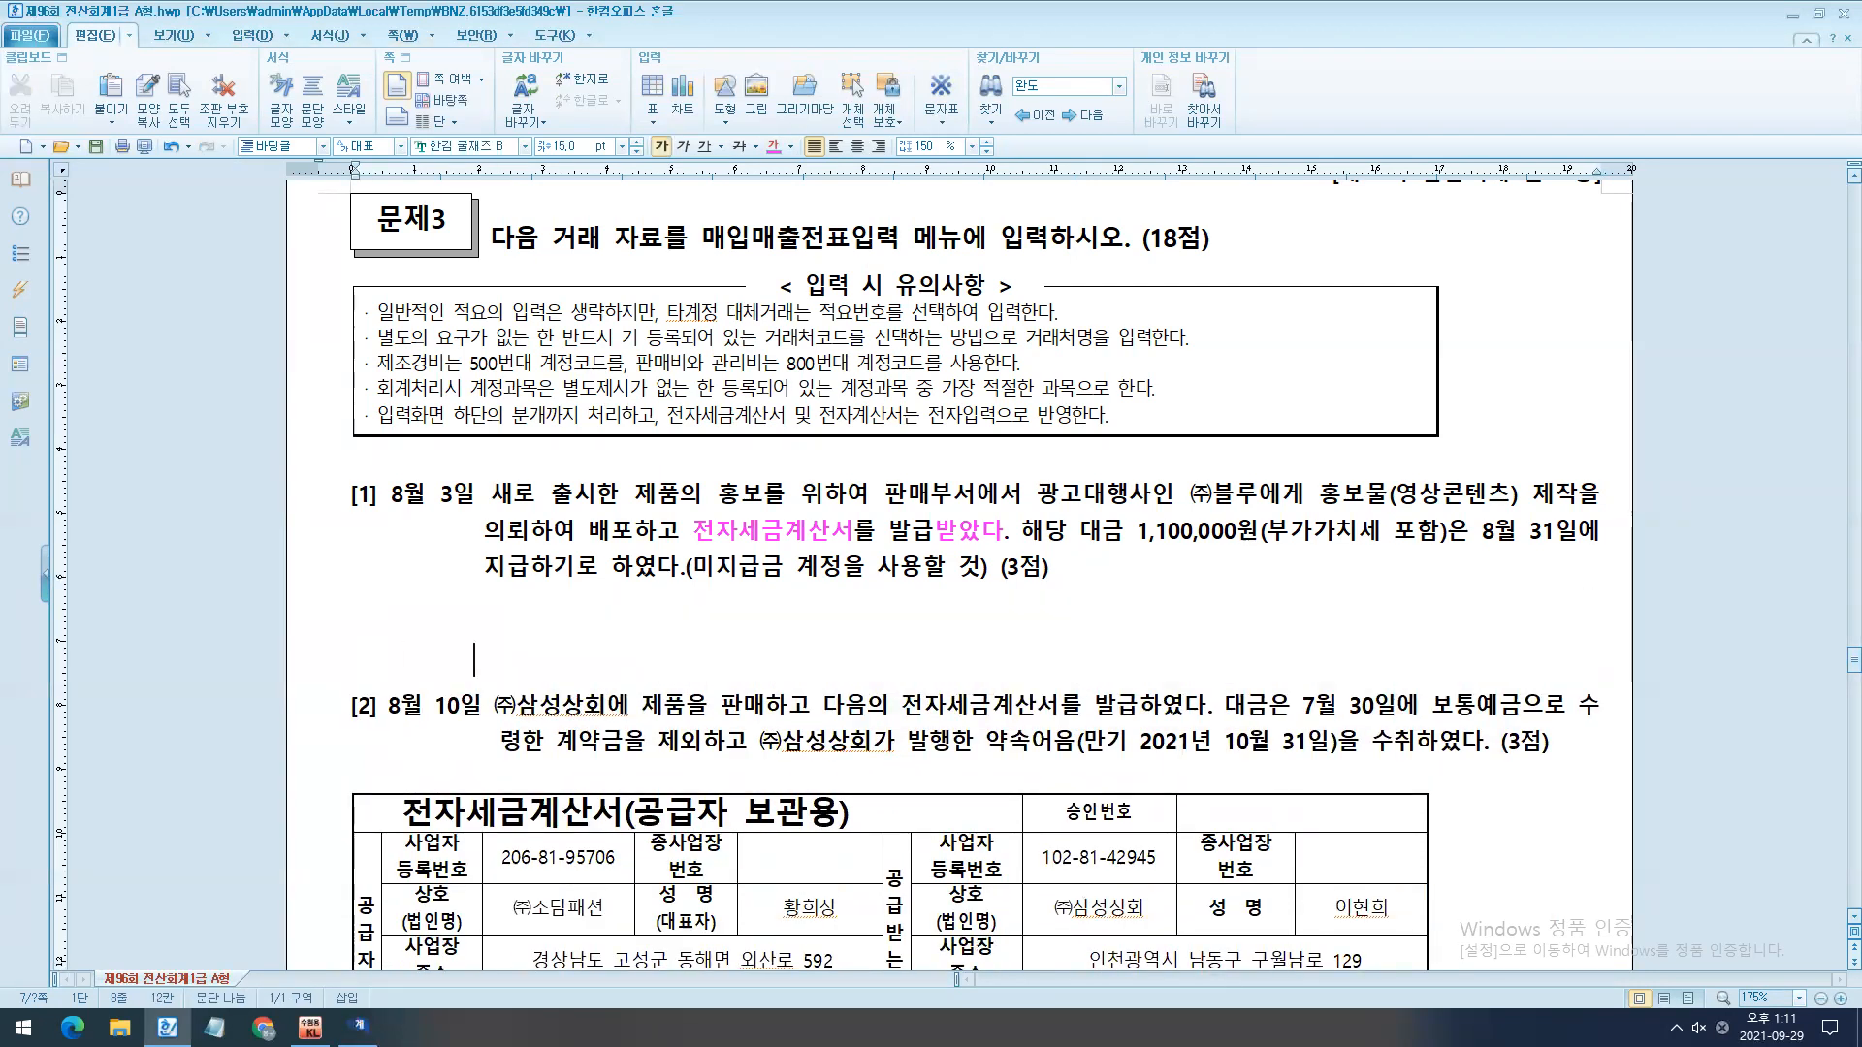
{"action": "key", "text": "Return"}
{"action": "type", "text": "매"}
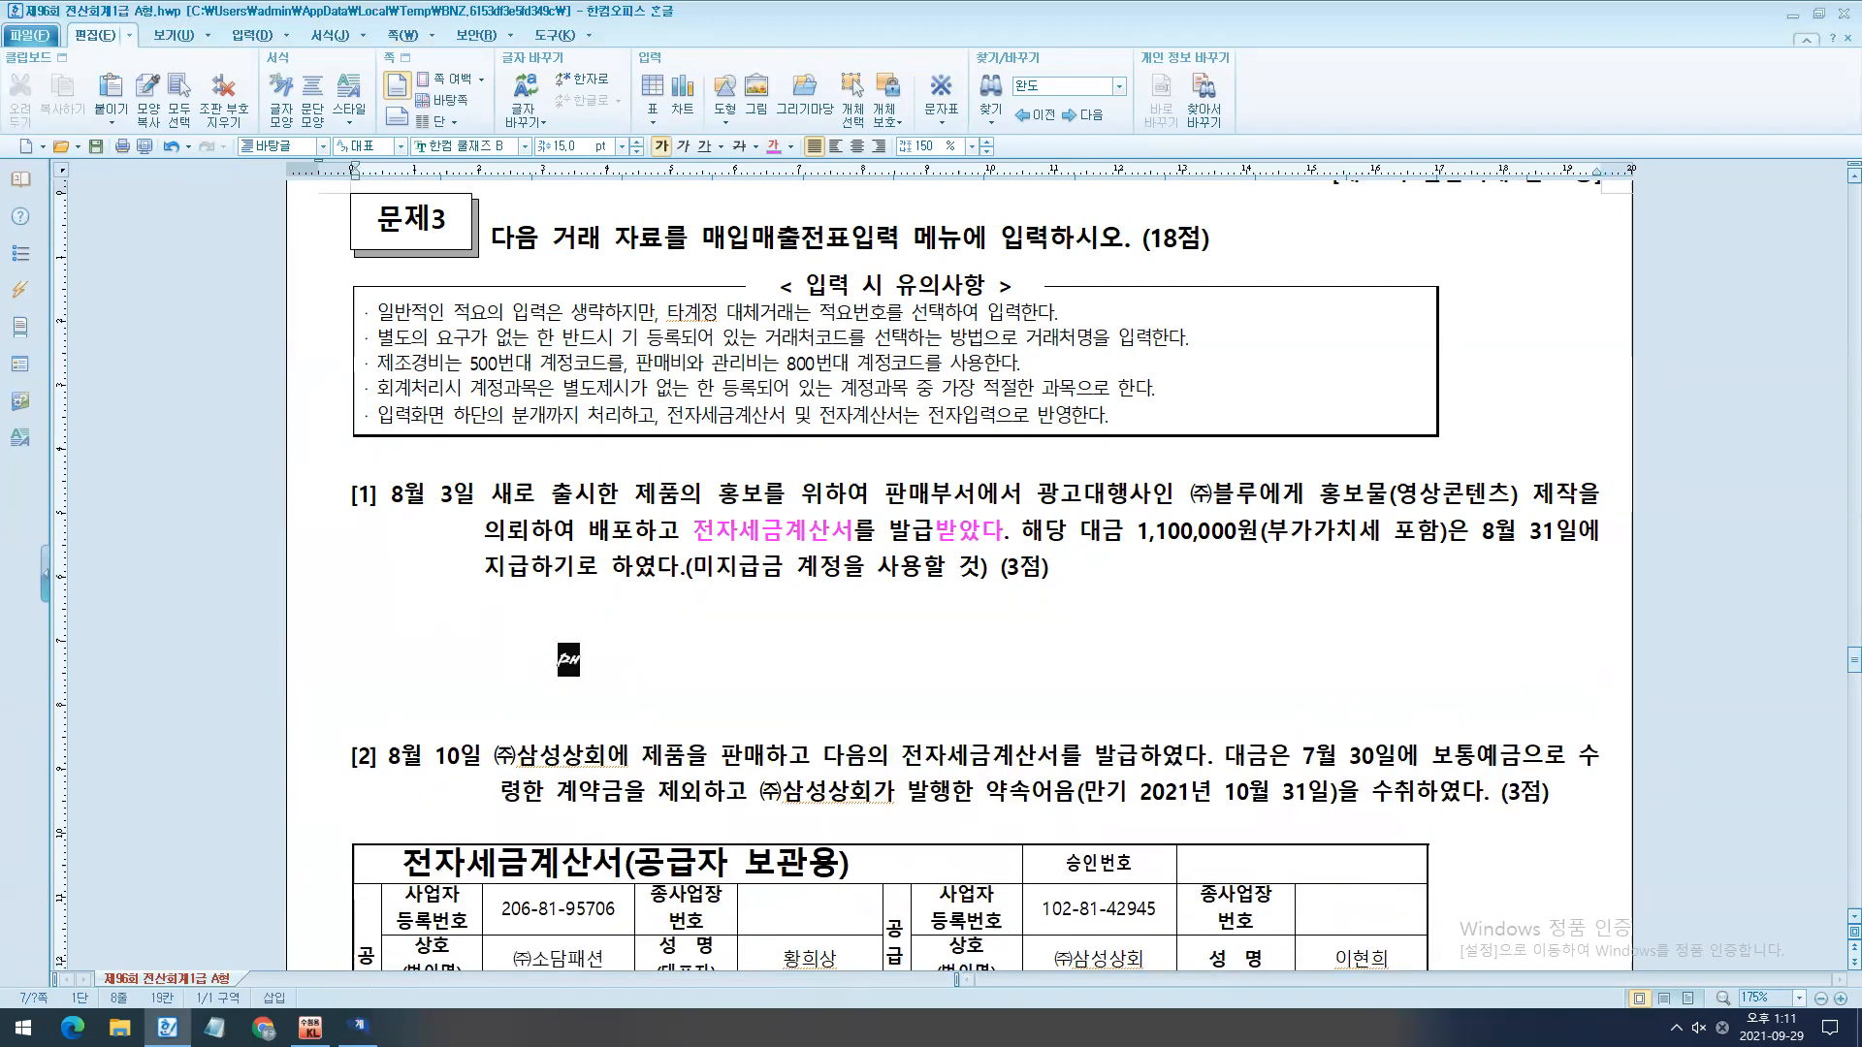
{"action": "type", "text": "입   +   세금계산서  수취"}
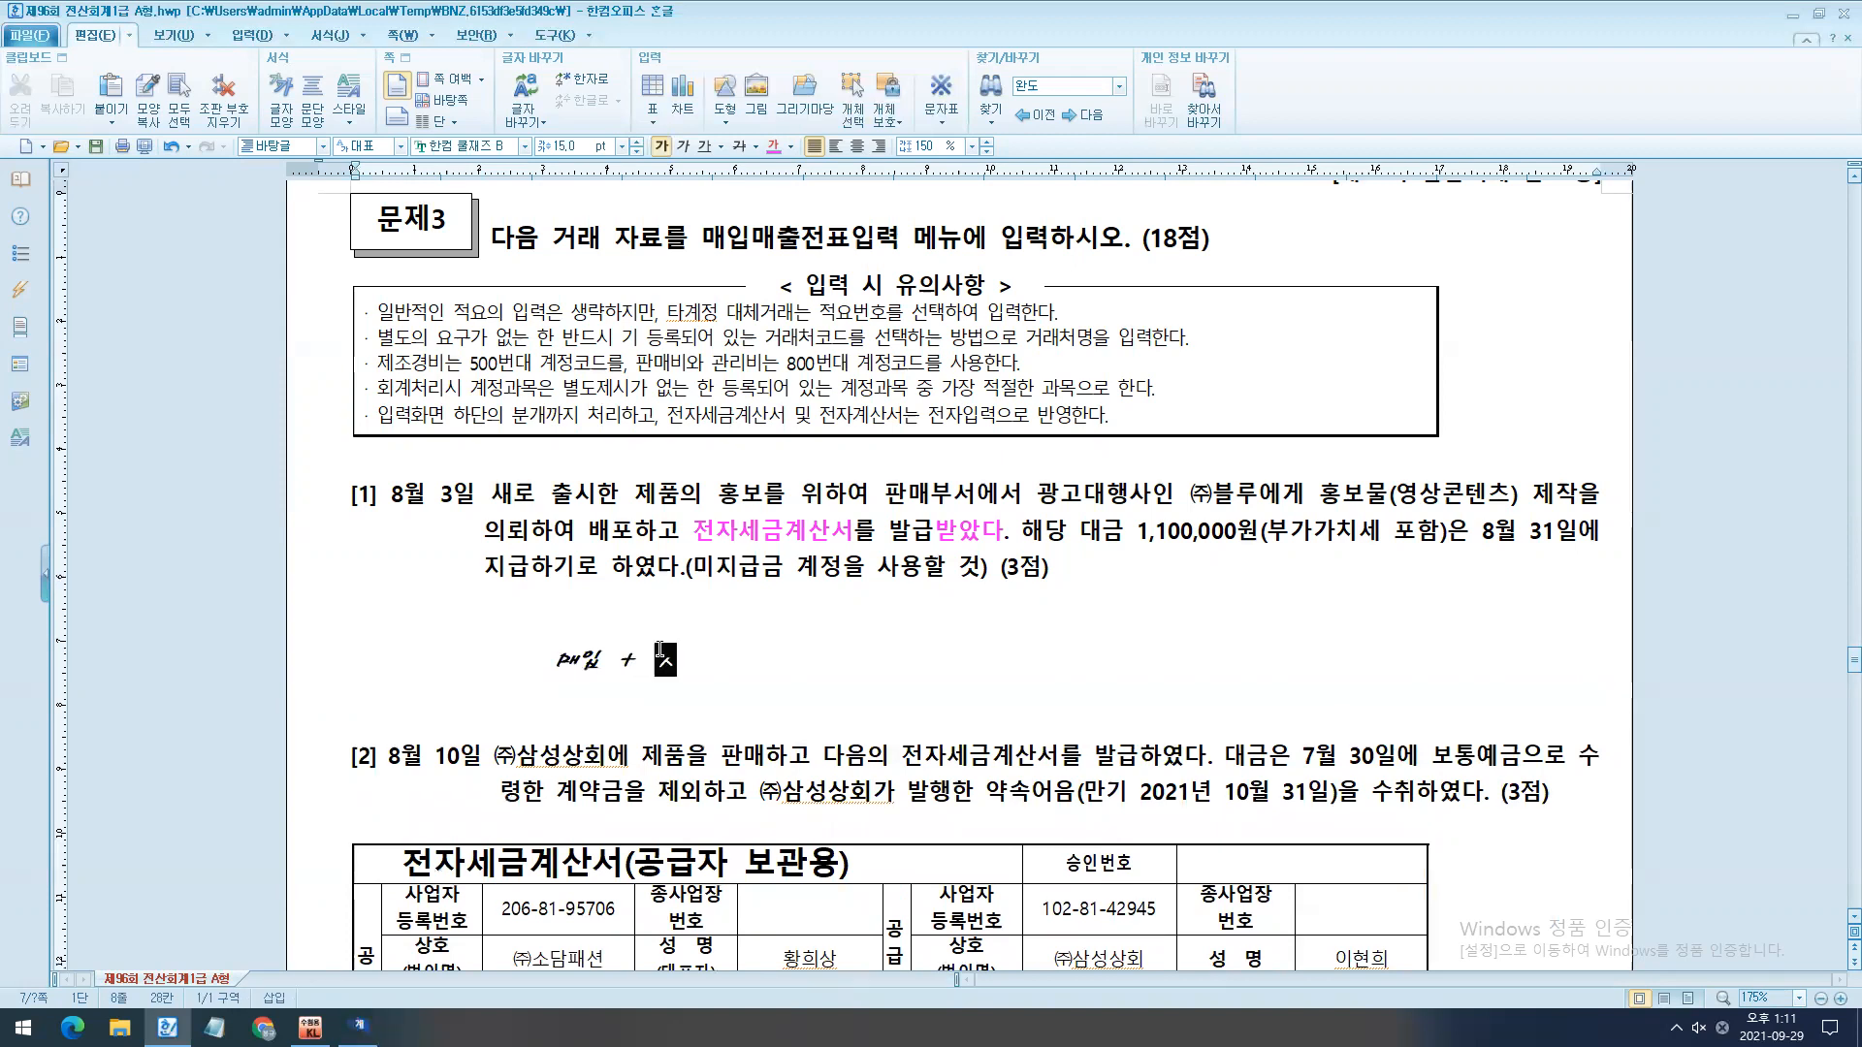
{"action": "type", "text": "   =   51"}
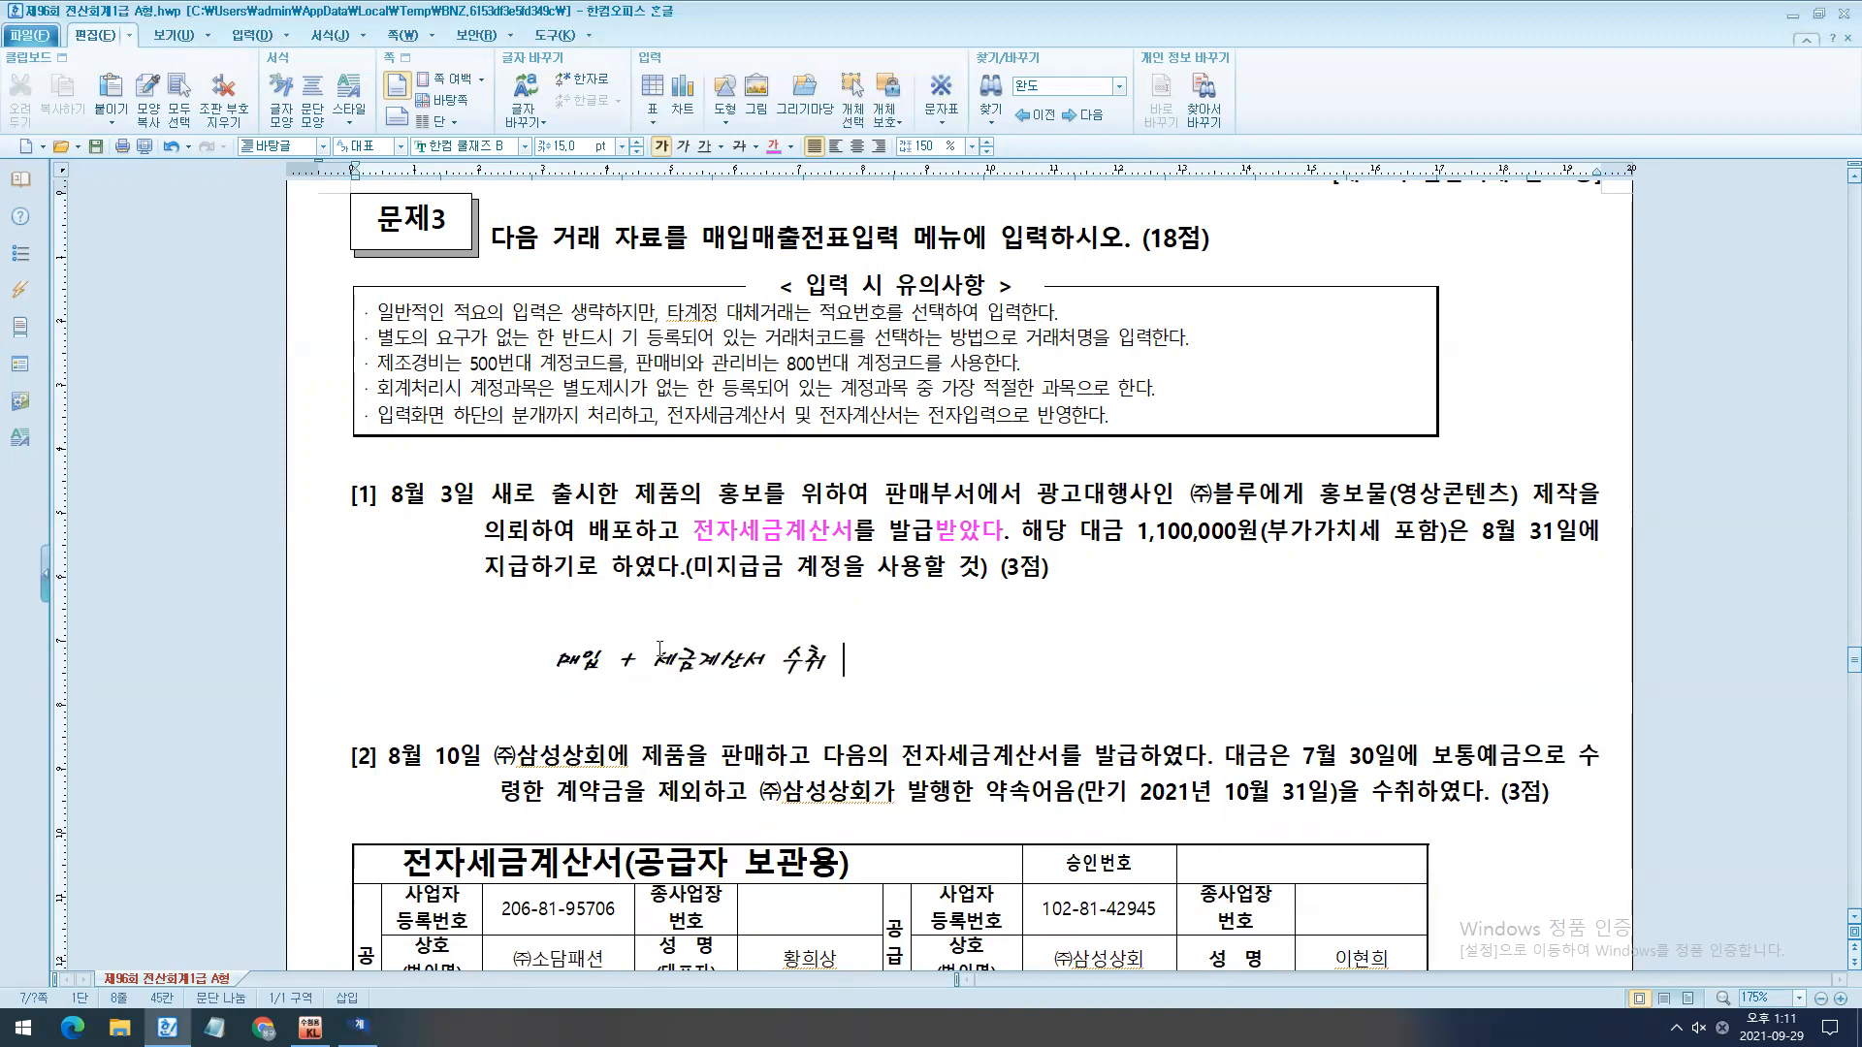
{"action": "type", "text": "과세매입"}
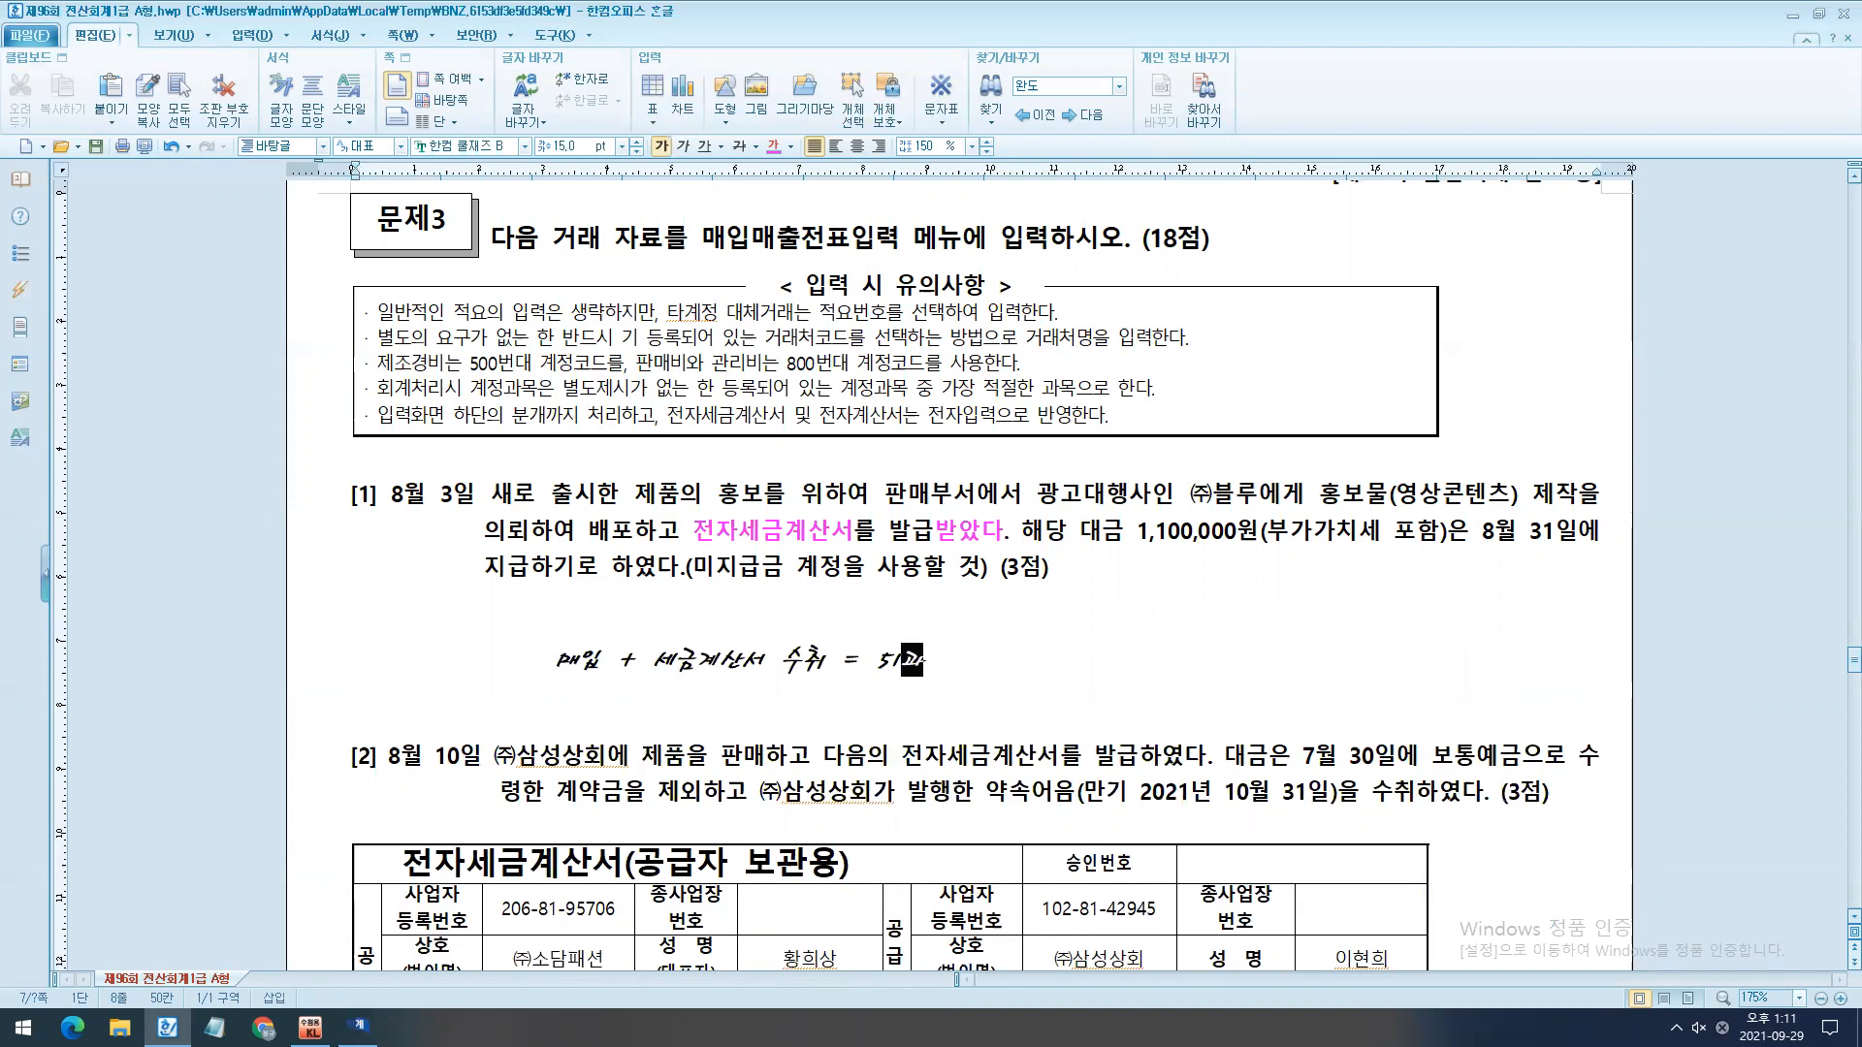
{"action": "key", "text": "Return"}
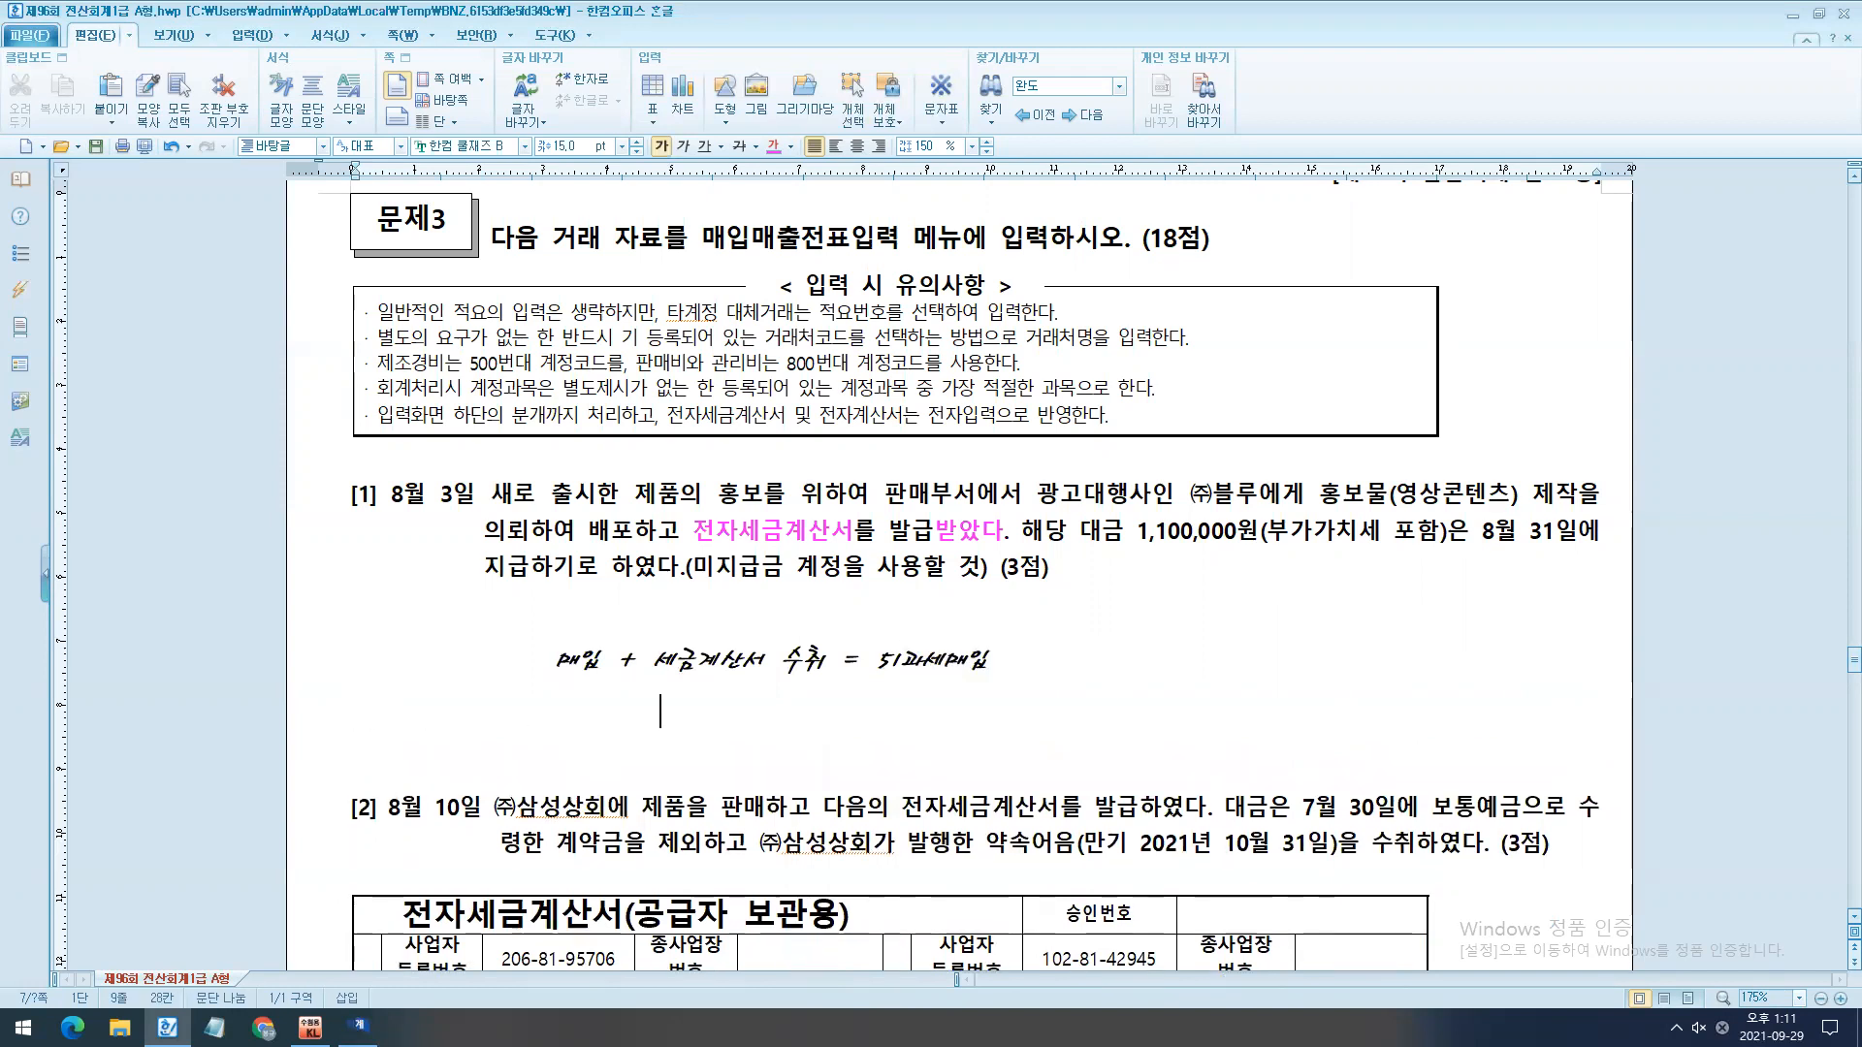
- Add a second note line below it reading "매입 + 세금계산서 수취 + 불공 = 54불공"
{"action": "type", "text": "매"}
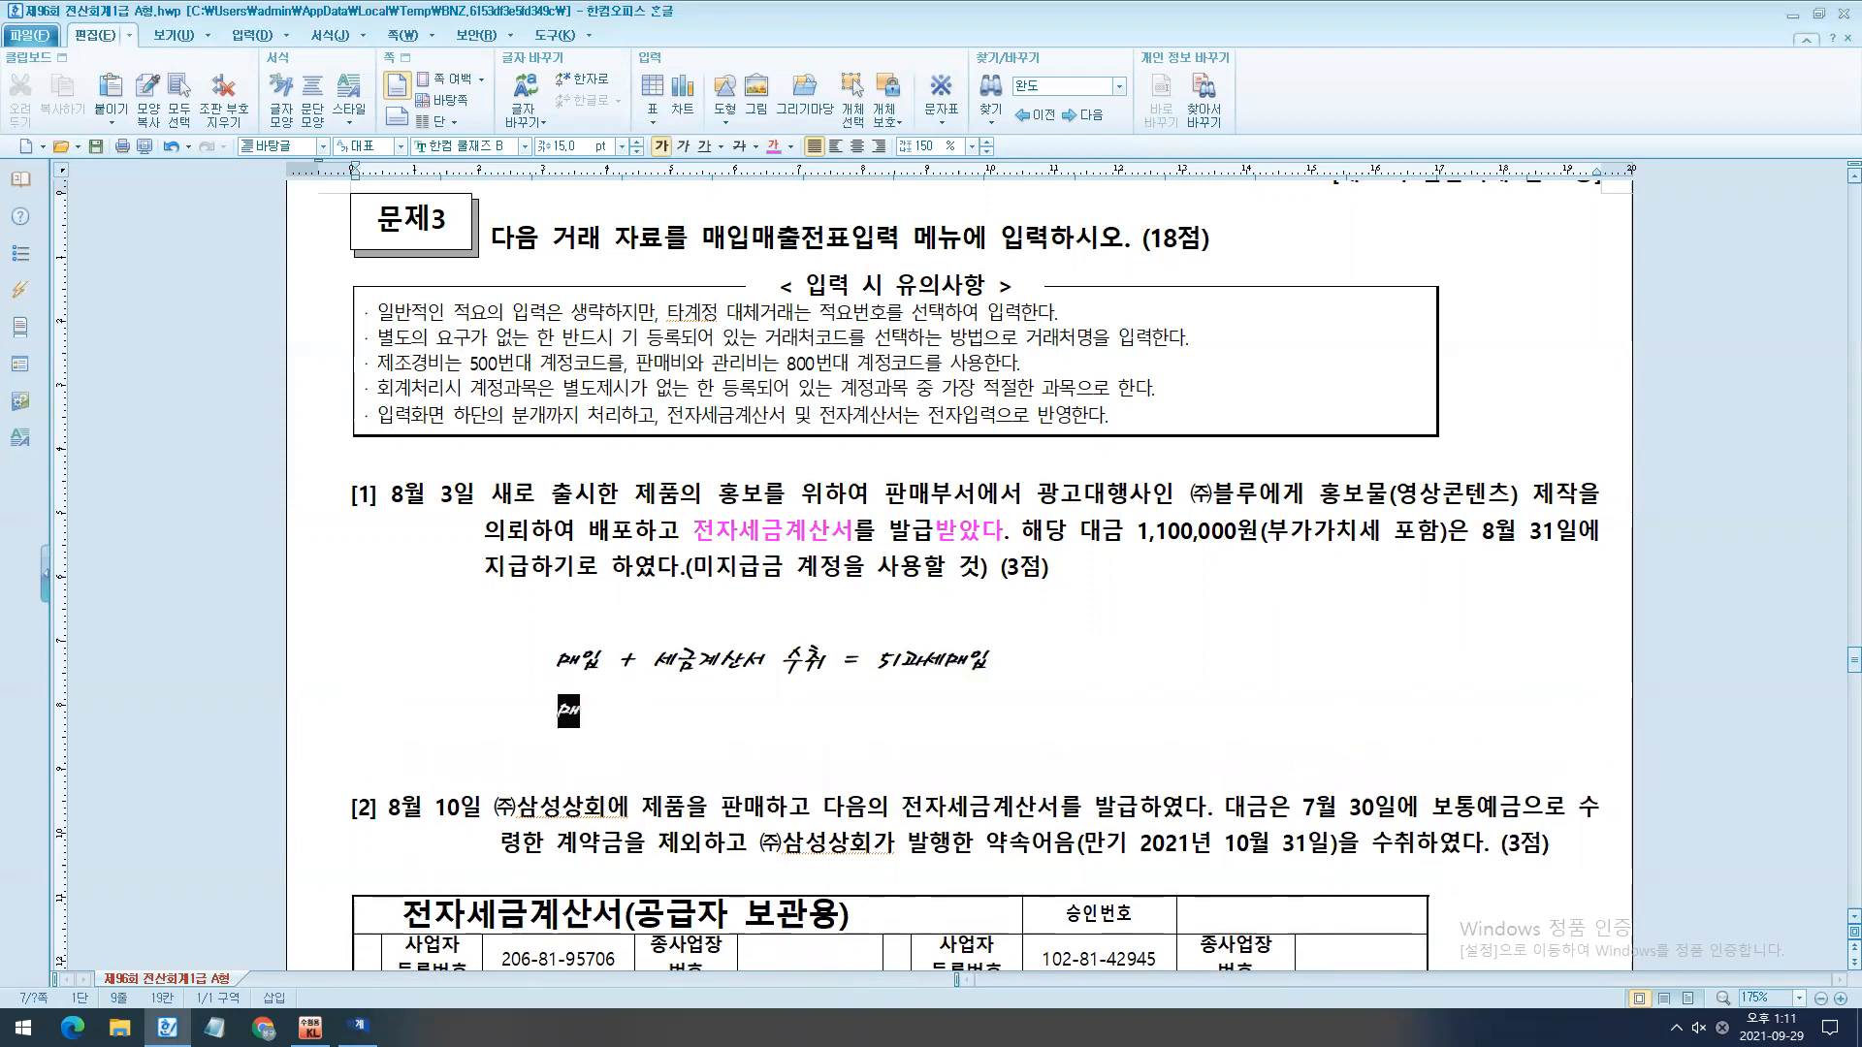
{"action": "type", "text": "입   +   세금계산서   수추"}
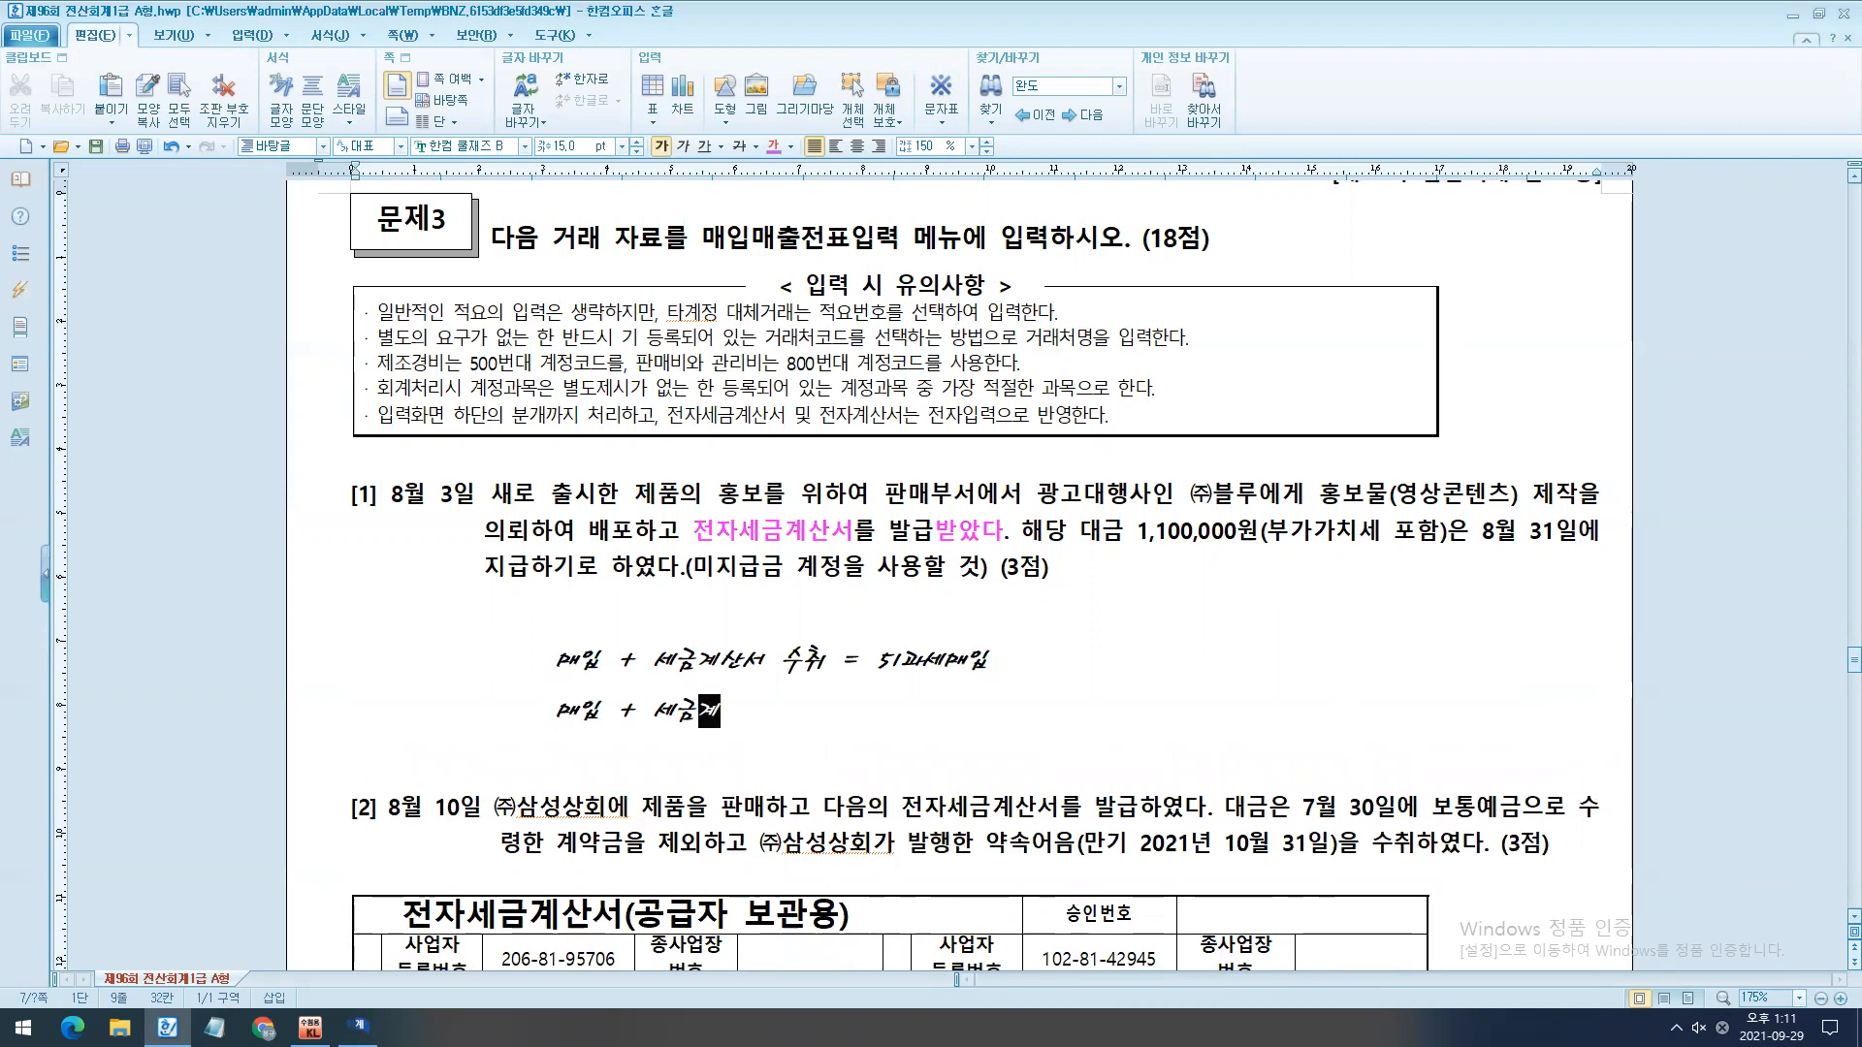
{"action": "key", "text": "BackSpace"}
{"action": "key", "text": "BackSpace"}
{"action": "key", "text": "BackSpace"}
{"action": "key", "text": "BackSpace"}
{"action": "type", "text": "취   +   불고"}
{"action": "type", "text": "ㅇ   =   54불공"}
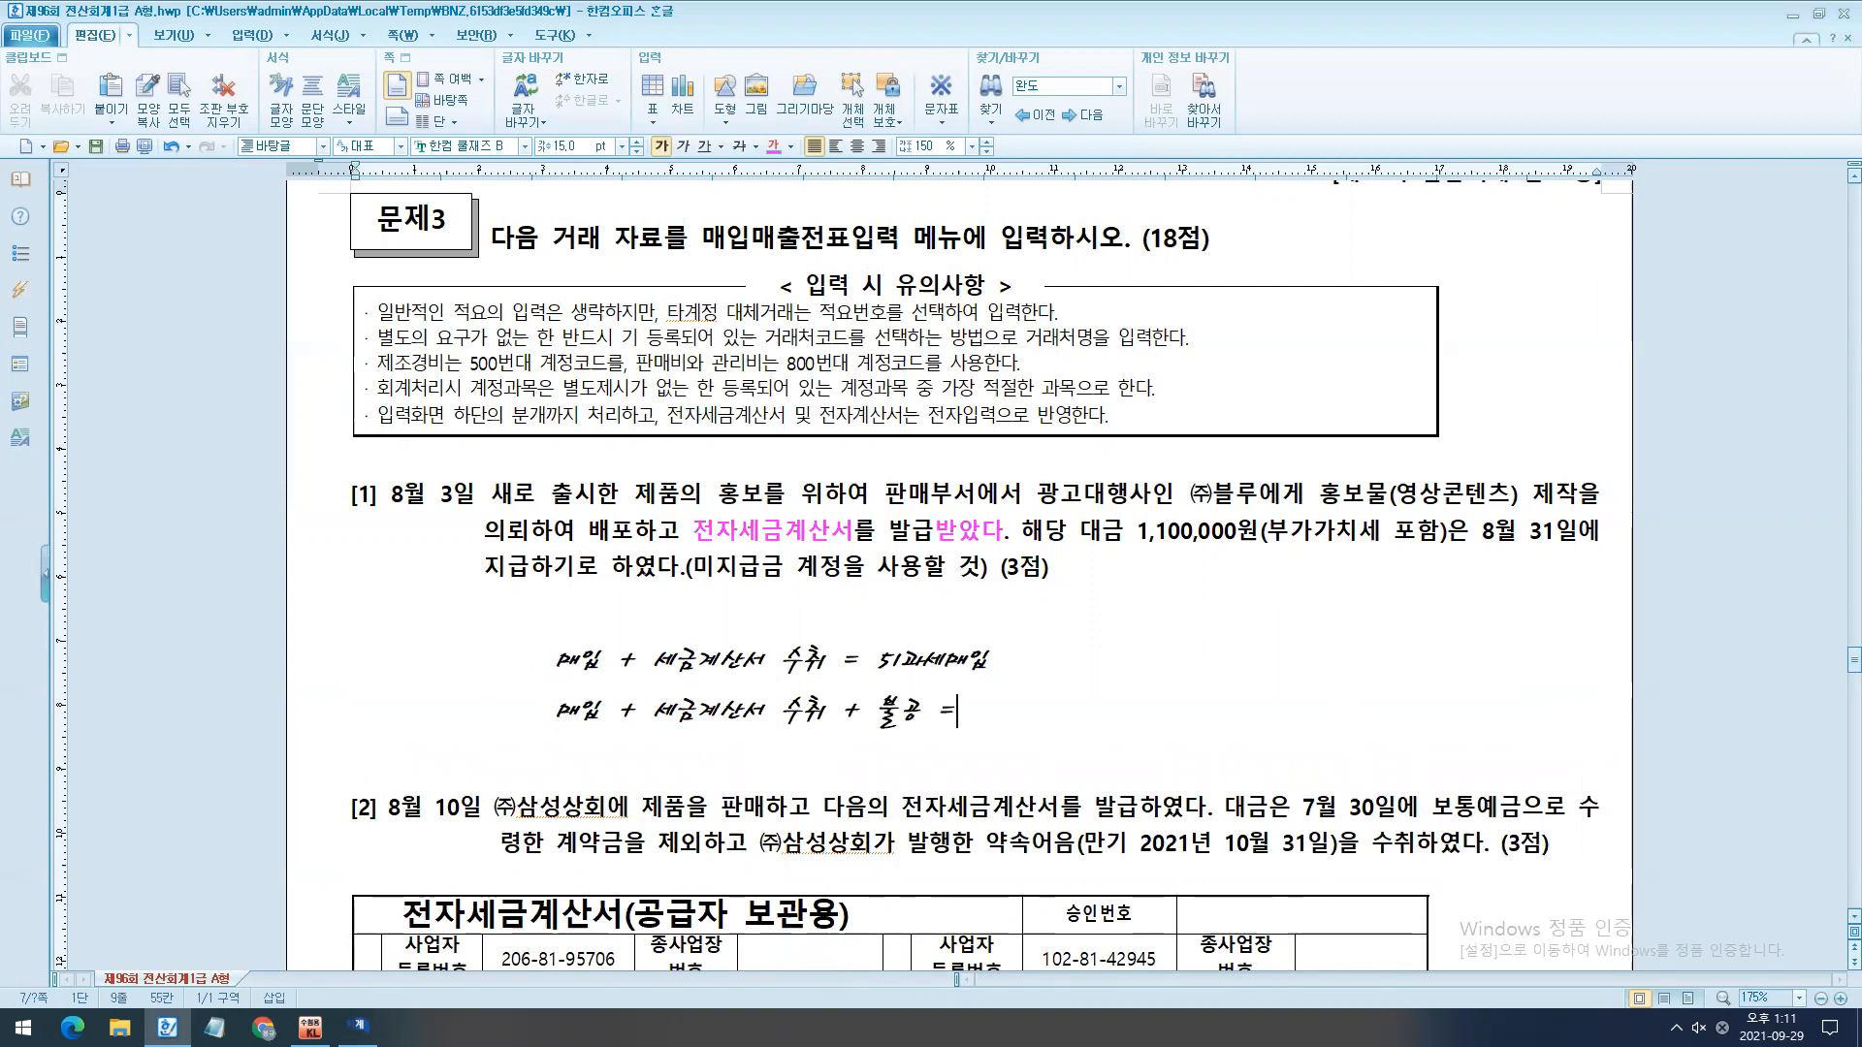
{"action": "key", "text": "Return"}
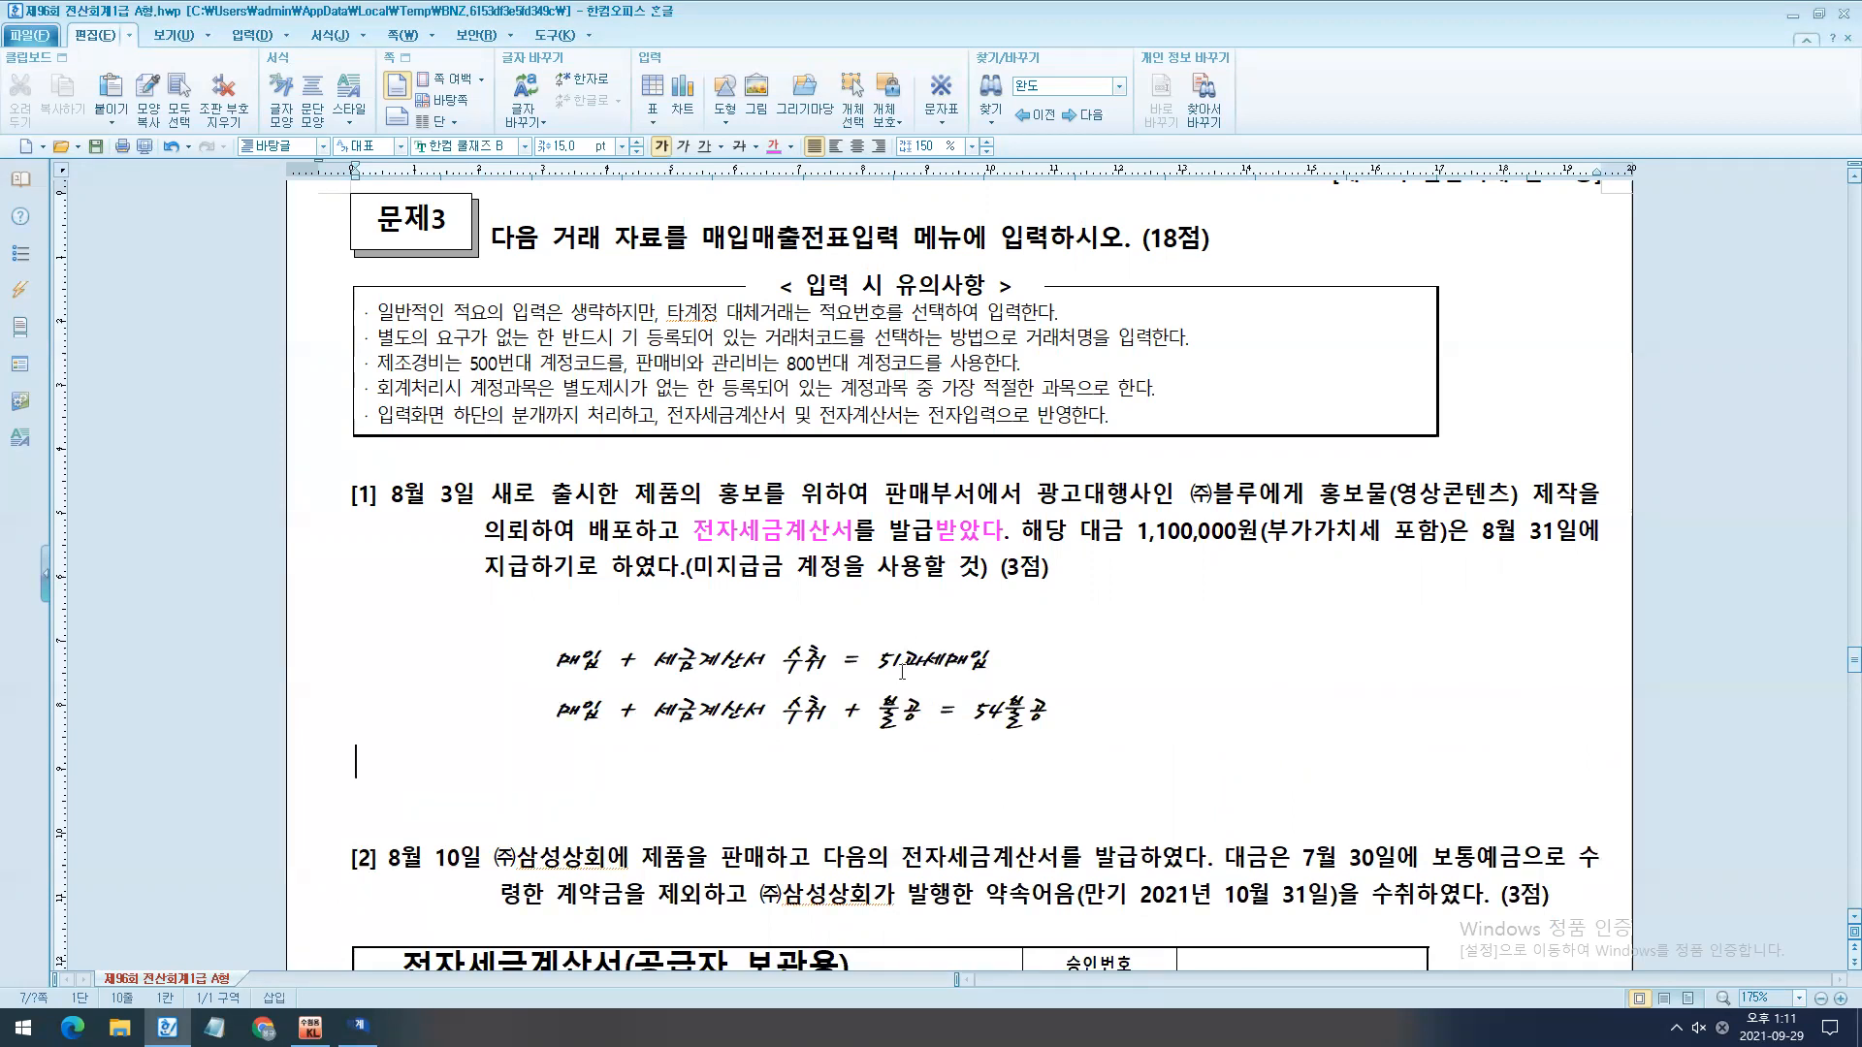
- Colour 51과세매입 magenta in the first note line under question [1]
{"action": "double_click", "coordinate": [933, 660]}
{"action": "left_click", "coordinate": [886, 780]}
{"action": "scroll", "coordinate": [886, 781], "scroll_direction": "down", "scroll_amount": 1}
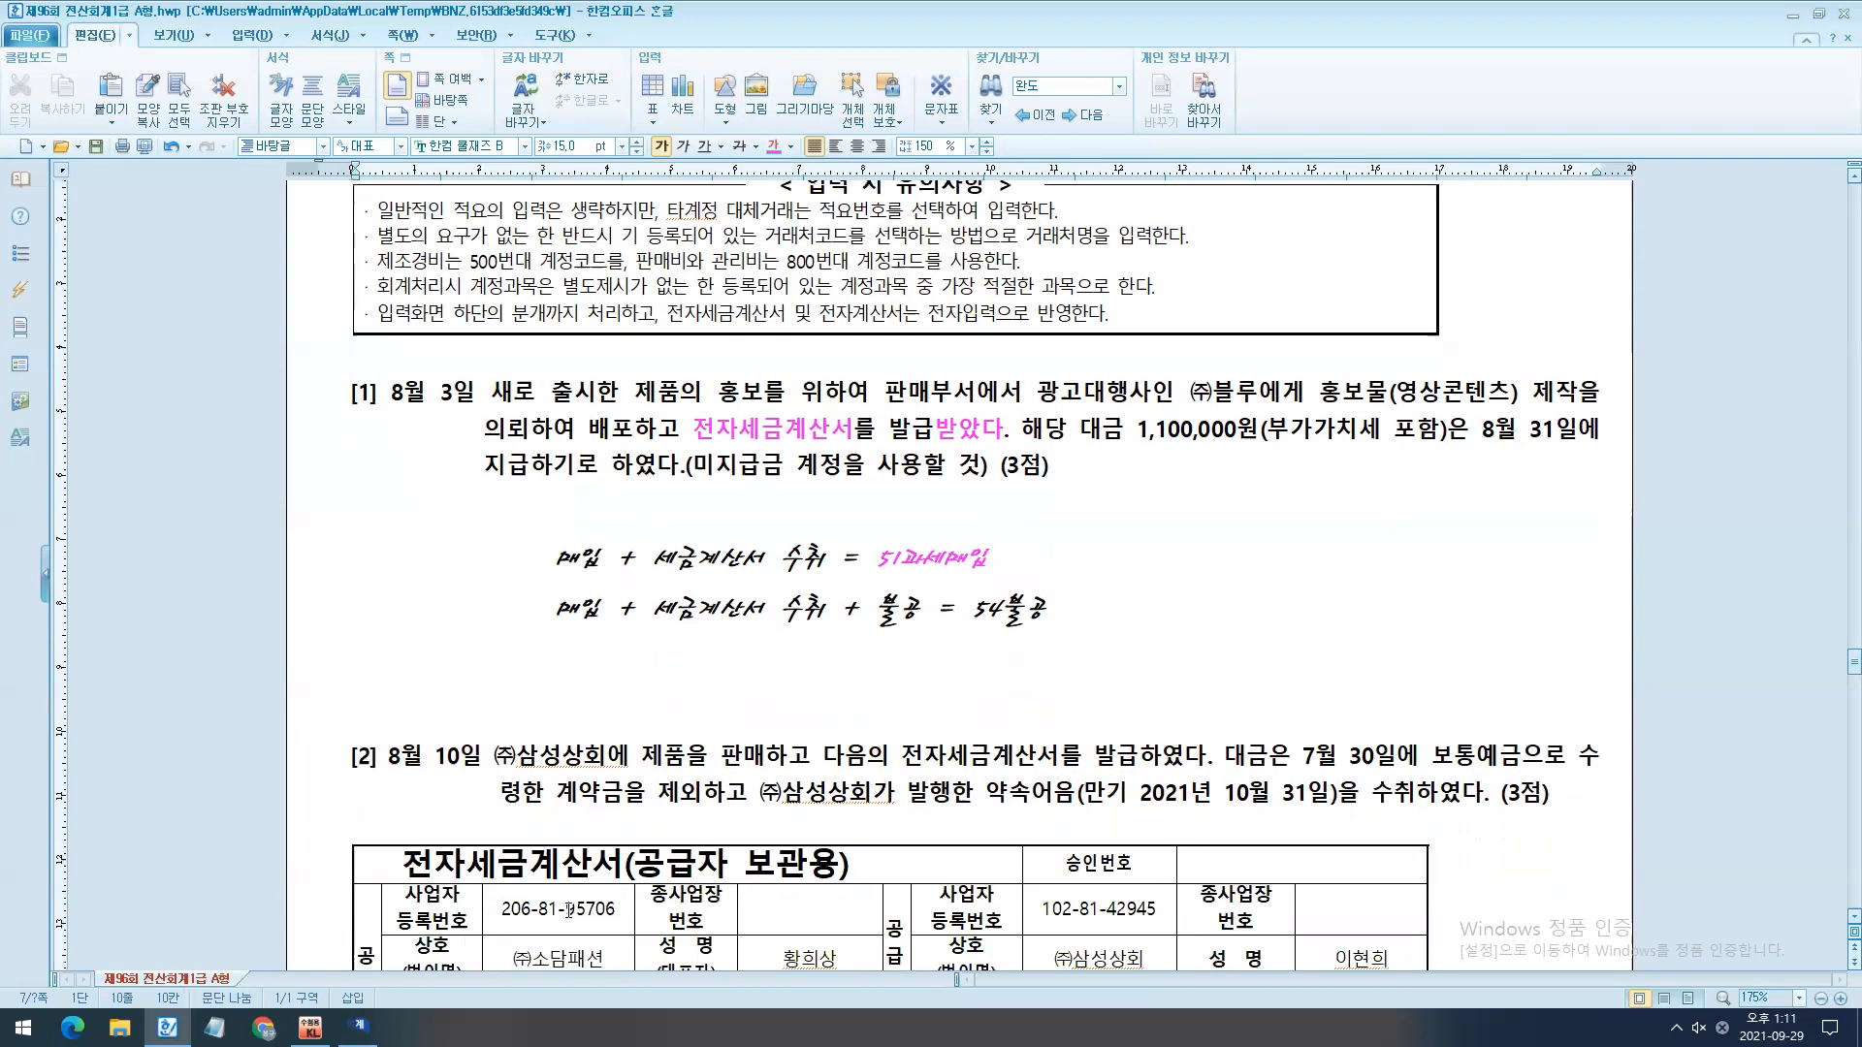
- Back in KcLep, enter the August 3 line as type 51 과세 with item 홍보 and supply value 1,000,000, without quantity or unit price
{"action": "left_click", "coordinate": [357, 1027]}
{"action": "type", "text": "51"}
{"action": "key", "text": "Return"}
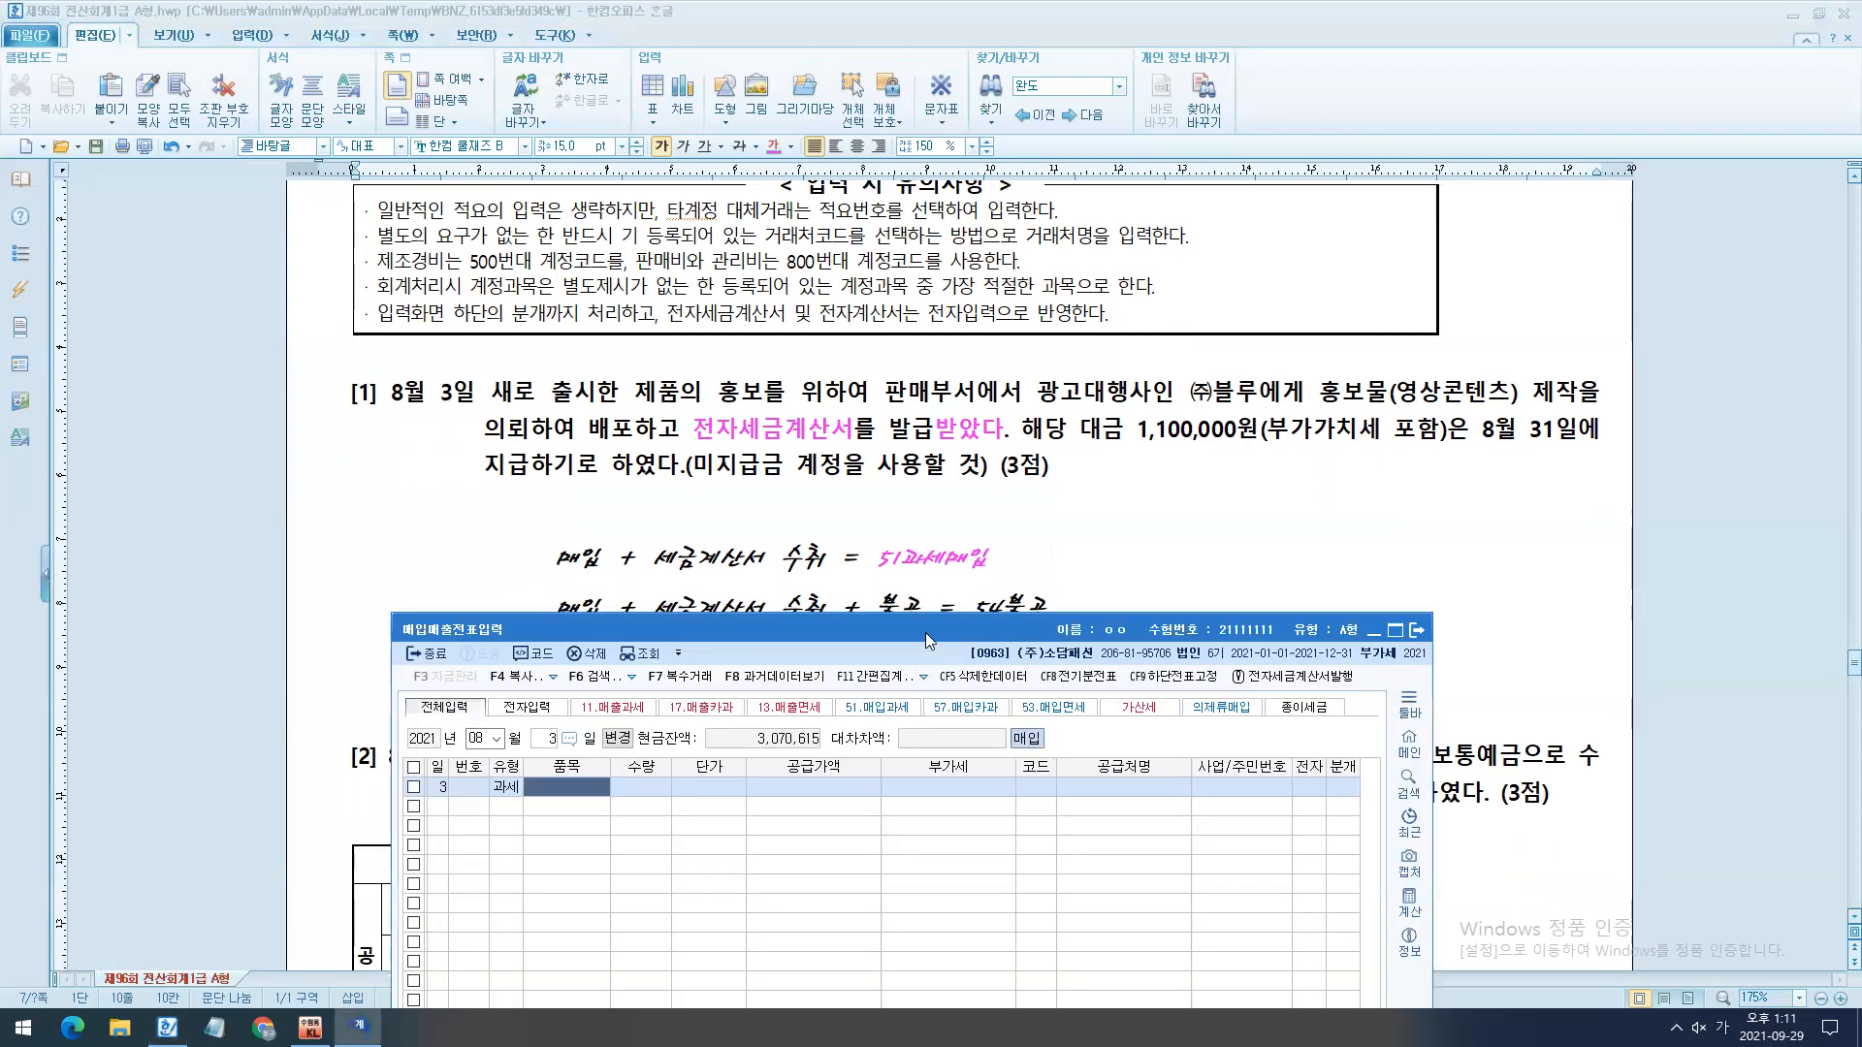
{"action": "left_click_drag", "start_coordinate": [929, 640], "coordinate": [1035, 617]}
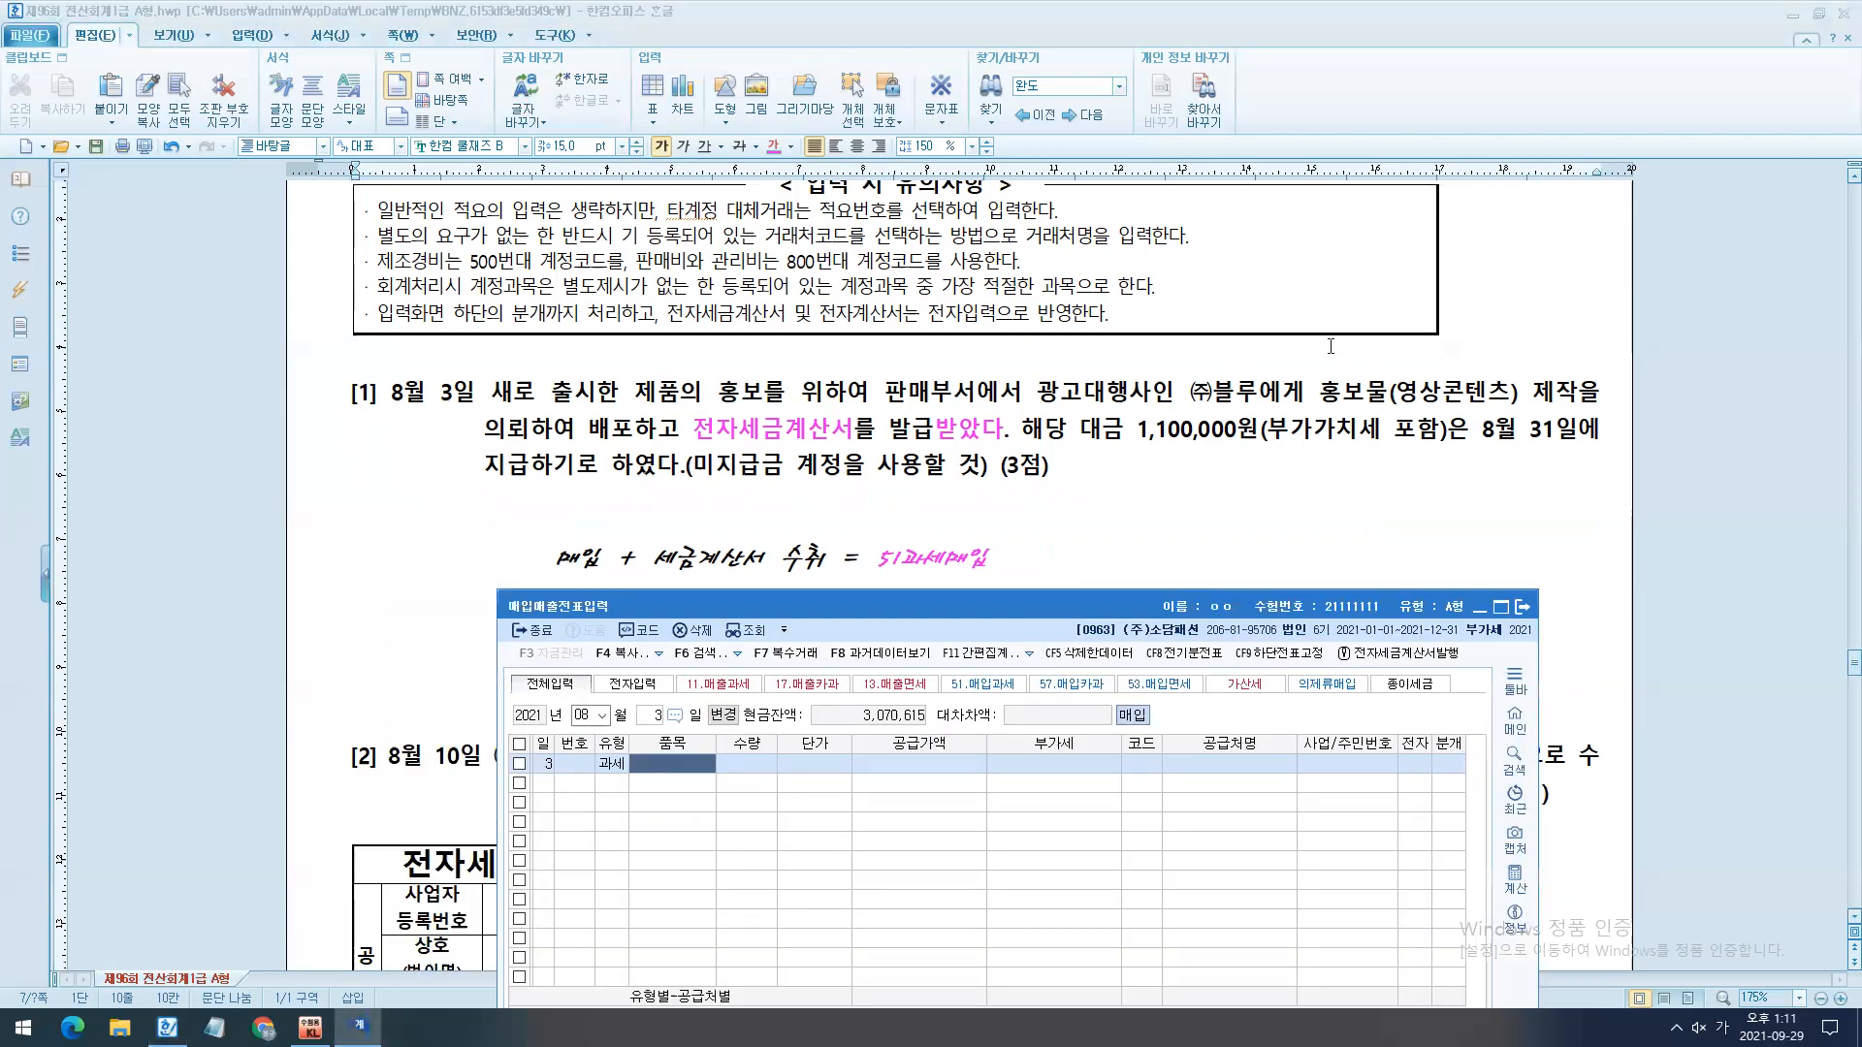
{"action": "type", "text": "홍보"}
{"action": "key", "text": "Return"}
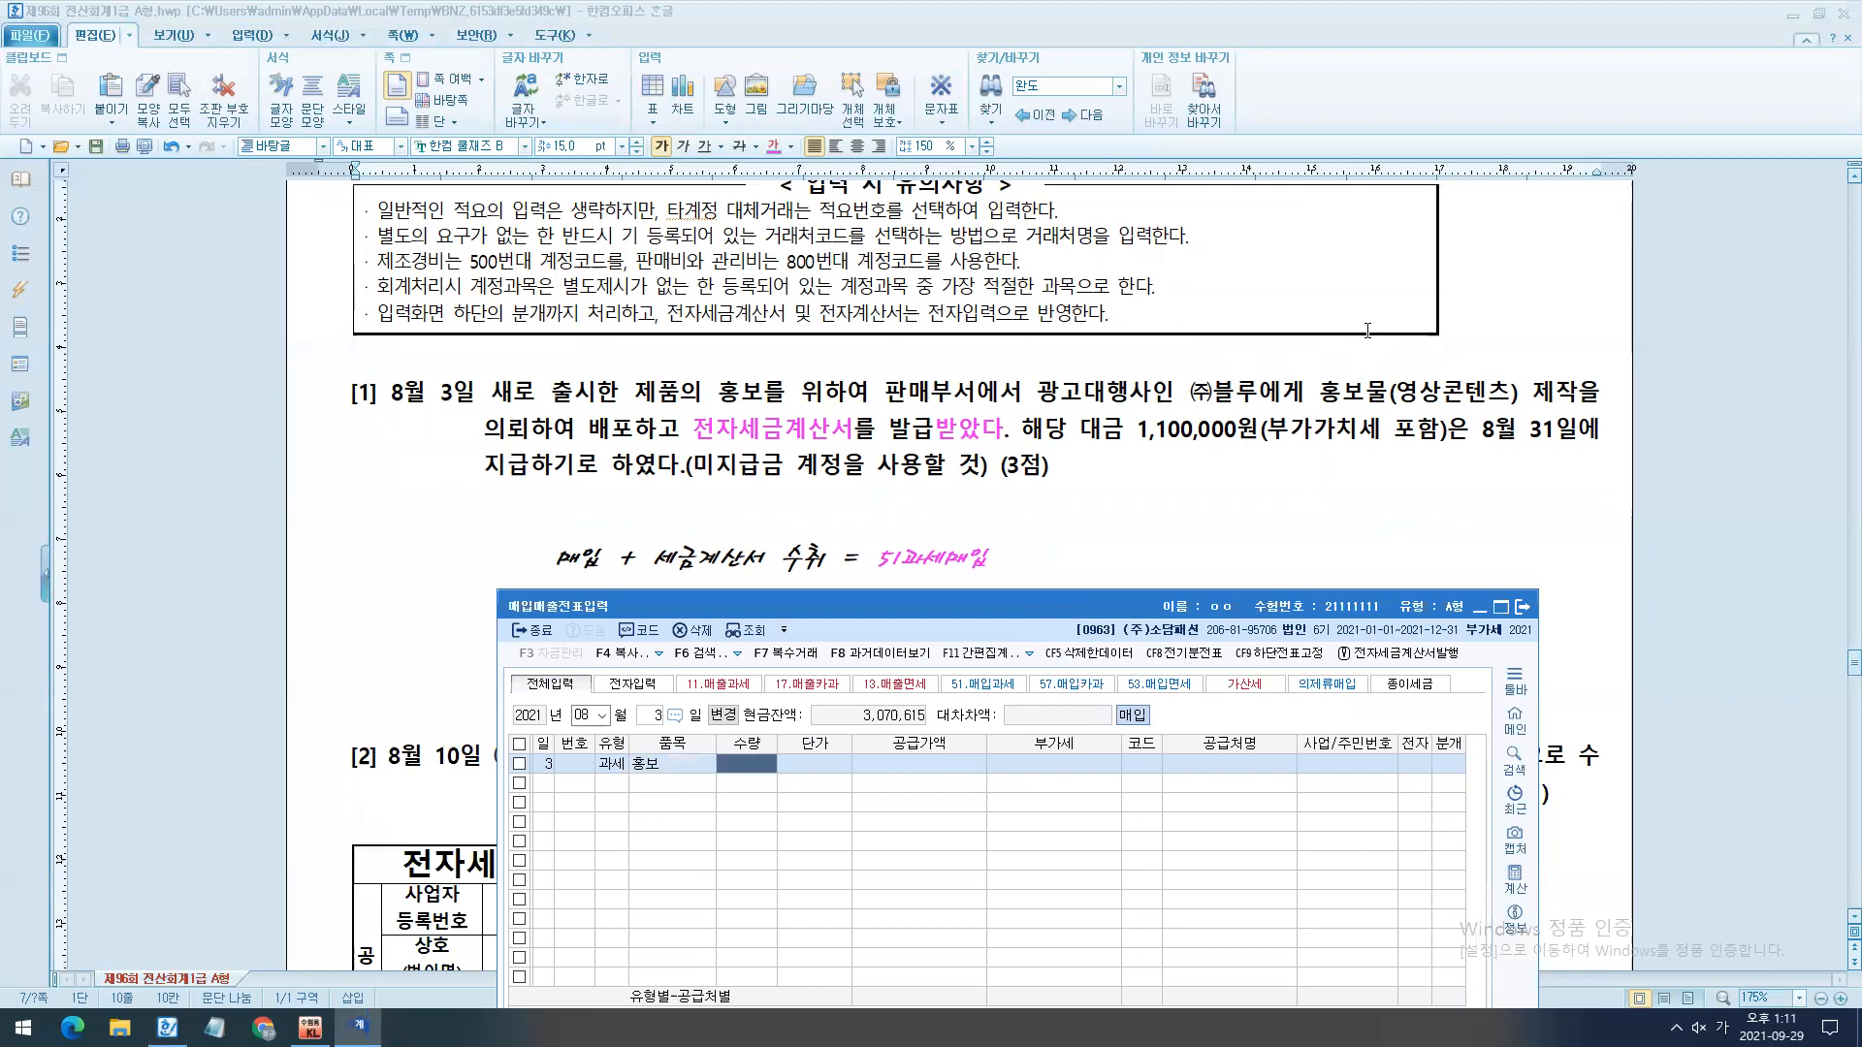
{"action": "key", "text": "Return"}
{"action": "key", "text": "Return"}
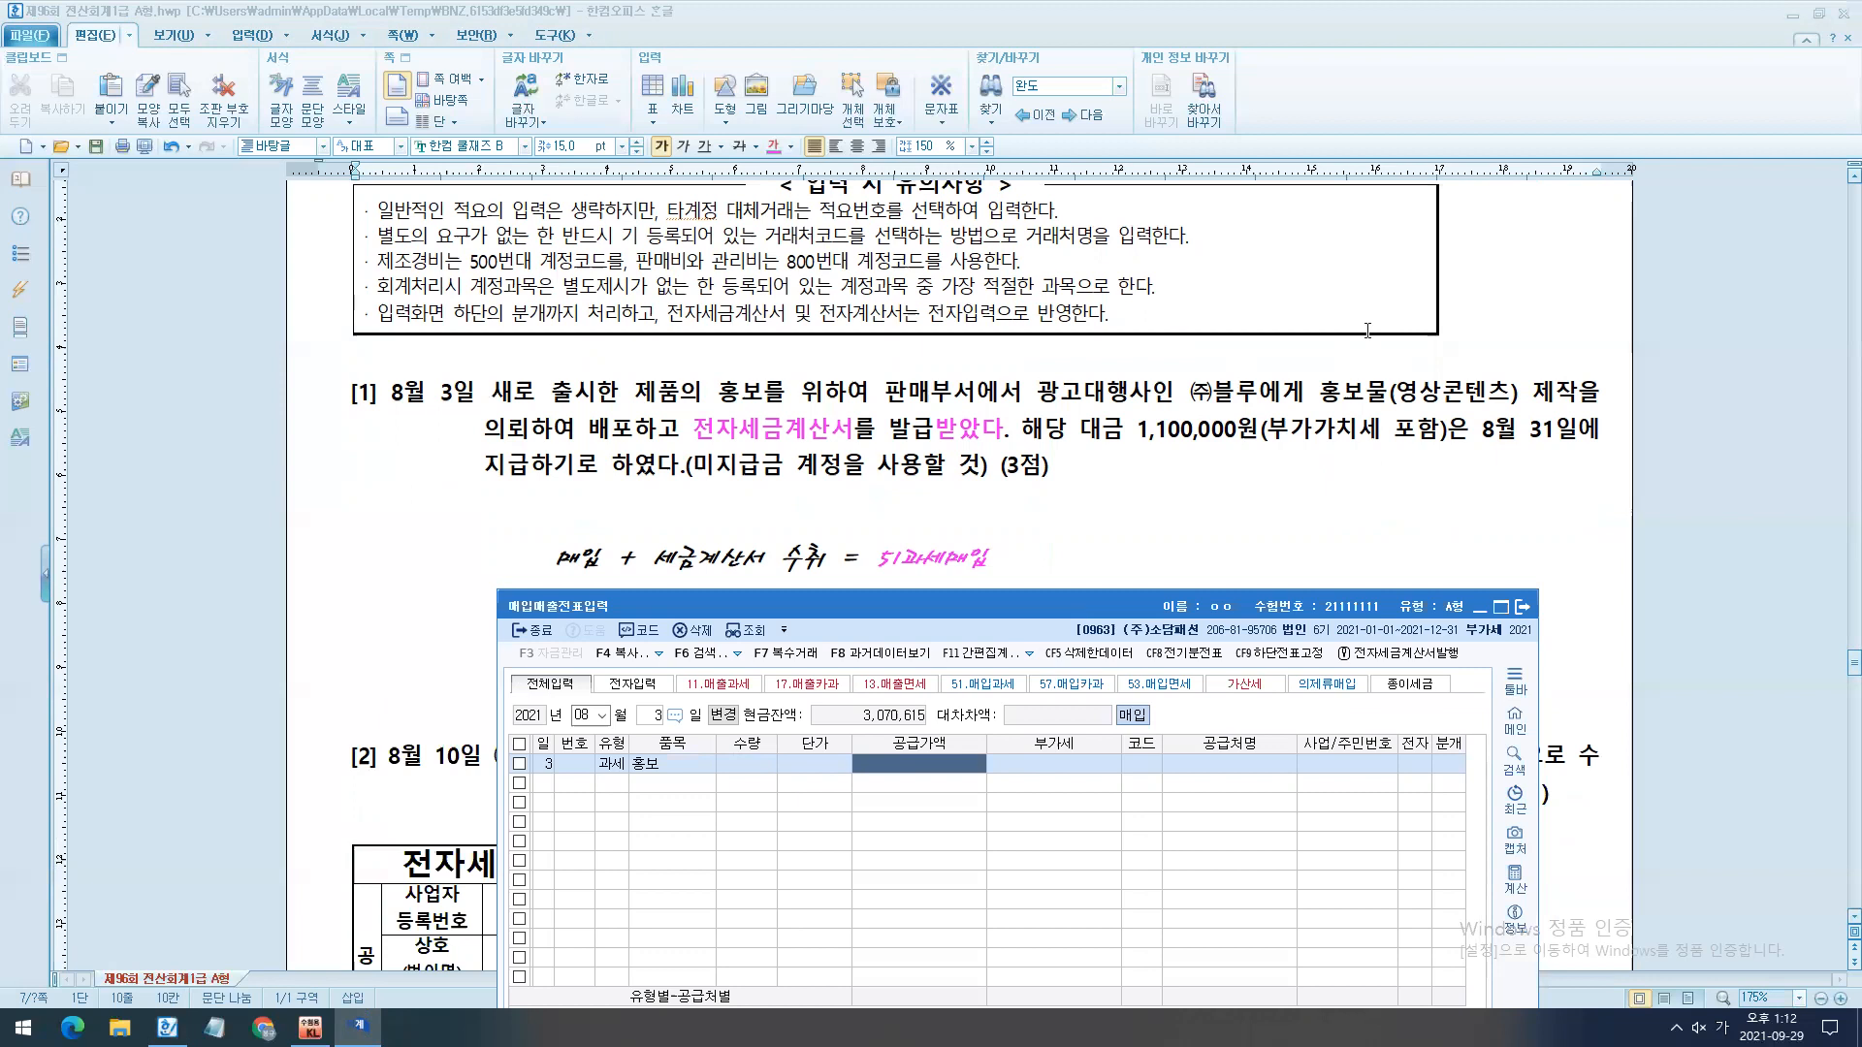
{"action": "type", "text": "1000000"}
{"action": "key", "text": "Return"}
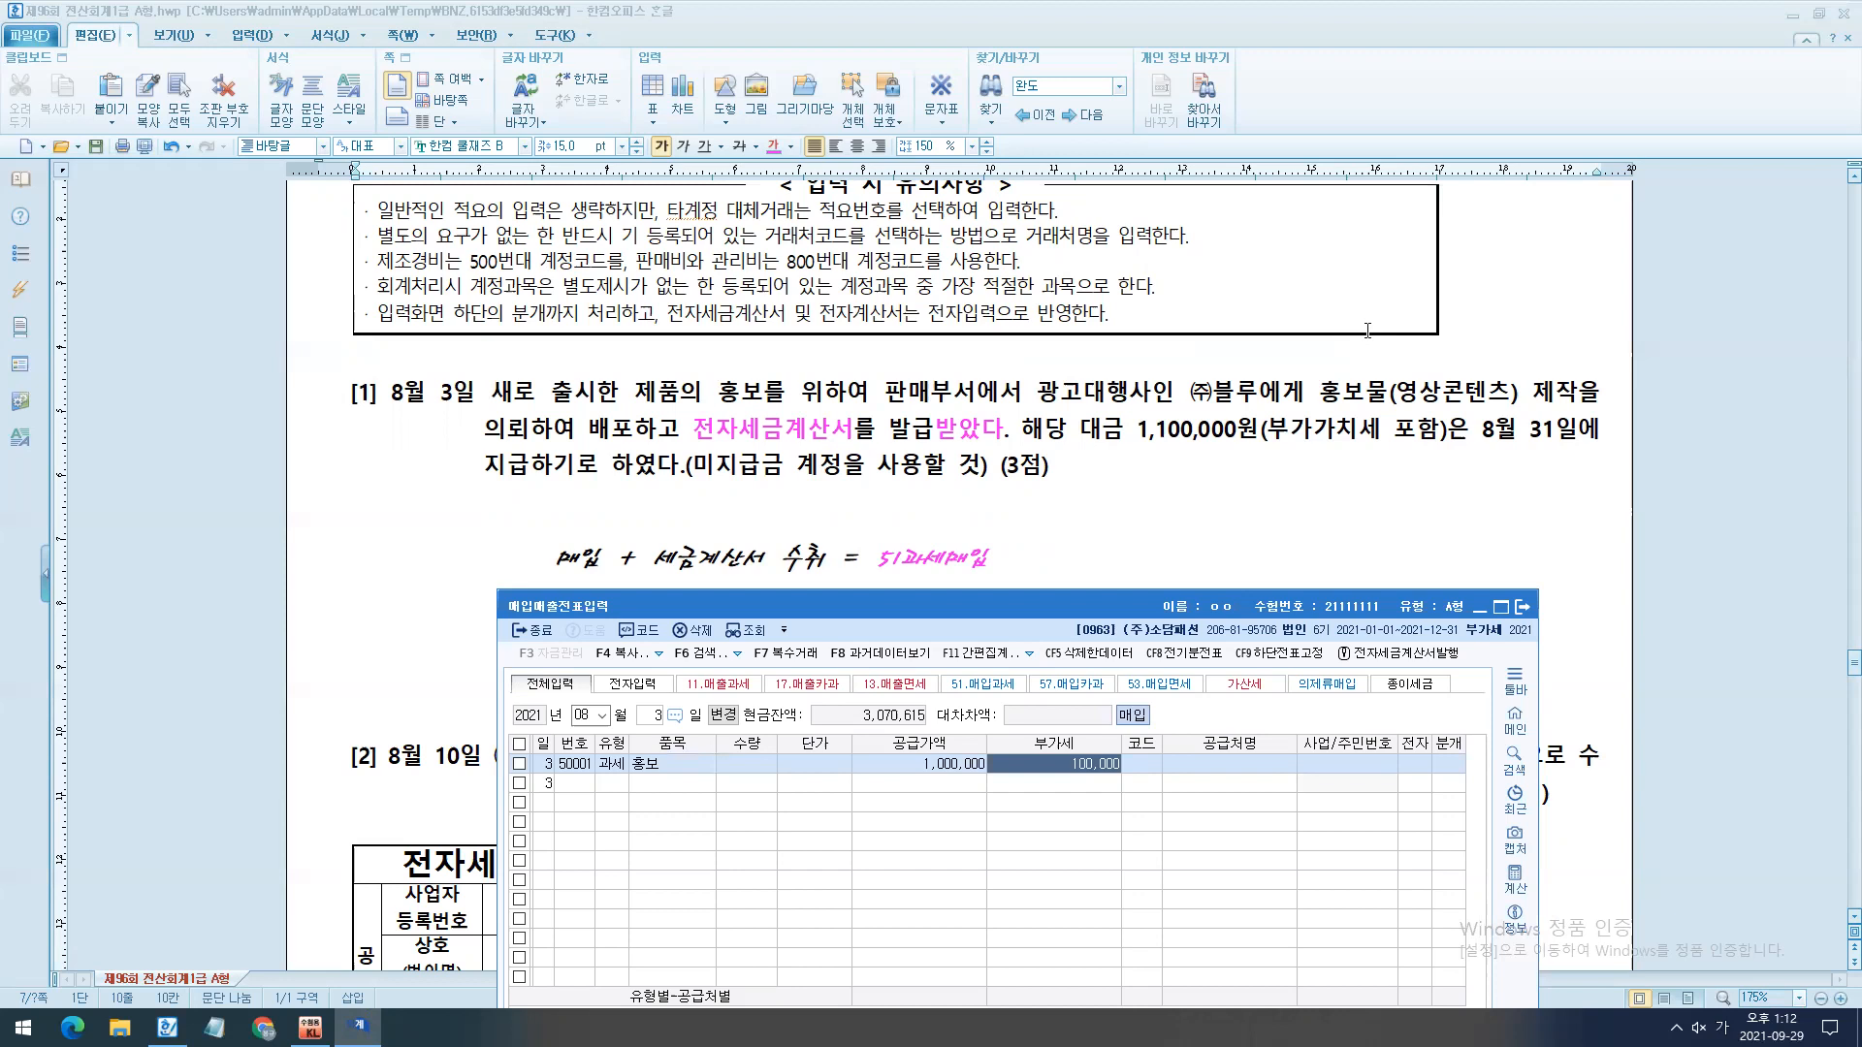
- Set the supplier to (주)블루, mark the invoice as electronic (여), and choose journal type 3 혼합
{"action": "key", "text": "Return"}
{"action": "key", "text": "F2"}
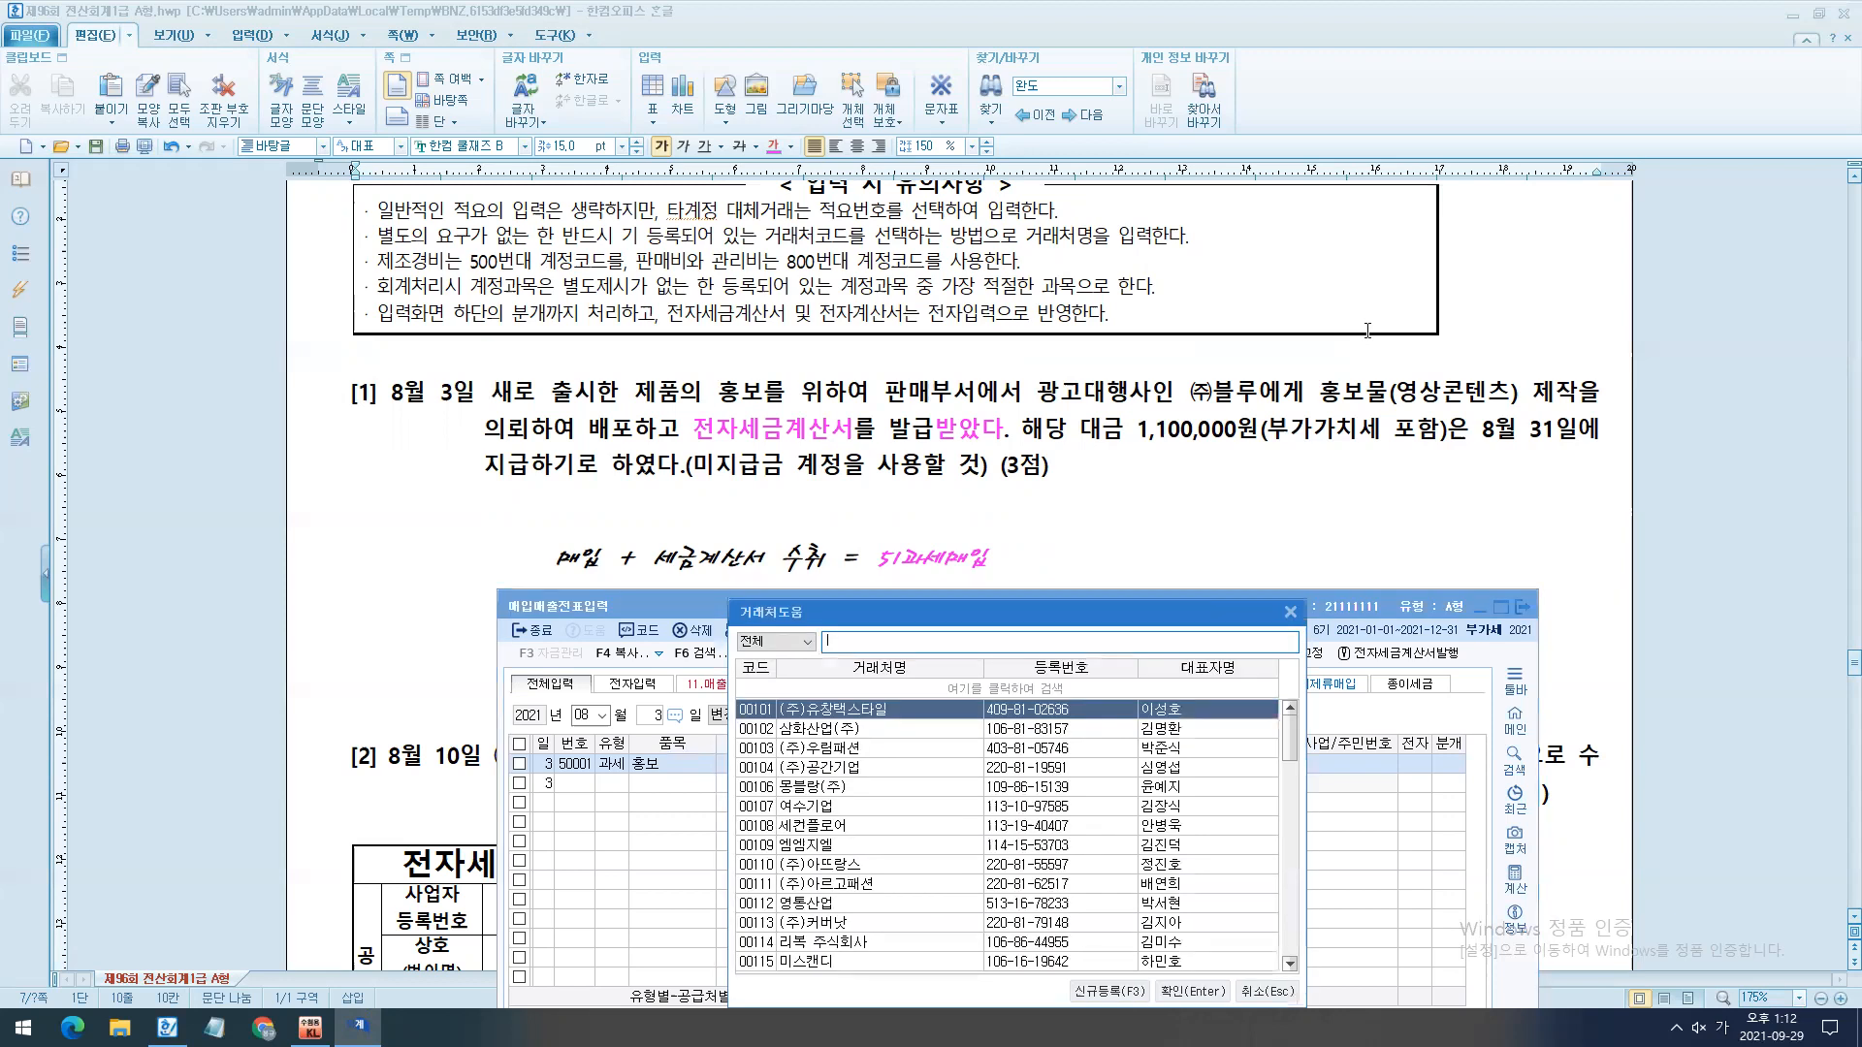
{"action": "type", "text": "블루"}
{"action": "key", "text": "Return"}
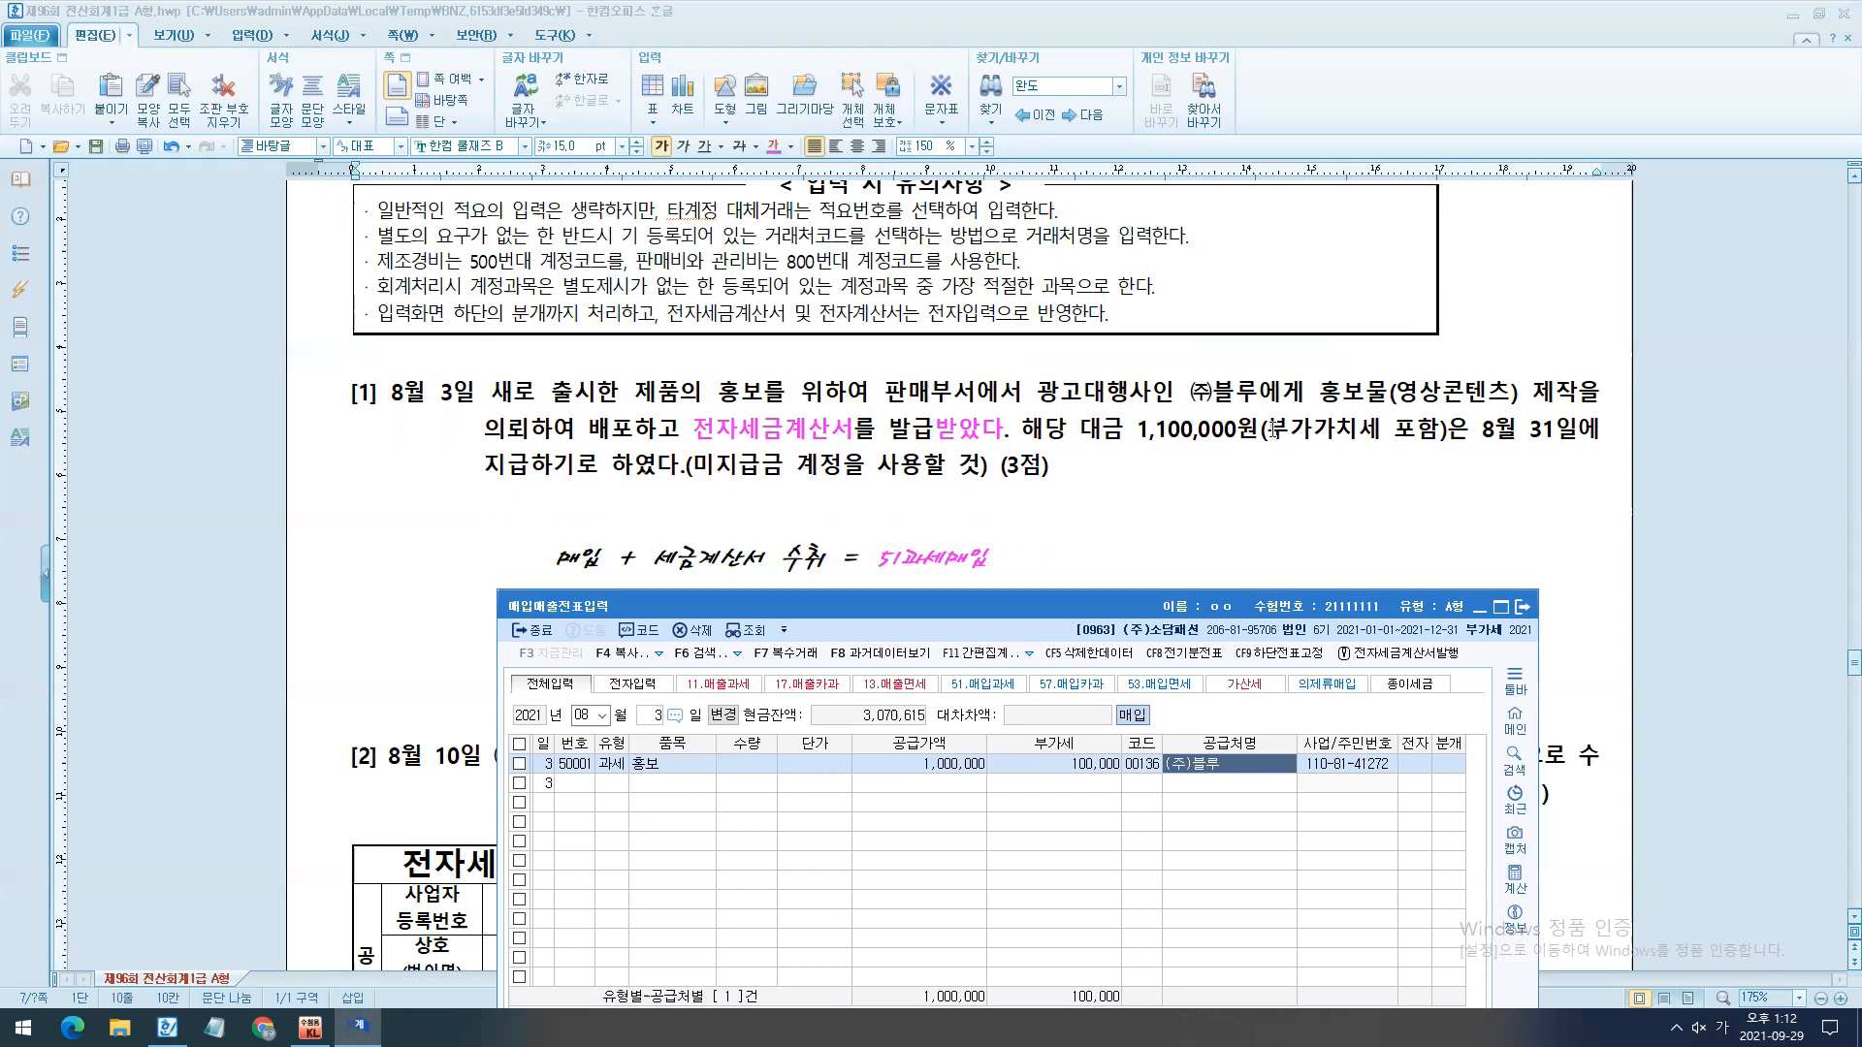
{"action": "key", "text": "Return"}
{"action": "key", "text": "1"}
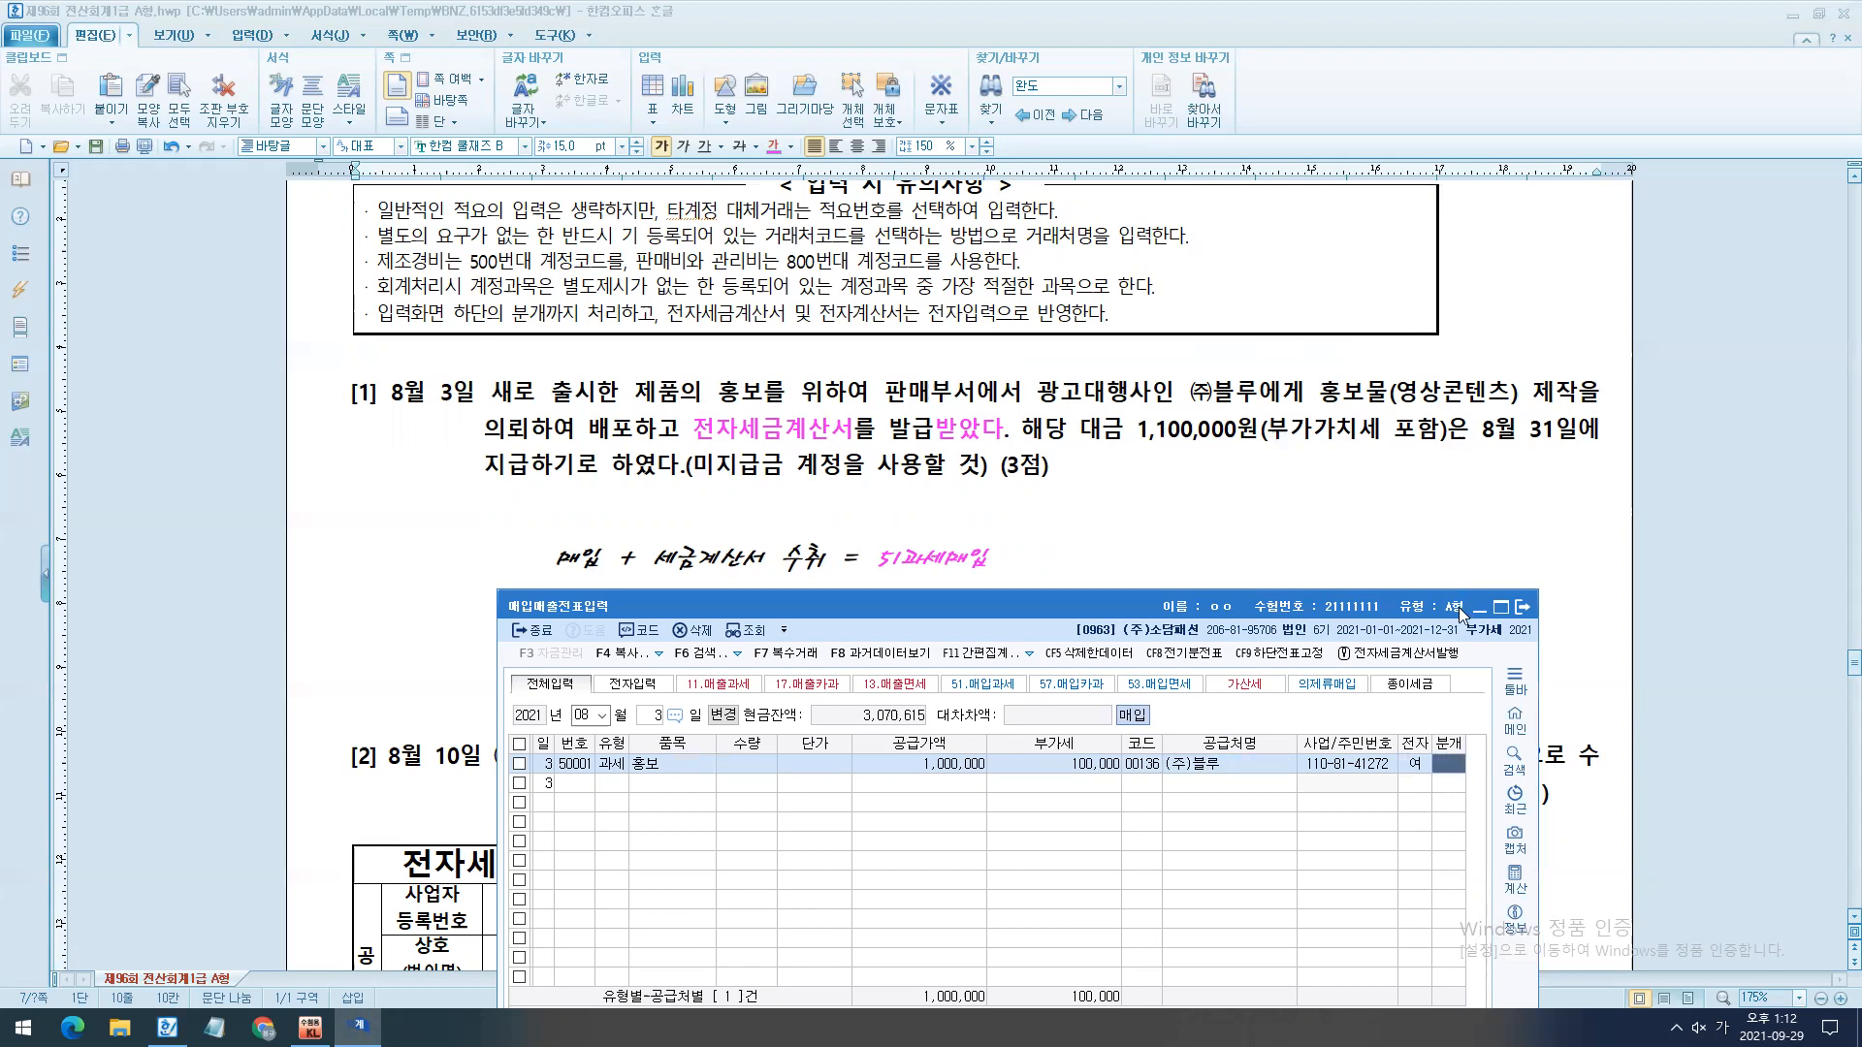
{"action": "key", "text": "3"}
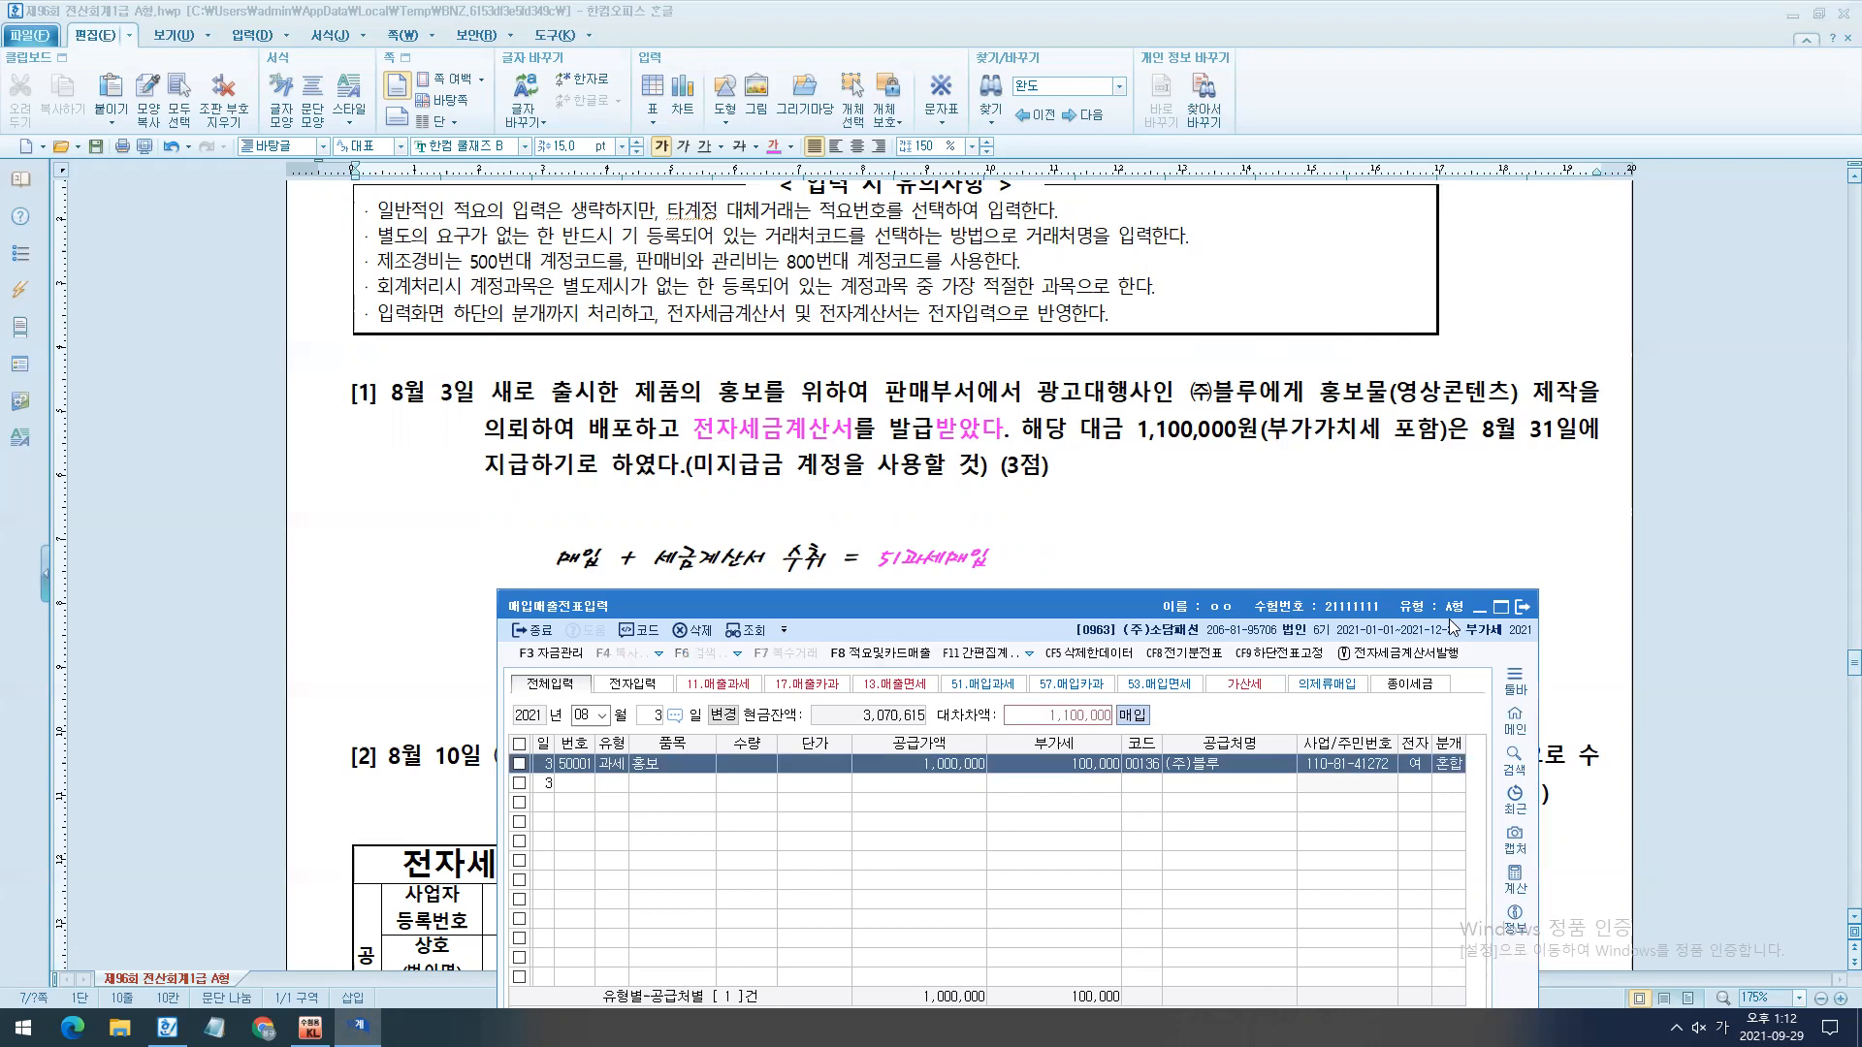
- Replace the 원재료 account on the debit journal line with 0833 광고선전비 from 판매관리비
{"action": "scroll", "coordinate": [1449, 619], "scroll_direction": "down", "scroll_amount": 2}
{"action": "left_click_drag", "start_coordinate": [1269, 628], "coordinate": [1337, 426]}
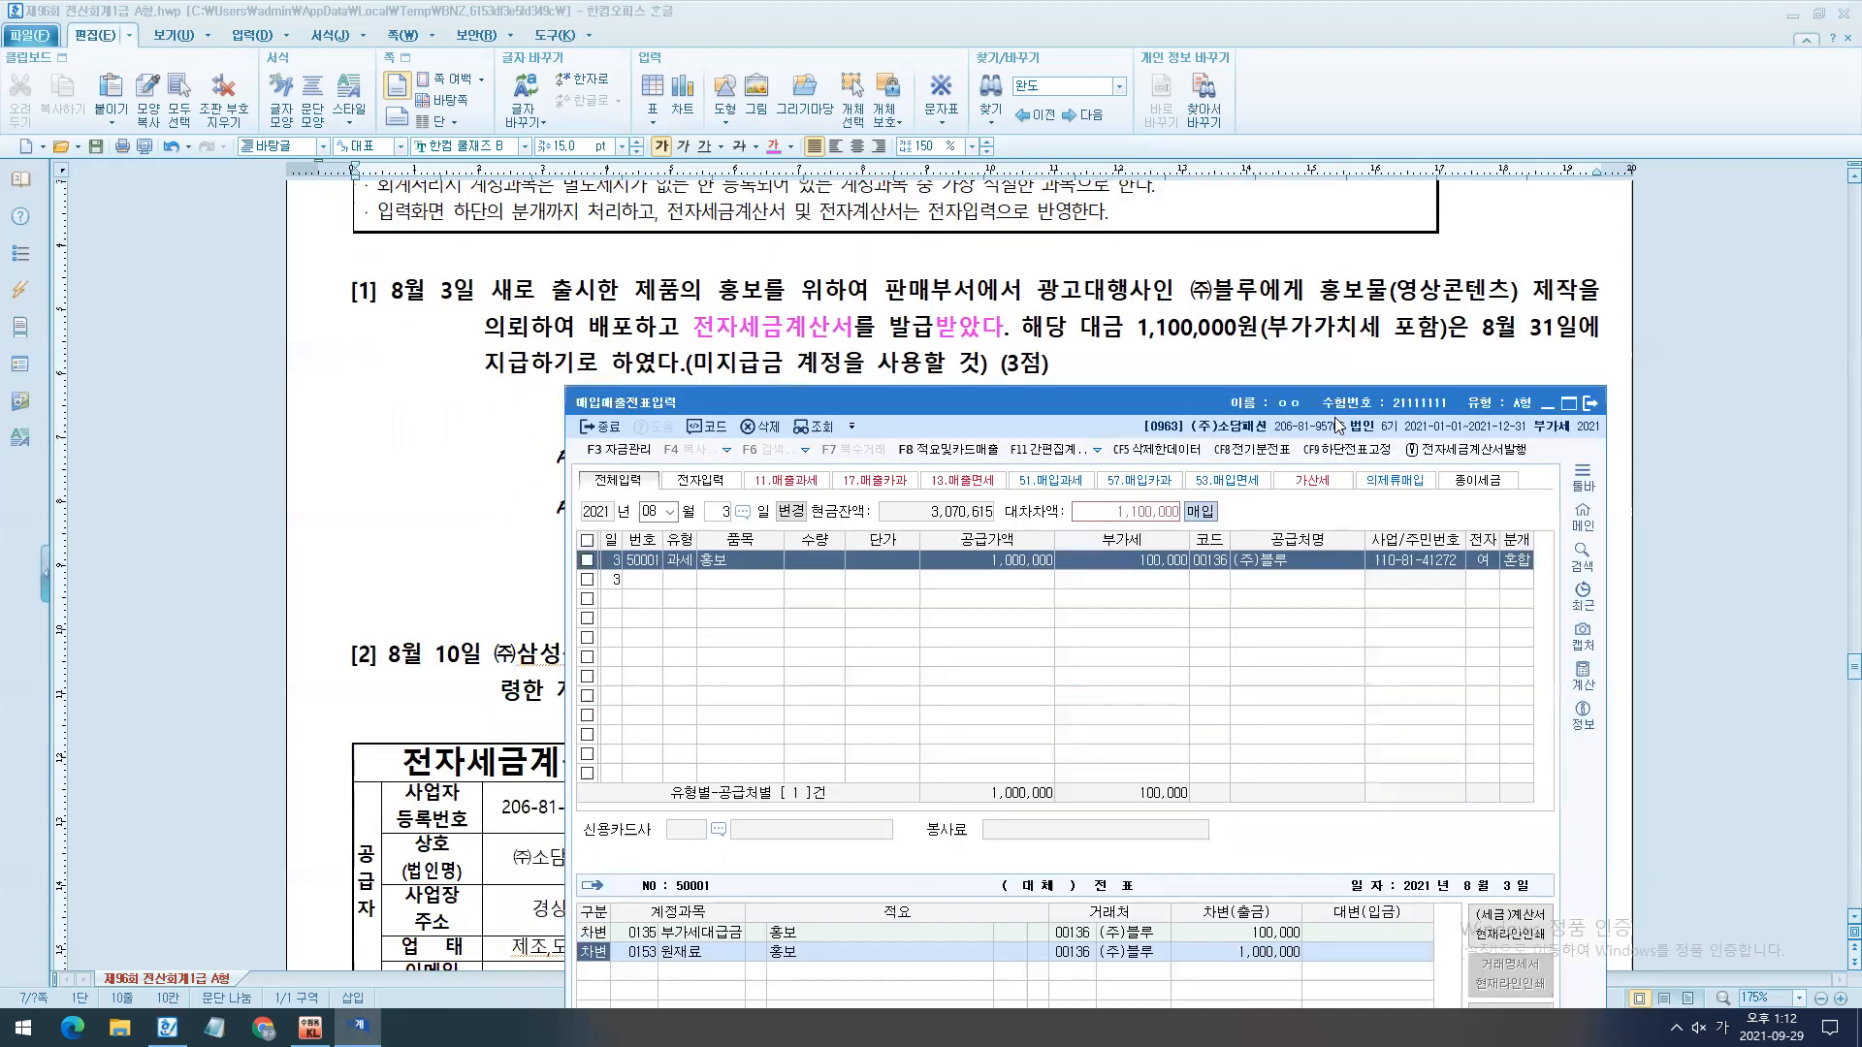
{"action": "left_click", "coordinate": [644, 954]}
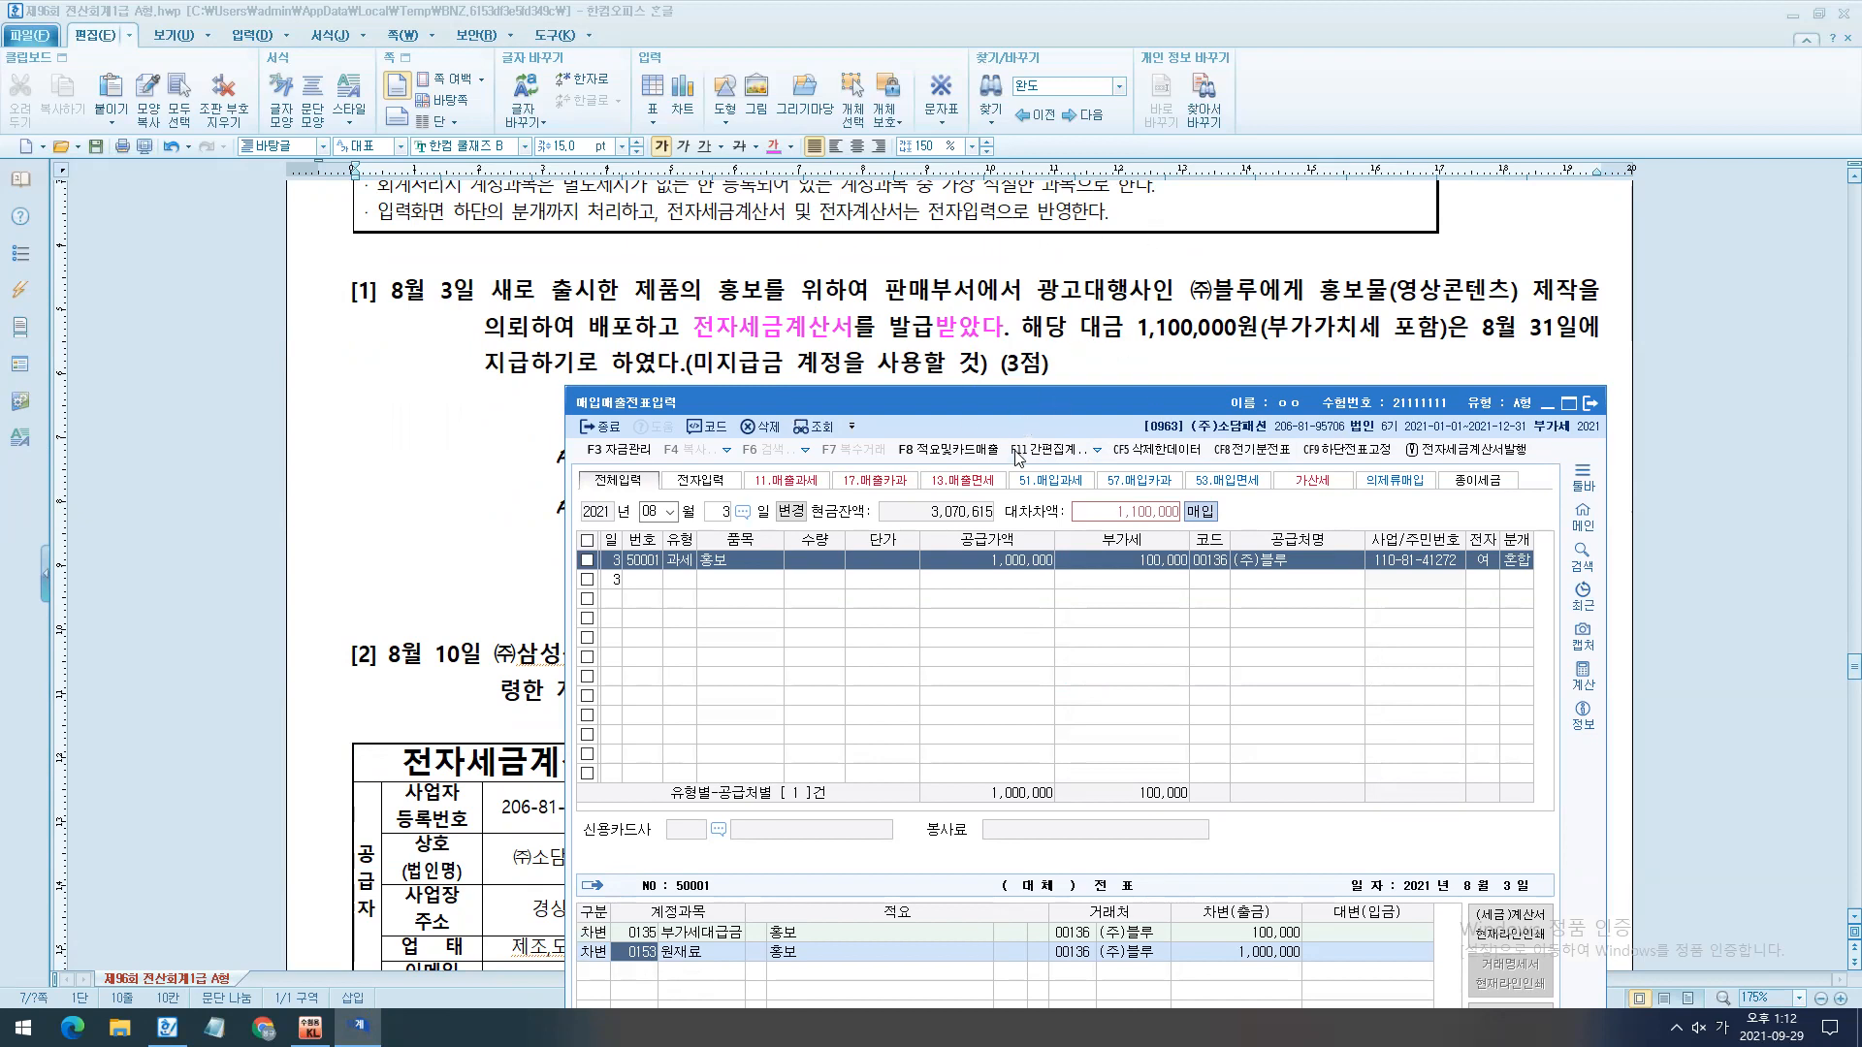
{"action": "type", "text": "광고선"}
{"action": "key", "text": "Return"}
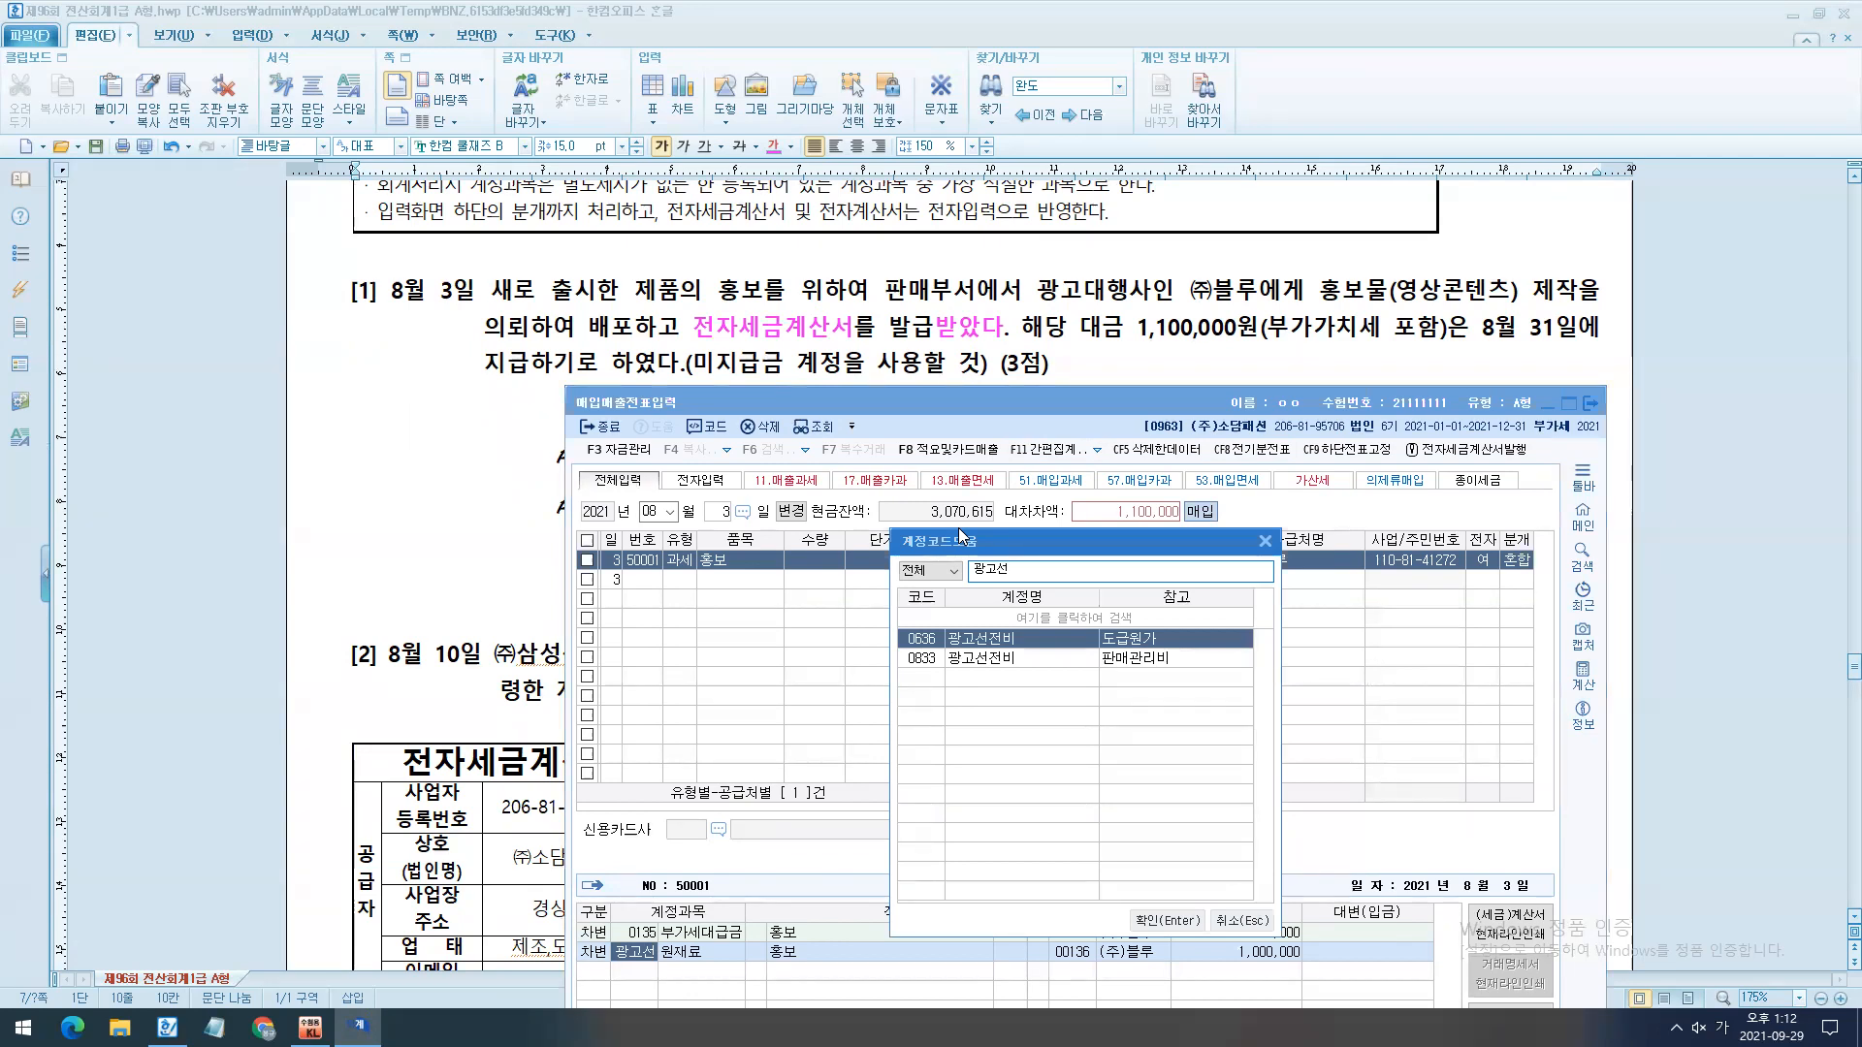
{"action": "key", "text": "Down"}
{"action": "key", "text": "Return"}
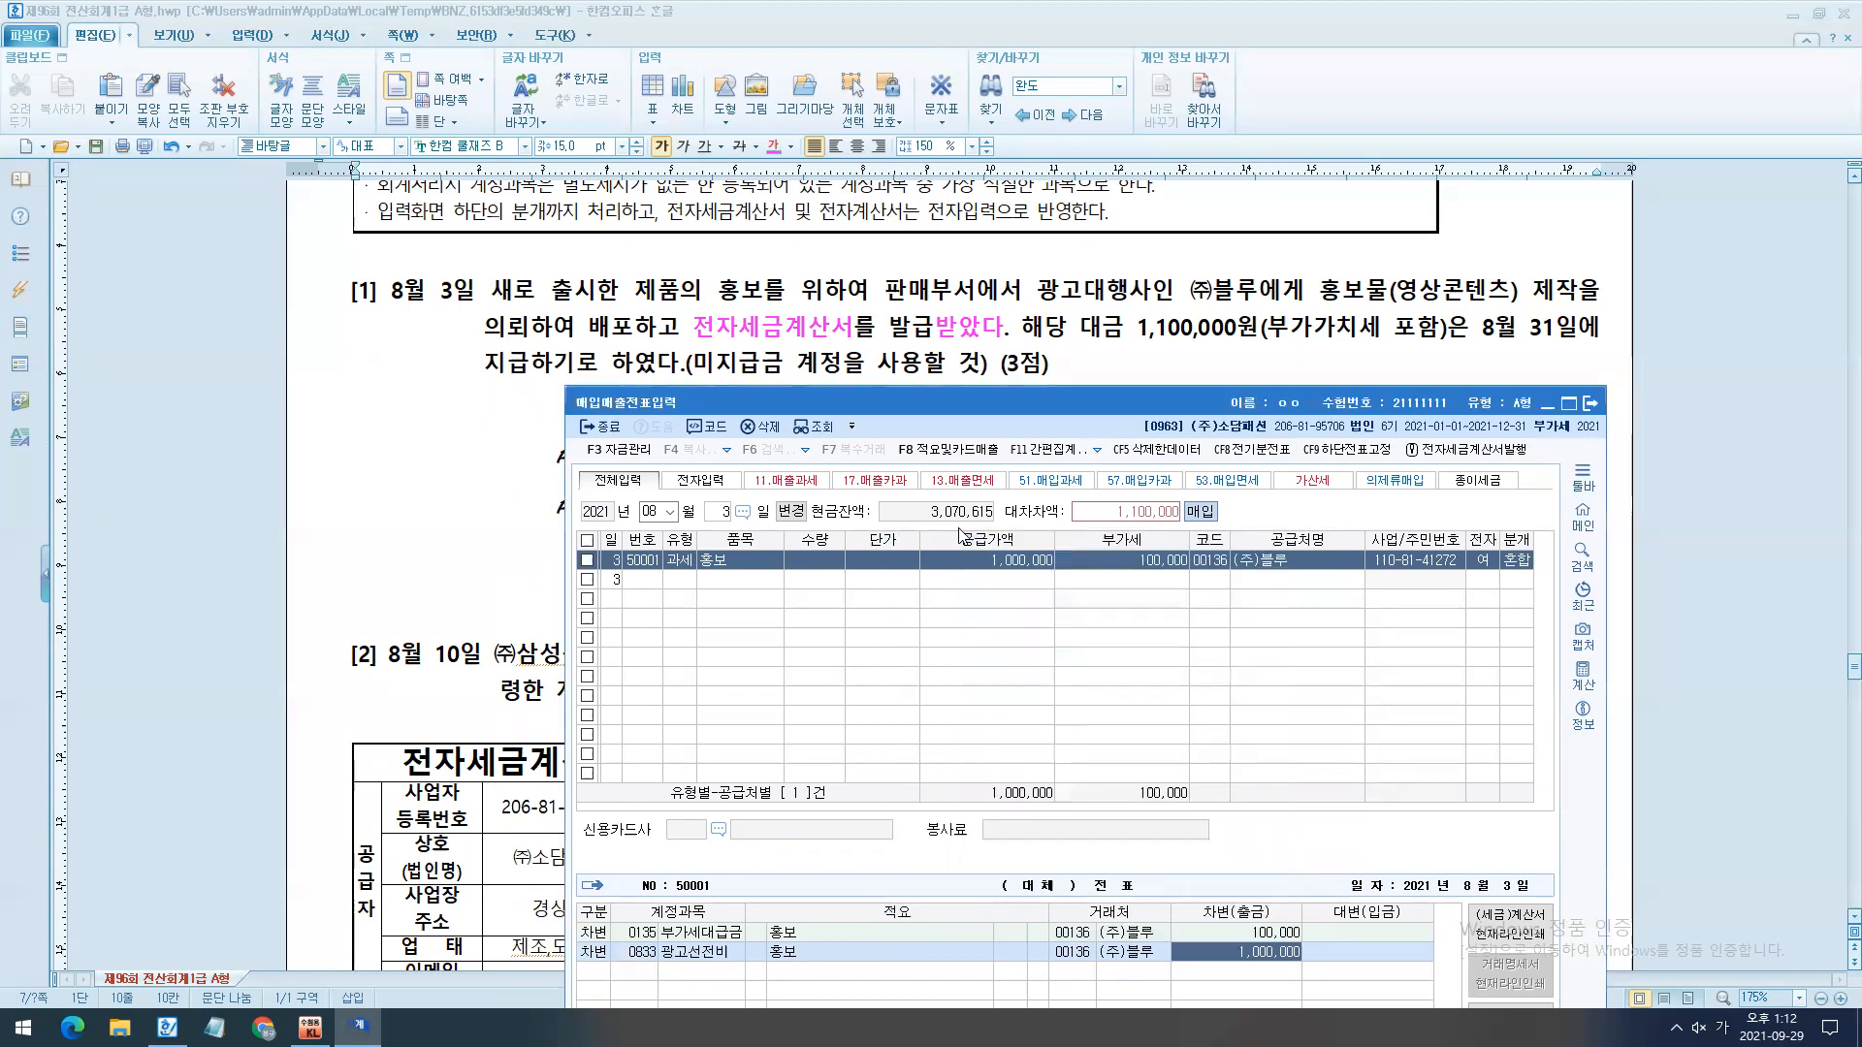
- Add a credit journal line for account 0253 미지급금 with 1,100,000
{"action": "type", "text": "4"}
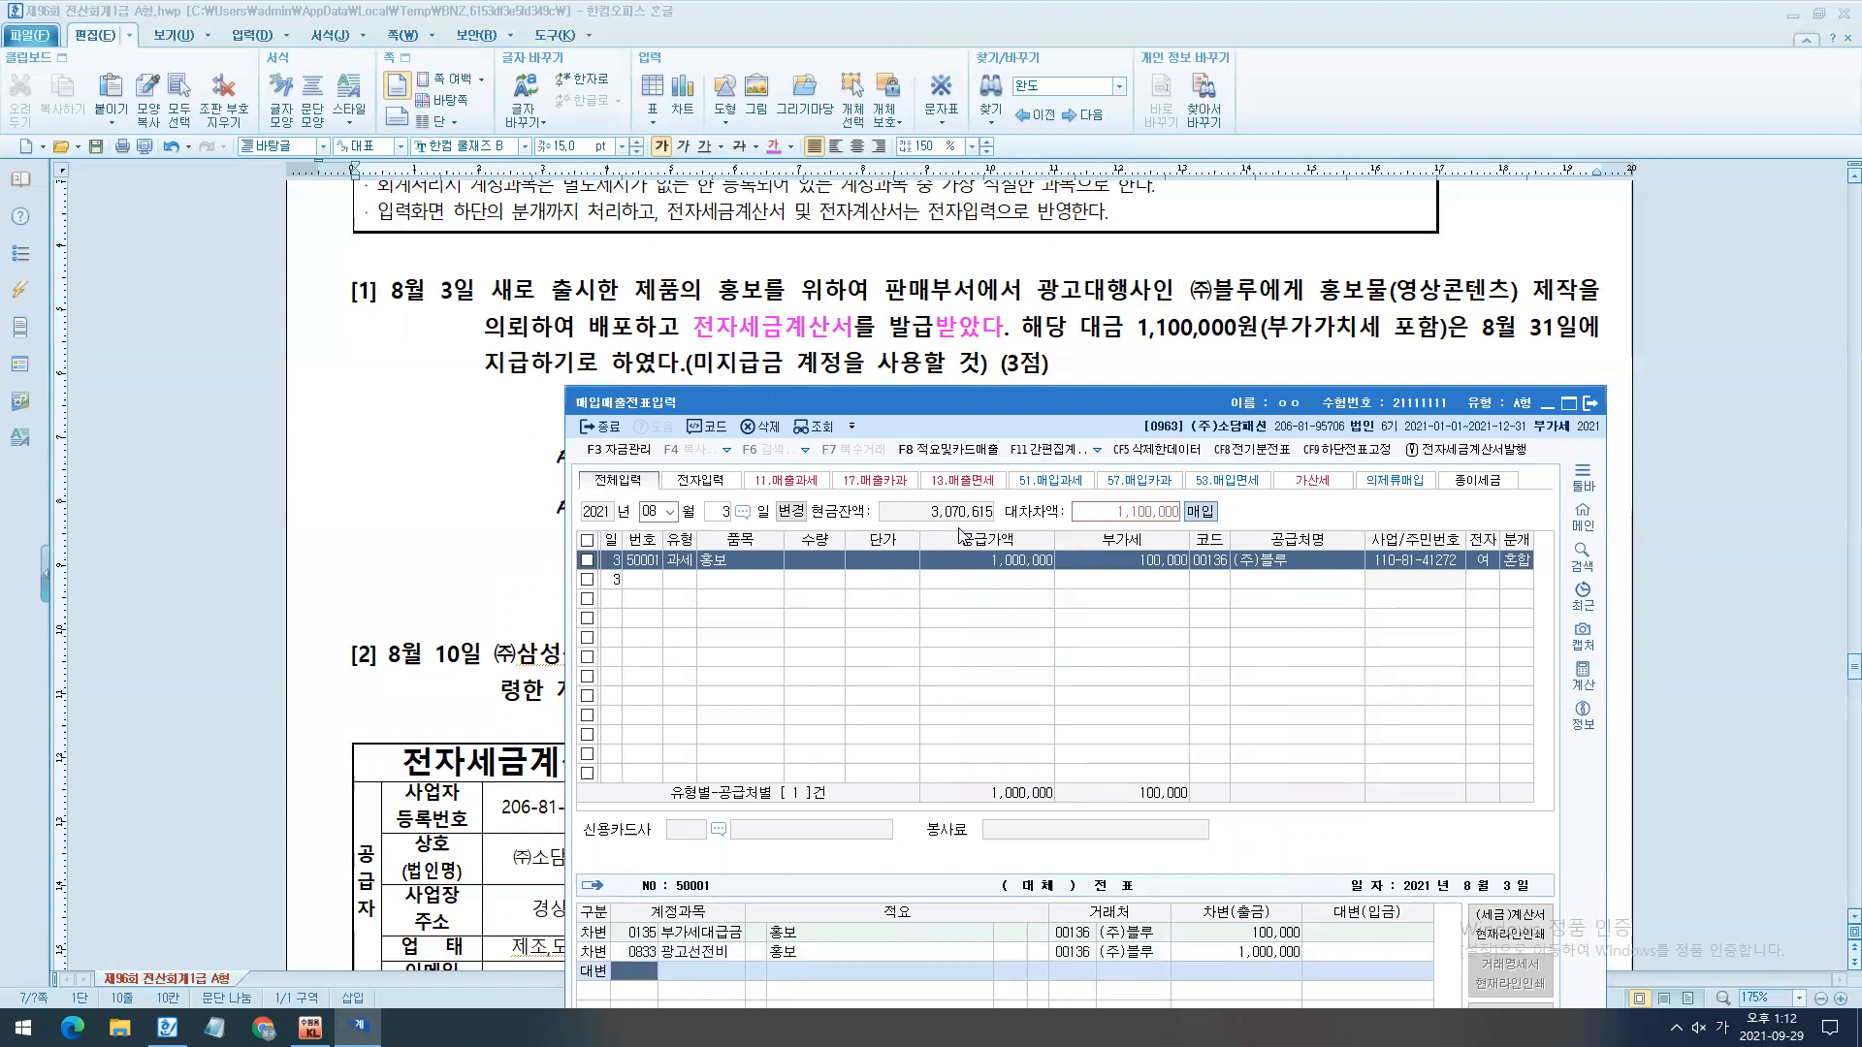
{"action": "type", "text": "253"}
{"action": "key", "text": "Return"}
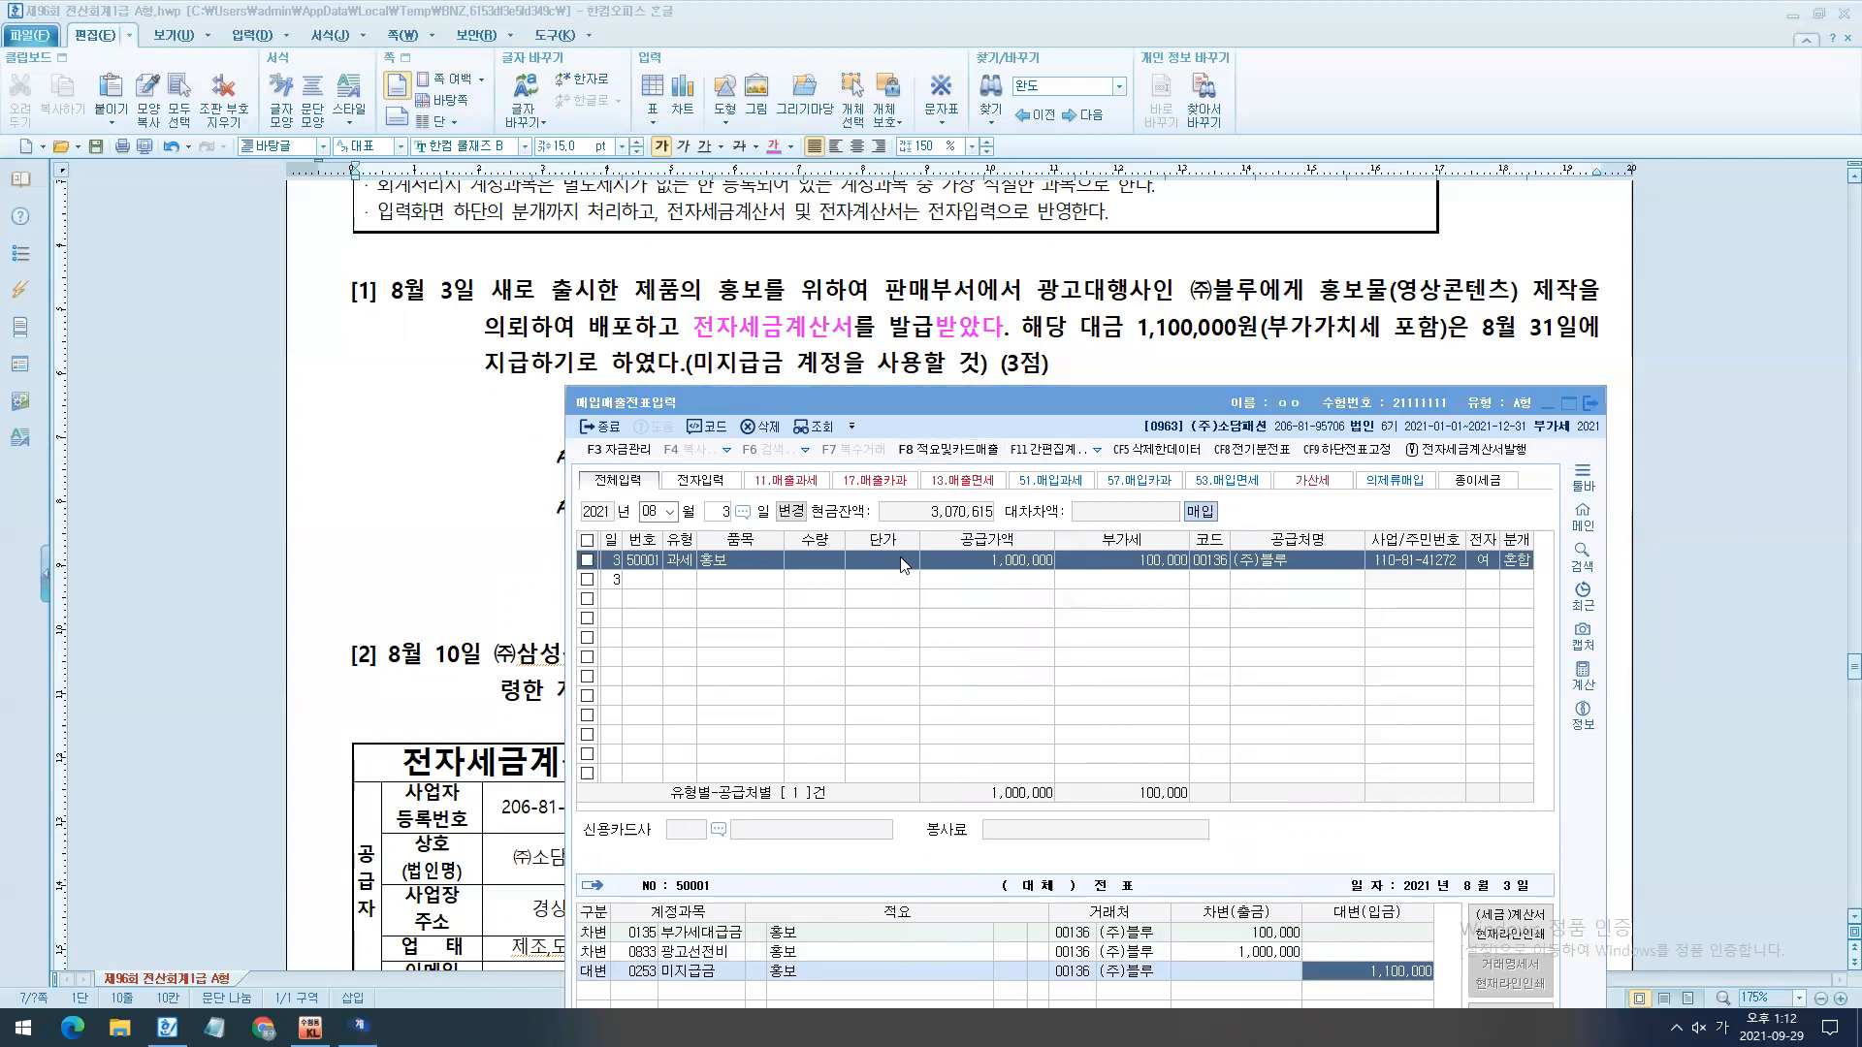
- Bring up question [2] in the exam document and set the 매입매출전표입력 date to August 10
{"action": "left_click_drag", "start_coordinate": [982, 417], "coordinate": [948, 473]}
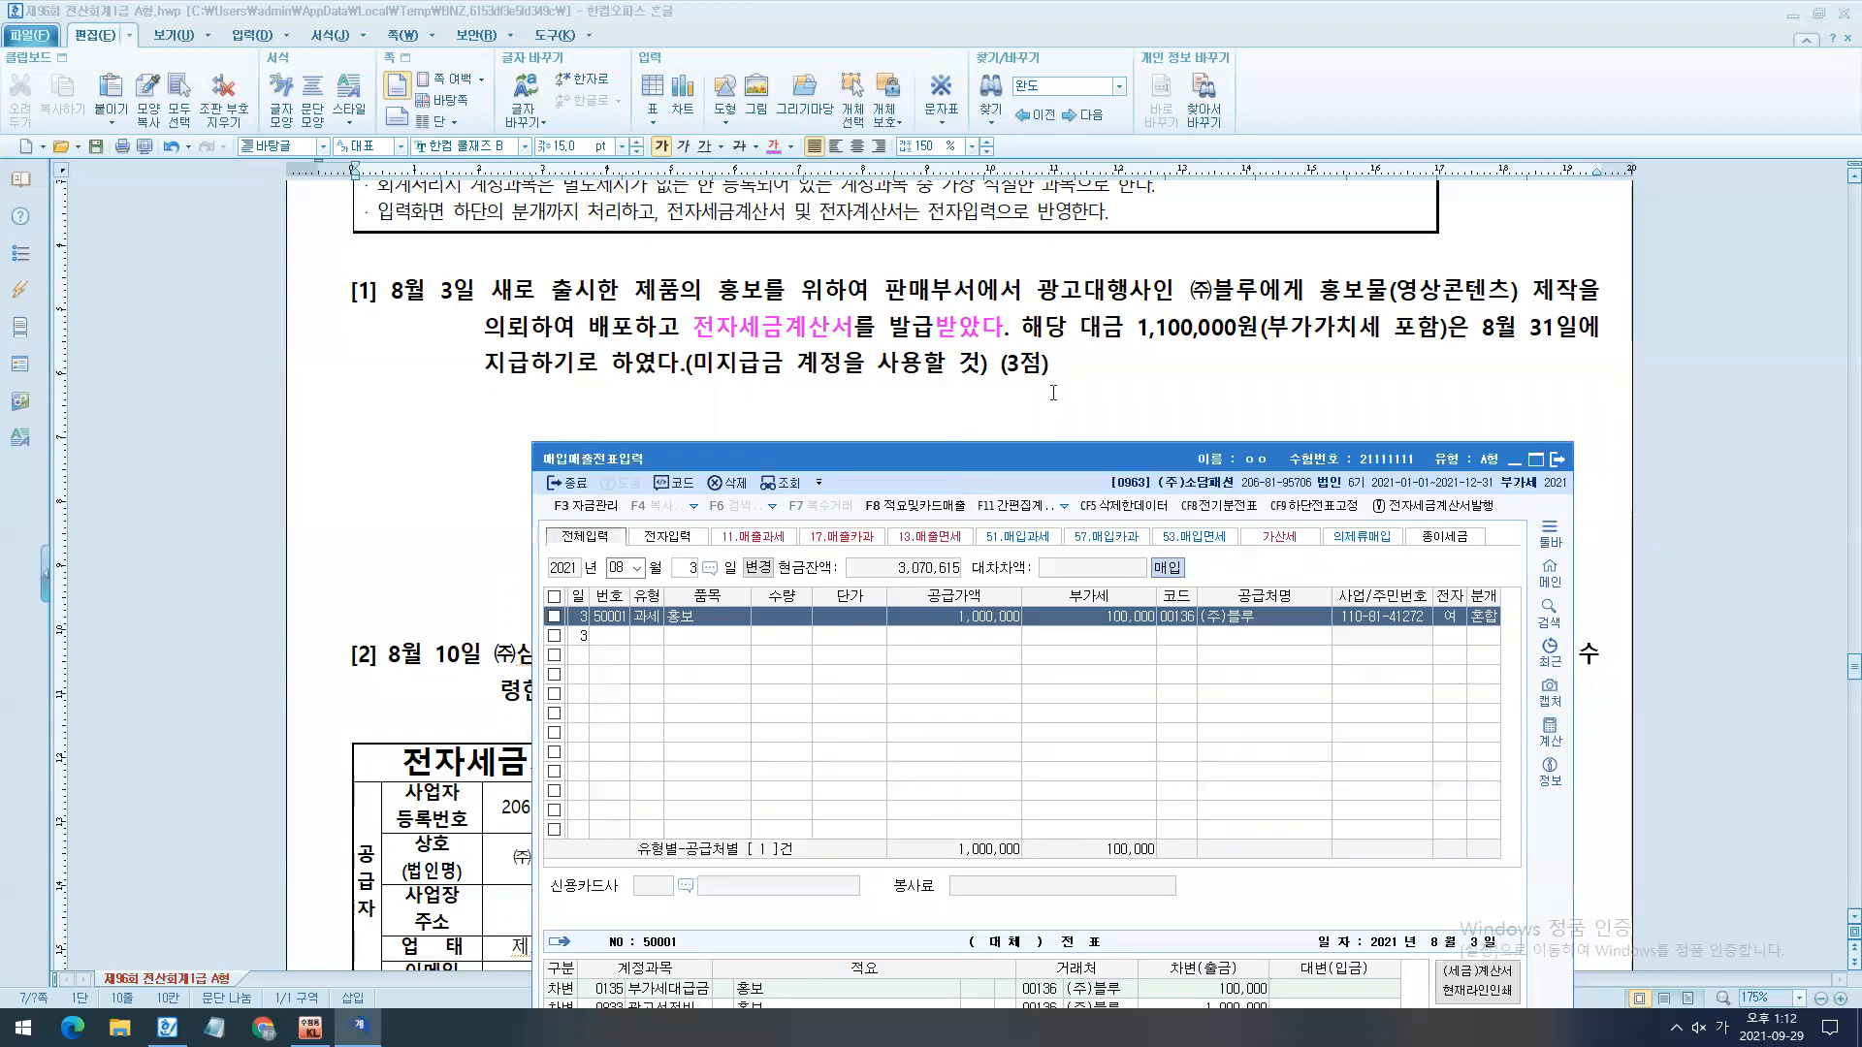
{"action": "scroll", "coordinate": [1104, 376], "scroll_direction": "down", "scroll_amount": 2}
{"action": "scroll", "coordinate": [1104, 376], "scroll_direction": "down", "scroll_amount": 6}
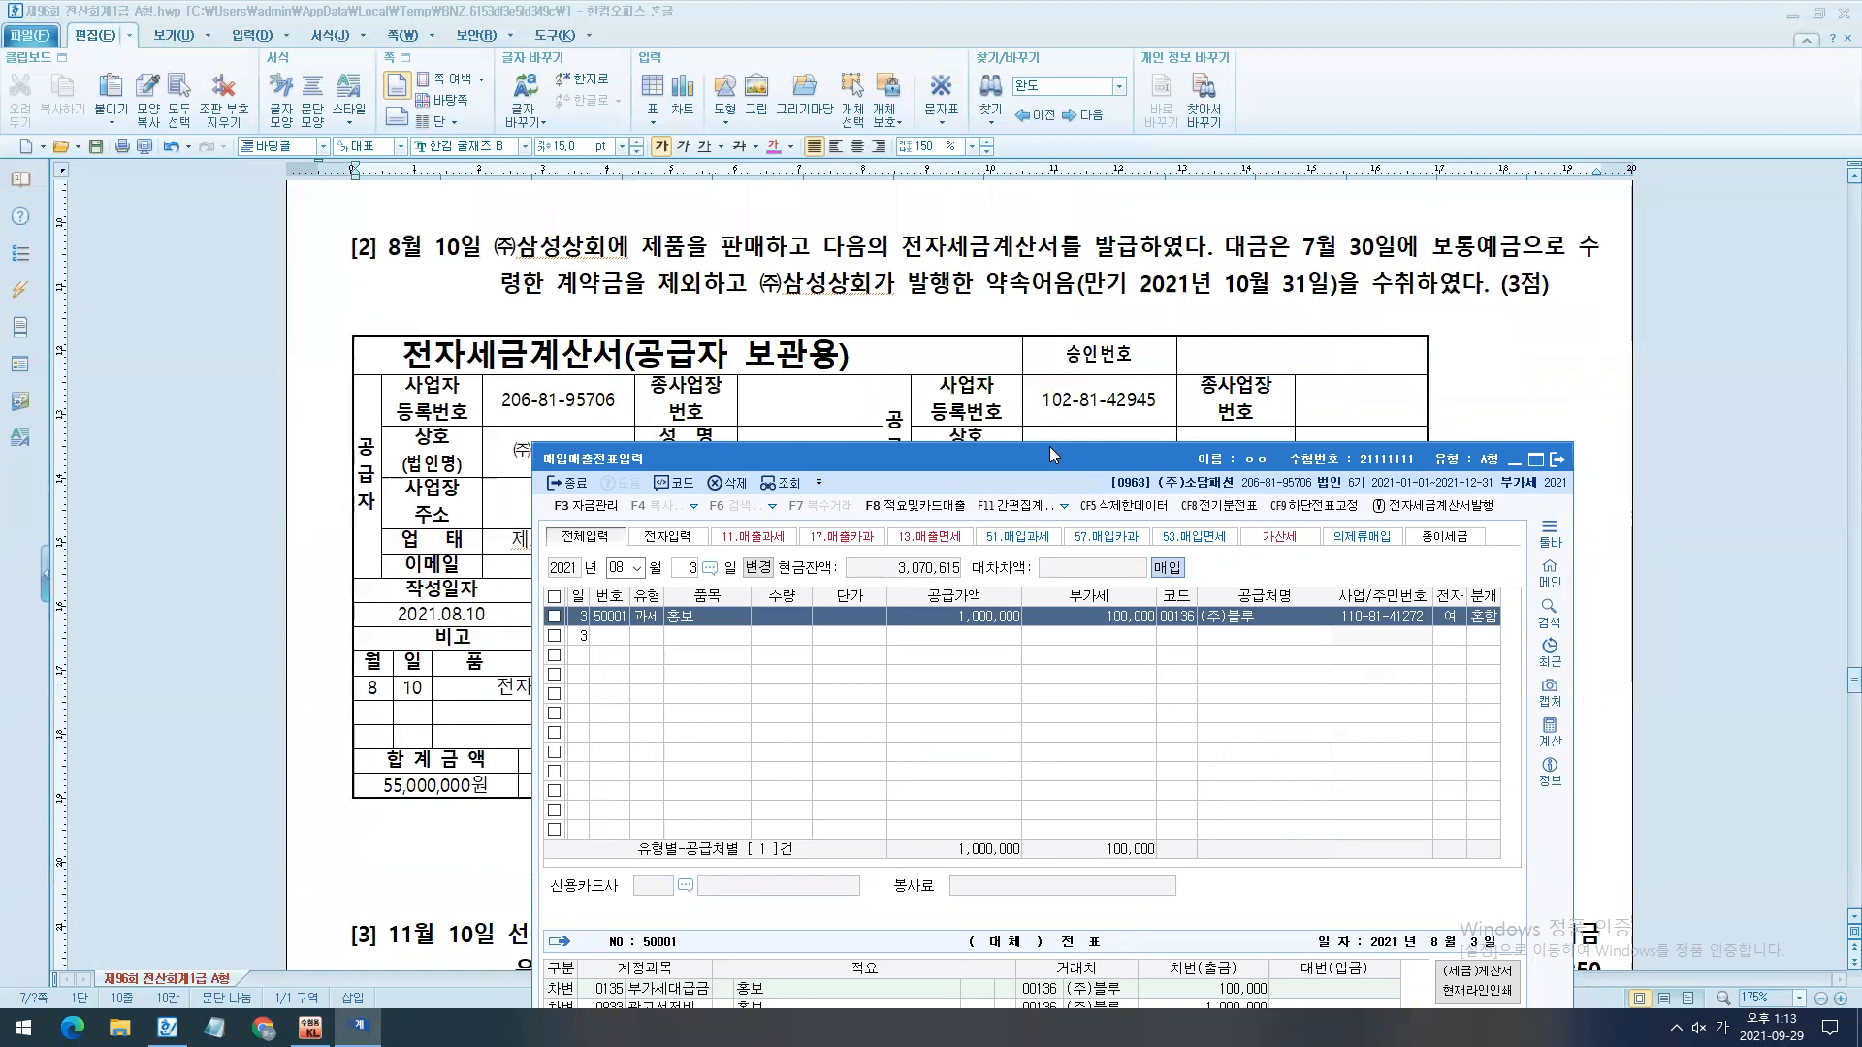
{"action": "left_click_drag", "start_coordinate": [1049, 446], "coordinate": [1031, 408]}
{"action": "key", "text": "Escape"}
{"action": "key", "text": "Escape"}
{"action": "key", "text": "Return"}
{"action": "type", "text": "10"}
{"action": "key", "text": "Return"}
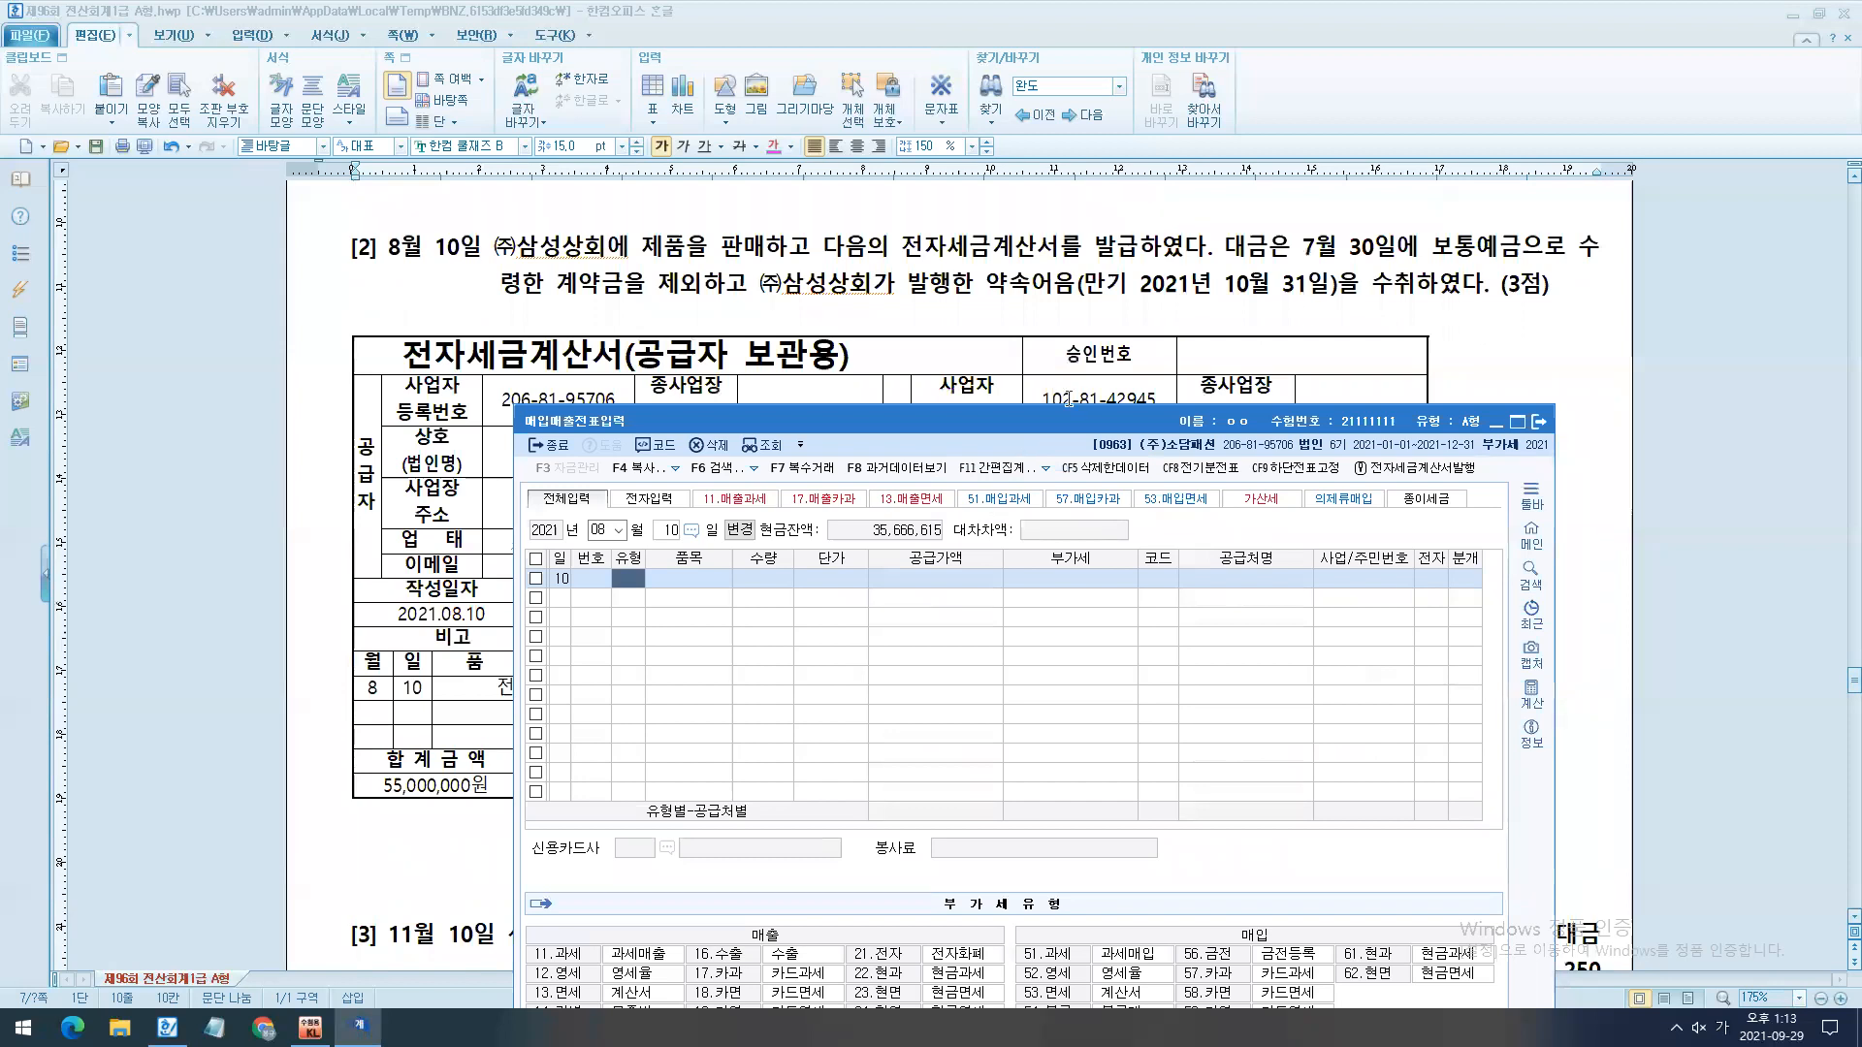
- Color the phrase 전자세금계산서를 발급하였다 in question [2] pink
{"action": "left_click_drag", "start_coordinate": [900, 246], "coordinate": [1207, 248]}
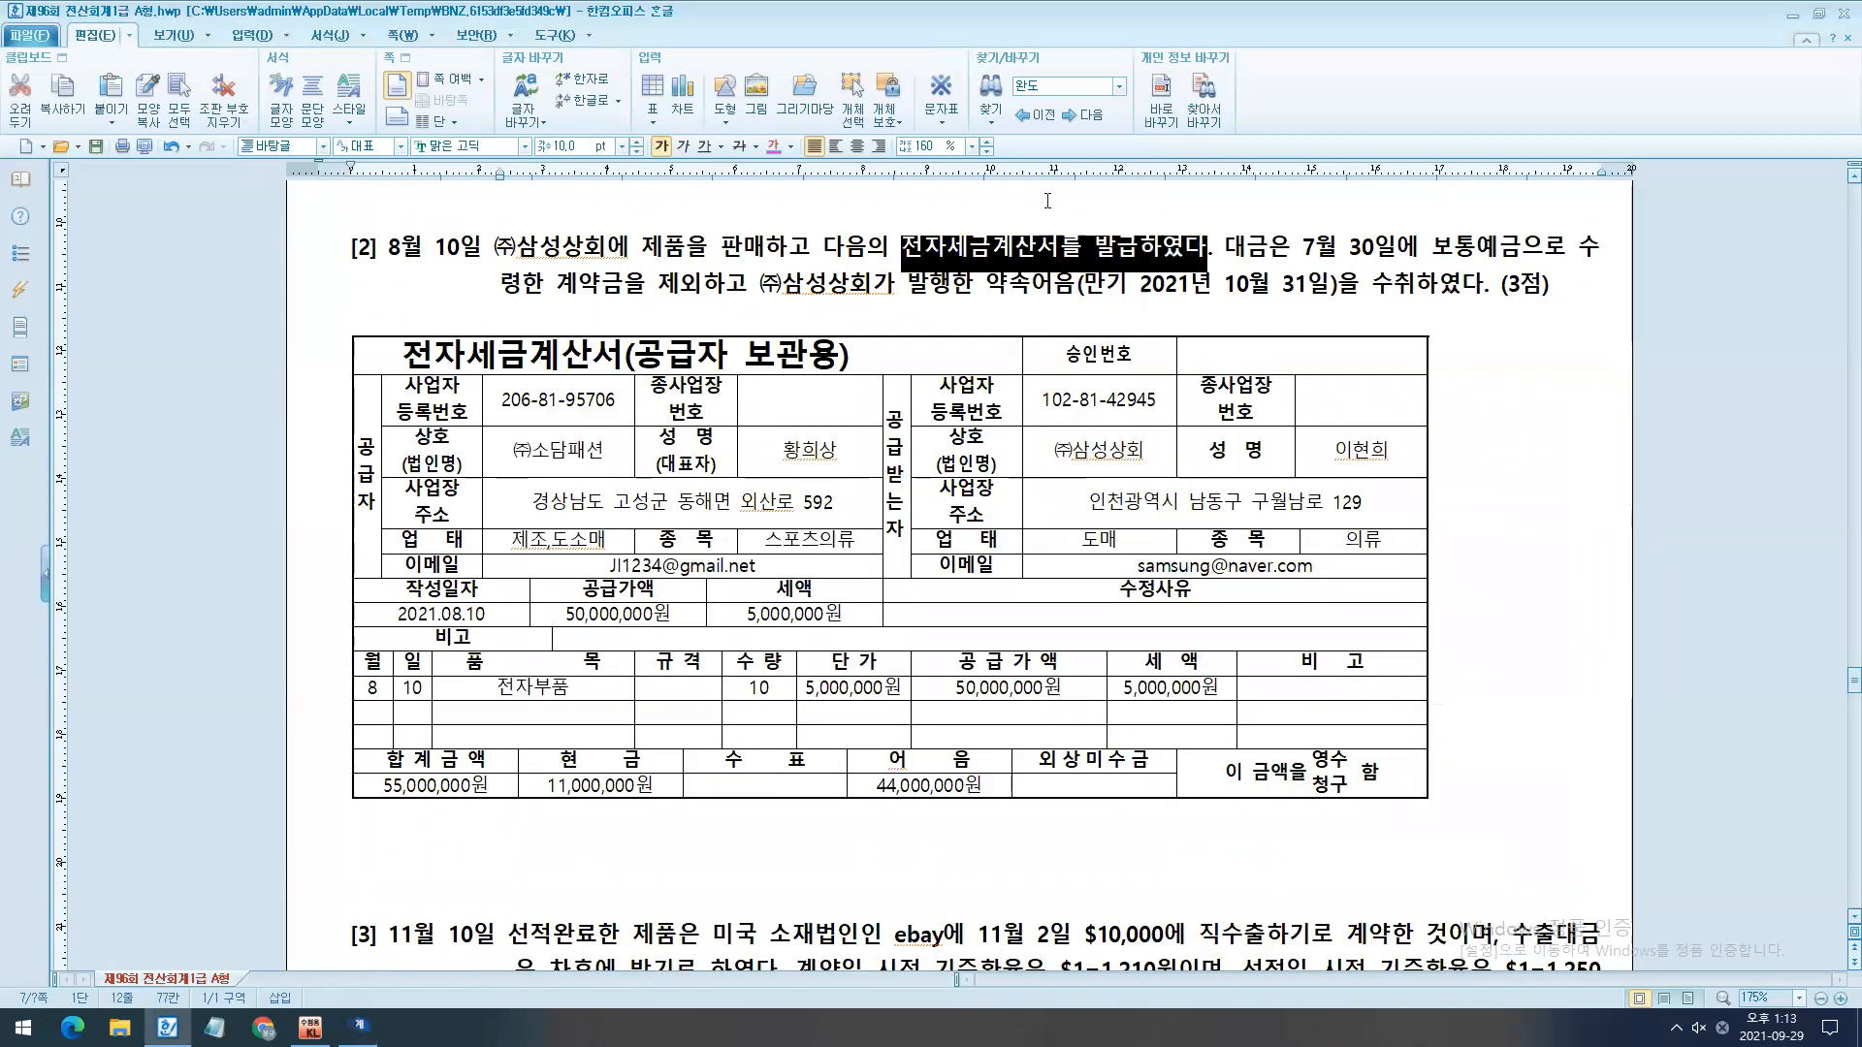
{"action": "left_click", "coordinate": [778, 150]}
{"action": "scroll", "coordinate": [872, 475], "scroll_direction": "up", "scroll_amount": 5}
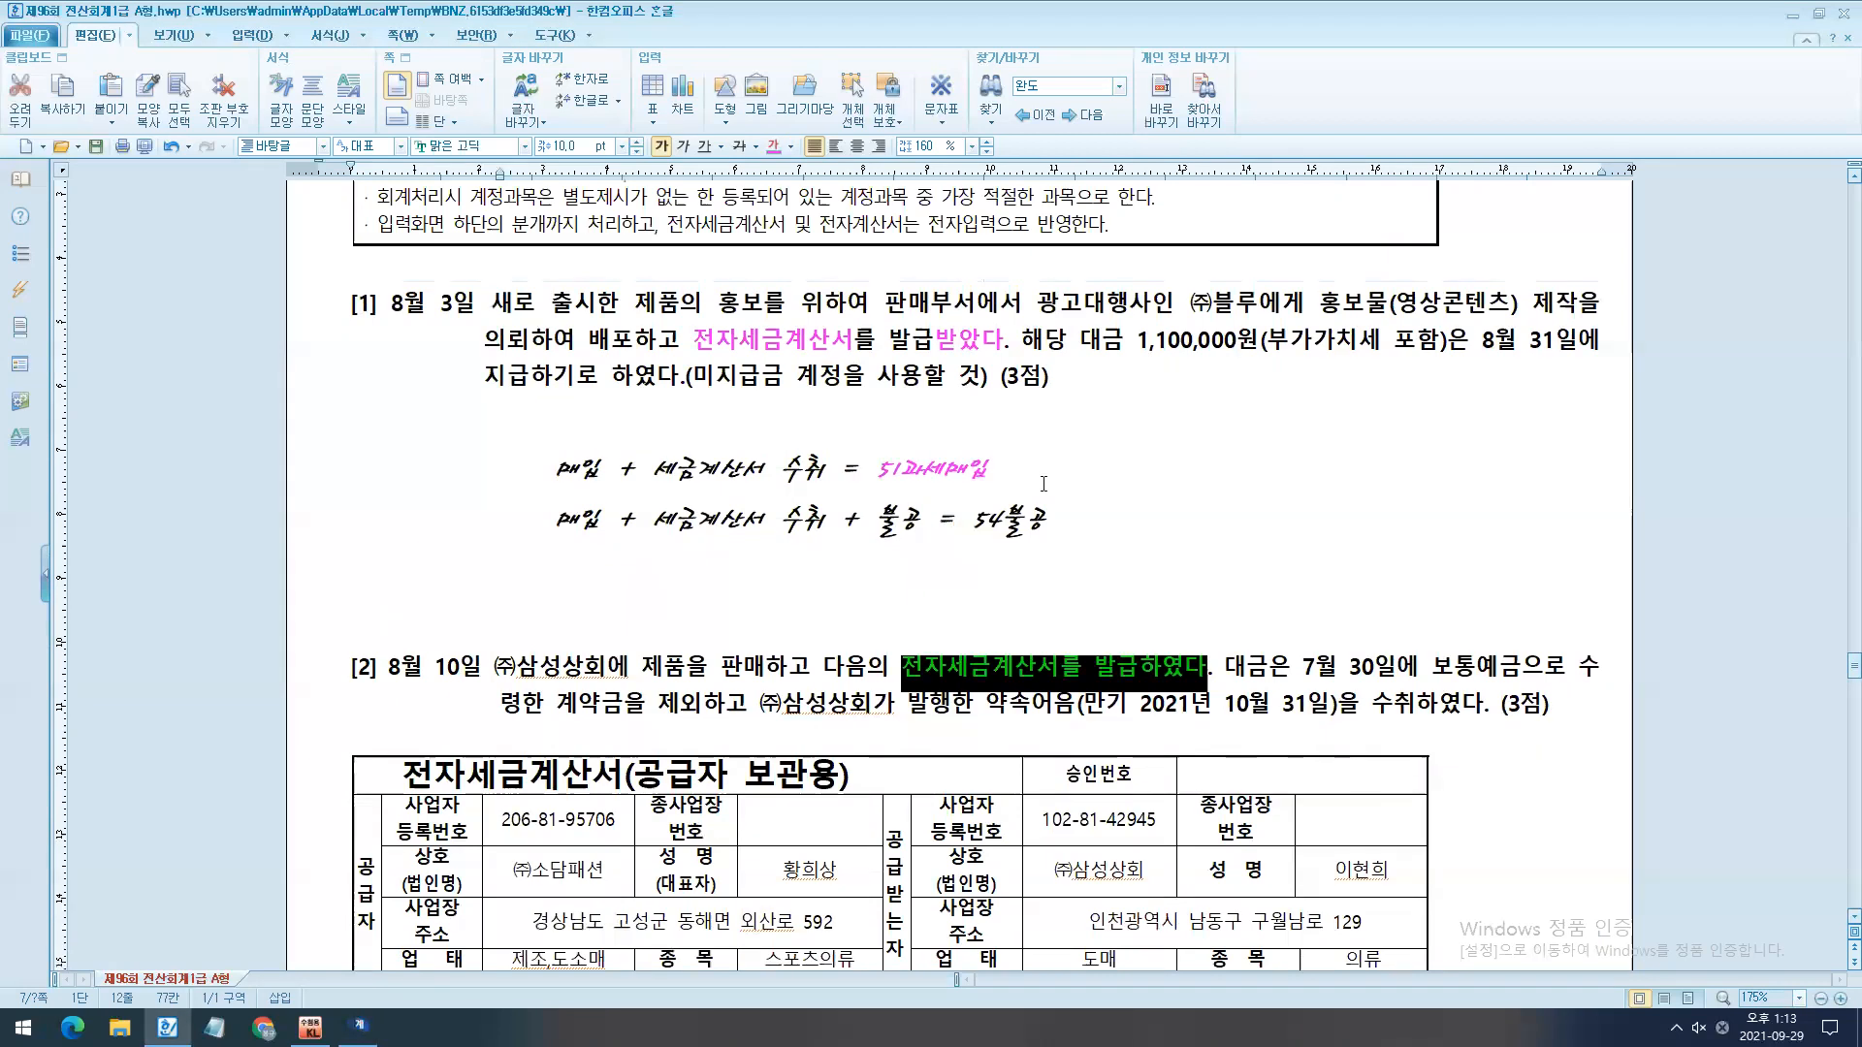
- Compare the 51과세매입 note under question [1] with question [2] to determine the transaction type
{"action": "left_click_drag", "start_coordinate": [989, 475], "coordinate": [873, 475]}
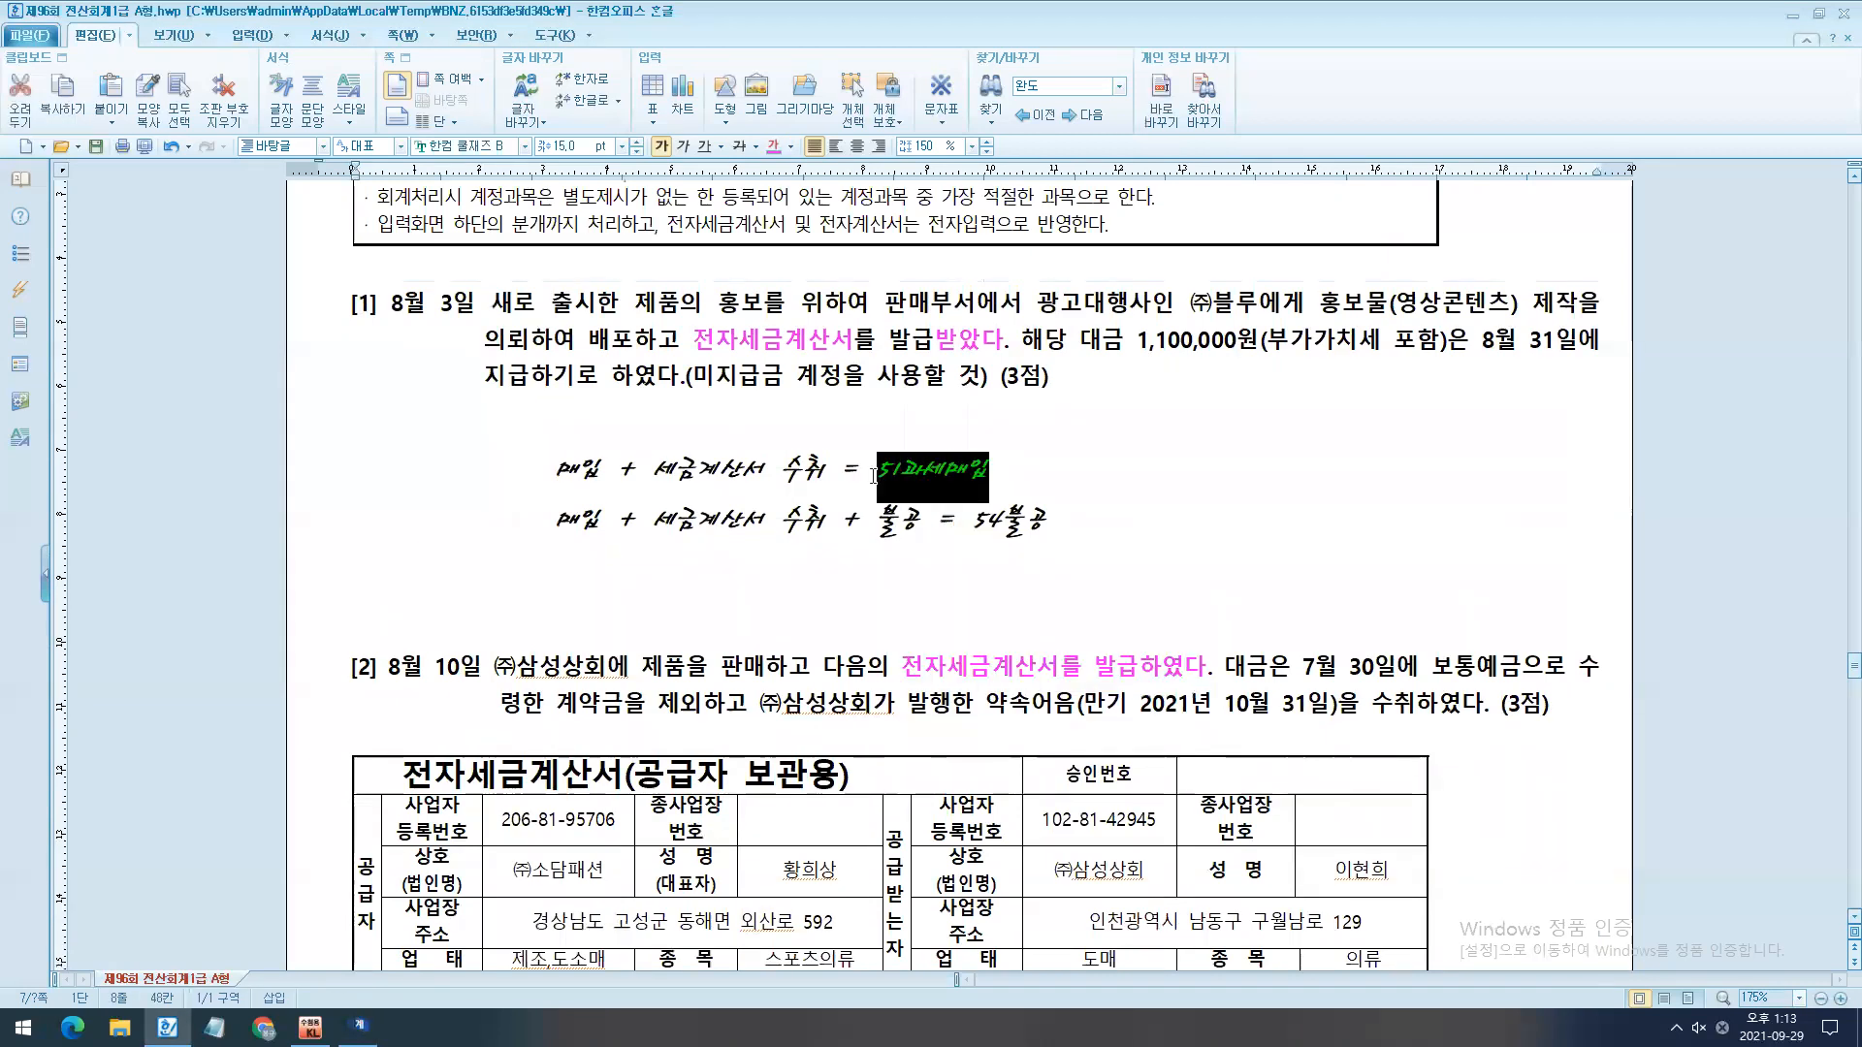
{"action": "scroll", "coordinate": [874, 476], "scroll_direction": "down", "scroll_amount": 2}
{"action": "key", "text": "ctrl+2"}
{"action": "left_click_drag", "start_coordinate": [1035, 505], "coordinate": [1033, 572]}
{"action": "left_click_drag", "start_coordinate": [1084, 506], "coordinate": [1073, 602]}
{"action": "left_click_drag", "start_coordinate": [1008, 682], "coordinate": [807, 688]}
{"action": "key", "text": "Escape"}
{"action": "scroll", "coordinate": [501, 642], "scroll_direction": "down", "scroll_amount": 1}
- Switch to KcLep's 매입매출전표입력, set the August 10 entry's type to 11 과세, and enter 제품 as the item
{"action": "left_click", "coordinate": [359, 1028]}
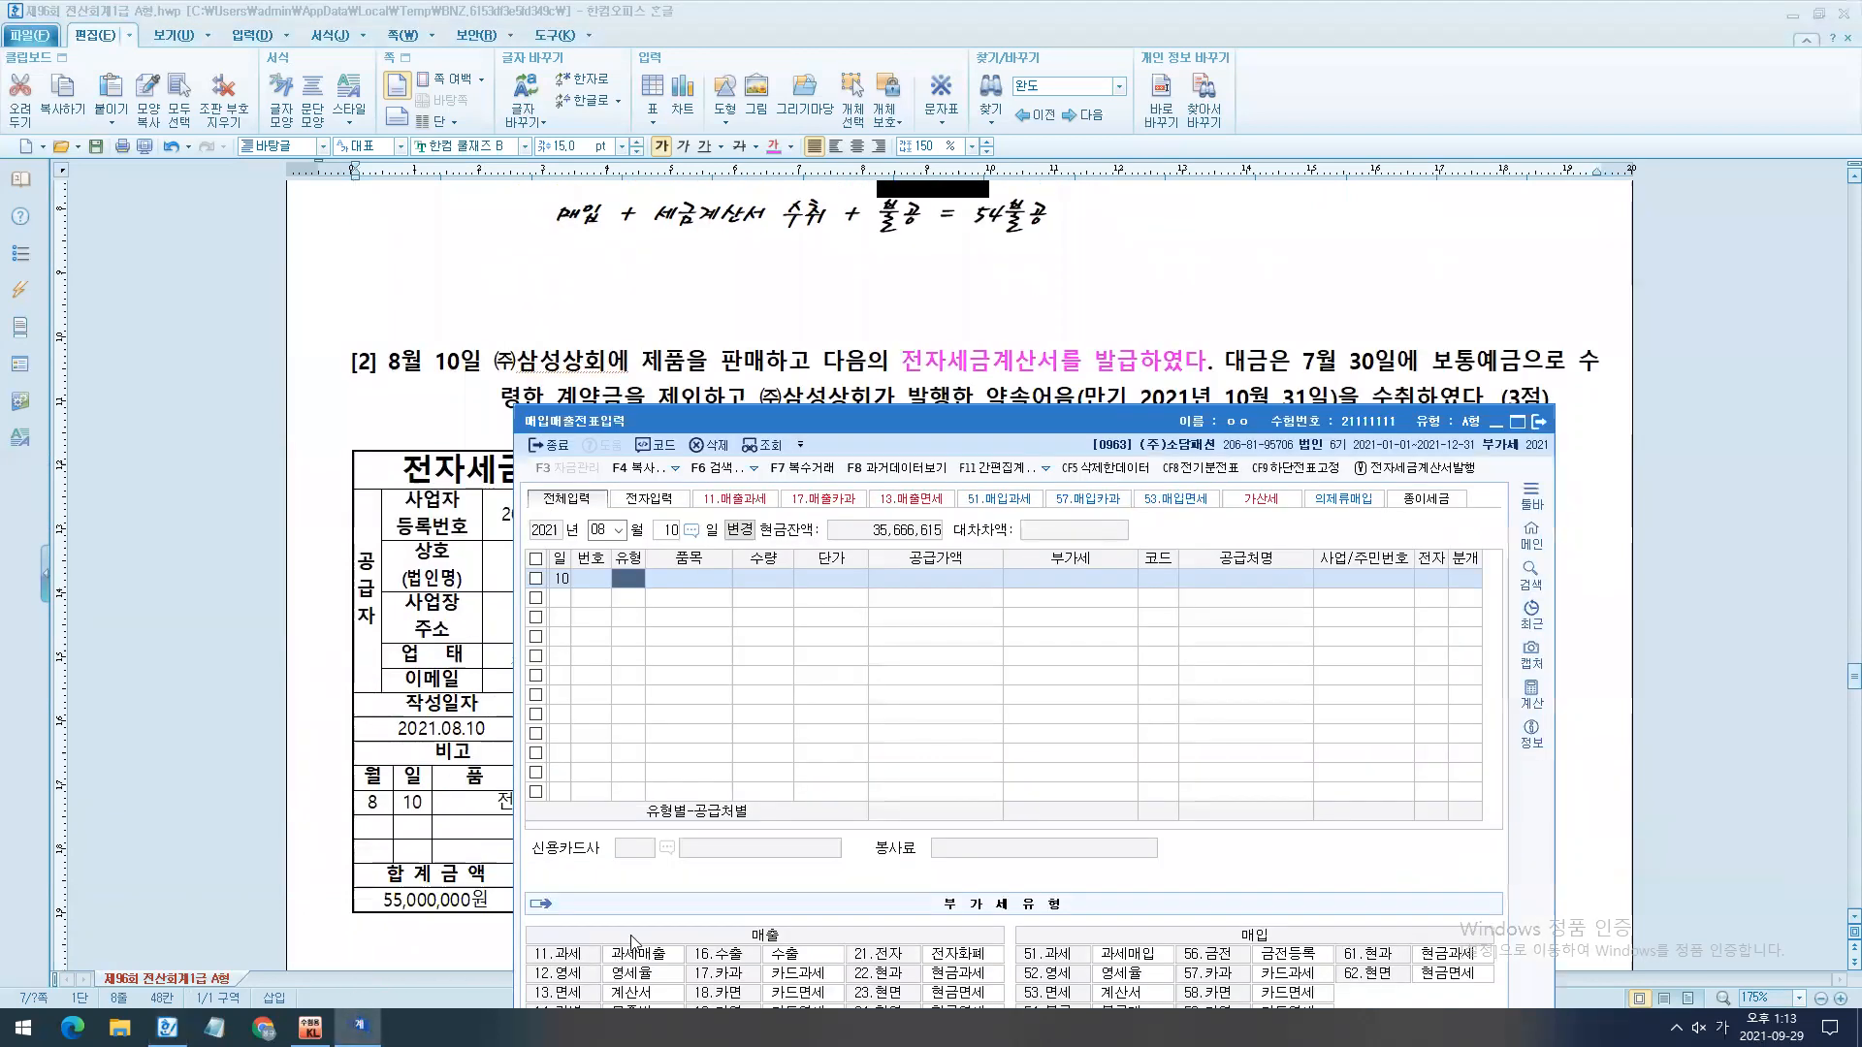
{"action": "type", "text": "11"}
{"action": "key", "text": "Return"}
{"action": "left_click_drag", "start_coordinate": [981, 428], "coordinate": [927, 619]}
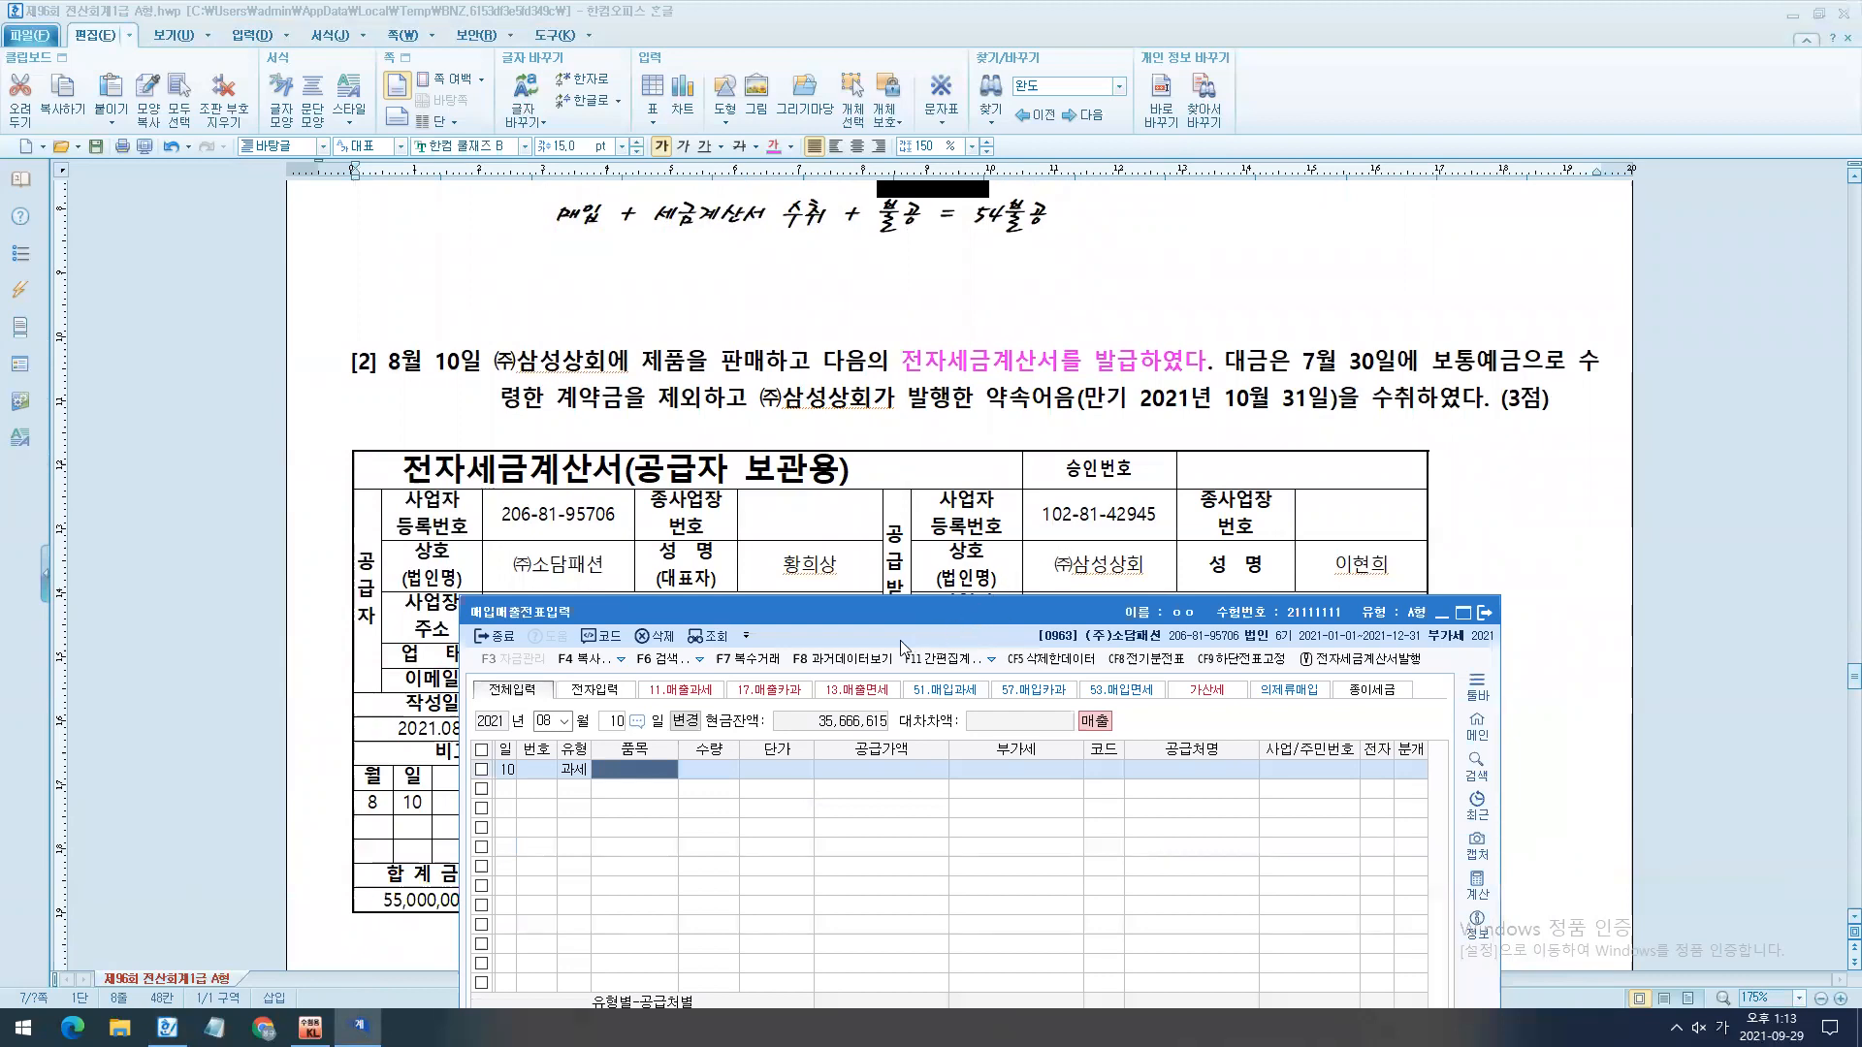
{"action": "type", "text": "제품"}
{"action": "key", "text": "Return"}
- Set the quantity to 10 and the unit price to 5,000,000, accepting the calculated supply value and VAT
{"action": "scroll", "coordinate": [904, 584], "scroll_direction": "down", "scroll_amount": 3}
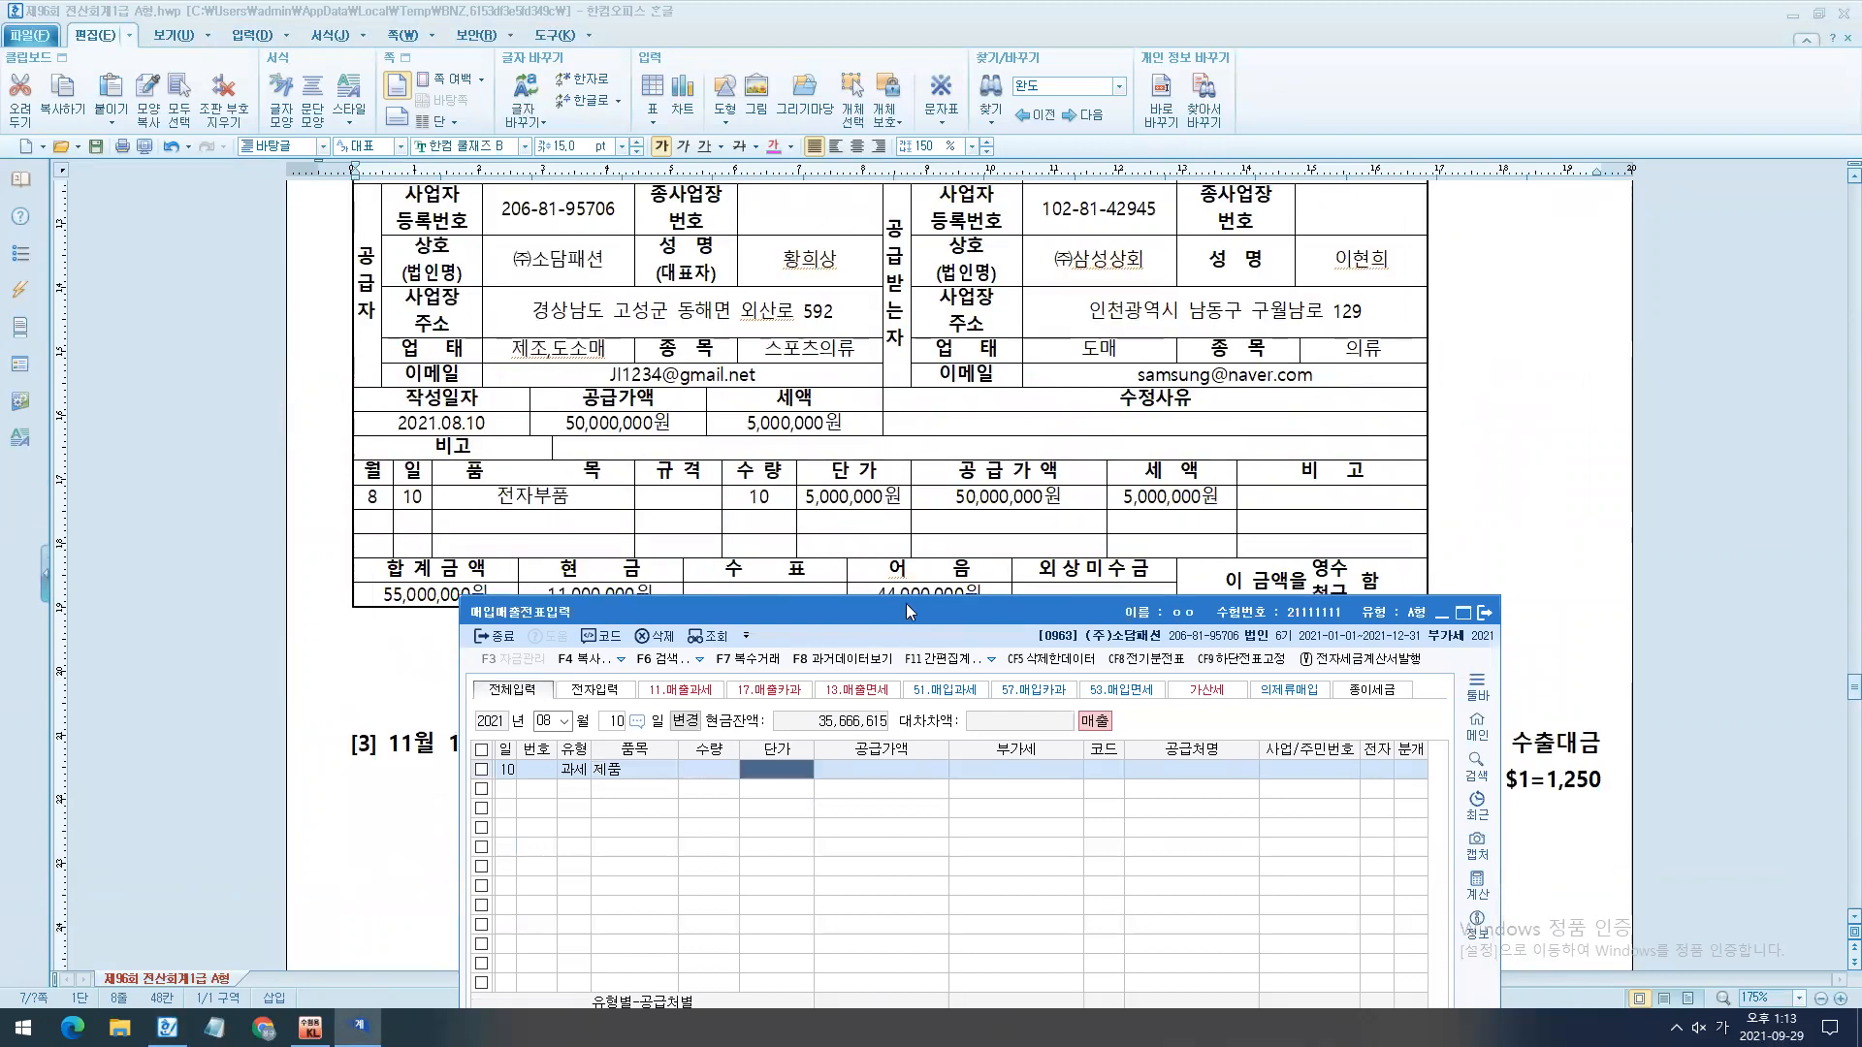
{"action": "left_click_drag", "start_coordinate": [906, 603], "coordinate": [929, 548]}
{"action": "left_click", "coordinate": [743, 723]}
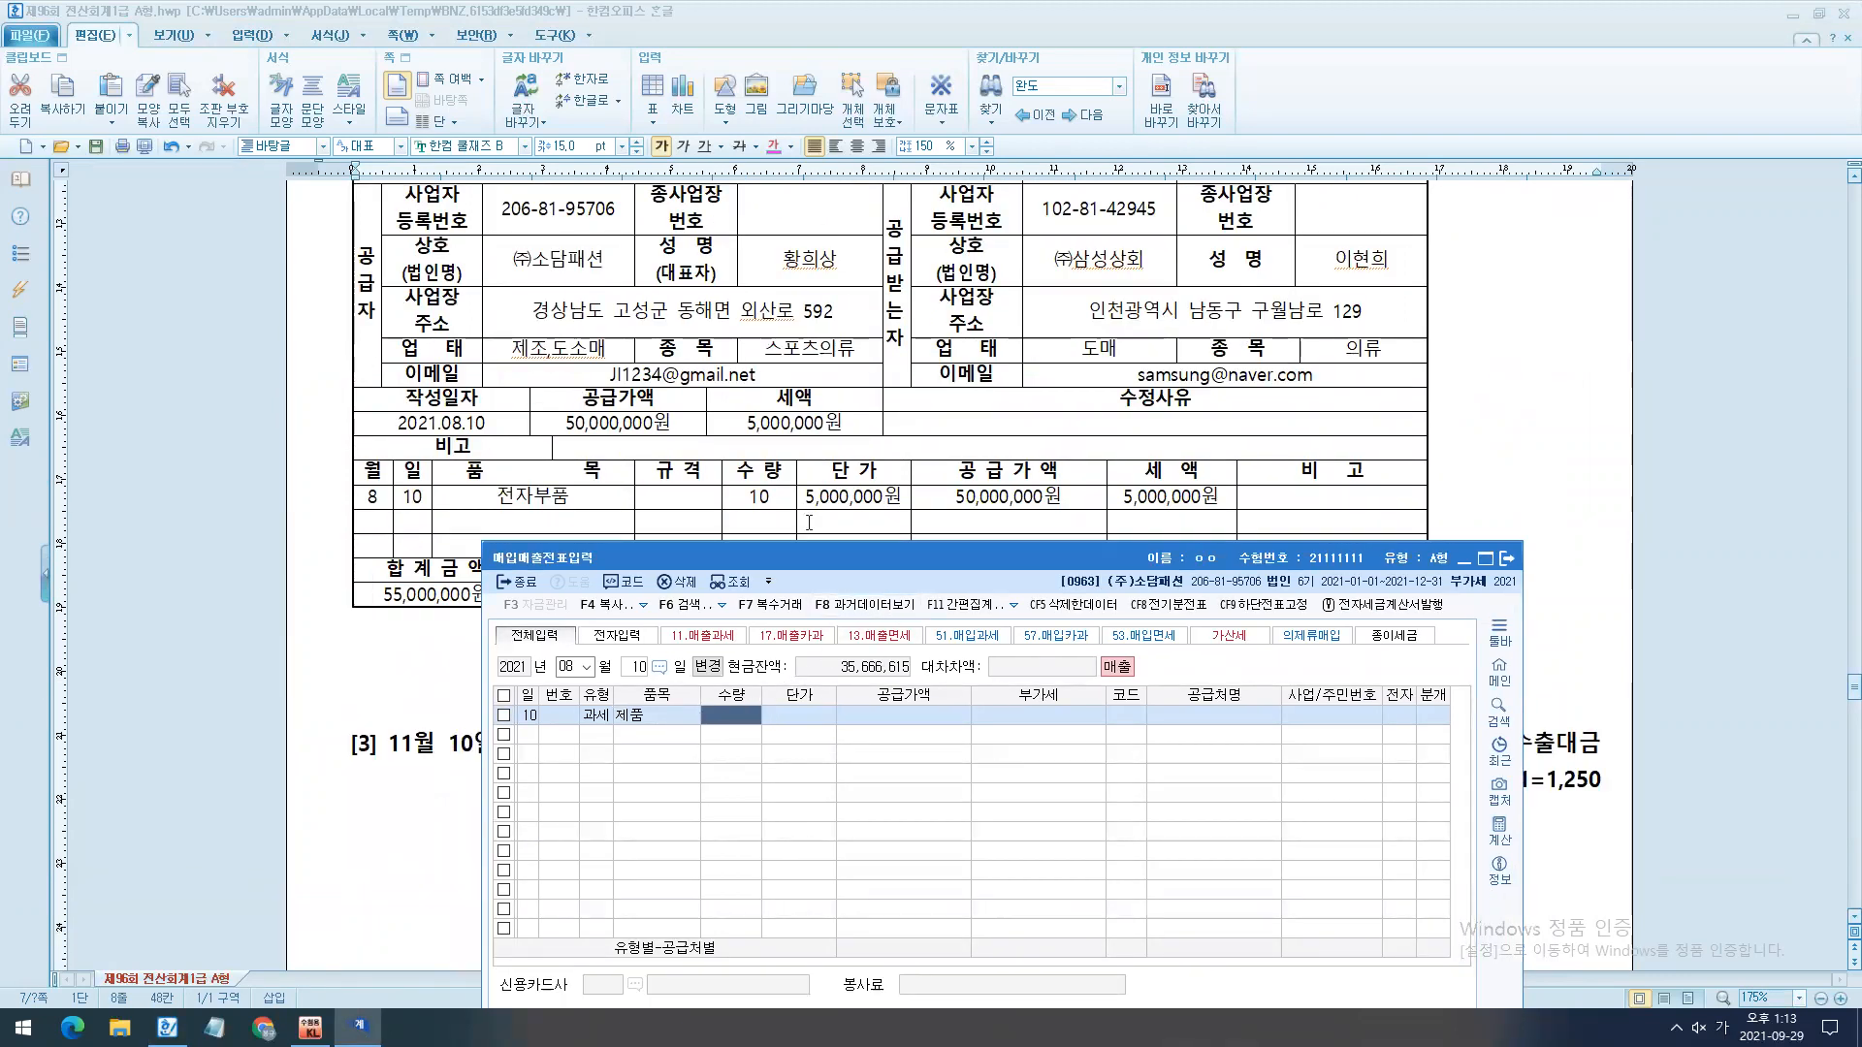
{"action": "type", "text": "10"}
{"action": "key", "text": "Return"}
{"action": "type", "text": "5000000"}
{"action": "key", "text": "Return"}
{"action": "key", "text": "Return"}
{"action": "key", "text": "Return"}
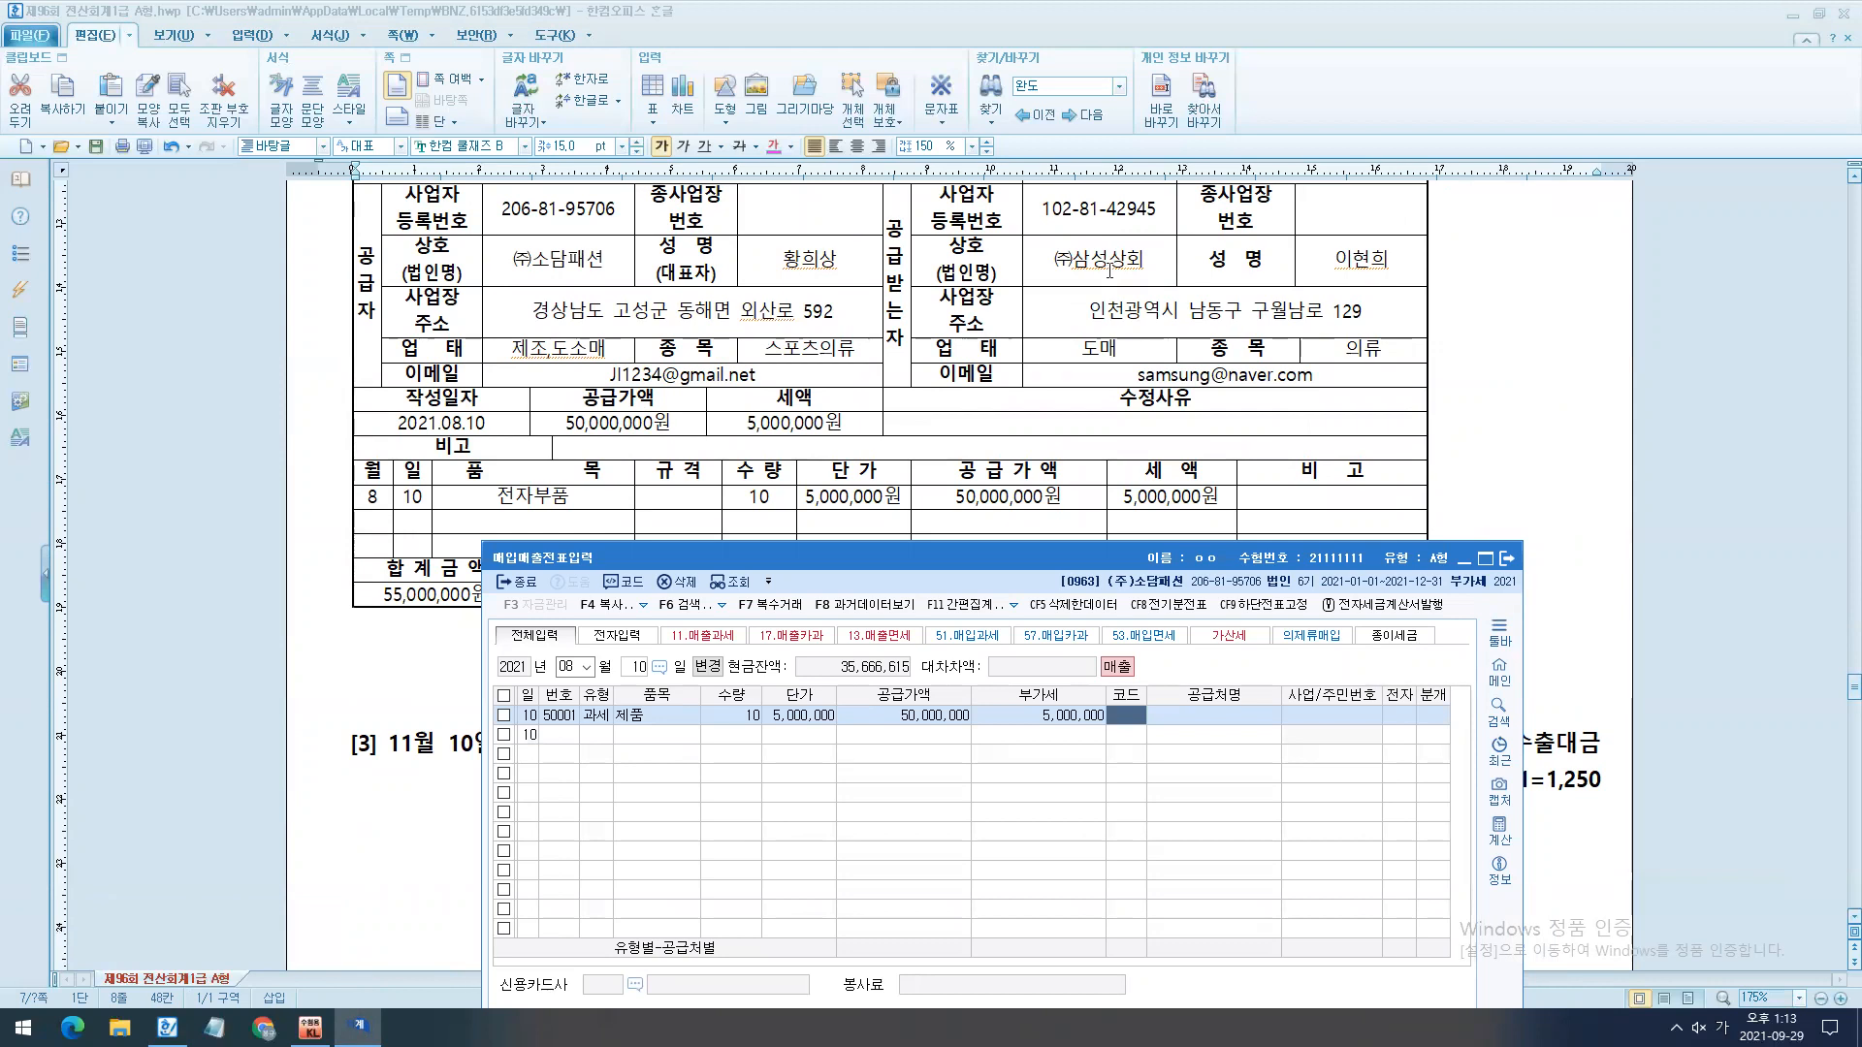
- Set the customer to (주)삼성상회, mark the invoice as electronic (여), and choose journal type 3 혼합
{"action": "type", "text": "사"}
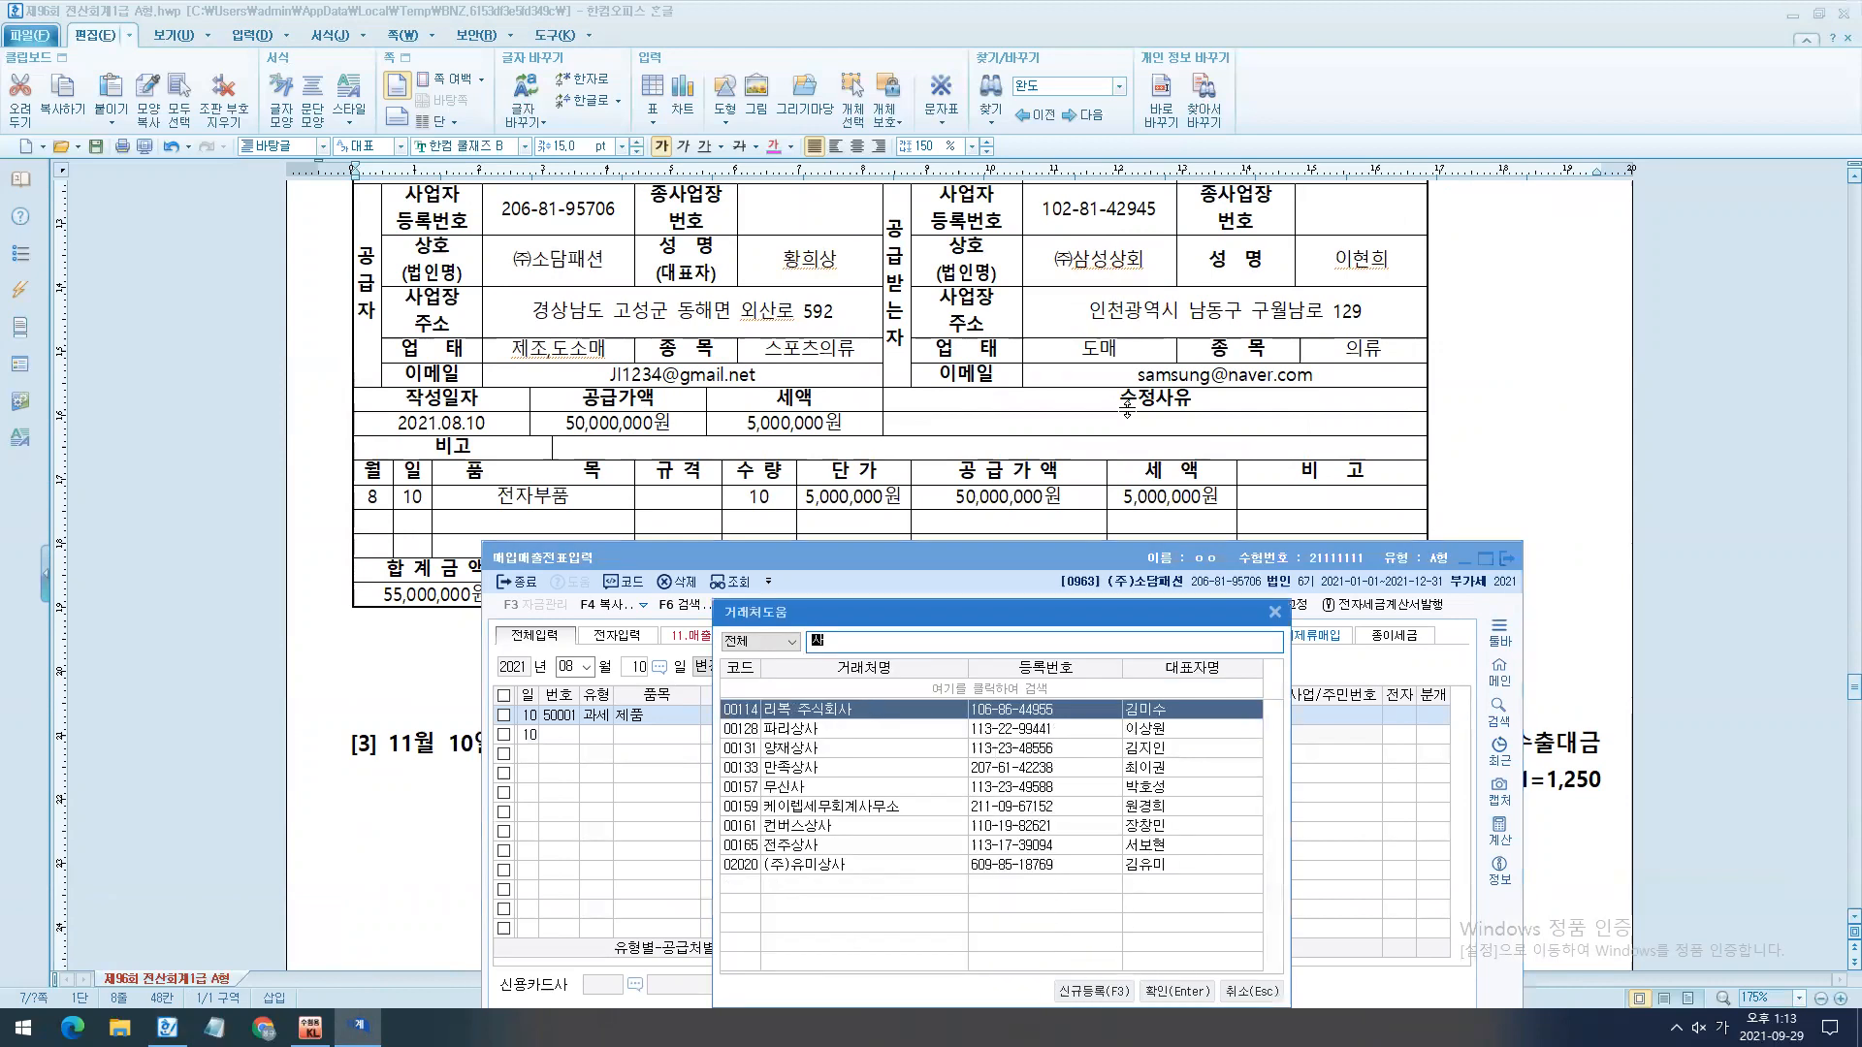
{"action": "type", "text": "ㅁ"}
{"action": "key", "text": "Return"}
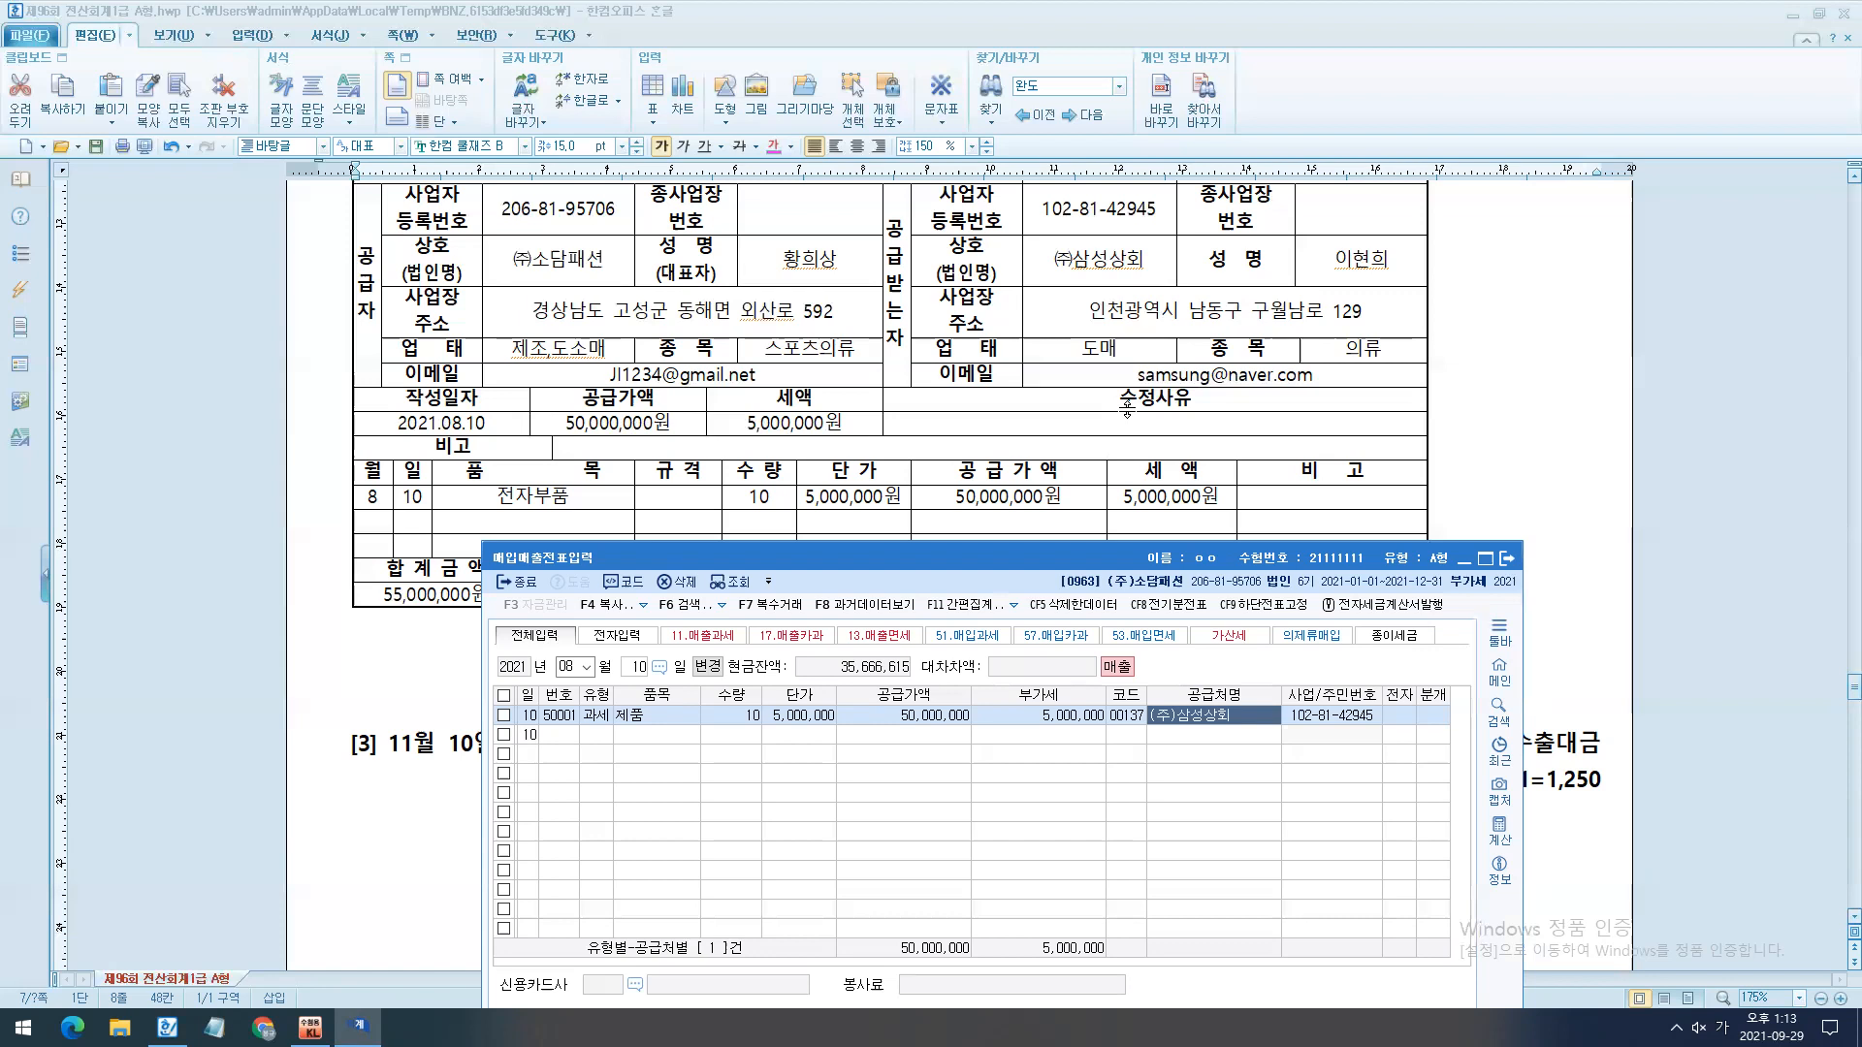
{"action": "key", "text": "Return"}
{"action": "key", "text": "1"}
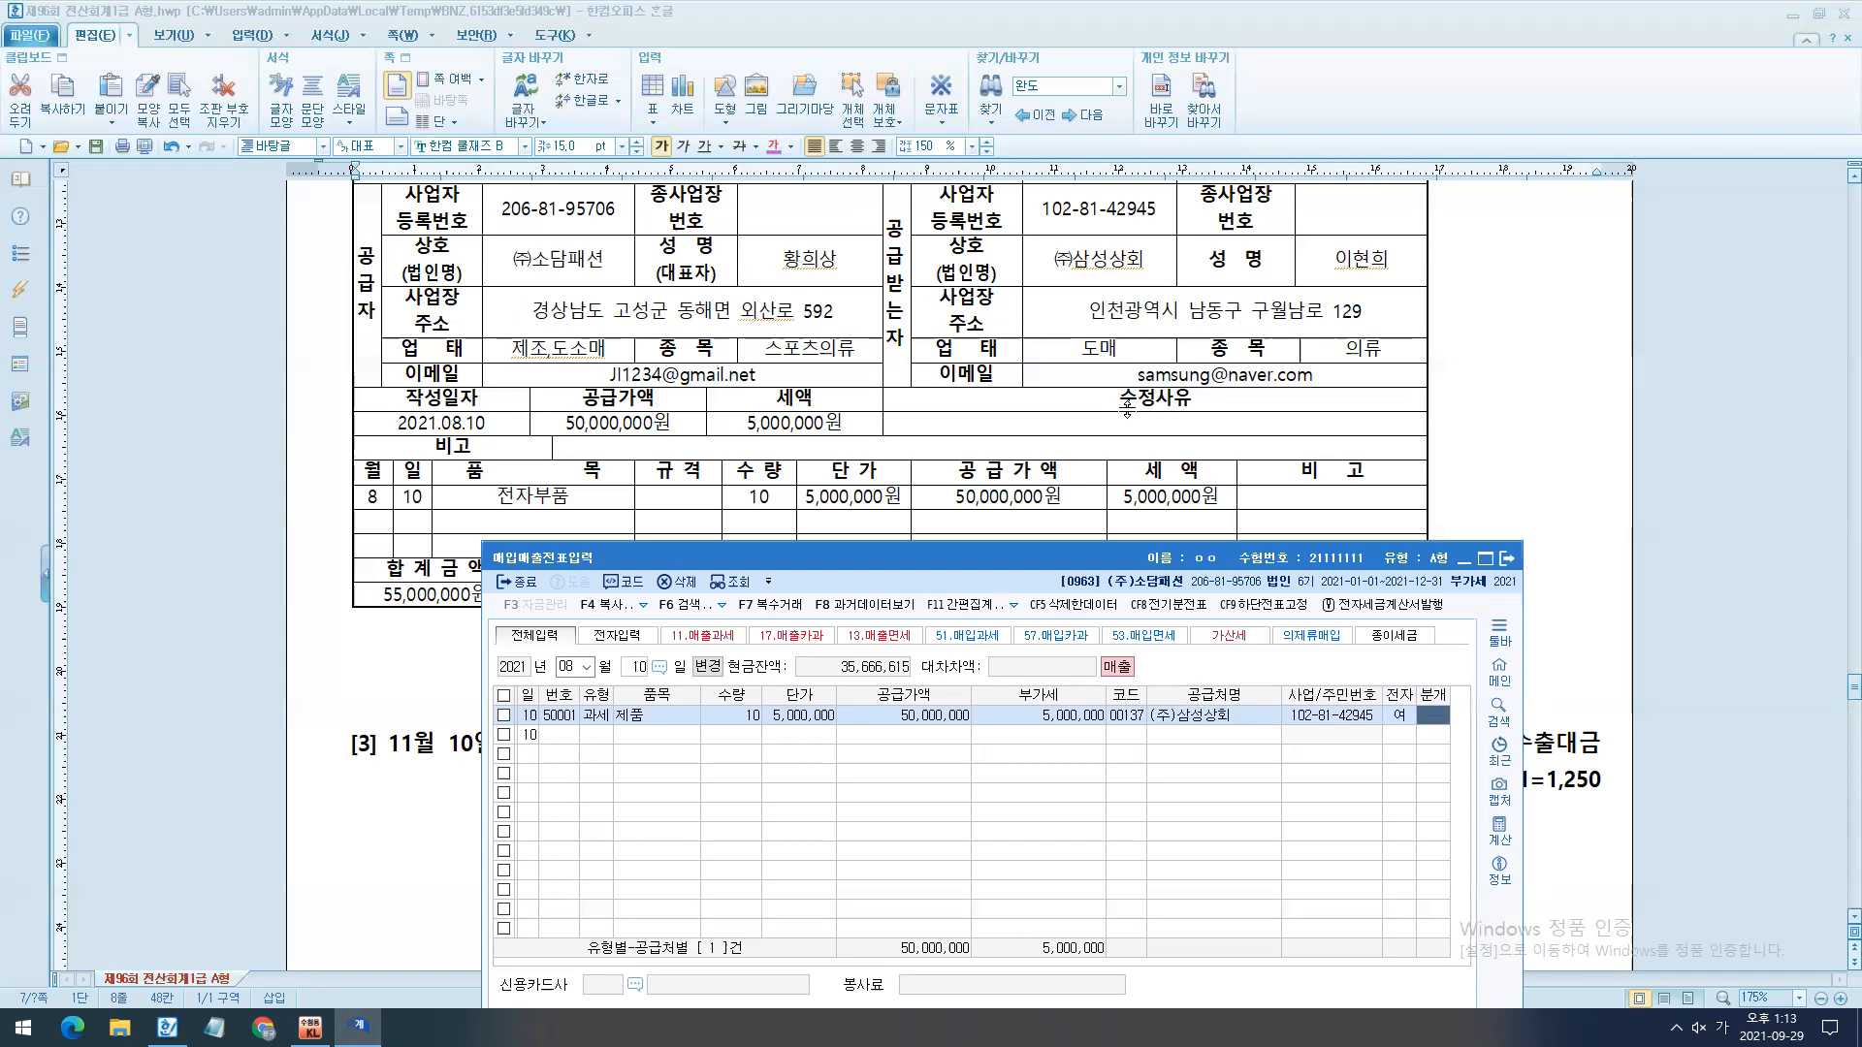
{"action": "key", "text": "3"}
{"action": "key", "text": "Return"}
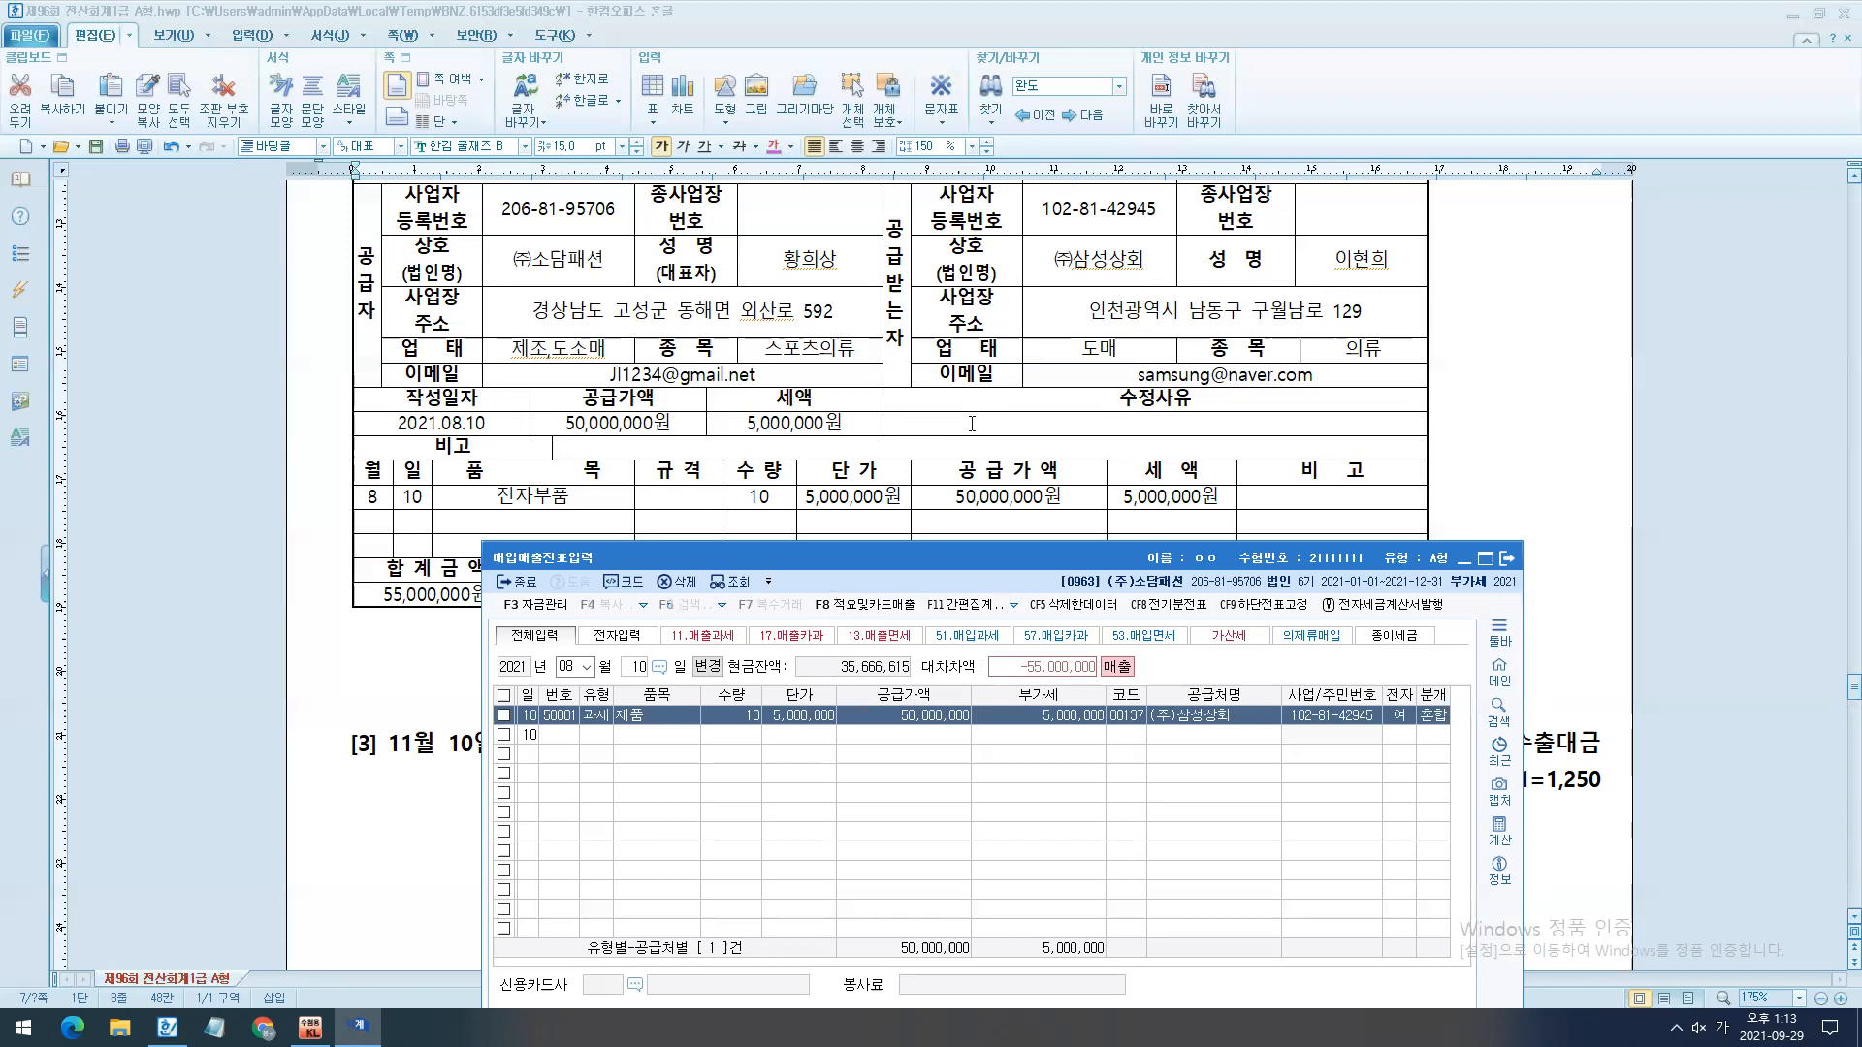
- Add a new debit (차변) line below the 제품매출 line in the lower journal
{"action": "scroll", "coordinate": [972, 424], "scroll_direction": "down", "scroll_amount": 2}
{"action": "scroll", "coordinate": [1053, 514], "scroll_direction": "up", "scroll_amount": 5}
{"action": "left_click_drag", "start_coordinate": [1055, 561], "coordinate": [1211, 359]}
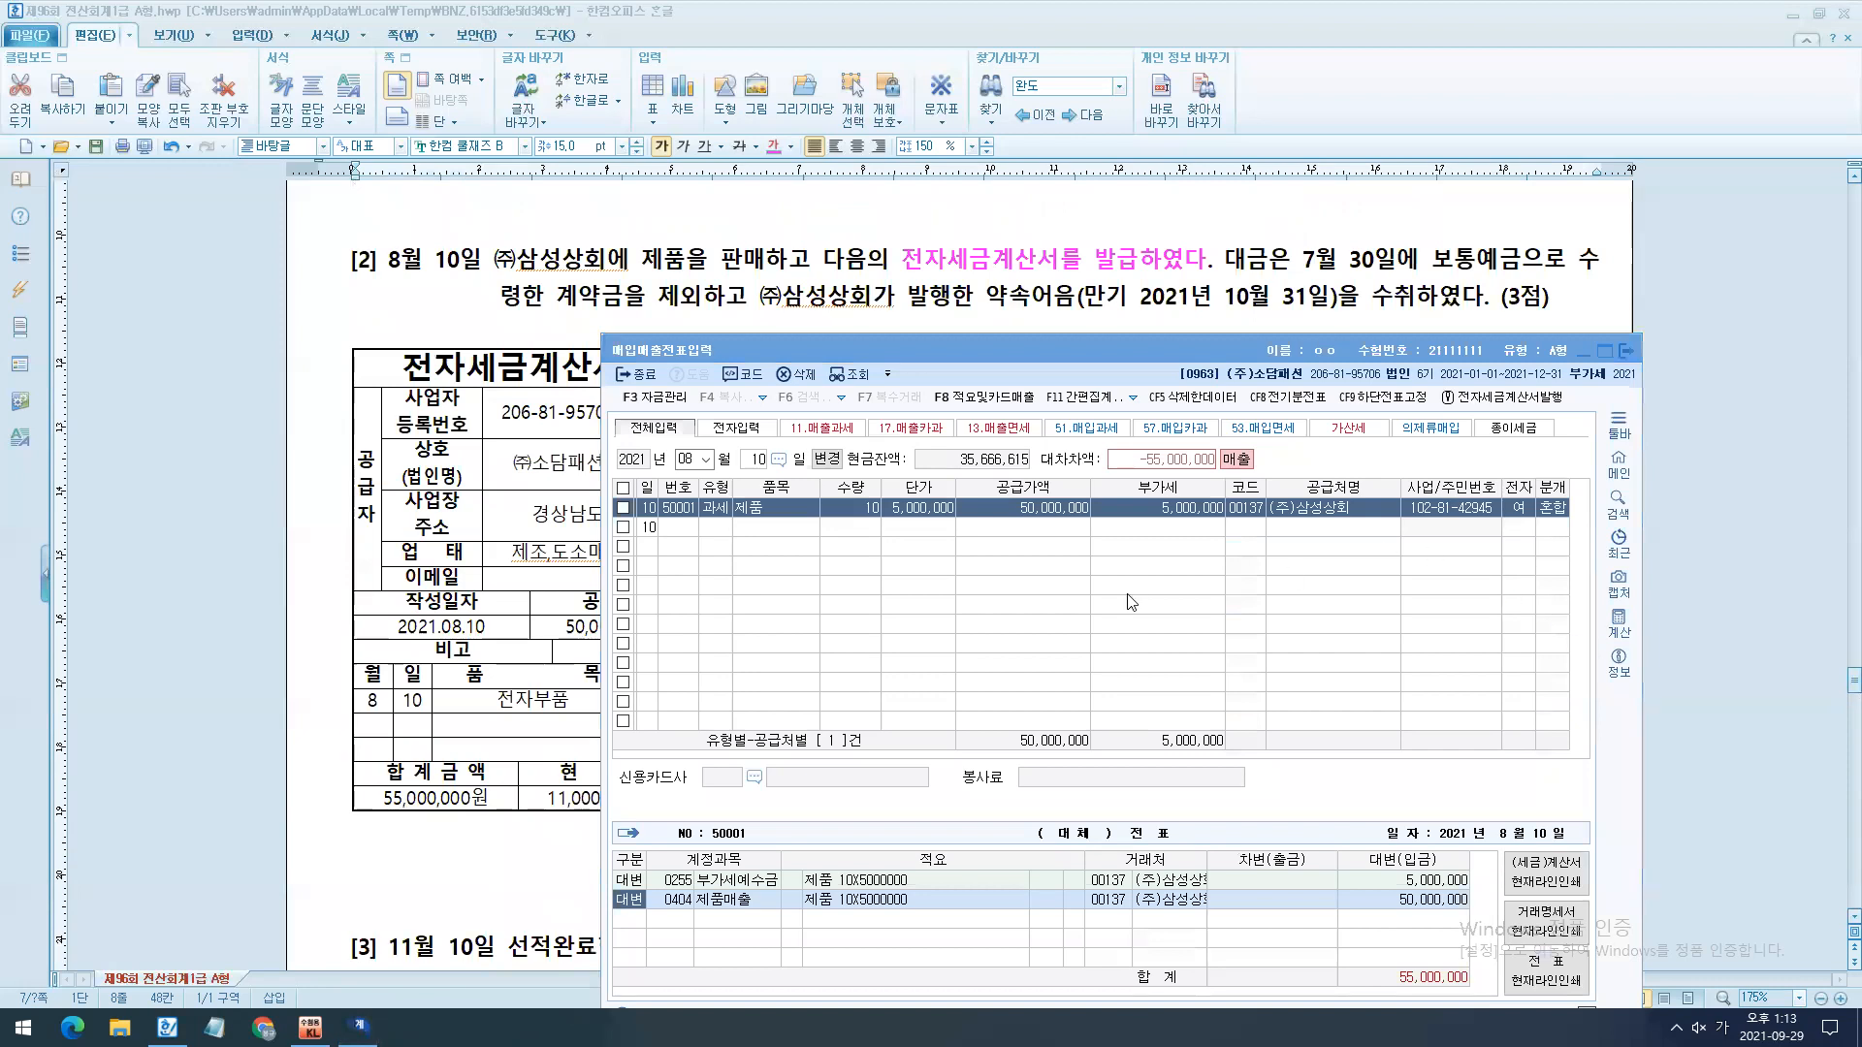
{"action": "left_click_drag", "start_coordinate": [593, 884], "coordinate": [773, 939]}
{"action": "left_click", "coordinate": [755, 956]}
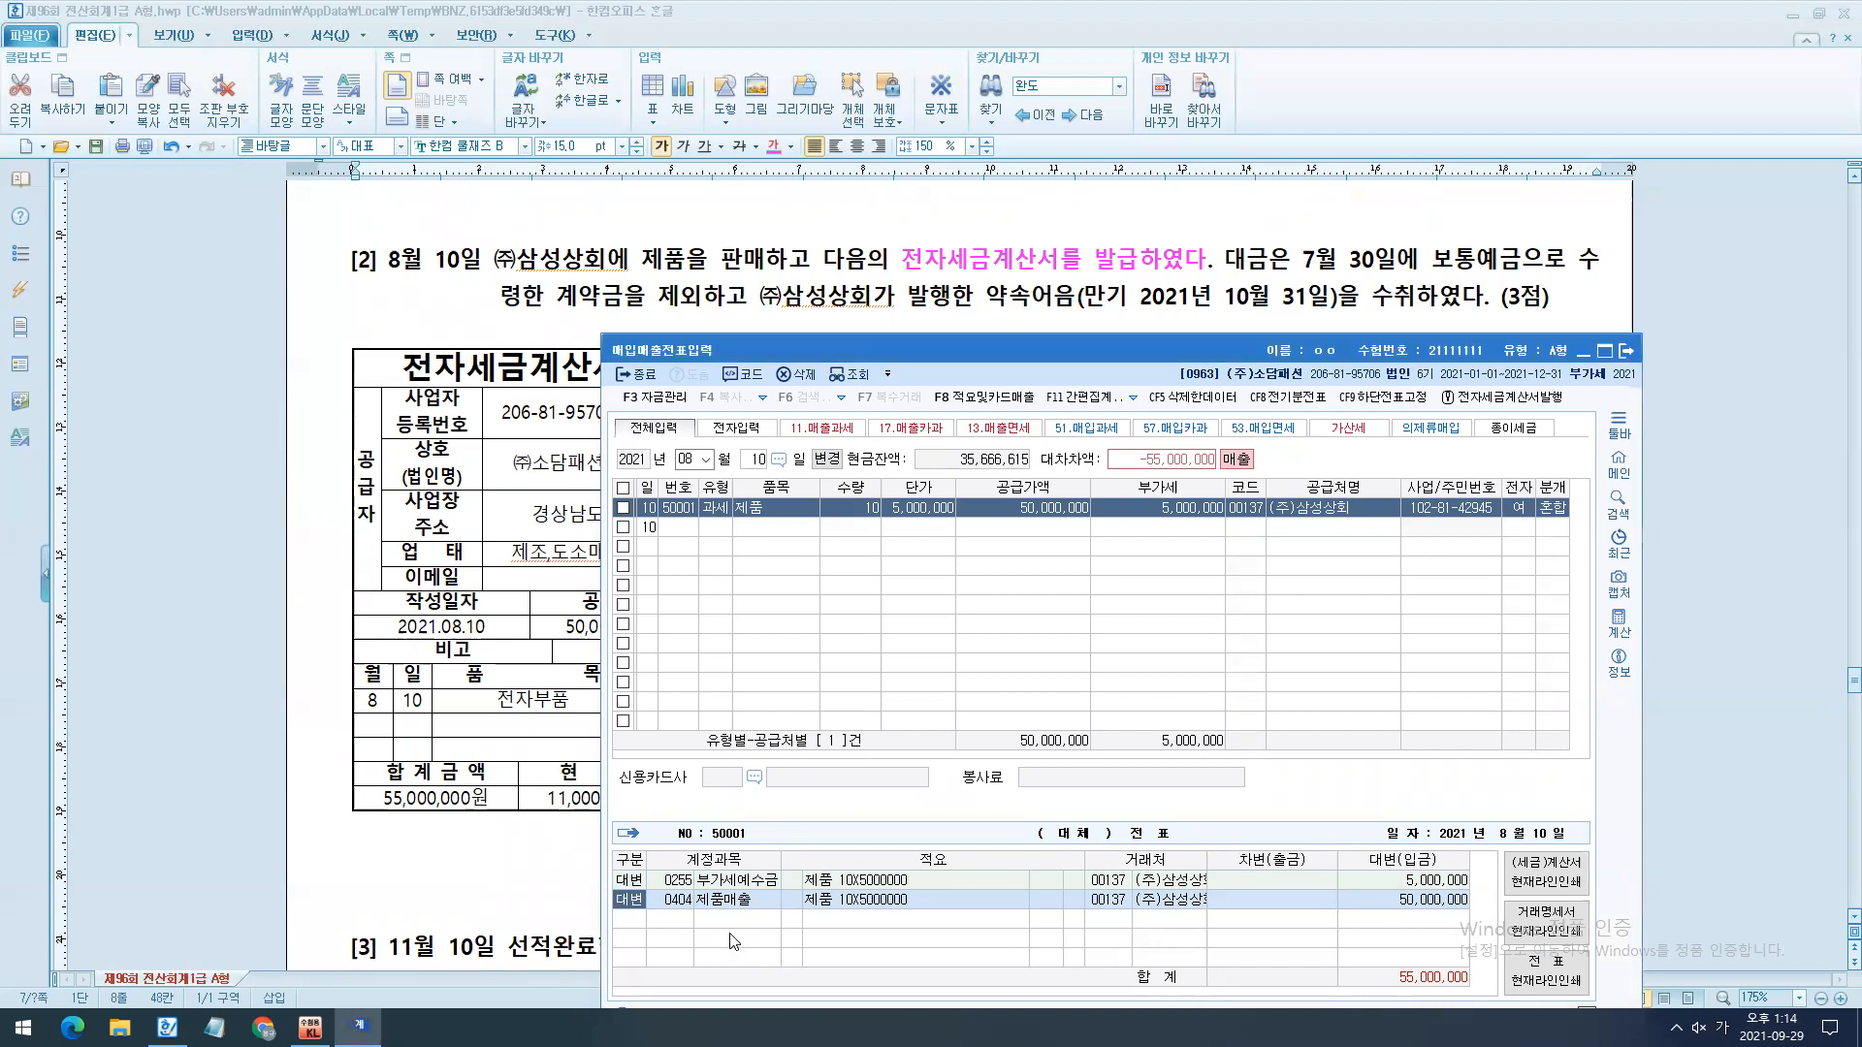
{"action": "key", "text": "Down"}
{"action": "type", "text": "3"}
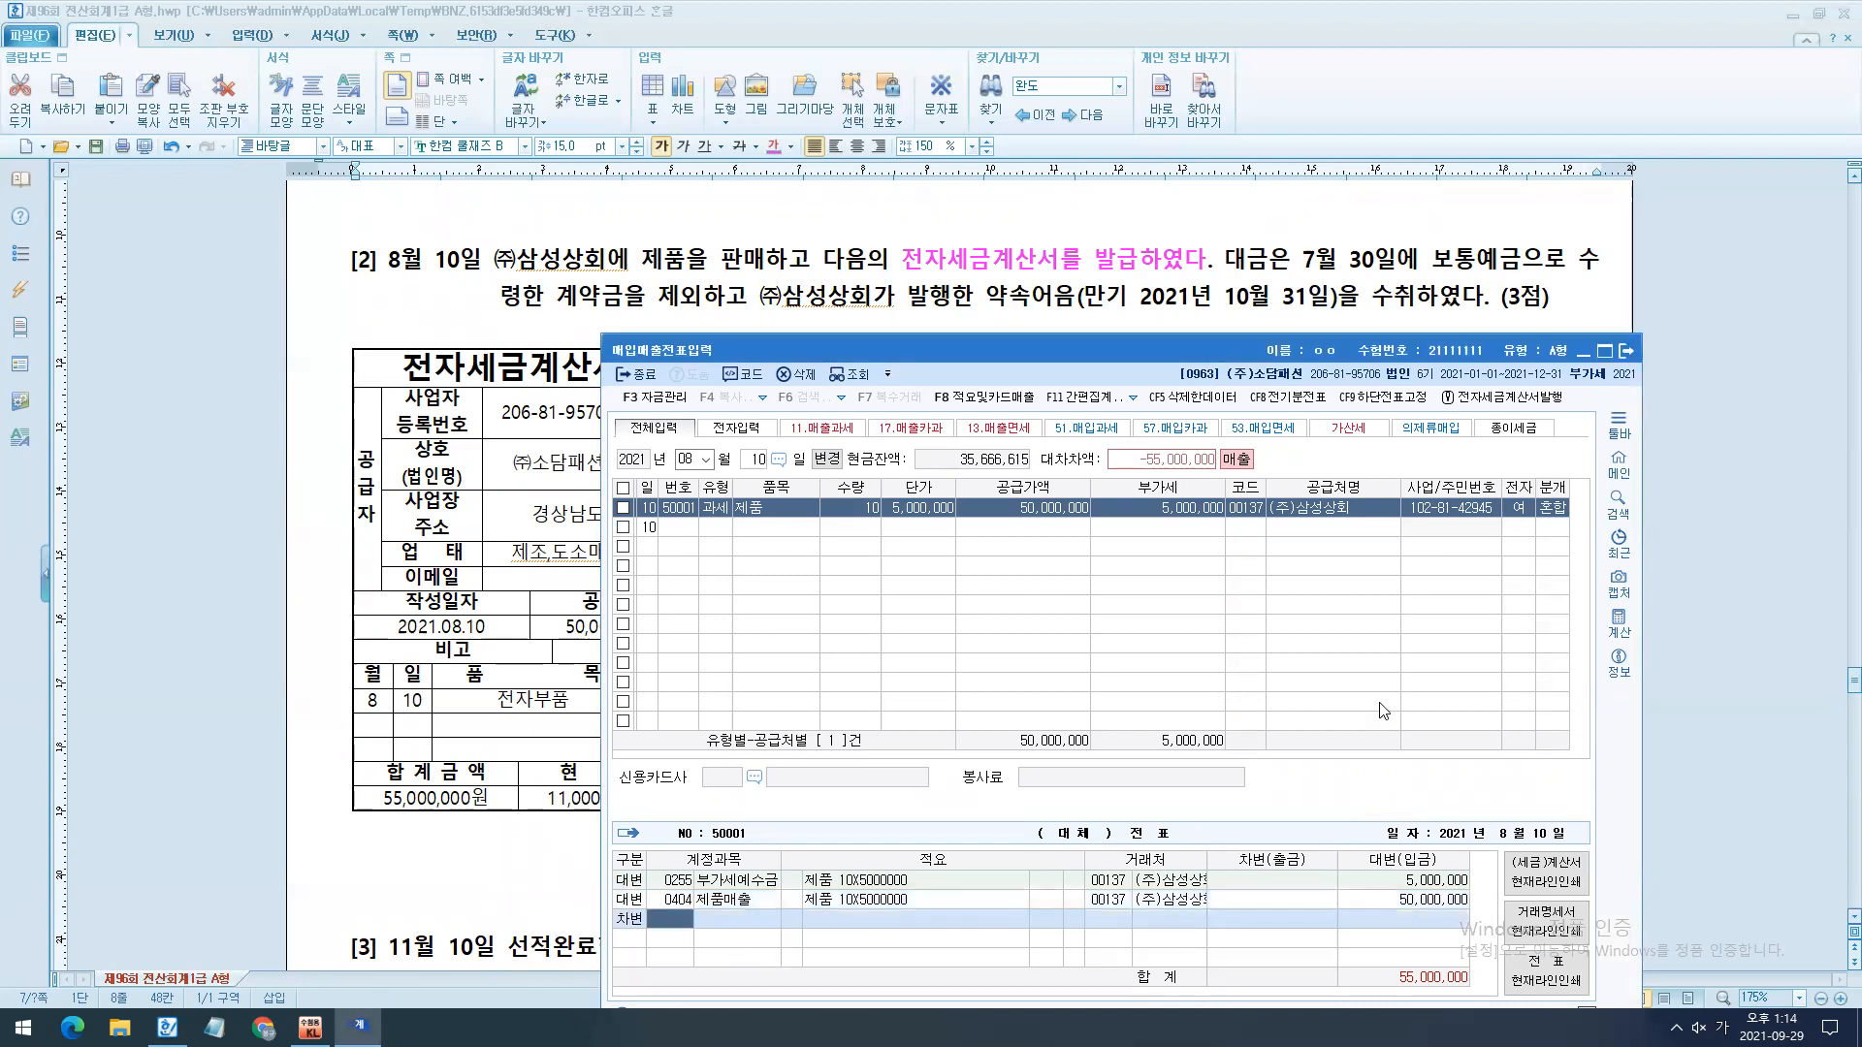
- Mark the July 30 계약금 wording in question [2] and set the debit line's account to 0259 선수금
{"action": "left_click_drag", "start_coordinate": [1311, 265], "coordinate": [1668, 285]}
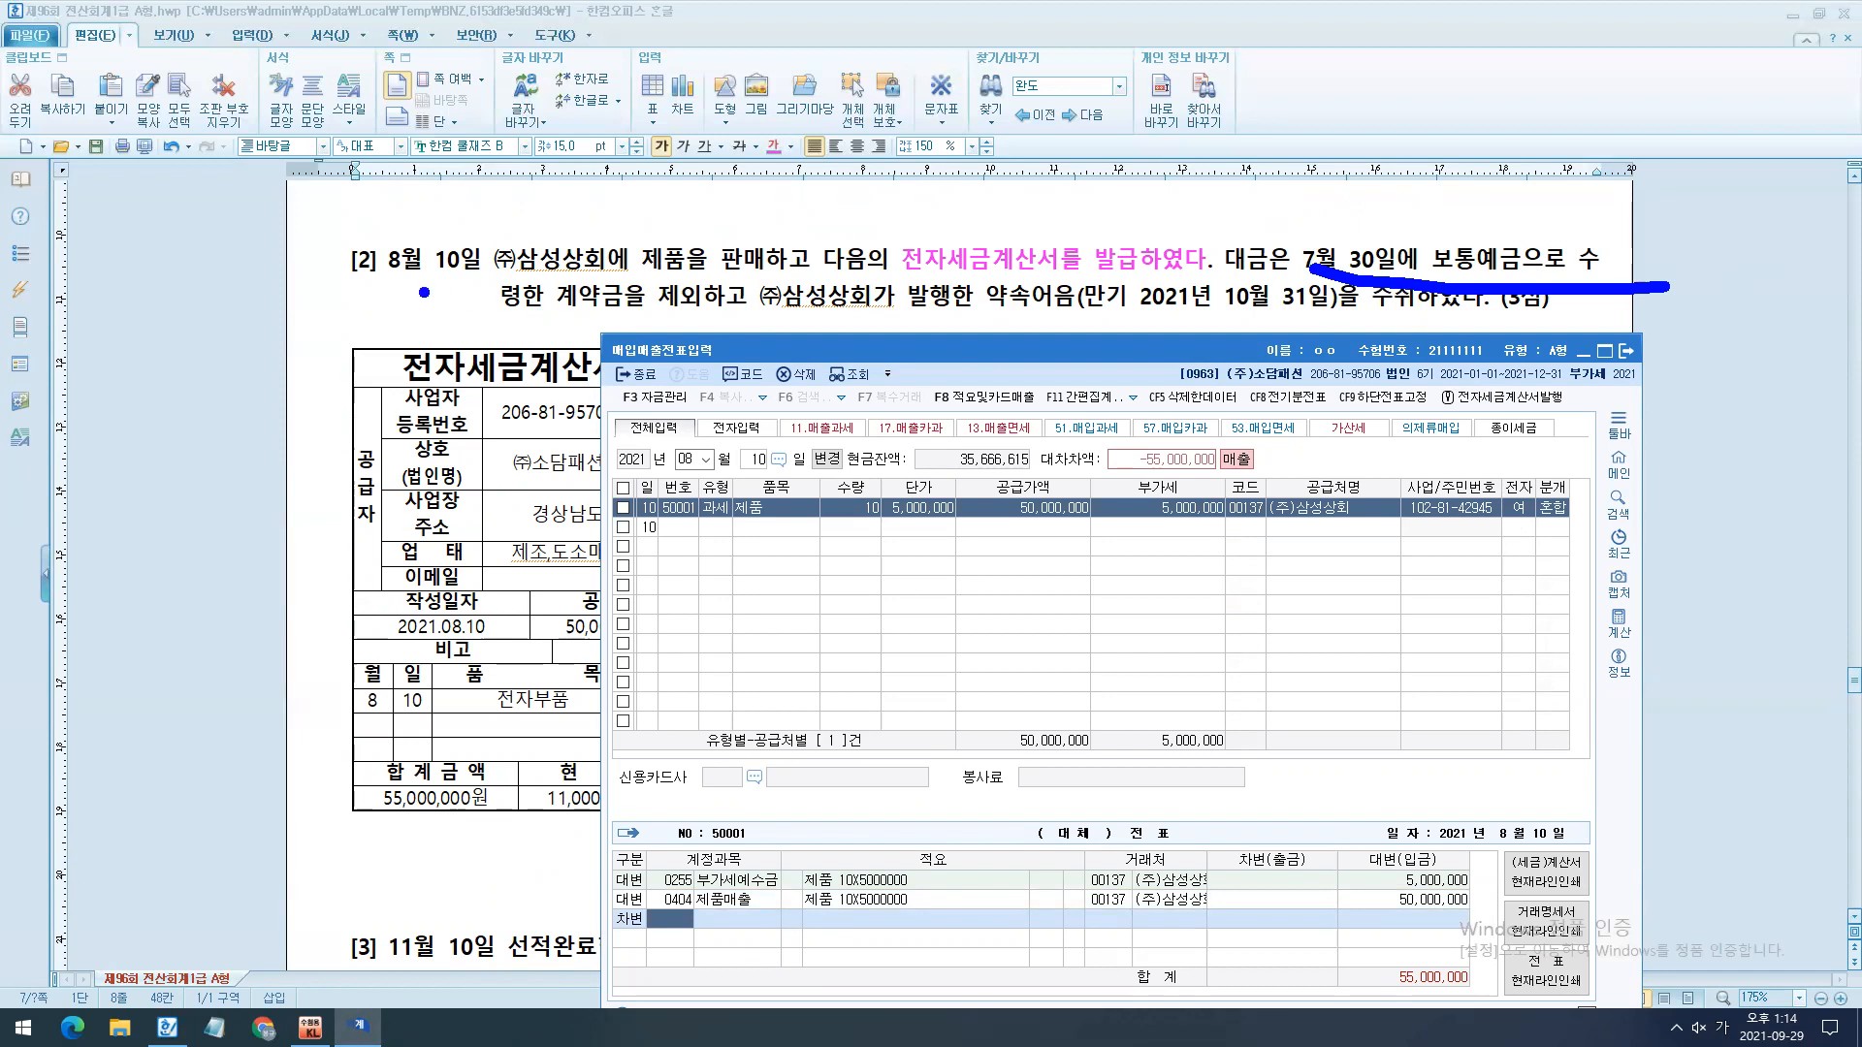
{"action": "left_click_drag", "start_coordinate": [433, 294], "coordinate": [760, 309]}
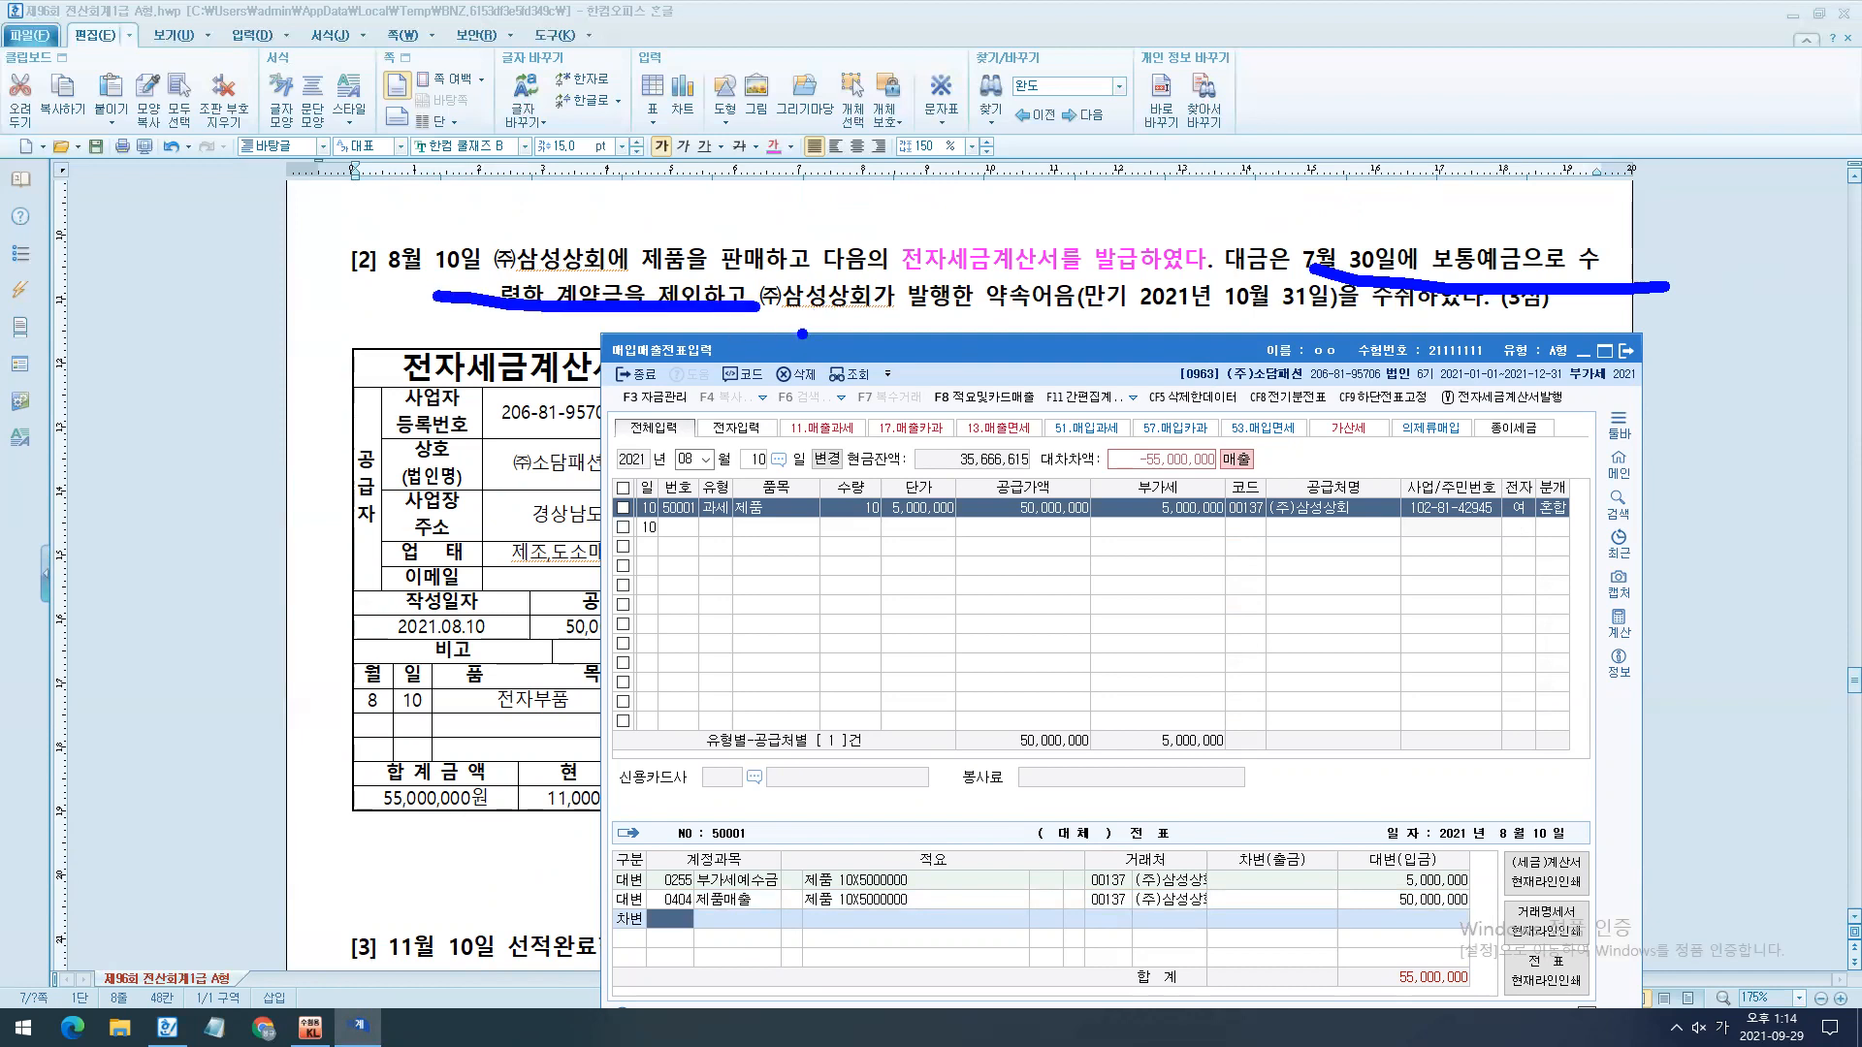
{"action": "mouse_move", "coordinate": [1266, 119]}
{"action": "left_mouse_down"}
{"action": "mouse_move", "coordinate": [1229, 160]}
{"action": "mouse_move", "coordinate": [1282, 204]}
{"action": "mouse_move", "coordinate": [1420, 116]}
{"action": "mouse_move", "coordinate": [1428, 183]}
{"action": "left_mouse_up"}
{"action": "key", "text": "Escape"}
{"action": "type", "text": "선수"}
{"action": "key", "text": "Return"}
{"action": "key", "text": "Return"}
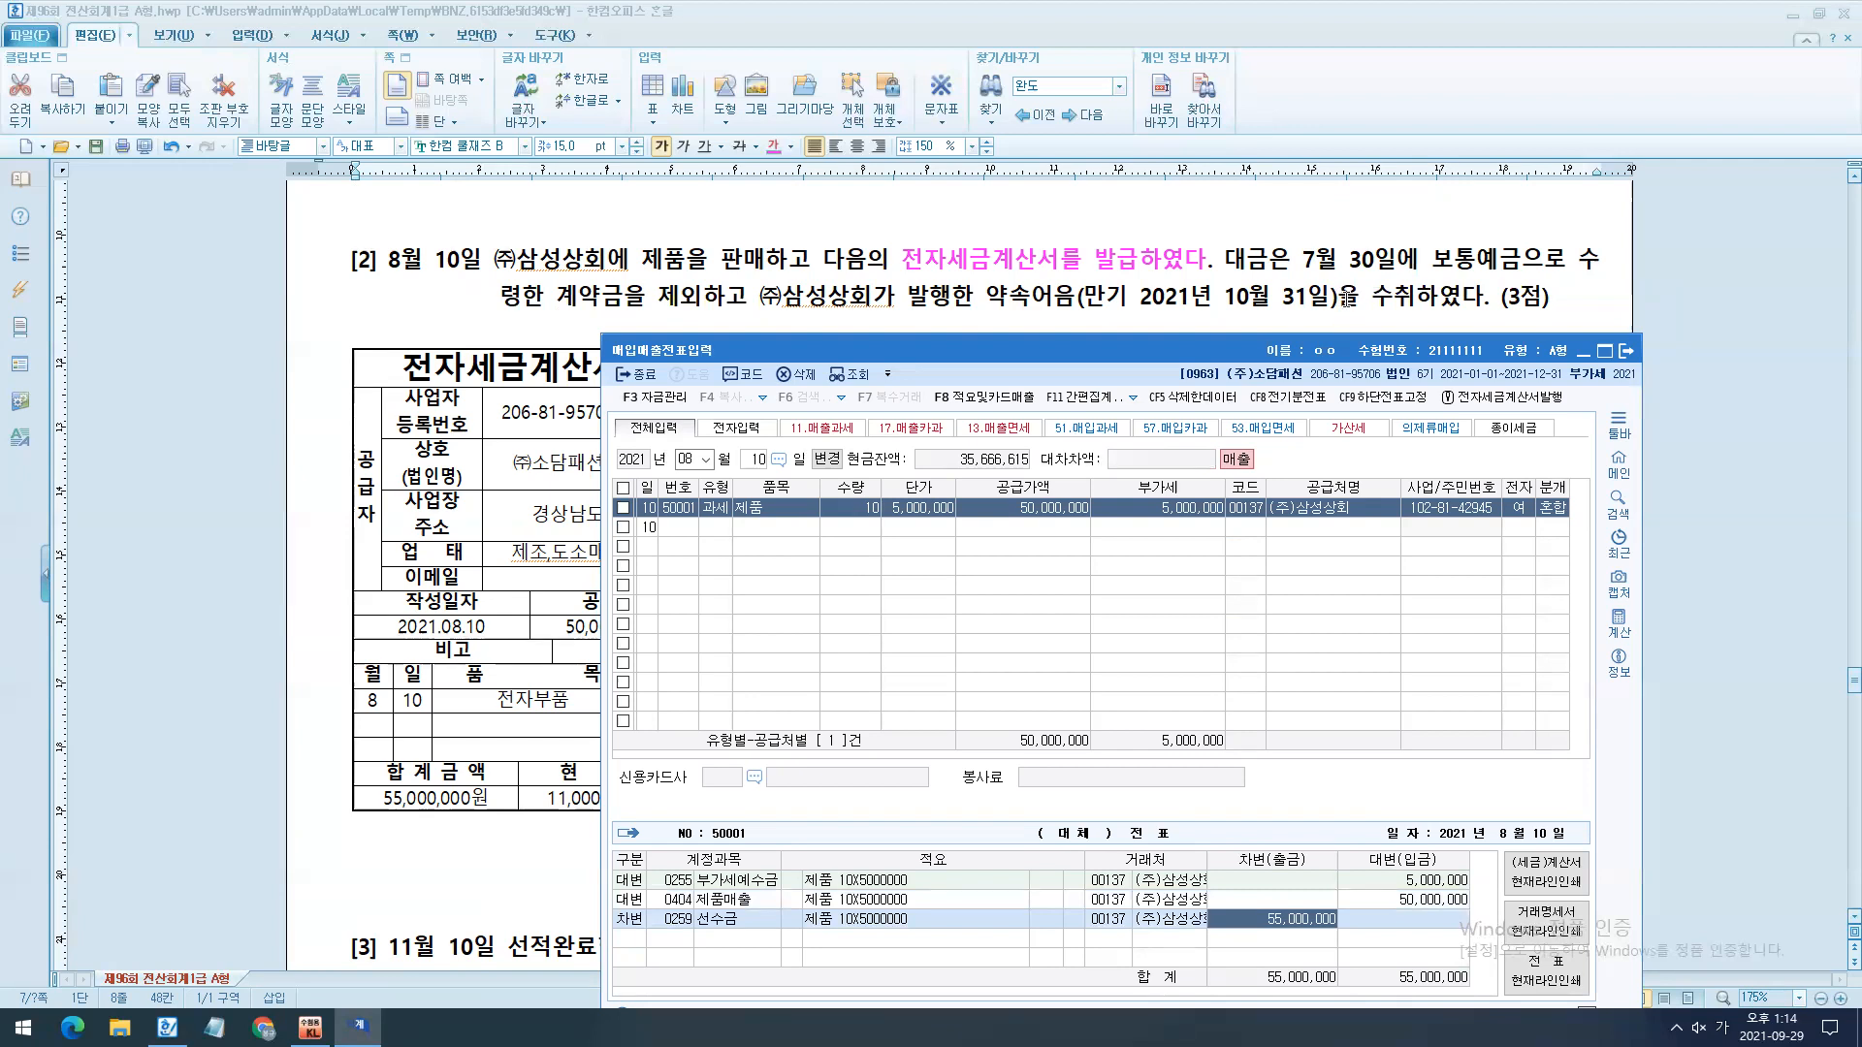
- Review question [2]'s invoice and look up the July 30 contract deposit voucher in 일반전표입력
{"action": "left_click", "coordinate": [1346, 297]}
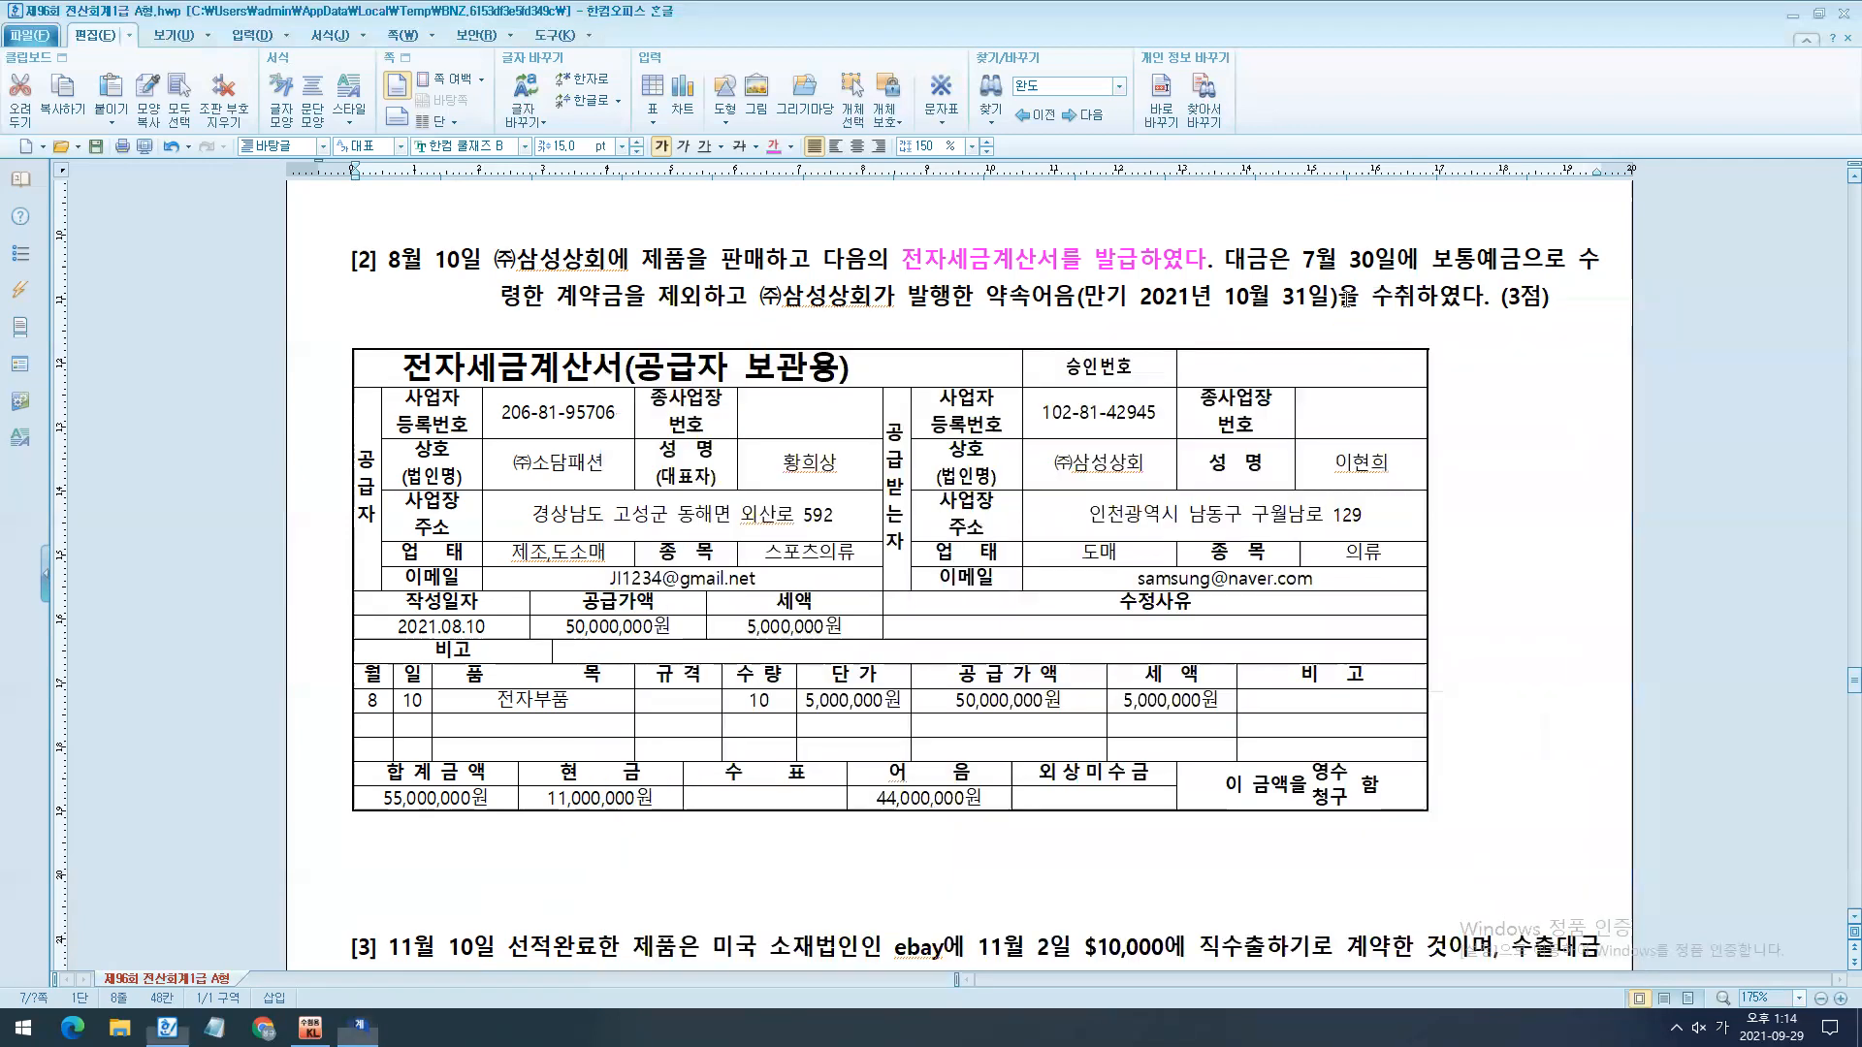
{"action": "scroll", "coordinate": [1173, 475], "scroll_direction": "down", "scroll_amount": 2}
{"action": "scroll", "coordinate": [1173, 482], "scroll_direction": "down", "scroll_amount": 1}
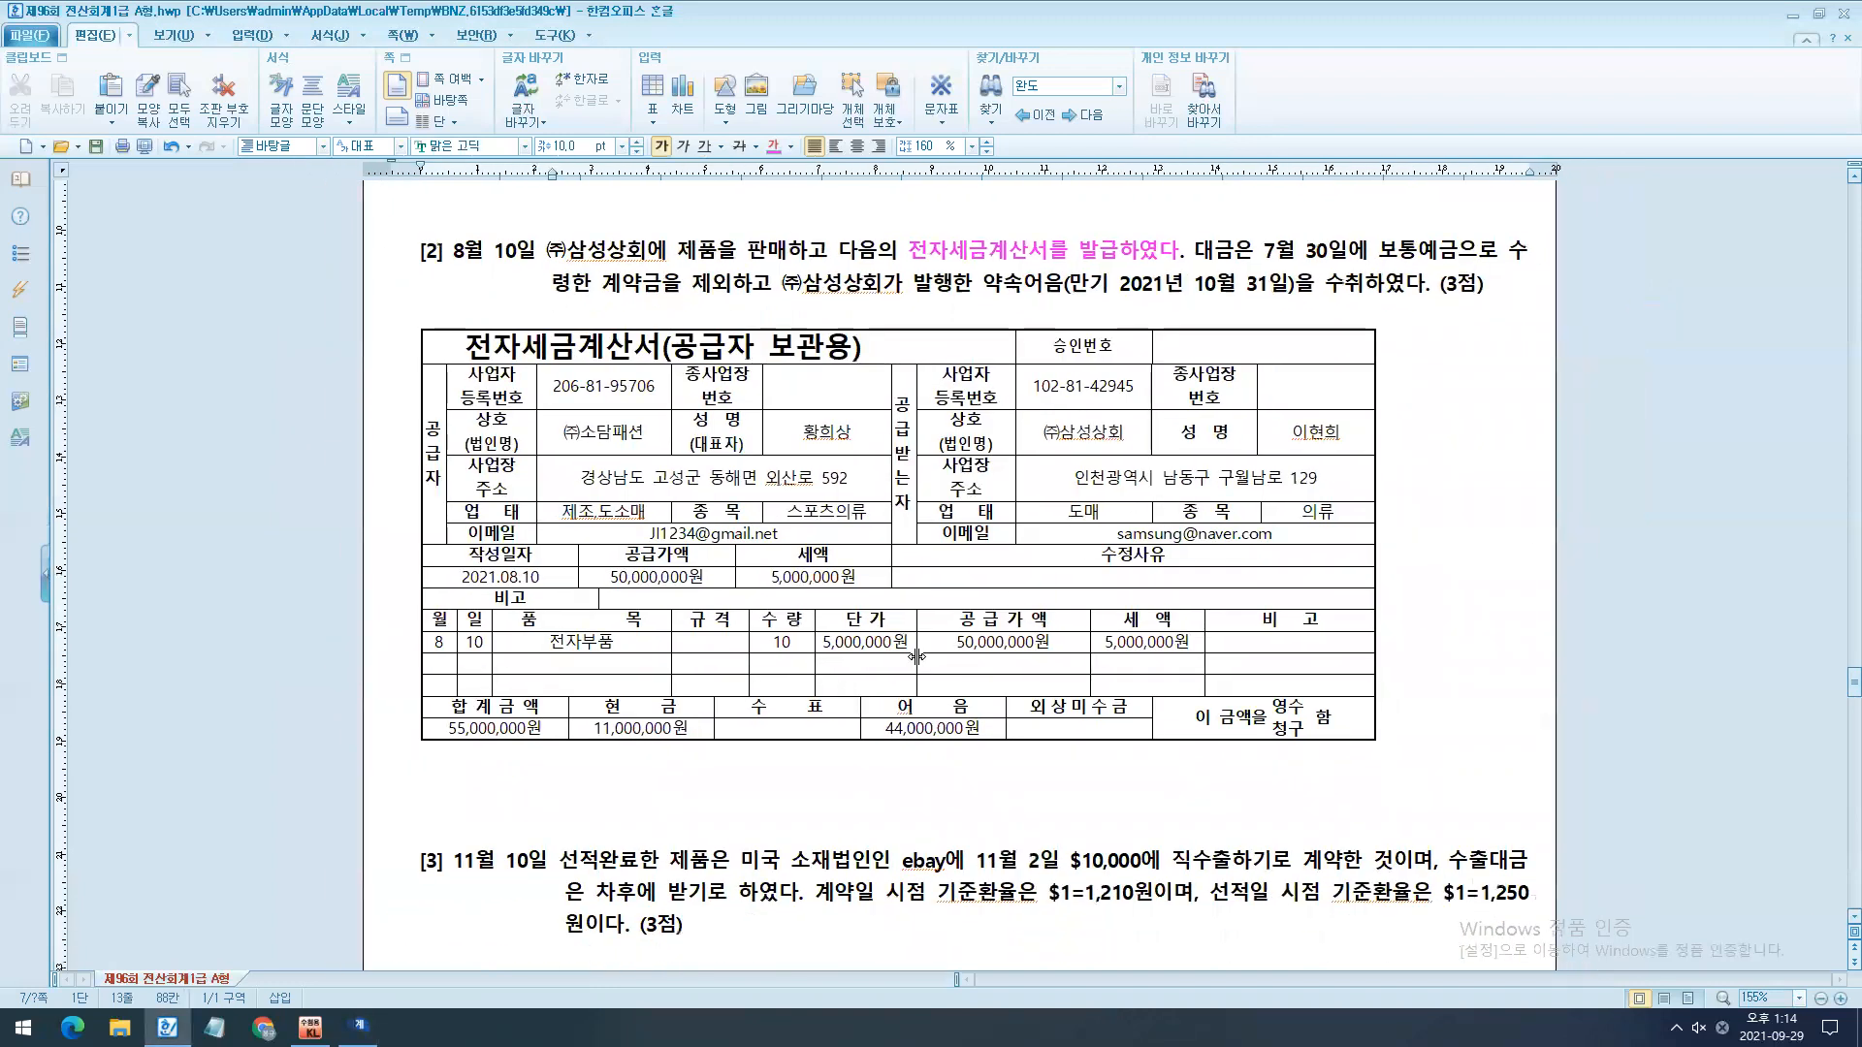
{"action": "key", "text": "alt+Tab"}
{"action": "left_click_drag", "start_coordinate": [1095, 708], "coordinate": [1336, 338]}
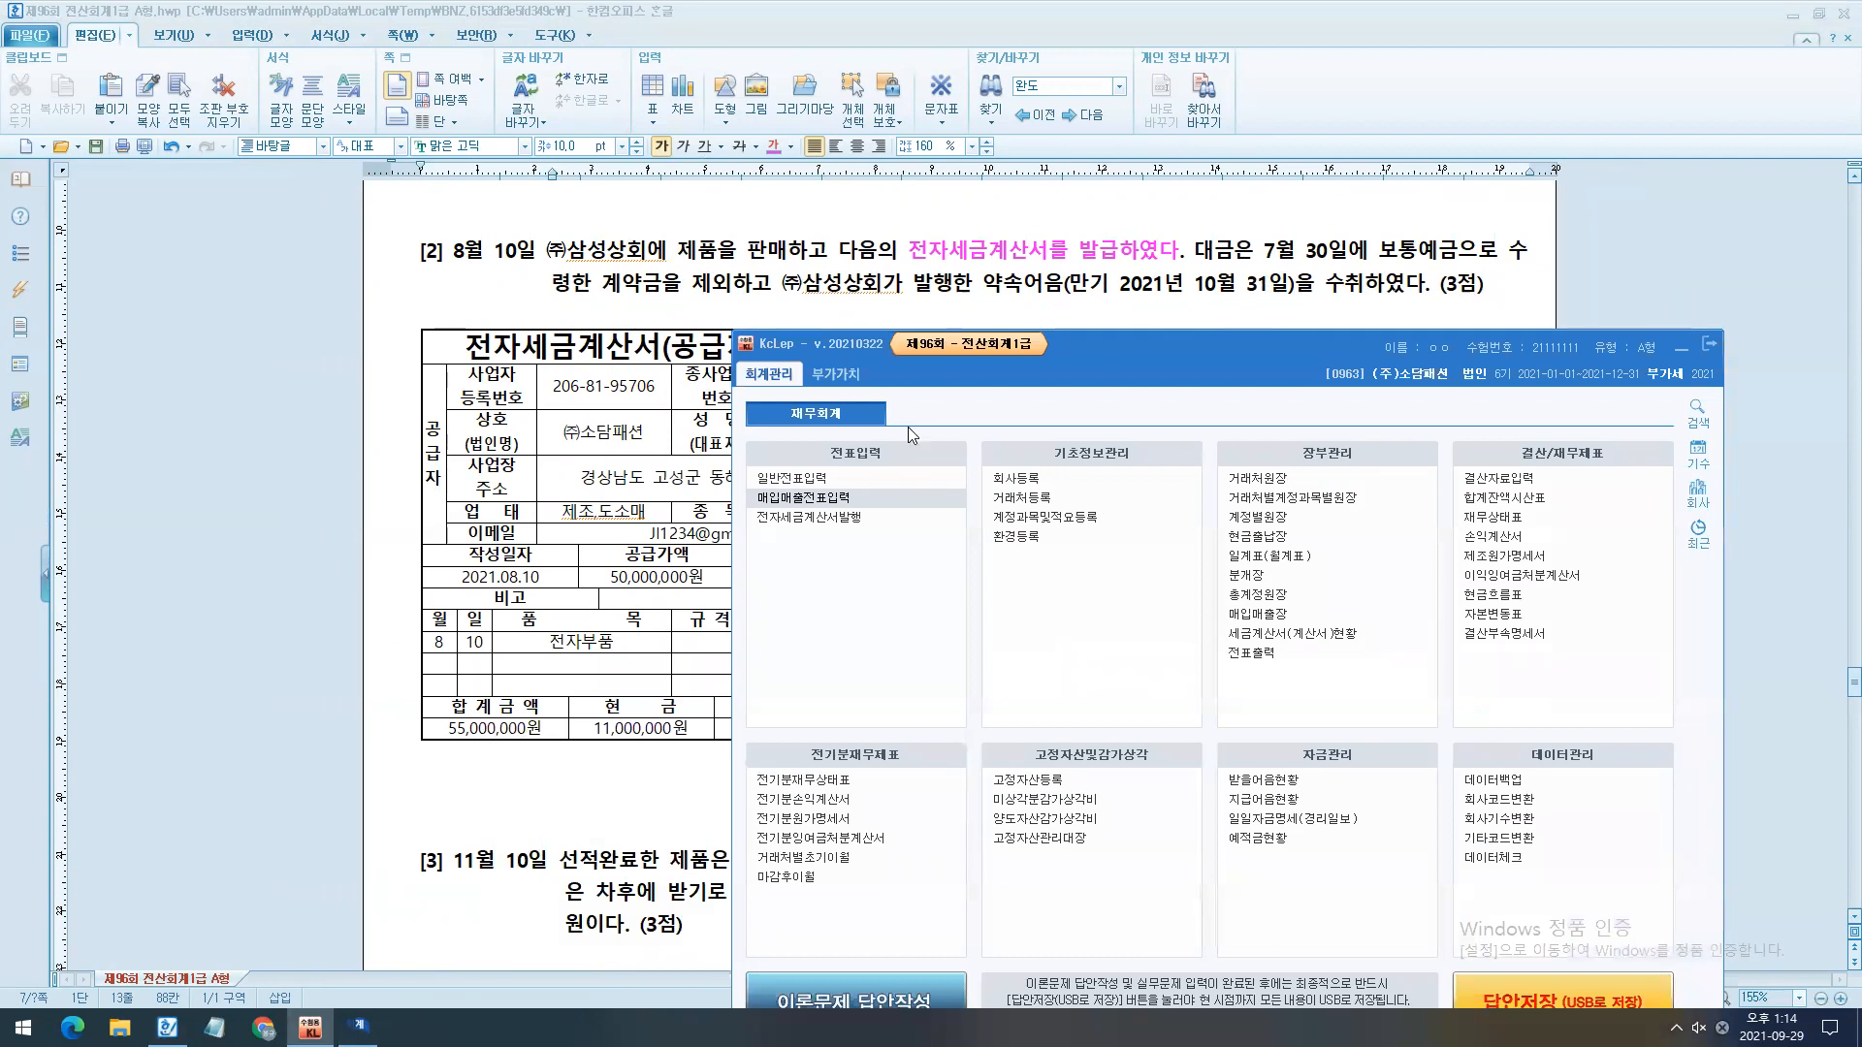
{"action": "left_click", "coordinate": [865, 494]}
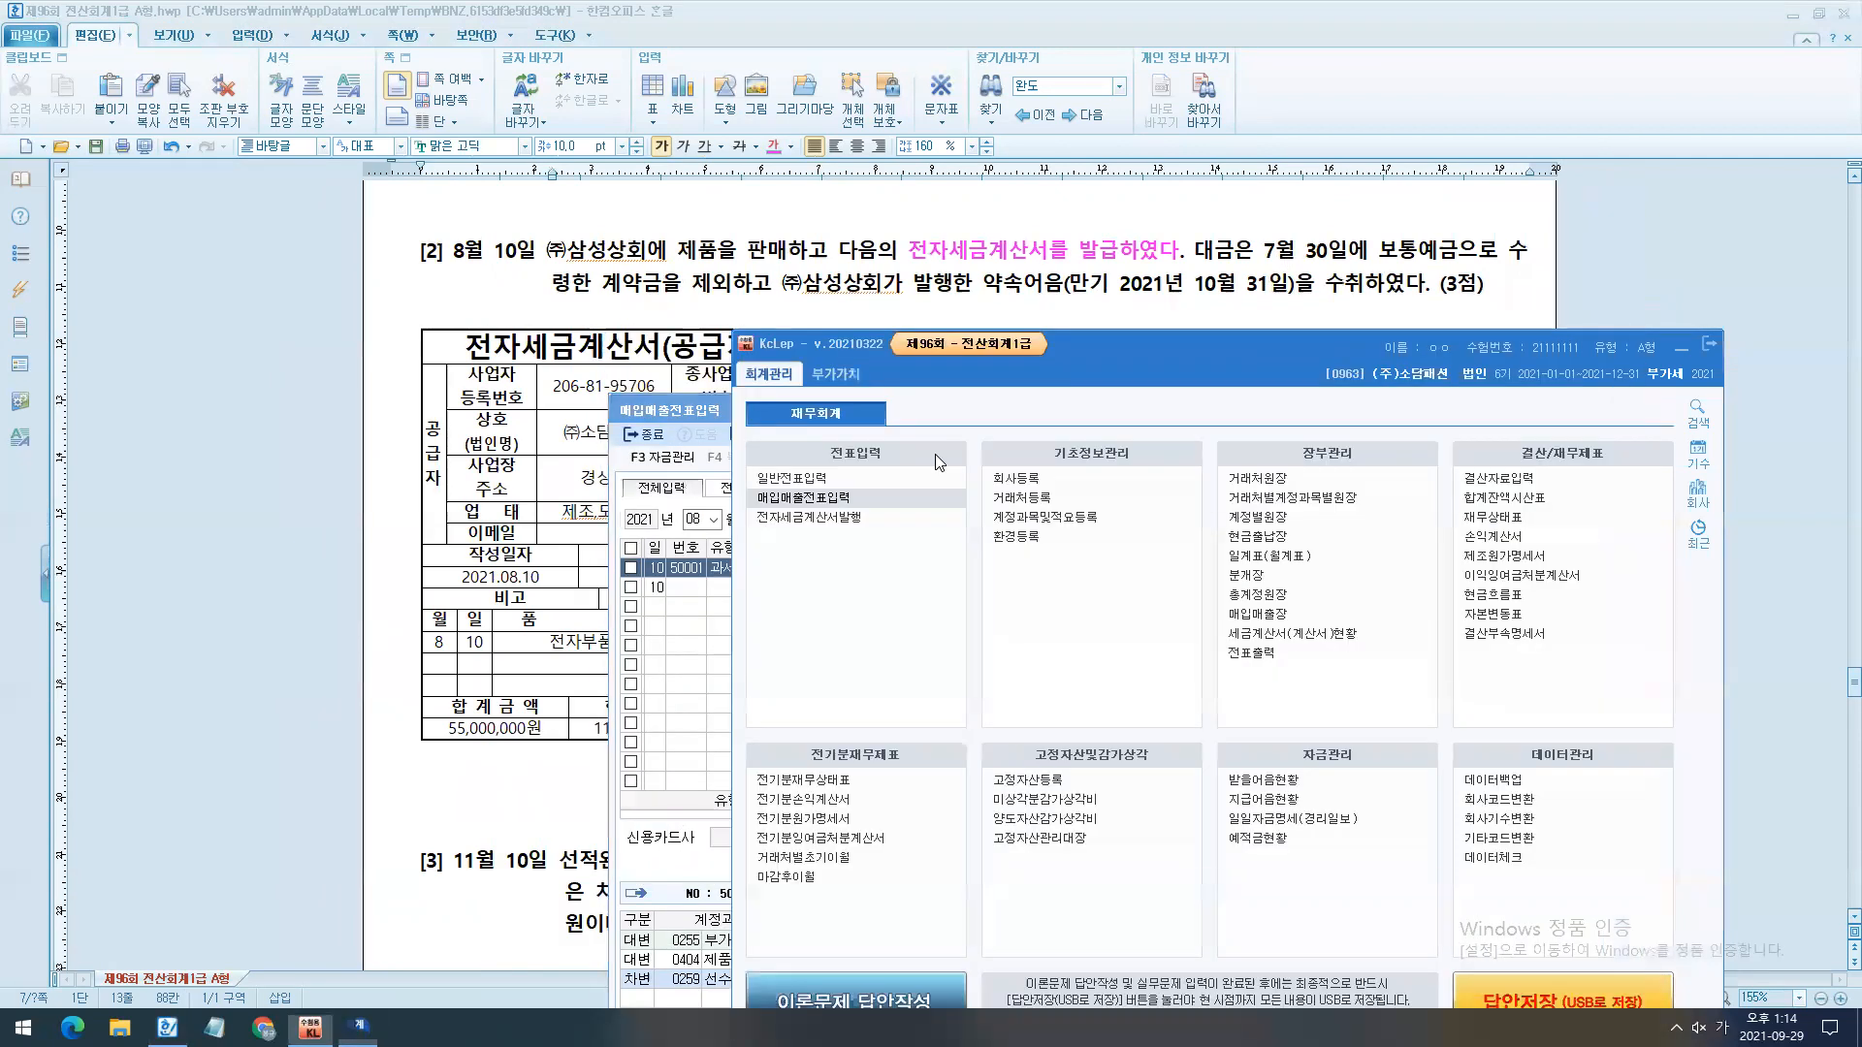
{"action": "left_click", "coordinate": [882, 477]}
{"action": "type", "text": "30"}
{"action": "key", "text": "Return"}
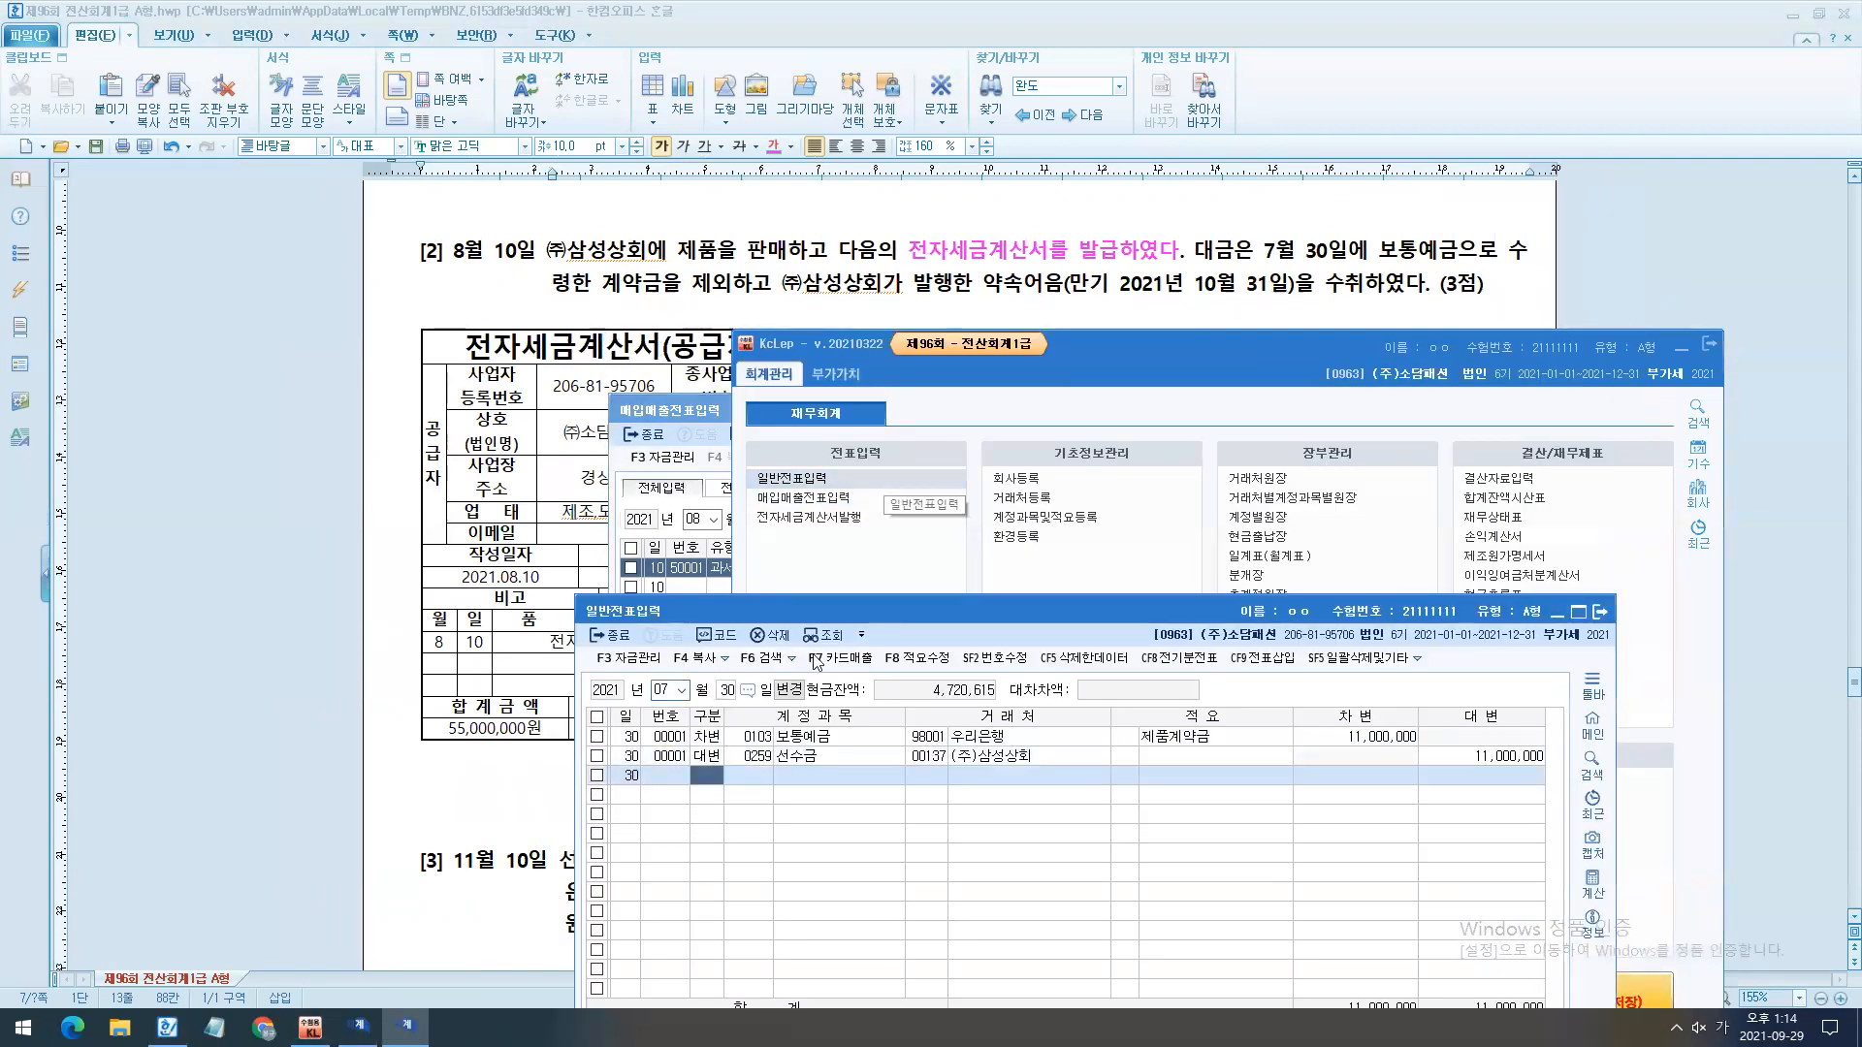
- Mark the 선수금 amount in the July 30 voucher, close 일반전표입력, and return to 매입매출전표입력
{"action": "mouse_move", "coordinate": [1455, 766]}
{"action": "left_mouse_down"}
{"action": "mouse_move", "coordinate": [1556, 797]}
{"action": "mouse_move", "coordinate": [1454, 765]}
{"action": "left_mouse_up"}
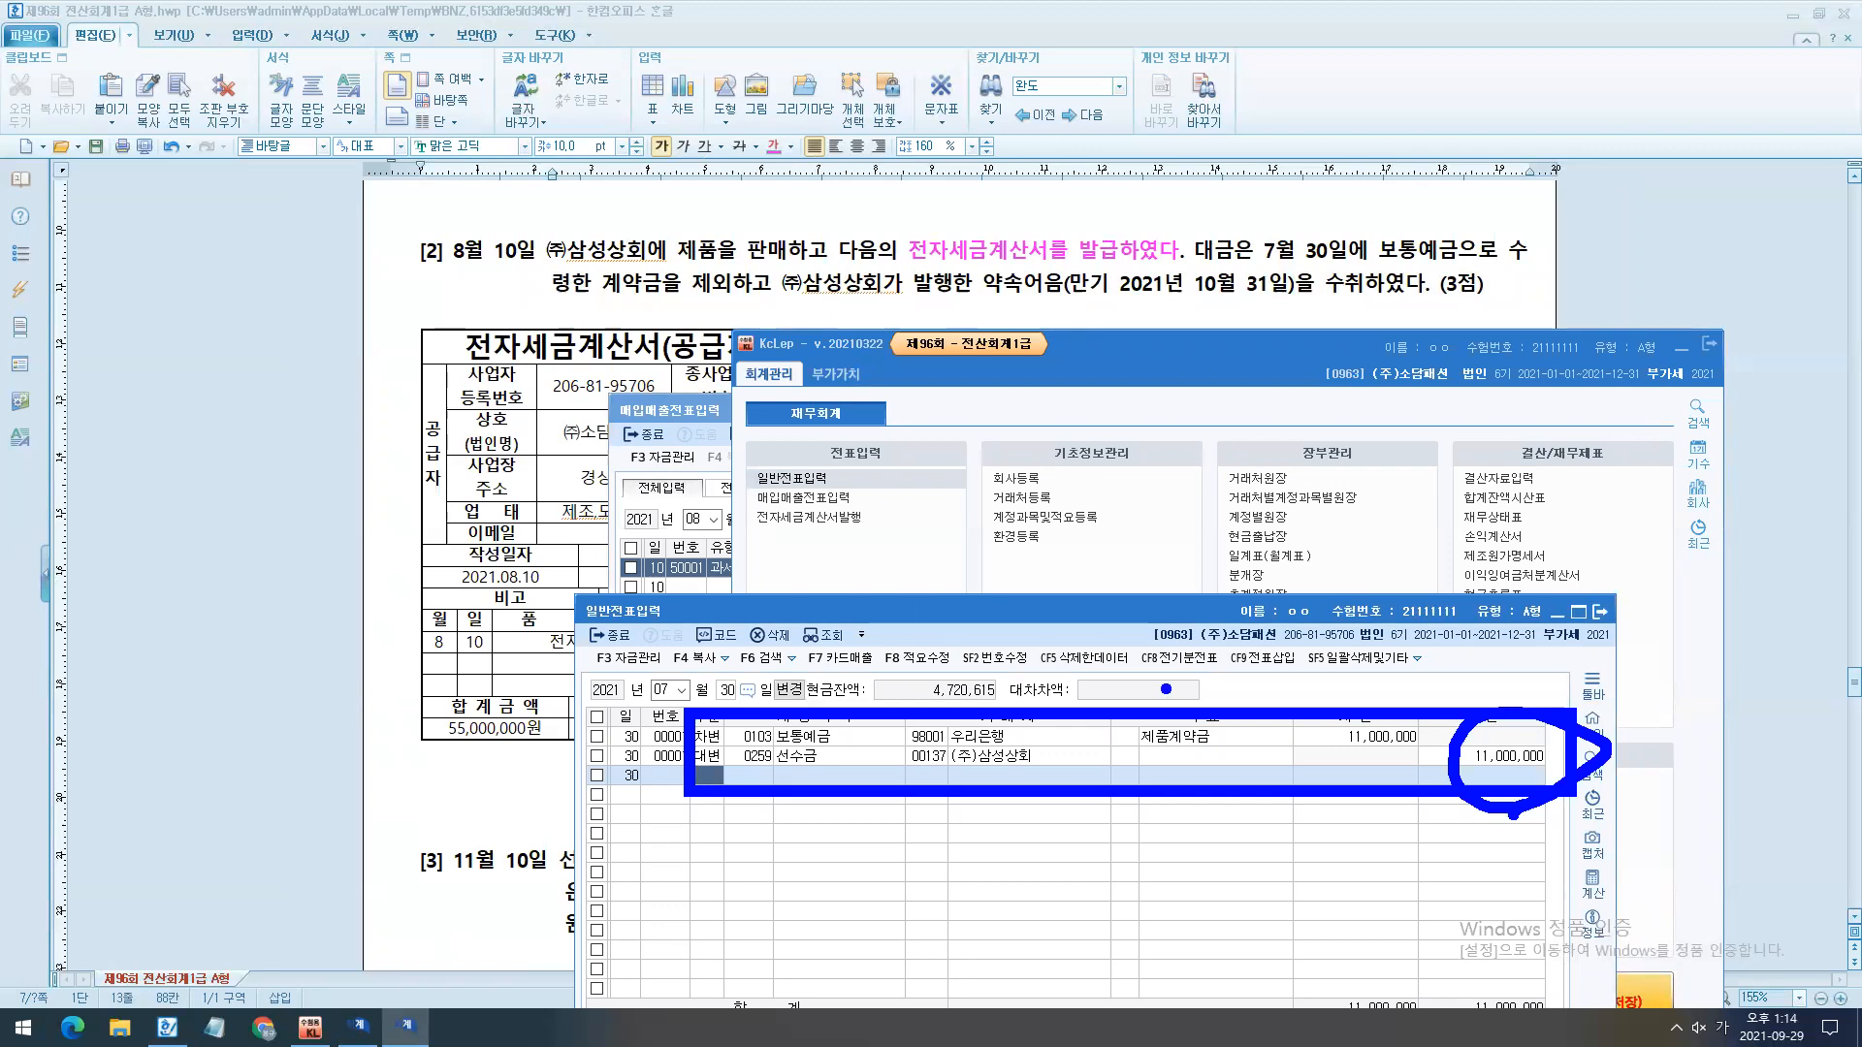
{"action": "key", "text": "Escape"}
{"action": "key", "text": "Escape"}
{"action": "key", "text": "Escape"}
{"action": "left_click", "coordinate": [1682, 350]}
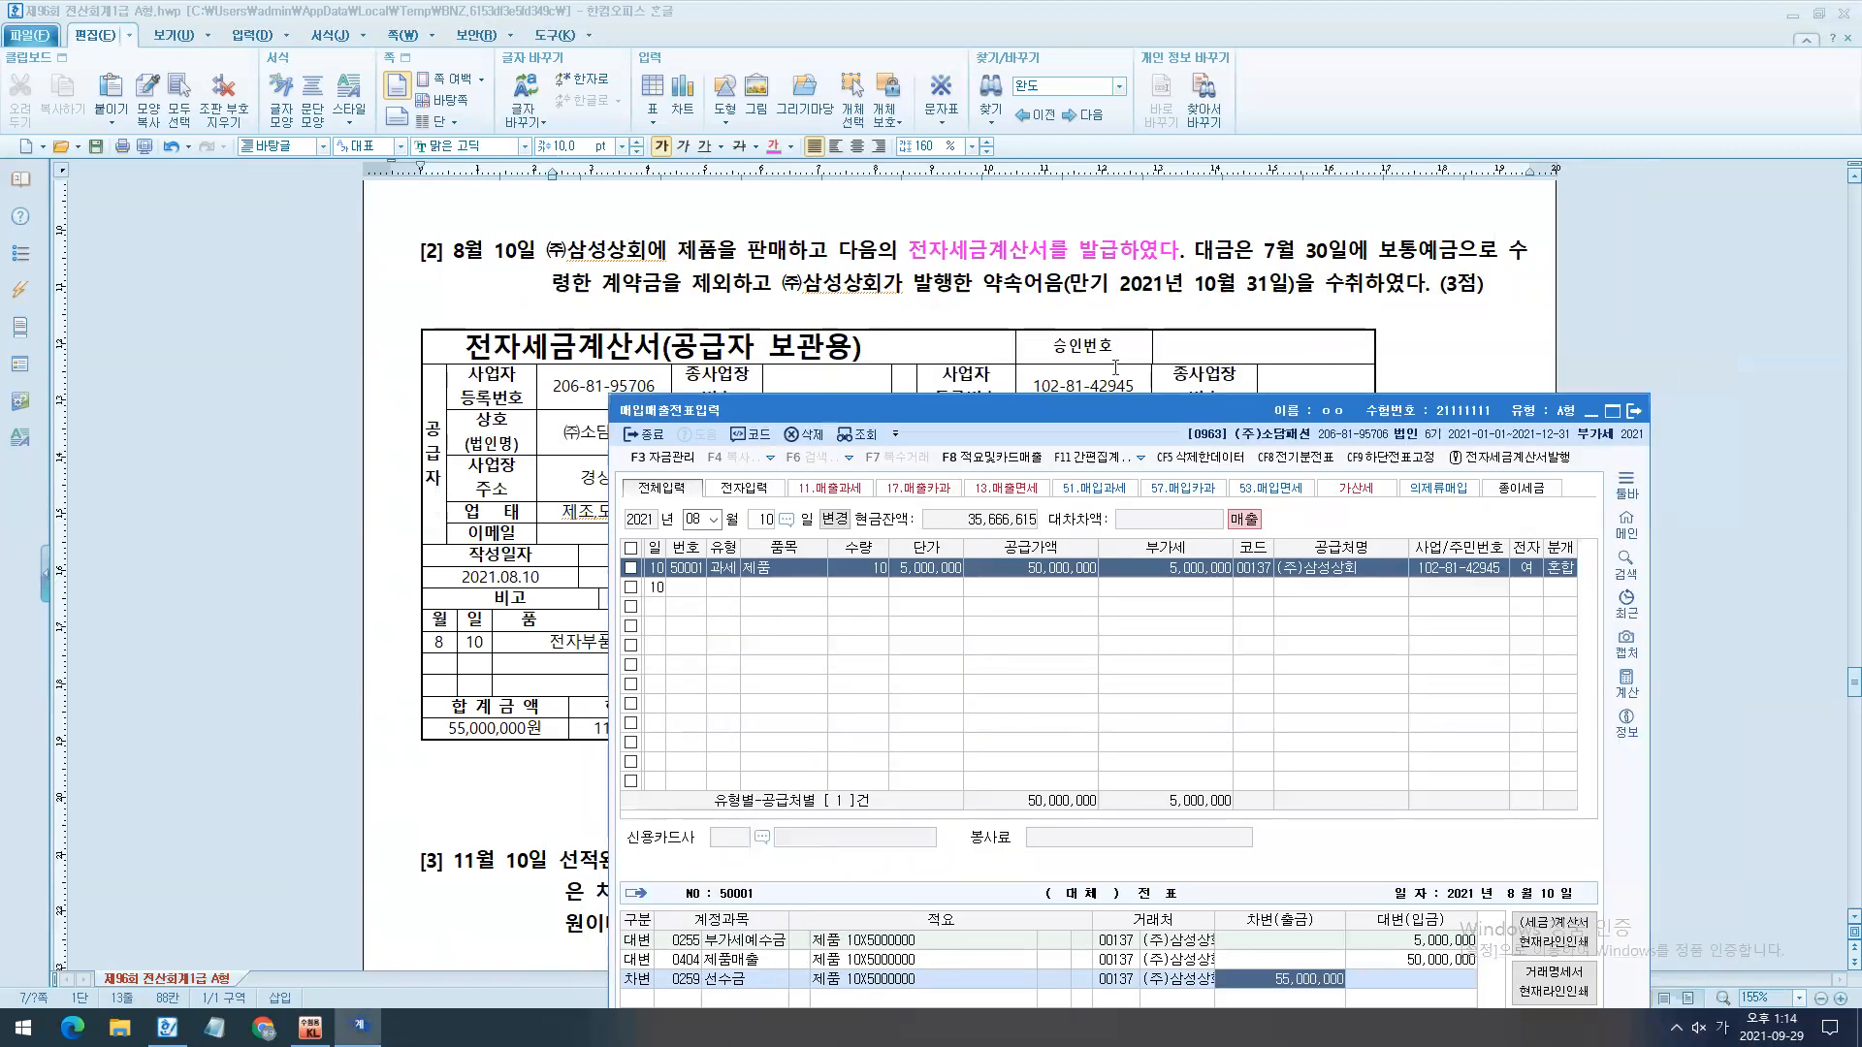
- Mark 계약금 and 약속어음 in question [2] with arrows to the invoice's 현금 and 어음 amounts
{"action": "left_click", "coordinate": [1115, 367]}
{"action": "left_click_drag", "start_coordinate": [589, 264], "coordinate": [761, 311]}
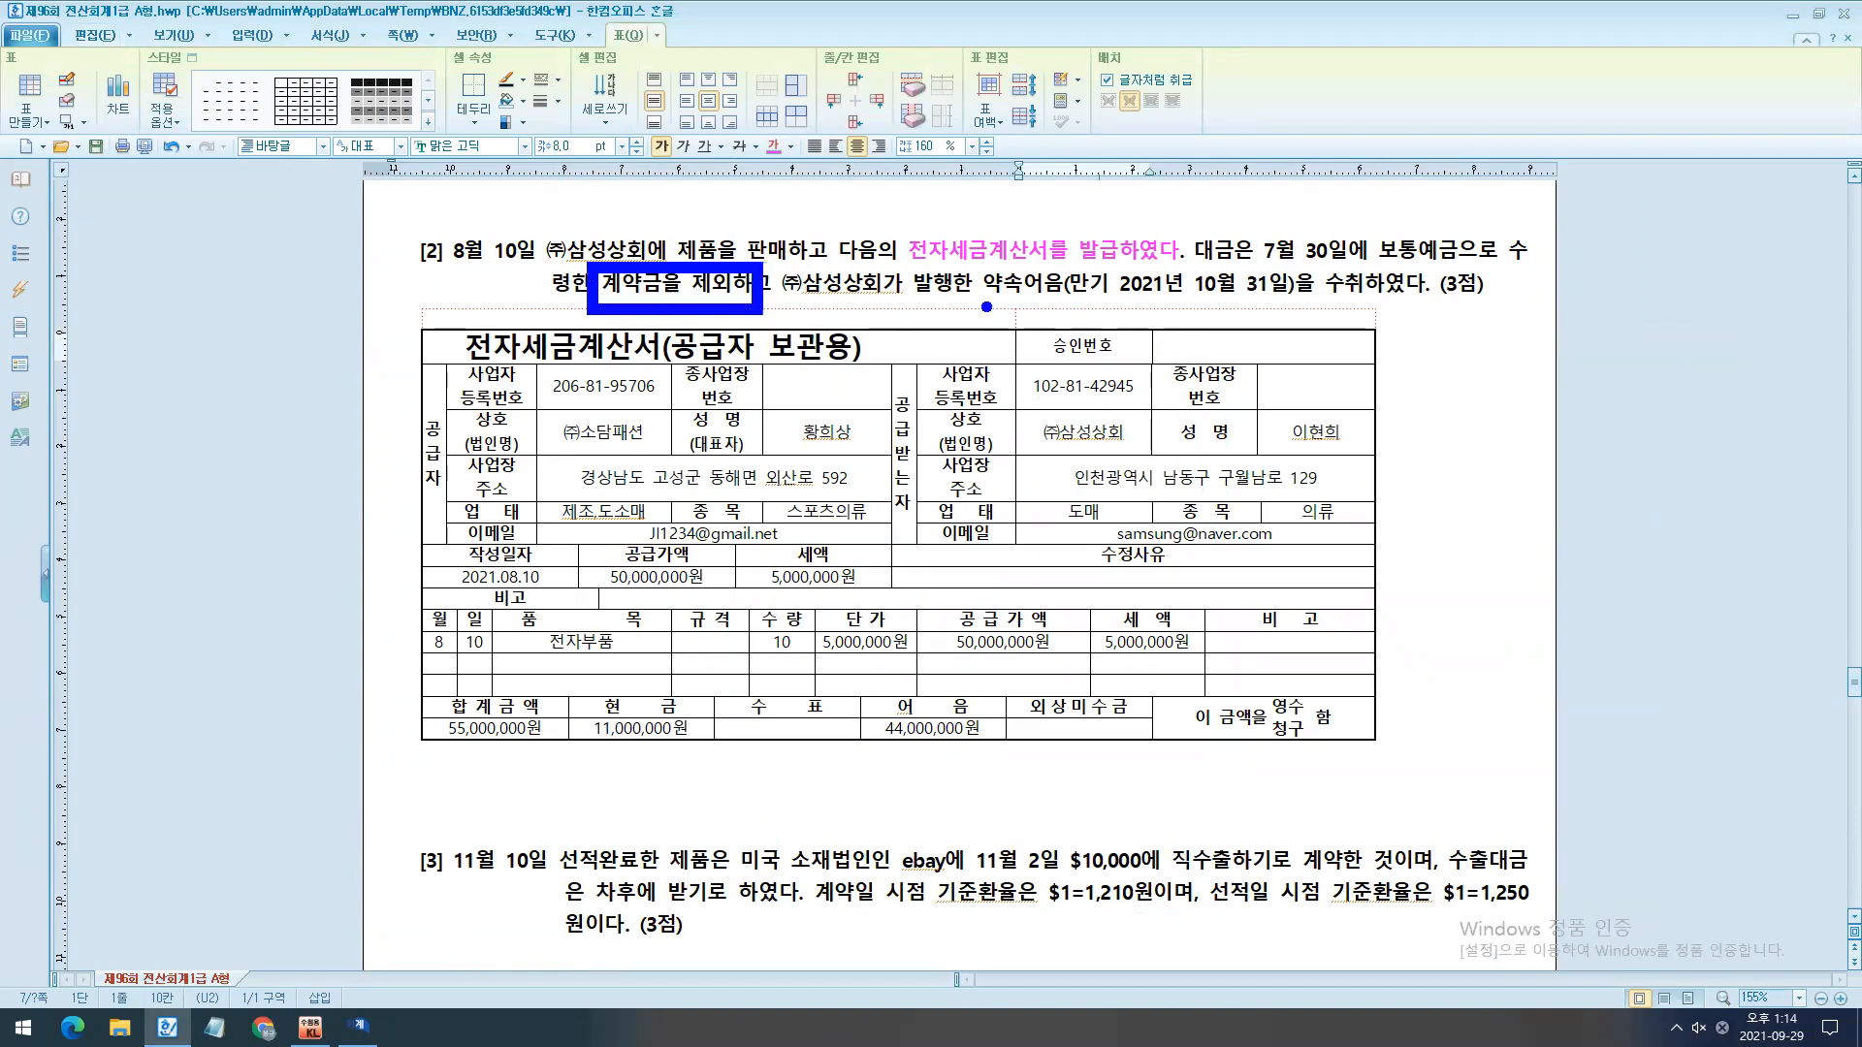
{"action": "left_click_drag", "start_coordinate": [980, 300], "coordinate": [1491, 354]}
{"action": "left_click_drag", "start_coordinate": [948, 698], "coordinate": [1137, 313]}
{"action": "mouse_move", "coordinate": [644, 678]}
{"action": "left_mouse_down"}
{"action": "mouse_move", "coordinate": [643, 358]}
{"action": "mouse_move", "coordinate": [673, 332]}
{"action": "left_mouse_up"}
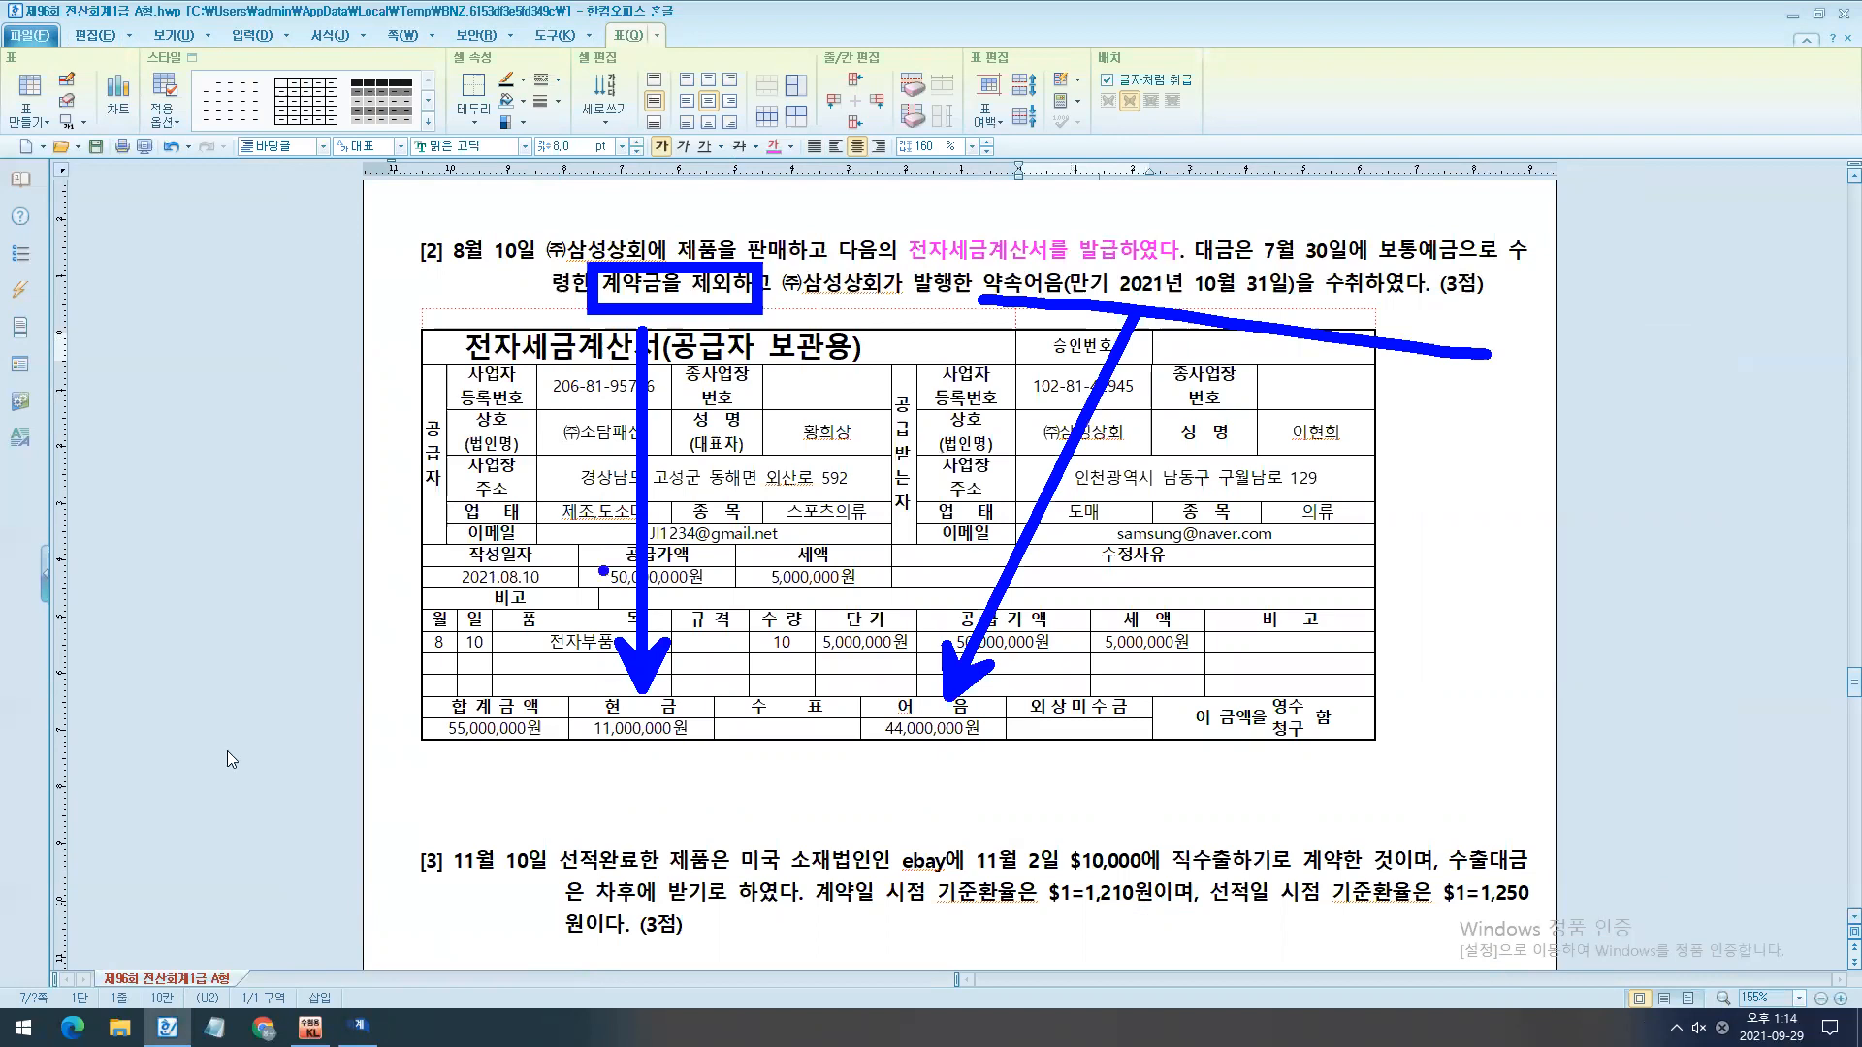
- Set the August 10 entry's 선수금 debit to 11,000,000 and add a 0110 받을어음 debit line of 44,000,000
{"action": "key", "text": "Escape"}
{"action": "scroll", "coordinate": [227, 750], "scroll_direction": "down", "scroll_amount": 1}
{"action": "key", "text": "alt+Tab"}
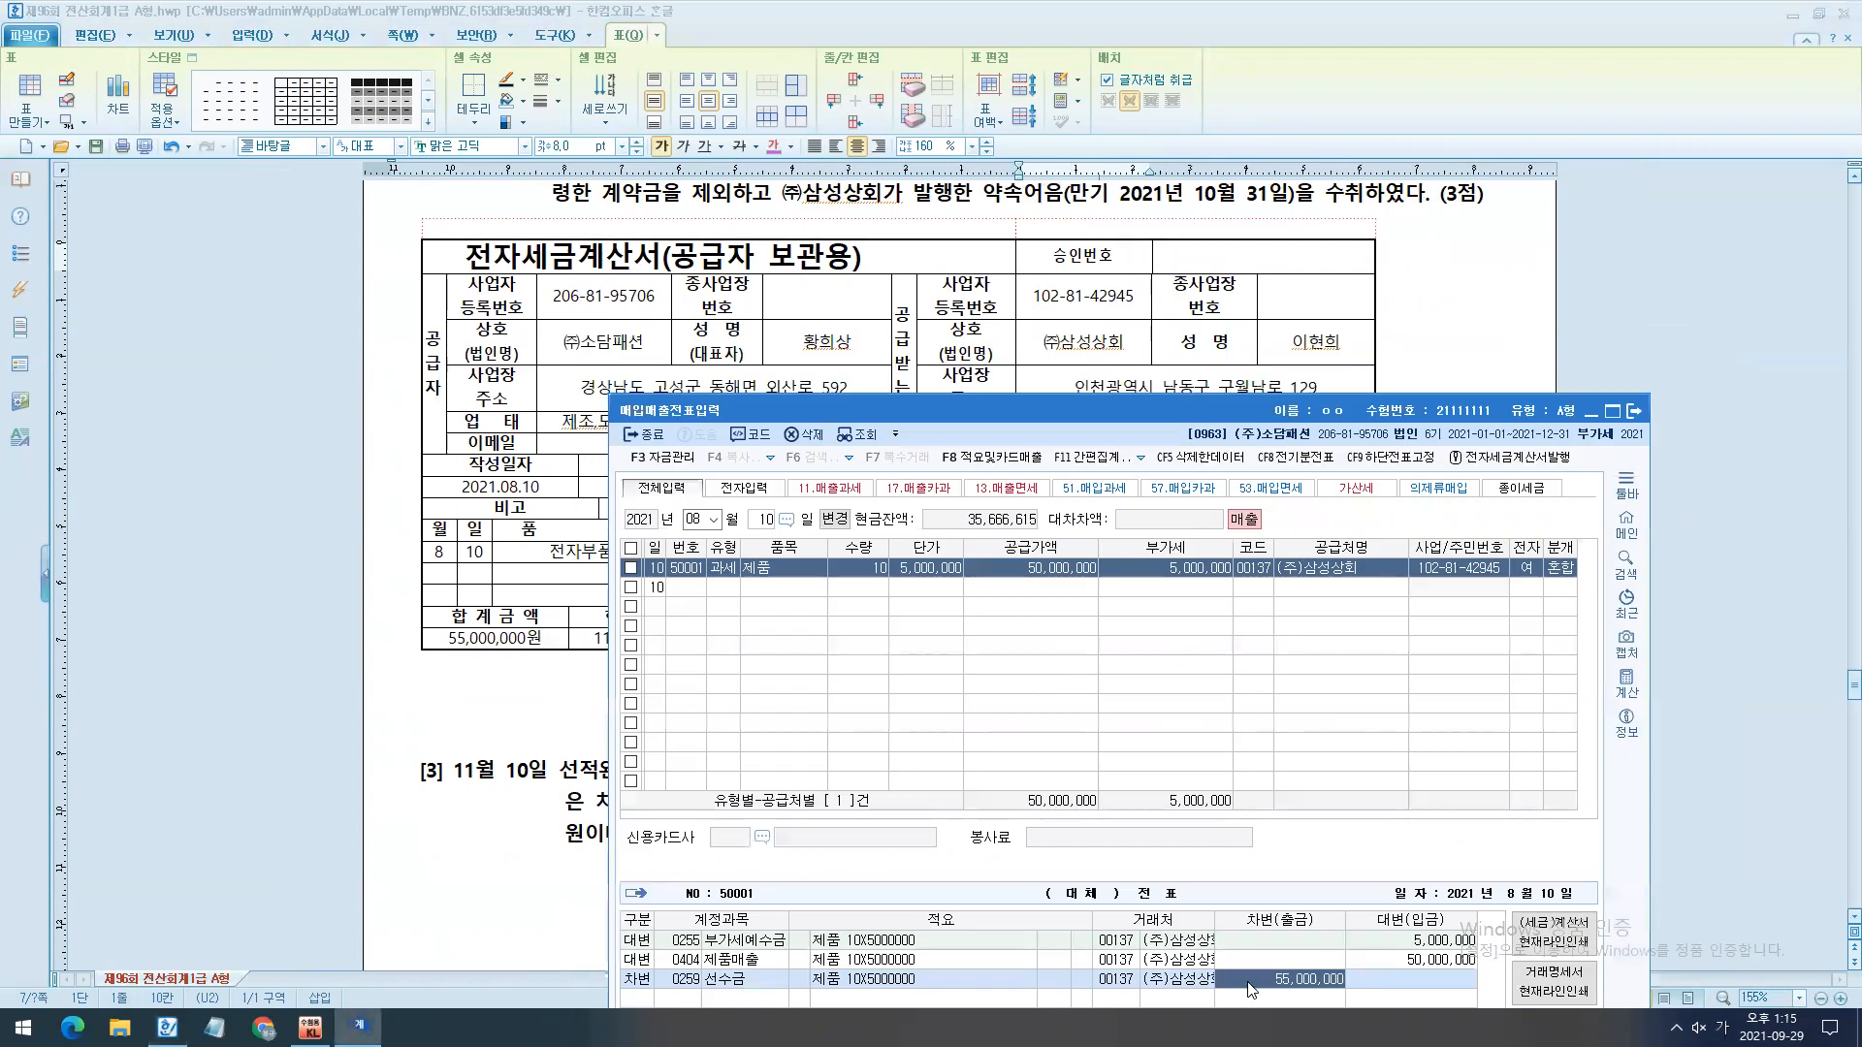
{"action": "type", "text": "11,000,000"}
{"action": "key", "text": "Return"}
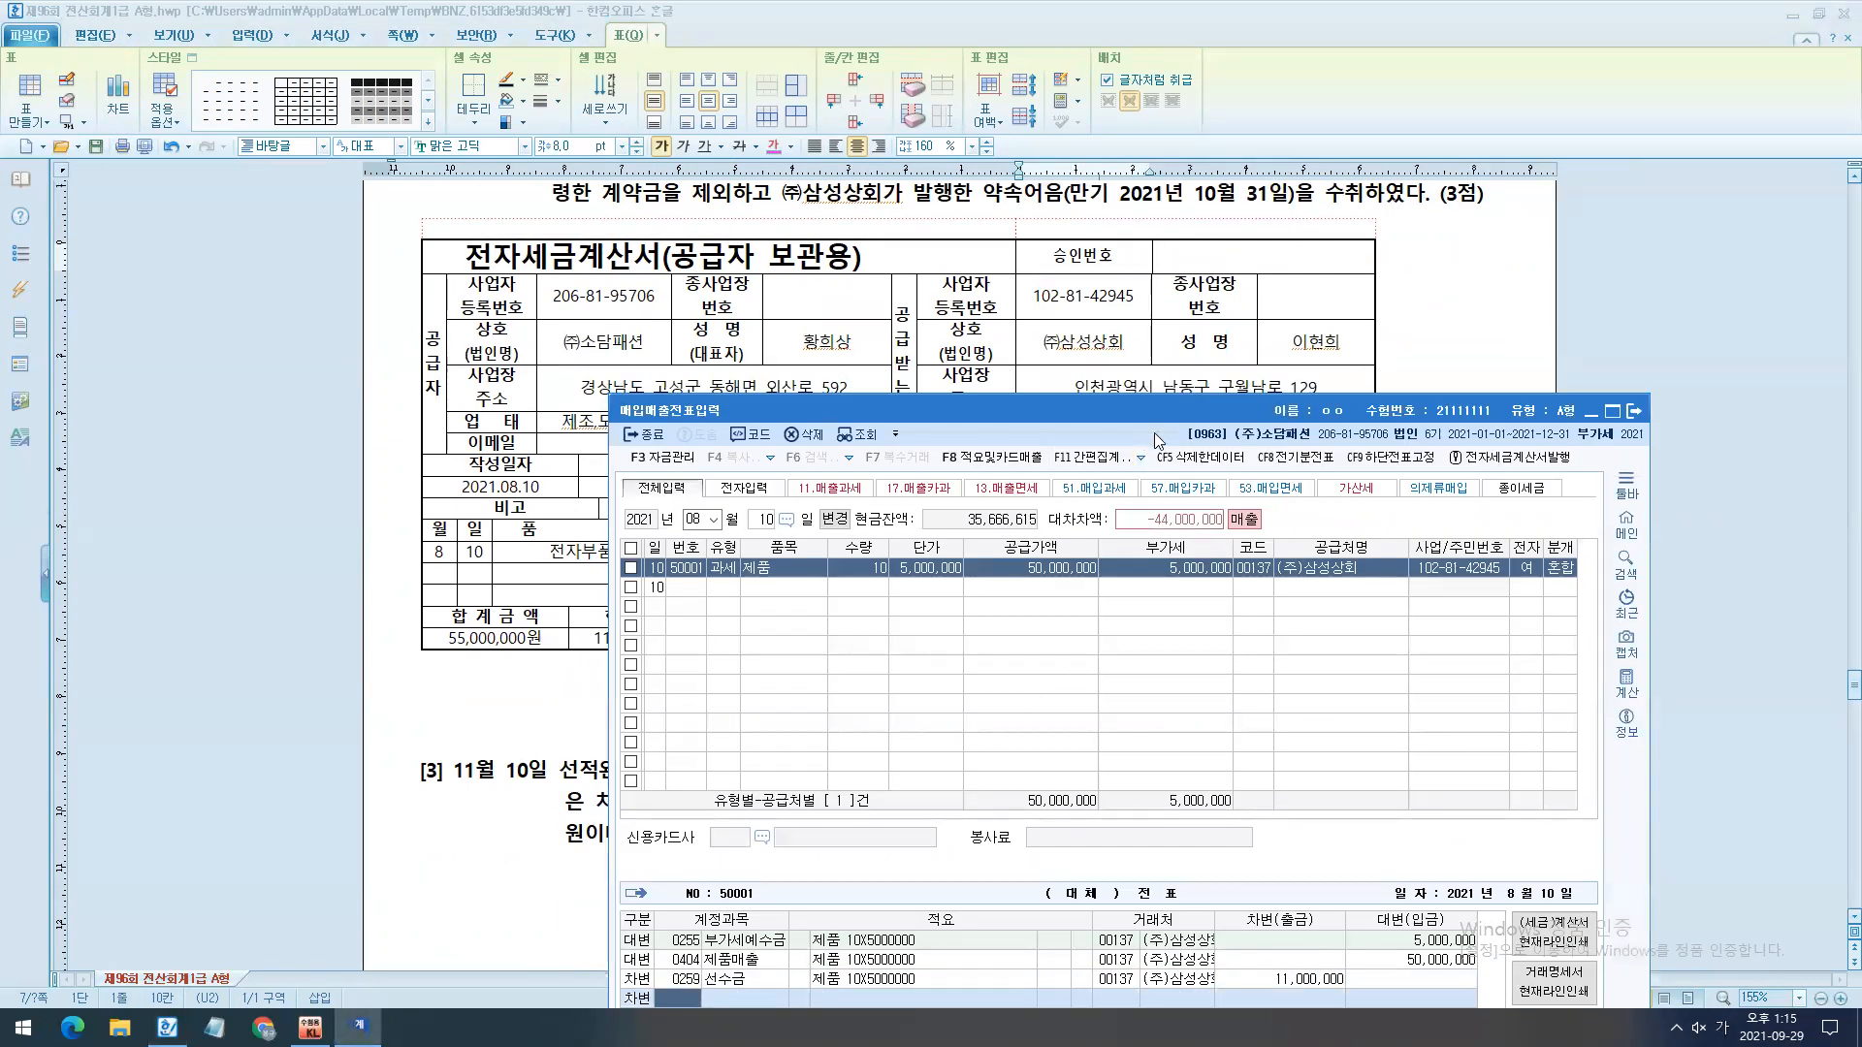
{"action": "left_click_drag", "start_coordinate": [1149, 420], "coordinate": [1118, 246]}
{"action": "type", "text": "110"}
{"action": "key", "text": "Return"}
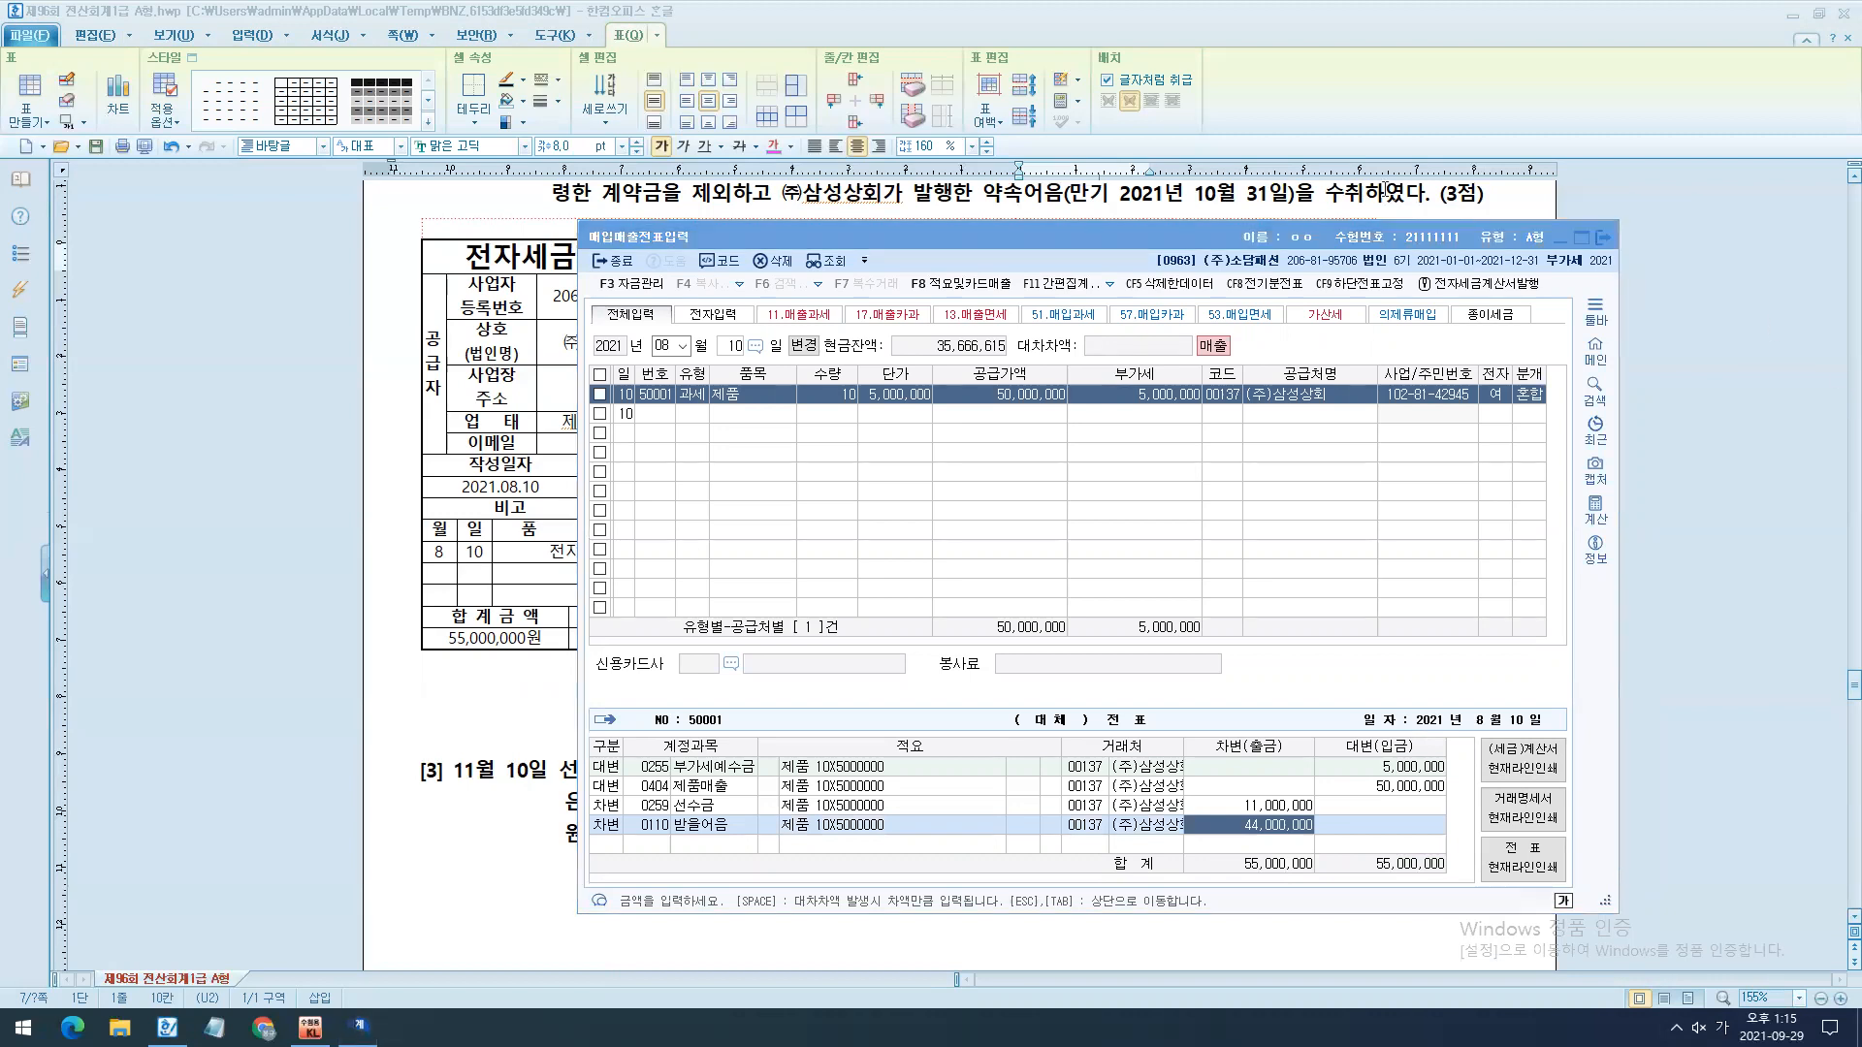
- Start a new entry dated November 10 in 매입매출전표입력 for question [3]
{"action": "scroll", "coordinate": [1319, 249], "scroll_direction": "down", "scroll_amount": 5}
{"action": "scroll", "coordinate": [1312, 250], "scroll_direction": "down", "scroll_amount": 5}
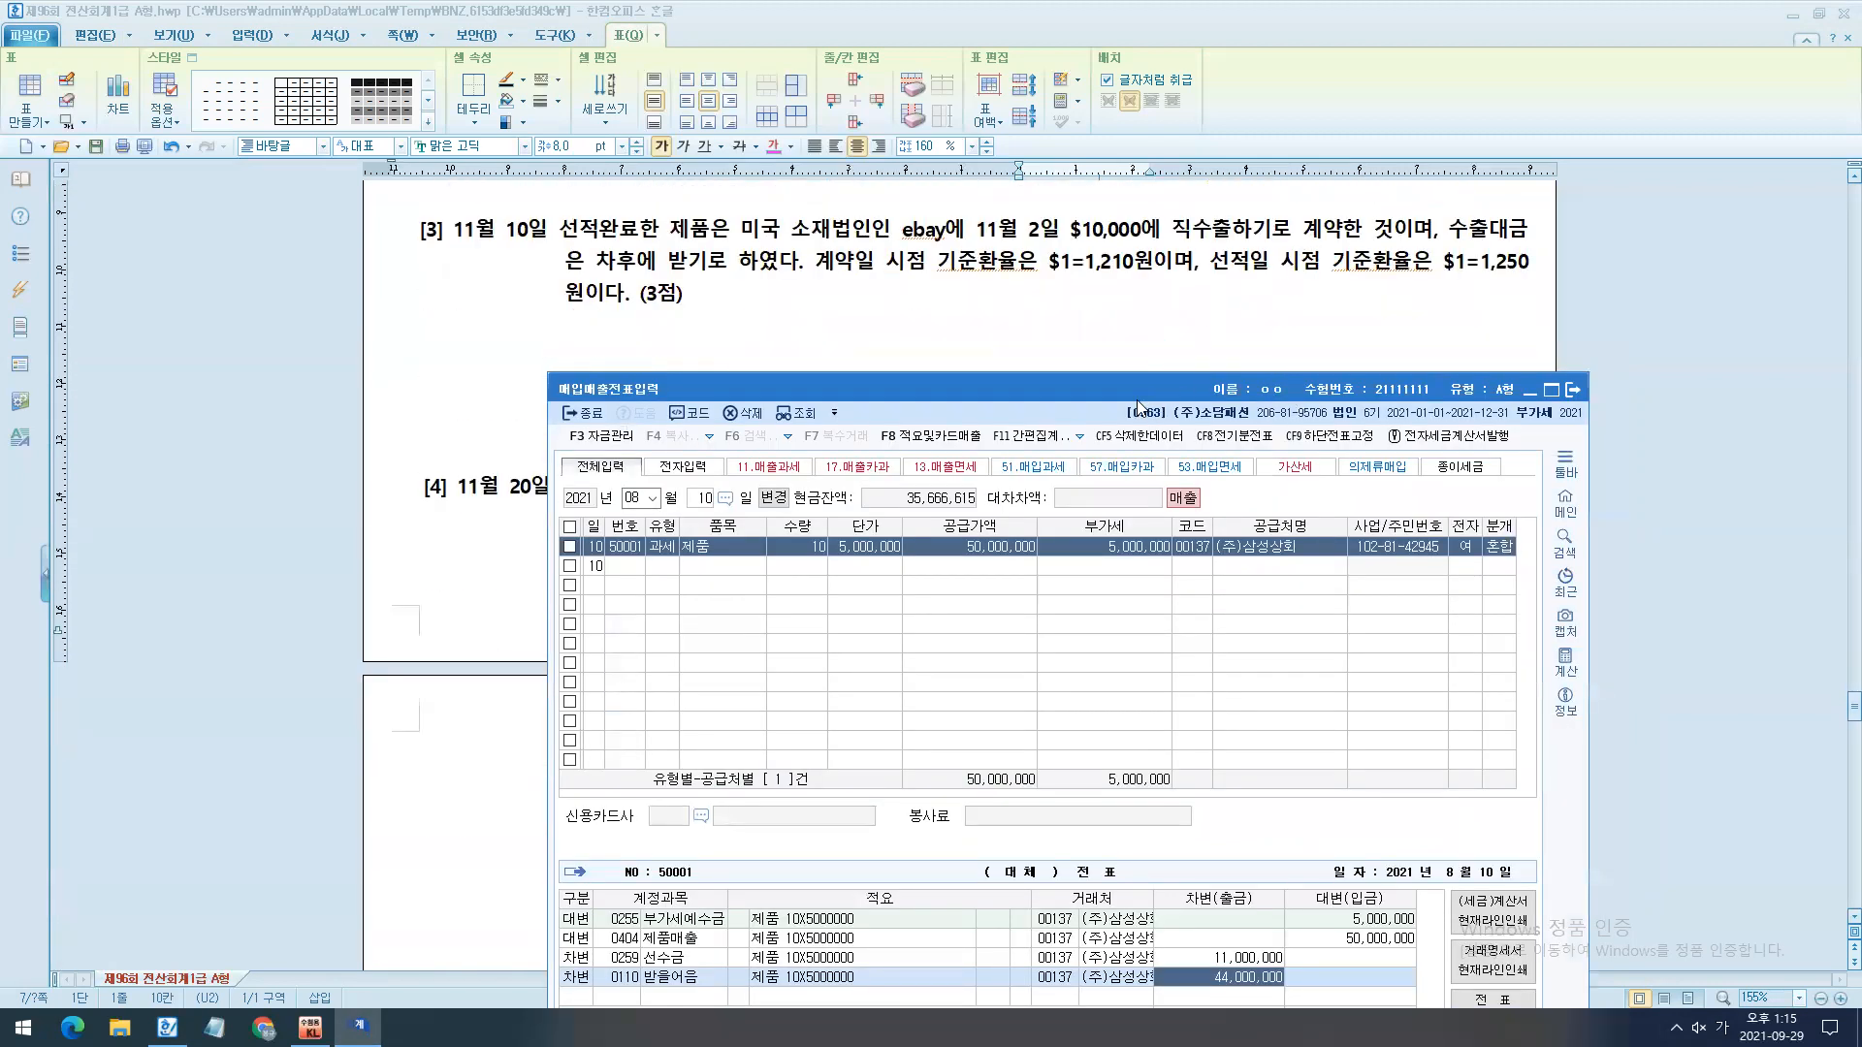
{"action": "left_click_drag", "start_coordinate": [1141, 390], "coordinate": [1068, 351]}
{"action": "key", "text": "Escape"}
{"action": "type", "text": "11"}
{"action": "key", "text": "Return"}
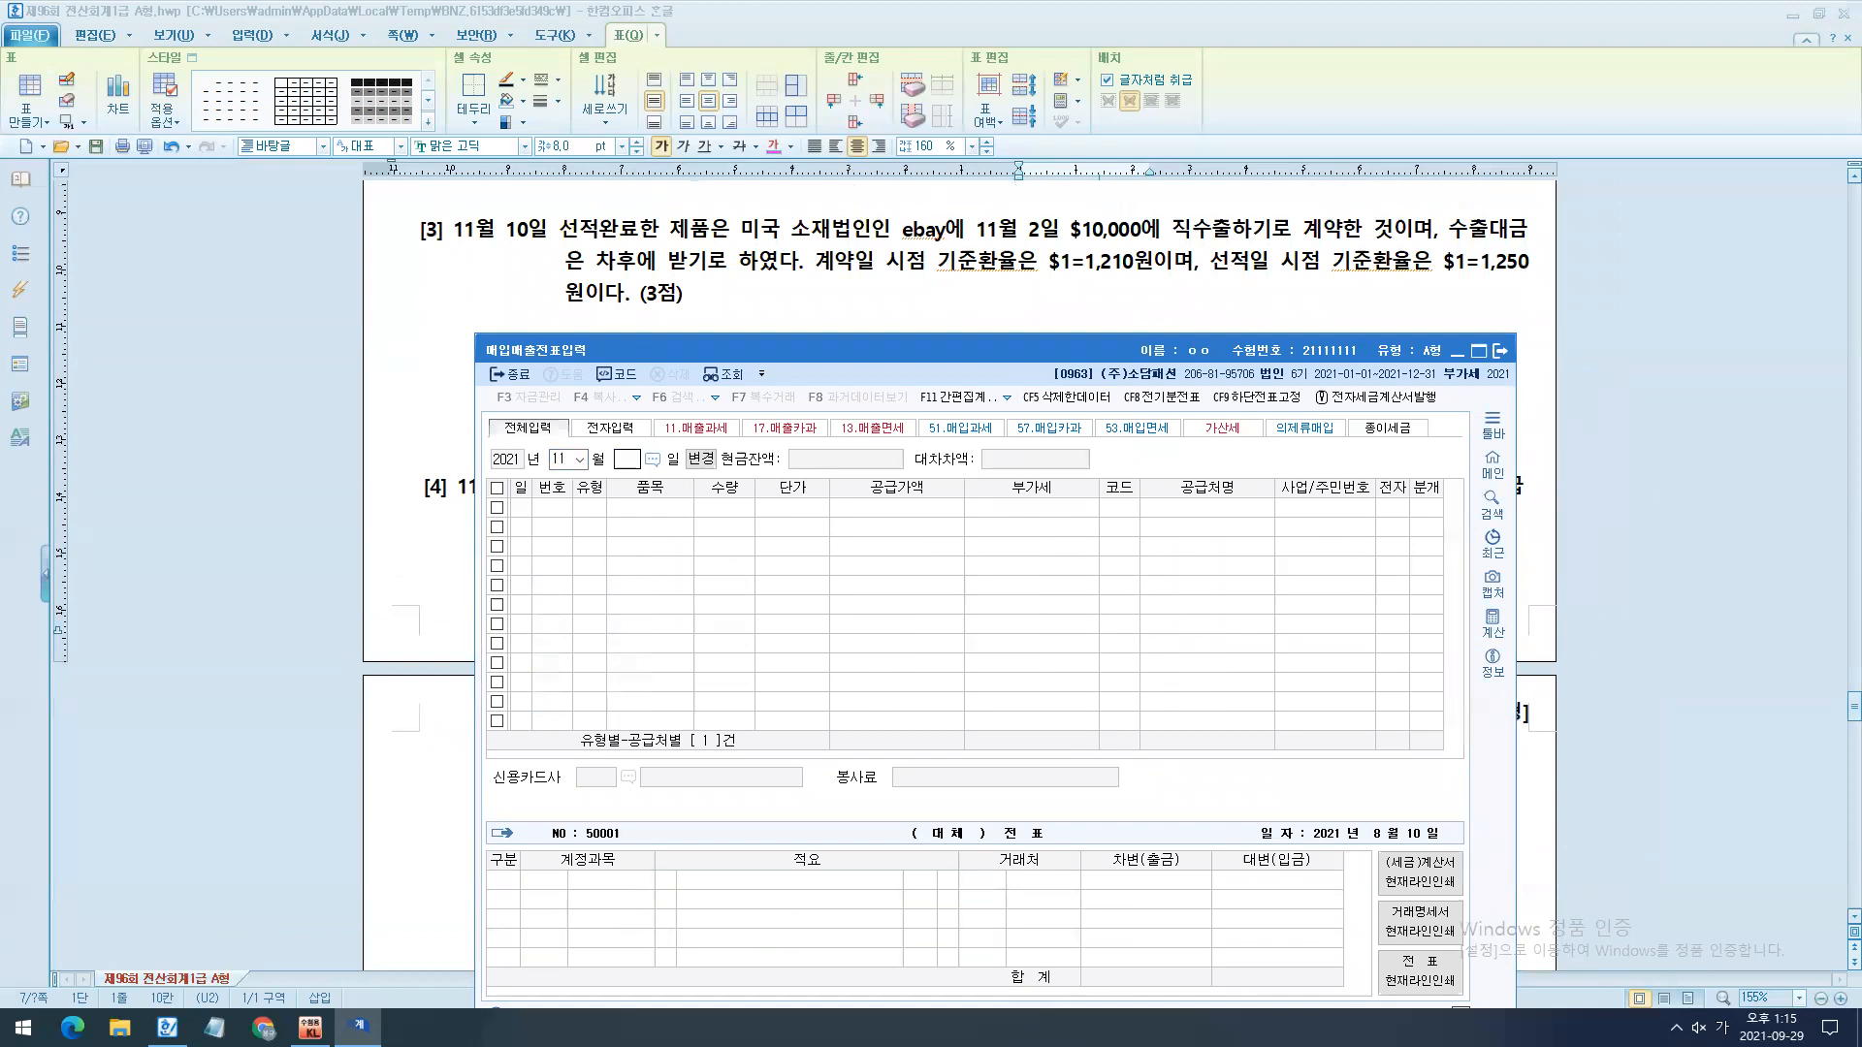
{"action": "type", "text": "10"}
{"action": "key", "text": "Return"}
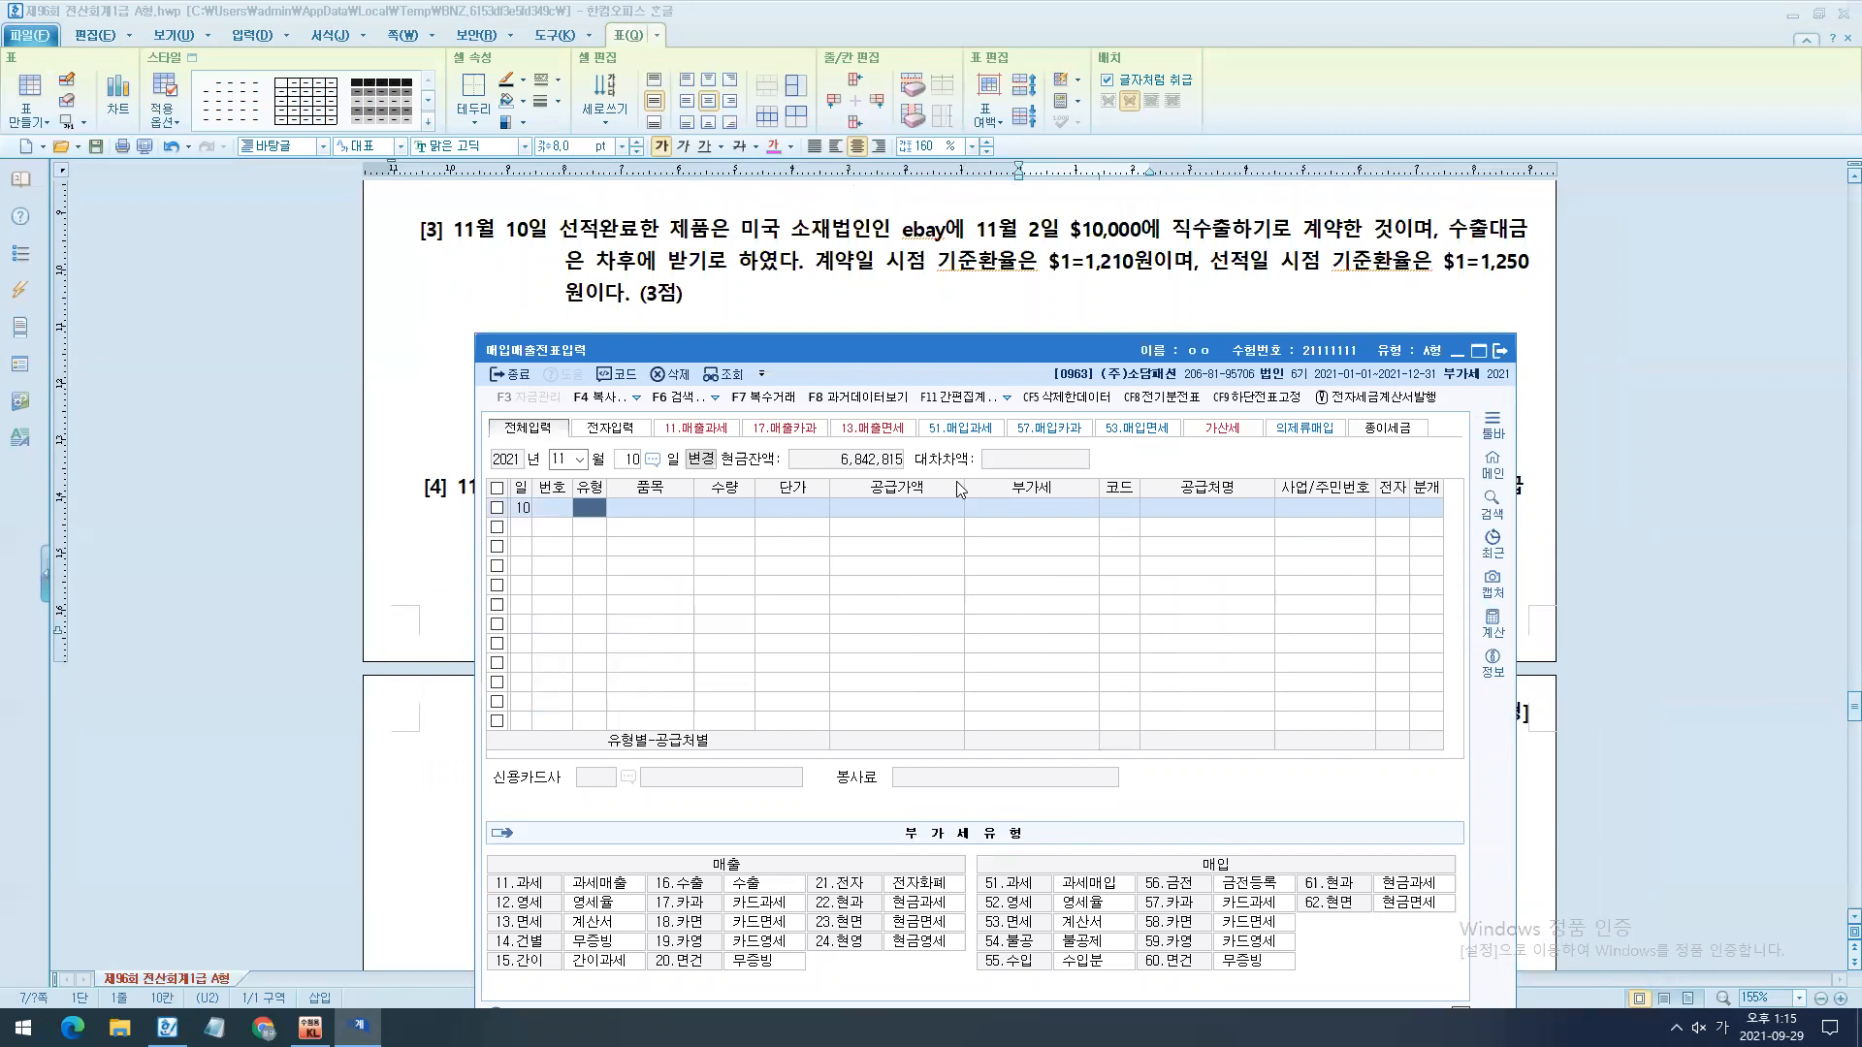
- Colour the word 직수출 in question [3] and set the November 10 entry's type to 16 수출
{"action": "mouse_move", "coordinate": [1173, 229]}
{"action": "left_mouse_down"}
{"action": "mouse_move", "coordinate": [1249, 230]}
{"action": "mouse_move", "coordinate": [1161, 232]}
{"action": "left_mouse_up"}
{"action": "left_click", "coordinate": [773, 147]}
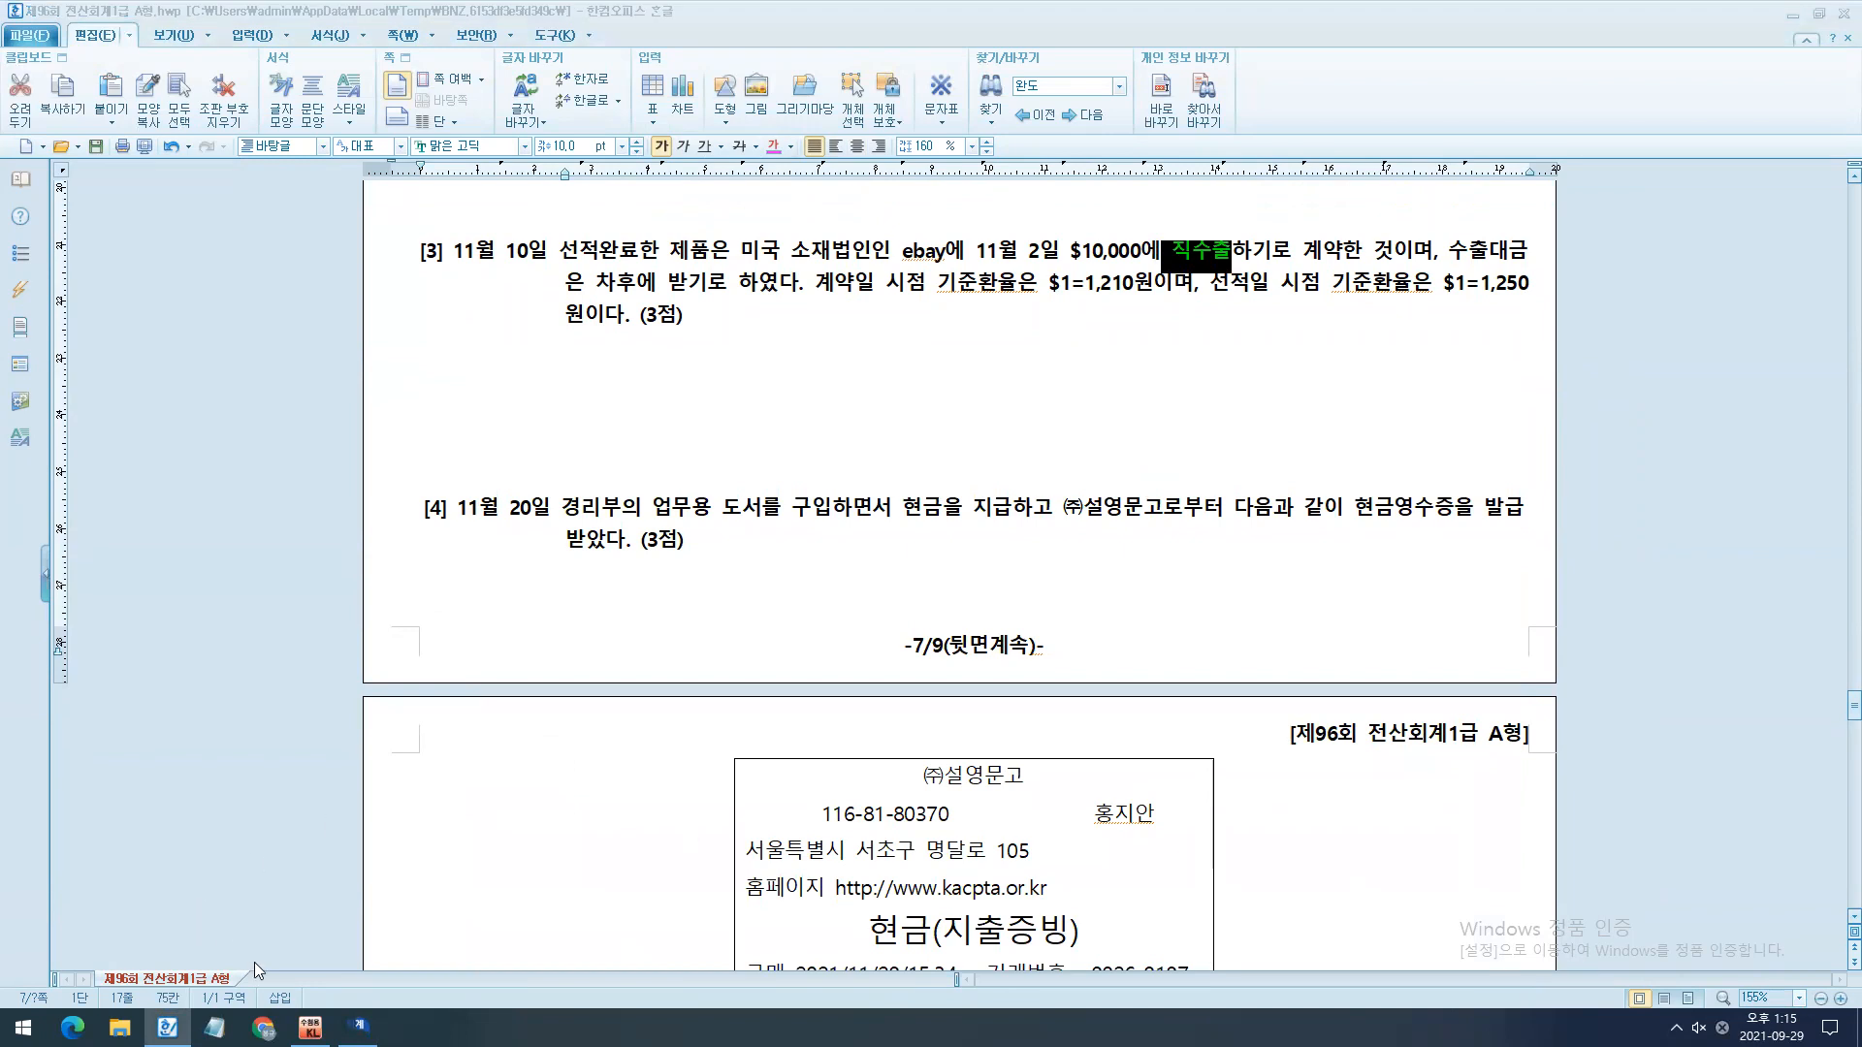
{"action": "left_click", "coordinate": [359, 1025]}
{"action": "type", "text": "17"}
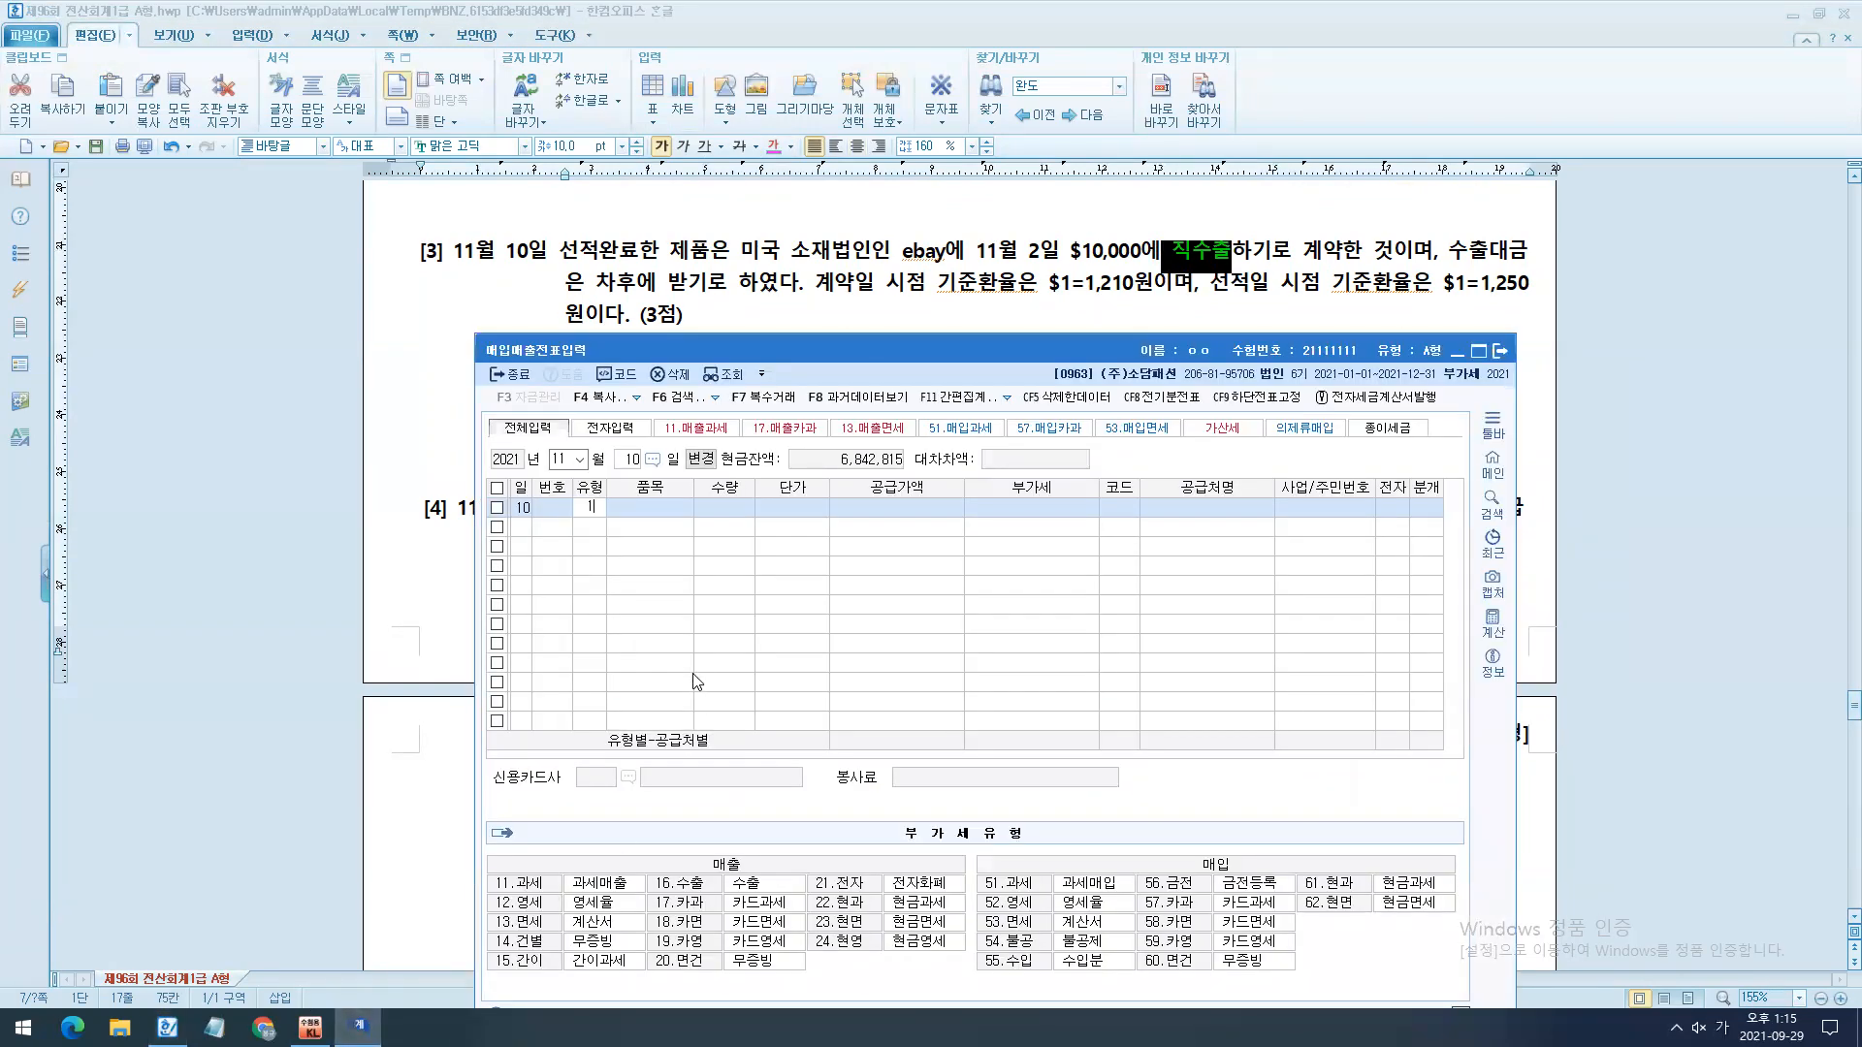
{"action": "key", "text": "Return"}
{"action": "key", "text": "Left"}
{"action": "type", "text": "16"}
{"action": "key", "text": "Return"}
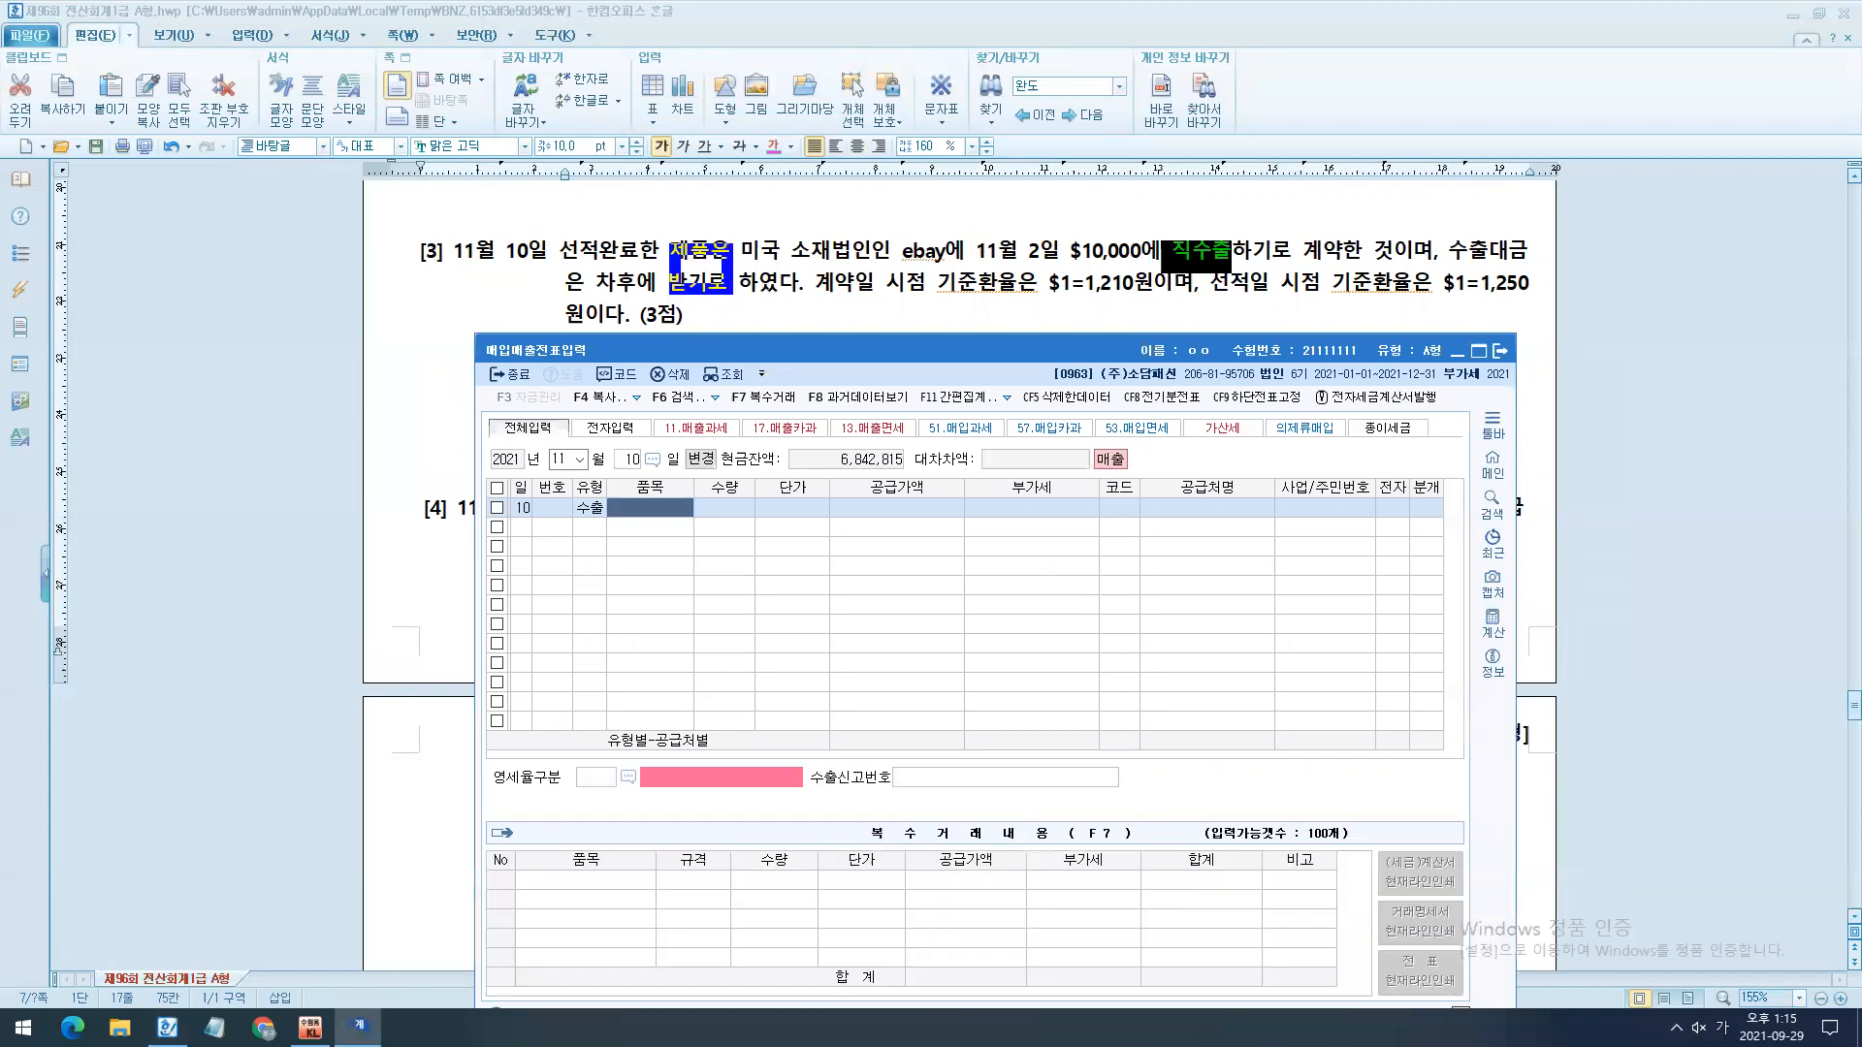
- Enter 제품 as the item and mark $10,000 and the contract-date and shipment-date exchange rates in question [3]
{"action": "type", "text": "제품"}
{"action": "key", "text": "Return"}
{"action": "key", "text": "Return"}
{"action": "key", "text": "Return"}
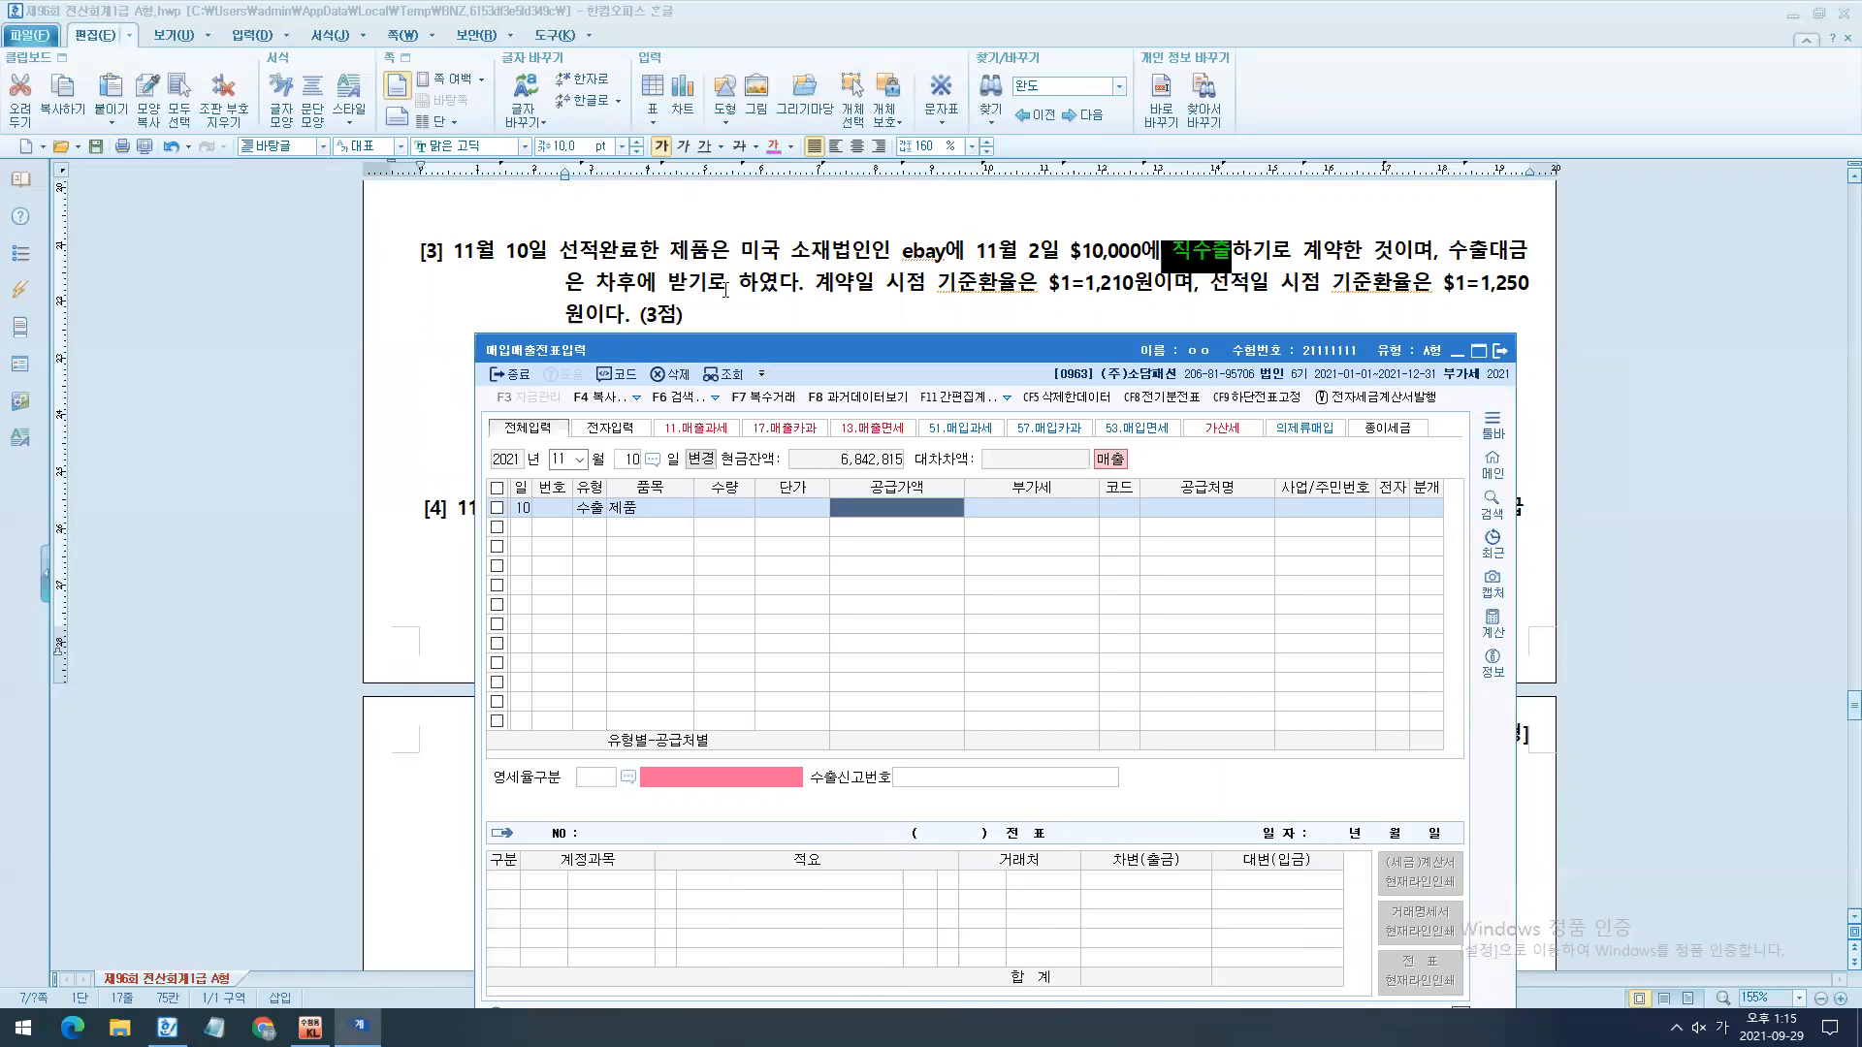
{"action": "mouse_move", "coordinate": [1051, 221]}
{"action": "left_mouse_down"}
{"action": "mouse_move", "coordinate": [1249, 286]}
{"action": "mouse_move", "coordinate": [1277, 271]}
{"action": "mouse_move", "coordinate": [805, 295]}
{"action": "left_mouse_up"}
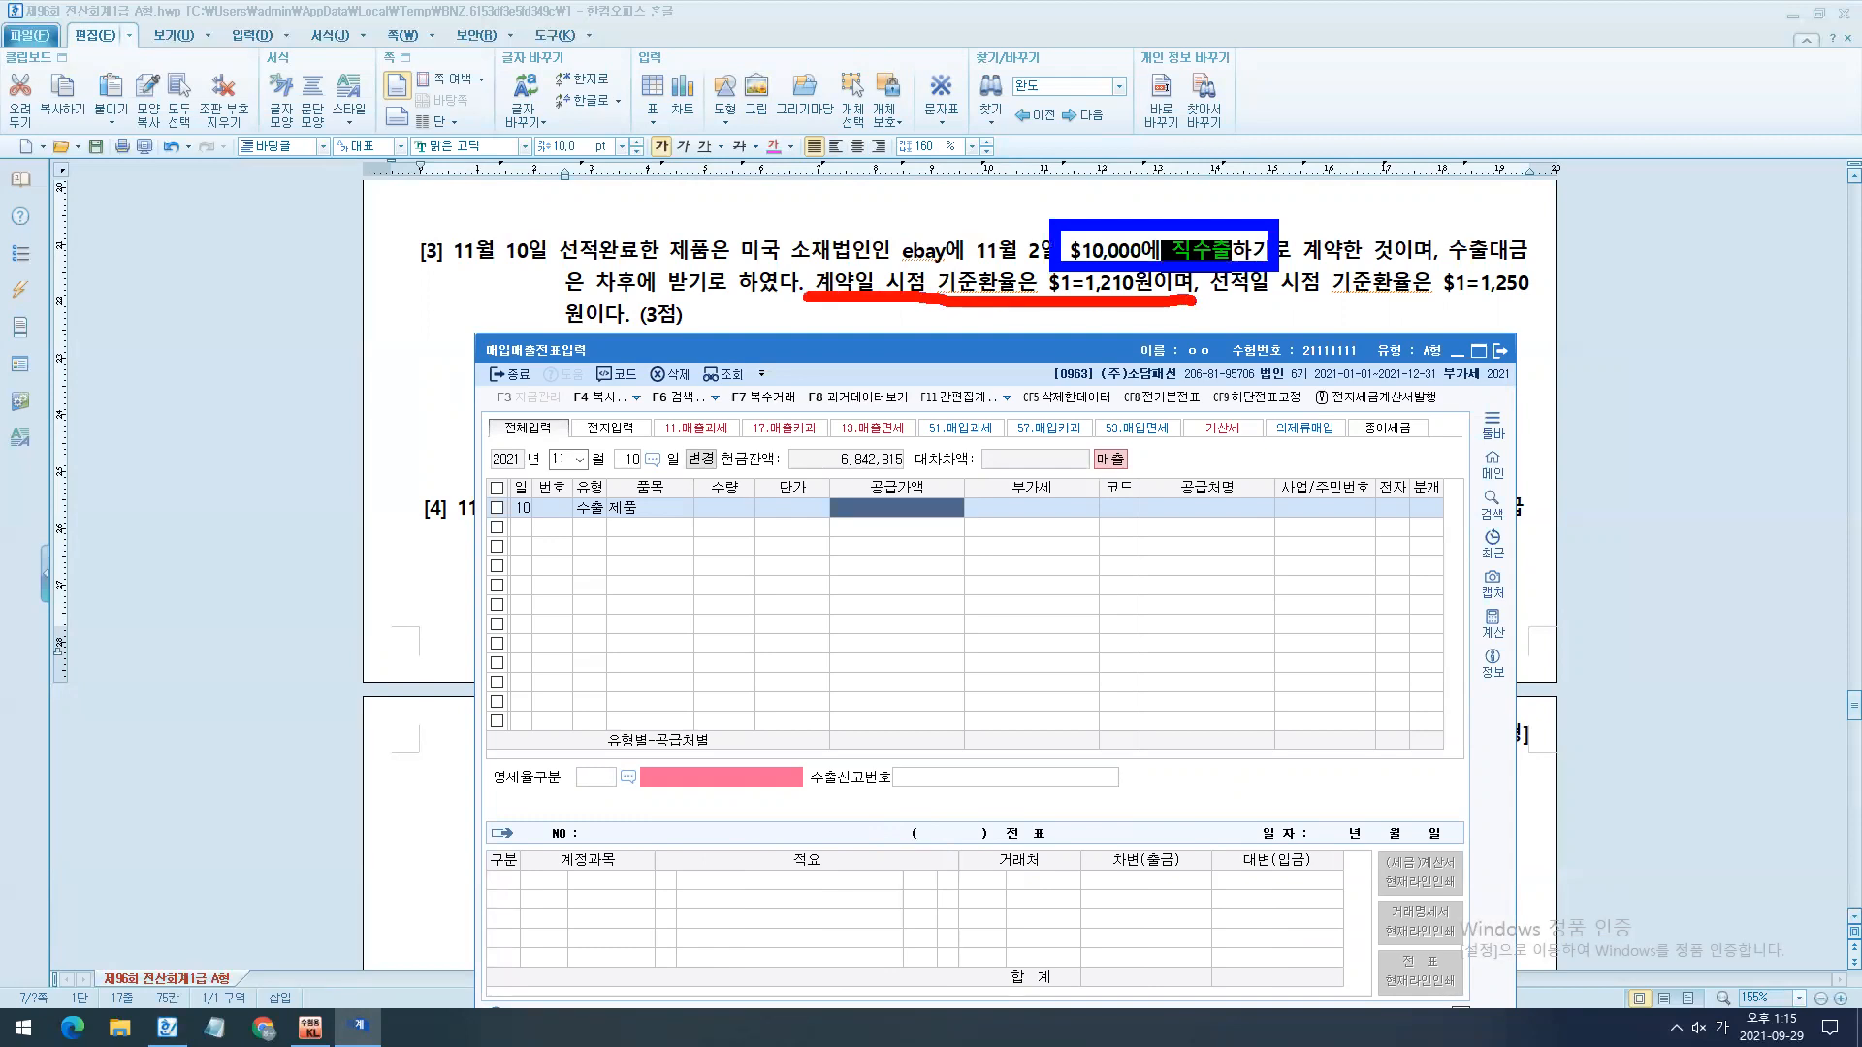
{"action": "left_click_drag", "start_coordinate": [1249, 311], "coordinate": [1588, 311]}
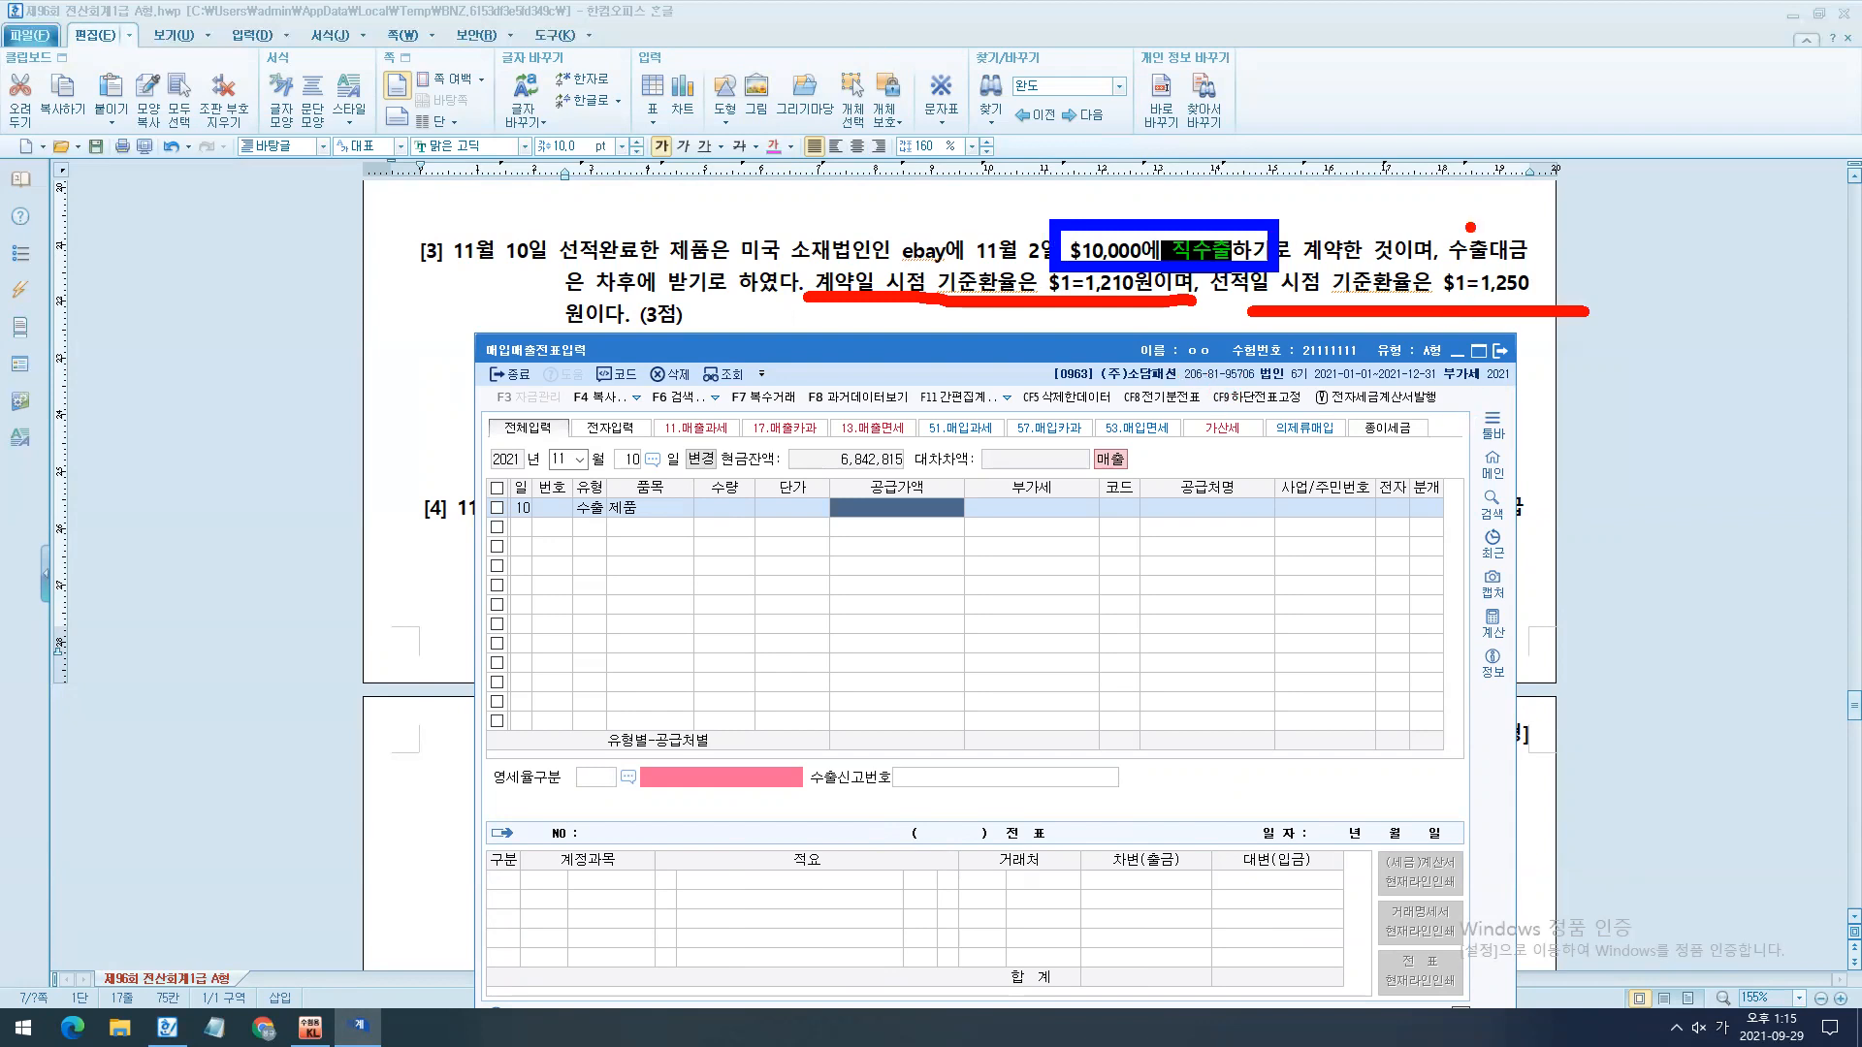
{"action": "left_click_drag", "start_coordinate": [1470, 227], "coordinate": [1593, 30]}
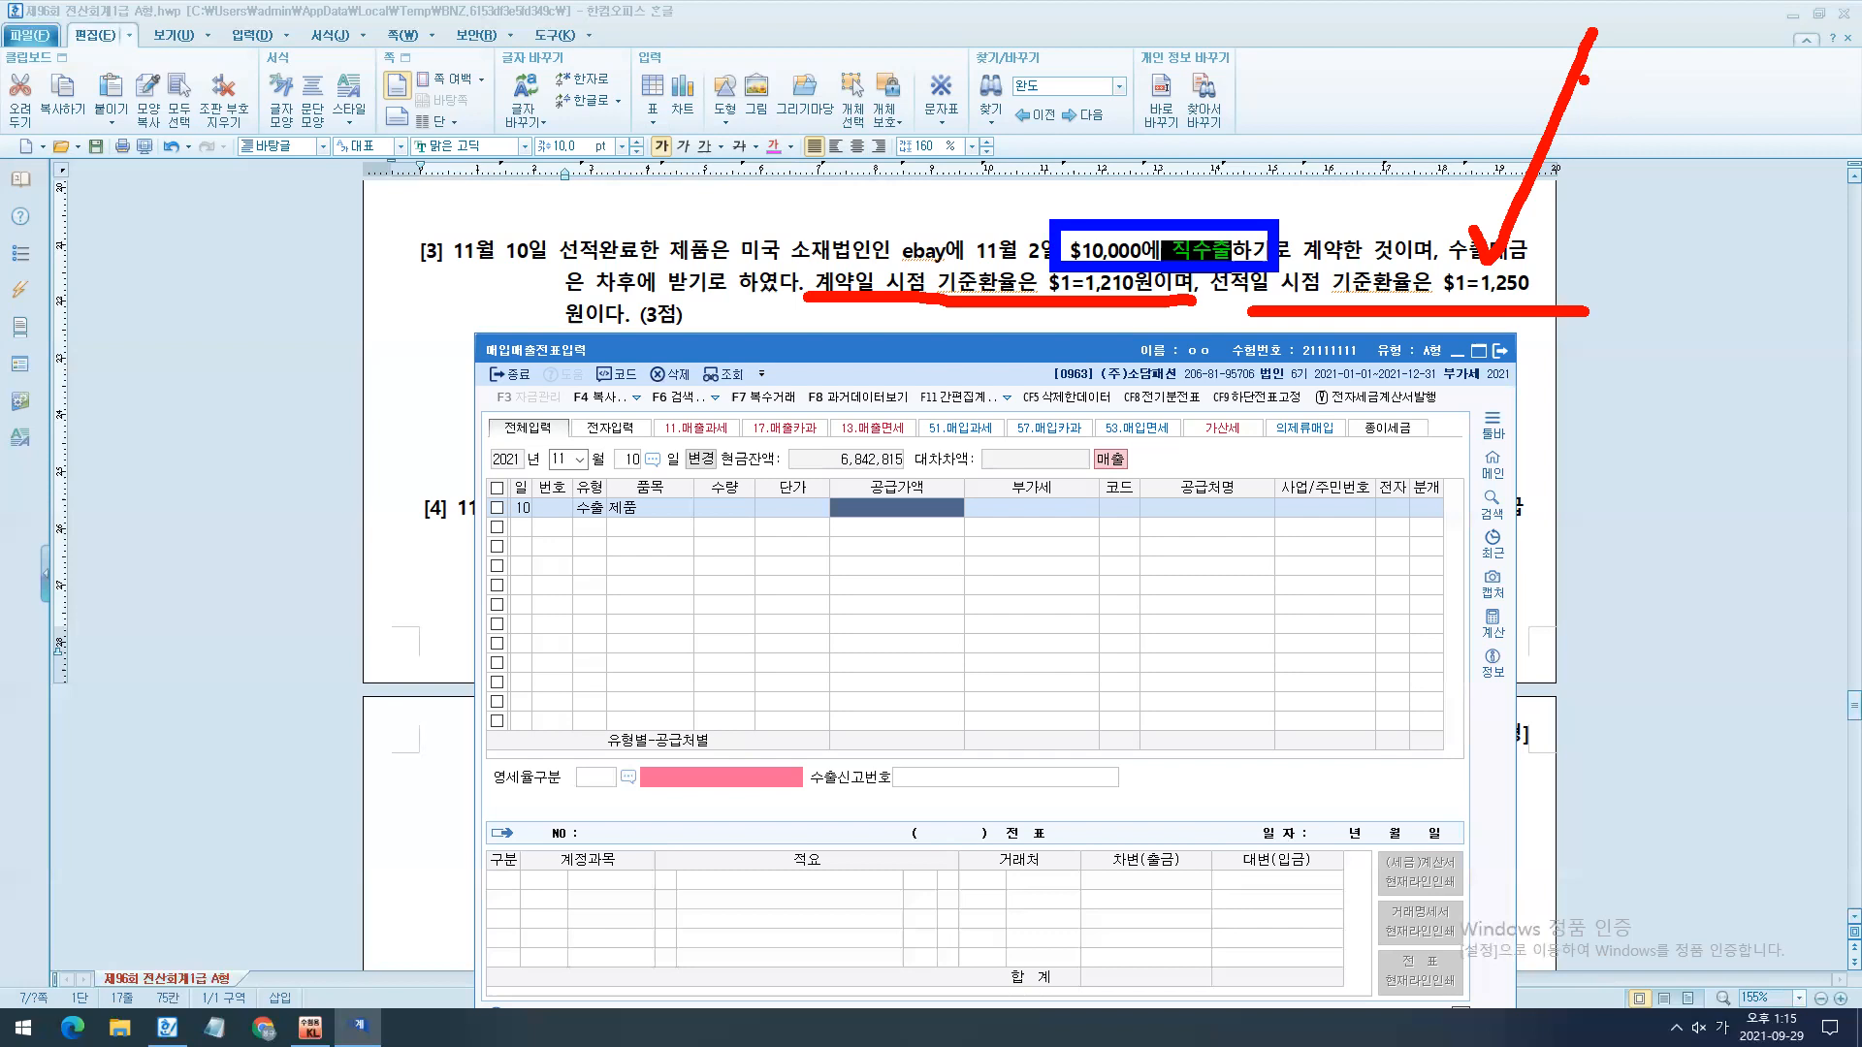
- Calculate the export's supply value of 12,500,000 from quantity 10,000 and unit price 1,250
{"action": "key", "text": "Escape"}
{"action": "type", "text": "100000"}
{"action": "key", "text": "Return"}
{"action": "type", "text": "1,250"}
{"action": "key", "text": "Return"}
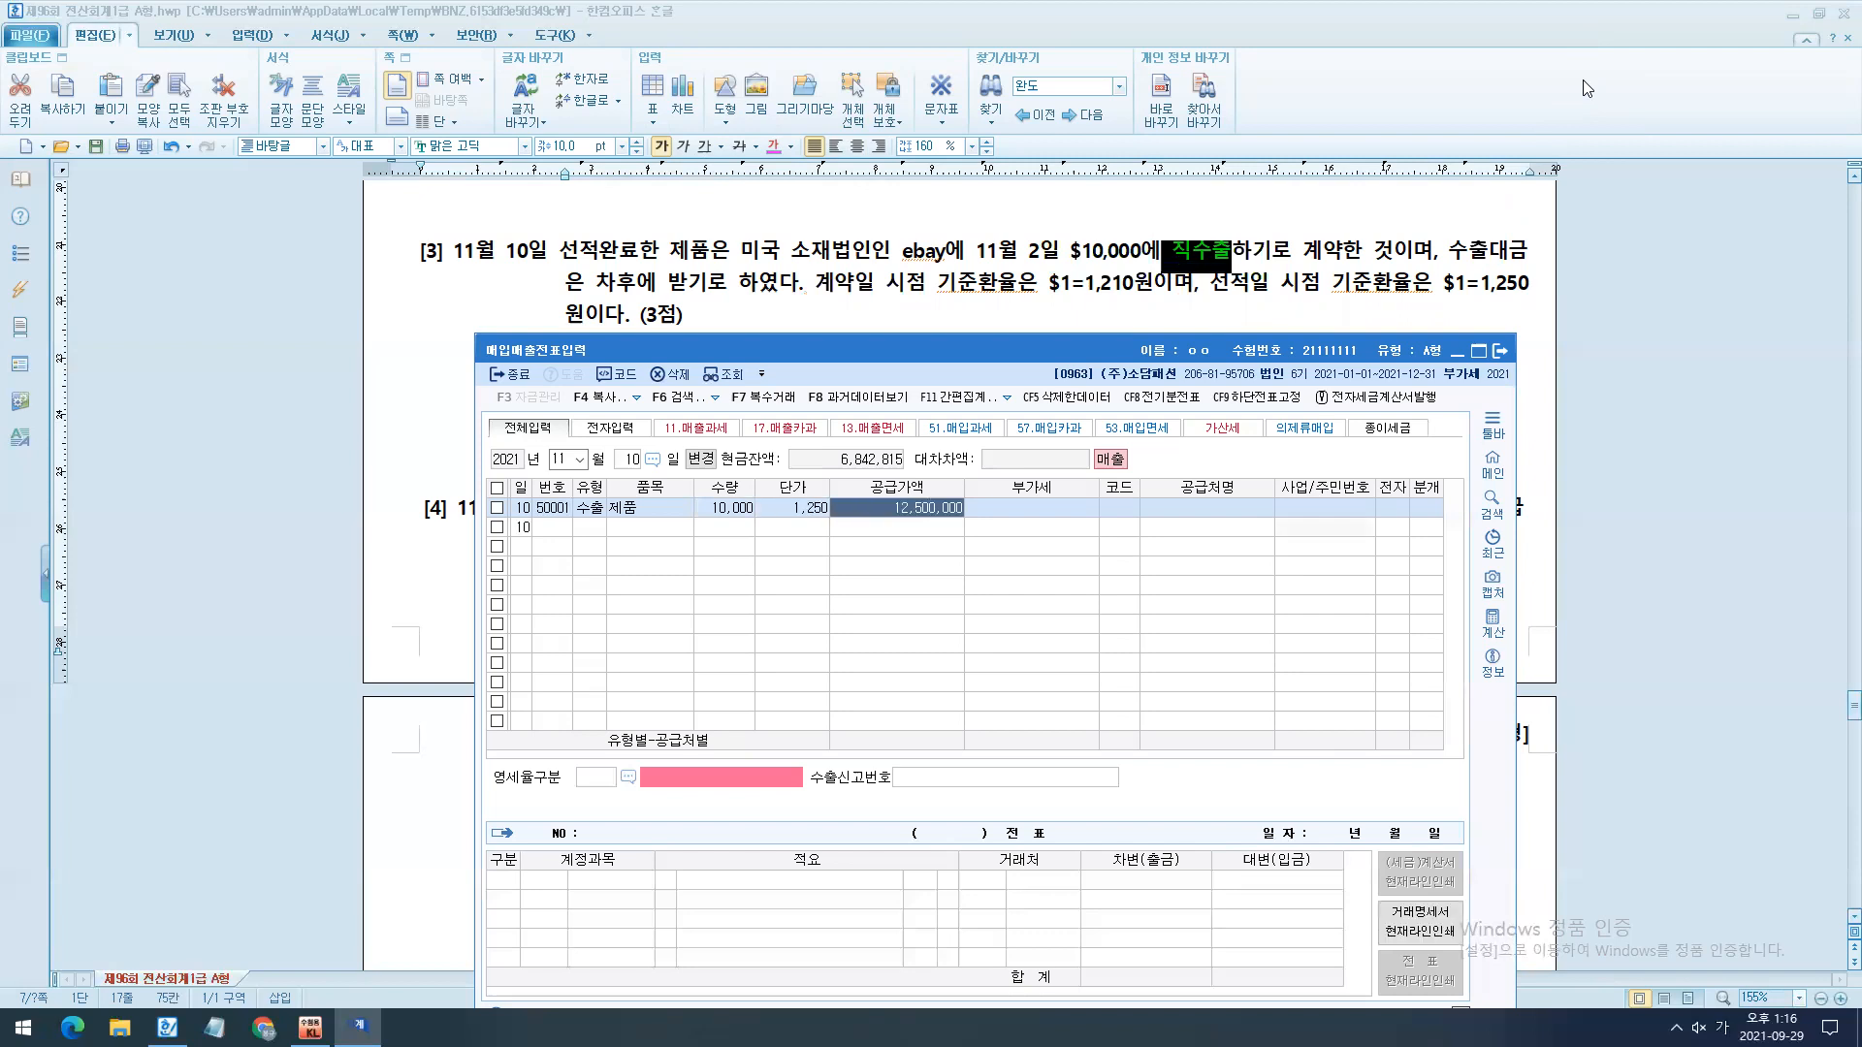
- Clear the quantity and unit price of the export entry, keeping only its supply value
{"action": "key", "text": "Left"}
{"action": "key", "text": "Left"}
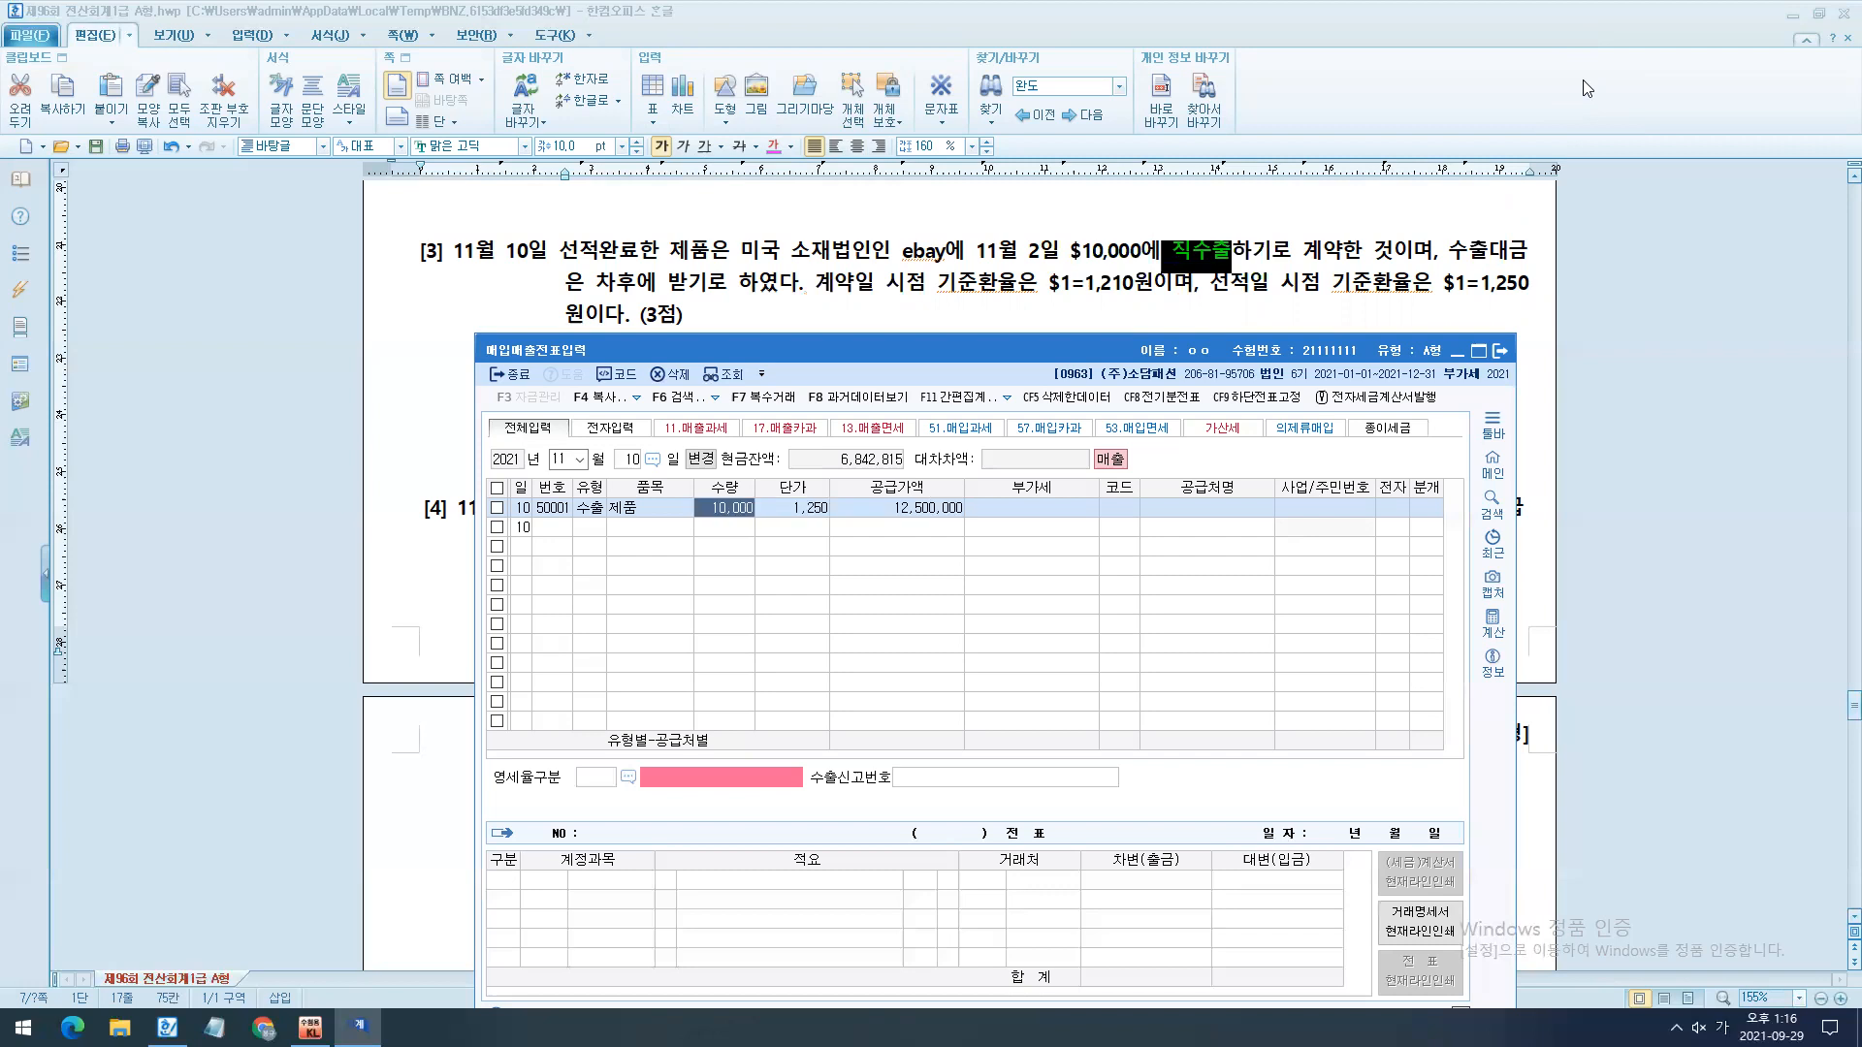
{"action": "key", "text": "Delete"}
{"action": "key", "text": "Return"}
{"action": "type", "text": "0"}
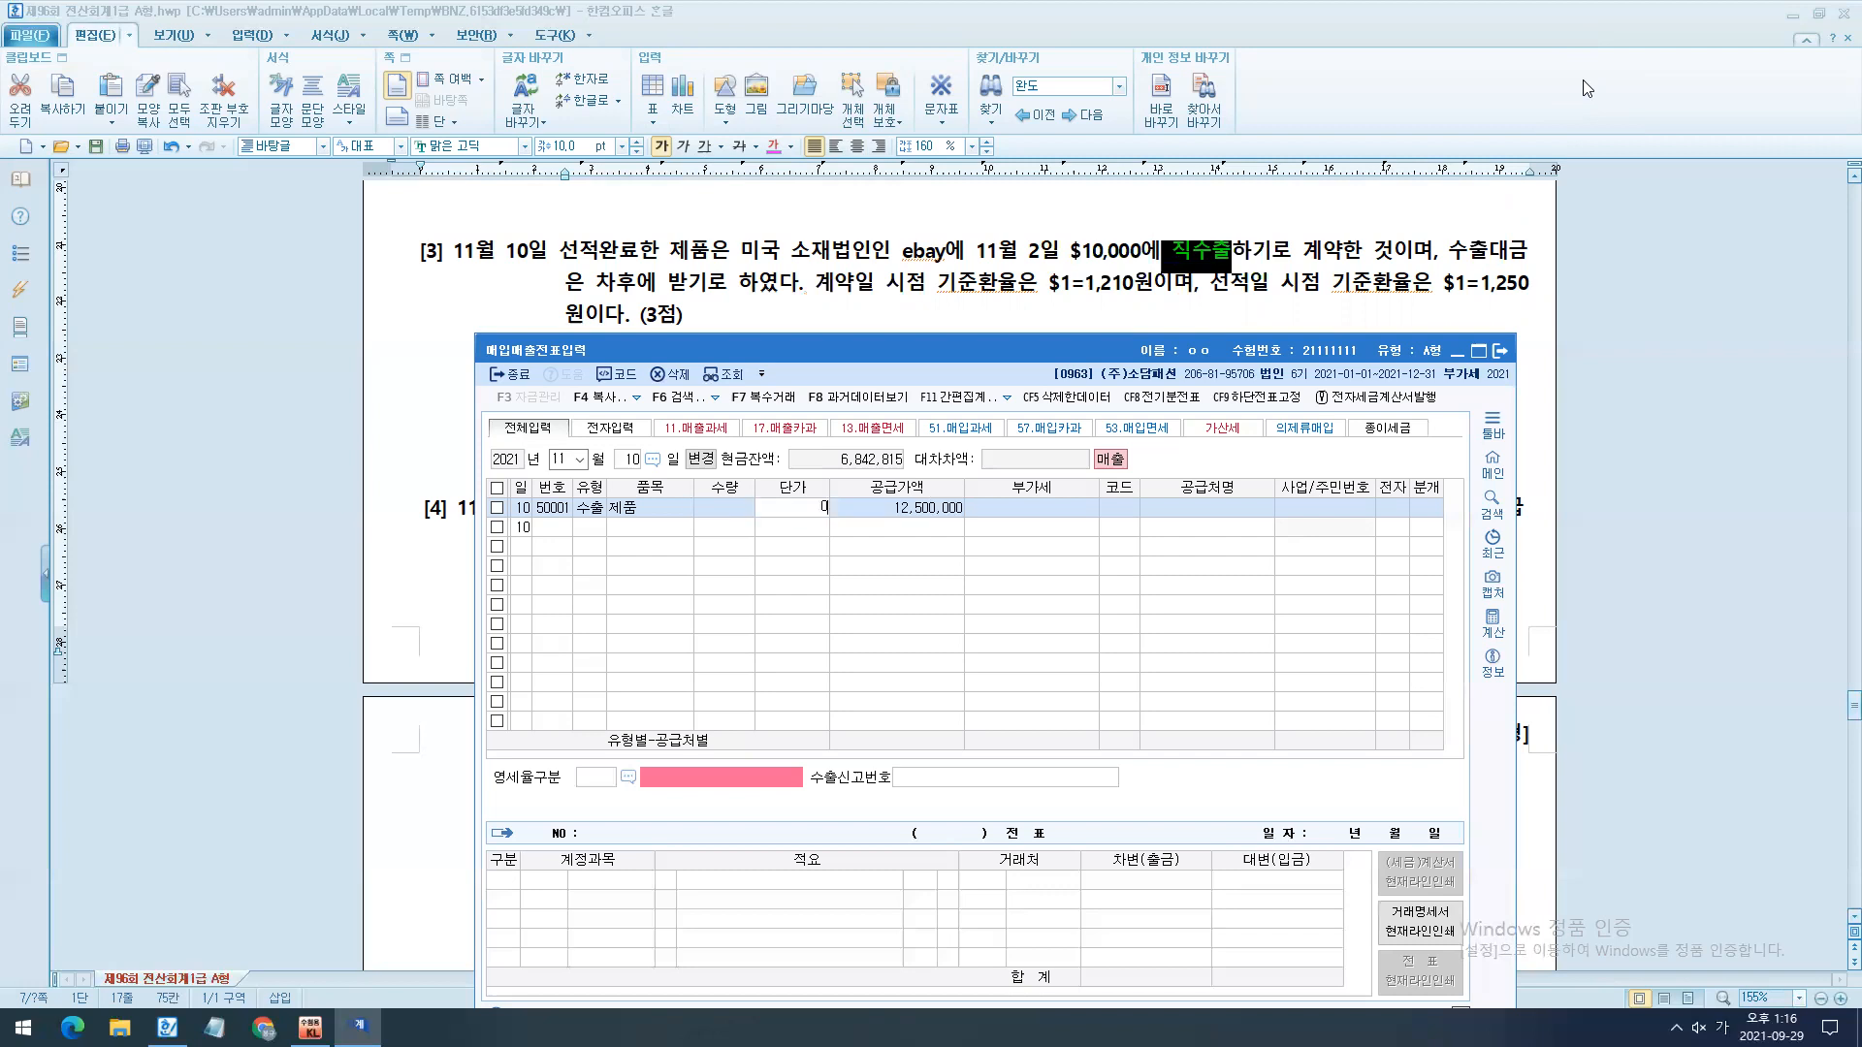
{"action": "key", "text": "Return"}
{"action": "key", "text": "Return"}
- Set the export entry's trading partner to 00175 ebay
{"action": "type", "text": "e"}
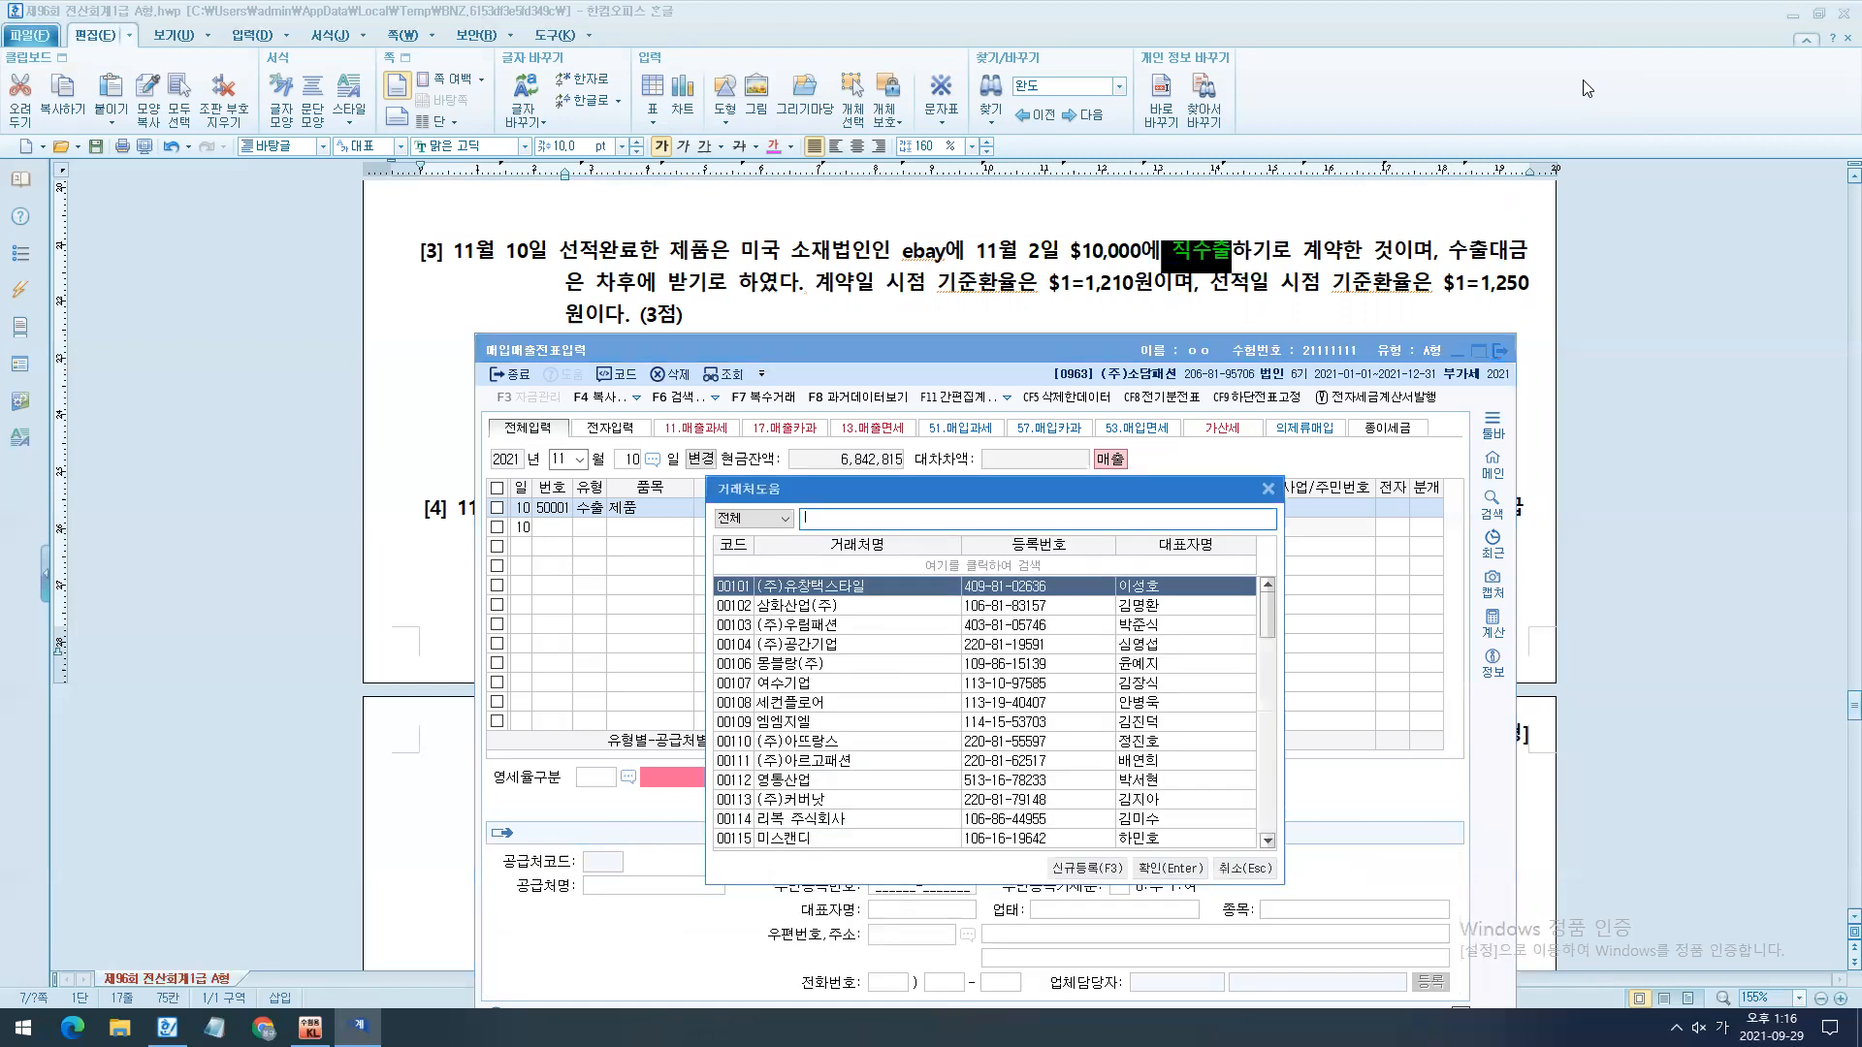
{"action": "key", "text": "Return"}
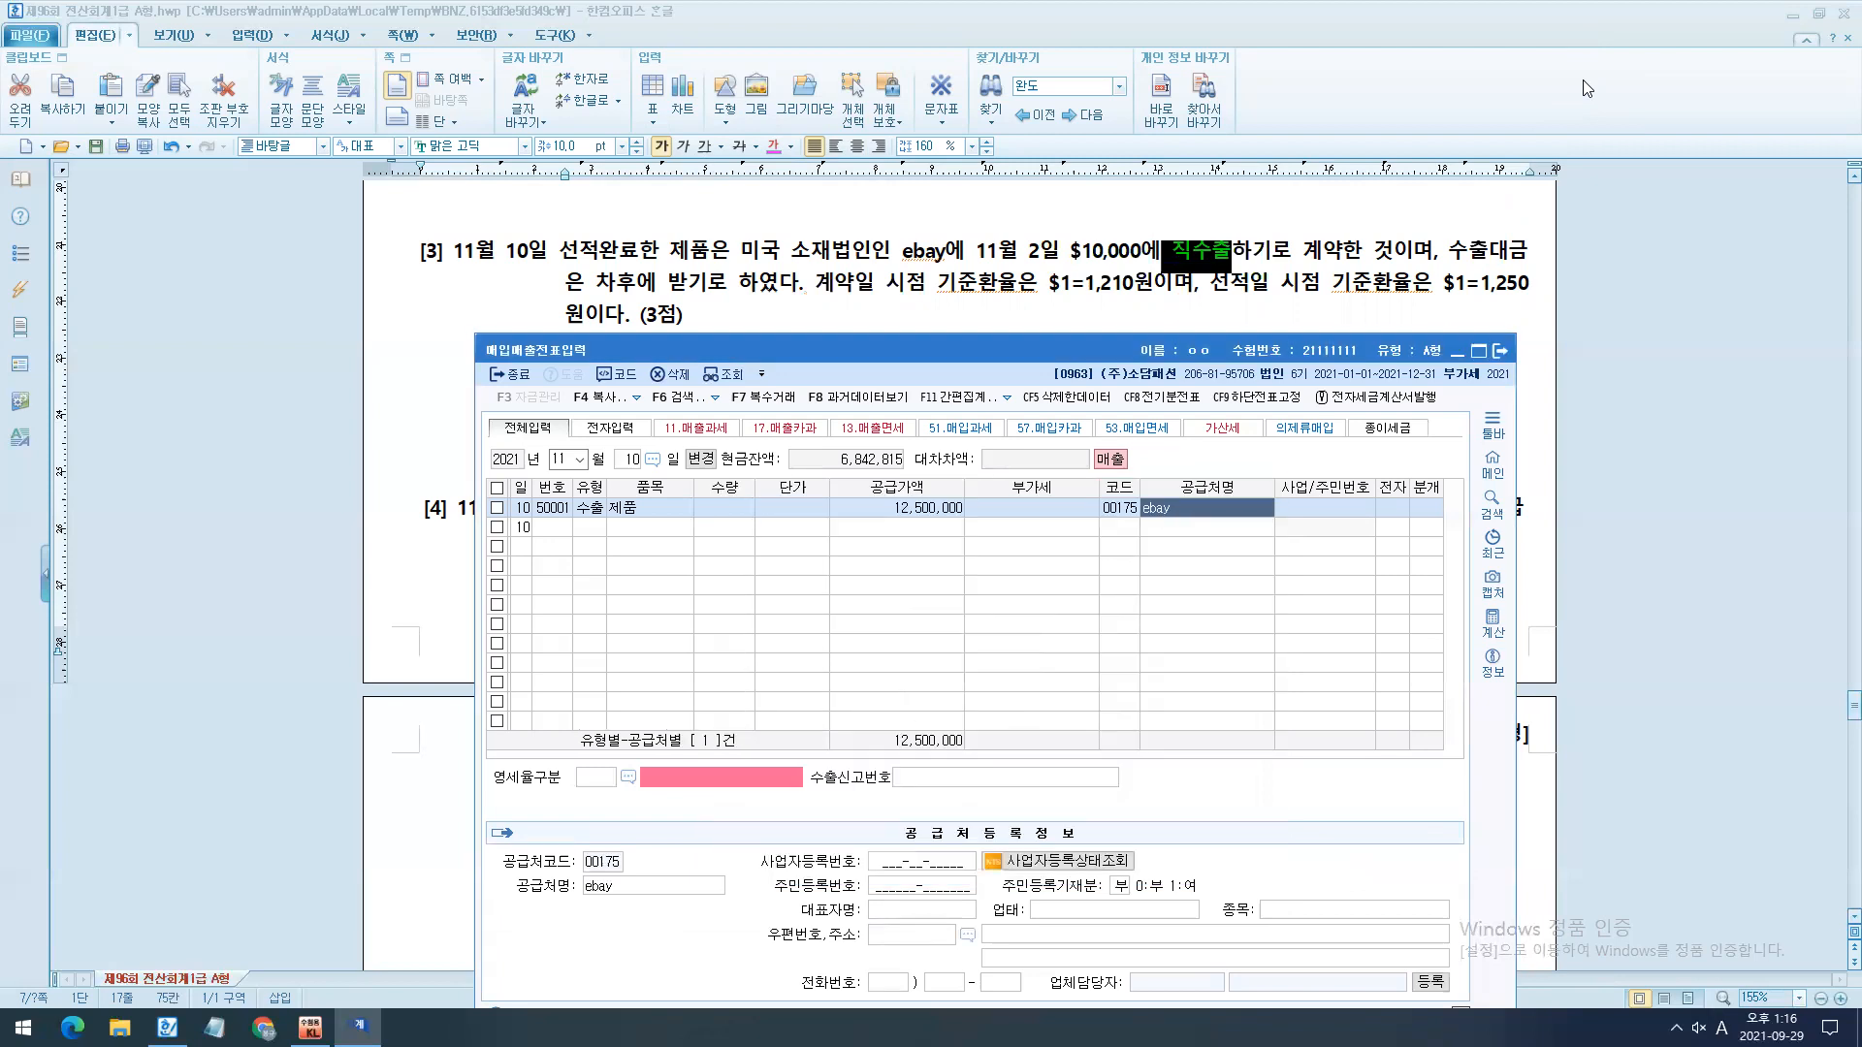
- Point out the 영세율구분 field and set it to 1 직접수출(대행수출 포함)
{"action": "left_click_drag", "start_coordinate": [546, 462], "coordinate": [661, 562]}
{"action": "left_click_drag", "start_coordinate": [593, 766], "coordinate": [595, 572]}
{"action": "key", "text": "Escape"}
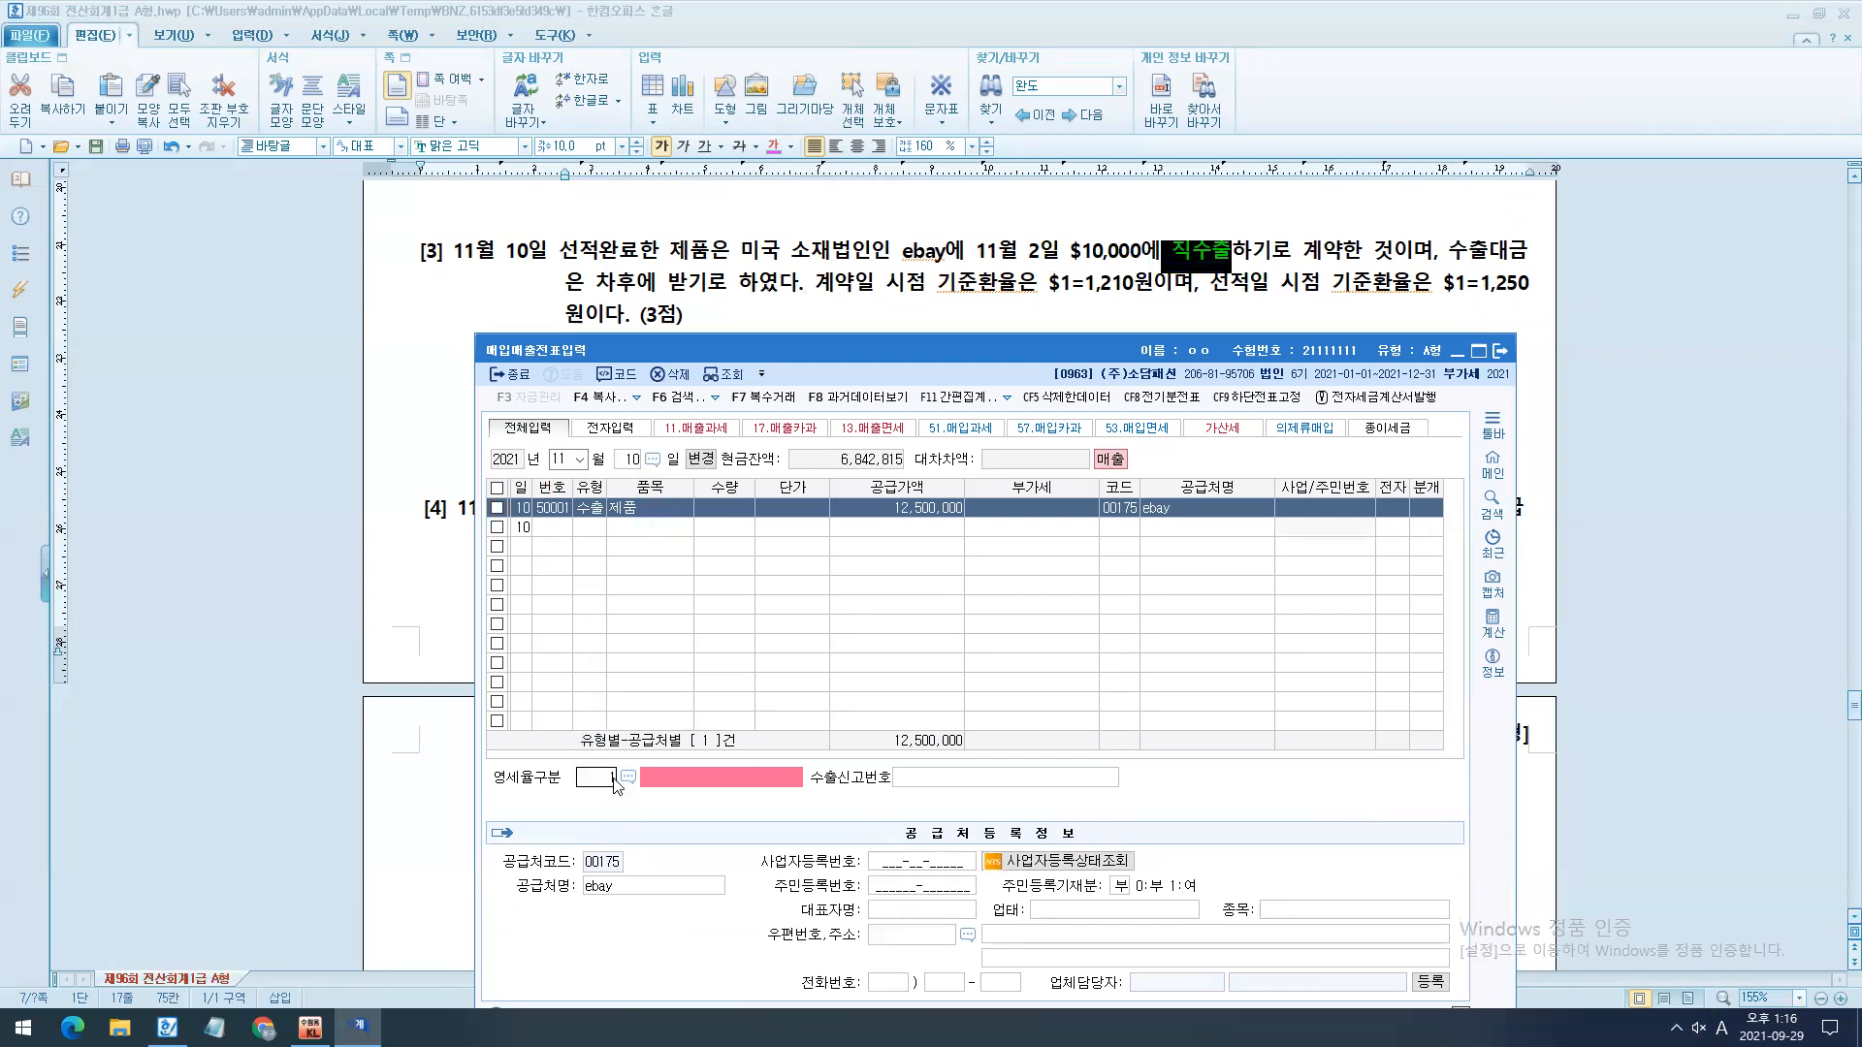
{"action": "type", "text": "1"}
{"action": "key", "text": "Return"}
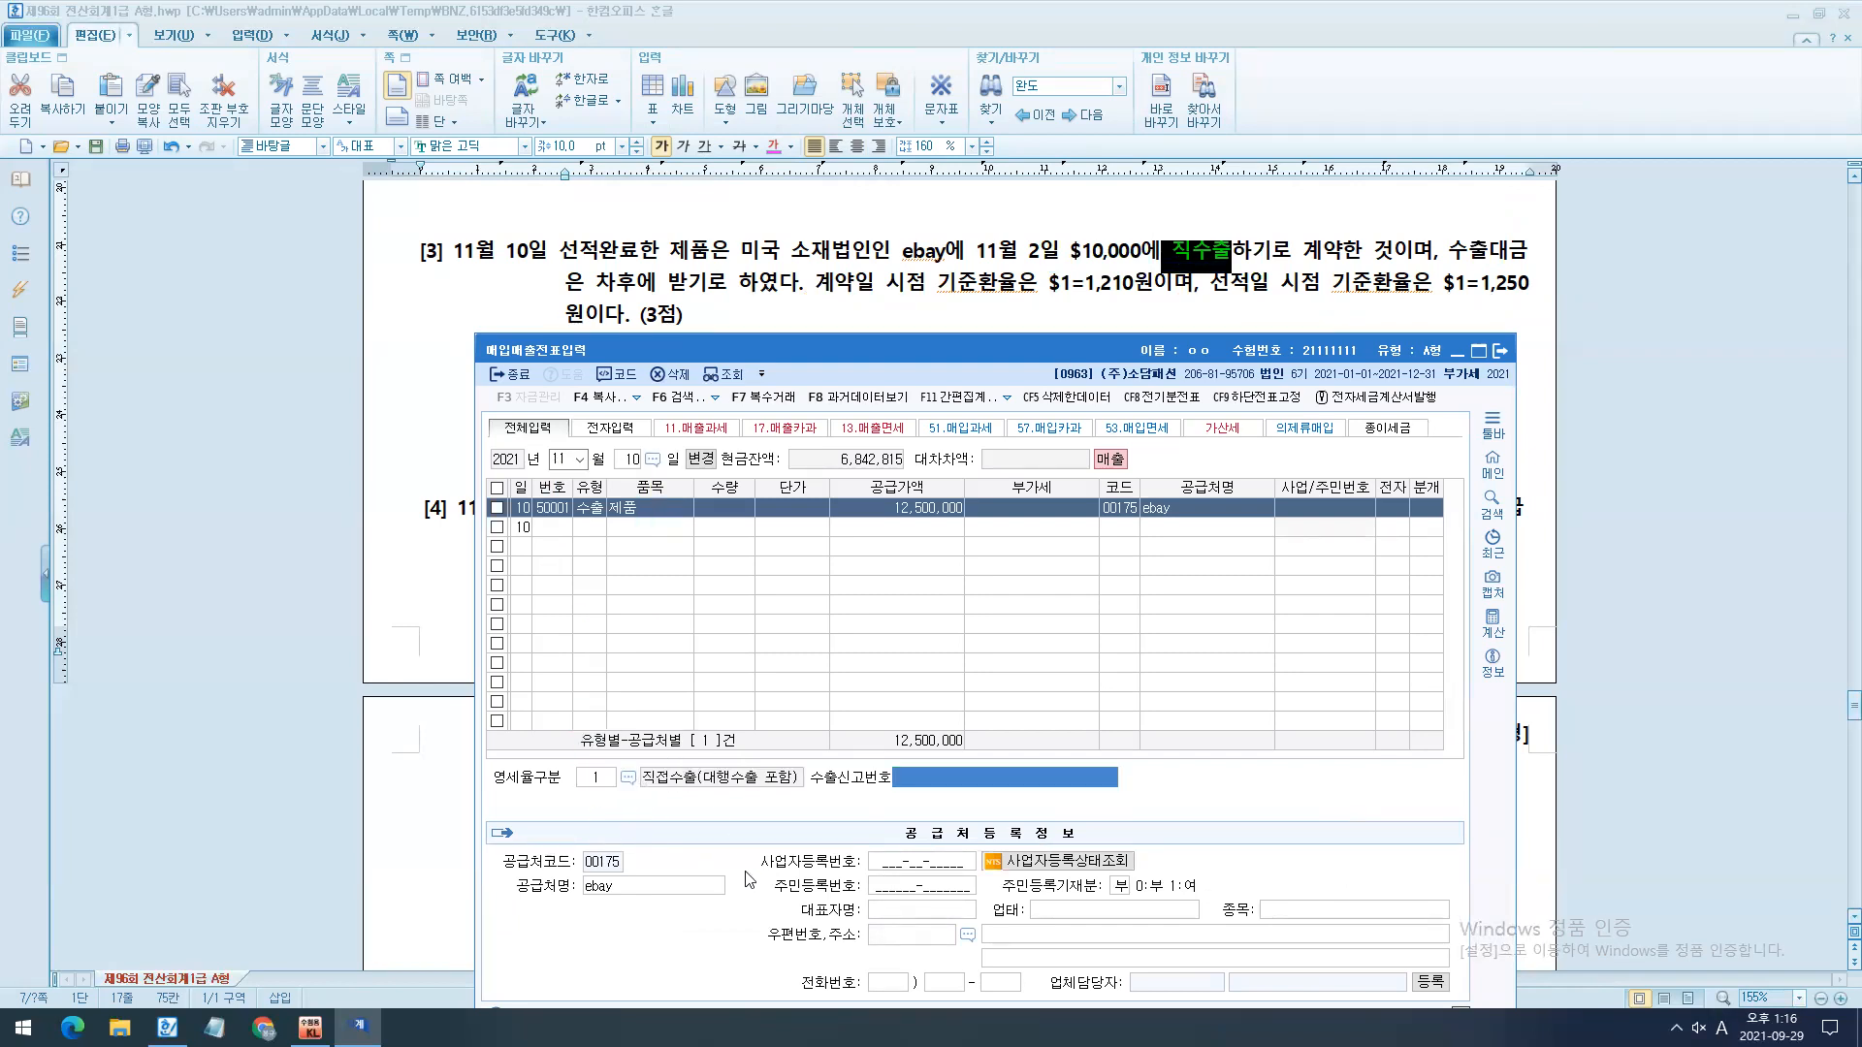
- Leave the export declaration number blank, point out the 분개 options, and set the entry's 분개 to 2 외상
{"action": "key", "text": "Return"}
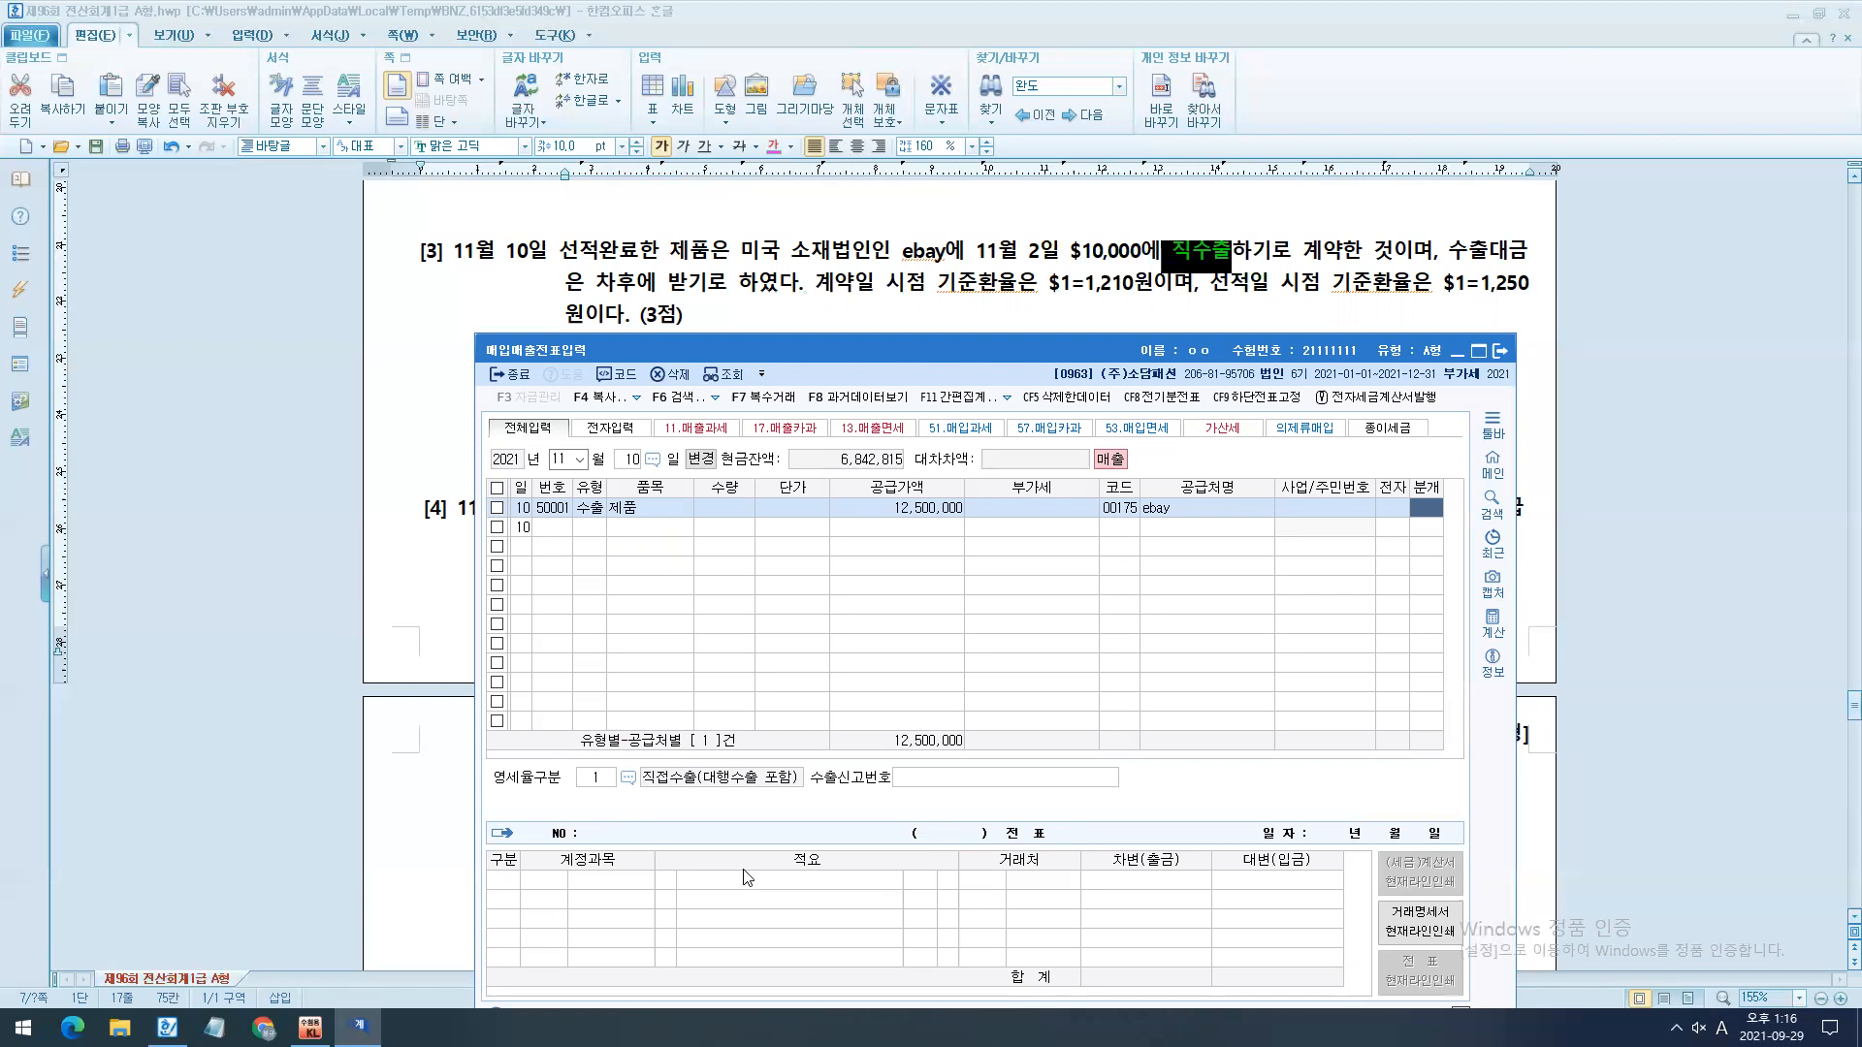
{"action": "left_click_drag", "start_coordinate": [866, 351], "coordinate": [849, 139]}
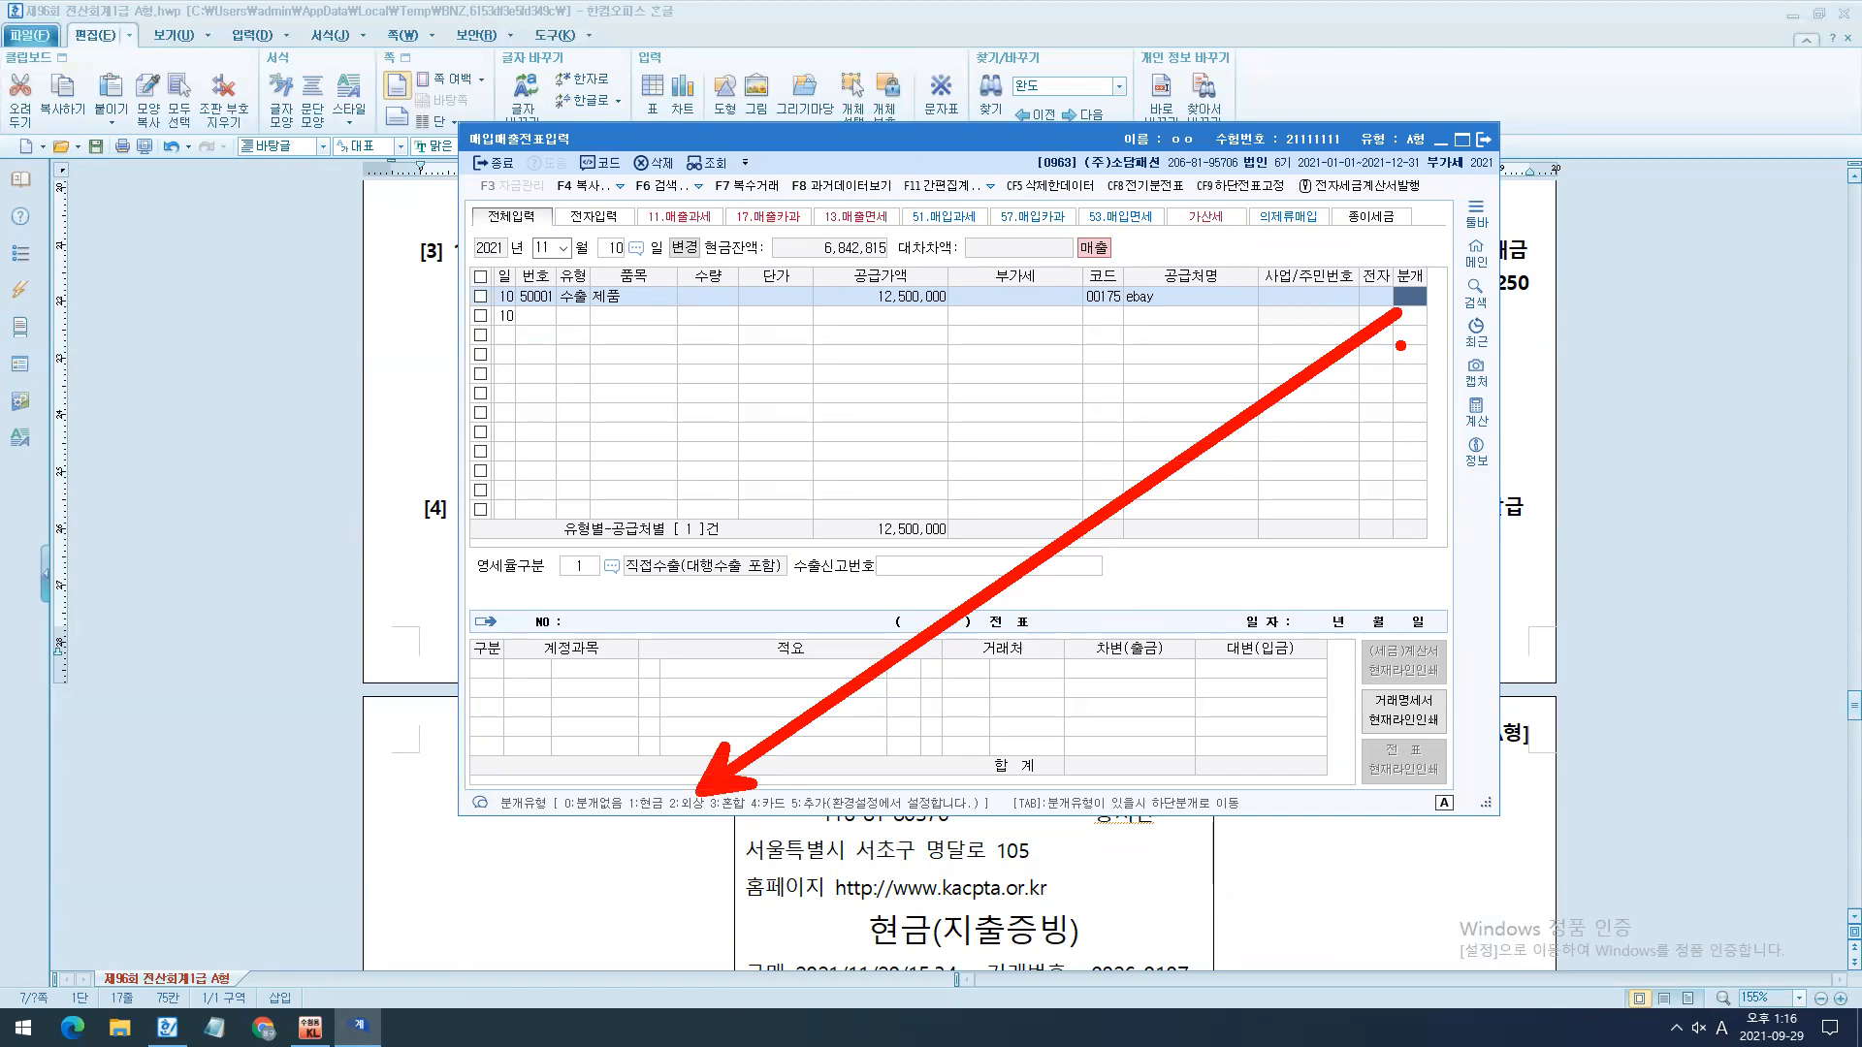
{"action": "type", "text": "2"}
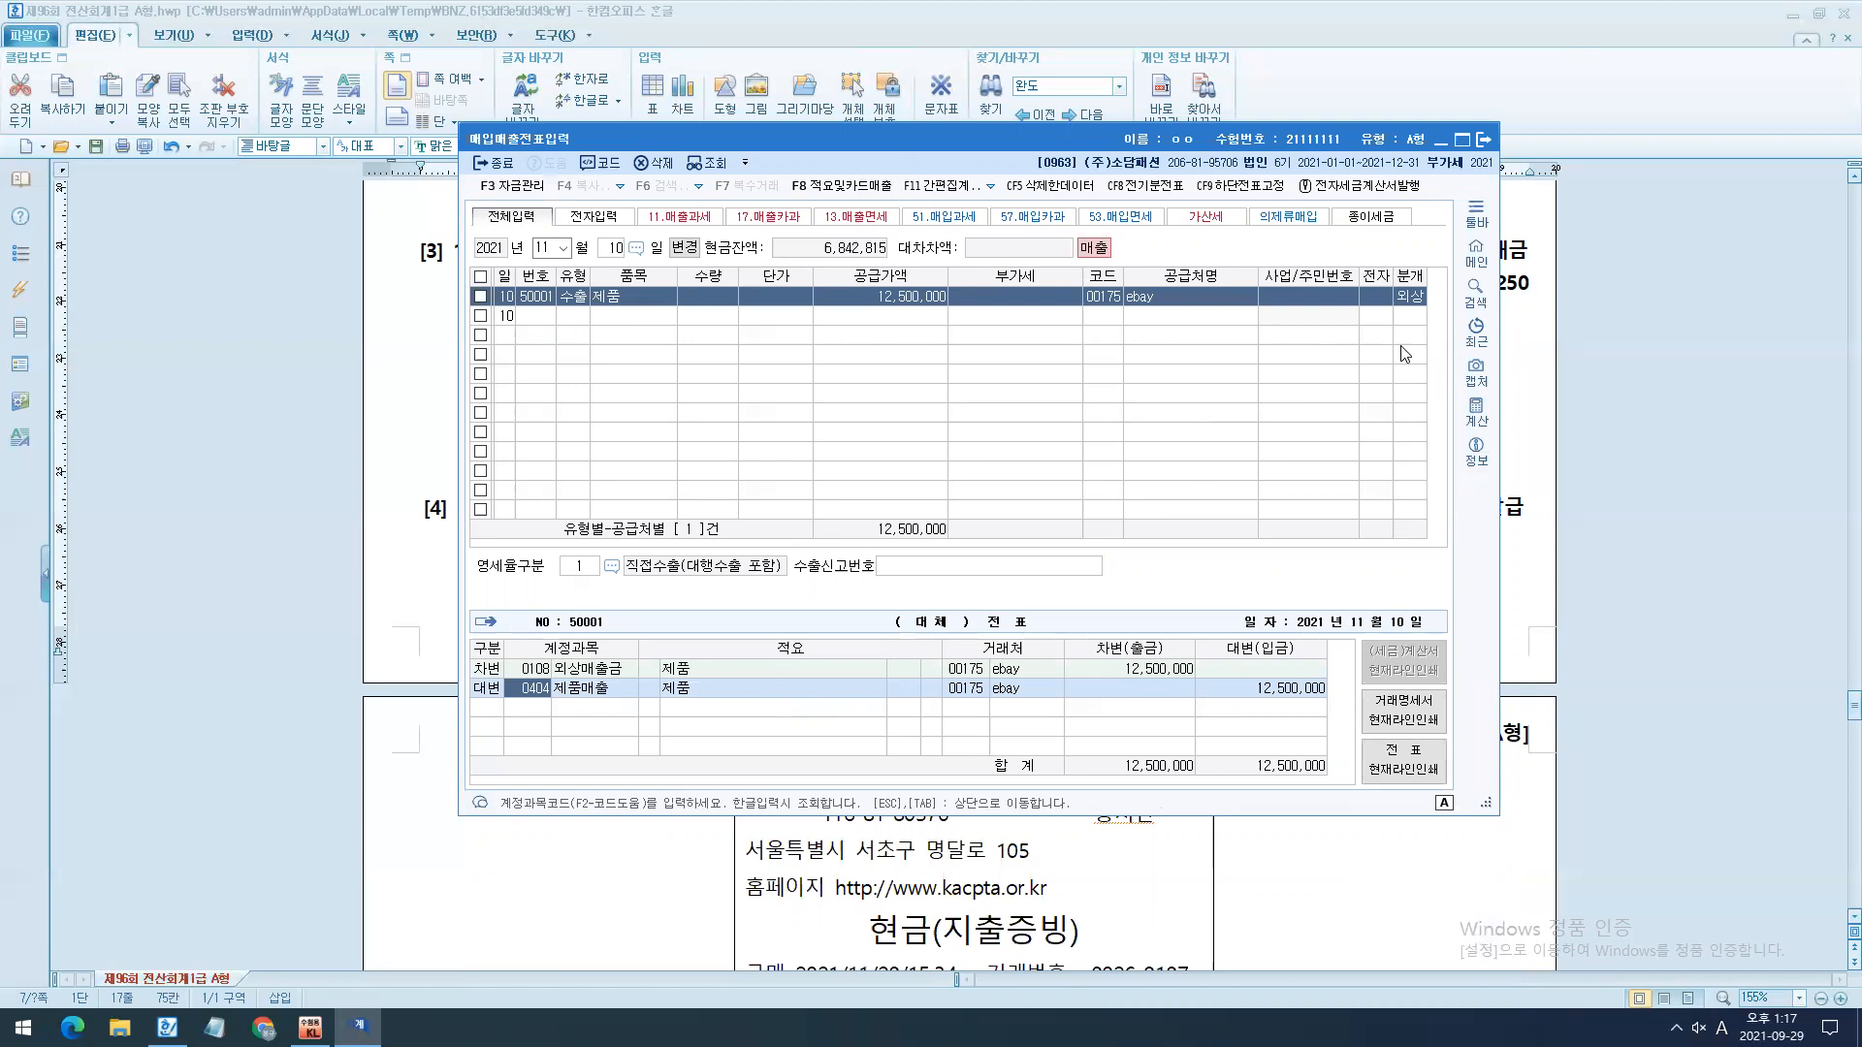
- Insert blank lines above question [4] in the exam document to put it on the same page as its receipt
{"action": "left_click_drag", "start_coordinate": [1164, 145], "coordinate": [1207, 560]}
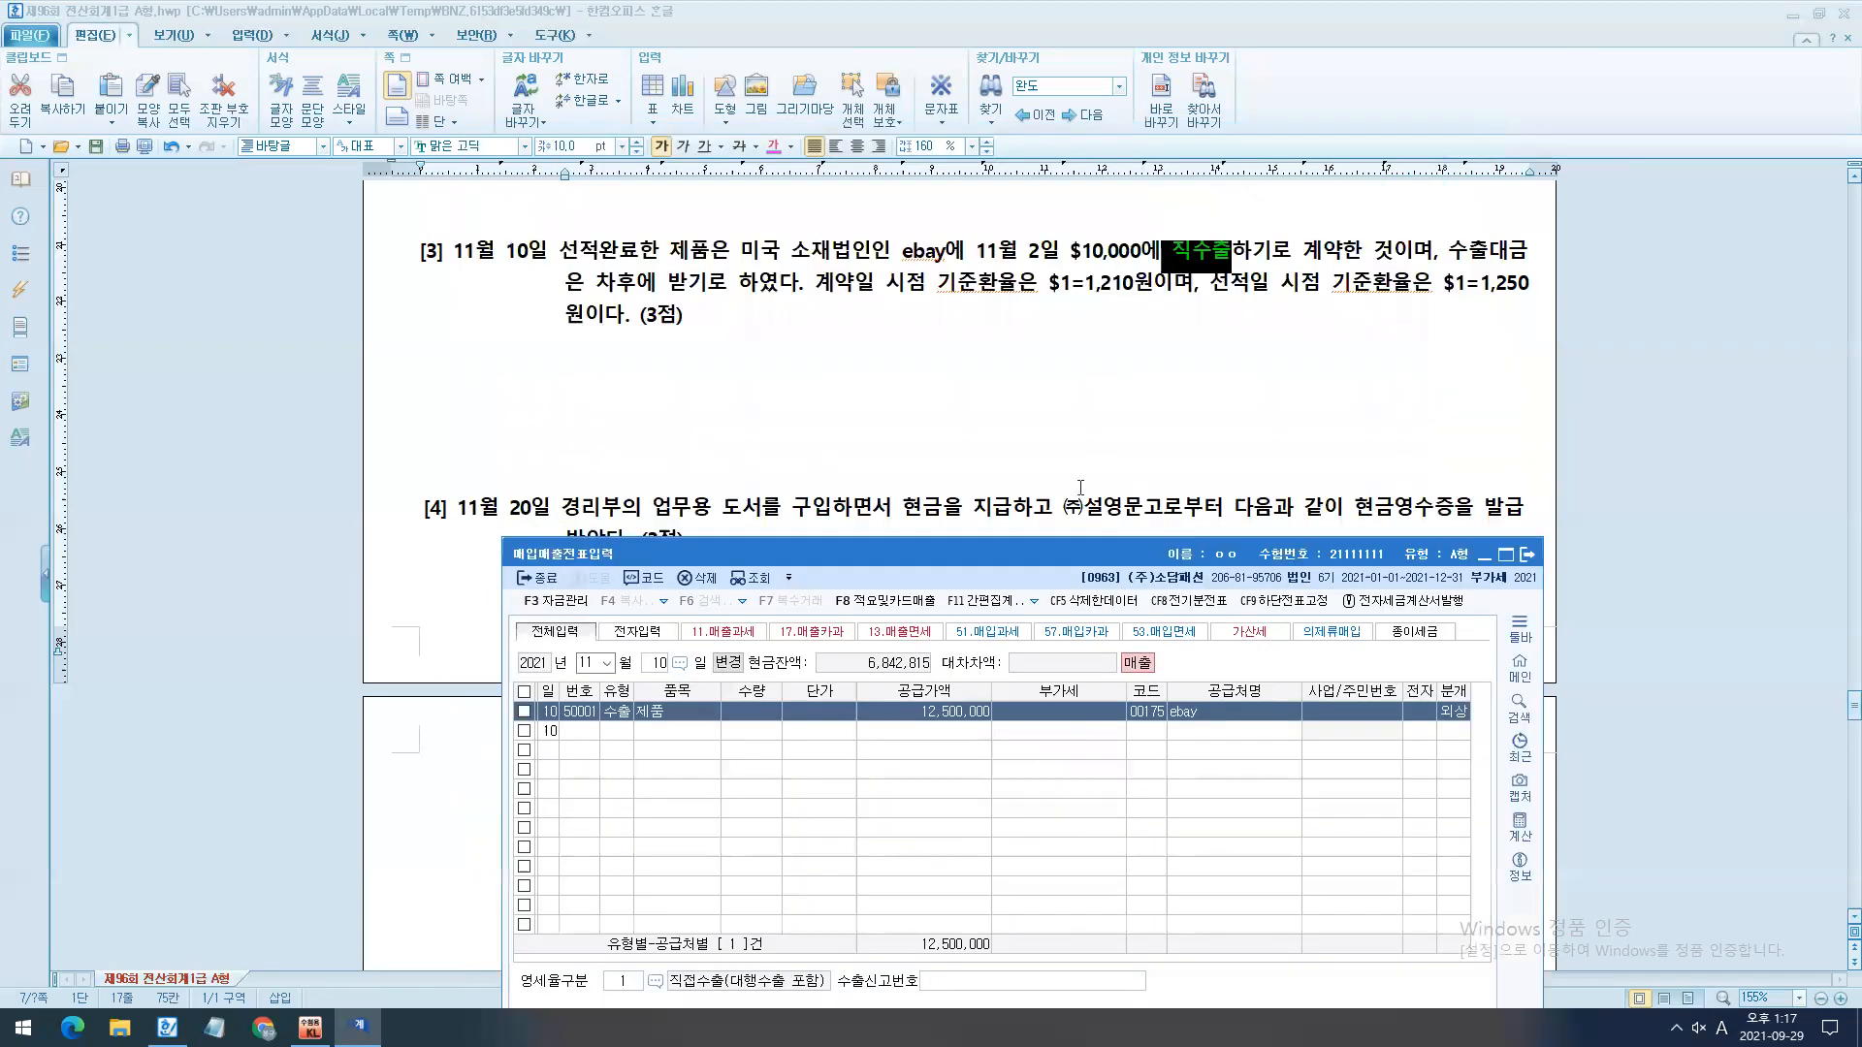
{"action": "scroll", "coordinate": [1080, 488], "scroll_direction": "down", "scroll_amount": 1}
{"action": "left_click", "coordinate": [853, 357]}
{"action": "key", "text": "Return"}
{"action": "key", "text": "Return"}
{"action": "key", "text": "Return"}
{"action": "key", "text": "Return"}
{"action": "scroll", "coordinate": [1088, 465], "scroll_direction": "down", "scroll_amount": 1}
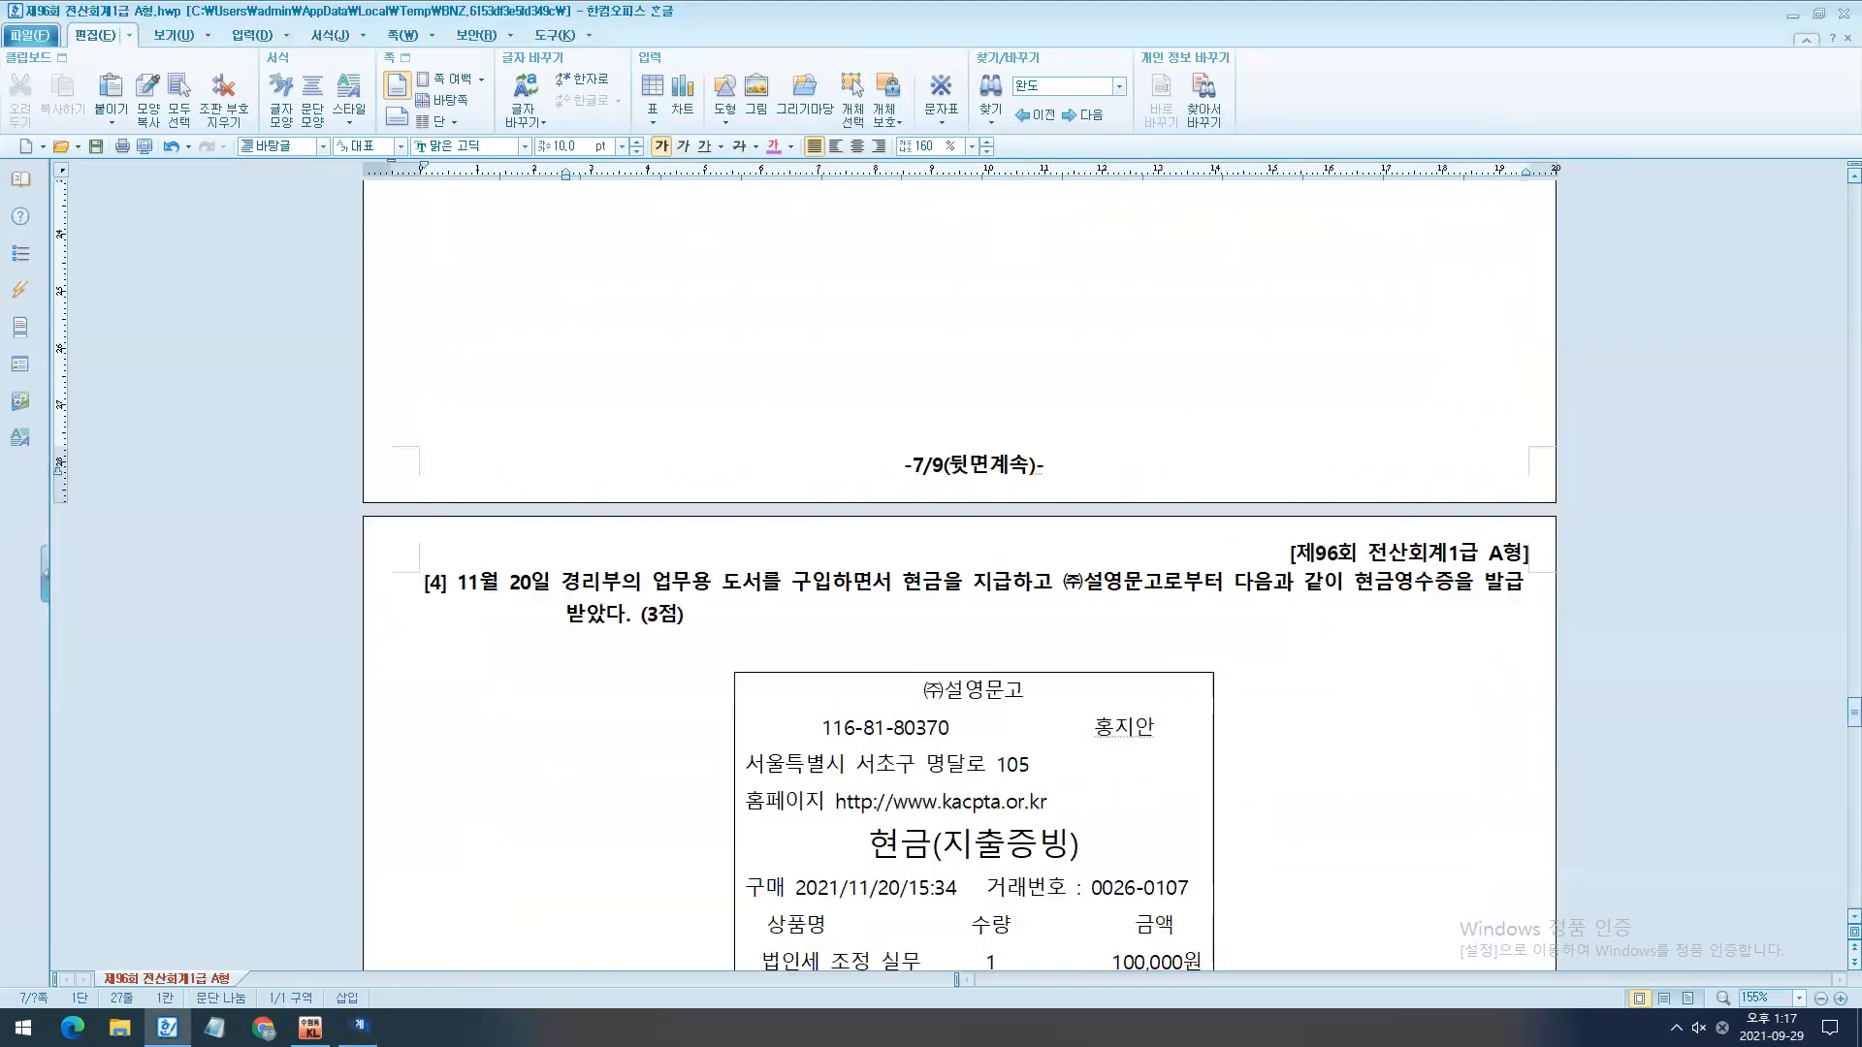
{"action": "scroll", "coordinate": [807, 544], "scroll_direction": "down", "scroll_amount": 2}
- Return to 매입매출전표입력 and start a new entry dated November 20 for question [4]
{"action": "left_click", "coordinate": [359, 1026]}
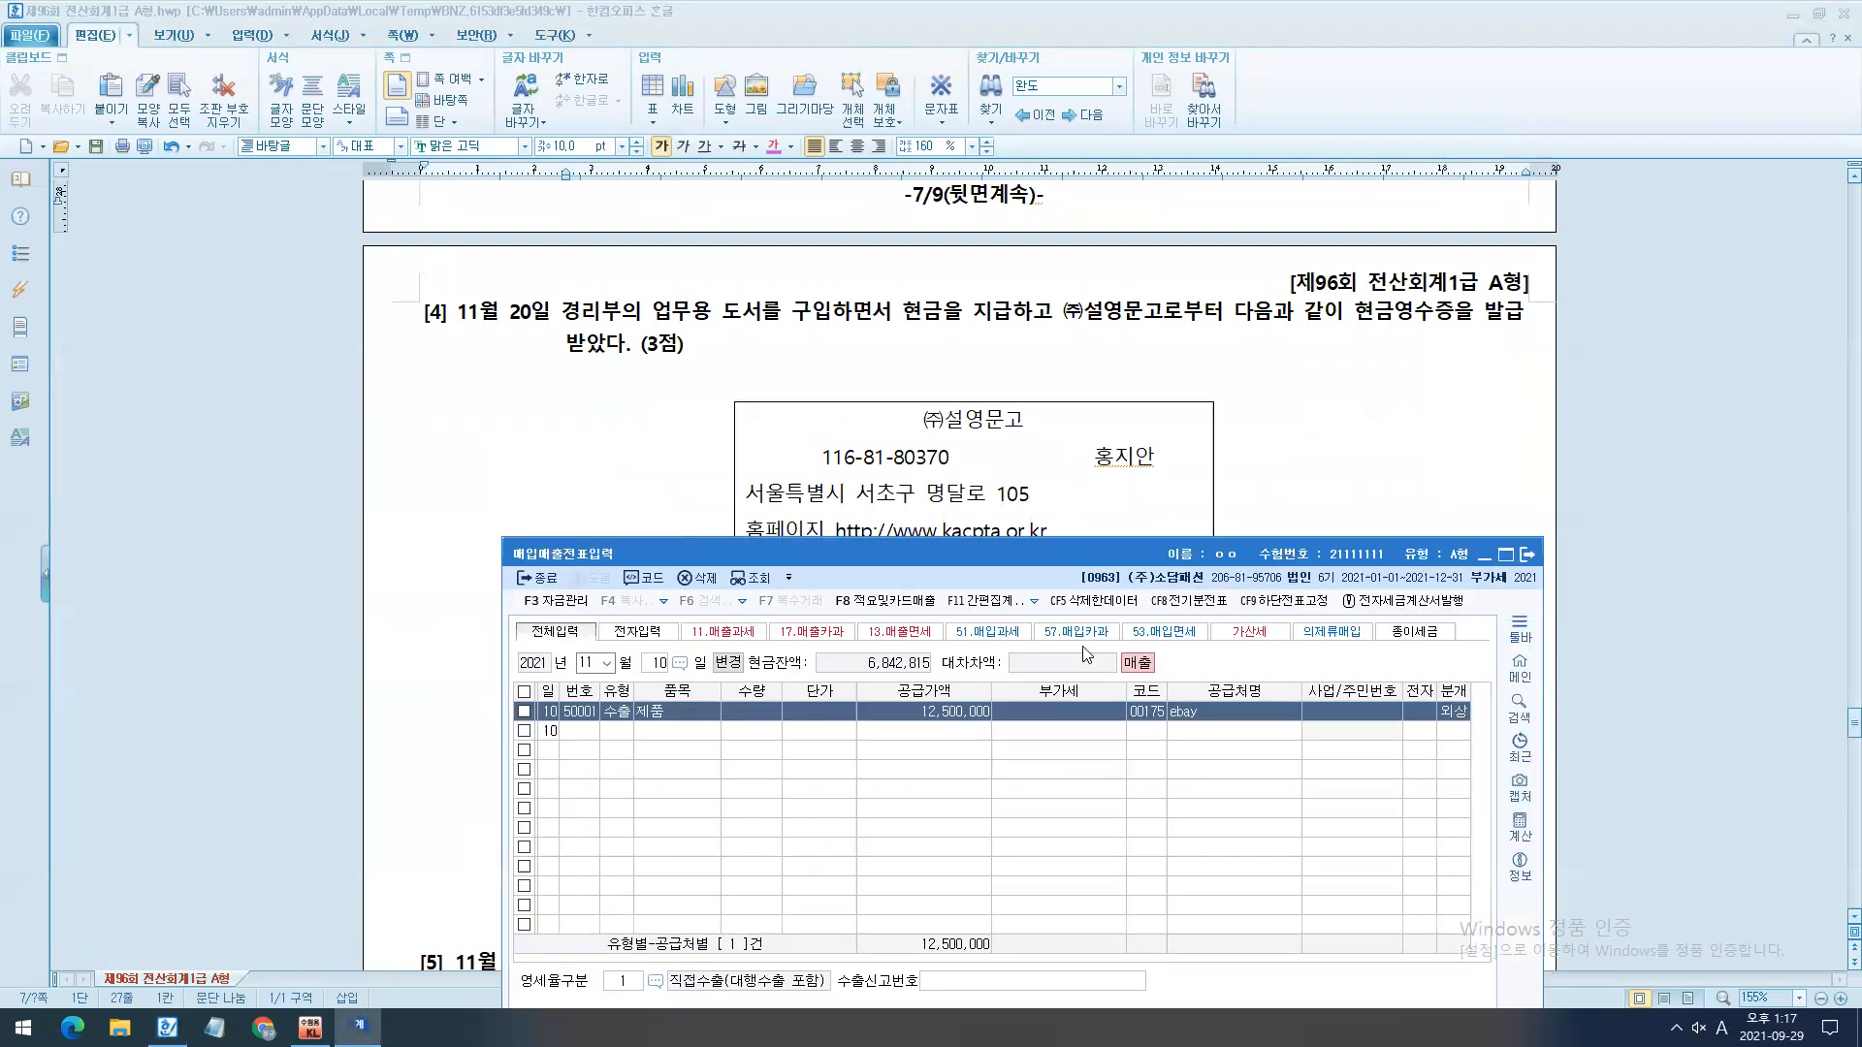
{"action": "left_click_drag", "start_coordinate": [1117, 543], "coordinate": [1290, 385]}
{"action": "key", "text": "Escape"}
{"action": "key", "text": "Escape"}
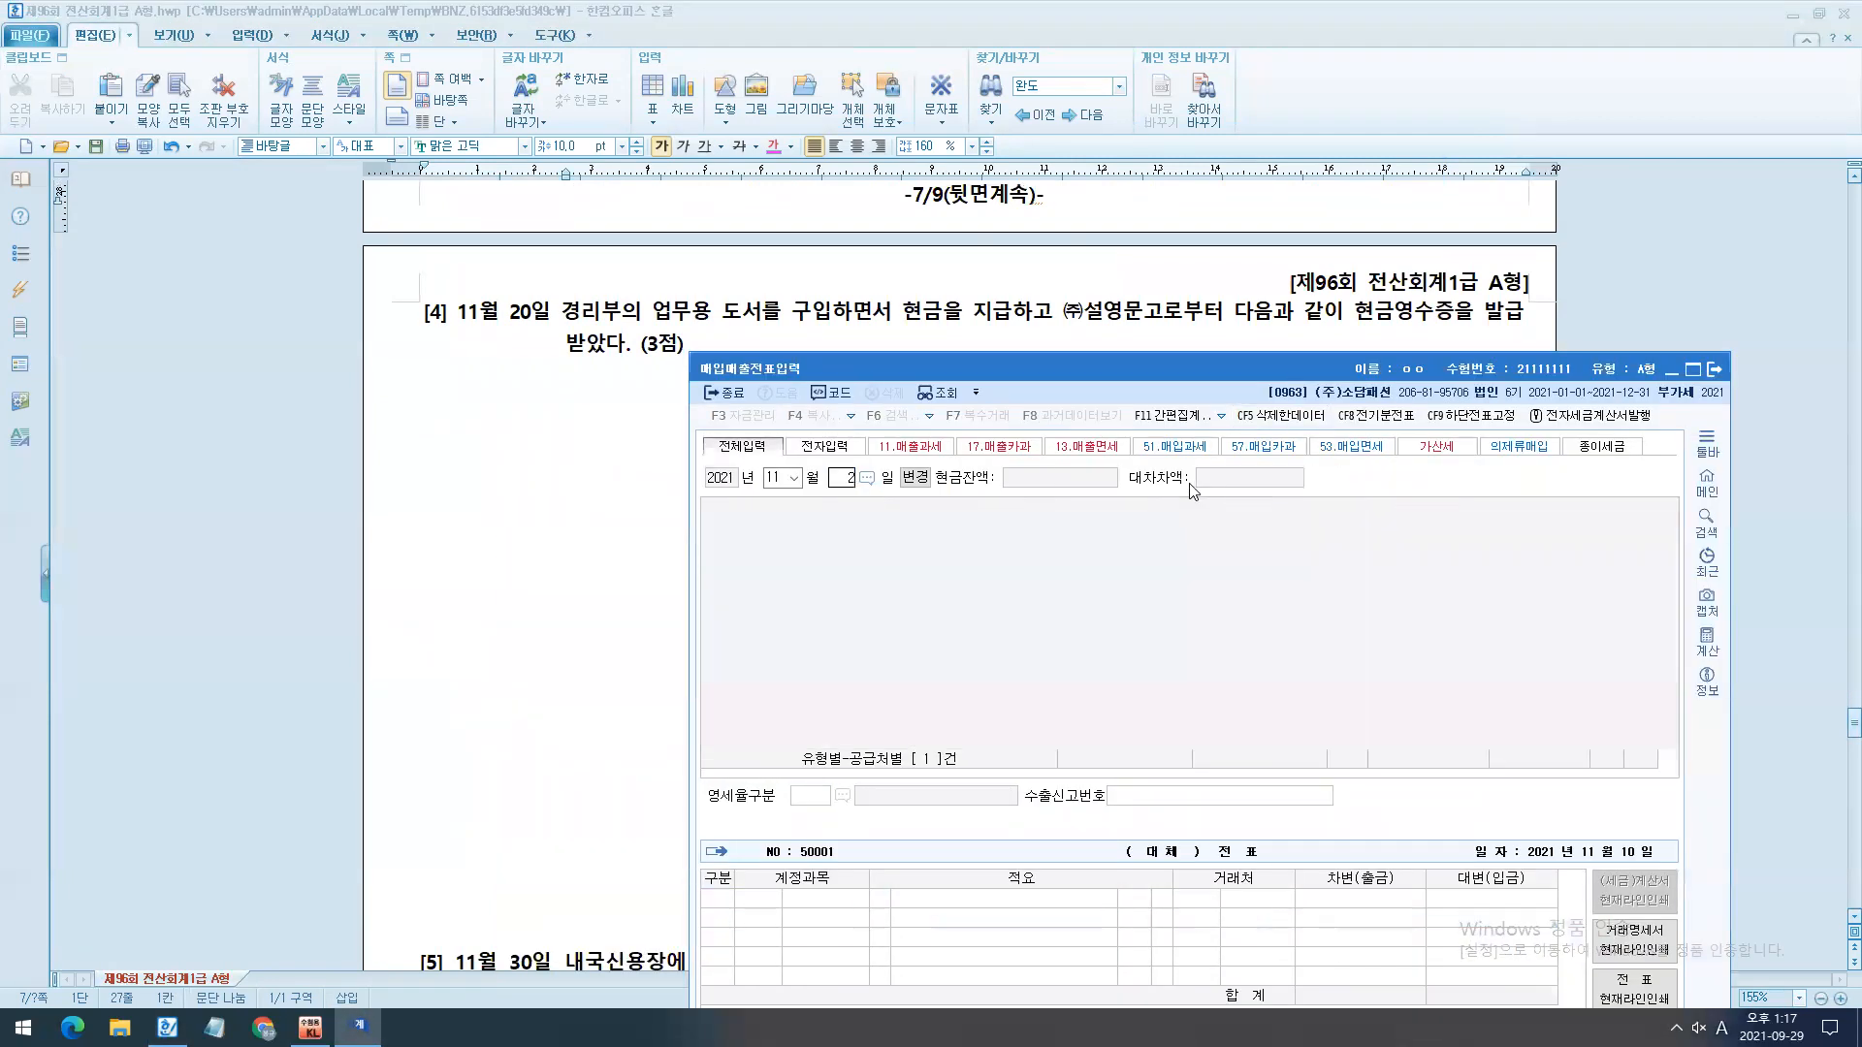
{"action": "type", "text": "20"}
{"action": "key", "text": "Return"}
- Colour the phrase 현금영수증을 발급받았다 in question [4] magenta
{"action": "left_click", "coordinate": [1150, 328]}
{"action": "left_click_drag", "start_coordinate": [1355, 320], "coordinate": [640, 346]}
{"action": "left_click", "coordinate": [775, 144]}
{"action": "key", "text": "End"}
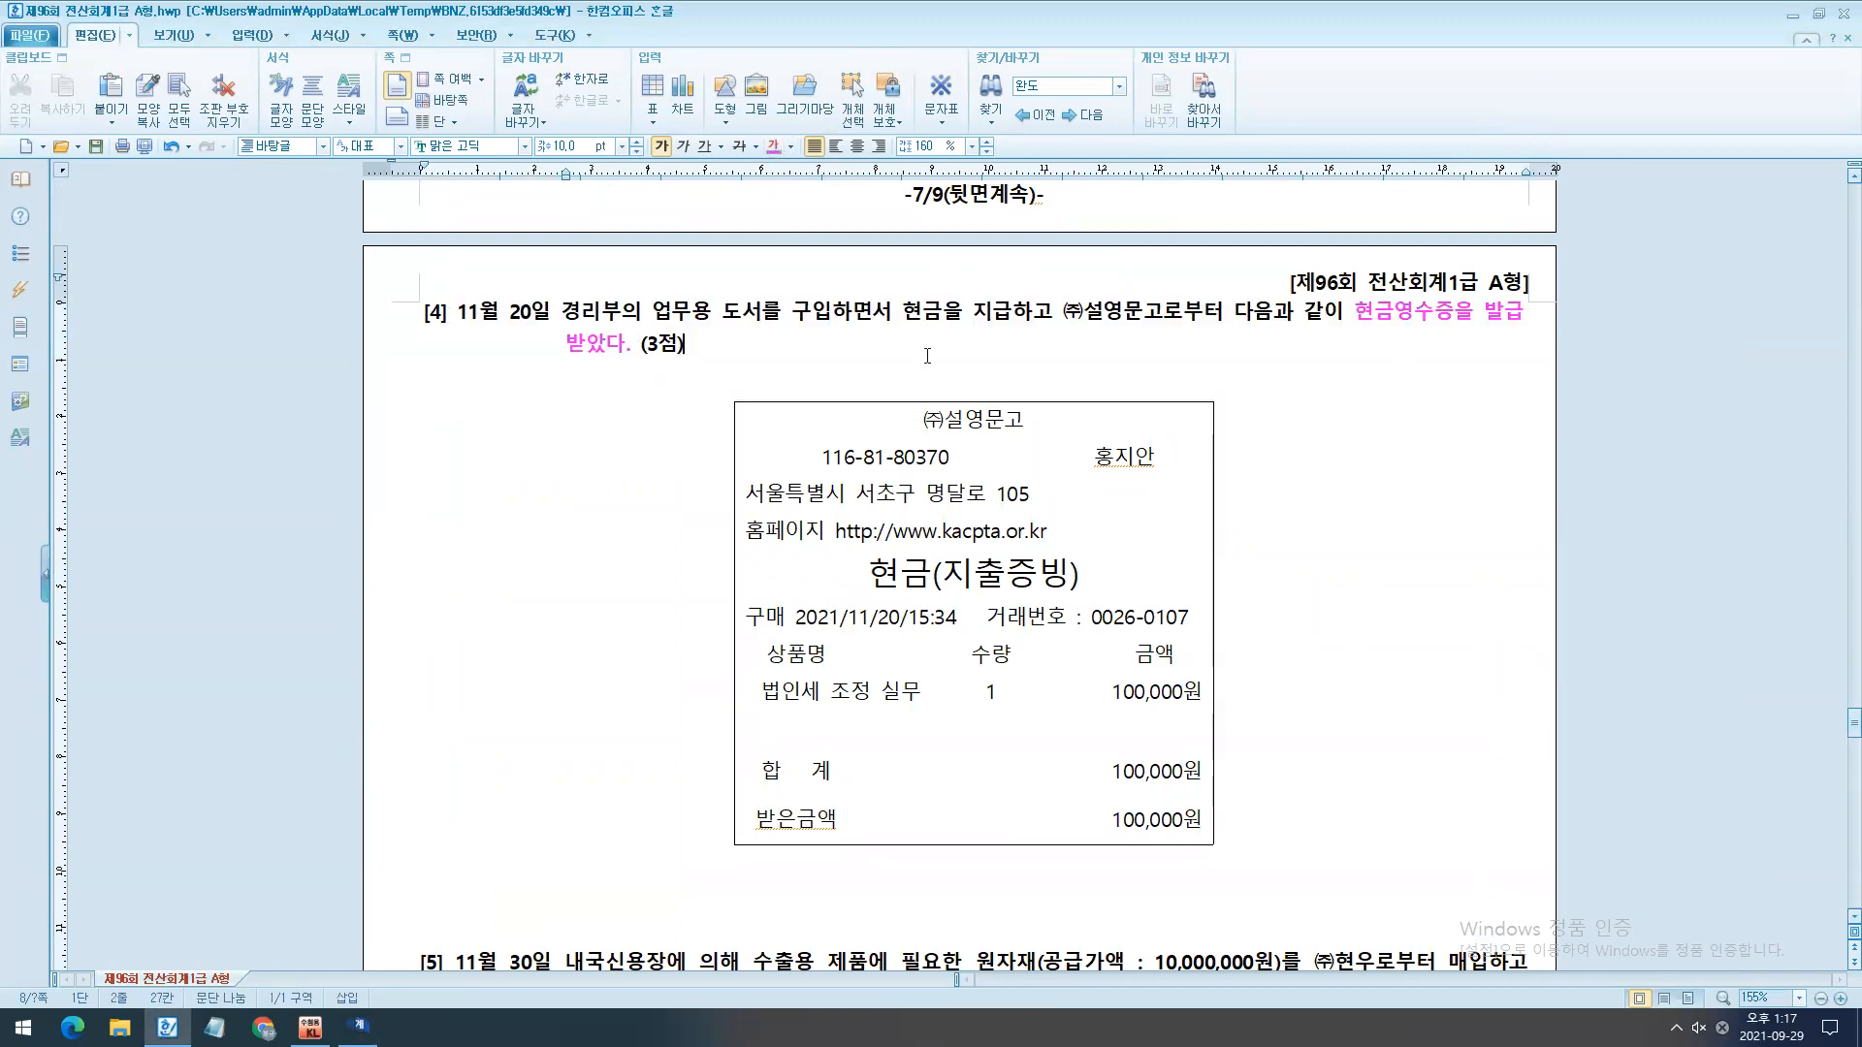
- Review question [4]'s receipt, mark the 61.현과 and 62.현면 purchase types, and set the November 20 entry's type to 62 현면
{"action": "scroll", "coordinate": [873, 358], "scroll_direction": "down", "scroll_amount": 1}
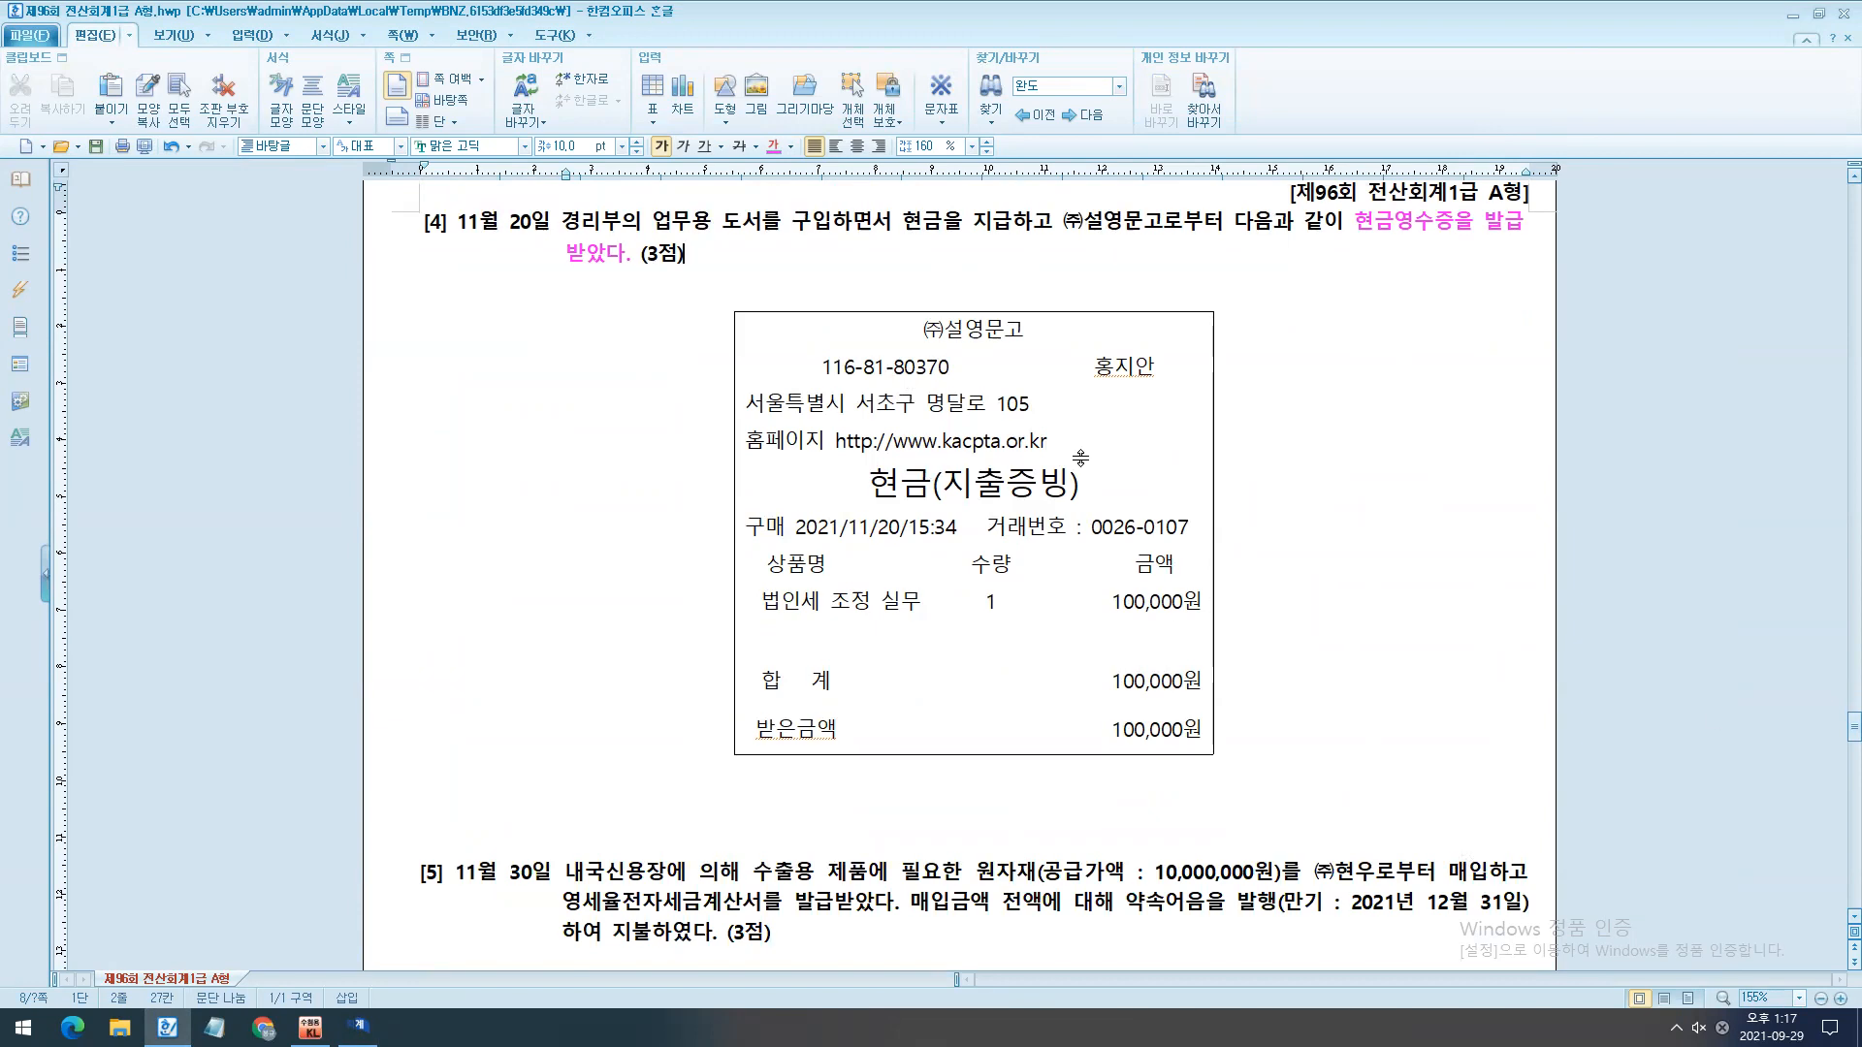
{"action": "scroll", "coordinate": [918, 717], "scroll_direction": "up", "scroll_amount": 1}
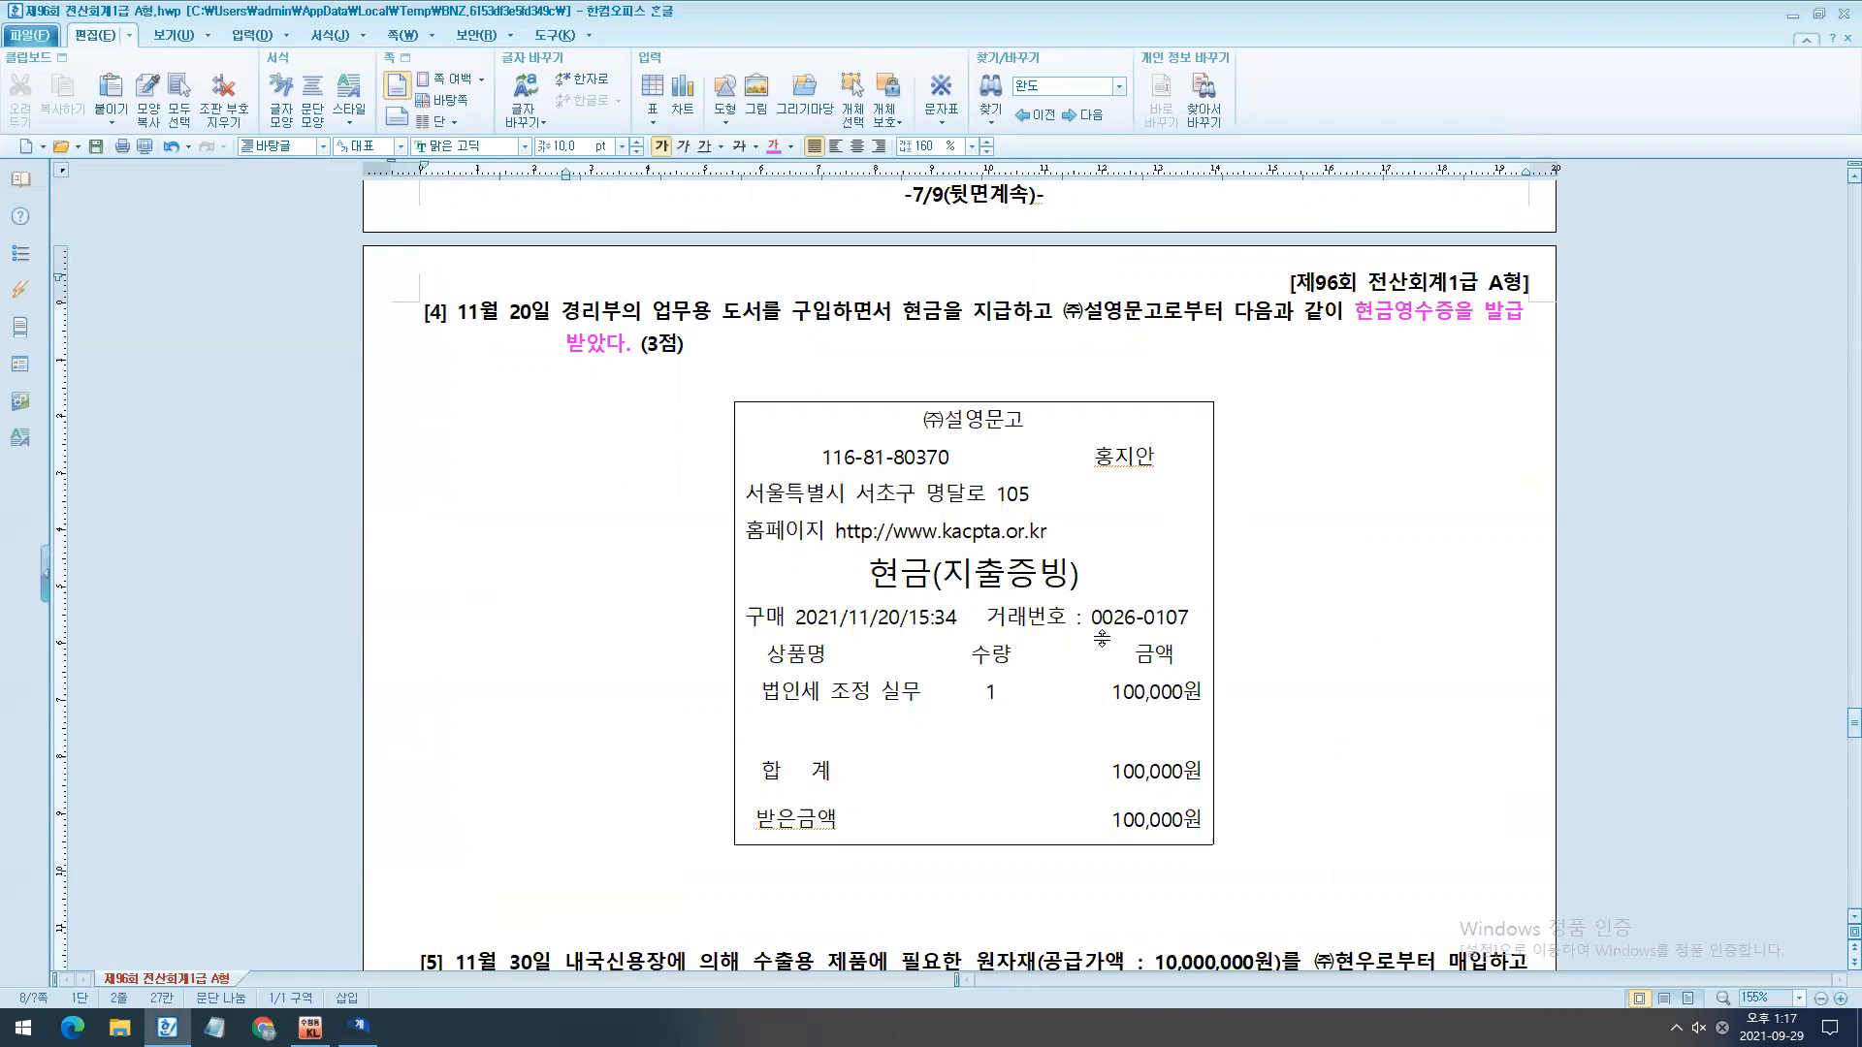
{"action": "scroll", "coordinate": [1061, 651], "scroll_direction": "down", "scroll_amount": 2}
{"action": "mouse_move", "coordinate": [358, 1028]}
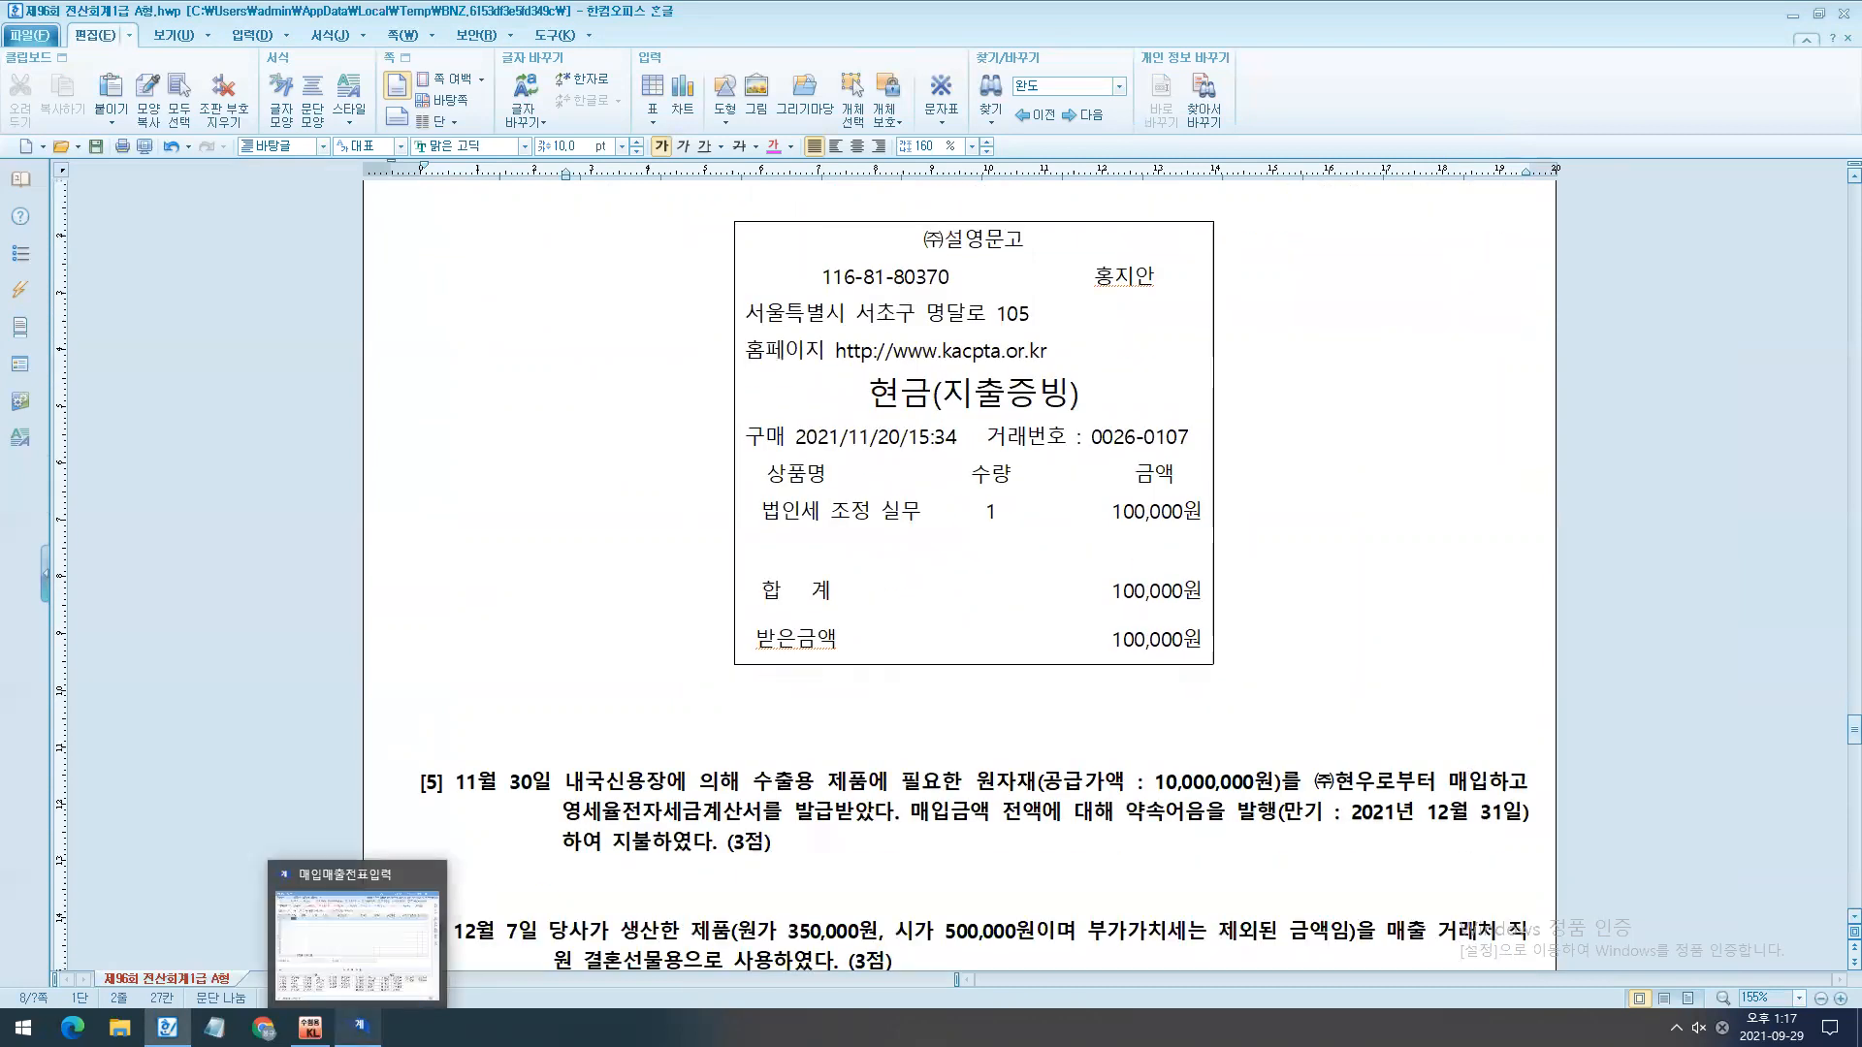
{"action": "left_click", "coordinate": [357, 1028]}
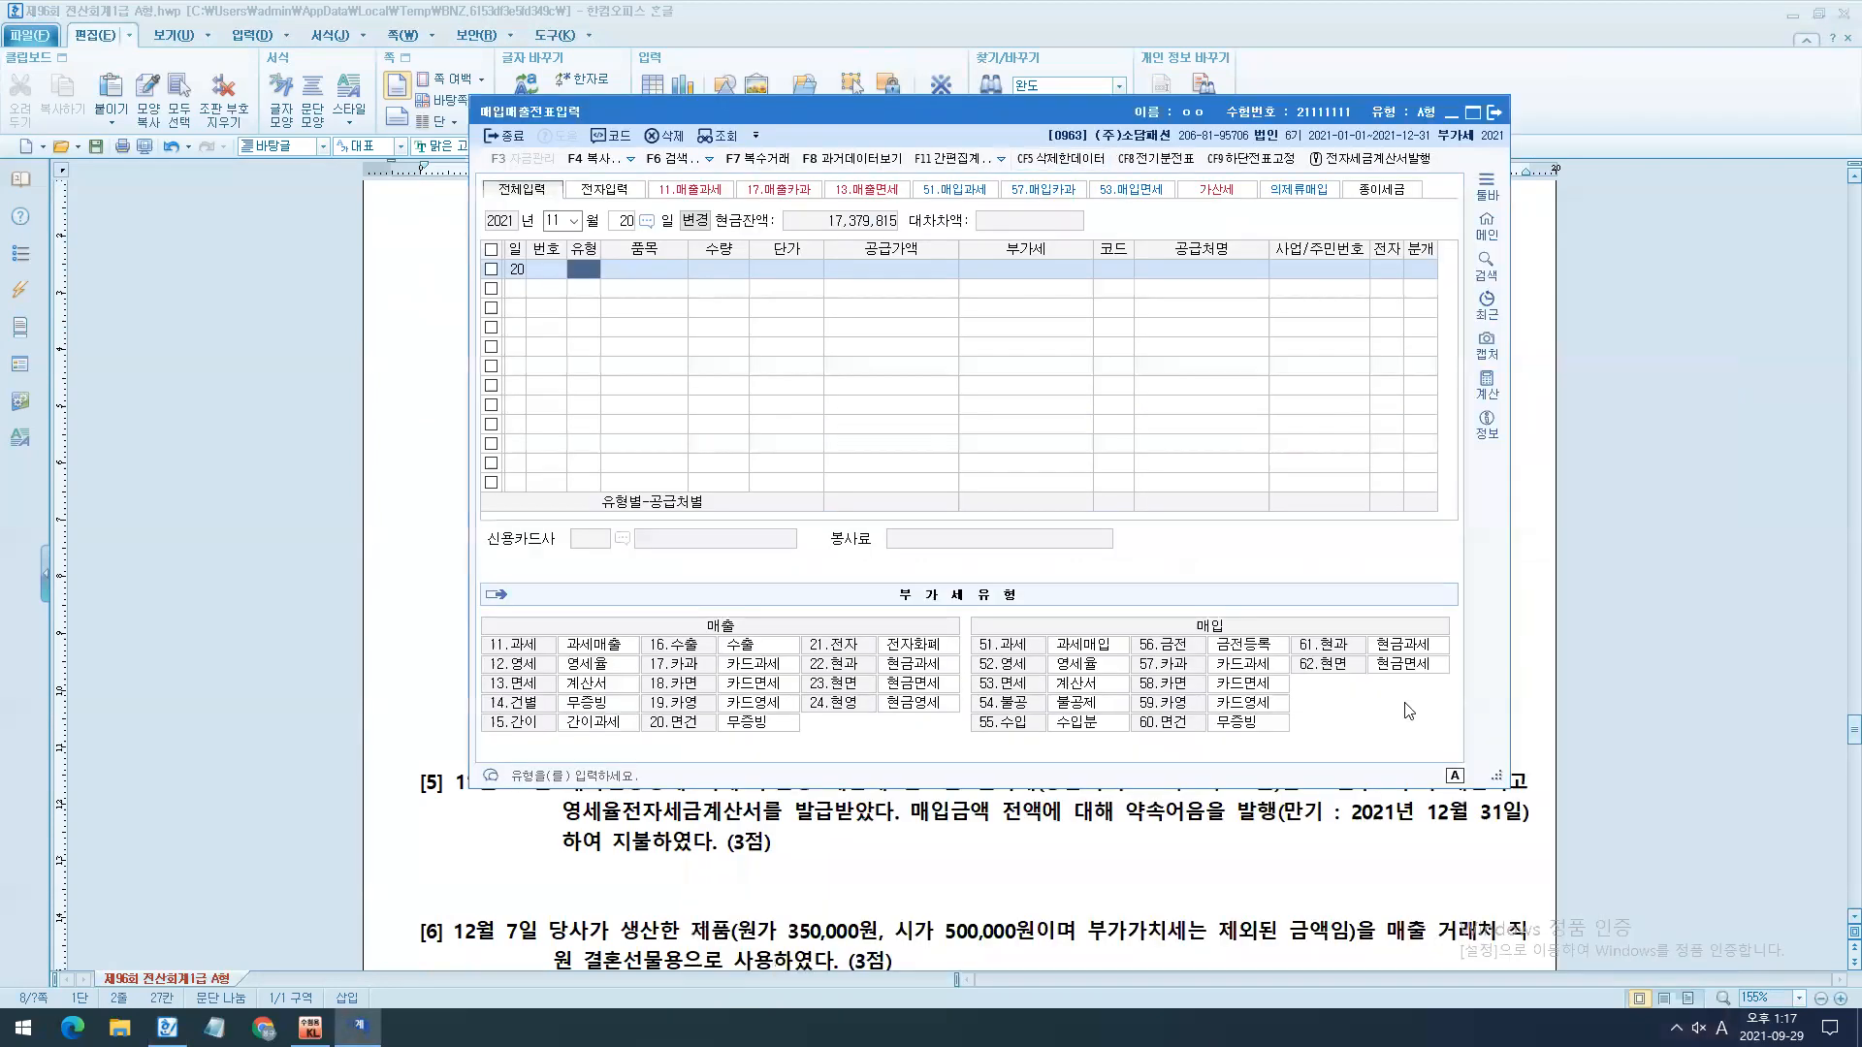
{"action": "key", "text": "ctrl+2"}
{"action": "mouse_move", "coordinate": [1191, 606]}
{"action": "left_mouse_down"}
{"action": "mouse_move", "coordinate": [1229, 642]}
{"action": "mouse_move", "coordinate": [1459, 684]}
{"action": "mouse_move", "coordinate": [1450, 667]}
{"action": "mouse_move", "coordinate": [1670, 668]}
{"action": "left_mouse_up"}
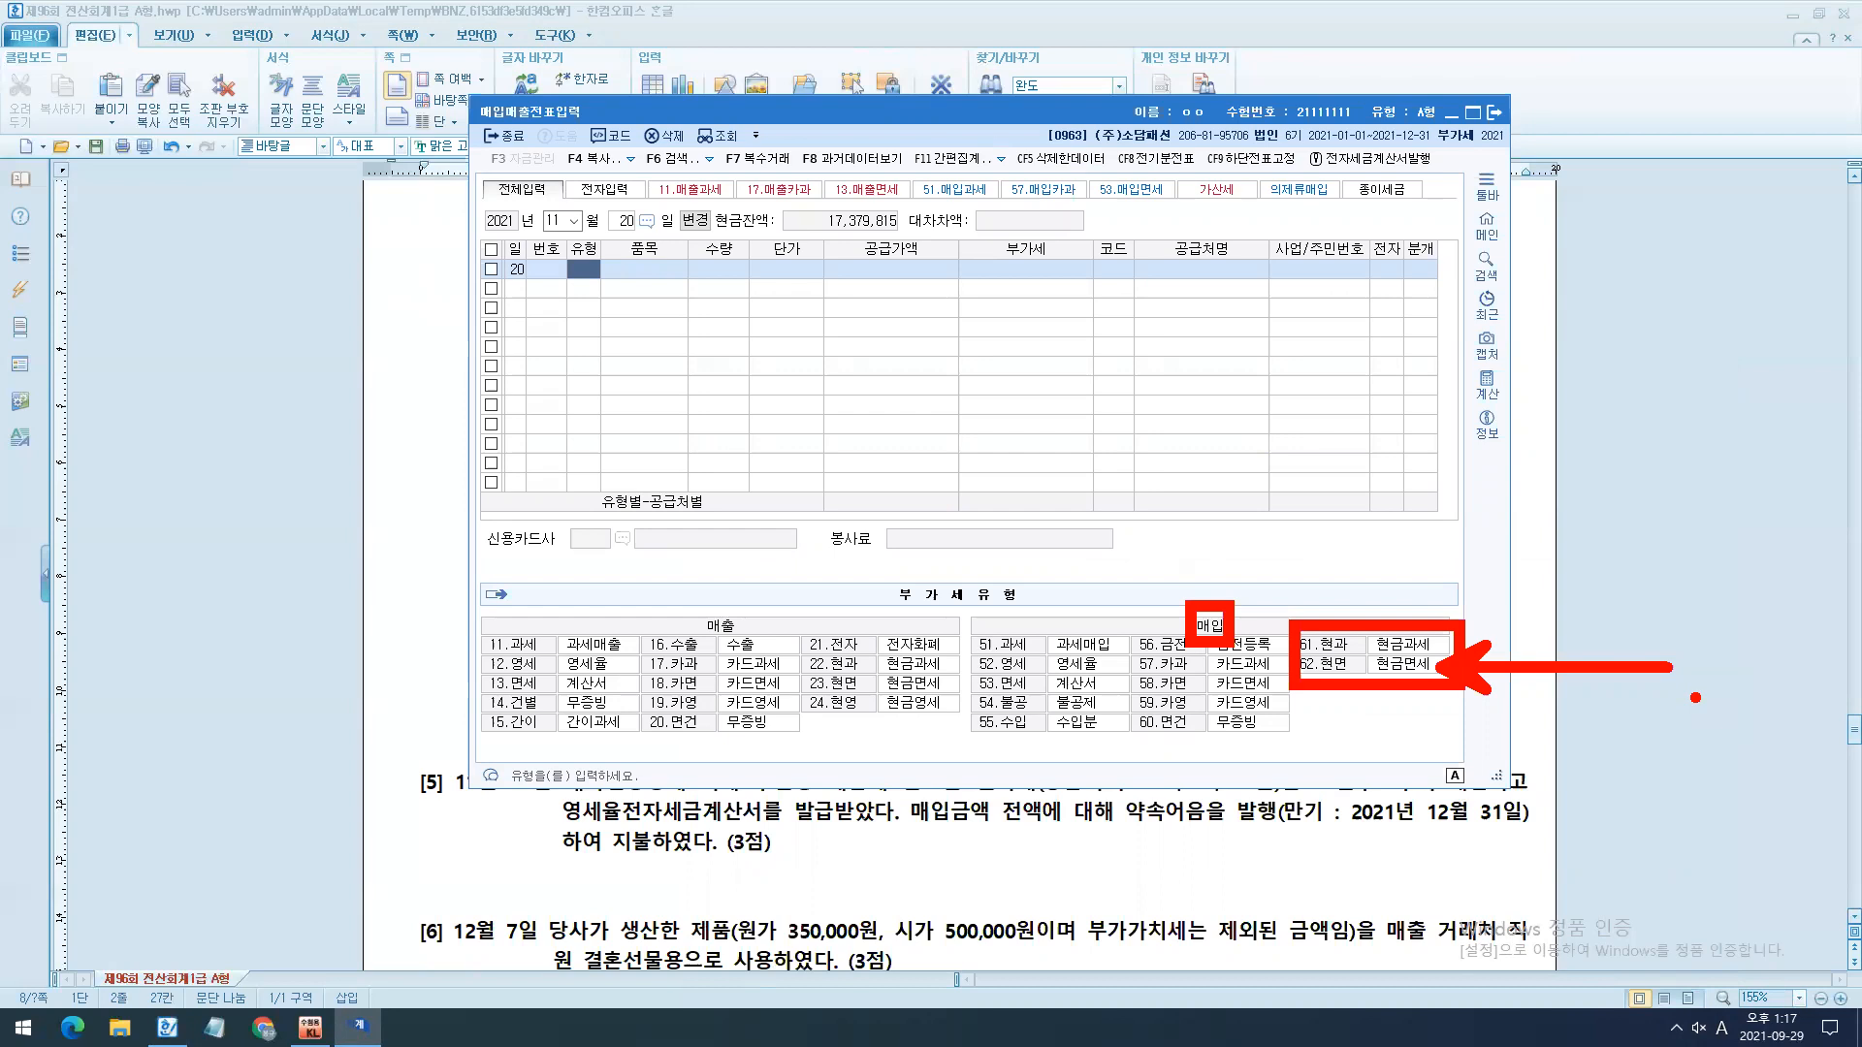
{"action": "type", "text": "62"}
{"action": "key", "text": "Return"}
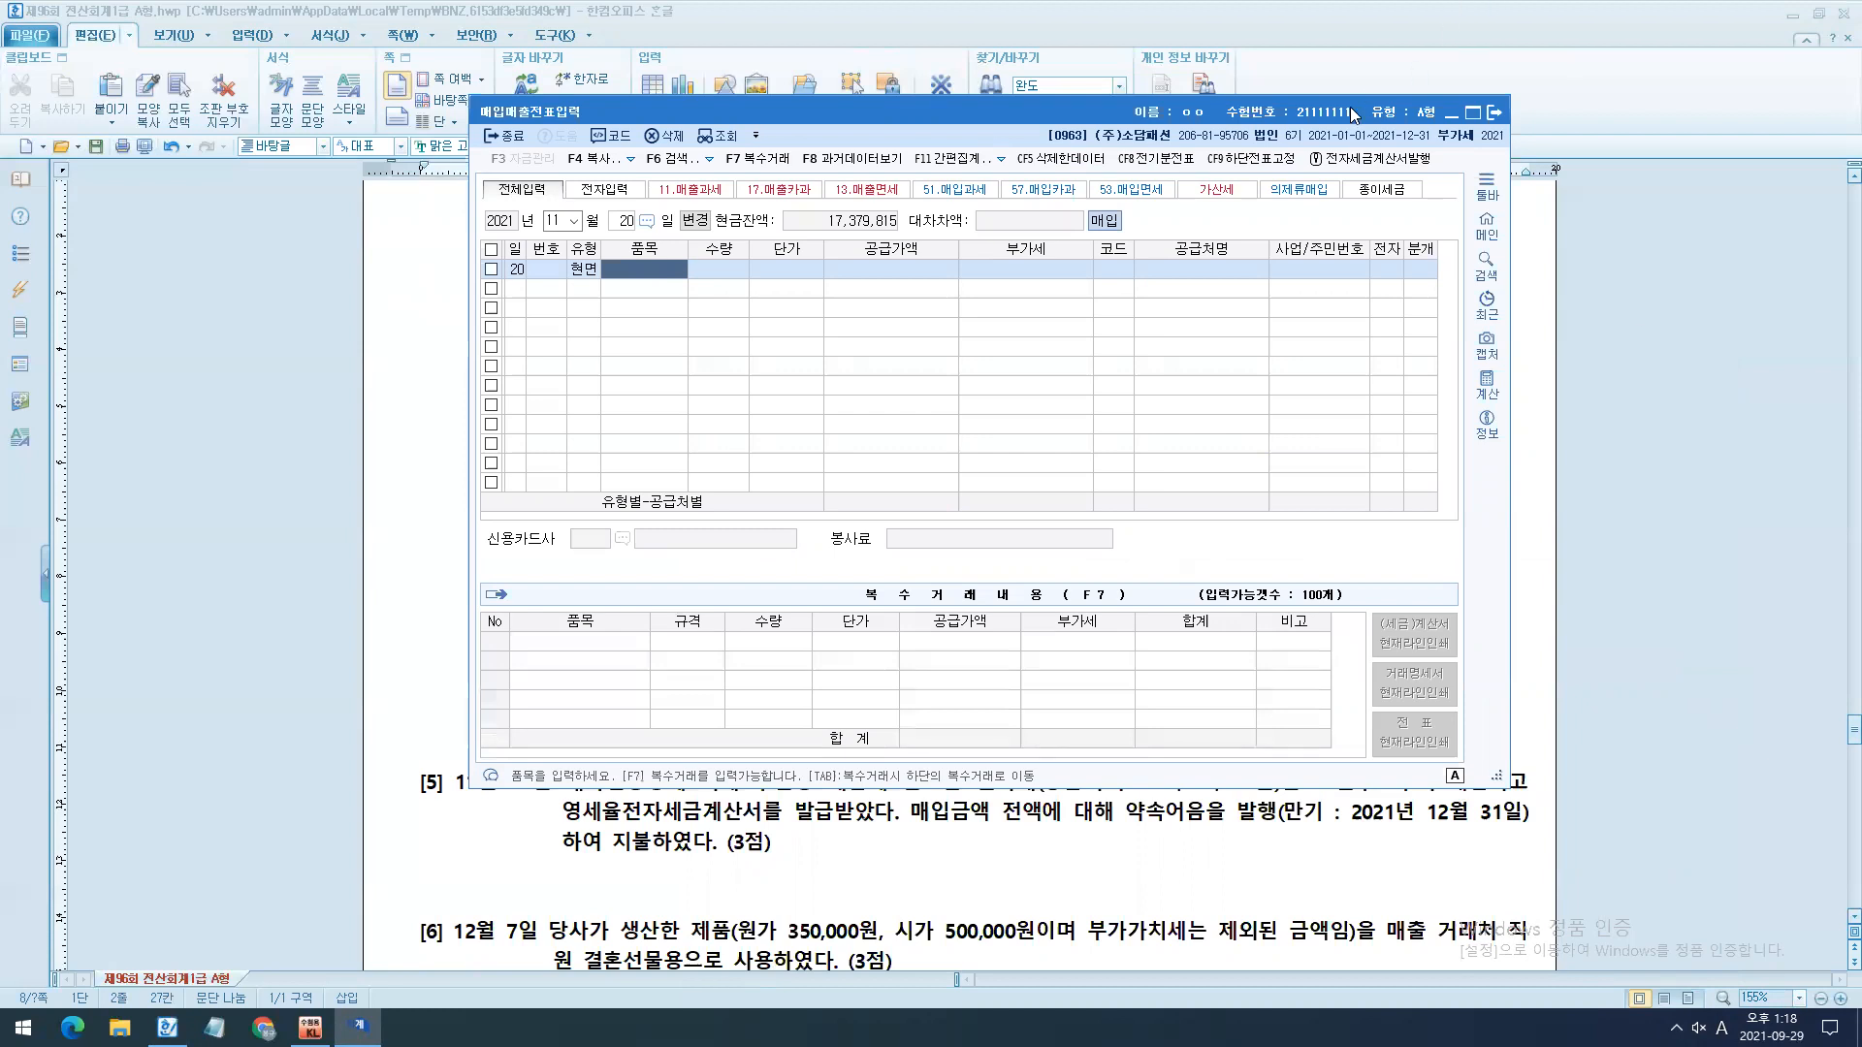
- Set the November 20 entry's item to 도서 and its supply amount to 100,000
{"action": "left_click_drag", "start_coordinate": [1282, 111], "coordinate": [1347, 478]}
{"action": "scroll", "coordinate": [1313, 362], "scroll_direction": "up", "scroll_amount": 1}
{"action": "type", "text": "EHTJ"}
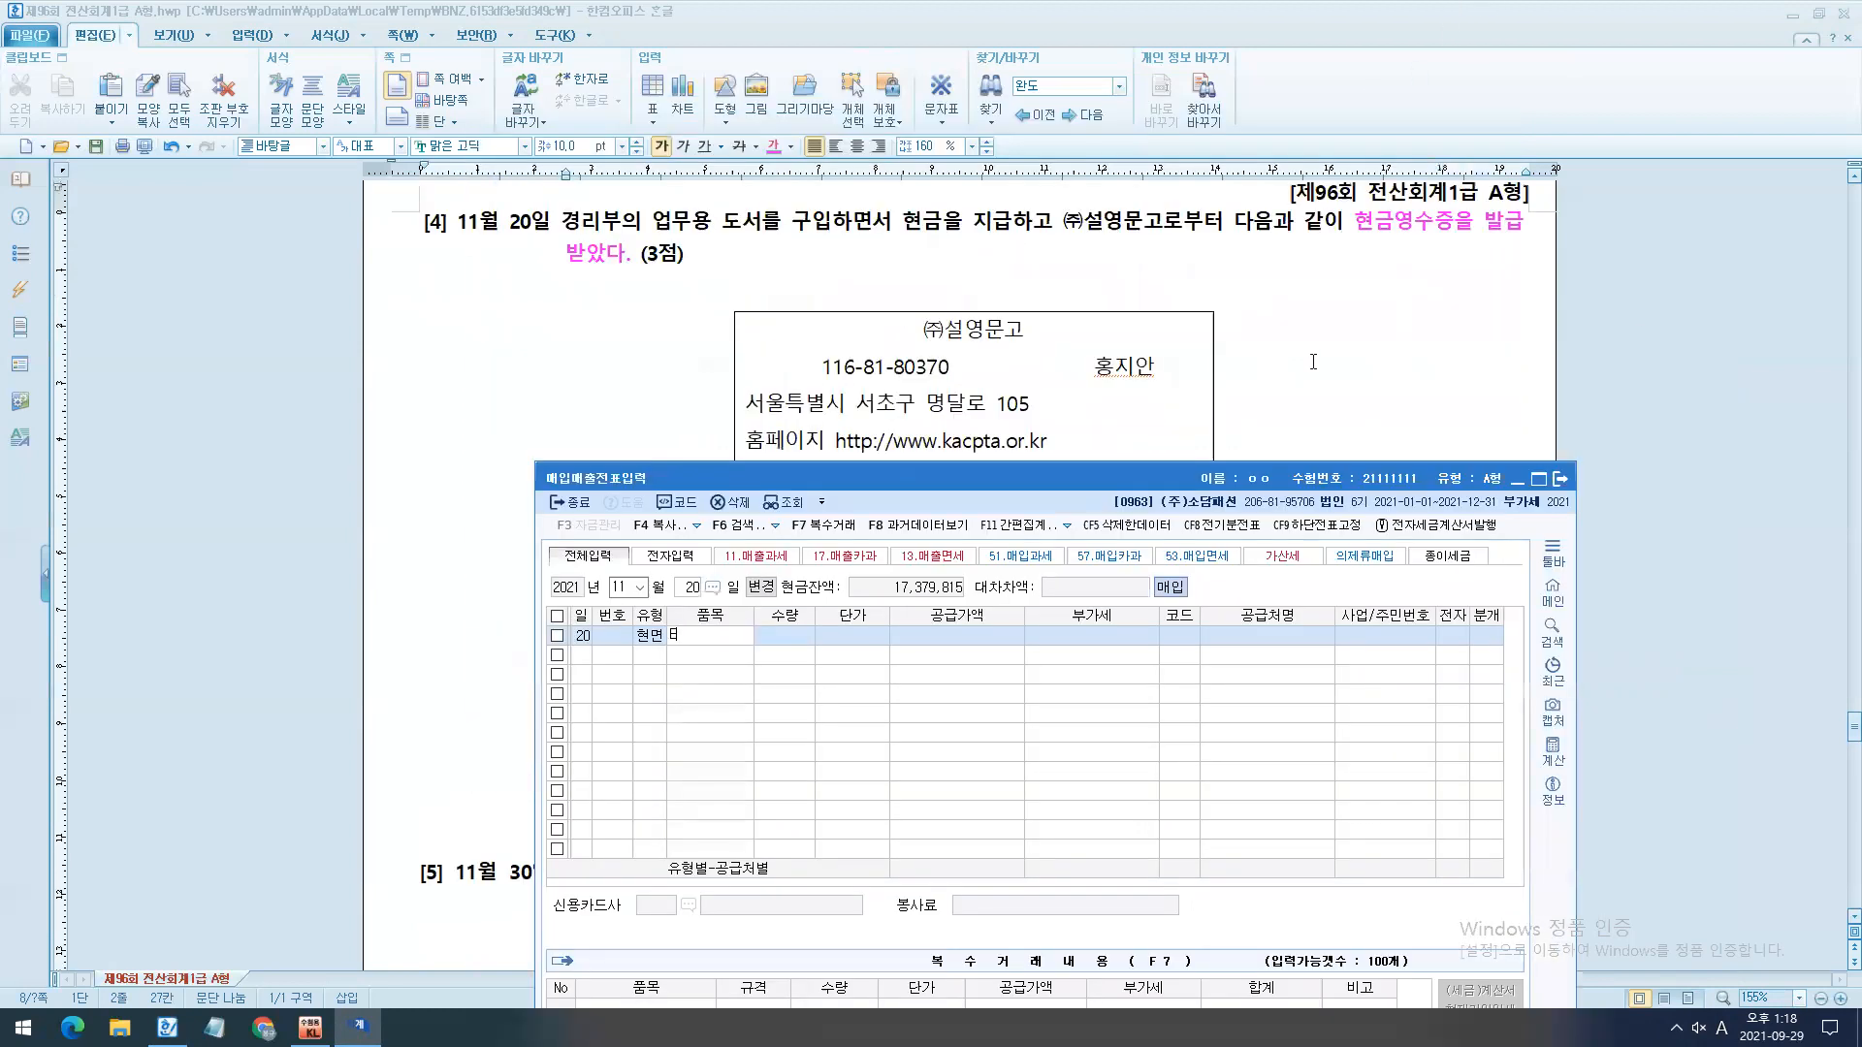
{"action": "key", "text": "Return"}
{"action": "key", "text": "Left"}
{"action": "key", "text": "BackSpace"}
{"action": "key", "text": "Hangul"}
{"action": "type", "text": "도서"}
{"action": "key", "text": "Return"}
{"action": "key", "text": "Return"}
{"action": "key", "text": "Return"}
{"action": "type", "text": "100000"}
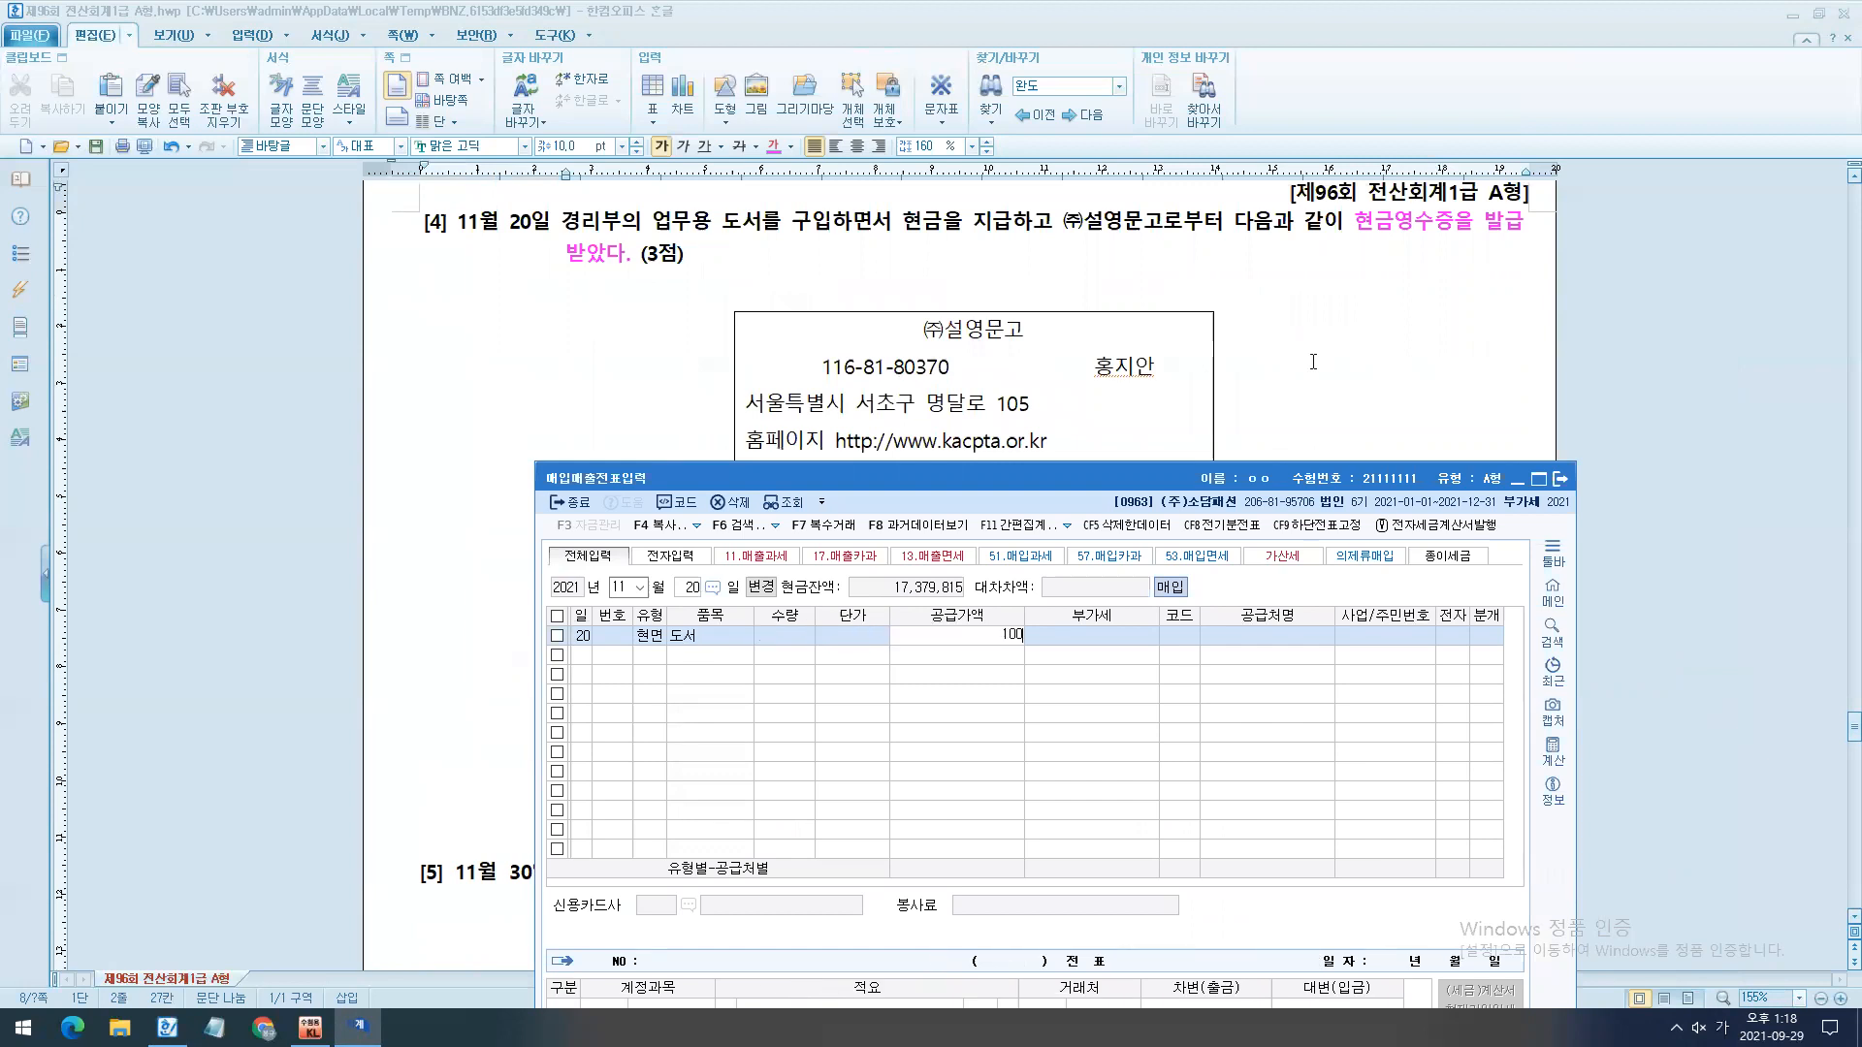
{"action": "key", "text": "Return"}
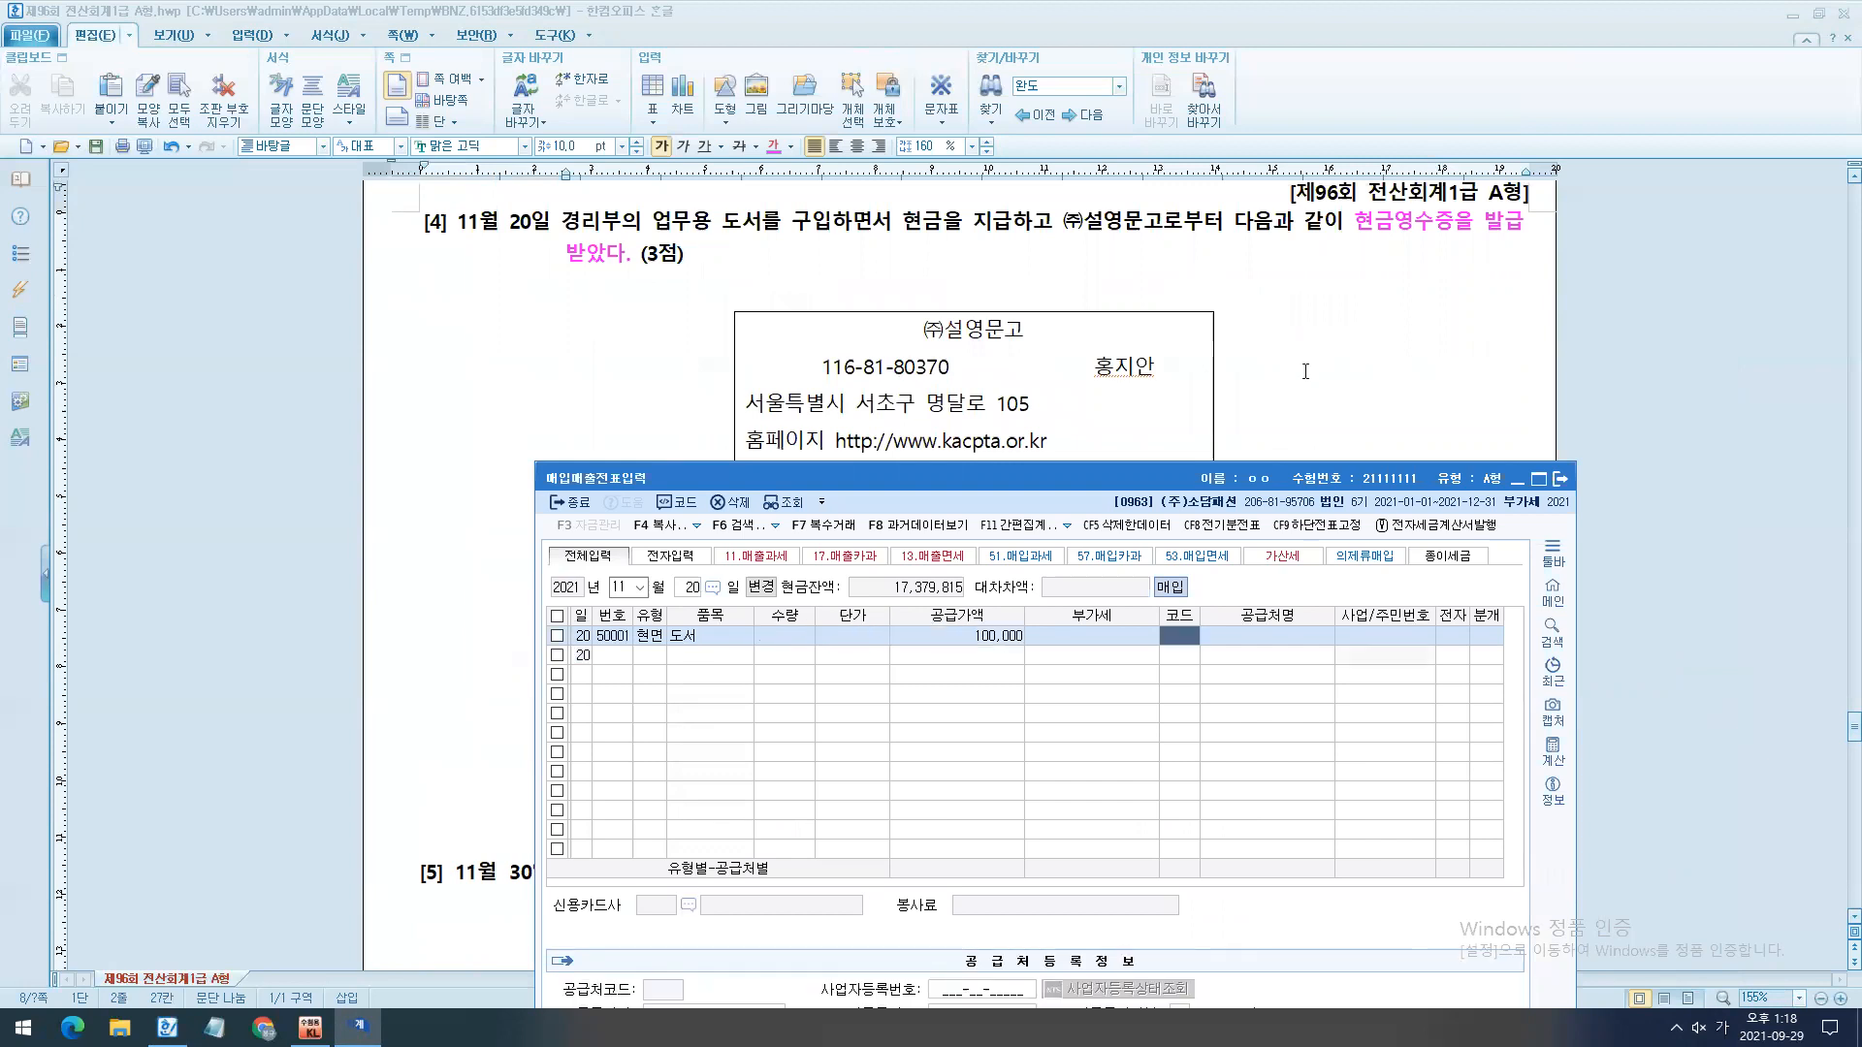
- Set the supplier of the November 20 entry to (주)설영문고 and the journal type to 3 혼합
{"action": "type", "text": "설여"}
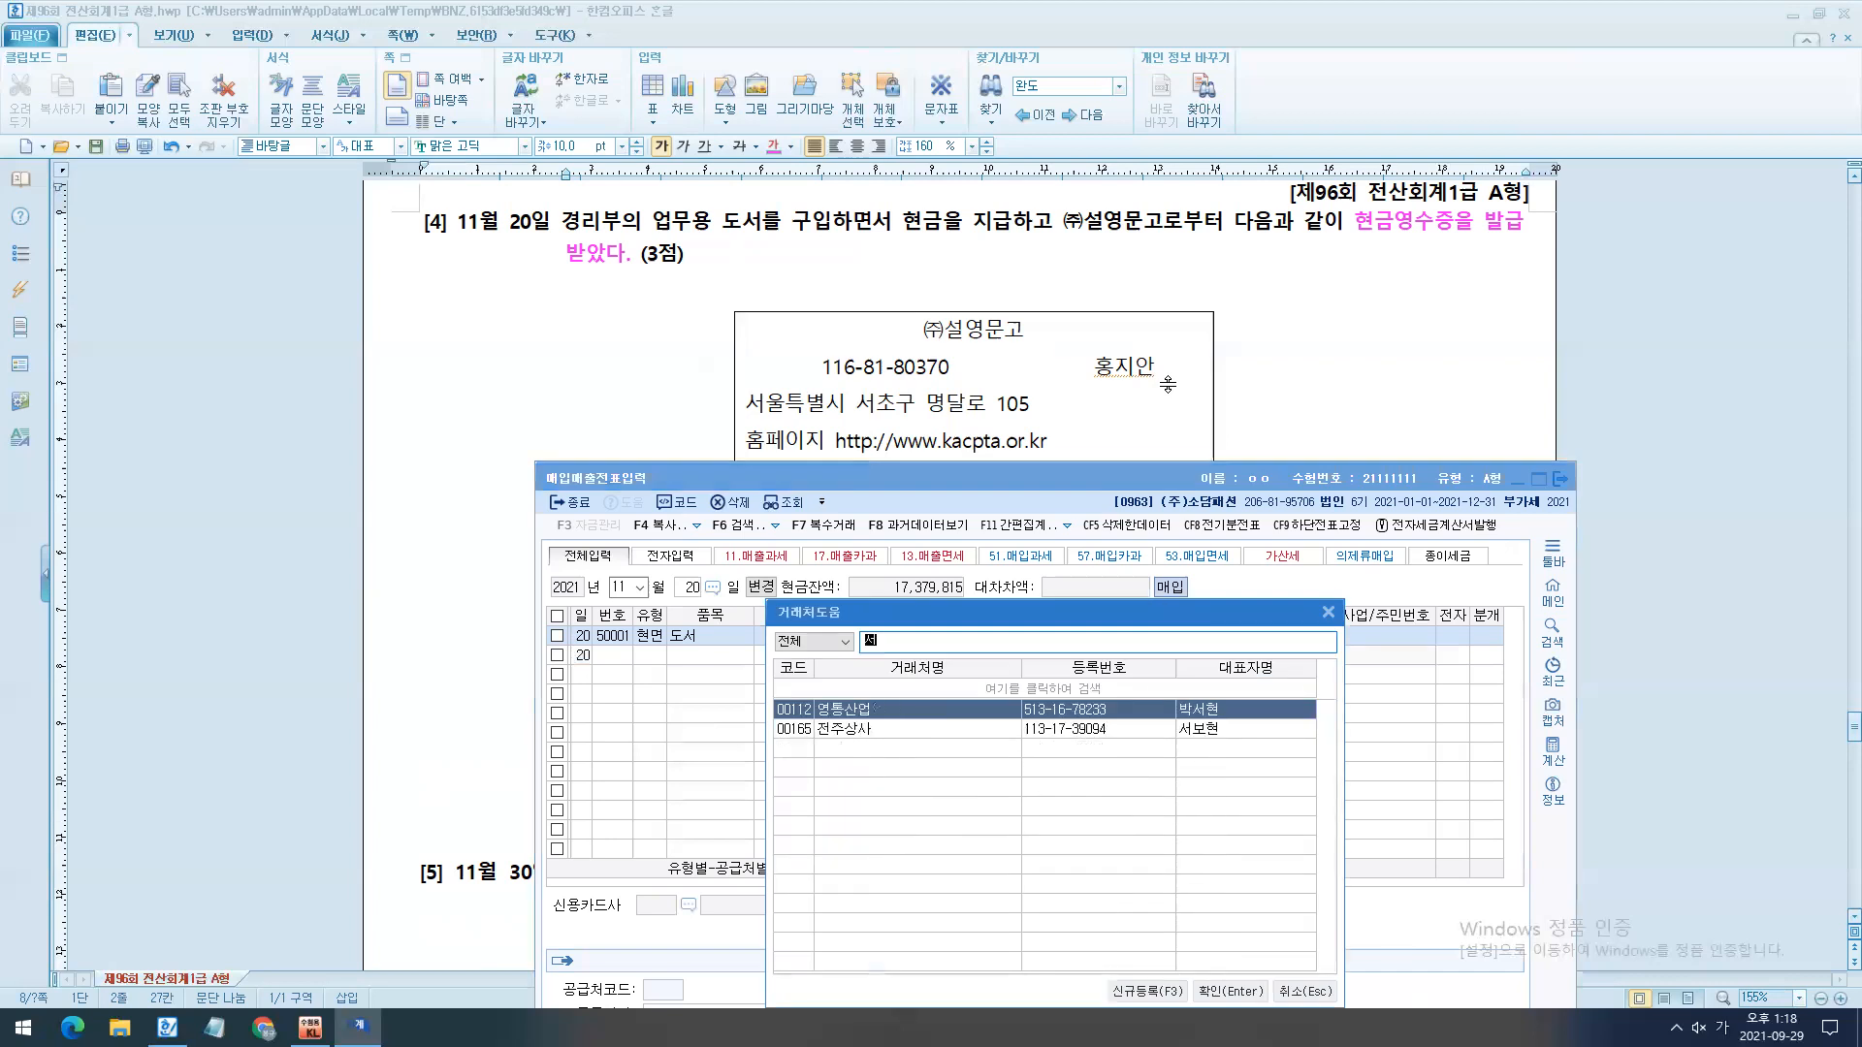
{"action": "key", "text": "Return"}
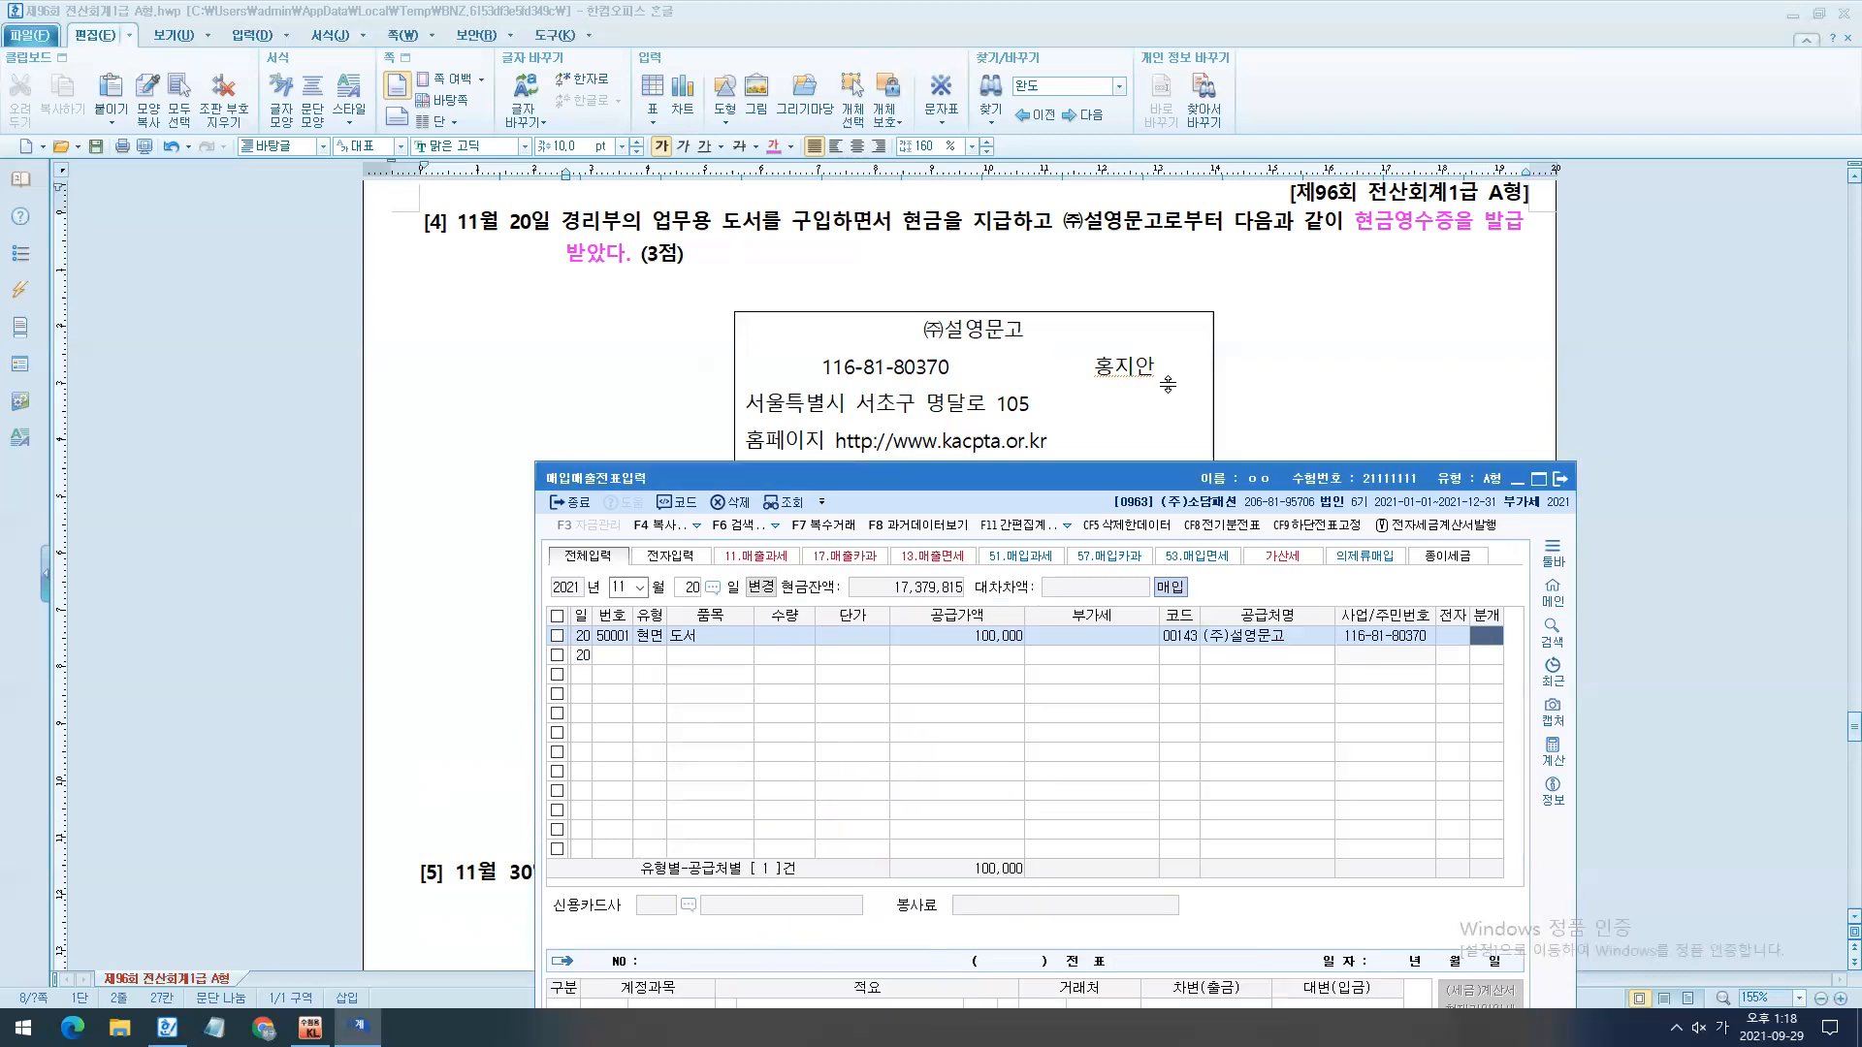
{"action": "type", "text": "3"}
{"action": "key", "text": "Return"}
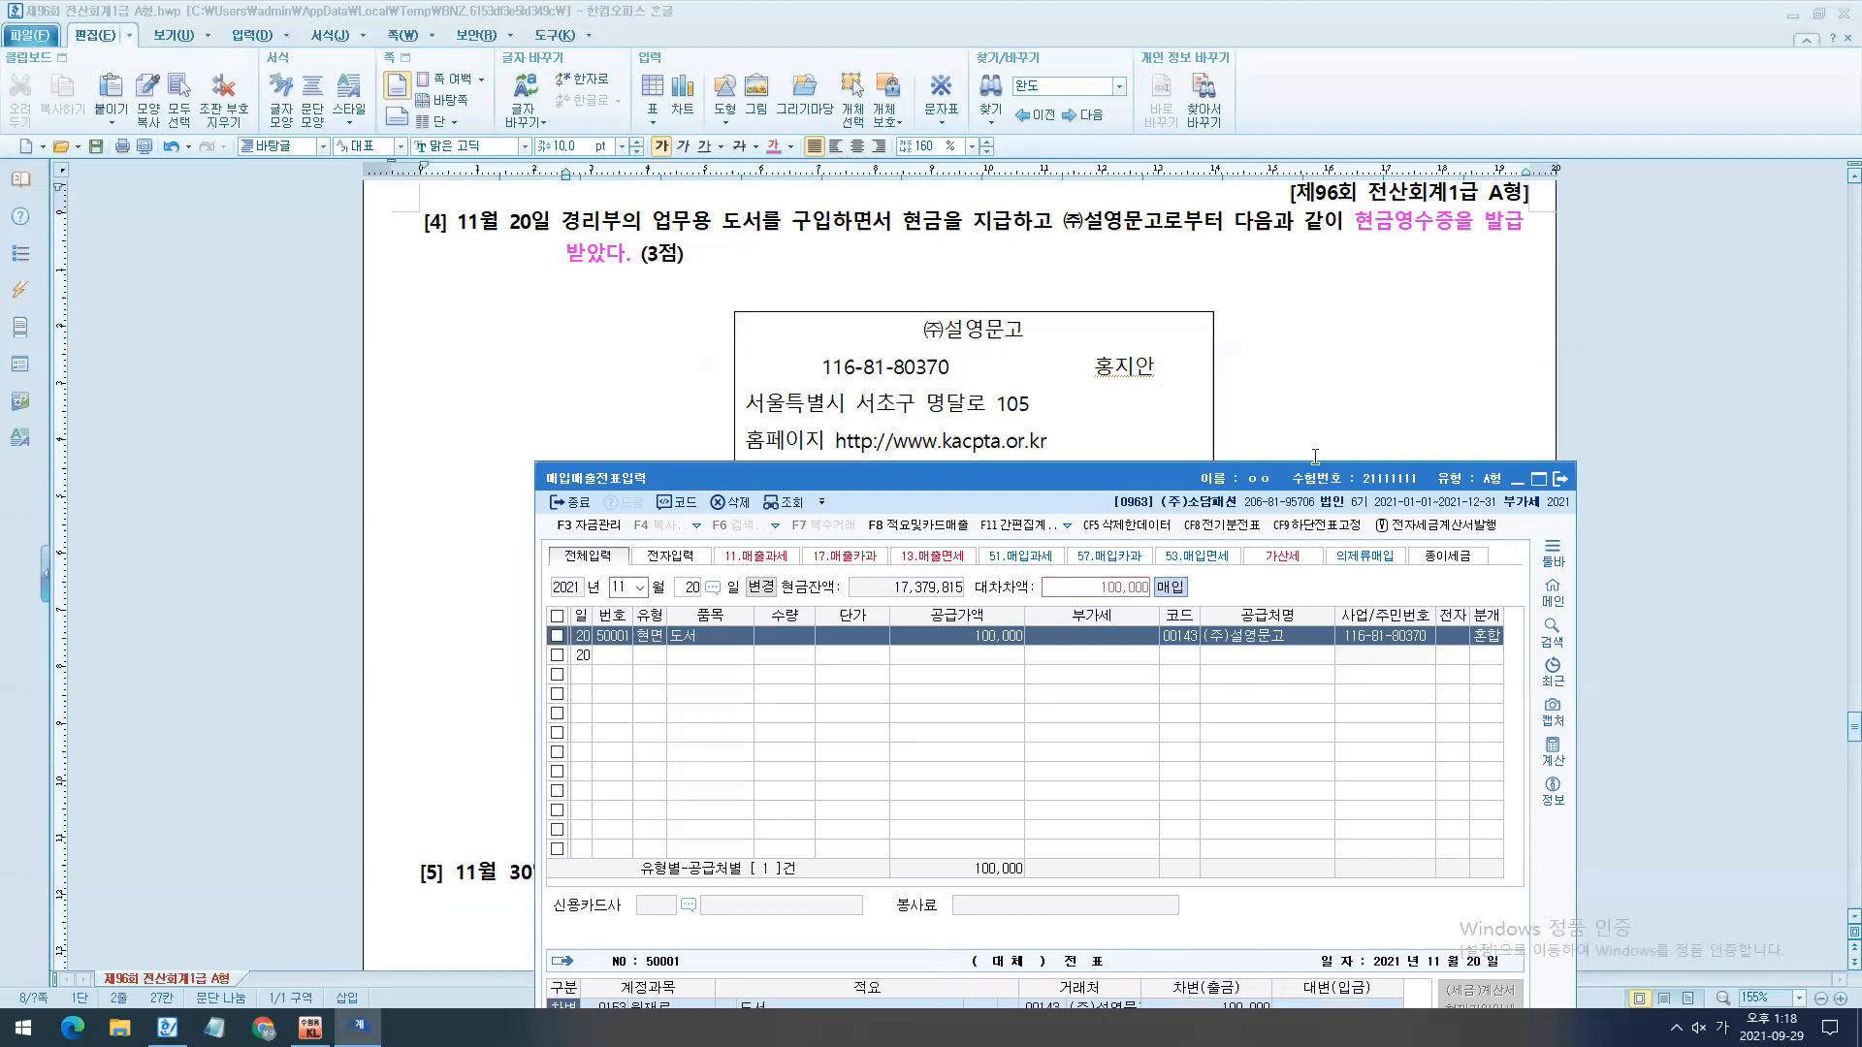
- Change the debit account of the November 20 entry to 0826 도서인쇄비, the 판매관리비 version
{"action": "left_click_drag", "start_coordinate": [1344, 412], "coordinate": [1457, 251]}
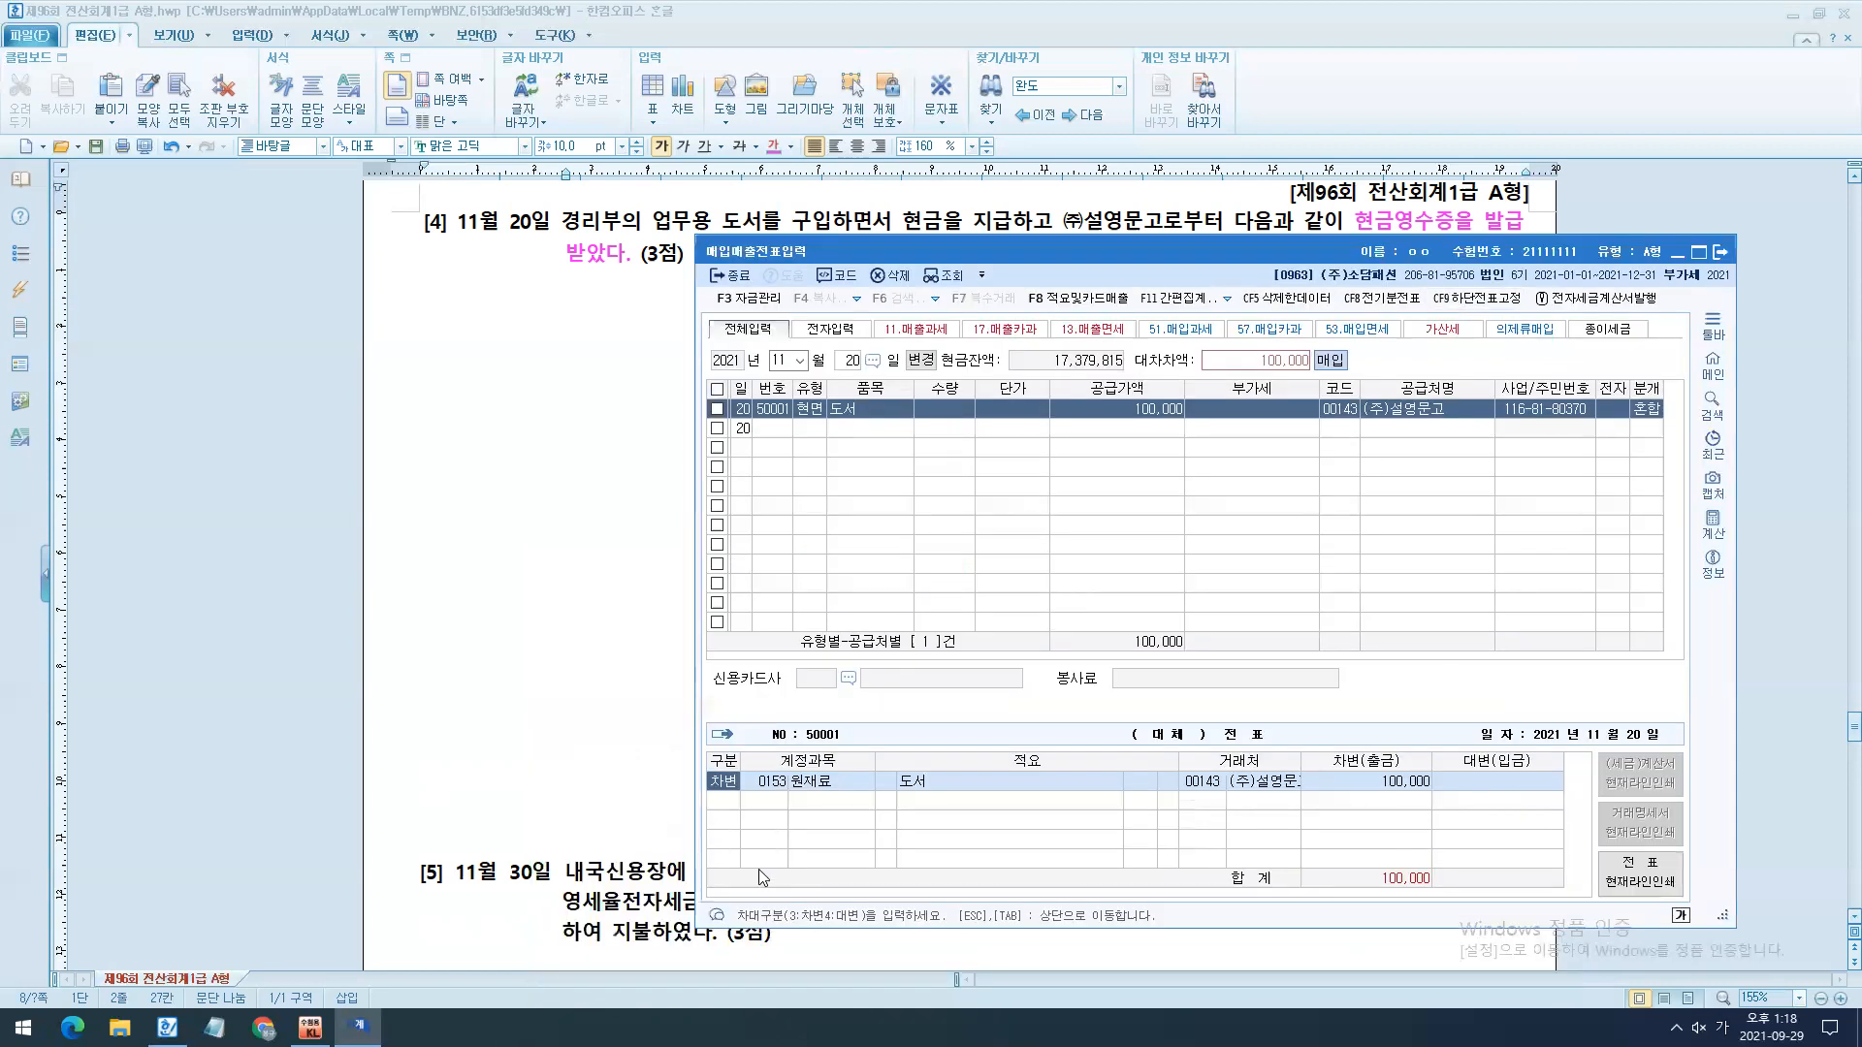
{"action": "left_click", "coordinate": [777, 785]}
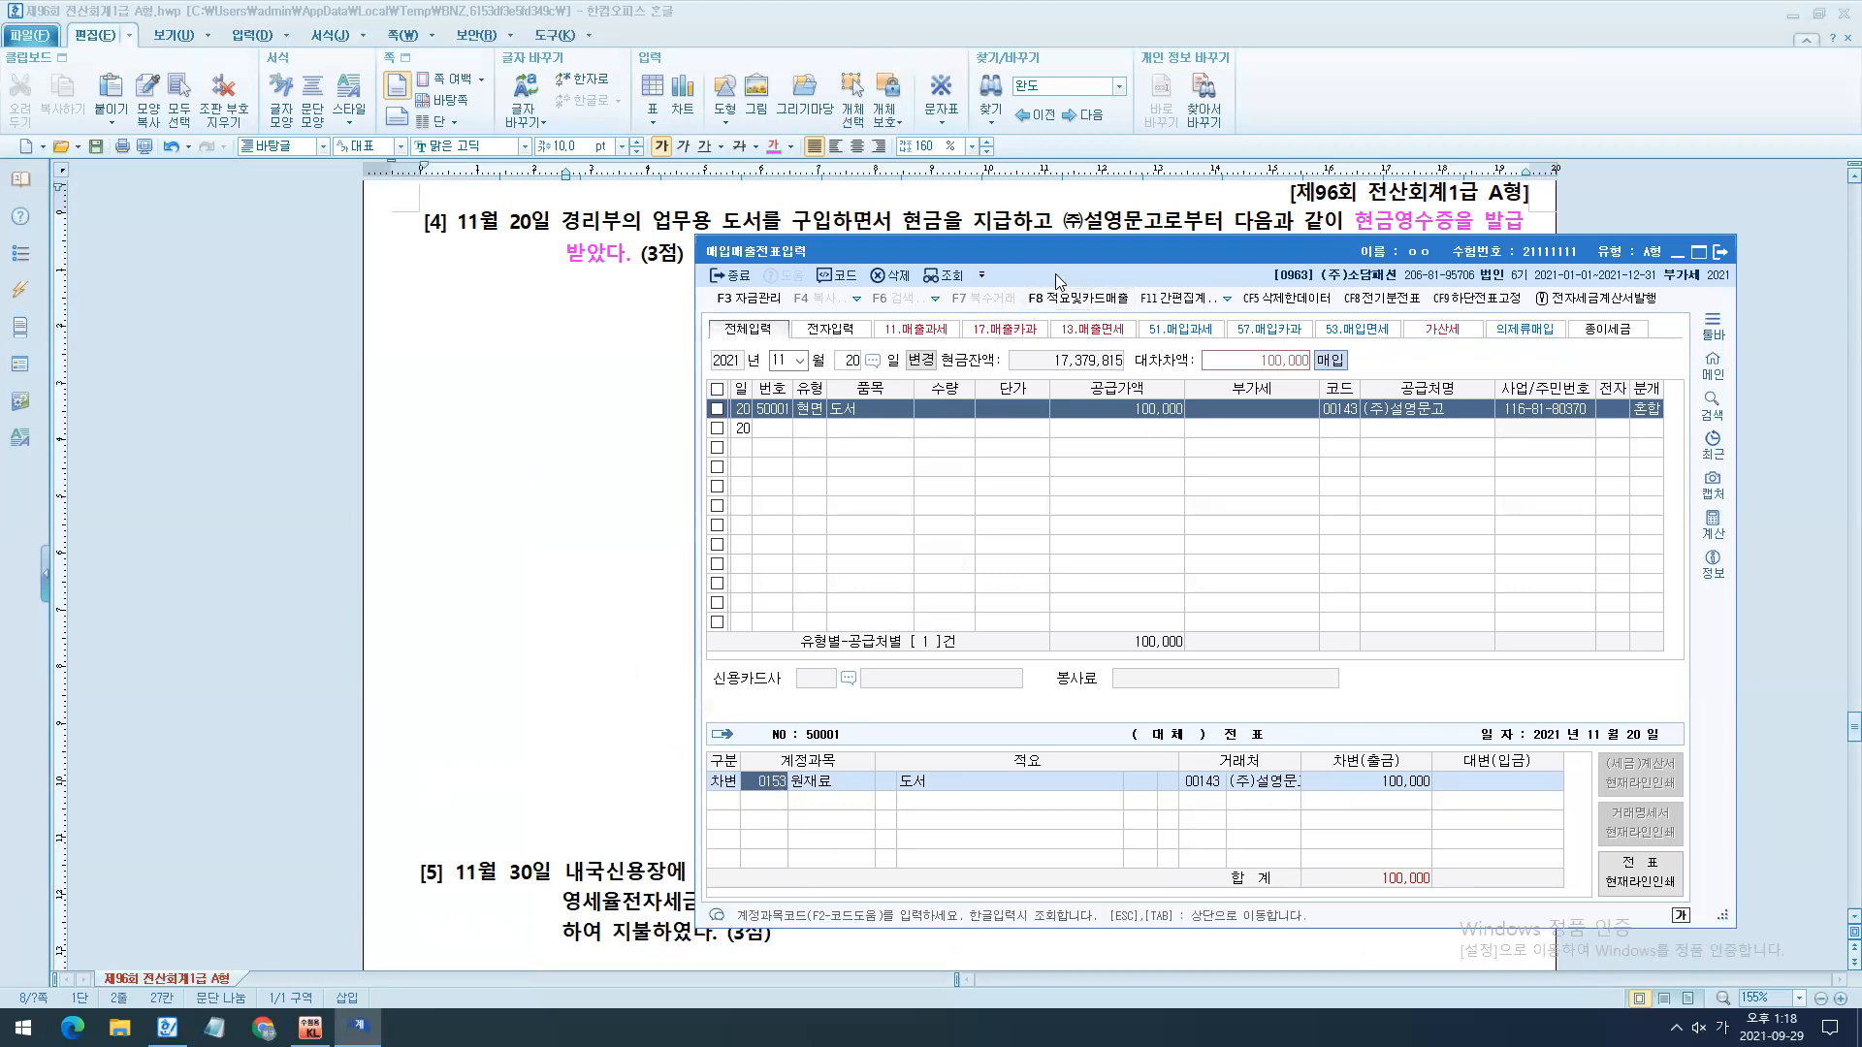
{"action": "left_click_drag", "start_coordinate": [1055, 273], "coordinate": [868, 370]}
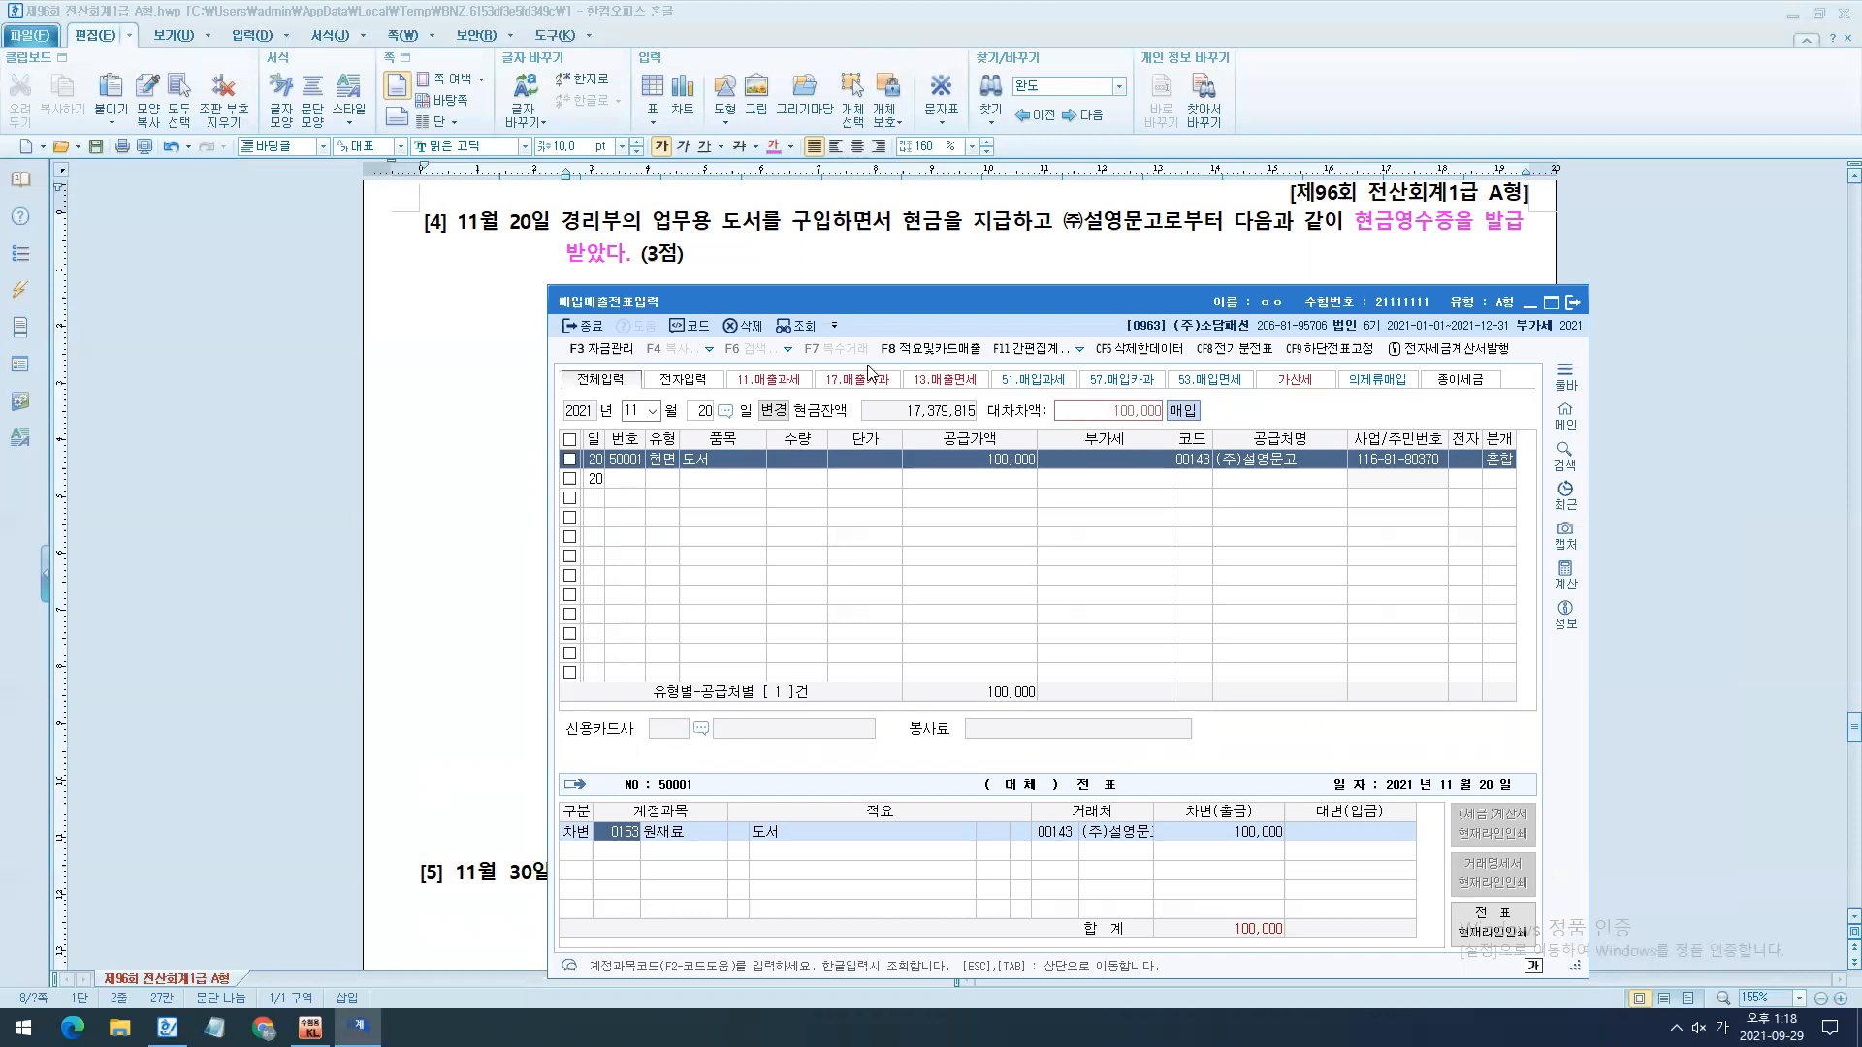
{"action": "type", "text": "도서"}
{"action": "key", "text": "Return"}
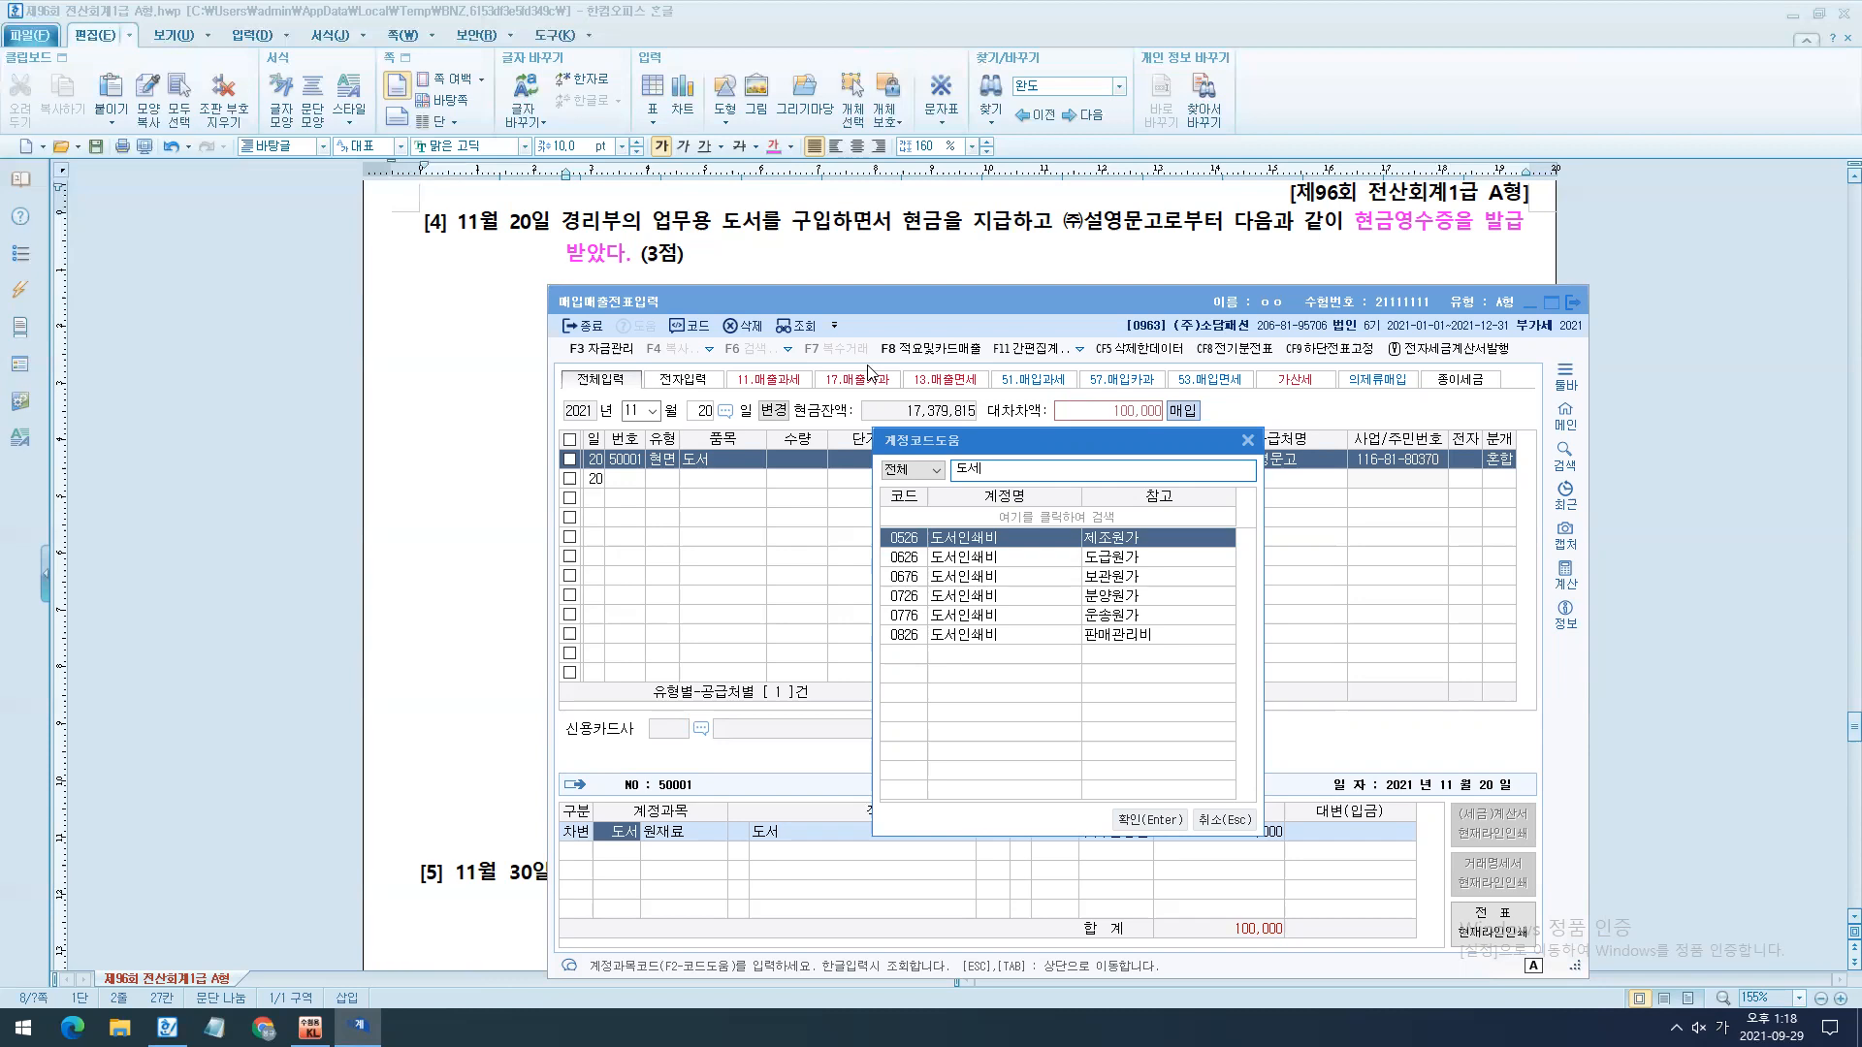
{"action": "key", "text": "Down"}
{"action": "key", "text": "Down"}
{"action": "key", "text": "Down"}
{"action": "key", "text": "Down"}
{"action": "key", "text": "Down"}
{"action": "key", "text": "Return"}
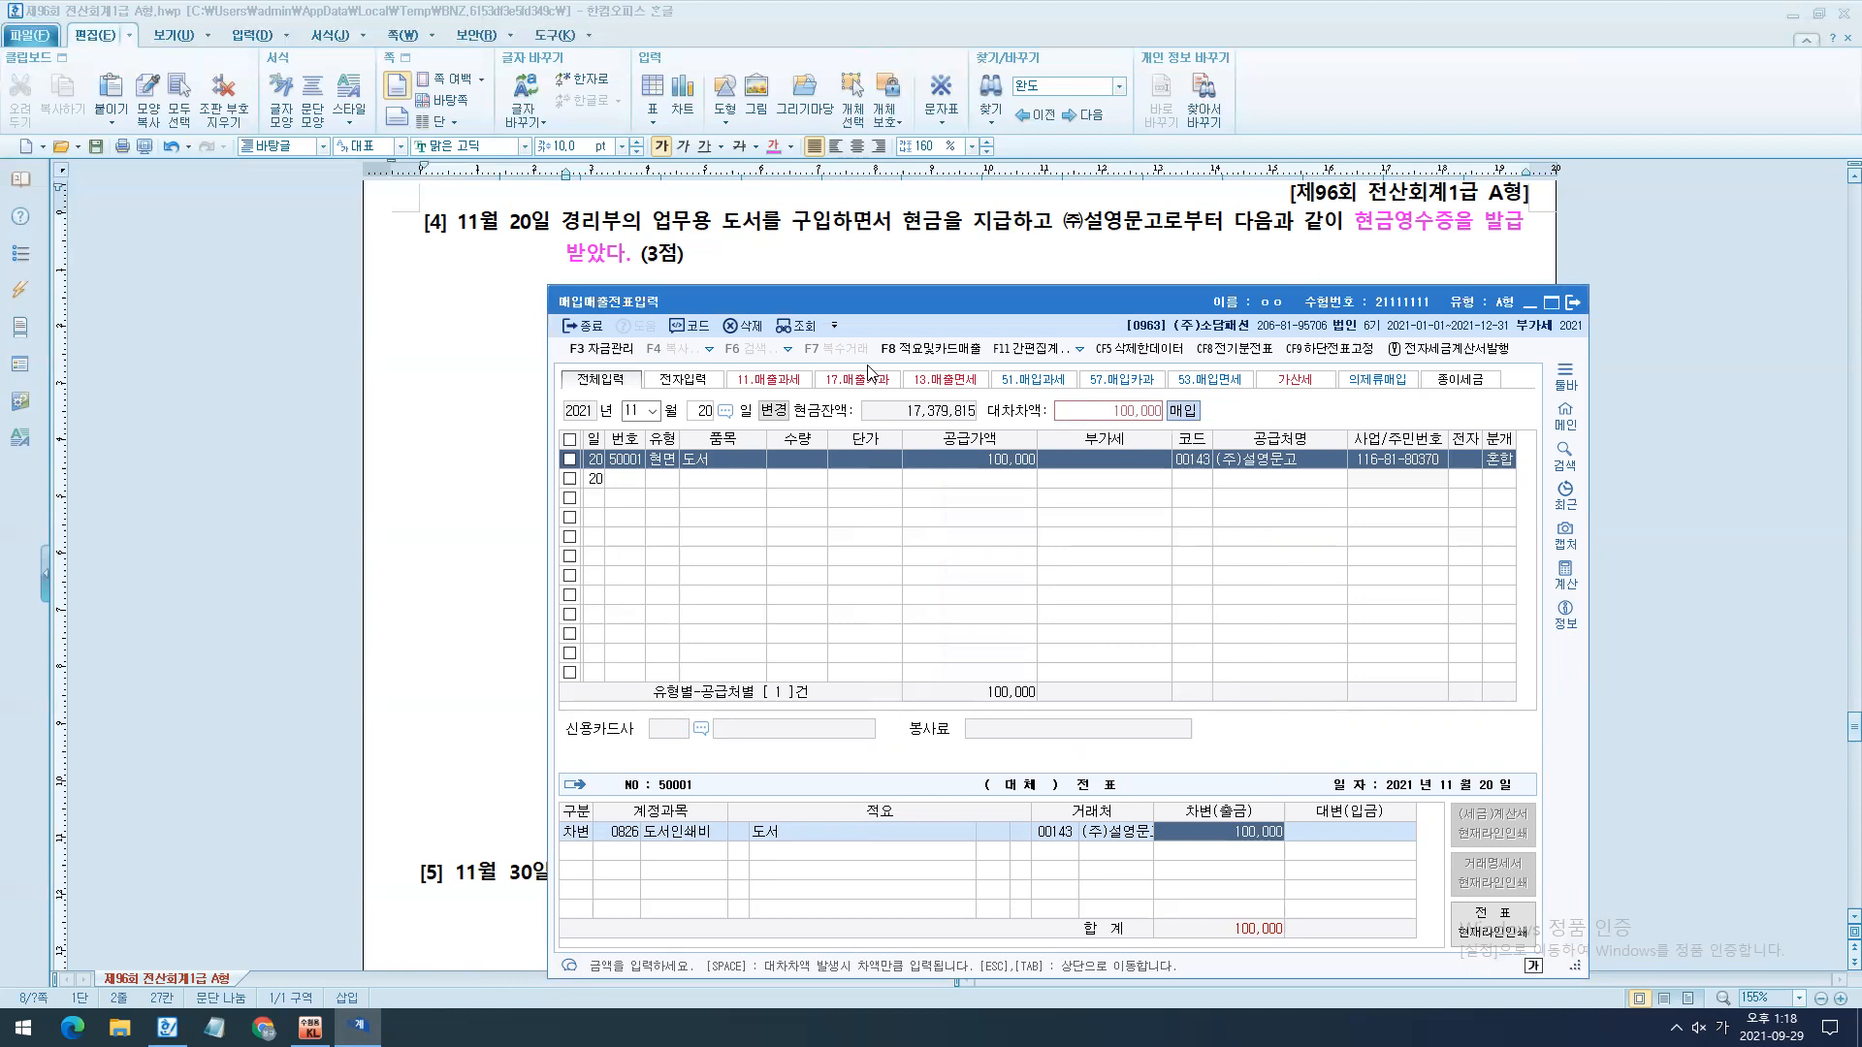
{"action": "key", "text": "Return"}
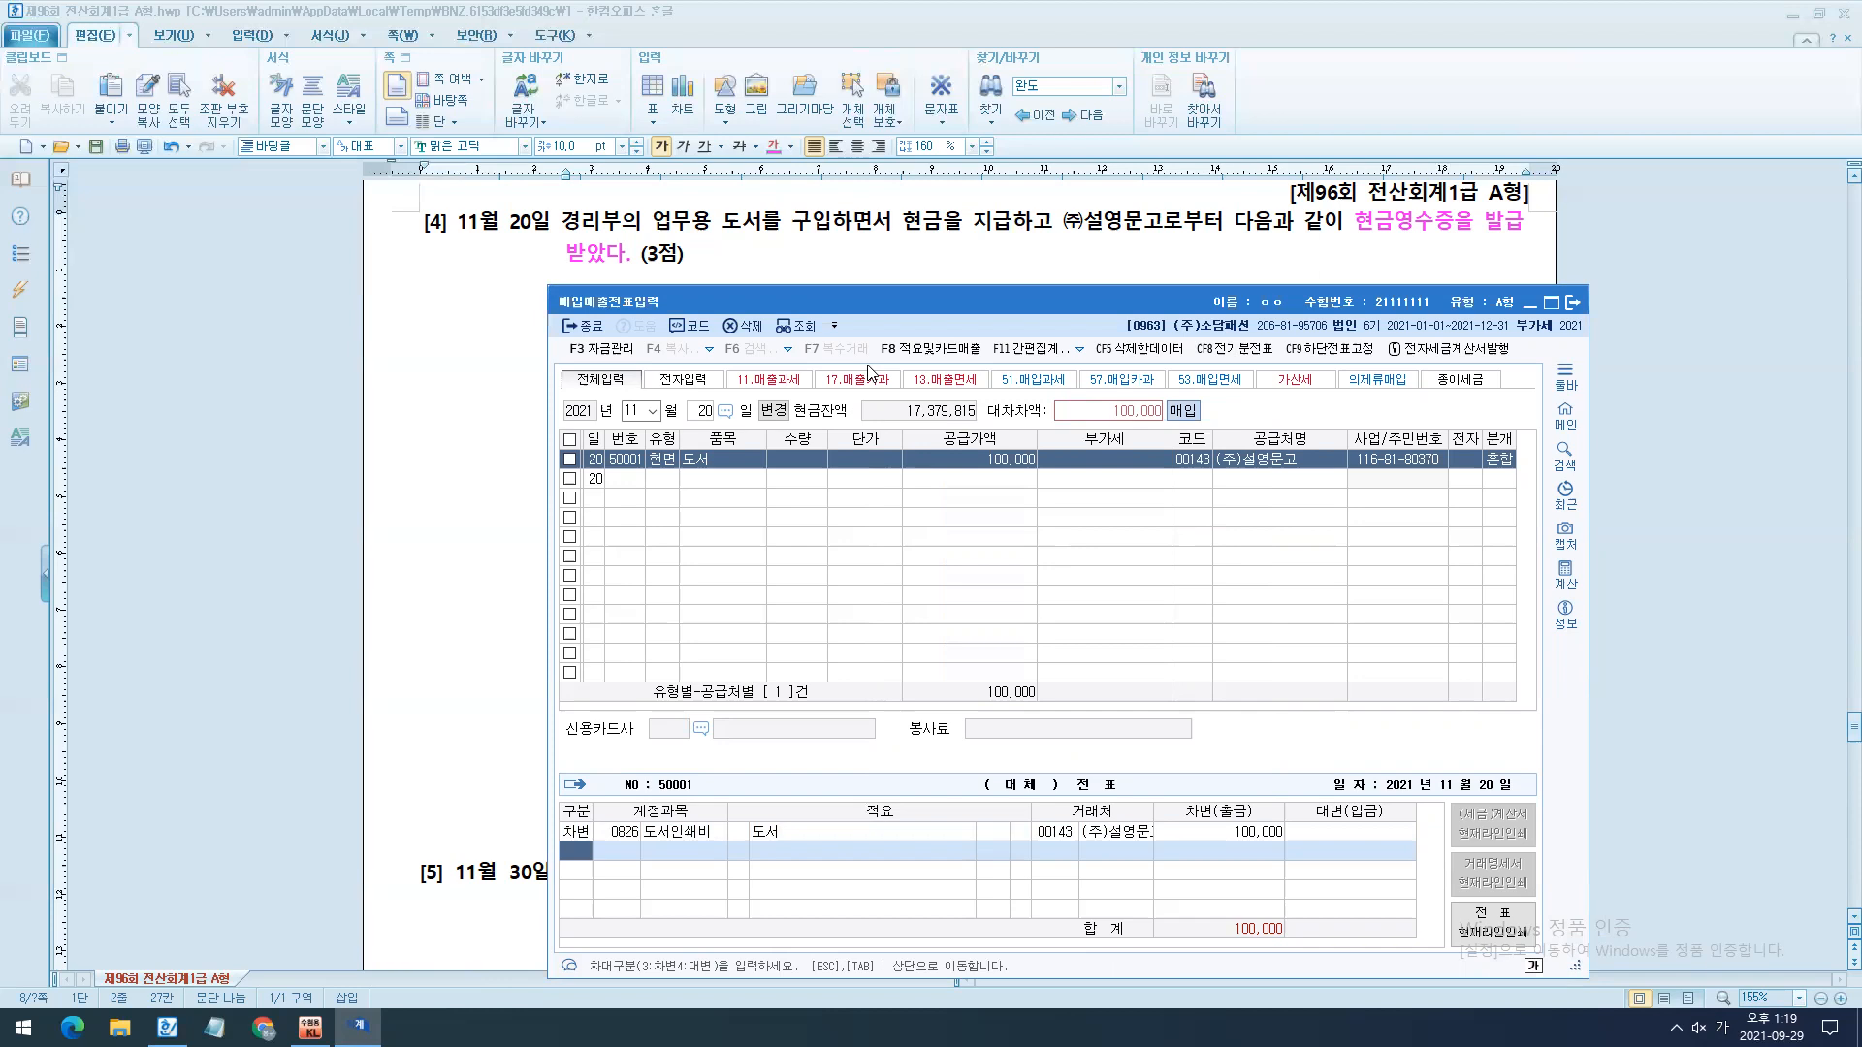
- Add a credit line to the November 20 entry for 0101 현금 with 100,000
{"action": "type", "text": "4"}
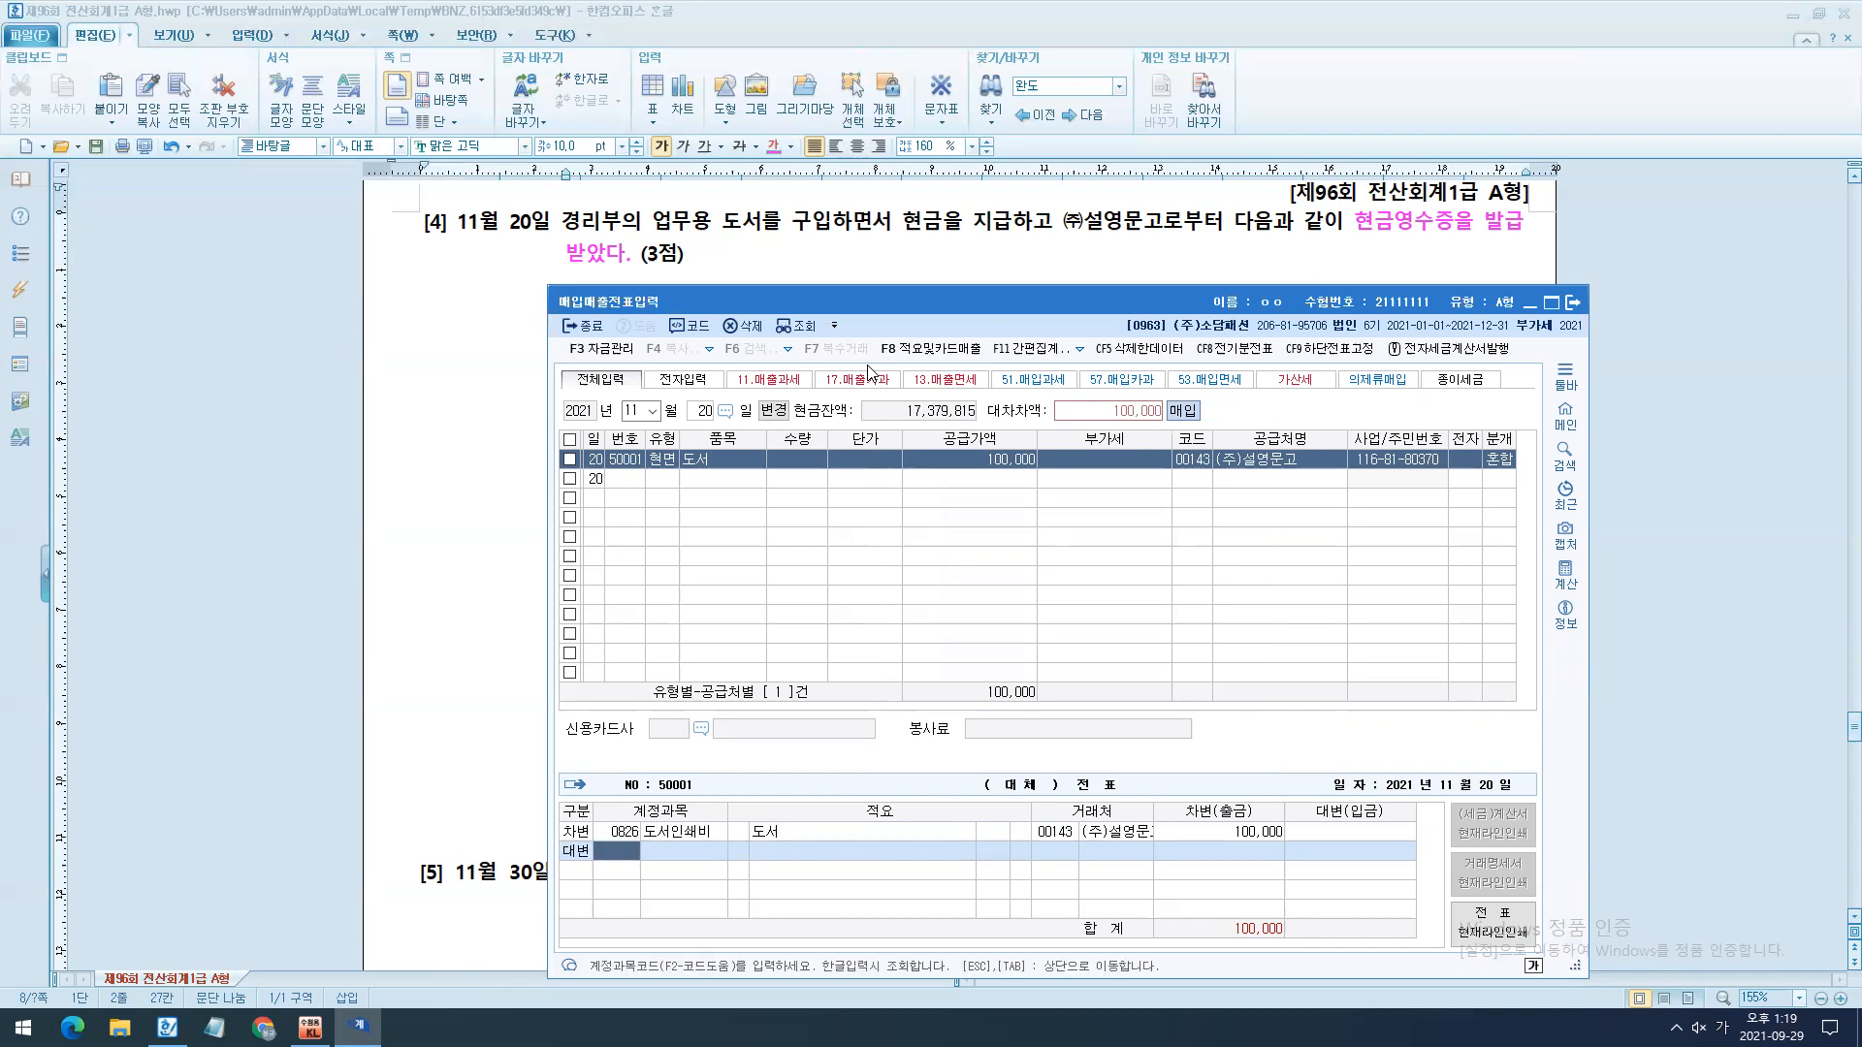
{"action": "type", "text": "101"}
{"action": "key", "text": "Return"}
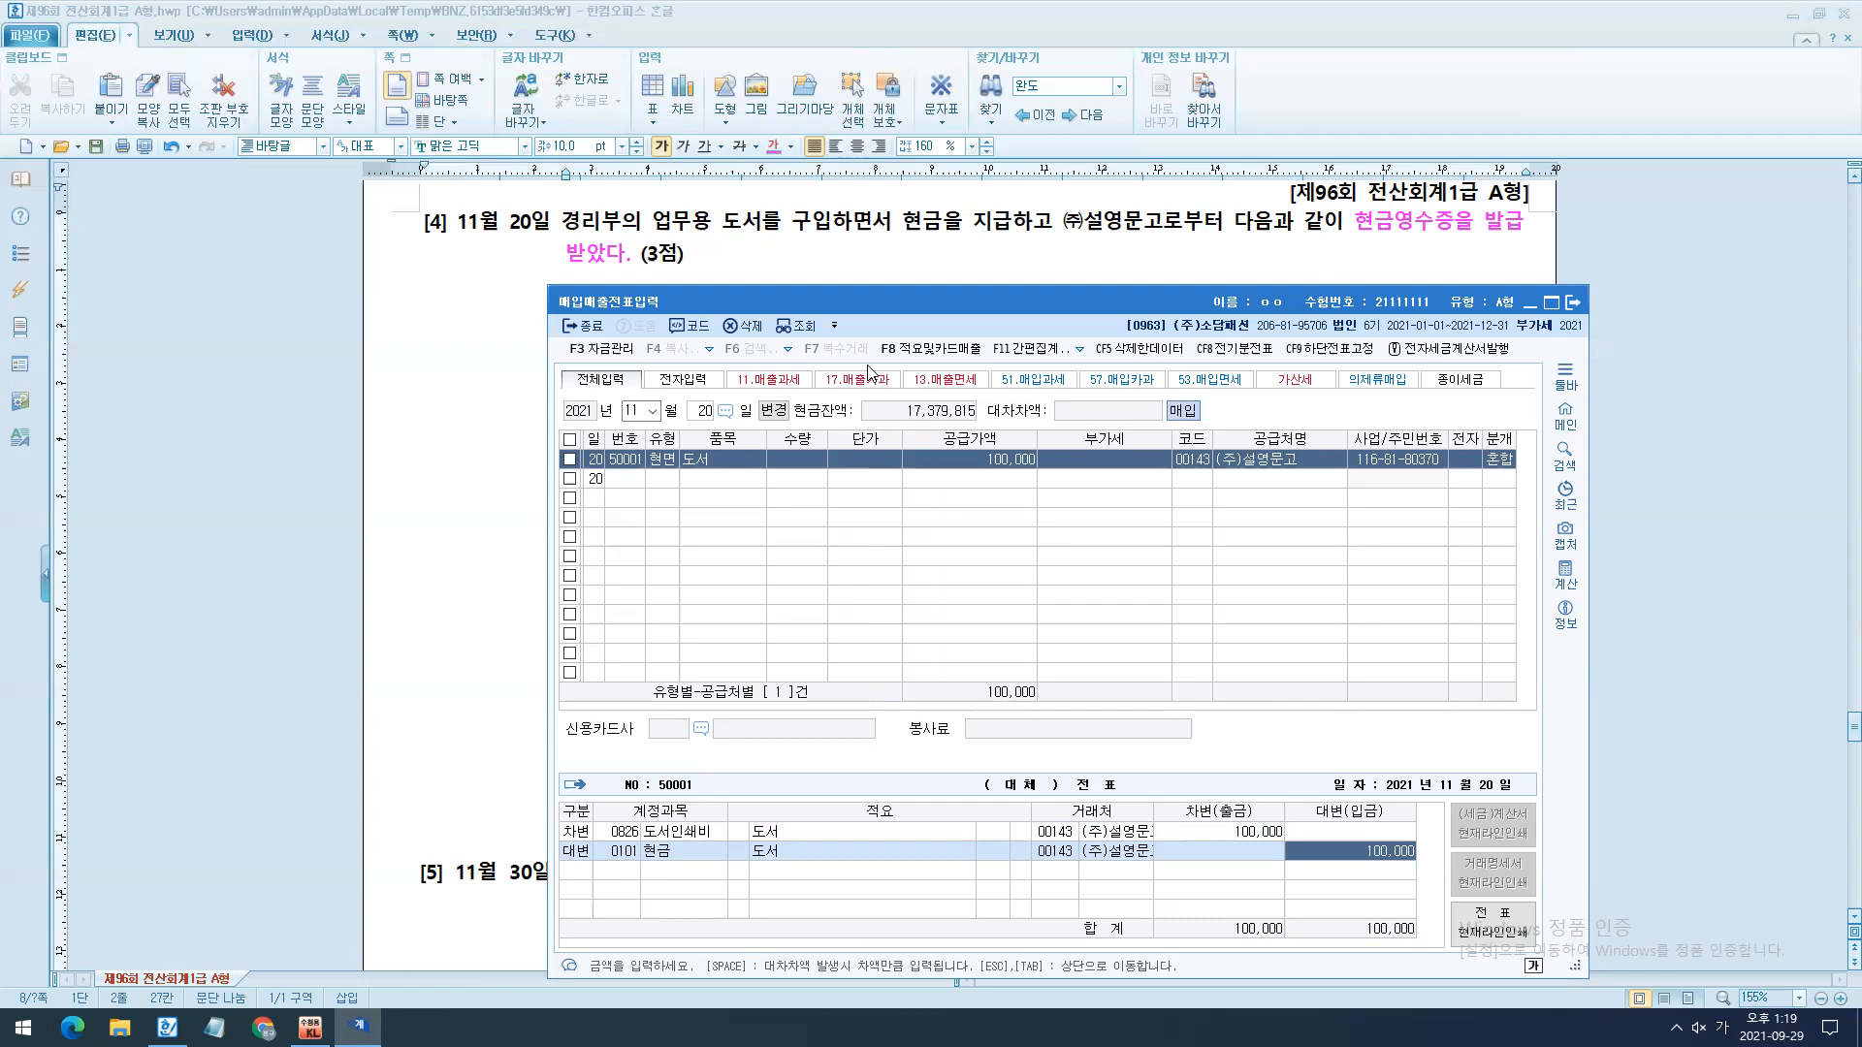
- Bring up question [5] in the exam document and start a new 매입매출전표입력 entry dated November 30
{"action": "left_click", "coordinate": [1002, 281]}
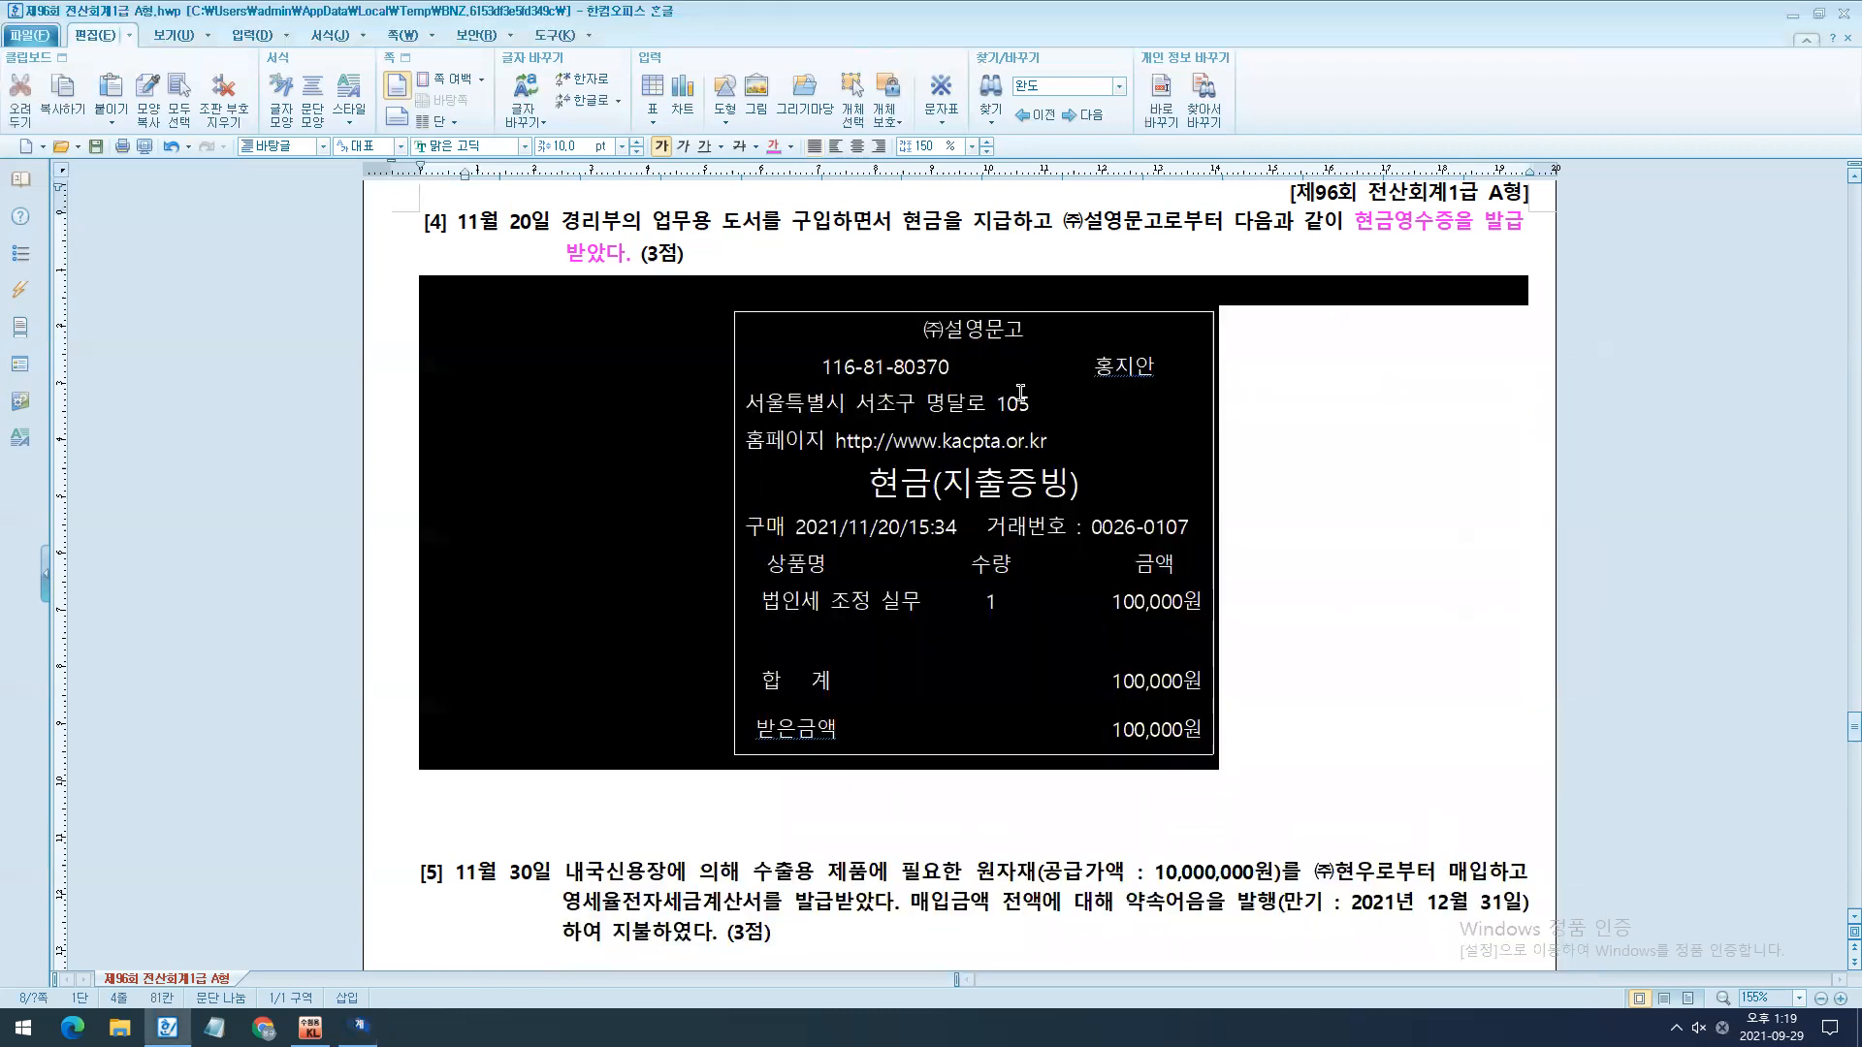
{"action": "left_click", "coordinate": [1030, 412]}
{"action": "scroll", "coordinate": [1030, 412], "scroll_direction": "down", "scroll_amount": 3}
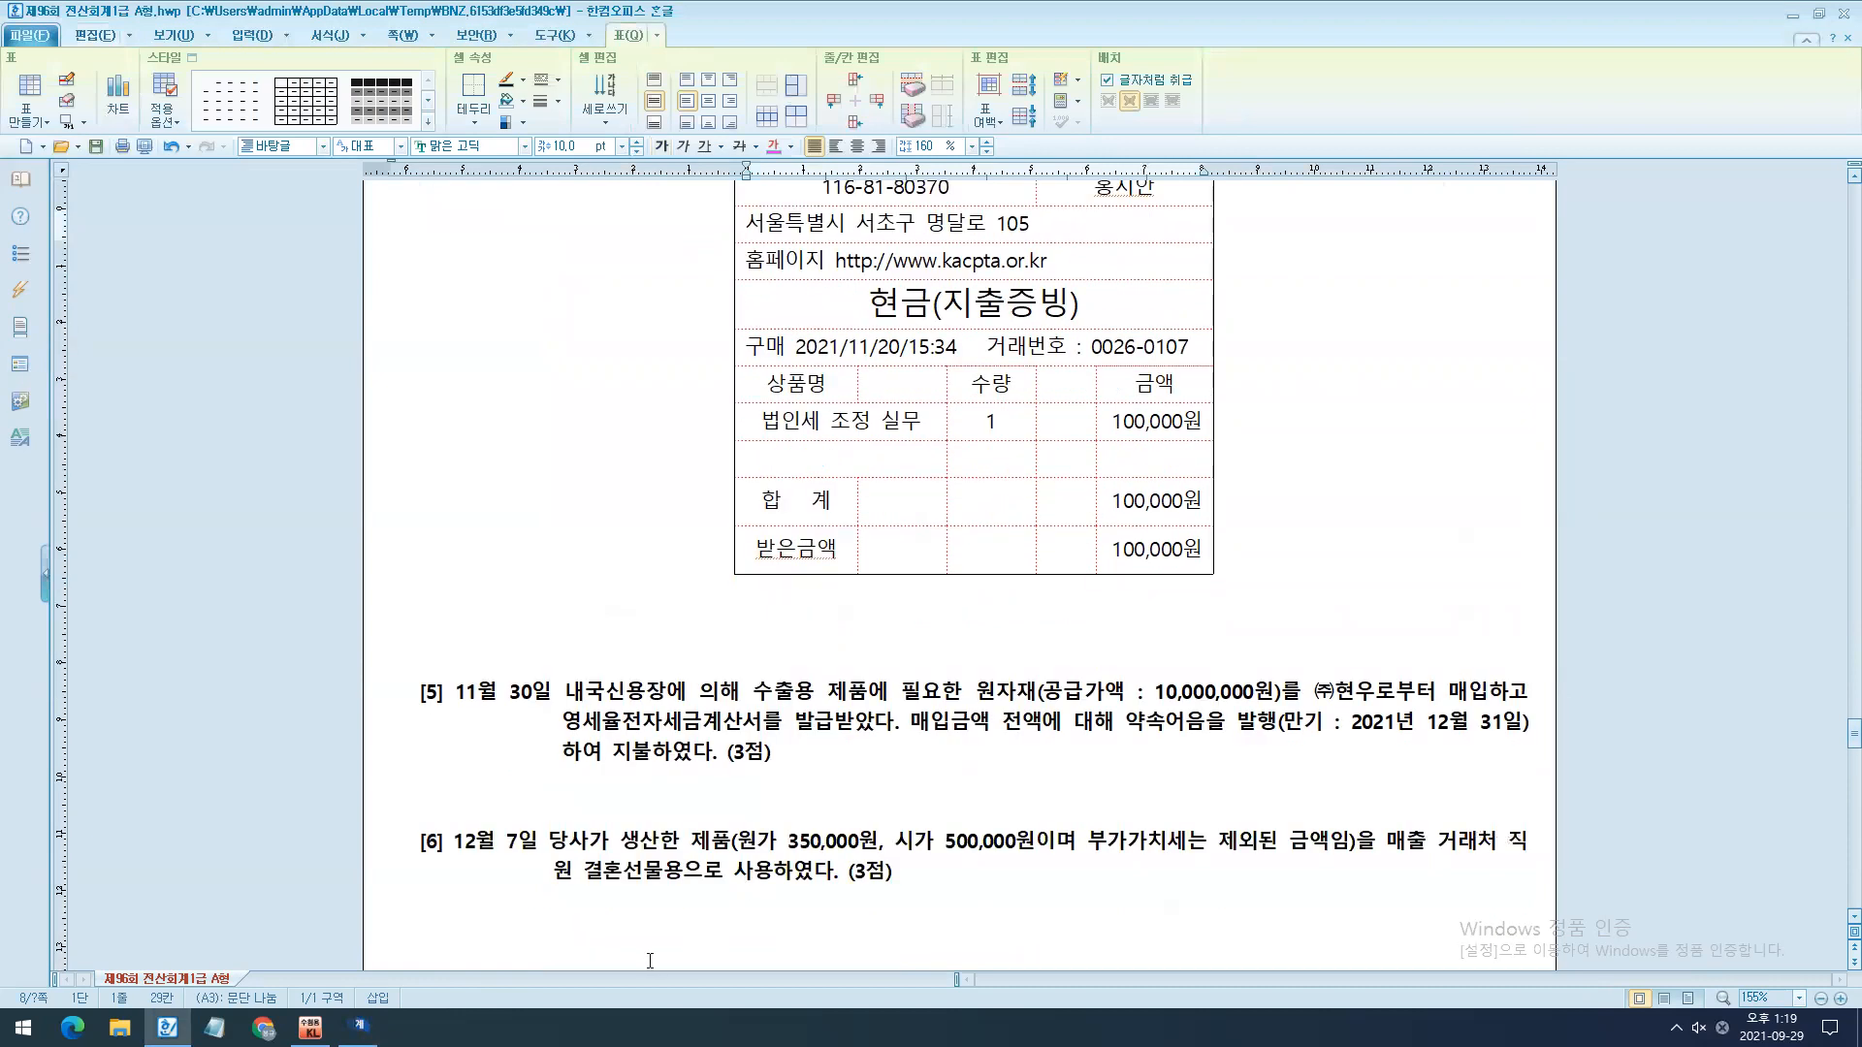
{"action": "left_click", "coordinate": [358, 1027]}
{"action": "left_click", "coordinate": [1172, 252]}
{"action": "scroll", "coordinate": [1129, 450], "scroll_direction": "down", "scroll_amount": 4}
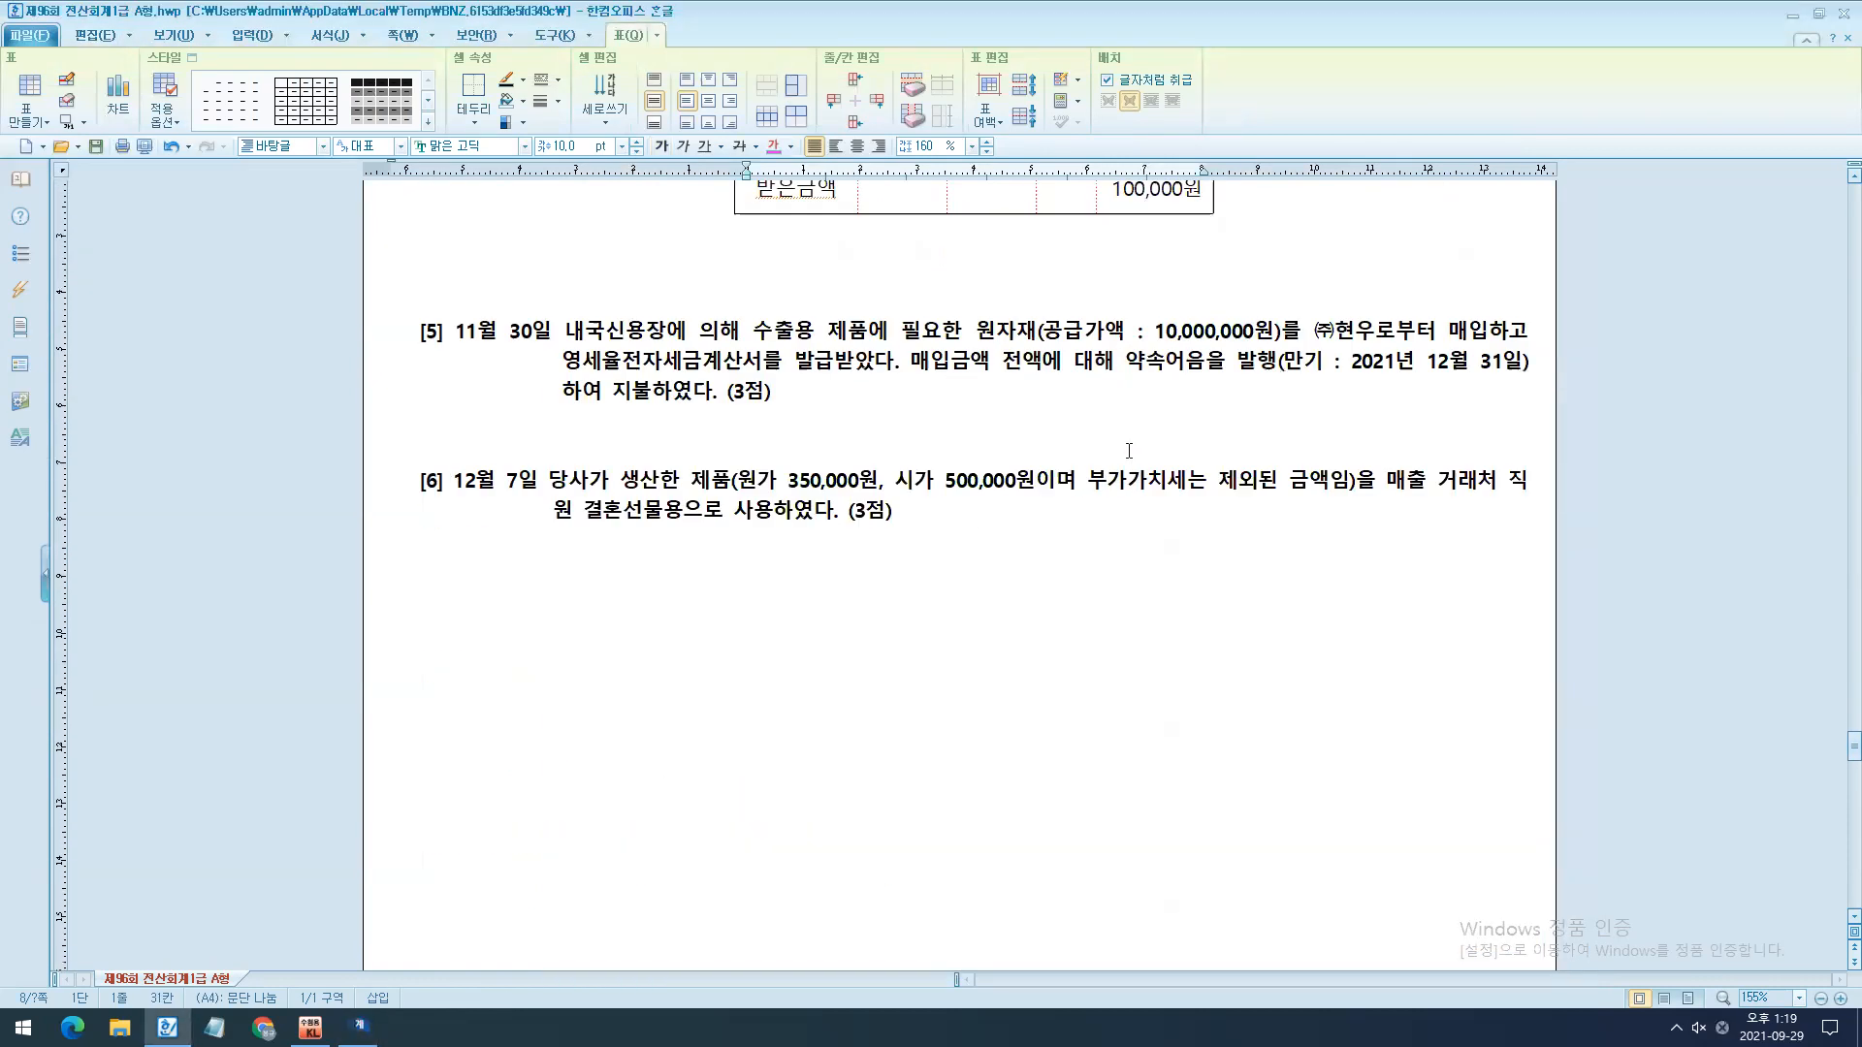
{"action": "scroll", "coordinate": [1128, 451], "scroll_direction": "down", "scroll_amount": 1}
{"action": "left_click", "coordinate": [359, 1027]}
{"action": "key", "text": "Escape"}
{"action": "key", "text": "Escape"}
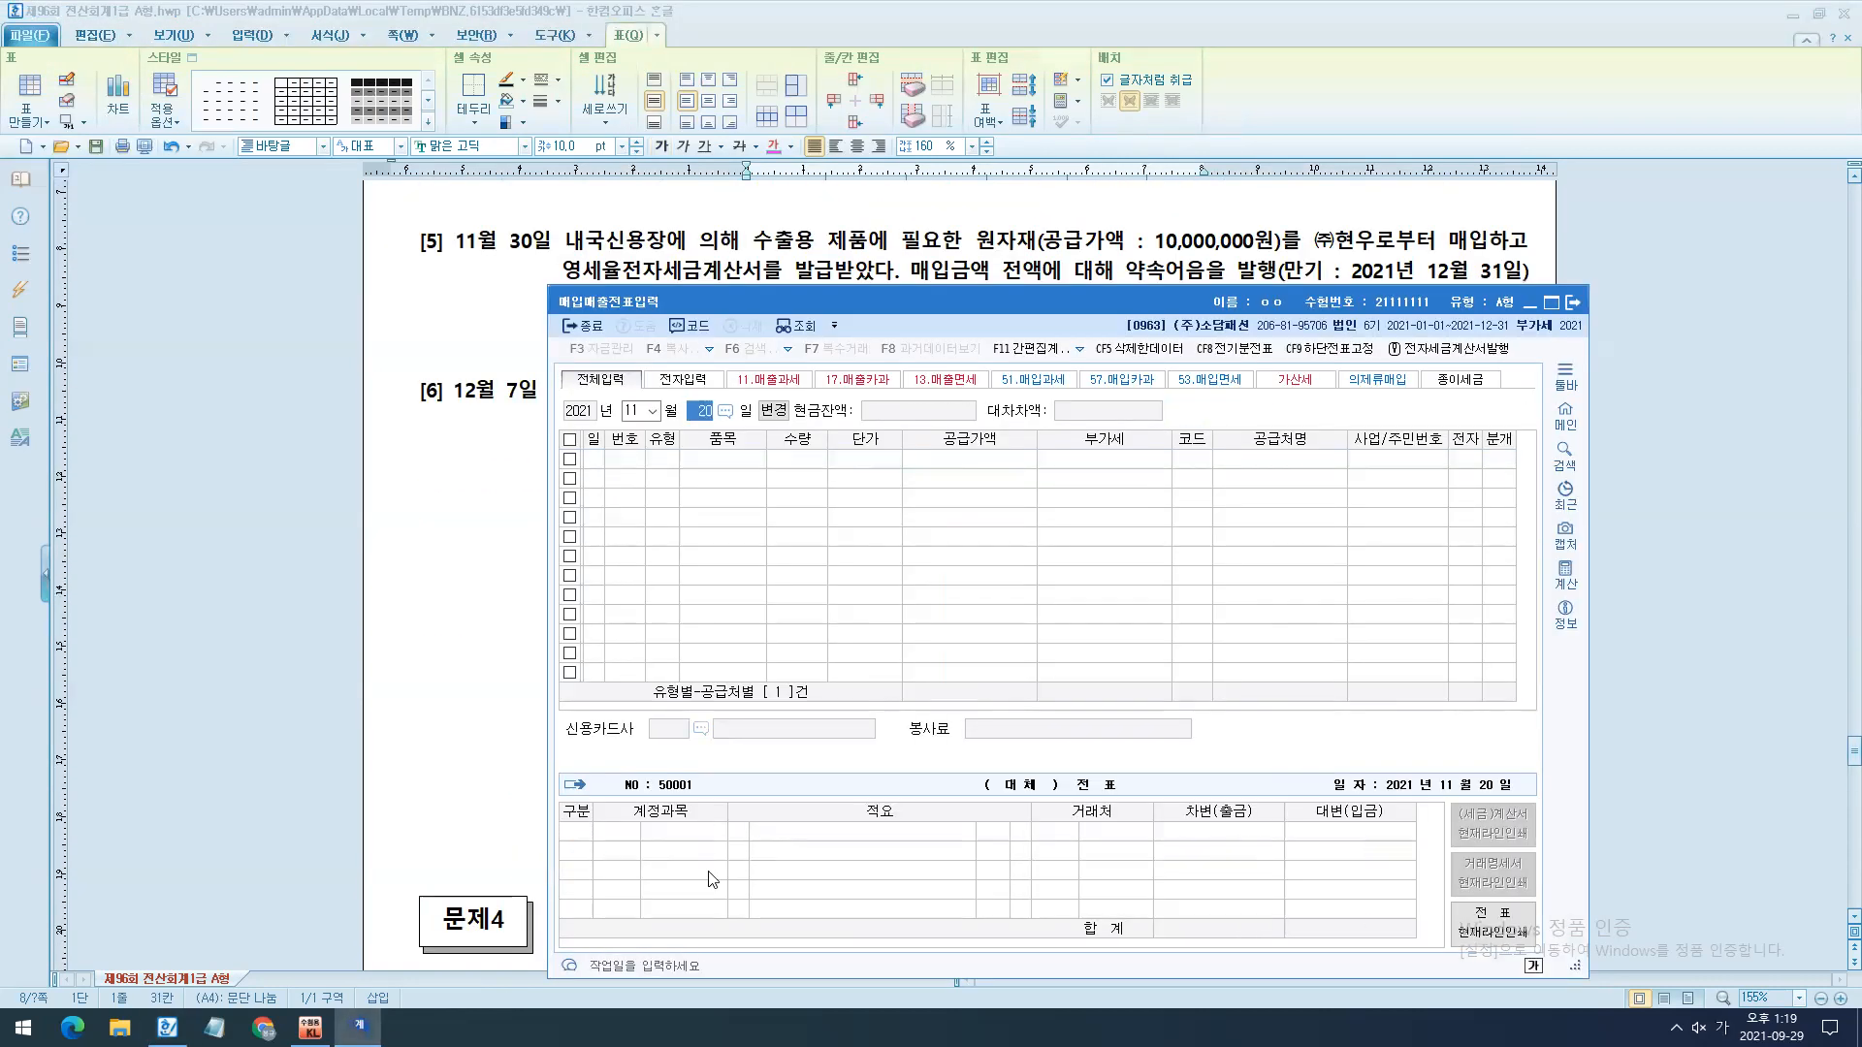
{"action": "key", "text": "Return"}
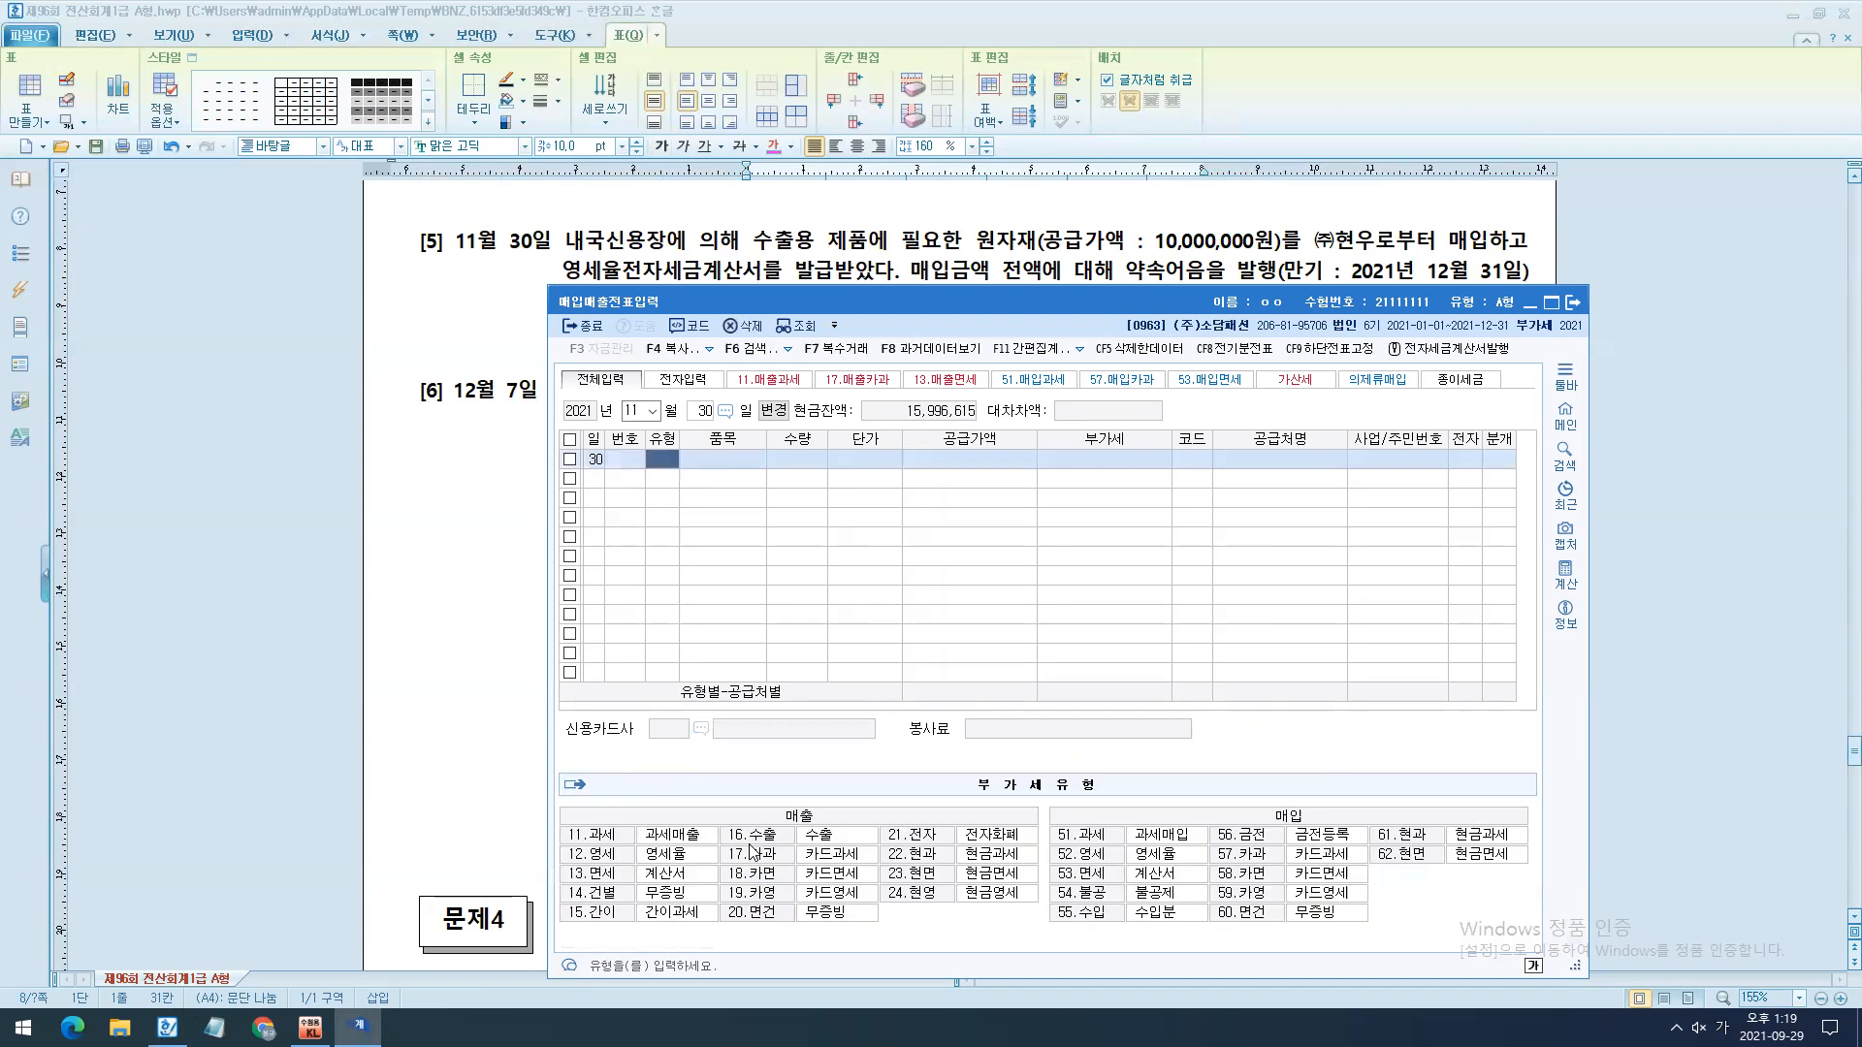
- Colour the phrase 영세율전자세금계산서를 발급받았다 in question [5] magenta
{"action": "left_click", "coordinate": [779, 240]}
{"action": "left_click_drag", "start_coordinate": [564, 272], "coordinate": [890, 271]}
{"action": "left_click", "coordinate": [773, 146]}
- Insert four blank lines below question [5] and apply the copied 한컴 쿨재즈 B 15 pt note formatting to the blank area
{"action": "left_click", "coordinate": [419, 359]}
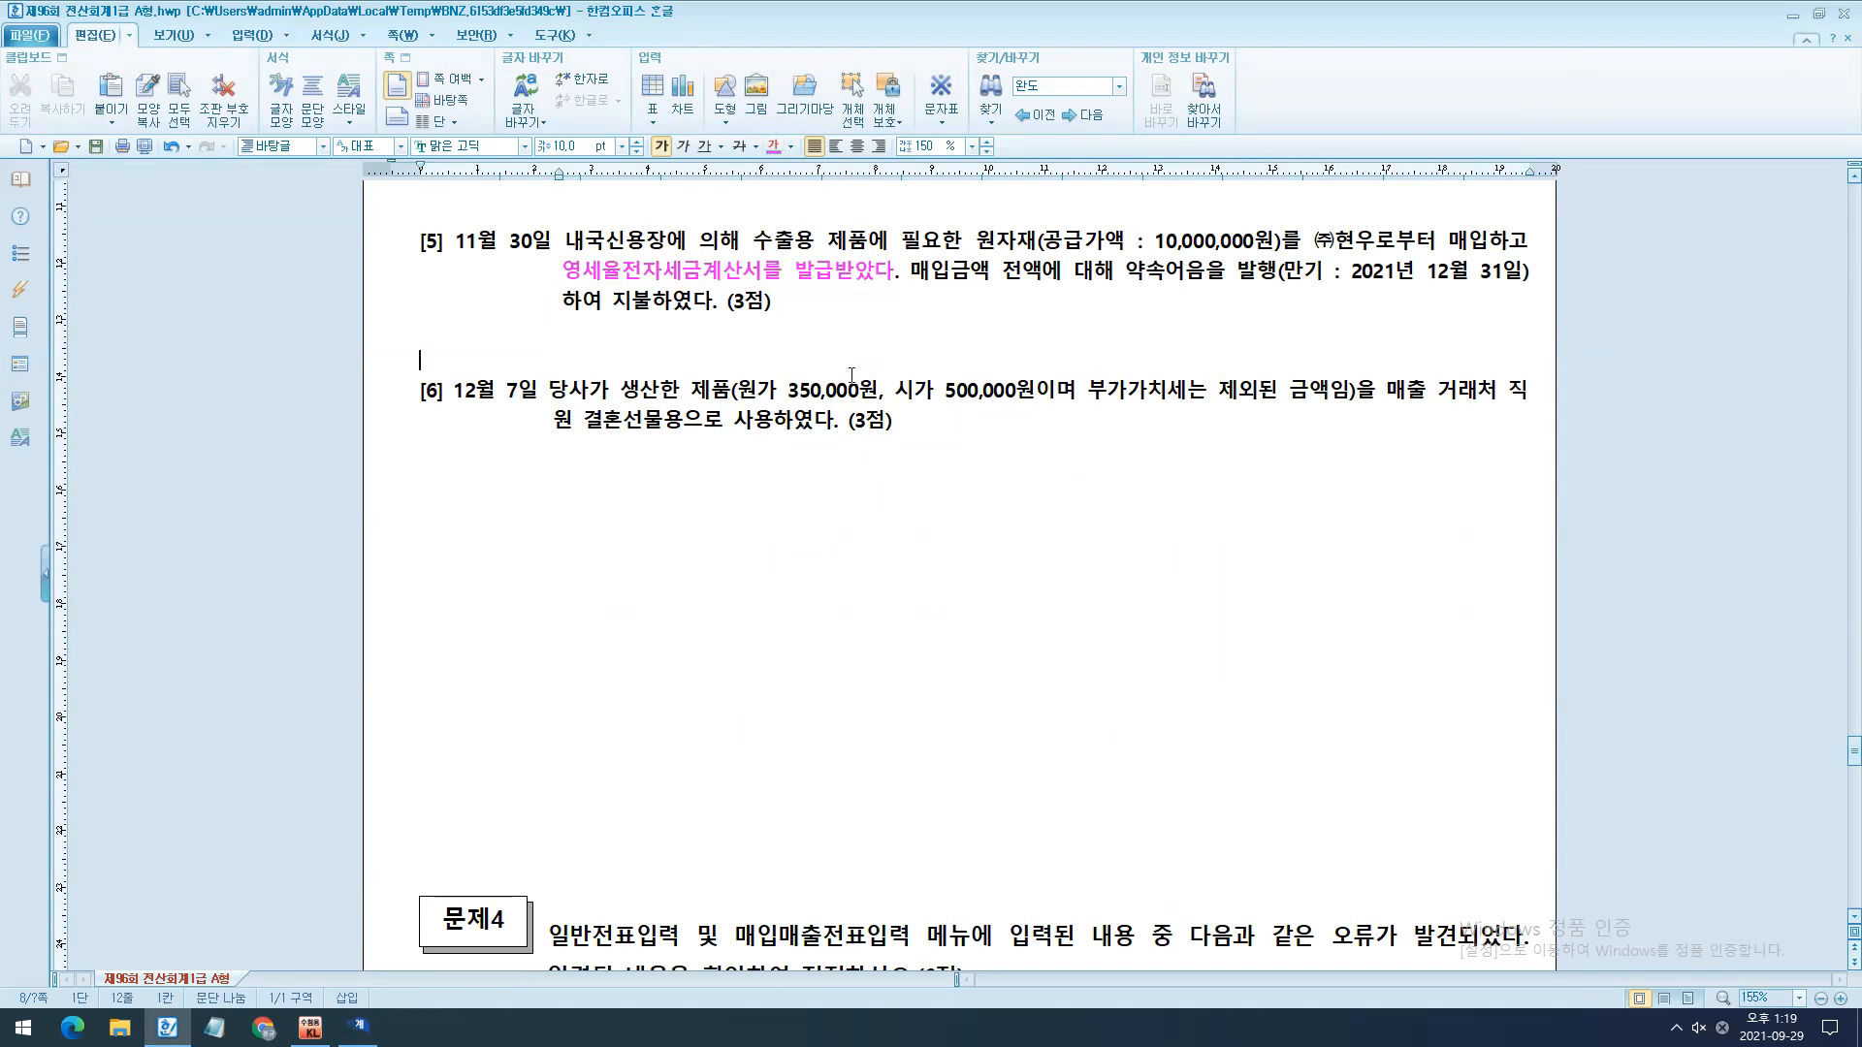
{"action": "key", "text": "Return"}
{"action": "key", "text": "Return"}
{"action": "key", "text": "Return"}
{"action": "key", "text": "Return"}
{"action": "left_click_drag", "start_coordinate": [394, 339], "coordinate": [572, 493]}
{"action": "key", "text": "alt+c"}
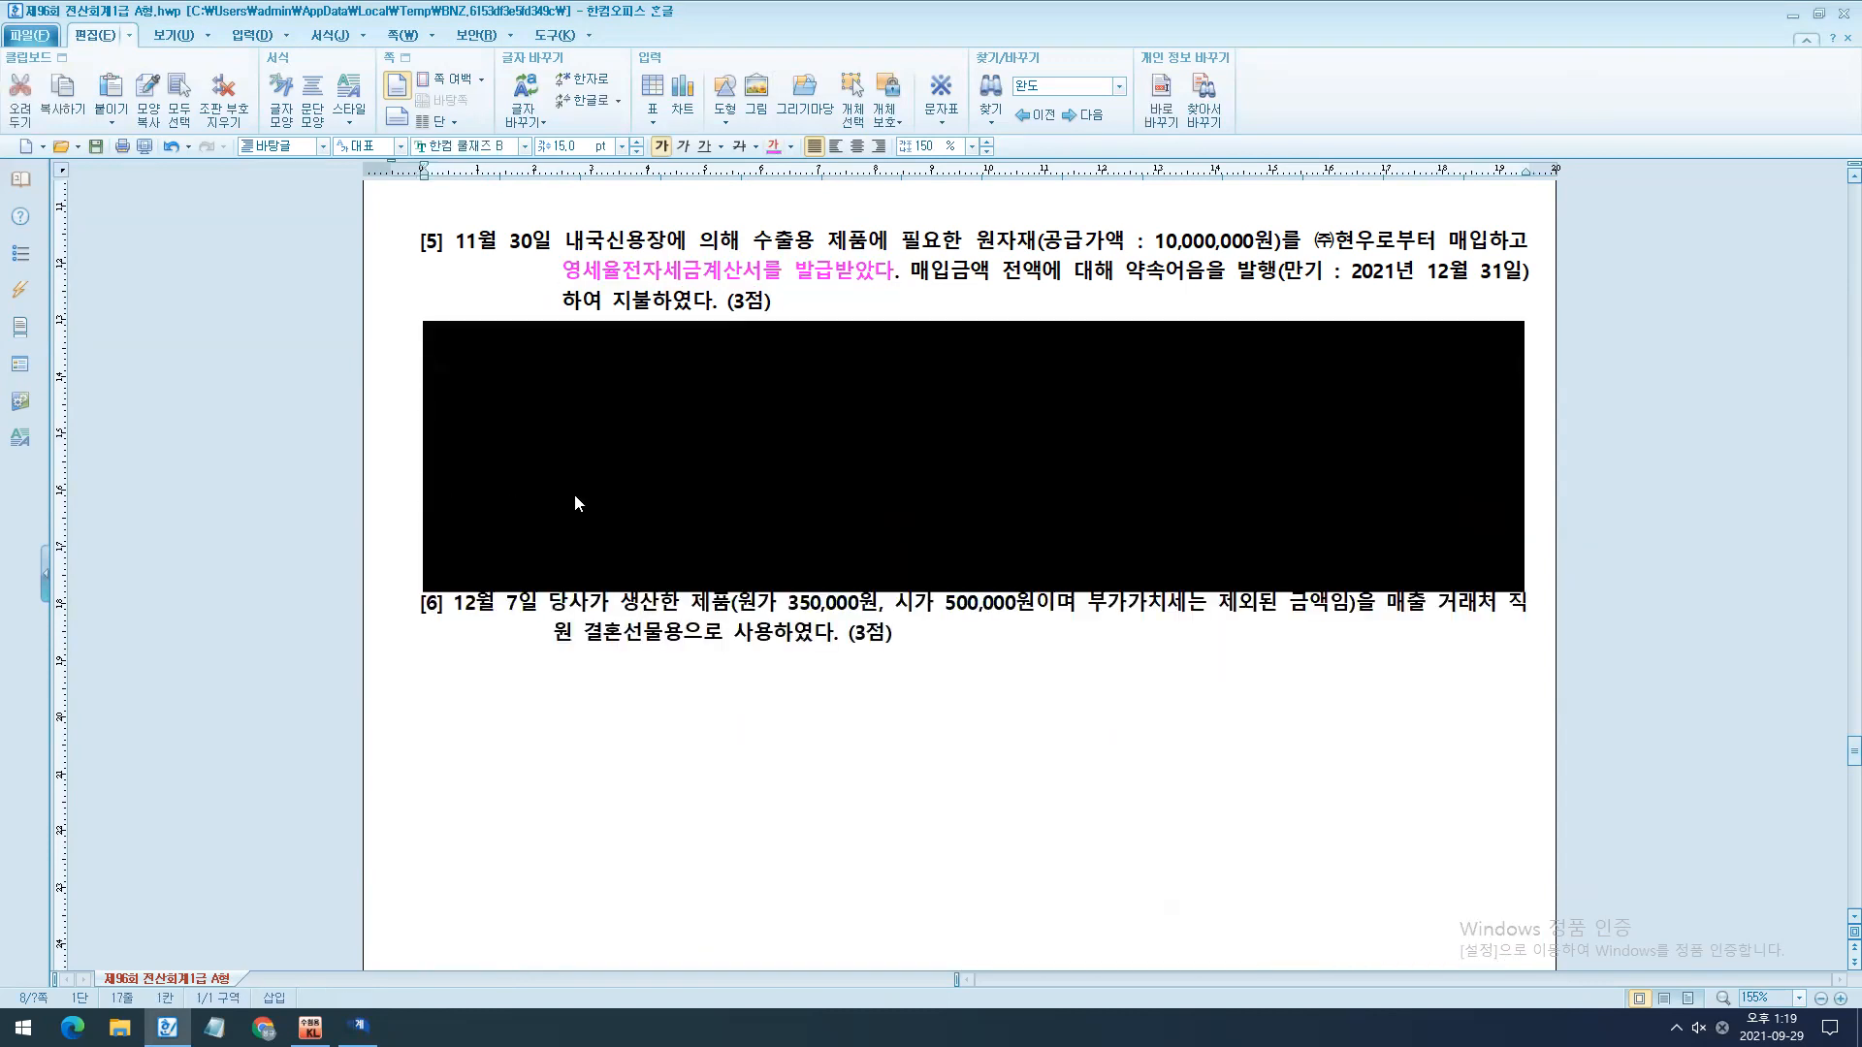
- Write the note 52영세매입 in the blank area below question [5]
{"action": "left_click", "coordinate": [698, 484]}
{"action": "left_click_drag", "start_coordinate": [820, 269], "coordinate": [989, 274]}
{"action": "left_click", "coordinate": [735, 394]}
{"action": "type", "text": "52"}
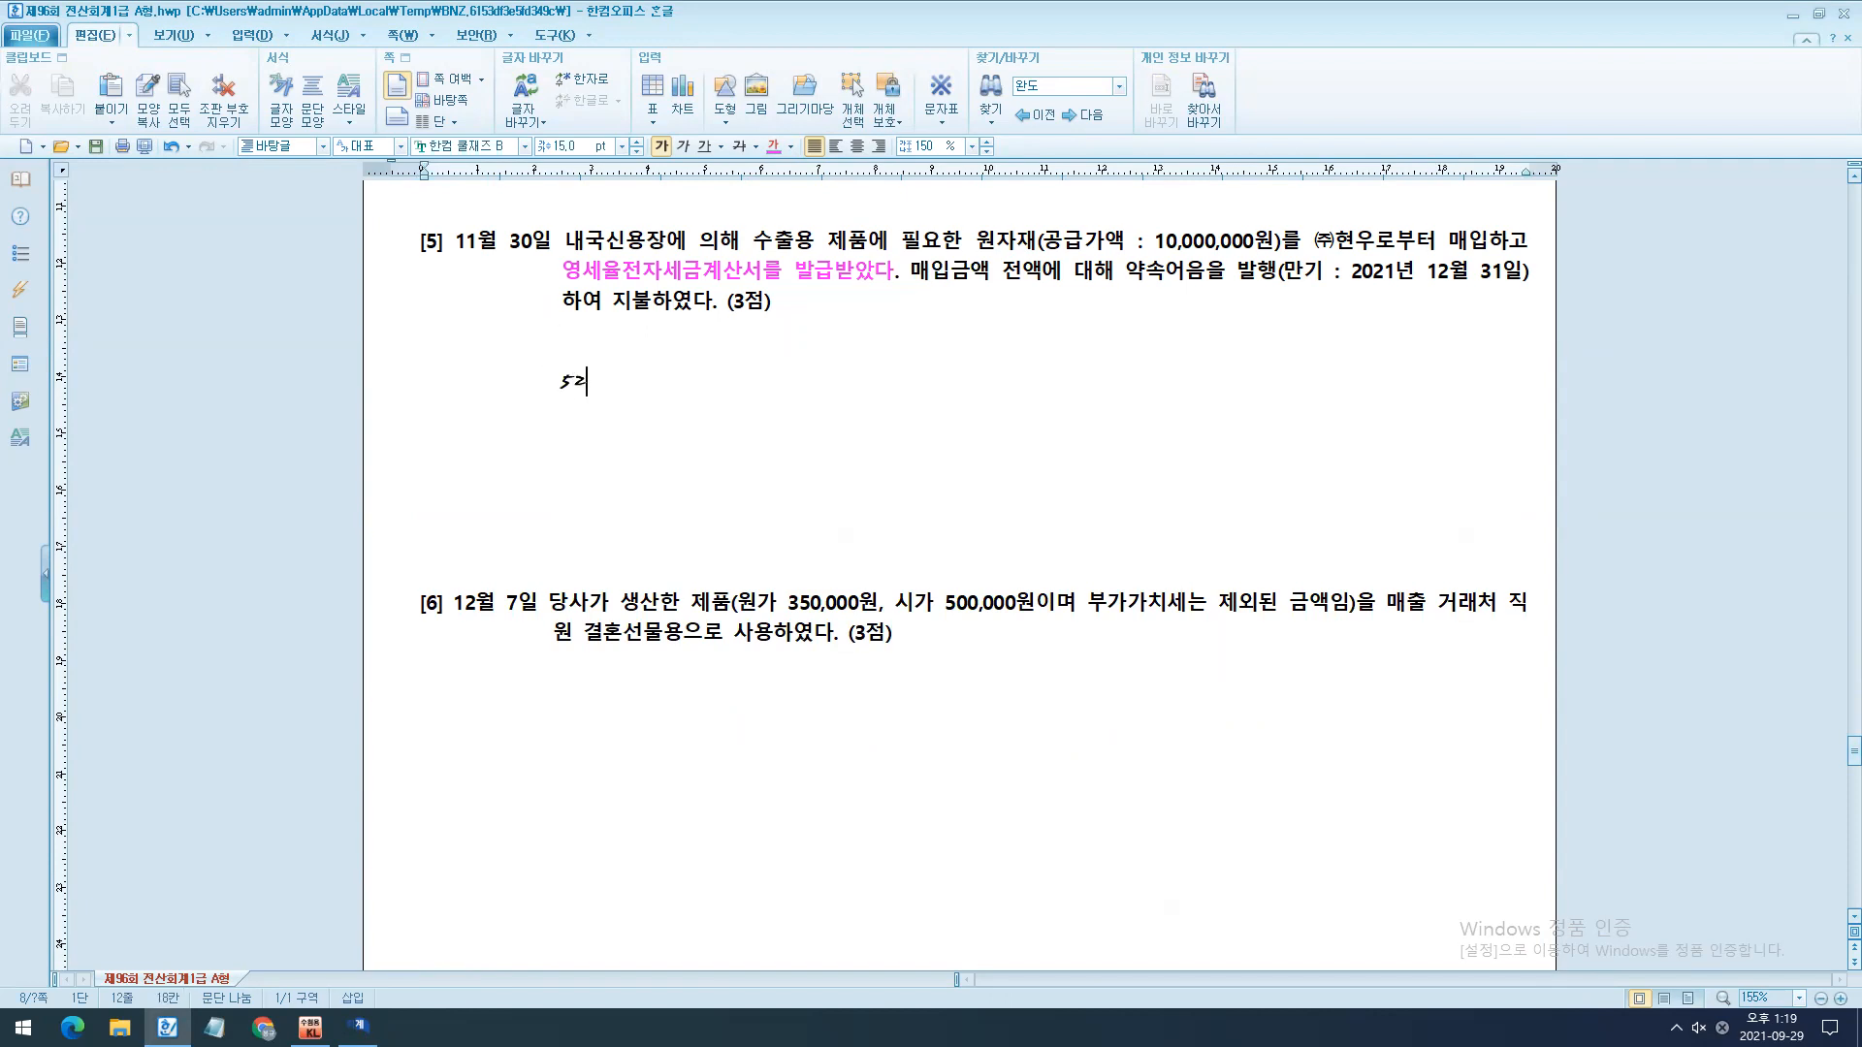
{"action": "type", "text": "영세맹"}
{"action": "type", "text": "입"}
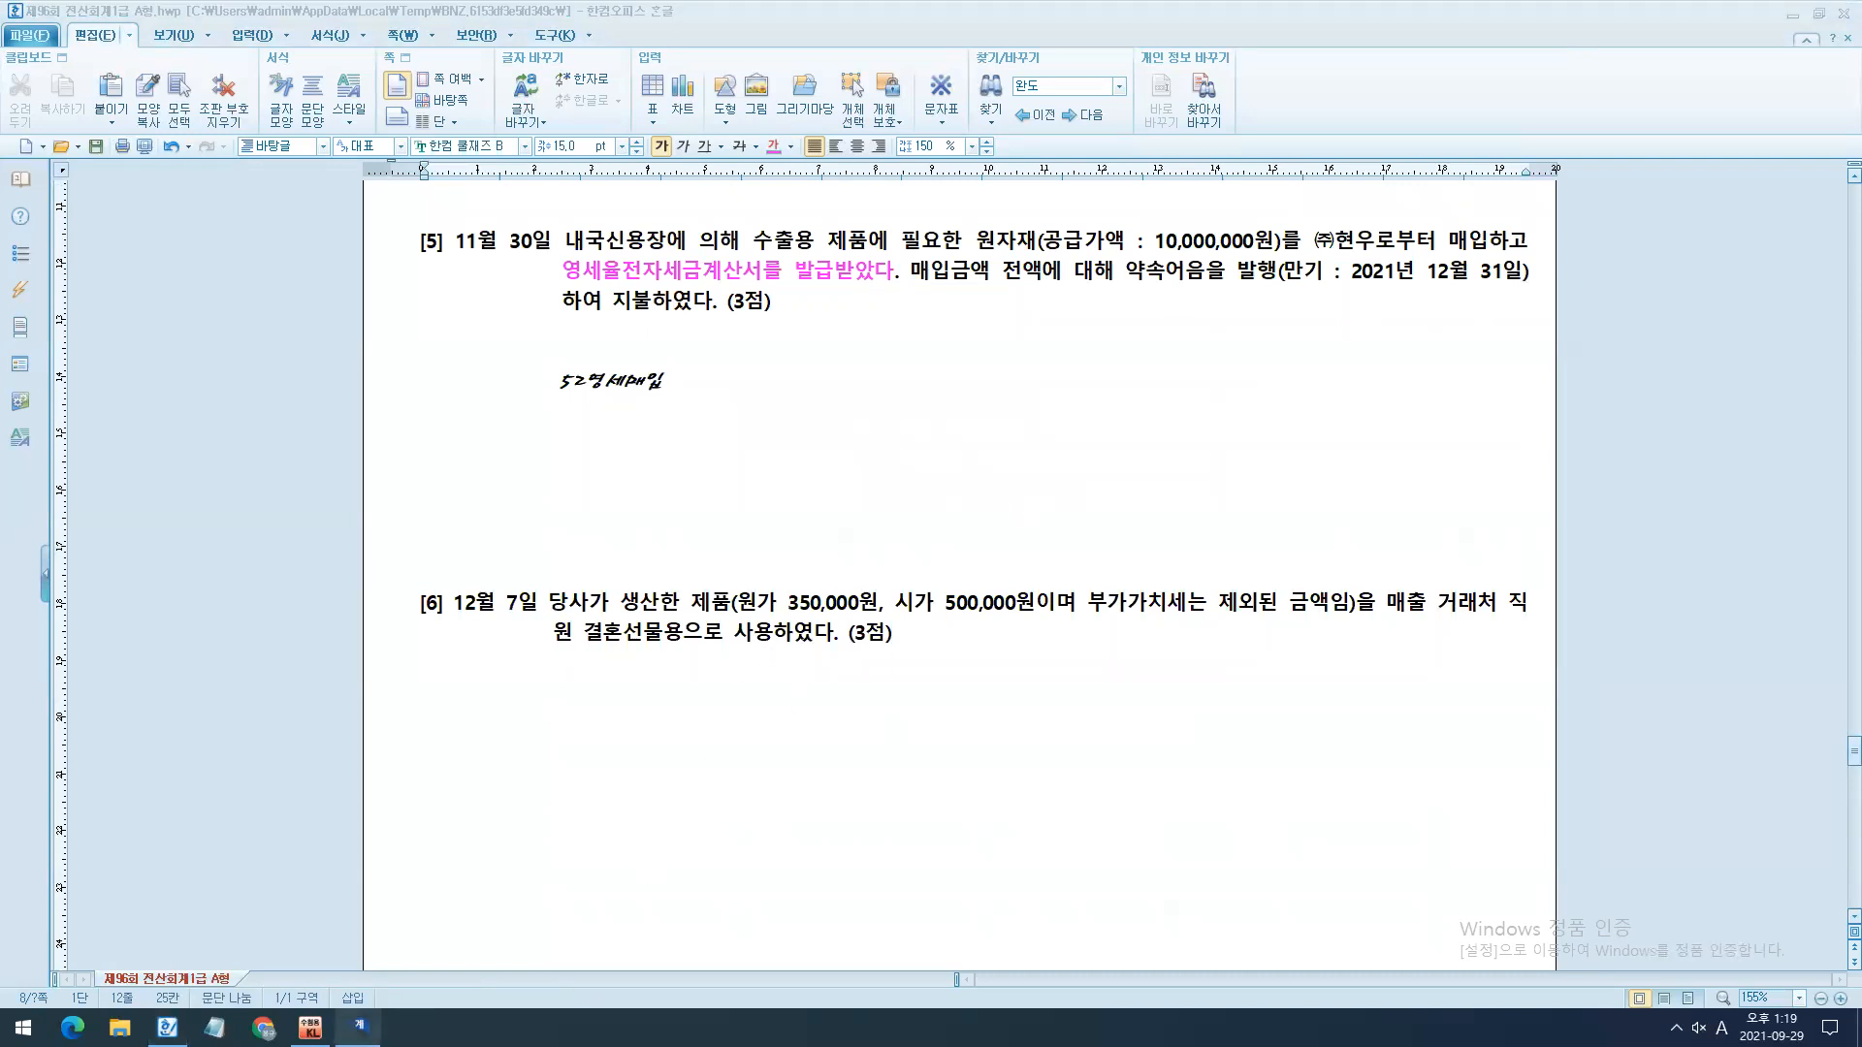
- Set the November 30 entry's type to 52 영세, its item to 원재료 and its supply amount to 10,000,000
{"action": "left_click", "coordinate": [349, 1026]}
{"action": "type", "text": "52"}
{"action": "key", "text": "Return"}
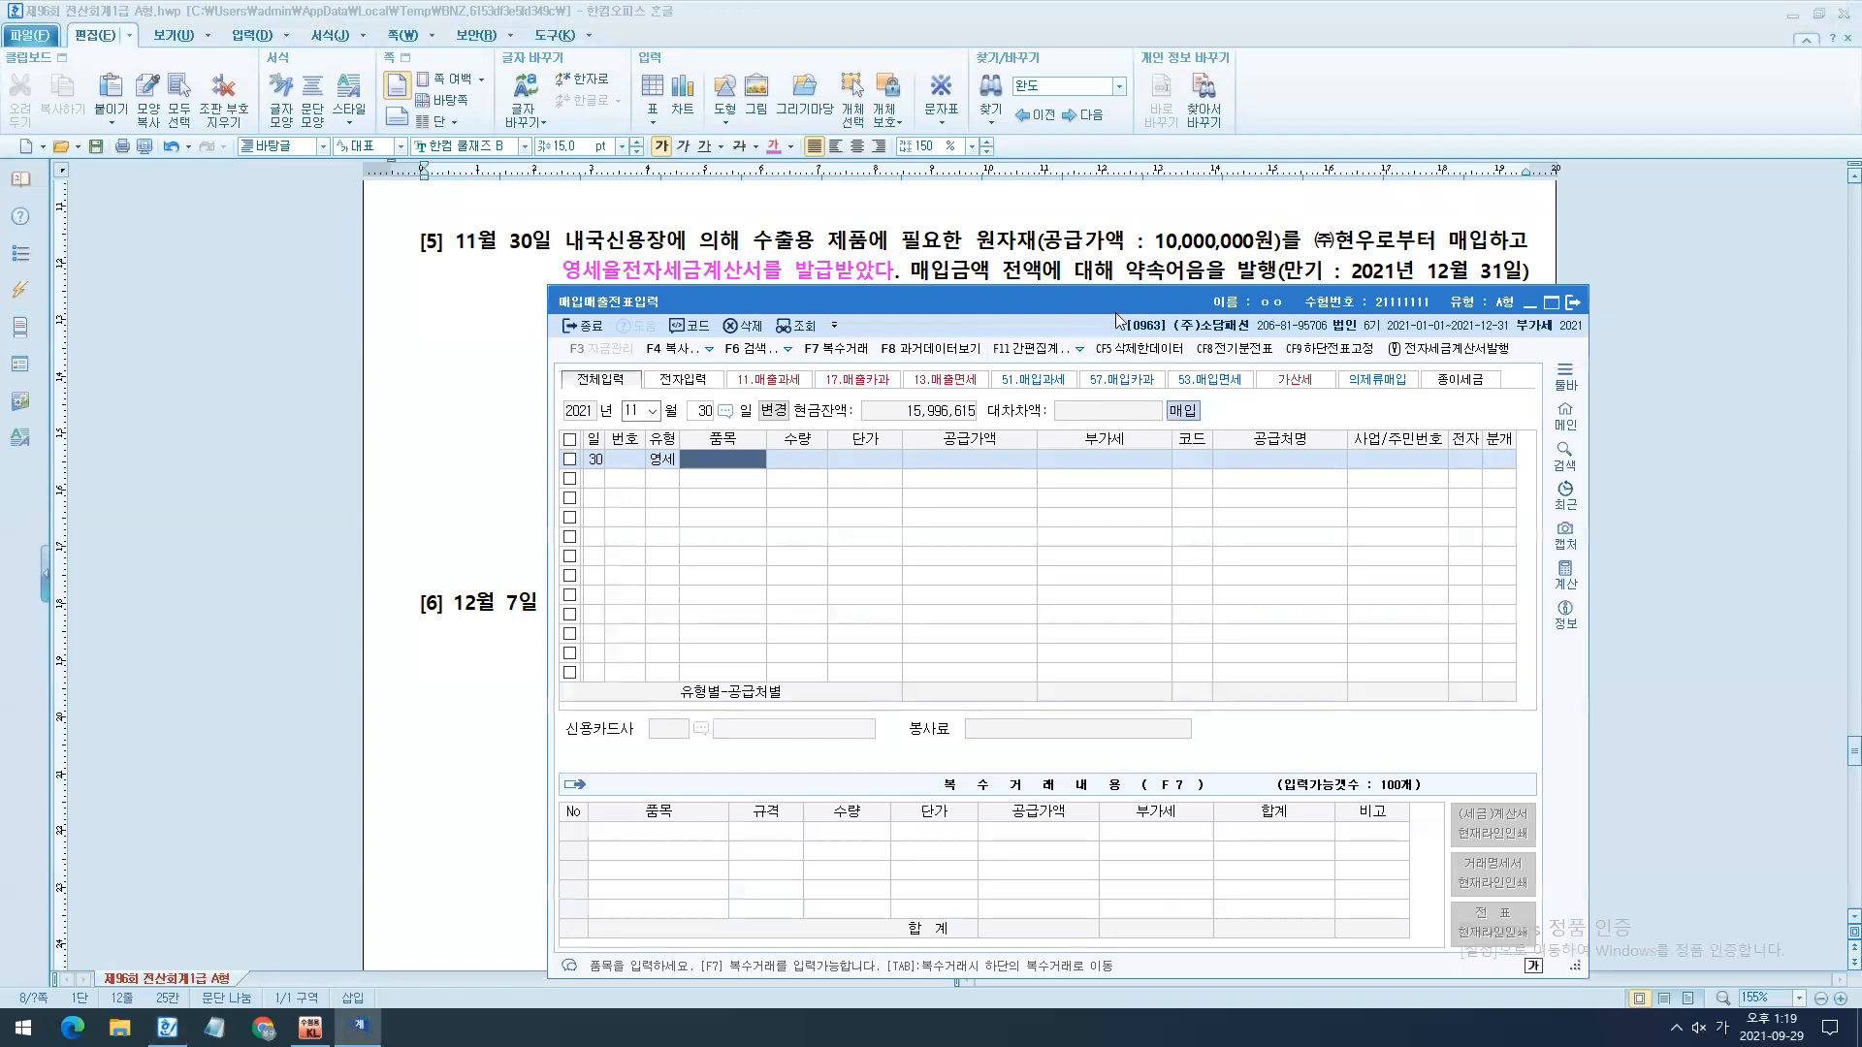
{"action": "left_click_drag", "start_coordinate": [1117, 320], "coordinate": [1273, 358]}
{"action": "type", "text": "원재료"}
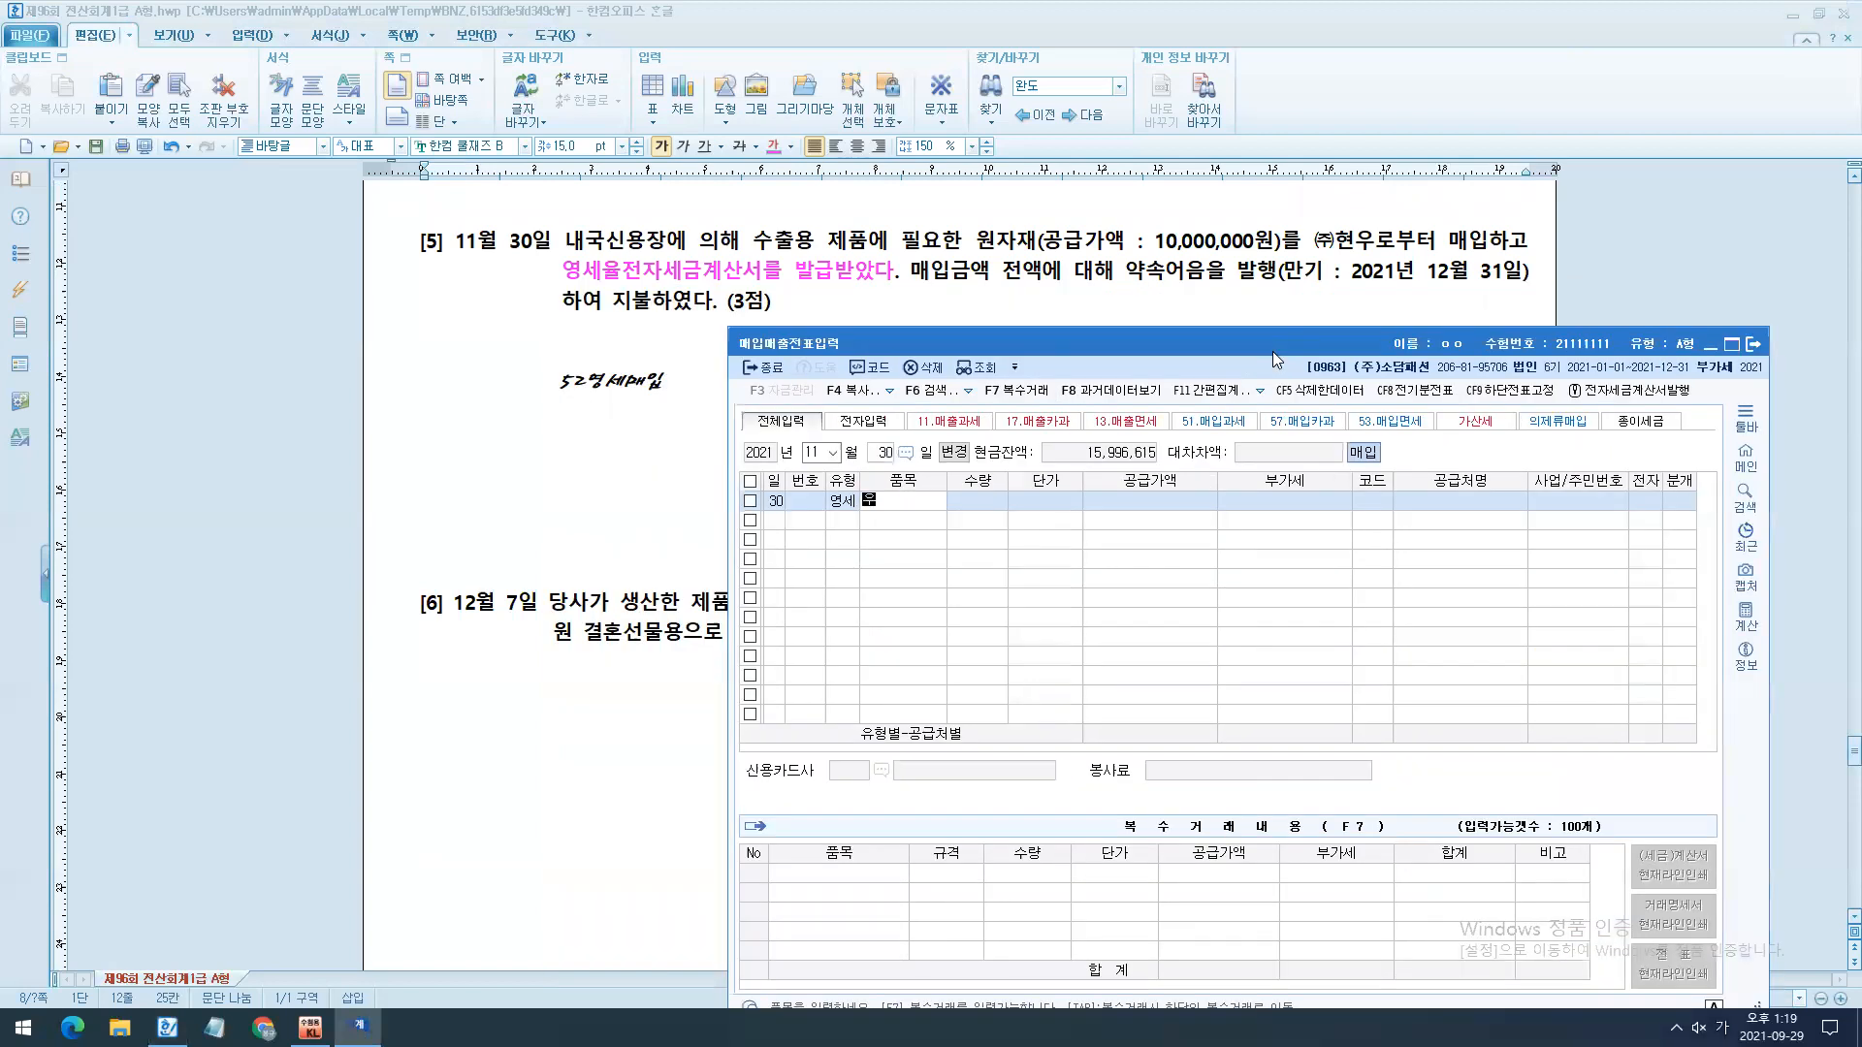
{"action": "key", "text": "Return"}
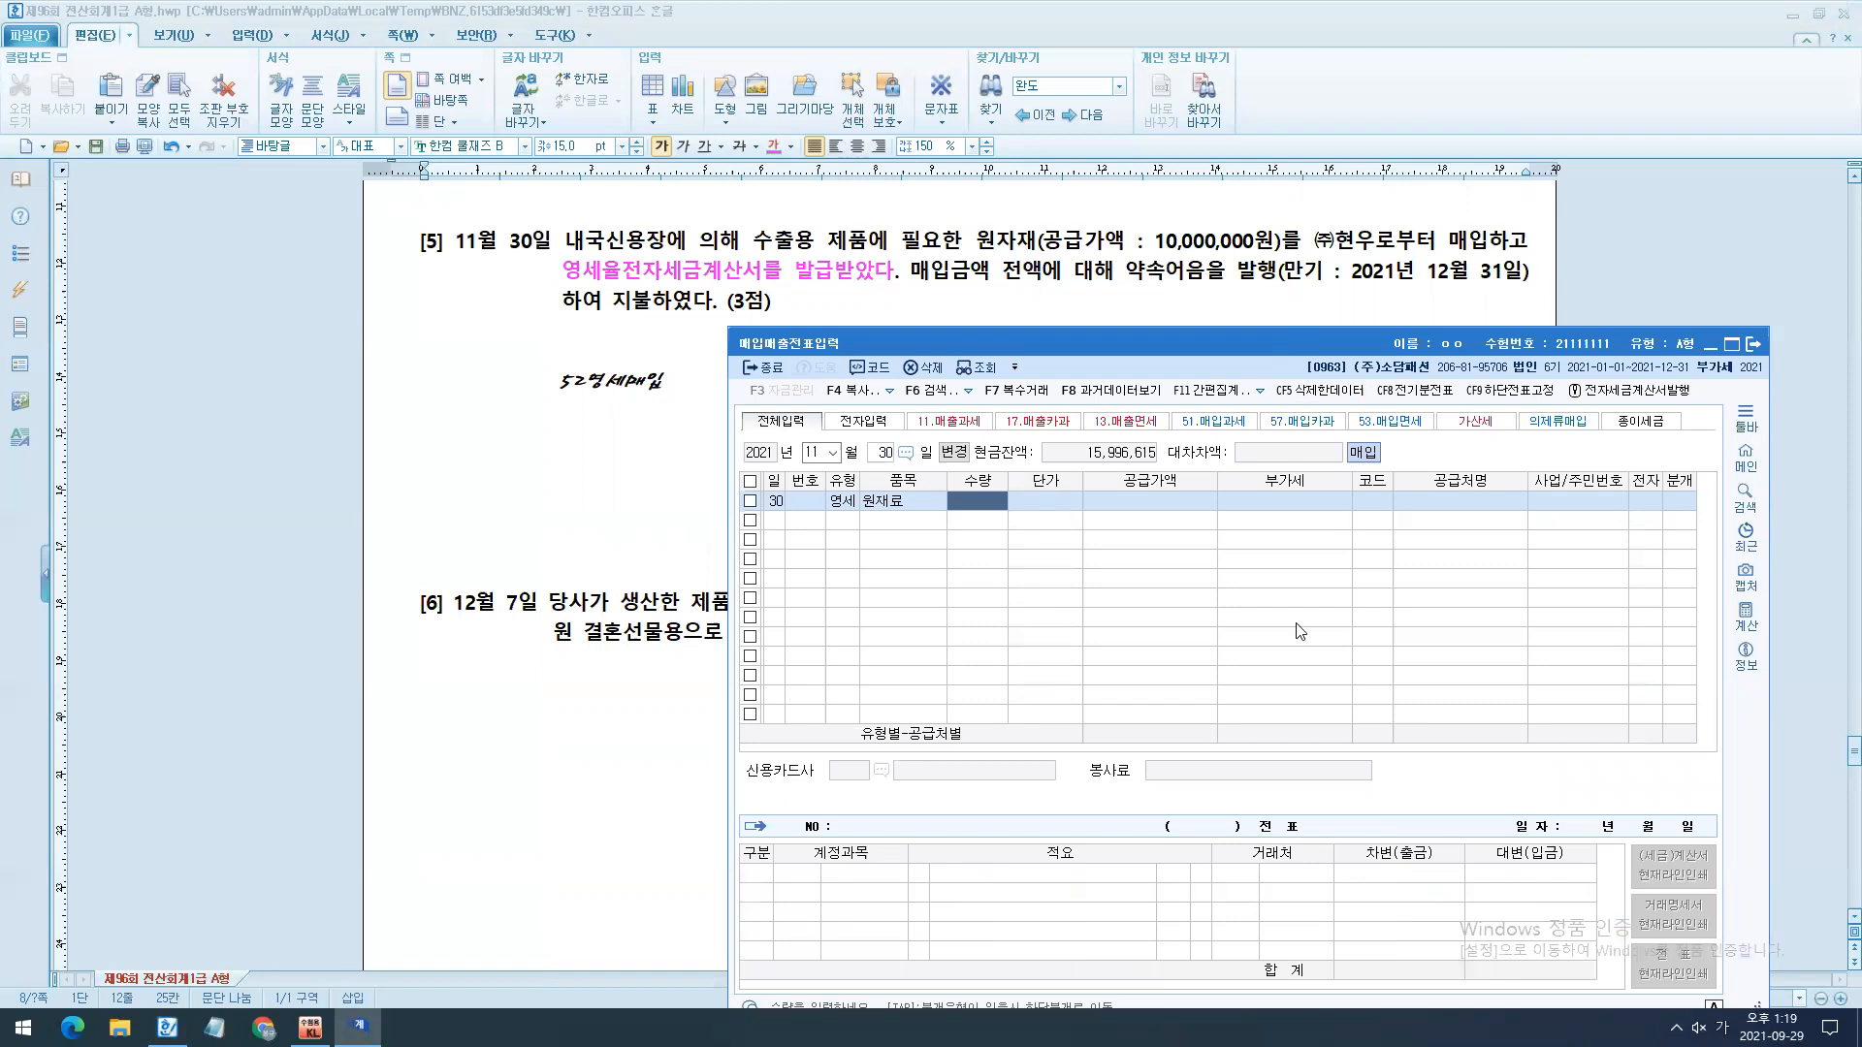
{"action": "key", "text": "Return"}
{"action": "type", "text": "10000000"}
{"action": "key", "text": "Return"}
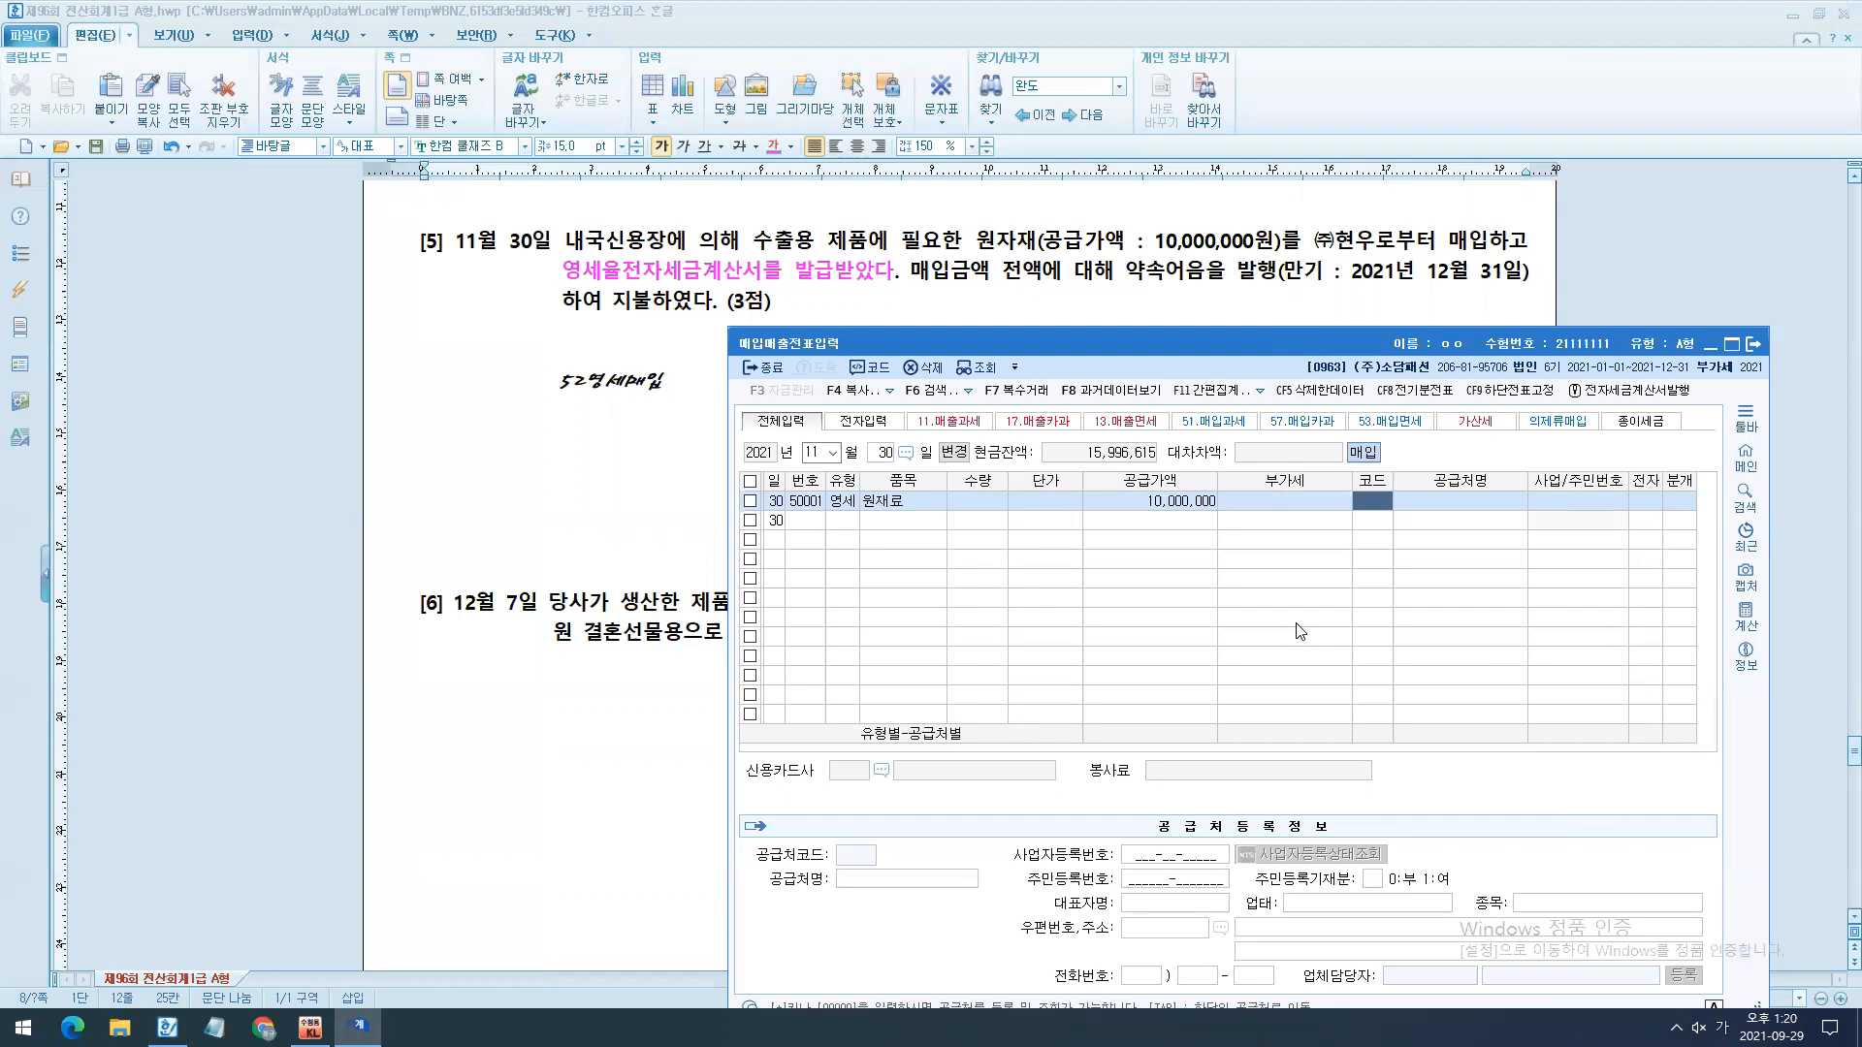
- Set the November 30 entry's supplier to (주)현우, mark it as electronic (여) and choose journal type 3 혼합
{"action": "key", "text": "F2"}
{"action": "type", "text": "현우"}
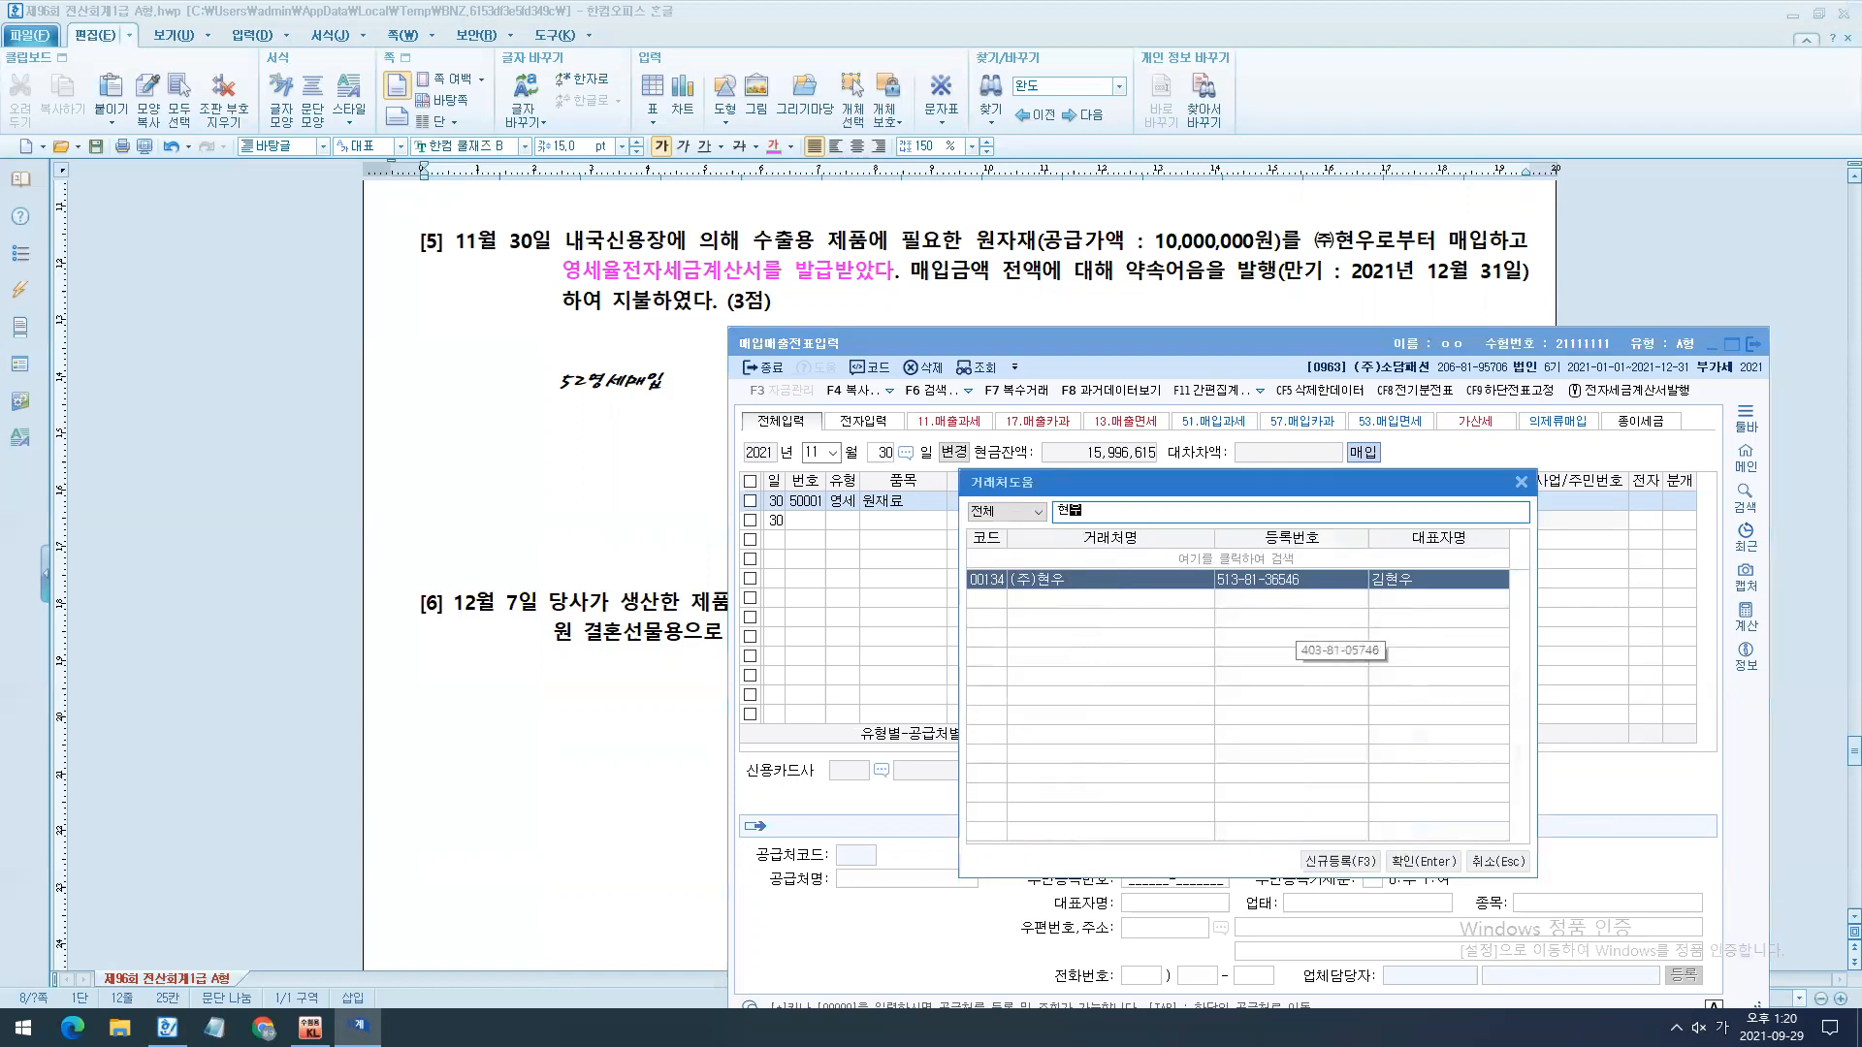
{"action": "key", "text": "Return"}
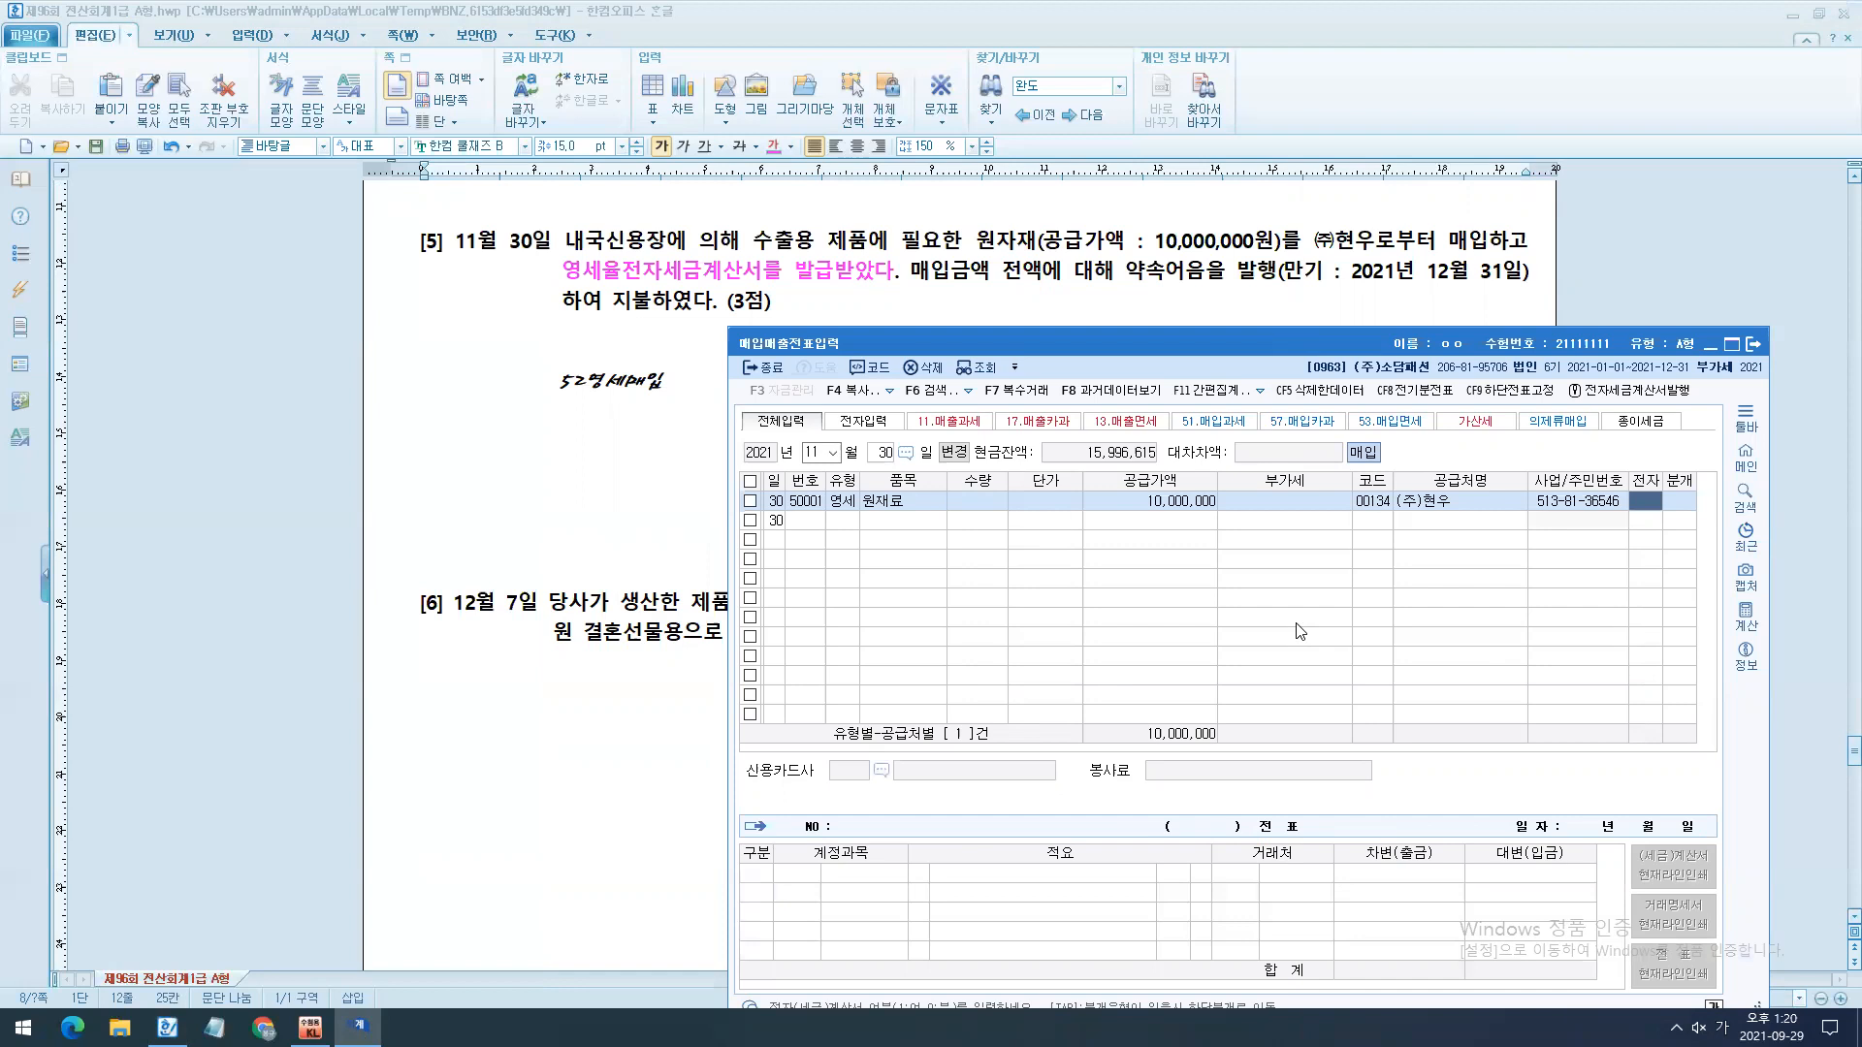
{"action": "type", "text": "1"}
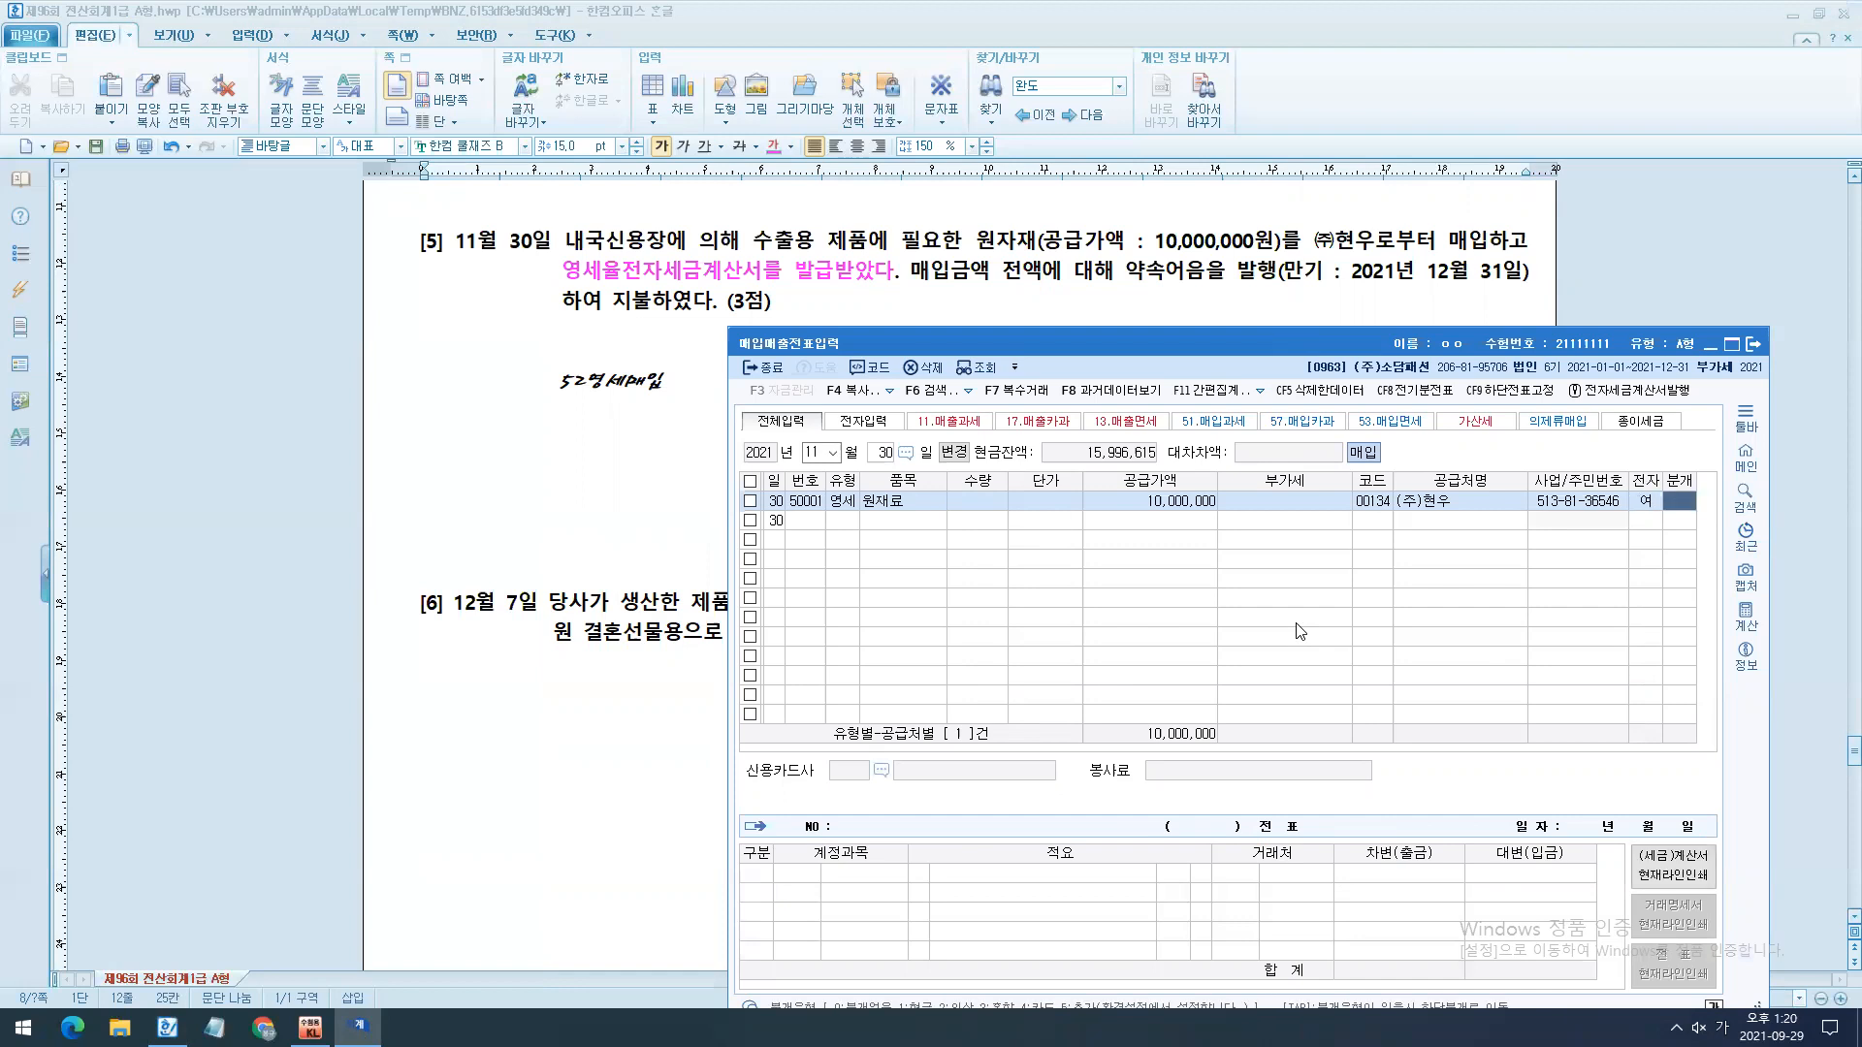
{"action": "type", "text": "3"}
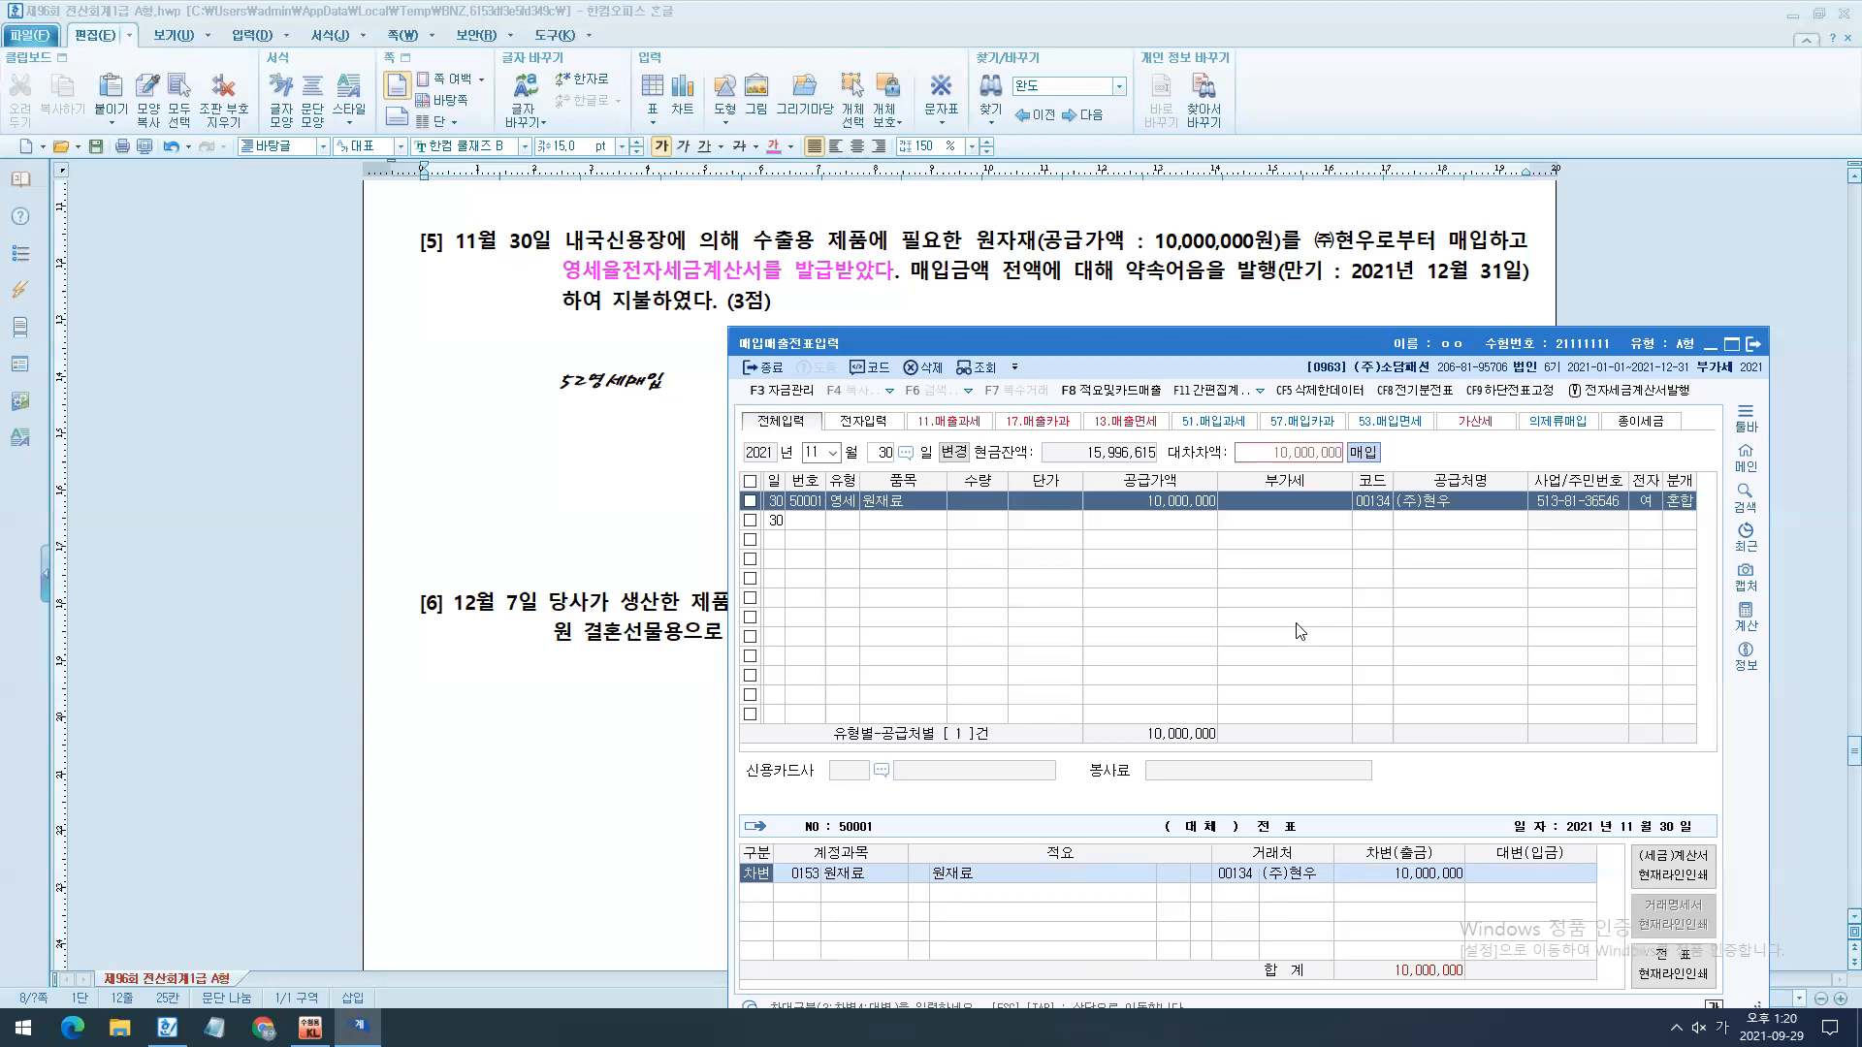
- Add a credit line to the November 30 entry for 0252 지급어음 with 10,000,000
{"action": "type", "text": "4"}
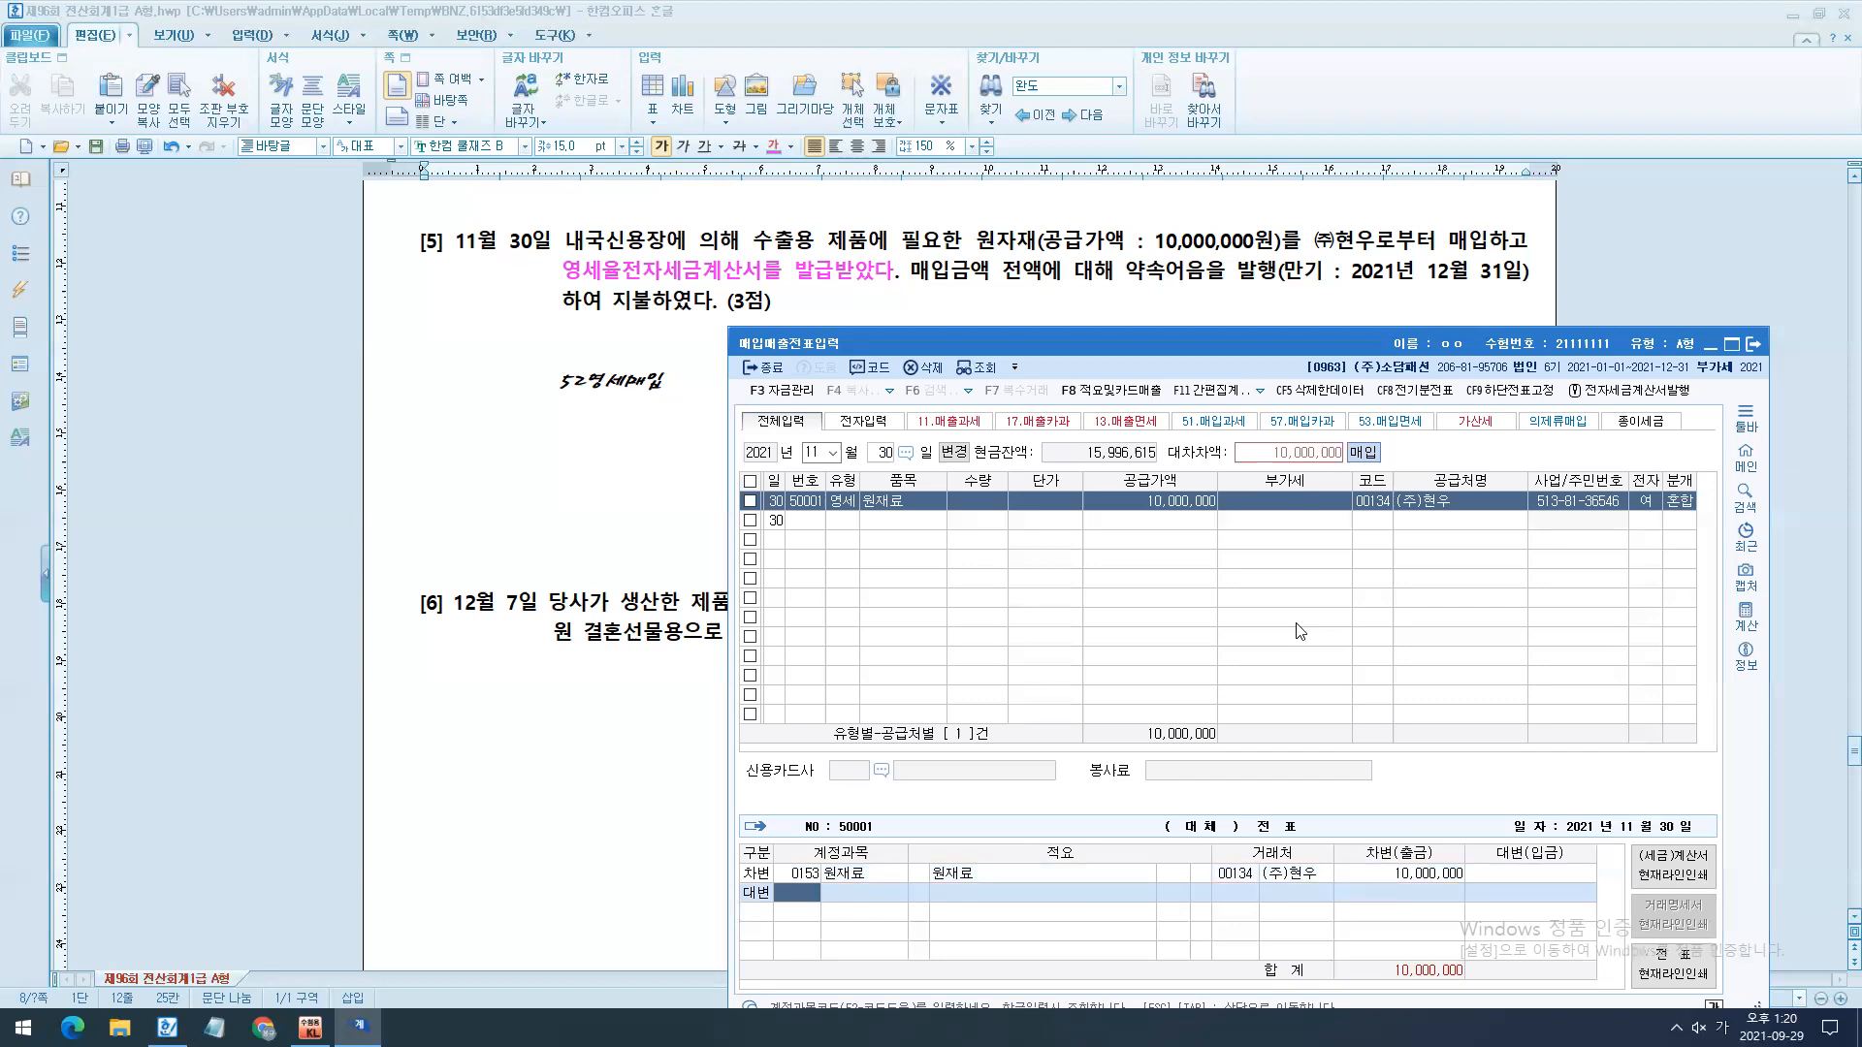
{"action": "type", "text": "252"}
{"action": "key", "text": "Return"}
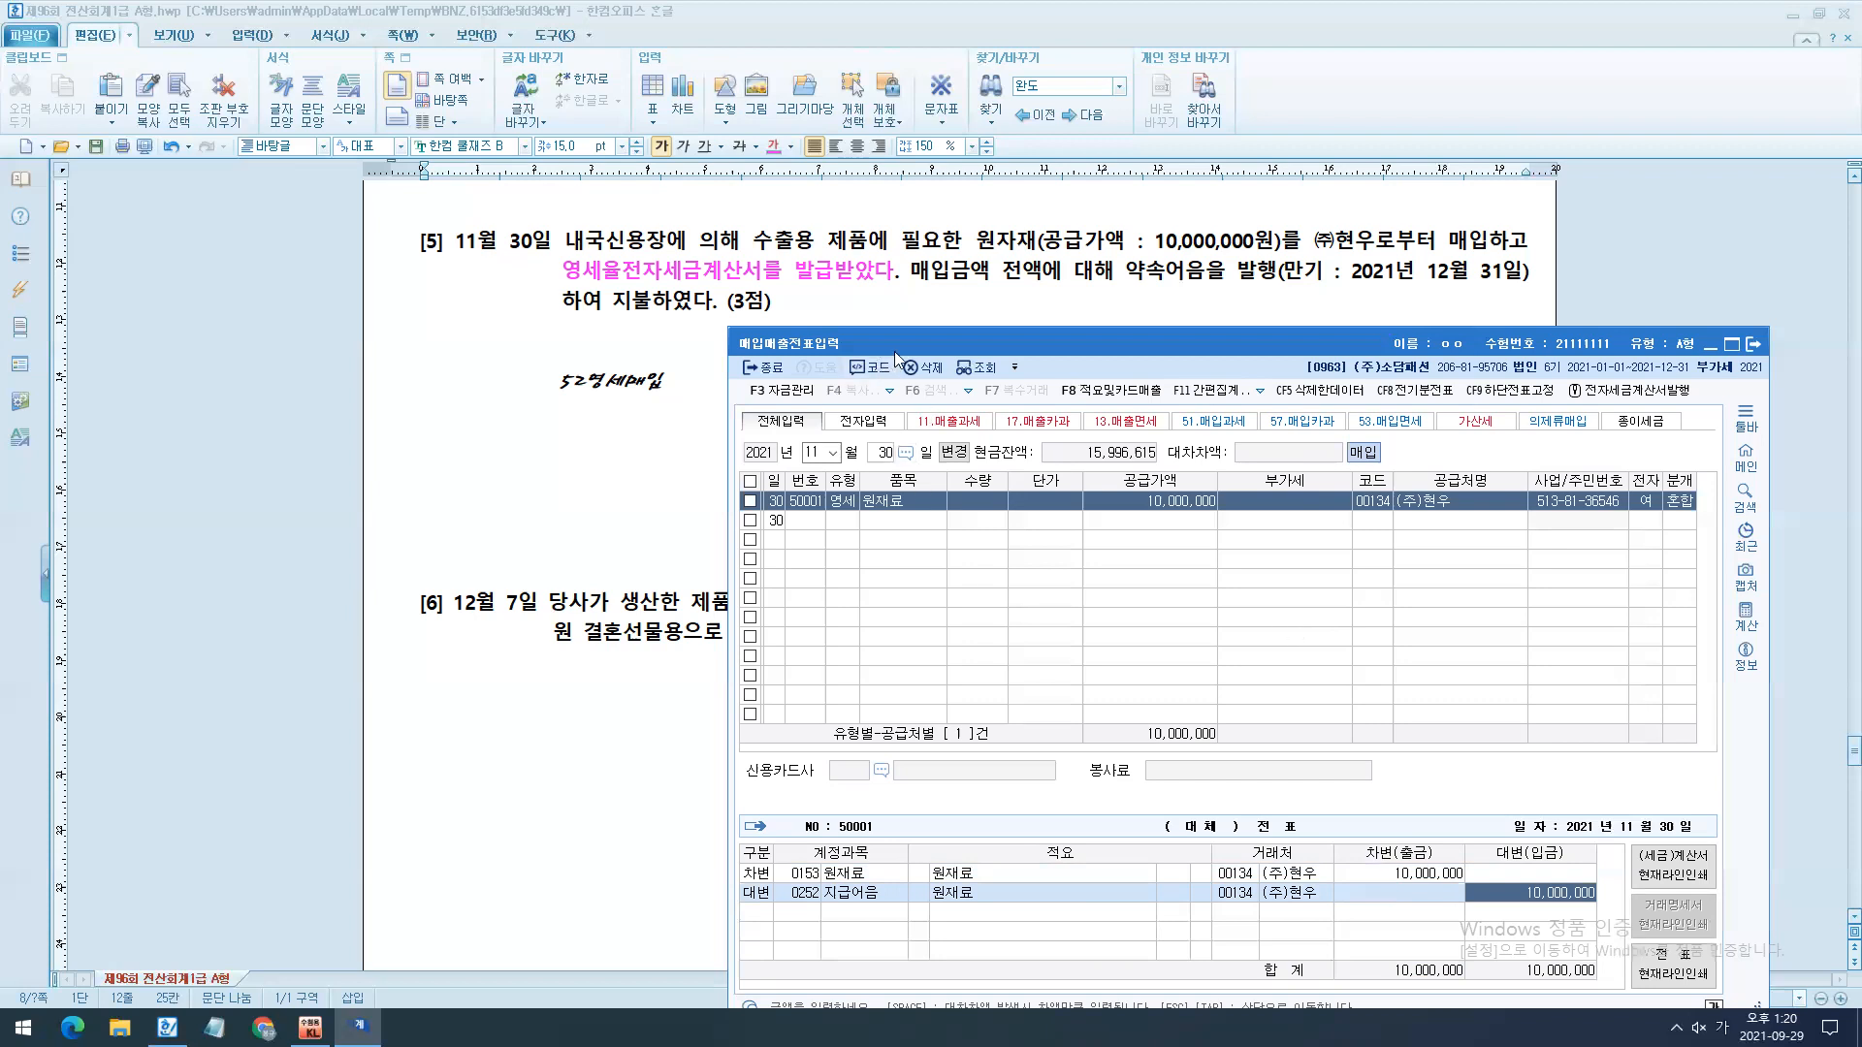
- Bring question [6] into view beside the voucher window and set the entry date to December 7
{"action": "left_click_drag", "start_coordinate": [873, 344], "coordinate": [636, 663]}
{"action": "scroll", "coordinate": [710, 550], "scroll_direction": "down", "scroll_amount": 3}
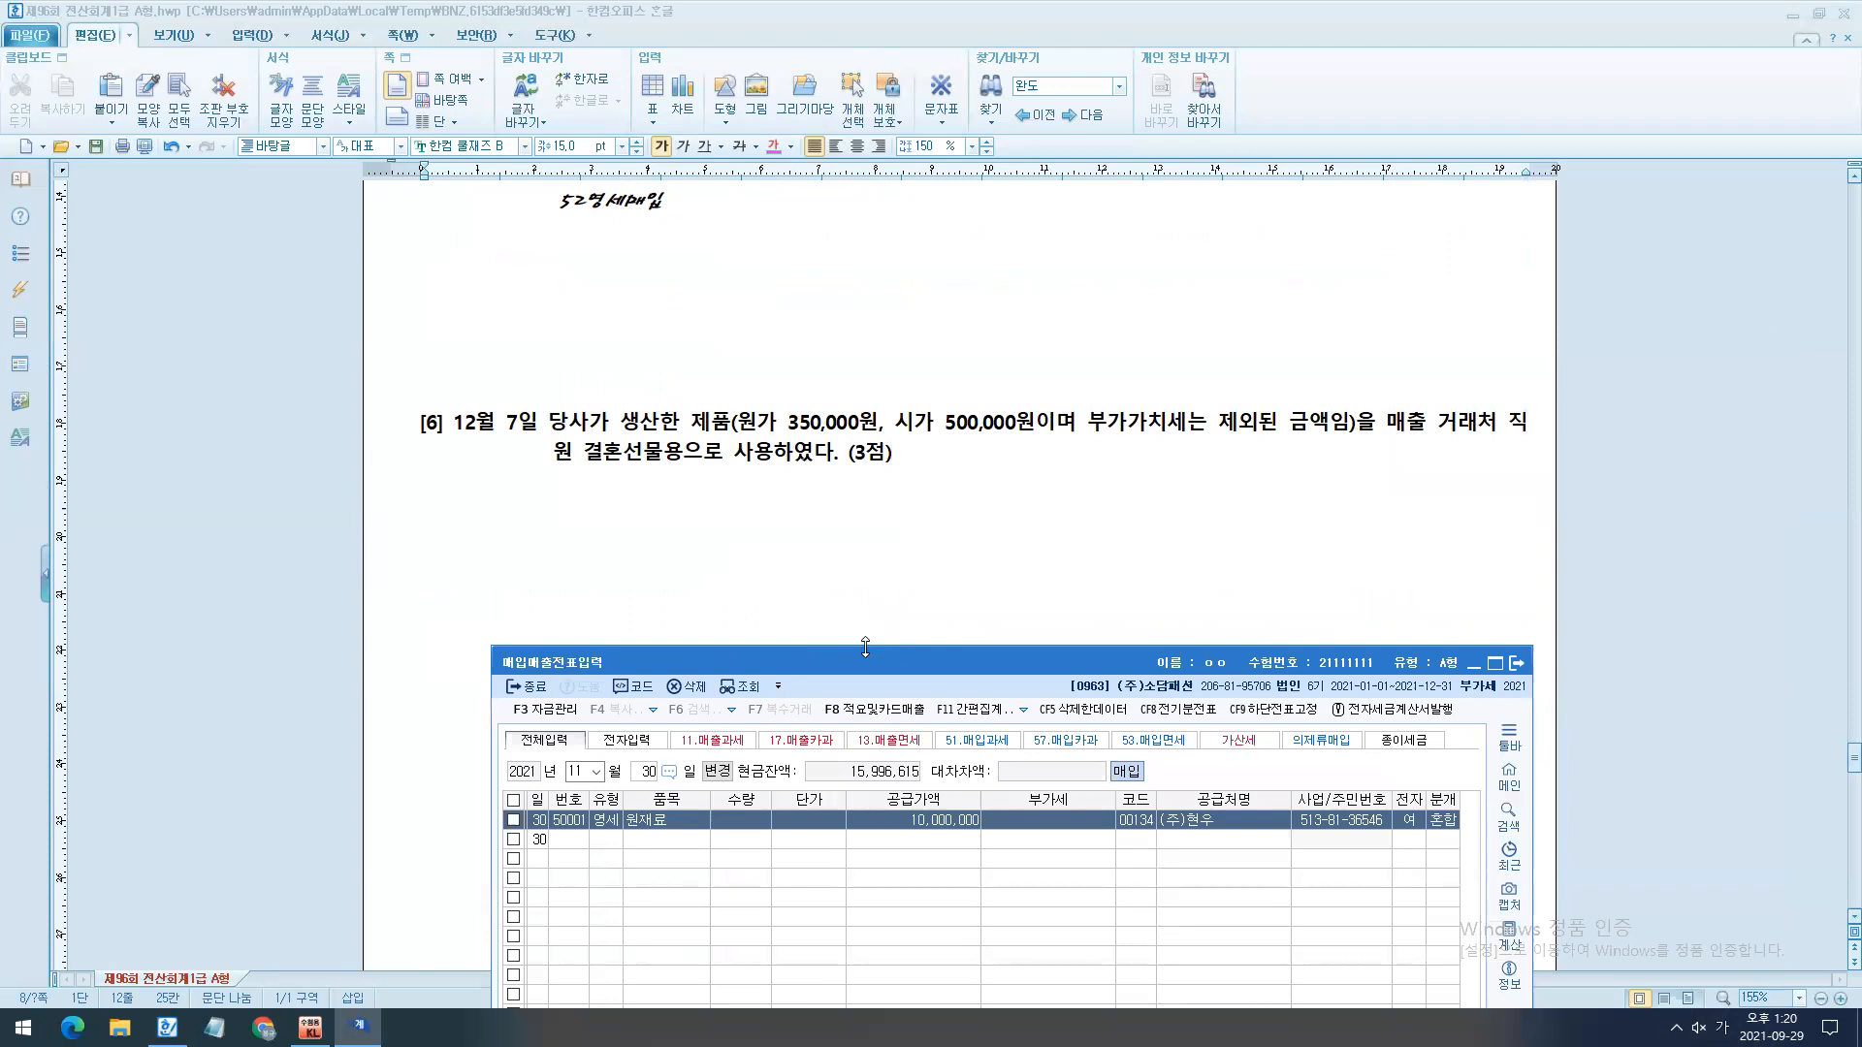
{"action": "left_click_drag", "start_coordinate": [878, 674], "coordinate": [828, 527]}
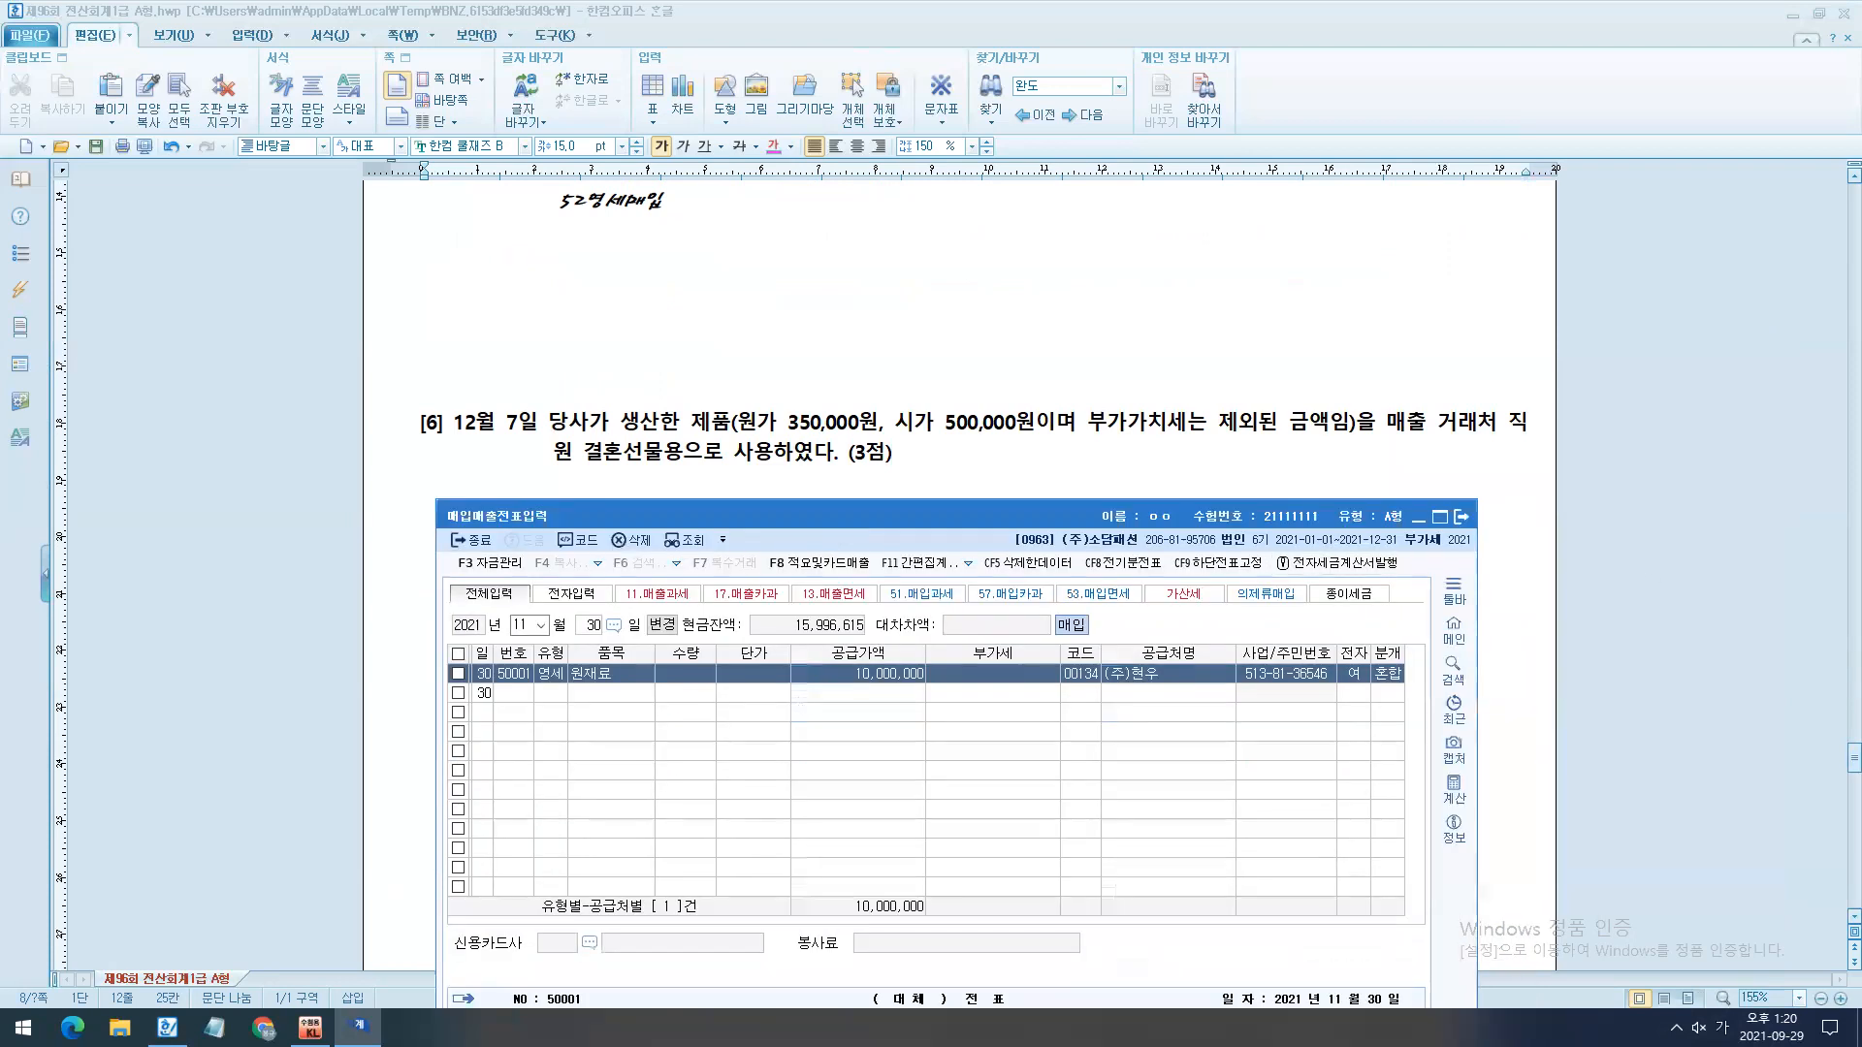
{"action": "left_click", "coordinate": [526, 625]}
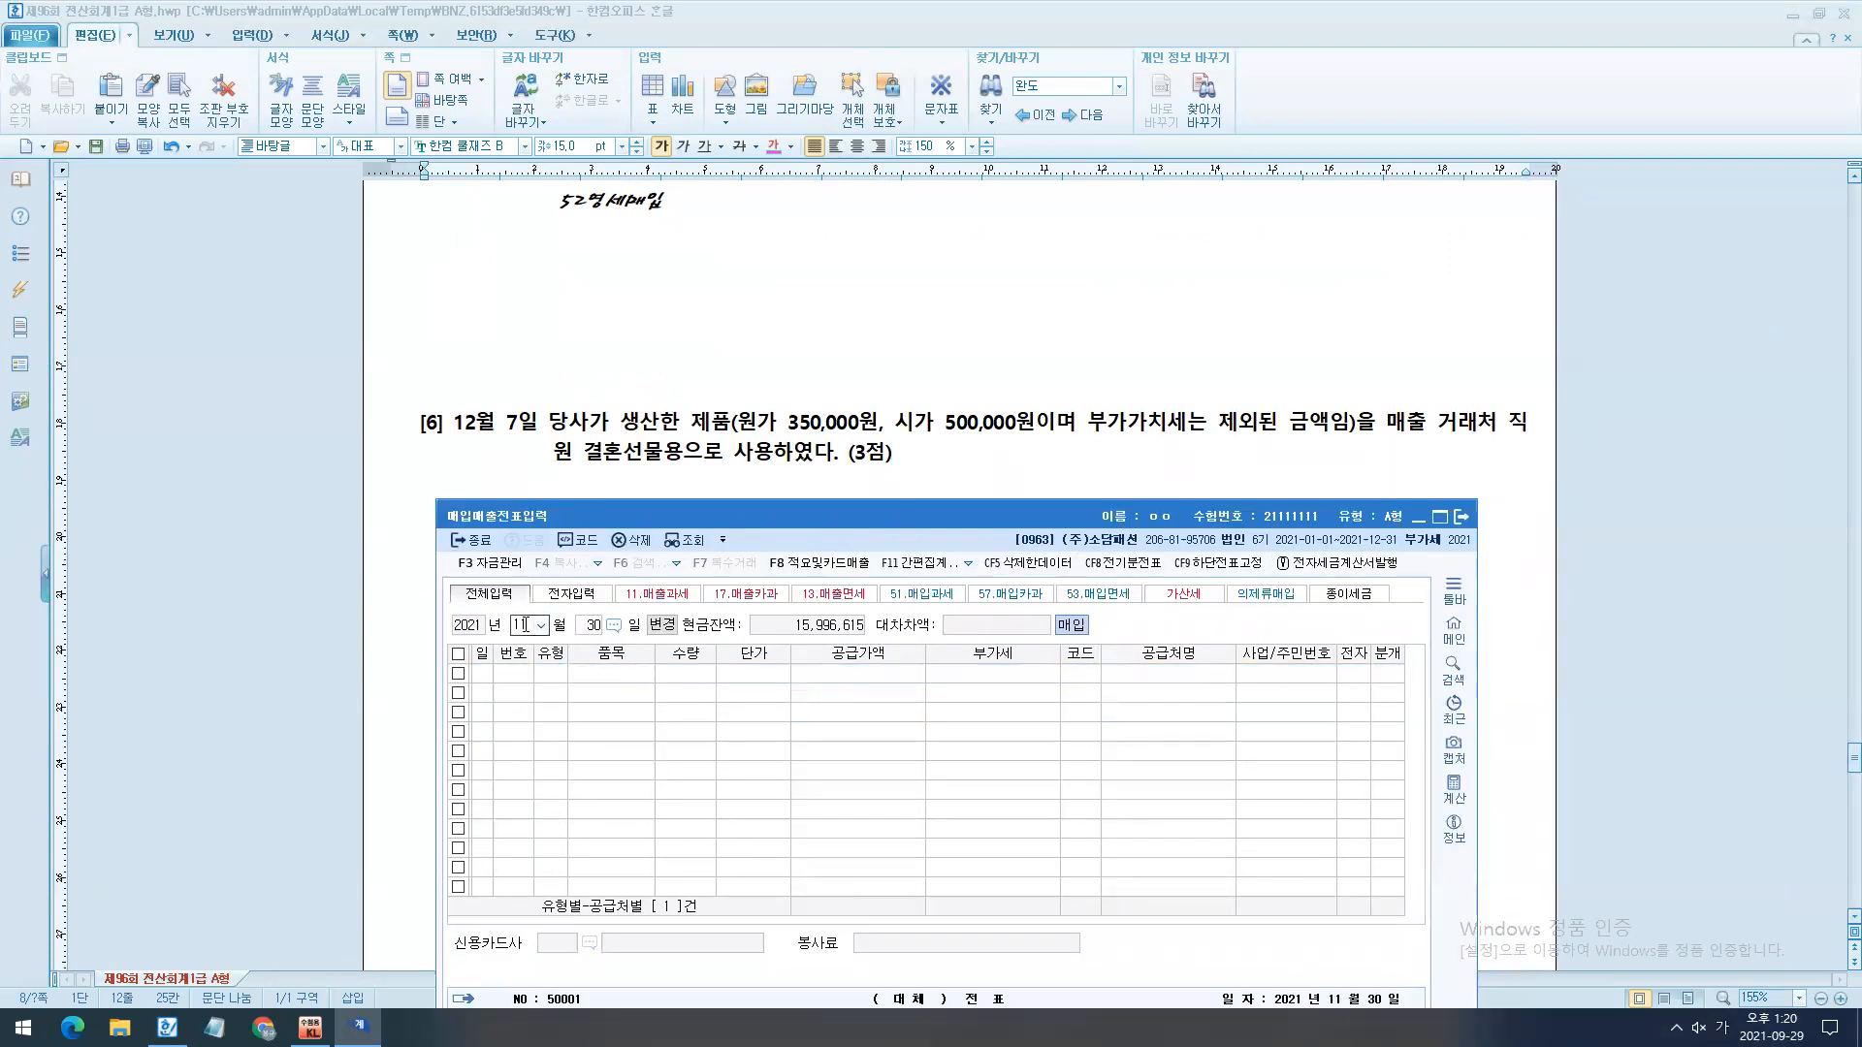
{"action": "type", "text": "12"}
{"action": "key", "text": "Return"}
{"action": "type", "text": "7"}
{"action": "key", "text": "Return"}
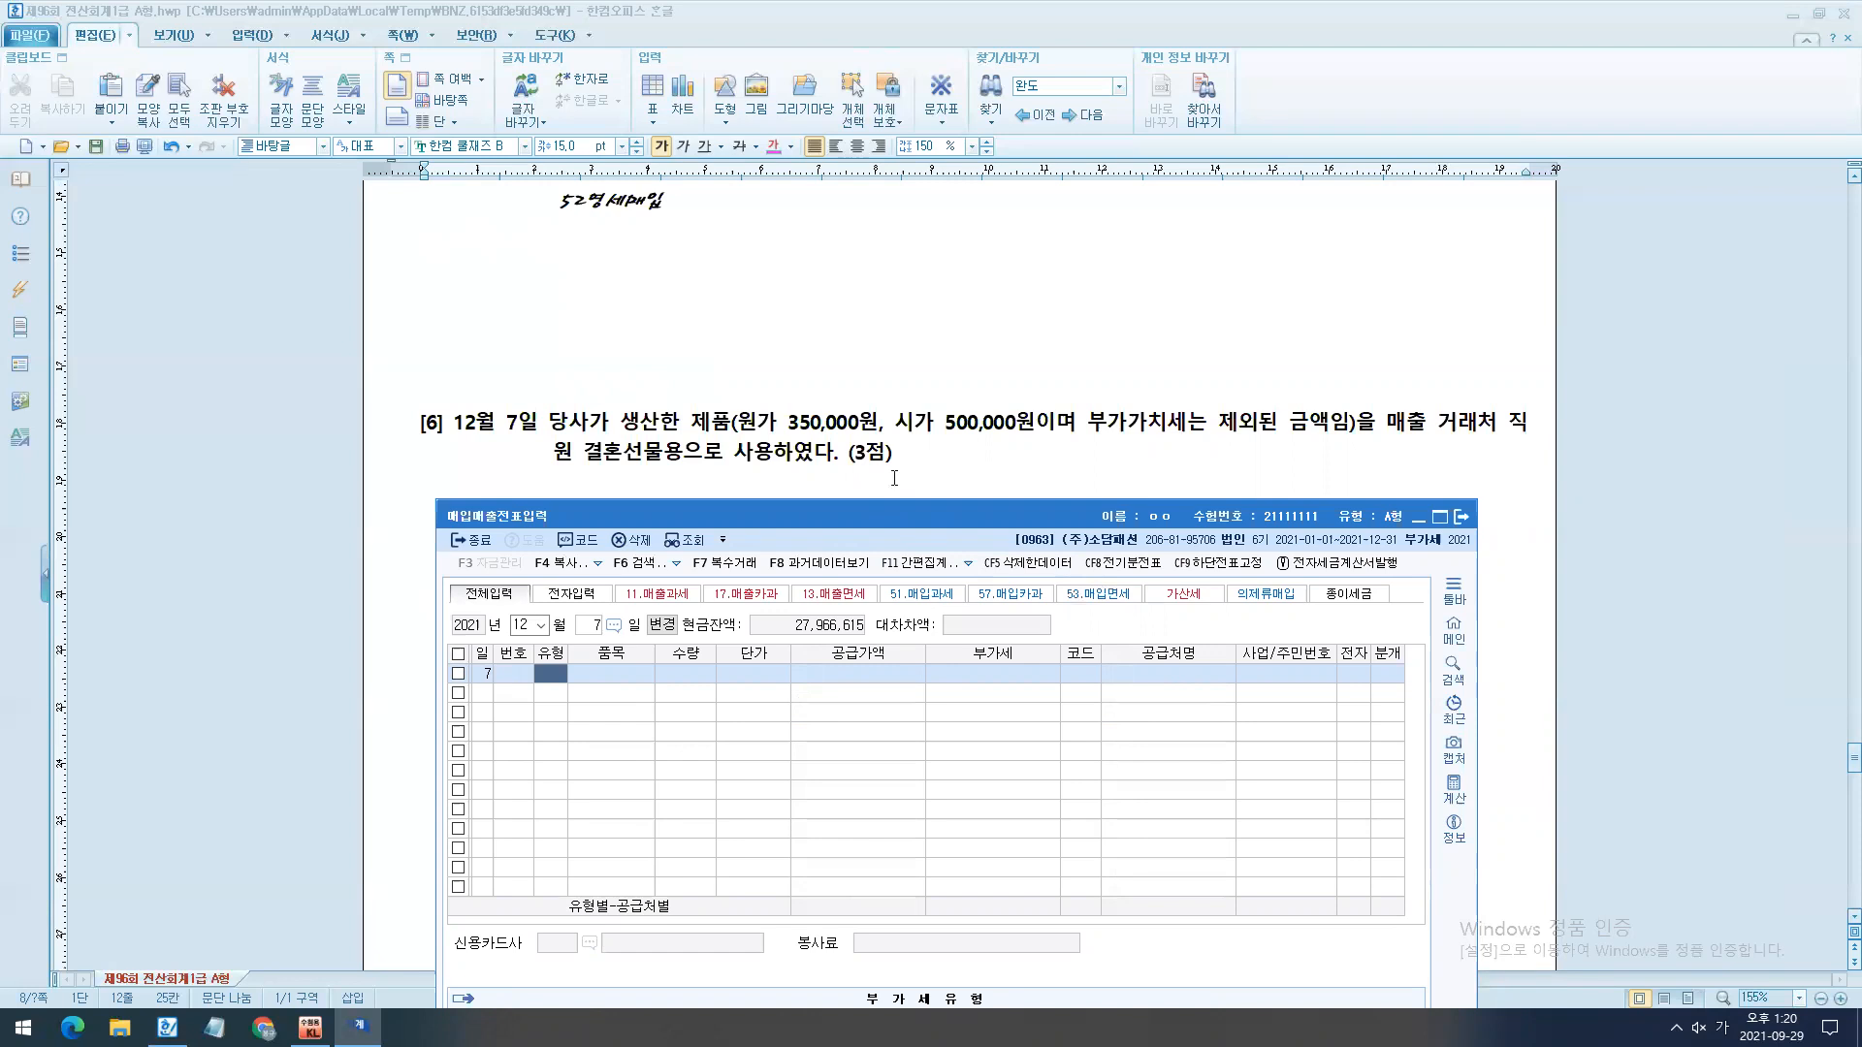
- Write the note 증빙 x -> 간주공급 in the blank area below question [6]
{"action": "left_click", "coordinate": [894, 478]}
{"action": "left_click_drag", "start_coordinate": [398, 488], "coordinate": [461, 679]}
{"action": "left_click", "coordinate": [594, 527]}
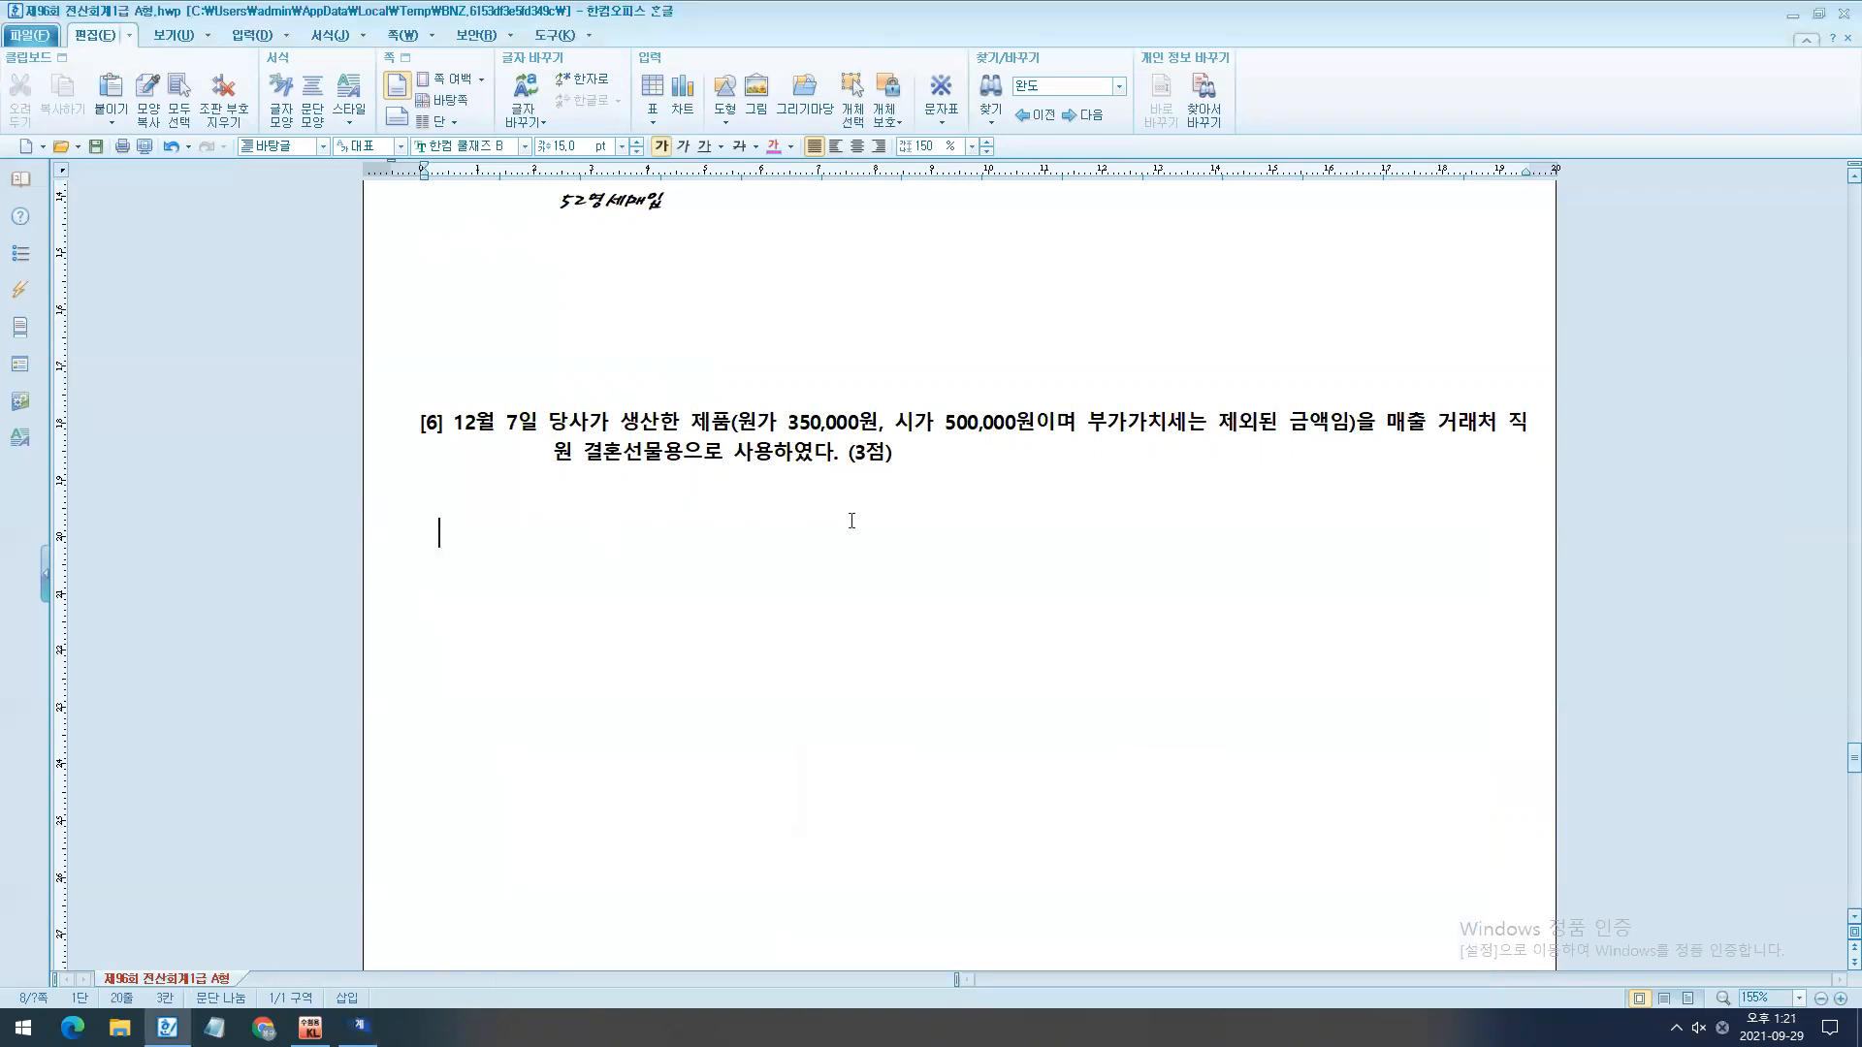
{"action": "type", "text": "증빙 x"}
{"action": "type", "text": "-> rksw"}
{"action": "key", "text": "BackSpace"}
{"action": "key", "text": "BackSpace"}
{"action": "key", "text": "BackSpace"}
{"action": "key", "text": "BackSpace"}
{"action": "type", "text": "간주공급"}
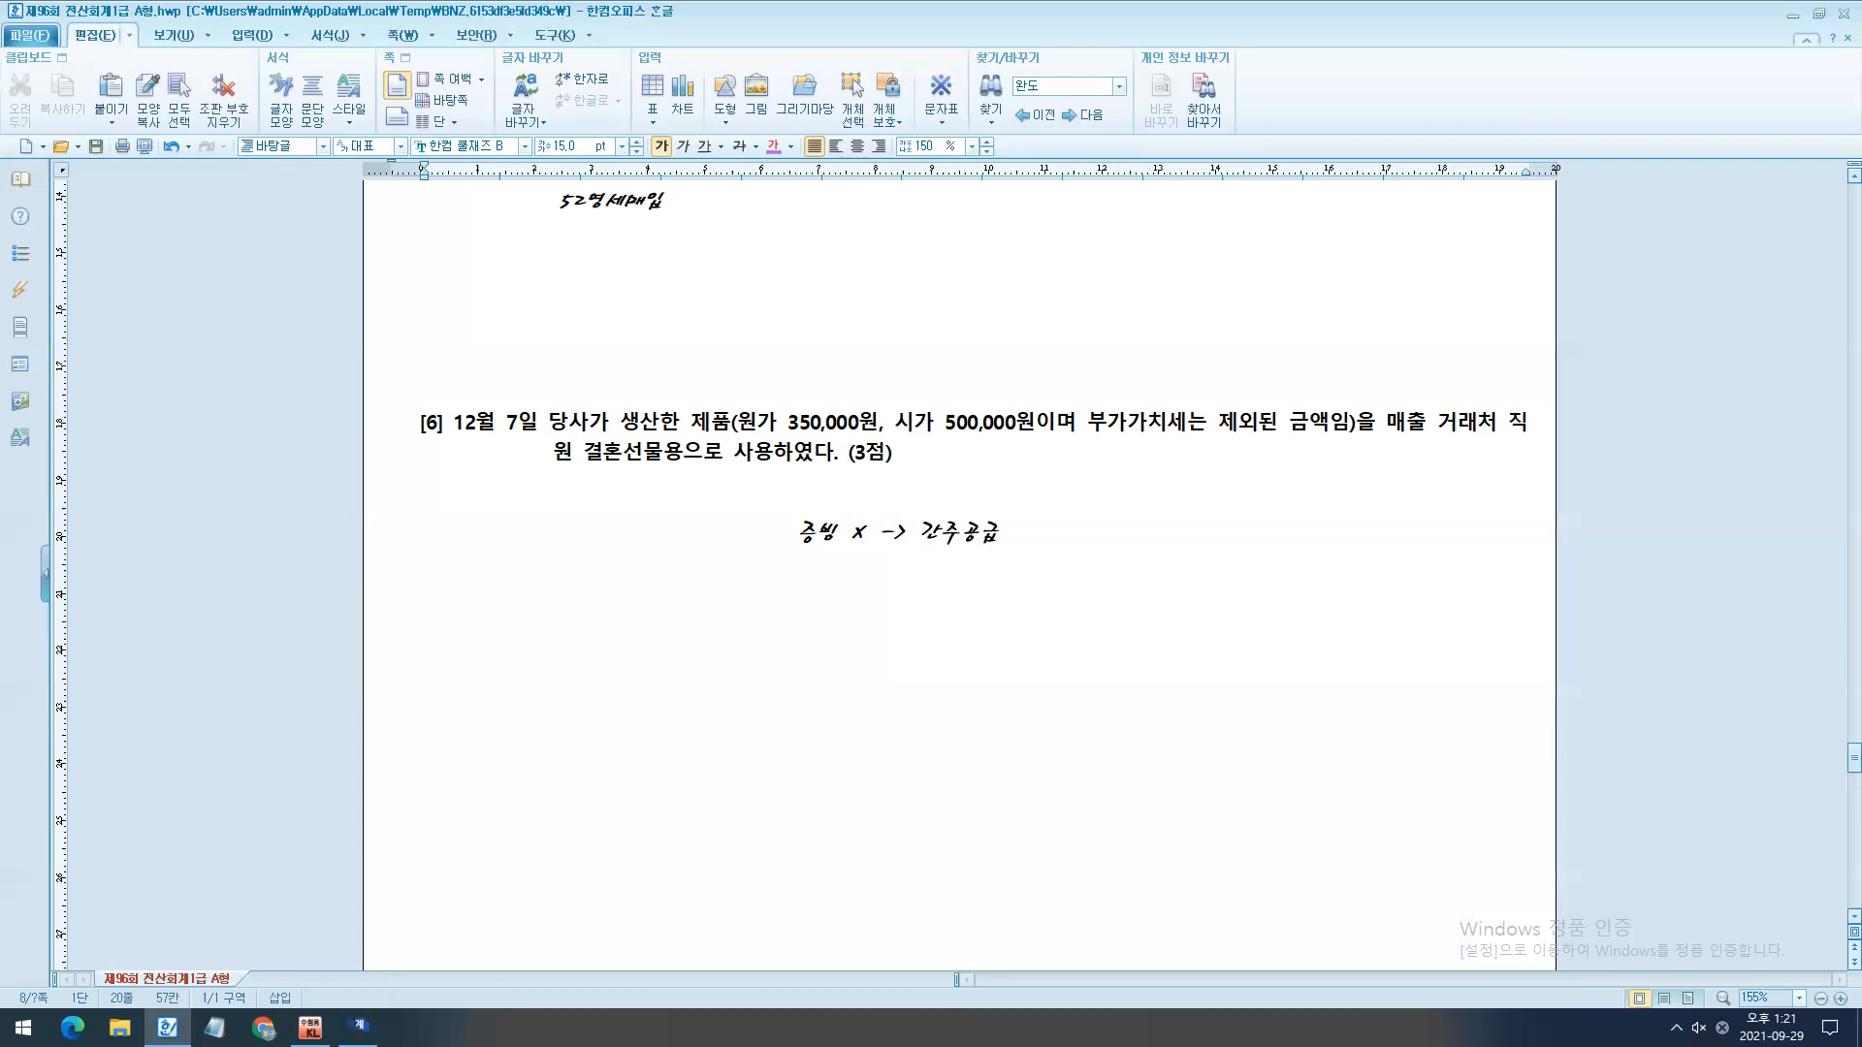
{"action": "scroll", "coordinate": [902, 643], "scroll_direction": "down", "scroll_amount": 2}
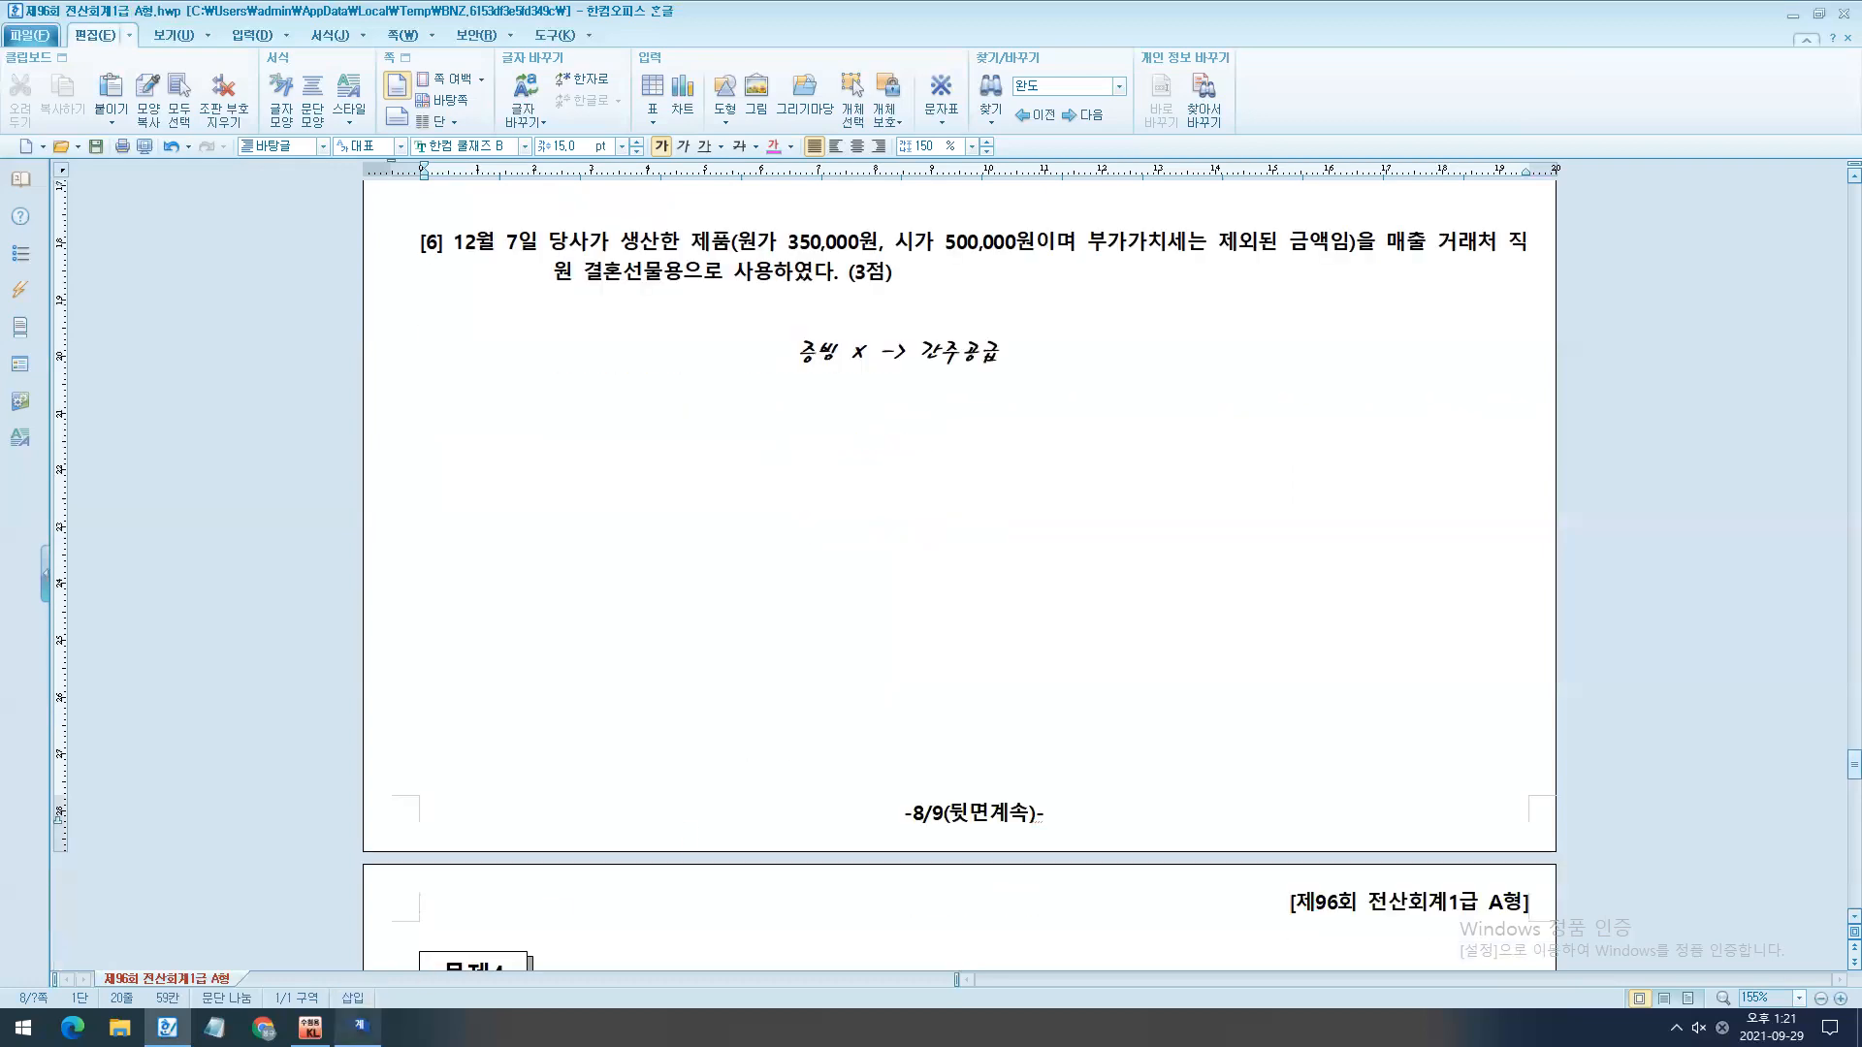
- Switch to KcLep and mark 14.건별 무증빙 among the 매출 VAT types, crossing out 20.면건
{"action": "key", "text": "alt+Tab"}
{"action": "left_click_drag", "start_coordinate": [1028, 518], "coordinate": [1286, 77]}
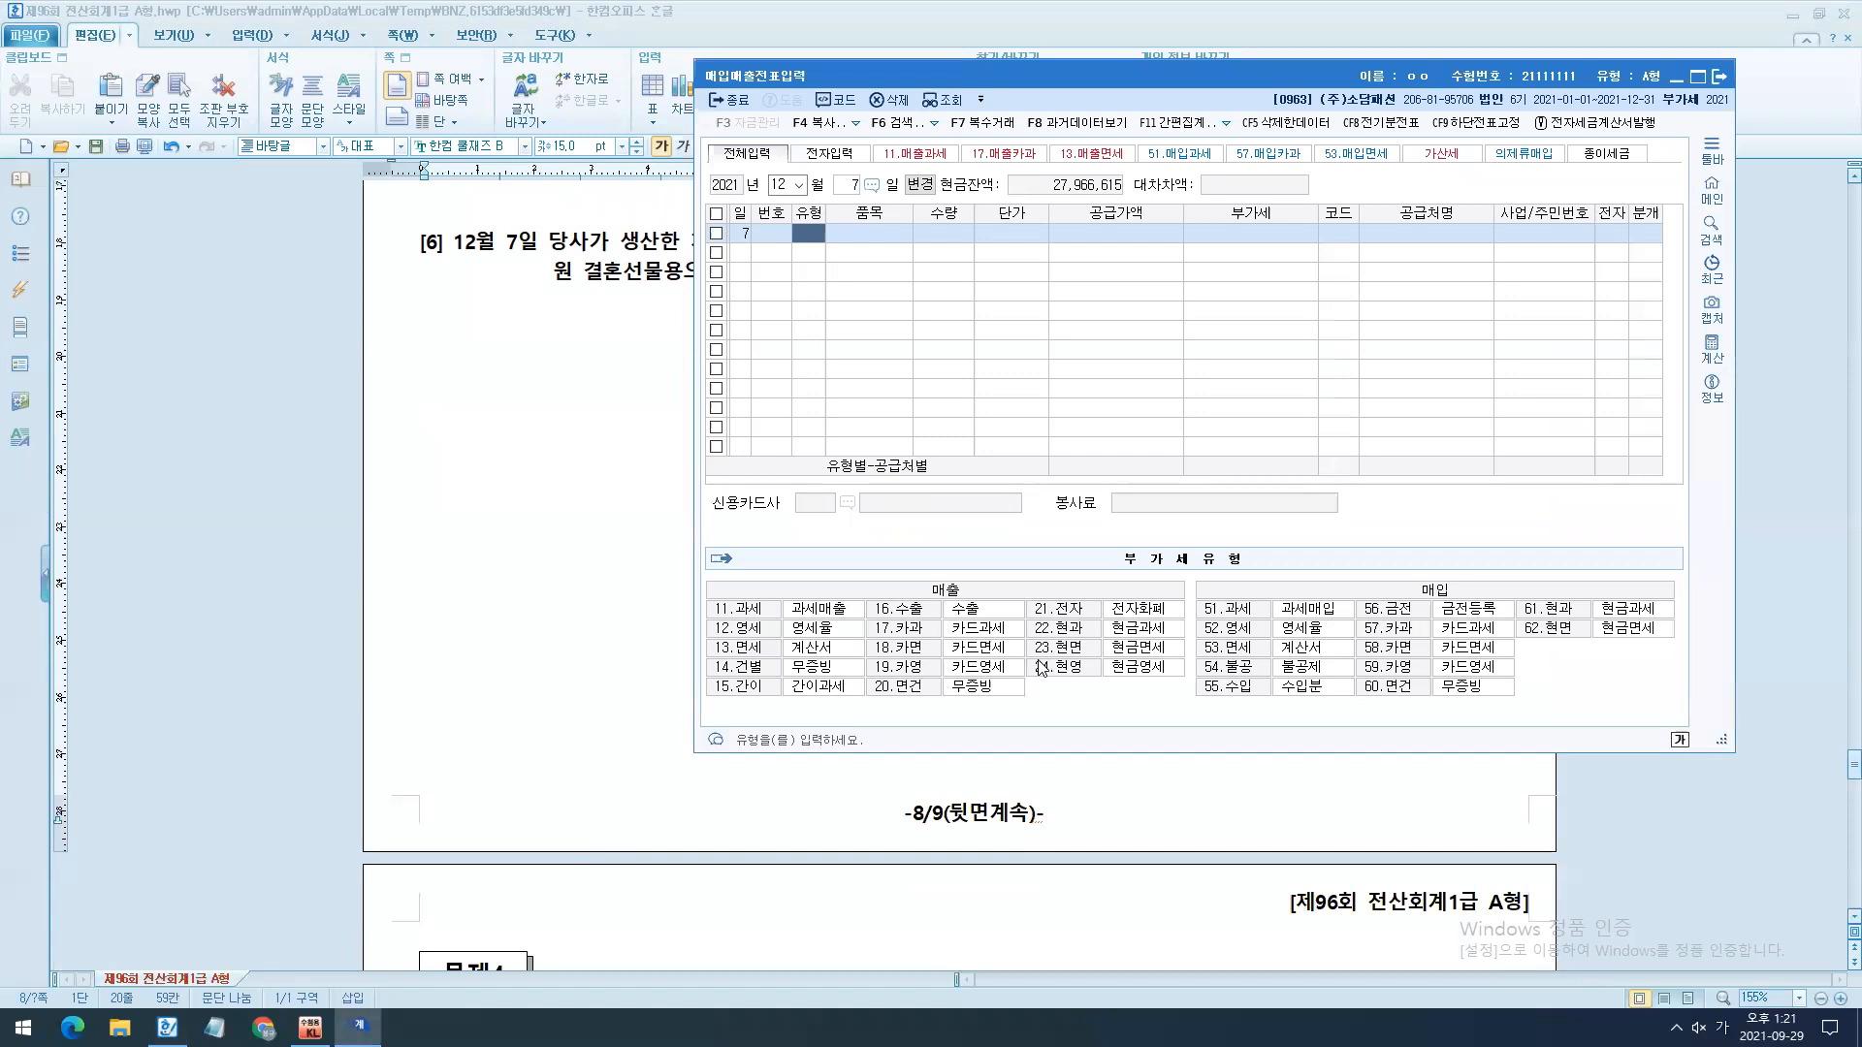
{"action": "key", "text": "ctrl+2"}
{"action": "left_click_drag", "start_coordinate": [925, 578], "coordinate": [972, 607]}
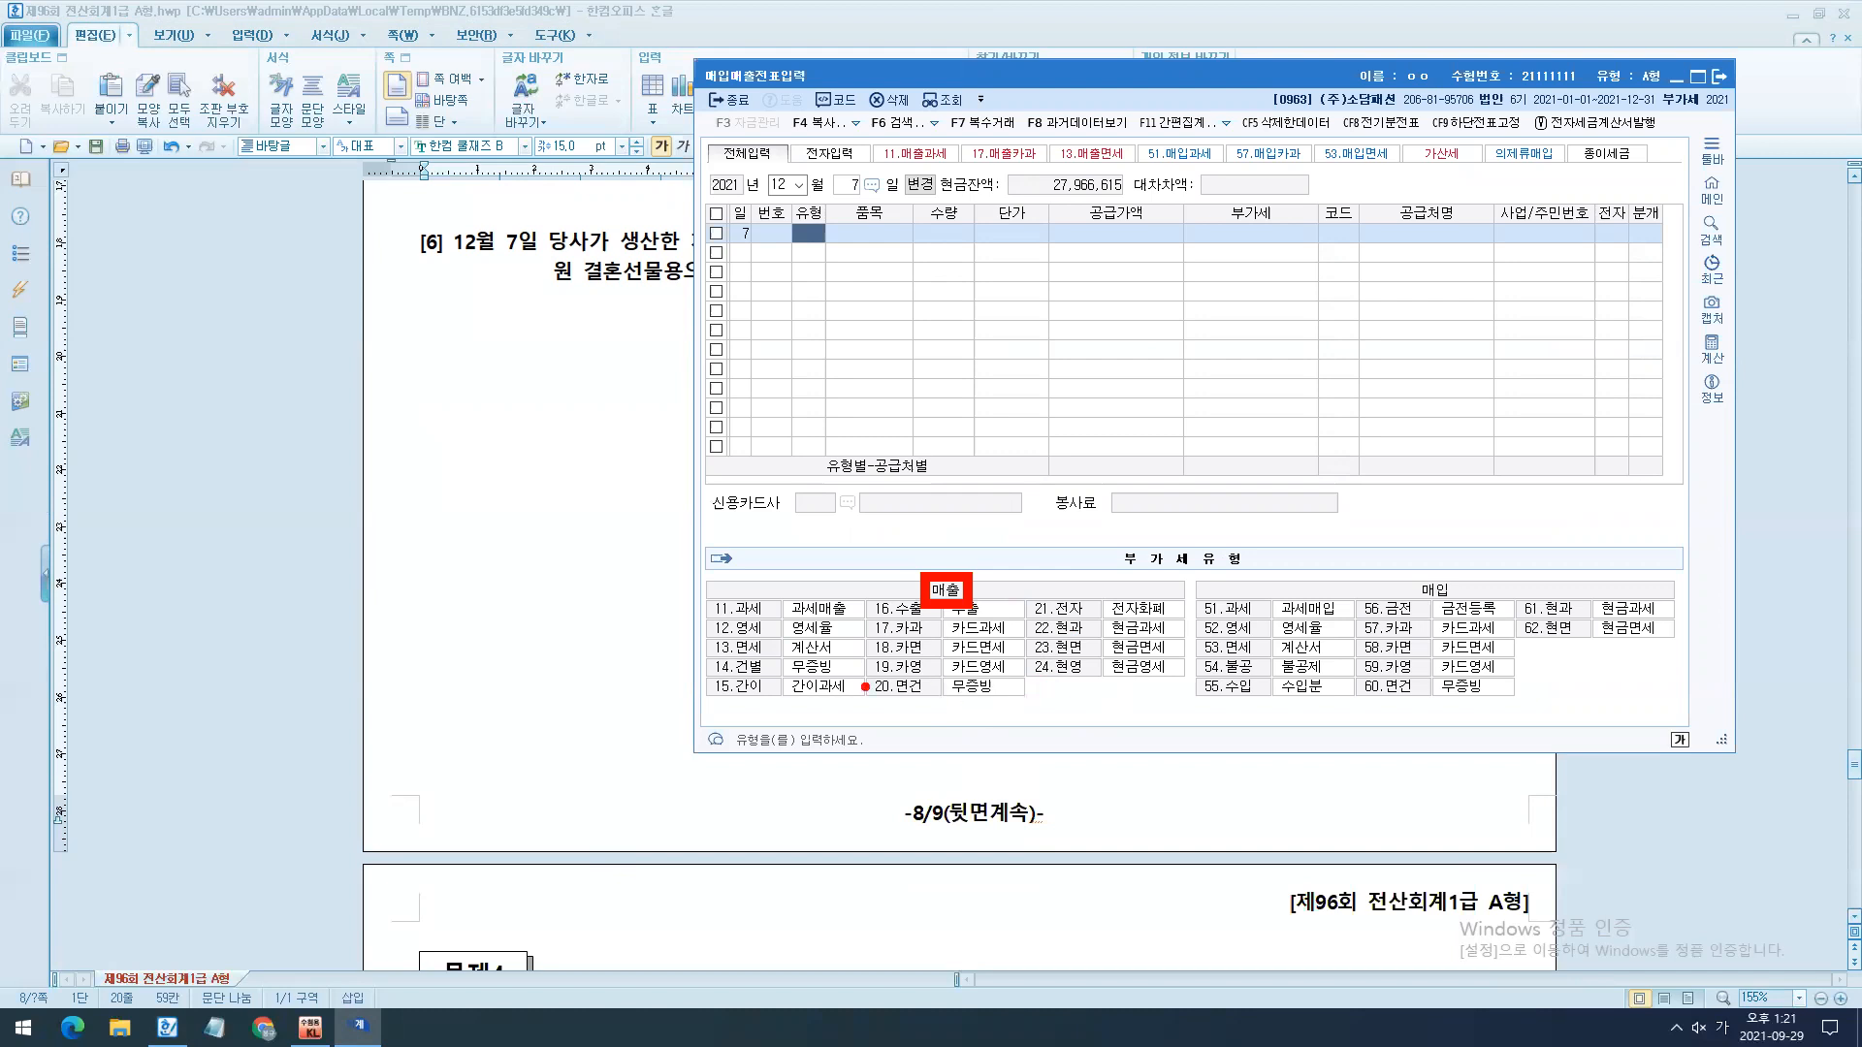
{"action": "mouse_move", "coordinate": [701, 654]}
{"action": "left_mouse_down"}
{"action": "mouse_move", "coordinate": [998, 707]}
{"action": "mouse_move", "coordinate": [999, 687]}
{"action": "mouse_move", "coordinate": [932, 734]}
{"action": "left_mouse_up"}
{"action": "left_click_drag", "start_coordinate": [900, 659], "coordinate": [958, 742]}
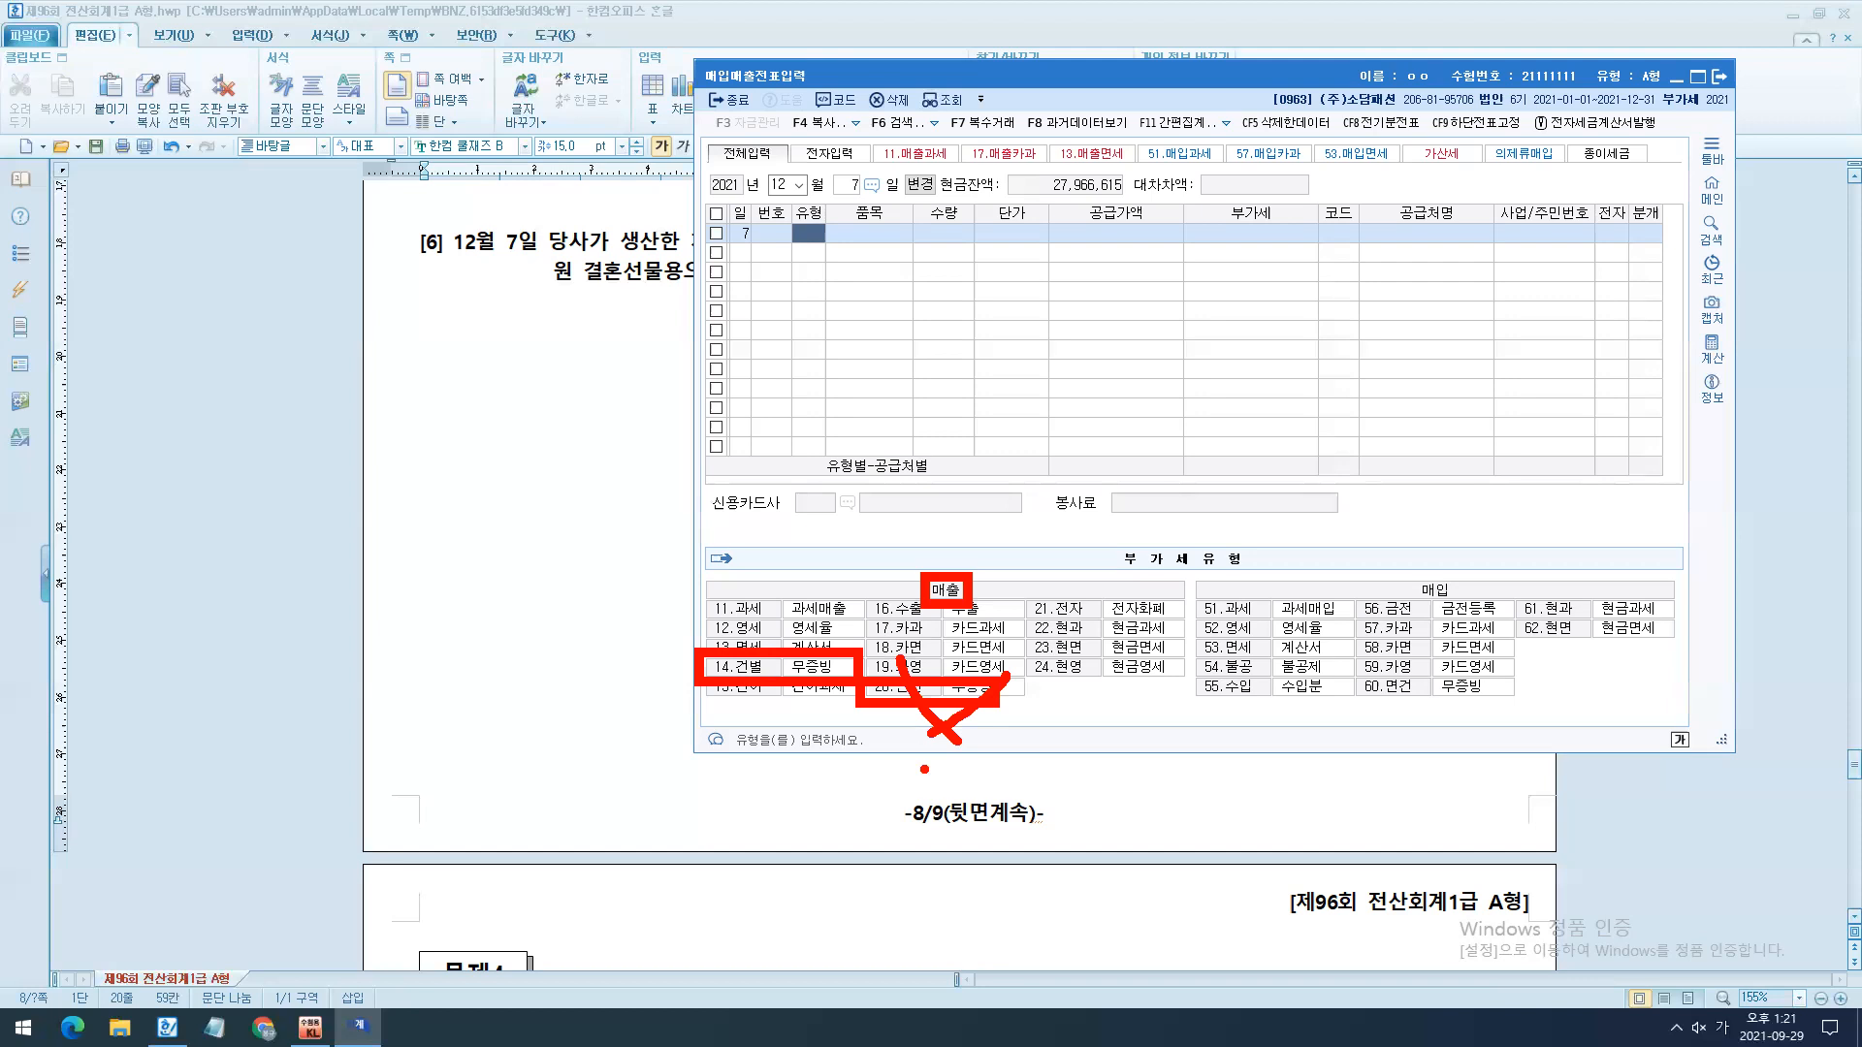
{"action": "left_click_drag", "start_coordinate": [794, 654], "coordinate": [793, 243]}
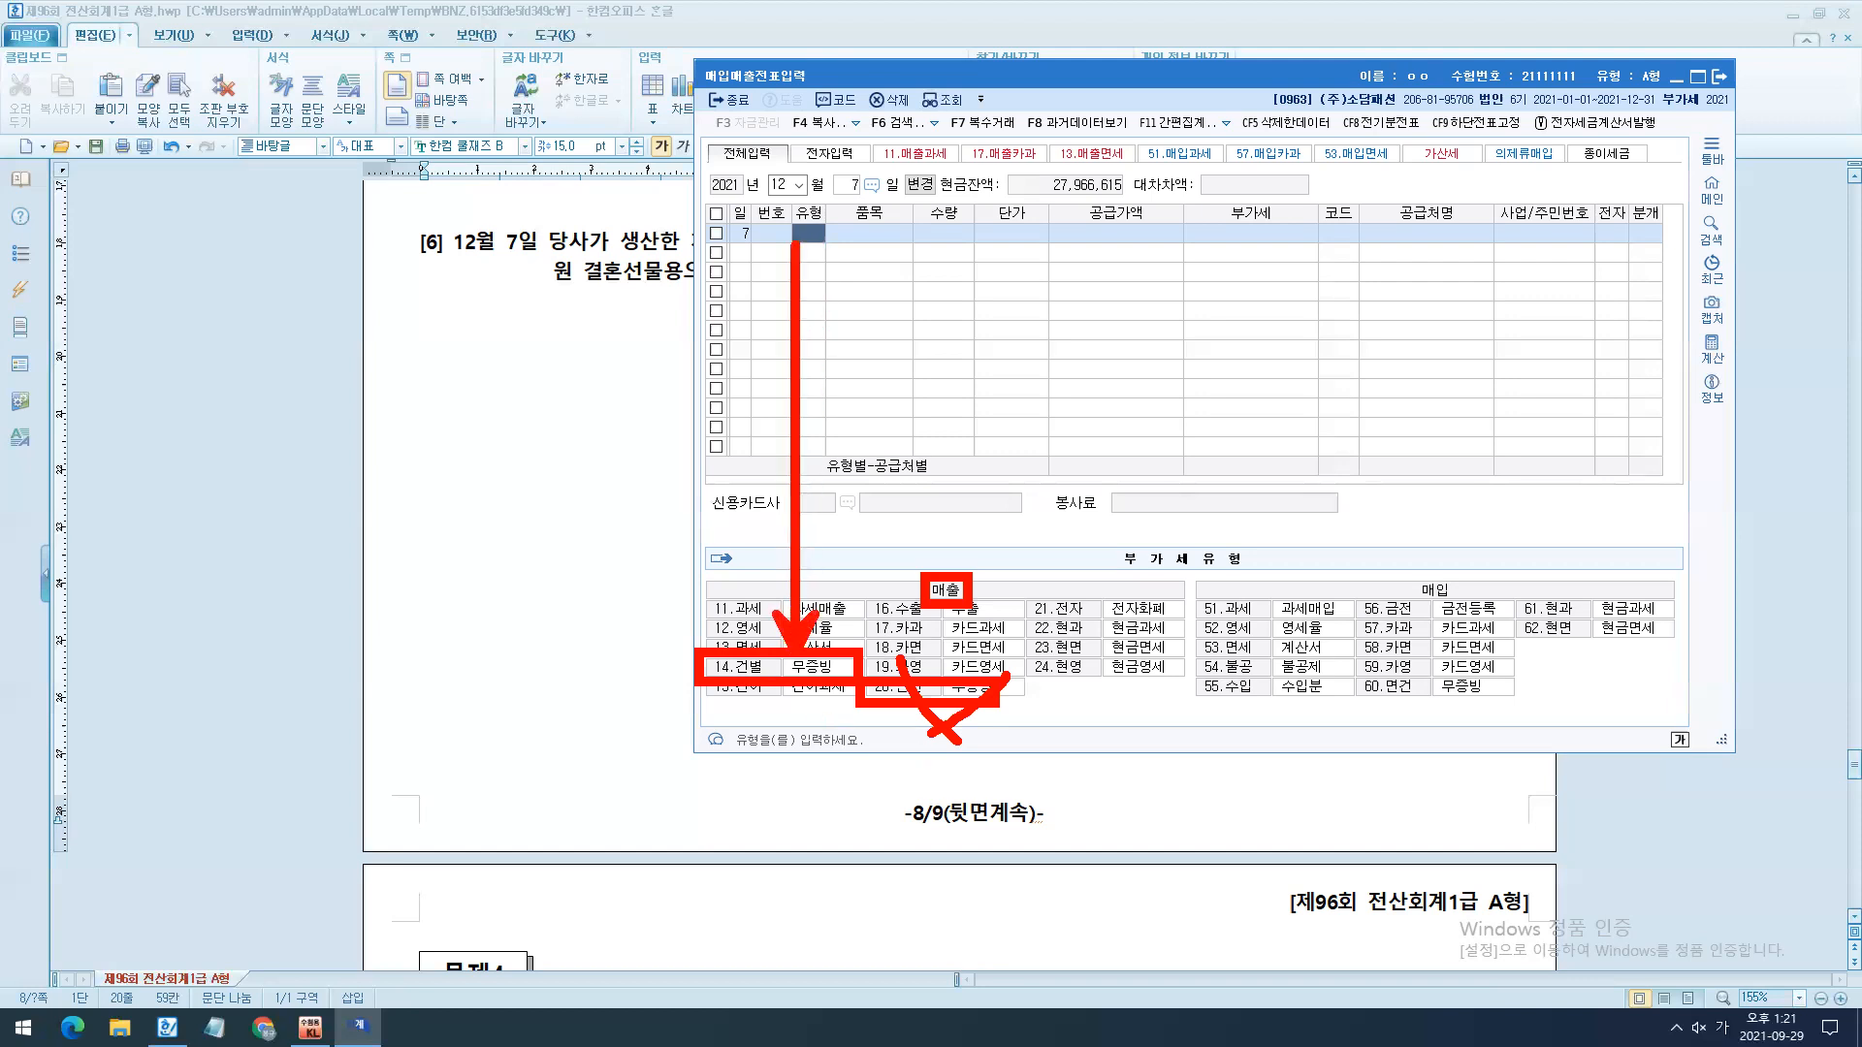
{"action": "type", "text": "14"}
{"action": "key", "text": "Return"}
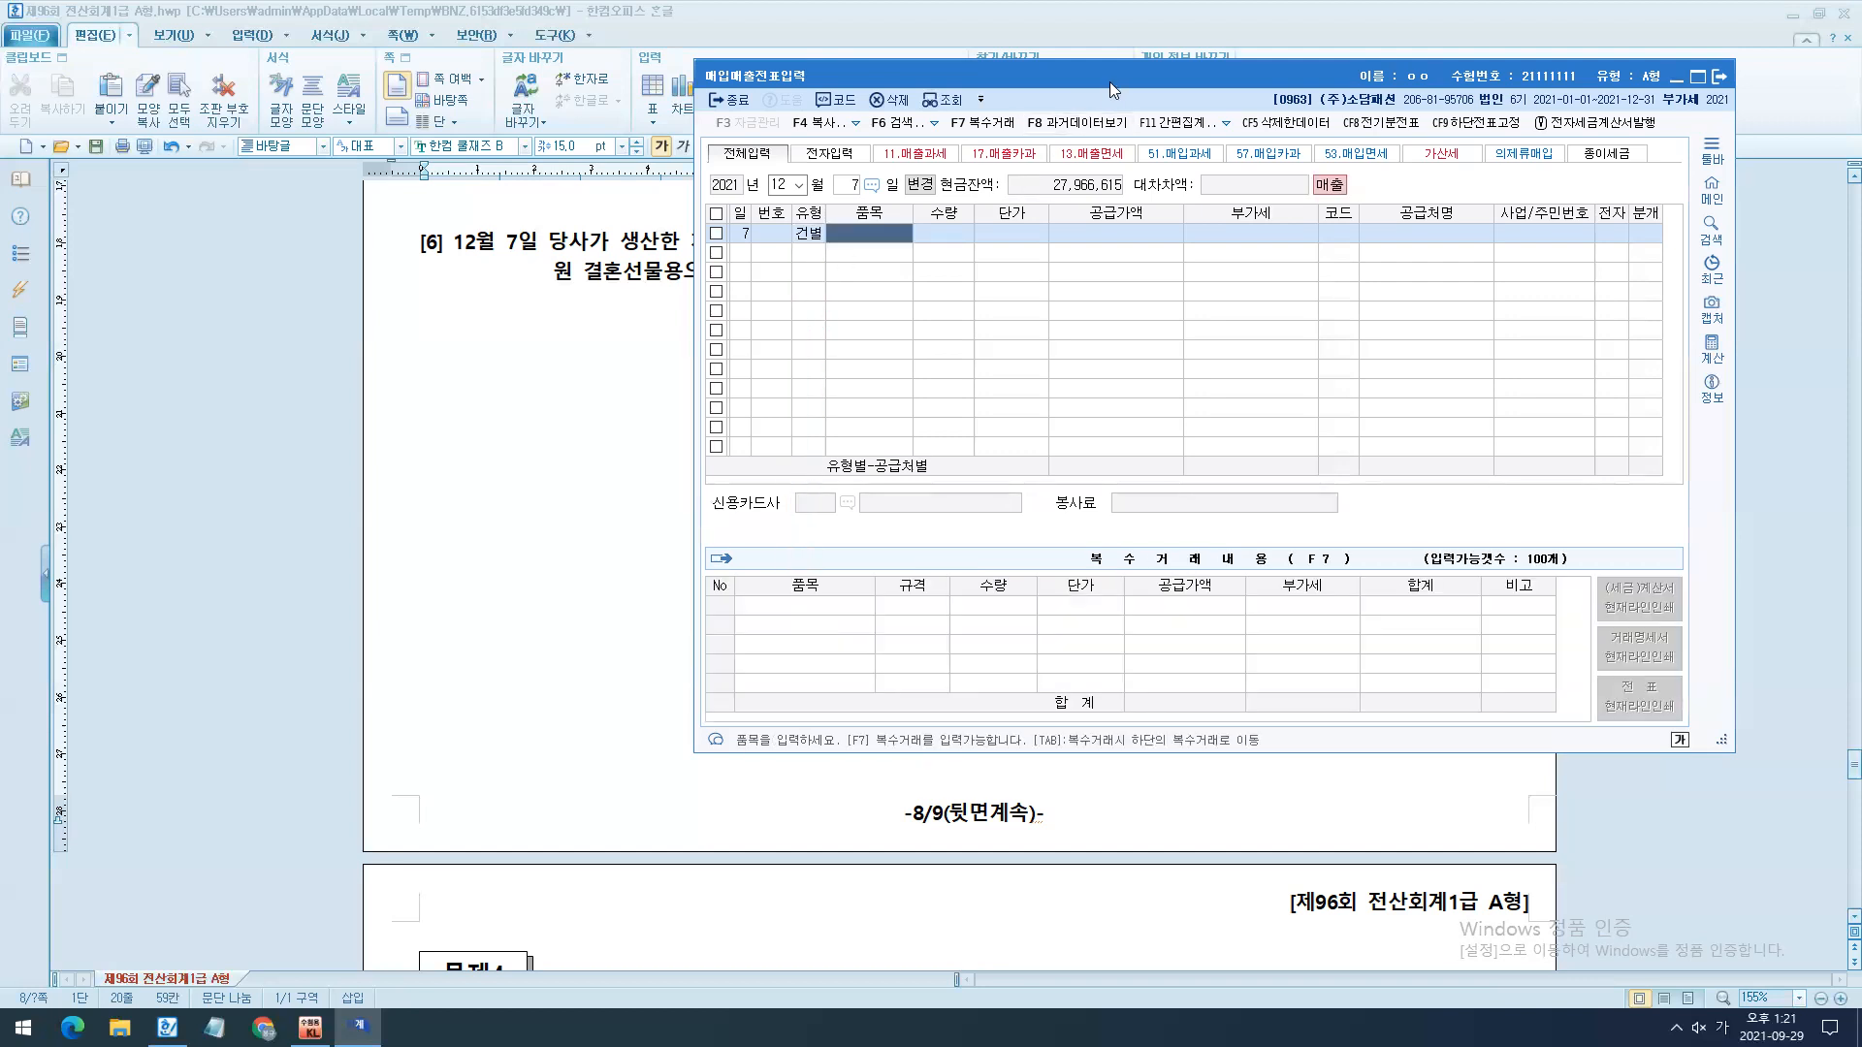
{"action": "left_click_drag", "start_coordinate": [1109, 80], "coordinate": [826, 429]}
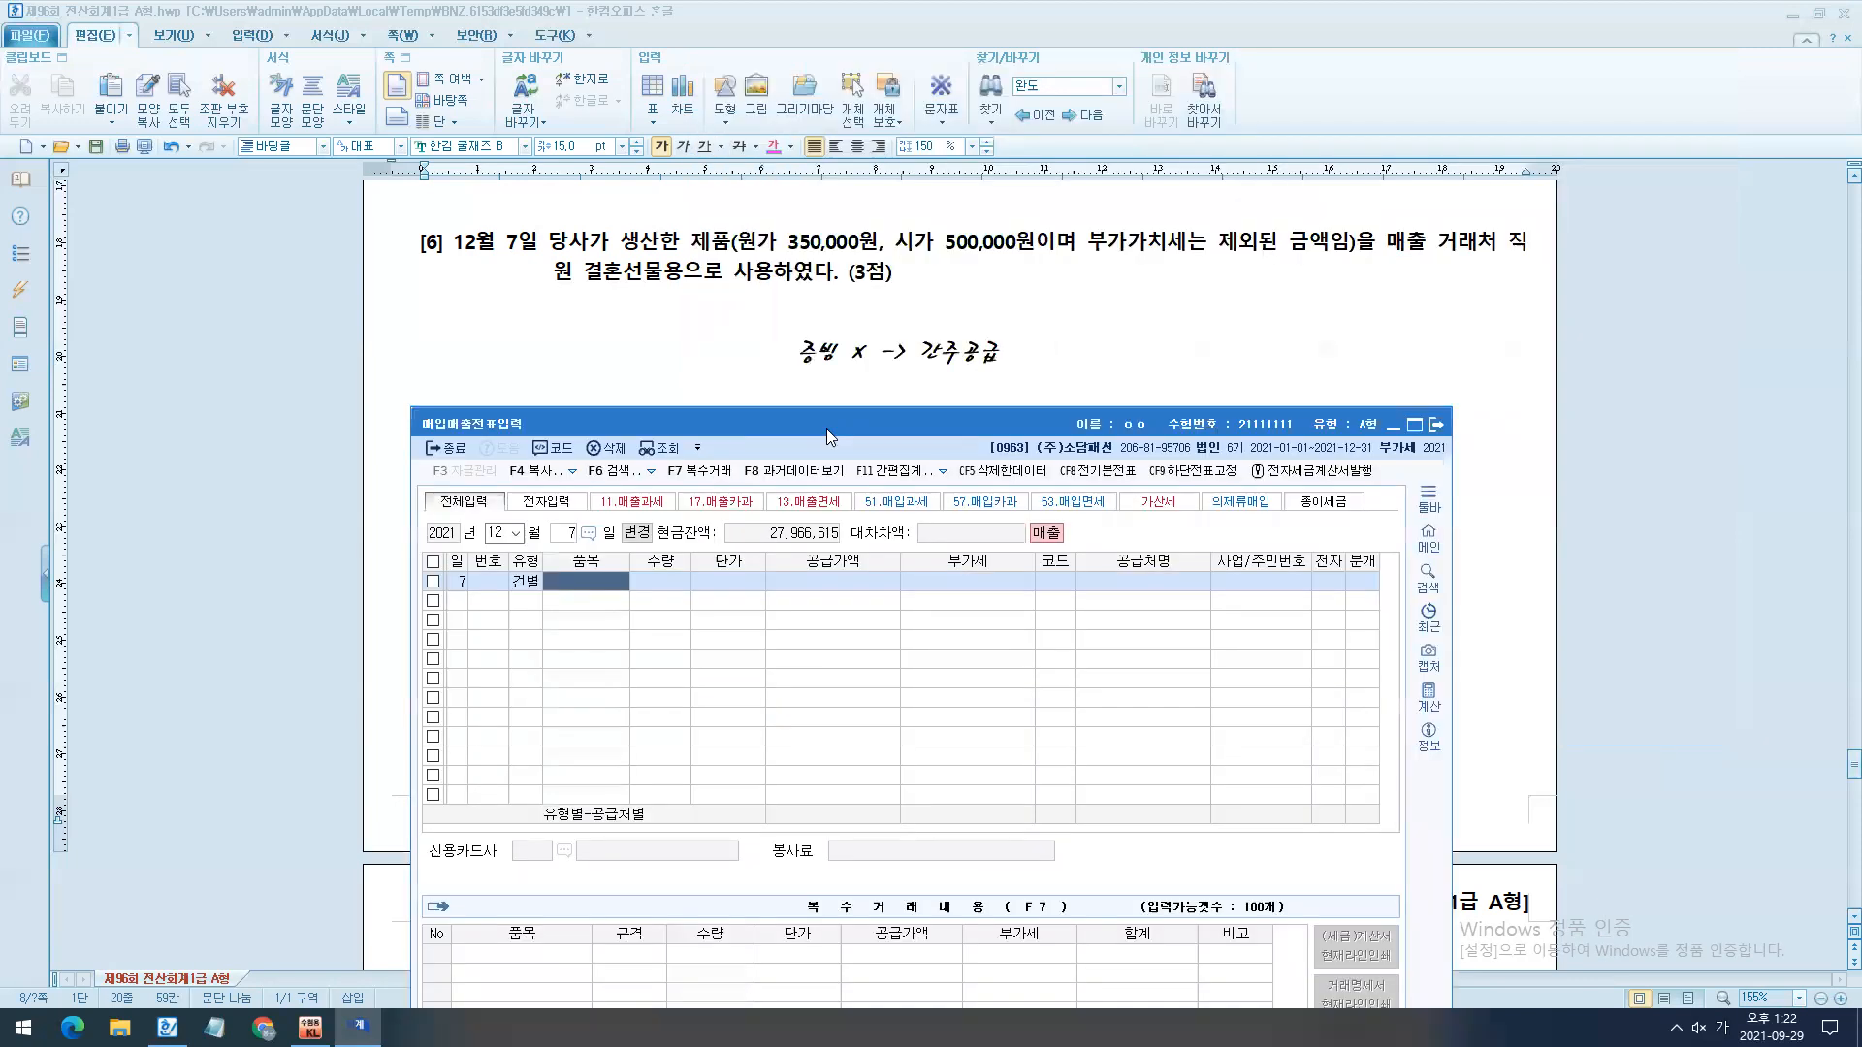
{"action": "type", "text": "제품"}
{"action": "key", "text": "Return"}
{"action": "key", "text": "Return"}
{"action": "key", "text": "Return"}
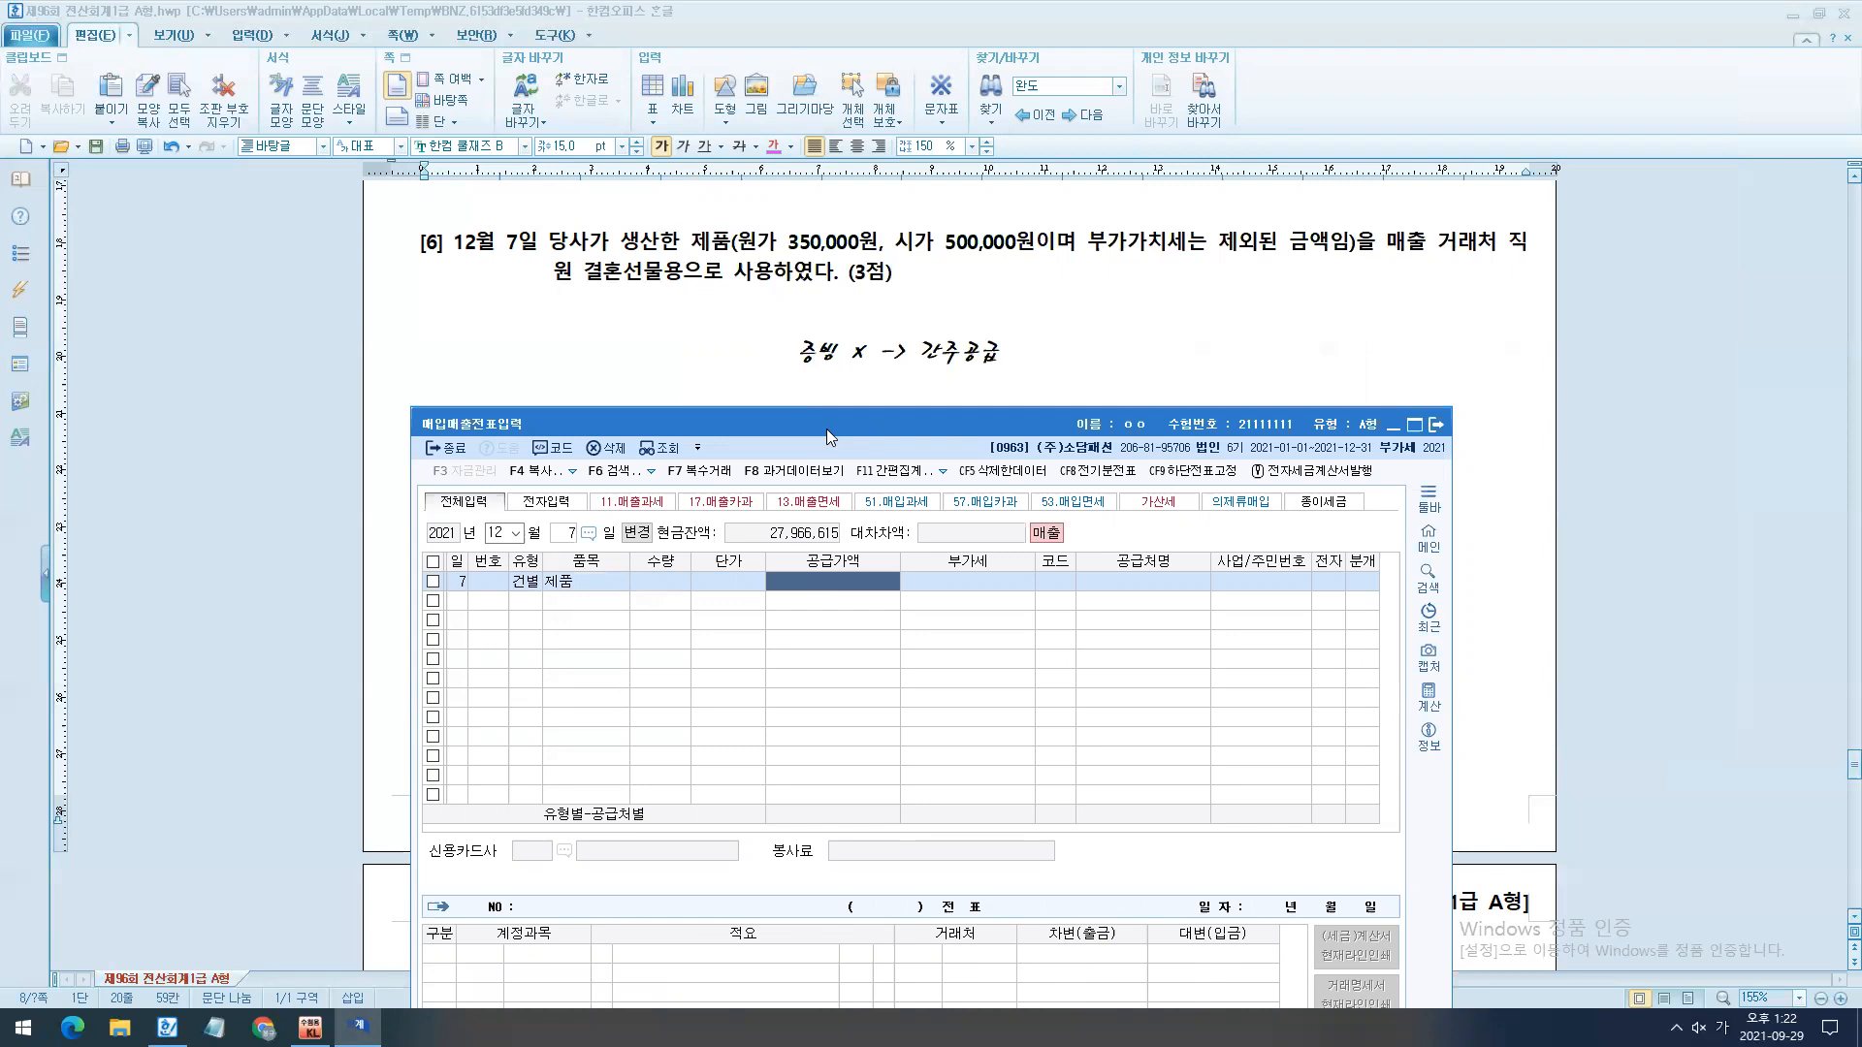
{"action": "type", "text": "5000000"}
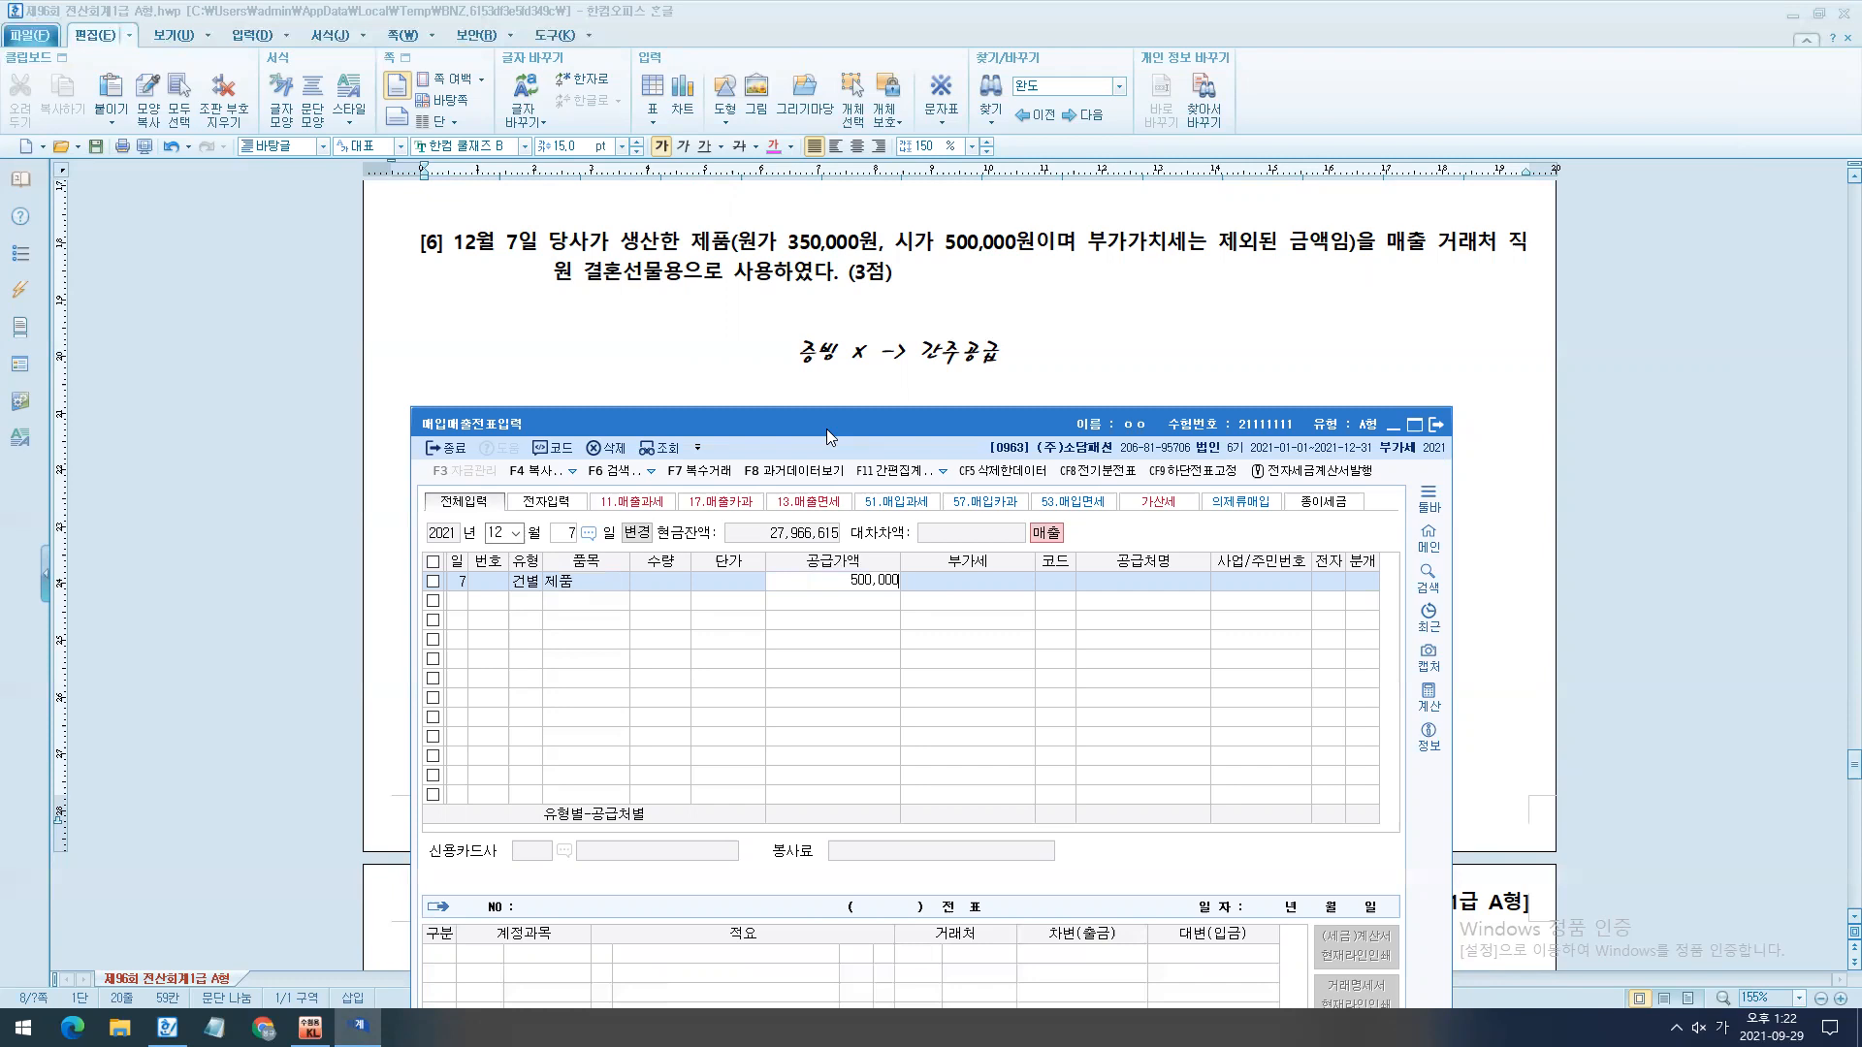
{"action": "key", "text": "shift+Home"}
{"action": "type", "text": "5500000"}
{"action": "key", "text": "Return"}
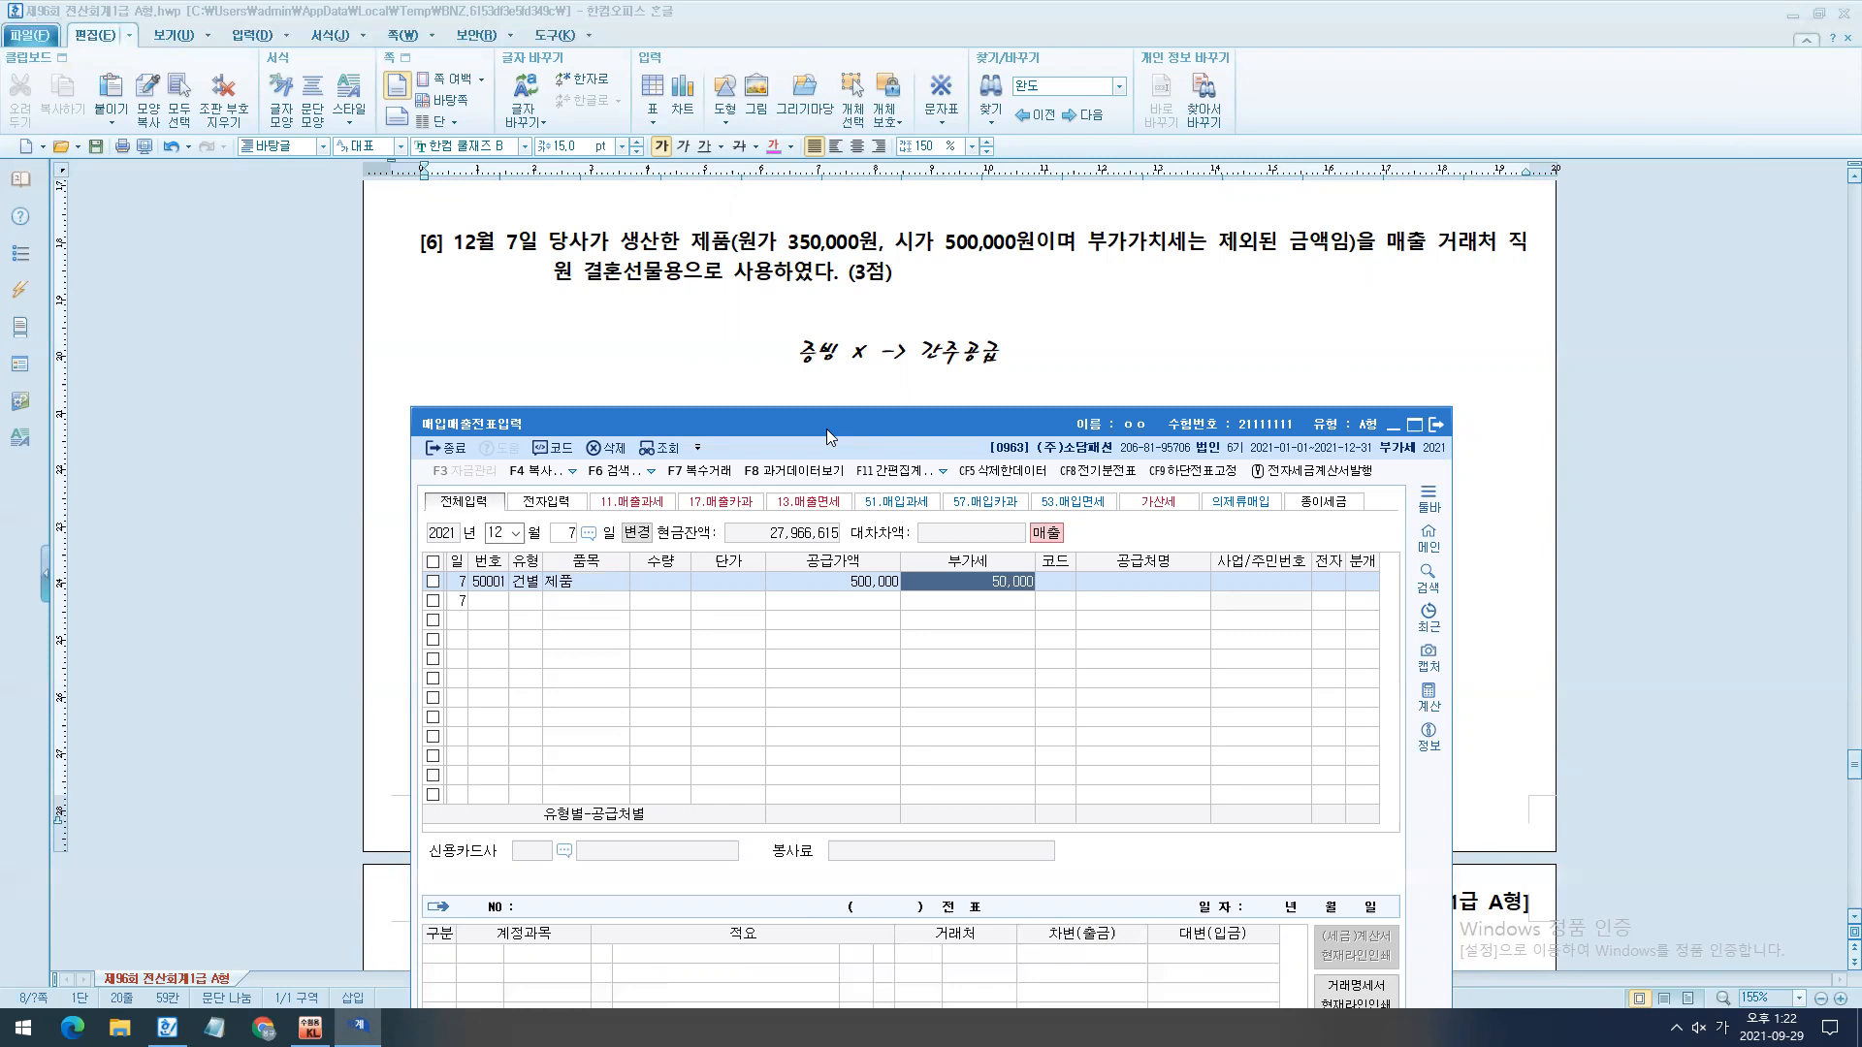
{"action": "key", "text": "Escape"}
- Enter the December 7 transaction with type 14 건별, item 제품, supply amount 500,000 and VAT 50,000
{"action": "type", "text": "14제품"}
{"action": "key", "text": "Return"}
{"action": "key", "text": "Return"}
{"action": "key", "text": "Return"}
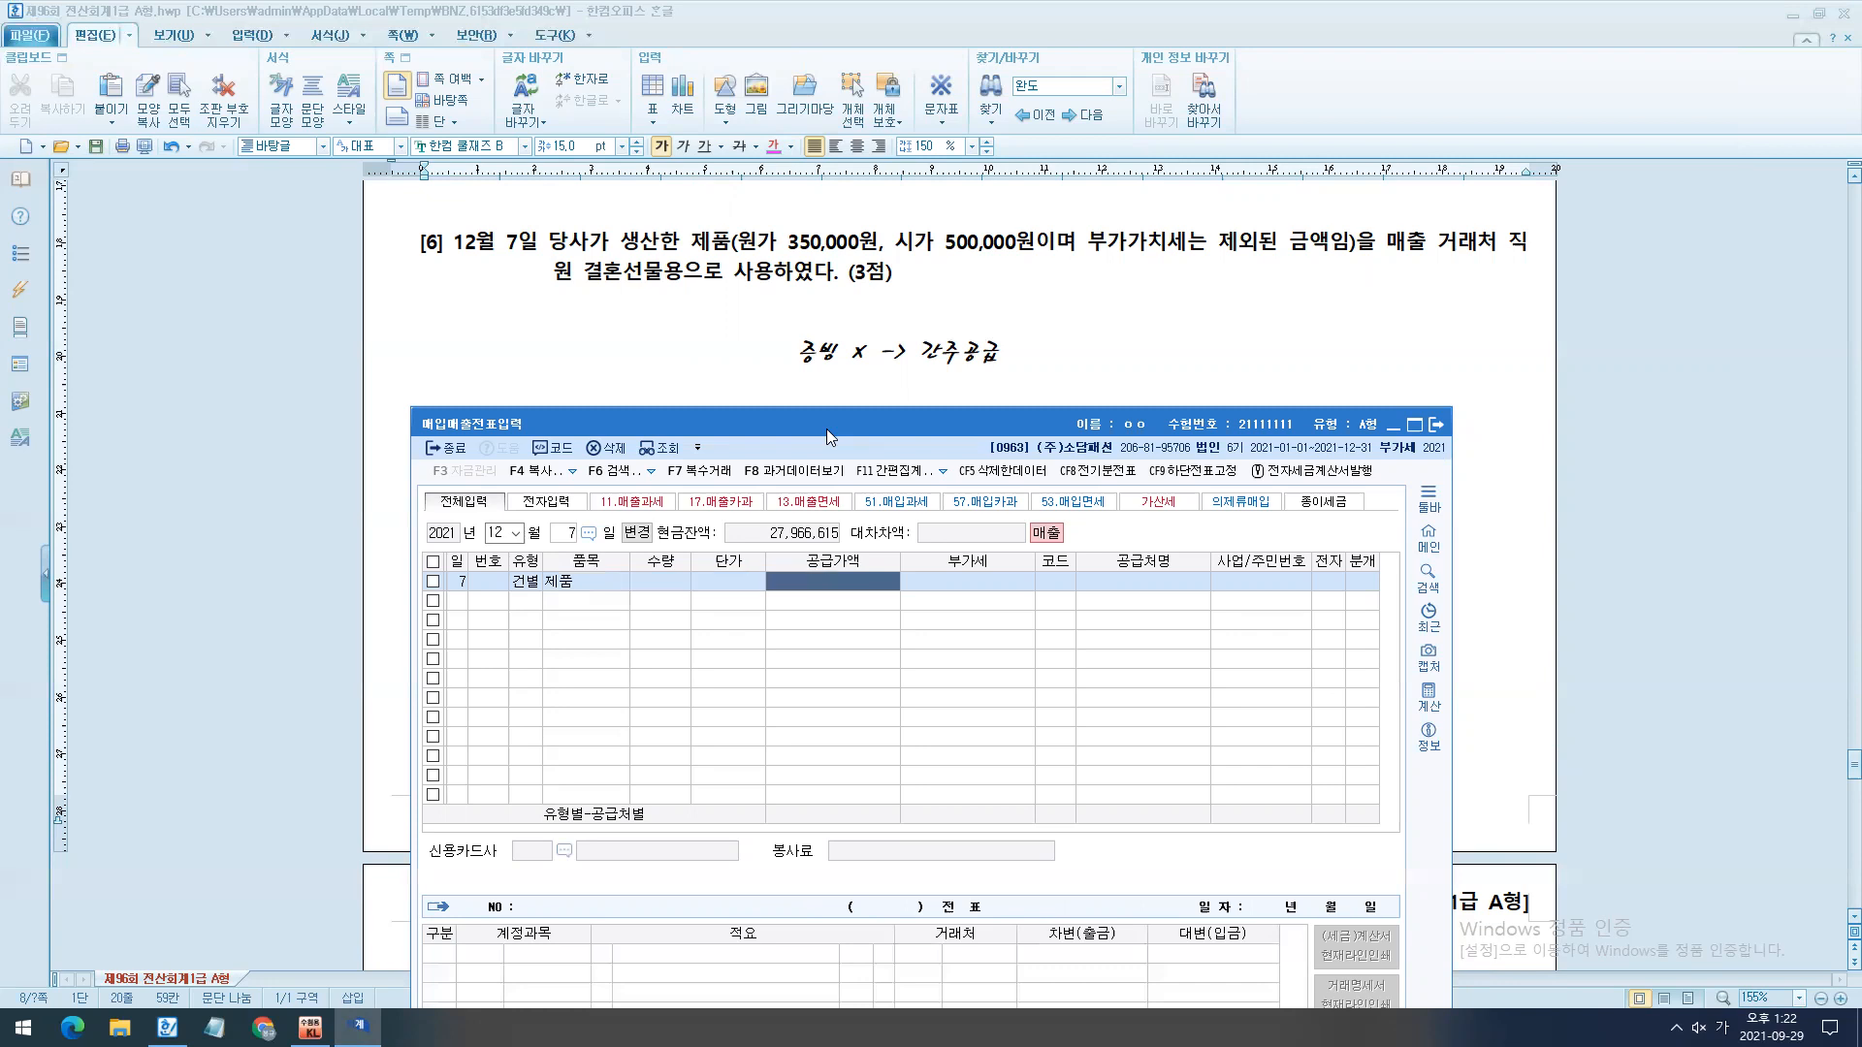
{"action": "type", "text": "5000000"}
{"action": "key", "text": "Return"}
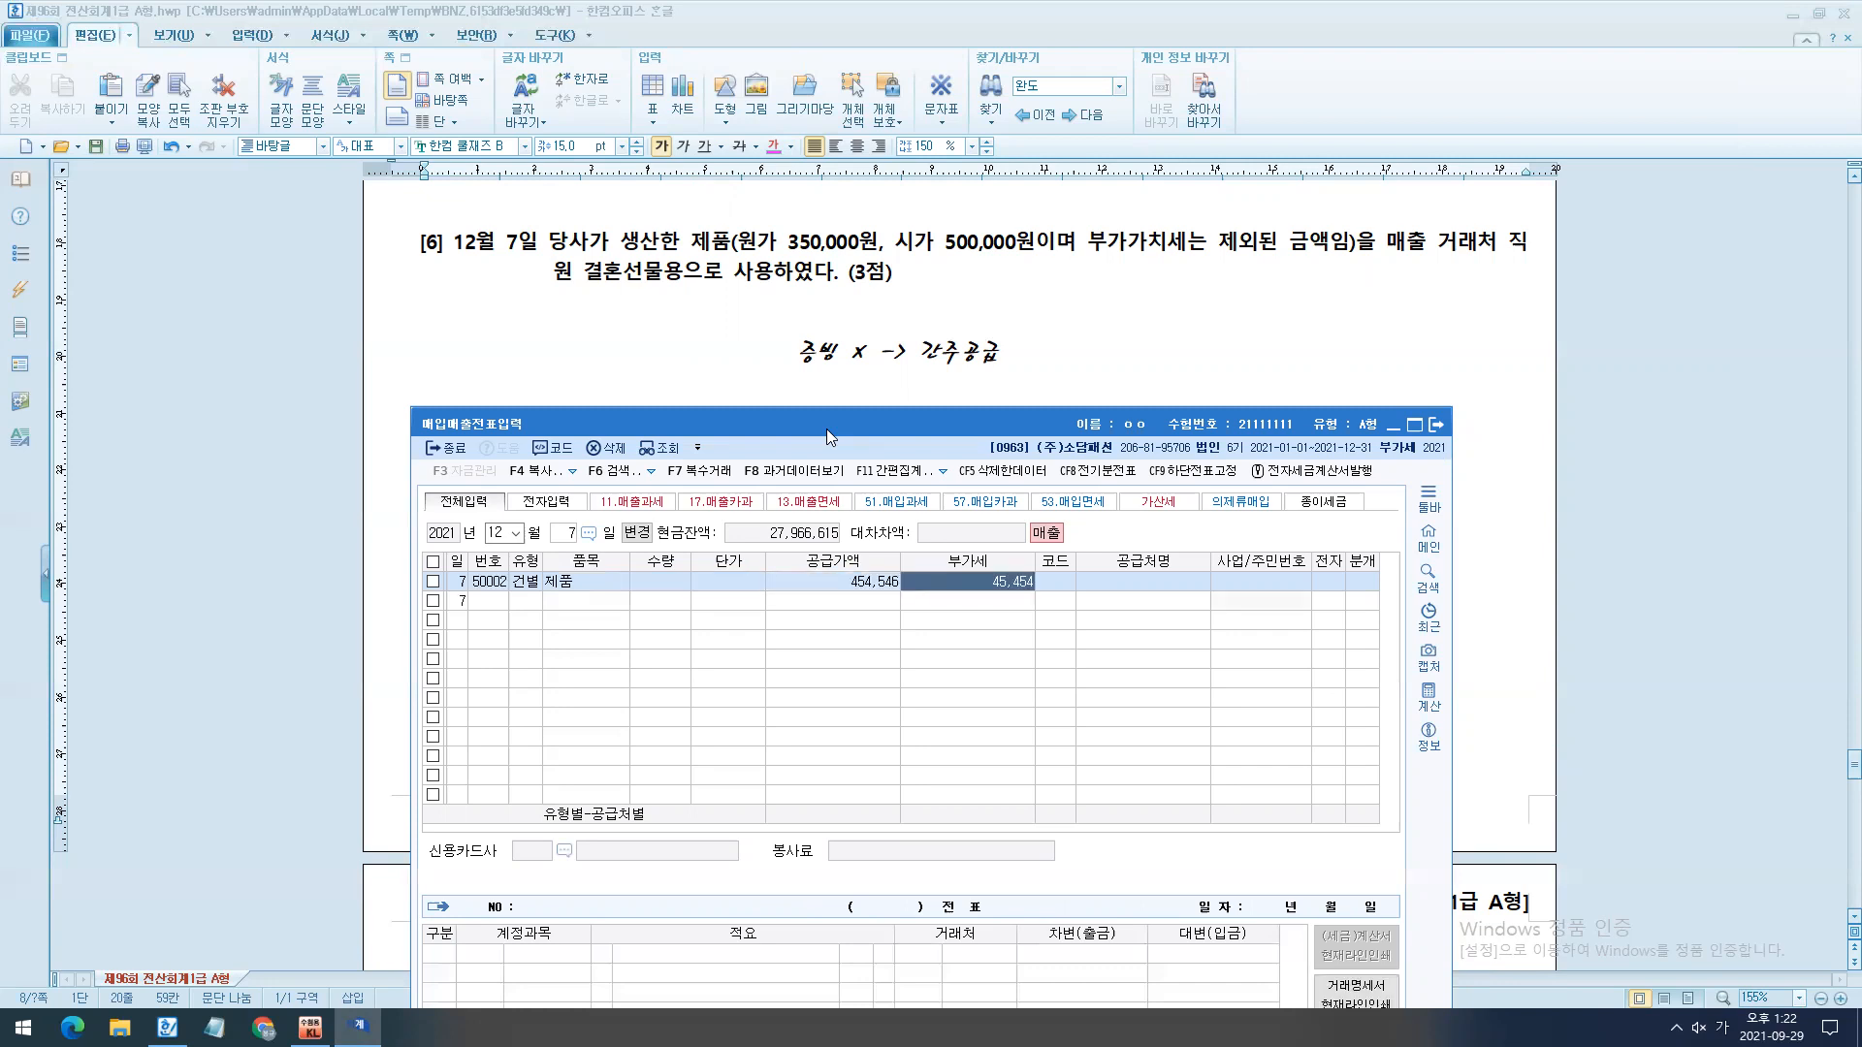
{"action": "key", "text": "Left"}
{"action": "type", "text": "500000"}
{"action": "key", "text": "Return"}
{"action": "type", "text": "500,00"}
{"action": "key", "text": "Return"}
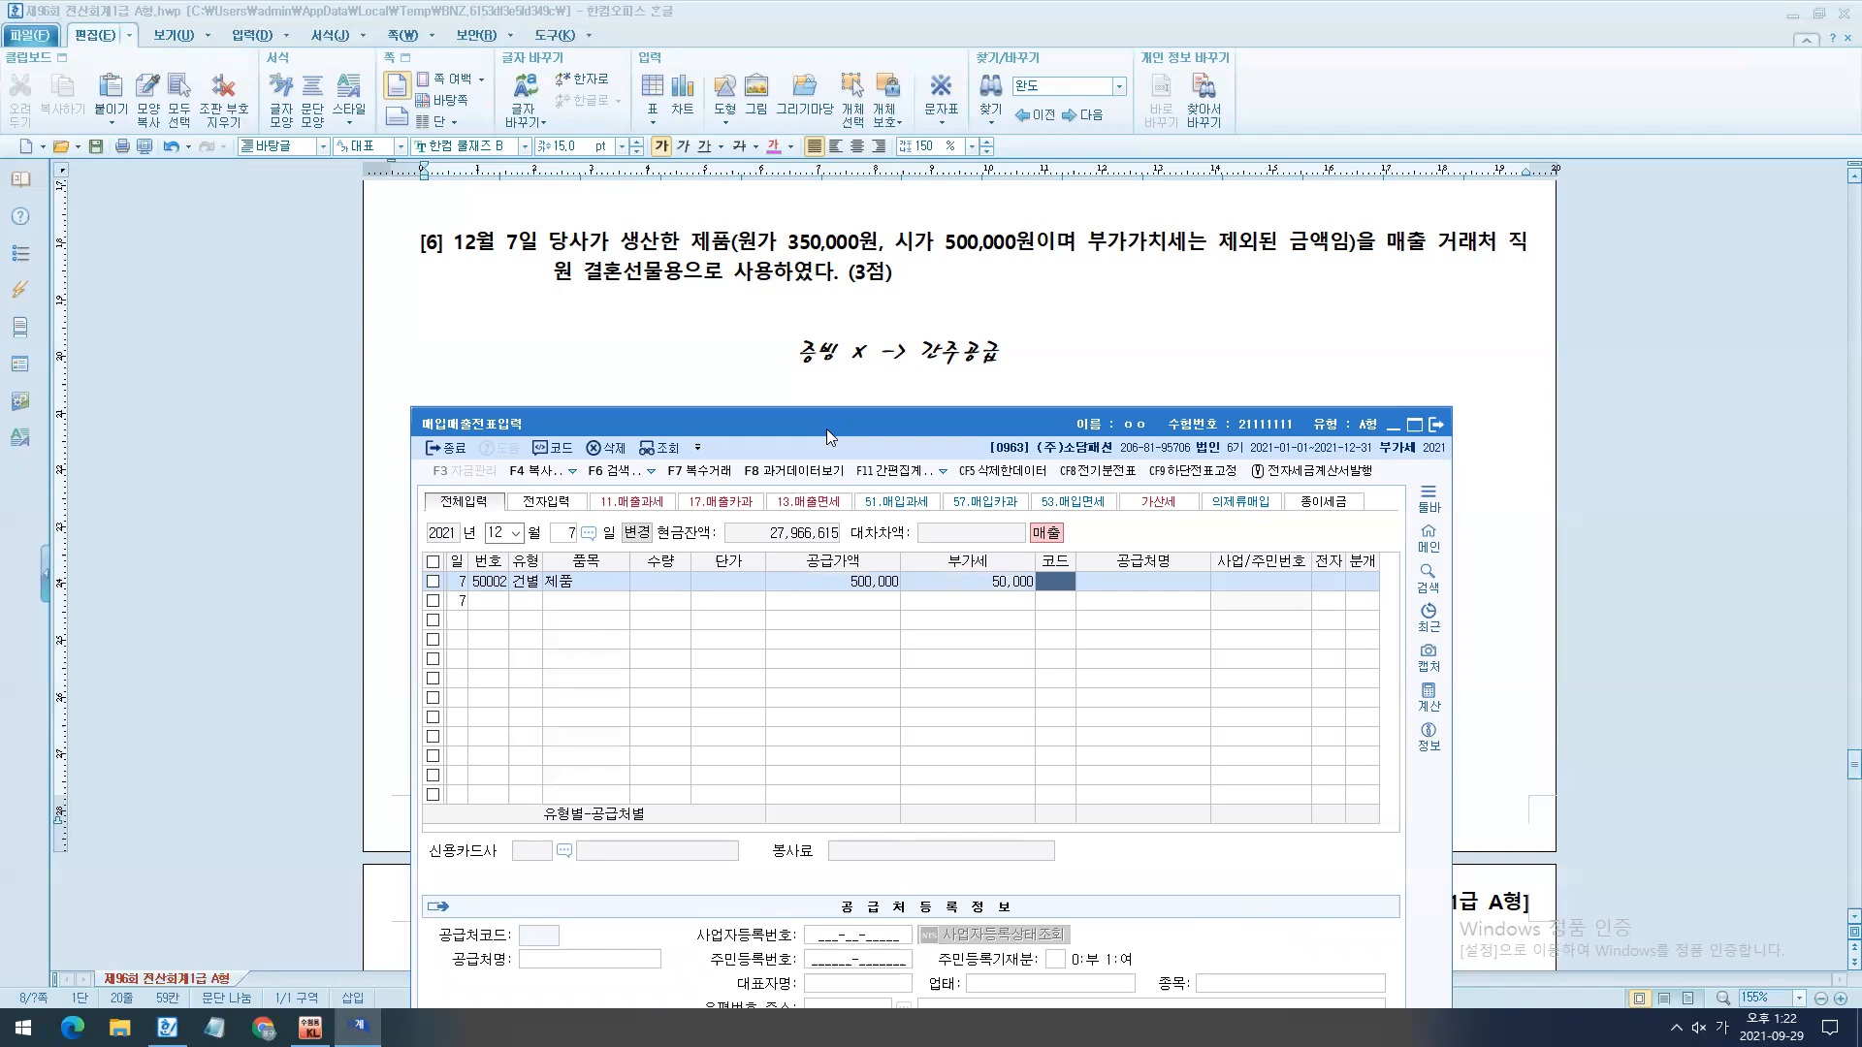
- Leave the December 7 entry's supplier blank and choose journal type 3 혼합
{"action": "key", "text": "F2"}
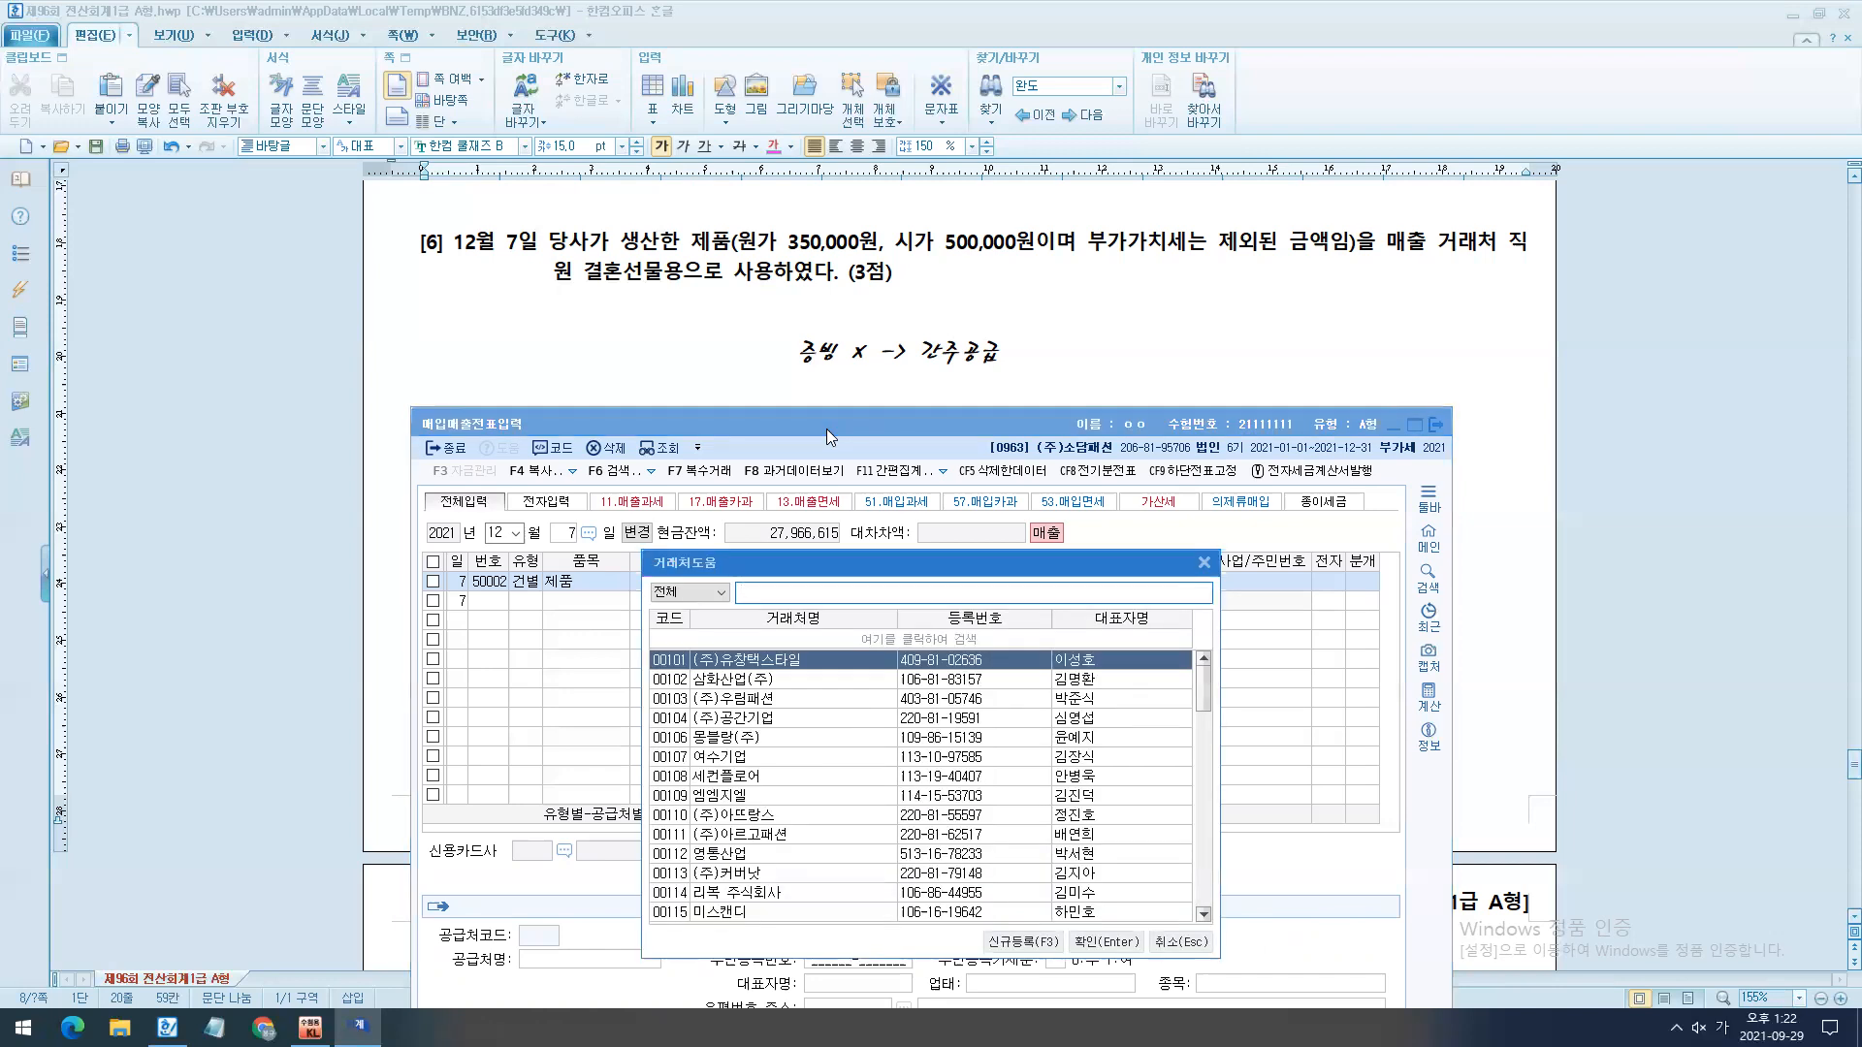
{"action": "key", "text": "Escape"}
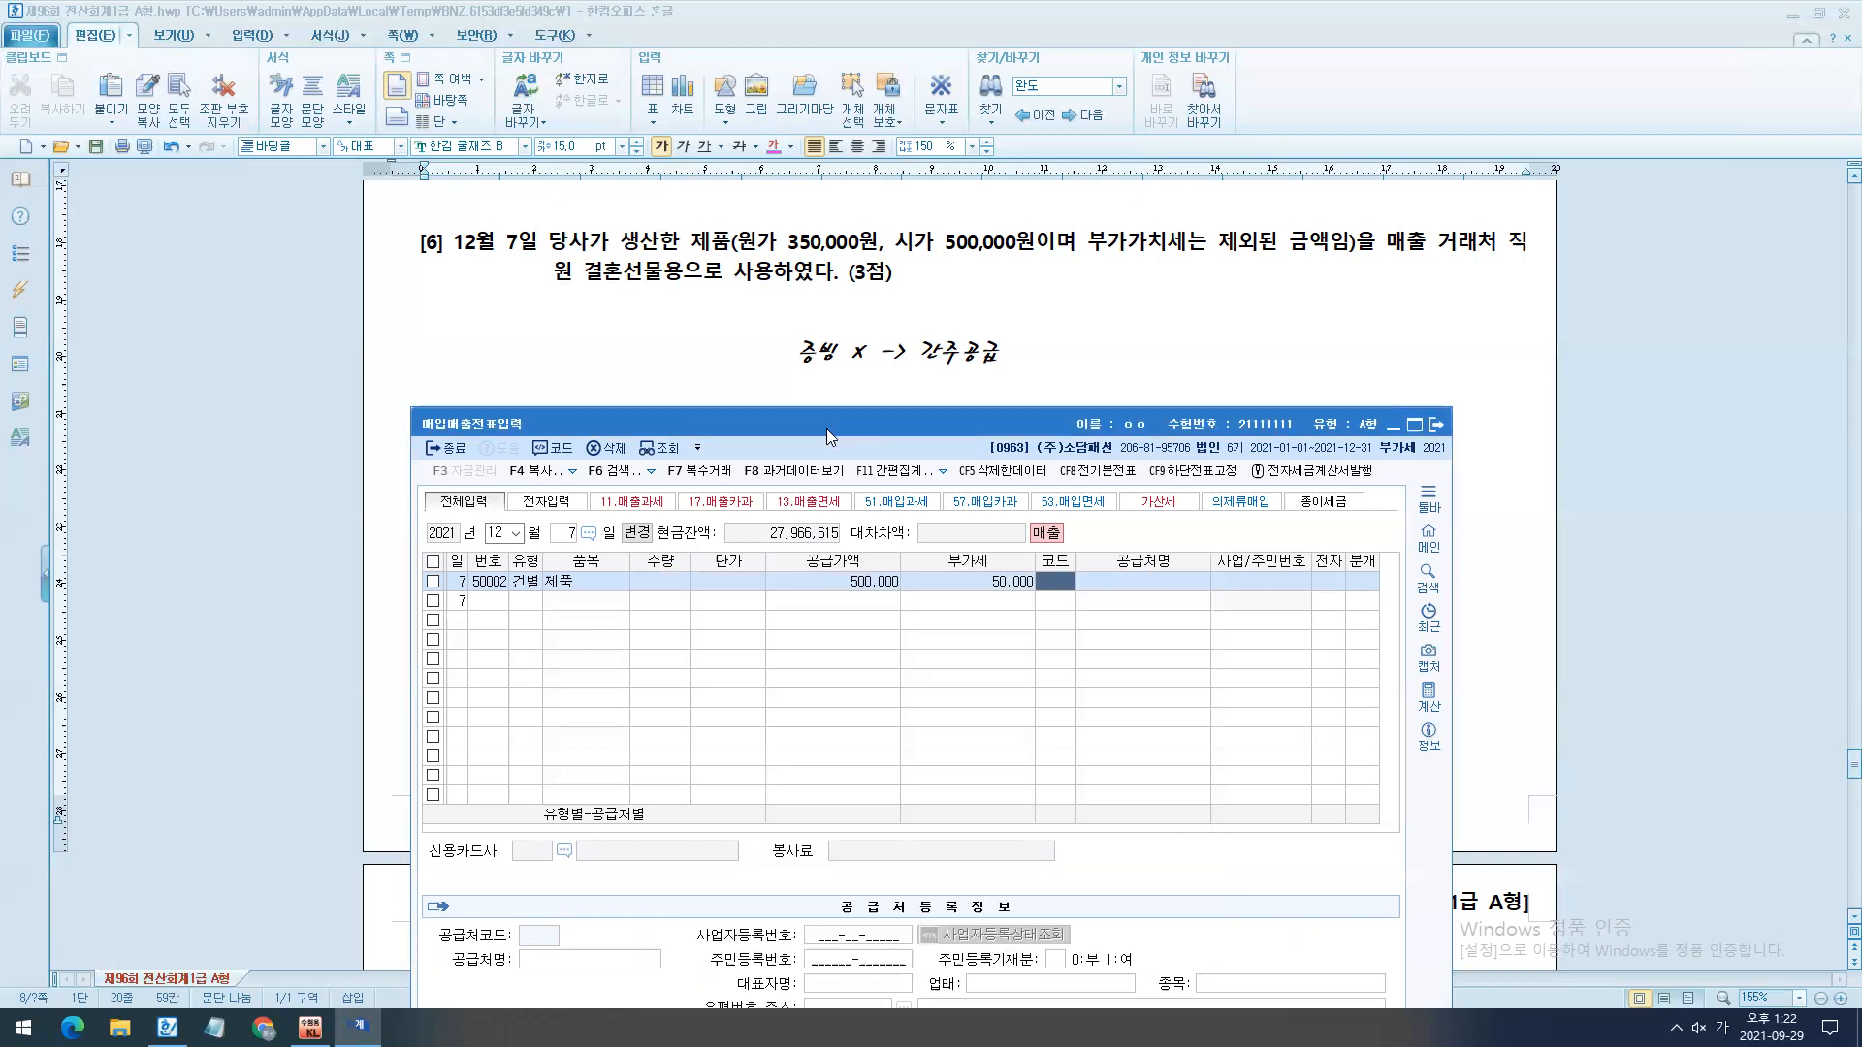
{"action": "key", "text": "Return"}
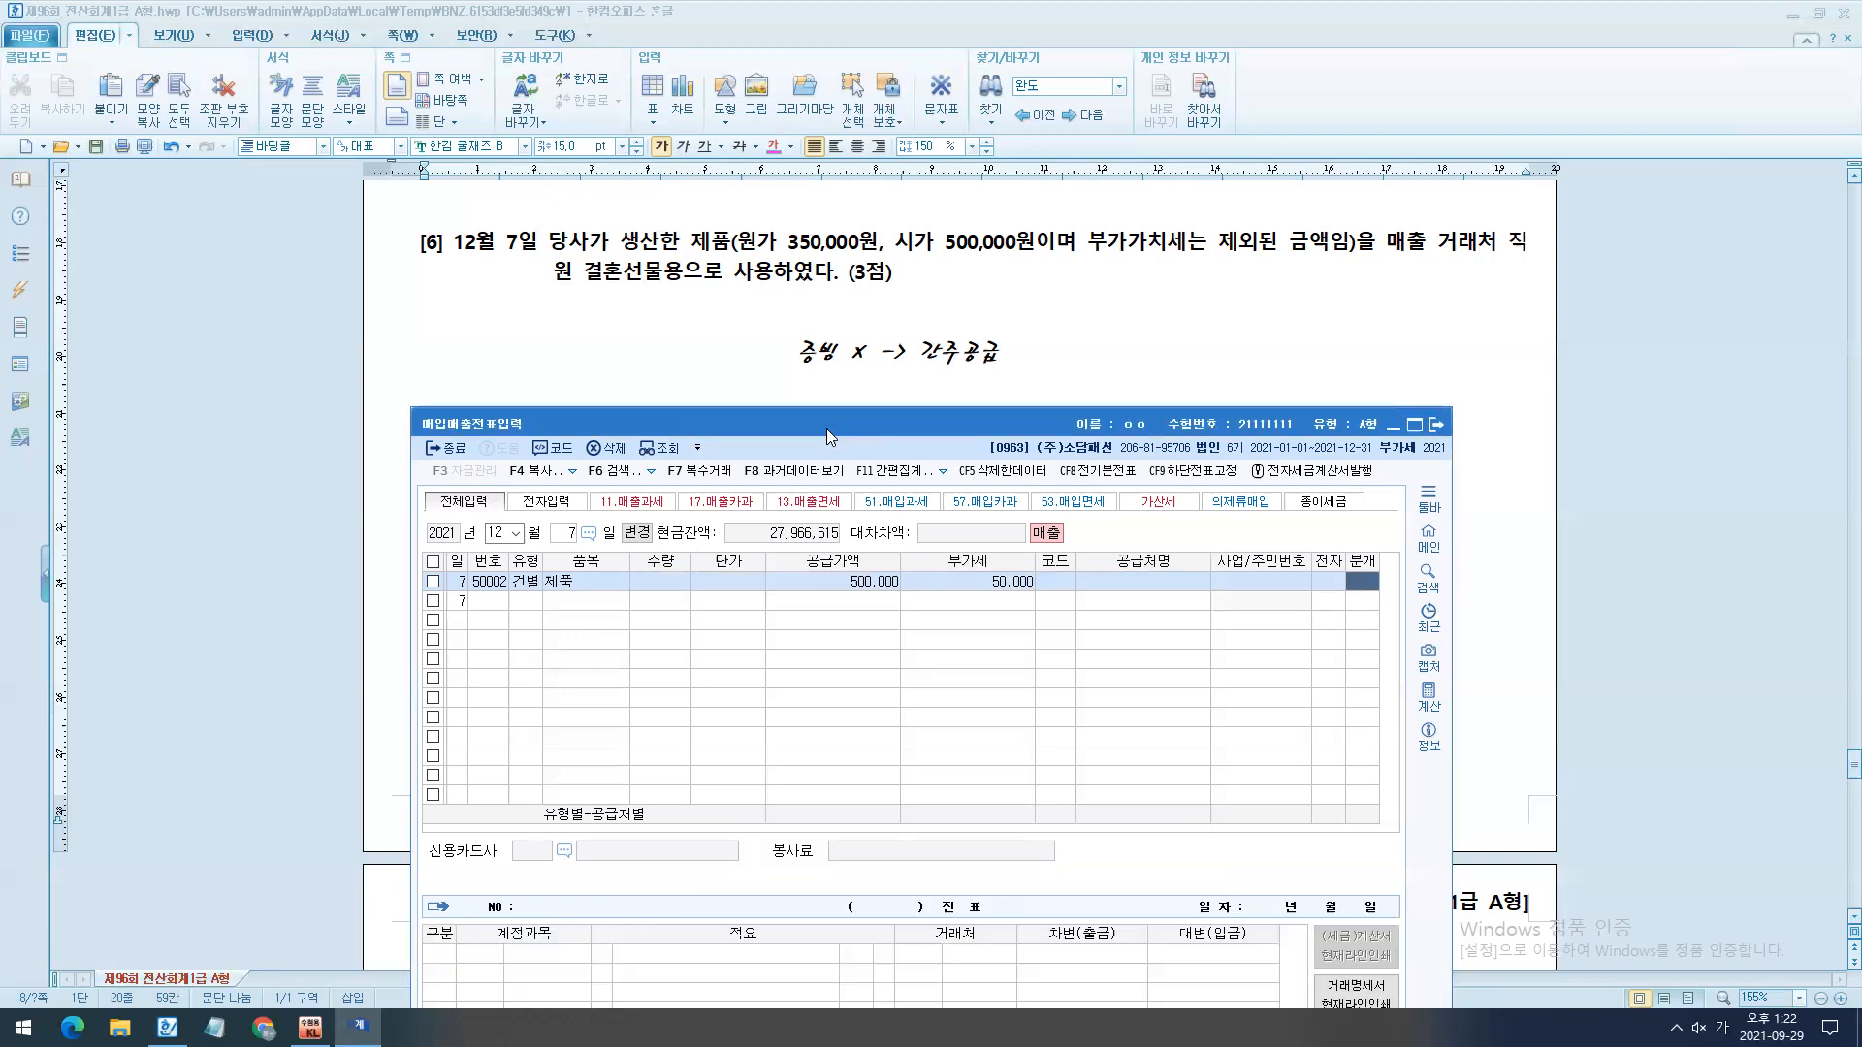
{"action": "key", "text": "3"}
{"action": "key", "text": "Return"}
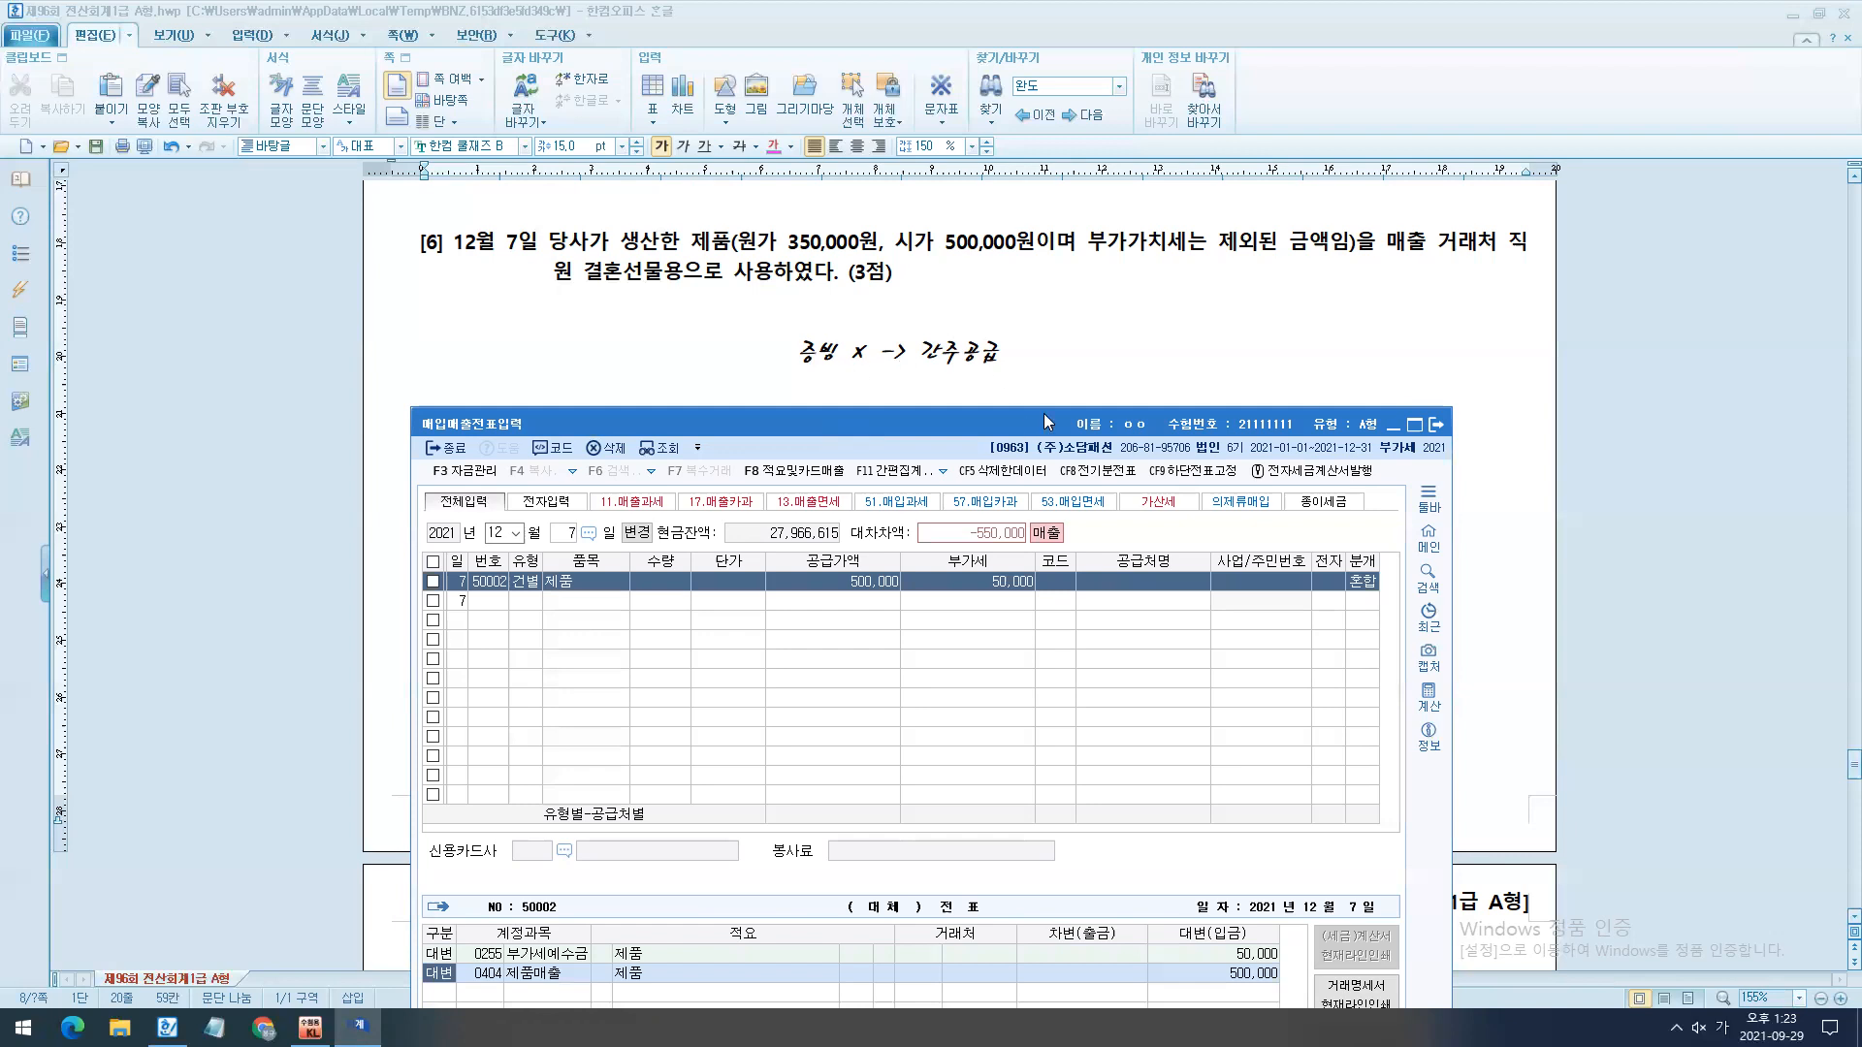
- Change the 제품매출 credit line's account to 0150 제품 and its amount to 350,000
{"action": "left_click_drag", "start_coordinate": [1045, 419], "coordinate": [1178, 303]}
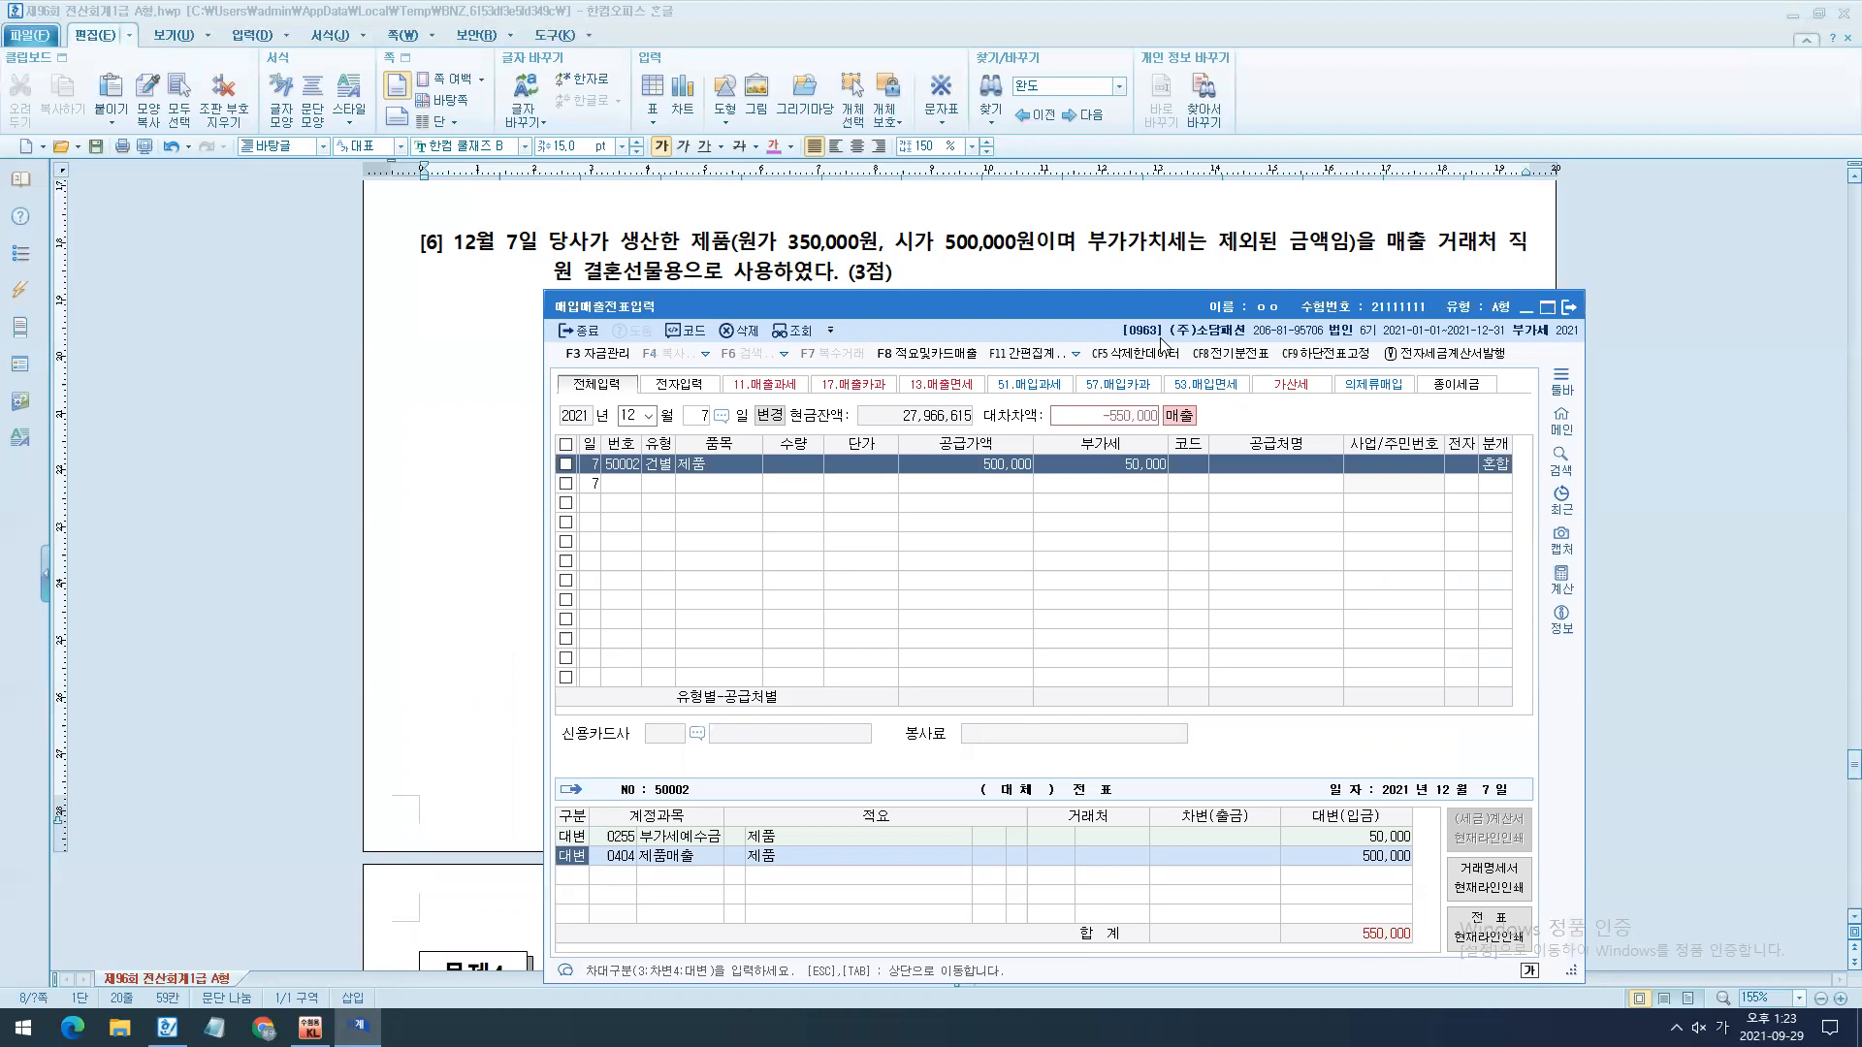
{"action": "left_click_drag", "start_coordinate": [533, 814], "coordinate": [1438, 856]}
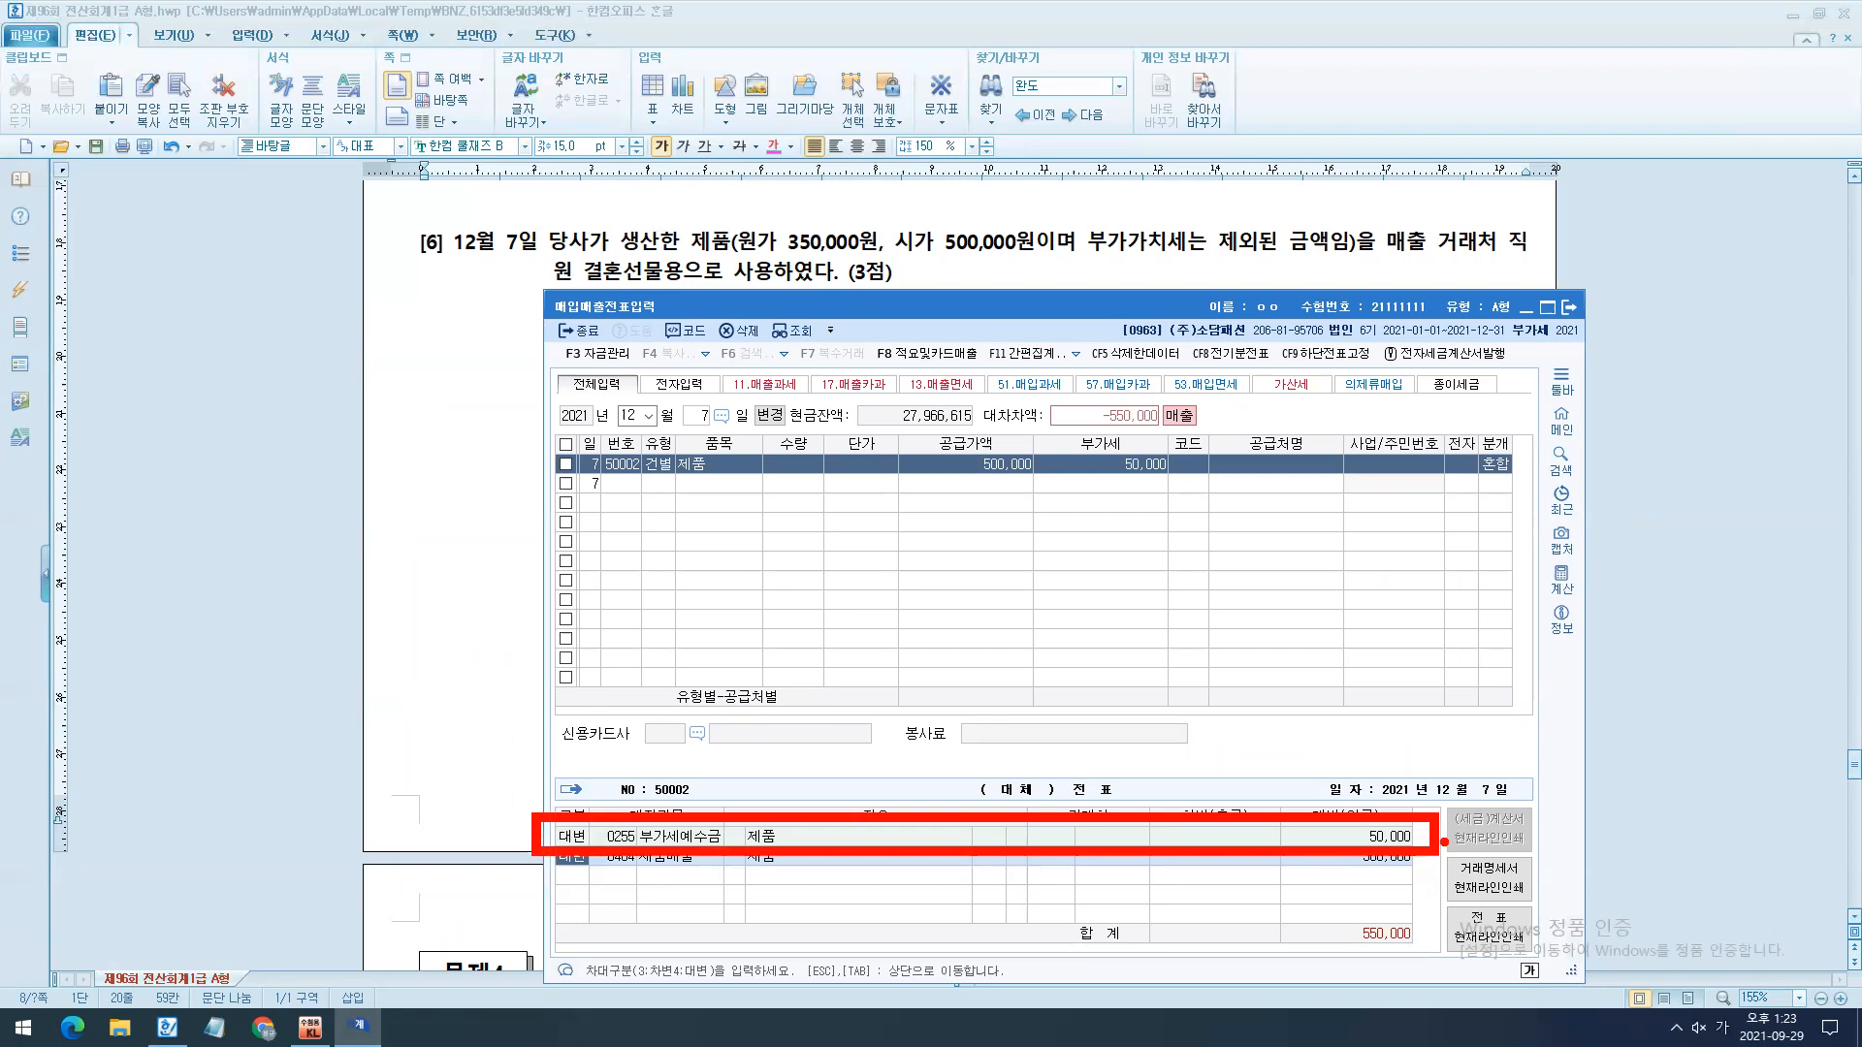
{"action": "key", "text": "Escape"}
{"action": "key", "text": "Return"}
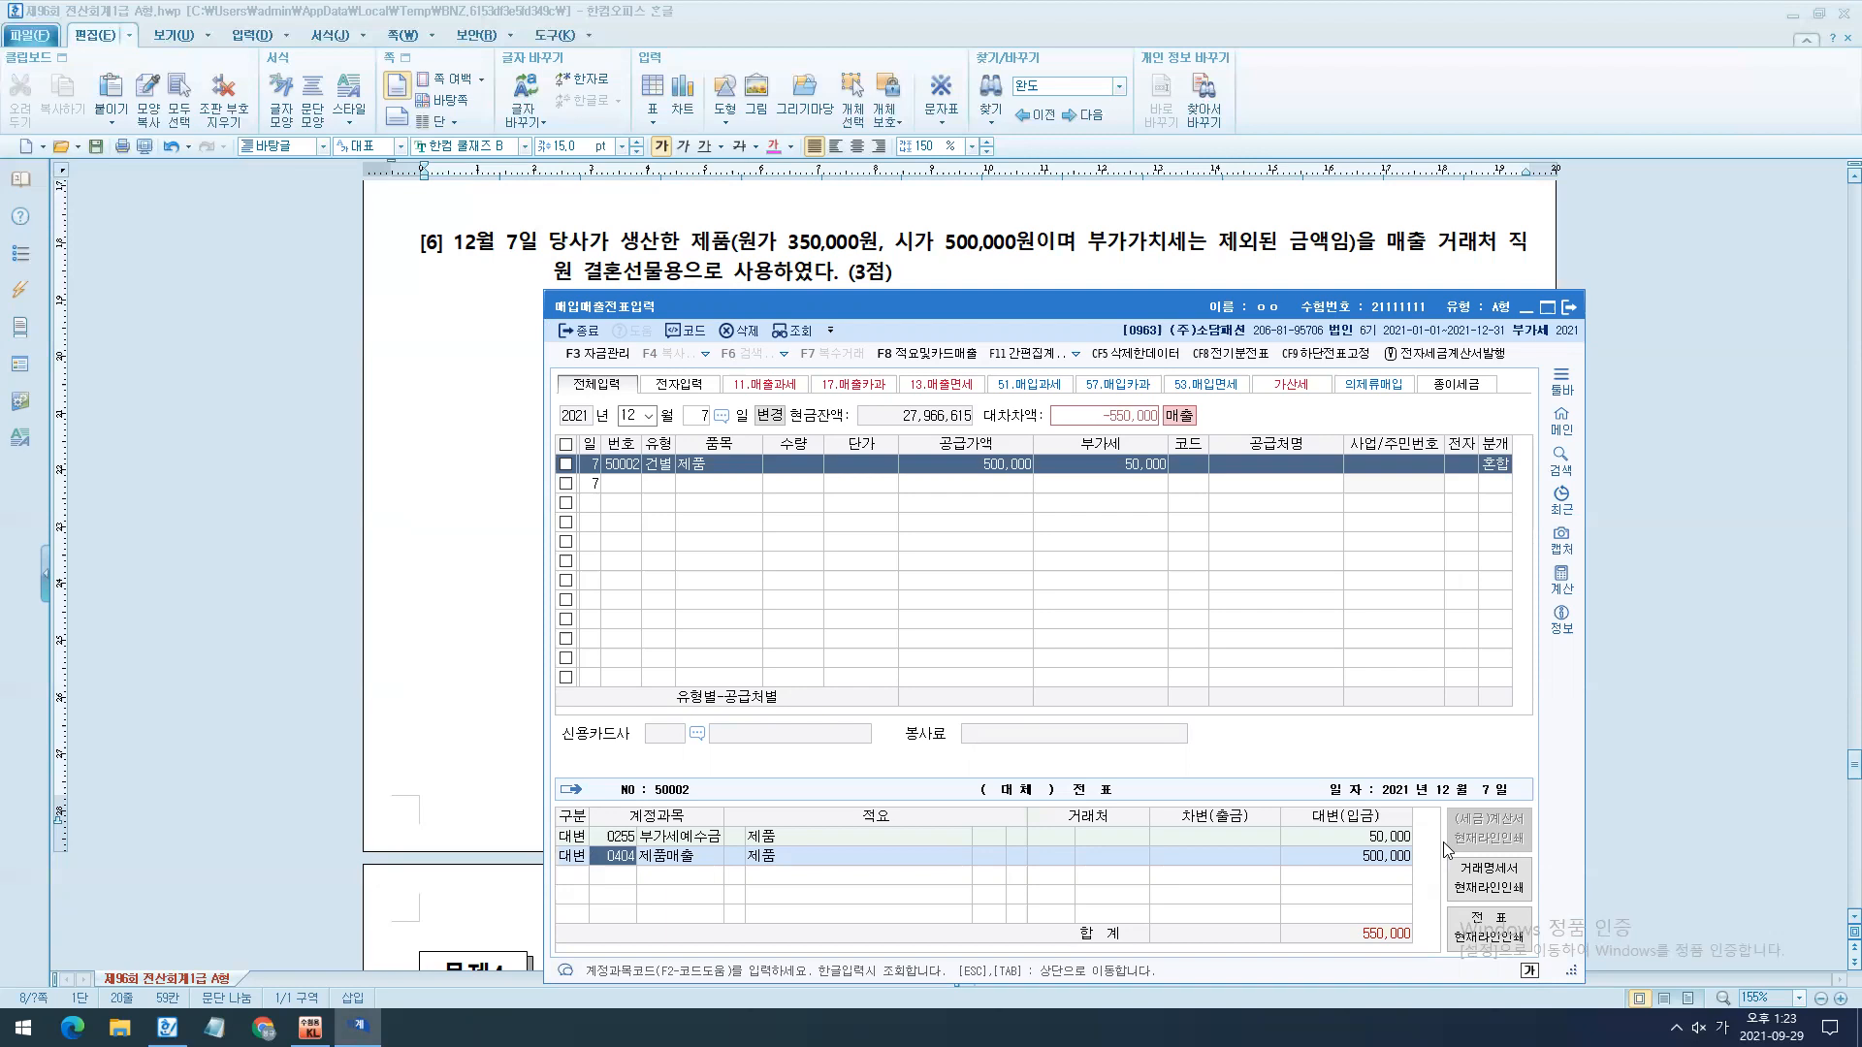
{"action": "type", "text": "제품"}
{"action": "key", "text": "Return"}
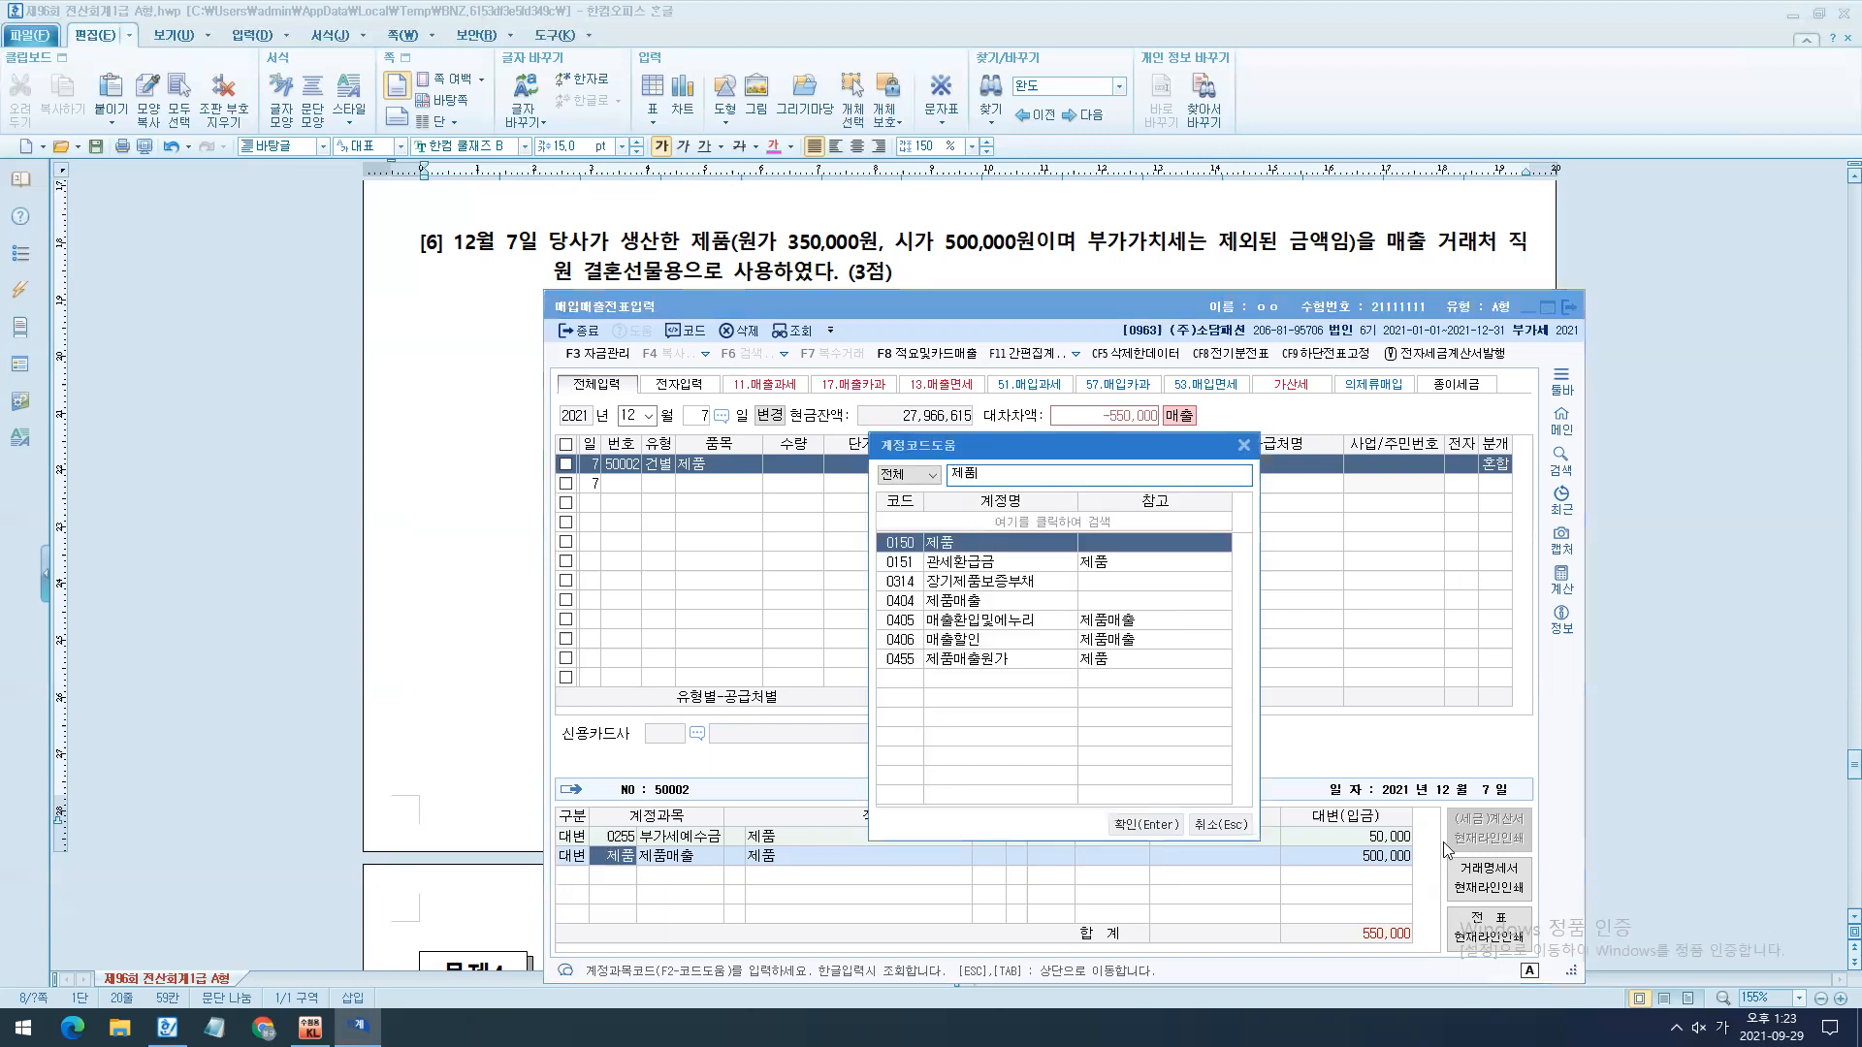
{"action": "key", "text": "Return"}
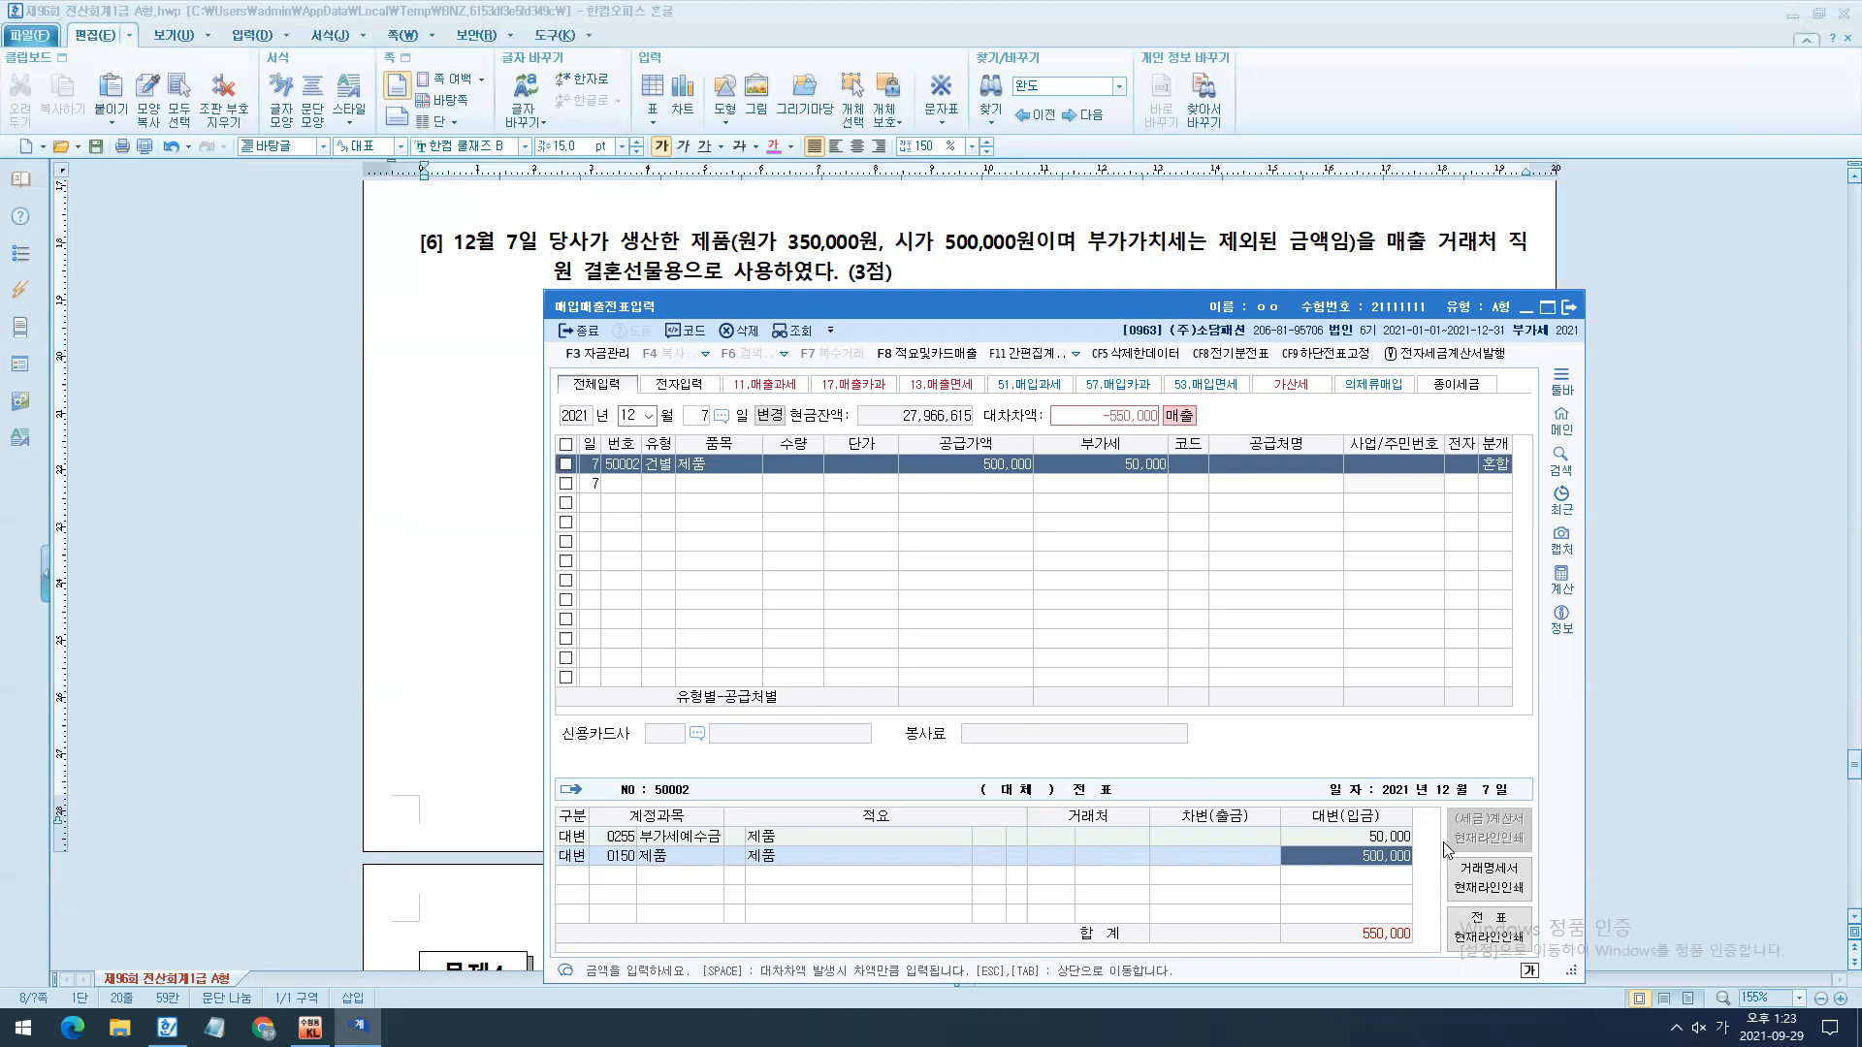
{"action": "type", "text": "350000"}
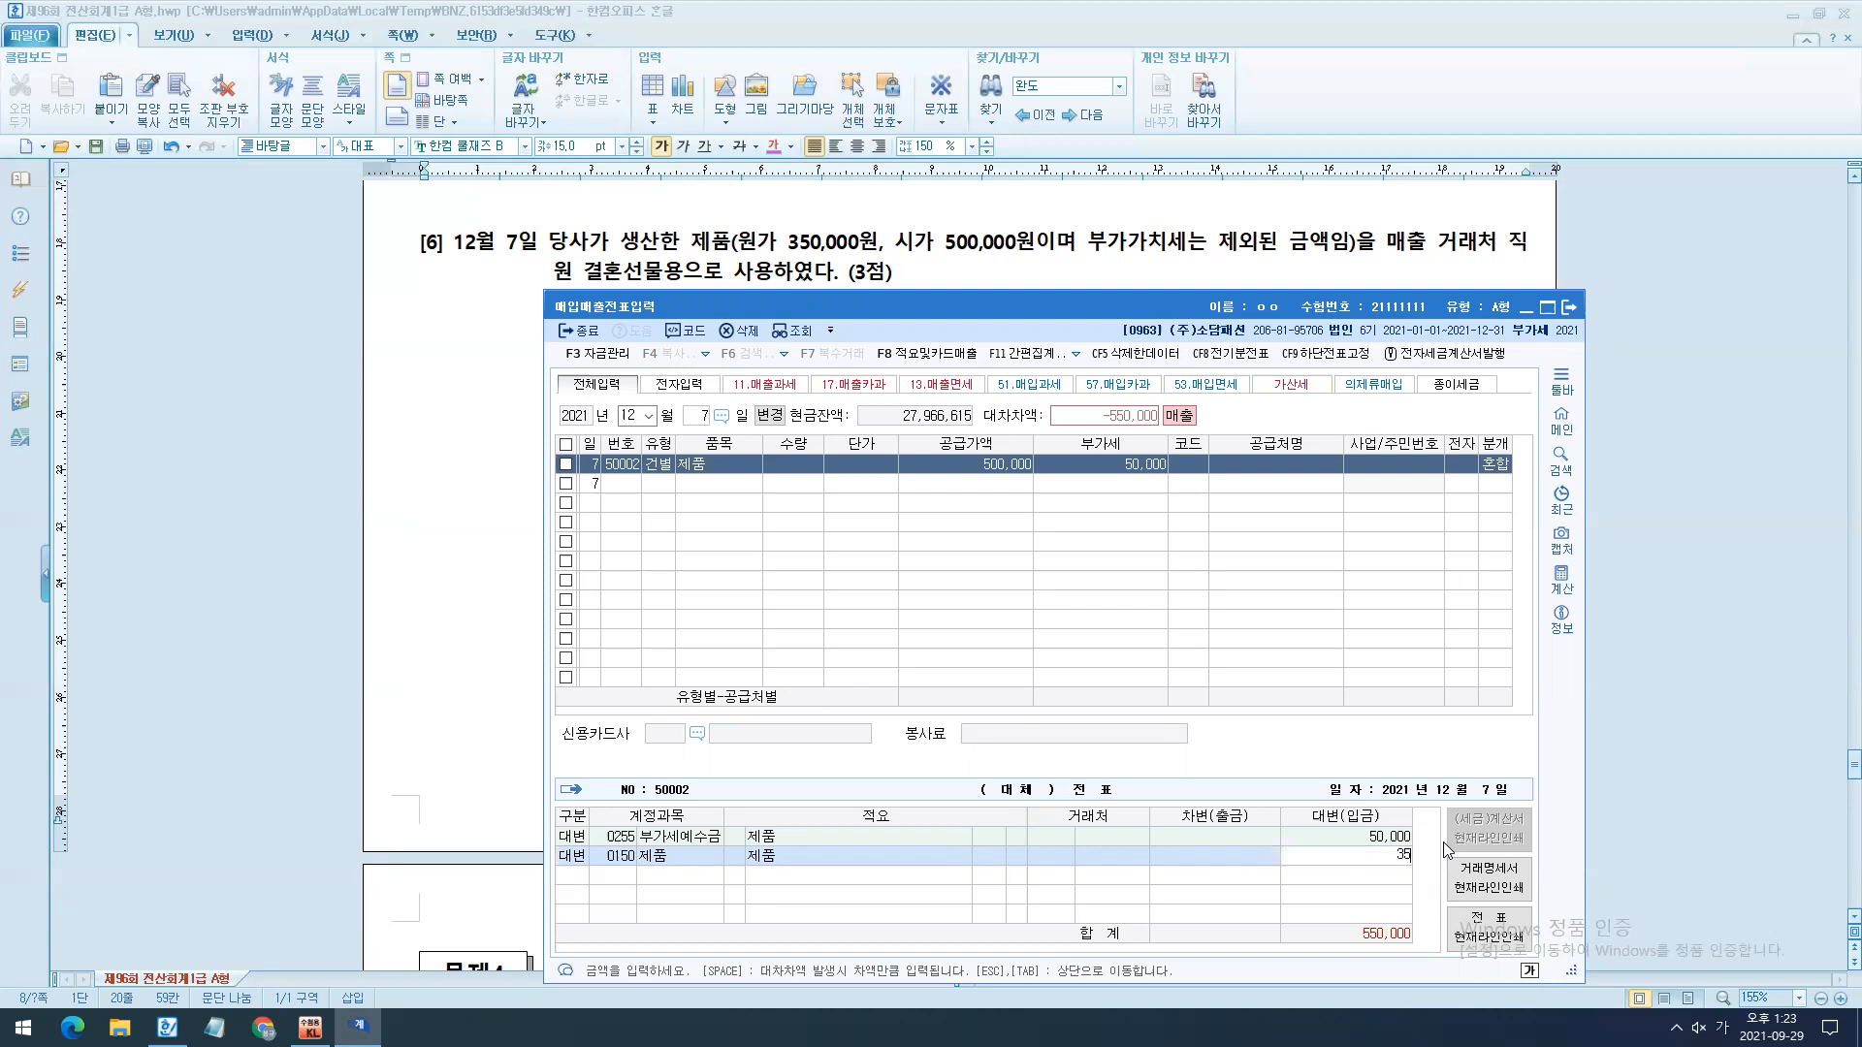
{"action": "key", "text": "Return"}
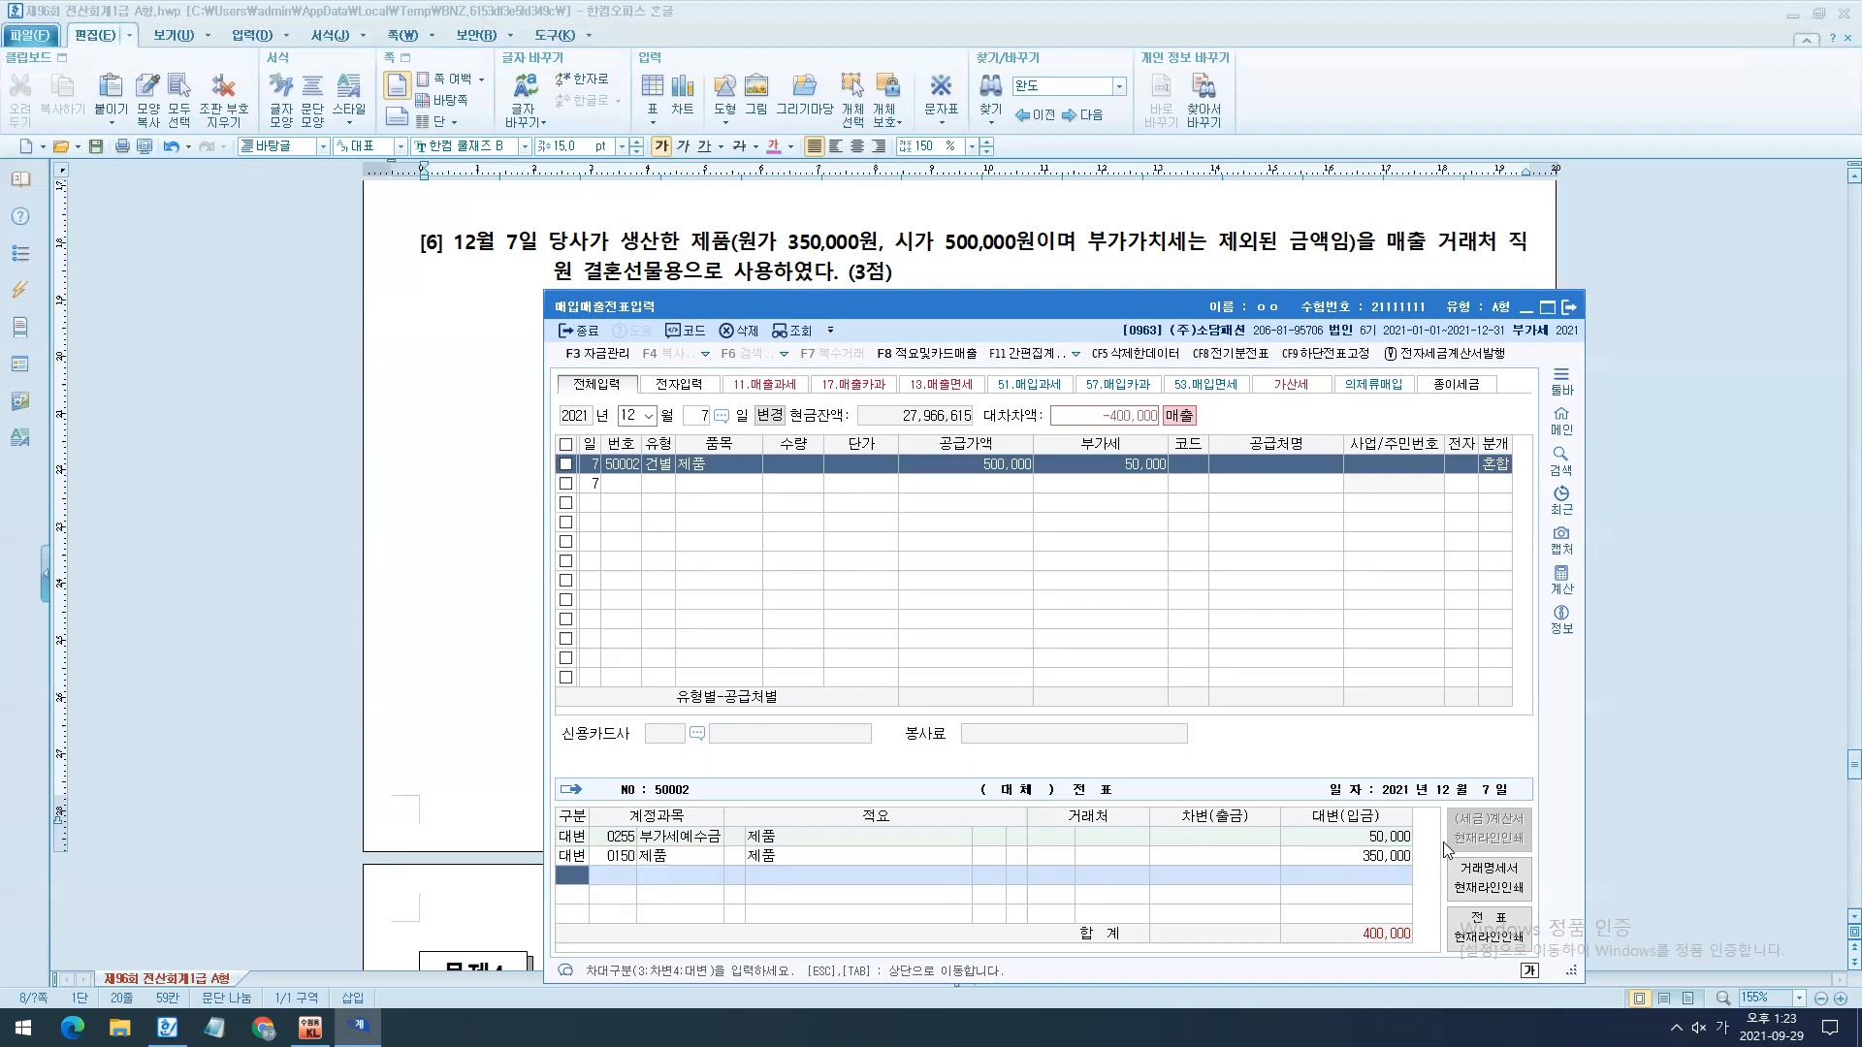
- Set the 제품 credit line's 적요 to code 08, 타계정으로 대체액 손익계산서 반영
{"action": "key", "text": "Up"}
{"action": "key", "text": "Right"}
{"action": "key", "text": "Right"}
{"action": "key", "text": "Right"}
{"action": "key", "text": "Left"}
{"action": "type", "text": "8"}
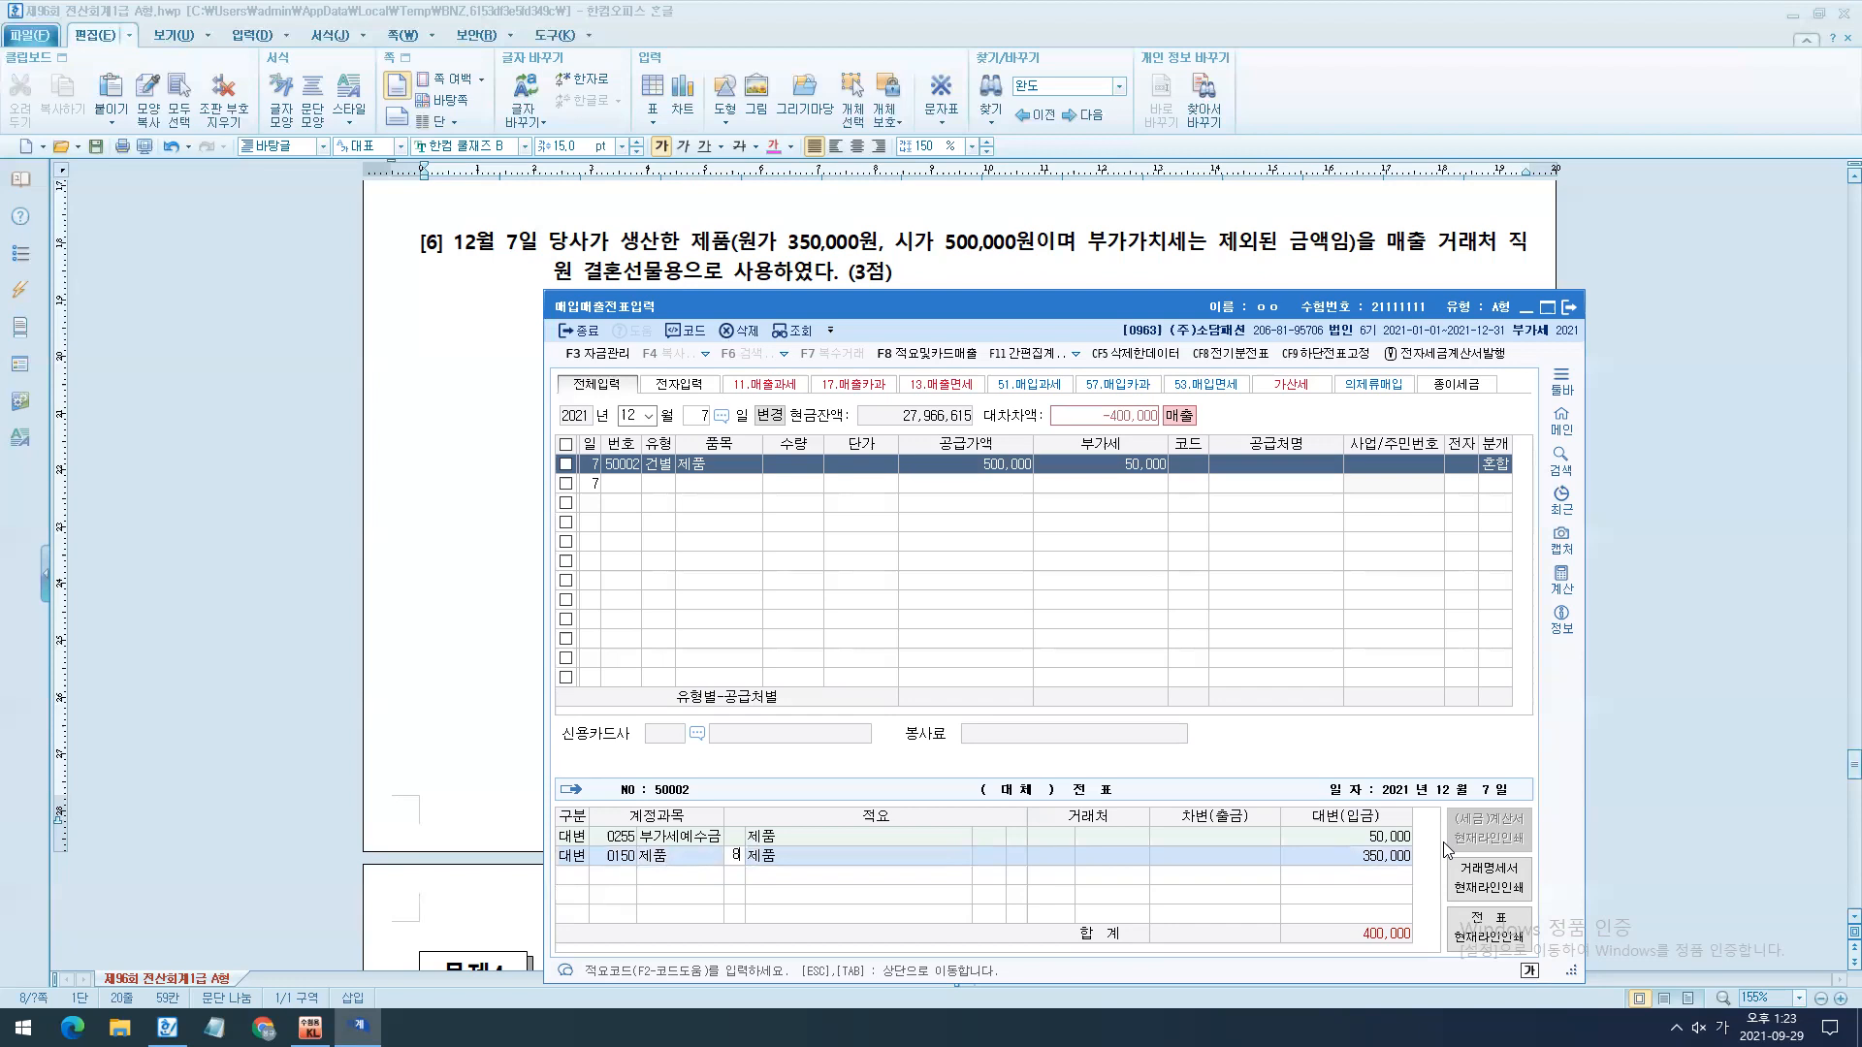
{"action": "key", "text": "Return"}
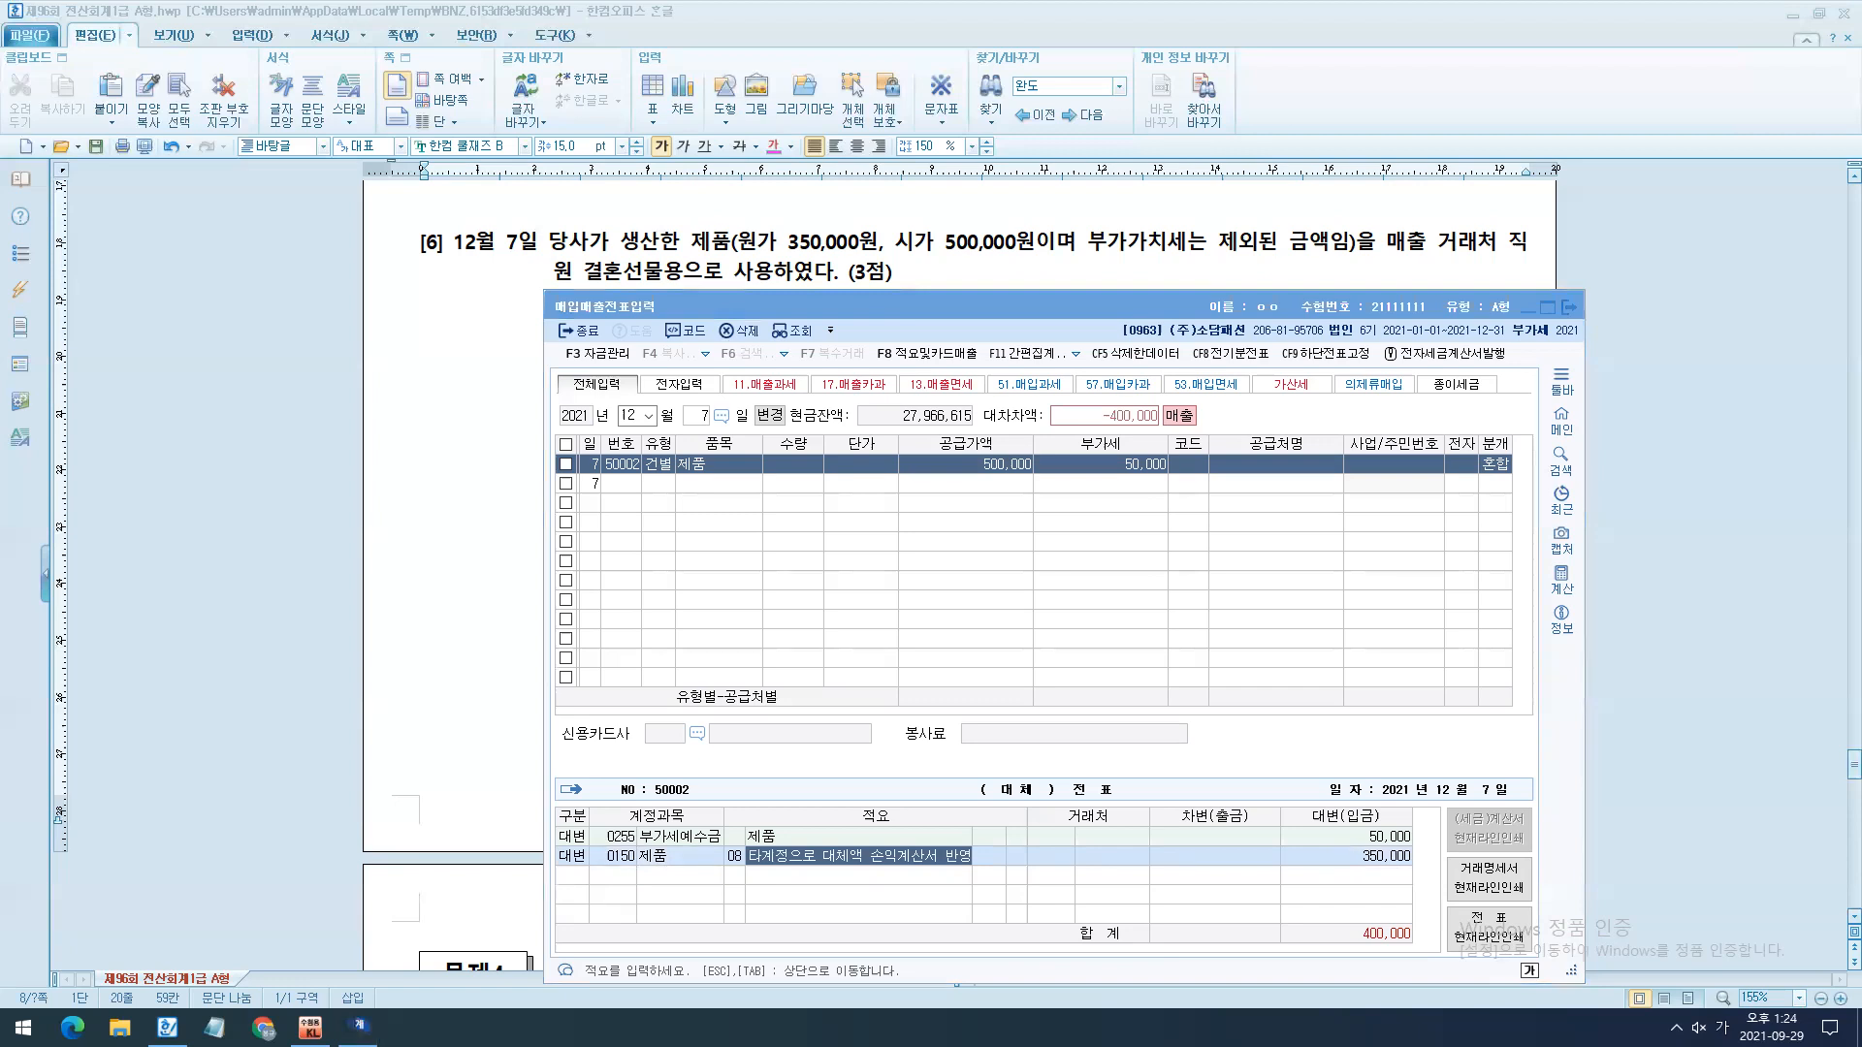
- Add a debit line for account 0813 접대비 with 400,000 to the December 7 entry's journal
{"action": "left_click", "coordinate": [680, 858]}
{"action": "key", "text": "Down"}
{"action": "type", "text": "3"}
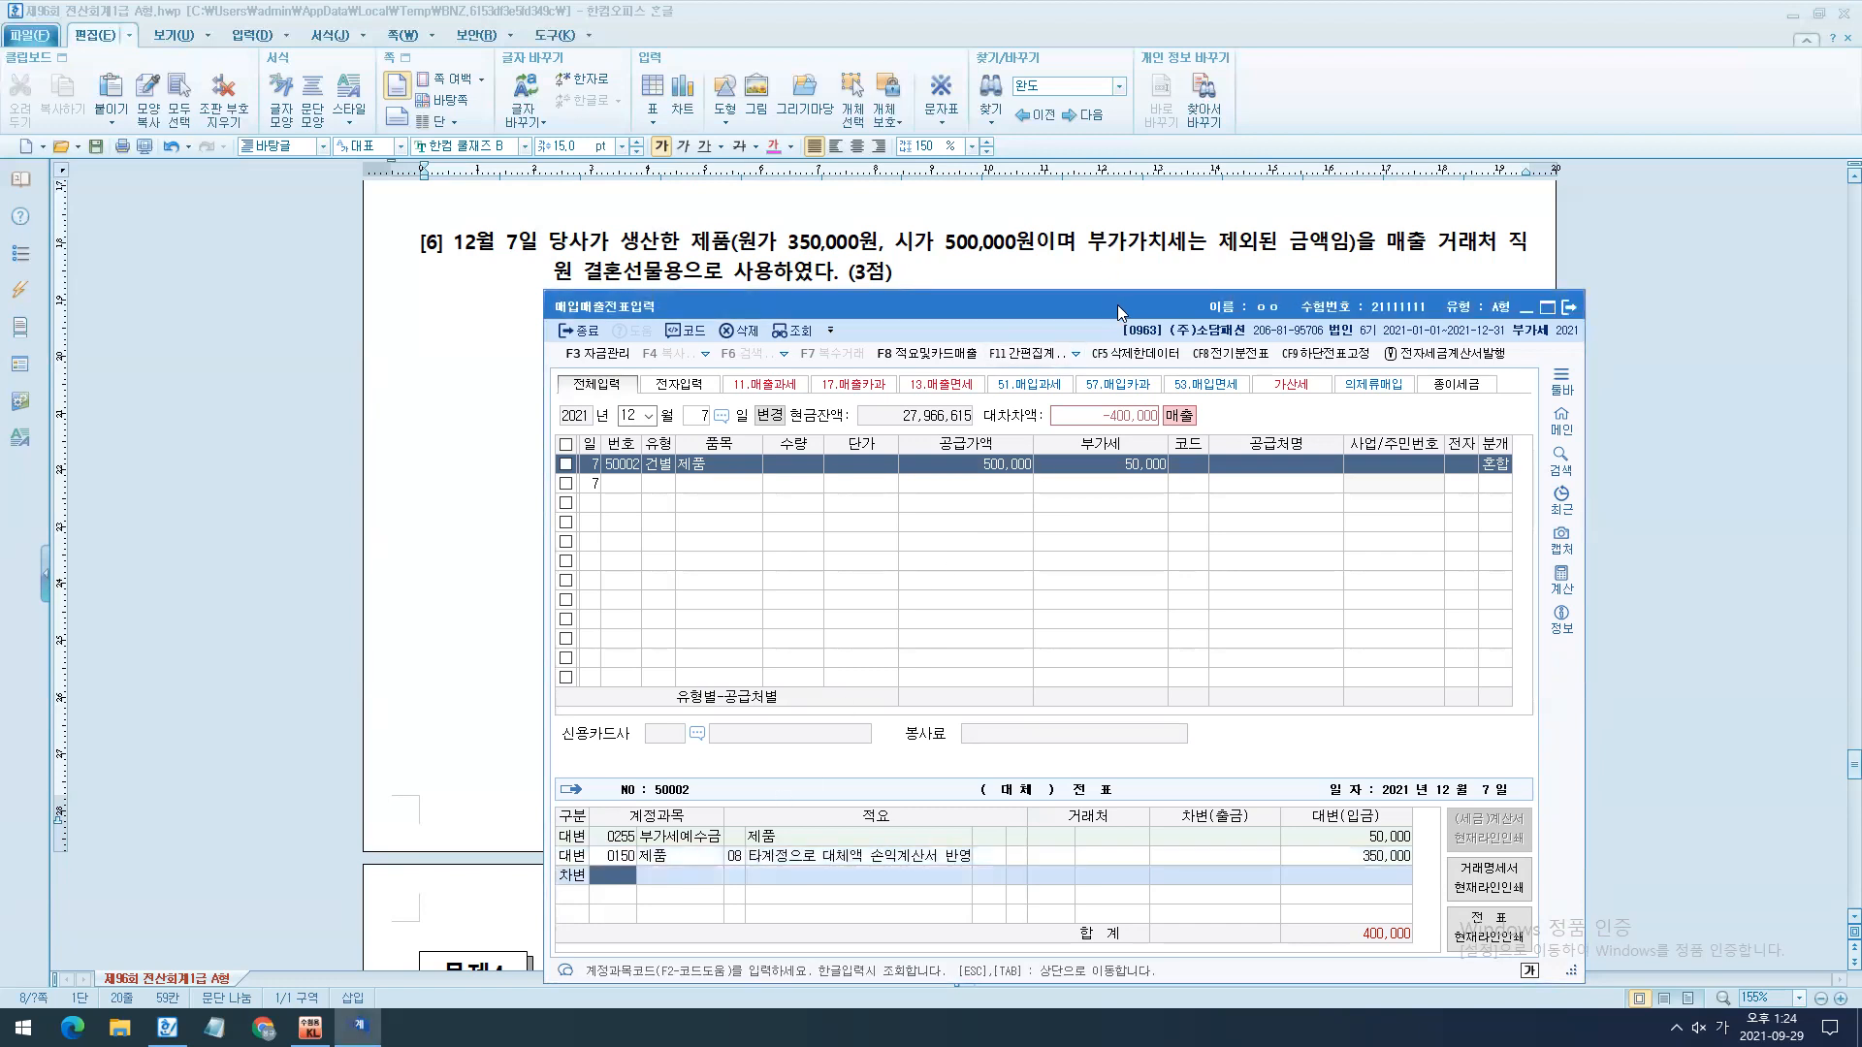
{"action": "left_click_drag", "start_coordinate": [1402, 260], "coordinate": [1569, 259]}
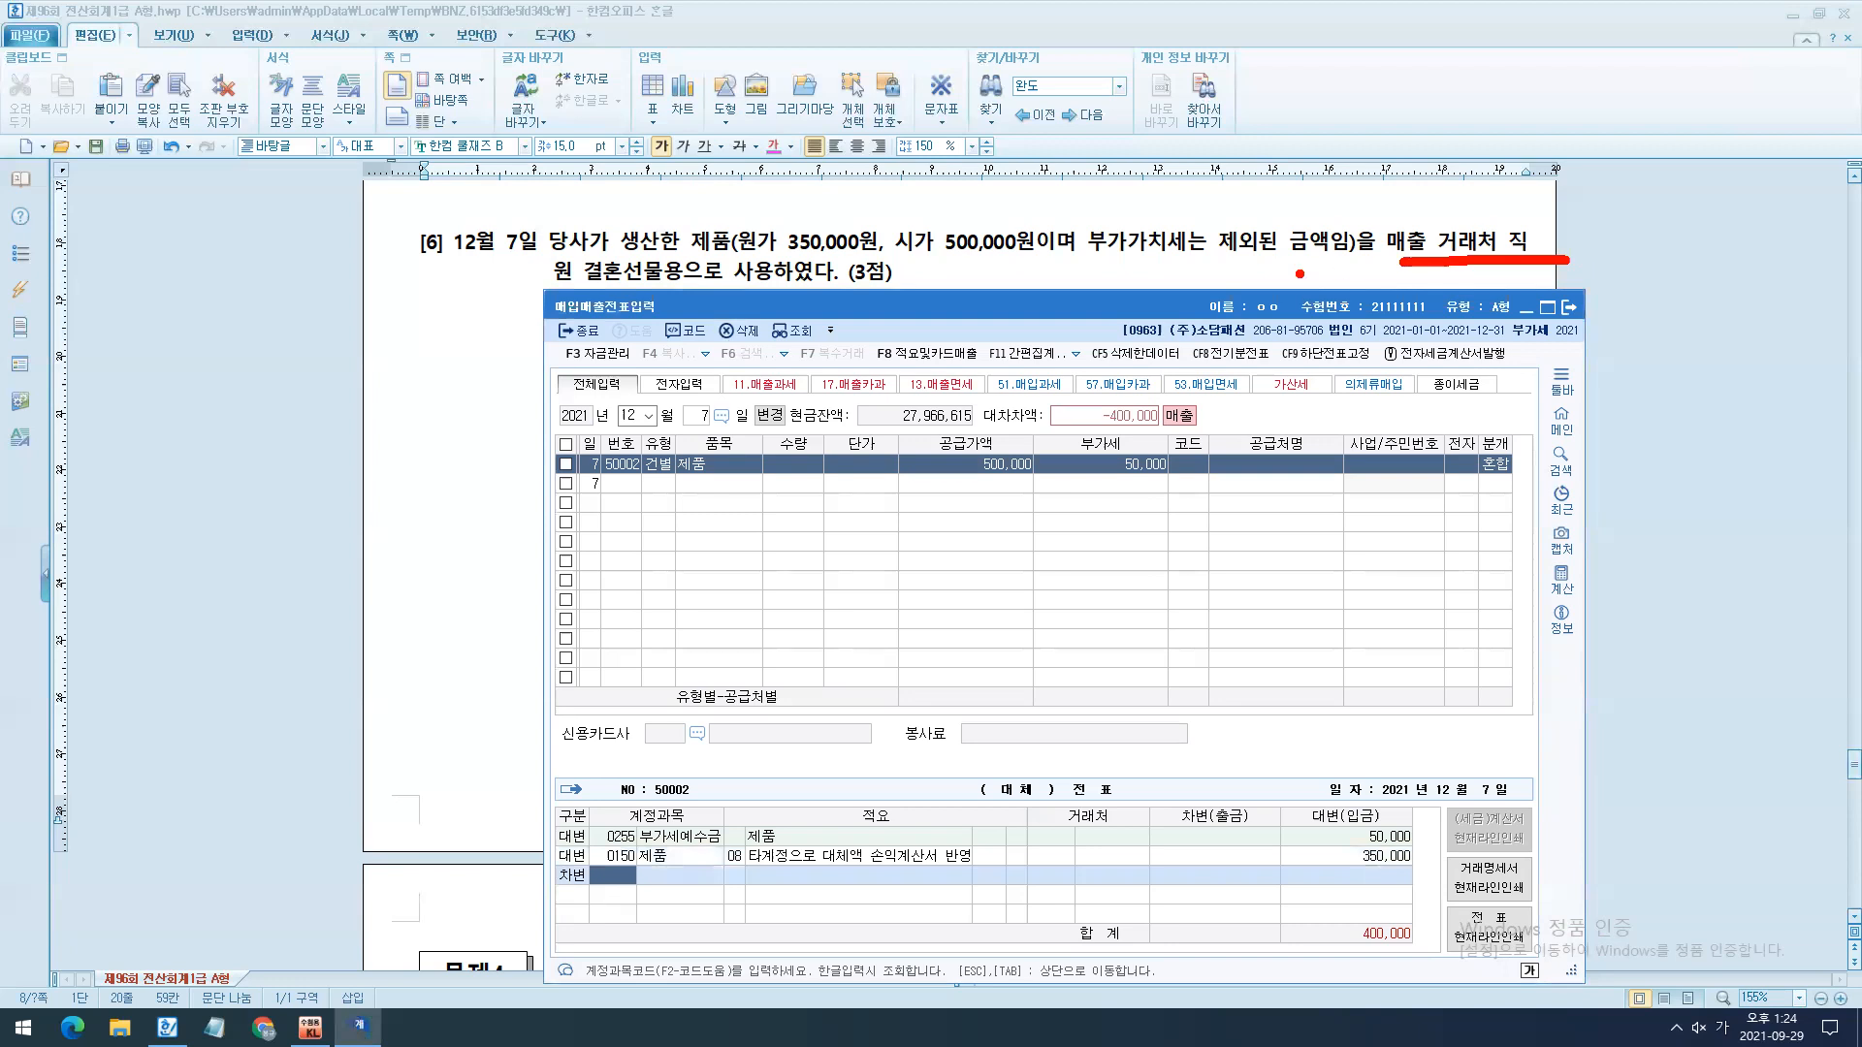
{"action": "key", "text": "Escape"}
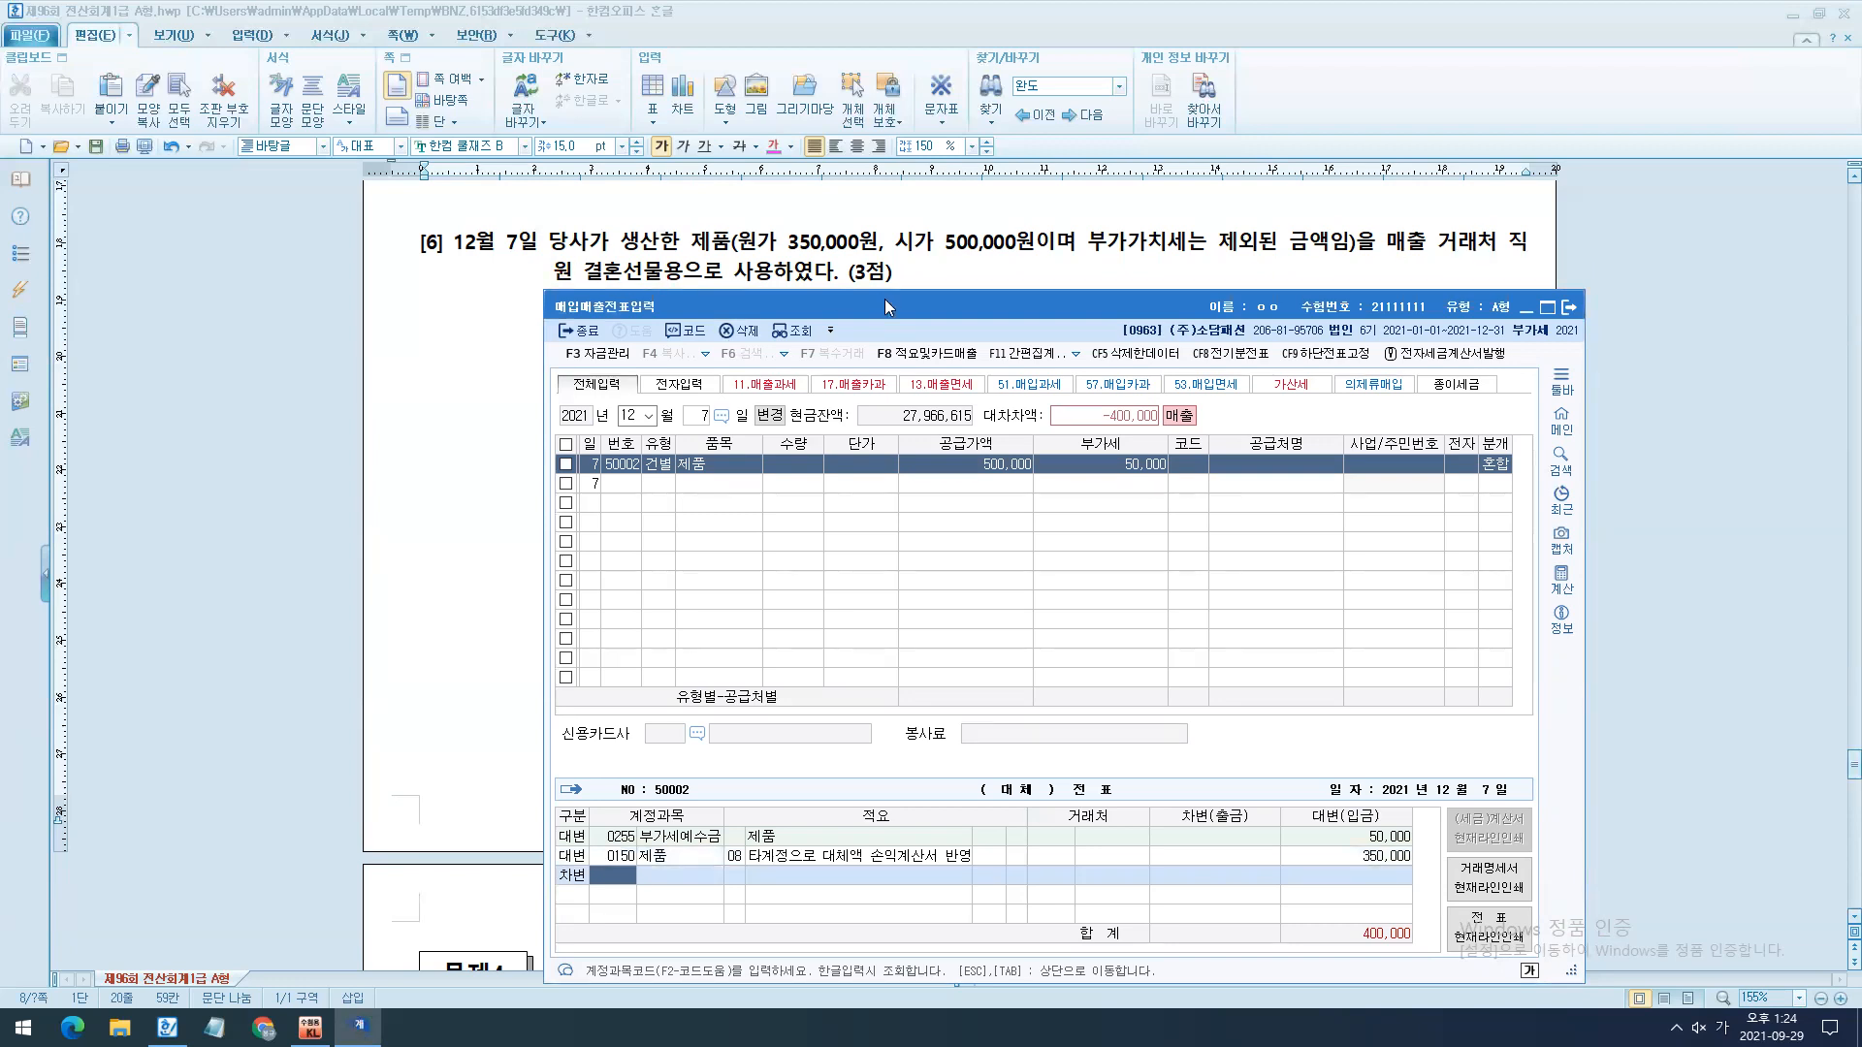
{"action": "type", "text": "813"}
{"action": "key", "text": "Return"}
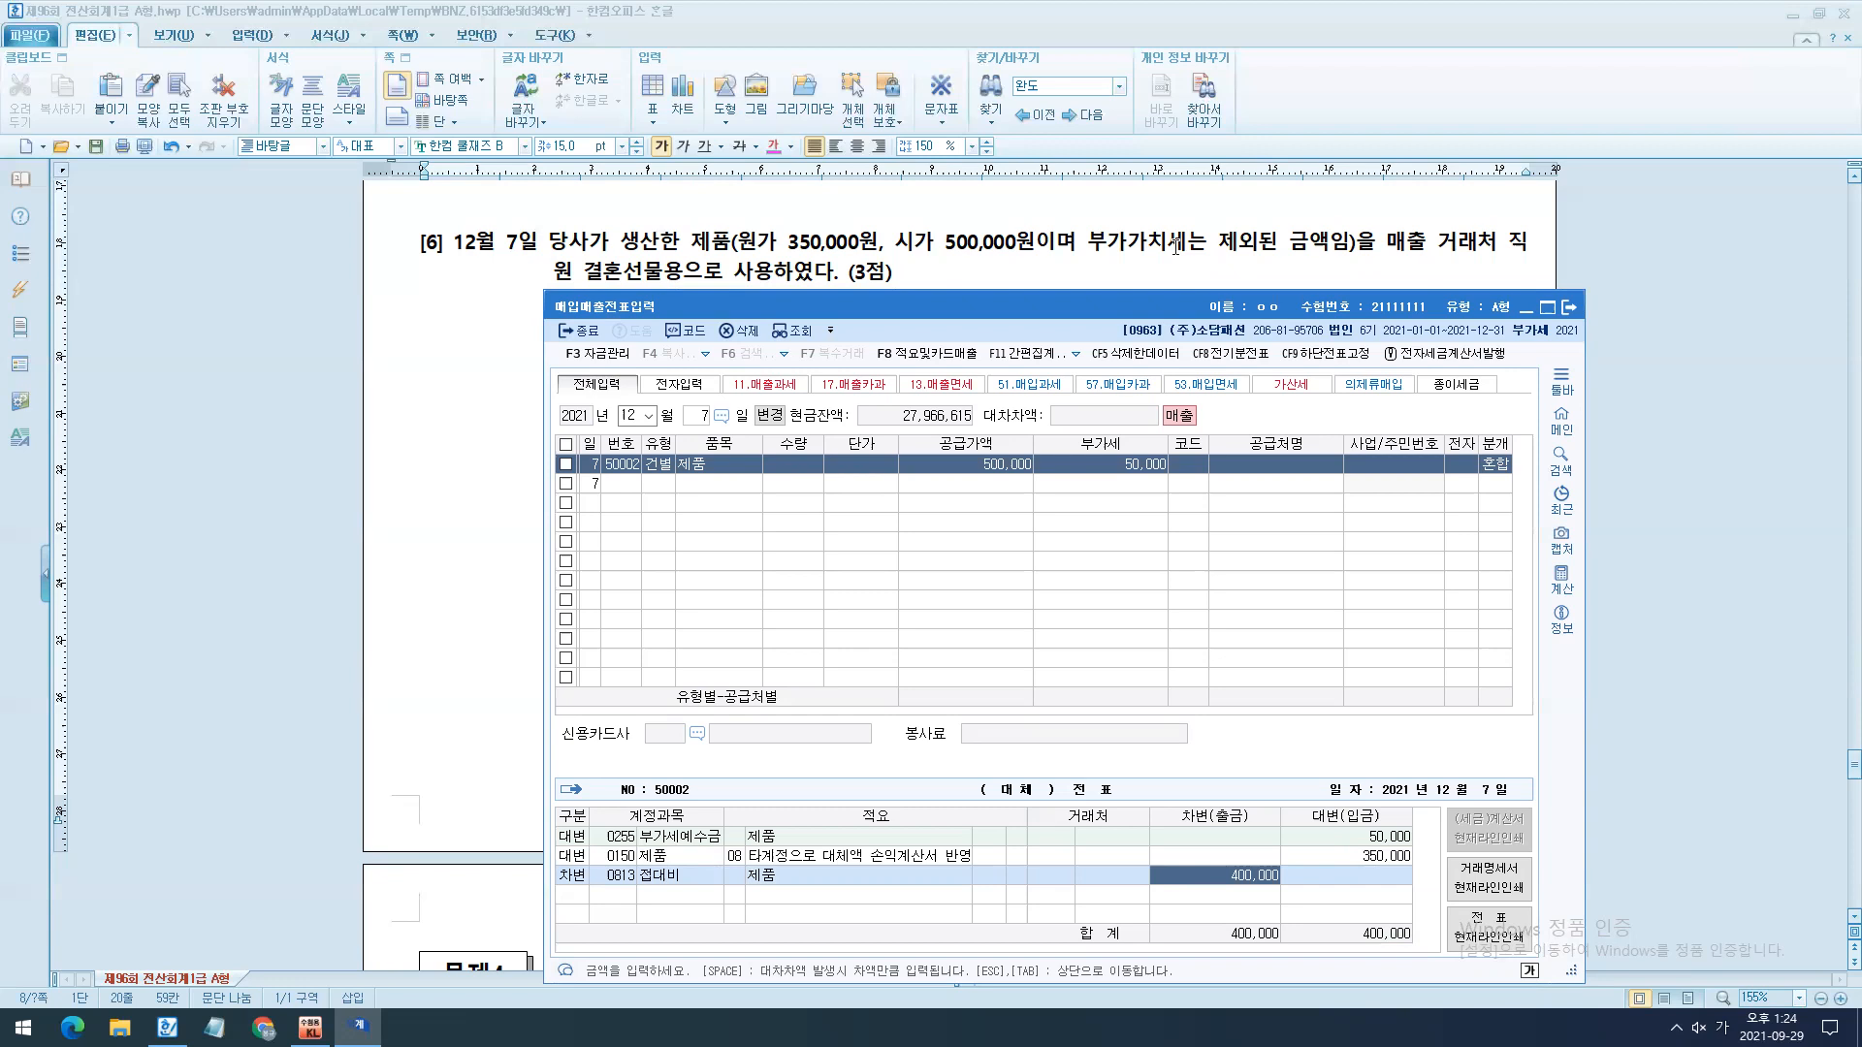
- Finish the December 7 entry, close 매입매출전표입력 and go to 문제4 in the exam document
{"action": "left_click", "coordinate": [1561, 580]}
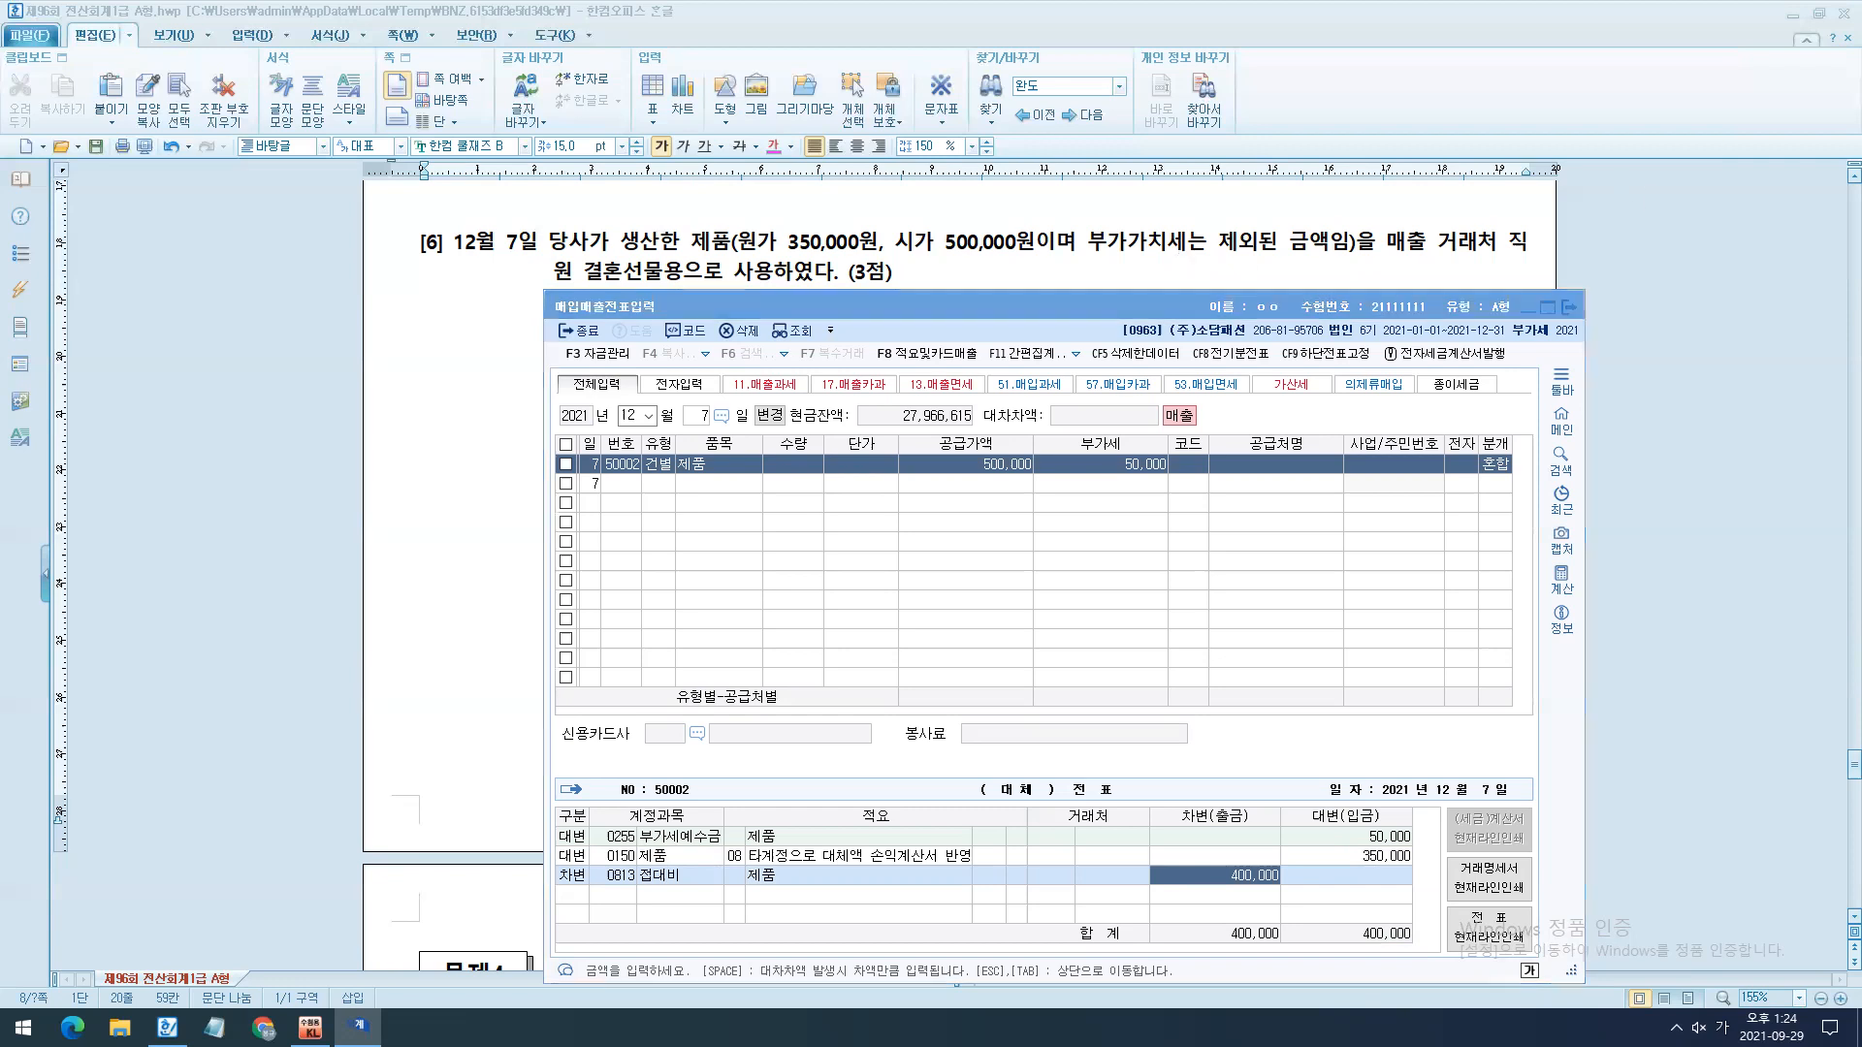
{"action": "right_click", "coordinate": [1350, 546]}
{"action": "left_click", "coordinate": [1298, 606]}
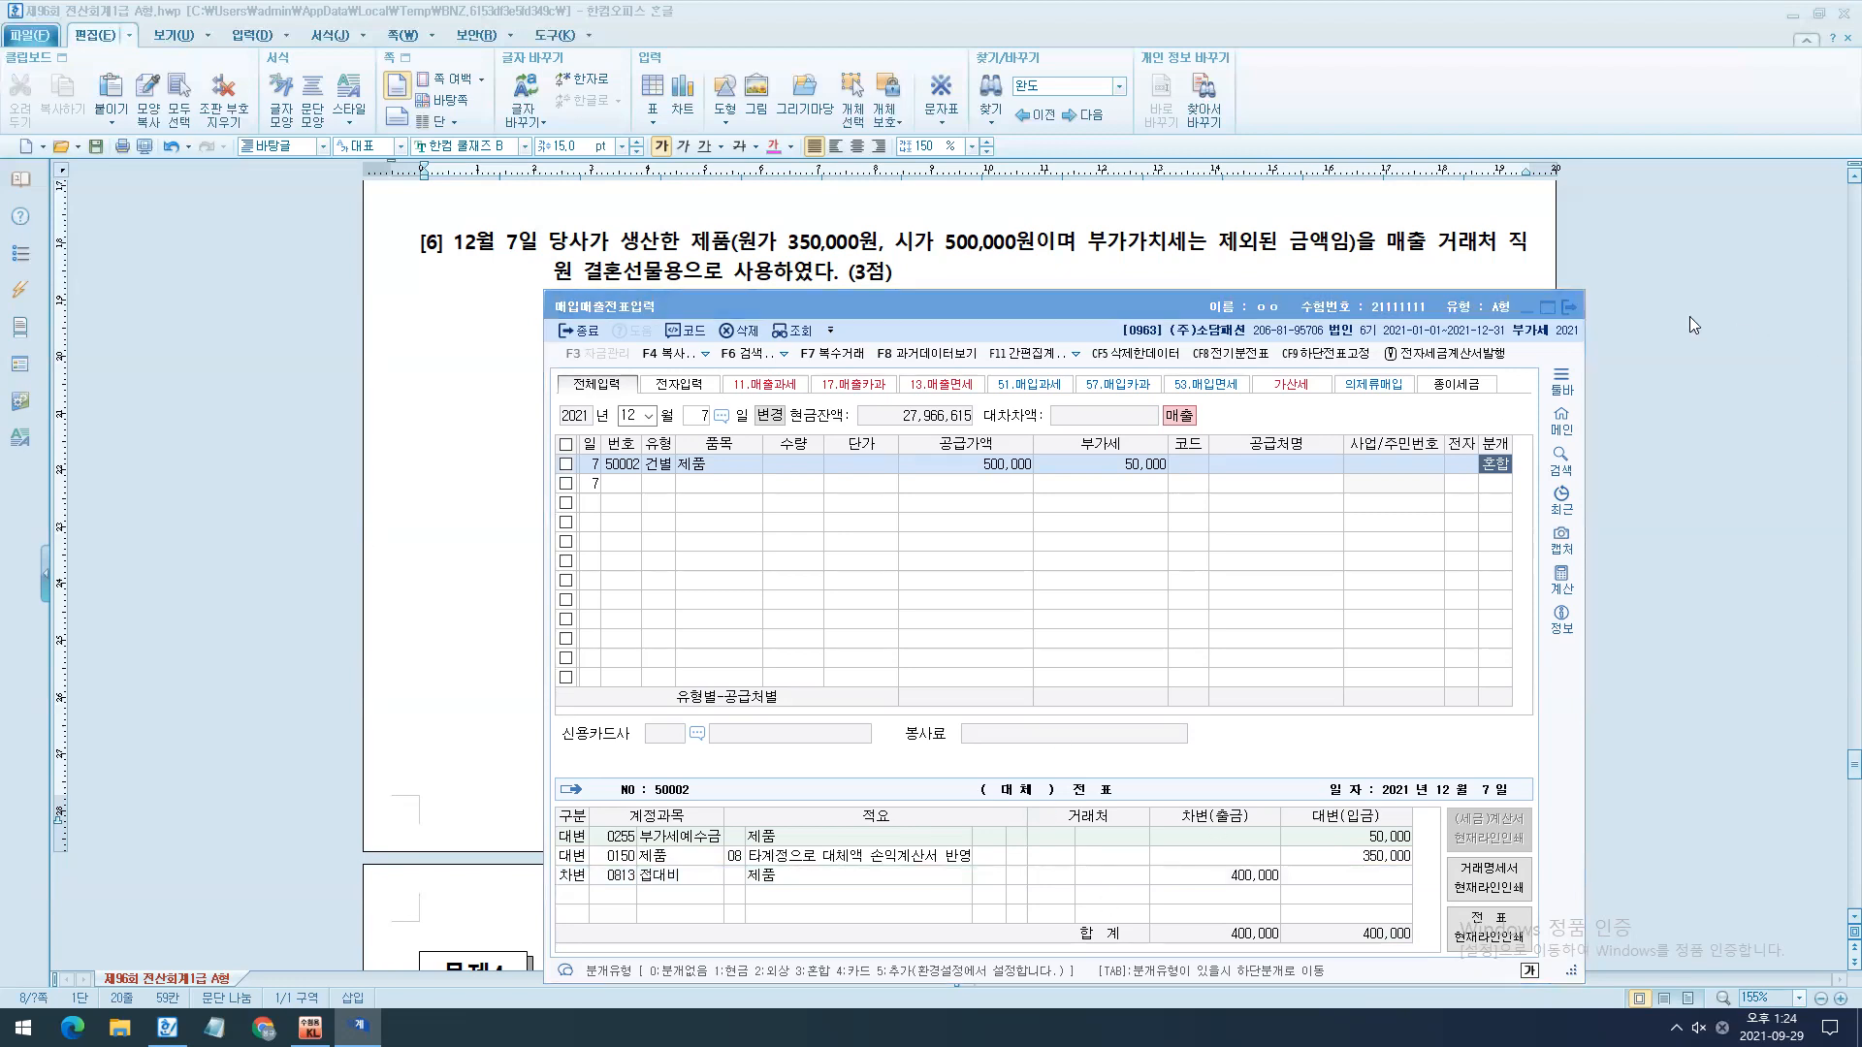
{"action": "left_click", "coordinate": [1569, 309]}
{"action": "scroll", "coordinate": [1604, 433], "scroll_direction": "down", "scroll_amount": 10}
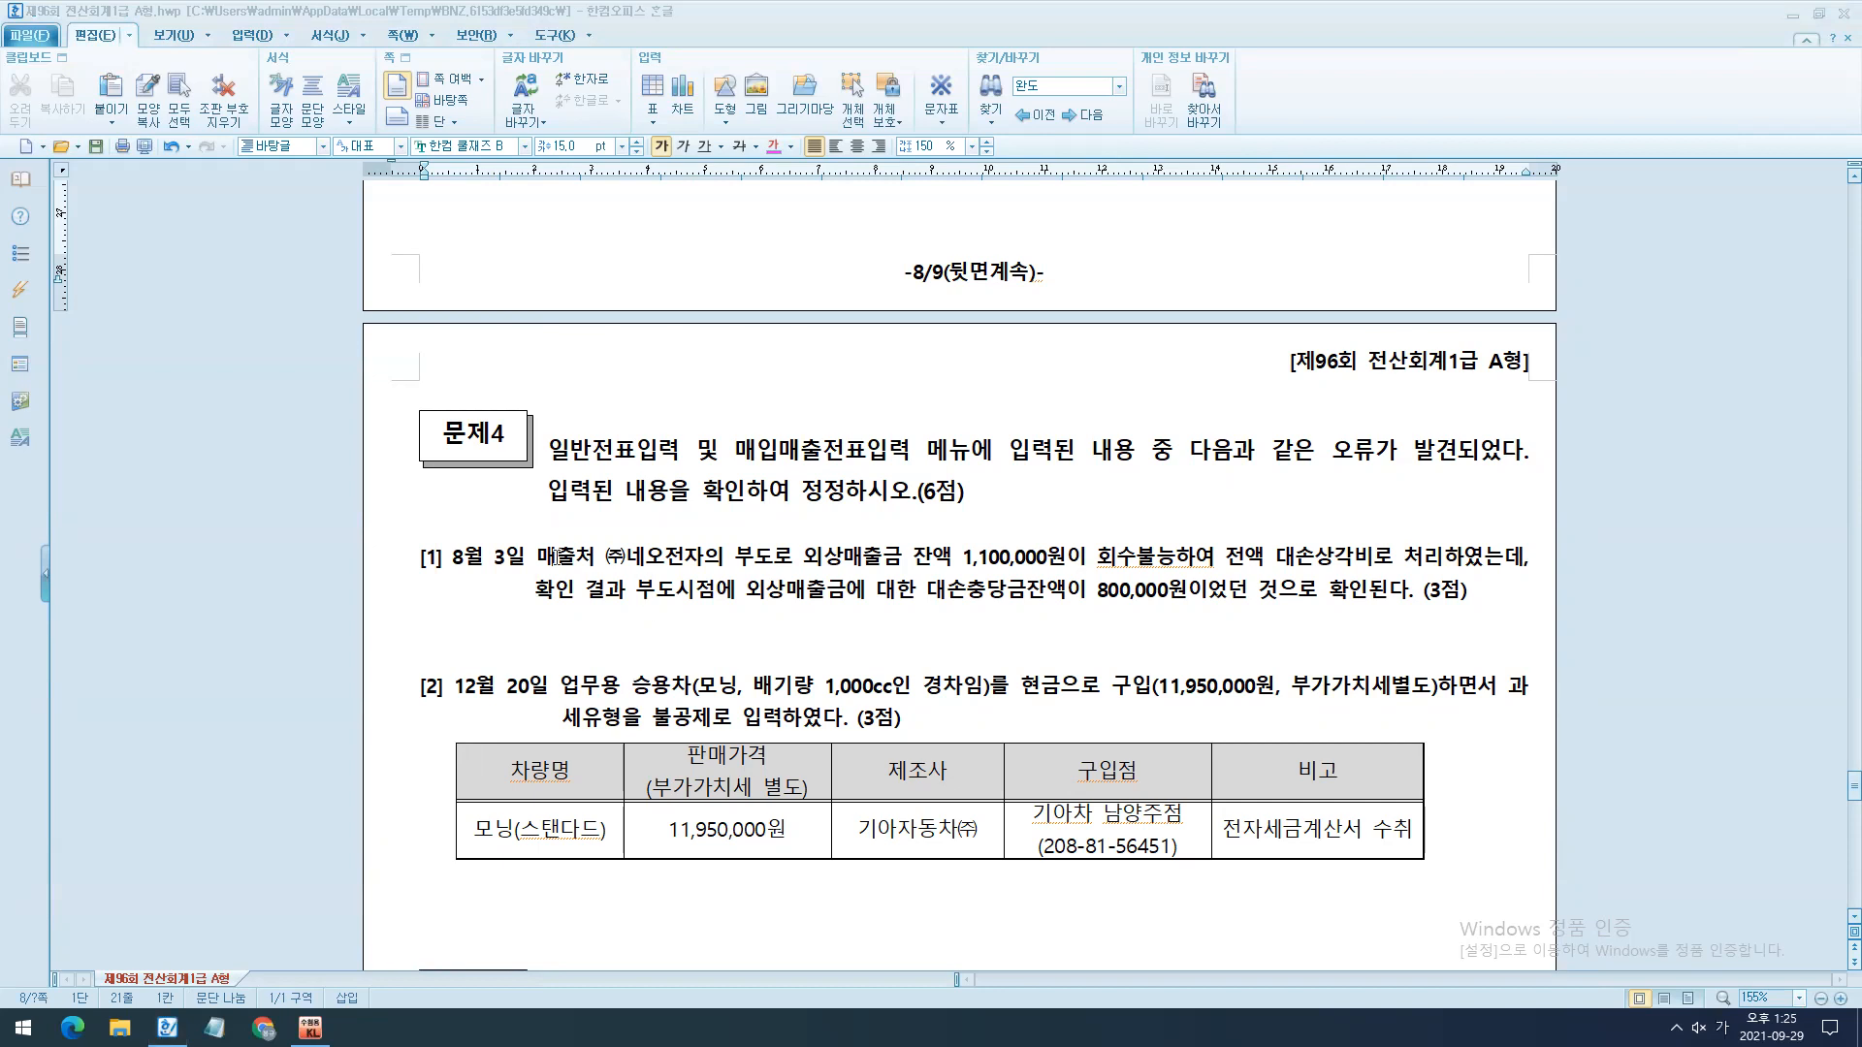
- Enlarge the text of the blank lines under 문제4 question [1] and write the note "-> 일반전표" there
{"action": "left_click_drag", "start_coordinate": [630, 661], "coordinate": [742, 679]}
{"action": "left_click", "coordinate": [749, 651]}
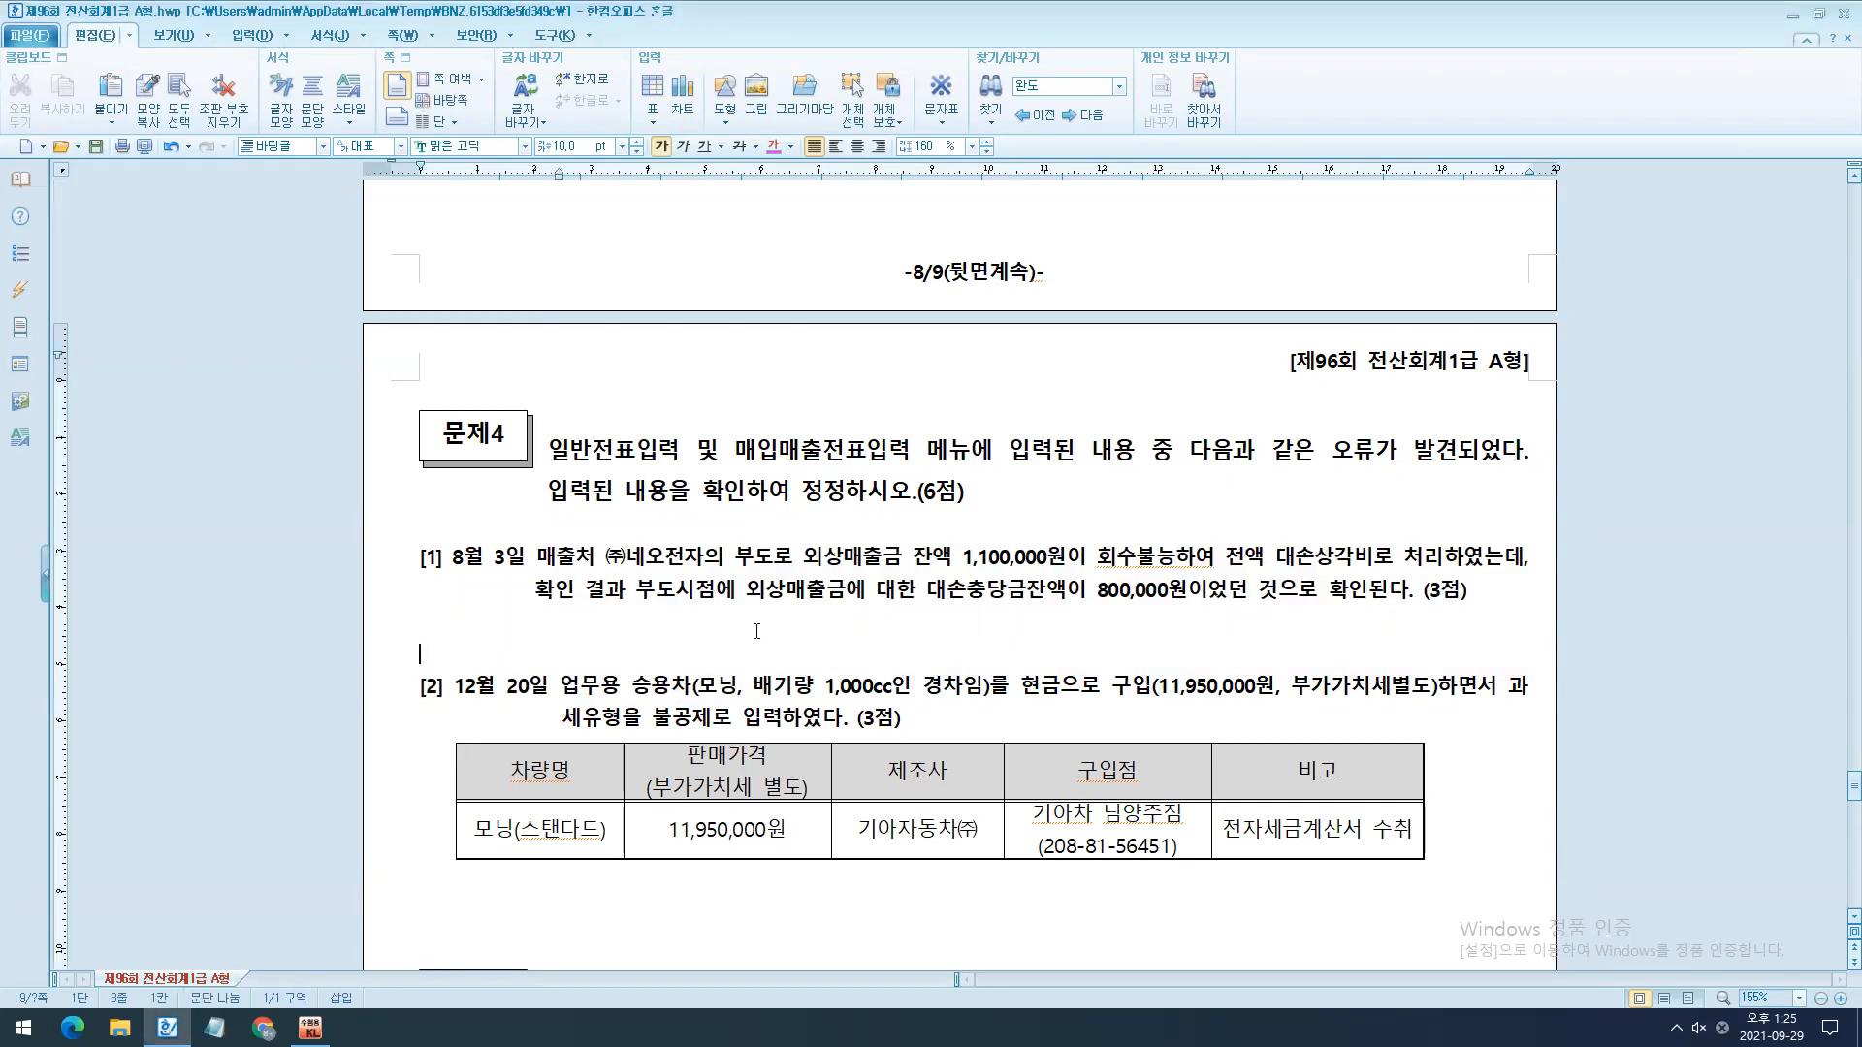
{"action": "scroll", "coordinate": [766, 611], "scroll_direction": "down", "scroll_amount": 1}
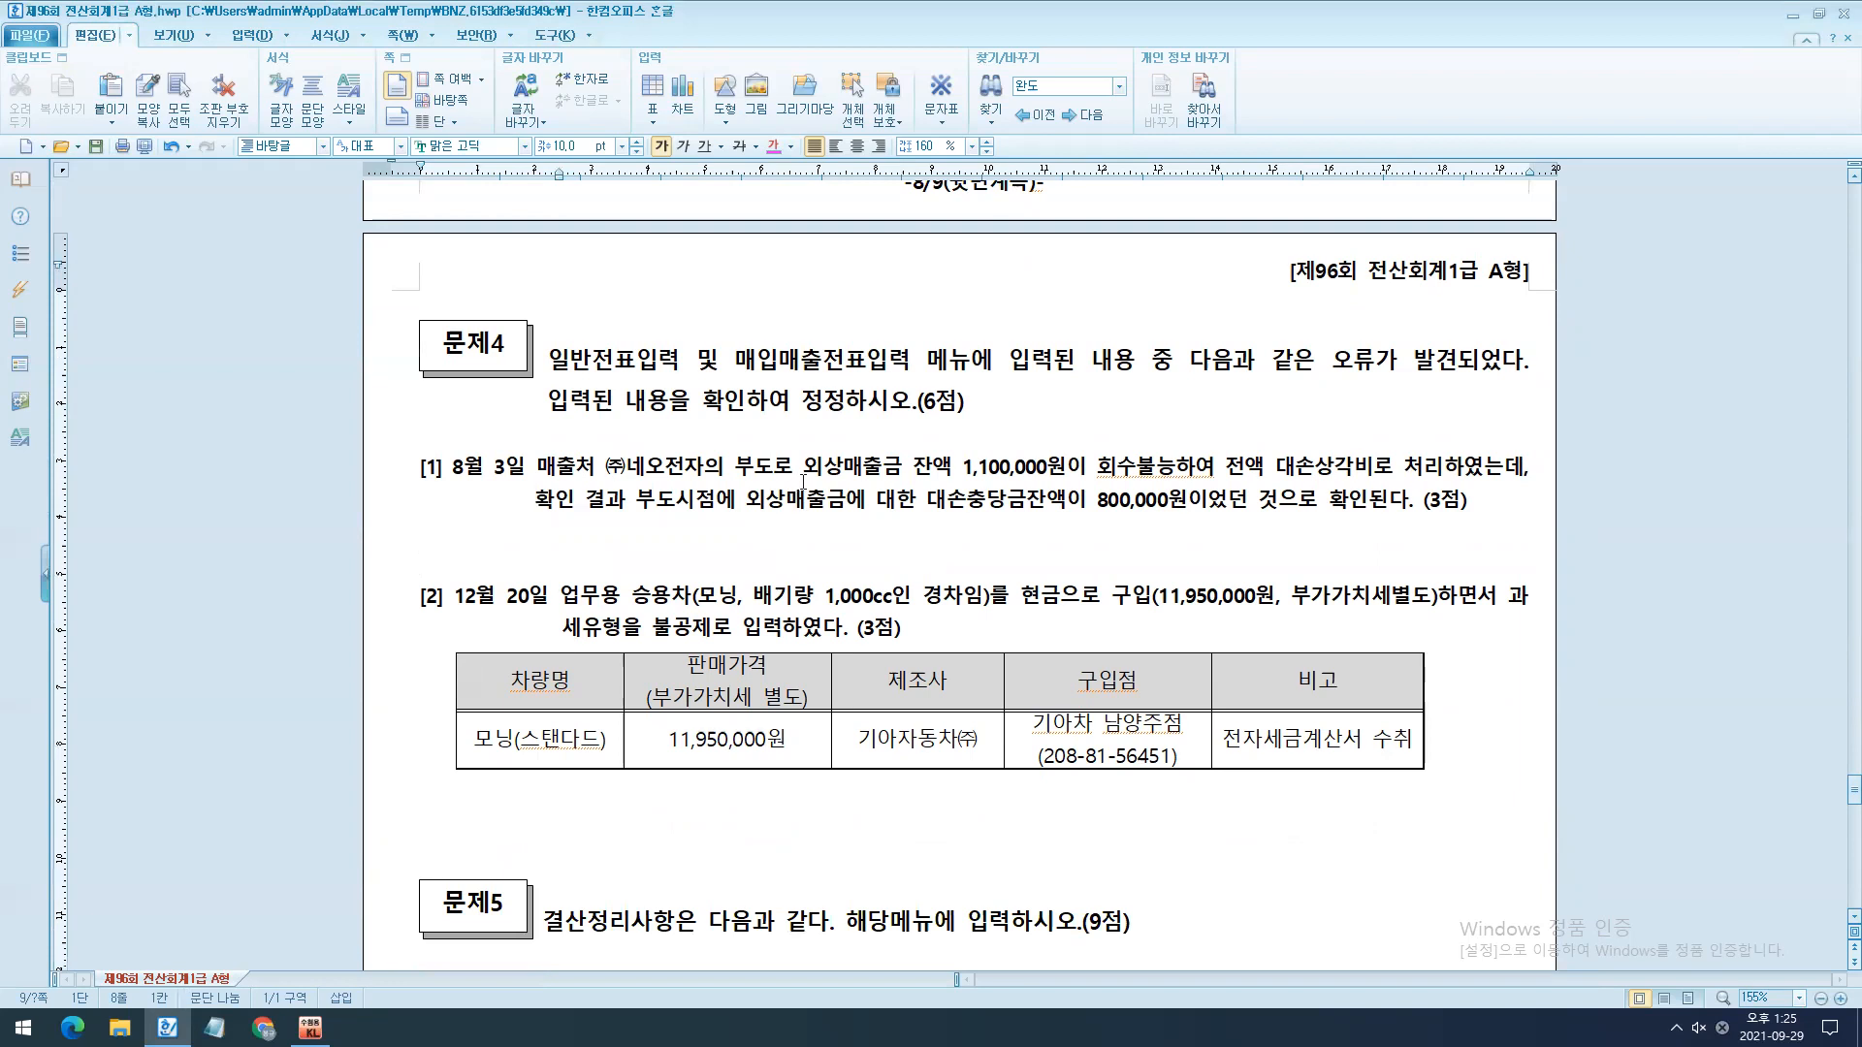
{"action": "left_click_drag", "start_coordinate": [380, 534], "coordinate": [388, 573]}
{"action": "key", "text": "alt+shift+e"}
{"action": "key", "text": "alt+shift+e"}
{"action": "key", "text": "alt+shift+e"}
{"action": "key", "text": "alt+shift+e"}
{"action": "left_click", "coordinate": [489, 553]}
{"action": "type", "text": "-> 일반전표"}
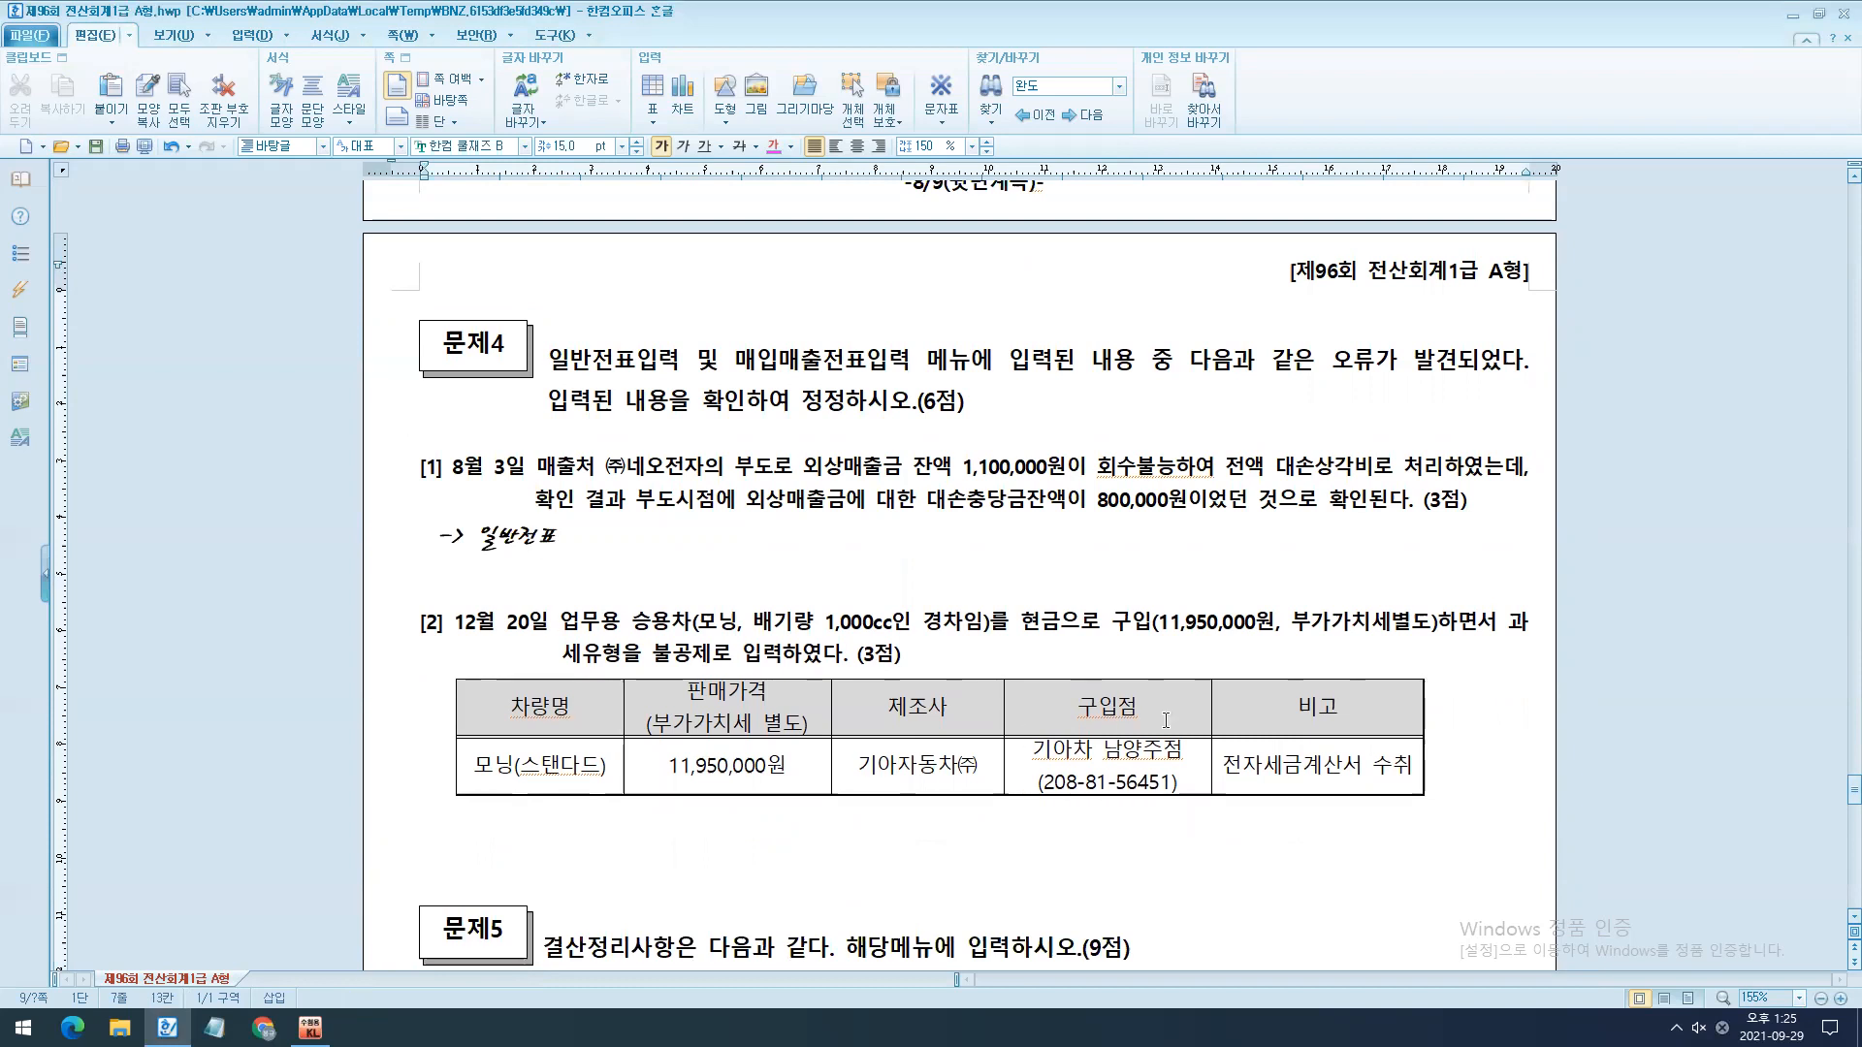
{"action": "key", "text": "Return"}
- Replace the blank lines below question [2]'s vehicle table with the note "-> 매입매출전표"
{"action": "scroll", "coordinate": [1168, 706], "scroll_direction": "up", "scroll_amount": 4, "text": "ctrl"}
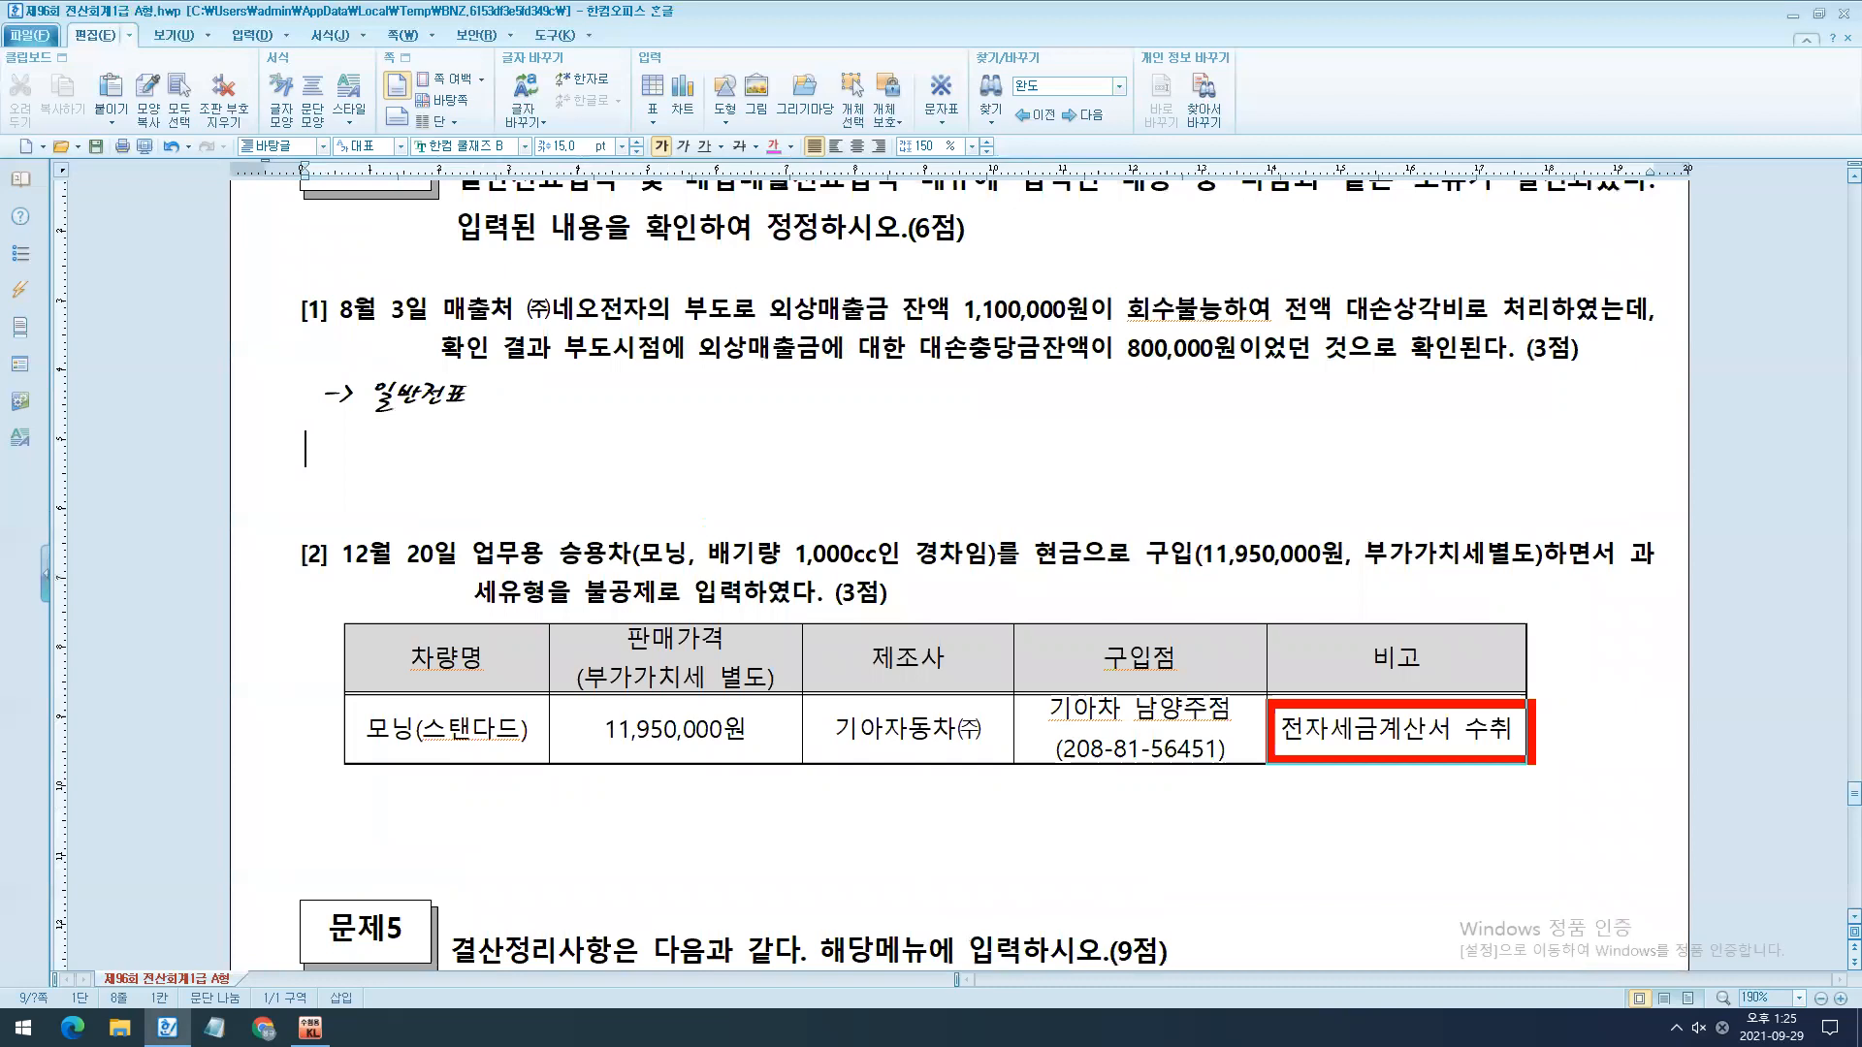
{"action": "key", "text": "Escape"}
{"action": "left_click_drag", "start_coordinate": [313, 813], "coordinate": [289, 860]}
{"action": "scroll", "coordinate": [289, 860], "scroll_direction": "down", "scroll_amount": 1}
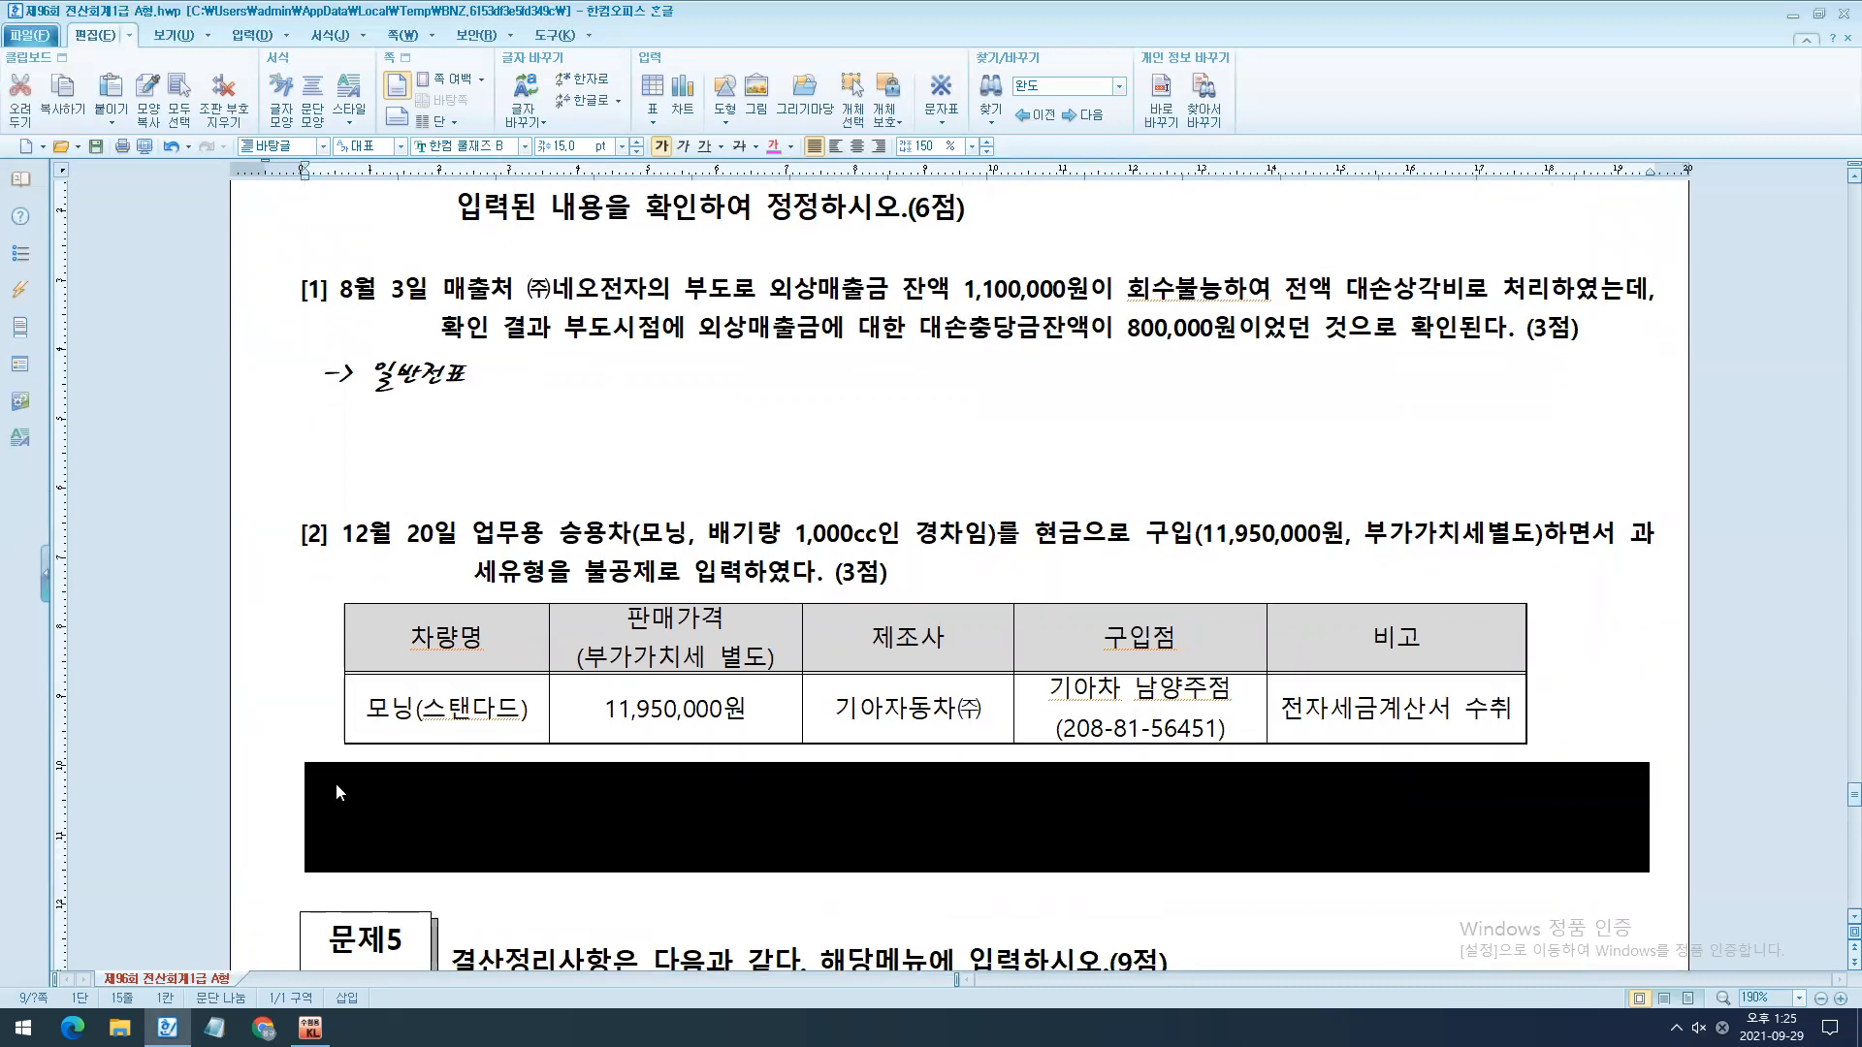
{"action": "key", "text": "Delete"}
{"action": "type", "text": "-> 매입매출전표"}
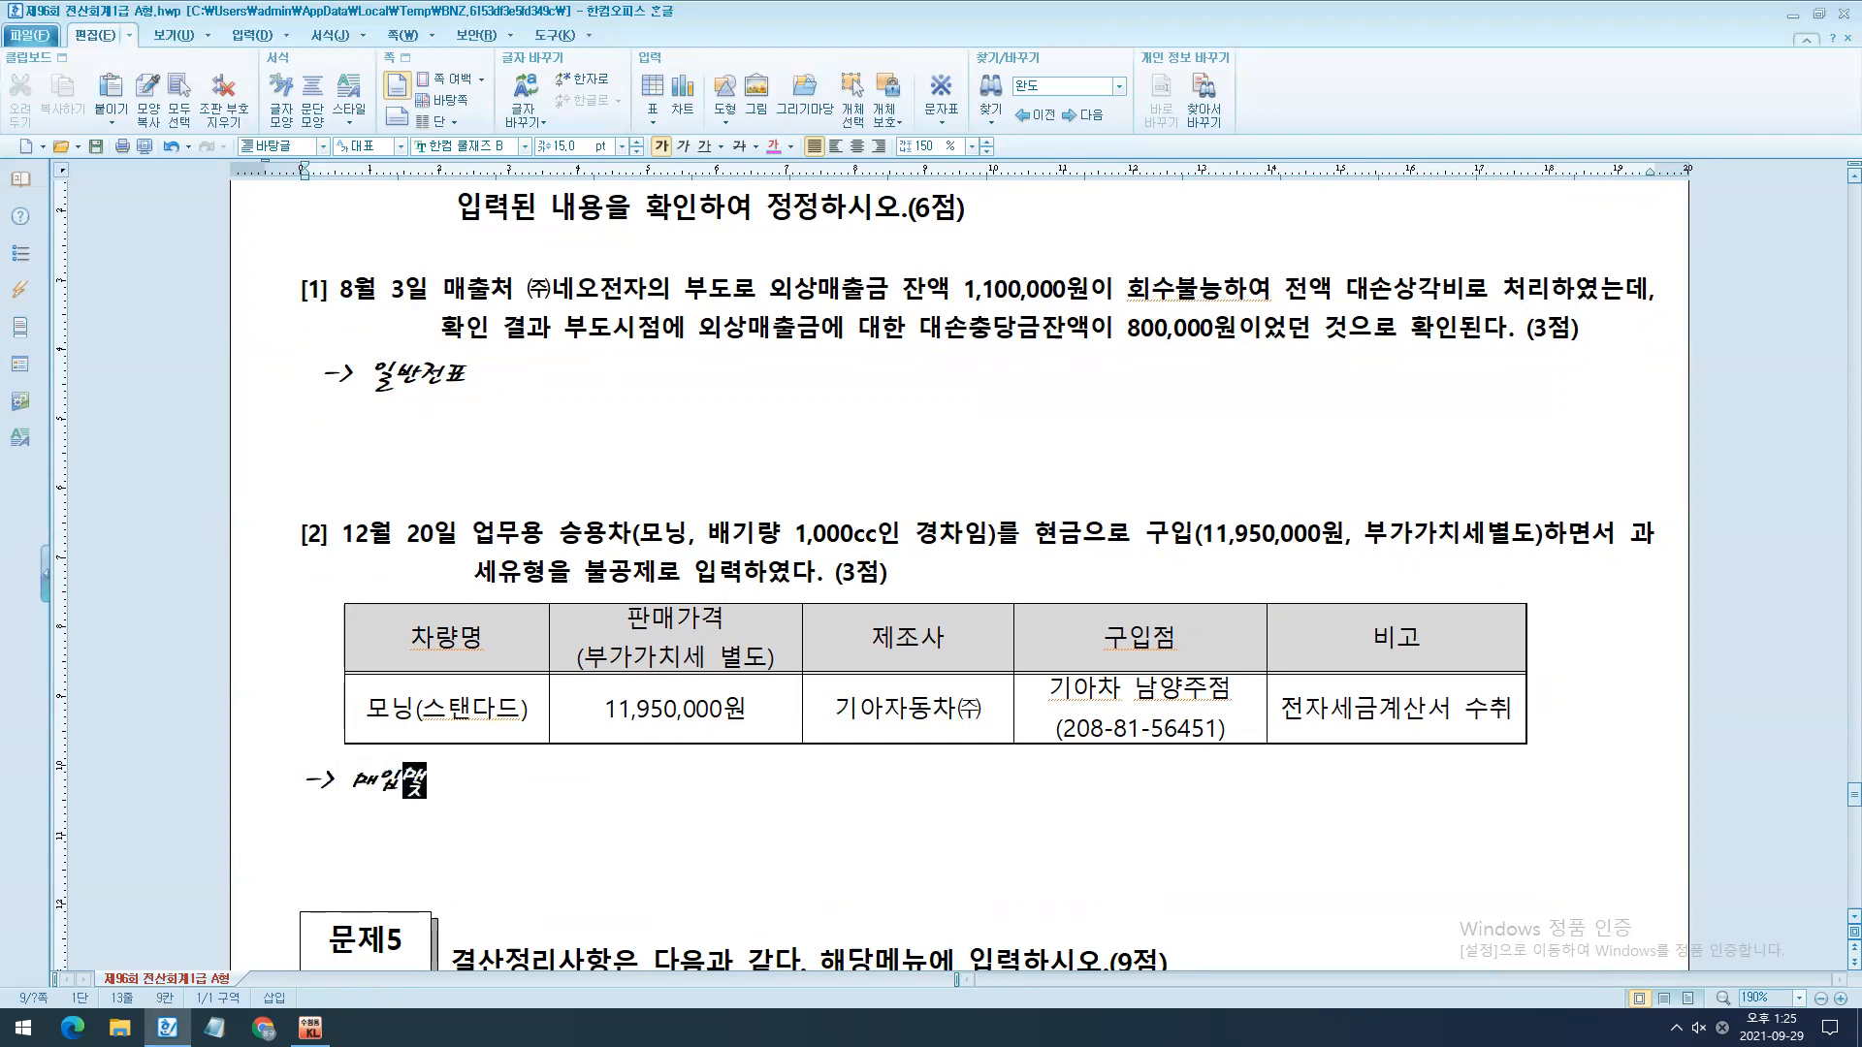
{"action": "left_click_drag", "start_coordinate": [1181, 167], "coordinate": [874, 456]}
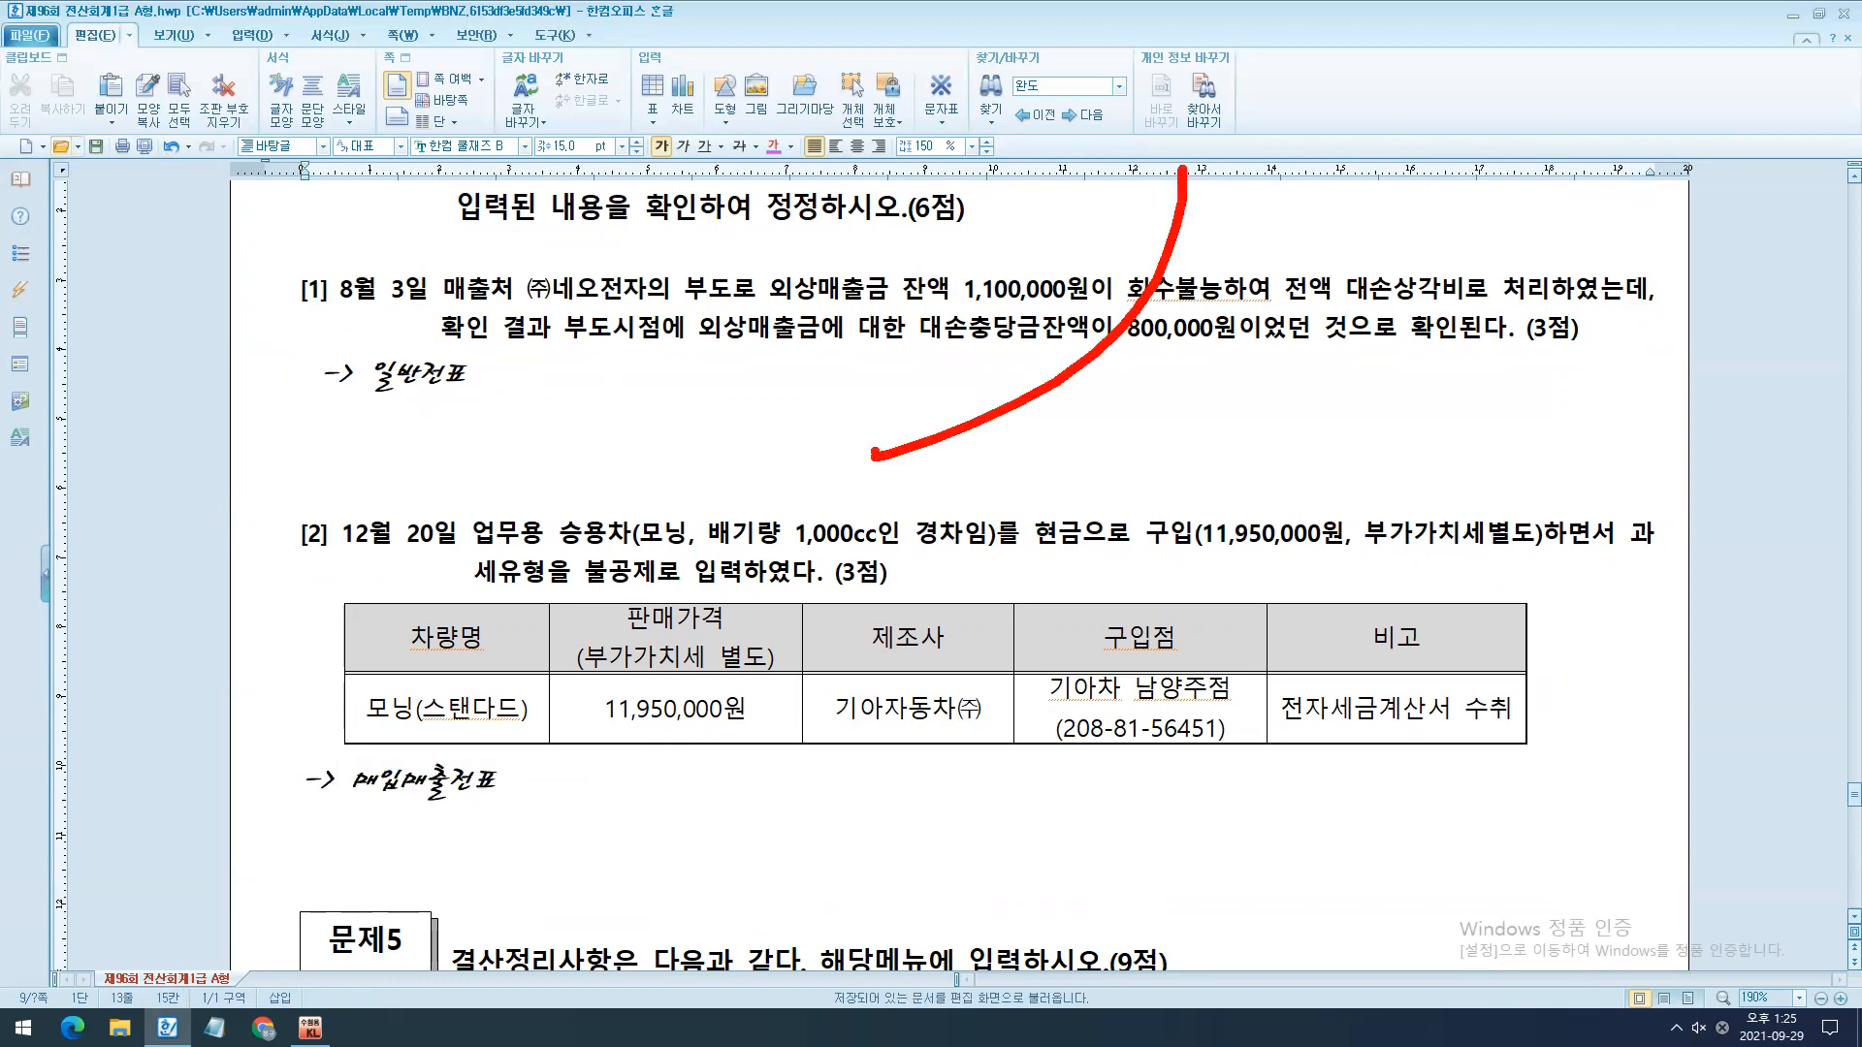
{"action": "left_click_drag", "start_coordinate": [876, 229], "coordinate": [1215, 555]}
{"action": "mouse_move", "coordinate": [1454, 735]}
{"action": "left_mouse_down"}
{"action": "mouse_move", "coordinate": [1517, 734]}
{"action": "mouse_move", "coordinate": [1415, 764]}
{"action": "left_mouse_up"}
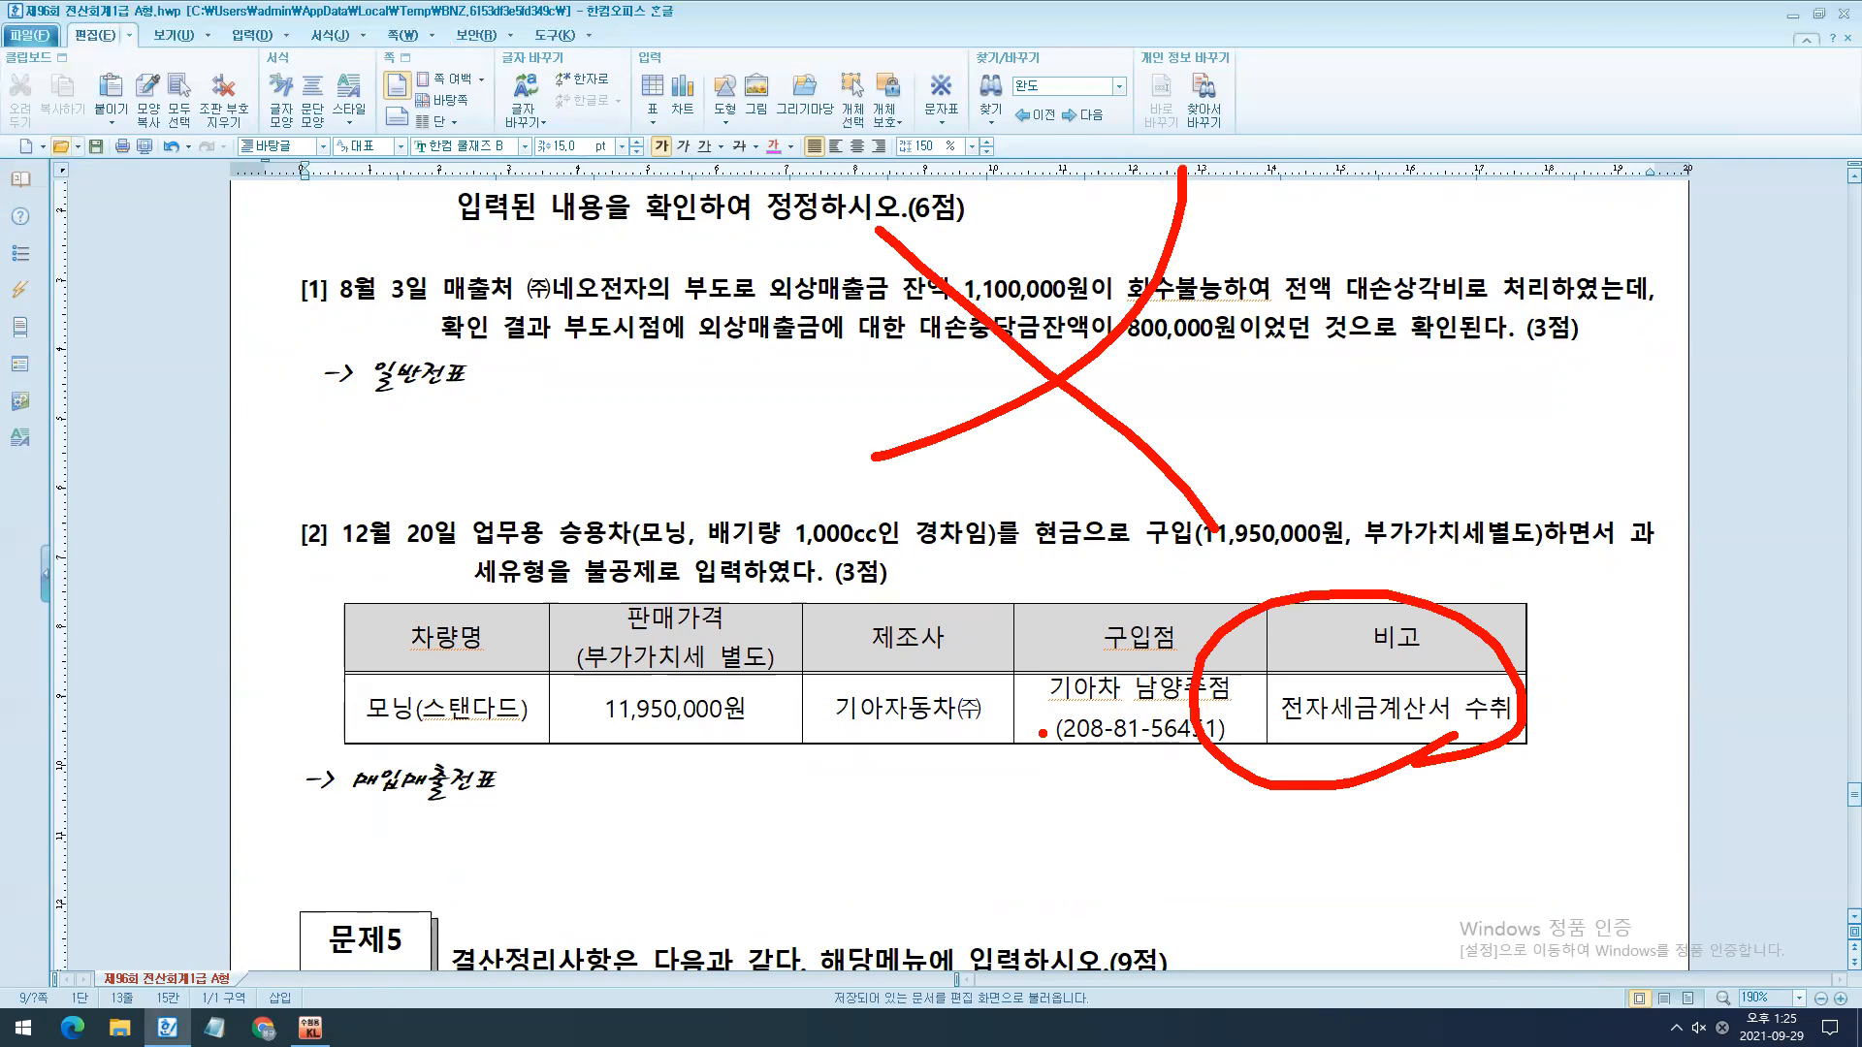
{"action": "key", "text": "Escape"}
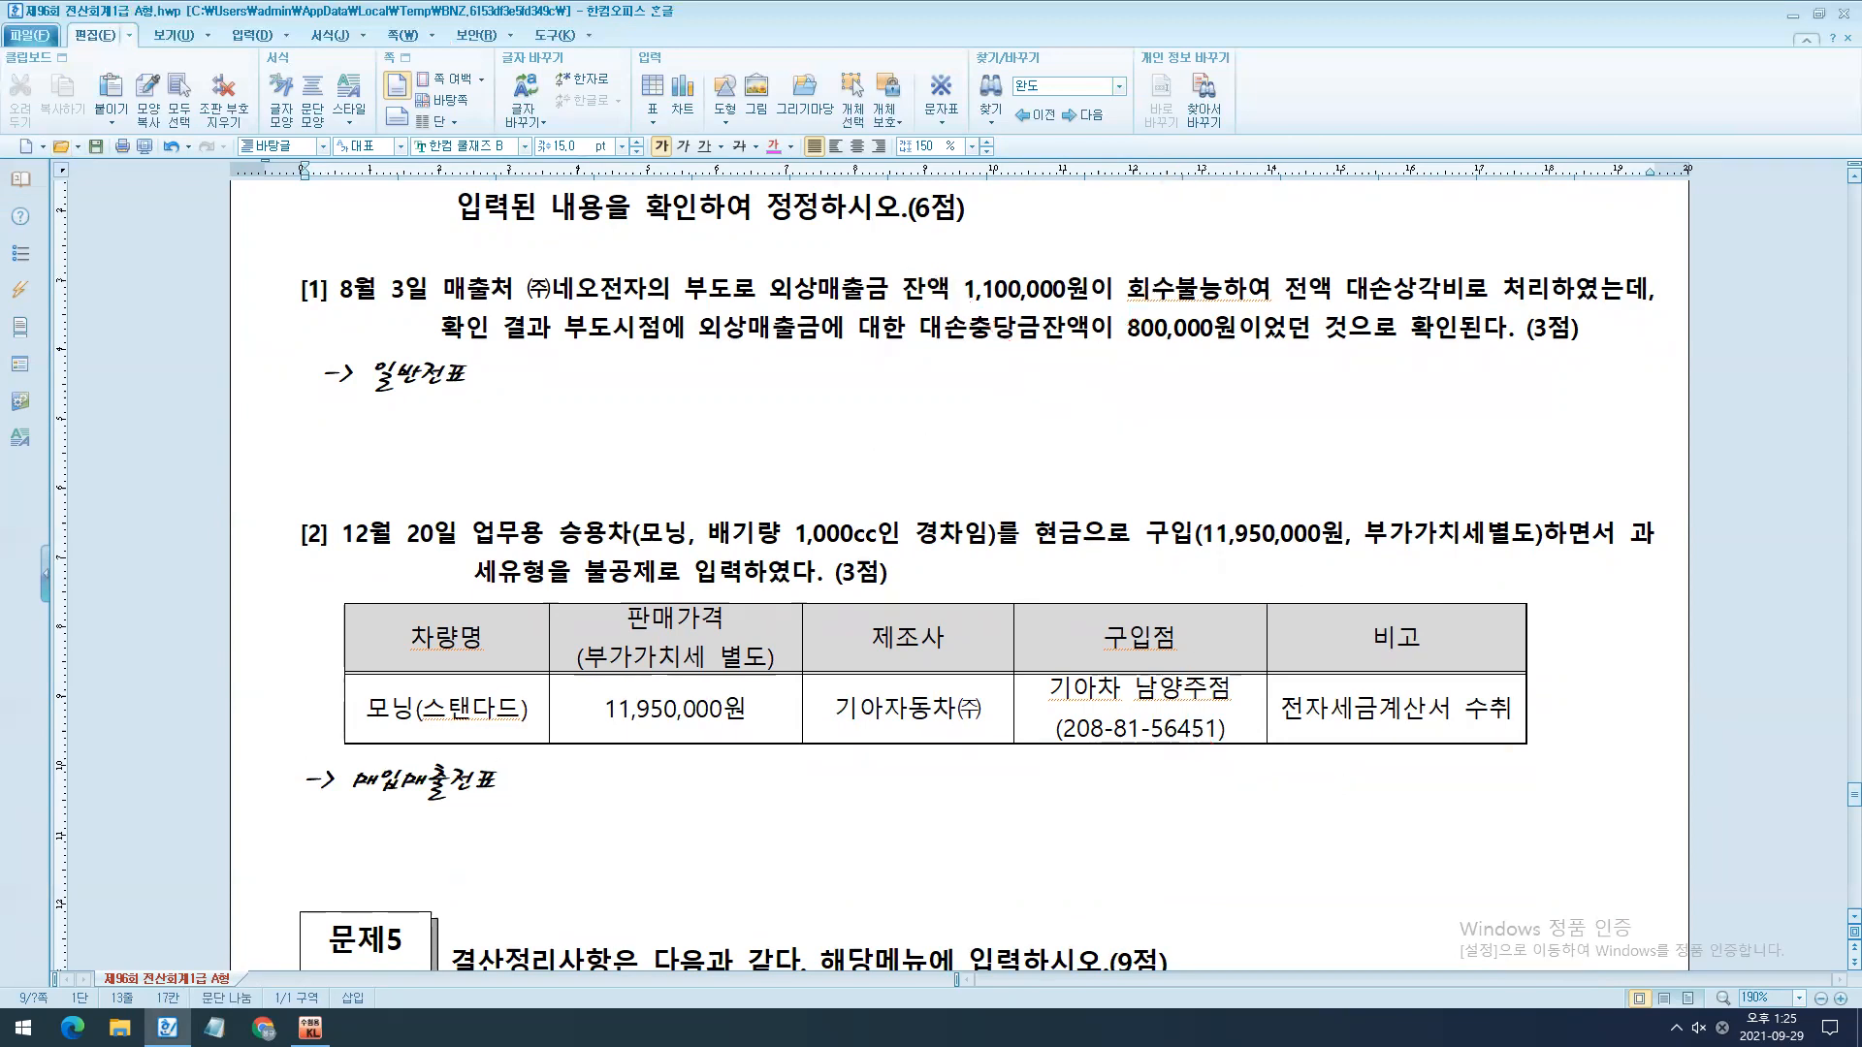
- Switch to KcLep, open 일반전표입력 and bring up the entries for August 3, 2021
{"action": "left_click", "coordinate": [310, 1028]}
{"action": "left_click", "coordinate": [872, 480]}
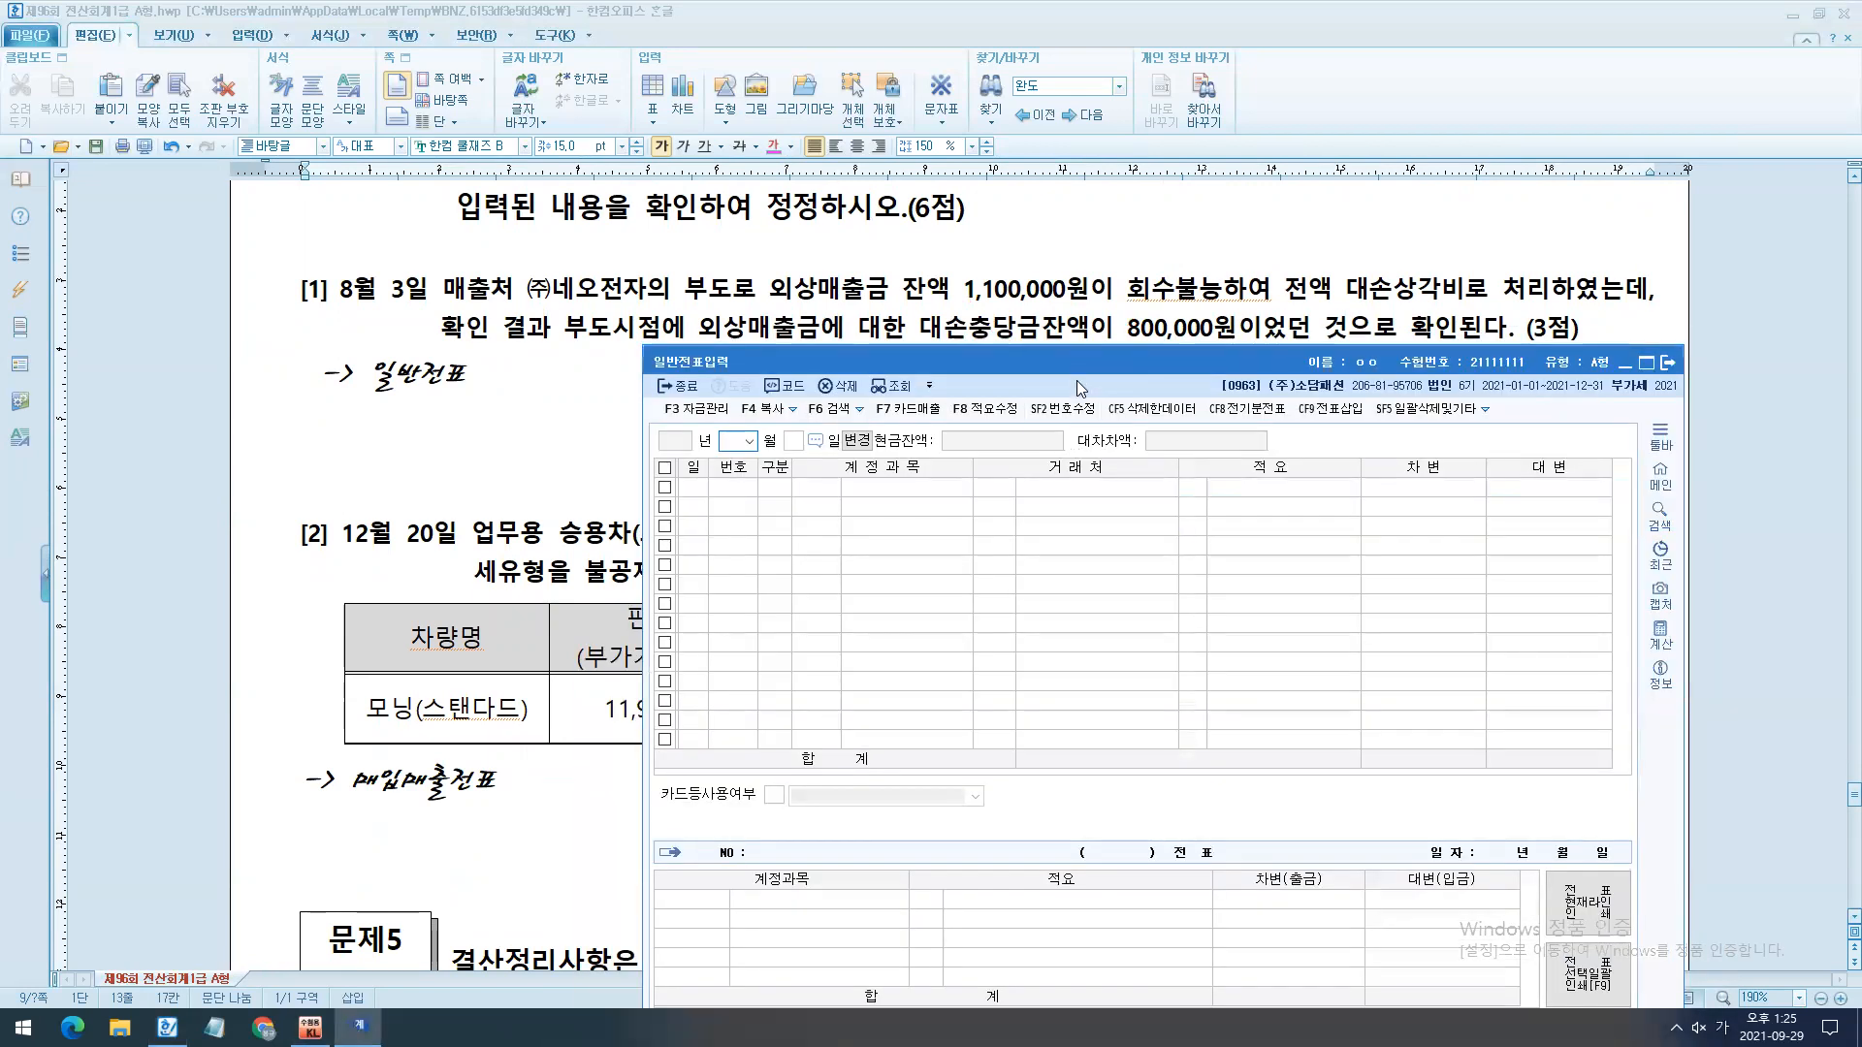
{"action": "left_click_drag", "start_coordinate": [945, 351], "coordinate": [927, 403]}
{"action": "type", "text": "083"}
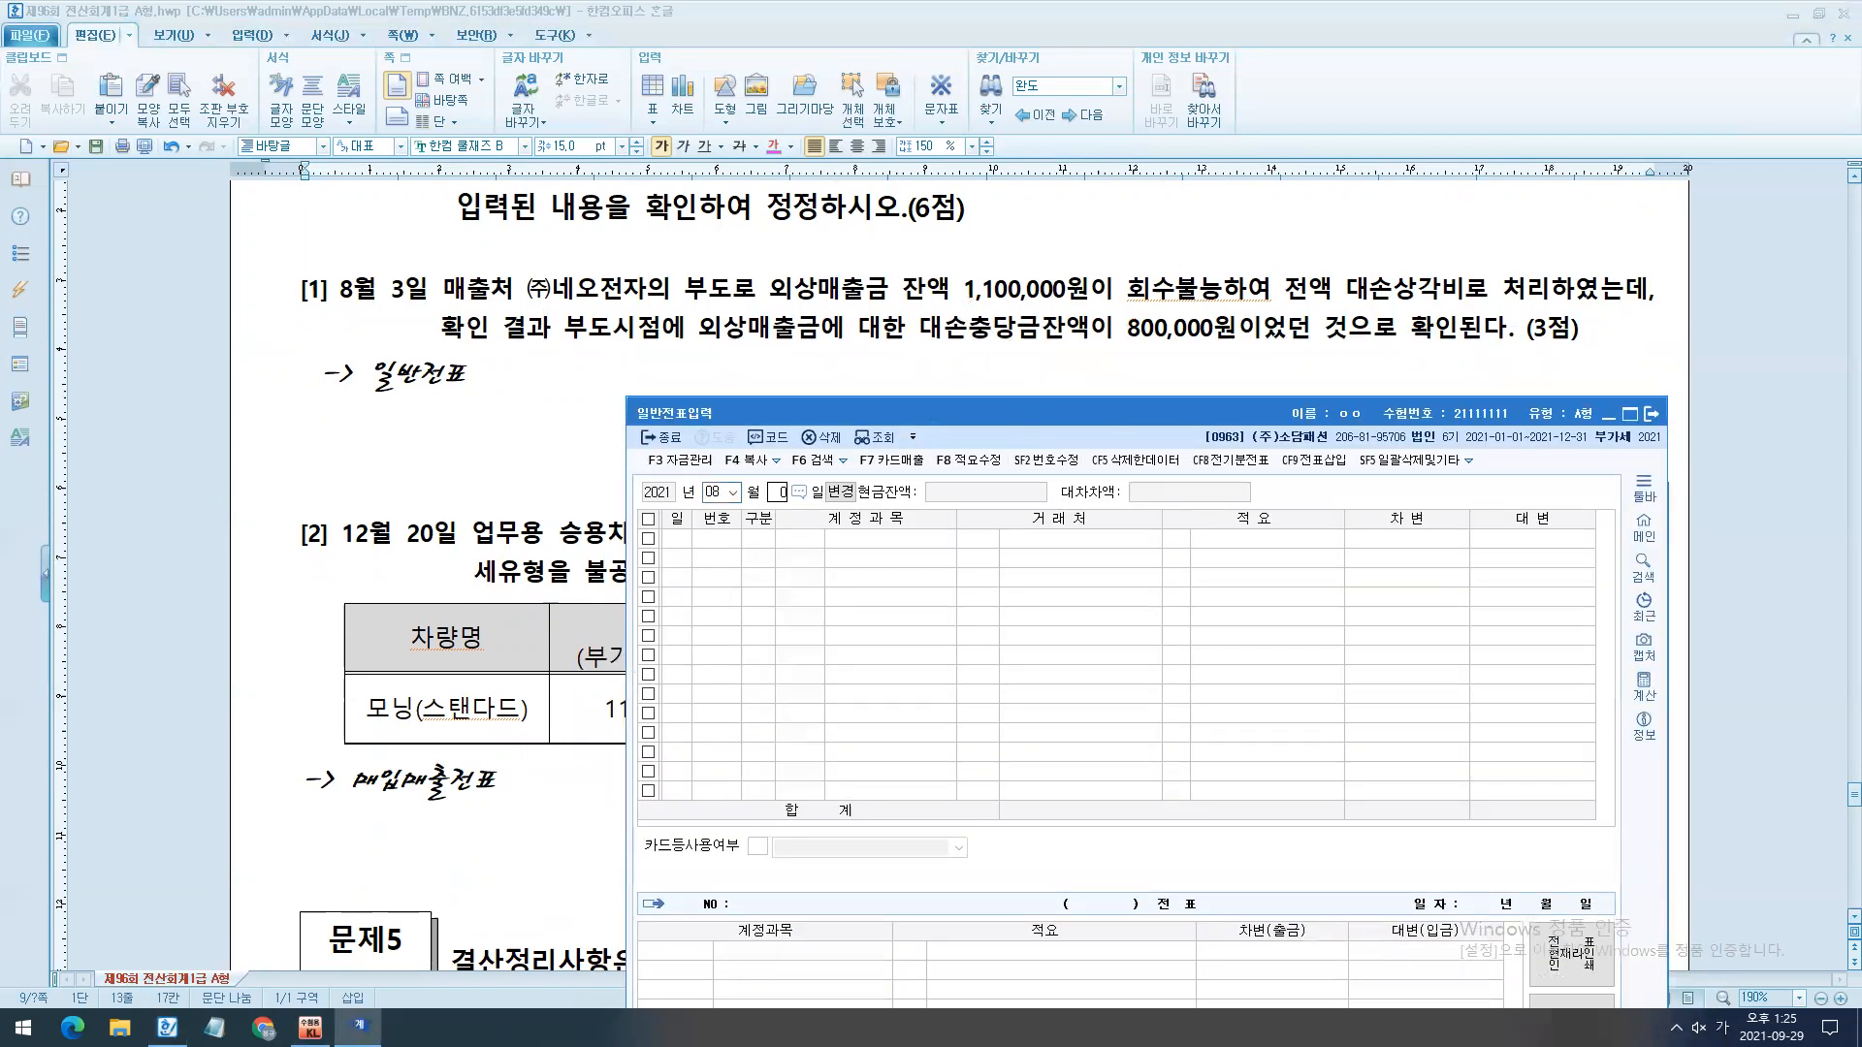
{"action": "key", "text": "Return"}
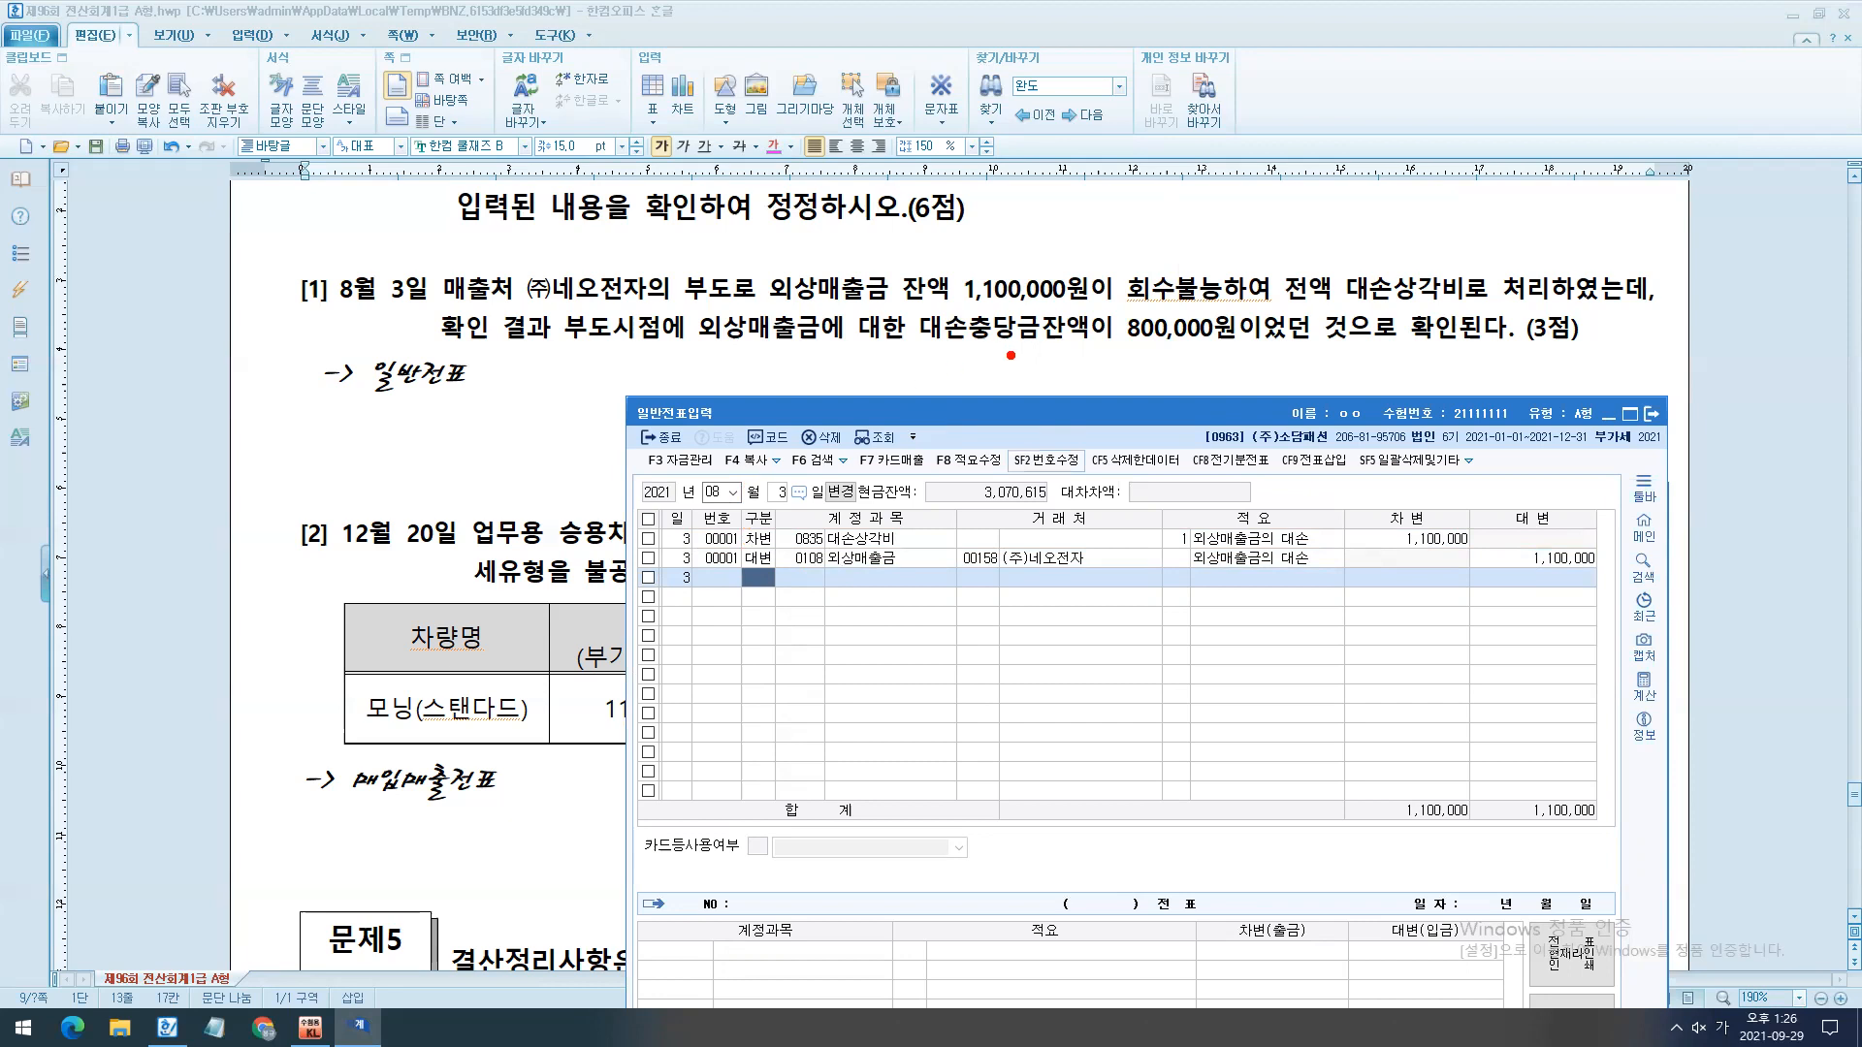
{"action": "left_click_drag", "start_coordinate": [909, 299], "coordinate": [1360, 376]}
{"action": "left_click_drag", "start_coordinate": [949, 537], "coordinate": [784, 531]}
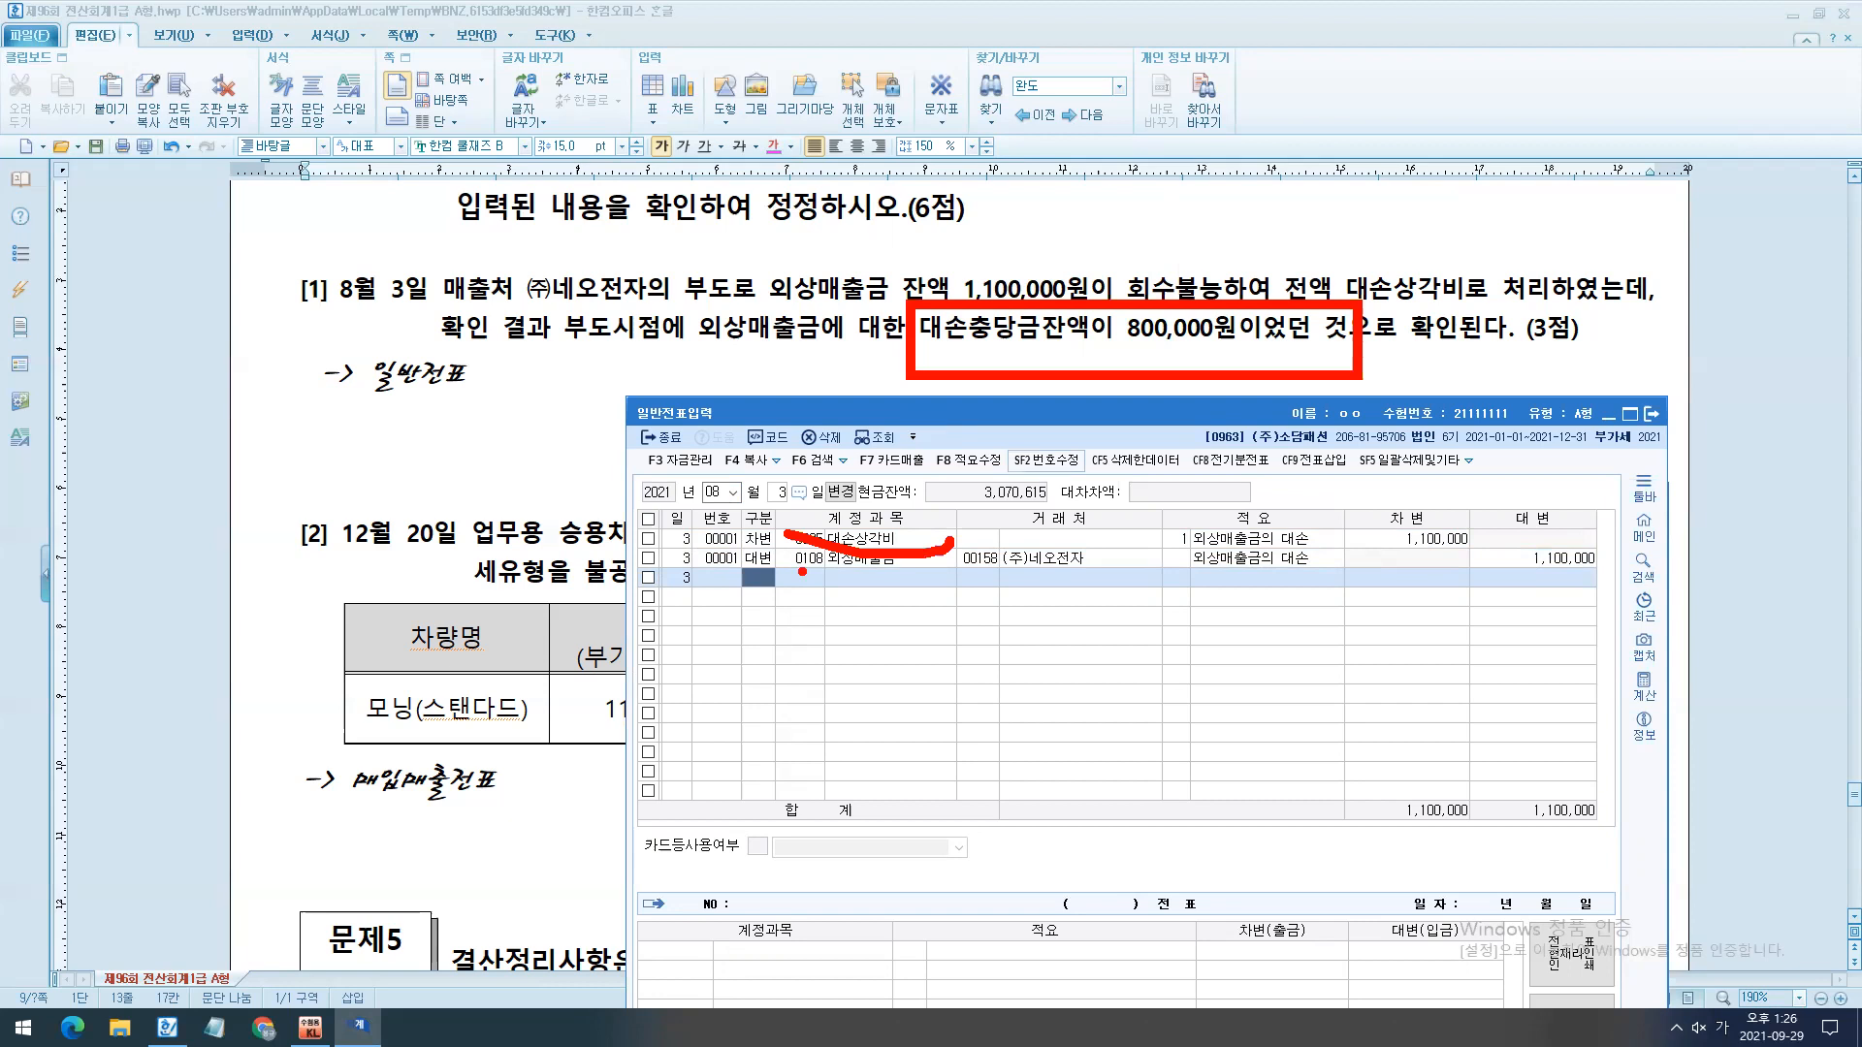
{"action": "key", "text": "Escape"}
- Set the debit amount of the August 3 대손상각비 line to 300,000
{"action": "left_click", "coordinate": [860, 542]}
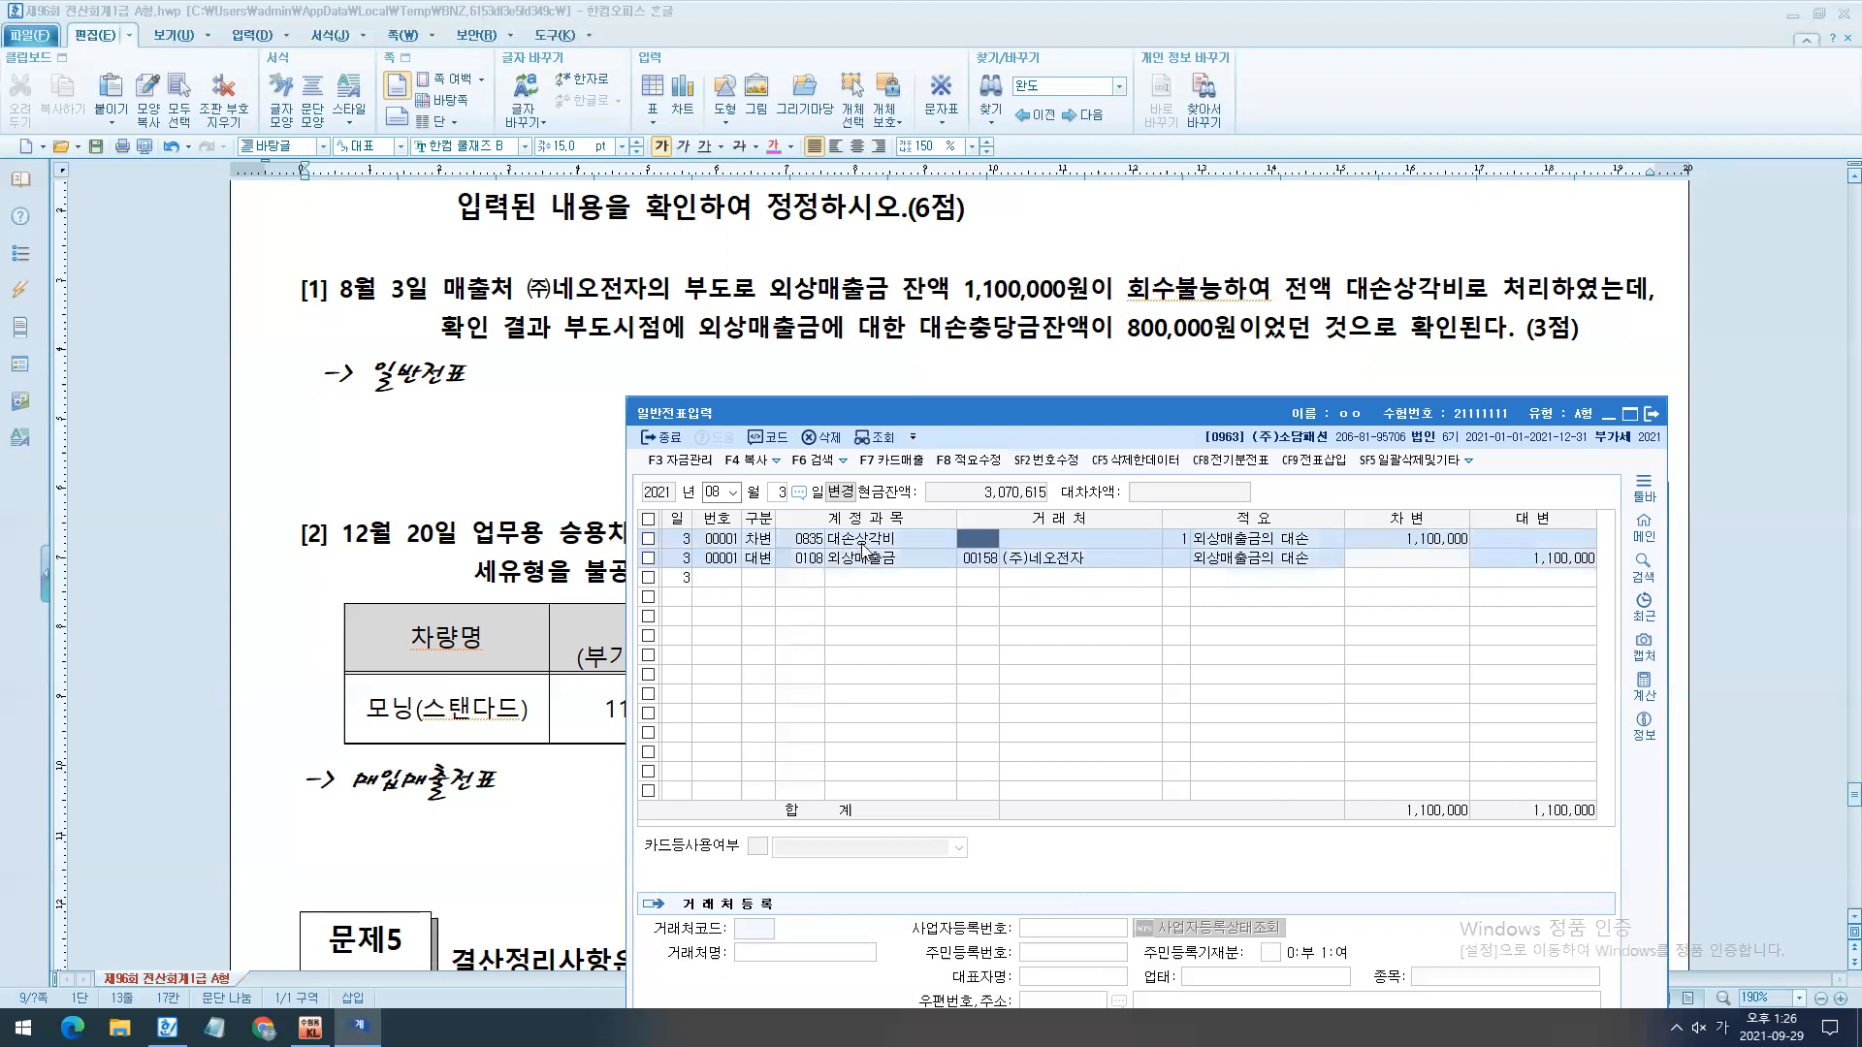
{"action": "left_click", "coordinate": [1392, 540]}
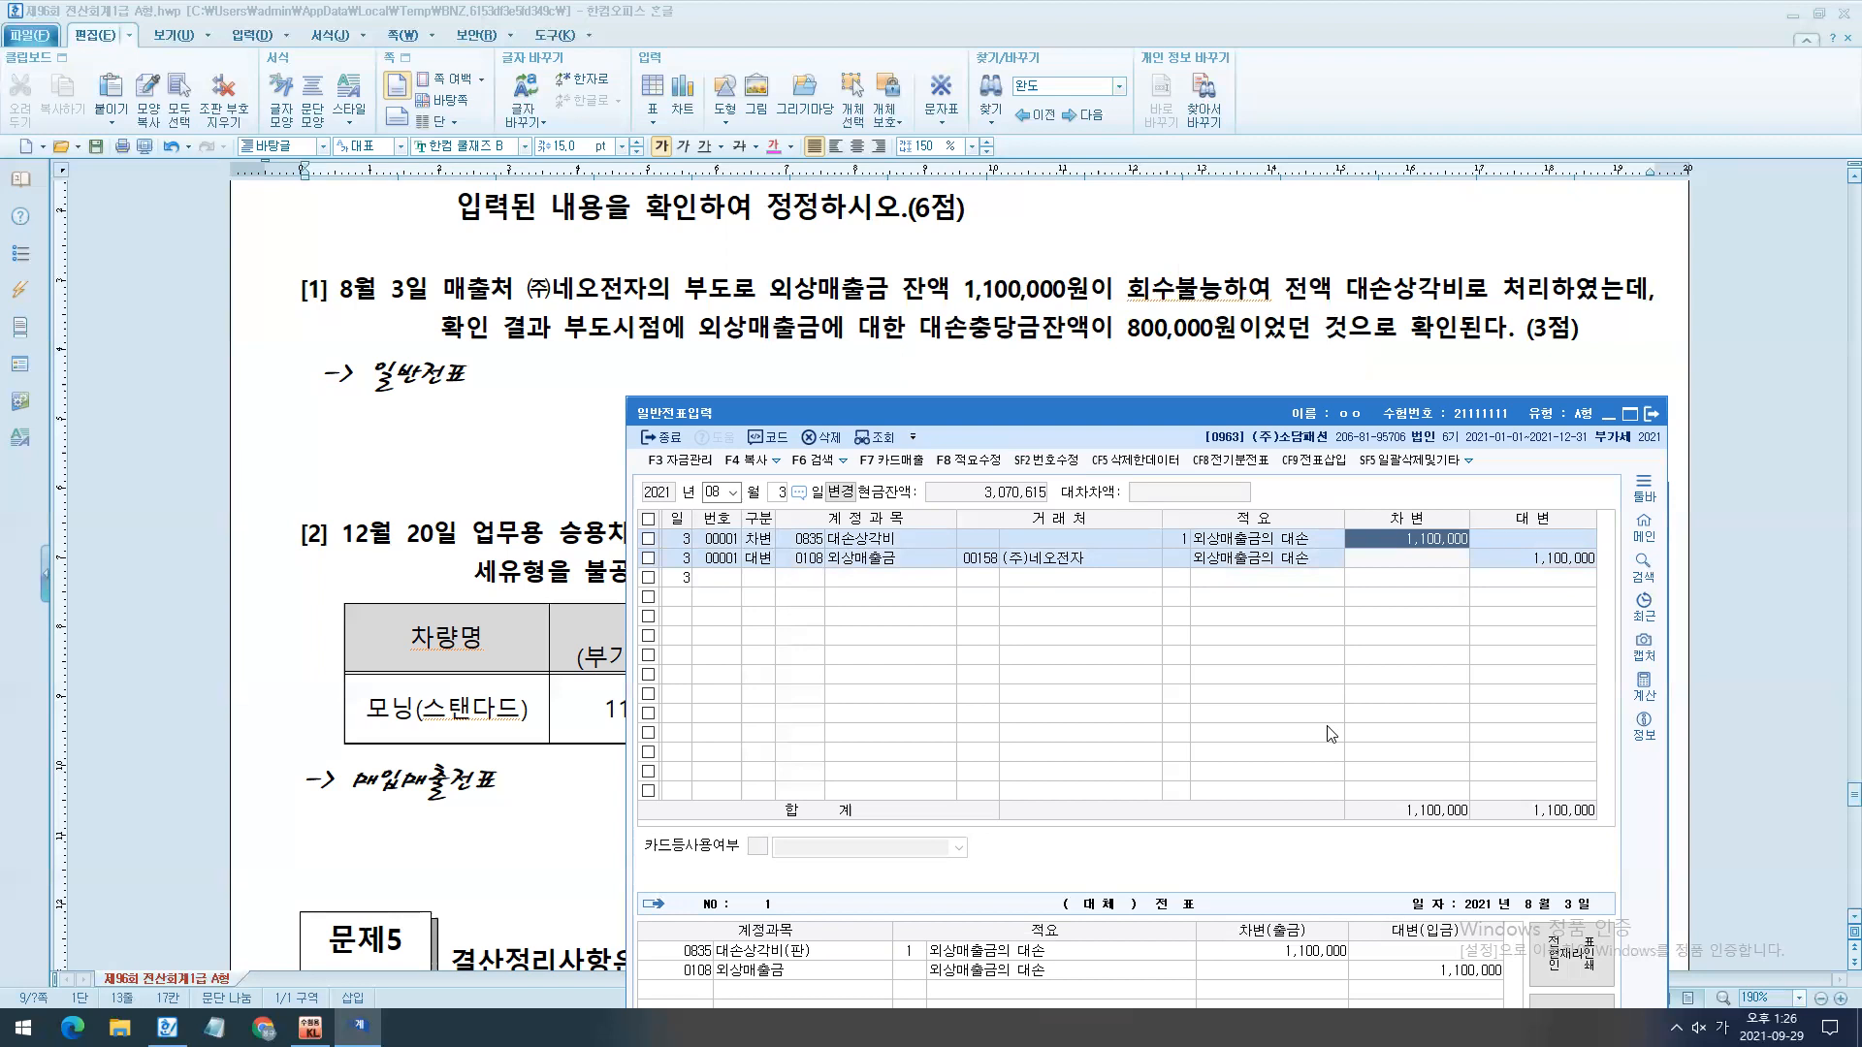
{"action": "type", "text": "300,000"}
{"action": "key", "text": "Return"}
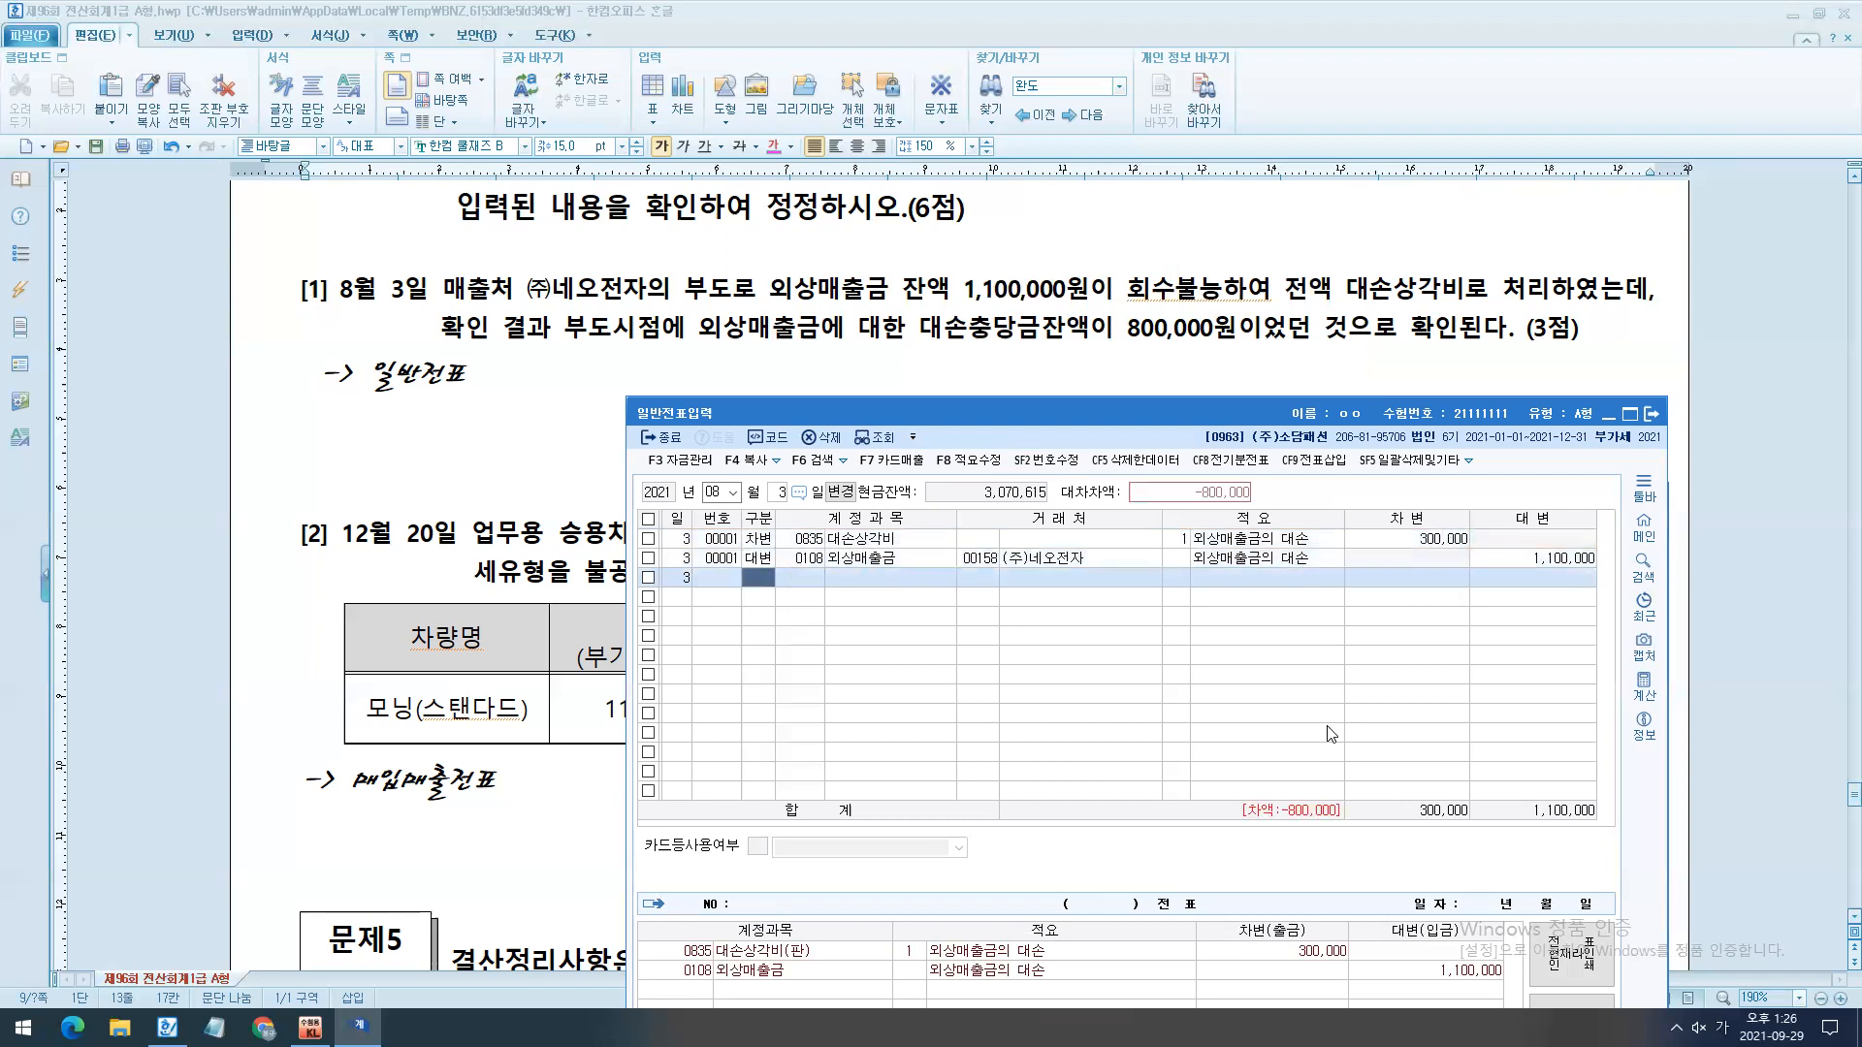
- Add a debit line for account 0109 대손충당금 with 800,000 to the August 3 entry and close 일반전표입력
{"action": "type", "text": "109"}
{"action": "key", "text": "Return"}
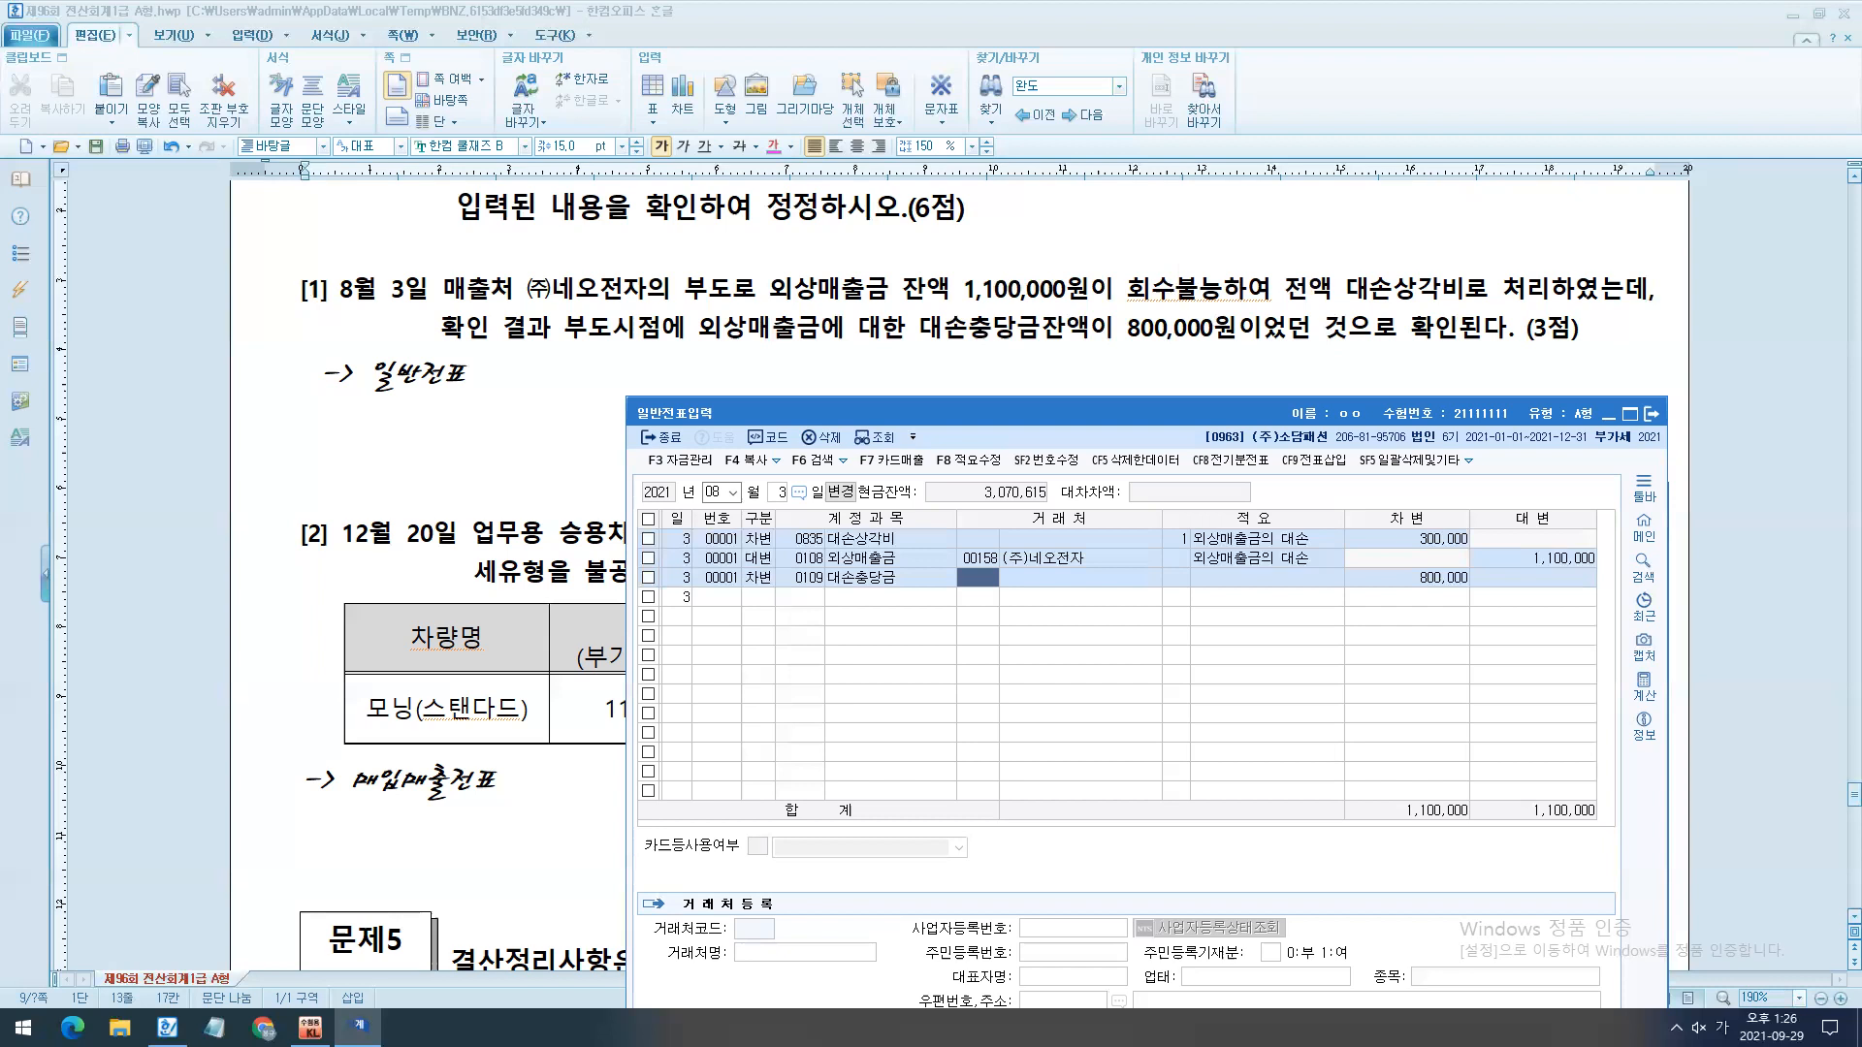
{"action": "left_click_drag", "start_coordinate": [989, 419], "coordinate": [884, 374]}
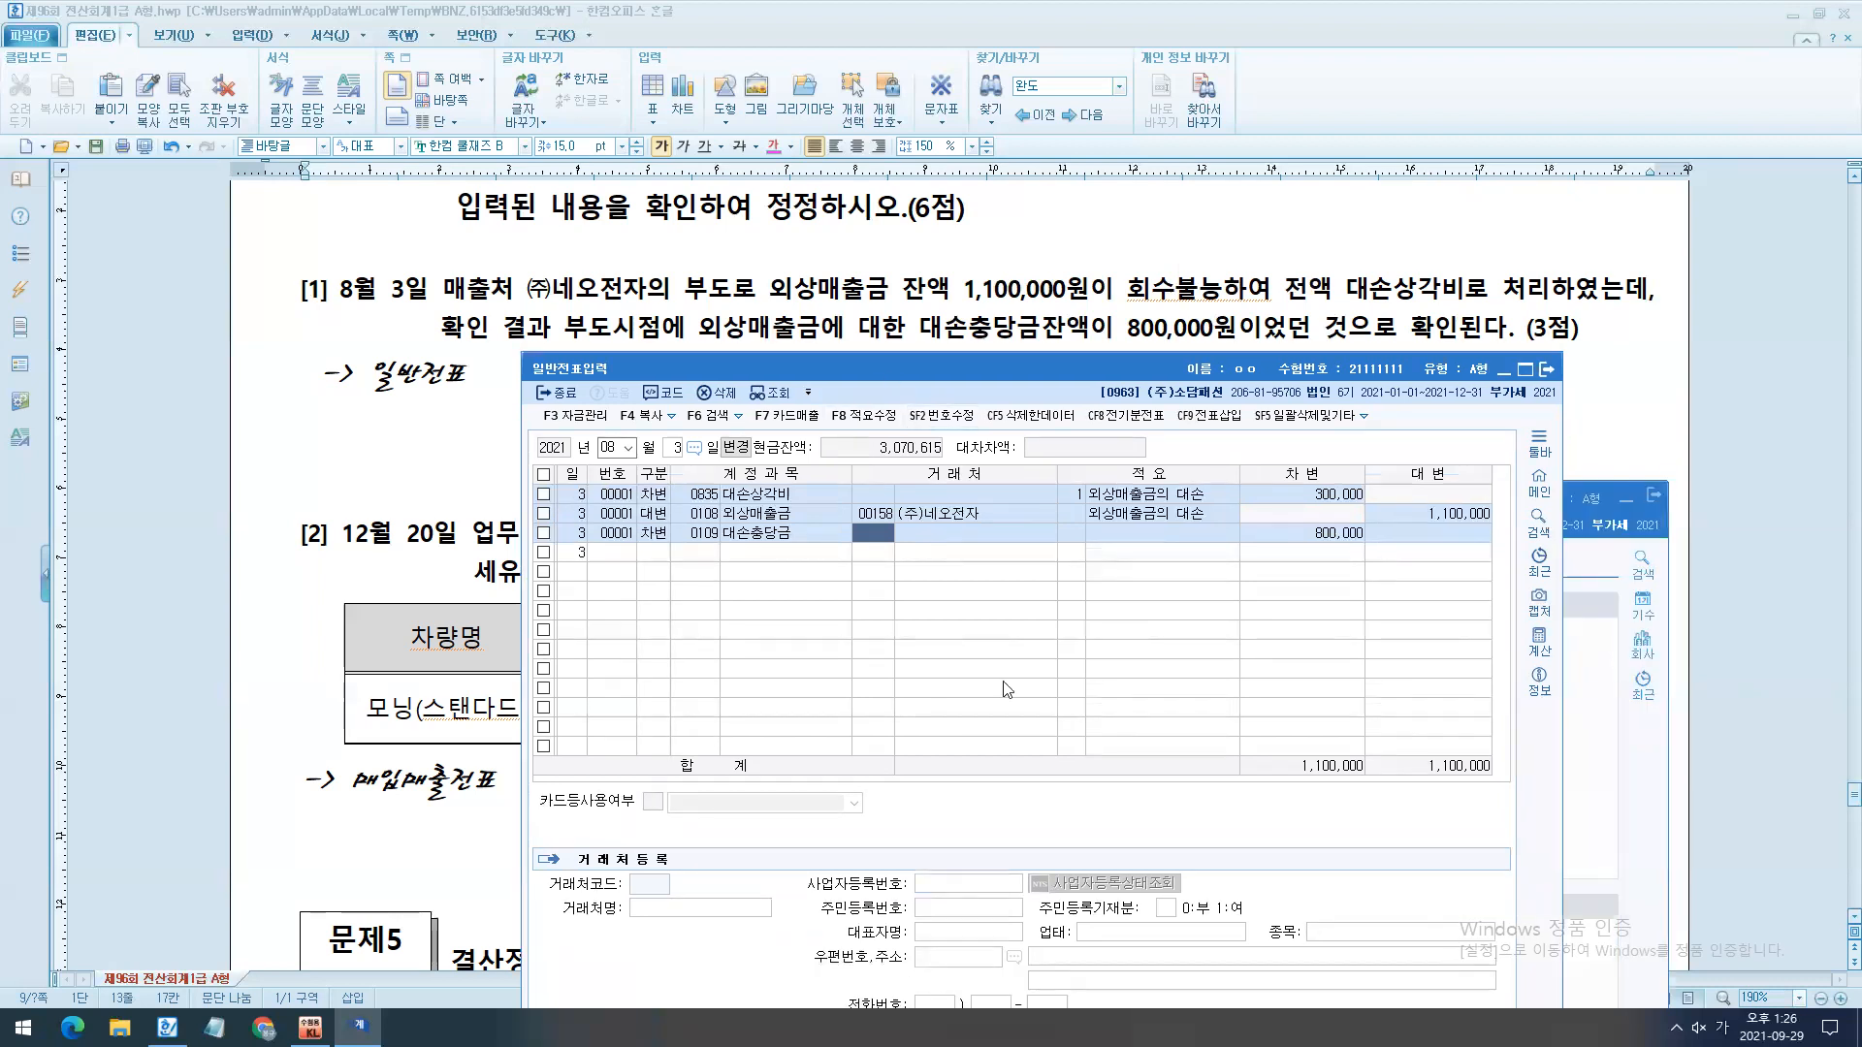
{"action": "key", "text": "Escape"}
- Open 매입매출전표입력 for December 20 and select the 모닝(스탠다드) purchase from 기아차 남양주점
{"action": "left_click_drag", "start_coordinate": [1063, 528], "coordinate": [960, 632]}
{"action": "scroll", "coordinate": [914, 753], "scroll_direction": "down", "scroll_amount": 3}
{"action": "left_click", "coordinate": [791, 757]}
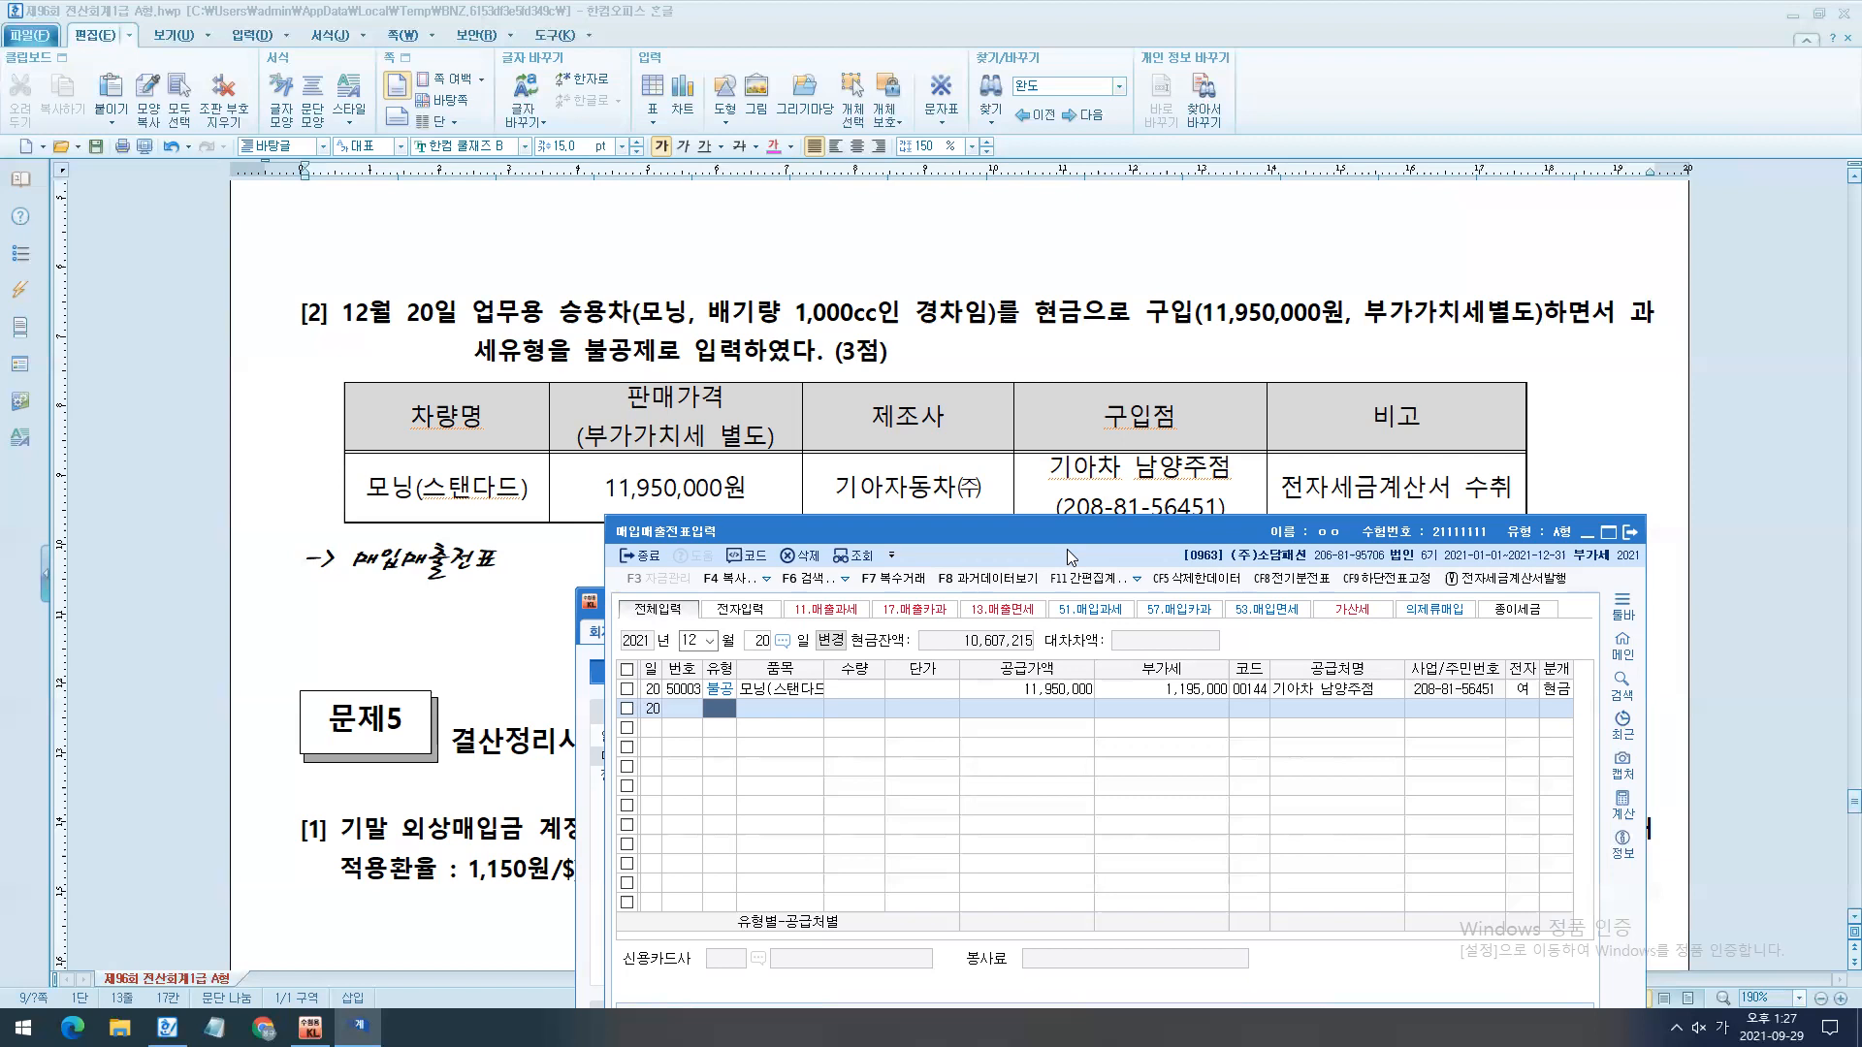
{"action": "key", "text": "Up"}
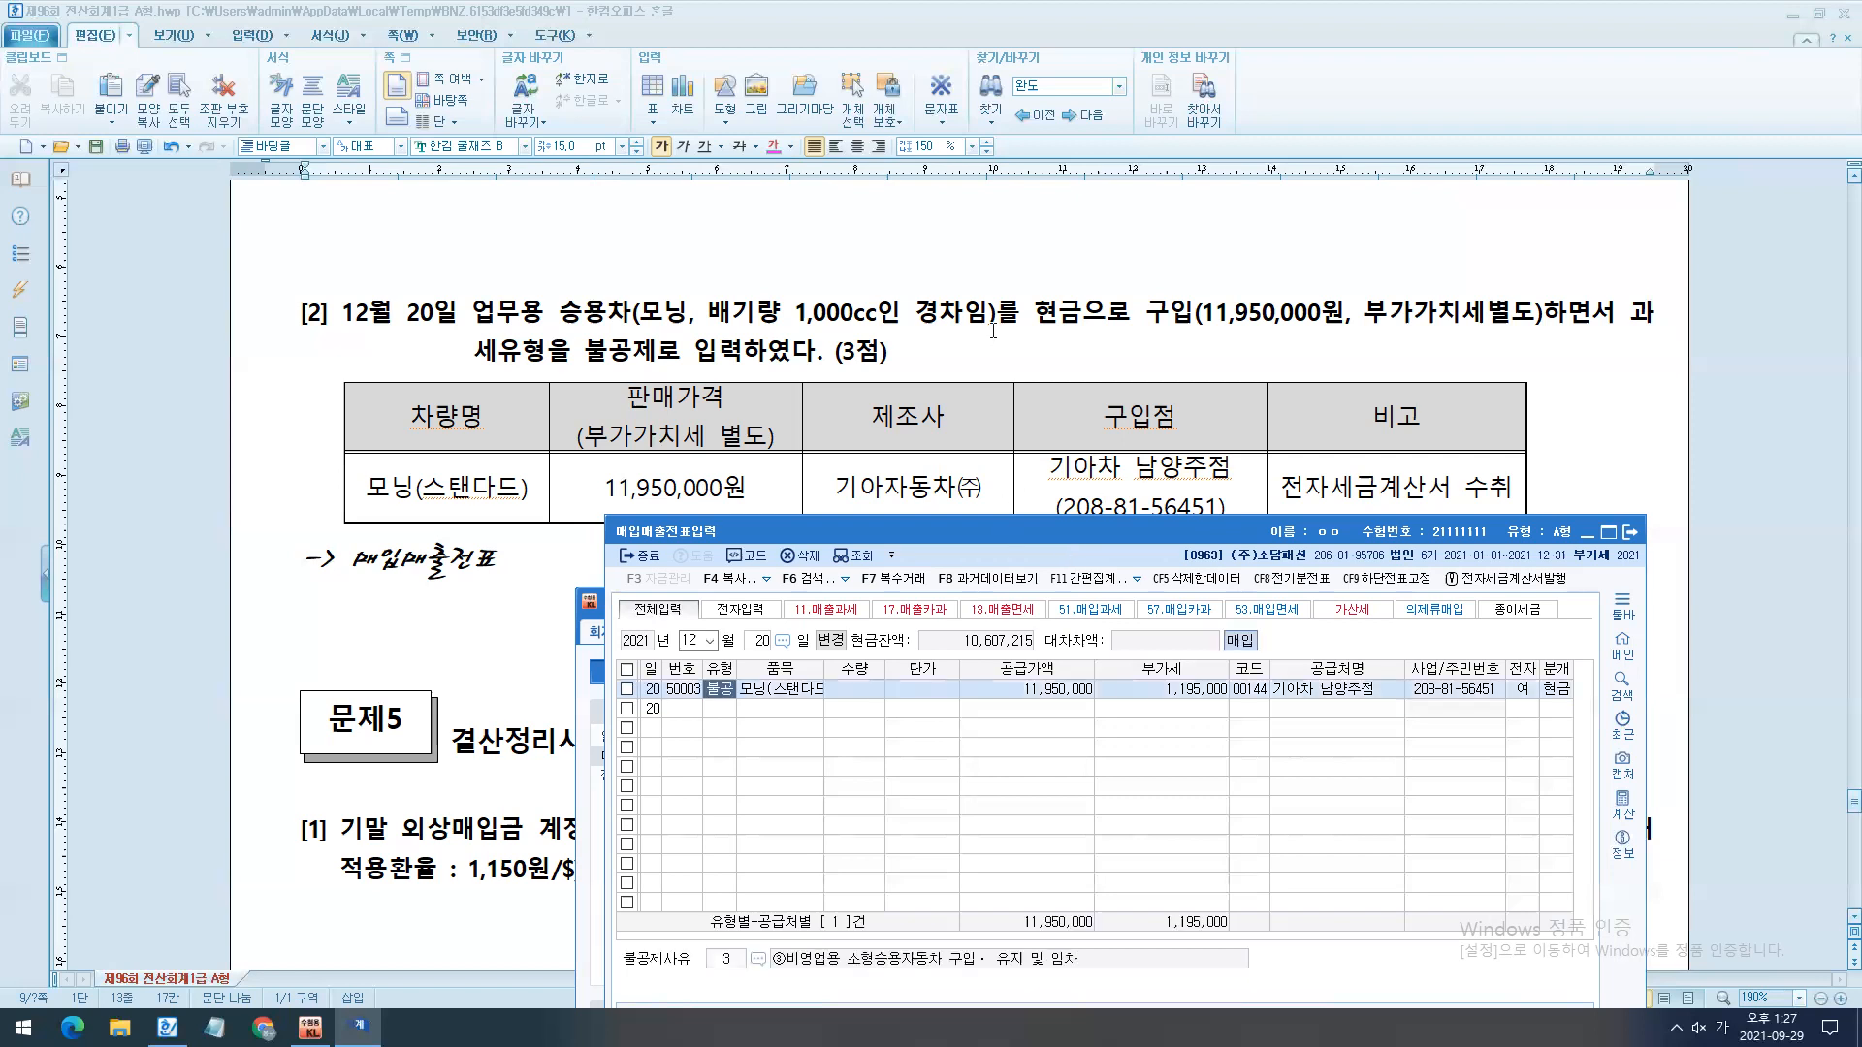
- Change the December 20 purchase's type to 51 과세, keeping its item, amounts, supplier and 현금 journal type
{"action": "scroll", "coordinate": [993, 331], "scroll_direction": "down", "scroll_amount": 1}
{"action": "type", "text": "51"}
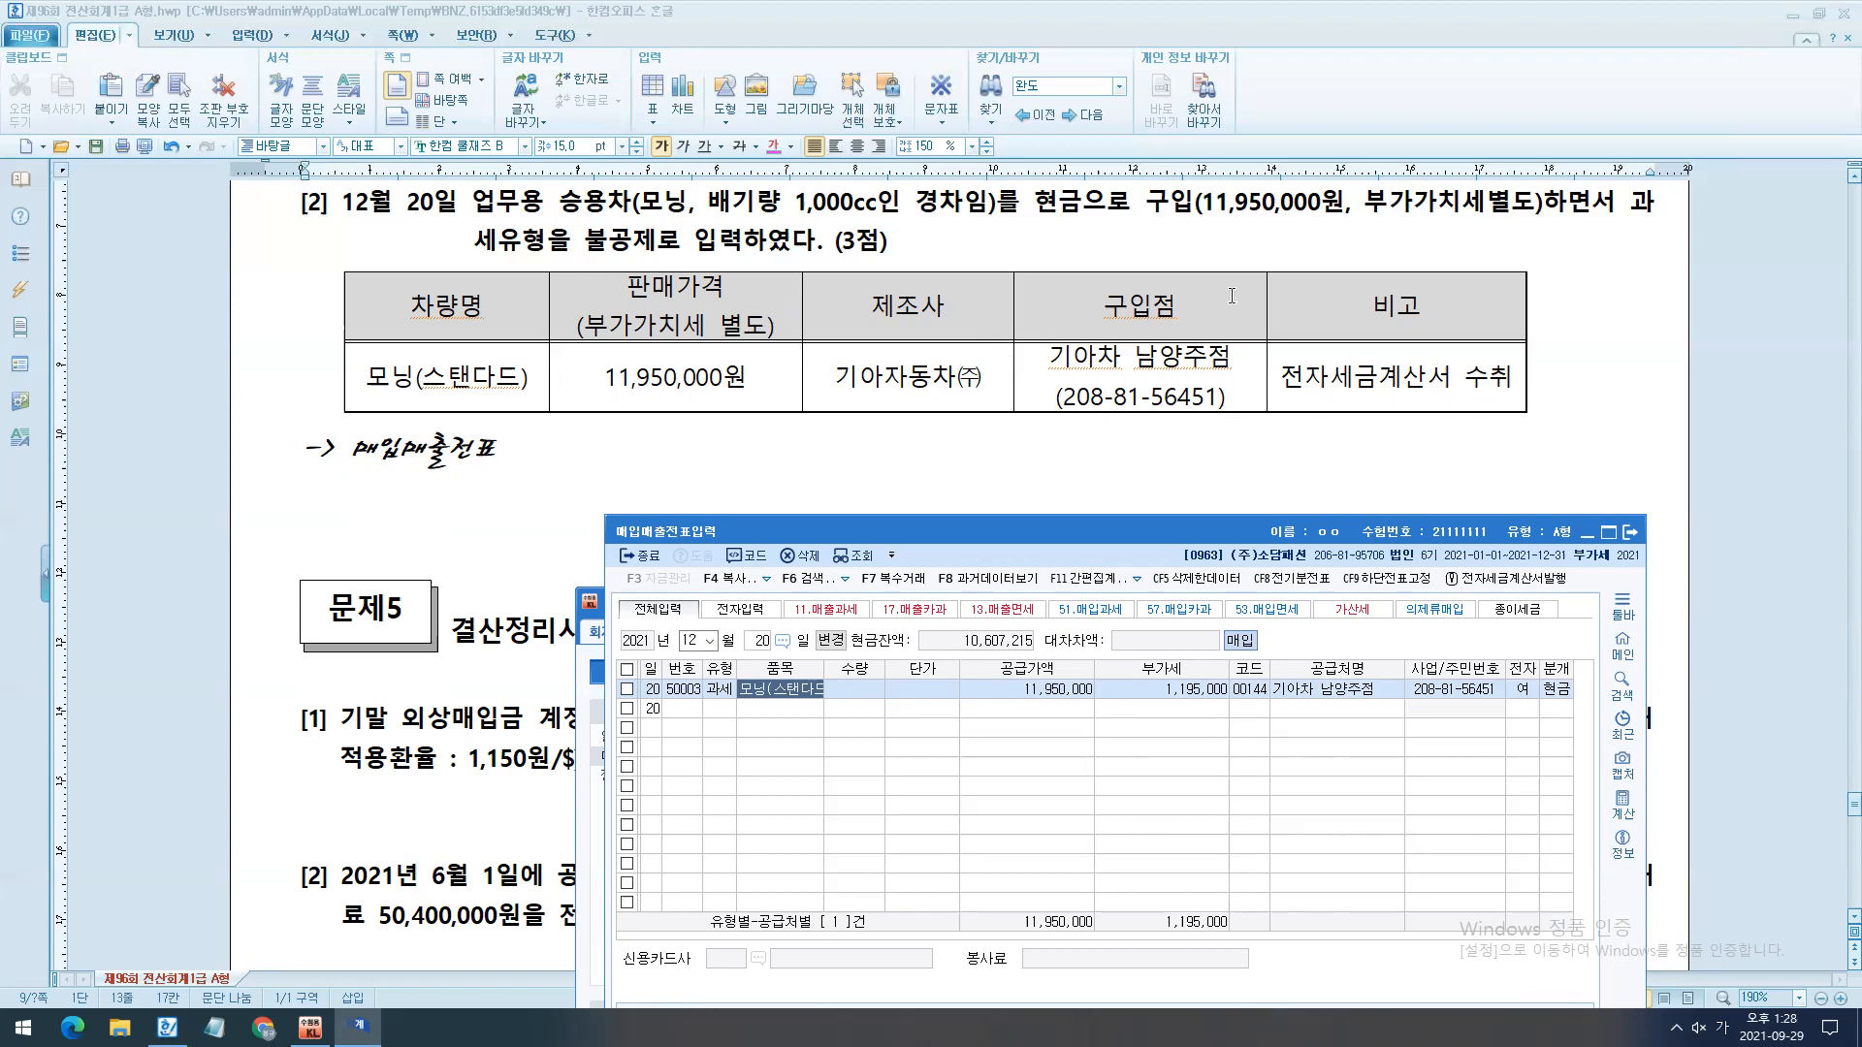
{"action": "key", "text": "Return"}
{"action": "key", "text": "Return"}
{"action": "key", "text": "Return"}
{"action": "key", "text": "Return"}
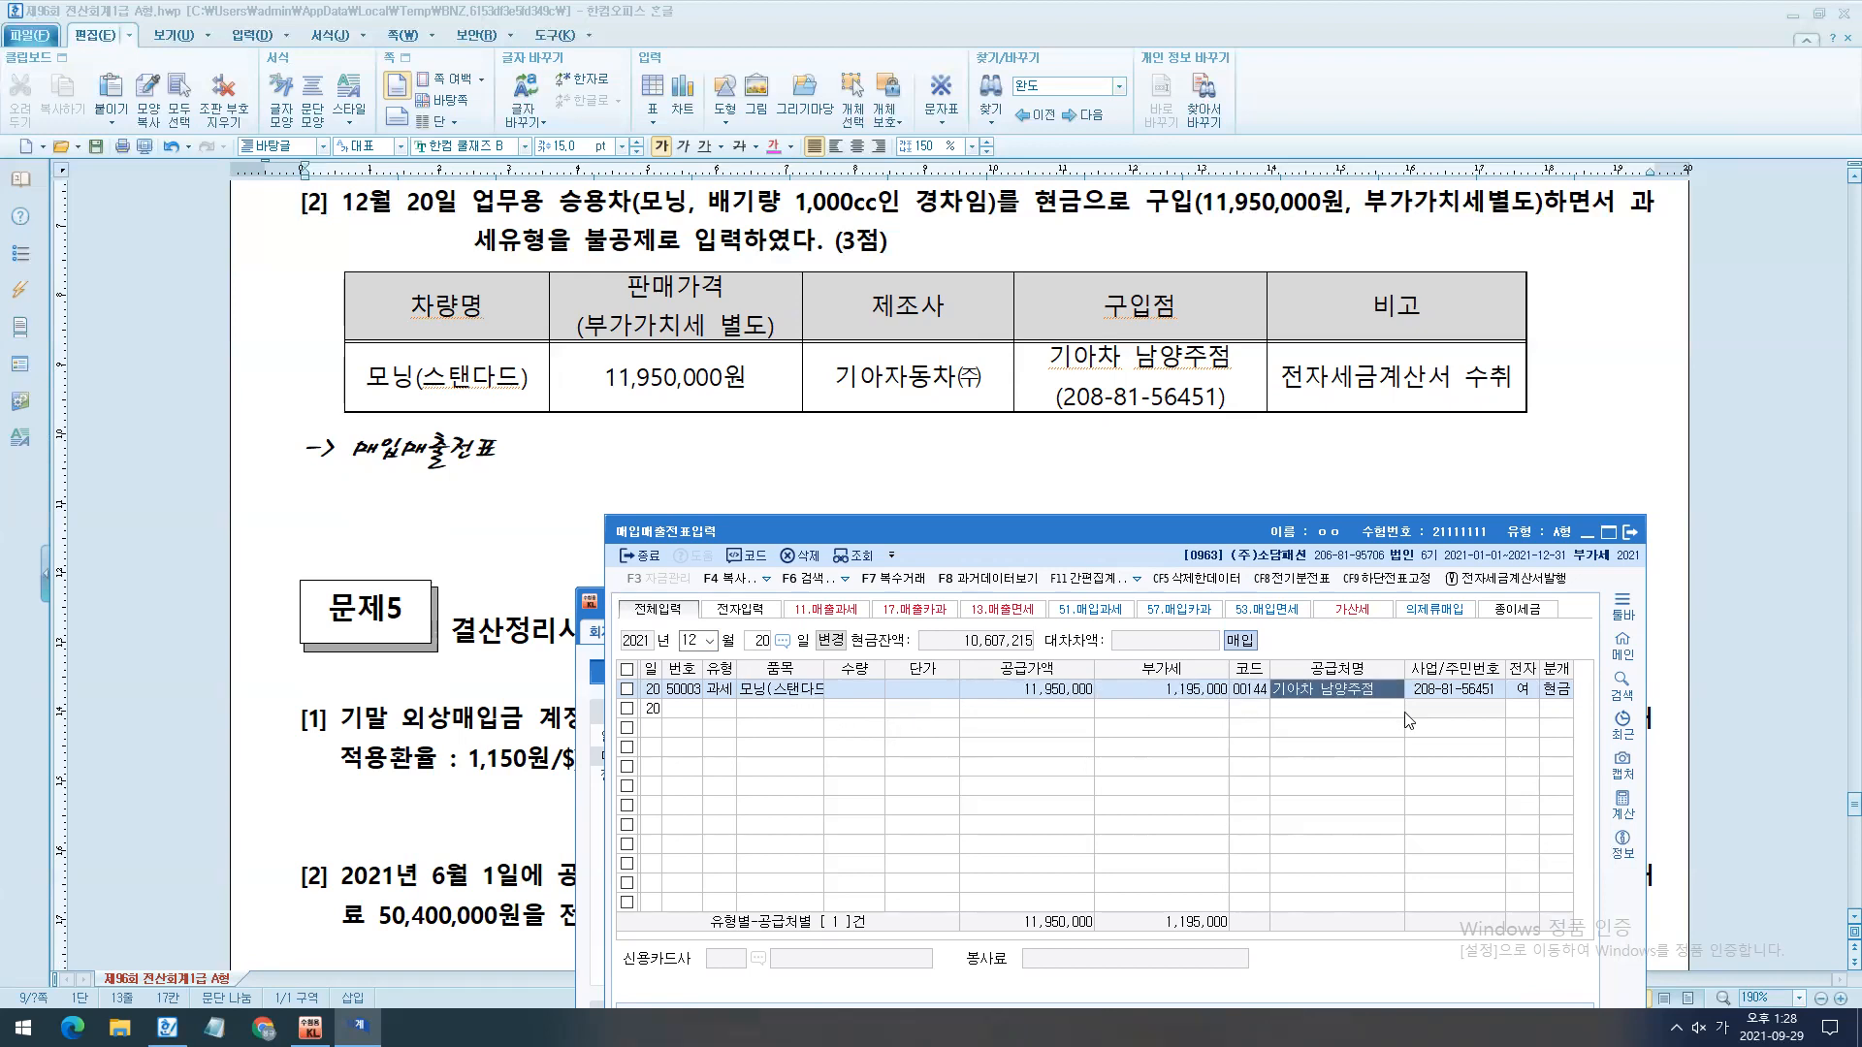
{"action": "left_click", "coordinate": [1551, 690]}
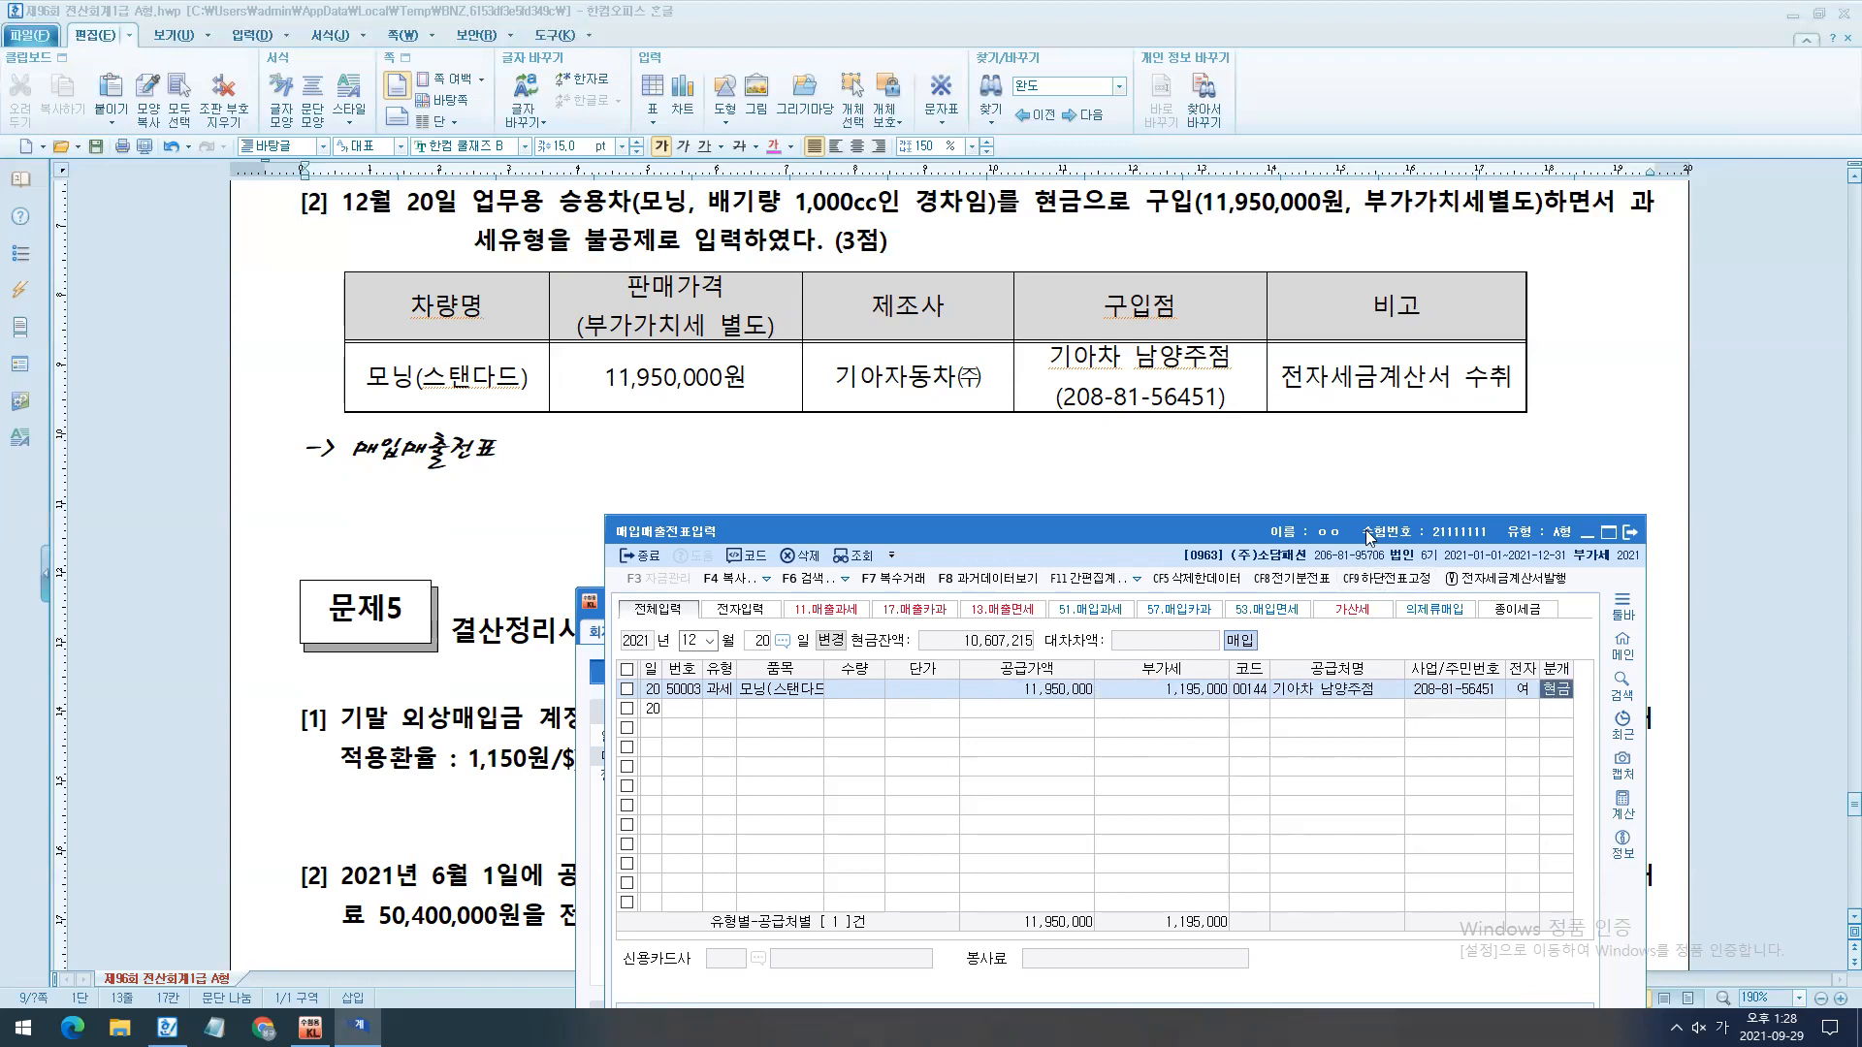
- Change the December 20 journal's 원재료 account to 0208 차량운반구, keeping the amount at 11,950,000
{"action": "left_click_drag", "start_coordinate": [1369, 536], "coordinate": [1362, 441]}
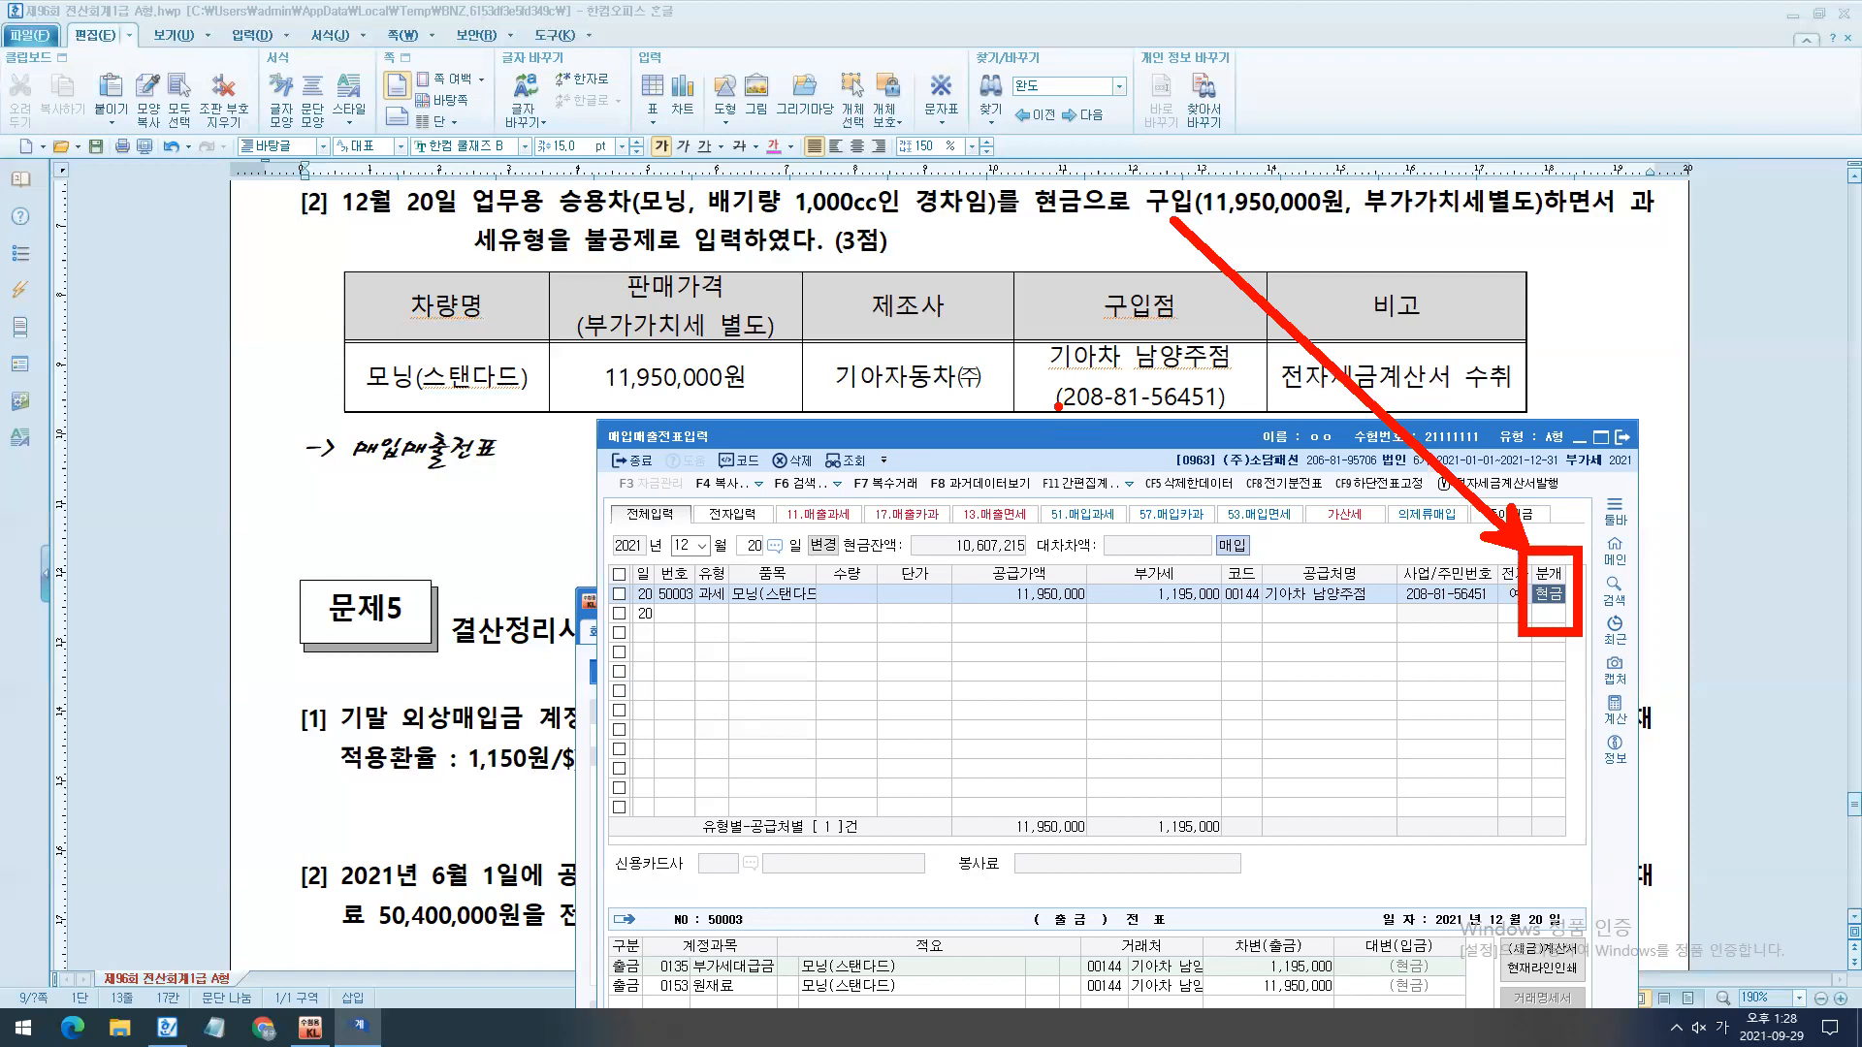
{"action": "left_click", "coordinate": [662, 986]}
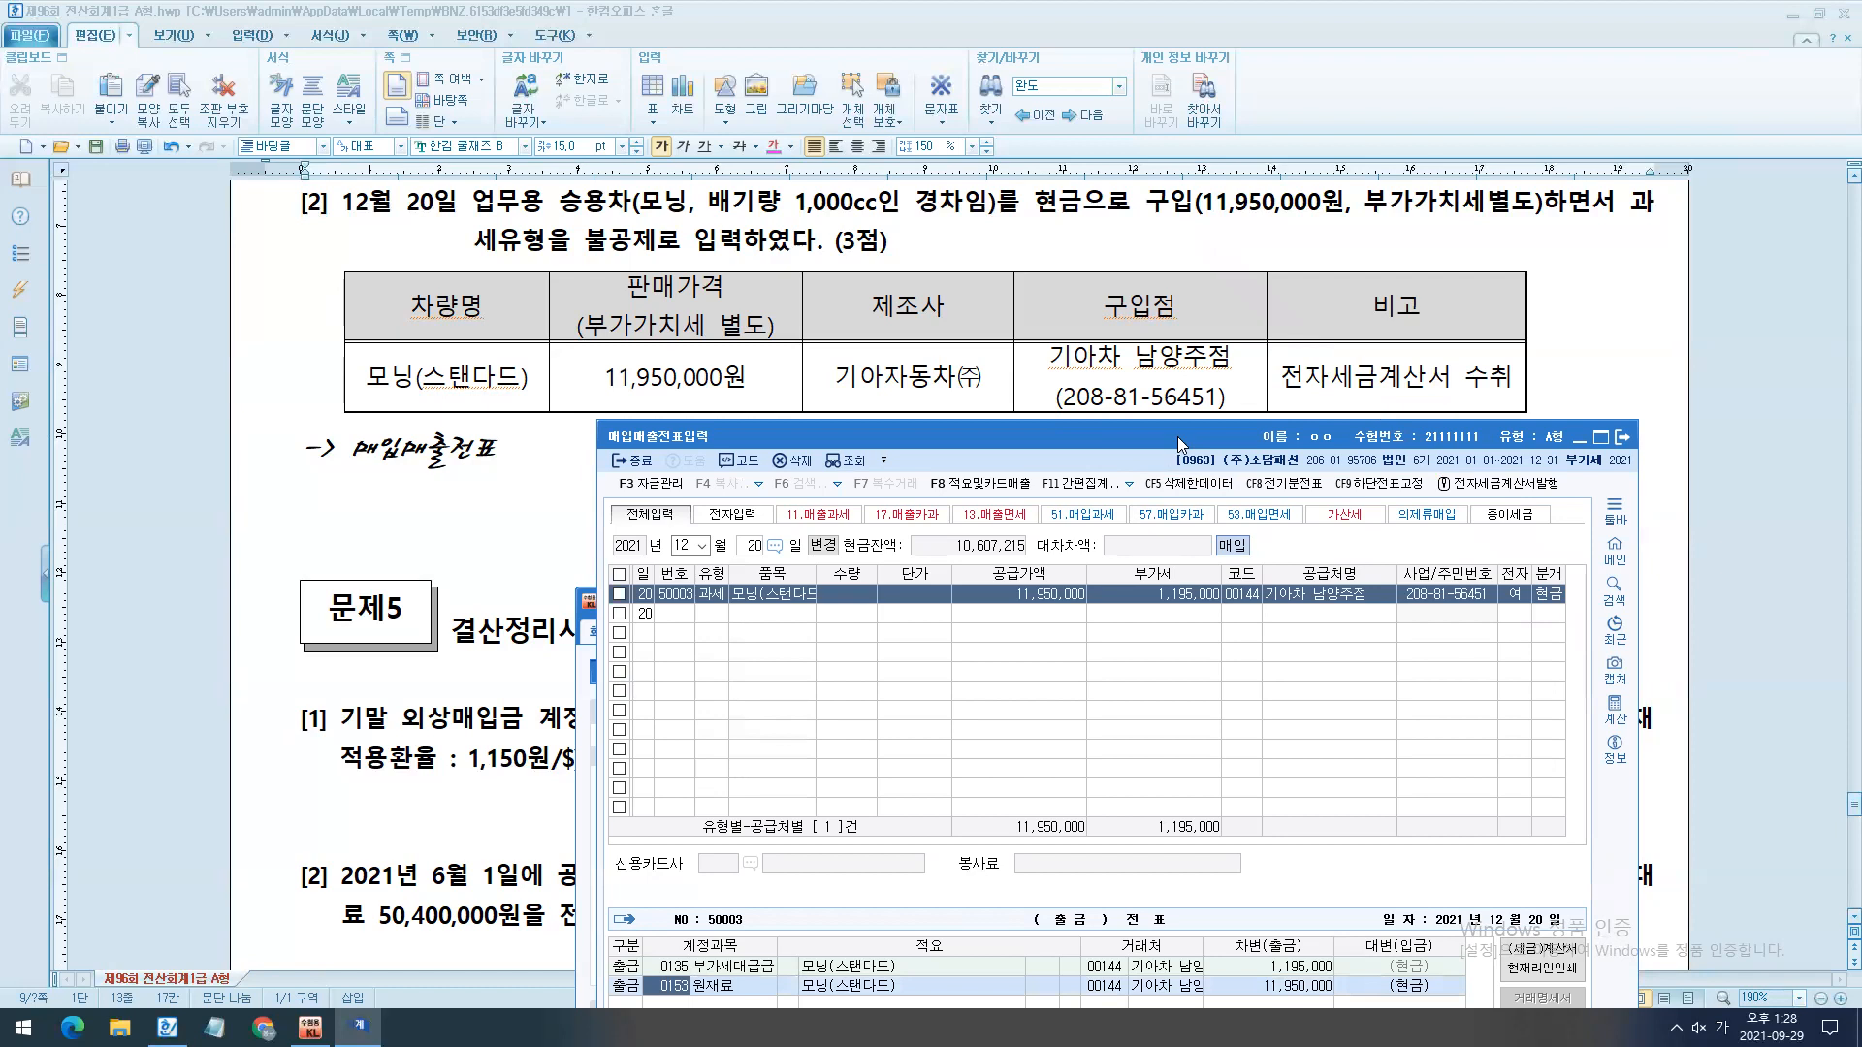
{"action": "left_click_drag", "start_coordinate": [1177, 429], "coordinate": [1180, 338]}
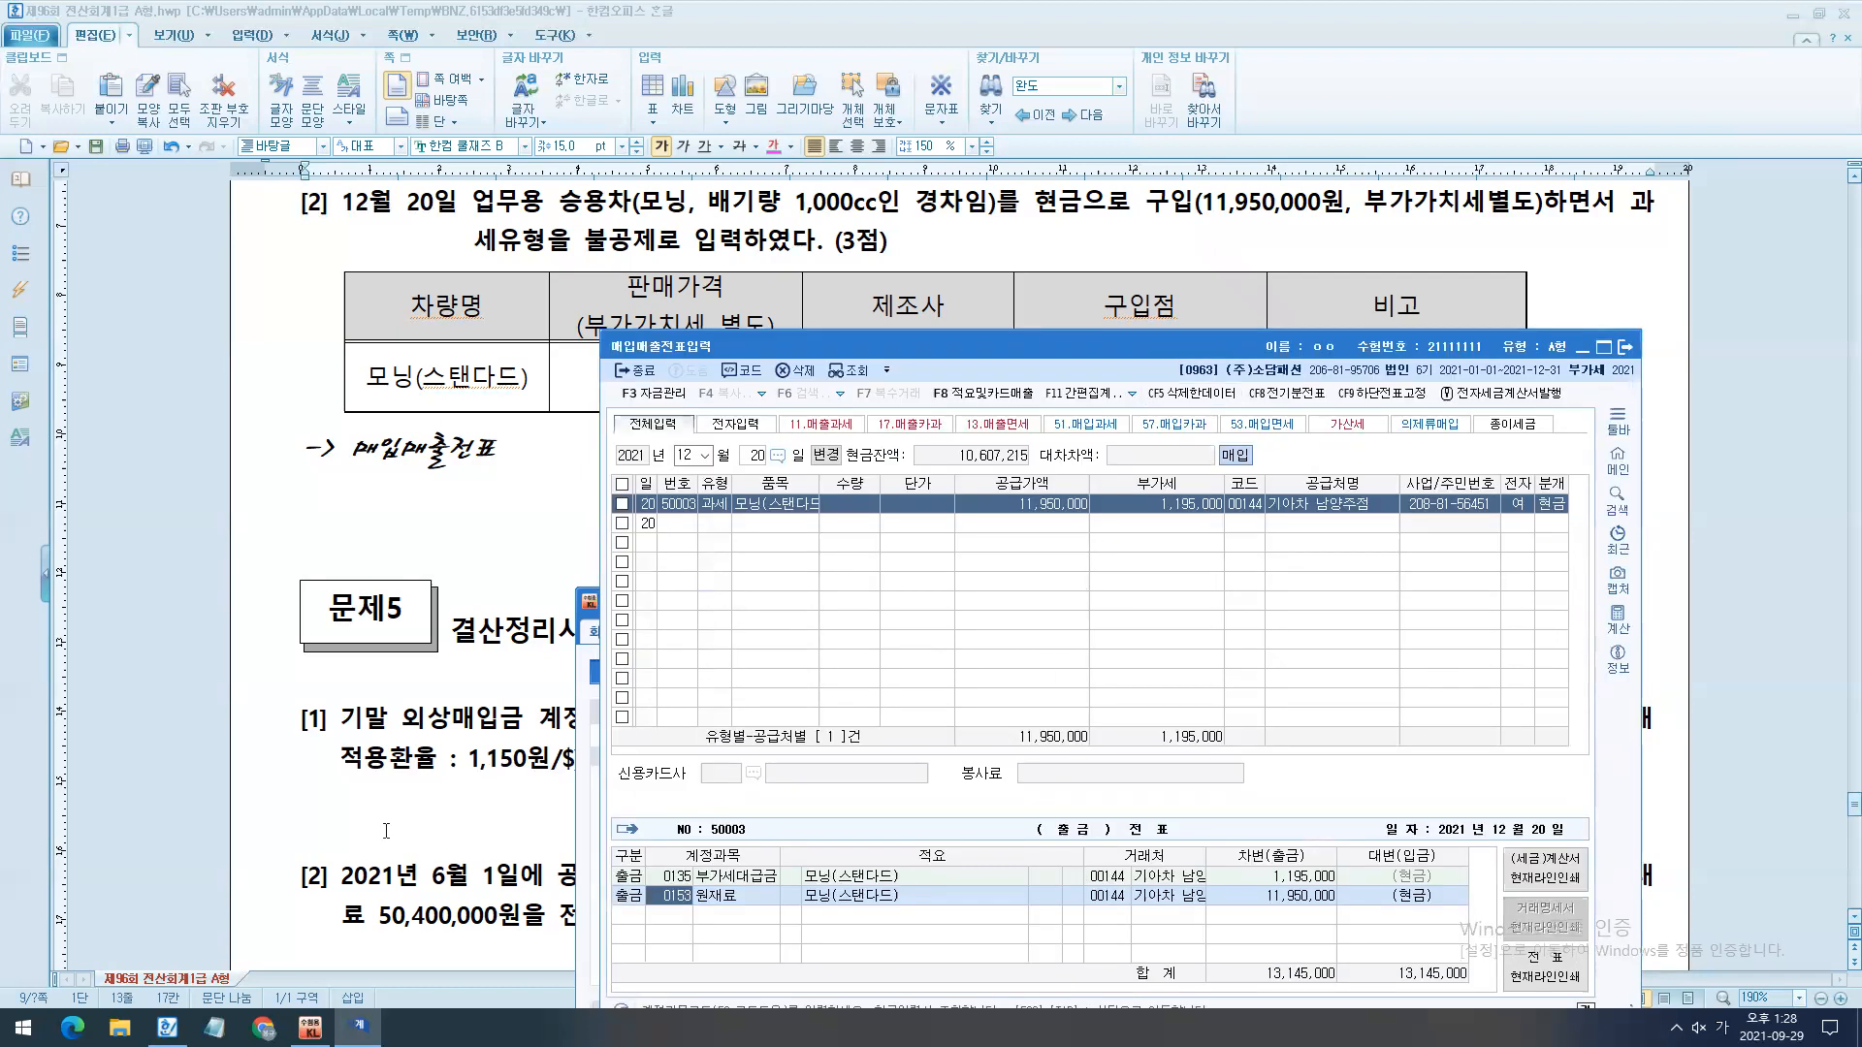
{"action": "type", "text": "208"}
{"action": "key", "text": "Return"}
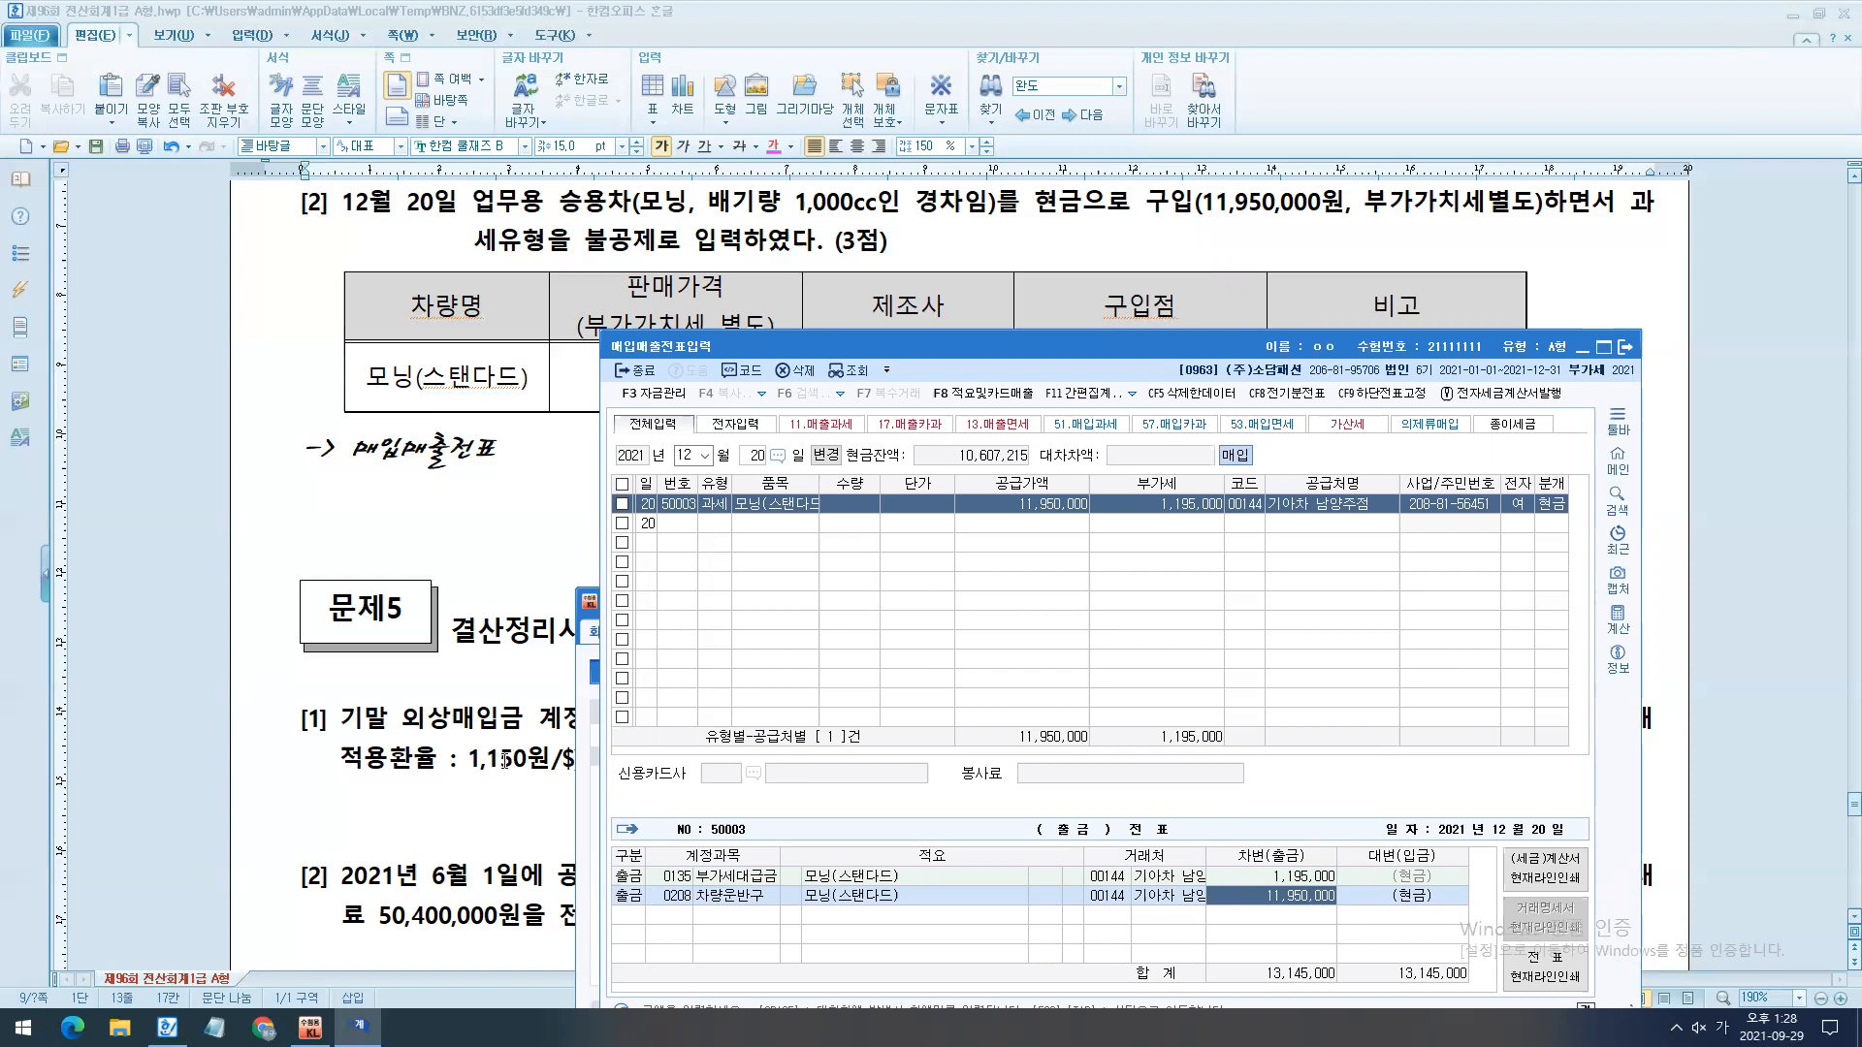
{"action": "left_click_drag", "start_coordinate": [1527, 465], "coordinate": [1587, 541]}
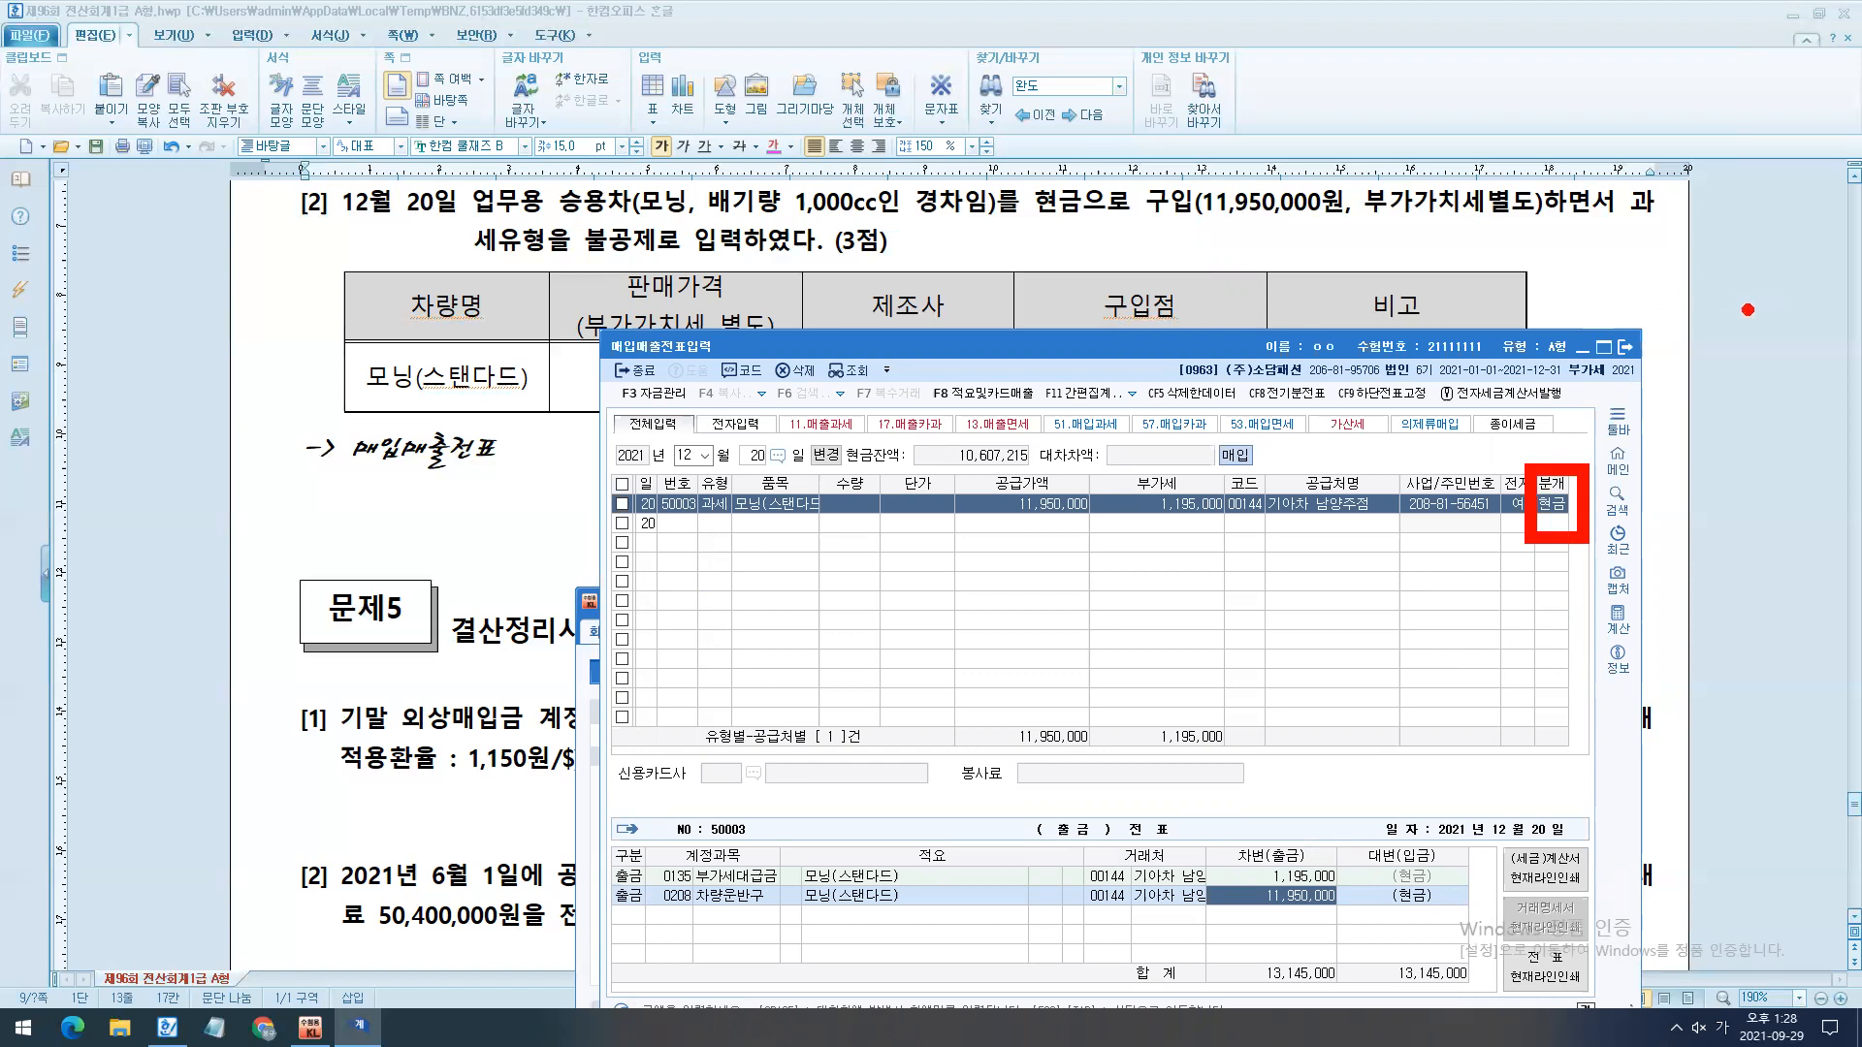
{"action": "mouse_move", "coordinate": [595, 840]}
{"action": "left_mouse_down"}
{"action": "mouse_move", "coordinate": [653, 933]}
{"action": "mouse_move", "coordinate": [1396, 890]}
{"action": "mouse_move", "coordinate": [1381, 885]}
{"action": "left_mouse_up"}
{"action": "left_click_drag", "start_coordinate": [1433, 953], "coordinate": [1267, 1045]}
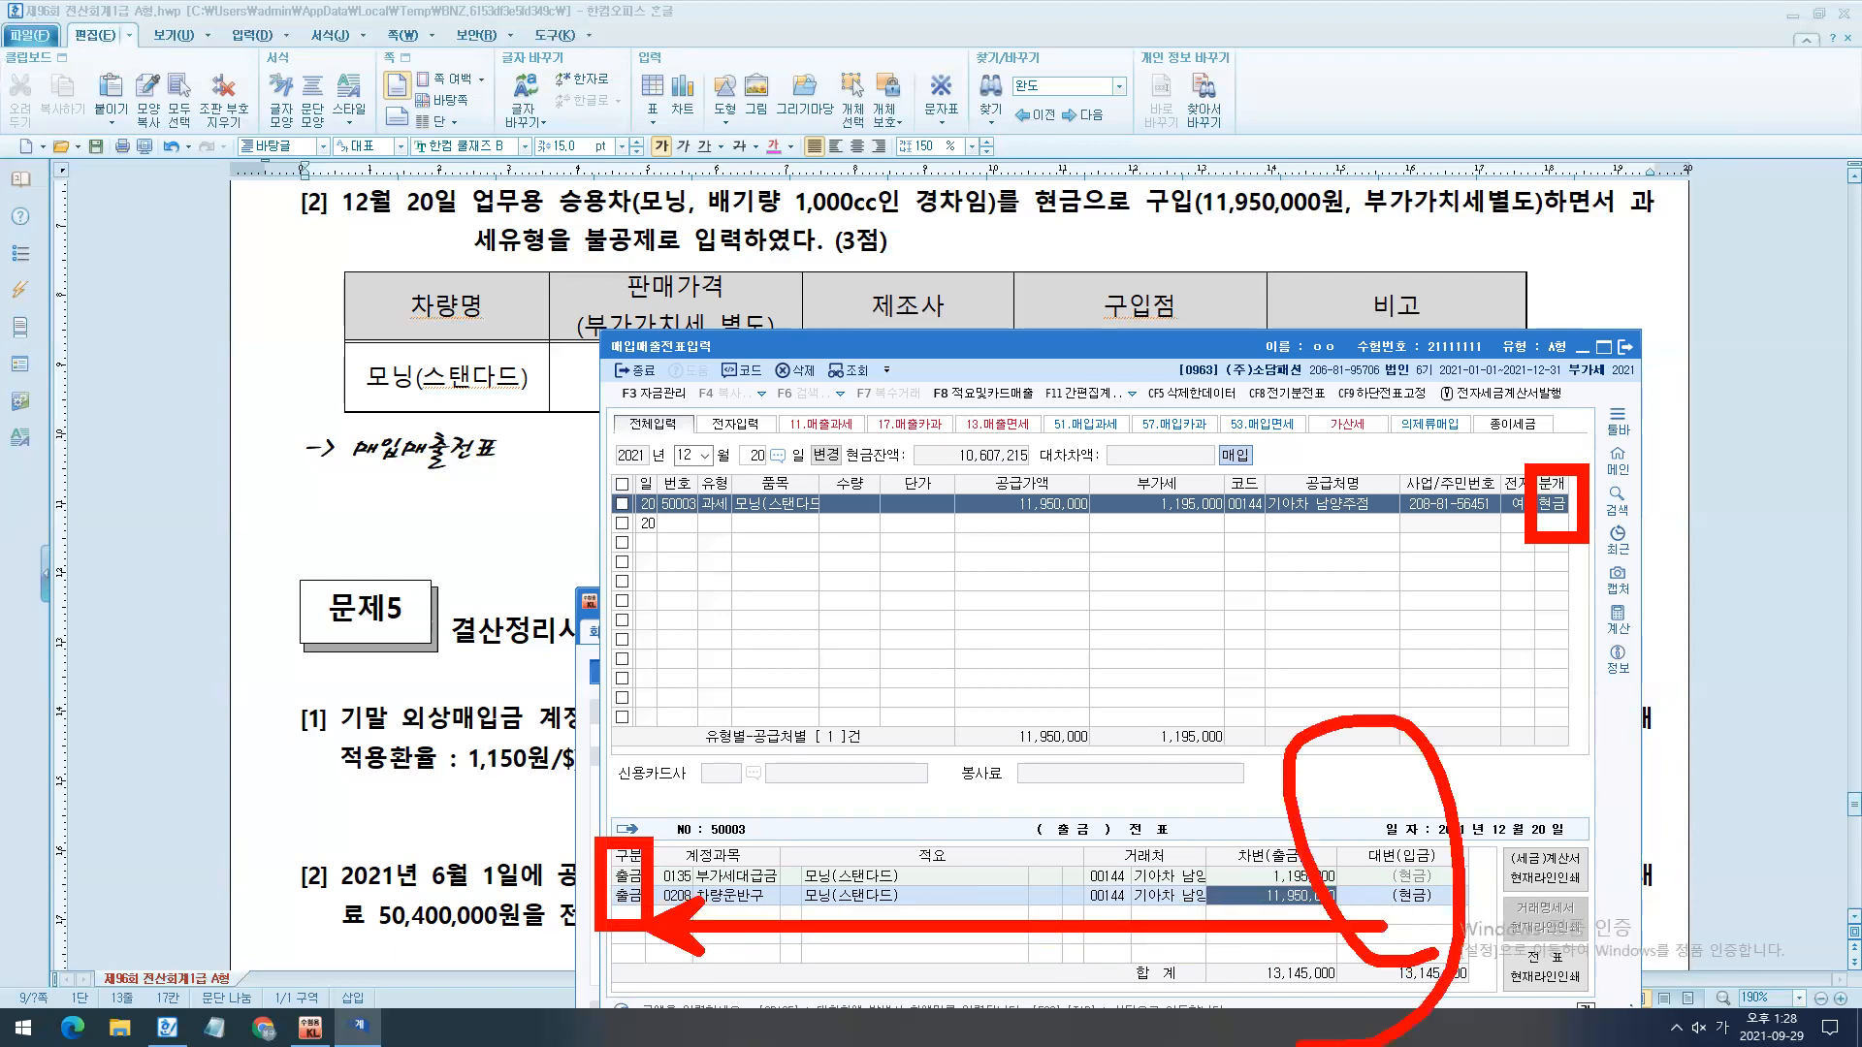
{"action": "key", "text": "Escape"}
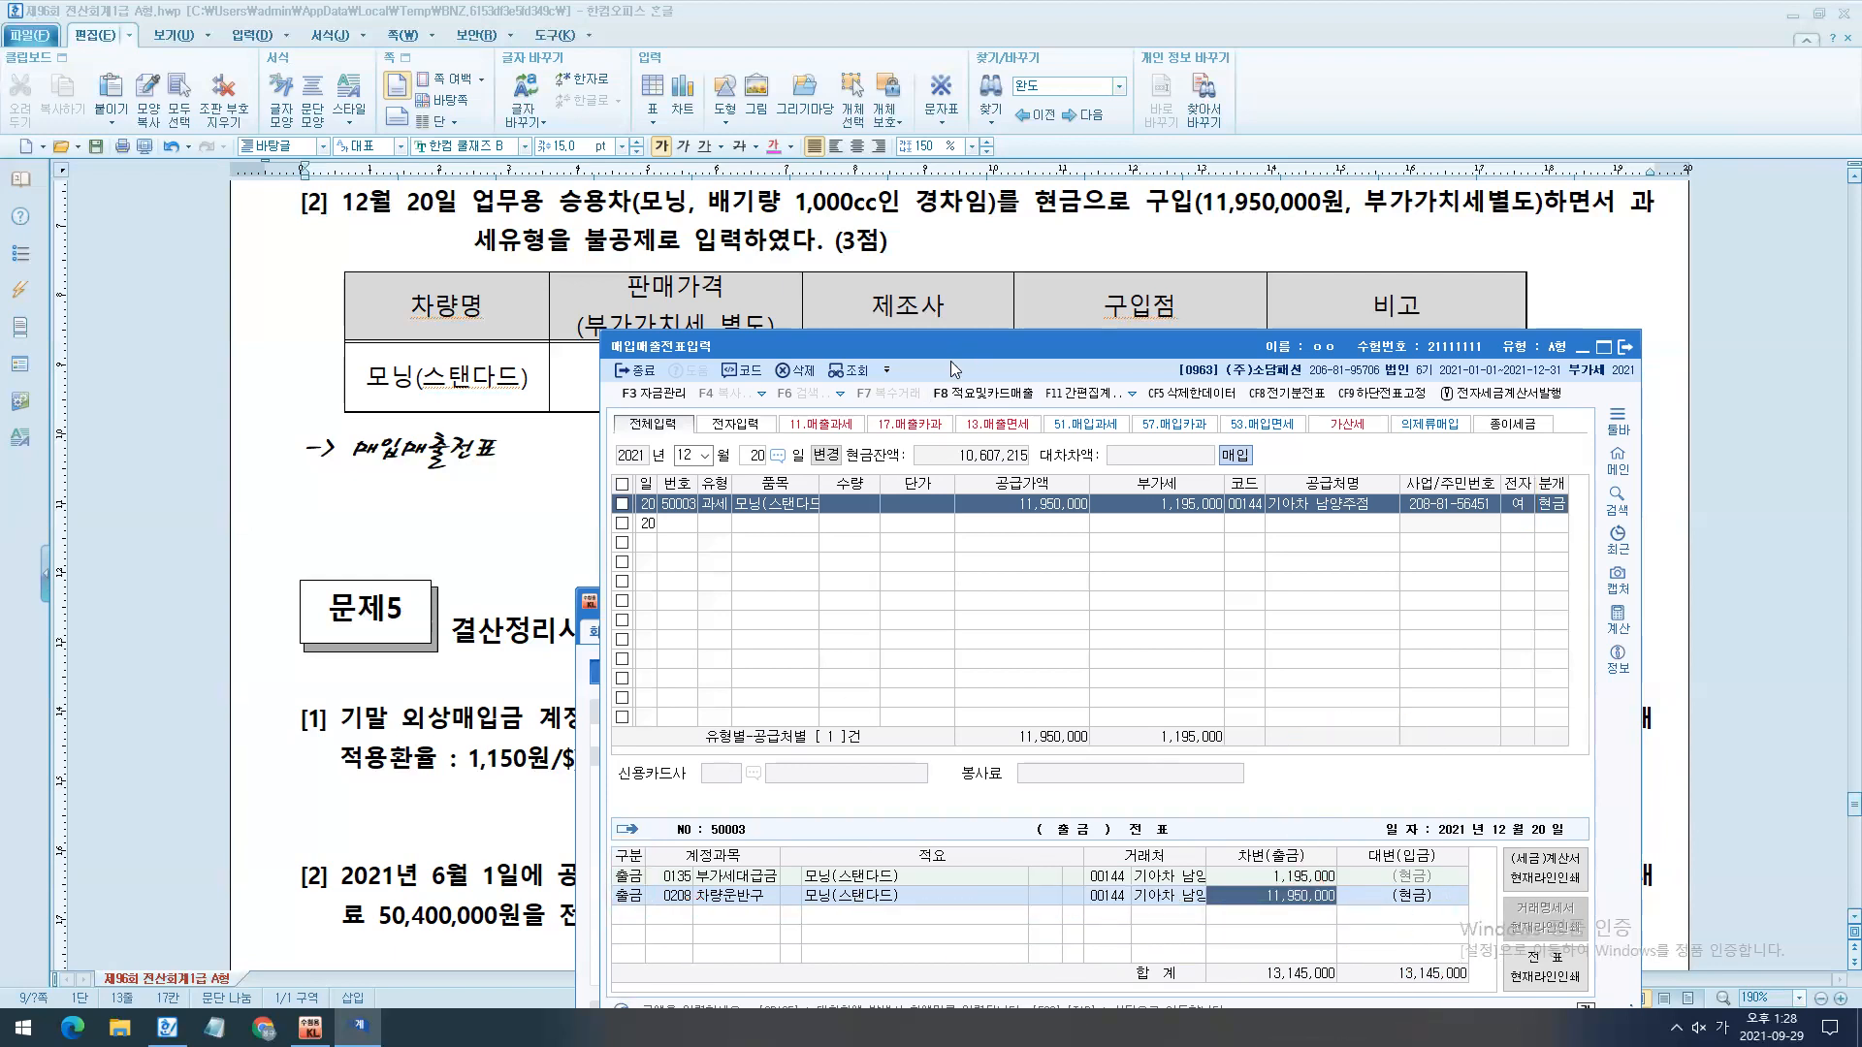
- Close 매입매출전표입력 and return to the exam document at 문제5
{"action": "left_click_drag", "start_coordinate": [950, 355], "coordinate": [637, 405]}
{"action": "left_click", "coordinate": [1305, 400]}
{"action": "left_click", "coordinate": [1245, 623]}
{"action": "scroll", "coordinate": [1245, 622], "scroll_direction": "down", "scroll_amount": 3}
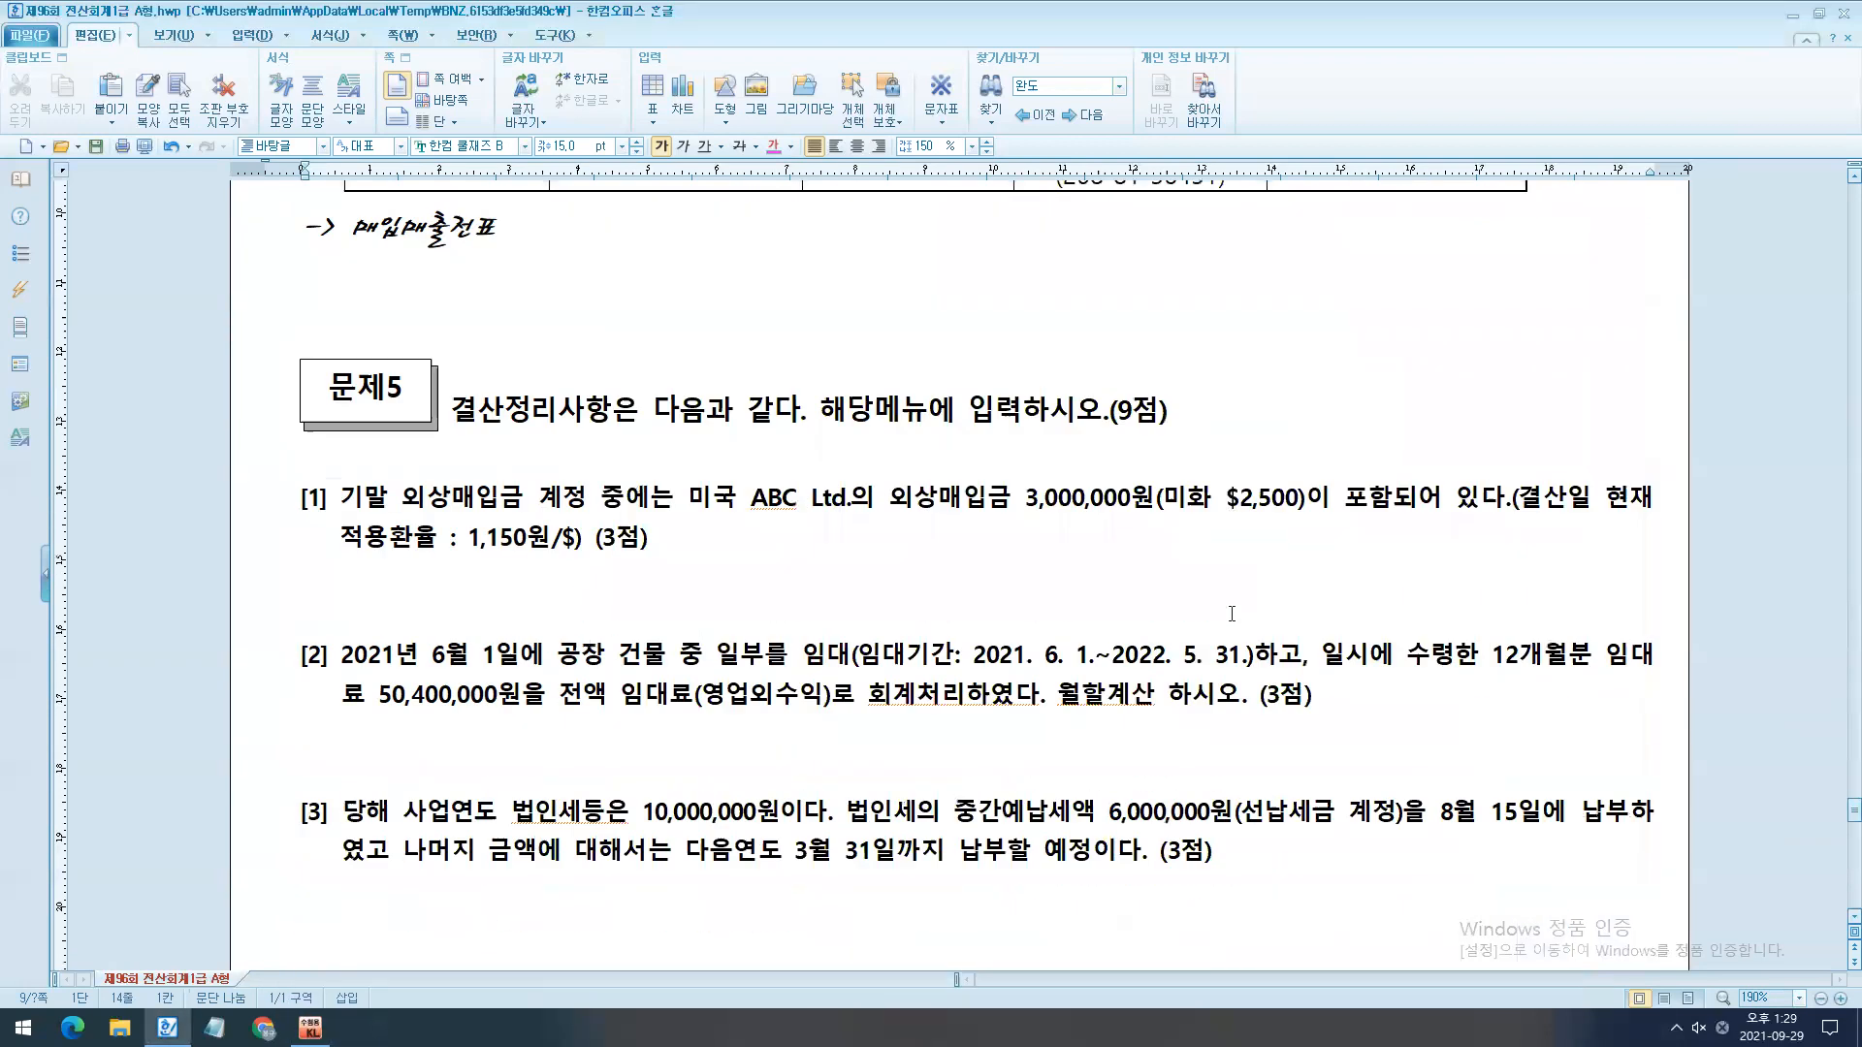
{"action": "scroll", "coordinate": [869, 713], "scroll_direction": "down", "scroll_amount": 1}
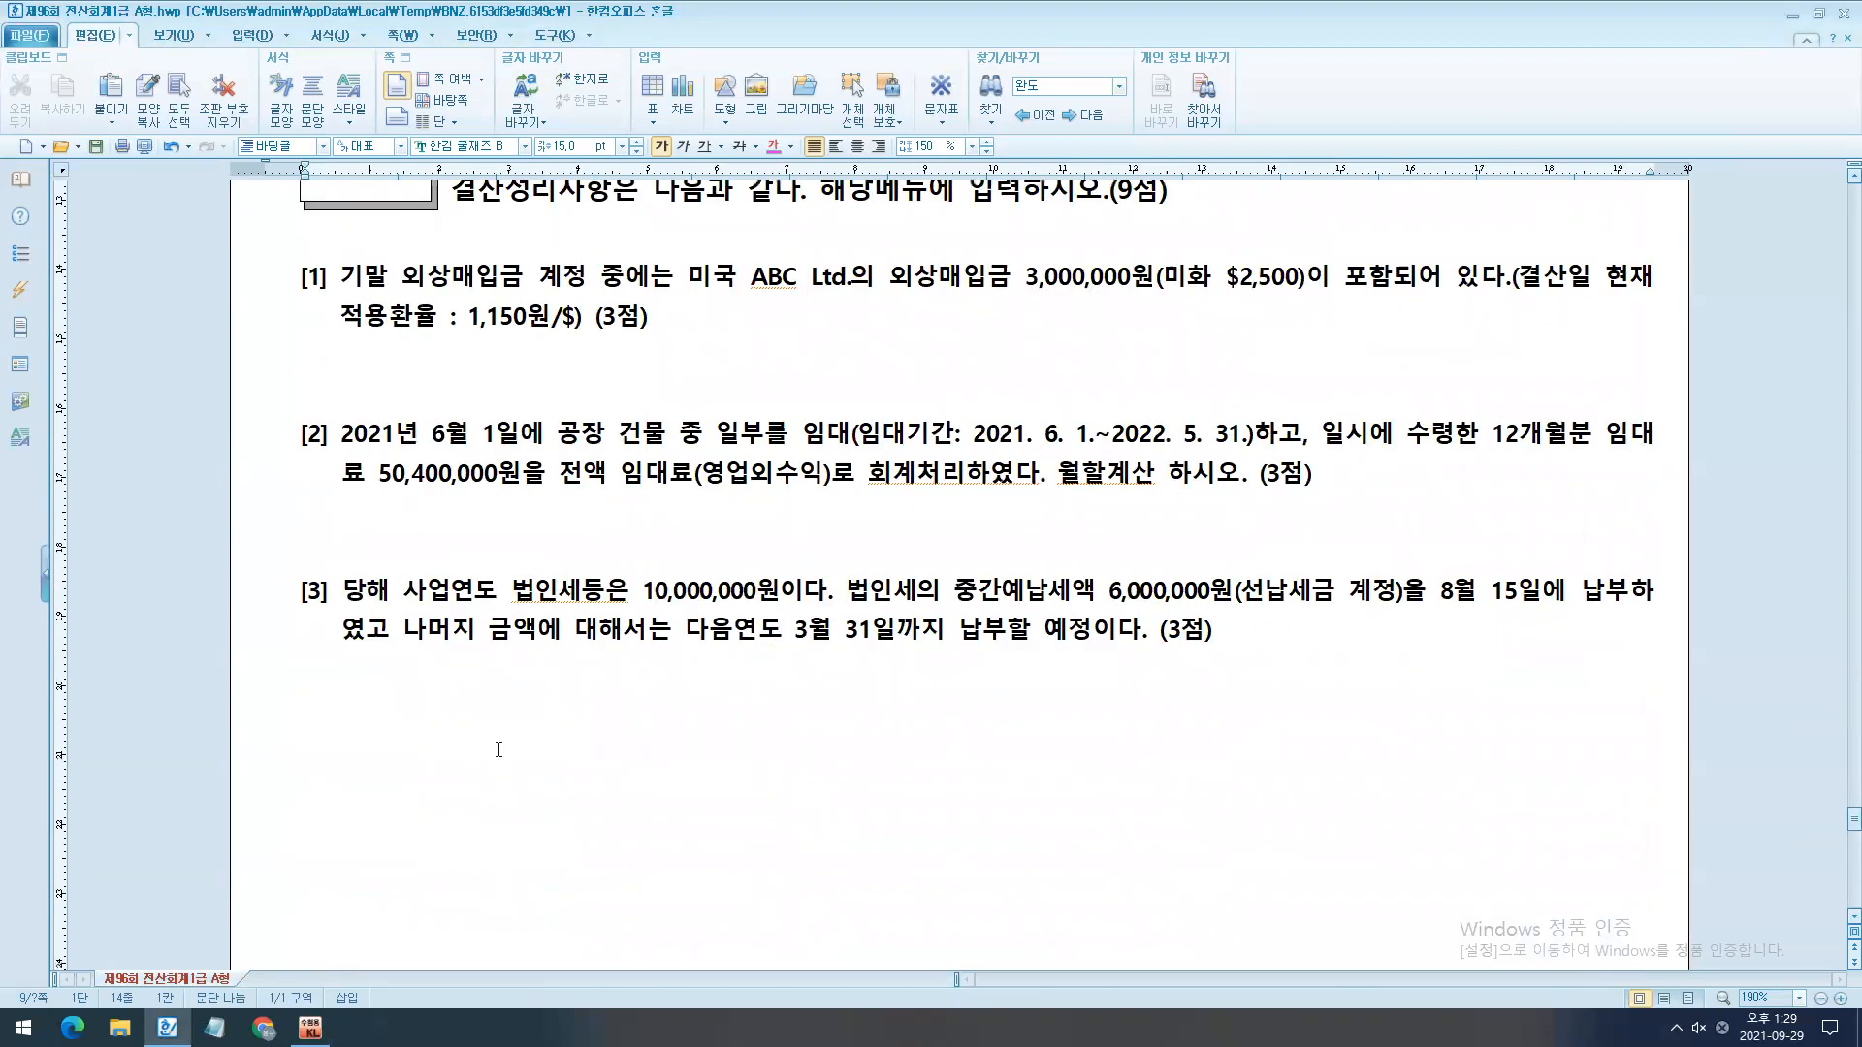
- Insert two blank lines above the 문제5 heading in the exam document
{"action": "scroll", "coordinate": [434, 439], "scroll_direction": "up", "scroll_amount": 3}
{"action": "left_click", "coordinate": [434, 440]}
{"action": "key", "text": "Return"}
{"action": "key", "text": "Return"}
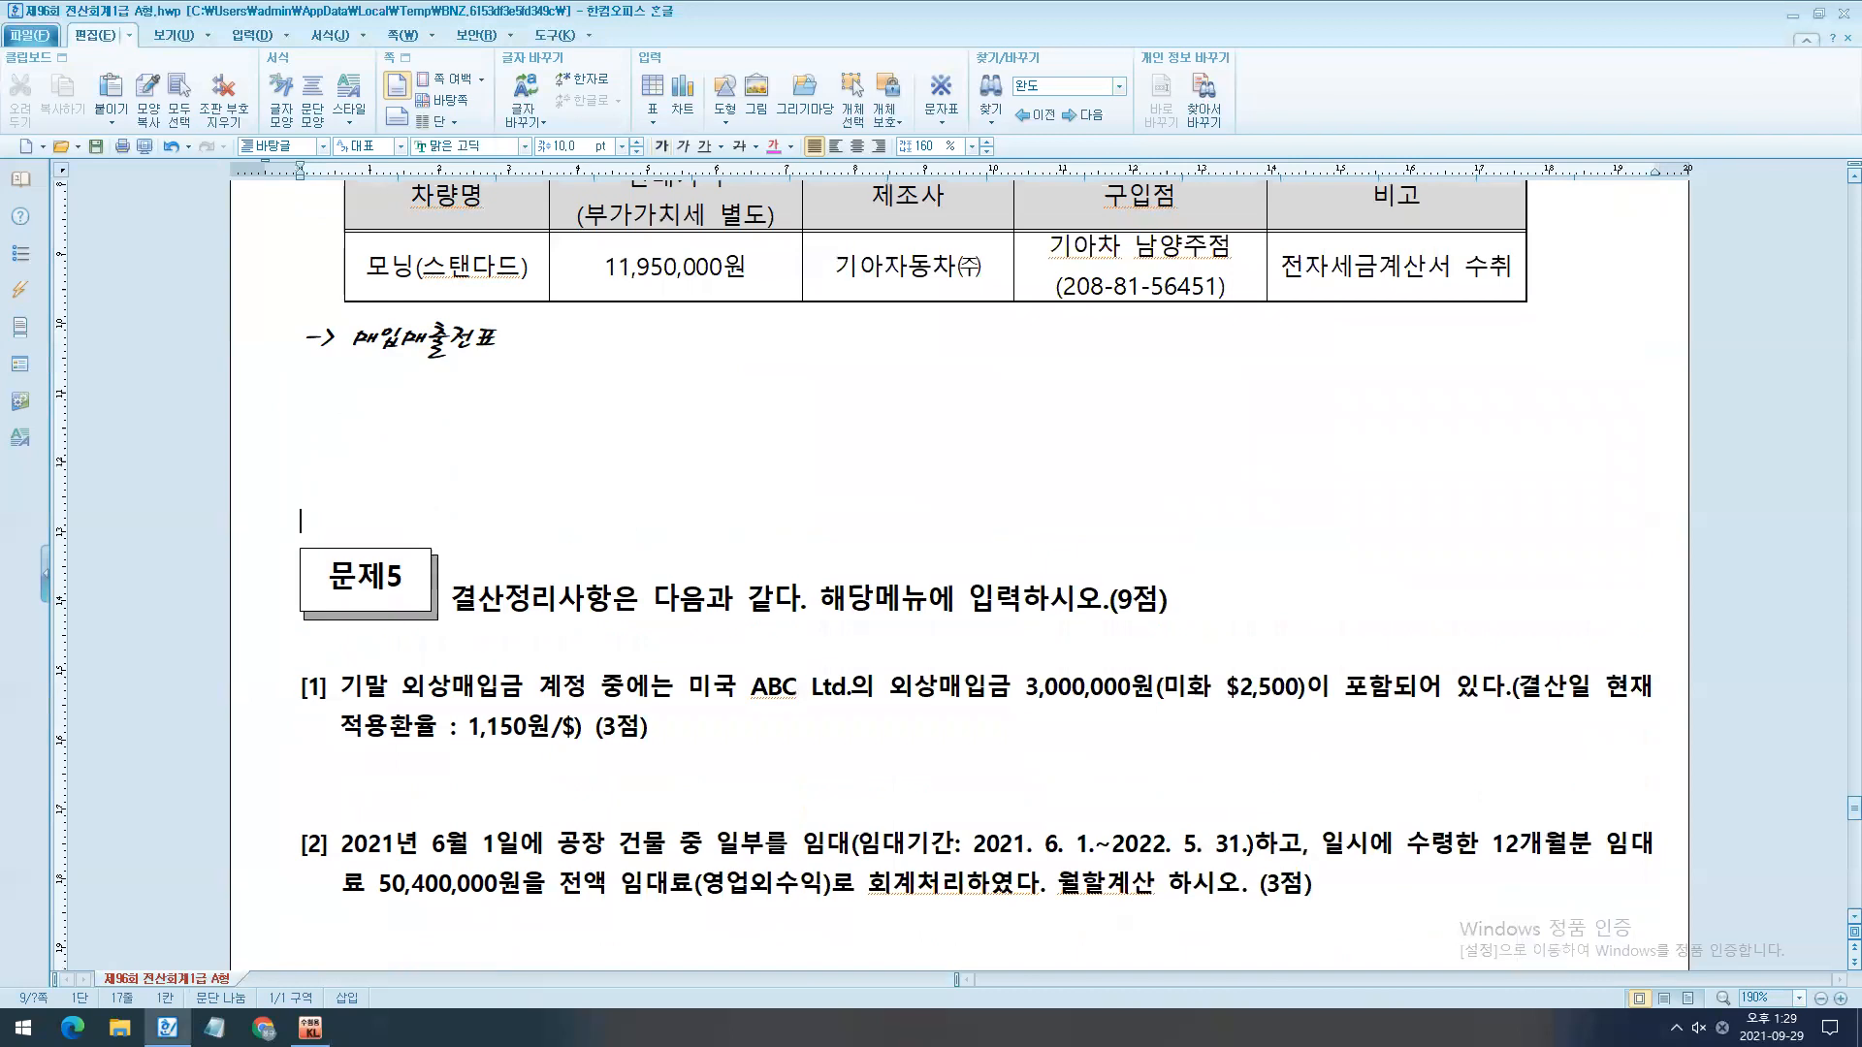
{"action": "scroll", "coordinate": [477, 907], "scroll_direction": "down", "scroll_amount": 3}
{"action": "scroll", "coordinate": [432, 890], "scroll_direction": "down", "scroll_amount": 2}
- Switch to KcLep and open 일반전표입력 for December 31, 2021
{"action": "left_click", "coordinate": [310, 1028]}
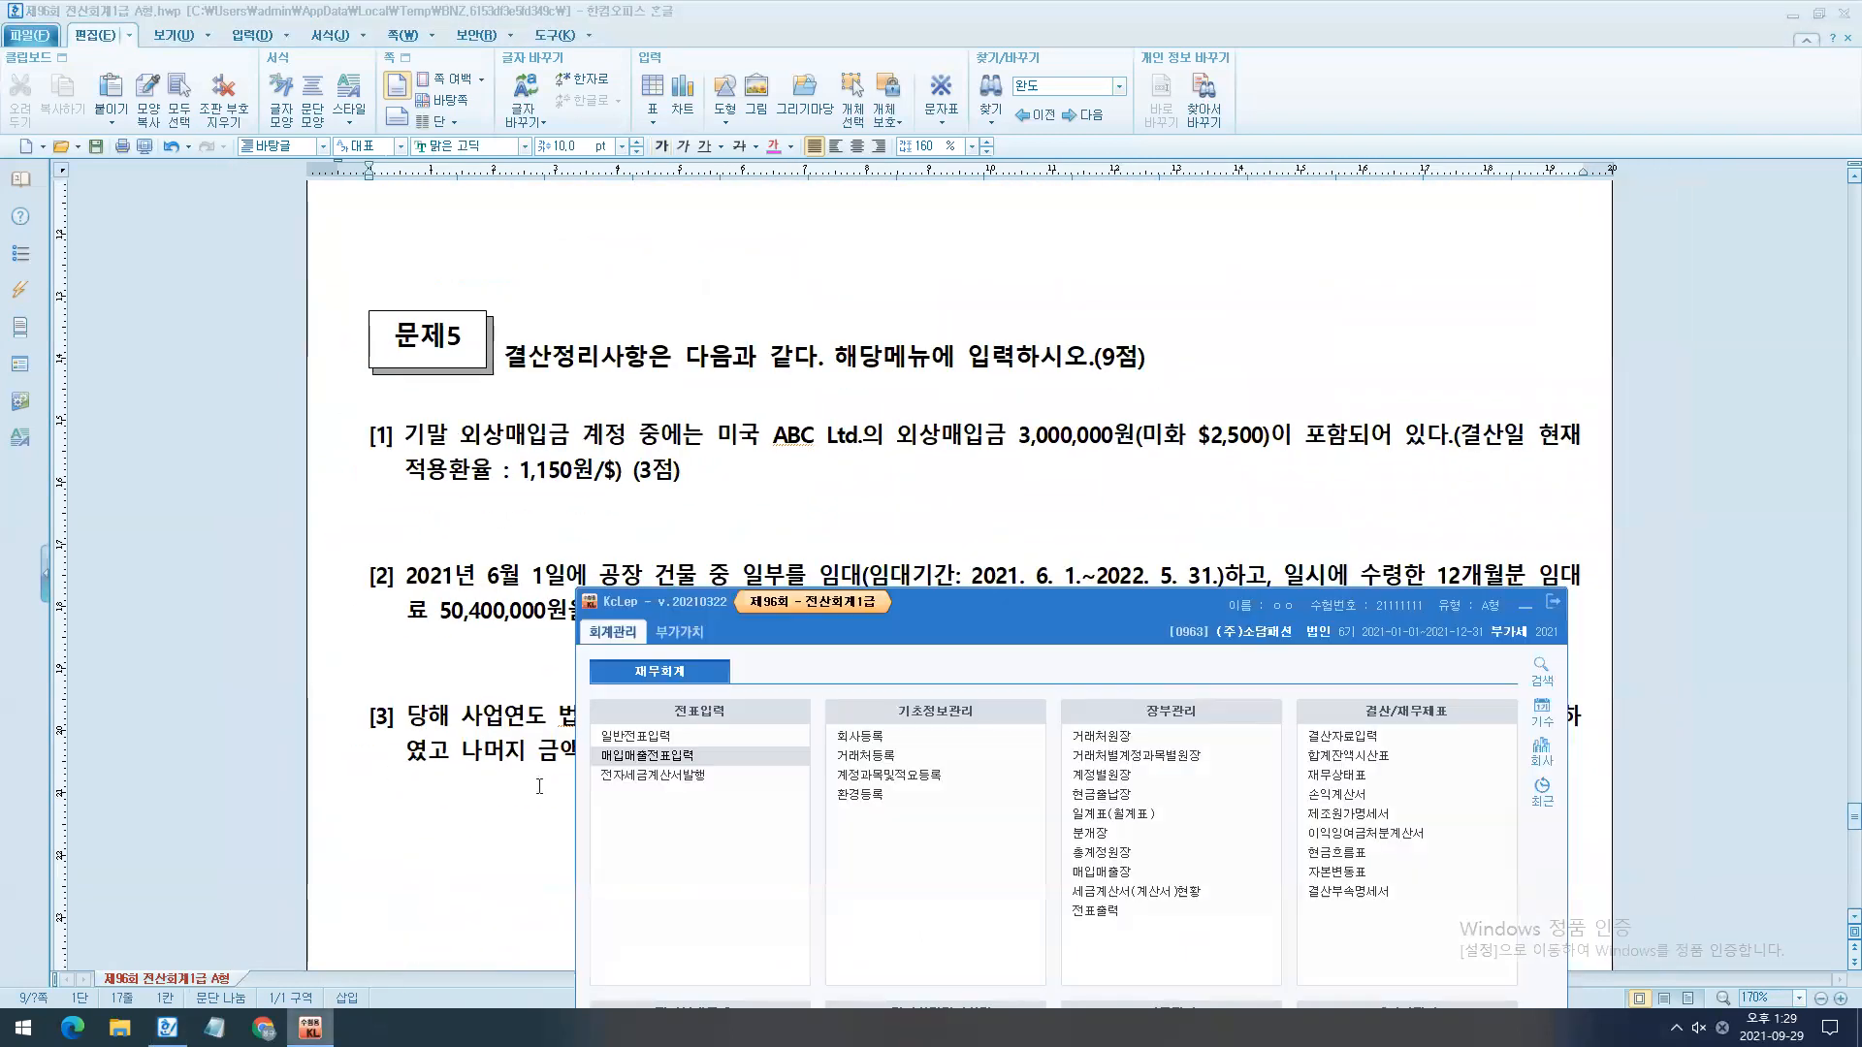
{"action": "left_click", "coordinate": [636, 736]}
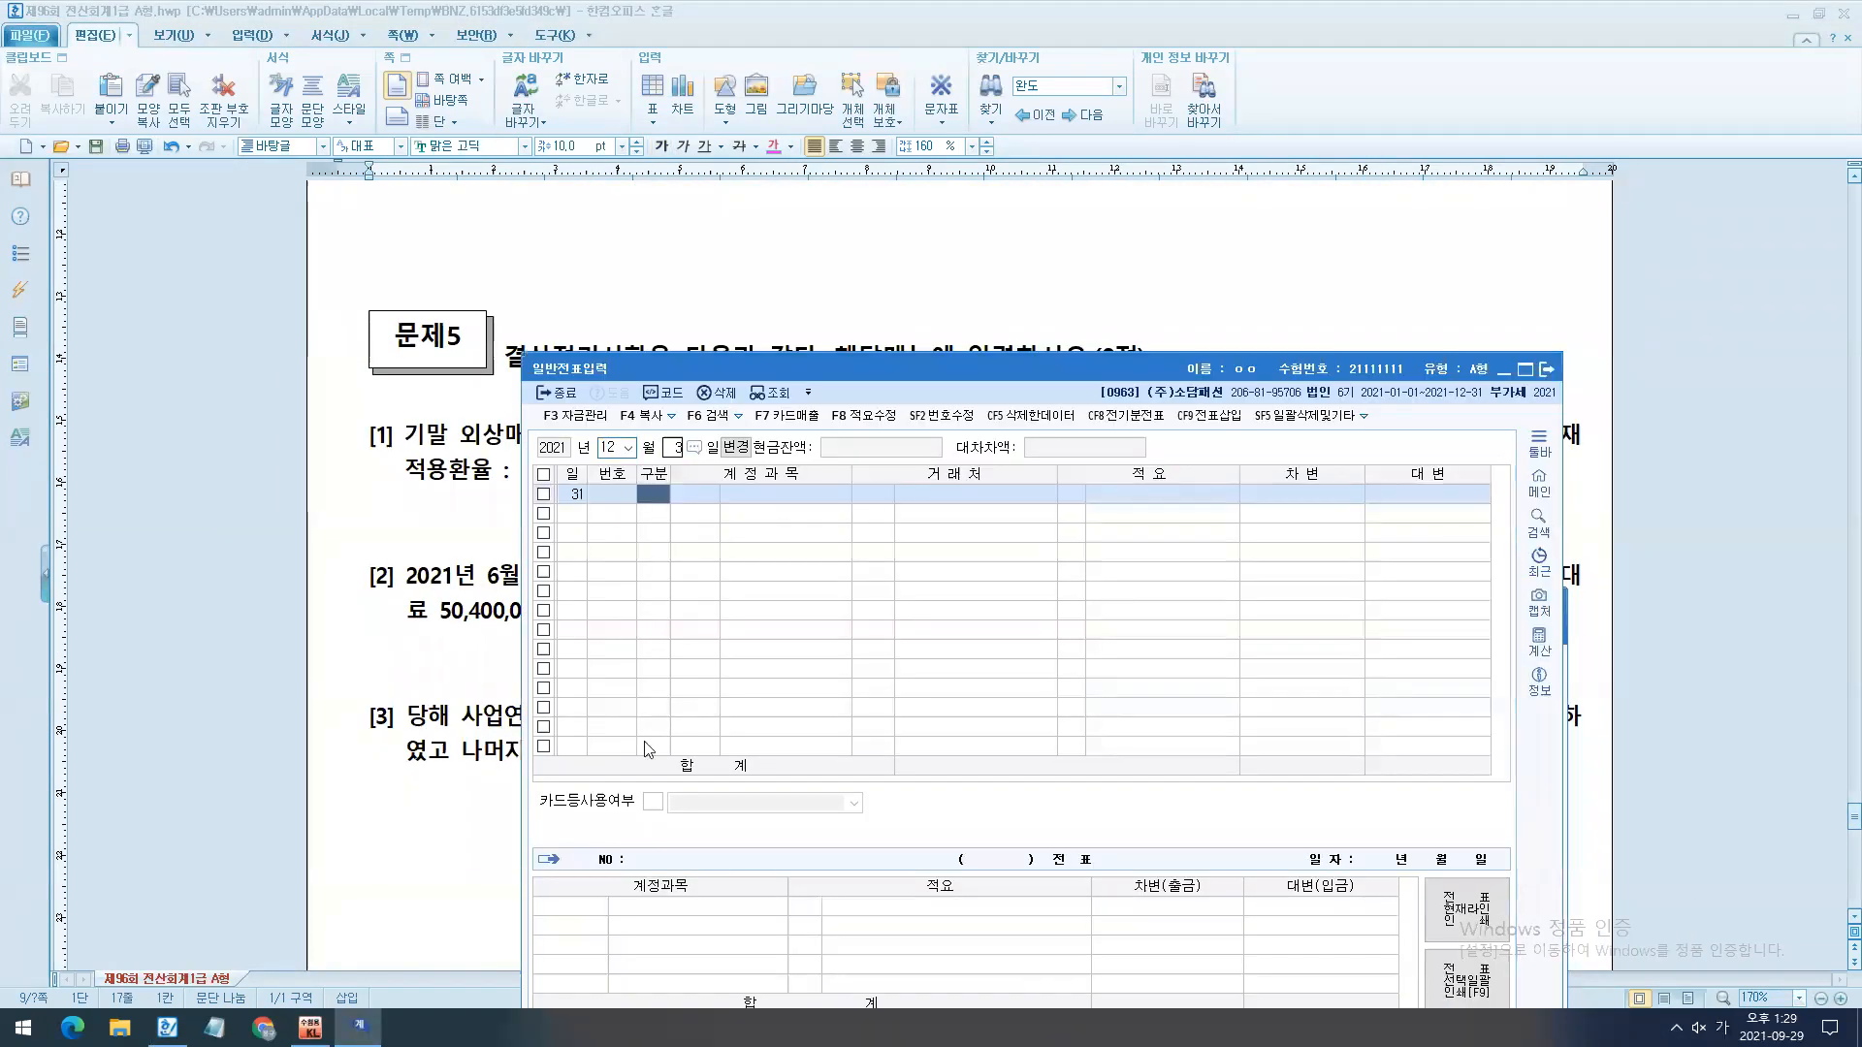
{"action": "left_click_drag", "start_coordinate": [1343, 374], "coordinate": [1187, 351]}
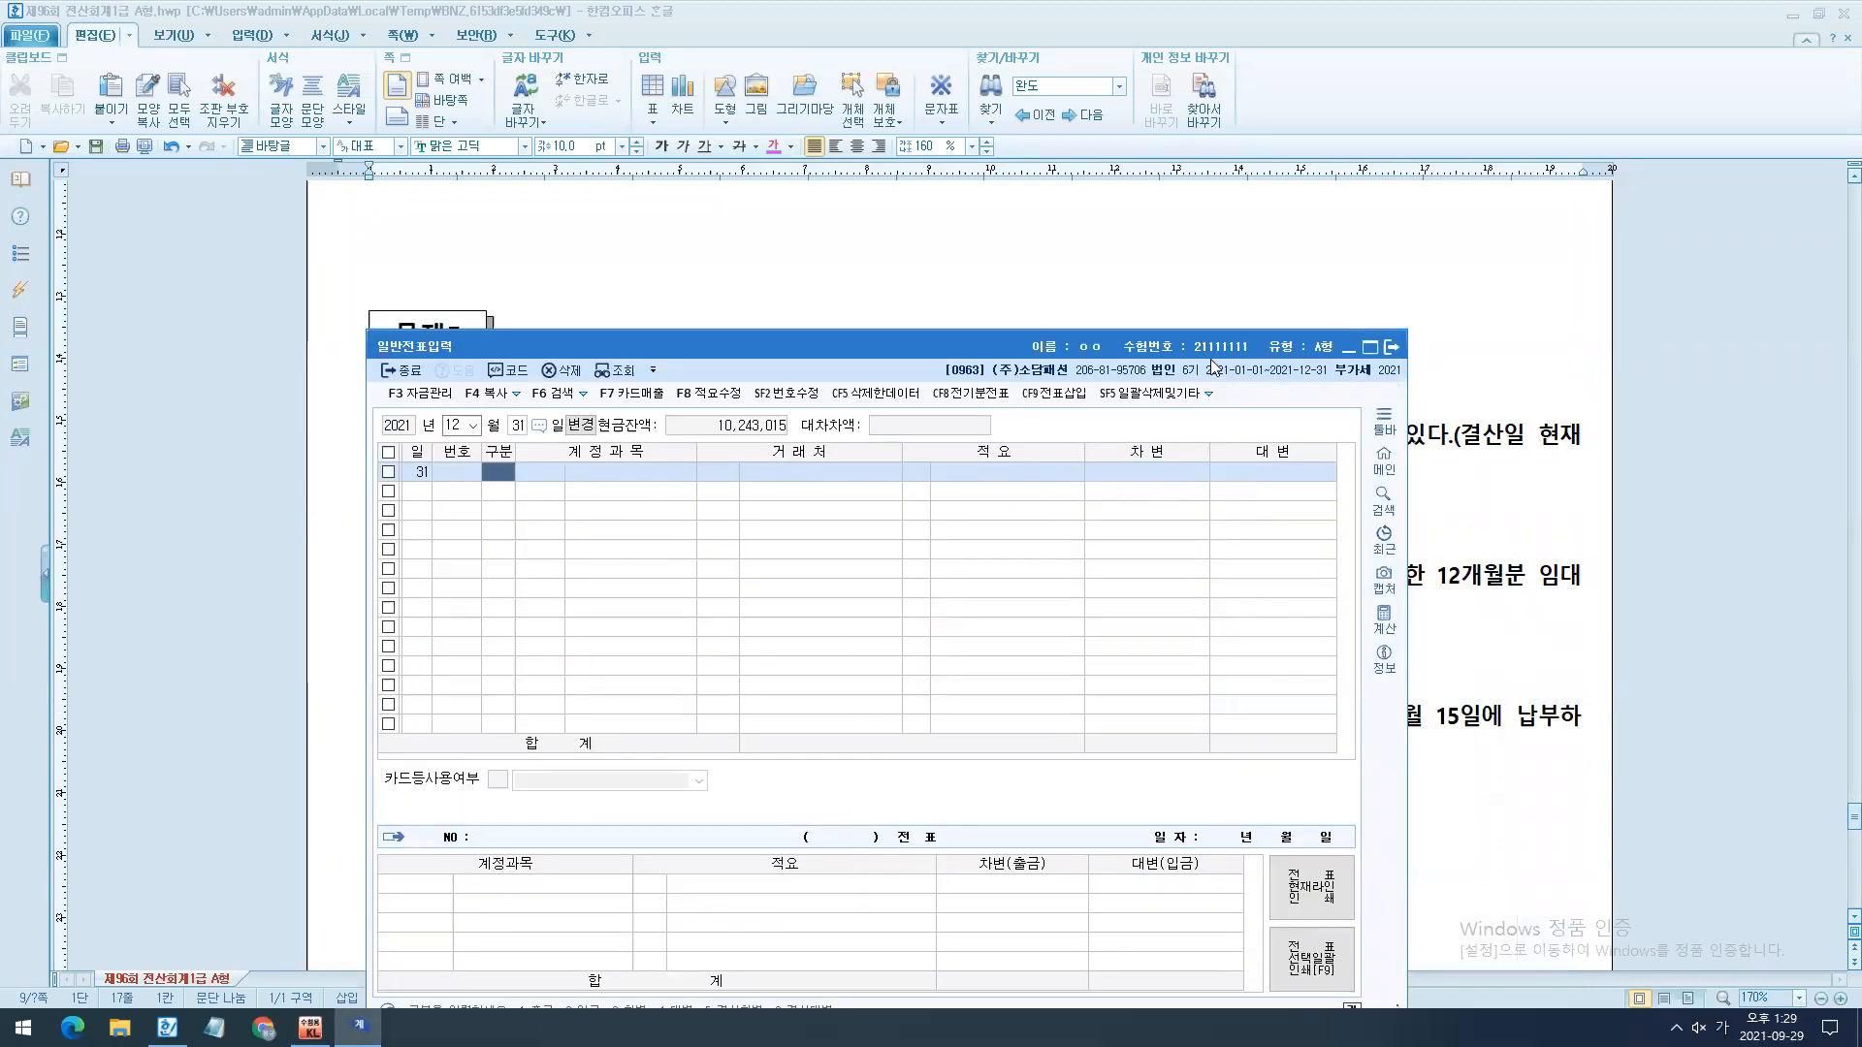
{"action": "left_click_drag", "start_coordinate": [1210, 358], "coordinate": [1301, 417]}
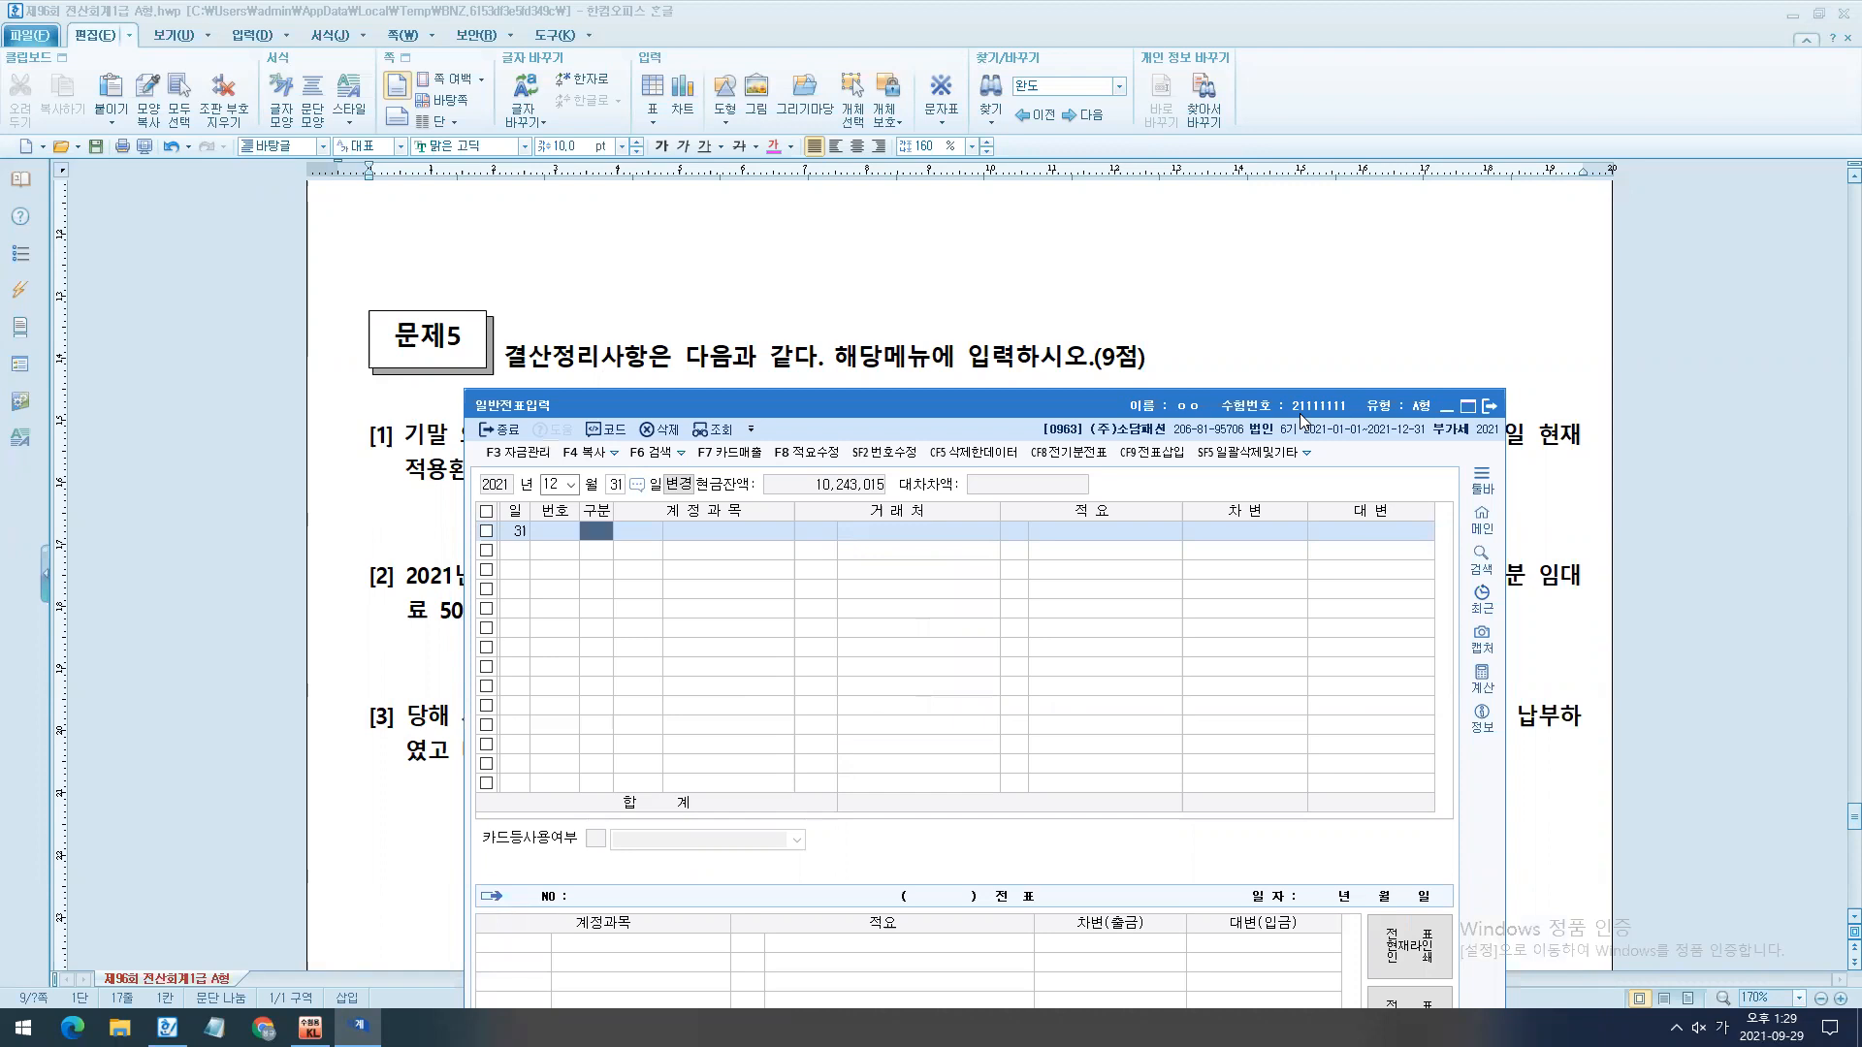
- Return to the exam document and apply the 한컴 쿨재즈 B 15 pt note formatting to the blank lines under 문제5 [1]
{"action": "left_click", "coordinate": [1309, 309]}
{"action": "left_click_drag", "start_coordinate": [1205, 403], "coordinate": [1164, 480]}
{"action": "left_click", "coordinate": [1159, 486]}
{"action": "scroll", "coordinate": [1195, 519], "scroll_direction": "down", "scroll_amount": 2}
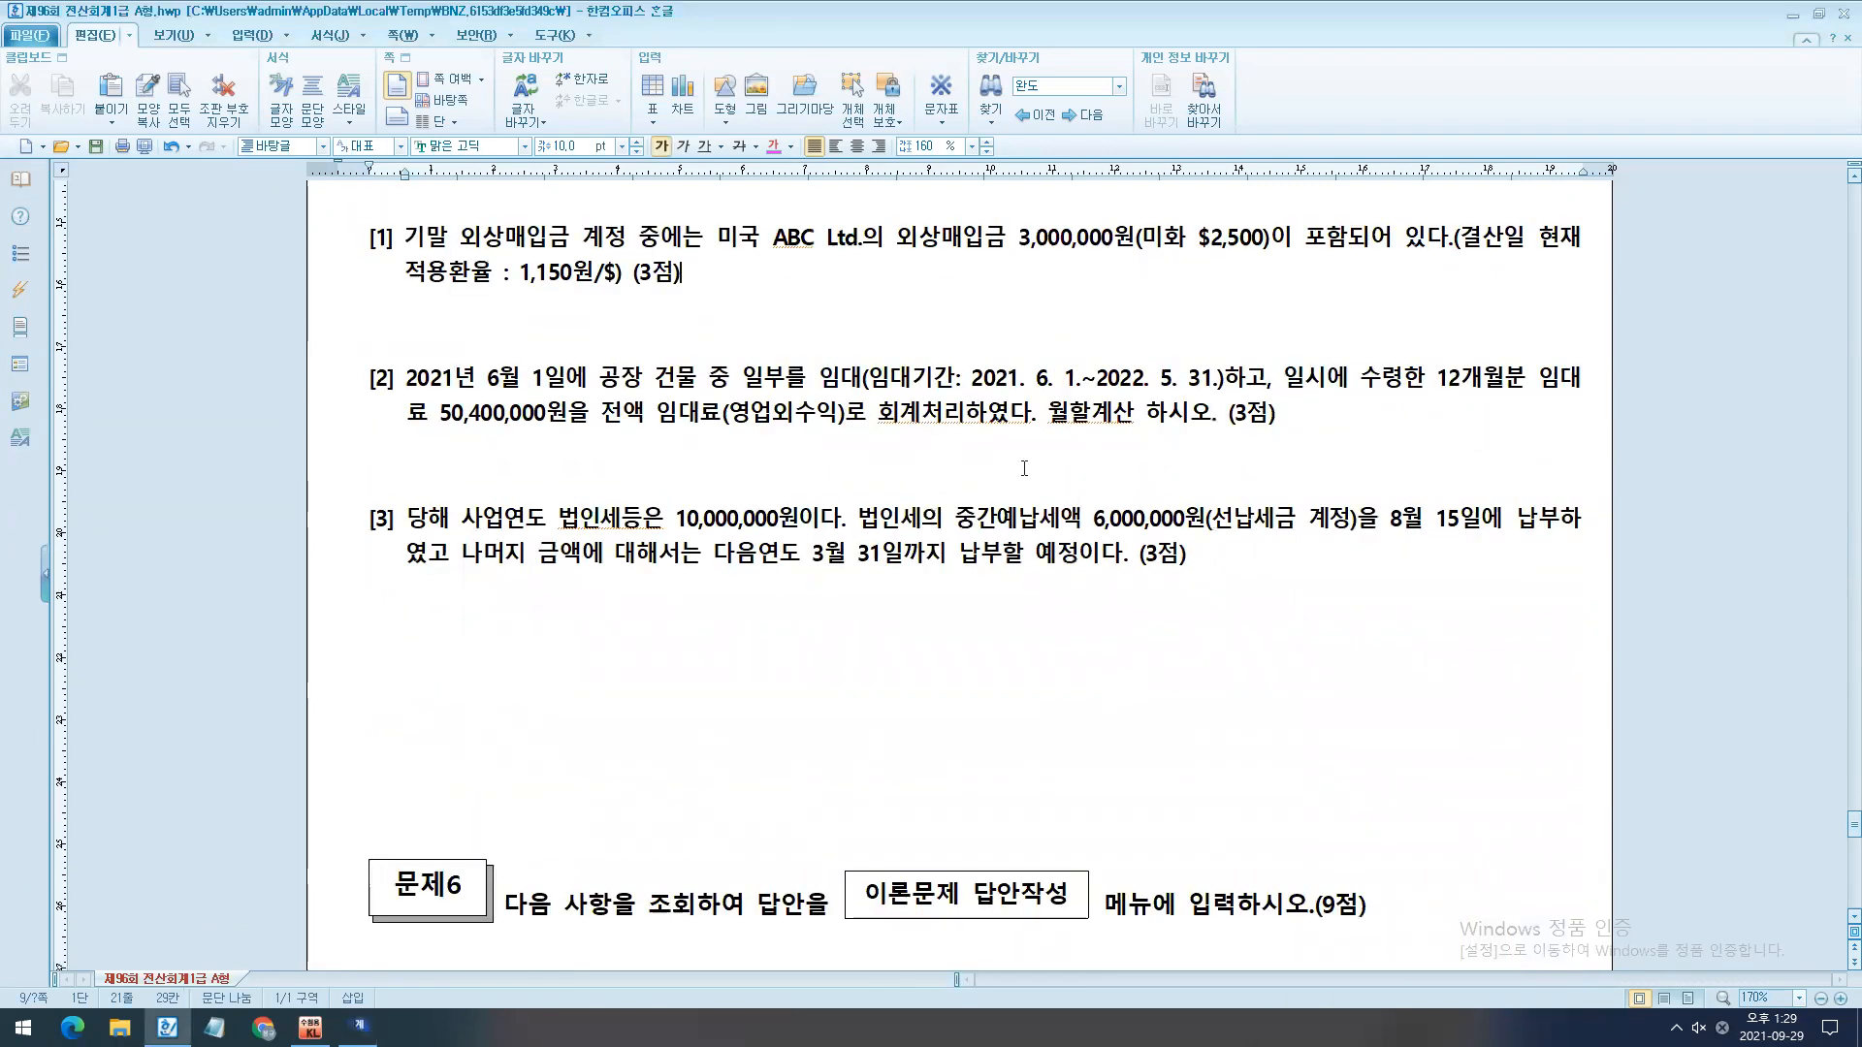
{"action": "scroll", "coordinate": [1195, 520], "scroll_direction": "up", "scroll_amount": 5}
{"action": "scroll", "coordinate": [1053, 518], "scroll_direction": "down", "scroll_amount": 2}
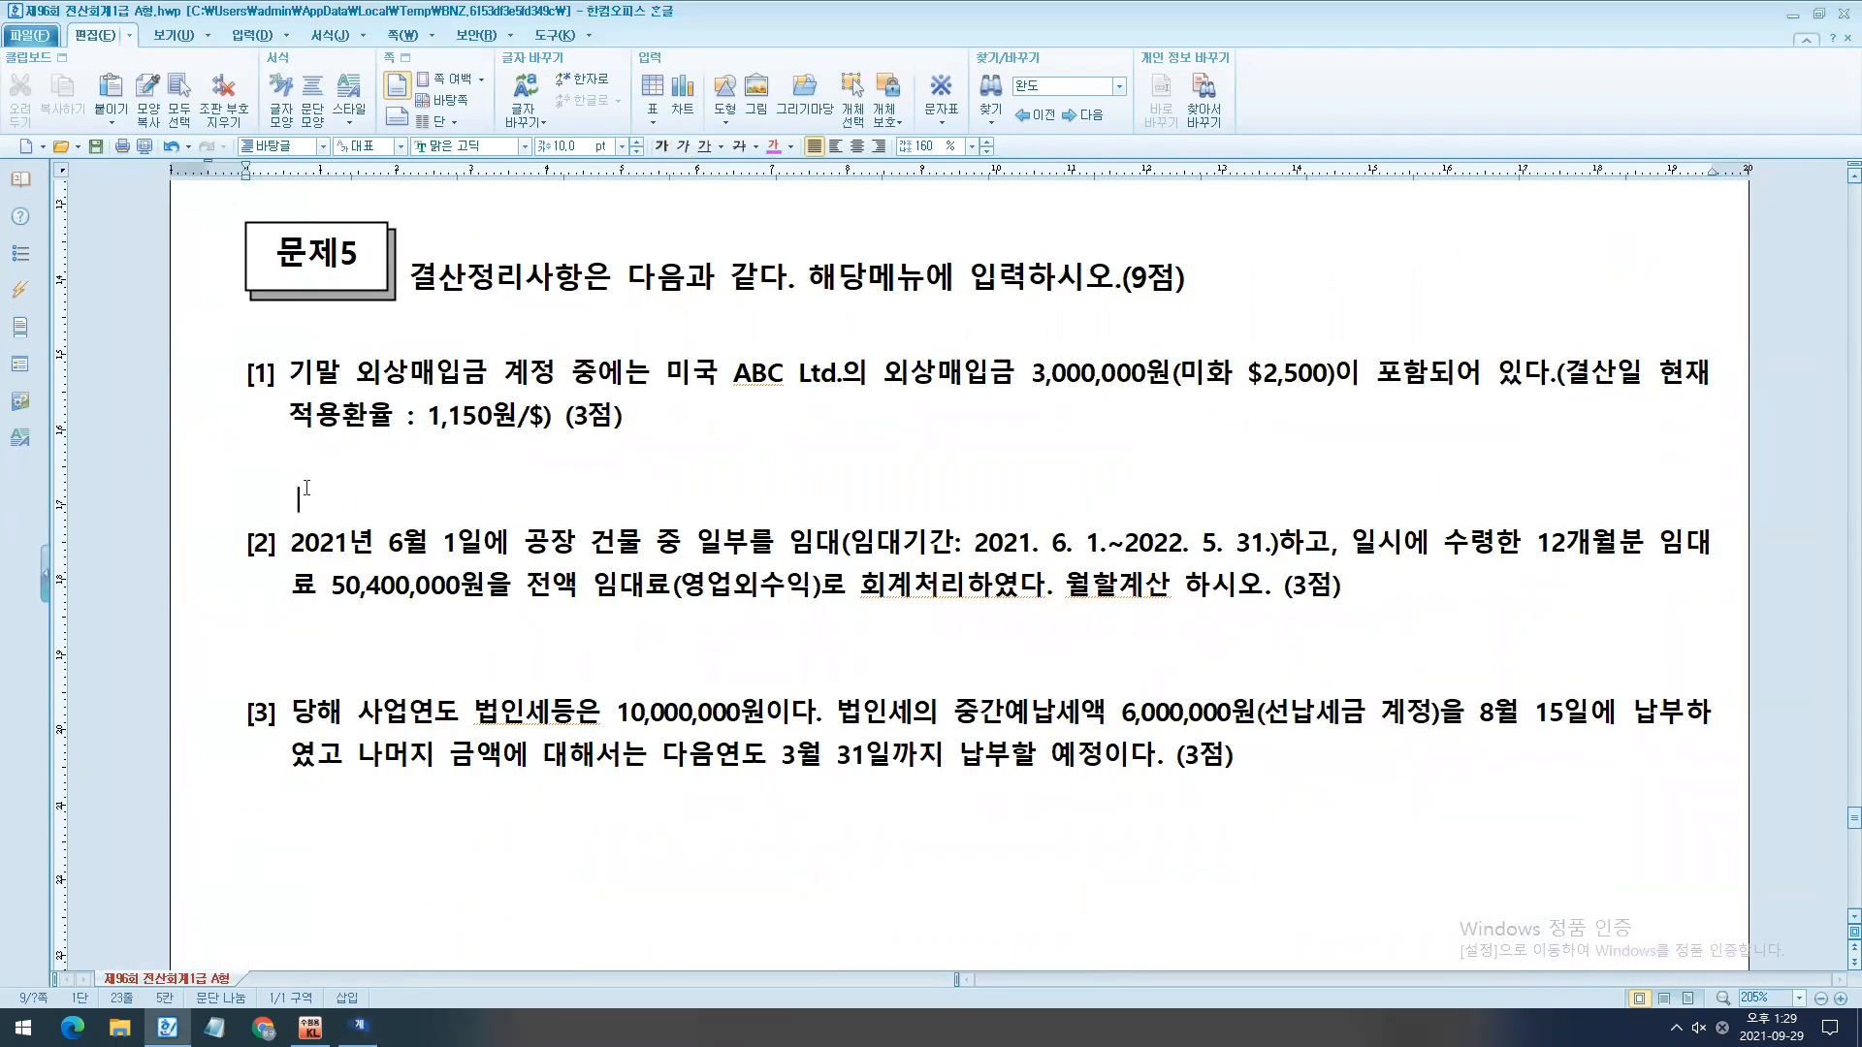
{"action": "left_click", "coordinate": [211, 483]}
{"action": "left_click", "coordinate": [217, 489]}
{"action": "left_click_drag", "start_coordinate": [221, 467], "coordinate": [220, 498]}
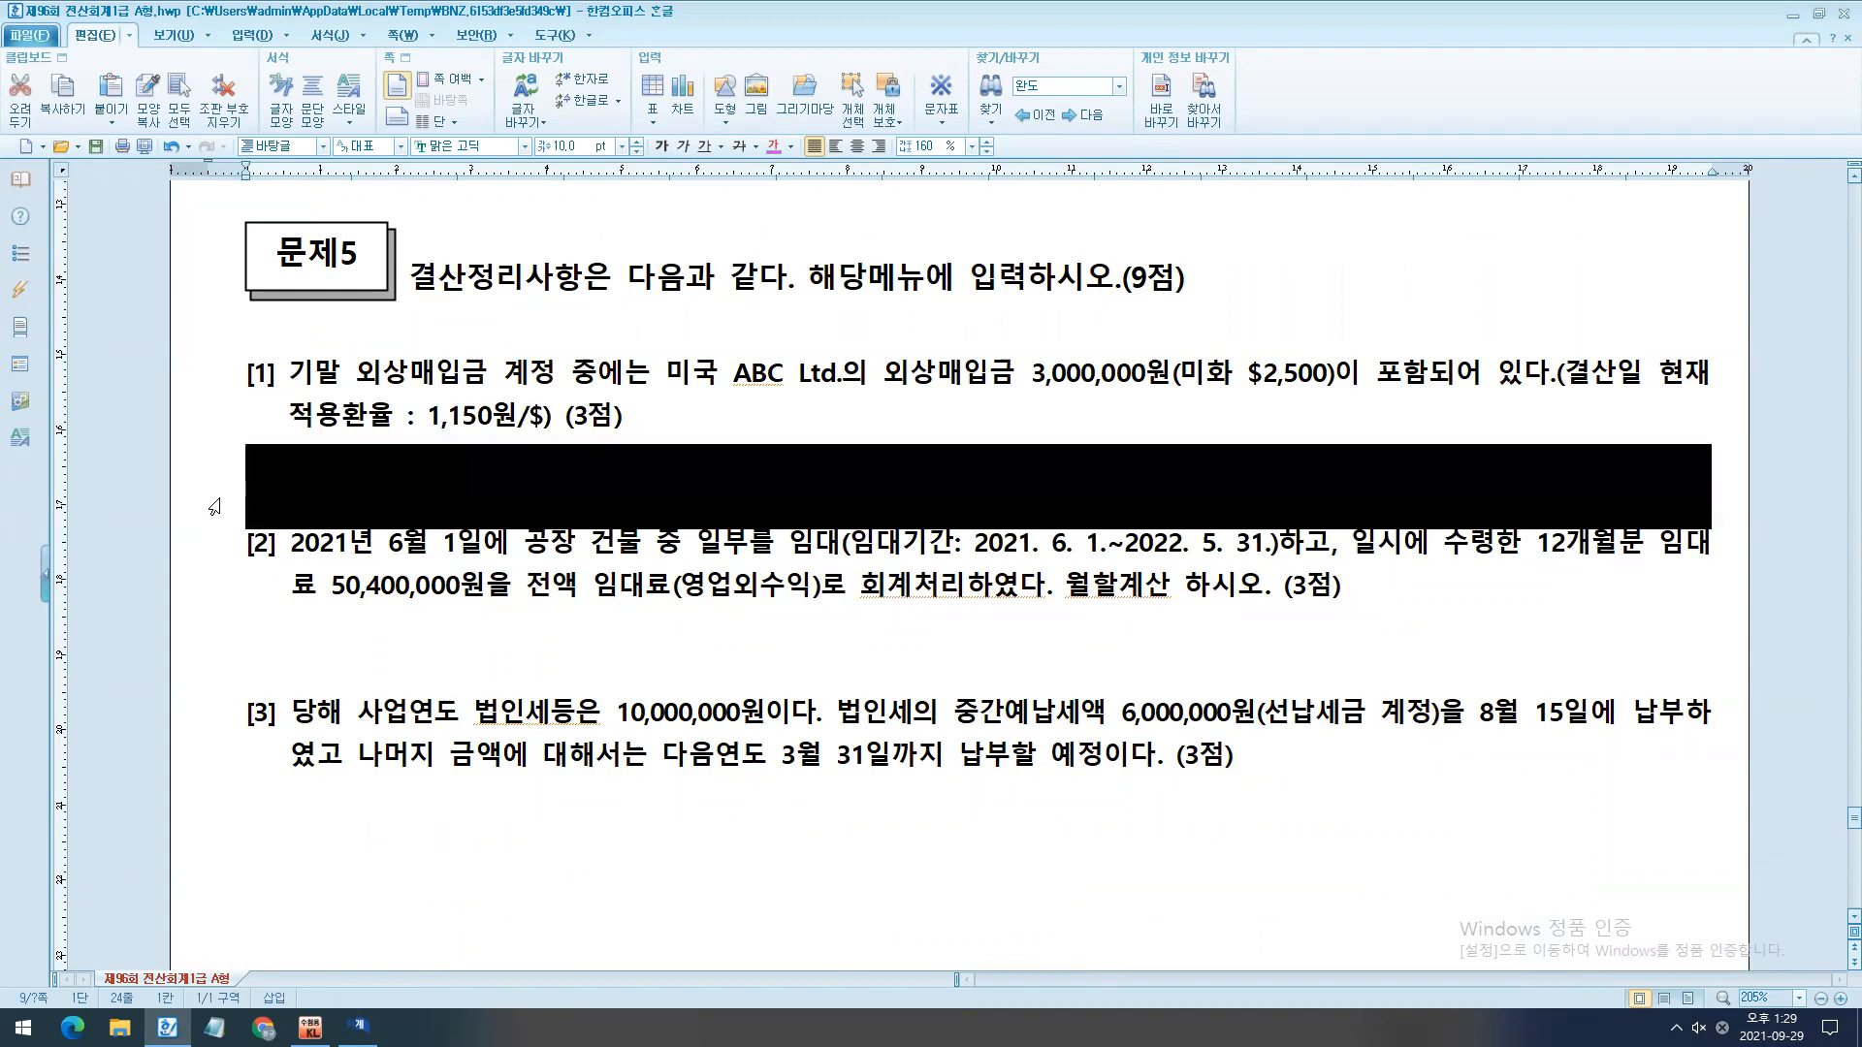
{"action": "key", "text": "alt+c"}
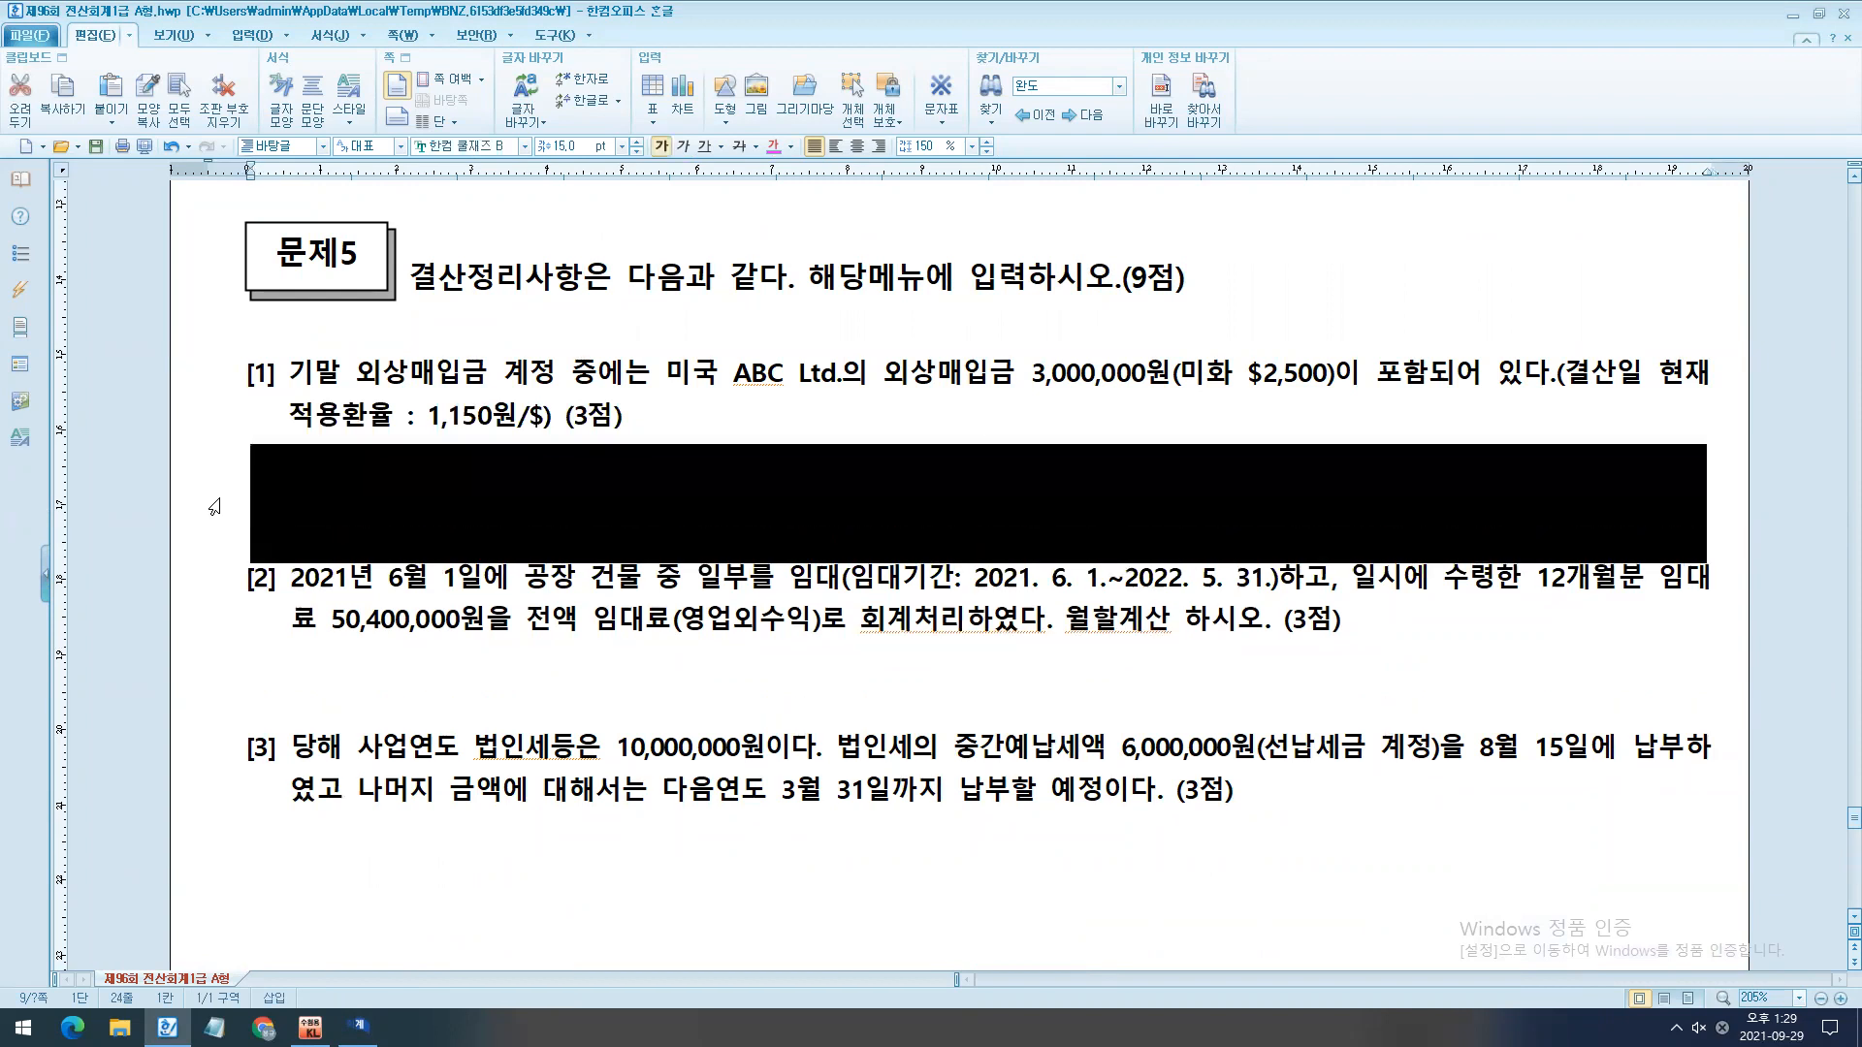
{"action": "left_click", "coordinate": [394, 502]}
- Write the note "기말 -> 6글자 (외화환산이익, 외화환산손실)" under 문제5 [1] and add blank lines after it
{"action": "type", "text": "기말 -> "}
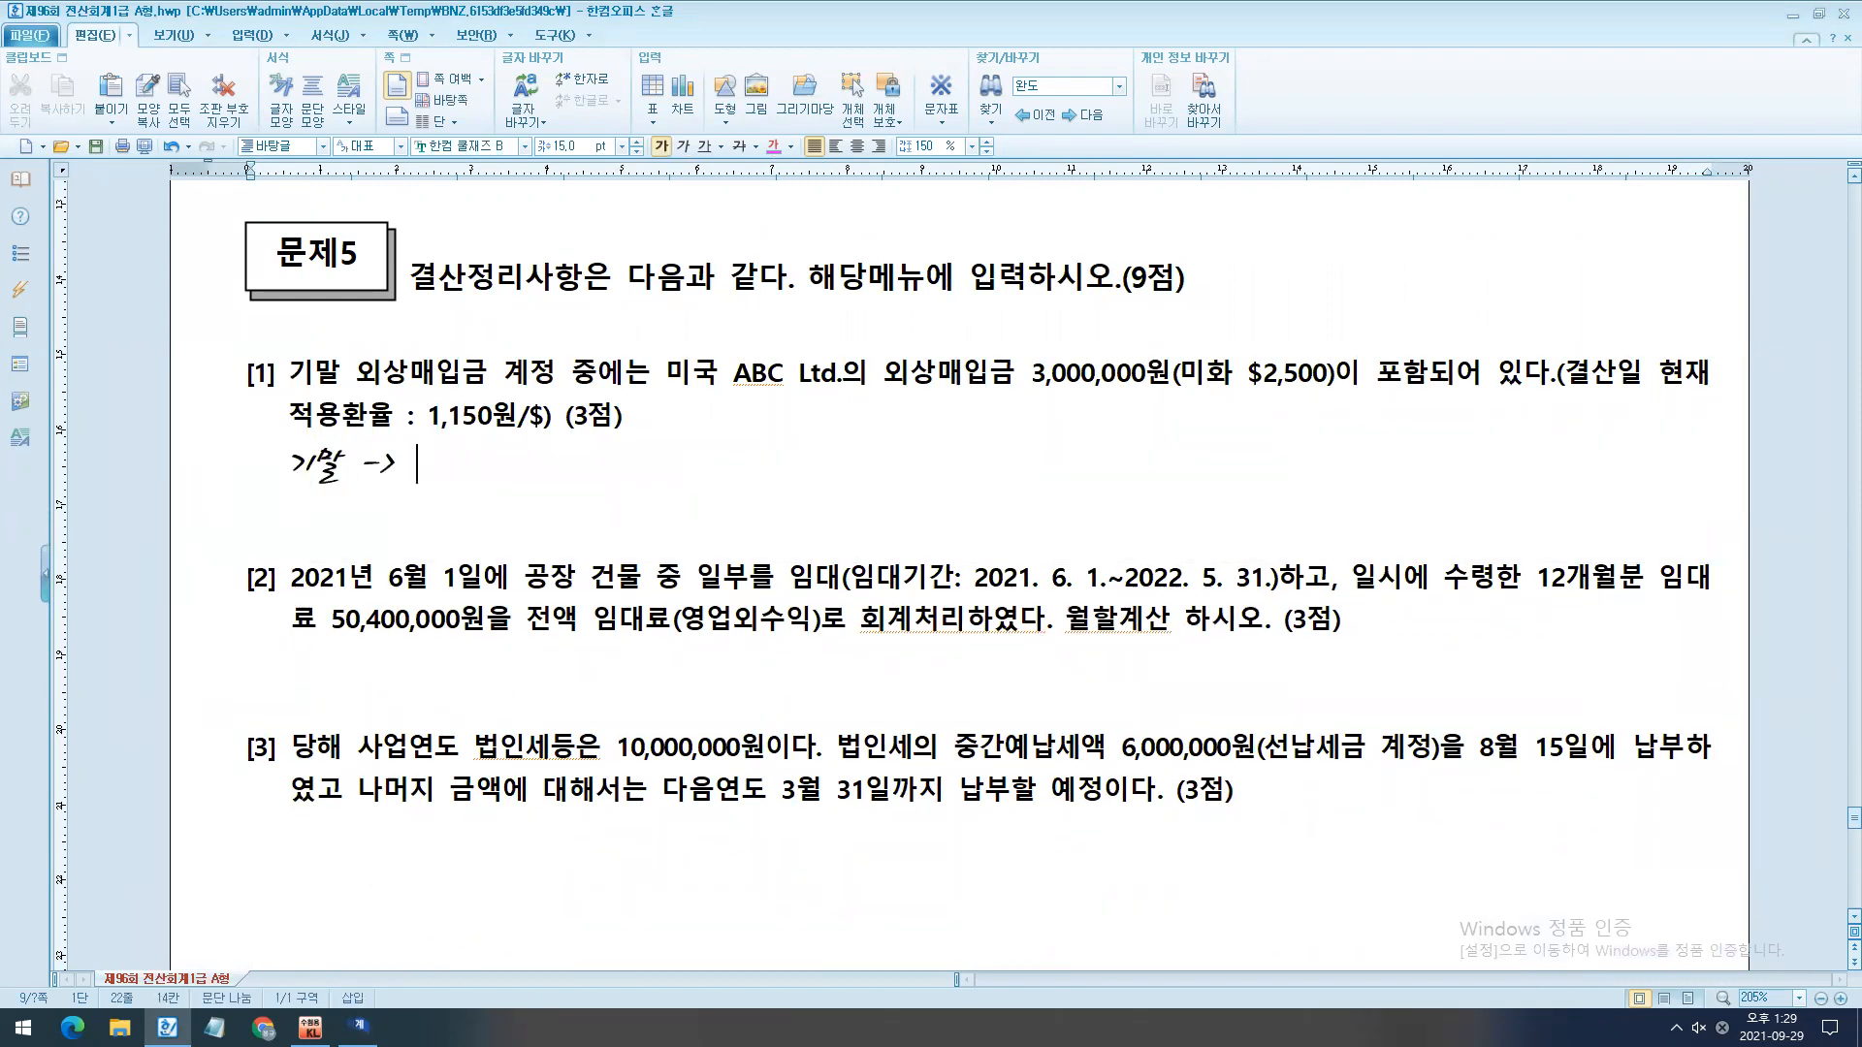
{"action": "type", "text": "6글자 (외"}
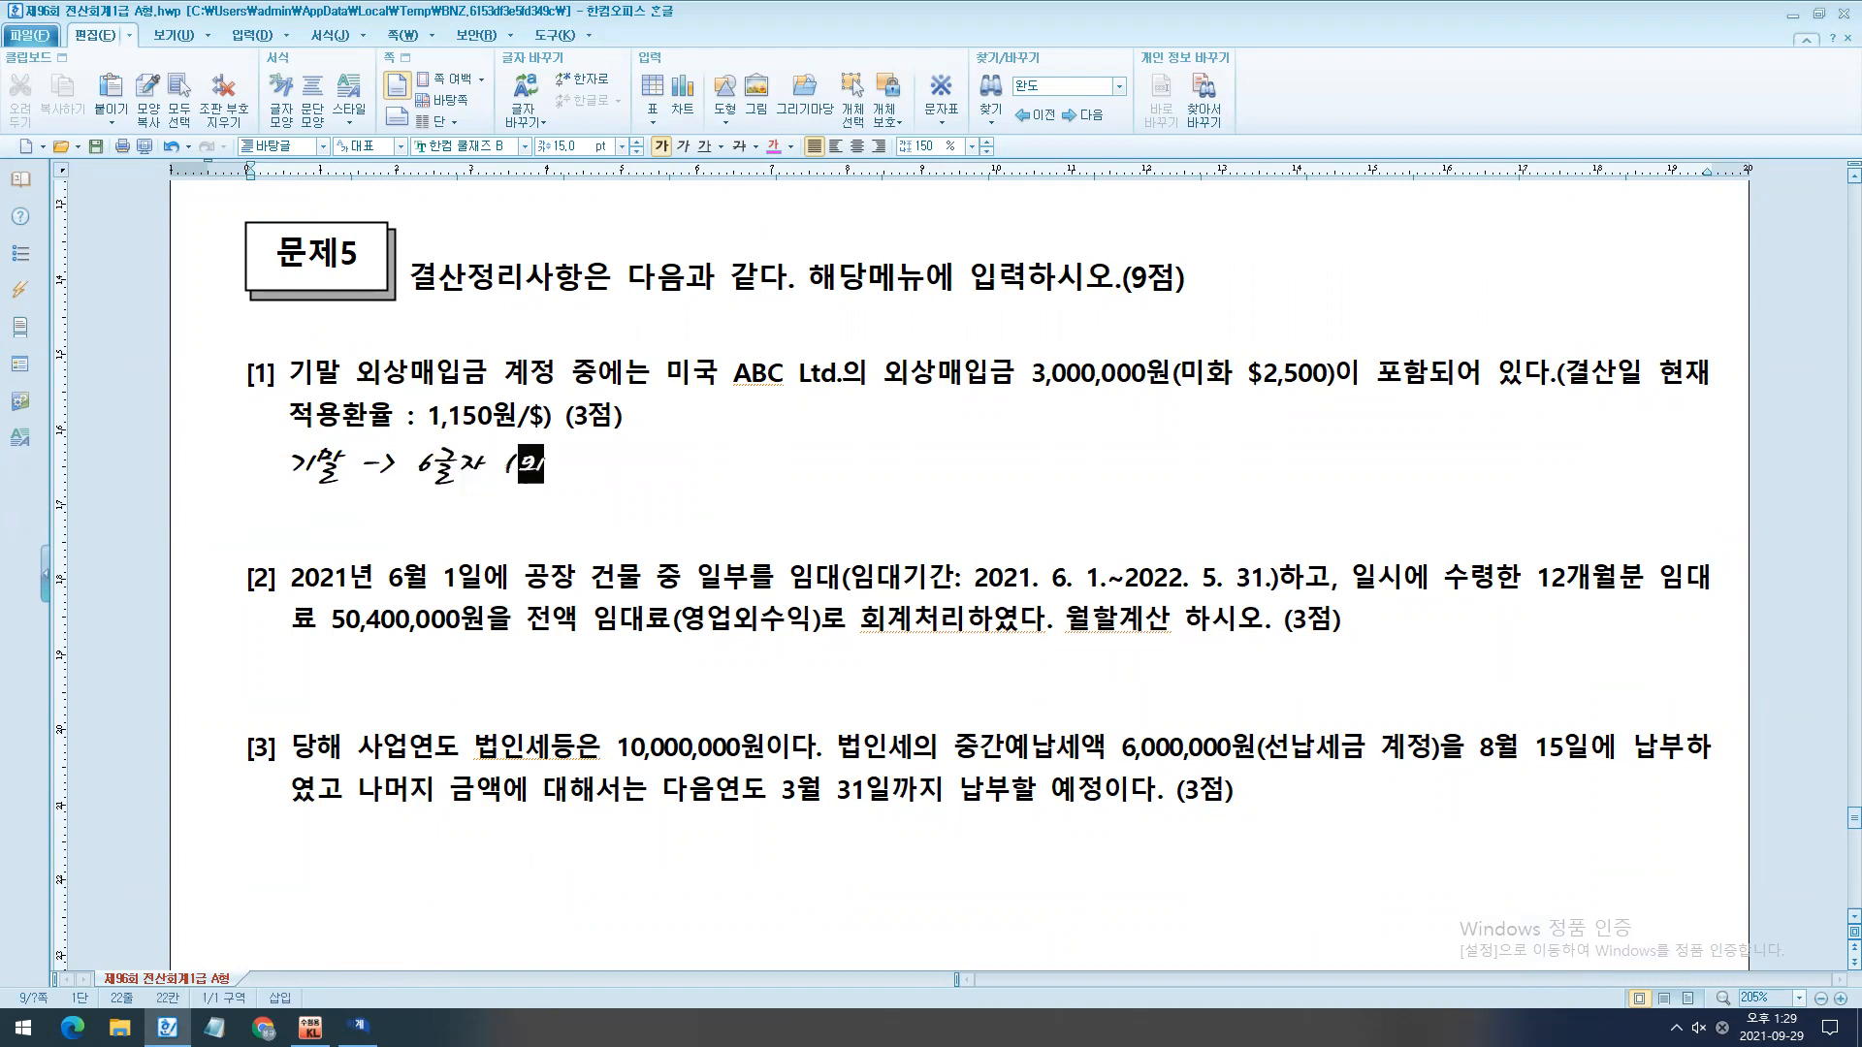
{"action": "type", "text": "화환산이익, 외화환"}
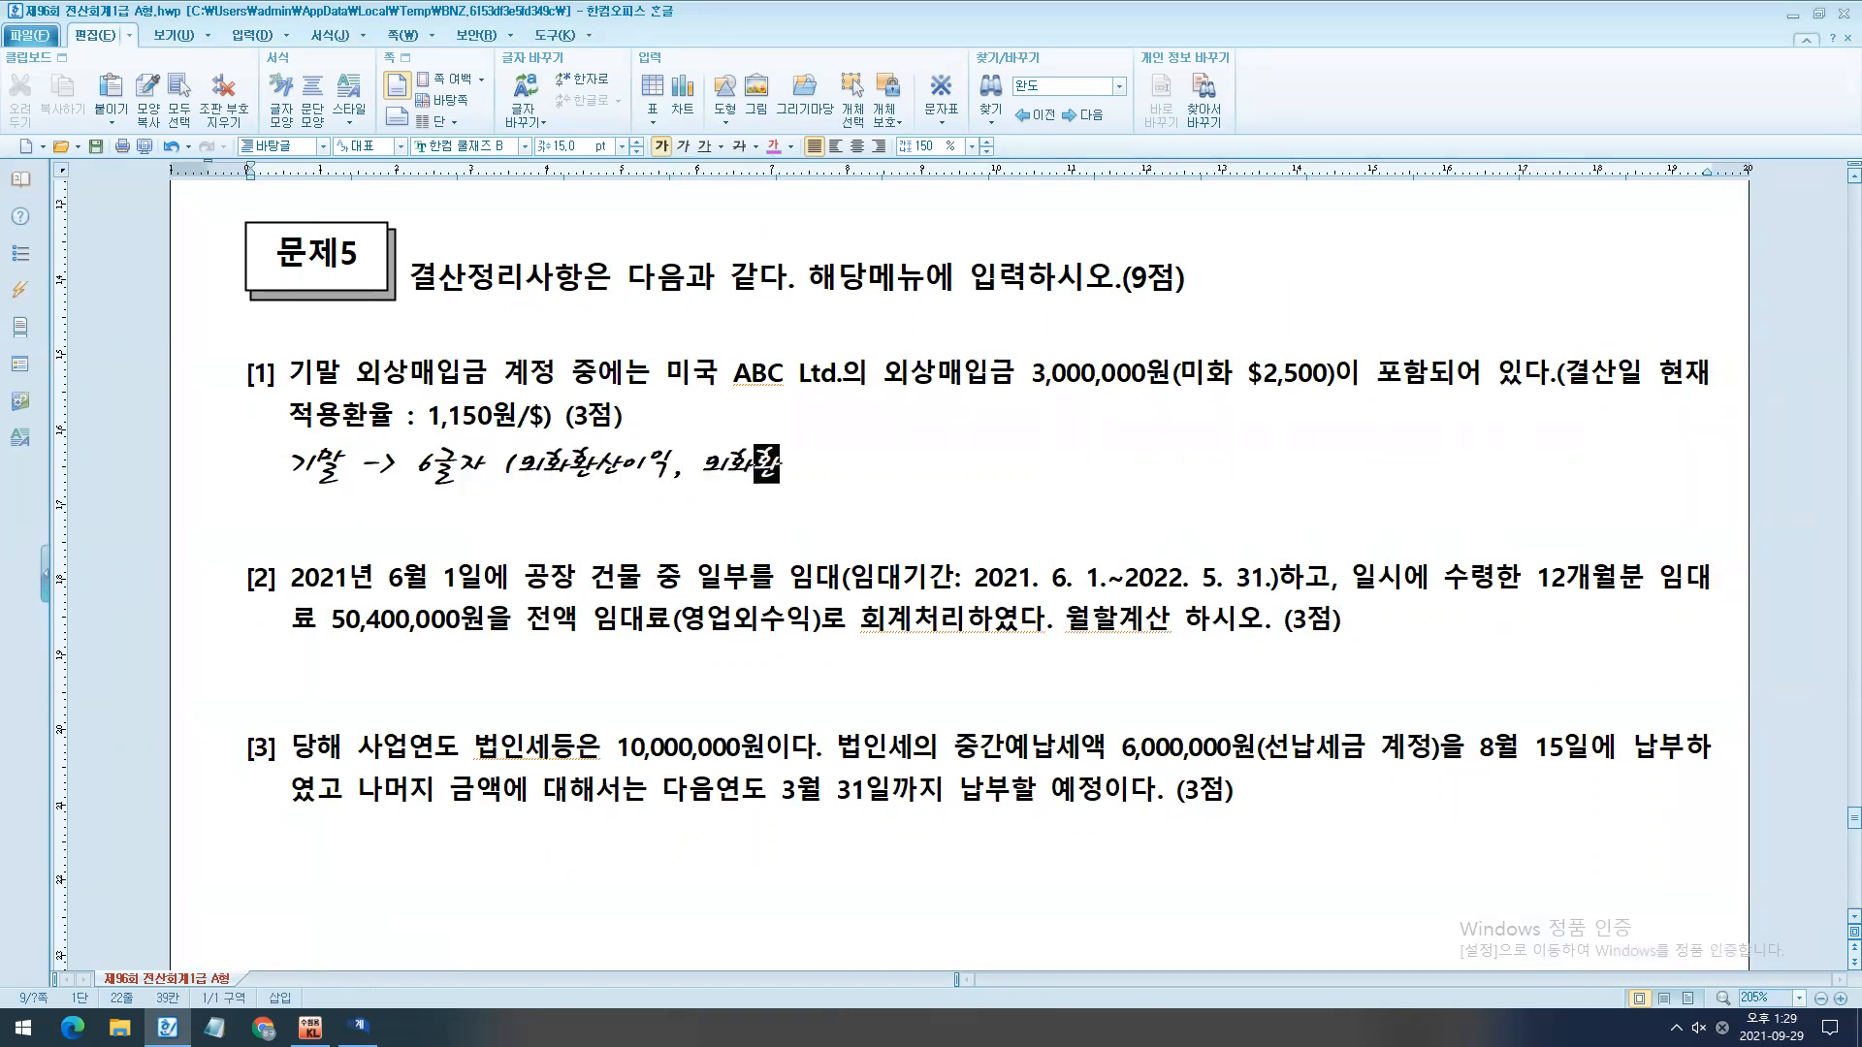
{"action": "type", "text": "산손실)"}
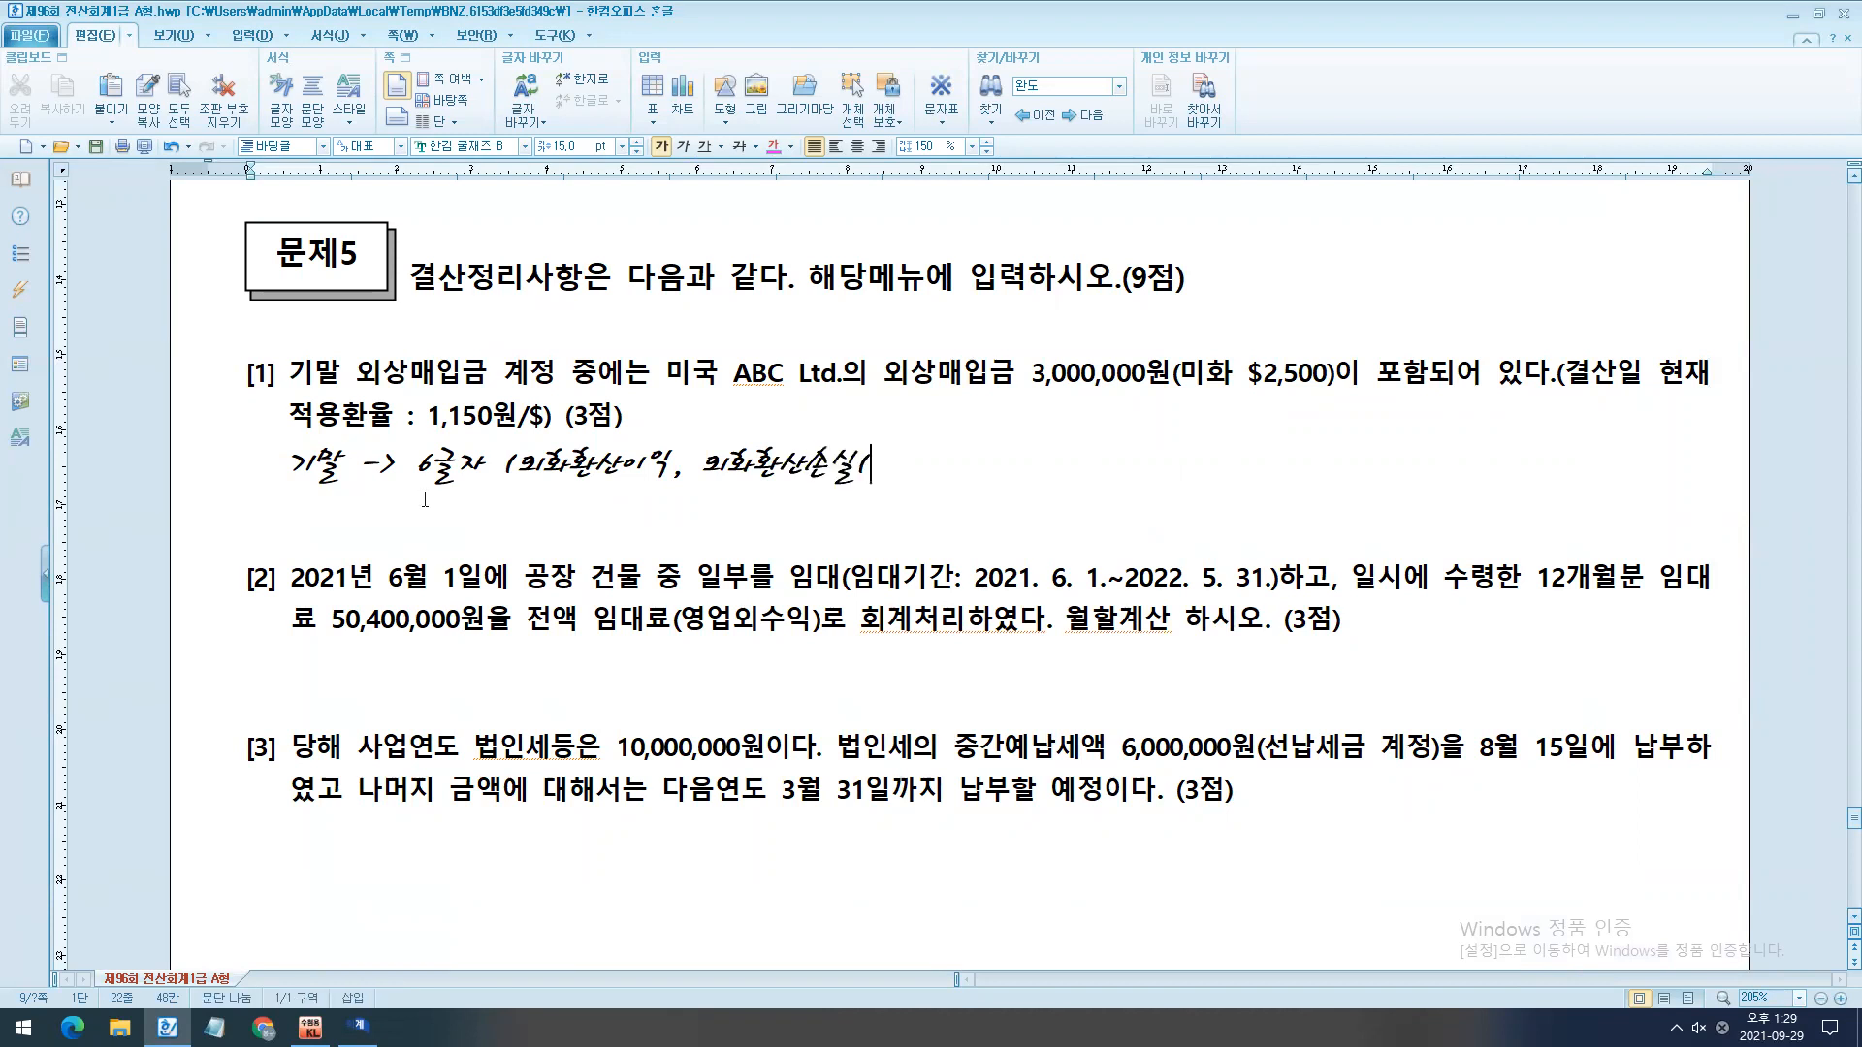
{"action": "key", "text": "Return"}
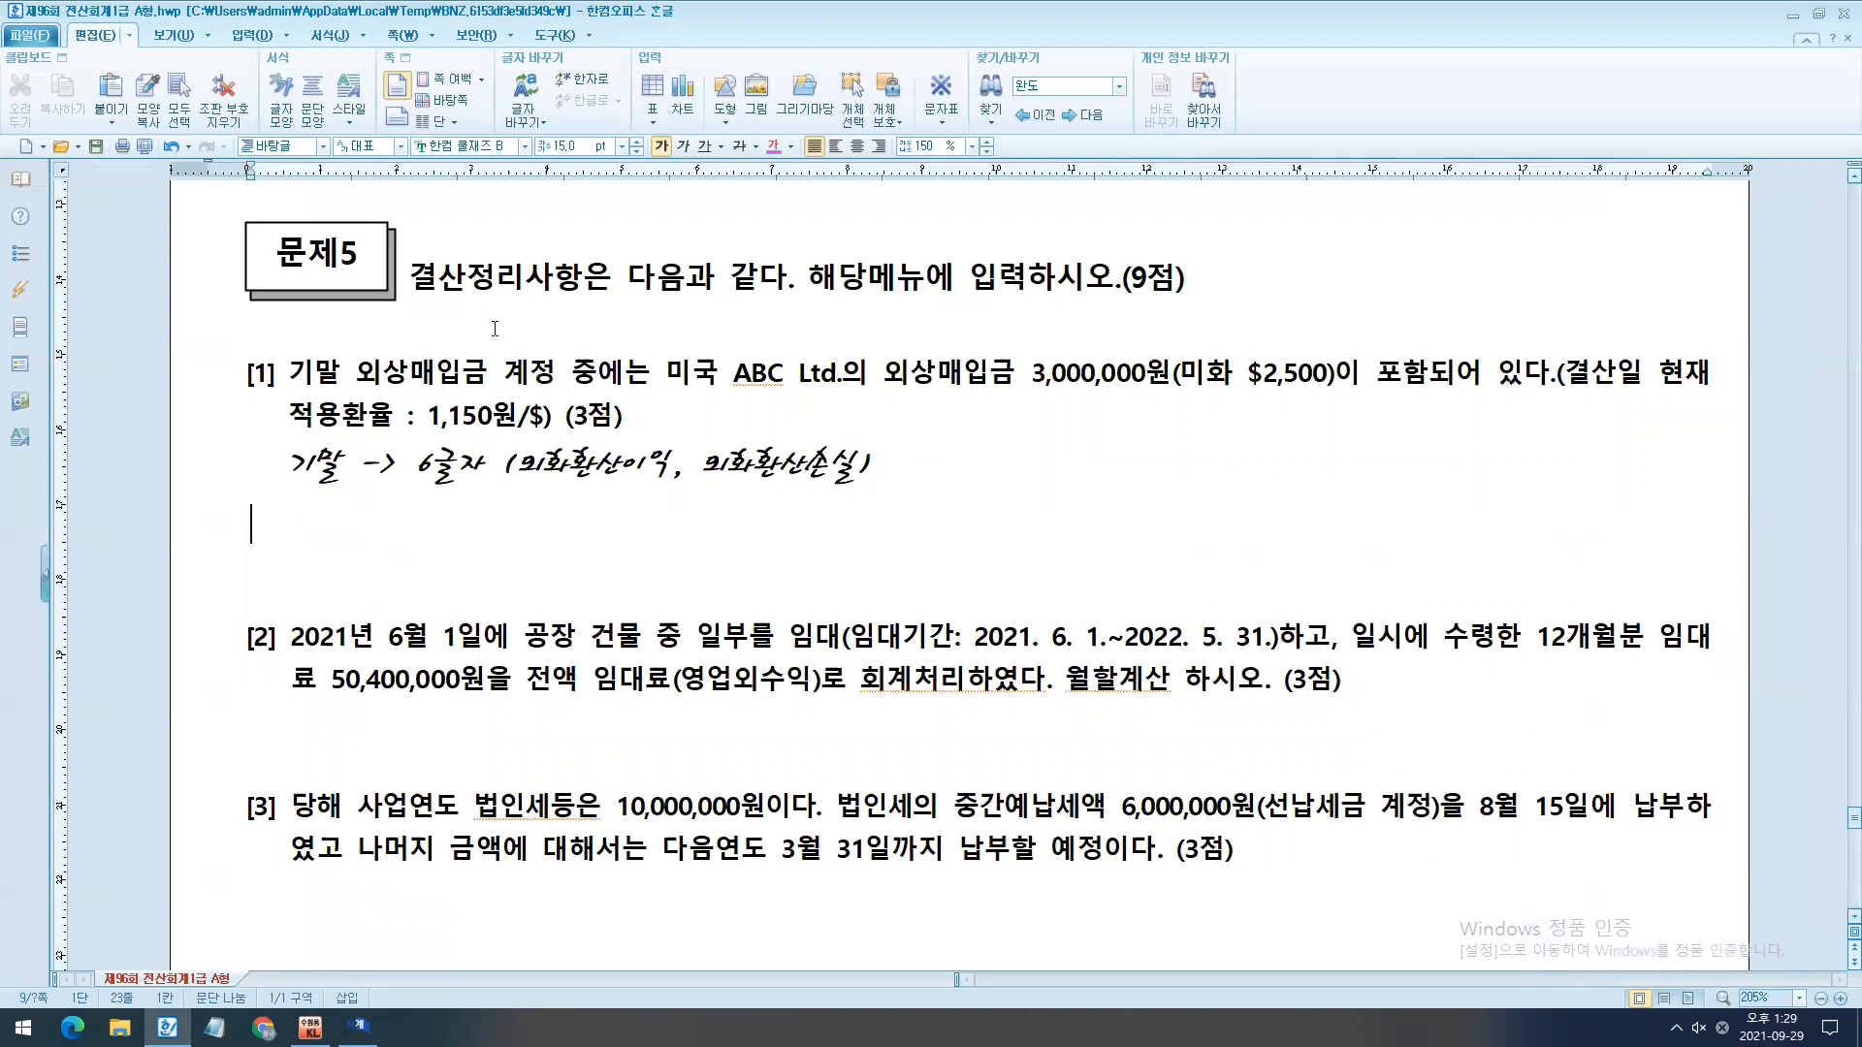
{"action": "key", "text": "Return"}
- Add the note "외상매입금 3,000,000($2,500)" below the 외화환산 note under 문제5 [1]
{"action": "scroll", "coordinate": [430, 519], "scroll_direction": "down", "scroll_amount": 1}
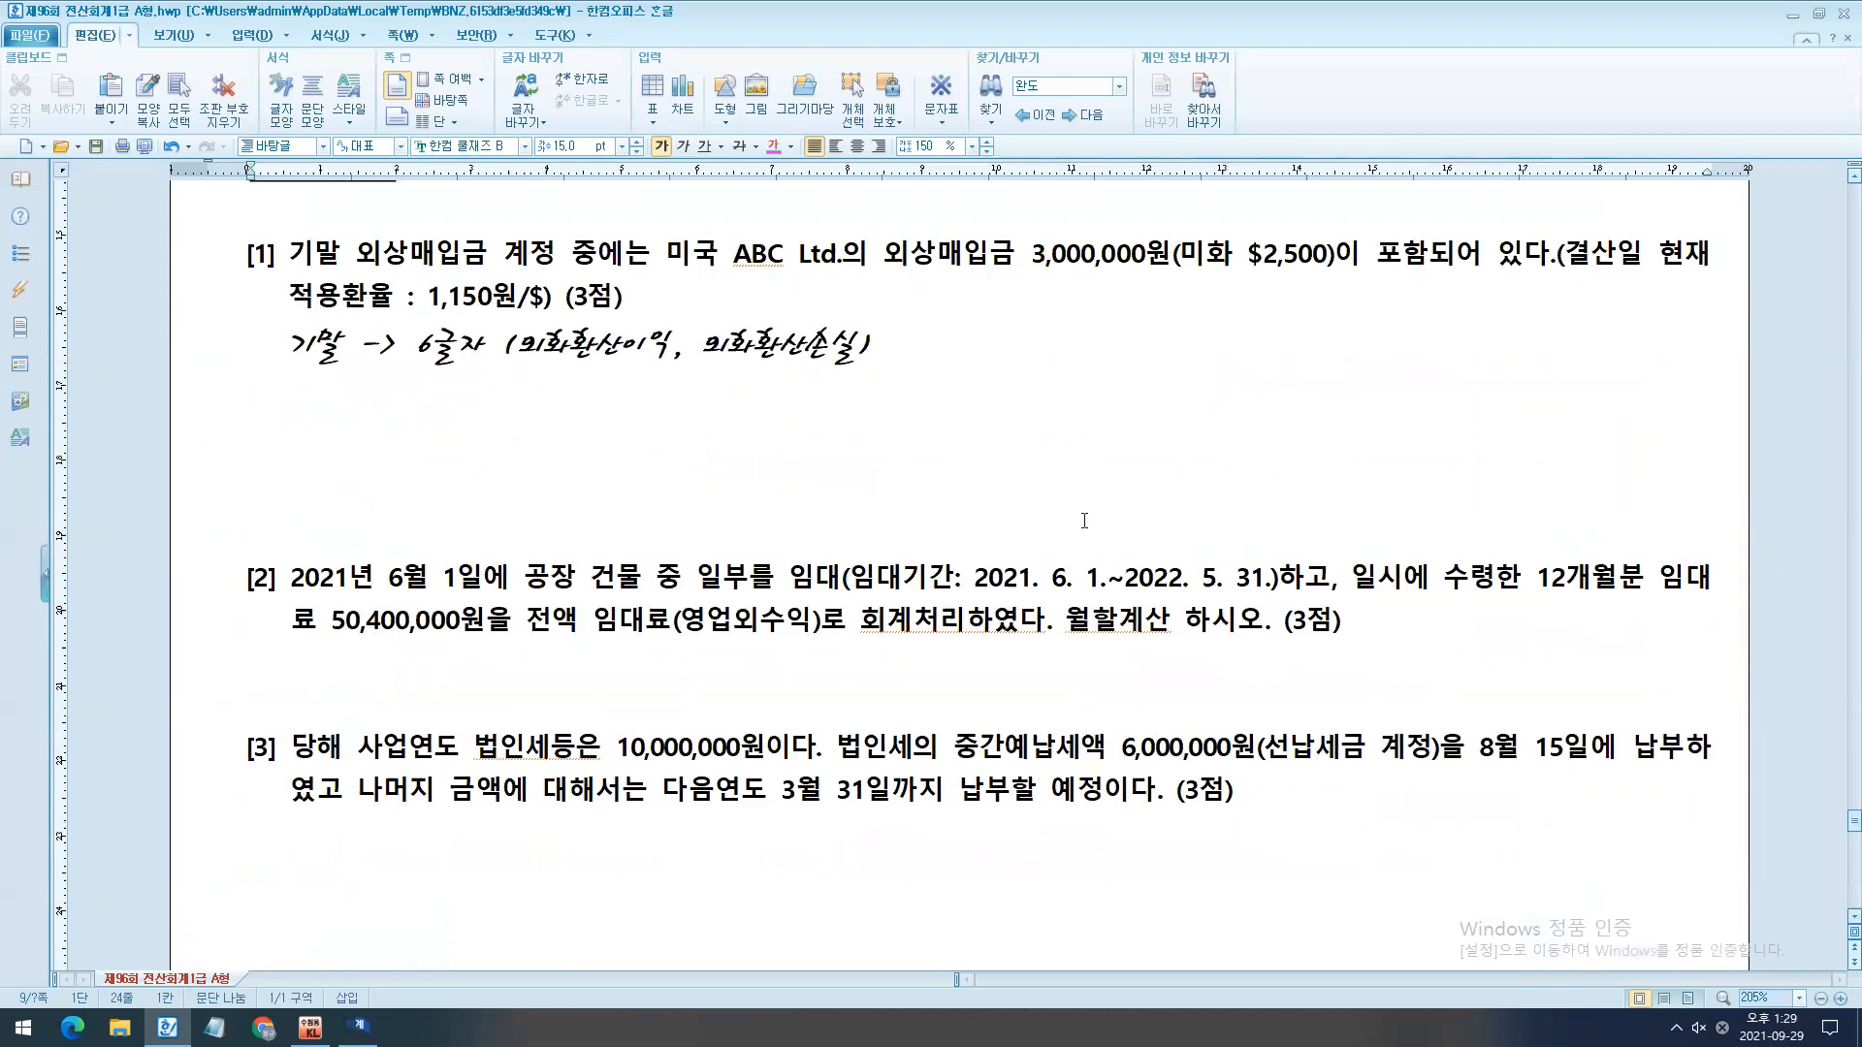
{"action": "mouse_move", "coordinate": [873, 216]}
{"action": "left_mouse_down"}
{"action": "mouse_move", "coordinate": [992, 283]}
{"action": "mouse_move", "coordinate": [1050, 281]}
{"action": "mouse_move", "coordinate": [1025, 281]}
{"action": "left_mouse_up"}
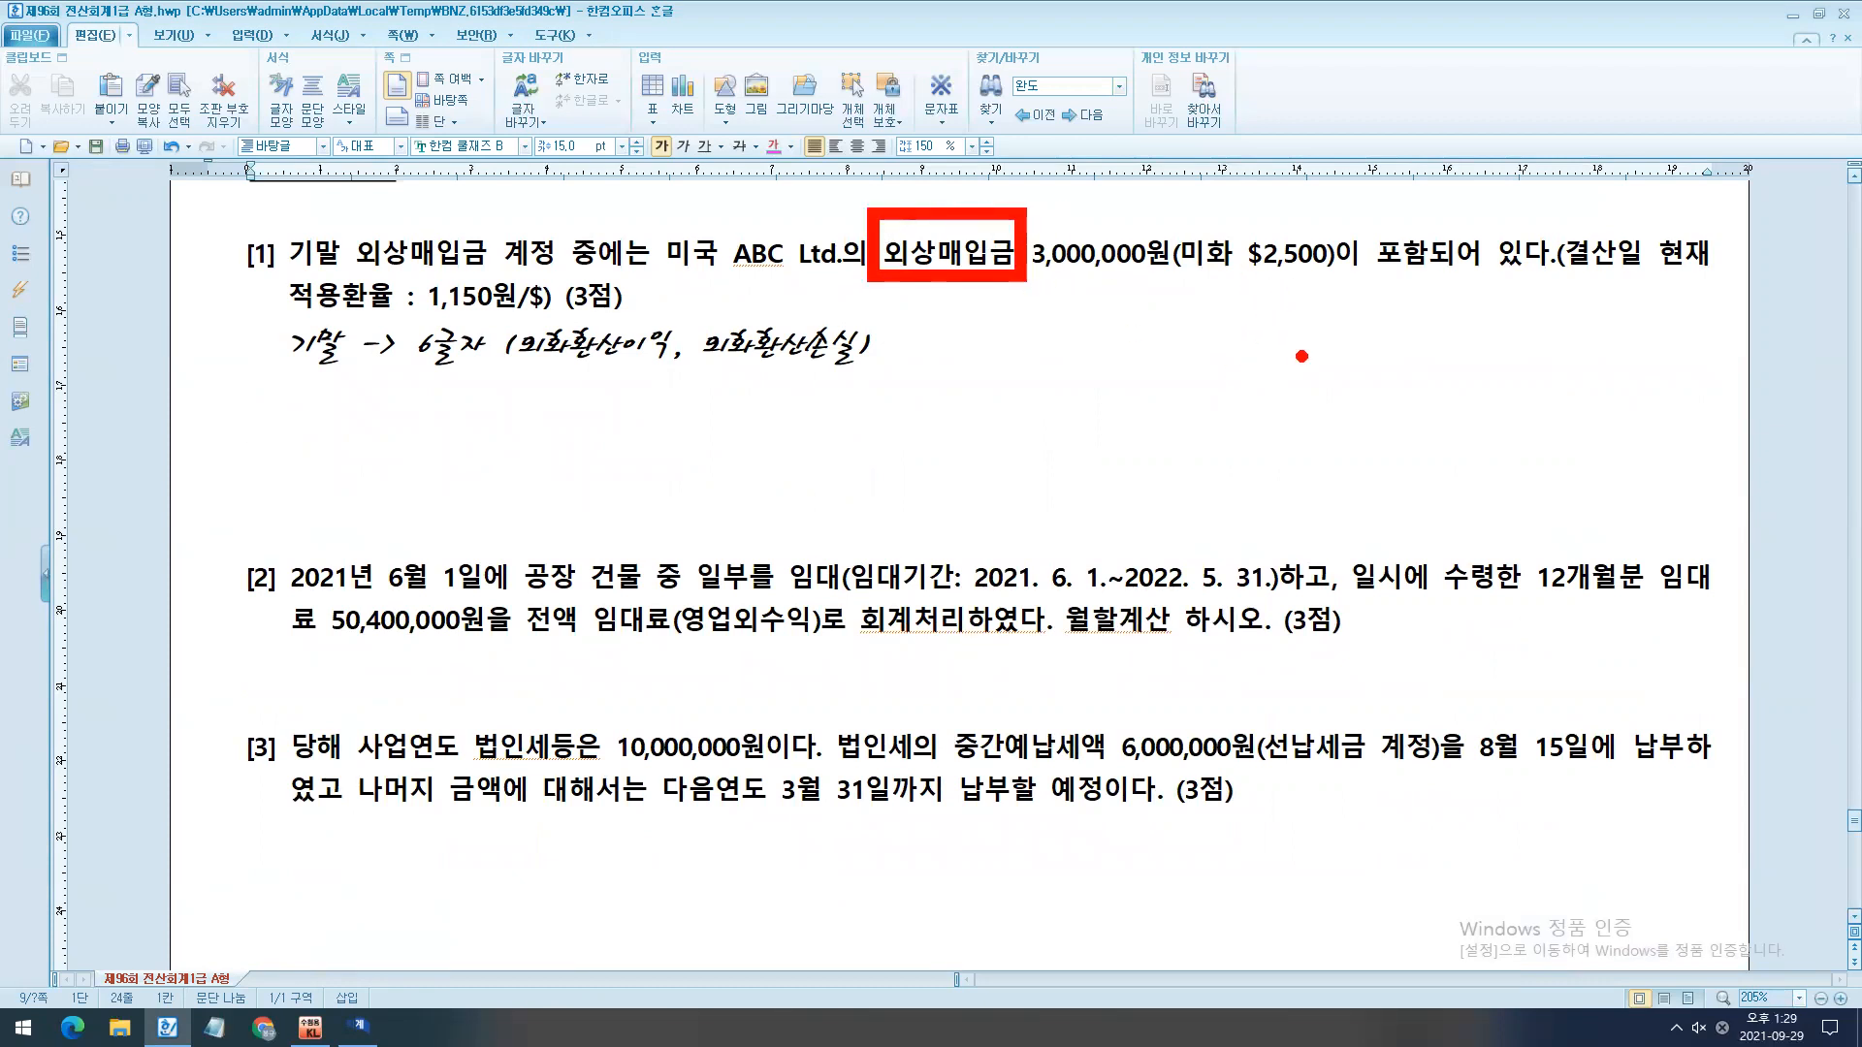
{"action": "key", "text": "Escape"}
{"action": "type", "text": "외사맵이"}
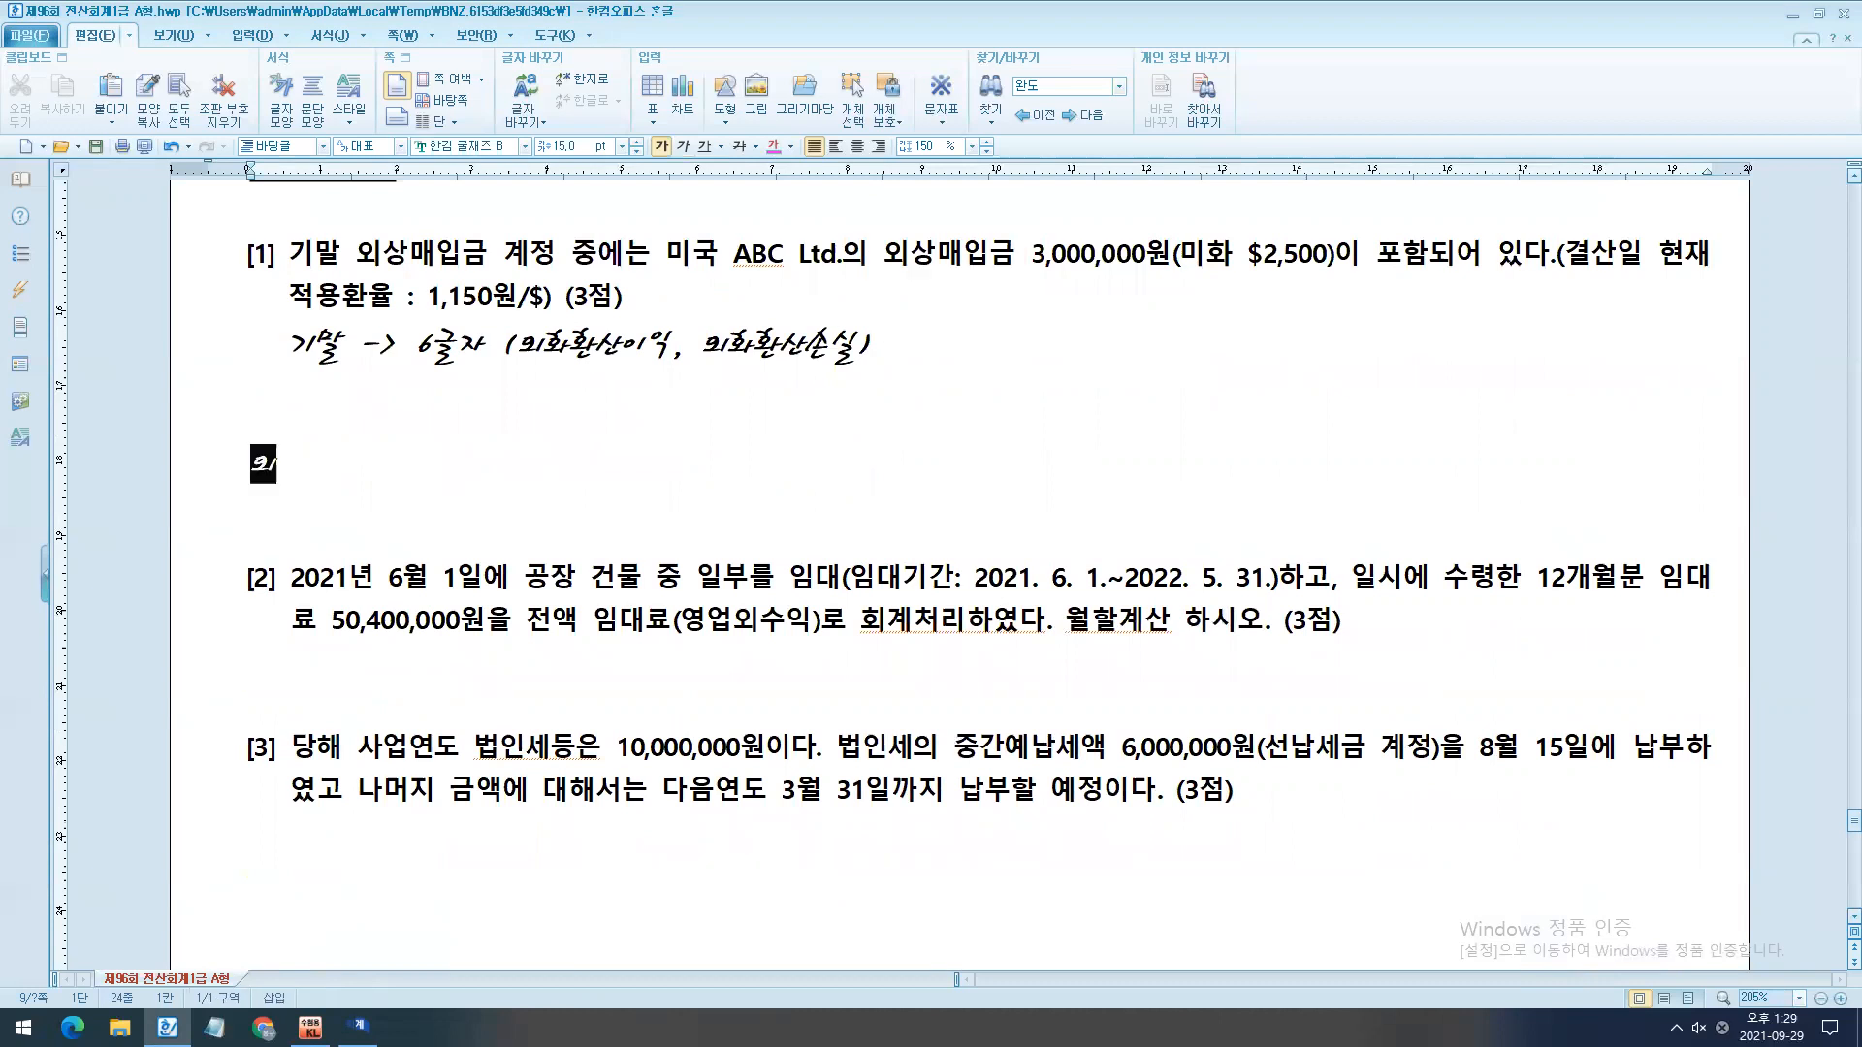
{"action": "key", "text": "BackSpace"}
{"action": "key", "text": "BackSpace"}
{"action": "key", "text": "BackSpace"}
{"action": "key", "text": "BackSpace"}
{"action": "type", "text": "상ㅇ"}
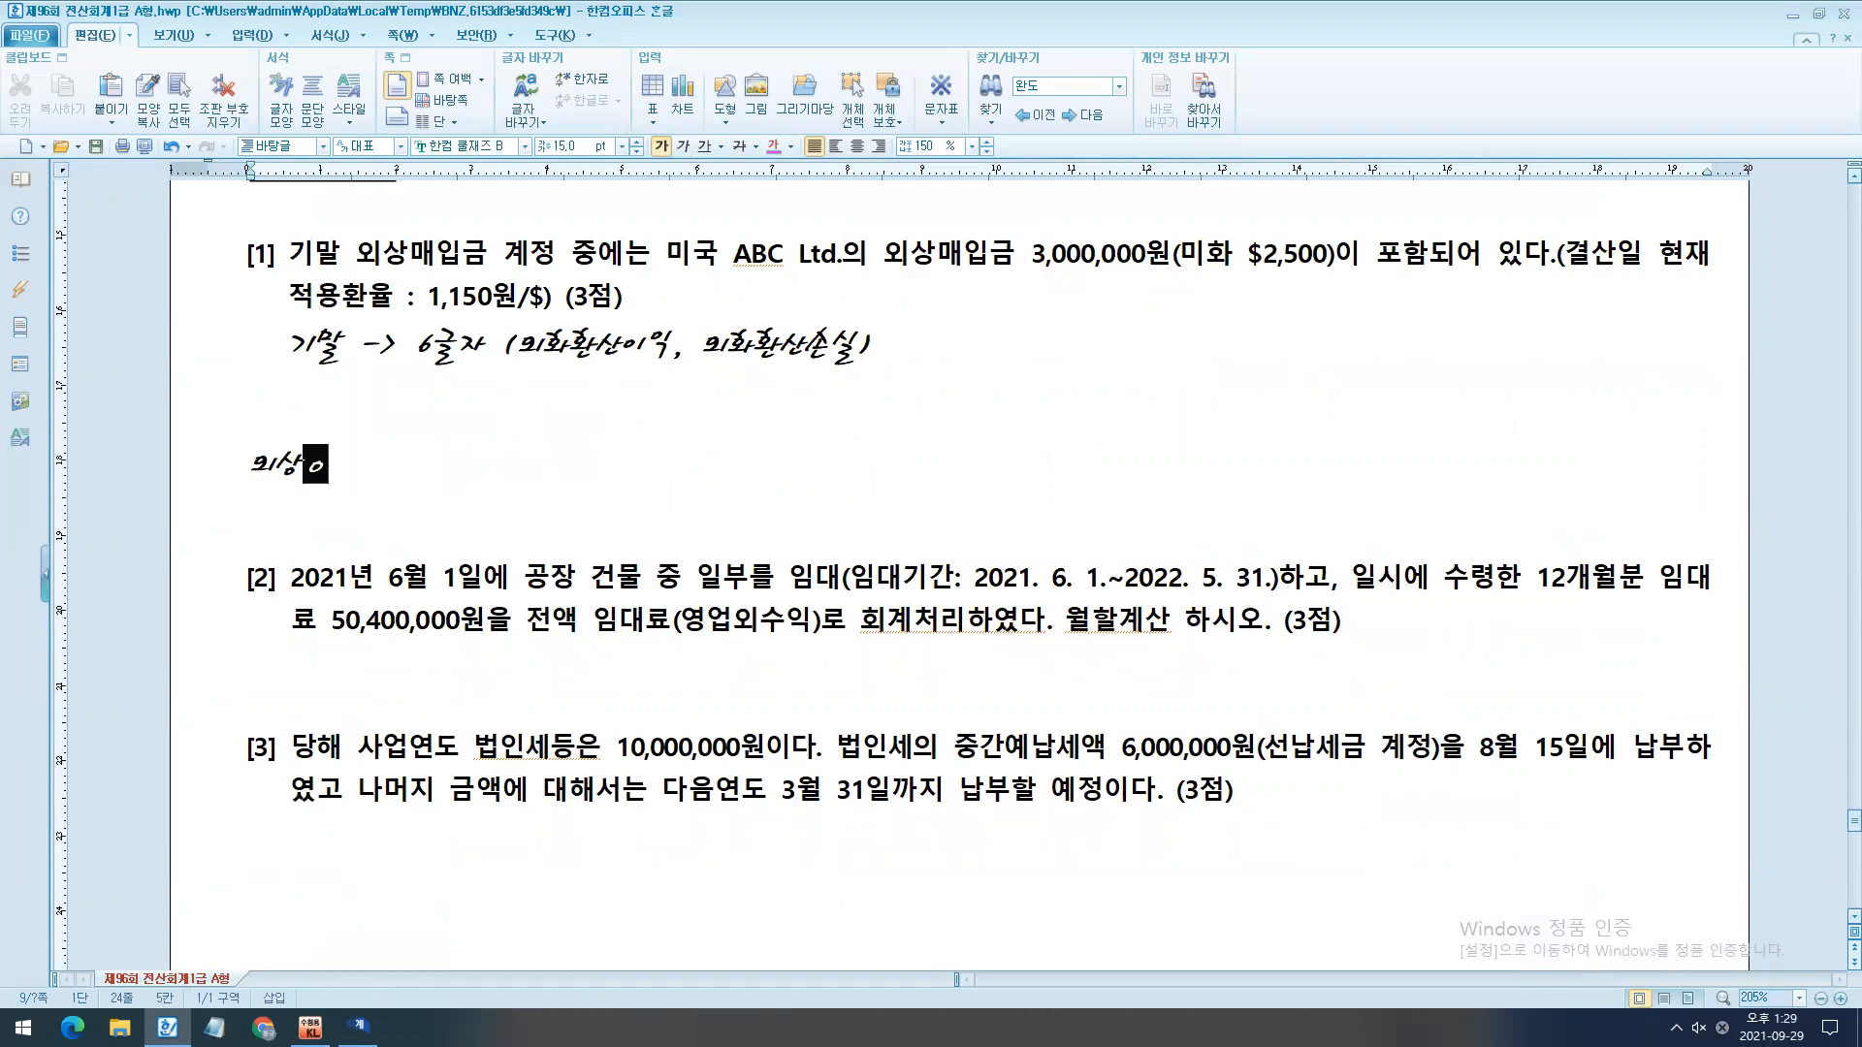
{"action": "key", "text": "BackSpace"}
{"action": "type", "text": "매입금 3,000,000"}
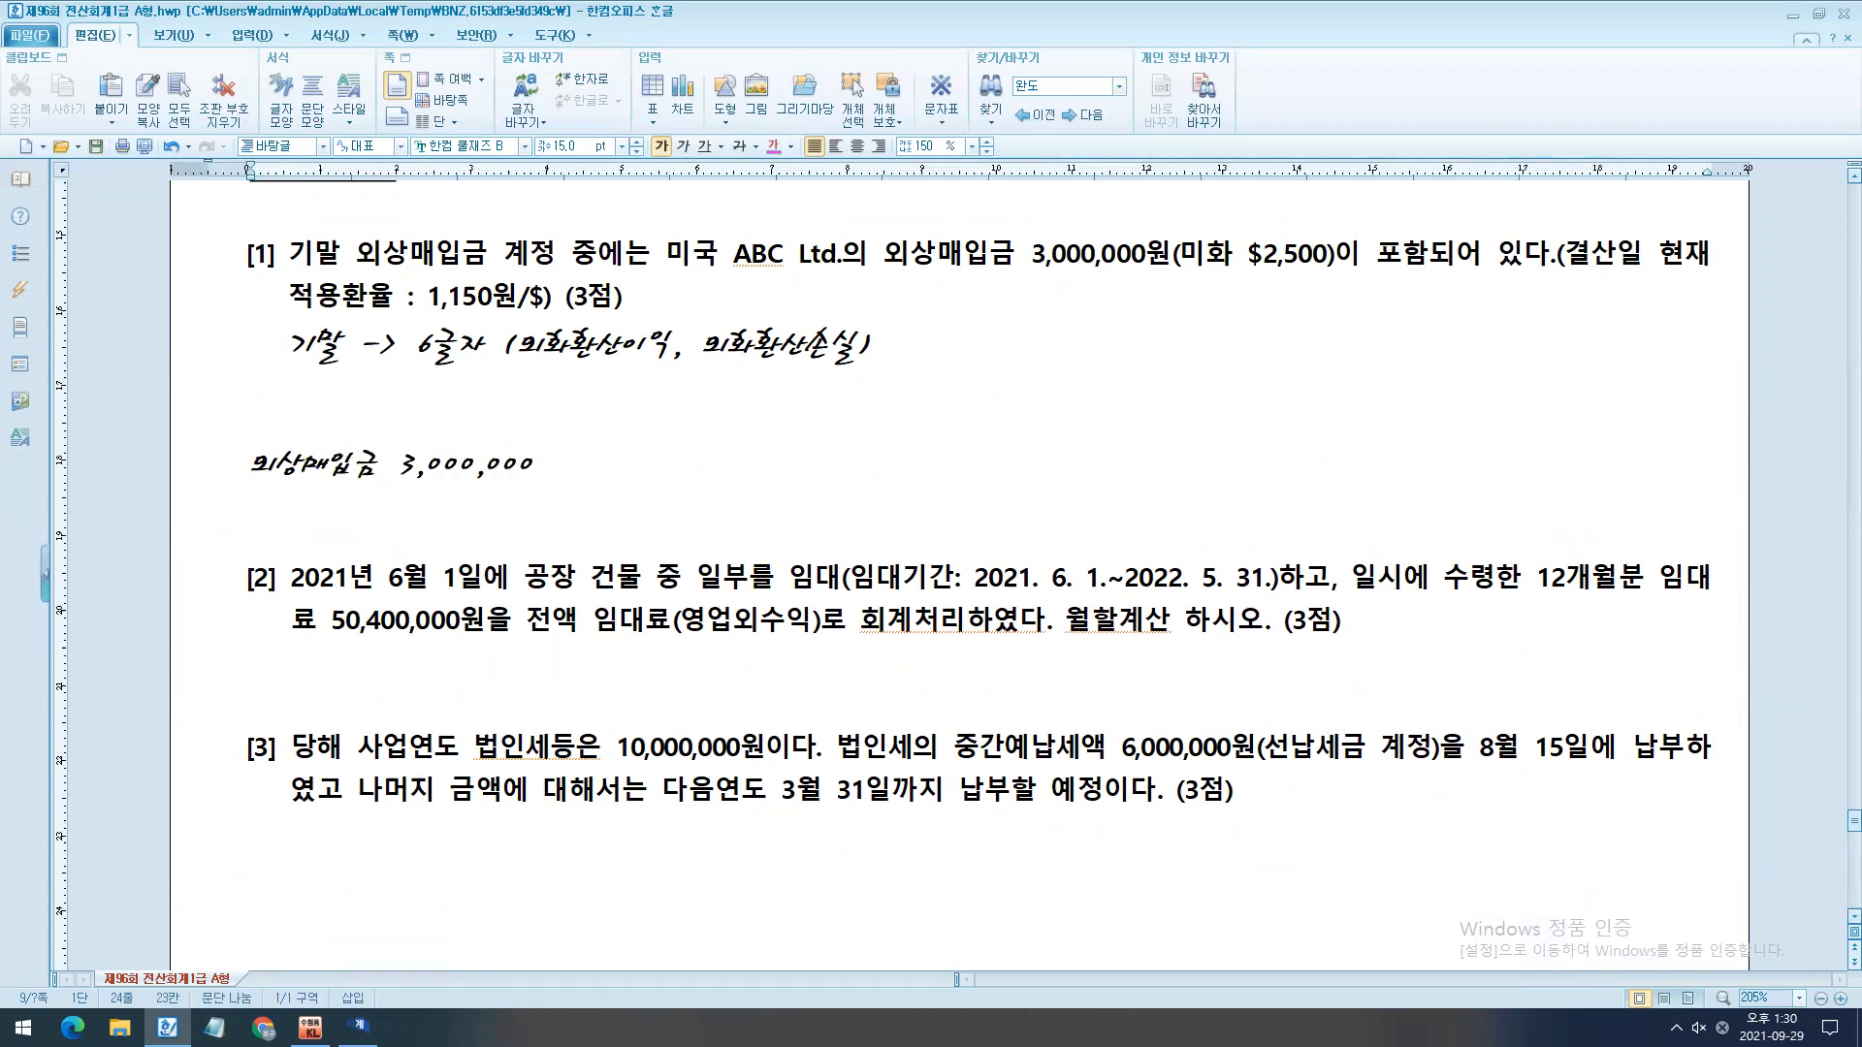
{"action": "type", "text": "($2,500)"}
{"action": "left_click_drag", "start_coordinate": [853, 225], "coordinate": [1366, 304]}
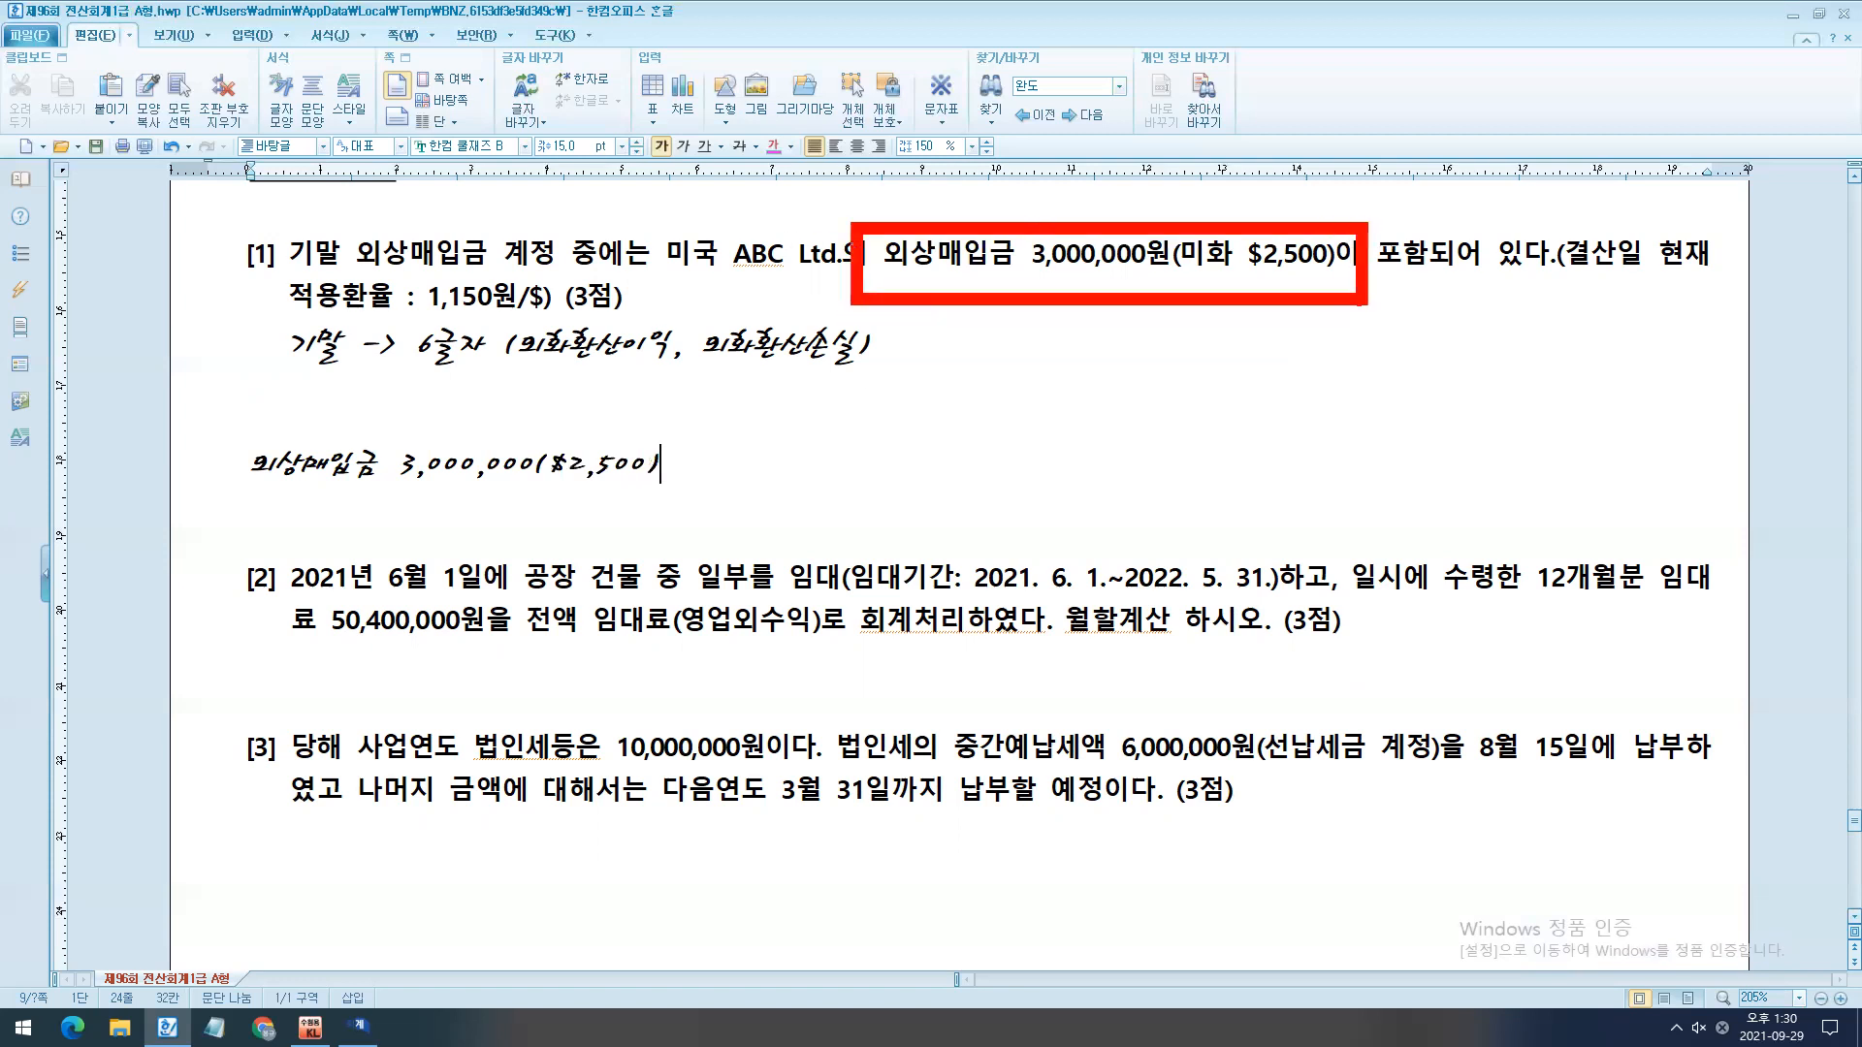
{"action": "left_click_drag", "start_coordinate": [230, 432], "coordinate": [837, 523]}
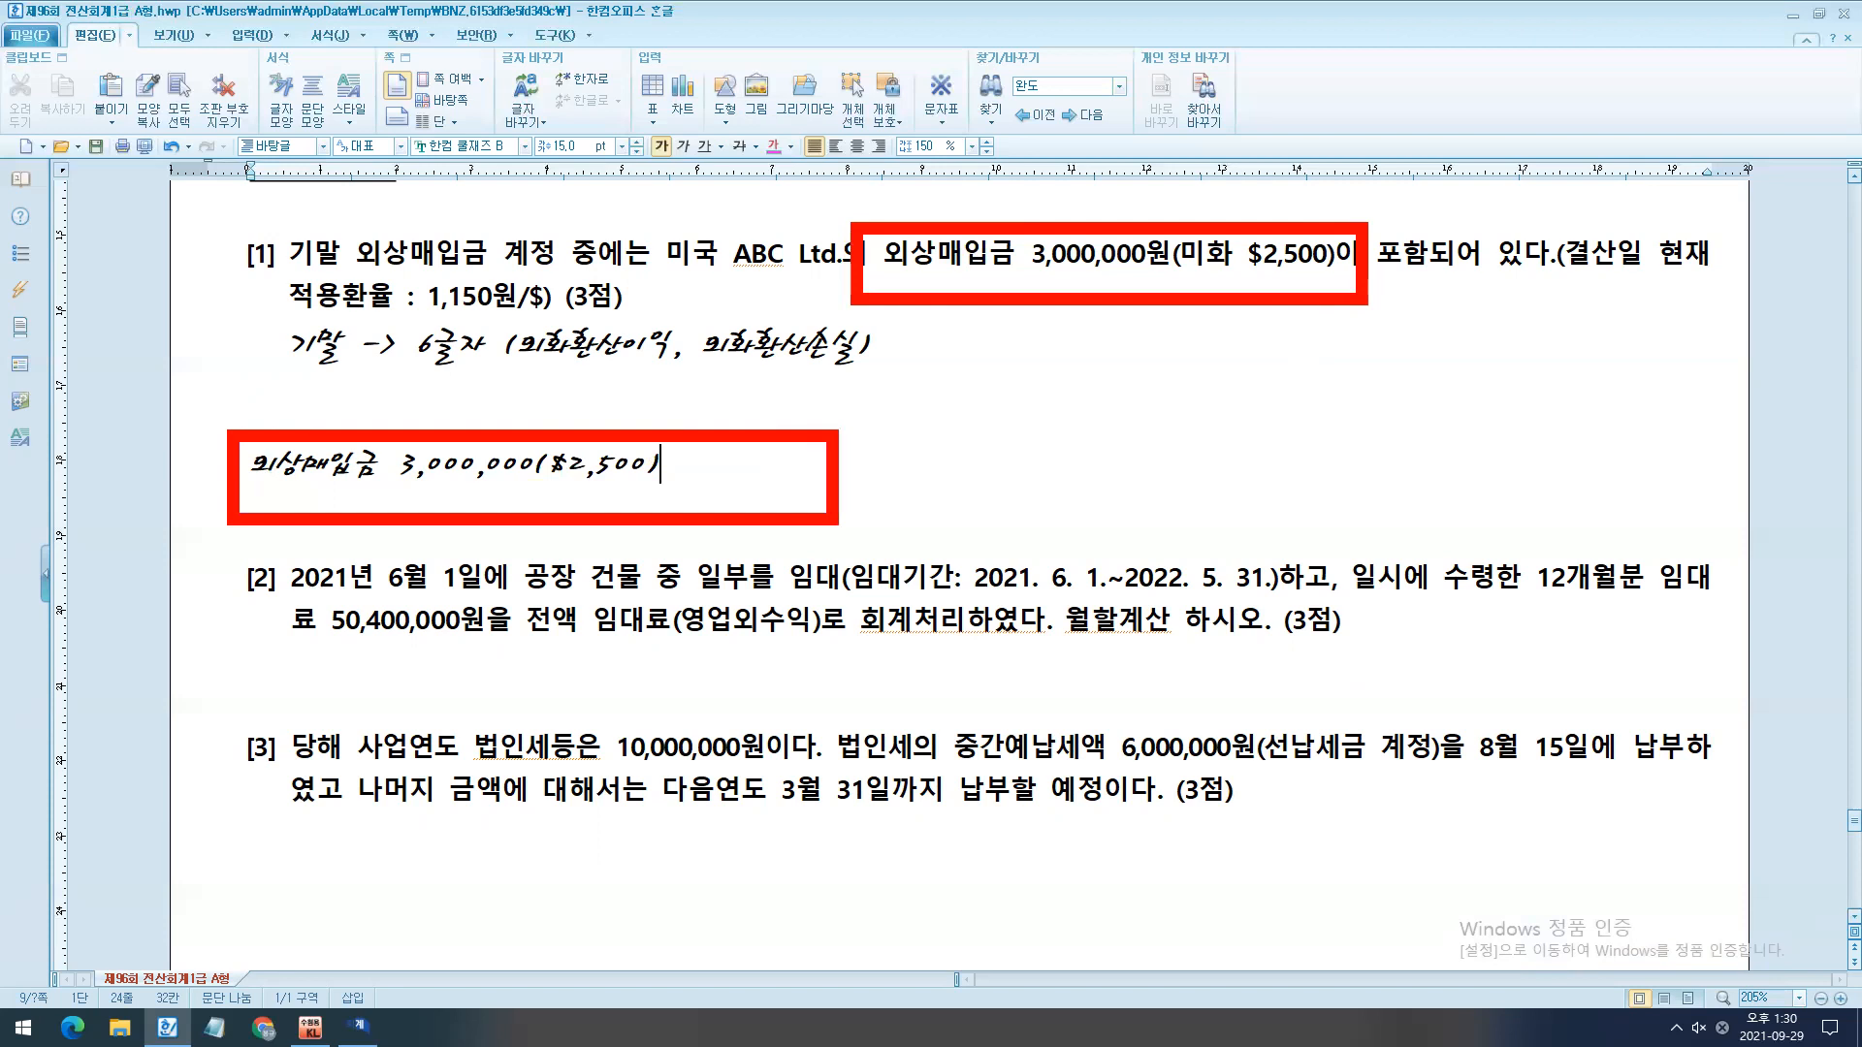
{"action": "key", "text": "Escape"}
- Add the note "결산환율 -> 1$ 1,150" two lines below the 외상매입금 note
{"action": "key", "text": "Return"}
{"action": "key", "text": "Return"}
{"action": "type", "text": "결산환율 -> 1$ 1,150"}
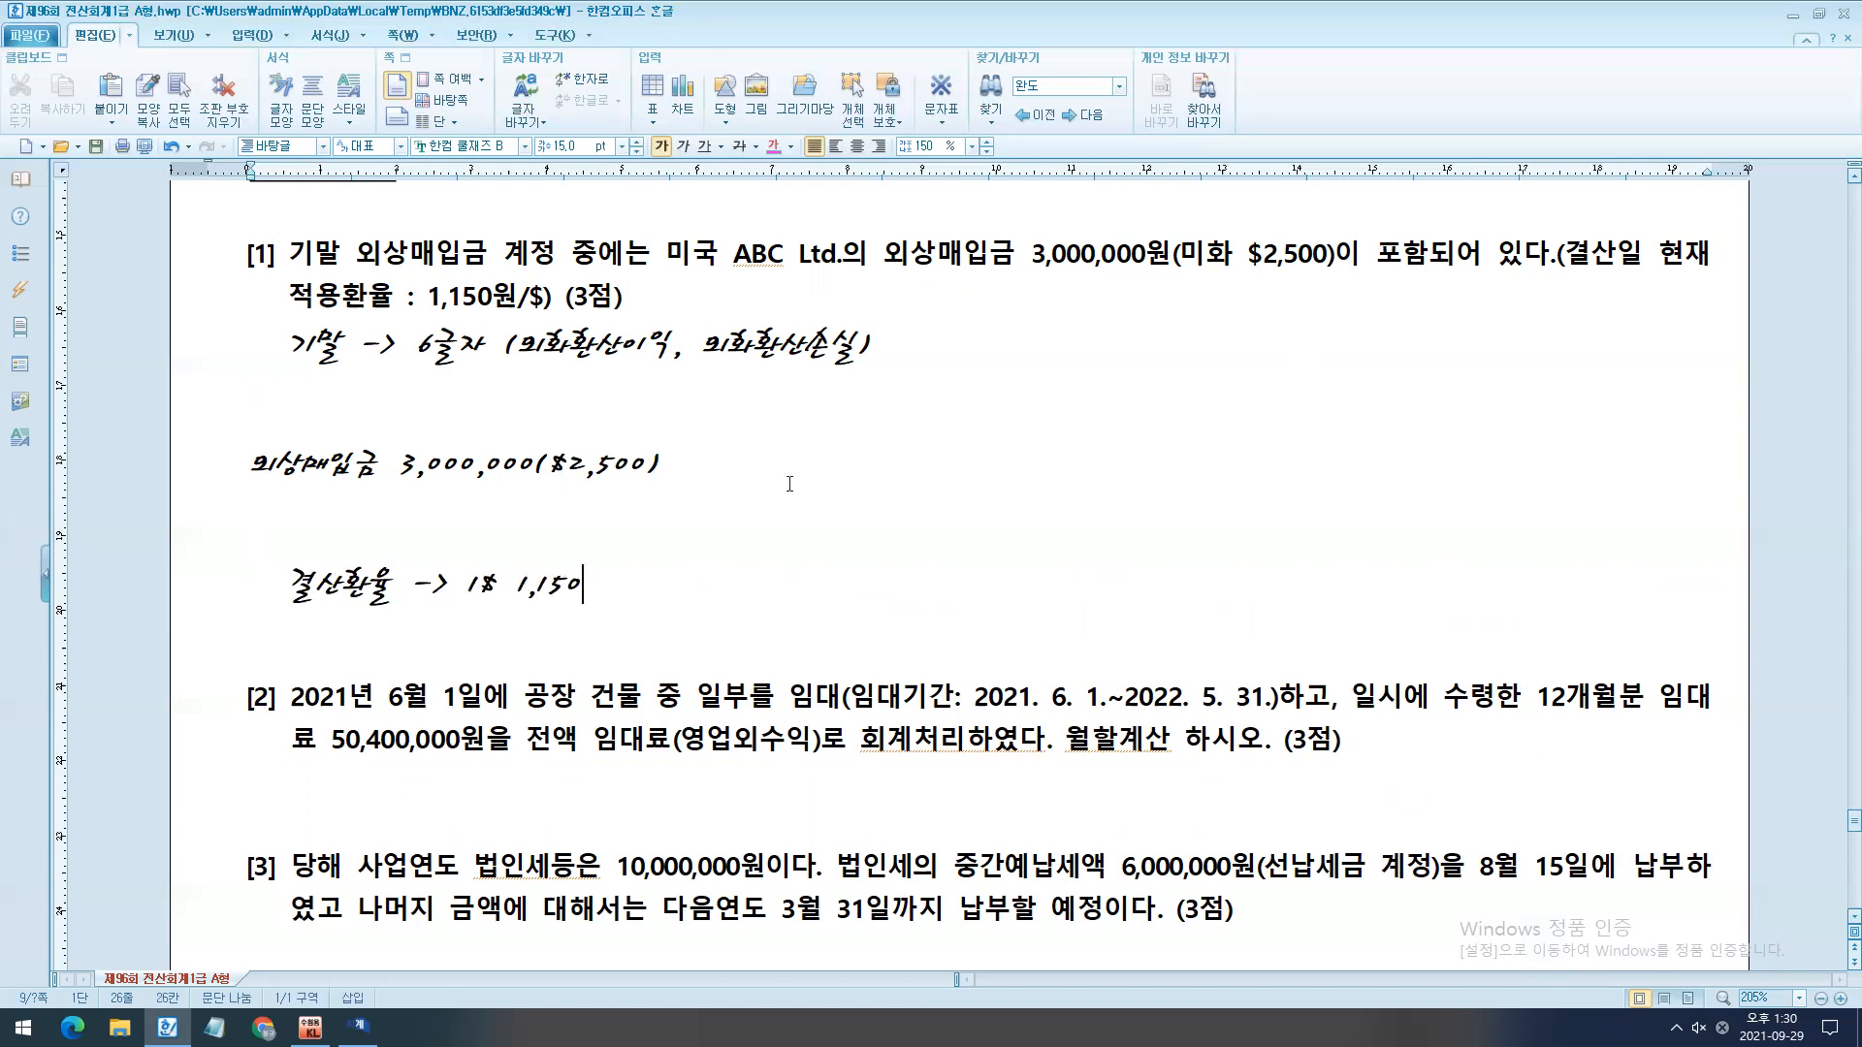
{"action": "key", "text": "ctrl+2"}
{"action": "left_click_drag", "start_coordinate": [446, 548], "coordinate": [649, 620]}
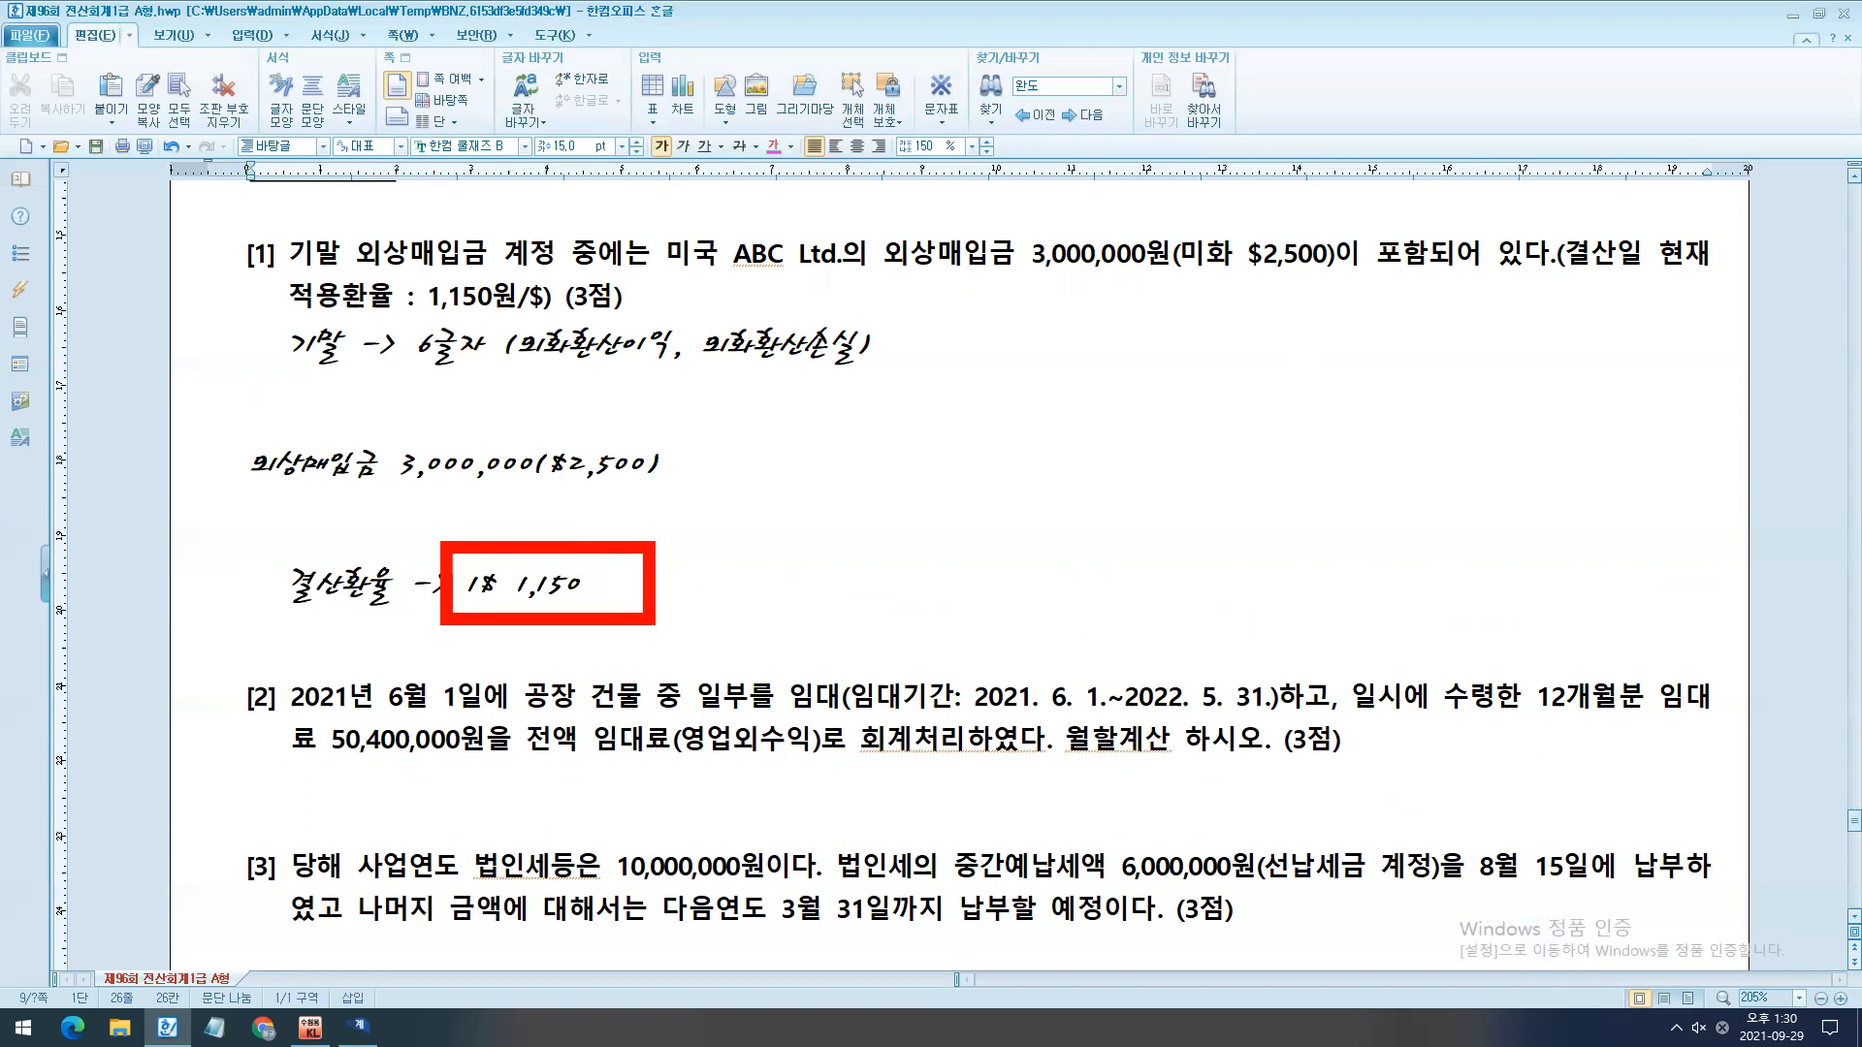
{"action": "left_click_drag", "start_coordinate": [533, 422], "coordinate": [740, 527]}
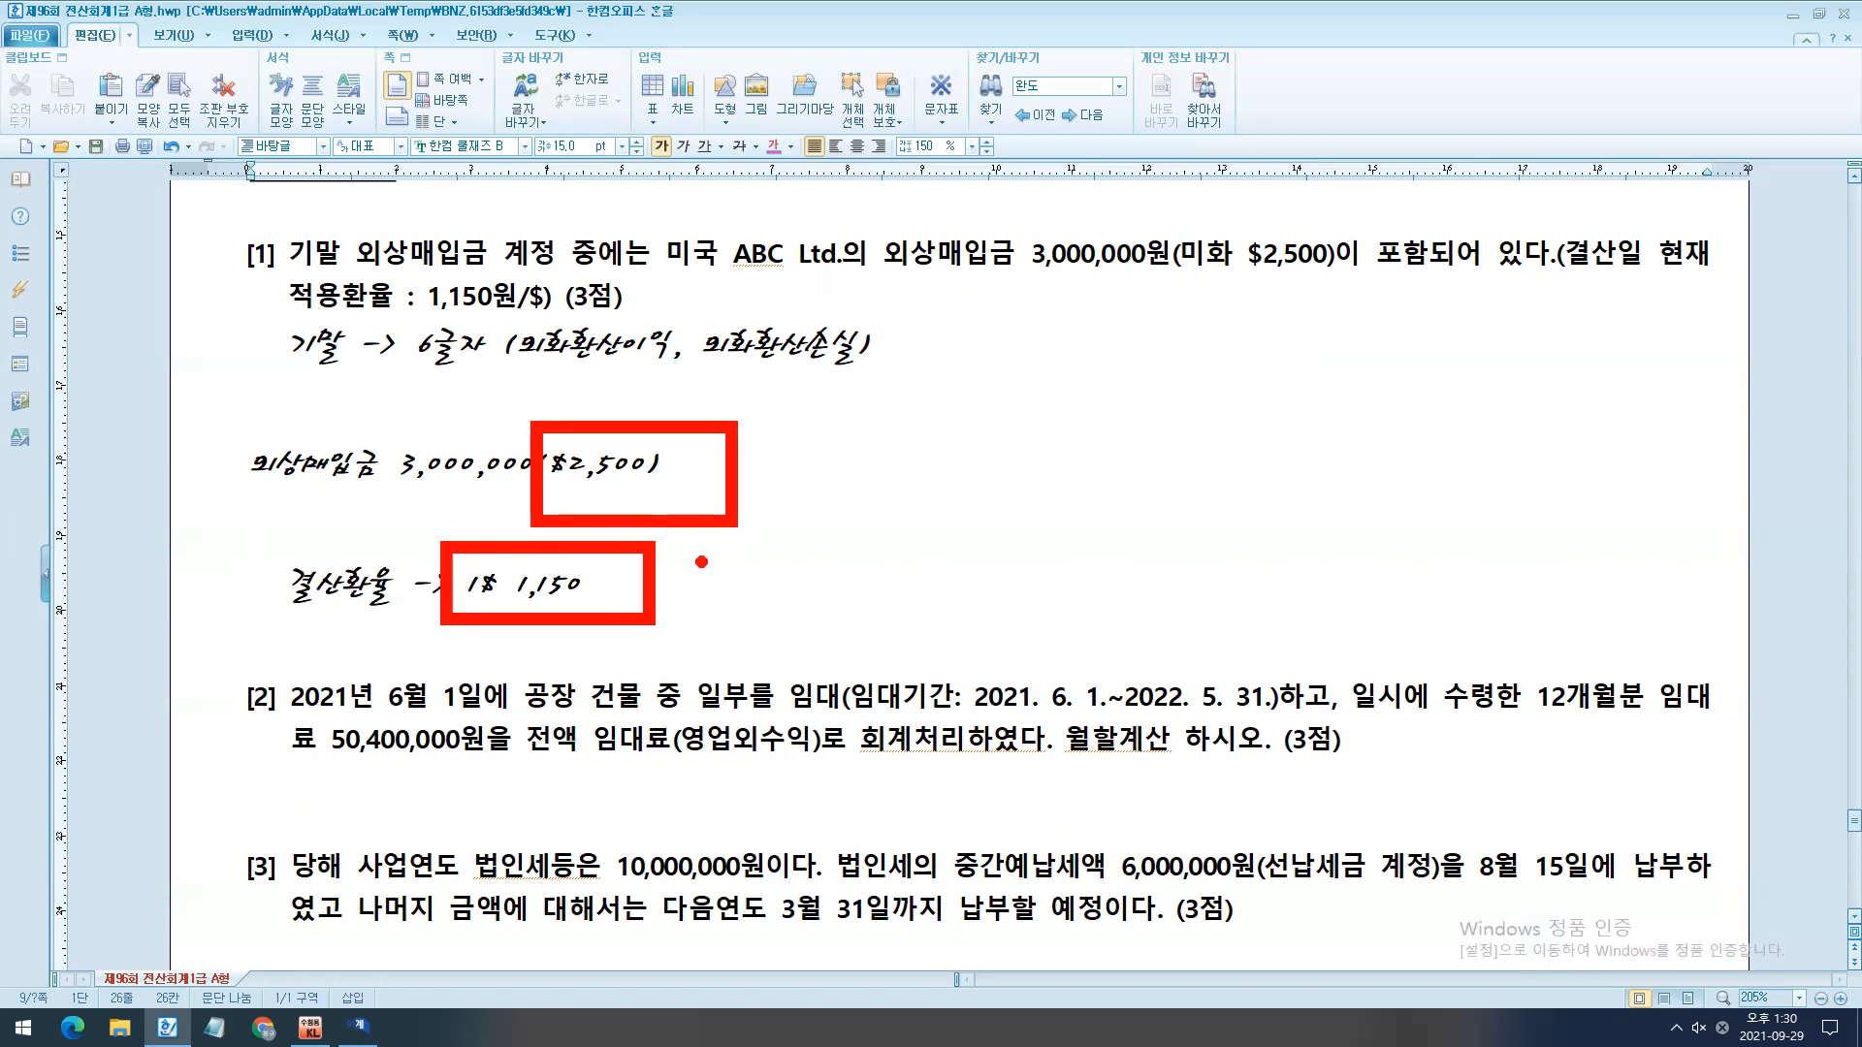
{"action": "left_click_drag", "start_coordinate": [707, 534], "coordinate": [657, 596]}
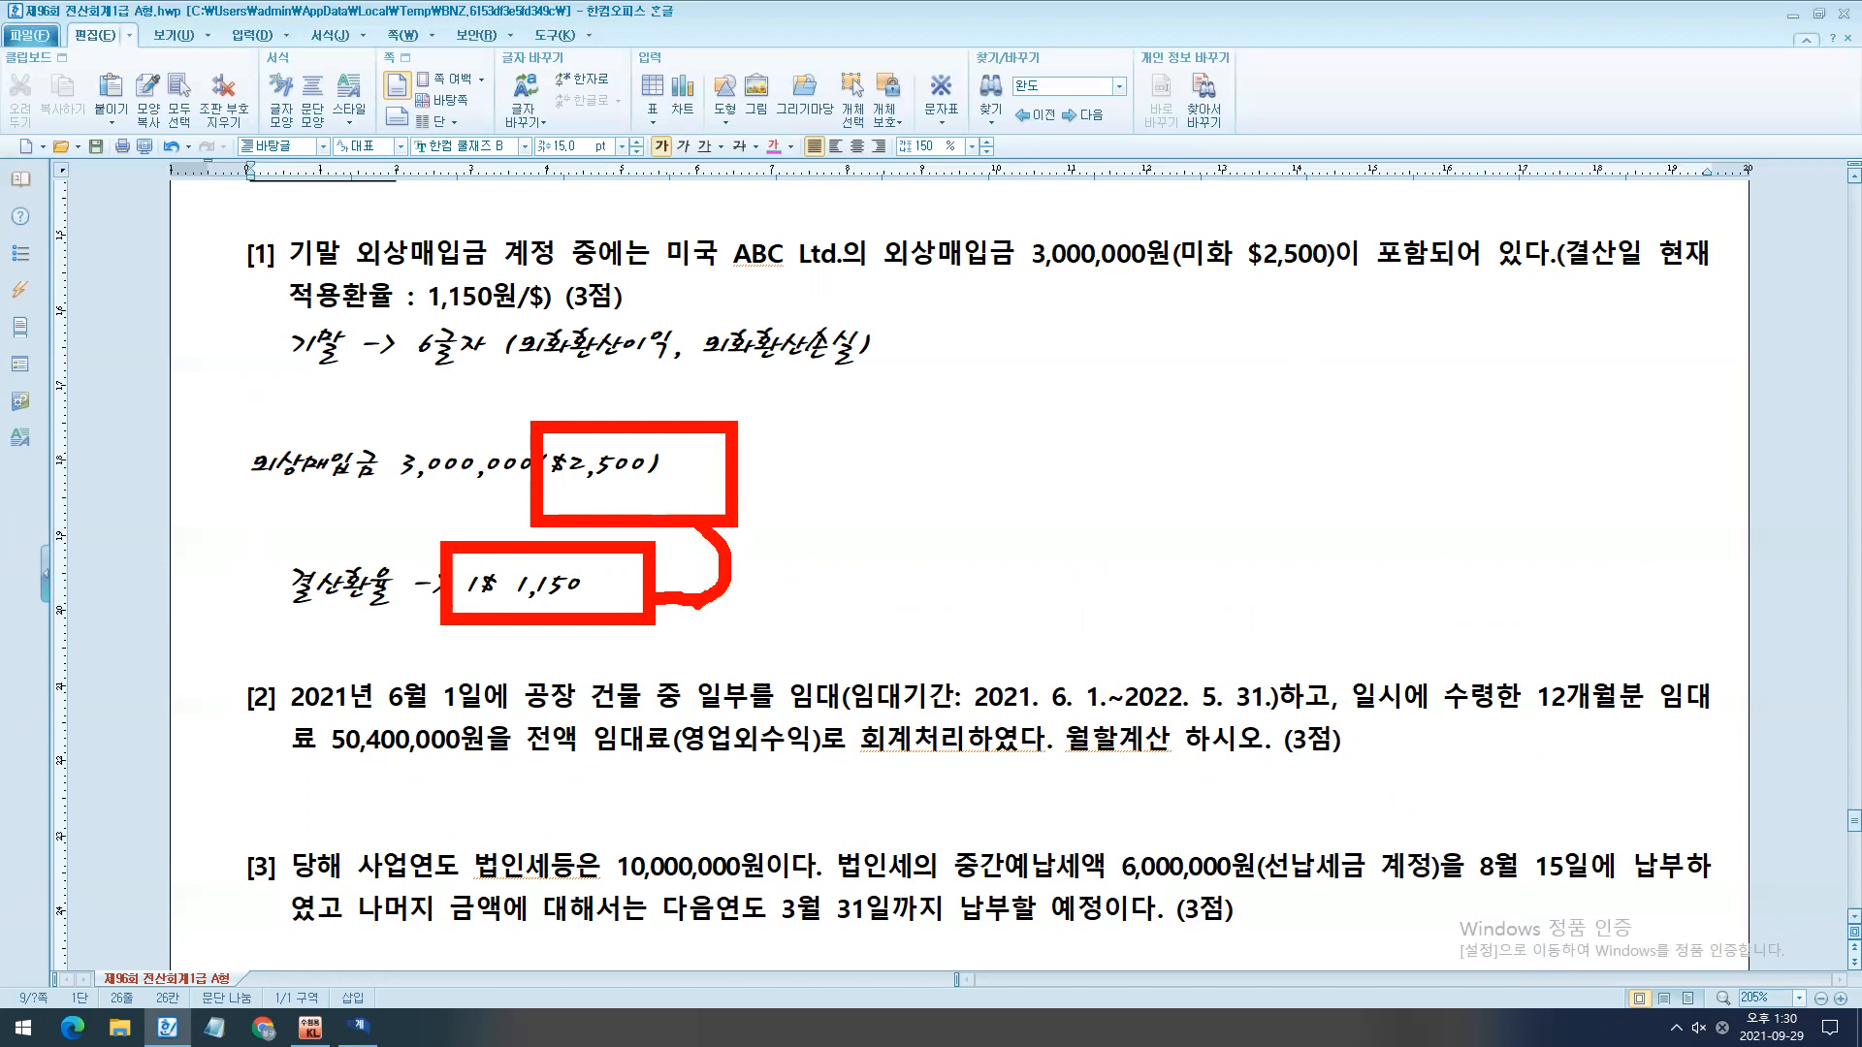
{"action": "mouse_move", "coordinate": [495, 413]}
{"action": "left_mouse_down"}
{"action": "mouse_move", "coordinate": [490, 429]}
{"action": "mouse_move", "coordinate": [534, 344]}
{"action": "left_mouse_up"}
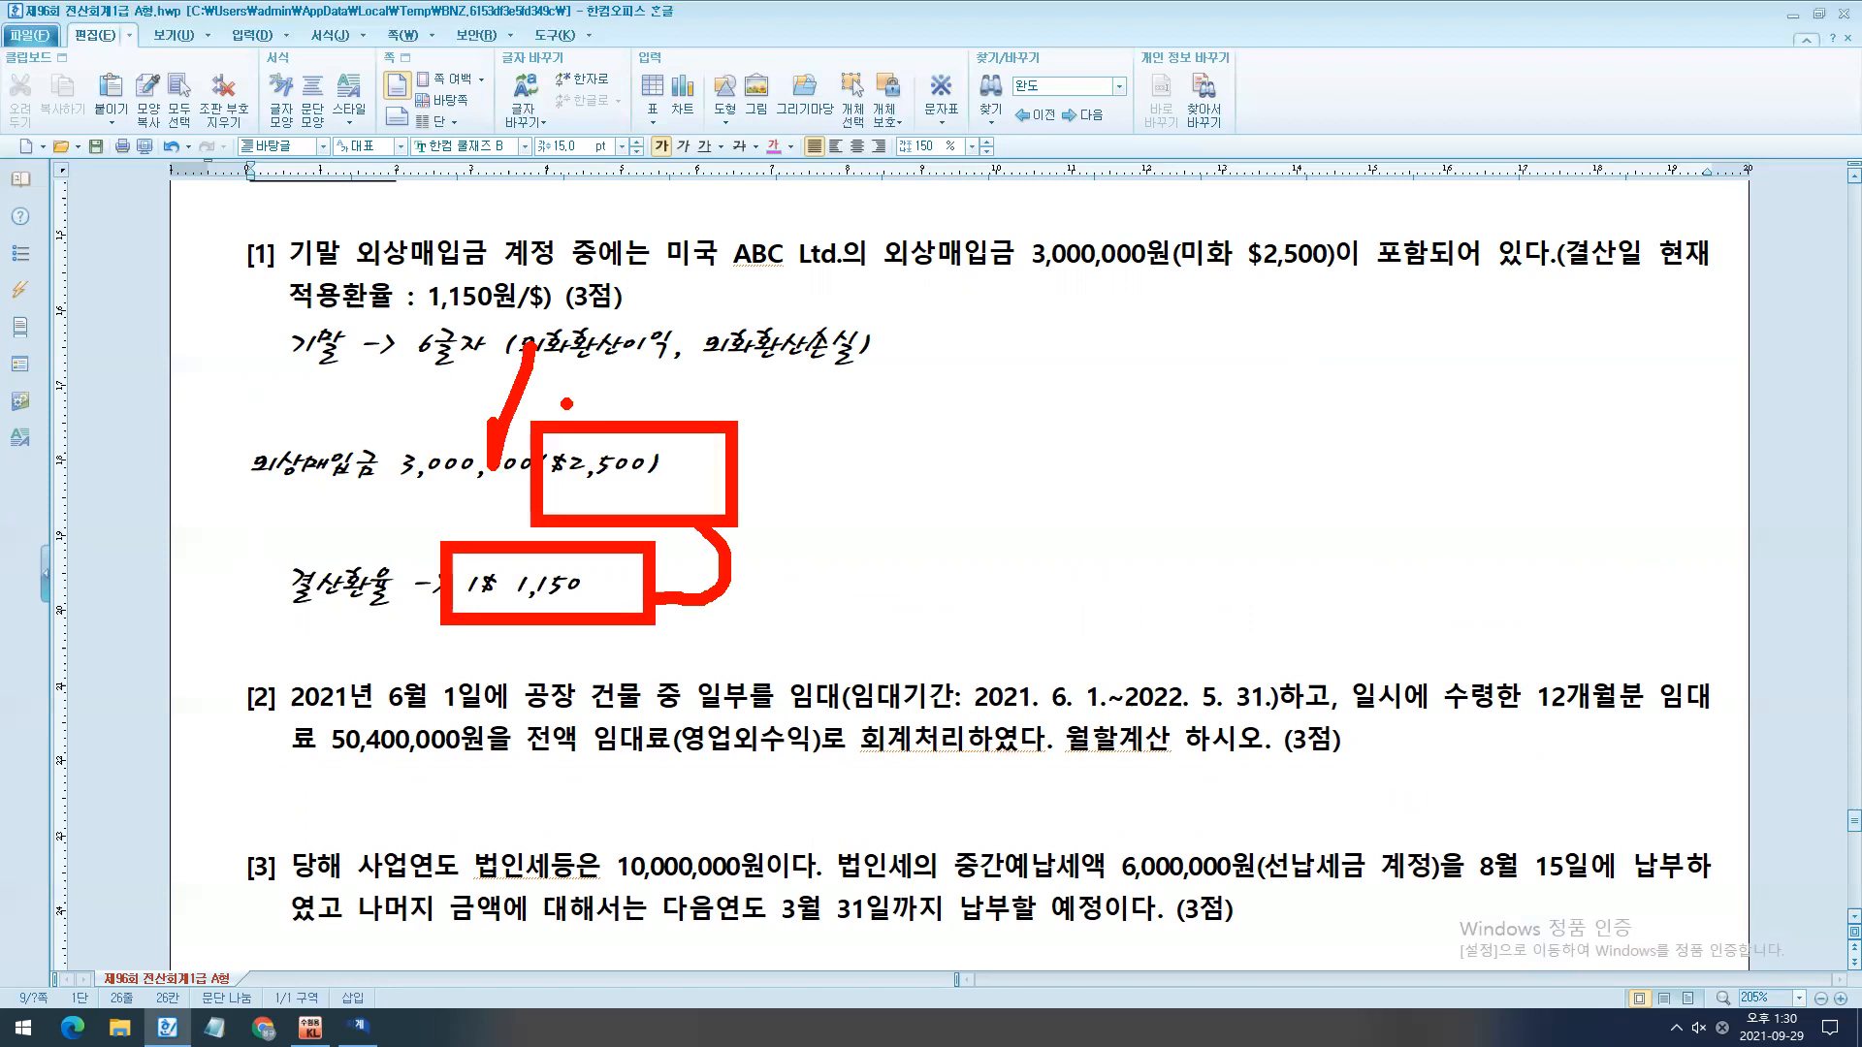
{"action": "key", "text": "Escape"}
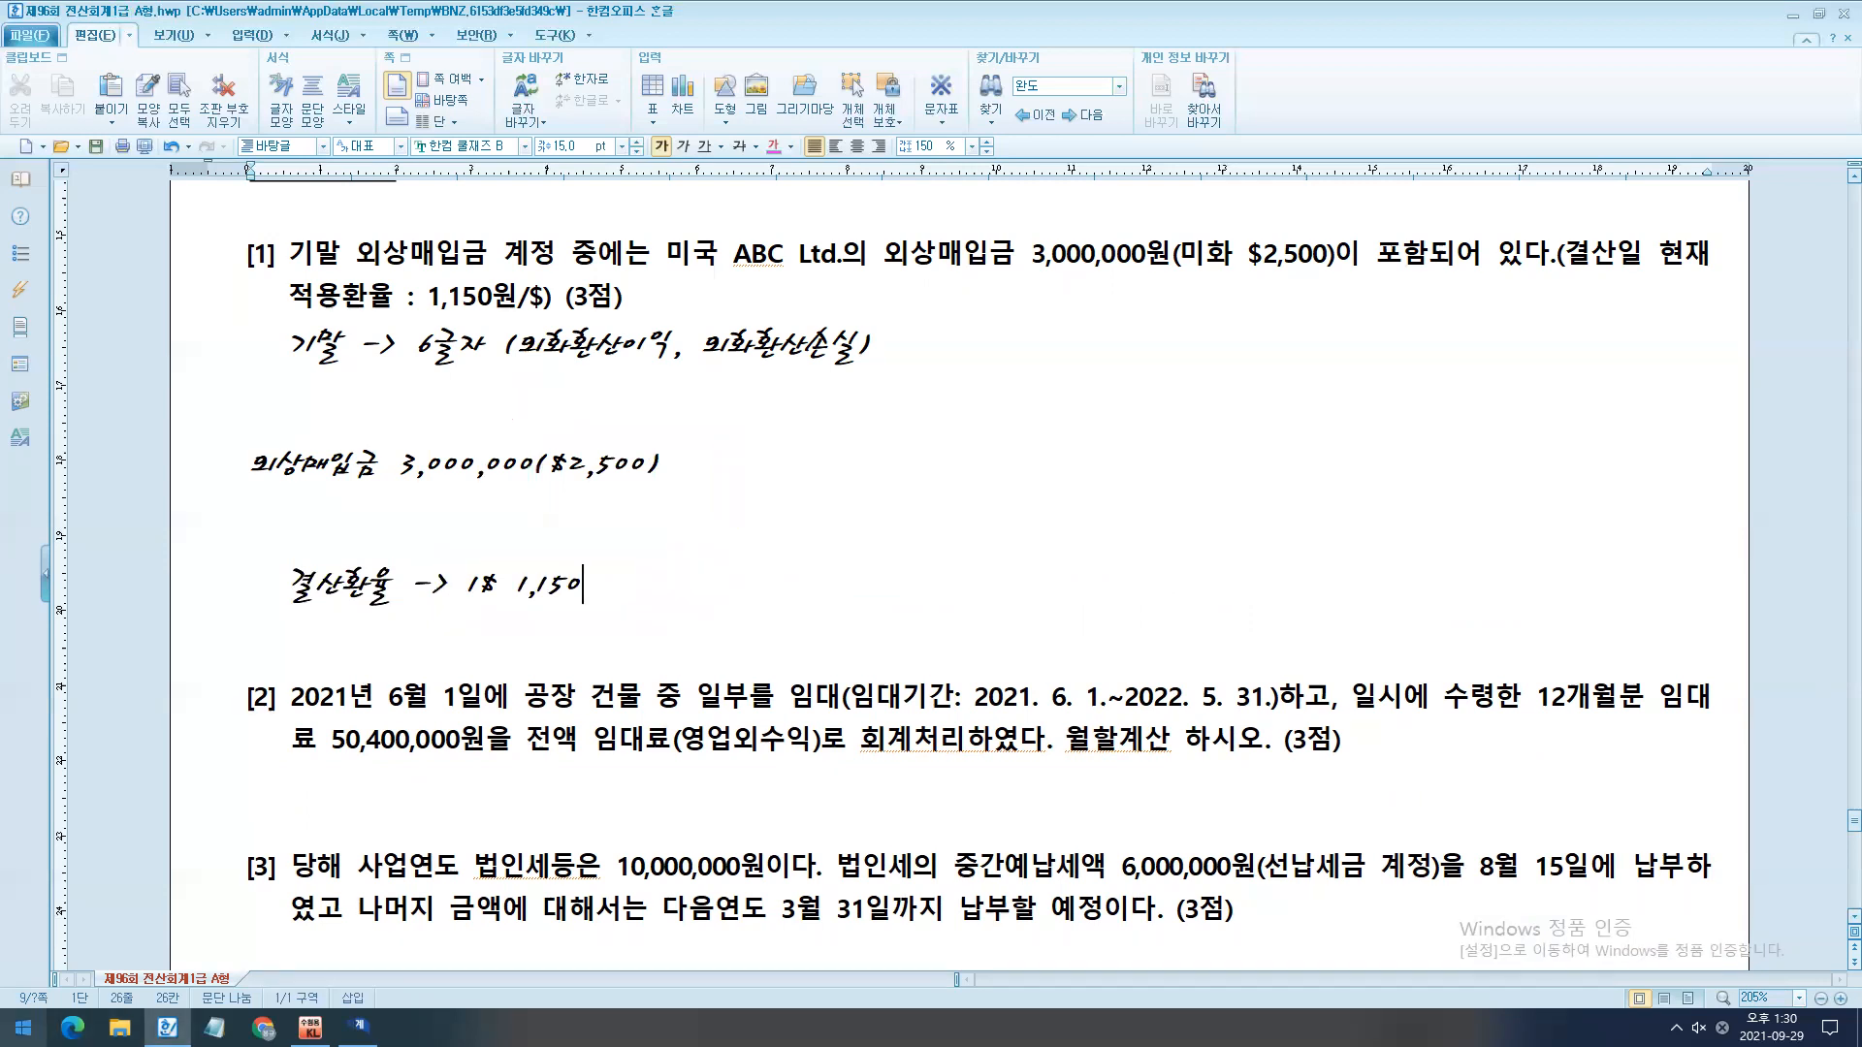
- Open the Windows 계산기 and multiply 2500 by 1150 to convert the dollar payable at the closing rate
{"action": "key", "text": "super"}
{"action": "type", "text": "계산"}
{"action": "key", "text": "Return"}
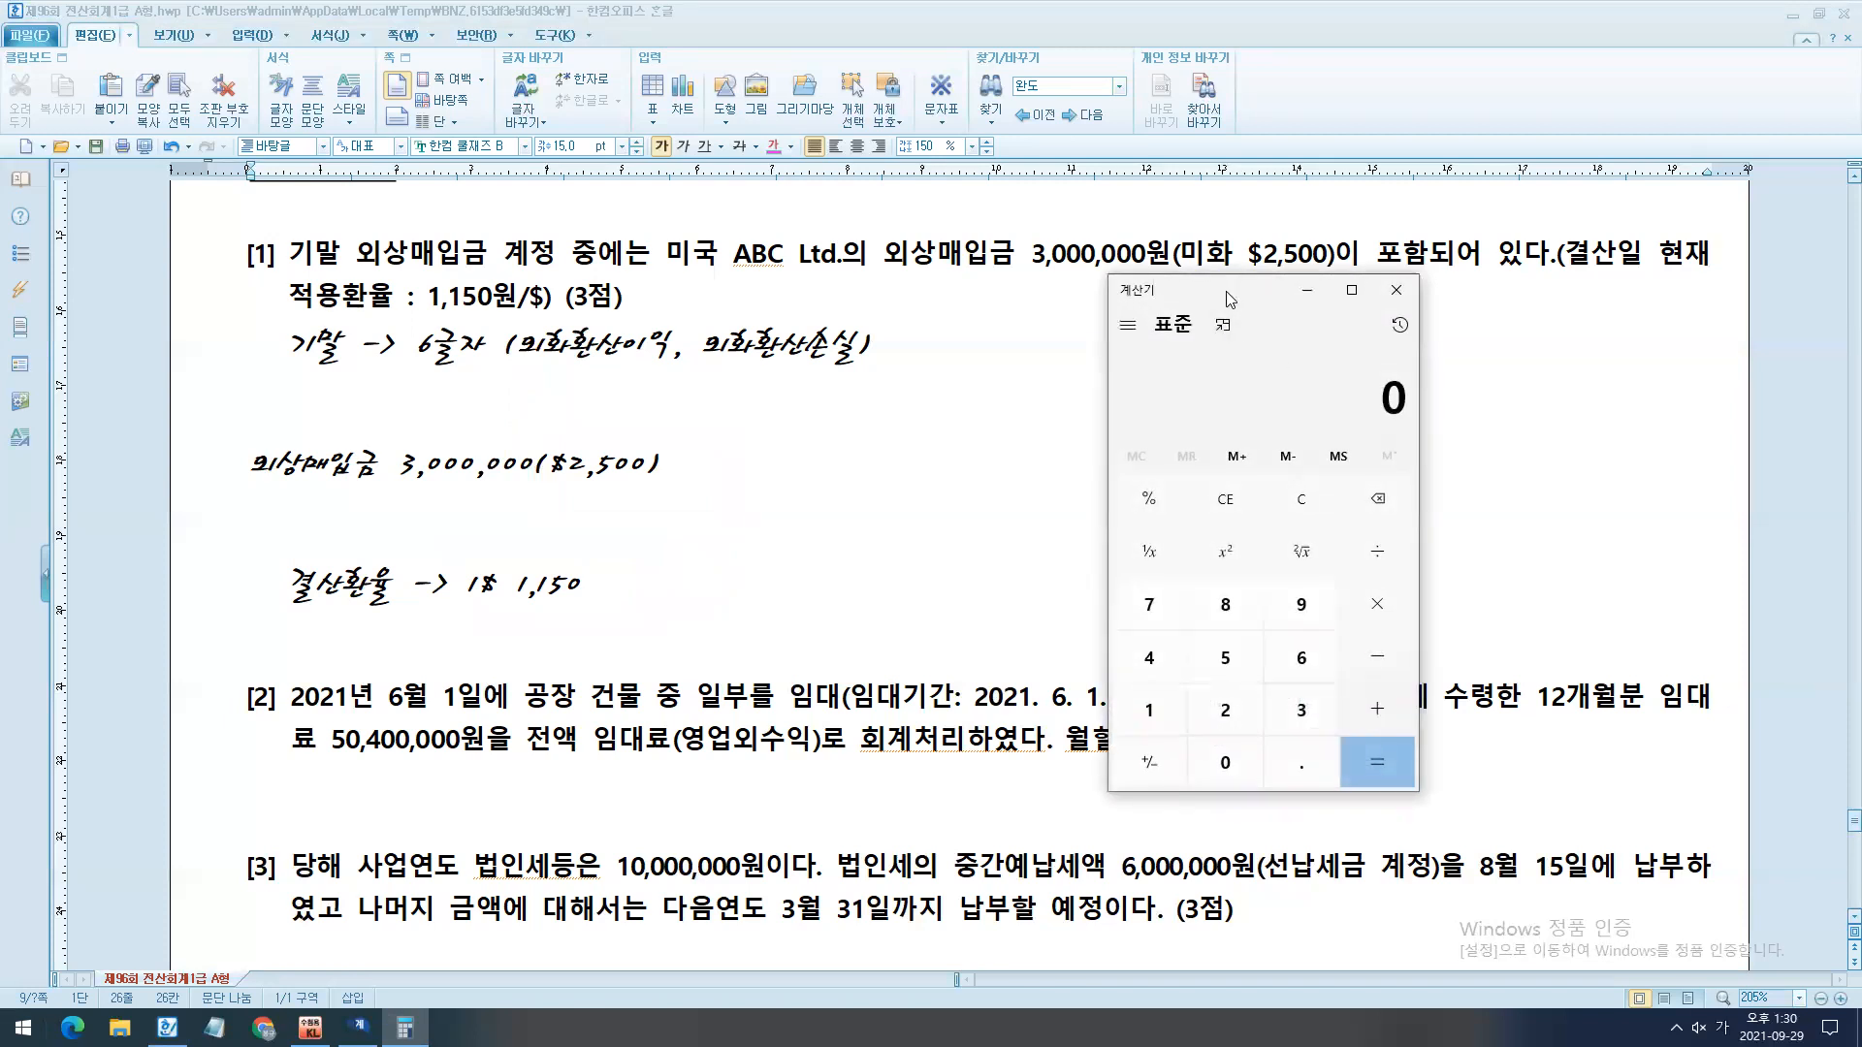
{"action": "left_click_drag", "start_coordinate": [1226, 279], "coordinate": [890, 413]}
{"action": "type", "text": "2500"}
{"action": "key", "text": "asterisk"}
{"action": "type", "text": "1150"}
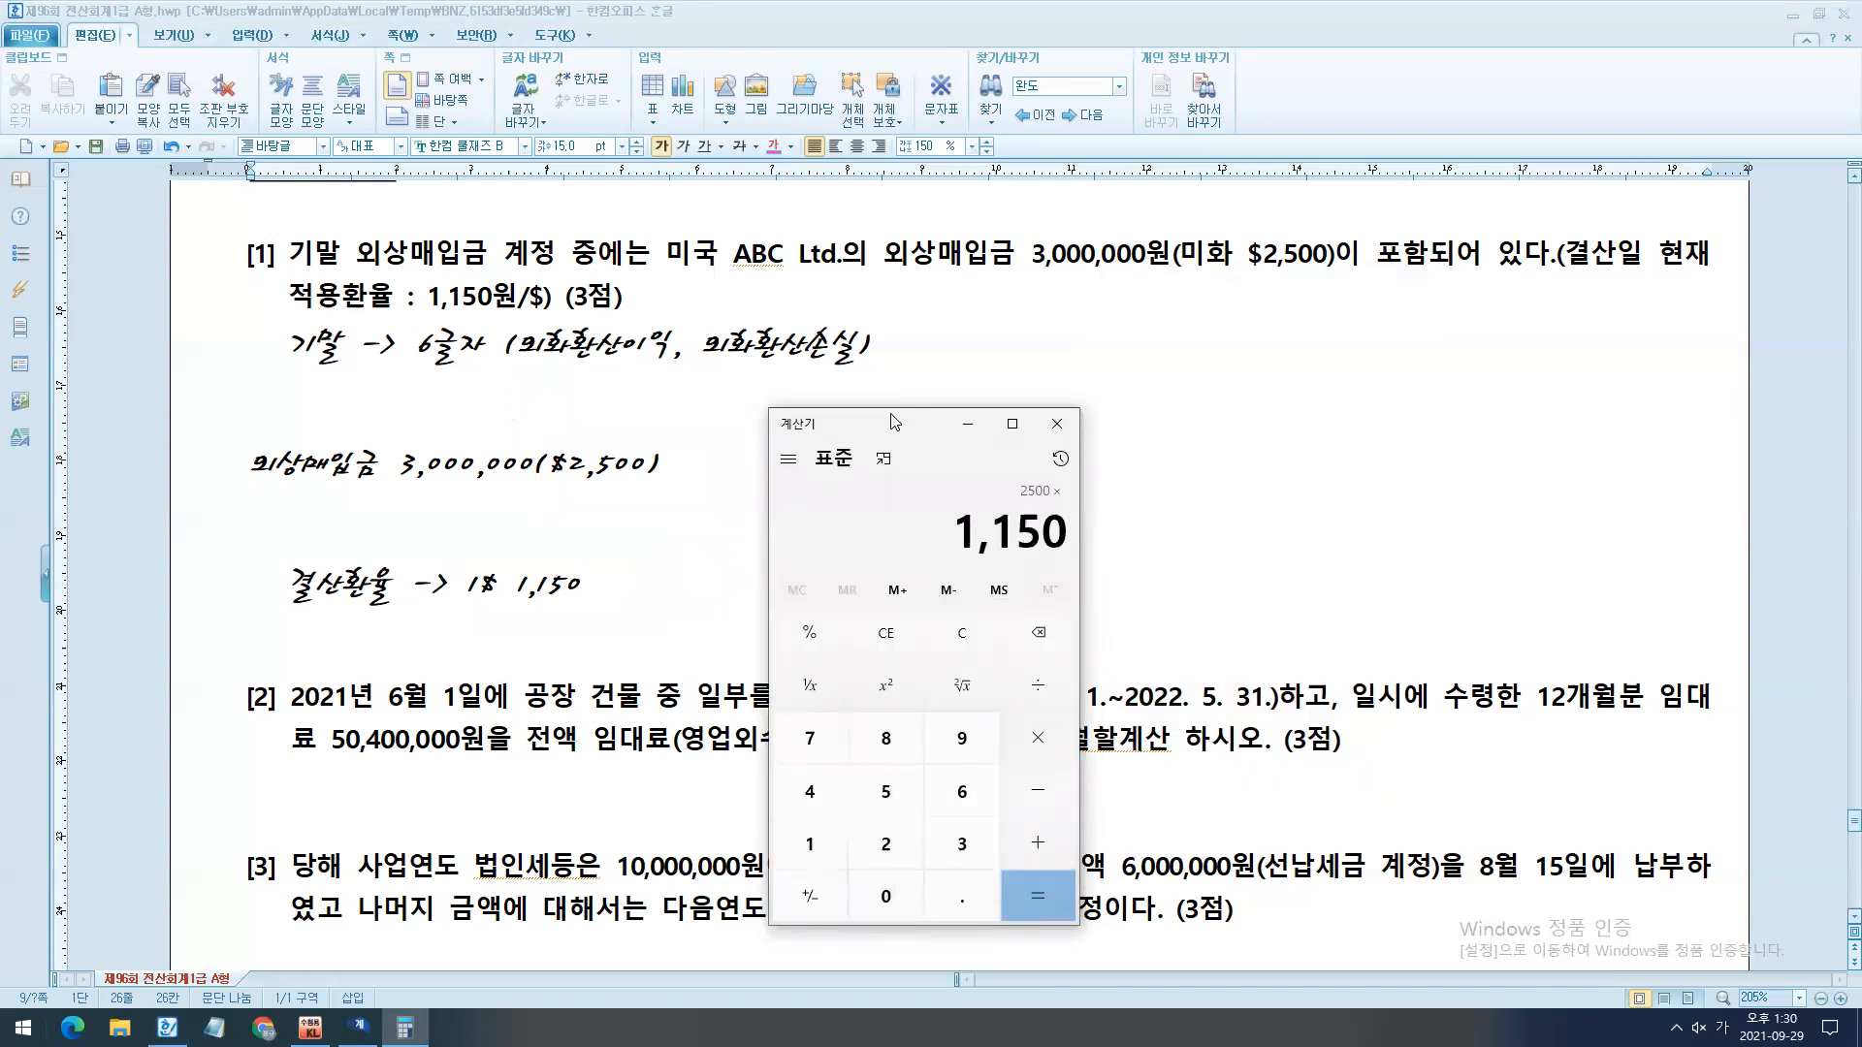
{"action": "key", "text": "Return"}
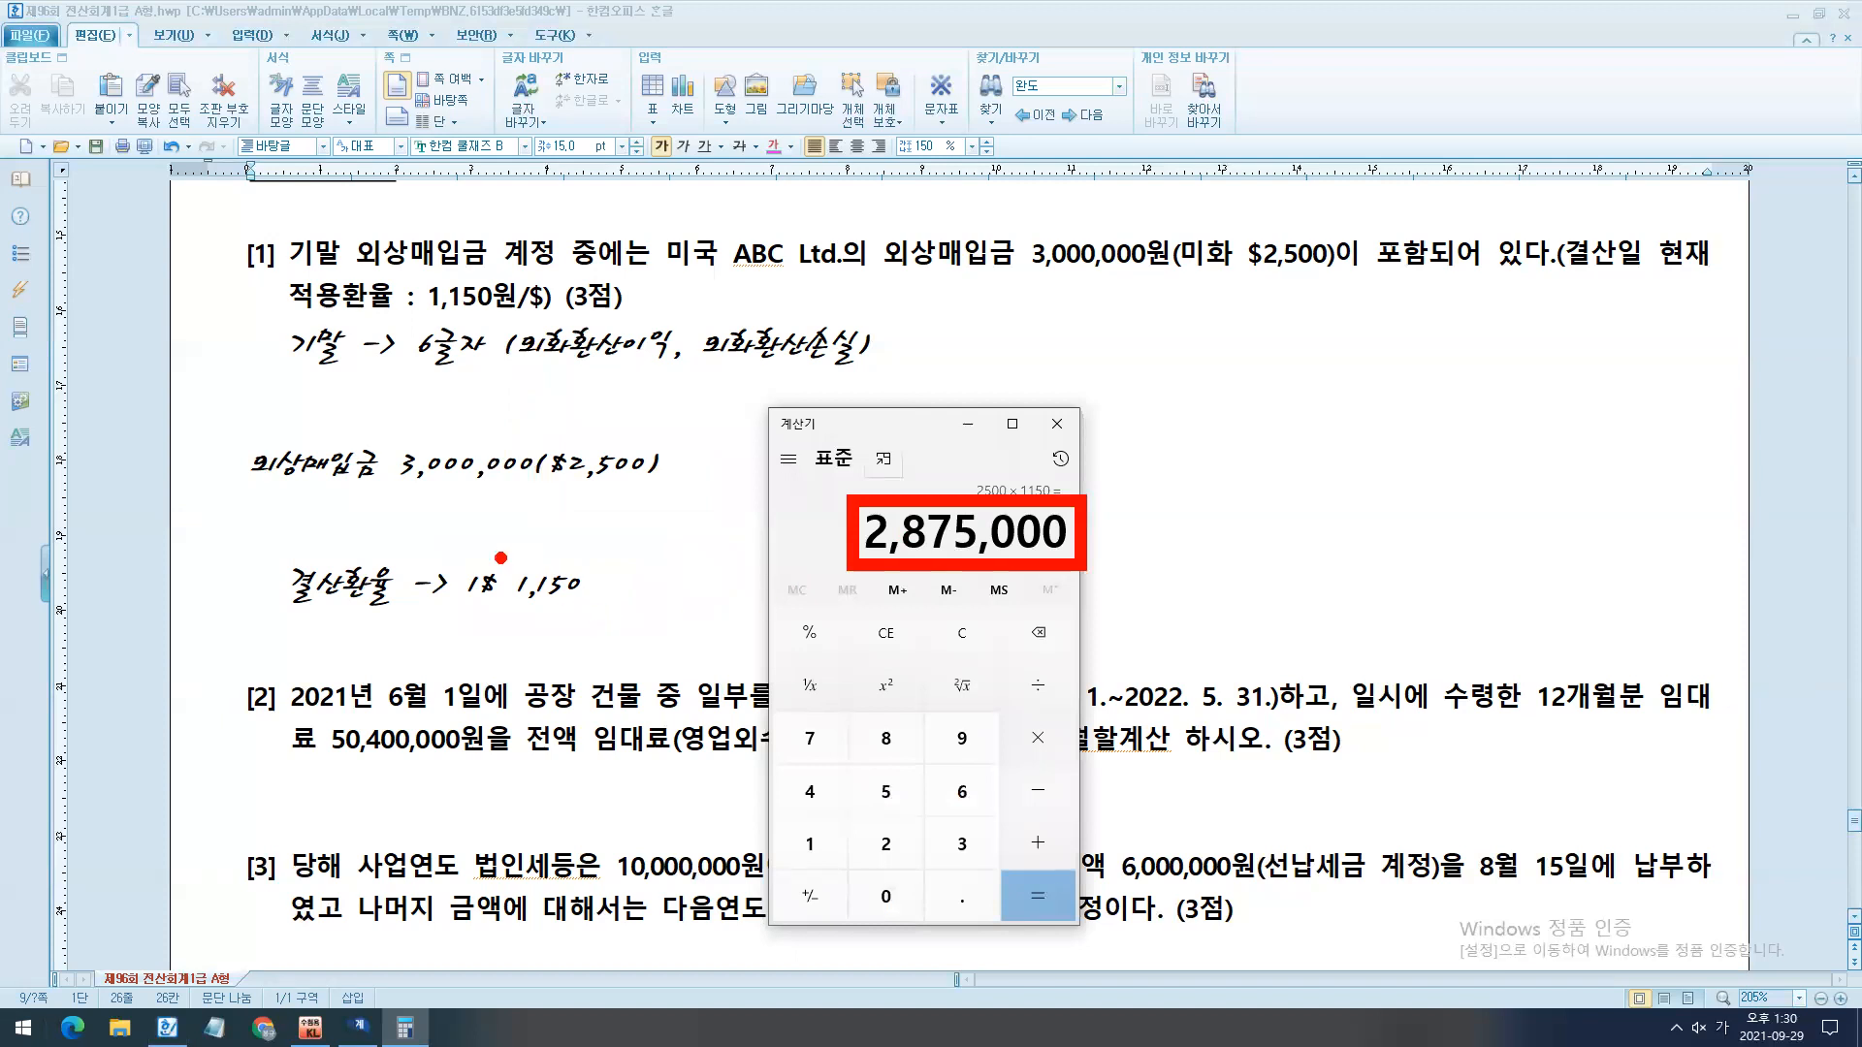
{"action": "left_click_drag", "start_coordinate": [538, 490], "coordinate": [207, 479]}
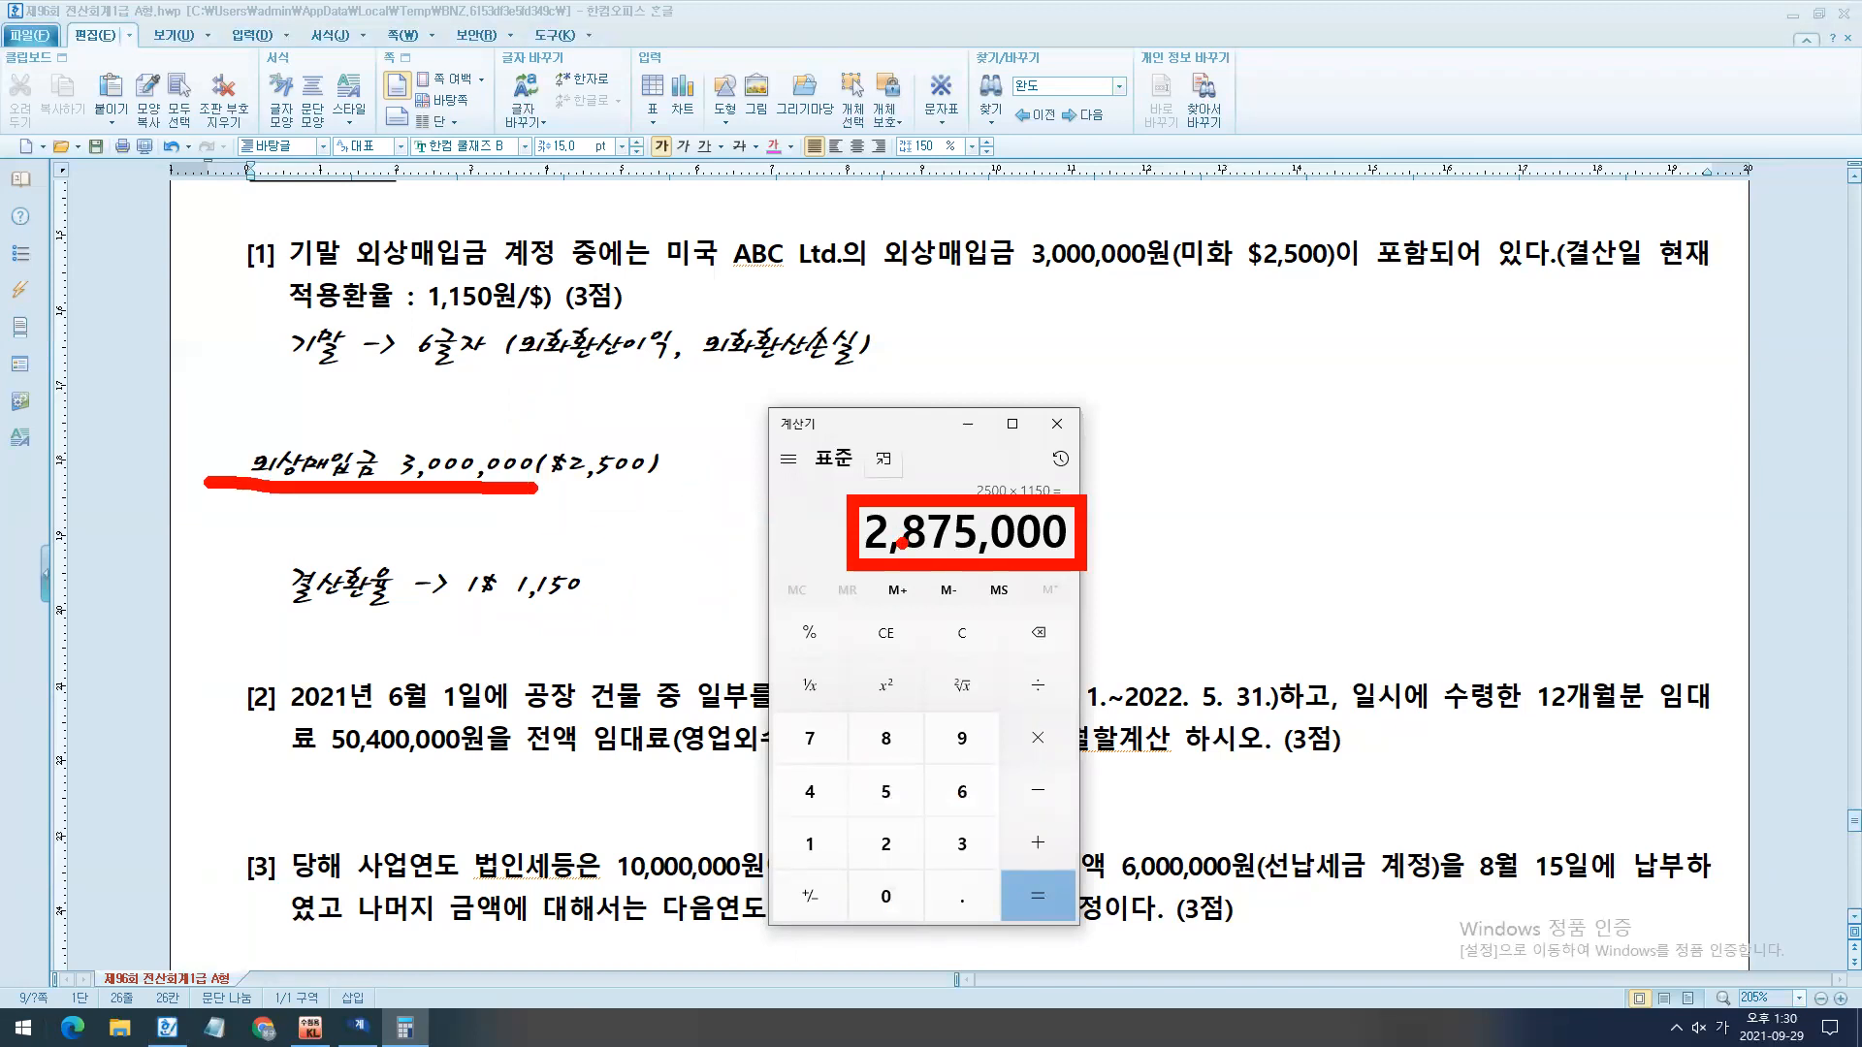
- Add the note "외상매입금(부채감소)" two lines below the 결산환율 note under 문제5 [1]
{"action": "left_click_drag", "start_coordinate": [821, 512], "coordinate": [550, 475]}
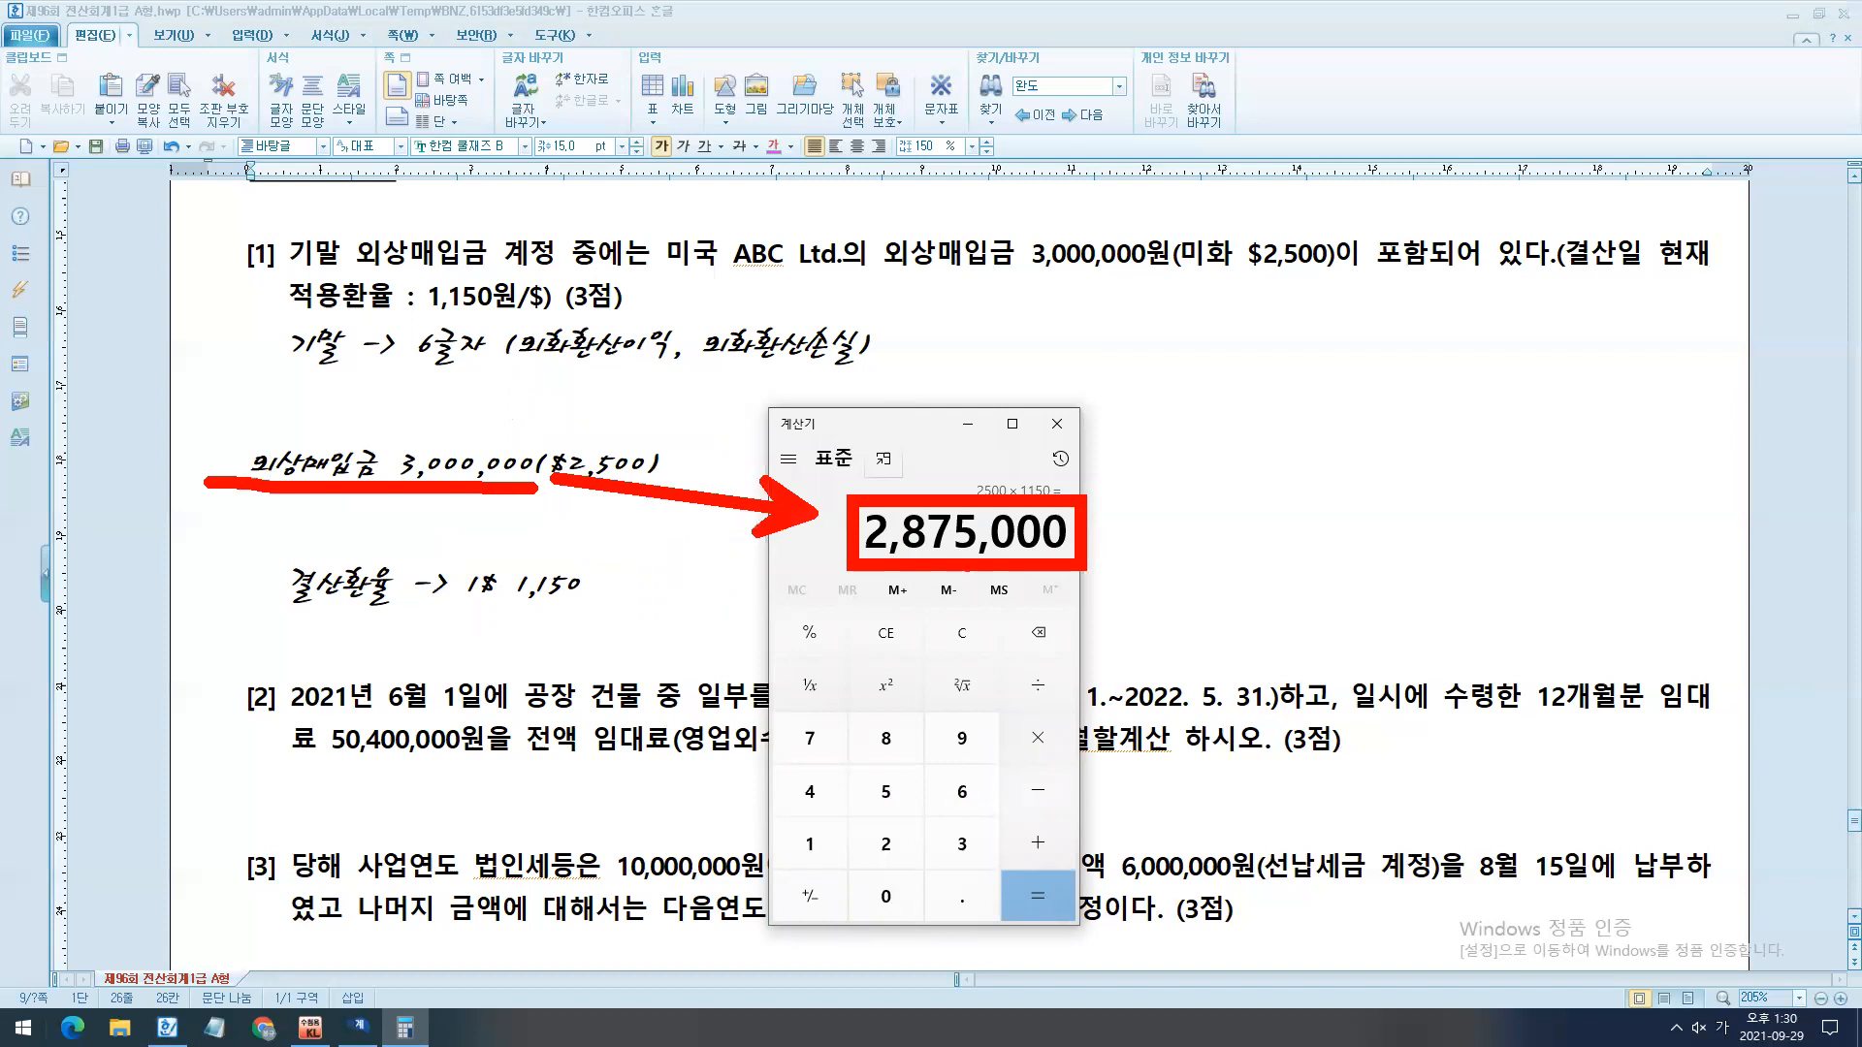
{"action": "key", "text": "Escape"}
{"action": "left_click", "coordinate": [673, 598]}
{"action": "key", "text": "Return"}
{"action": "key", "text": "Return"}
{"action": "type", "text": "외상매입ㄱ금(부채감소)"}
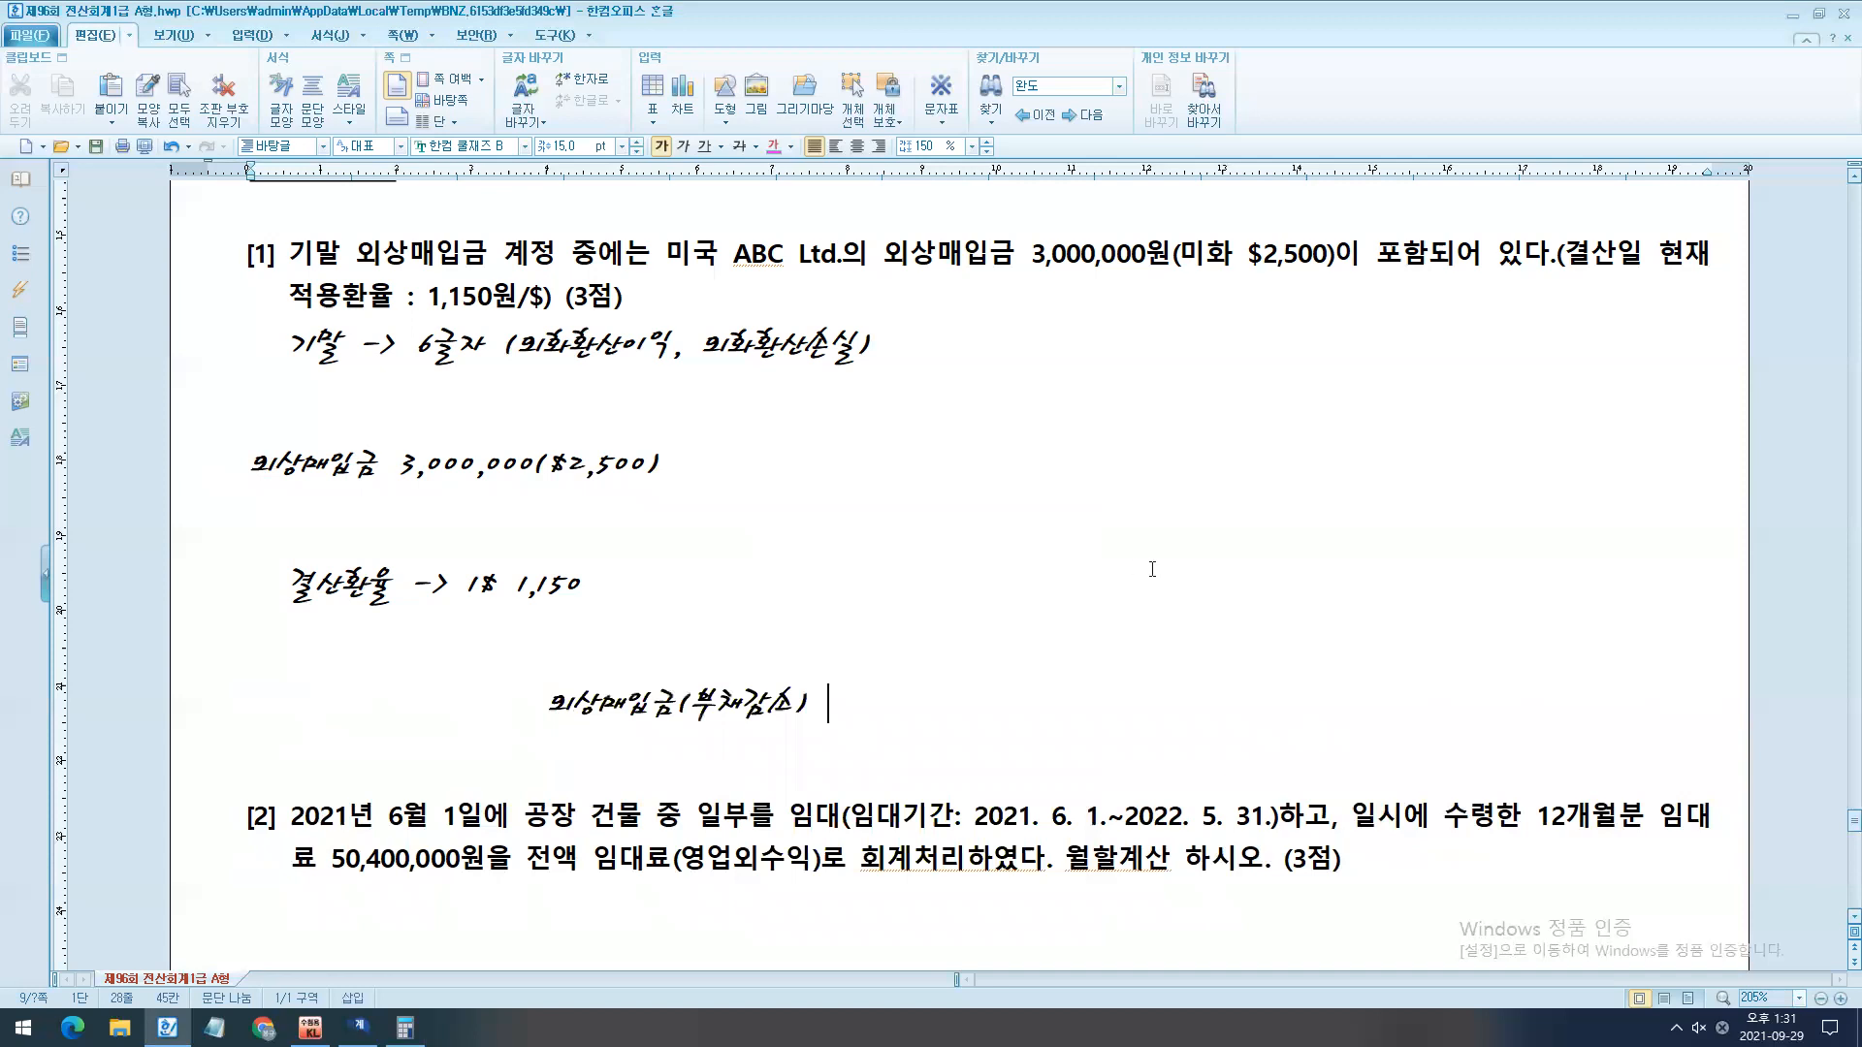
{"action": "scroll", "coordinate": [1004, 560], "scroll_direction": "down", "scroll_amount": 1}
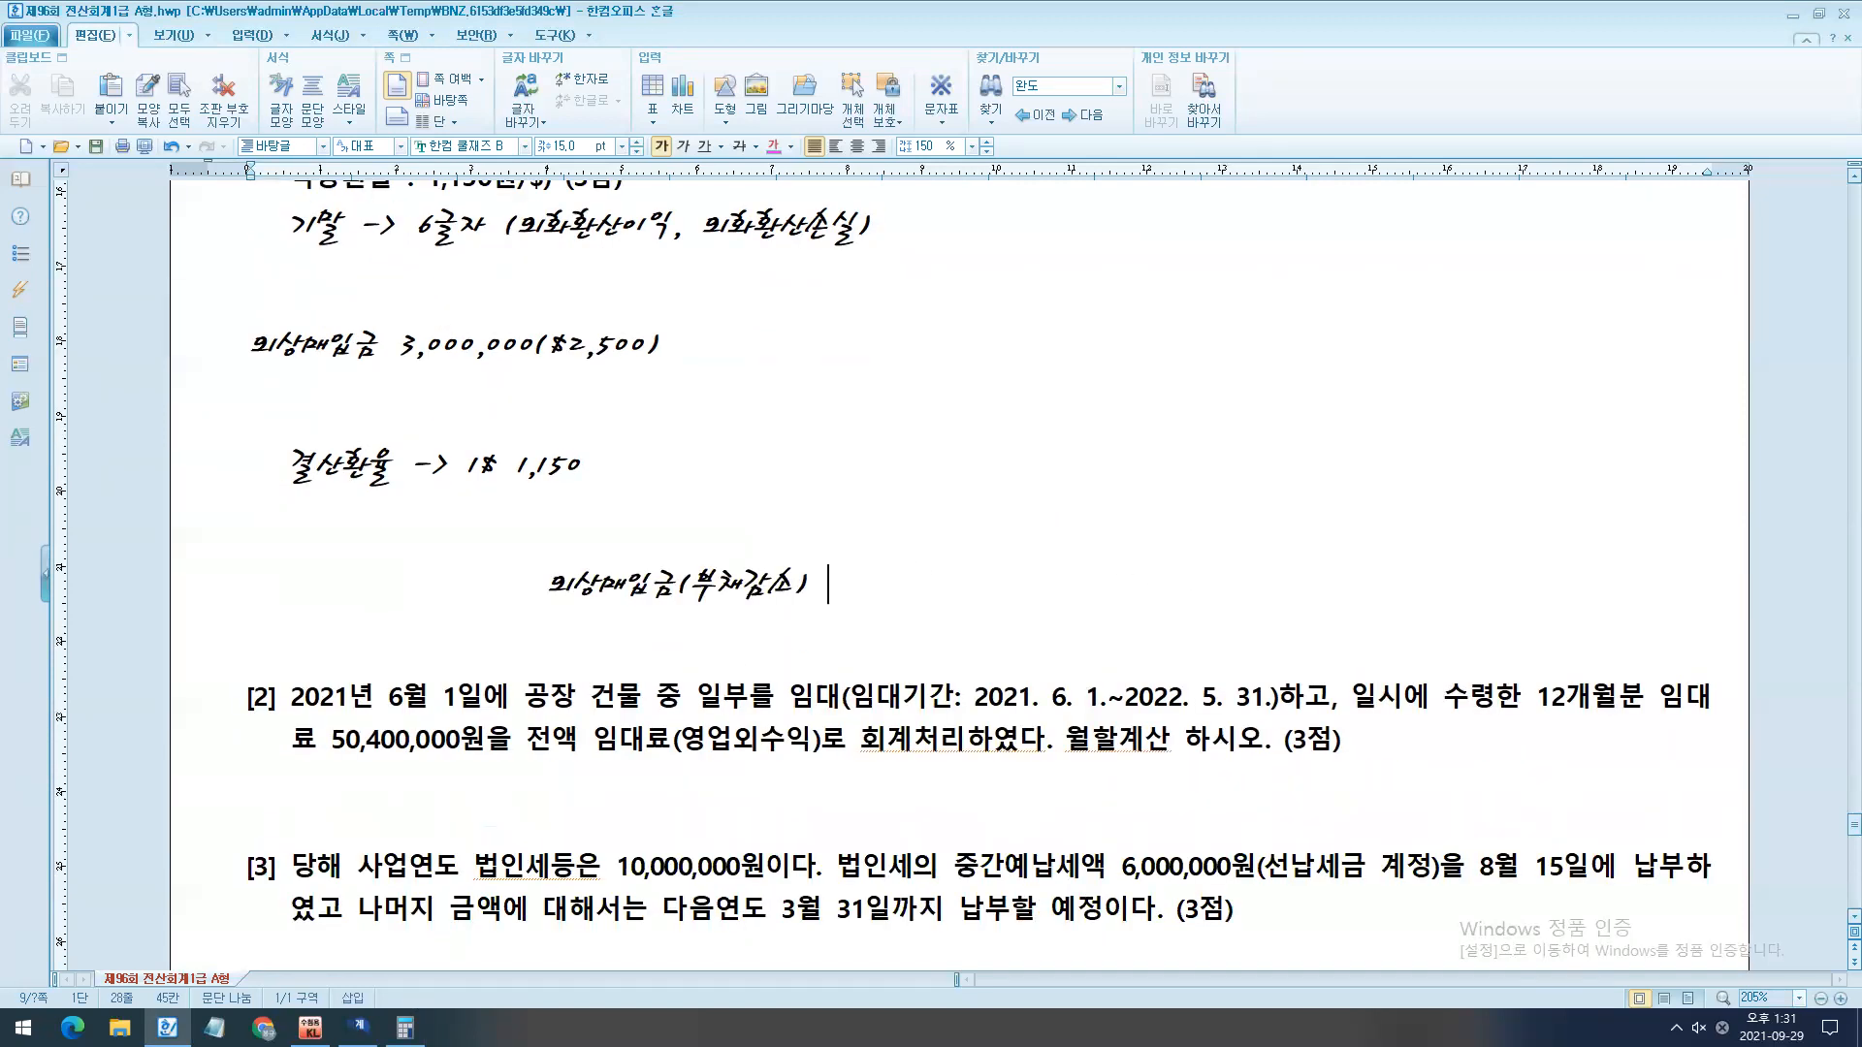
- Place the calculator beside the notes and compare its result with the 3,000,000 외상매입금, using temporary pen markings
{"action": "left_click", "coordinate": [411, 1024]}
{"action": "left_click_drag", "start_coordinate": [919, 429], "coordinate": [1315, 387]}
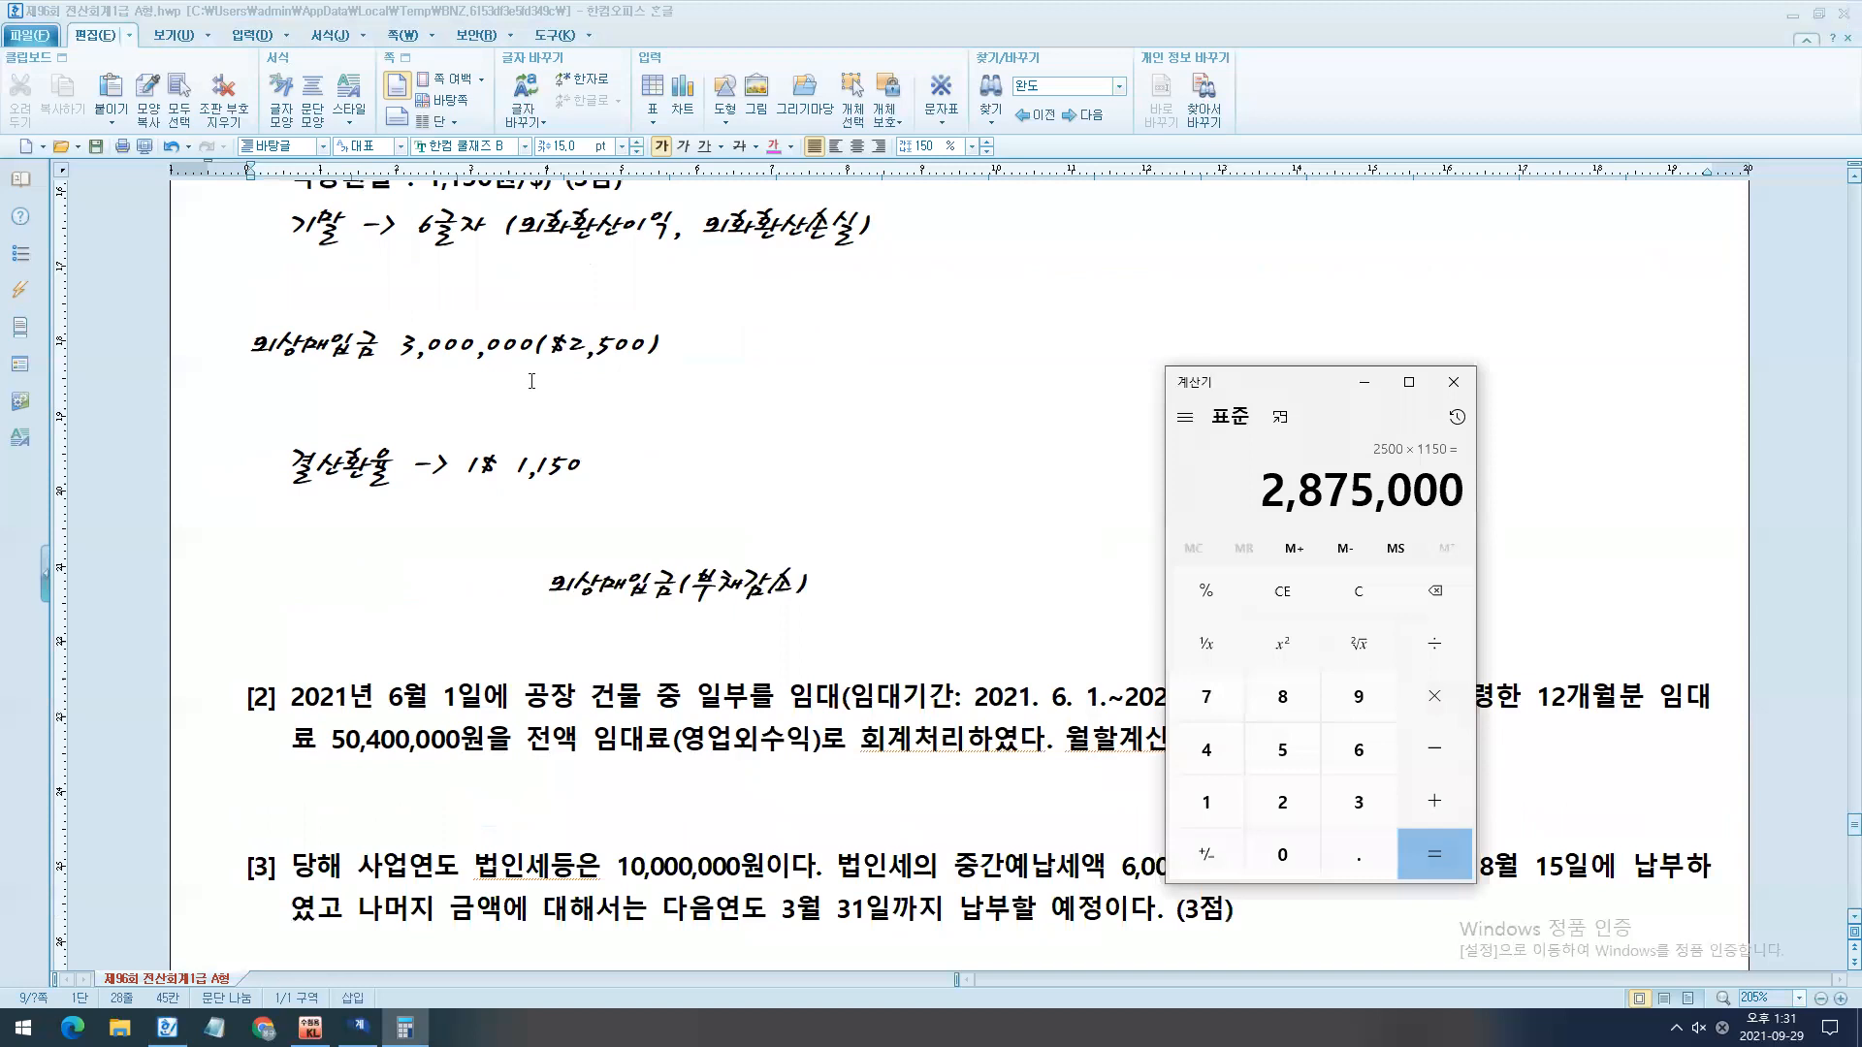
{"action": "key", "text": "ctrl+2"}
{"action": "left_click_drag", "start_coordinate": [384, 327], "coordinate": [550, 370]}
{"action": "mouse_move", "coordinate": [1271, 493]}
{"action": "left_mouse_down"}
{"action": "mouse_move", "coordinate": [709, 367]}
{"action": "mouse_move", "coordinate": [552, 362]}
{"action": "left_mouse_up"}
{"action": "mouse_move", "coordinate": [951, 367]}
{"action": "left_mouse_down"}
{"action": "mouse_move", "coordinate": [1025, 364]}
{"action": "mouse_move", "coordinate": [1030, 396]}
{"action": "left_mouse_up"}
{"action": "mouse_move", "coordinate": [1054, 341]}
{"action": "left_mouse_down"}
{"action": "mouse_move", "coordinate": [1061, 392]}
{"action": "mouse_move", "coordinate": [1074, 368]}
{"action": "left_mouse_up"}
{"action": "mouse_move", "coordinate": [1087, 325]}
{"action": "left_mouse_down"}
{"action": "mouse_move", "coordinate": [1110, 373]}
{"action": "mouse_move", "coordinate": [1078, 397]}
{"action": "left_mouse_up"}
{"action": "left_click", "coordinate": [1149, 402]}
{"action": "left_click_drag", "start_coordinate": [1169, 363], "coordinate": [1257, 363]}
{"action": "mouse_move", "coordinate": [1225, 310]}
{"action": "left_mouse_down"}
{"action": "mouse_move", "coordinate": [1223, 393]}
{"action": "mouse_move", "coordinate": [999, 388]}
{"action": "left_mouse_up"}
{"action": "mouse_move", "coordinate": [846, 534]}
{"action": "left_mouse_down"}
{"action": "mouse_move", "coordinate": [814, 626]}
{"action": "mouse_move", "coordinate": [866, 570]}
{"action": "left_mouse_up"}
{"action": "mouse_move", "coordinate": [842, 582]}
{"action": "left_mouse_down"}
{"action": "mouse_move", "coordinate": [897, 572]}
{"action": "mouse_move", "coordinate": [859, 609]}
{"action": "left_mouse_up"}
{"action": "mouse_move", "coordinate": [911, 543]}
{"action": "left_mouse_down"}
{"action": "mouse_move", "coordinate": [1016, 580]}
{"action": "mouse_move", "coordinate": [983, 619]}
{"action": "left_mouse_up"}
{"action": "left_click", "coordinate": [958, 599]}
{"action": "left_click_drag", "start_coordinate": [1083, 515], "coordinate": [1030, 713]}
{"action": "left_click", "coordinate": [897, 835]}
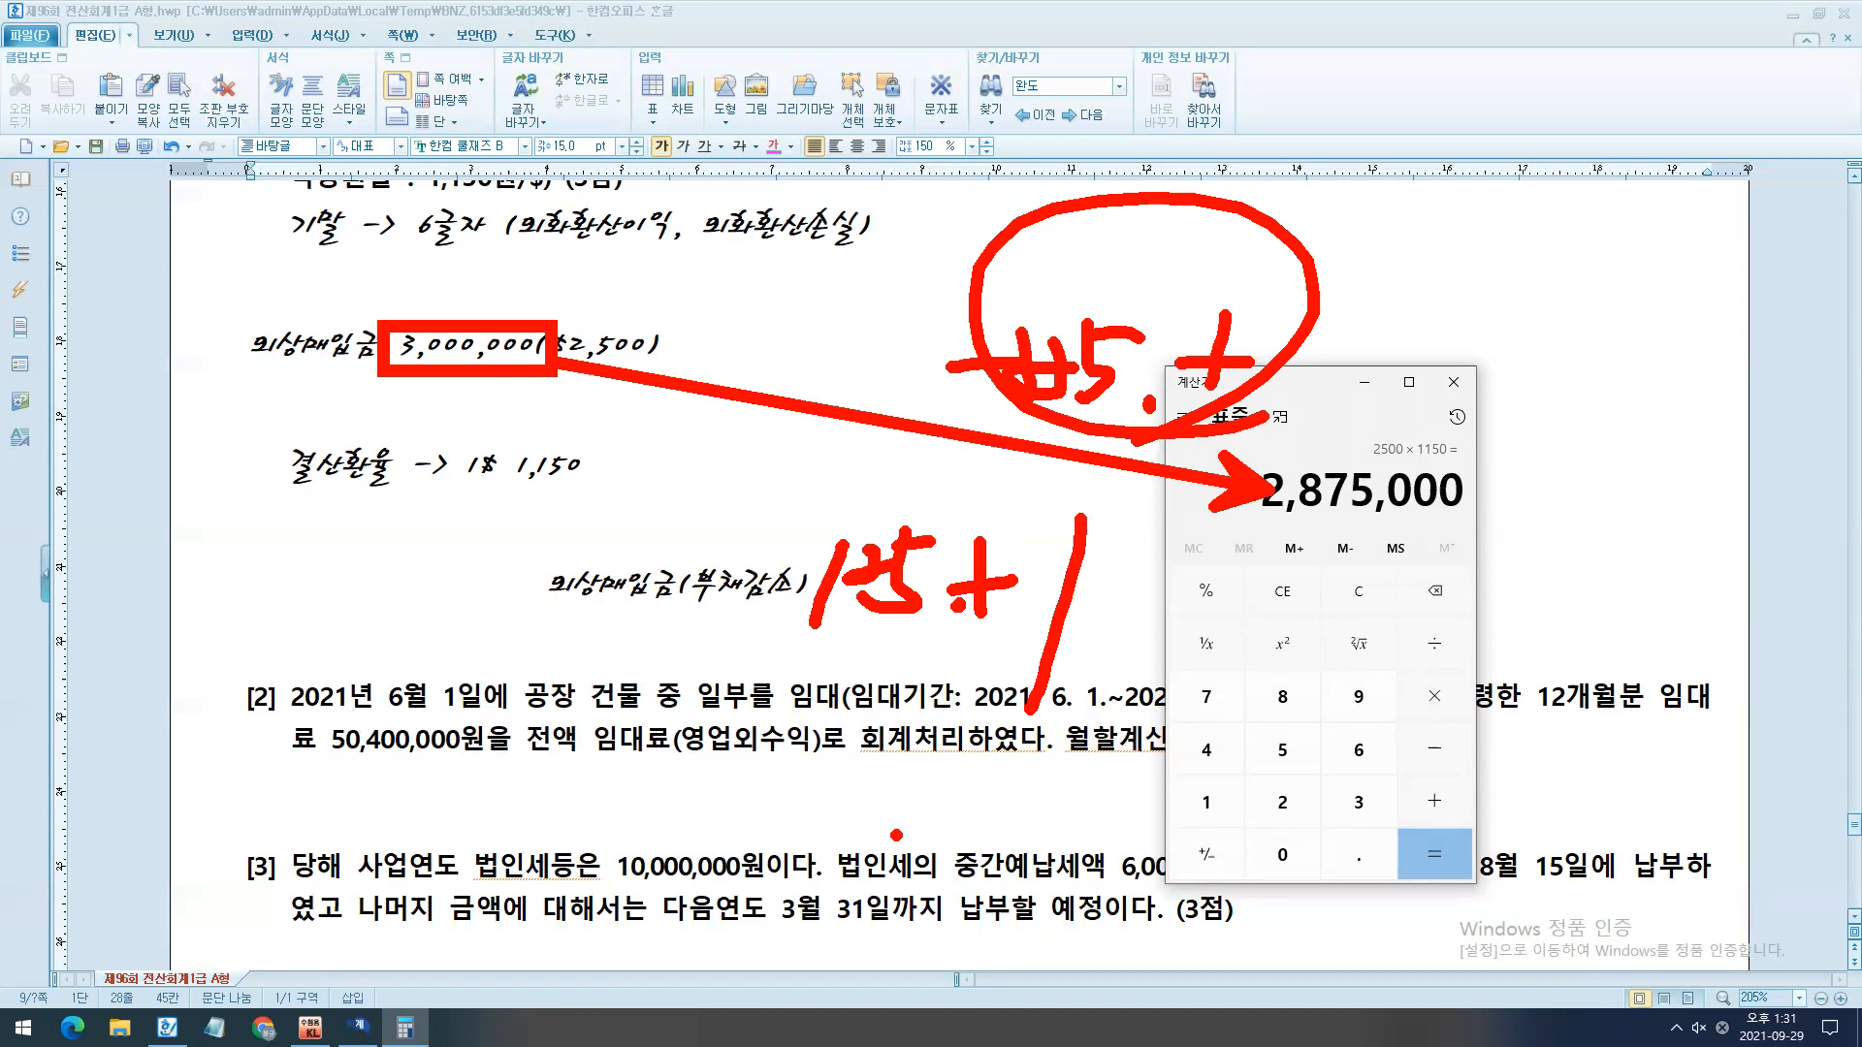
{"action": "key", "text": "Escape"}
- Complete the 외상매입금(부채감소) note with "125,000 / 외화환산이익 125,000"
{"action": "left_click", "coordinate": [832, 613]}
{"action": "type", "text": "125,000  /"}
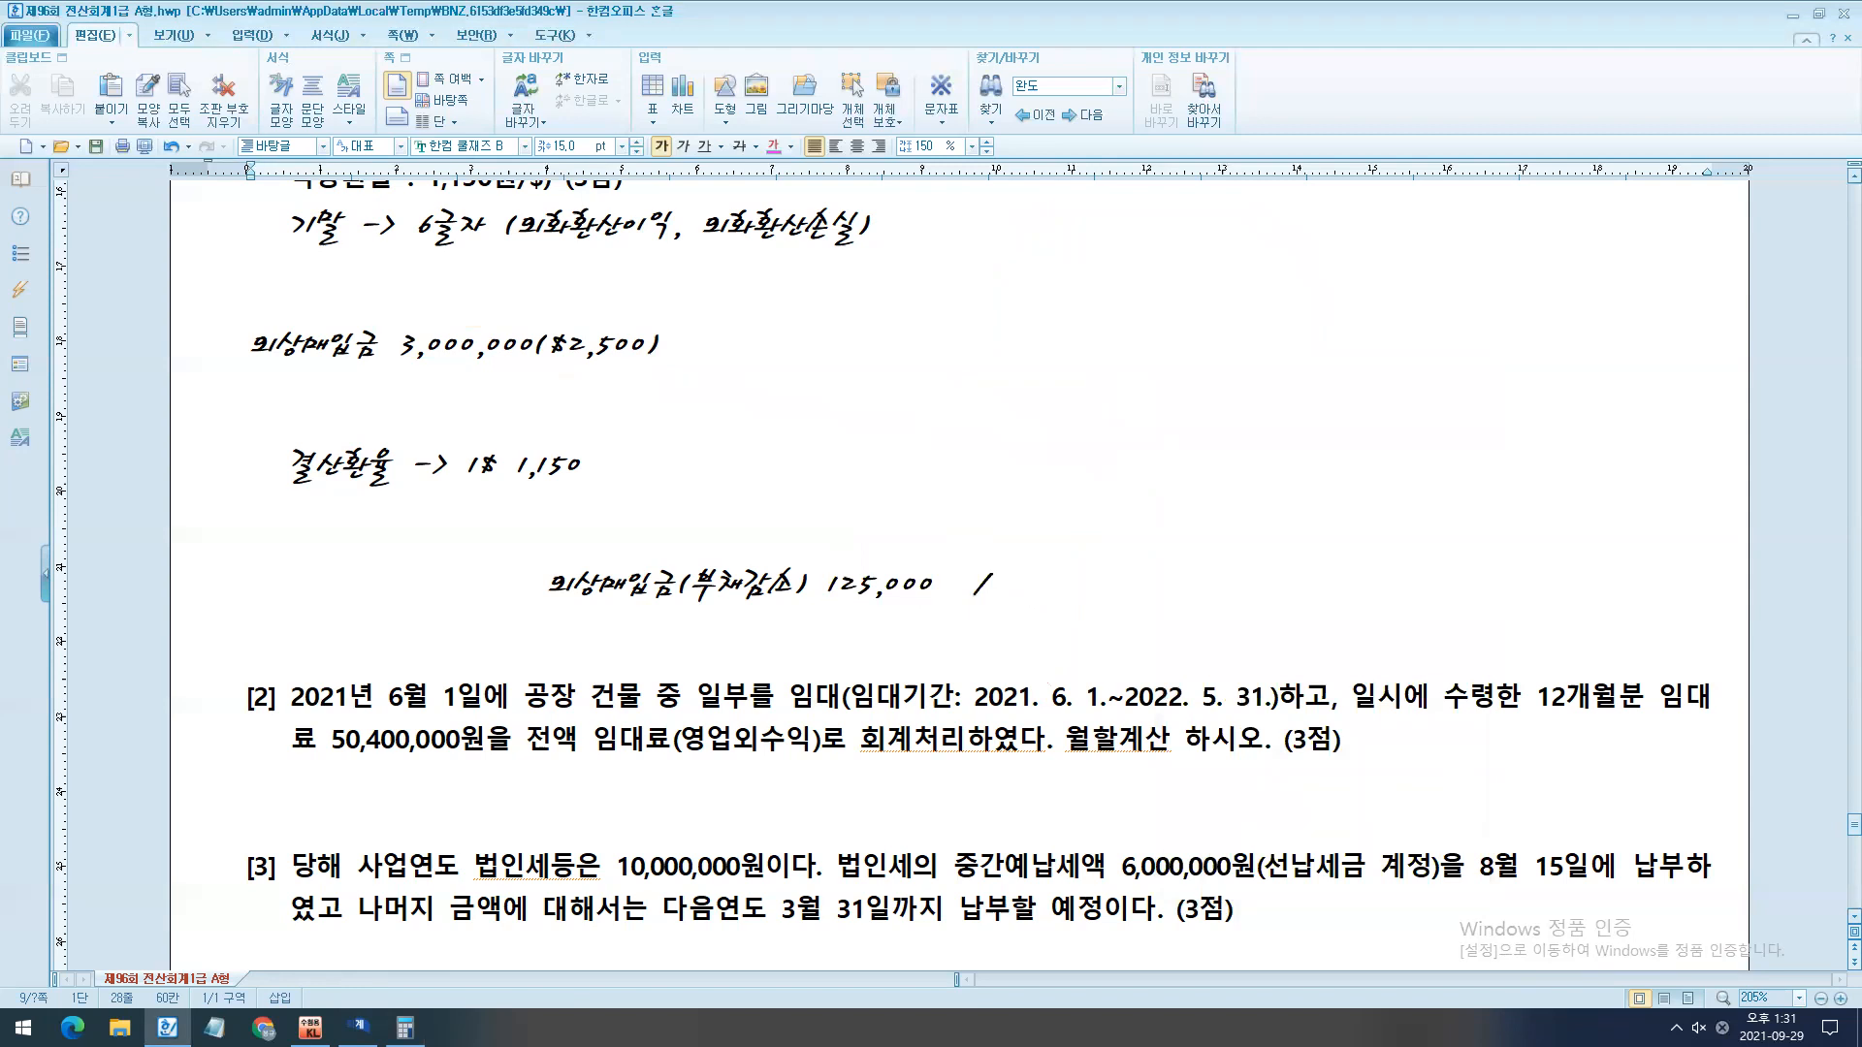
{"action": "type", "text": "외화환산이익 125,000"}
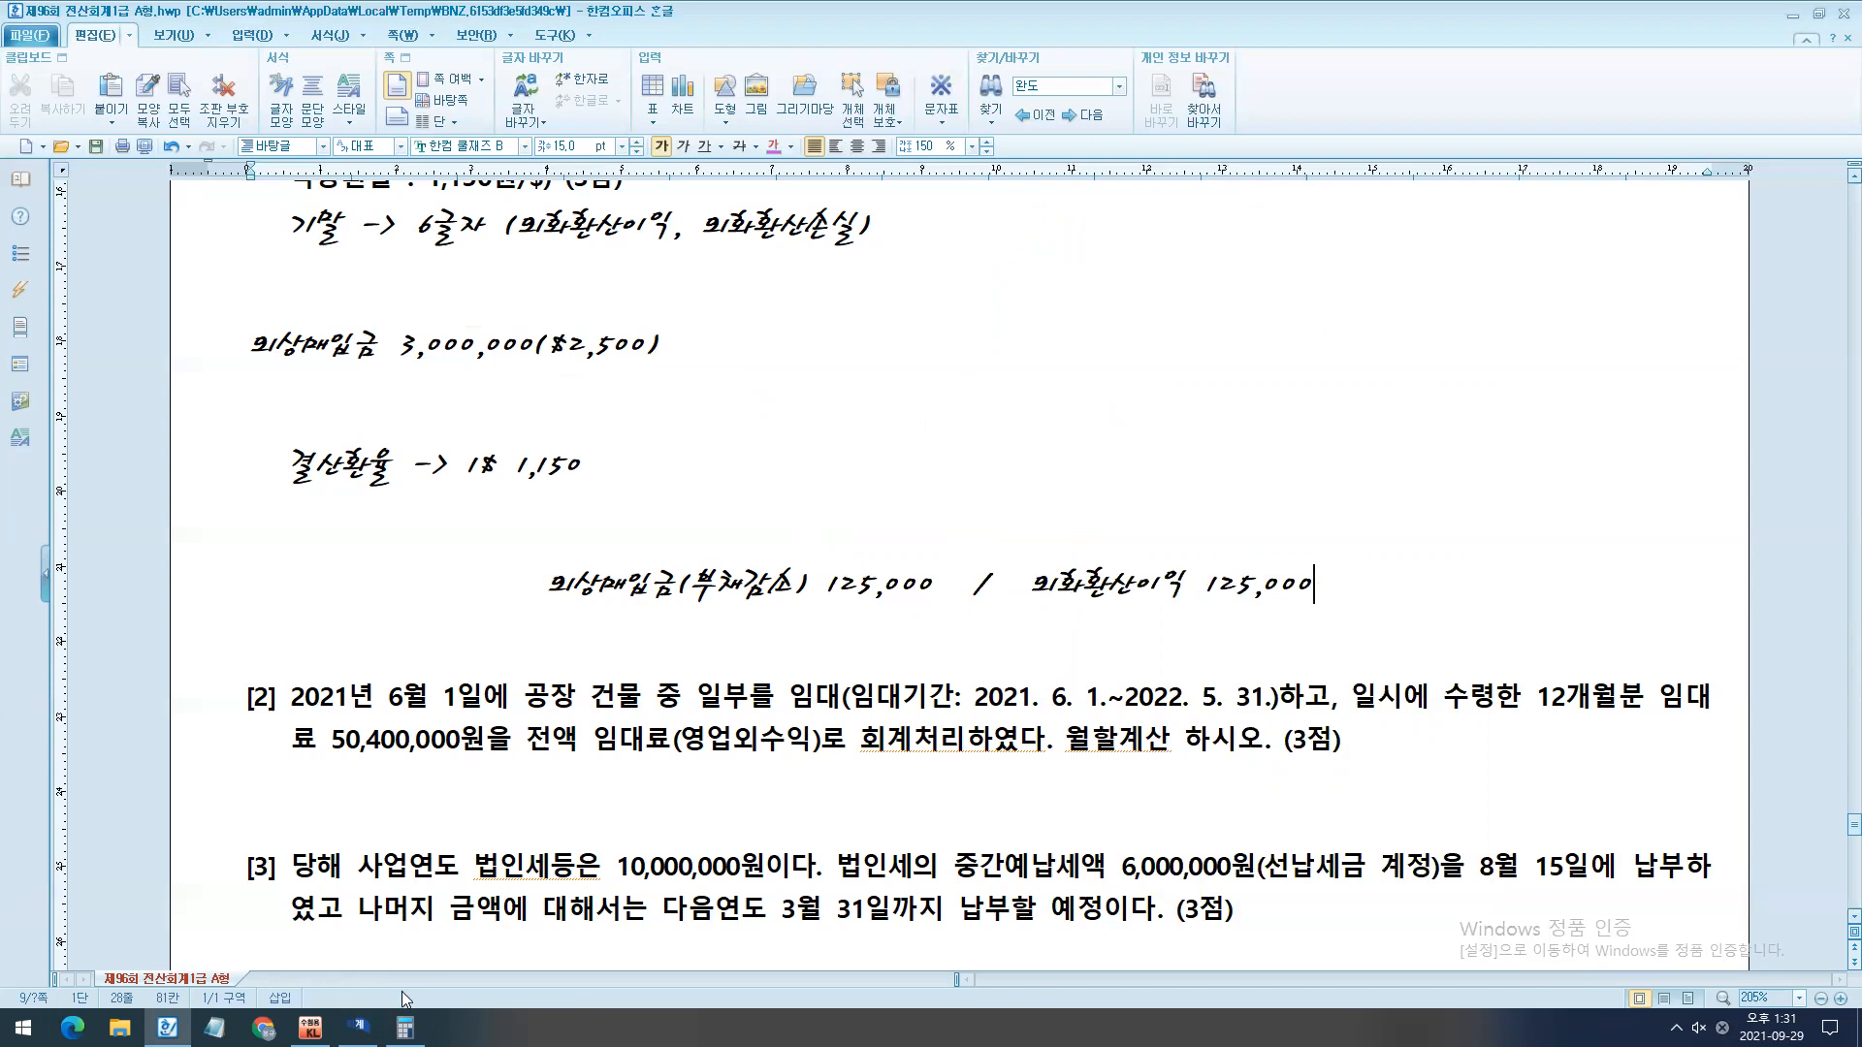
- In KcLep's 일반전표입력 for December 31, enter a debit line for 251 외상매입금, partner ABC Ltd., amount 125,000
{"action": "left_click", "coordinate": [359, 1027]}
{"action": "scroll", "coordinate": [951, 363], "scroll_direction": "down", "scroll_amount": 5}
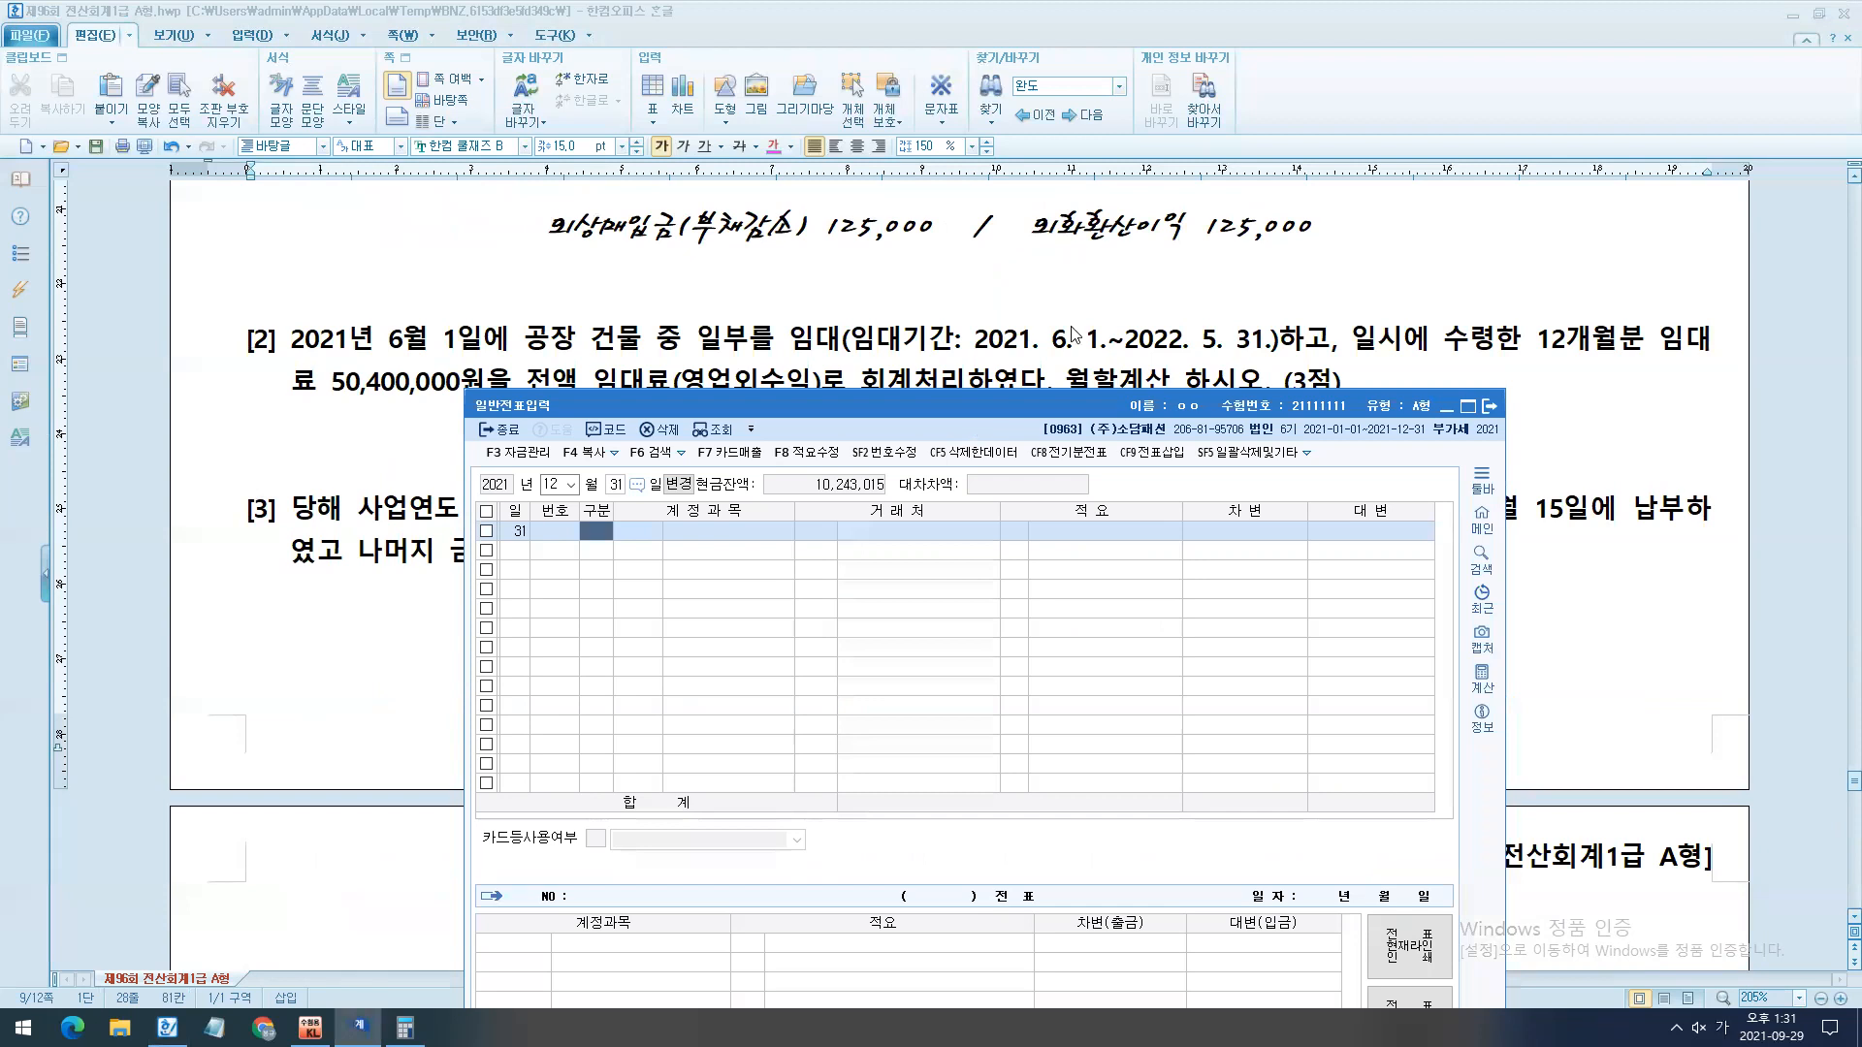
{"action": "type", "text": "3"}
{"action": "key", "text": "Return"}
{"action": "type", "text": "251"}
{"action": "key", "text": "Return"}
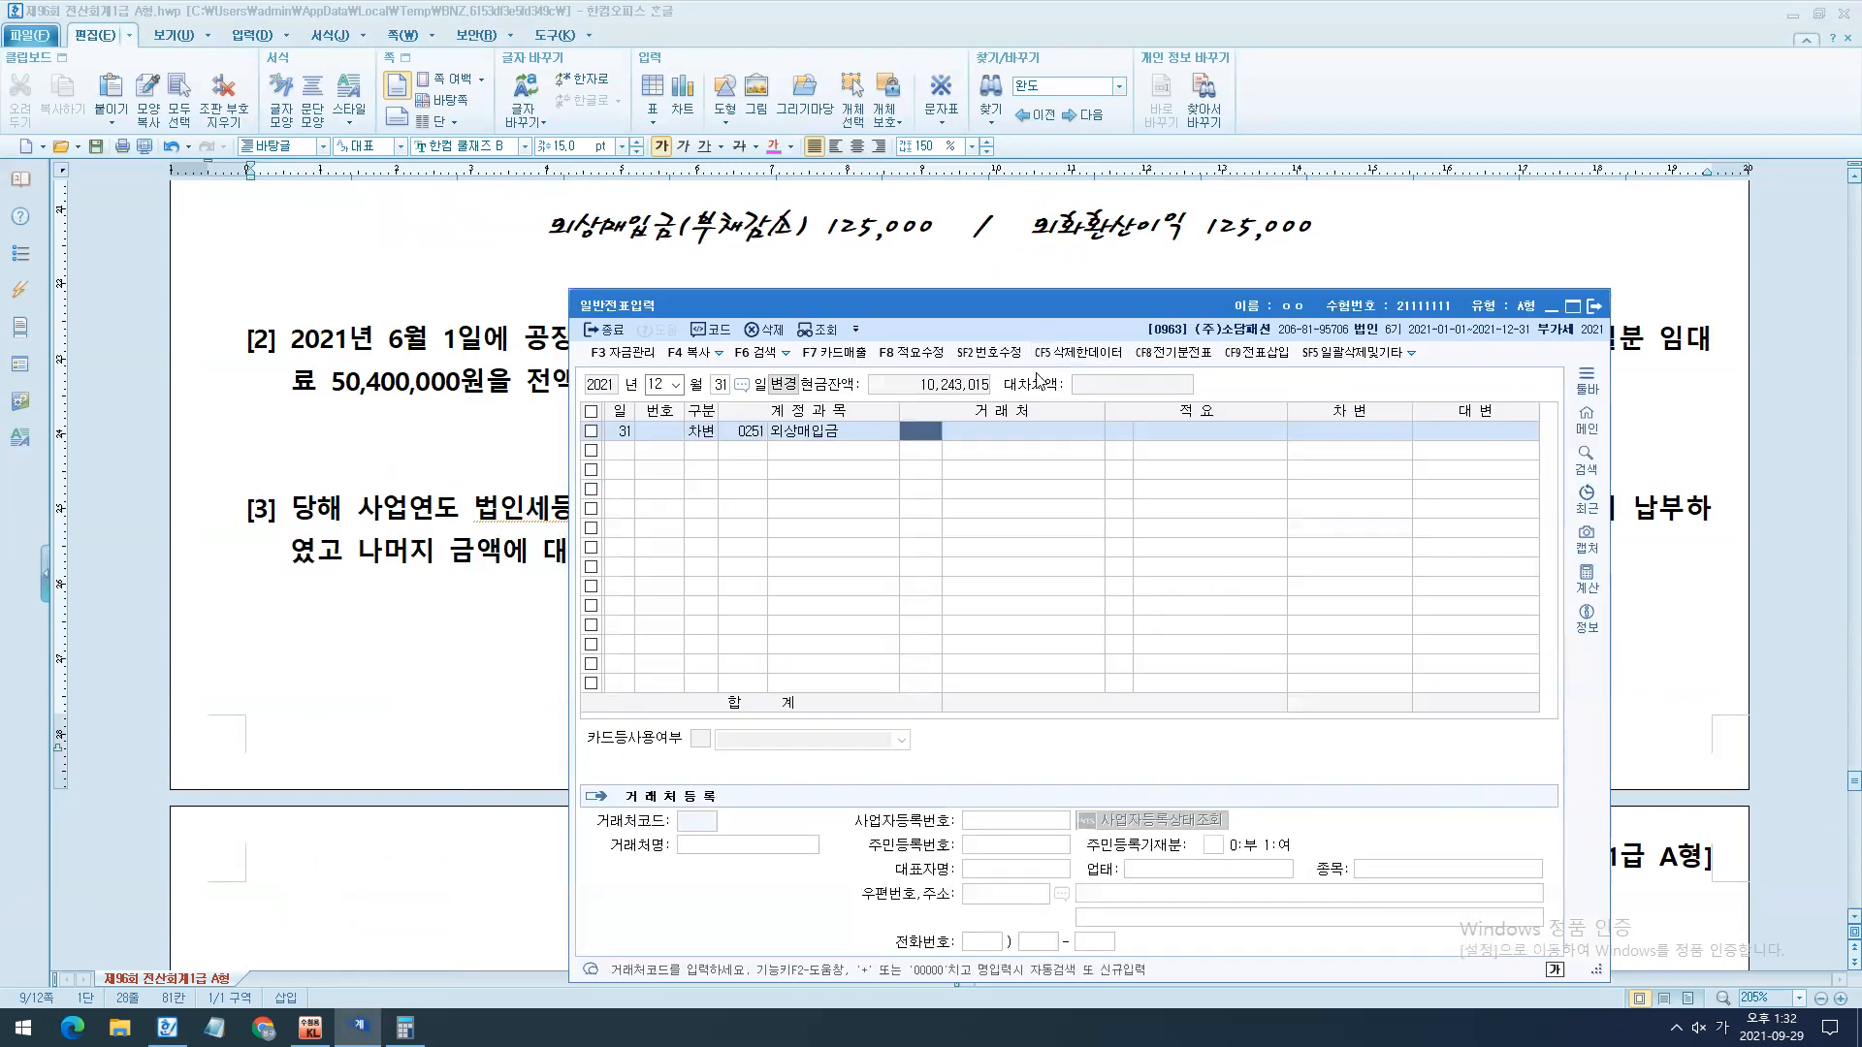
{"action": "scroll", "coordinate": [1091, 267], "scroll_direction": "up", "scroll_amount": 6}
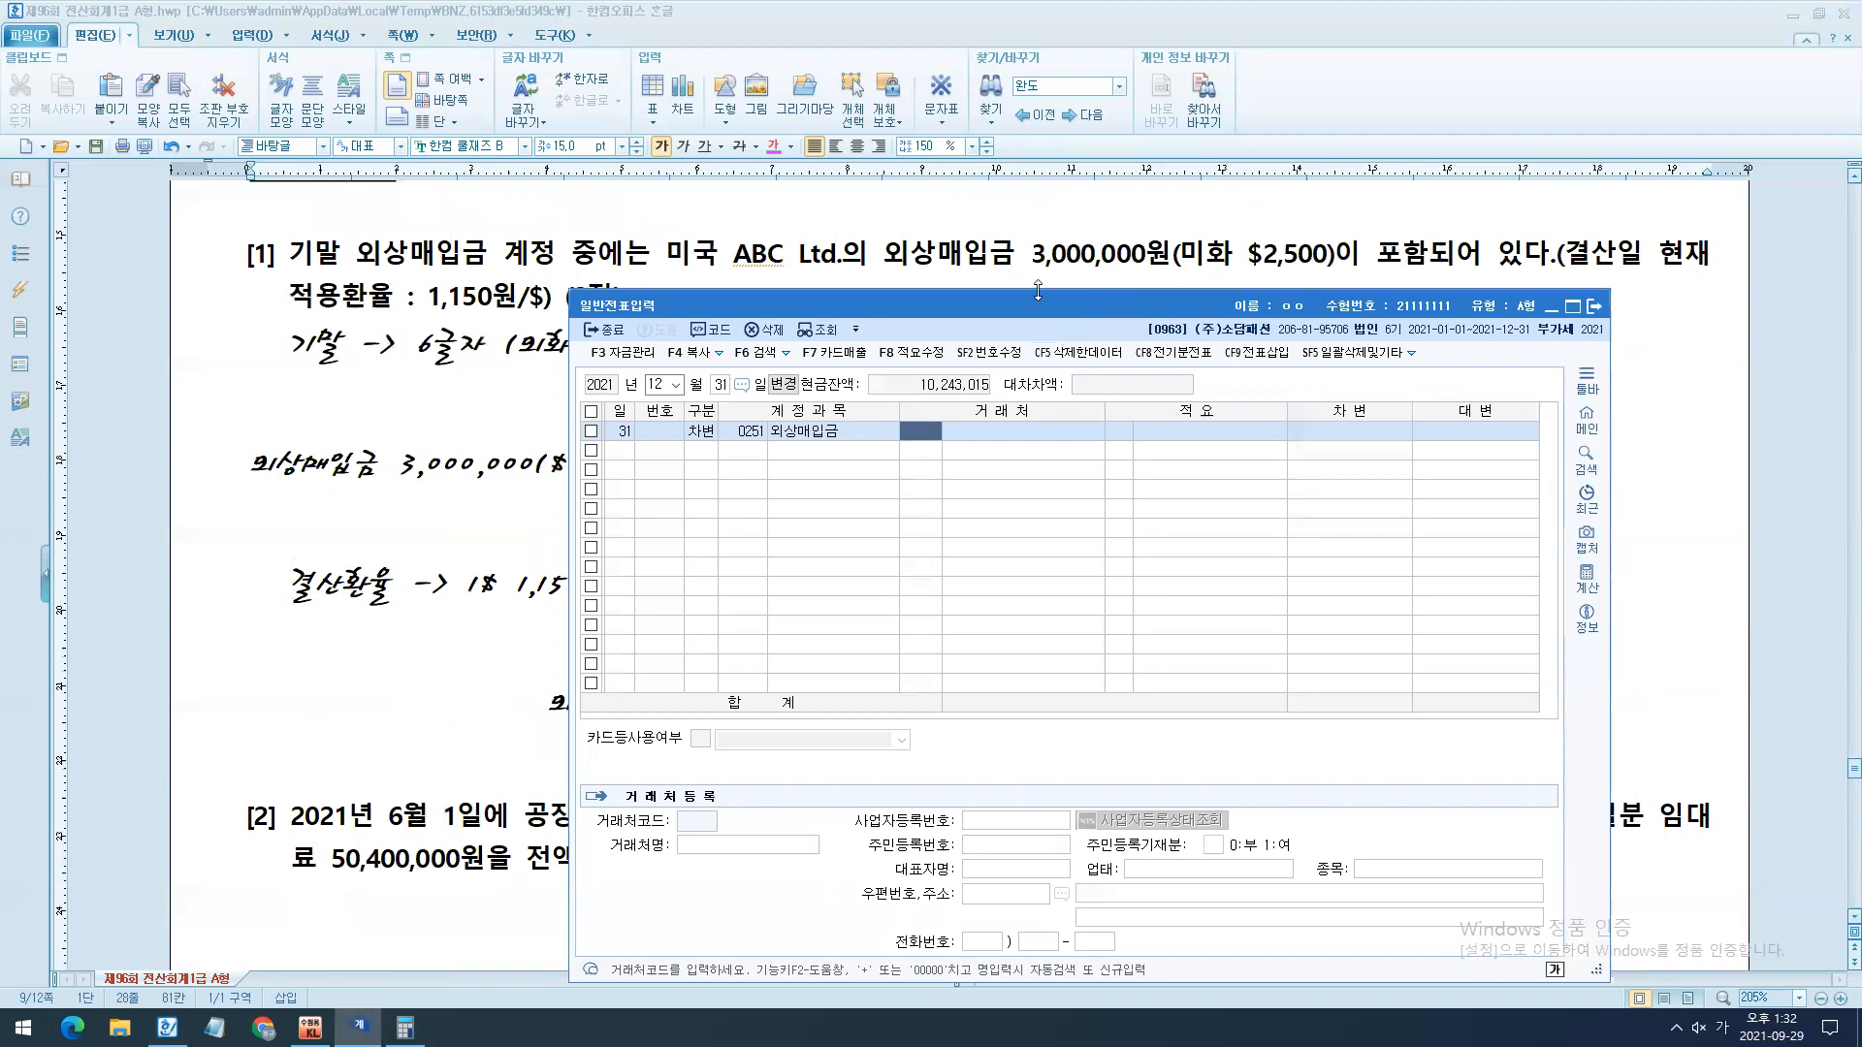
{"action": "key", "text": "Hangul"}
{"action": "type", "text": "abc"}
{"action": "key", "text": "Hangul"}
{"action": "key", "text": "Return"}
{"action": "key", "text": "Return"}
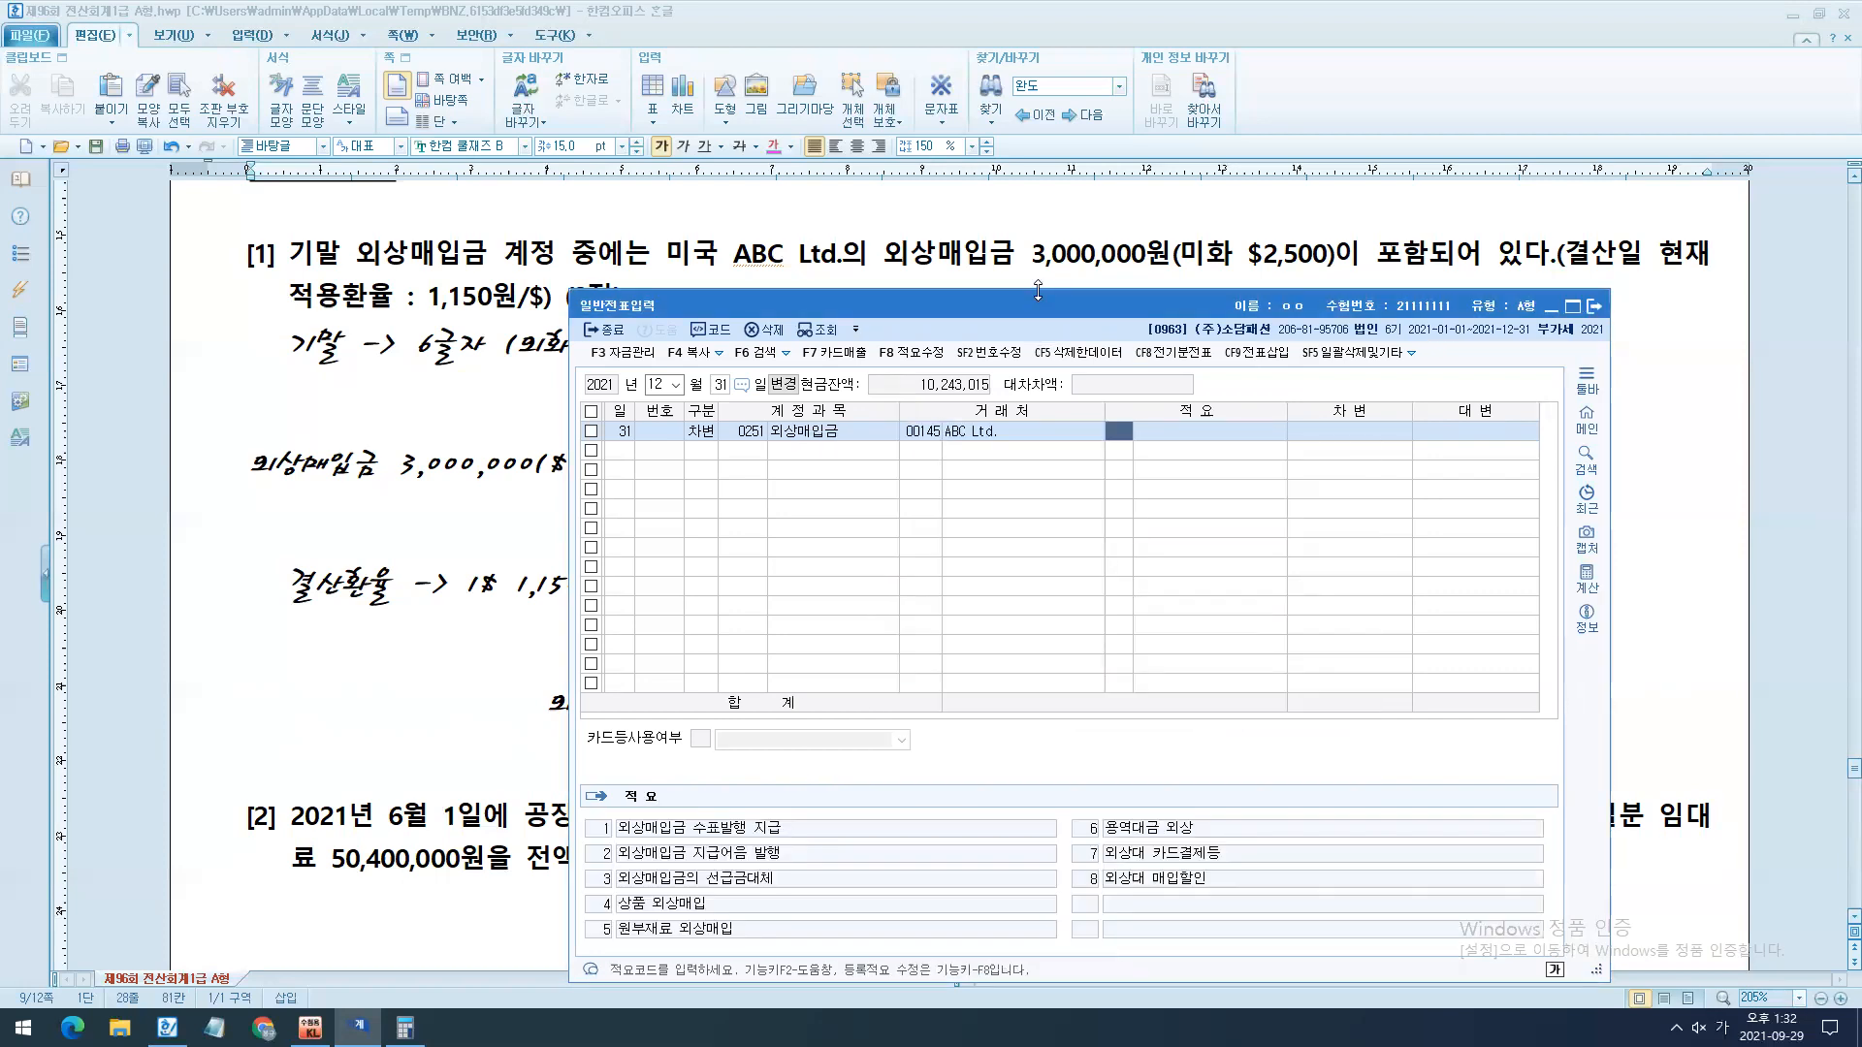
{"action": "key", "text": "Return"}
{"action": "type", "text": "125000"}
- Enter the credit line of the voucher as 외화환산이익 for 125,000
{"action": "key", "text": "Return"}
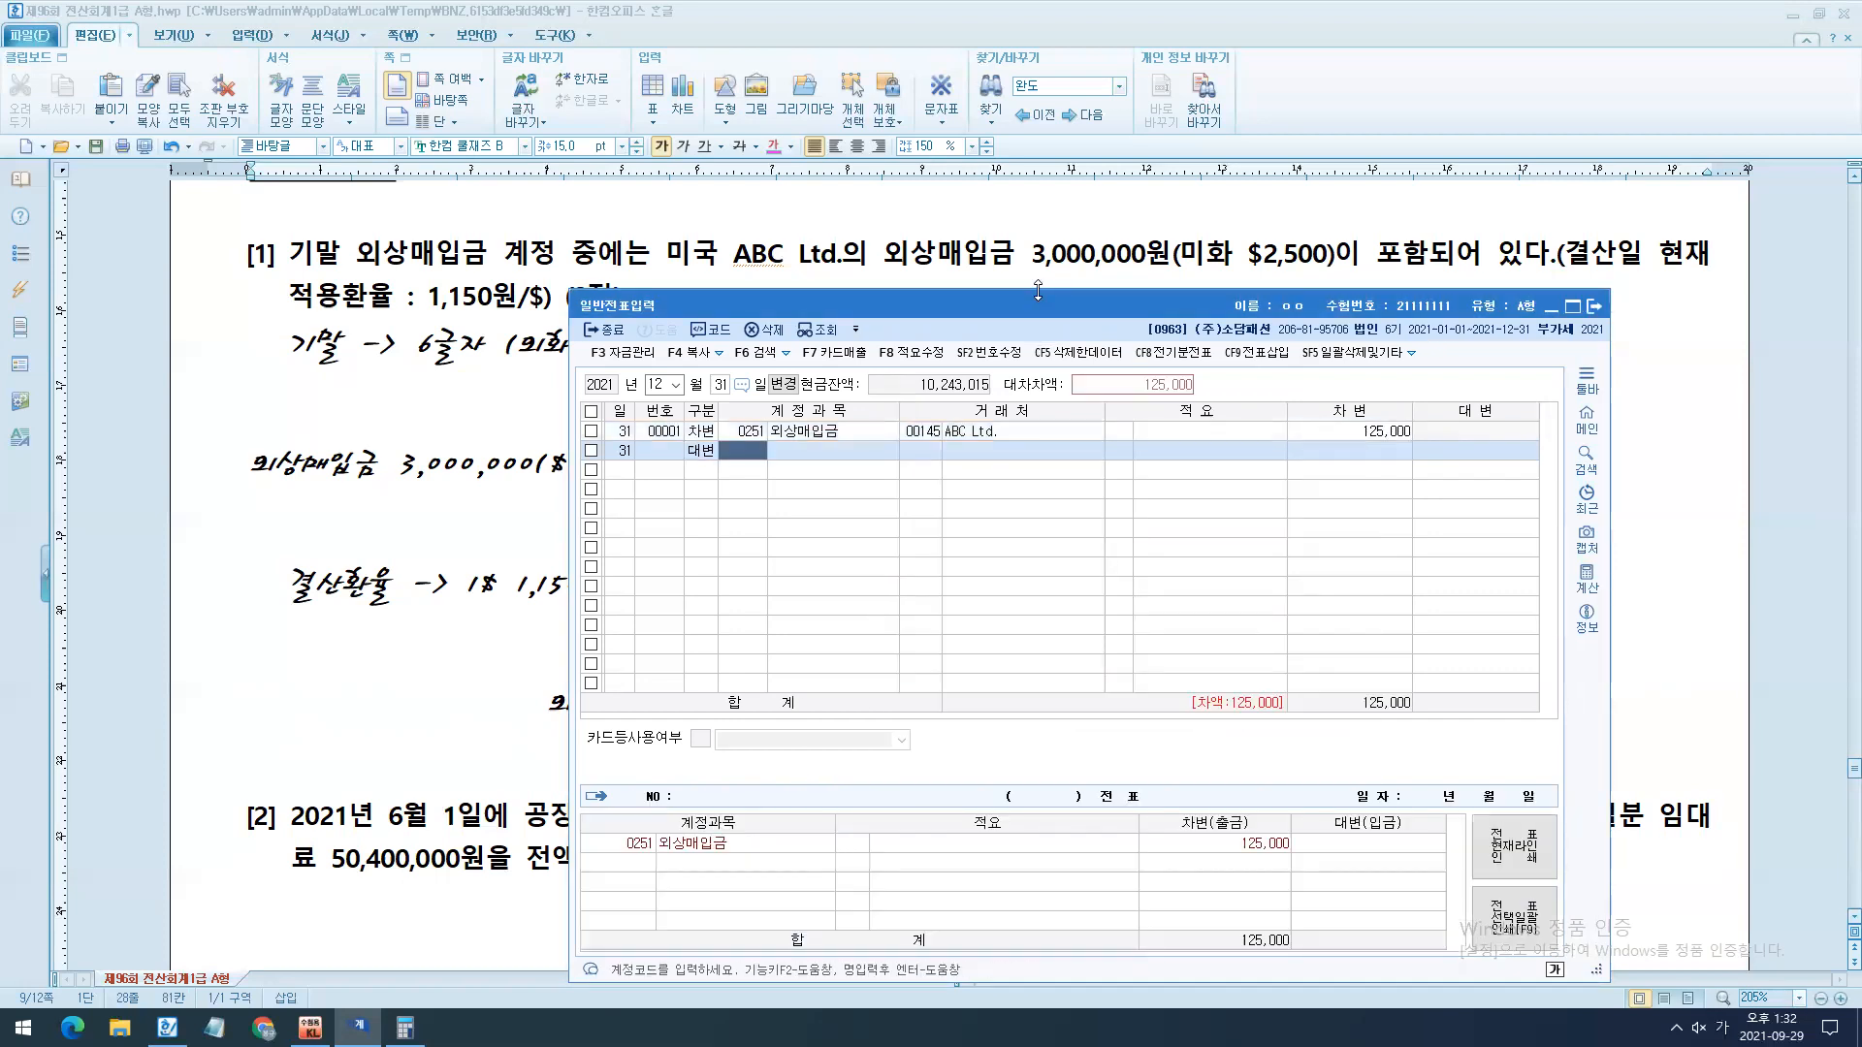
{"action": "type", "text": "외화환"}
{"action": "key", "text": "Return"}
{"action": "key", "text": "Return"}
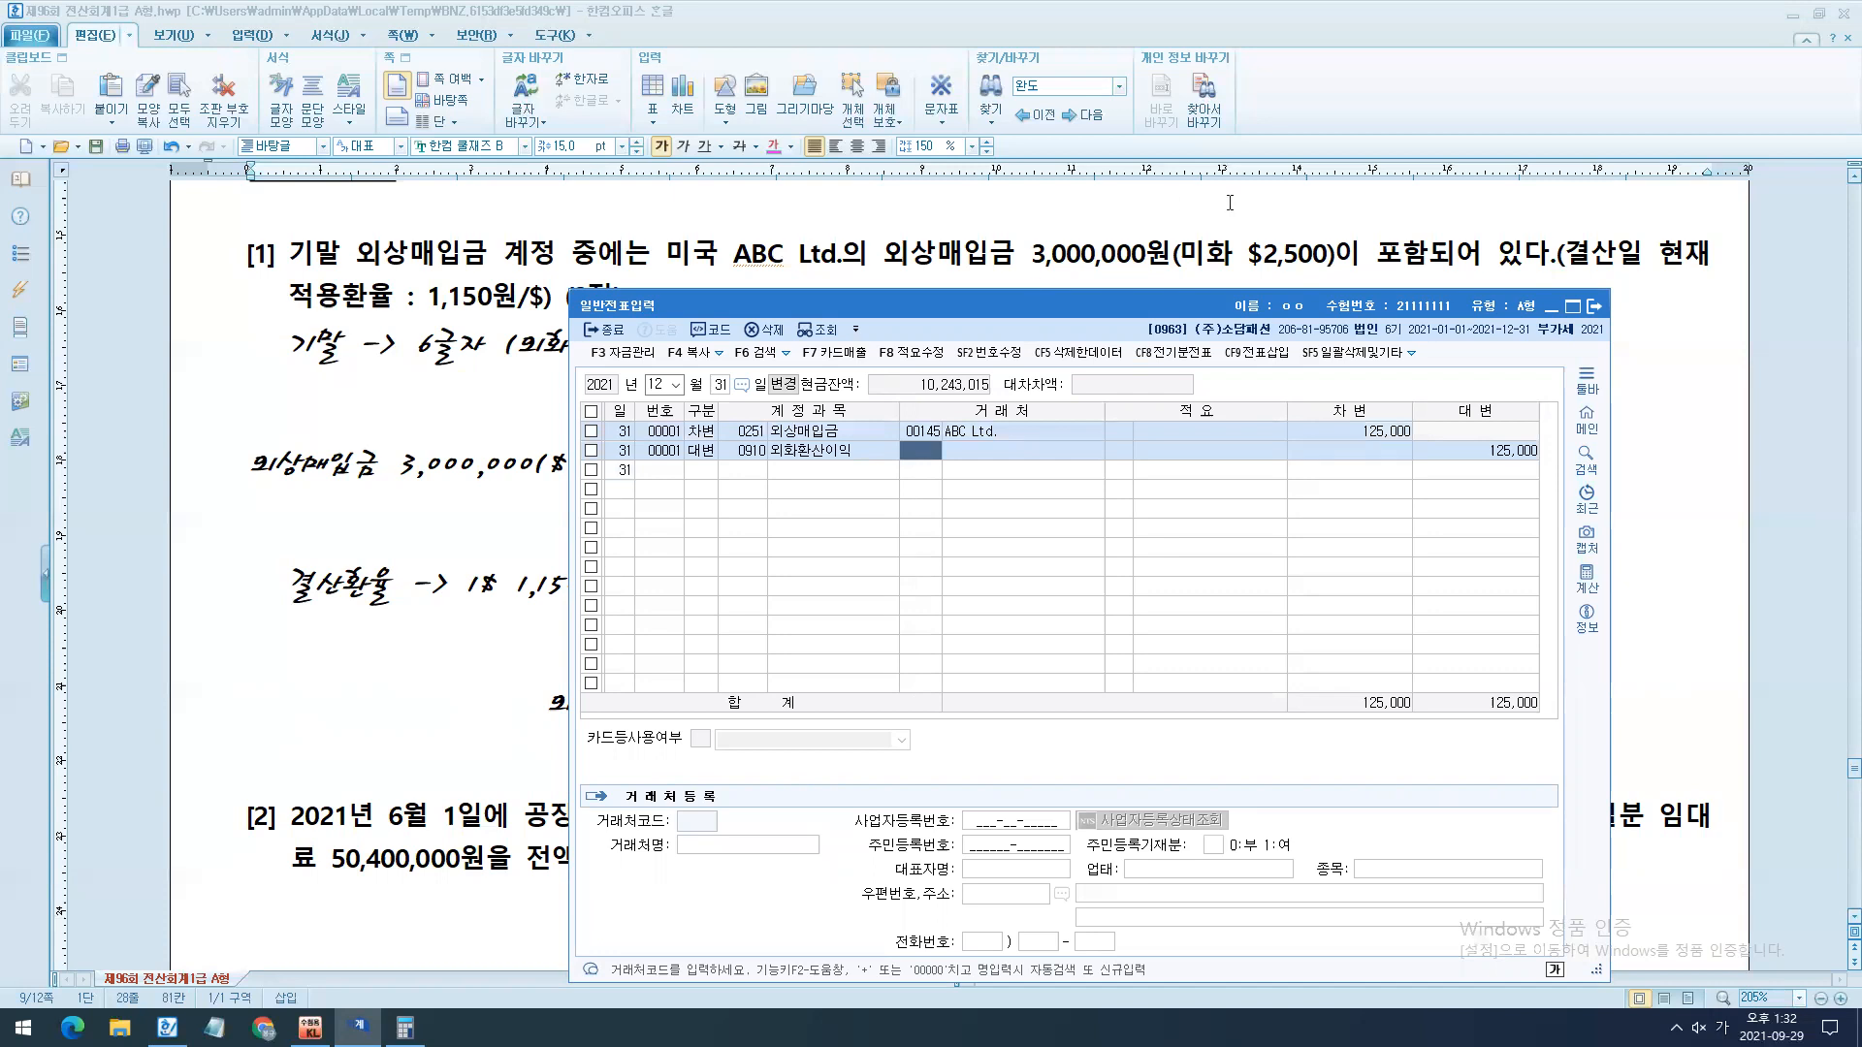
- Return to the exam document and insert blank lines around question [2] so it starts a new page with room for notes
{"action": "left_click_drag", "start_coordinate": [1115, 306], "coordinate": [1075, 616]}
{"action": "scroll", "coordinate": [1046, 619], "scroll_direction": "down", "scroll_amount": 3}
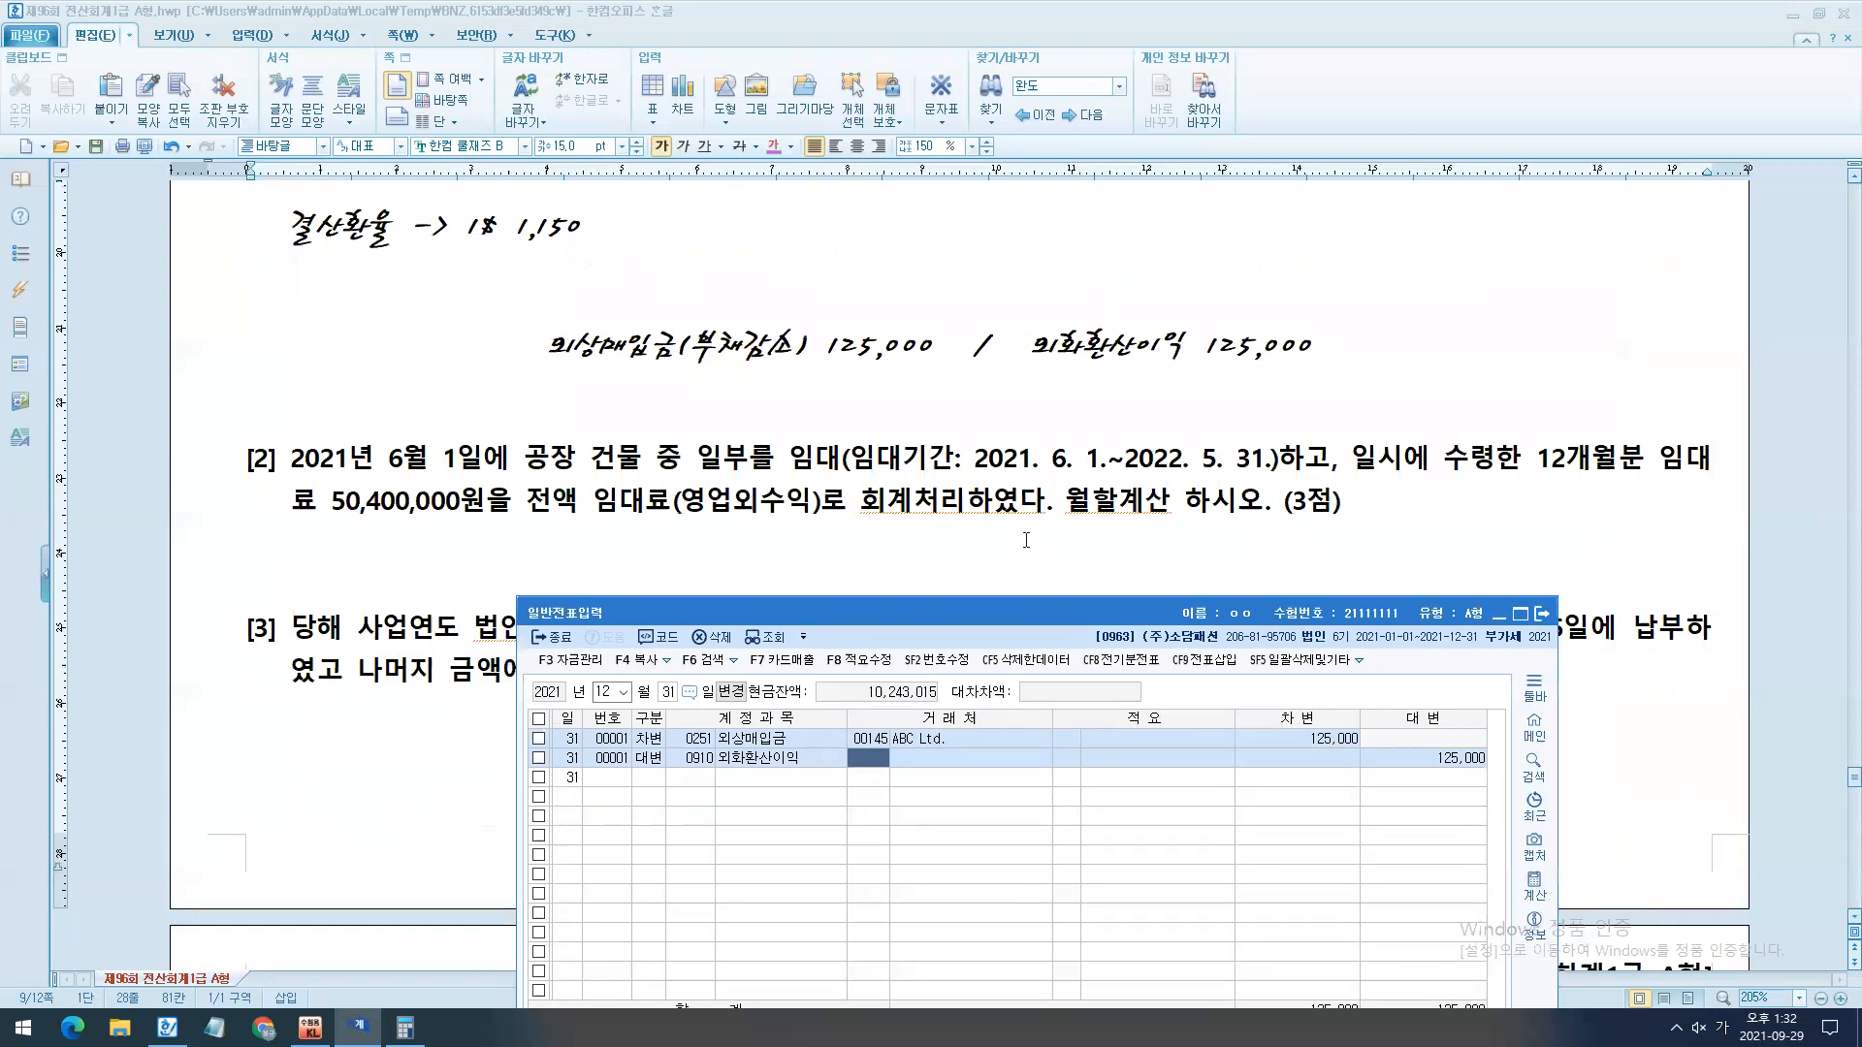
{"action": "left_click", "coordinate": [880, 561]}
{"action": "key", "text": "Return"}
{"action": "key", "text": "Return"}
{"action": "key", "text": "Return"}
{"action": "key", "text": "Return"}
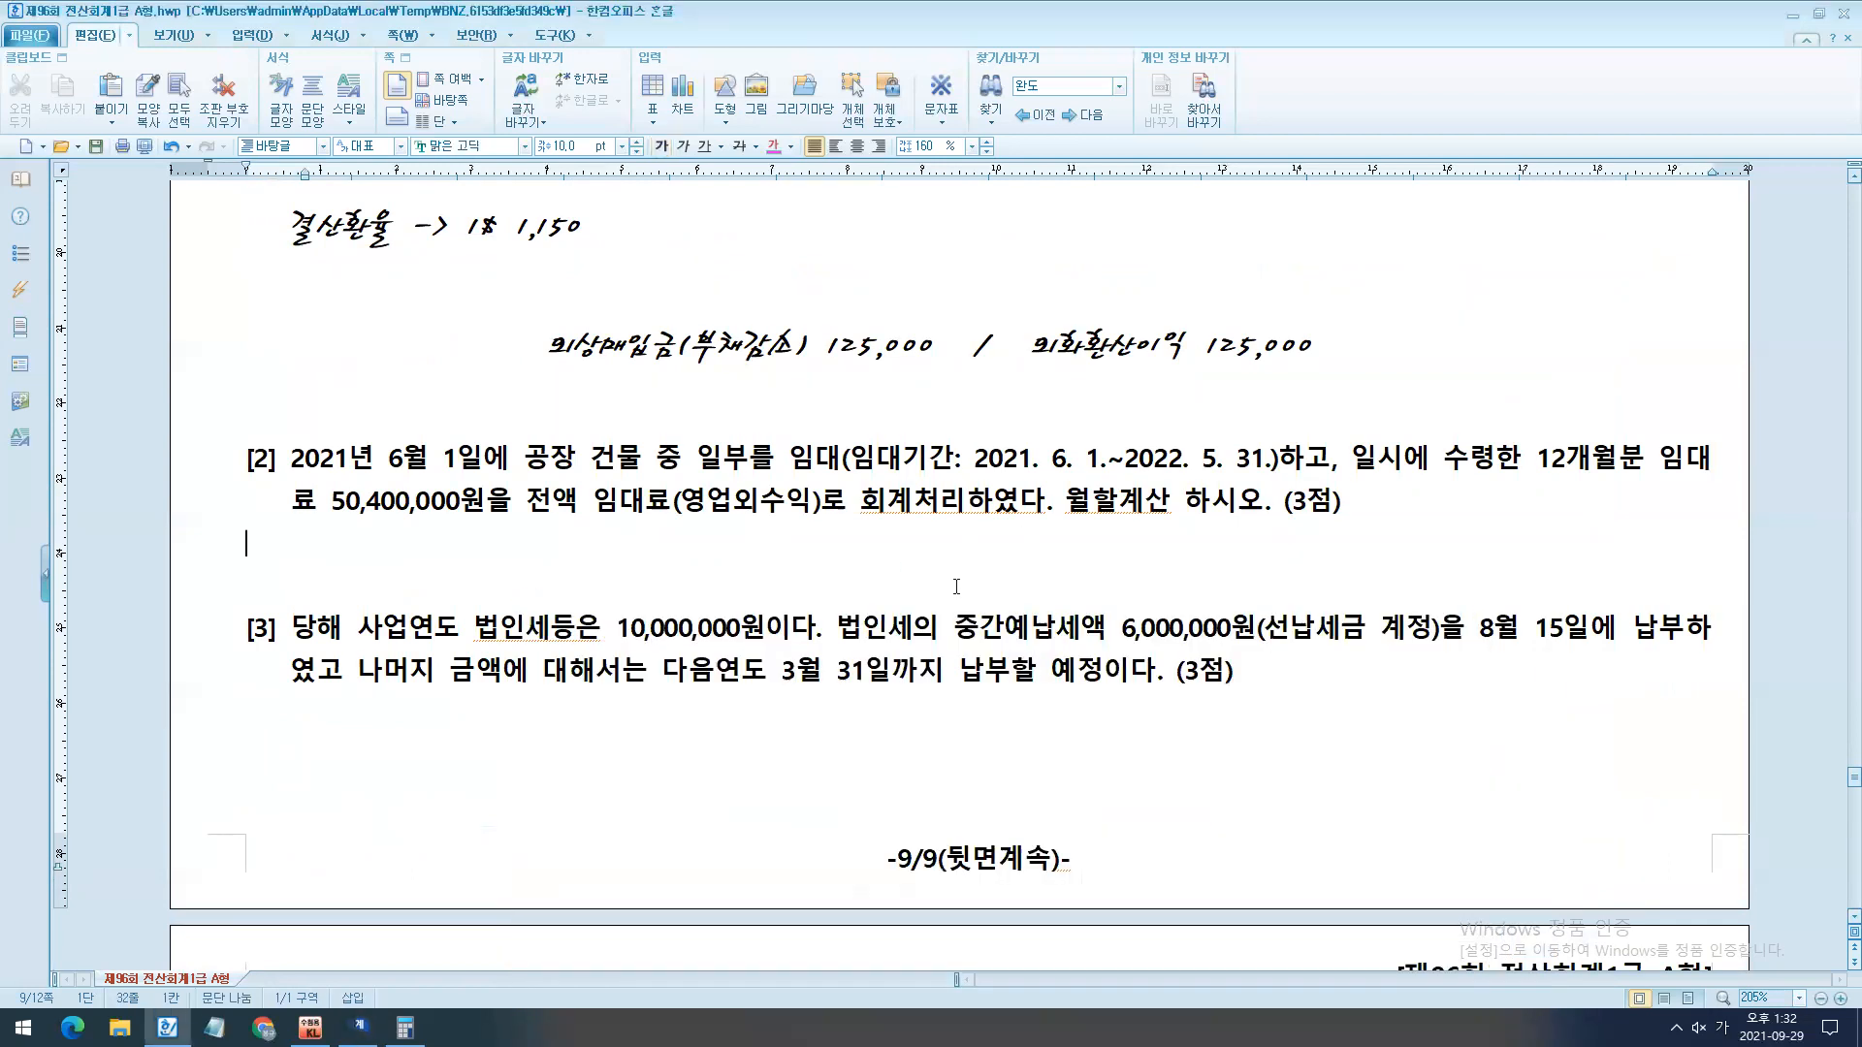
{"action": "left_click", "coordinate": [555, 439]}
{"action": "key", "text": "Return"}
{"action": "key", "text": "Return"}
{"action": "key", "text": "Return"}
{"action": "key", "text": "Return"}
{"action": "key", "text": "Return"}
{"action": "key", "text": "Return"}
{"action": "key", "text": "BackSpace"}
{"action": "key", "text": "BackSpace"}
{"action": "scroll", "coordinate": [1001, 720], "scroll_direction": "down", "scroll_amount": 1}
{"action": "key", "text": "Return"}
{"action": "scroll", "coordinate": [947, 710], "scroll_direction": "down", "scroll_amount": 3}
{"action": "left_click", "coordinate": [358, 512]}
{"action": "key", "text": "Return"}
{"action": "key", "text": "Return"}
- Apply the copied 한컴 쿨재즈 B 15 pt note formatting to the blank lines under question [2]
{"action": "left_click_drag", "start_coordinate": [215, 364], "coordinate": [246, 640]}
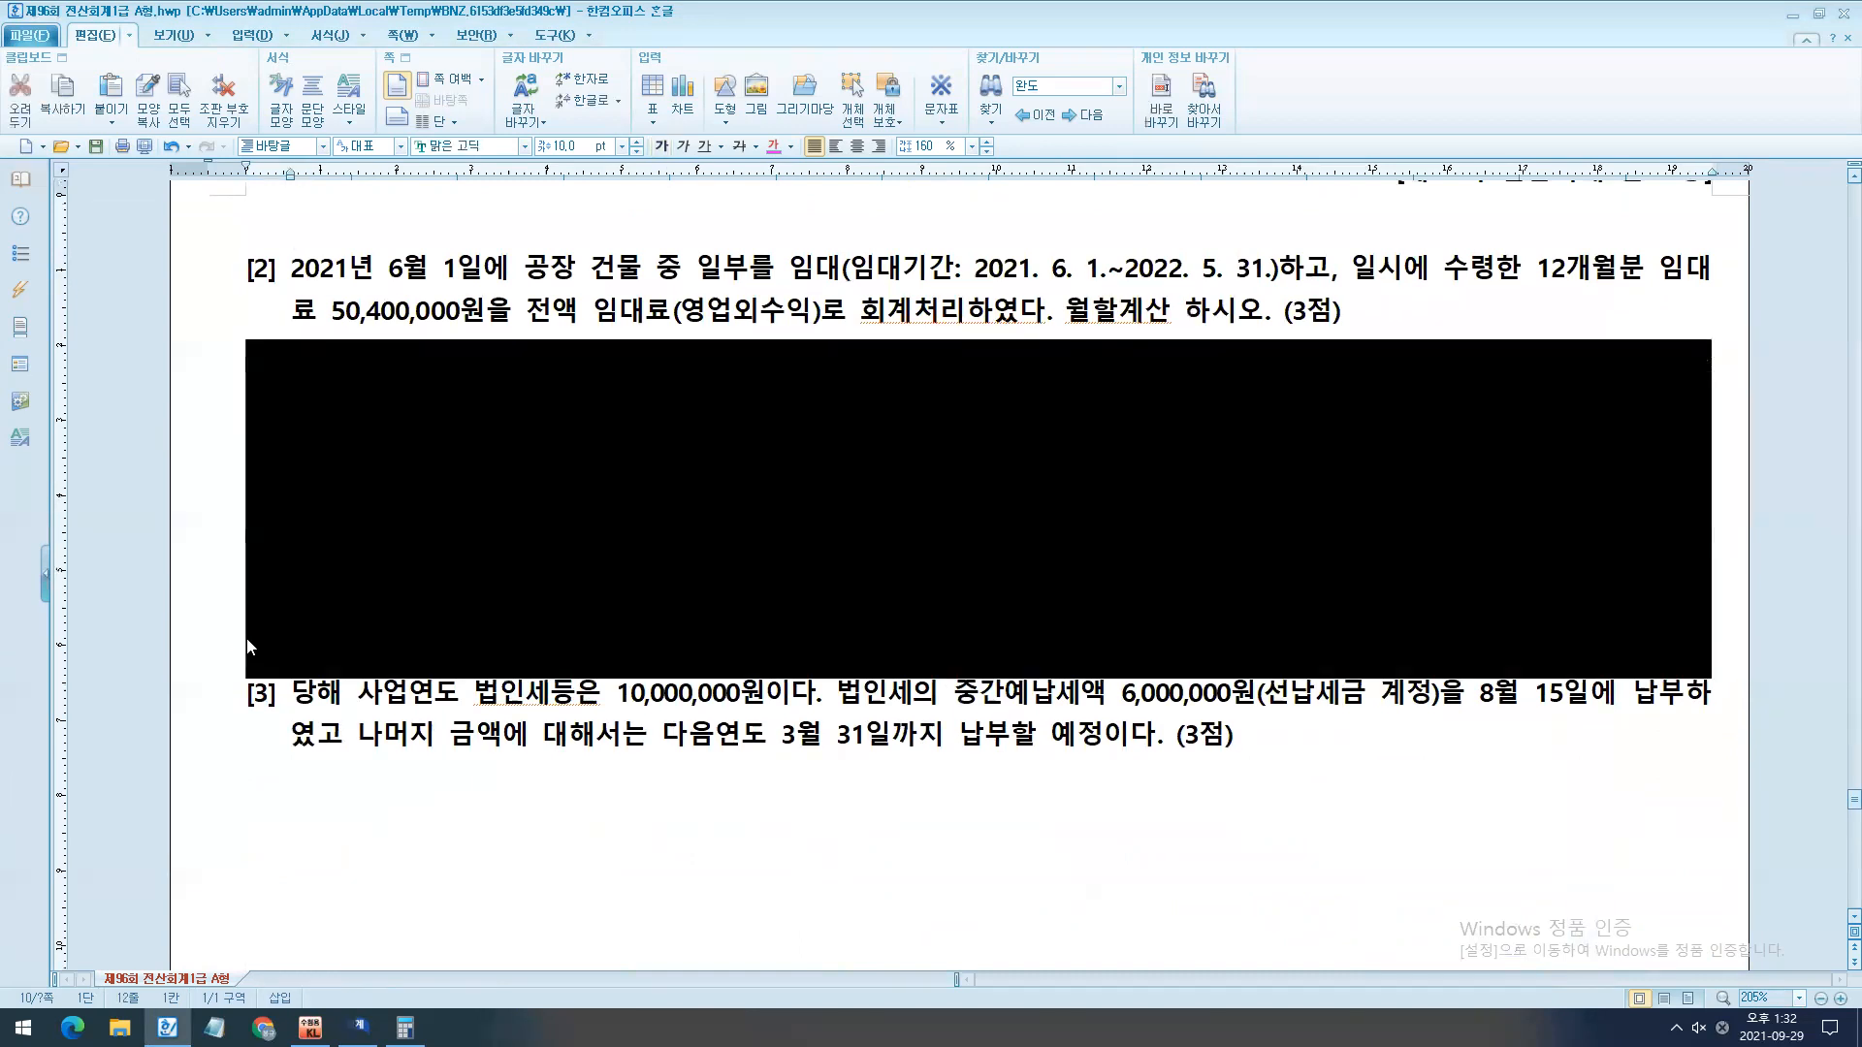
{"action": "key", "text": "alt+c"}
{"action": "left_click", "coordinate": [1113, 363]}
- Colour "월할계산" and "임대기간: 2021. 6. 1.~2022. 5. 31." in question [2] magenta
{"action": "mouse_move", "coordinate": [1082, 310]}
{"action": "left_mouse_down"}
{"action": "mouse_move", "coordinate": [1154, 317]}
{"action": "mouse_move", "coordinate": [1078, 326]}
{"action": "left_mouse_up"}
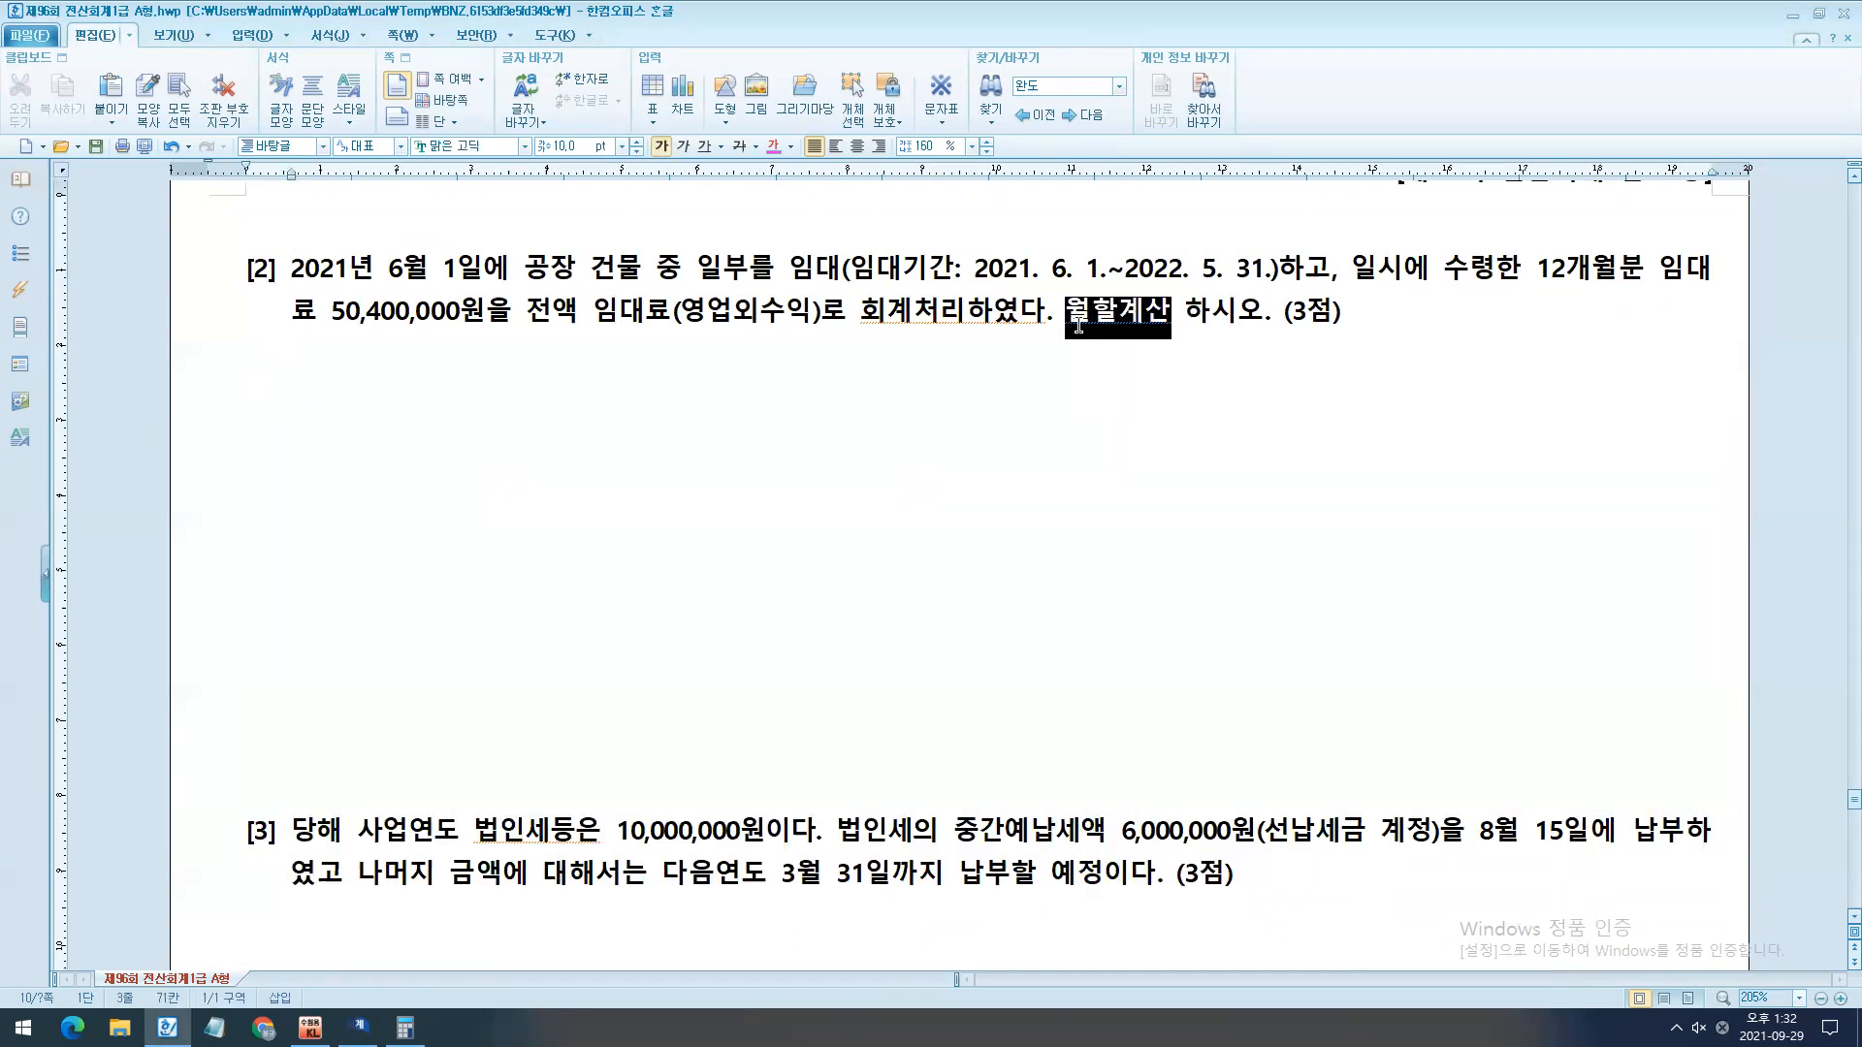
{"action": "left_click", "coordinate": [772, 145]}
{"action": "left_click", "coordinate": [976, 395]}
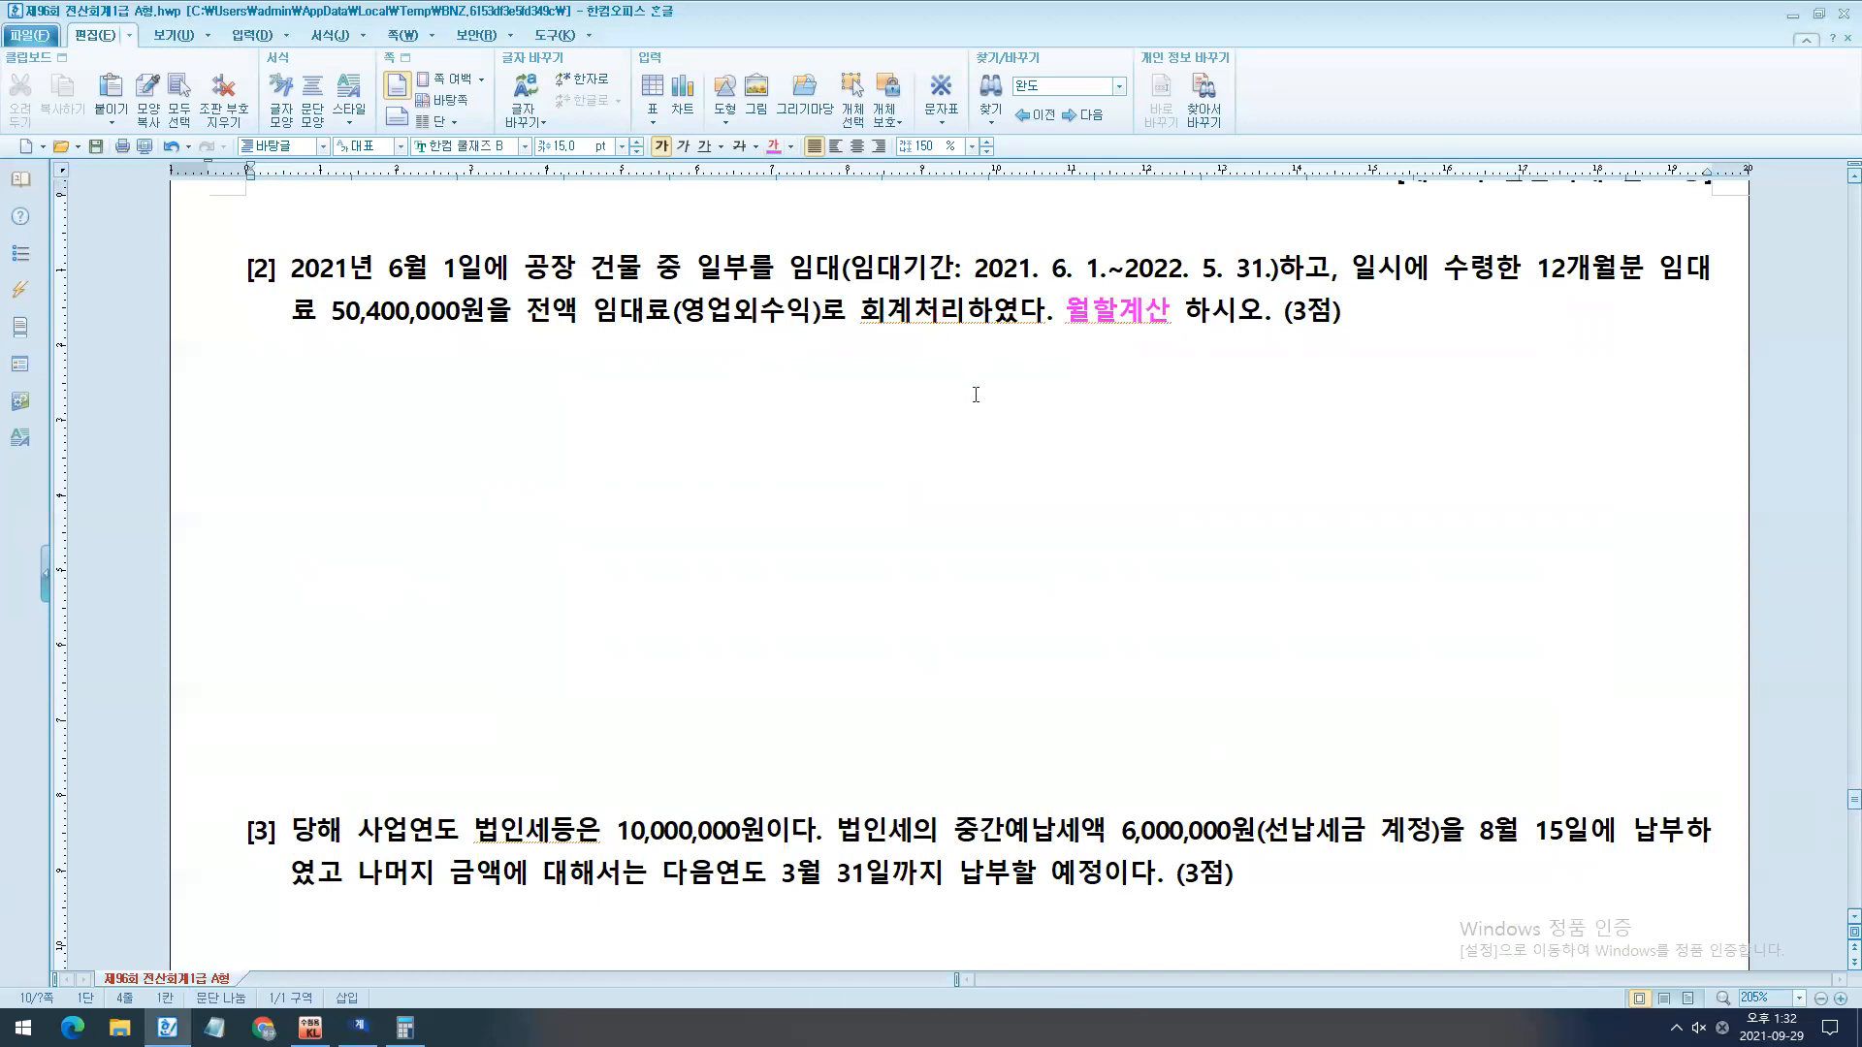
{"action": "mouse_move", "coordinate": [876, 276]}
{"action": "left_mouse_down"}
{"action": "mouse_move", "coordinate": [1278, 276]}
{"action": "mouse_move", "coordinate": [851, 278]}
{"action": "left_mouse_up"}
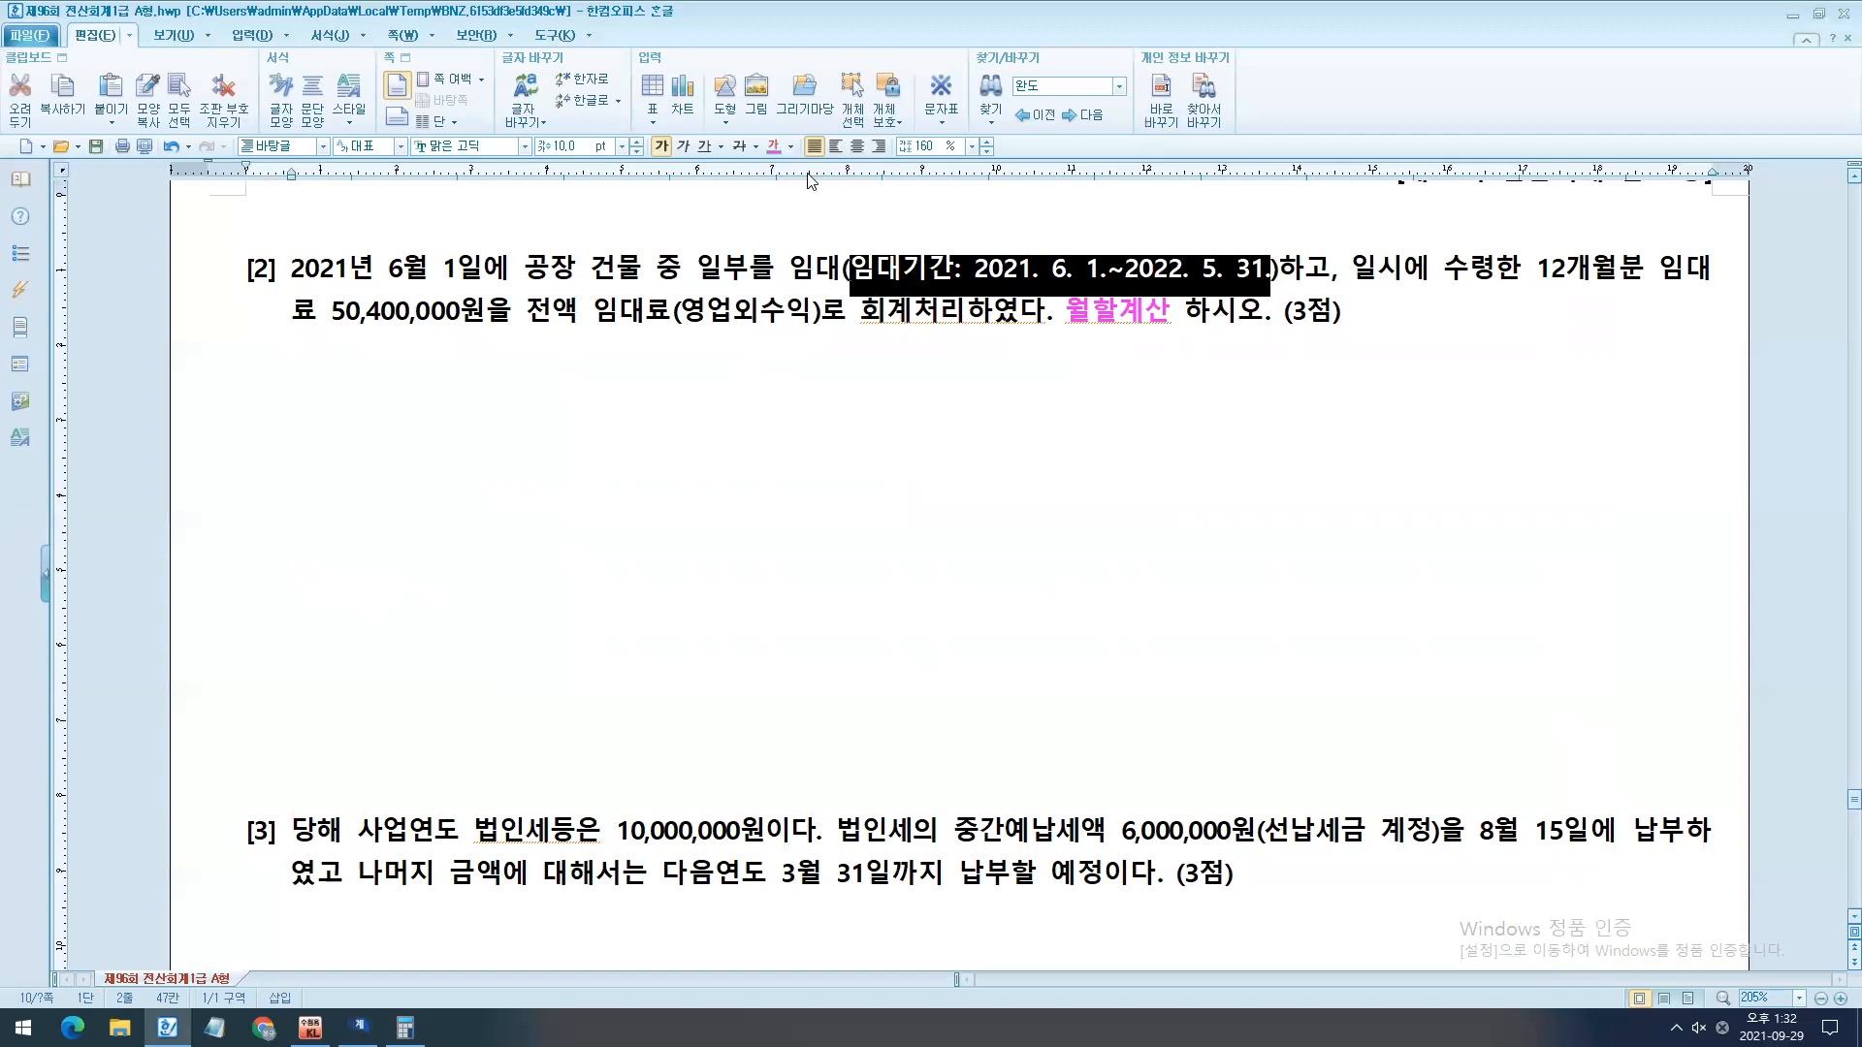
{"action": "left_click", "coordinate": [773, 146]}
{"action": "left_click", "coordinate": [805, 424]}
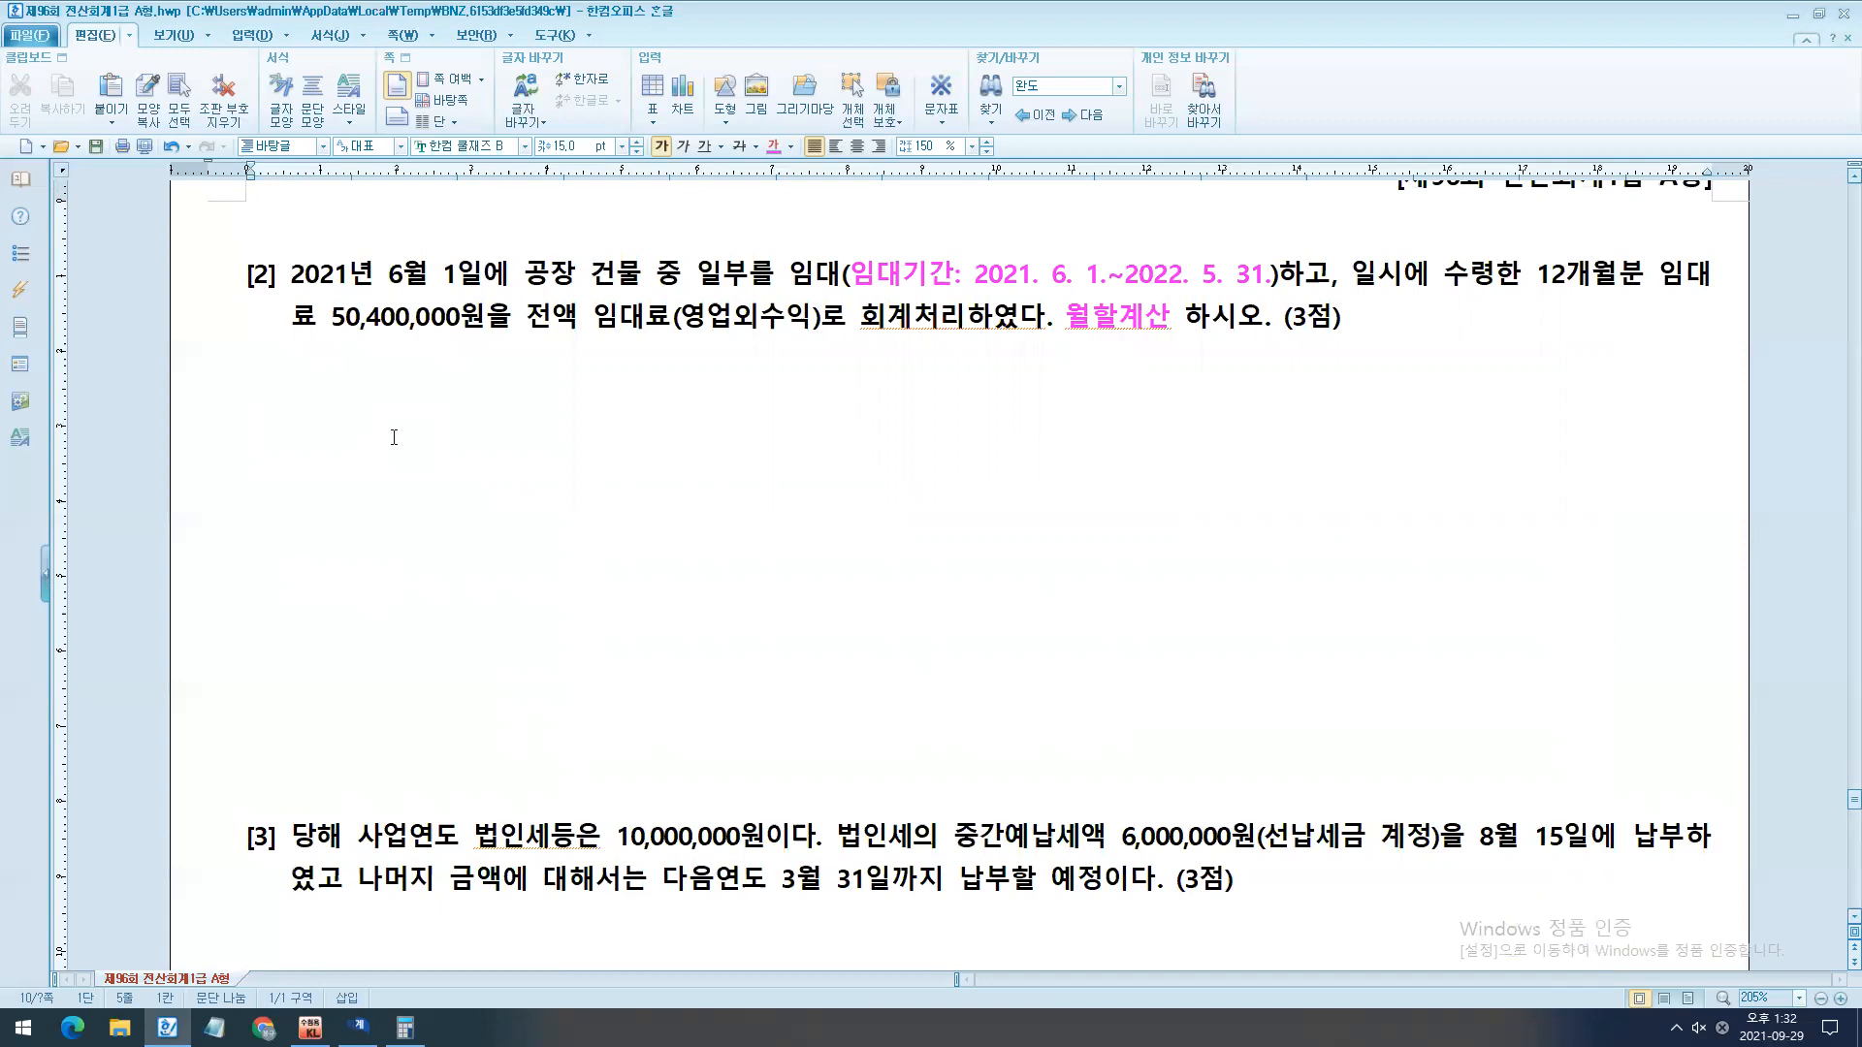
- Start a list under question [2] with the numbers 1. to 4. on separate lines
{"action": "type", "text": "1."}
{"action": "key", "text": "Return"}
{"action": "type", "text": "2."}
{"action": "key", "text": "Return"}
{"action": "type", "text": "3."}
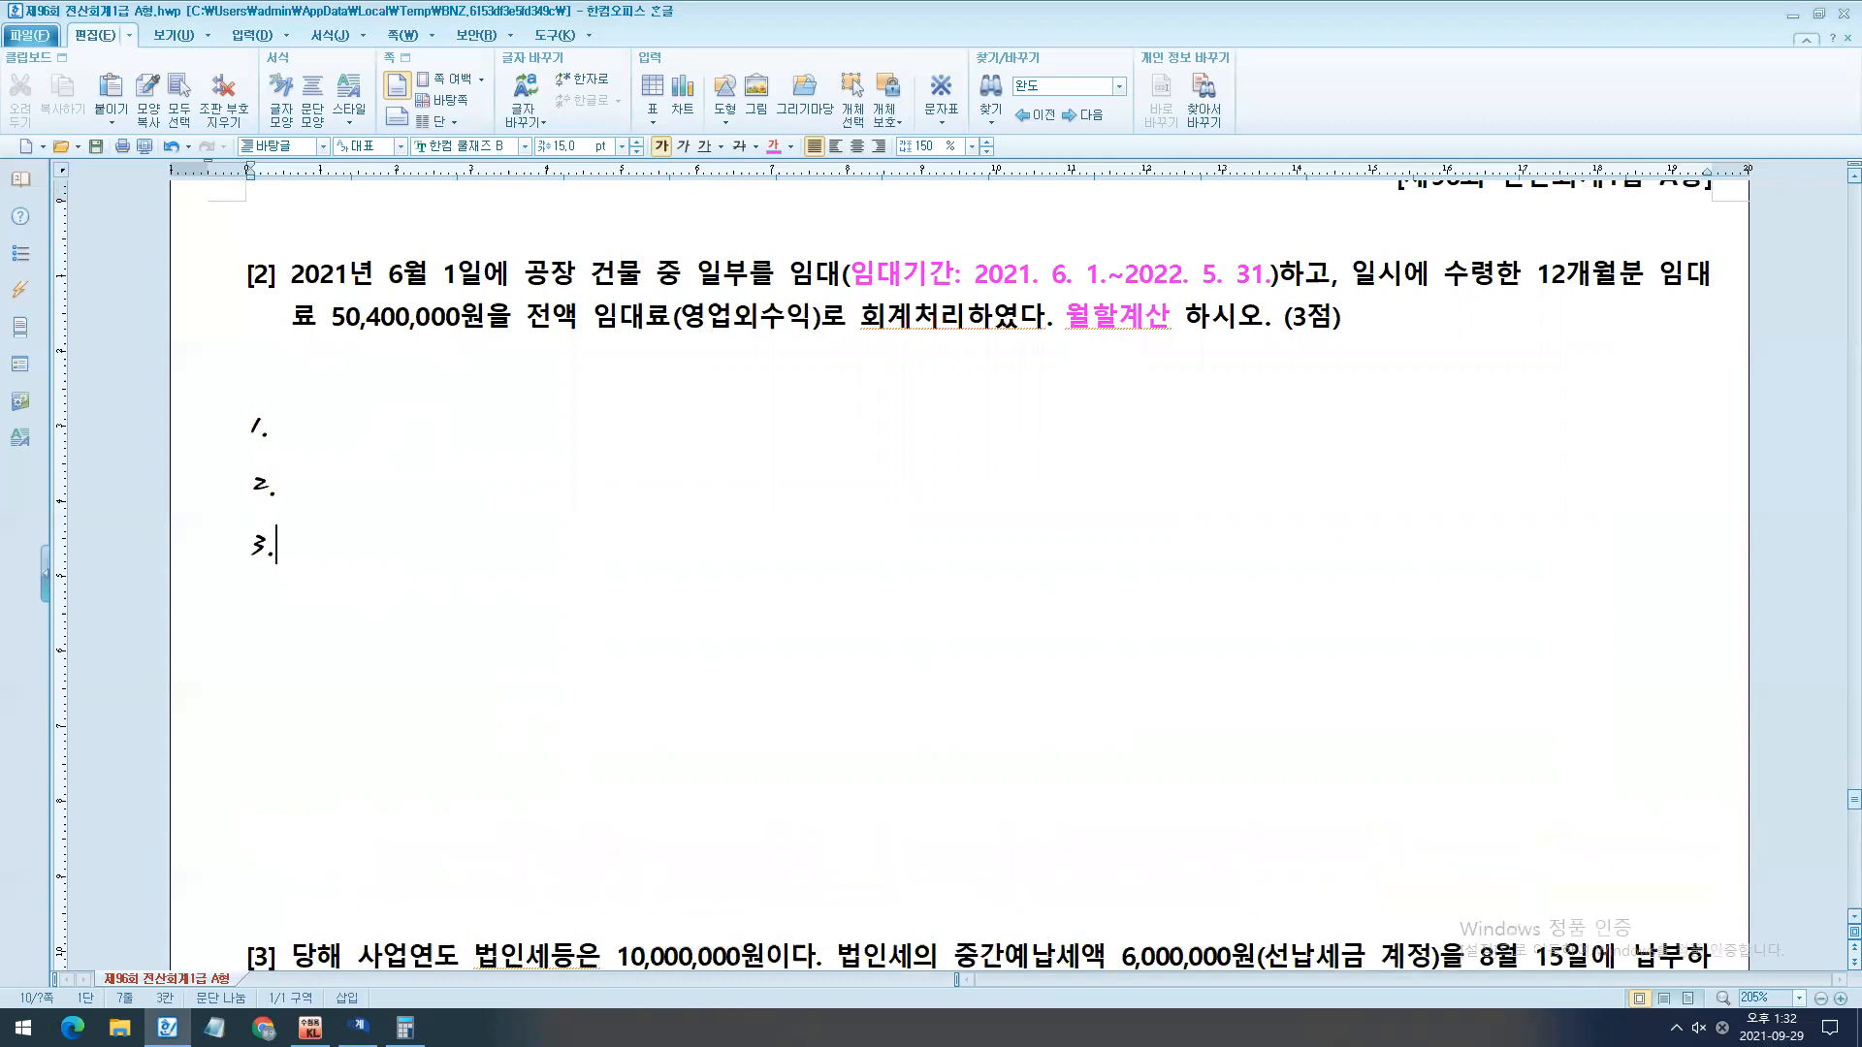
{"action": "key", "text": "Return"}
{"action": "type", "text": "4."}
{"action": "key", "text": "Return"}
- Fill in the four list items as 선급비용, 미수수익, 선수수익 and 미지급비용
{"action": "key", "text": "Up"}
{"action": "key", "text": "Up"}
{"action": "key", "text": "Up"}
{"action": "key", "text": "Up"}
{"action": "key", "text": "Right"}
{"action": "key", "text": "Right"}
{"action": "type", "text": "선ㄱ급비용"}
{"action": "key", "text": "Down"}
{"action": "type", "text": "미수수익"}
{"action": "key", "text": "Down"}
{"action": "type", "text": "선수수익"}
{"action": "key", "text": "Down"}
{"action": "type", "text": "미지급"}
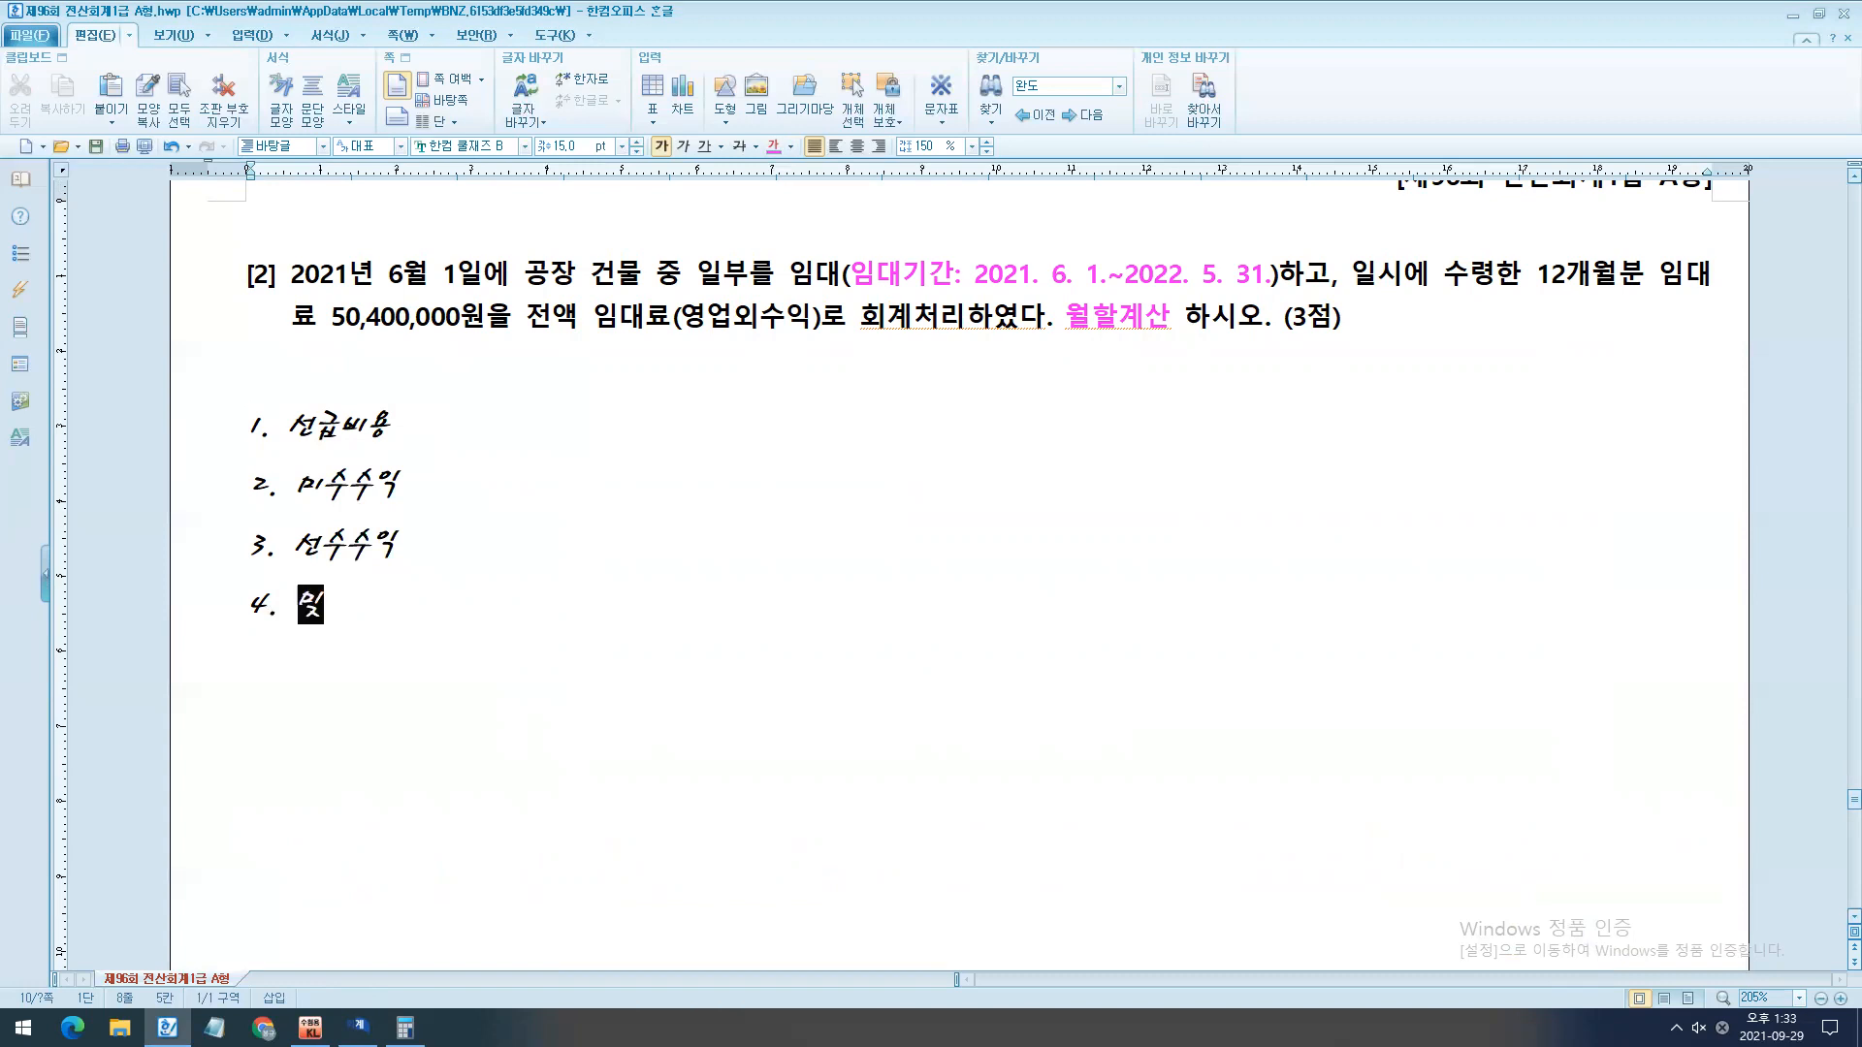
{"action": "type", "text": "빙ㅅㅇ"}
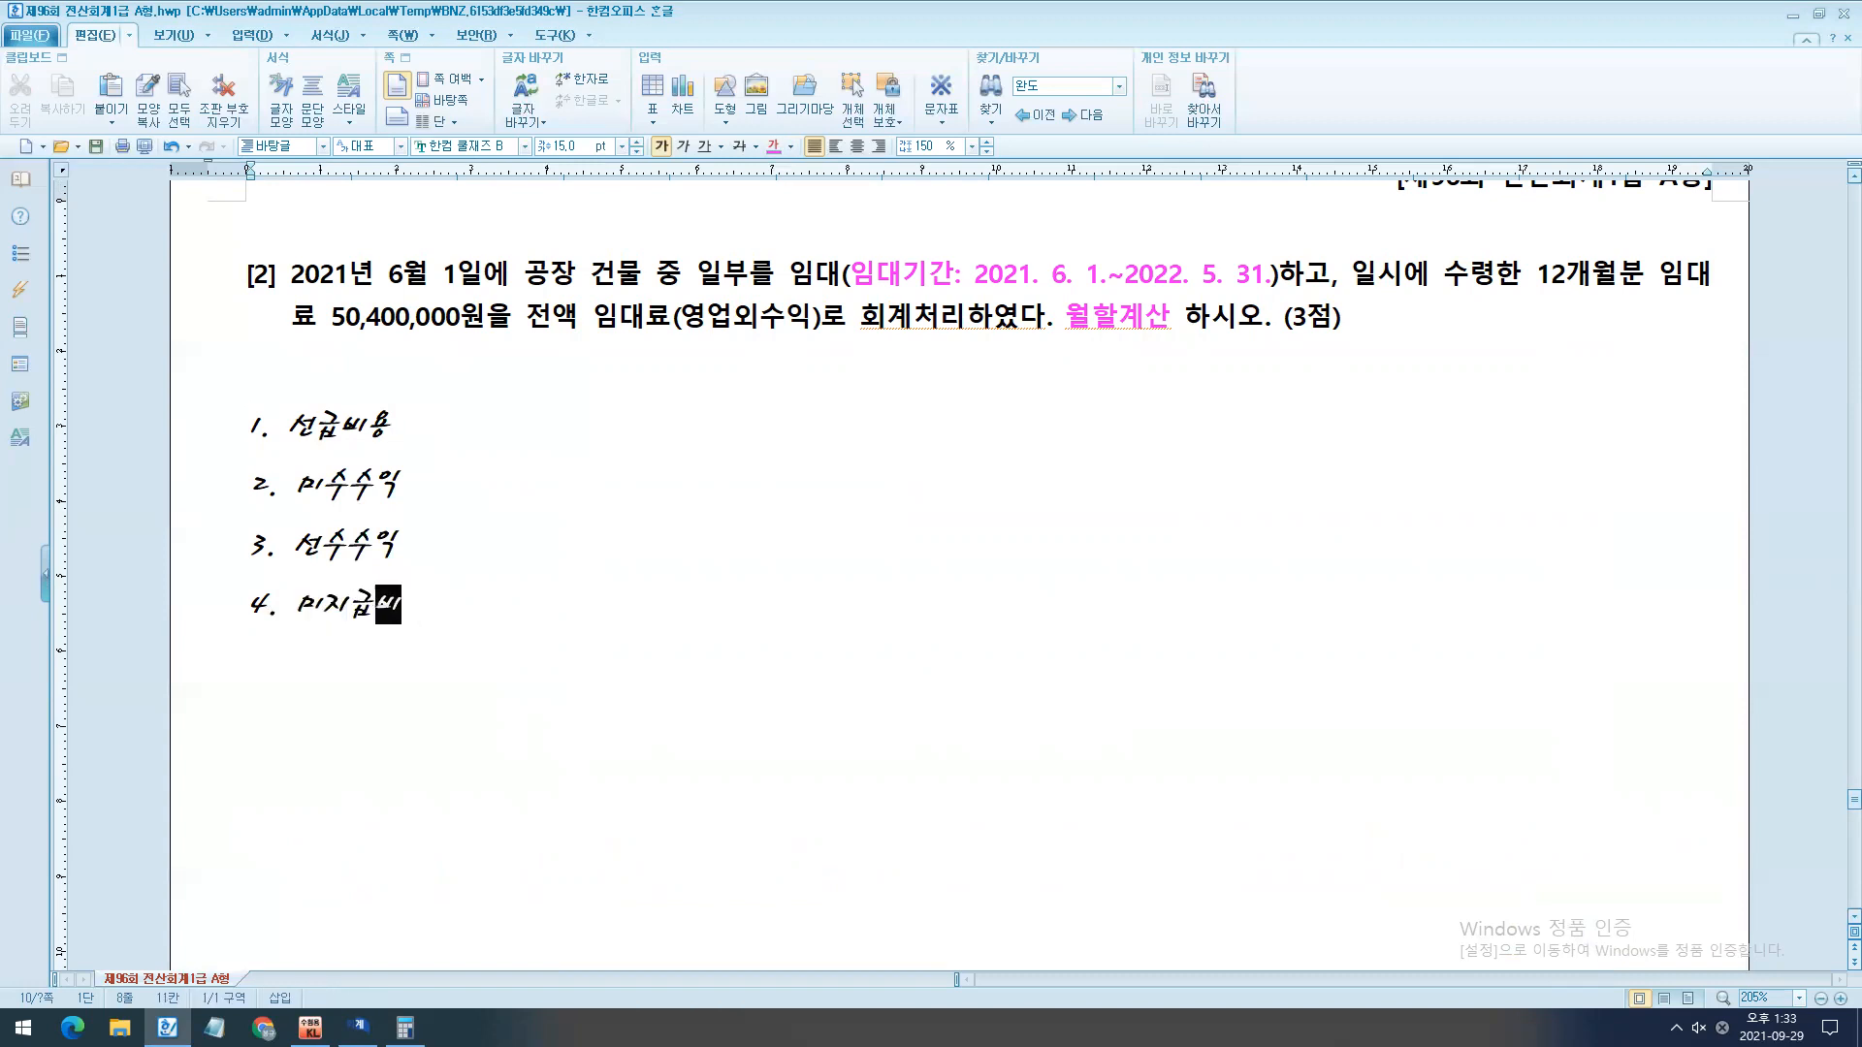
{"action": "key", "text": "BackSpace"}
{"action": "key", "text": "BackSpace"}
{"action": "key", "text": "BackSpace"}
{"action": "type", "text": "비용"}
- Add "-> 보험료" after the 선급비용 item and "-> 임대료" after the 선수수익 item
{"action": "mouse_move", "coordinate": [212, 390]}
{"action": "left_mouse_down"}
{"action": "mouse_move", "coordinate": [451, 451]}
{"action": "mouse_move", "coordinate": [154, 576]}
{"action": "left_mouse_up"}
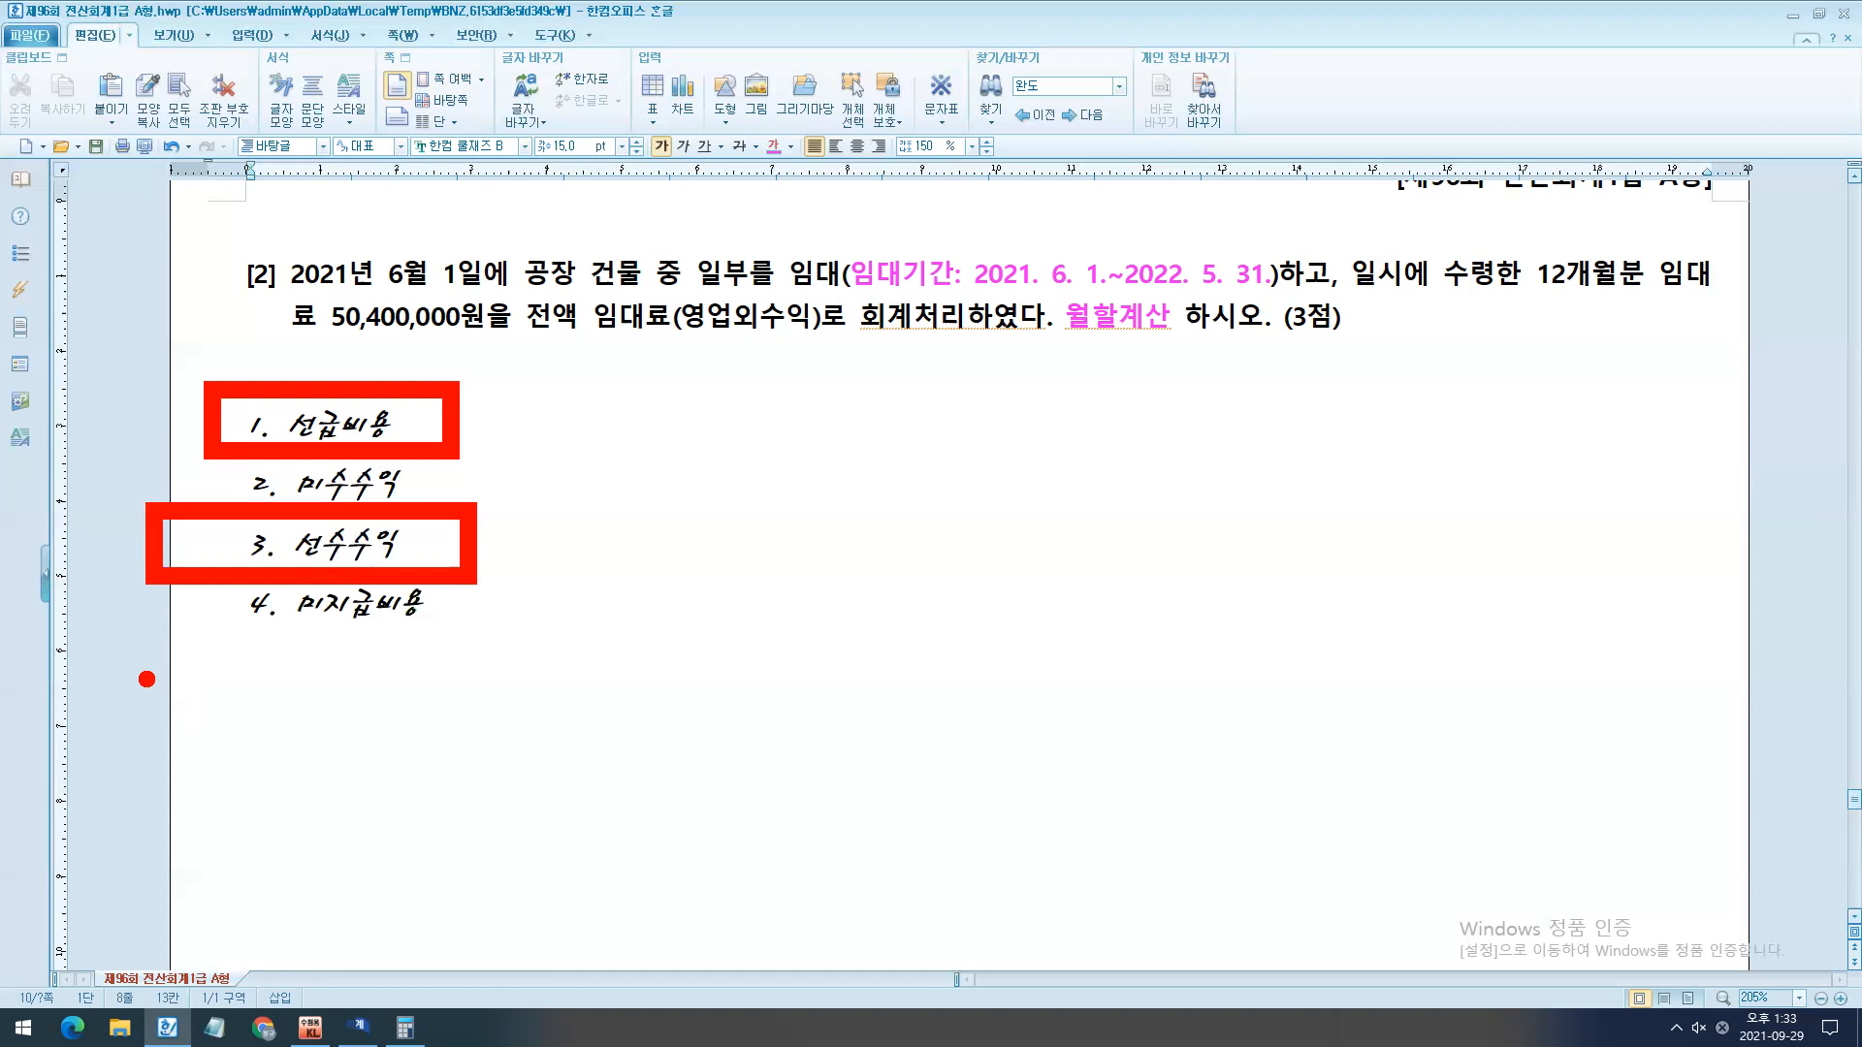
{"action": "key", "text": "Escape"}
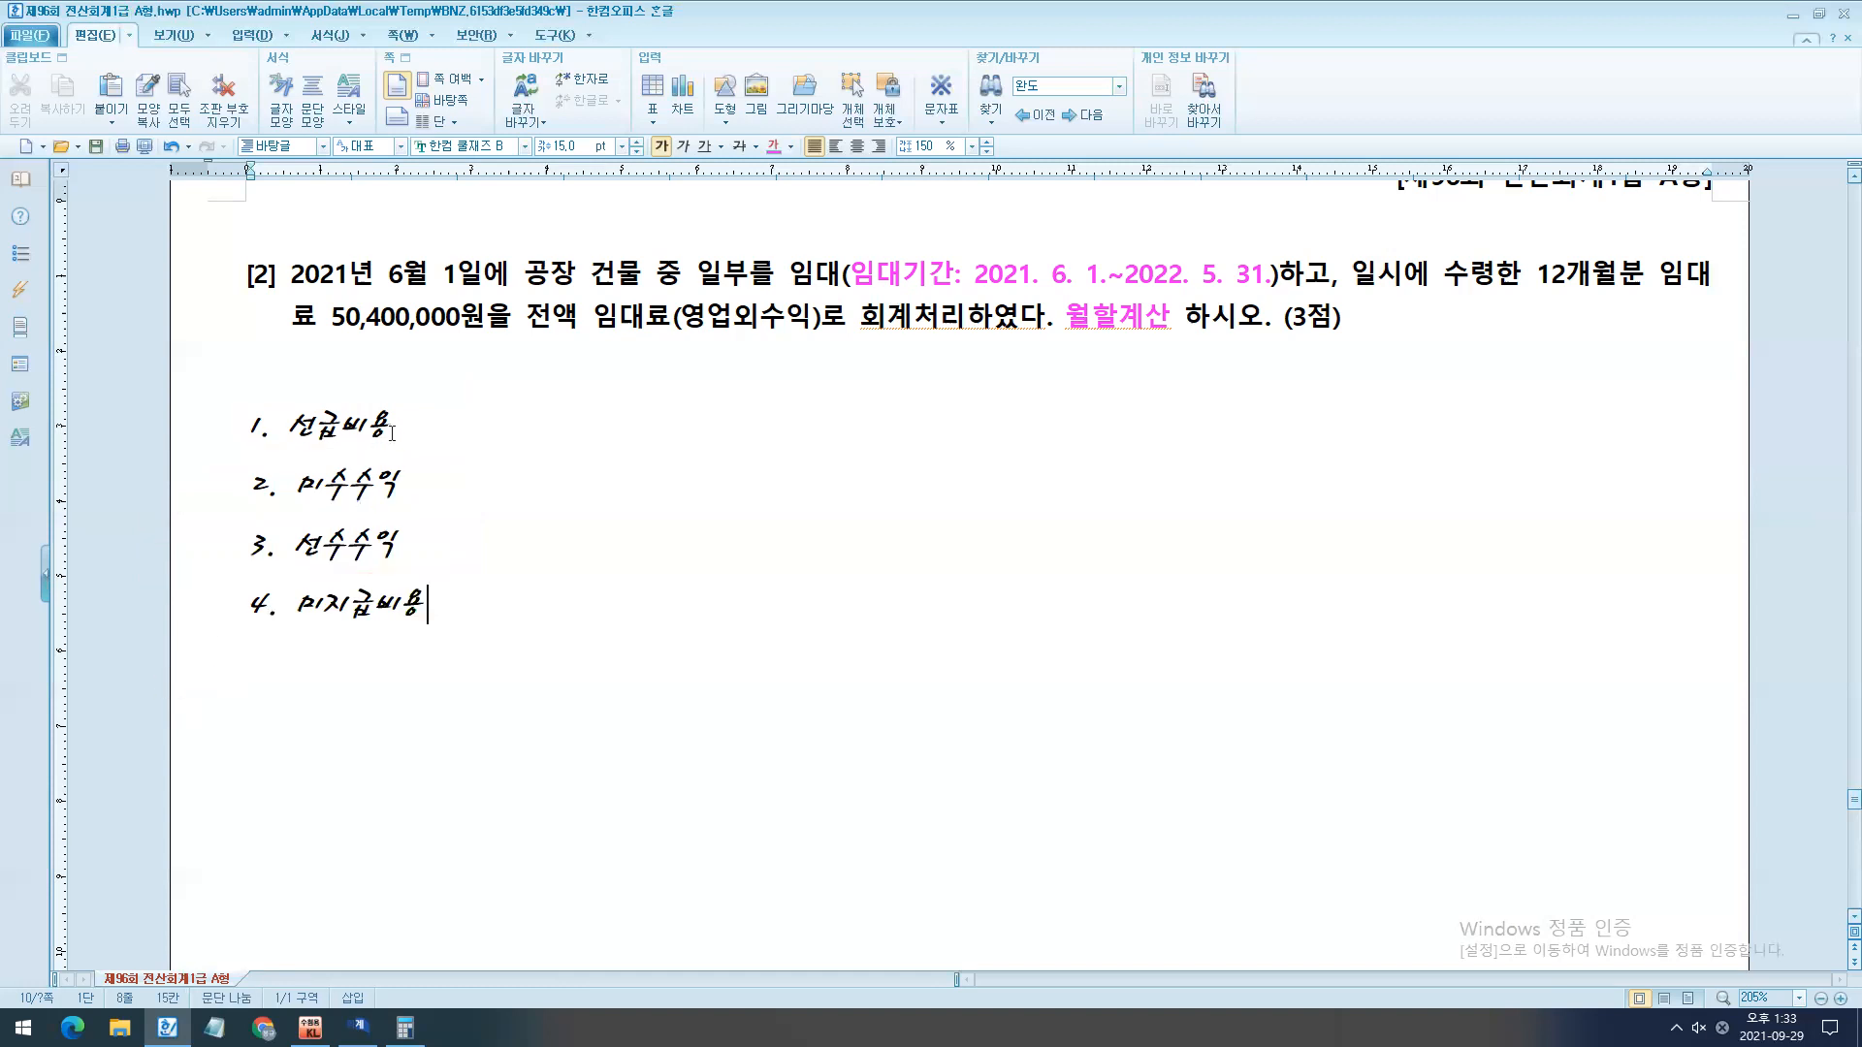
{"action": "left_click", "coordinate": [426, 414]}
{"action": "type", "text": "-> 보험료"}
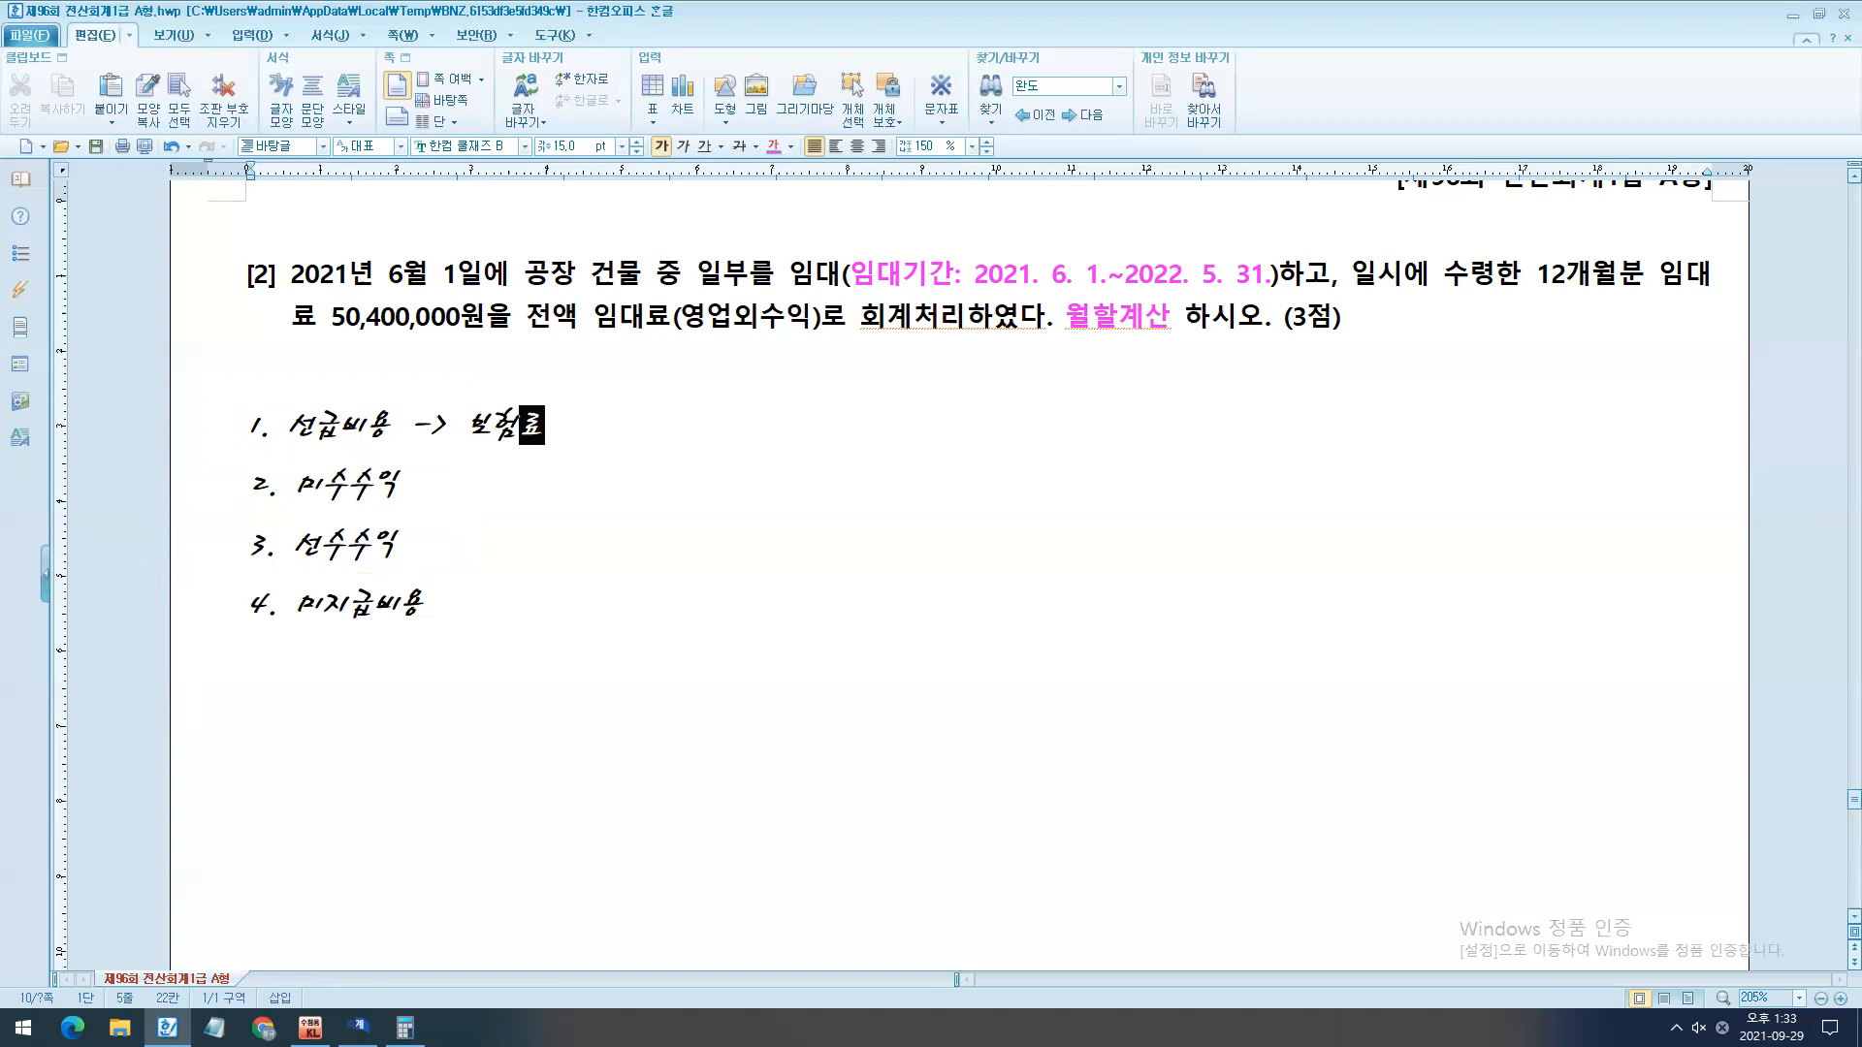
{"action": "key", "text": "Down"}
{"action": "key", "text": "Down"}
{"action": "type", "text": "-> 임대"}
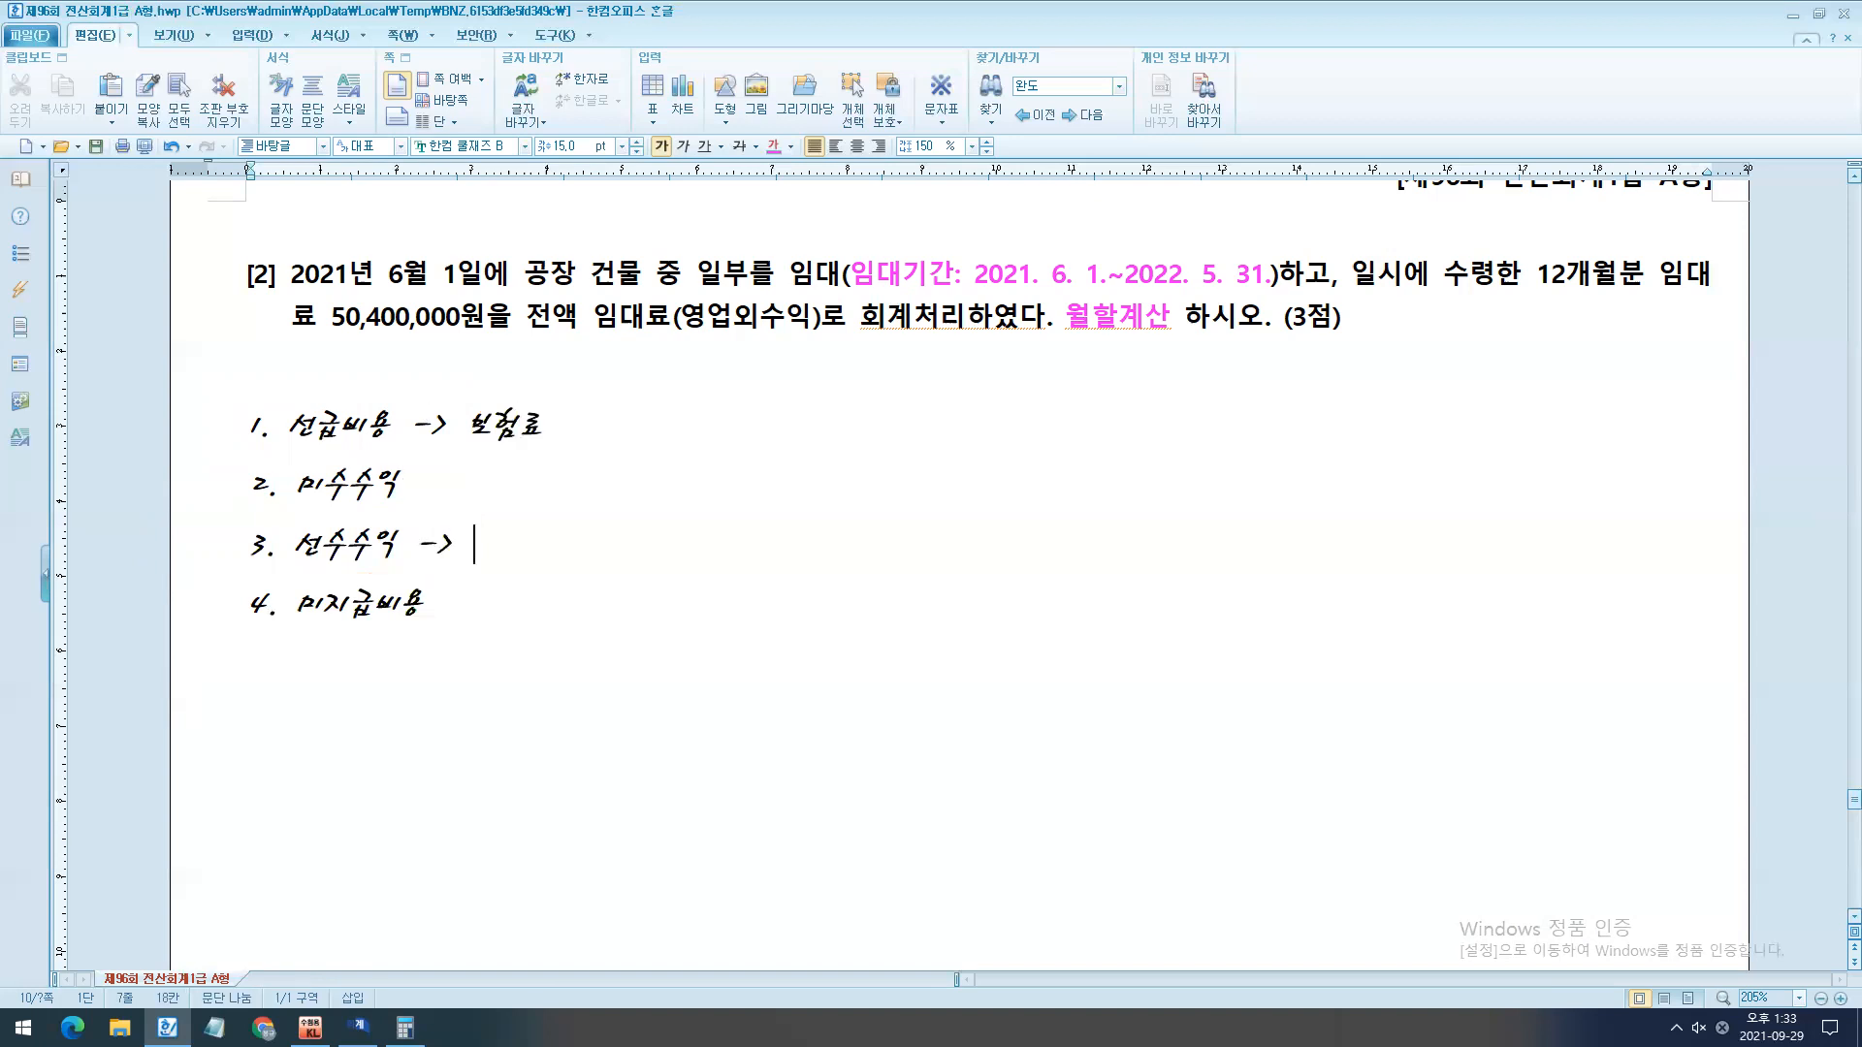
{"action": "type", "text": "료"}
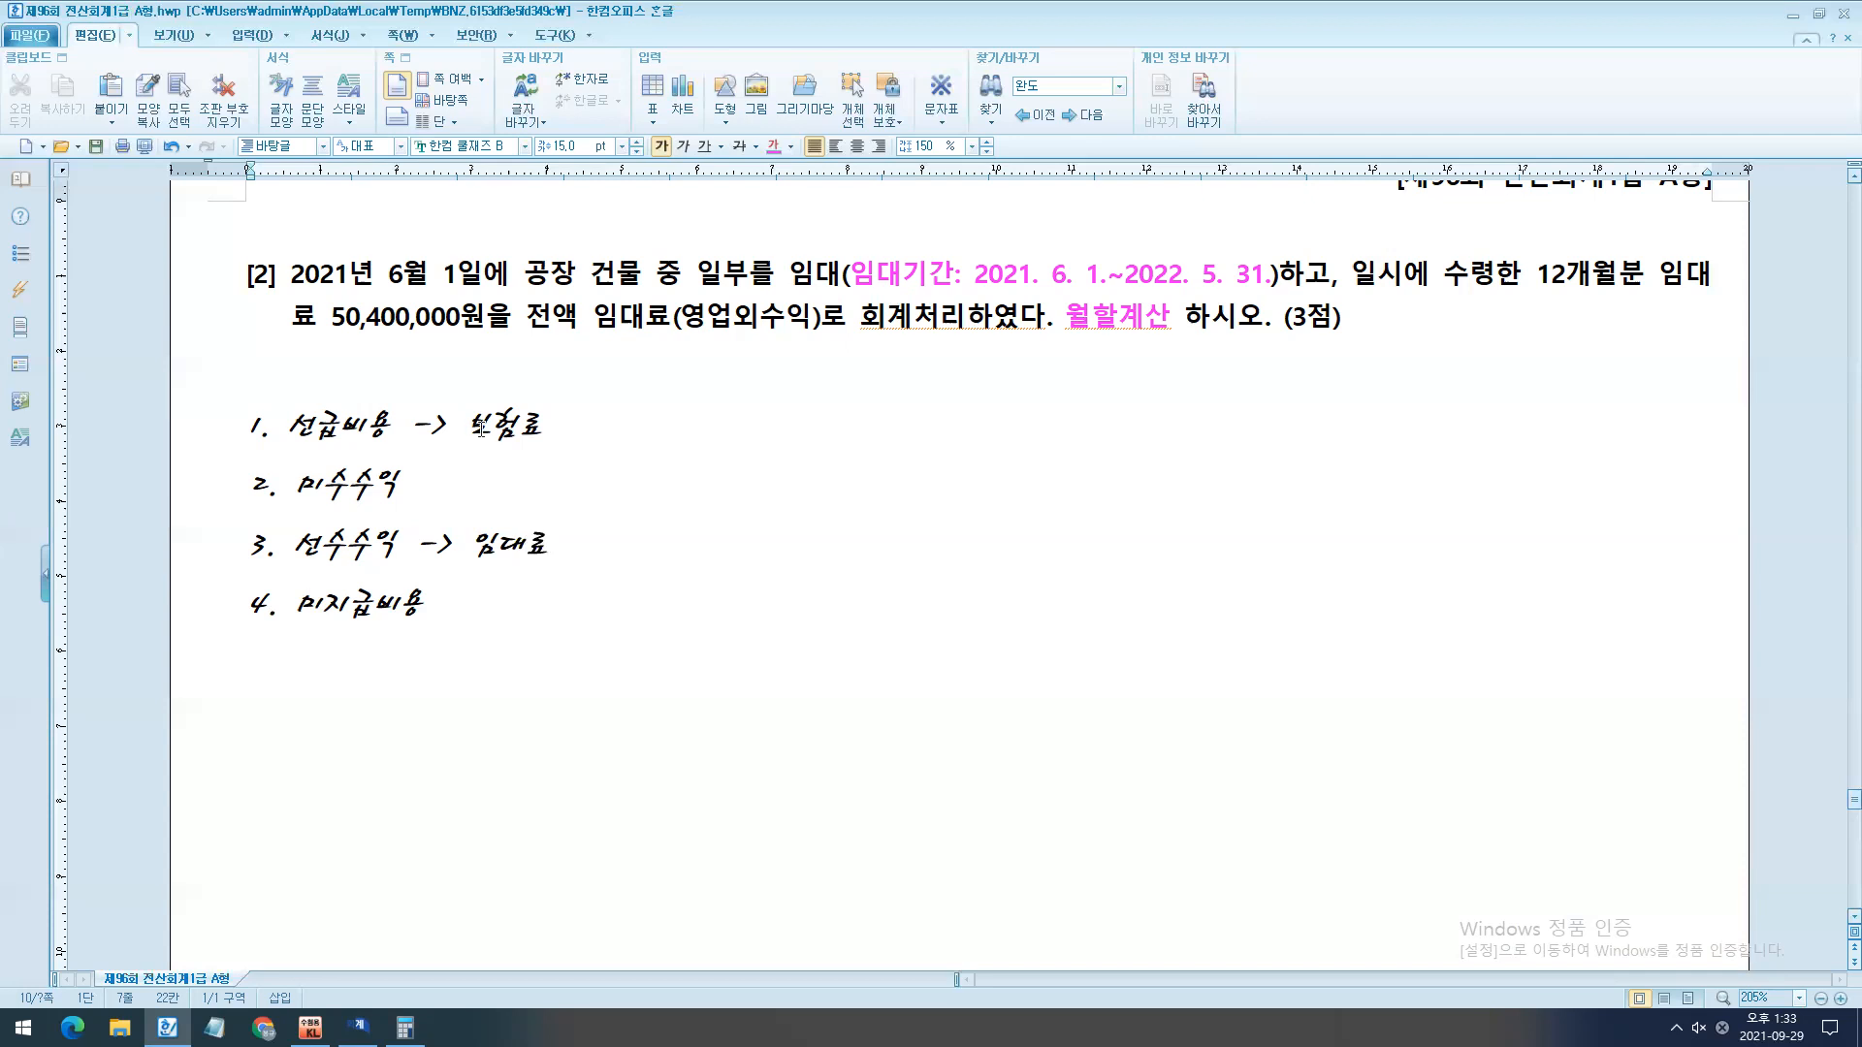
- Insert the circled numbers ① and ② on separate lines beneath the 선급비용 item
{"action": "scroll", "coordinate": [657, 478], "scroll_direction": "down", "scroll_amount": 2}
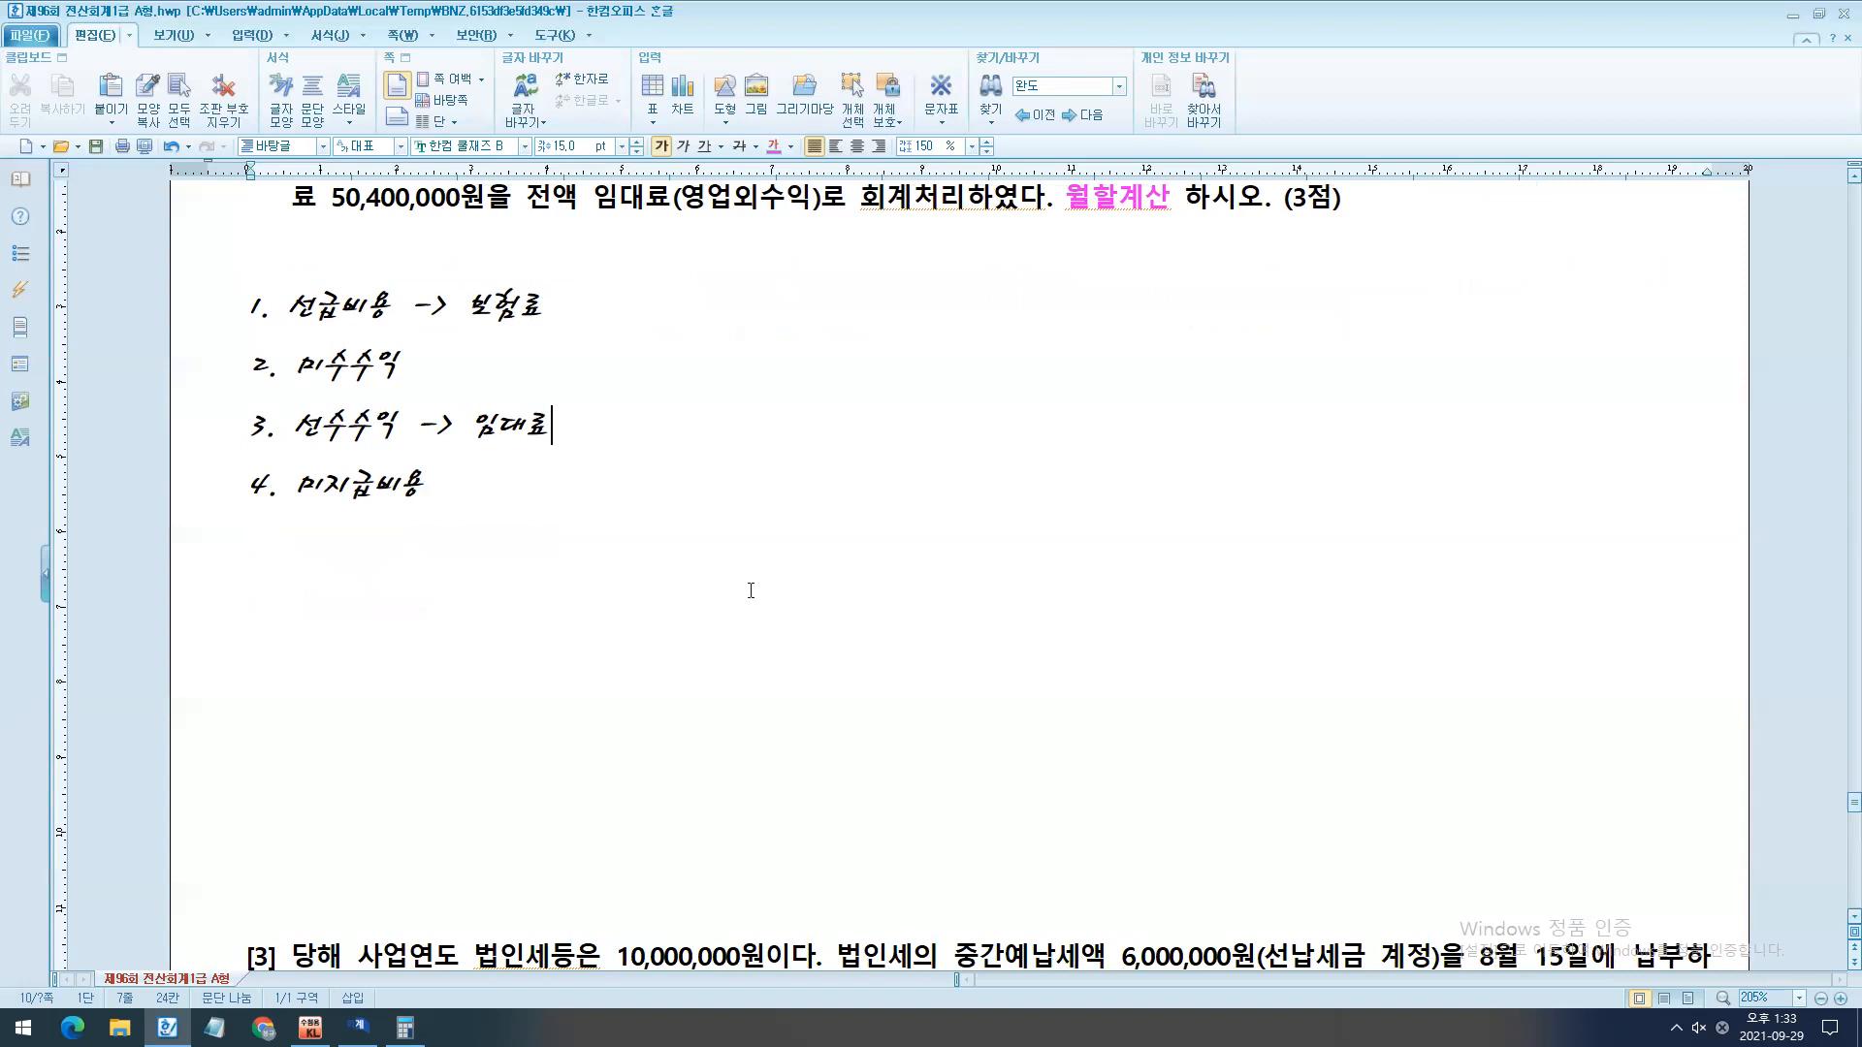
{"action": "key", "text": "Return"}
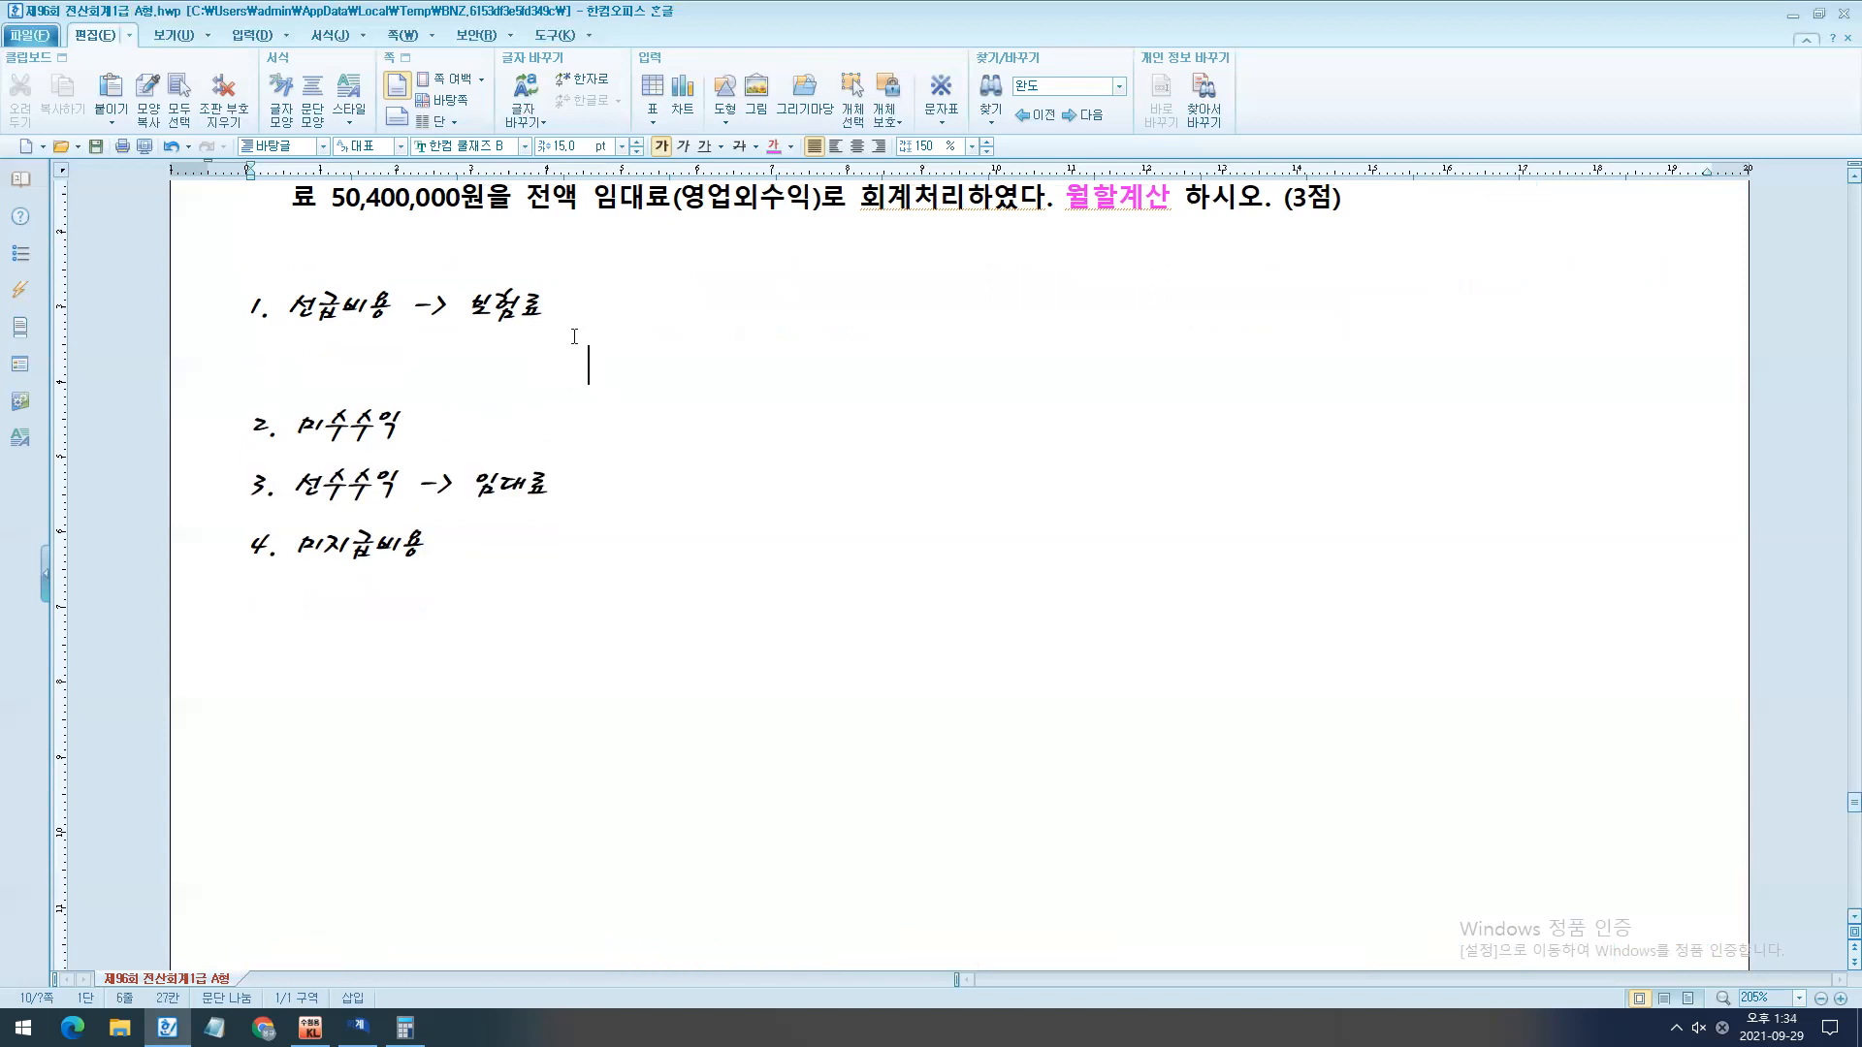
{"action": "key", "text": "BackSpace"}
{"action": "key", "text": "BackSpace"}
{"action": "key", "text": "BackSpace"}
{"action": "key", "text": "BackSpace"}
{"action": "key", "text": "BackSpace"}
{"action": "key", "text": "ctrl+F10"}
{"action": "double_click", "coordinate": [954, 596]}
{"action": "double_click", "coordinate": [927, 597]}
{"action": "key", "text": "Return"}
{"action": "key", "text": "Return"}
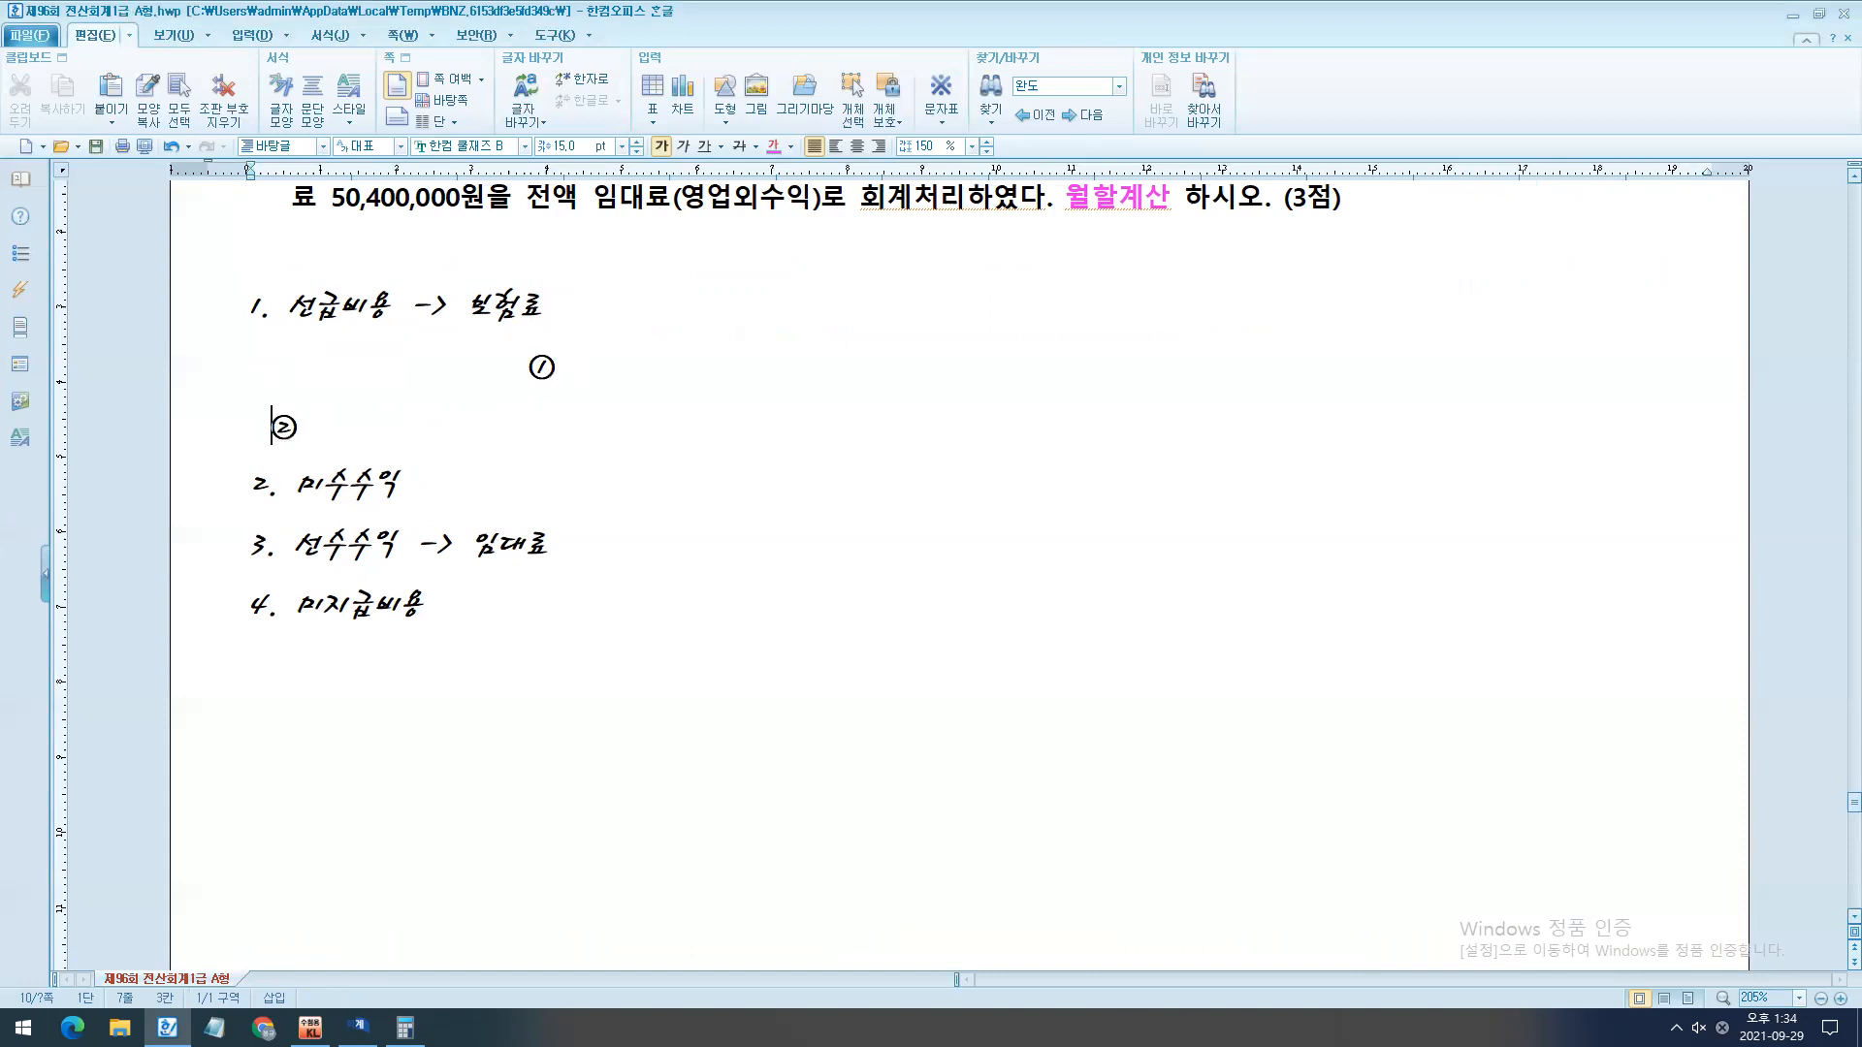
{"action": "key", "text": "Return"}
- Write "보험료 납부일의 분개" after the circled number ①
{"action": "key", "text": "Up"}
{"action": "key", "text": "Up"}
{"action": "key", "text": "Up"}
{"action": "key", "text": "Down"}
{"action": "key", "text": "Down"}
{"action": "key", "text": "Up"}
{"action": "key", "text": "End"}
{"action": "type", "text": "보험료 납부일의 분개"}
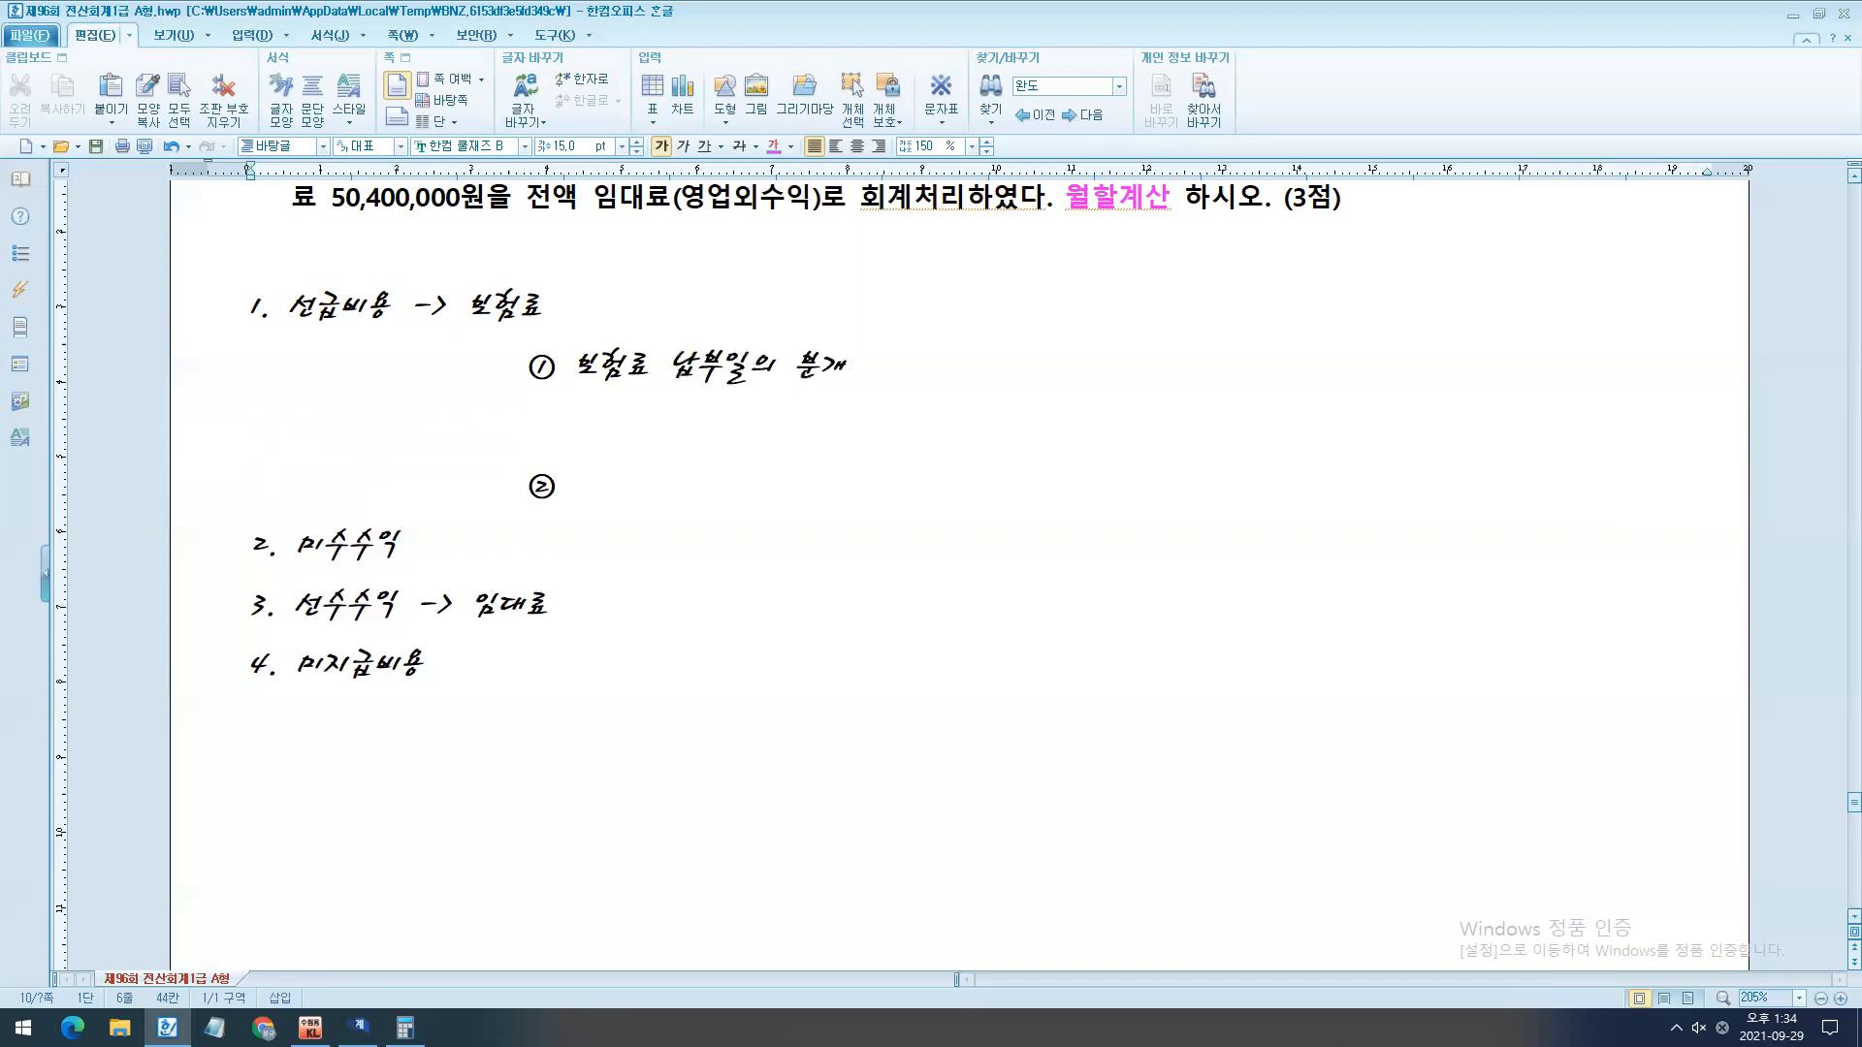
- Add the line "차변 XXX / 대변 XXX" below the ① heading, followed by a blank line
{"action": "key", "text": "Down"}
{"action": "key", "text": "Down"}
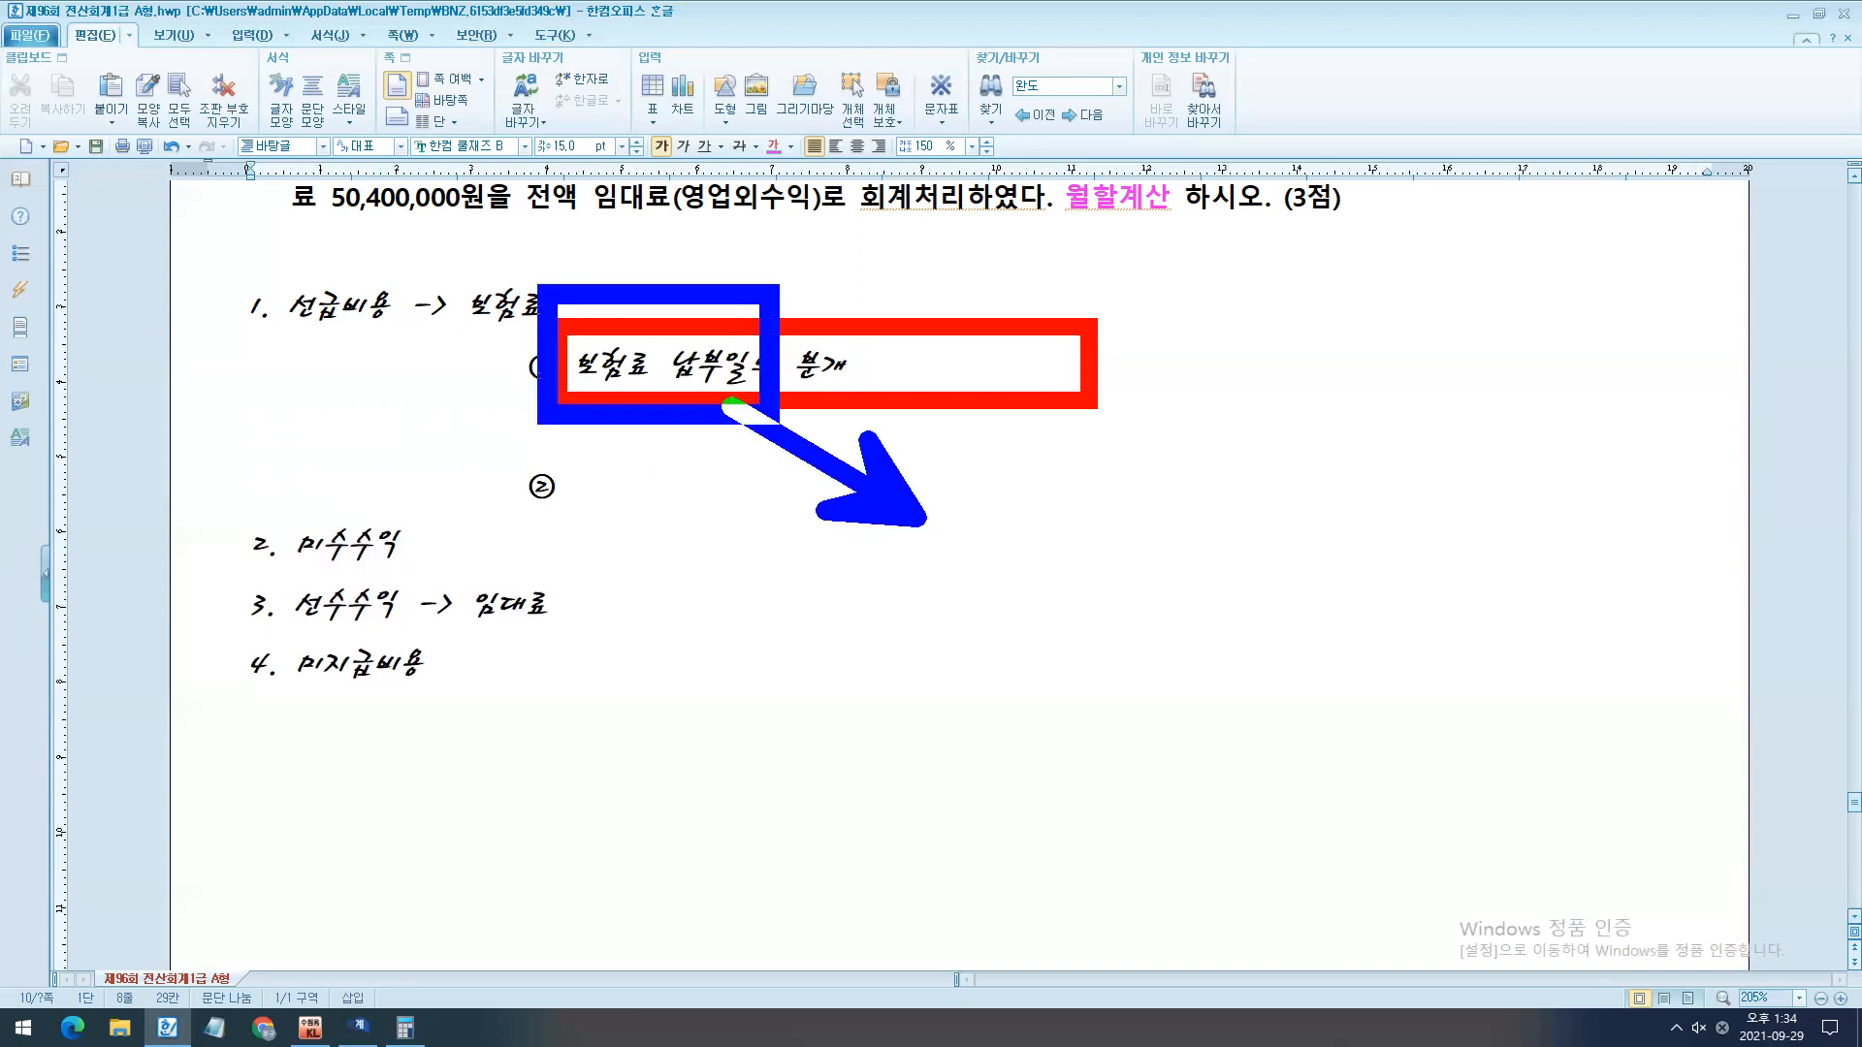
{"action": "key", "text": "Escape"}
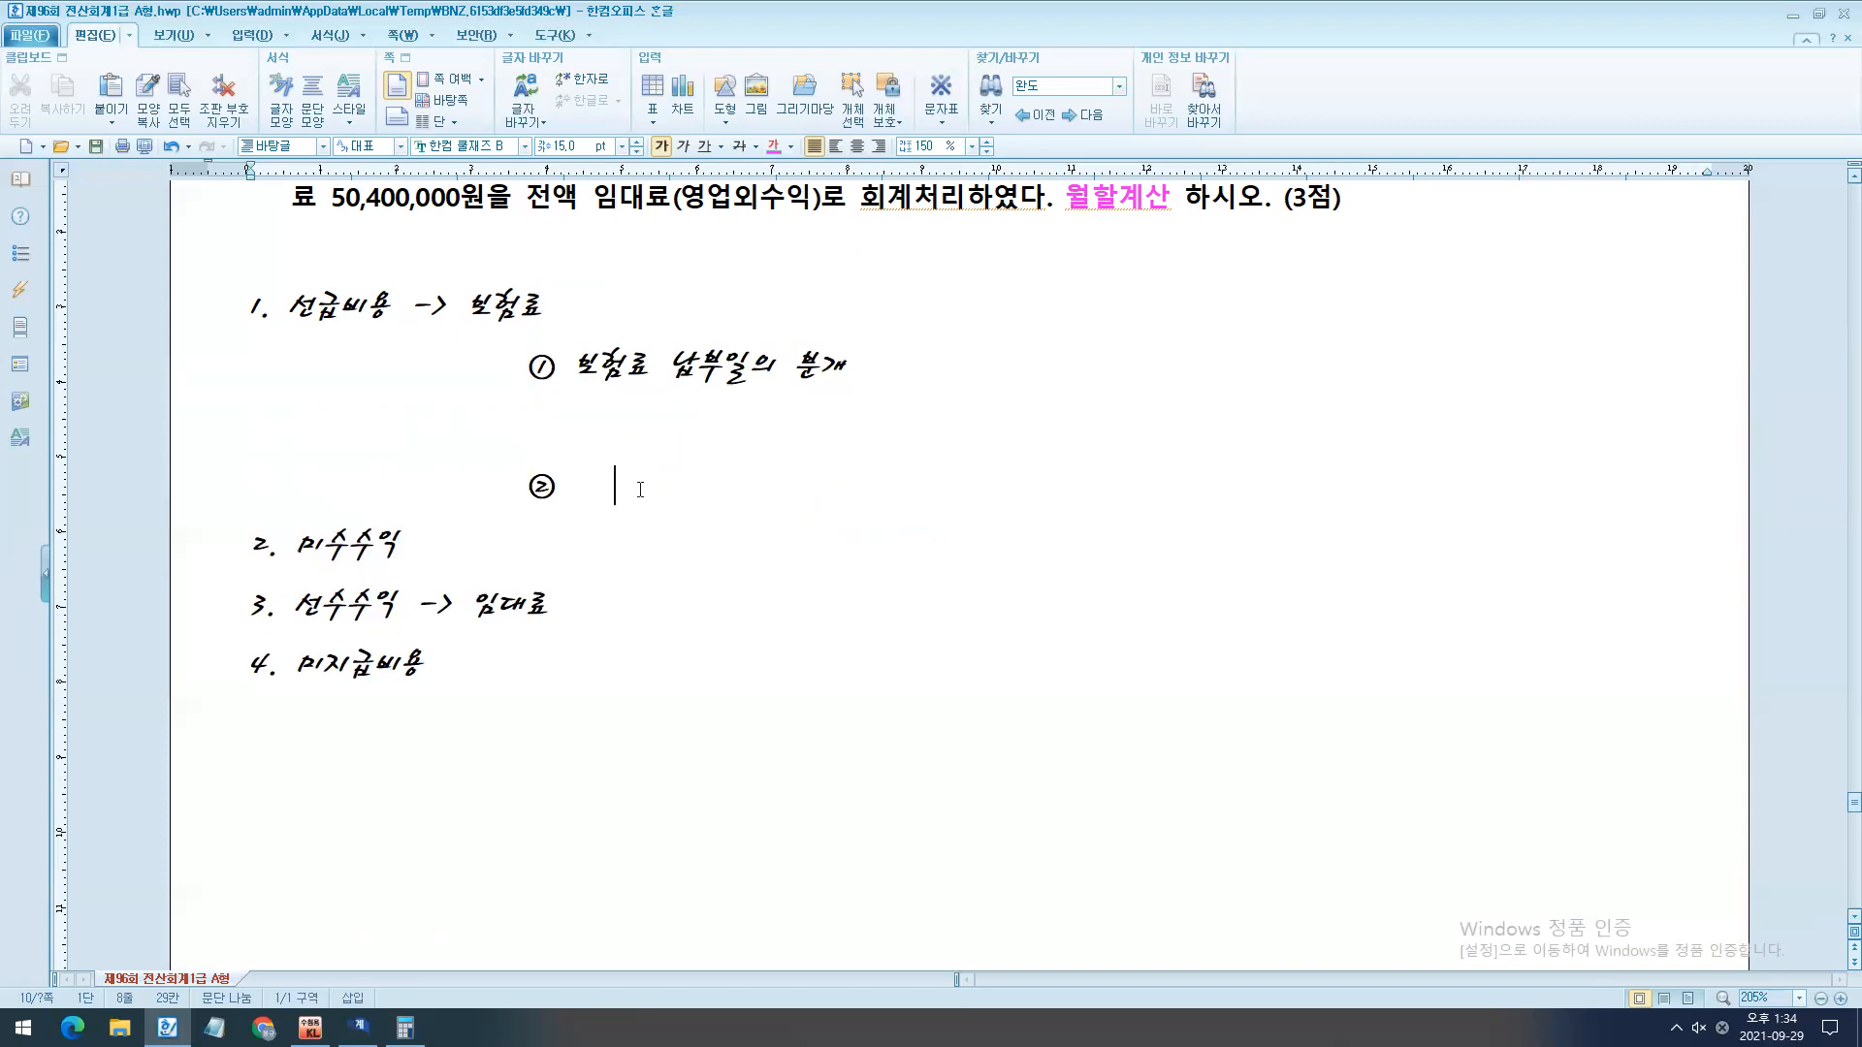
{"action": "type", "text": "차변 XXX   /   대변 XXX"}
{"action": "key", "text": "Return"}
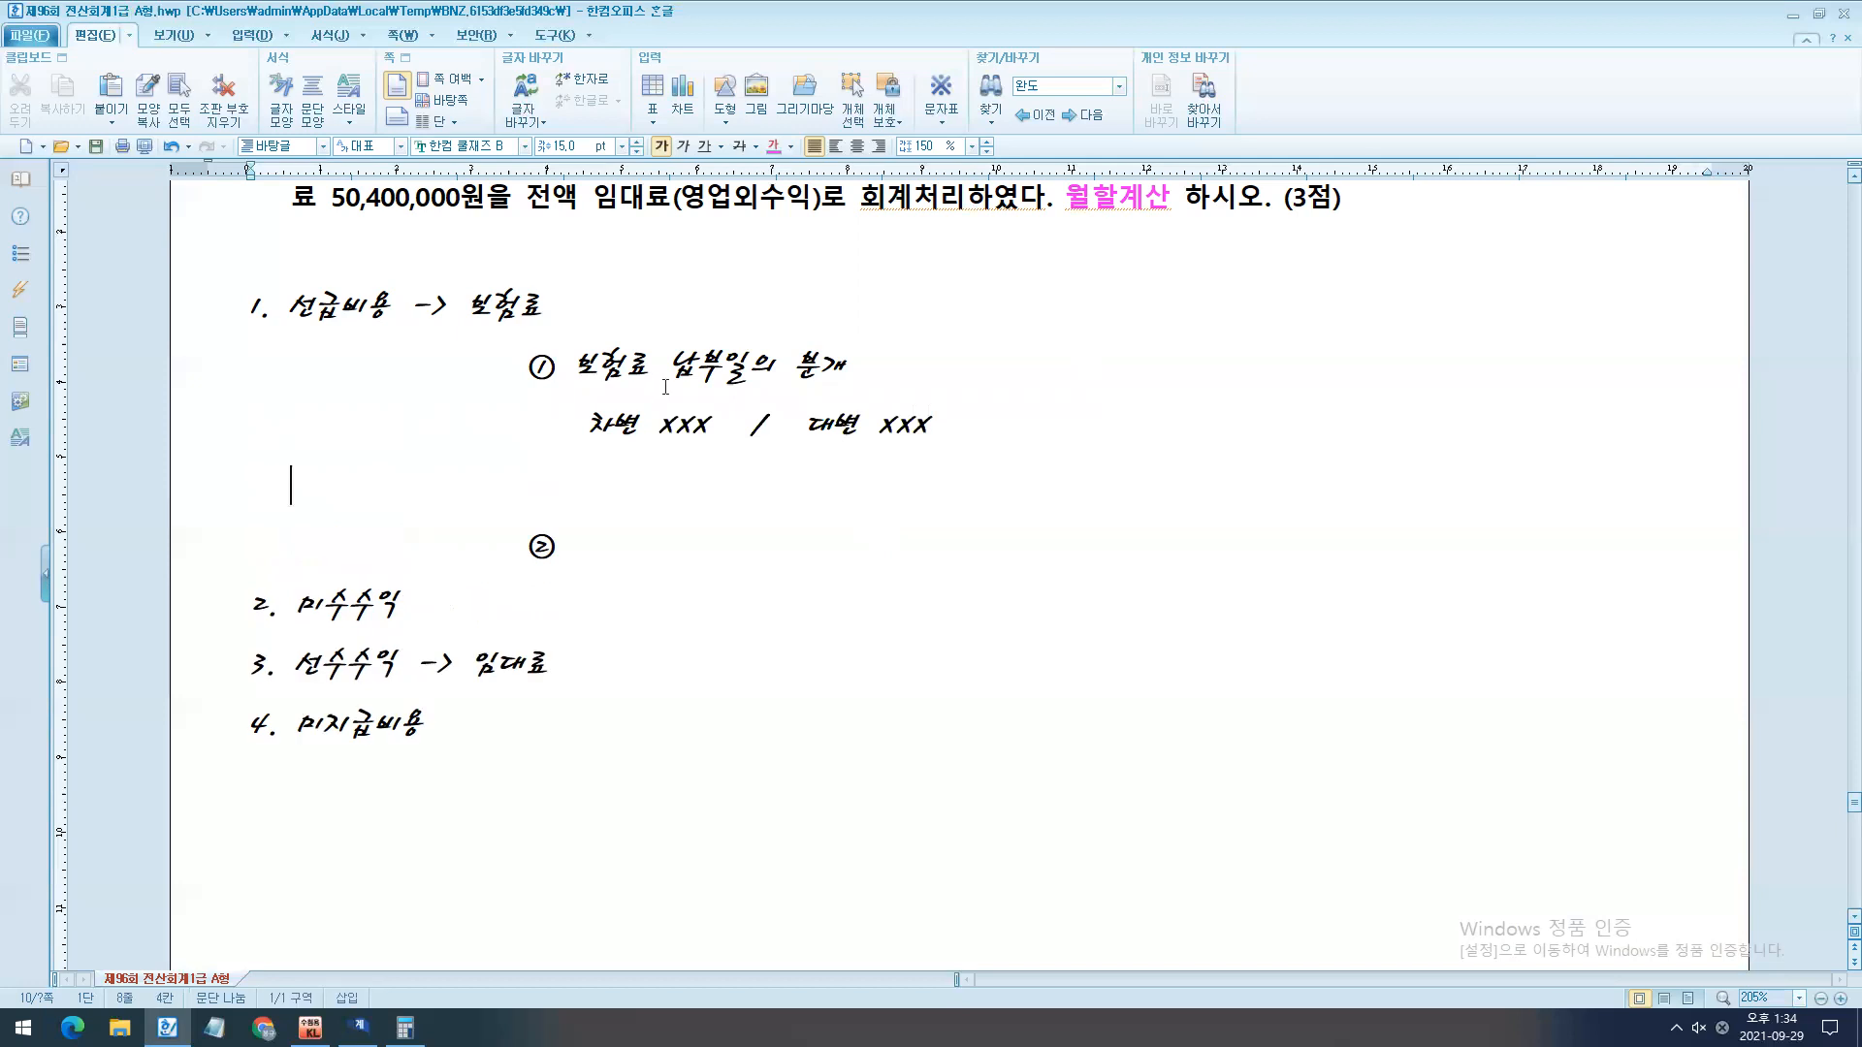
- Draw an arrow under the 선급비용 item's journal line, running from below 차변 diagonally down toward the 대변 side
{"action": "left_click", "coordinate": [252, 35]}
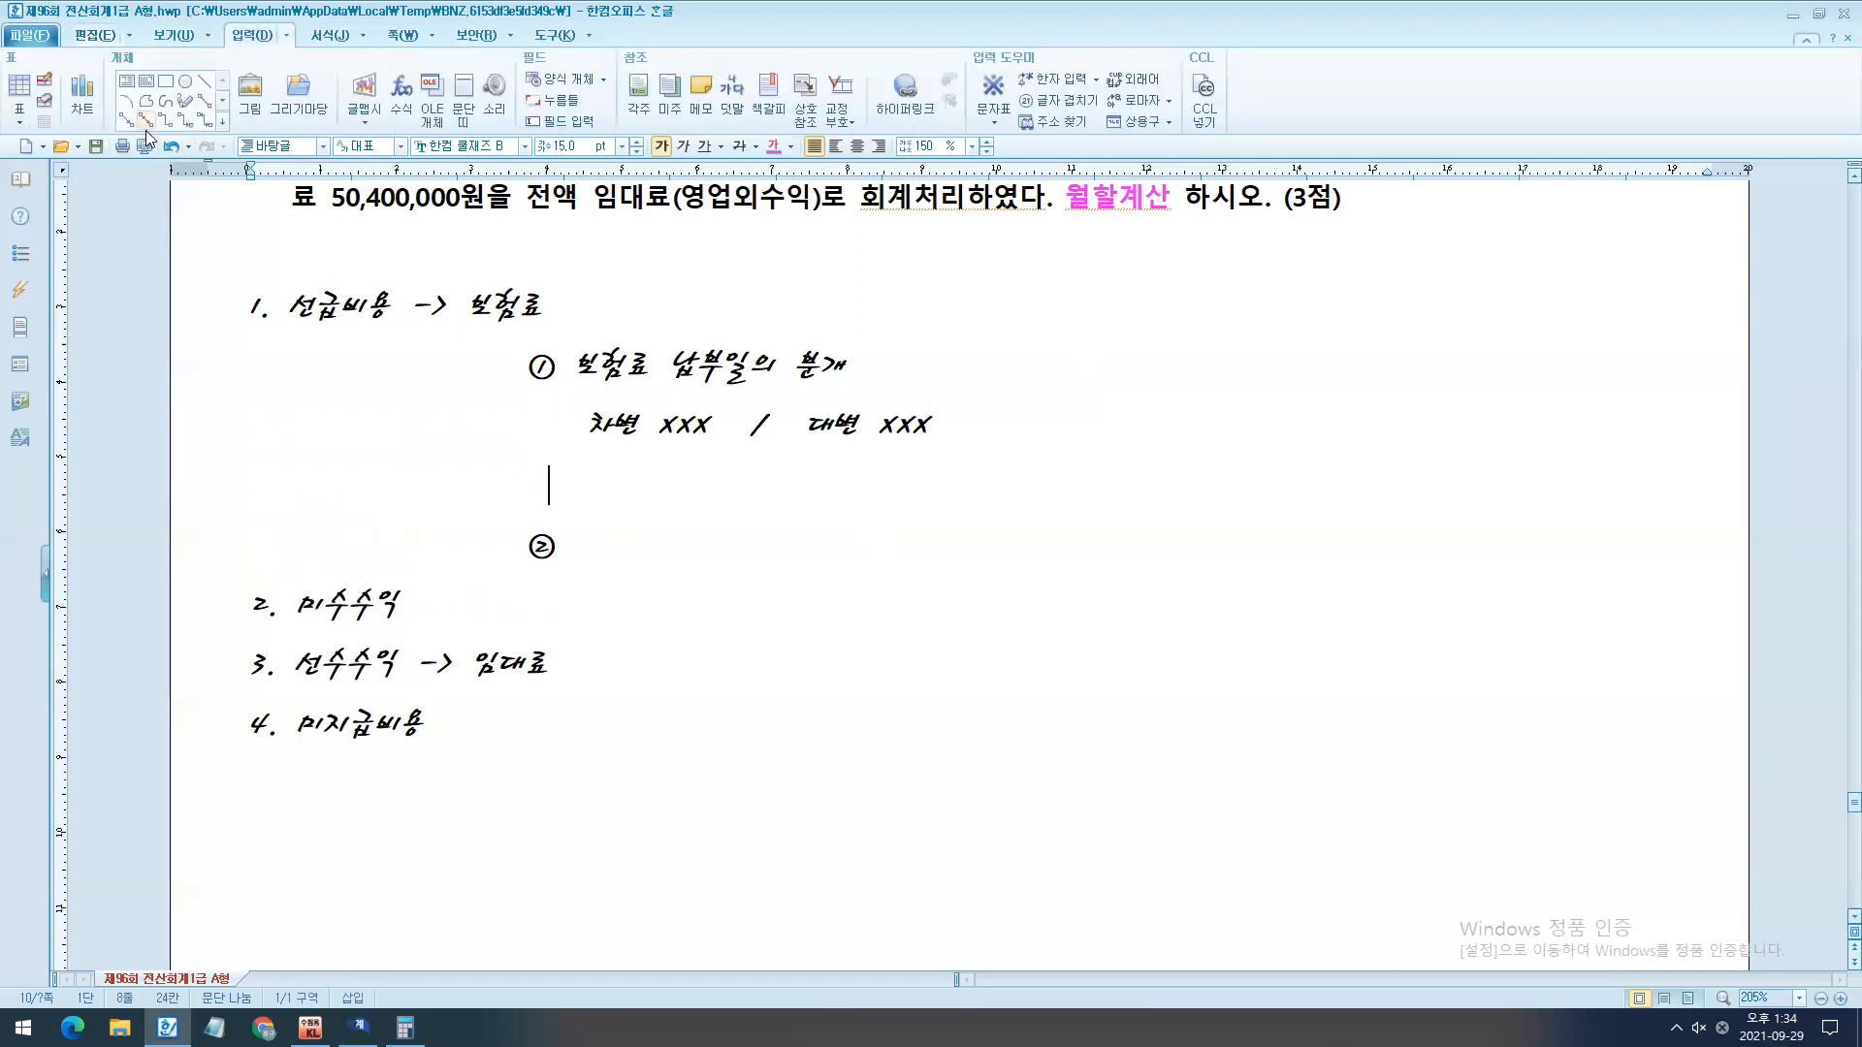
{"action": "mouse_move", "coordinate": [639, 446]}
{"action": "left_mouse_down"}
{"action": "mouse_move", "coordinate": [806, 528]}
{"action": "mouse_move", "coordinate": [791, 535]}
{"action": "left_mouse_up"}
- Insert the circled numbers ① and ② beneath the 선수수익 item, leaving blank lines between them
{"action": "scroll", "coordinate": [863, 758], "scroll_direction": "down", "scroll_amount": 2}
{"action": "left_click", "coordinate": [613, 553]}
{"action": "key", "text": "Return"}
{"action": "key", "text": "Return"}
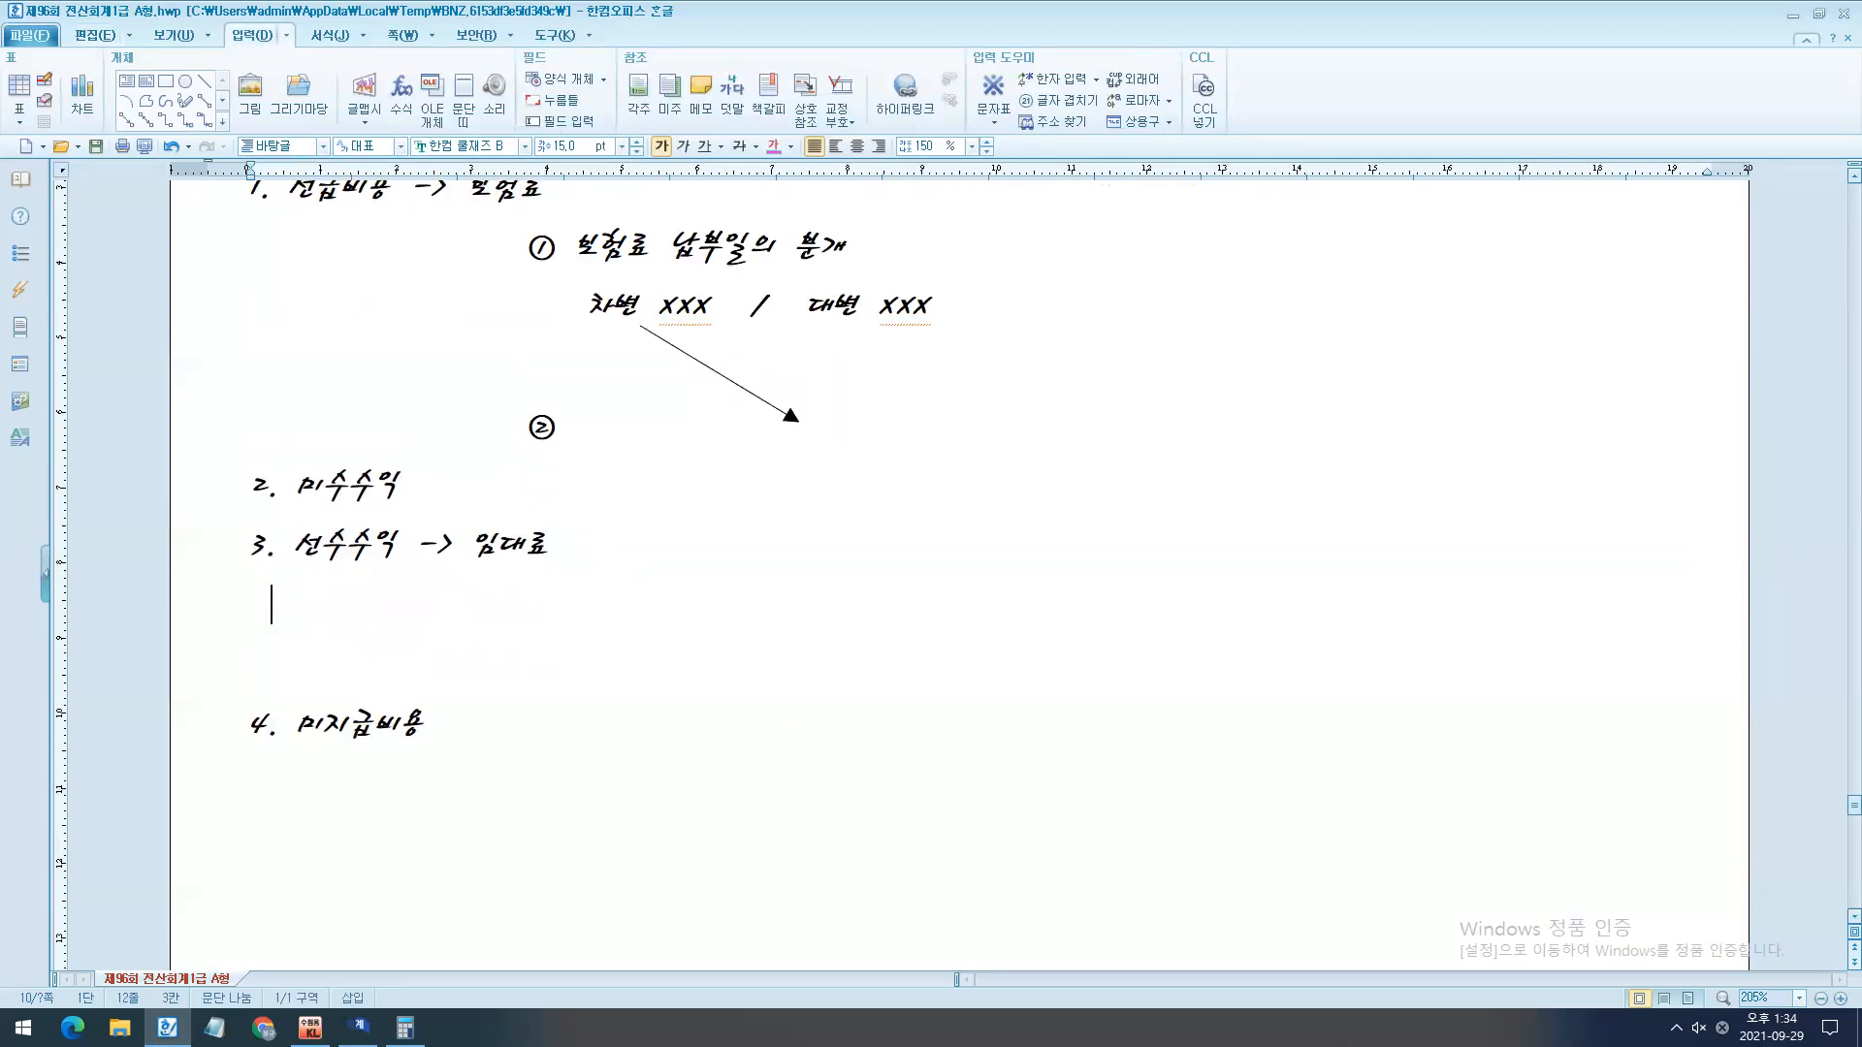
{"action": "key", "text": "ctrl+F10"}
{"action": "double_click", "coordinate": [792, 598]}
{"action": "double_click", "coordinate": [766, 597]}
{"action": "key", "text": "Return"}
{"action": "key", "text": "Left"}
{"action": "key", "text": "Return"}
{"action": "key", "text": "Return"}
{"action": "key", "text": "Return"}
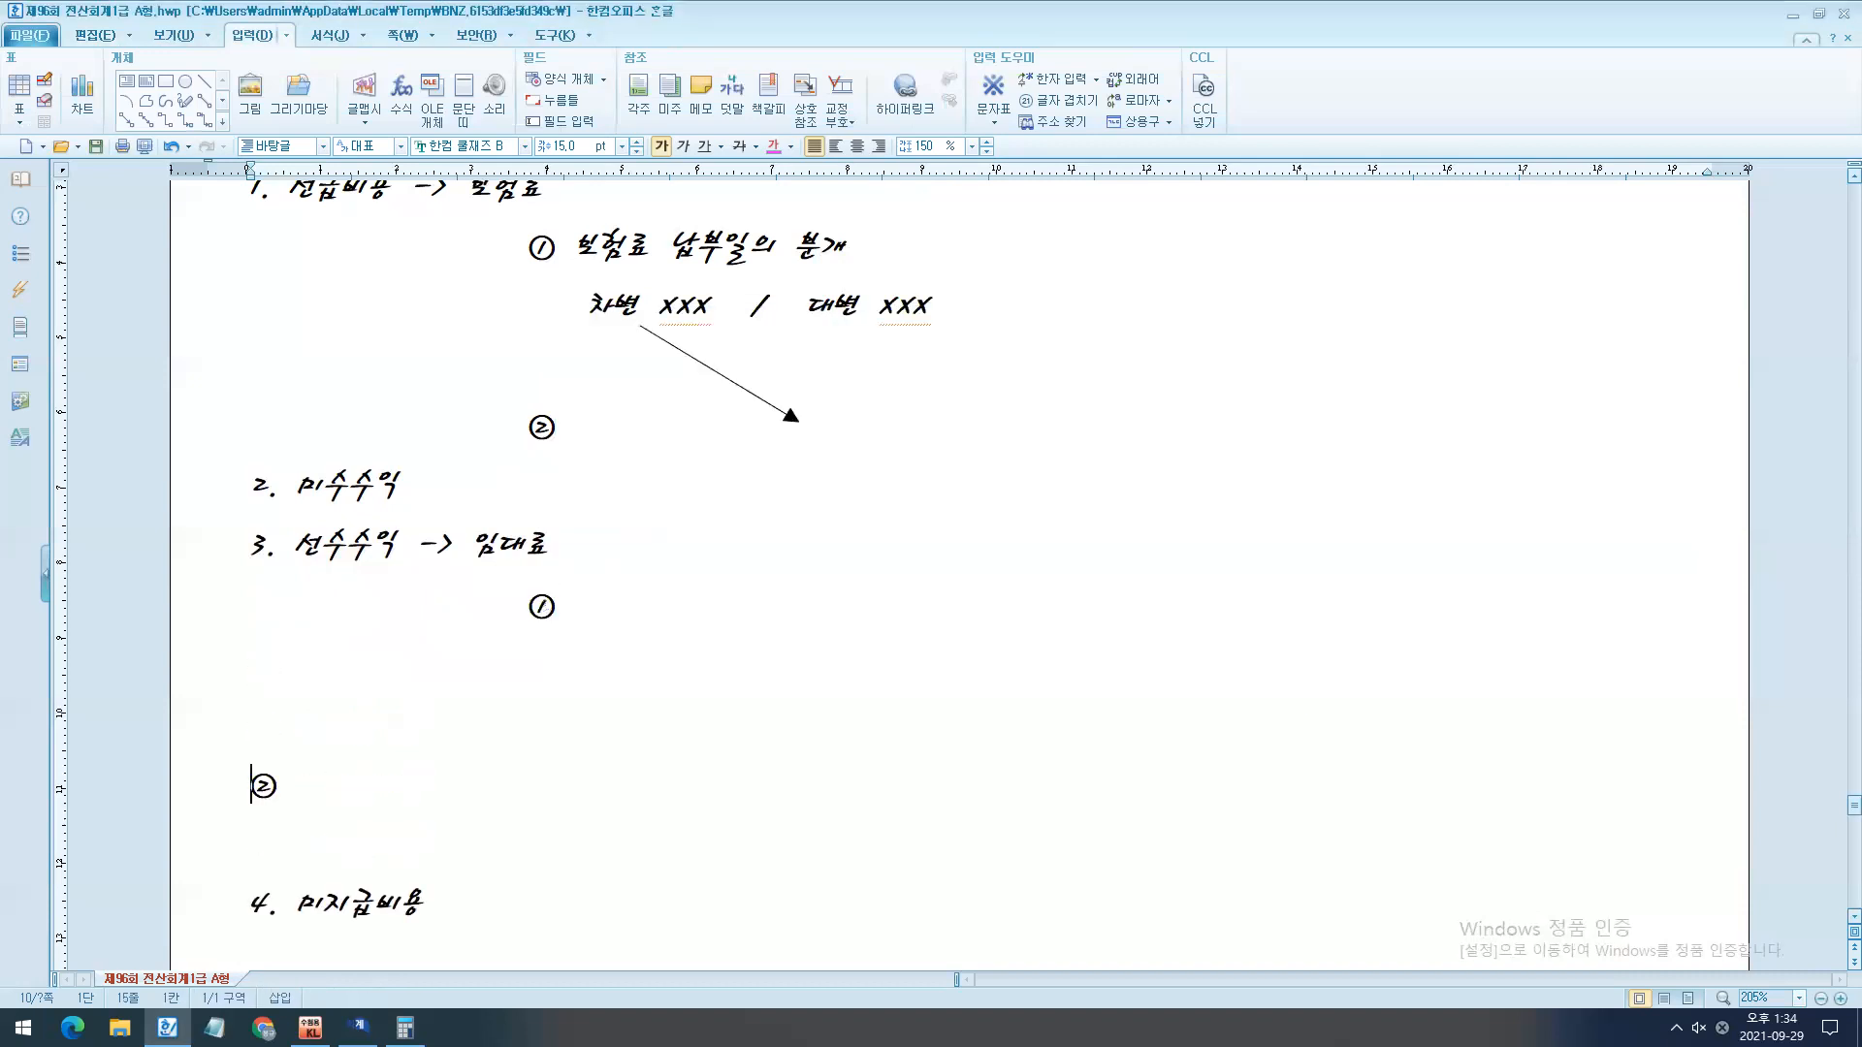
- Write "임대료 받은날짜의 분개" after the 선수수익 item's ① and add the line "차변 XXX / 대변 XXX" below it
{"action": "left_click", "coordinate": [575, 606]}
{"action": "type", "text": "임대료 받은ㄴ"}
{"action": "type", "text": "ㅏㄹ짜의 ㅈ"}
{"action": "type", "text": "ㅜㄴ개"}
{"action": "key", "text": "Return"}
{"action": "type", "text": "차변 XXX    /     대변 XXX"}
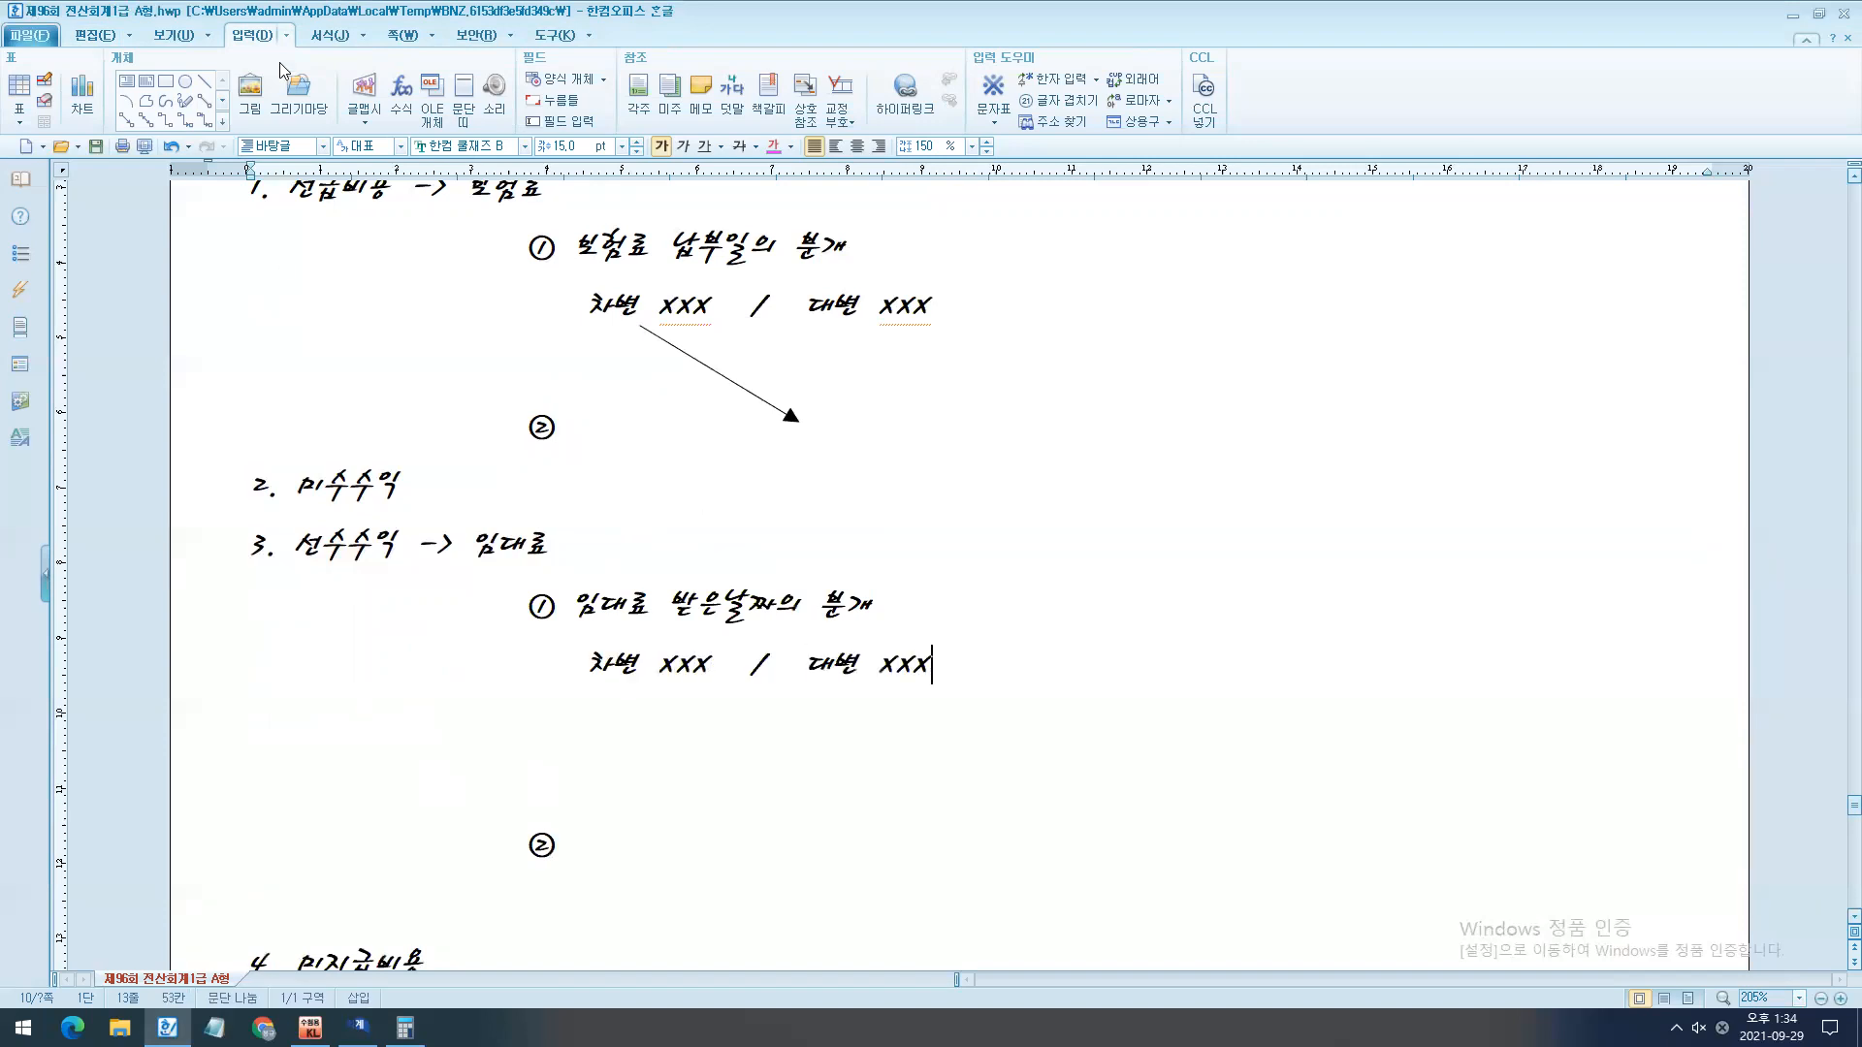
- Draw an arrow under the 선수수익 item's journal line, from below 대변 diagonally down toward the ② line's debit side
{"action": "left_click", "coordinate": [127, 118]}
{"action": "mouse_move", "coordinate": [834, 686]}
{"action": "left_mouse_down"}
{"action": "mouse_move", "coordinate": [727, 781]}
{"action": "mouse_move", "coordinate": [652, 813]}
{"action": "left_mouse_up"}
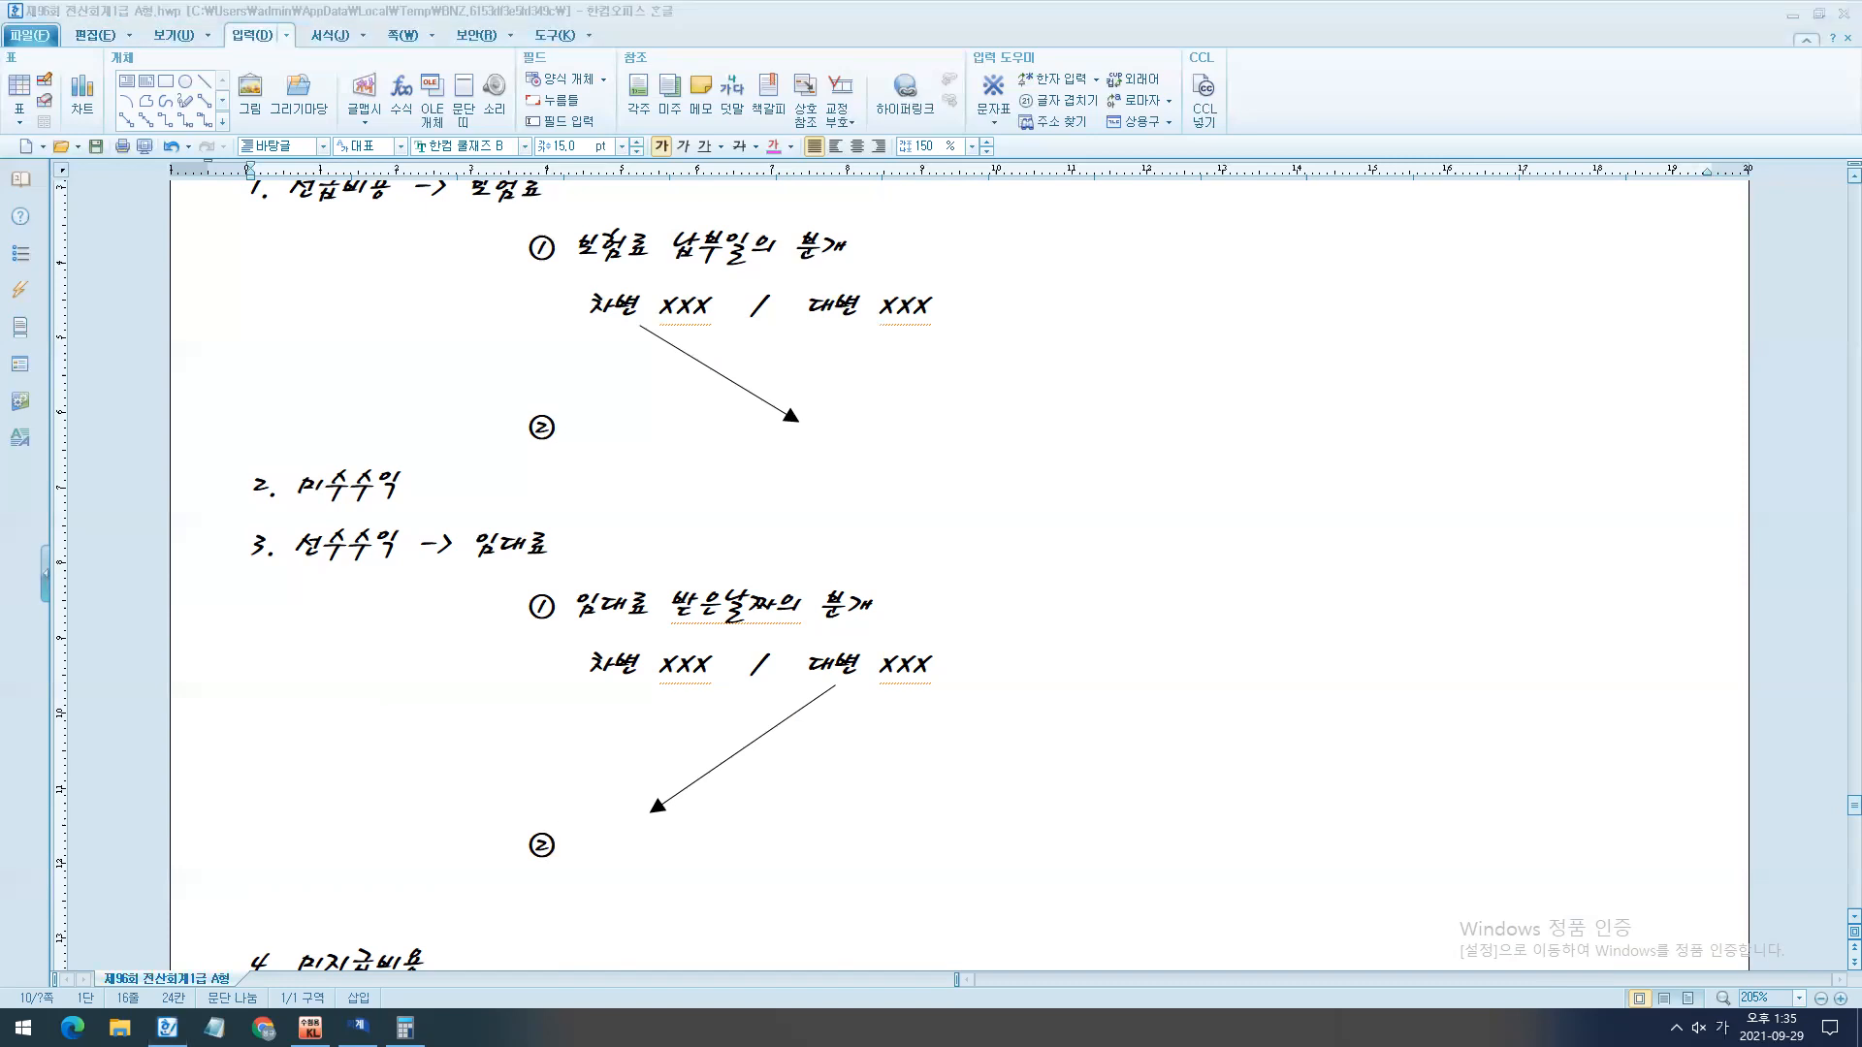
- Temporarily mark 6월 1일, the 50,400,000원 amount and the 임대료(영업외수익) treatment in question [2], then clear the marks
{"action": "left_click", "coordinate": [1115, 806]}
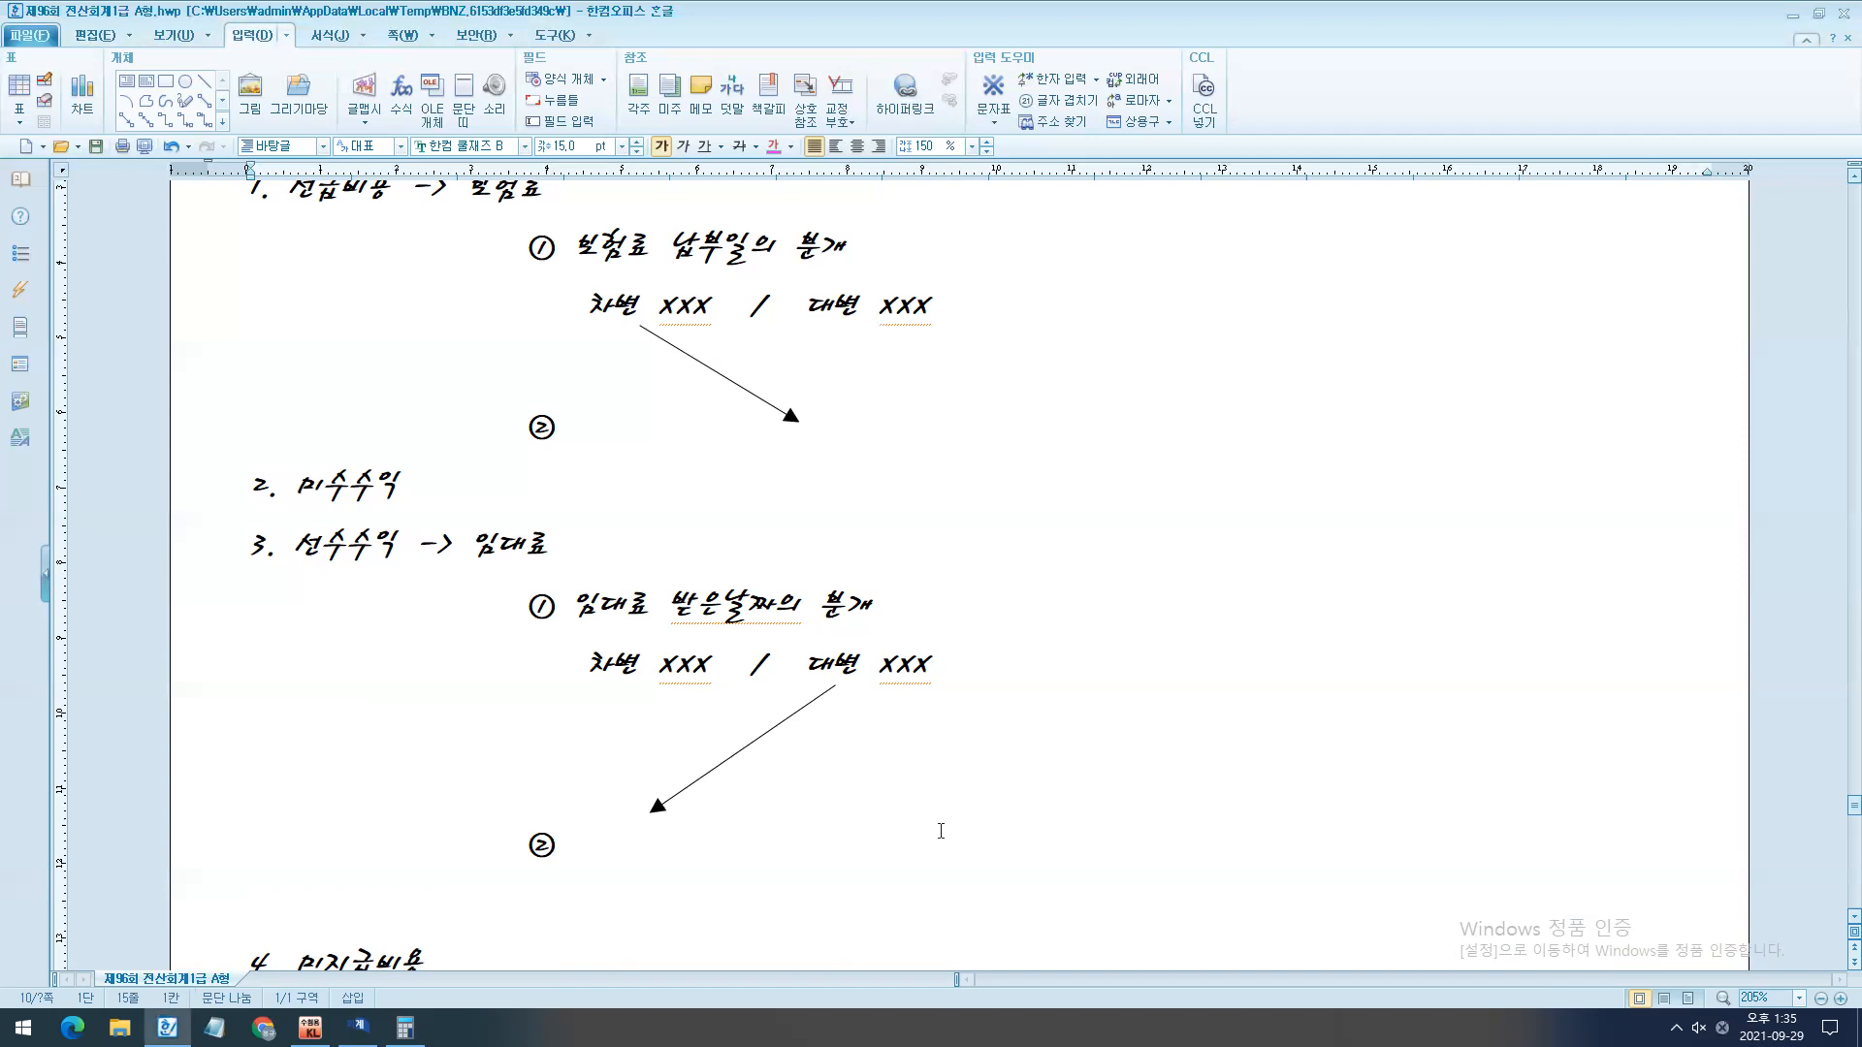
{"action": "scroll", "coordinate": [844, 849], "scroll_direction": "up", "scroll_amount": 3}
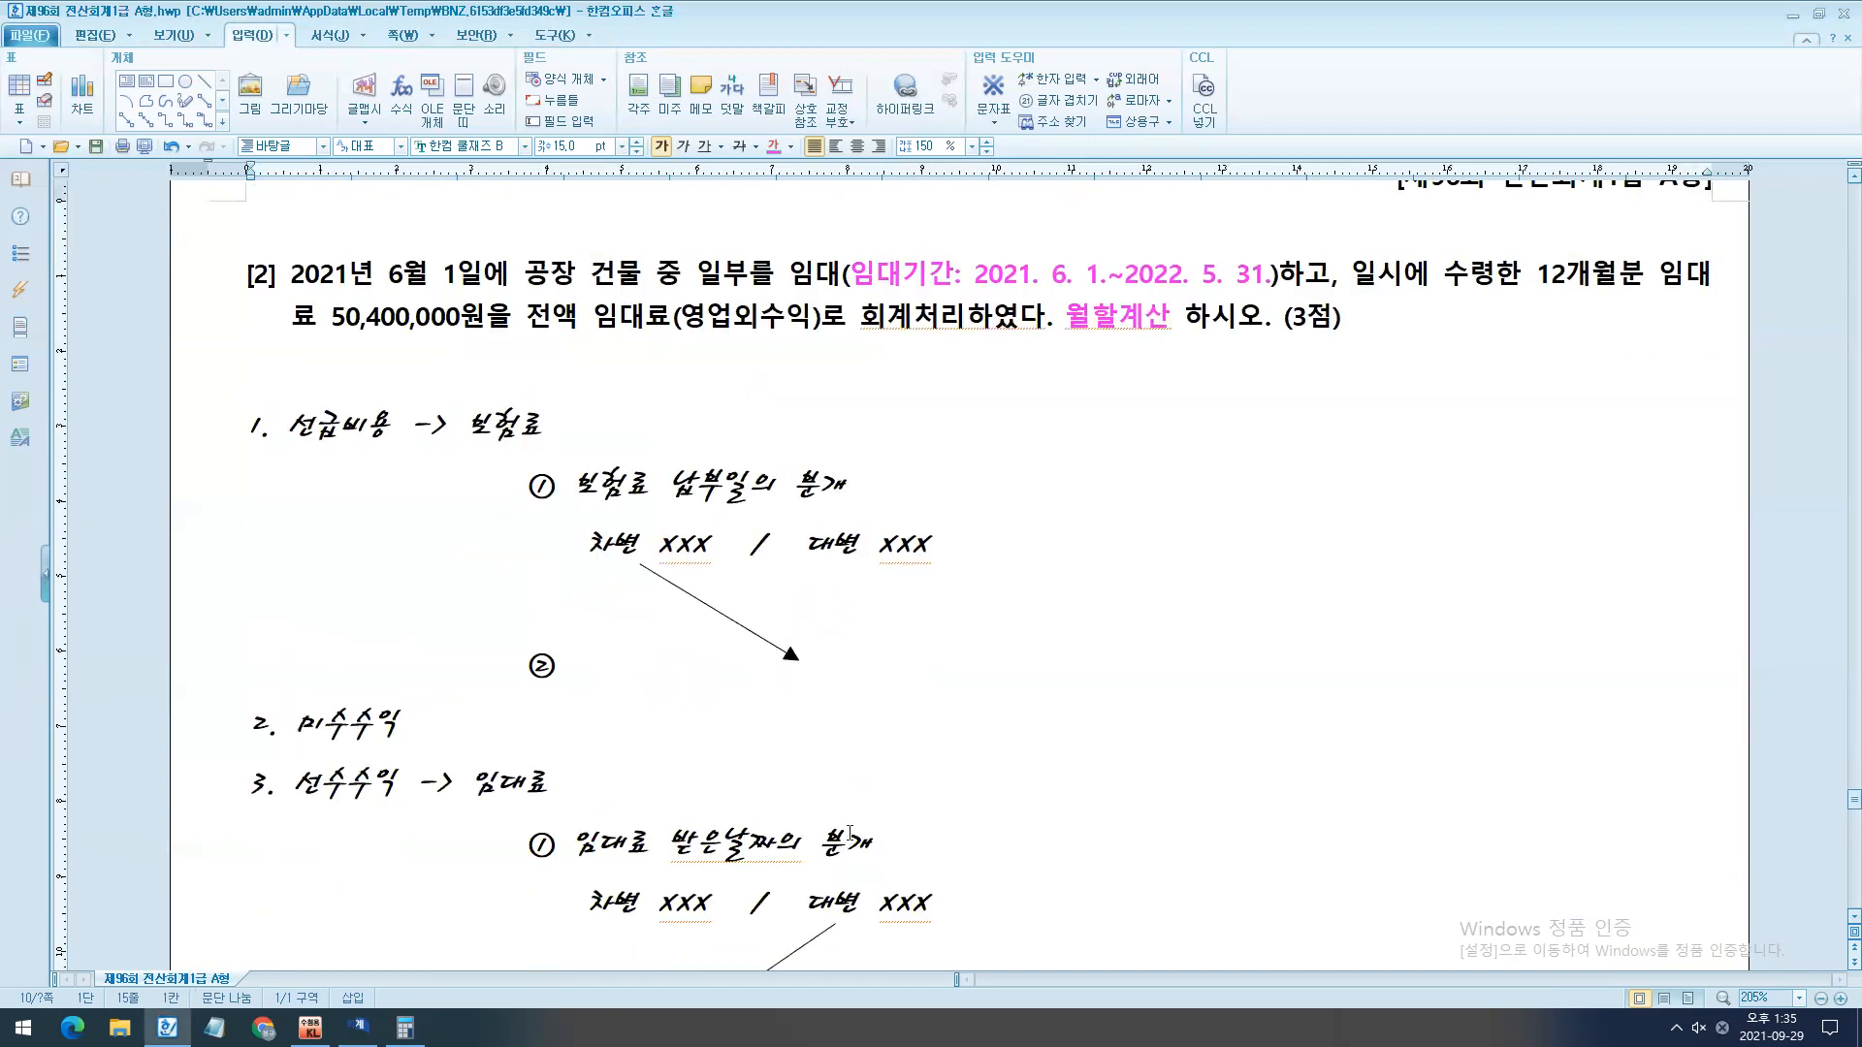
{"action": "scroll", "coordinate": [849, 833], "scroll_direction": "down", "scroll_amount": 2}
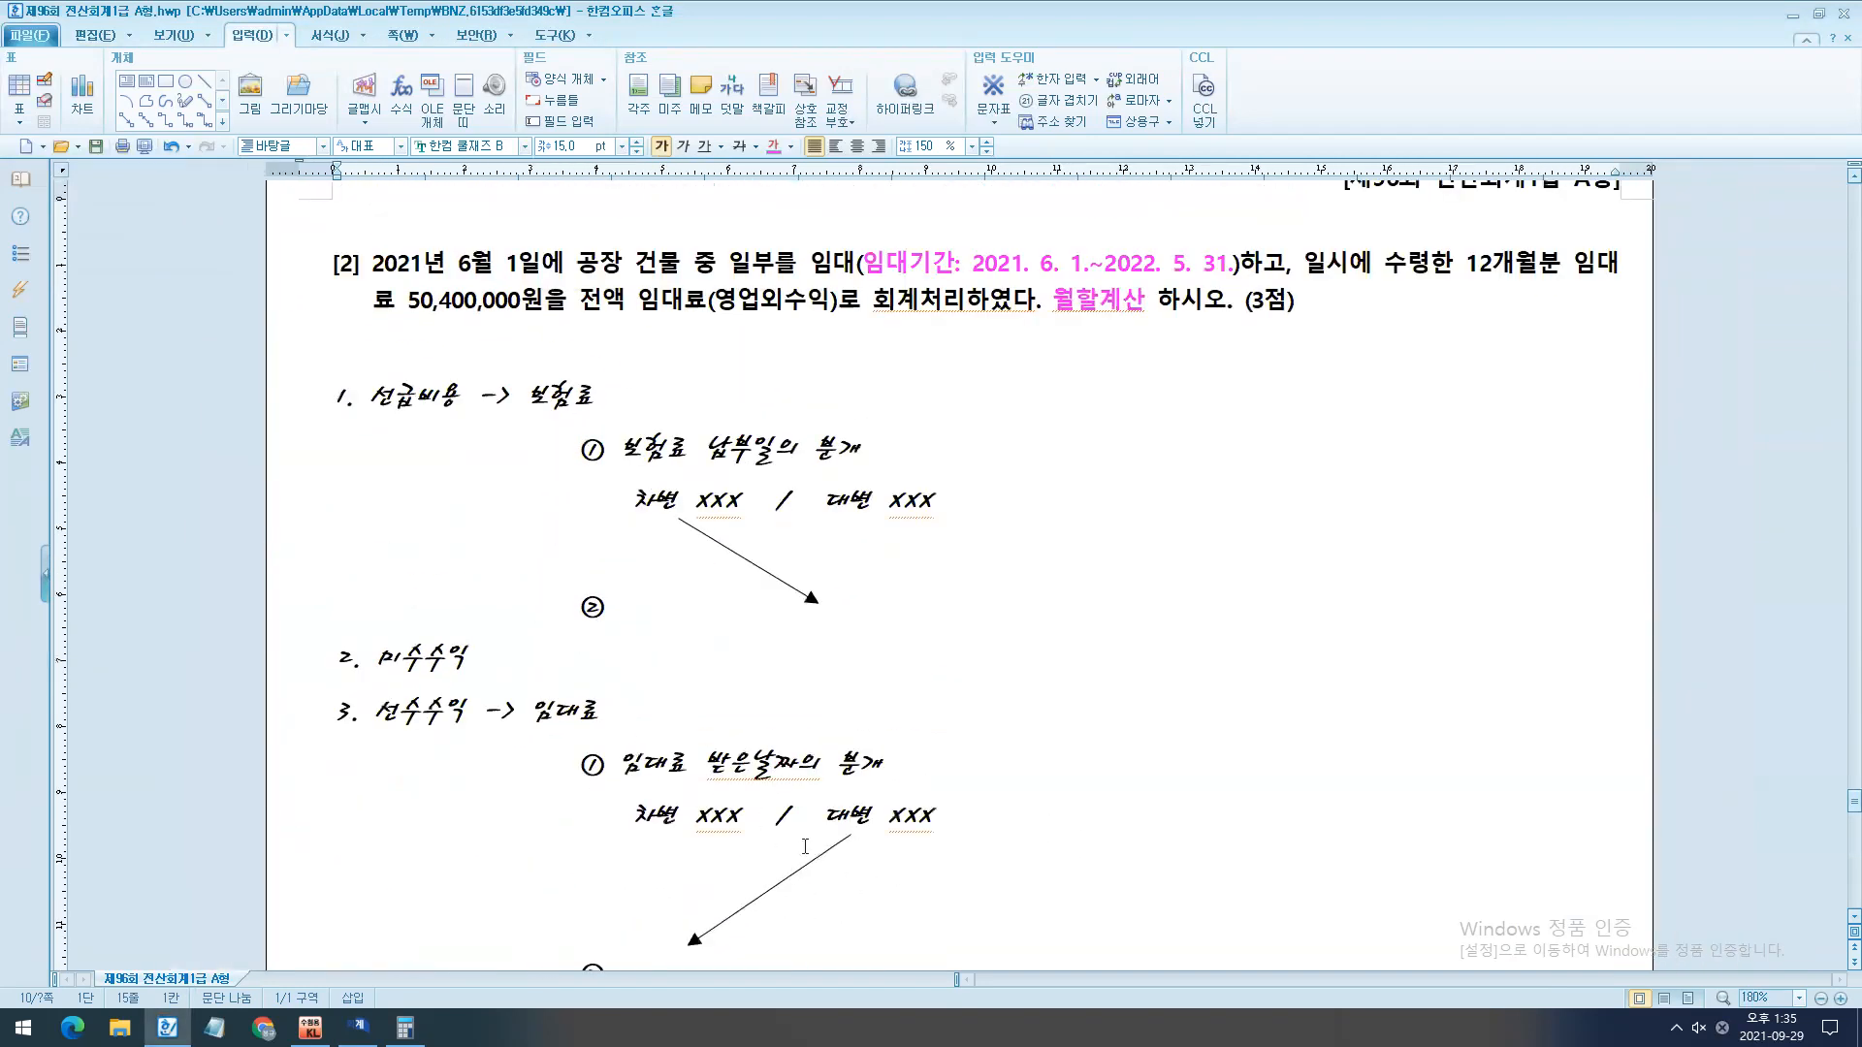
{"action": "scroll", "coordinate": [528, 507], "scroll_direction": "down", "scroll_amount": 1}
{"action": "left_click_drag", "start_coordinate": [439, 260], "coordinate": [585, 260]}
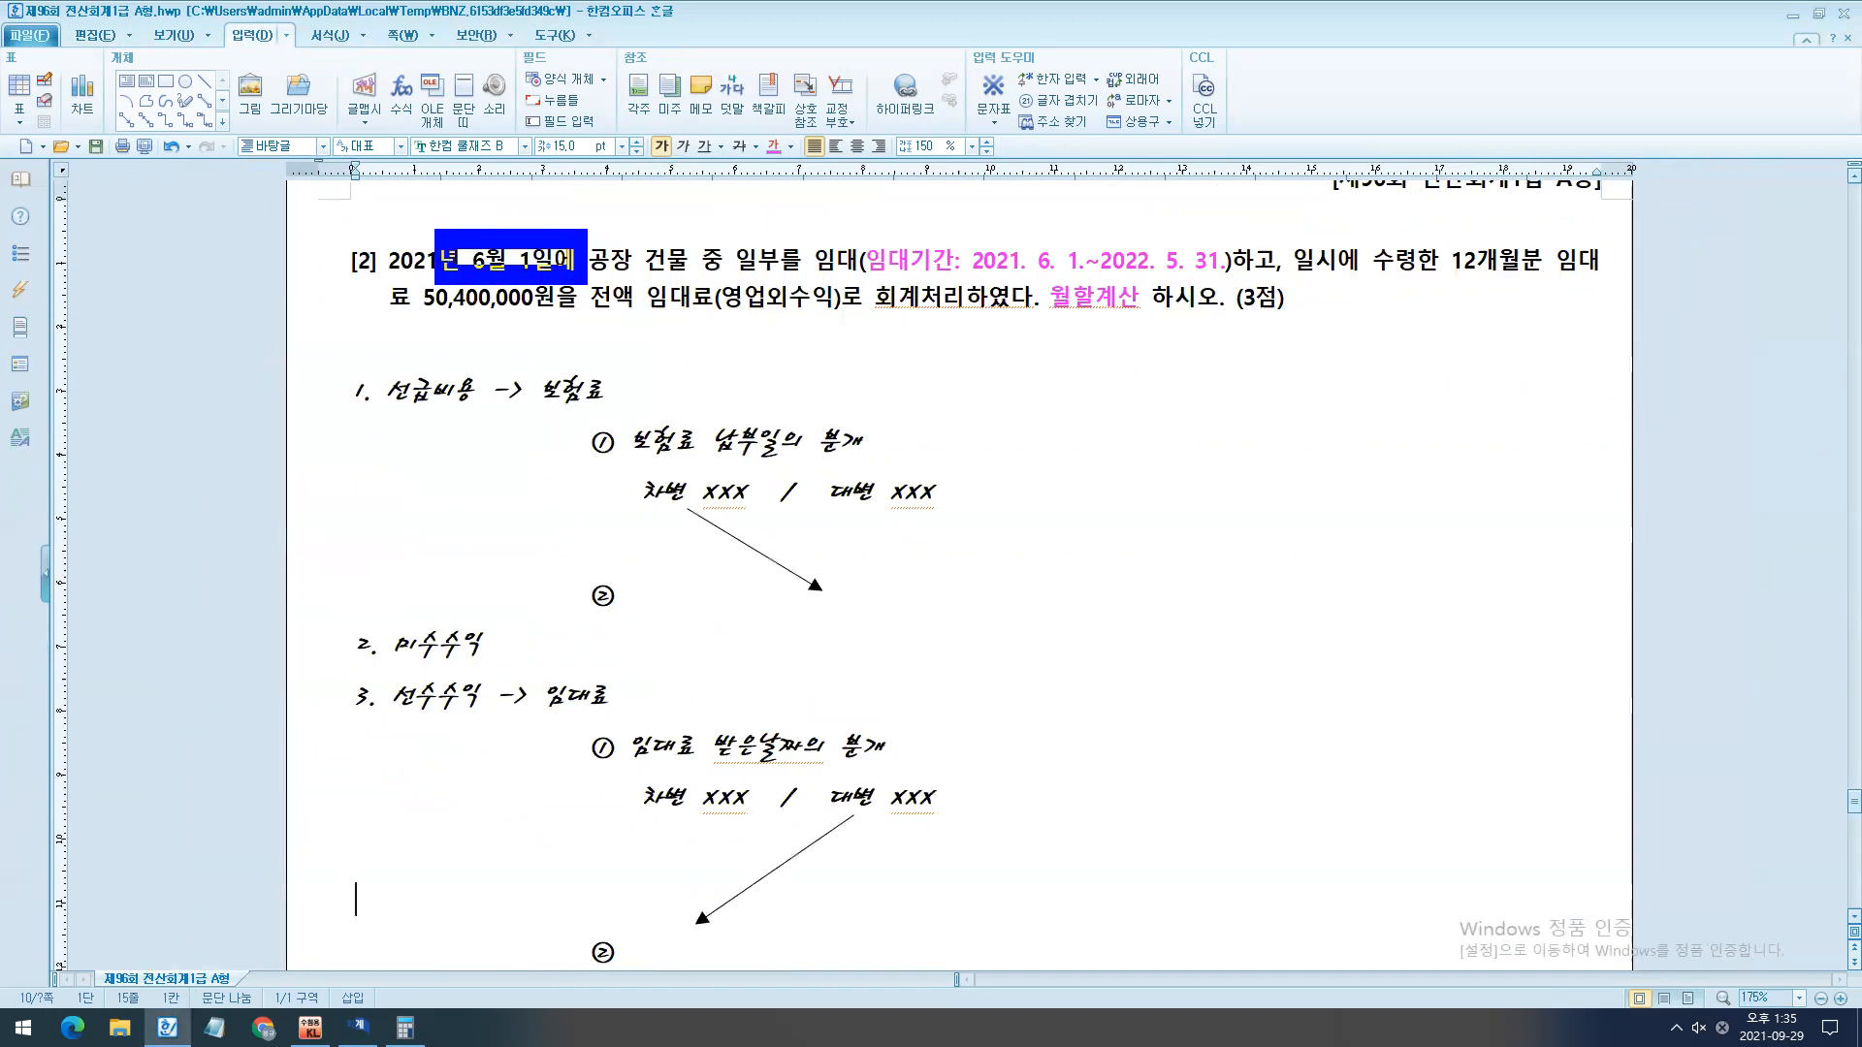
{"action": "key", "text": "Escape"}
{"action": "key", "text": "ctrl+2"}
{"action": "left_click_drag", "start_coordinate": [455, 236], "coordinate": [612, 285]}
{"action": "mouse_move", "coordinate": [444, 294]}
{"action": "left_mouse_down"}
{"action": "mouse_move", "coordinate": [557, 334]}
{"action": "mouse_move", "coordinate": [1217, 316]}
{"action": "left_mouse_up"}
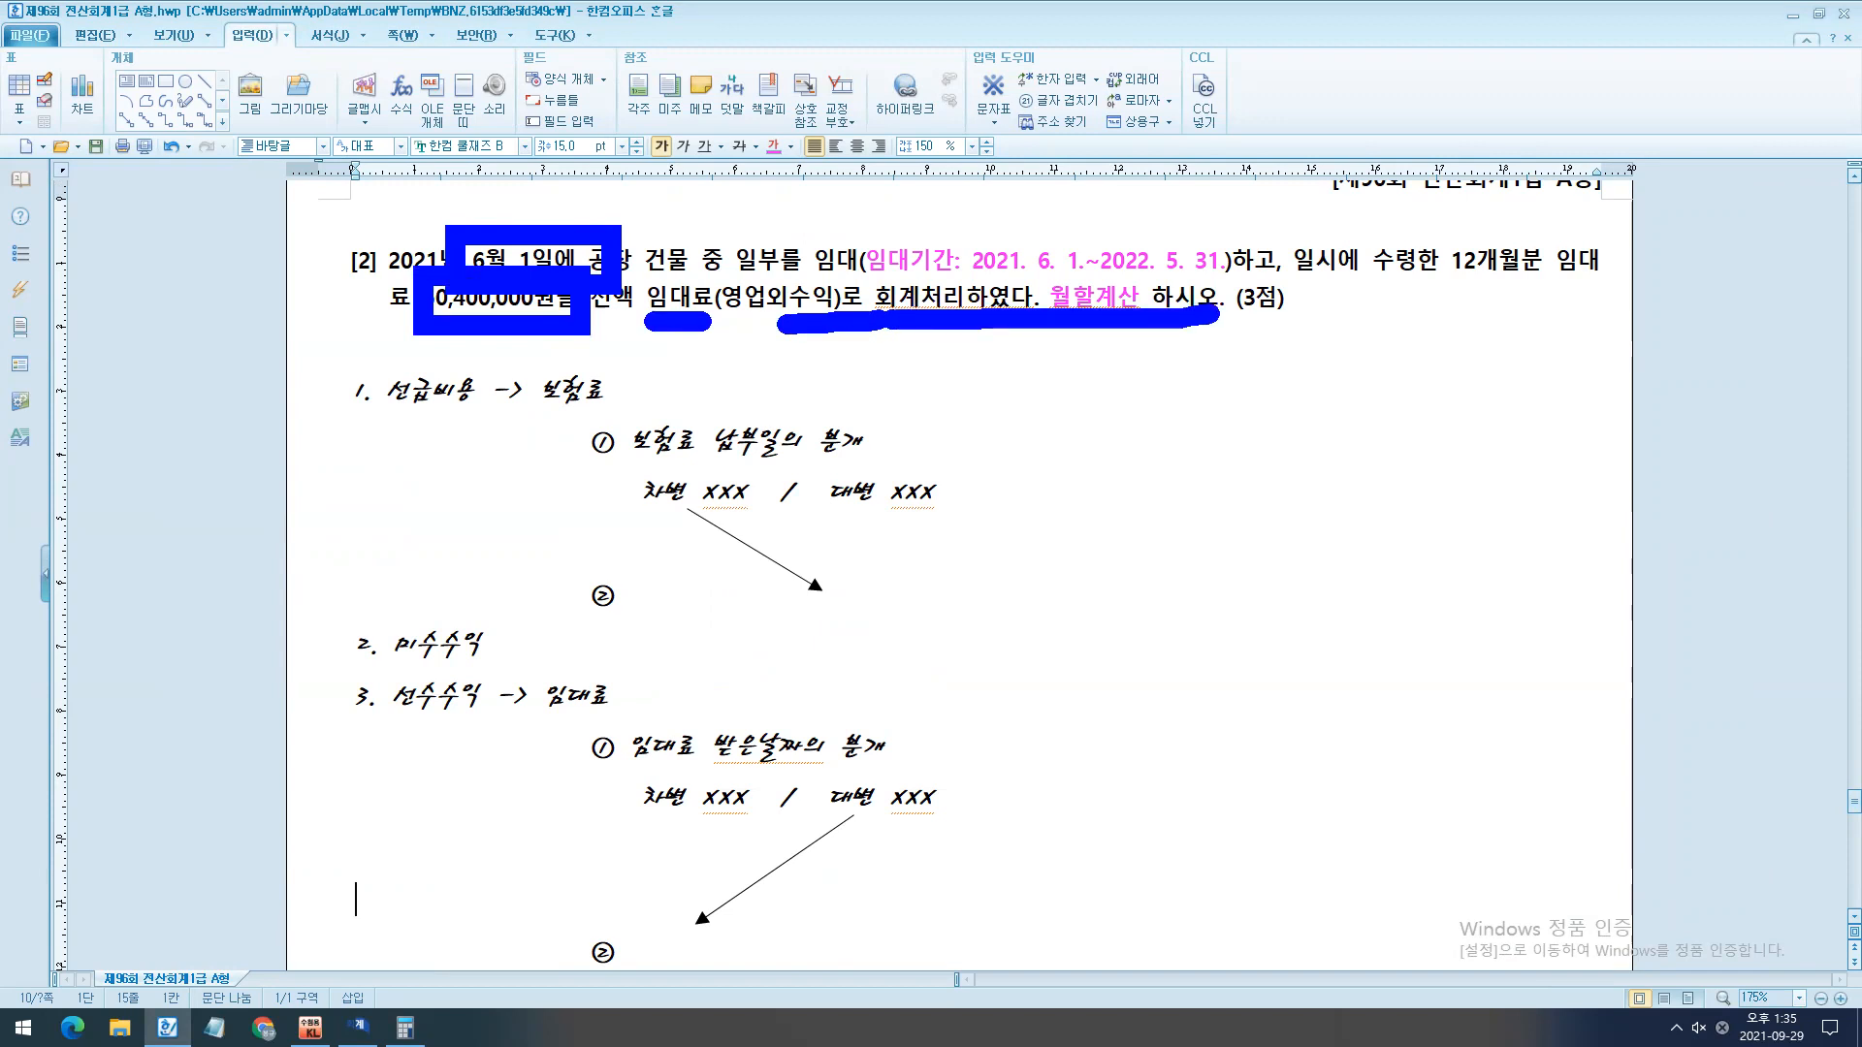
{"action": "key", "text": "Escape"}
{"action": "scroll", "coordinate": [740, 781], "scroll_direction": "down", "scroll_amount": 3}
{"action": "scroll", "coordinate": [572, 204], "scroll_direction": "up", "scroll_amount": 3}
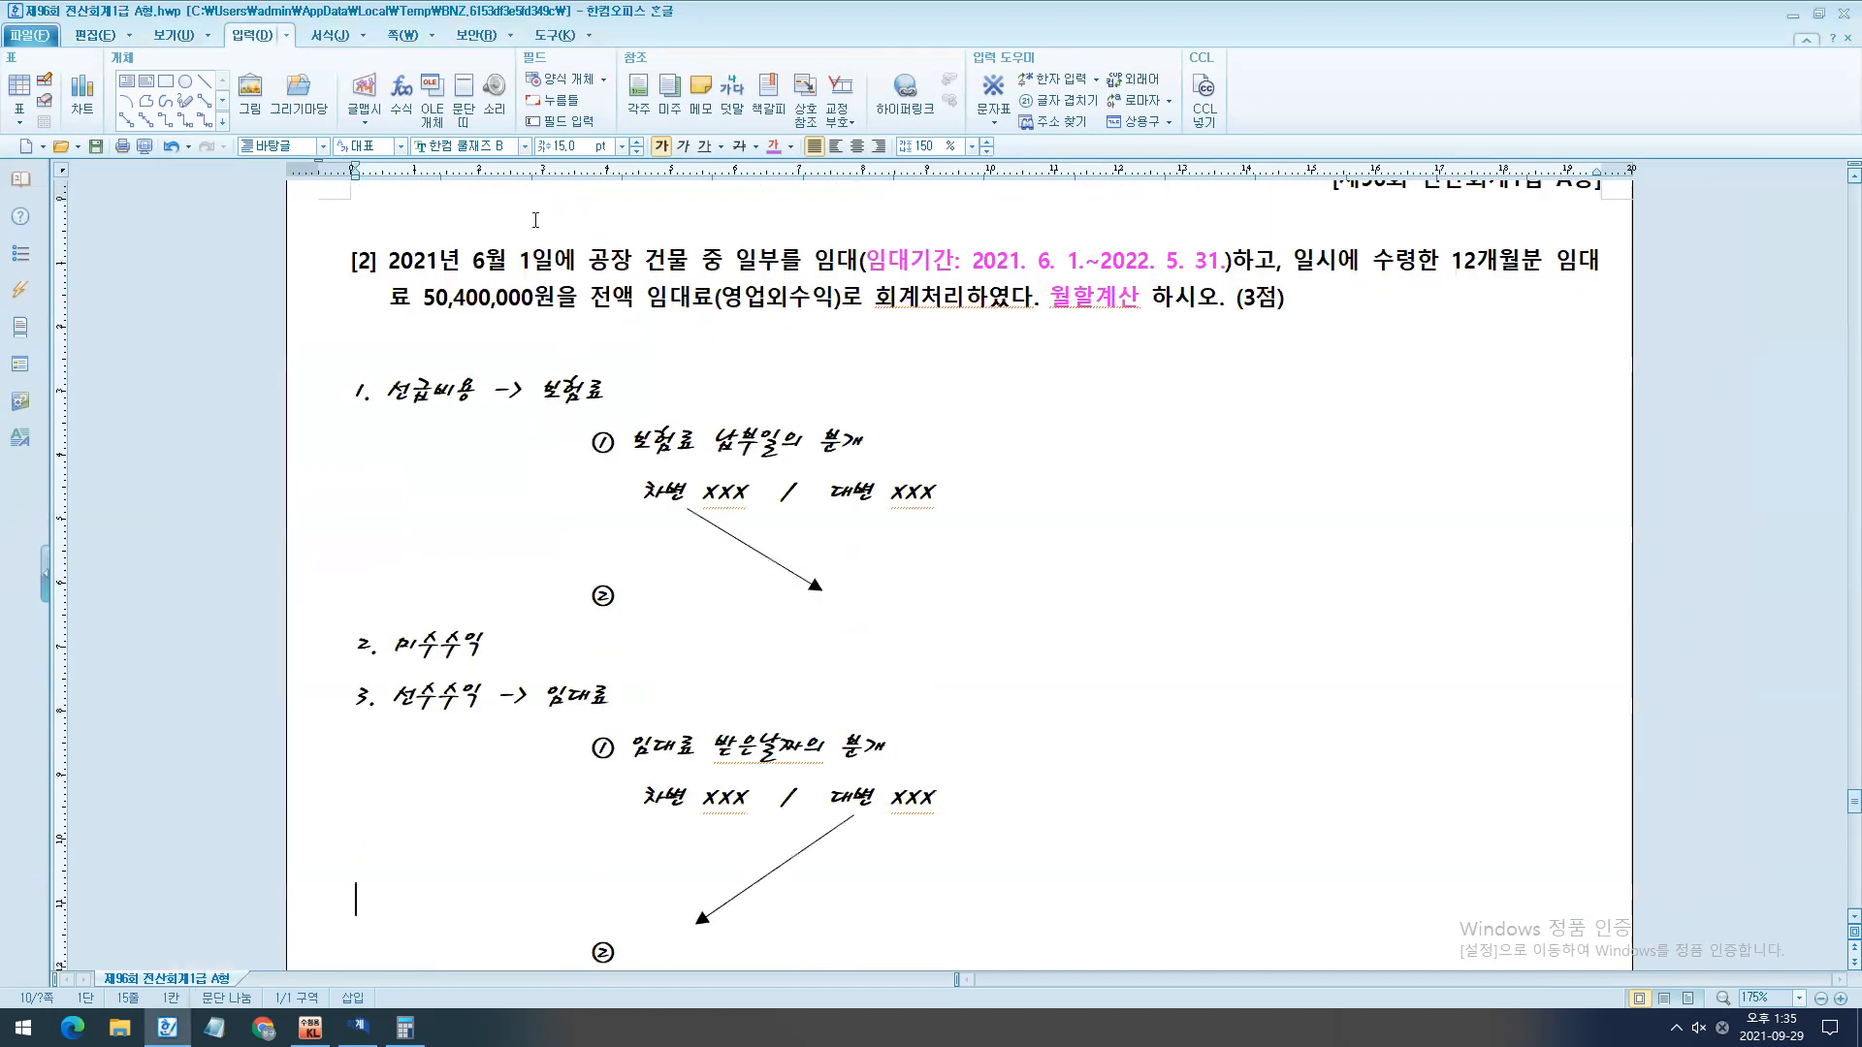
- Replace the XXX after 차변 in the rent receipt entry with 50,400,000
{"action": "left_click", "coordinate": [653, 803]}
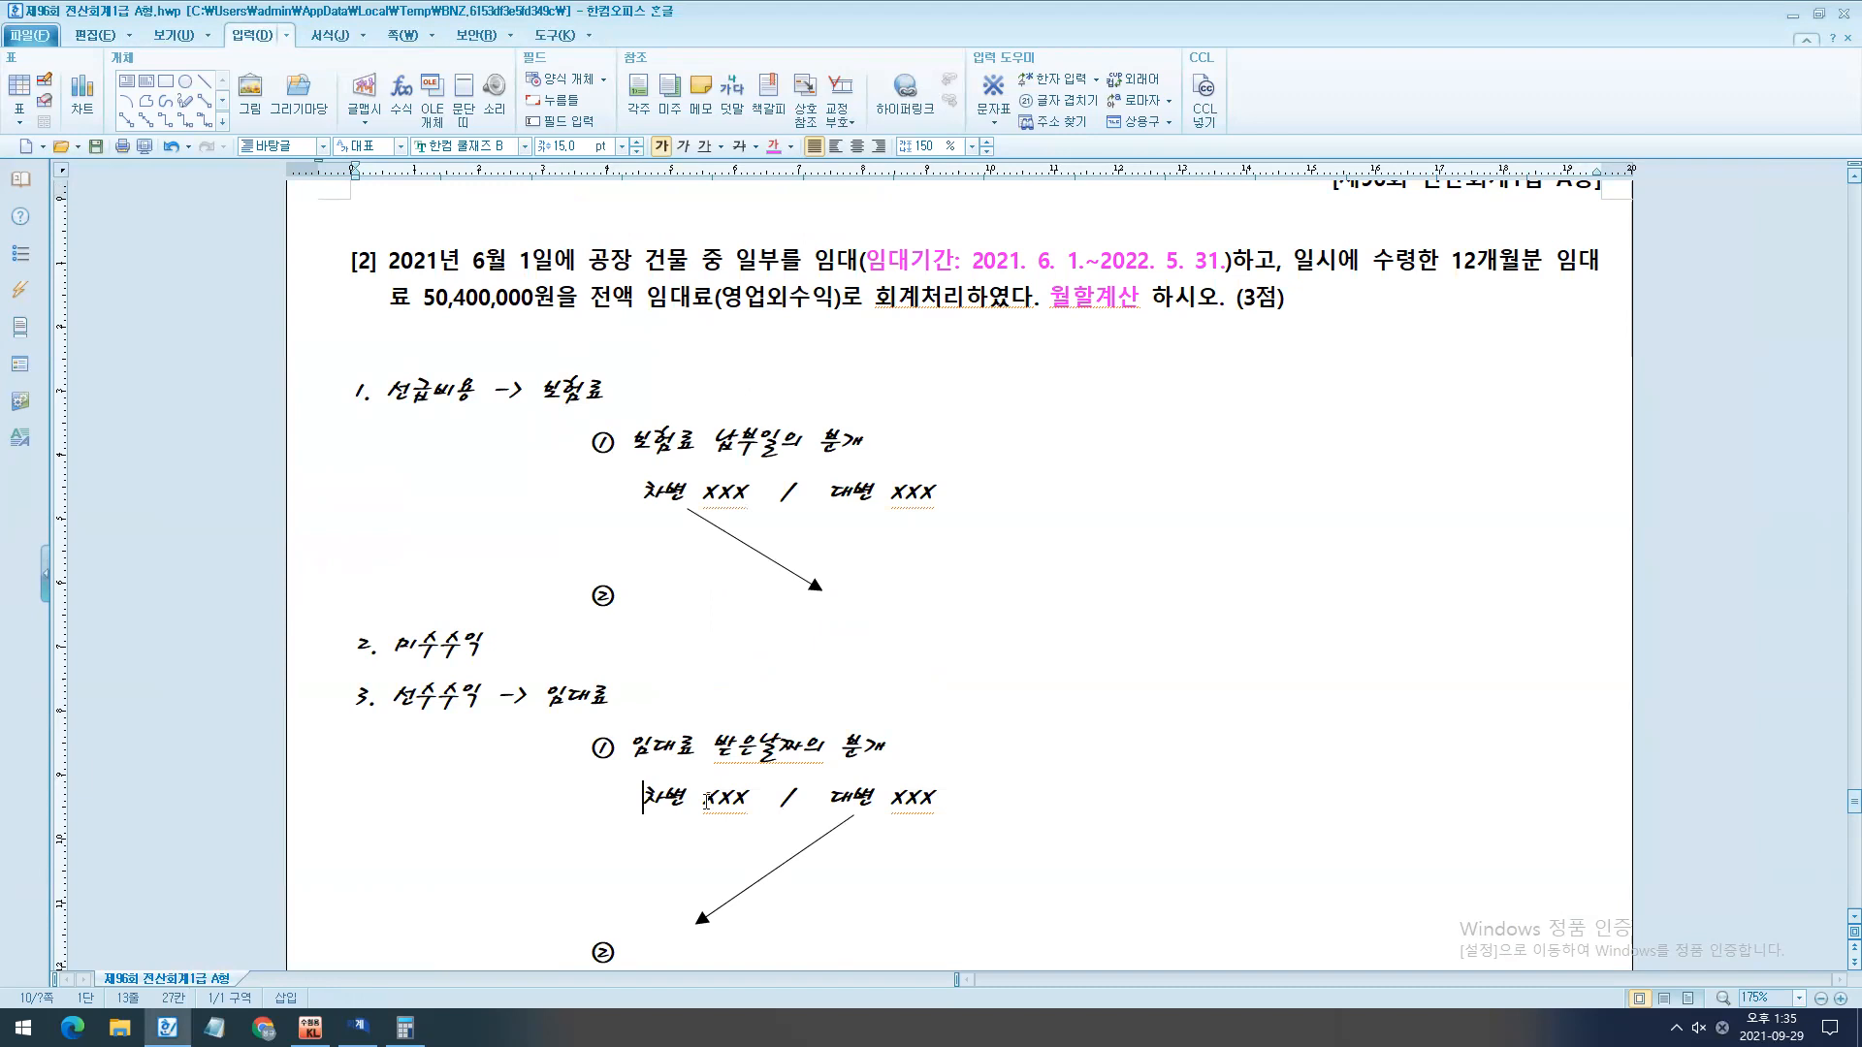
{"action": "left_click_drag", "start_coordinate": [703, 798], "coordinate": [746, 797]}
{"action": "type", "text": "50,400,000"}
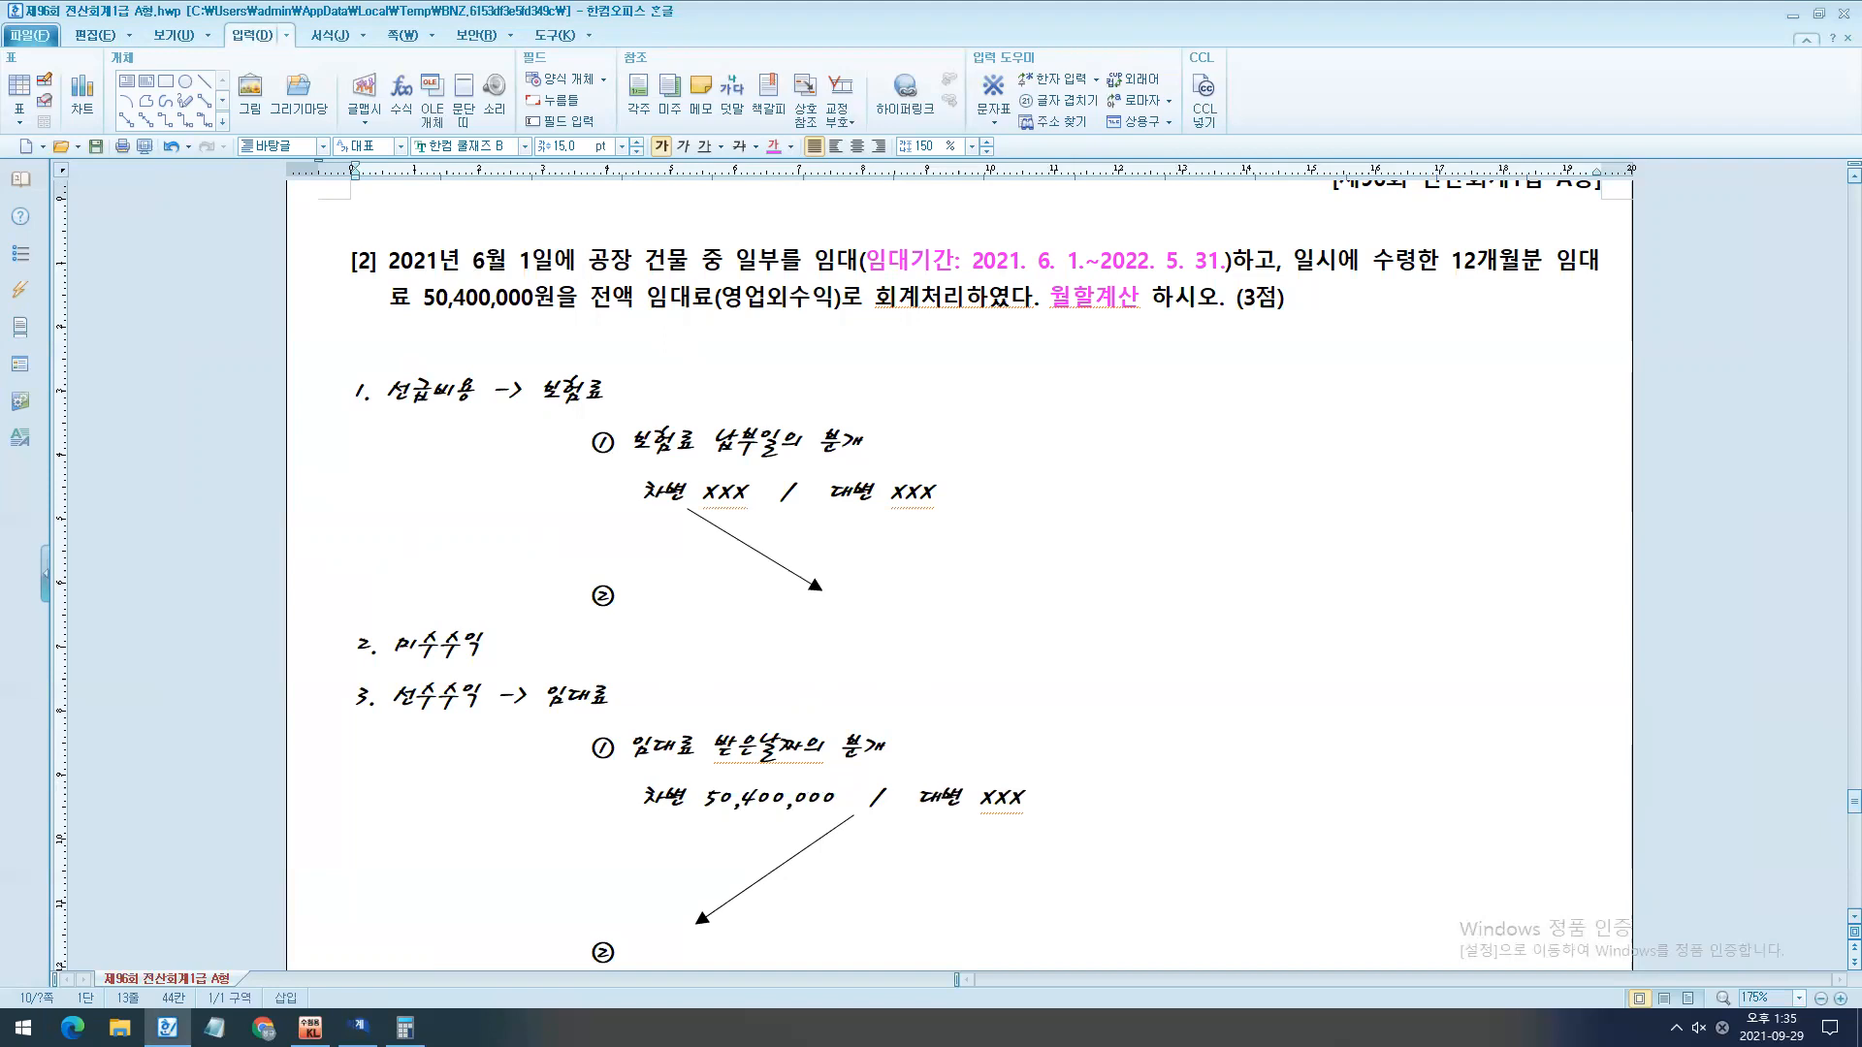
- Temporarily box the 차변 amount and draw an arrow from the question's 임대료 to 대변, then clear the marks
{"action": "left_click_drag", "start_coordinate": [626, 768], "coordinate": [868, 830]}
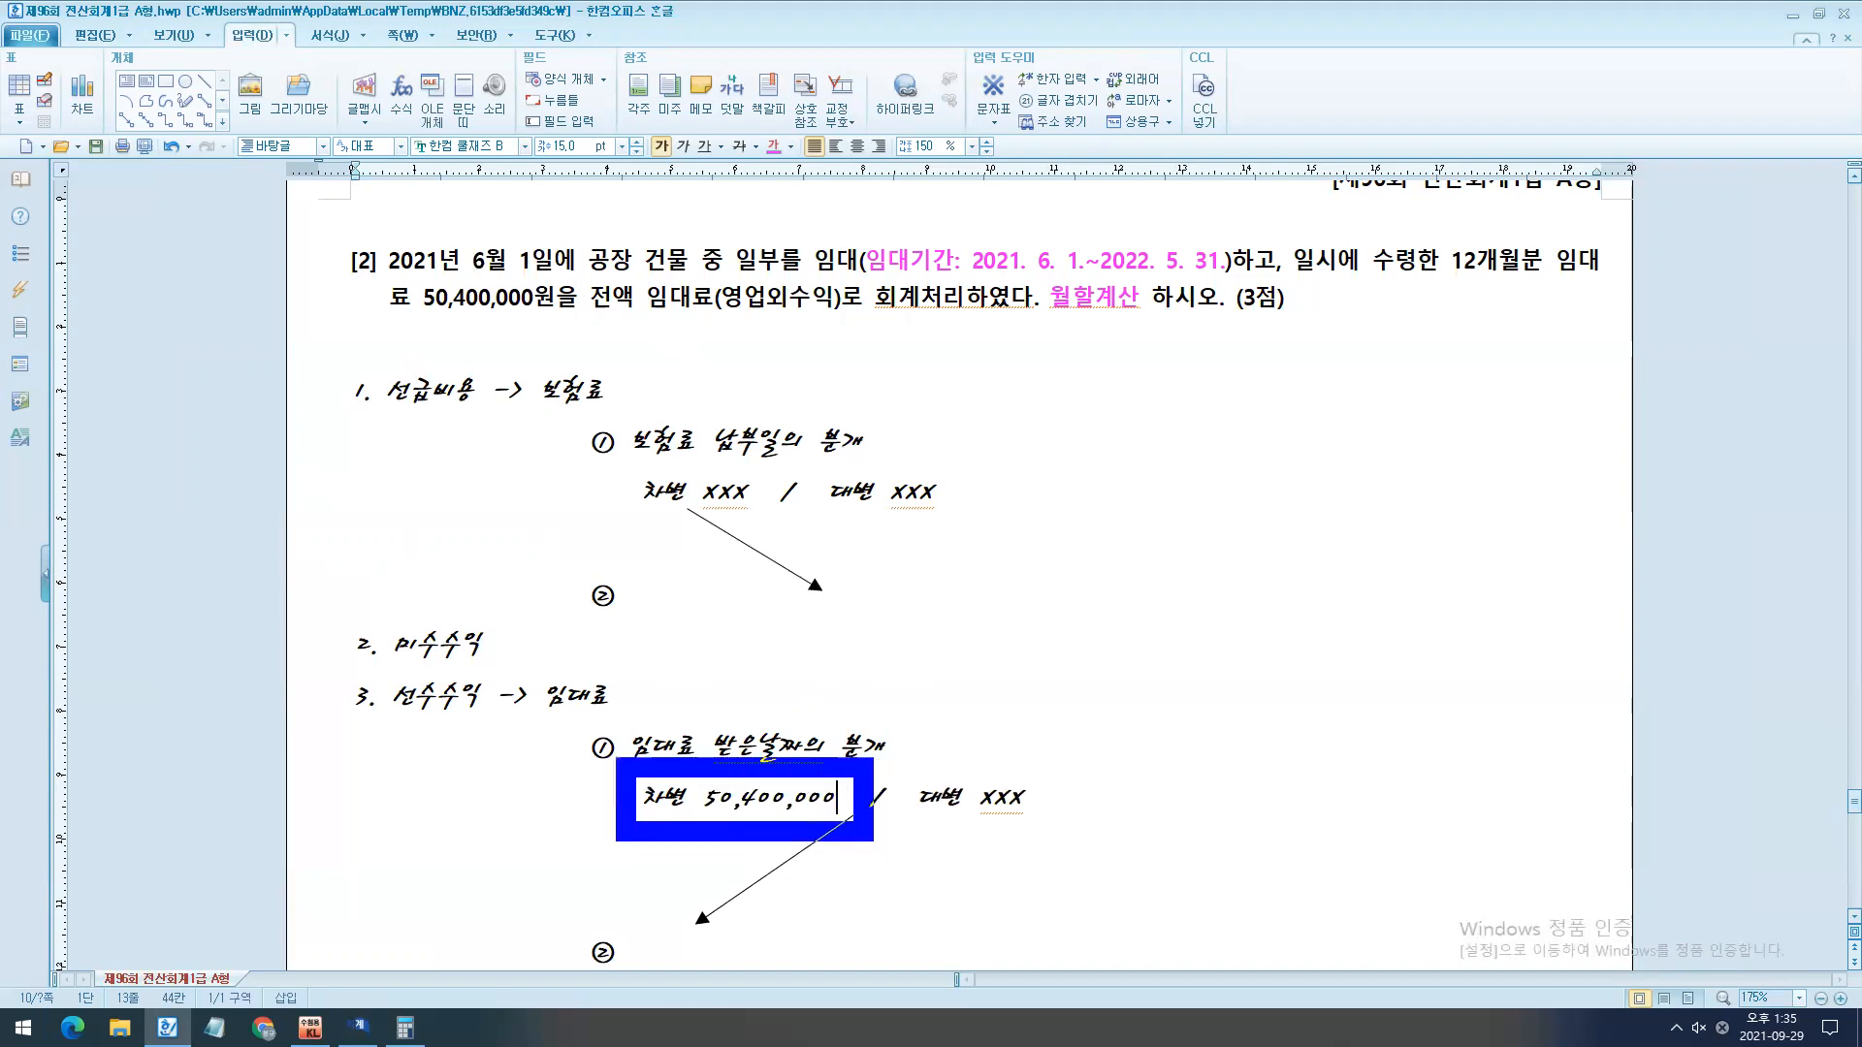
{"action": "left_click_drag", "start_coordinate": [957, 786], "coordinate": [727, 317]}
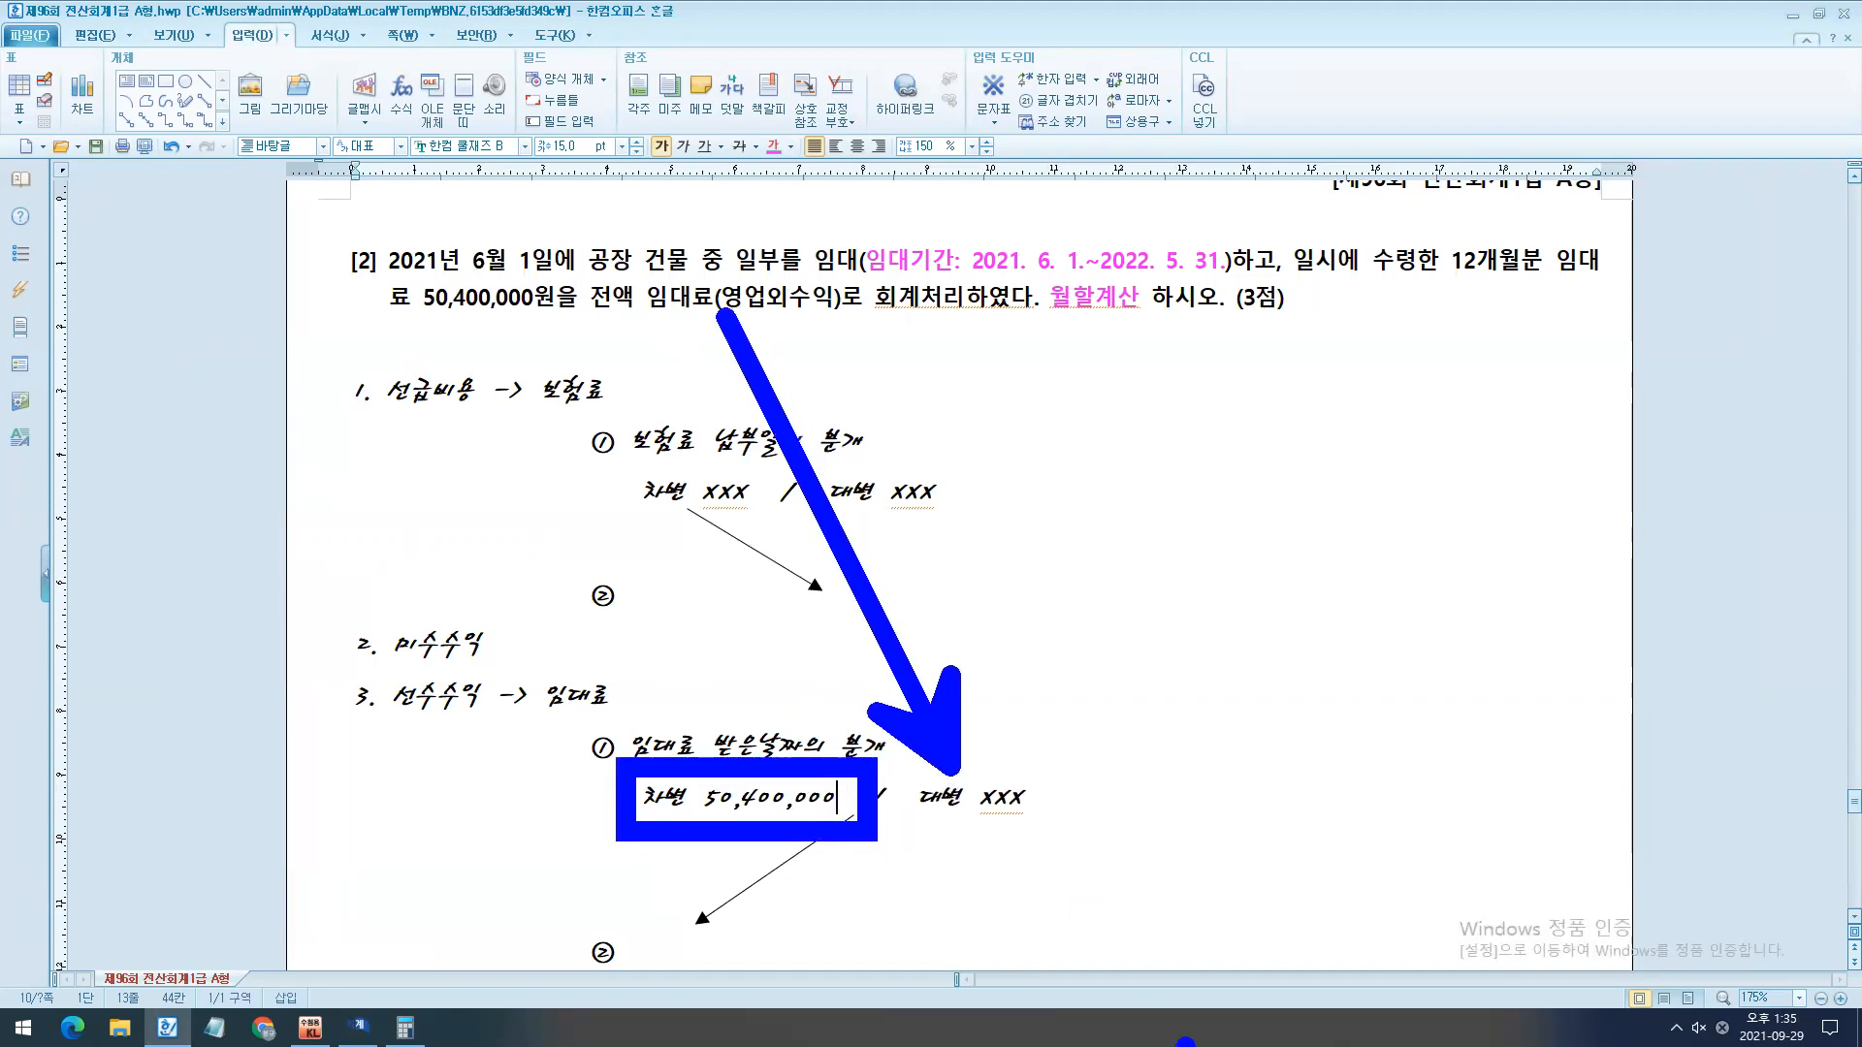
{"action": "key", "text": "Escape"}
- Replace "대변 XXX" in the rent receipt entry with "임대료 50,400,000"
{"action": "left_click_drag", "start_coordinate": [970, 809], "coordinate": [926, 803]}
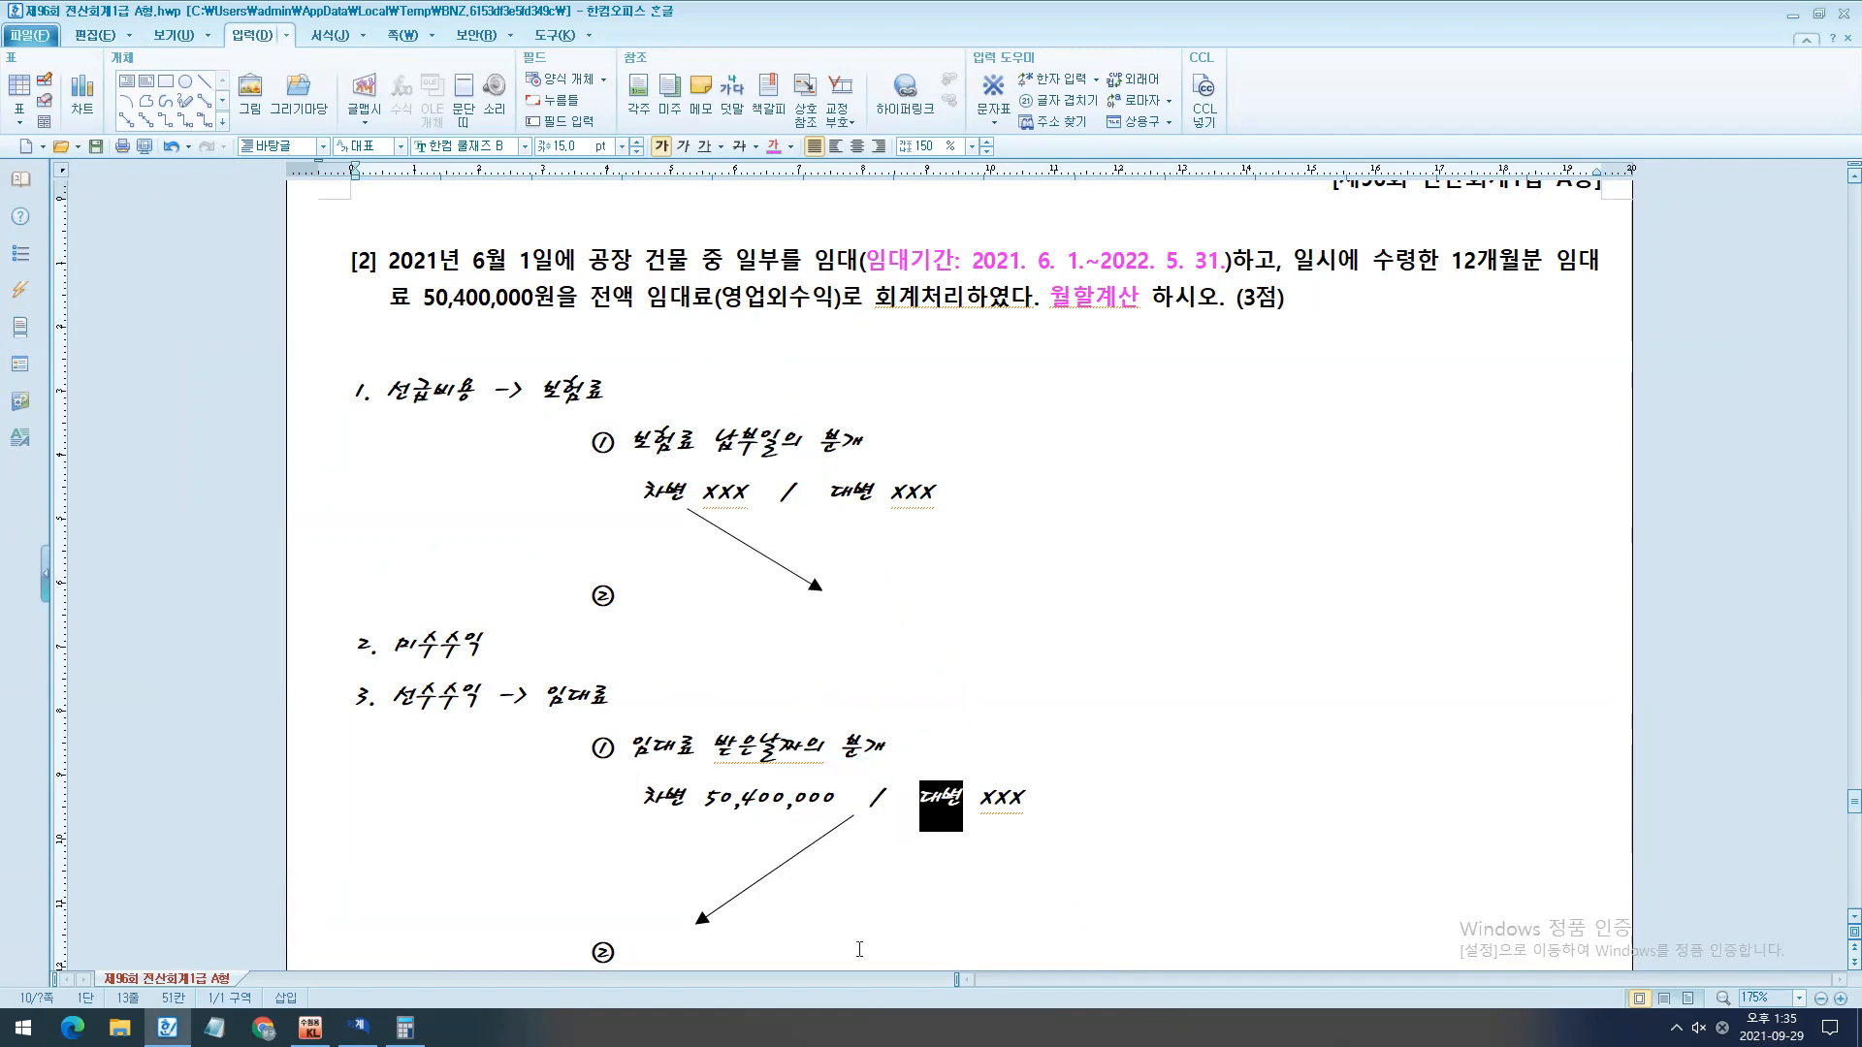
{"action": "type", "text": "임대료"}
{"action": "key", "text": "shift+End"}
{"action": "key", "text": "Delete"}
{"action": "type", "text": "50,400,000"}
- Shift the arrow under the rent receipt entry to the right so that it starts beside 임대료
{"action": "scroll", "coordinate": [783, 656], "scroll_direction": "down", "scroll_amount": 3}
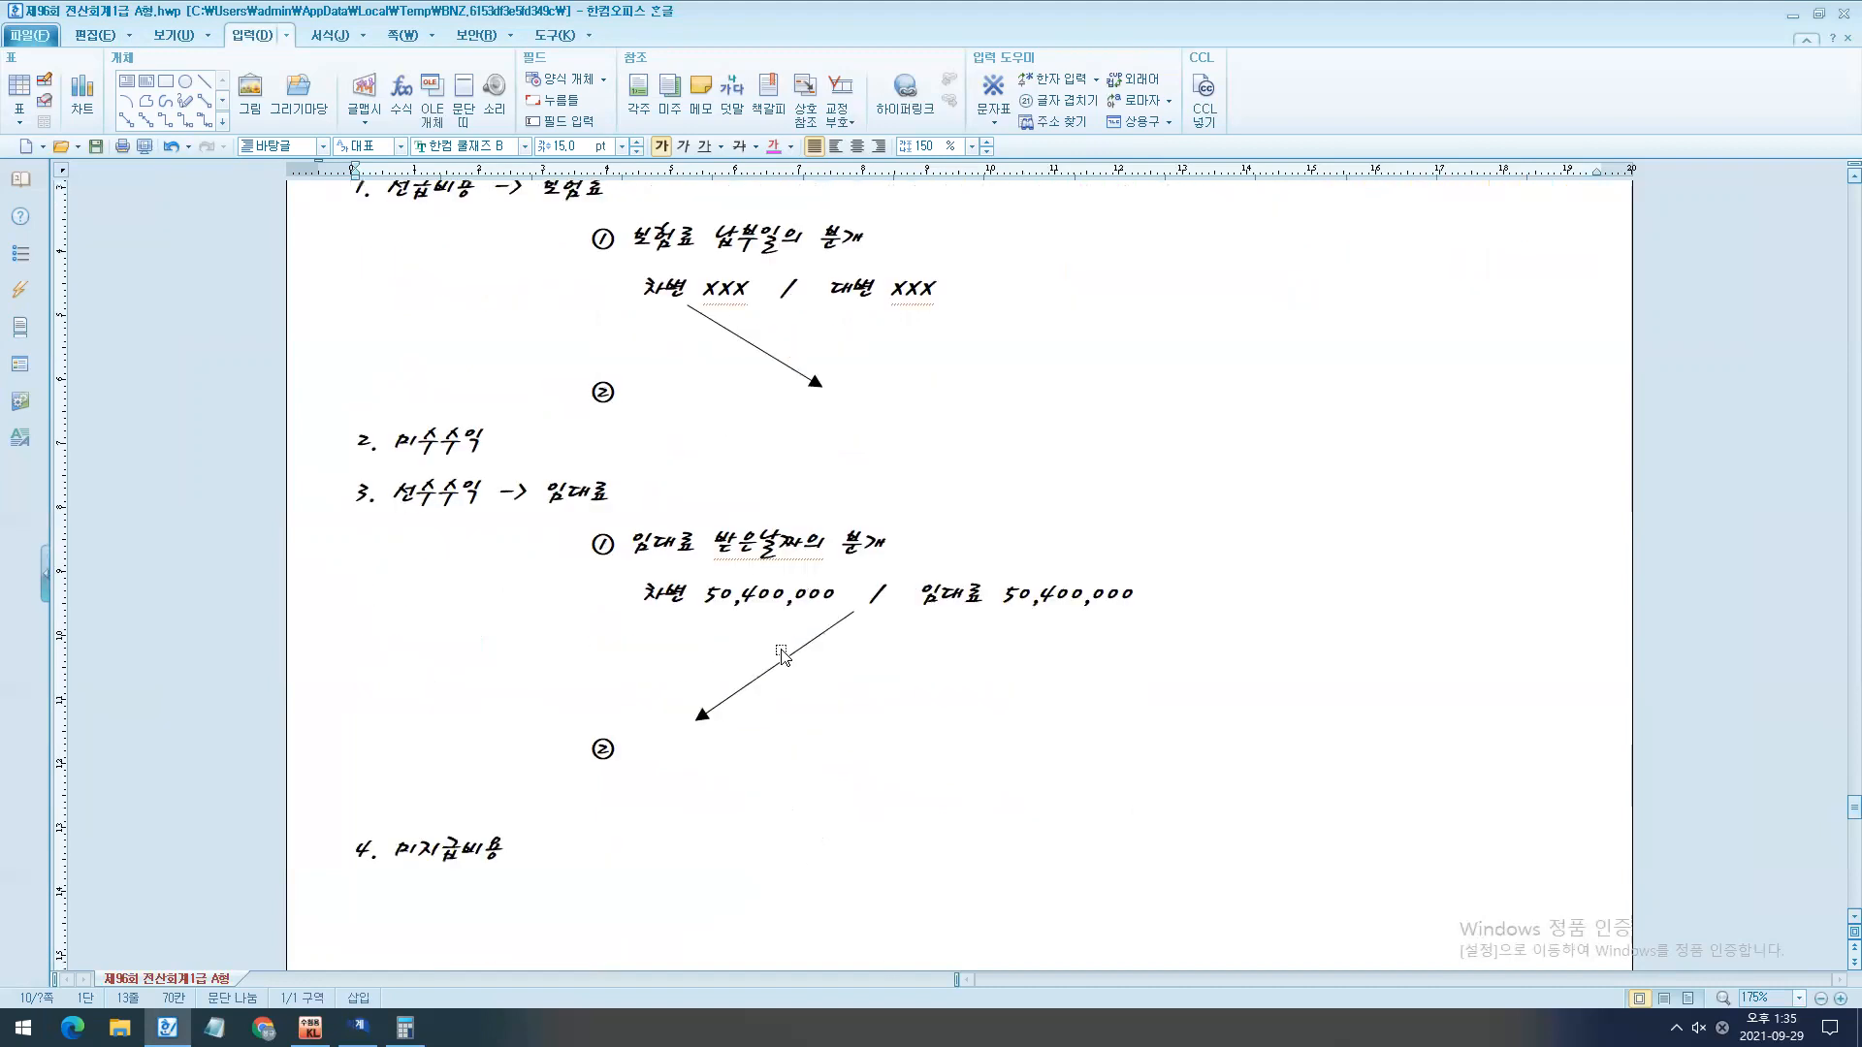
{"action": "left_click_drag", "start_coordinate": [783, 658], "coordinate": [832, 660]}
{"action": "left_click", "coordinate": [934, 673]}
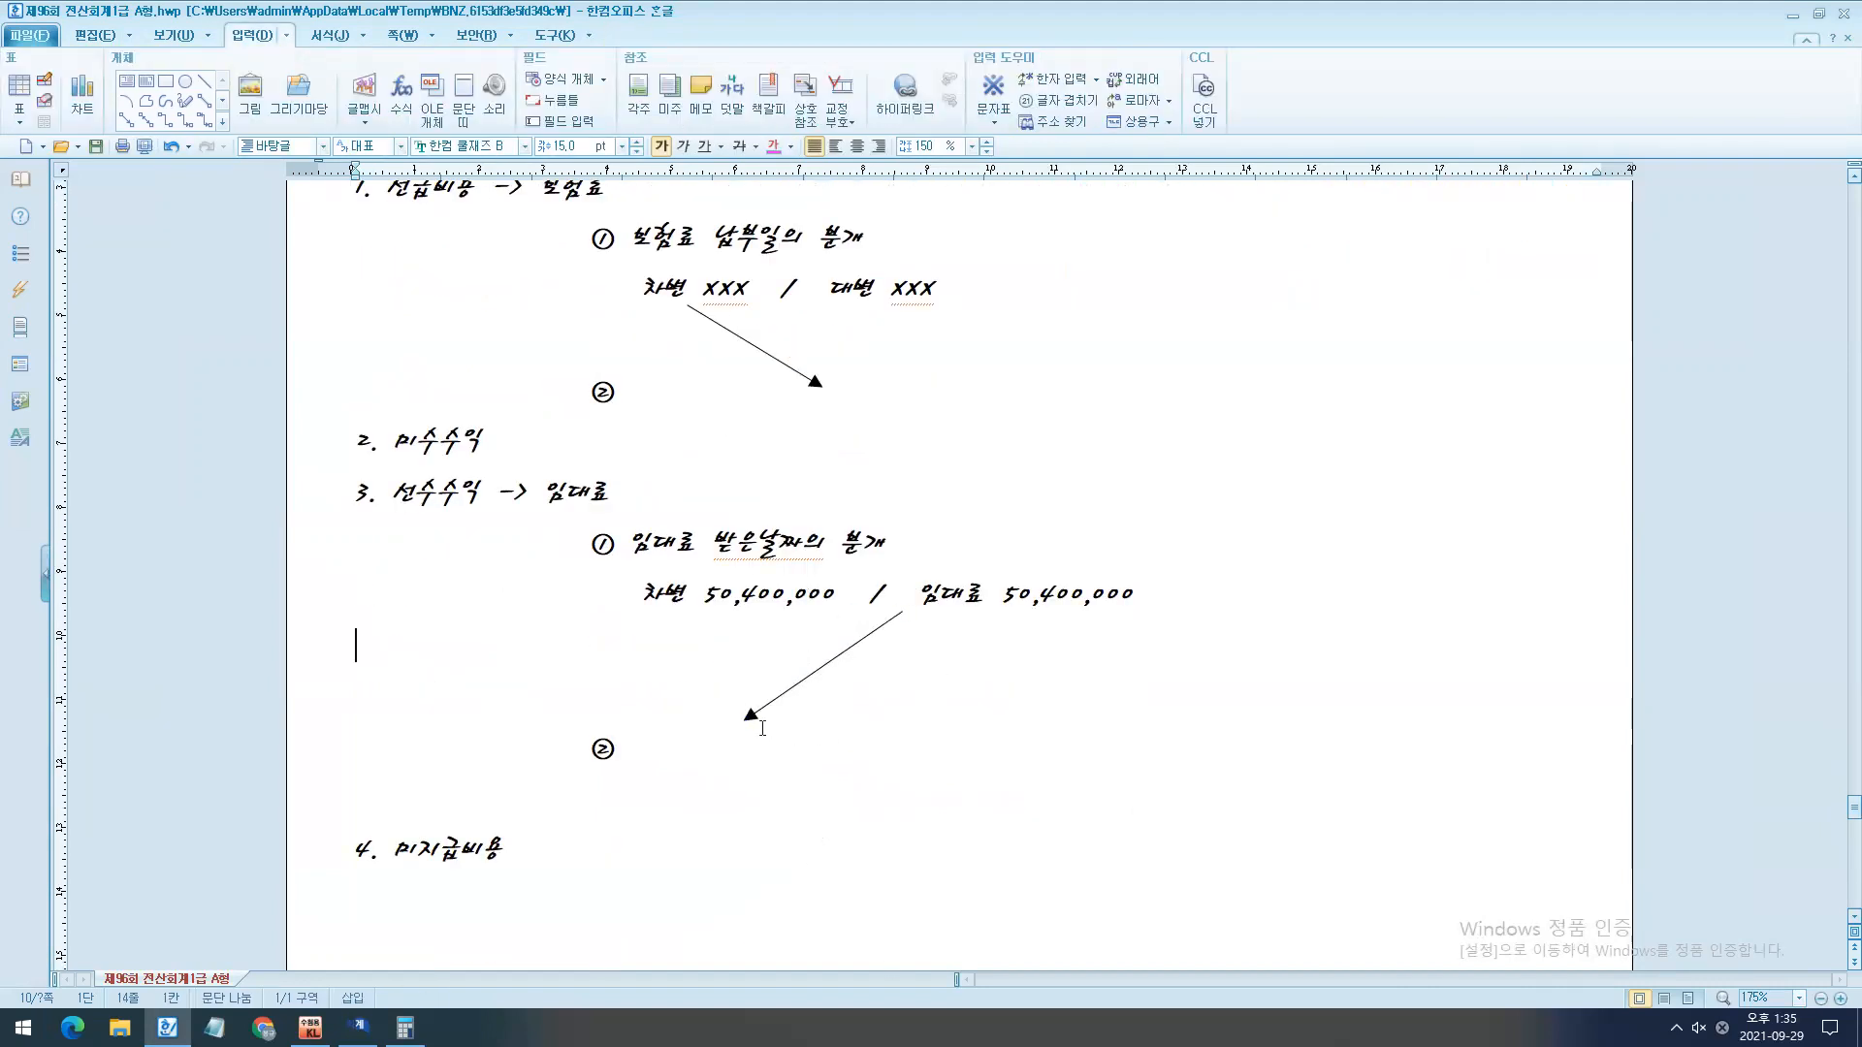
- Temporarily box "임대료 50,400,000" and trace the arrow leading down to ②, then clear the marks
{"action": "mouse_move", "coordinate": [897, 562]}
{"action": "left_mouse_down"}
{"action": "mouse_move", "coordinate": [938, 600]}
{"action": "mouse_move", "coordinate": [1174, 631]}
{"action": "left_mouse_up"}
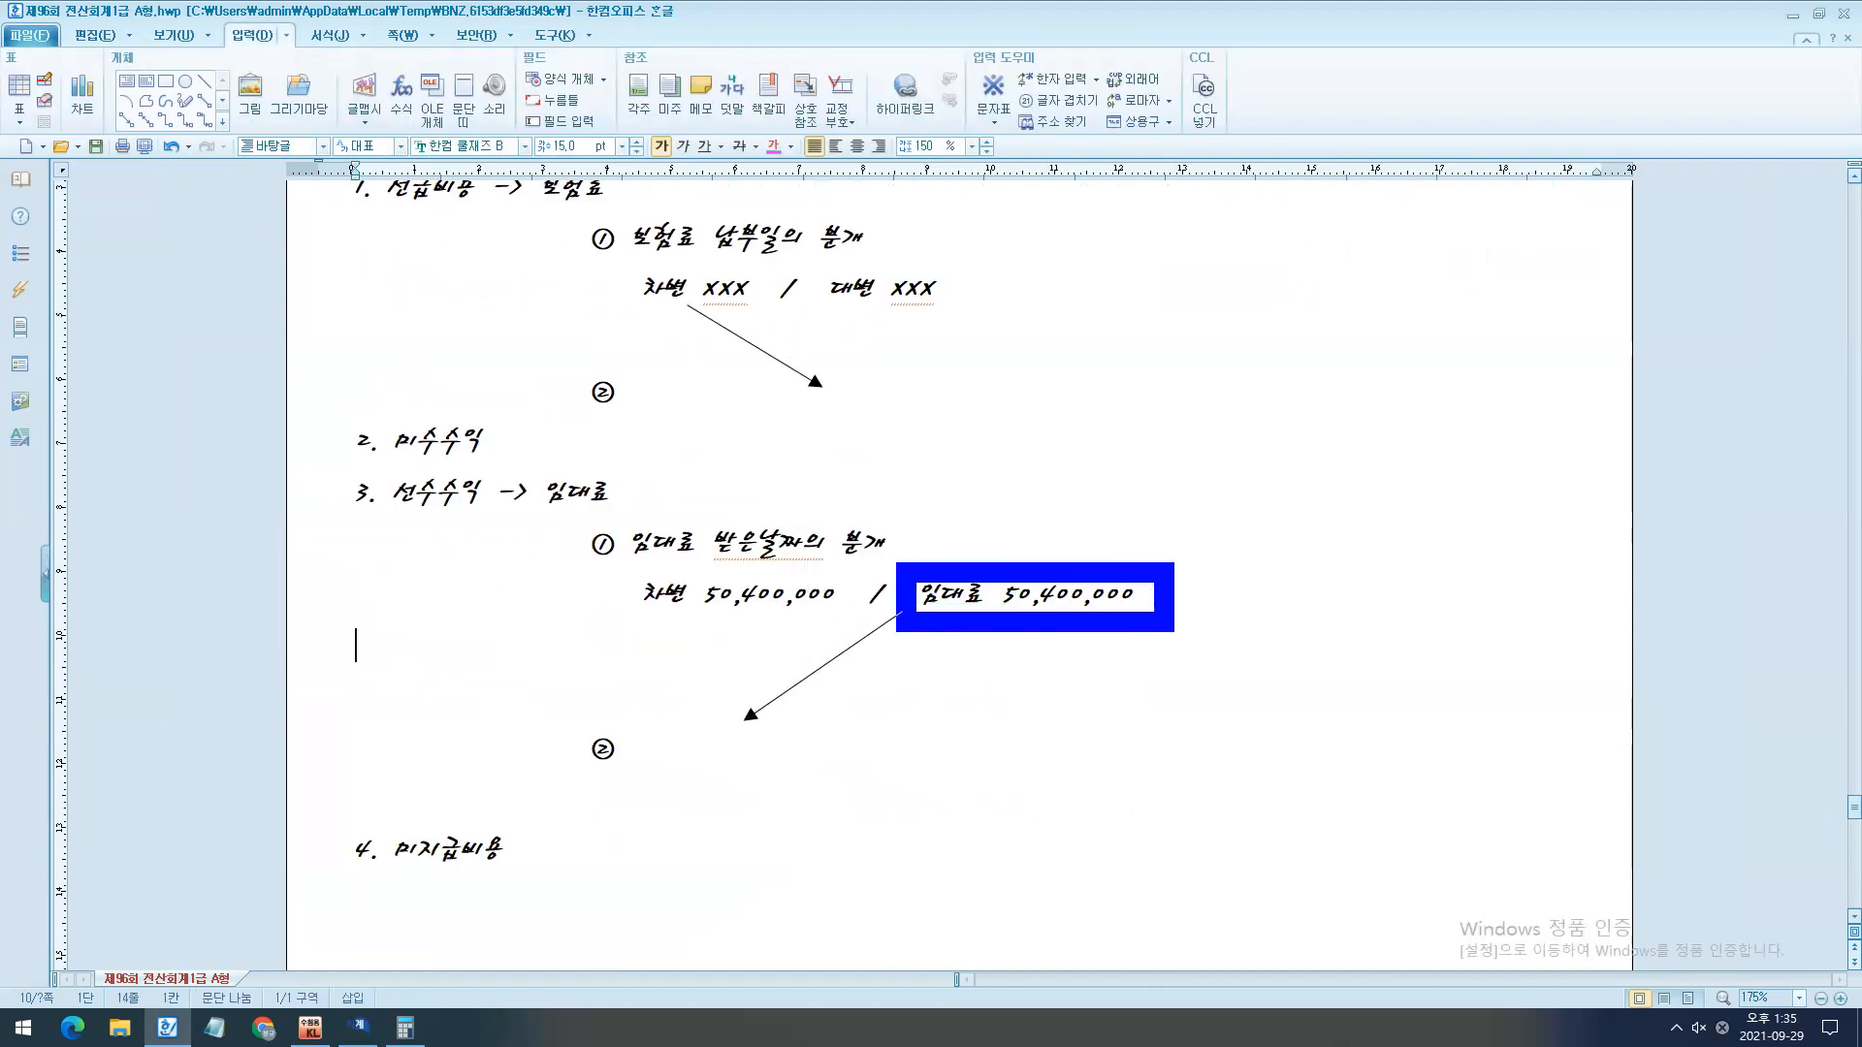
{"action": "left_click_drag", "start_coordinate": [740, 733], "coordinate": [889, 623]}
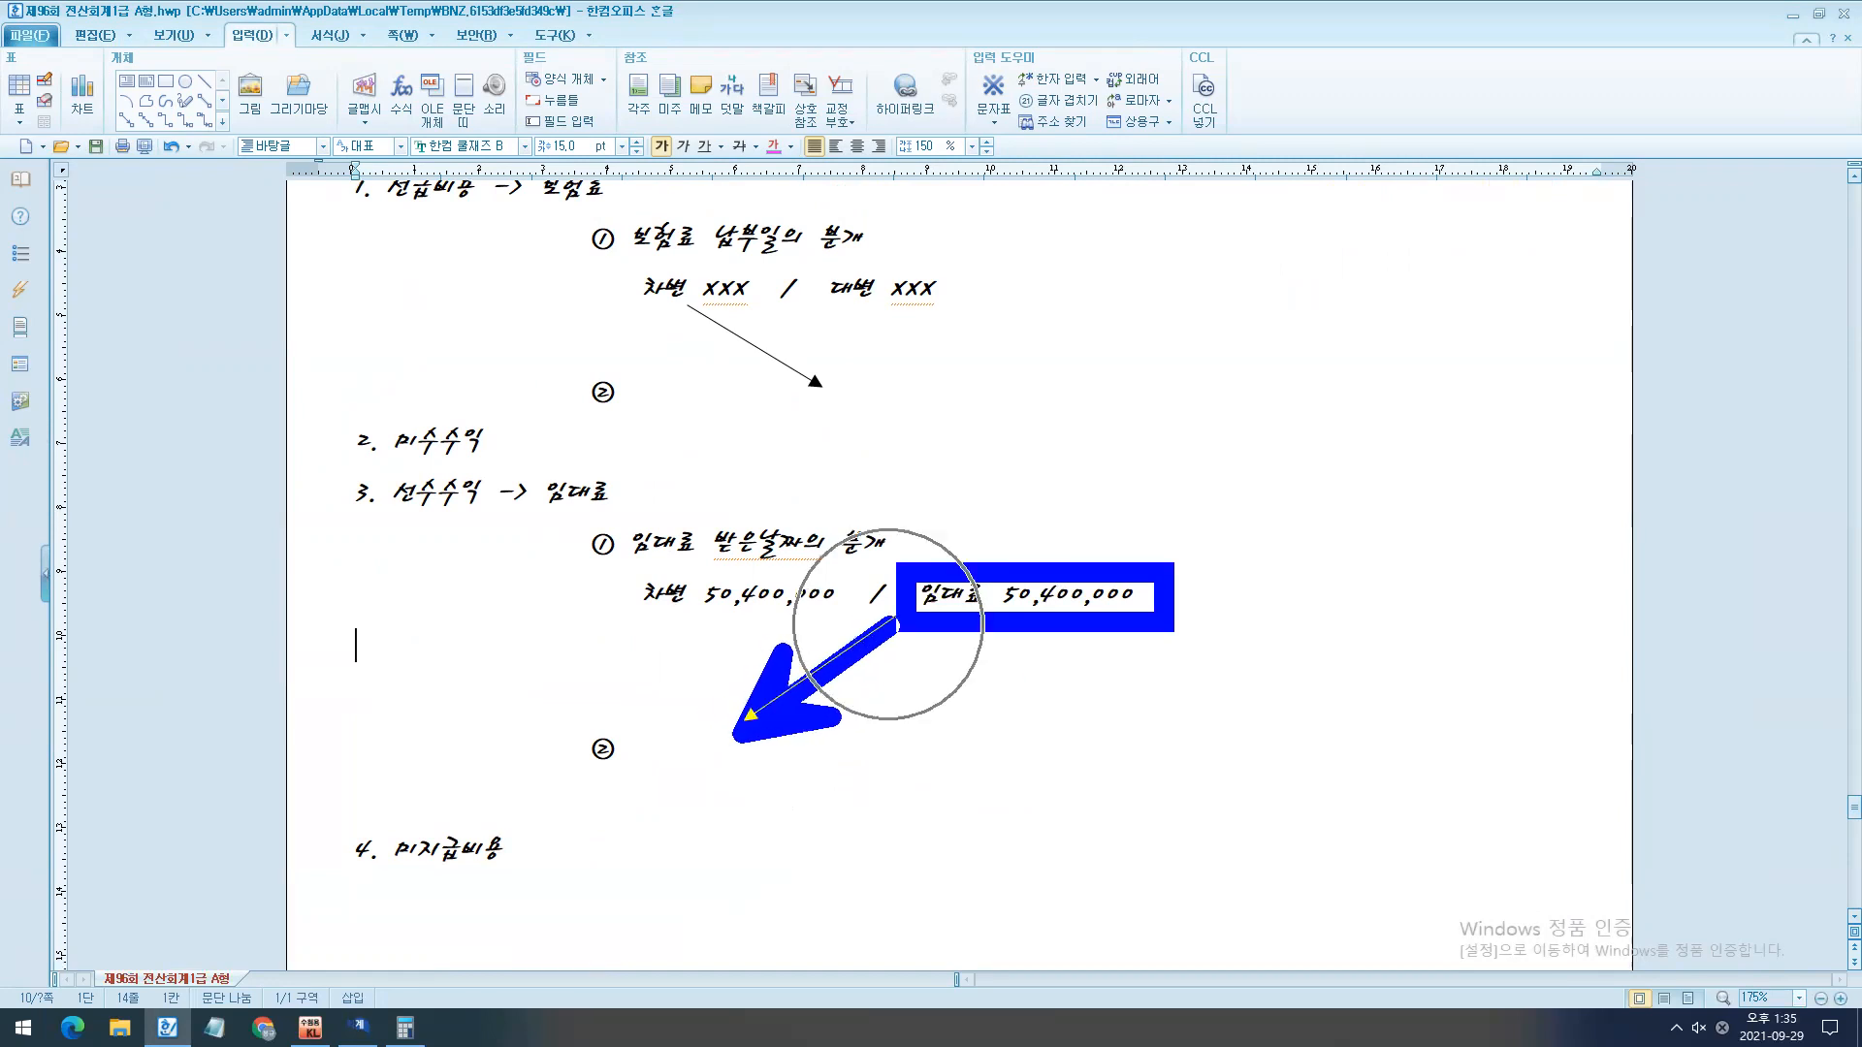
{"action": "key", "text": "Escape"}
- Write the adjusting entry "임대료 / 선수수익" after the 선수수익 item's ②, leaving space for the debit amount
{"action": "left_click", "coordinate": [679, 762]}
{"action": "type", "text": "임대료"}
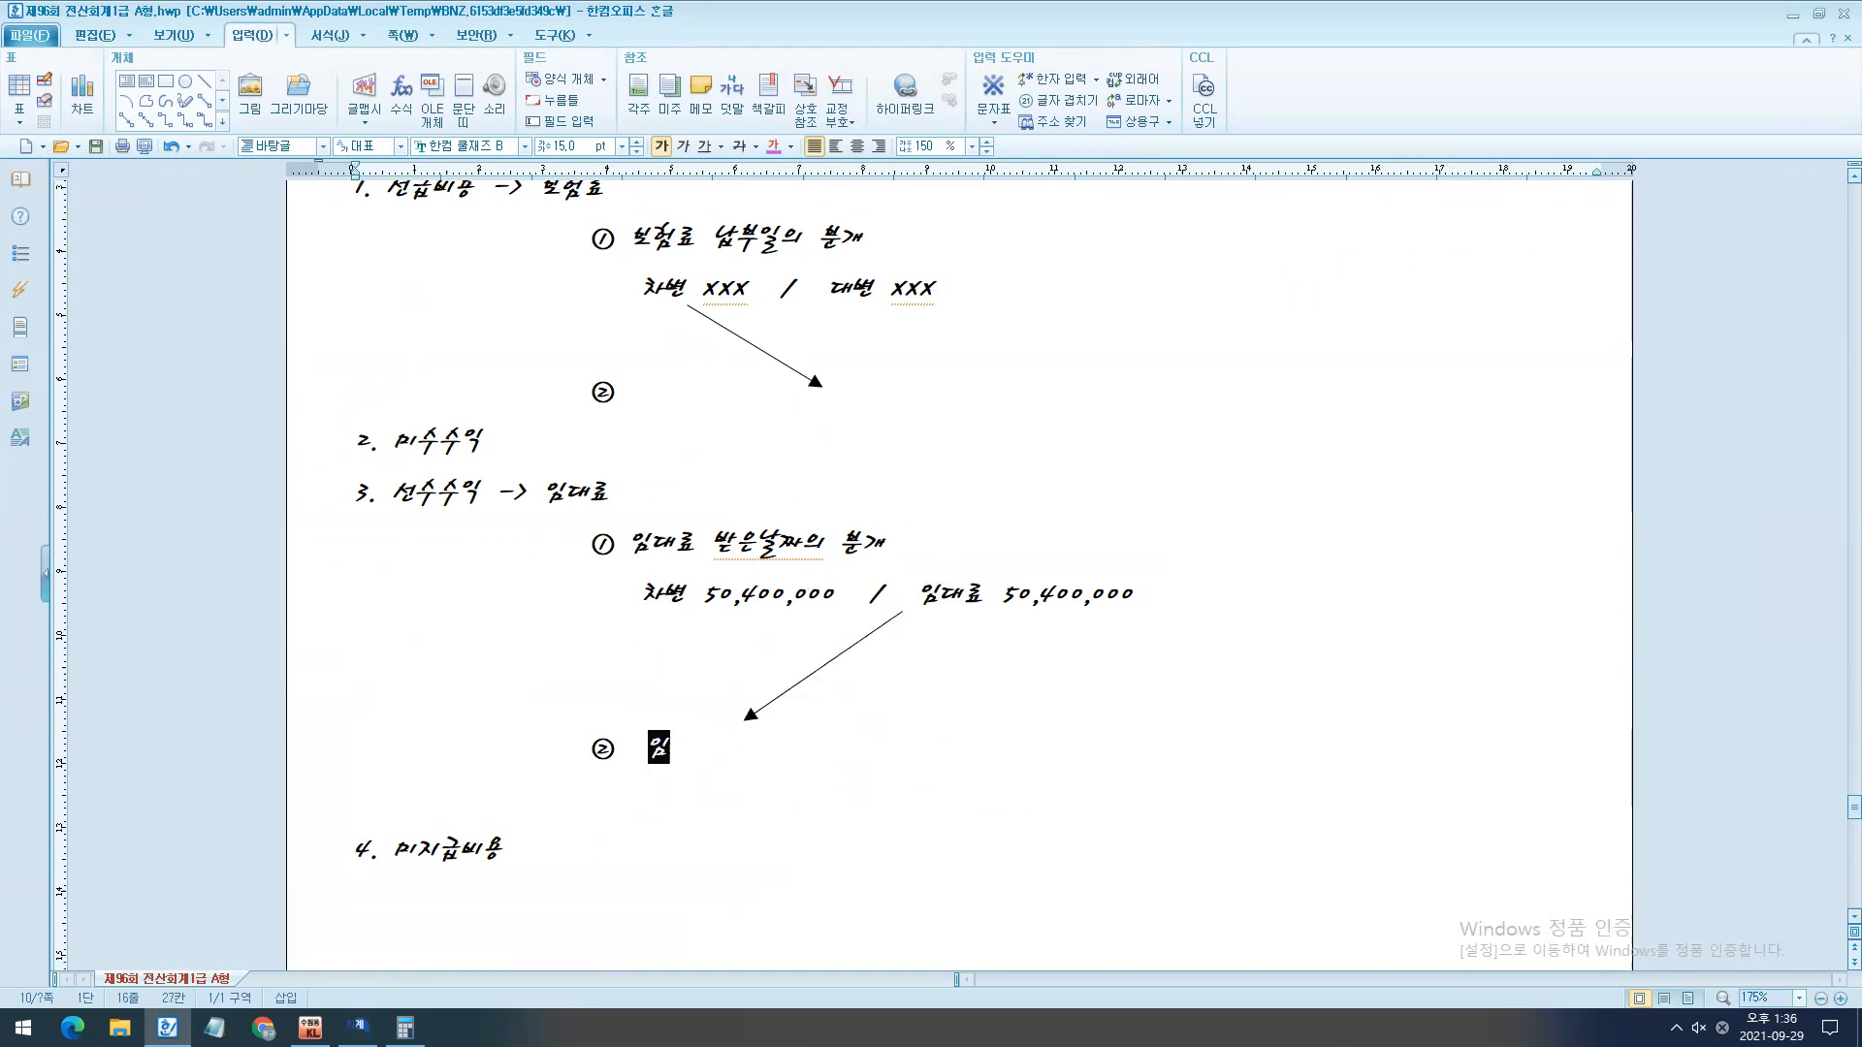
{"action": "key", "text": "BackSpace"}
{"action": "key", "text": "BackSpace"}
{"action": "key", "text": "BackSpace"}
{"action": "key", "text": "BackSpace"}
{"action": "type", "text": "임대료"}
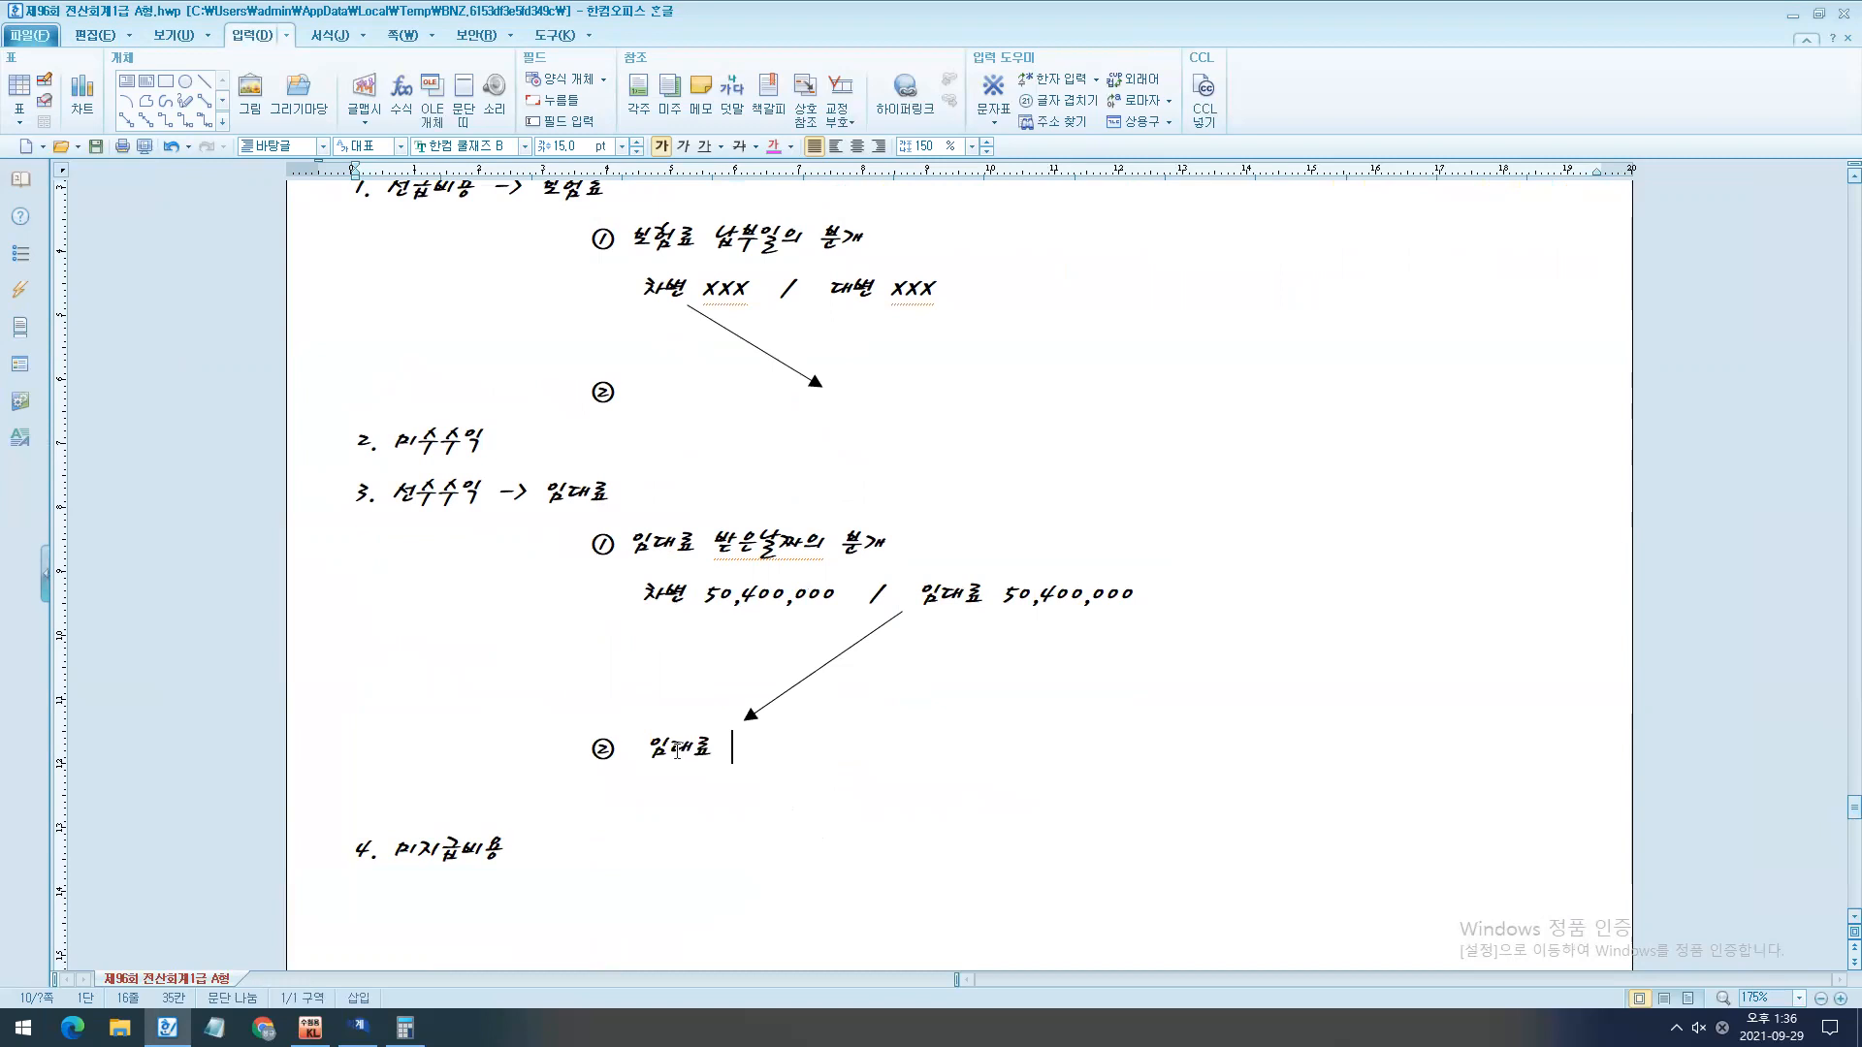
{"action": "key", "text": "BackSpace"}
{"action": "type", "text": "/ "}
{"action": "type", "text": "서"}
{"action": "type", "text": "ㄴ수수익"}
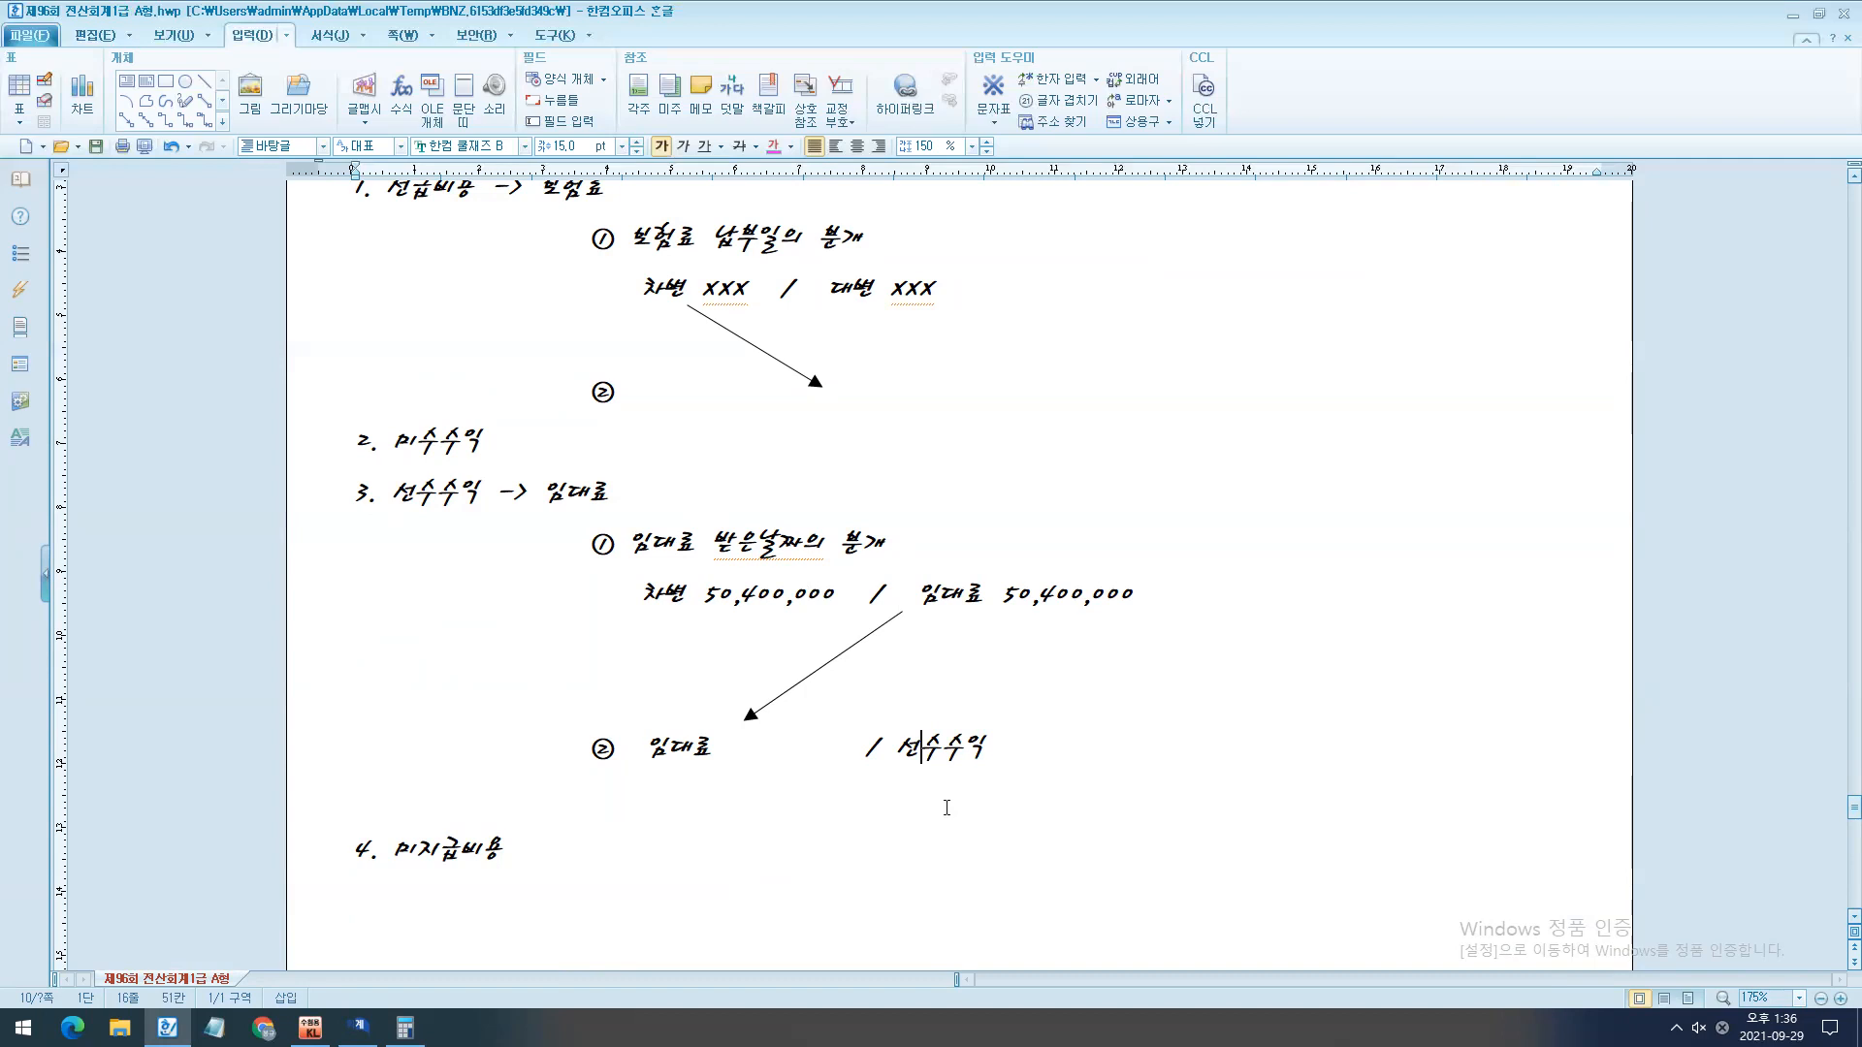
- Temporarily mark the rental period end date 2022. 5. 31. and the arrow from the 임대료 credit to the adjusting entry
{"action": "scroll", "coordinate": [917, 540], "scroll_direction": "up", "scroll_amount": 2}
{"action": "scroll", "coordinate": [918, 540], "scroll_direction": "down", "scroll_amount": 2, "text": "ctrl"}
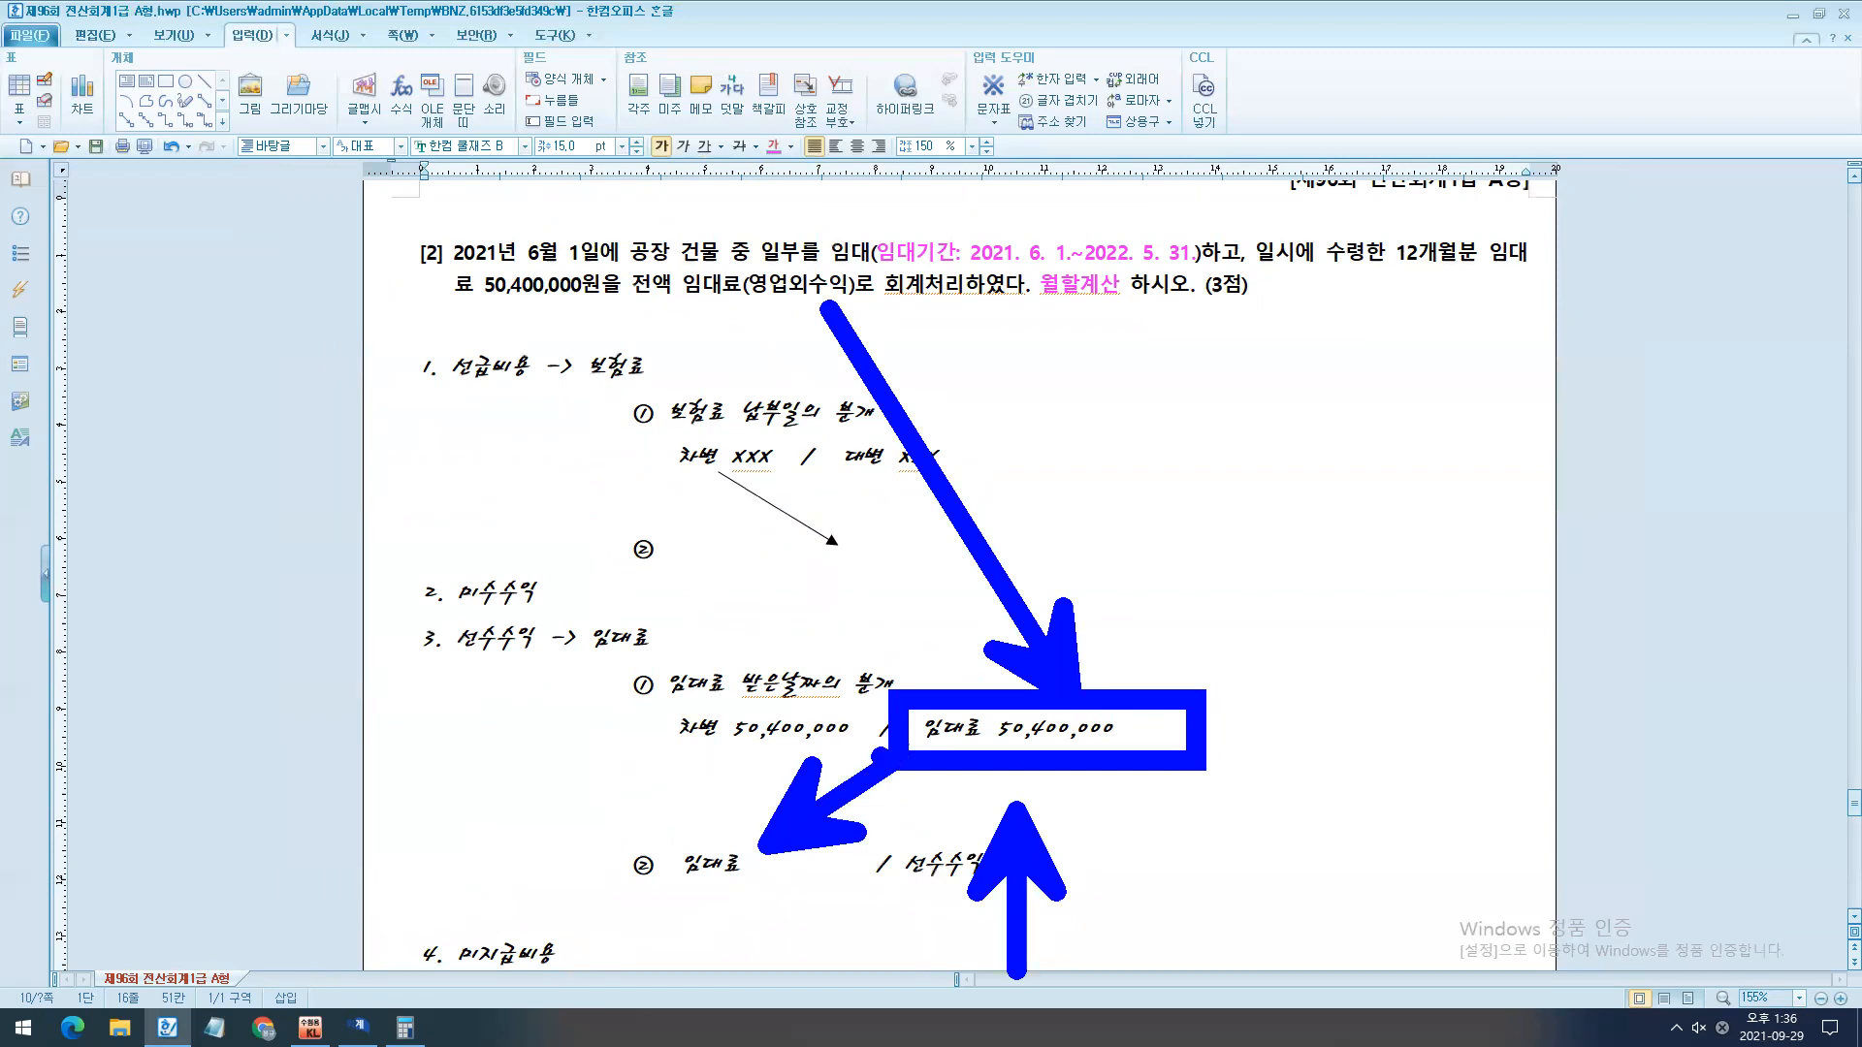
{"action": "left_click_drag", "start_coordinate": [1066, 276], "coordinate": [1297, 278]}
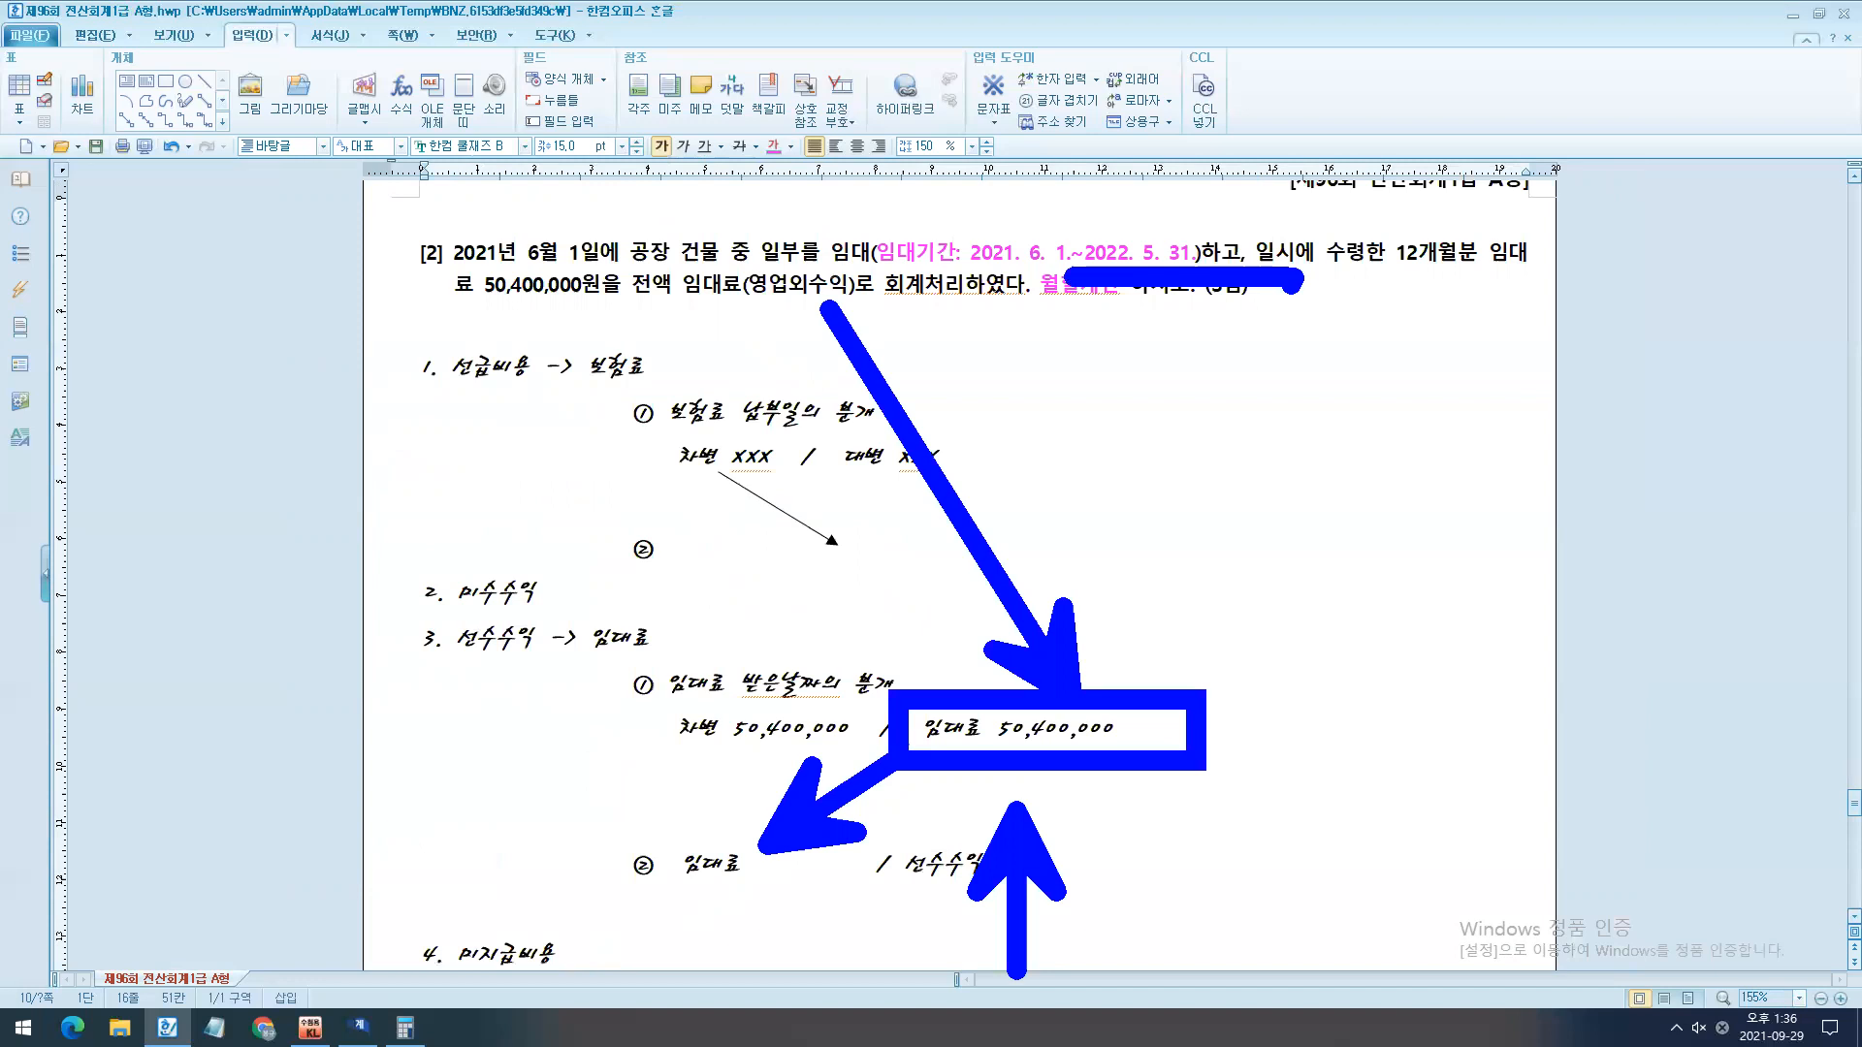
{"action": "key", "text": "Escape"}
{"action": "key", "text": "ctrl+2"}
{"action": "left_click_drag", "start_coordinate": [757, 844], "coordinate": [904, 756]}
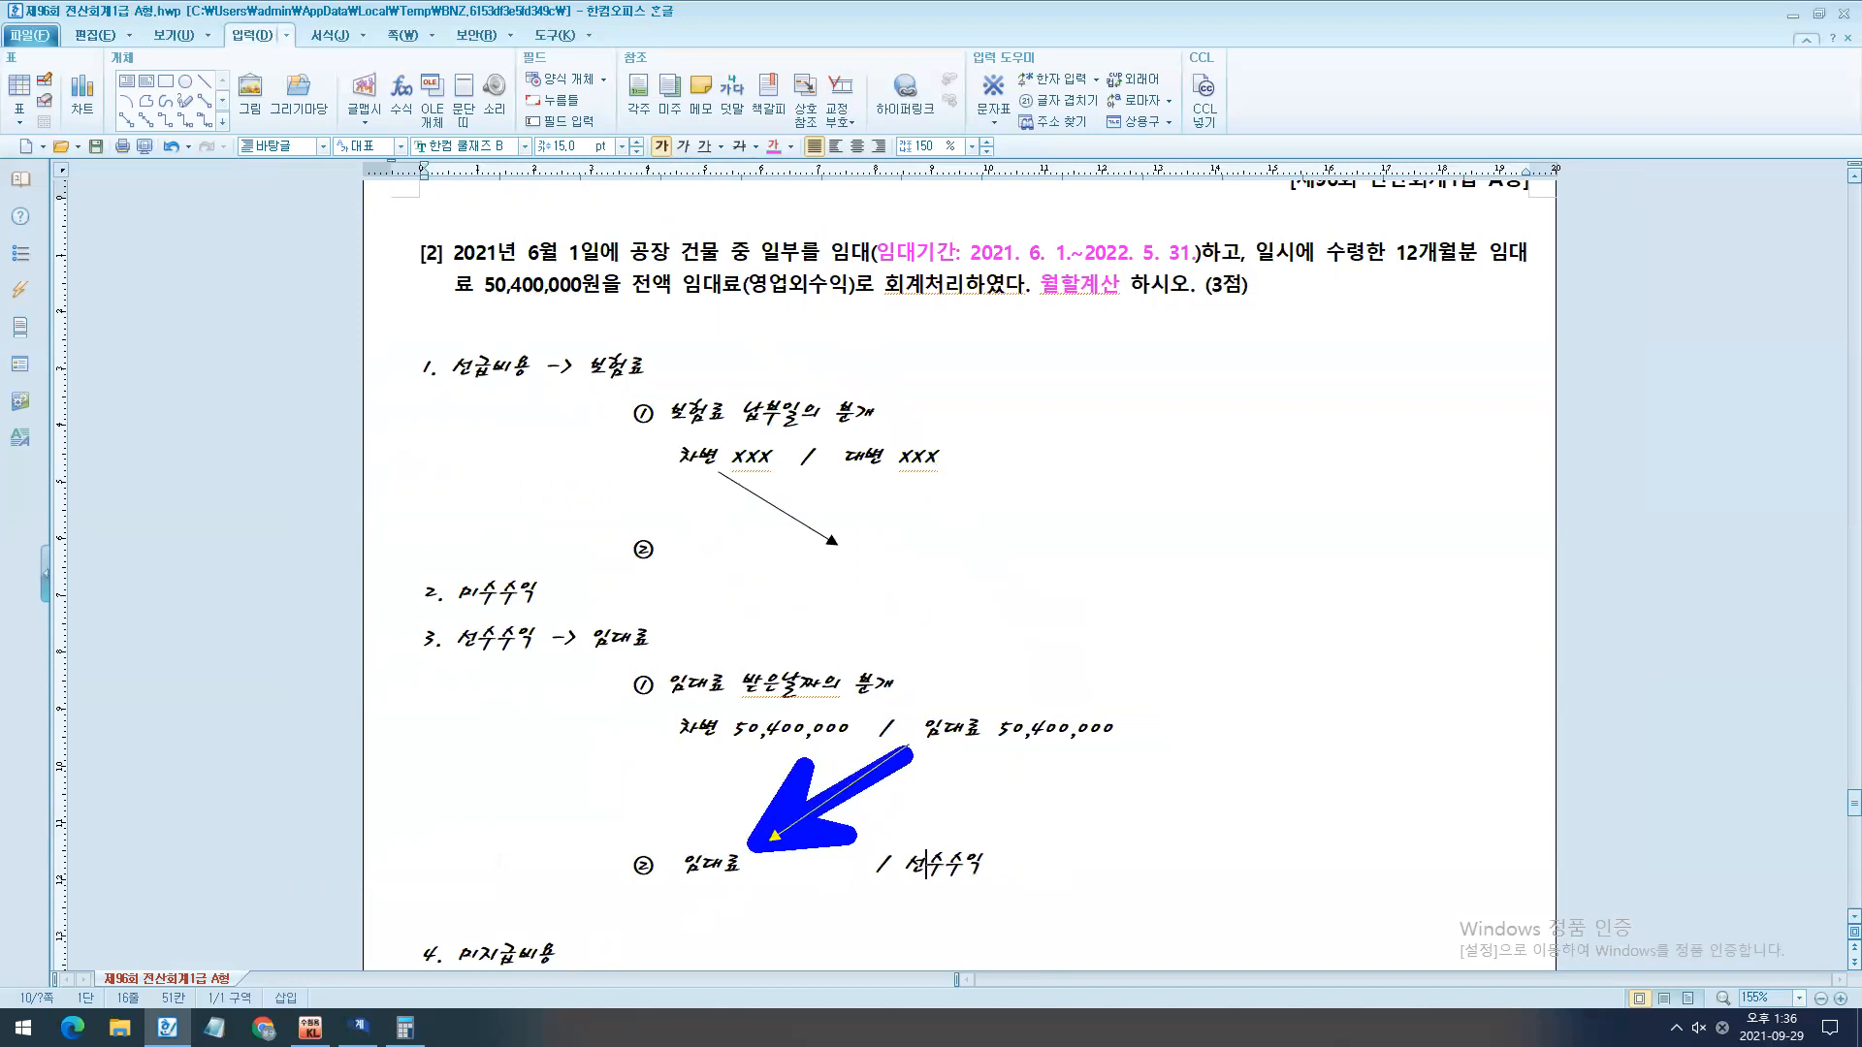
{"action": "left_click_drag", "start_coordinate": [1084, 229], "coordinate": [1208, 283]}
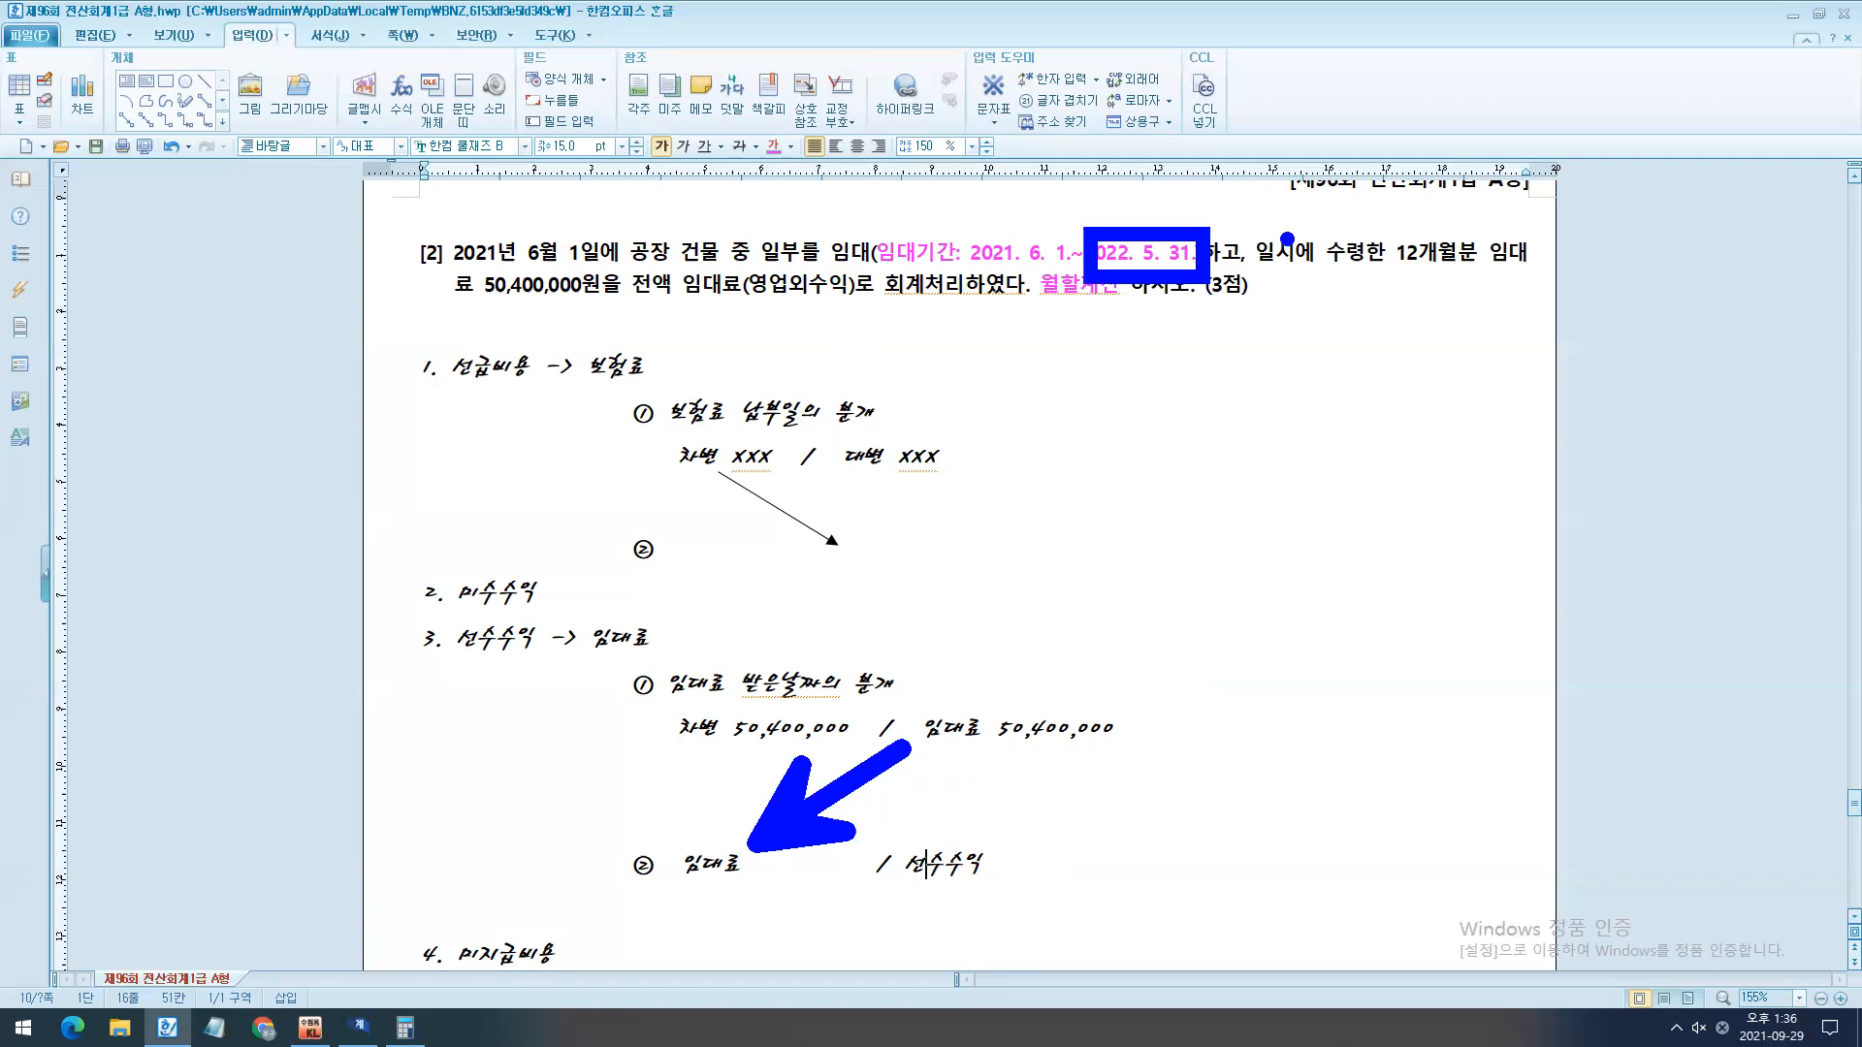
{"action": "key", "text": "Escape"}
- Sketch 50,400,000 × 5/12 as temporary ink, mark 2022. 5. 31. and the rent arrow in red, then clear everything
{"action": "key", "text": "ctrl+2"}
{"action": "mouse_move", "coordinate": [1071, 277]}
{"action": "left_mouse_down"}
{"action": "mouse_move", "coordinate": [1075, 403]}
{"action": "mouse_move", "coordinate": [1002, 359]}
{"action": "left_mouse_up"}
{"action": "mouse_move", "coordinate": [1009, 326]}
{"action": "left_mouse_down"}
{"action": "mouse_move", "coordinate": [1161, 347]}
{"action": "mouse_move", "coordinate": [1152, 317]}
{"action": "left_mouse_up"}
{"action": "left_click", "coordinate": [1184, 358]}
{"action": "mouse_move", "coordinate": [1218, 312]}
{"action": "left_mouse_down"}
{"action": "mouse_move", "coordinate": [1218, 362]}
{"action": "mouse_move", "coordinate": [1281, 346]}
{"action": "left_mouse_up"}
{"action": "mouse_move", "coordinate": [1257, 321]}
{"action": "left_mouse_down"}
{"action": "mouse_move", "coordinate": [1251, 382]}
{"action": "mouse_move", "coordinate": [1343, 343]}
{"action": "mouse_move", "coordinate": [1447, 378]}
{"action": "mouse_move", "coordinate": [1527, 378]}
{"action": "mouse_move", "coordinate": [1553, 351]}
{"action": "left_mouse_up"}
{"action": "left_click", "coordinate": [1405, 386]}
{"action": "left_click_drag", "start_coordinate": [1782, 336], "coordinate": [1698, 378]}
{"action": "mouse_move", "coordinate": [1682, 322]}
{"action": "left_mouse_down"}
{"action": "mouse_move", "coordinate": [1745, 401]}
{"action": "mouse_move", "coordinate": [1771, 480]}
{"action": "left_mouse_up"}
{"action": "mouse_move", "coordinate": [1789, 381]}
{"action": "left_mouse_down"}
{"action": "mouse_move", "coordinate": [1845, 421]}
{"action": "mouse_move", "coordinate": [1809, 357]}
{"action": "left_mouse_up"}
{"action": "left_click_drag", "start_coordinate": [1761, 233], "coordinate": [1760, 301]}
{"action": "left_click_drag", "start_coordinate": [1763, 234], "coordinate": [1836, 237]}
{"action": "left_click", "coordinate": [1639, 302]}
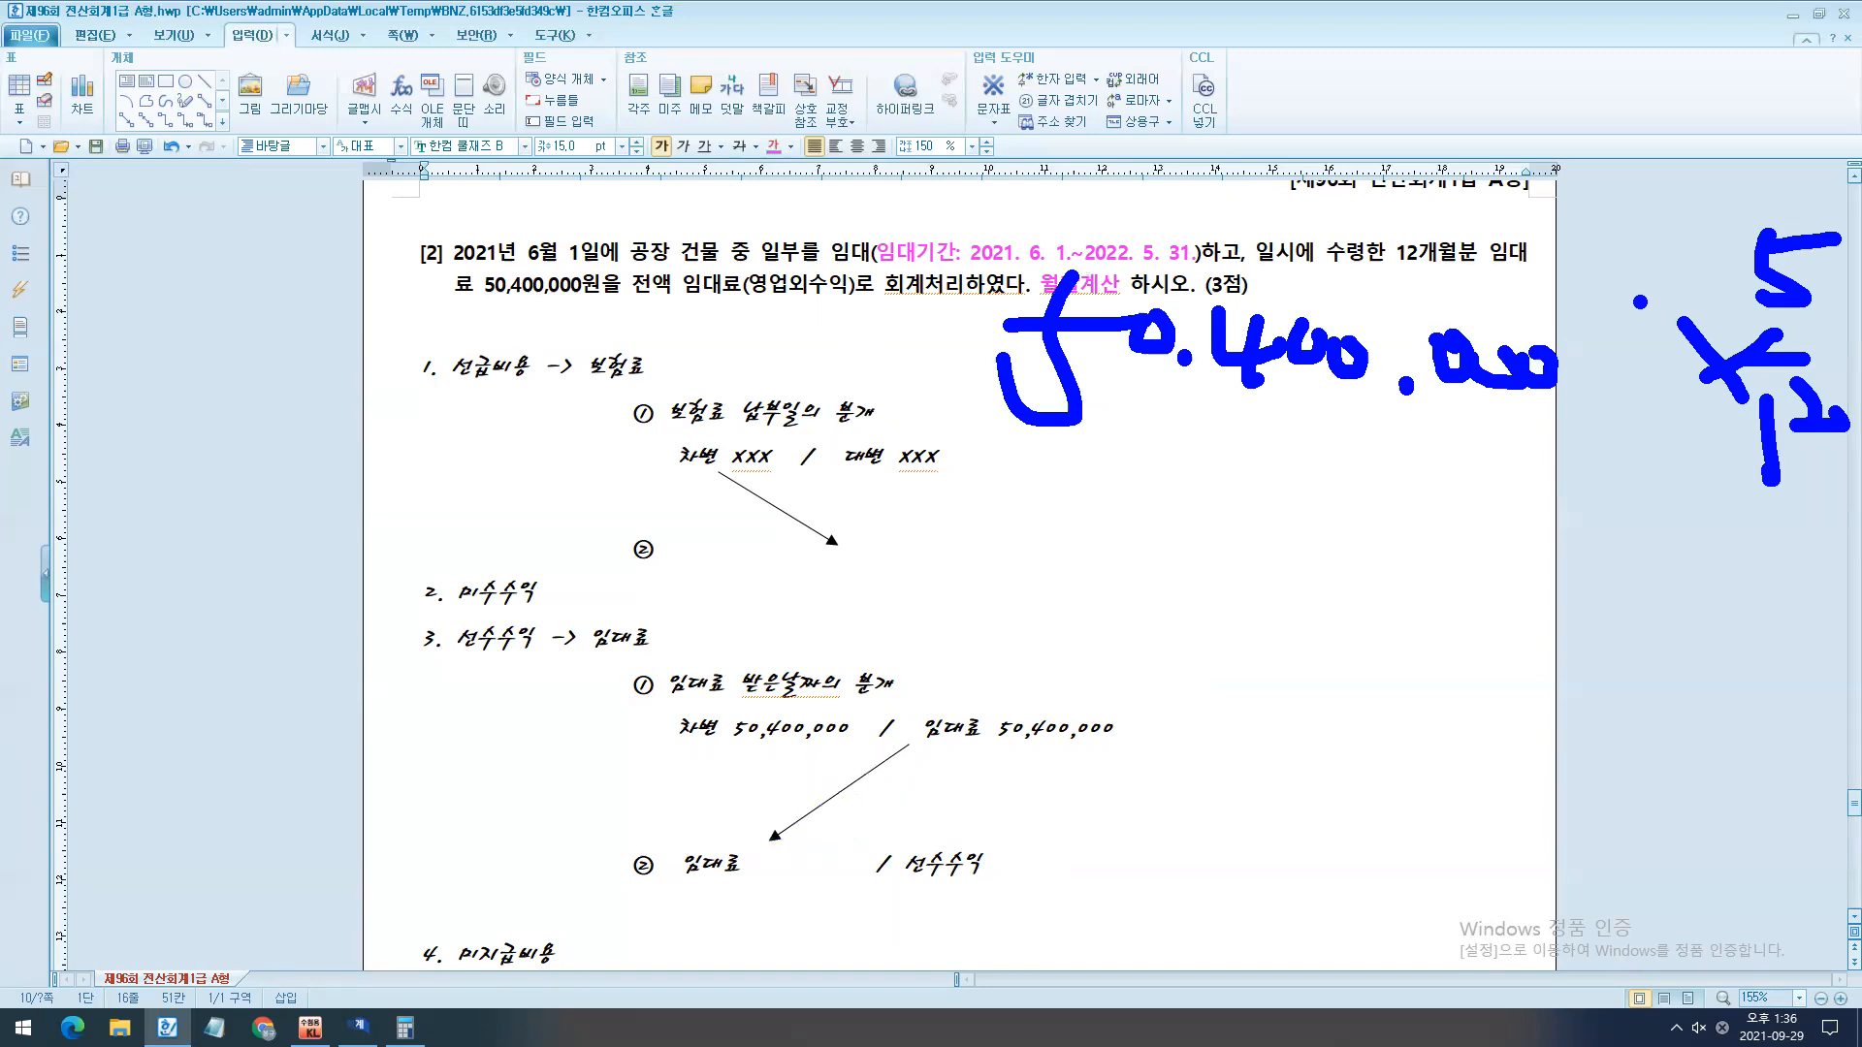
{"action": "key", "text": "ctrl+z"}
{"action": "left_click", "coordinate": [1314, 373]}
{"action": "key", "text": "r"}
{"action": "left_click_drag", "start_coordinate": [1070, 227], "coordinate": [1215, 285]}
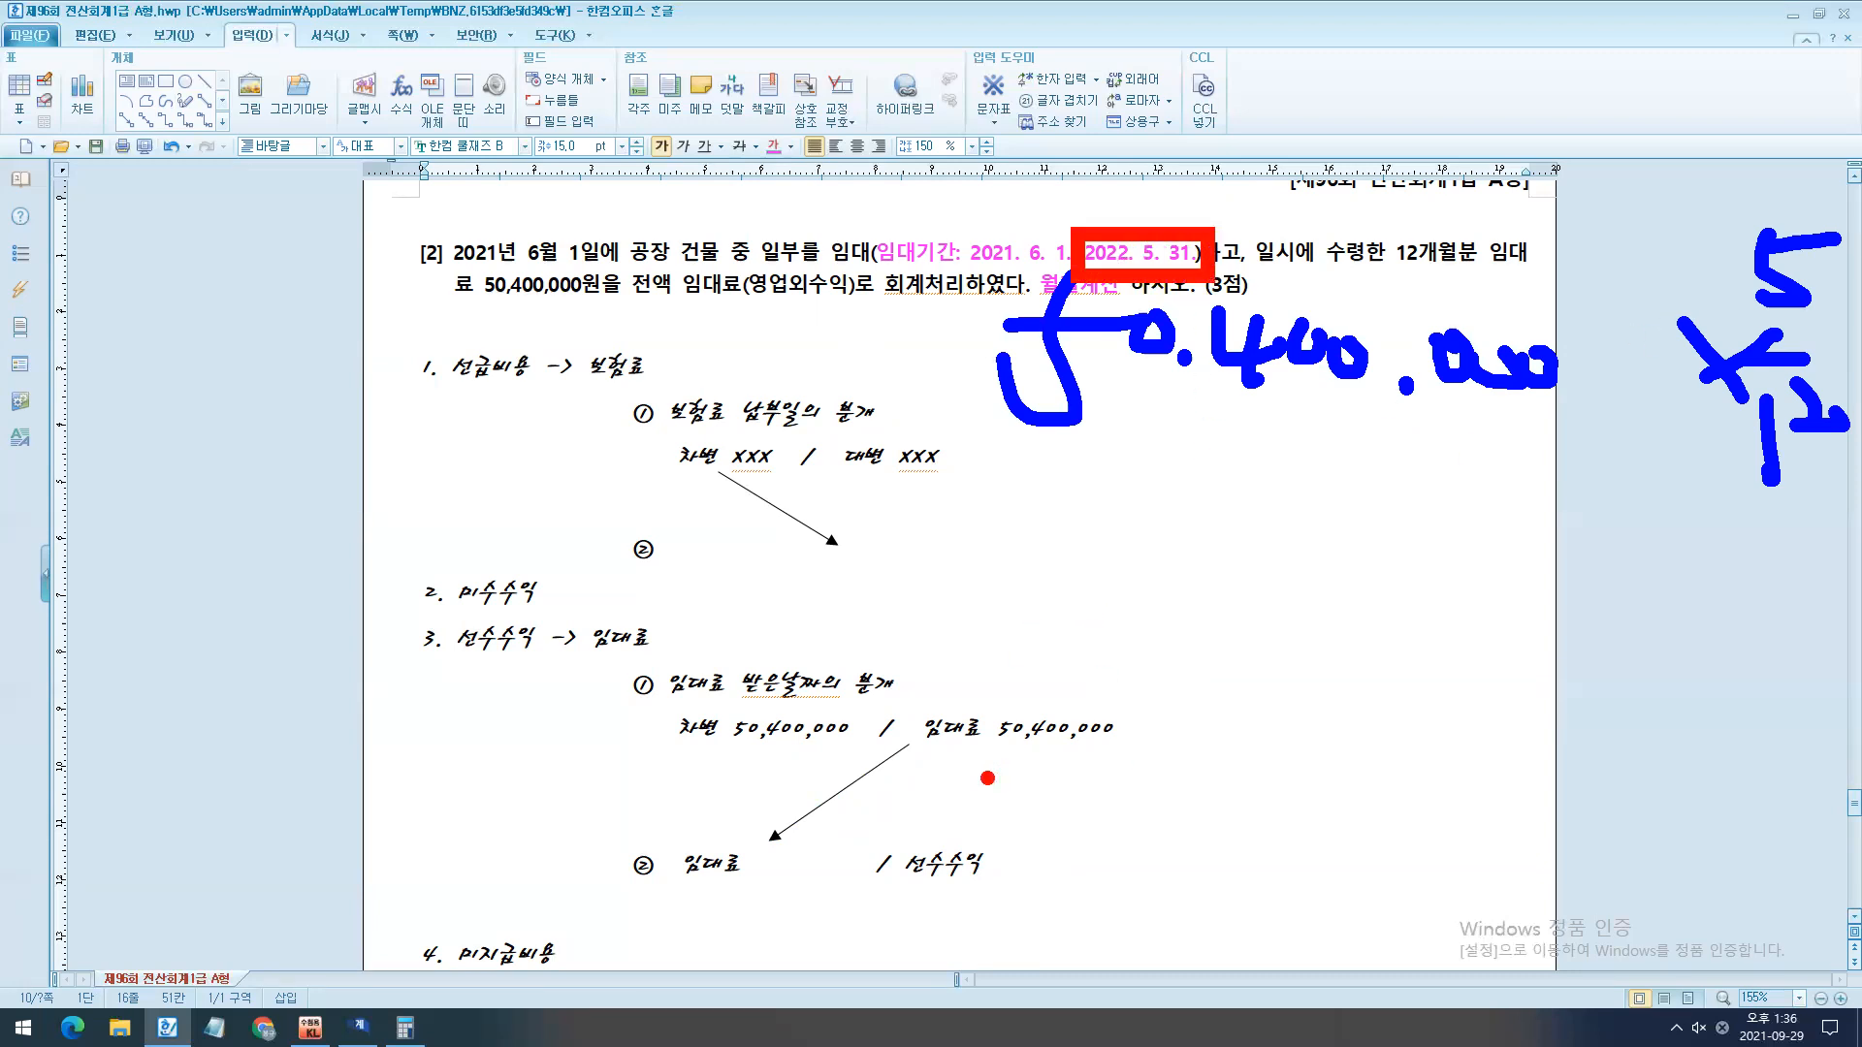
{"action": "left_click_drag", "start_coordinate": [778, 842], "coordinate": [904, 749]}
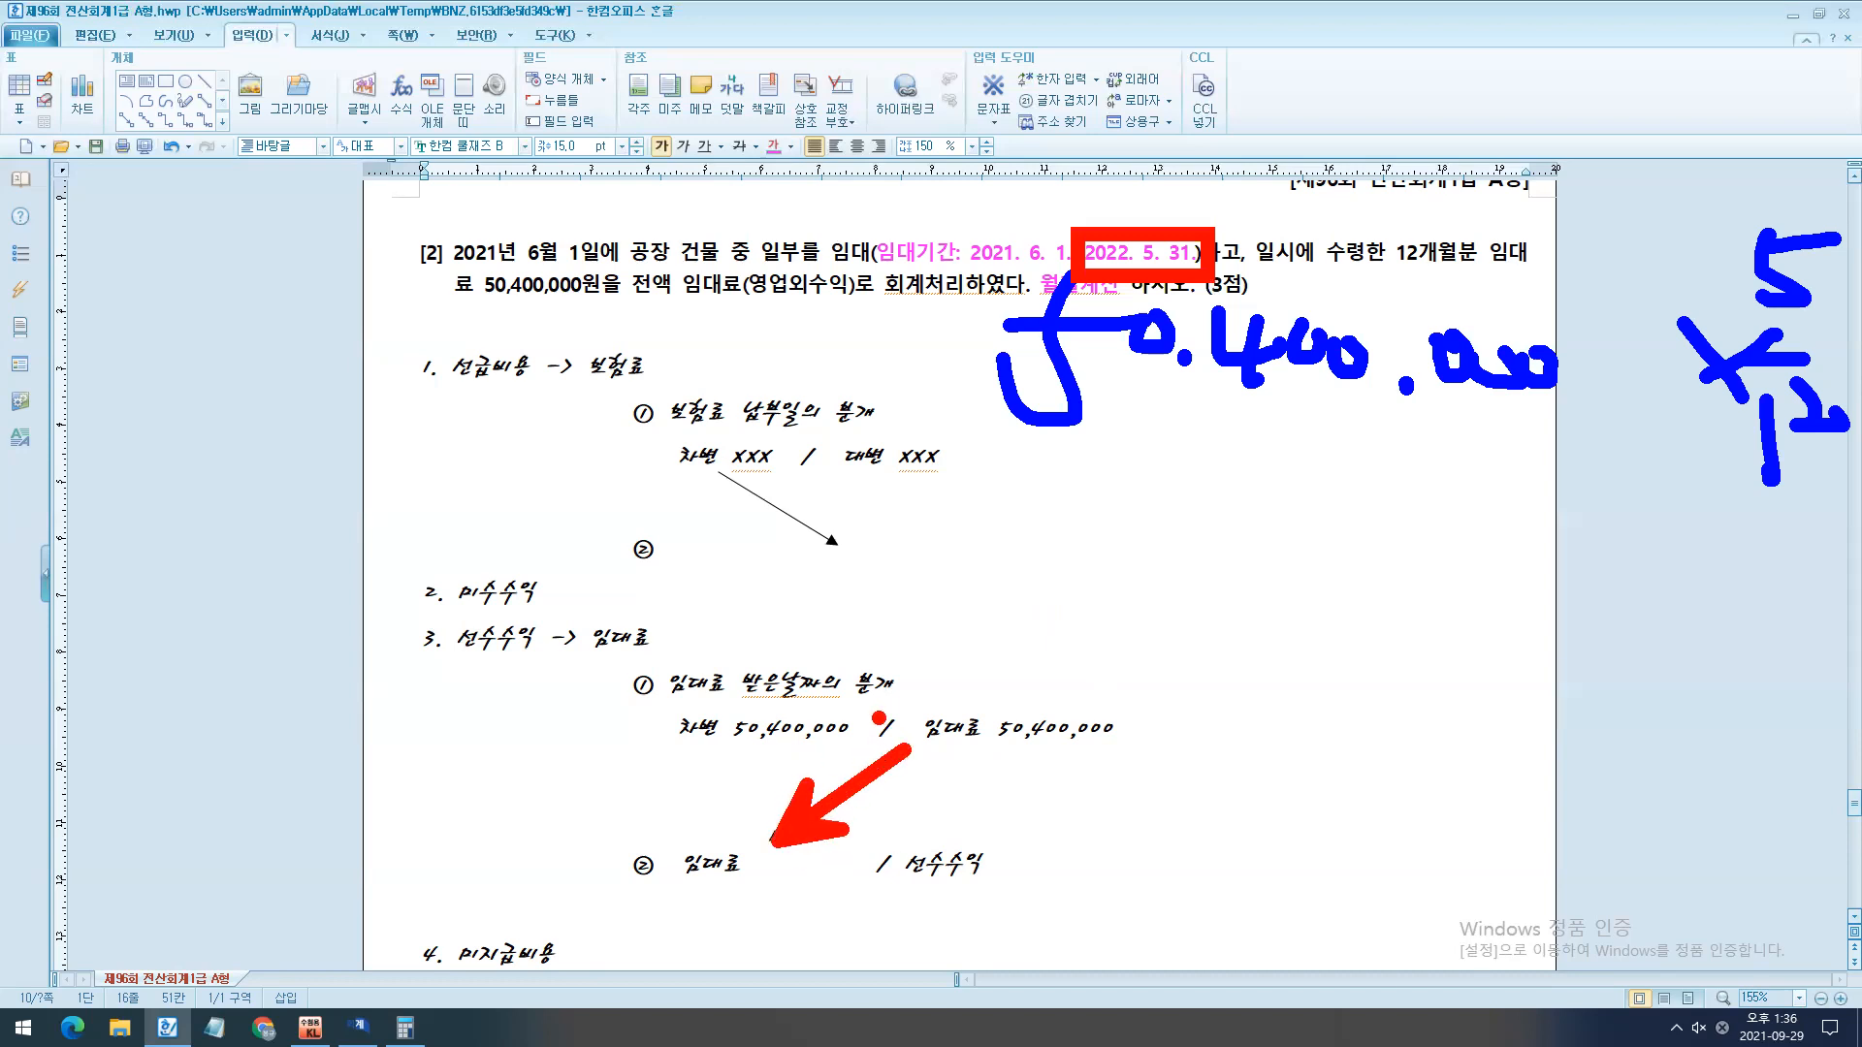
{"action": "key", "text": "Escape"}
- Switch to the Calculator and compute 50400000 × 5 / 12
{"action": "scroll", "coordinate": [625, 775], "scroll_direction": "down", "scroll_amount": 1}
{"action": "left_click", "coordinate": [405, 1027]}
{"action": "type", "text": "5004000"}
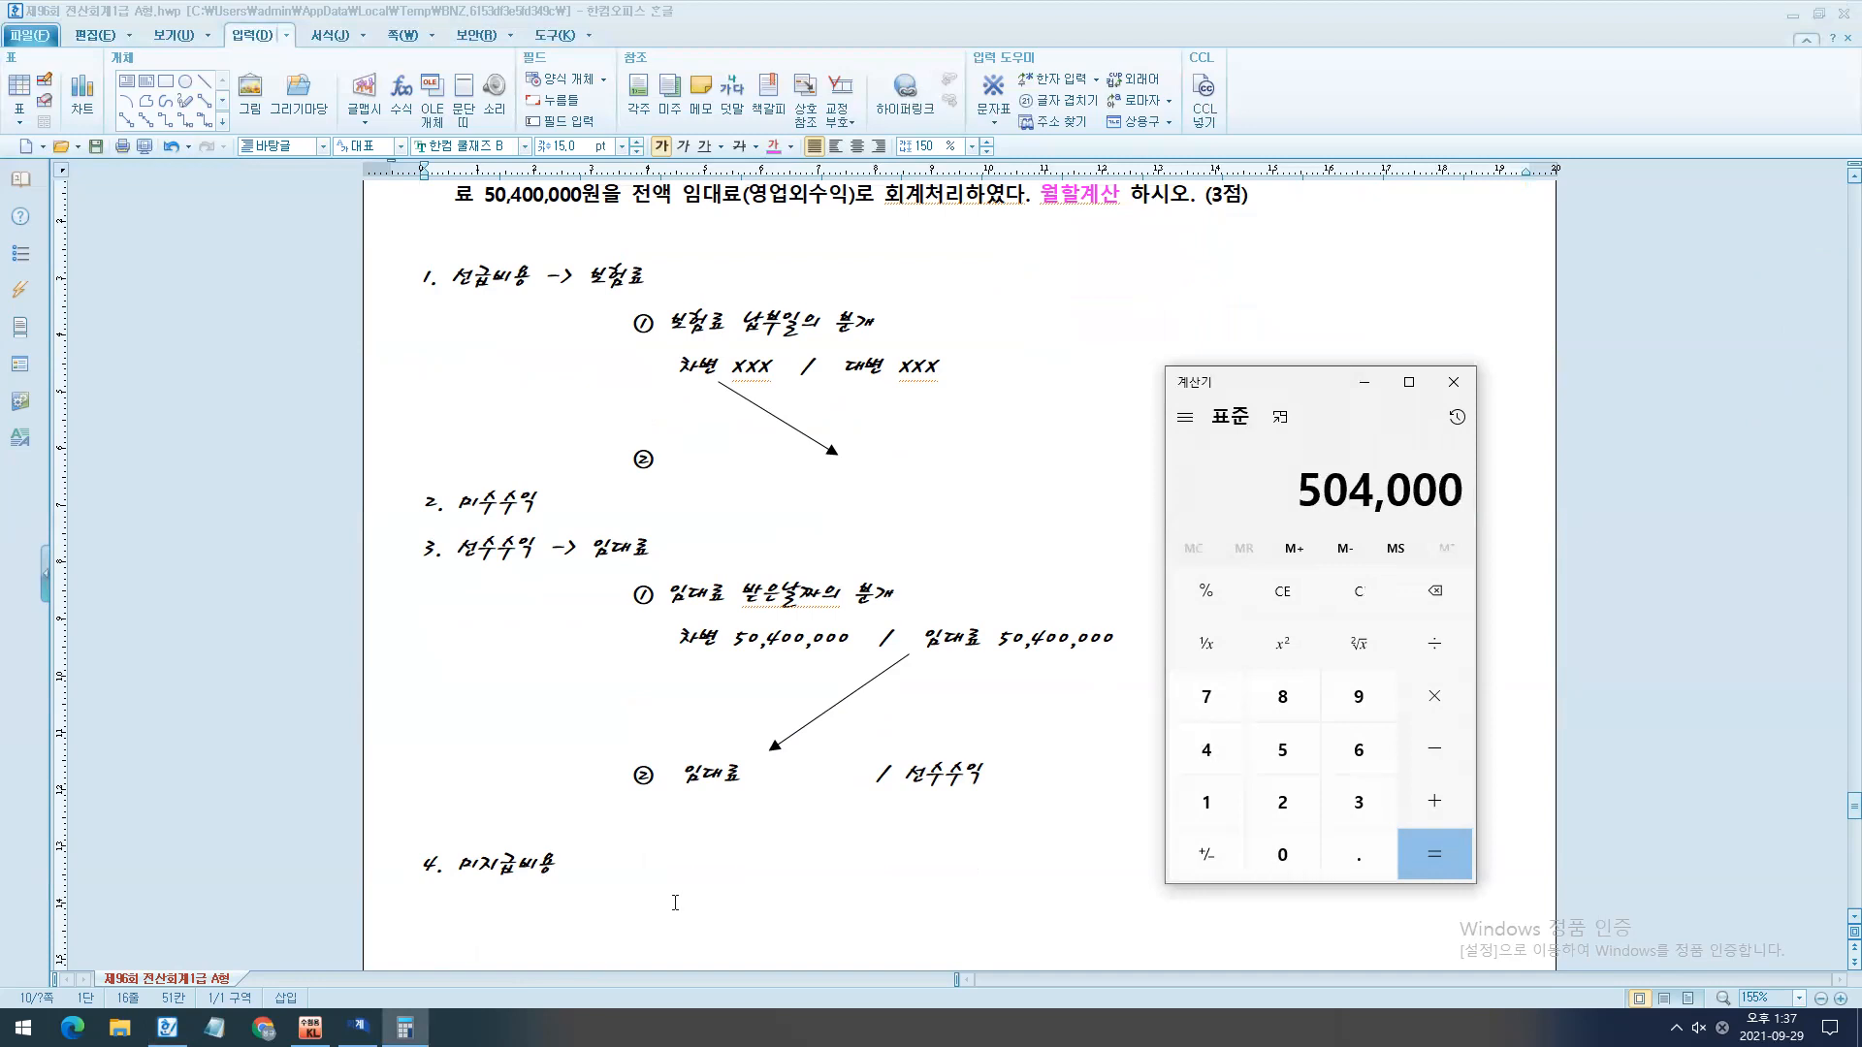
{"action": "type", "text": "00*5/12"}
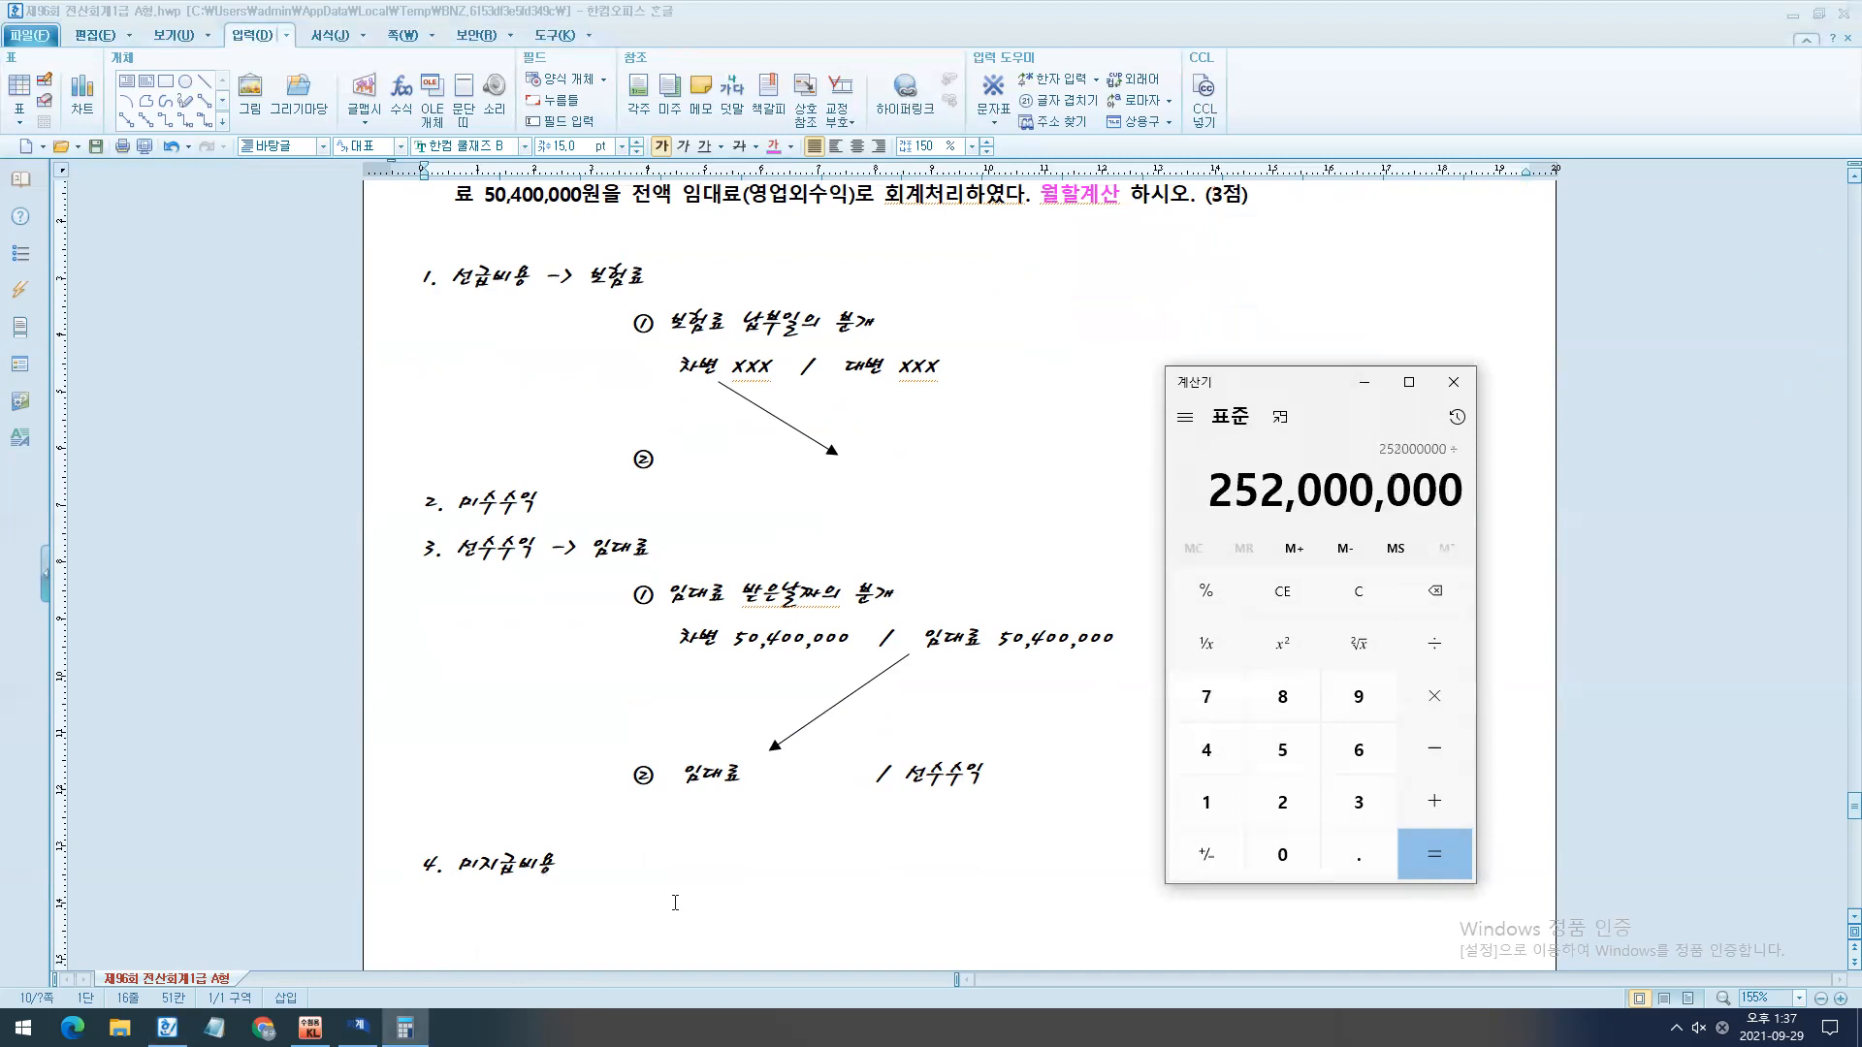
{"action": "key", "text": "Return"}
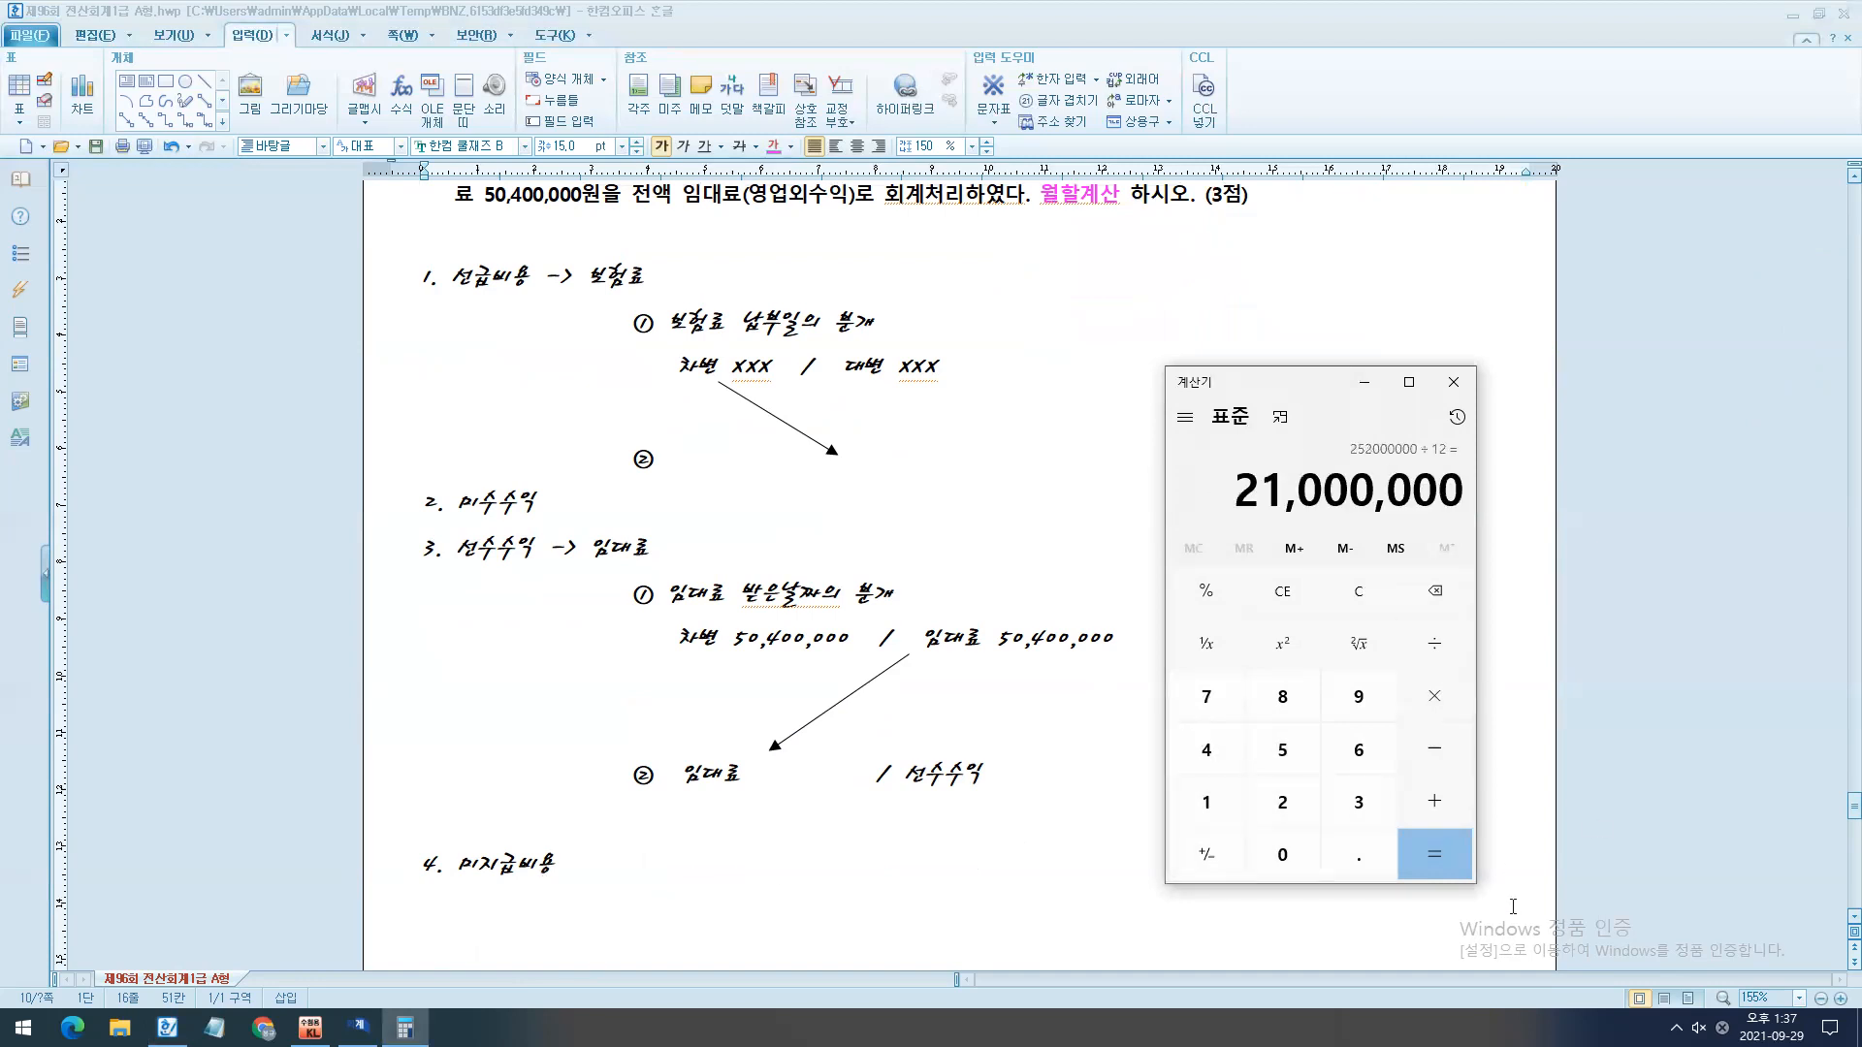
- Fill in 21,000,000 as both the 임대료 debit and the 선수수익 credit of adjusting entry ②
{"action": "left_click_drag", "start_coordinate": [748, 775], "coordinate": [846, 776]}
{"action": "type", "text": "21,000,00"}
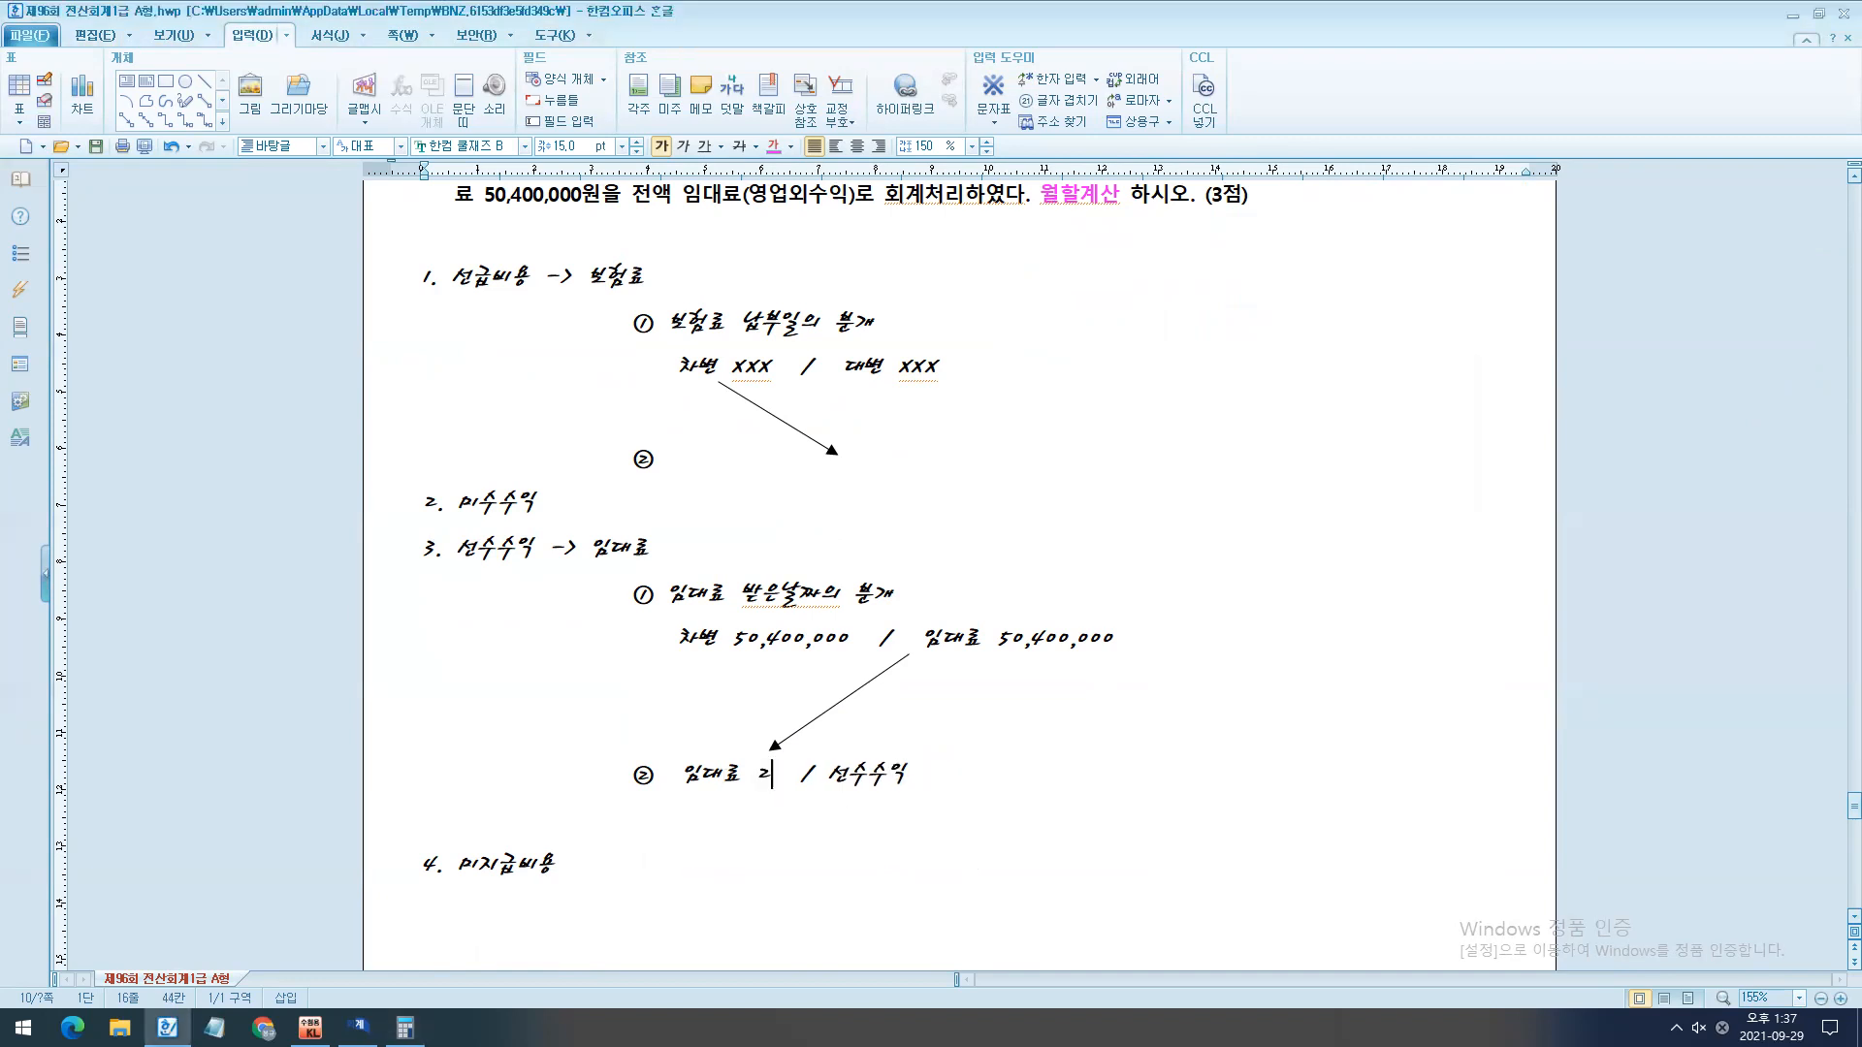
{"action": "type", "text": "0"}
{"action": "key", "text": "End"}
{"action": "type", "text": "21,000,00"}
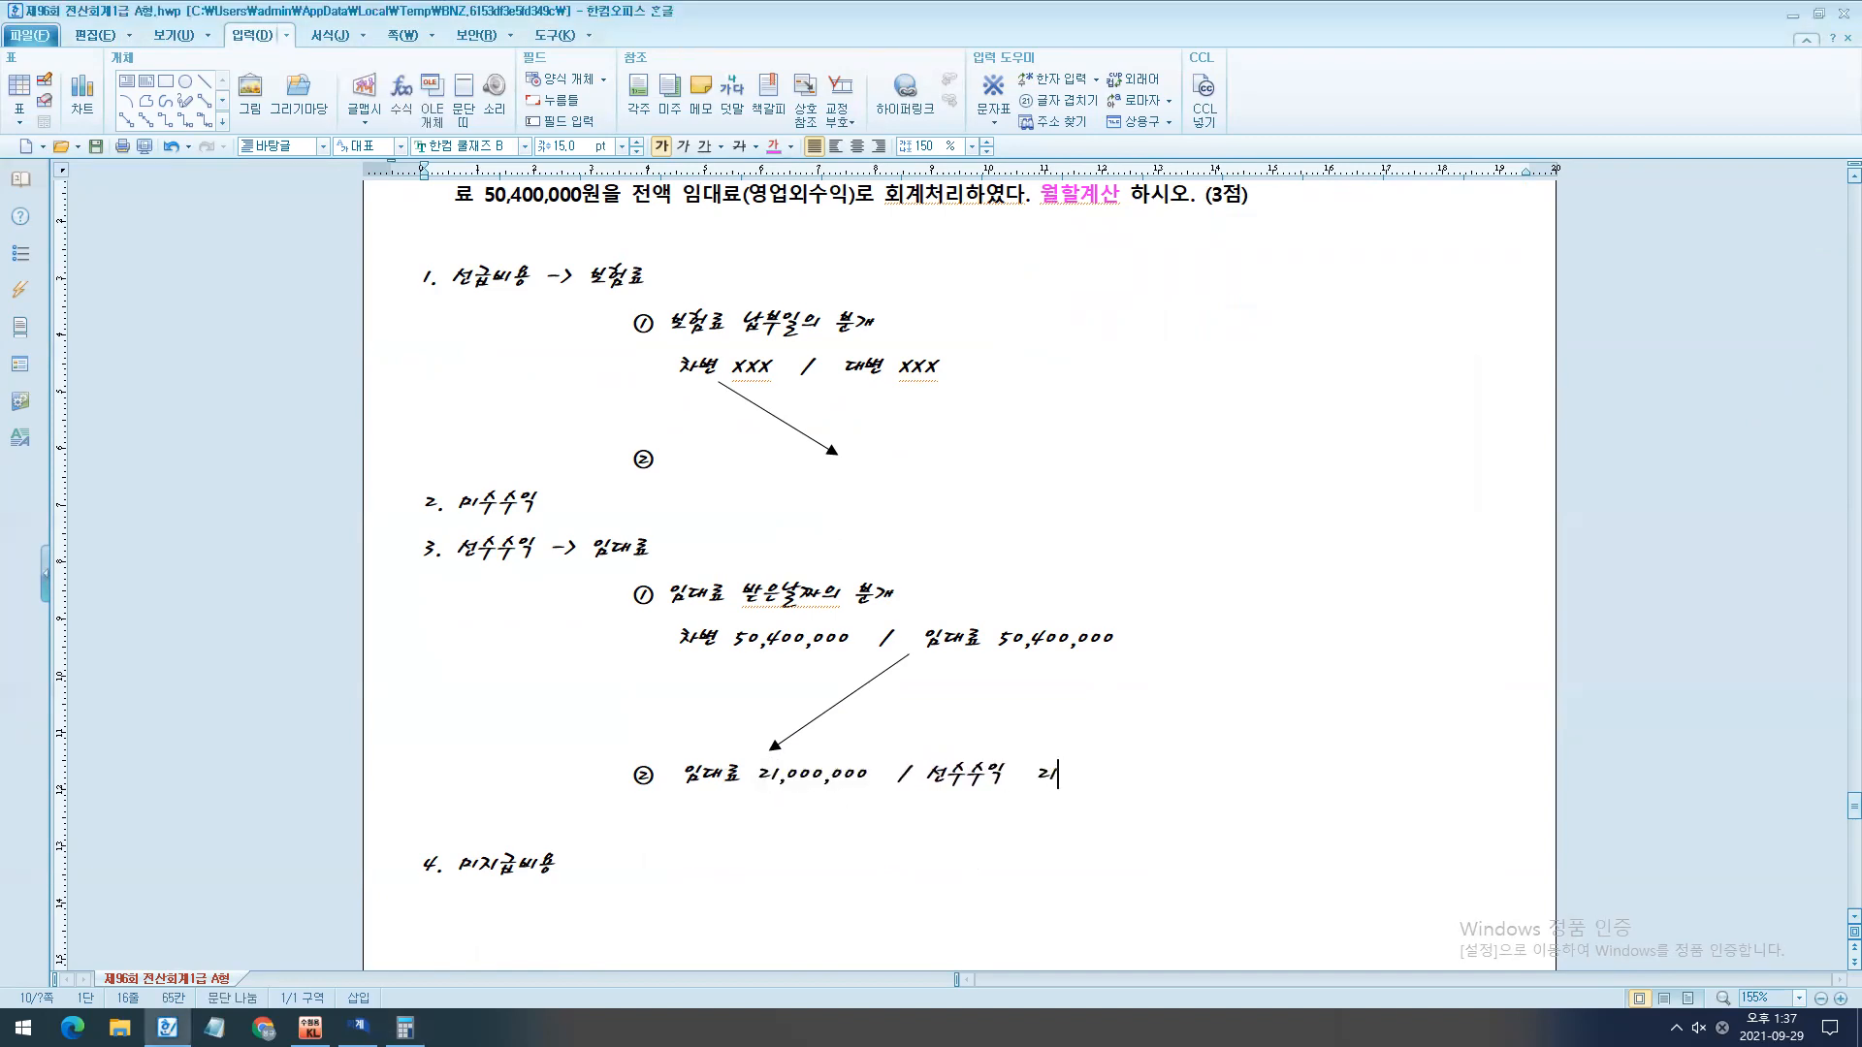
{"action": "type", "text": "0"}
{"action": "scroll", "coordinate": [714, 630], "scroll_direction": "down", "scroll_amount": 5}
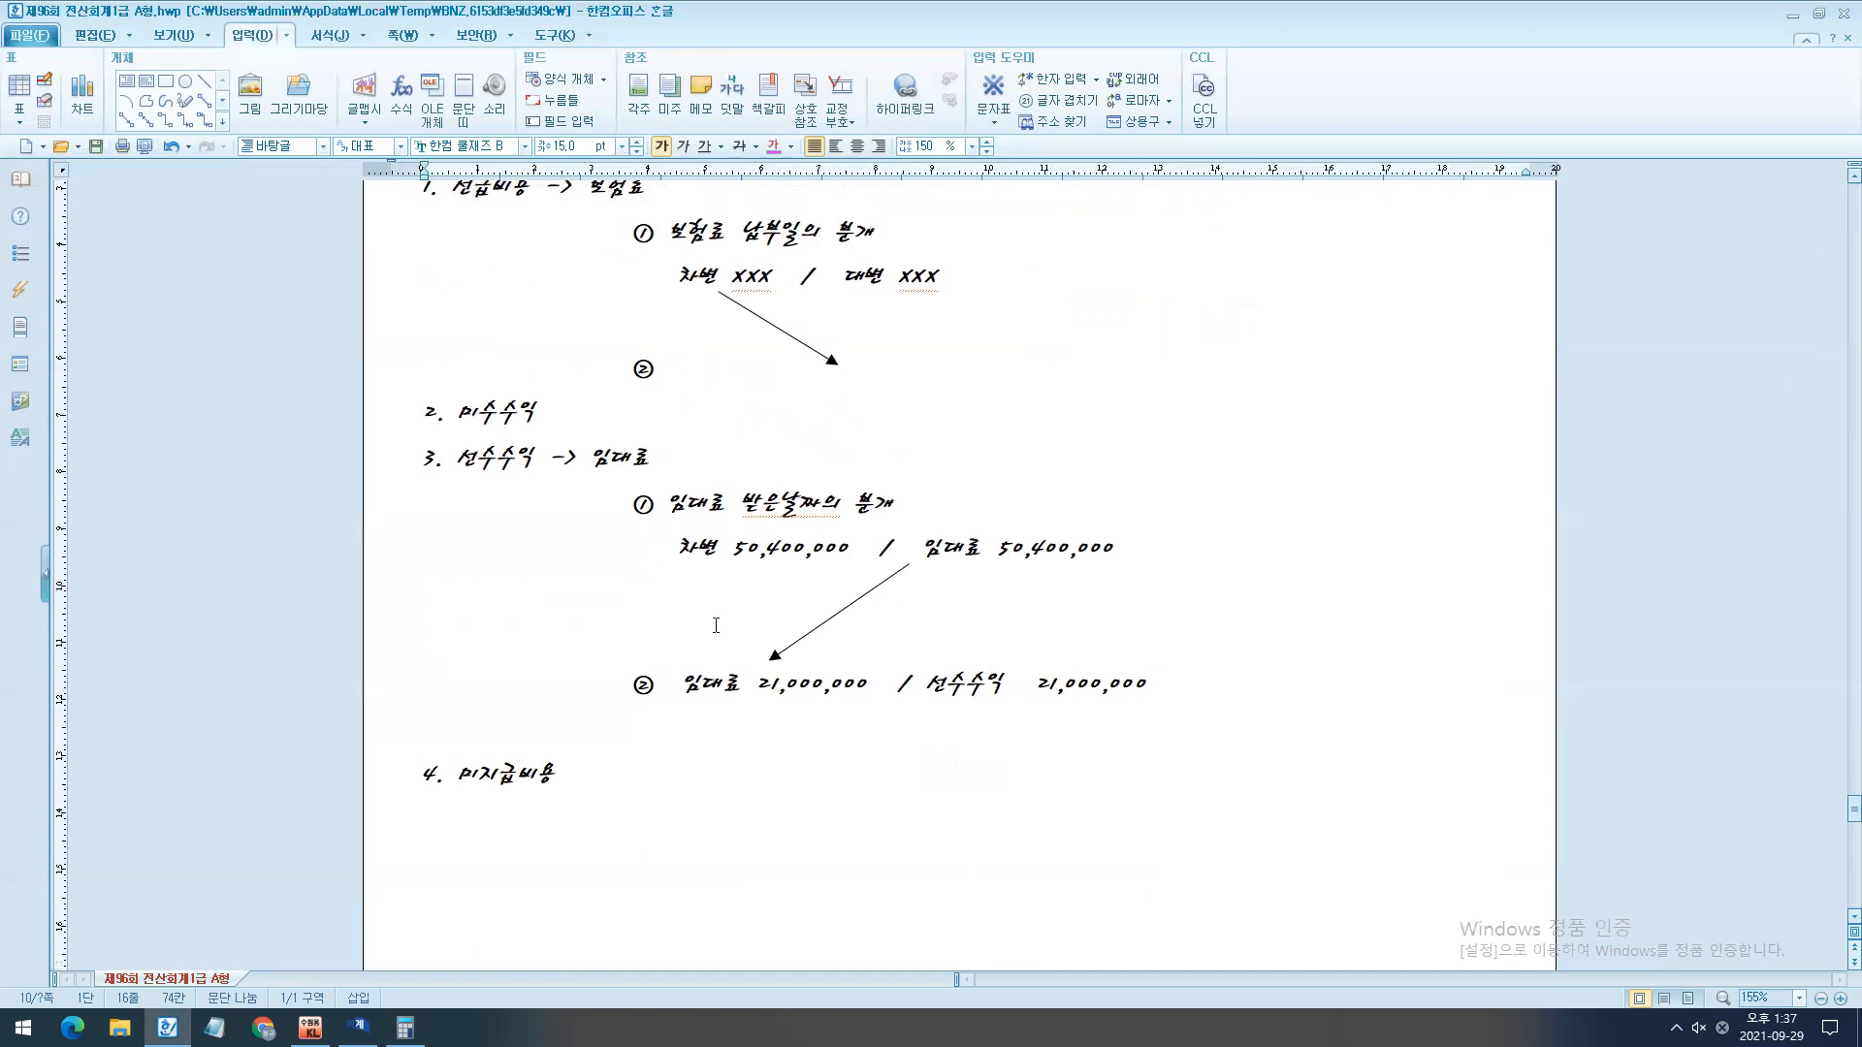
- Switch to KcLep's 일반전표입력 and add a December 31 debit line for 임대료 of 21,000,000
{"action": "key", "text": "alt+Tab"}
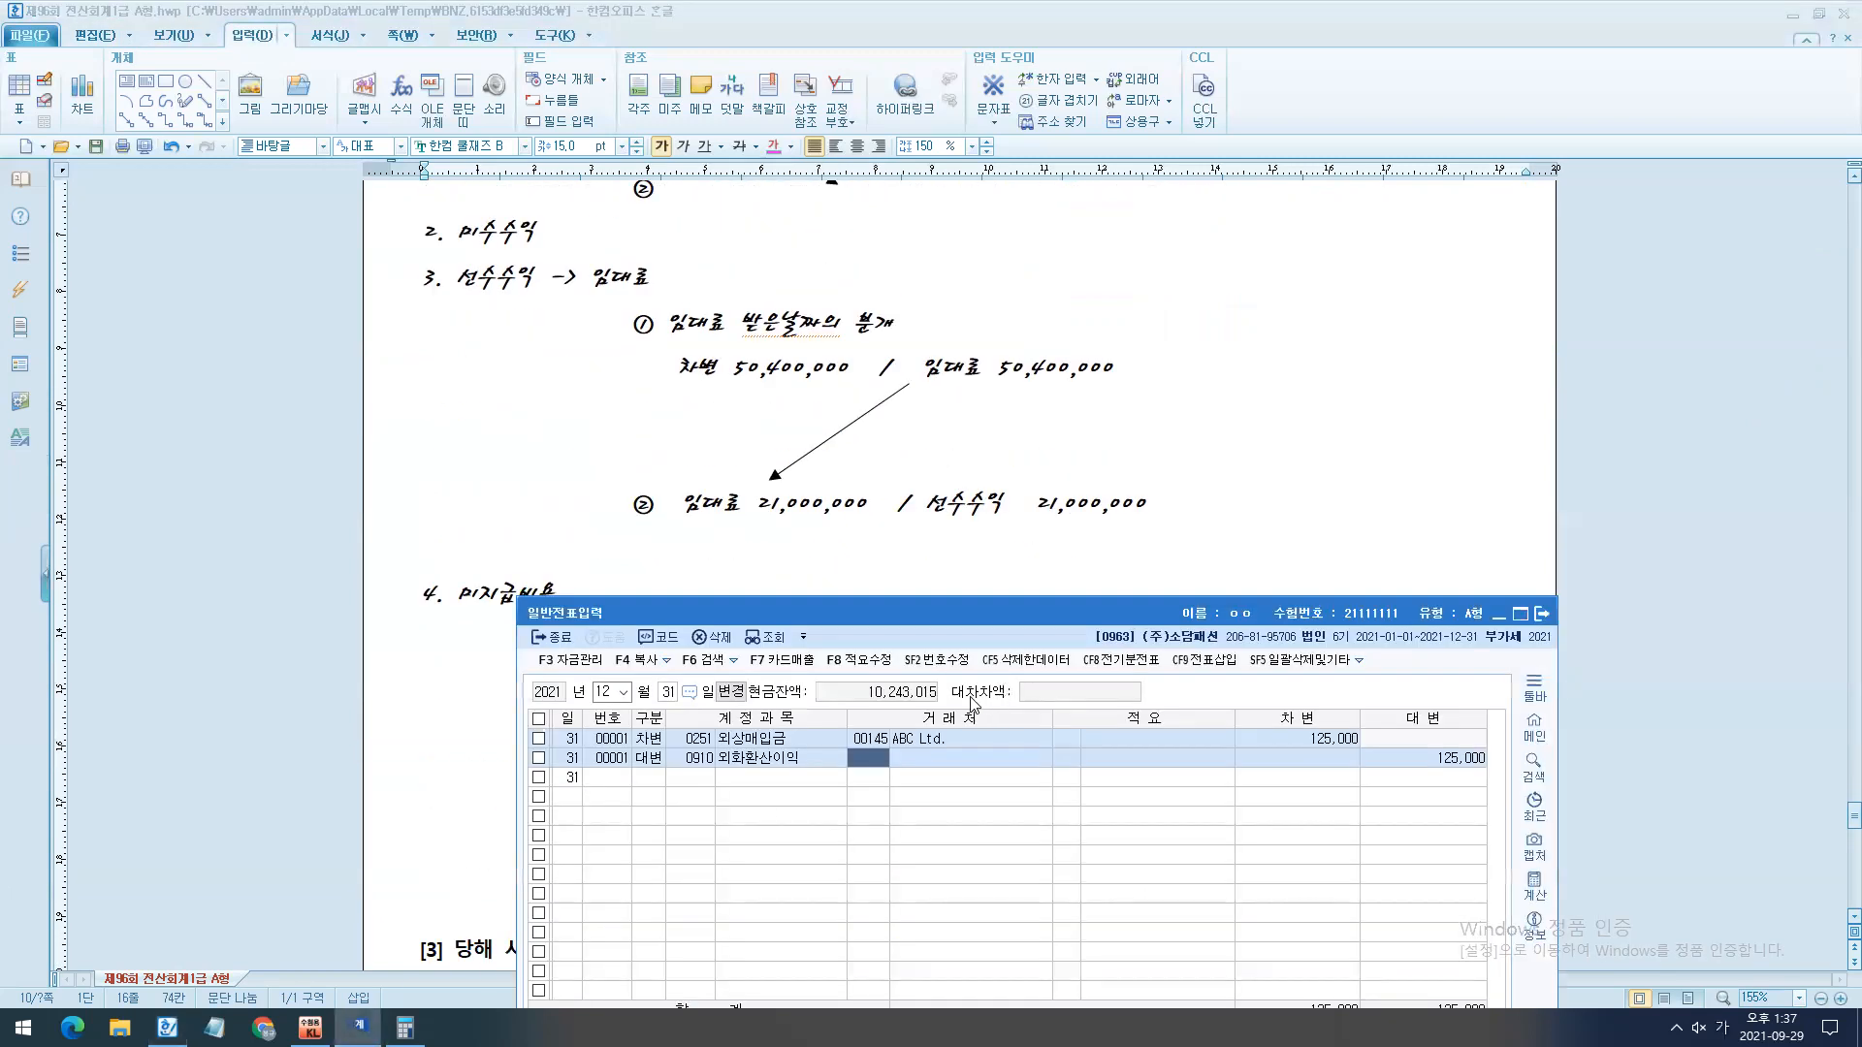
{"action": "key", "text": "Down"}
{"action": "type", "text": "3이ㅁ대"}
{"action": "key", "text": "Return"}
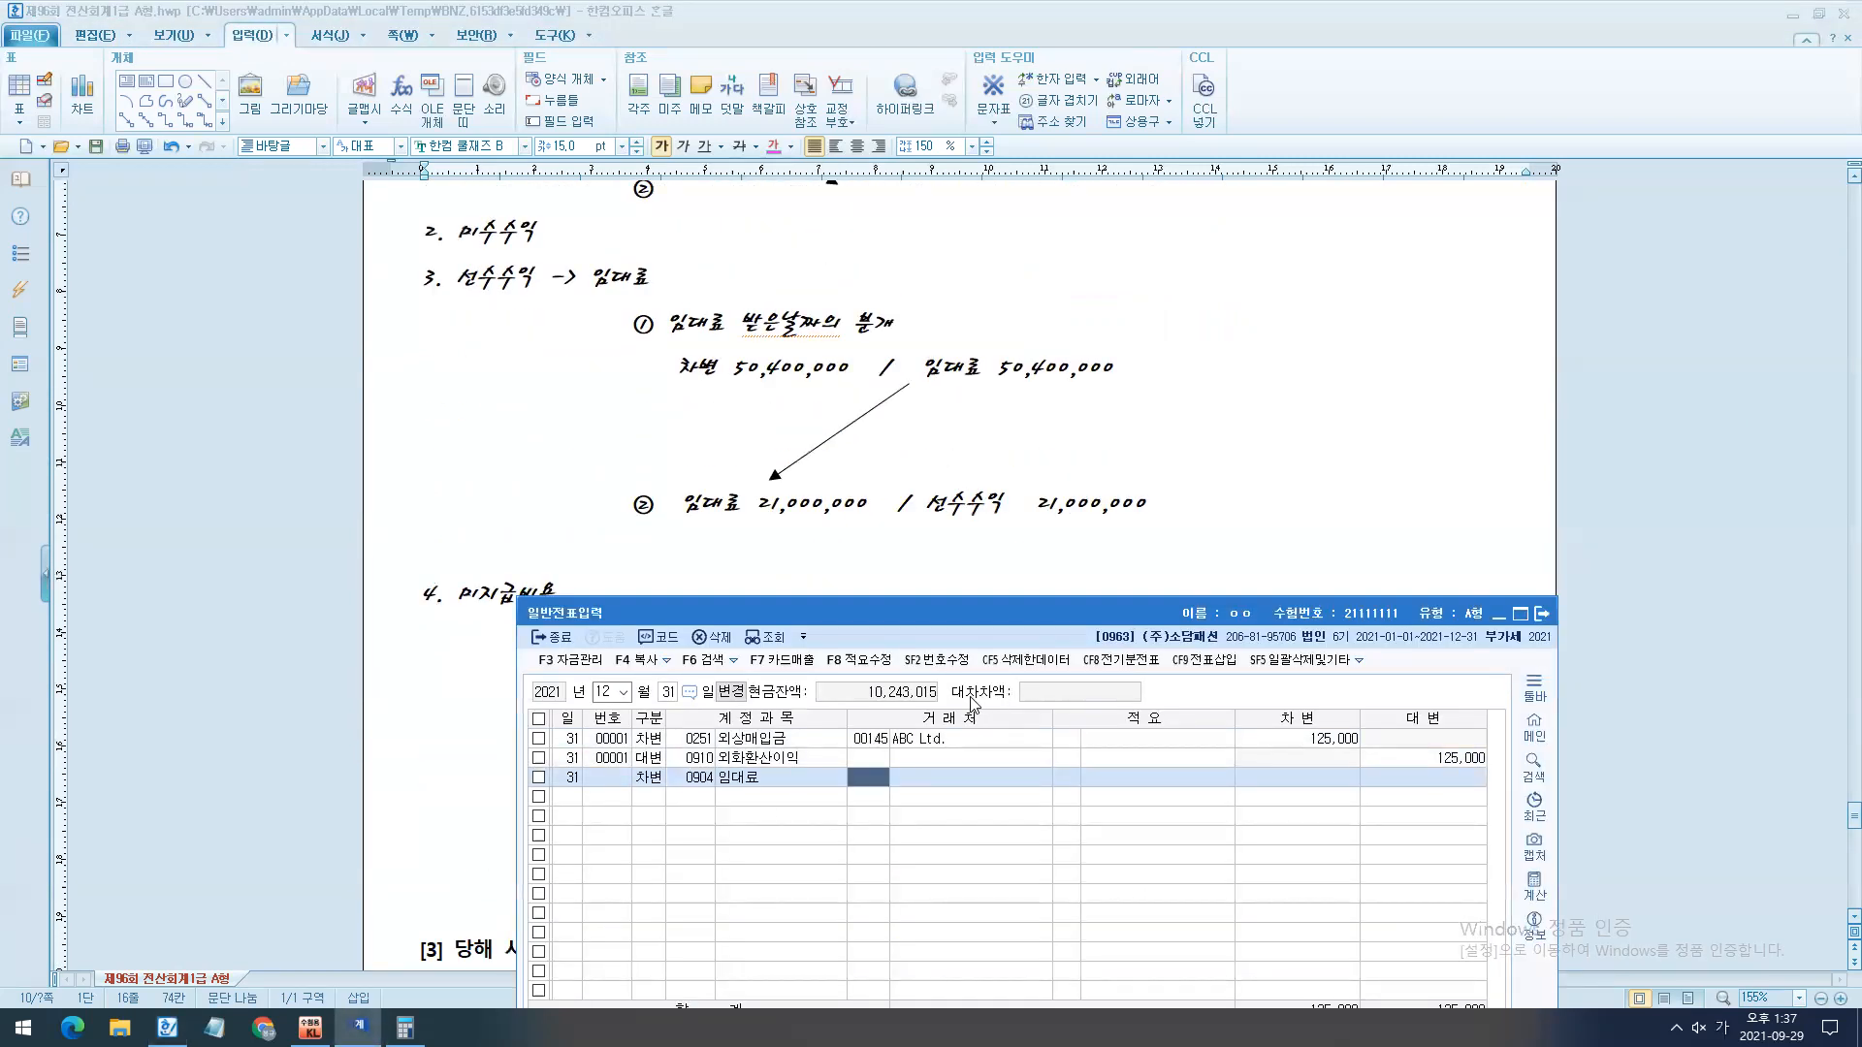
{"action": "key", "text": "Return"}
{"action": "key", "text": "Return"}
{"action": "type", "text": "21000000"}
{"action": "key", "text": "Return"}
- Complete the December 31 voucher with a credit line for 선수수익 of 21,000,000
{"action": "type", "text": "4"}
{"action": "key", "text": "Return"}
{"action": "type", "text": "선수"}
{"action": "key", "text": "Return"}
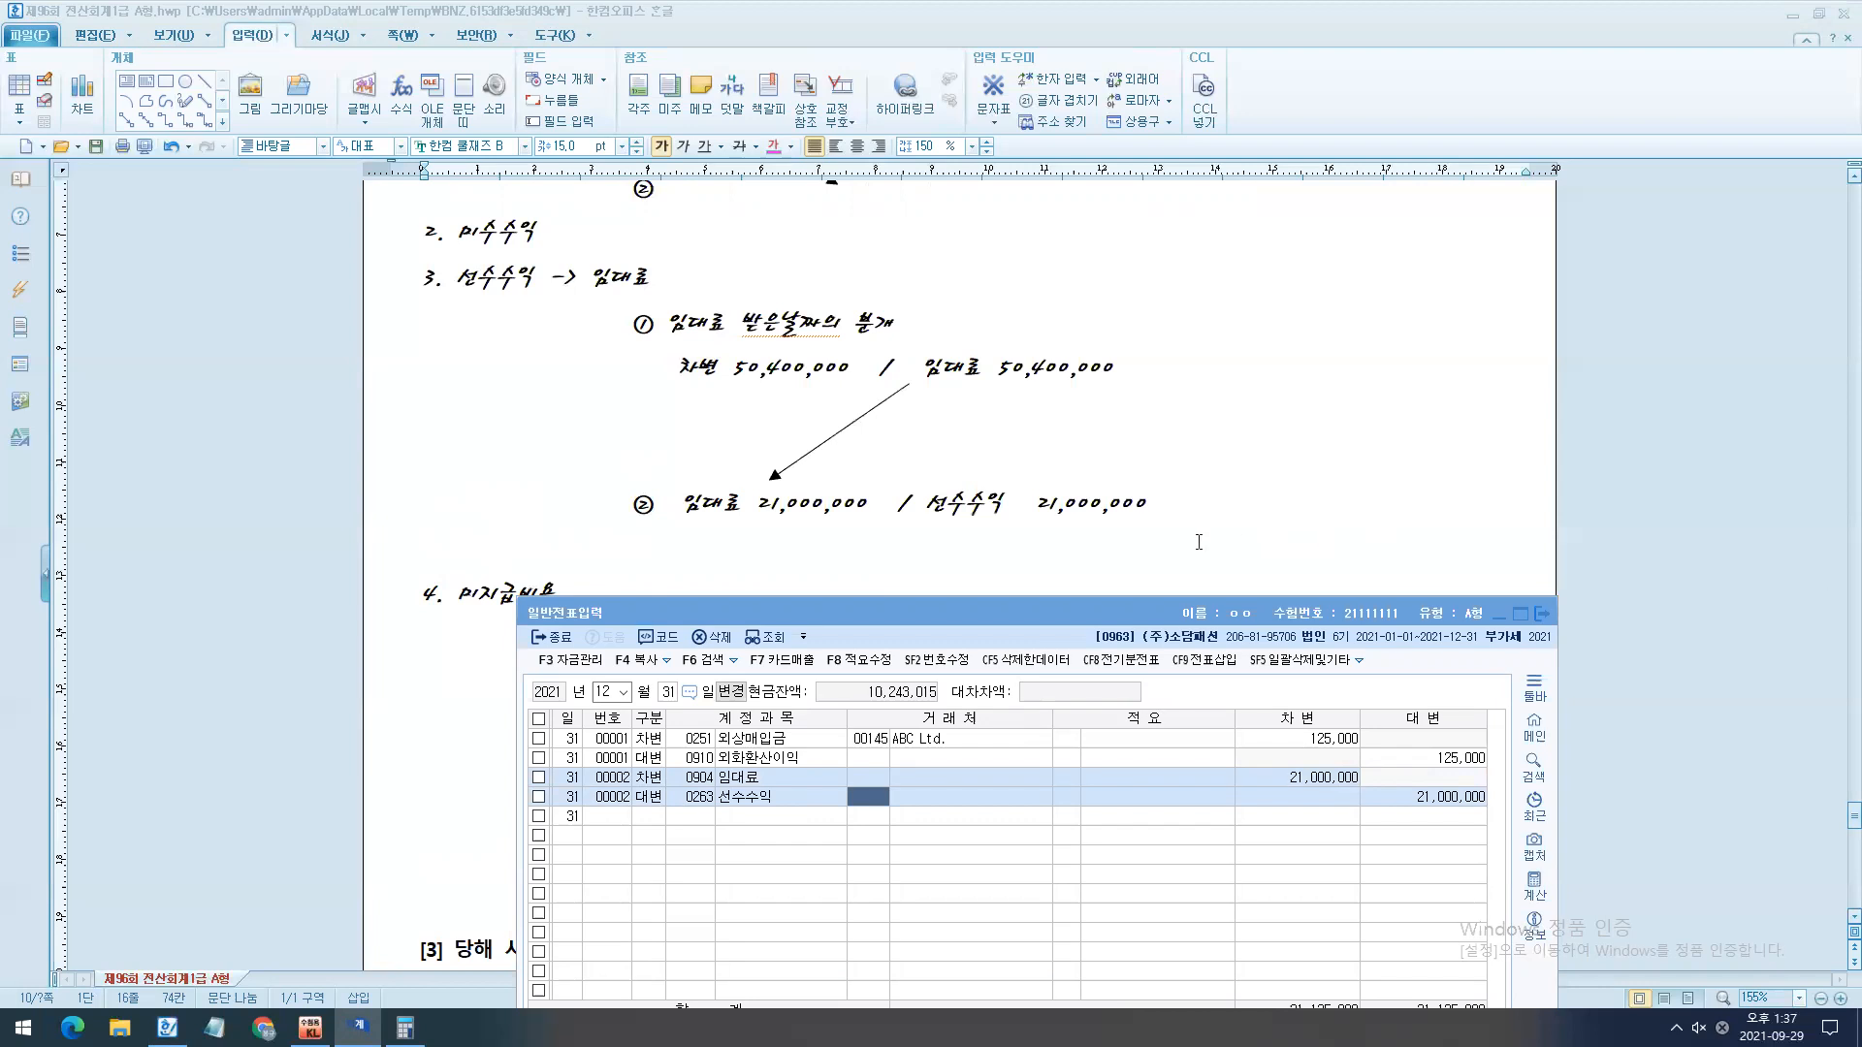
- Insert blank lines below question [3] in the exam document to push 문제6 onto the next page, and temporarily box 법인세등
{"action": "scroll", "coordinate": [1198, 542], "scroll_direction": "down", "scroll_amount": 1}
{"action": "scroll", "coordinate": [1125, 631], "scroll_direction": "down", "scroll_amount": 4}
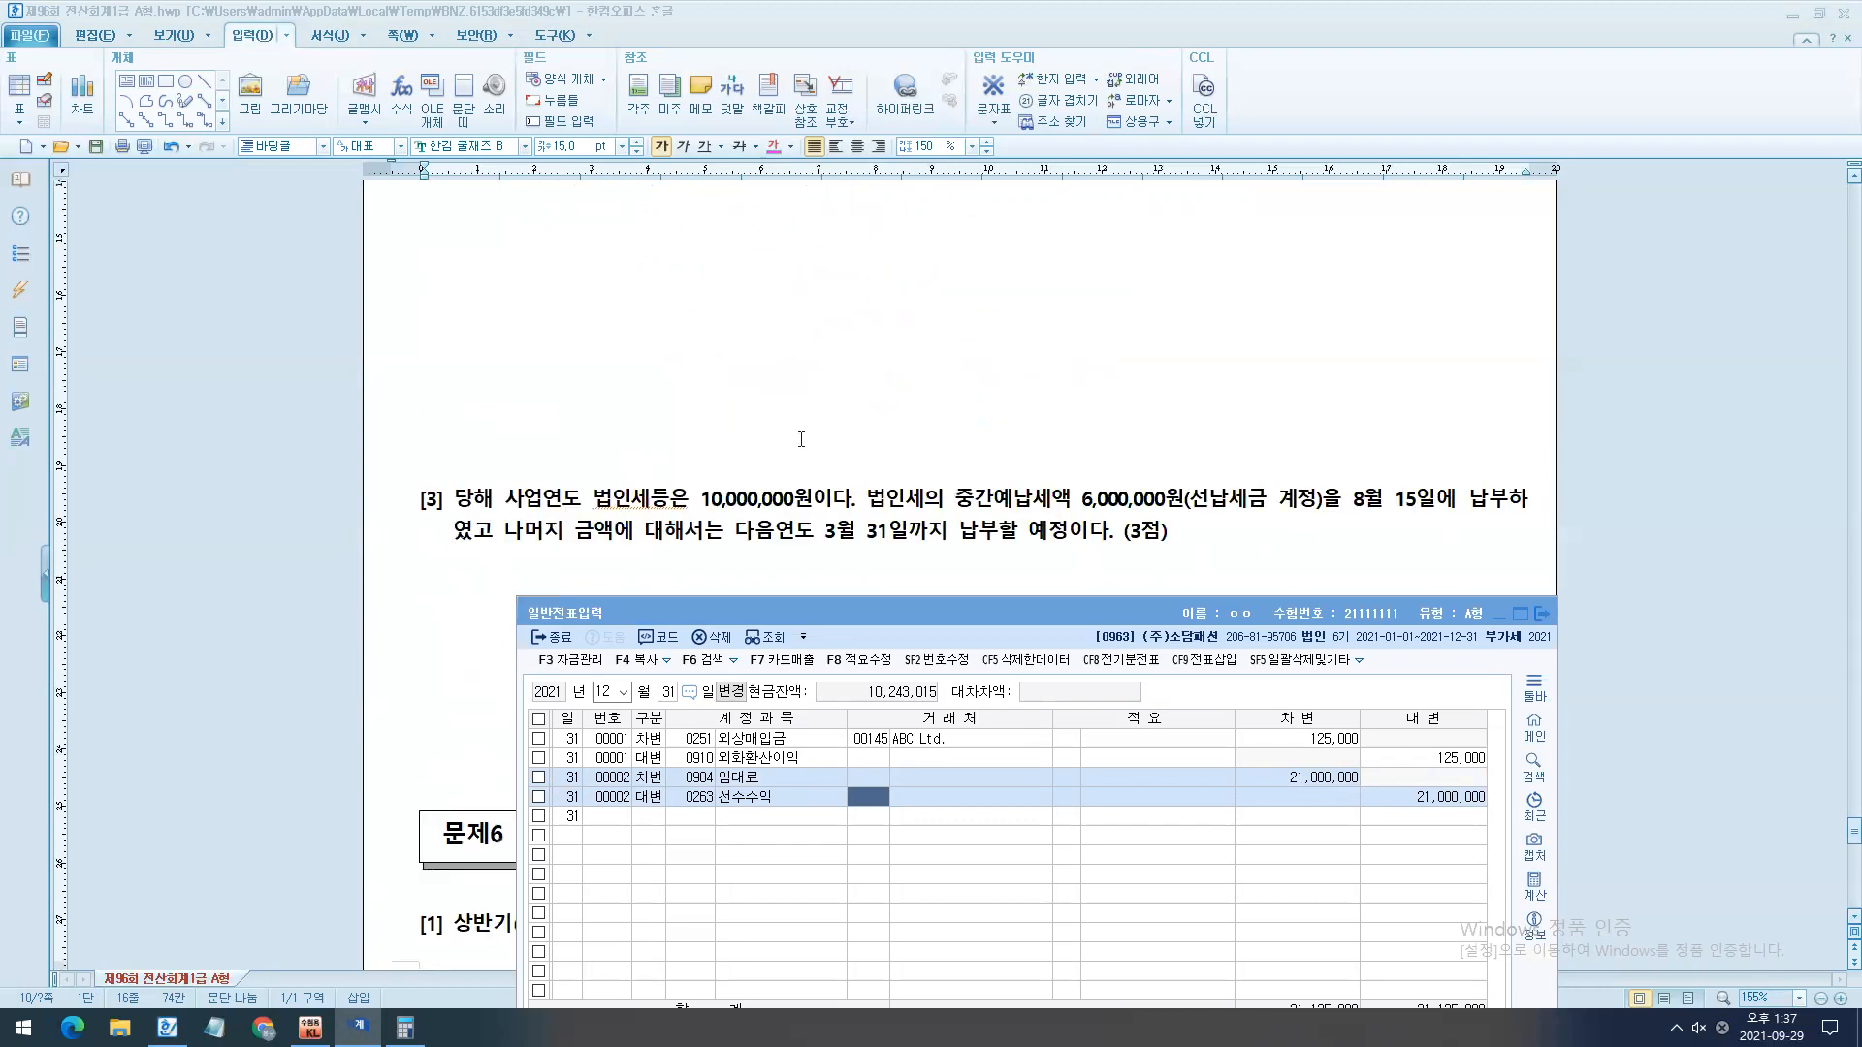
{"action": "left_click", "coordinate": [801, 439]}
{"action": "scroll", "coordinate": [800, 439], "scroll_direction": "down", "scroll_amount": 2}
{"action": "left_click", "coordinate": [854, 501]}
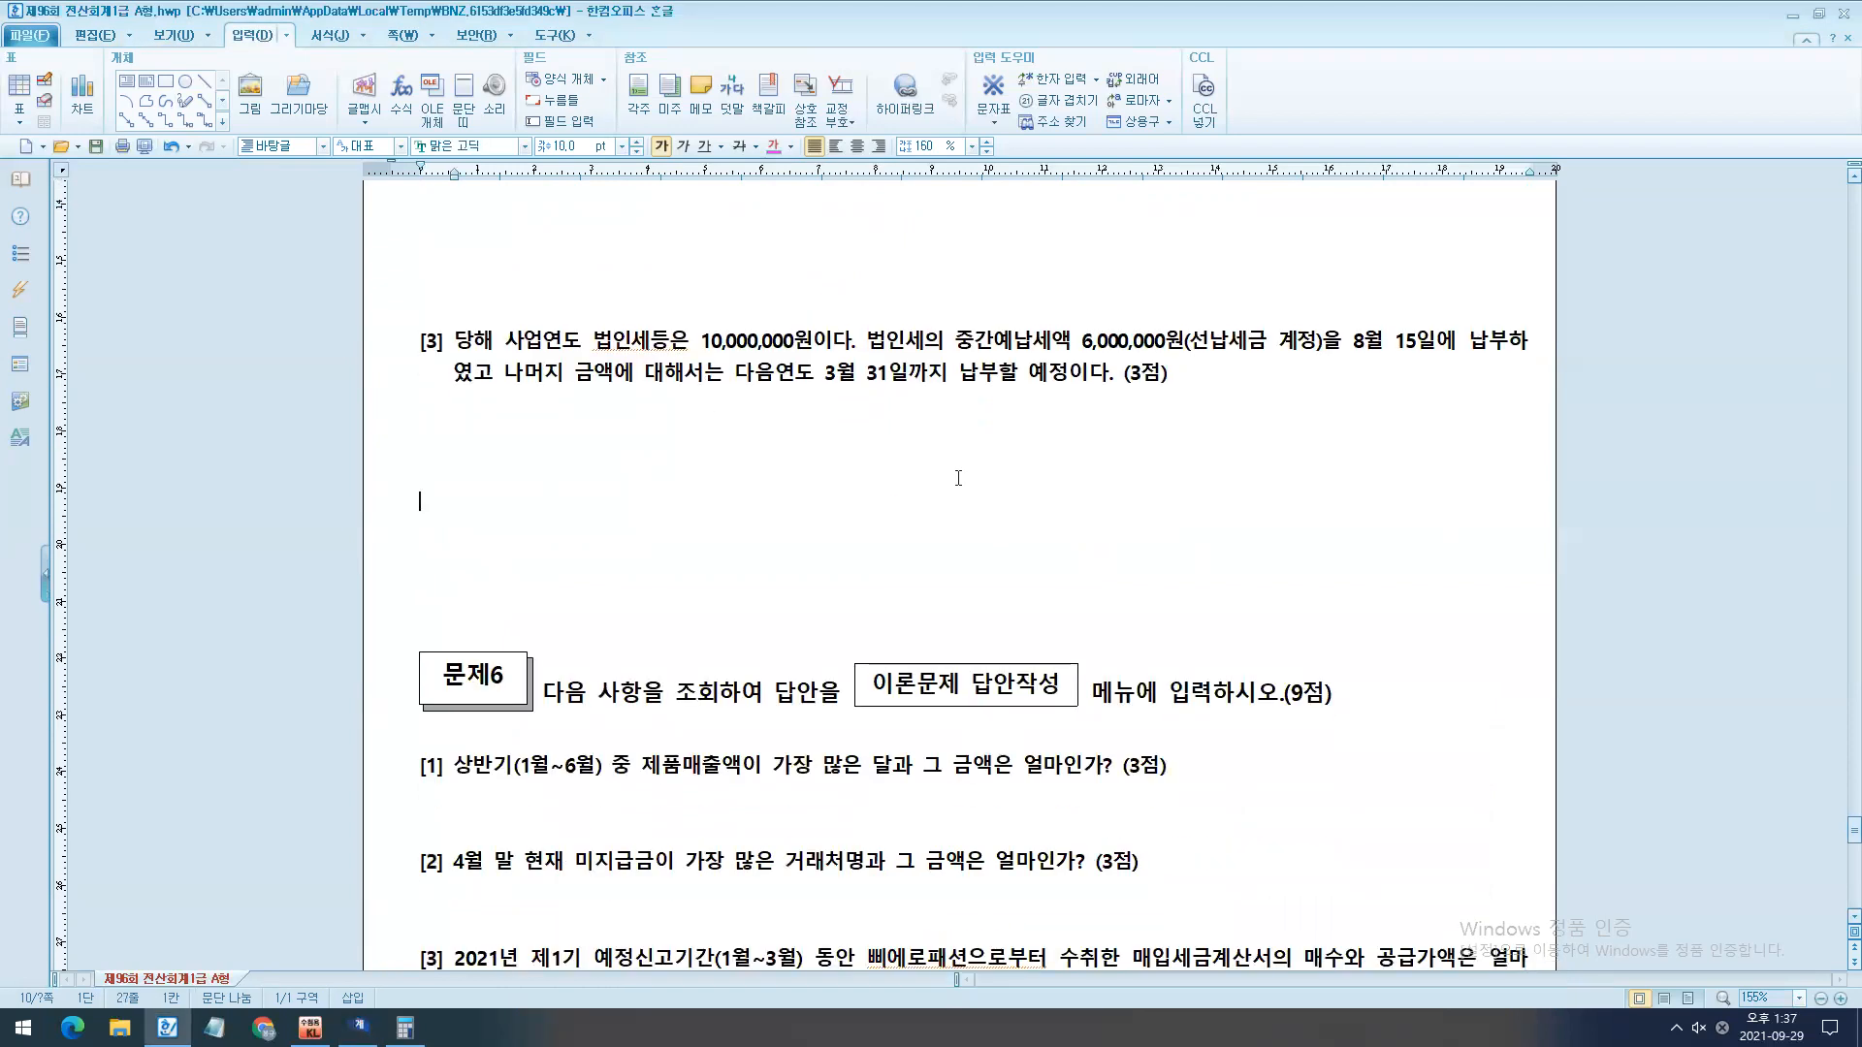
{"action": "key", "text": "Return"}
{"action": "key", "text": "Return"}
{"action": "key", "text": "Return"}
{"action": "key", "text": "Return"}
{"action": "key", "text": "Return"}
{"action": "key", "text": "Return"}
{"action": "key", "text": "Return"}
{"action": "key", "text": "Return"}
{"action": "key", "text": "Return"}
{"action": "key", "text": "Return"}
{"action": "key", "text": "Return"}
{"action": "key", "text": "Return"}
{"action": "key", "text": "Return"}
{"action": "key", "text": "Return"}
{"action": "key", "text": "Return"}
{"action": "key", "text": "Return"}
{"action": "key", "text": "Return"}
{"action": "key", "text": "Return"}
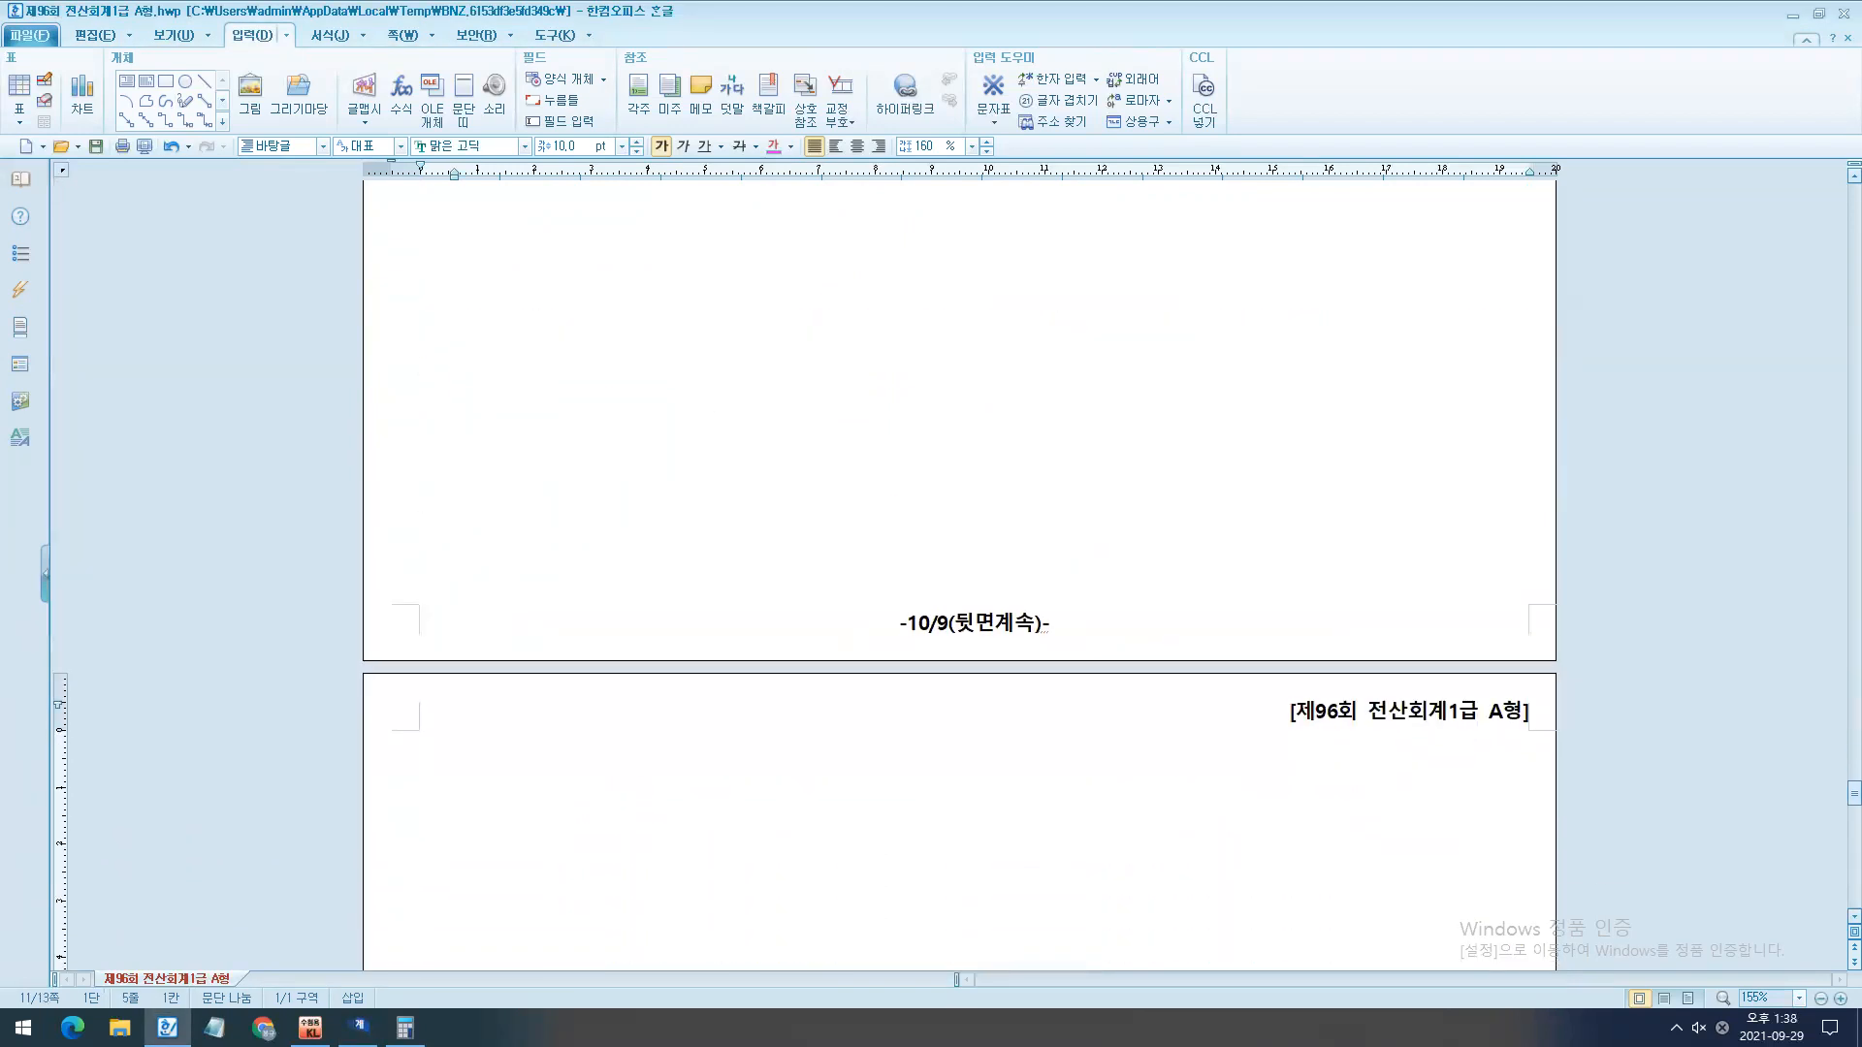
{"action": "key", "text": "BackSpace"}
{"action": "key", "text": "BackSpace"}
{"action": "key", "text": "BackSpace"}
{"action": "key", "text": "BackSpace"}
{"action": "key", "text": "BackSpace"}
{"action": "key", "text": "BackSpace"}
{"action": "key", "text": "BackSpace"}
{"action": "key", "text": "BackSpace"}
{"action": "key", "text": "BackSpace"}
{"action": "key", "text": "BackSpace"}
{"action": "key", "text": "BackSpace"}
{"action": "key", "text": "BackSpace"}
{"action": "key", "text": "BackSpace"}
{"action": "key", "text": "BackSpace"}
{"action": "key", "text": "BackSpace"}
{"action": "key", "text": "BackSpace"}
{"action": "left_click_drag", "start_coordinate": [567, 458], "coordinate": [705, 542]}
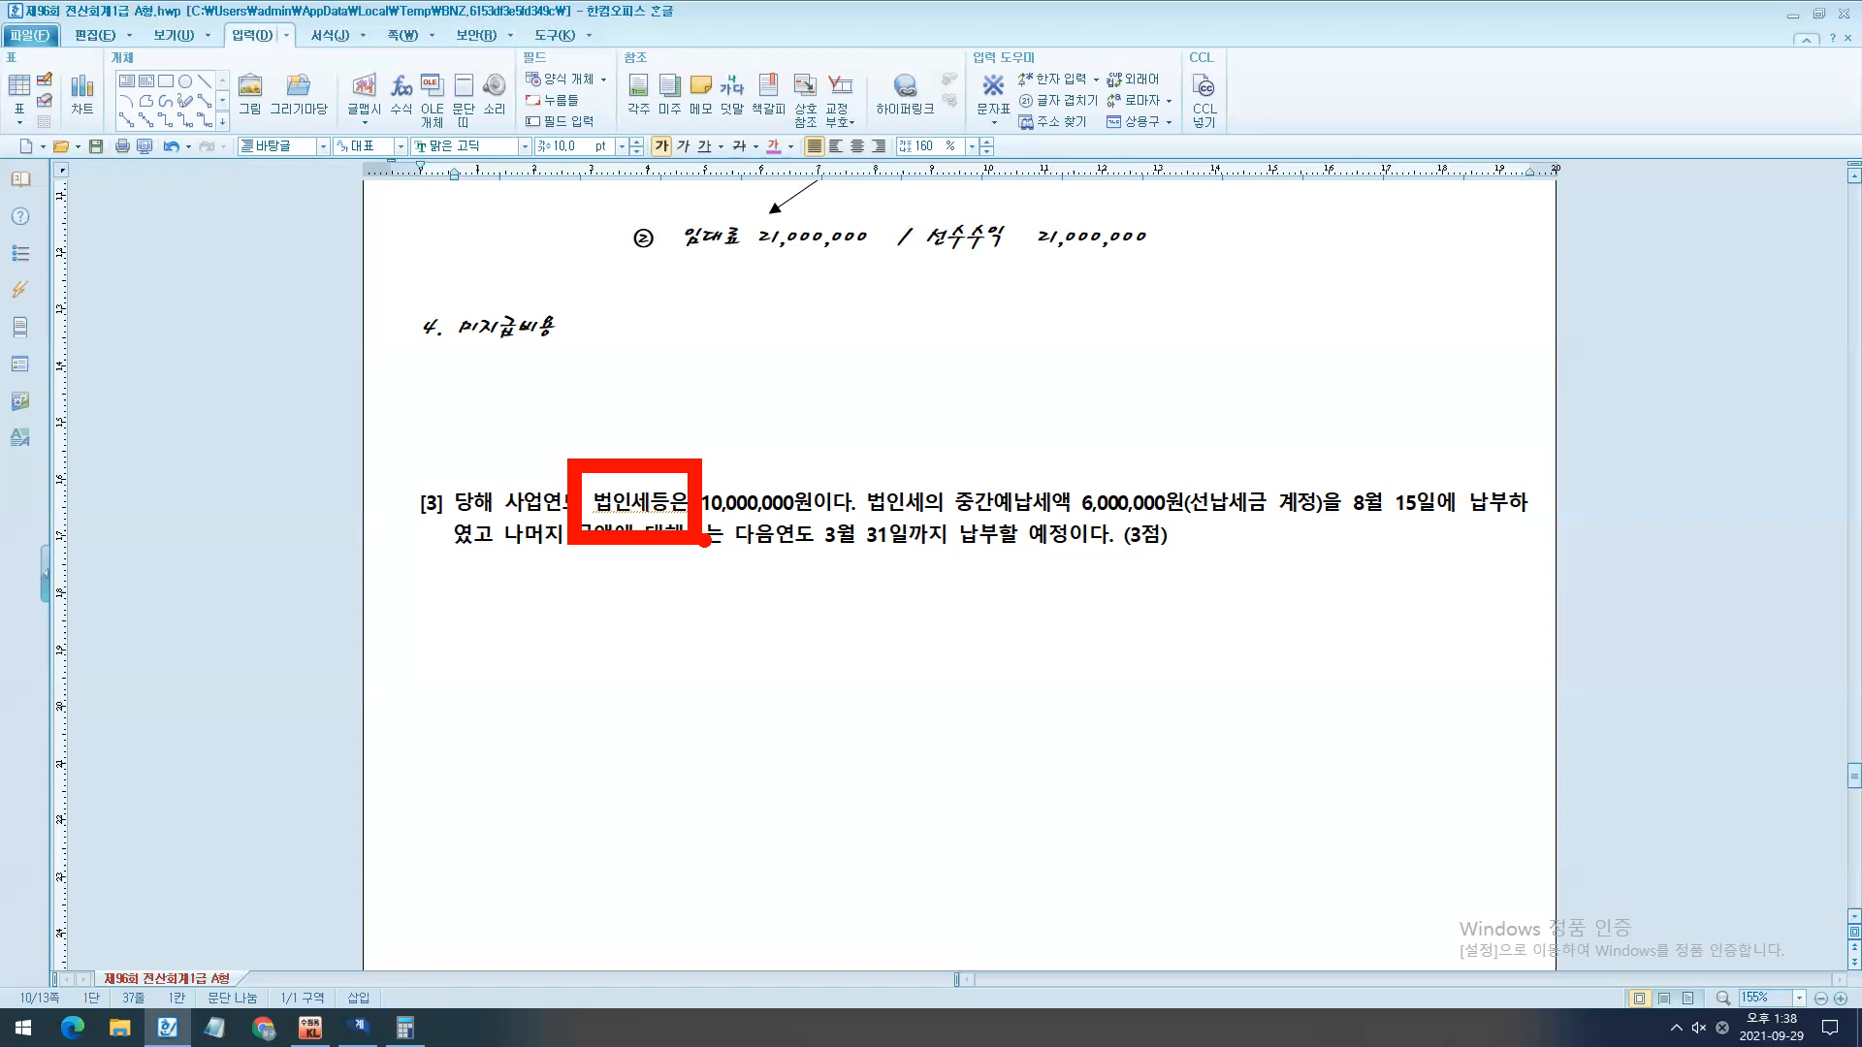
- Close 일반전표입력 in KcLep, open 결산자료입력 for 2021 months 01 to 12, and place its window just below question [3]
{"action": "left_click", "coordinate": [359, 1027]}
{"action": "key", "text": "Escape"}
{"action": "key", "text": "Escape"}
{"action": "scroll", "coordinate": [428, 947], "scroll_direction": "down", "scroll_amount": 2}
{"action": "left_click", "coordinate": [312, 1028]}
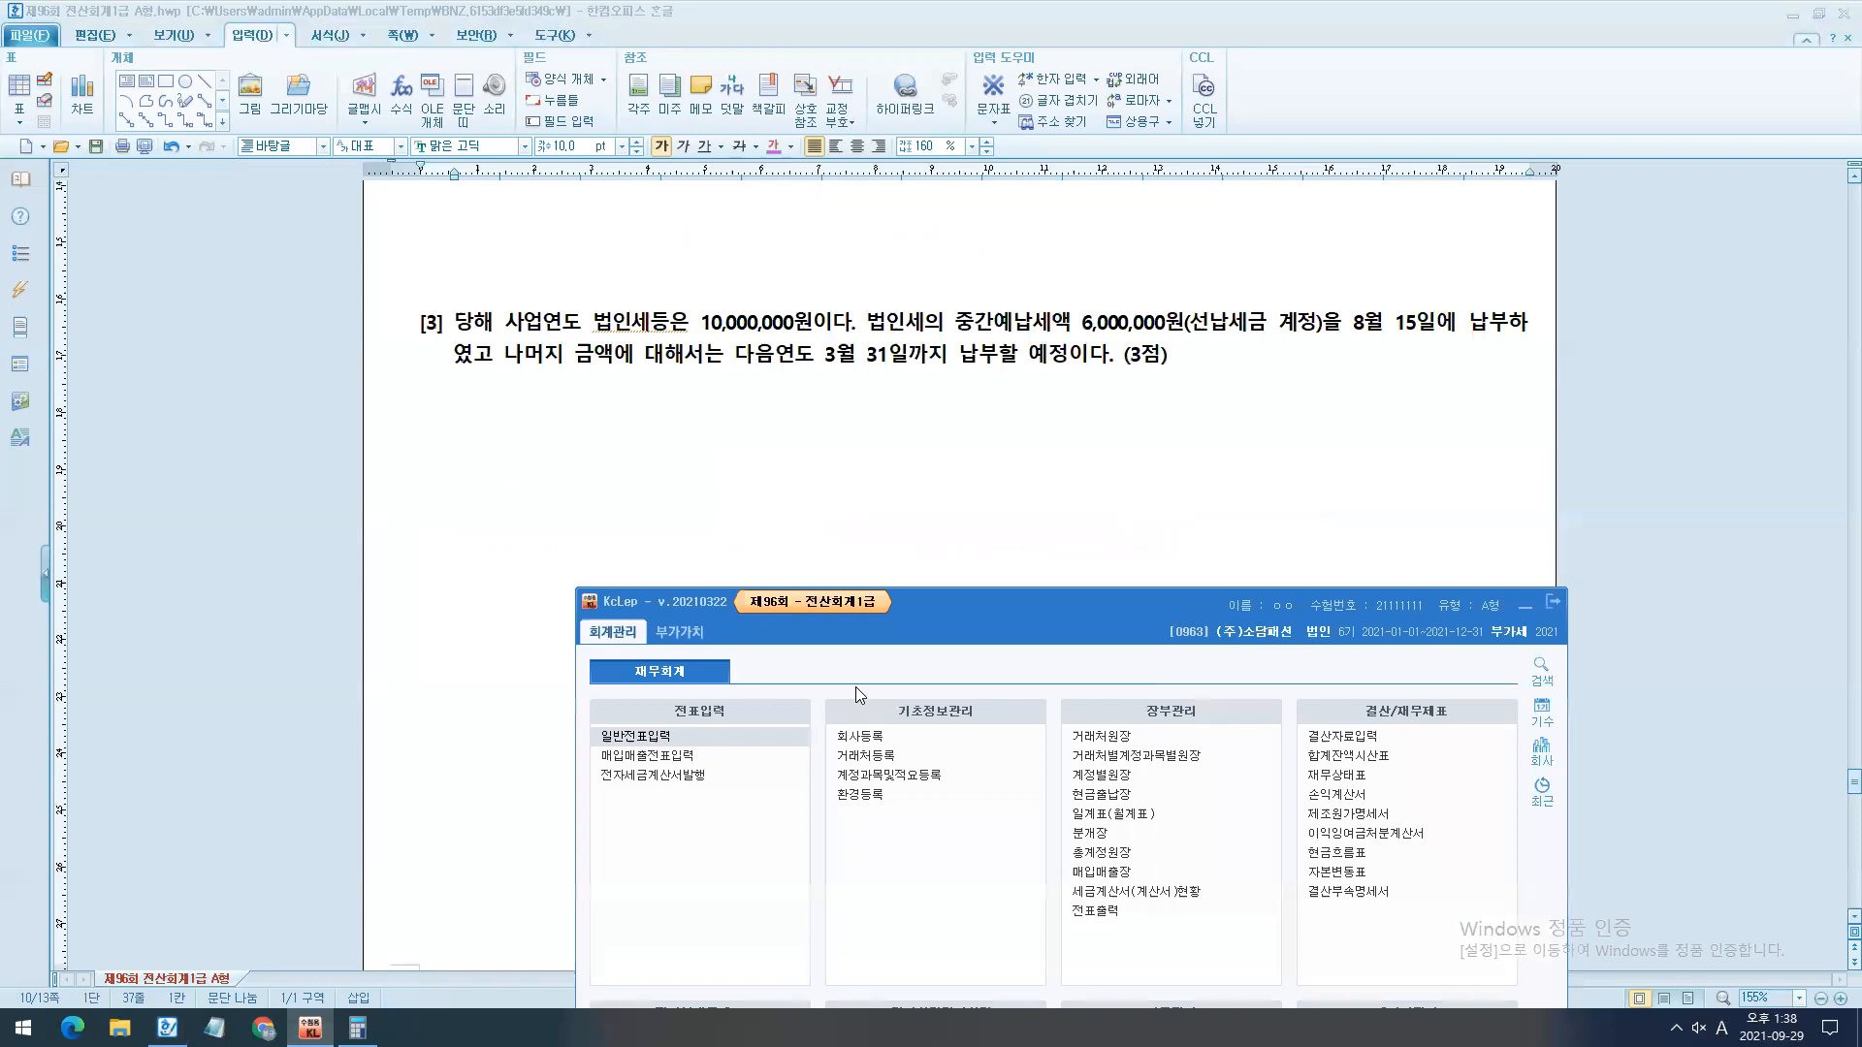
{"action": "left_click", "coordinate": [1290, 650]}
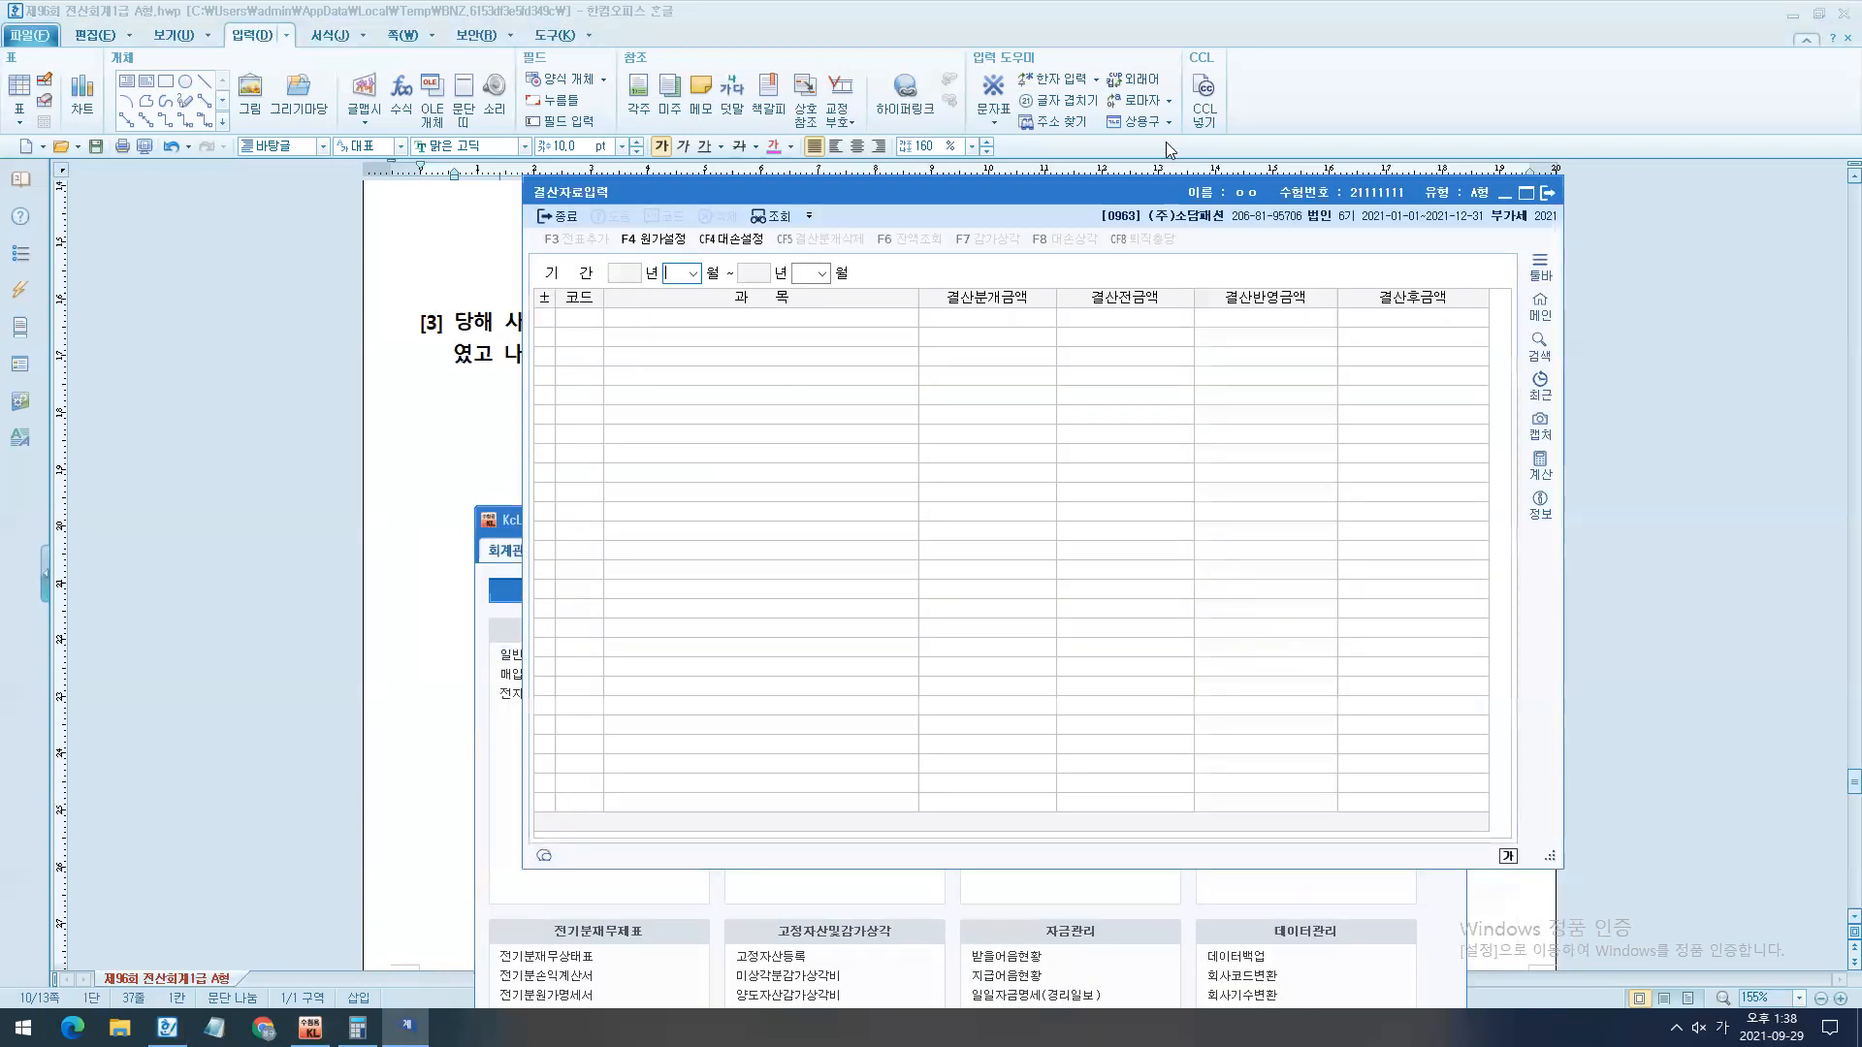
{"action": "left_click_drag", "start_coordinate": [1138, 200], "coordinate": [1088, 429]}
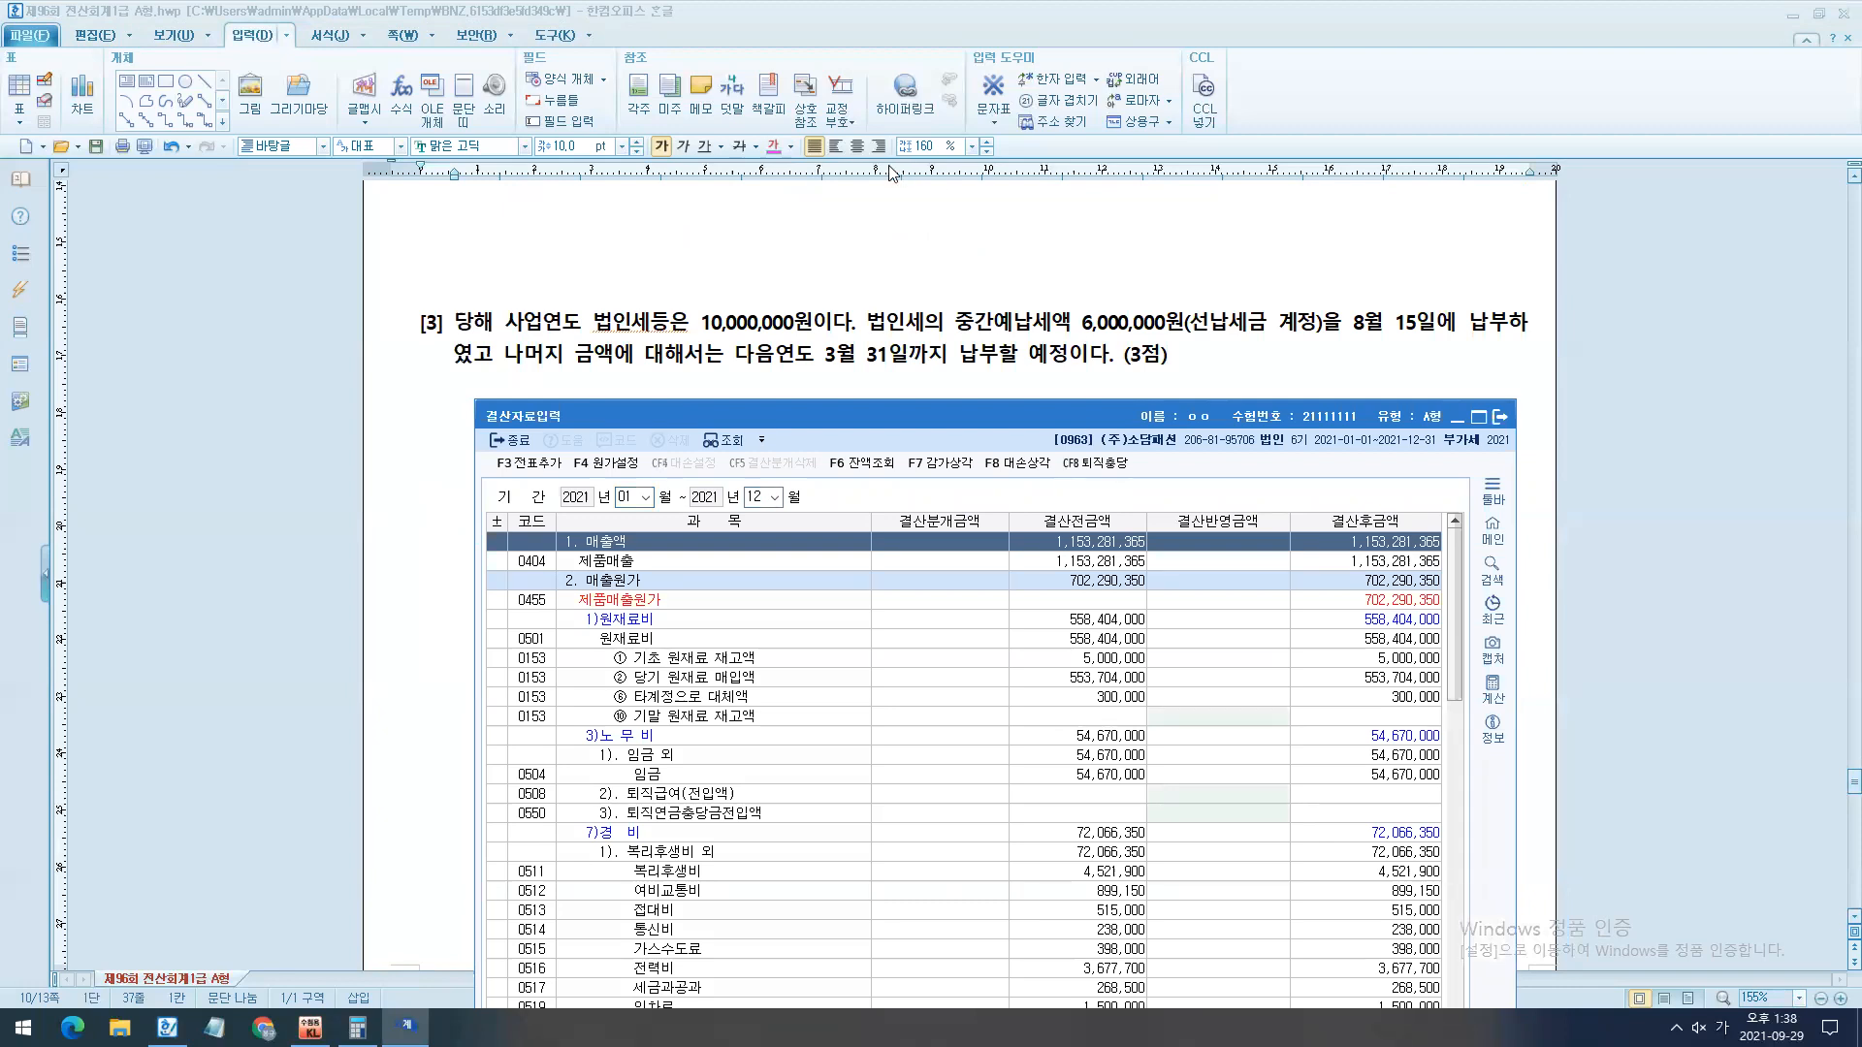
{"action": "scroll", "coordinate": [971, 263], "scroll_direction": "down", "scroll_amount": 1}
{"action": "left_click_drag", "start_coordinate": [995, 421], "coordinate": [1004, 319]}
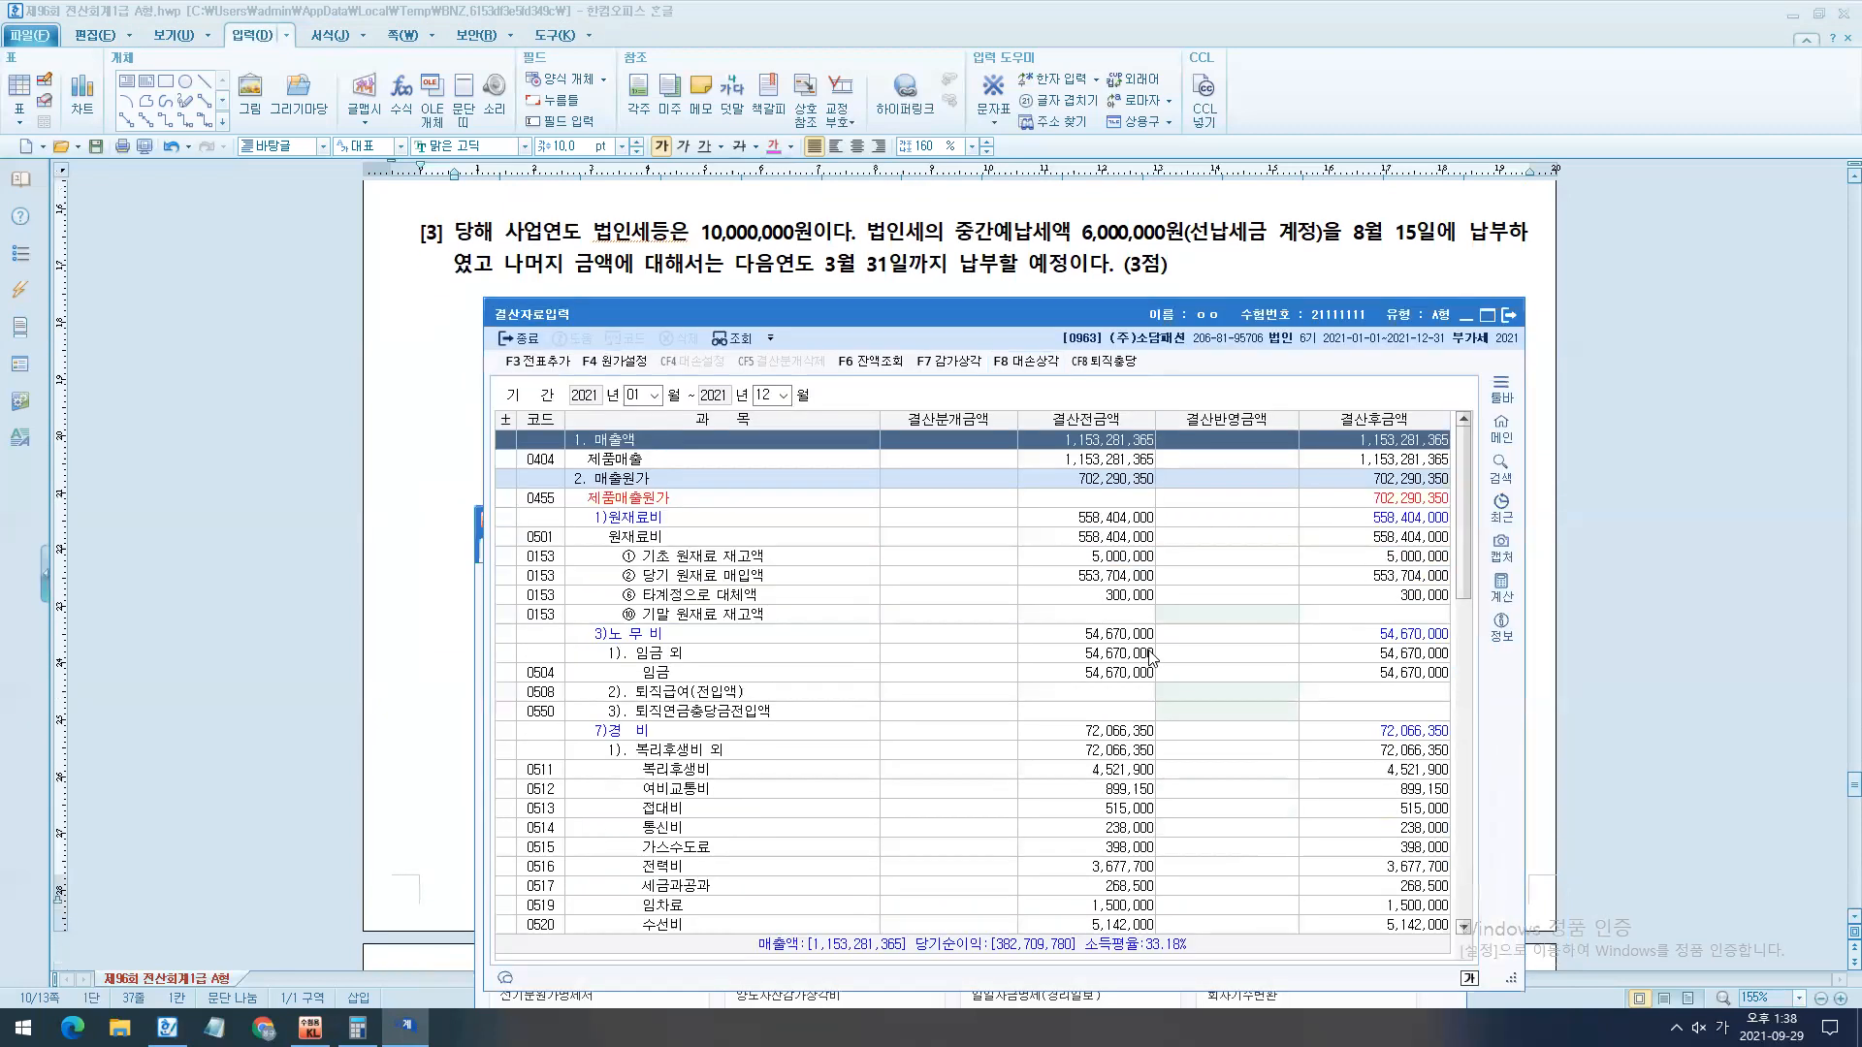
- Search the closing data list for 법인세 and bring the 9. 법인세등 section into view
{"action": "left_click", "coordinate": [766, 501]}
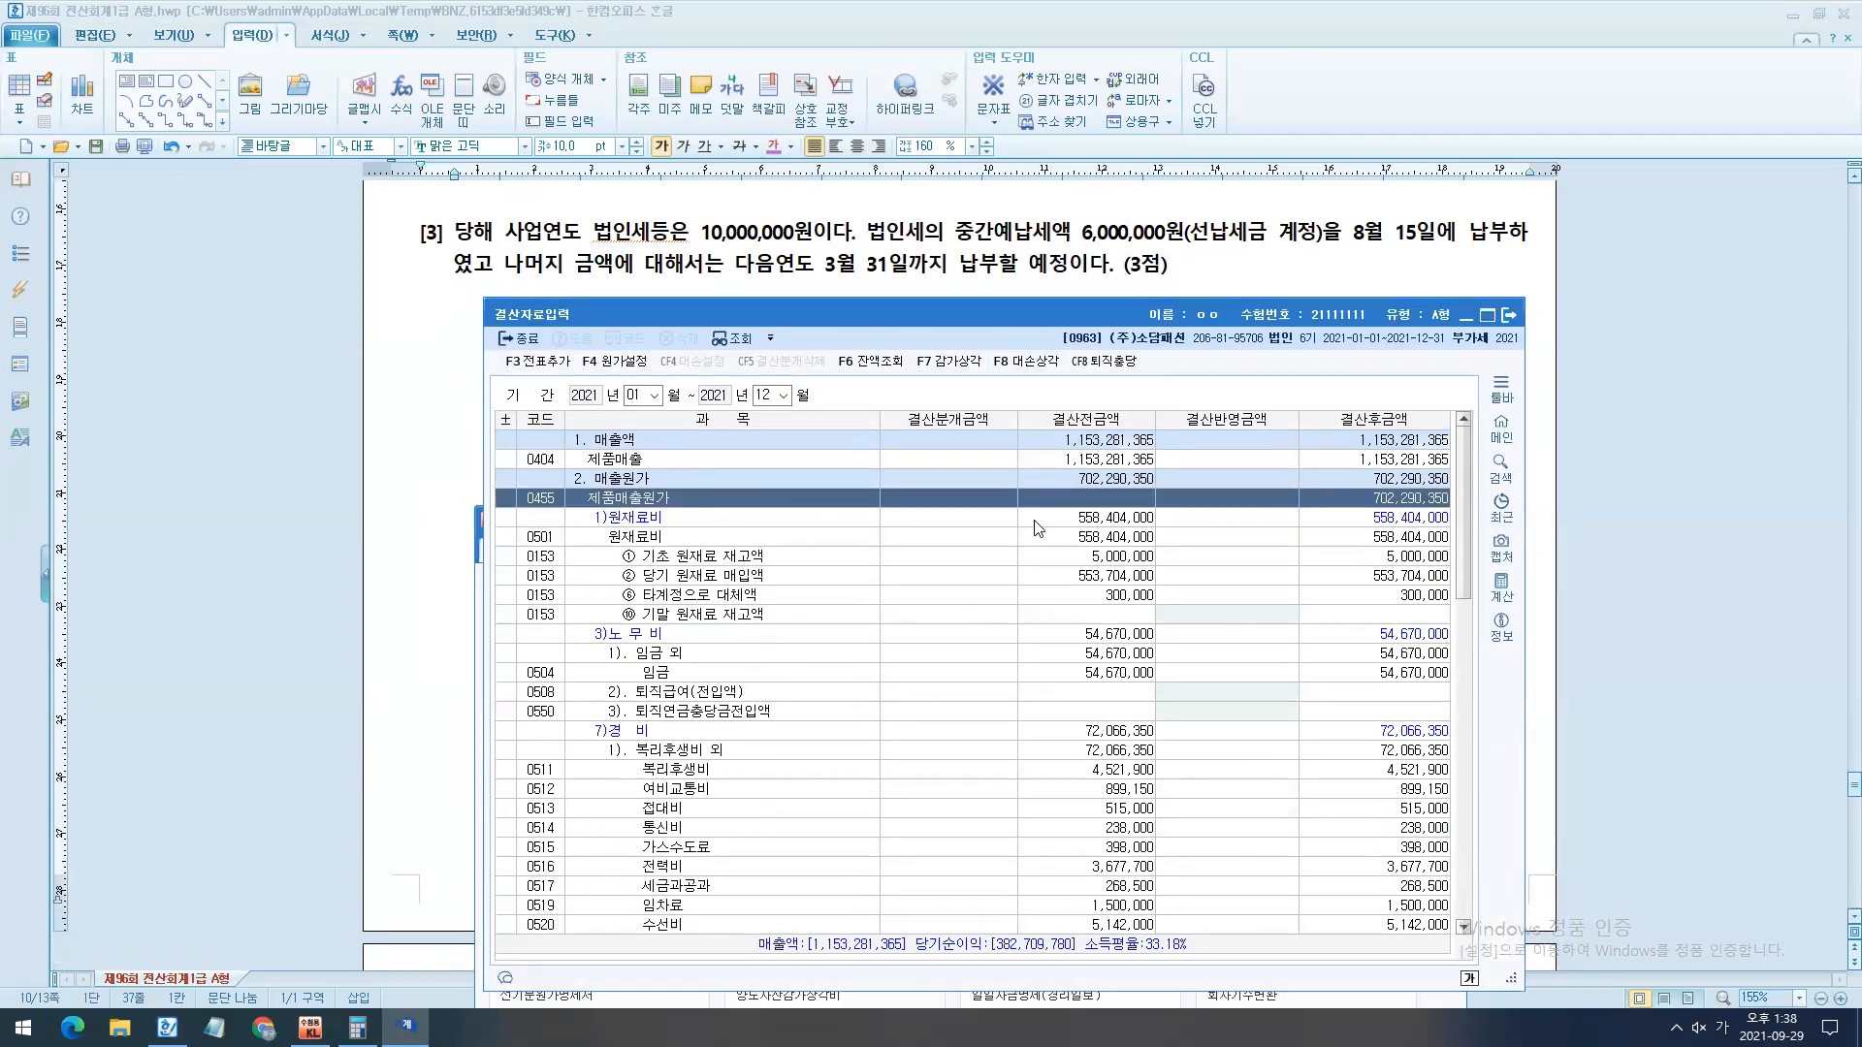
{"action": "key", "text": "ctrl+f"}
{"action": "type", "text": "법인세"}
{"action": "key", "text": "Return"}
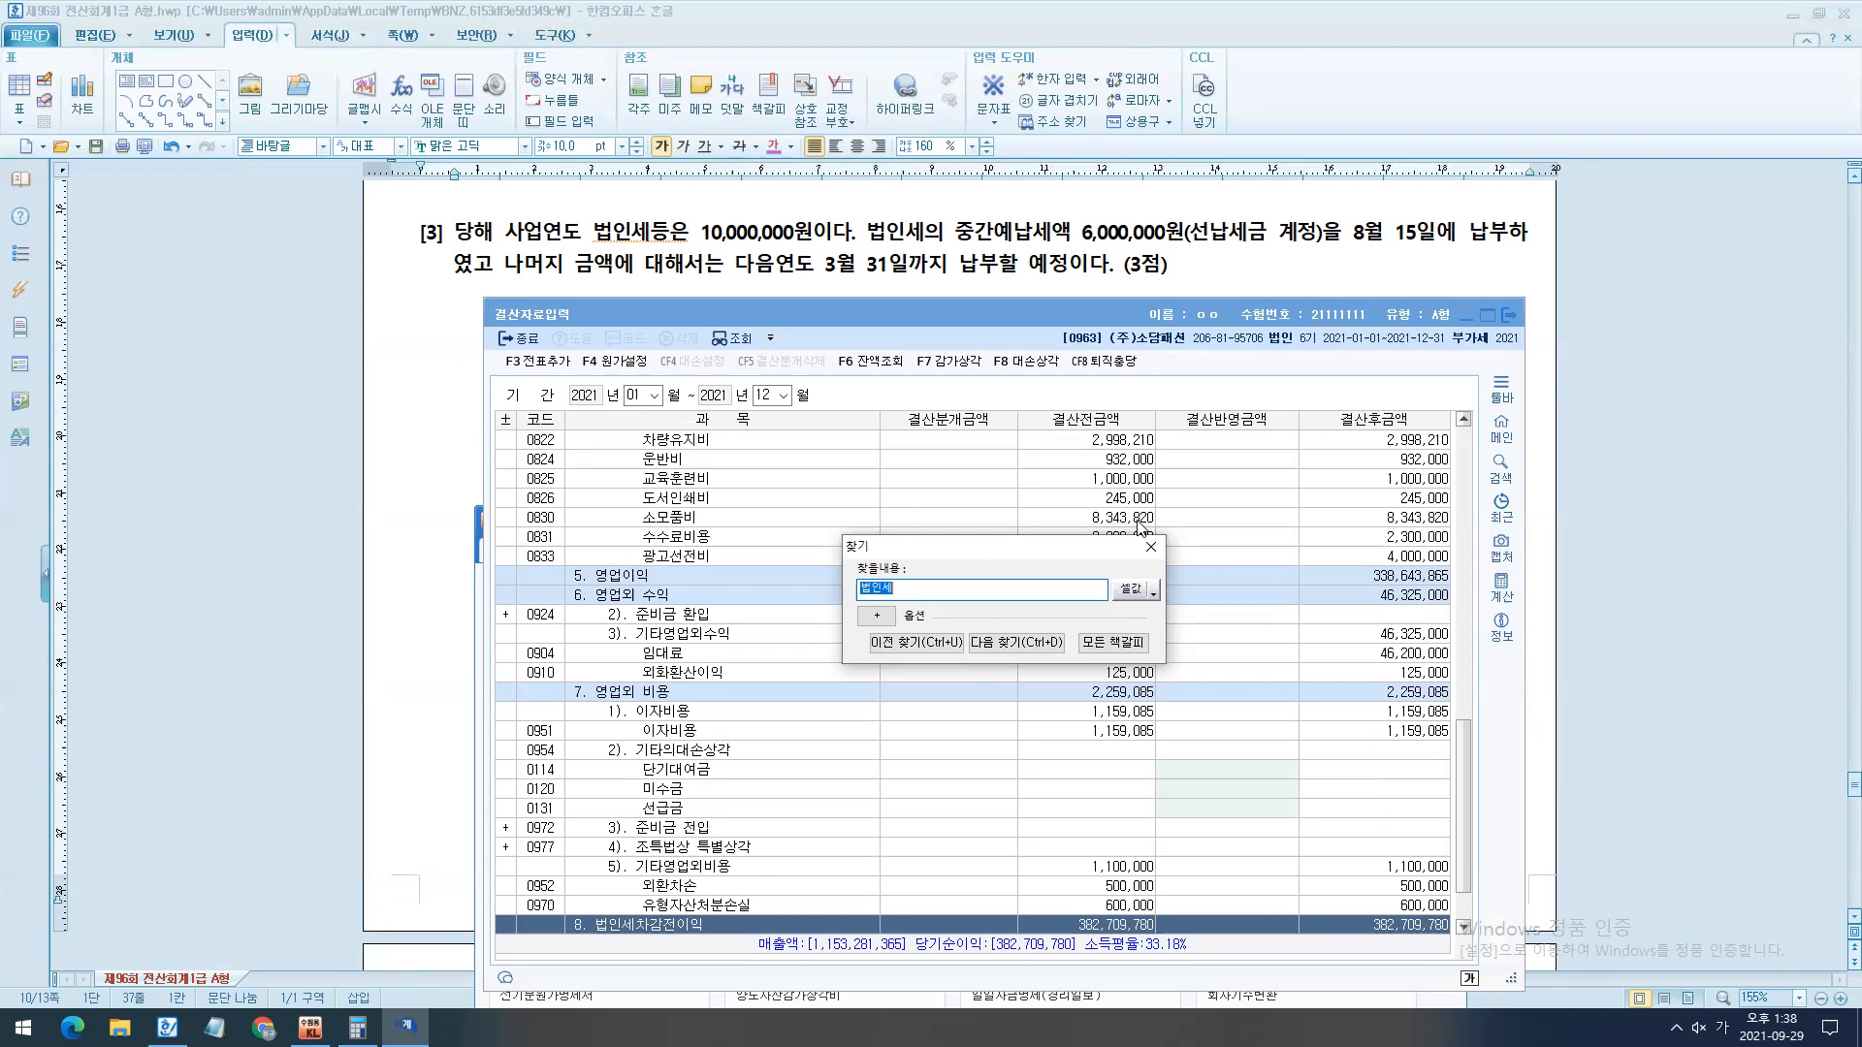
{"action": "left_click", "coordinate": [1151, 547]}
{"action": "scroll", "coordinate": [1009, 773], "scroll_direction": "down", "scroll_amount": 2}
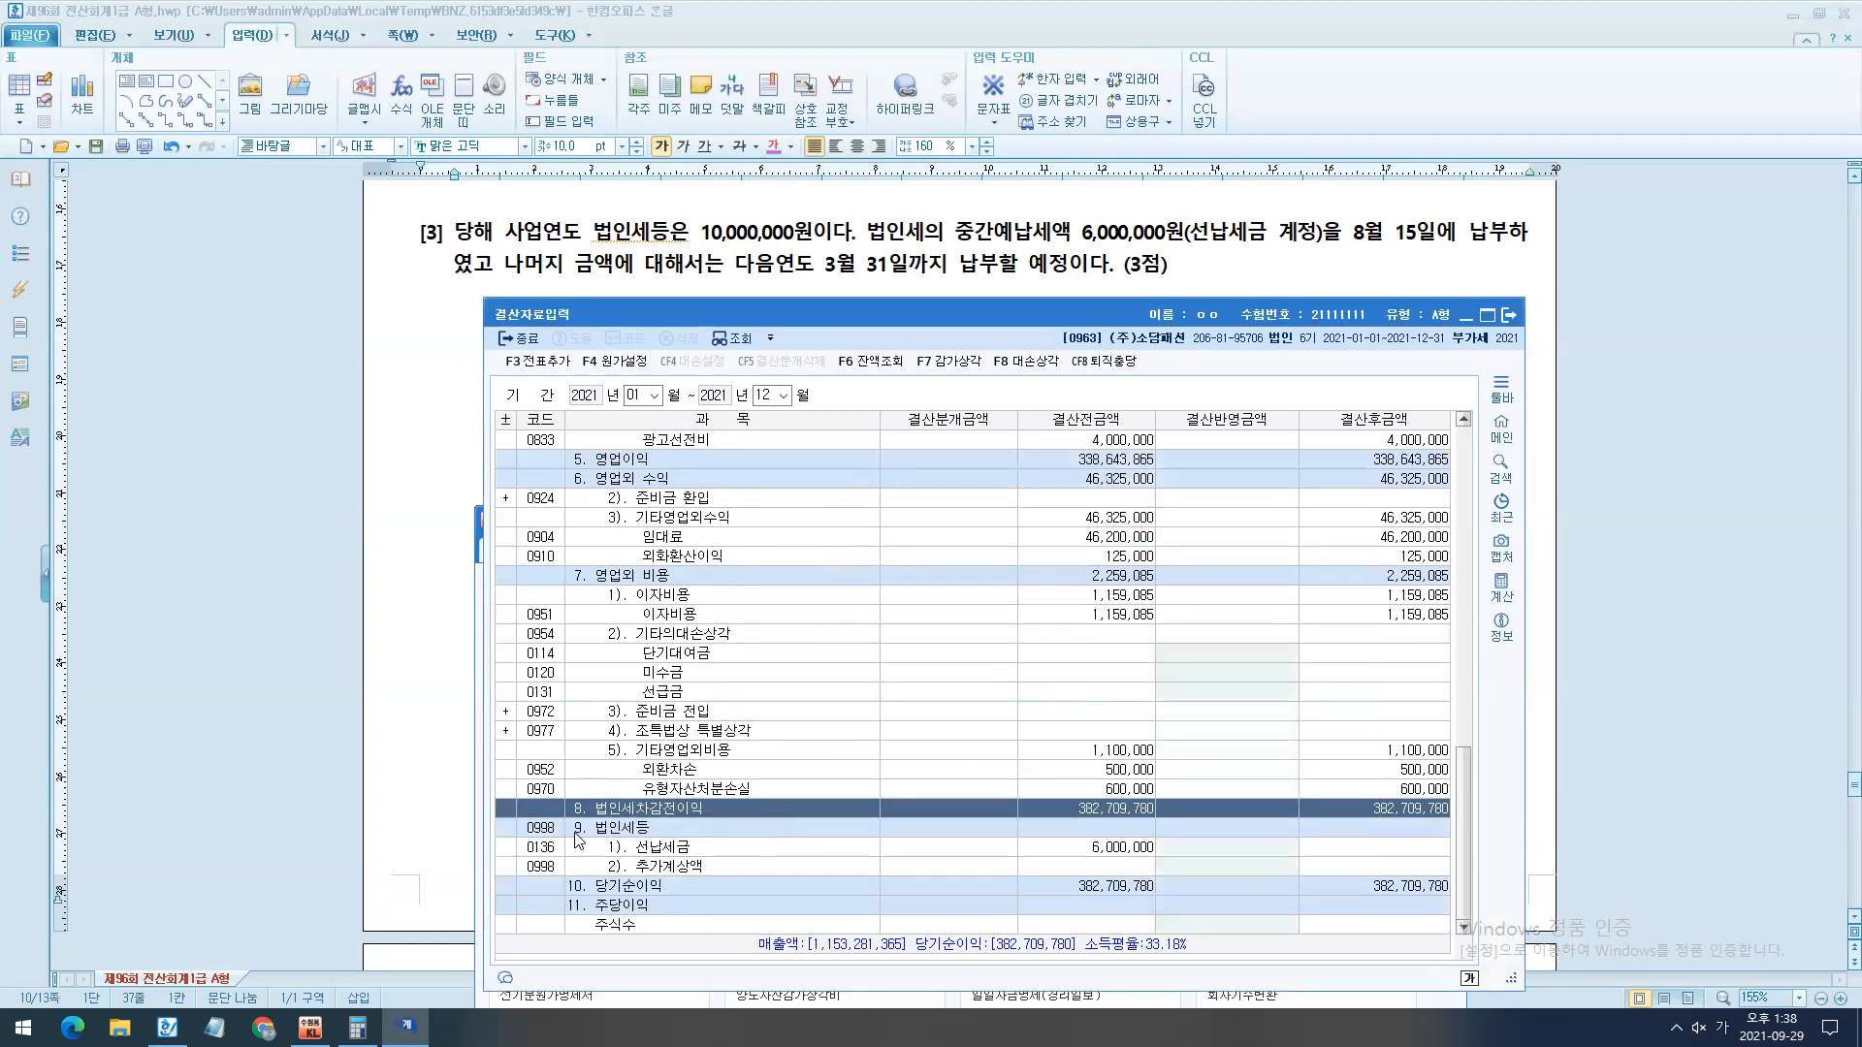
- Temporarily mark the 법인세등 section, the 10,000,000원 in question [3], and the 선납세금 row with an arrow, and clear the ink
{"action": "mouse_move", "coordinate": [555, 811]}
{"action": "left_mouse_down"}
{"action": "mouse_move", "coordinate": [765, 893]}
{"action": "mouse_move", "coordinate": [897, 893]}
{"action": "left_mouse_up"}
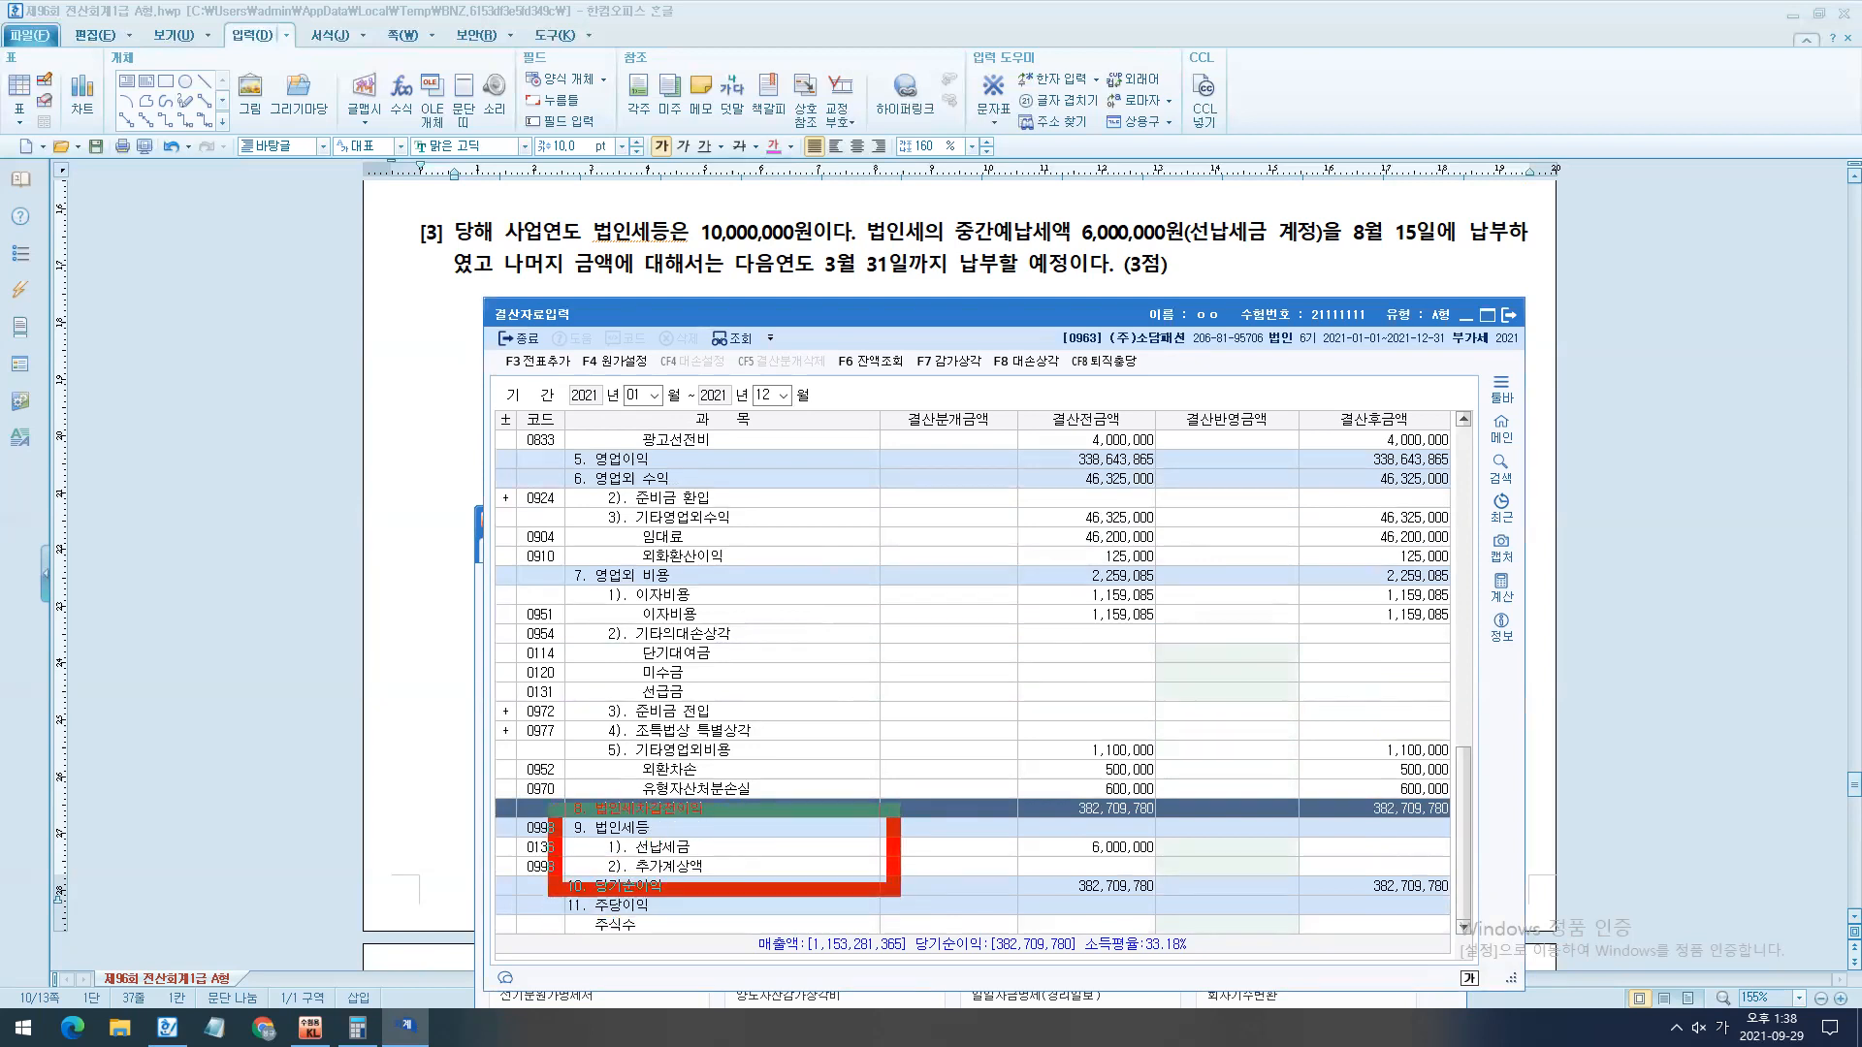
{"action": "left_click_drag", "start_coordinate": [897, 893], "coordinate": [900, 893]}
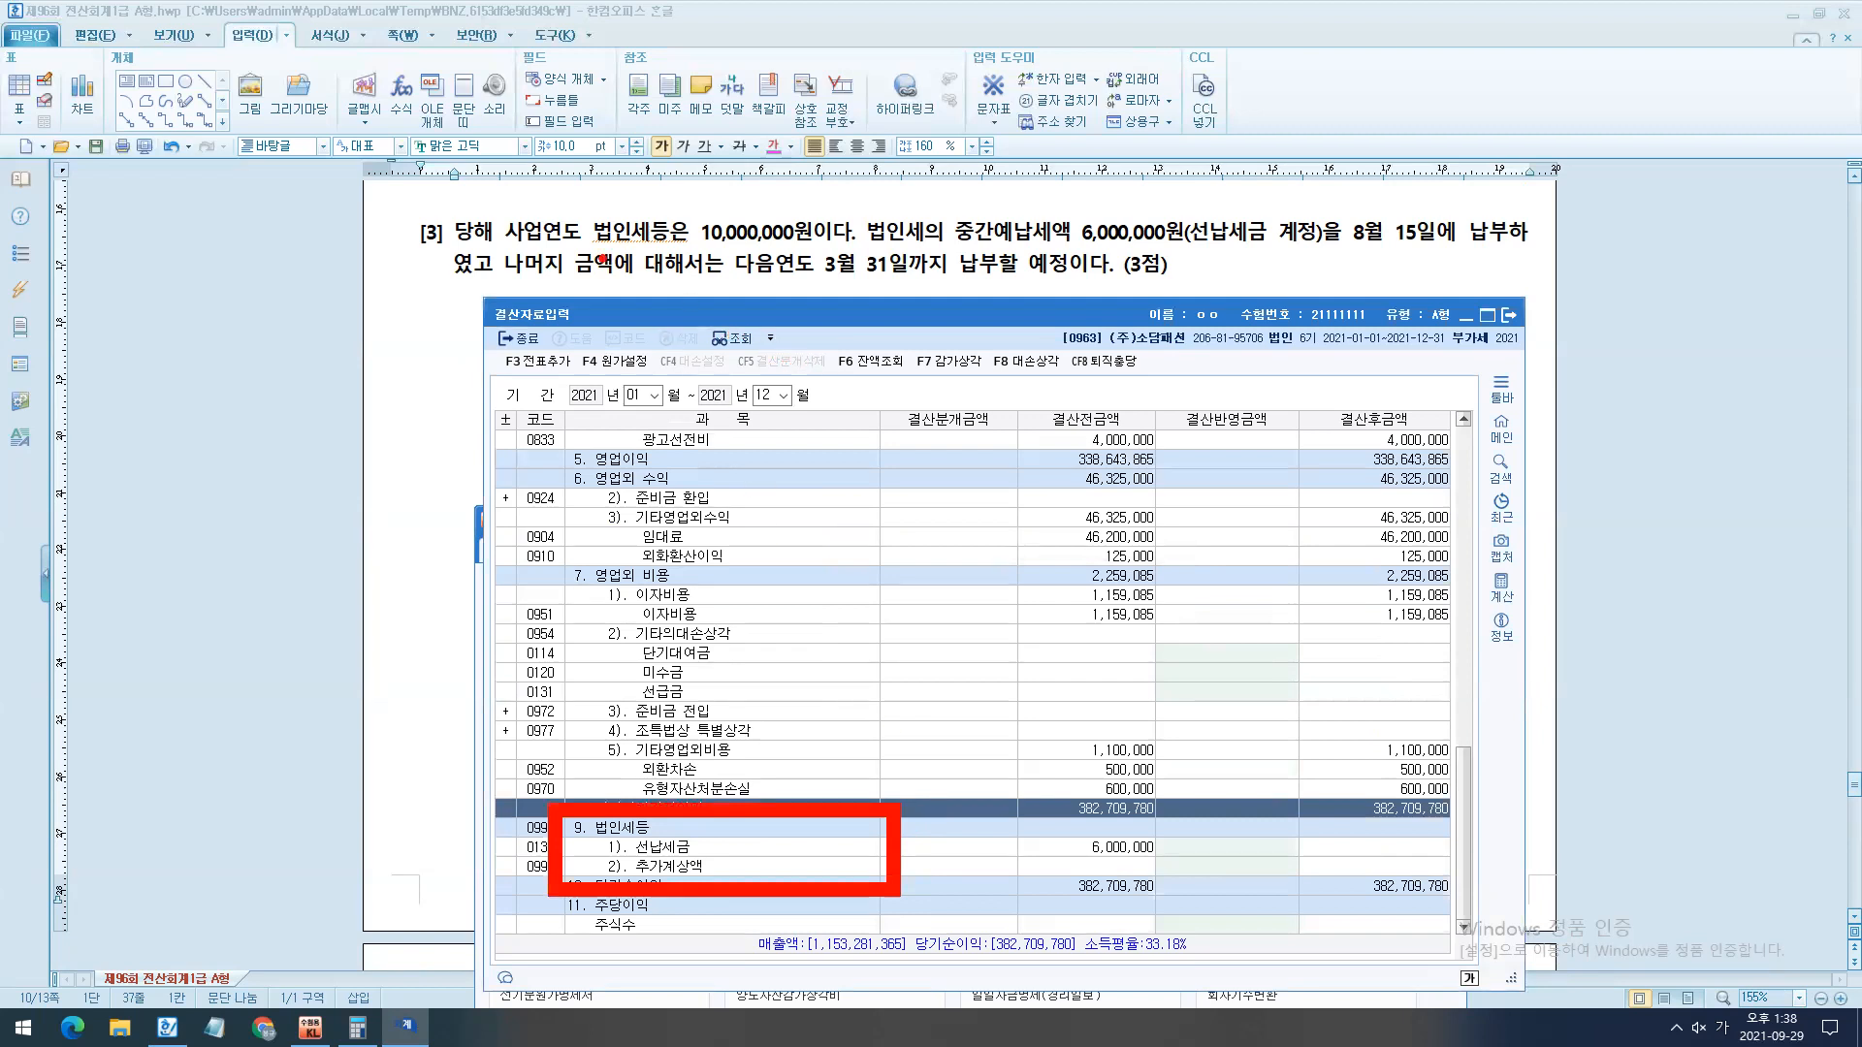
{"action": "left_click_drag", "start_coordinate": [594, 248], "coordinate": [858, 247]}
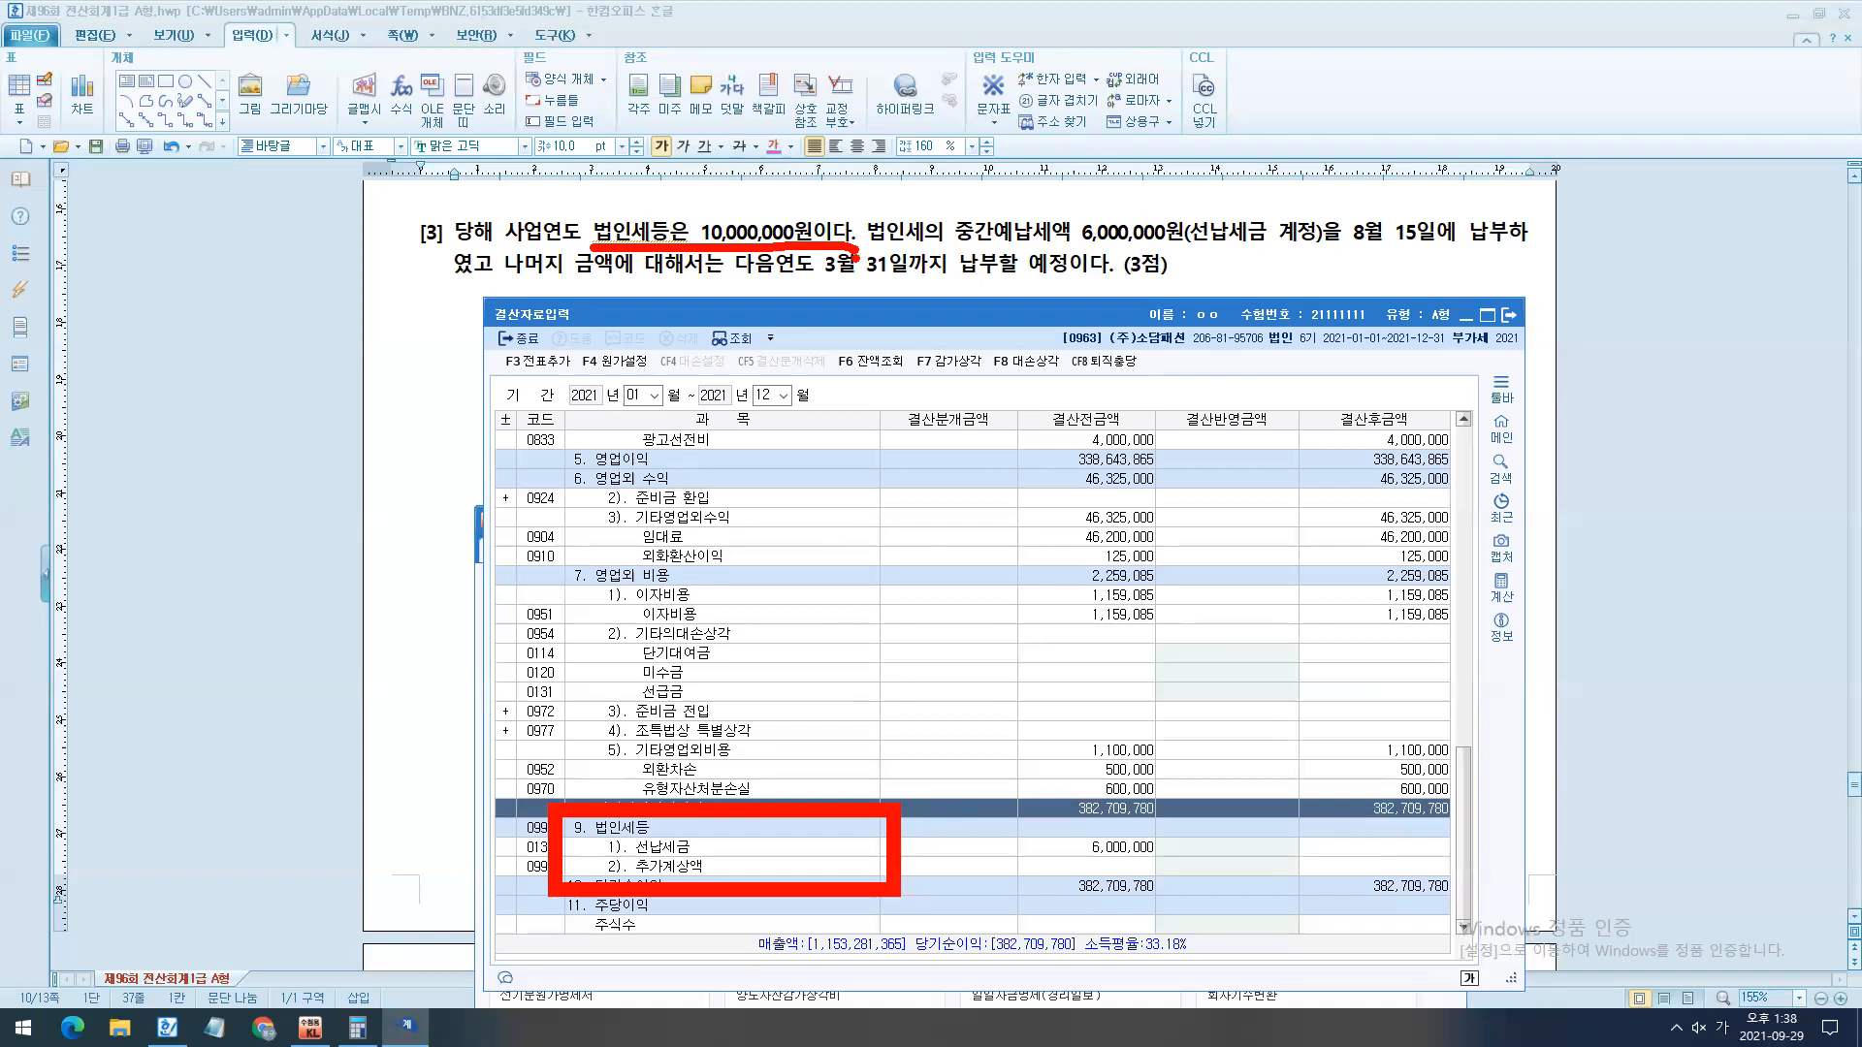
{"action": "mouse_move", "coordinate": [667, 200]}
{"action": "left_mouse_down"}
{"action": "mouse_move", "coordinate": [841, 261]}
{"action": "mouse_move", "coordinate": [1085, 257]}
{"action": "mouse_move", "coordinate": [1185, 301]}
{"action": "left_mouse_up"}
{"action": "key", "text": "e"}
{"action": "mouse_move", "coordinate": [628, 825]}
{"action": "left_mouse_down"}
{"action": "mouse_move", "coordinate": [1184, 887]}
{"action": "mouse_move", "coordinate": [1162, 868]}
{"action": "mouse_move", "coordinate": [1238, 244]}
{"action": "left_mouse_up"}
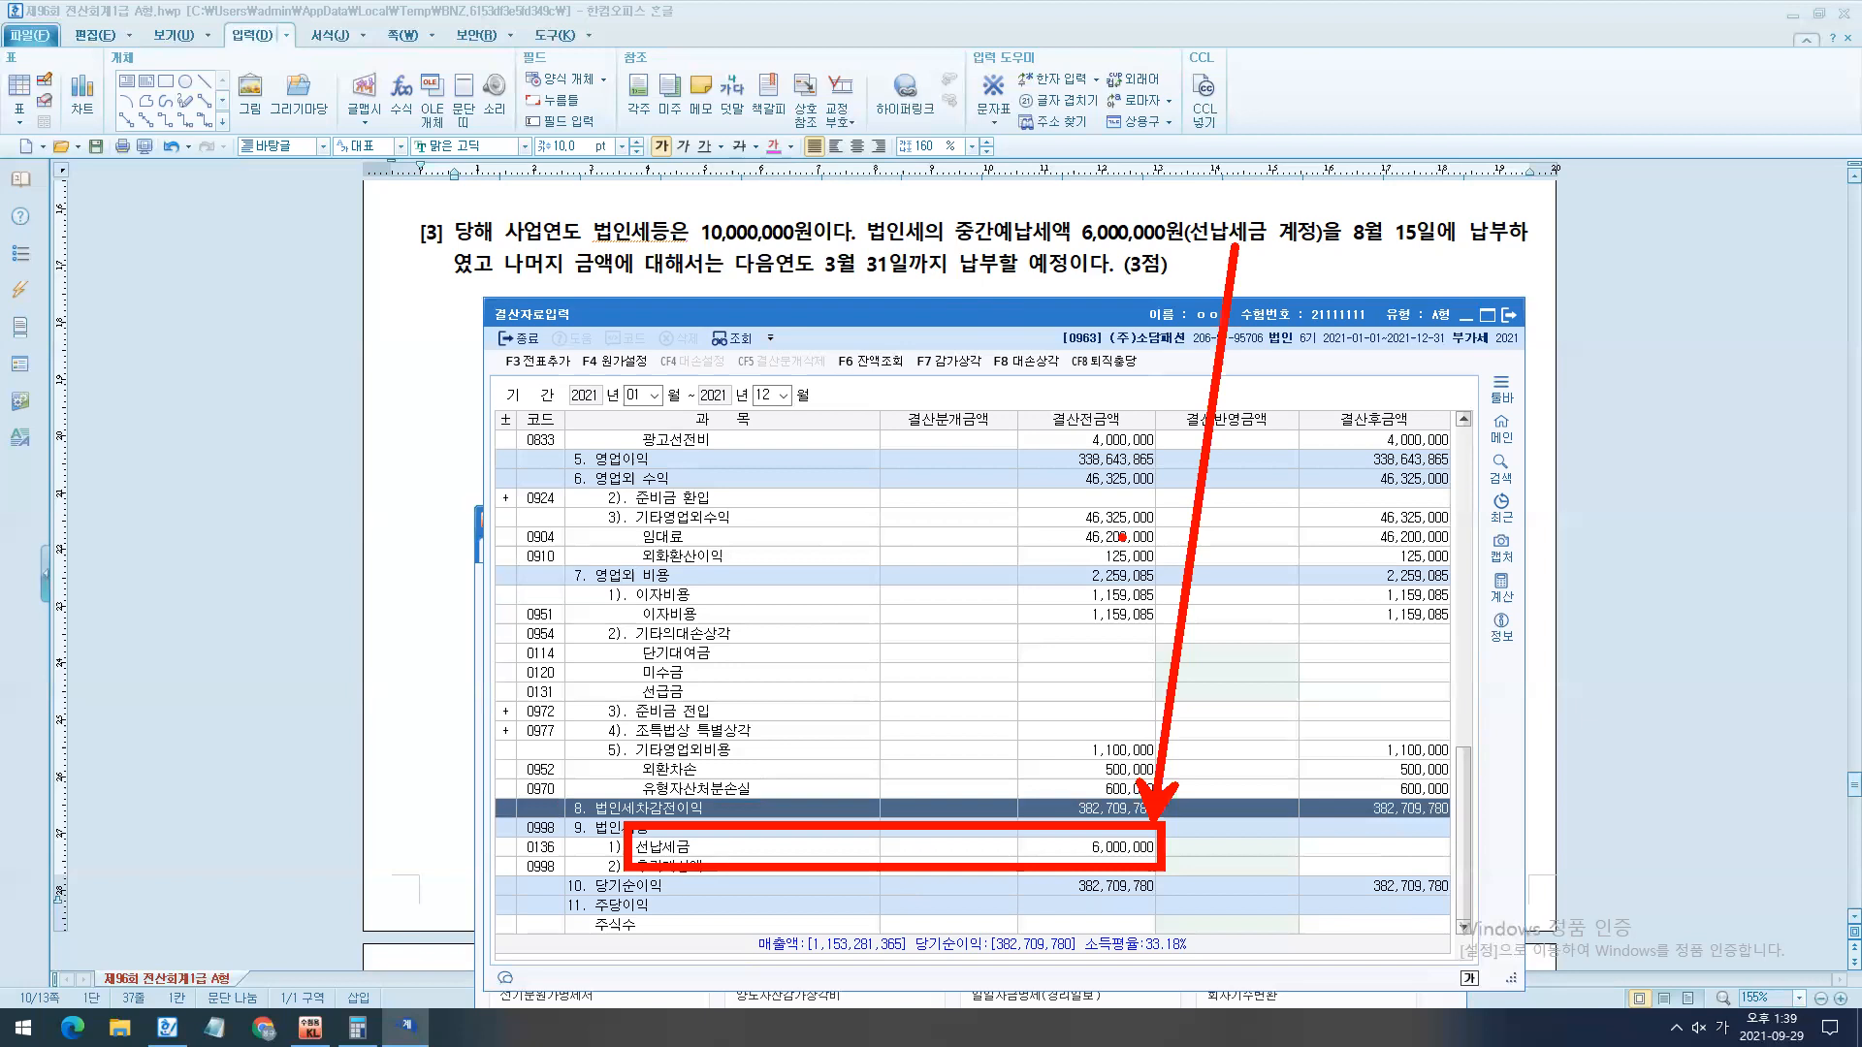
{"action": "key", "text": "Escape"}
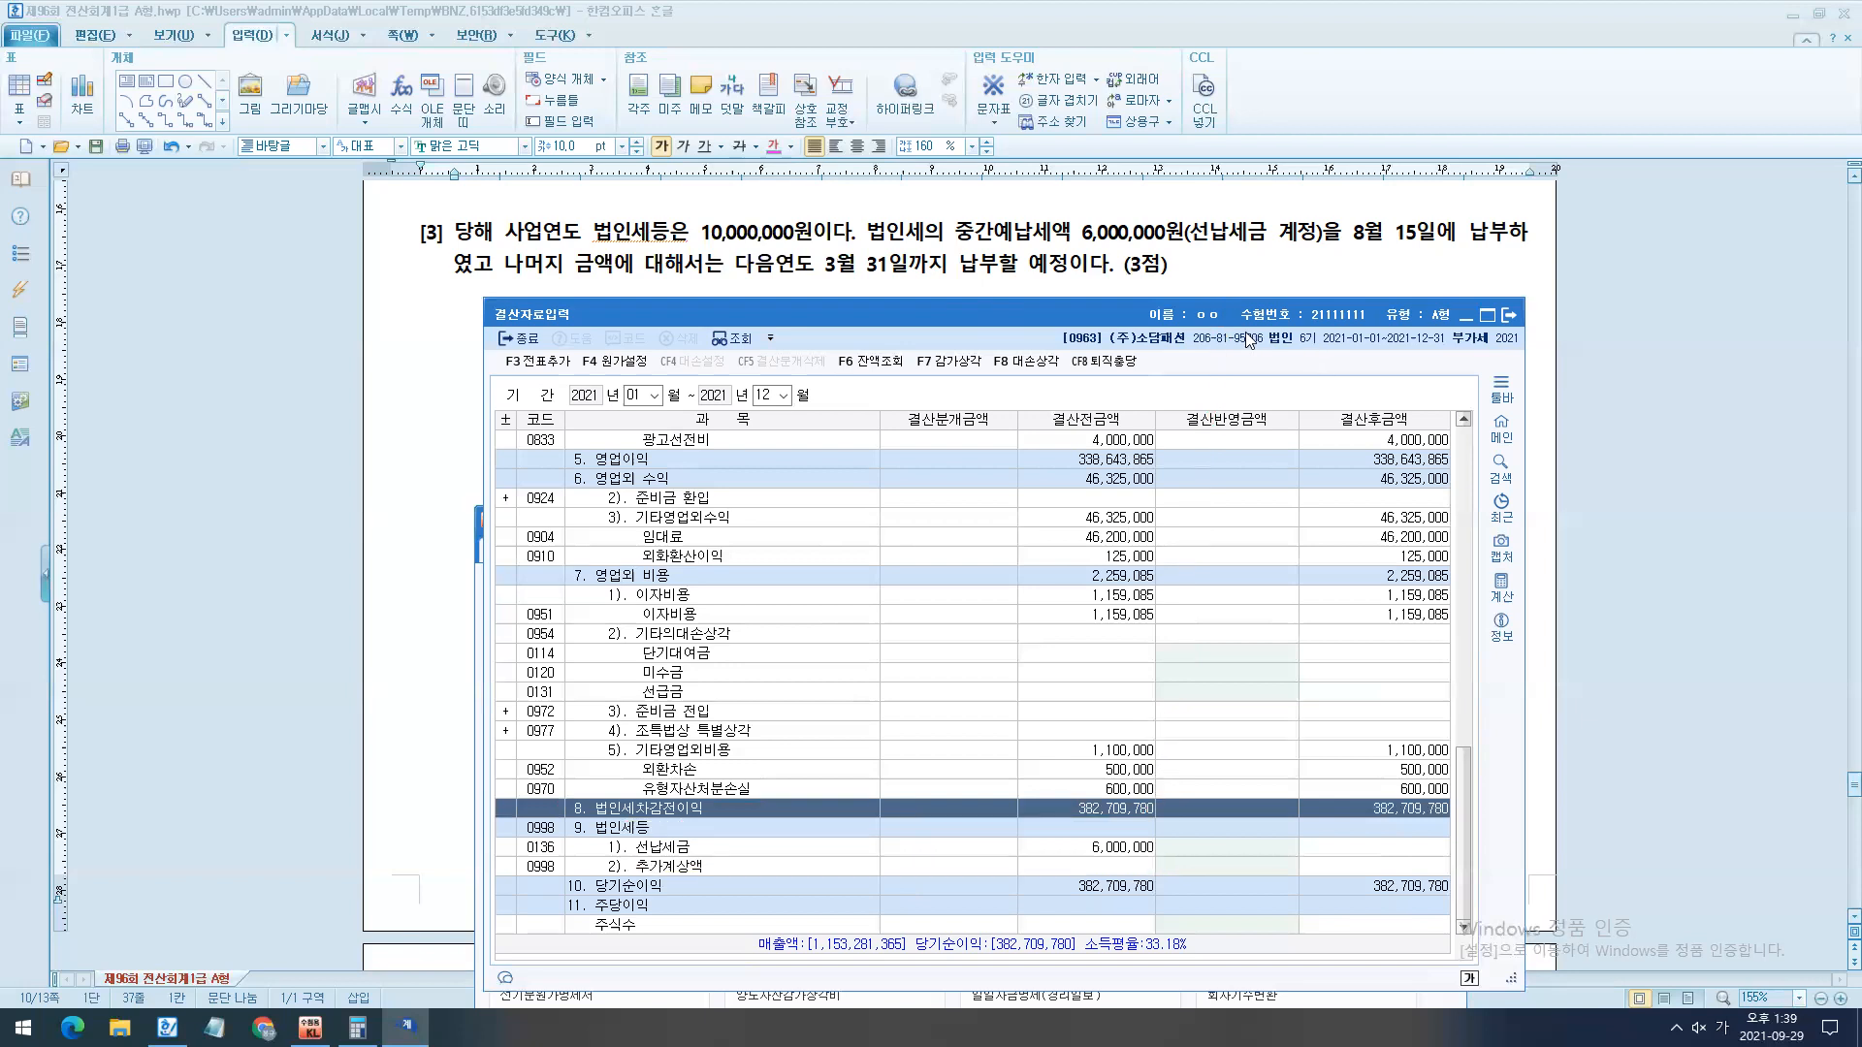
- Set the 결산반영금액 of 1). 선납세금 under 법인세등 to 6,000,000
{"action": "left_click_drag", "start_coordinate": [1245, 322], "coordinate": [1244, 275]}
{"action": "mouse_move", "coordinate": [1078, 777]}
{"action": "left_mouse_down"}
{"action": "mouse_move", "coordinate": [1163, 825]}
{"action": "mouse_move", "coordinate": [804, 803]}
{"action": "left_mouse_up"}
{"action": "key", "text": "Escape"}
{"action": "mouse_move", "coordinate": [1142, 791]}
{"action": "left_mouse_down"}
{"action": "mouse_move", "coordinate": [1178, 749]}
{"action": "mouse_move", "coordinate": [1210, 780]}
{"action": "left_mouse_up"}
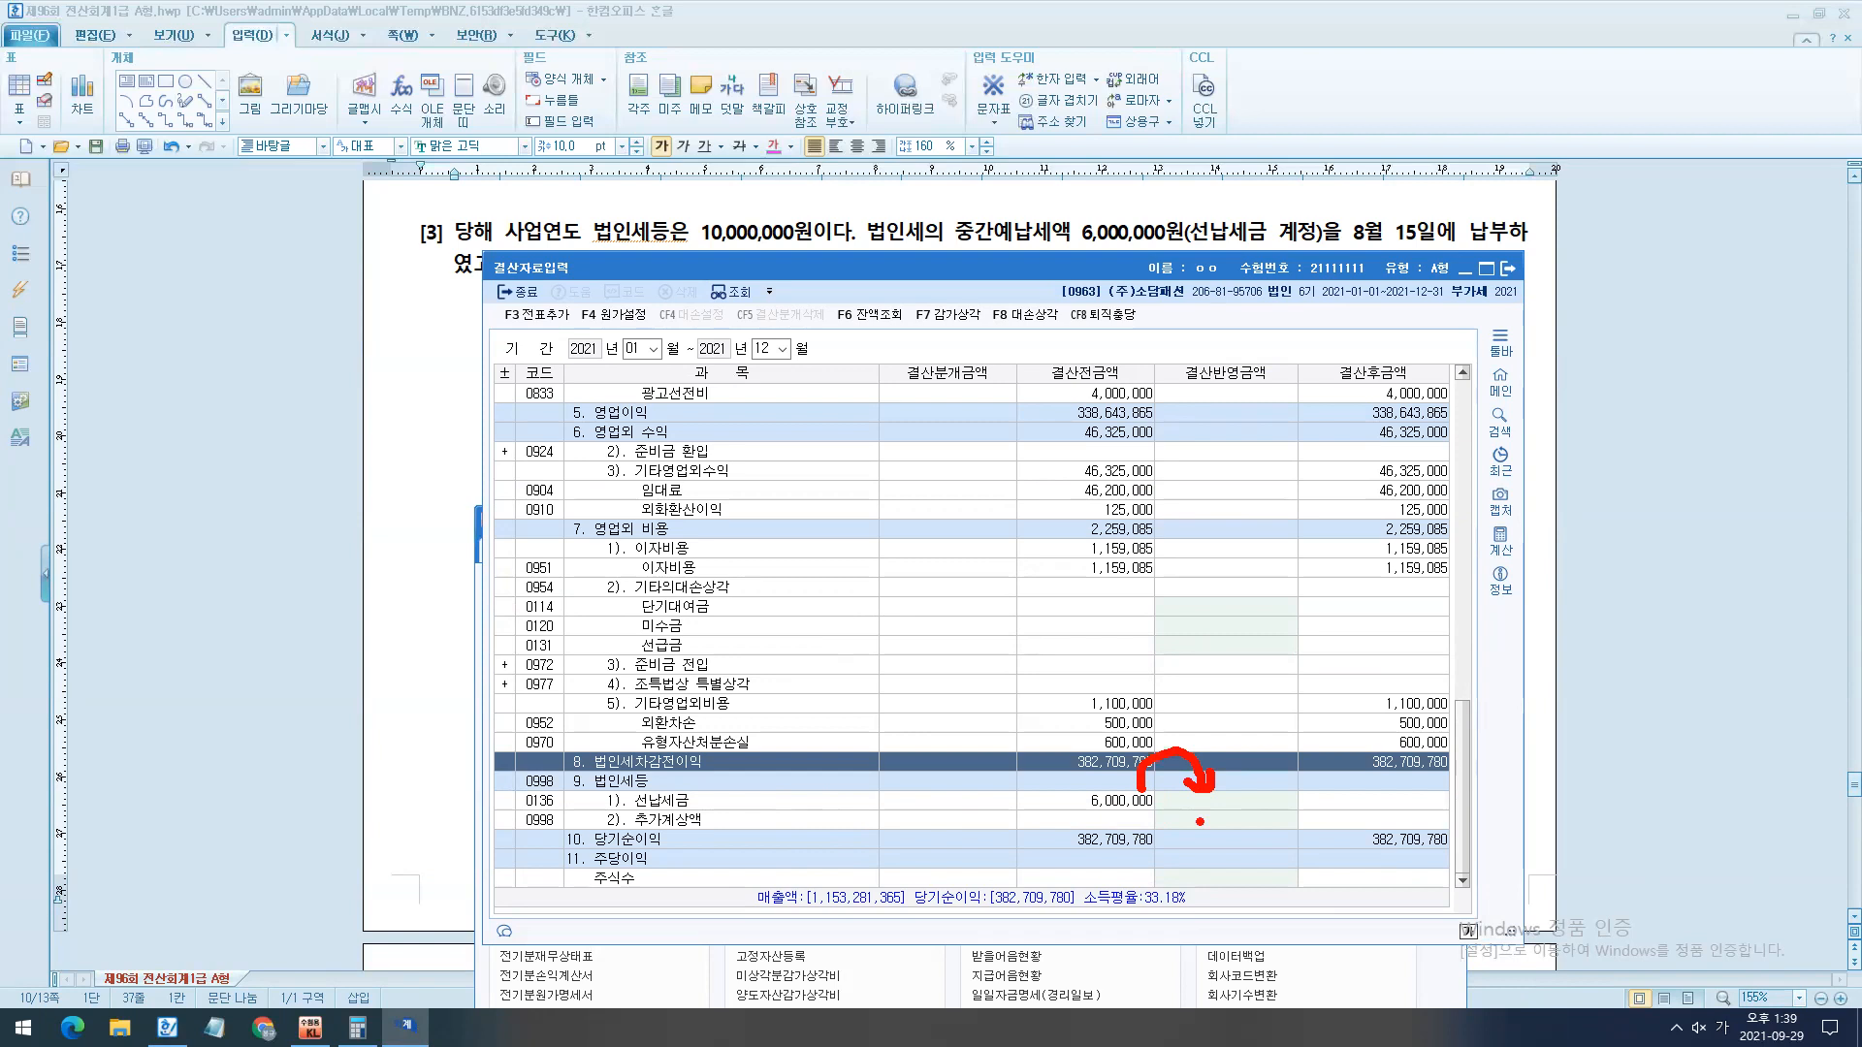
{"action": "key", "text": "Escape"}
{"action": "left_click", "coordinate": [1243, 809]}
{"action": "type", "text": "6000000"}
{"action": "key", "text": "Return"}
- Temporarily mark the 법인세등 row with an arrow, and set the 결산반영금액 of 2). 추가계상액 to 4,000,000
{"action": "key", "text": "ctrl+2"}
{"action": "mouse_move", "coordinate": [1235, 781]}
{"action": "left_mouse_down"}
{"action": "mouse_move", "coordinate": [628, 784]}
{"action": "mouse_move", "coordinate": [652, 781]}
{"action": "left_mouse_up"}
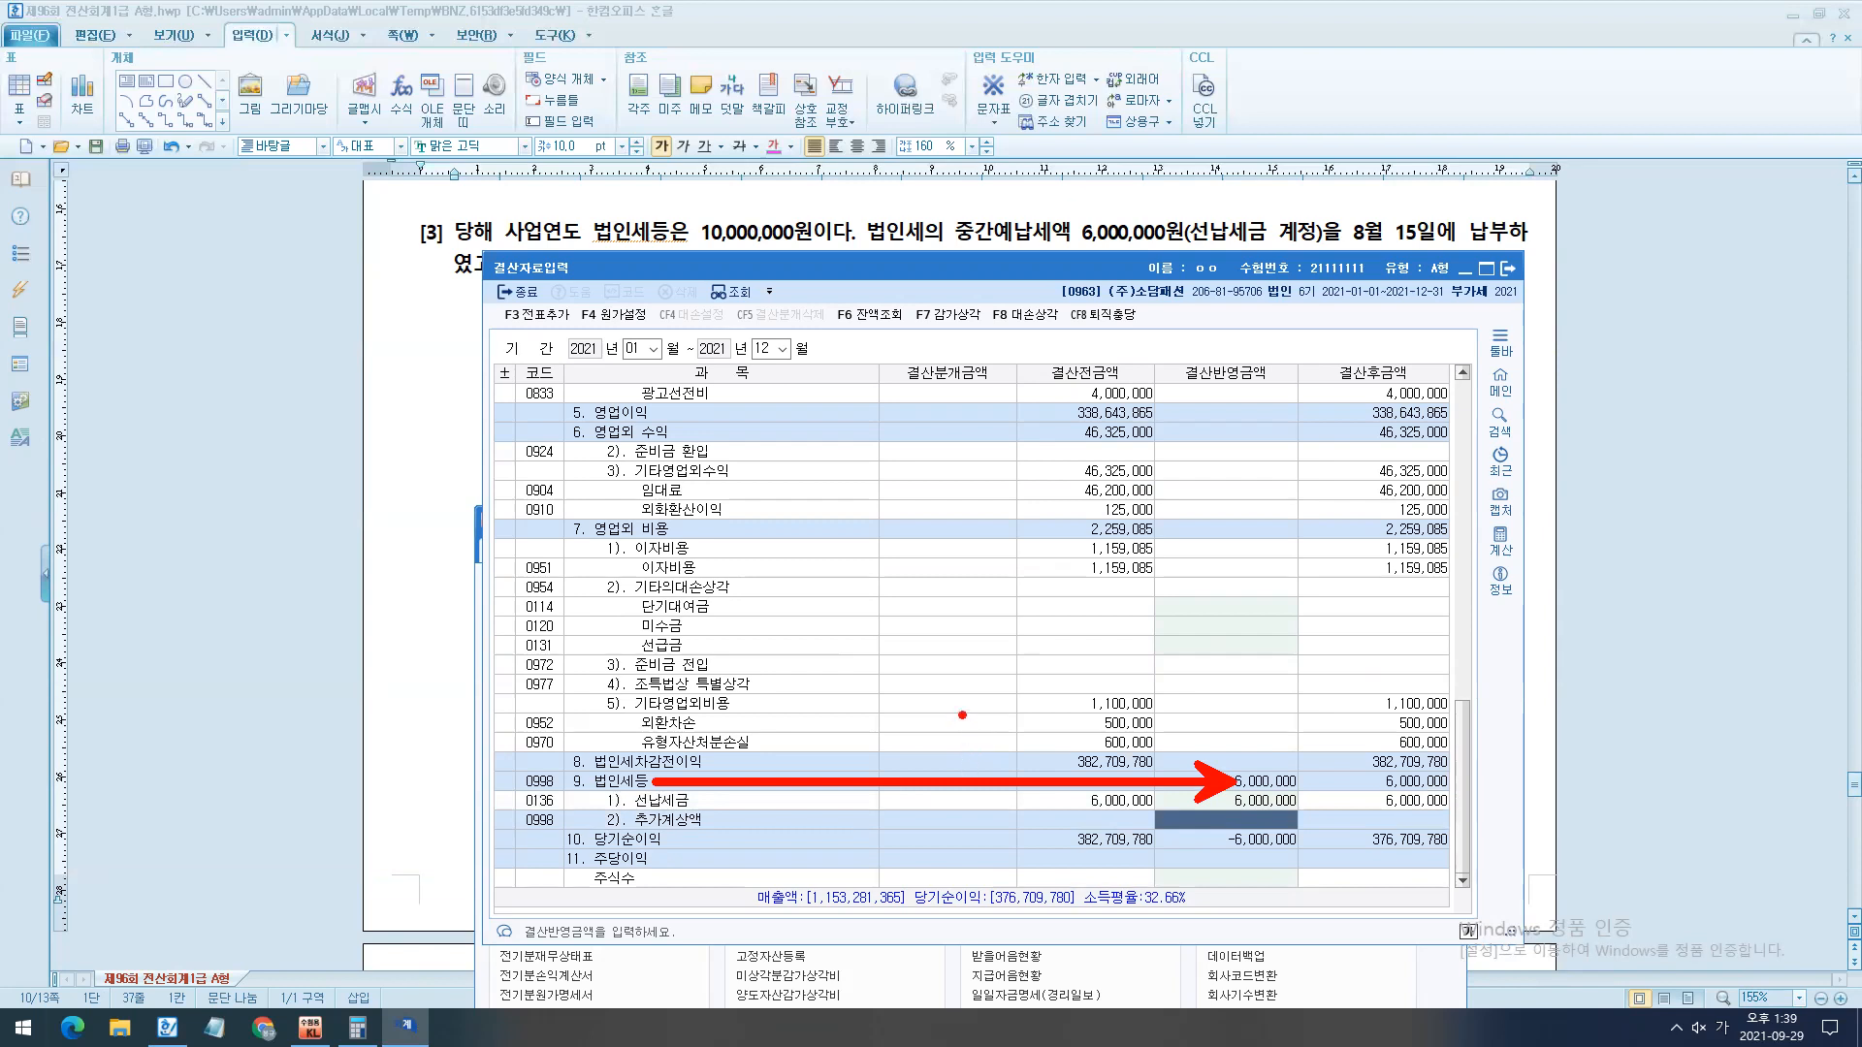
{"action": "key", "text": "Escape"}
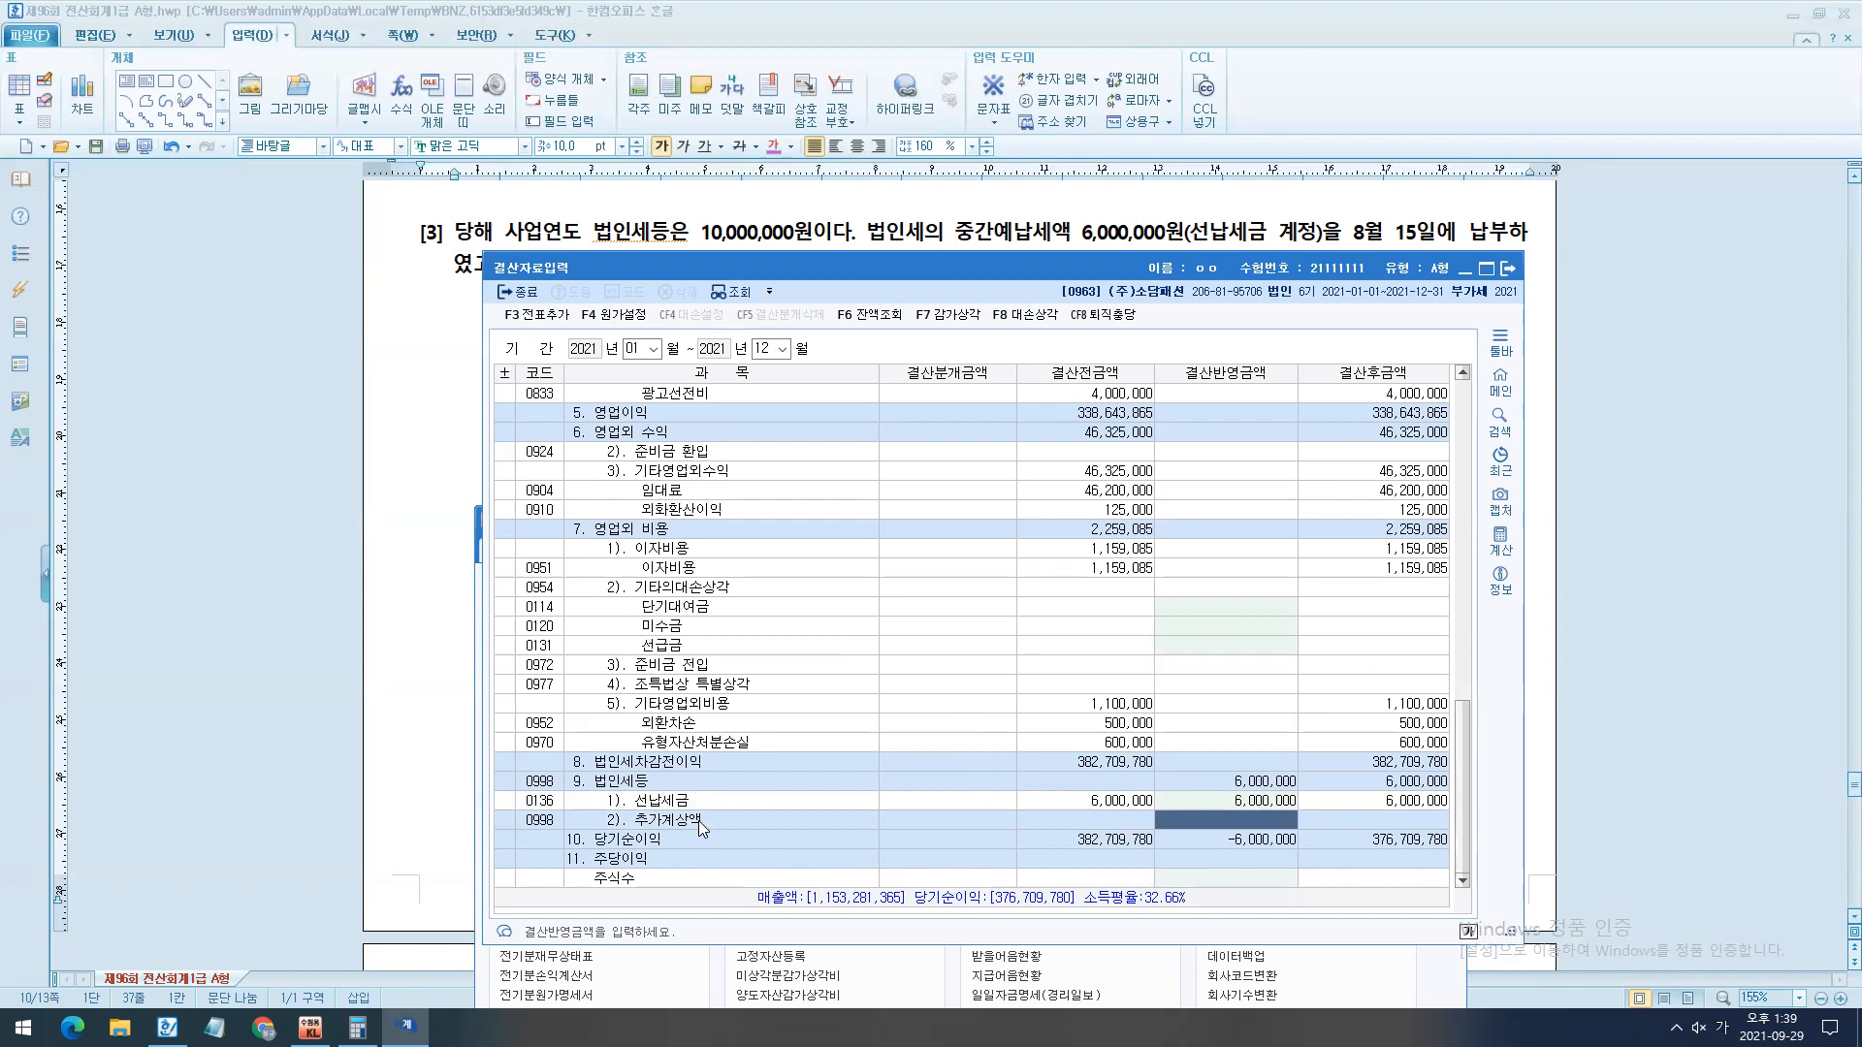
{"action": "type", "text": "4000000"}
{"action": "key", "text": "Return"}
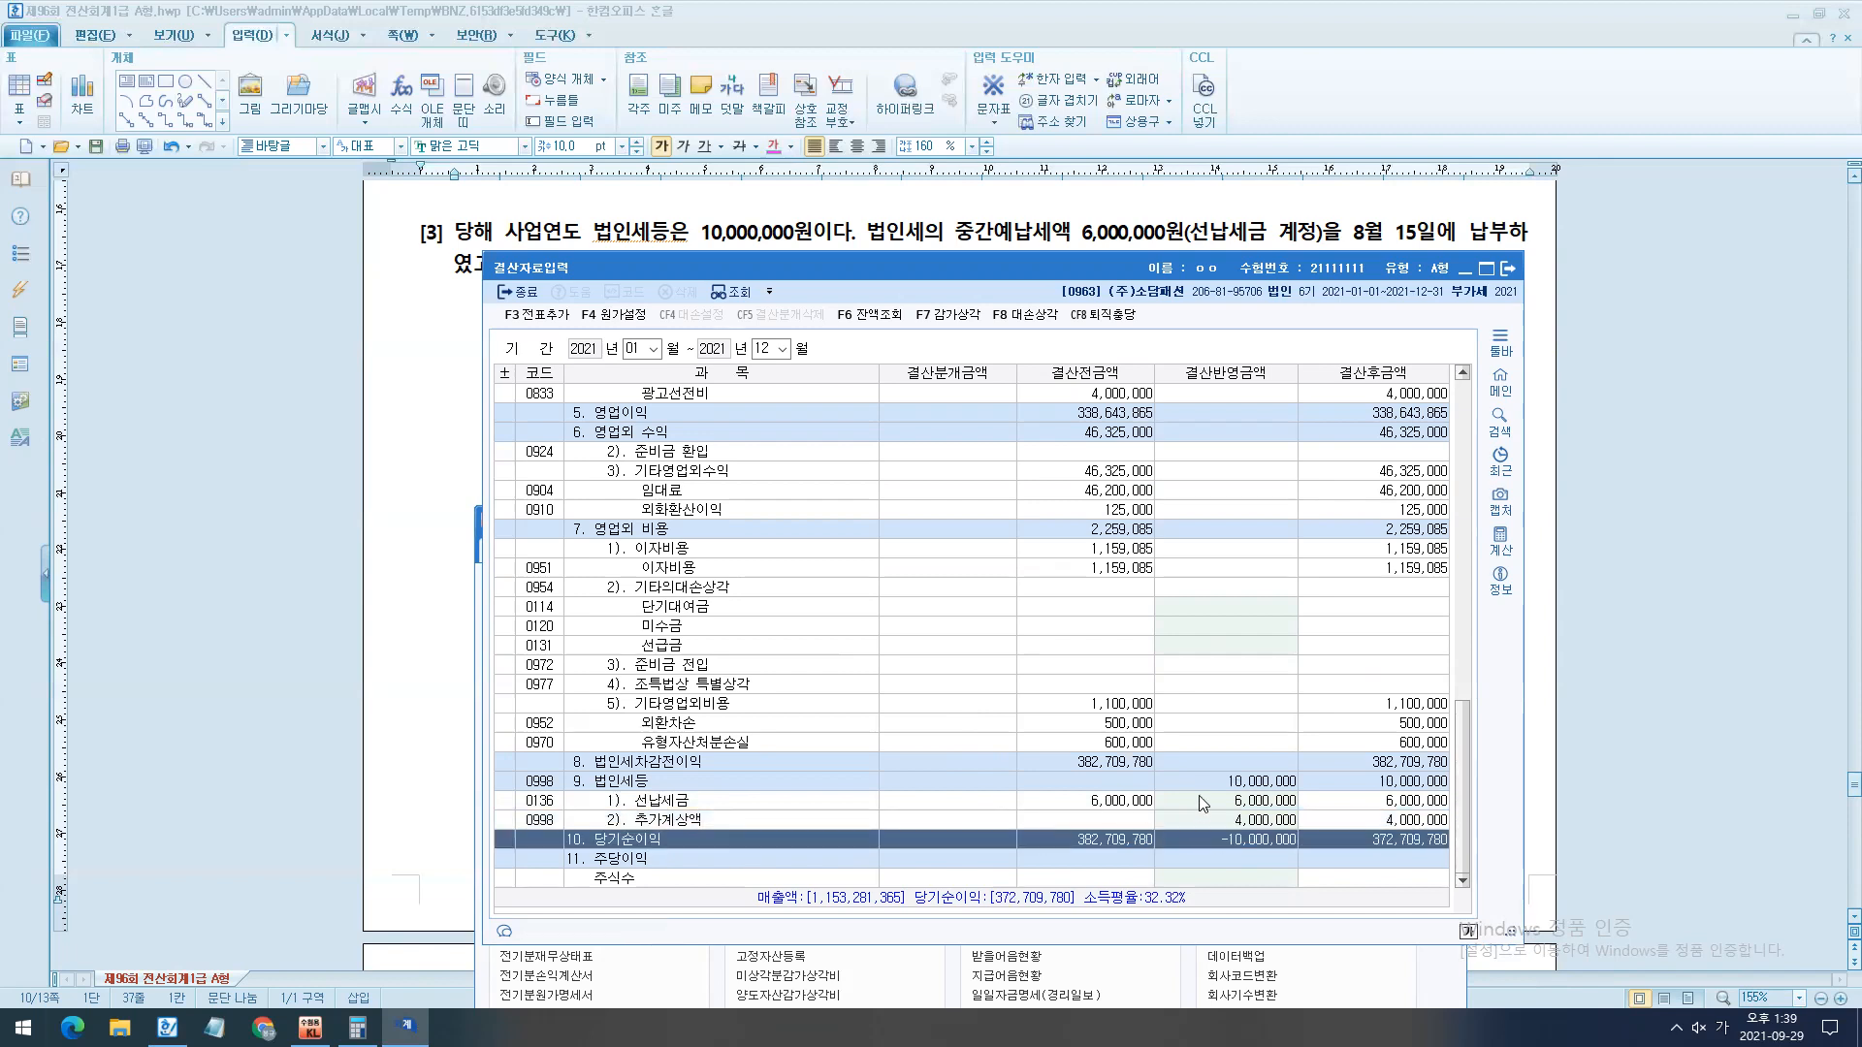
- Temporarily mark the 법인세등 row, box its 결산반영금액 amounts, link them to 전표추가 with an arrow, and clear the ink
{"action": "left_click_drag", "start_coordinate": [1216, 777], "coordinate": [654, 778]}
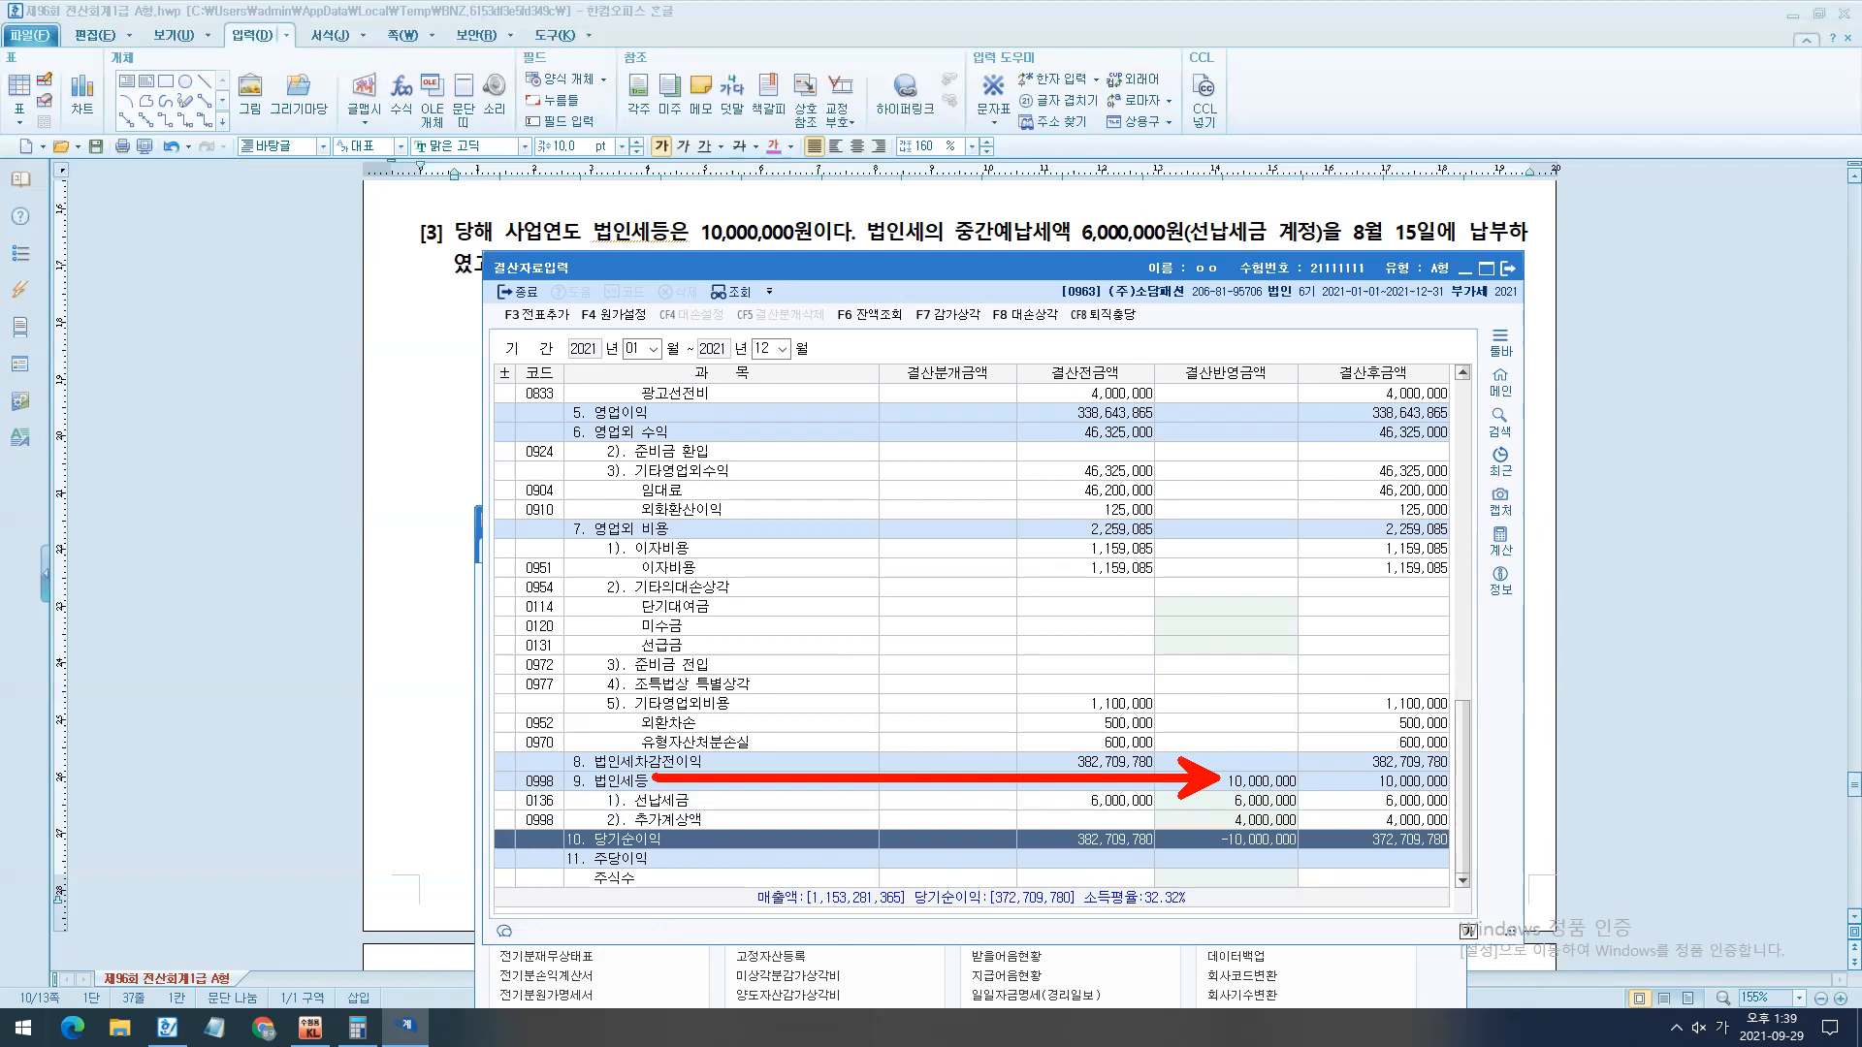
{"action": "key", "text": "Escape"}
{"action": "key", "text": "ctrl+2"}
{"action": "mouse_move", "coordinate": [1149, 786]}
{"action": "left_mouse_down"}
{"action": "mouse_move", "coordinate": [1204, 777]}
{"action": "mouse_move", "coordinate": [1302, 826]}
{"action": "left_mouse_up"}
{"action": "key", "text": "e"}
{"action": "left_click_drag", "start_coordinate": [1190, 761], "coordinate": [1324, 833]}
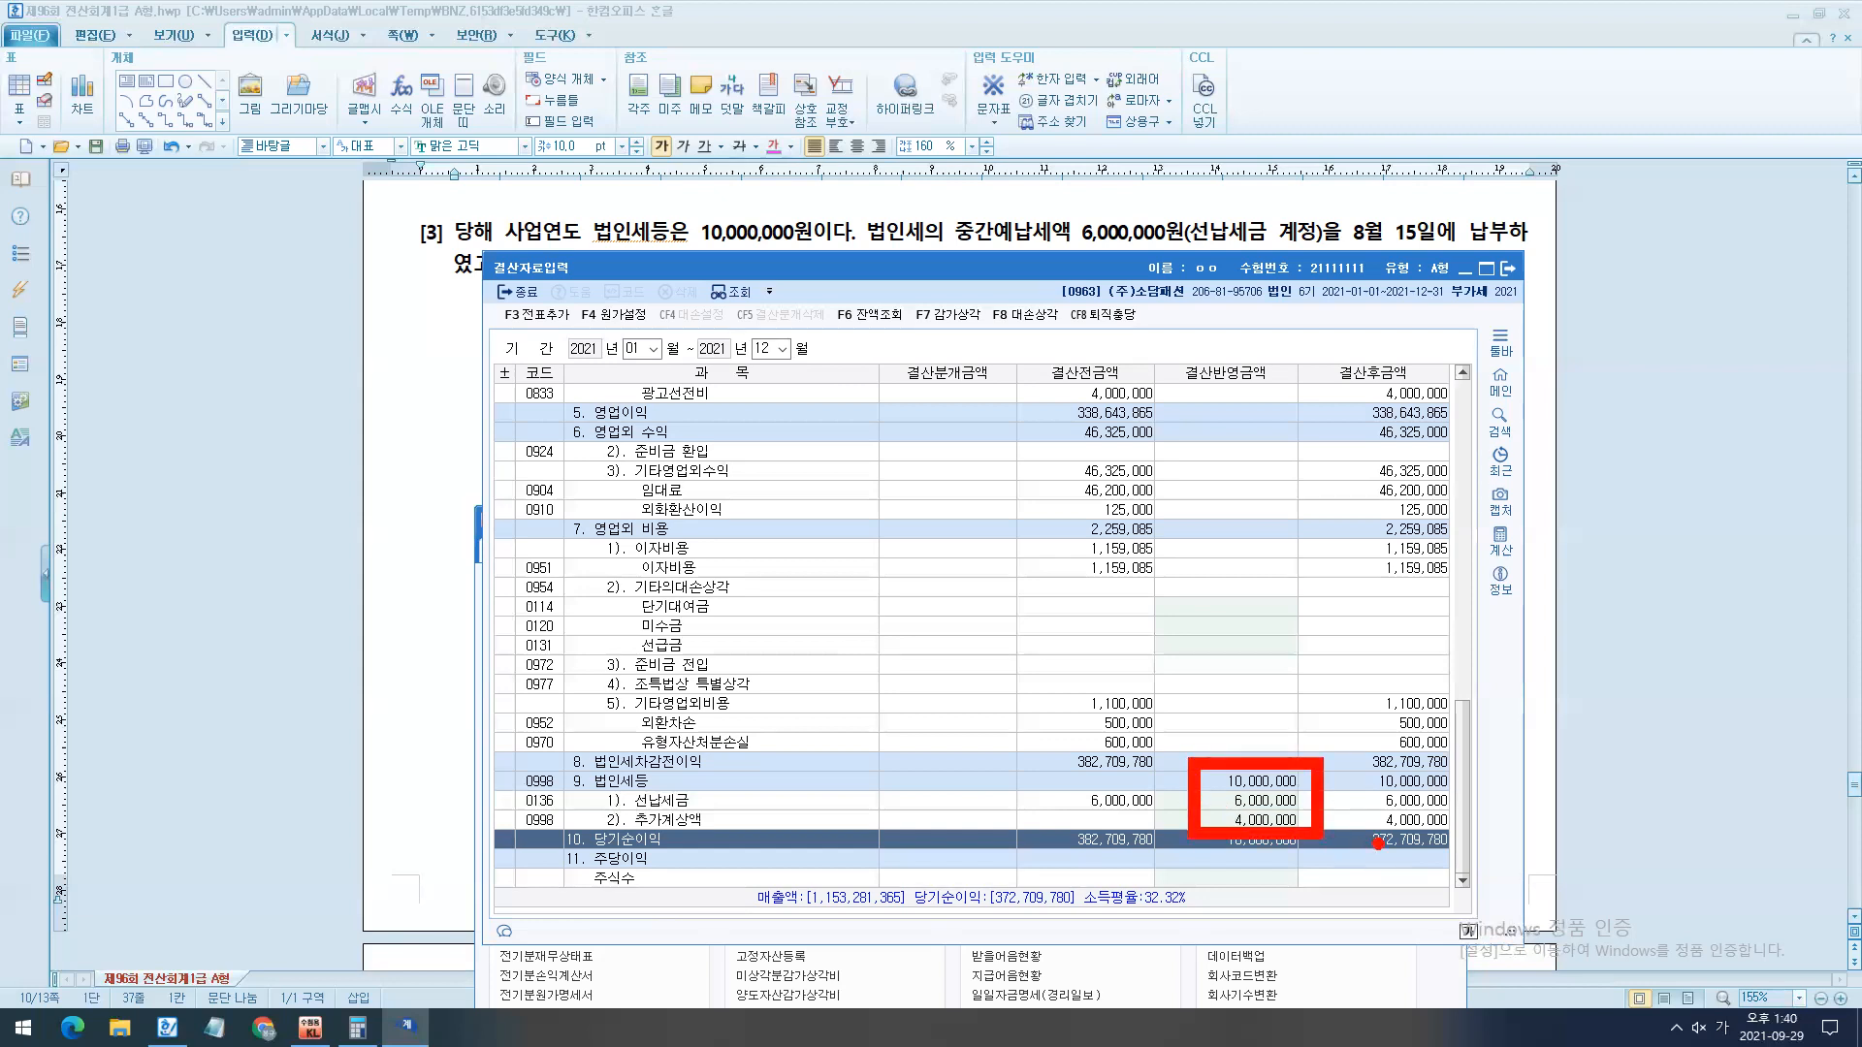
{"action": "mouse_move", "coordinate": [1186, 758]}
{"action": "left_mouse_down"}
{"action": "mouse_move", "coordinate": [456, 347]}
{"action": "mouse_move", "coordinate": [536, 328]}
{"action": "mouse_move", "coordinate": [470, 339]}
{"action": "left_mouse_up"}
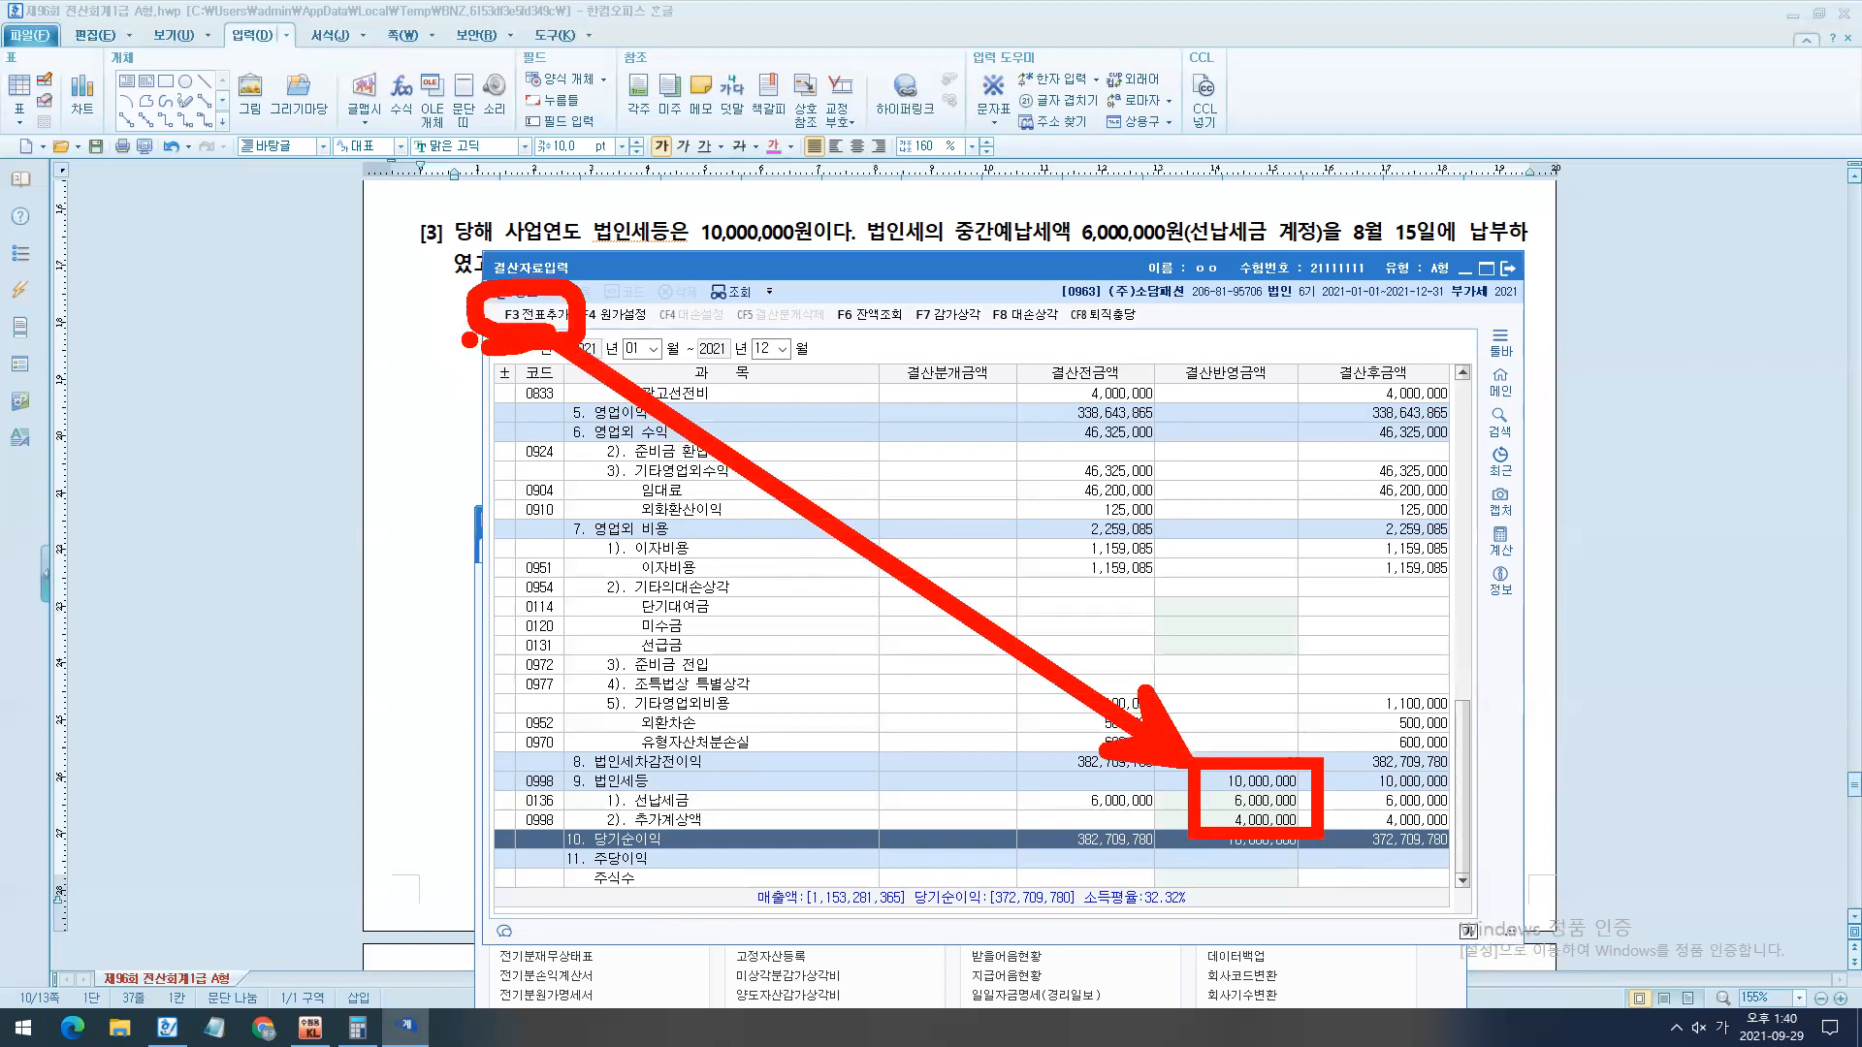
{"action": "key", "text": "Escape"}
- Generate the automatic closing entries with 전표추가, and close the 결산자료입력 window and KcLep
{"action": "left_click", "coordinate": [537, 314]}
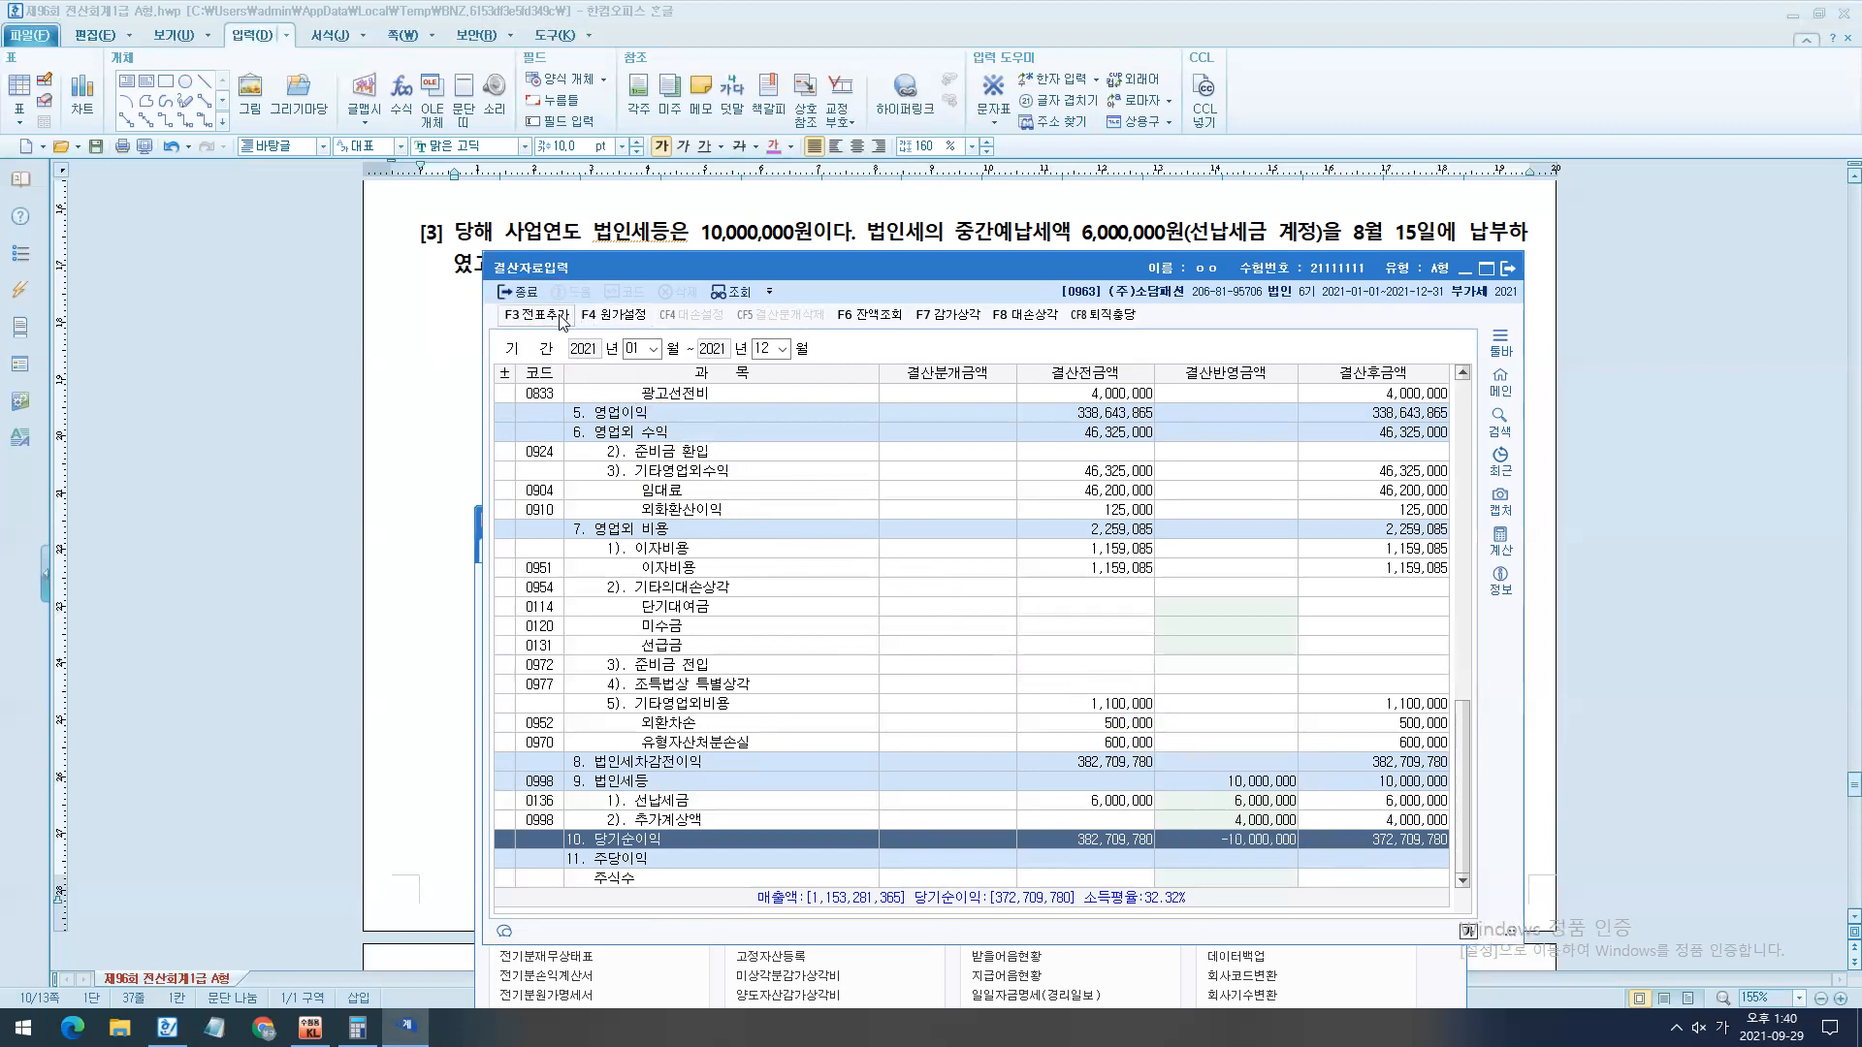
{"action": "left_click", "coordinate": [1033, 641]}
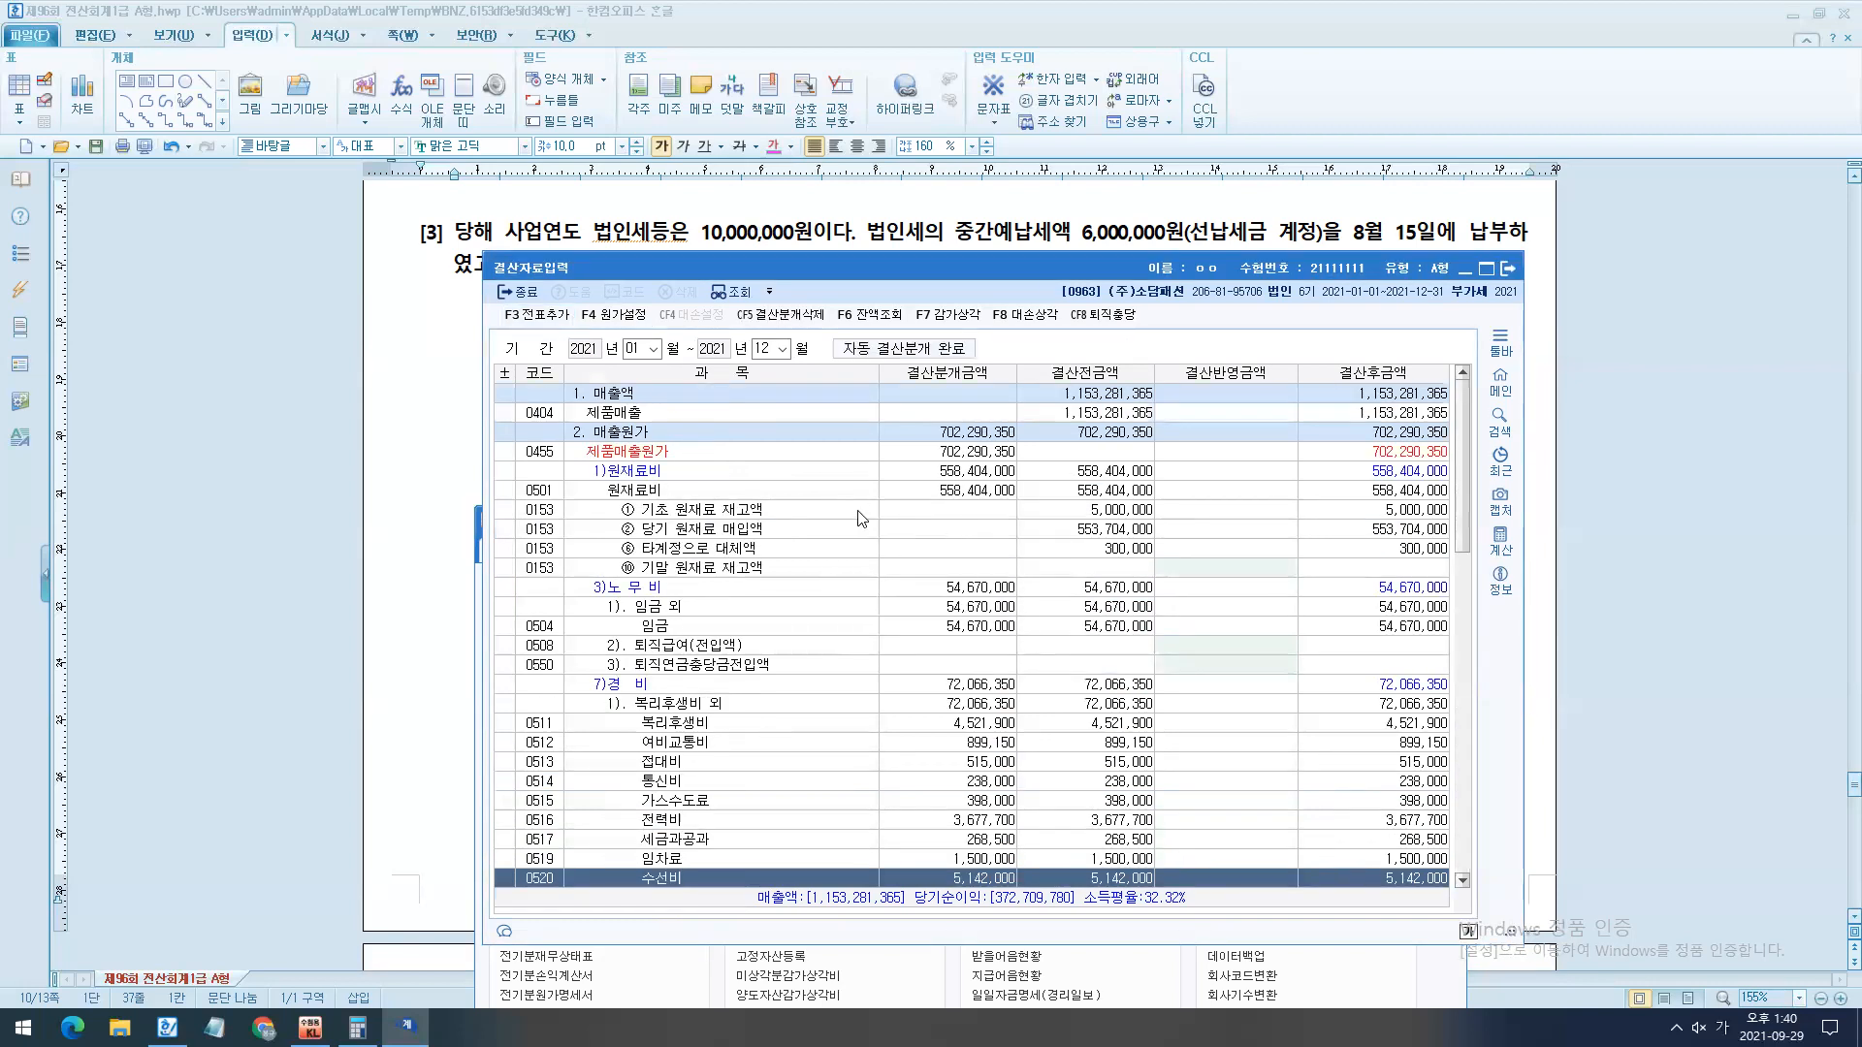
{"action": "left_click_drag", "start_coordinate": [822, 331], "coordinate": [1045, 382]}
{"action": "left_click", "coordinate": [1506, 269]}
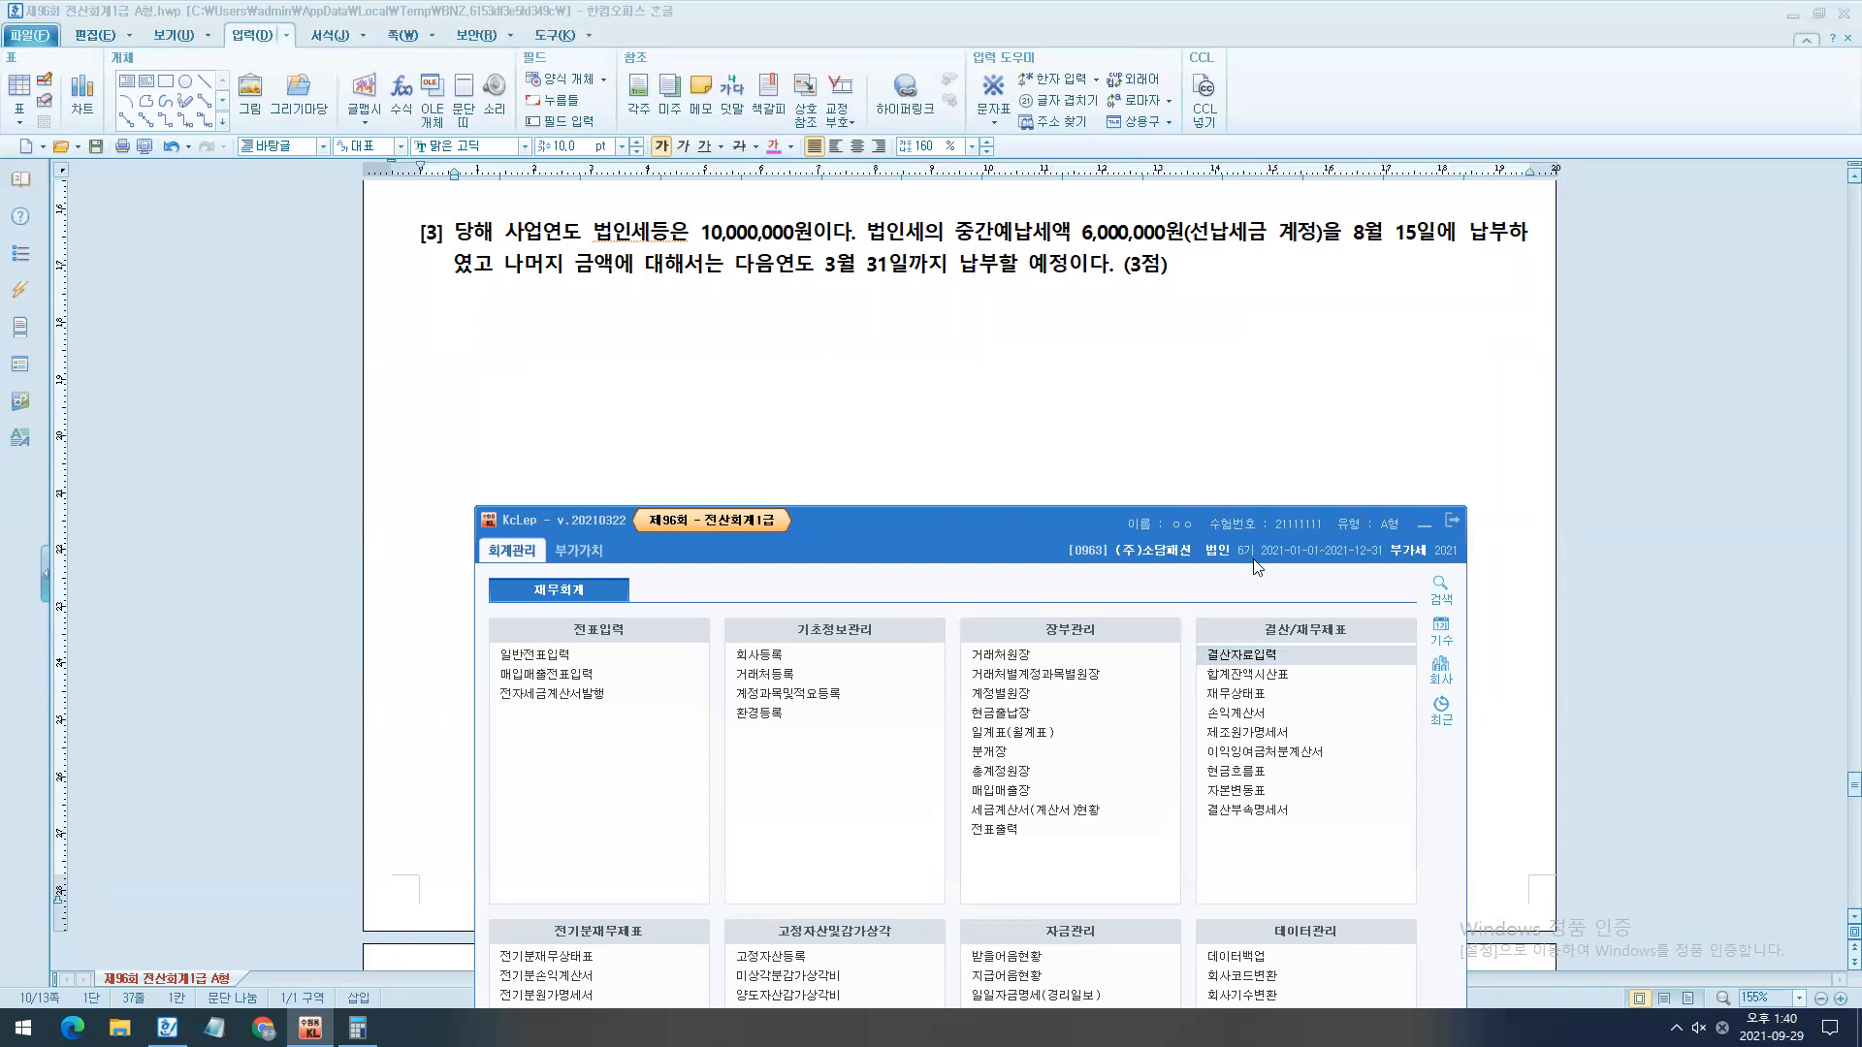
{"action": "left_click", "coordinate": [1452, 520]}
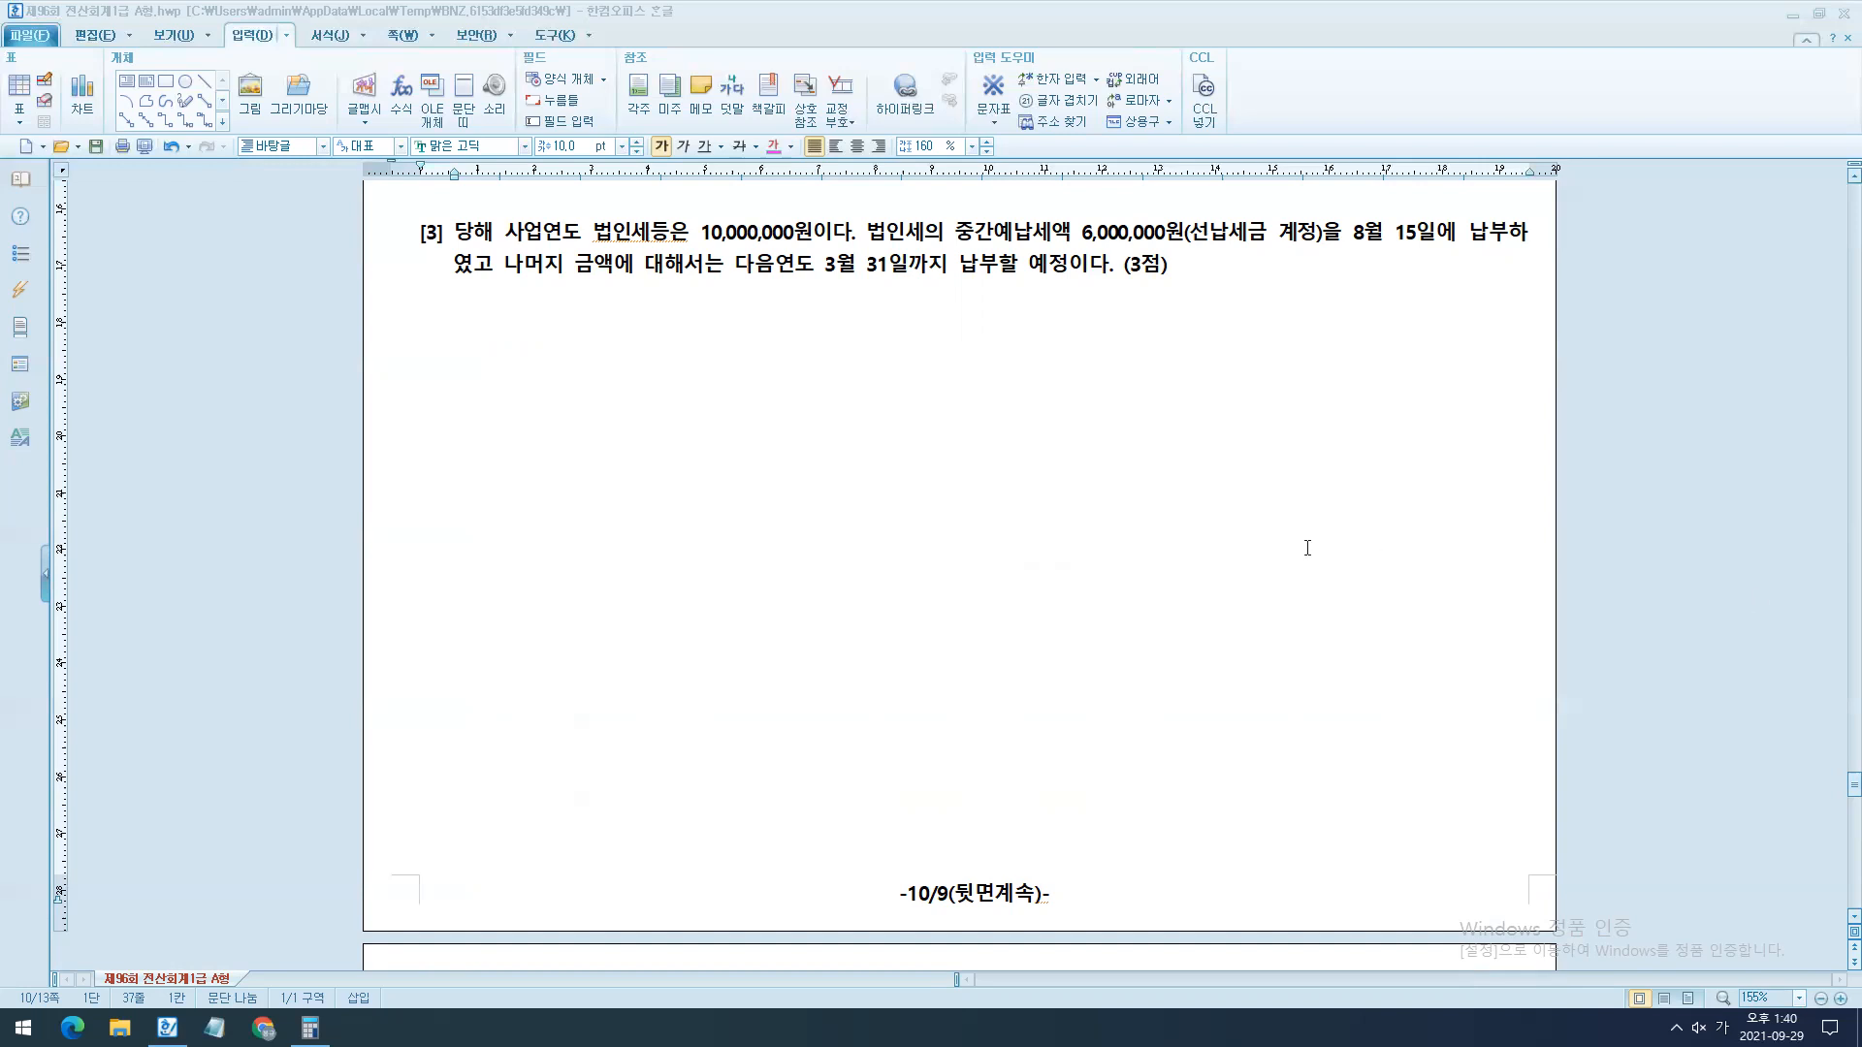
- Go to 문제6 in the exam document and highlight question [1]'s text on the highest 제품매출액 month and amount
{"action": "scroll", "coordinate": [1334, 552], "scroll_direction": "down", "scroll_amount": 3}
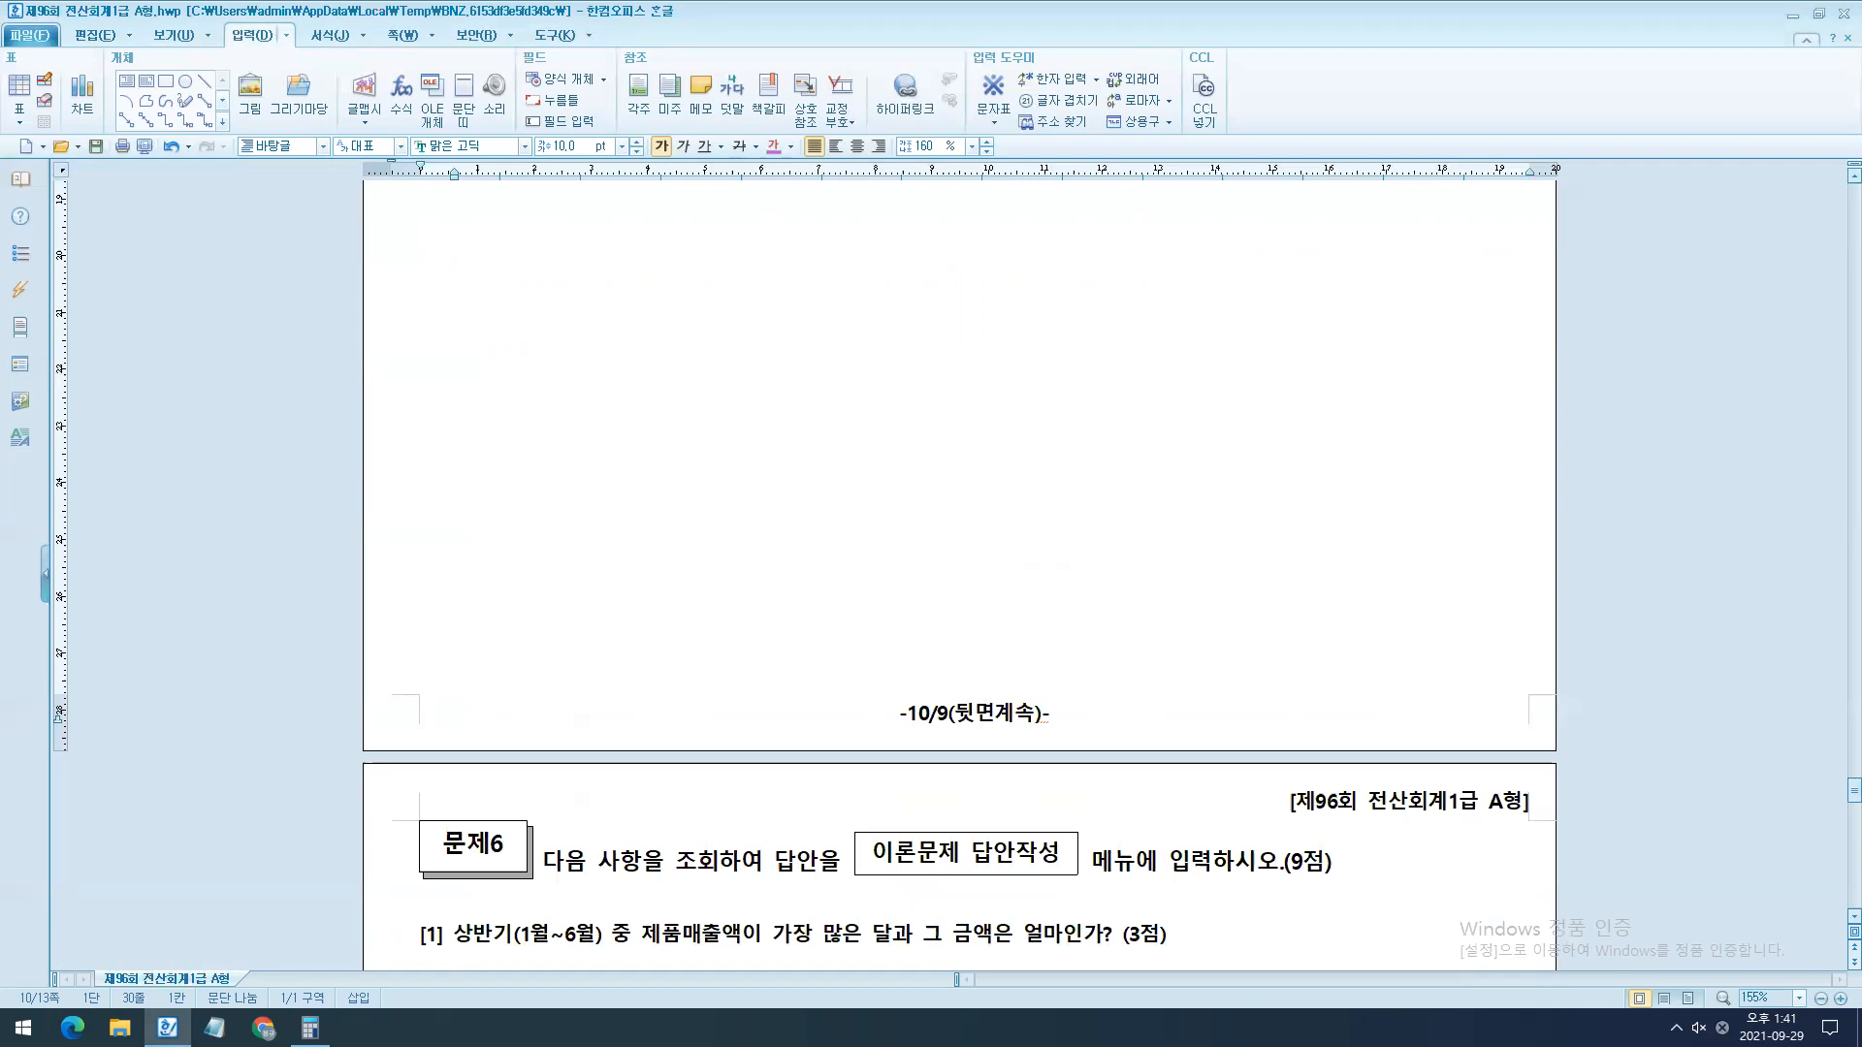
{"action": "key", "text": "alt+Tab"}
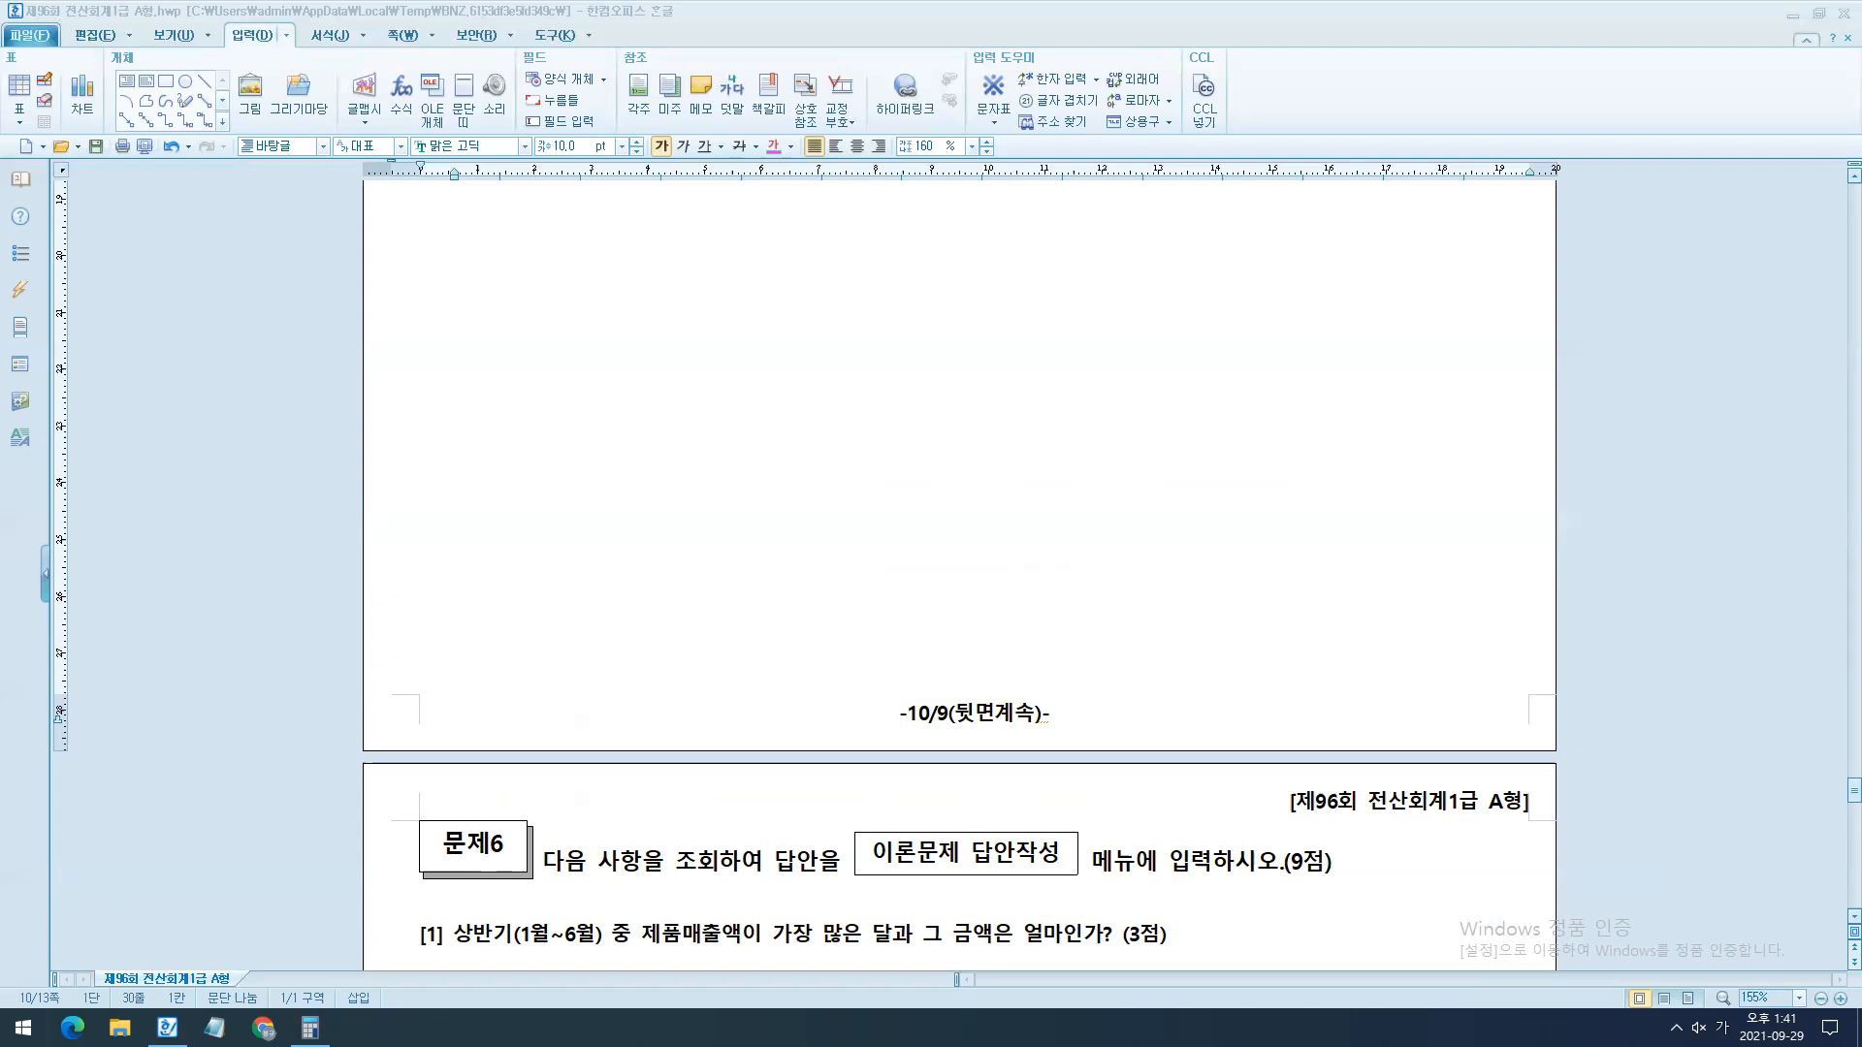
{"action": "scroll", "coordinate": [635, 485], "scroll_direction": "down", "scroll_amount": 5}
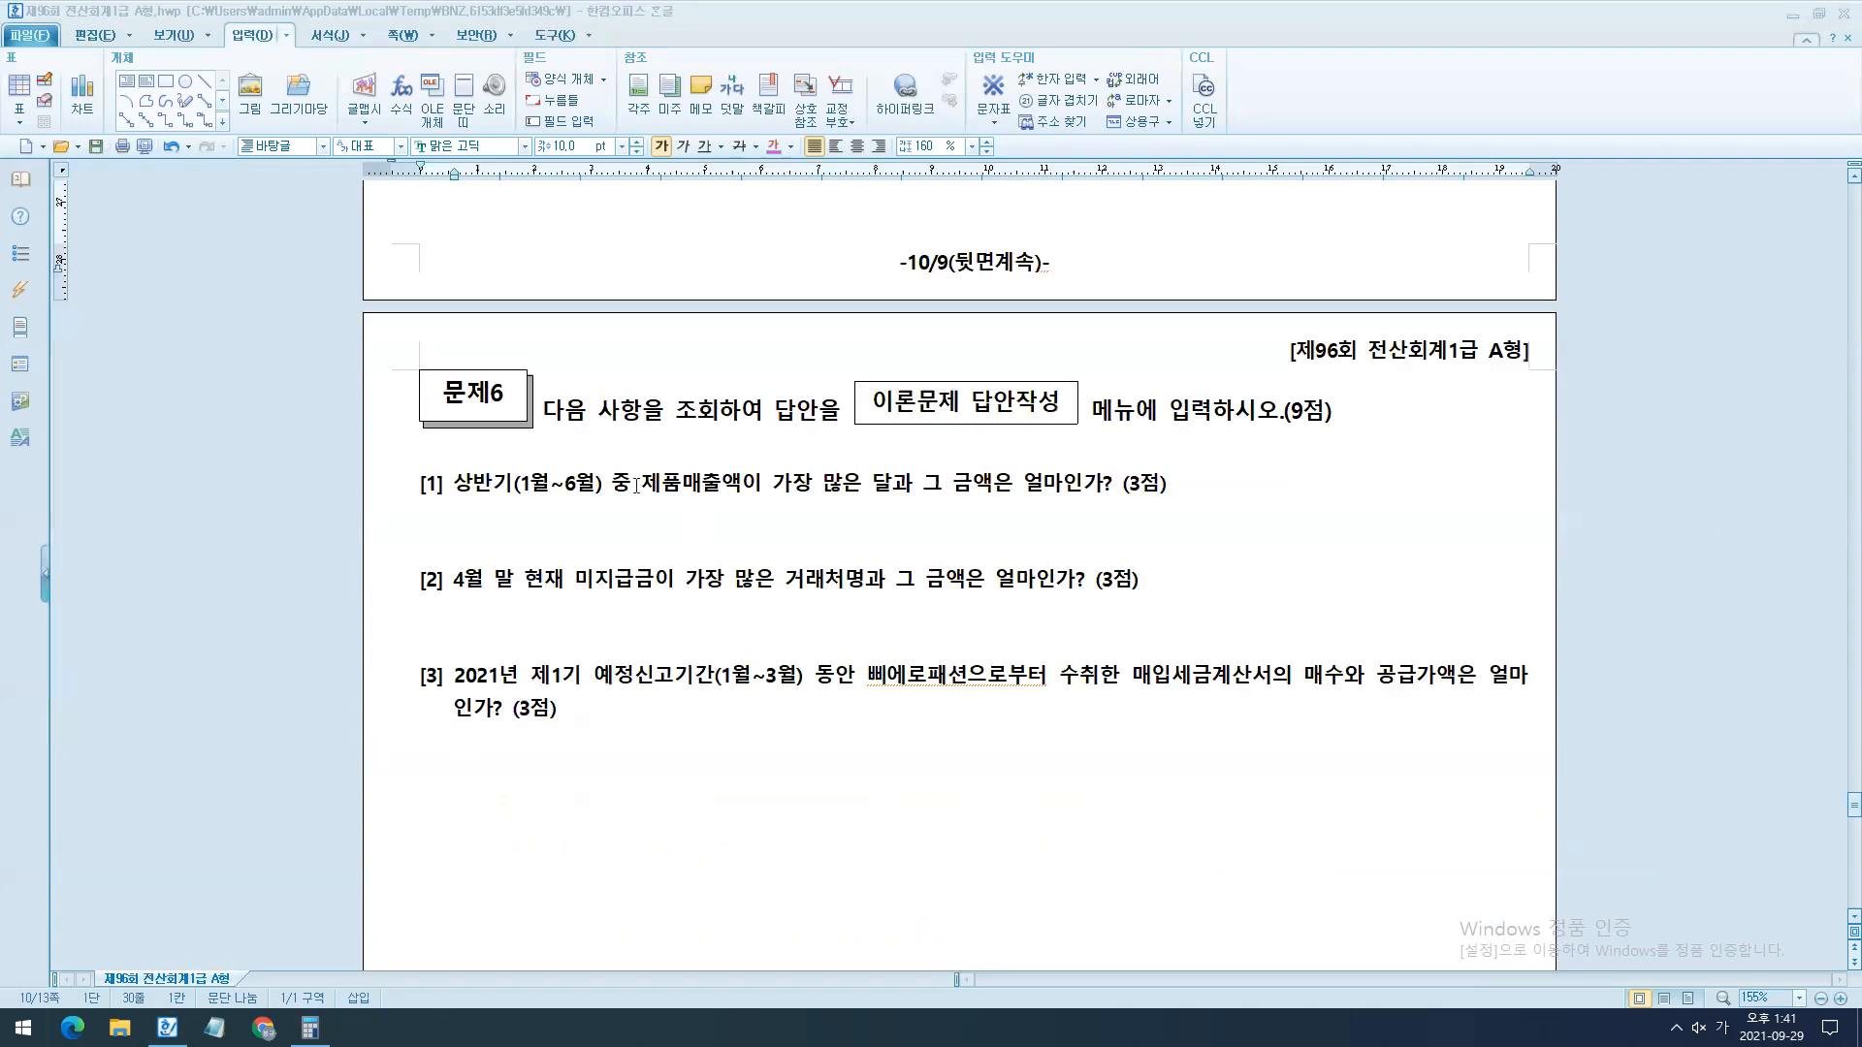
{"action": "left_click_drag", "start_coordinate": [603, 482], "coordinate": [1214, 503]}
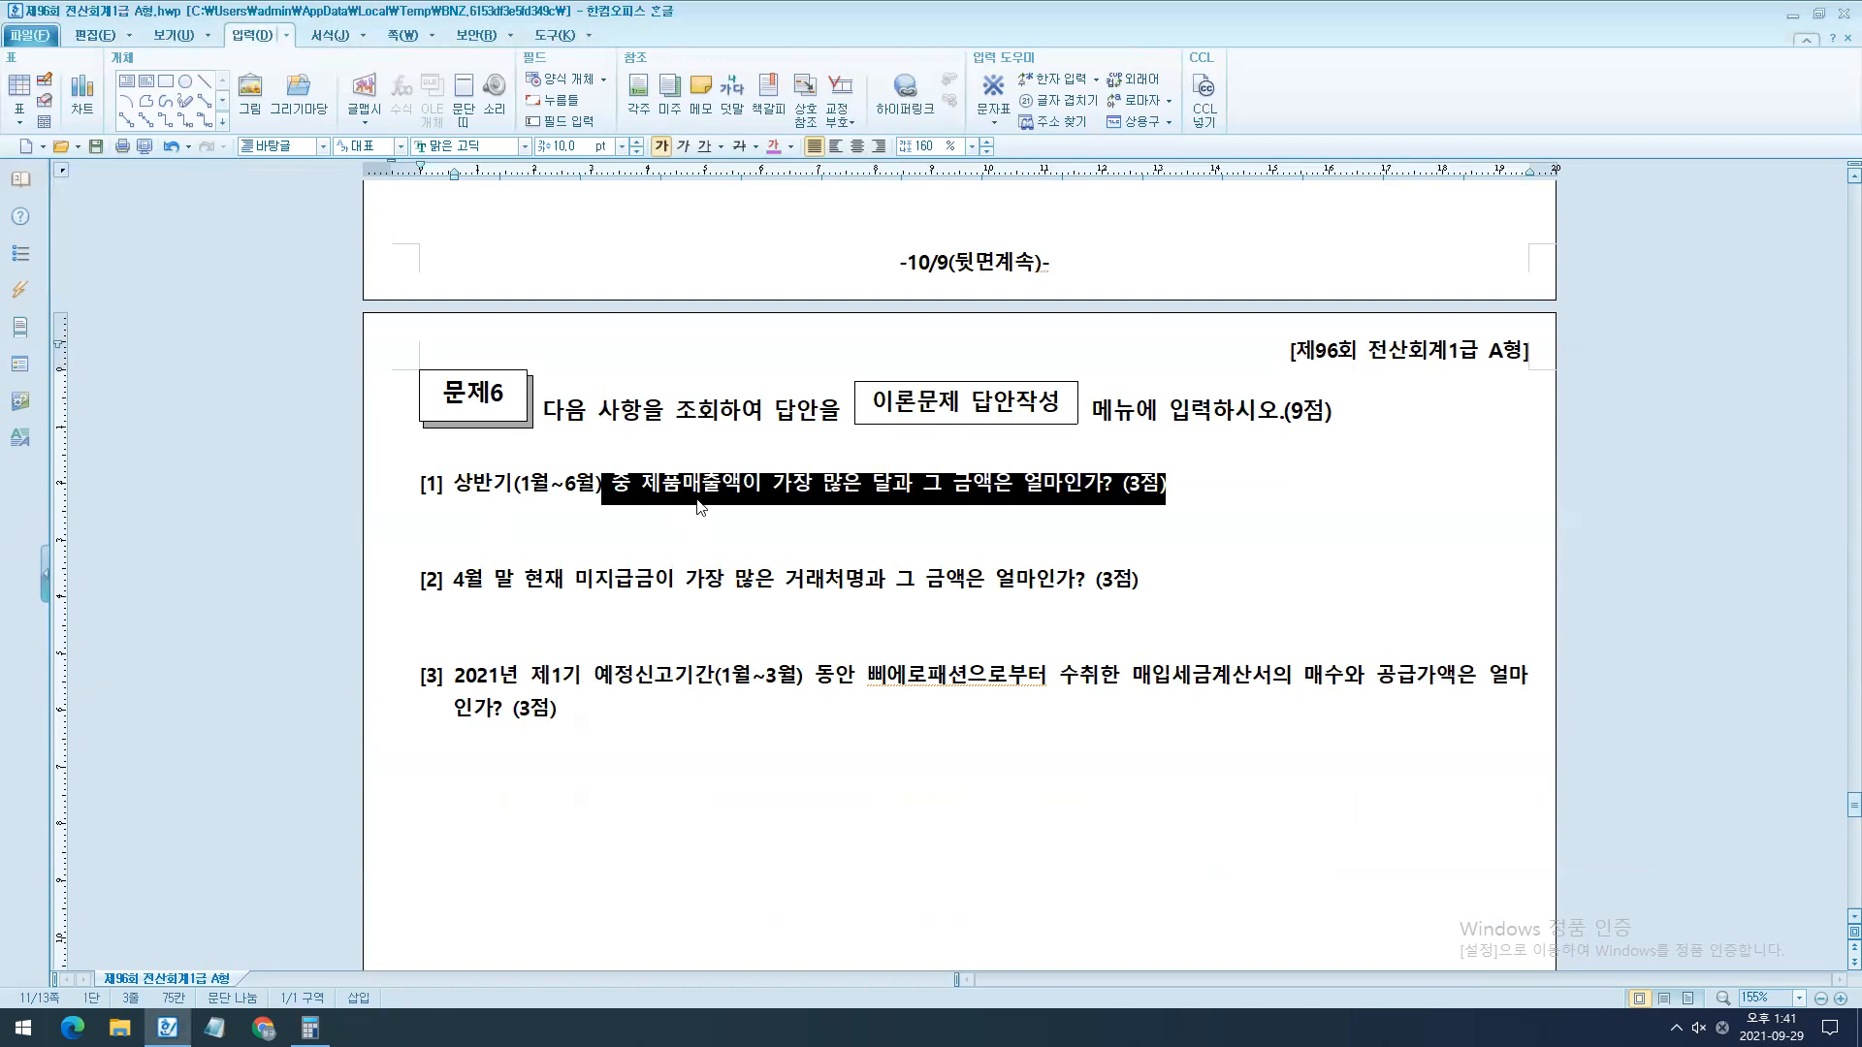
{"action": "scroll", "coordinate": [719, 554], "scroll_direction": "down", "scroll_amount": 1}
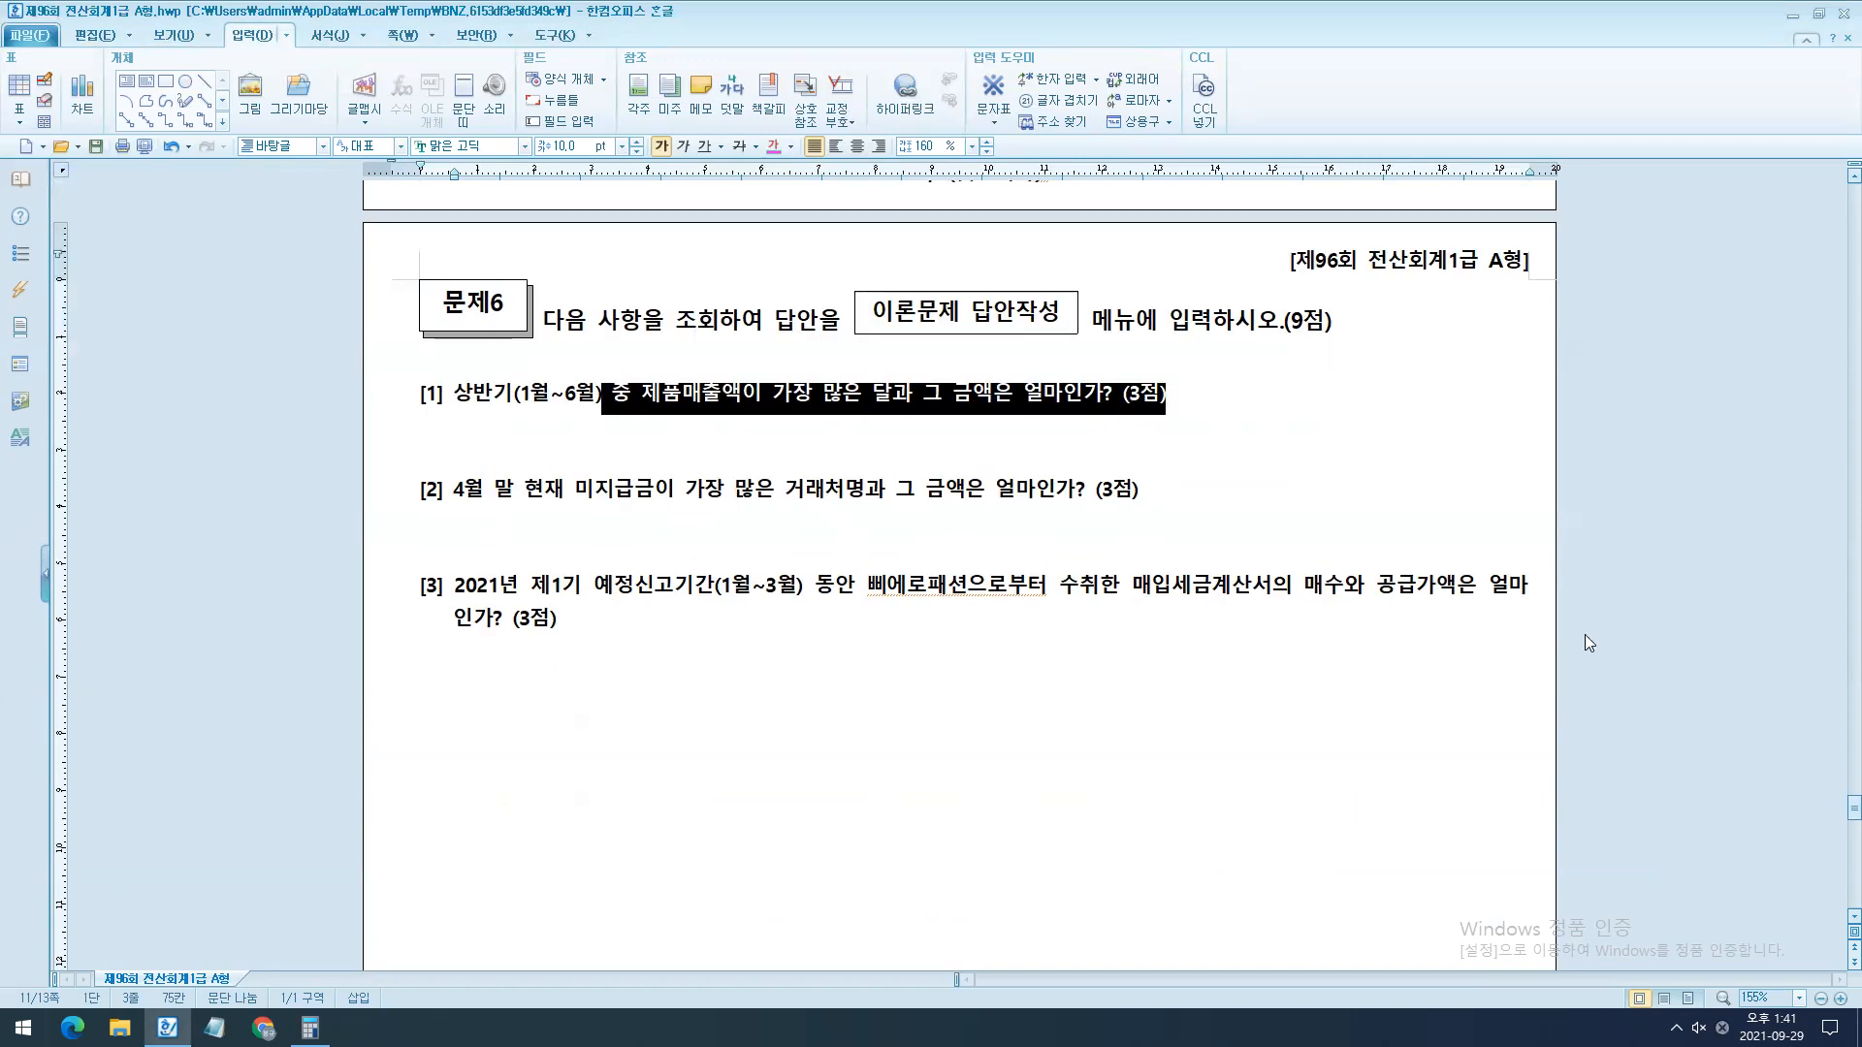
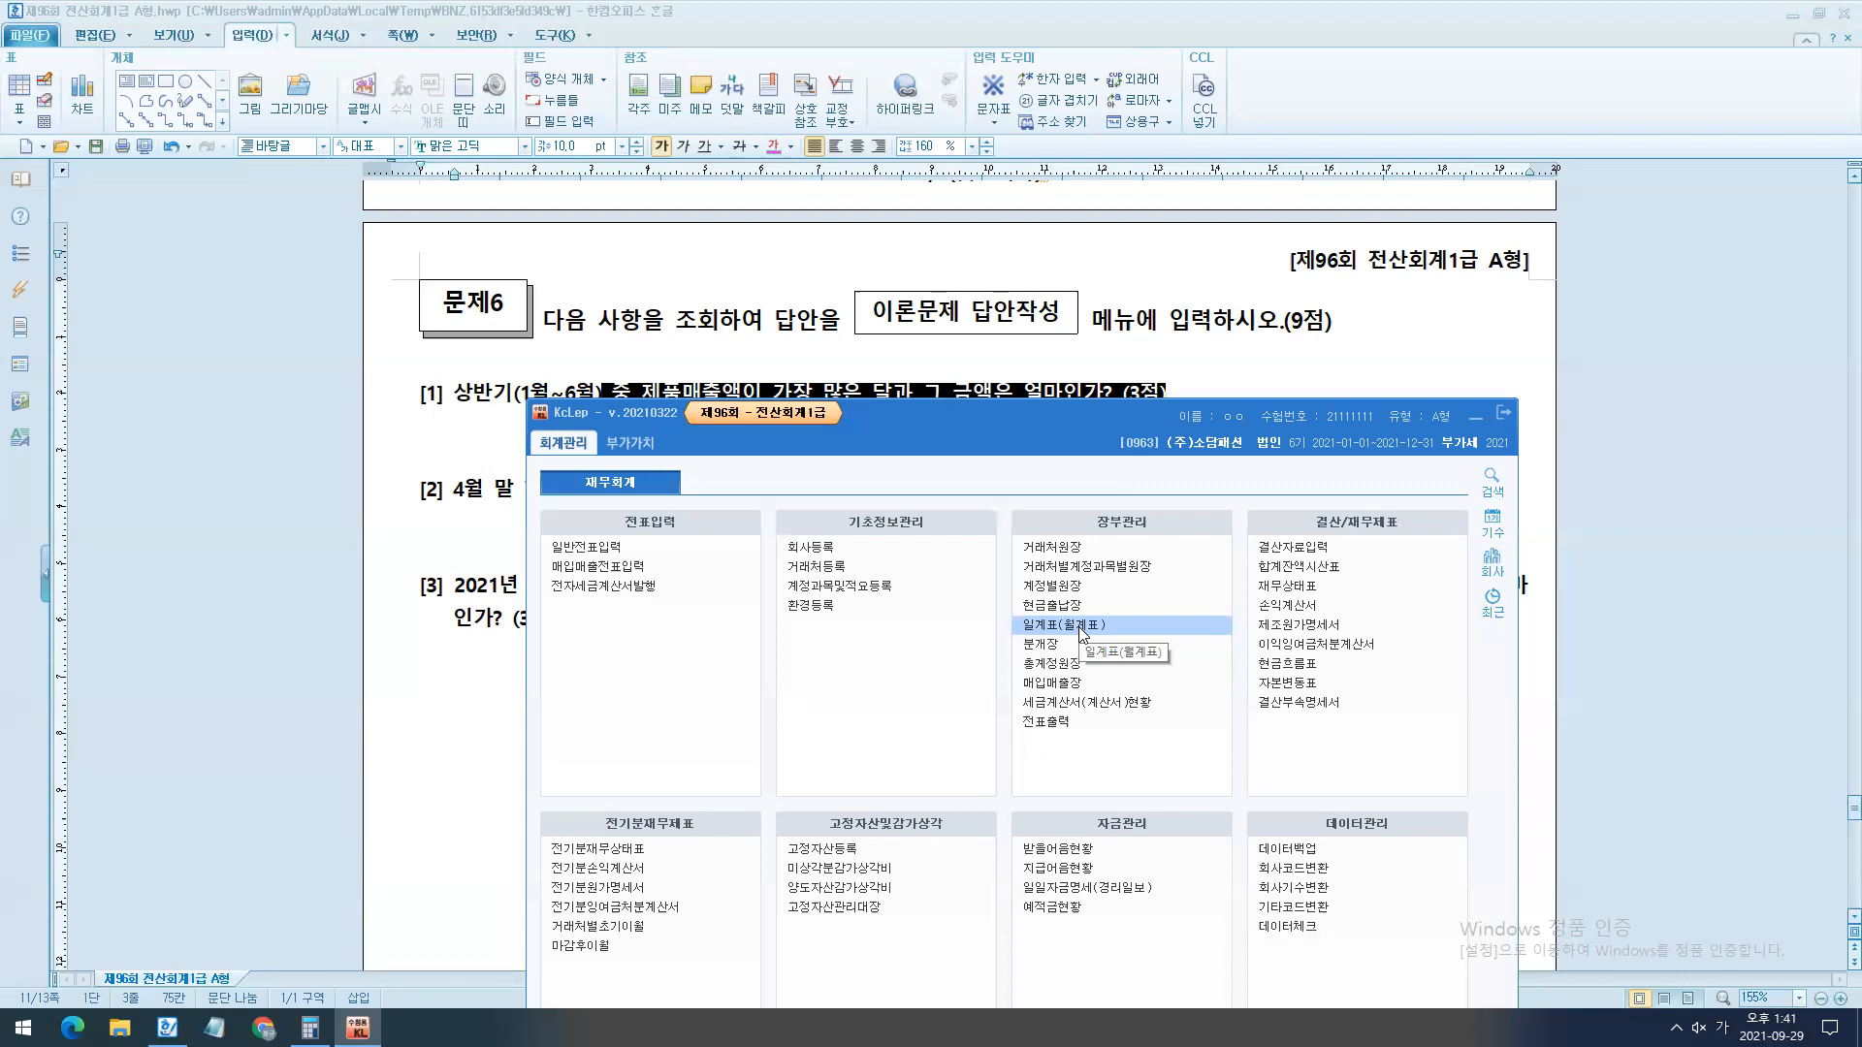
- Open 일계표(월계표) in KcLep and query the 월계표 for 2021년 01월 to 06월
{"action": "left_click", "coordinate": [1082, 628]}
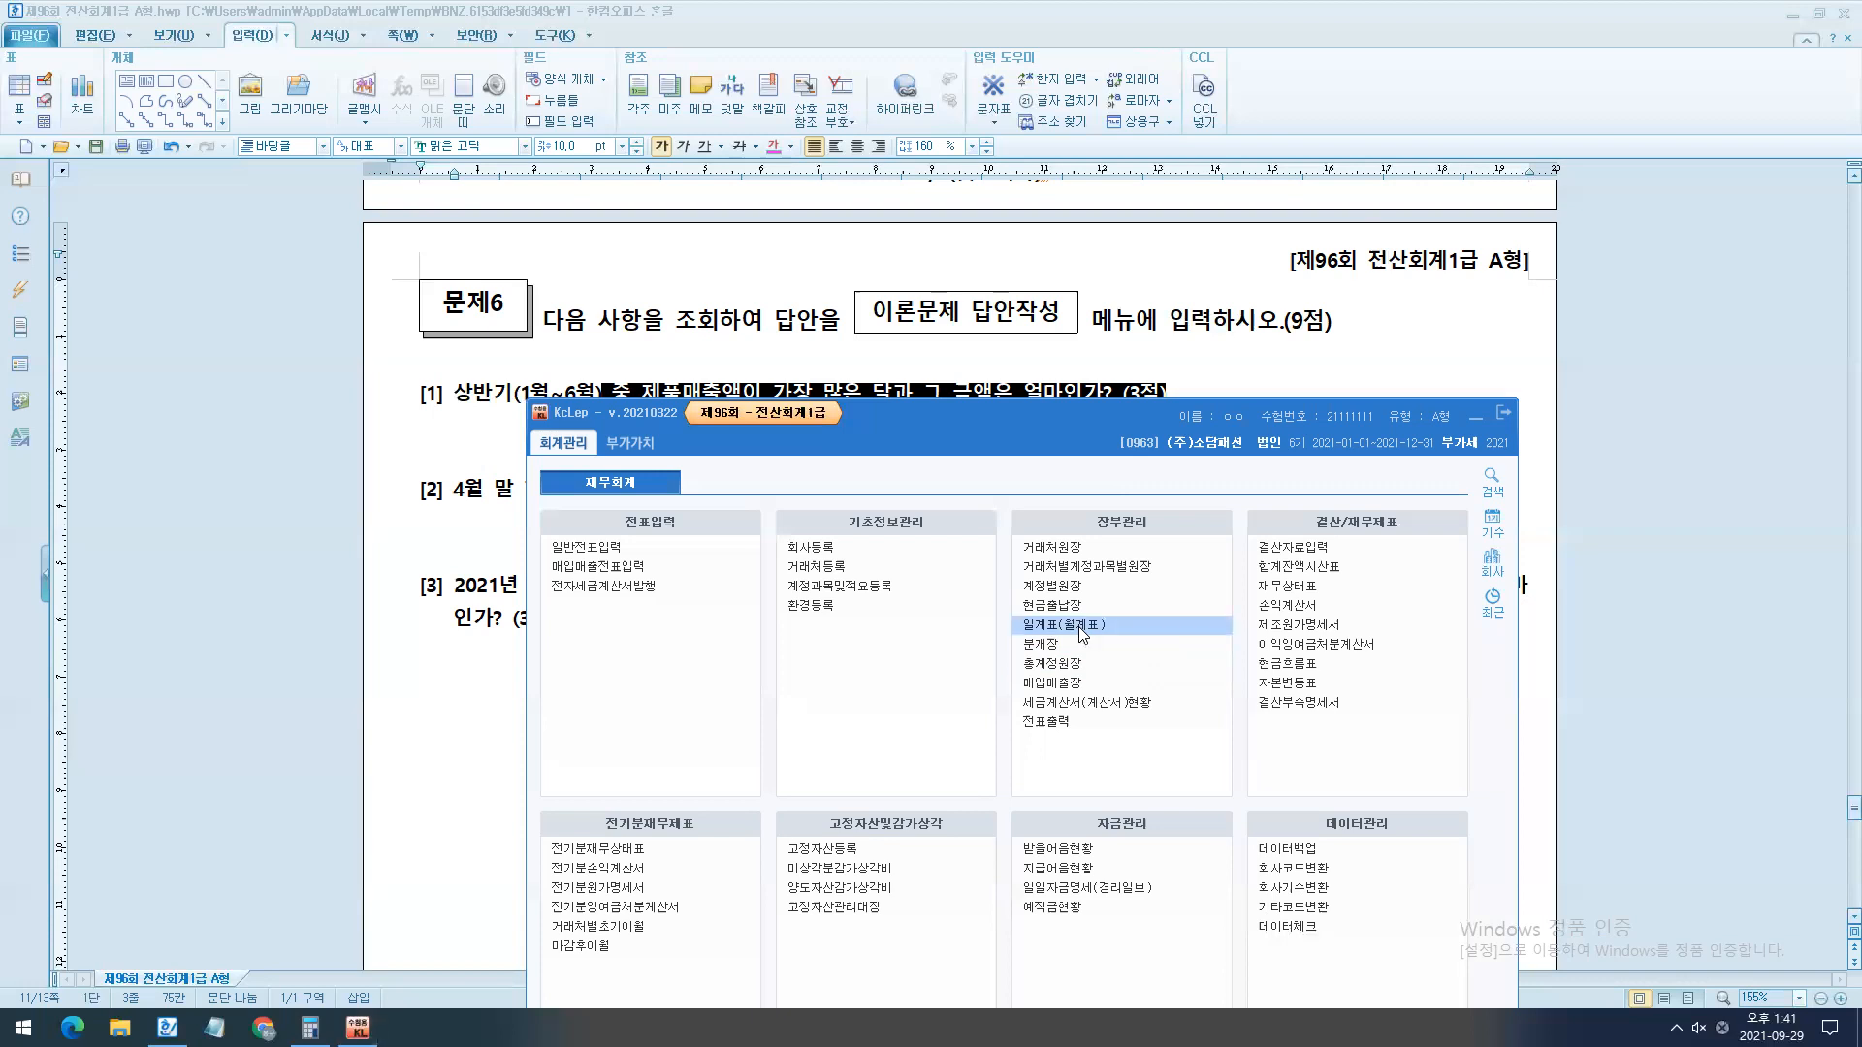
{"action": "left_click", "coordinate": [652, 525]}
{"action": "type", "text": "0106"}
{"action": "key", "text": "Return"}
{"action": "scroll", "coordinate": [1032, 745], "scroll_direction": "down", "scroll_amount": 7}
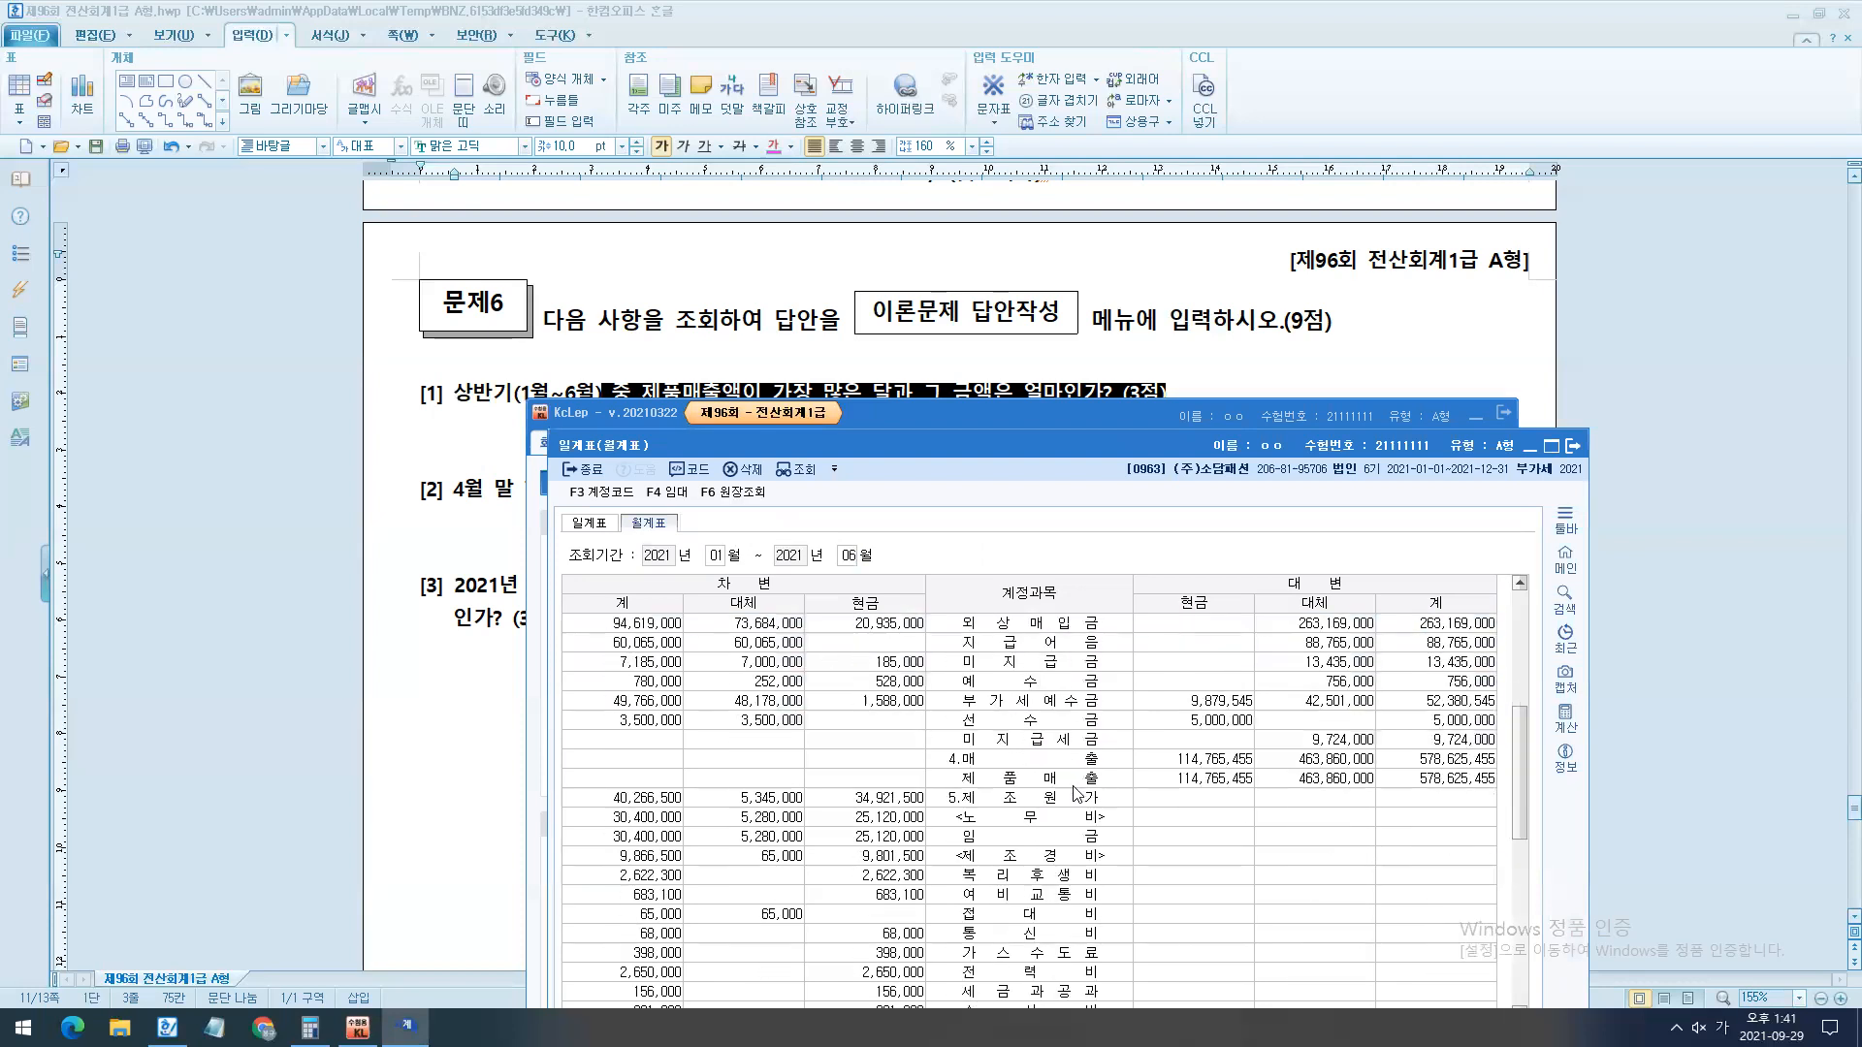
- Open the 원장조회 ledger for the 제품매출 account and move its window up into full view
{"action": "left_click", "coordinate": [1029, 722]}
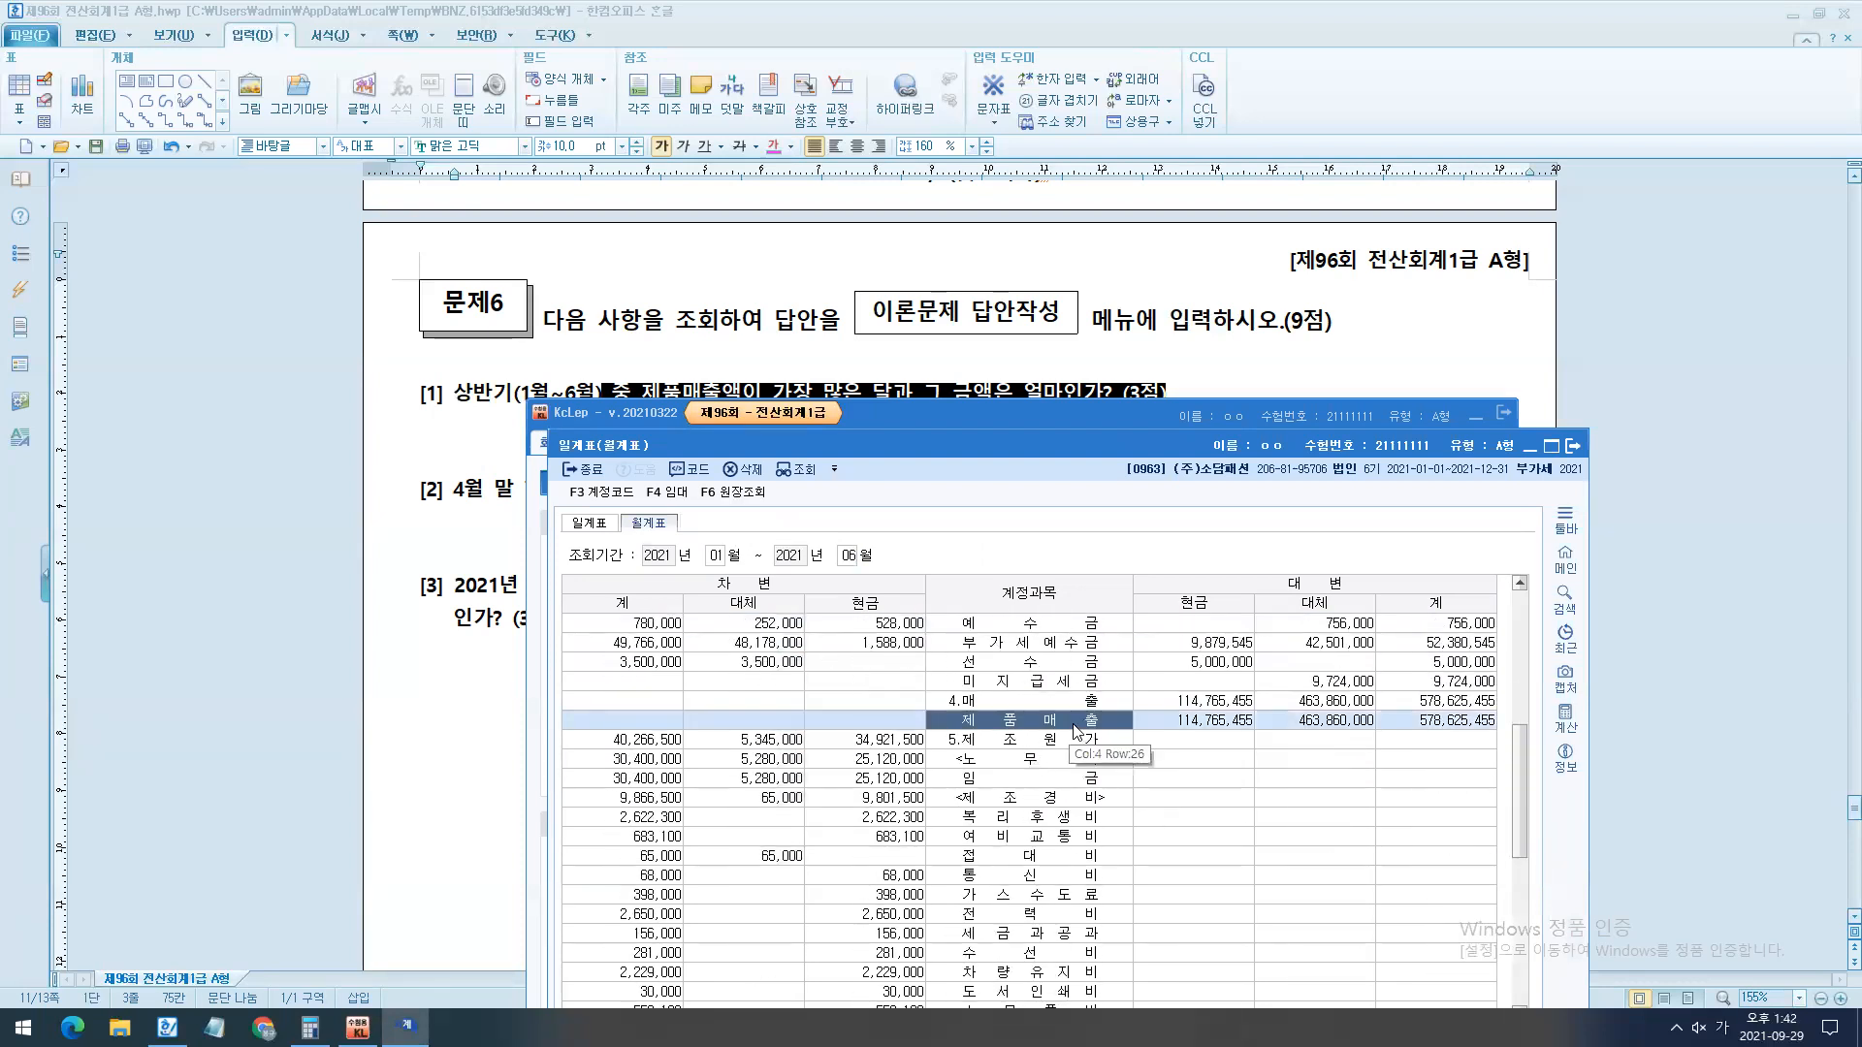
{"action": "double_click", "coordinate": [1075, 722]}
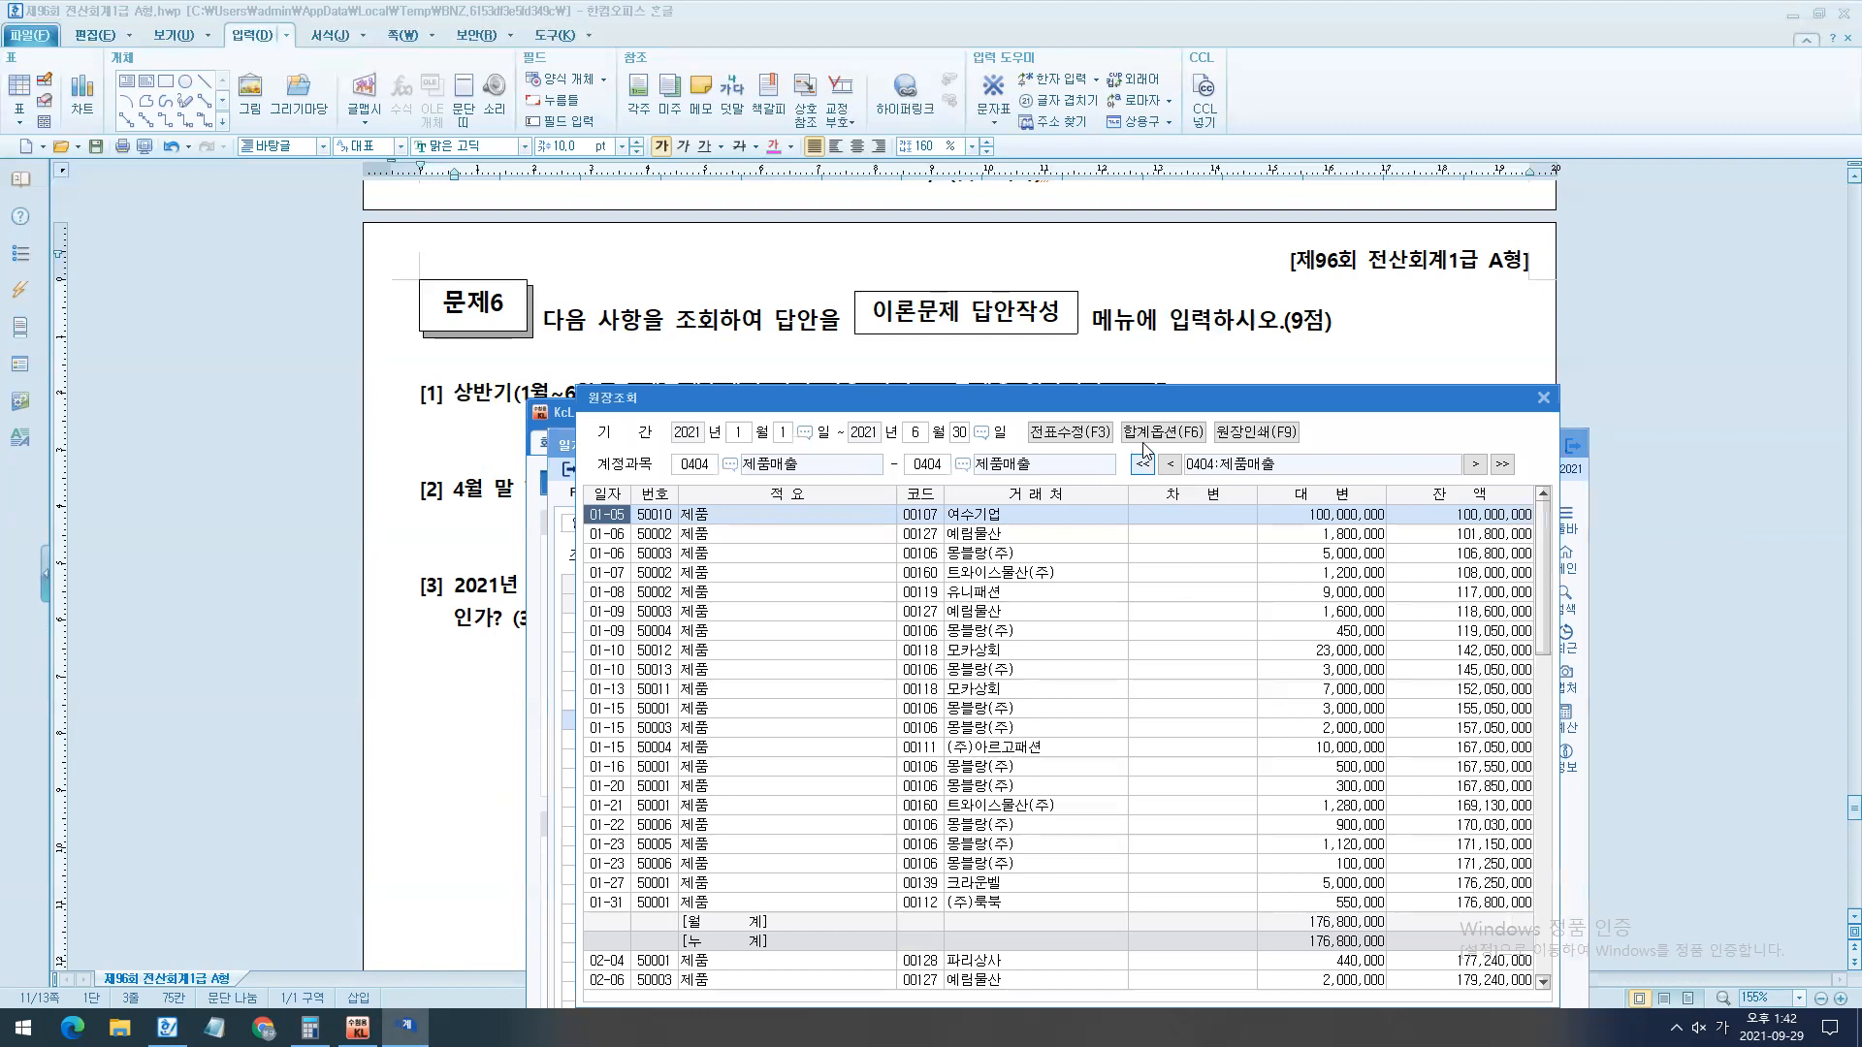
{"action": "left_click_drag", "start_coordinate": [1163, 387], "coordinate": [982, 116]}
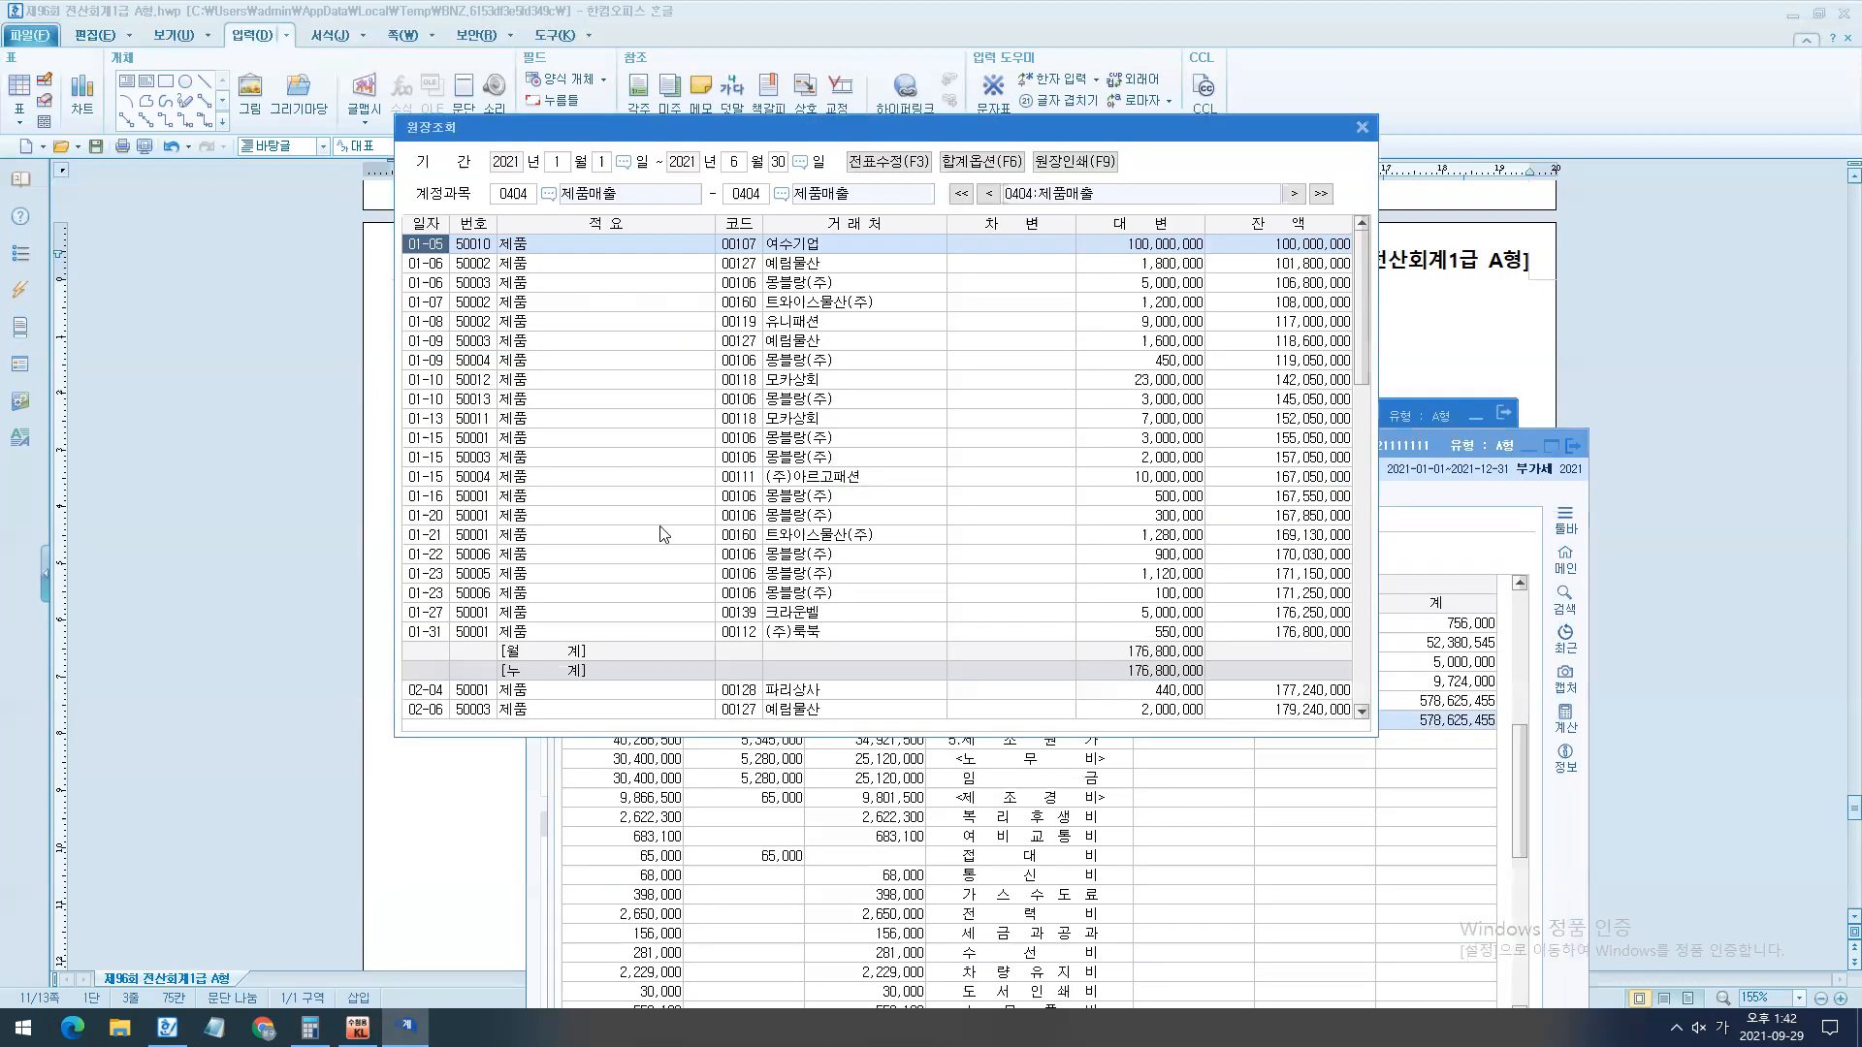
- Check the 대변 [월계] total of each month from January to June in the 제품매출 ledger, and close the ledger and 월계표
{"action": "left_click", "coordinate": [1125, 651]}
{"action": "scroll", "coordinate": [1124, 652], "scroll_direction": "down", "scroll_amount": 6}
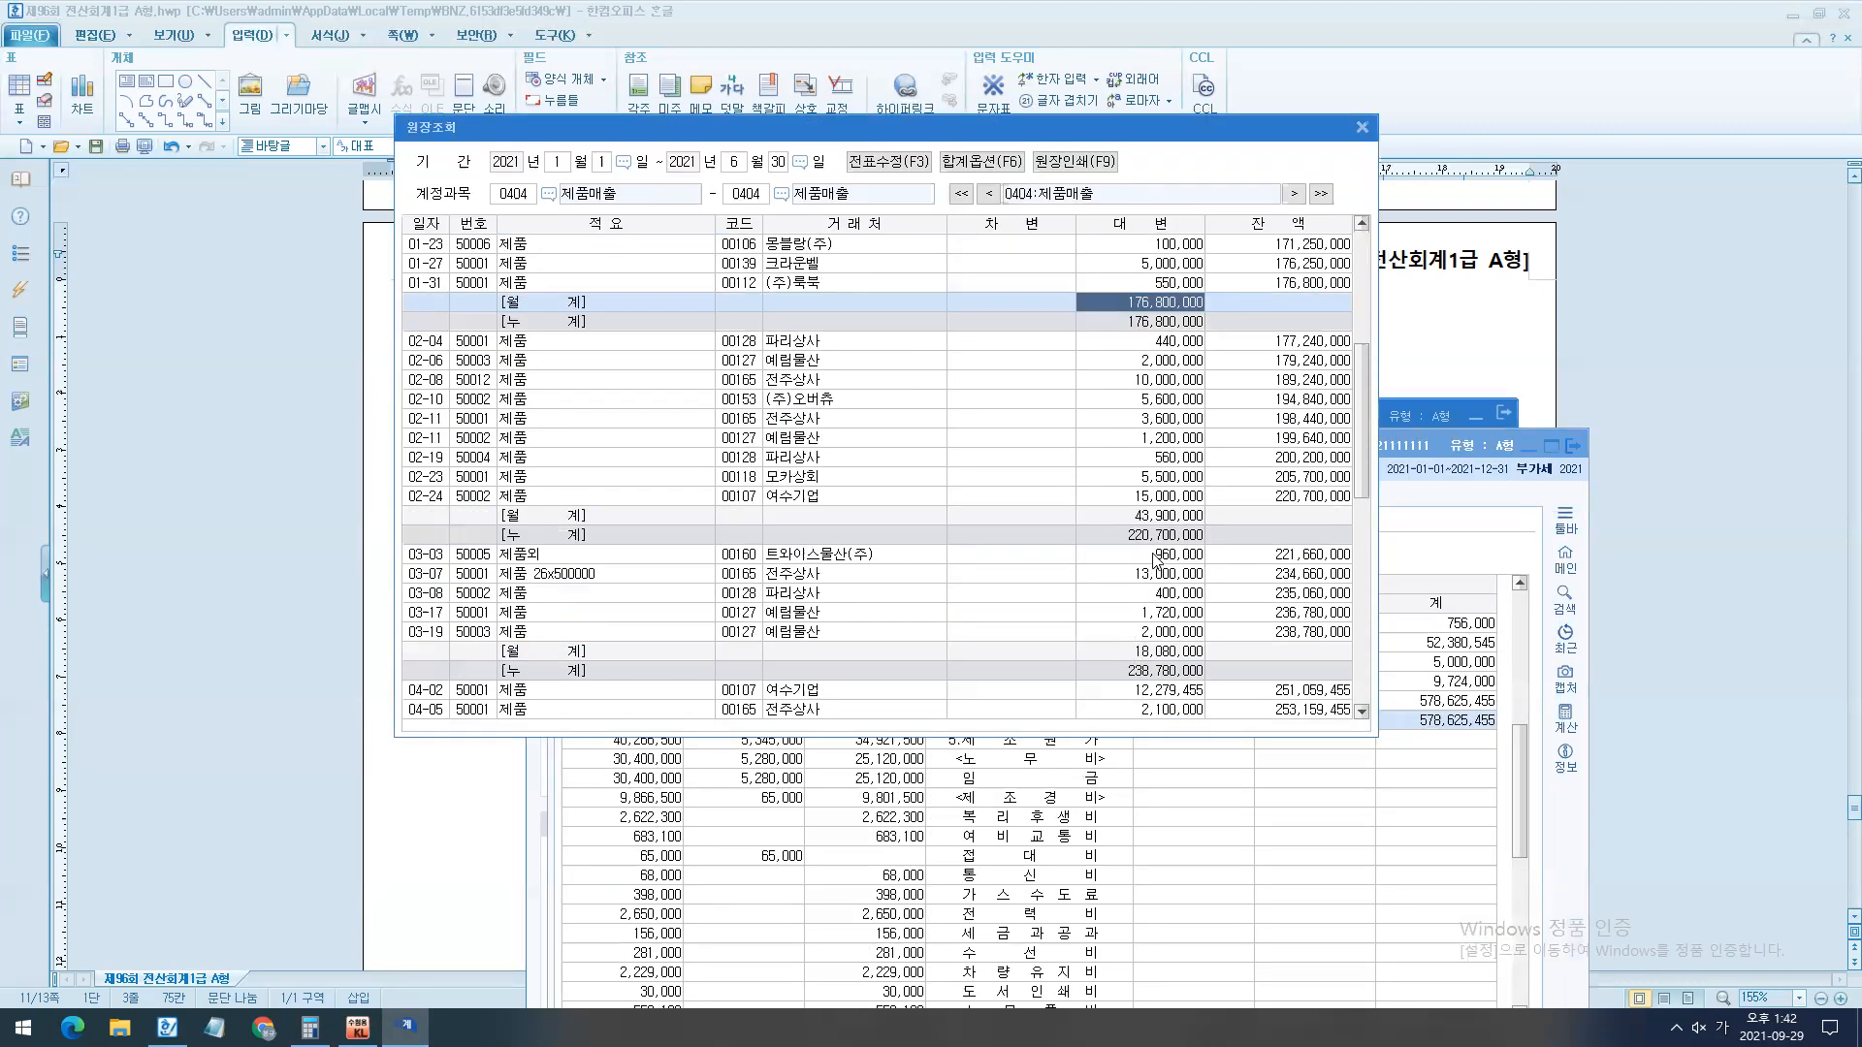
{"action": "left_click", "coordinate": [1161, 521]}
{"action": "left_click", "coordinate": [1173, 648]}
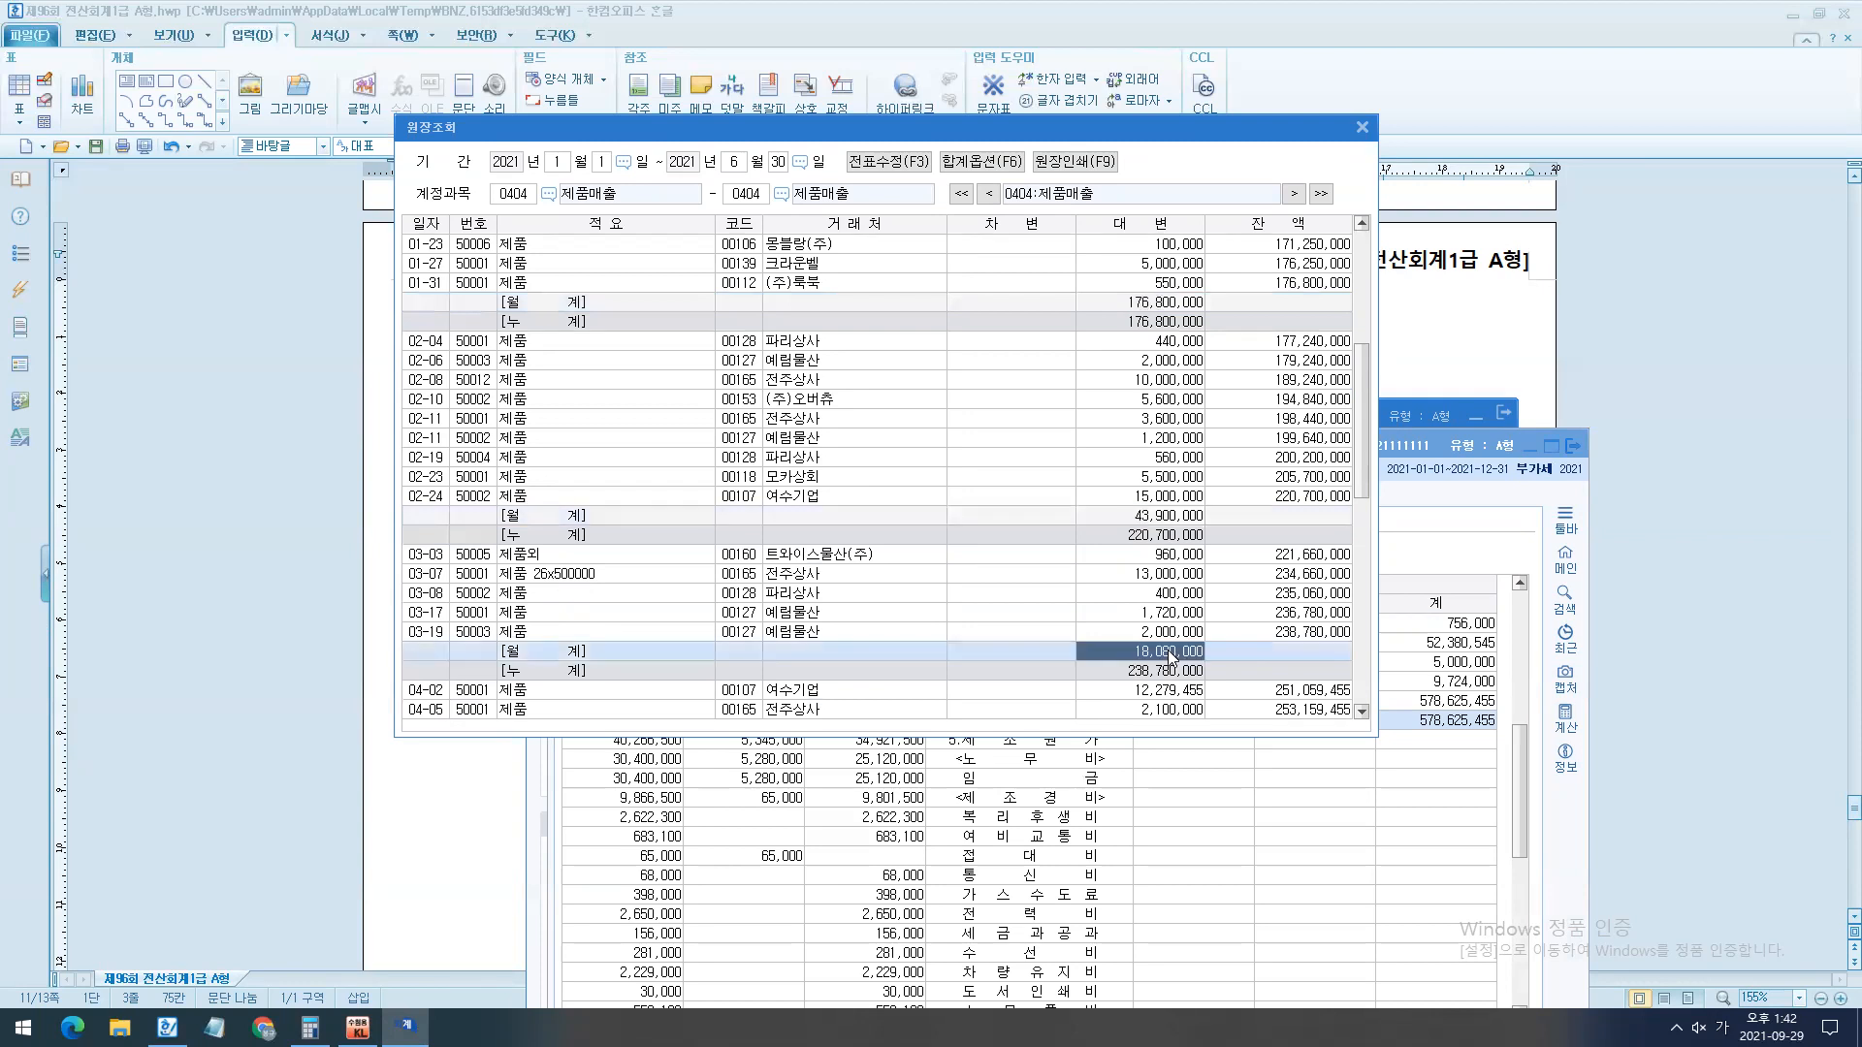
{"action": "scroll", "coordinate": [1168, 630], "scroll_direction": "down", "scroll_amount": 6}
{"action": "left_click", "coordinate": [1164, 576]}
{"action": "scroll", "coordinate": [1166, 582], "scroll_direction": "down", "scroll_amount": 5}
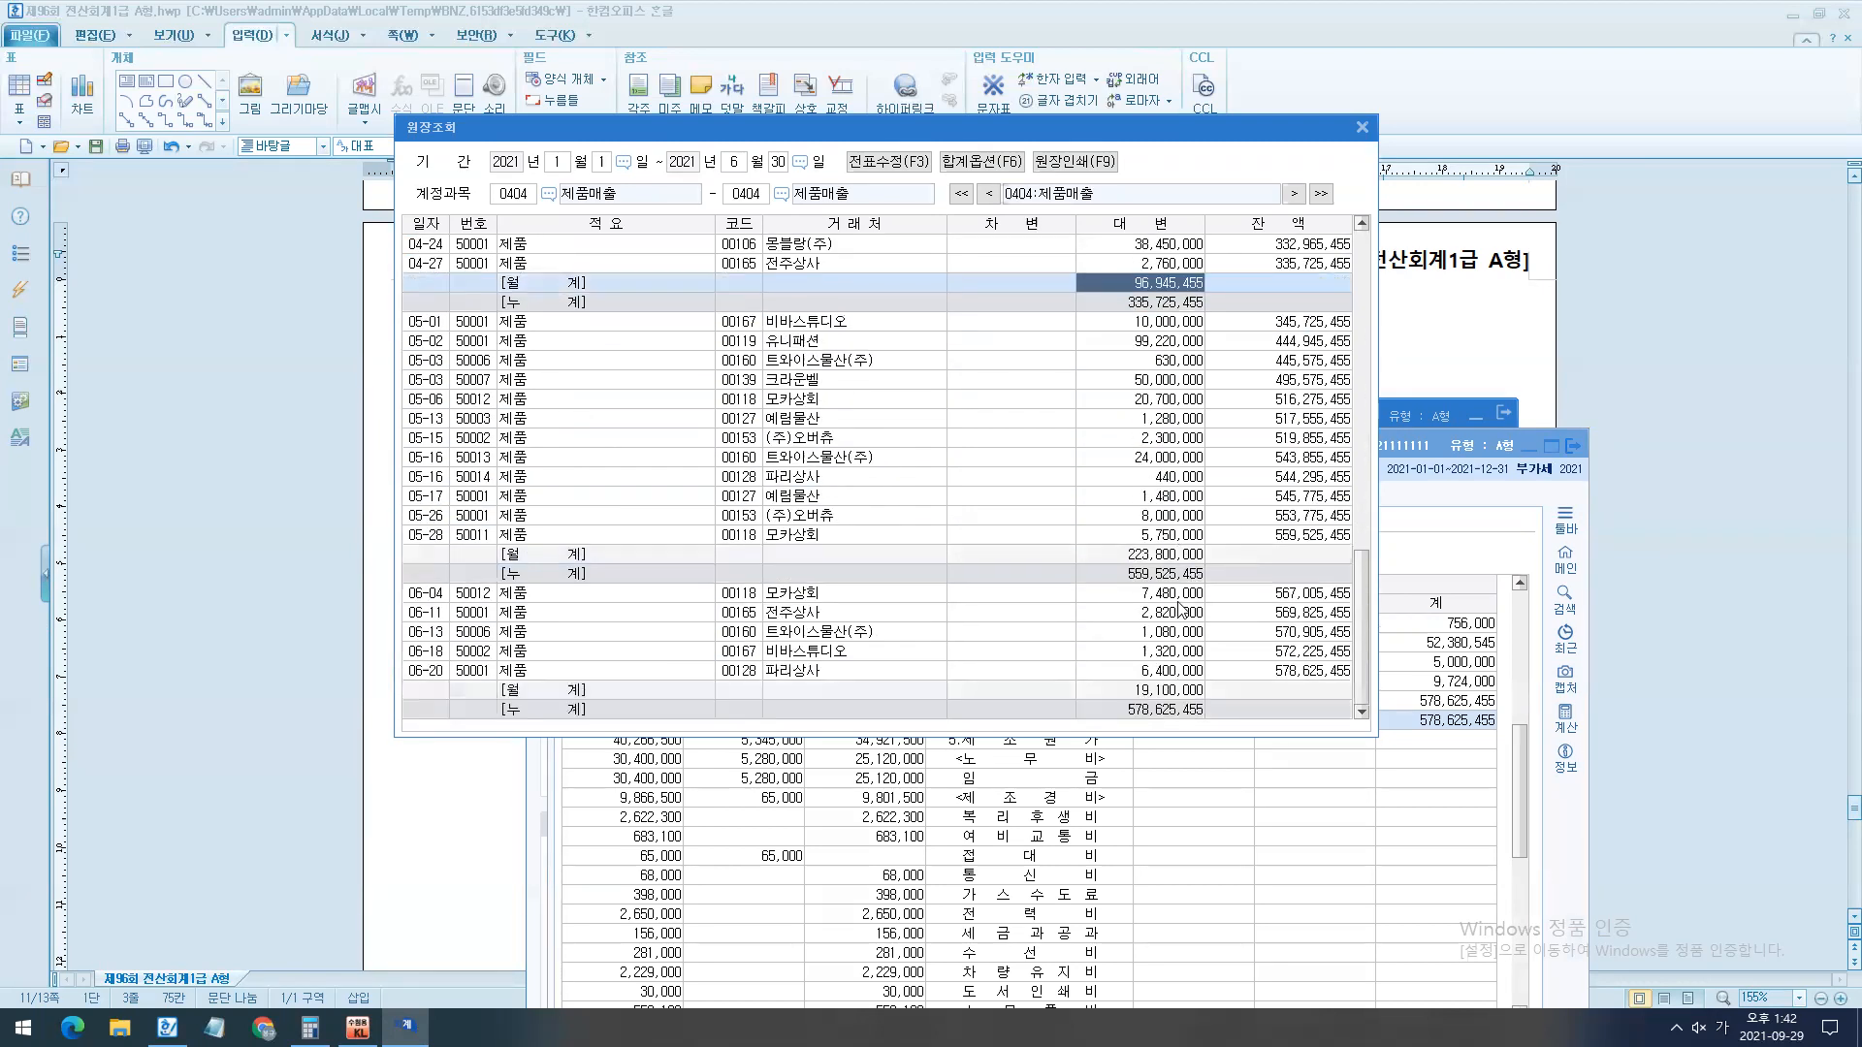
{"action": "left_click", "coordinate": [1166, 555]}
{"action": "left_click", "coordinate": [1161, 690]}
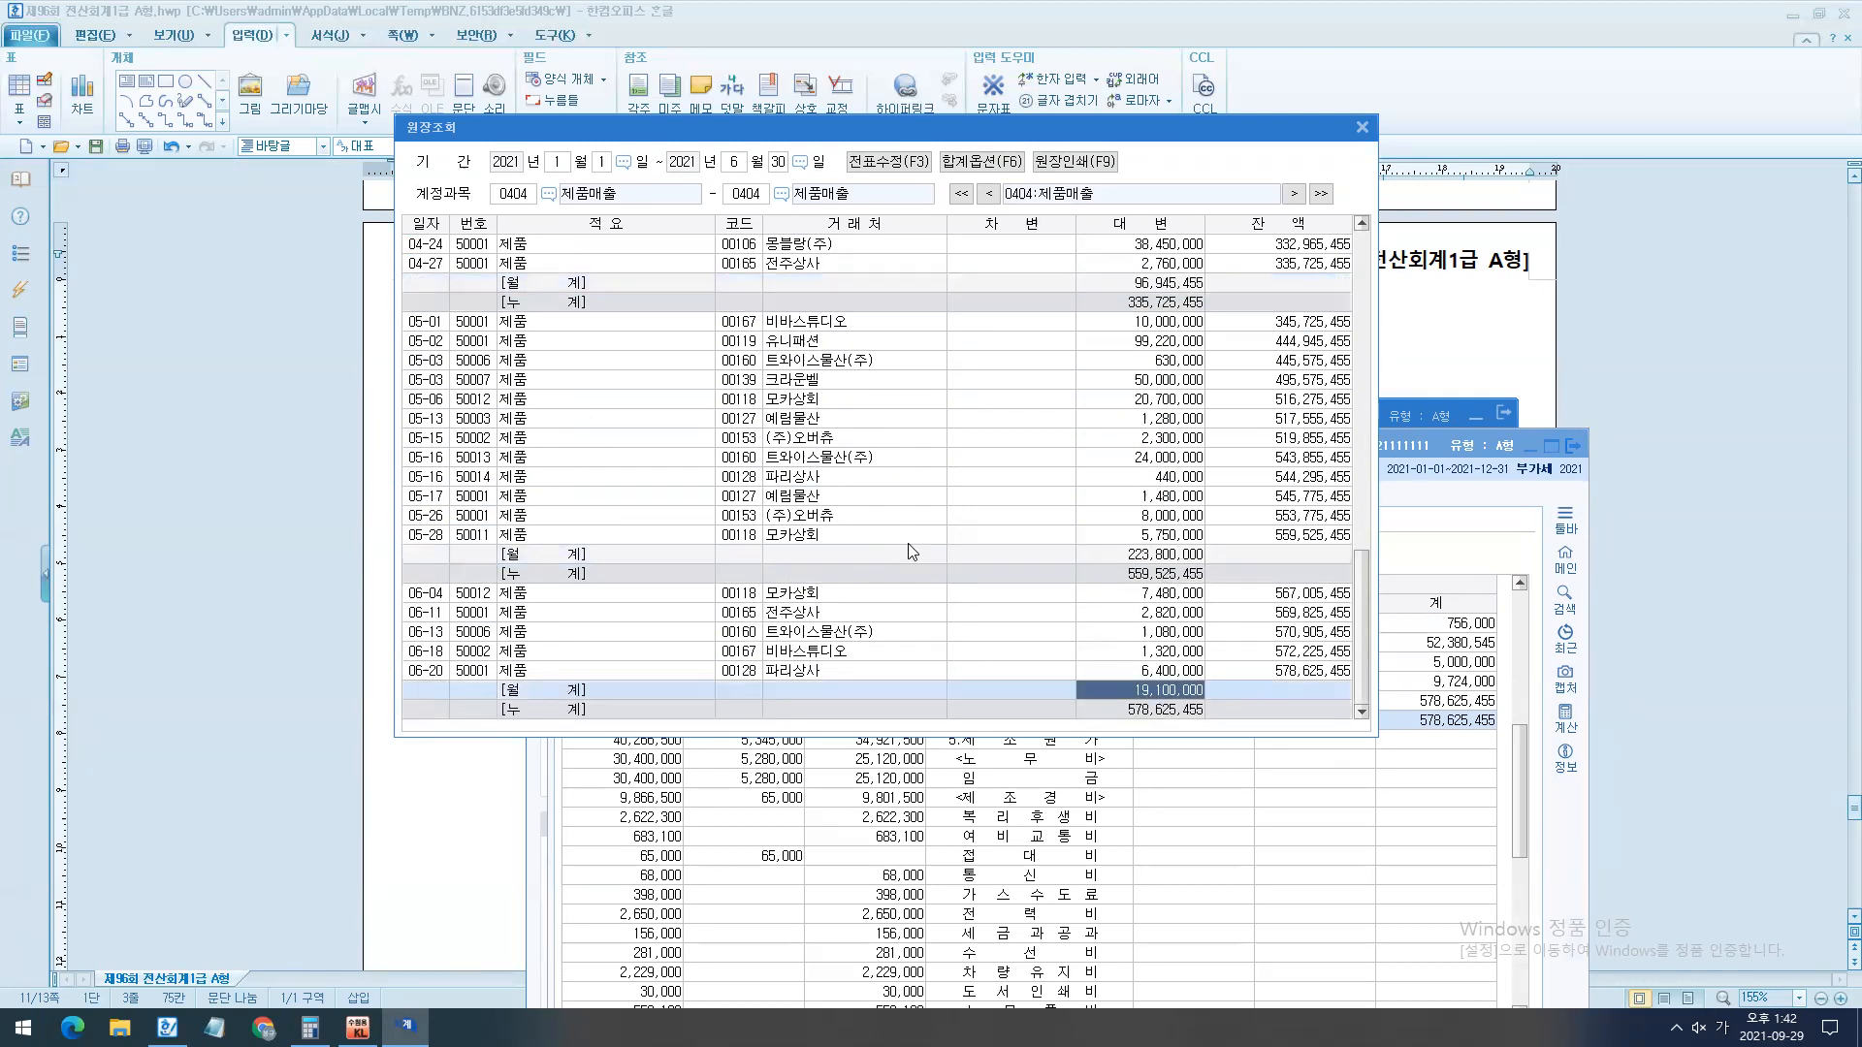
{"action": "key", "text": "Escape"}
{"action": "key", "text": "Escape"}
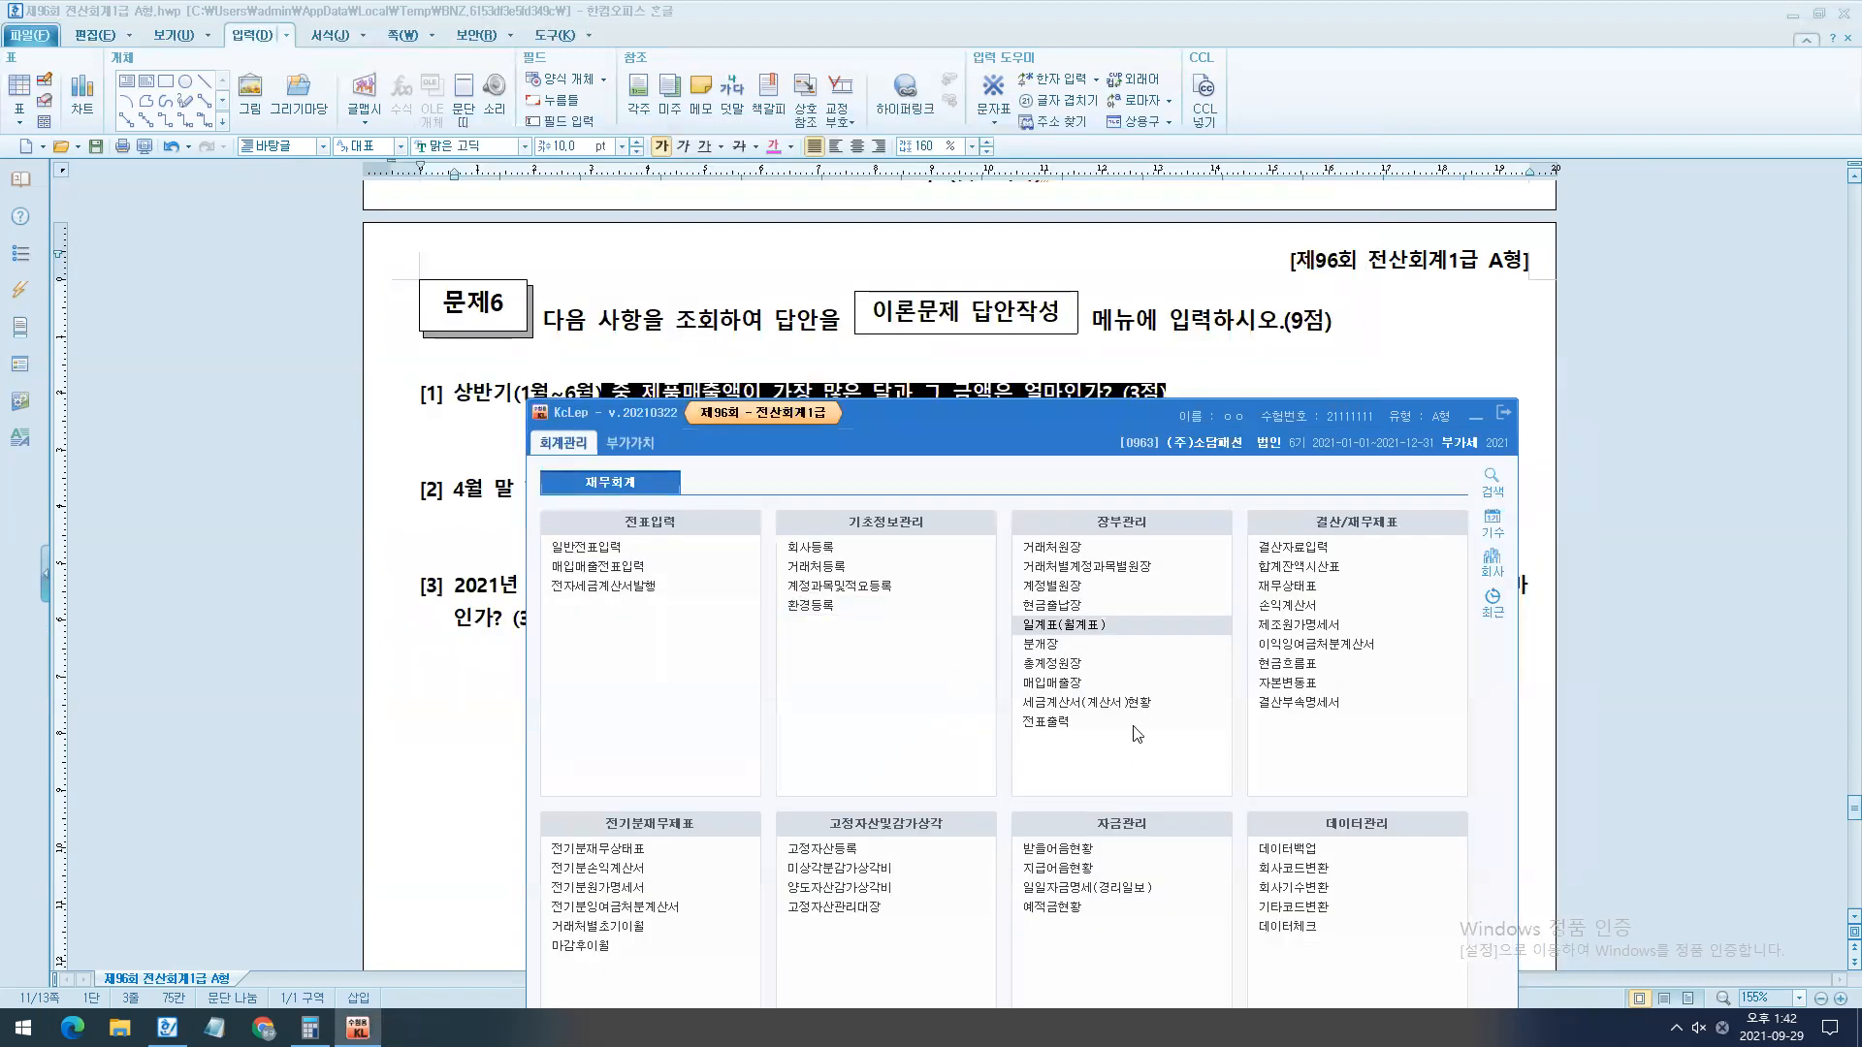
- Open 총계정원장 and query the monthly totals of account 0404 제품매출 for 2021년 01월 to 06월
{"action": "left_click", "coordinate": [1105, 665]}
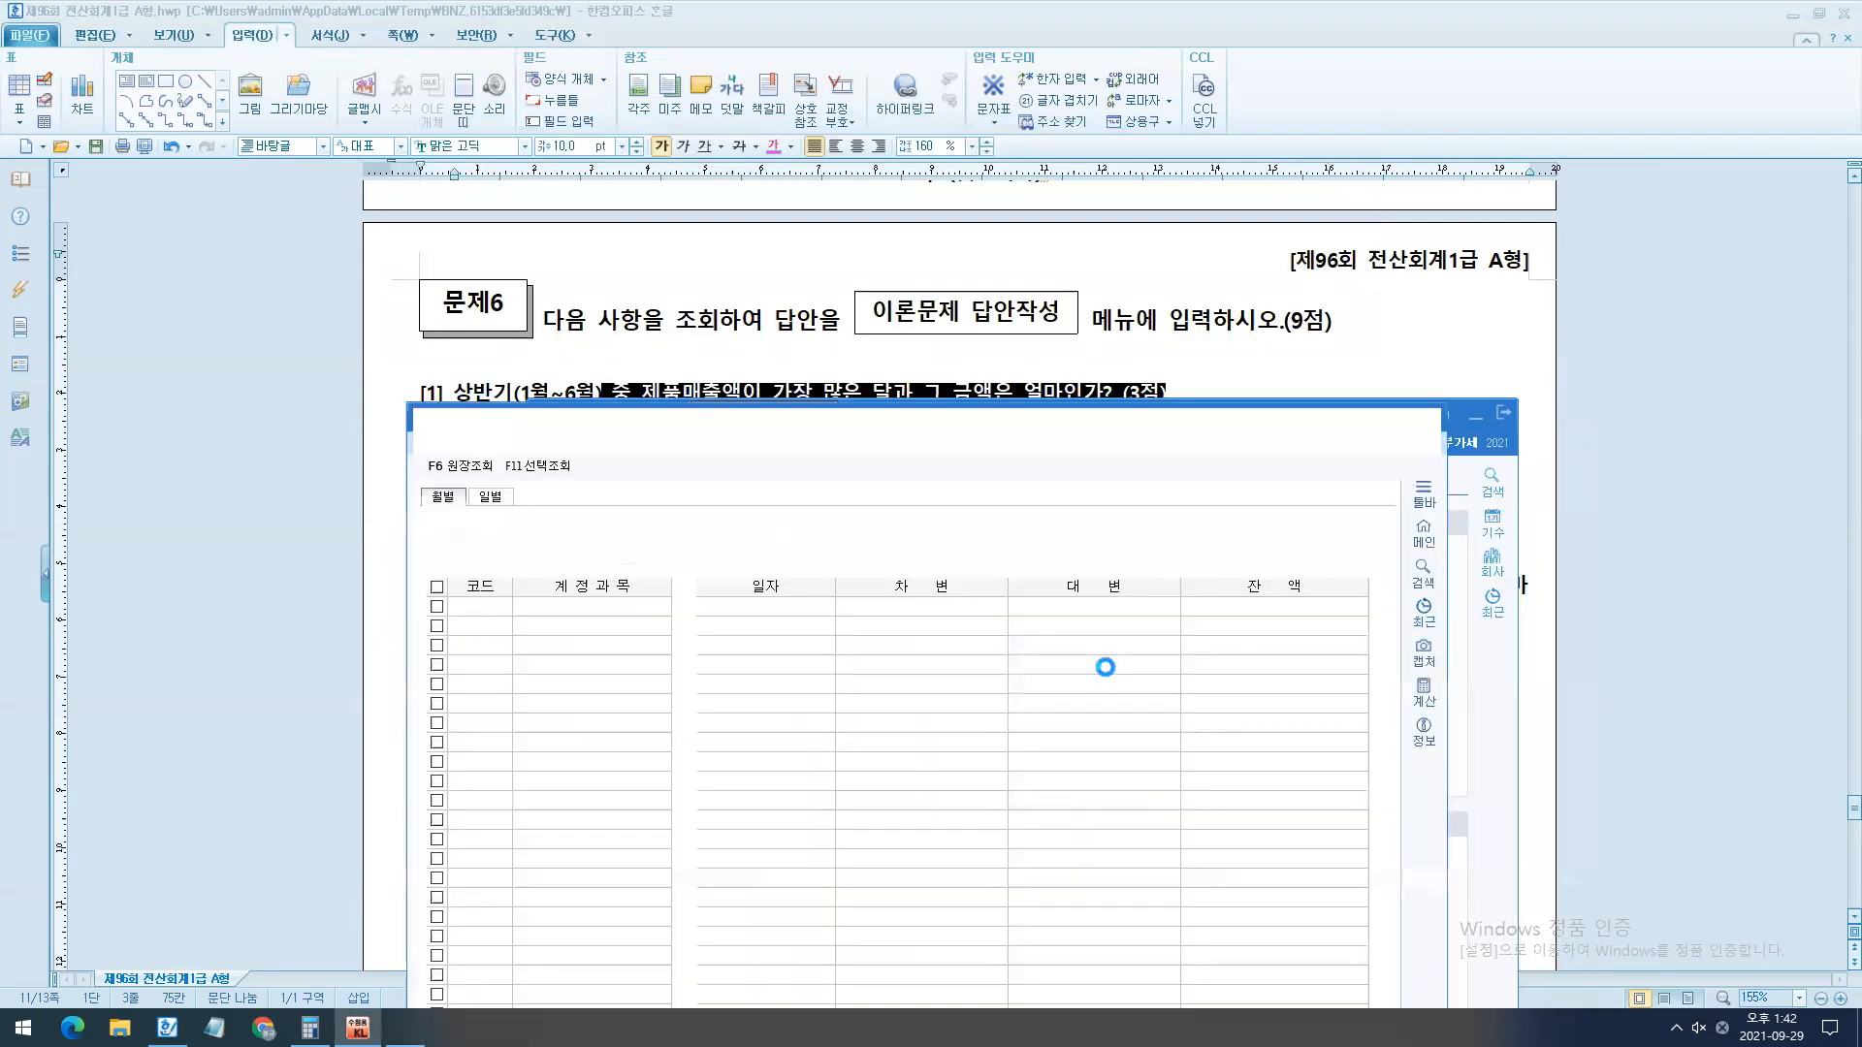
{"action": "type", "text": "01"}
{"action": "key", "text": "Return"}
{"action": "type", "text": "06"}
{"action": "key", "text": "Return"}
{"action": "type", "text": "404"}
{"action": "key", "text": "Return"}
{"action": "key", "text": "Return"}
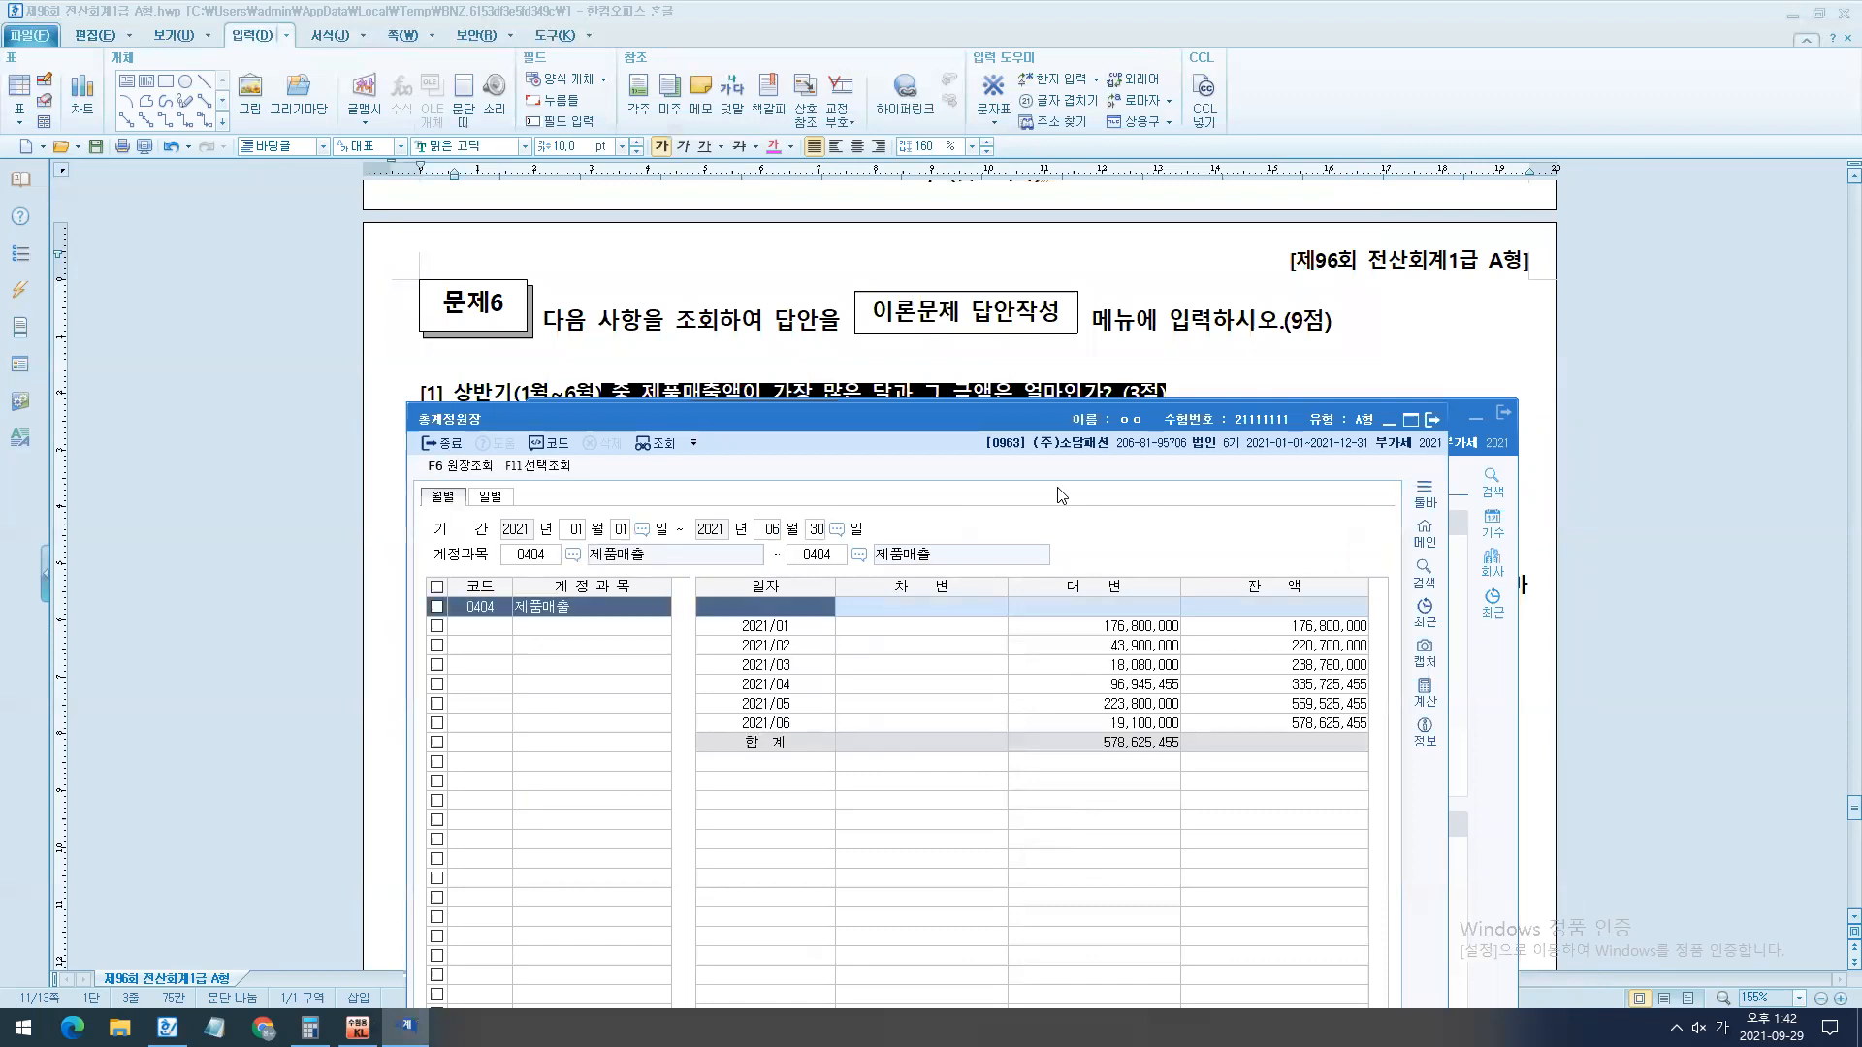
- Temporarily box the monthly 대변 and 잔액 amounts, move the window up, and box and select the 2021/05 row
{"action": "mouse_move", "coordinate": [1055, 592]}
{"action": "left_mouse_down"}
{"action": "mouse_move", "coordinate": [1173, 733]}
{"action": "mouse_move", "coordinate": [1422, 761]}
{"action": "left_mouse_up"}
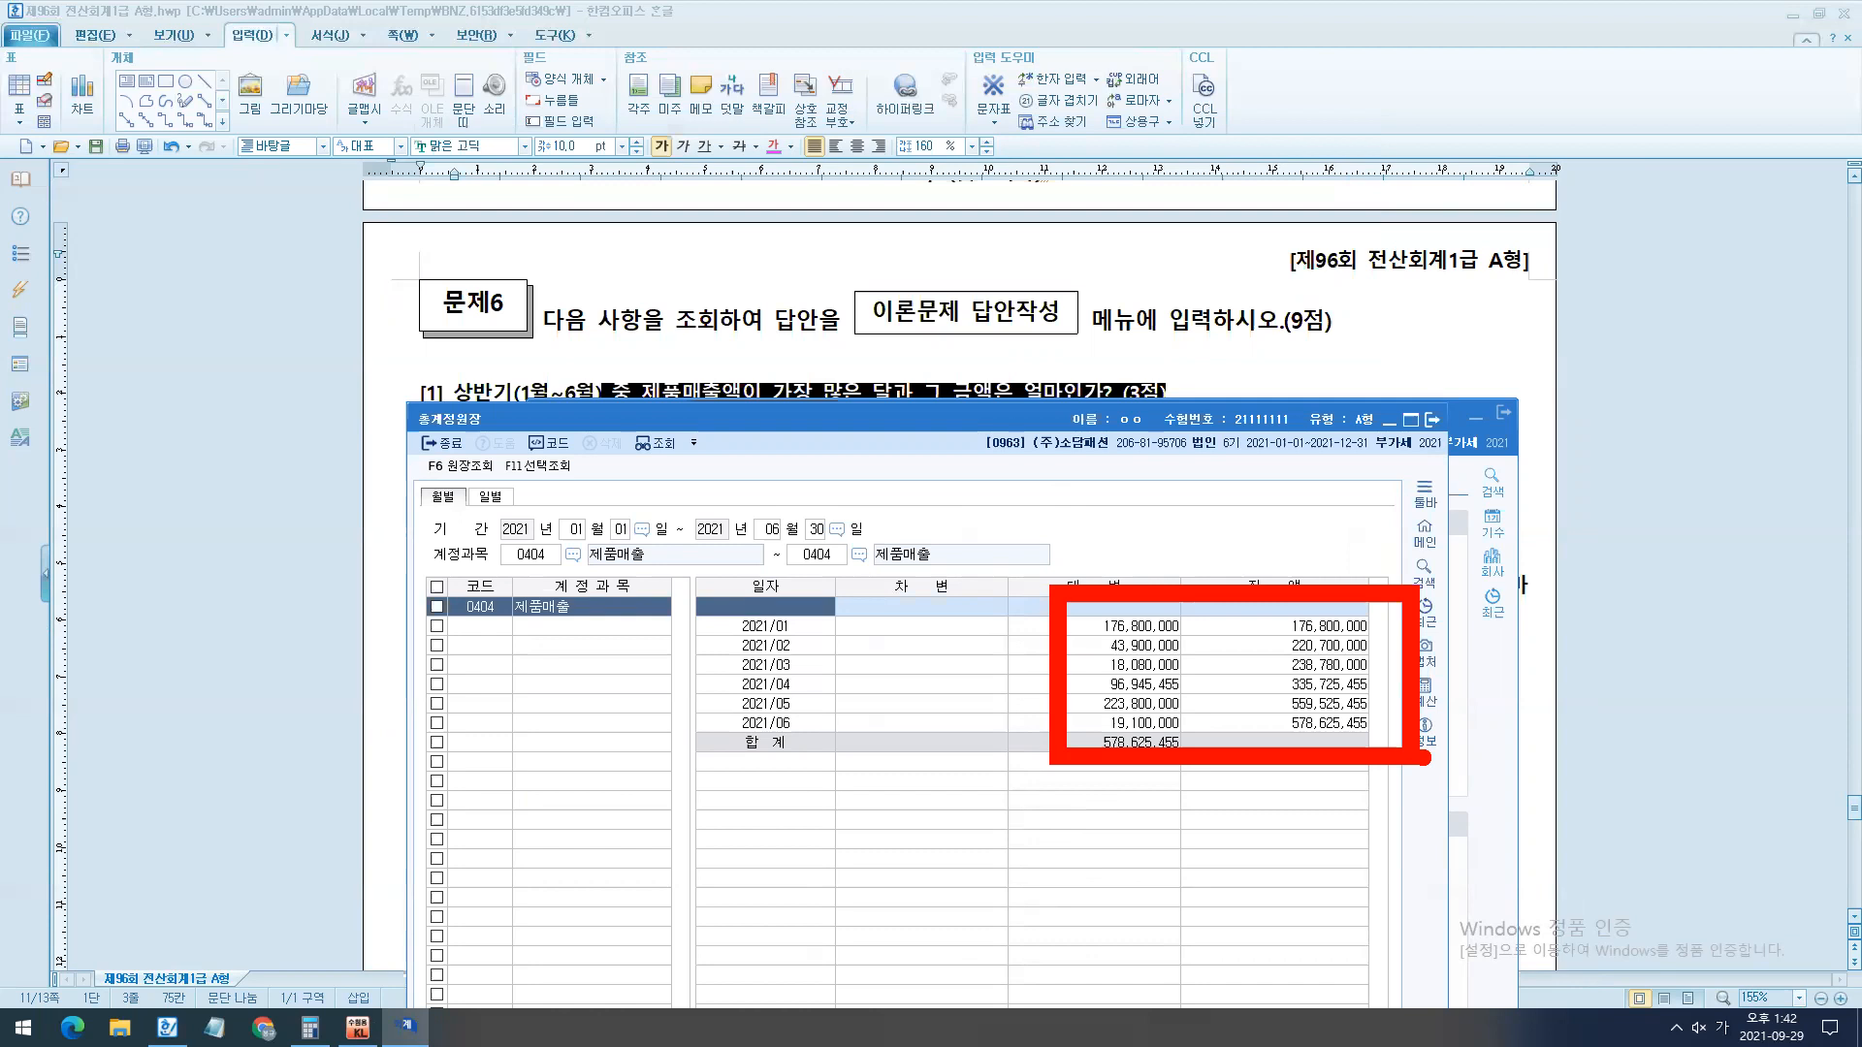
{"action": "key", "text": "Escape"}
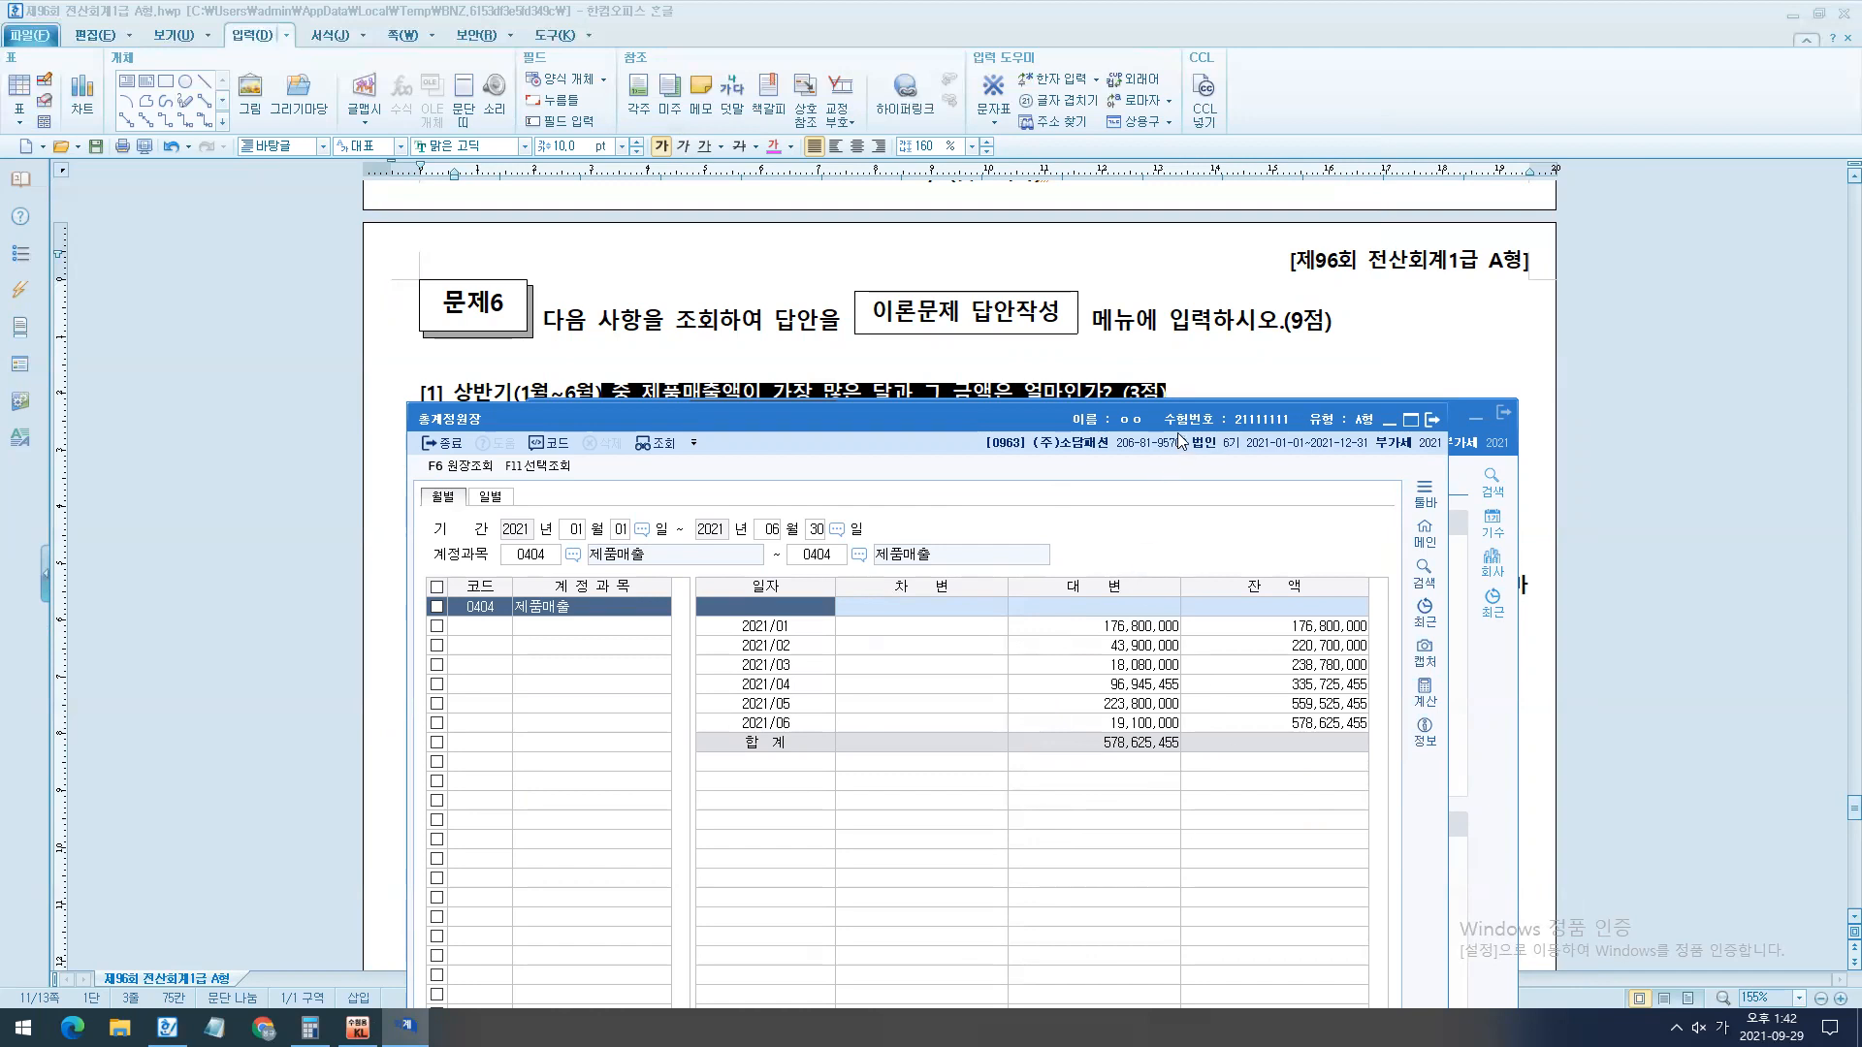
{"action": "left_click_drag", "start_coordinate": [1177, 415], "coordinate": [1177, 252]}
{"action": "key", "text": "ctrl+2"}
{"action": "left_click_drag", "start_coordinate": [709, 525], "coordinate": [1217, 565]}
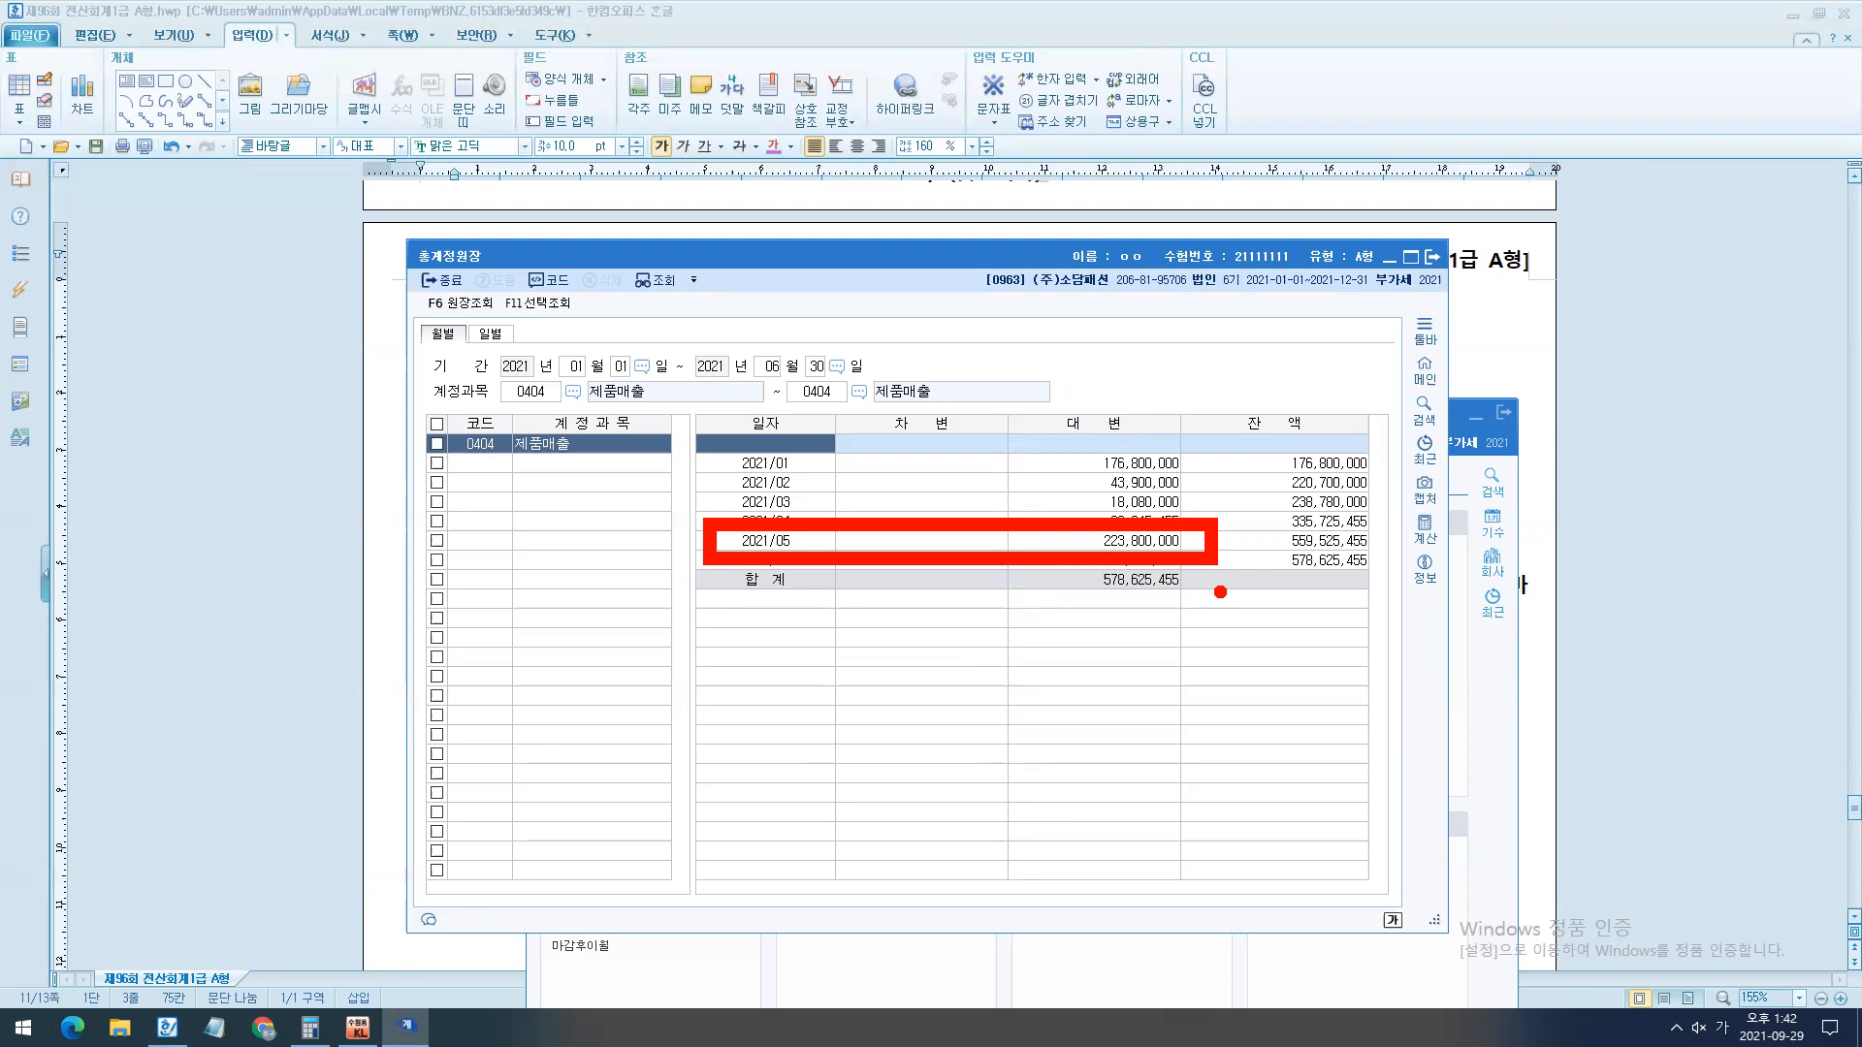
{"action": "left_click", "coordinate": [1141, 543]}
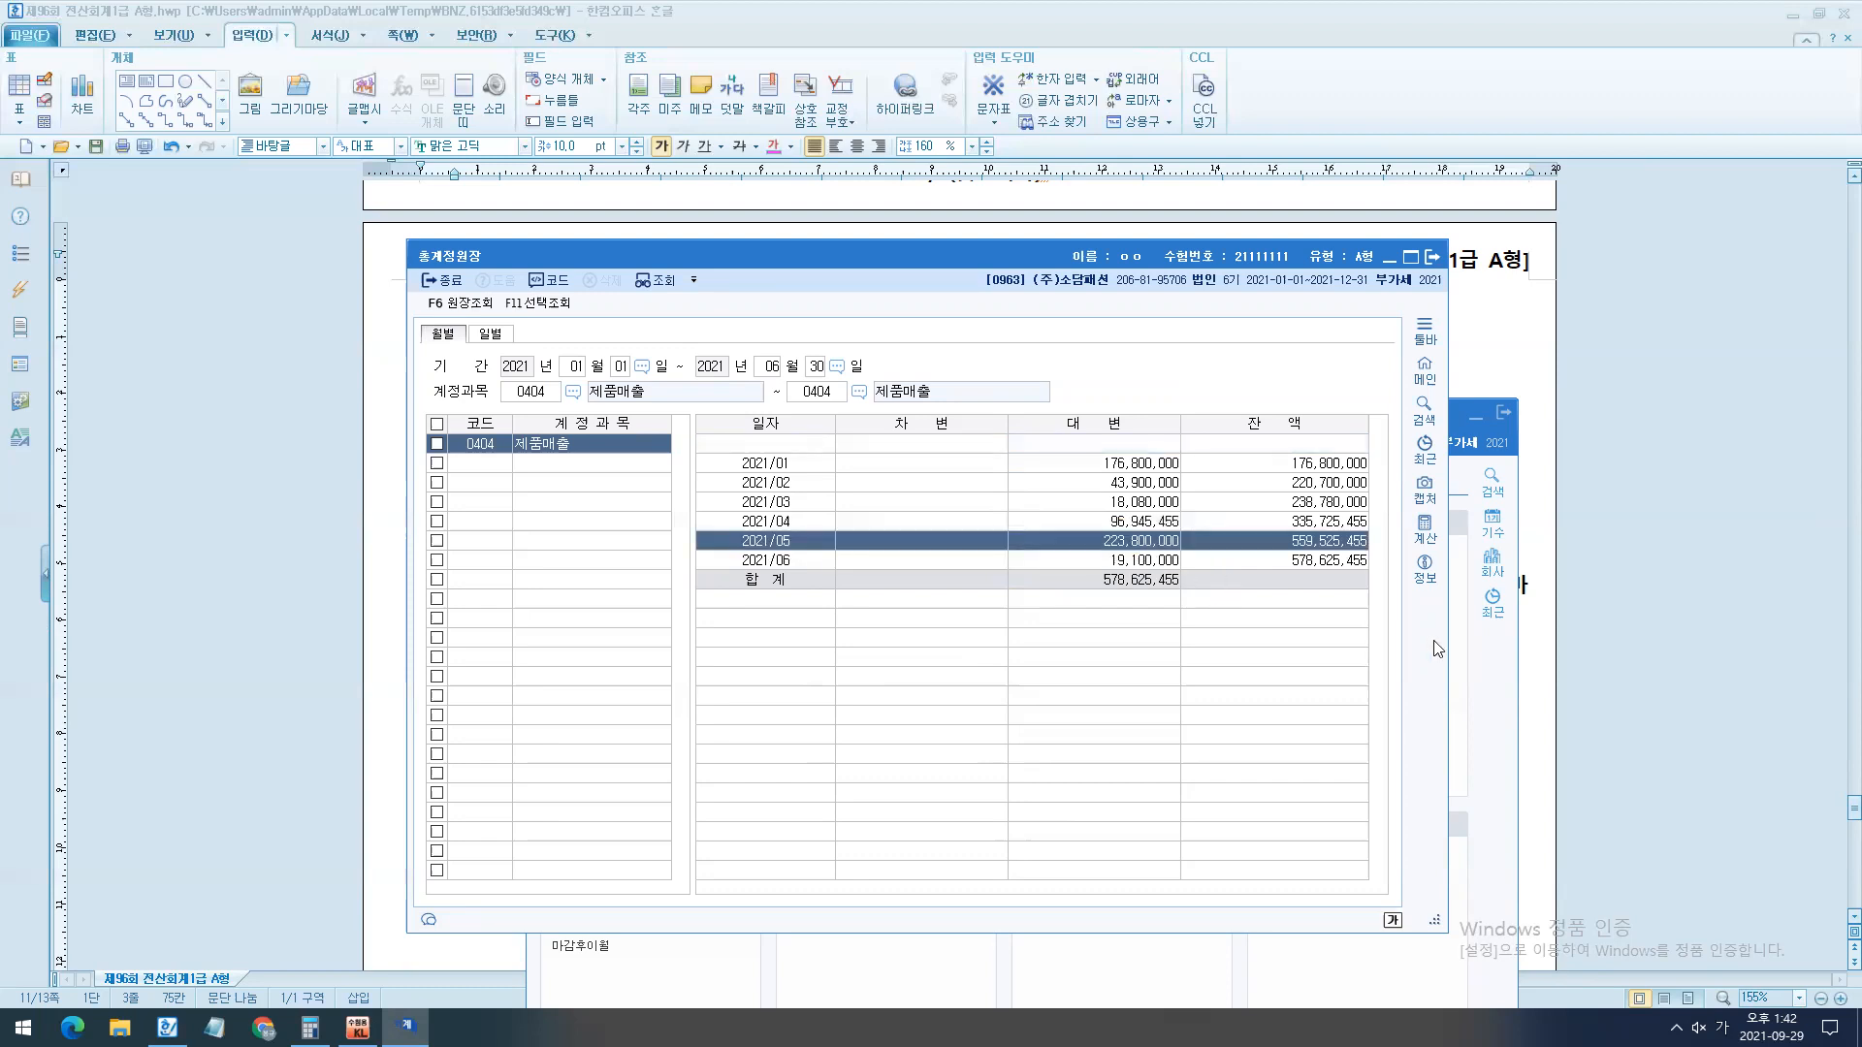
- Temporarily box the 잔액 column, draw arrows to it from the 대변 amounts, and clear the ink
{"action": "left_click_drag", "start_coordinate": [1253, 431], "coordinate": [1441, 615]}
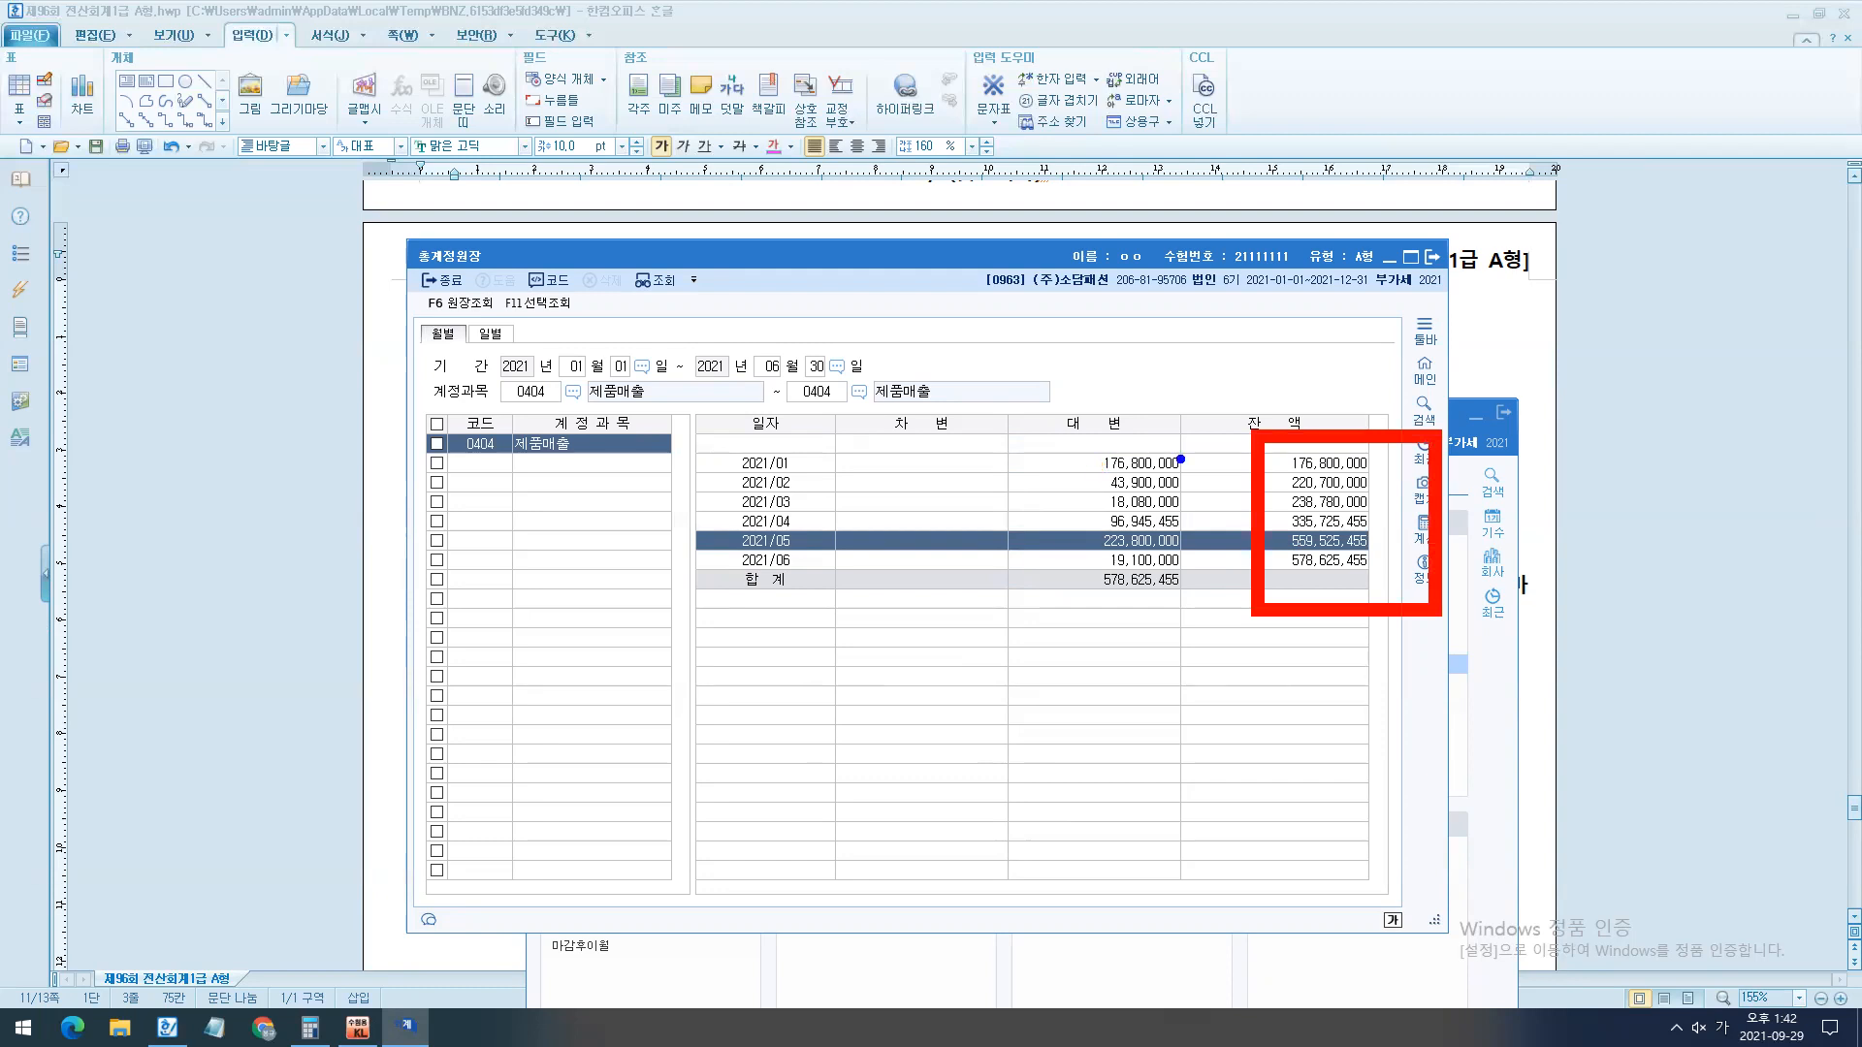
{"action": "mouse_move", "coordinate": [1180, 458]}
{"action": "left_mouse_down"}
{"action": "mouse_move", "coordinate": [1196, 479]}
{"action": "mouse_move", "coordinate": [1282, 484]}
{"action": "mouse_move", "coordinate": [1217, 506]}
{"action": "mouse_move", "coordinate": [1314, 509]}
{"action": "mouse_move", "coordinate": [1311, 537]}
{"action": "left_mouse_up"}
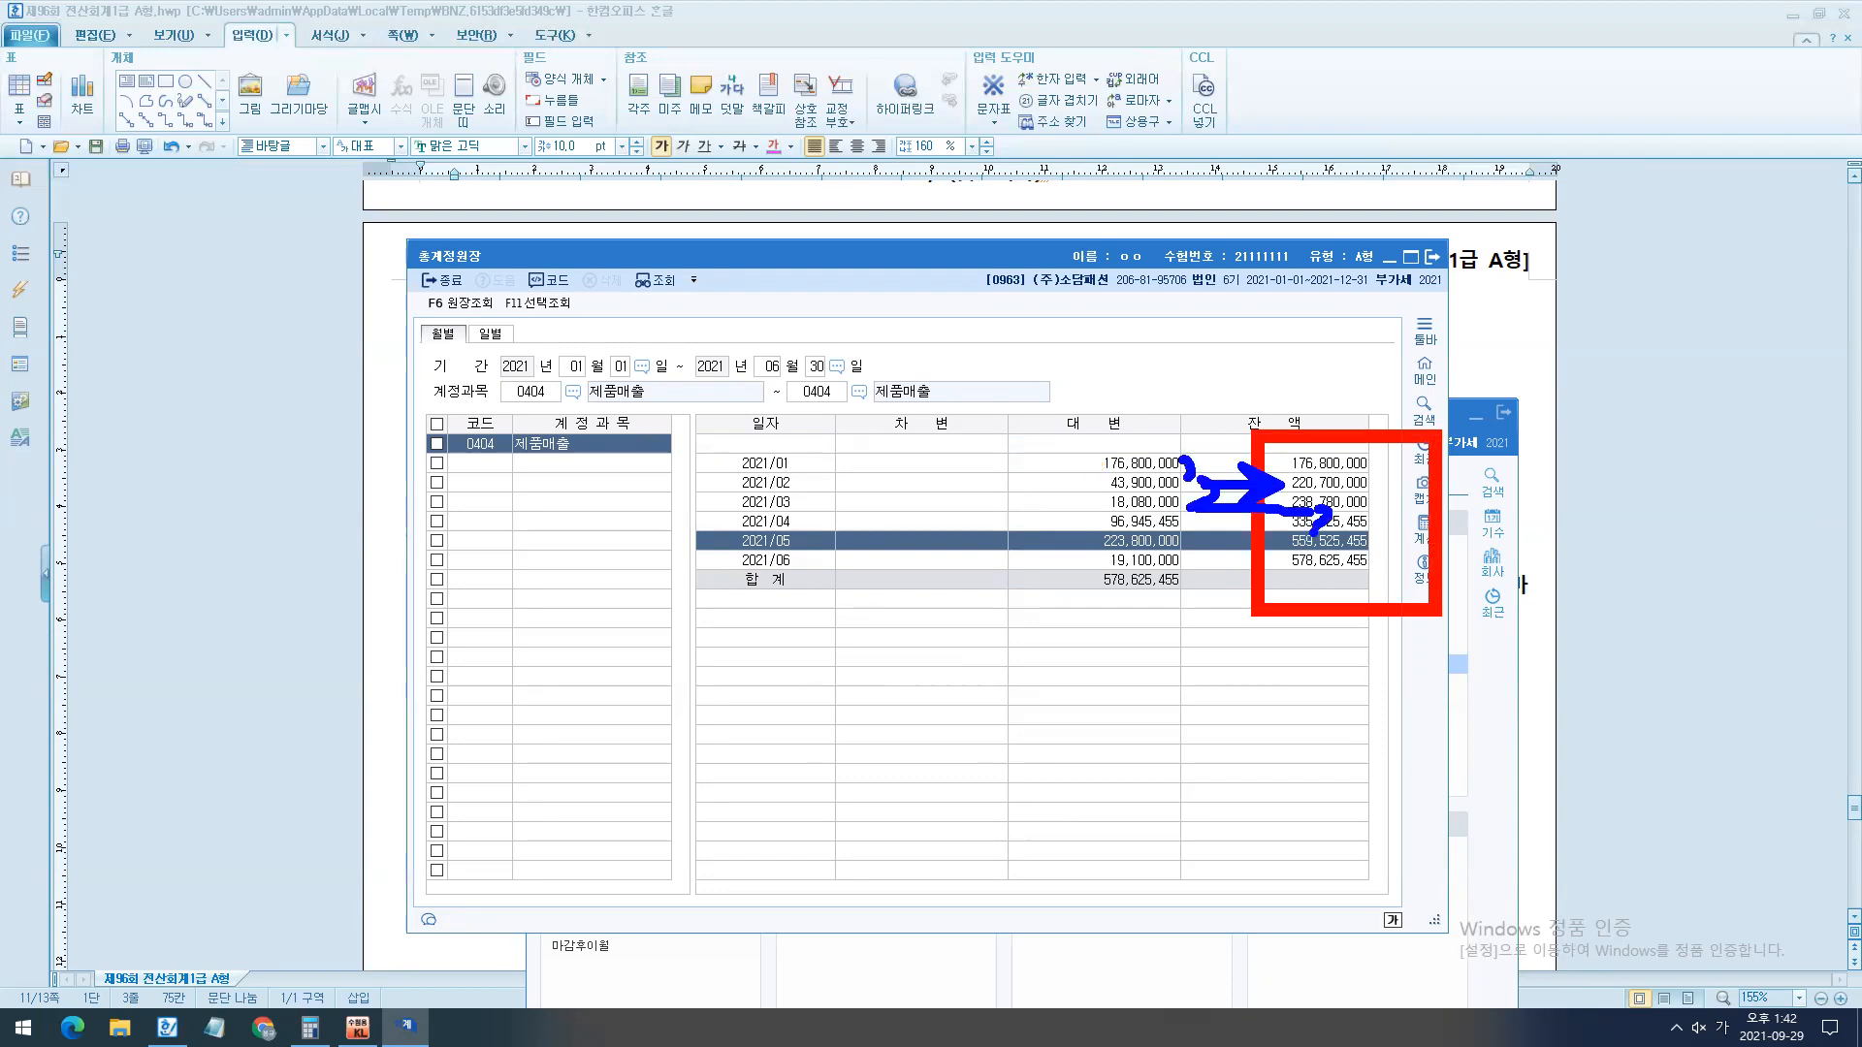
{"action": "key", "text": "Escape"}
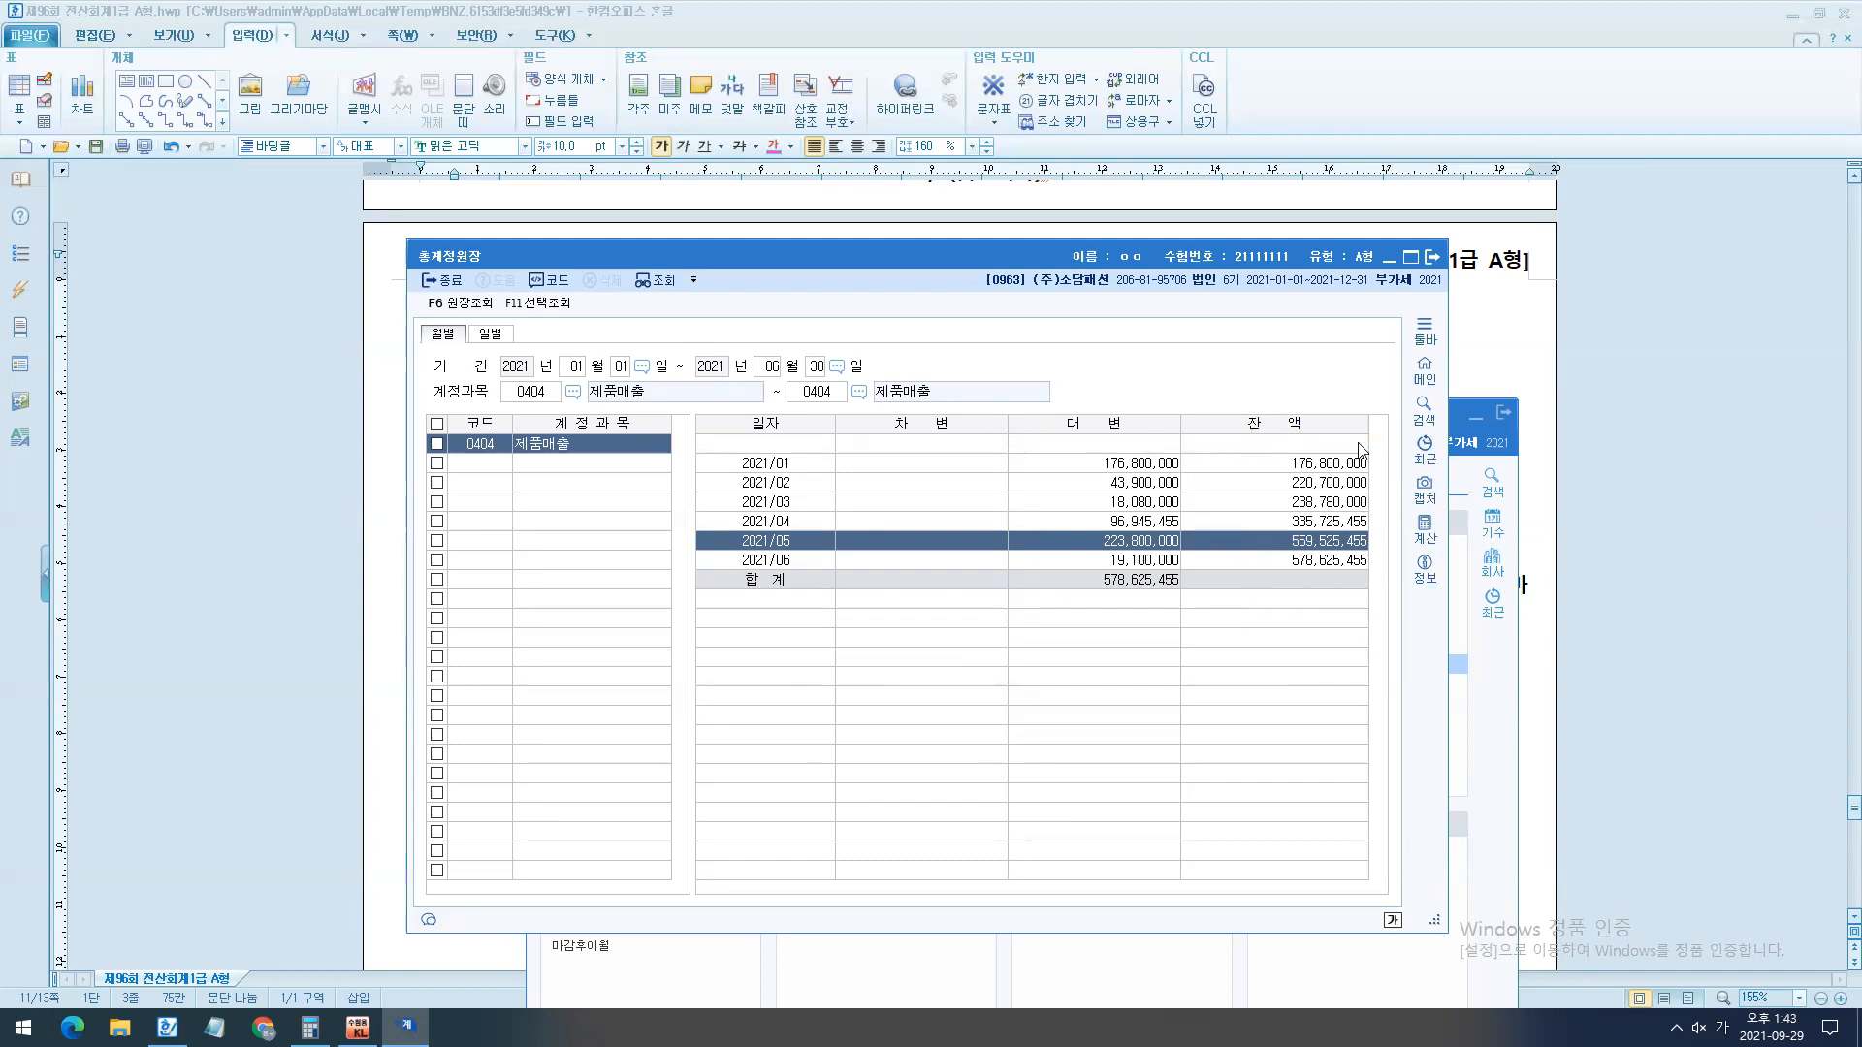
- Return to the exam document and enter the answer "5월 , 223,800,000" under question [1]
{"action": "left_click", "coordinate": [1476, 358]}
{"action": "left_click", "coordinate": [759, 449]}
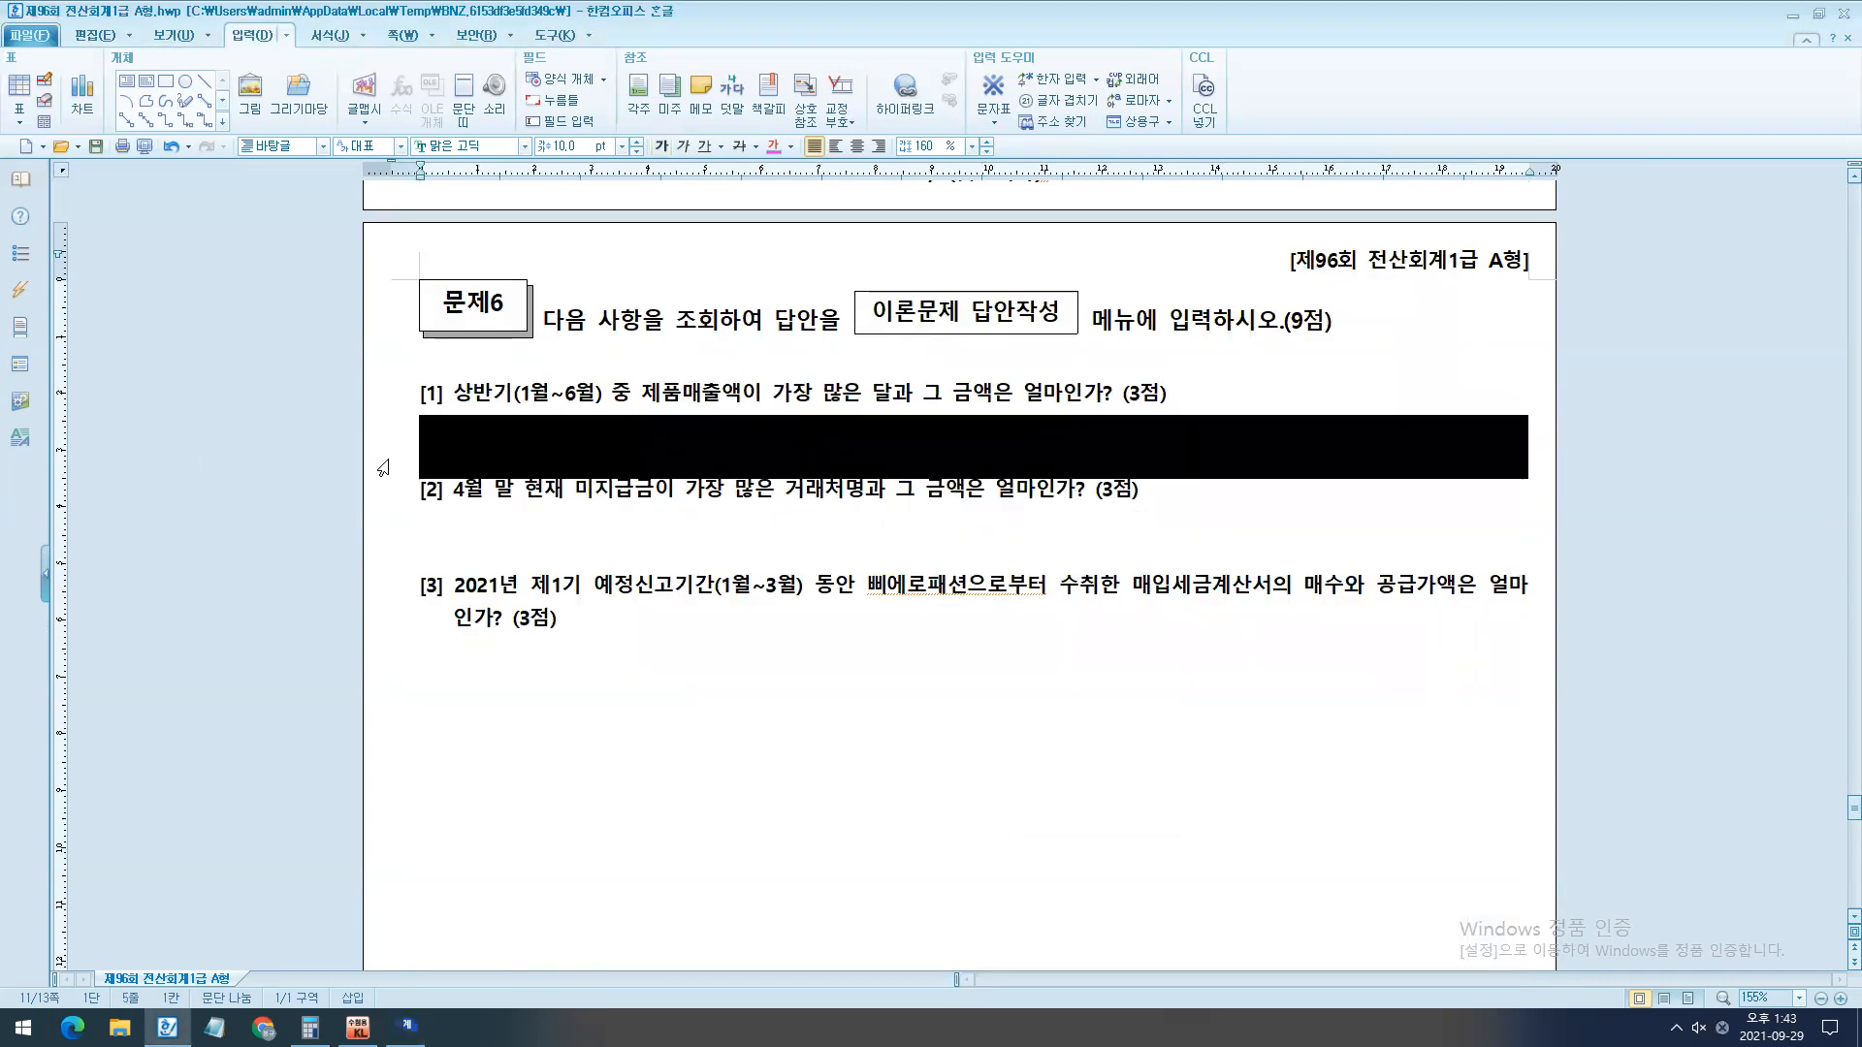
{"action": "type", "text": "50월, 223800000"}
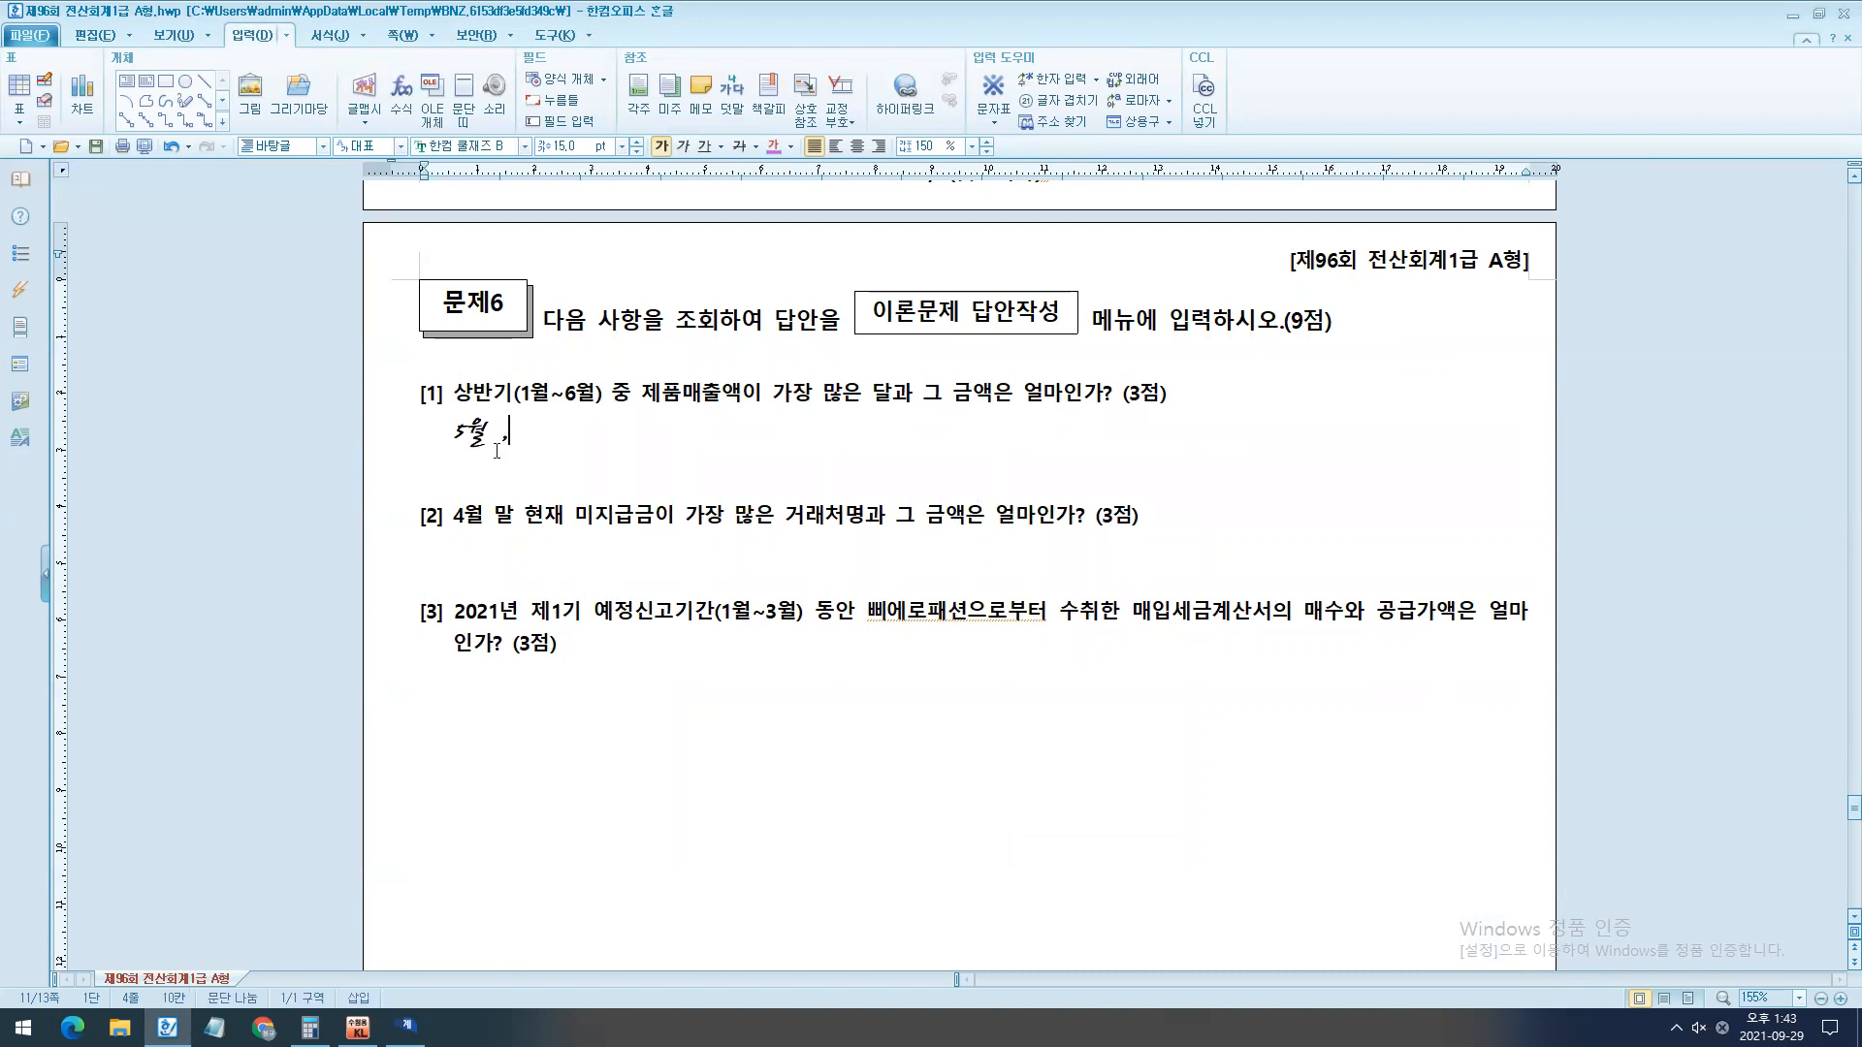
{"action": "left_click", "coordinate": [602, 432]}
{"action": "type", "text": ","}
{"action": "left_click", "coordinate": [562, 433]}
{"action": "type", "text": ",800,000"}
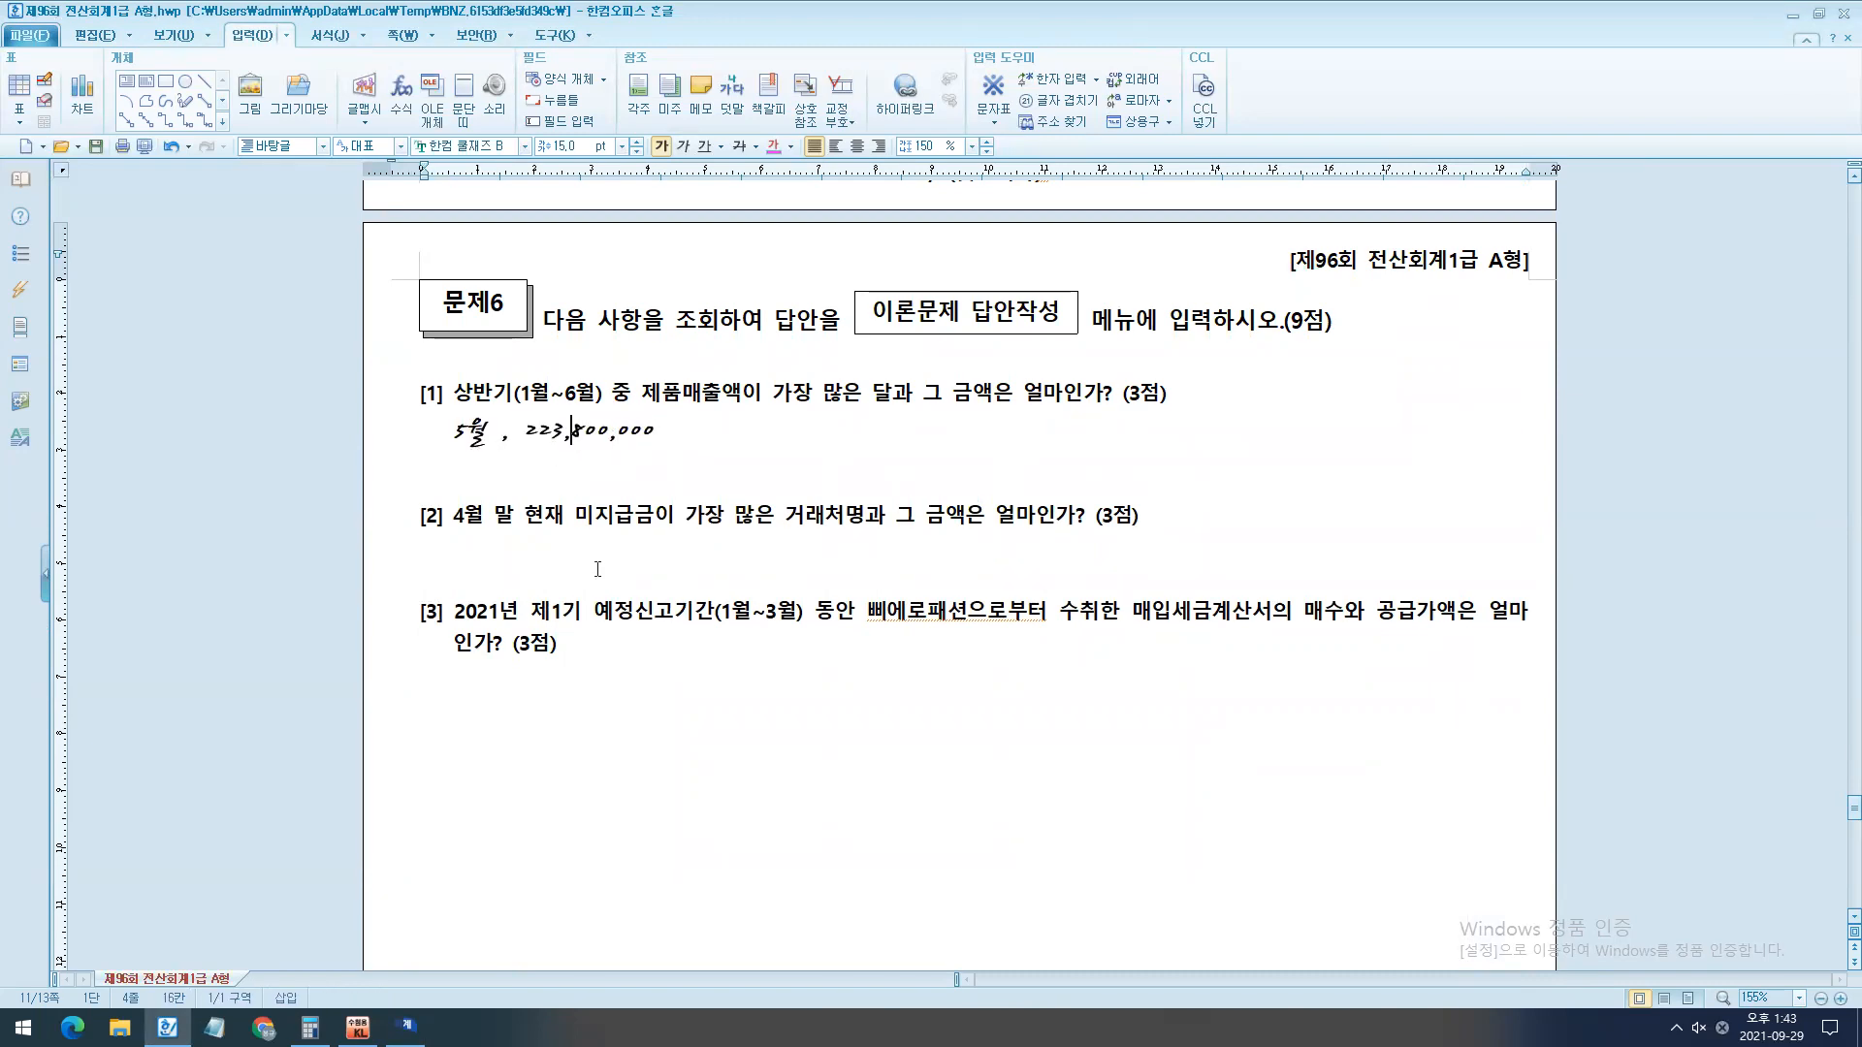
- Bring question [2] into view, clear the ink box around 거래처원장 in KcLep, and open 거래처원장
{"action": "scroll", "coordinate": [543, 530], "scroll_direction": "down", "scroll_amount": 1}
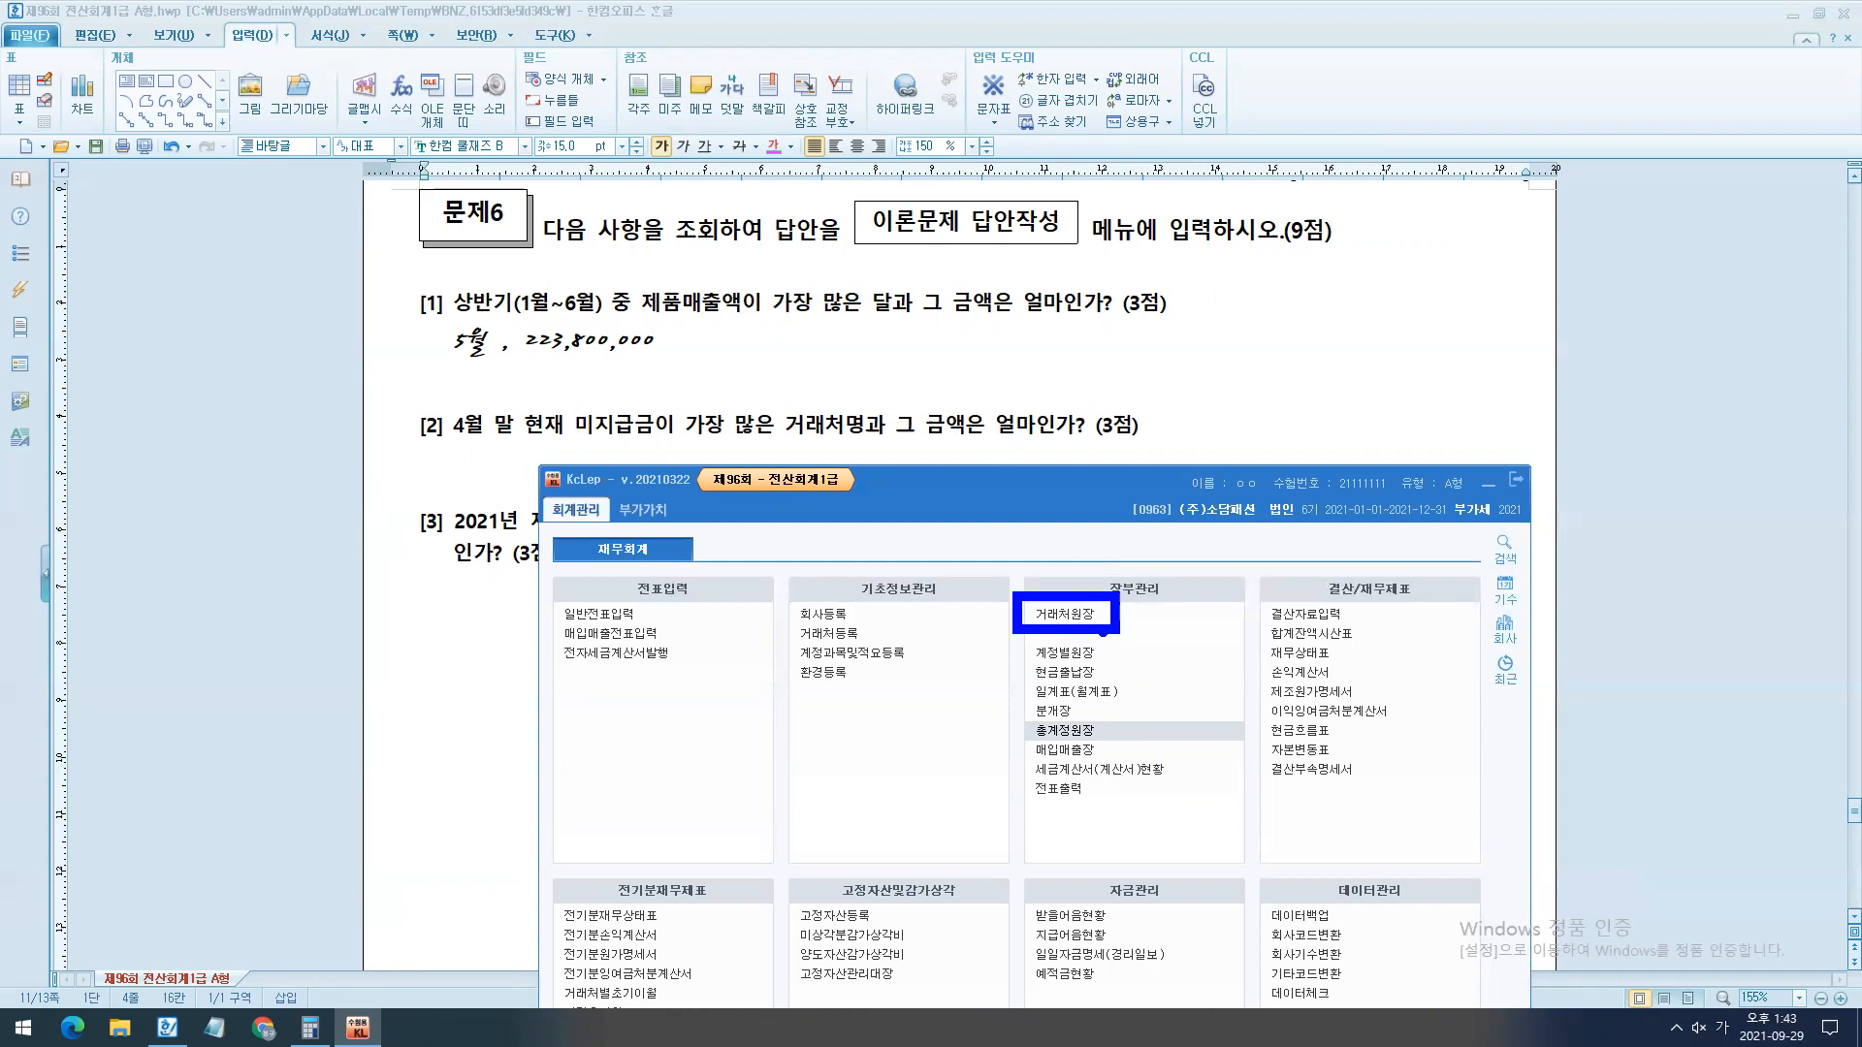
{"action": "key", "text": "Escape"}
{"action": "left_click", "coordinate": [1079, 615]}
{"action": "left_click_drag", "start_coordinate": [1223, 528], "coordinate": [1244, 630]}
{"action": "left_click_drag", "start_coordinate": [1009, 669], "coordinate": [1253, 508]}
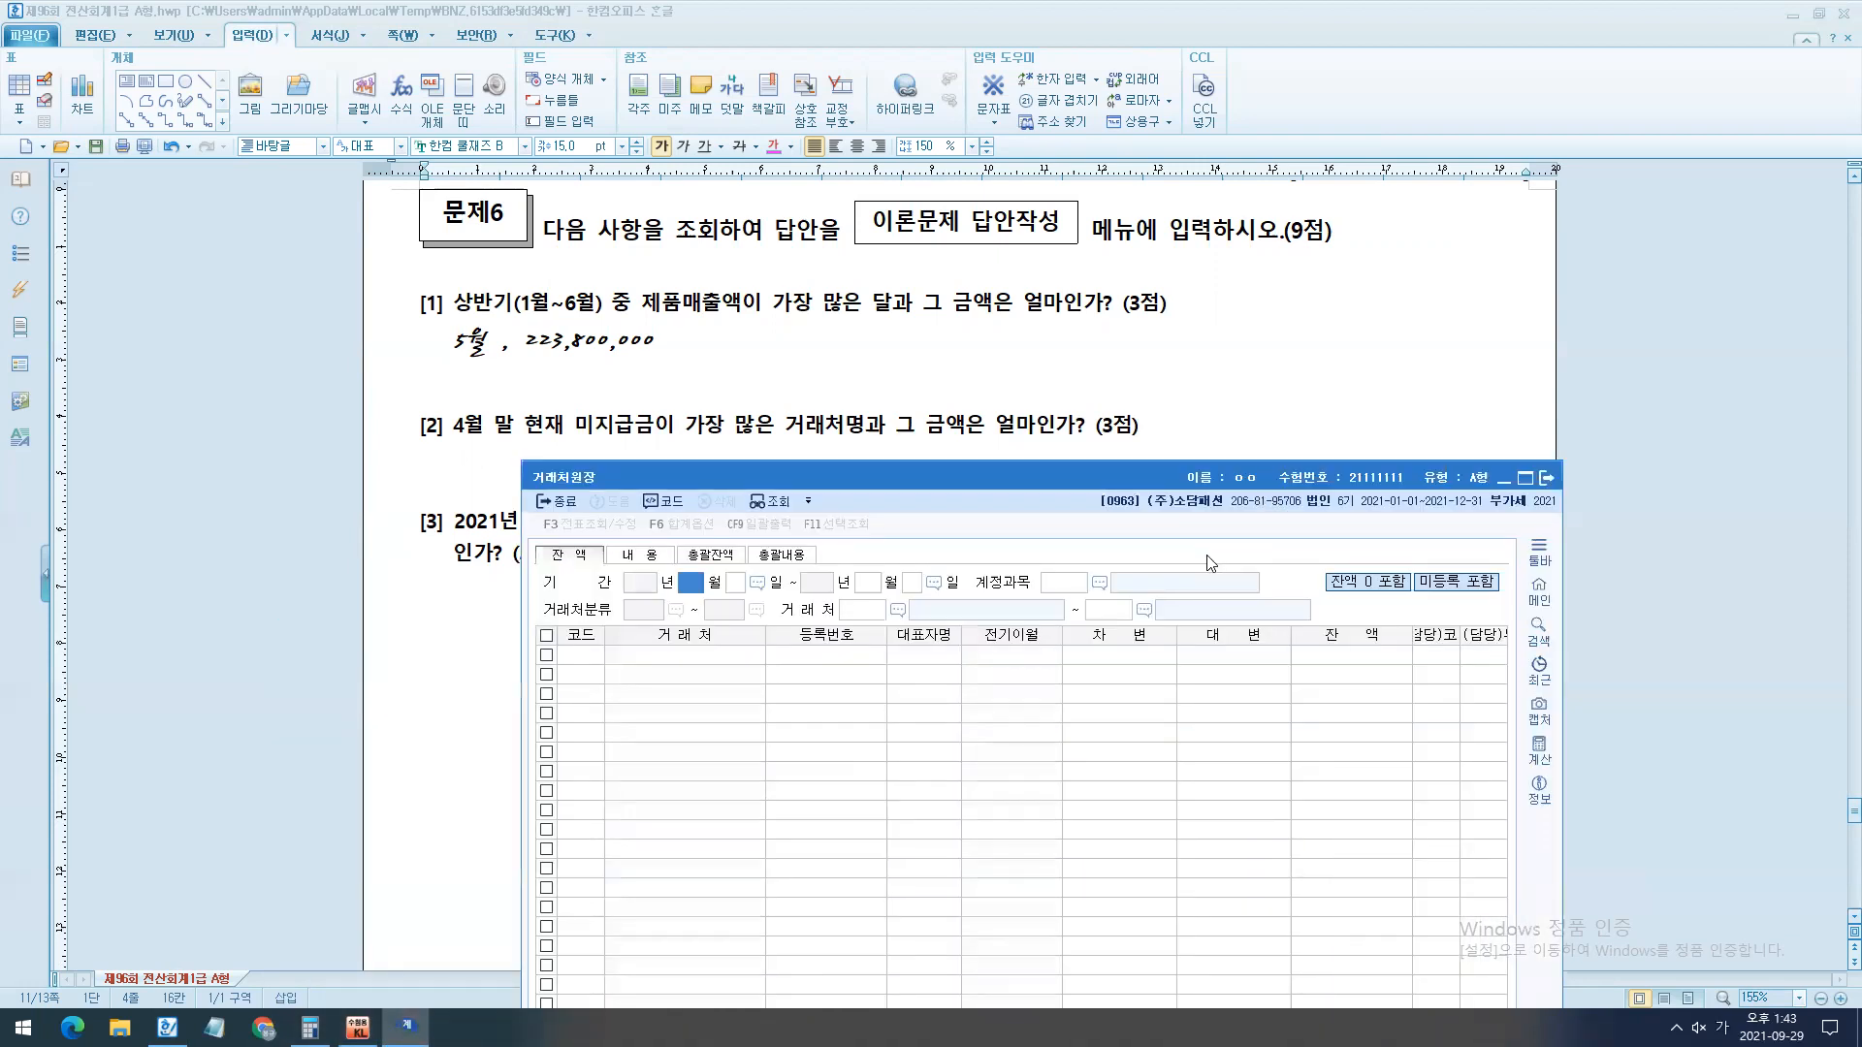
- Query the 잔액 of account 0253 미지급금 for 2021년 4월 30일 to 4월 30일 across the full range of 거래처
{"action": "type", "text": "430430"}
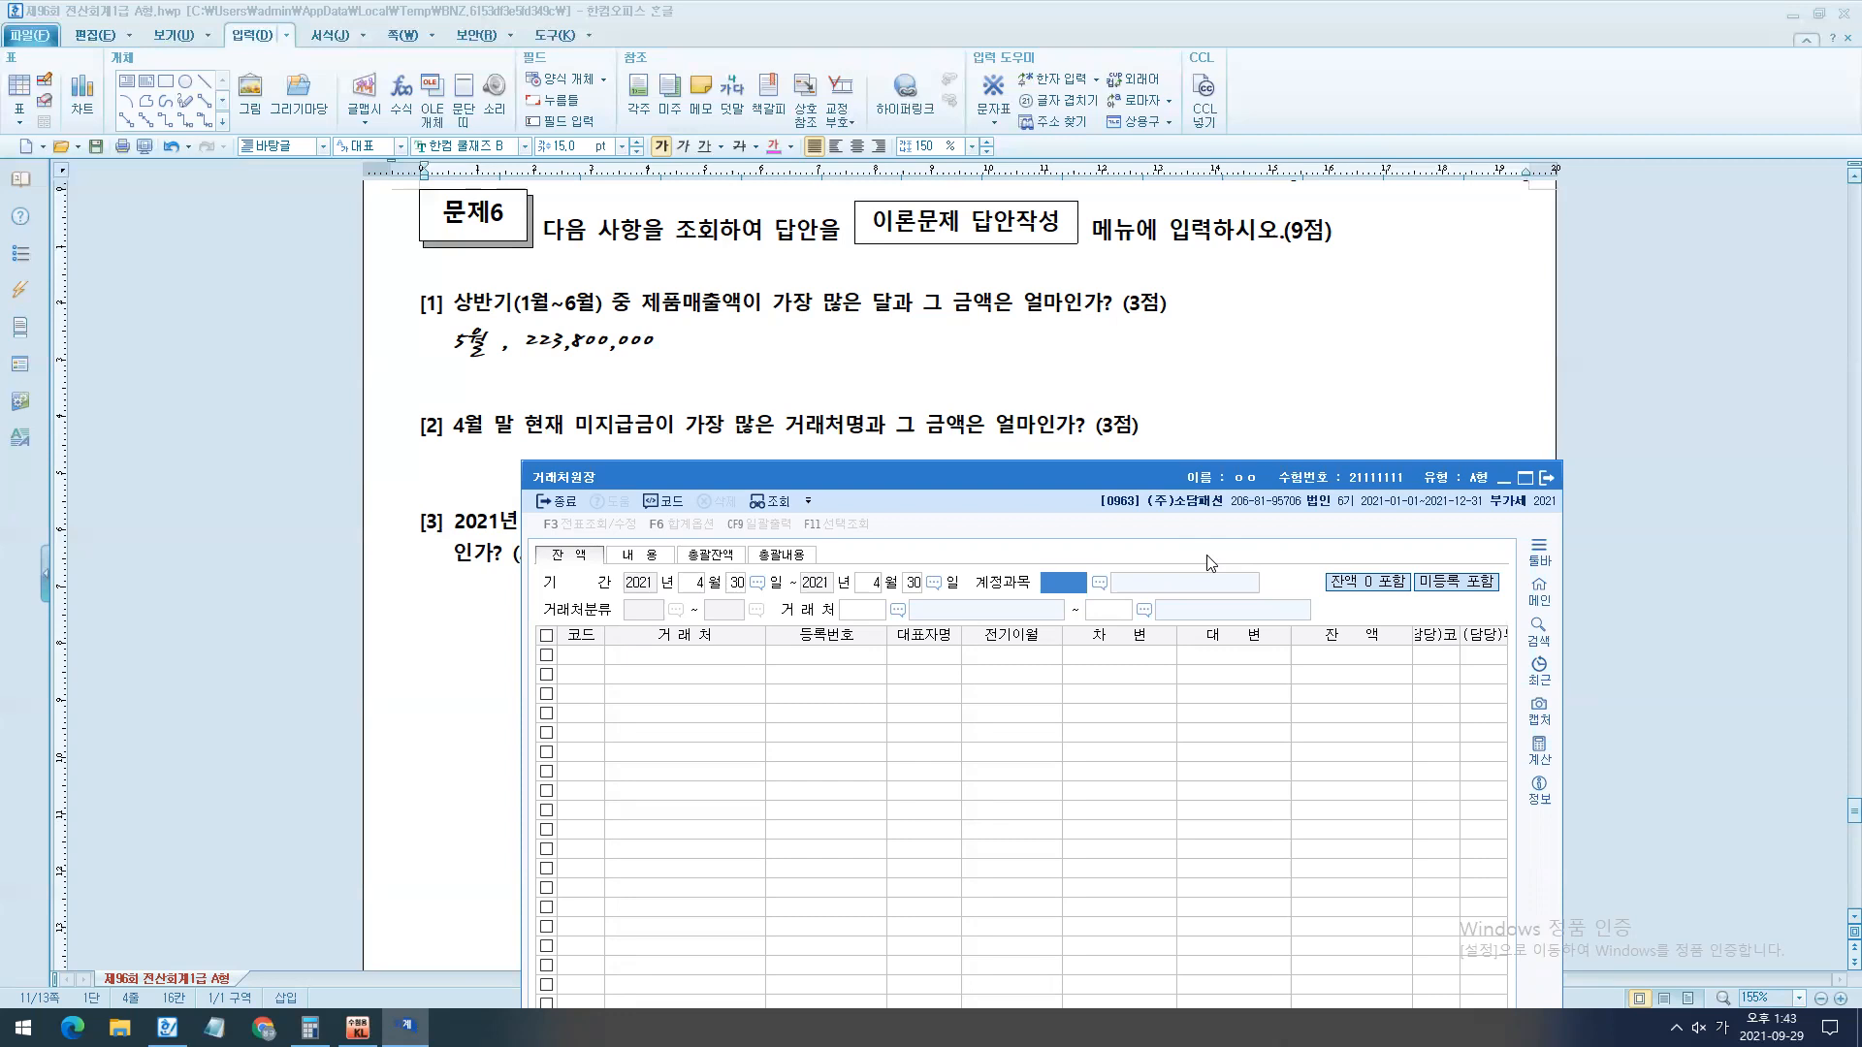
{"action": "type", "text": "253"}
{"action": "key", "text": "Return"}
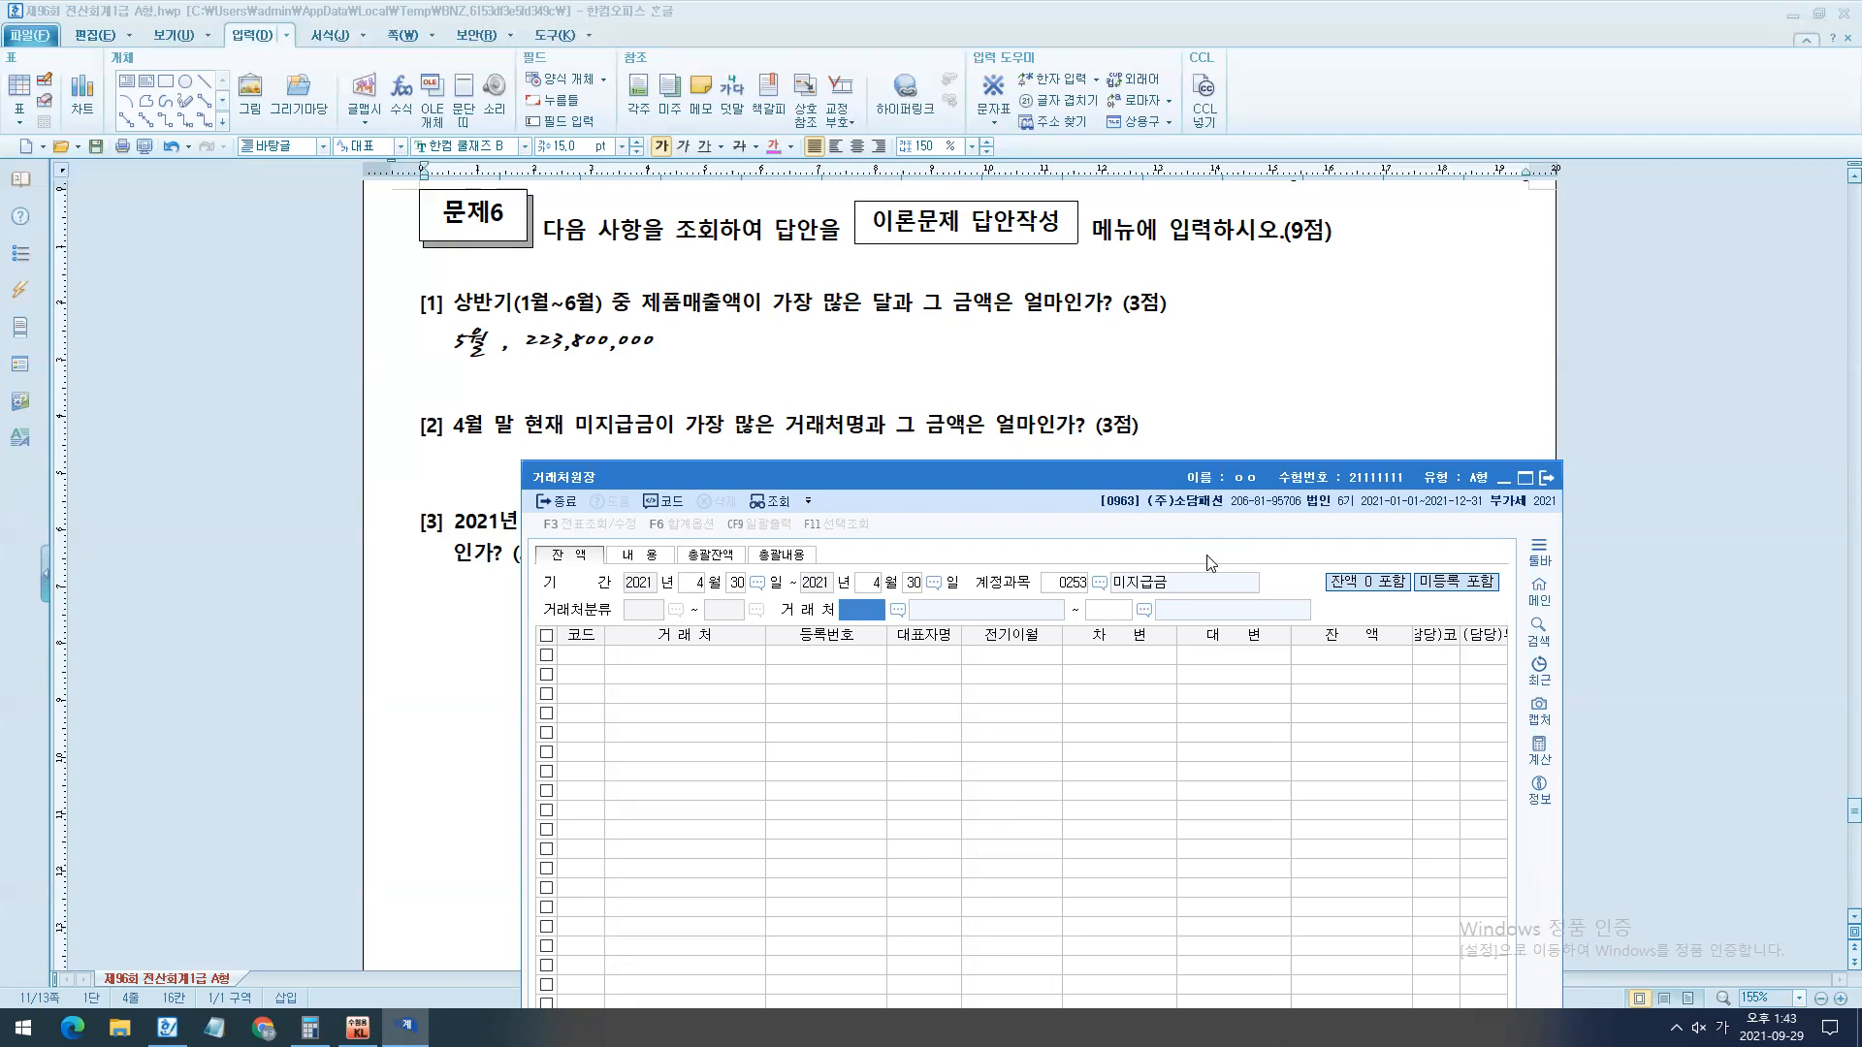
{"action": "key", "text": "Return"}
{"action": "key", "text": "Return"}
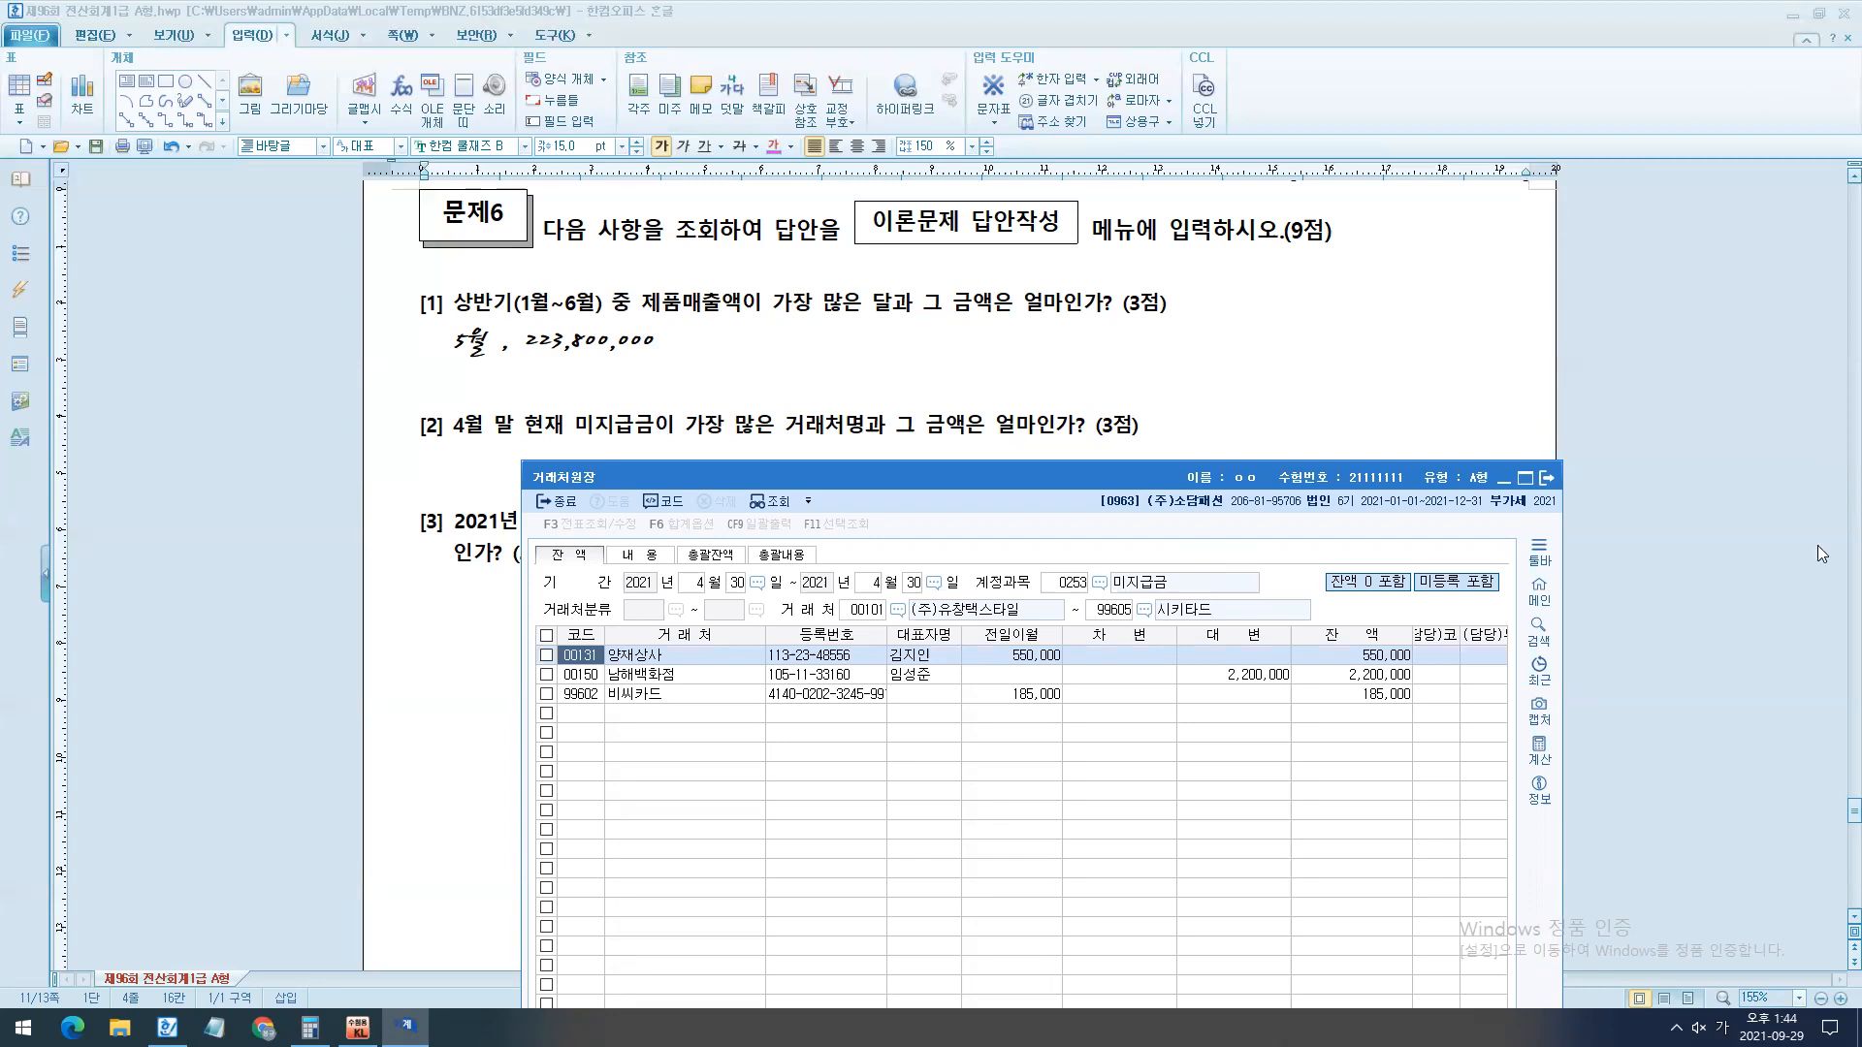
- Move the 거래처원장 window, temporarily mark 남해백화점's 잔액 with a box and arrow, clear the ink, and select that balance
{"action": "left_click_drag", "start_coordinate": [900, 485], "coordinate": [806, 470]}
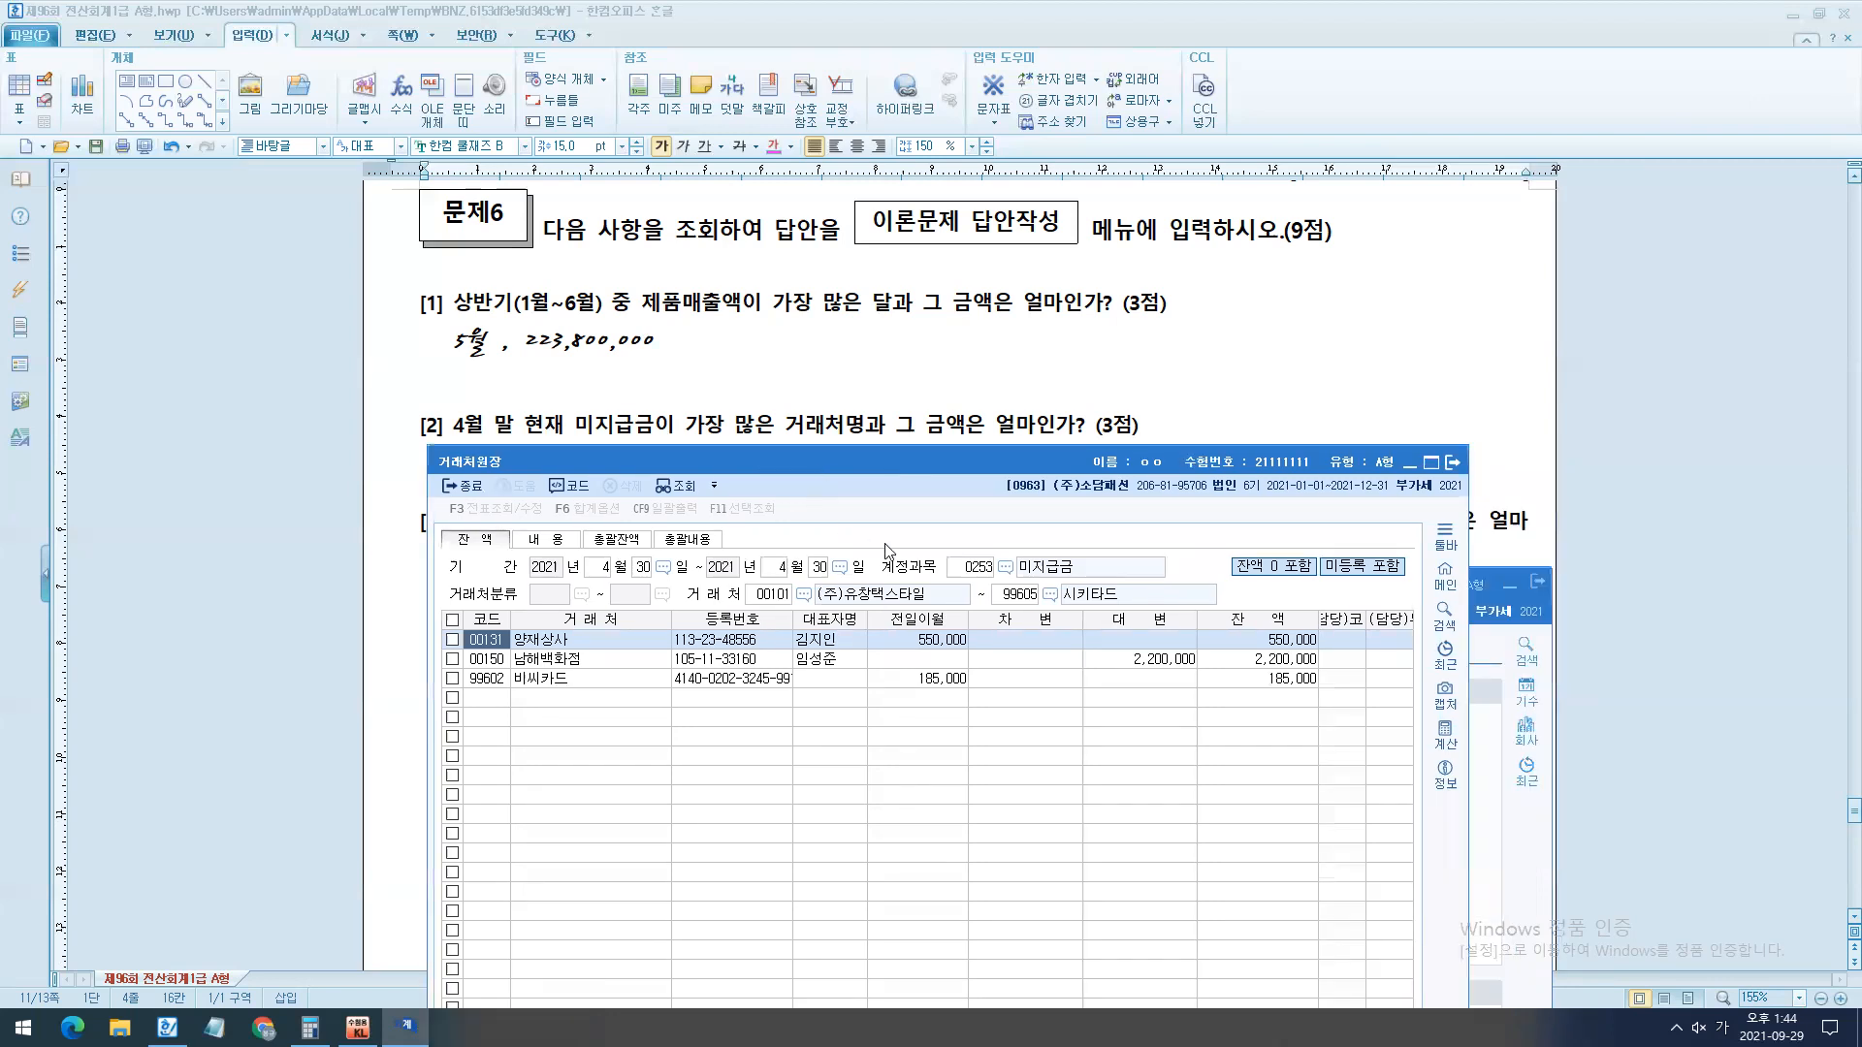
{"action": "left_click_drag", "start_coordinate": [1240, 645], "coordinate": [1339, 688]}
{"action": "left_click_drag", "start_coordinate": [601, 655], "coordinate": [1237, 655]}
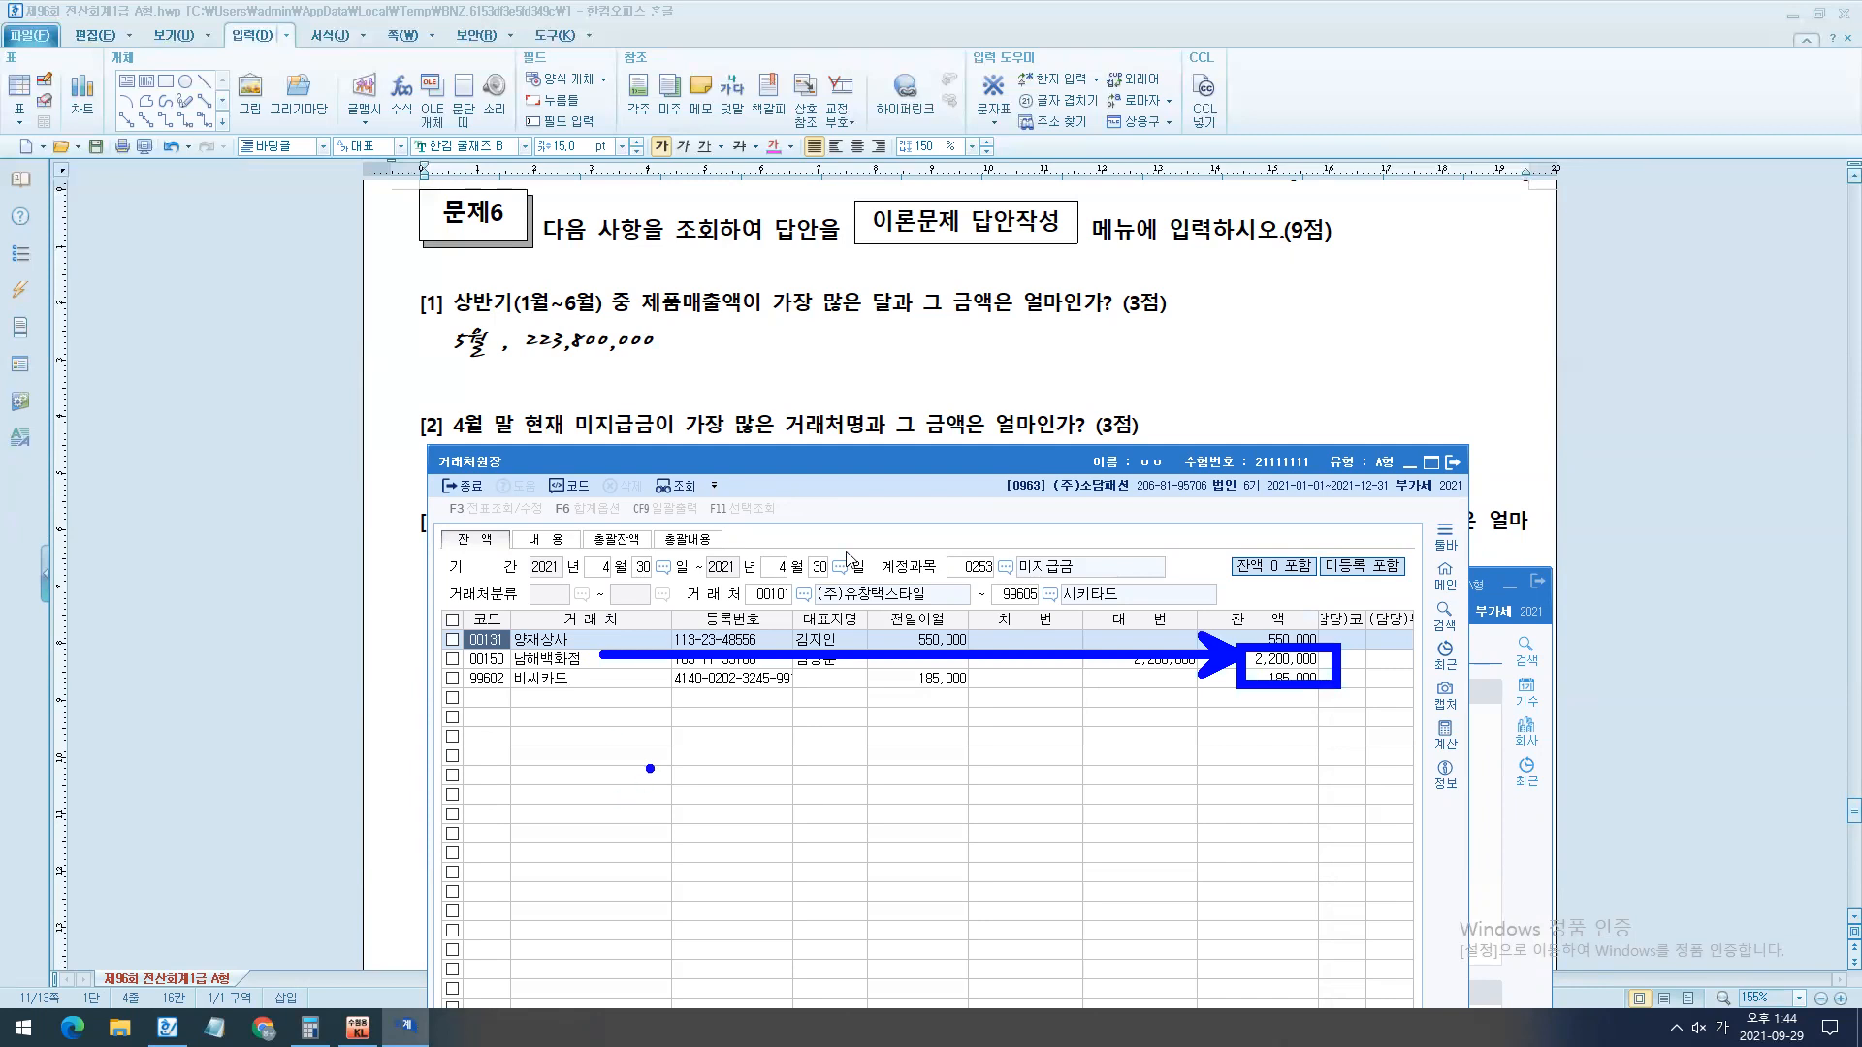
{"action": "key", "text": "Escape"}
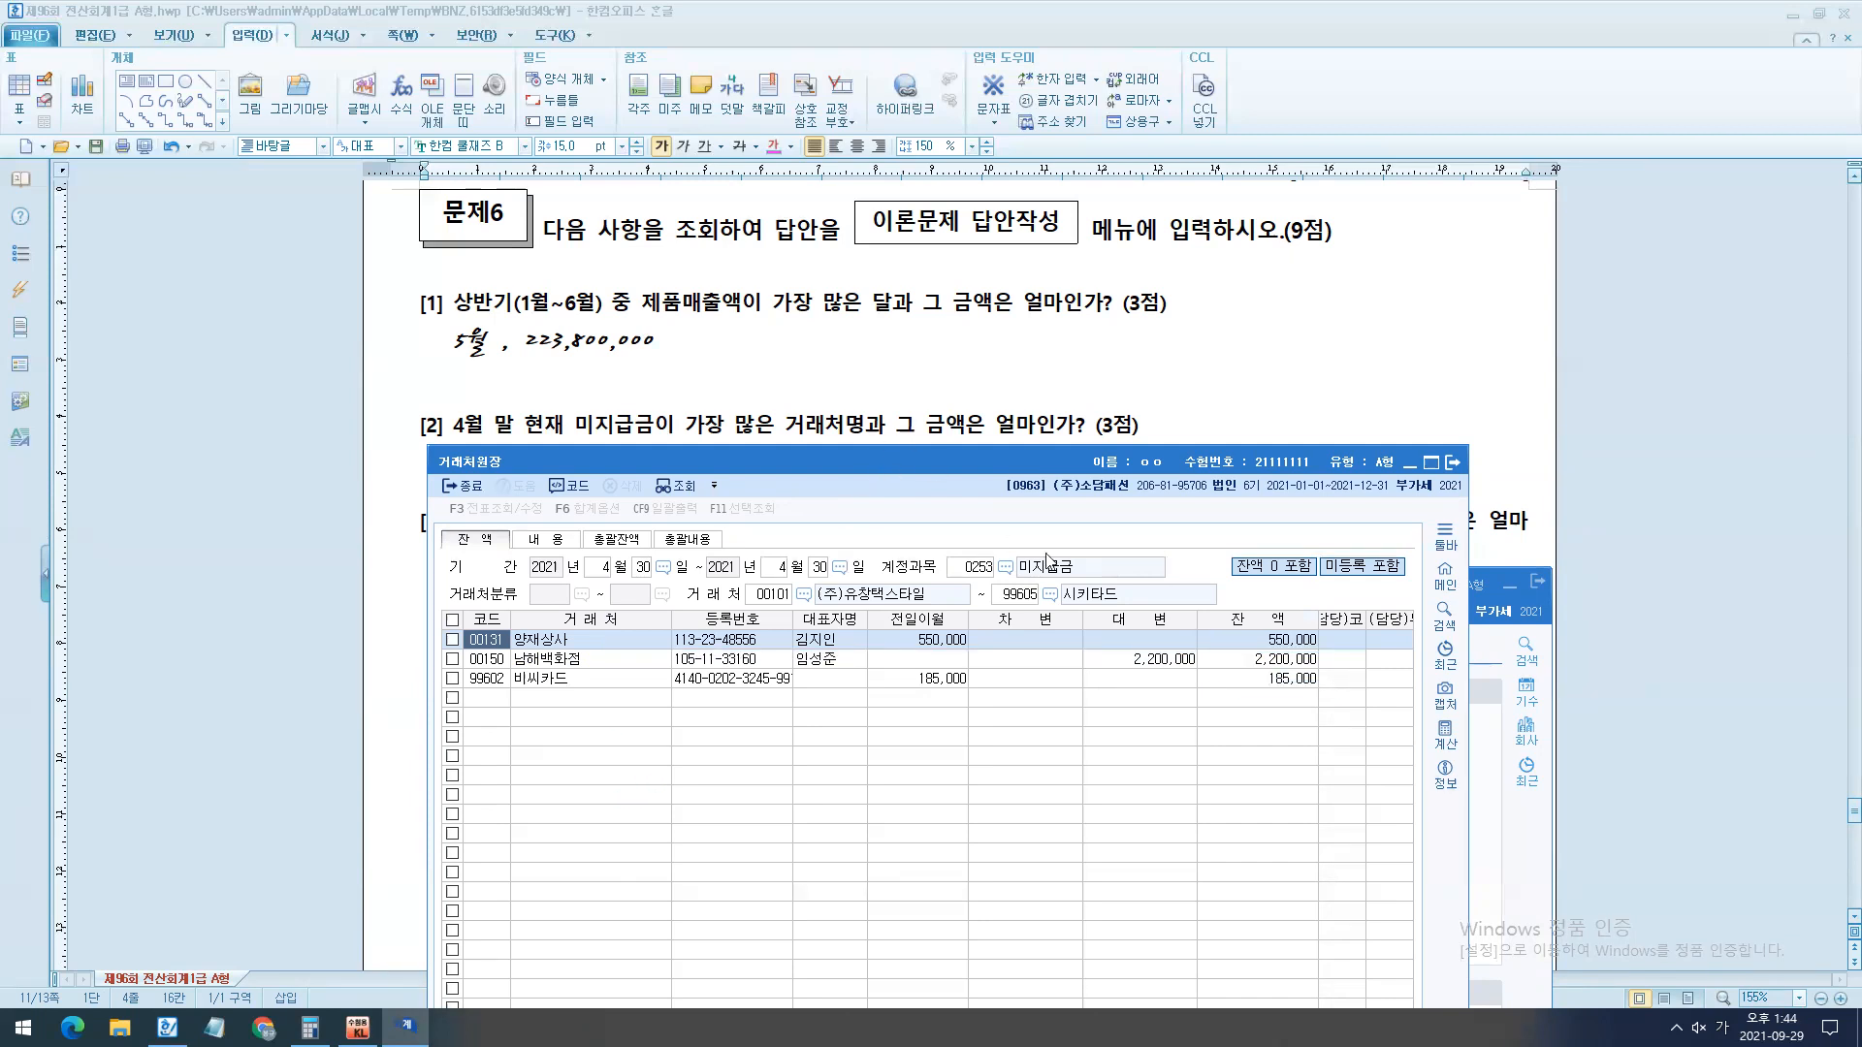
{"action": "left_click", "coordinate": [1284, 659]}
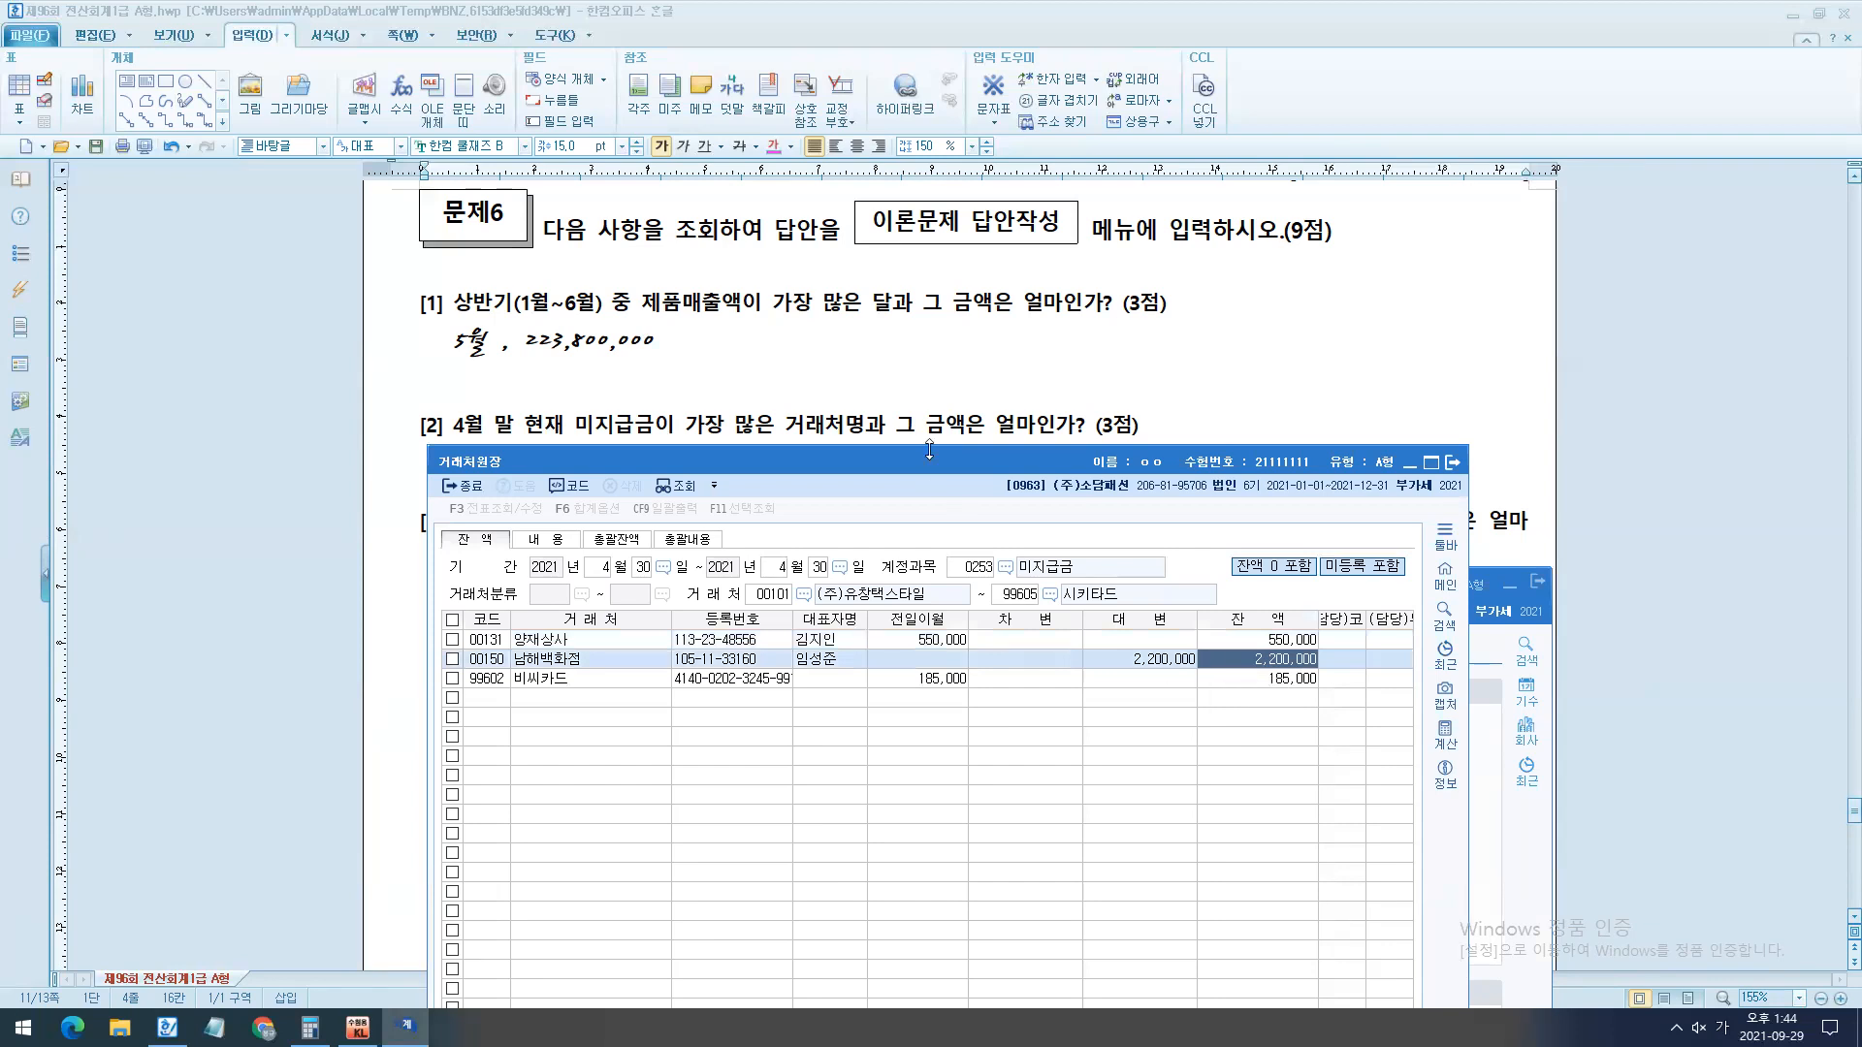
- Enter the answer "남해백화점 , 2,200,000" under question [2] in the exam document, with a blank line above it
{"action": "left_click", "coordinate": [439, 488]}
{"action": "left_click_drag", "start_coordinate": [383, 463], "coordinate": [388, 504]}
{"action": "key", "text": "alt+c"}
{"action": "left_click", "coordinate": [518, 481]}
{"action": "type", "text": "남ㅎ"}
{"action": "type", "text": "ㅐ백화점 ,"}
{"action": "type", "text": "2,200,000"}
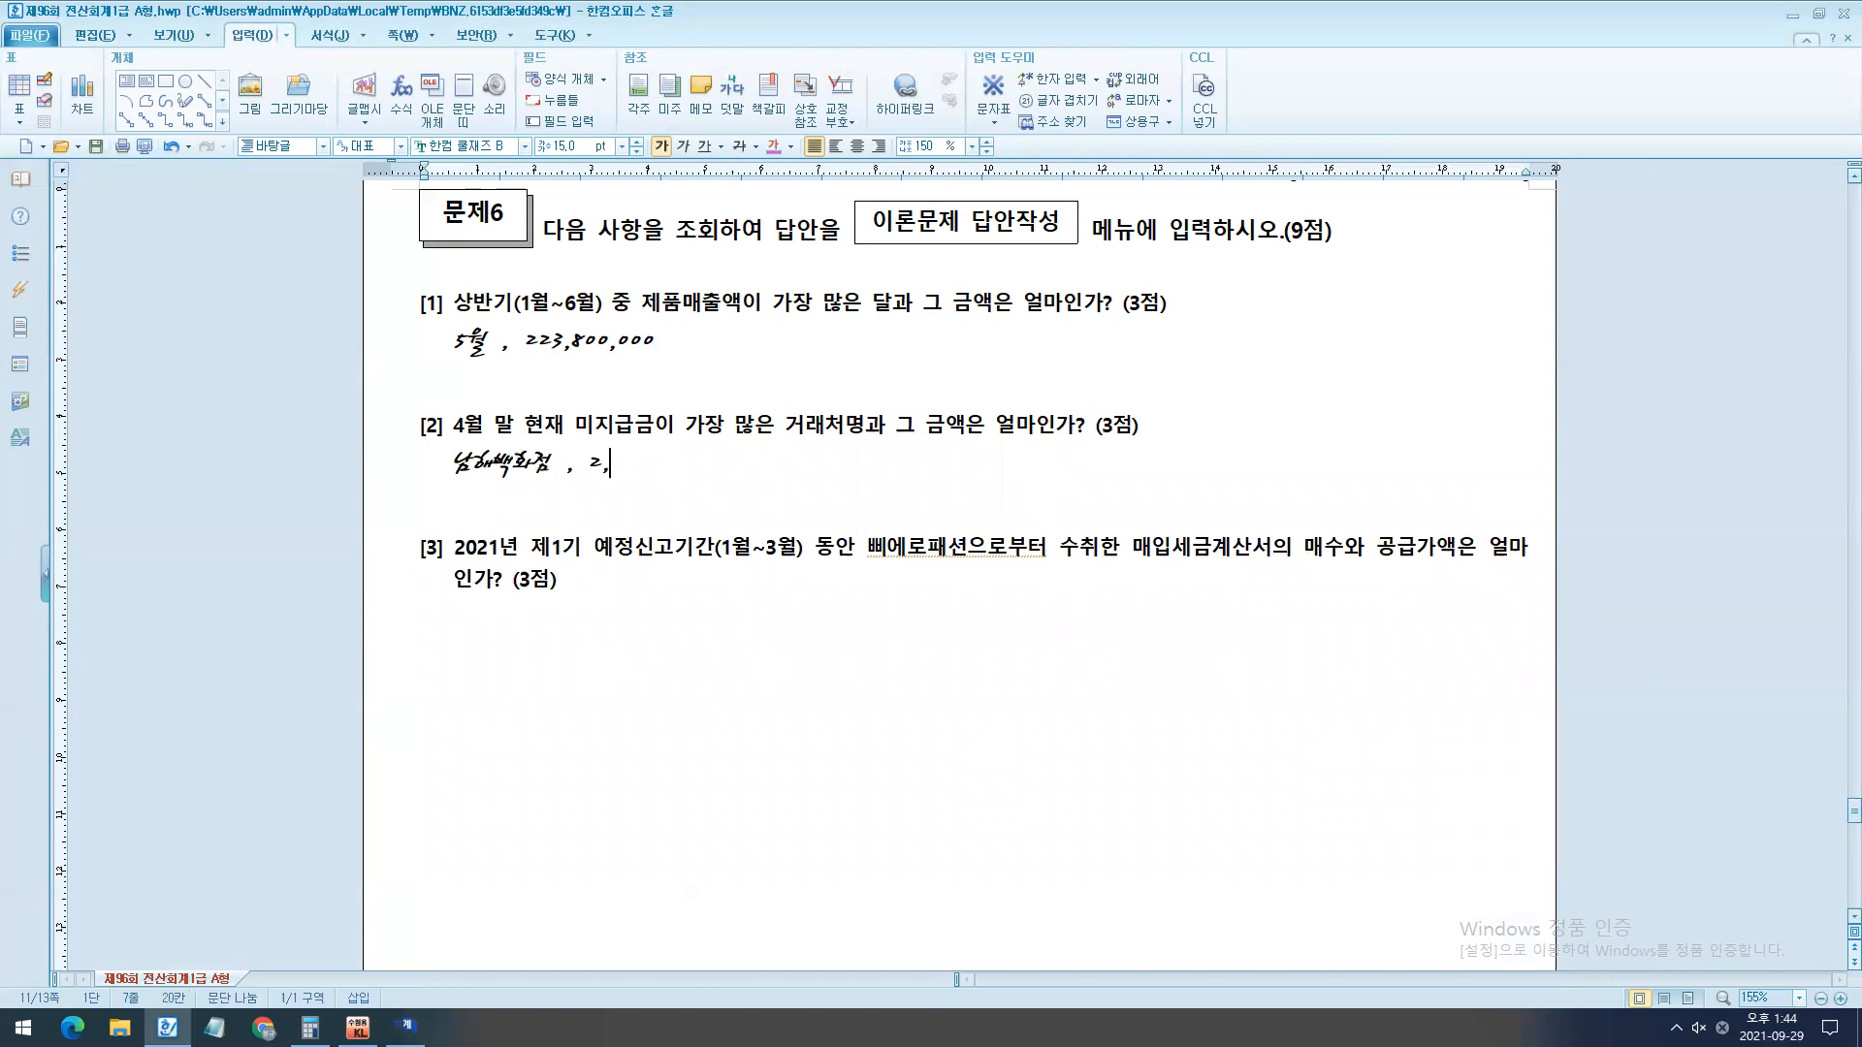
{"action": "key", "text": "Home"}
{"action": "key", "text": "Return"}
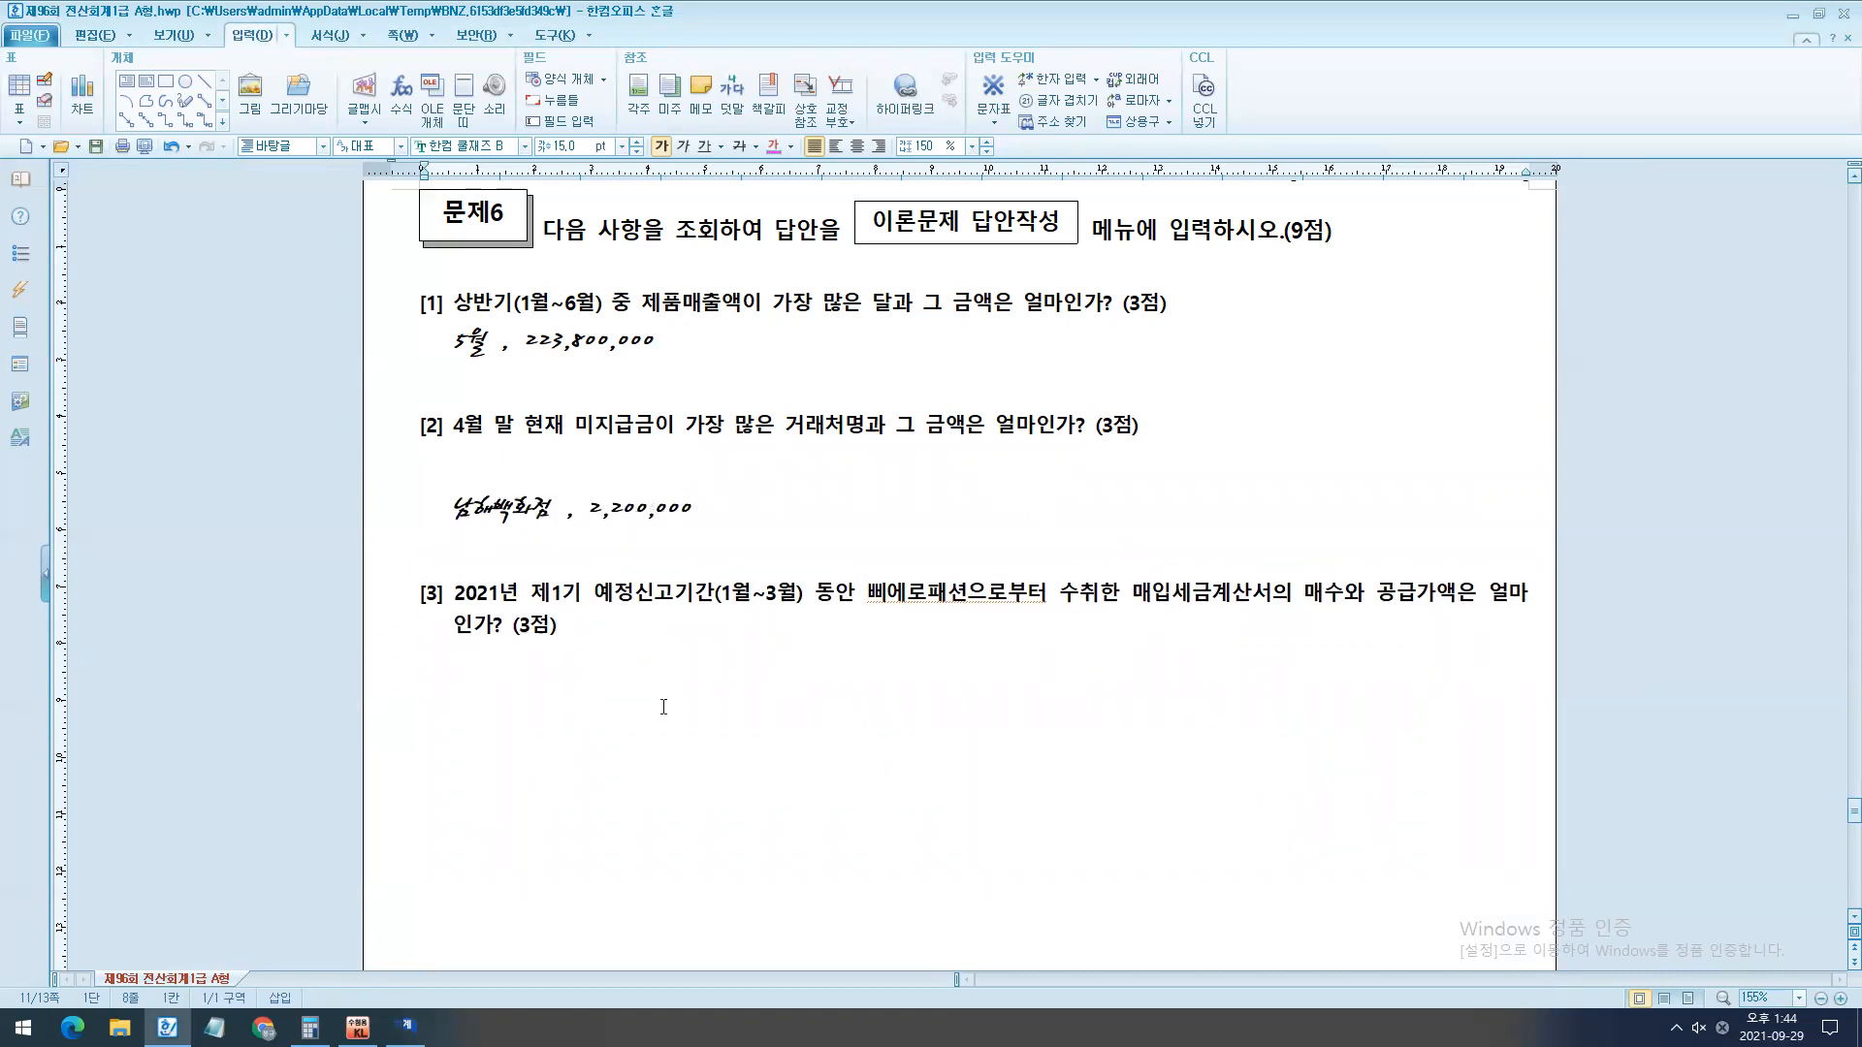
- Go to question [3] and highlight the period text "제1기 예정신고기간(1월~3월)"
{"action": "scroll", "coordinate": [664, 707], "scroll_direction": "down", "scroll_amount": 1}
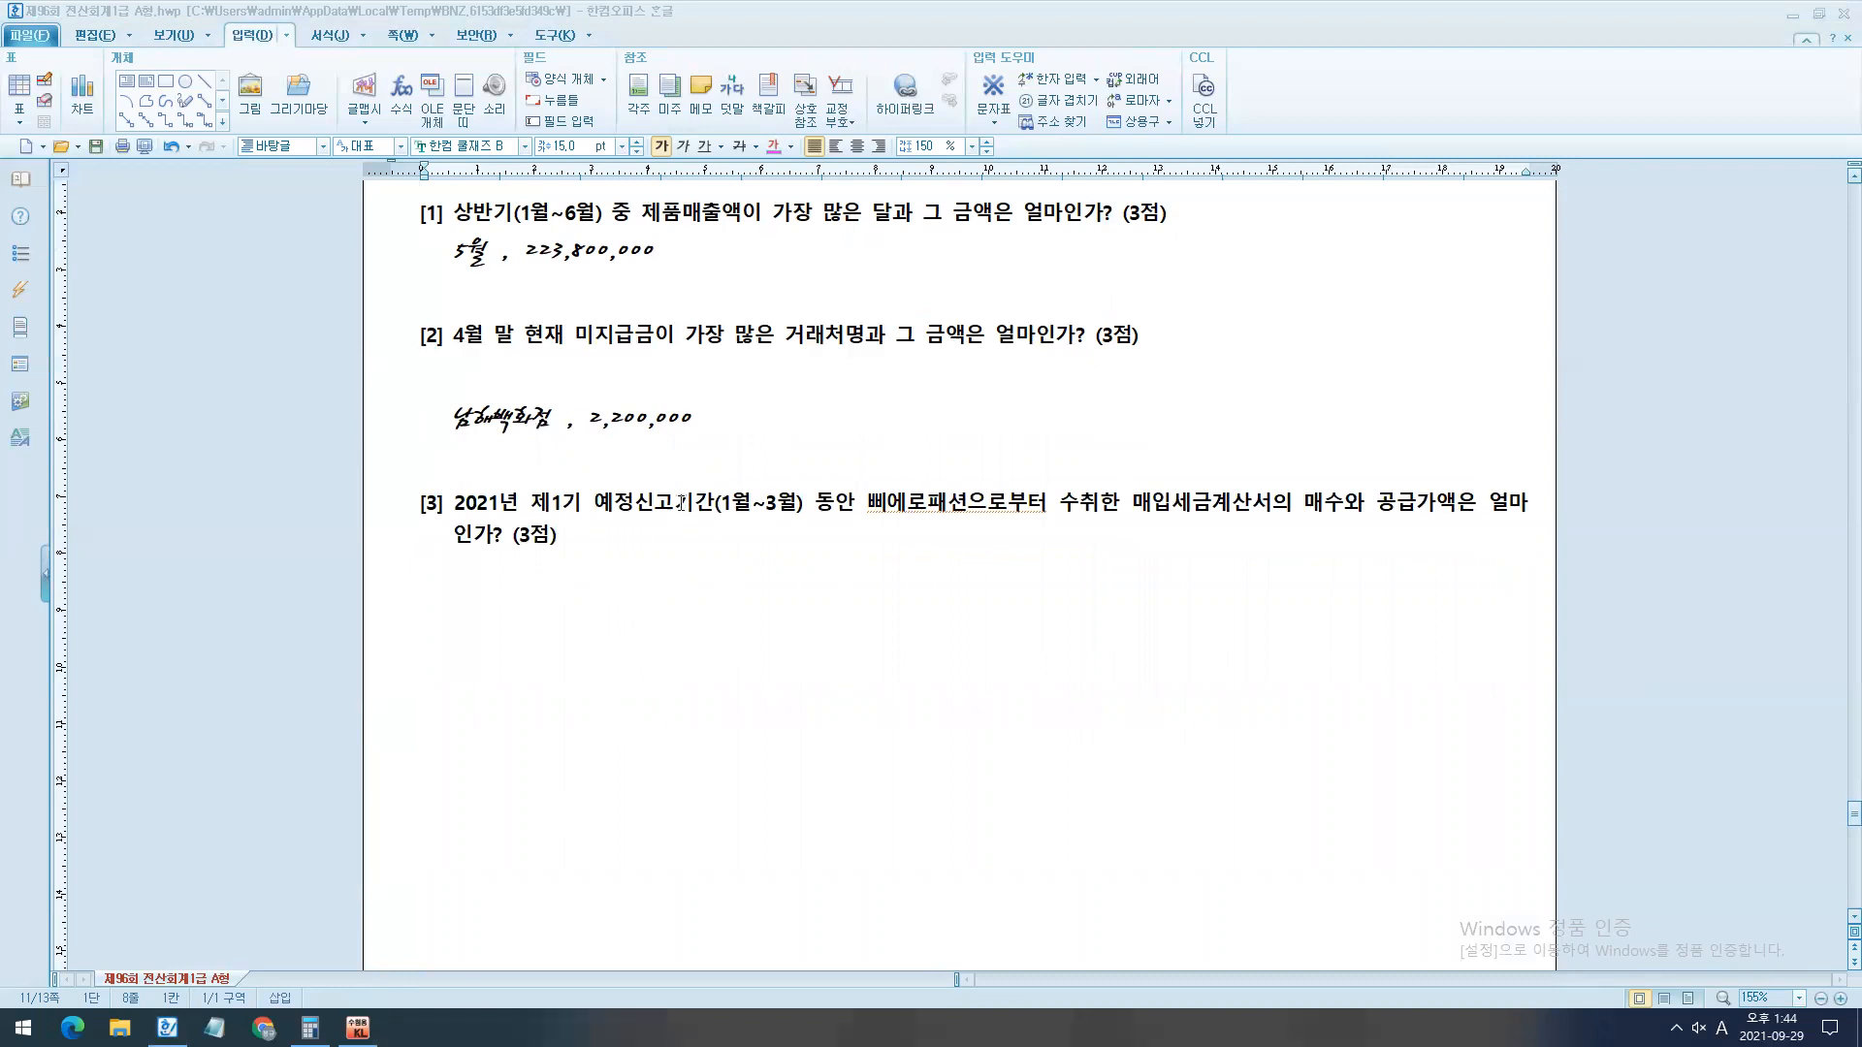
{"action": "left_click_drag", "start_coordinate": [520, 504], "coordinate": [803, 519]}
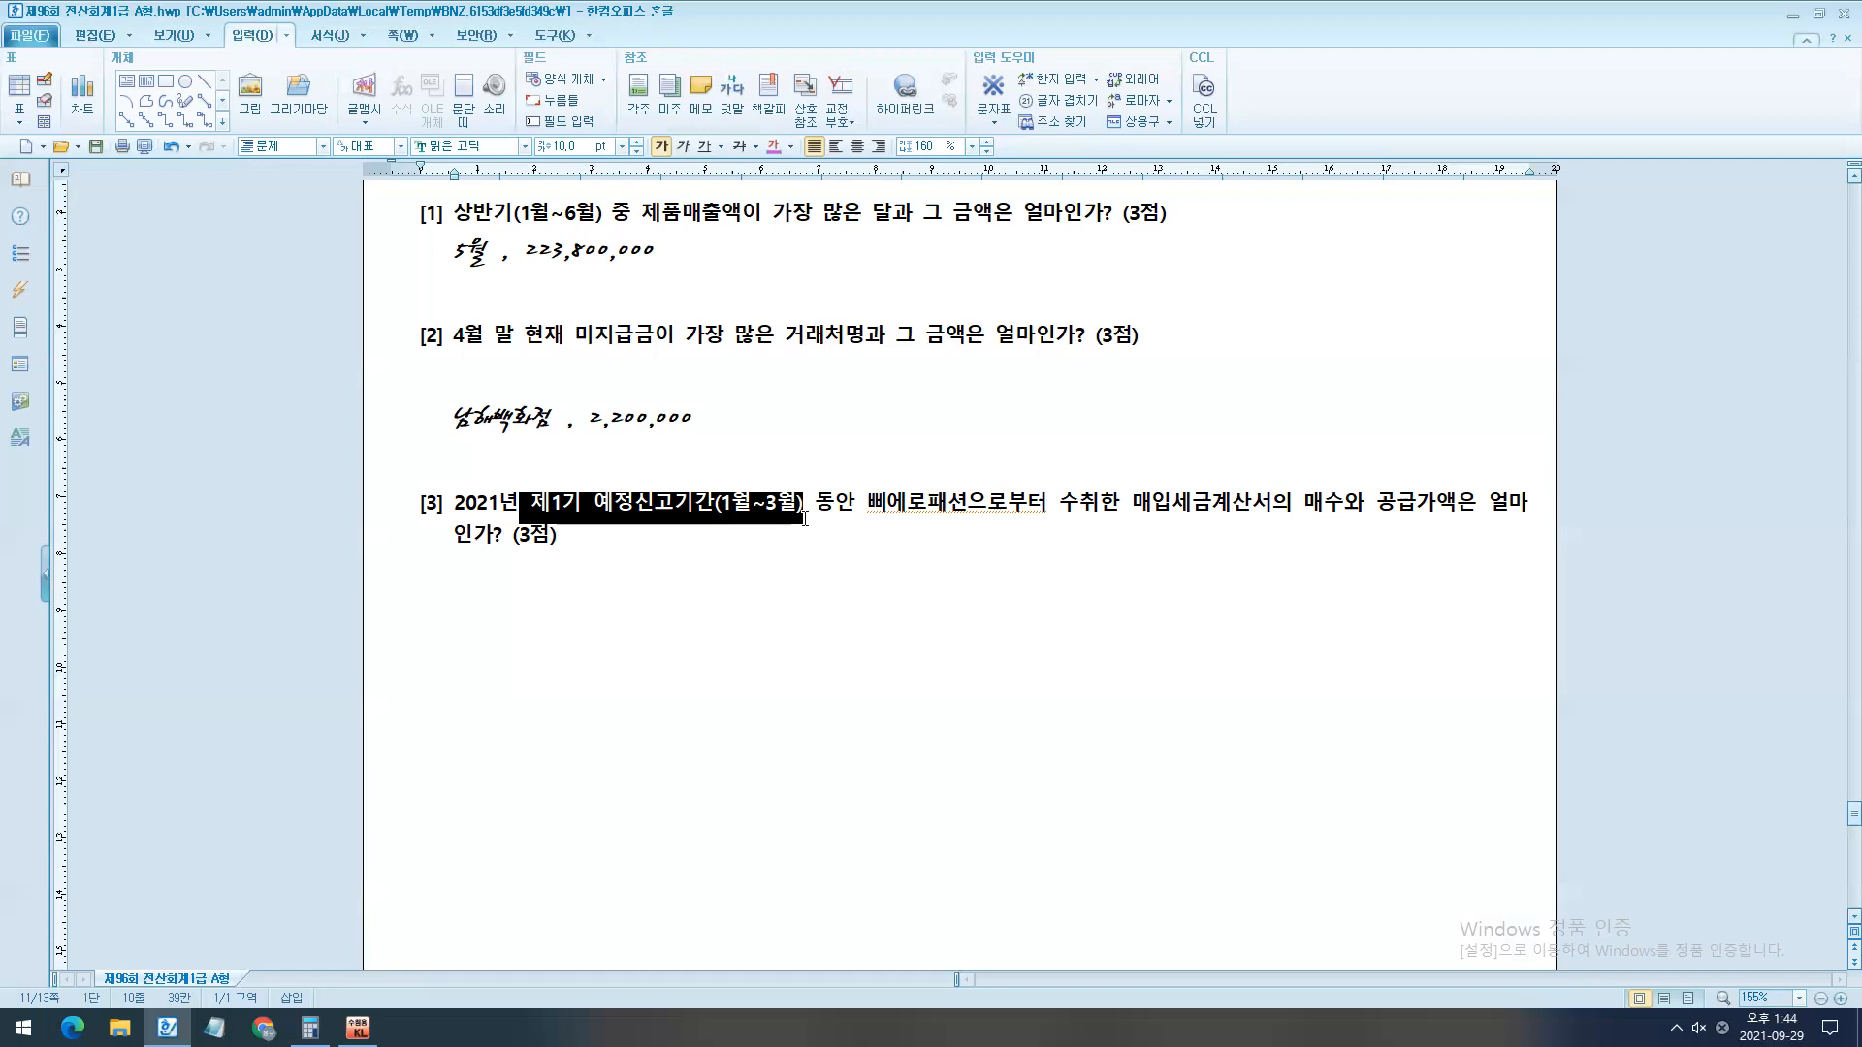
- Highlight the rest of question [3], switch to KcLep, open the 세금계산서합계표 under 부가가치, and place its window below the question
{"action": "left_click_drag", "start_coordinate": [1151, 503], "coordinate": [1358, 590]}
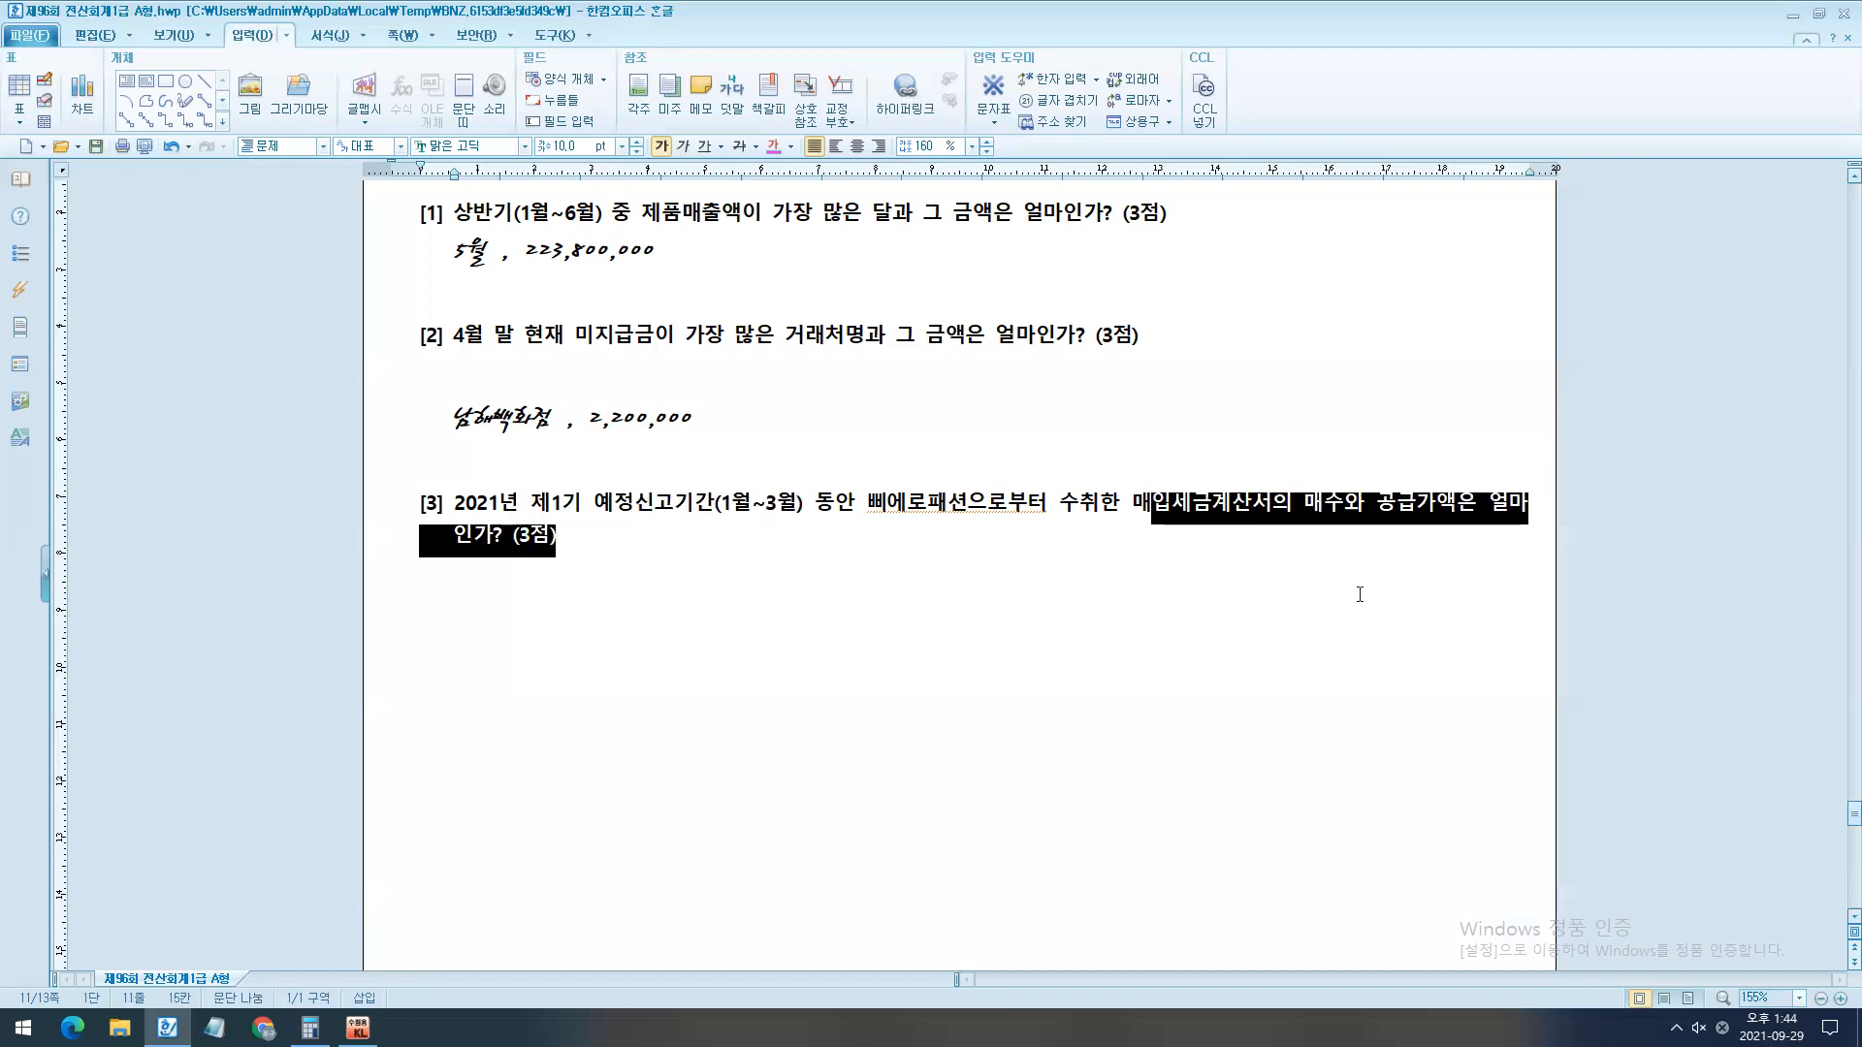
{"action": "left_click", "coordinate": [1357, 650]}
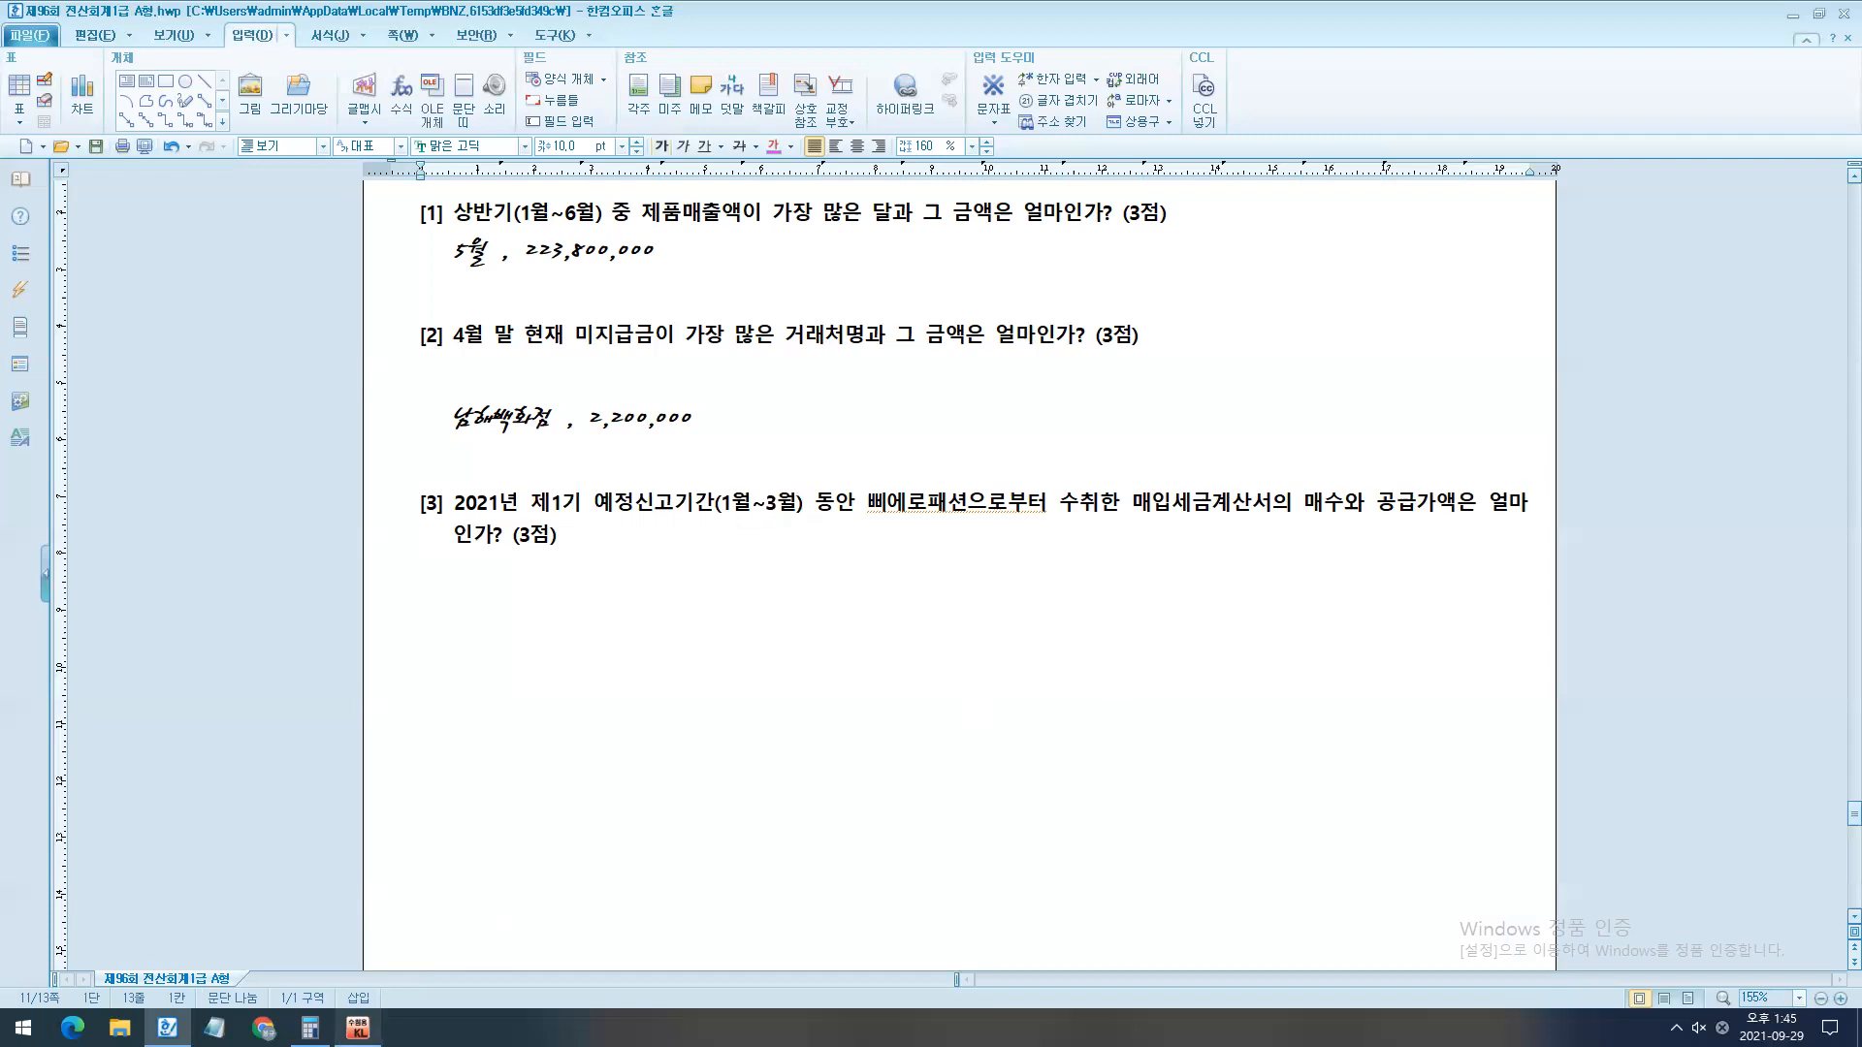
{"action": "left_click", "coordinate": [357, 1028]}
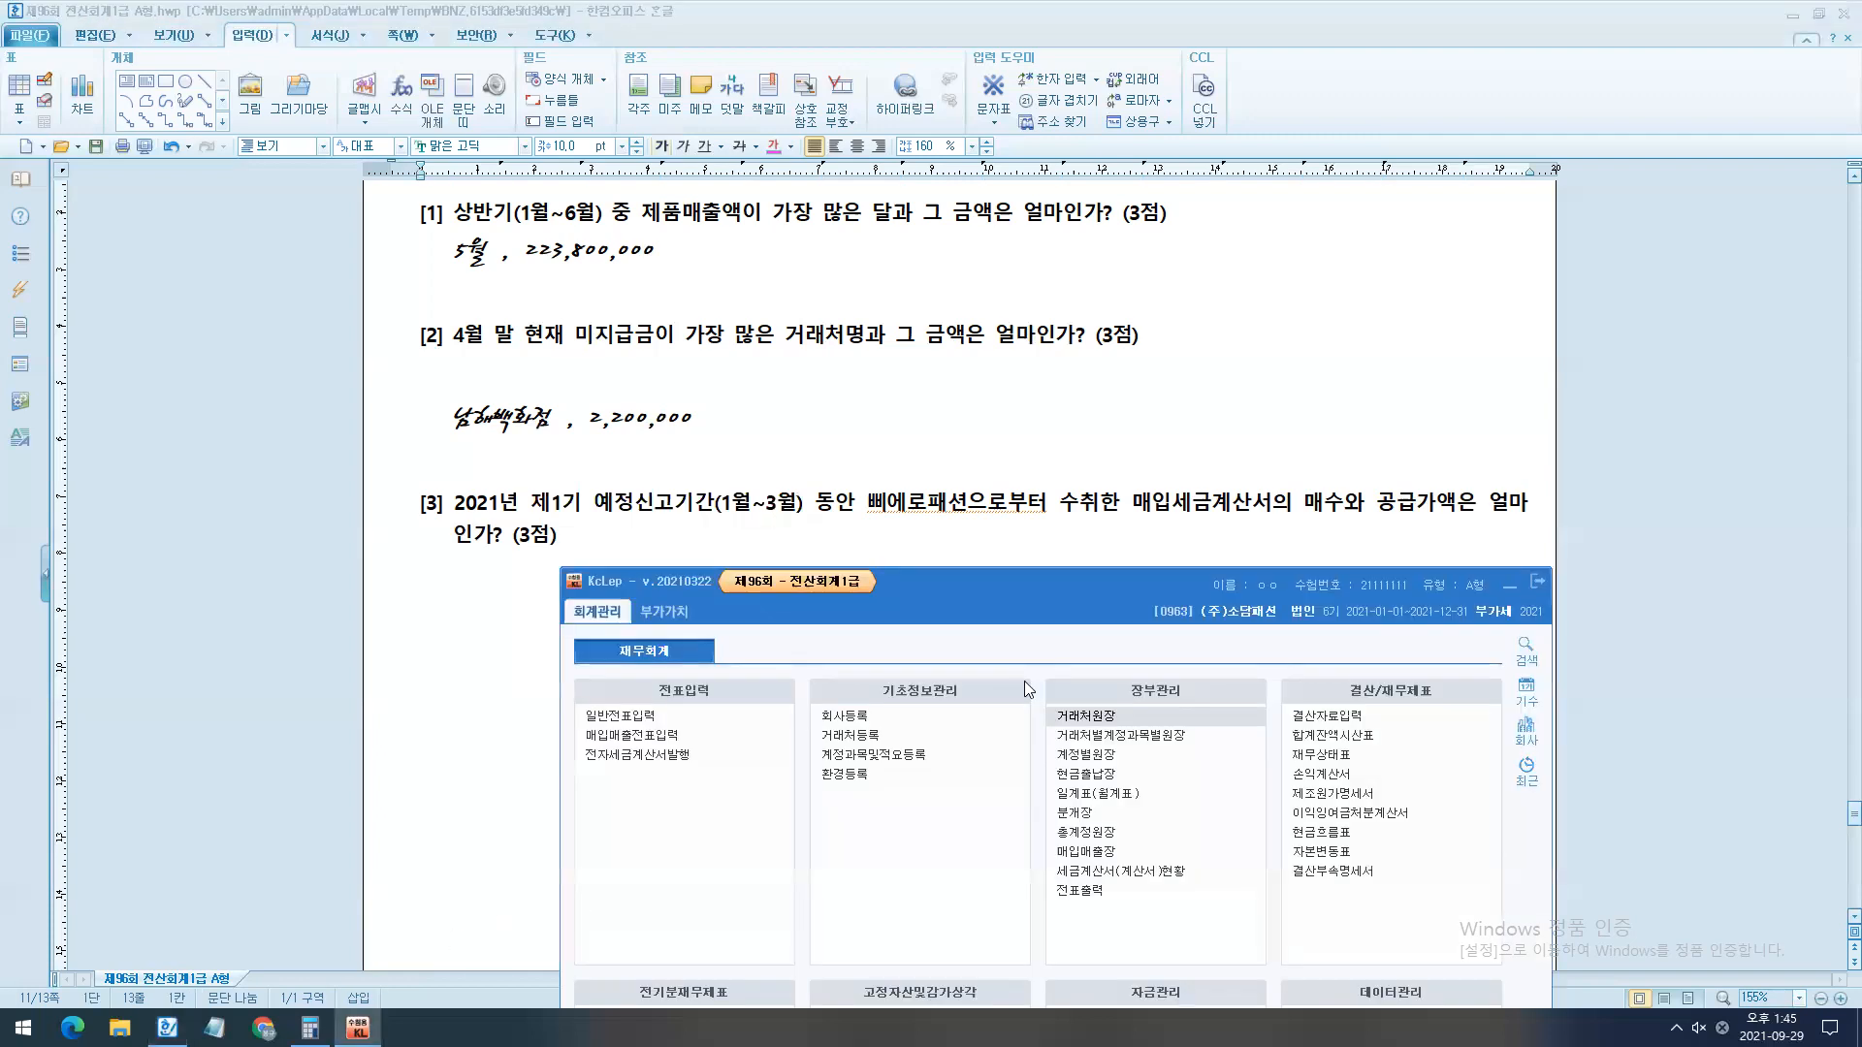
{"action": "left_click", "coordinate": [667, 614]}
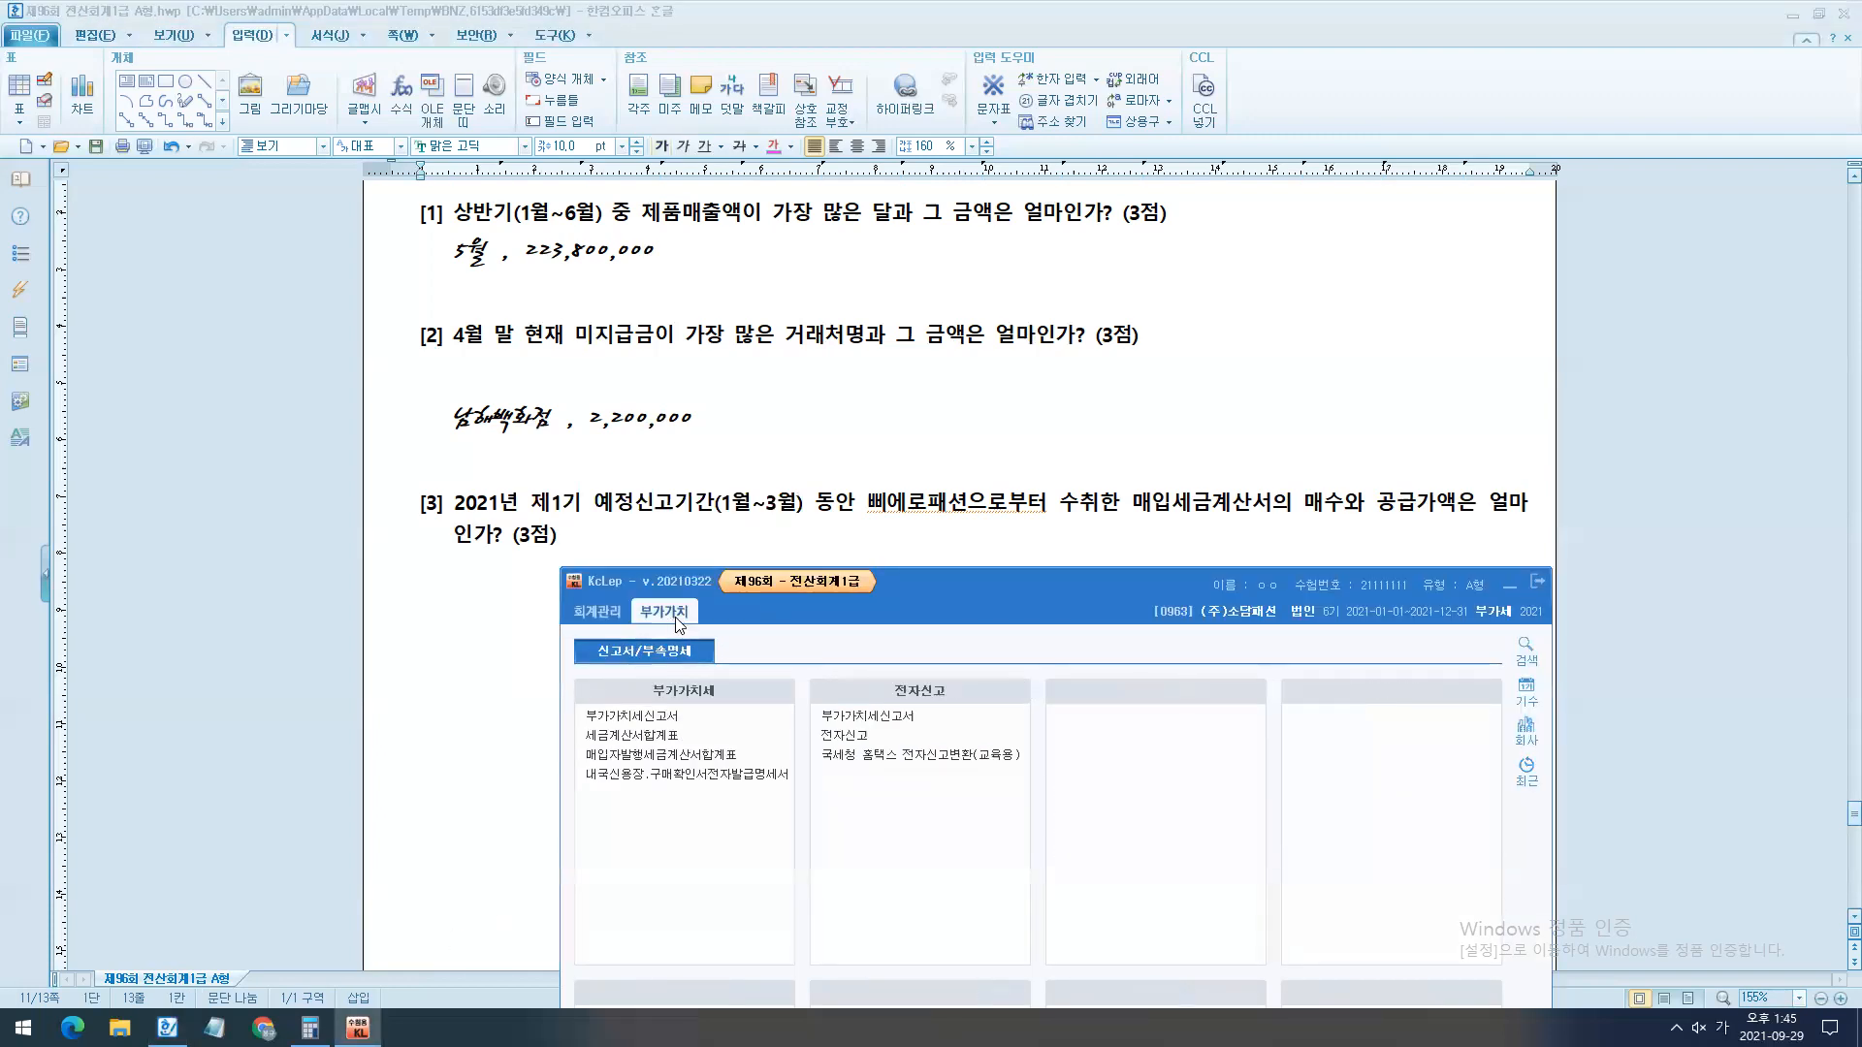
{"action": "left_click", "coordinate": [686, 737]}
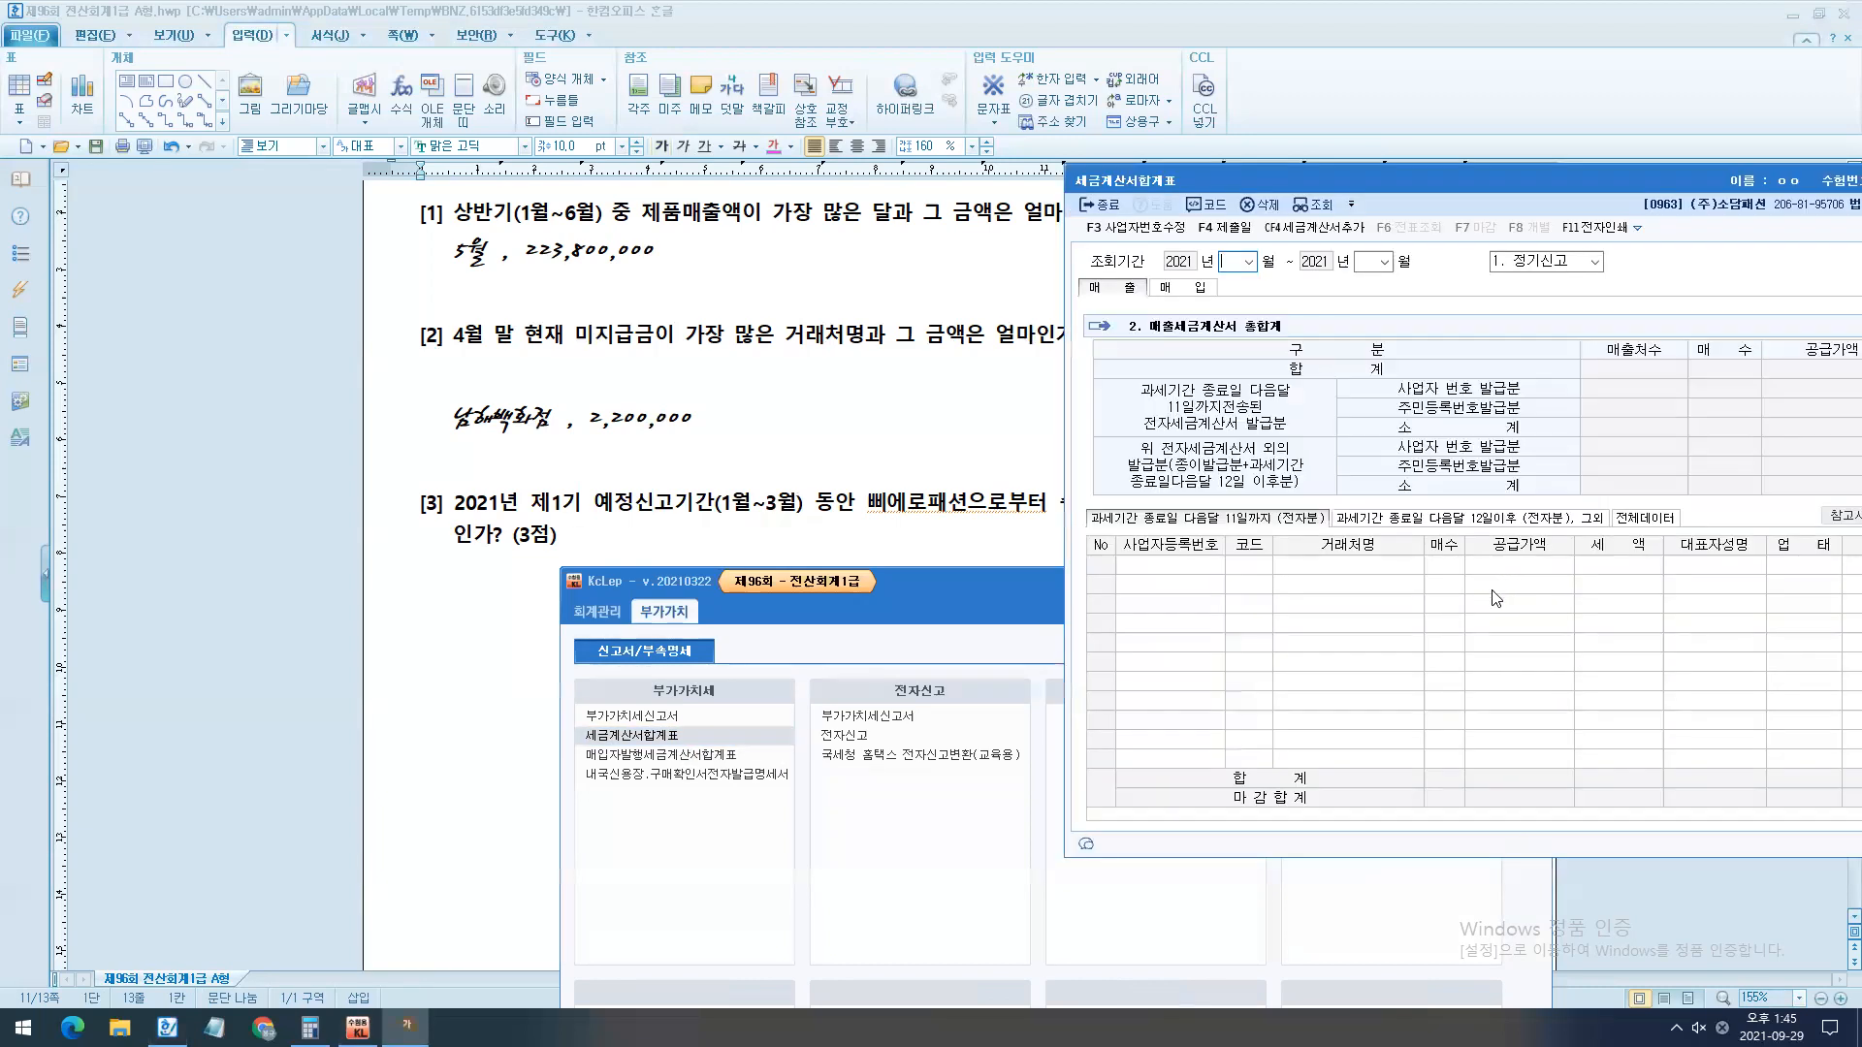
{"action": "left_click", "coordinate": [1134, 871]}
{"action": "left_click", "coordinate": [1514, 580]}
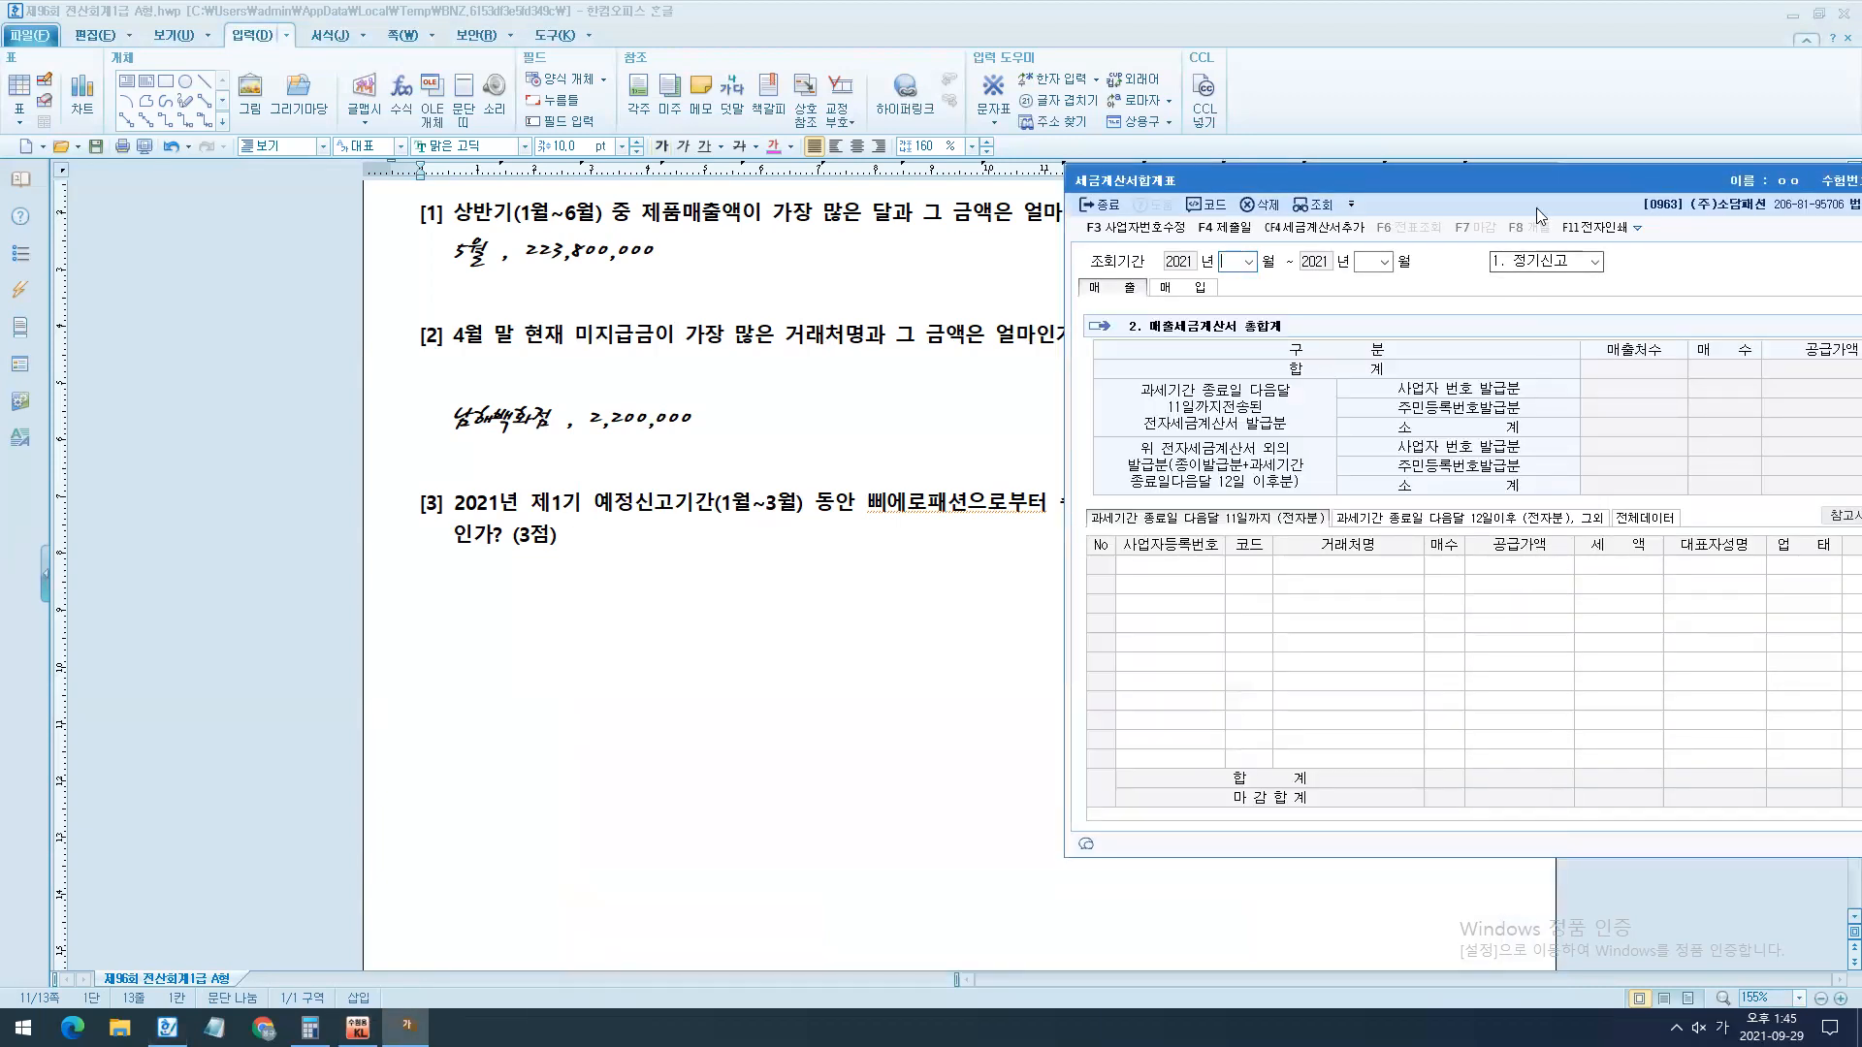
{"action": "left_click_drag", "start_coordinate": [1535, 177], "coordinate": [1111, 535]}
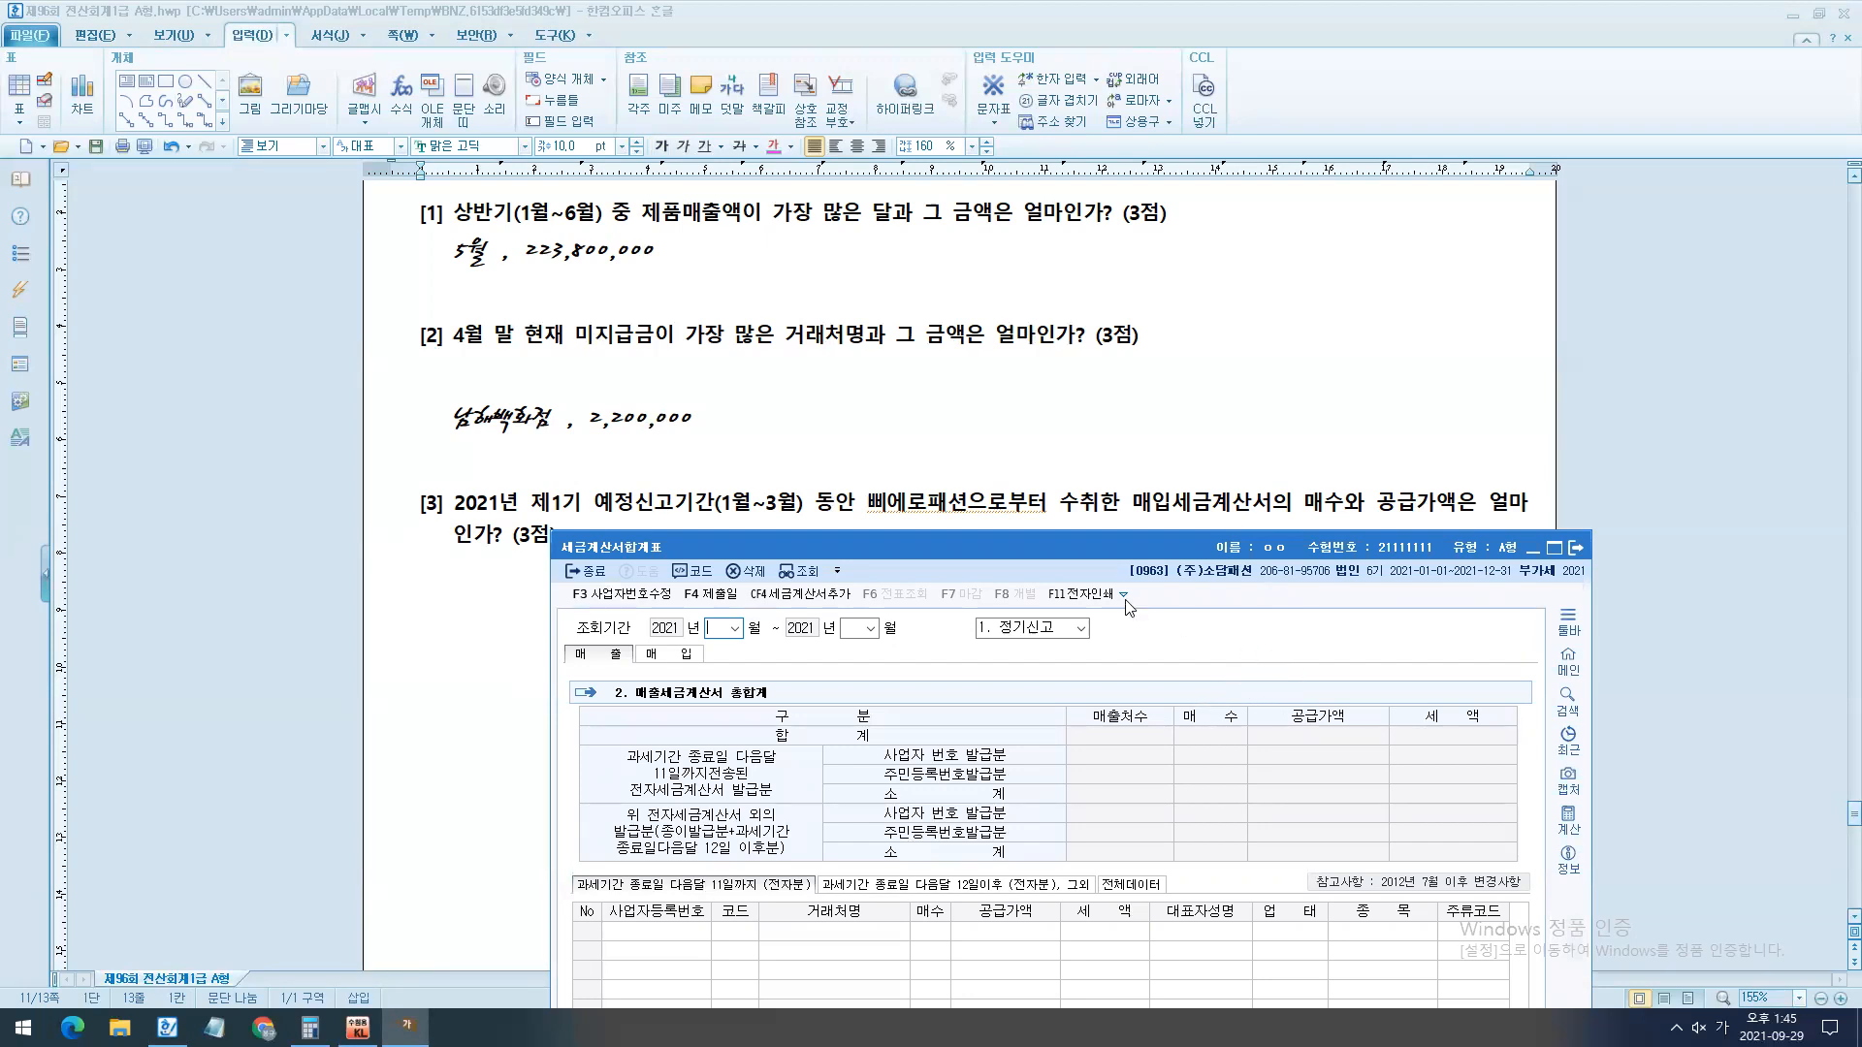
- Temporarily box 삐에로패션 and 수취한 in question [3], tick the 매입 section of the report, and clear the ink
{"action": "left_click_drag", "start_coordinate": [923, 525], "coordinate": [960, 535]}
{"action": "left_click_drag", "start_coordinate": [1049, 480], "coordinate": [1128, 532]}
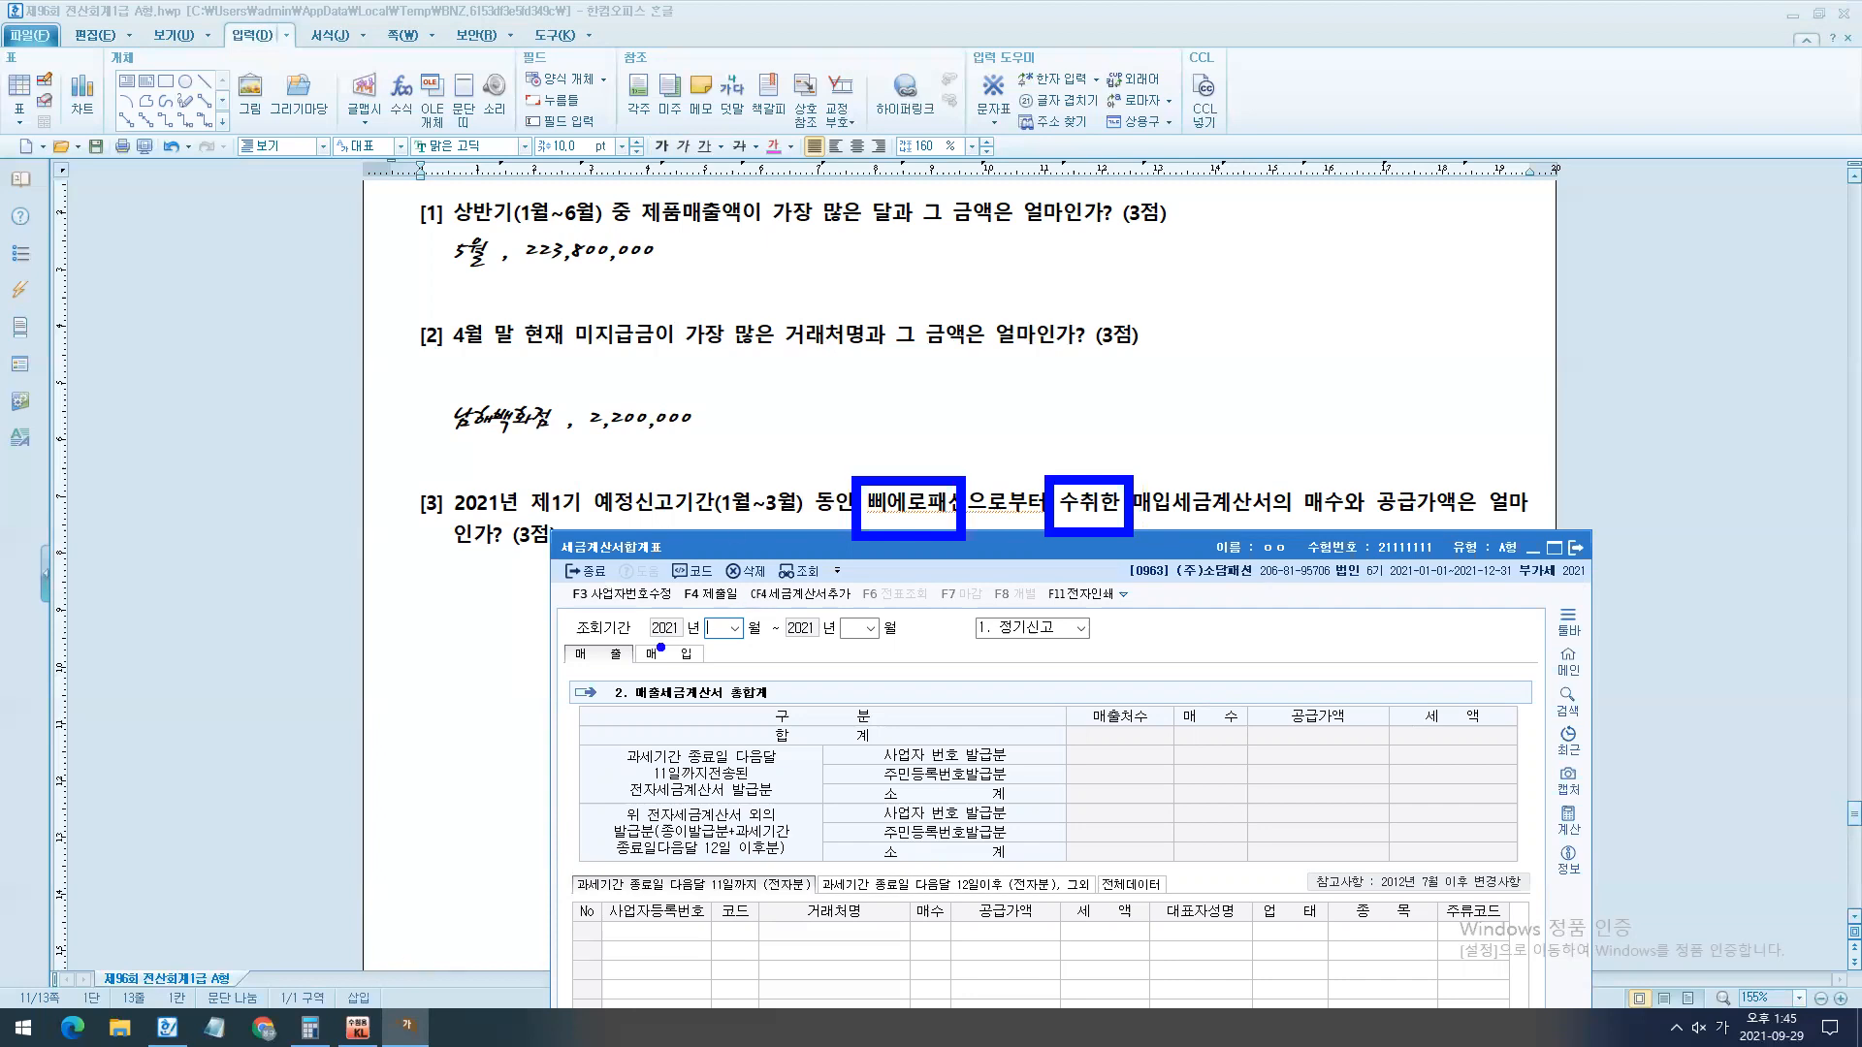
{"action": "left_click_drag", "start_coordinate": [653, 635], "coordinate": [761, 494]}
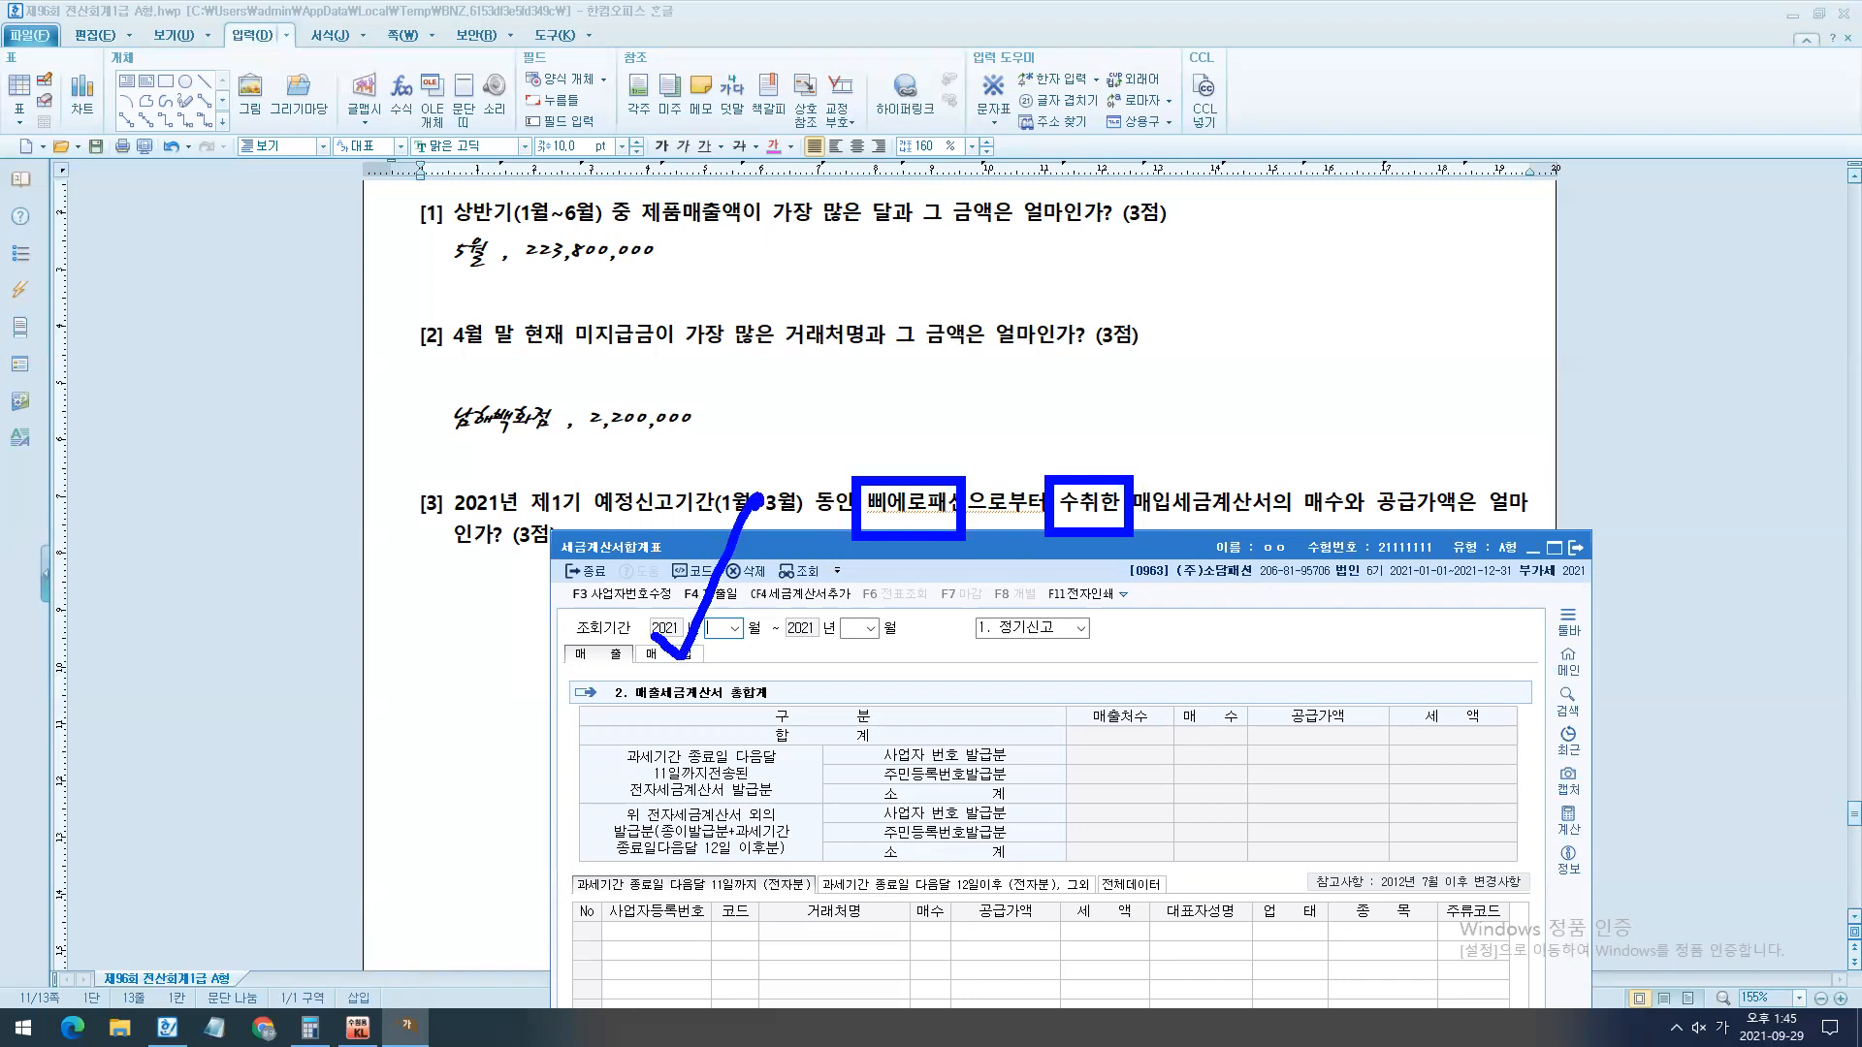
{"action": "key", "text": "Escape"}
- Query the 매입 세금계산서합계표 for 2021년 1월 to 3월 and move the window up so the whole list shows
{"action": "type", "text": "1"}
{"action": "key", "text": "Return"}
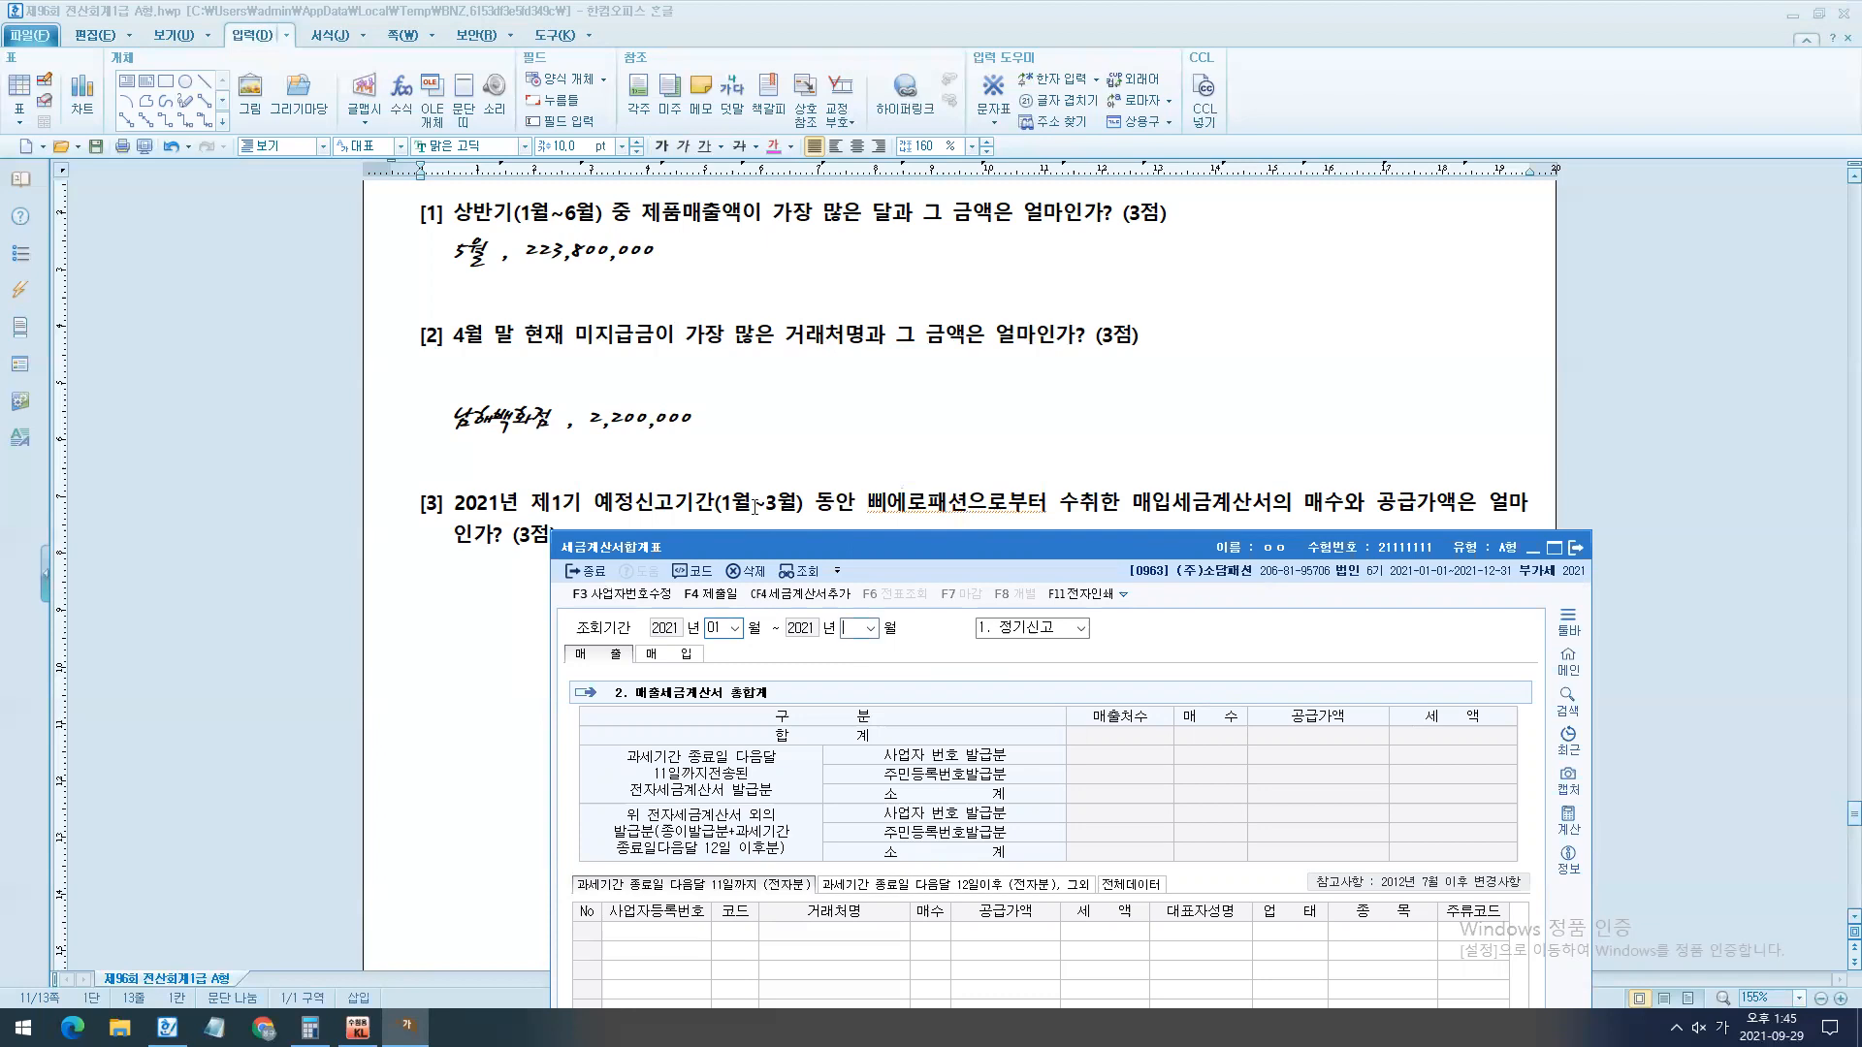
{"action": "type", "text": "3"}
{"action": "key", "text": "Return"}
{"action": "left_click", "coordinate": [673, 655]}
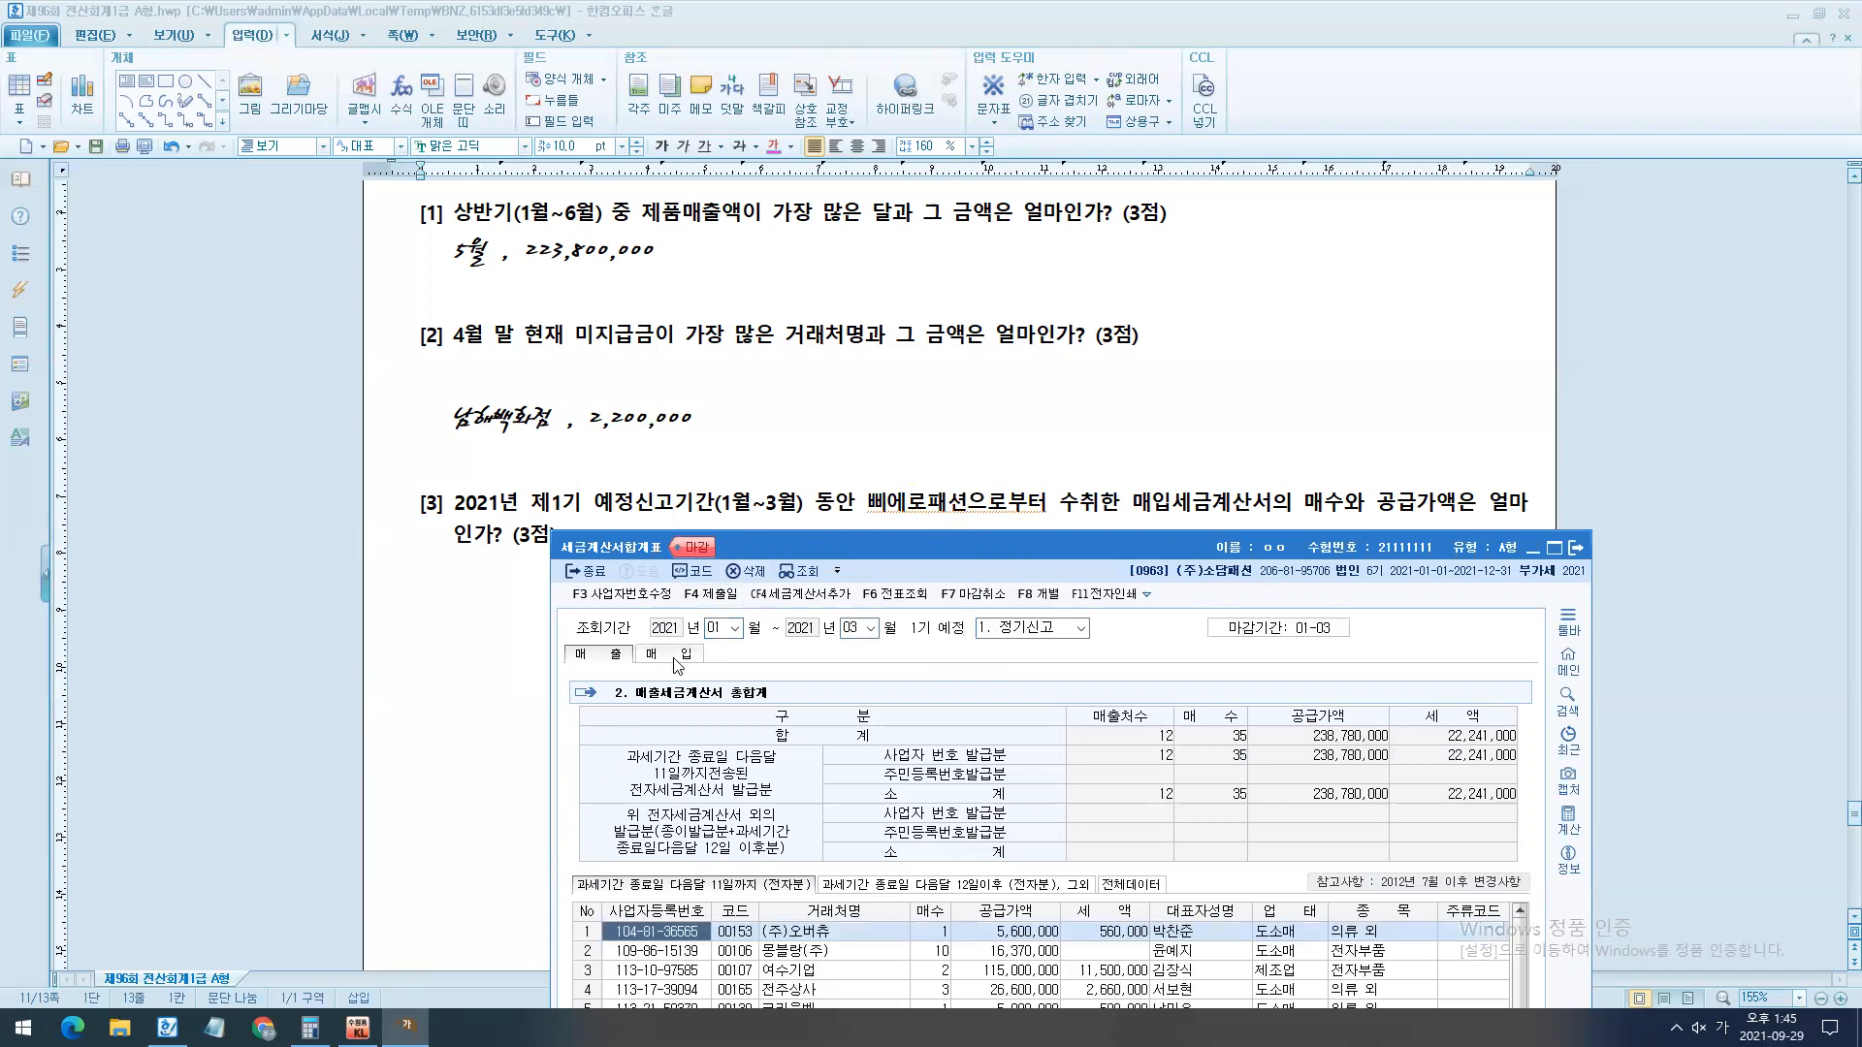
{"action": "left_click_drag", "start_coordinate": [1257, 574], "coordinate": [1239, 225]}
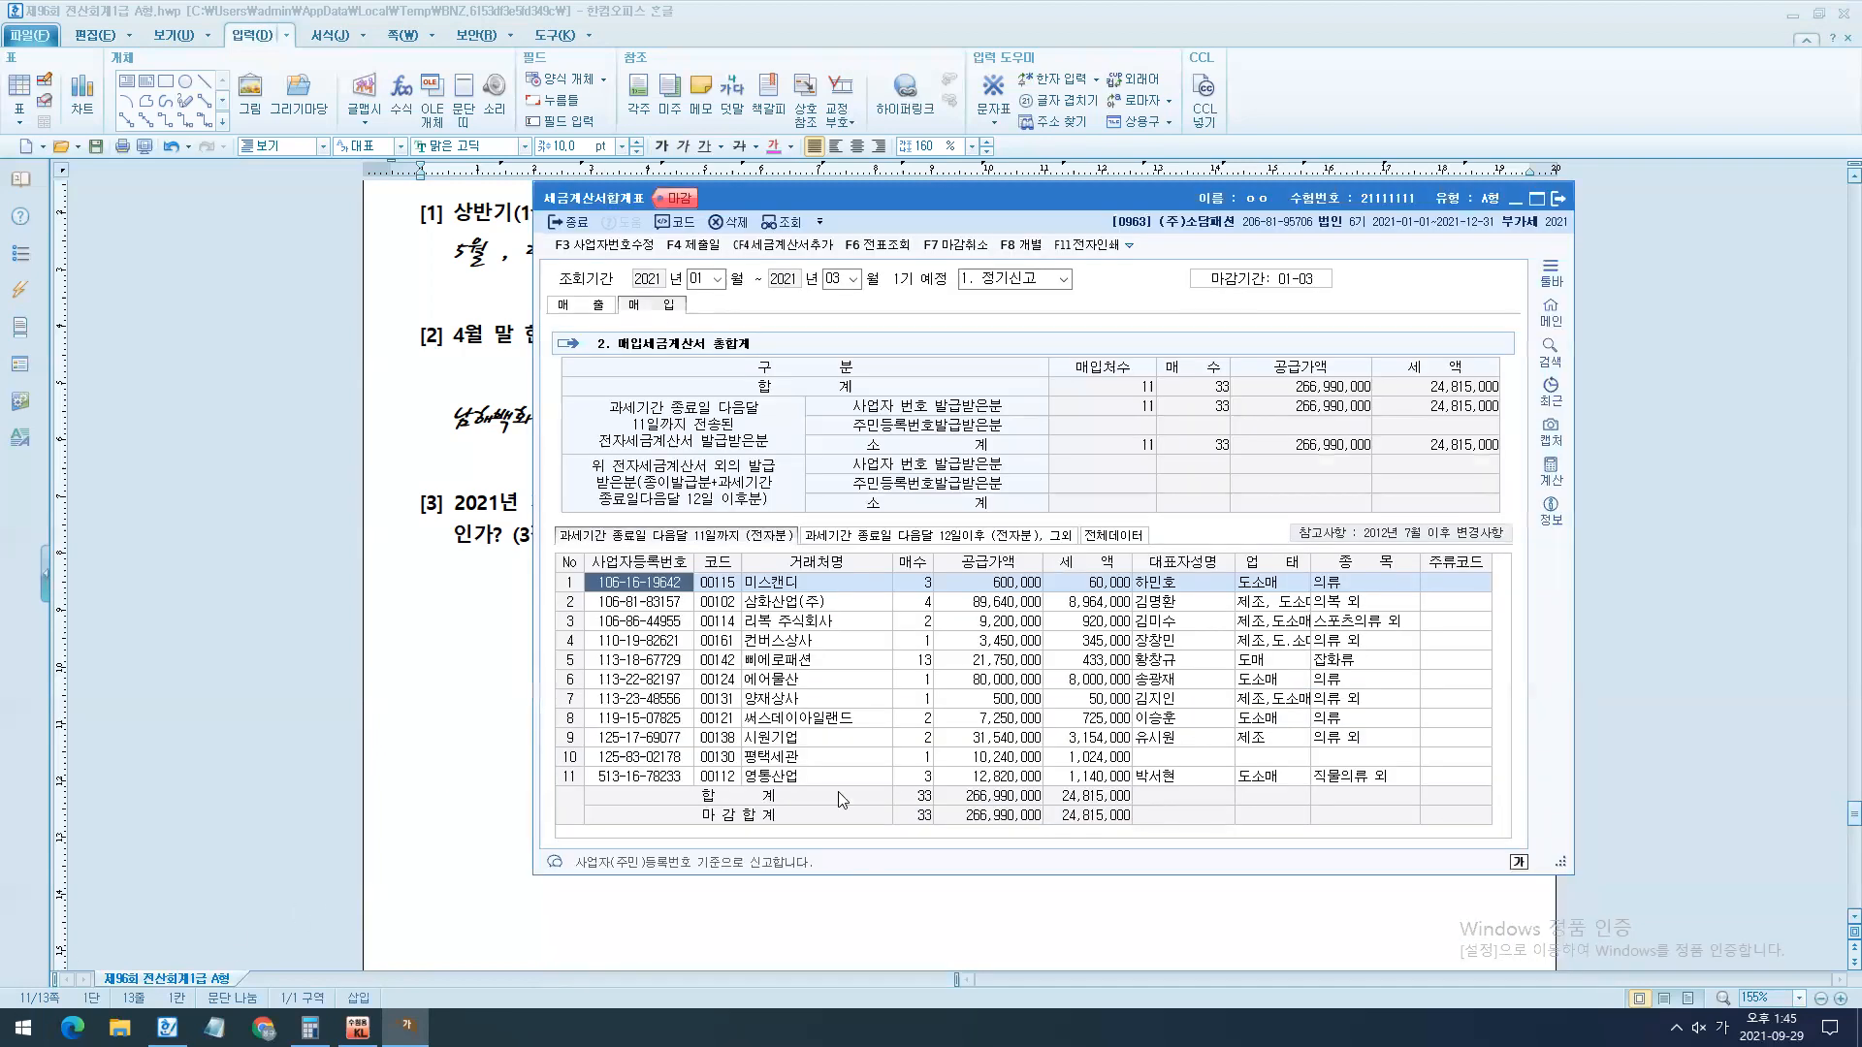
- Select the 삐에로패션 row, temporarily mark its 매수 and 공급가액, clear the ink, and leave the 세금계산서합계표
{"action": "left_click", "coordinate": [790, 661]}
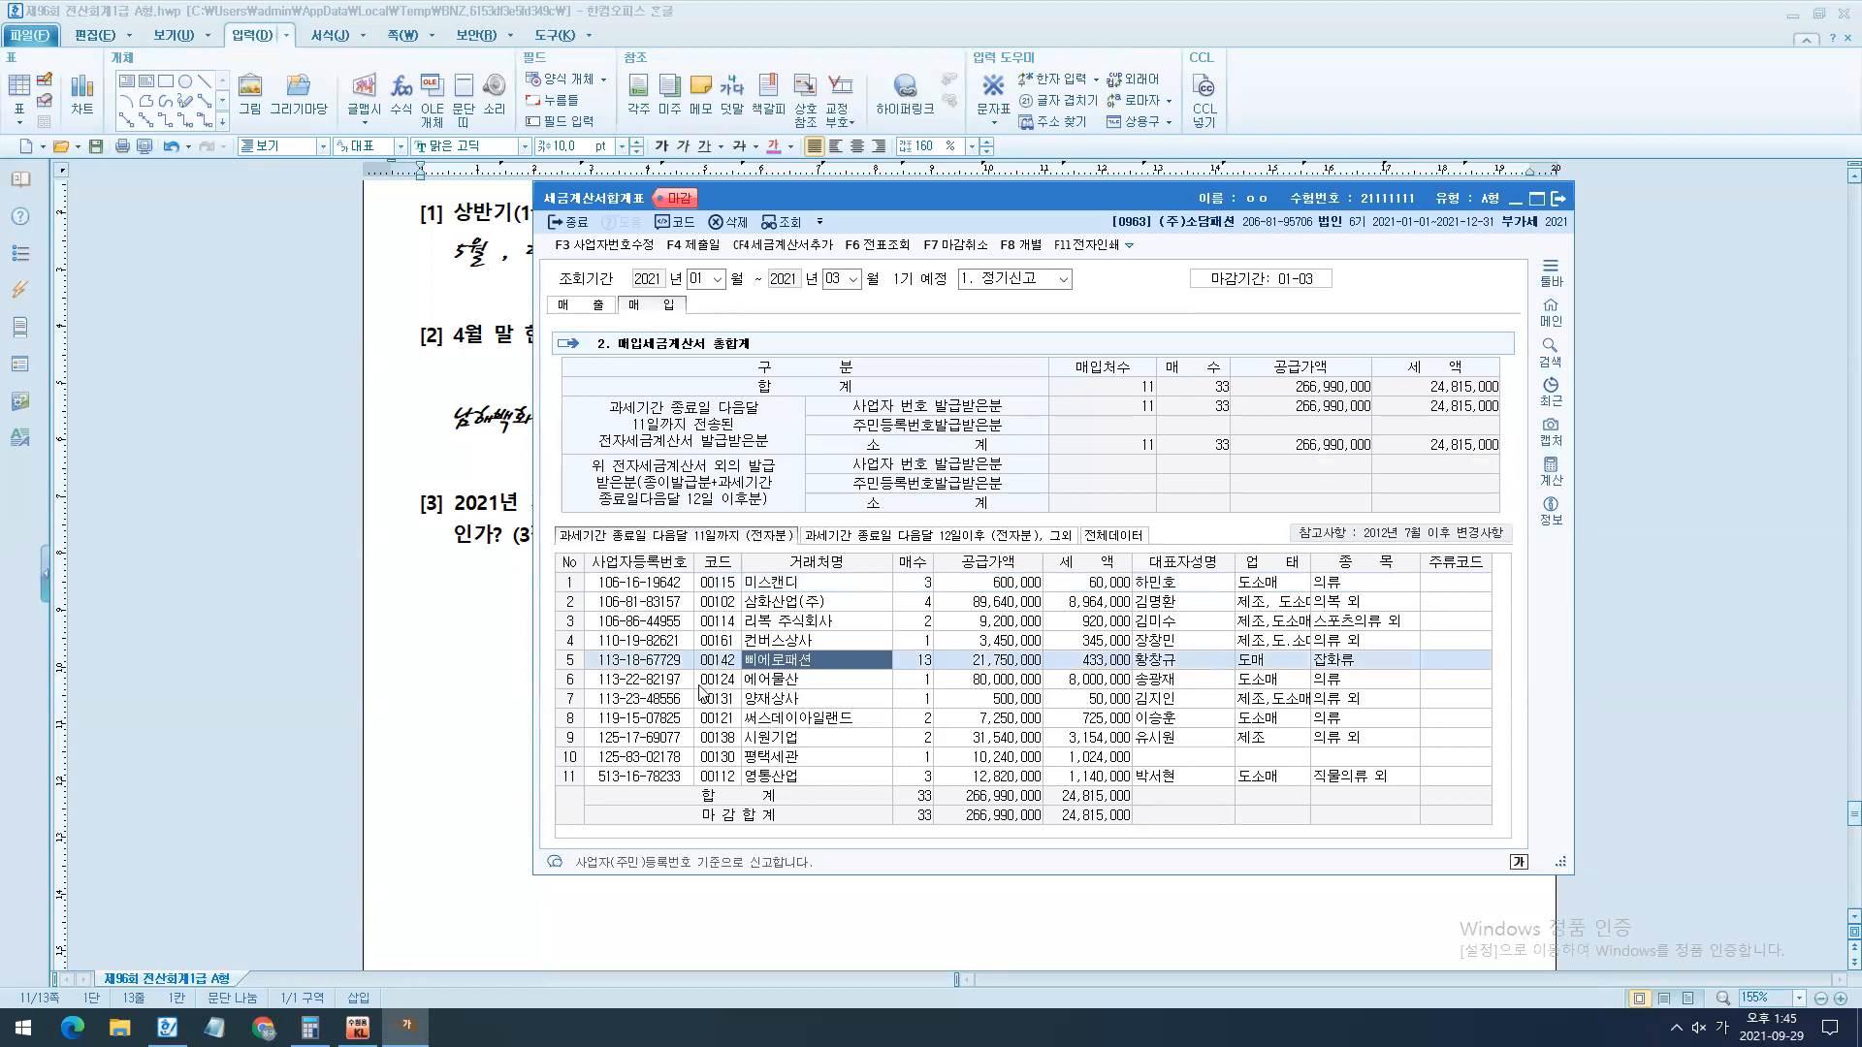
{"action": "left_click_drag", "start_coordinate": [590, 642], "coordinate": [893, 678]}
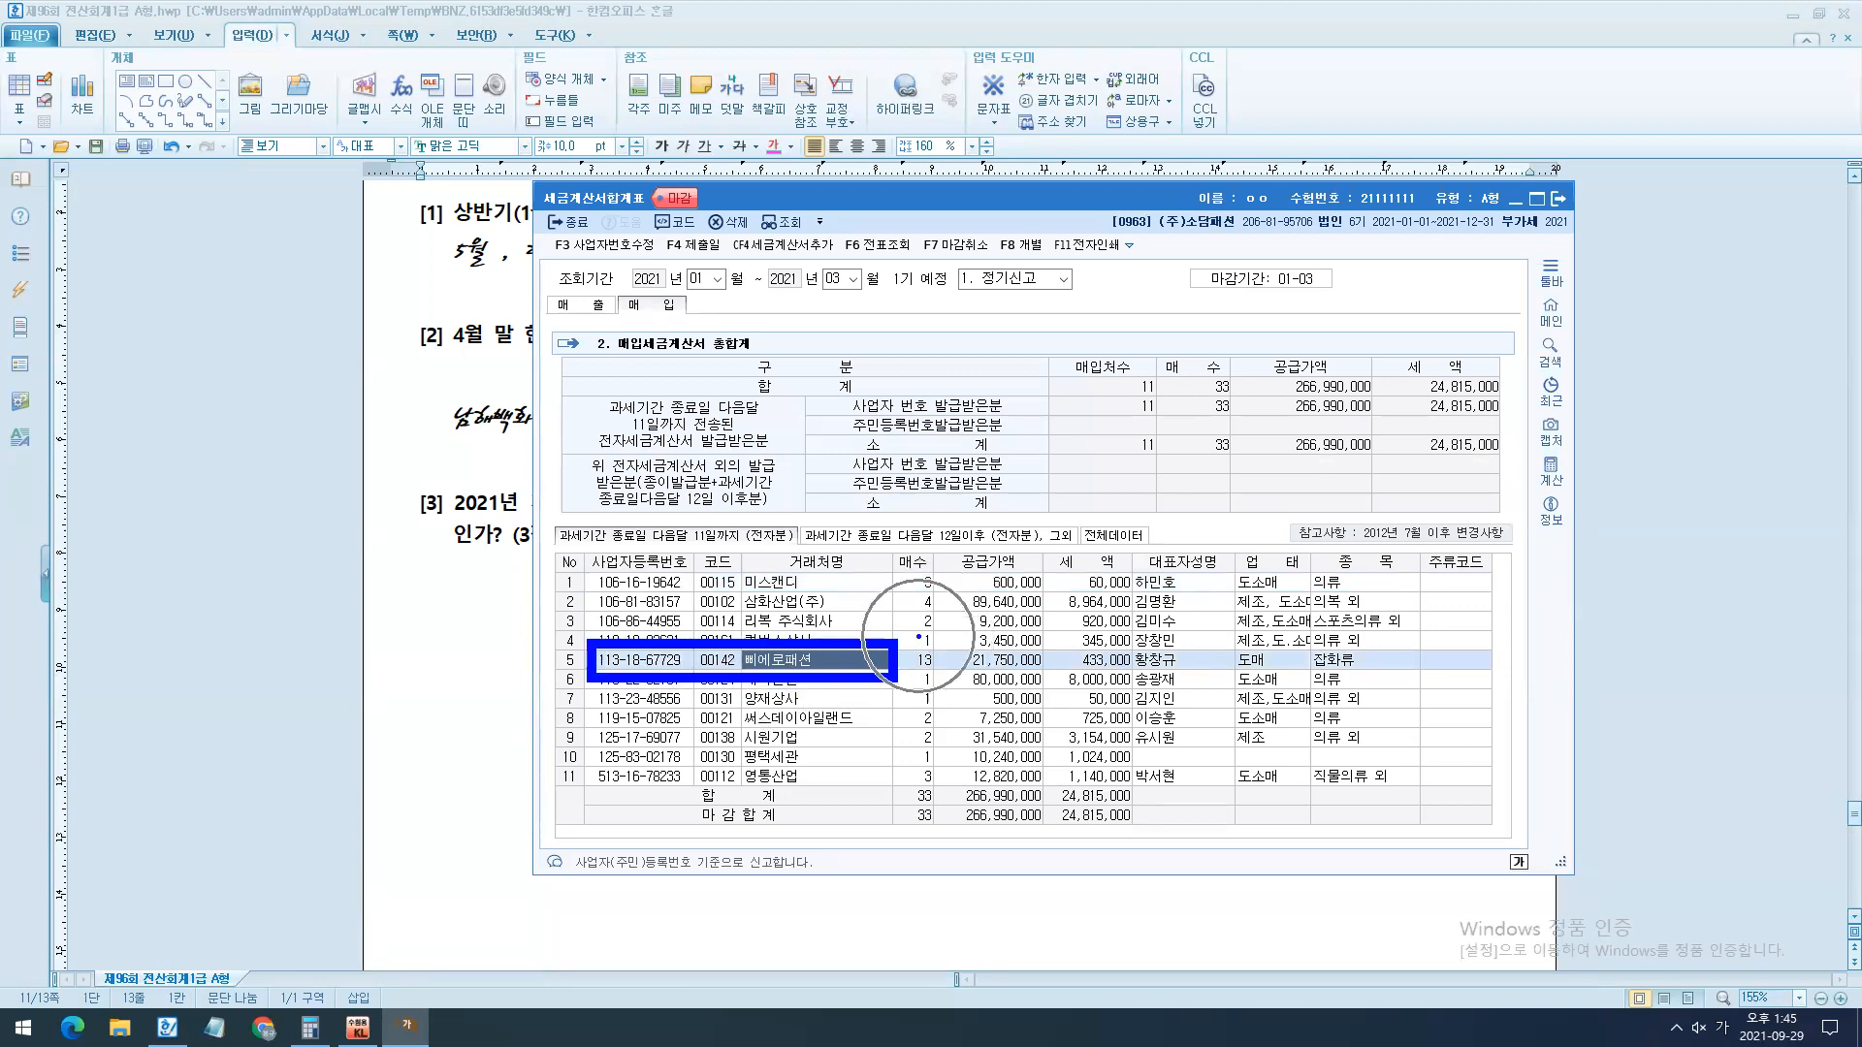
{"action": "mouse_move", "coordinate": [918, 637]}
{"action": "left_mouse_down"}
{"action": "mouse_move", "coordinate": [930, 664]}
{"action": "mouse_move", "coordinate": [972, 598]}
{"action": "mouse_move", "coordinate": [1028, 683]}
{"action": "mouse_move", "coordinate": [1053, 682]}
{"action": "left_mouse_up"}
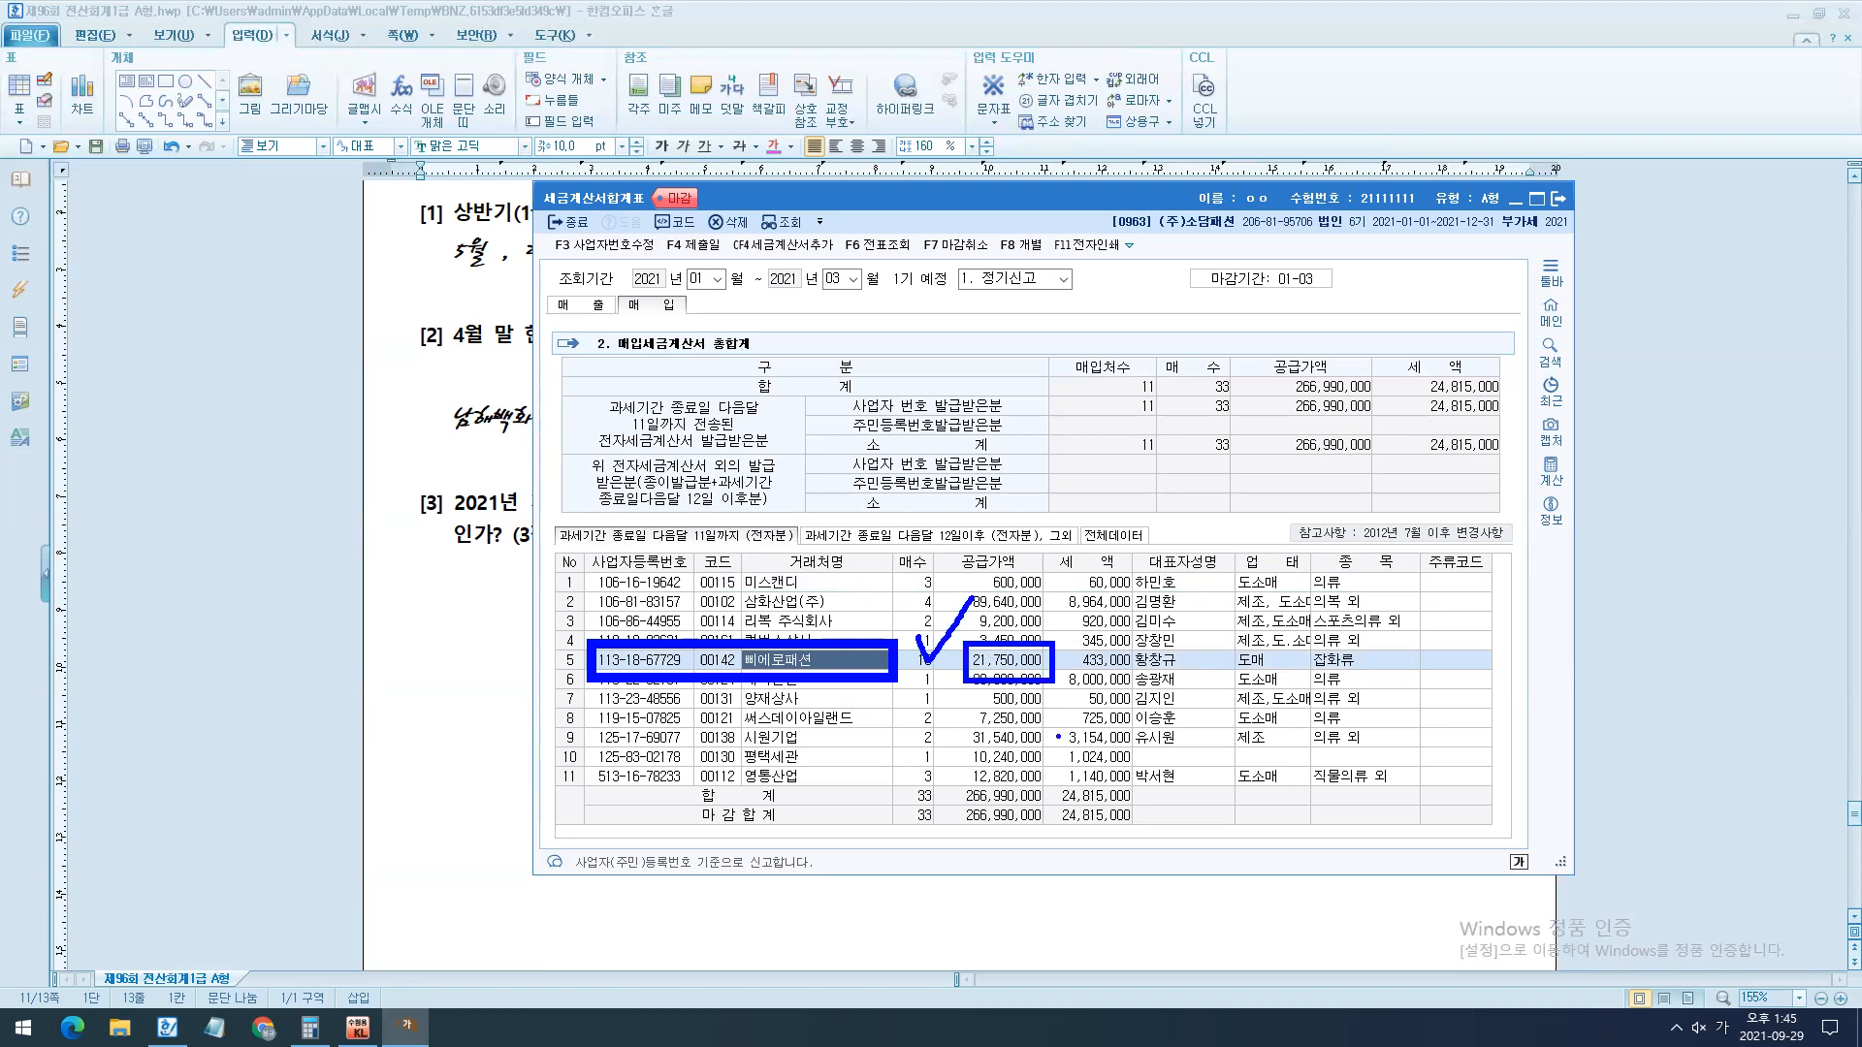
{"action": "key", "text": "Escape"}
{"action": "key", "text": "Escape"}
{"action": "key", "text": "Escape"}
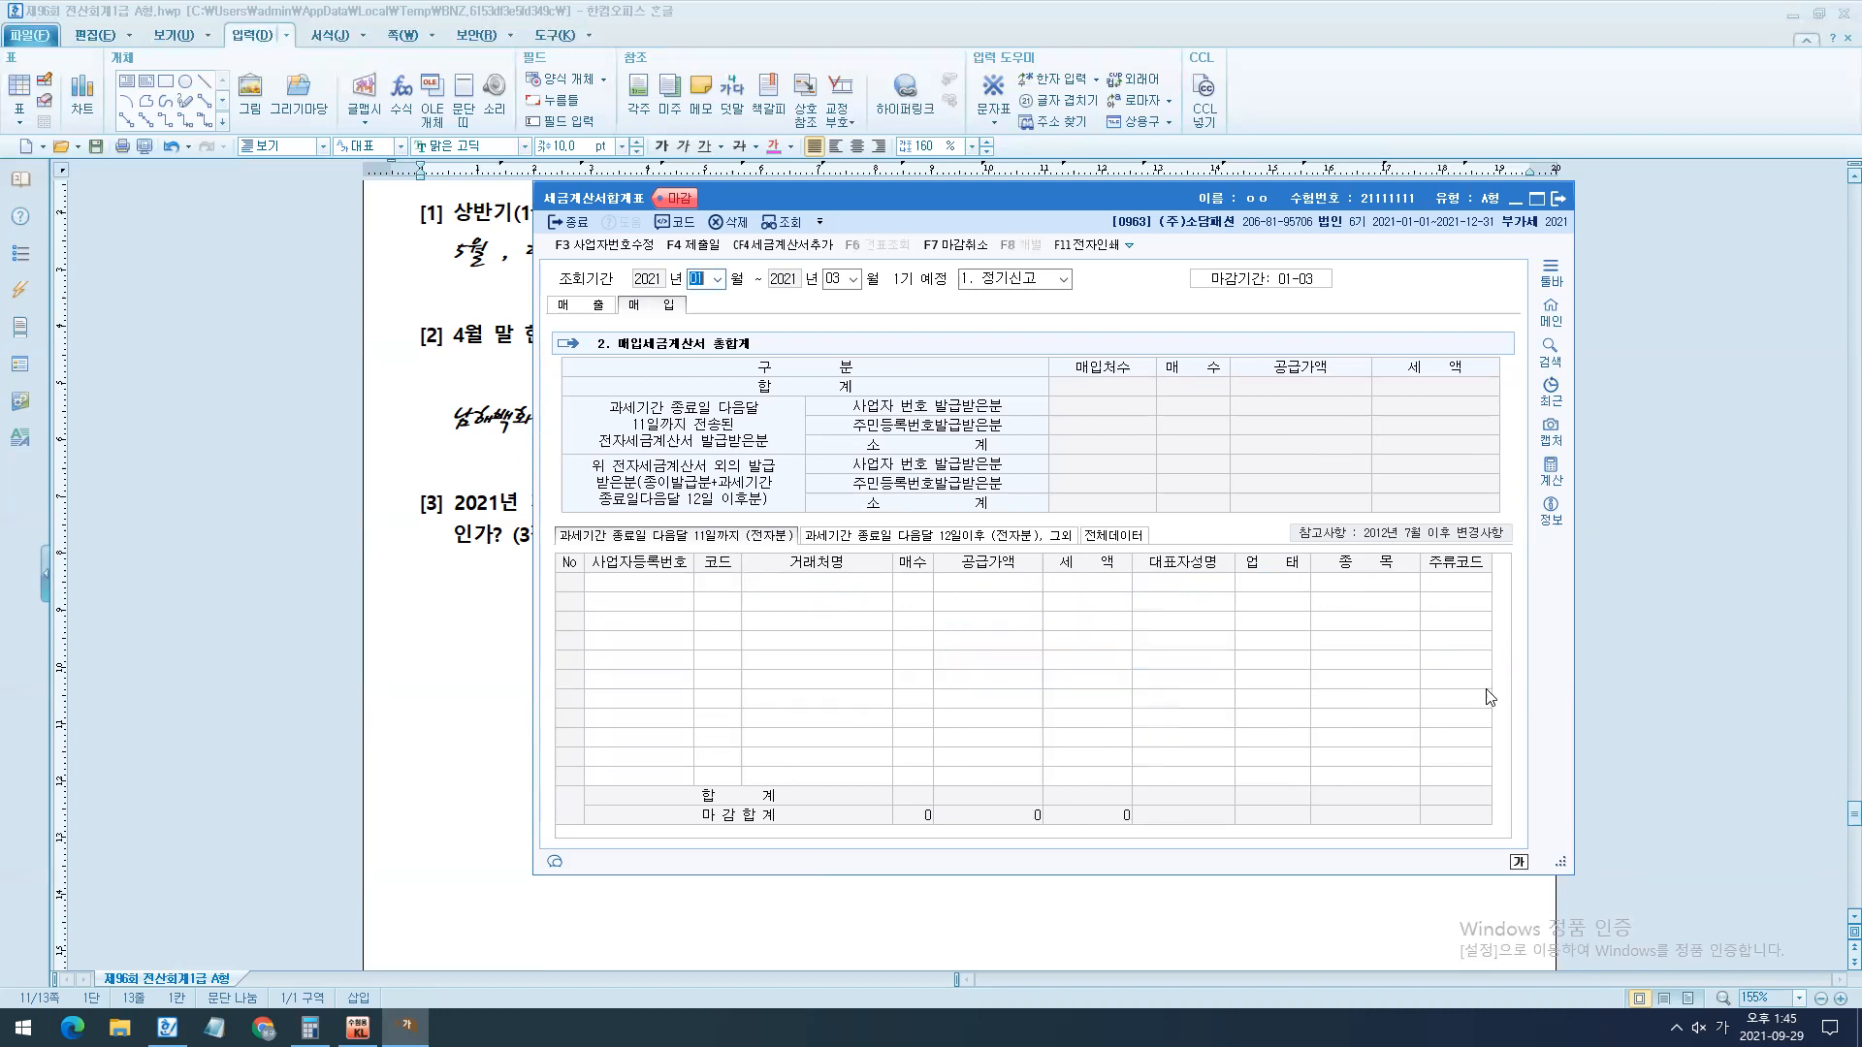
- Enter the answer "13매 , 21,750,000" under question [3] in the exam document, using the handwriting style of the earlier answers
{"action": "left_click", "coordinate": [1062, 625]}
{"action": "left_click_drag", "start_coordinate": [424, 599], "coordinate": [425, 725]}
{"action": "key", "text": "alt+c"}
{"action": "left_click", "coordinate": [519, 637]}
{"action": "type", "text": "13매"}
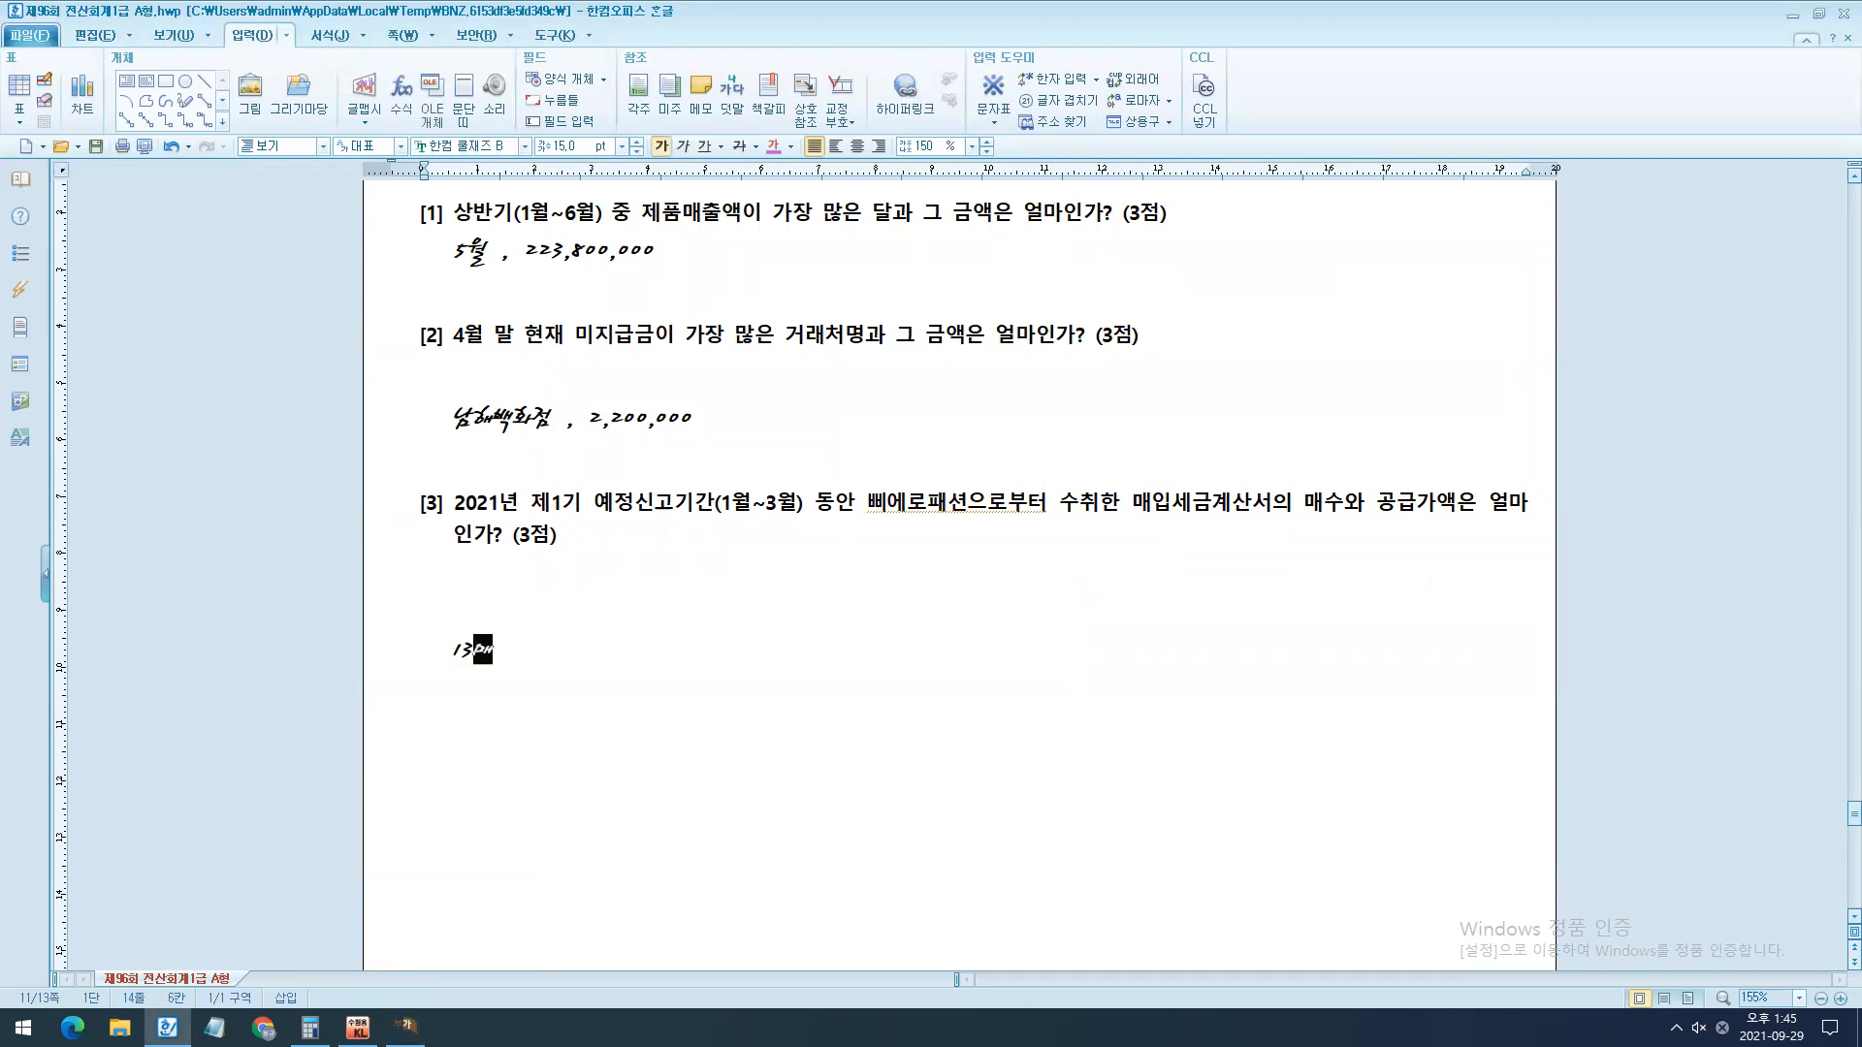
{"action": "type", "text": " ,  21,750,000"}
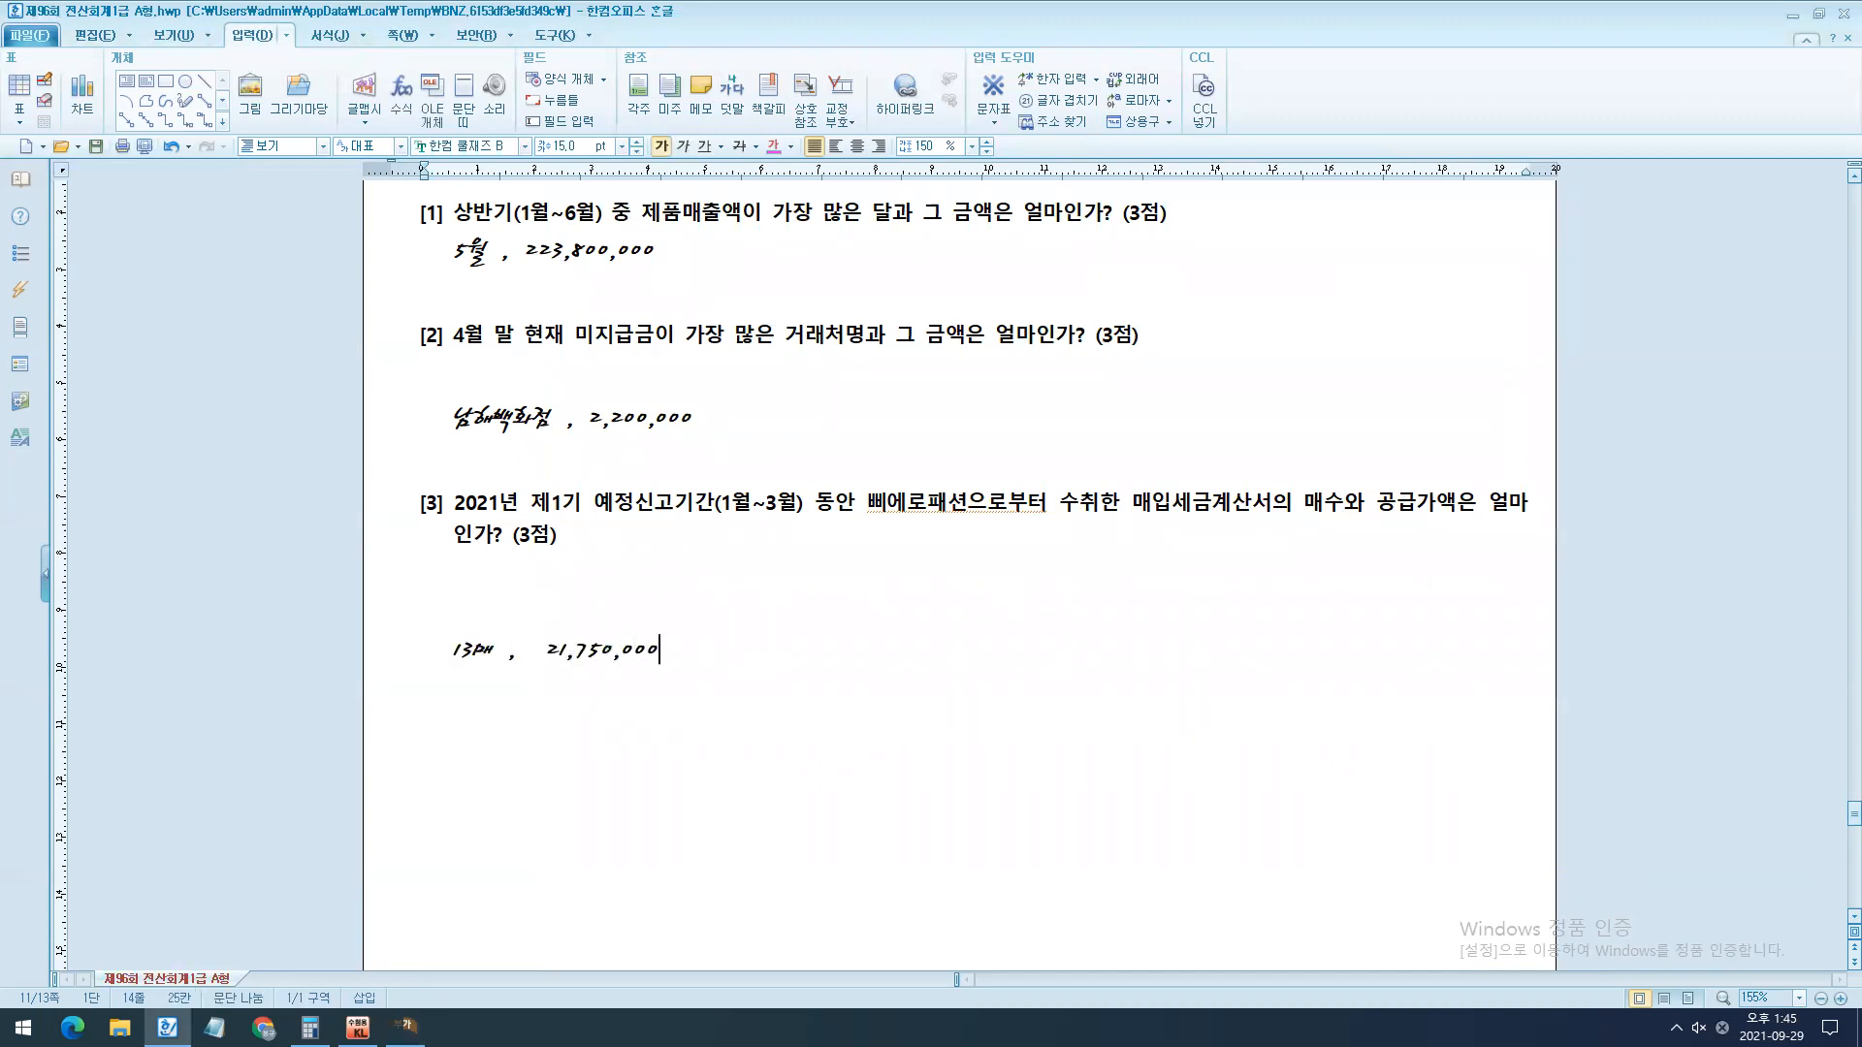
- Switch to KcLep, open the 이론문제 답안작성 form, and enter answer [1] as 5월 with 금액 223,800,000원
{"action": "scroll", "coordinate": [748, 643], "scroll_direction": "up", "scroll_amount": 1}
{"action": "left_click", "coordinate": [358, 1026]}
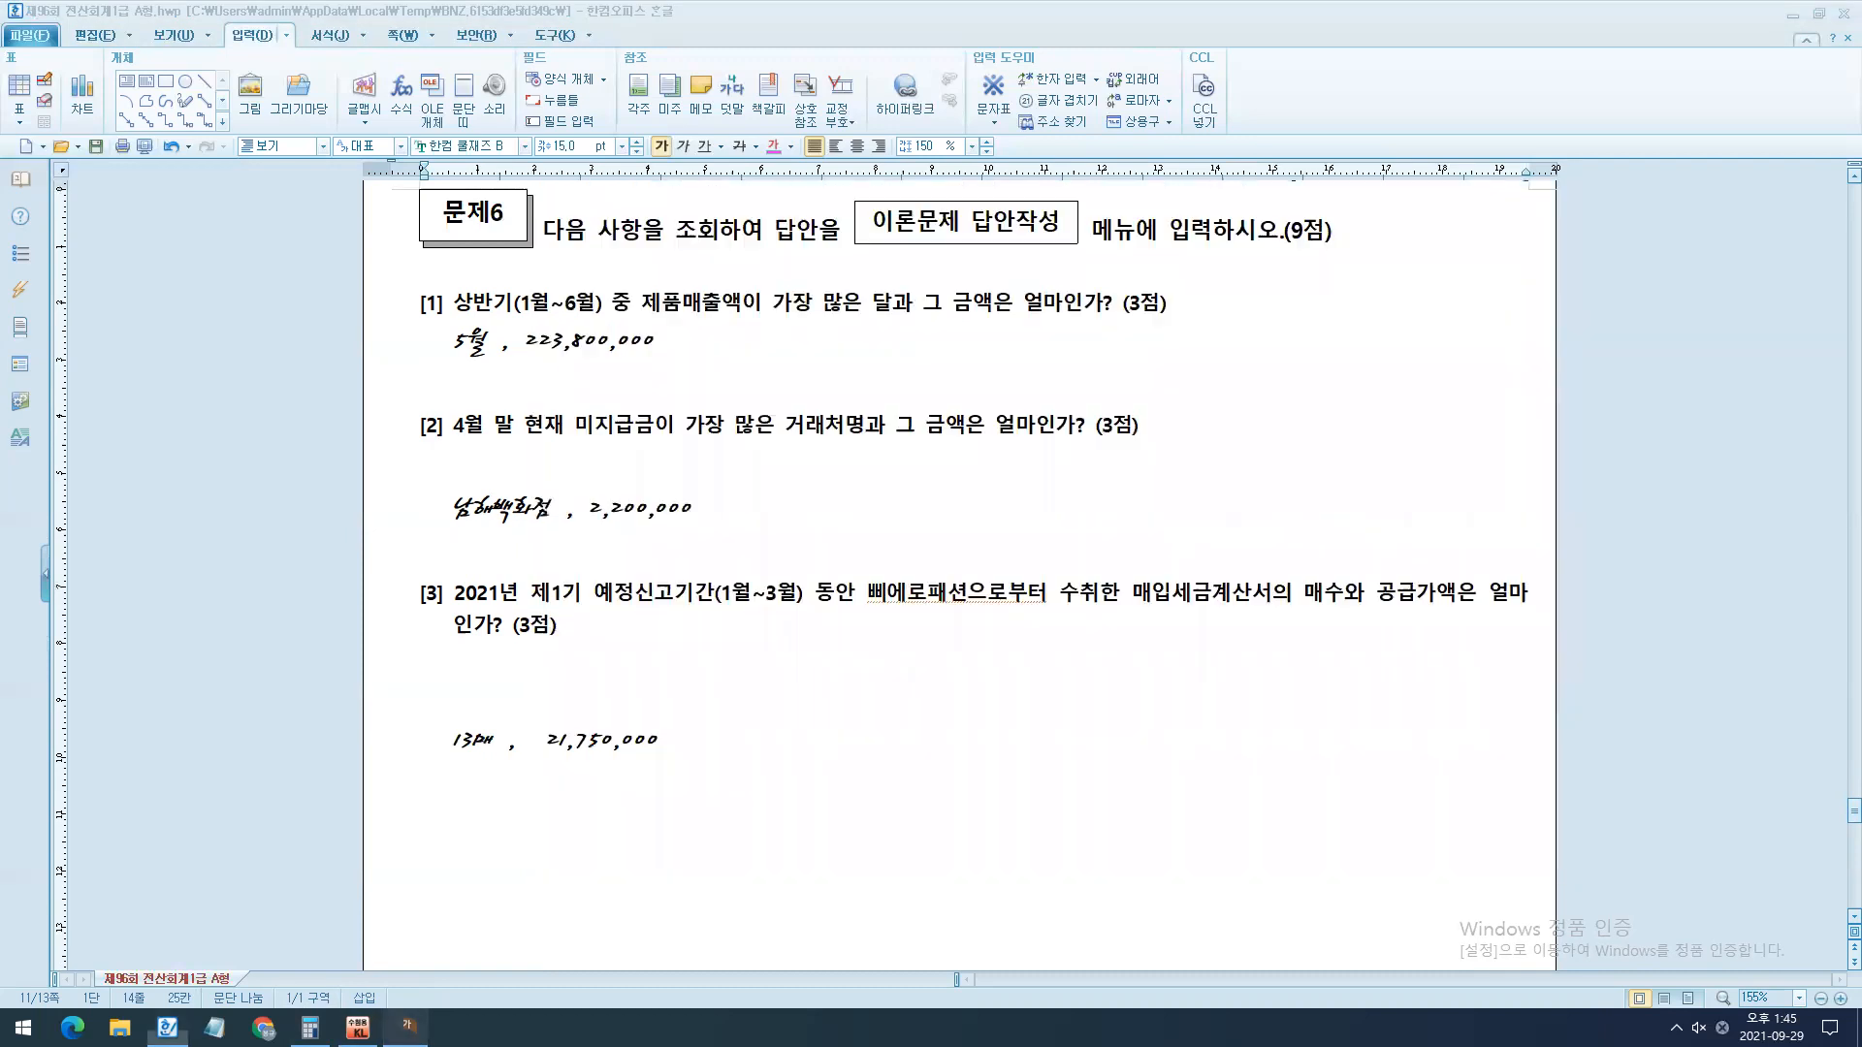
{"action": "left_click", "coordinate": [1125, 762]}
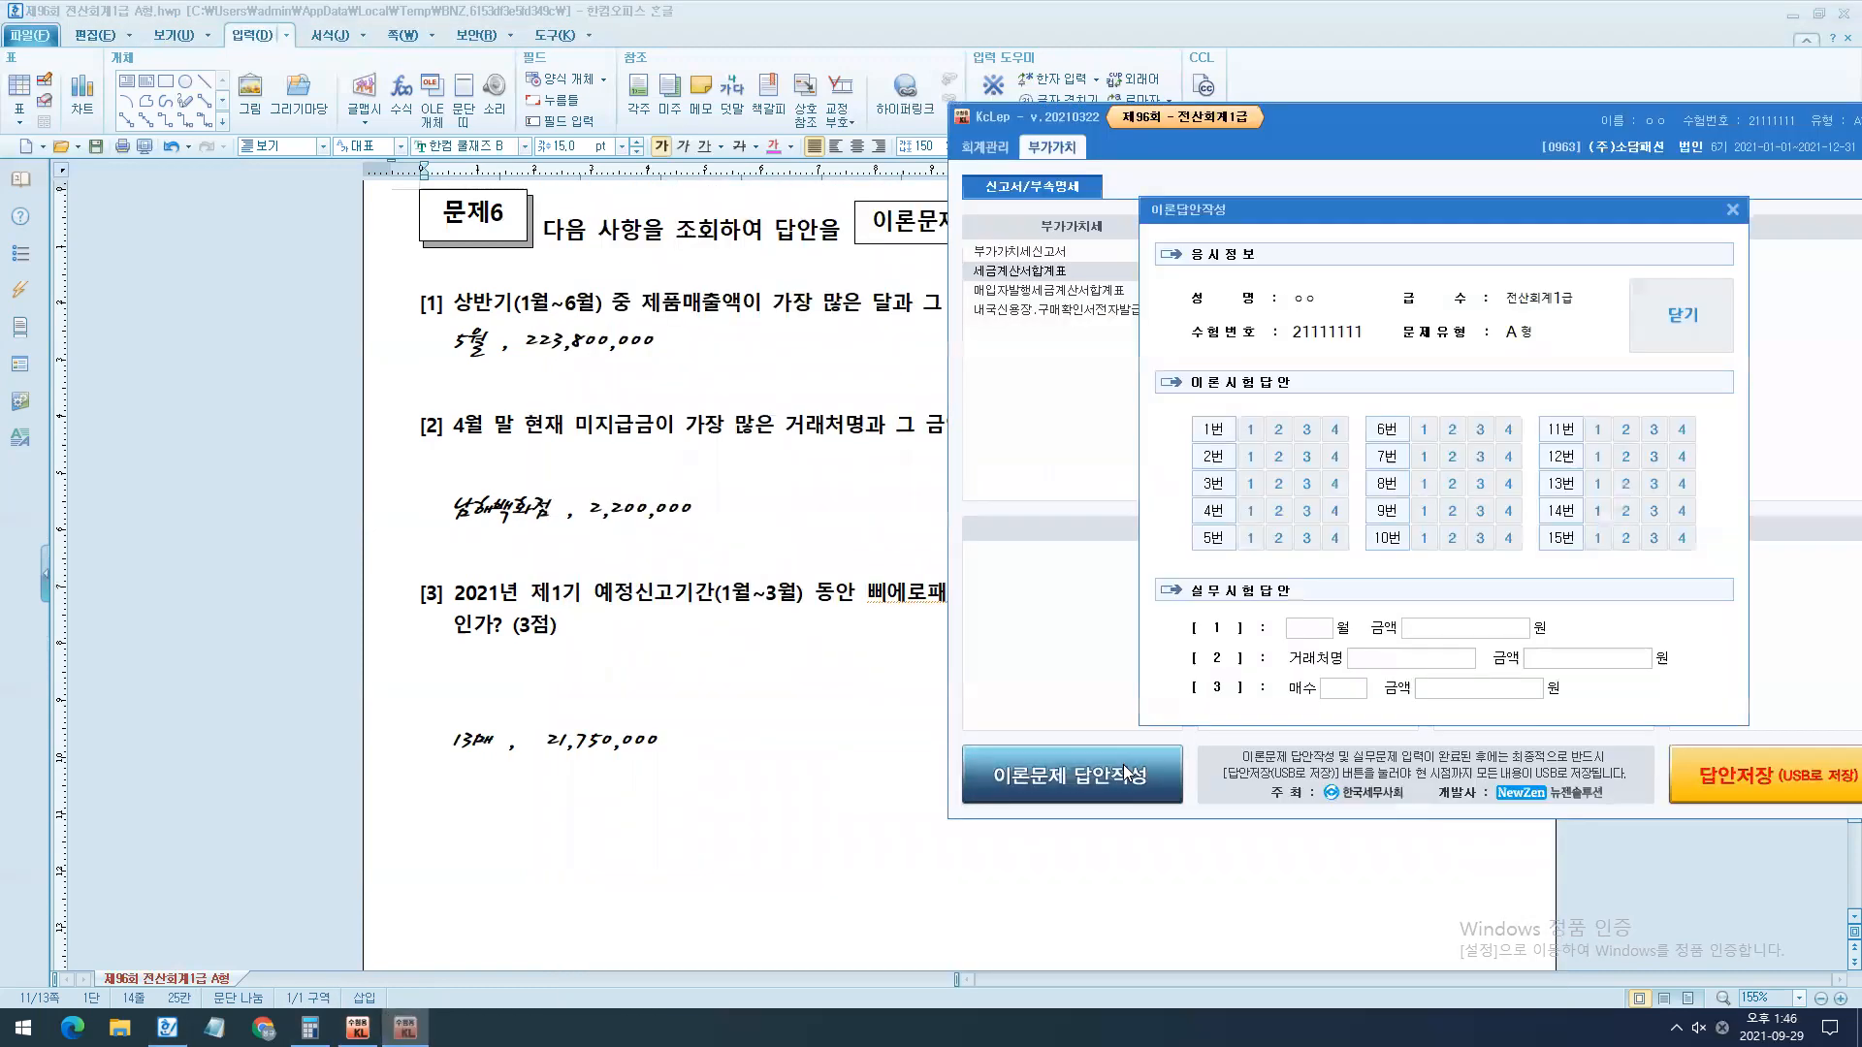
{"action": "left_click", "coordinate": [1309, 627]}
{"action": "key", "text": "Return"}
{"action": "key", "text": "Return"}
{"action": "type", "text": "5"}
{"action": "key", "text": "Return"}
{"action": "type", "text": "223,800,000"}
{"action": "key", "text": "Return"}
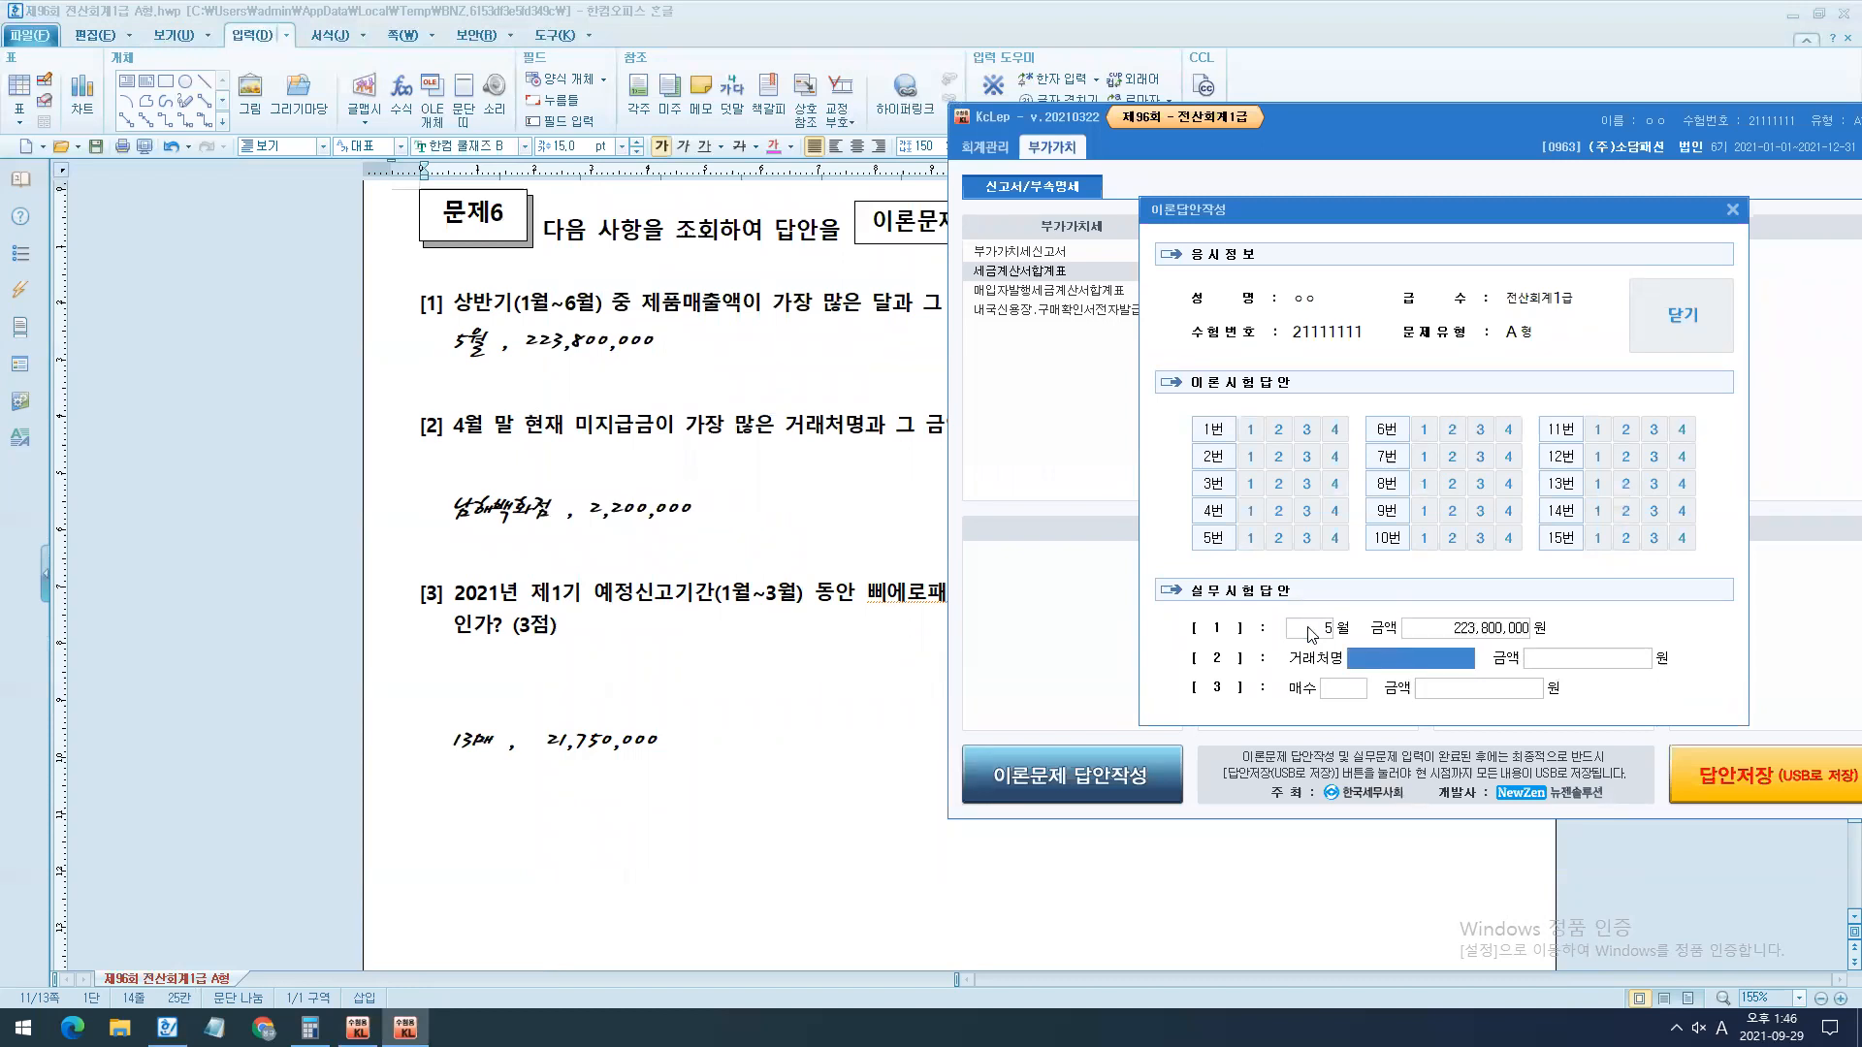
- Enter answer [2] of the 실무시험답안 with 거래처명 남해백화점 and 금액 2,200,000원
{"action": "type", "text": "skago"}
{"action": "key", "text": "BackSpace"}
{"action": "key", "text": "BackSpace"}
{"action": "key", "text": "BackSpace"}
{"action": "key", "text": "BackSpace"}
{"action": "key", "text": "BackSpace"}
{"action": "key", "text": "Hangul"}
{"action": "type", "text": "남햅"}
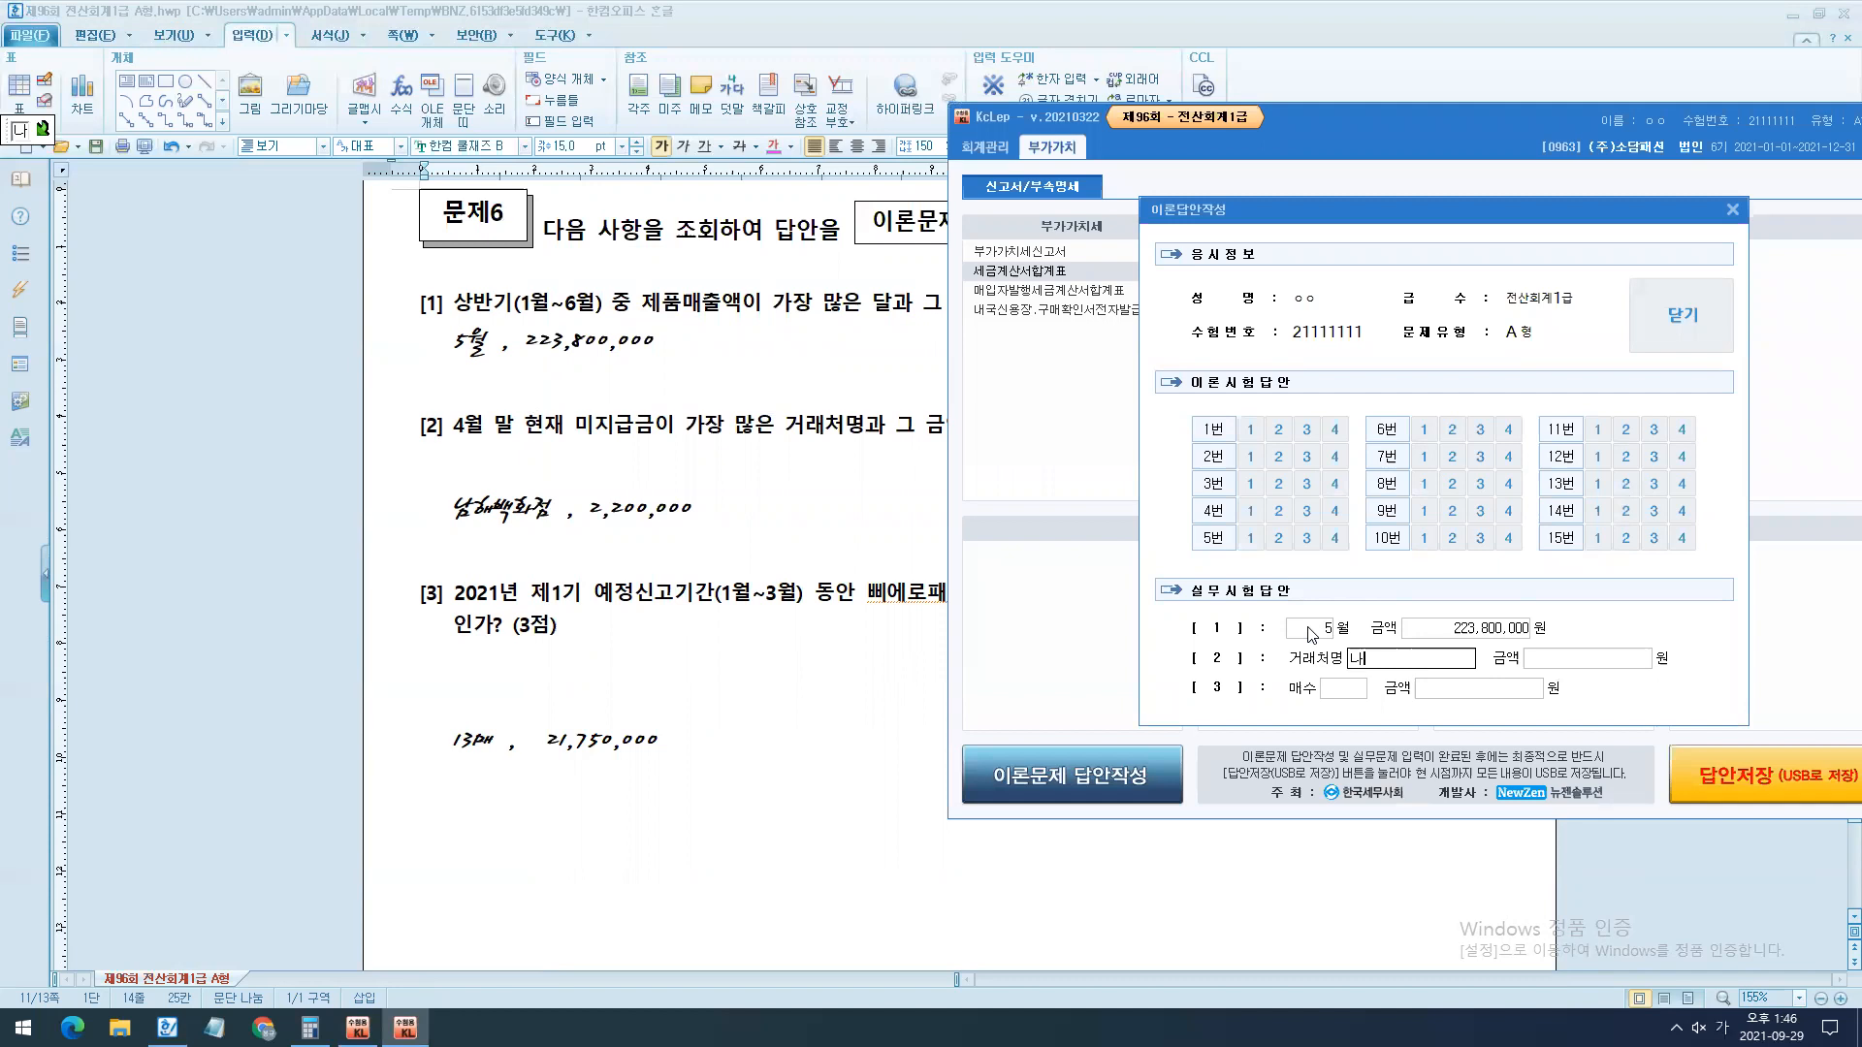
{"action": "type", "text": "백화점"}
{"action": "key", "text": "Return"}
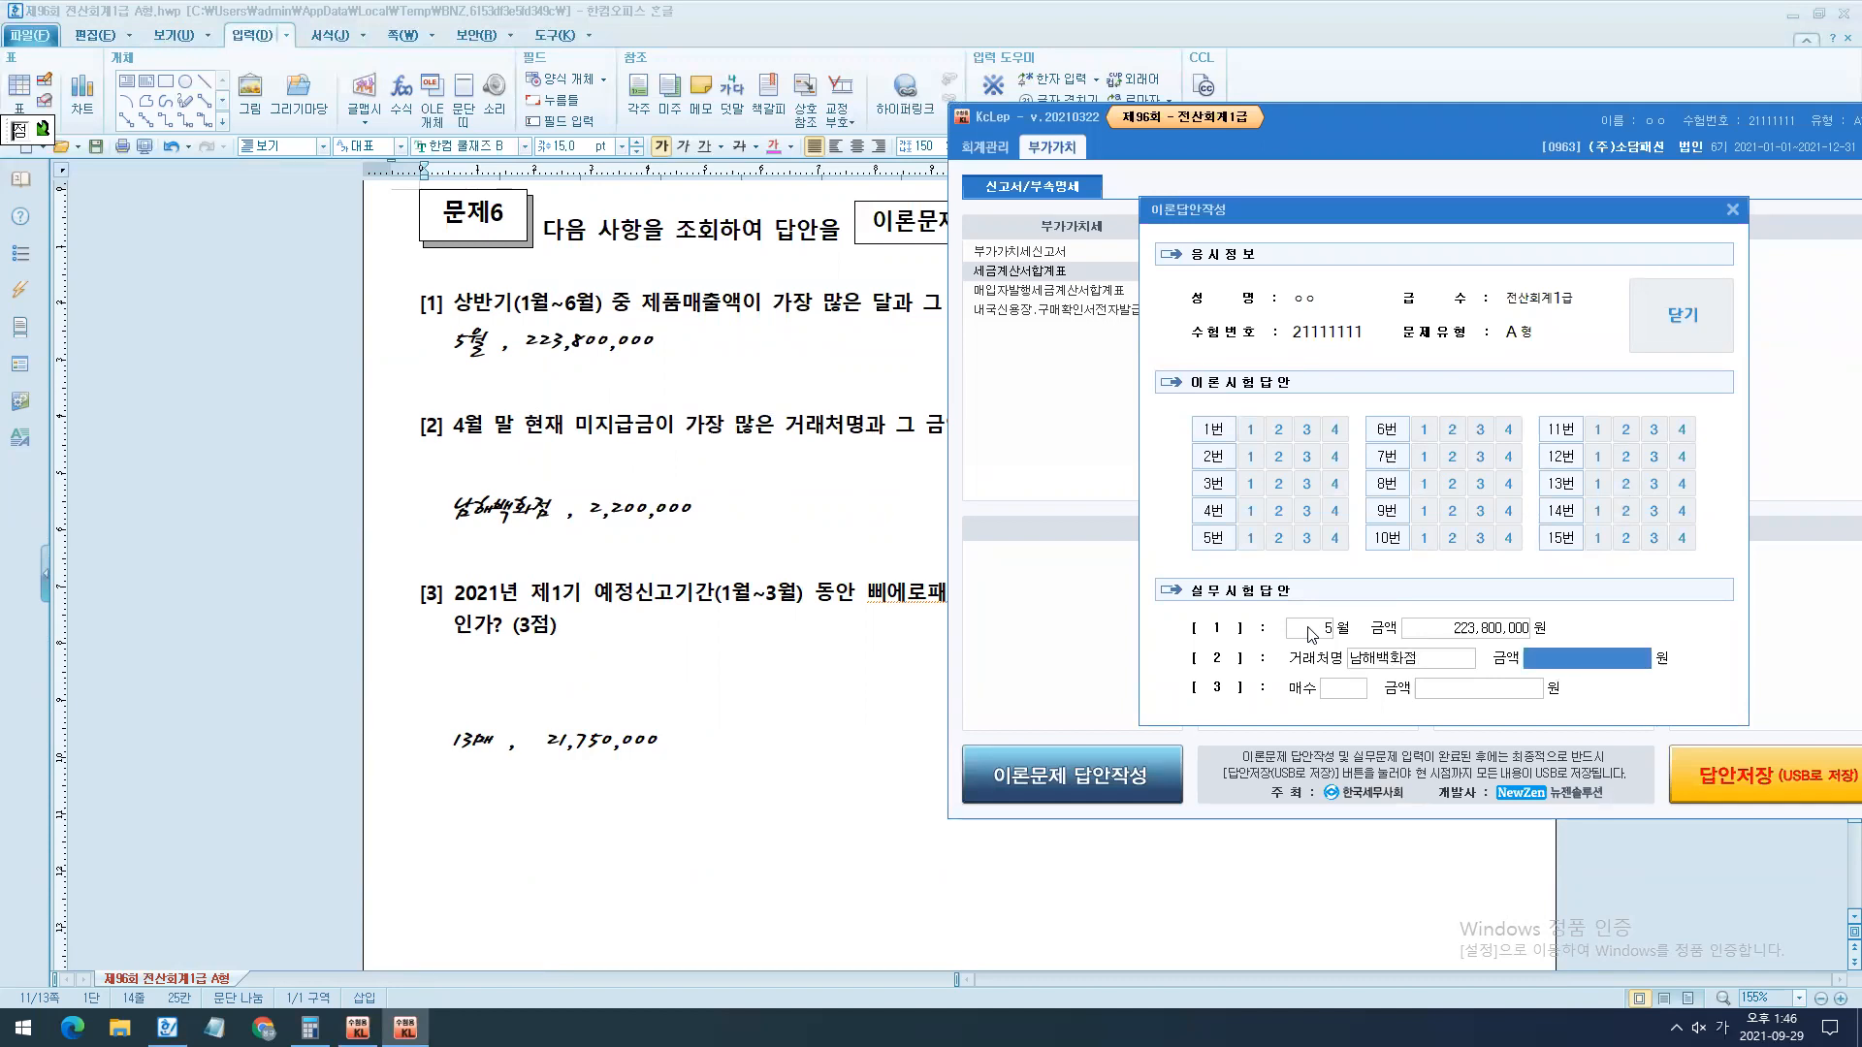
{"action": "type", "text": "2200000"}
{"action": "key", "text": "Return"}
- Enter answer [3] of the 실무시험답안 with 매수 13 and 금액 21,750,000원
{"action": "type", "text": "13"}
{"action": "key", "text": "Return"}
{"action": "type", "text": "21750000"}
{"action": "key", "text": "Return"}
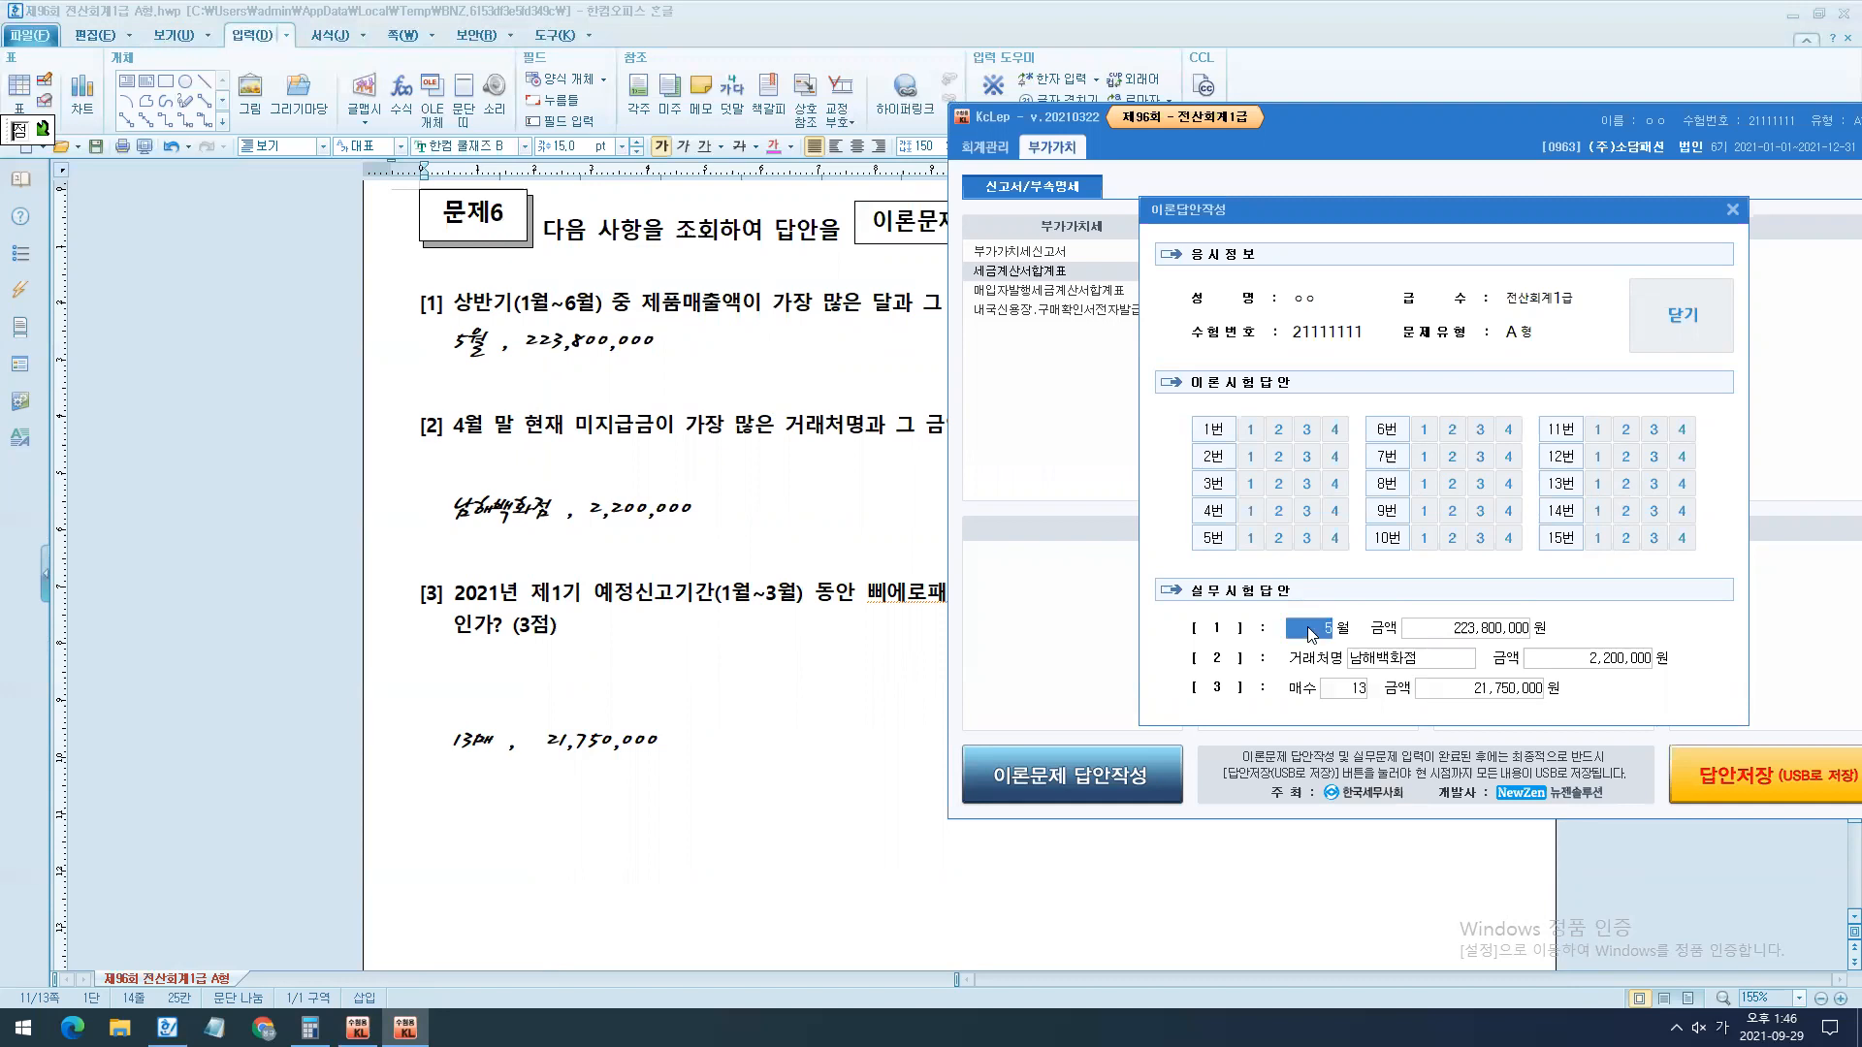
{"action": "mouse_move", "coordinate": [1185, 705]}
{"action": "left_mouse_down"}
{"action": "mouse_move", "coordinate": [1146, 468]}
{"action": "mouse_move", "coordinate": [1179, 438]}
{"action": "mouse_move", "coordinate": [1150, 486]}
{"action": "left_mouse_up"}
{"action": "key", "text": "Escape"}
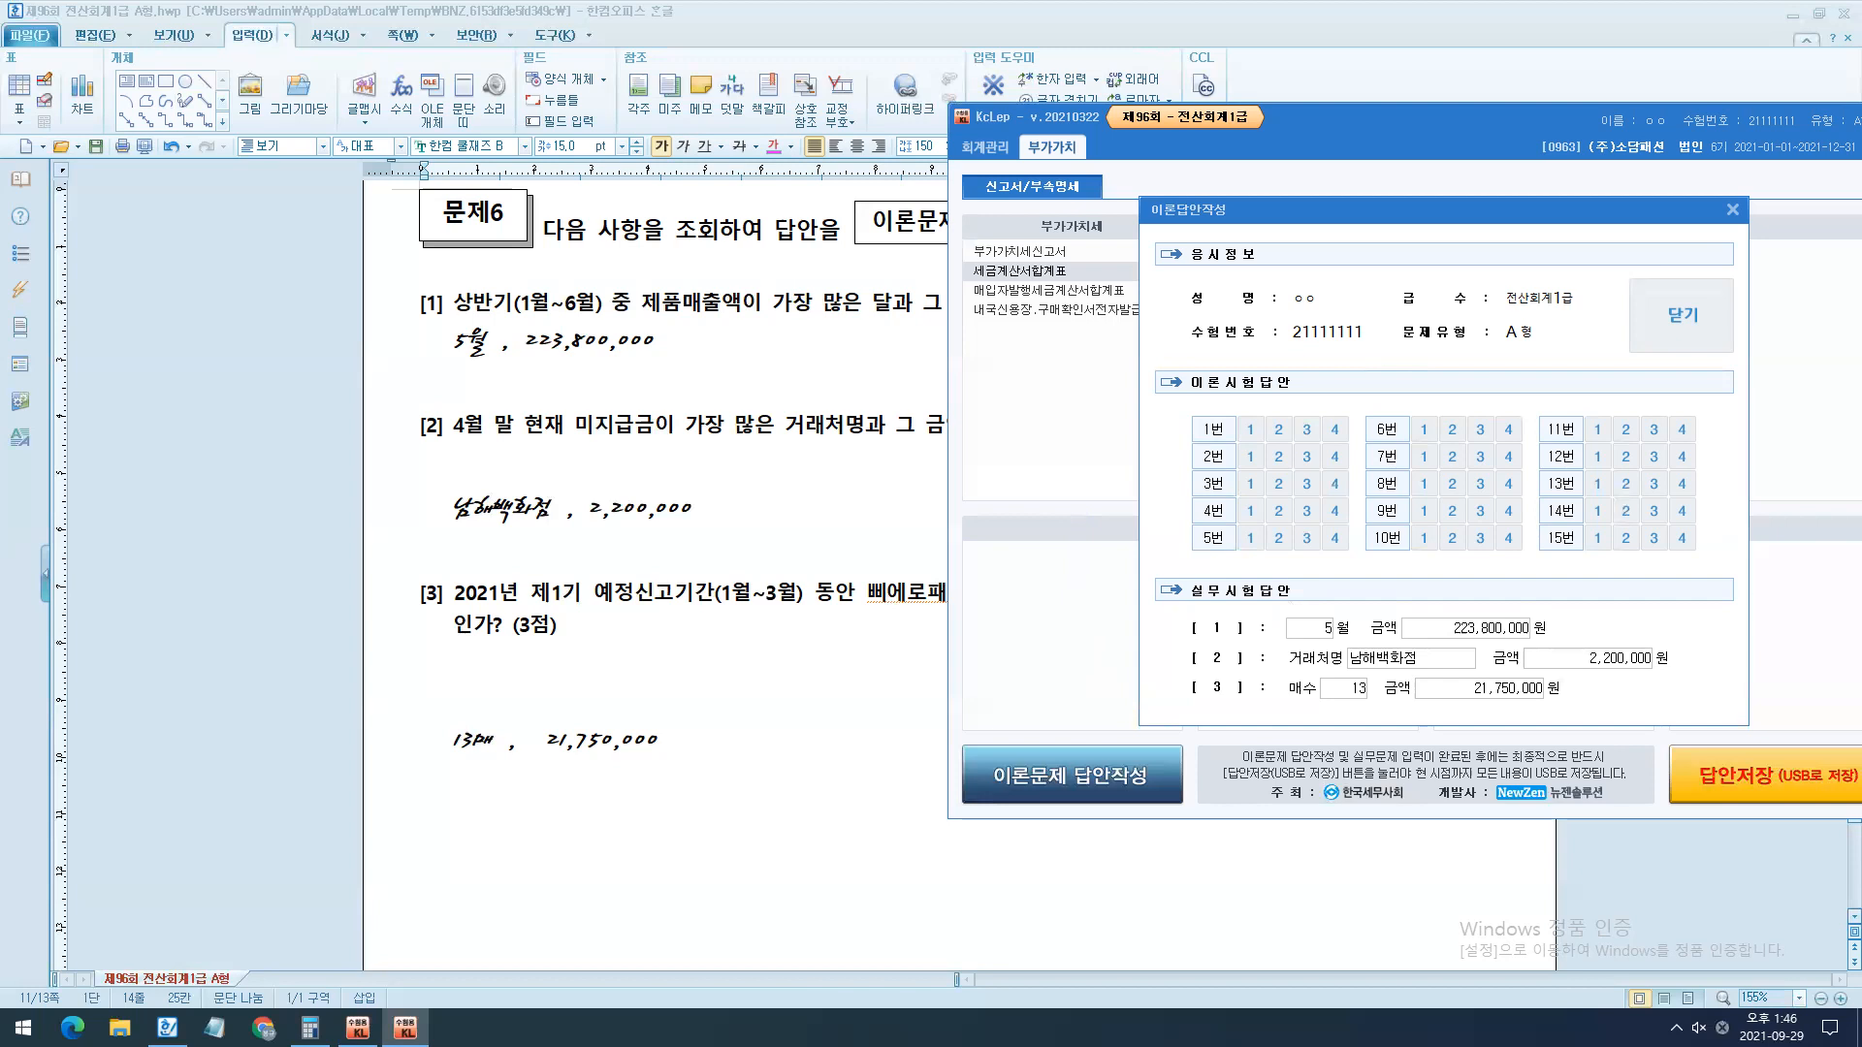